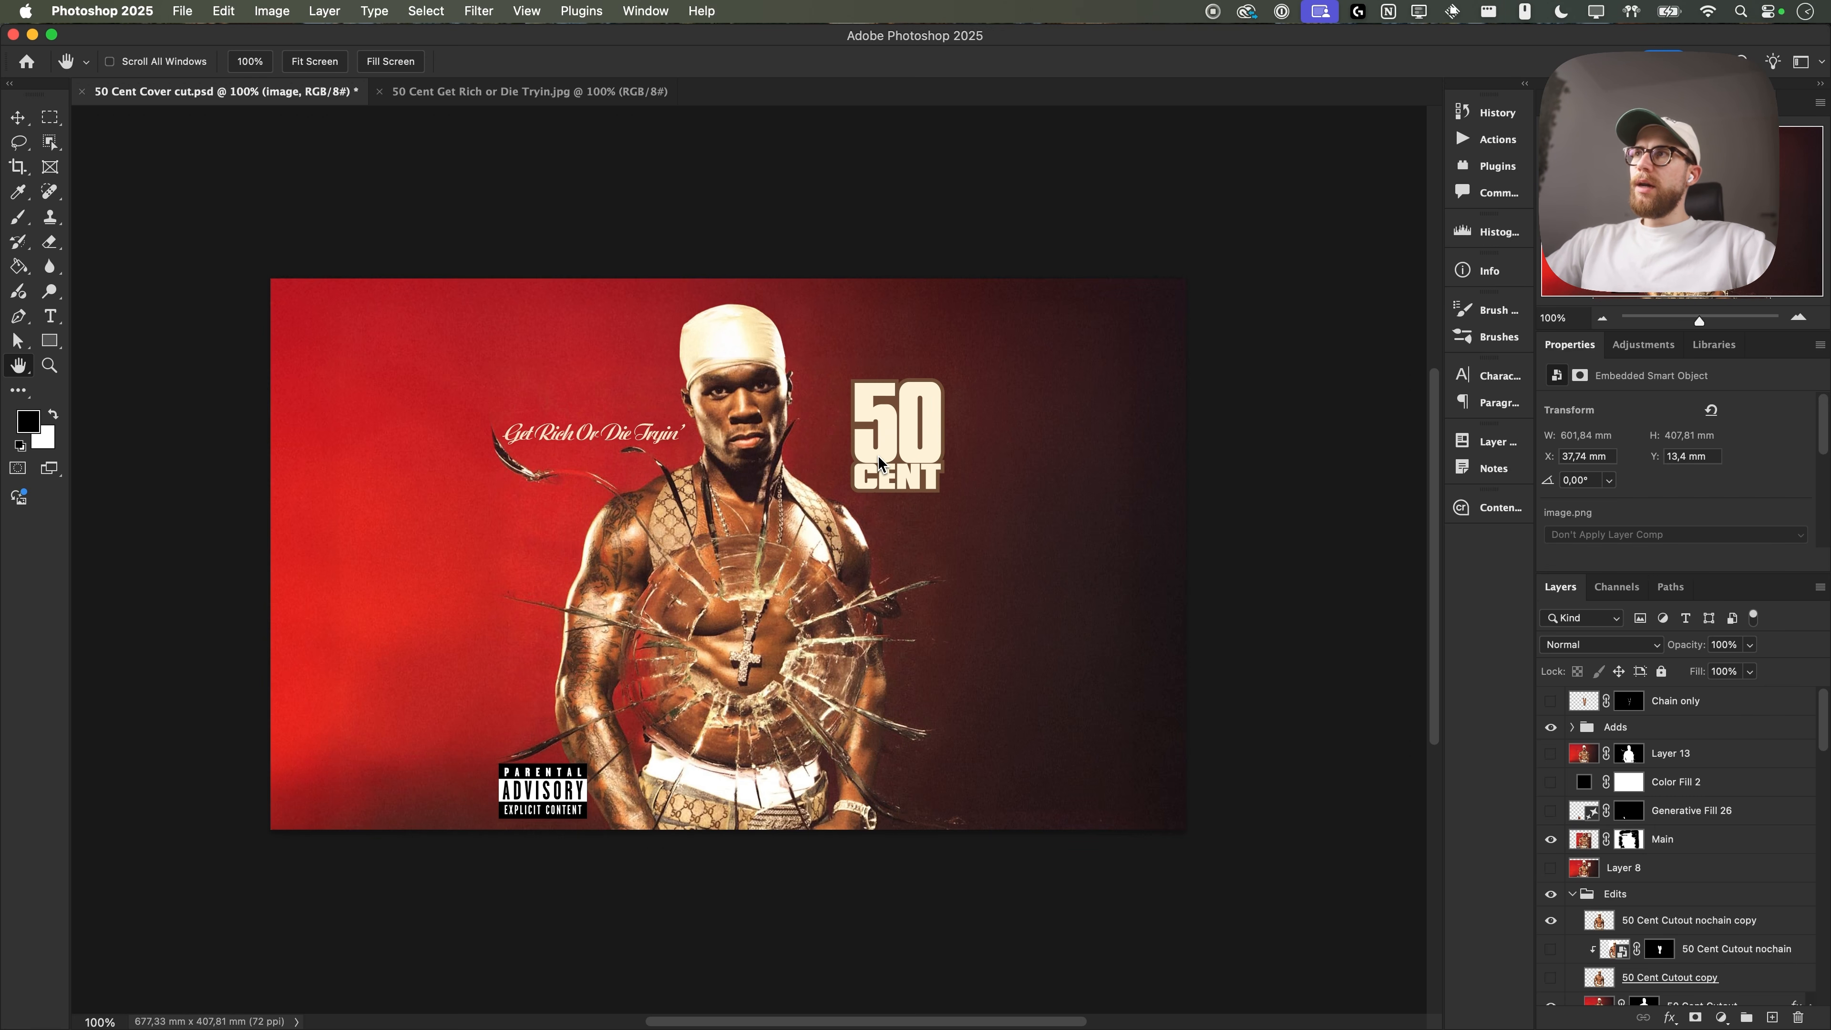
key("l")
mouse_move(877, 498)
left_mouse_down()
mouse_move(823, 387)
mouse_move(901, 357)
mouse_move(975, 444)
mouse_move(919, 512)
mouse_move(874, 517)
left_mouse_up()
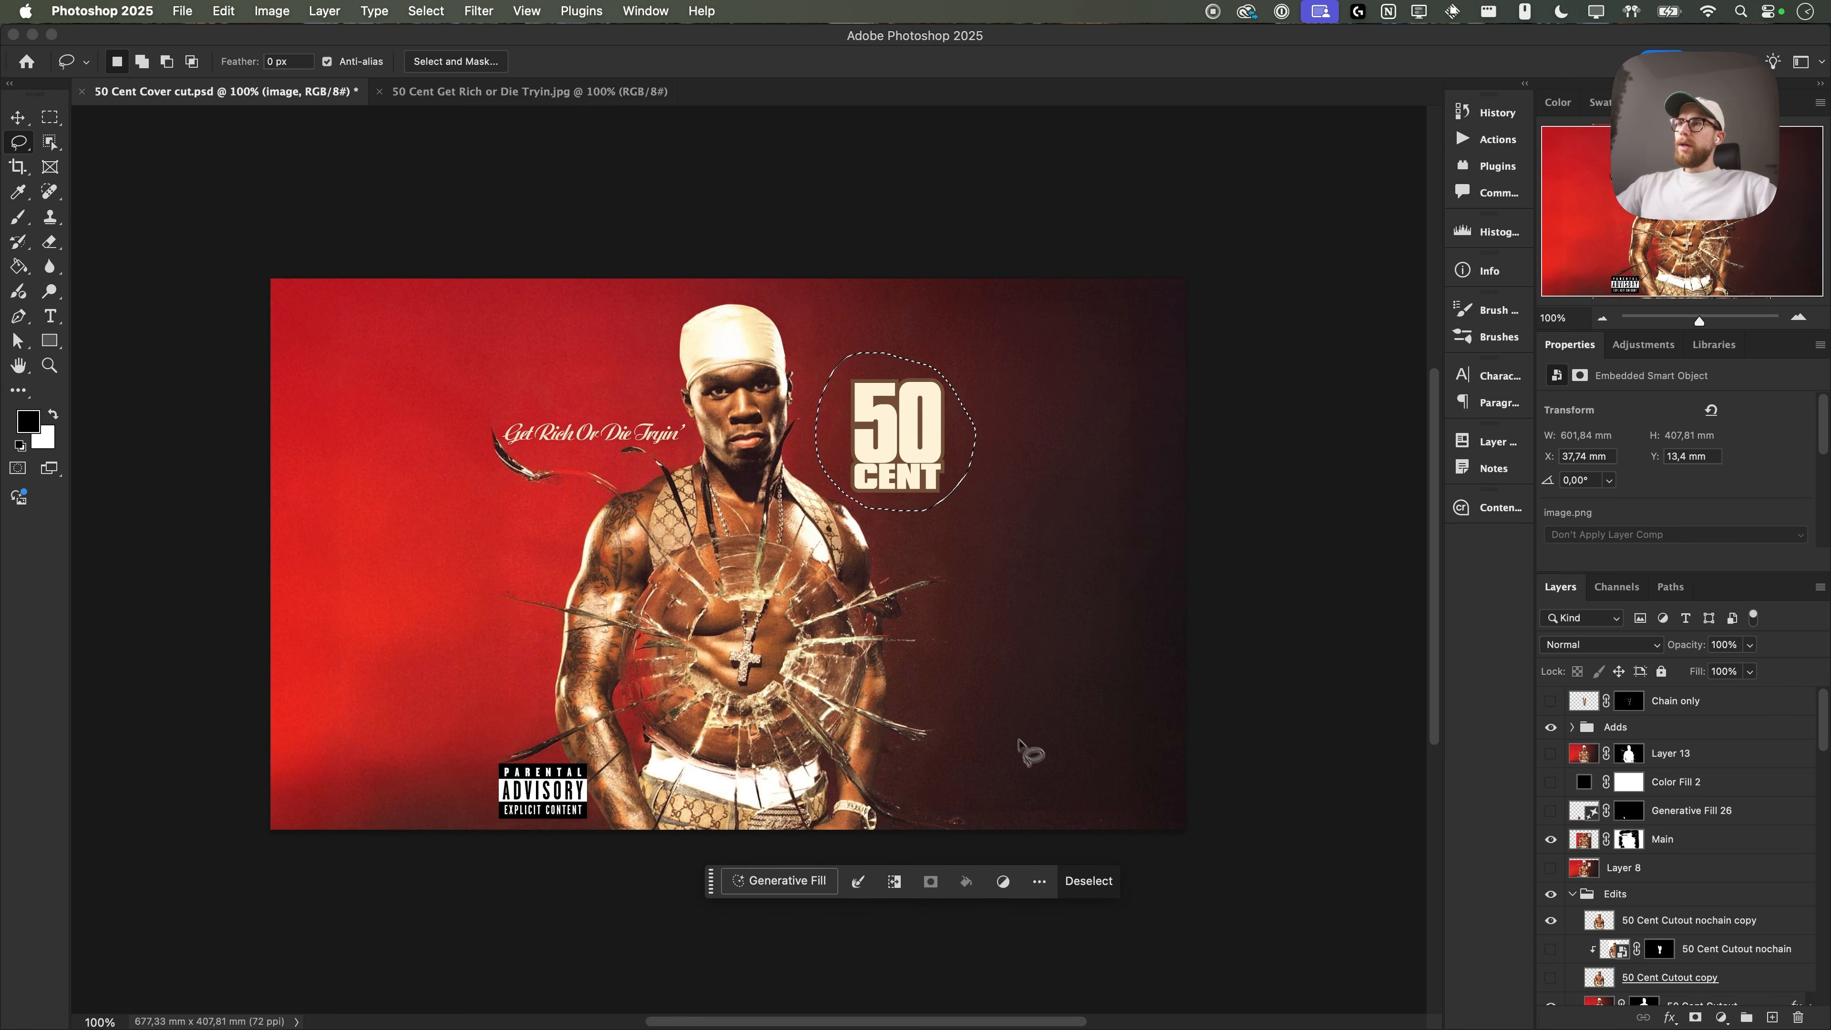
left_click(968, 662)
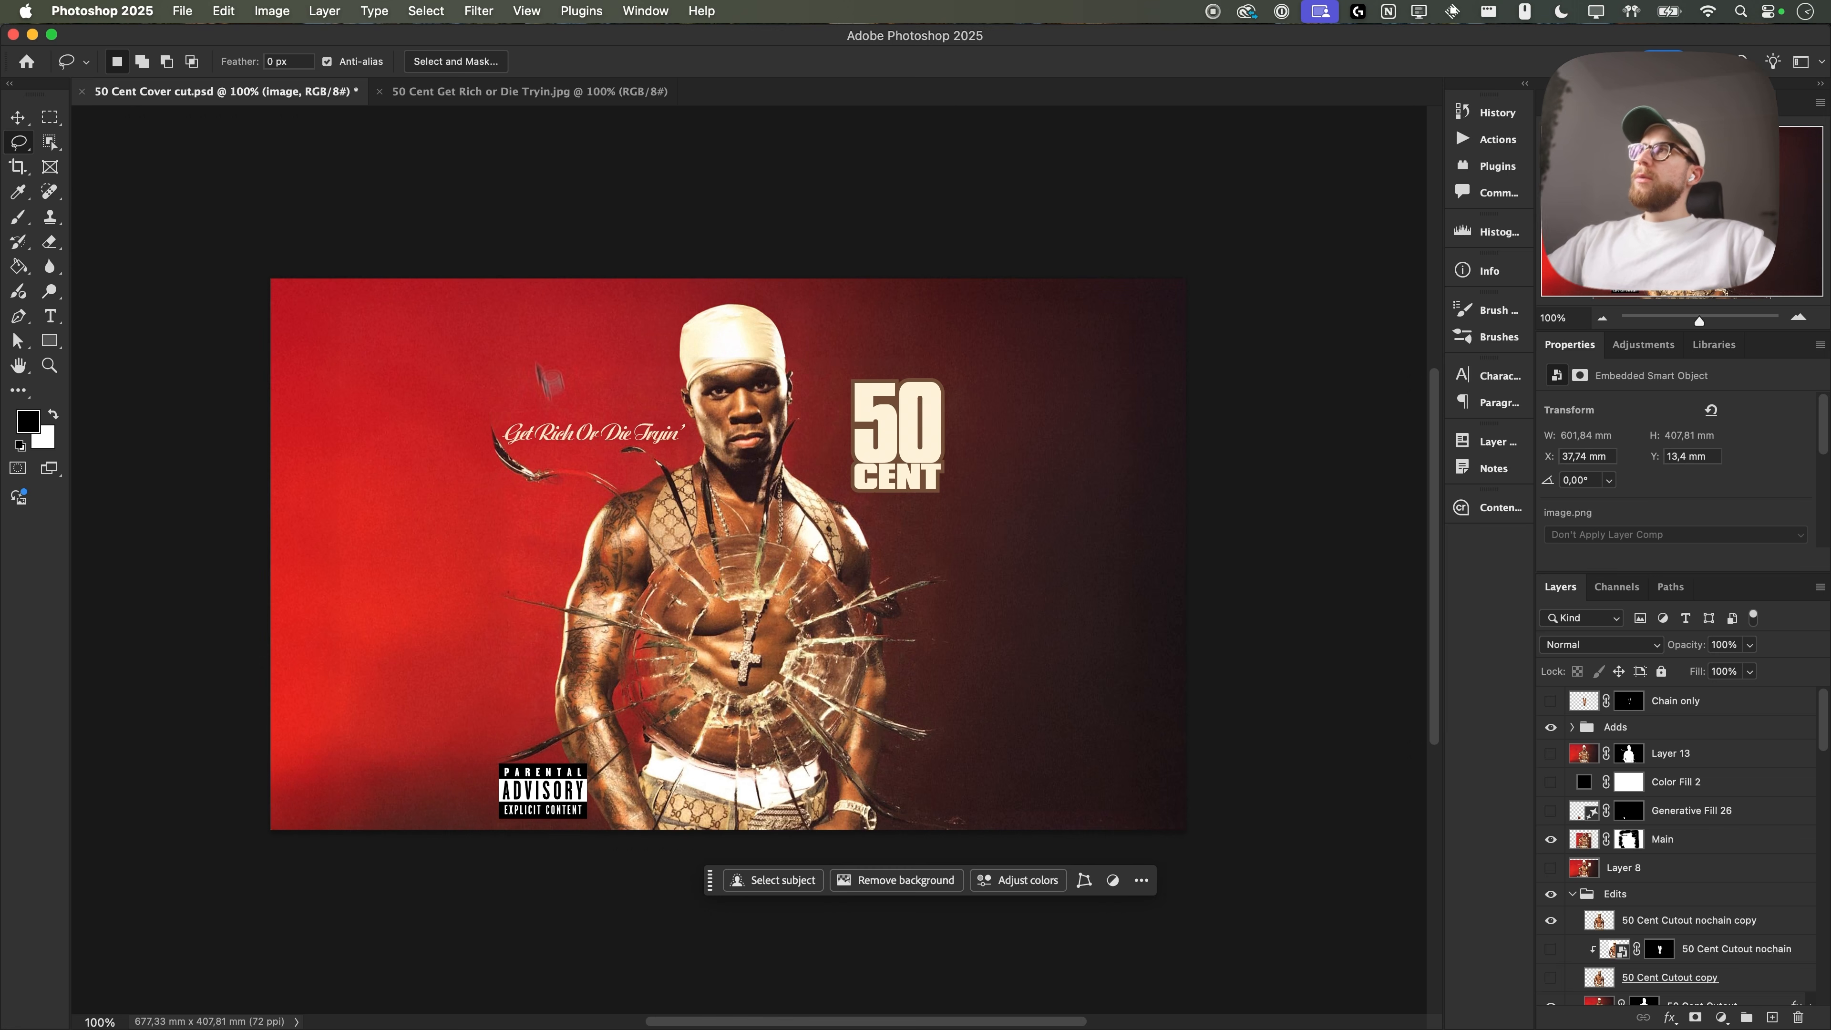
- Switch to the 50 Cent Get Rich or Die Tryin.jpg document and try to widen the cover on both sides with Generative Expand
left_click(526, 91)
key("c")
left_click_drag(1030, 584, 1196, 605)
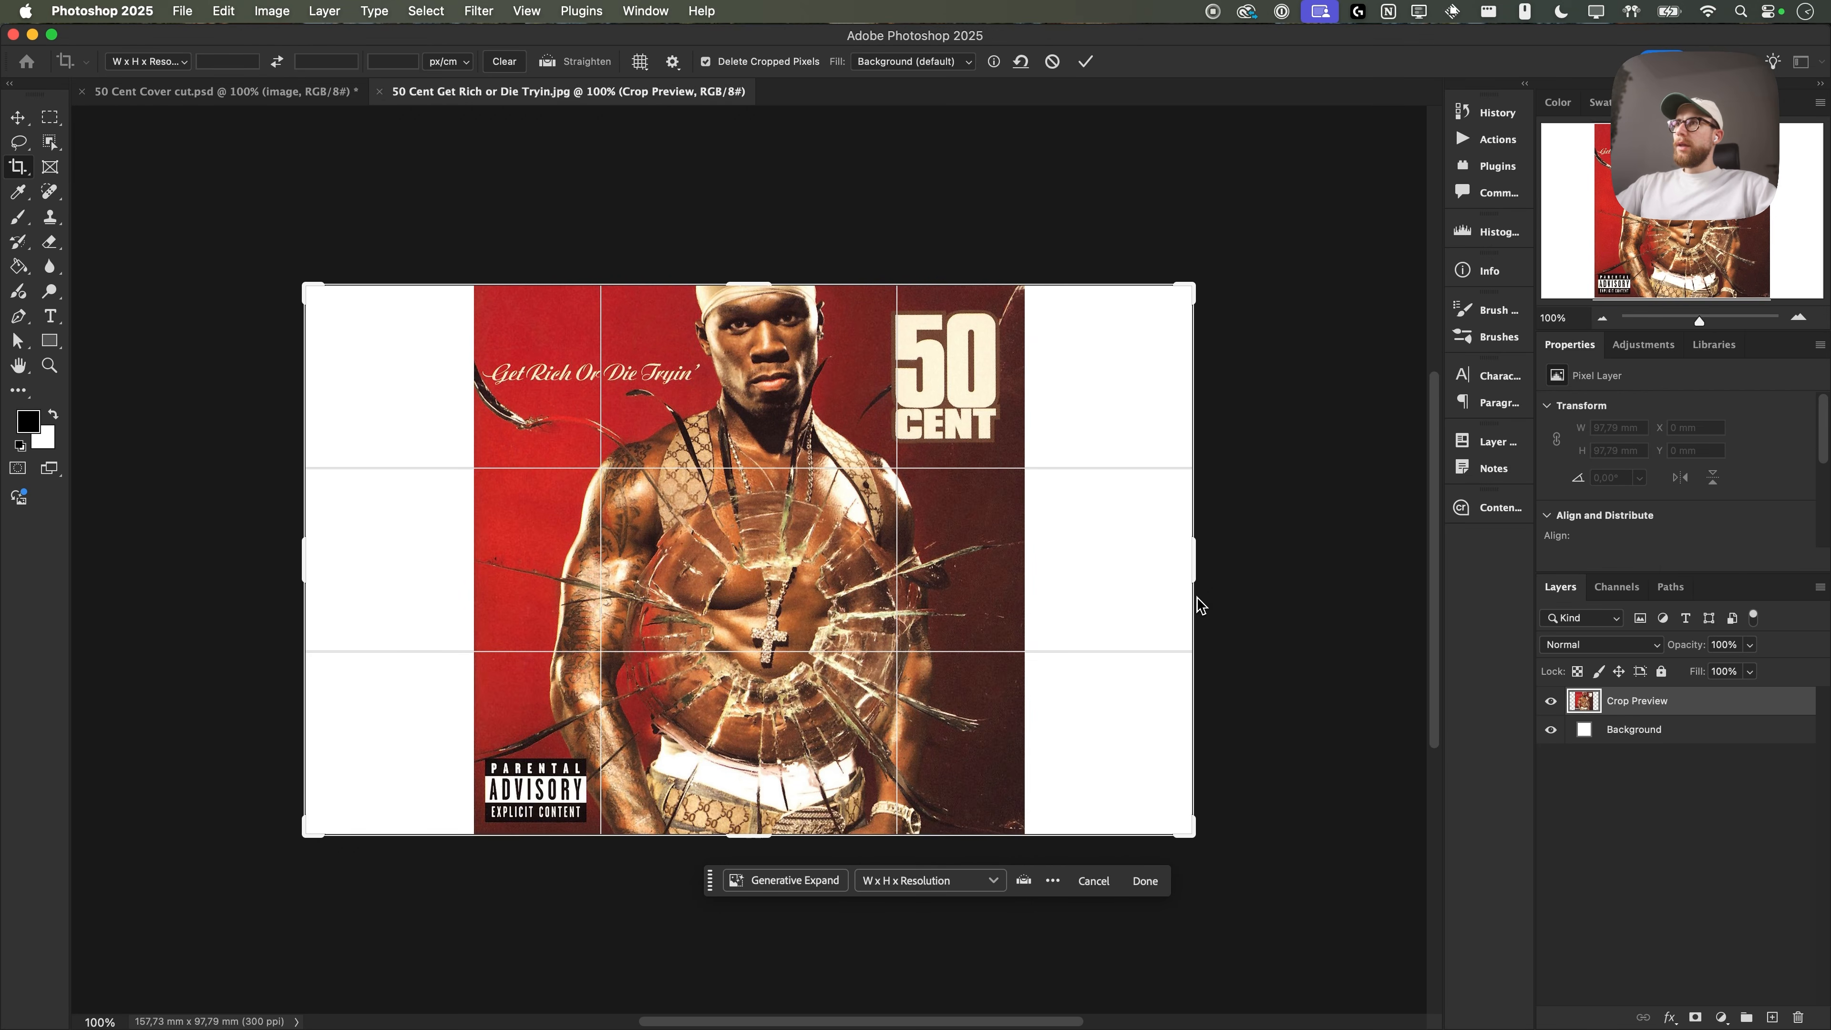
left_click(780, 883)
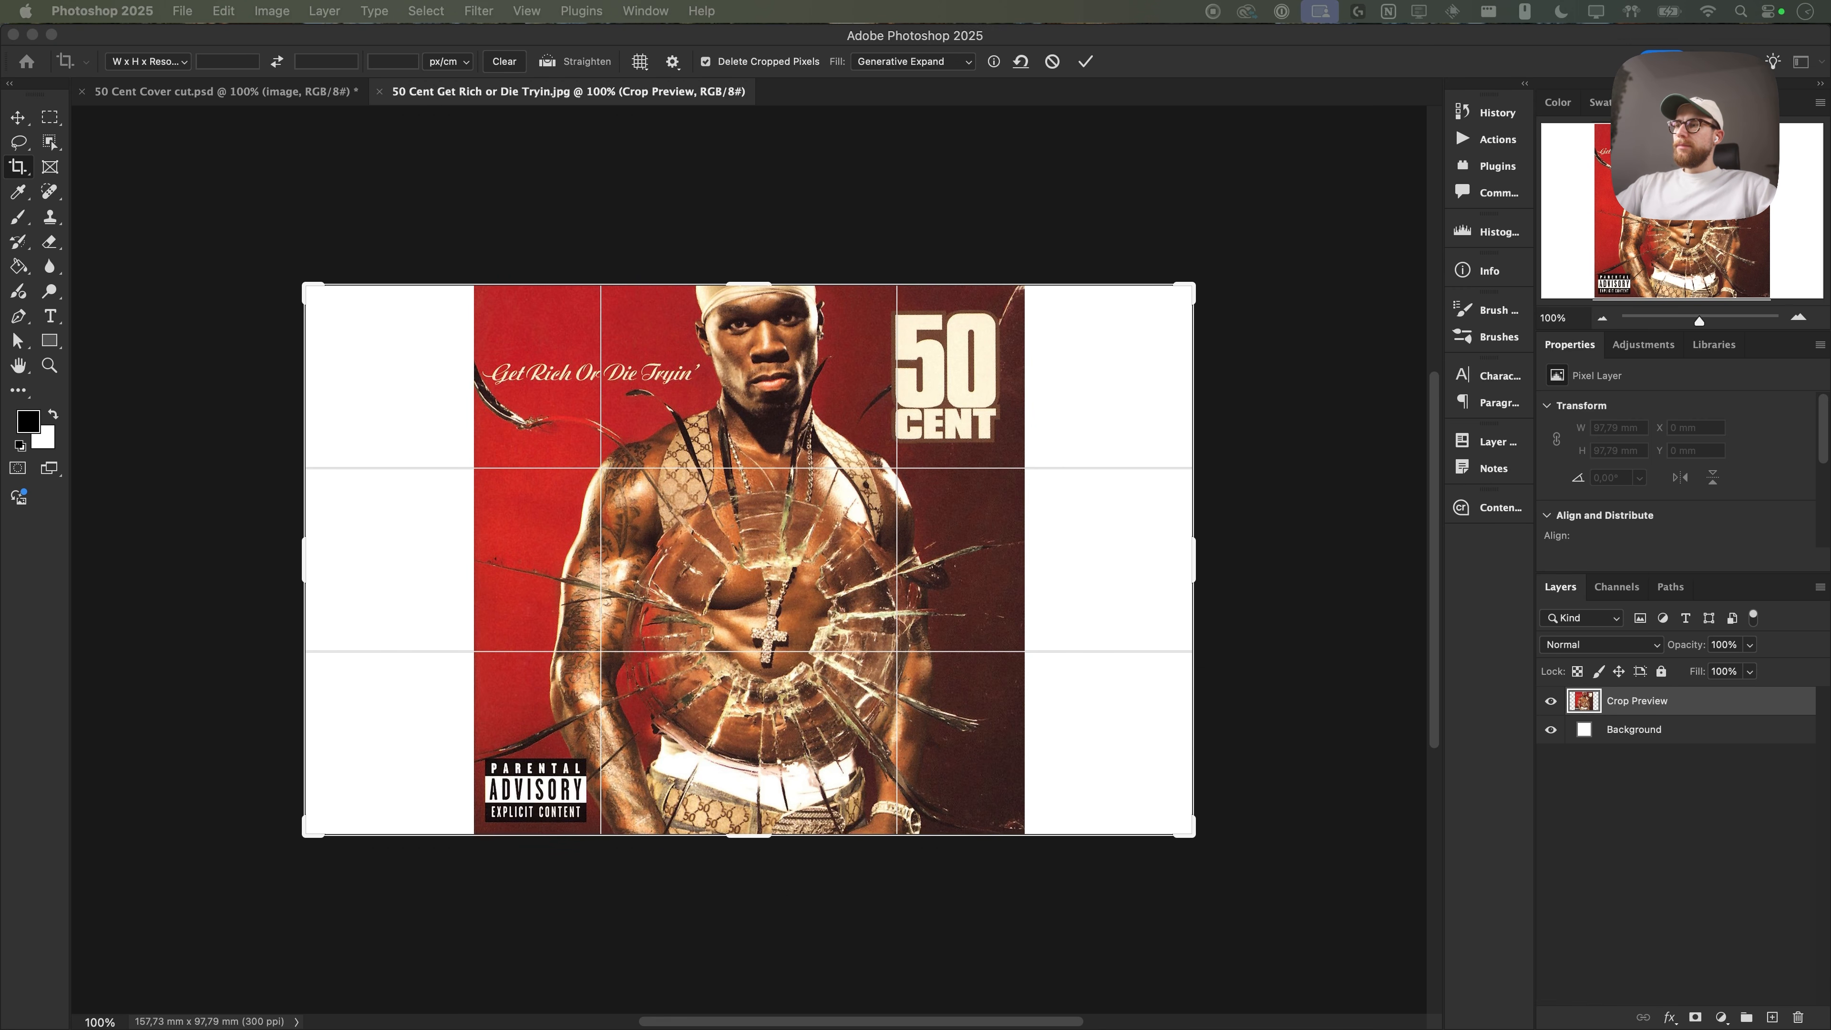
left_click(1102, 890)
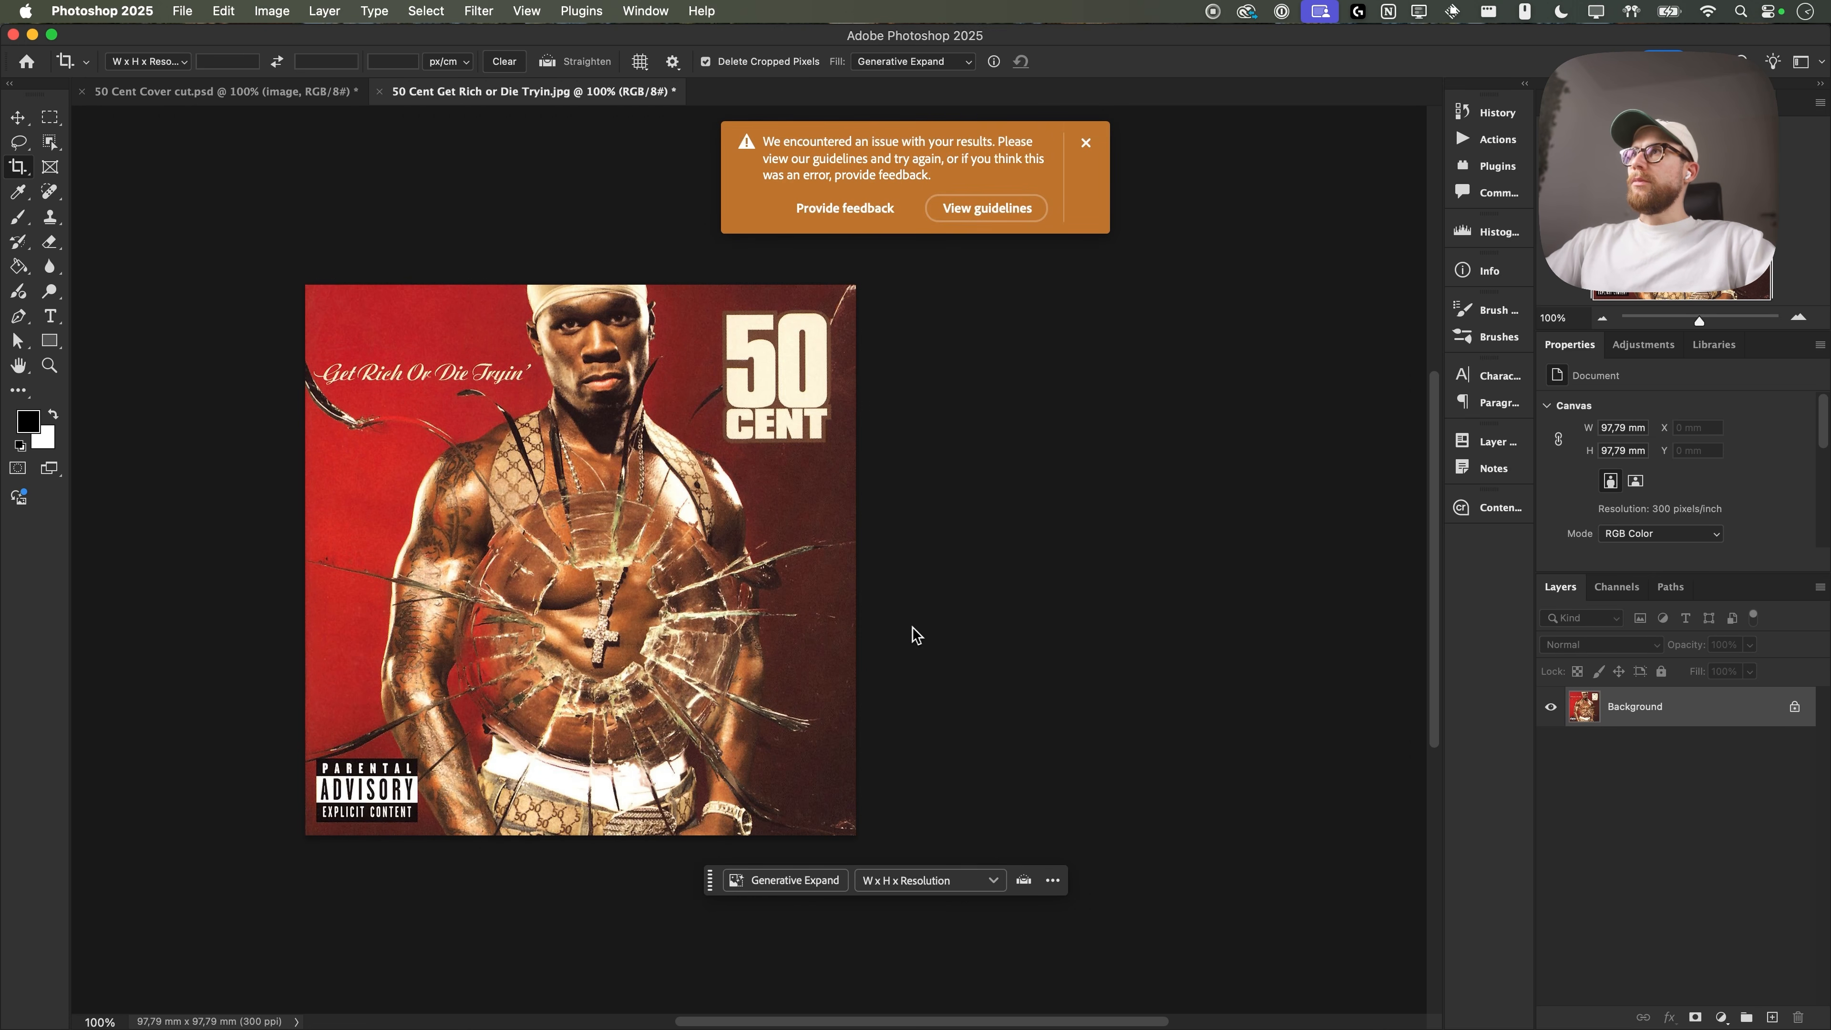
left_click(1086, 142)
- Cover the figure in the middle of the album cover with a black rectangle shape of about 697 × 1250 px
left_click_drag(732, 410, 922, 422)
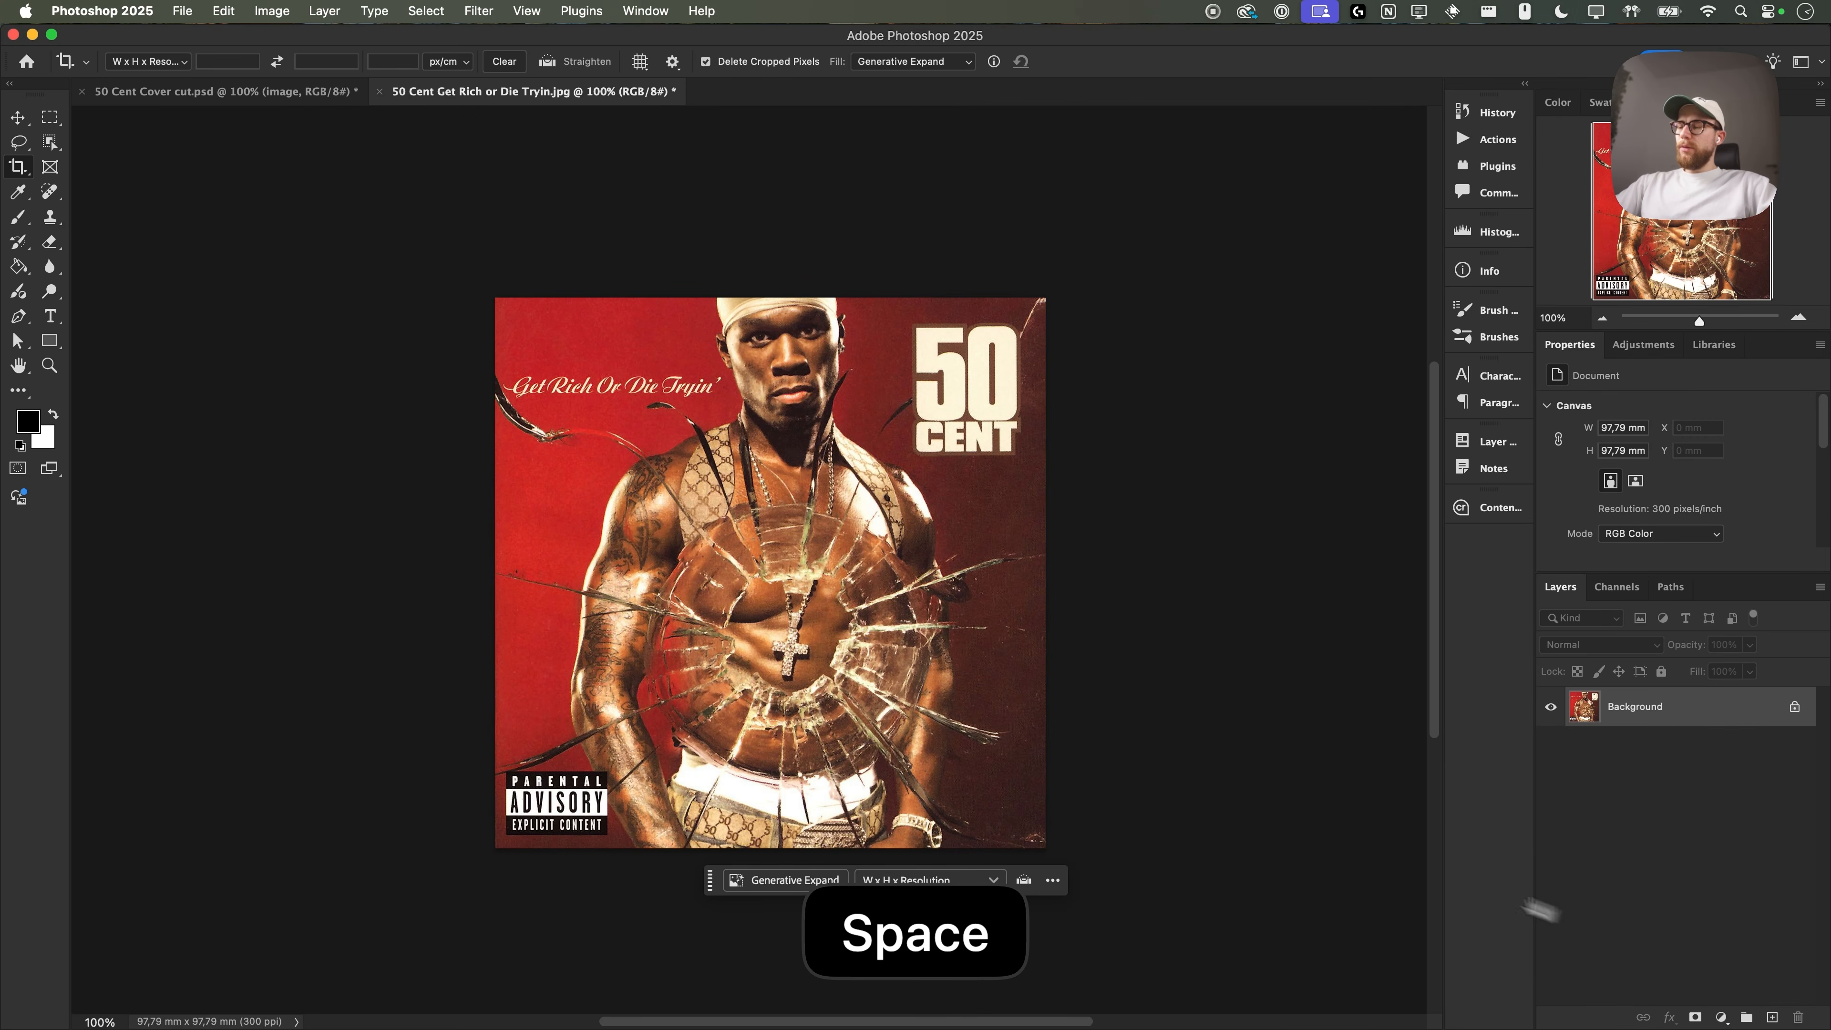
left_click(49, 340)
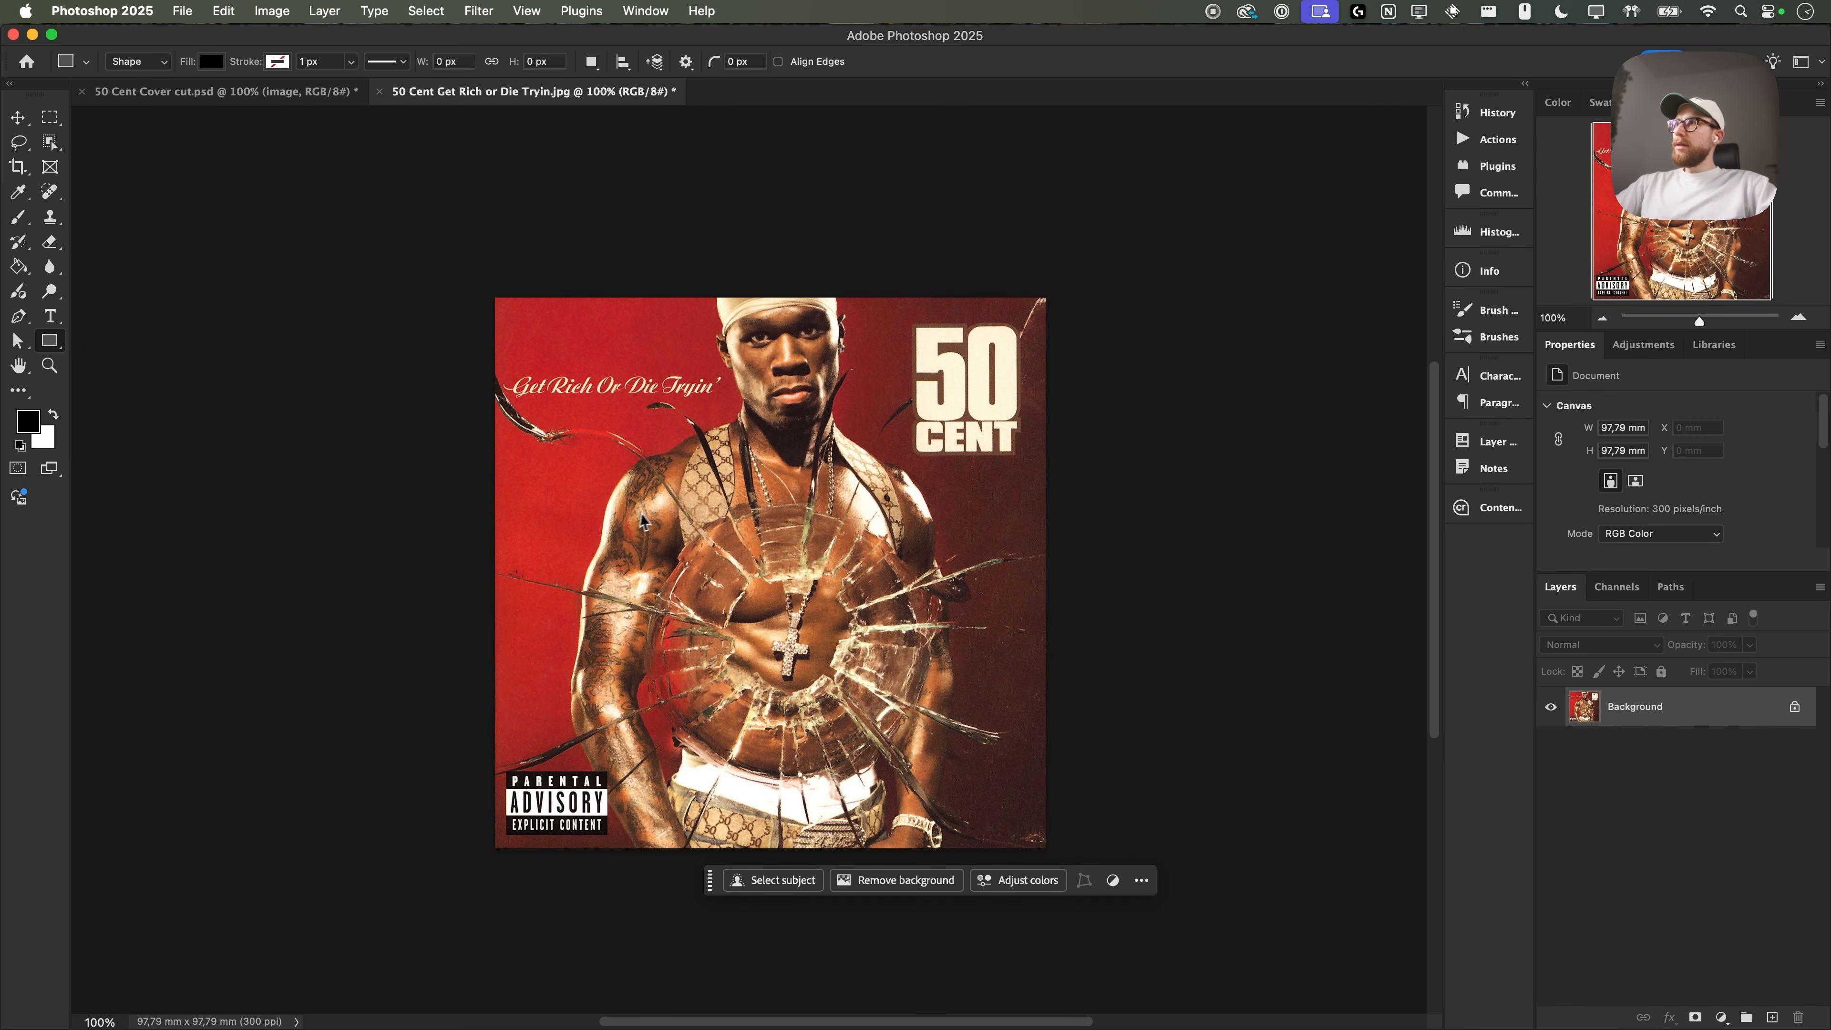
mouse_move(595, 292)
left_mouse_down()
mouse_move(736, 588)
mouse_move(937, 865)
mouse_move(927, 889)
left_mouse_up()
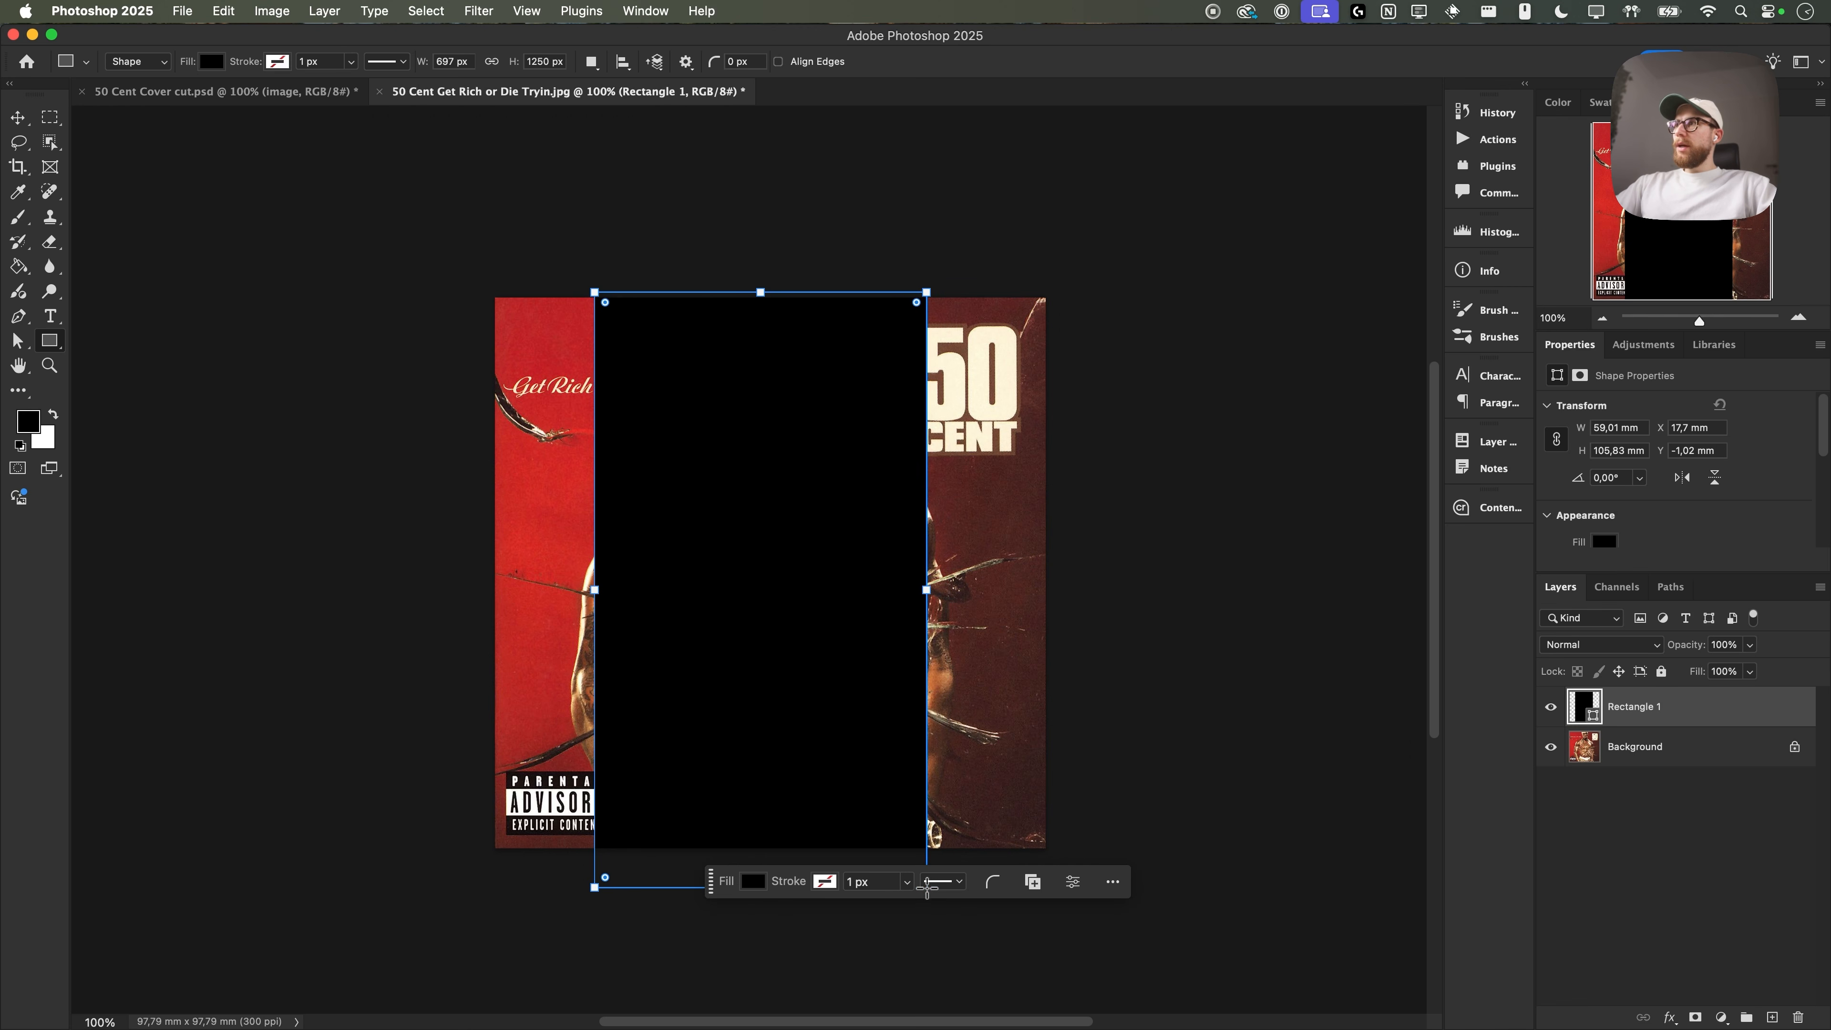
- Generatively expand the canvas on both sides to about 158 mm wide without a prompt and hide the black rectangle layer
key("m")
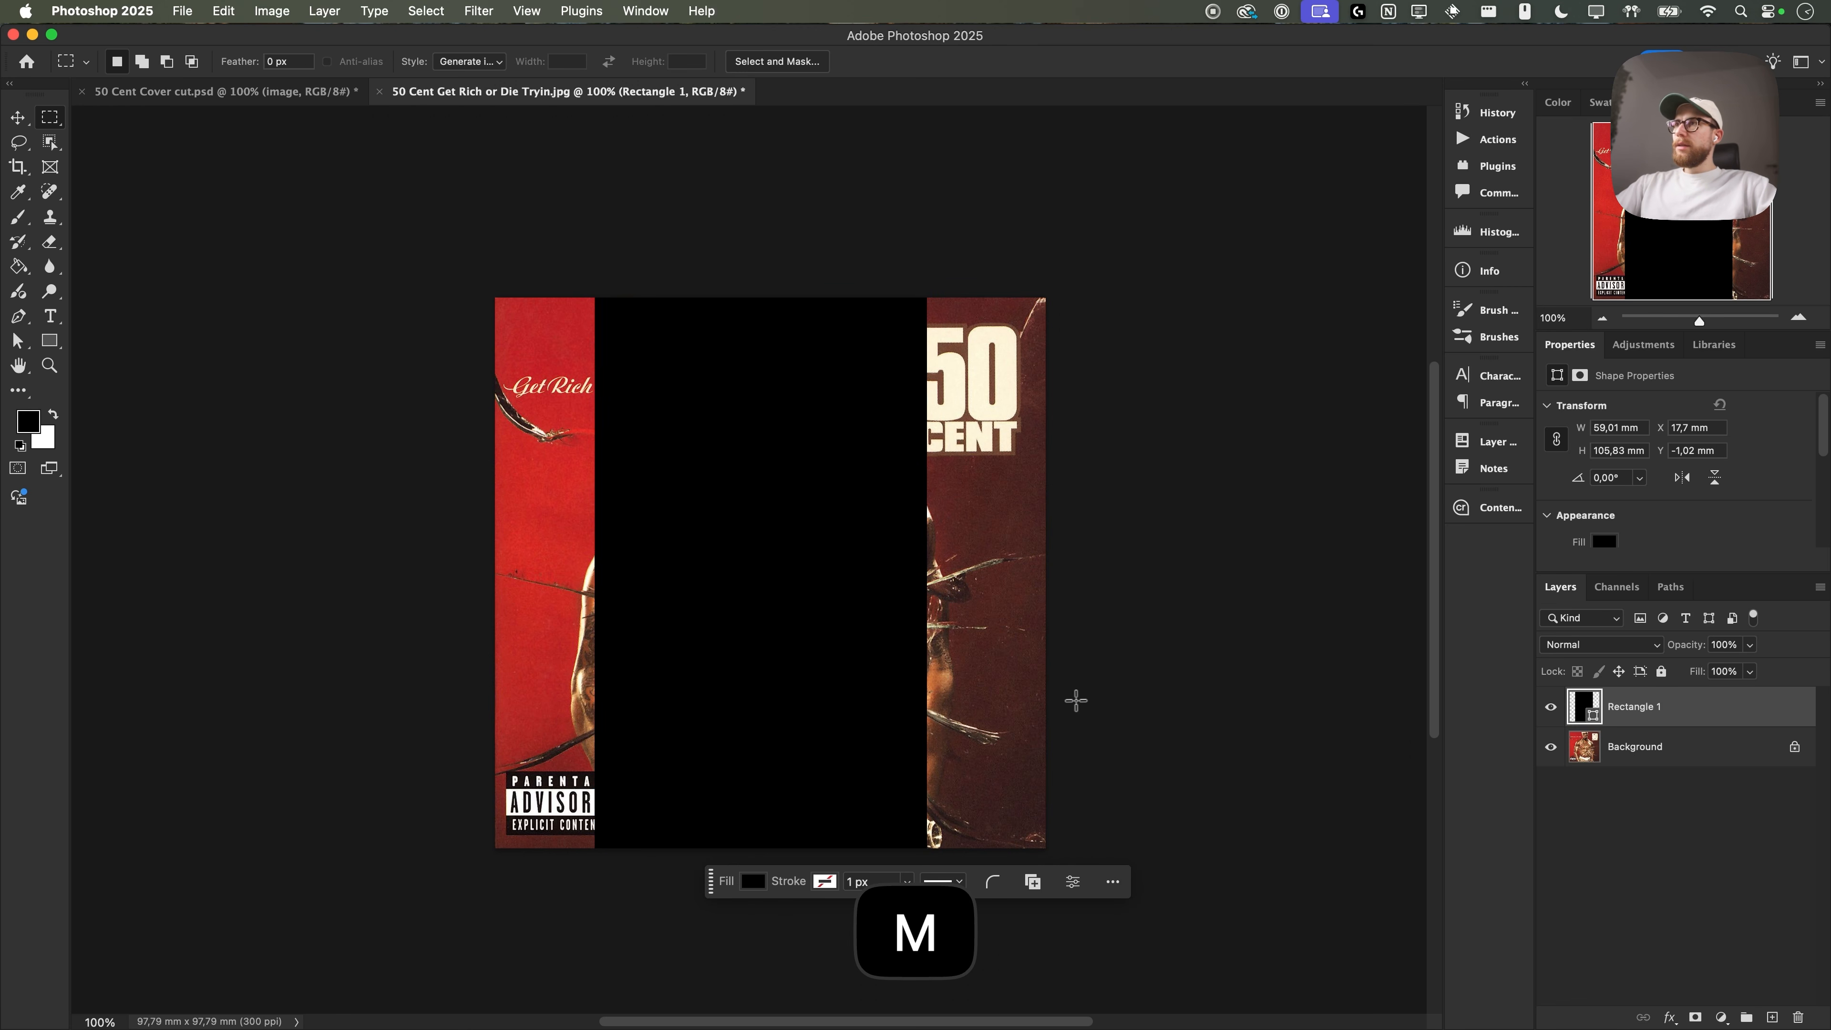
key("c")
left_click_drag(1048, 570, 1217, 600)
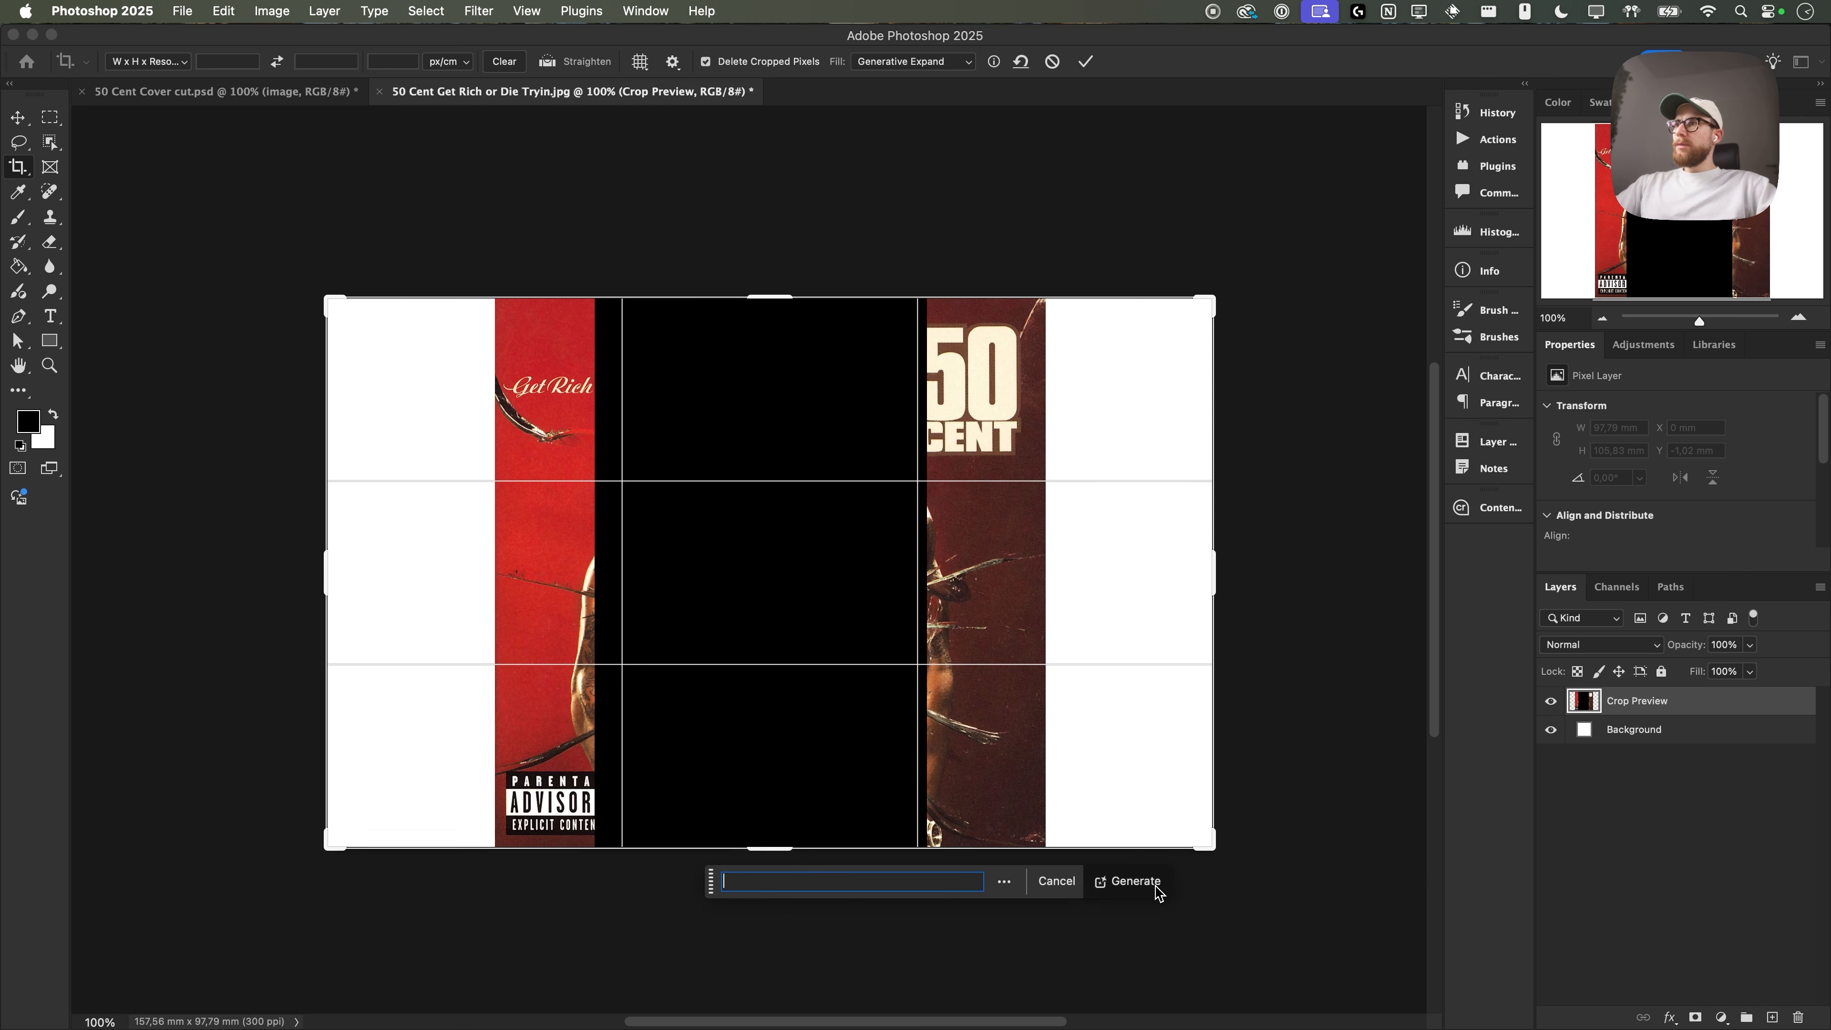
left_click(1155, 889)
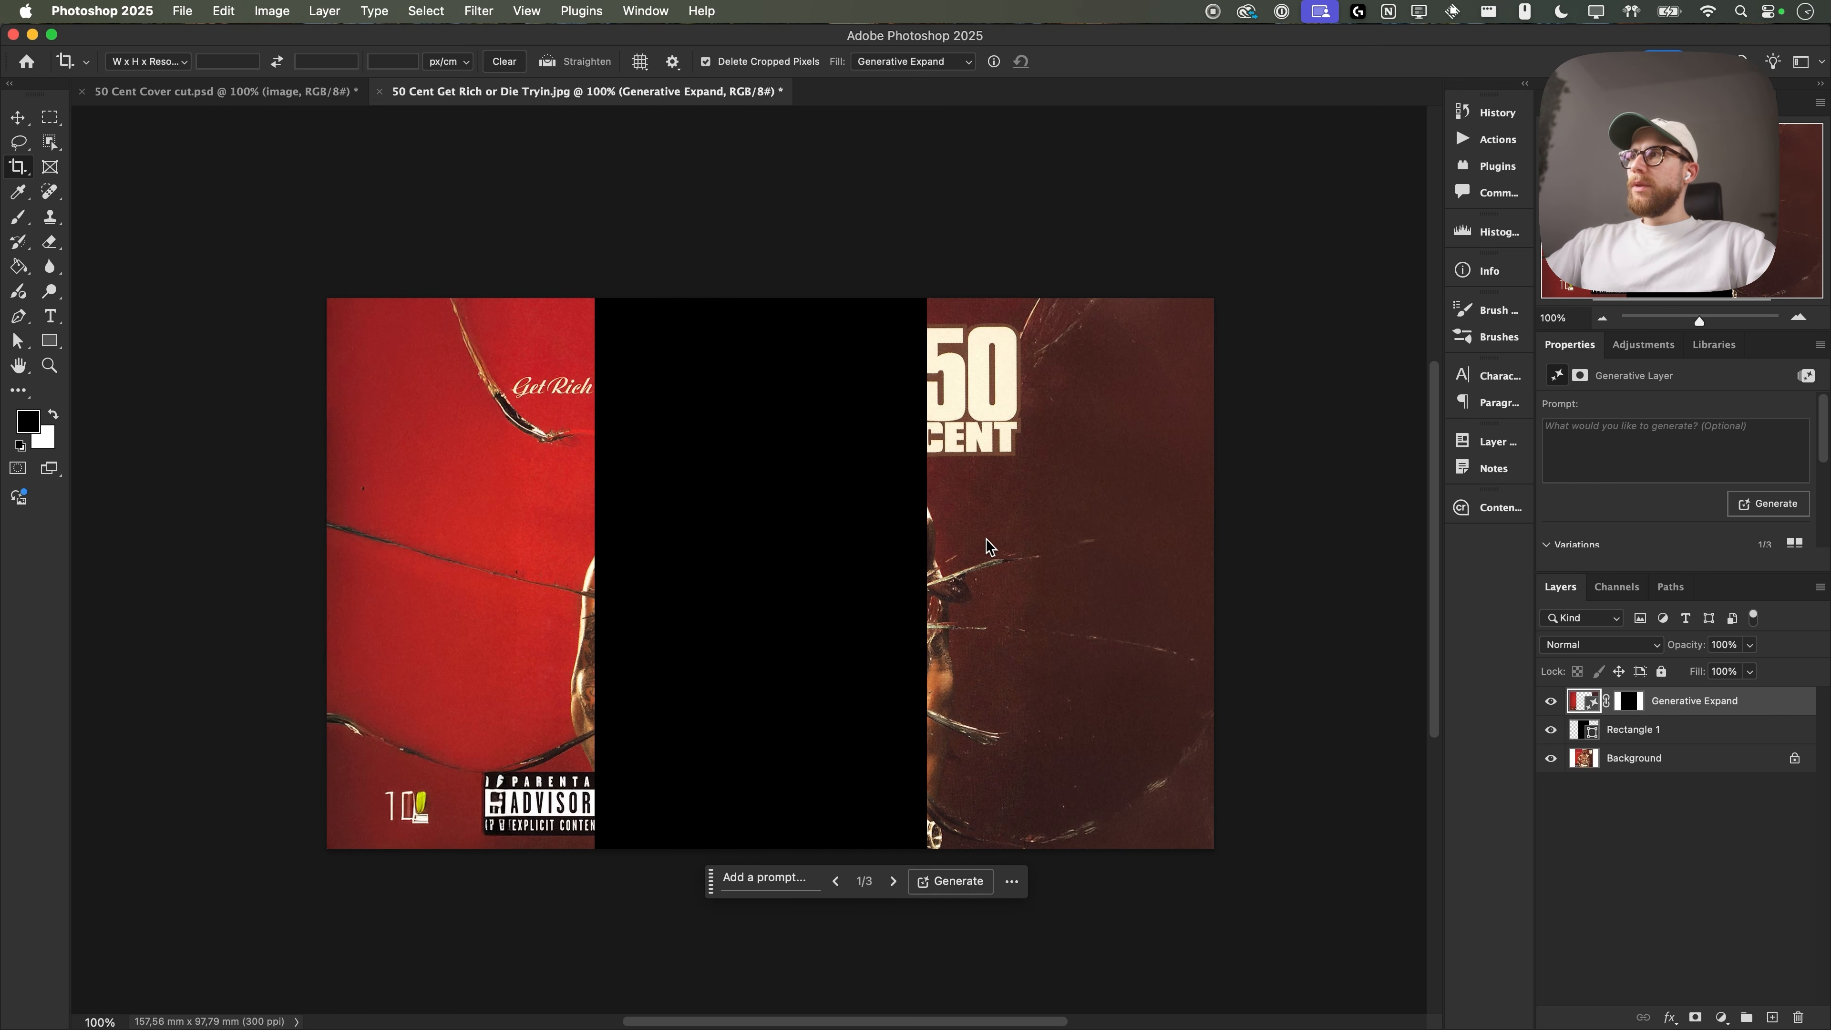
left_click(1551, 729)
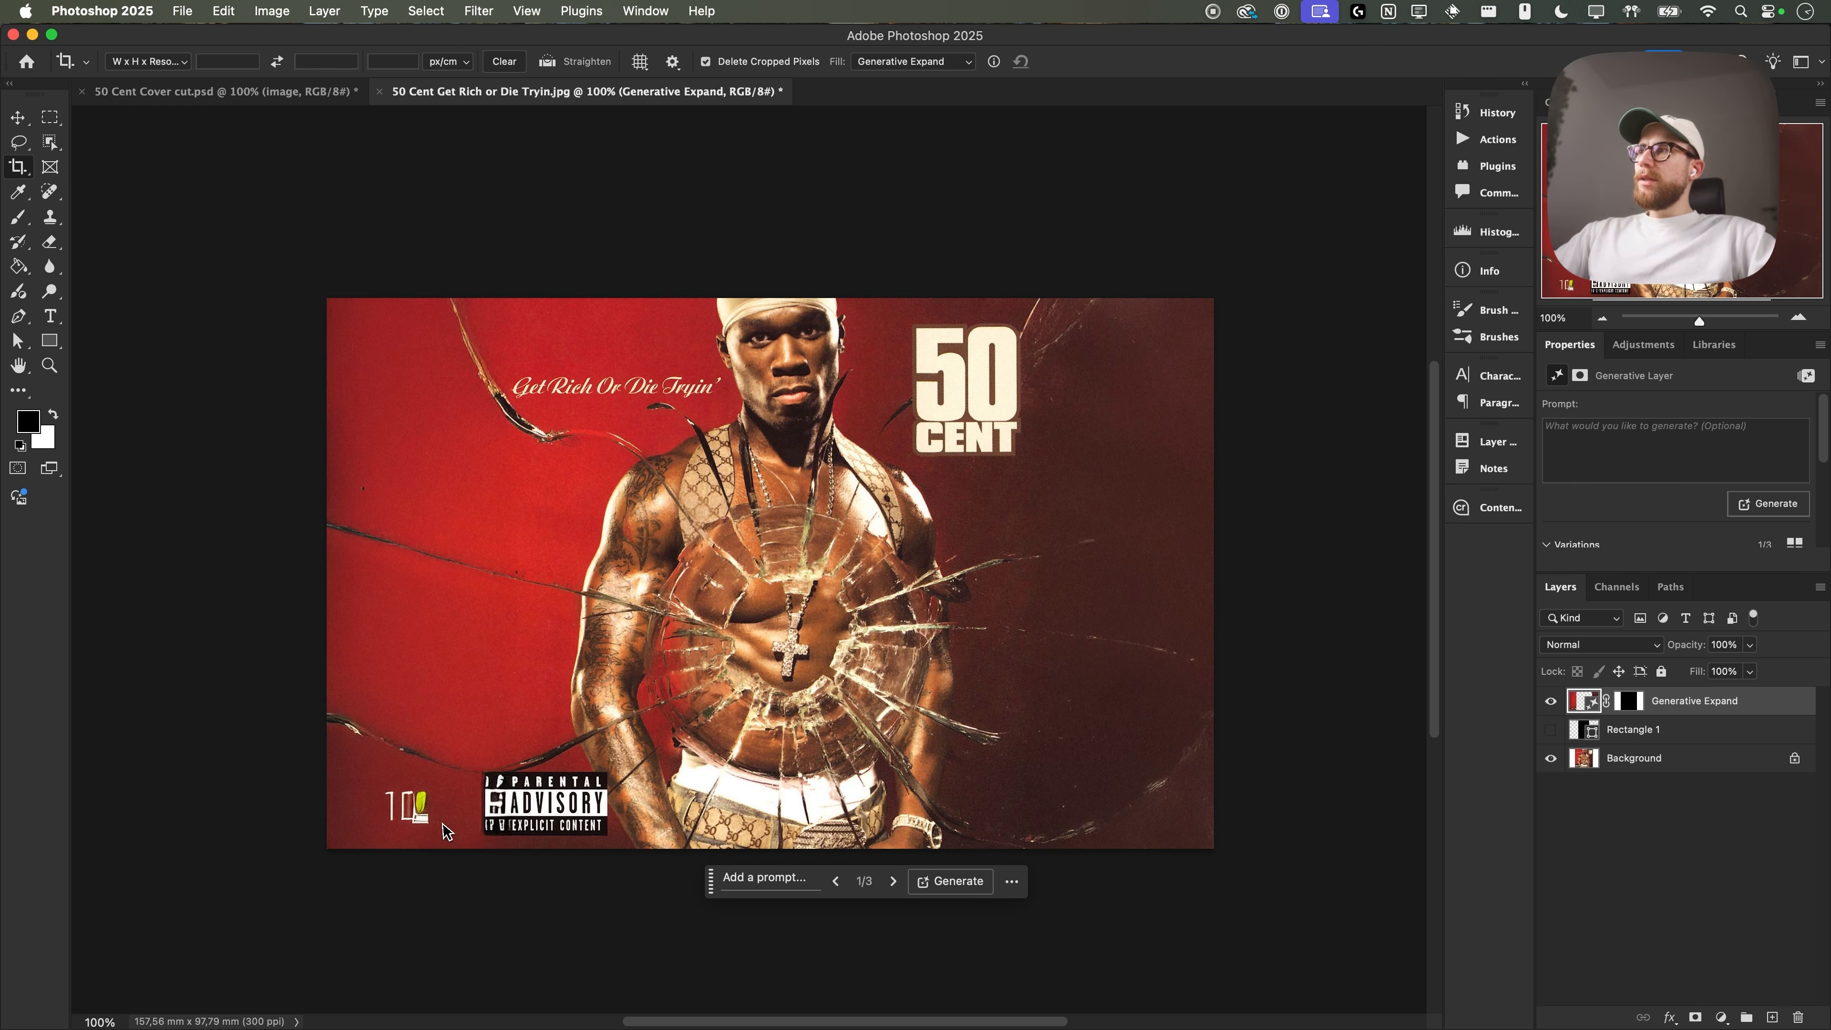
- Lasso the 50 CENT logo and the Get Rich Or Die Tryin' title together and run Generative Fill on them without a prompt
key("l")
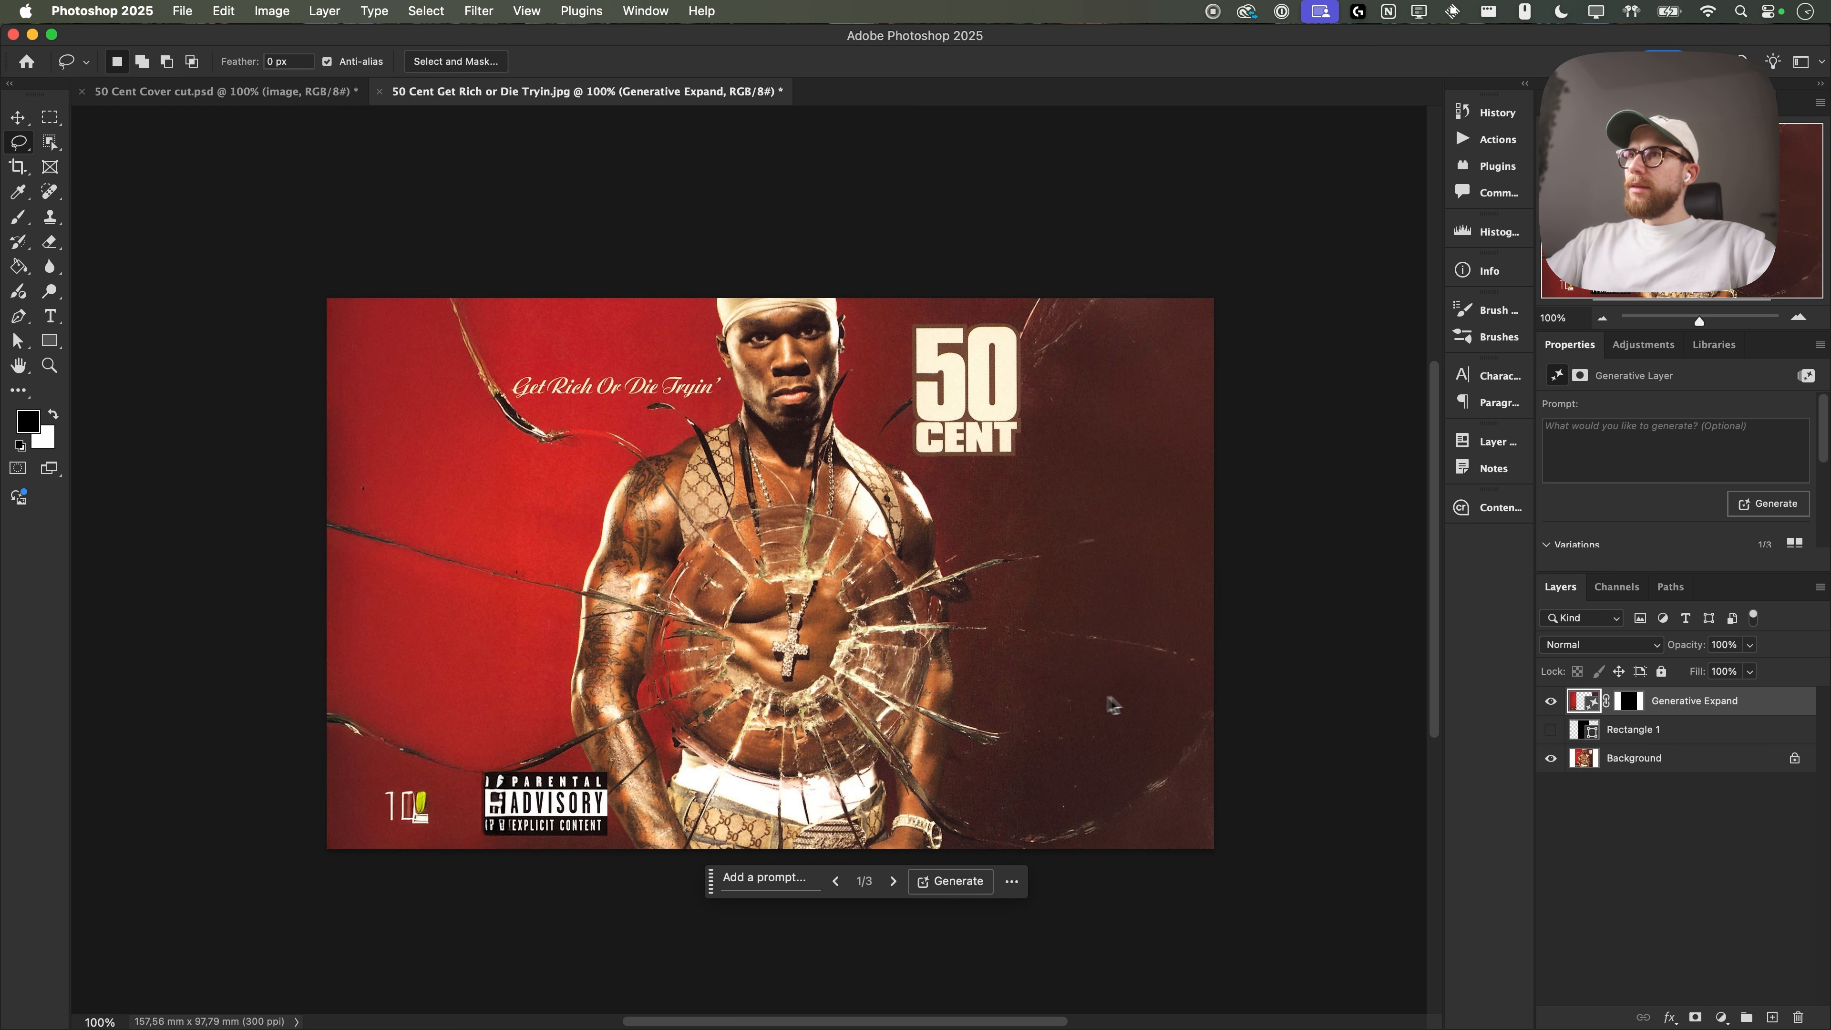
left_click(1701, 813)
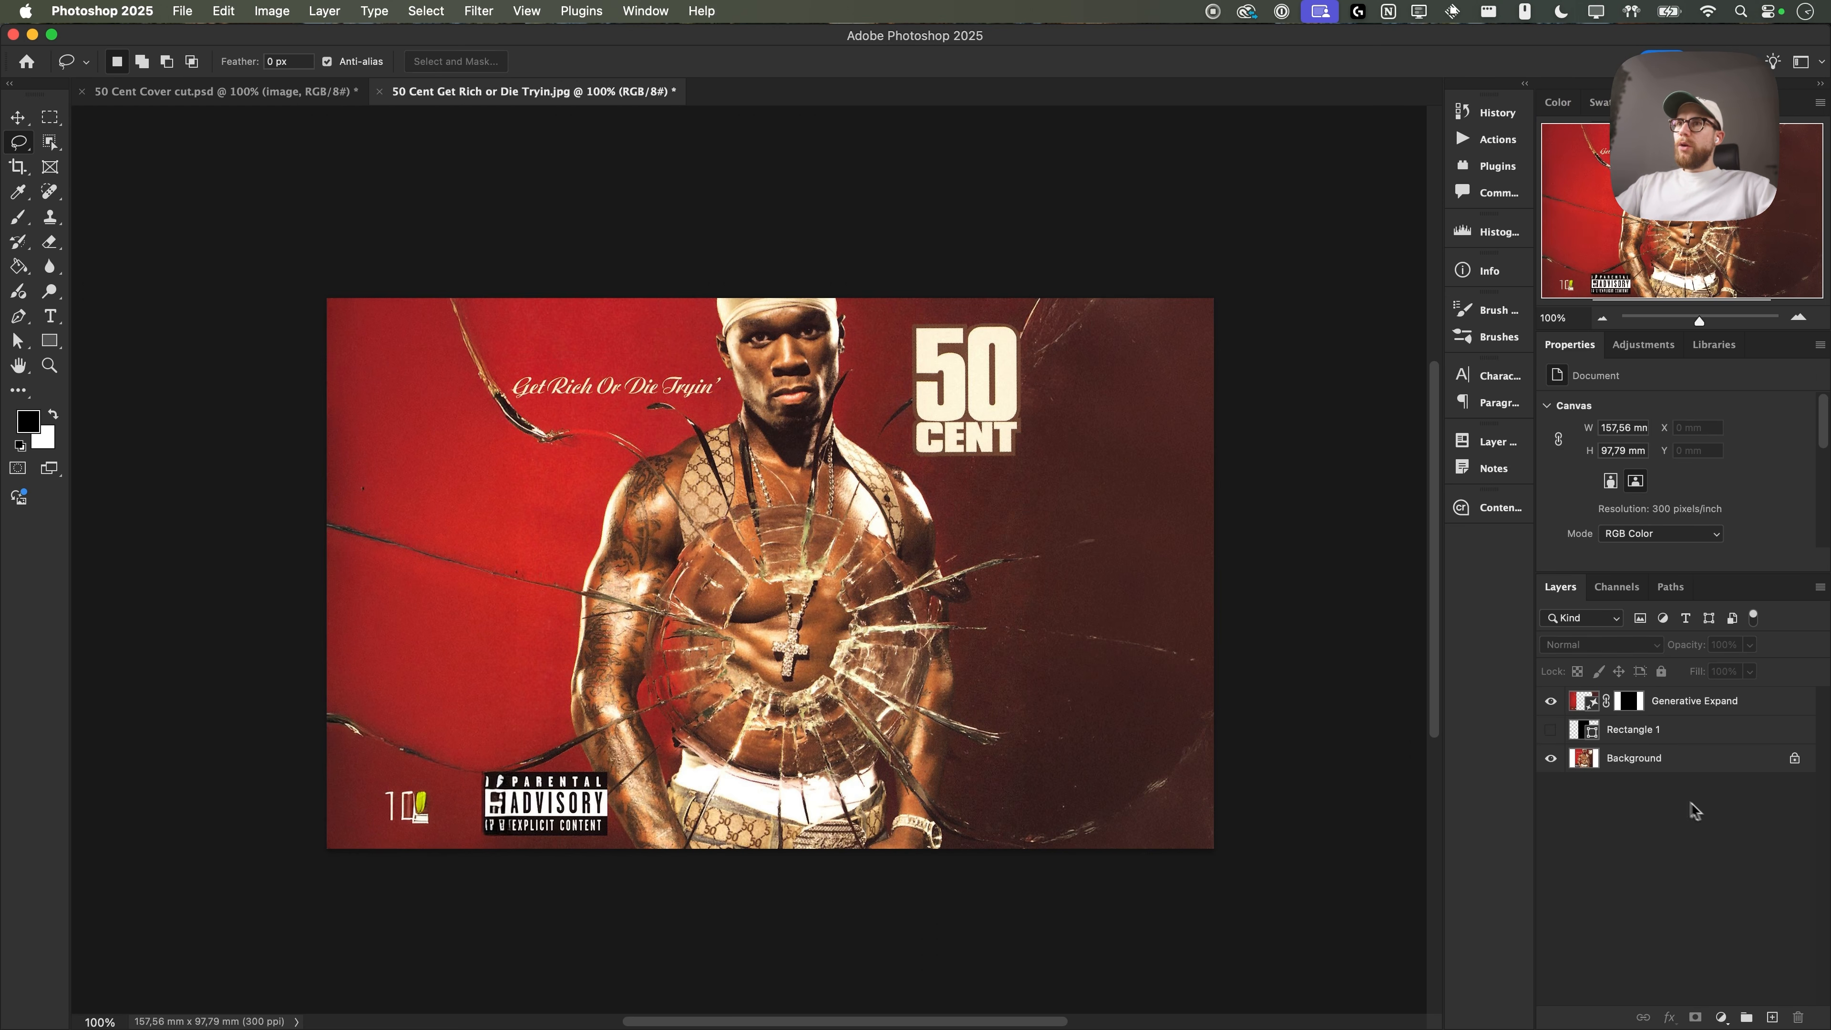
mouse_move(904, 326)
left_mouse_down()
mouse_move(901, 443)
mouse_move(924, 464)
mouse_move(1019, 458)
mouse_move(1020, 325)
mouse_move(905, 326)
left_mouse_up()
key("shift")
mouse_move(510, 364)
left_mouse_down()
mouse_move(515, 395)
mouse_move(548, 408)
mouse_move(729, 398)
mouse_move(696, 362)
mouse_move(513, 368)
left_mouse_up()
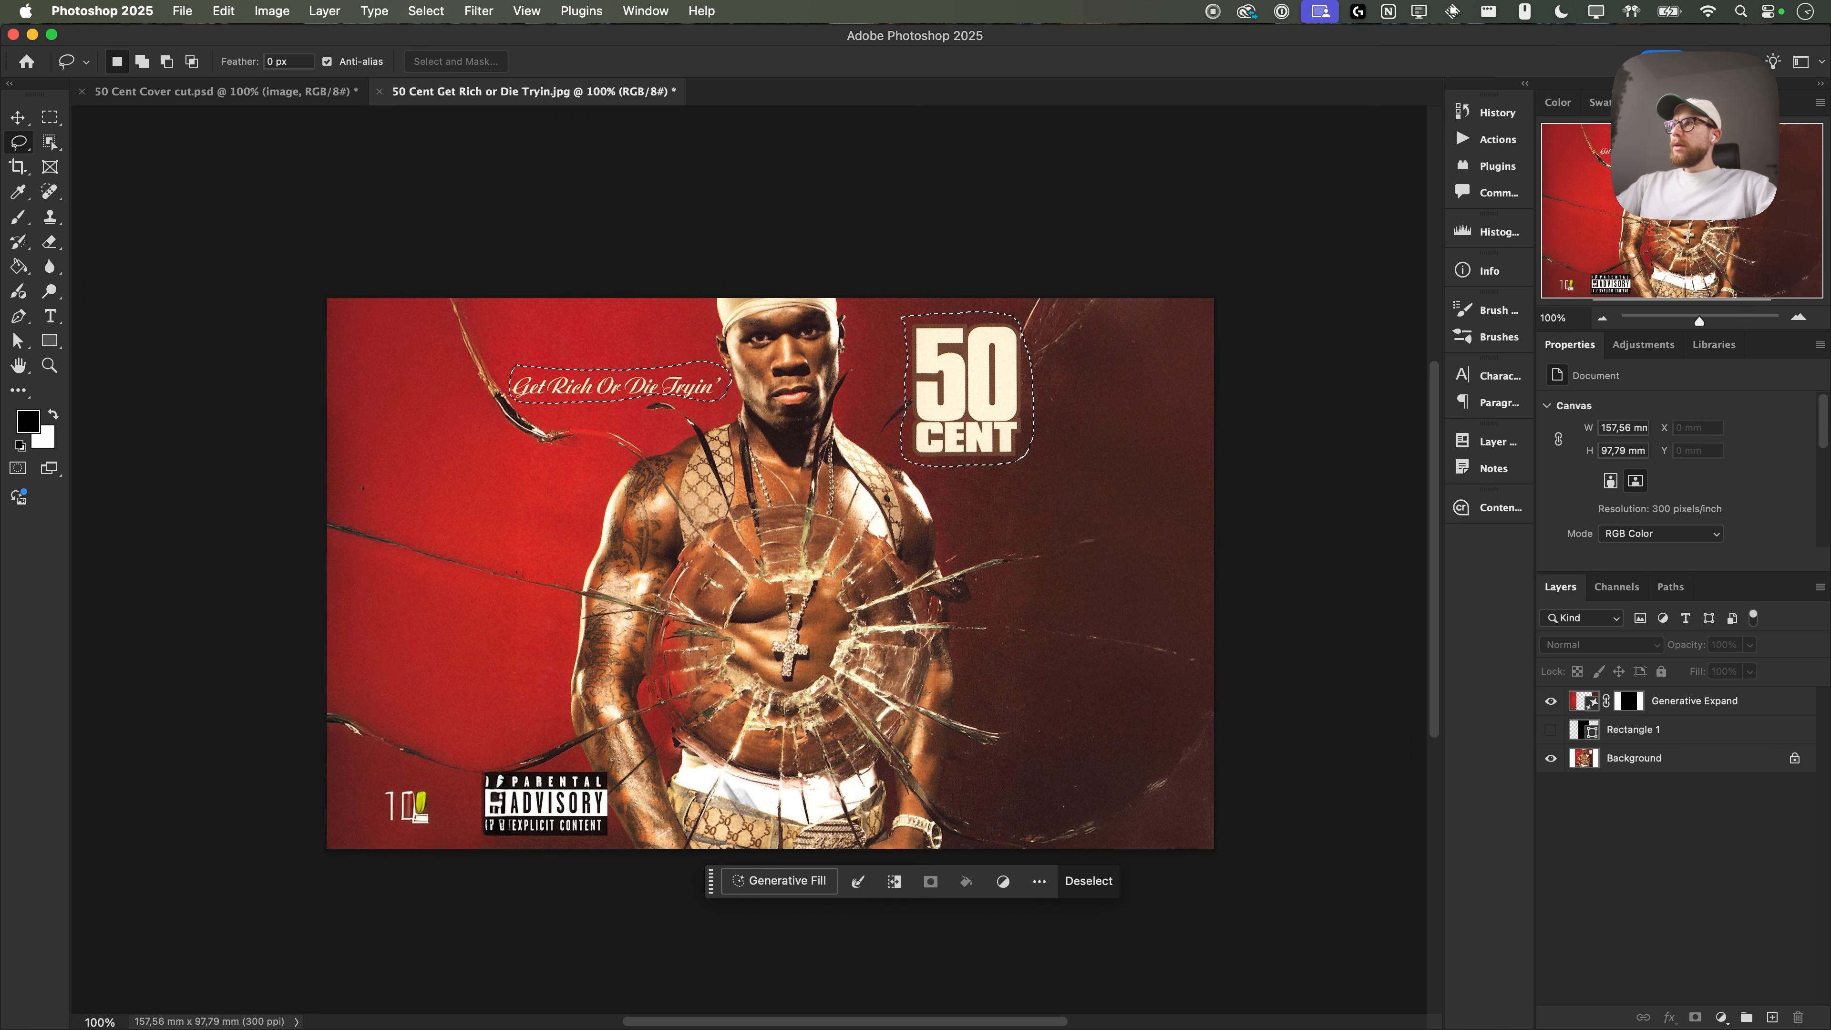
left_click(763, 880)
left_click(1135, 881)
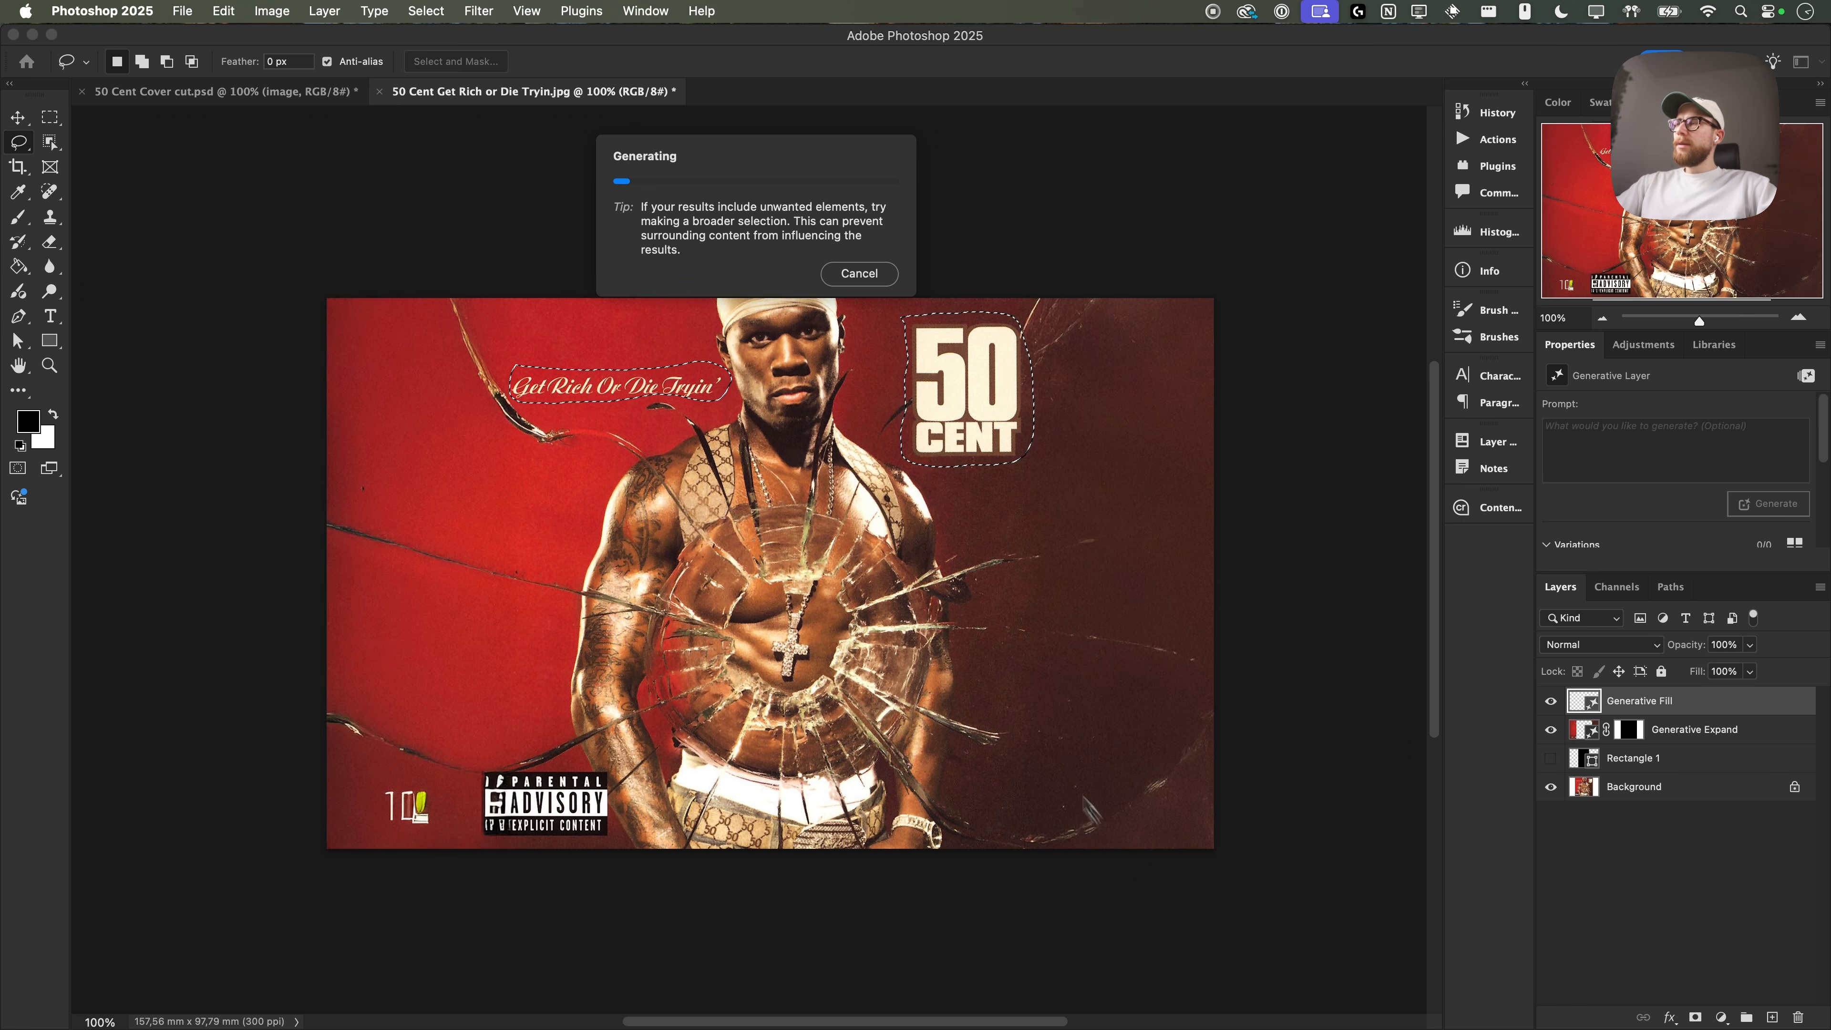
key("h")
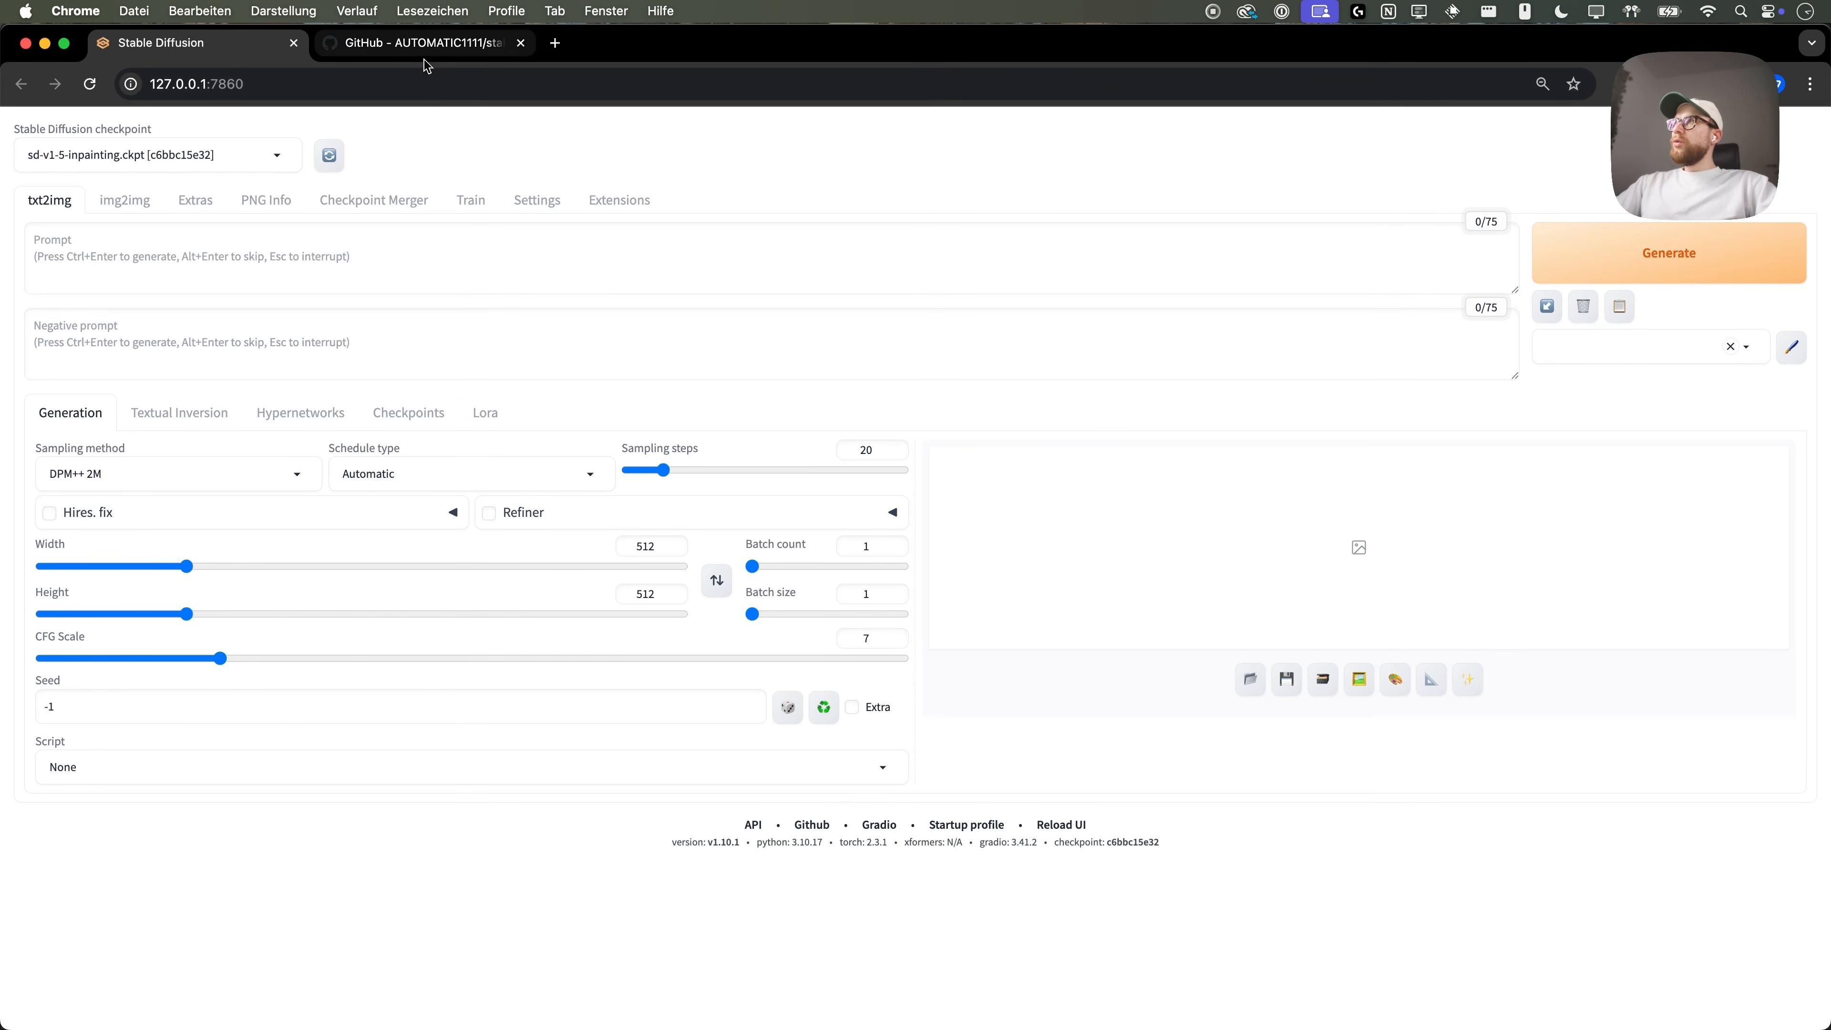
- View the AUTOMATIC1111 stable-diffusion-webui repository on GitHub in Chrome and return to the Stable Diffusion page
left_click(429, 43)
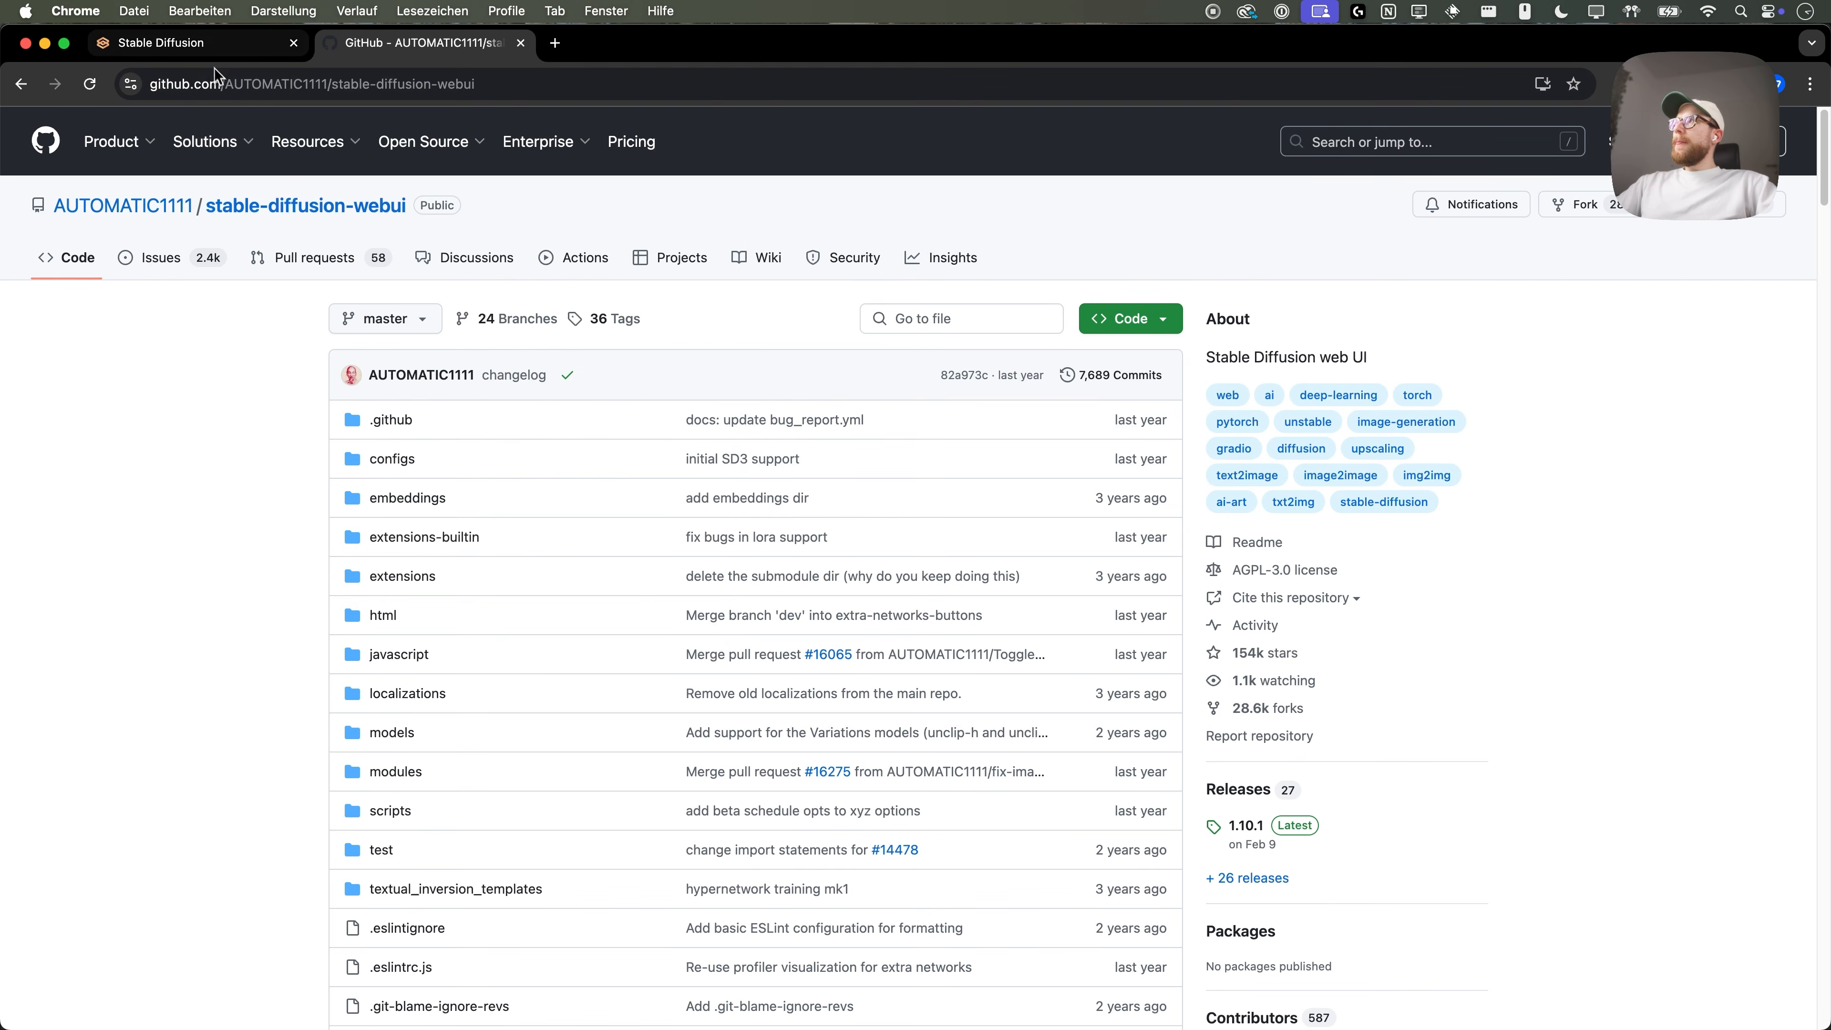
left_click(206, 49)
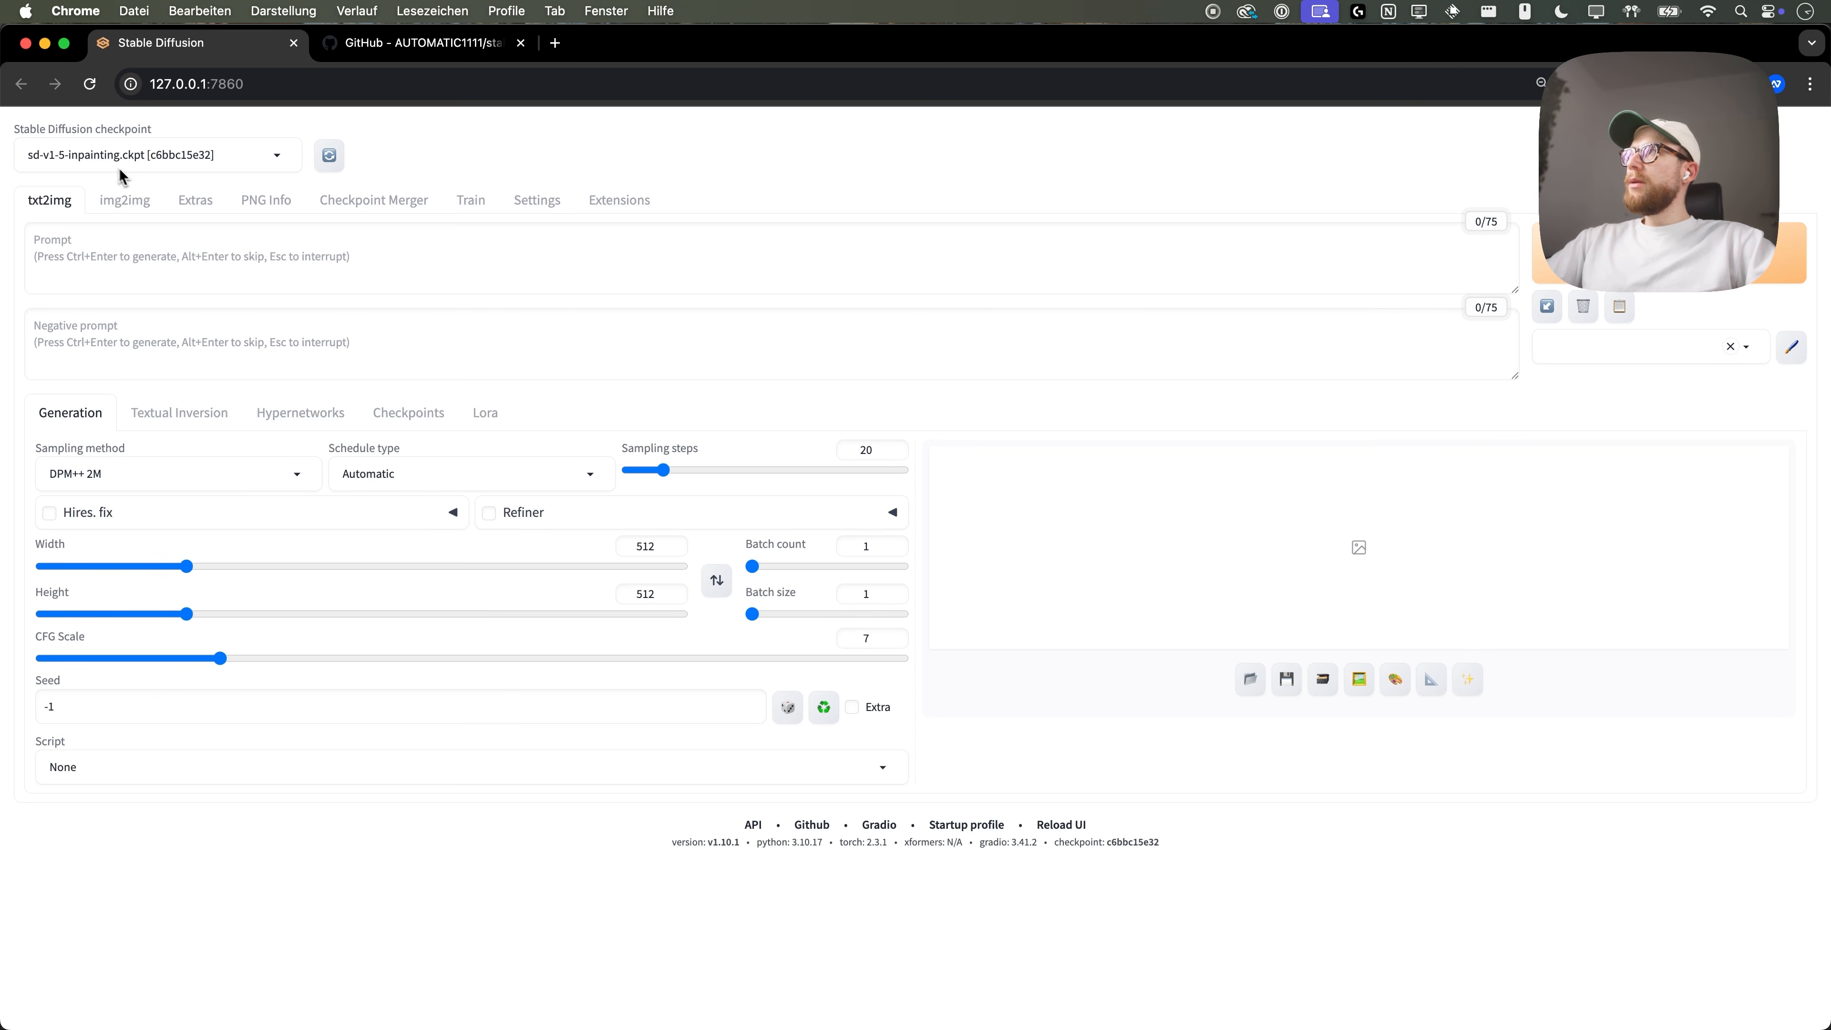
- Load the 50 Cent album cover into the img2img Inpaint mode of Stable Diffusion
left_click(130, 202)
left_click(220, 457)
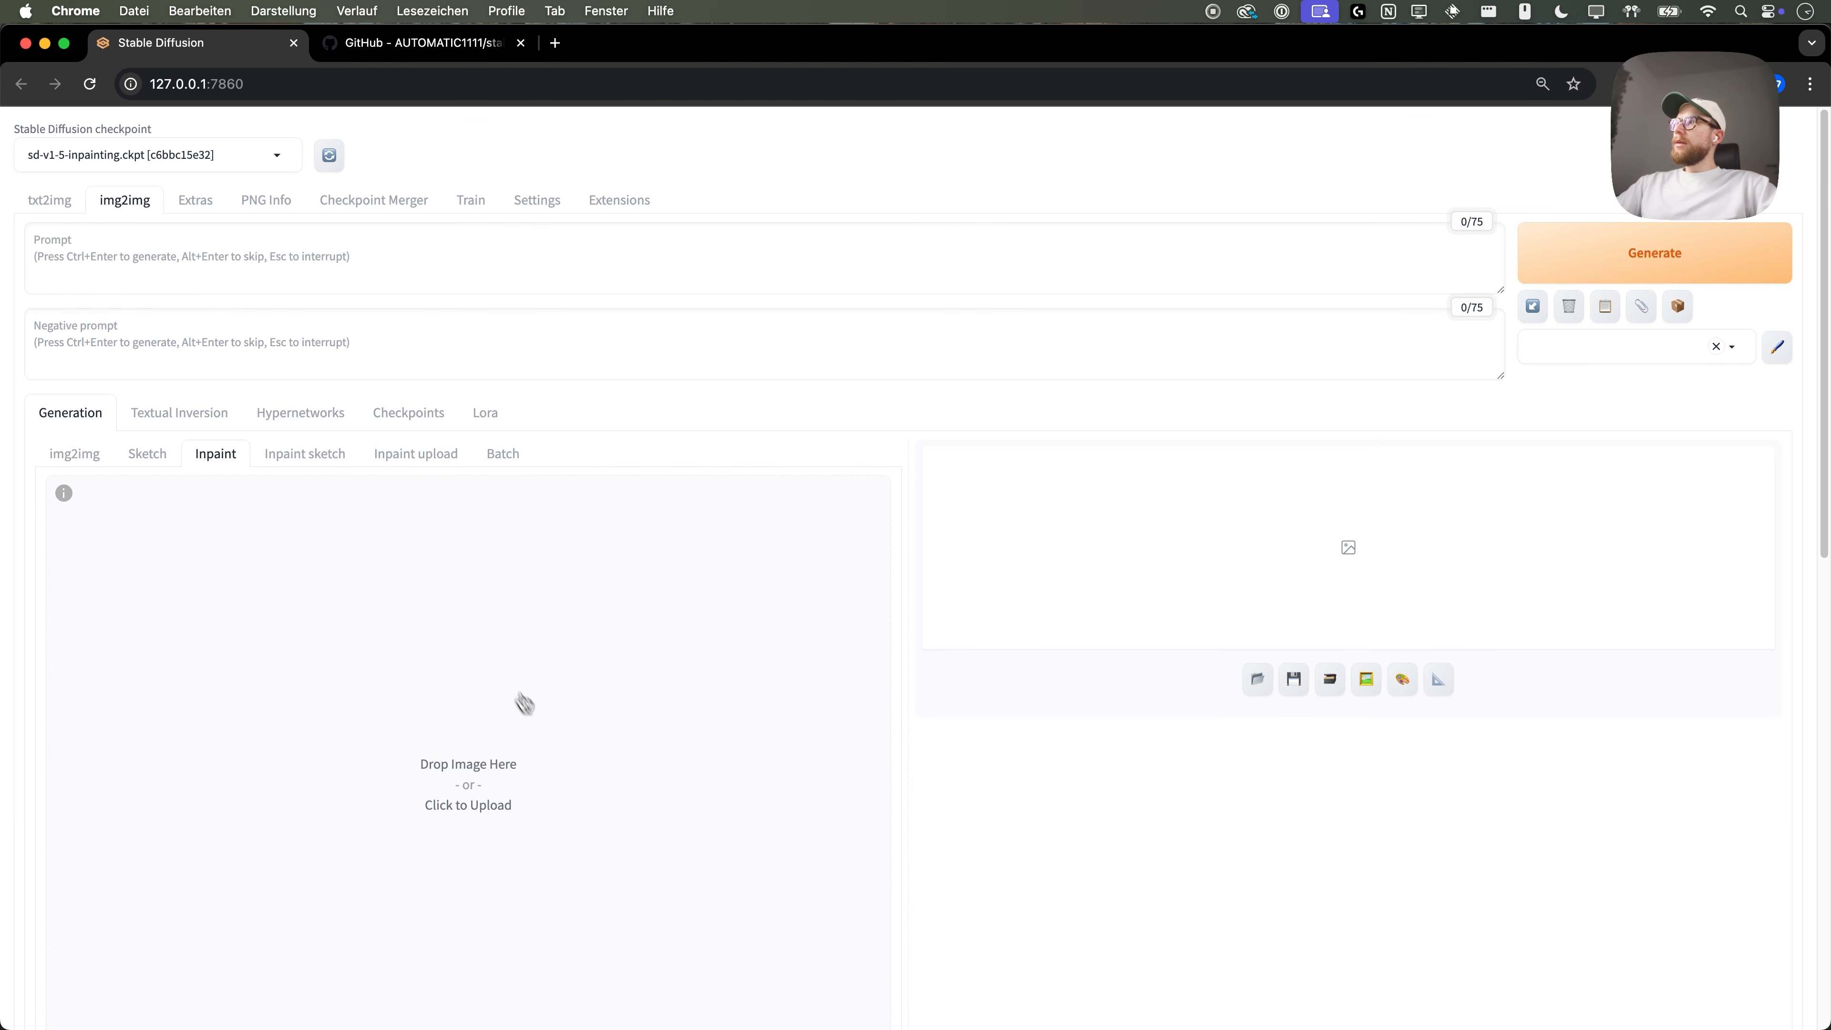
left_click(510, 754)
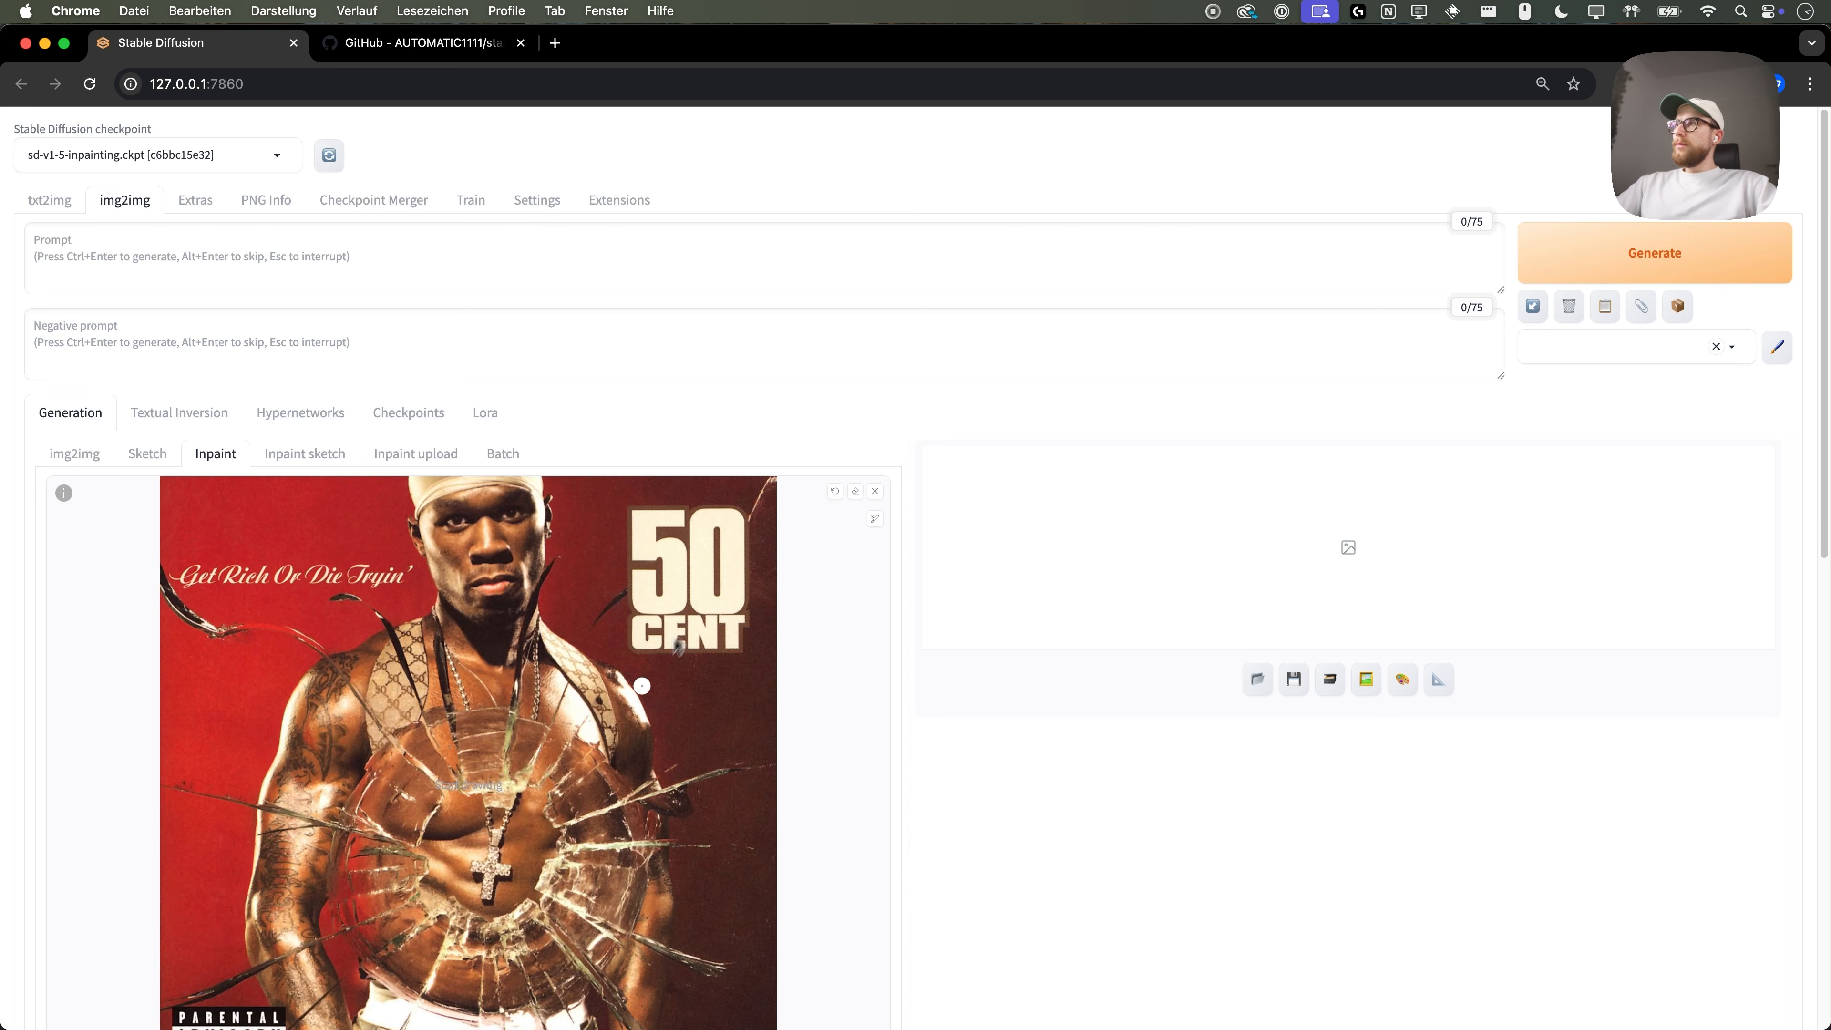
- Enlarge the mask brush and paint an inpaint mask over the shattered glass and cross pendant on the torso
scroll(638, 667, "down", 3)
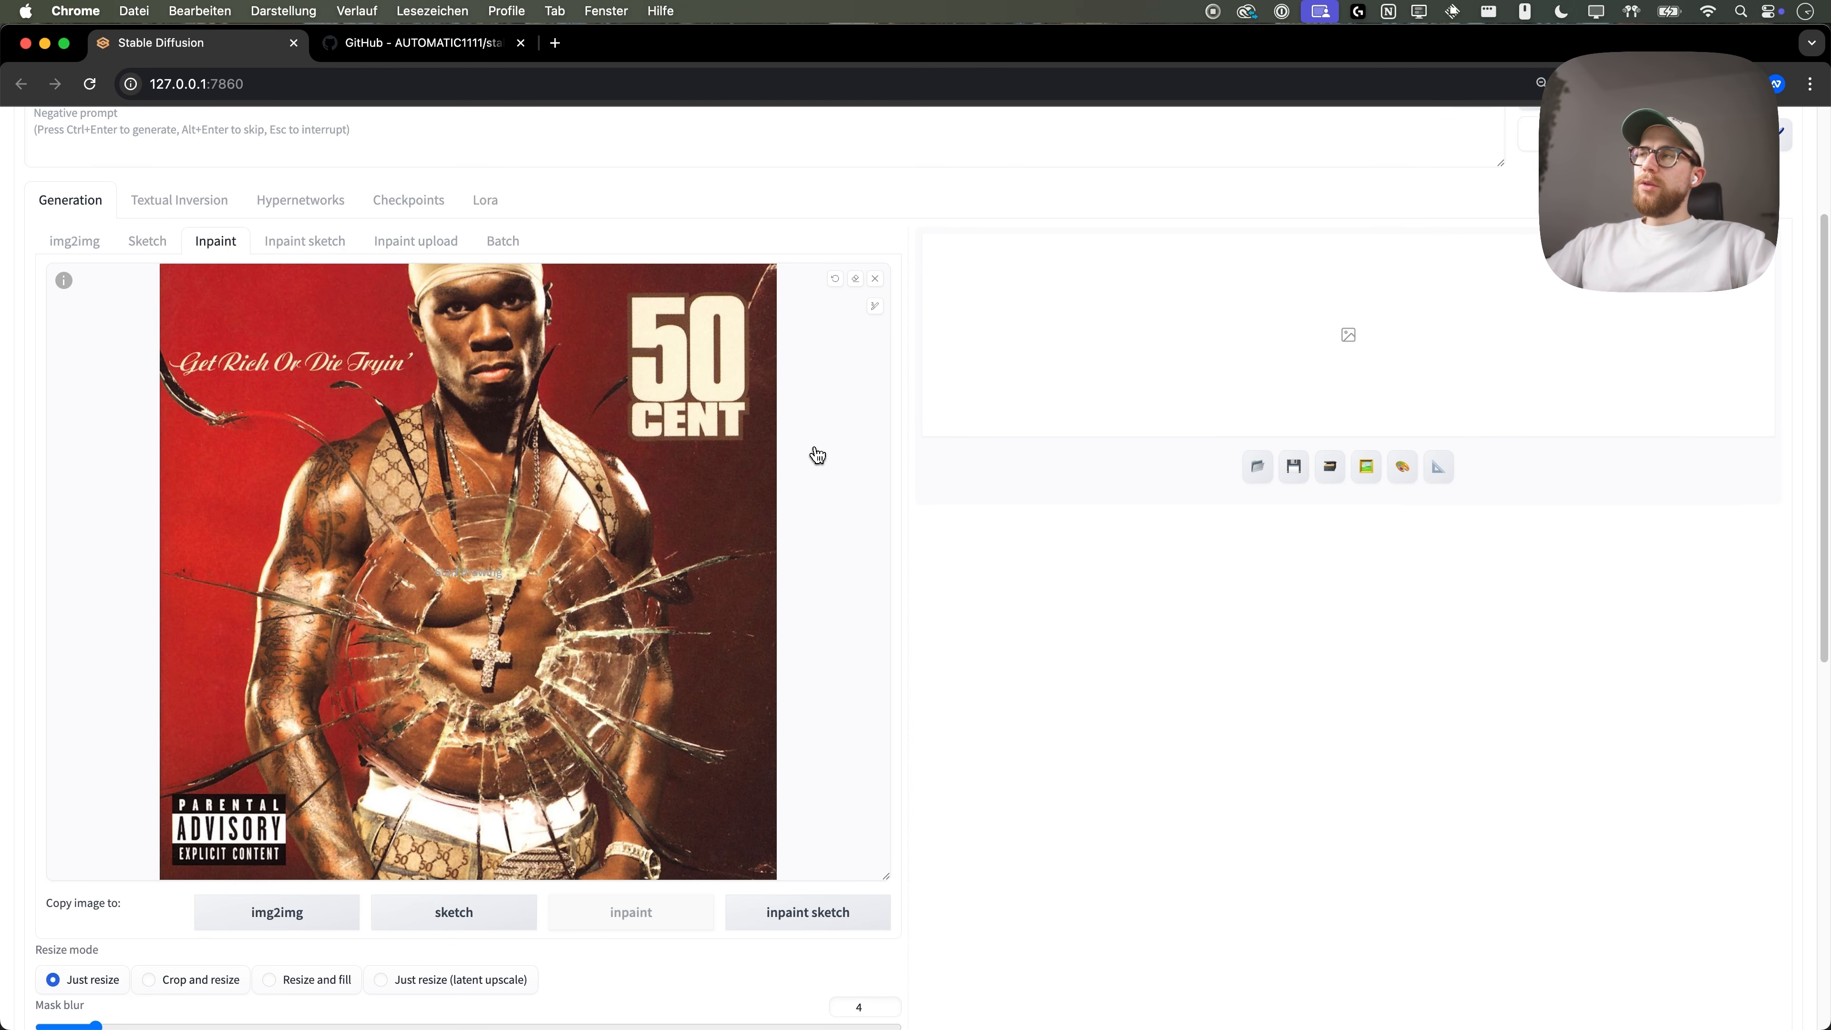
mouse_move(873, 307)
left_click_drag(806, 308, 841, 308)
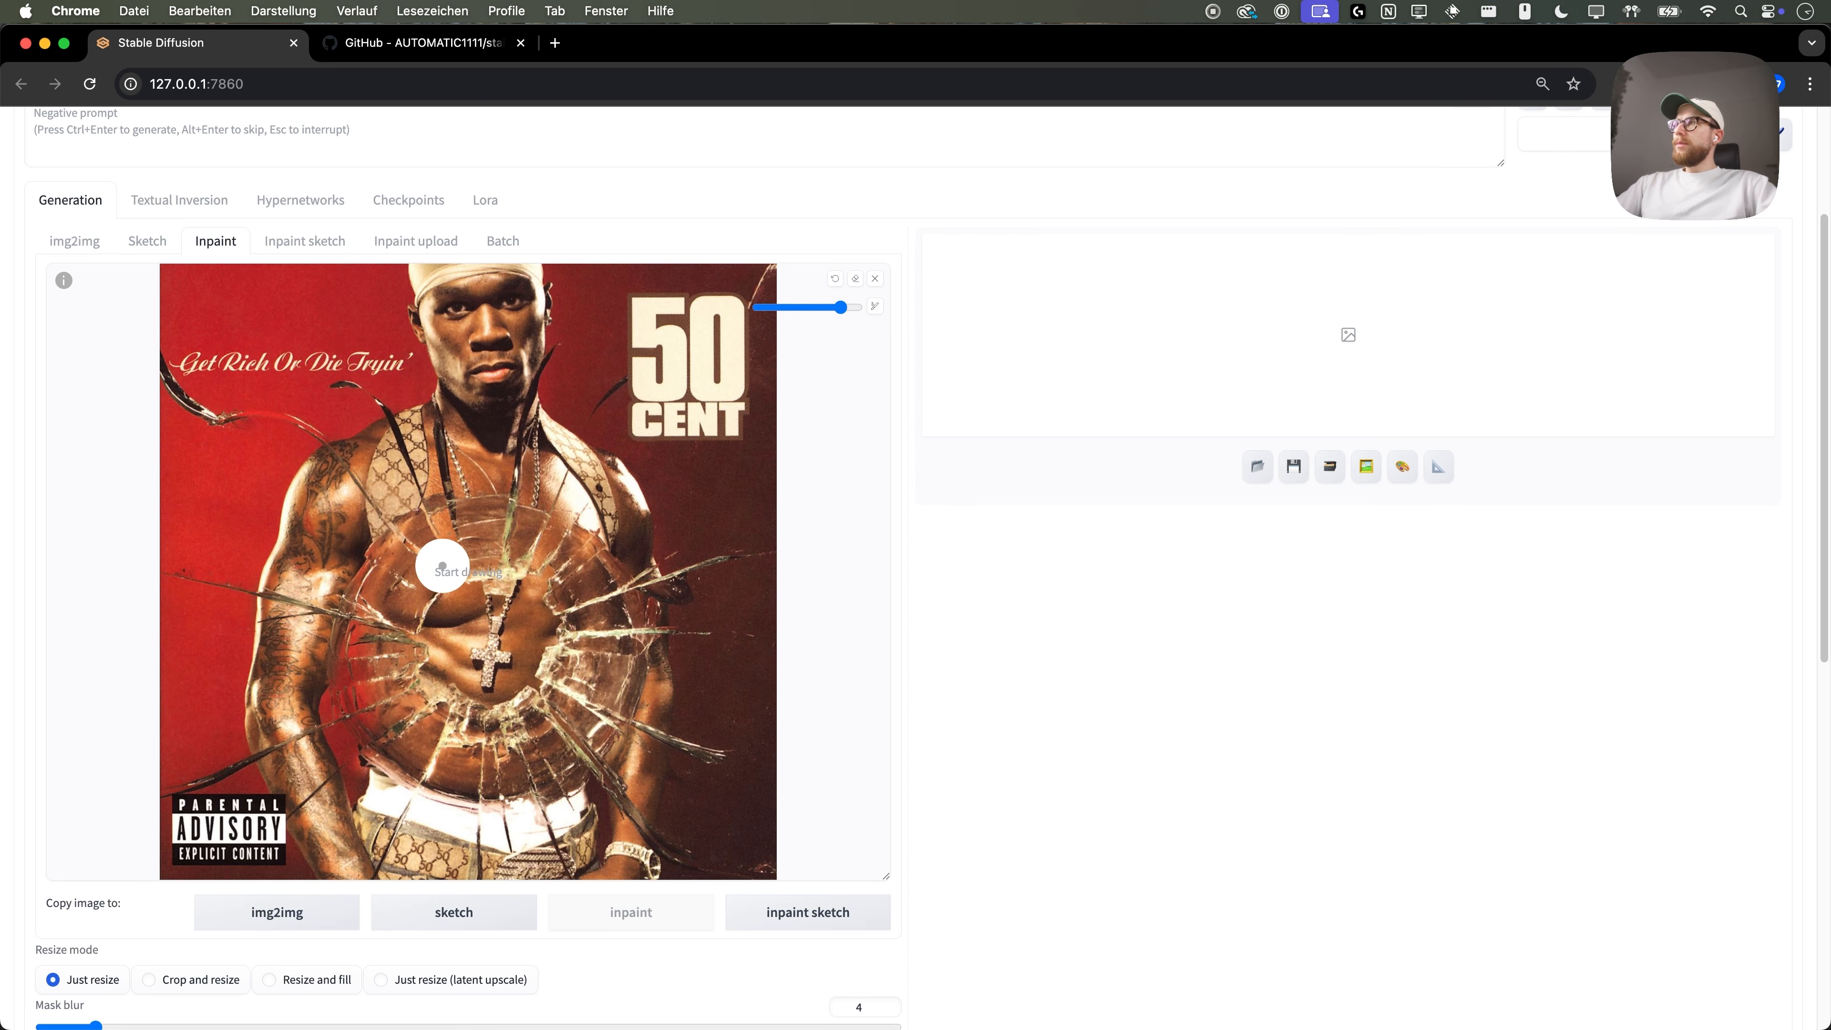
mouse_move(416, 533)
left_mouse_down()
mouse_move(364, 585)
mouse_move(352, 711)
mouse_move(385, 754)
mouse_move(459, 776)
mouse_move(597, 753)
mouse_move(620, 689)
mouse_move(602, 605)
mouse_move(575, 547)
mouse_move(502, 512)
mouse_move(417, 537)
mouse_move(388, 668)
mouse_move(472, 733)
mouse_move(589, 701)
mouse_move(551, 582)
mouse_move(452, 547)
mouse_move(413, 672)
mouse_move(543, 680)
mouse_move(503, 578)
mouse_move(512, 640)
mouse_move(458, 576)
left_mouse_up()
- Enter the inpainting prompt "muscular male upper body, very realistic"
scroll(459, 575, "up", 3)
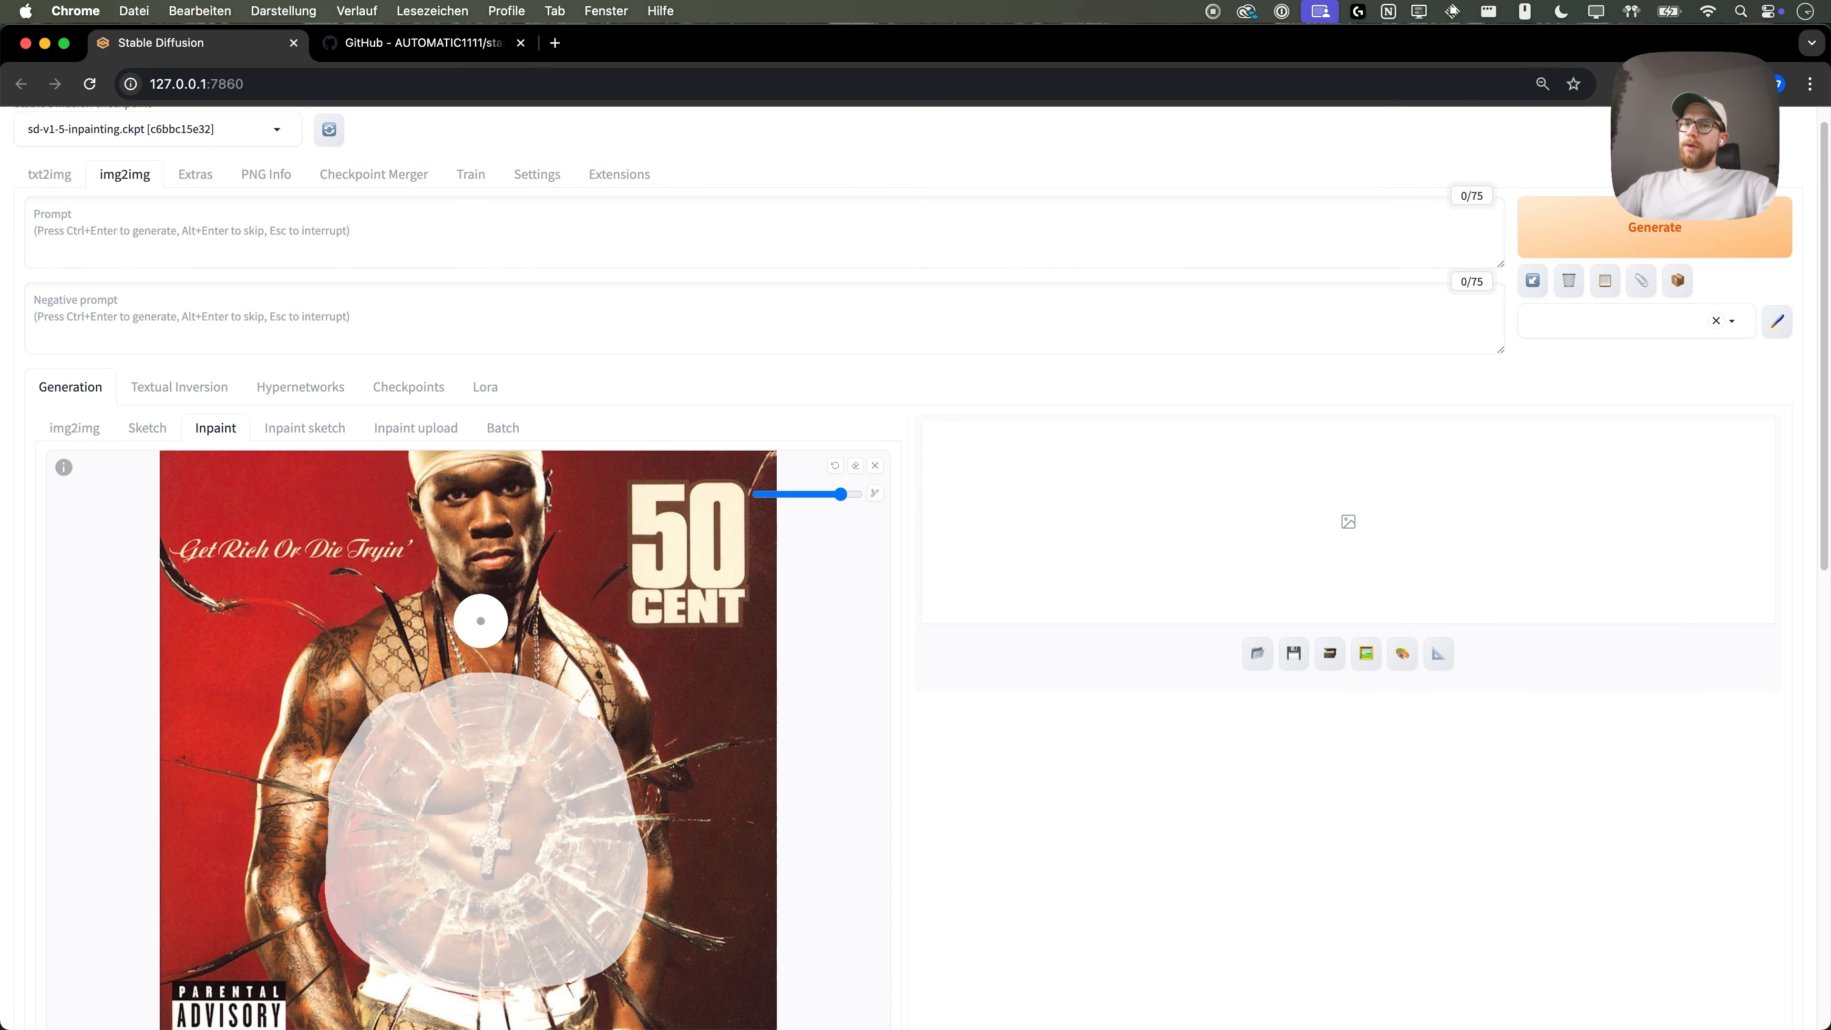
left_click(215, 238)
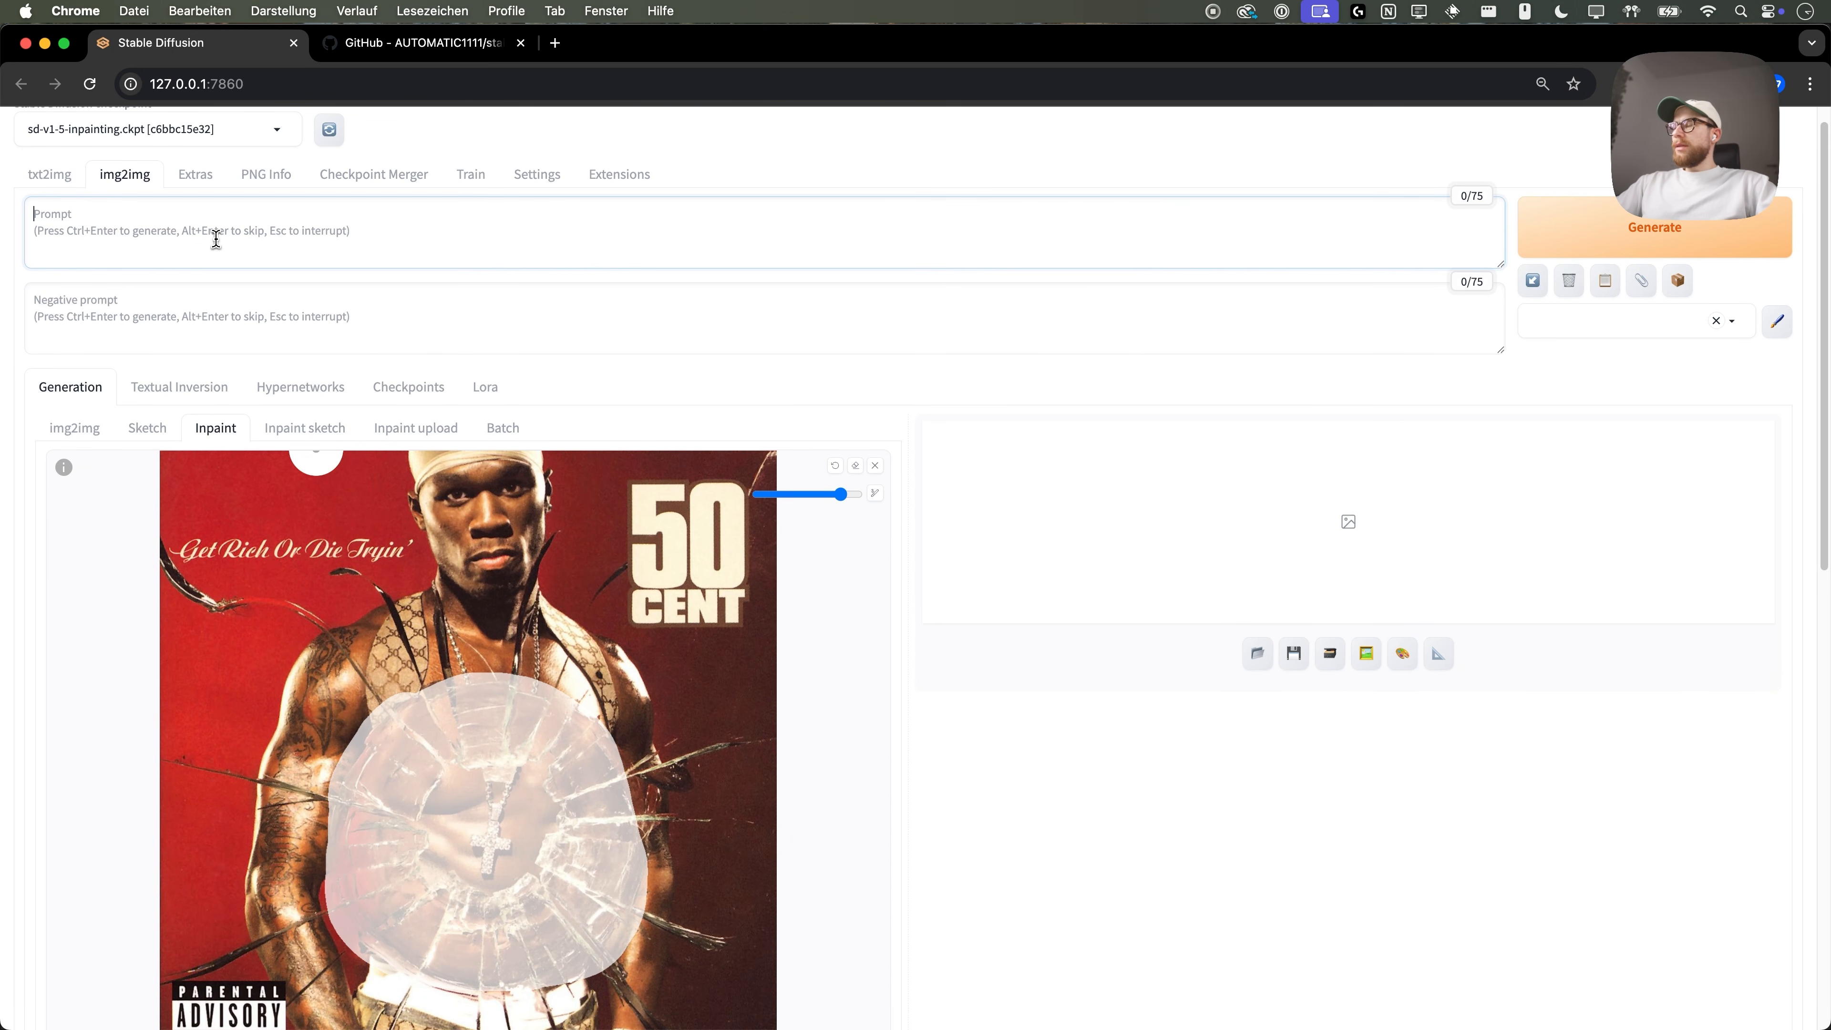
type("musc")
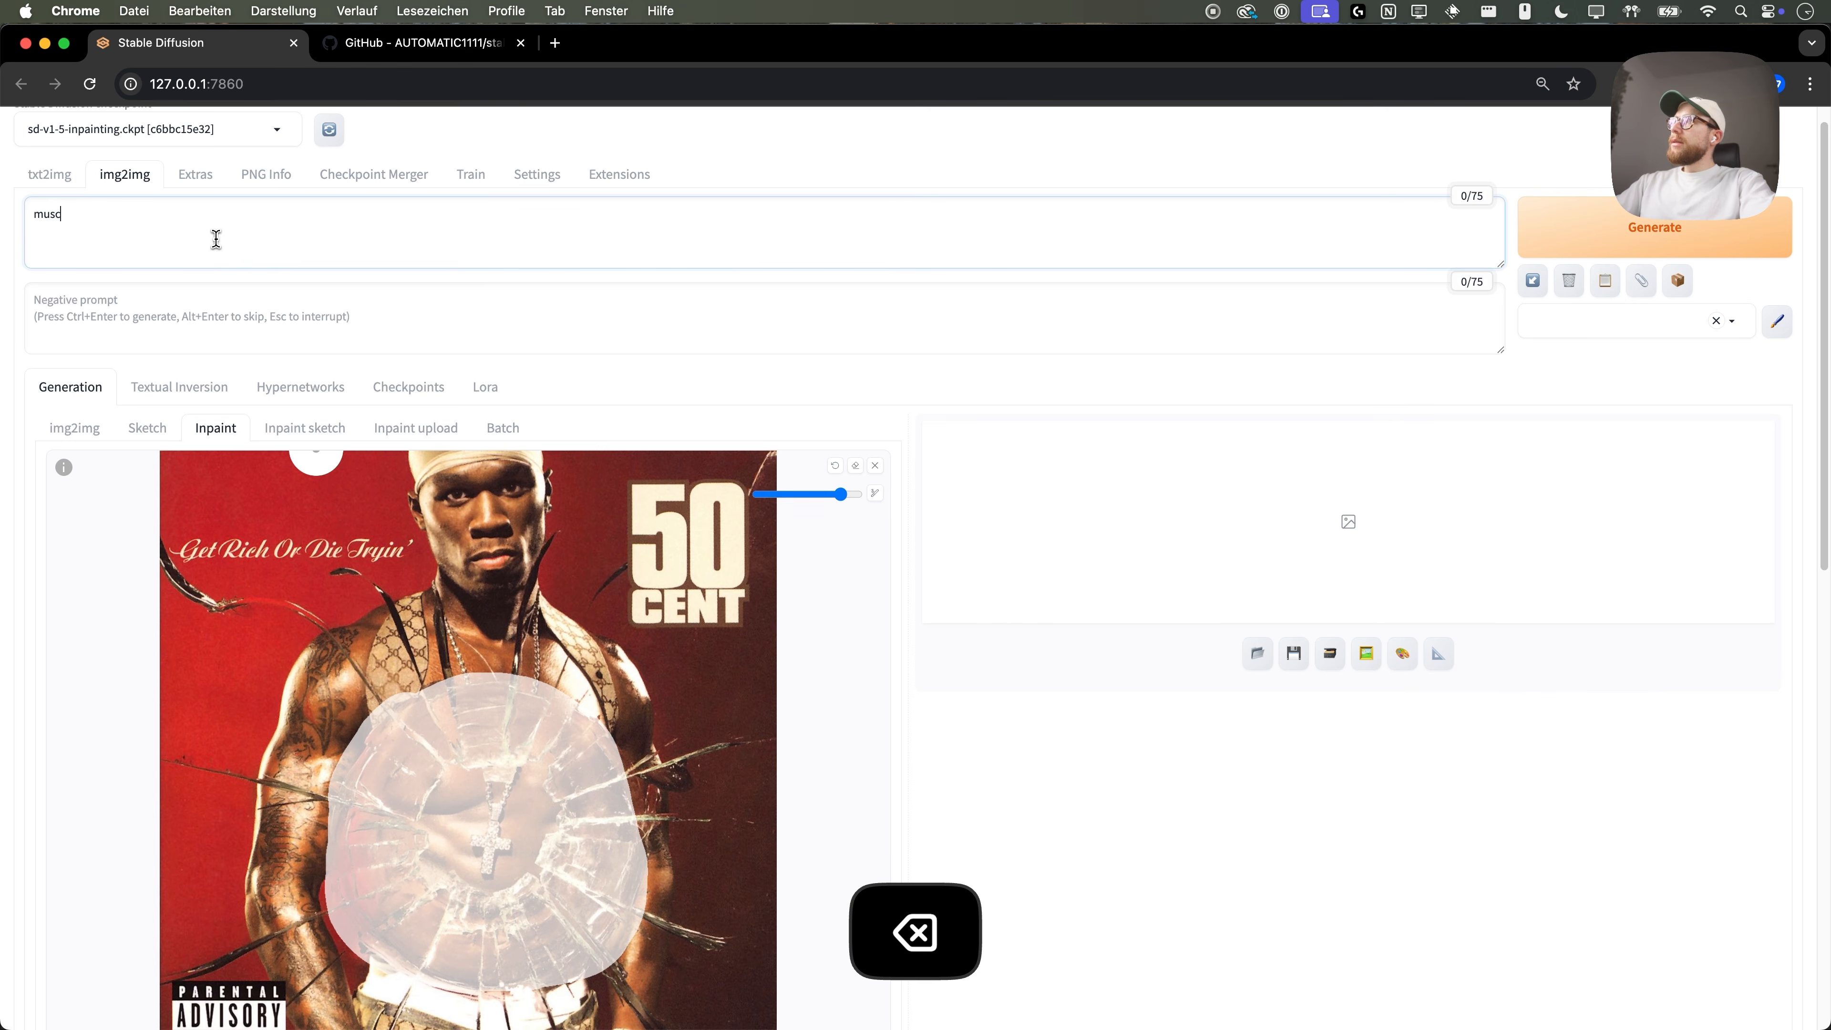
type("ular male upper bod")
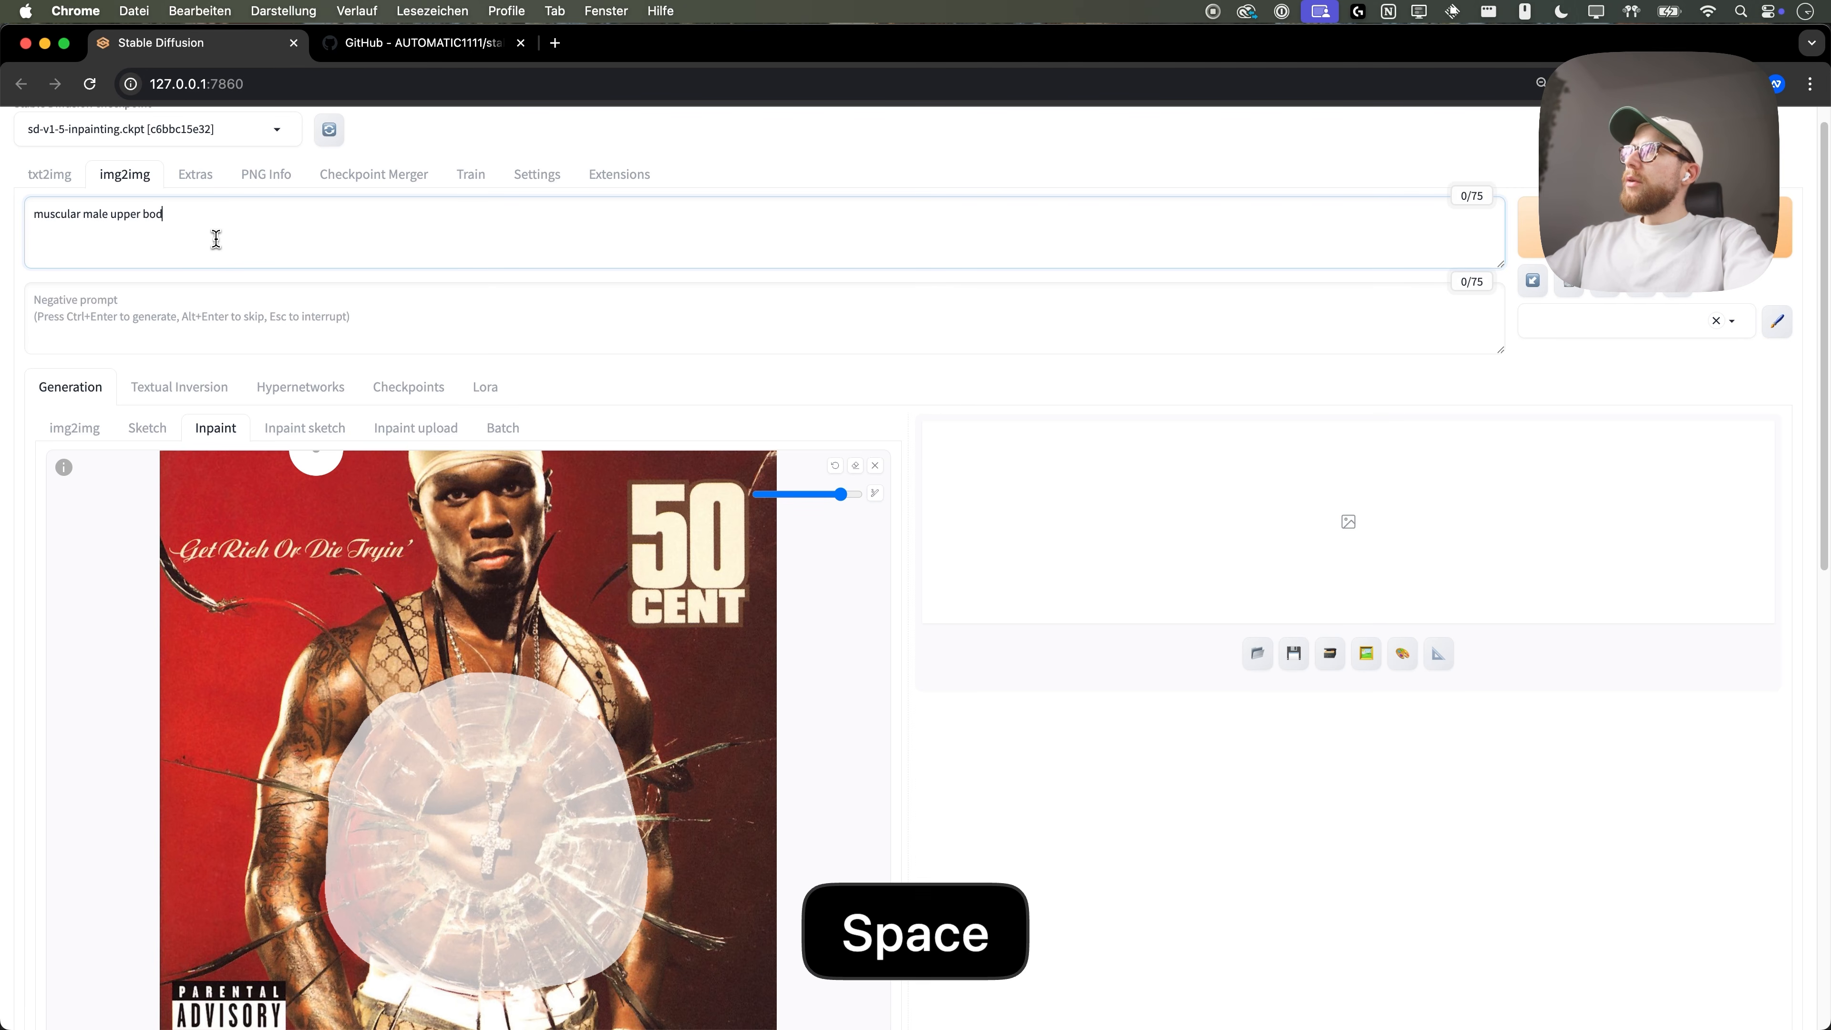
type("y, very realistic")
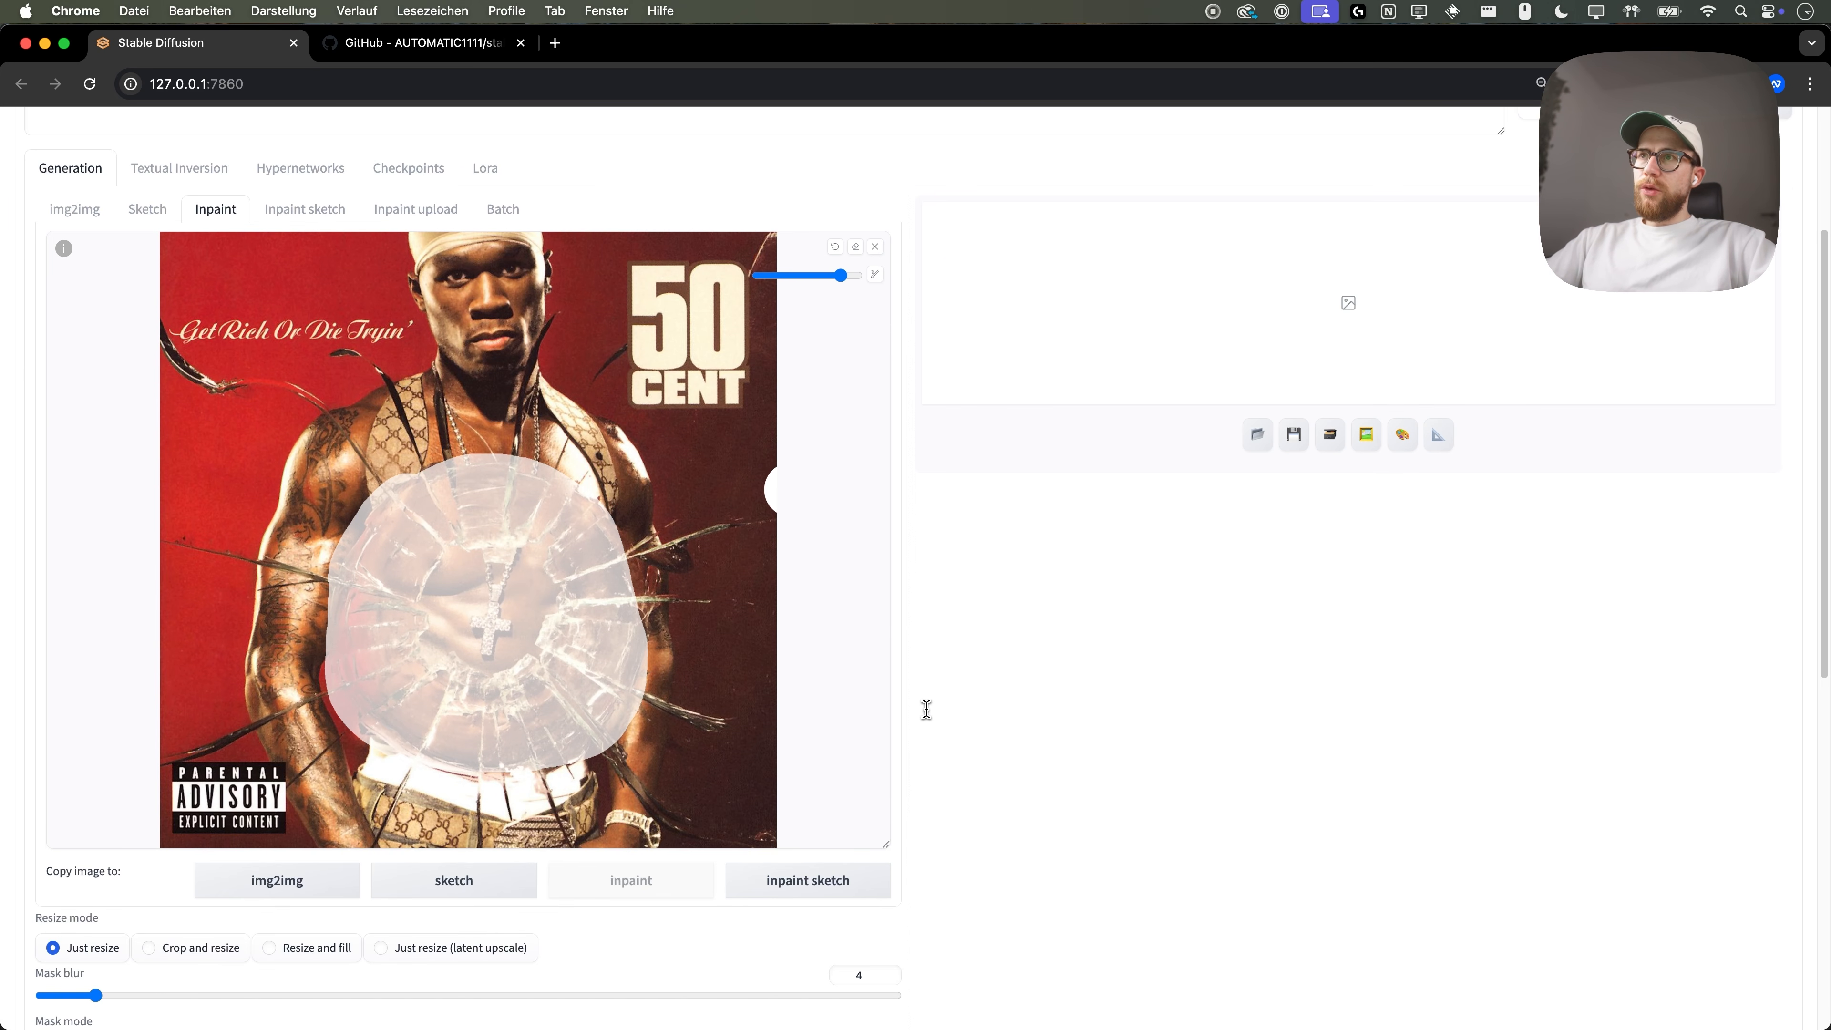
- Set the sampling steps to 41 and restrict the inpaint area to Only masked
scroll(954, 681, "down", 8)
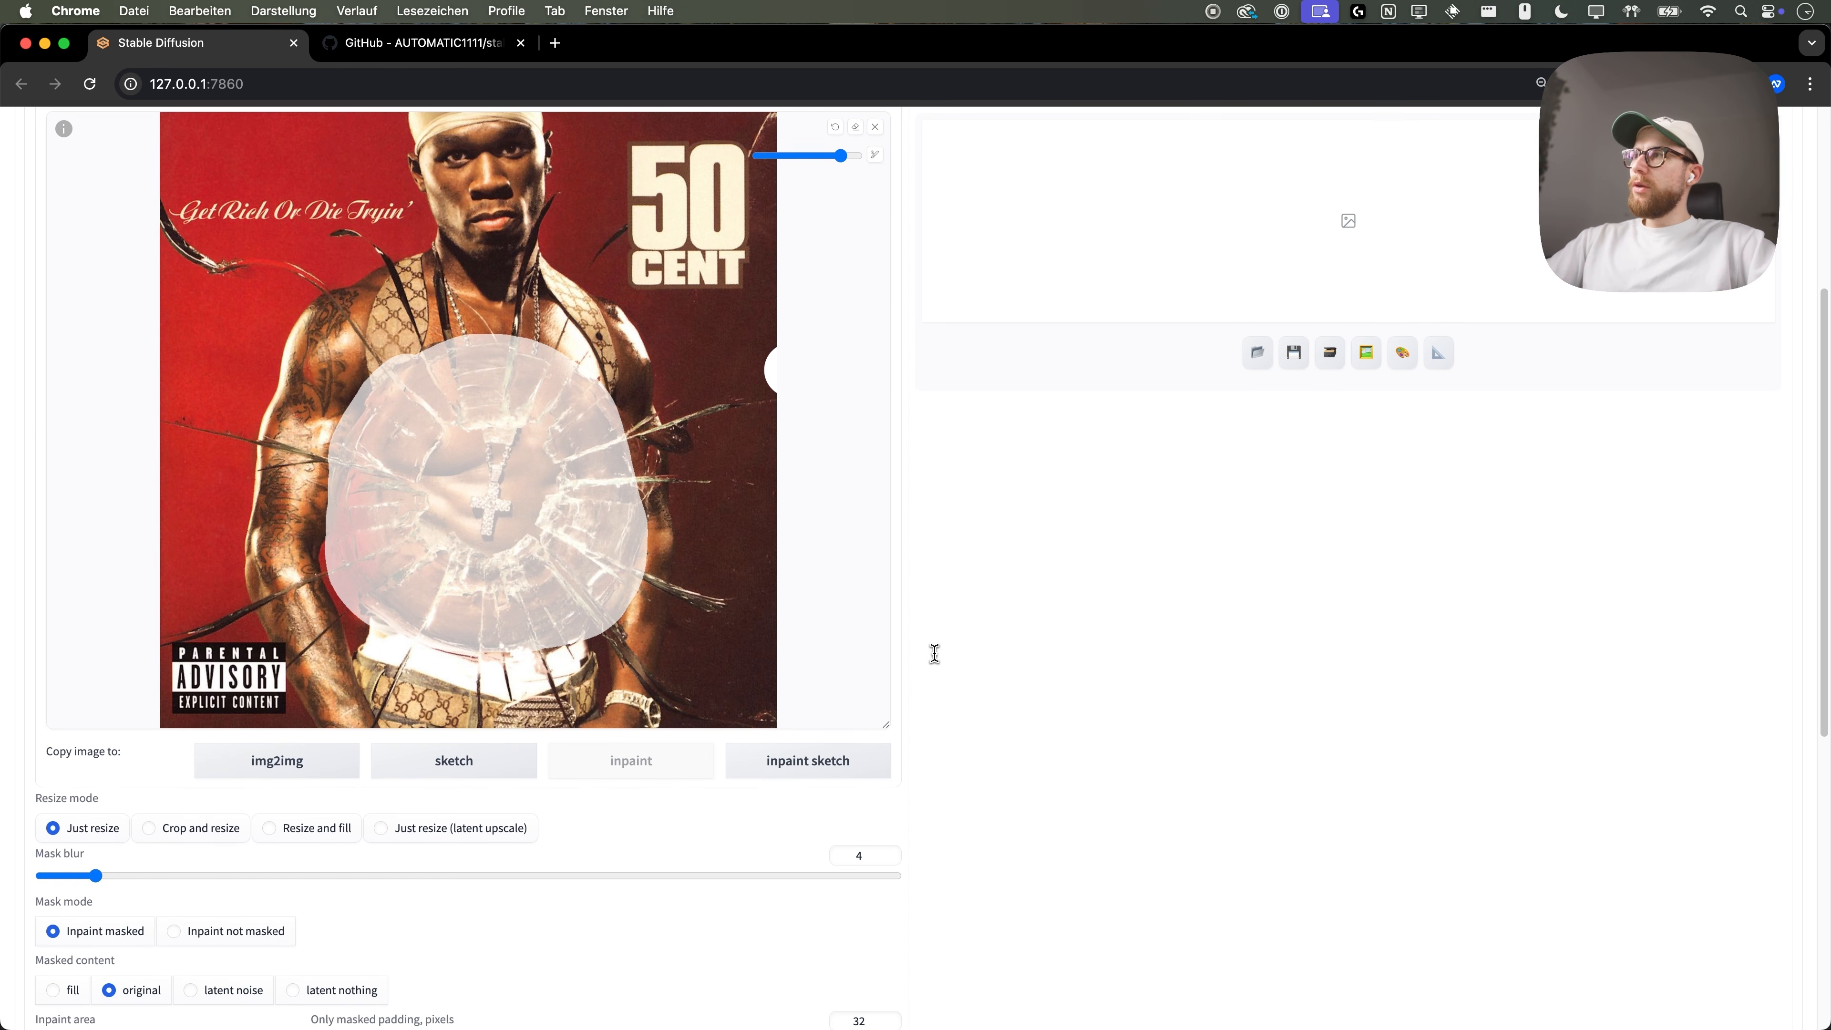
left_click_drag(658, 691, 696, 694)
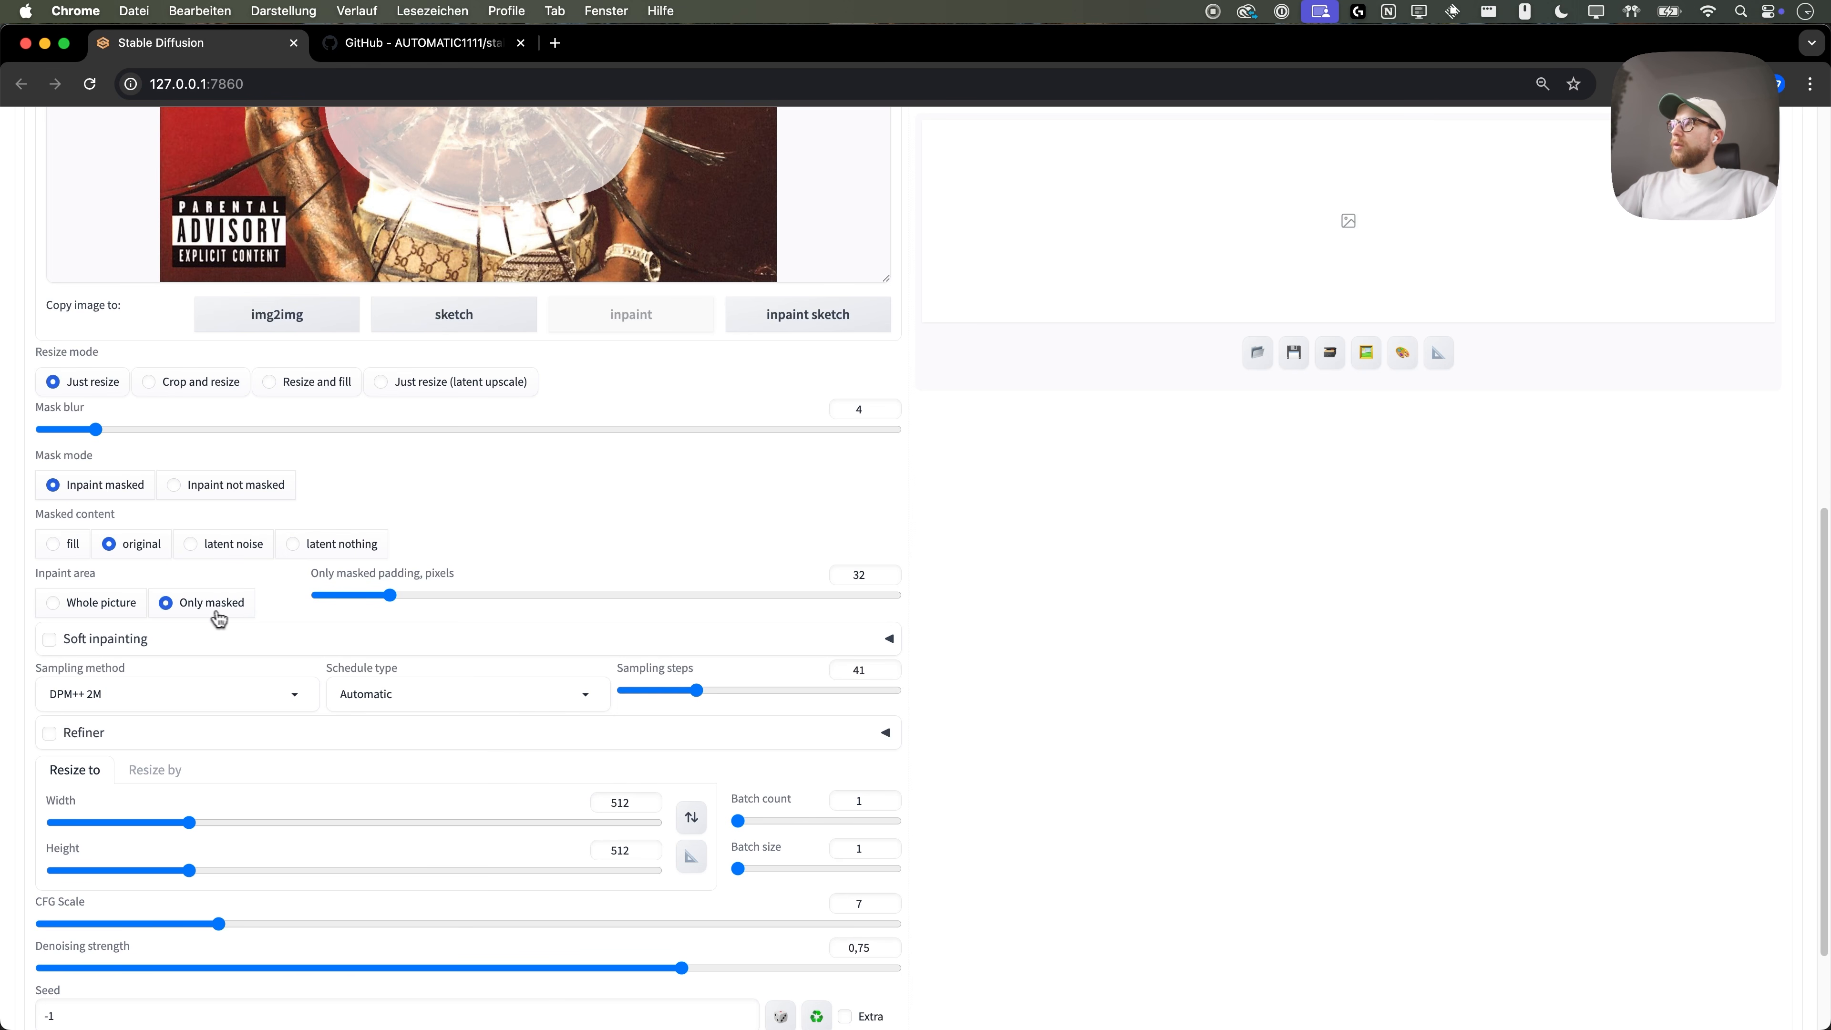
scroll(1023, 827, "down", 2)
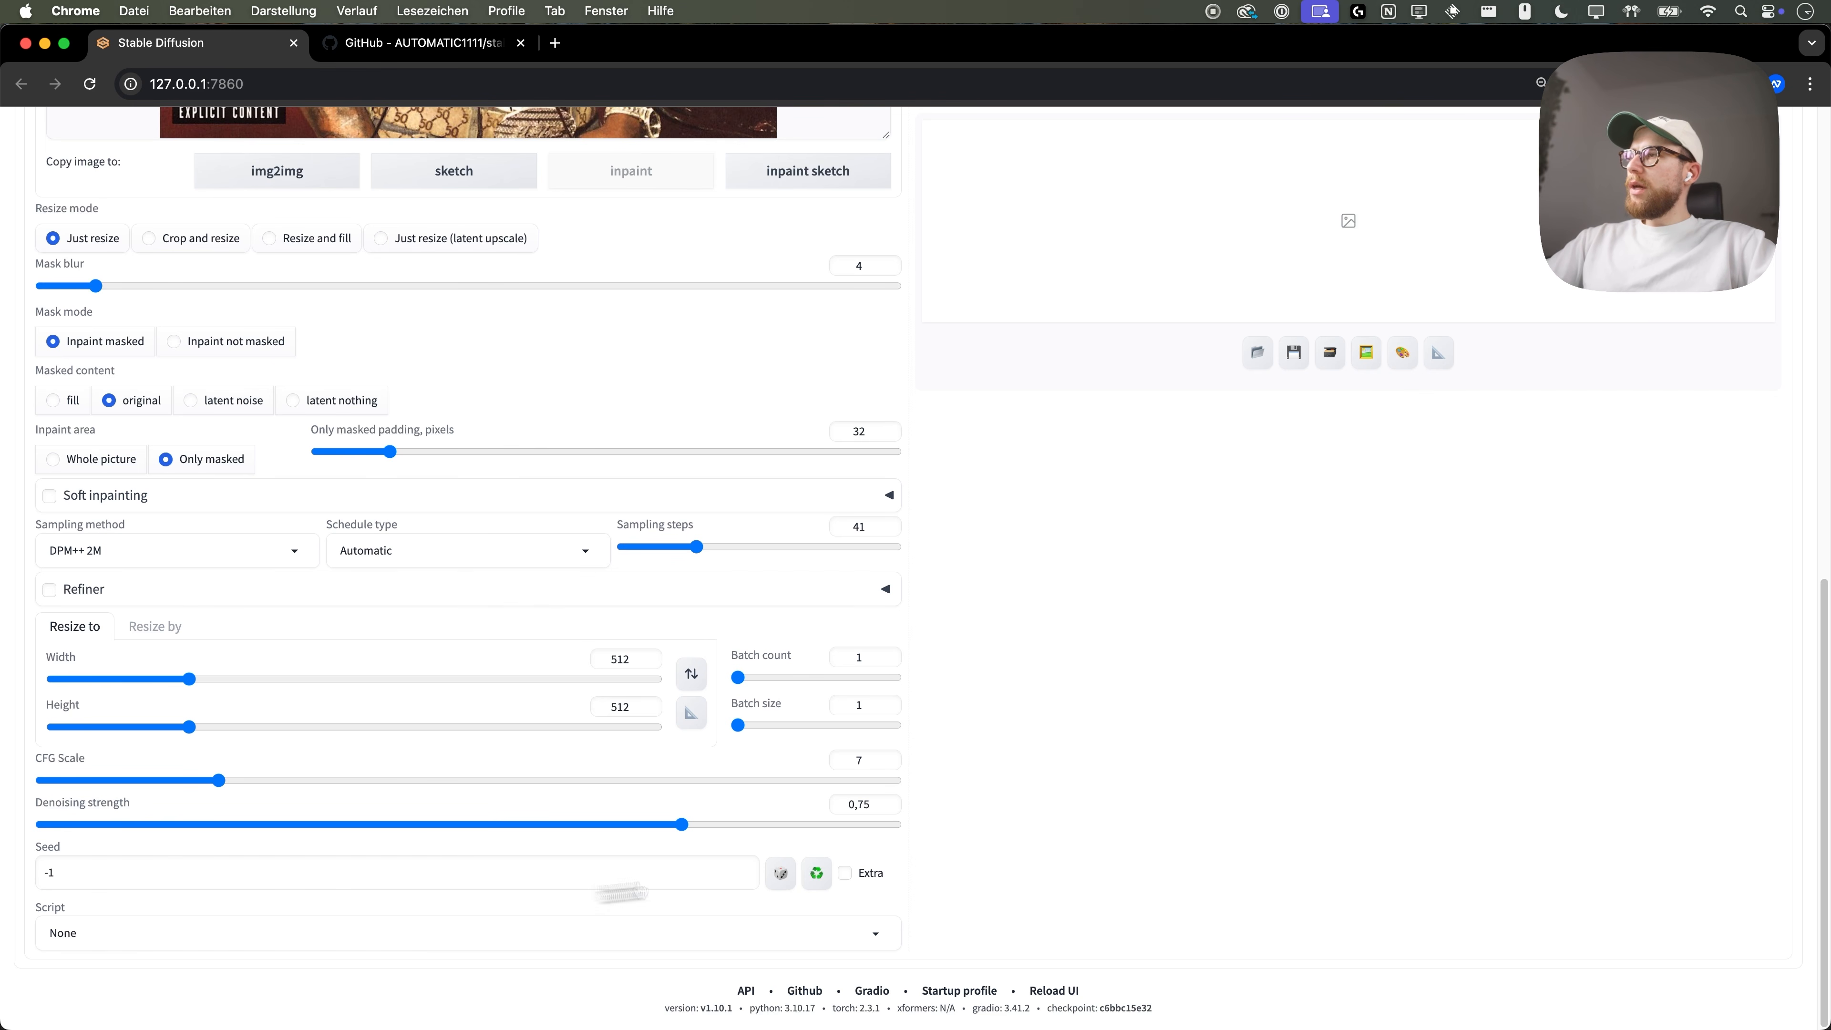
- Generate the inpainted torso and run the generation a second time for another variation
scroll(1203, 823, "up", 12)
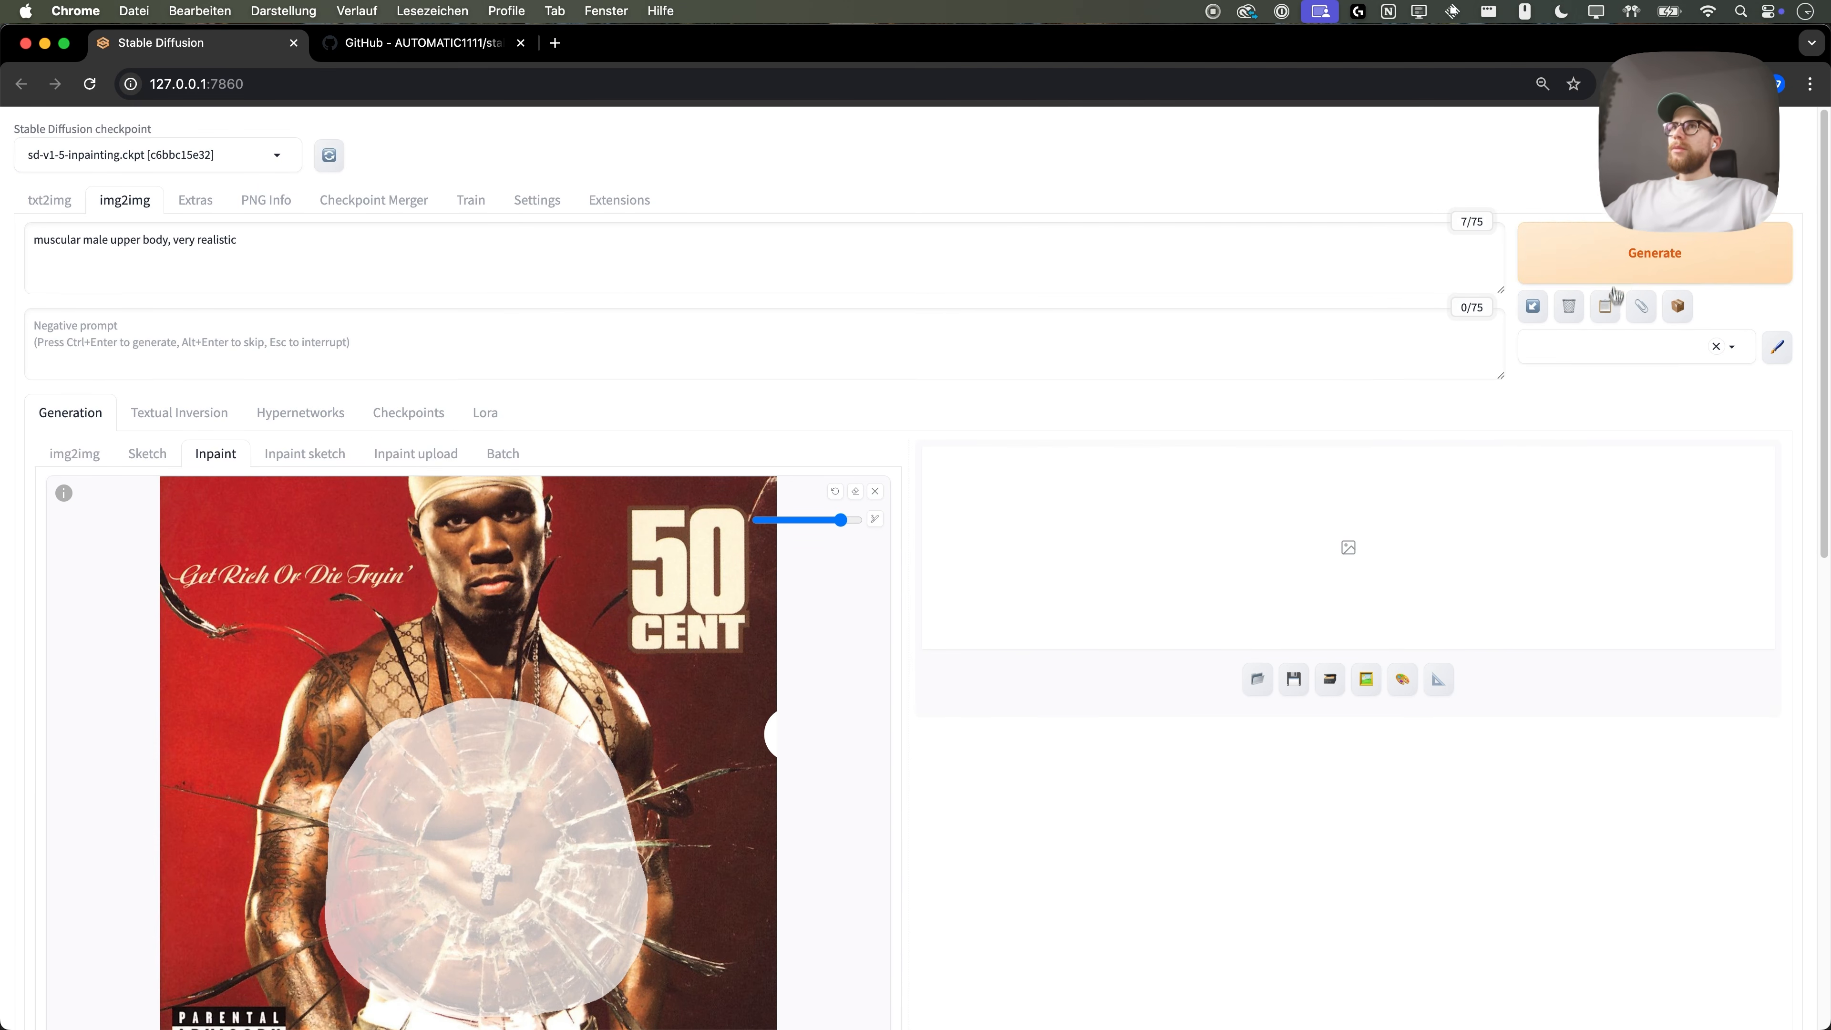
left_click(1600, 253)
scroll(937, 570, "down", 3)
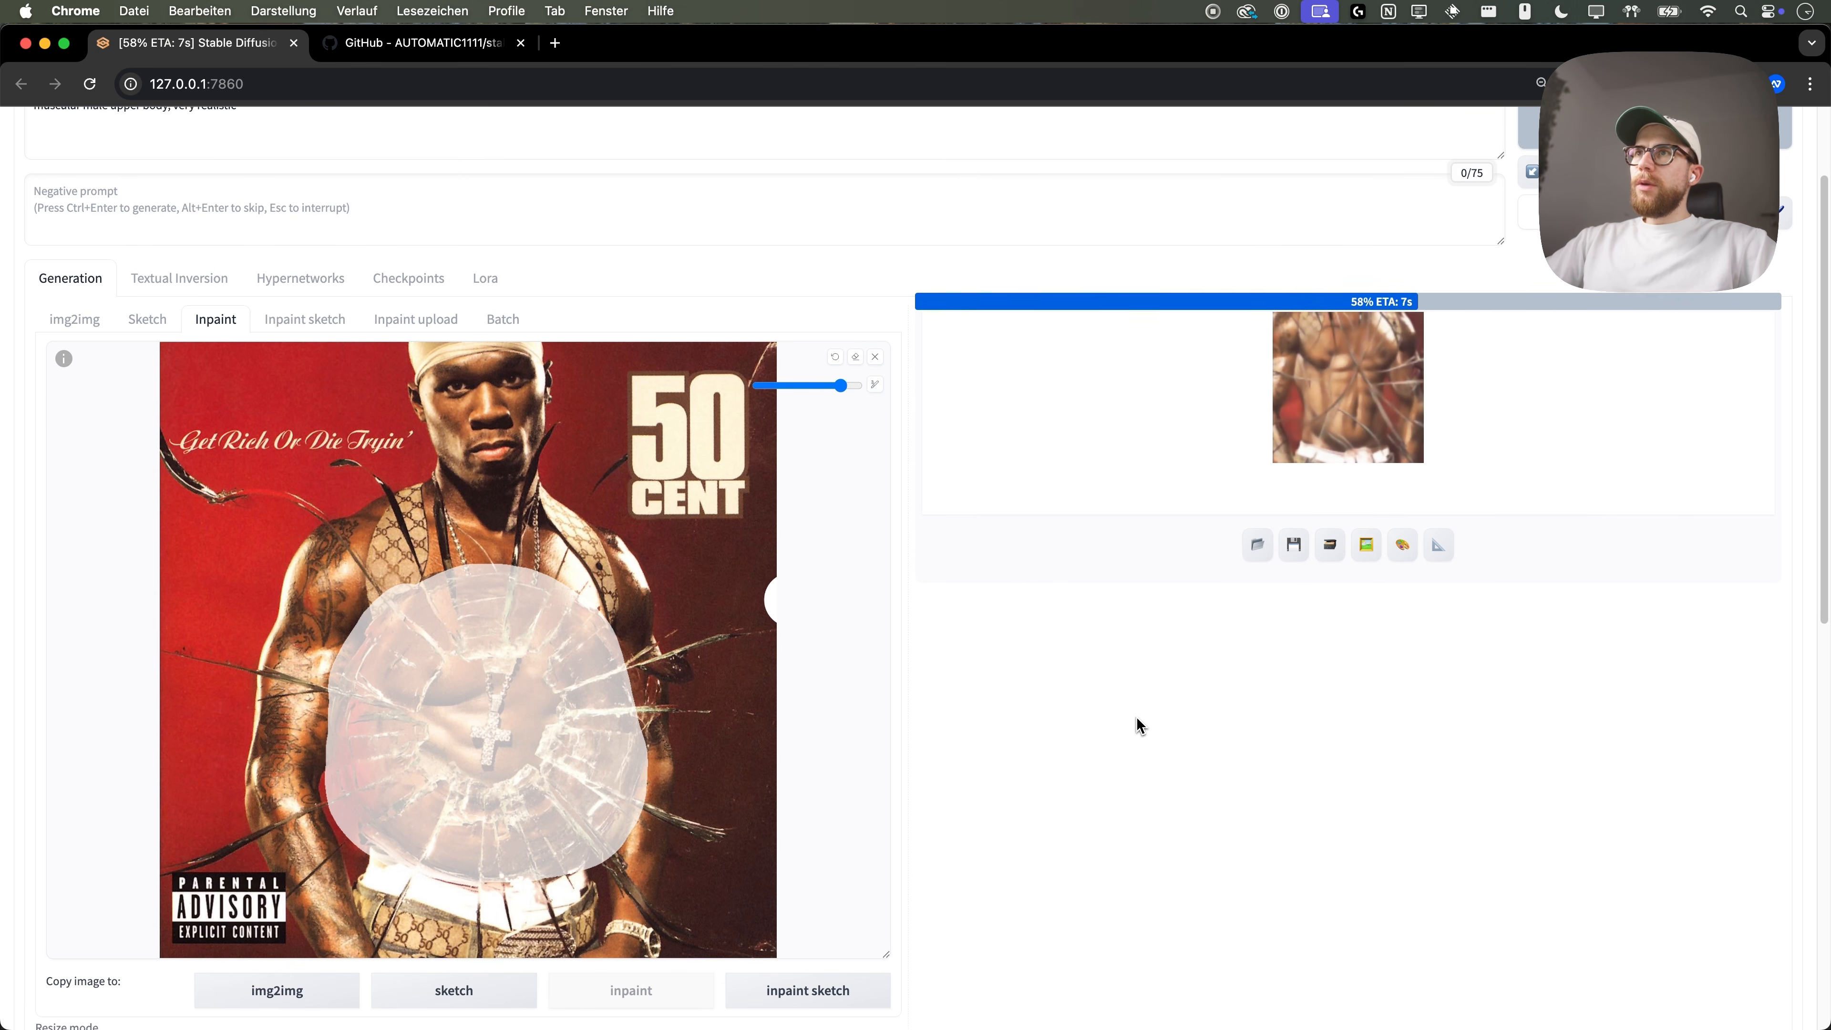
scroll(1136, 717, "up", 1)
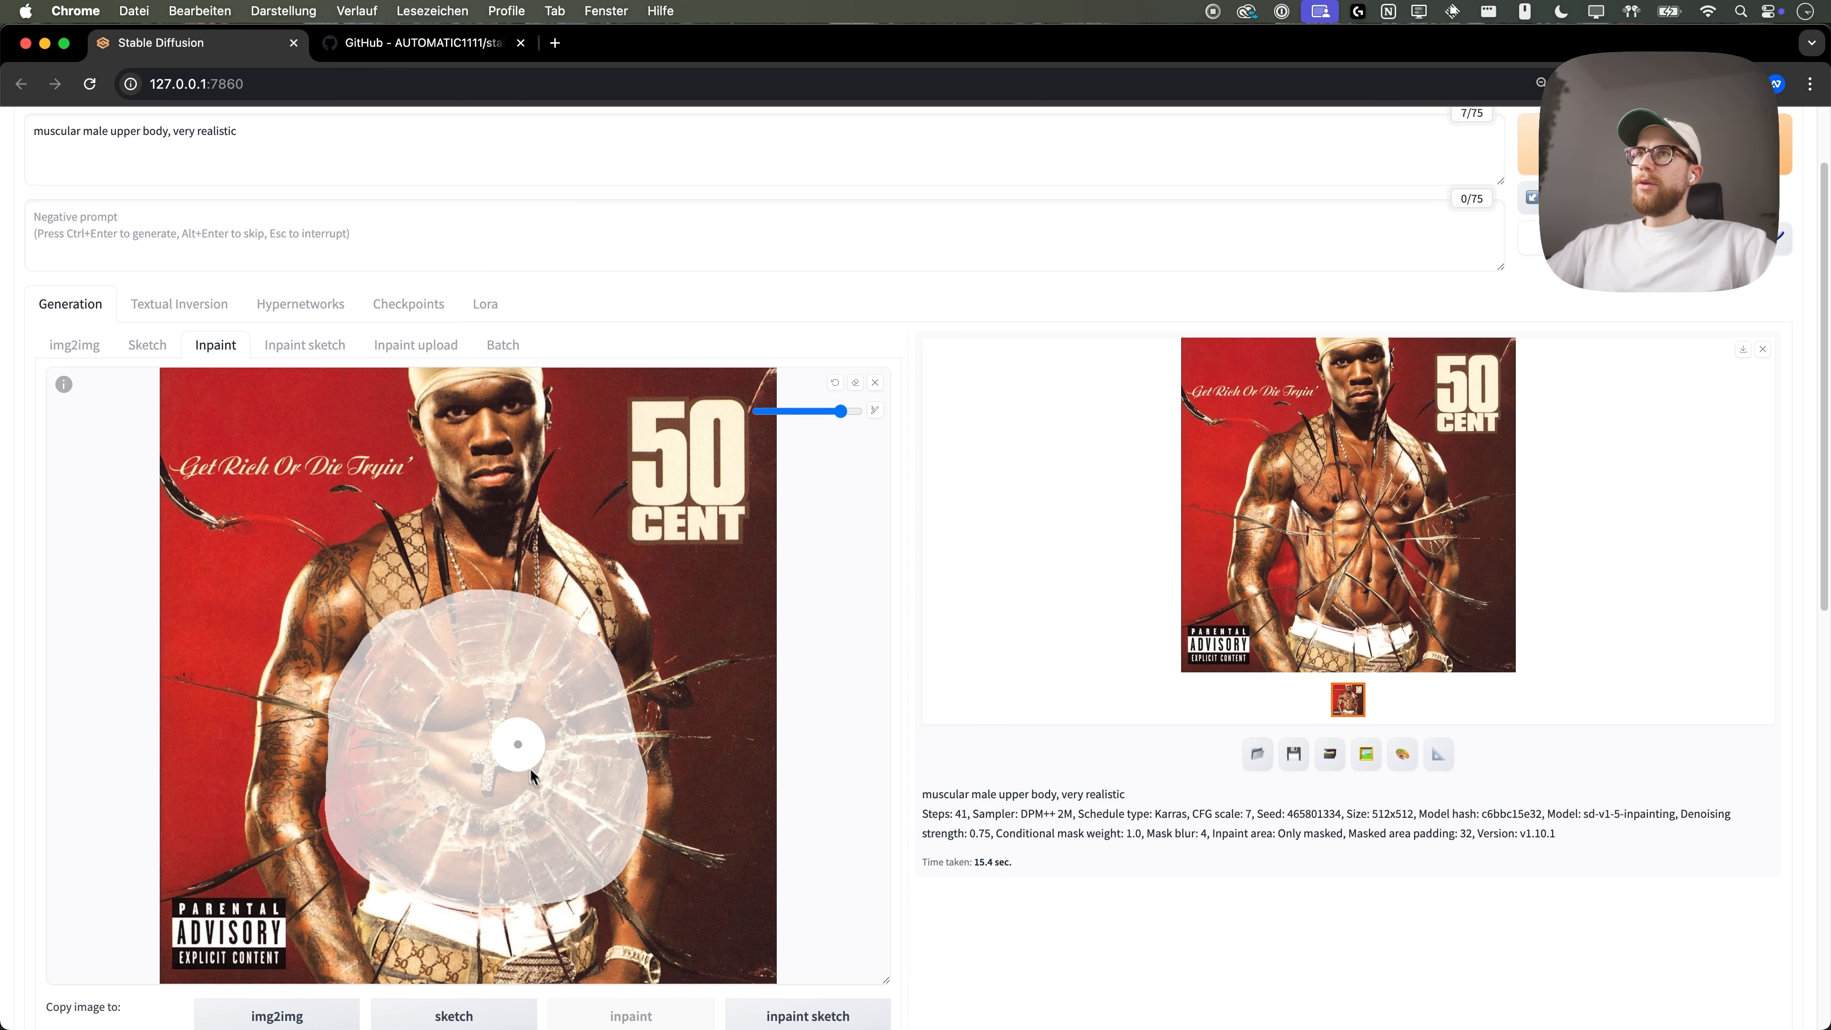
key("ctrl+Return")
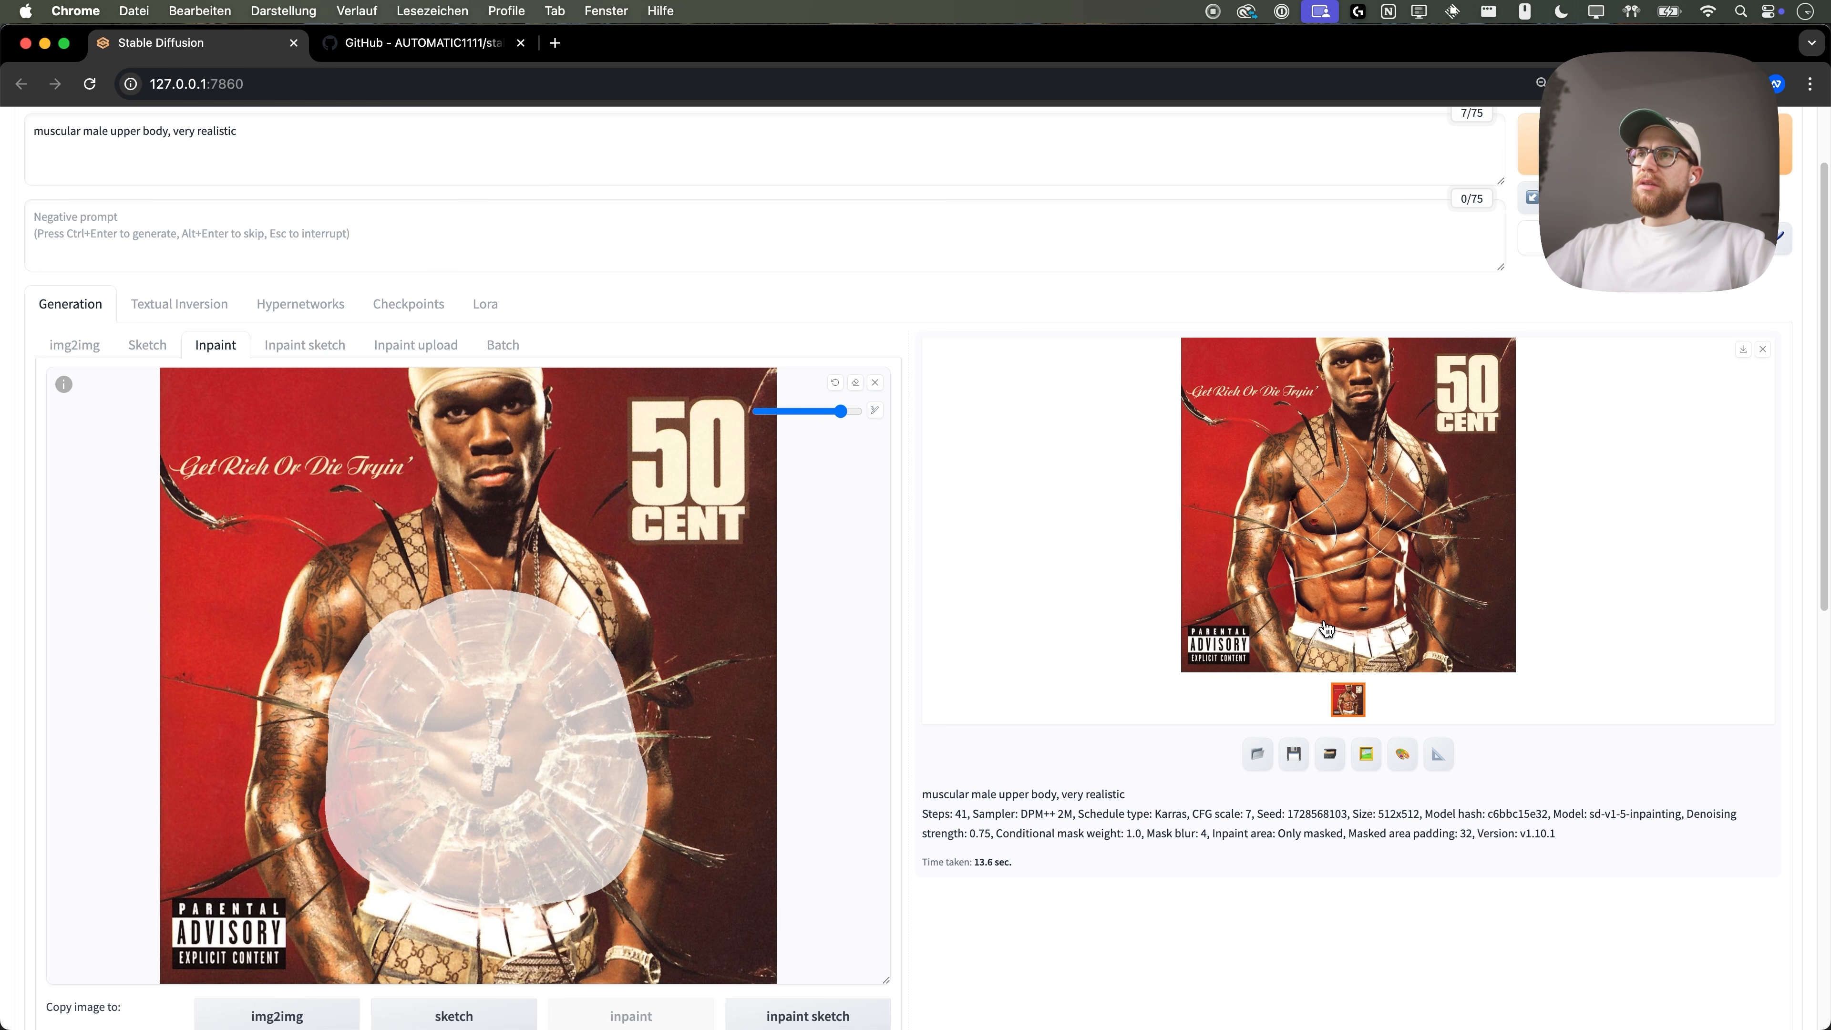
scroll(393, 361, "up", 3)
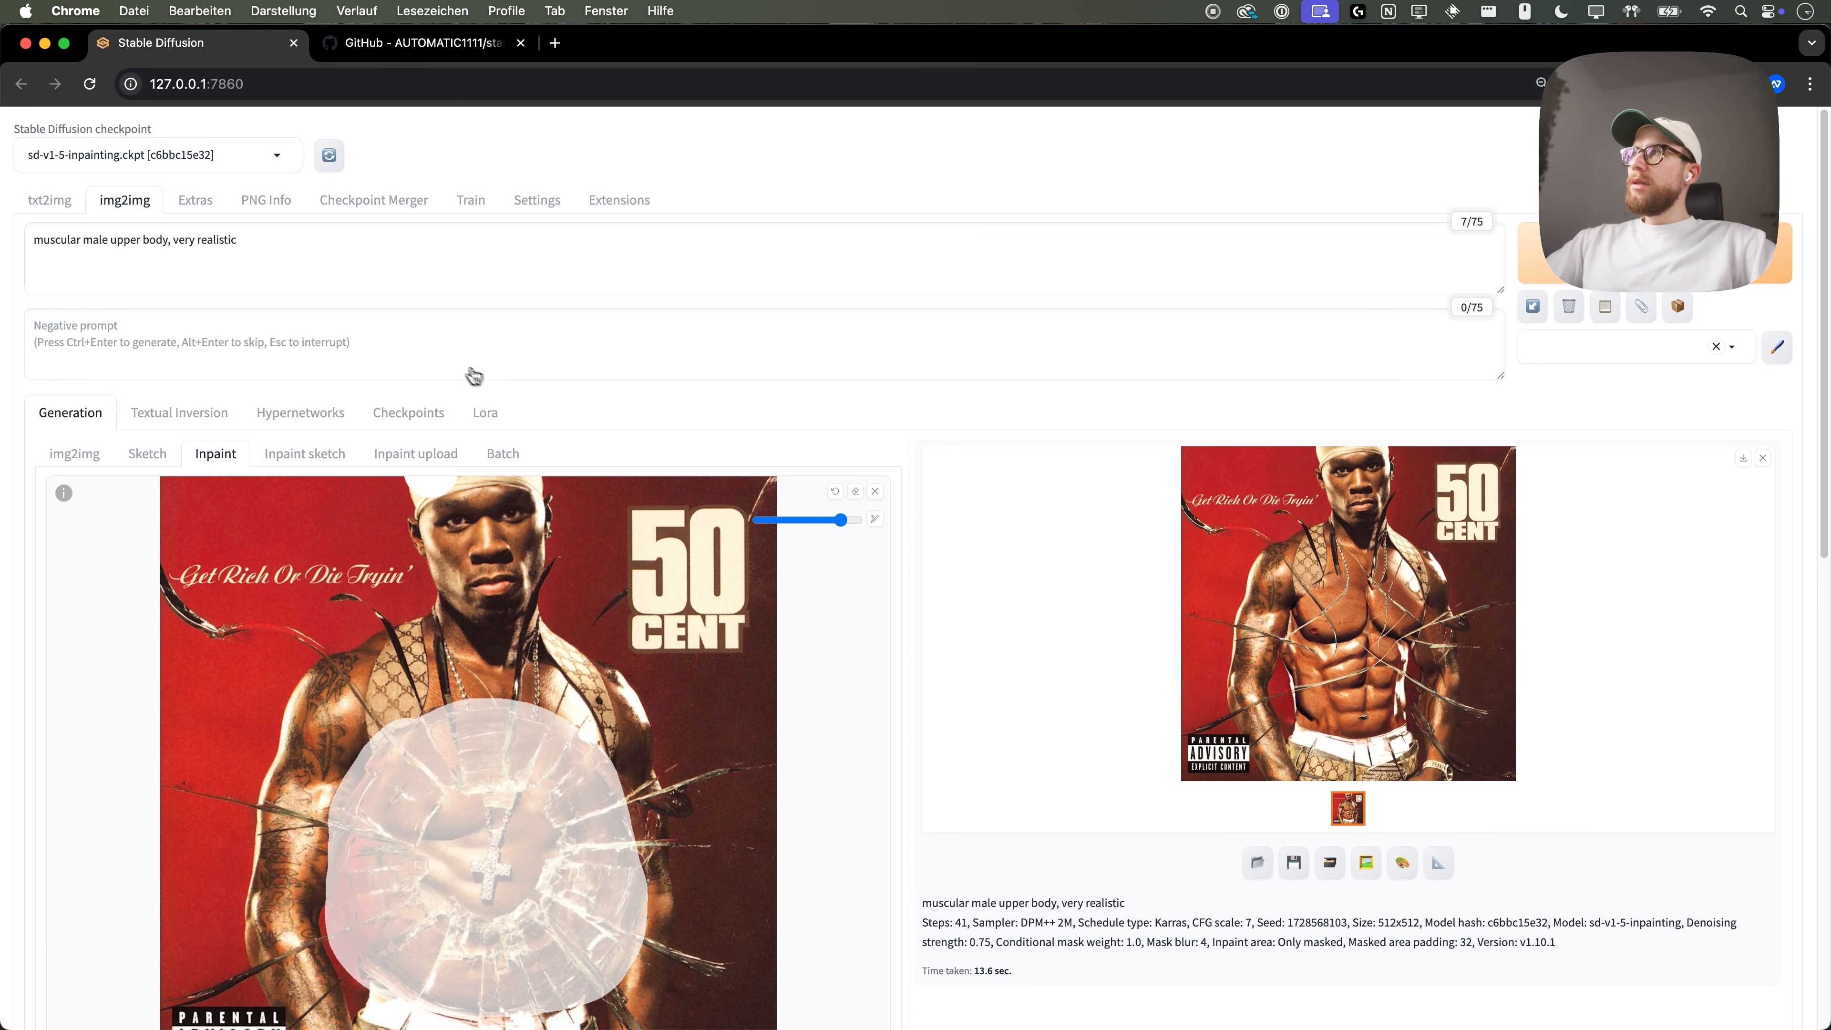
scroll(505, 371, "down", 5)
scroll(894, 541, "down", 4)
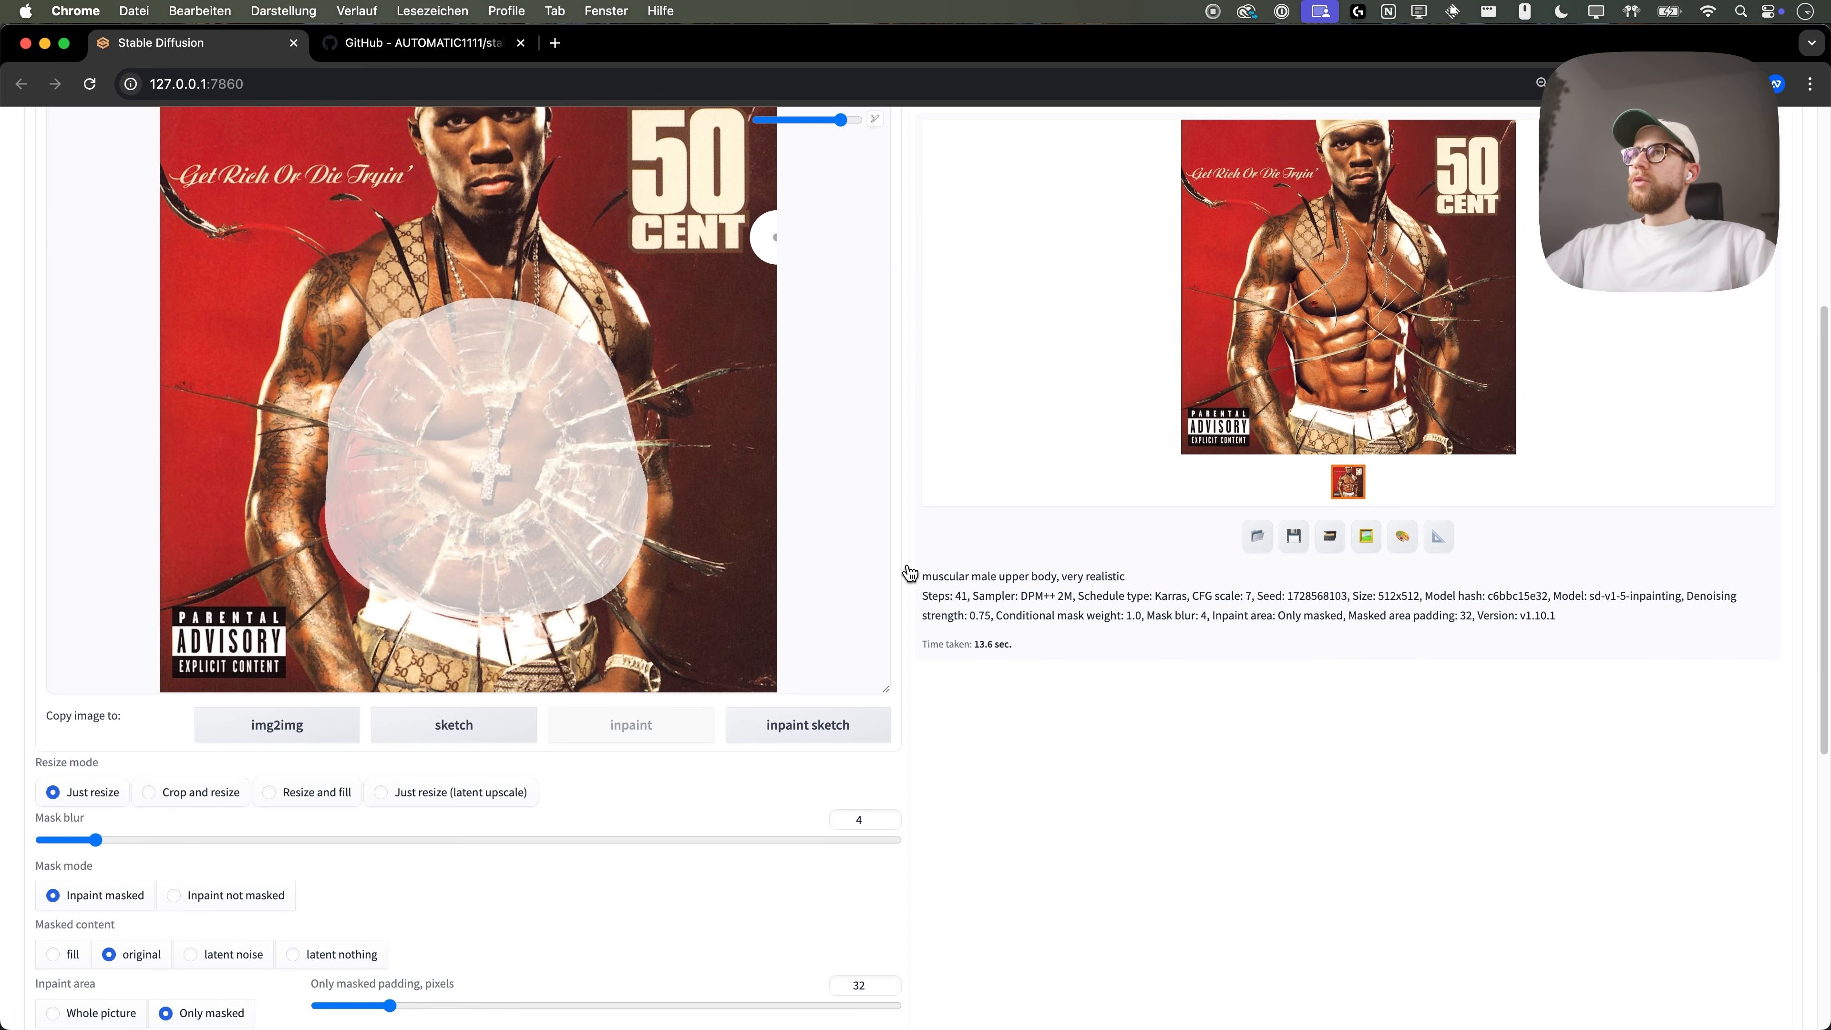
scroll(980, 545, "up", 4)
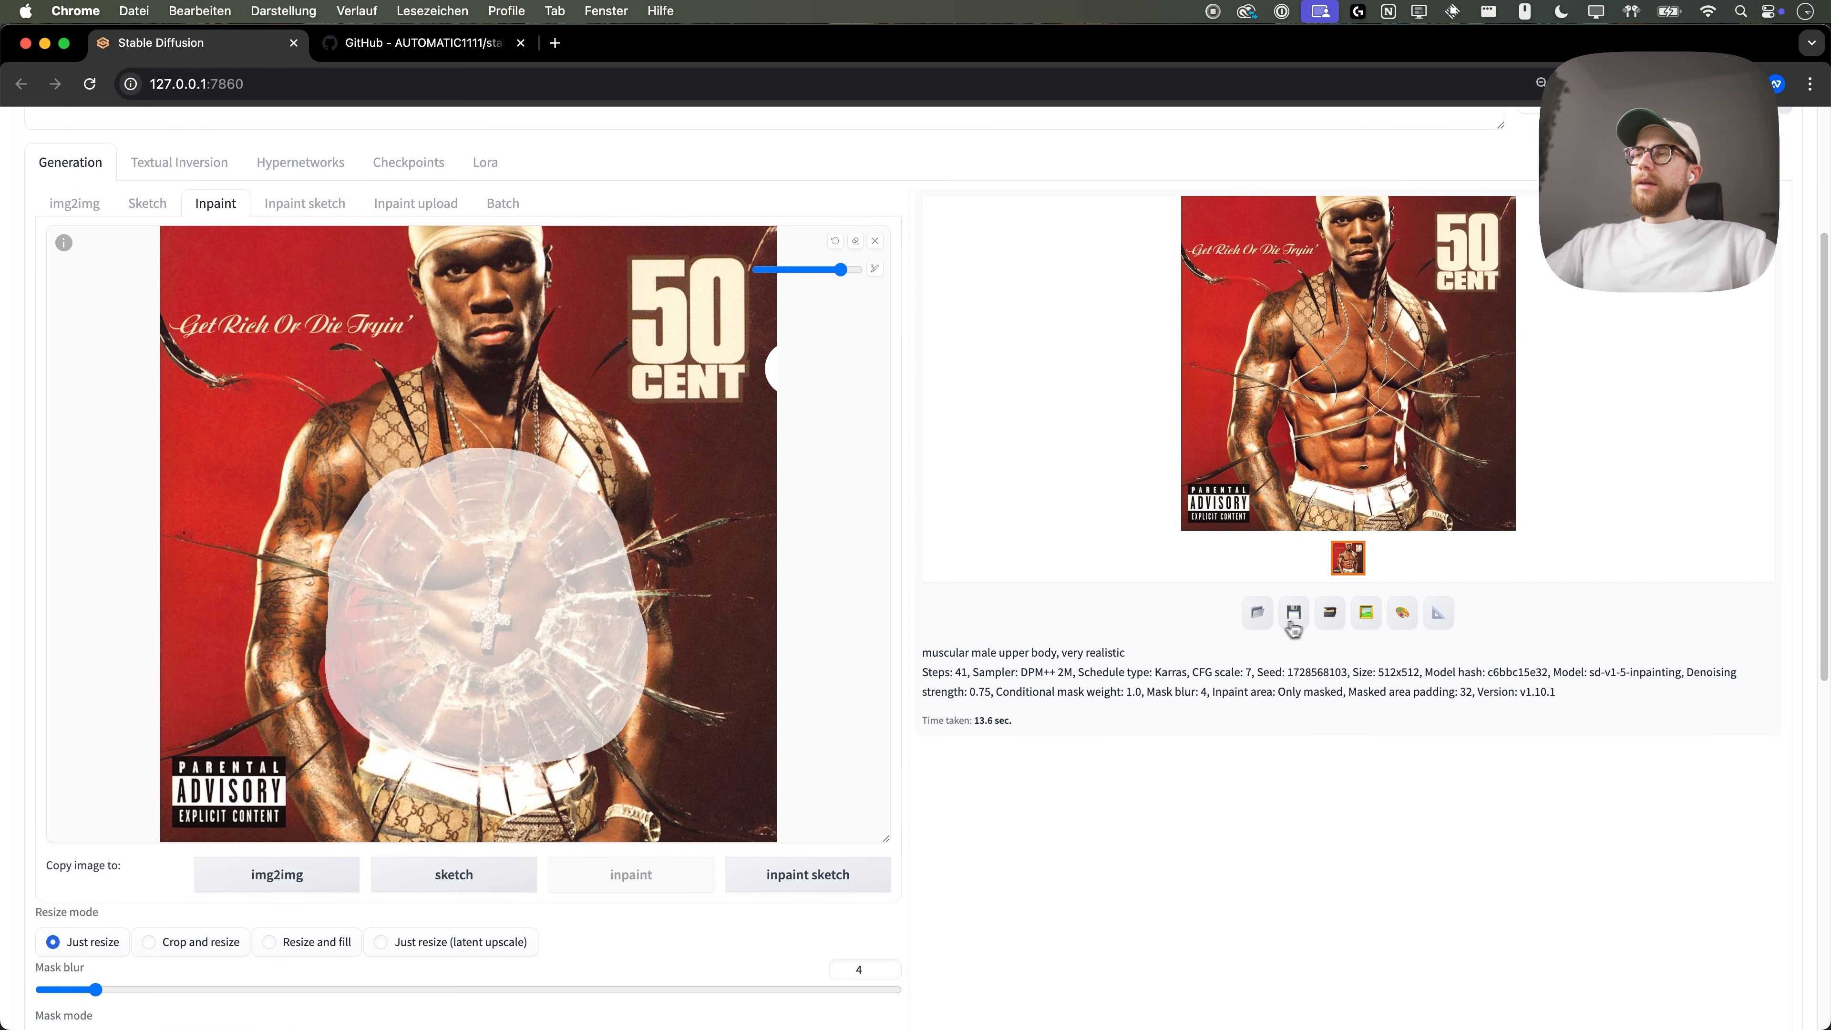
- Switch to Photoshop and, in 50 Cent Cover cut.psd, hide the Main layer while keeping the Adds group shown
key("h")
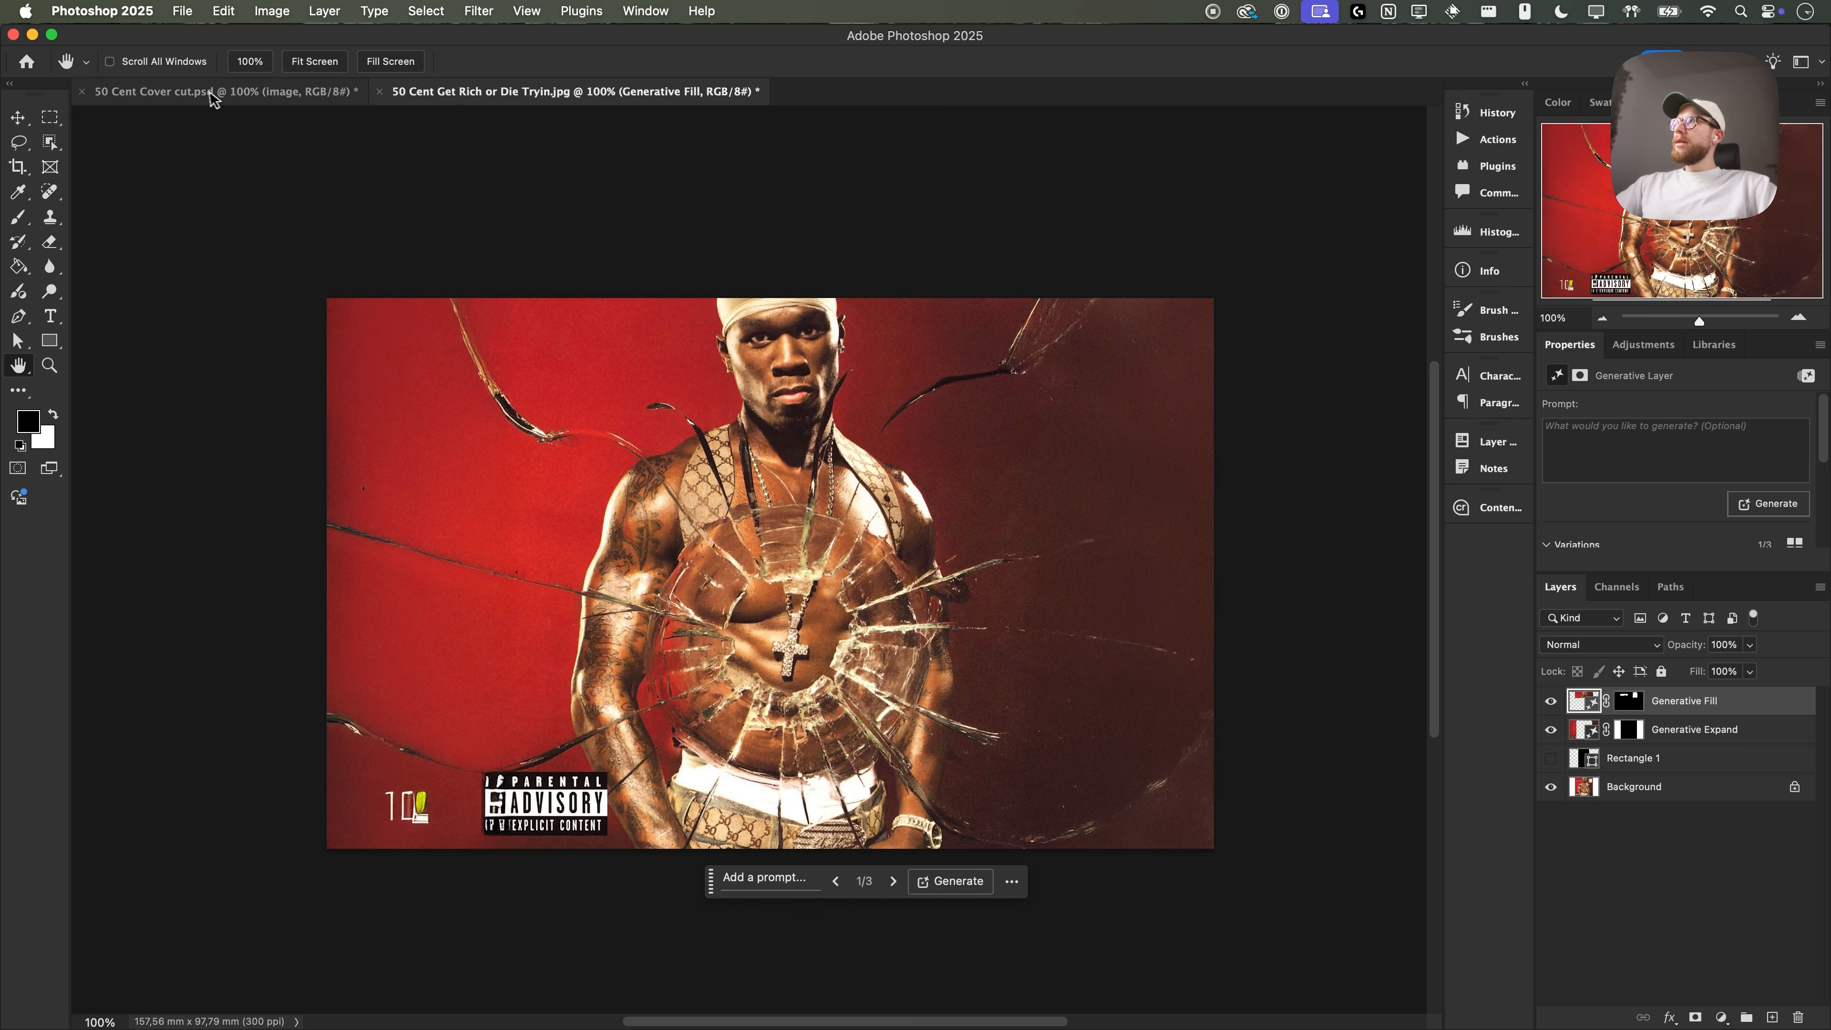
left_click(213, 94)
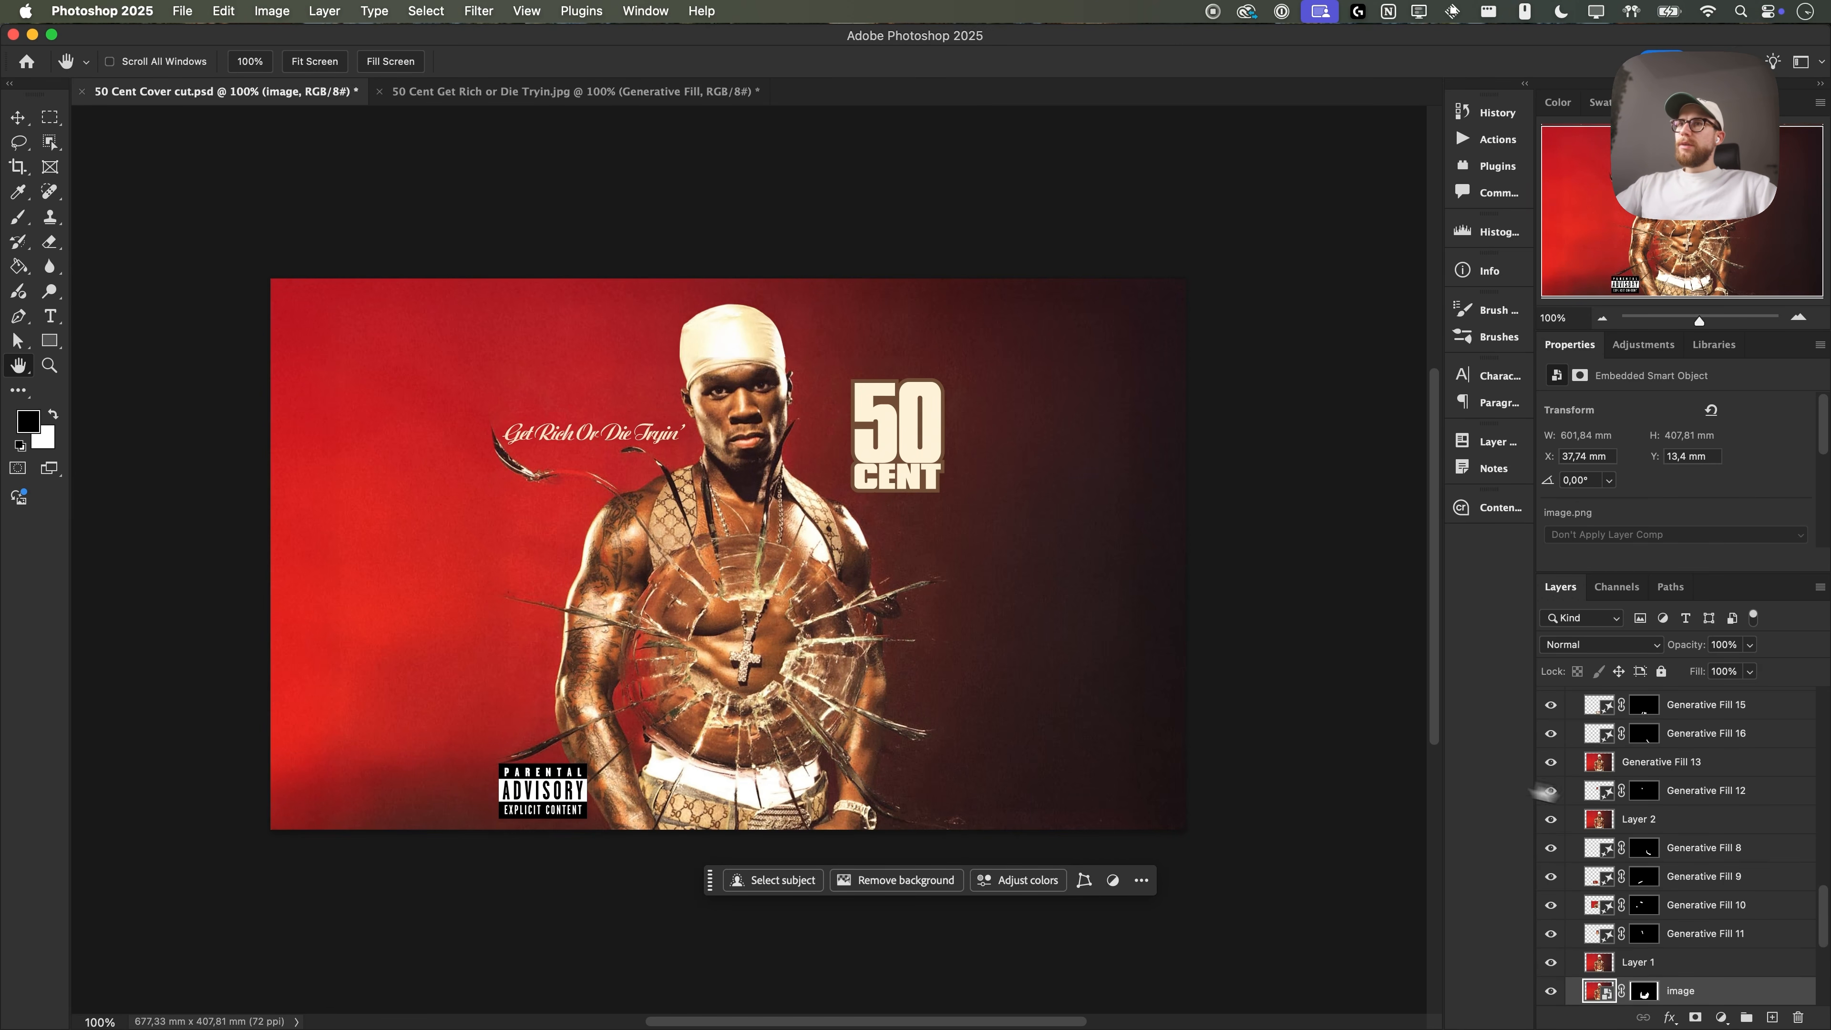
scroll(1658, 837, "up", 10)
left_click(1550, 728)
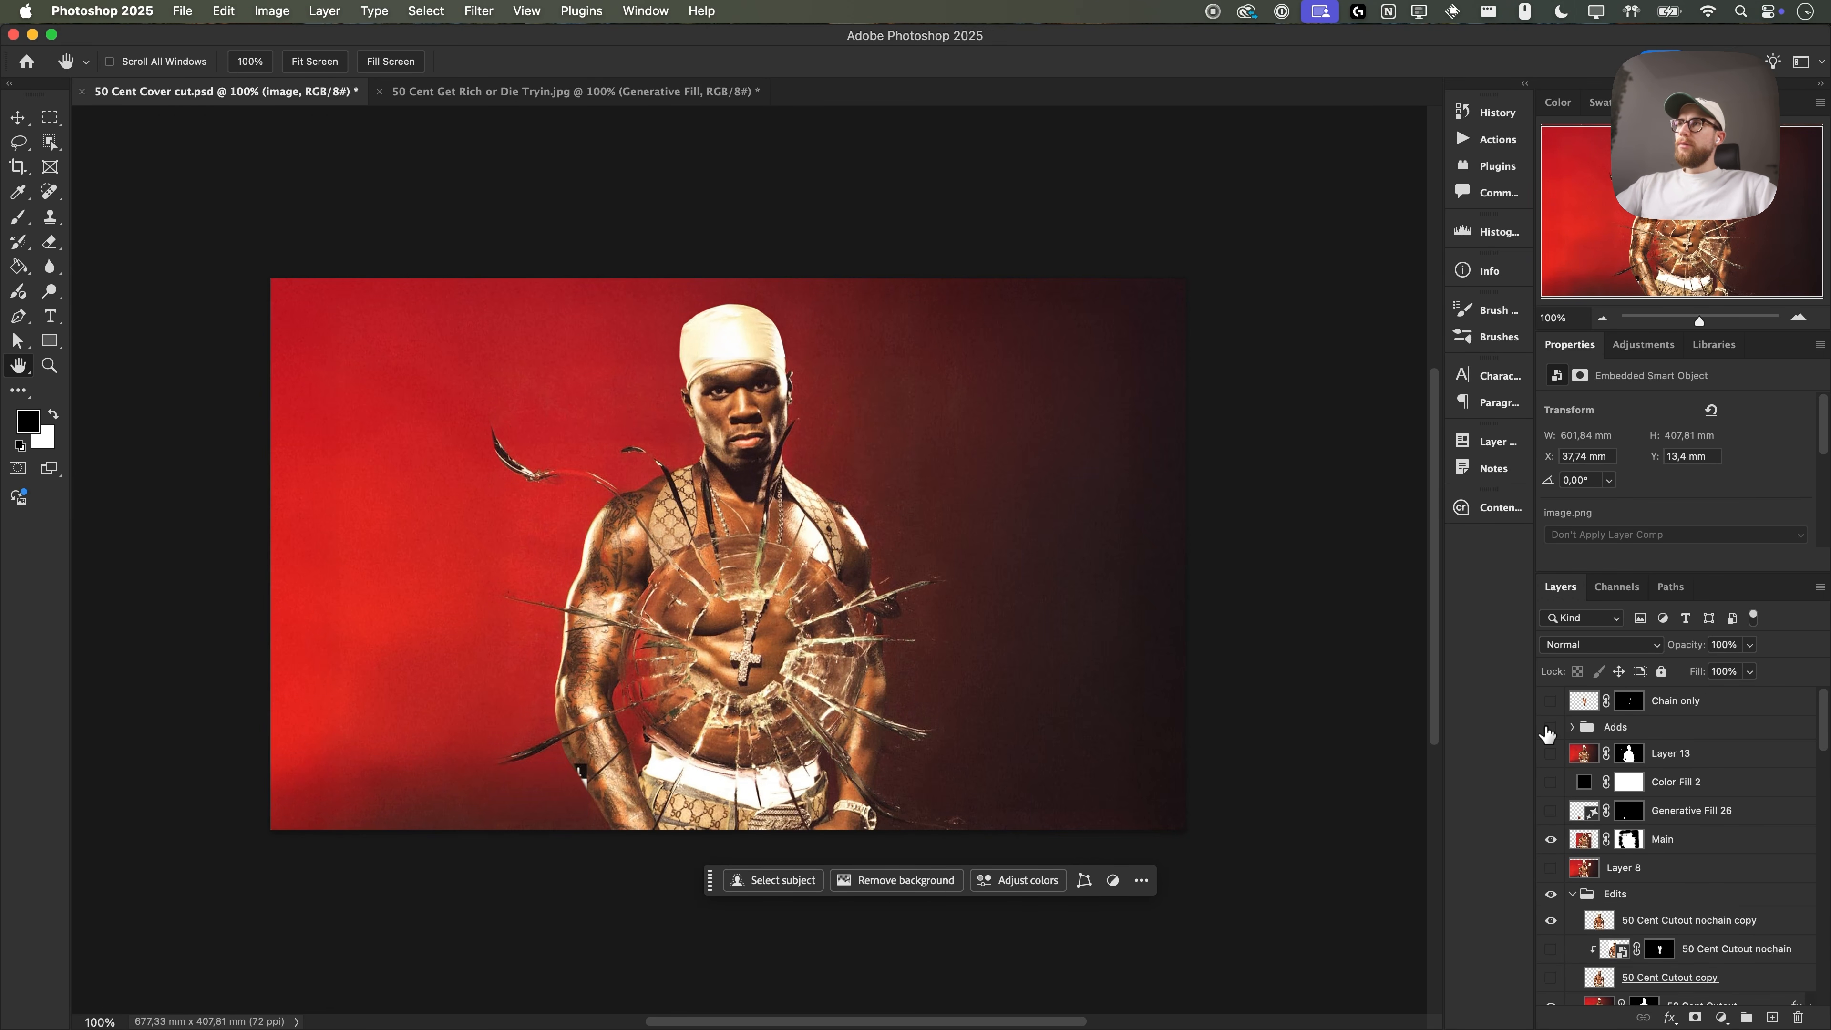
left_click(1550, 729)
left_click(1550, 840)
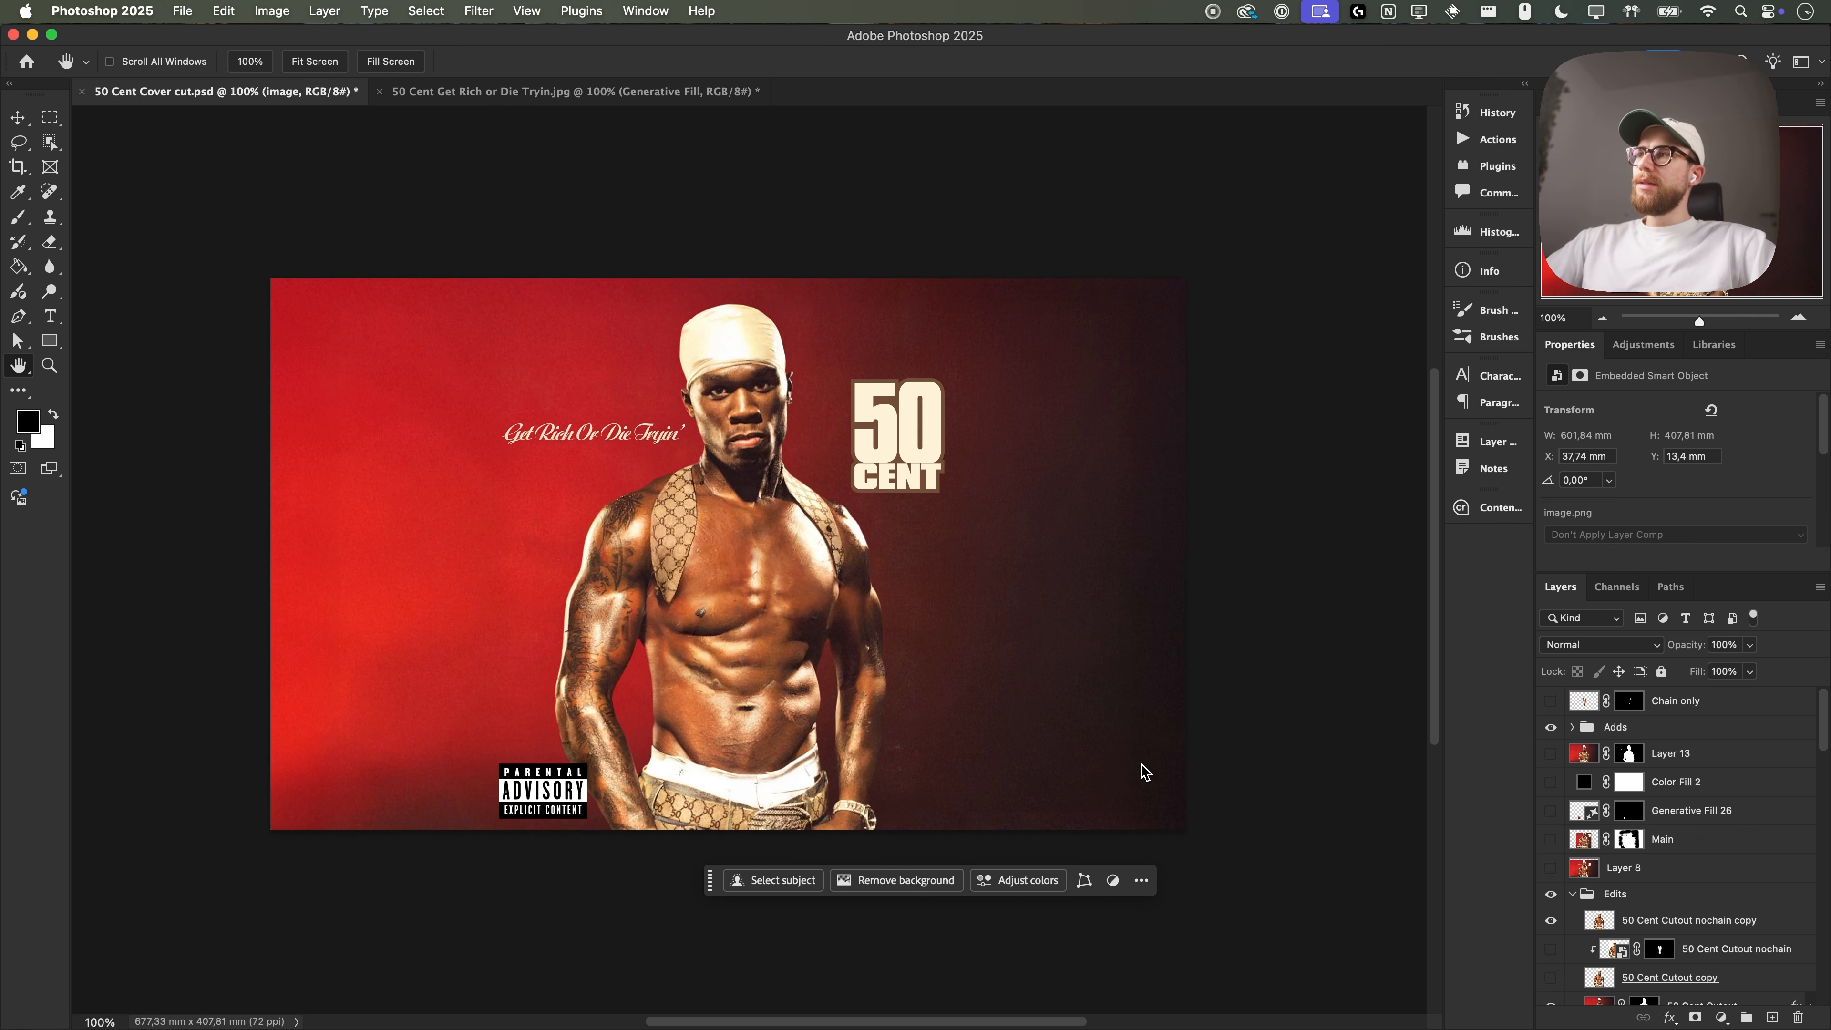
- Compare the cut cover with the original document and check what the Adds and Edits groups contribute by toggling their visibility
key("ctrl+Tab")
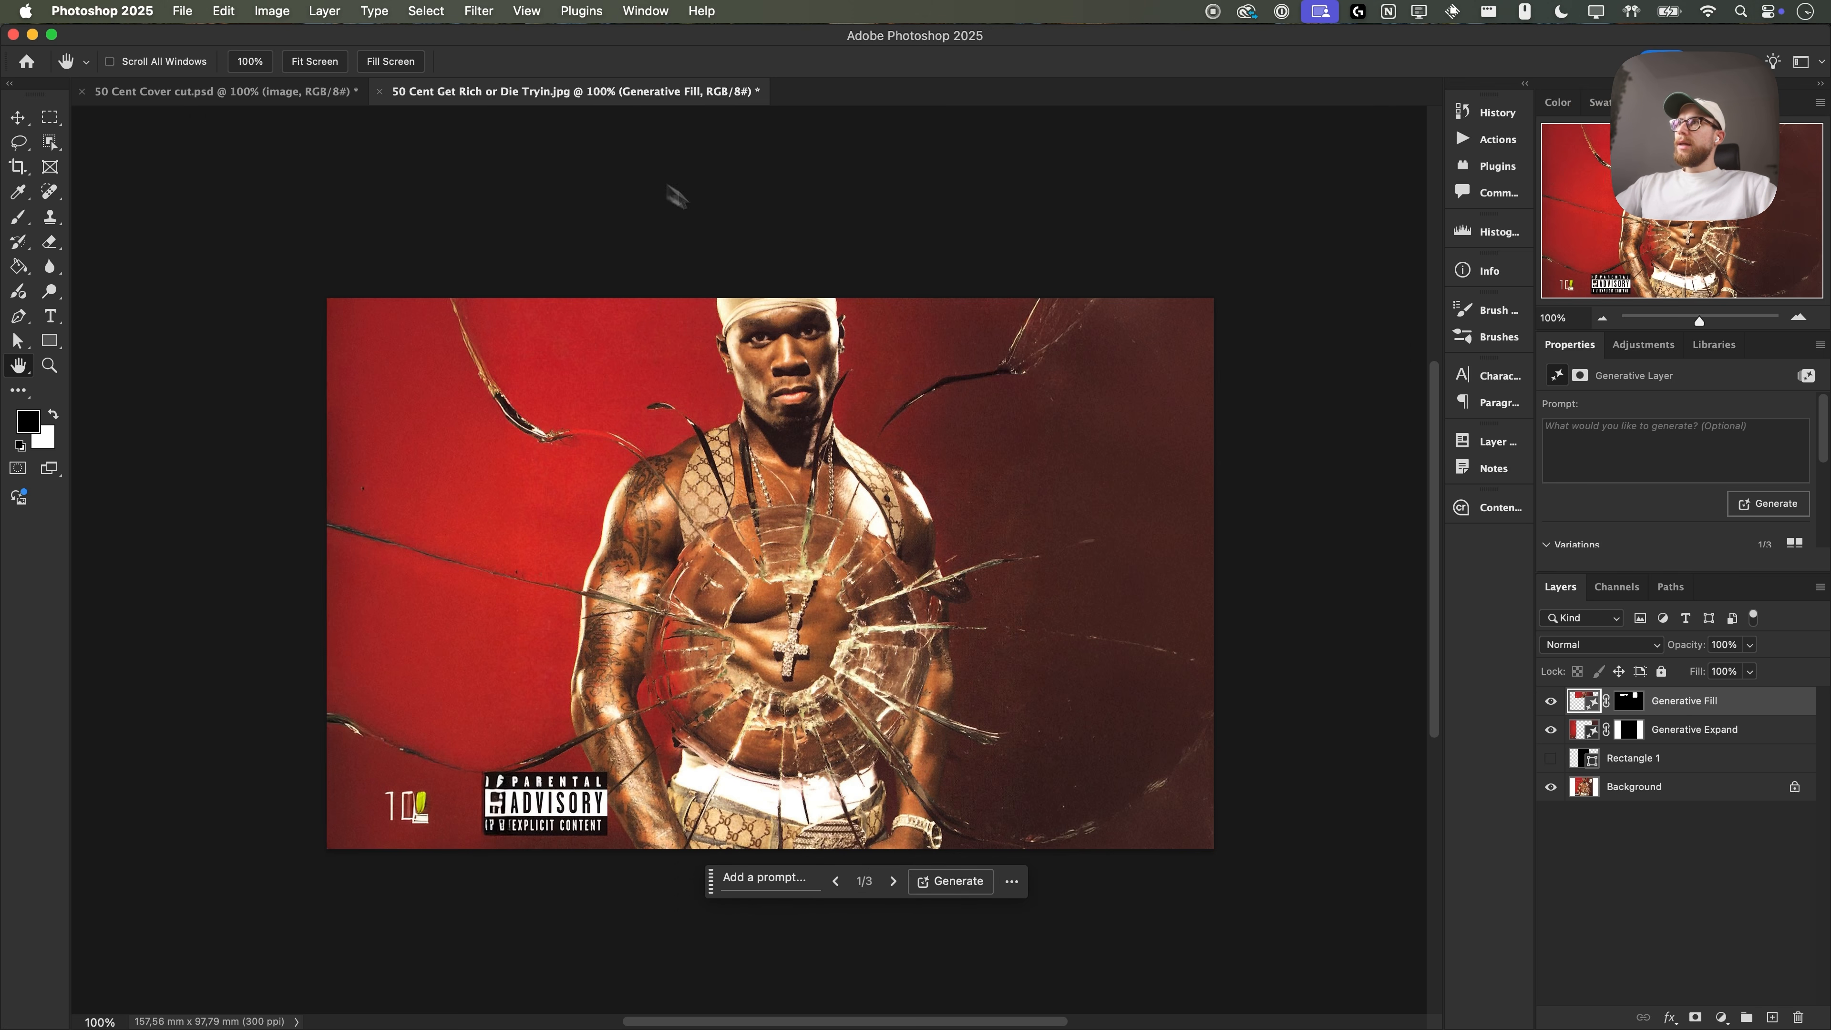
left_click(253, 97)
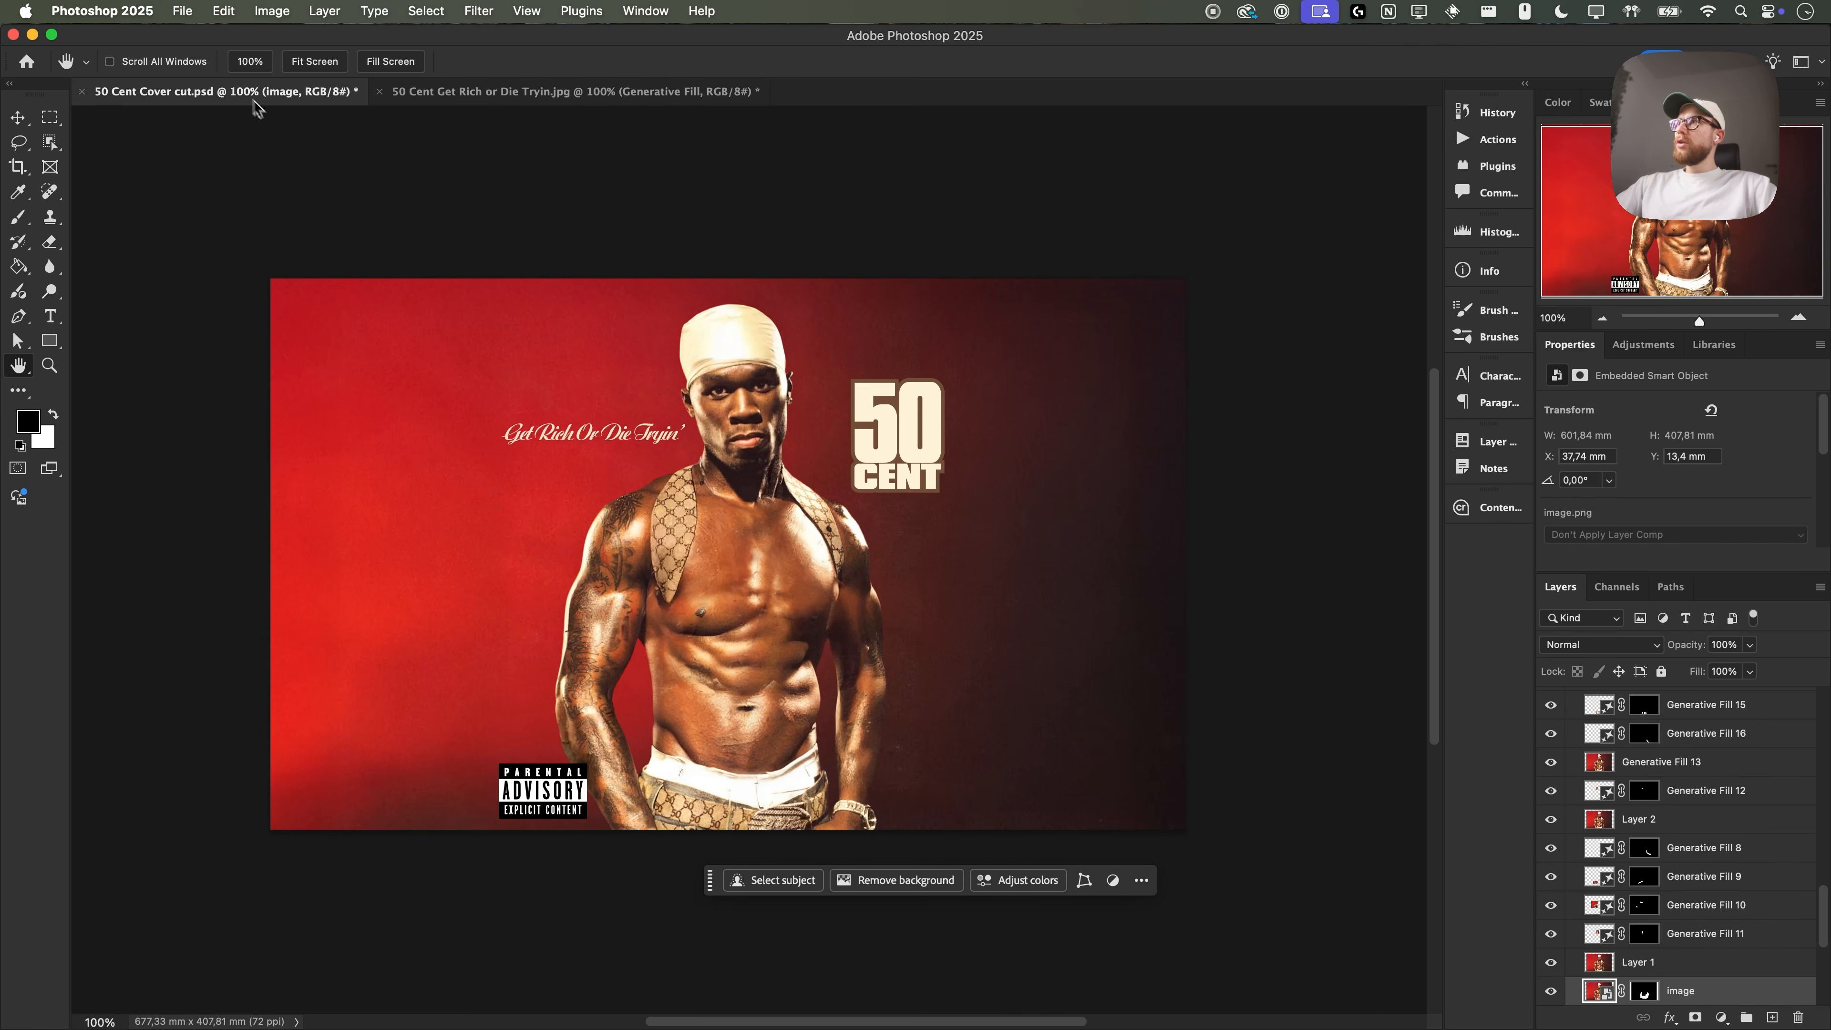
scroll(1724, 839, "down", 3)
scroll(1724, 839, "up", 5)
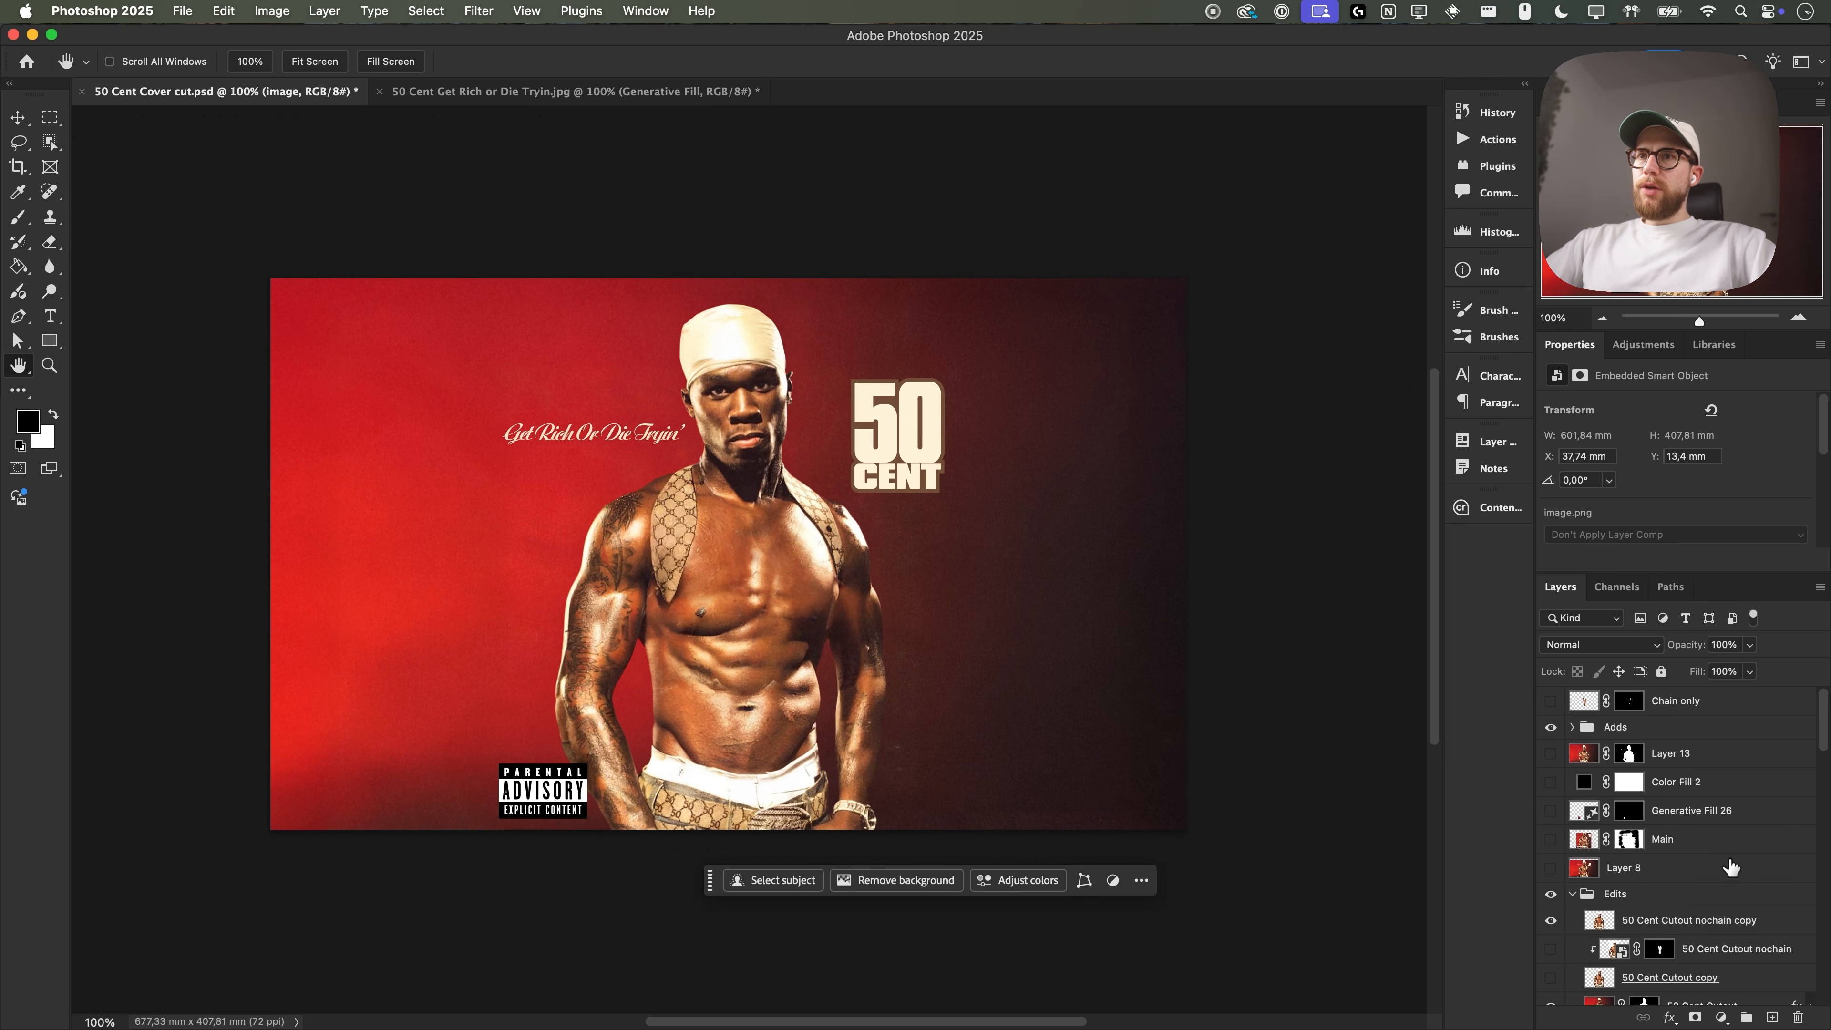
left_click(1551, 727)
left_click(1550, 727)
left_click(1550, 728)
left_click(1550, 727)
left_click(1551, 894)
left_click(1551, 894)
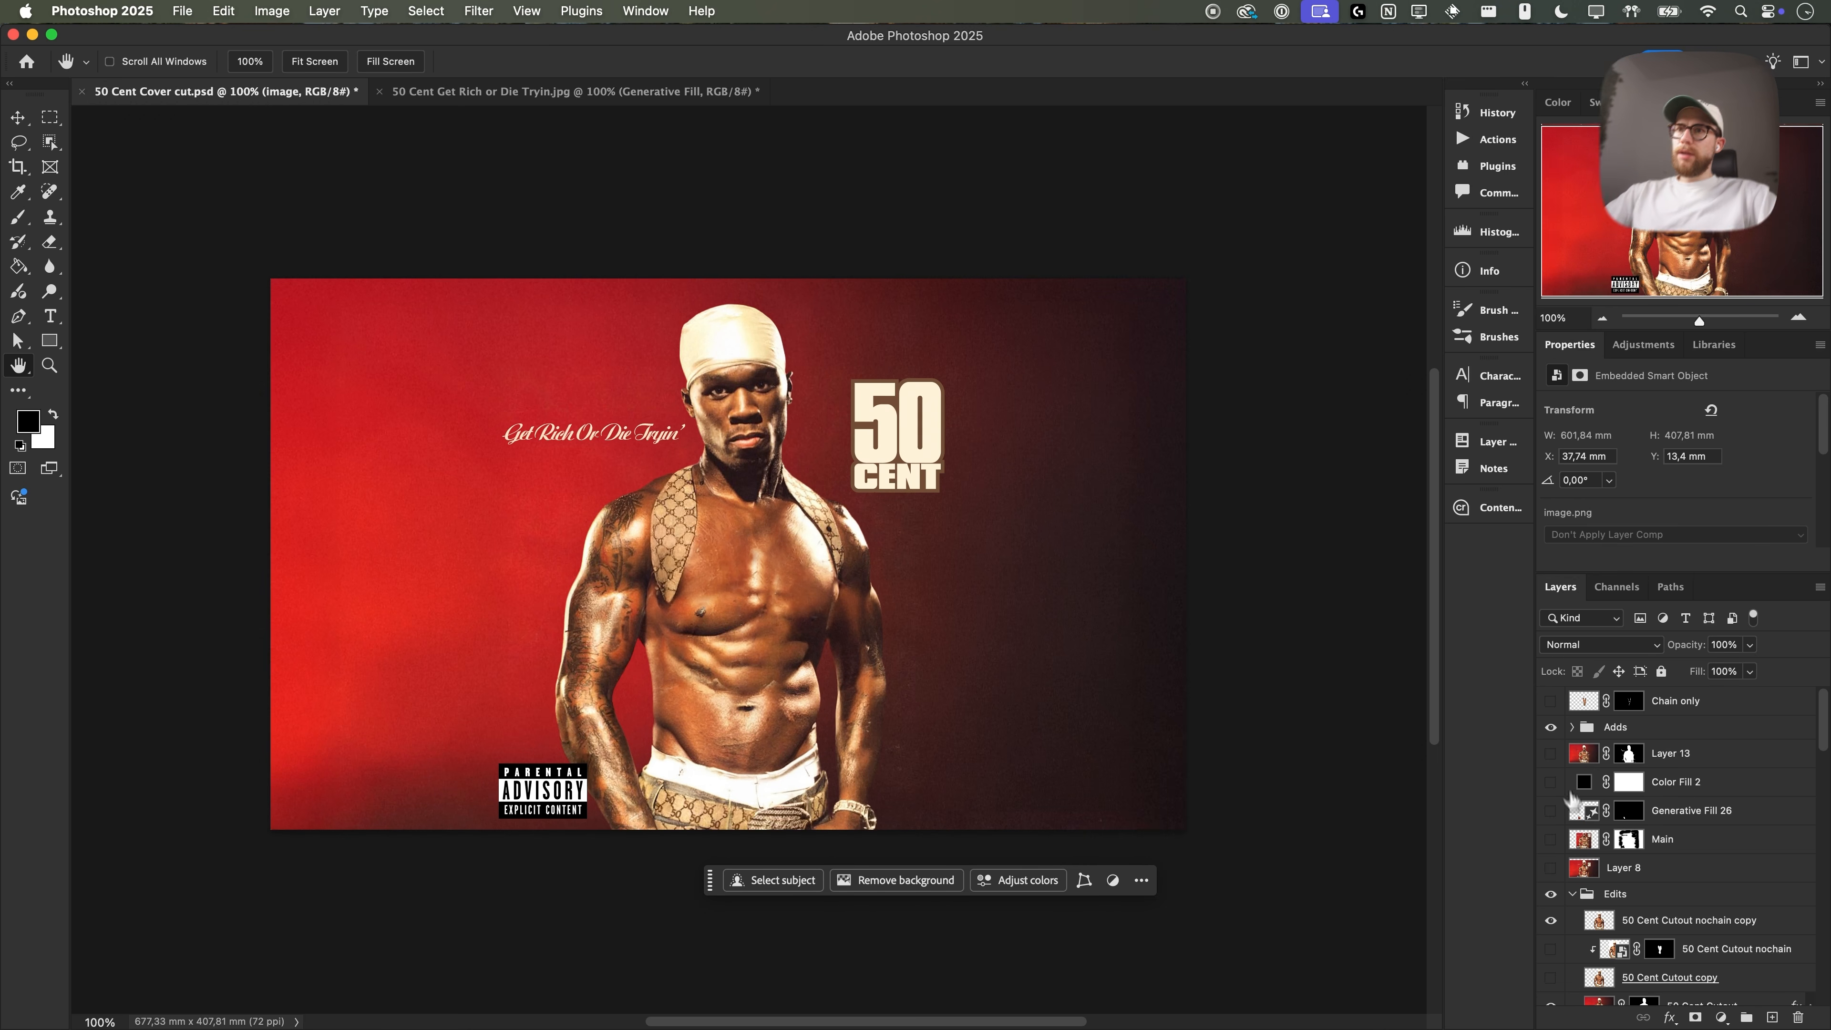
- Hide the 50 Cent Cutout nochain copy layer inside the Edits group
scroll(1586, 865, "down", 1)
scroll(1568, 869, "down", 1)
left_click(1550, 878)
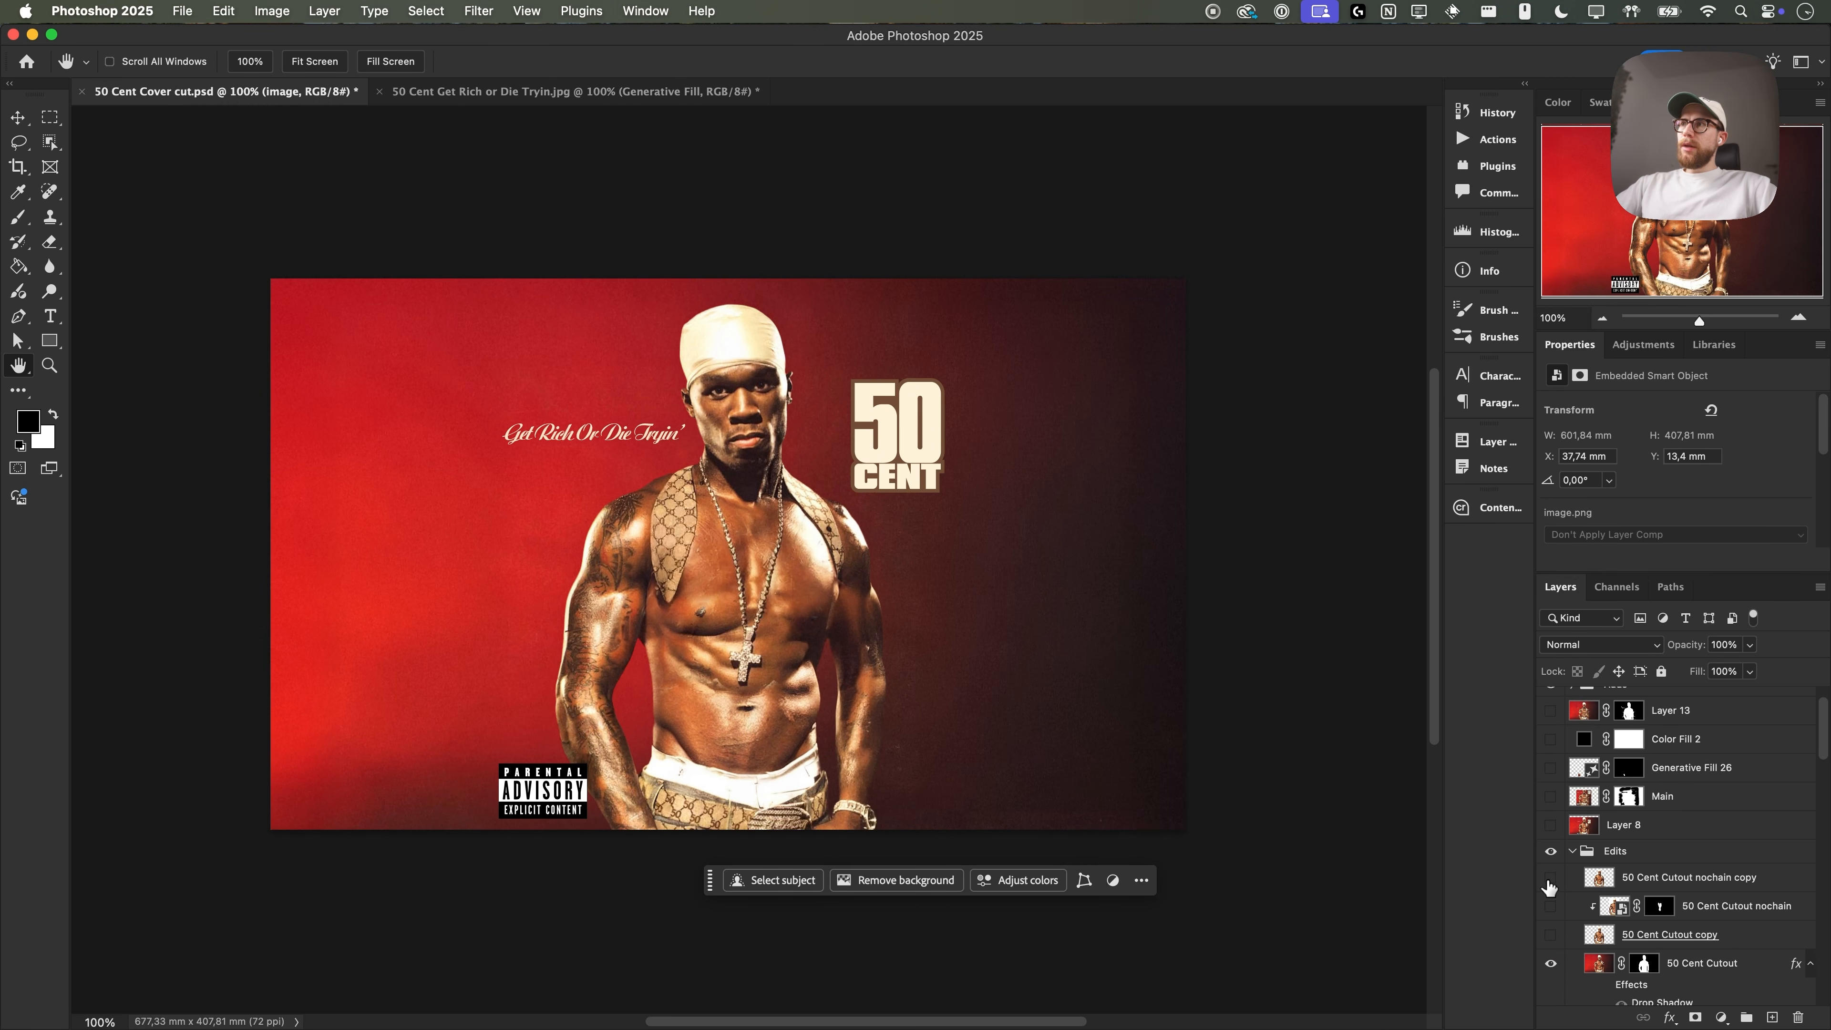
left_click(1549, 878)
left_click(1549, 878)
- Examine the necklace and cross pendant on the torso up close for tracing with the Pen tool
key("z")
left_click_drag(728, 610, 853, 647)
key("p")
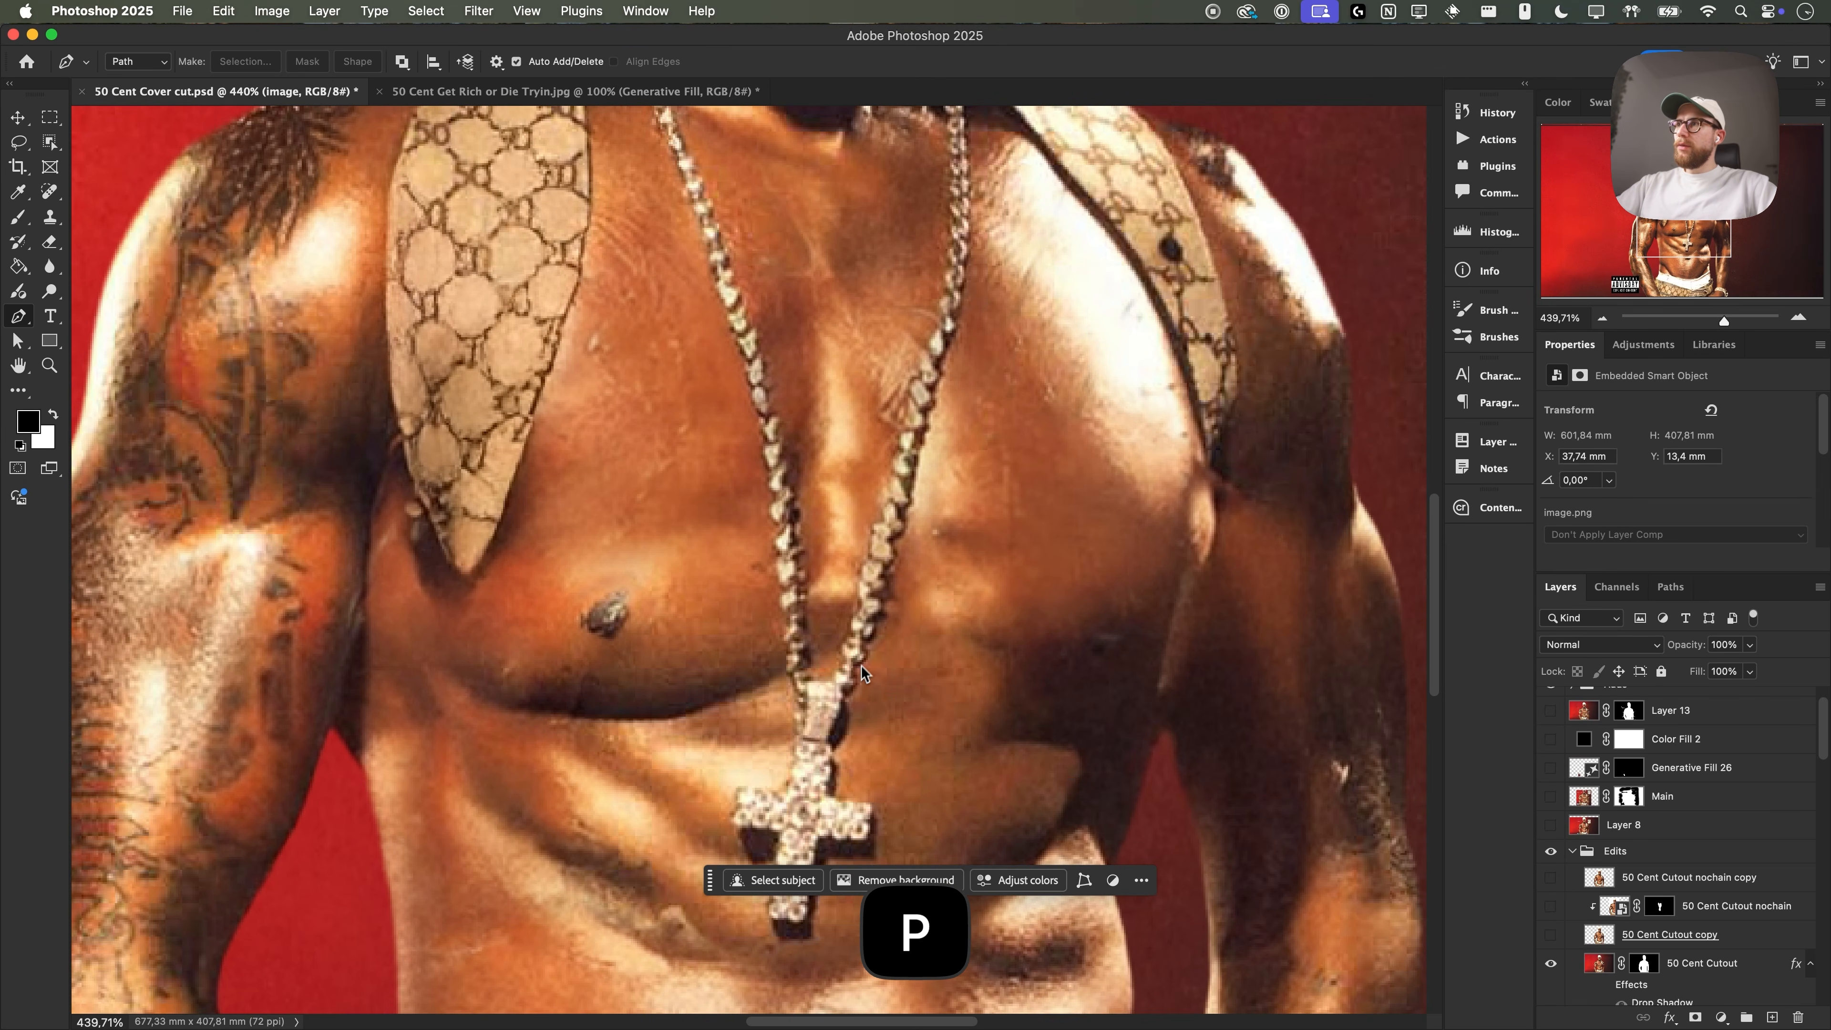
scroll(937, 548, "up", 5)
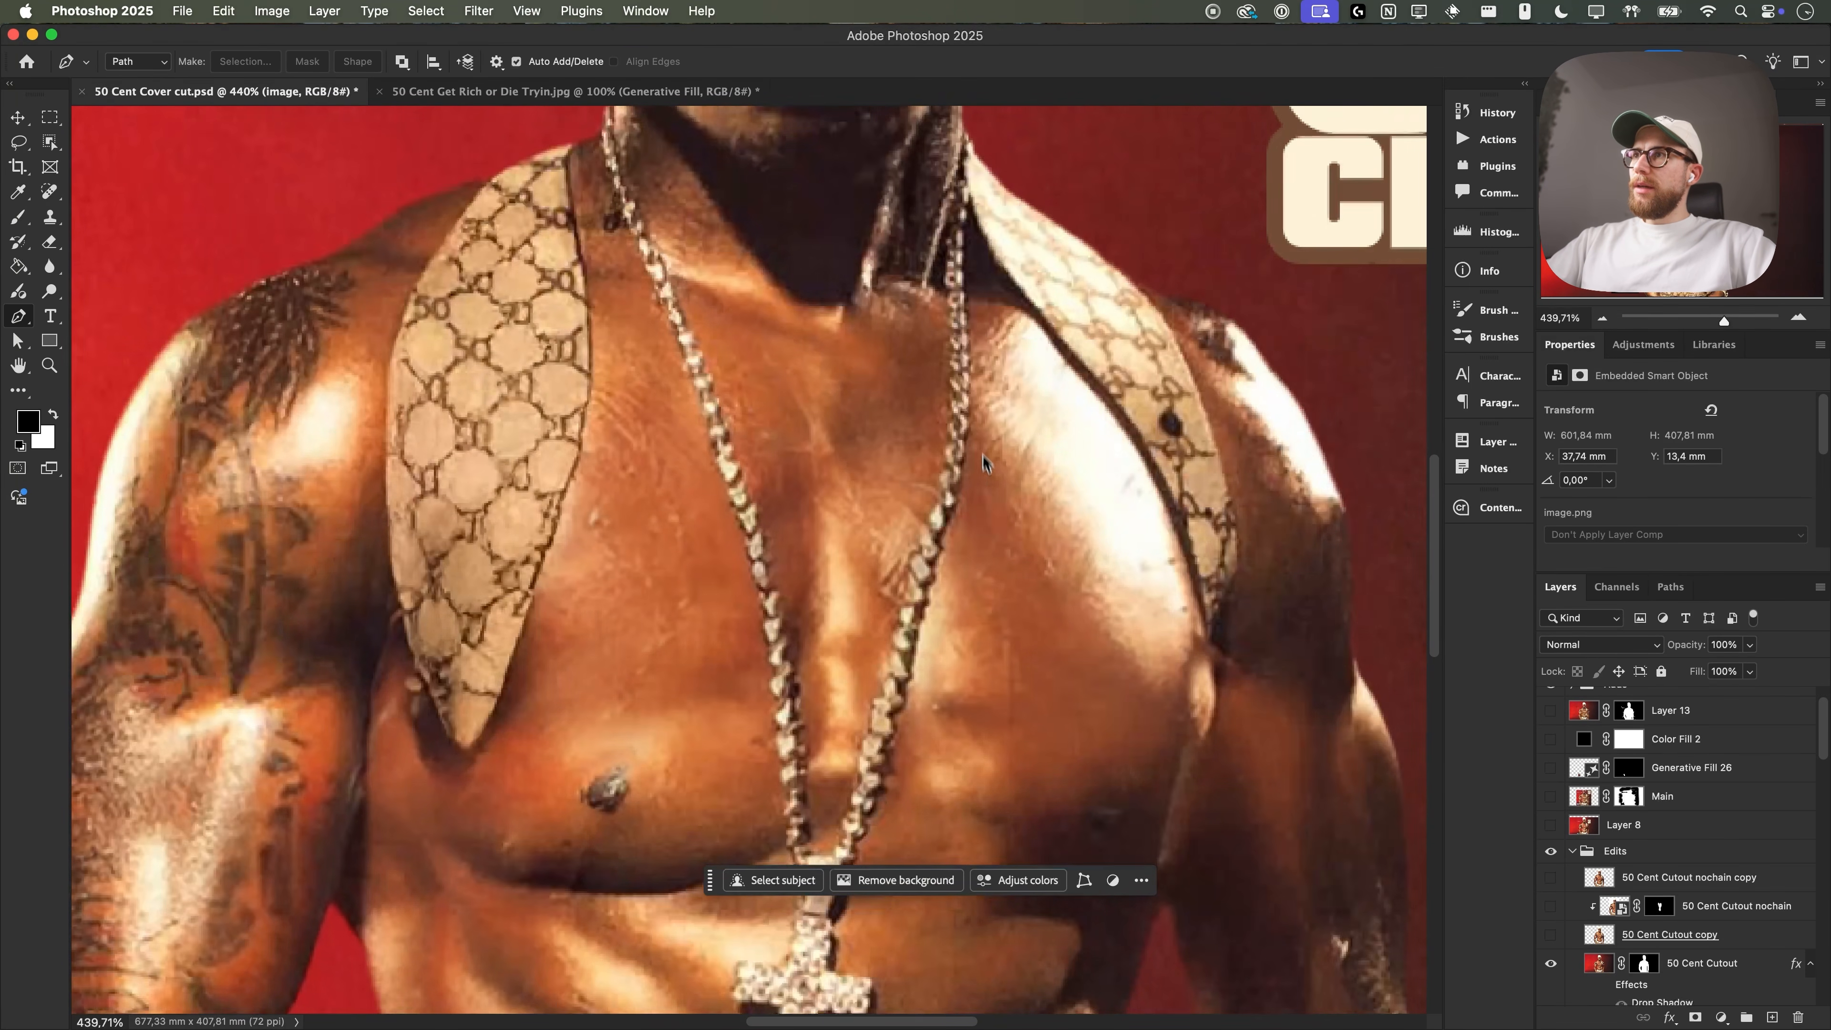
scroll(966, 548, "down", 7)
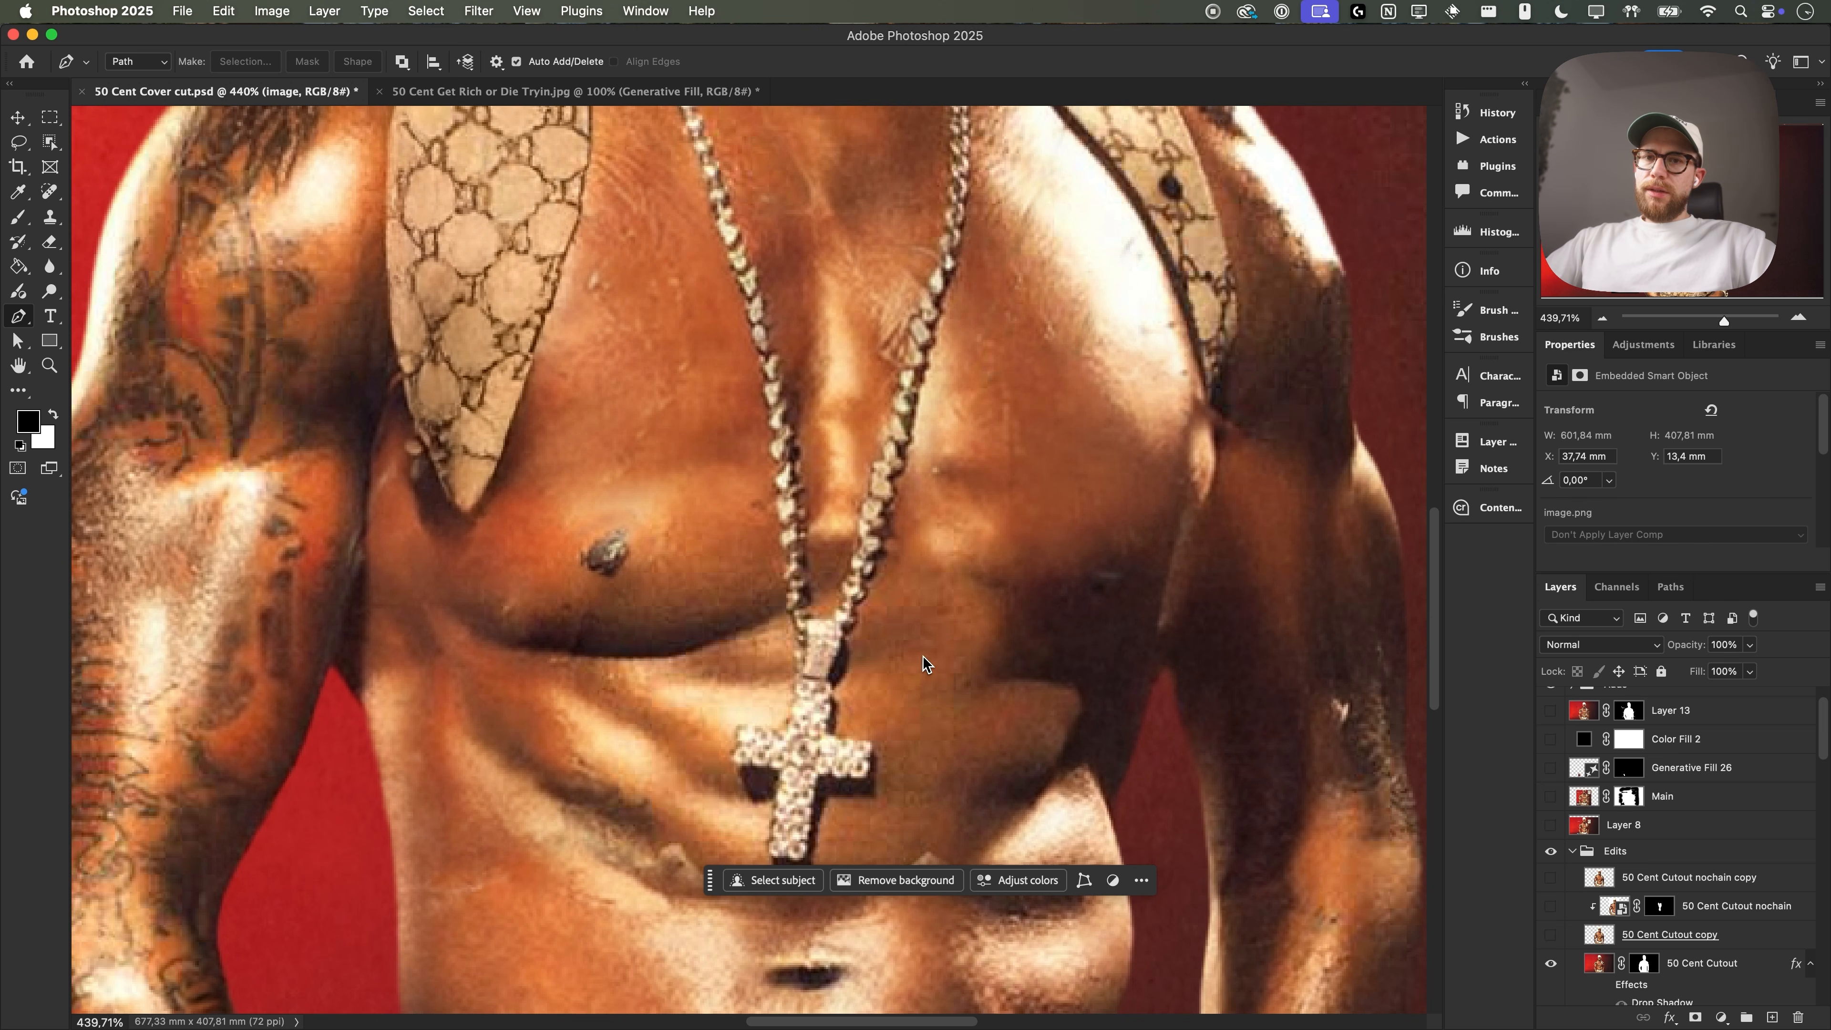
key("z")
left_click_drag(903, 675, 822, 676)
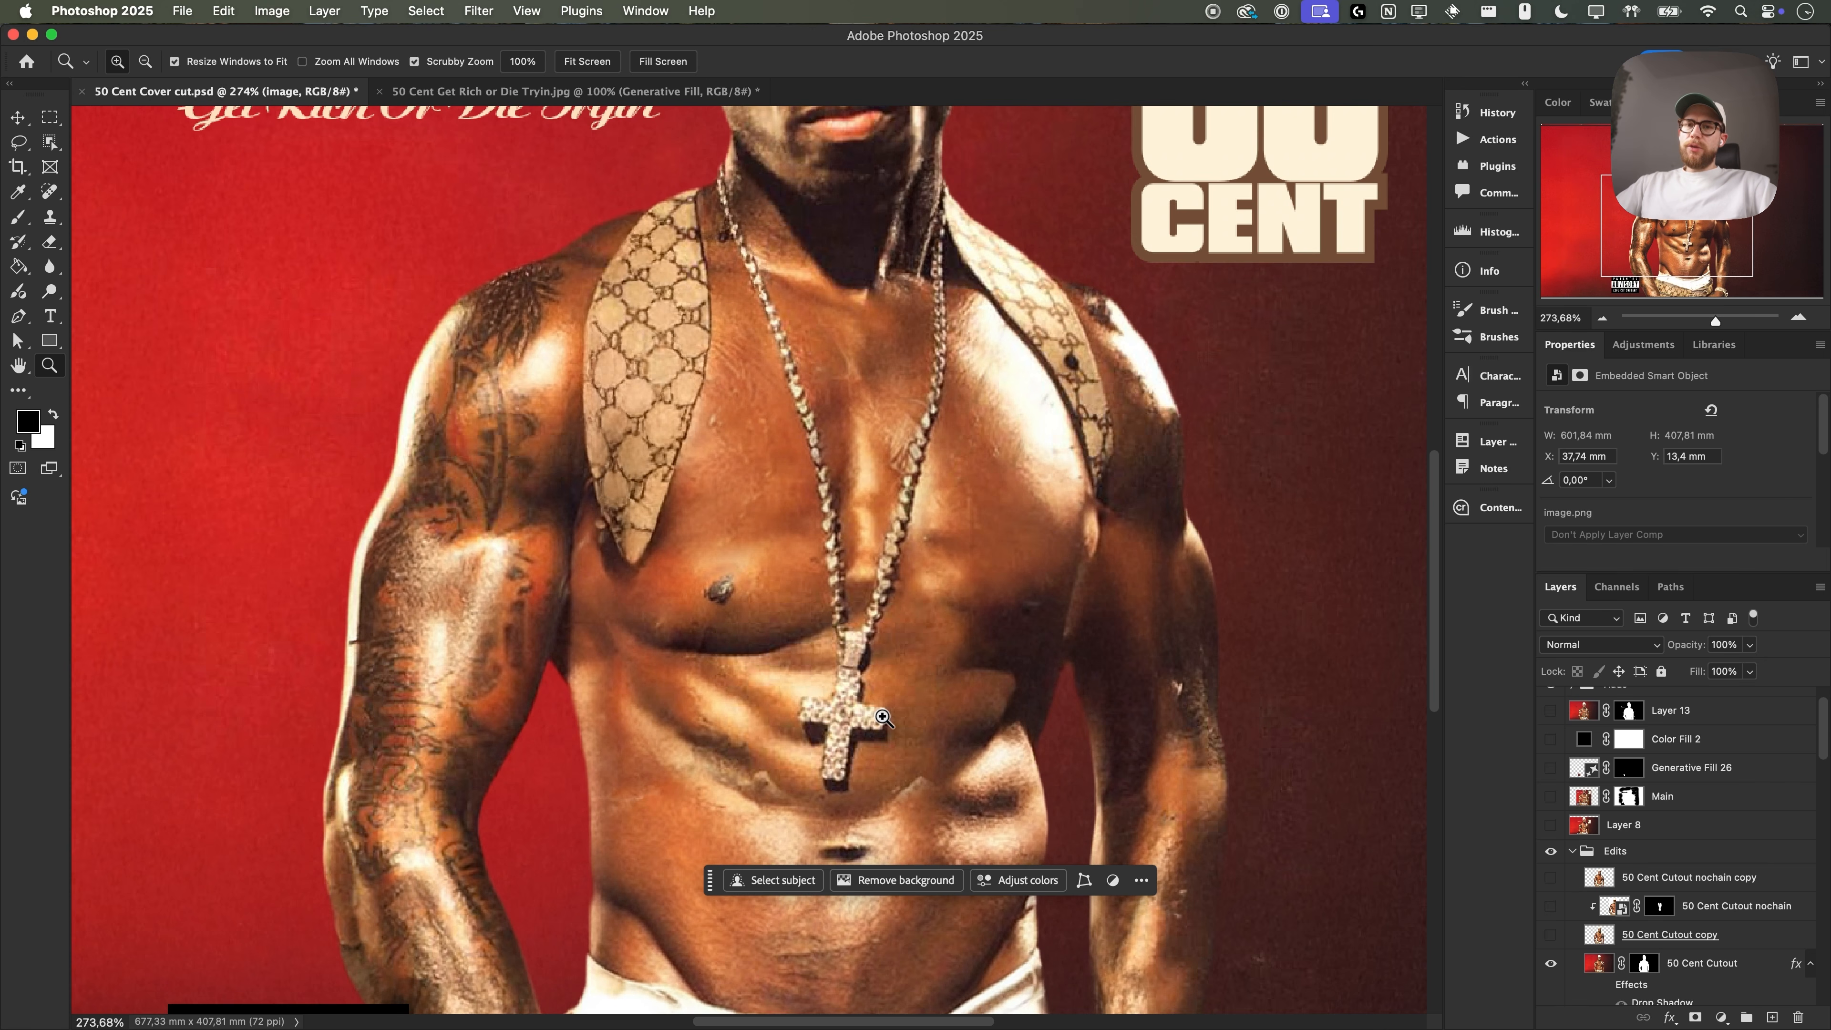
left_click_drag(882, 718, 746, 664)
key("space")
key("h")
scroll(1717, 853, "up", 2)
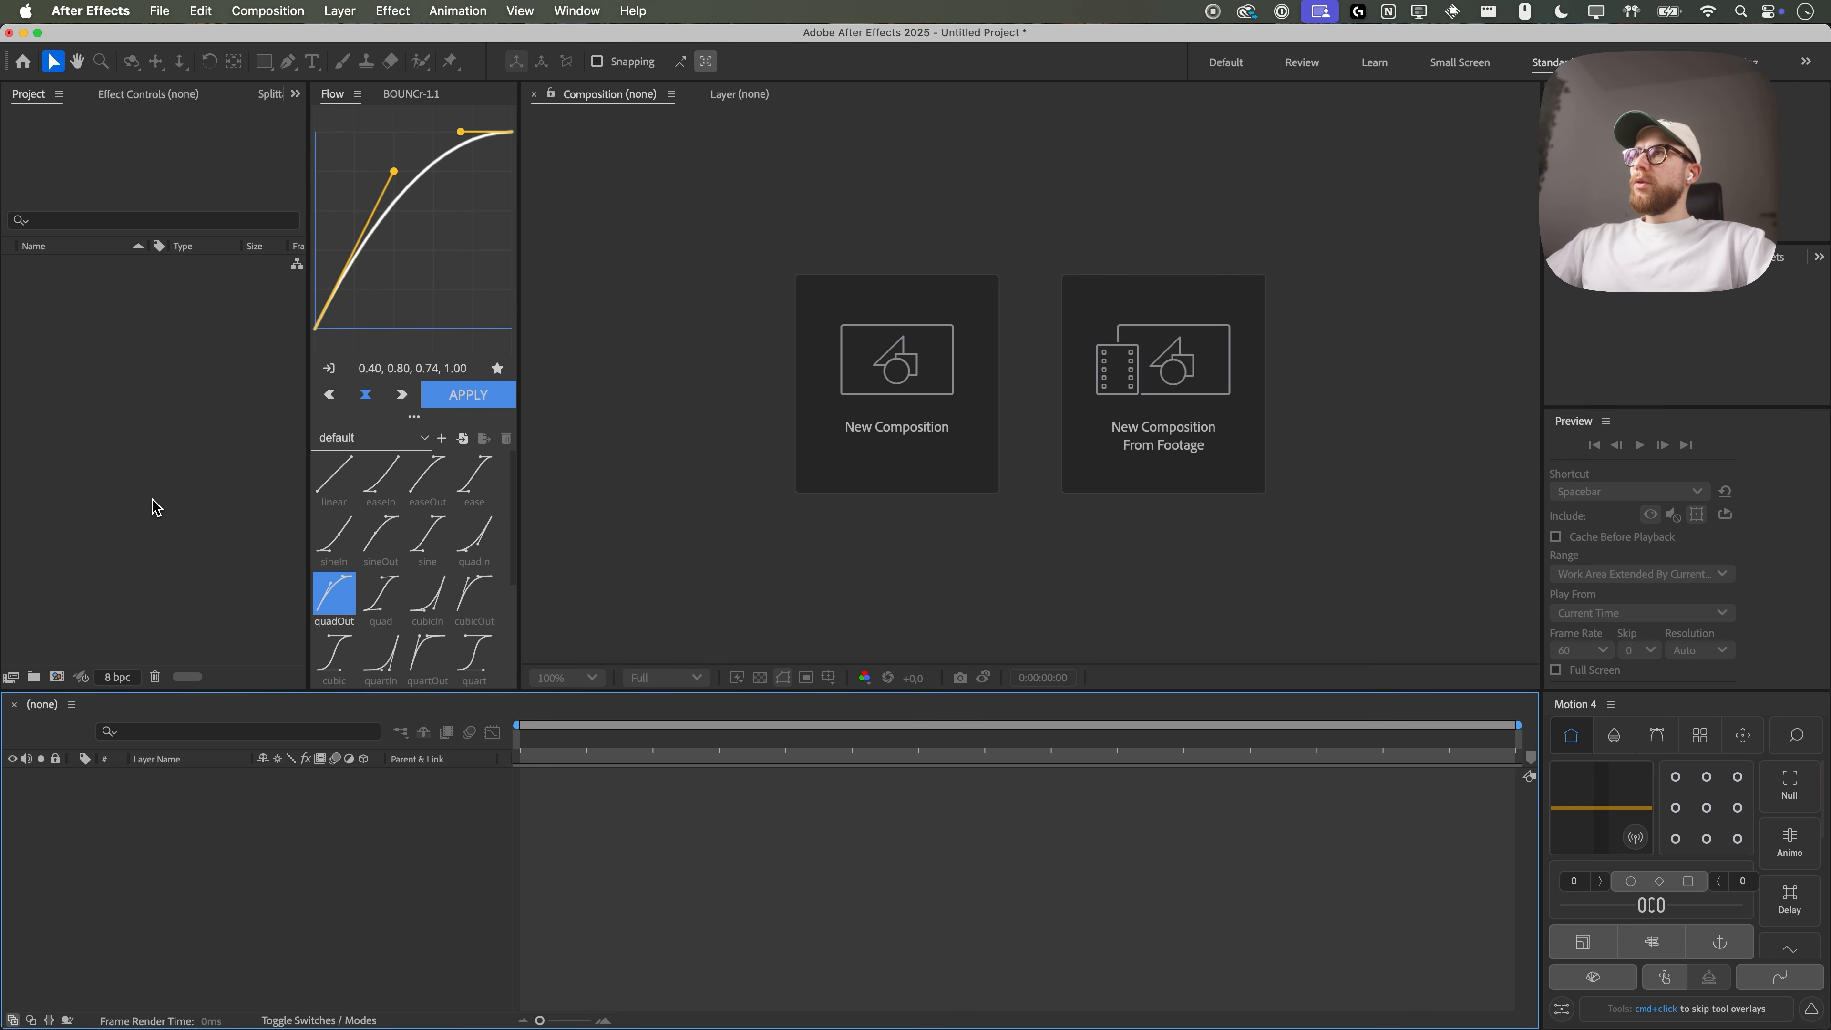
- Switch to After Effects and import 50 Cent Cover cut.psd as a Composition with Editable Layer Styles
double_click(153, 503)
scroll(1226, 281, "down", 3)
double_click(1218, 278)
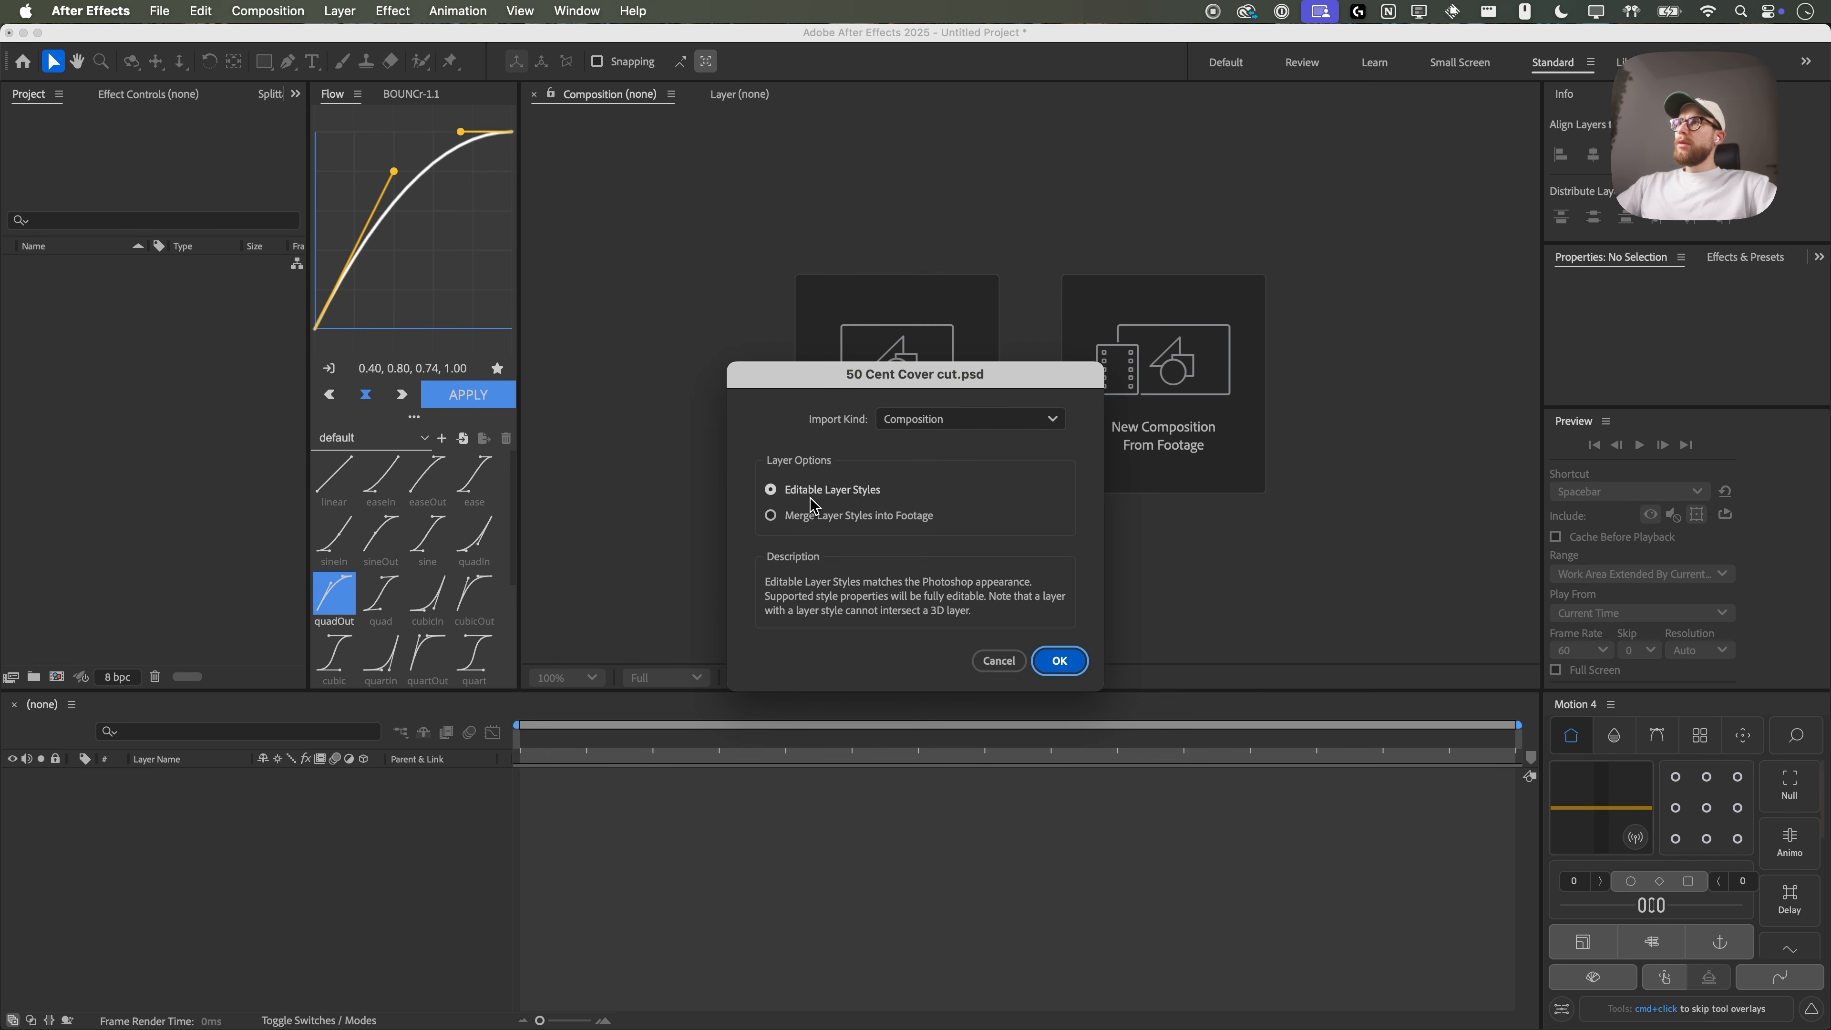
left_click(949, 427)
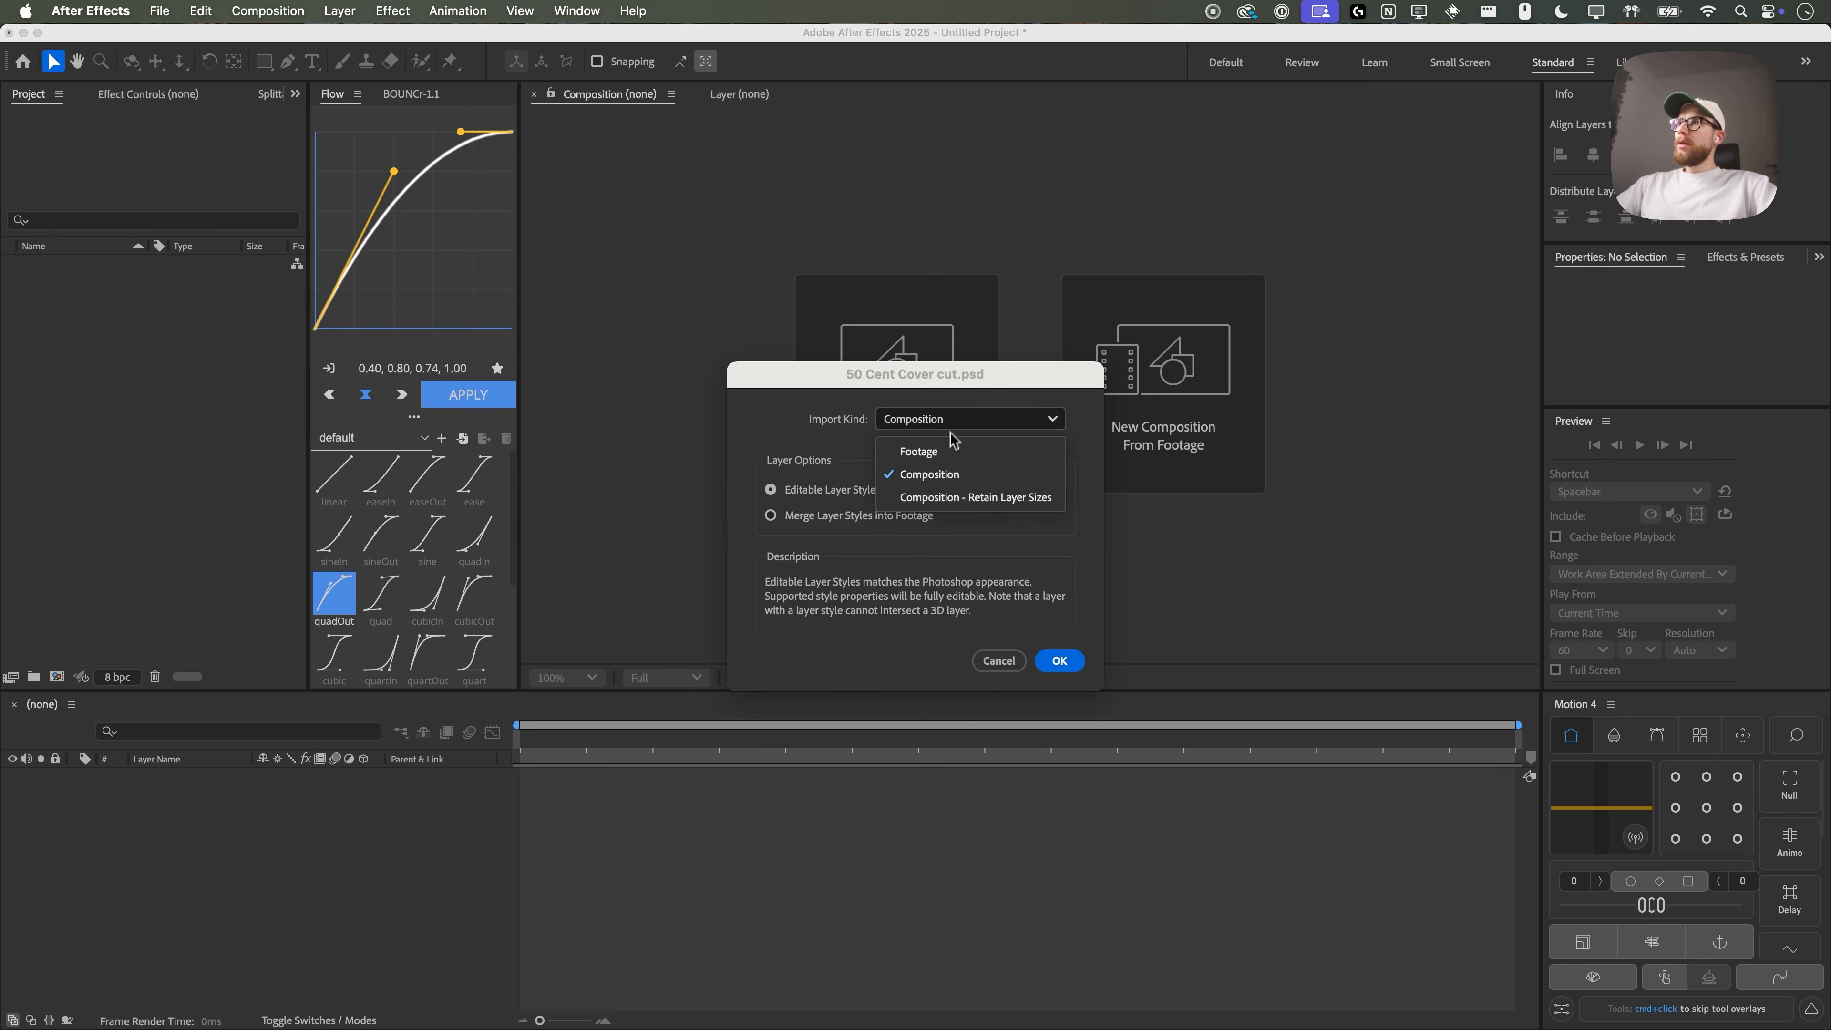
left_click(956, 479)
left_click(1063, 661)
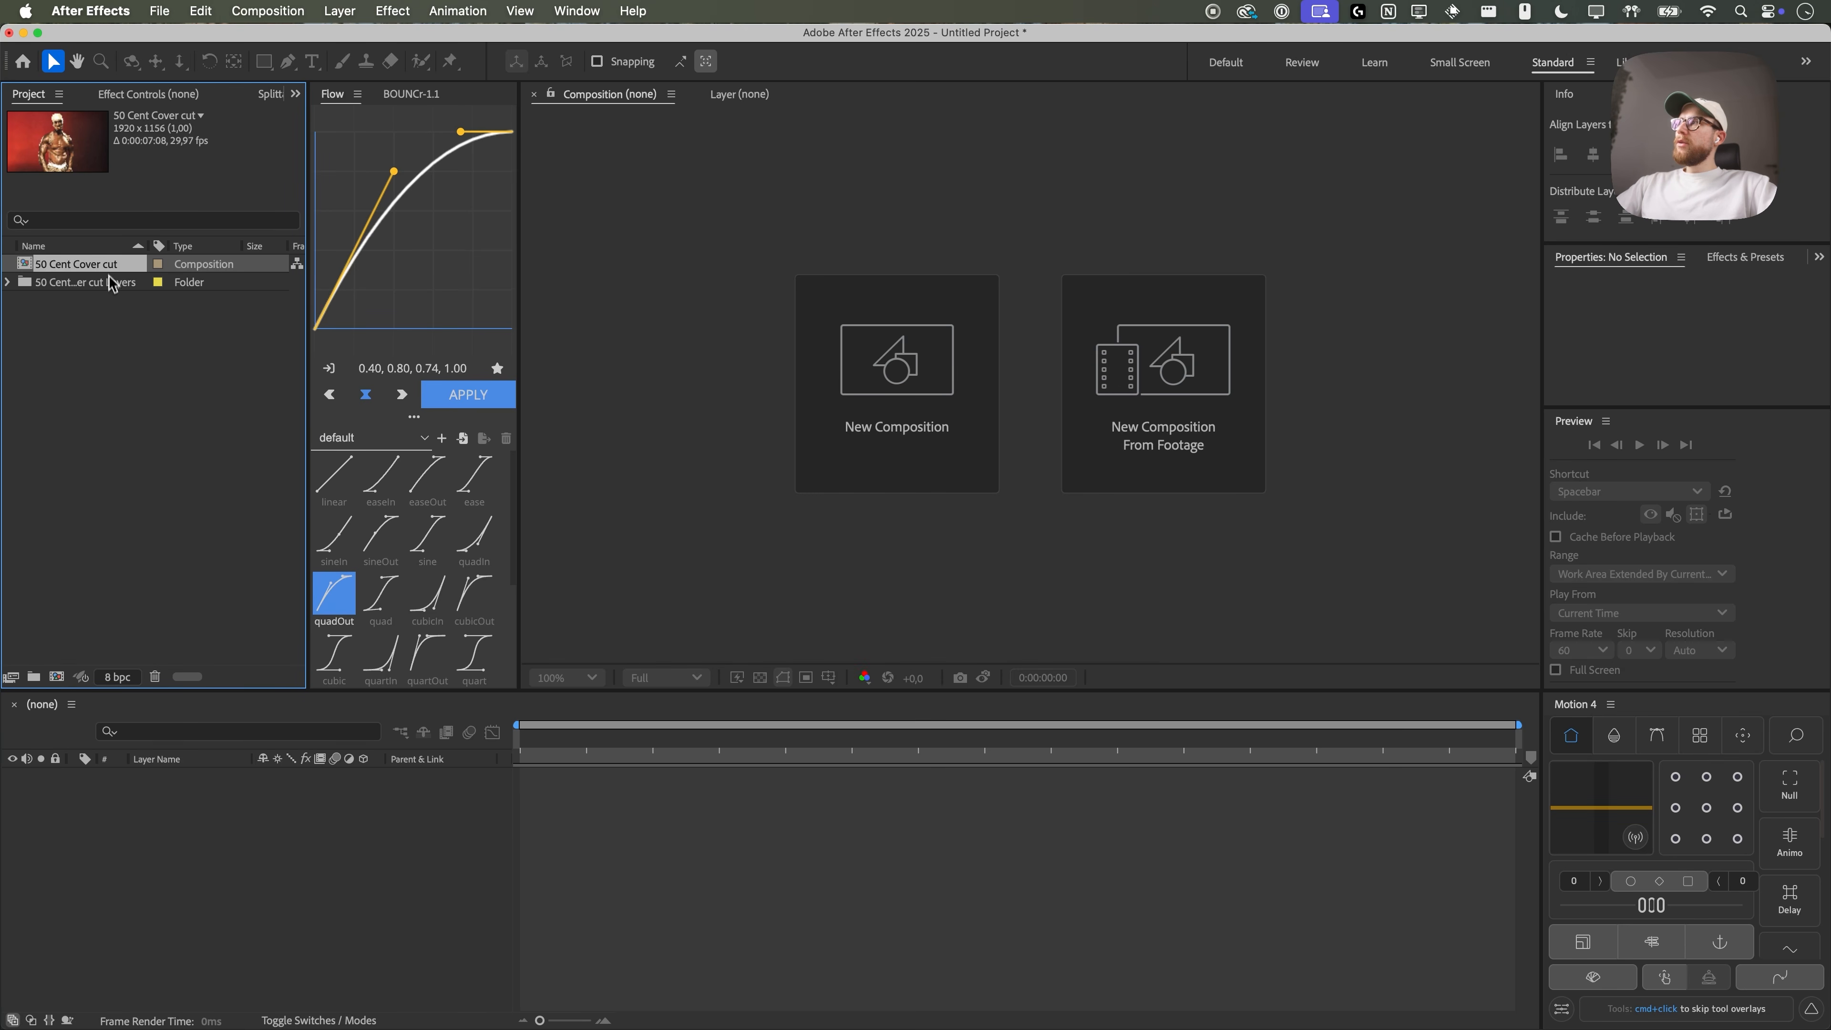
- Create a 1920x1080, 29,97 fps composition lasting 0:00:07:08 and place the 50 Cent Cover cut composition in its timeline
left_click(56, 676)
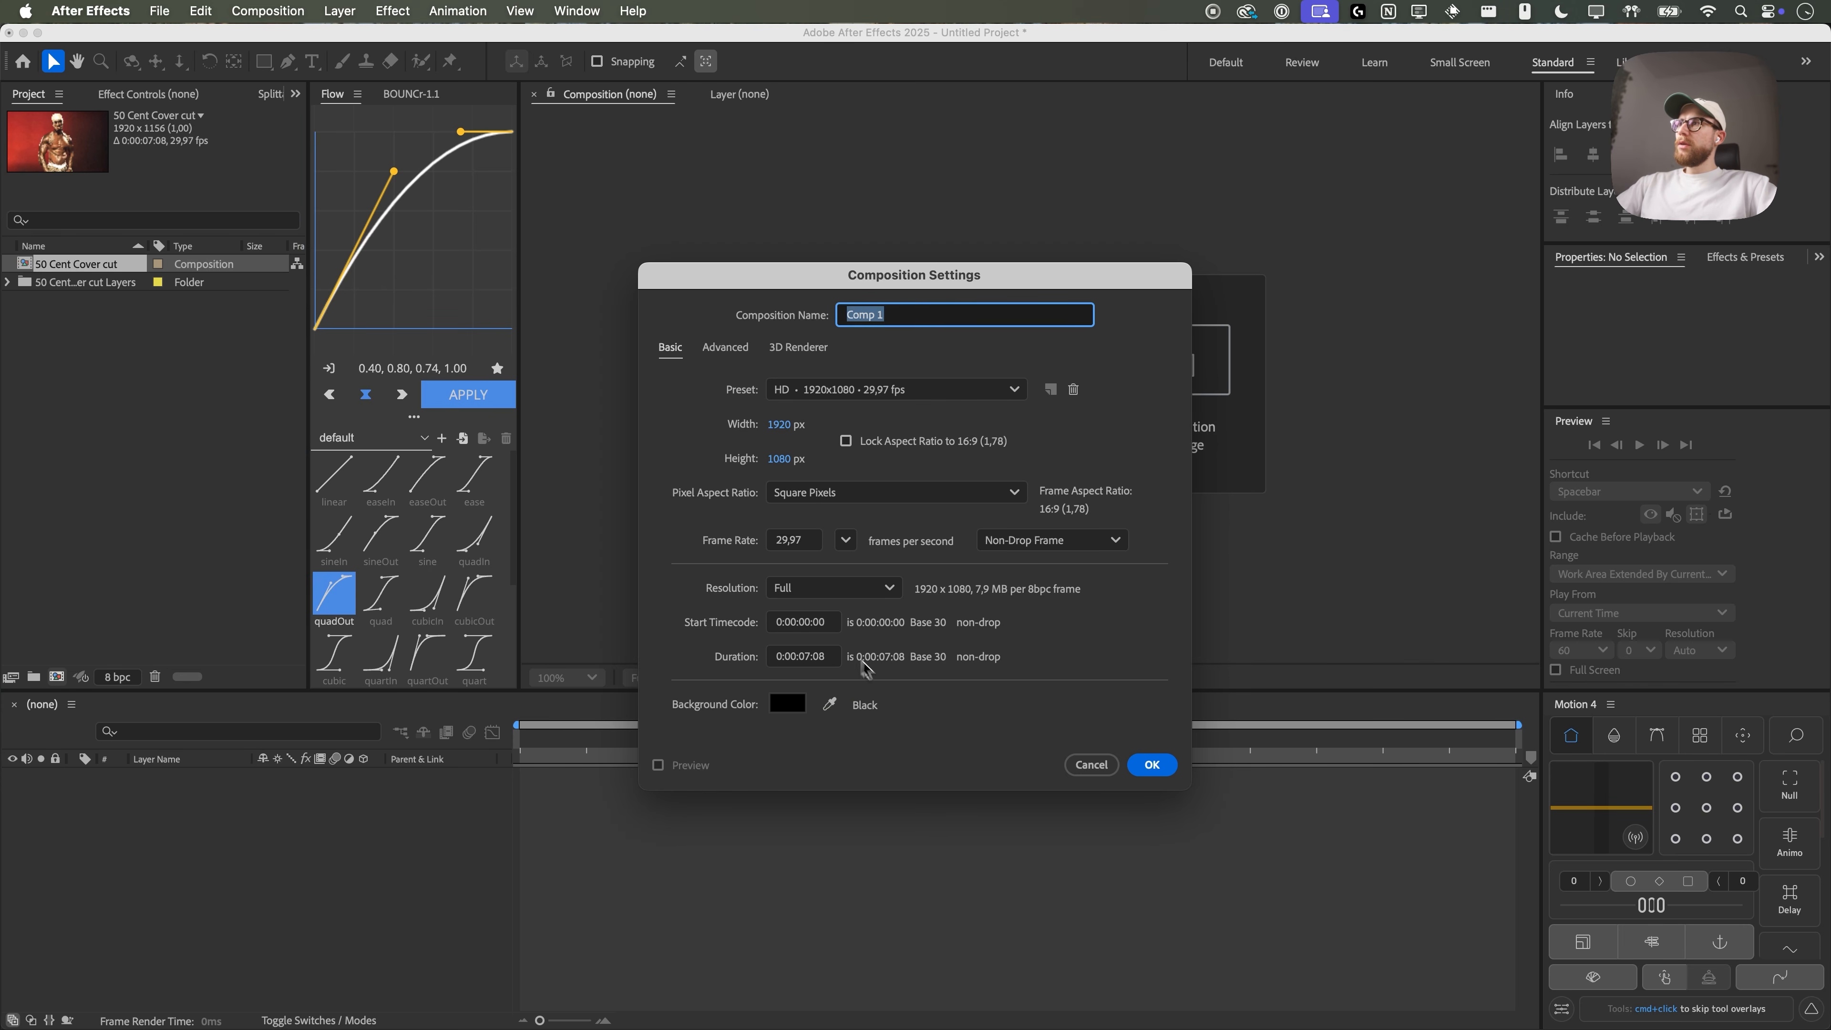
left_click(1142, 764)
left_click_drag(75, 263, 224, 787)
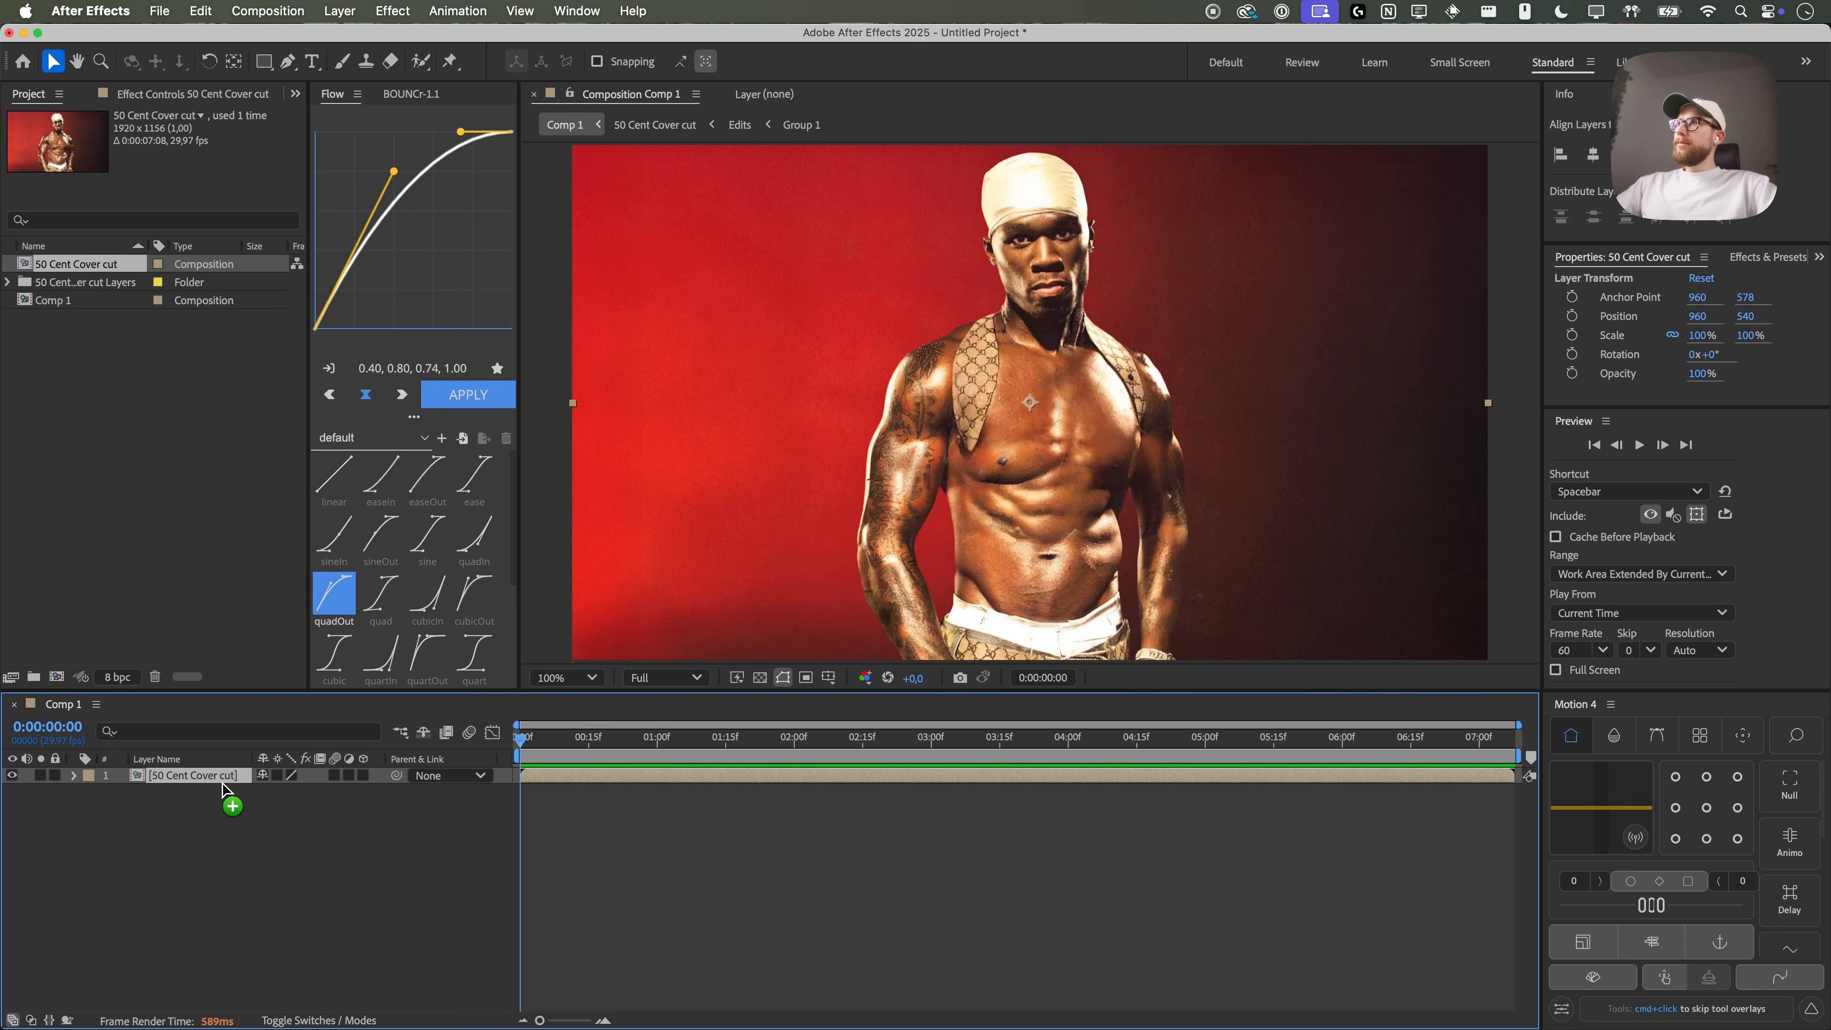
- Open the nested 50 Cent Cover cut composition and make its Chain only and Adds layers visible
double_click(170, 776)
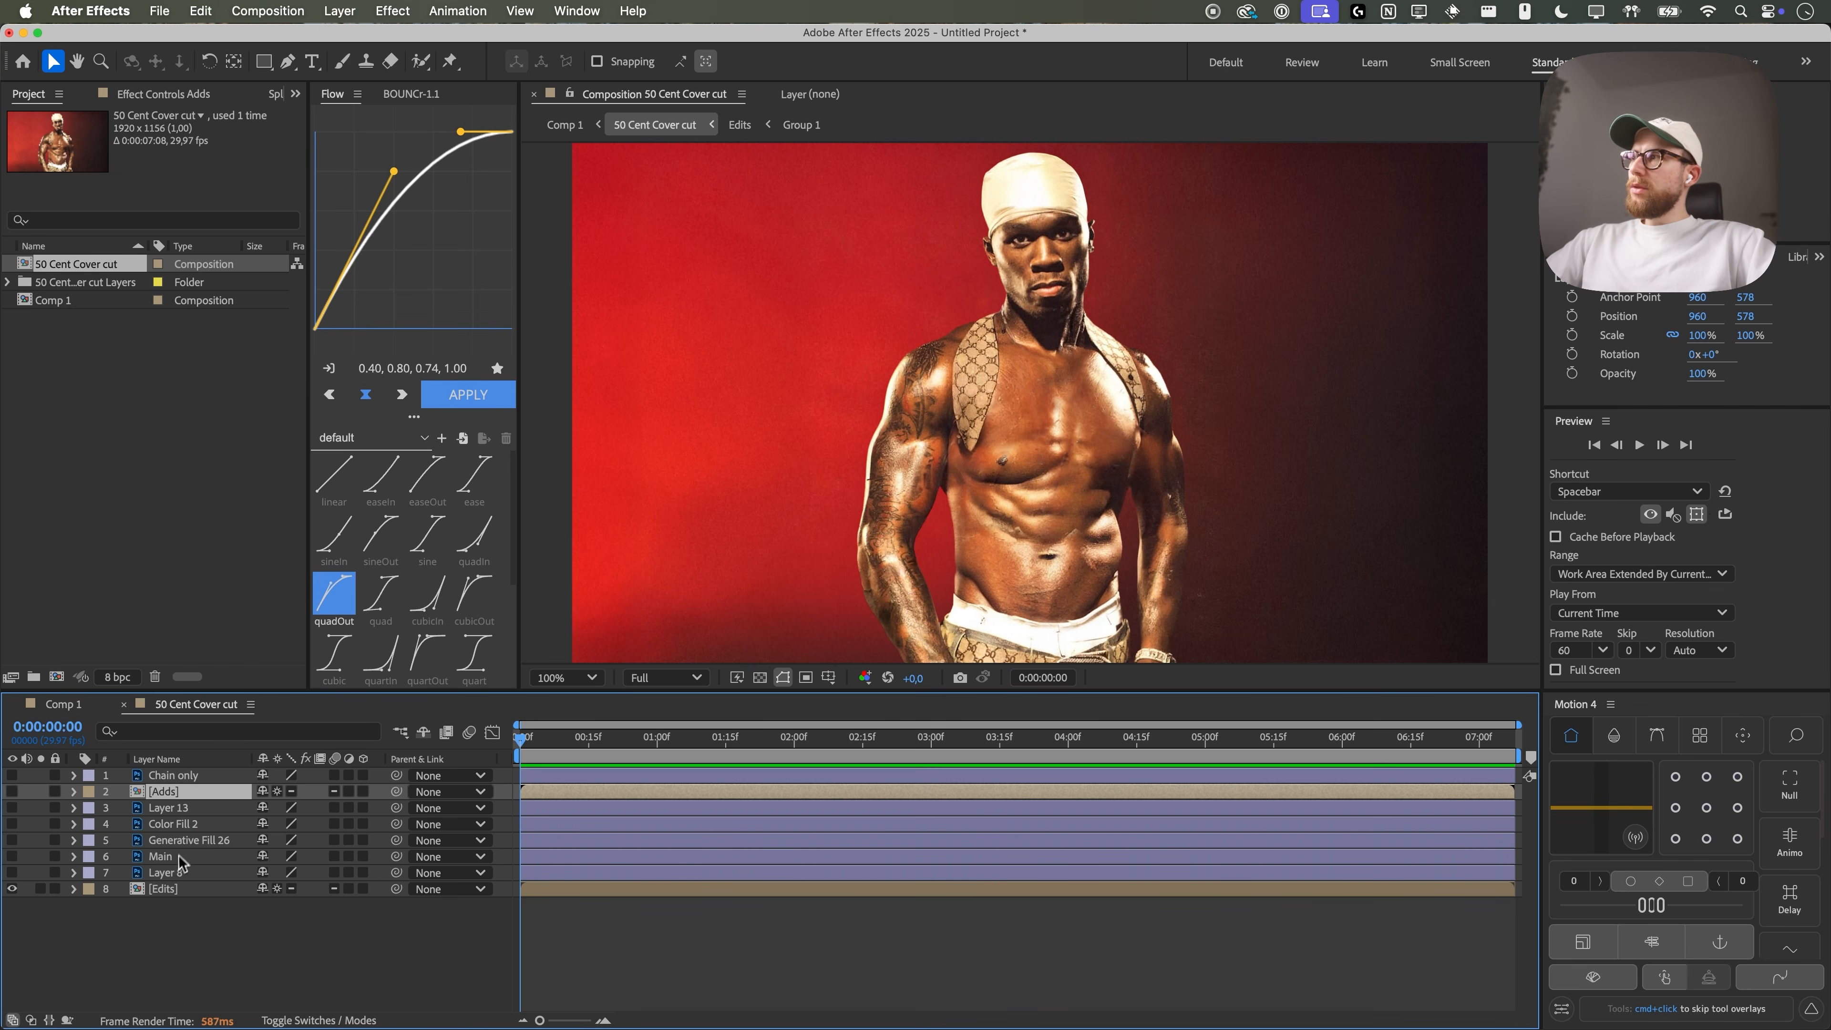
left_click(164, 889)
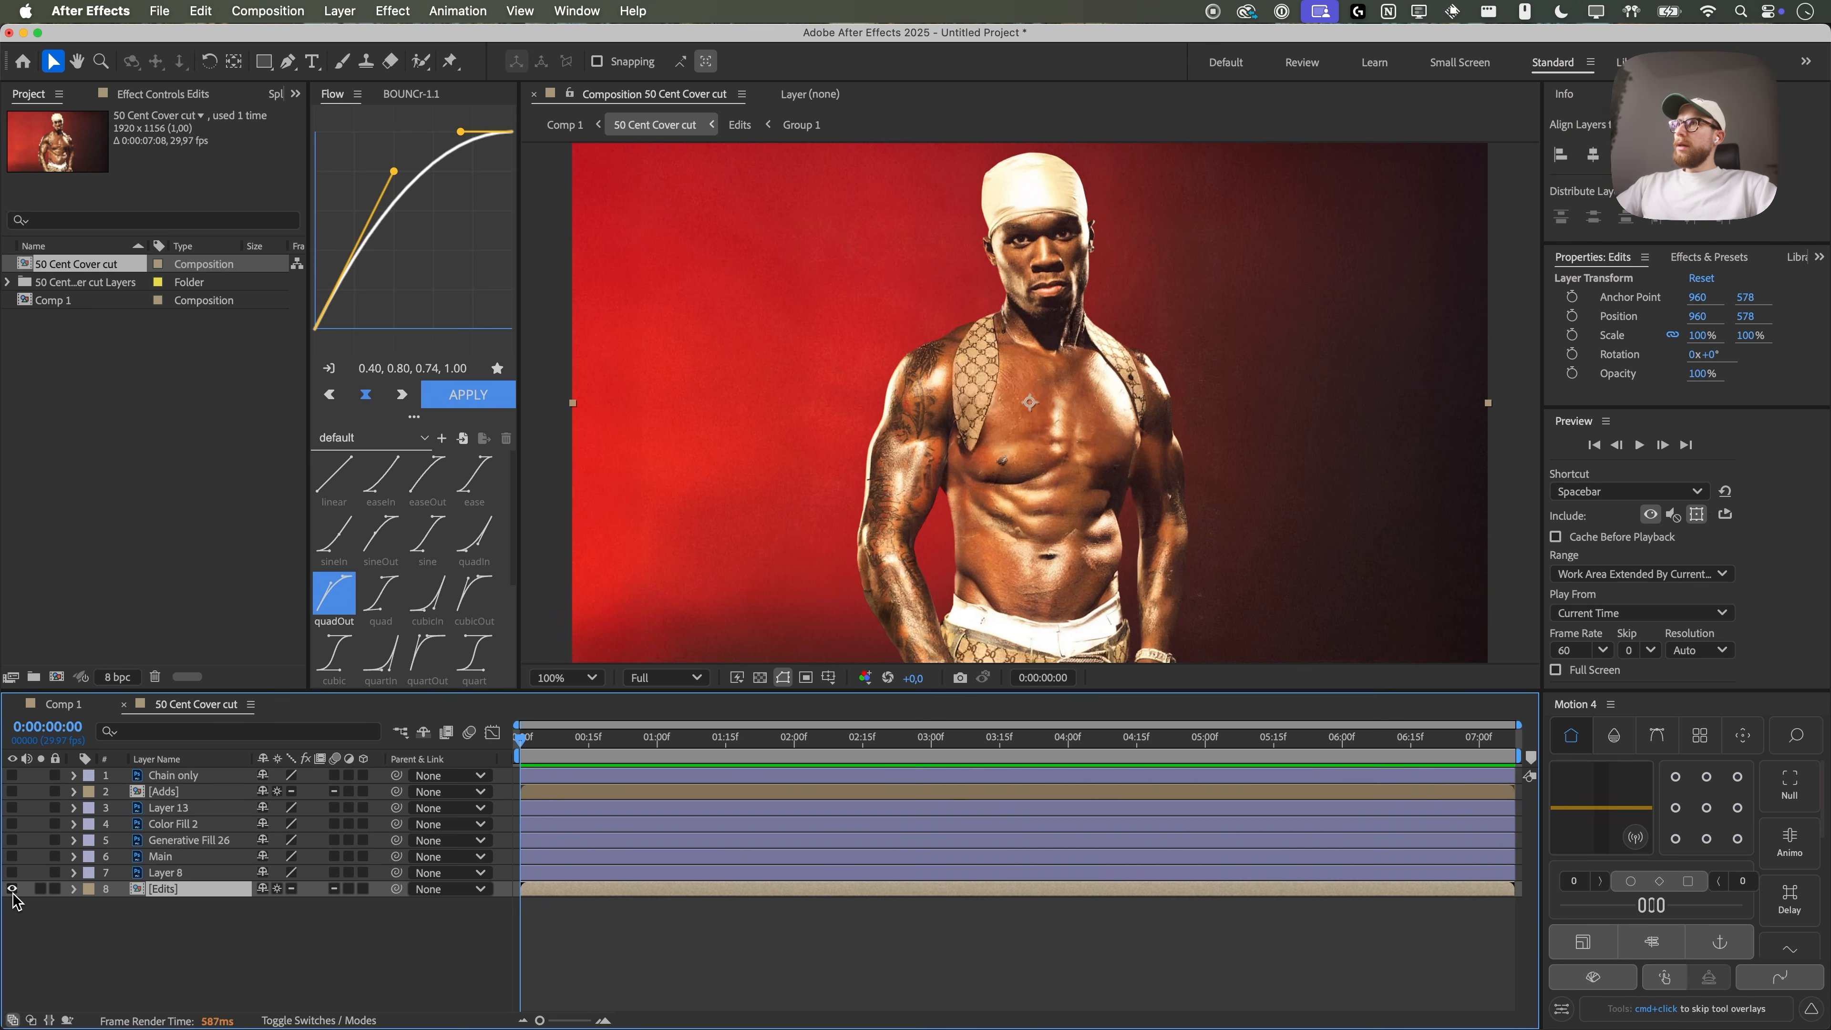
left_click(13, 776)
left_click(13, 776)
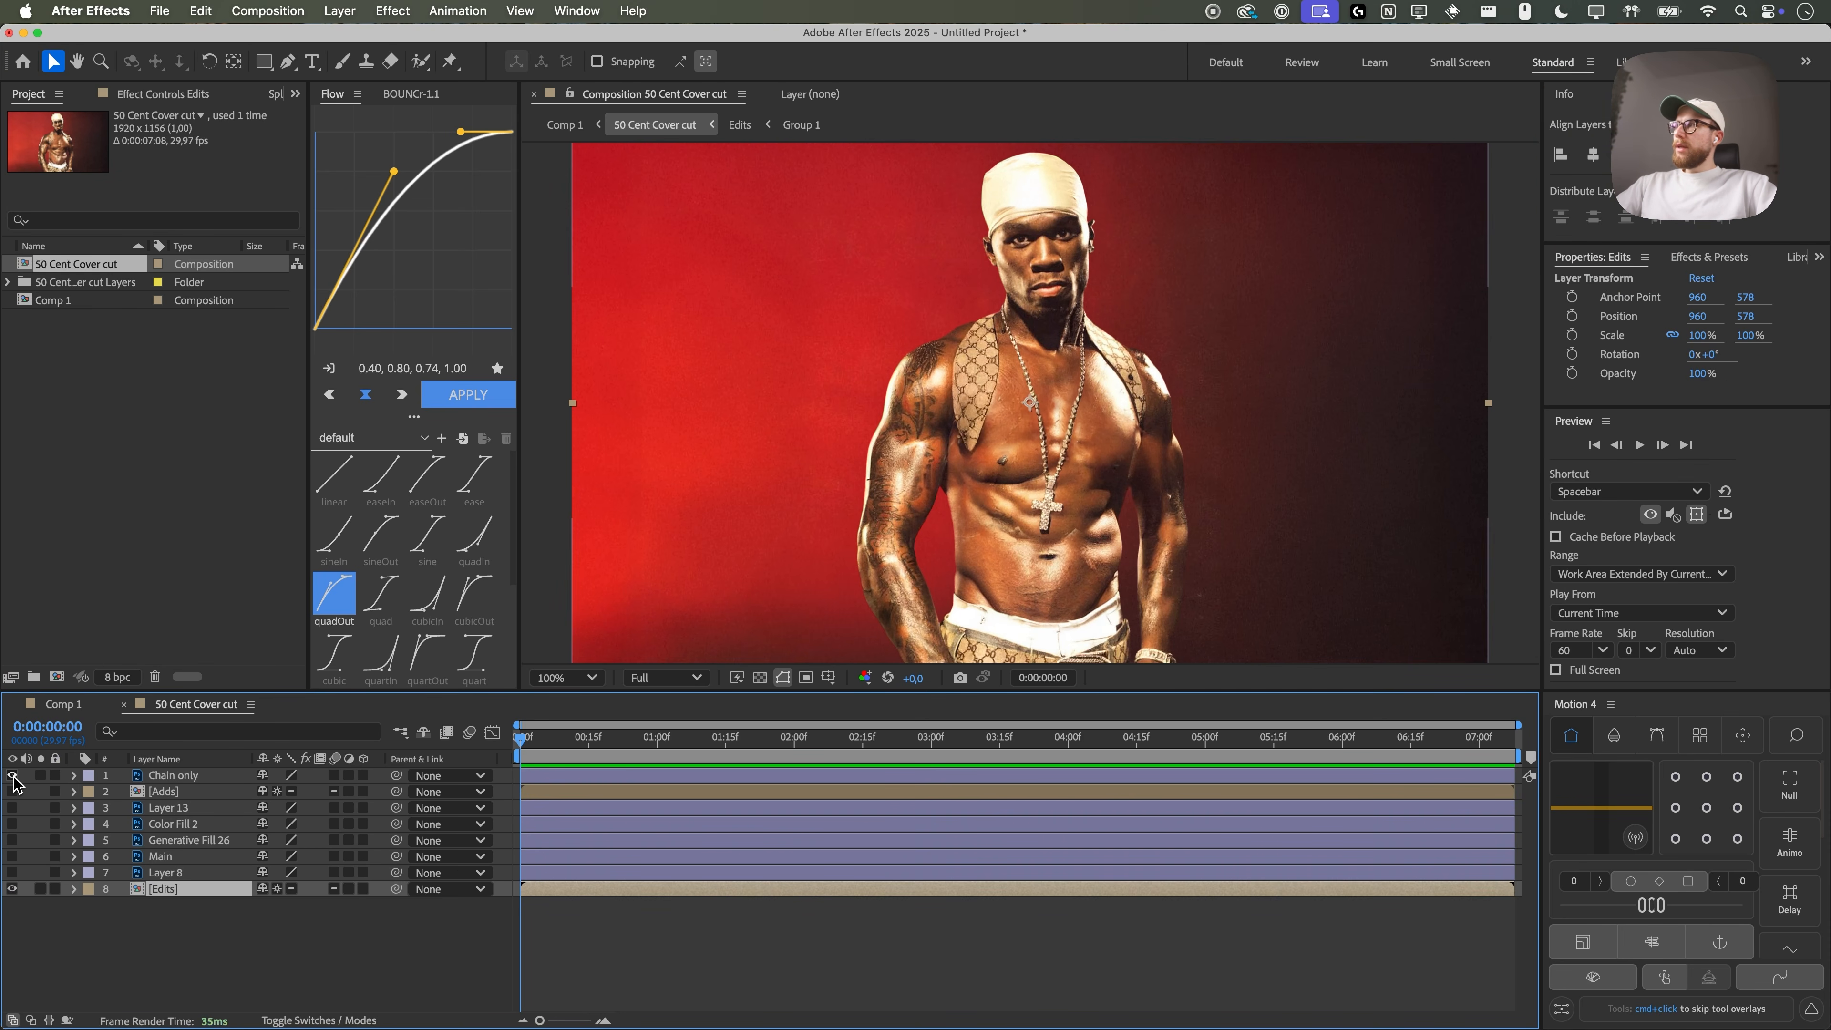
left_click(12, 791)
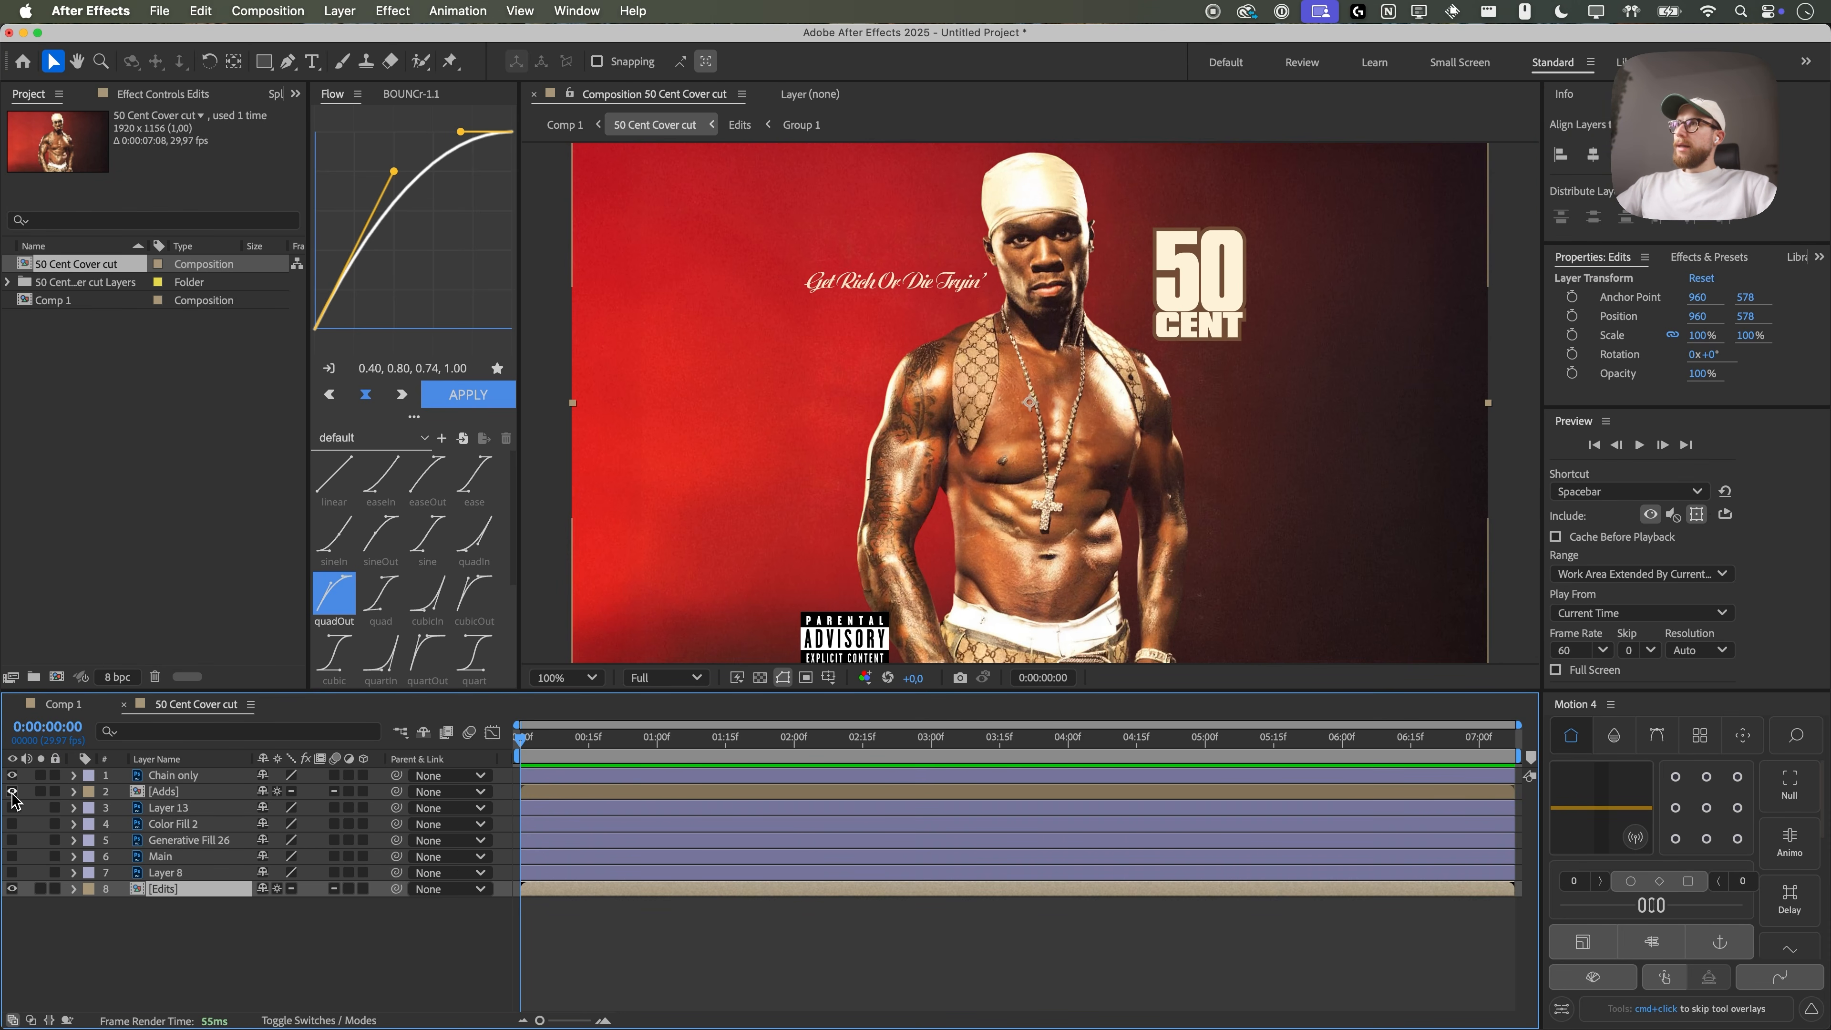
left_click(163, 791)
left_click(566, 677)
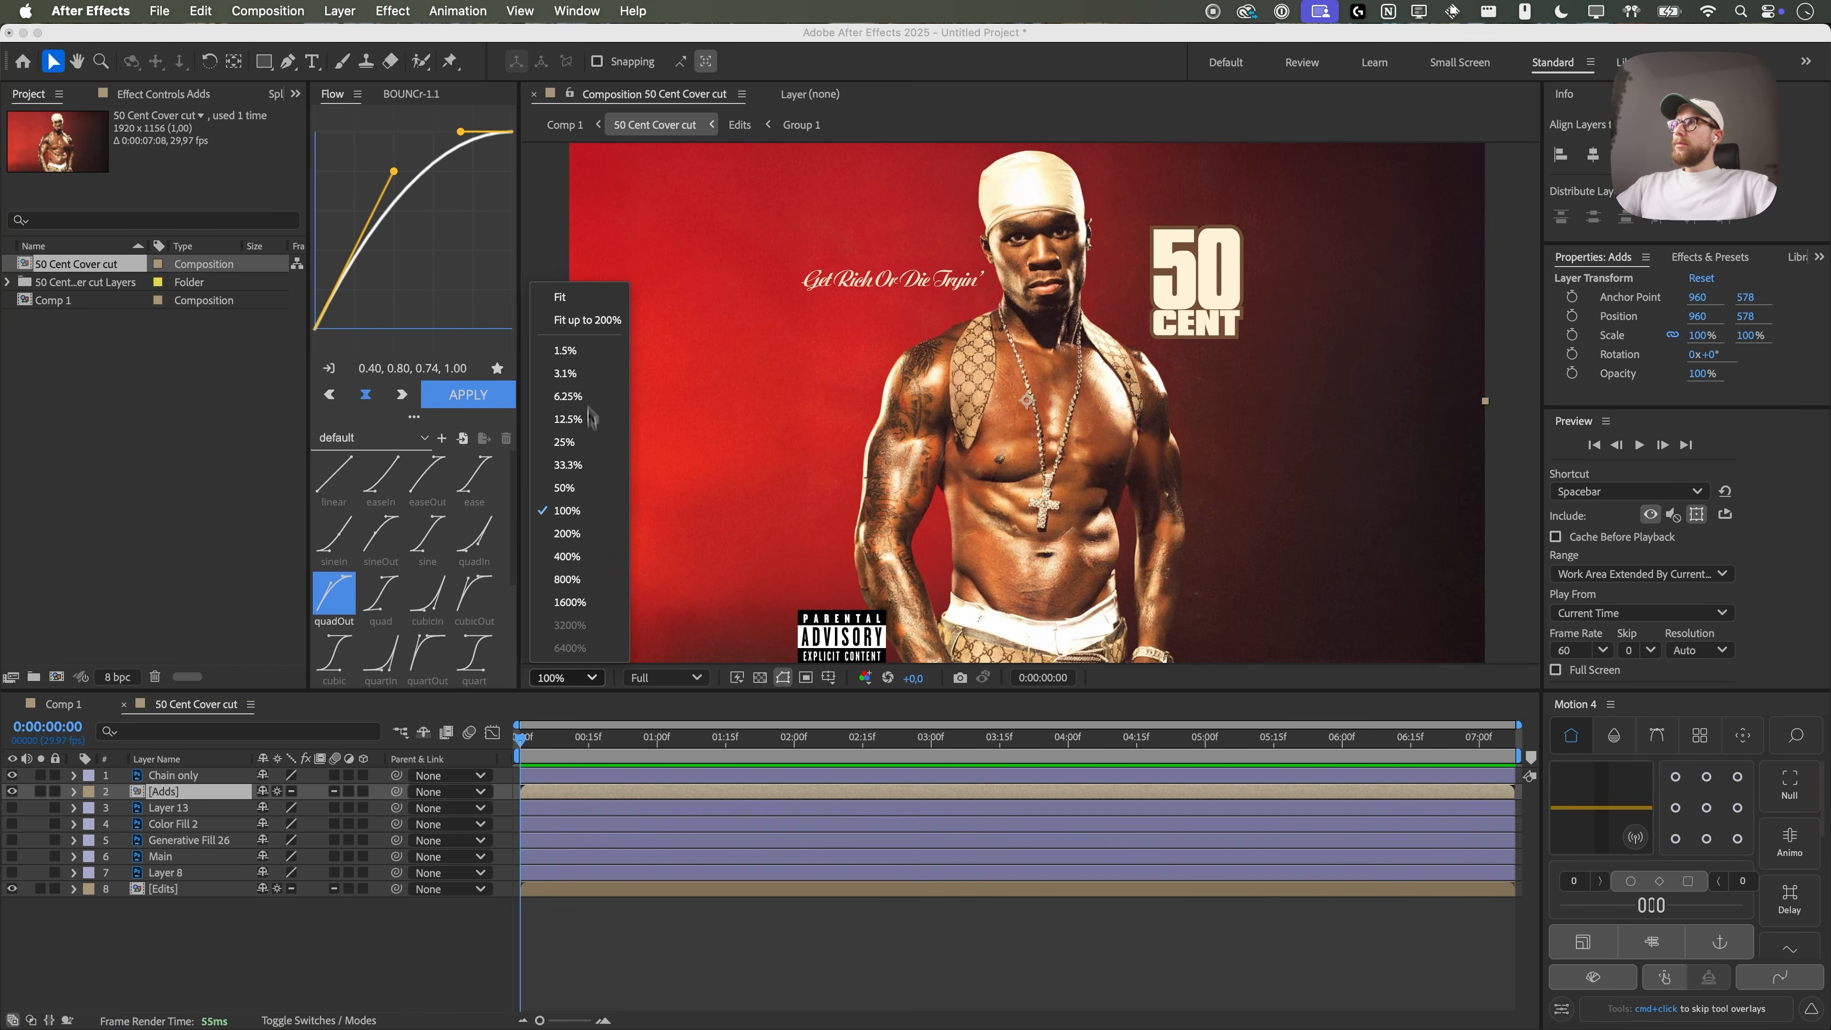
left_click(577, 329)
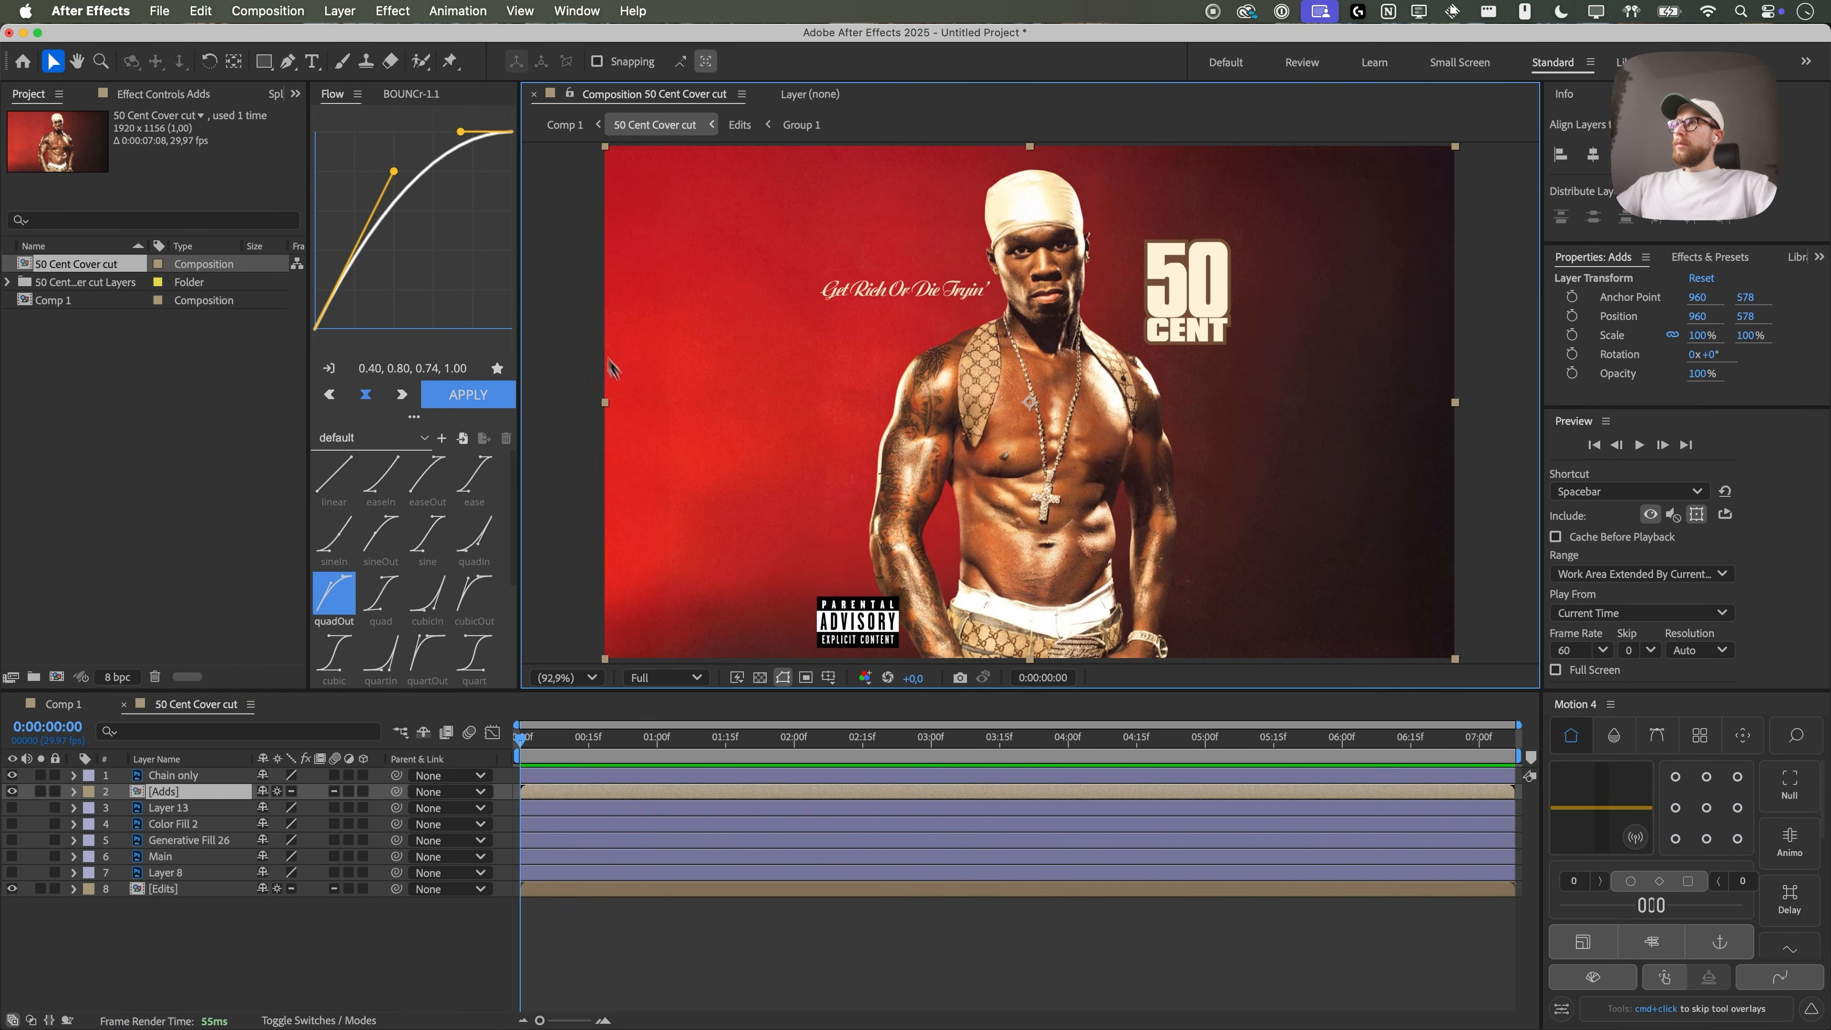
- Open the nested Edits composition and hide the 50 Cent Cutout nochain copy and 50 Cent Cutout layers
double_click(180, 889)
left_click(13, 777)
left_click(12, 776)
left_click(12, 809)
left_click(12, 811)
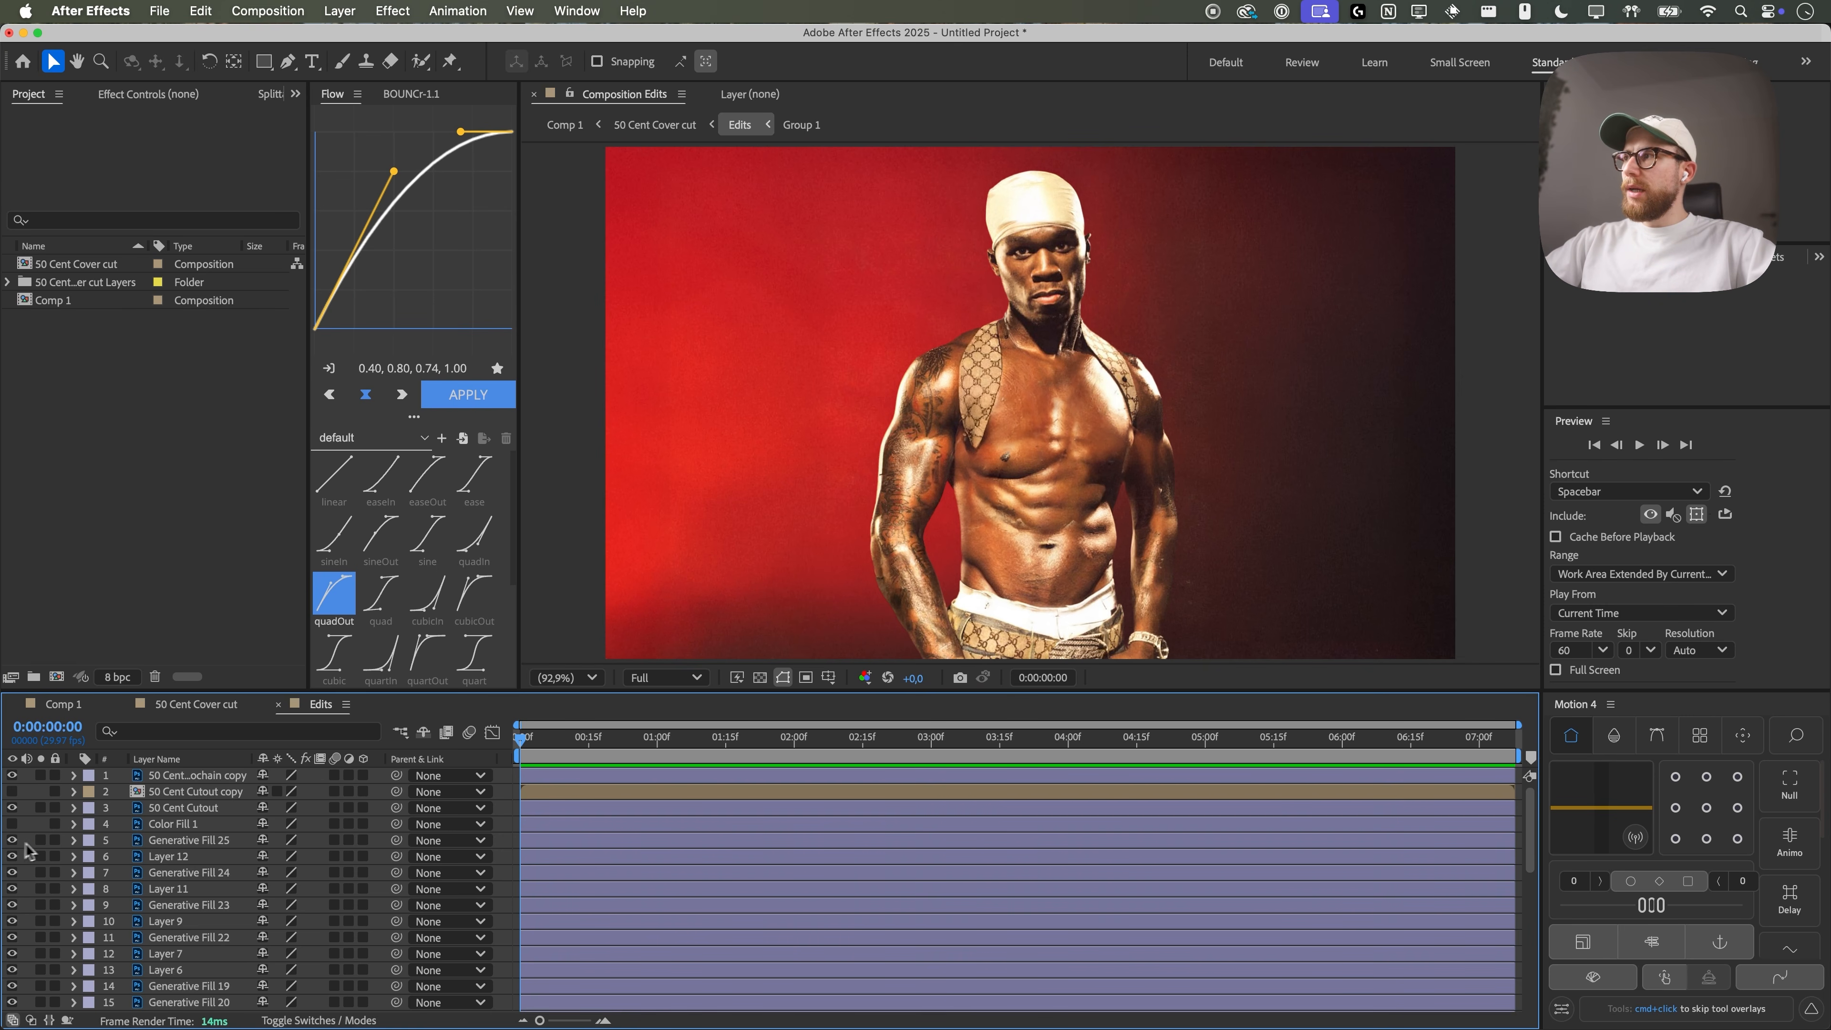
left_click(11, 776)
- Add a Position keyframe to the 50 Cent Cutout nochain copy layer and shift it to shortly before the two-second mark
left_click(169, 776)
key("p")
left_click(124, 793)
left_click_drag(521, 793, 566, 793)
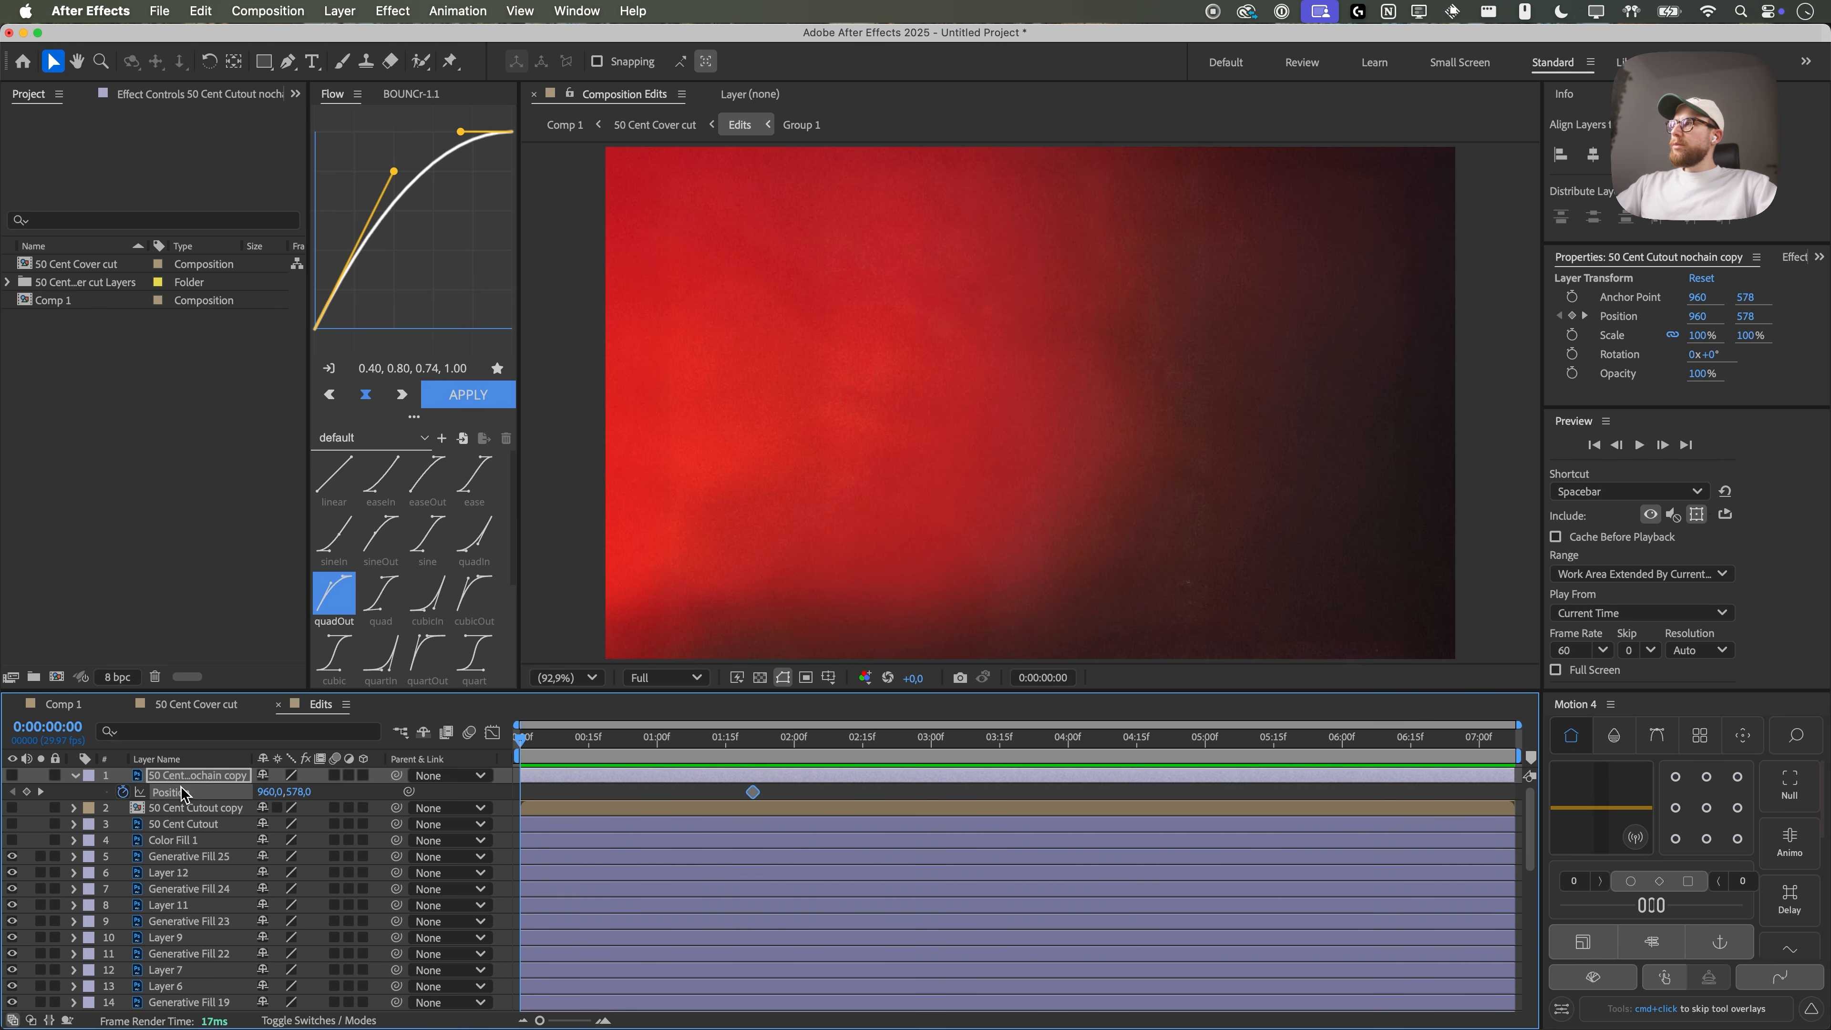
- Show the nochain copy layer and keyframe its Position at 0:00:00:00 to 960, 1707, below the frame
left_click_drag(299, 791, 445, 806)
left_click(12, 775)
left_click_drag(307, 792, 1094, 792)
left_click_drag(1436, 895, 1484, 896)
left_click_drag(581, 741, 497, 785)
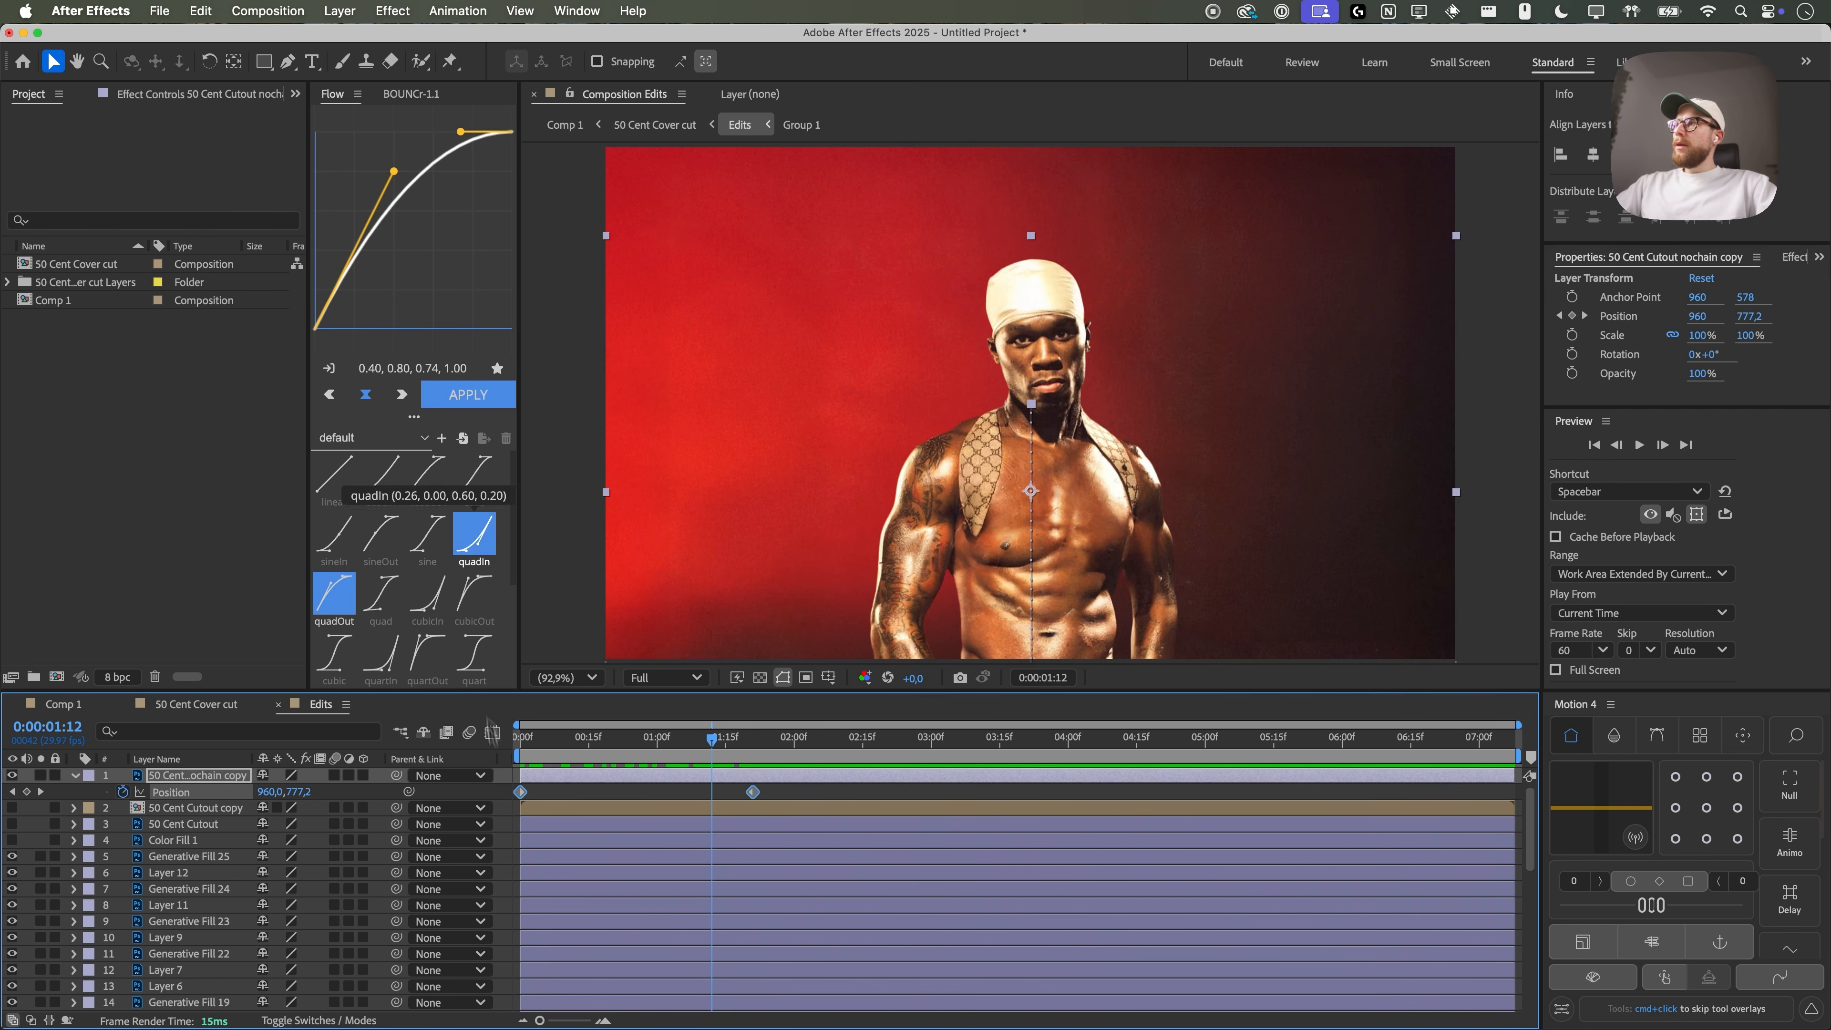
- Apply the quadOut easing curve to the layer's Position keyframes and preview the rise
left_click(459, 397)
key("space")
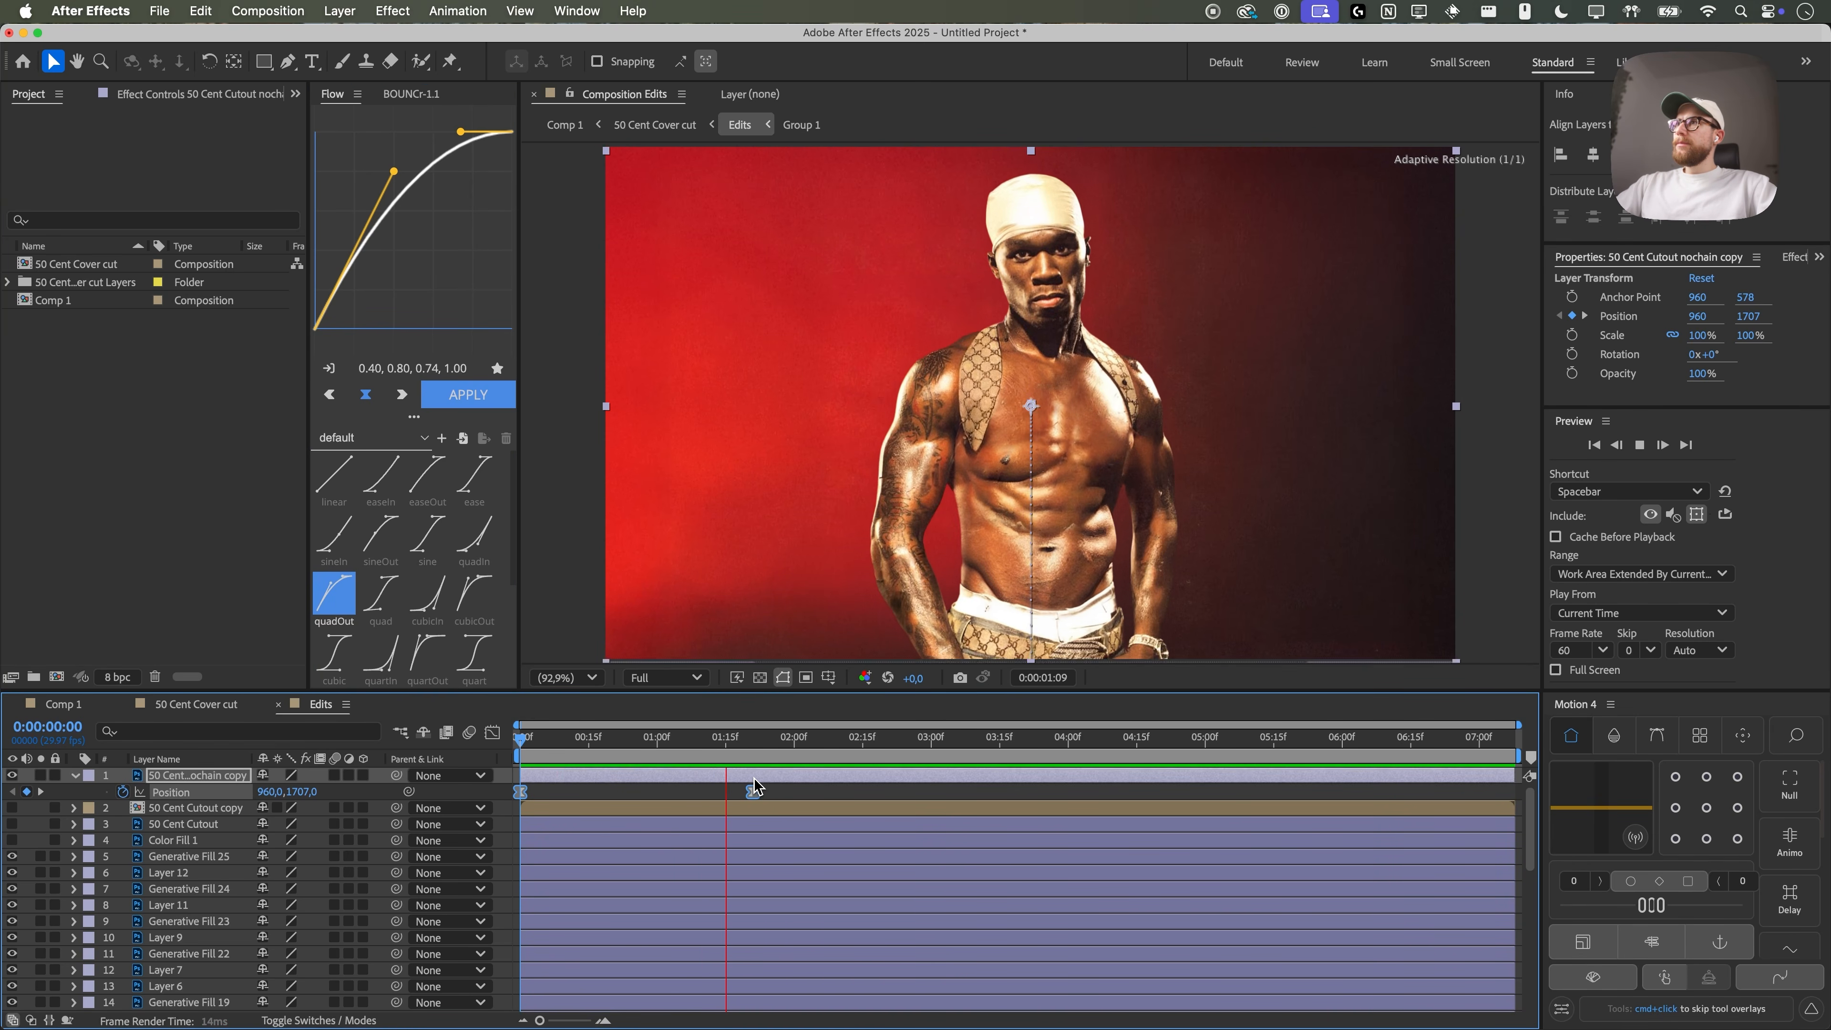
key("space")
- Add an overshoot Position keyframe of 960, 561 to the cutout layer at 0:00:01:25
left_click(772, 792)
left_click(772, 742)
left_click_drag(297, 791, 281, 793)
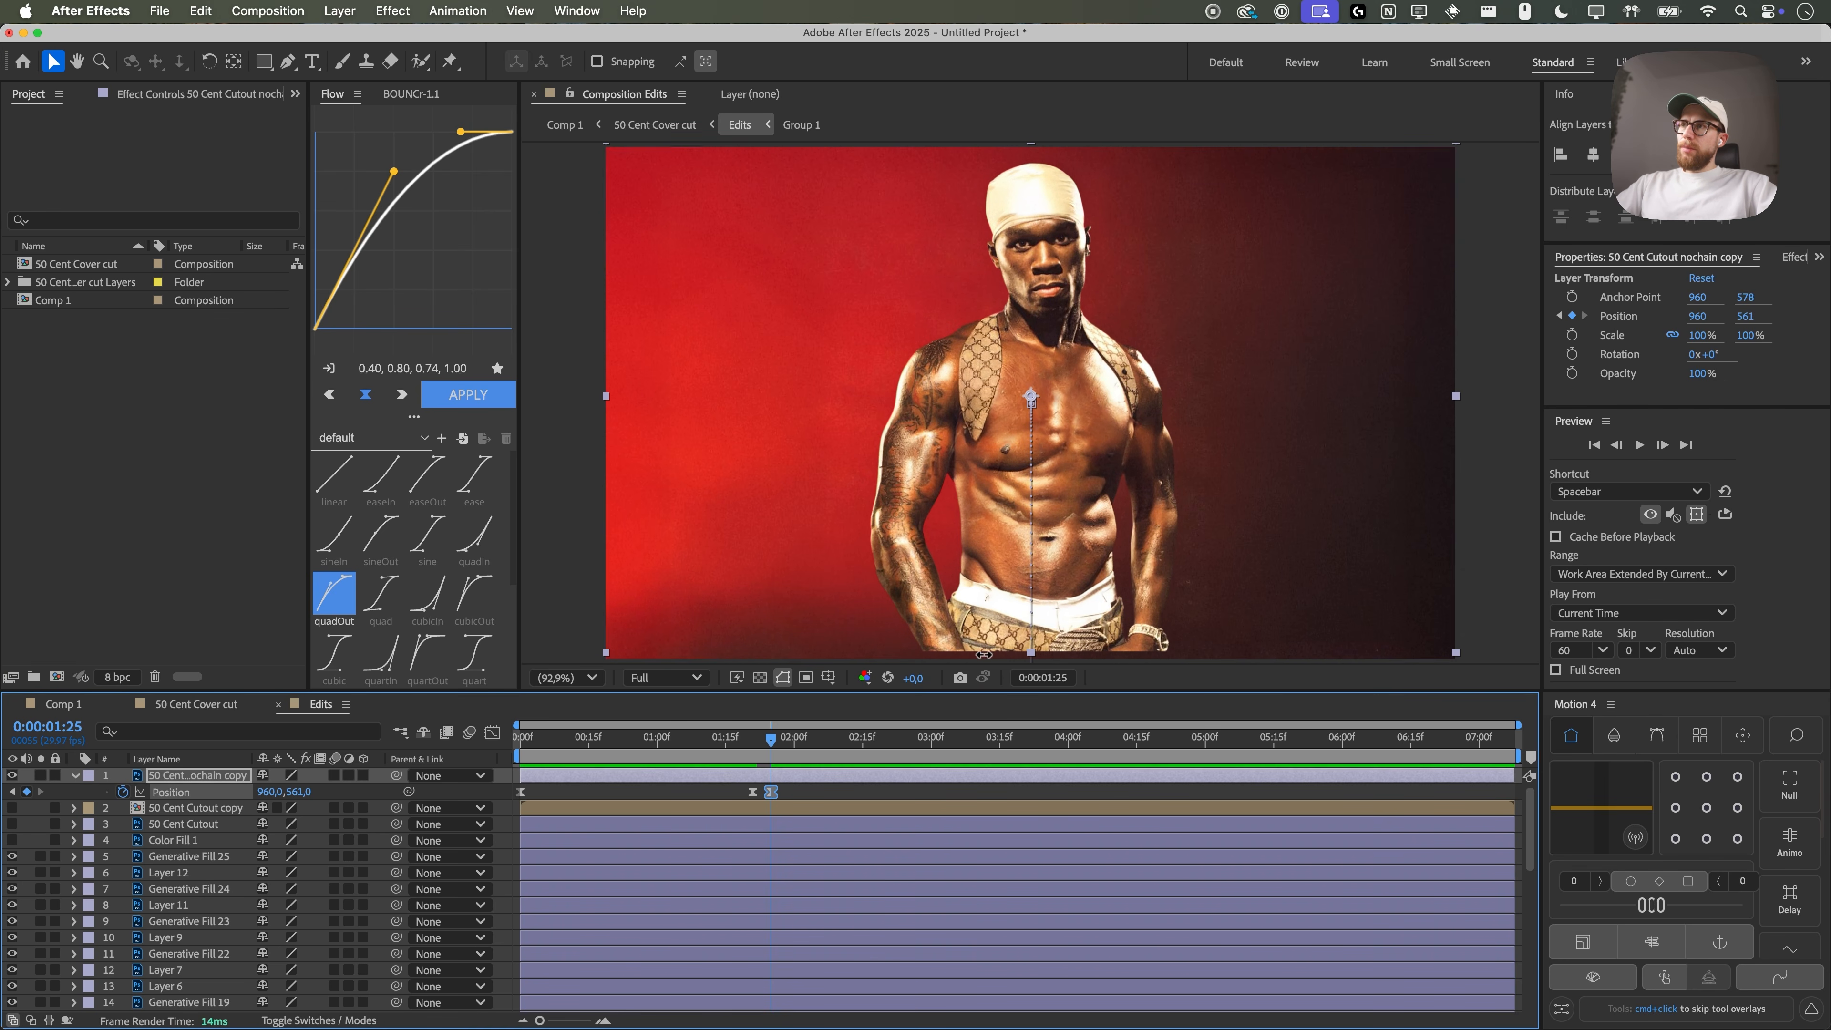
- Paste a copy of the 960, 578 Position keyframe at 0:00:01:28 and preview the animation
key("super+c")
left_click_drag(770, 764, 786, 750)
key("super+v")
left_click(814, 797)
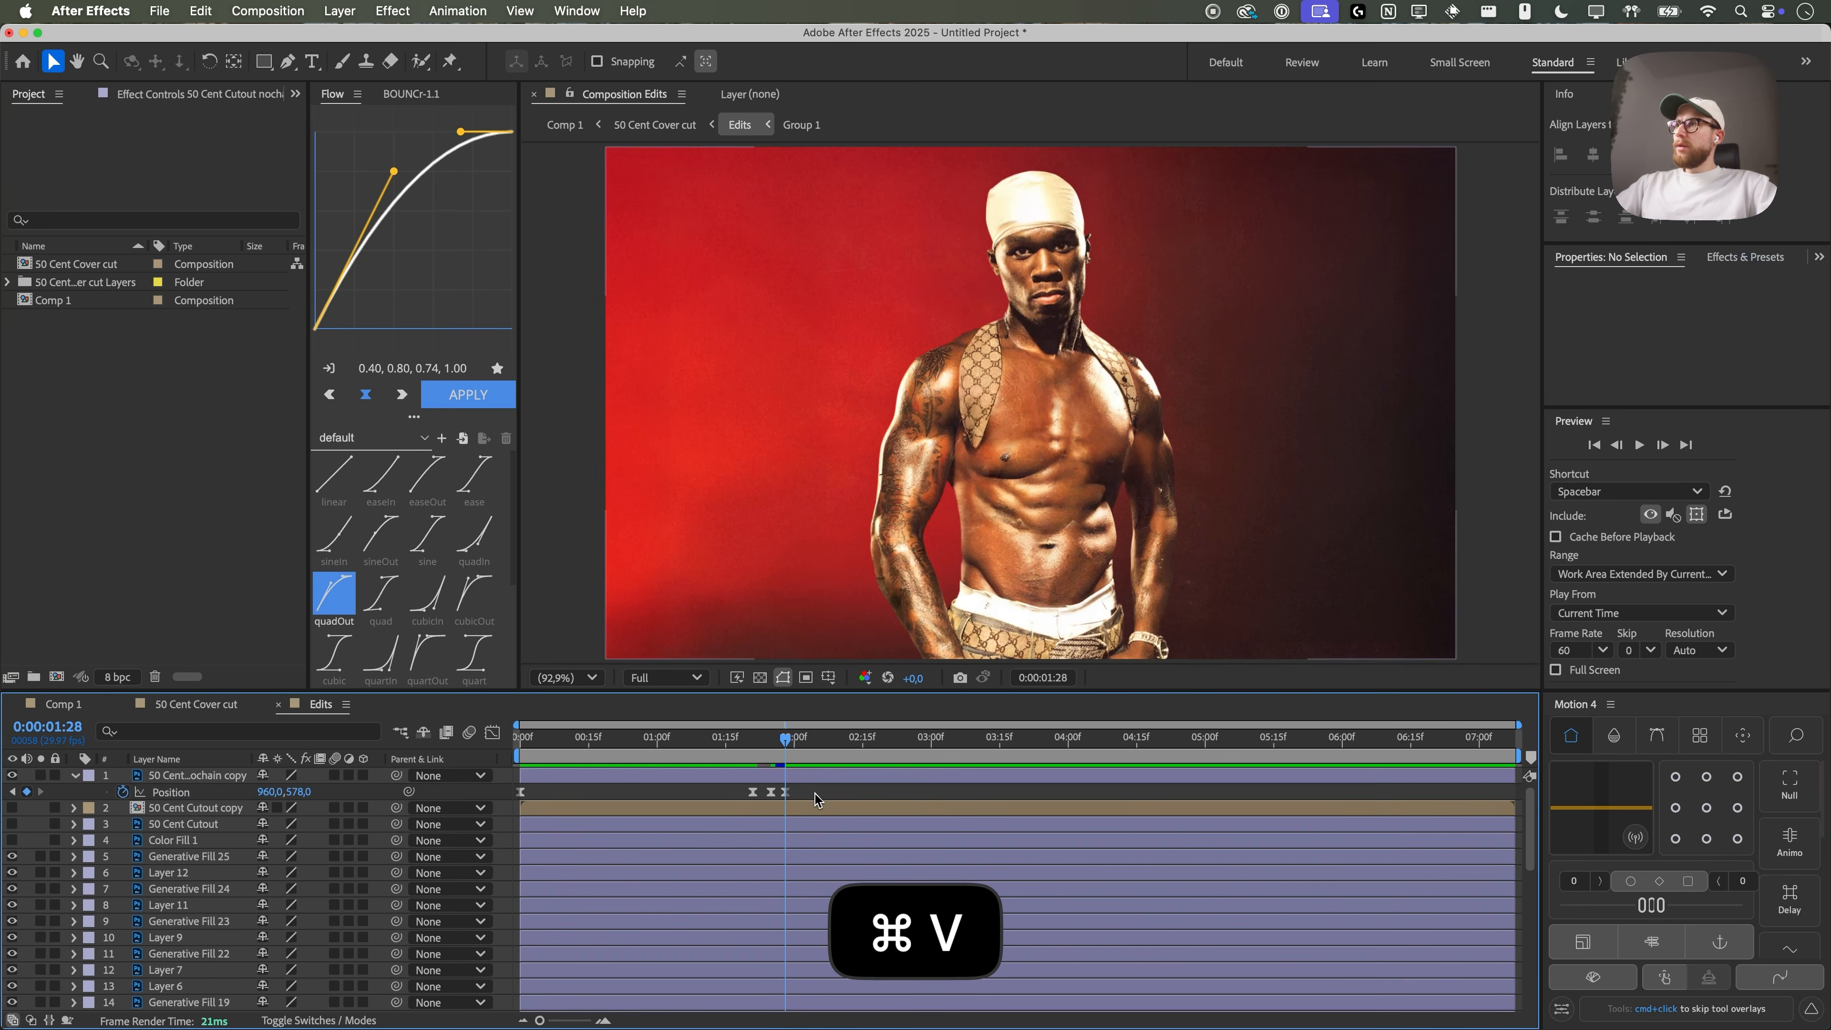
key("space")
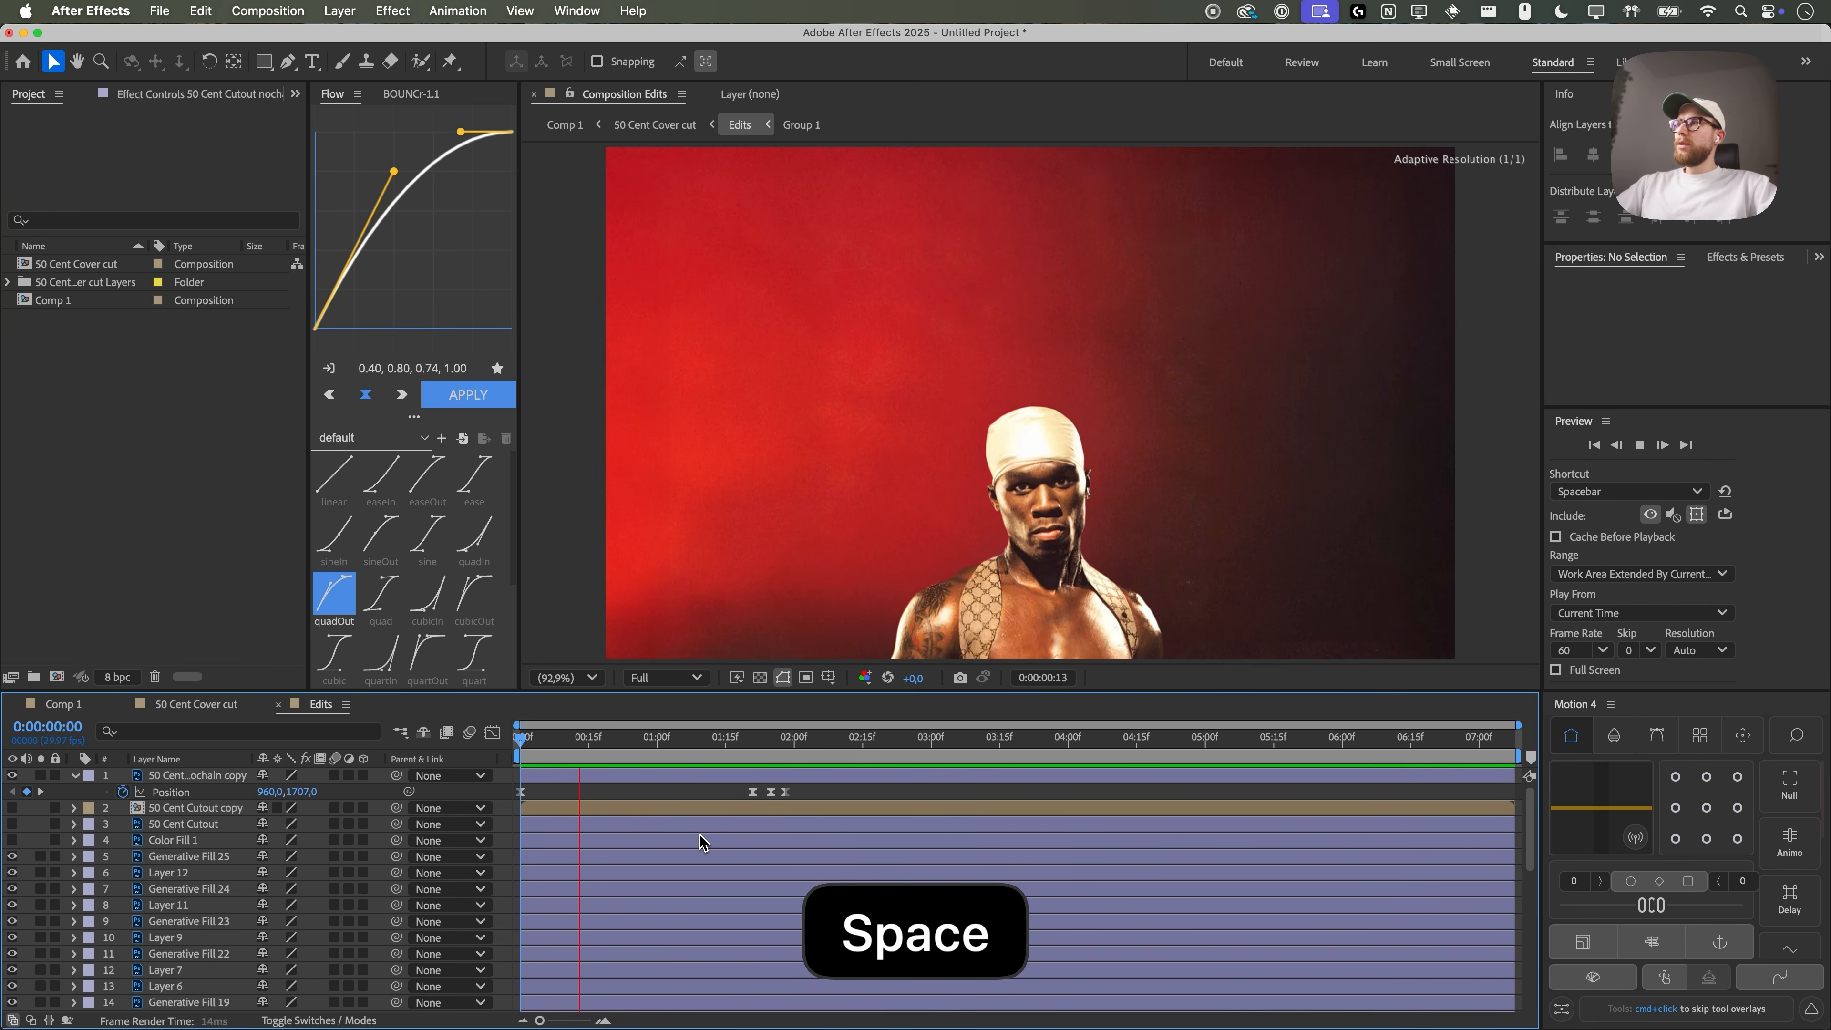
- Spread the cutout layer's last Position keyframes further apart in time and preview the rise
key("space")
left_click_drag(785, 792, 494, 754)
left_click(836, 793)
left_click(513, 793)
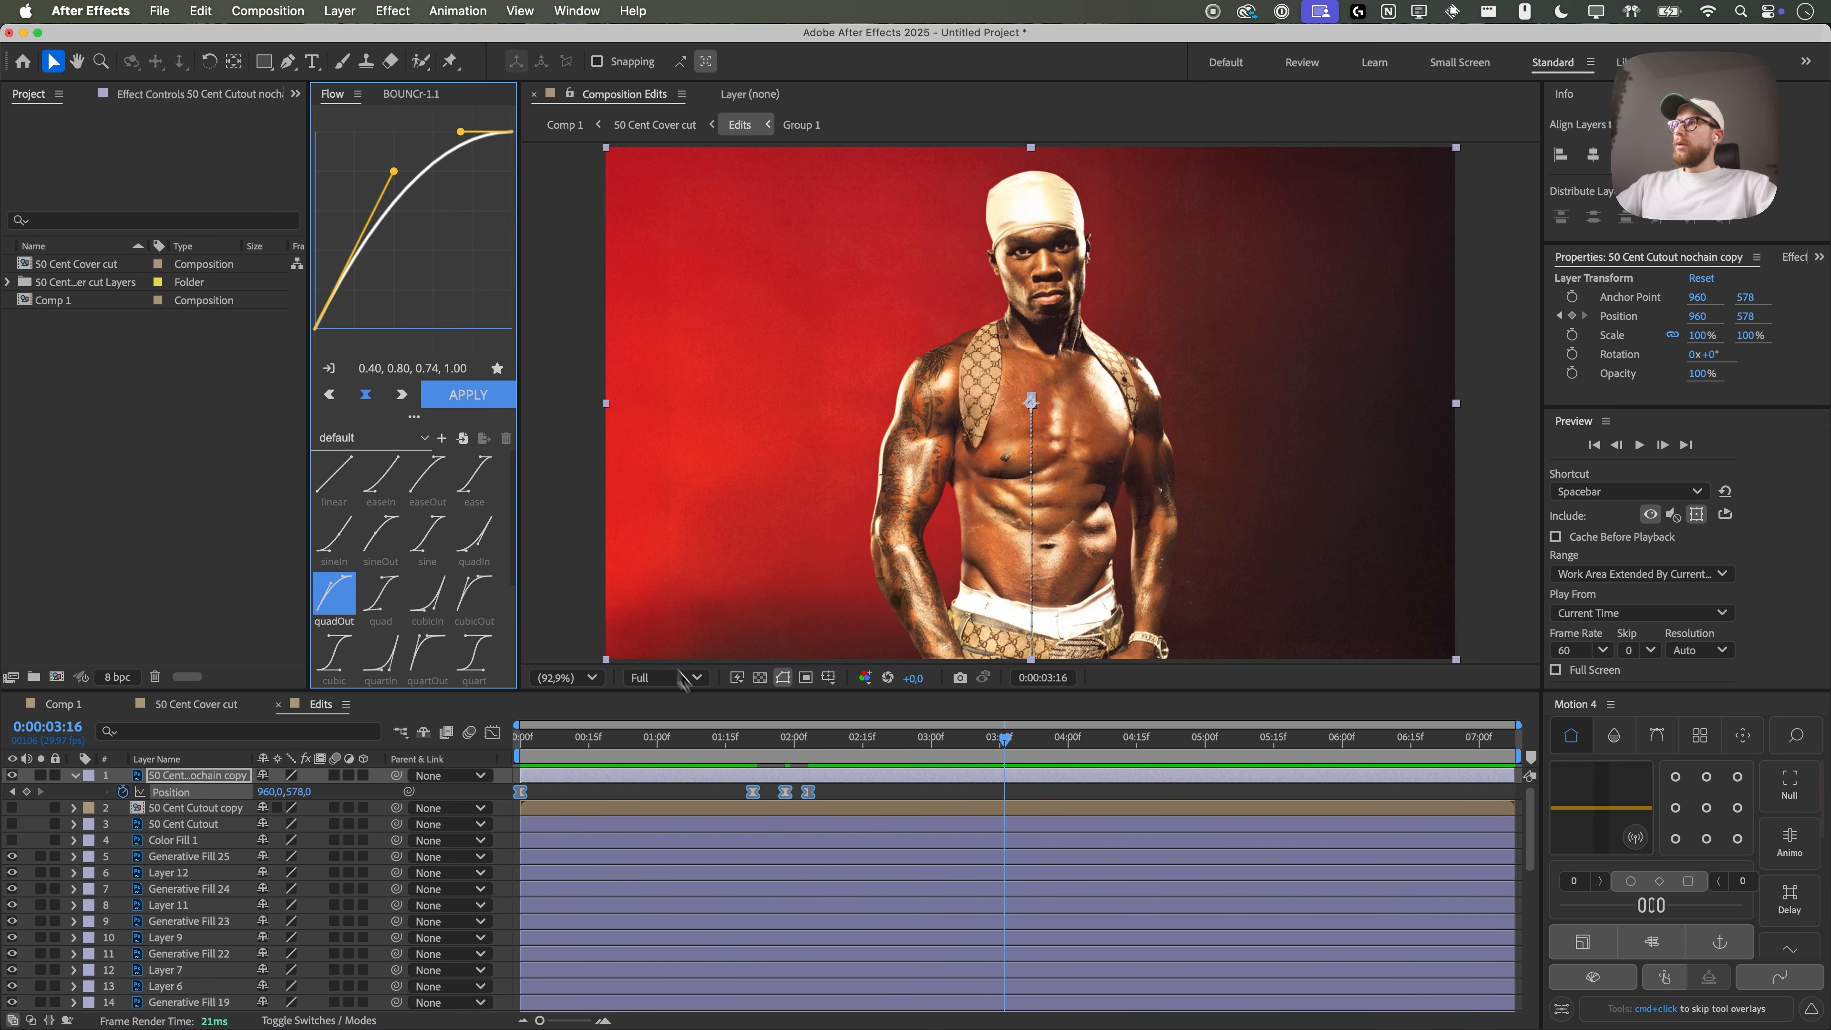
key("space")
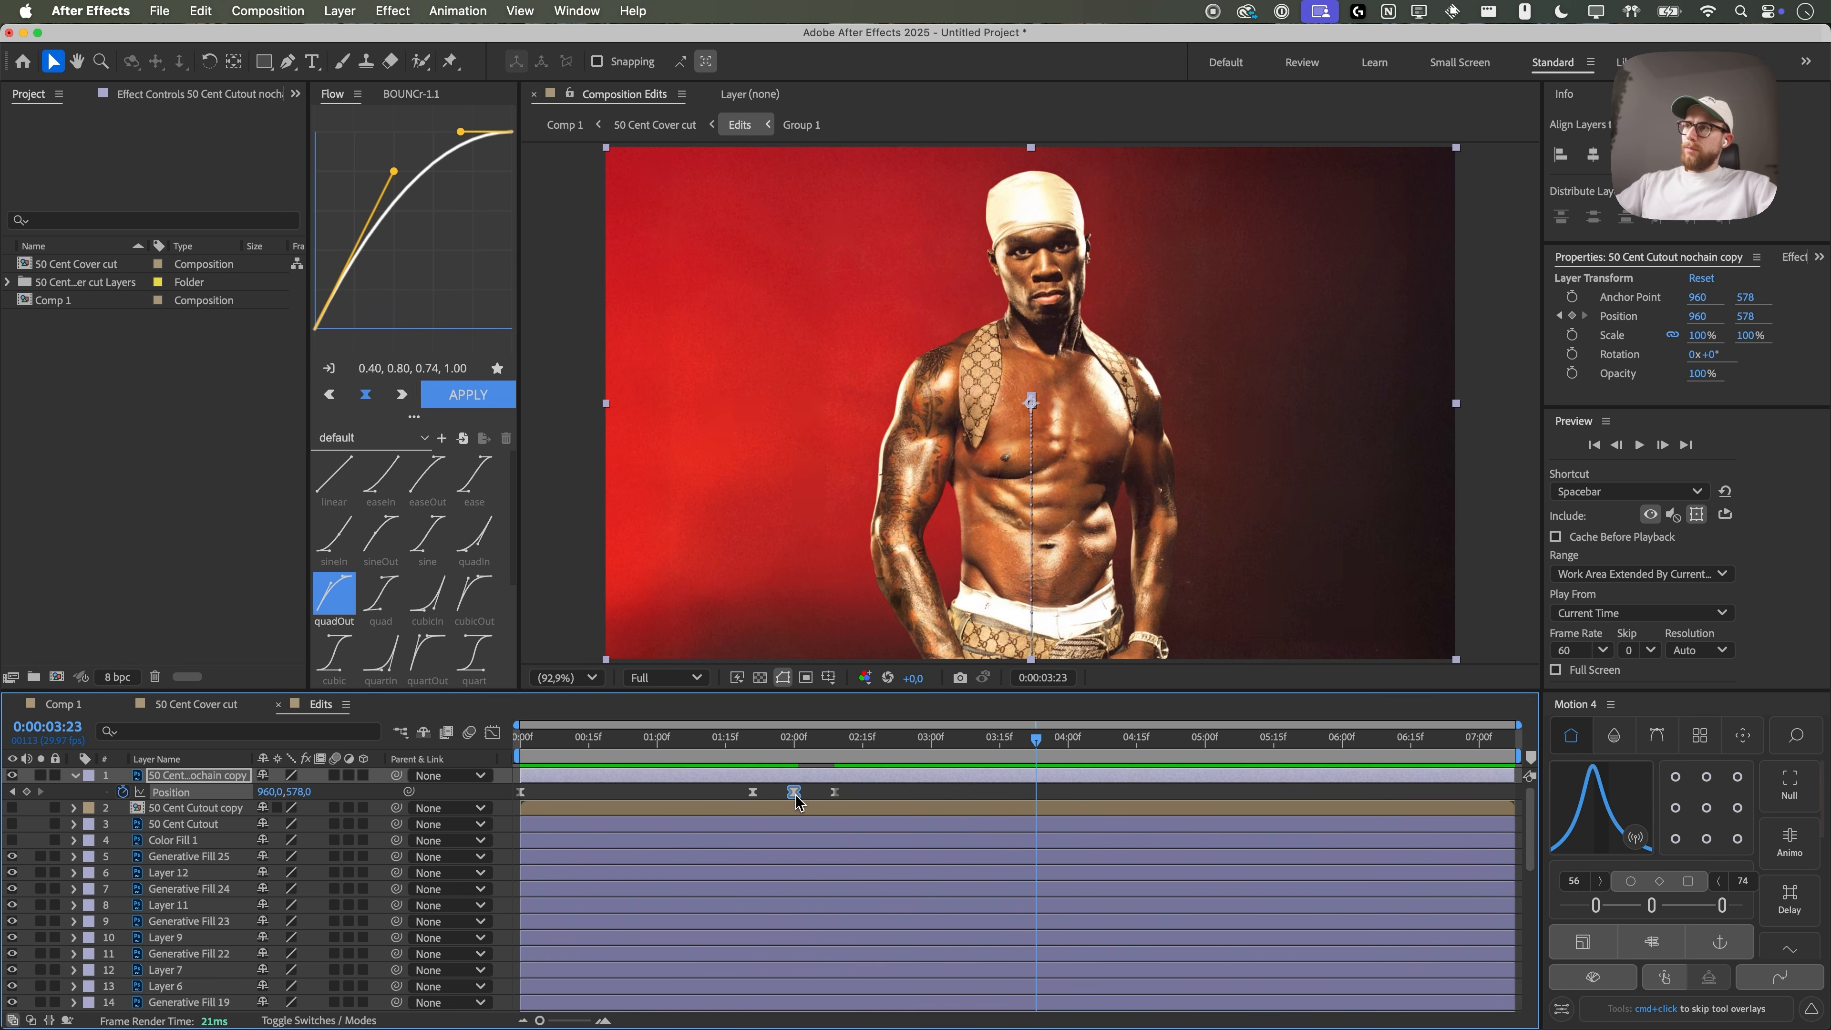
- Delete the cutout layer's overshoot Position keyframe and move its final keyframe to 0:00:01:29
key("BackSpace")
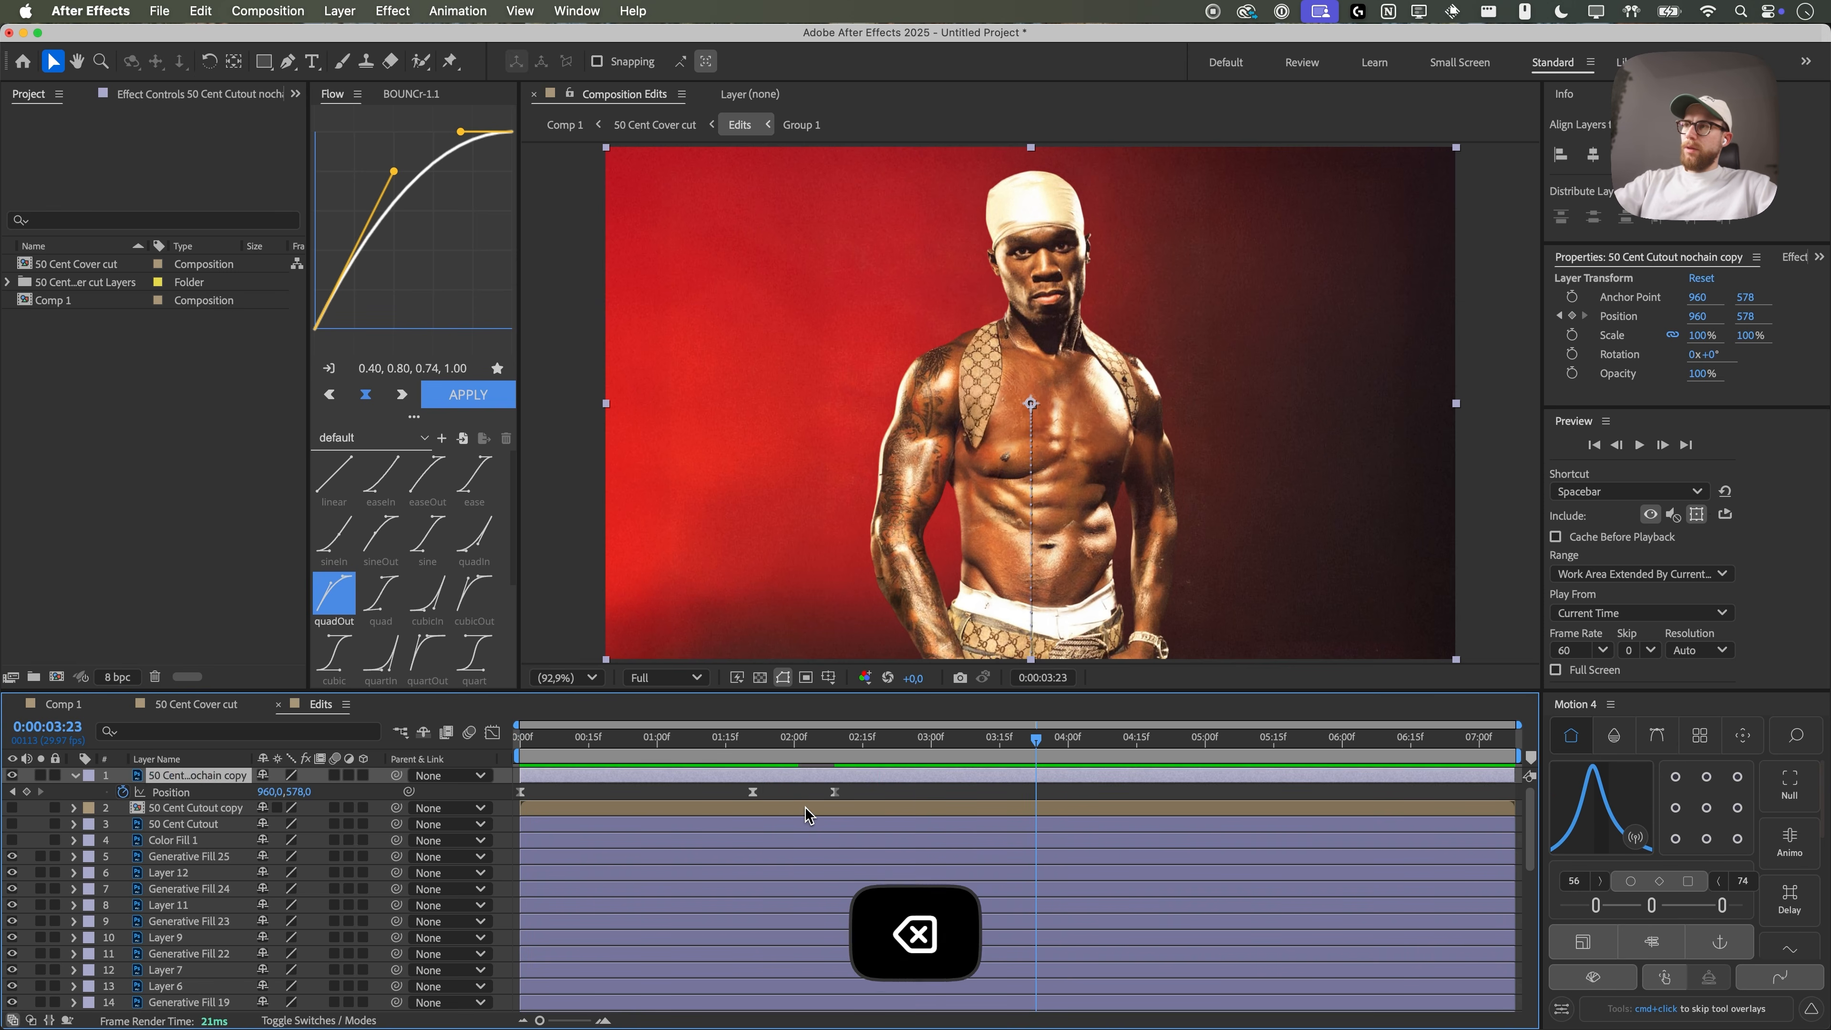
left_click_drag(837, 792, 790, 792)
- Set the cutout layer's middle Position keyframe to 960, 581 and its final one to 960, 612, and preview
left_click(750, 739)
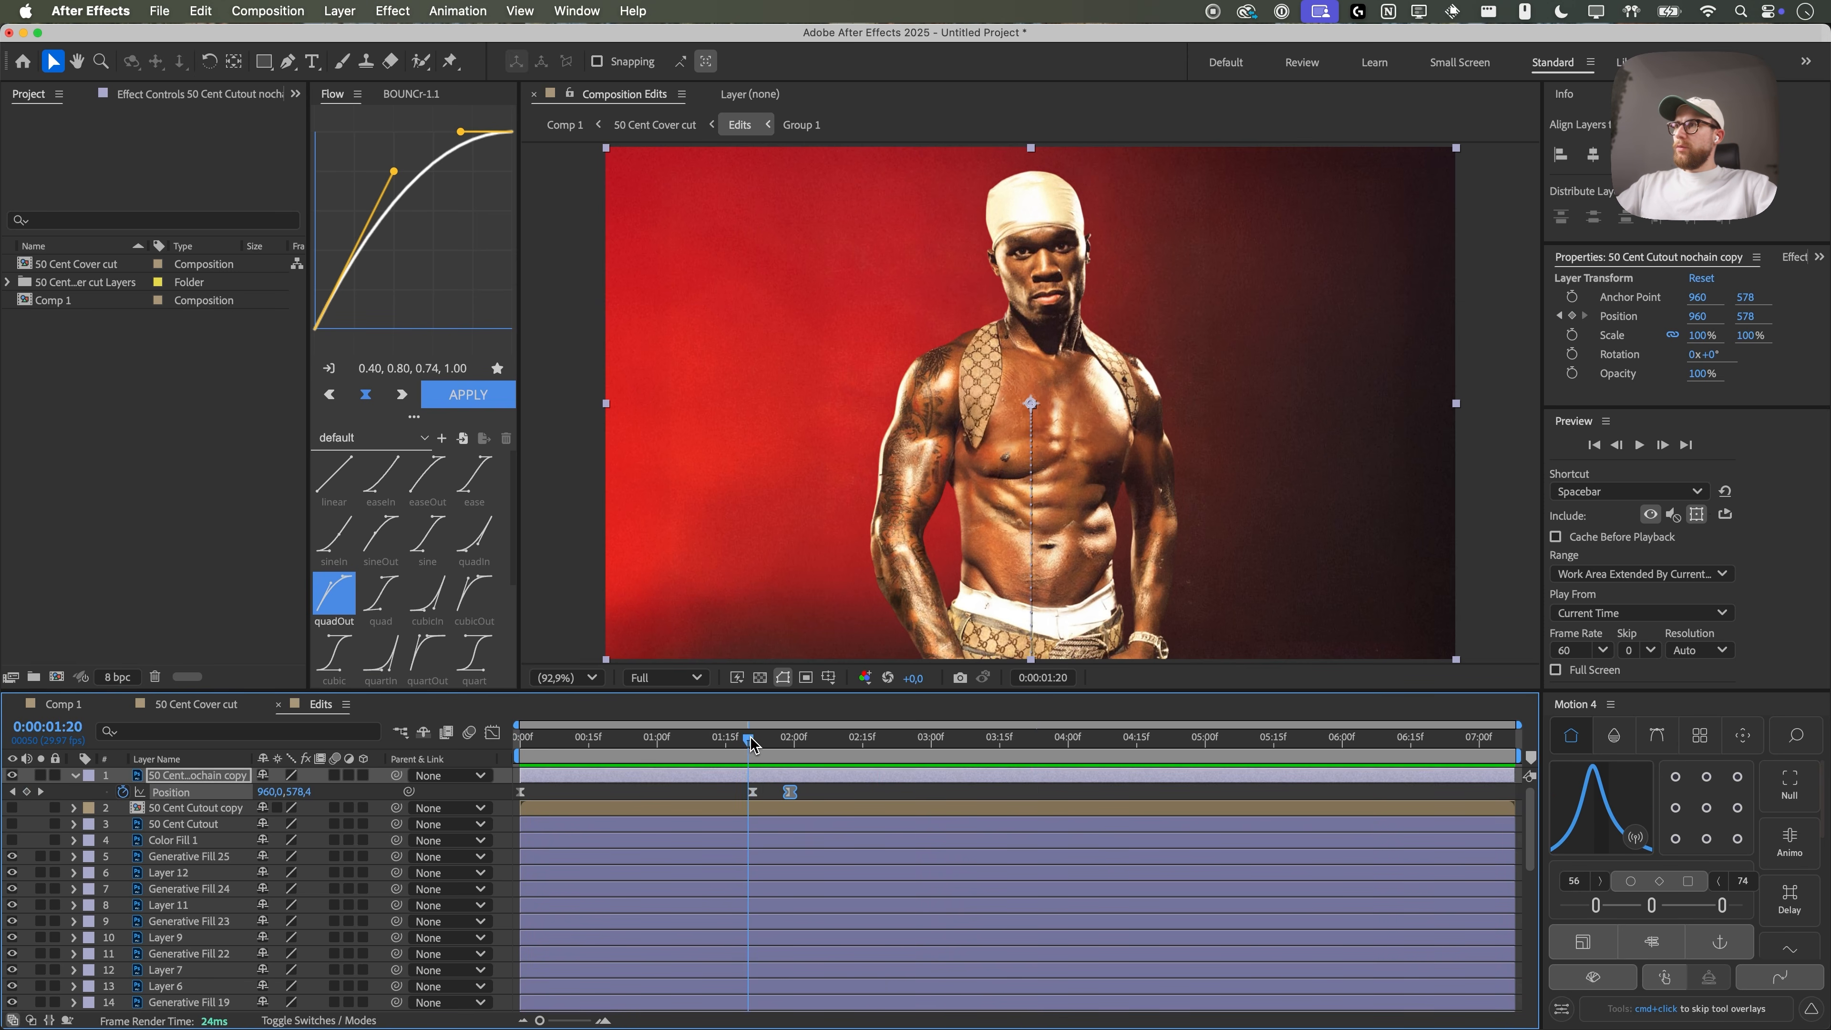
left_click_drag(286, 793, 289, 793)
left_click(781, 740)
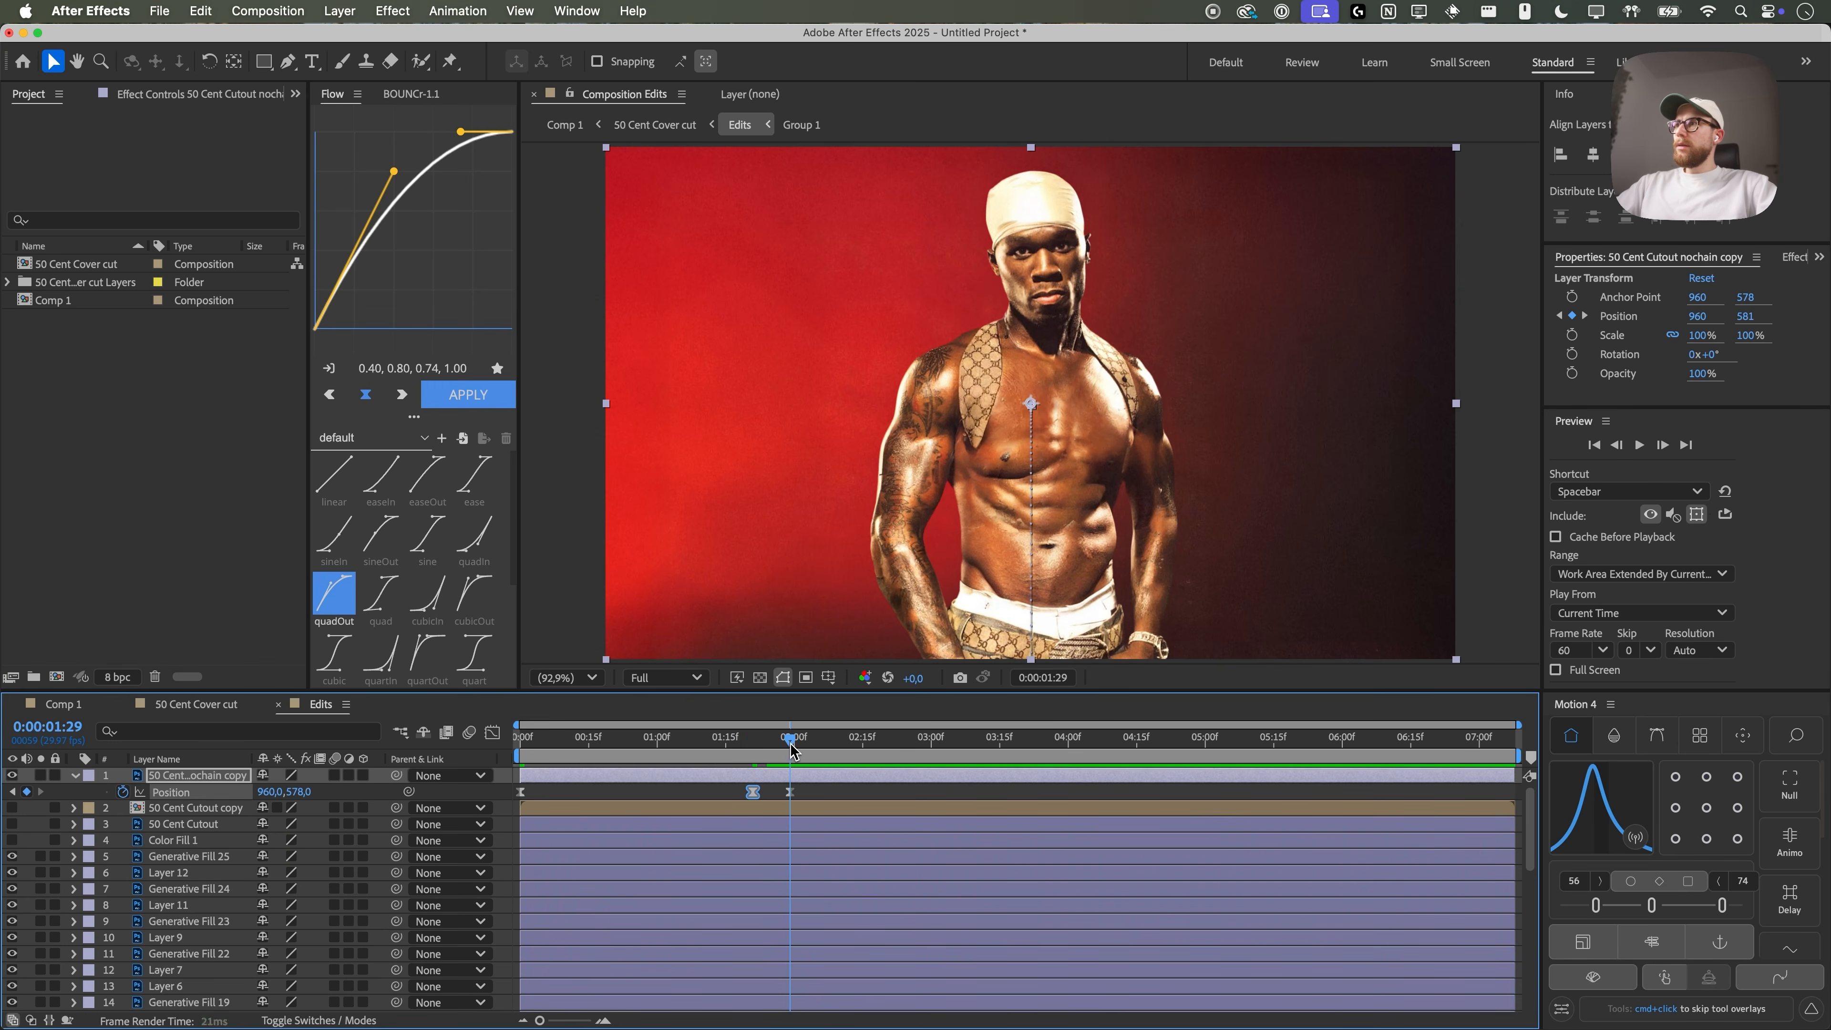
key("space")
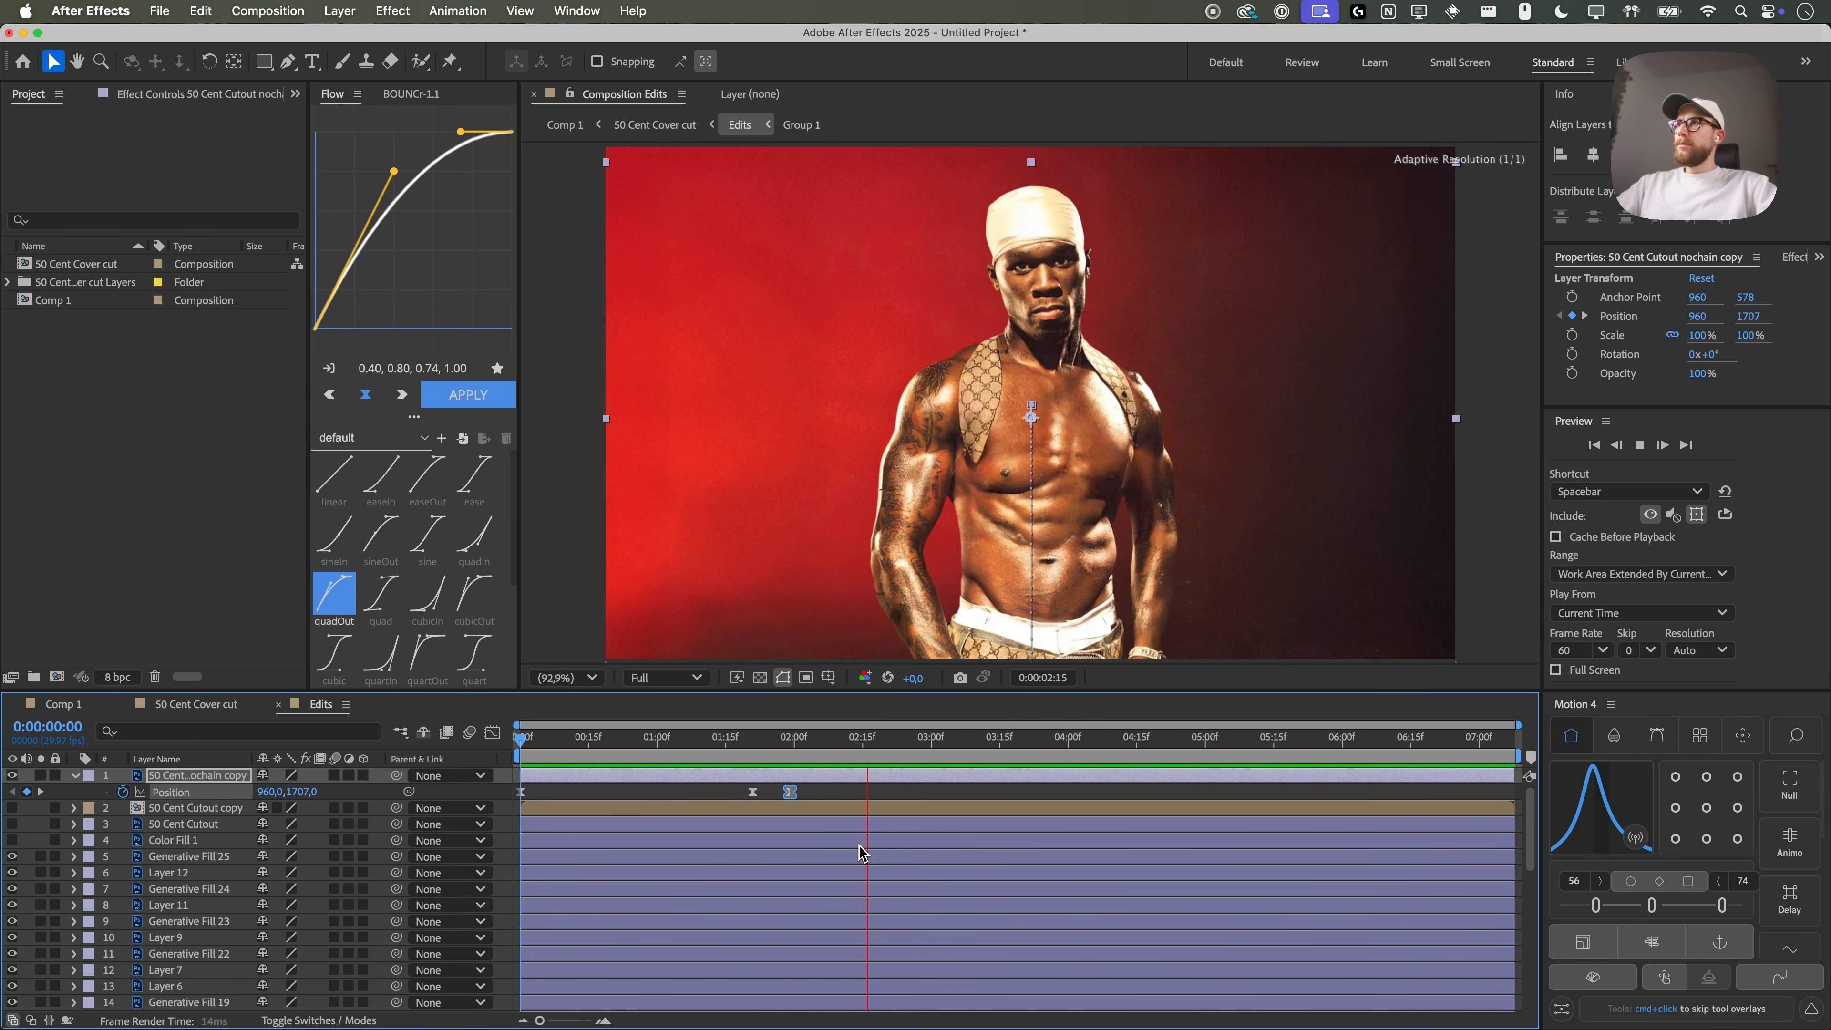
key("space")
- Move the cutout layer's final Position keyframe to 0:00:02:09 and preview the settling motion
left_click_drag(790, 792, 835, 792)
key("space")
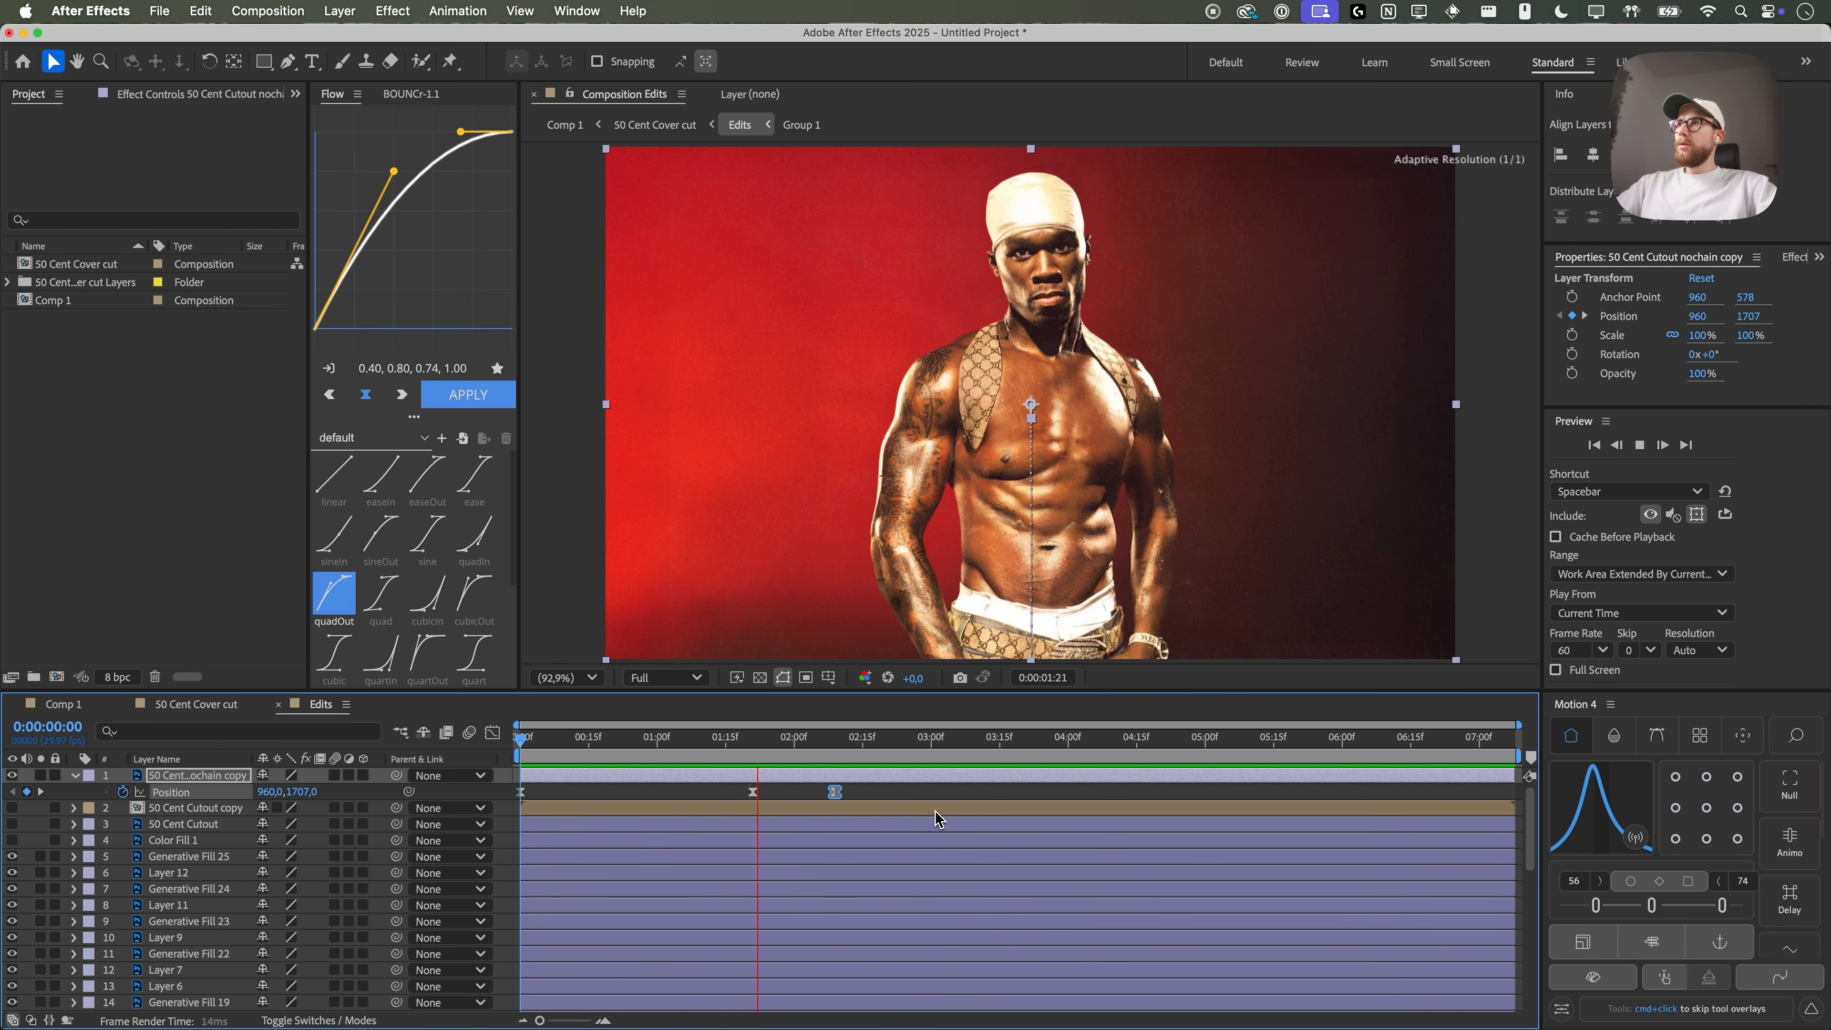
left_click(923, 793)
key("space")
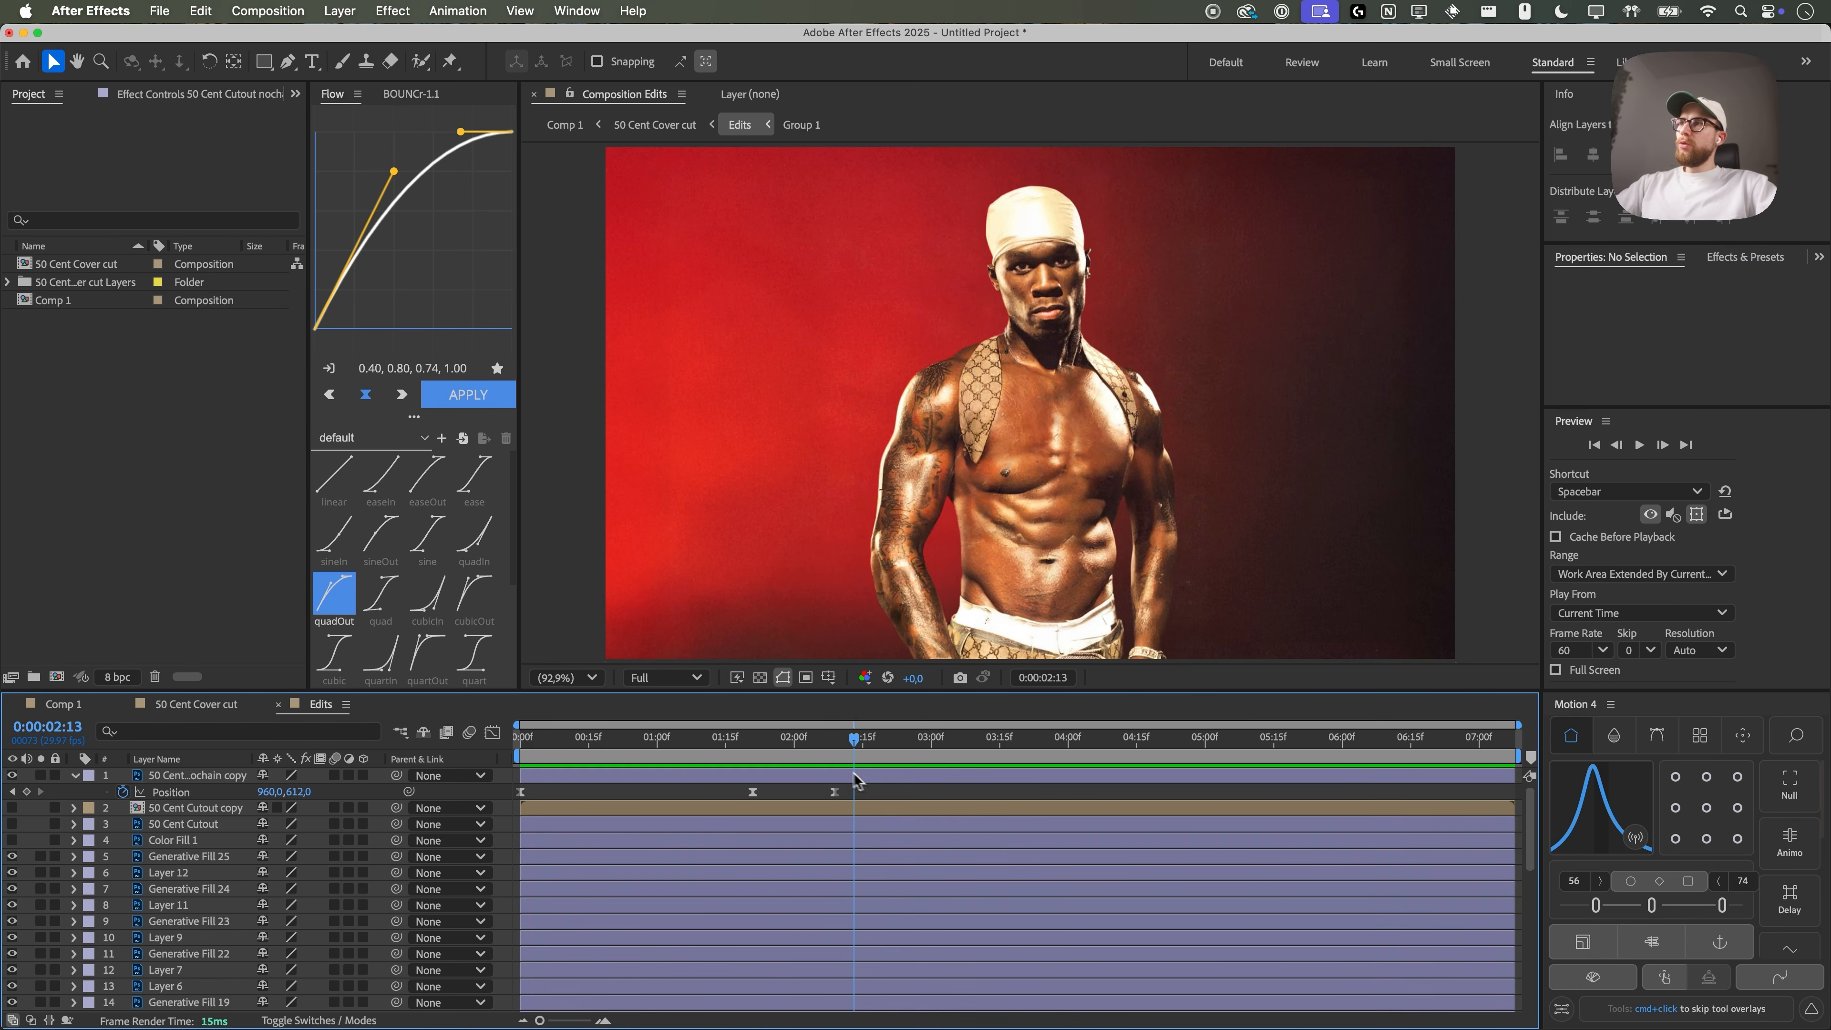
- Move all the layers out of the Adds precomp and into the 50 Cent Cover cut composition
left_click(196, 703)
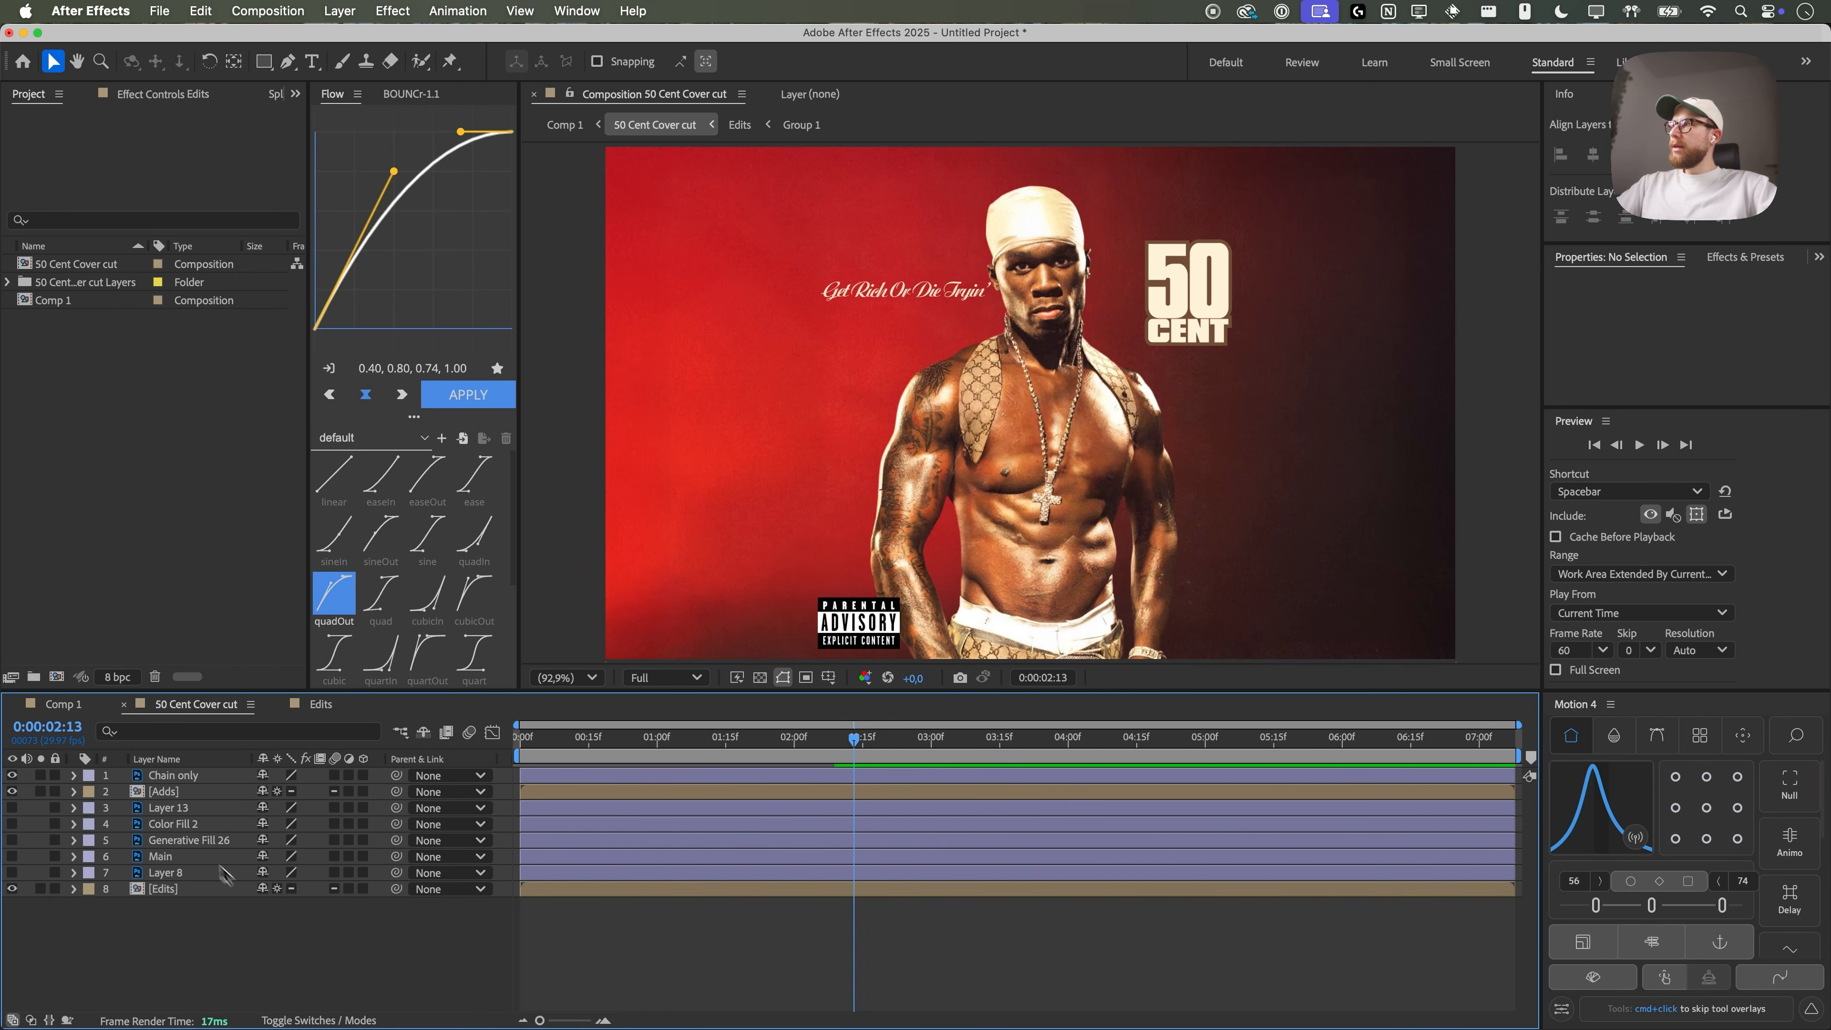
left_click(183, 792)
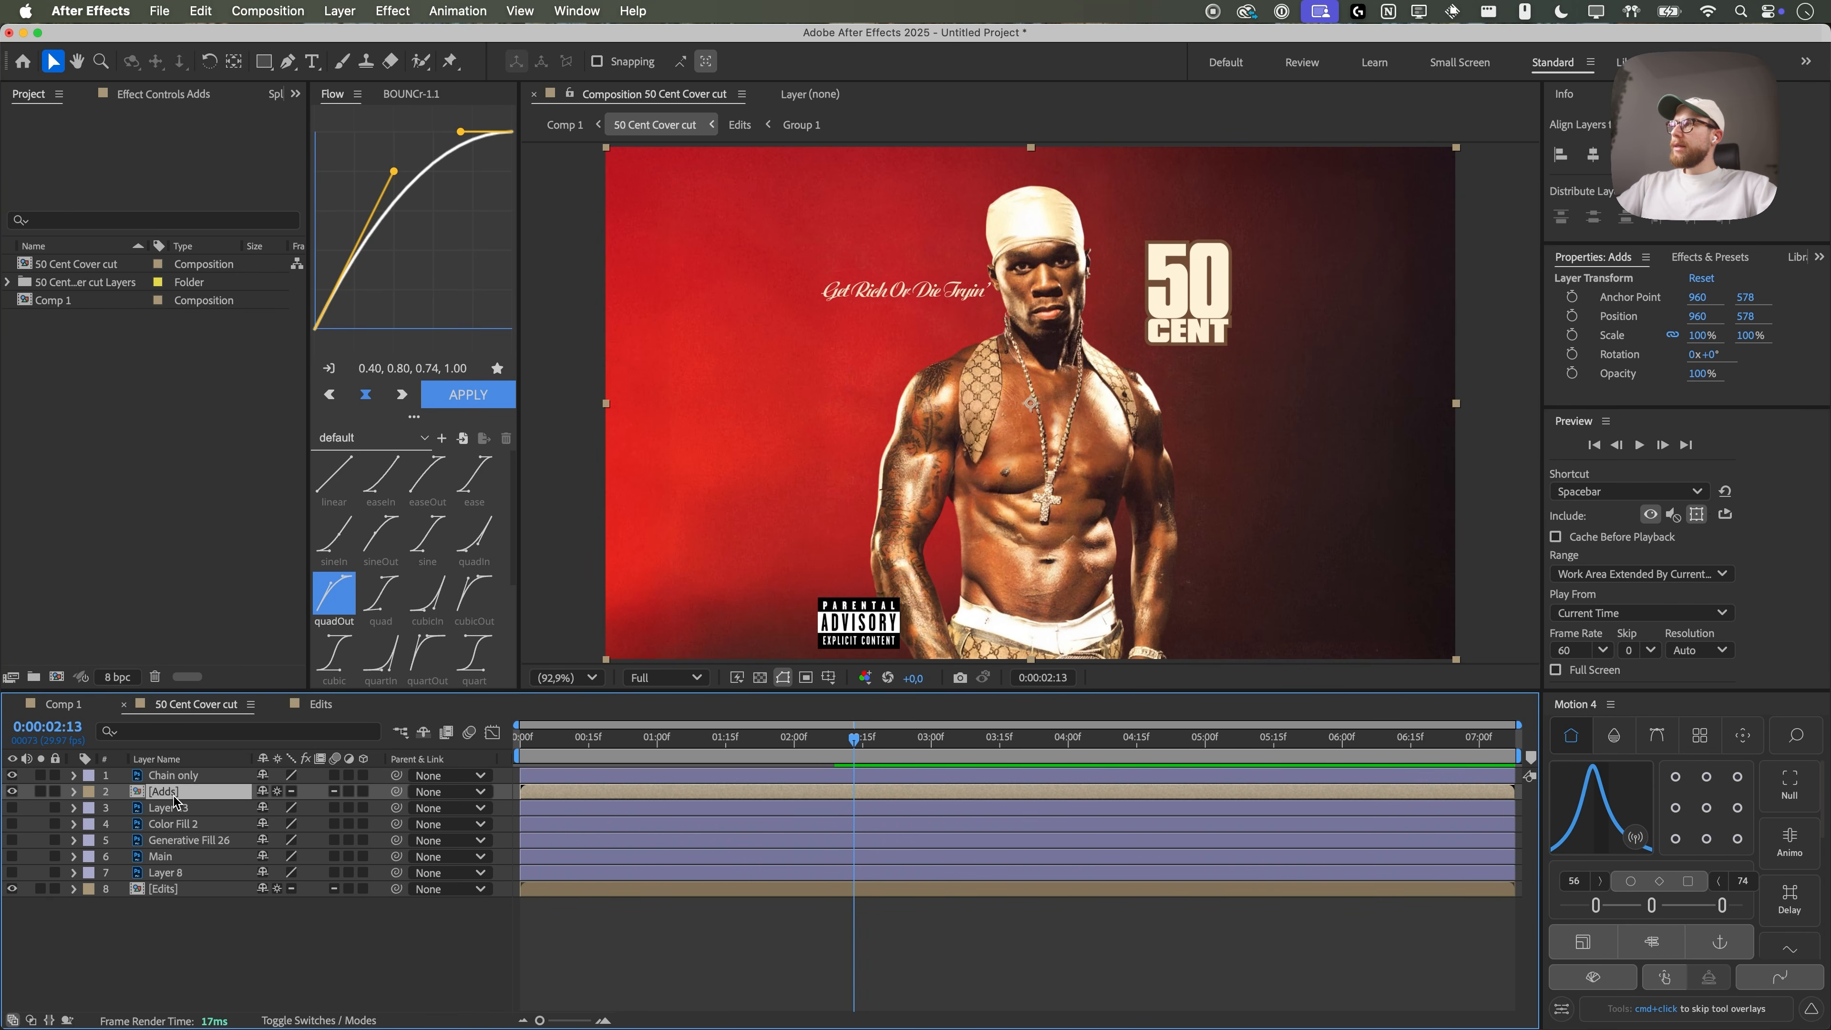
double_click(175, 792)
key("super+a")
key("super+x")
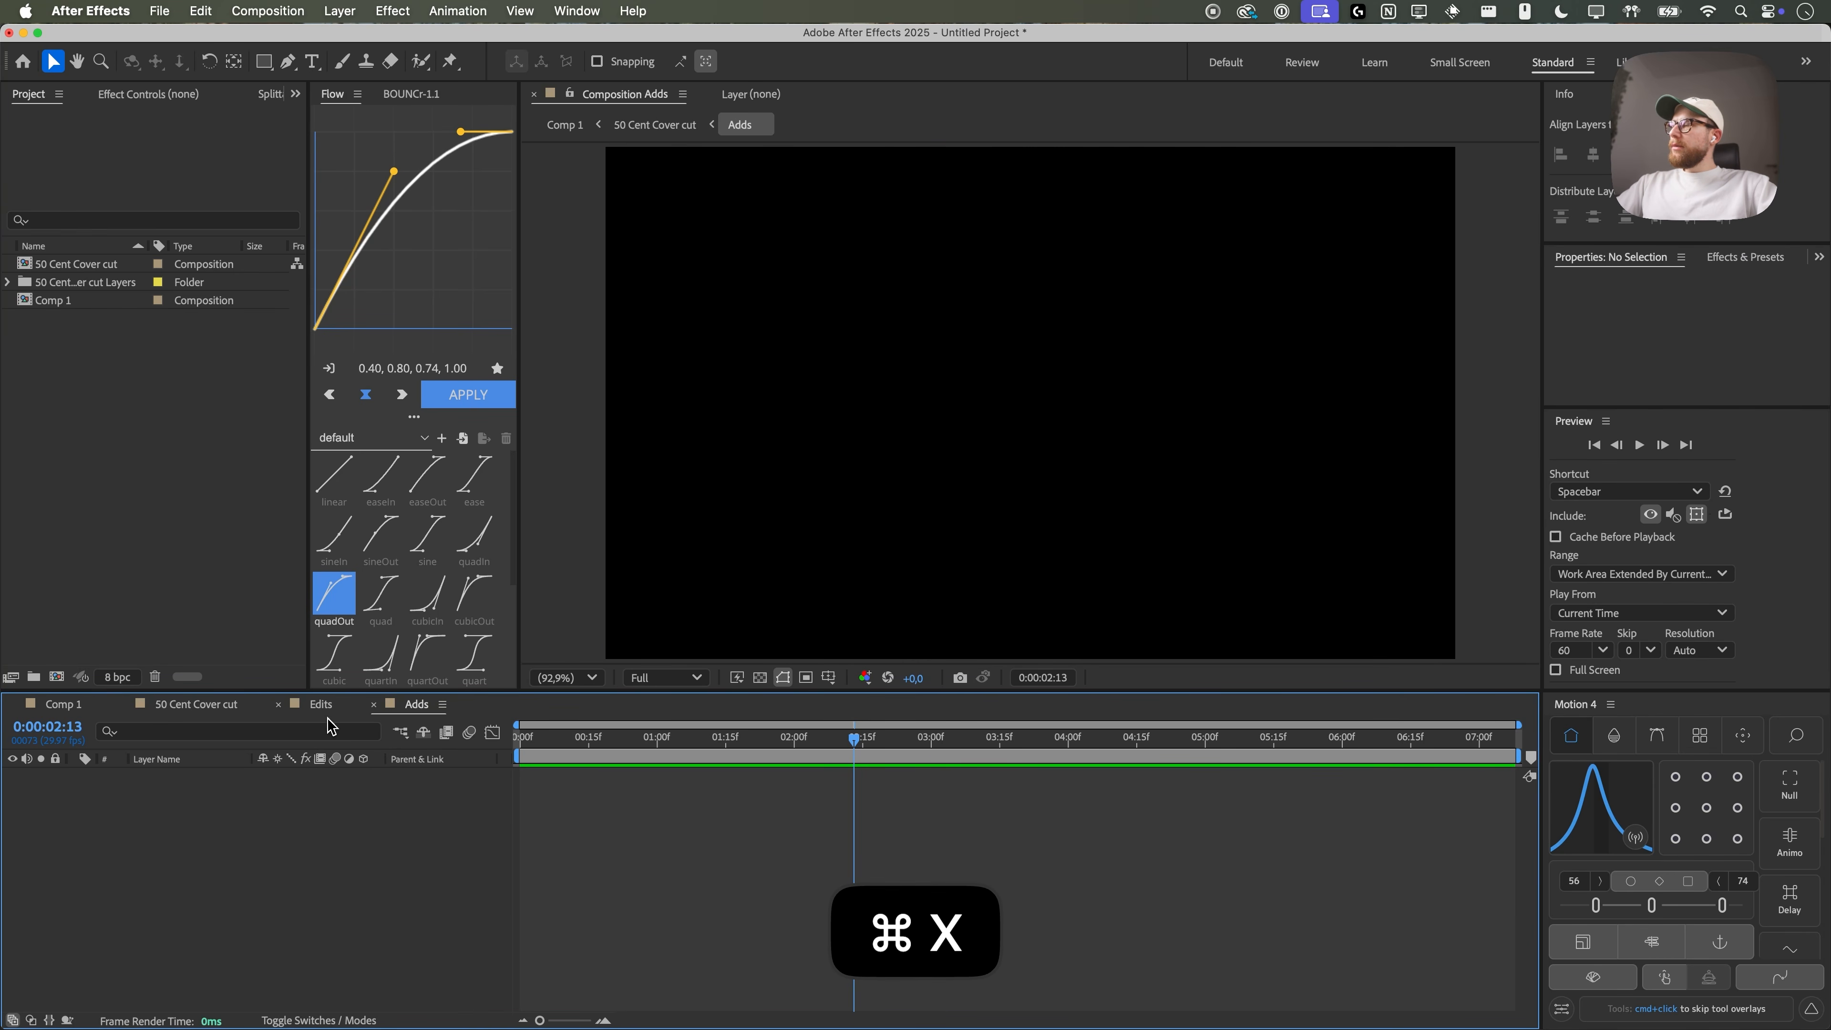
left_click(324, 710)
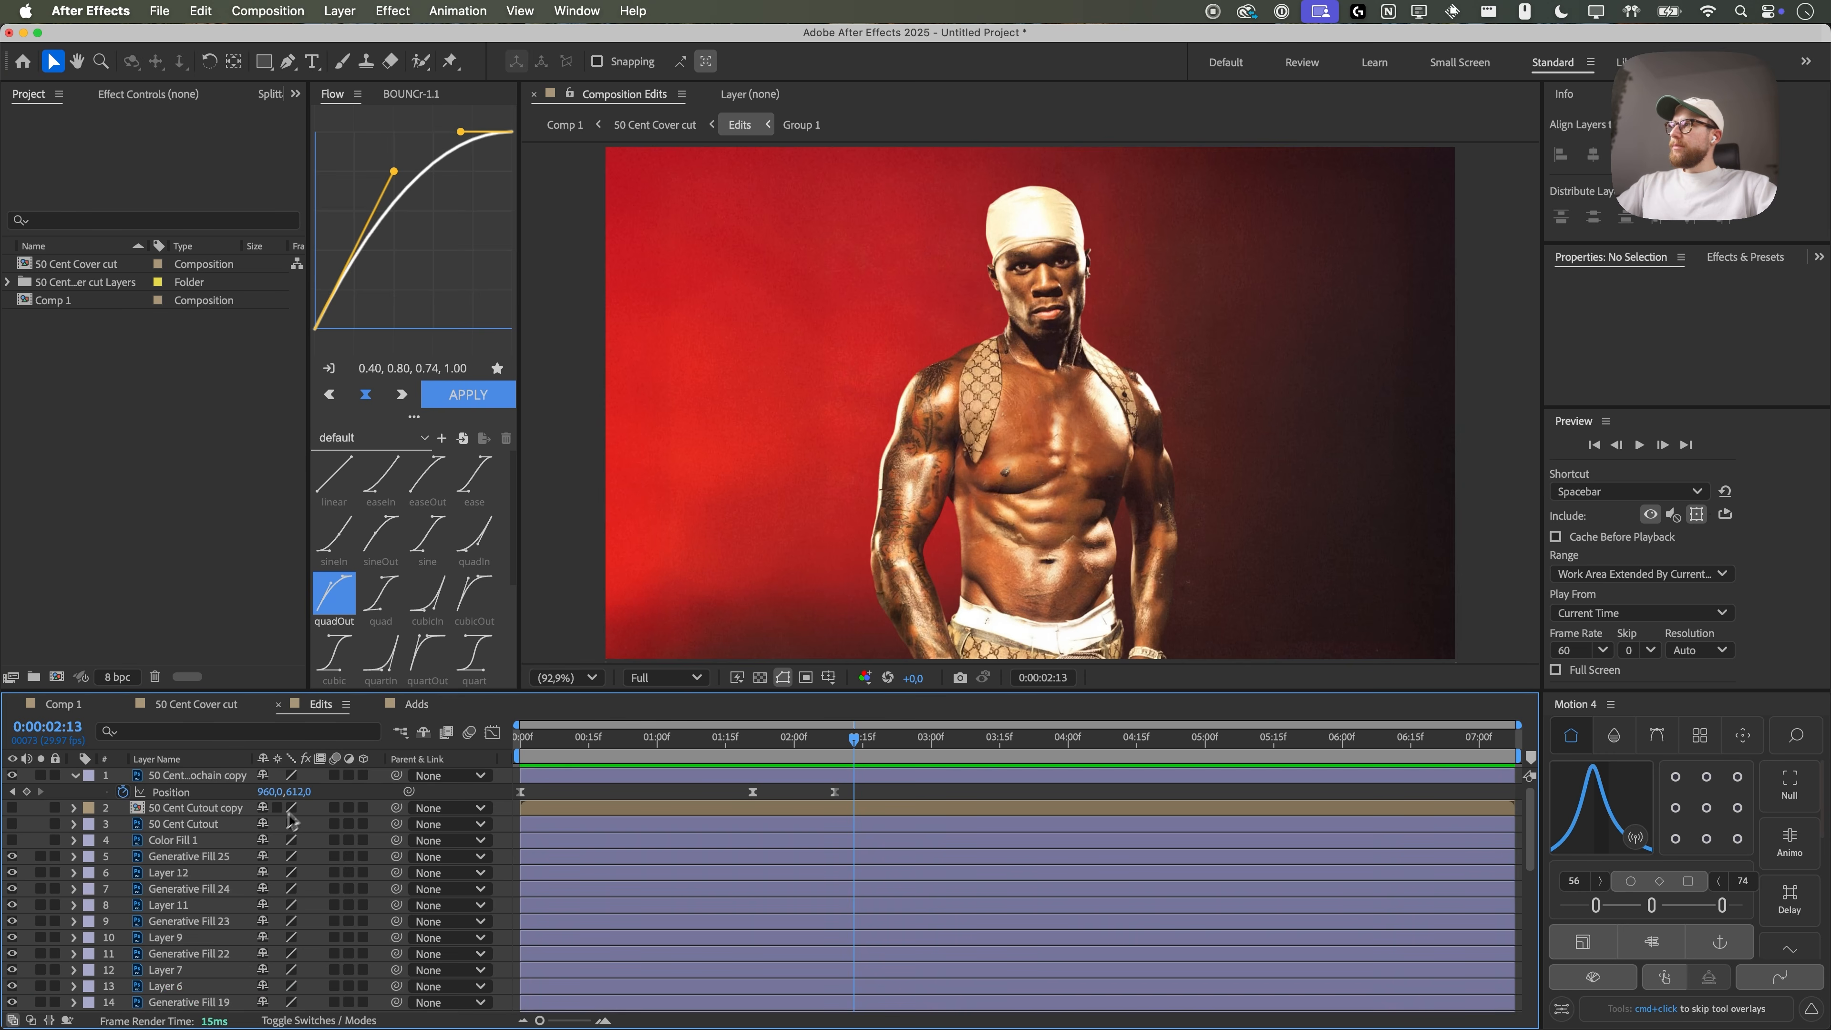
left_click(196, 703)
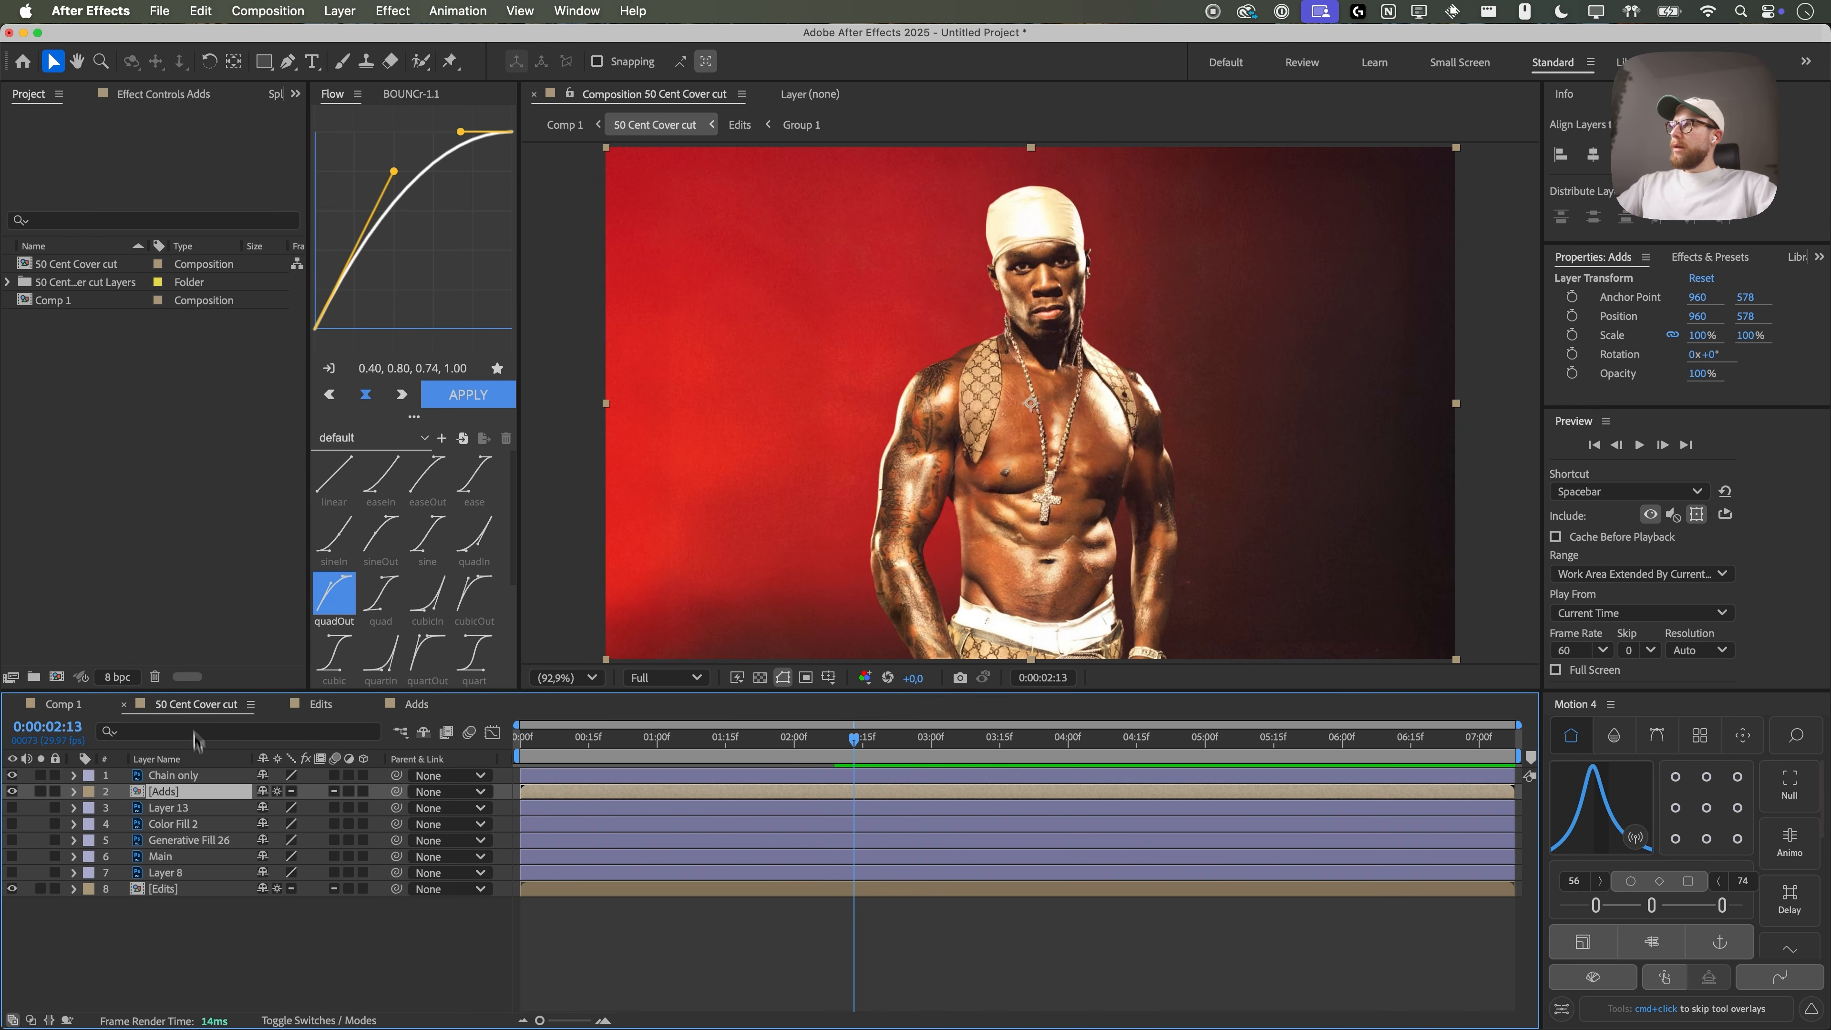
key("super+v")
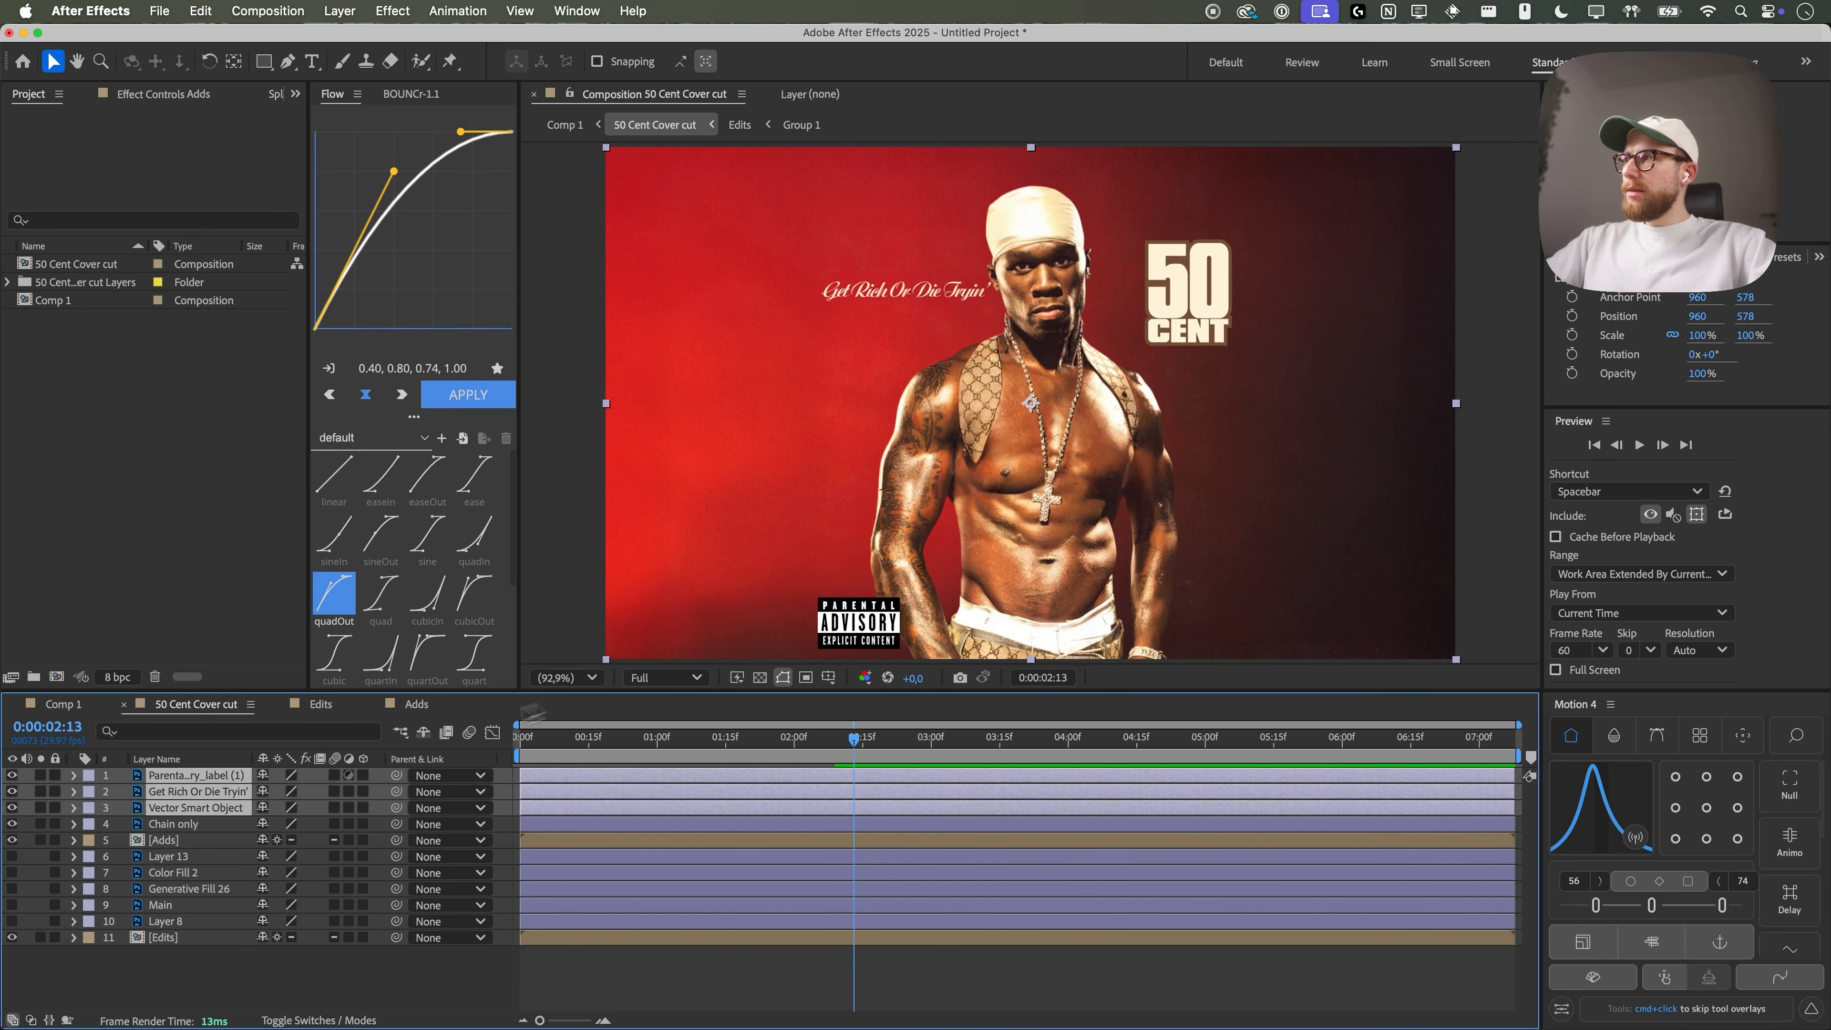
- Make the three pasted logo and title layers 3D and keyframe their Position at 0:00:02:13
left_click_drag(362, 775, 364, 808)
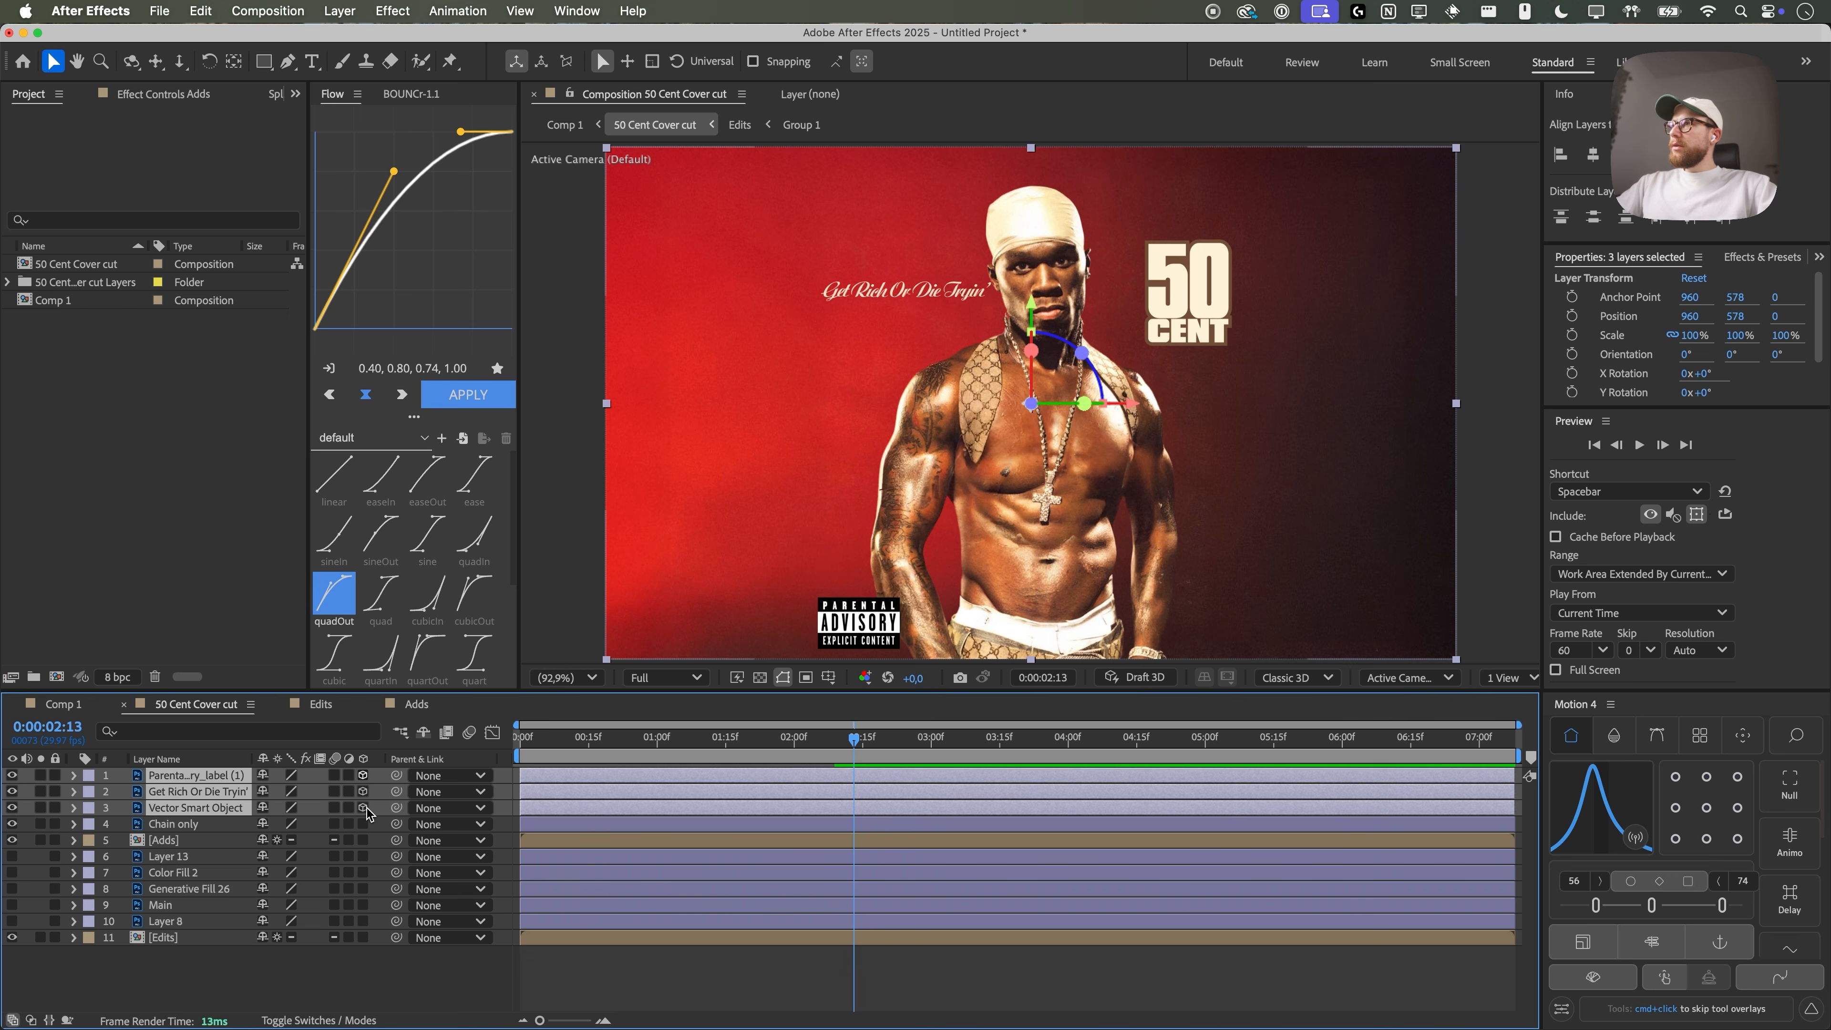
key("p")
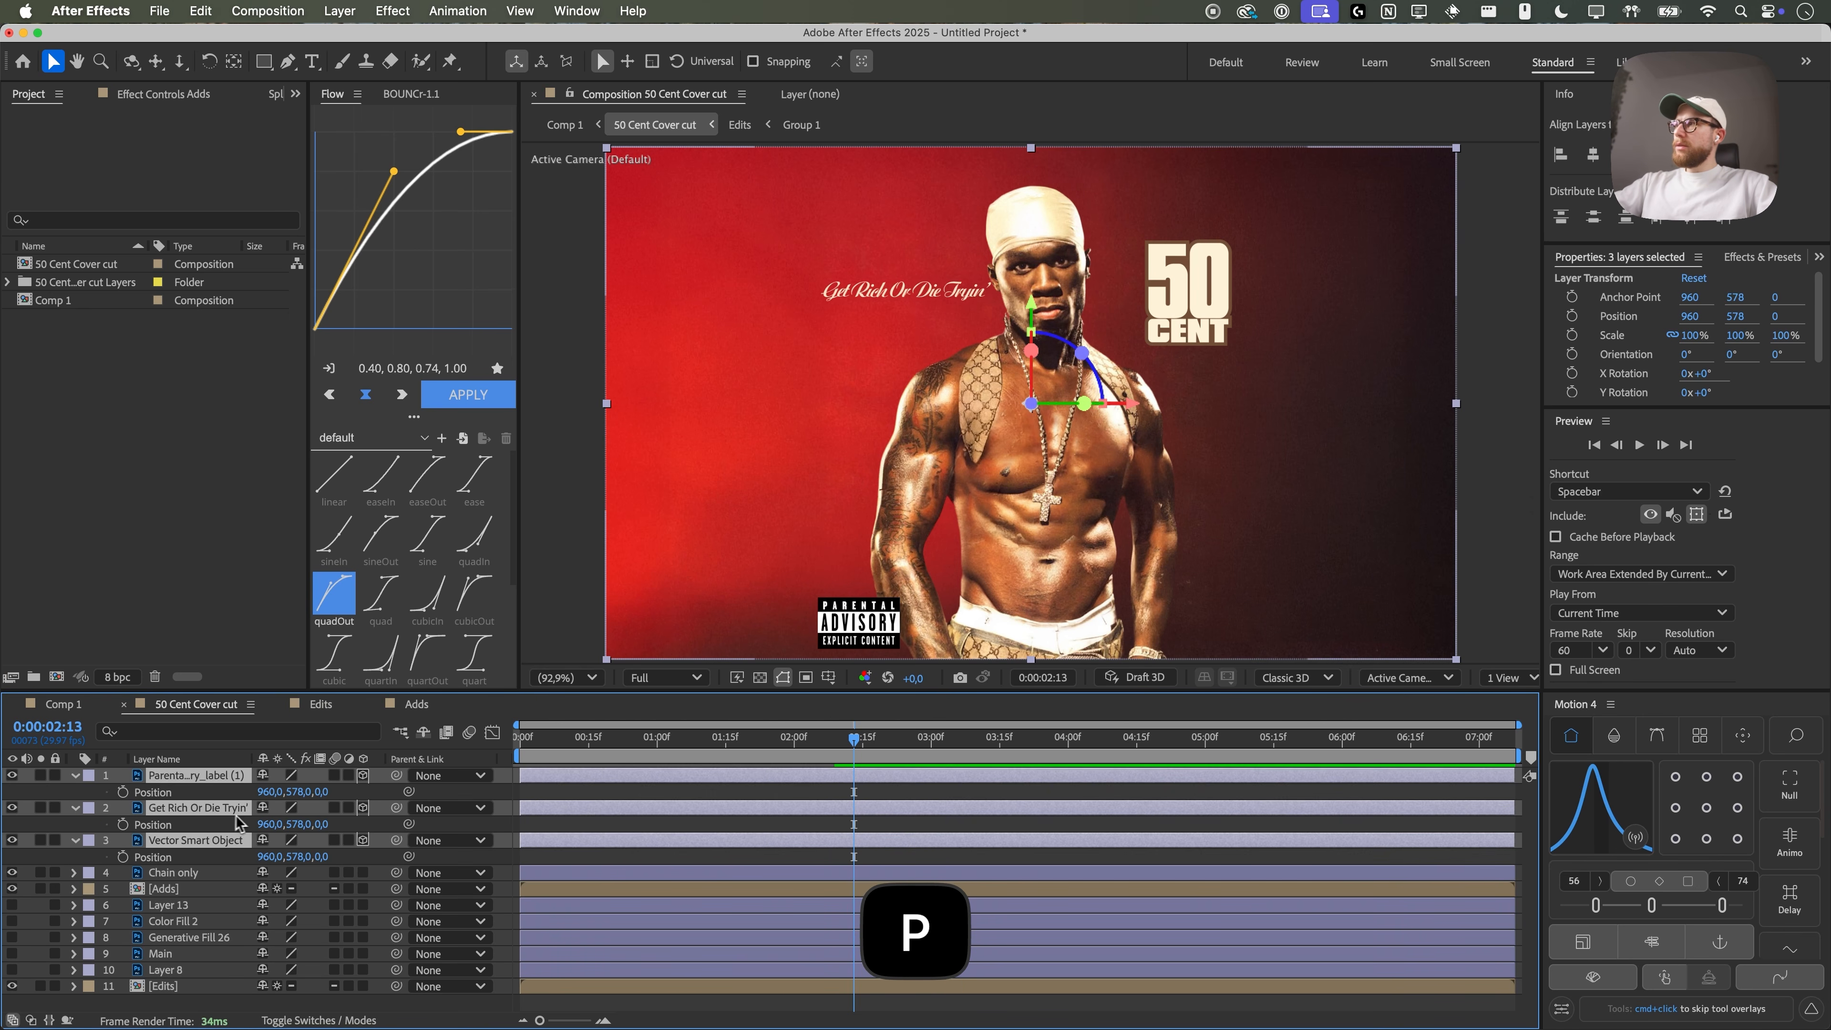
left_click(123, 792)
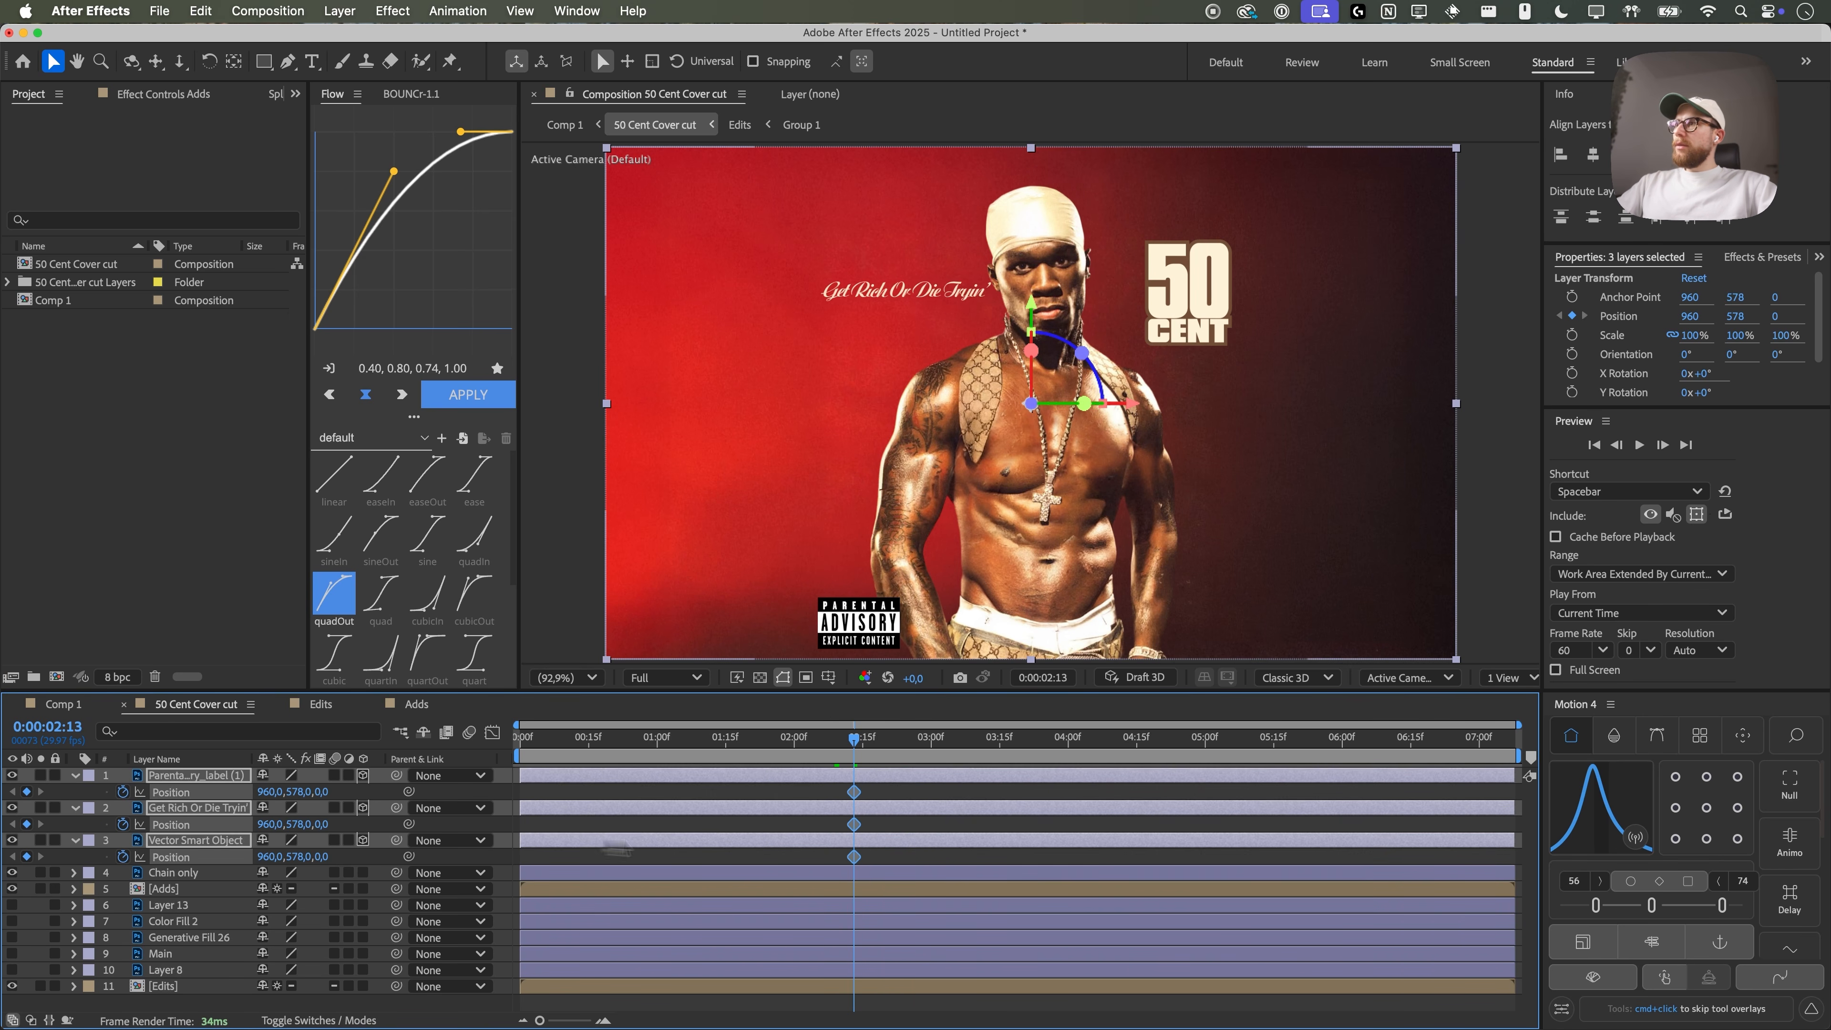
- At 0:00:01:02, set Z Position to -879 for the parental advisory label, -1930 for Get Rich Or Die Tryin' and -2060 for Vector Smart Object
left_click_drag(854, 748, 666, 749)
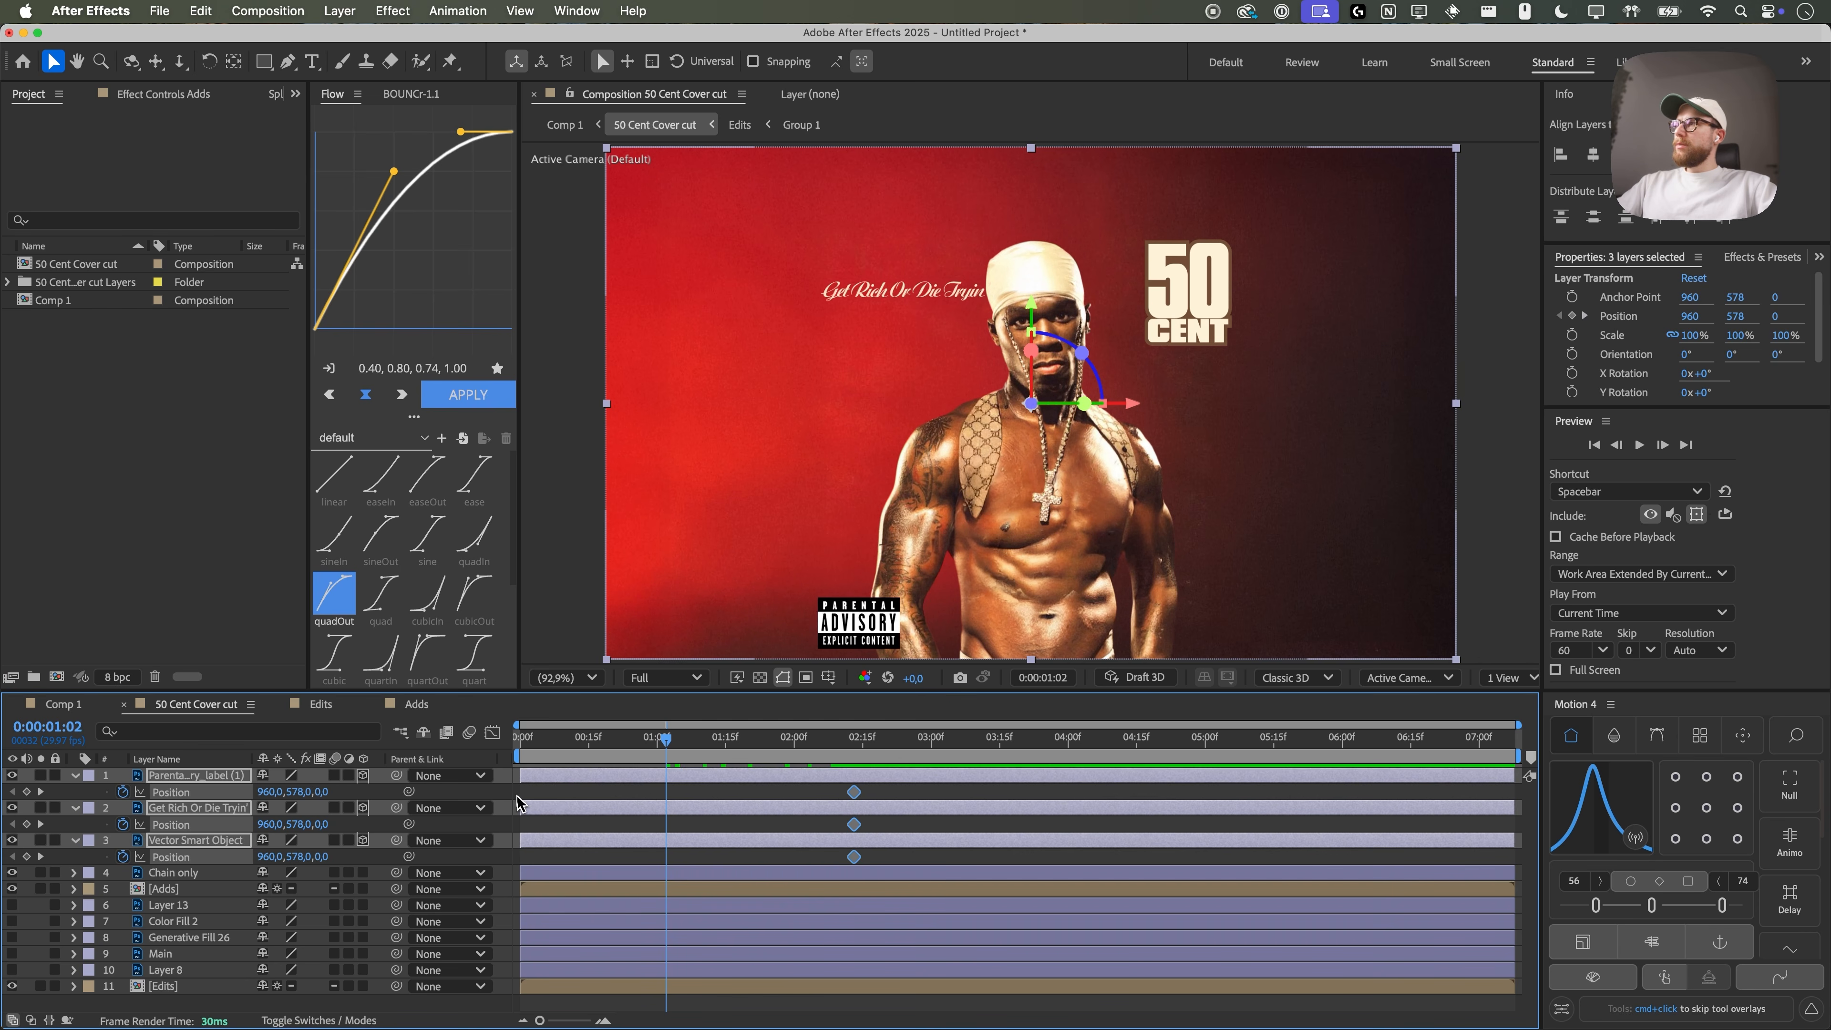
left_click(451, 795)
mouse_move(330, 796)
left_mouse_down()
mouse_move(310, 791)
mouse_move(361, 805)
mouse_move(295, 803)
left_mouse_up()
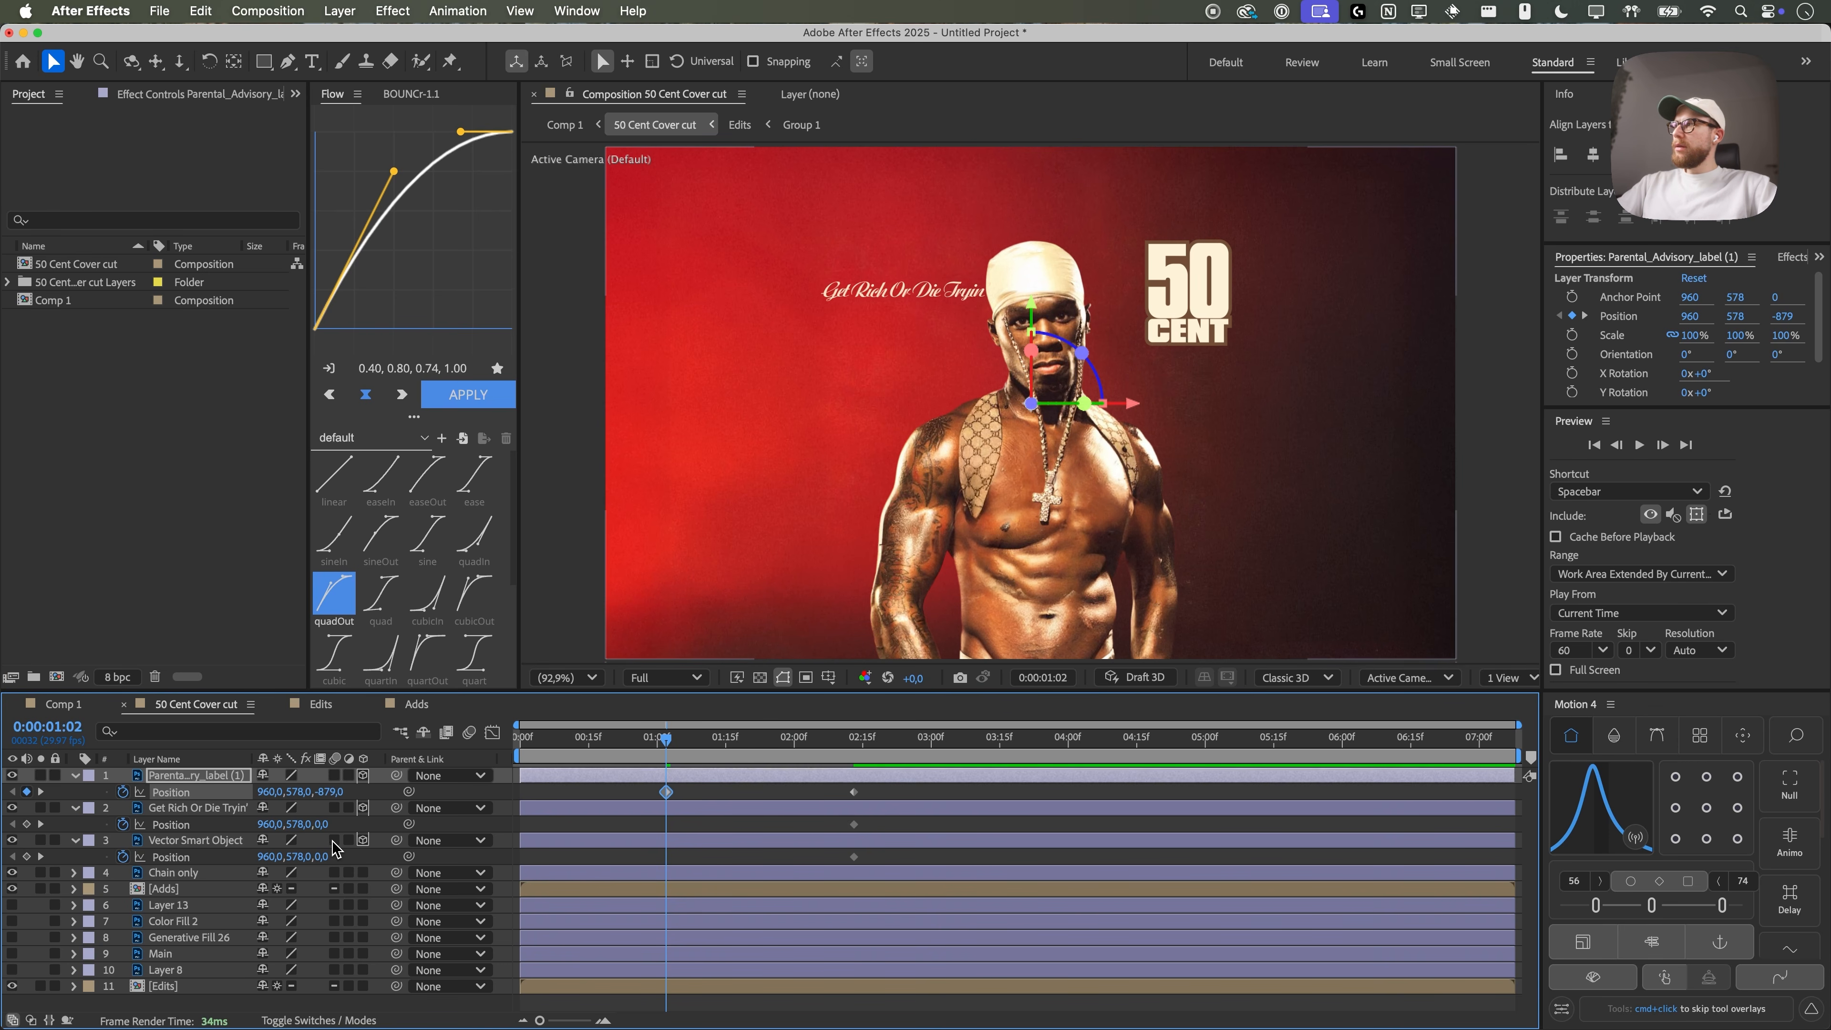
left_click_drag(318, 823, 162, 843)
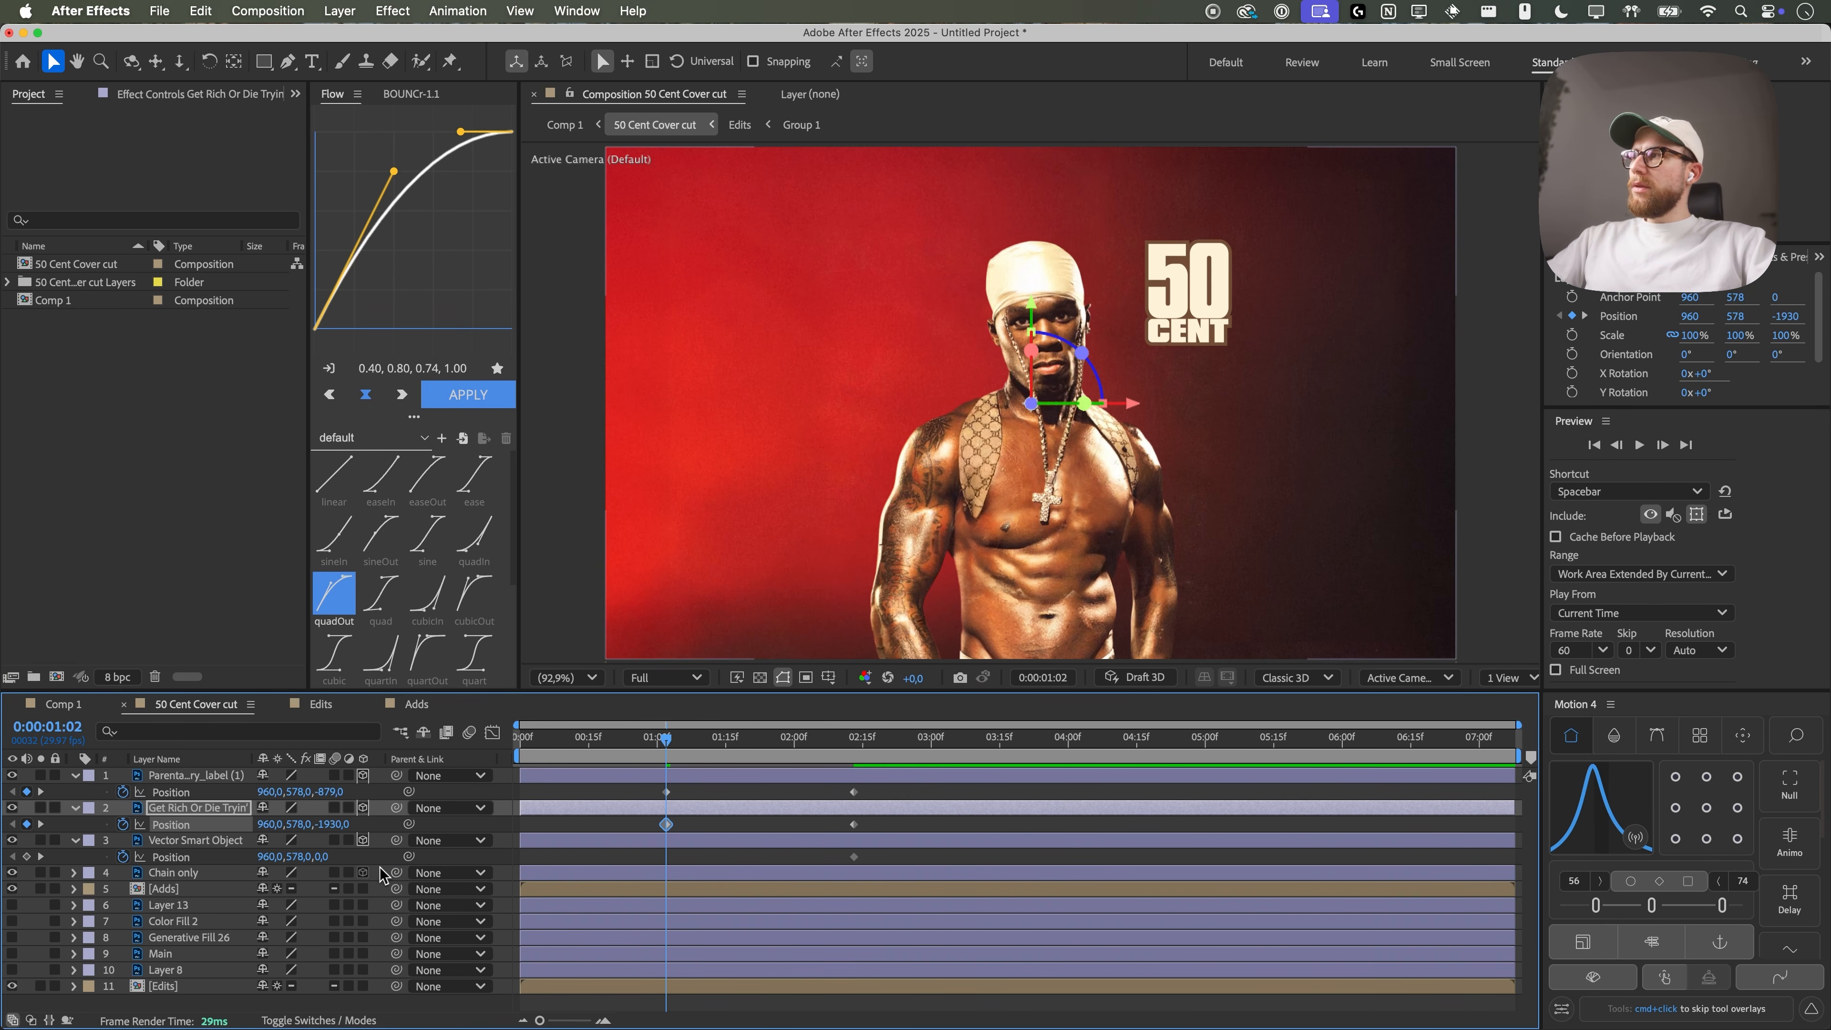
left_click_drag(323, 856, 150, 881)
- Apply the quadOut easing curve to all Position keyframes of the three 3D layers and preview the result
left_click_drag(666, 739, 585, 744)
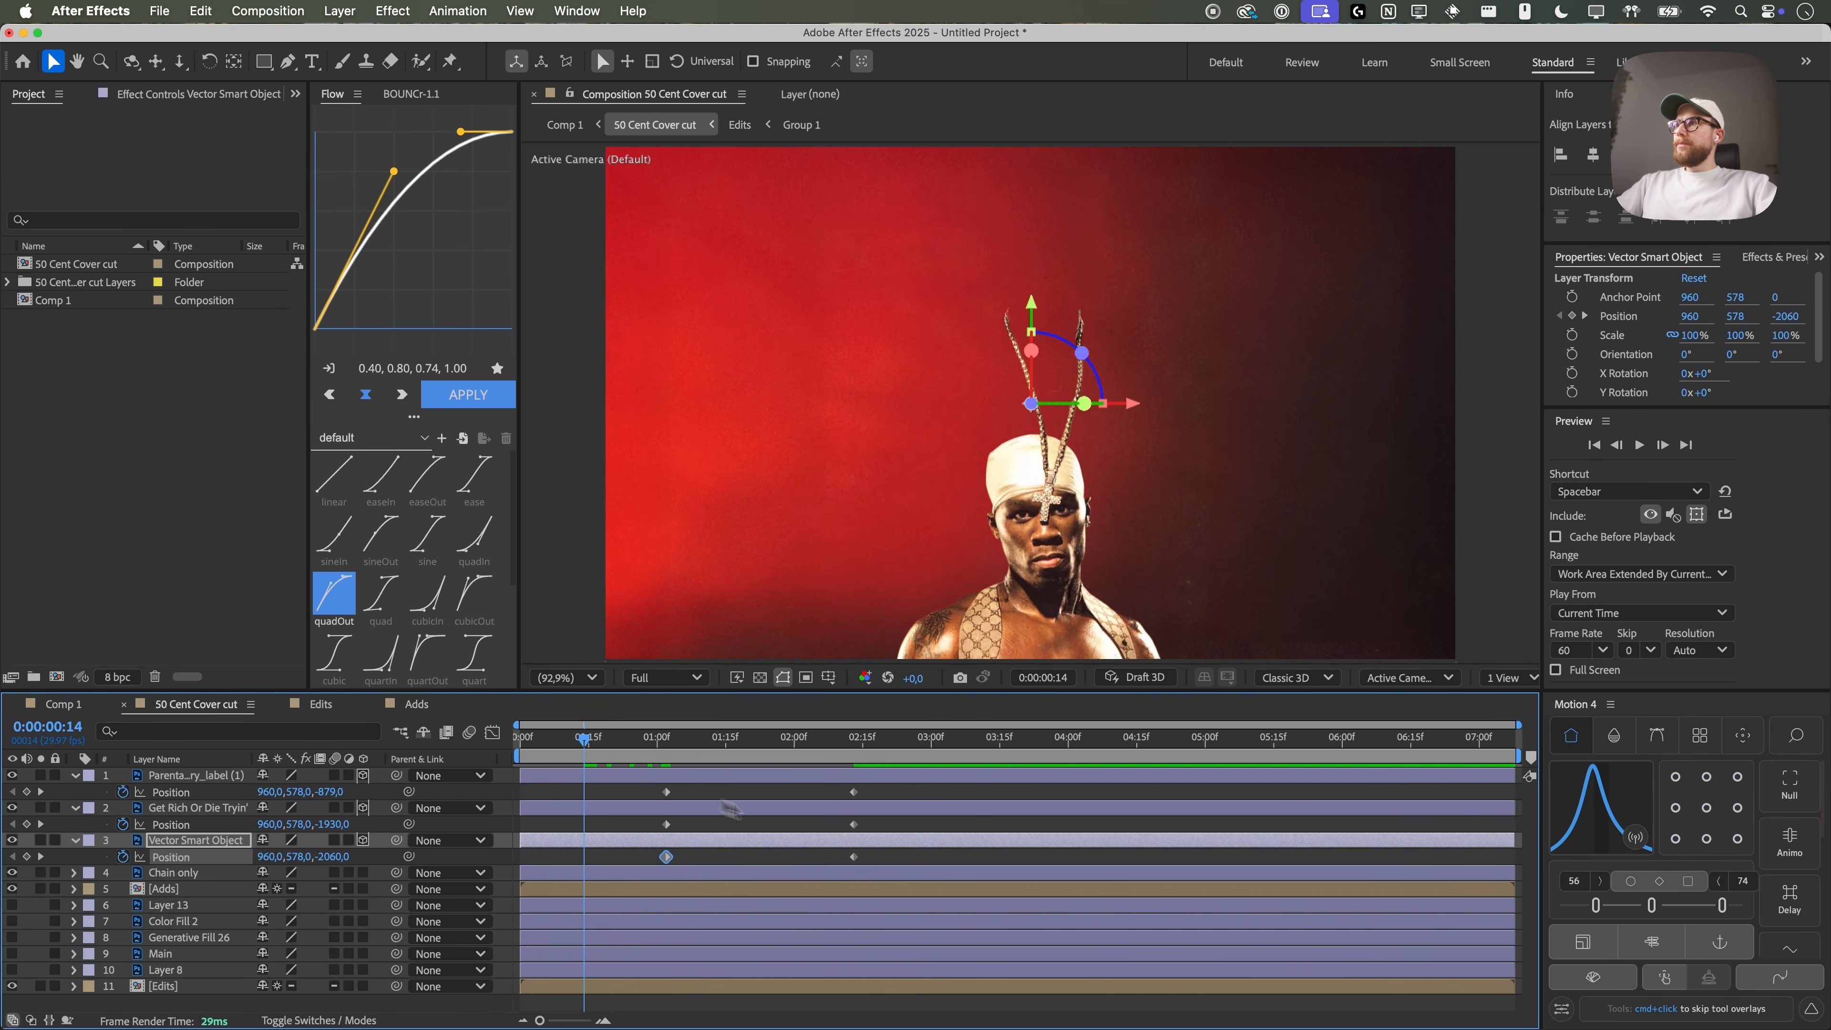
left_click_drag(891, 864, 638, 787)
left_click(472, 401)
key("space")
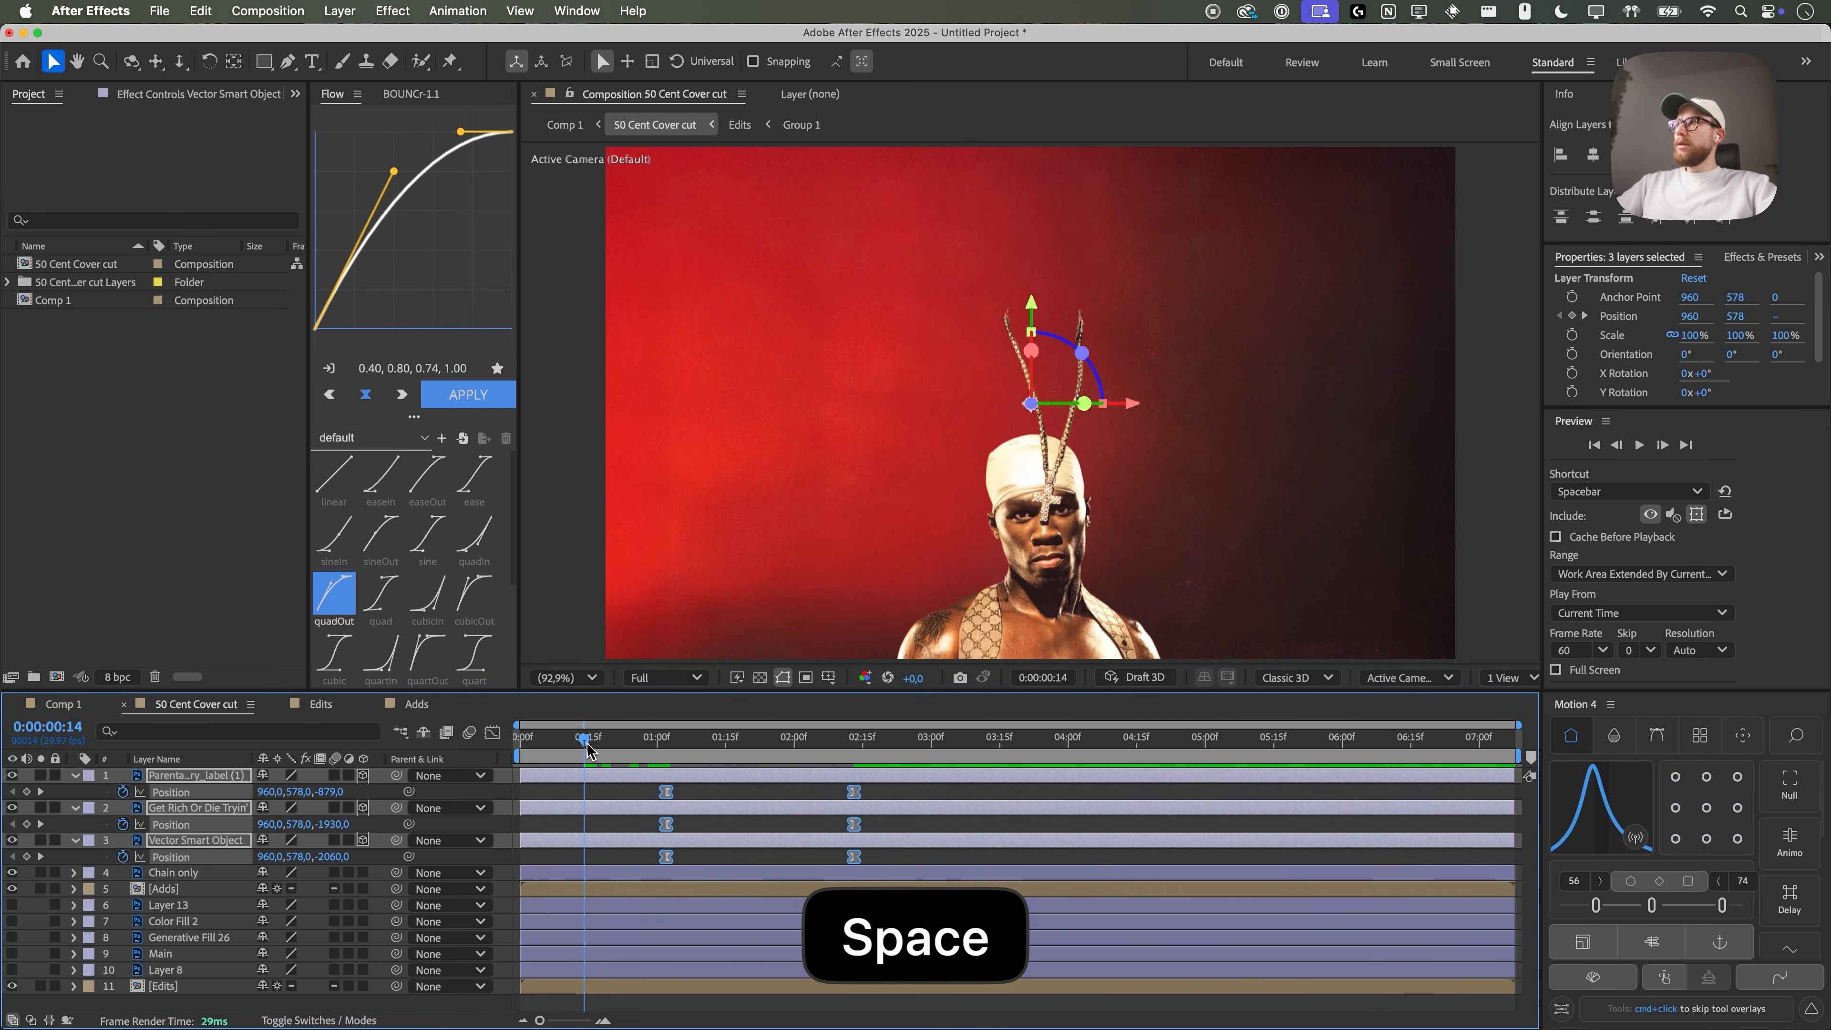
key("space")
- Raise the selected keyframes' Motion 4 ease value to 84 and review how the titles fly in
left_click_drag(1721, 906, 1734, 910)
key("space")
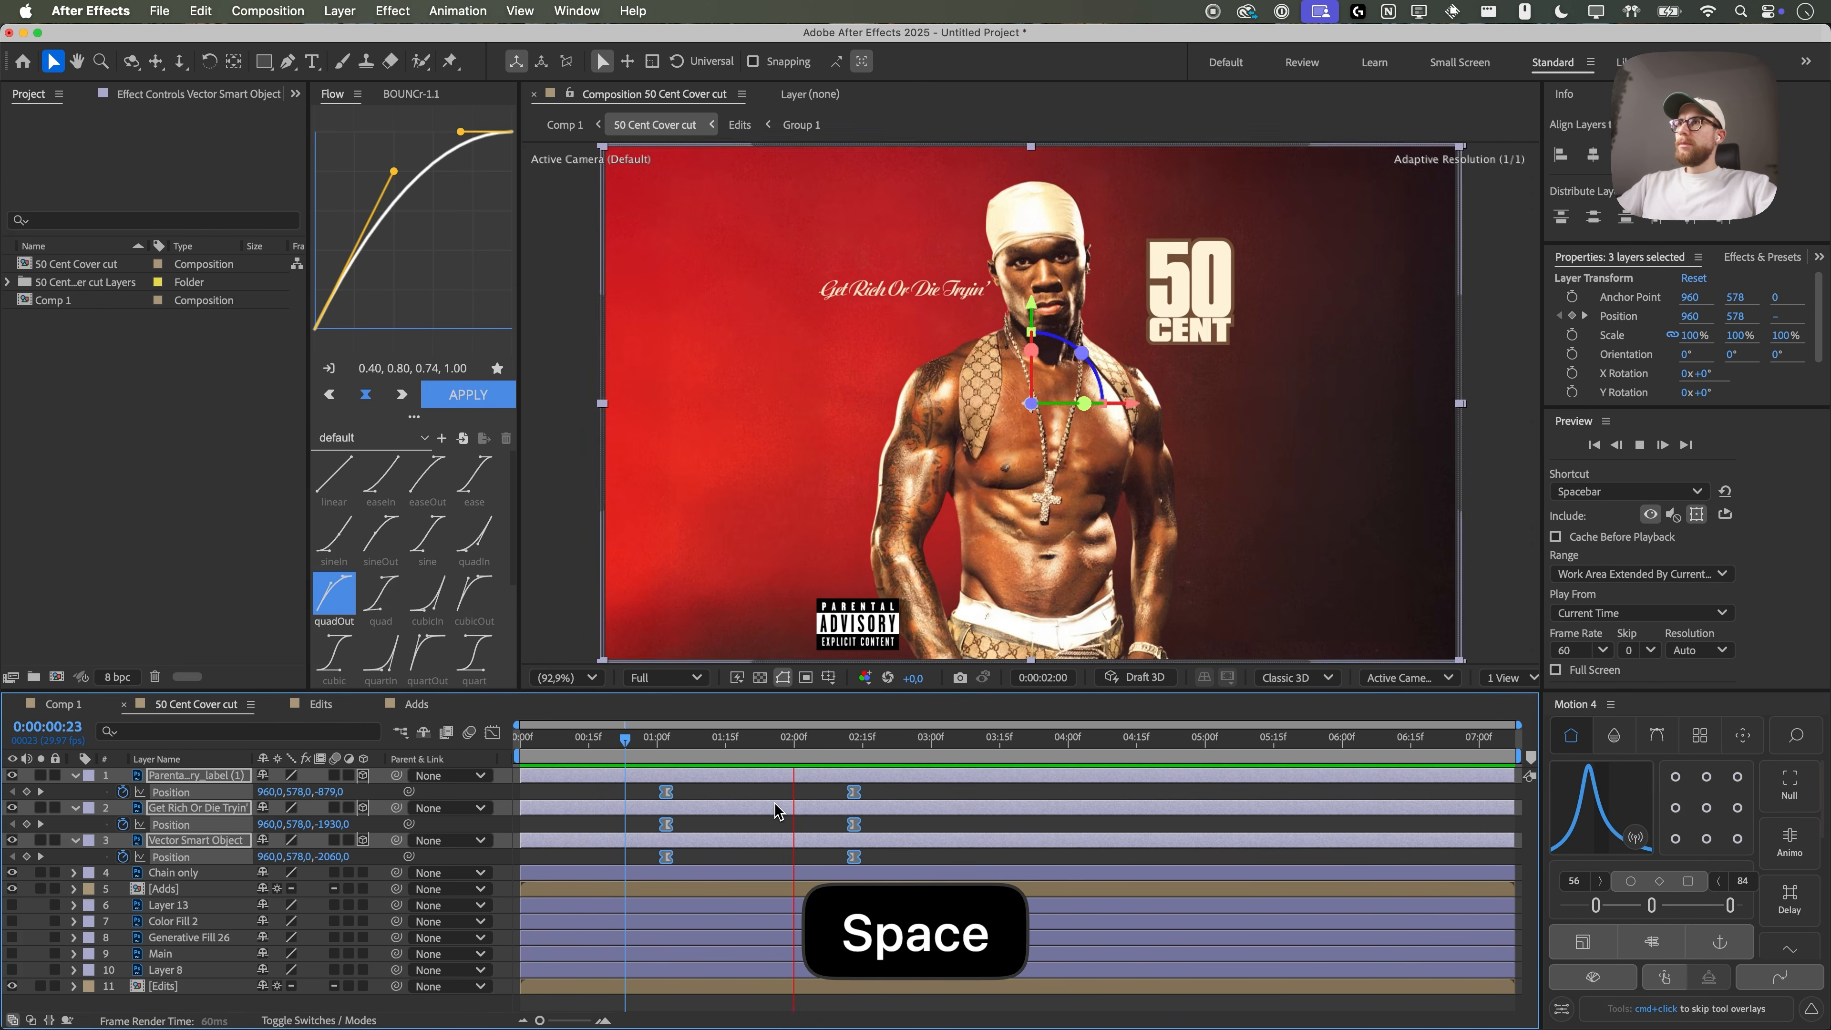
key("space")
left_click(951, 827)
left_click(658, 734)
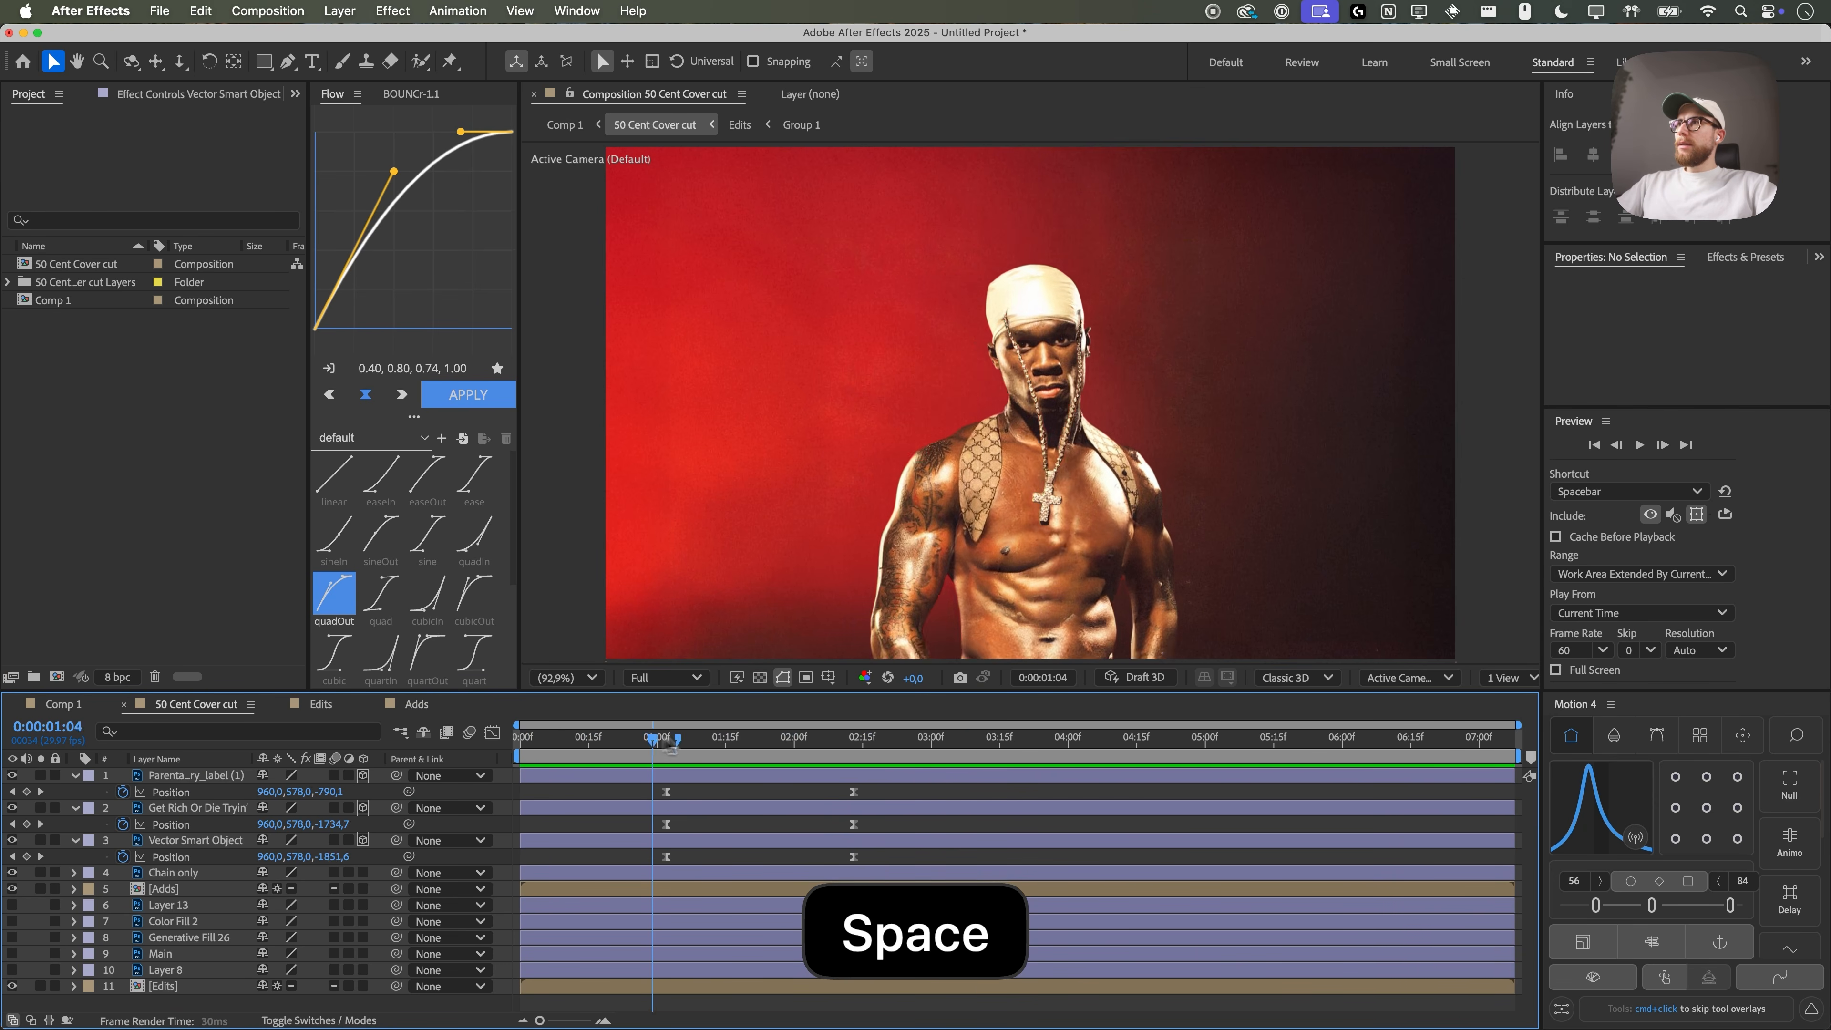
left_click(575, 740)
left_click_drag(574, 743, 784, 737)
- Move the Chain only layer from the cover composition into the Edits precomp, above the nochain copy layer
left_click(176, 873)
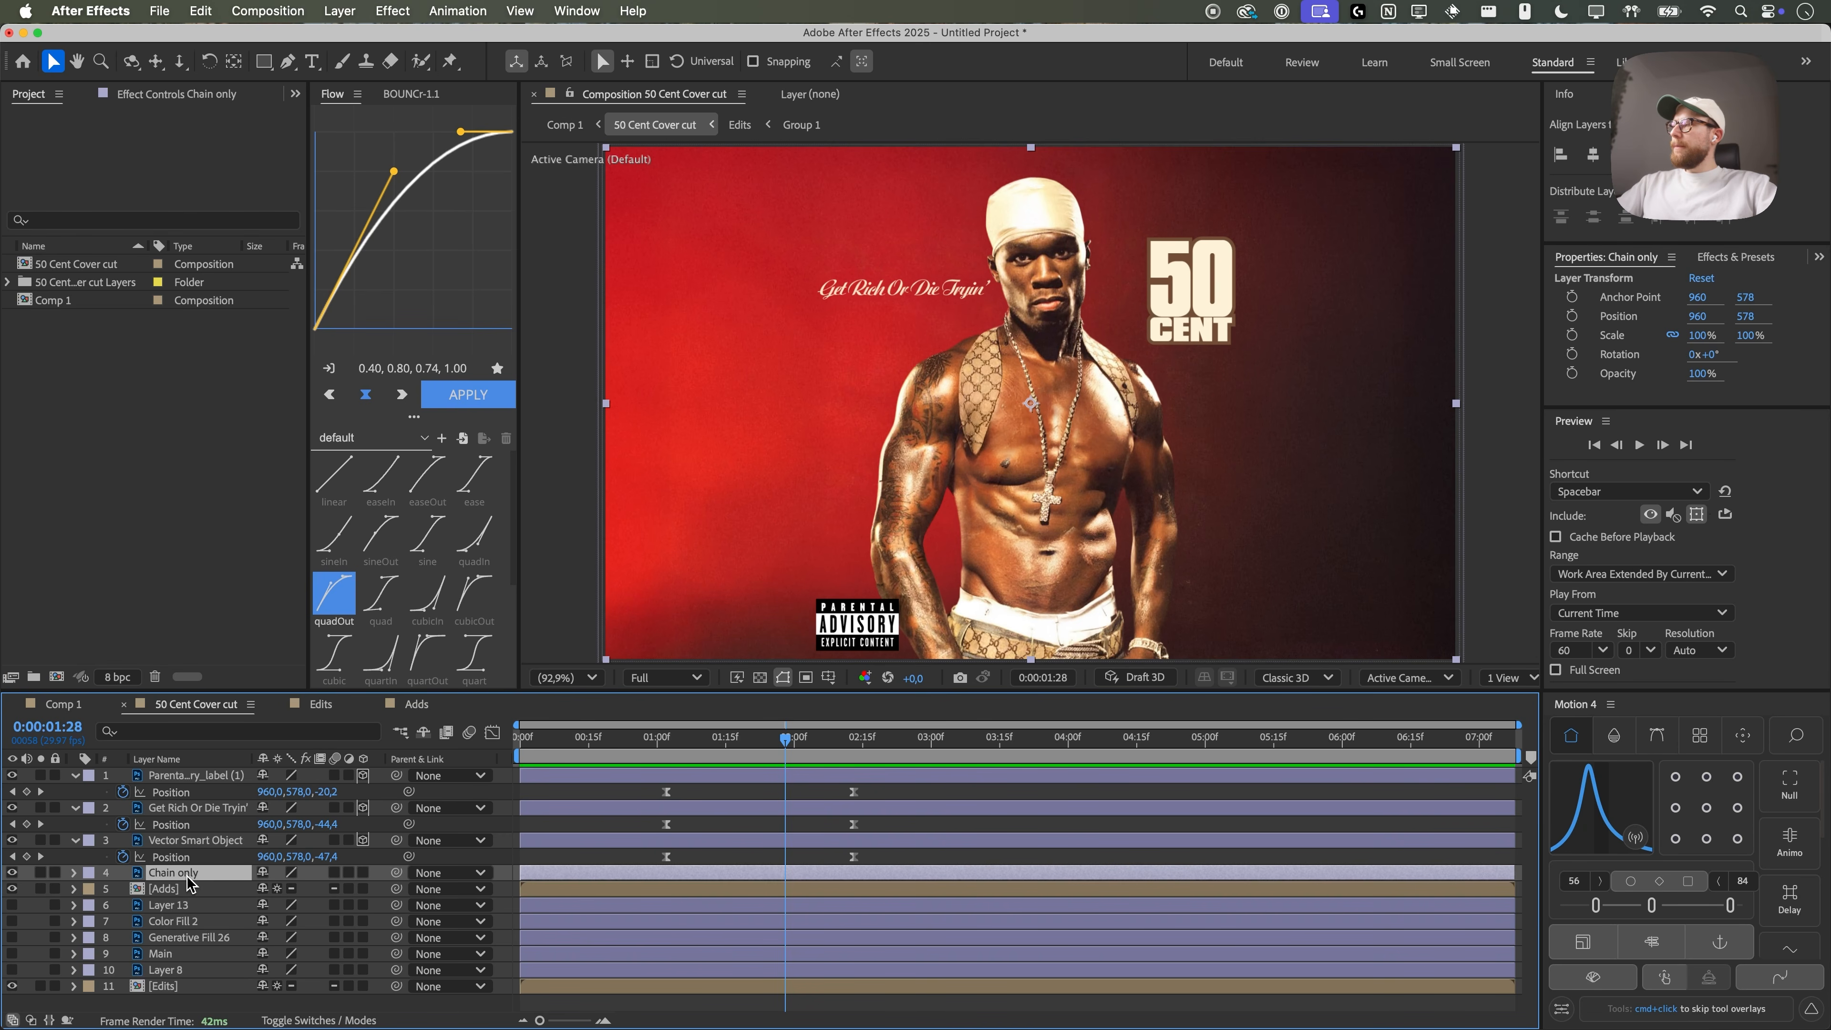
key("cmd+x")
left_click(174, 971)
double_click(173, 970)
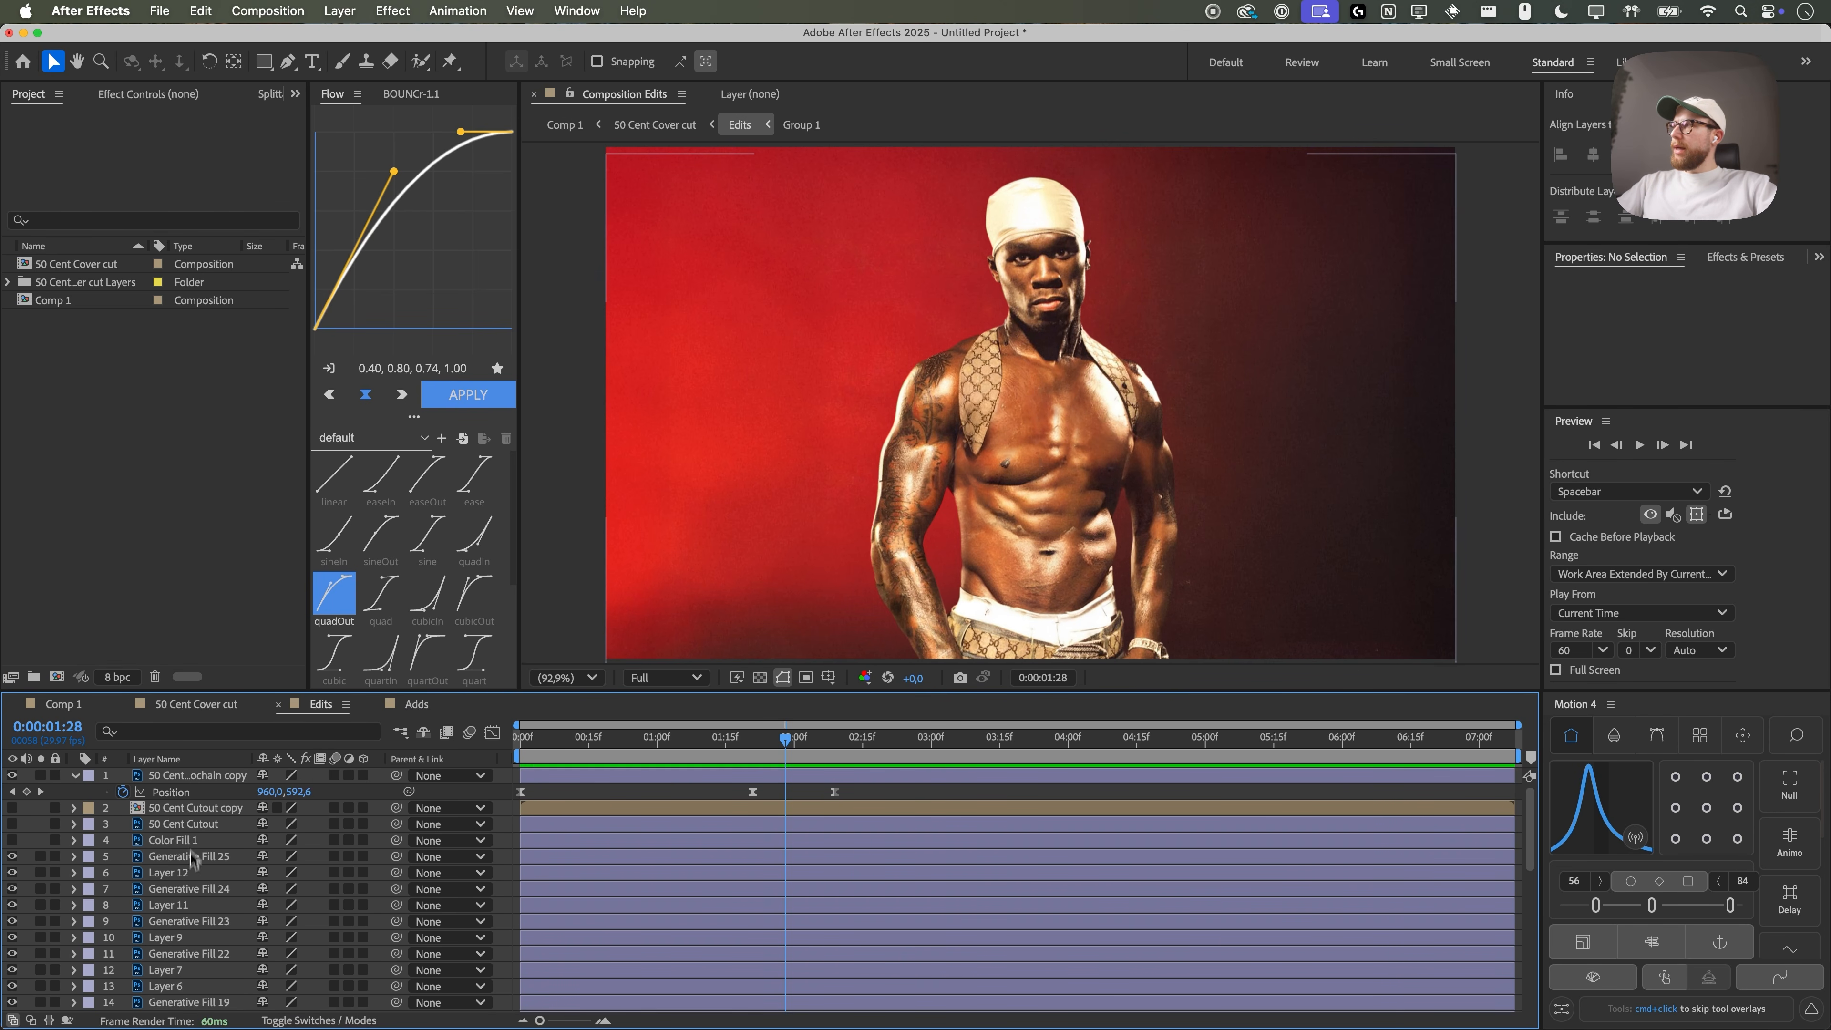
left_click(193, 778)
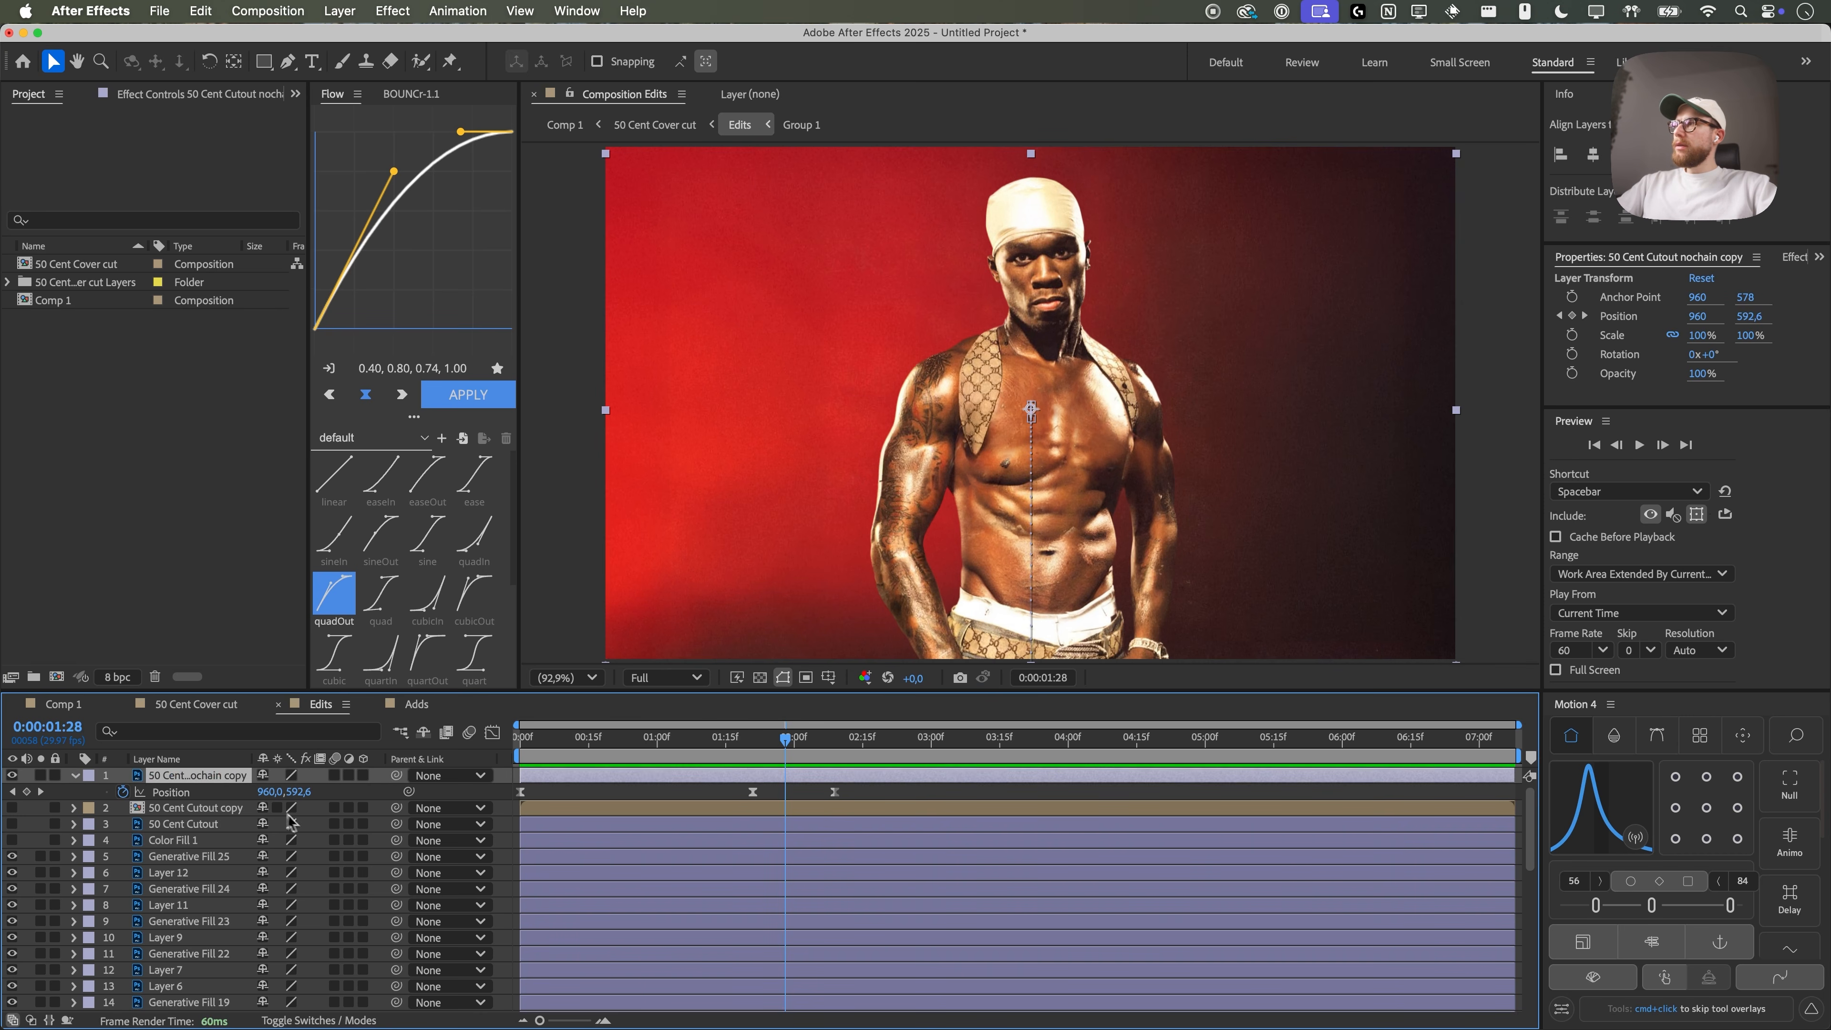
key("cmd+v")
- Parent the Chain only layer to the nochain copy layer at 0:00:02:28 and check that they move together
left_click_drag(798, 750, 923, 748)
left_click_drag(395, 776, 189, 794)
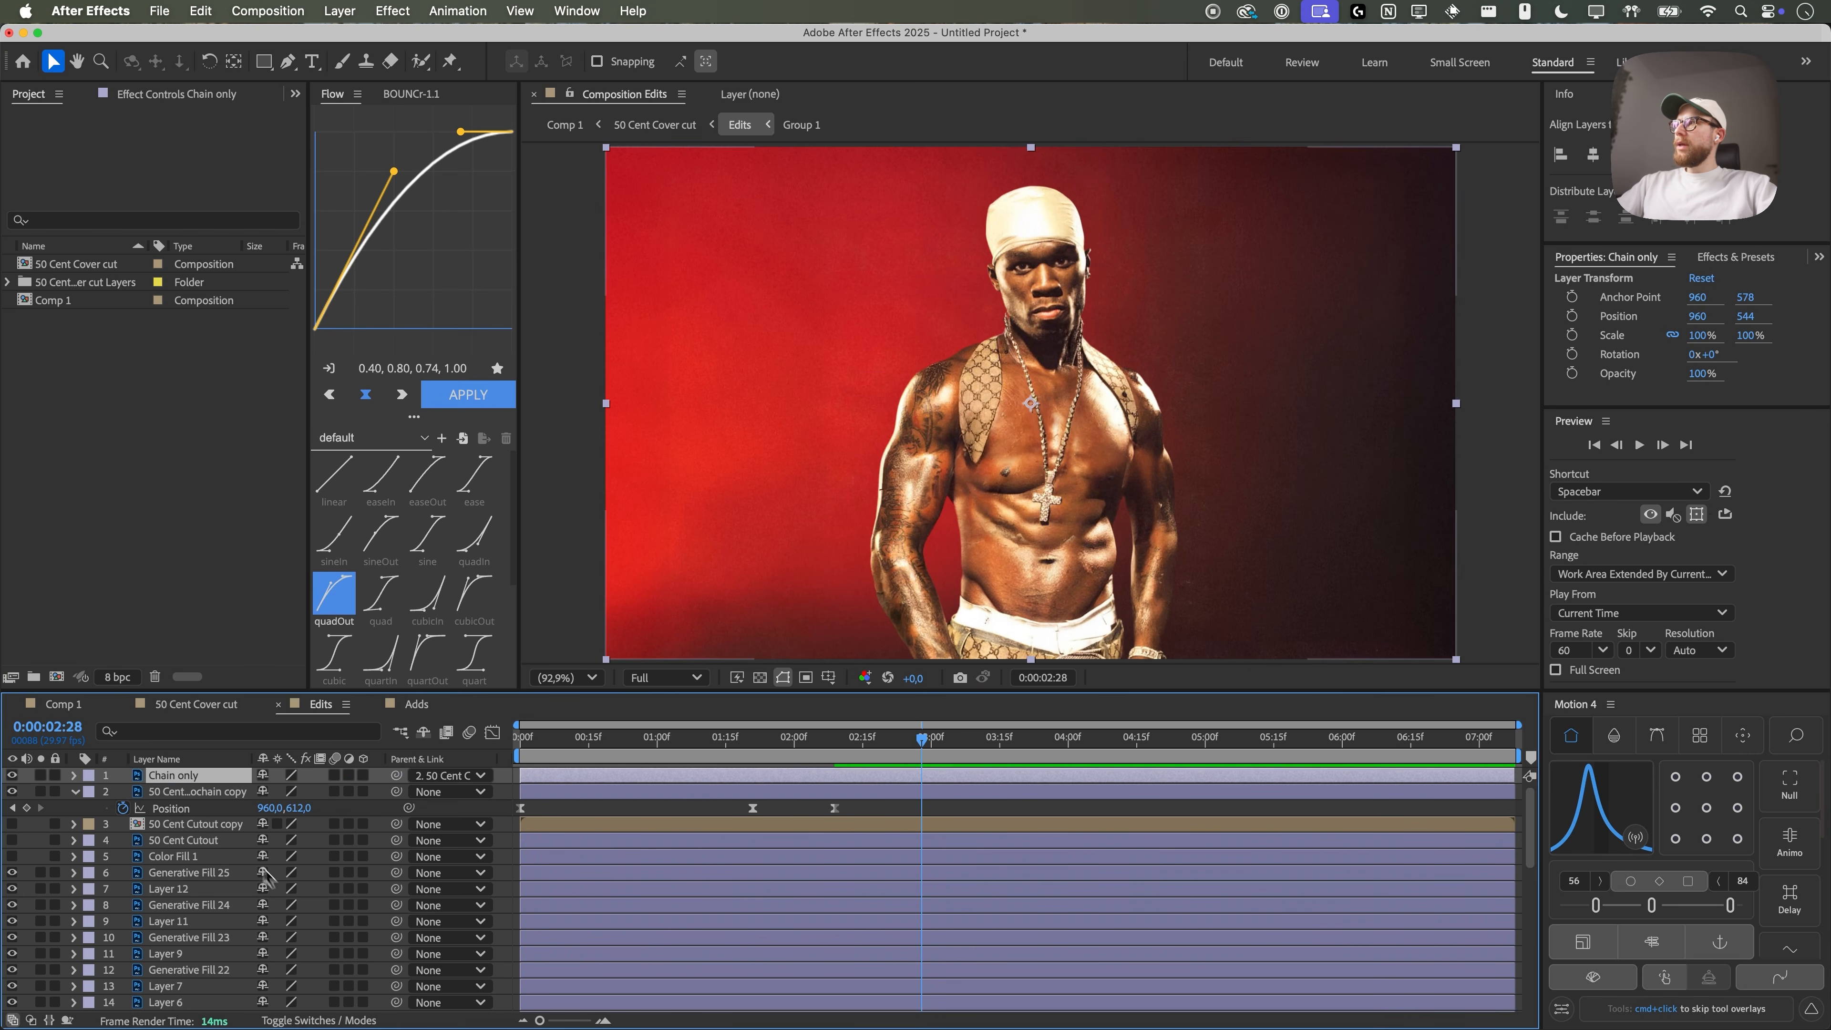
left_click_drag(864, 743, 730, 783)
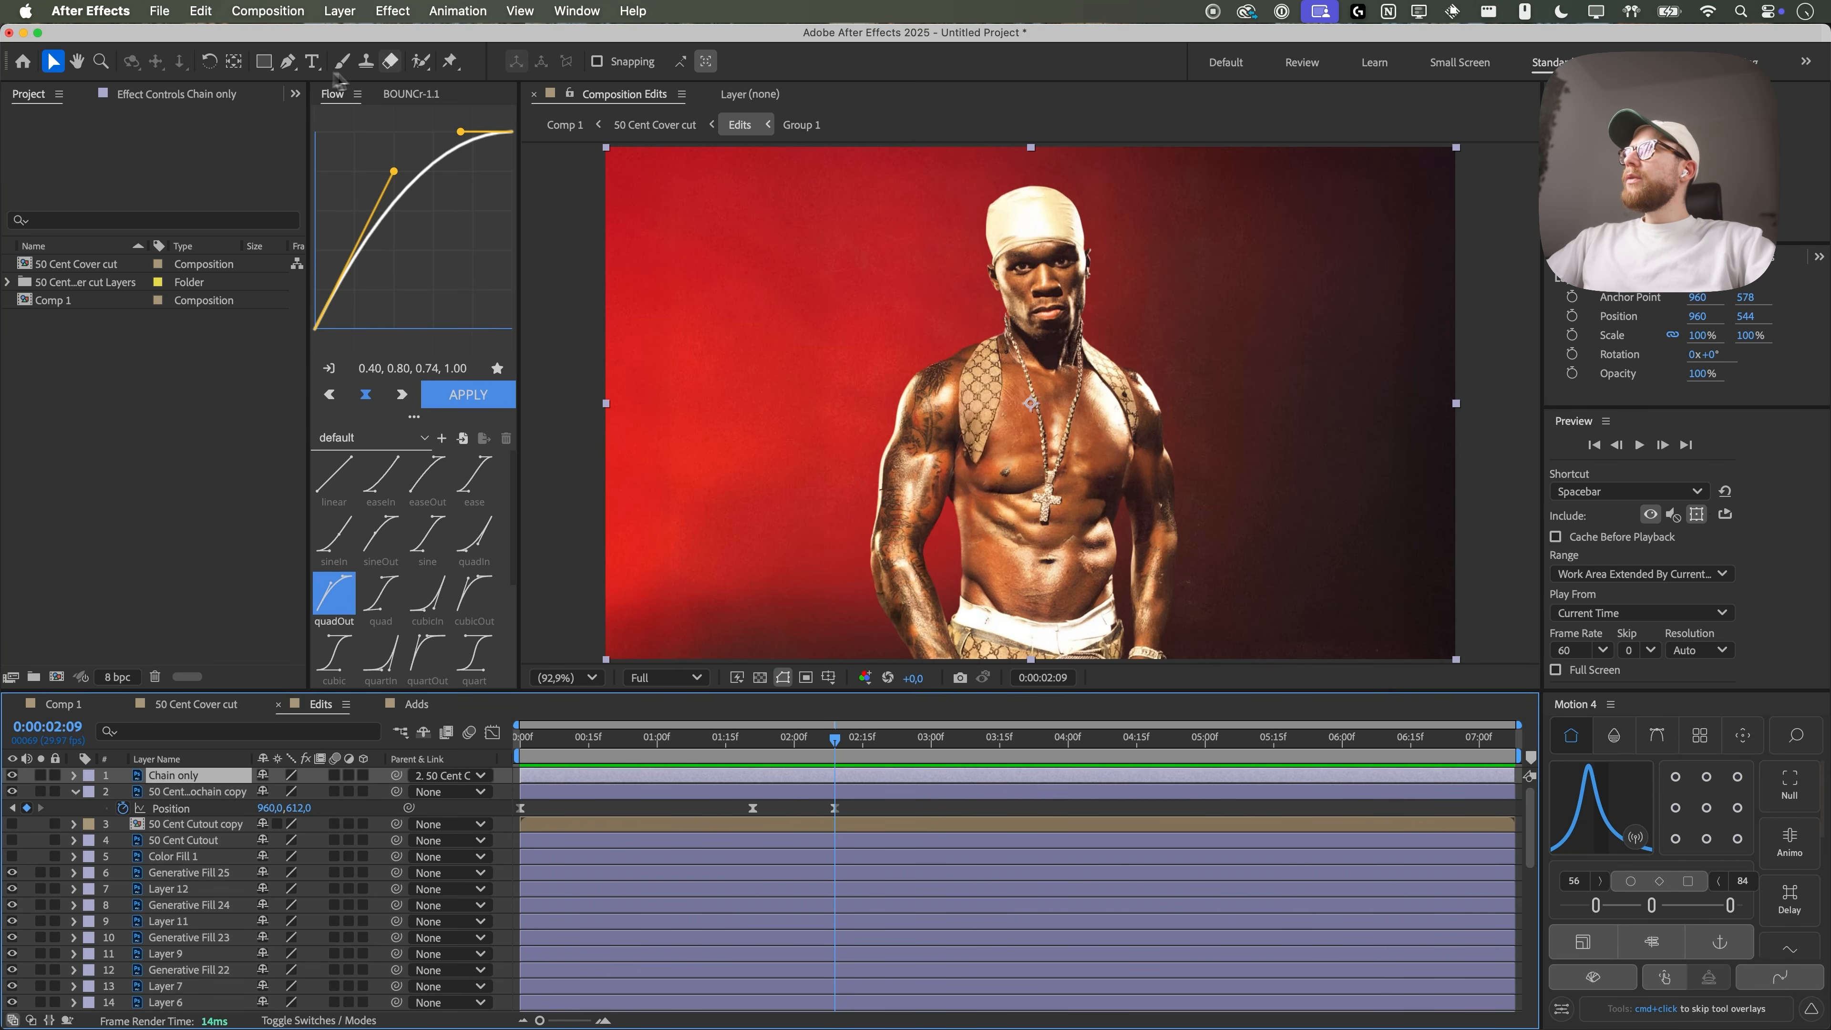
- Place five Puppet Position pins on the chain: two beside the neck, two on the lower strands and one on the cross
left_click(450, 62)
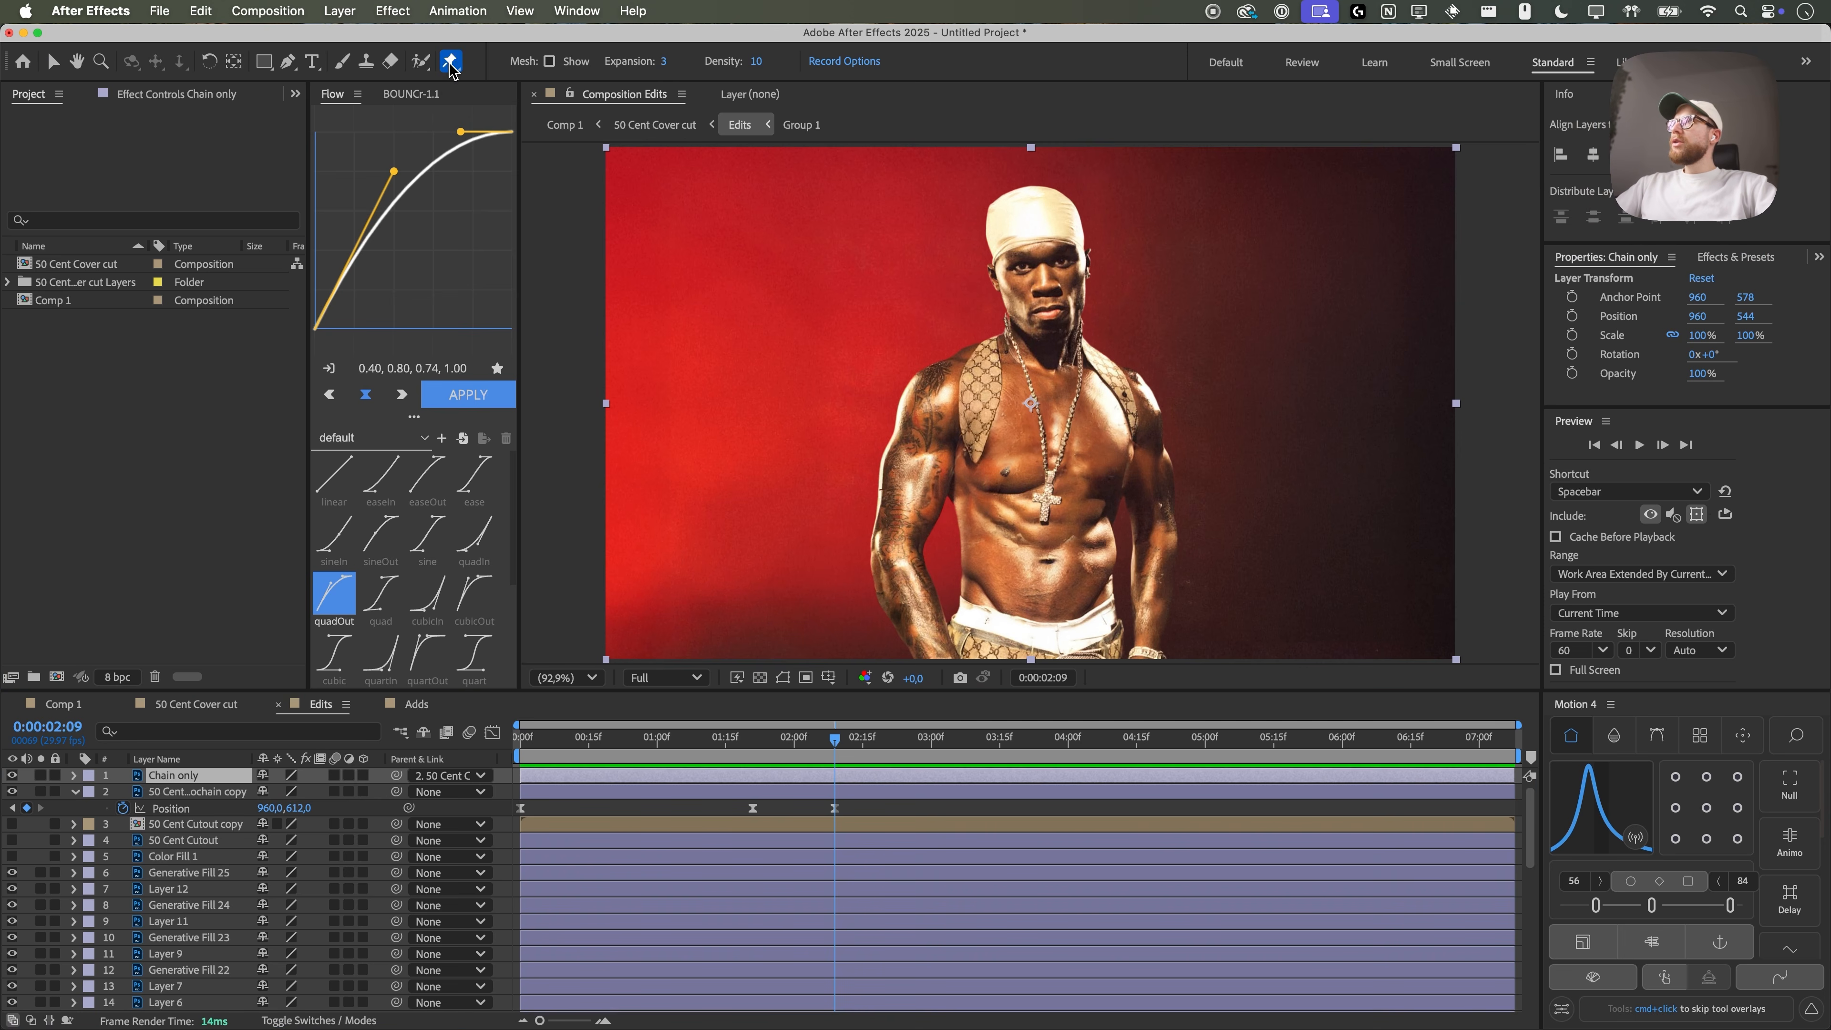
left_click(1006, 324)
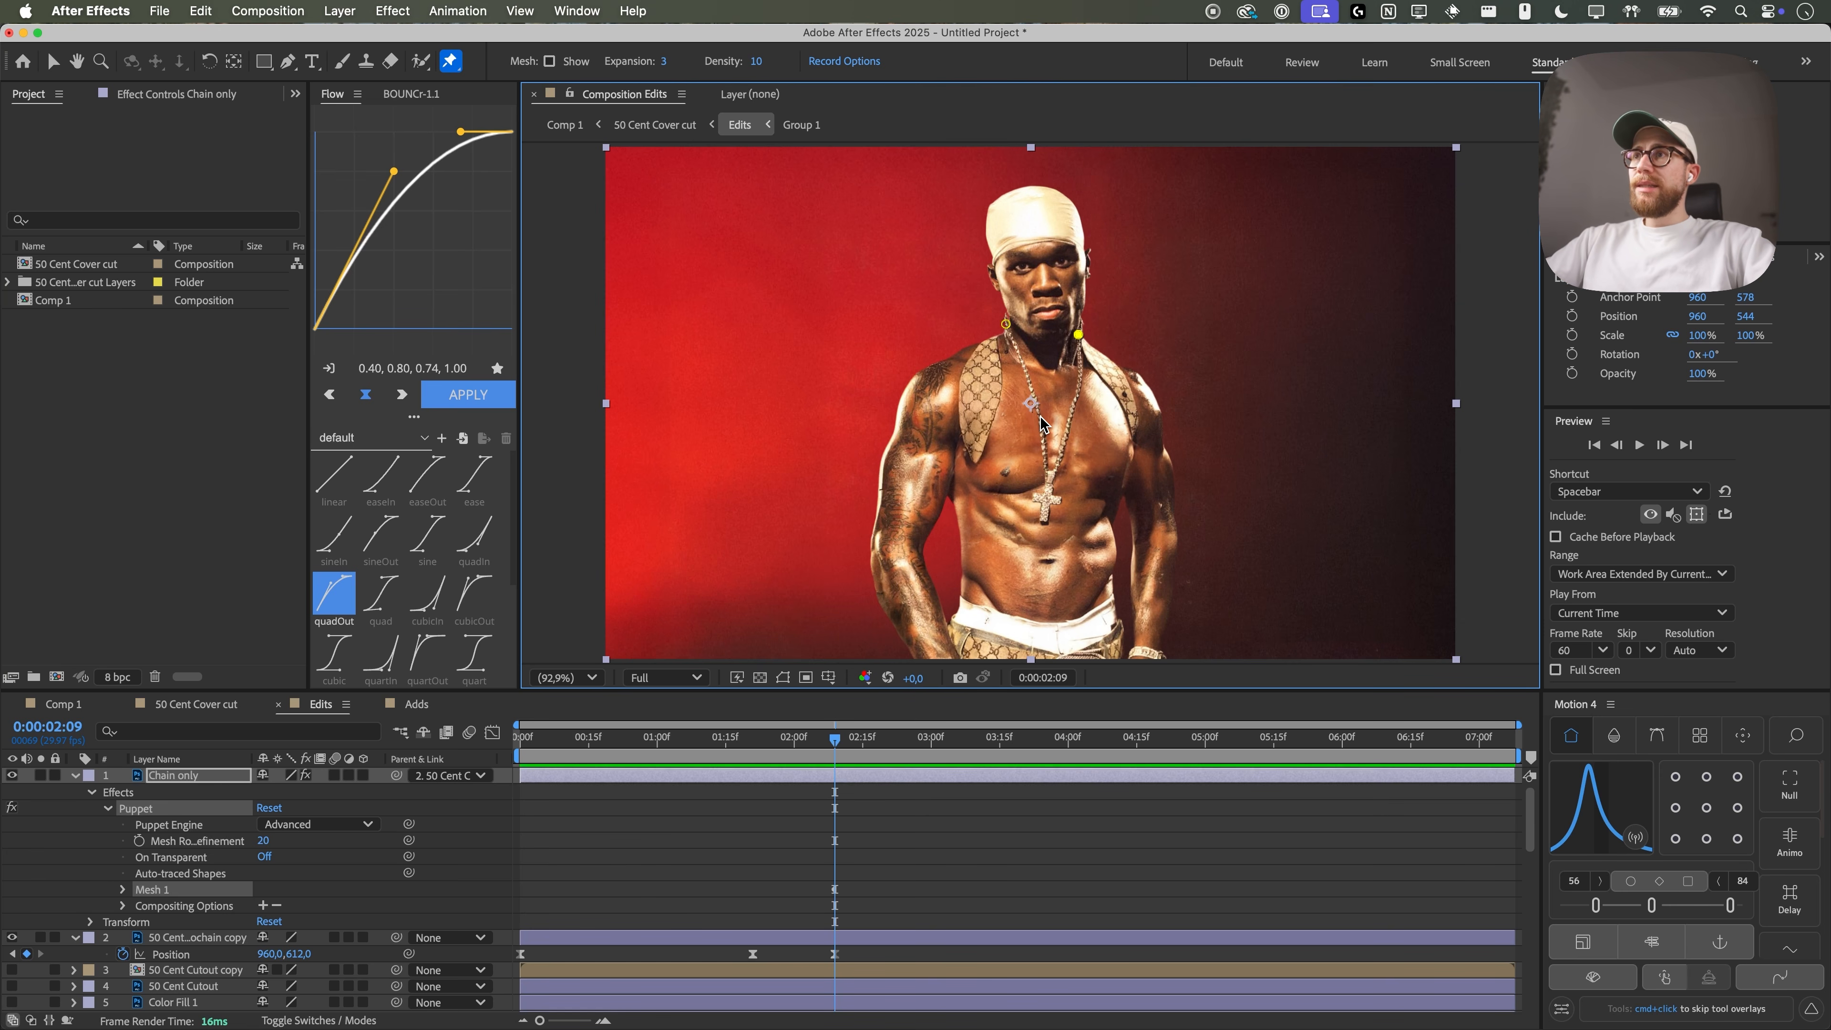
left_click(1042, 430)
left_click(1065, 432)
left_click(1045, 497)
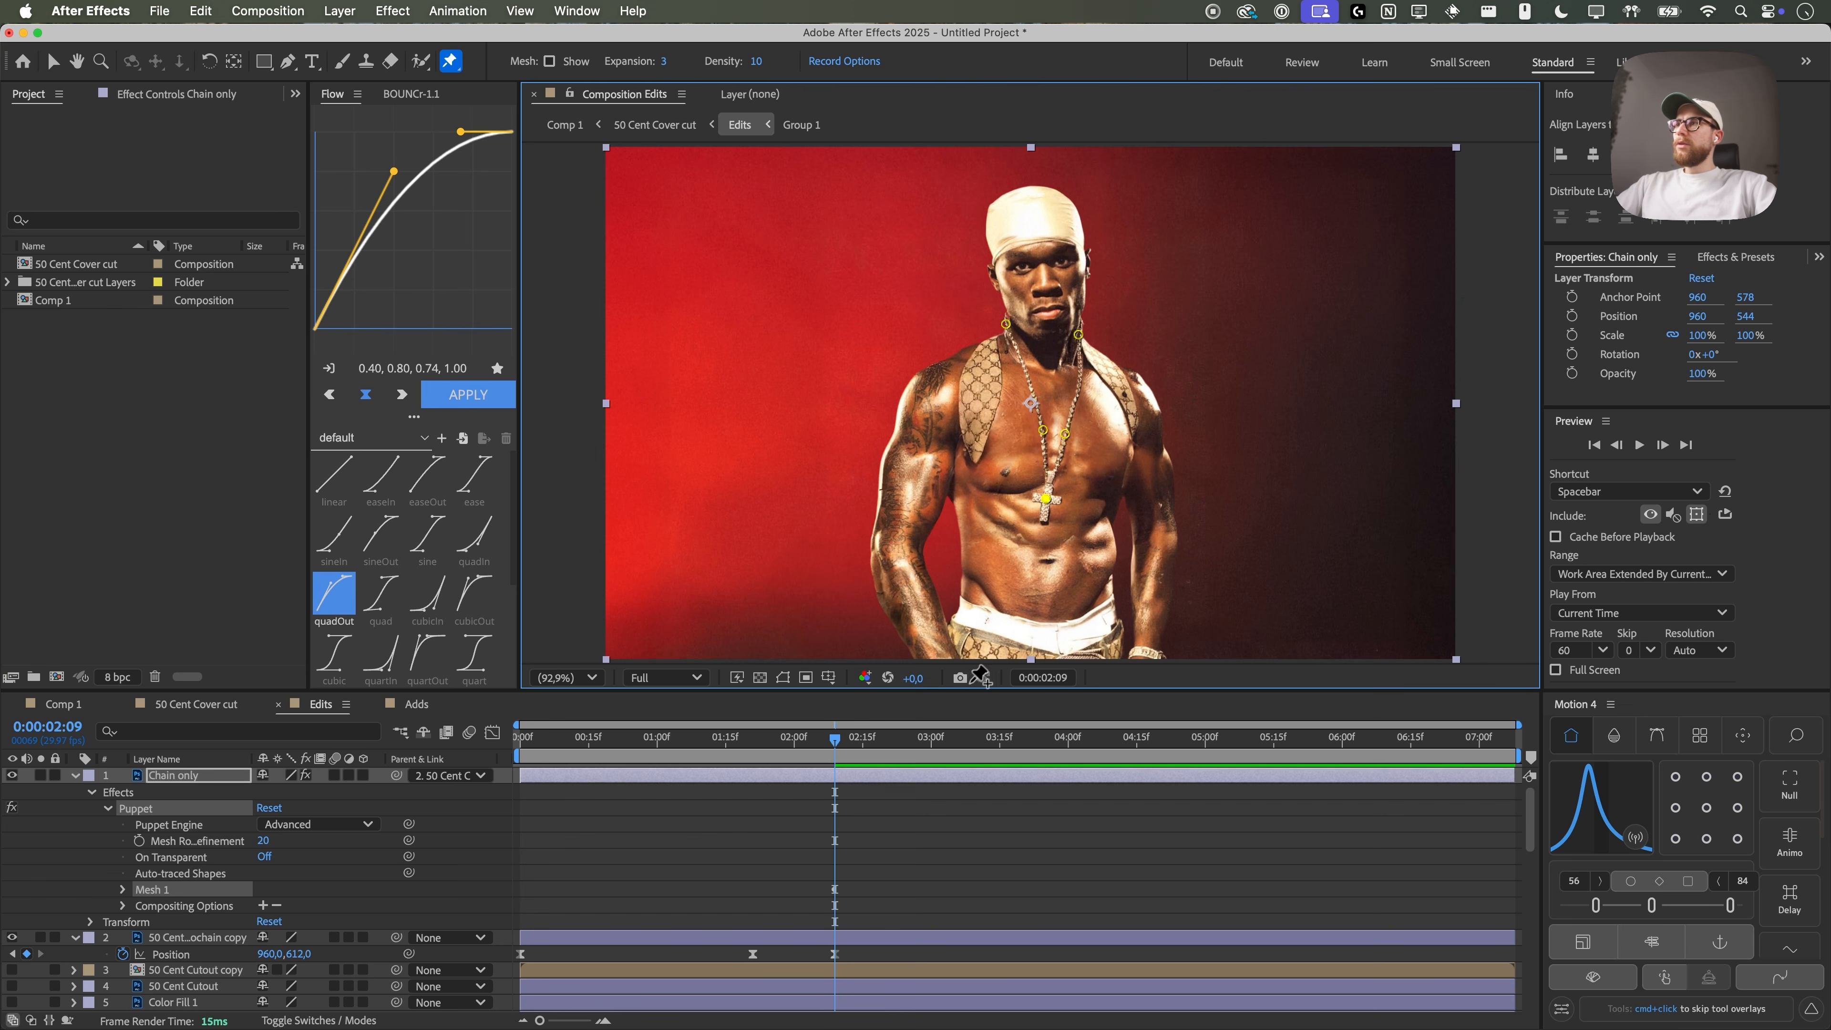
- Reveal the position property of the cross's puppet pin inside the chain's Mesh 1 deform settings
left_click(124, 889)
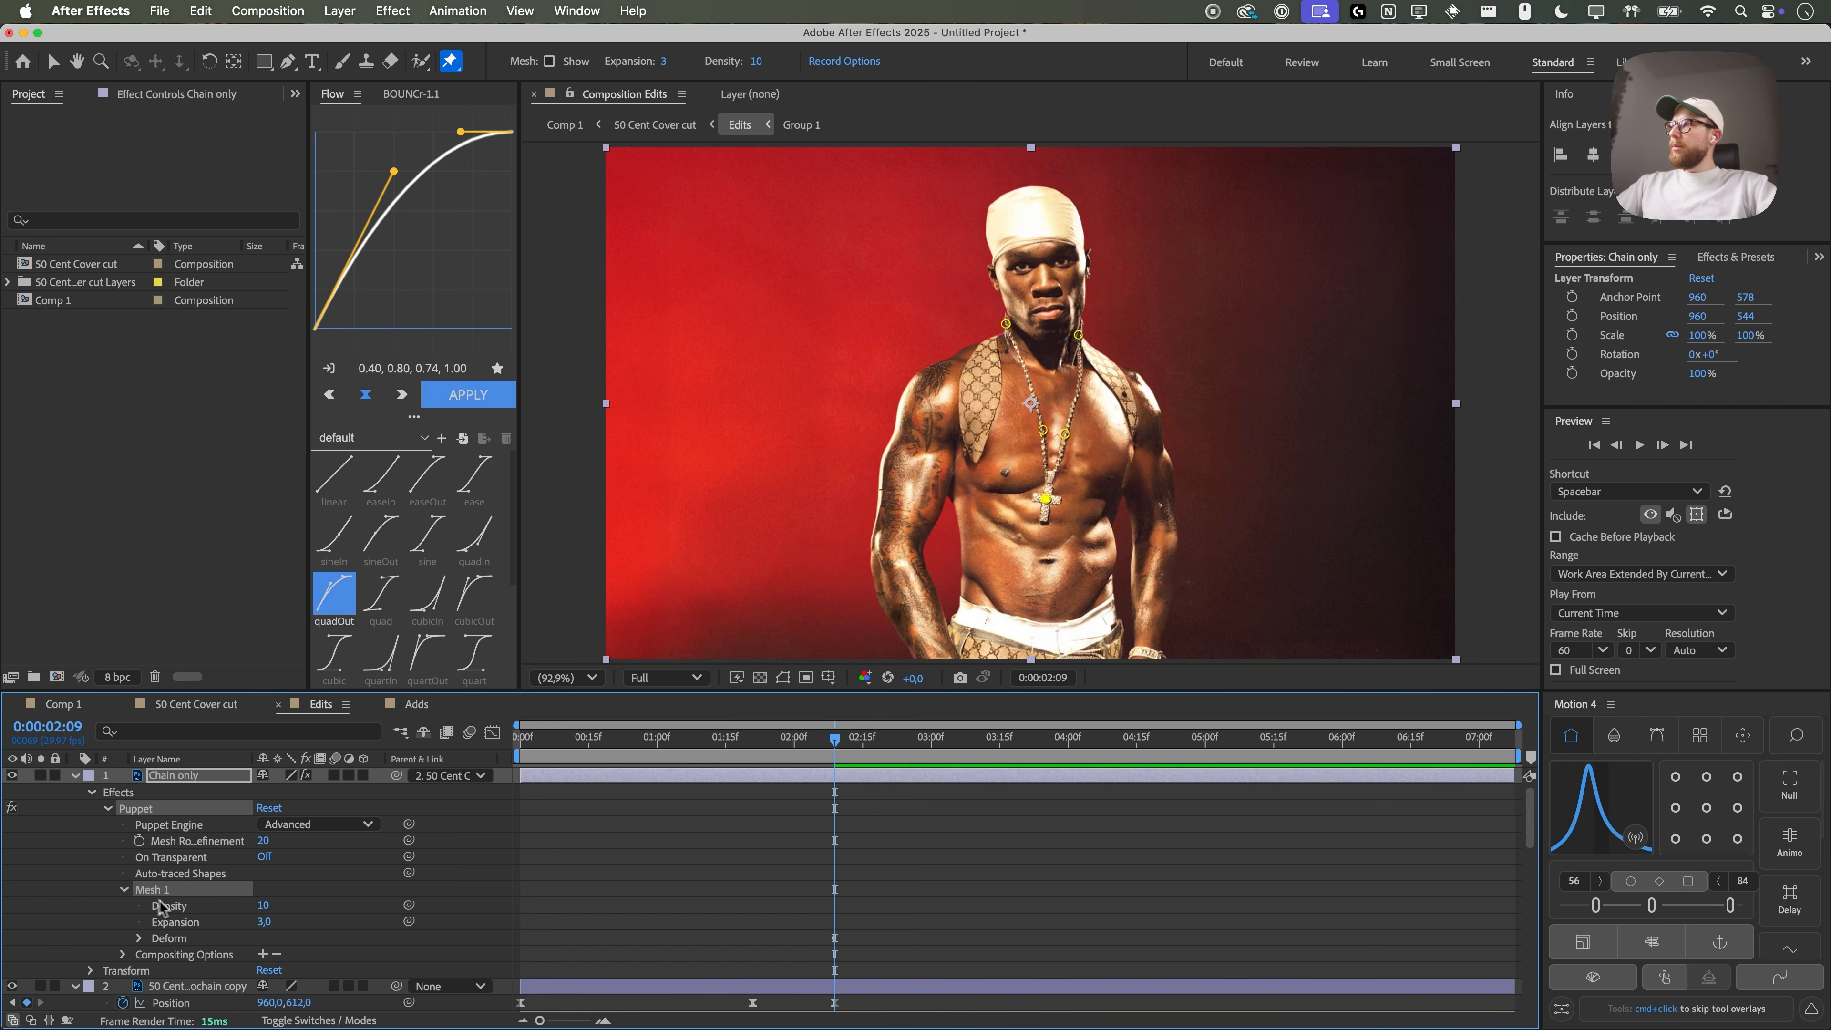
left_click(138, 937)
scroll(349, 954, "down", 3)
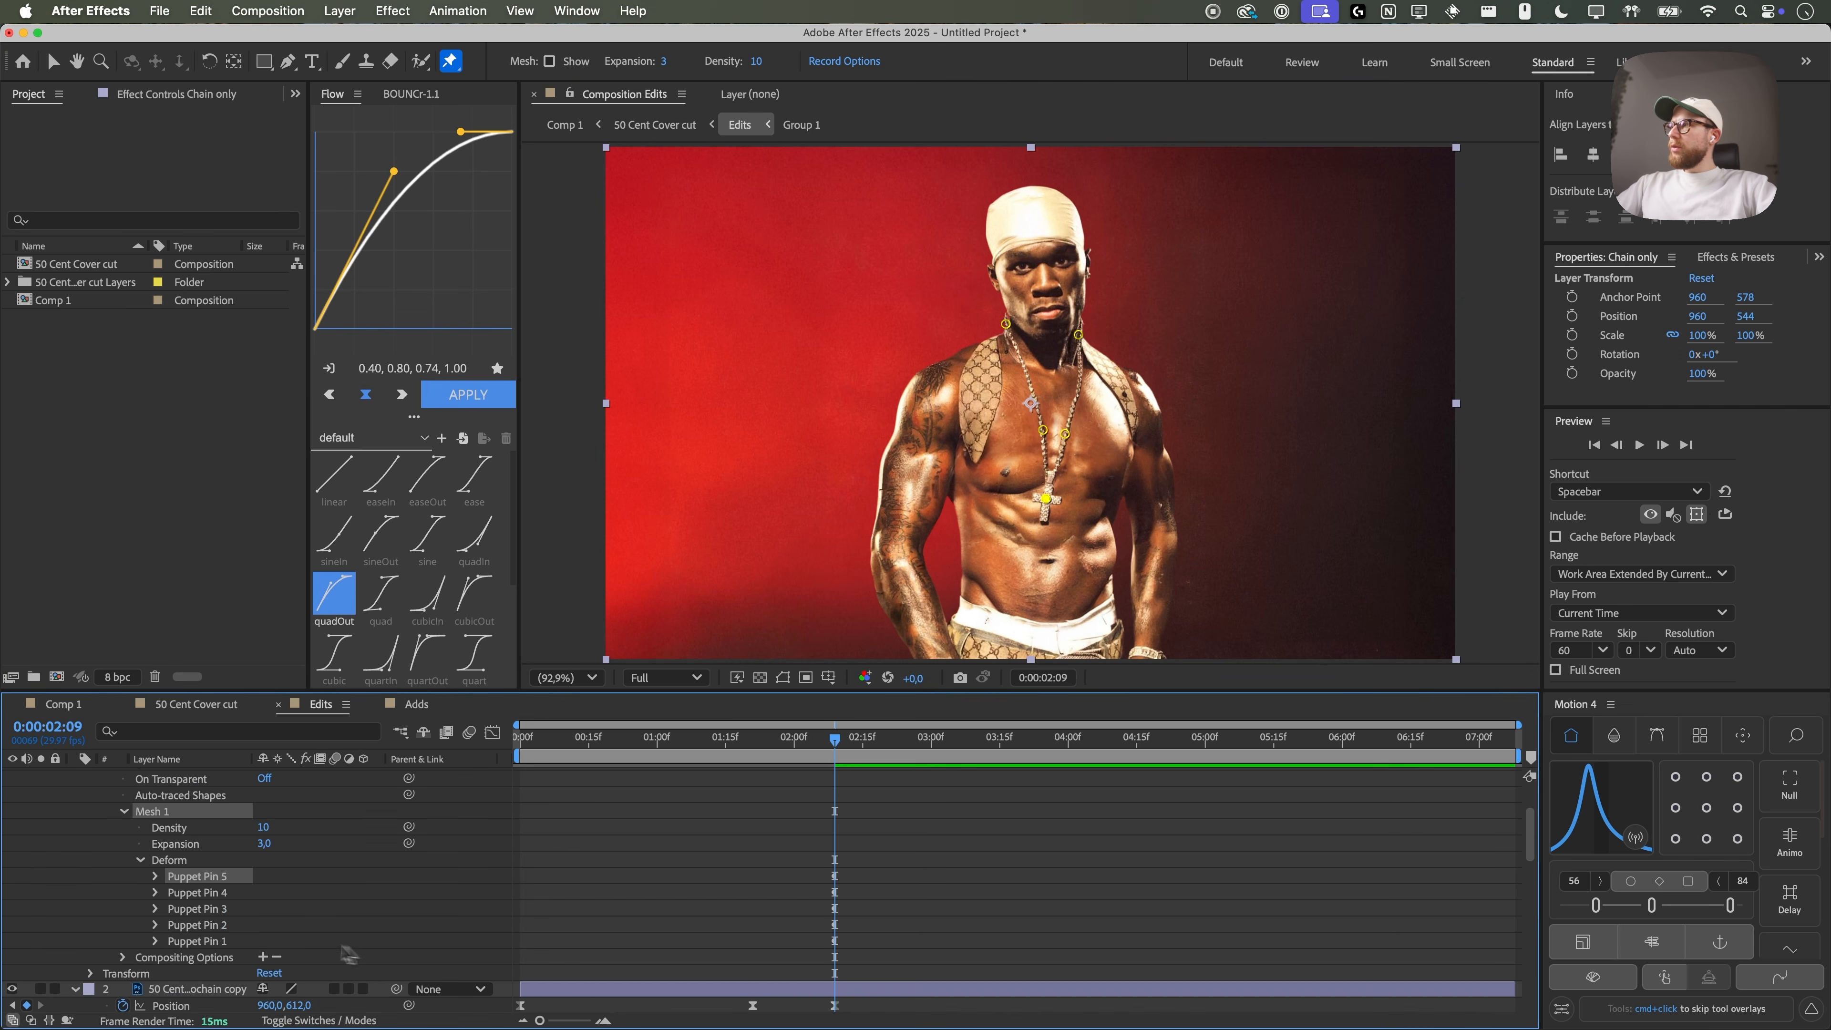
left_click(155, 877)
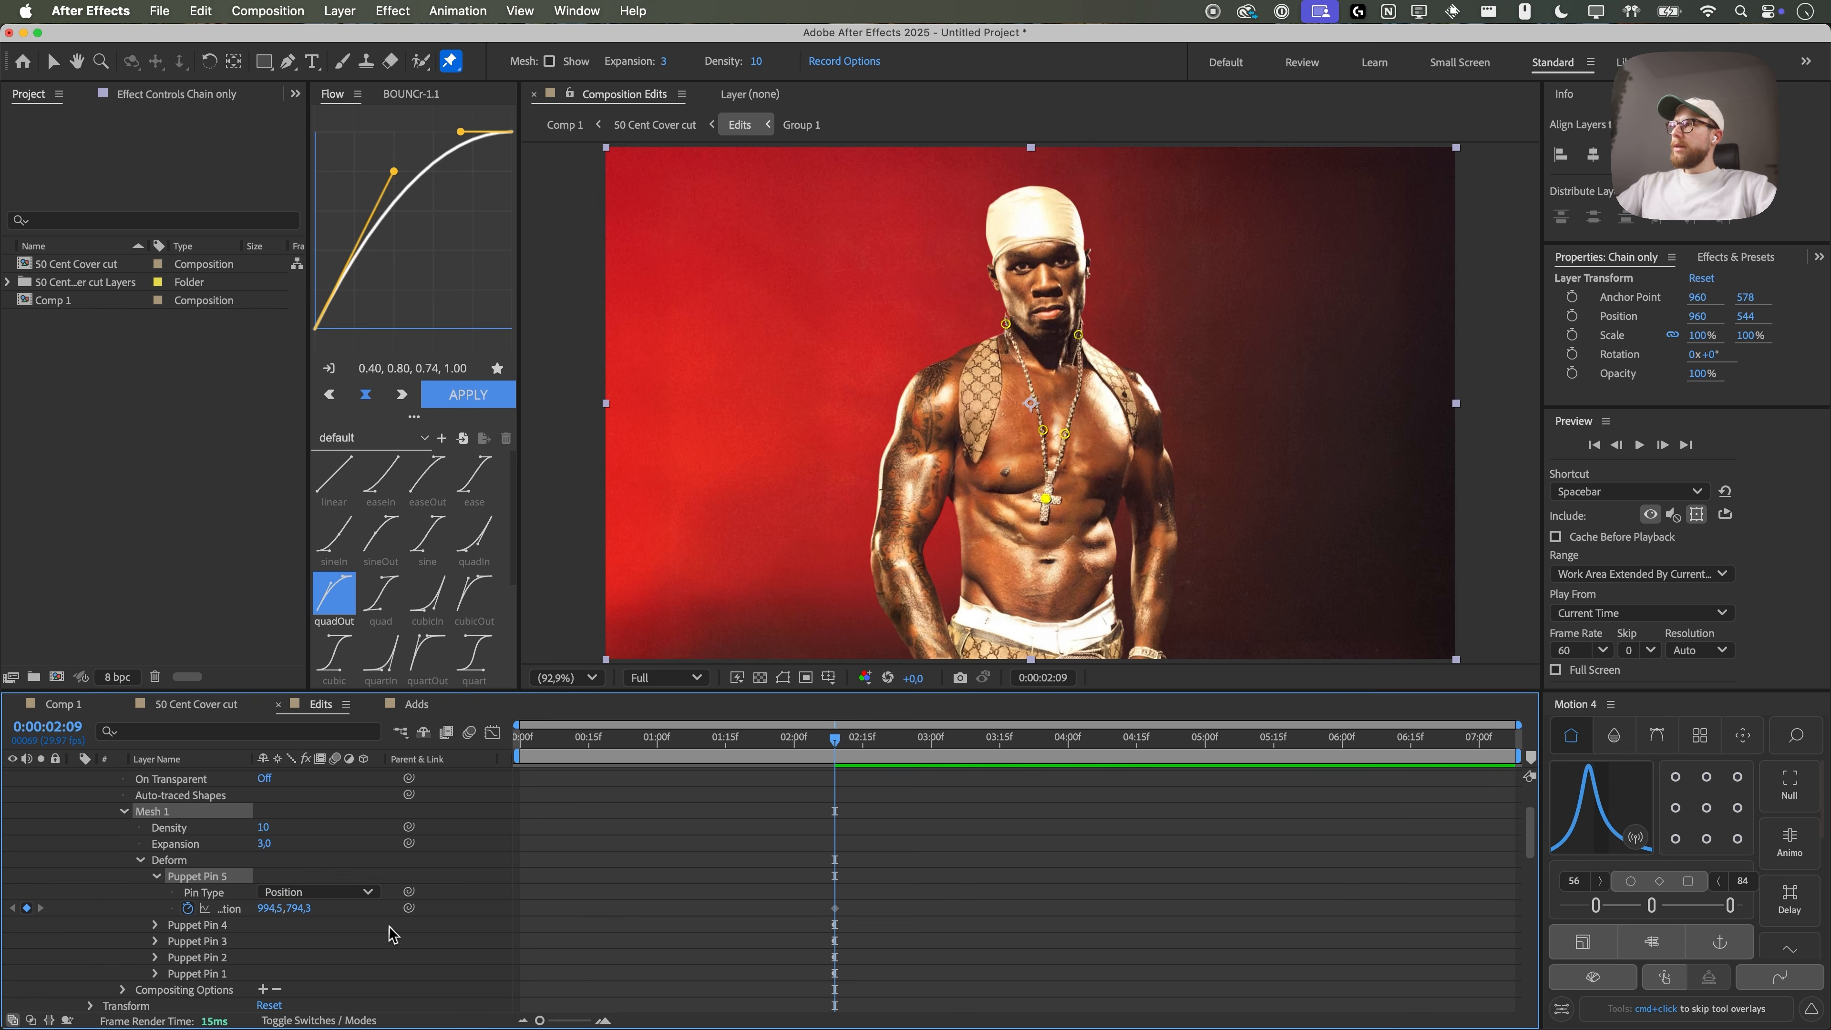
left_click_drag(1046, 497, 1048, 502)
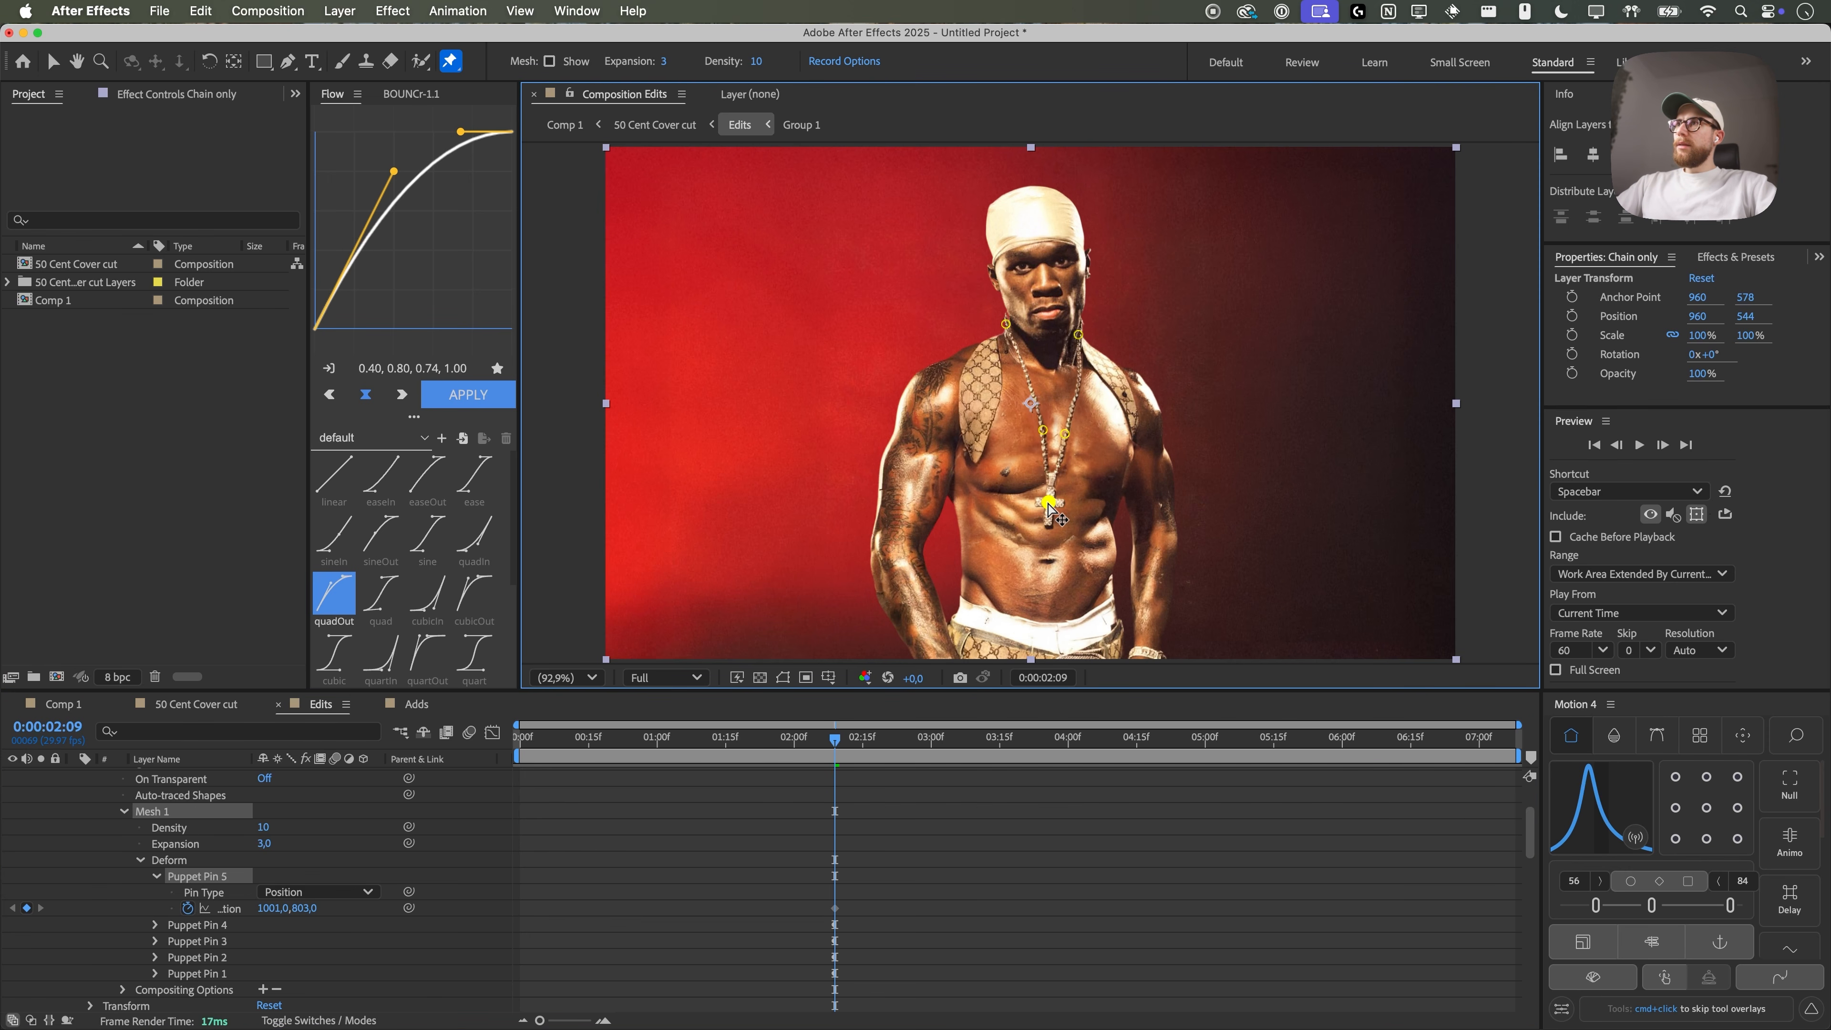
key("super+z")
left_click_drag(625, 737, 837, 743)
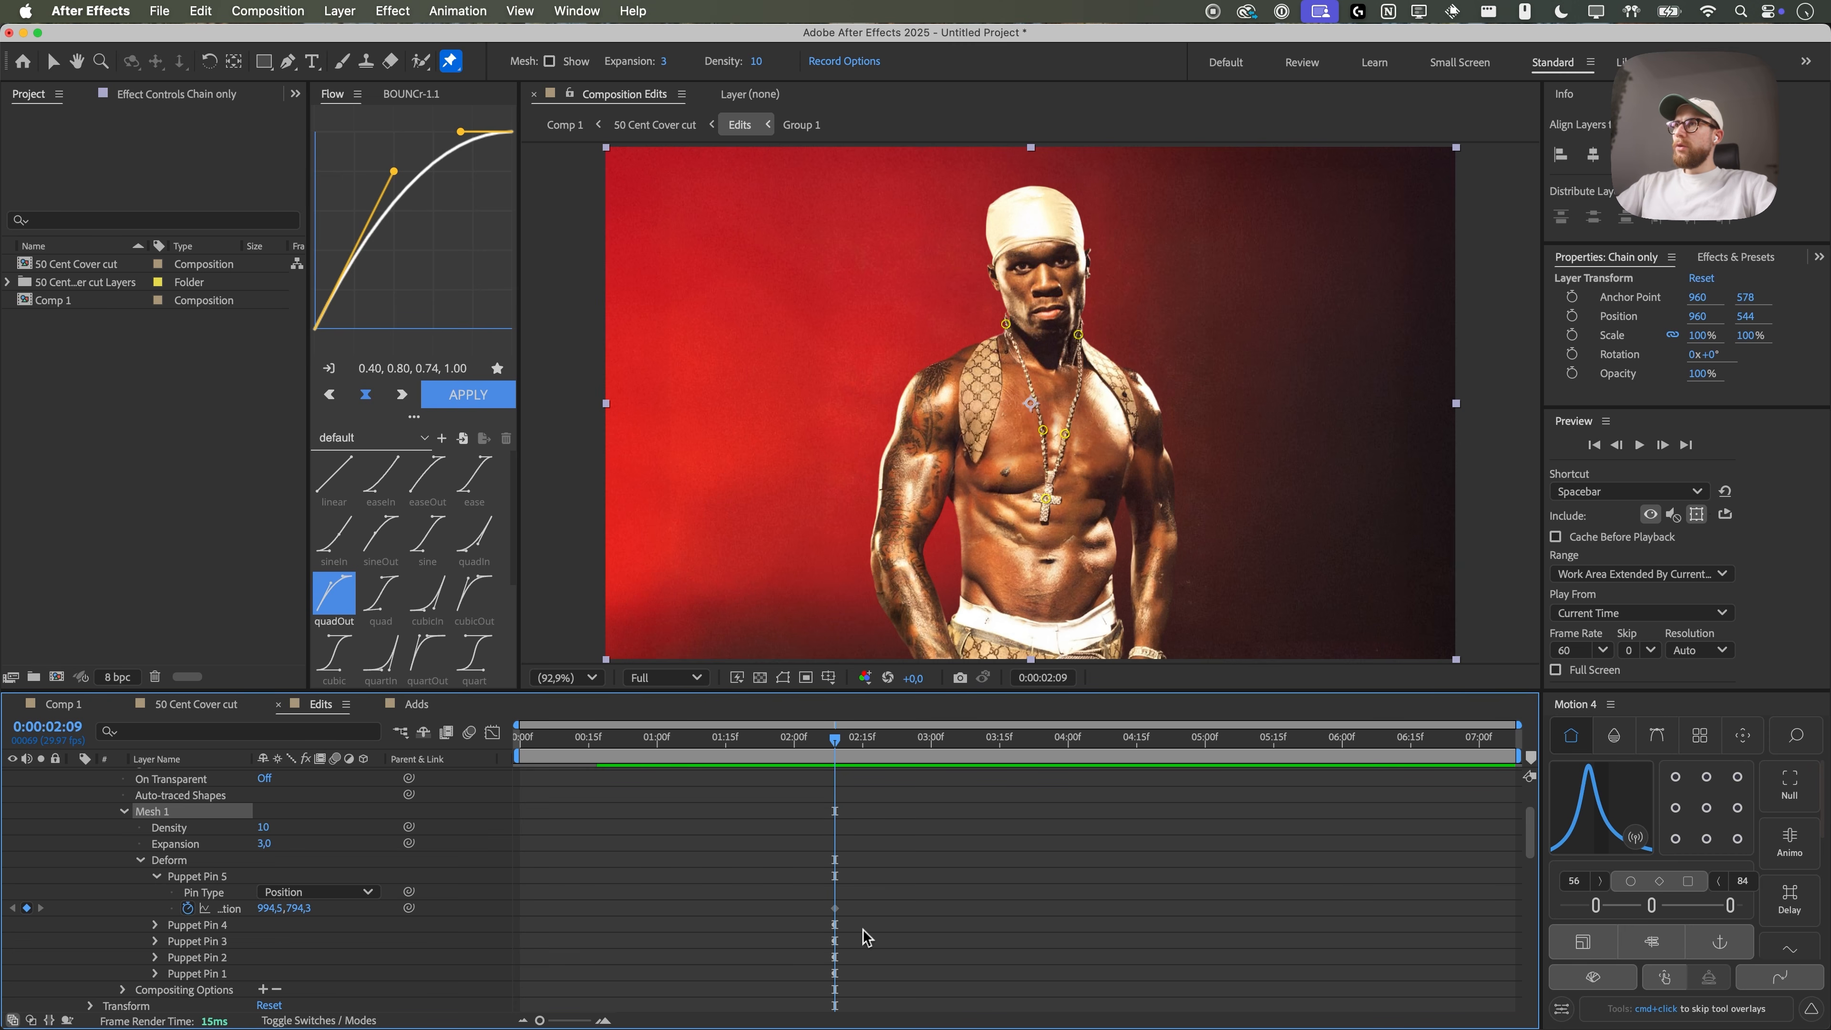
- Keyframe the cross's puppet pin at 1001, 751.3 at 0:00:01:16 and at about 994.5, 824.5 at 0:00:02:20, previewing the swing
left_click_drag(847, 775, 732, 785)
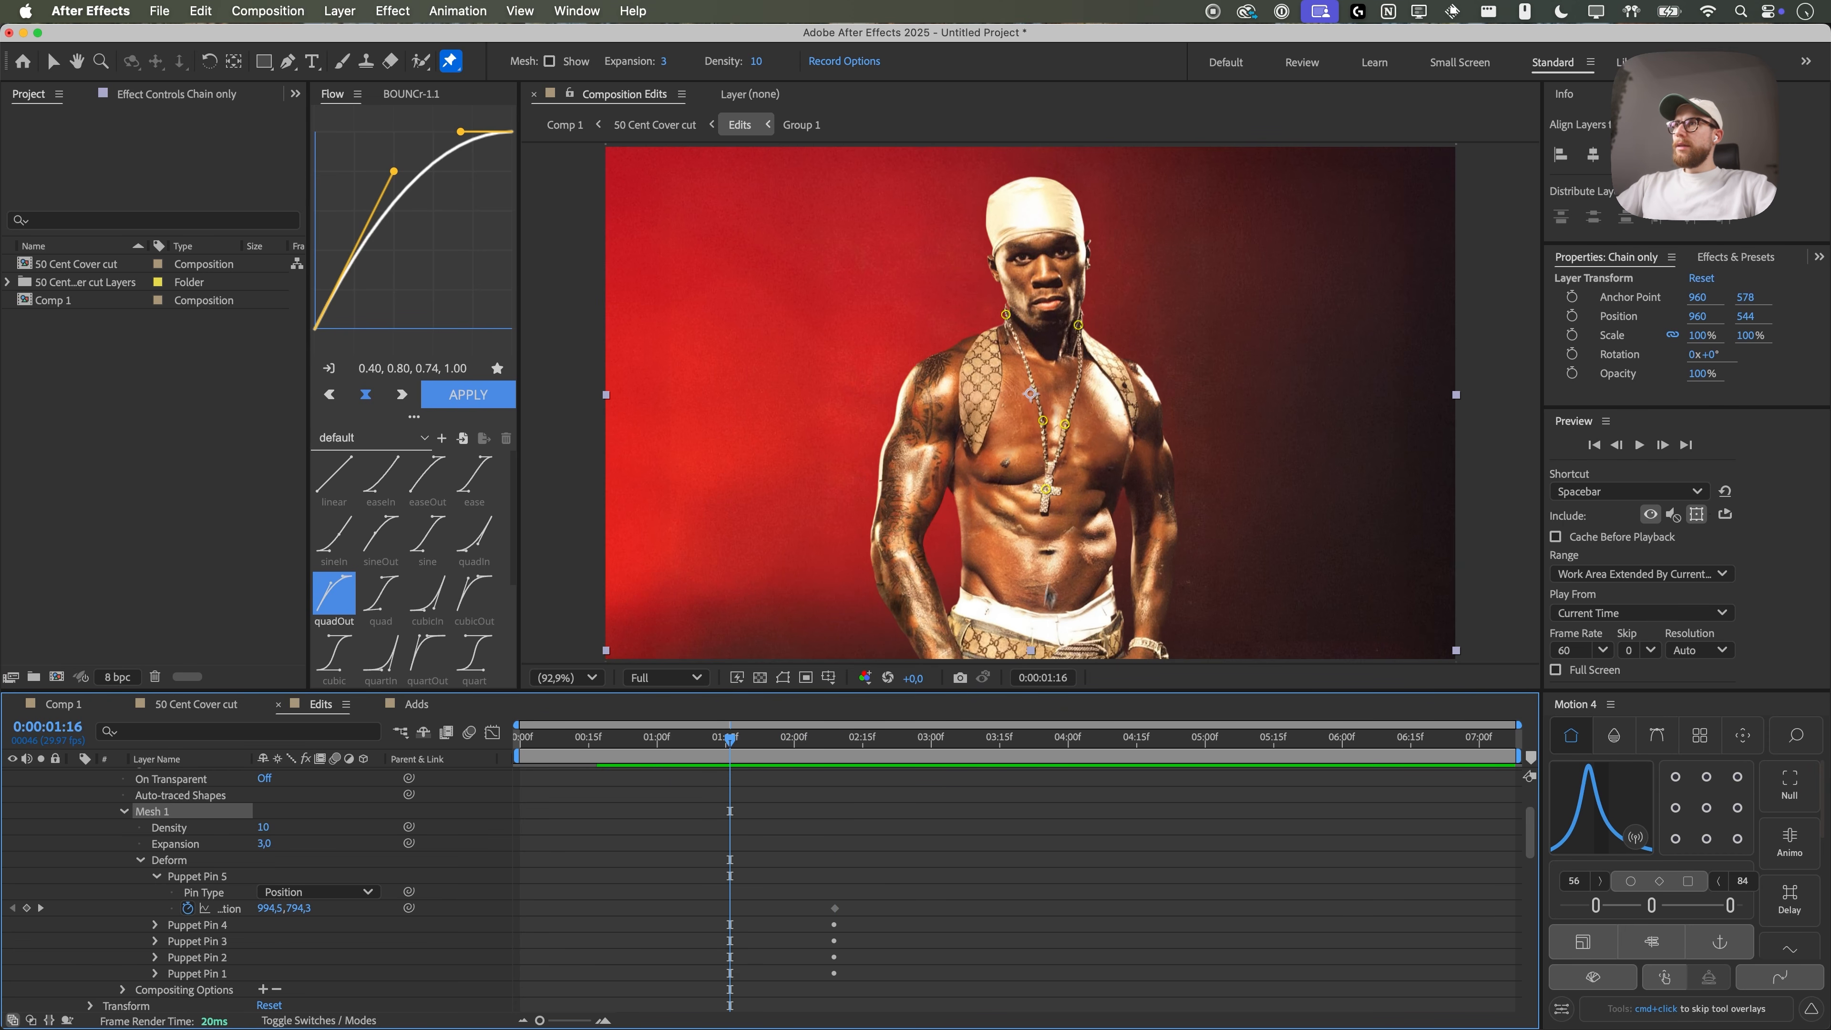
left_click_drag(1046, 489, 1050, 476)
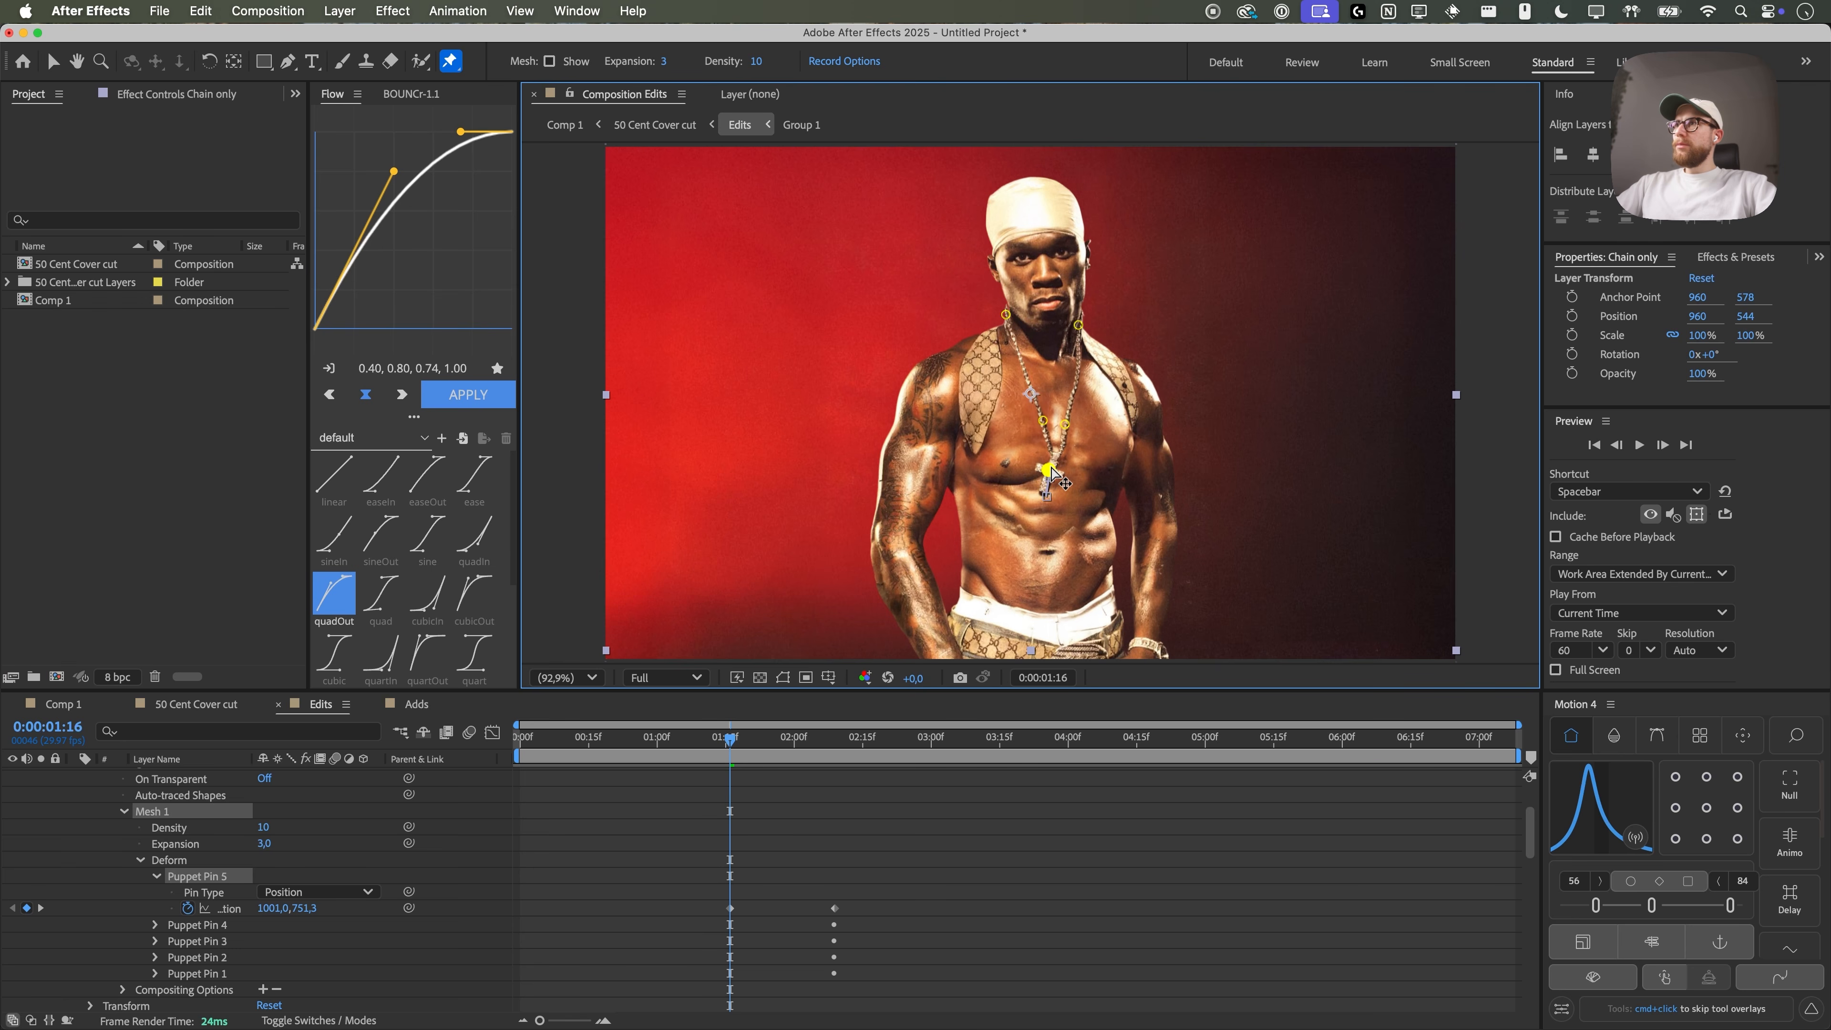
left_click_drag(738, 746, 865, 782)
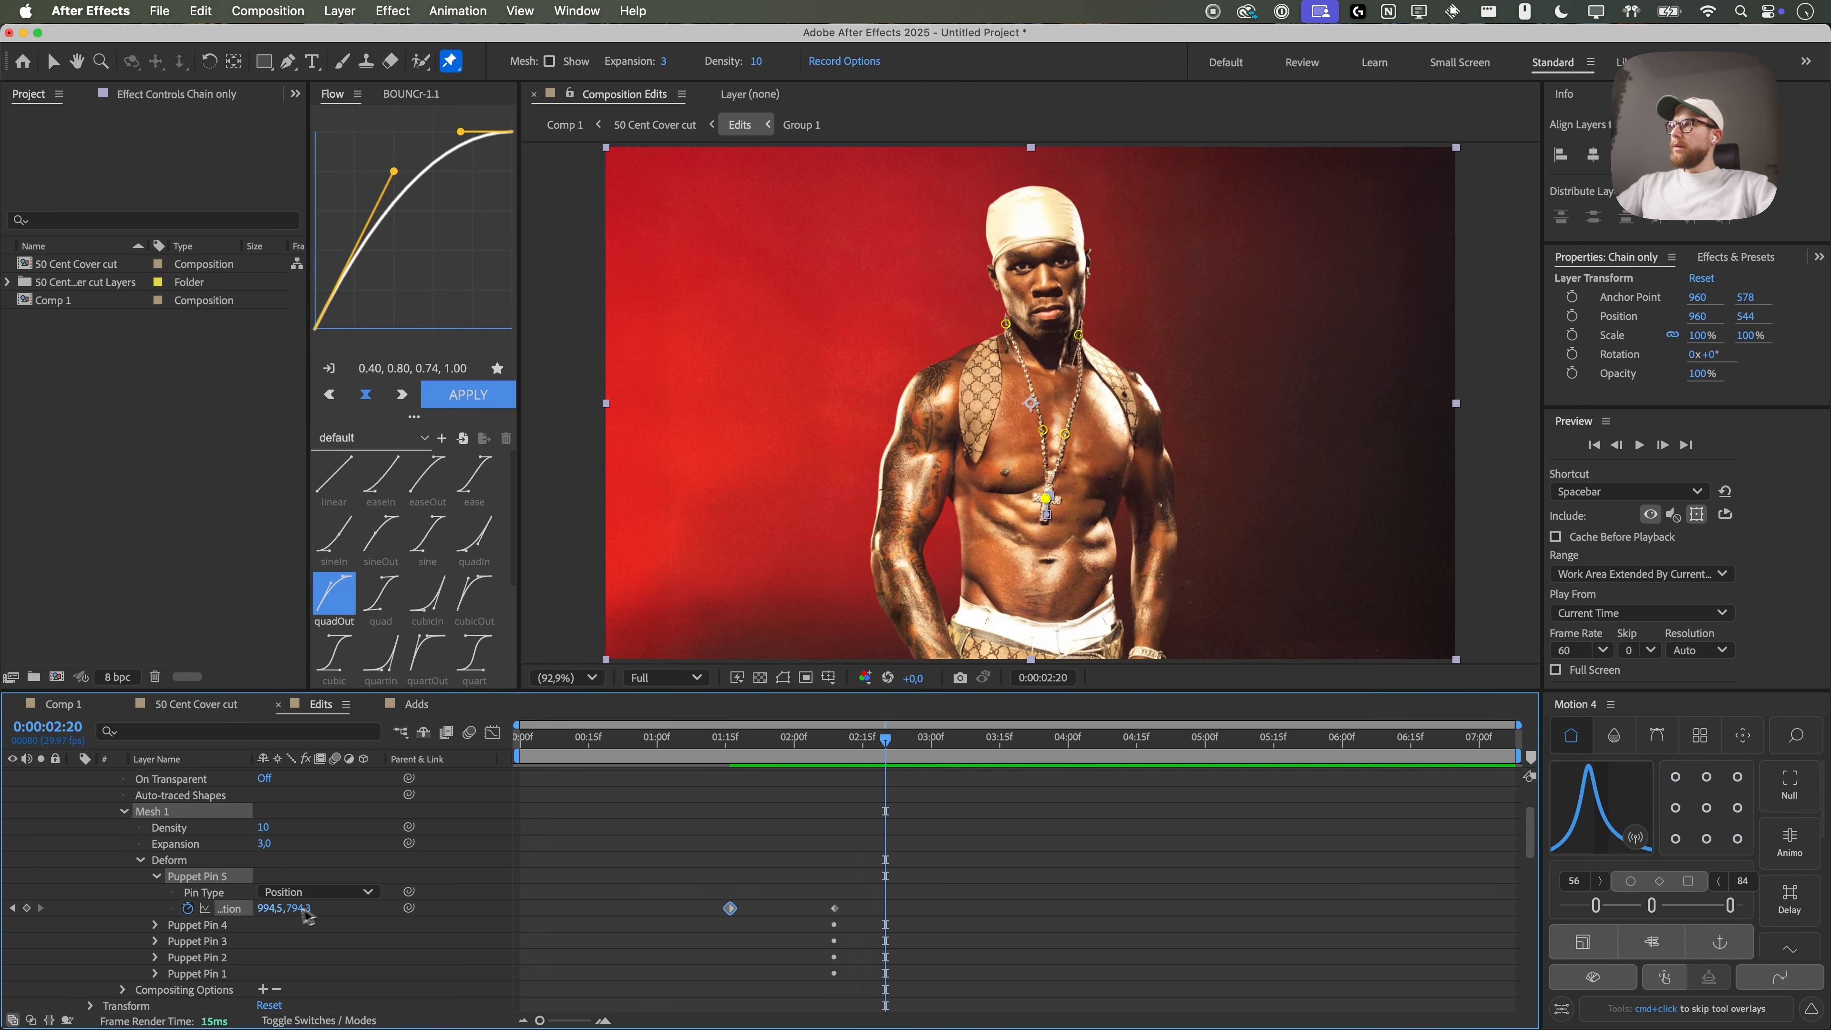
left_click_drag(1045, 497, 1047, 511)
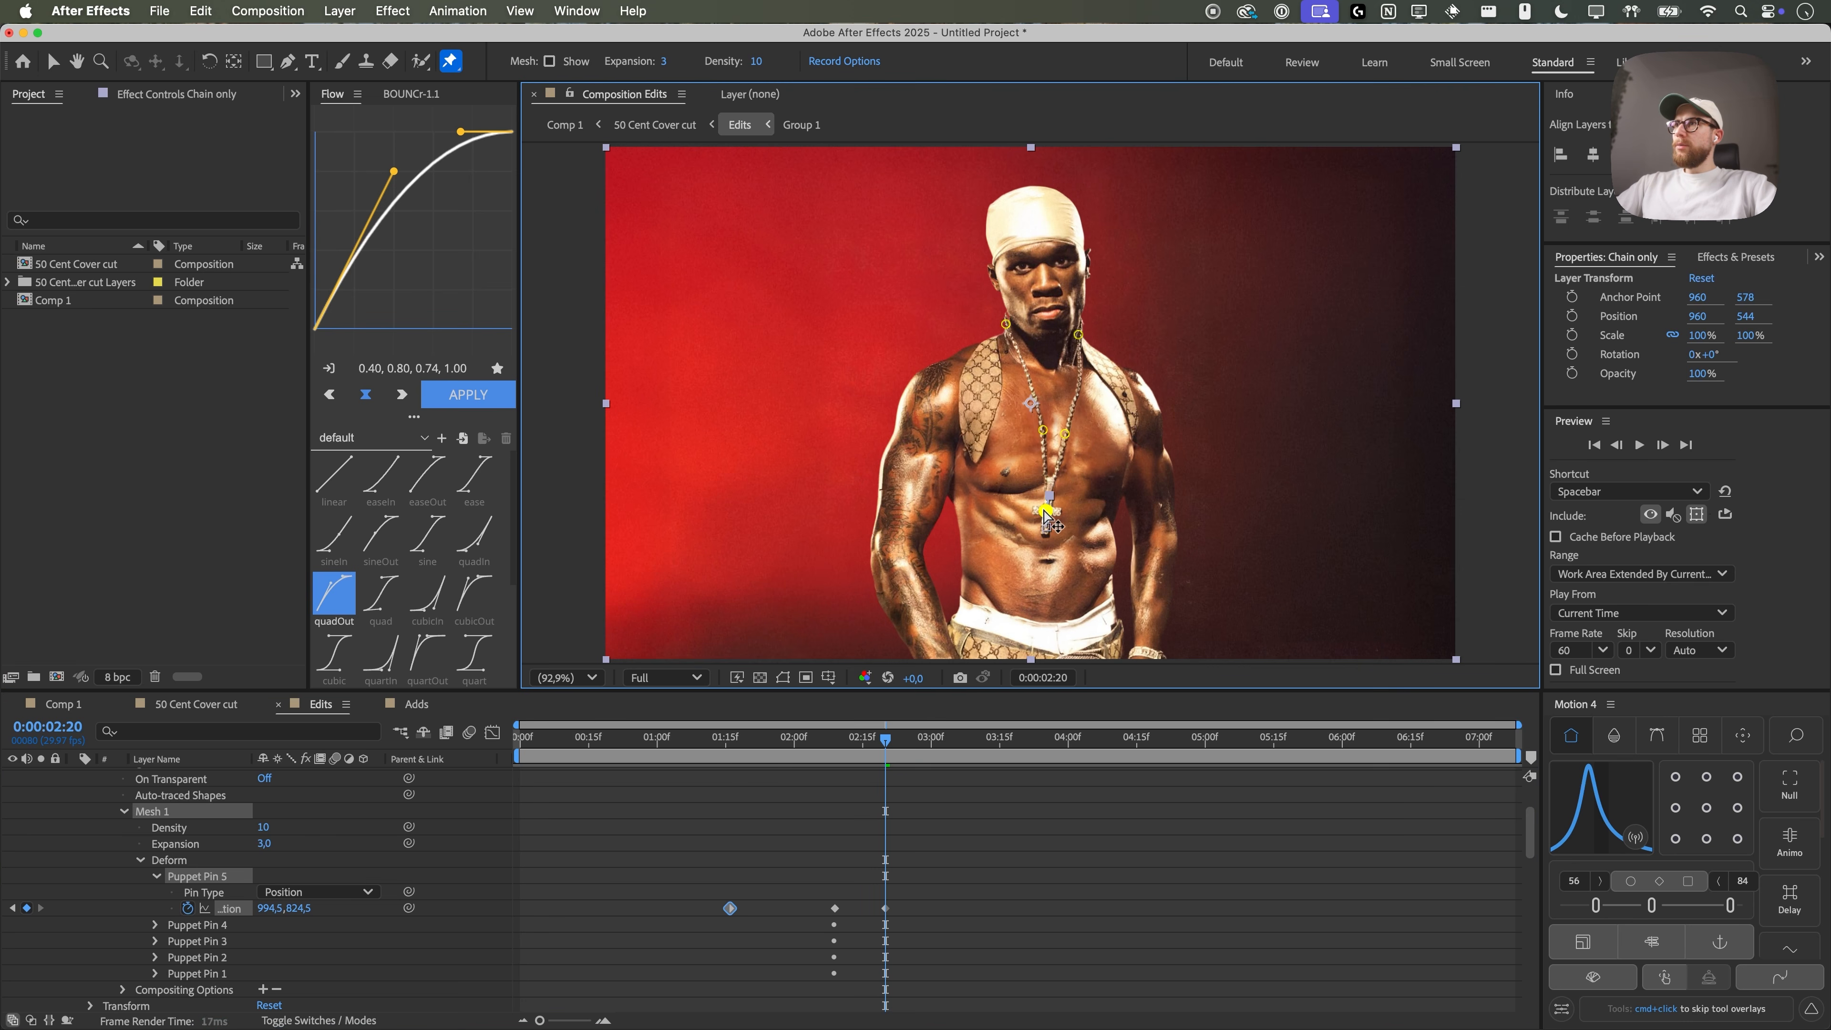
key("space")
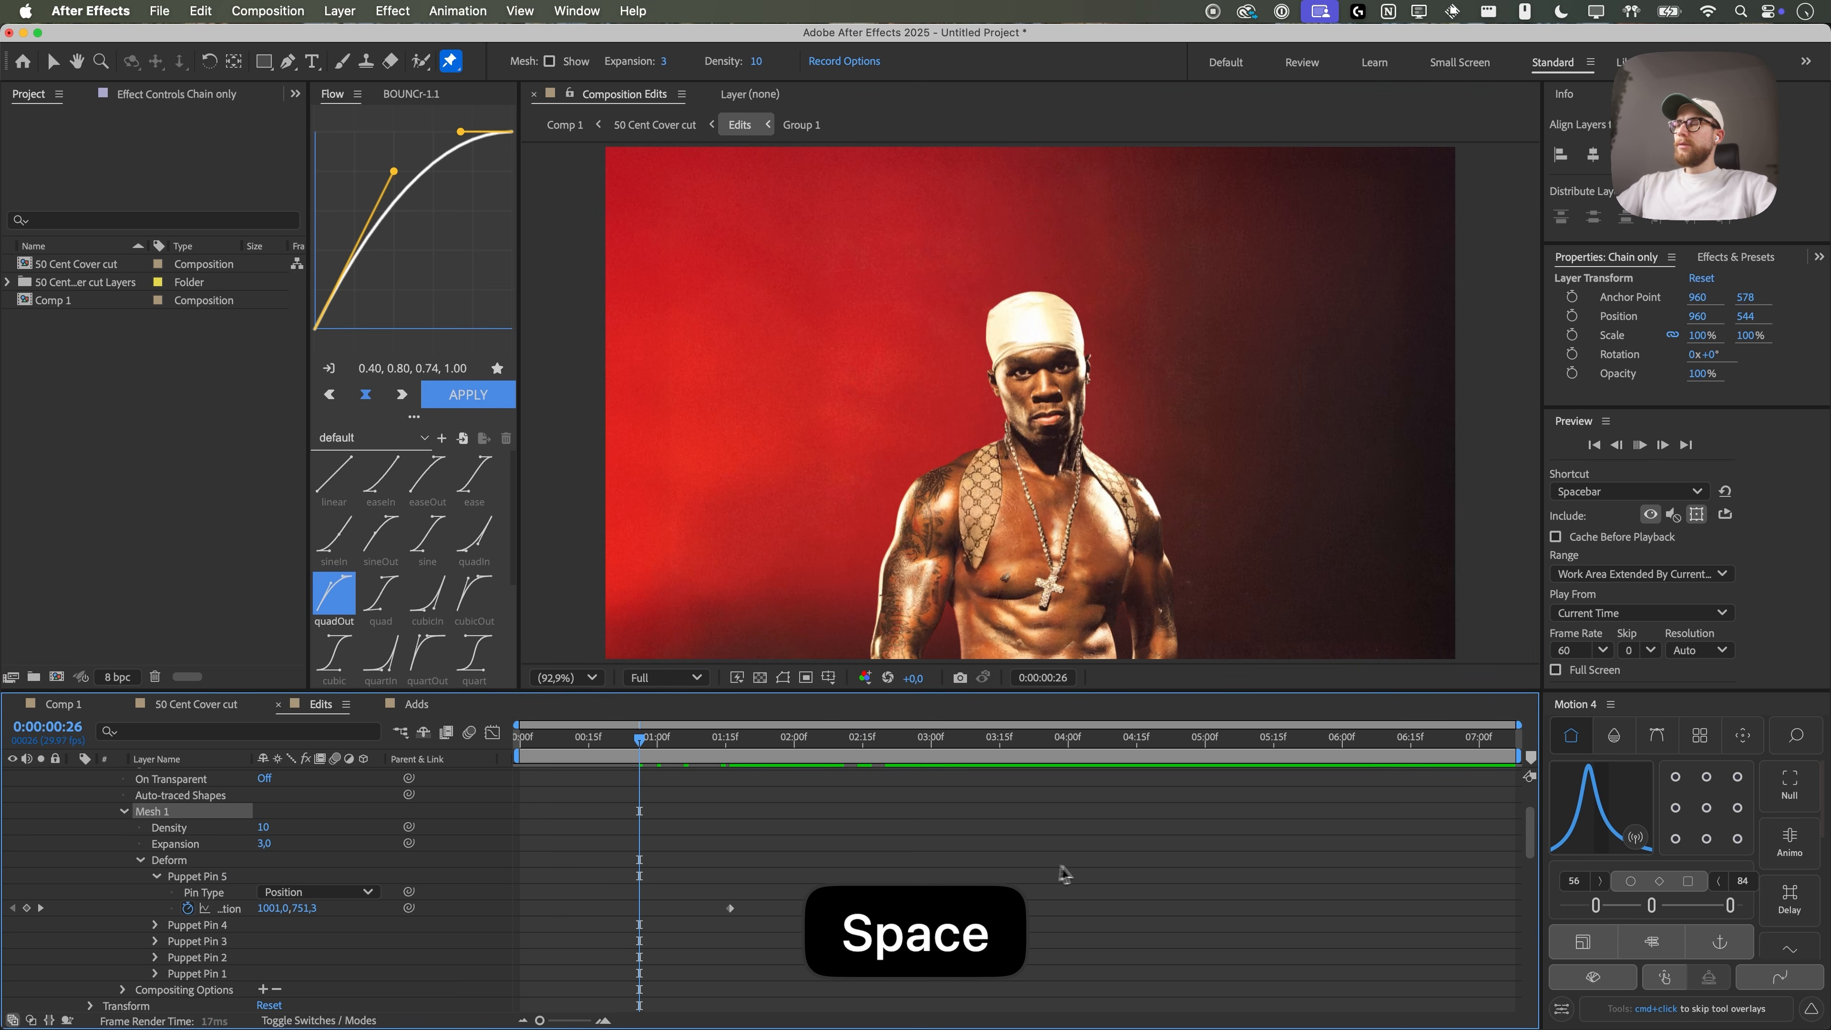
key("space")
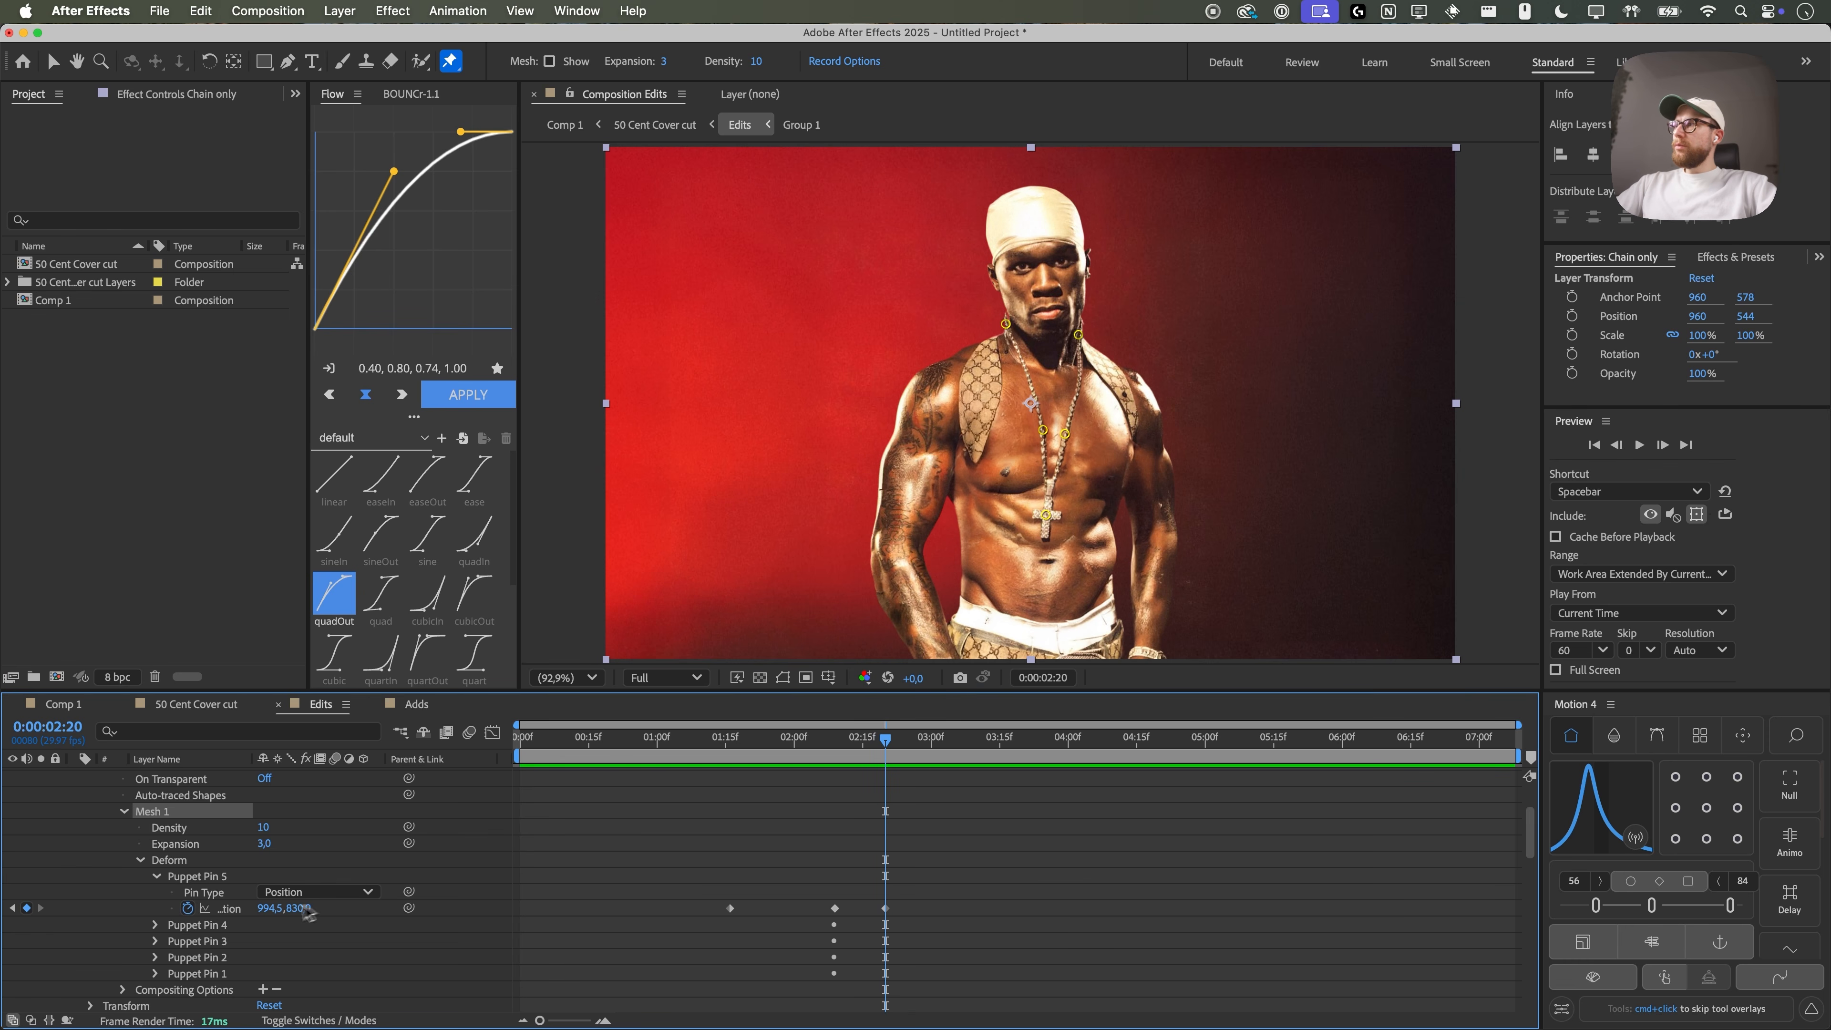
- Adjust the cross pin's last keyframe to 994.5, 810.9, place it closer to the preceding one, and preview the chain's movement
left_click_drag(272, 909, 252, 909)
key("super+z")
key("super+z")
key("super+z")
key("super+z")
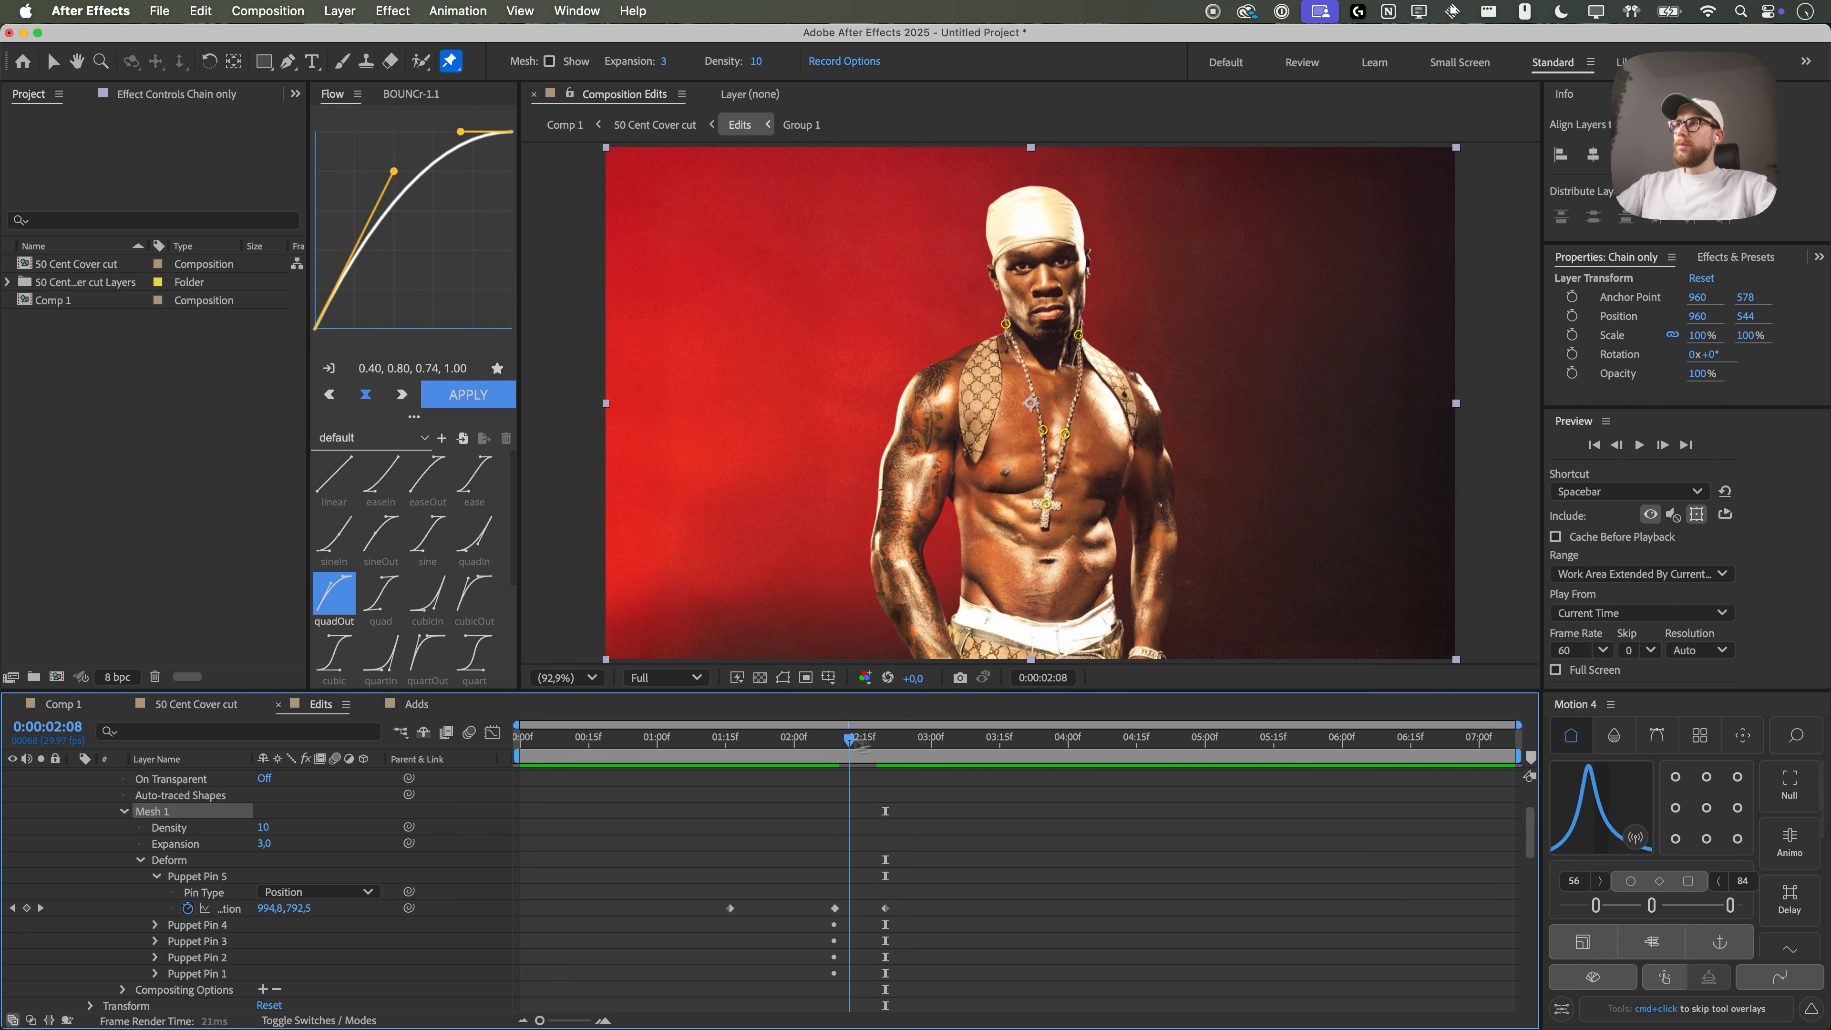
key("space")
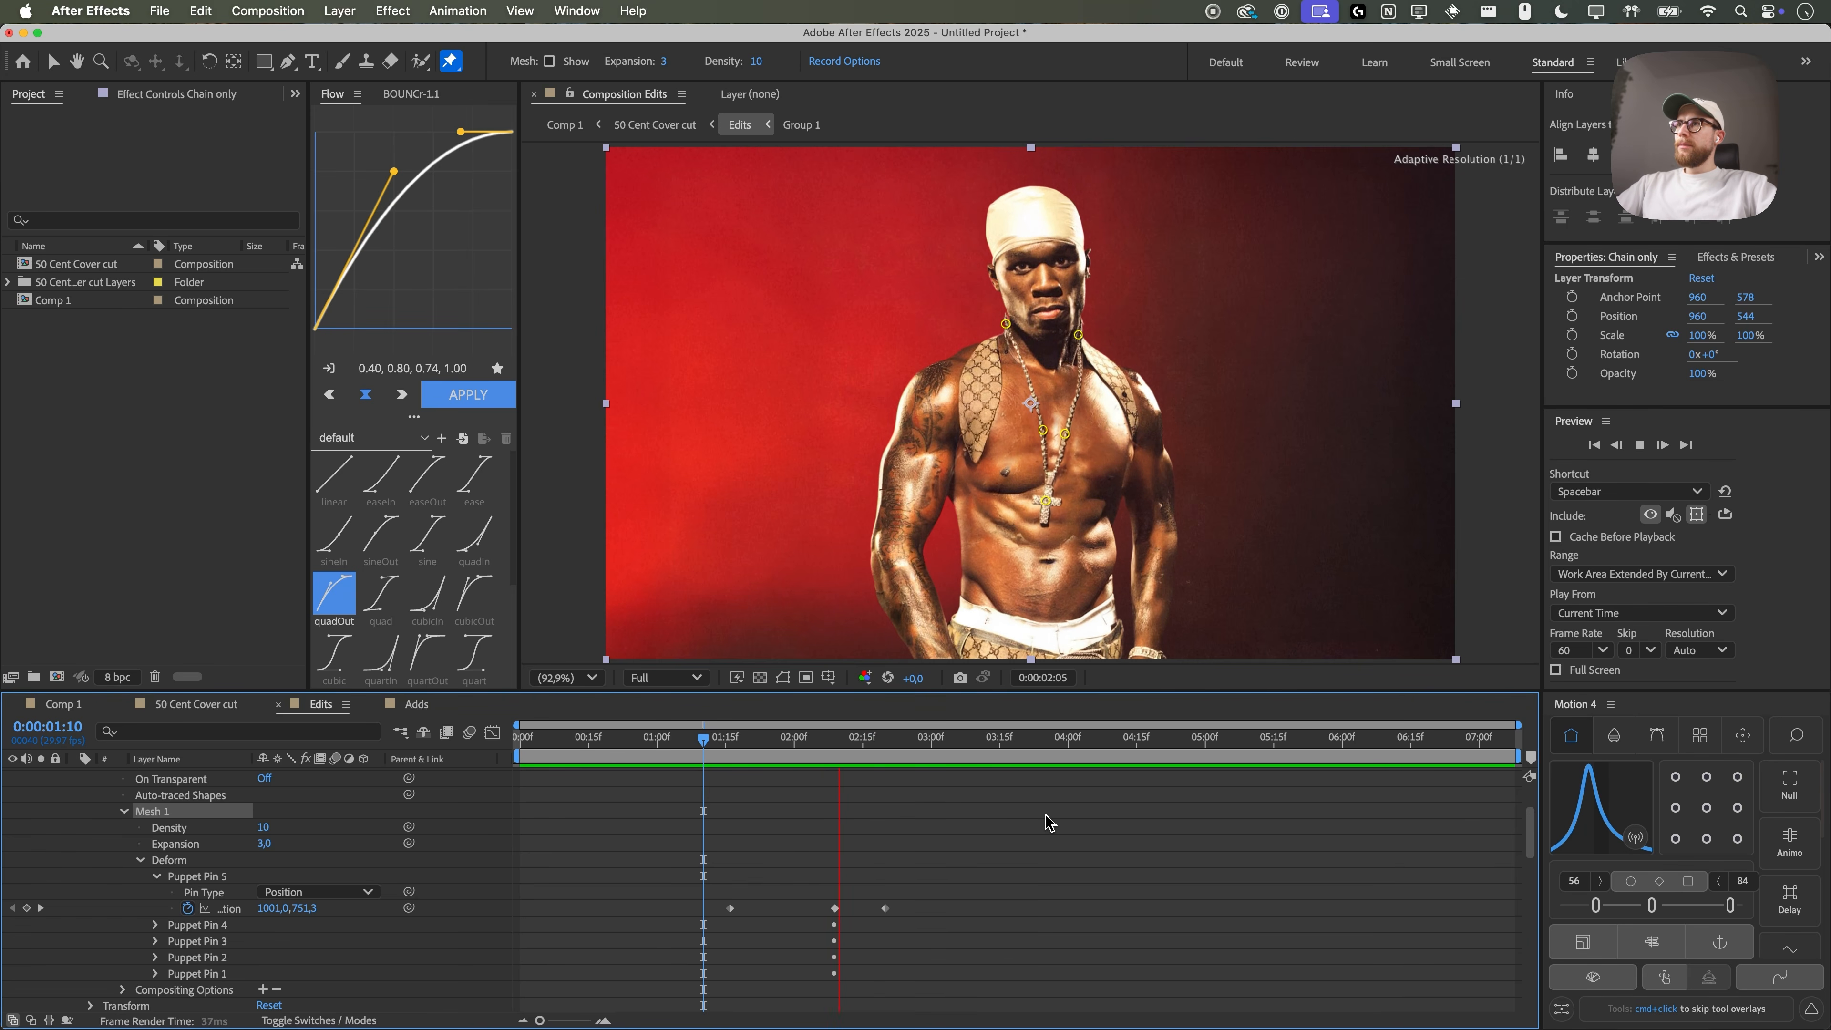
key("space")
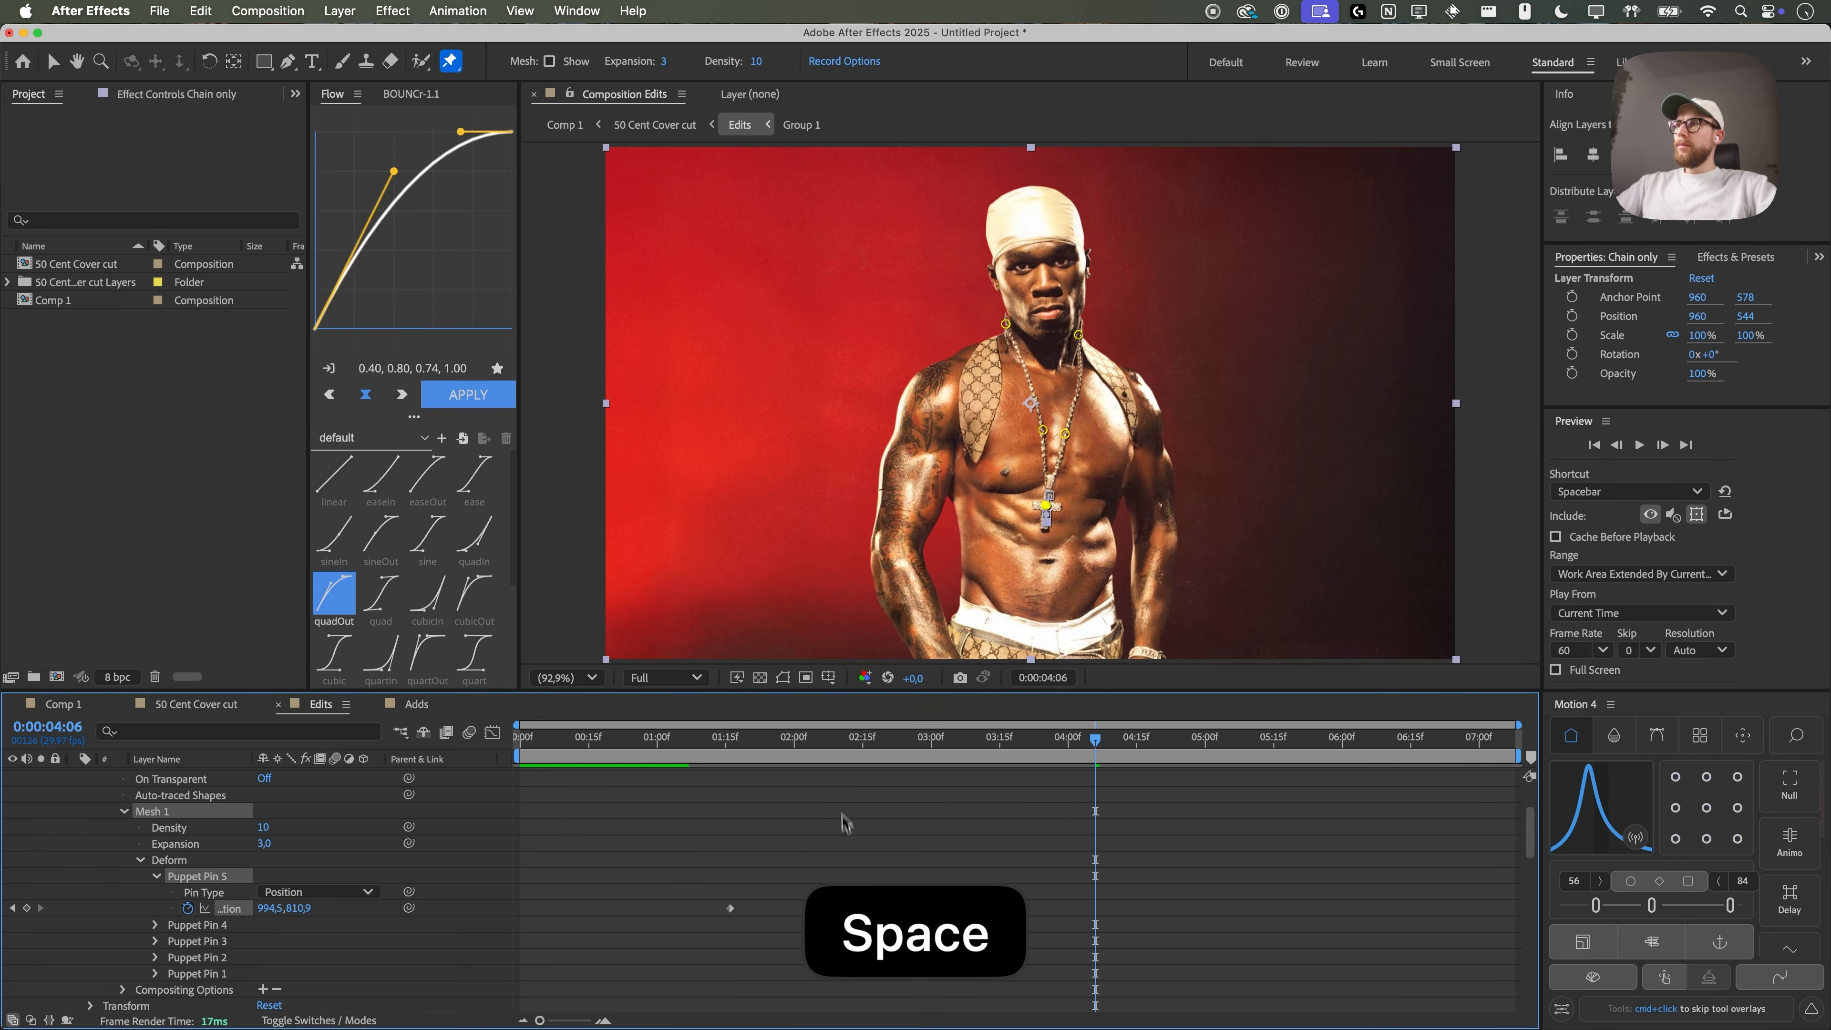
key("space")
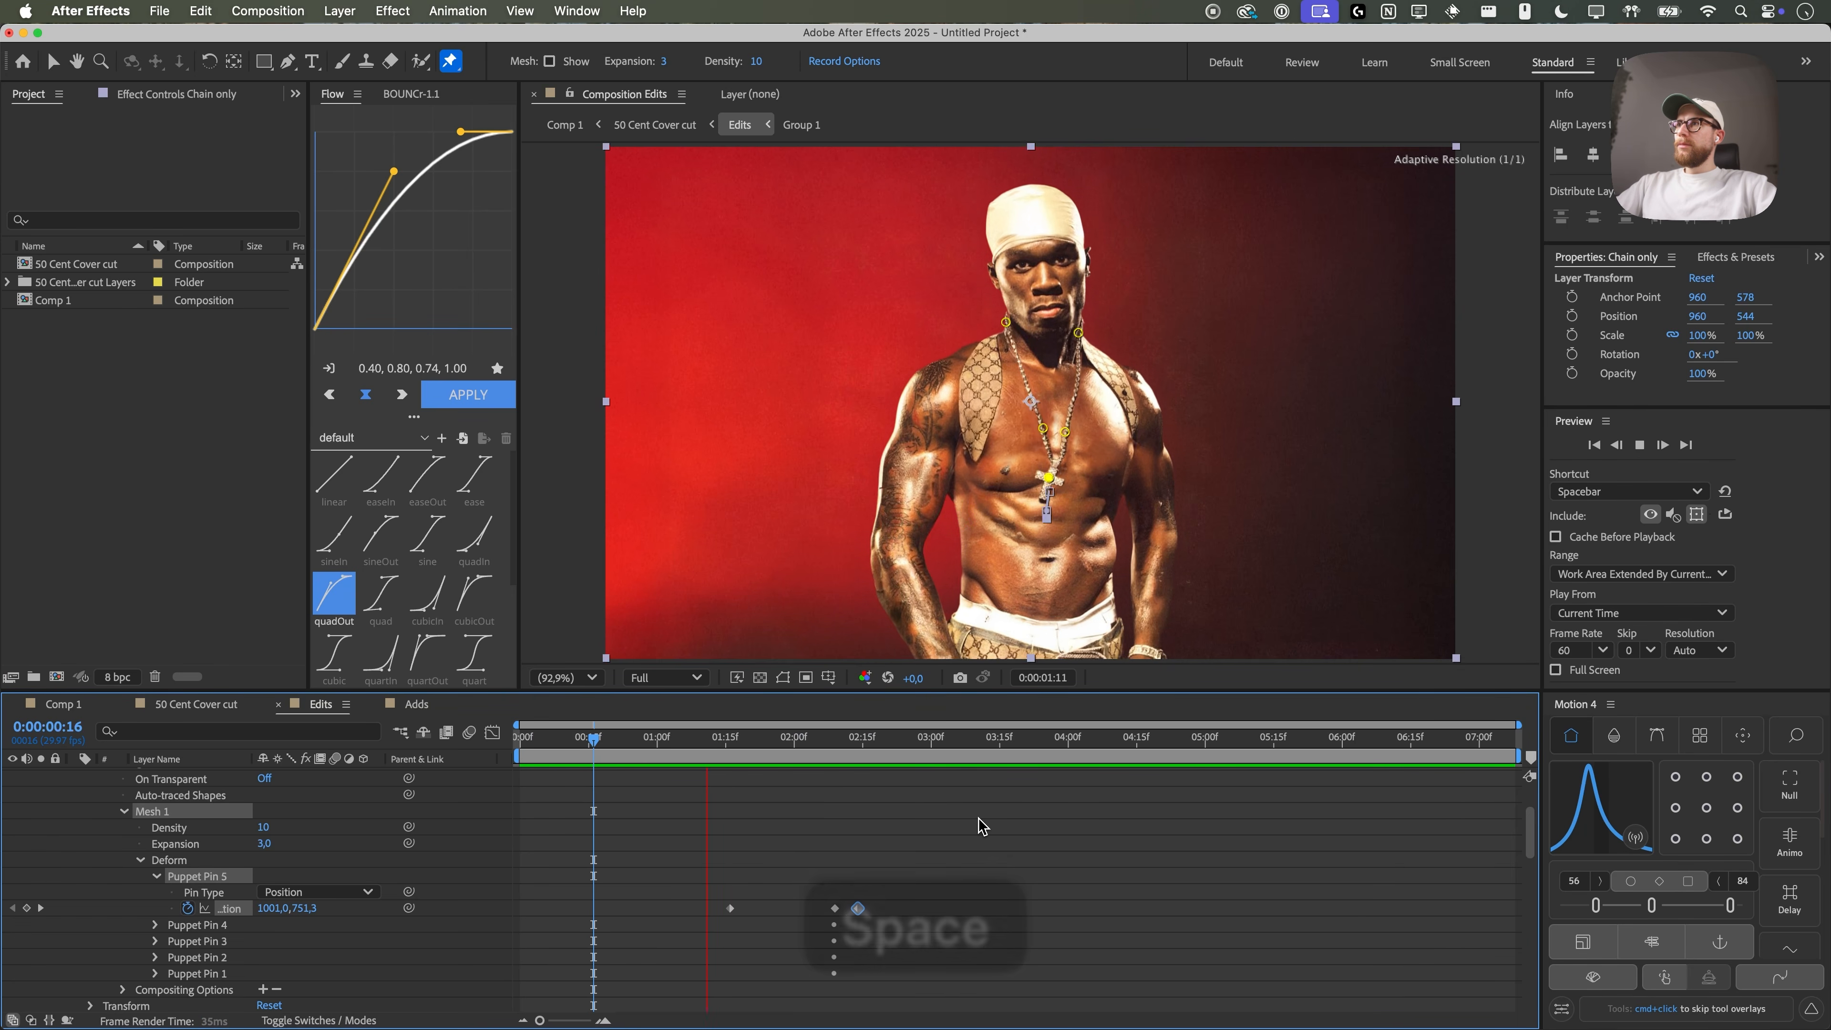
key("space")
left_click_drag(846, 739, 914, 759)
left_click(980, 865)
- Apply Turbulent Displace to the Chain only layer with an amount of 3 and a size of 67
scroll(249, 816, "up", 5)
left_click(177, 777)
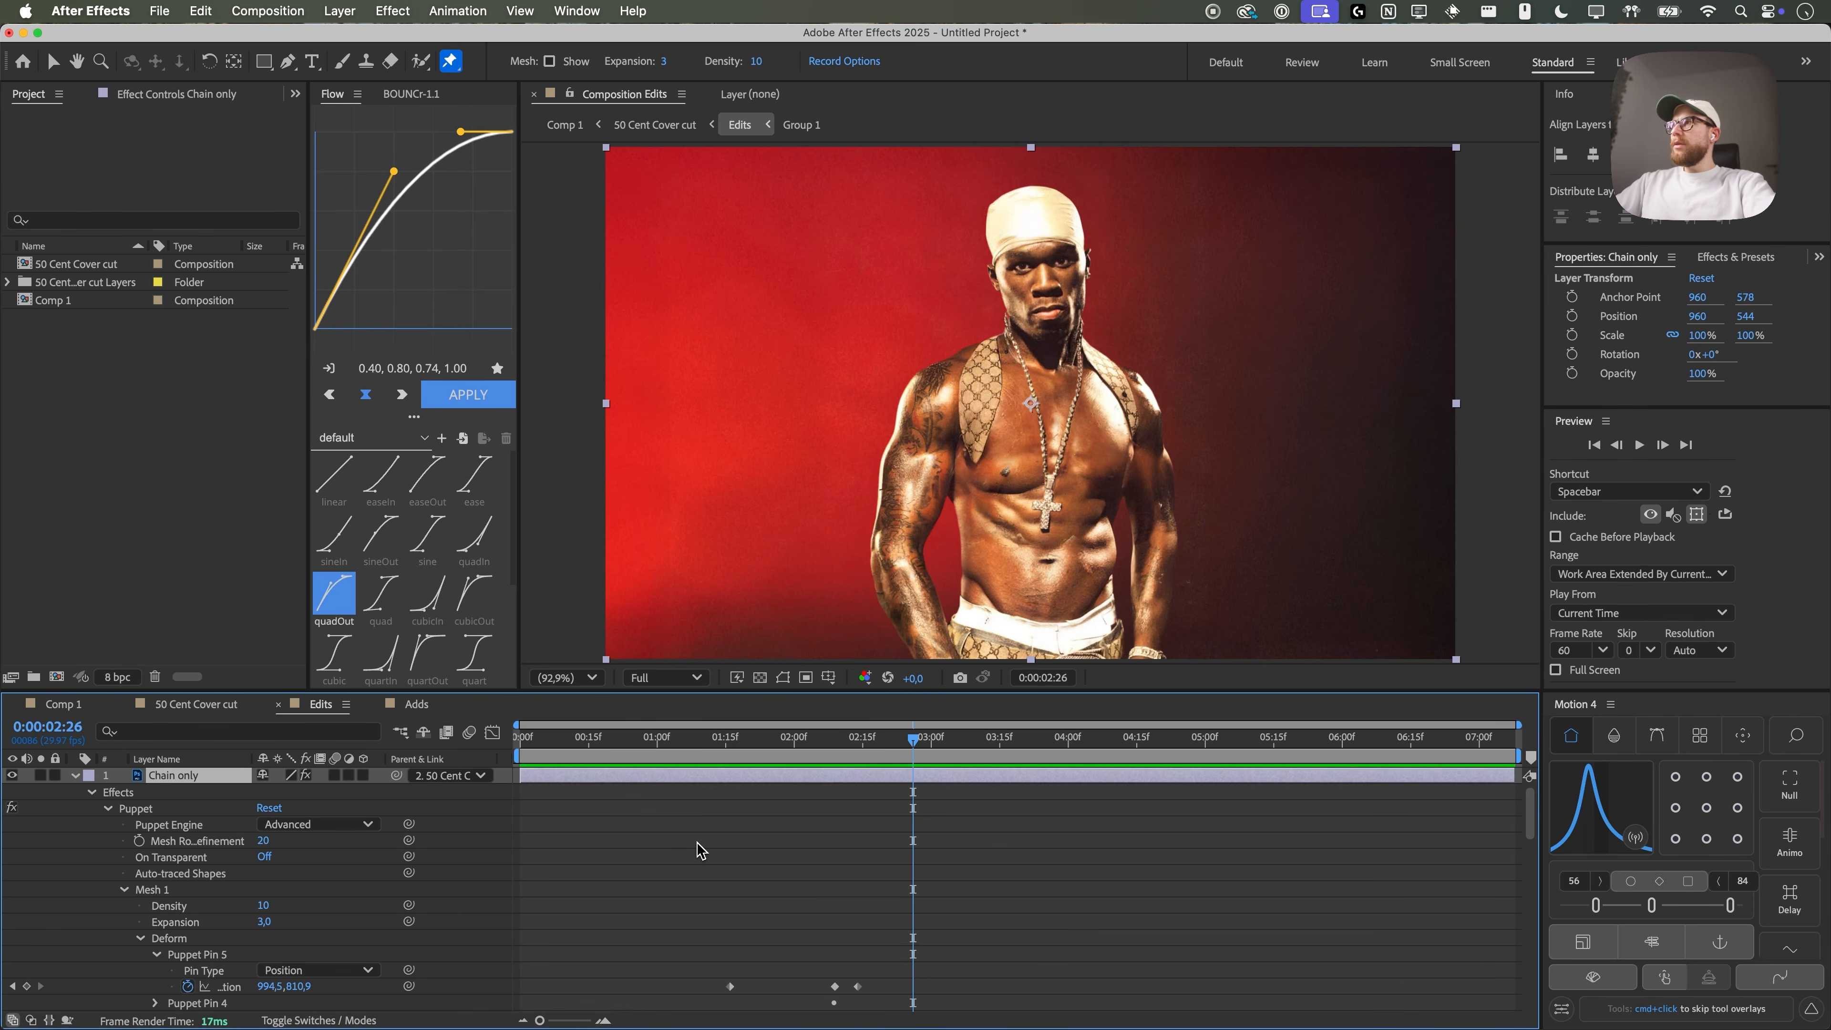
key("ctrl+space")
type("turb")
key("Return")
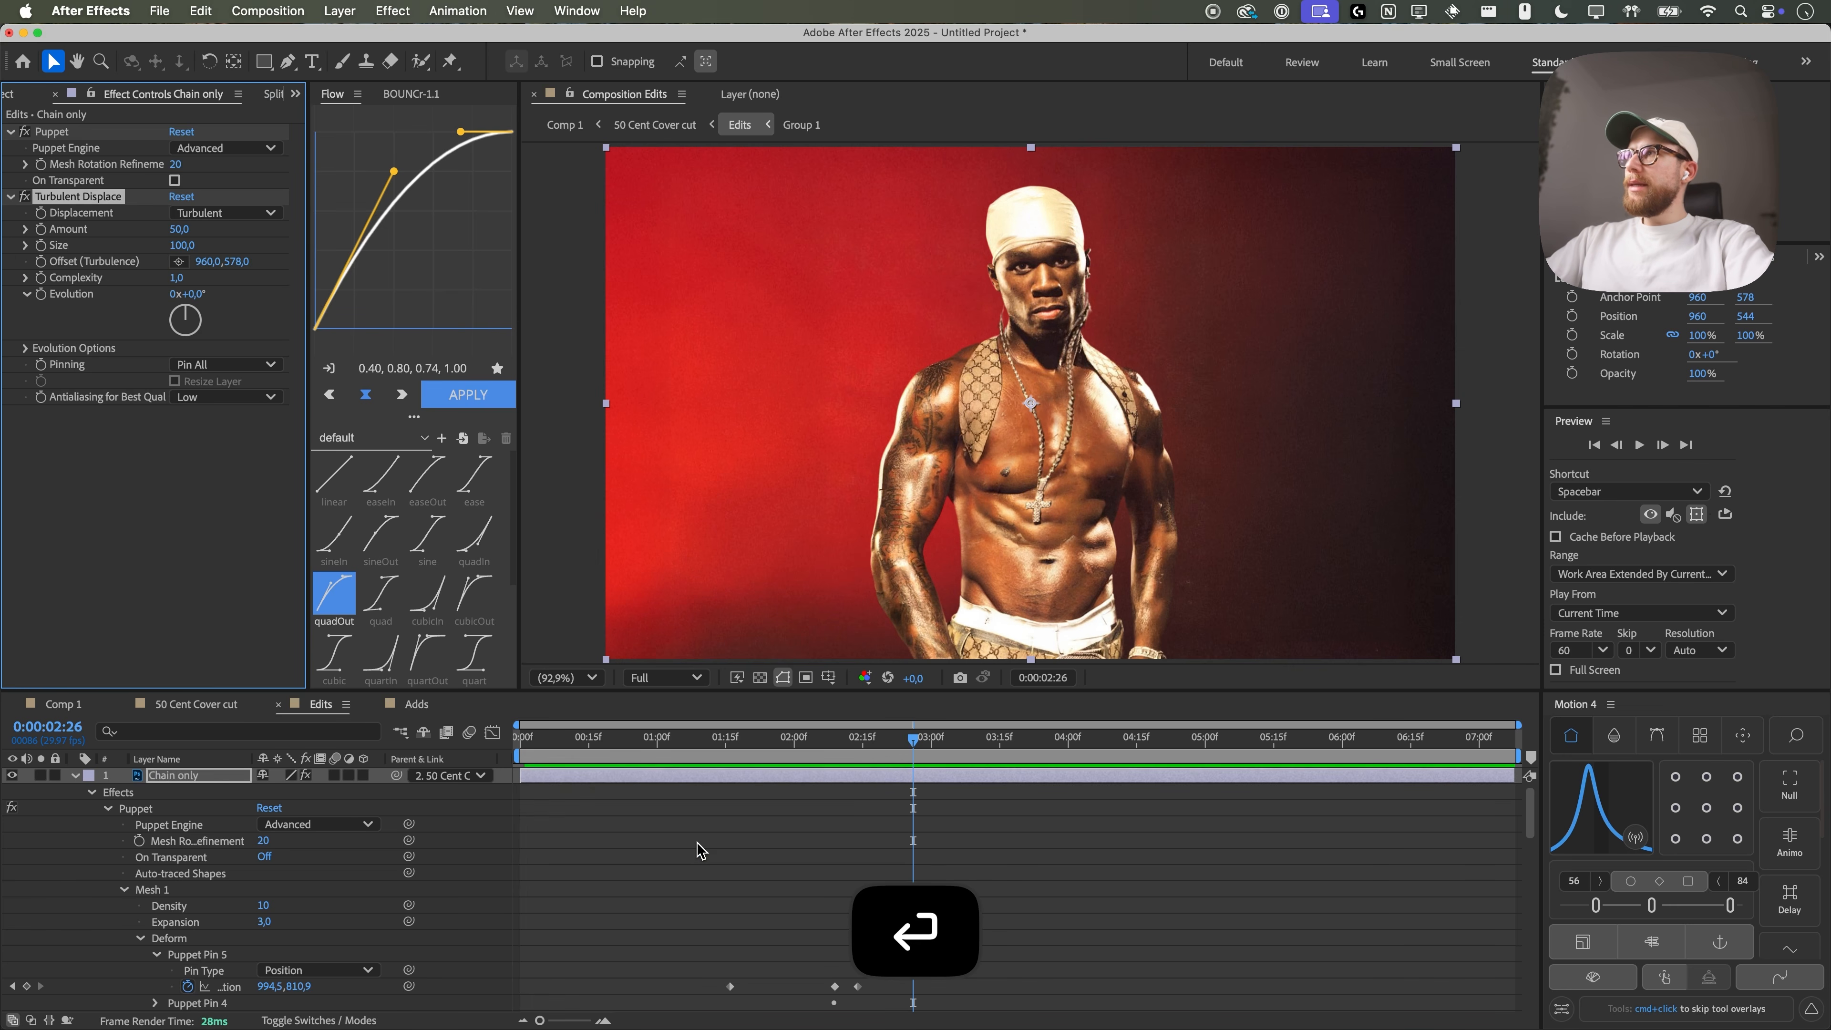
mouse_move(182, 232)
left_mouse_down()
mouse_move(126, 232)
mouse_move(173, 249)
left_mouse_up()
- Test the displacement's Evolution, drive it with the expression time*200, and scrub through the resulting chain motion
left_click_drag(721, 748, 1099, 750)
left_click_drag(179, 293, 533, 336)
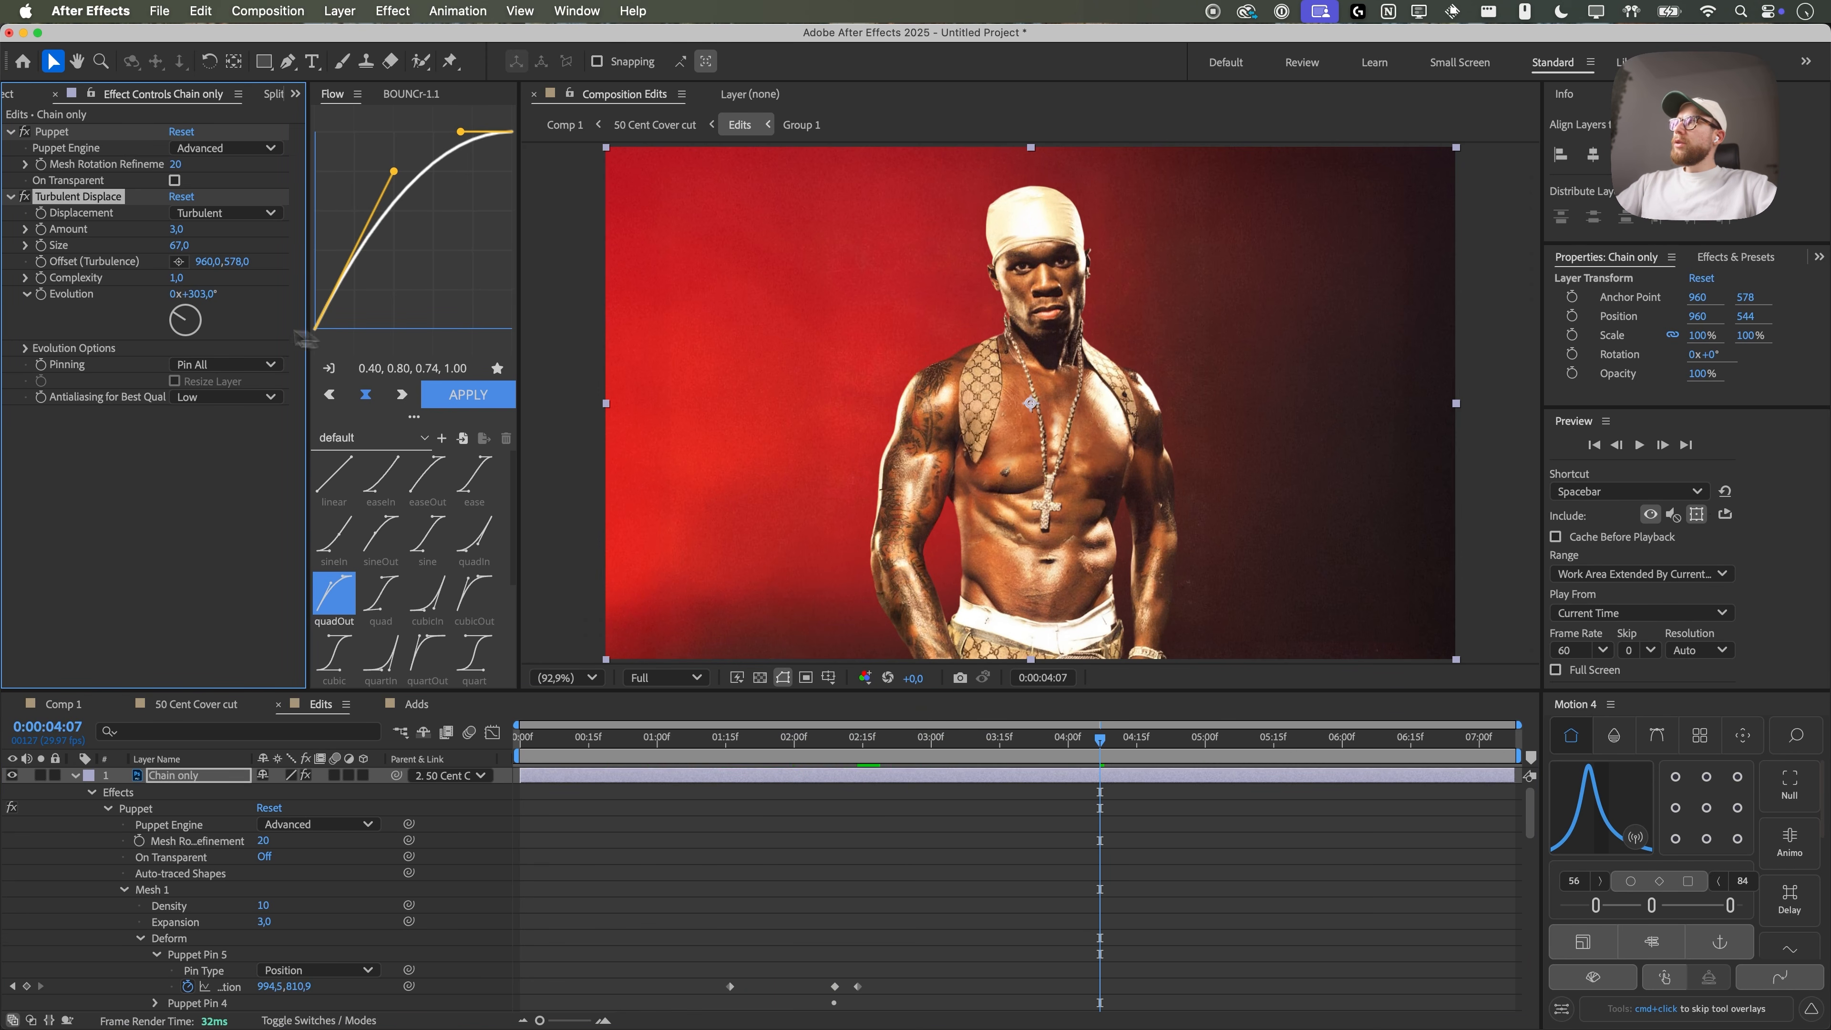
left_click(41, 295, "alt")
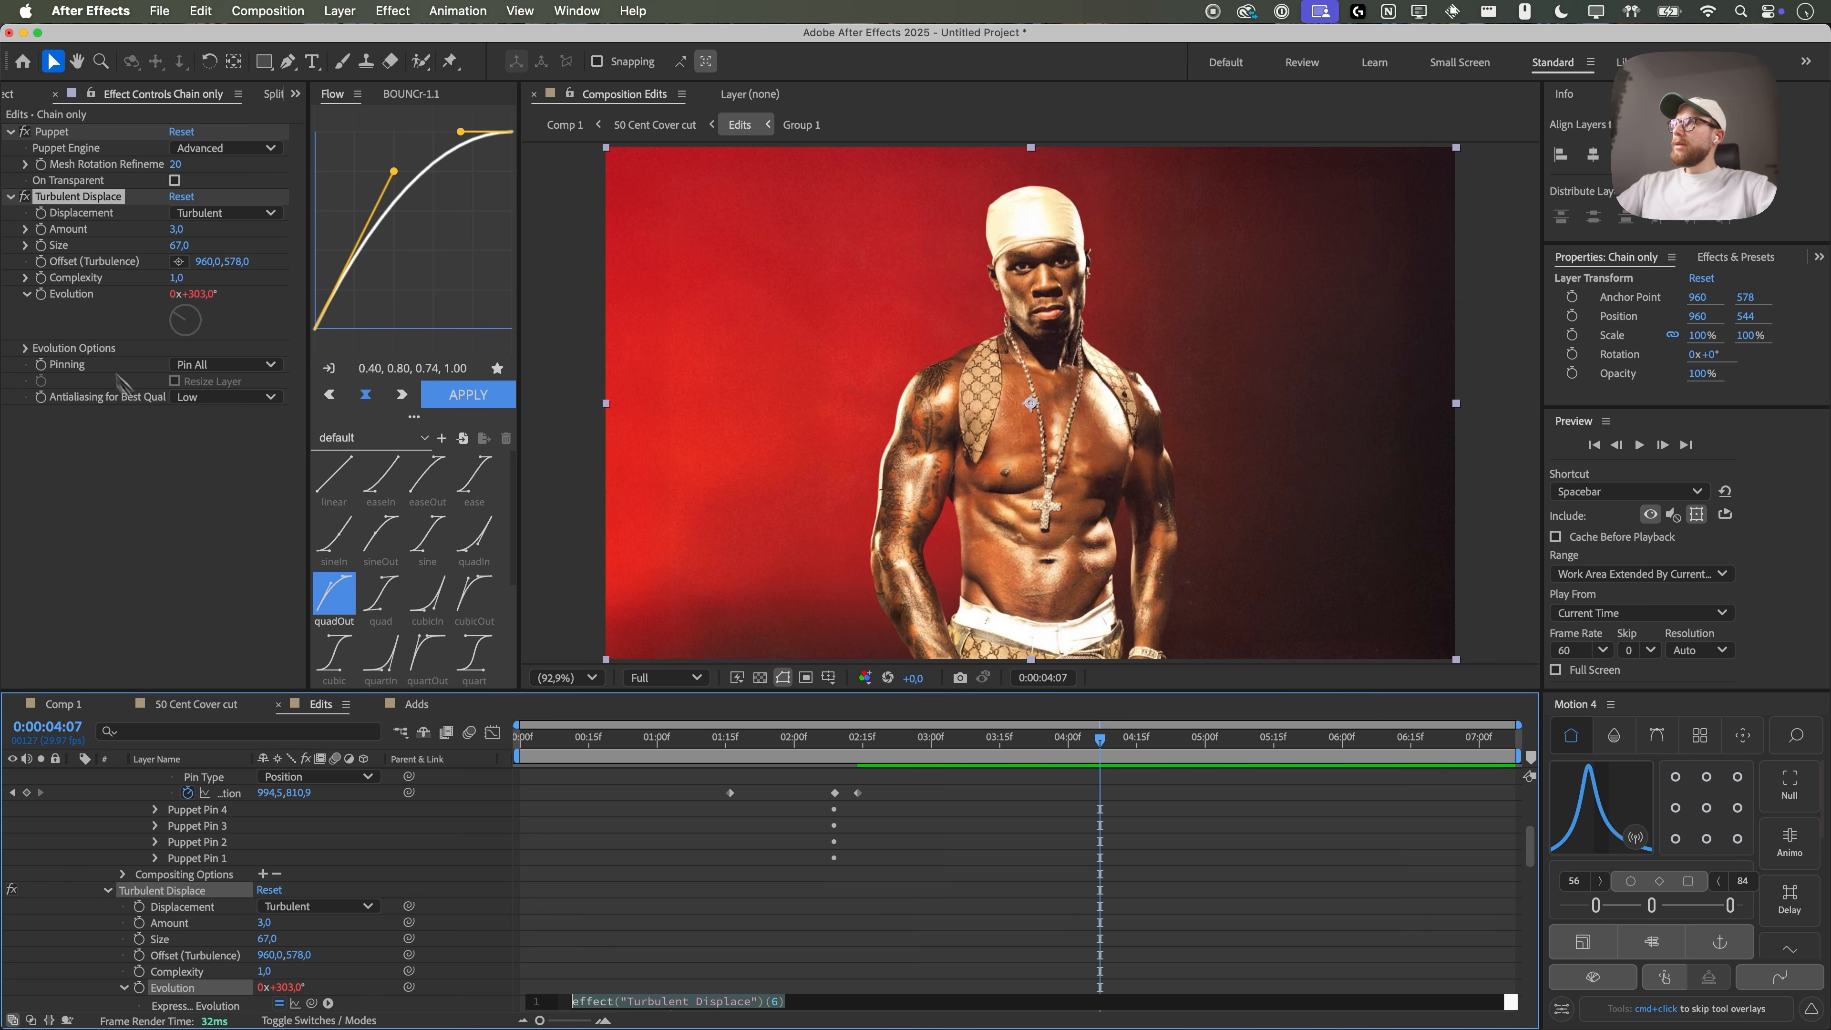
scroll(577, 930, "down", 1)
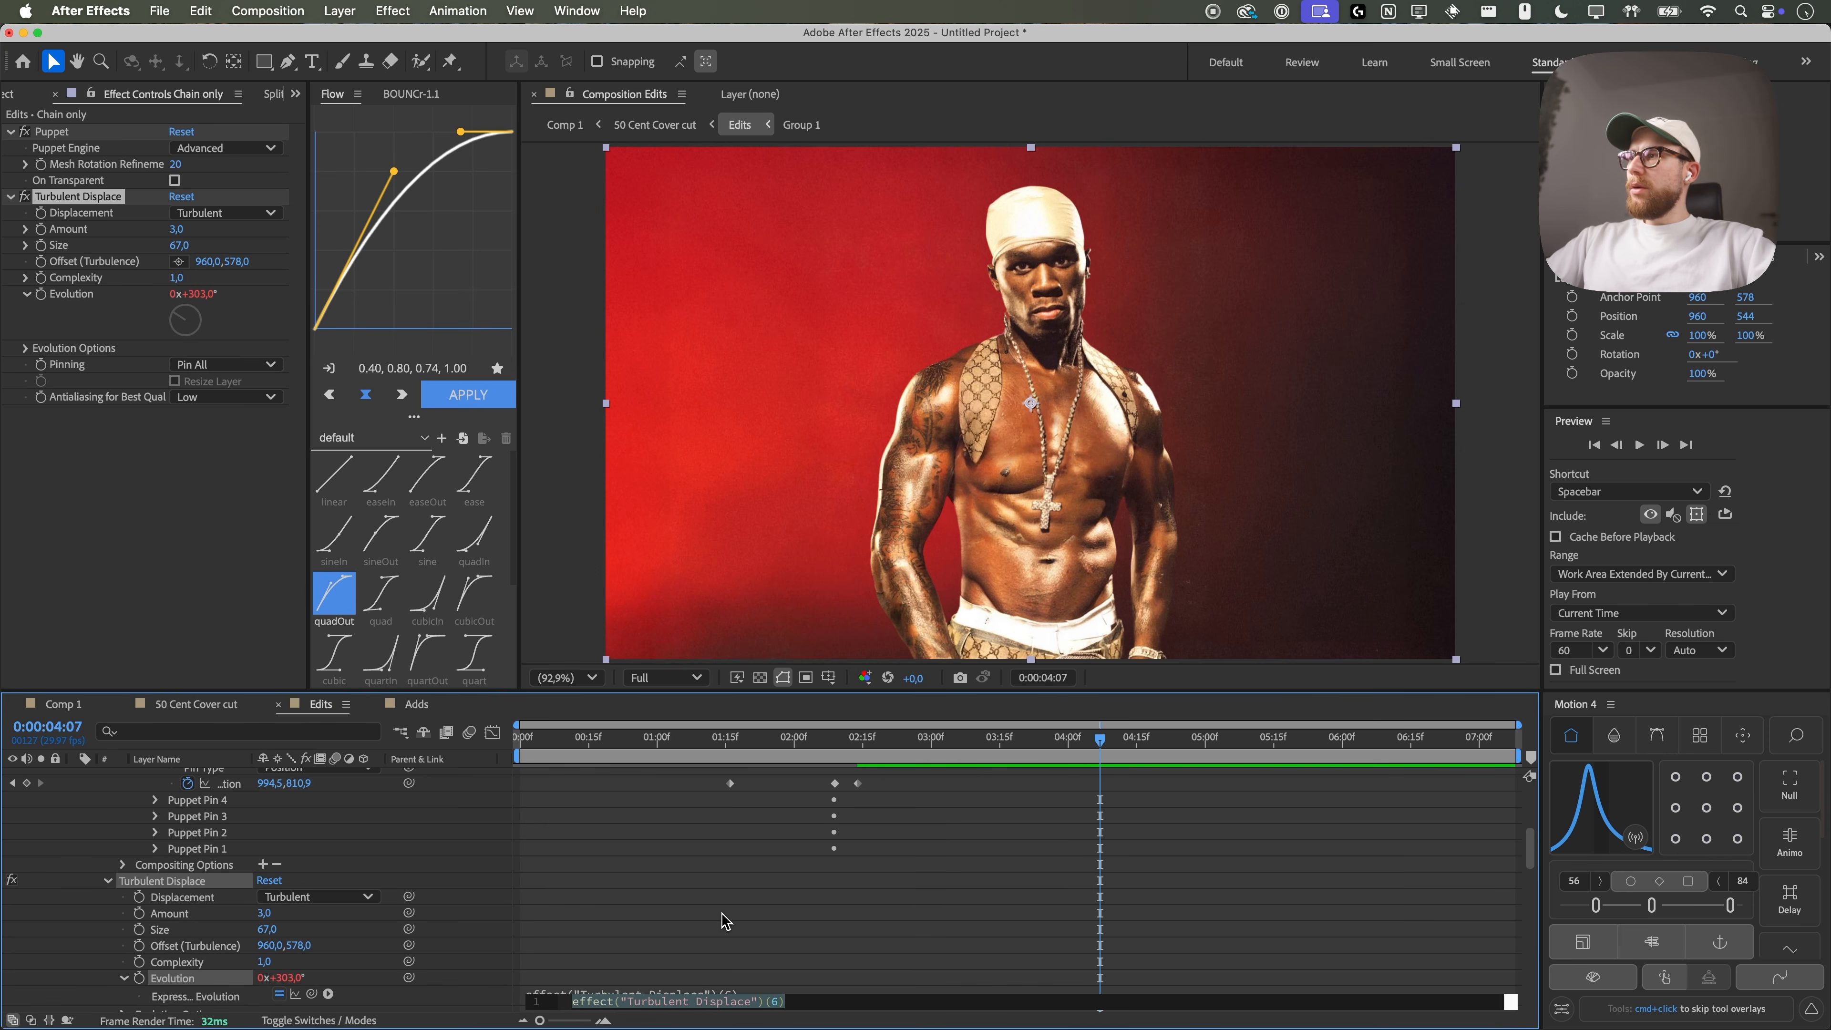
type("time*")
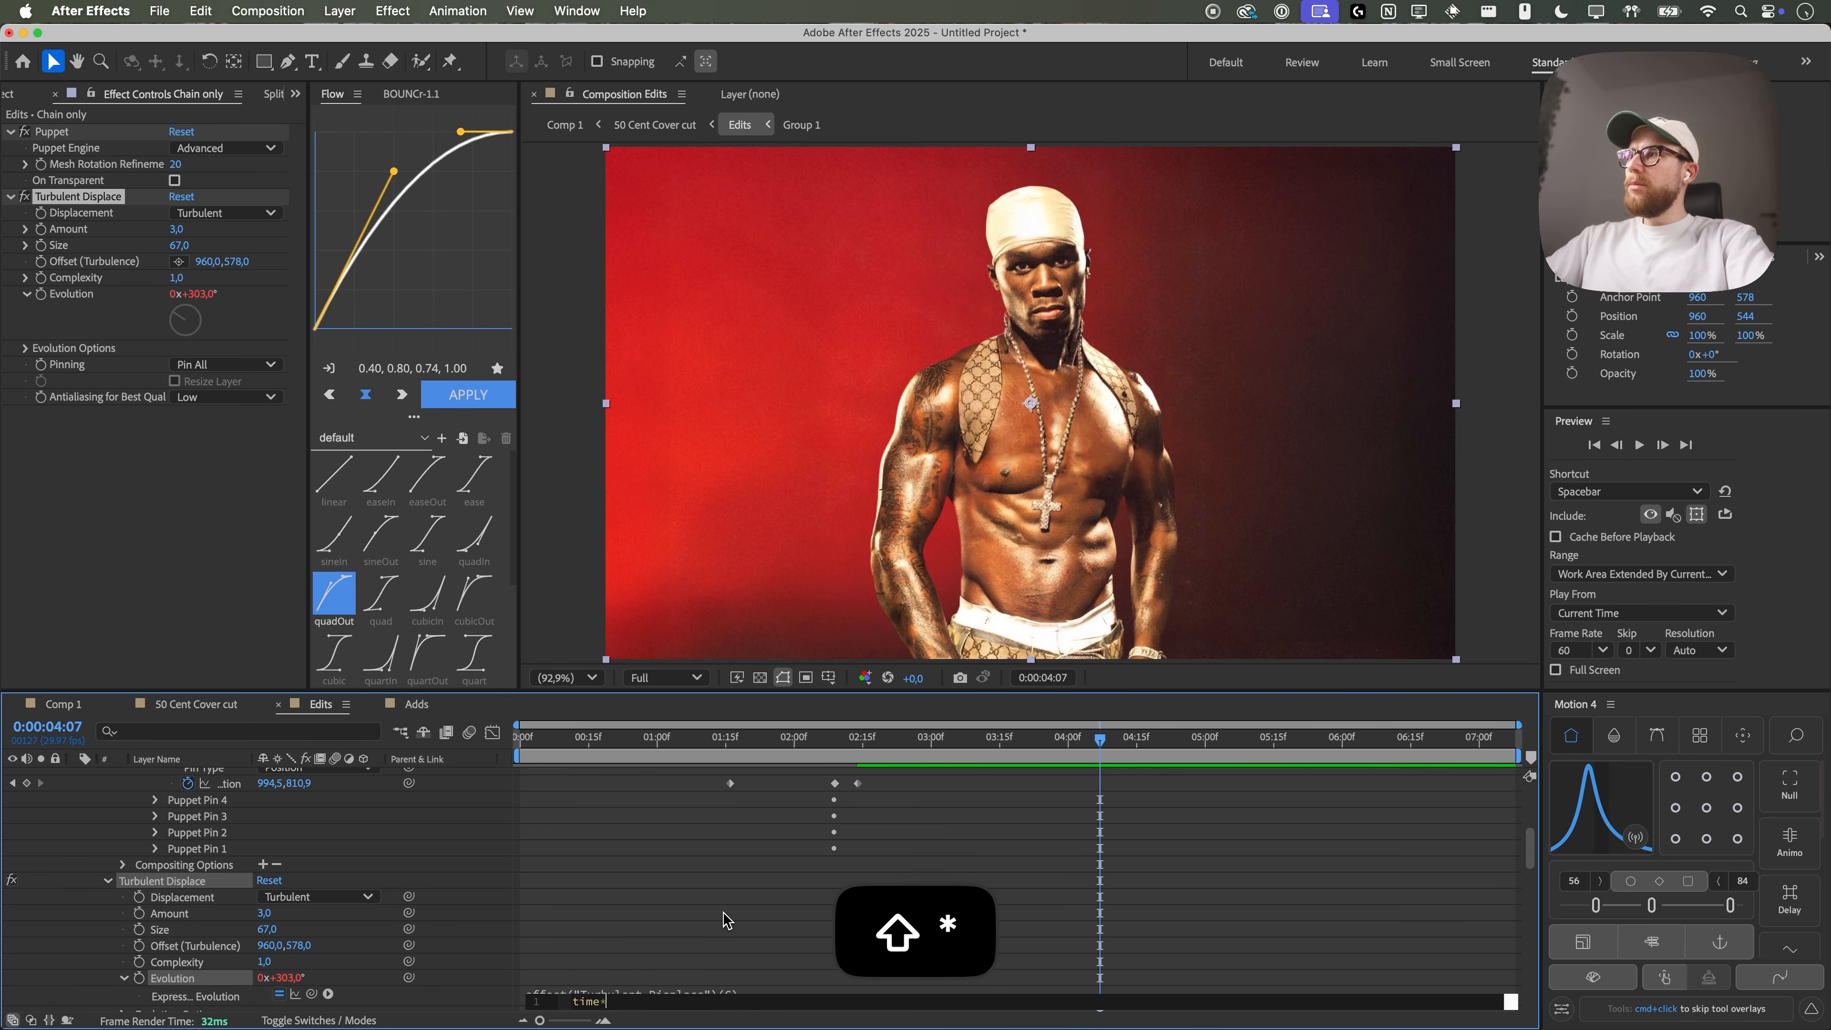
type("100")
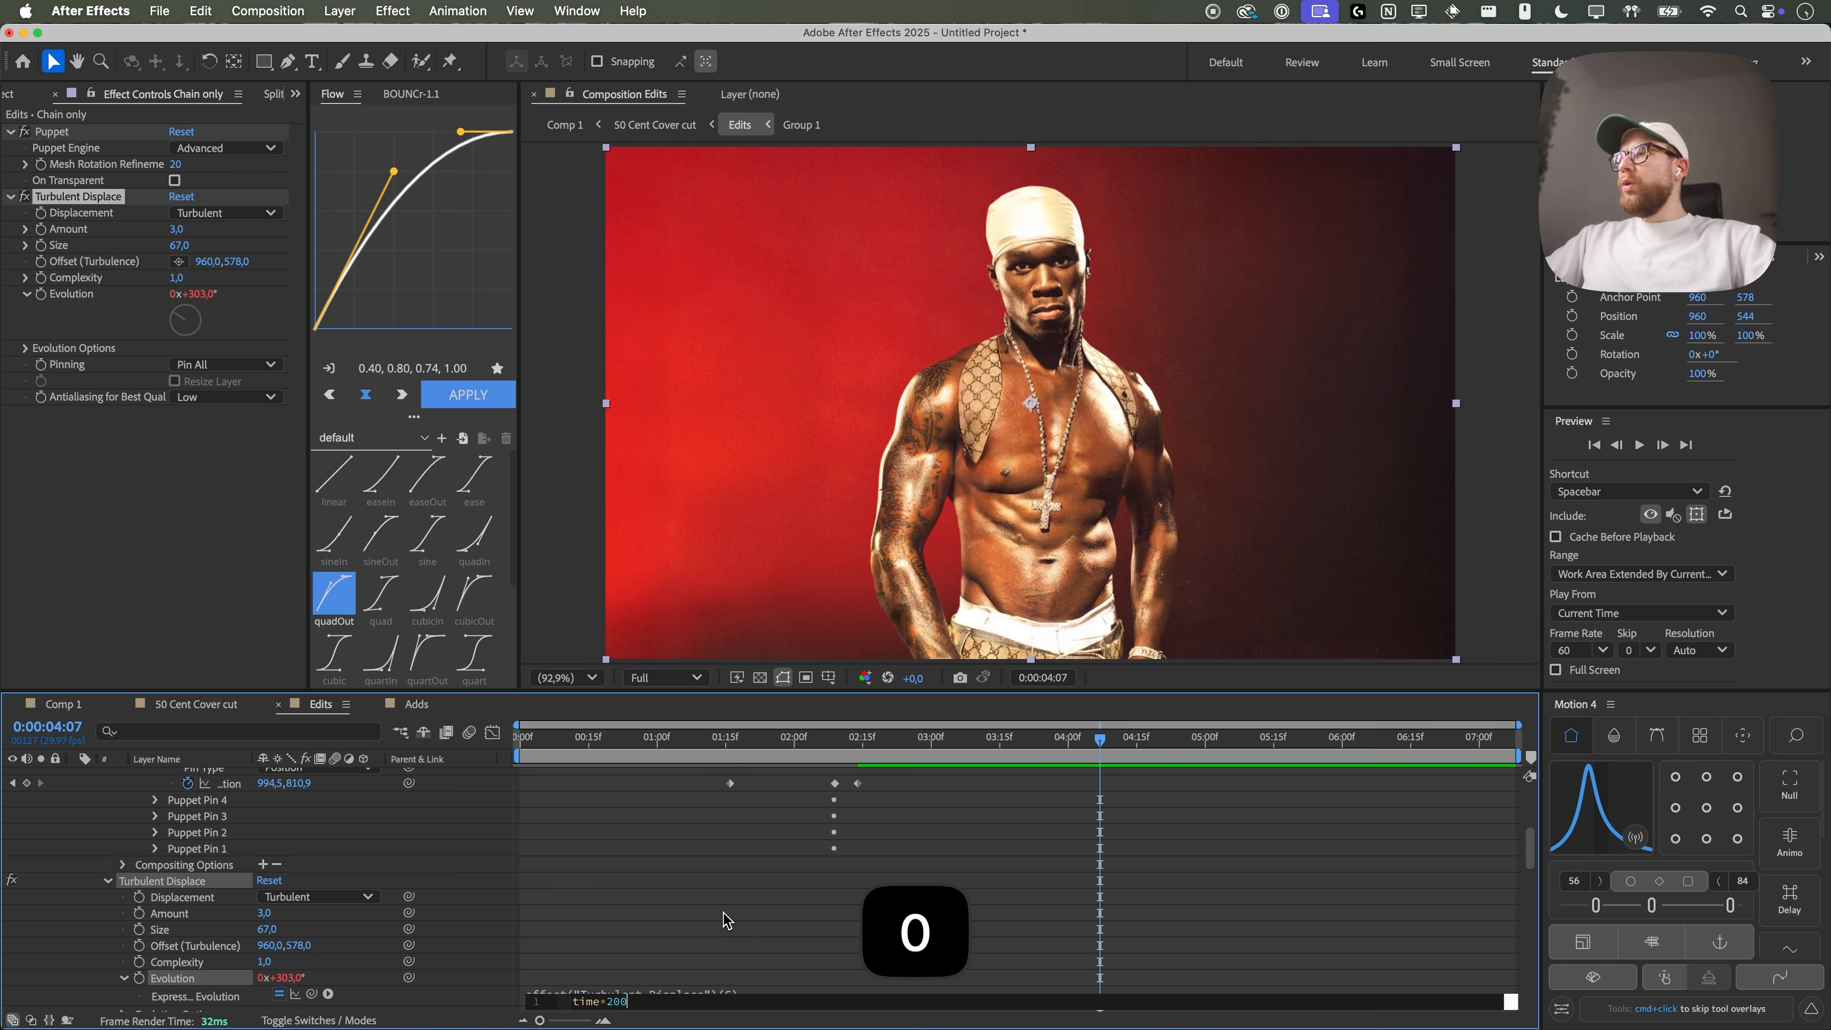
left_click(722, 911)
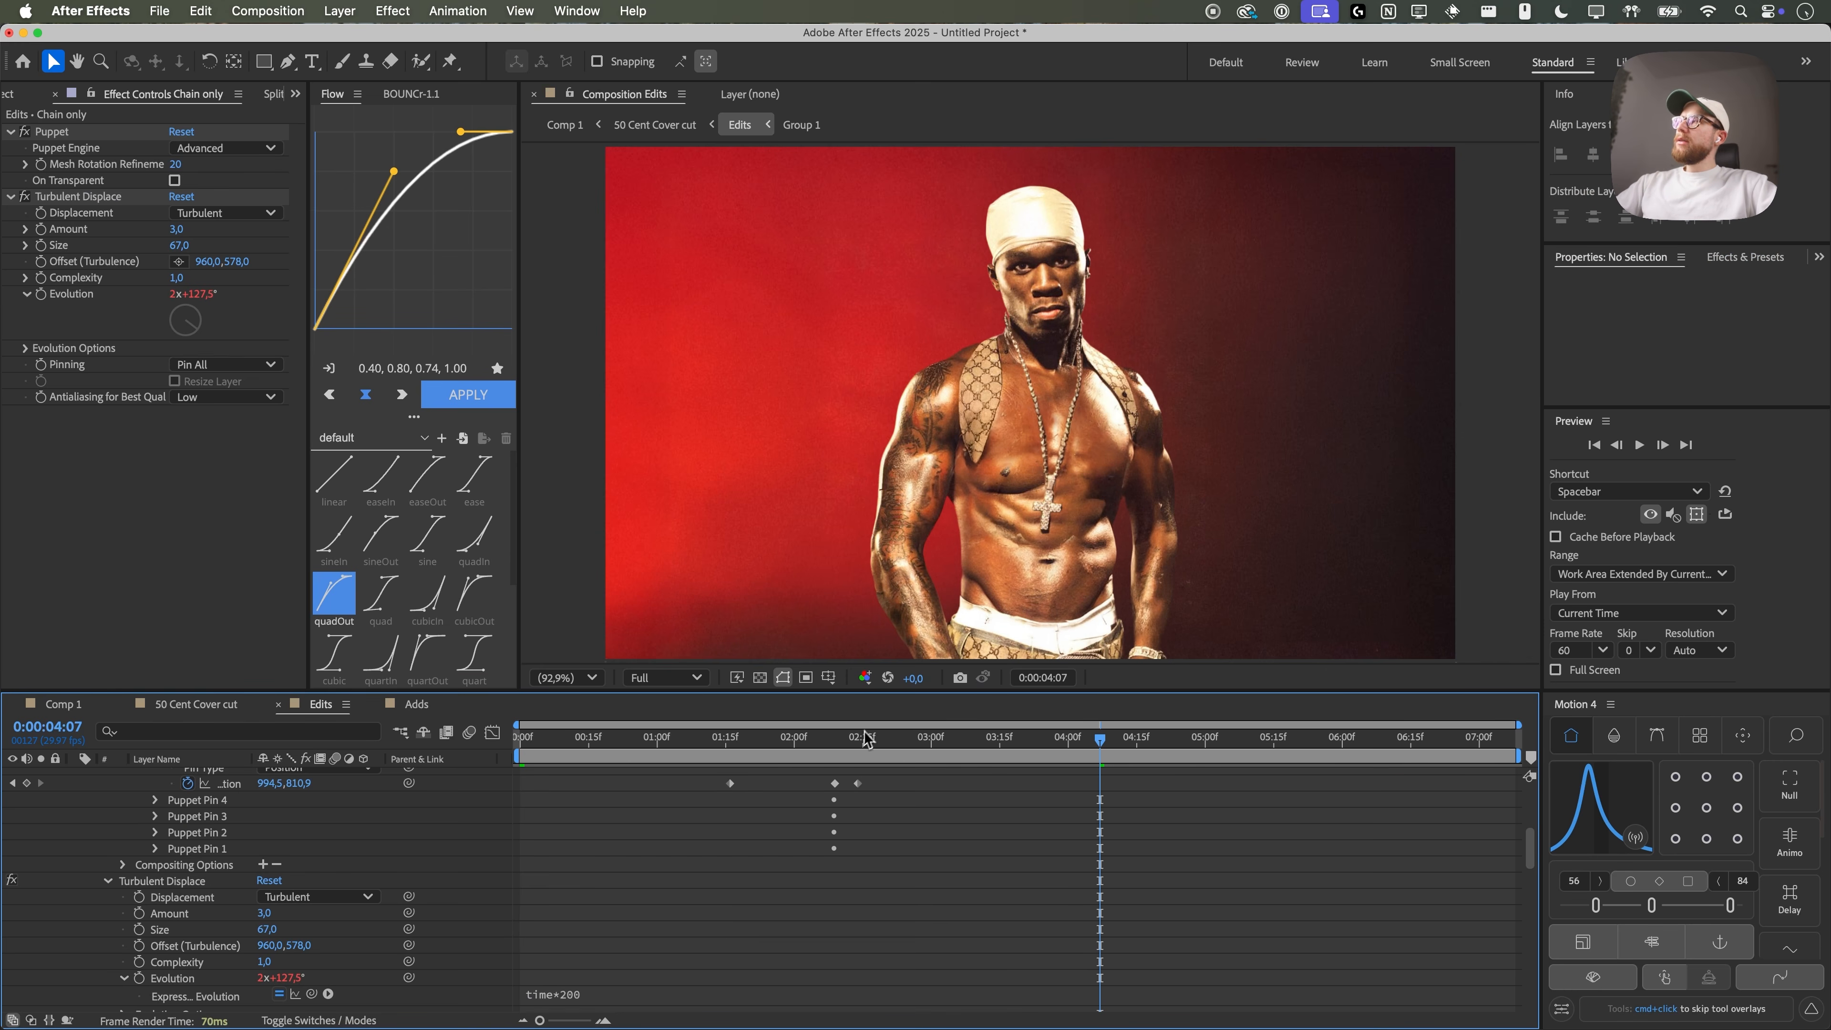
left_click_drag(851, 747, 977, 742)
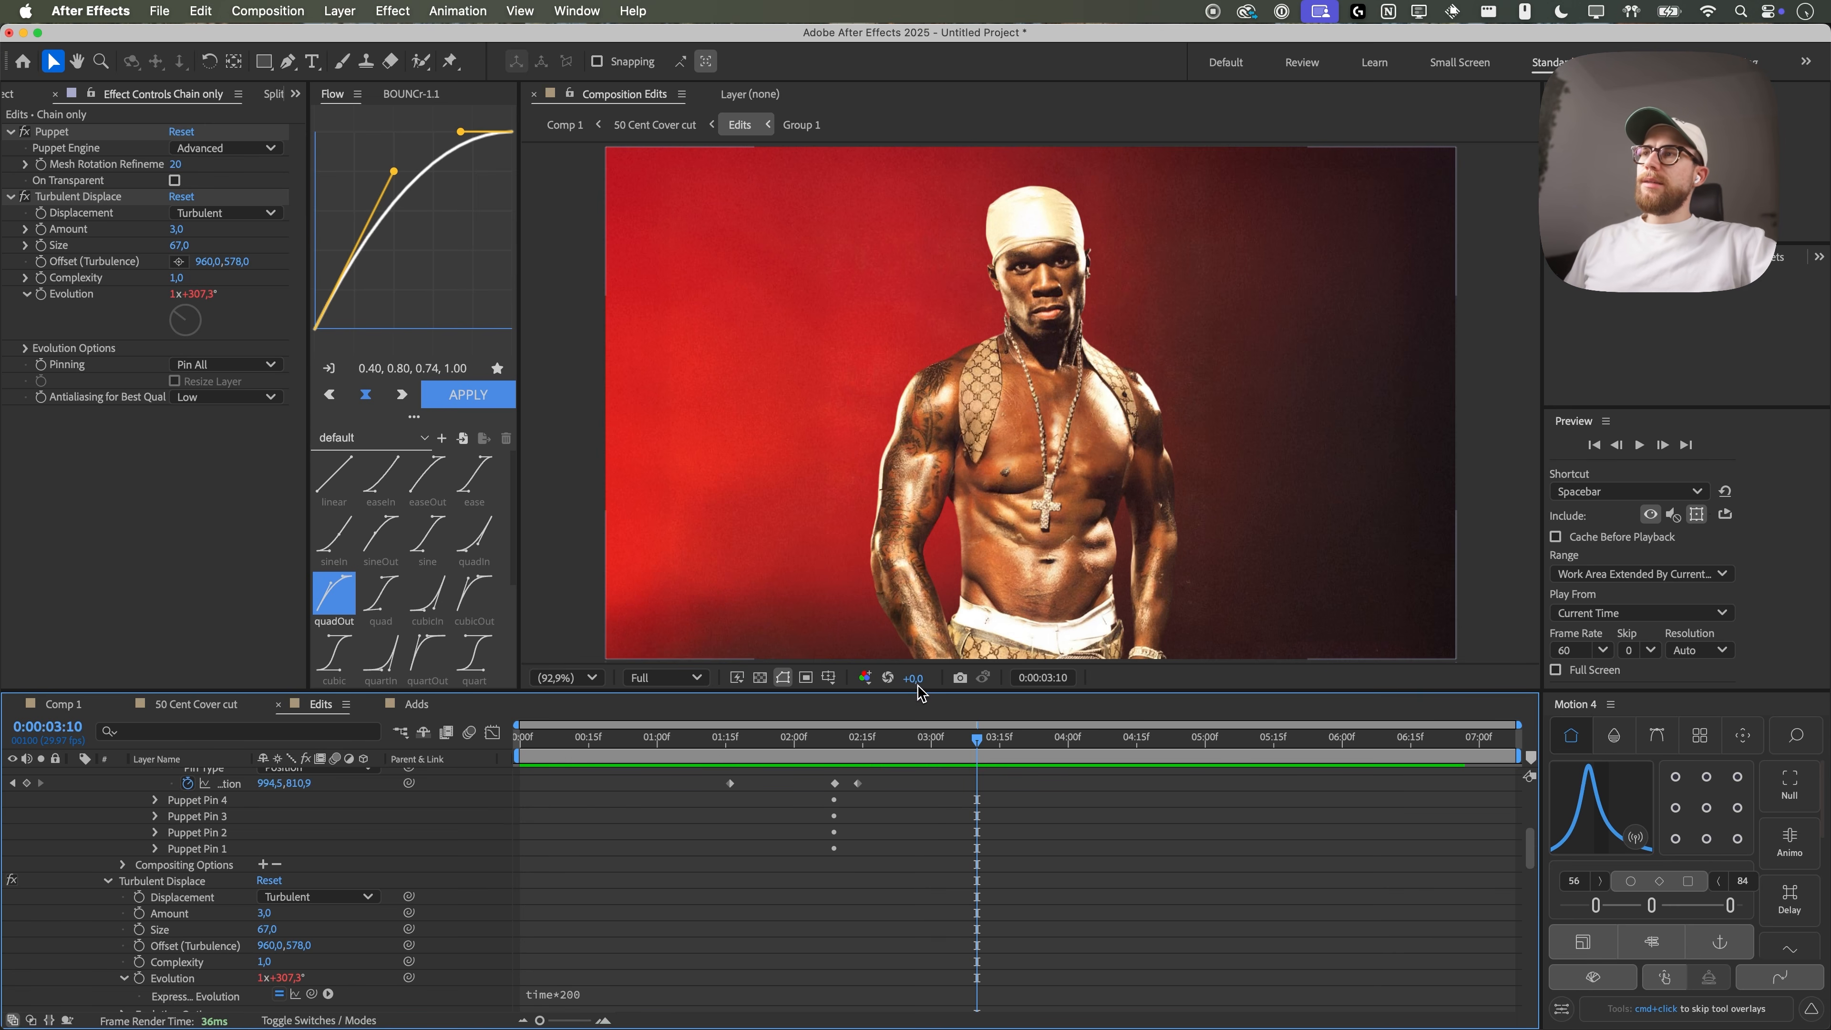
- Review the chain motion in the 50 Cent Cover cut composition and choose the Rounded Rectangle tool
left_click(211, 706)
left_click_drag(782, 743, 869, 732)
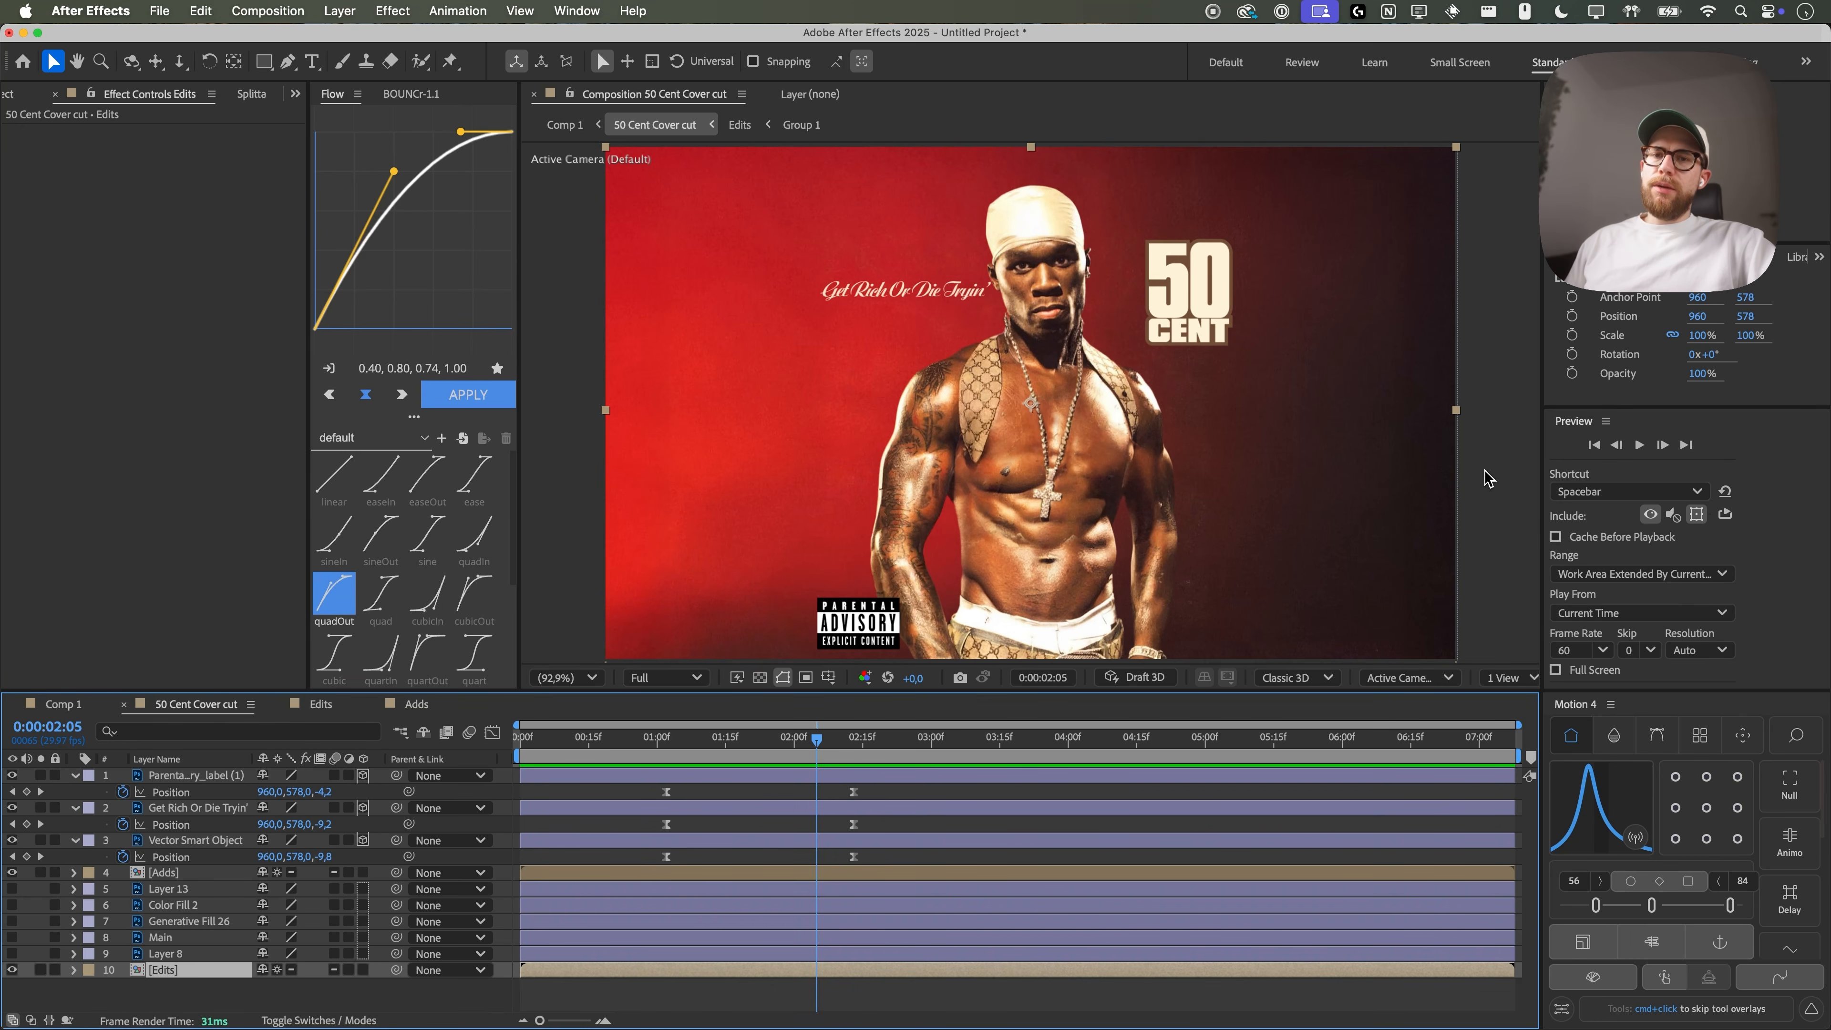
left_click(264, 61)
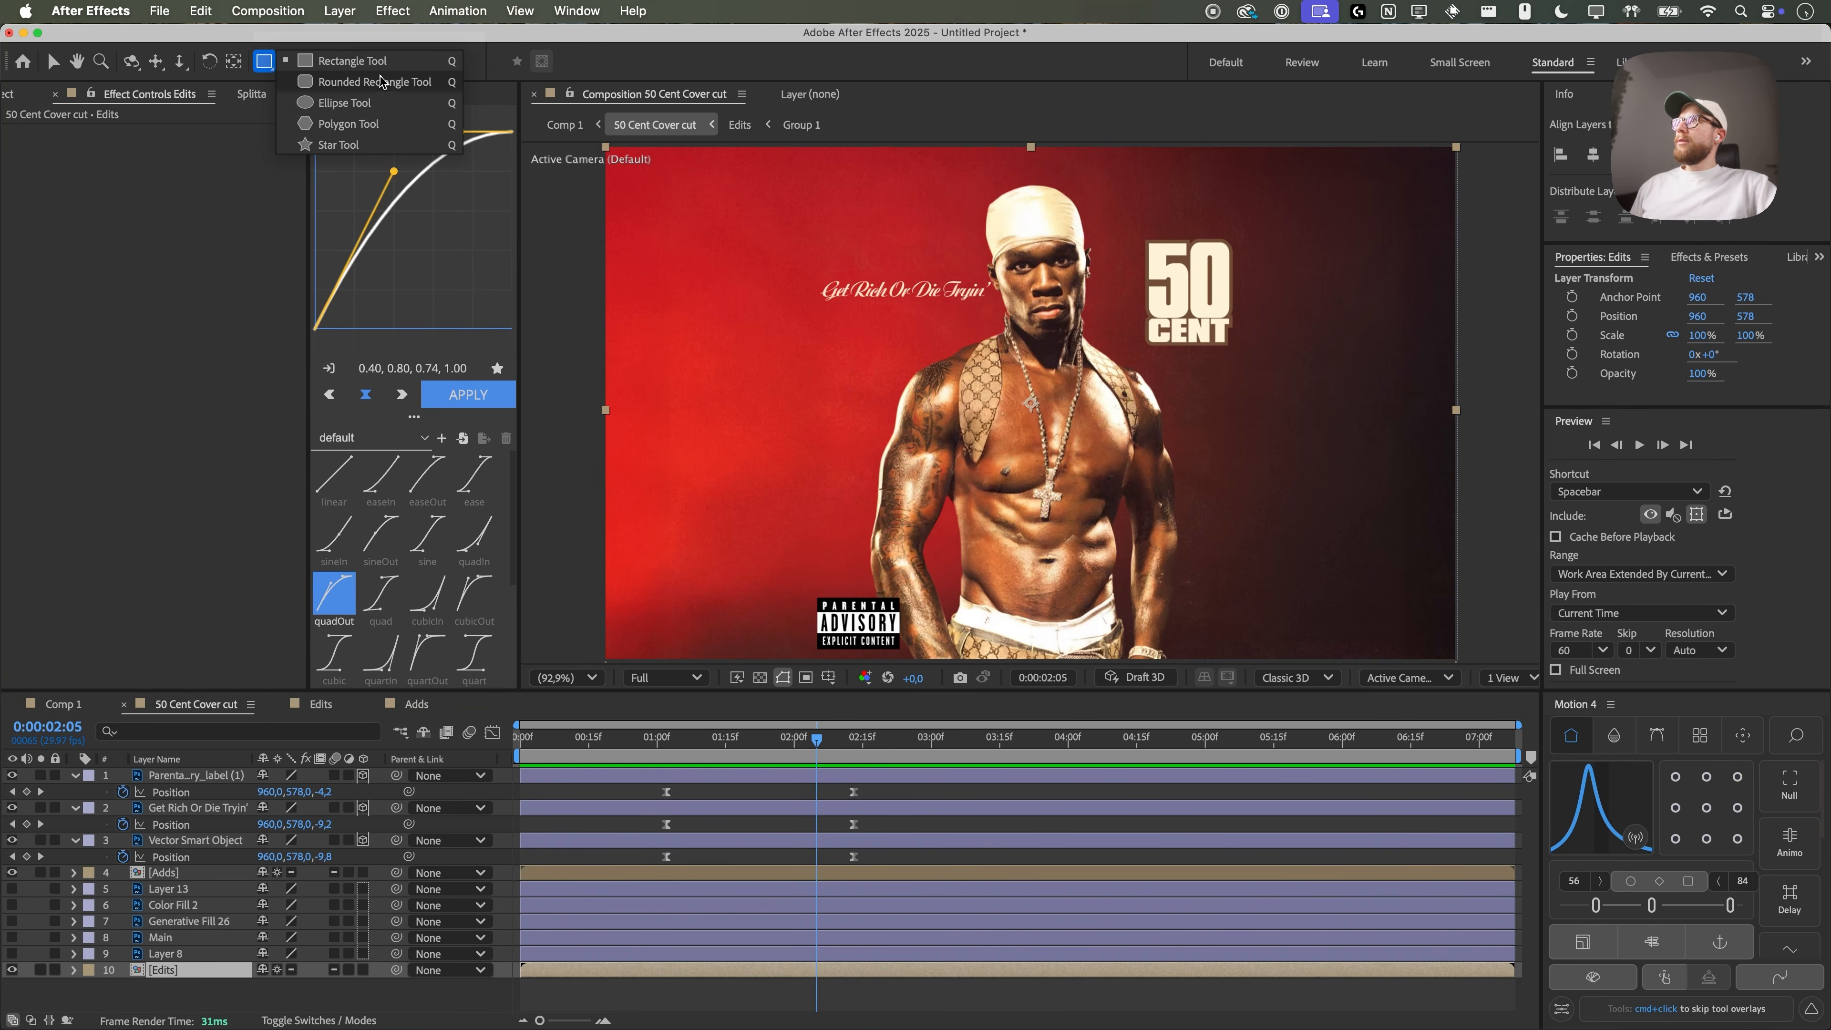
left_click(382, 82)
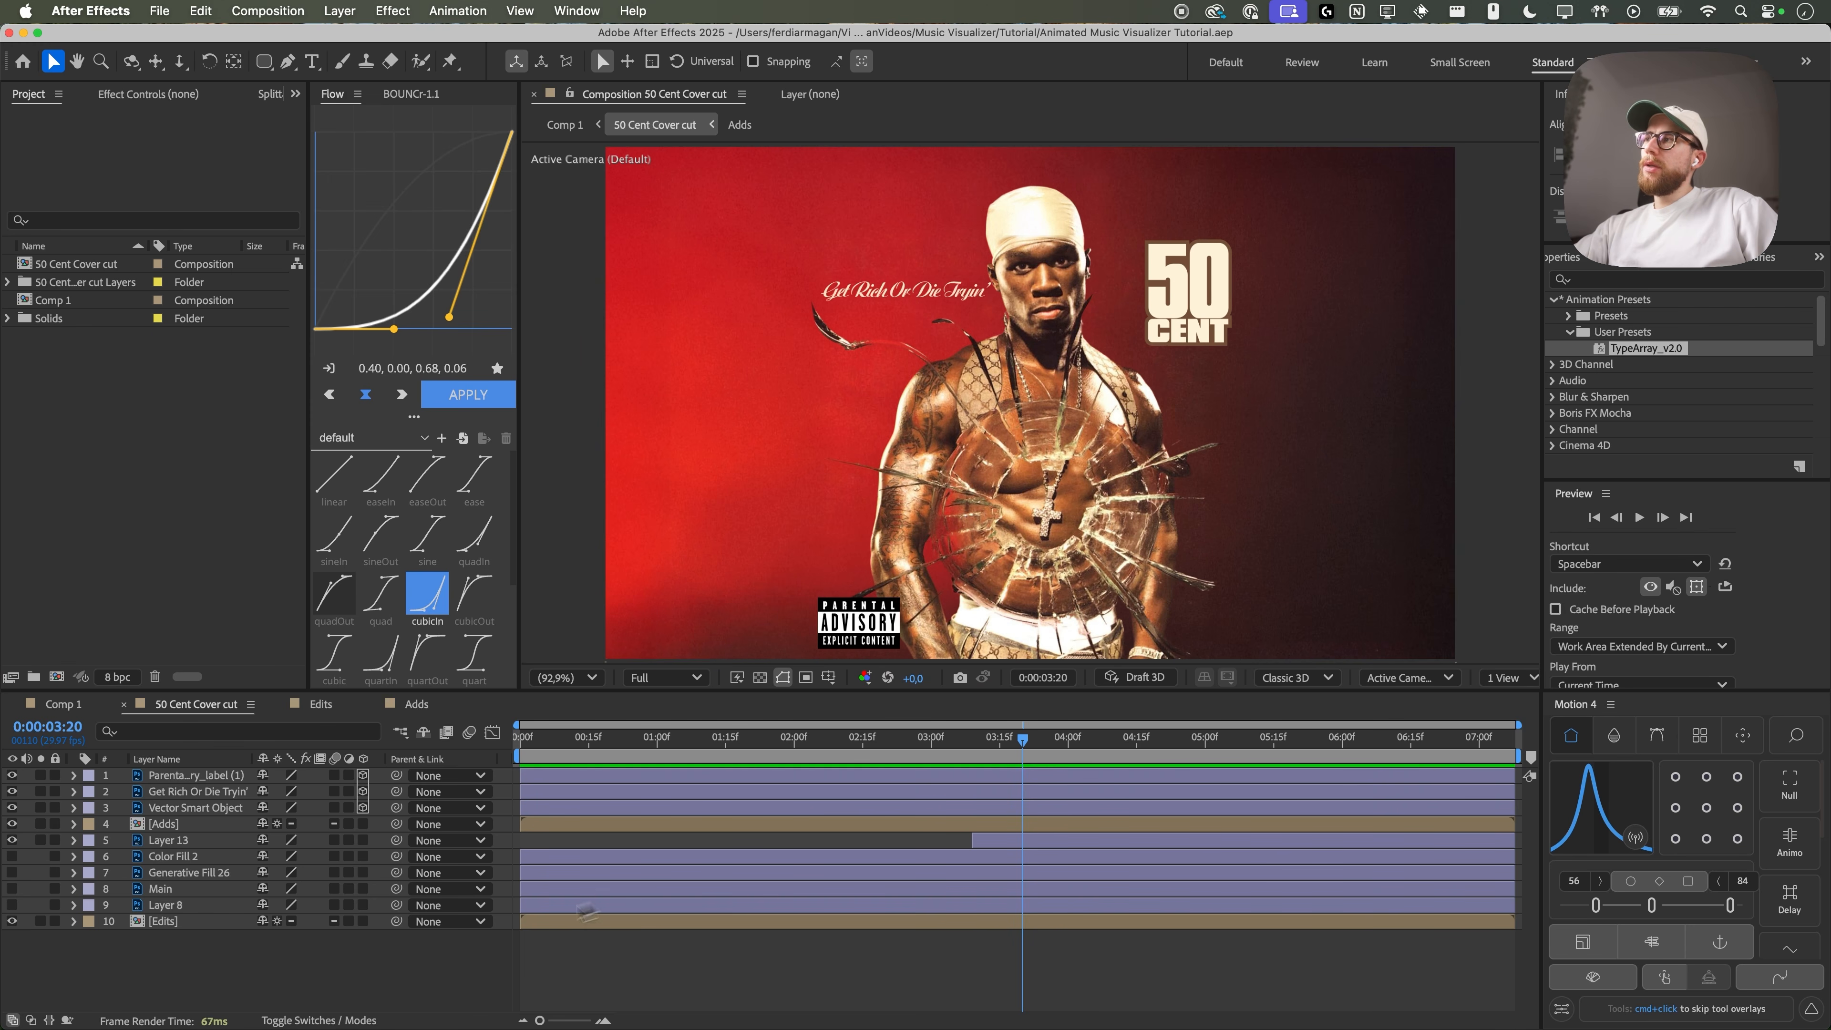
- Create a 1920 x 1080 composition at 29.97 fps and add the text SO in its upper-left area
left_click(56, 677)
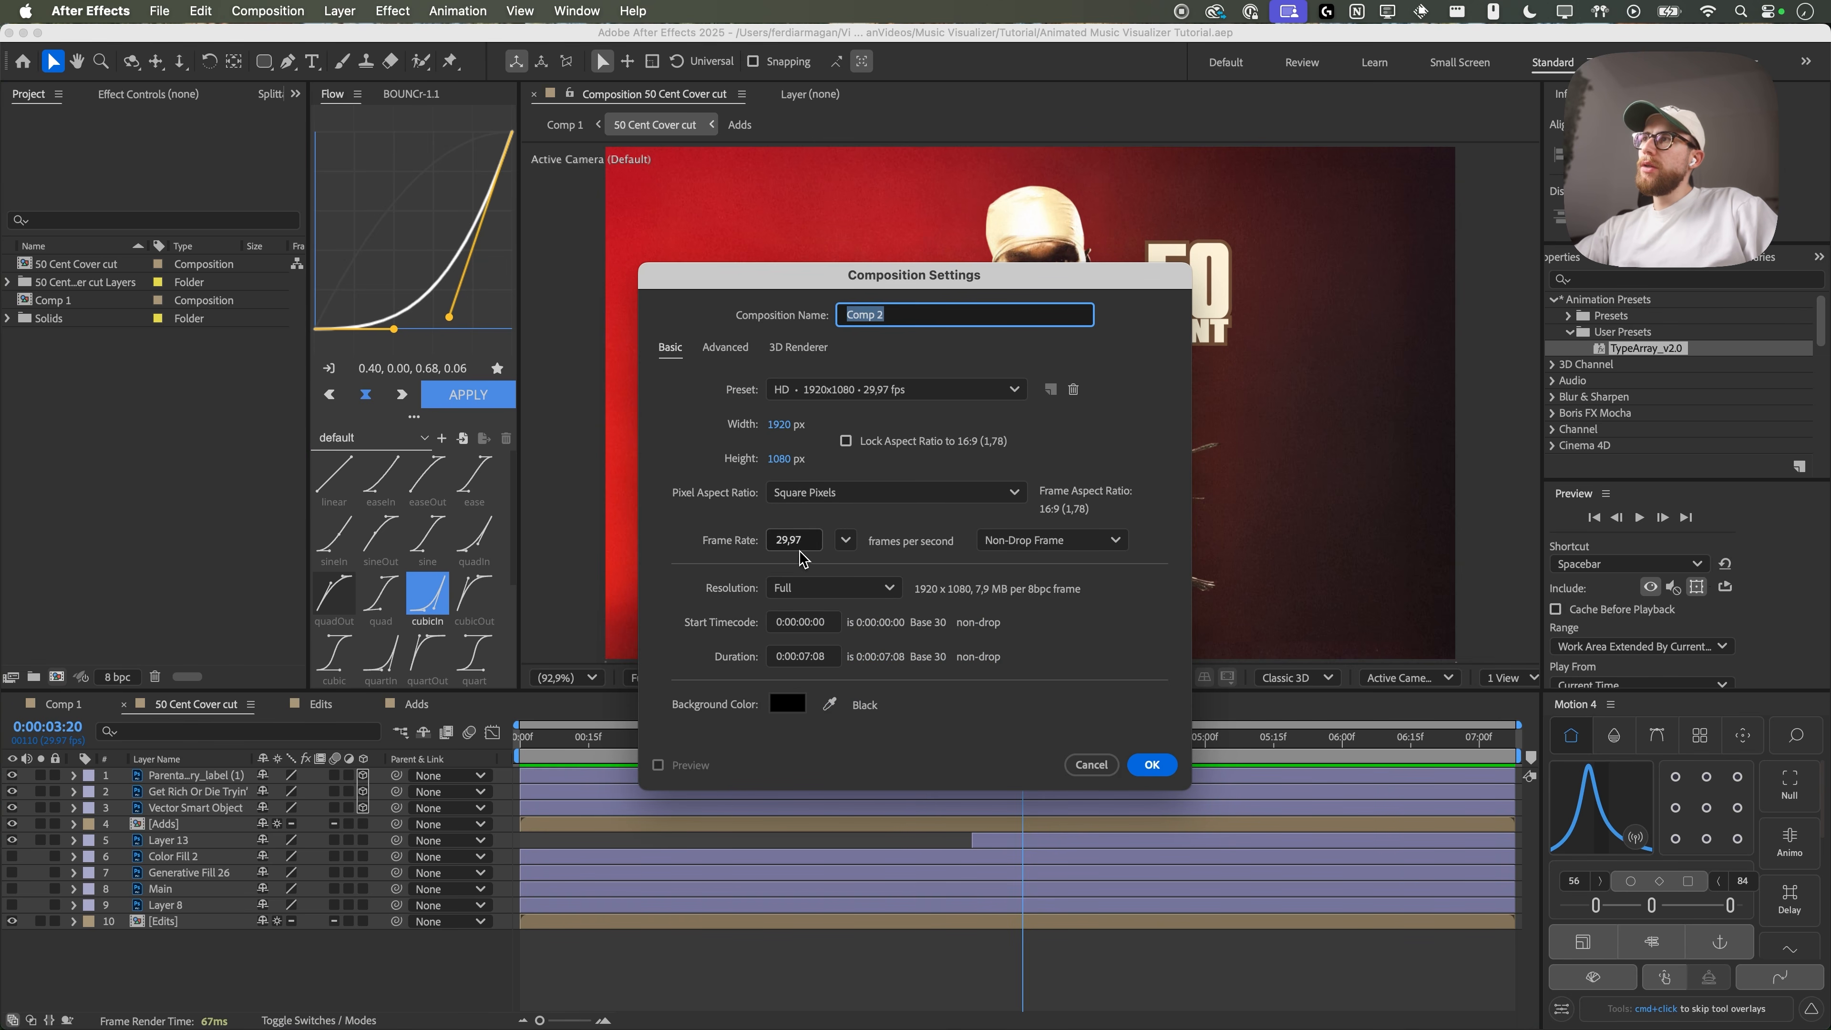
left_click(1160, 770)
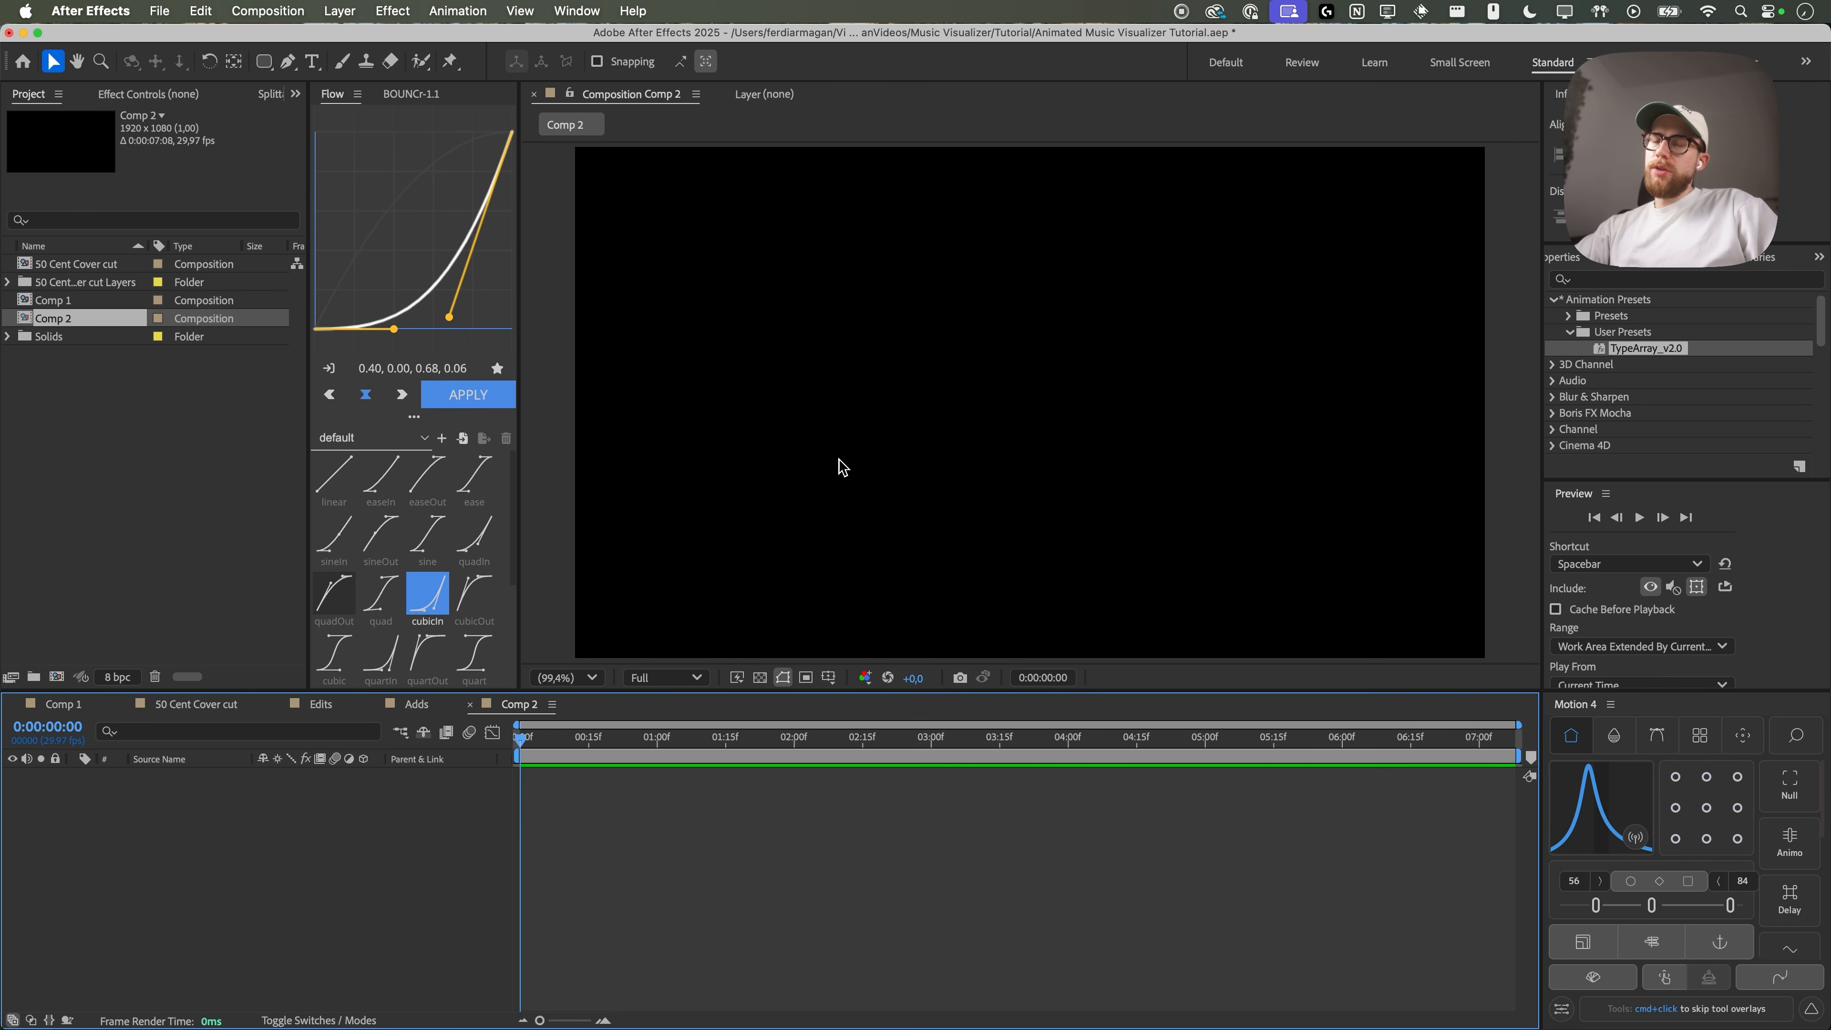
key("super+t")
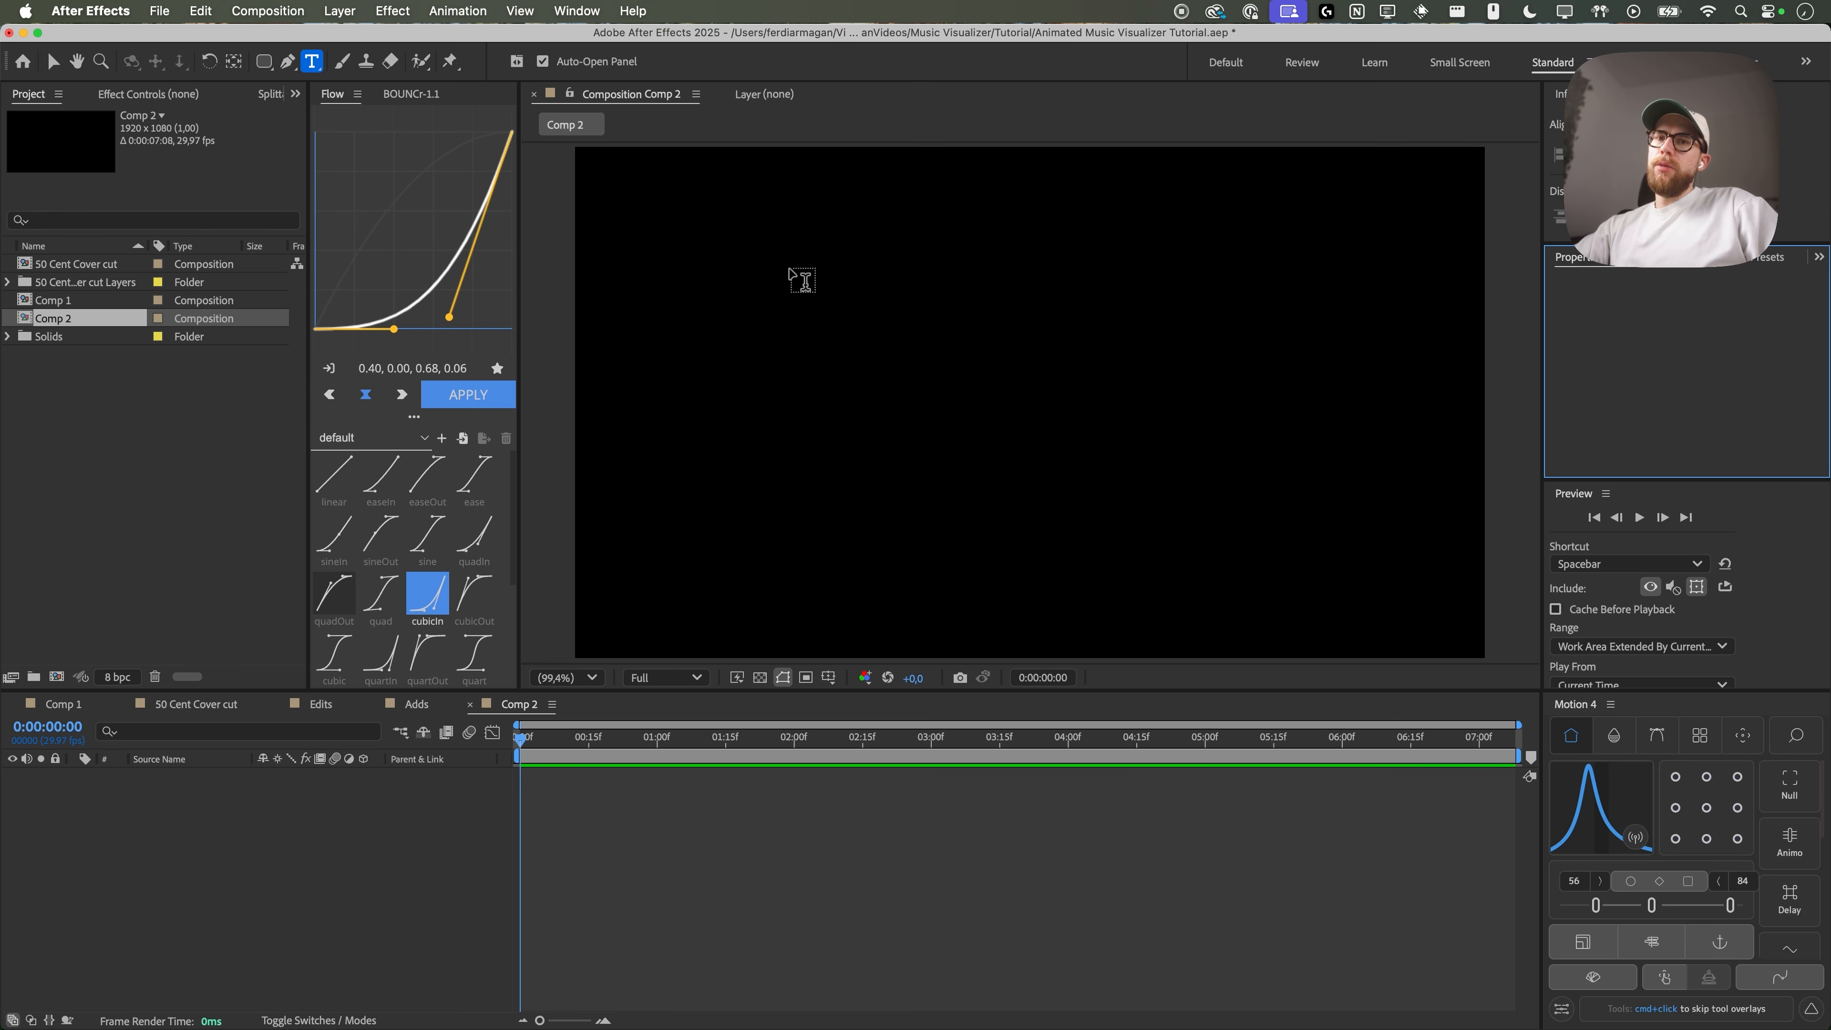
left_click(802, 279)
type("SO")
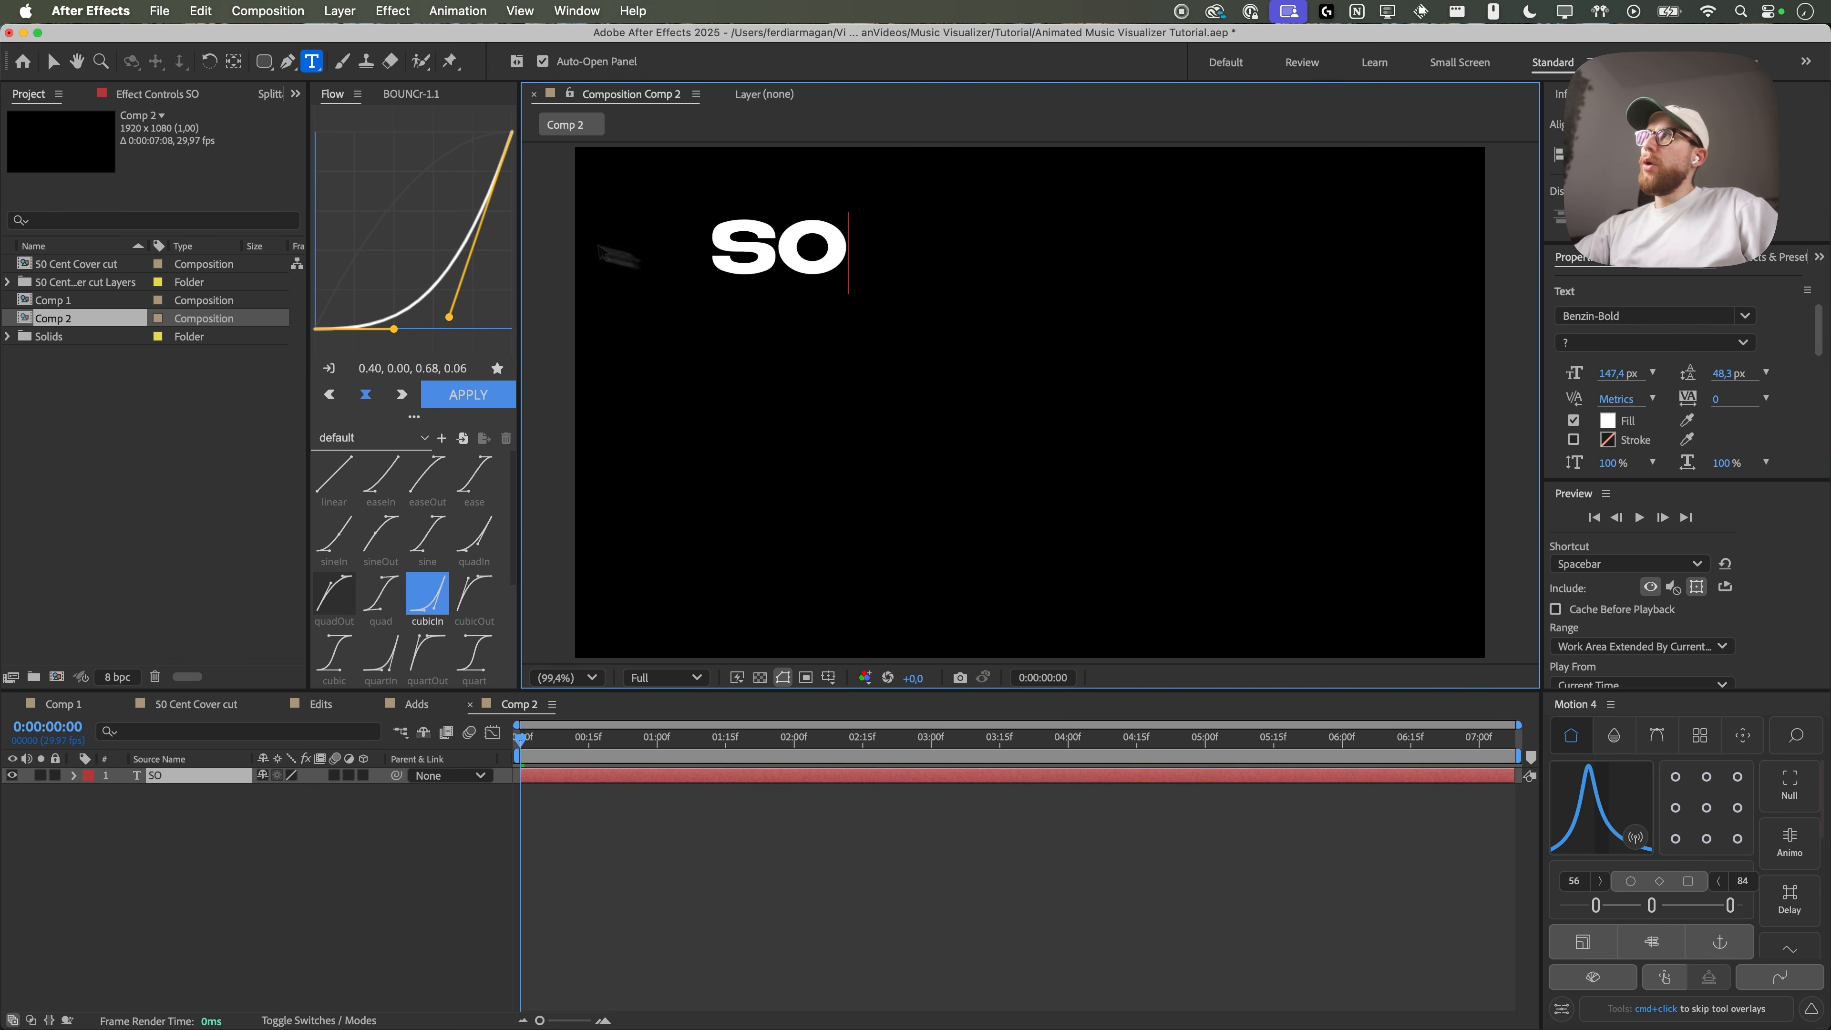
left_click(53, 62)
- Duplicate the SO text layer, place the copy to its right and slightly lower, and change its wording to IMMA
left_click(800, 260)
key("super+v")
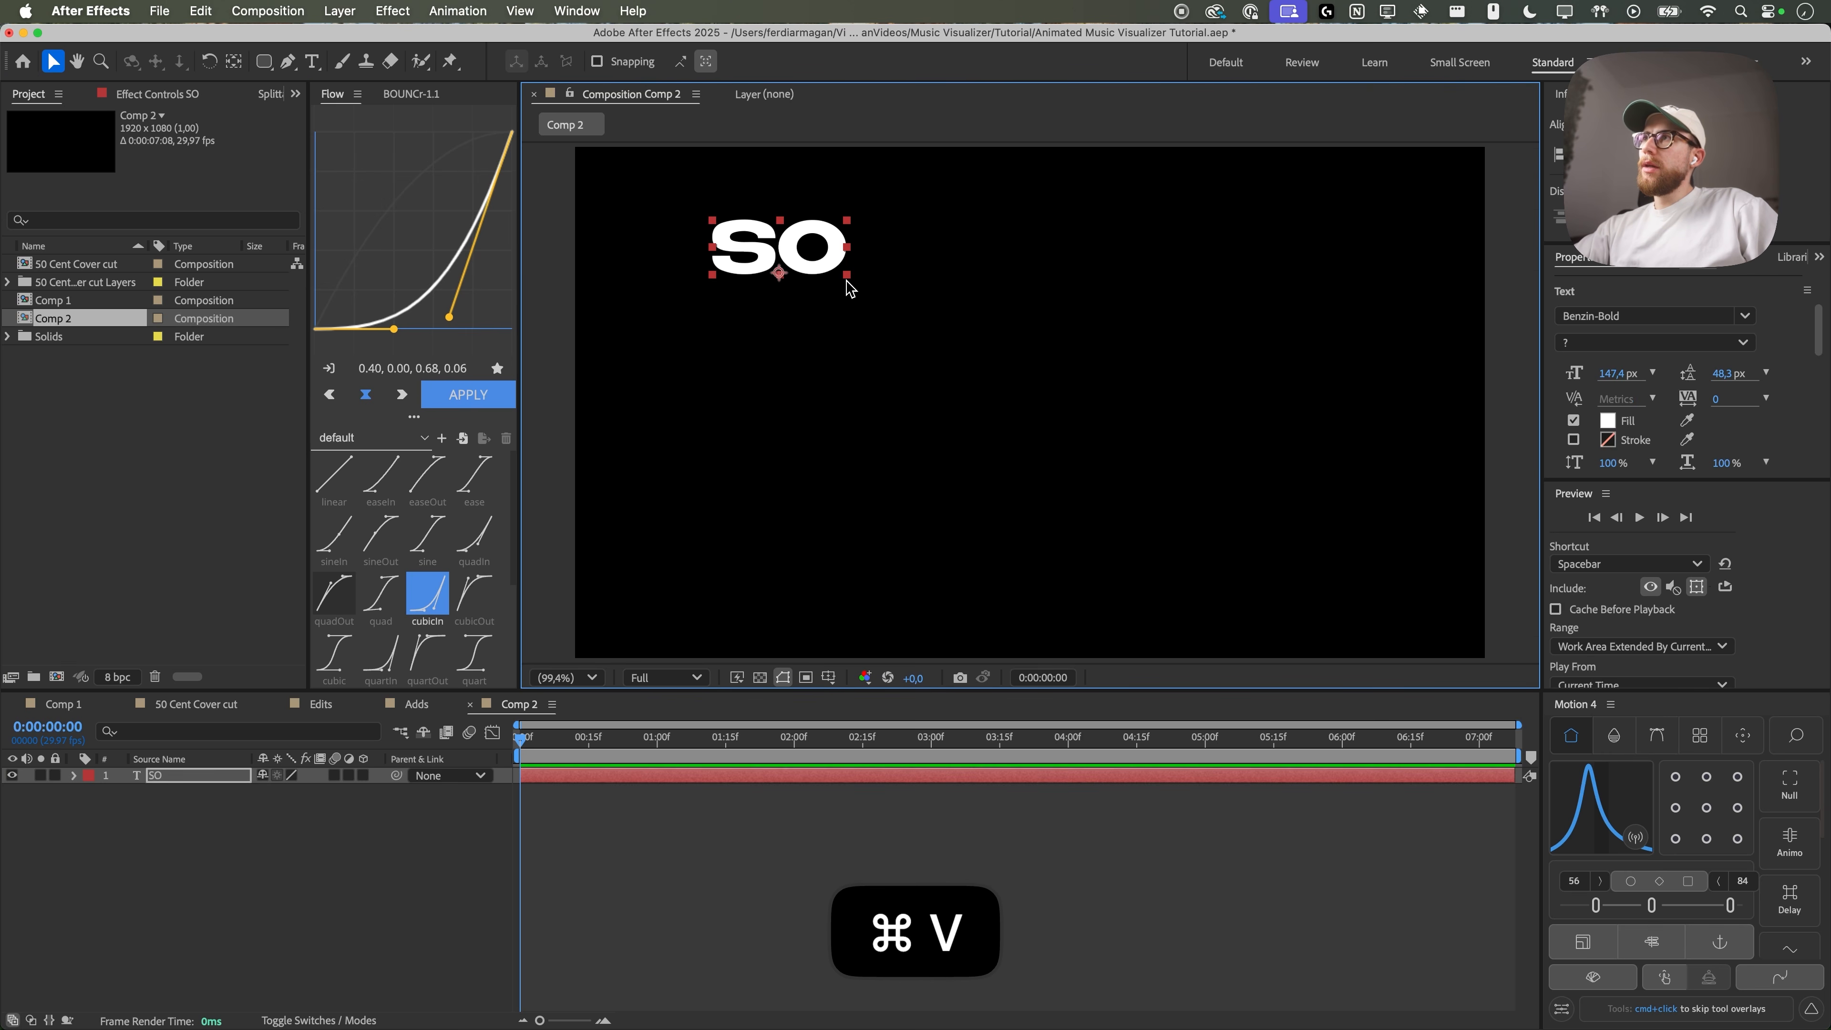
key("super+c")
key("super+v")
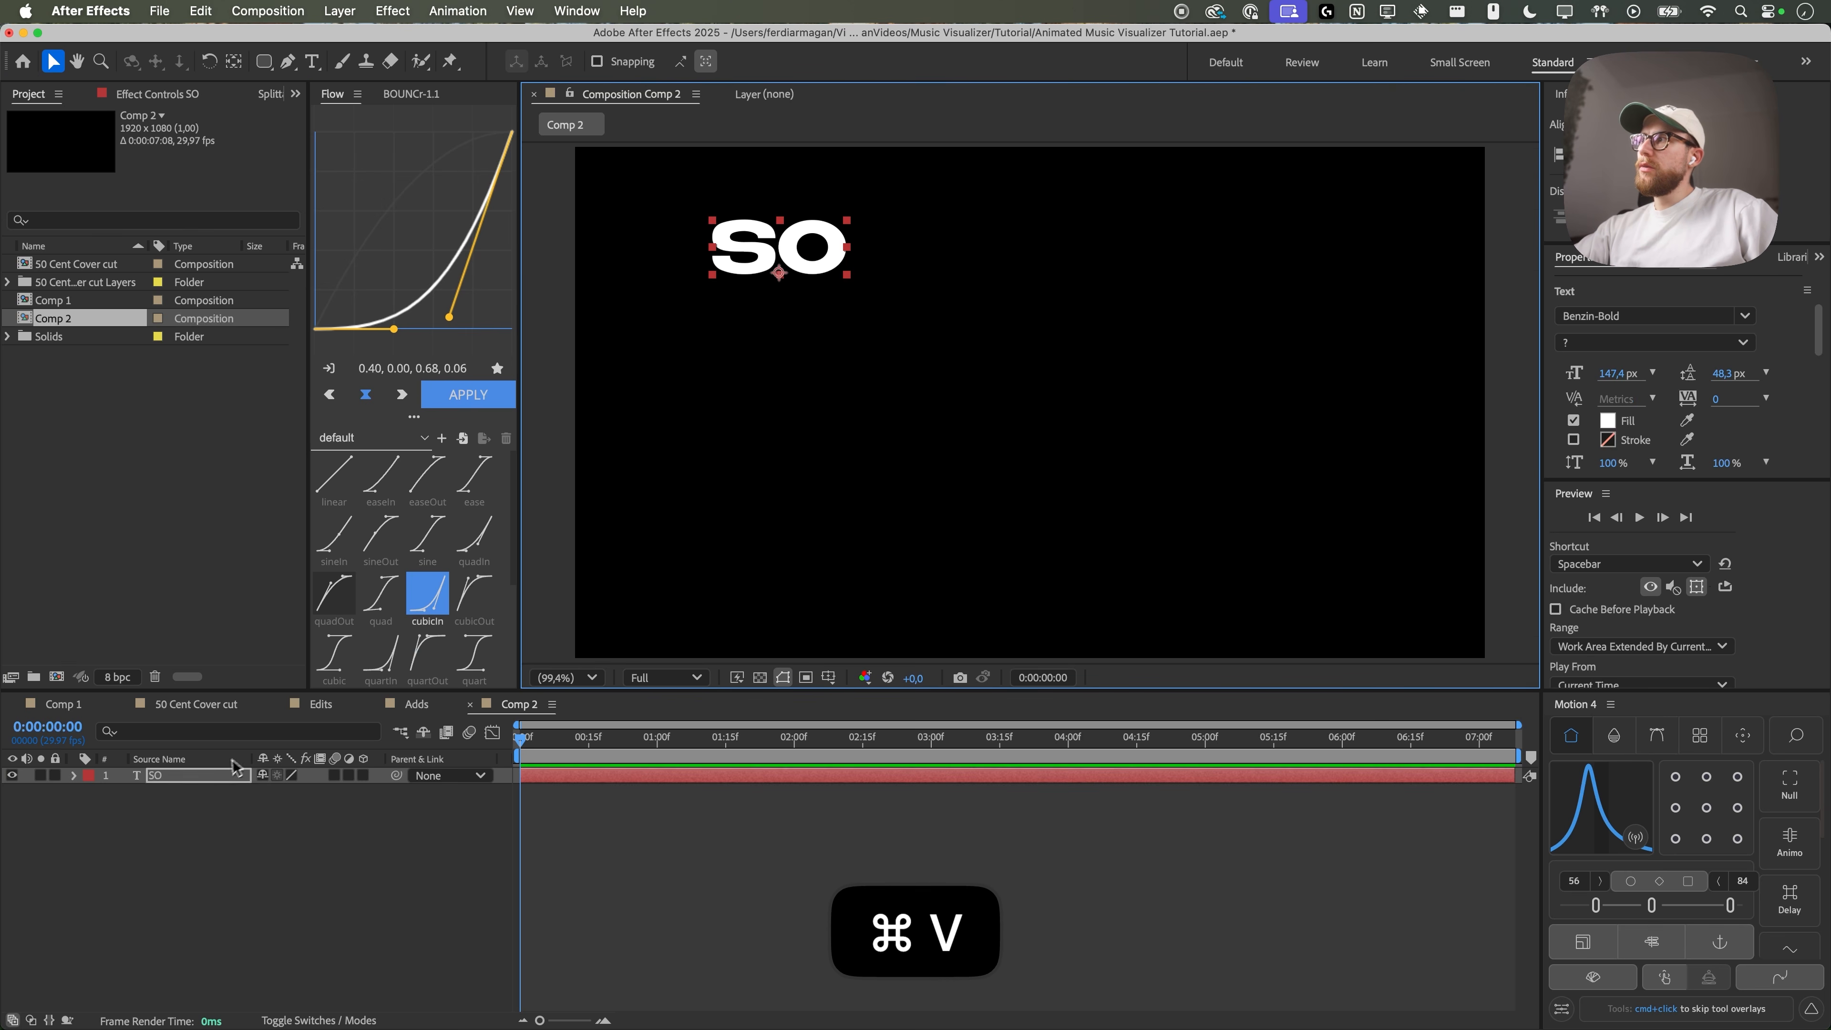
left_click(193, 784)
key("super+c")
key("super+v")
left_click_drag(803, 261, 1044, 314)
key("super+t")
left_click(1045, 313)
key("super+a")
type("IMMA")
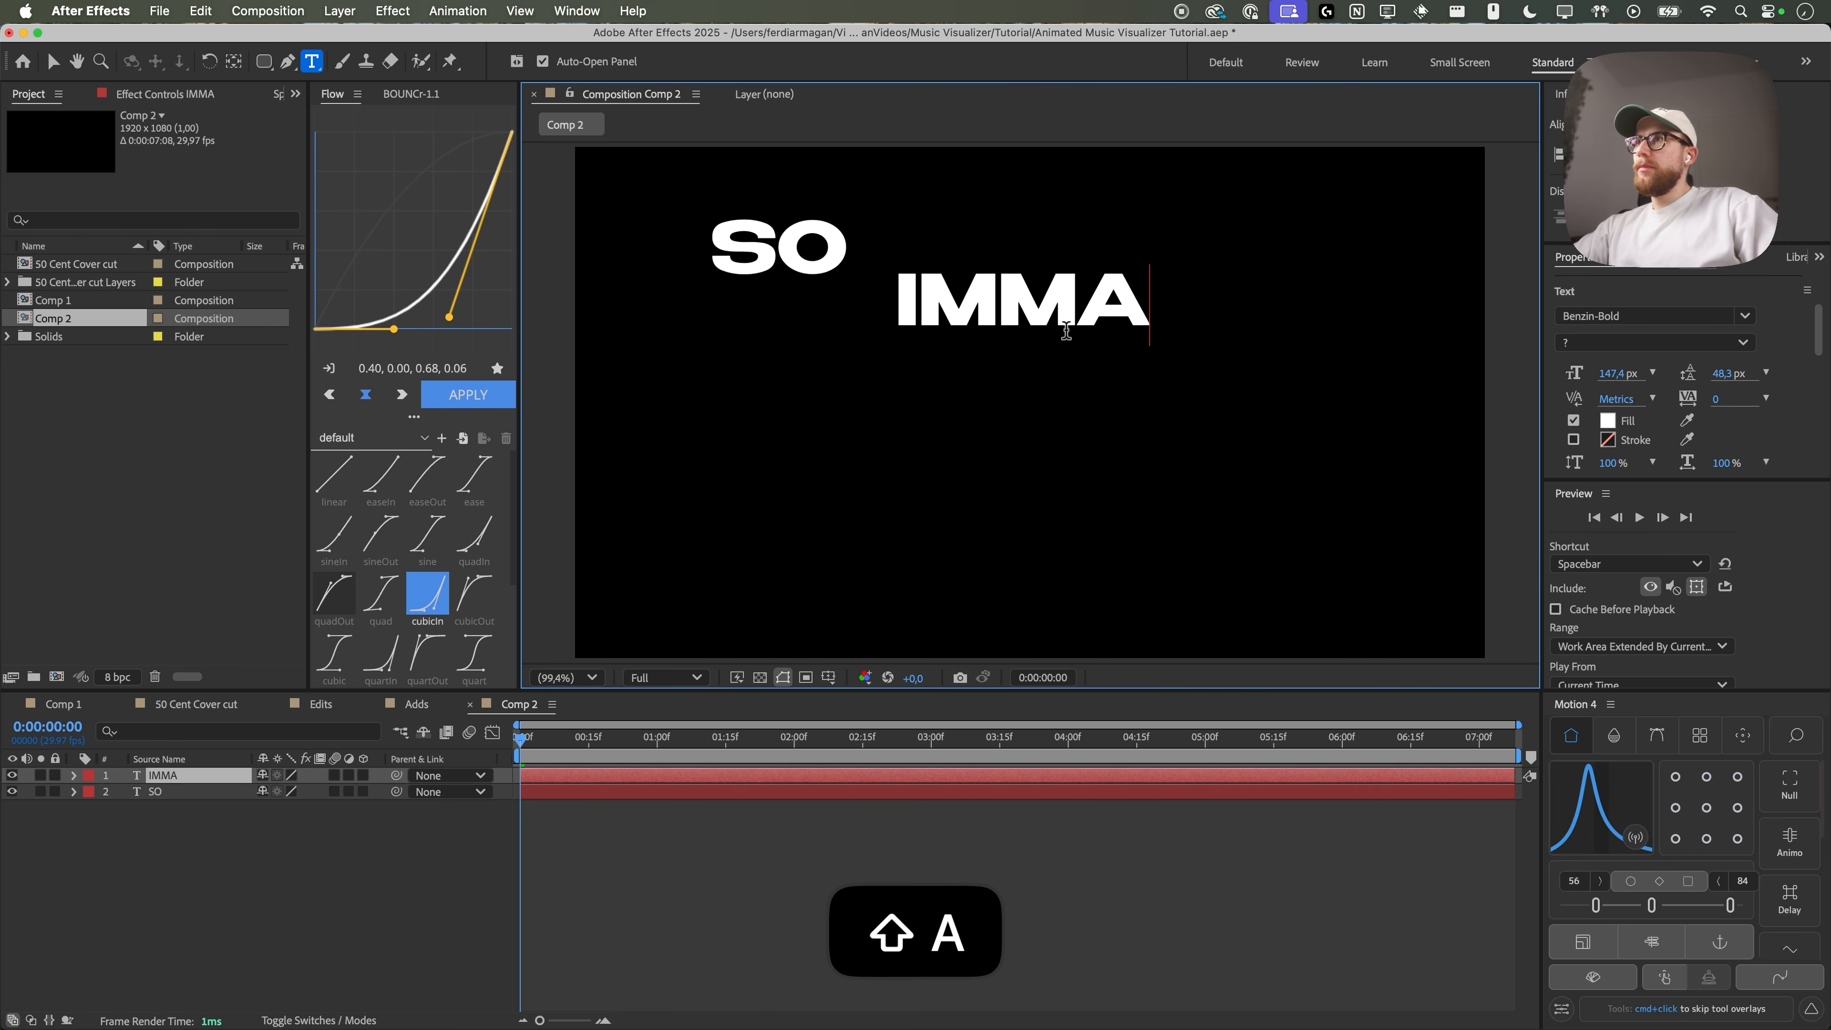
- Reposition IMMA farther right, then duplicate it as a text layer reading GIVE, placed below SO
left_click(53, 62)
left_click_drag(1023, 323, 1159, 429)
key("super+c")
key("super+v")
double_click(846, 388)
type("GIVE")
- Duplicate the GIVE text layer into copies reading 'EM, A and TUTORIAL, with TUTORIAL placed near the lower edge of the composition
key("super+v")
key("super+v")
key("super+v")
key("super+t")
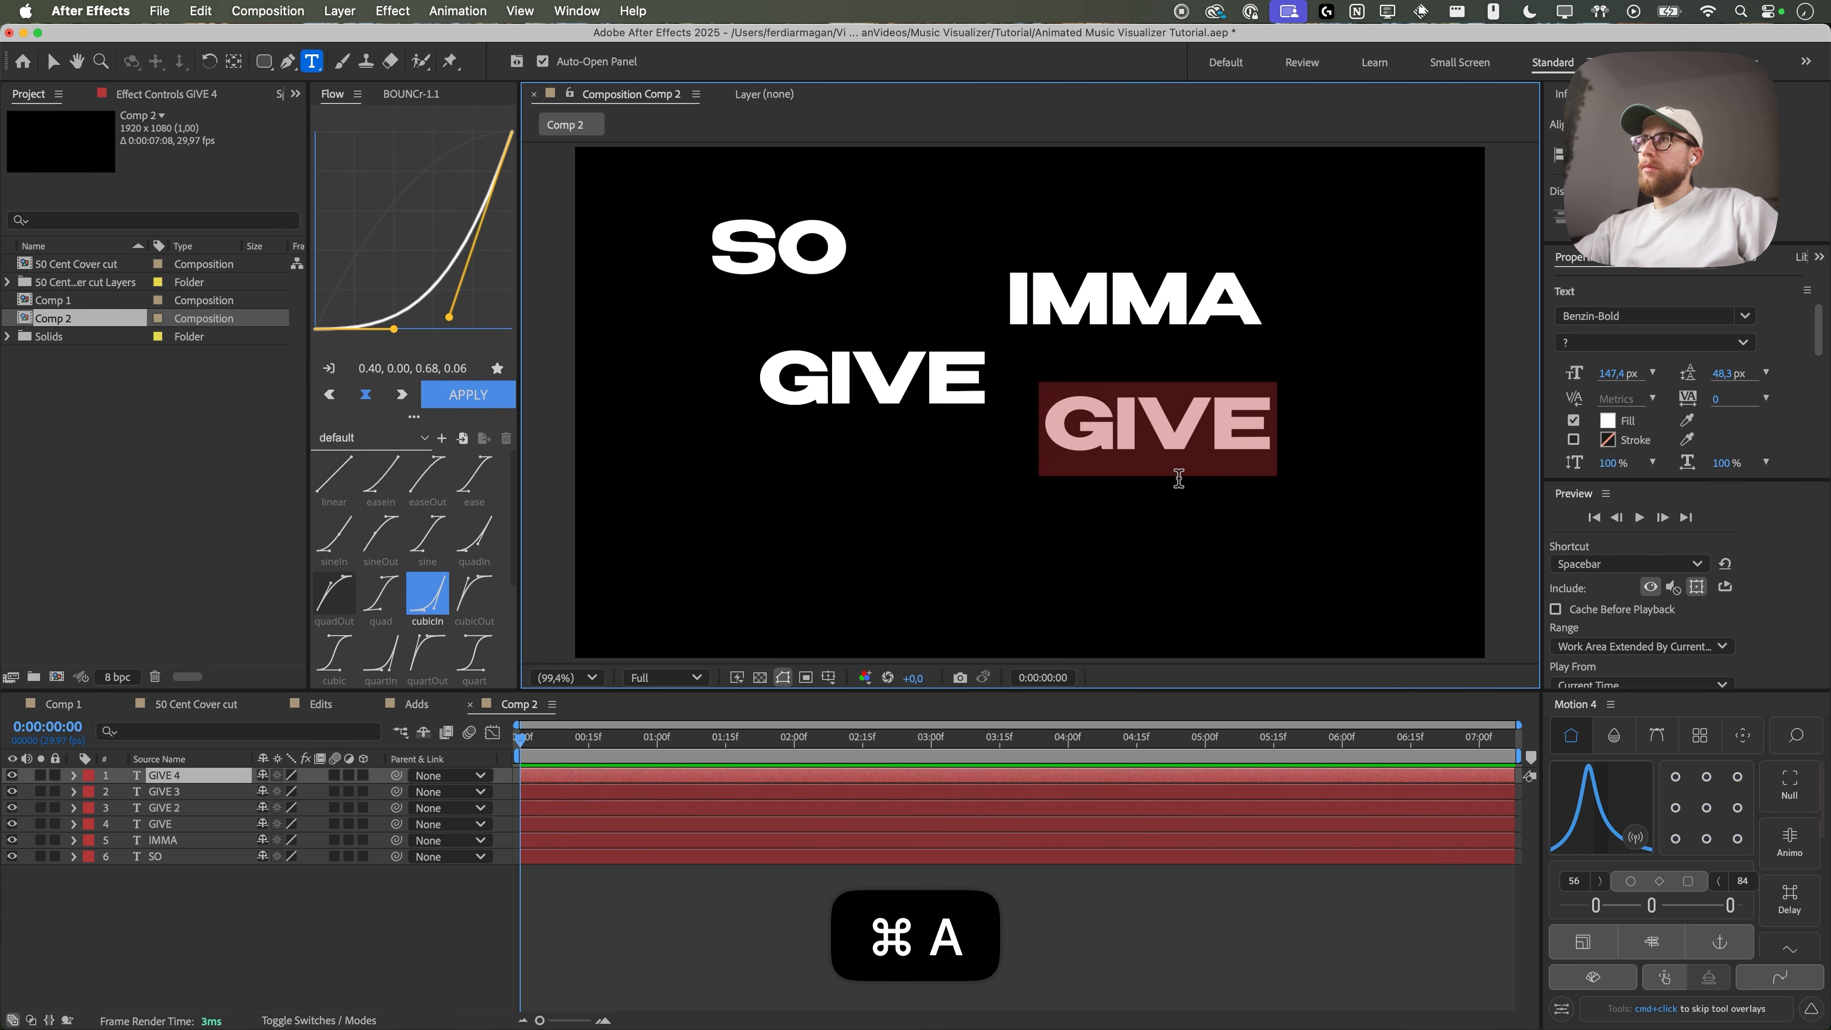
type("'EMA")
key("super+d")
type("TUTORIAL")
left_click_drag(865, 491, 1083, 595)
- Reposition the SO, GIVE, IMMA, 'EM, A and TUTORIAL texts into a tighter, staggered layout centred around the A
left_click_drag(793, 249, 811, 241)
mouse_move(851, 382)
left_mouse_down()
mouse_move(768, 388)
mouse_move(823, 375)
left_mouse_up()
key("BackSpace")
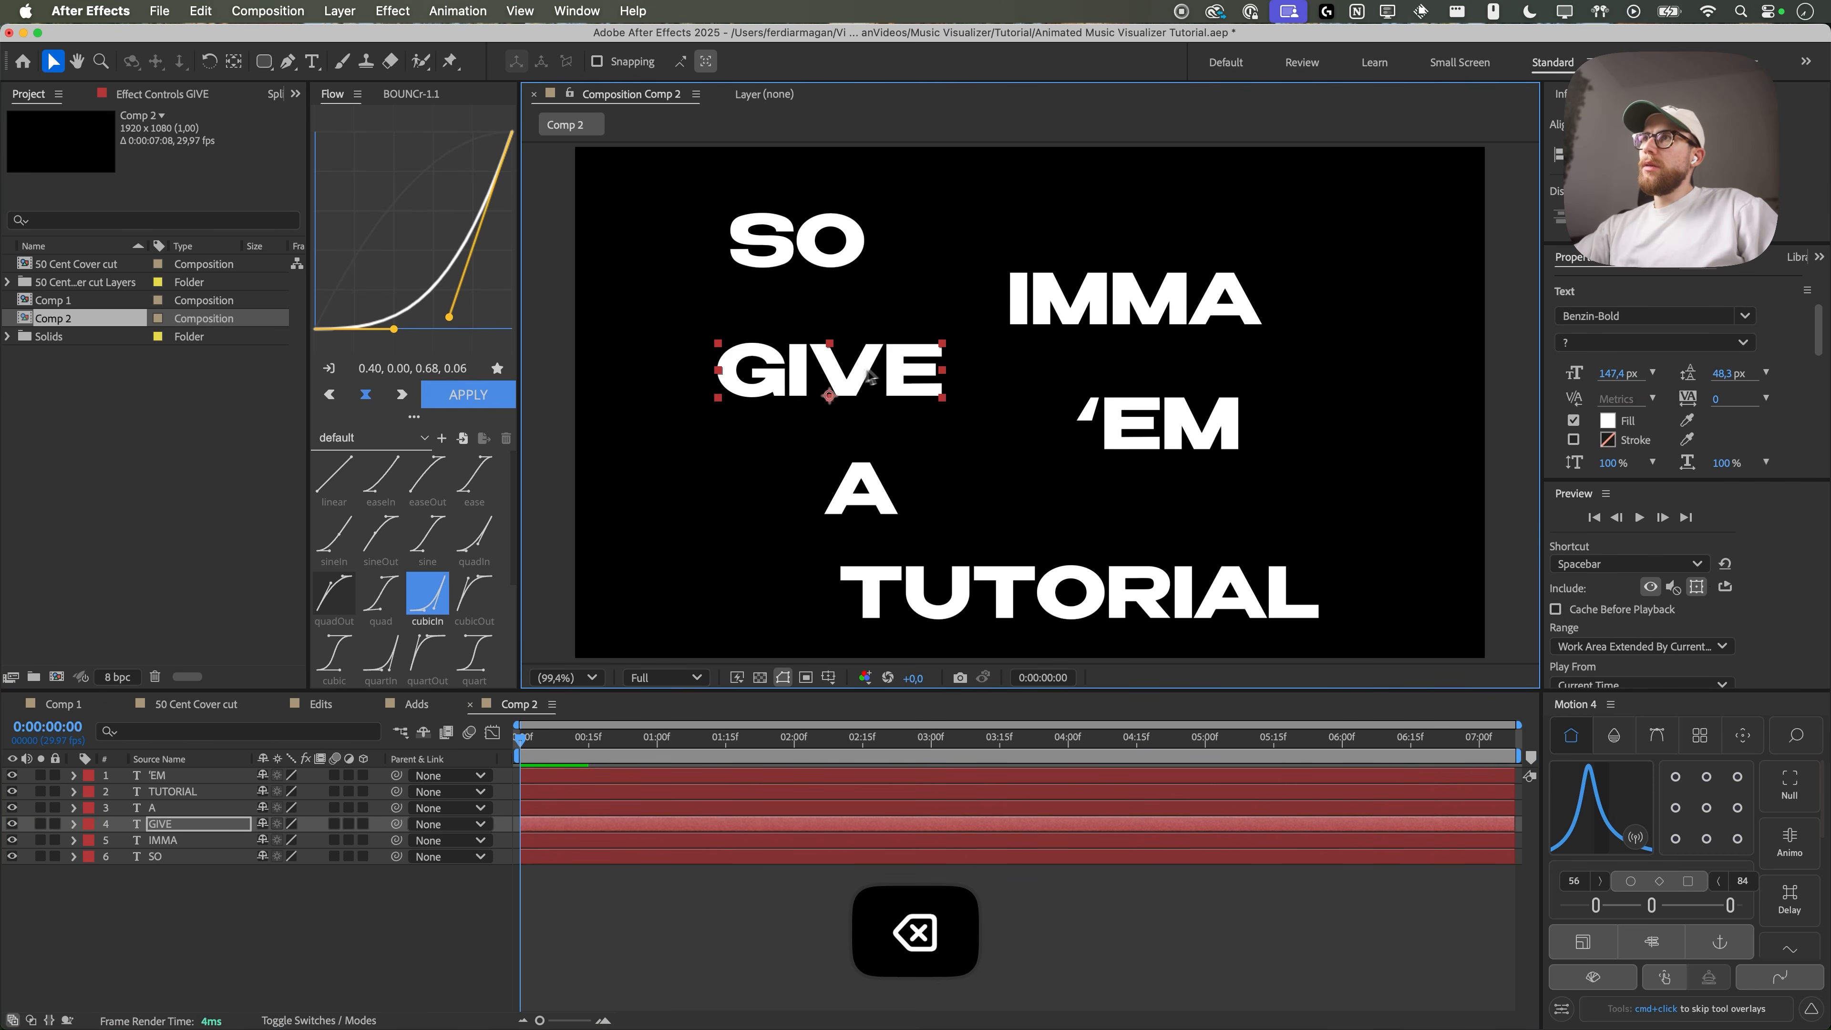
left_click_drag(1080, 318, 1090, 291)
left_click_drag(1110, 422, 1102, 397)
left_click_drag(907, 494, 979, 479)
left_click_drag(994, 595, 933, 561)
left_click(988, 466)
left_click_drag(988, 466, 995, 454)
left_click(872, 912)
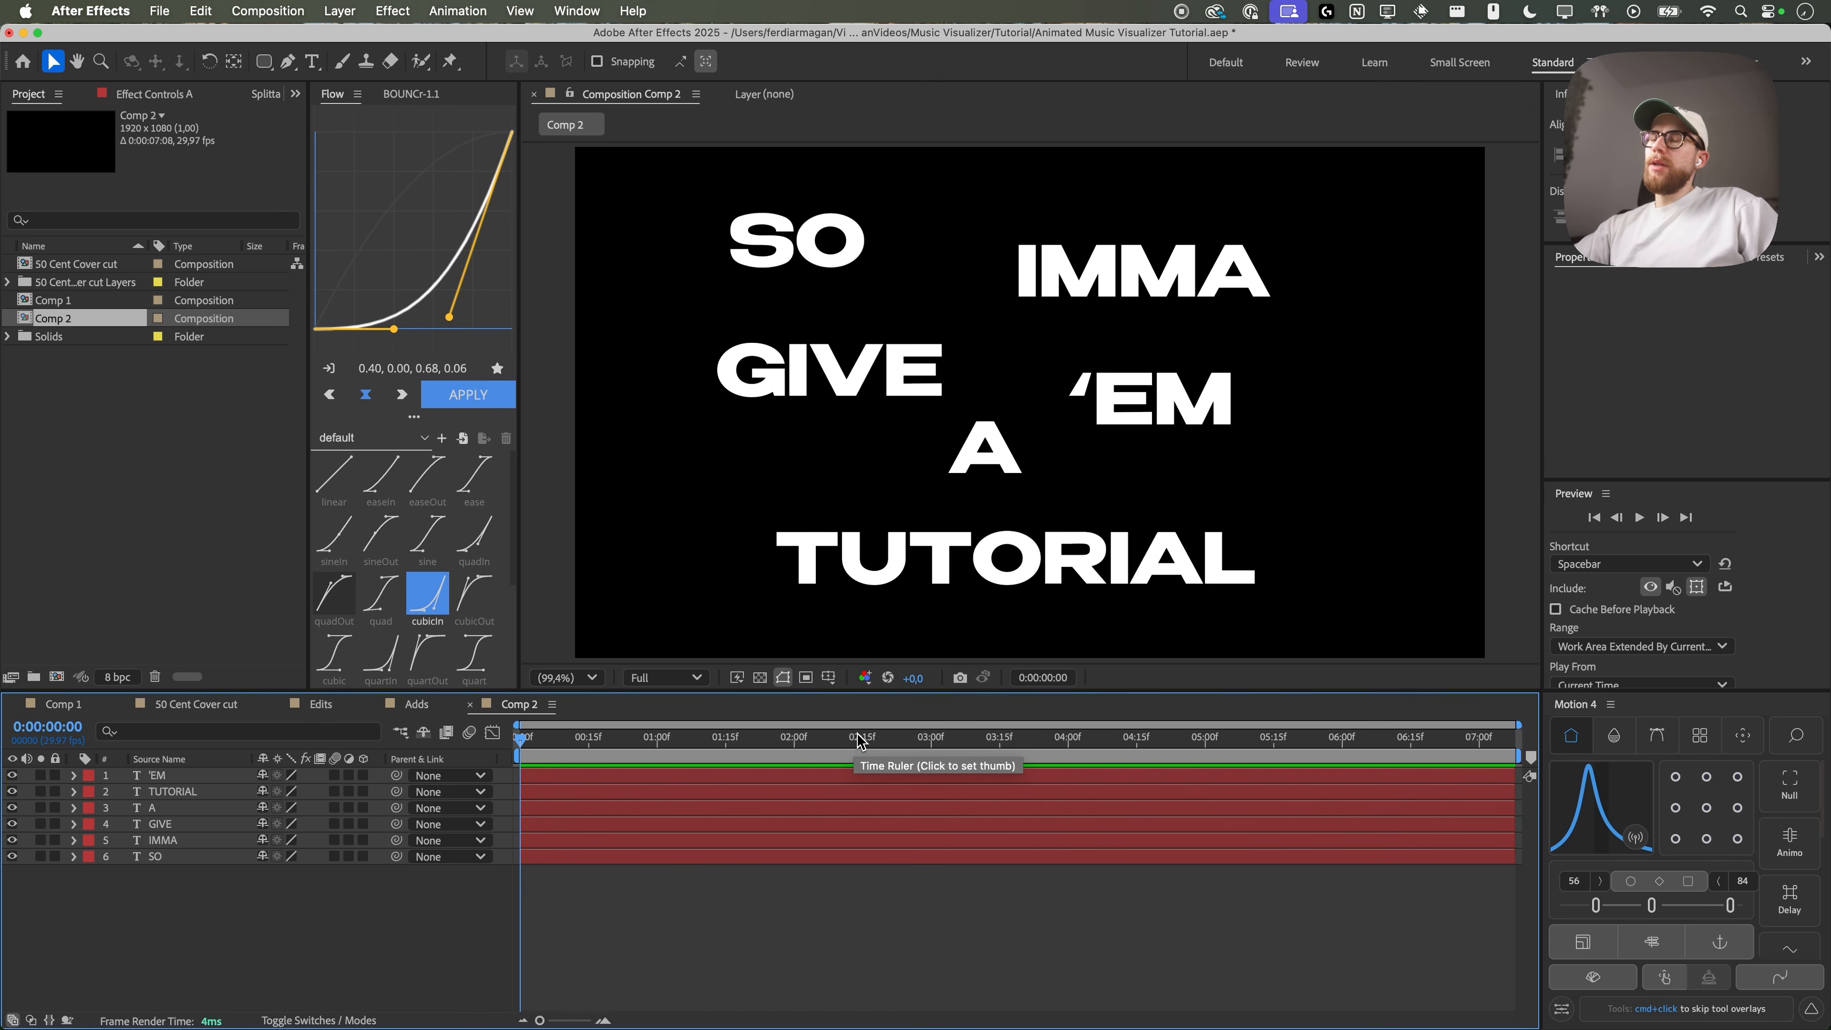
- Add a Scale text animator to the TUTORIAL layer and reveal its Range Selector 1 properties
left_click(195, 859)
left_click(875, 584)
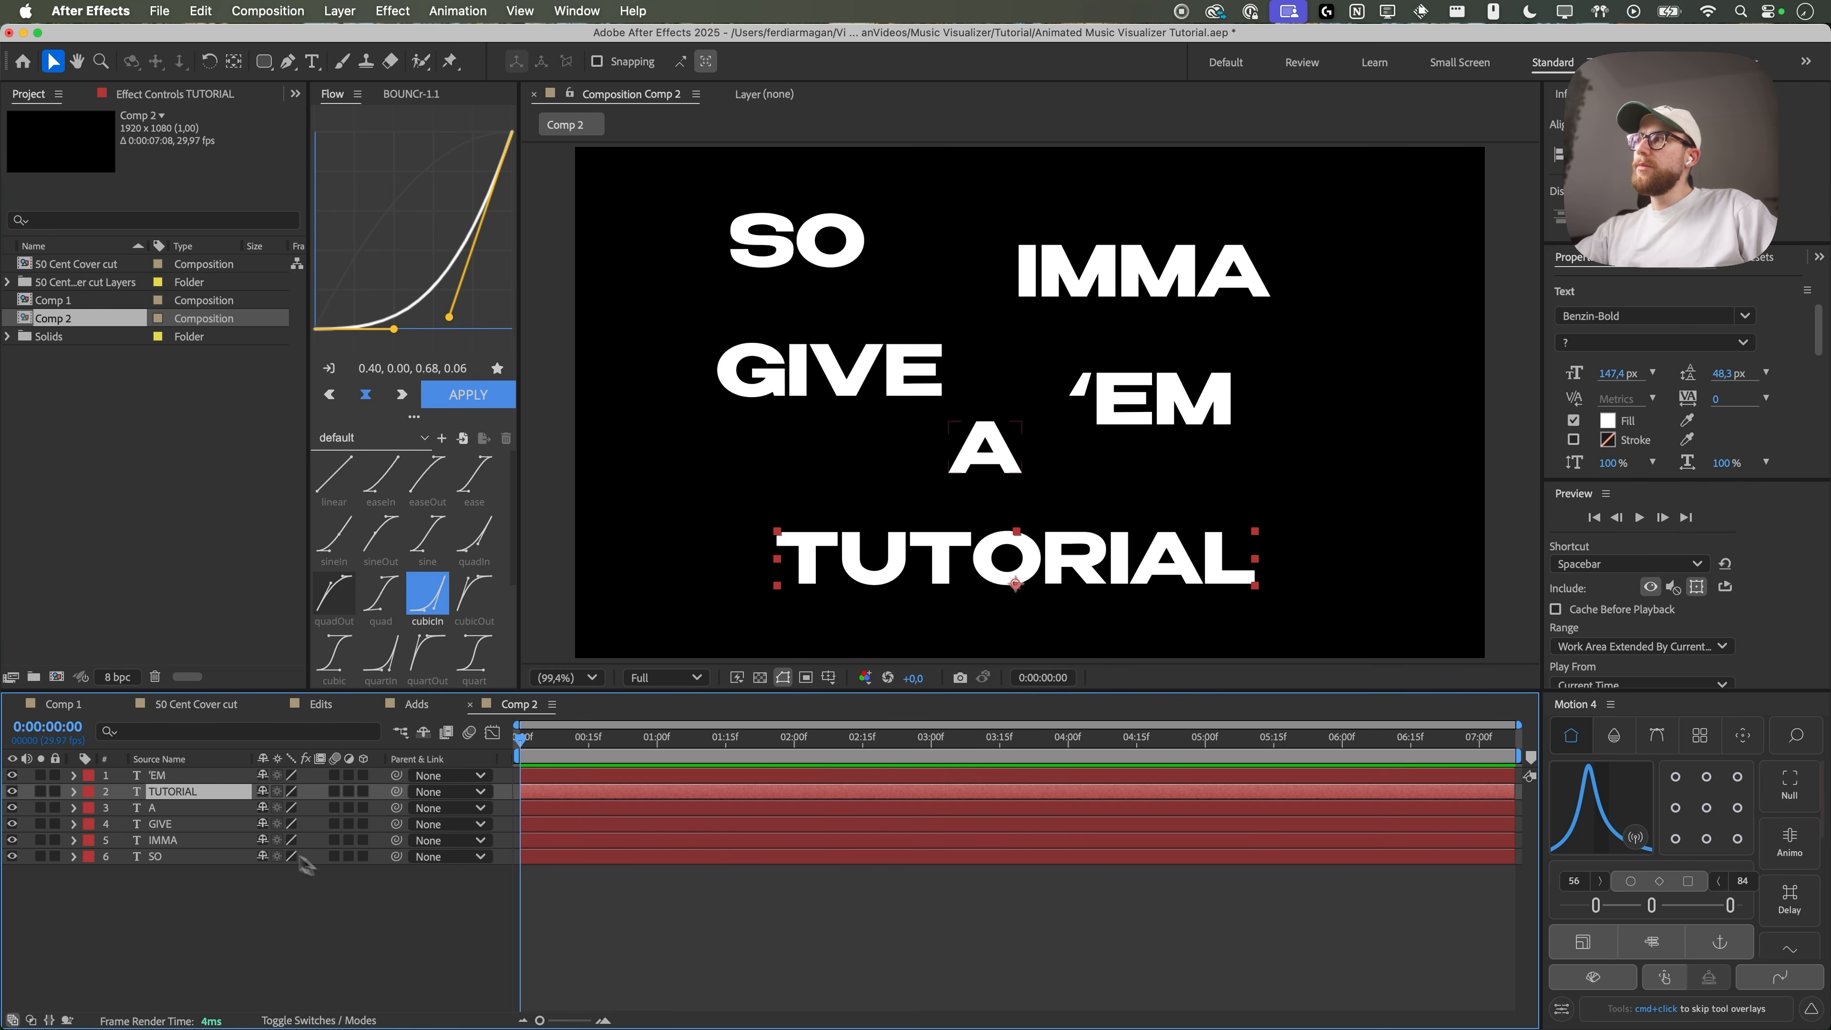
left_click(75, 792)
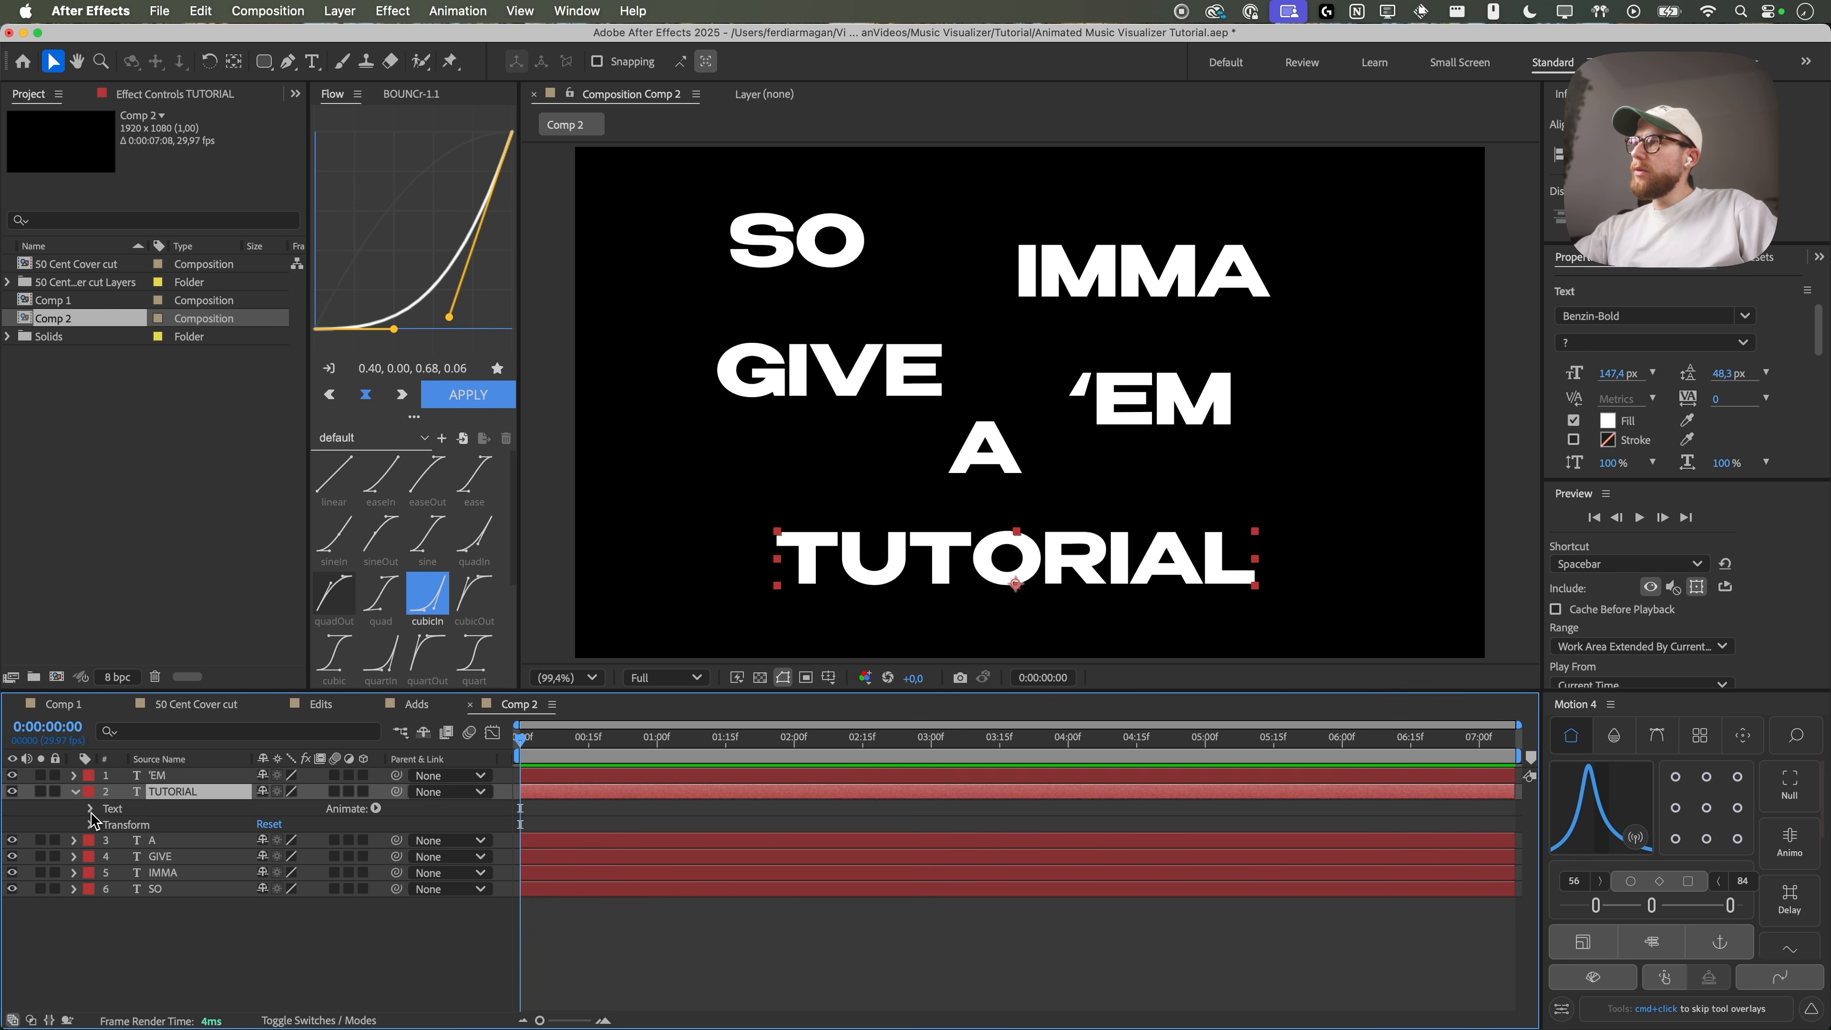
left_click(375, 809)
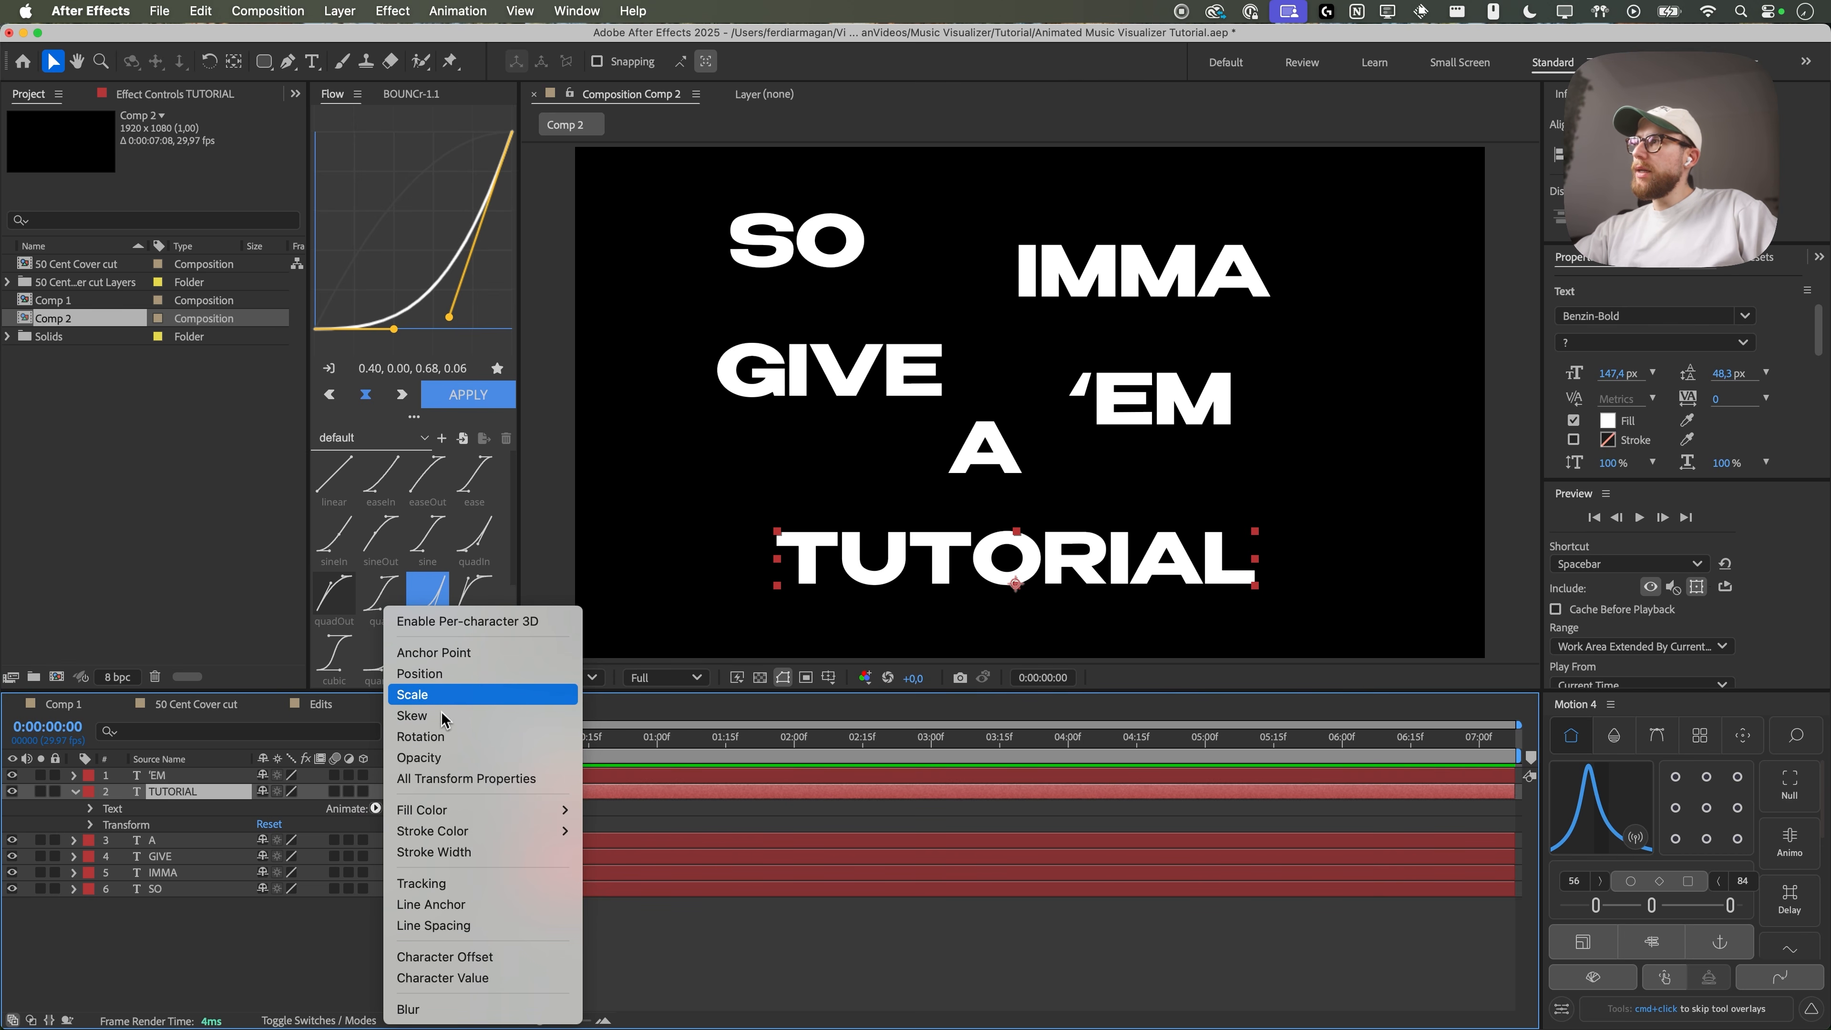
left_click(434, 697)
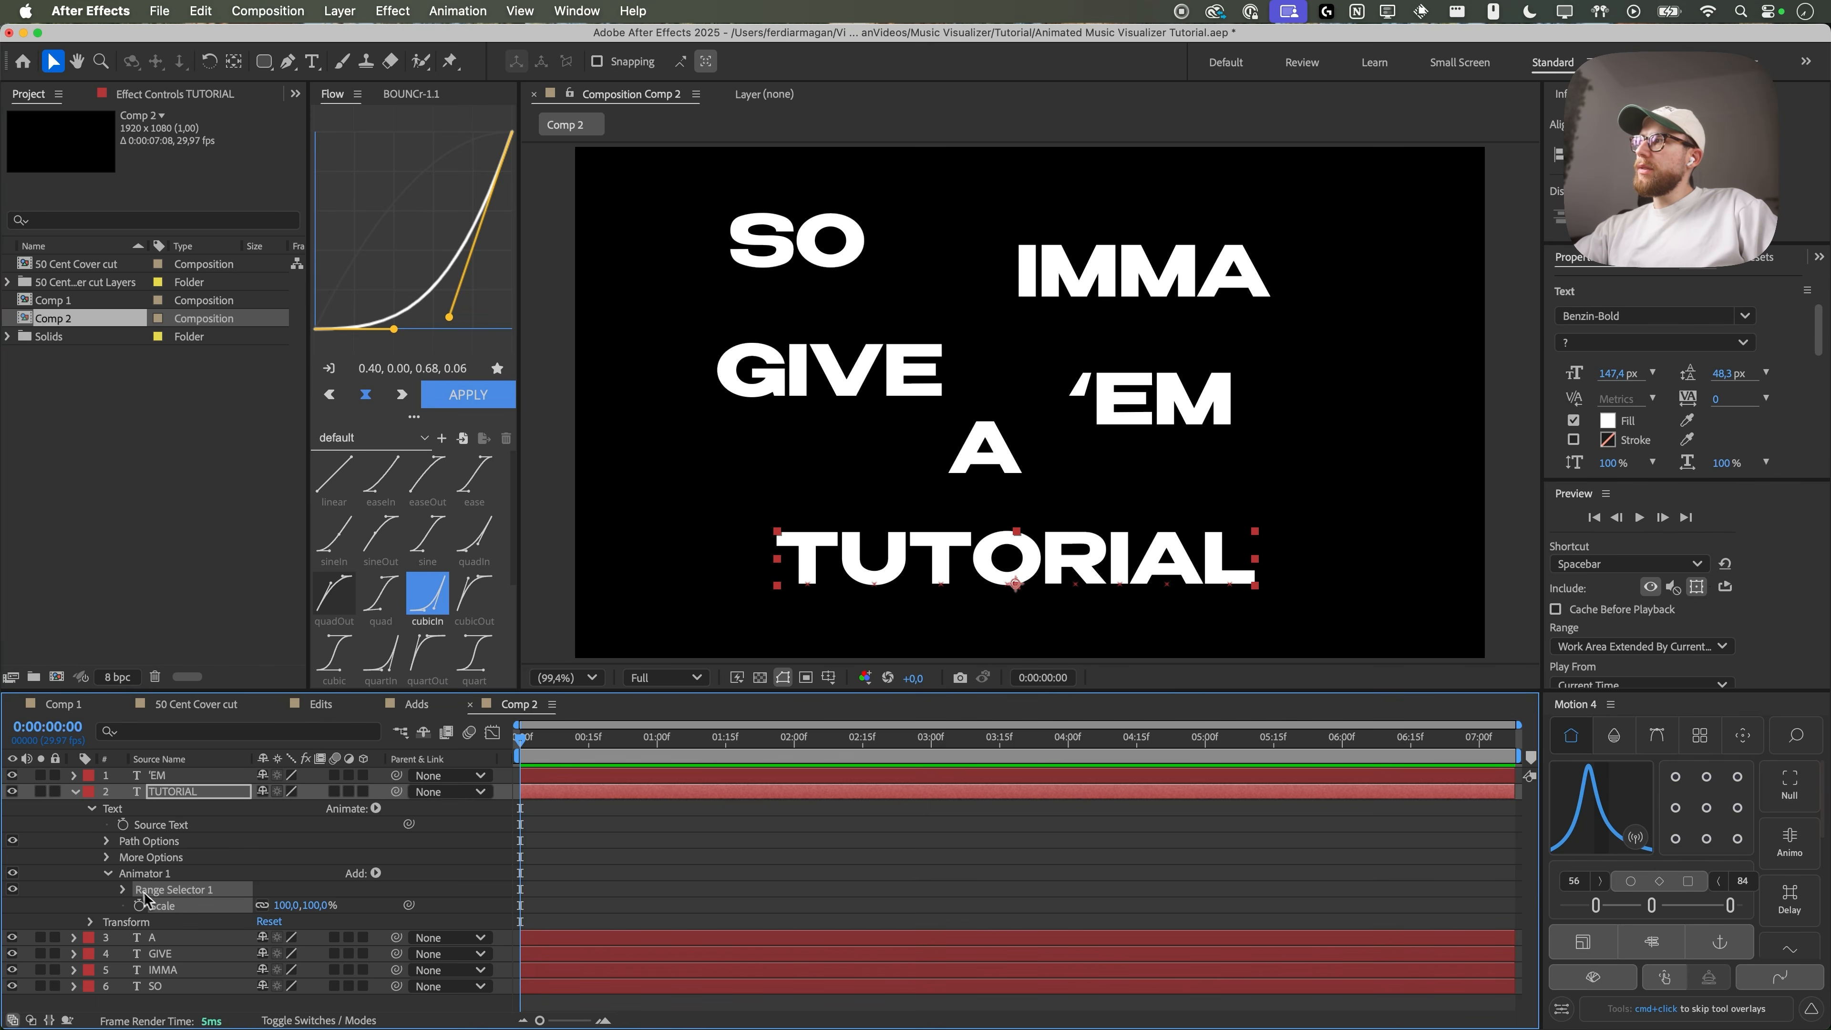
left_click(123, 890)
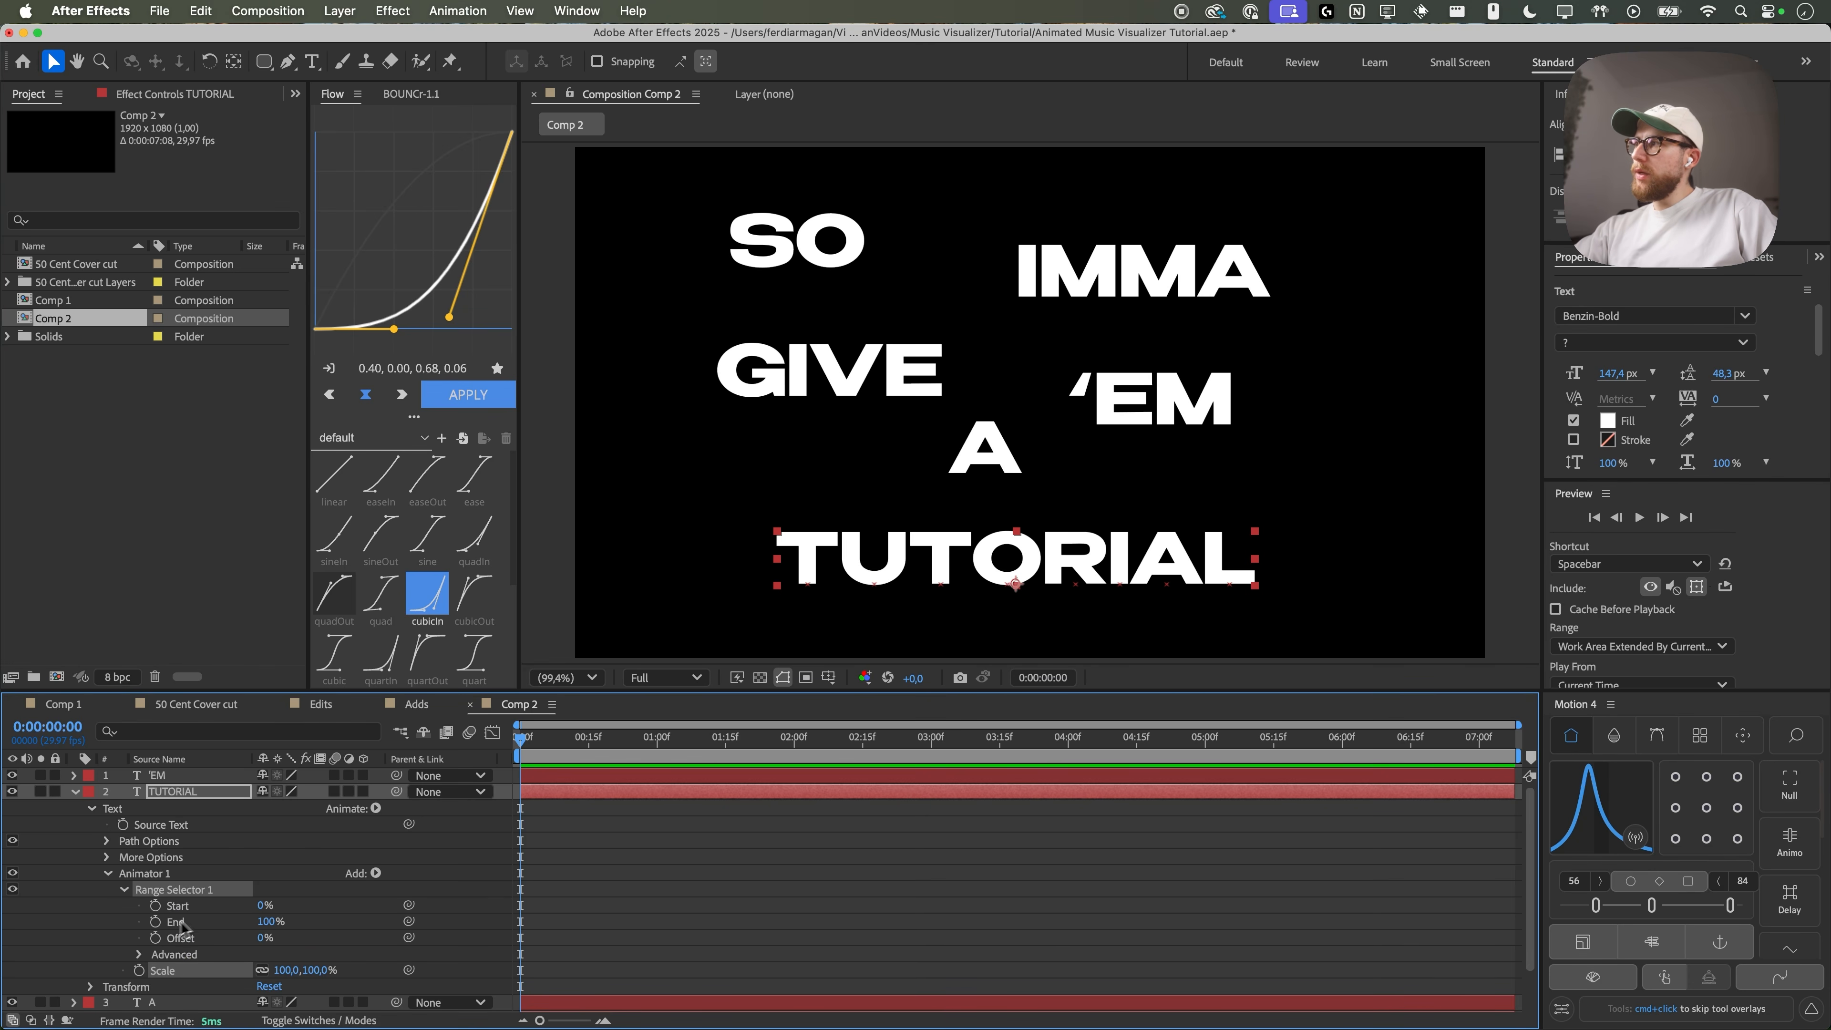
- Keyframe the range selector's Offset on the TUTORIAL layer at -100% at 0:00 and 100% at 2:03
left_click(155, 937)
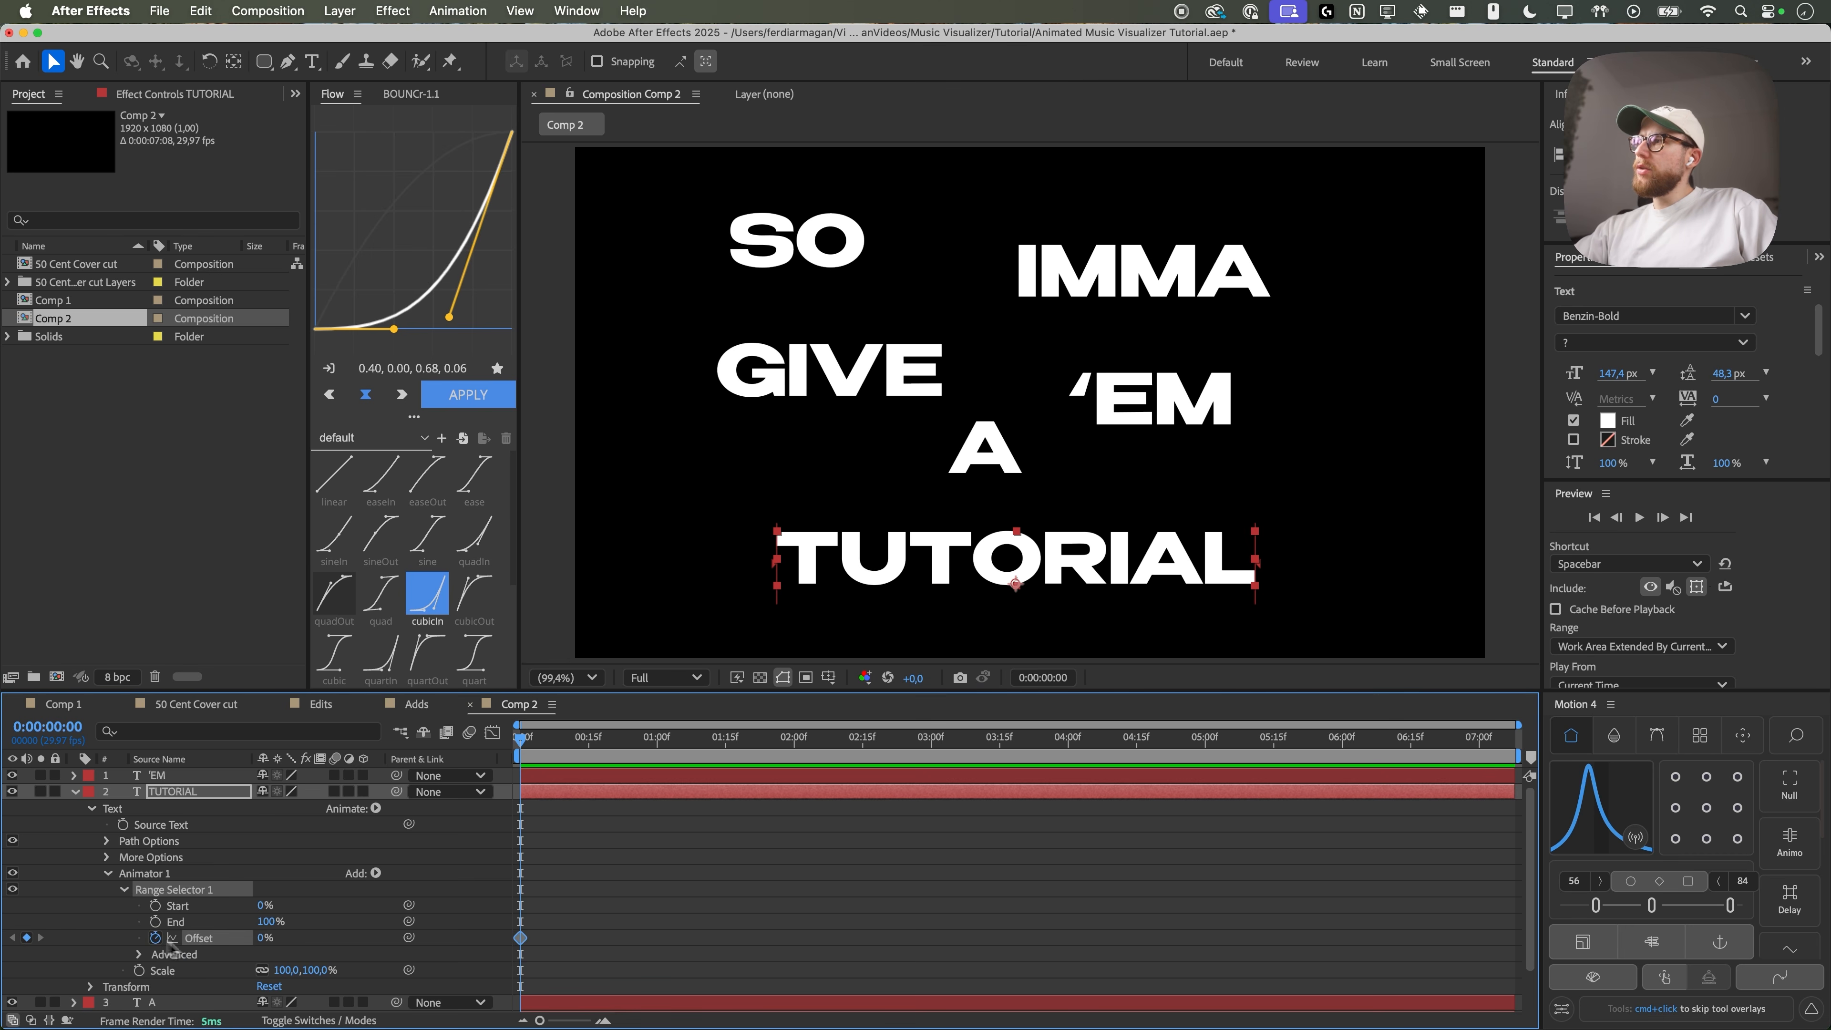
left_click_drag(261, 939, 149, 936)
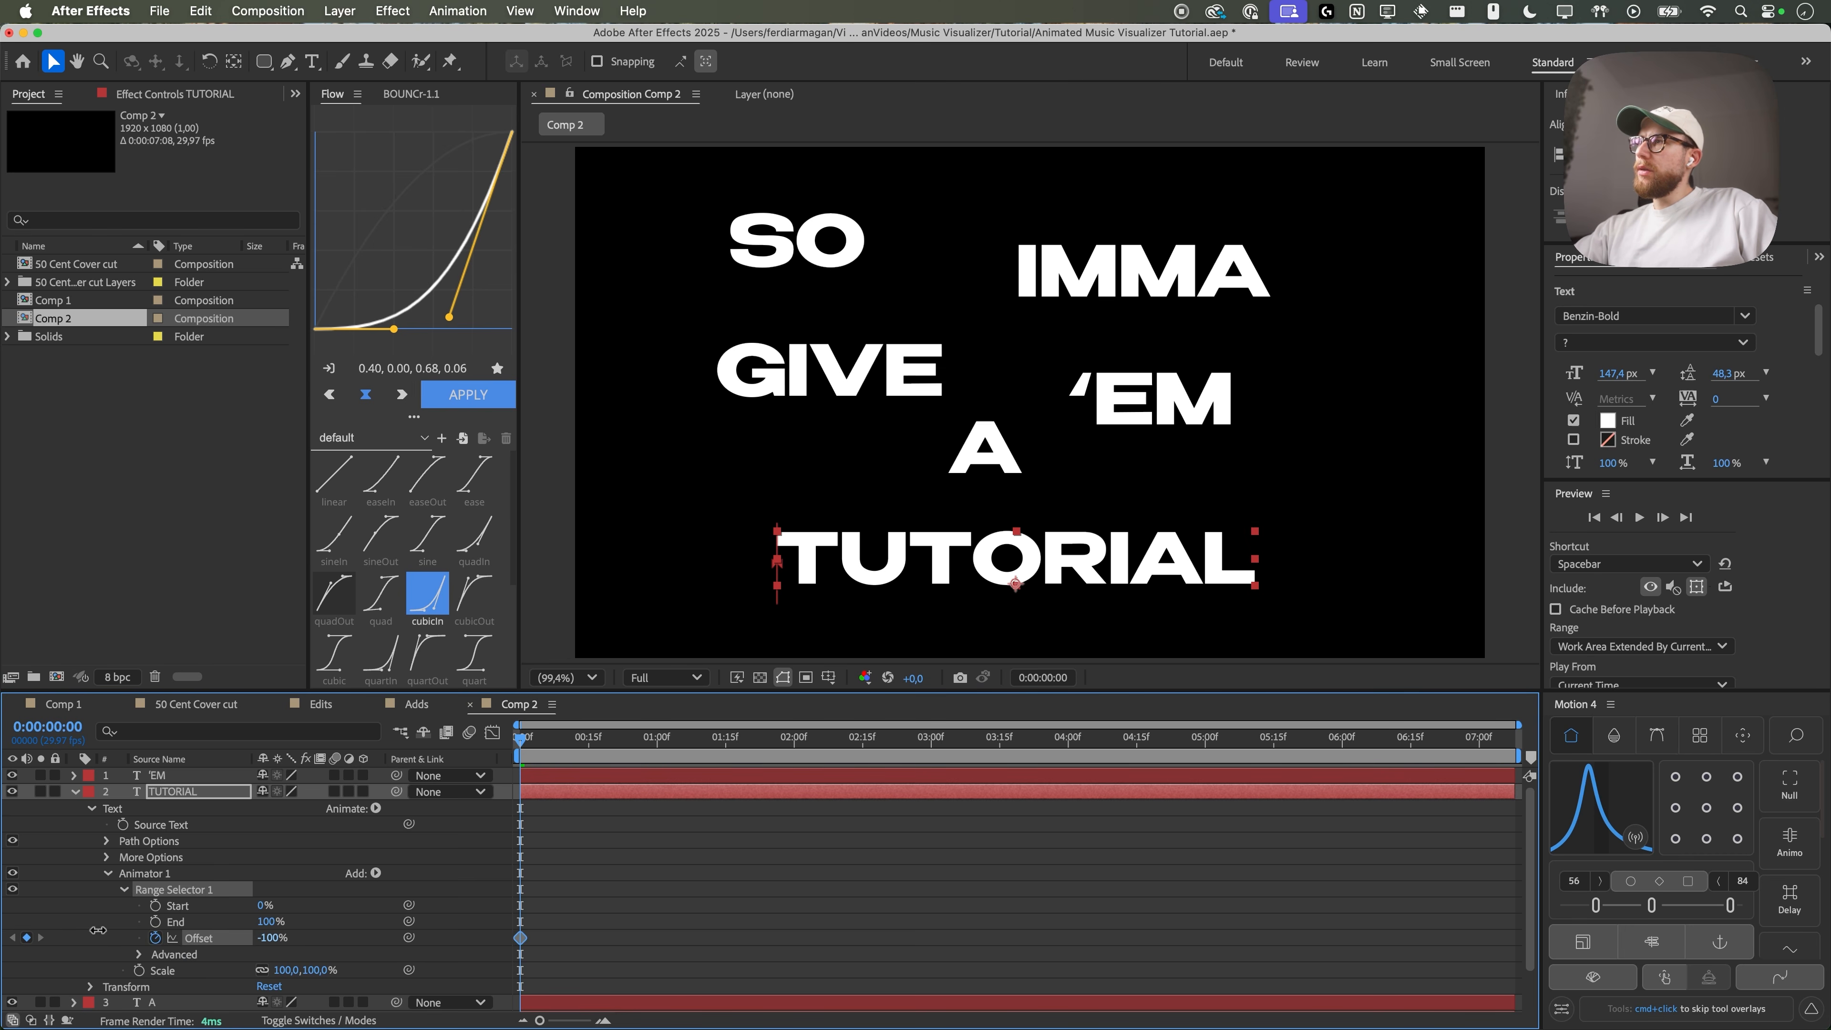
left_click_drag(696, 736, 808, 736)
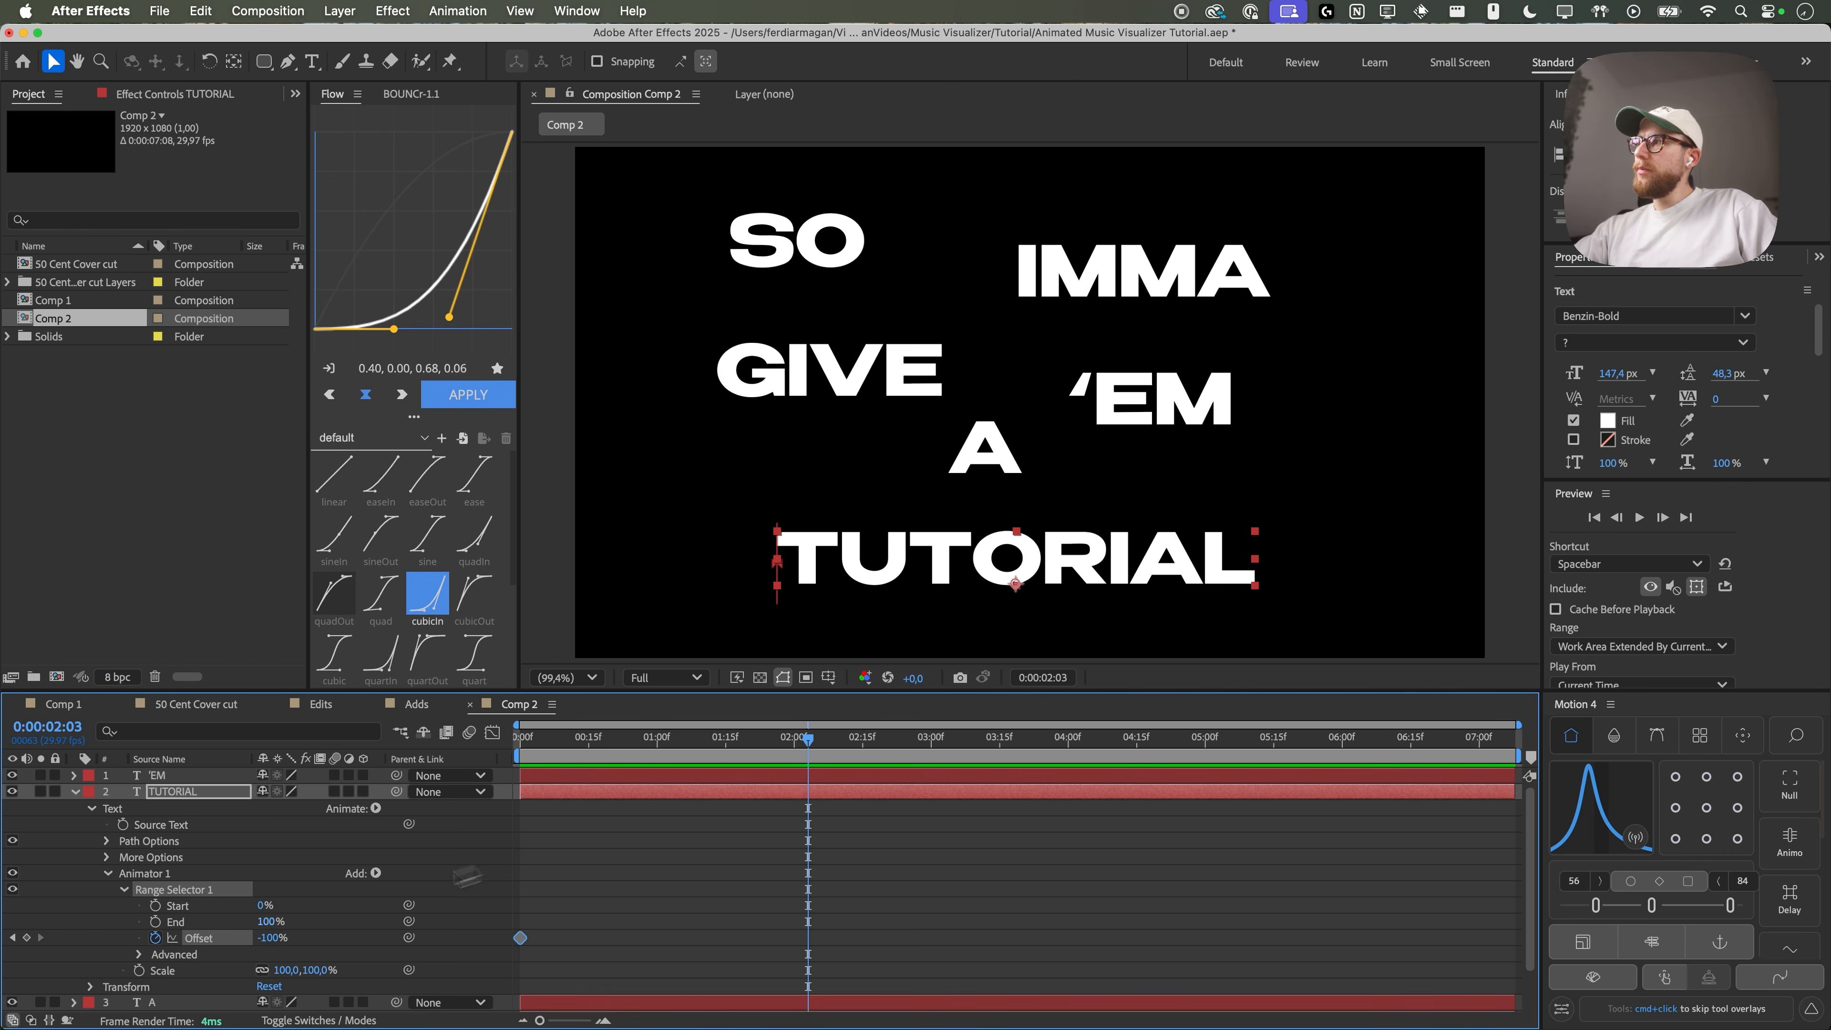
left_click_drag(268, 937, 505, 937)
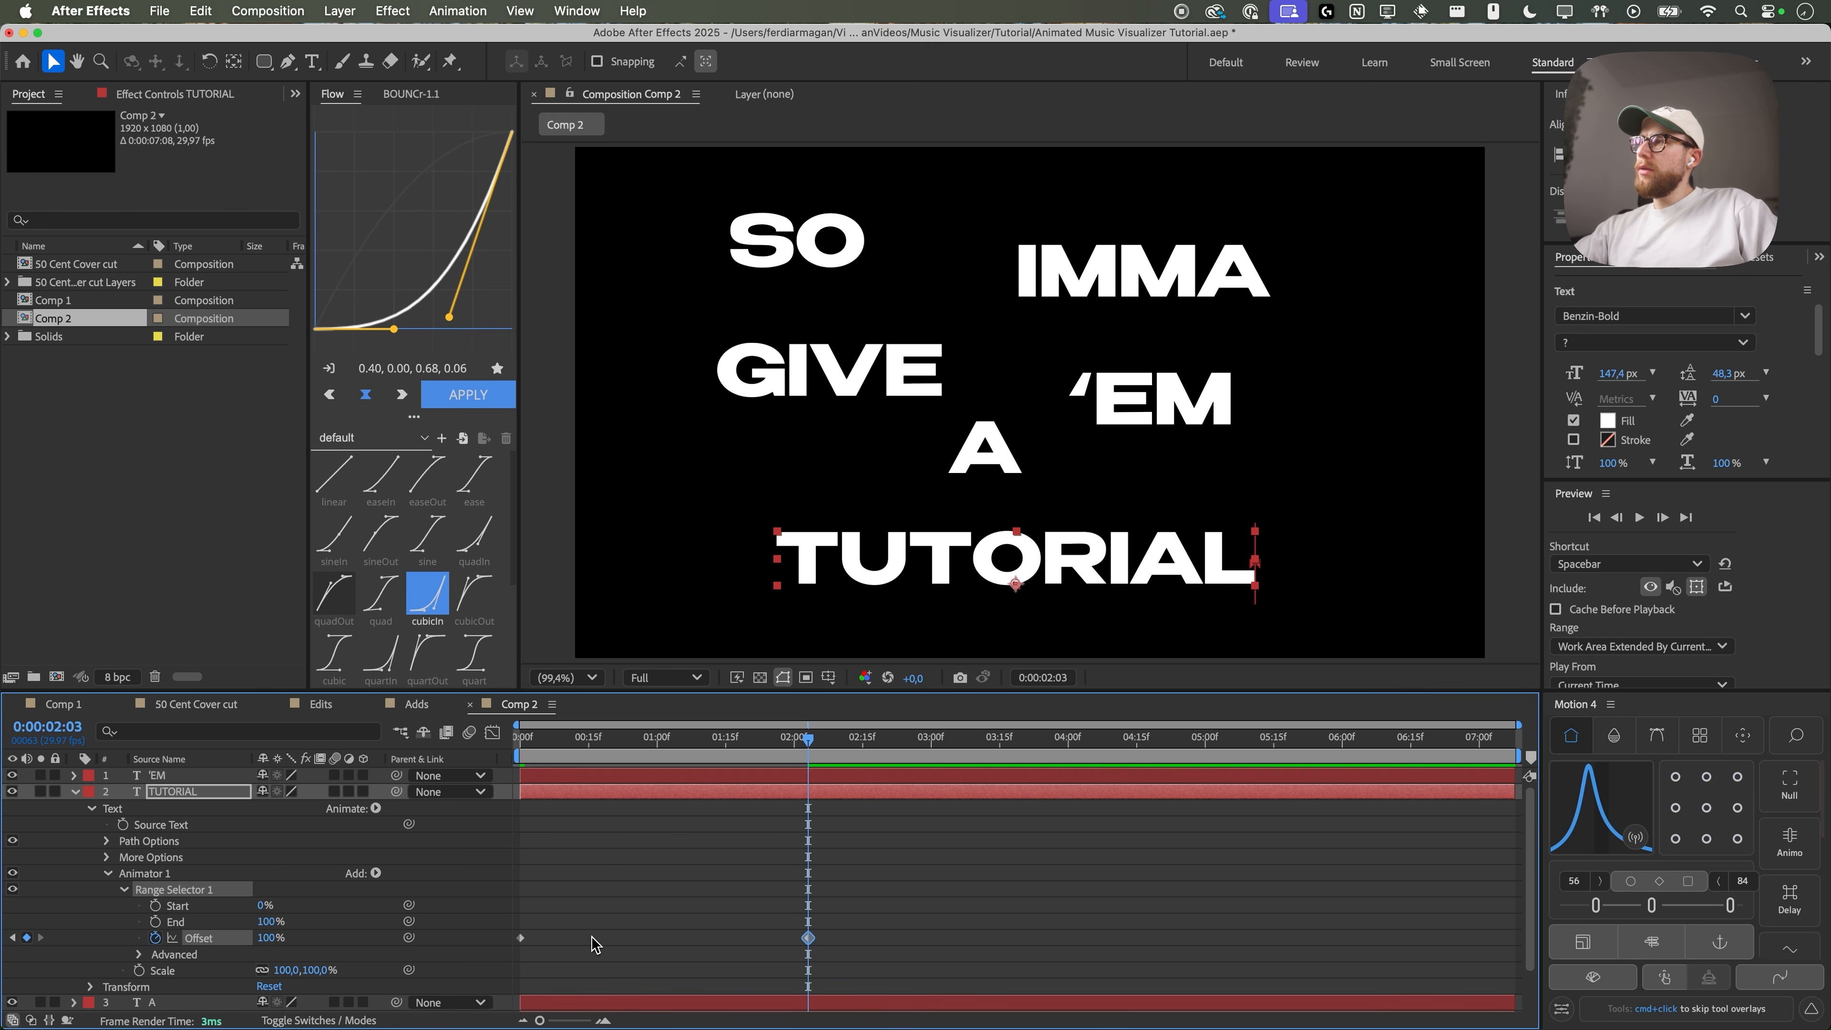
- Examine the Units and Based On choices in the range selector's Advanced options
scroll(444, 955, "down", 2)
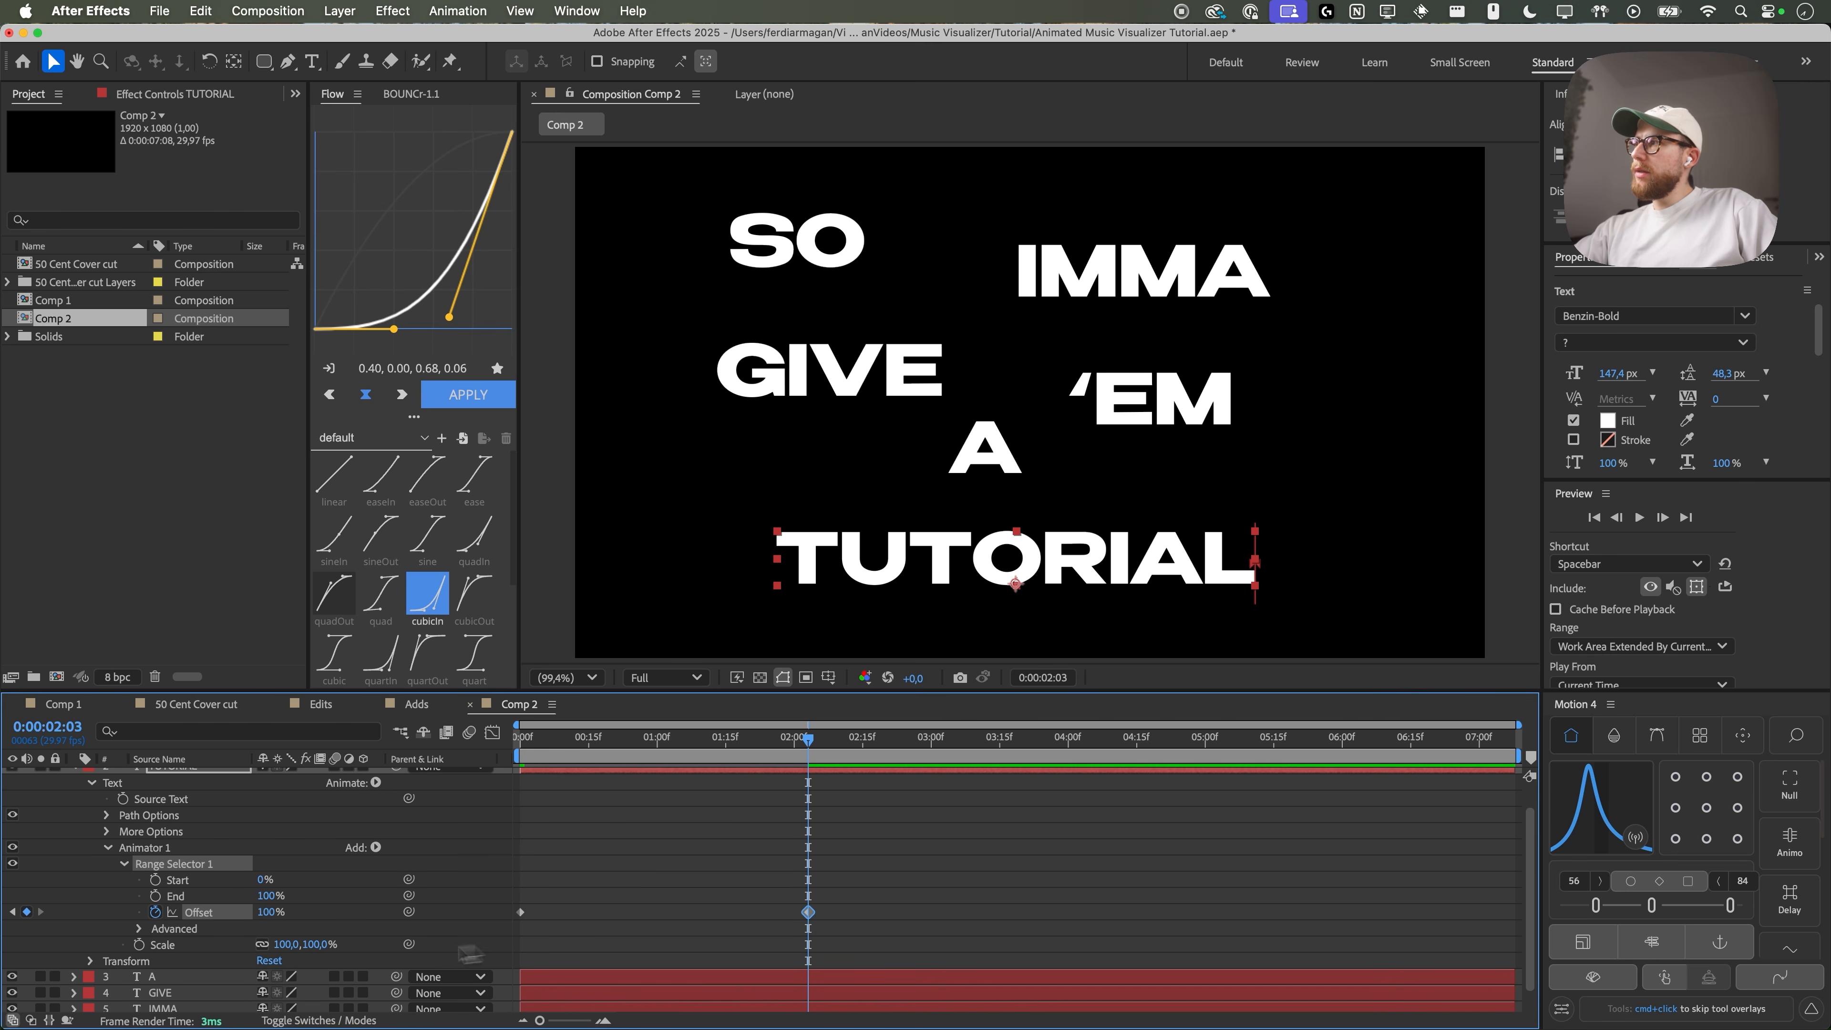
scroll(245, 956, "down", 5)
left_click(140, 857)
left_click(317, 873)
left_click(311, 893)
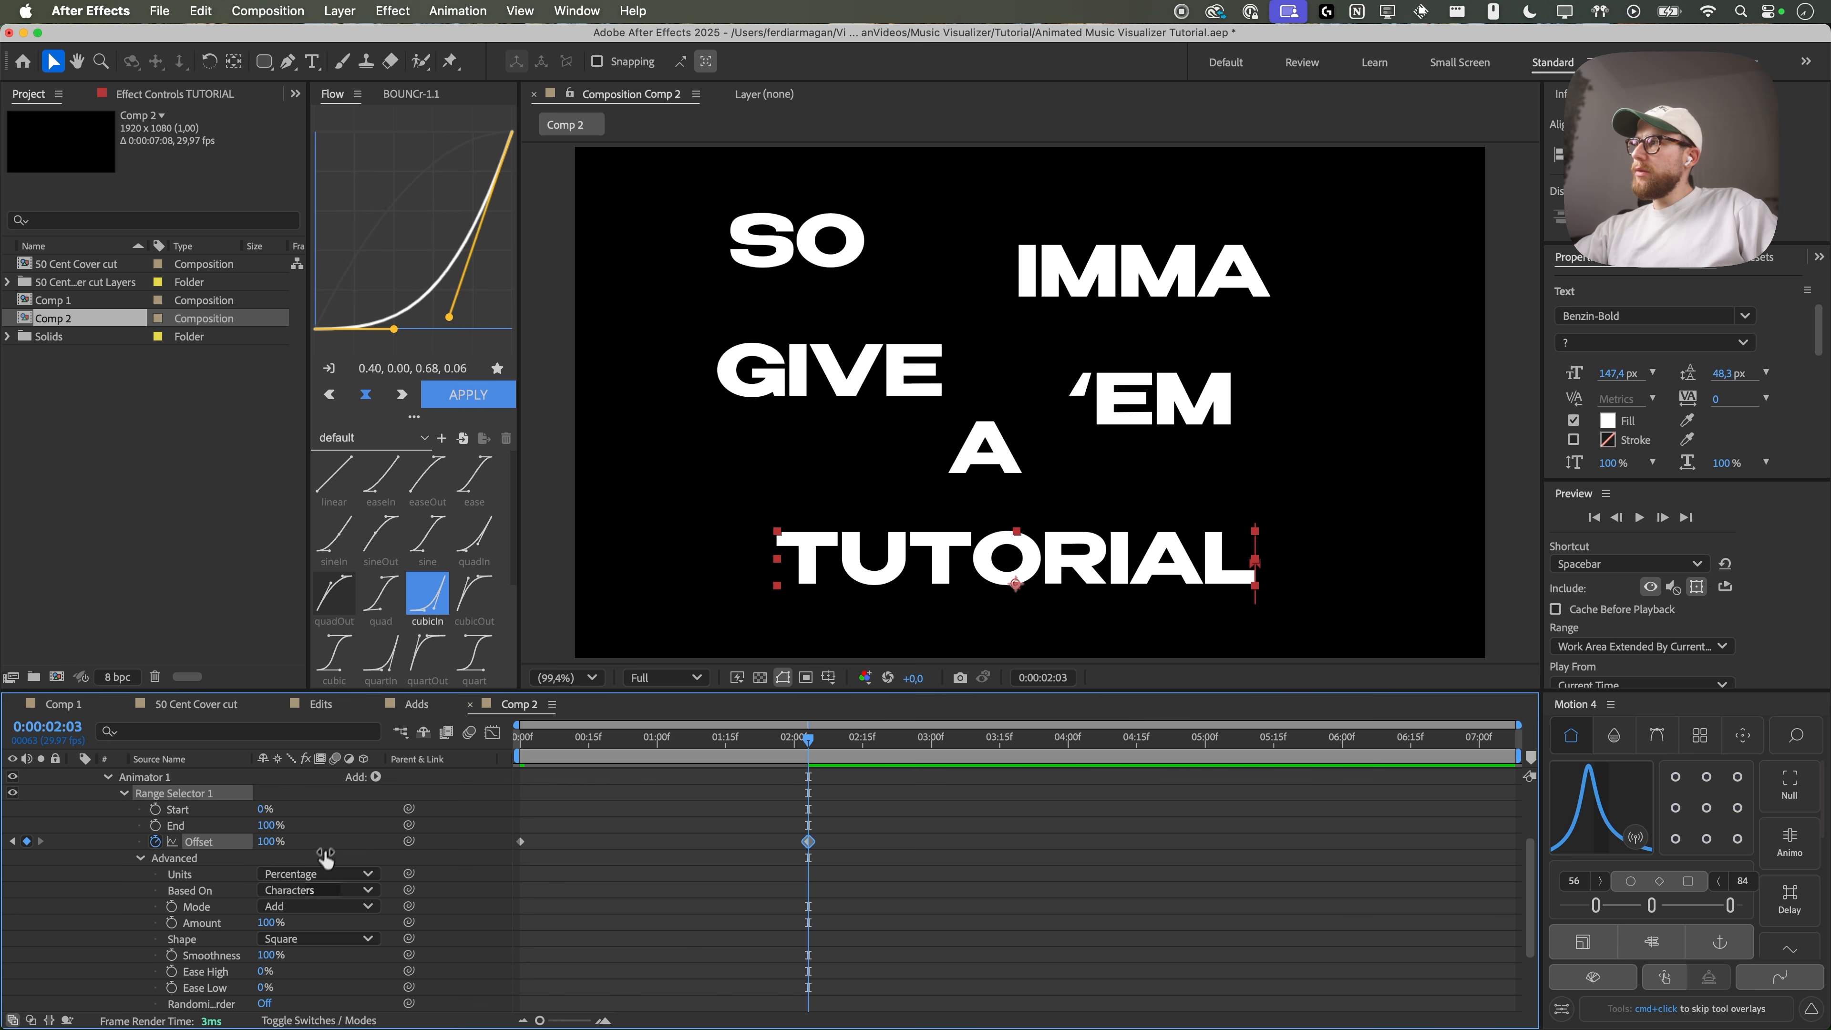
left_click(294, 891)
left_click(154, 868)
left_click(140, 858)
- Set the TUTORIAL animator's Scale to 0% and scrub from the start to check the letter animation
left_click_drag(315, 925, 300, 928)
left_click(299, 928)
type("0")
key("Return")
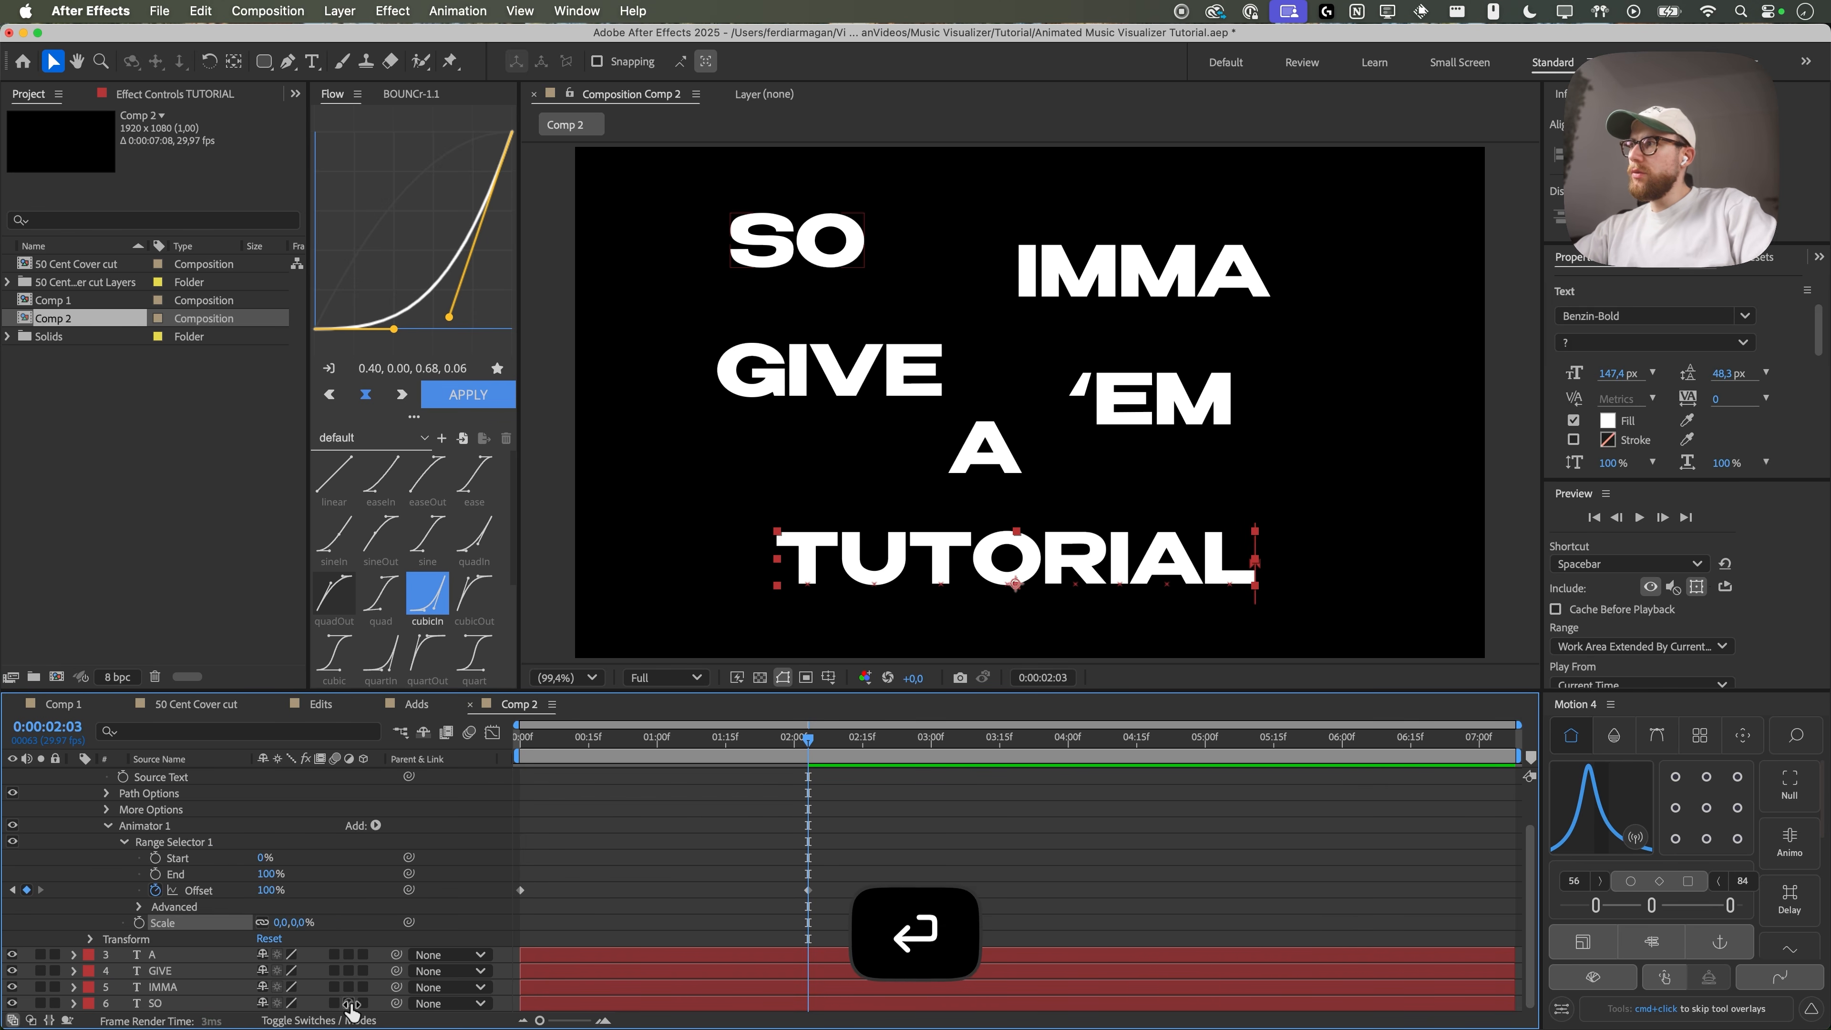
left_click(538, 750)
left_click_drag(538, 750, 661, 793)
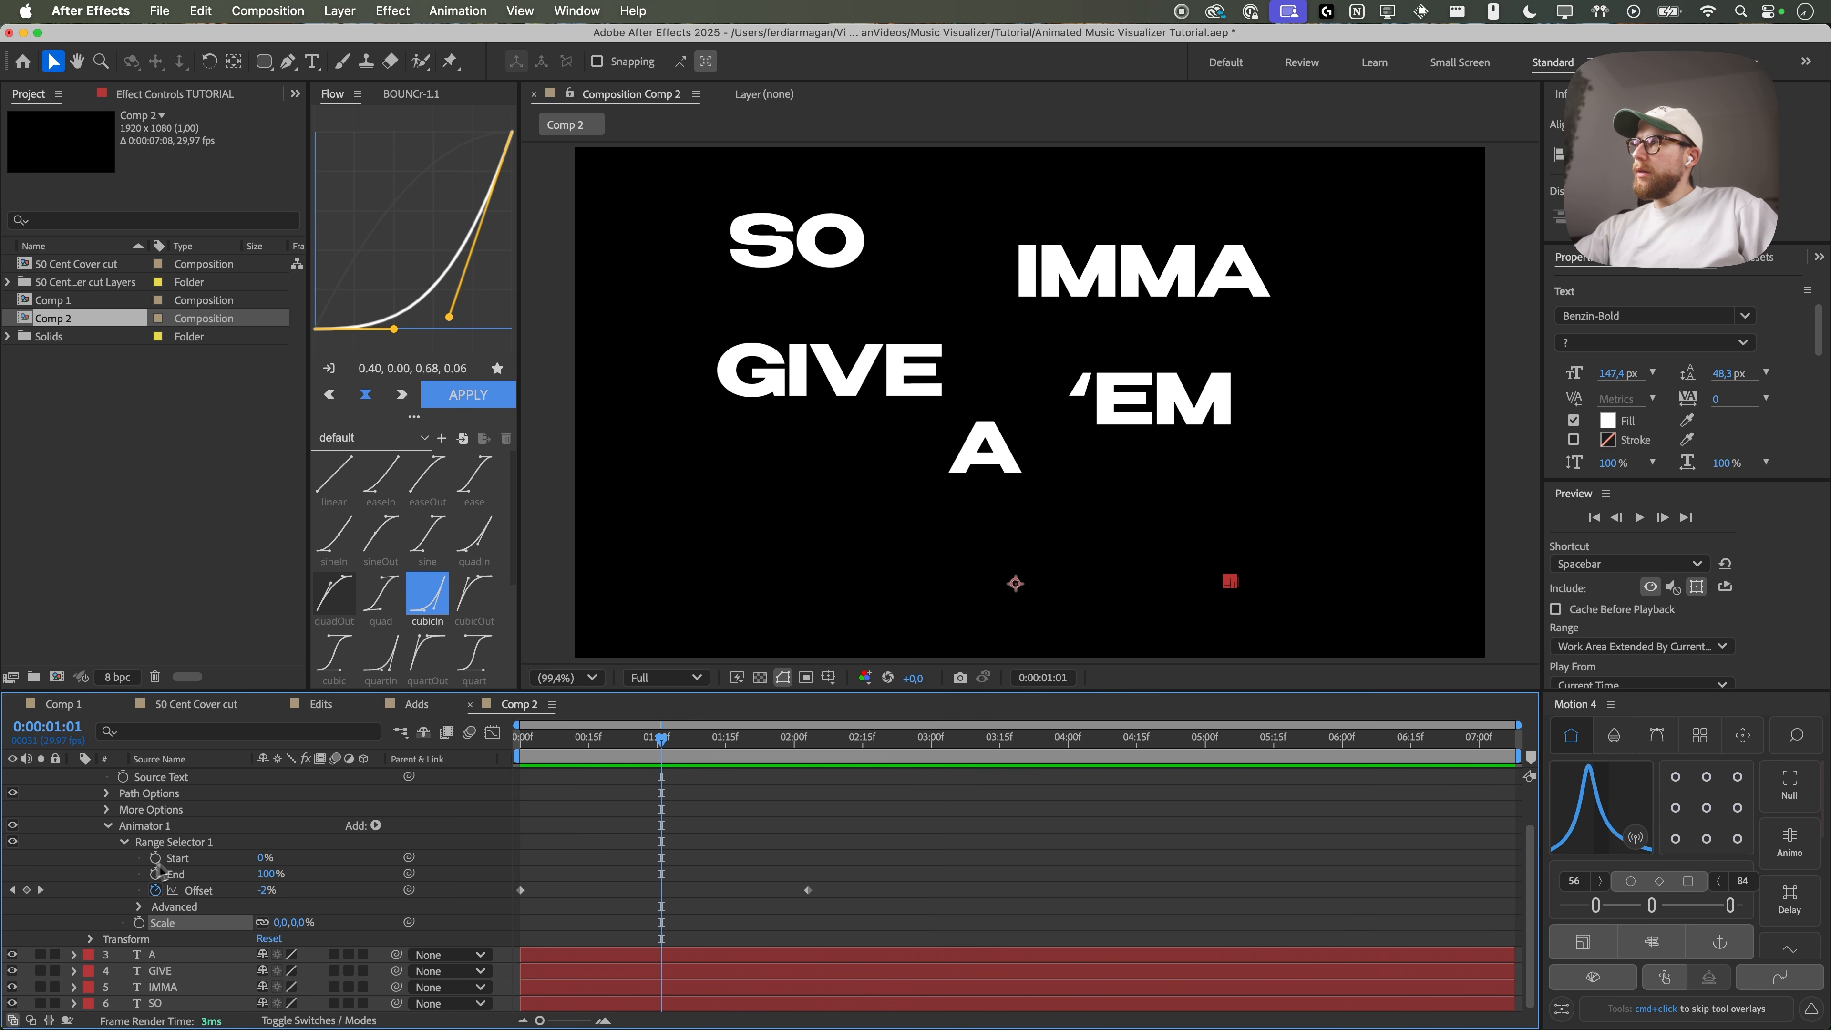
- Set the first Offset keyframe at 0:00 to 0% and preview the TUTORIAL reveal
key("Home")
left_click(270, 889)
type("0")
key("Return")
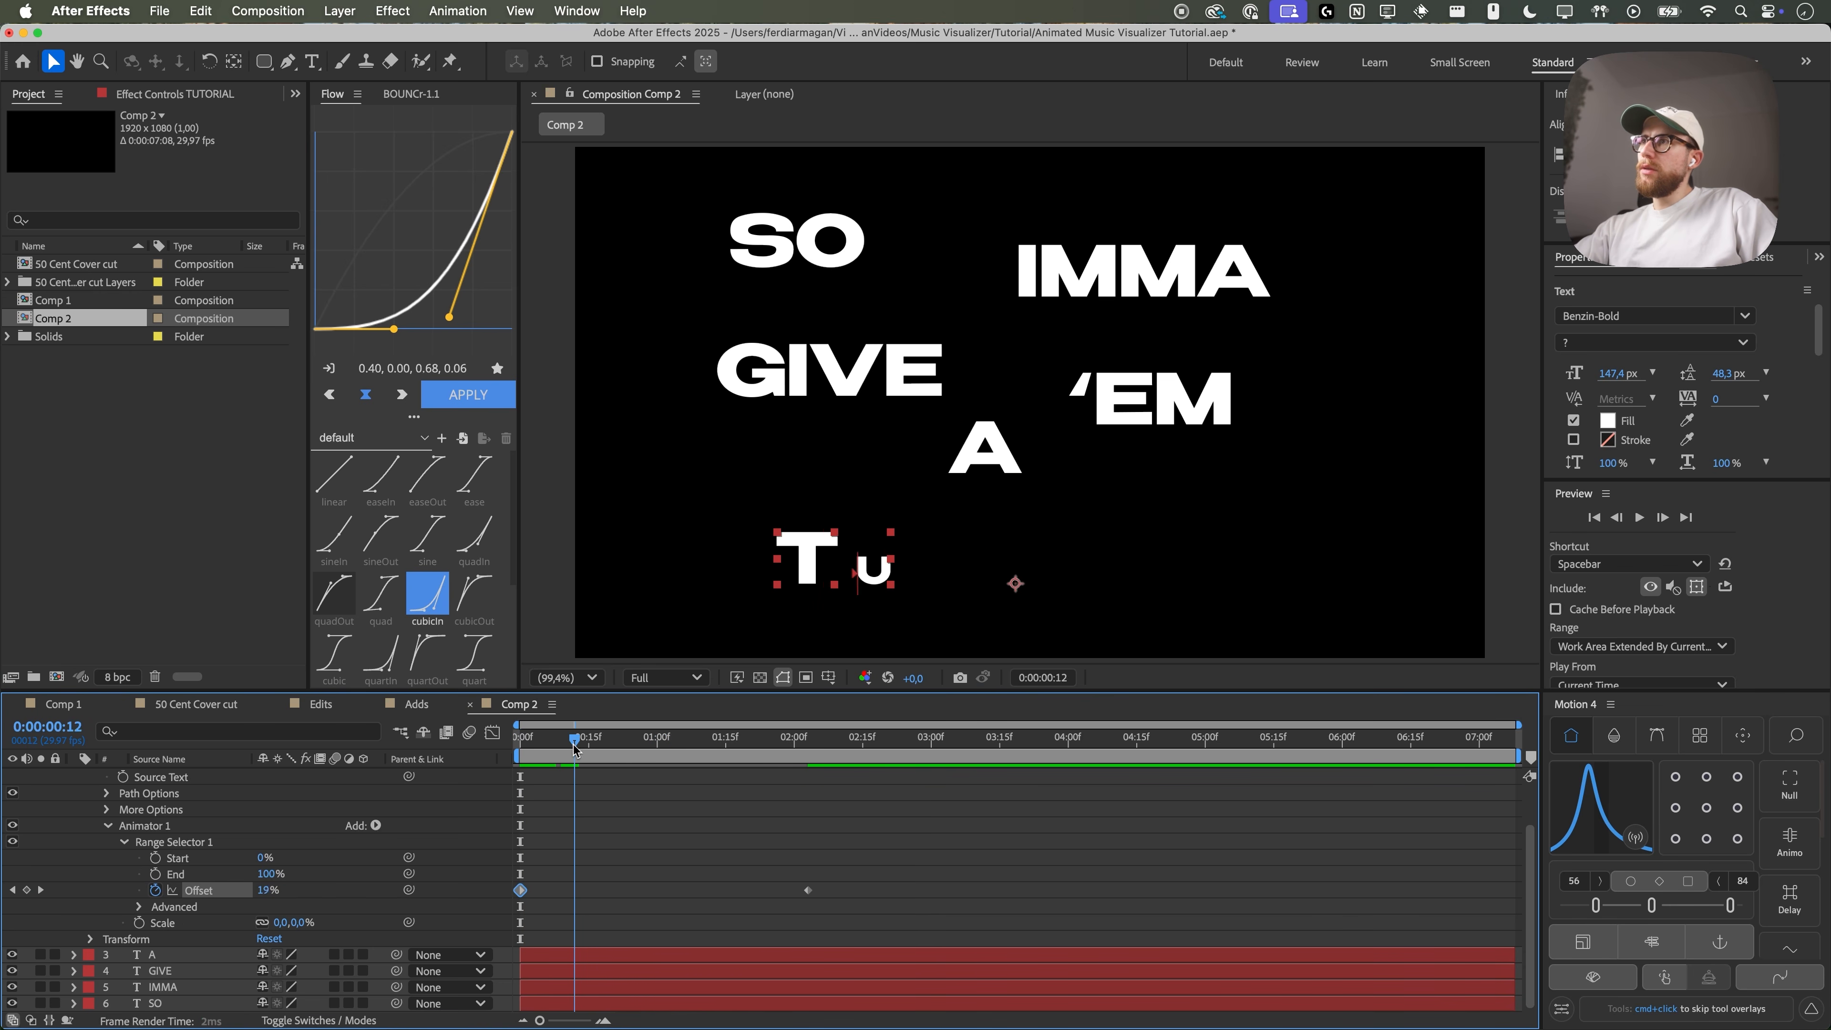
key("space")
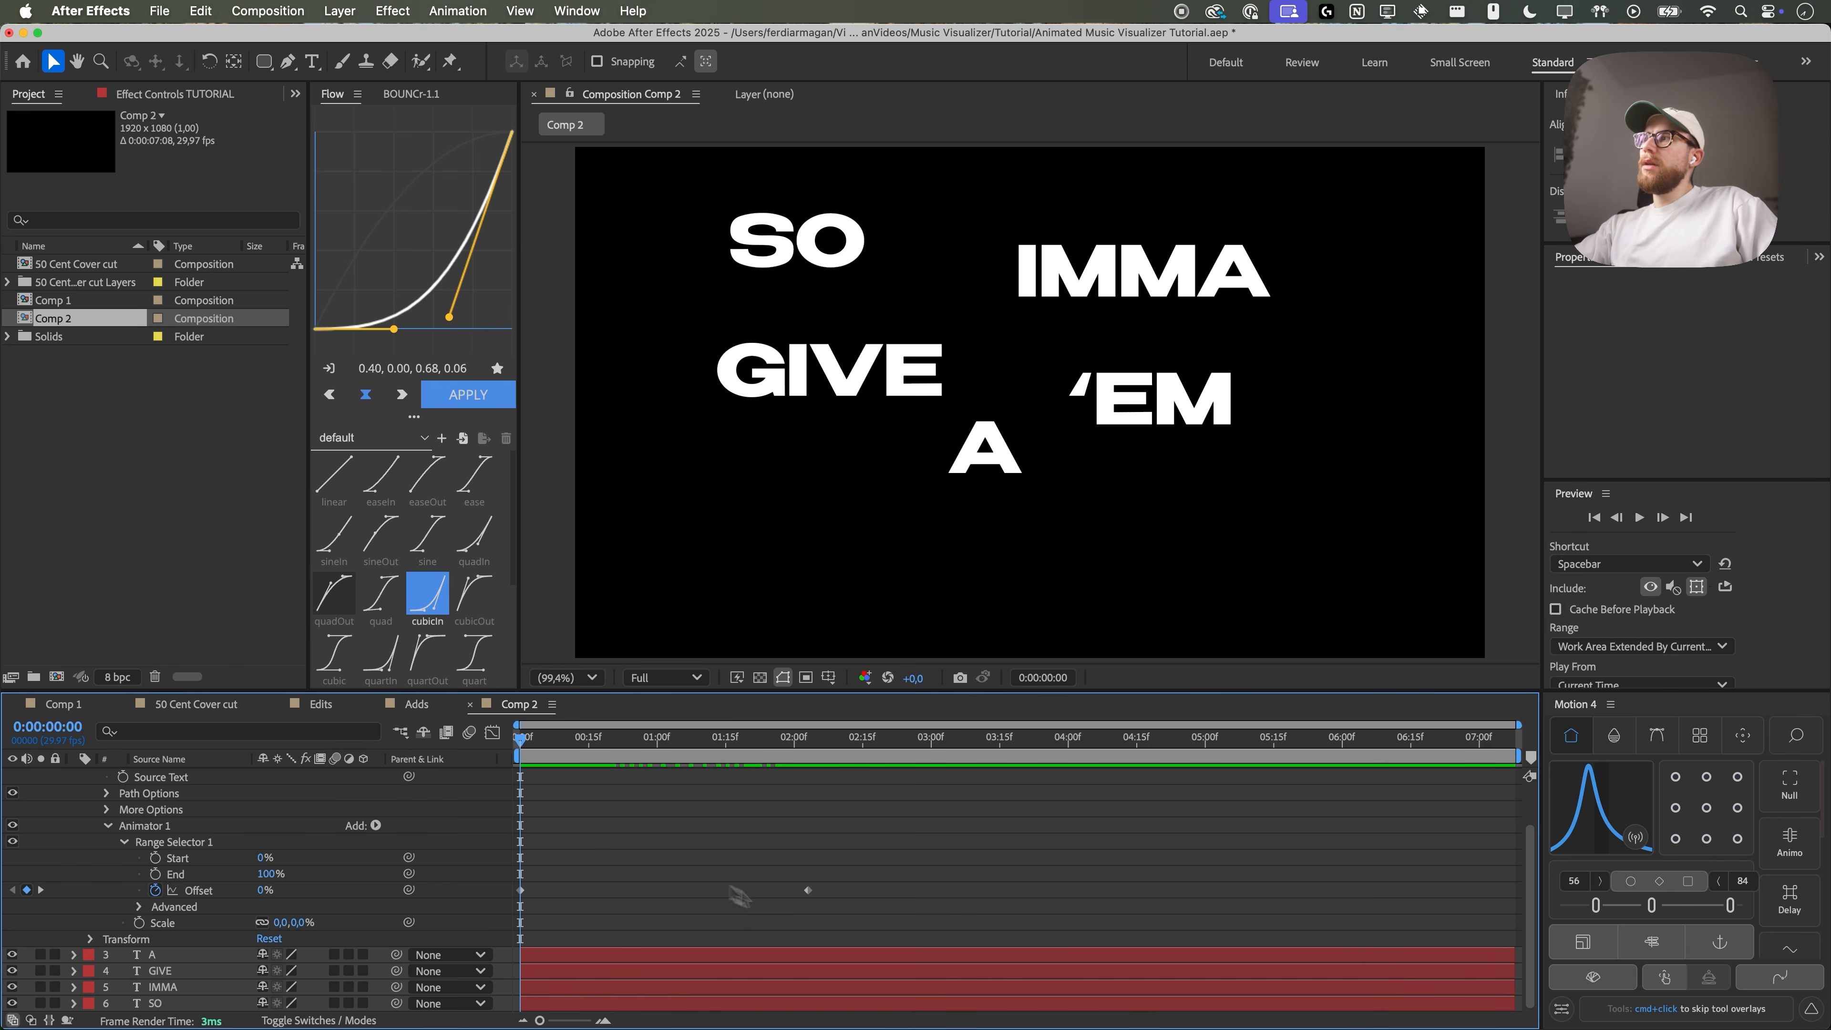
- Change the range selector's Shape to Ramp Up in its Advanced options and return to the first frame
left_click(139, 907)
left_click(321, 938)
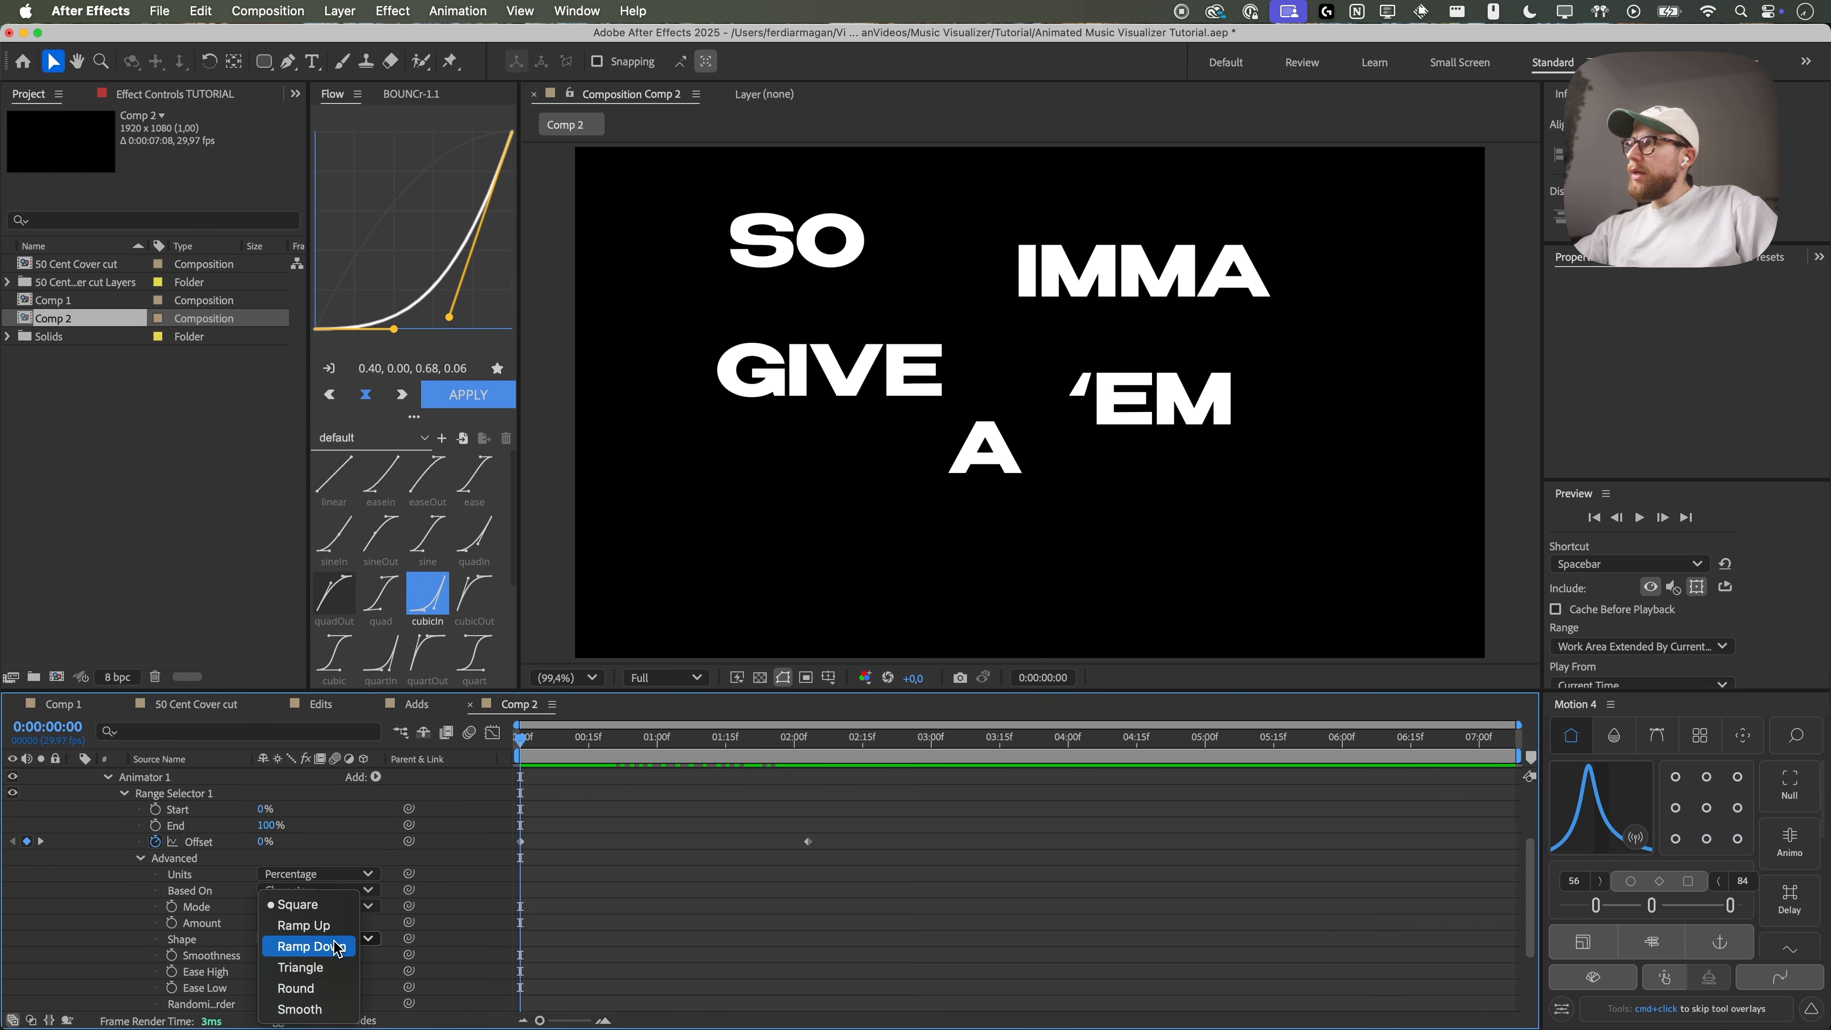
left_click(373, 940)
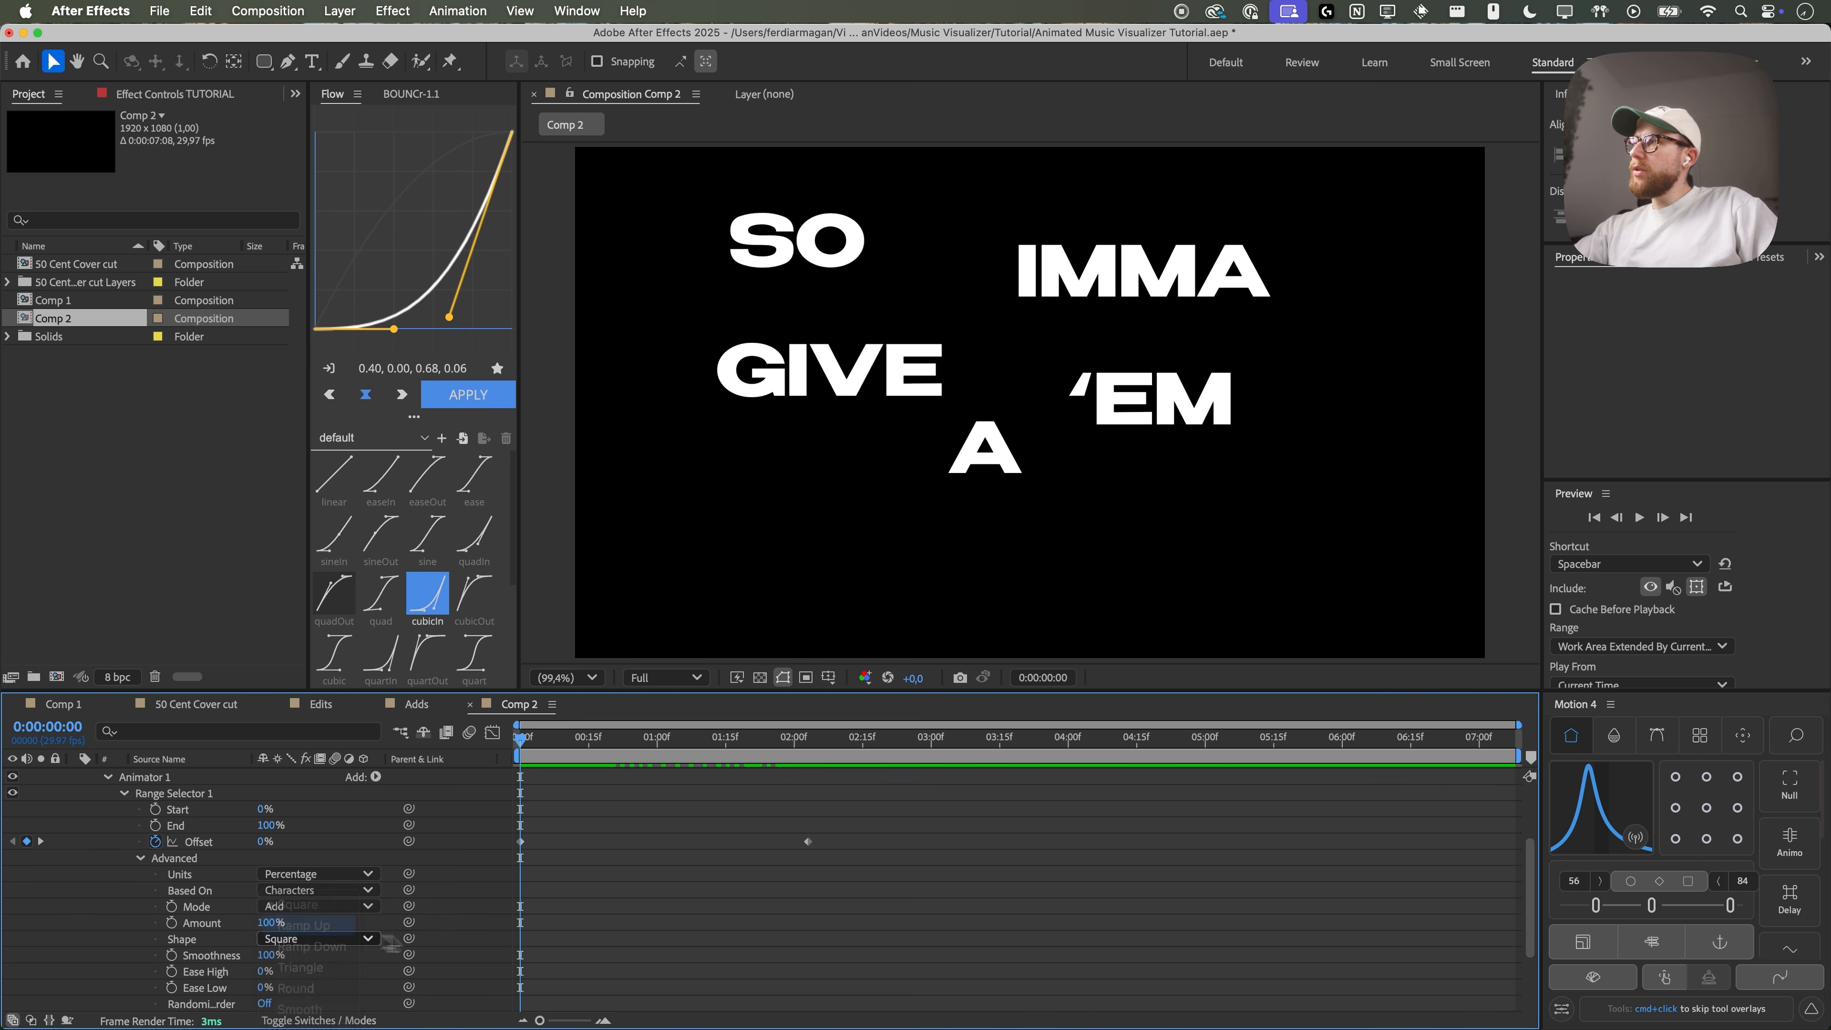
left_click_drag(529, 745, 440, 760)
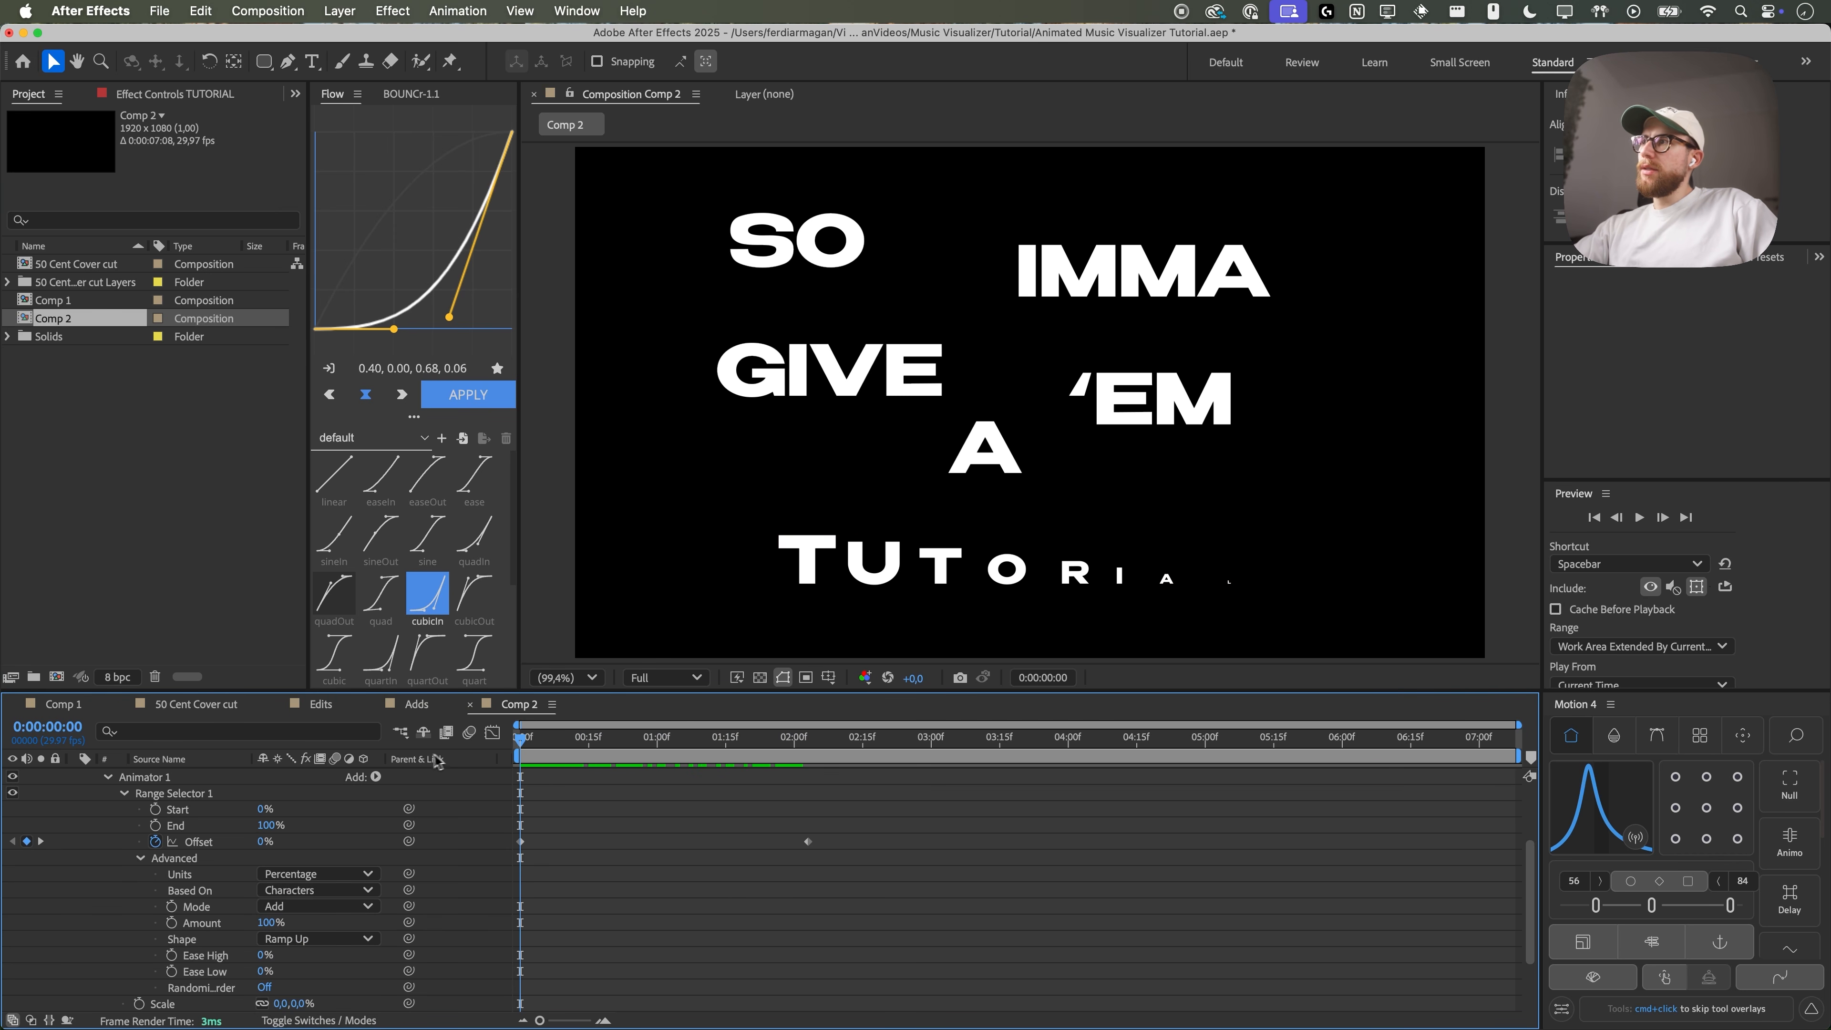
- Set the Offset keyframe at 0:00 to -100% and preview the letters scaling up
left_click_drag(267, 843, 190, 848)
left_click(270, 841)
type("-100")
key("Return")
left_click(659, 852)
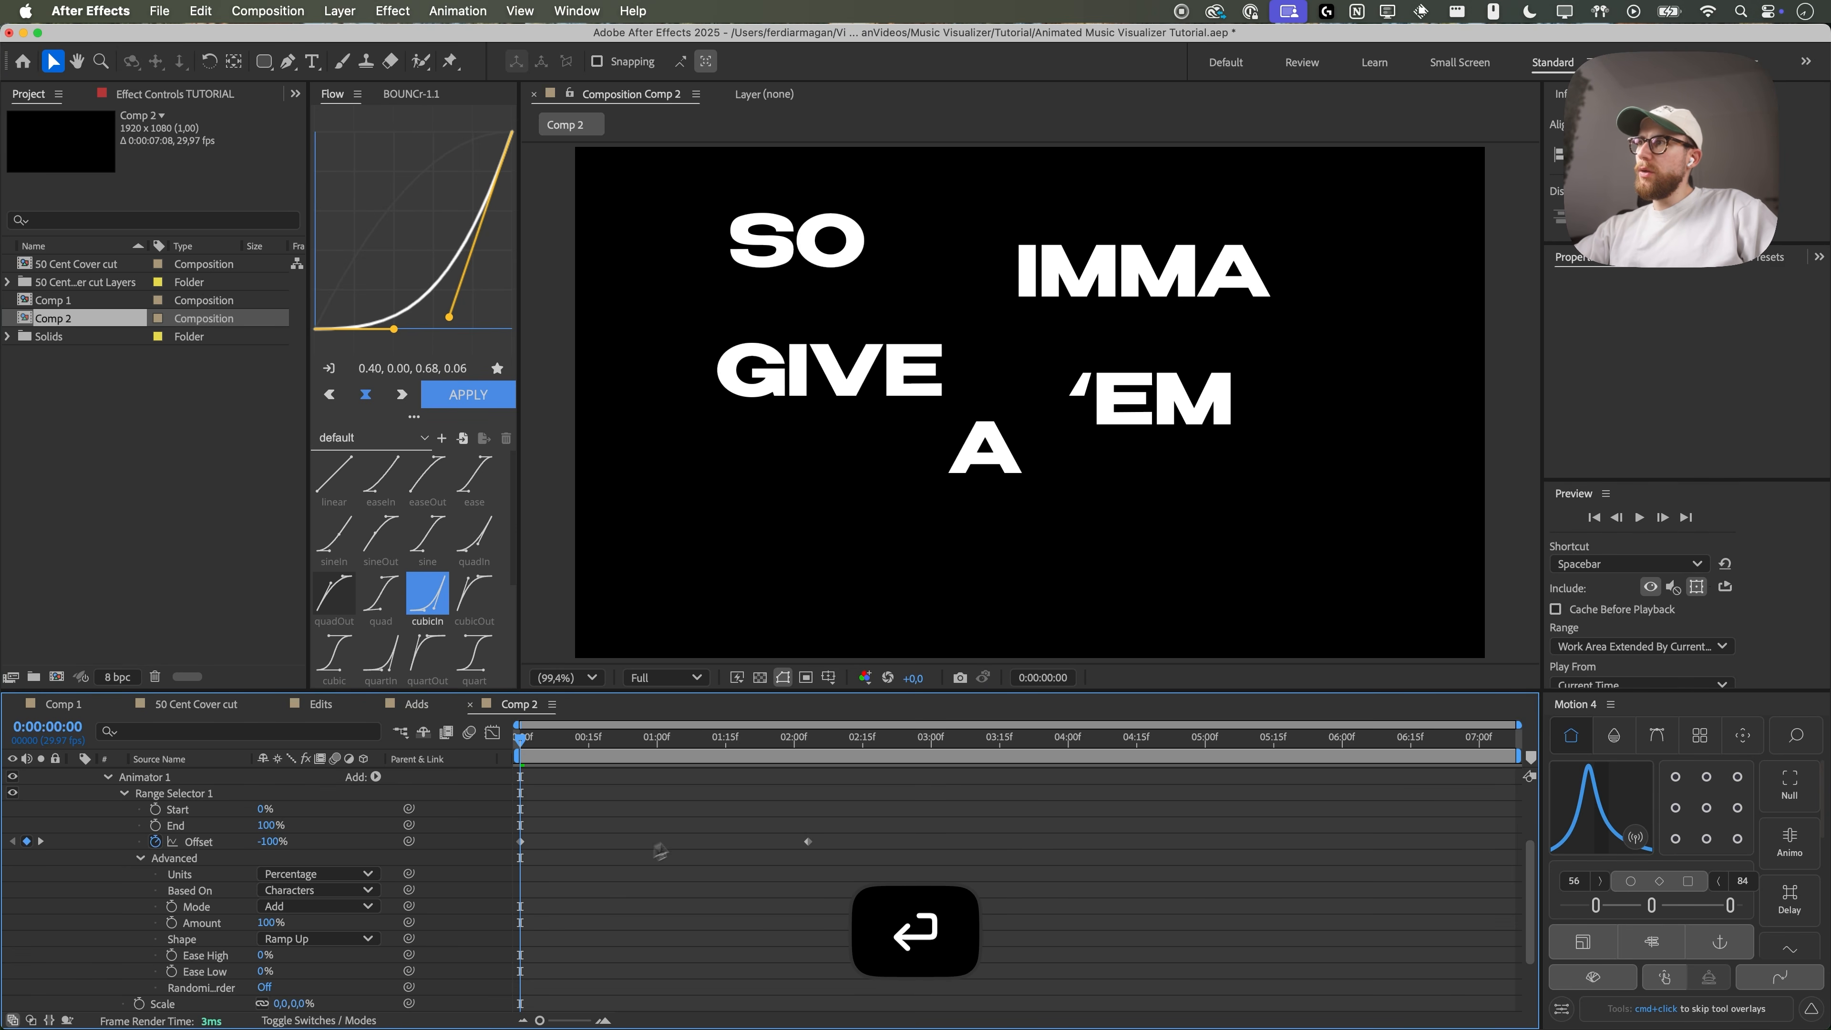
key("space")
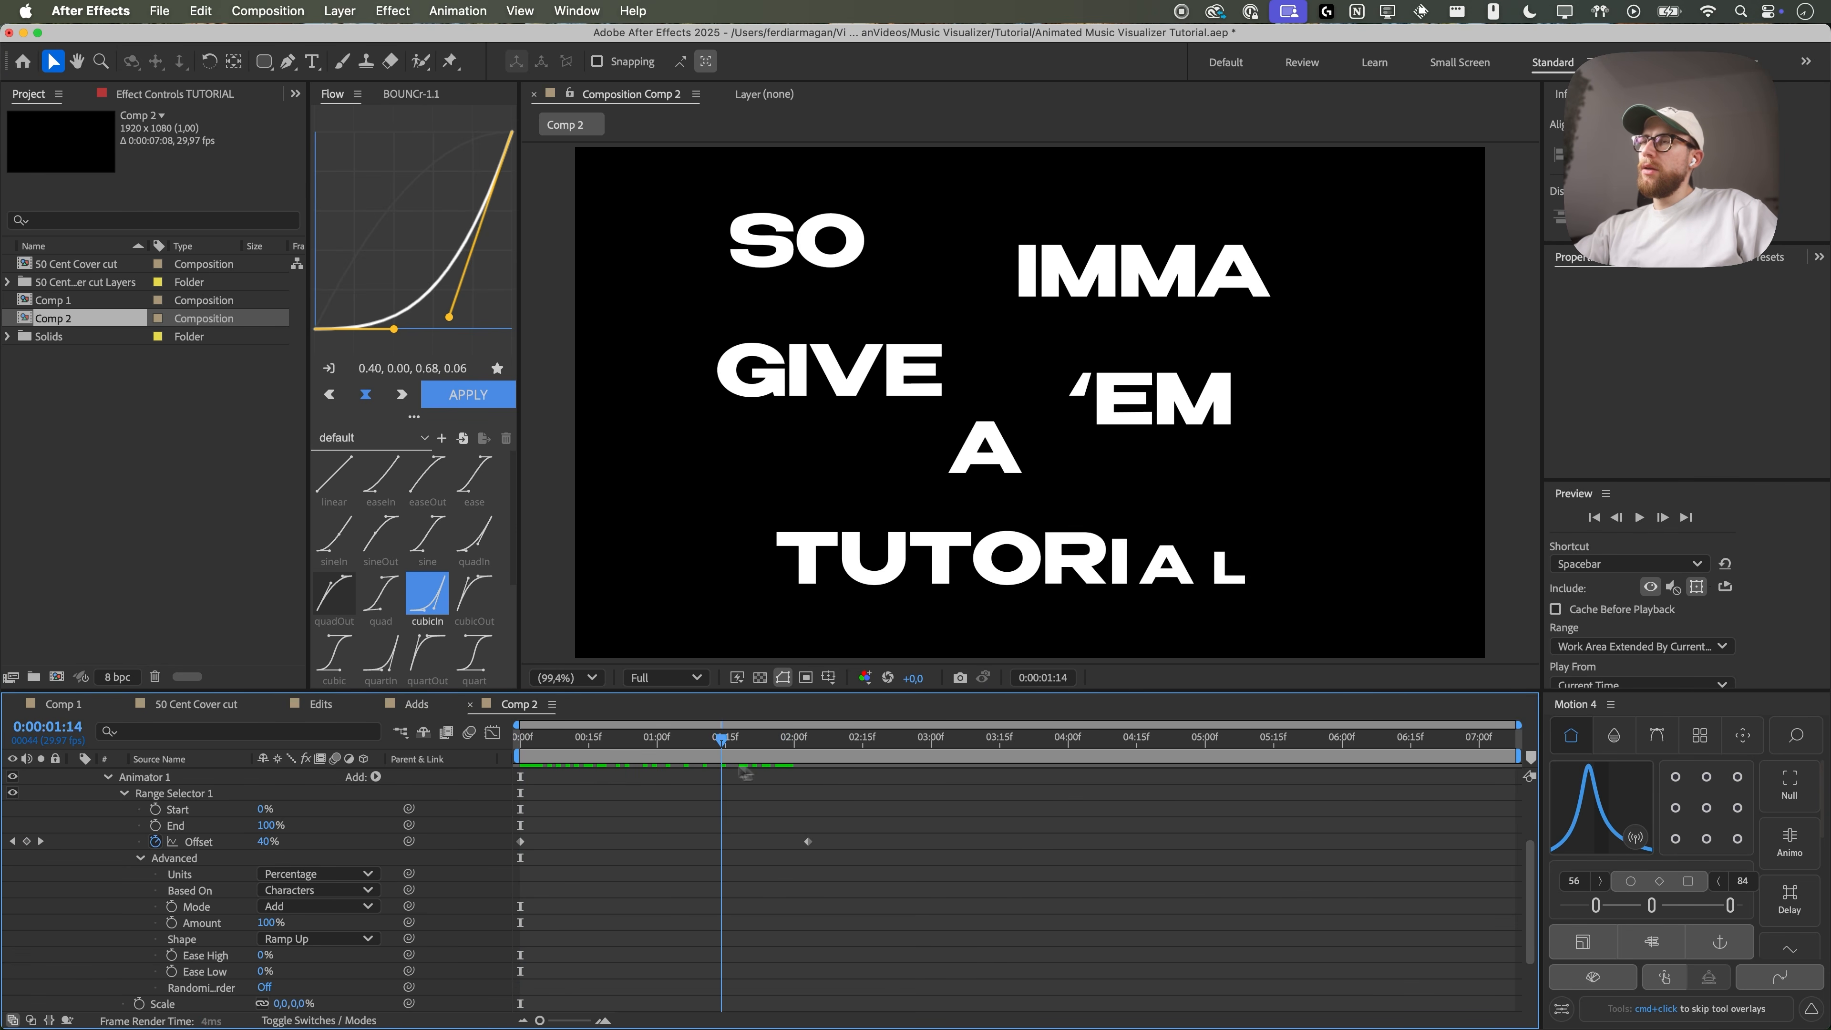
key("space")
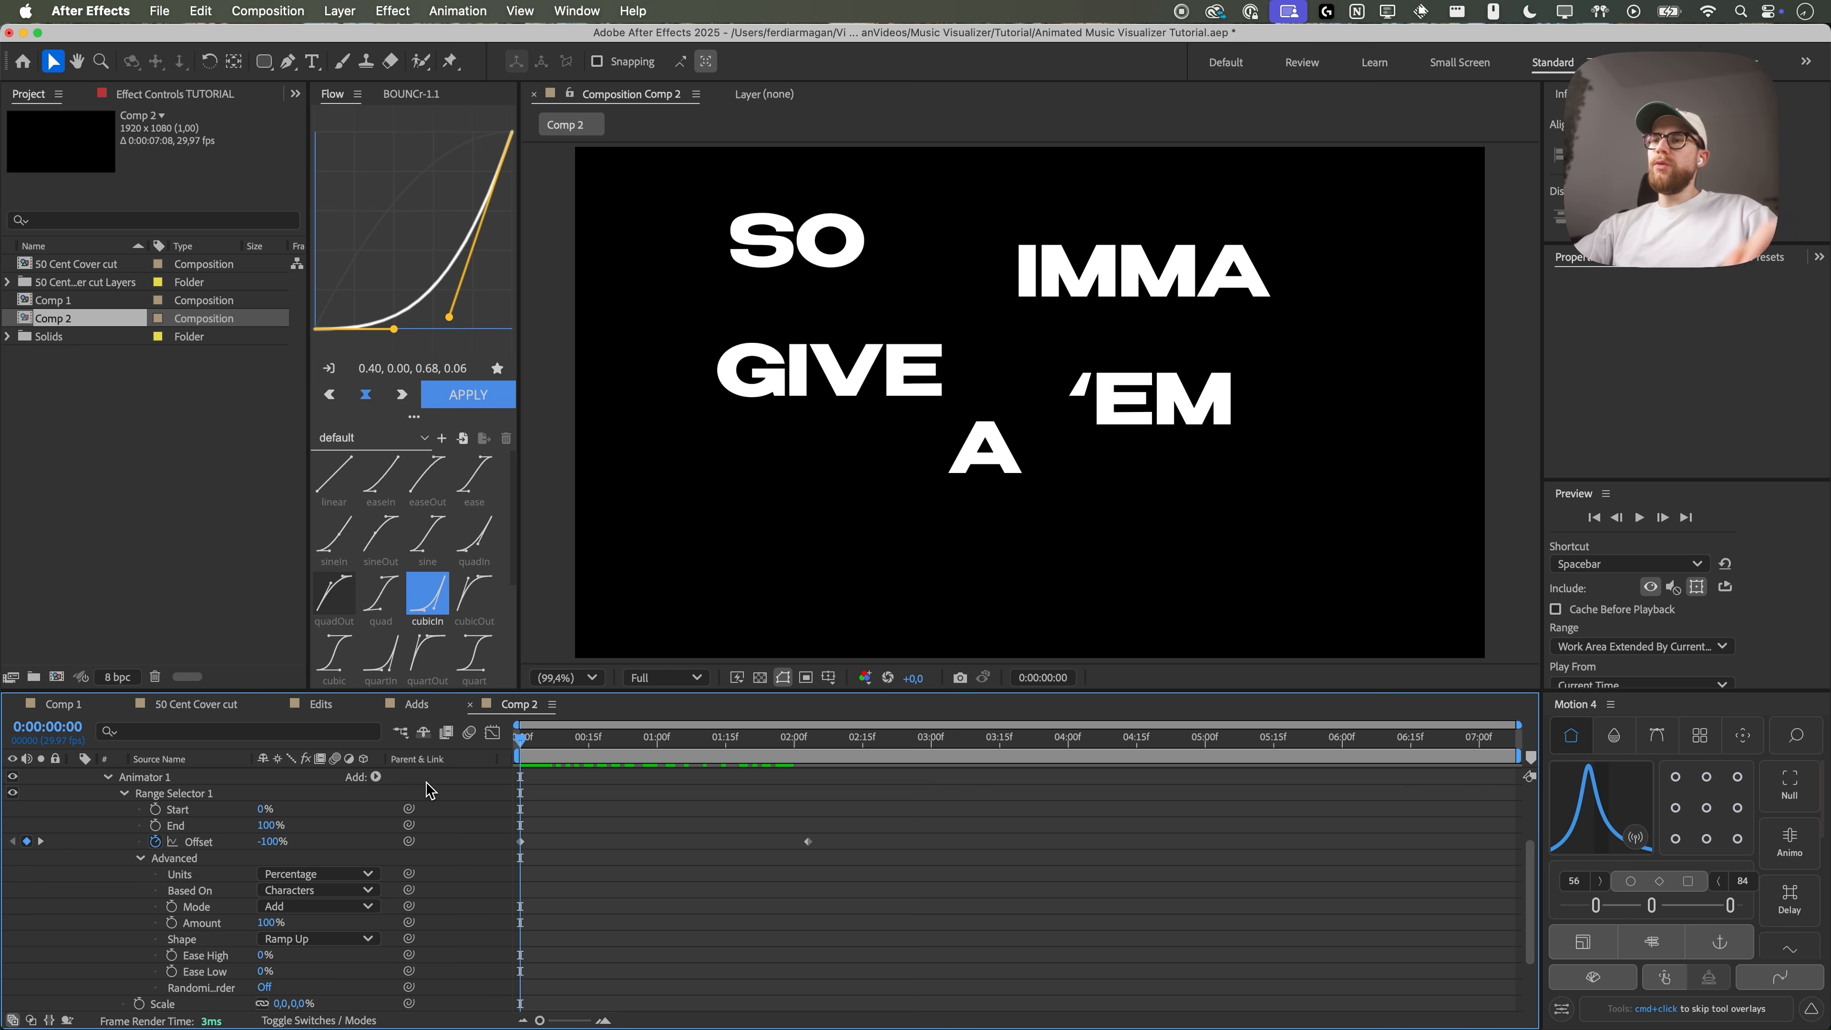
- Try the cubicIn Flow curve on both Offset keyframes and check the motion near 2:01
left_click(775, 737)
left_click_drag(844, 865, 513, 821)
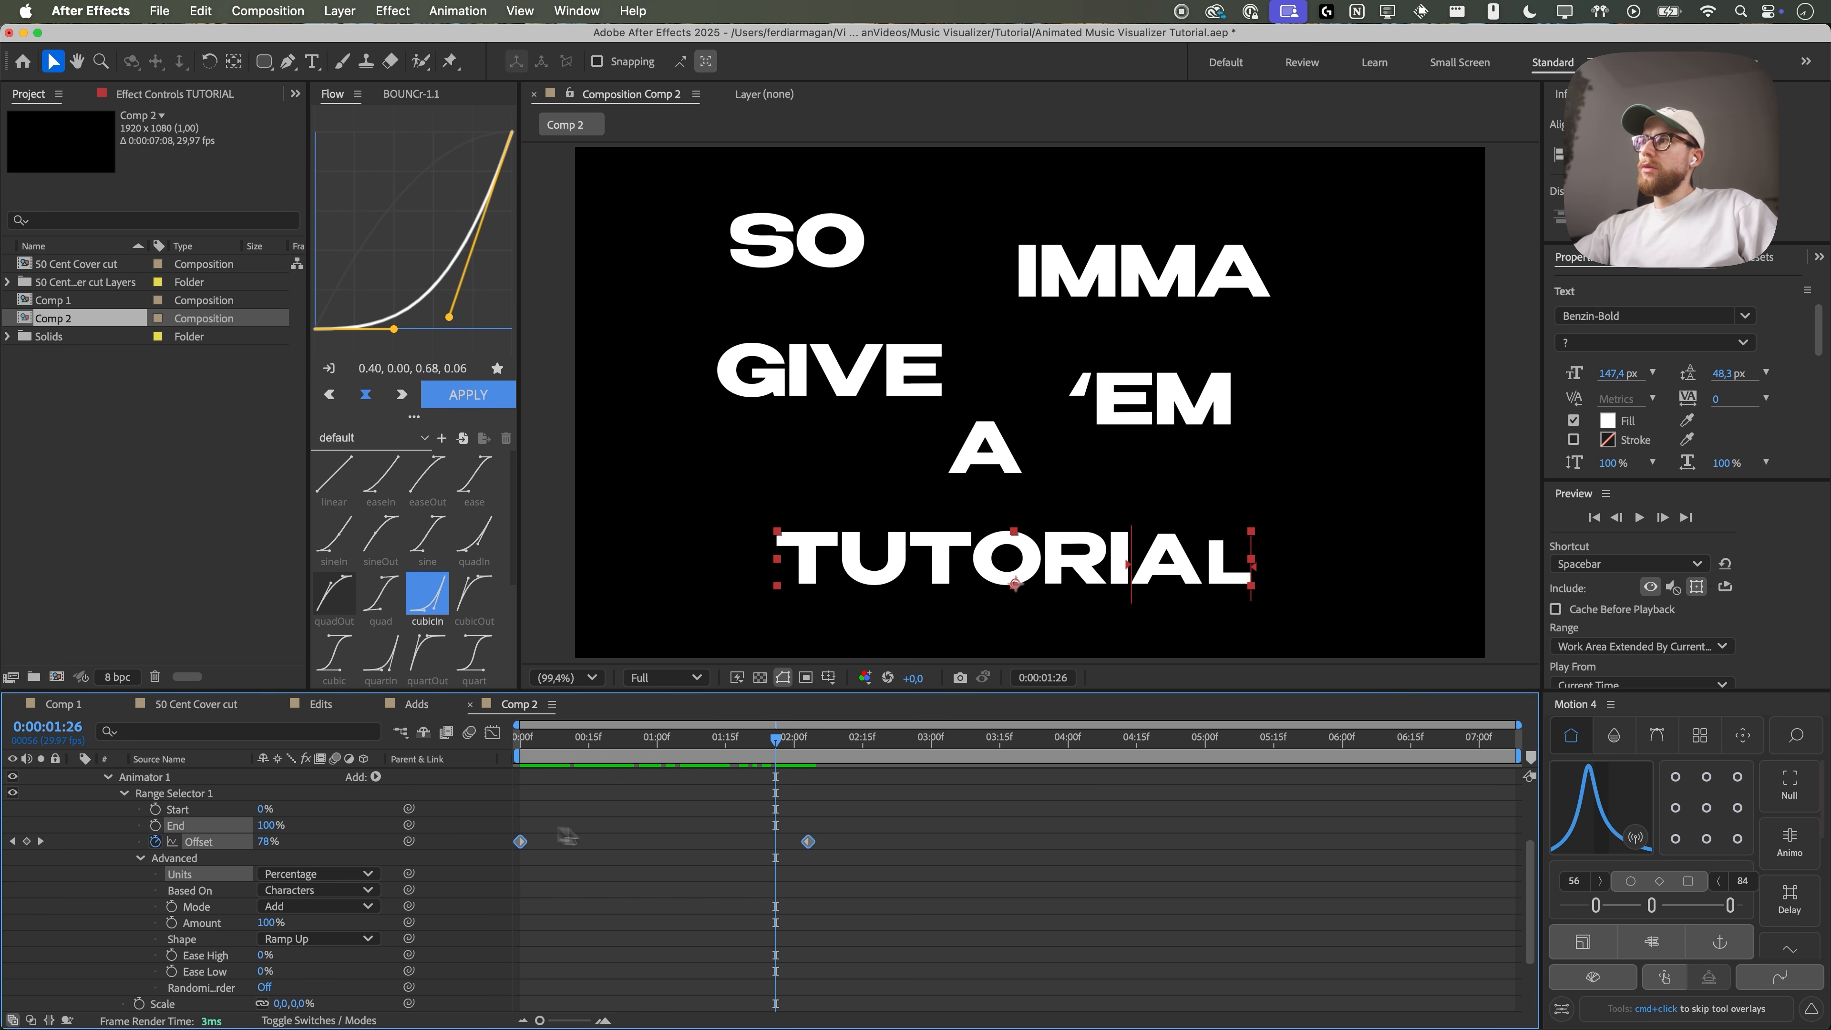
left_click(474, 407)
mouse_move(770, 756)
left_mouse_down()
mouse_move(521, 755)
mouse_move(799, 757)
left_mouse_up()
left_click(842, 834)
left_click_drag(897, 893, 542, 844)
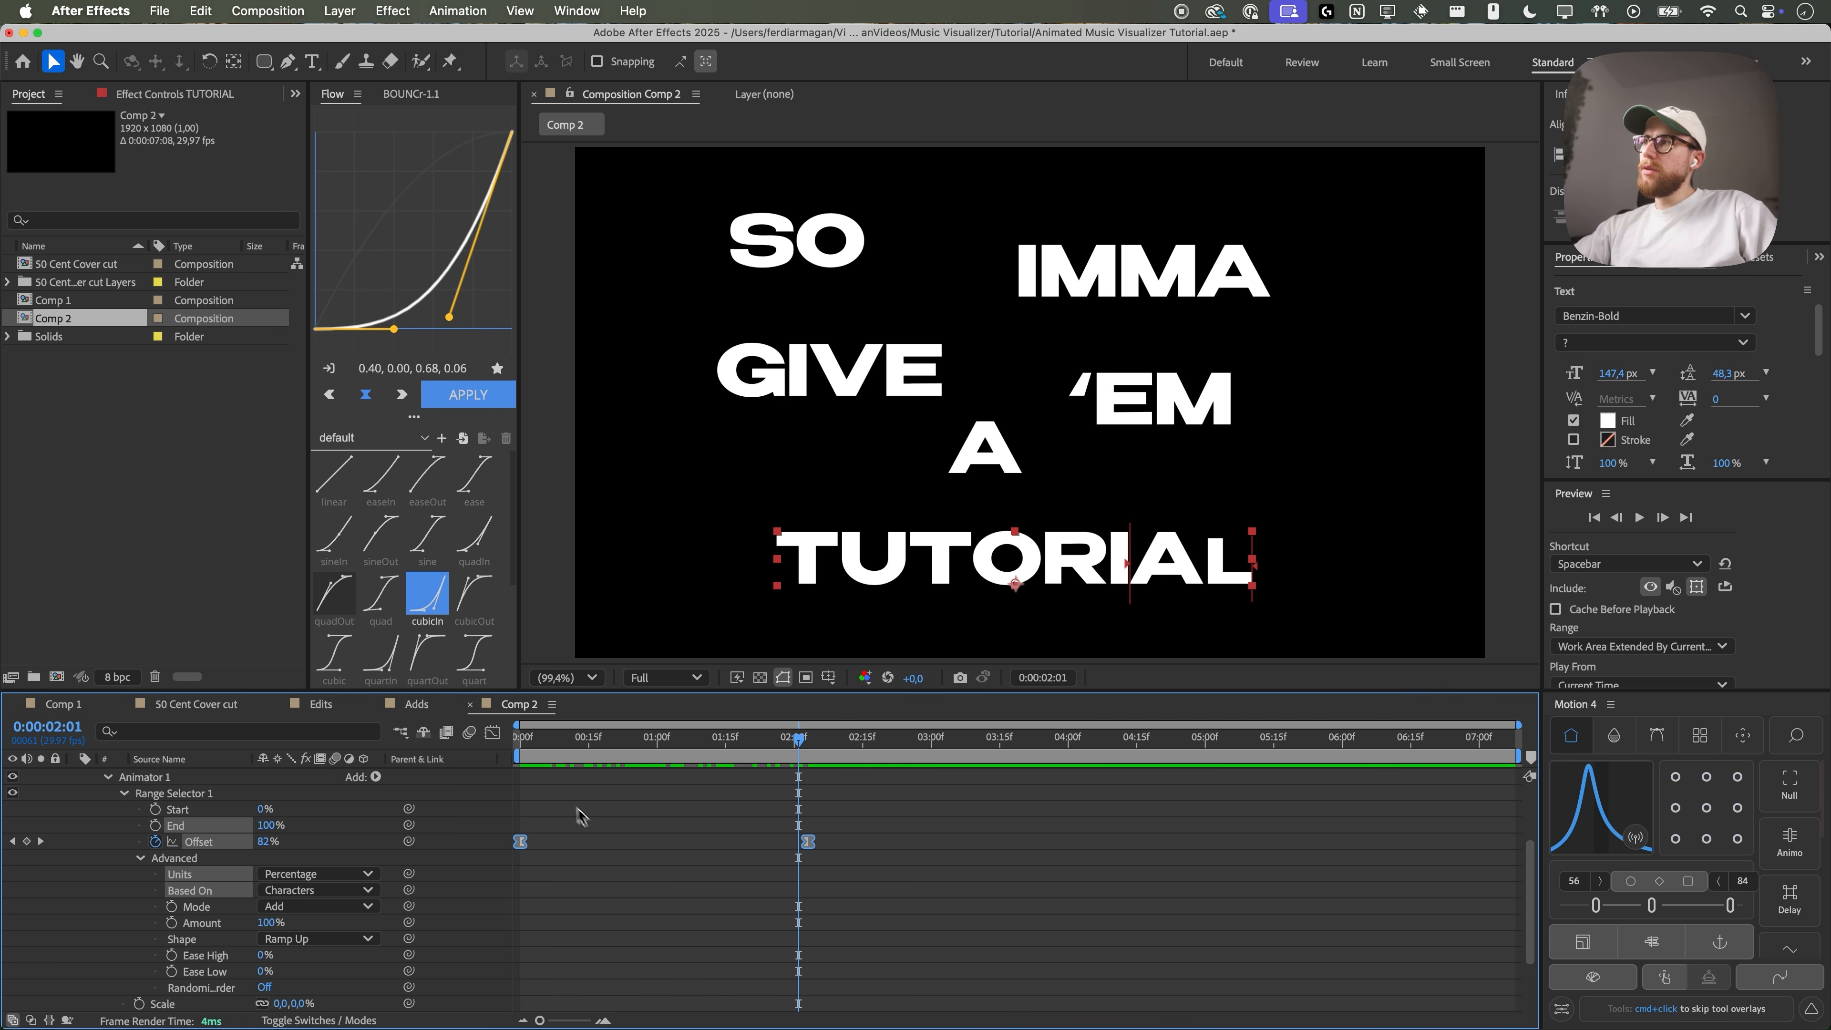
- Remove the applied curve easing from the Offset keyframes and check the Graph Editor
left_click(493, 738)
left_click(494, 738)
left_click_drag(872, 838, 503, 824)
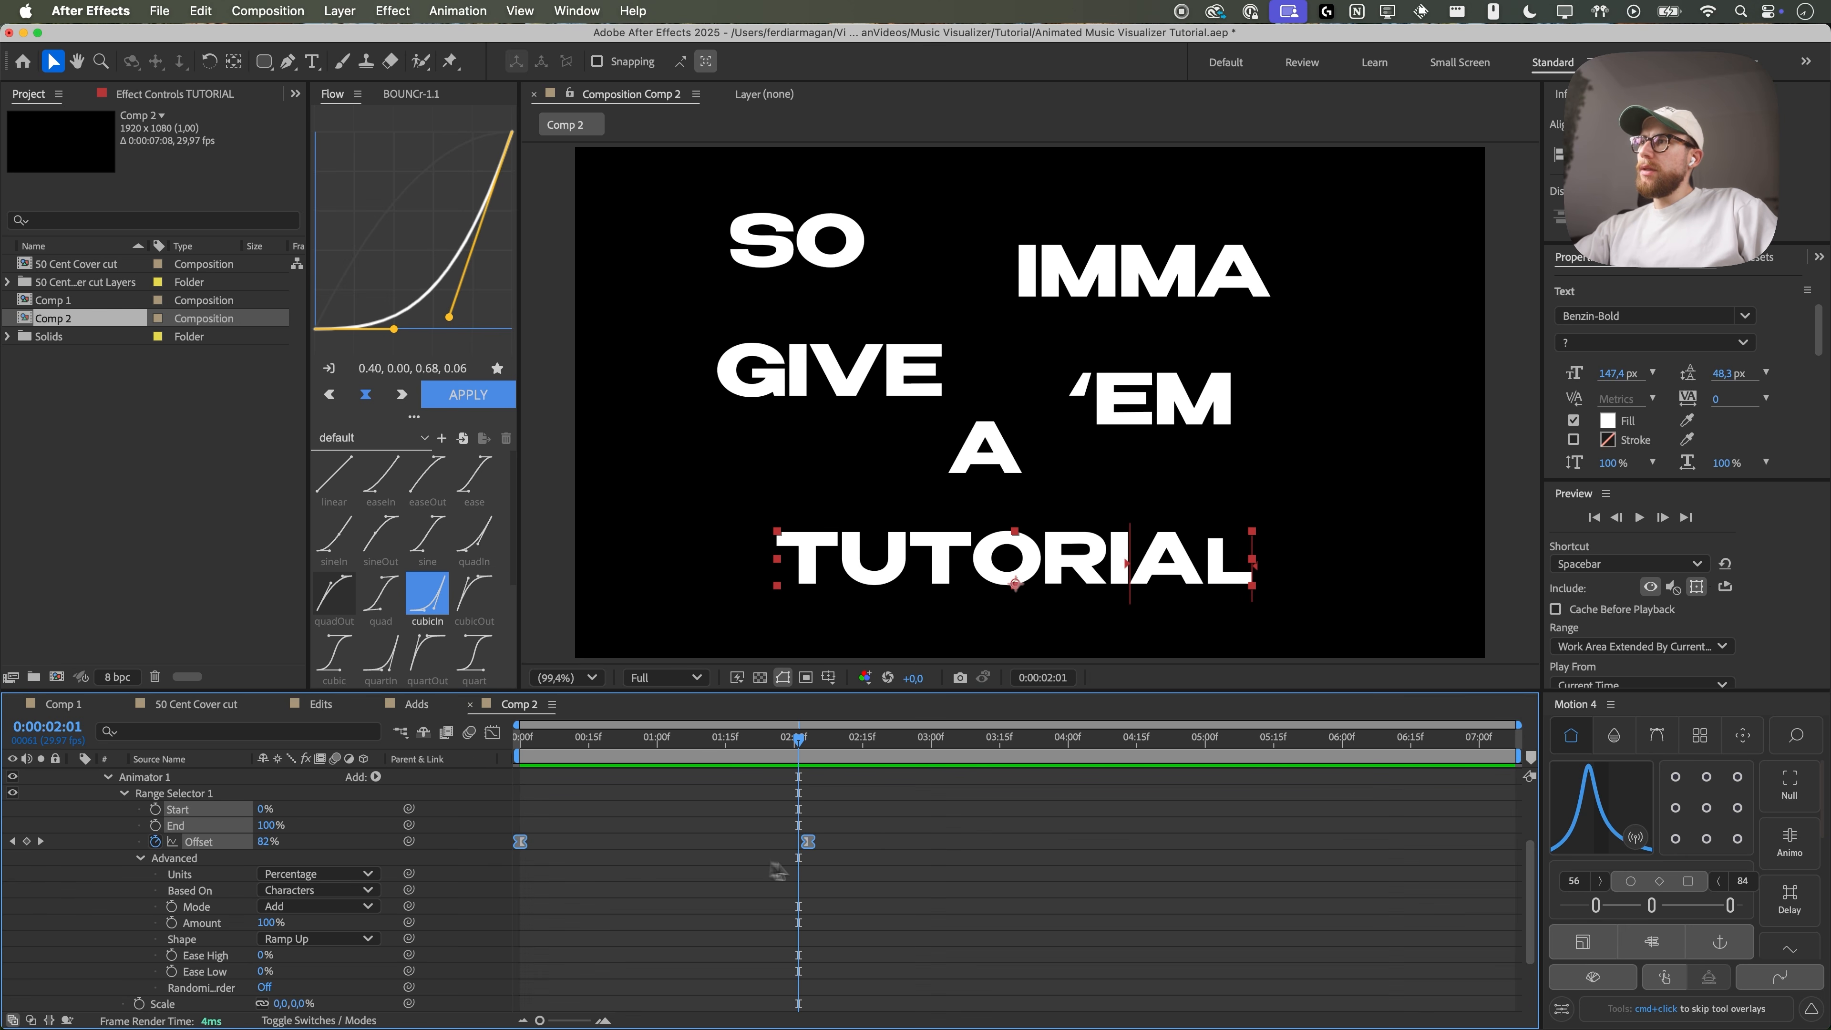
left_click(810, 843, "super")
left_click(681, 841)
left_click(493, 733)
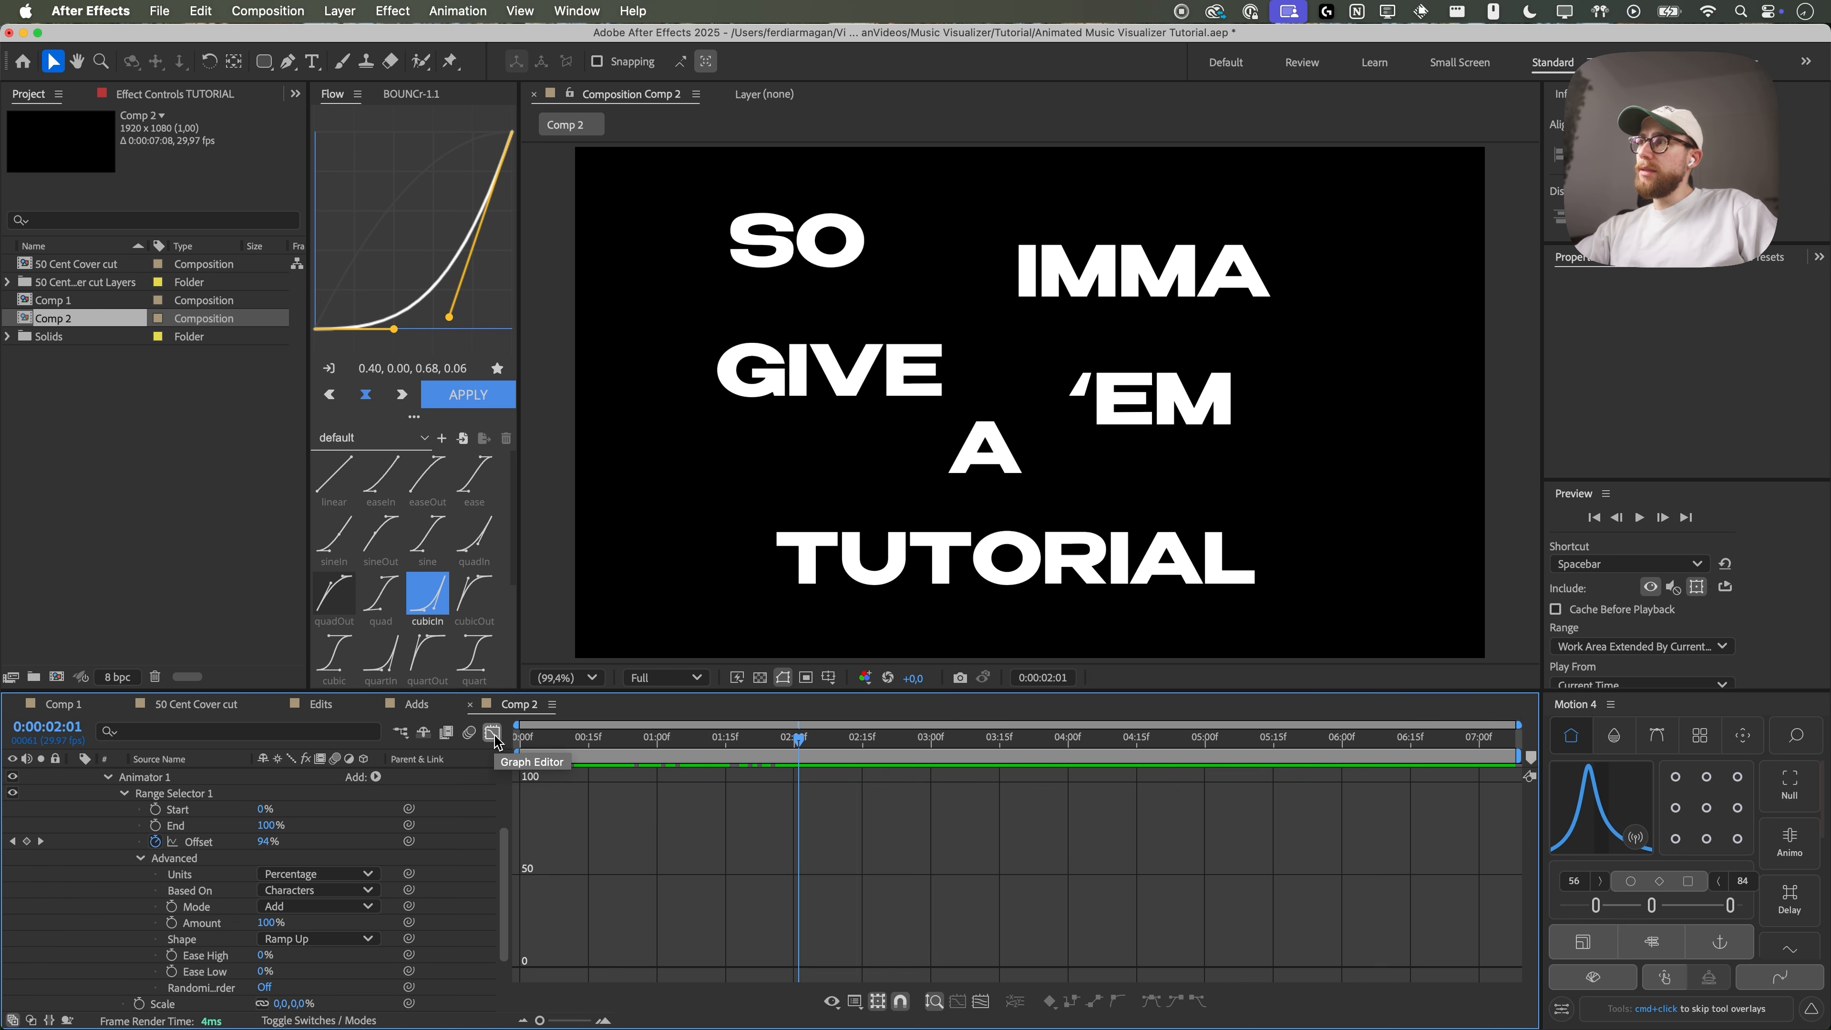
left_click(493, 734)
- Apply Easy Ease to both Offset keyframes of the TUTORIAL range selector
left_click_drag(907, 902, 516, 796)
right_click(521, 841)
mouse_move(721, 1010)
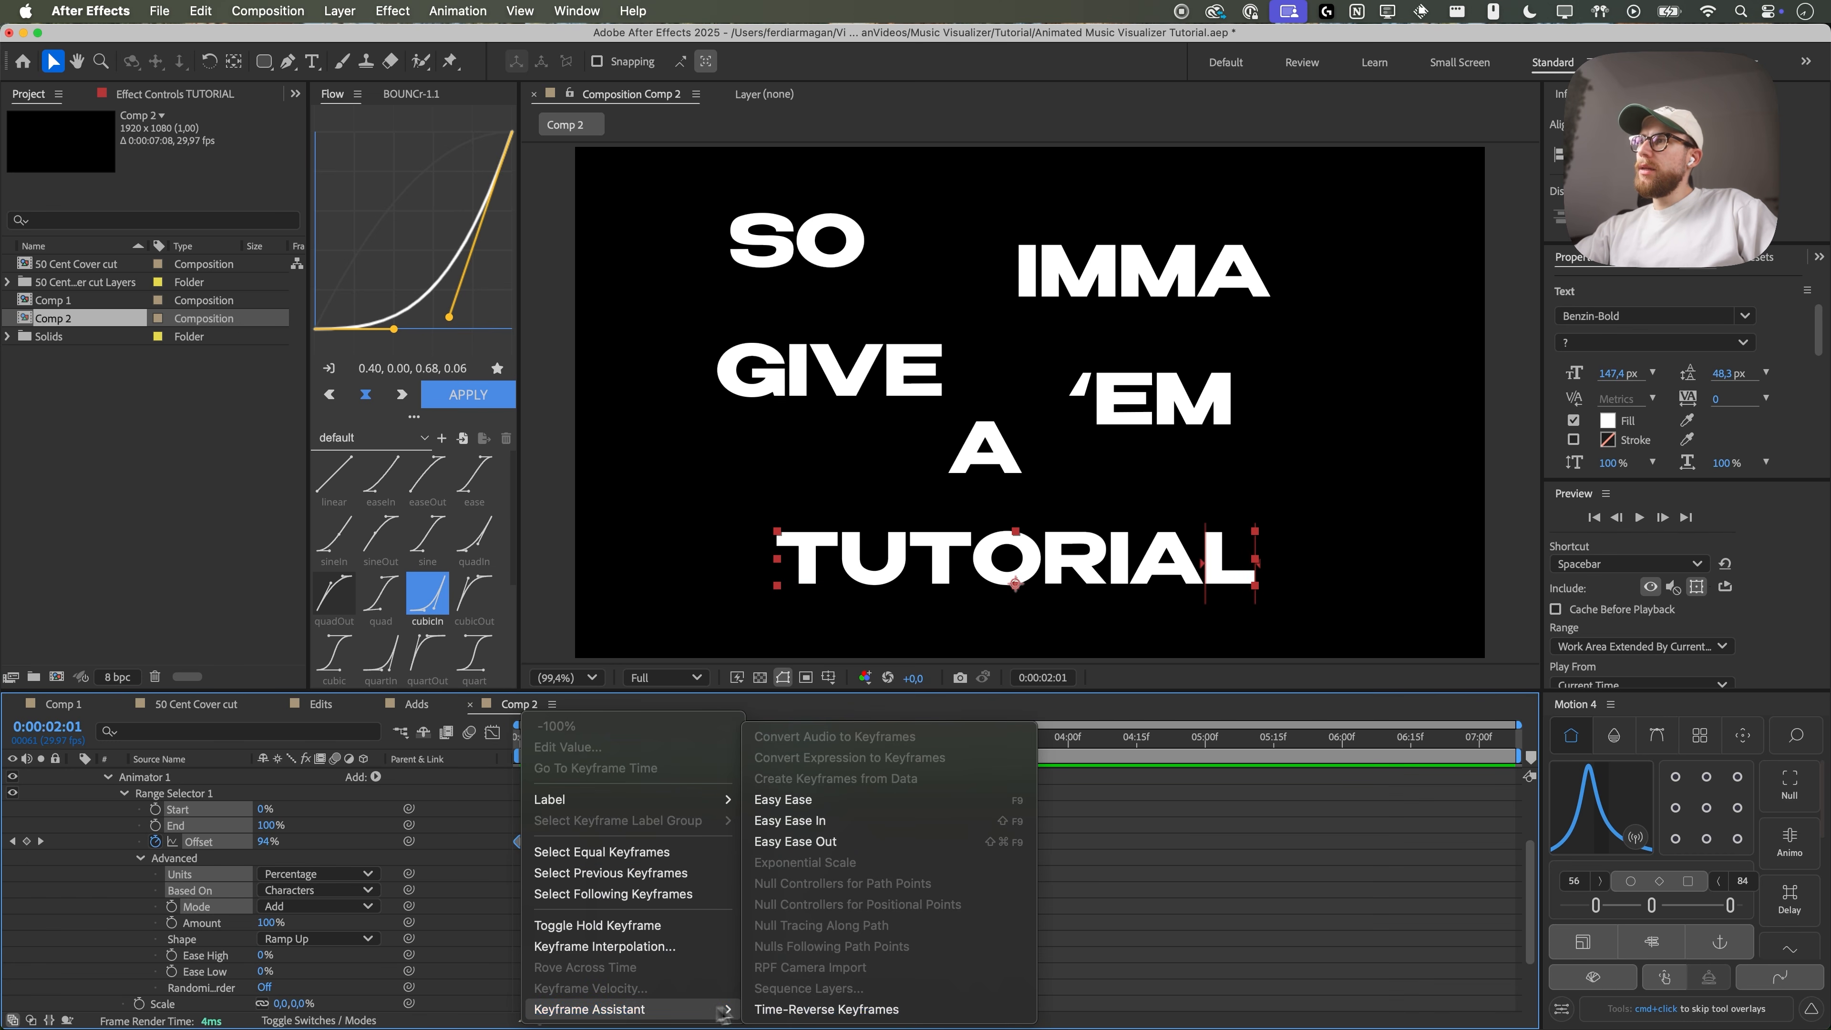
left_click(800, 800)
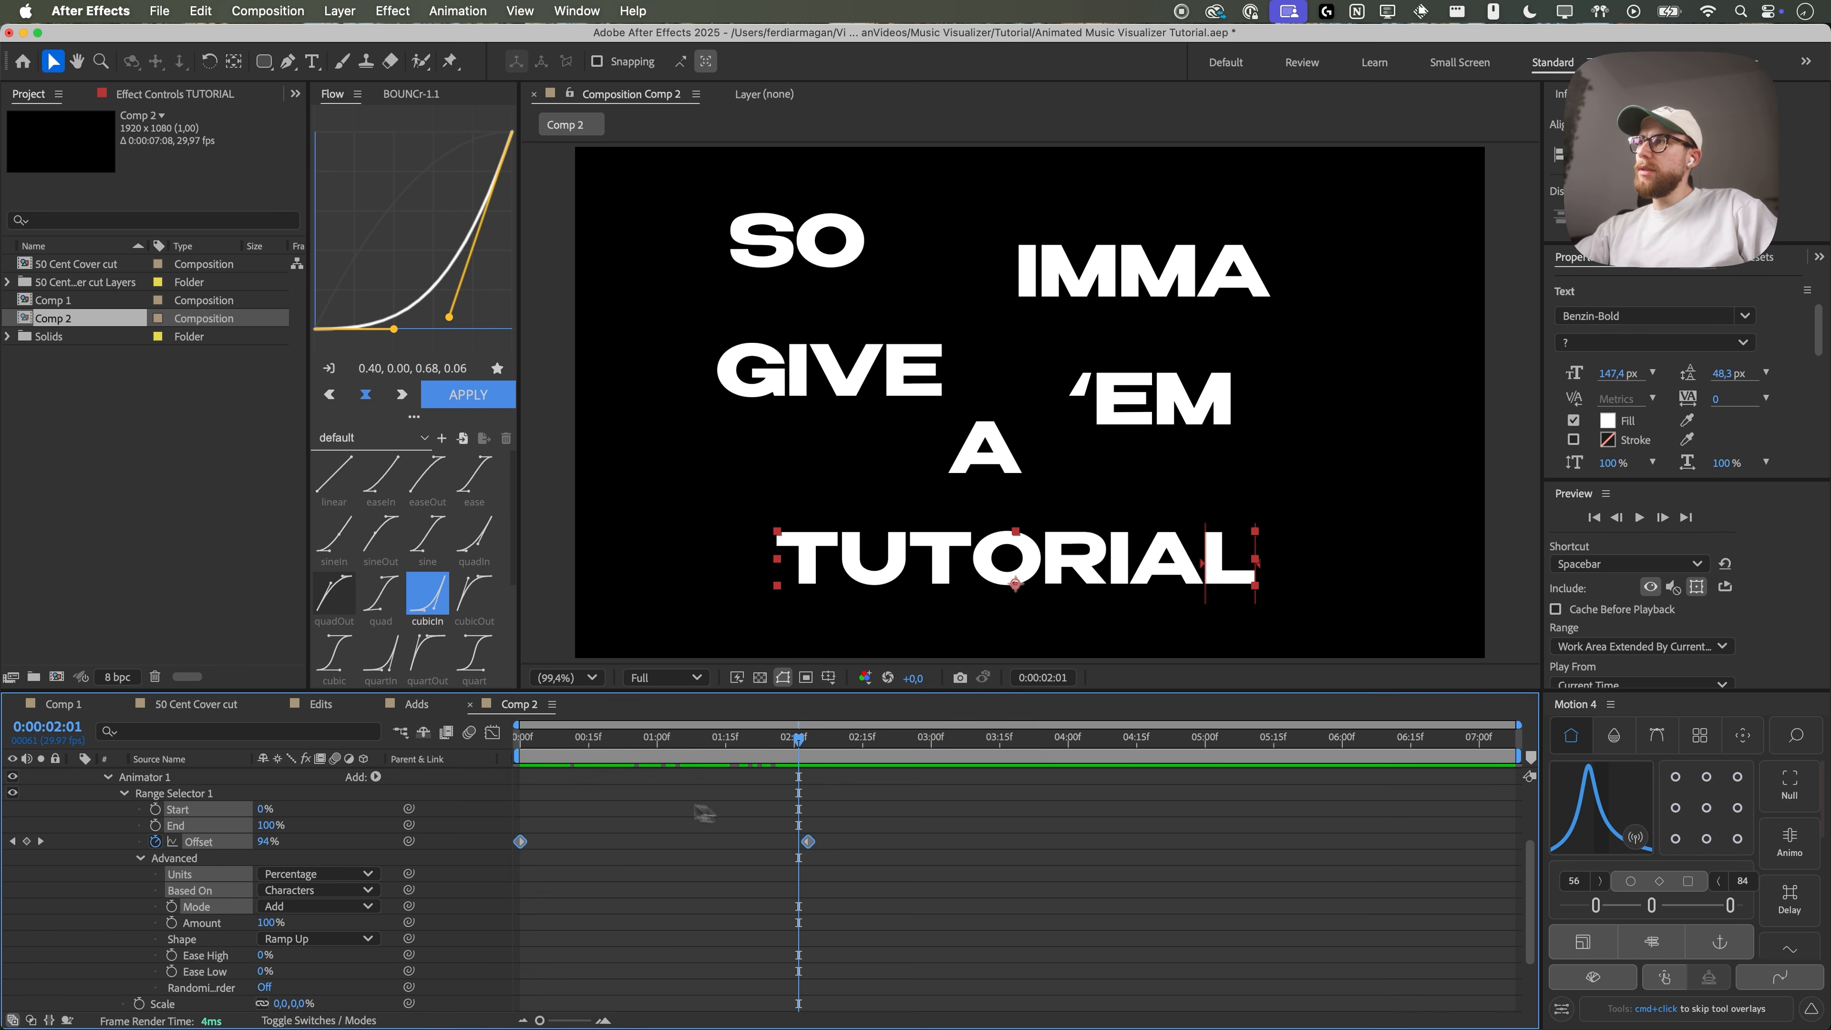
- Reshape the Offset speed curve in the Graph Editor by adjusting its keyframe influence handles, and preview the TUTORIAL reveal
left_click(492, 734)
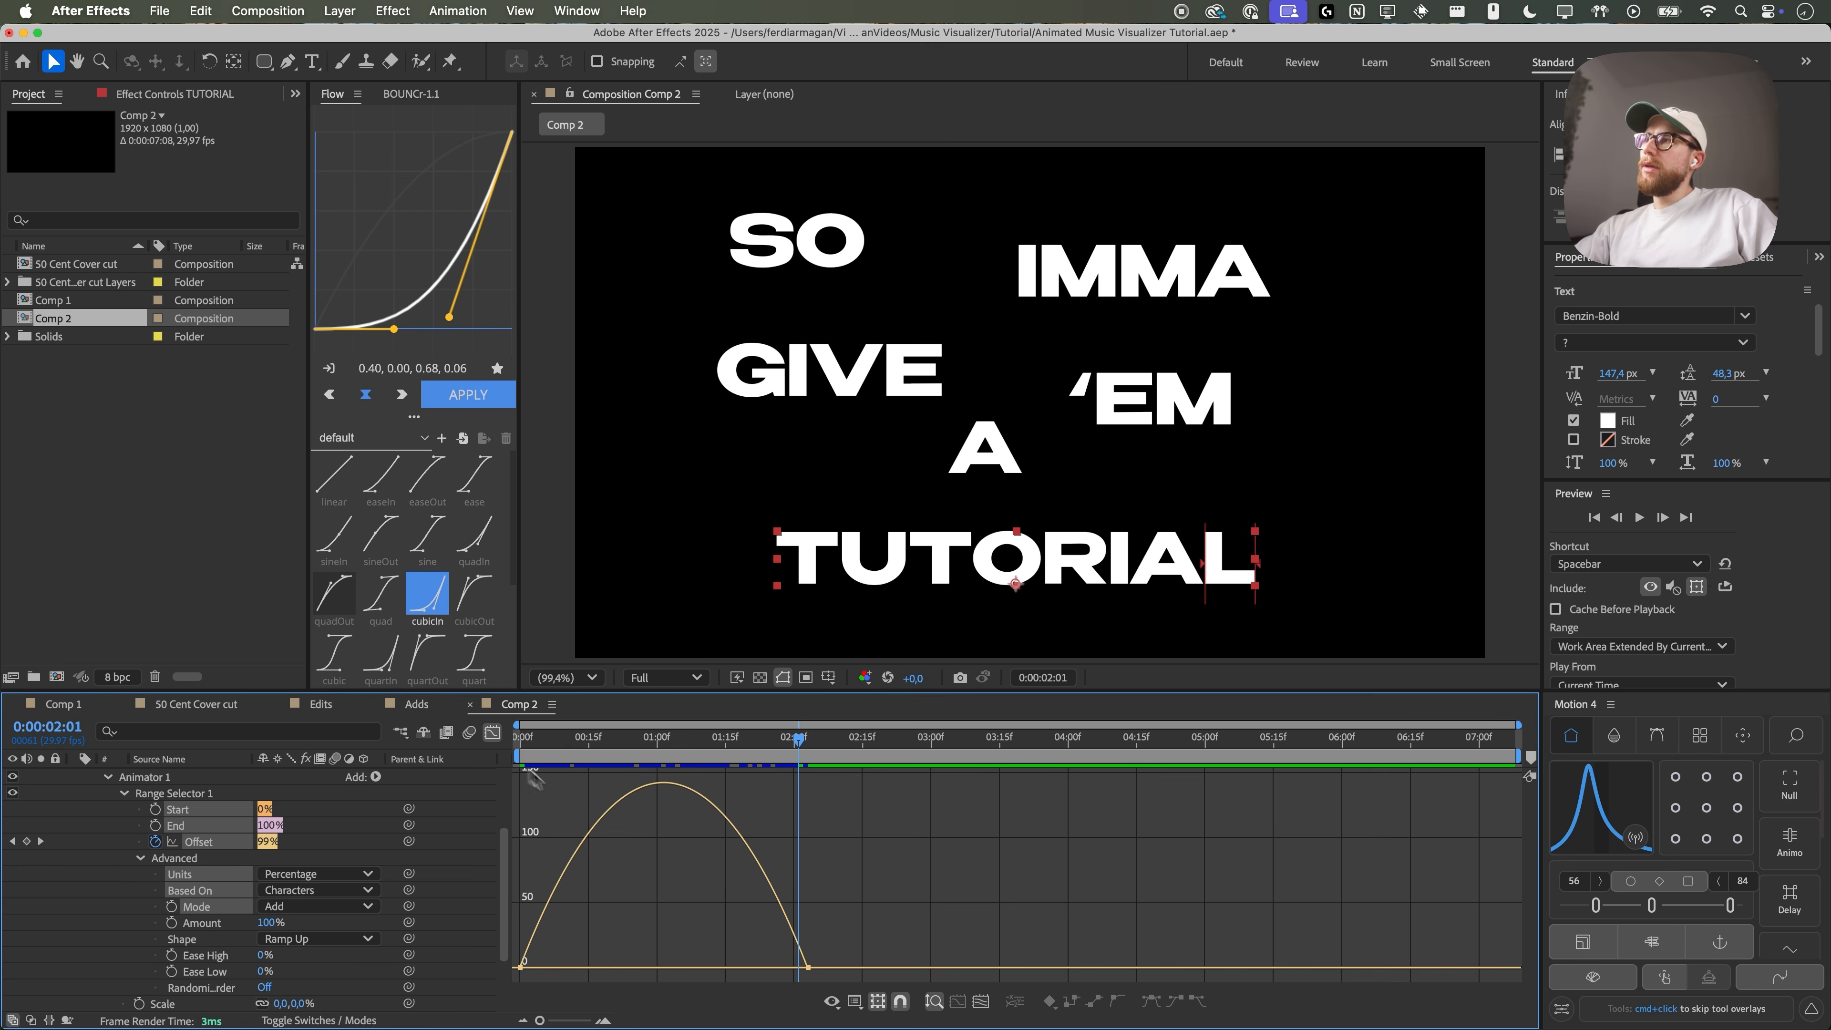
left_click(521, 967)
left_click_drag(568, 967, 754, 973)
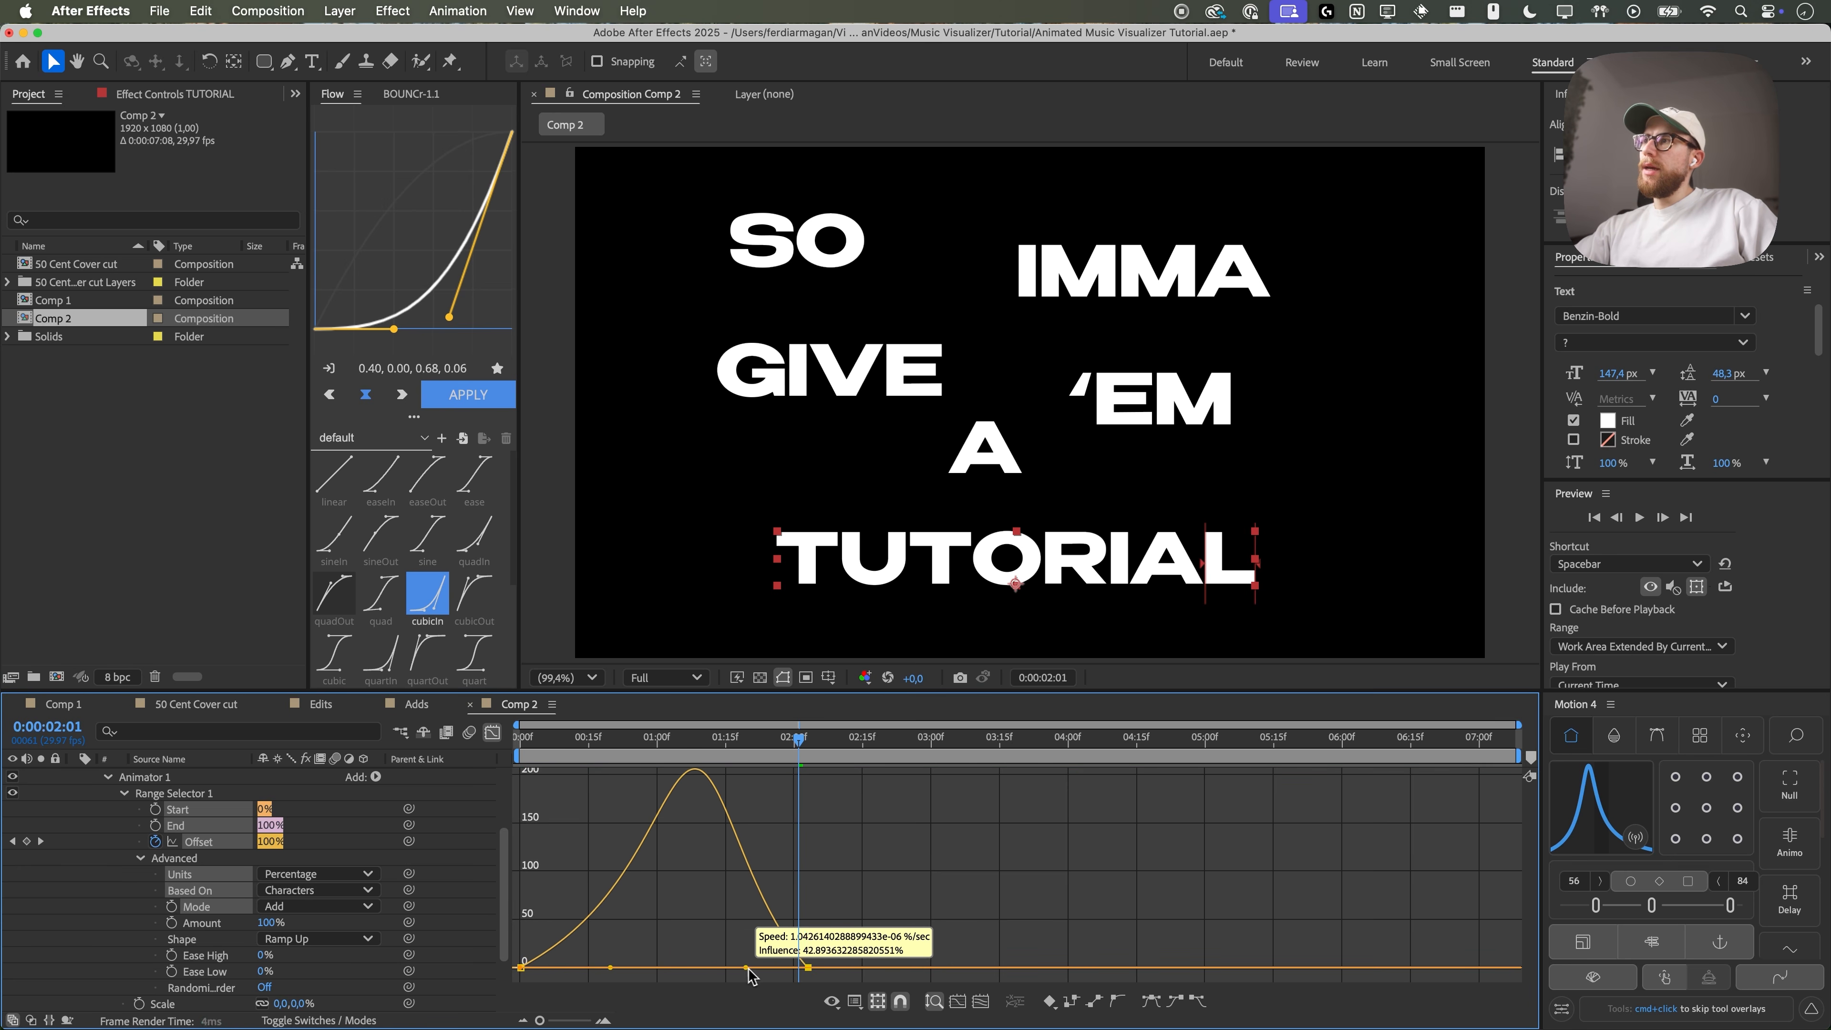
key("shift+F3")
key("space")
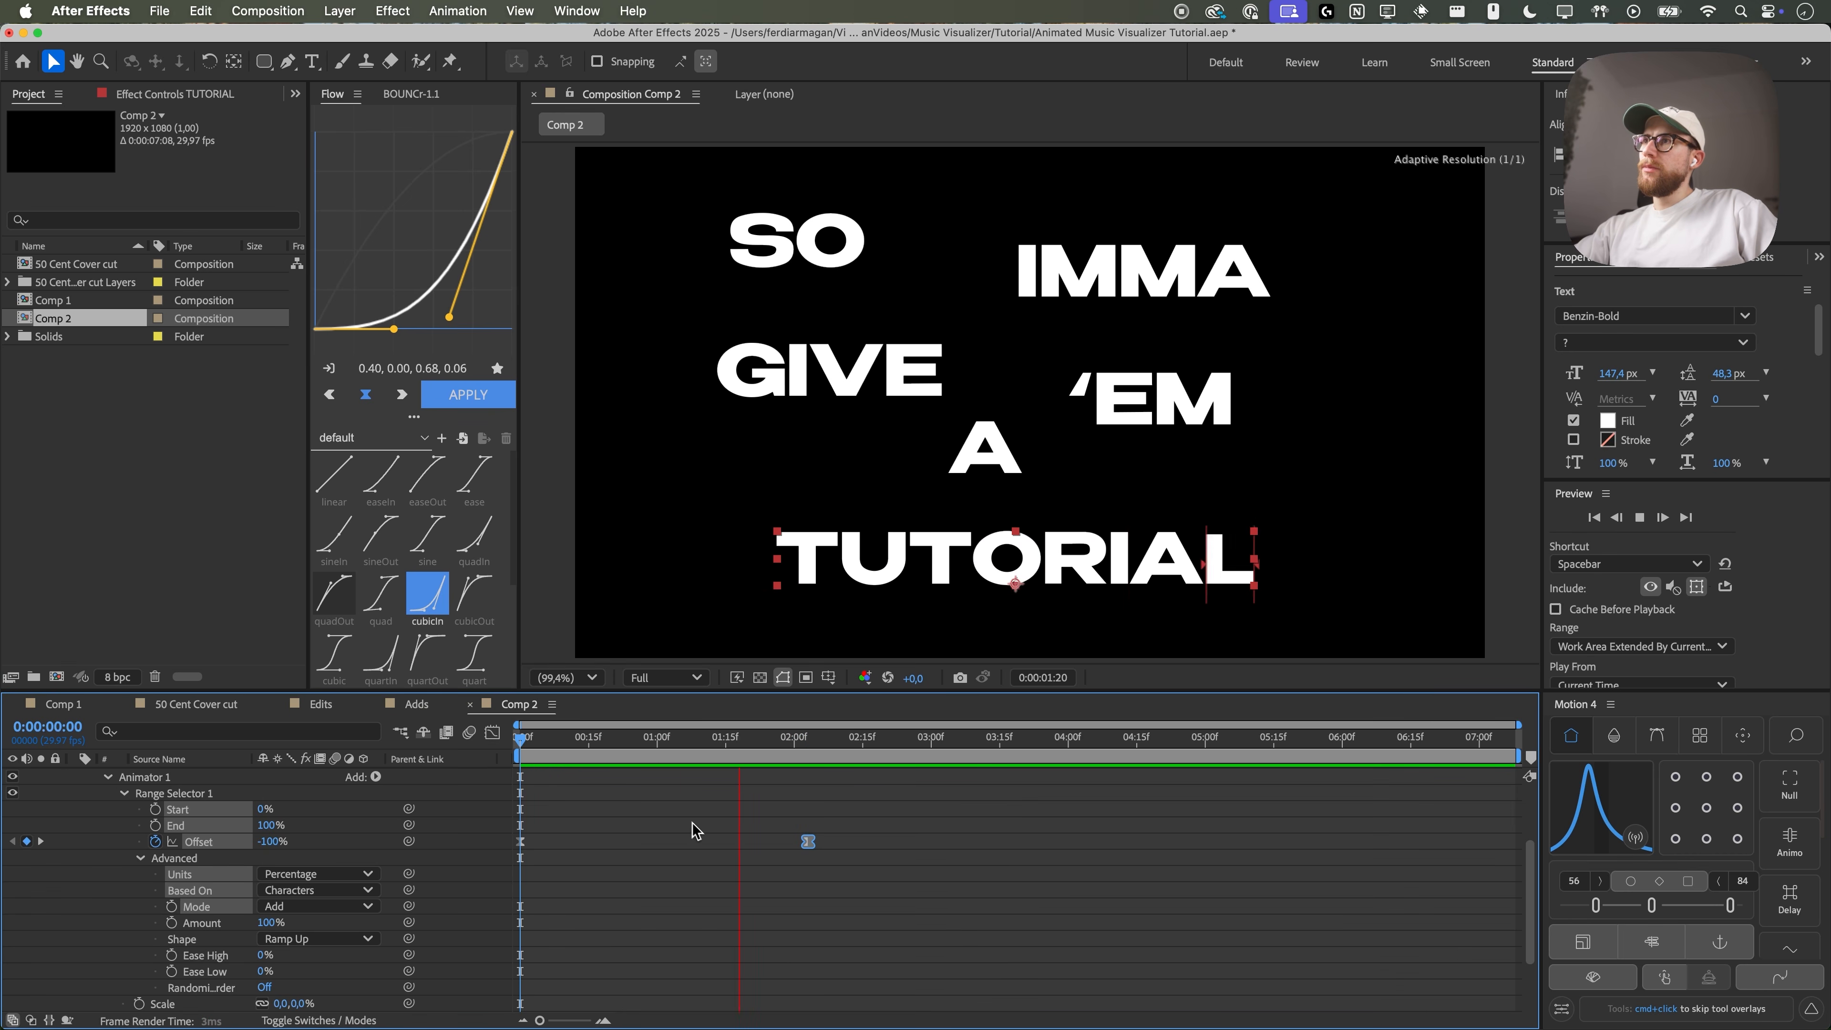
key("space")
left_click_drag(661, 745, 733, 747)
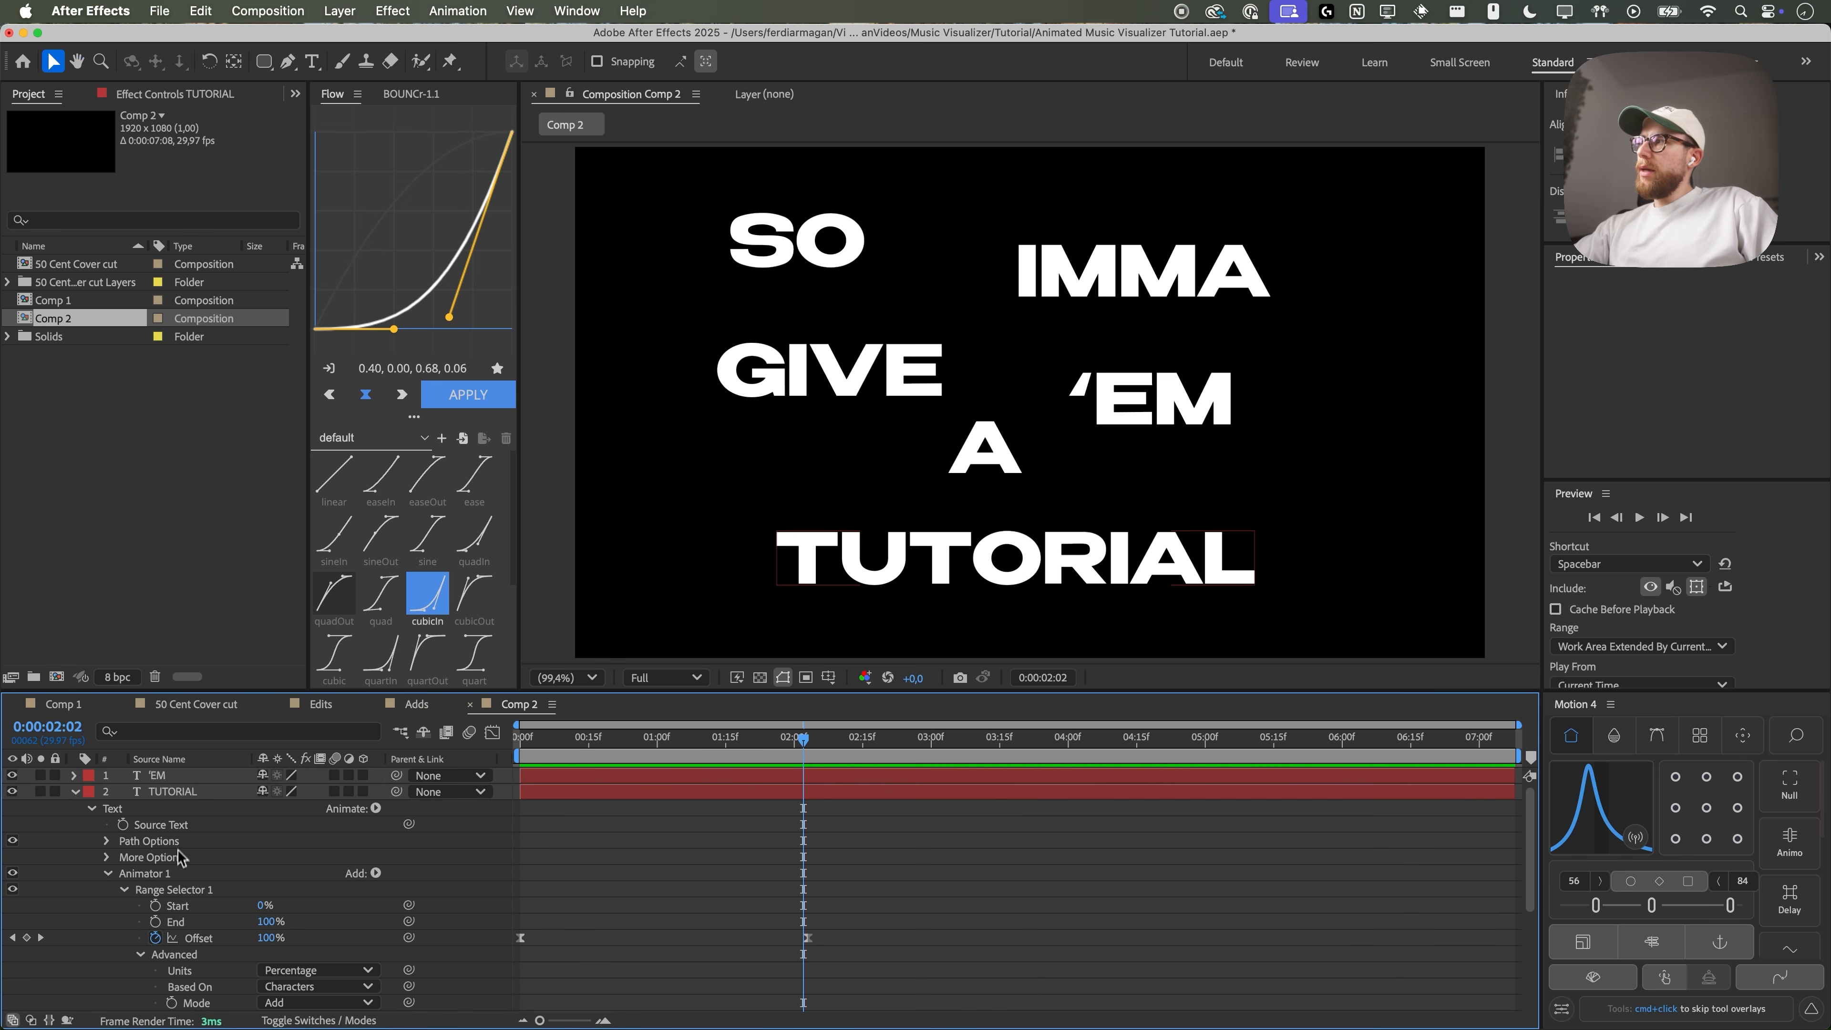
left_click(178, 892)
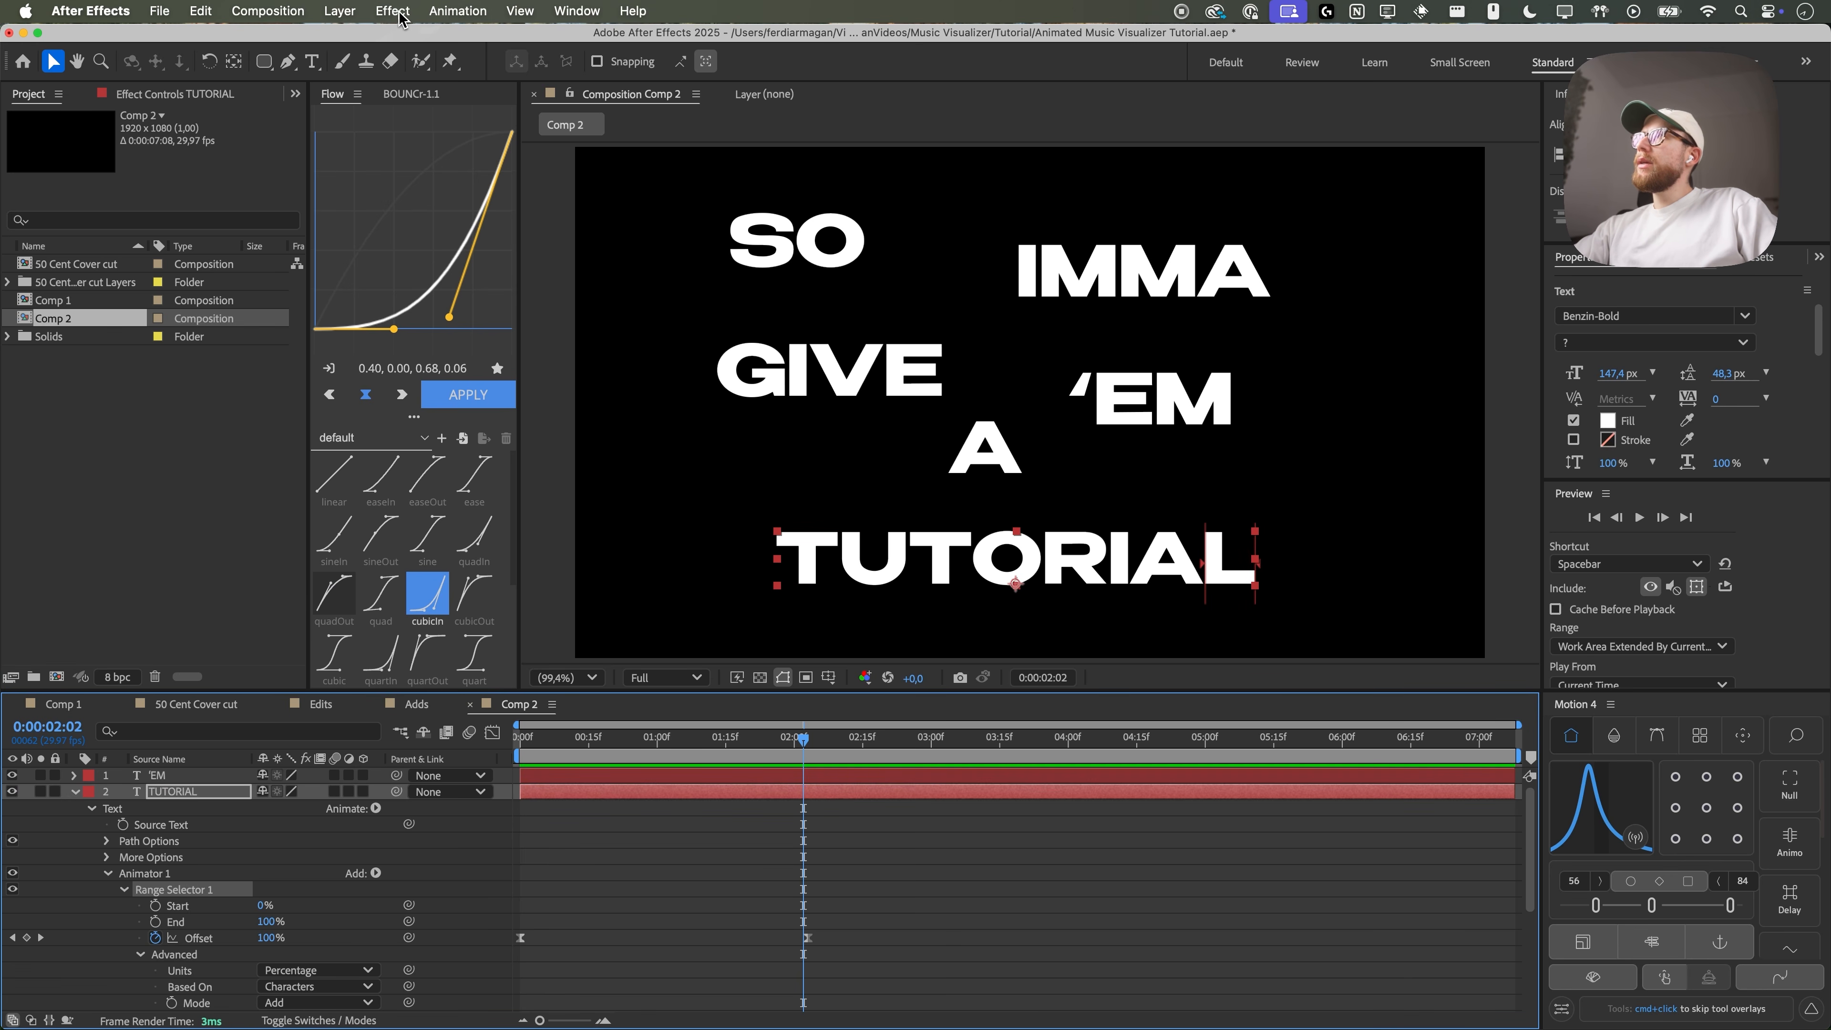
left_click(462, 11)
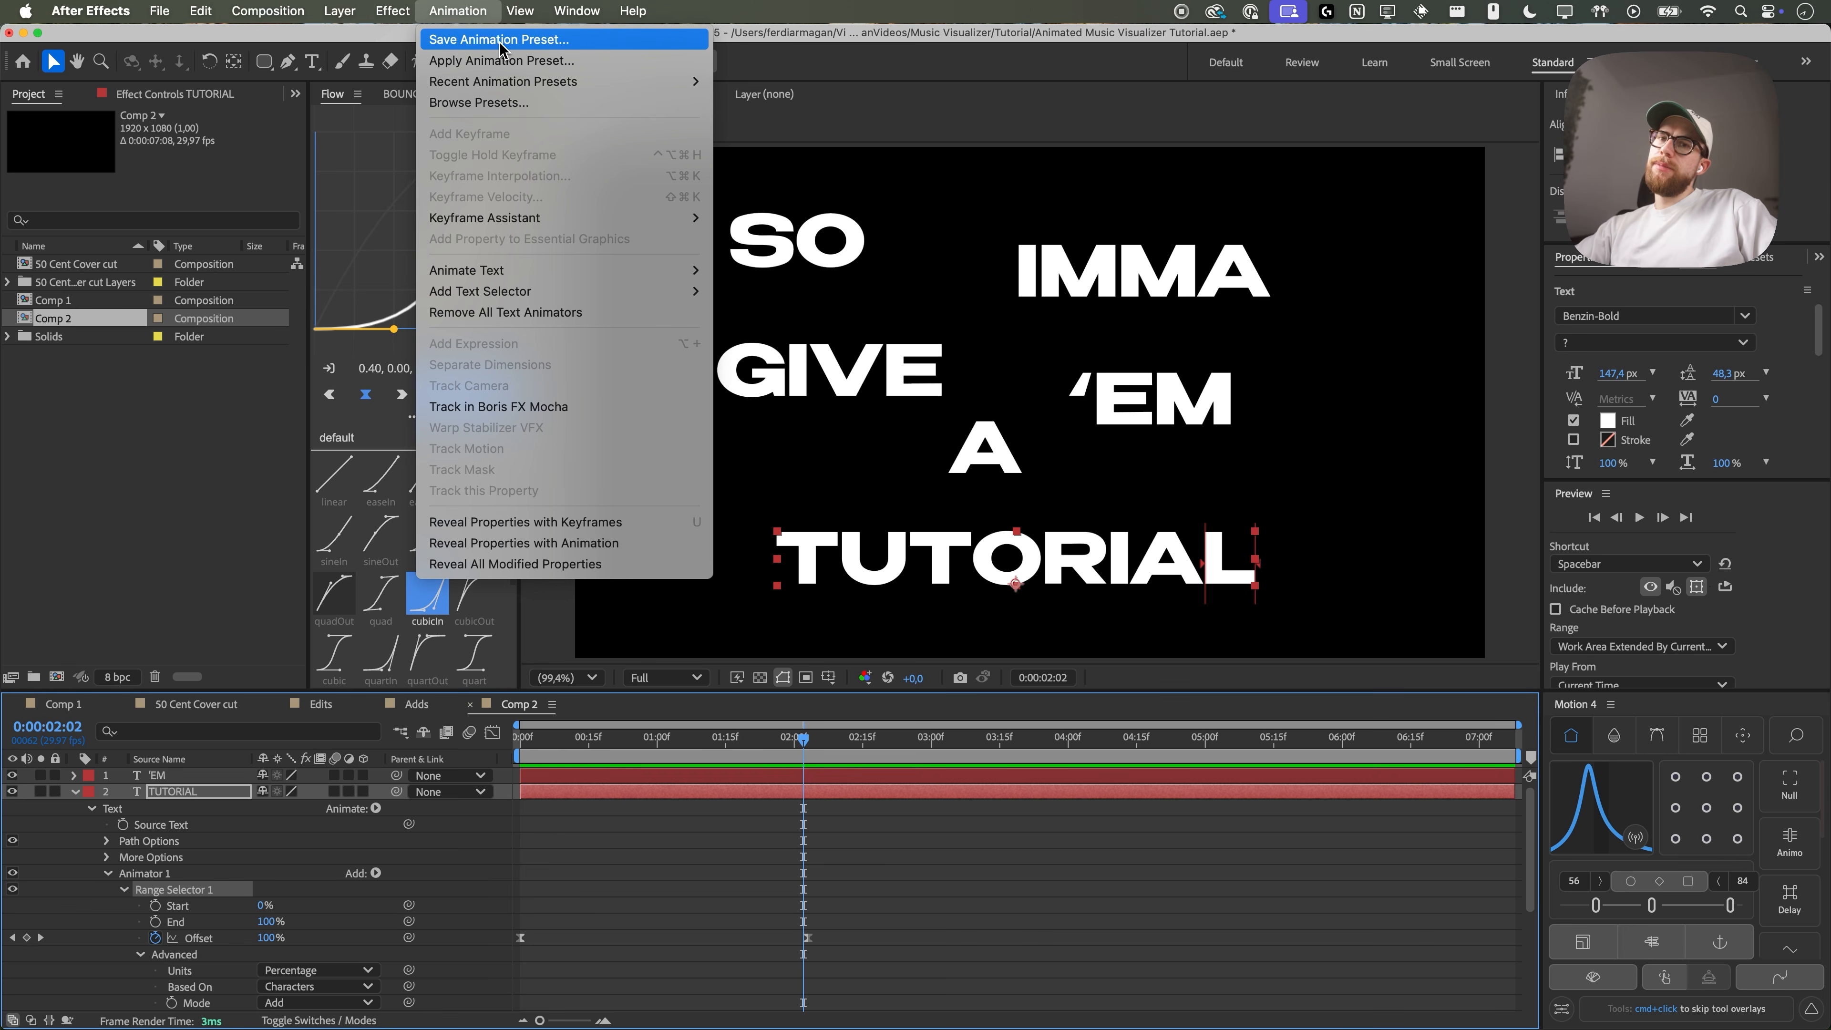
mouse_move(486, 83)
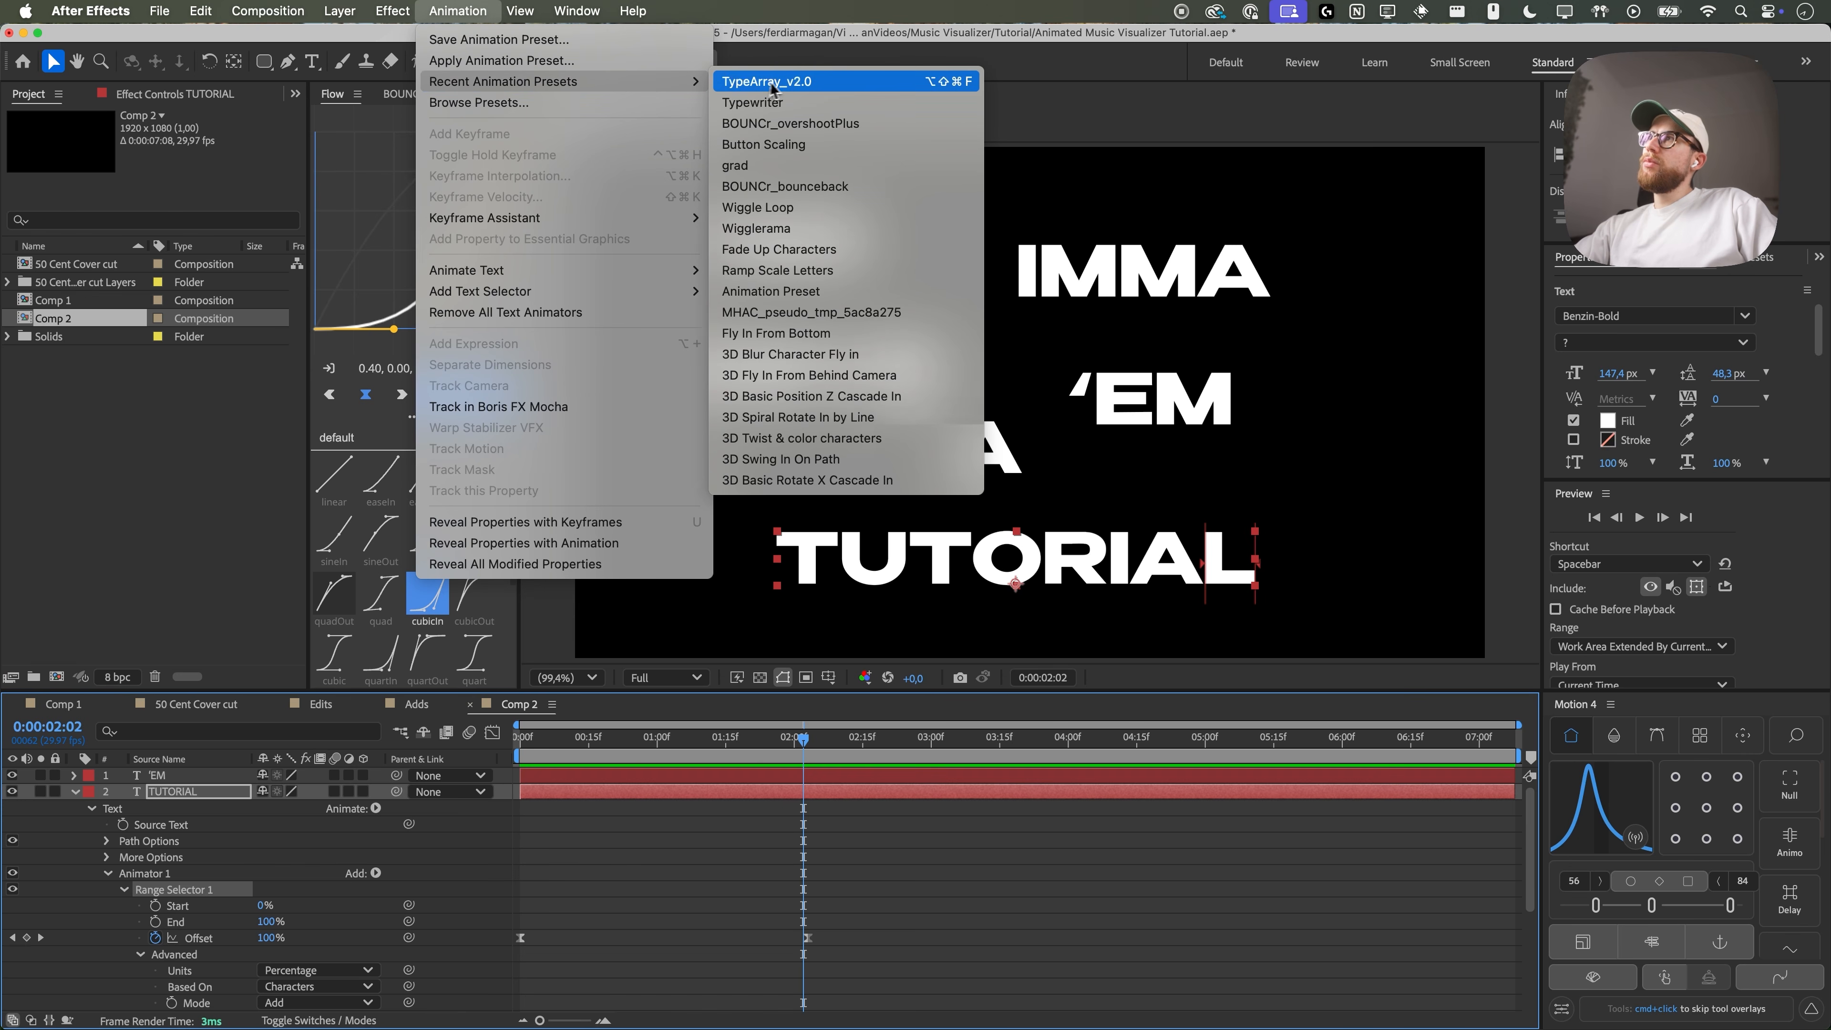
left_click(776, 333)
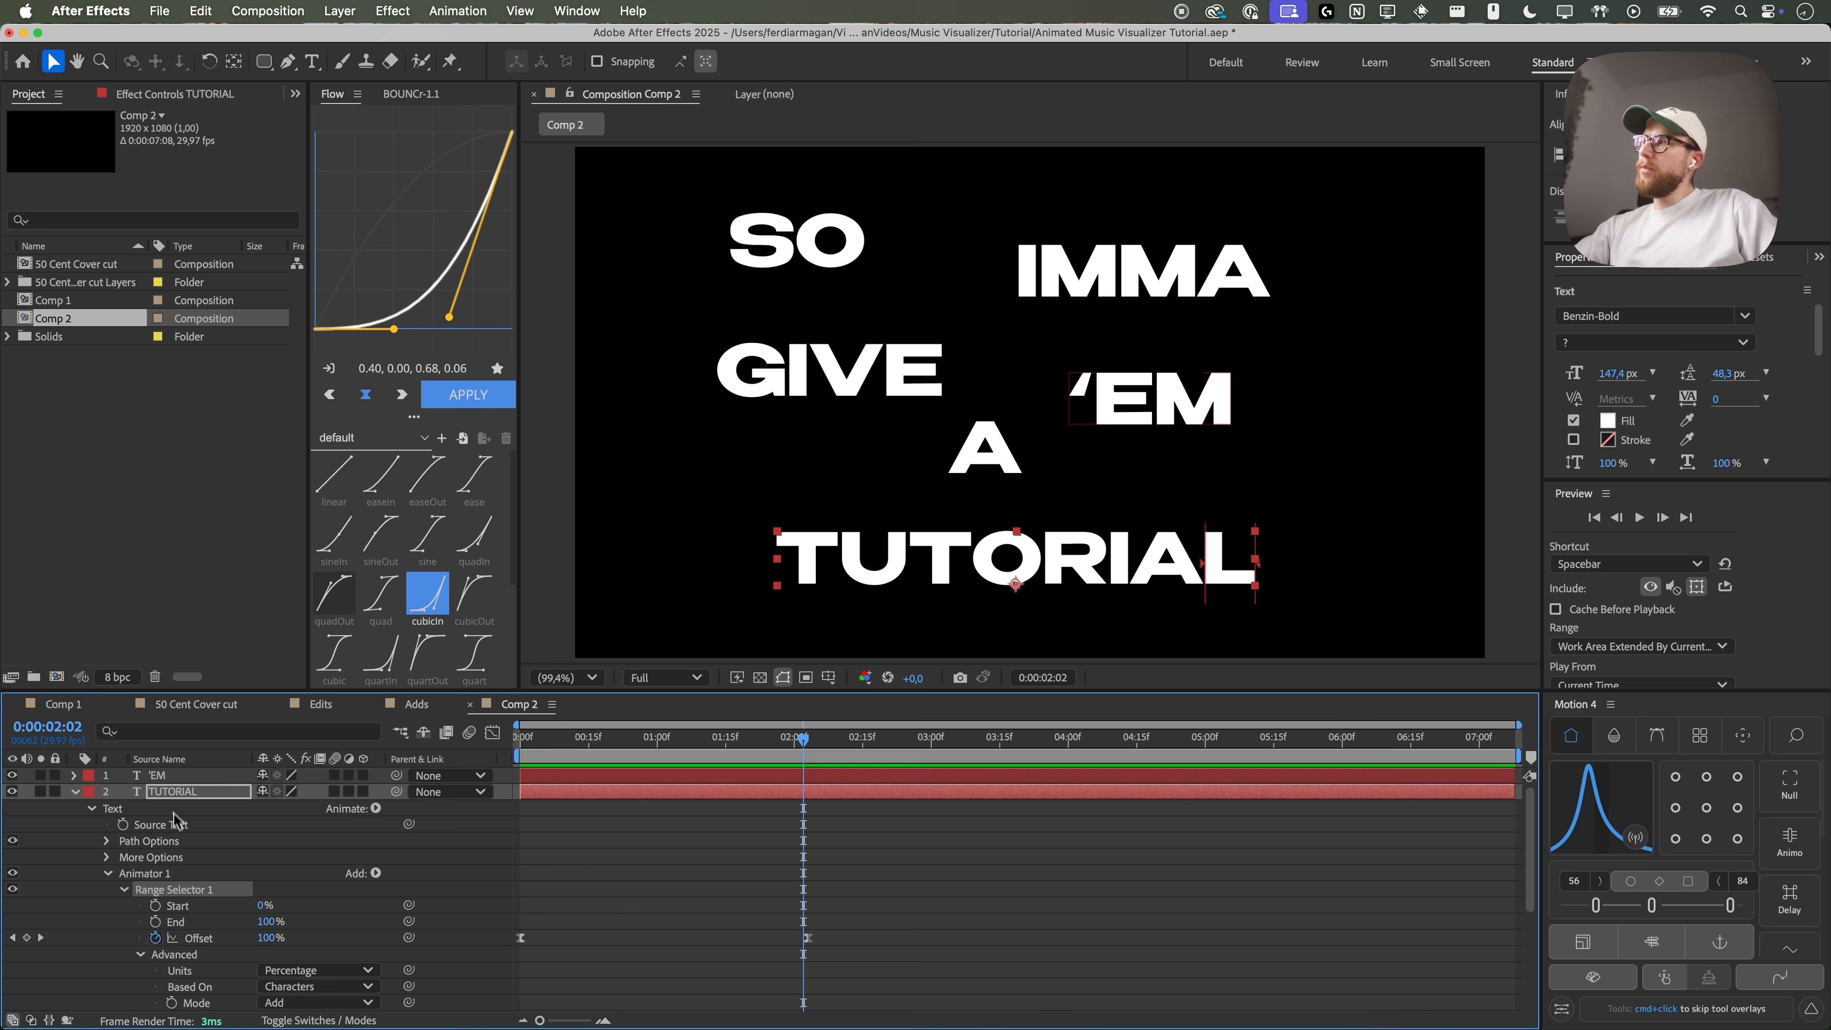
key("super+Up")
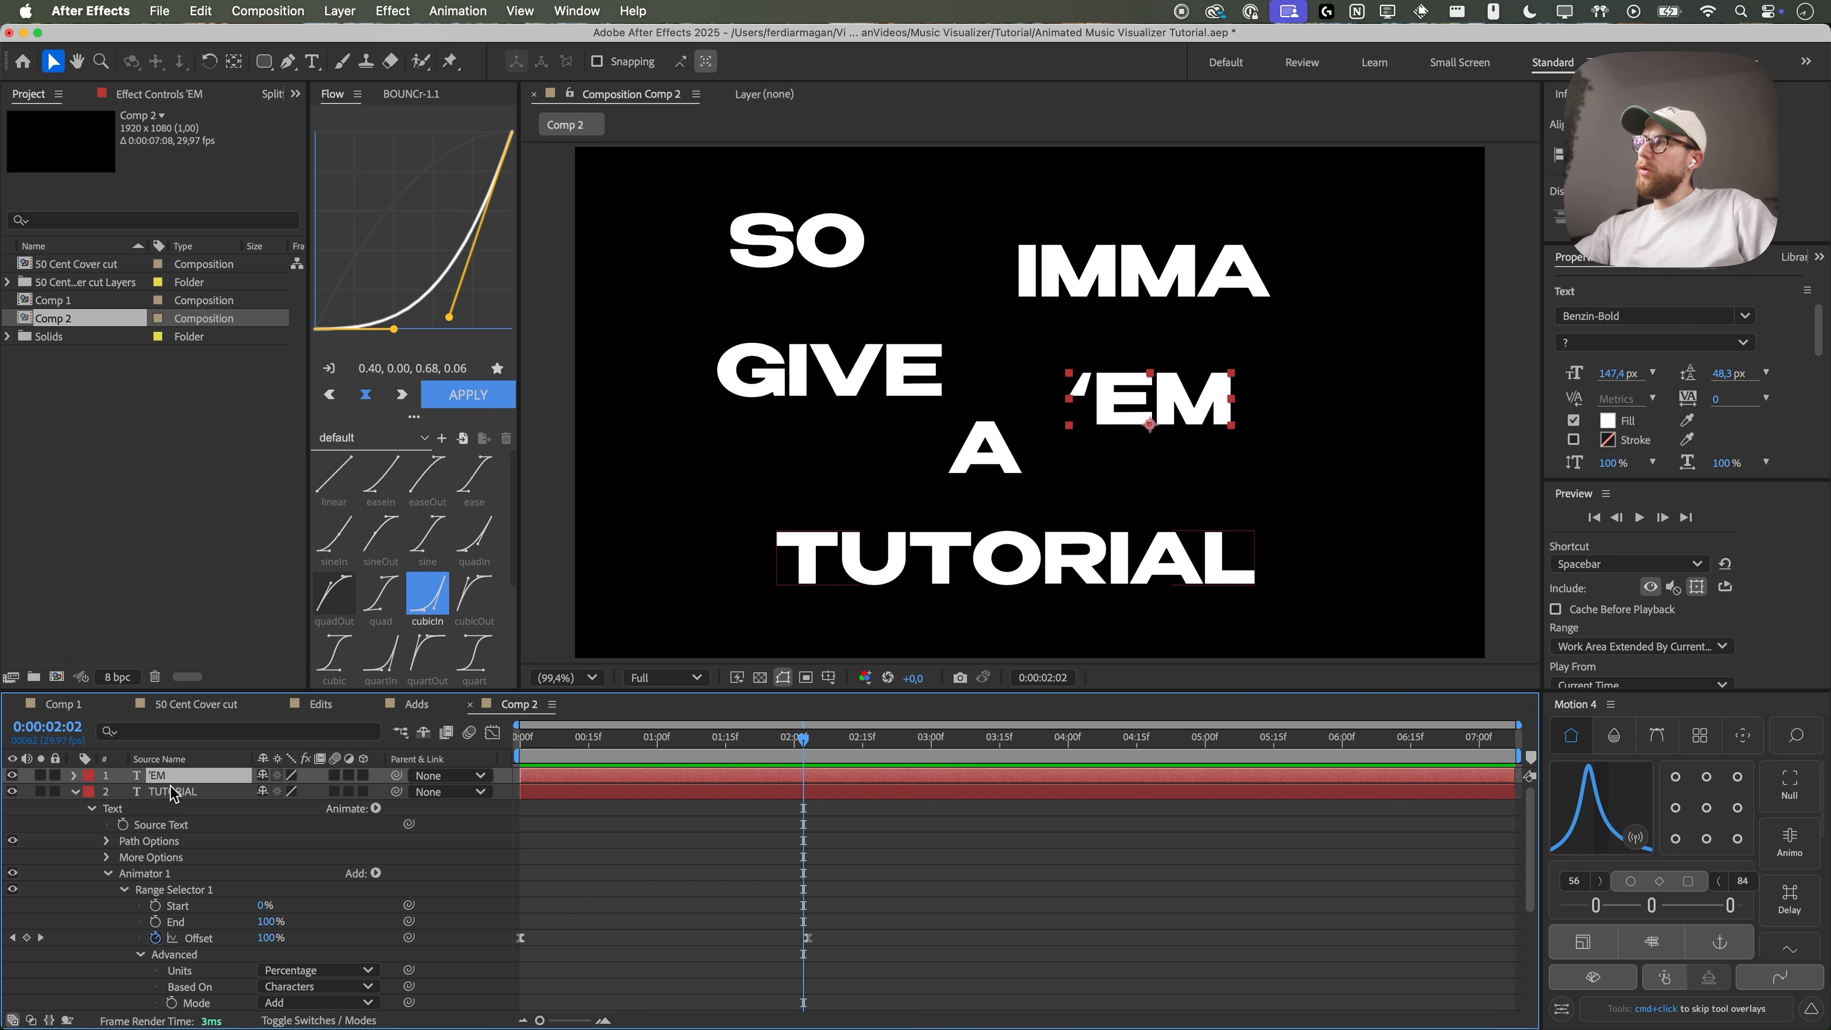
- Try the Ramp Scale Letters animation preset on the A, GIVE, IMMA and SO text layers
left_click(74, 791)
left_click(173, 856)
left_click(173, 808, "shift")
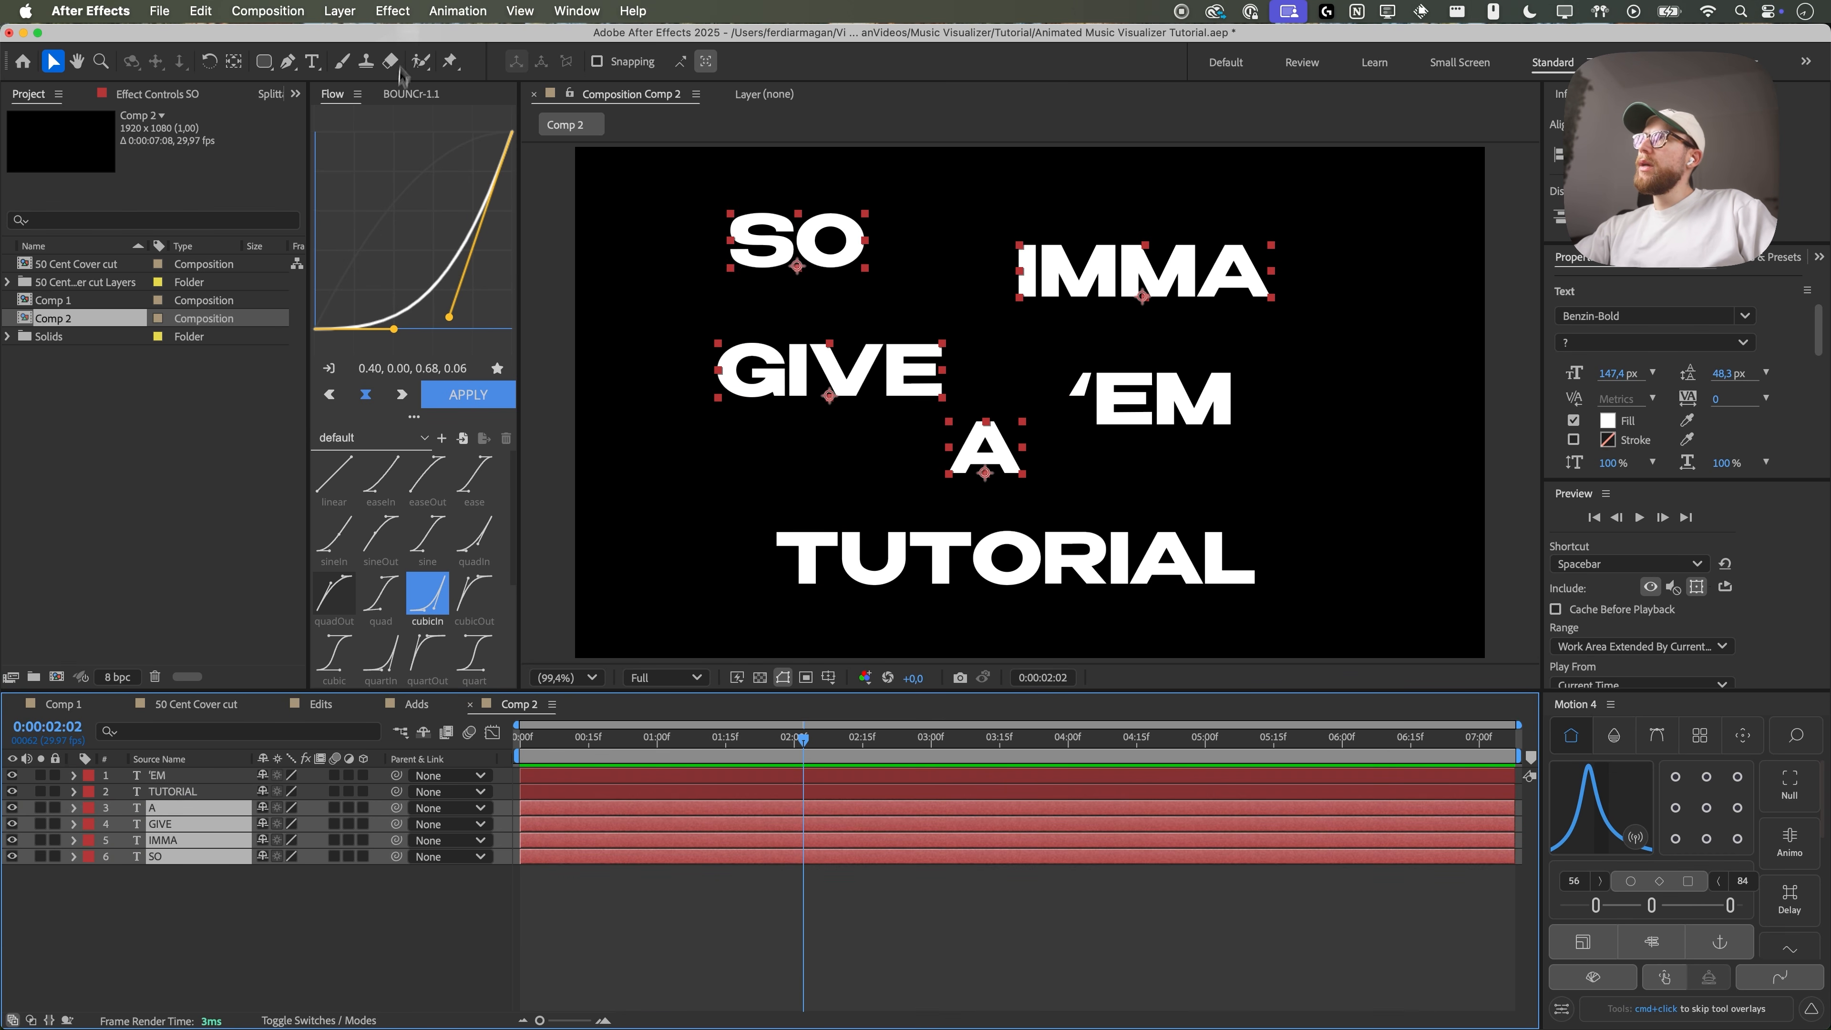
left_click(457, 10)
mouse_move(502, 80)
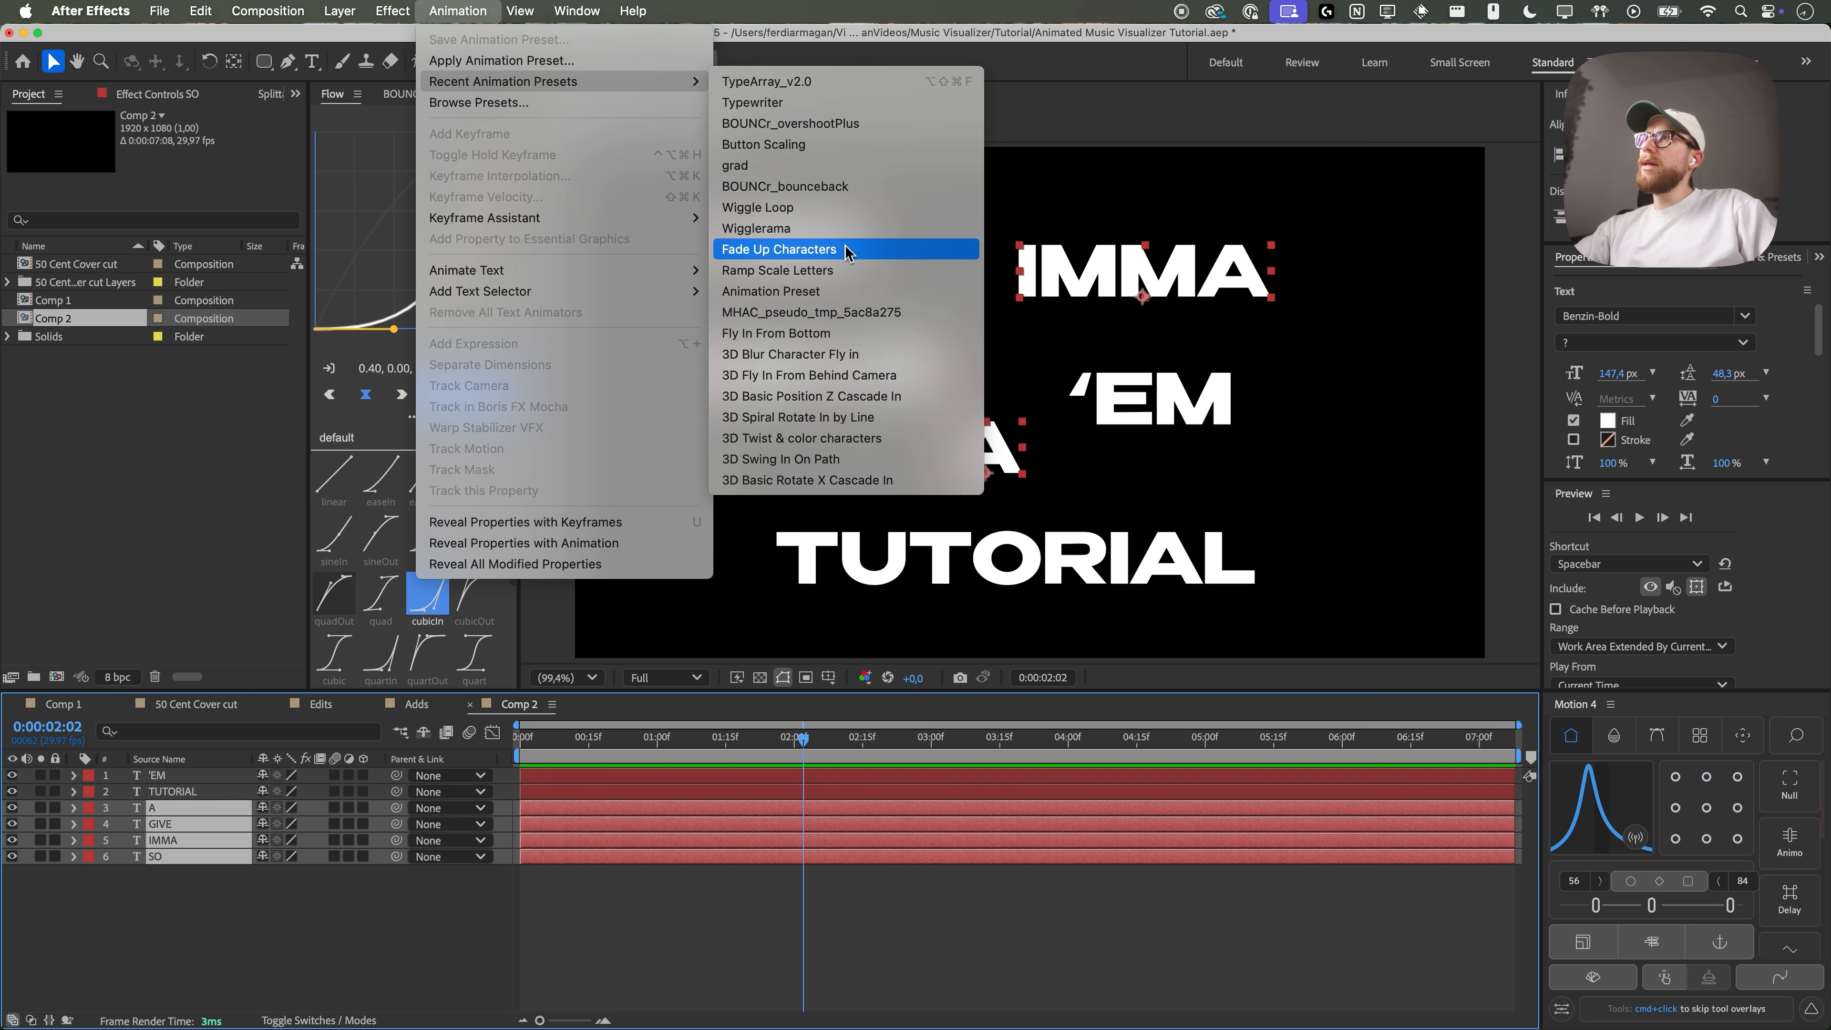
left_click(770, 278)
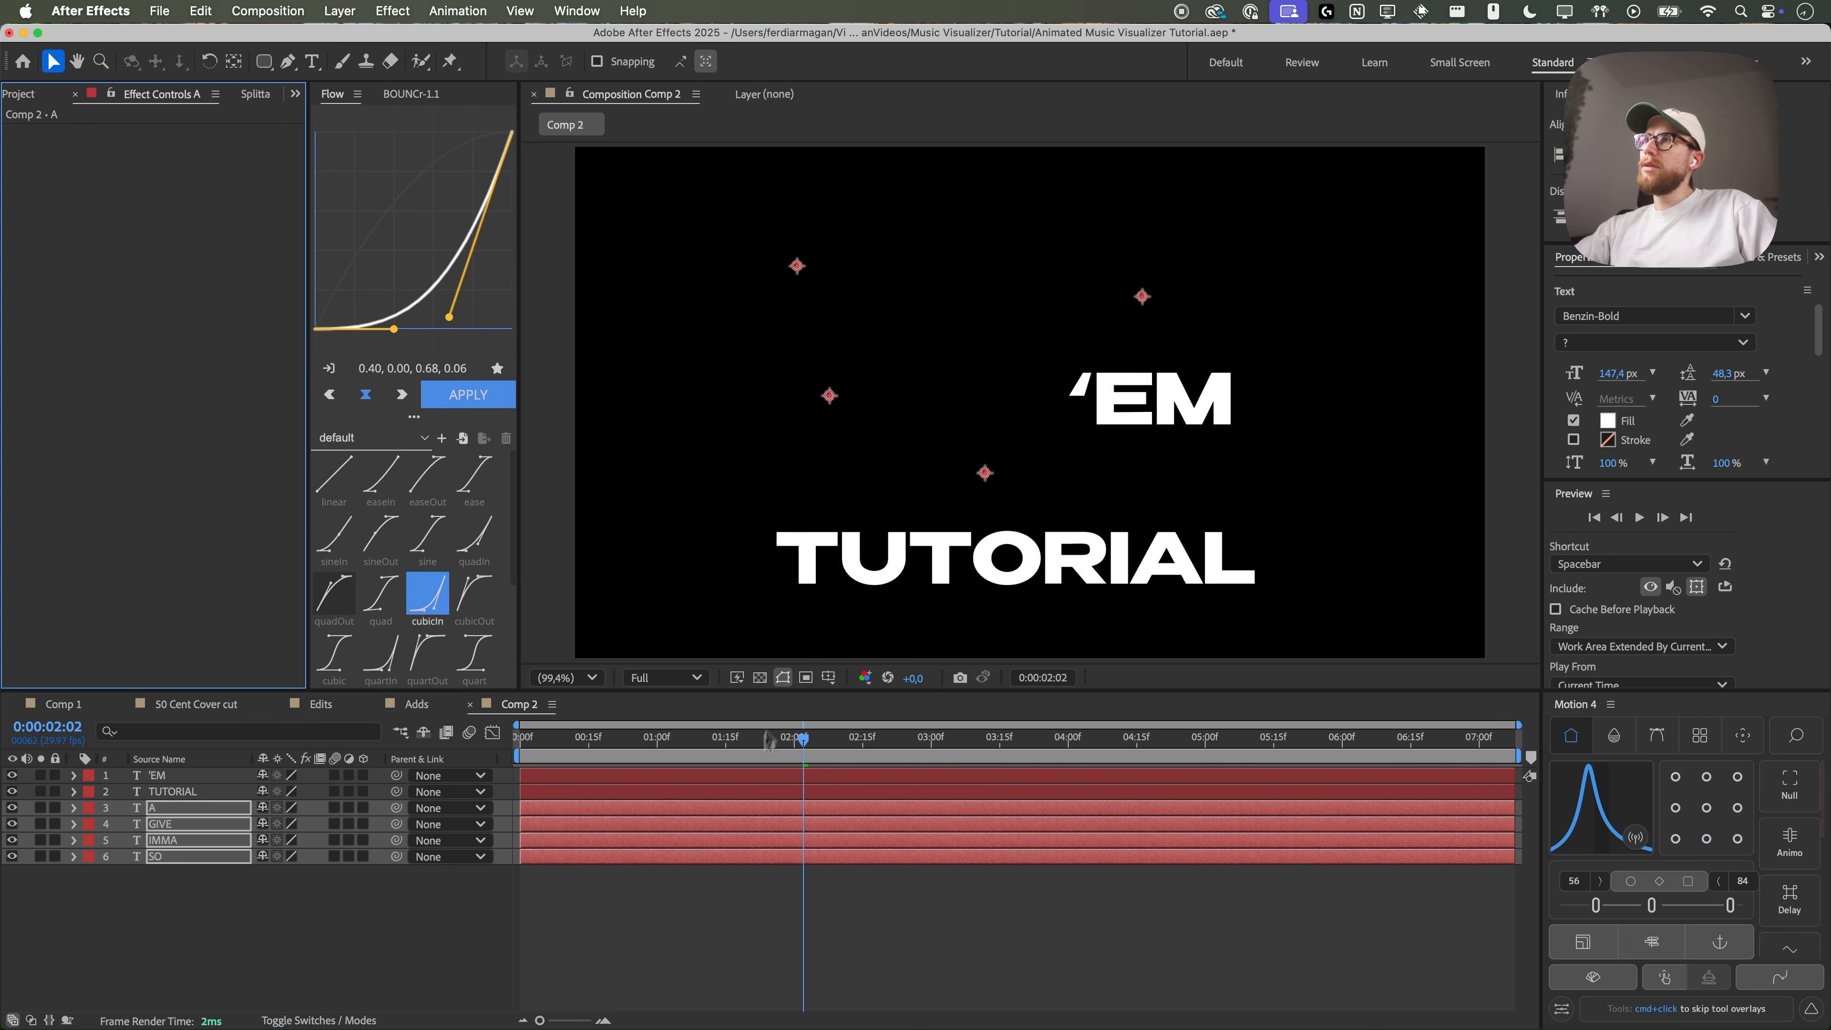
- Preview the preset animation from the start of the composition, undo it, and check the words around 0:00:01:19
left_click(699, 973)
key("Home")
key("space")
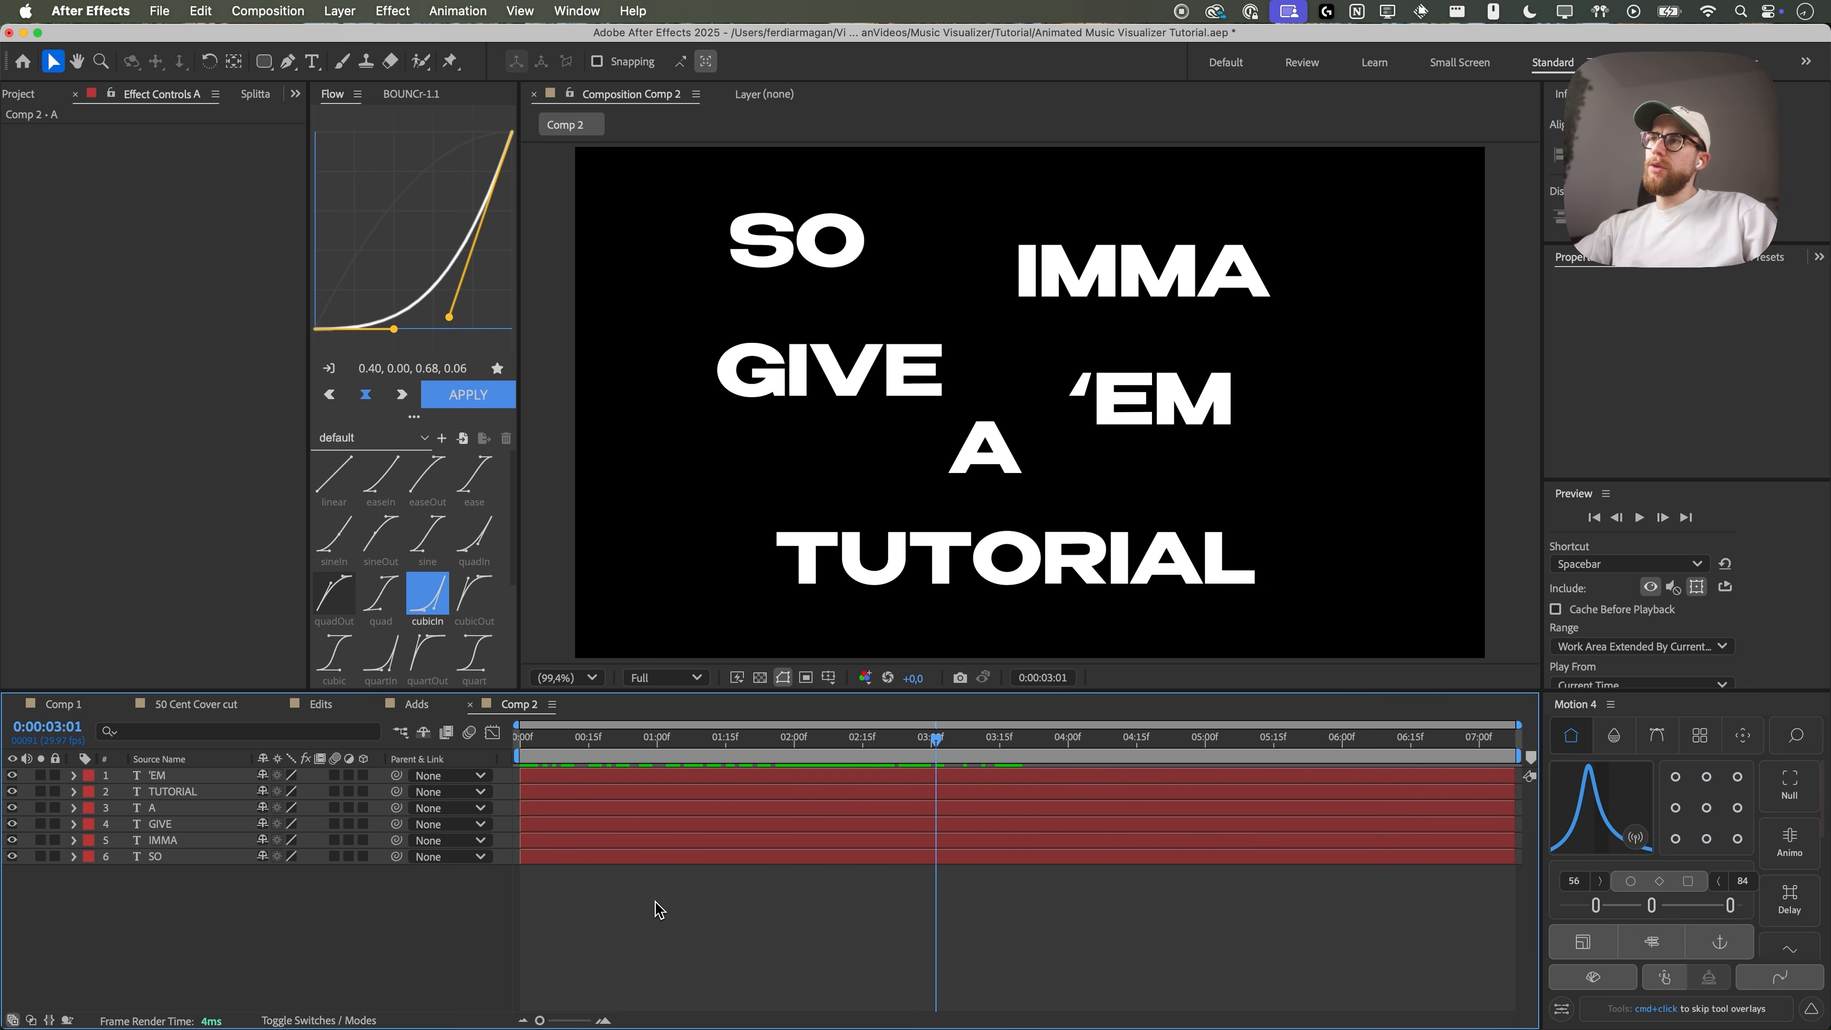
key("super+z")
key("super+z")
left_click_drag(532, 737, 744, 725)
- Add a two-node camera to Comp 2 with the proposed camera settings
right_click(297, 905)
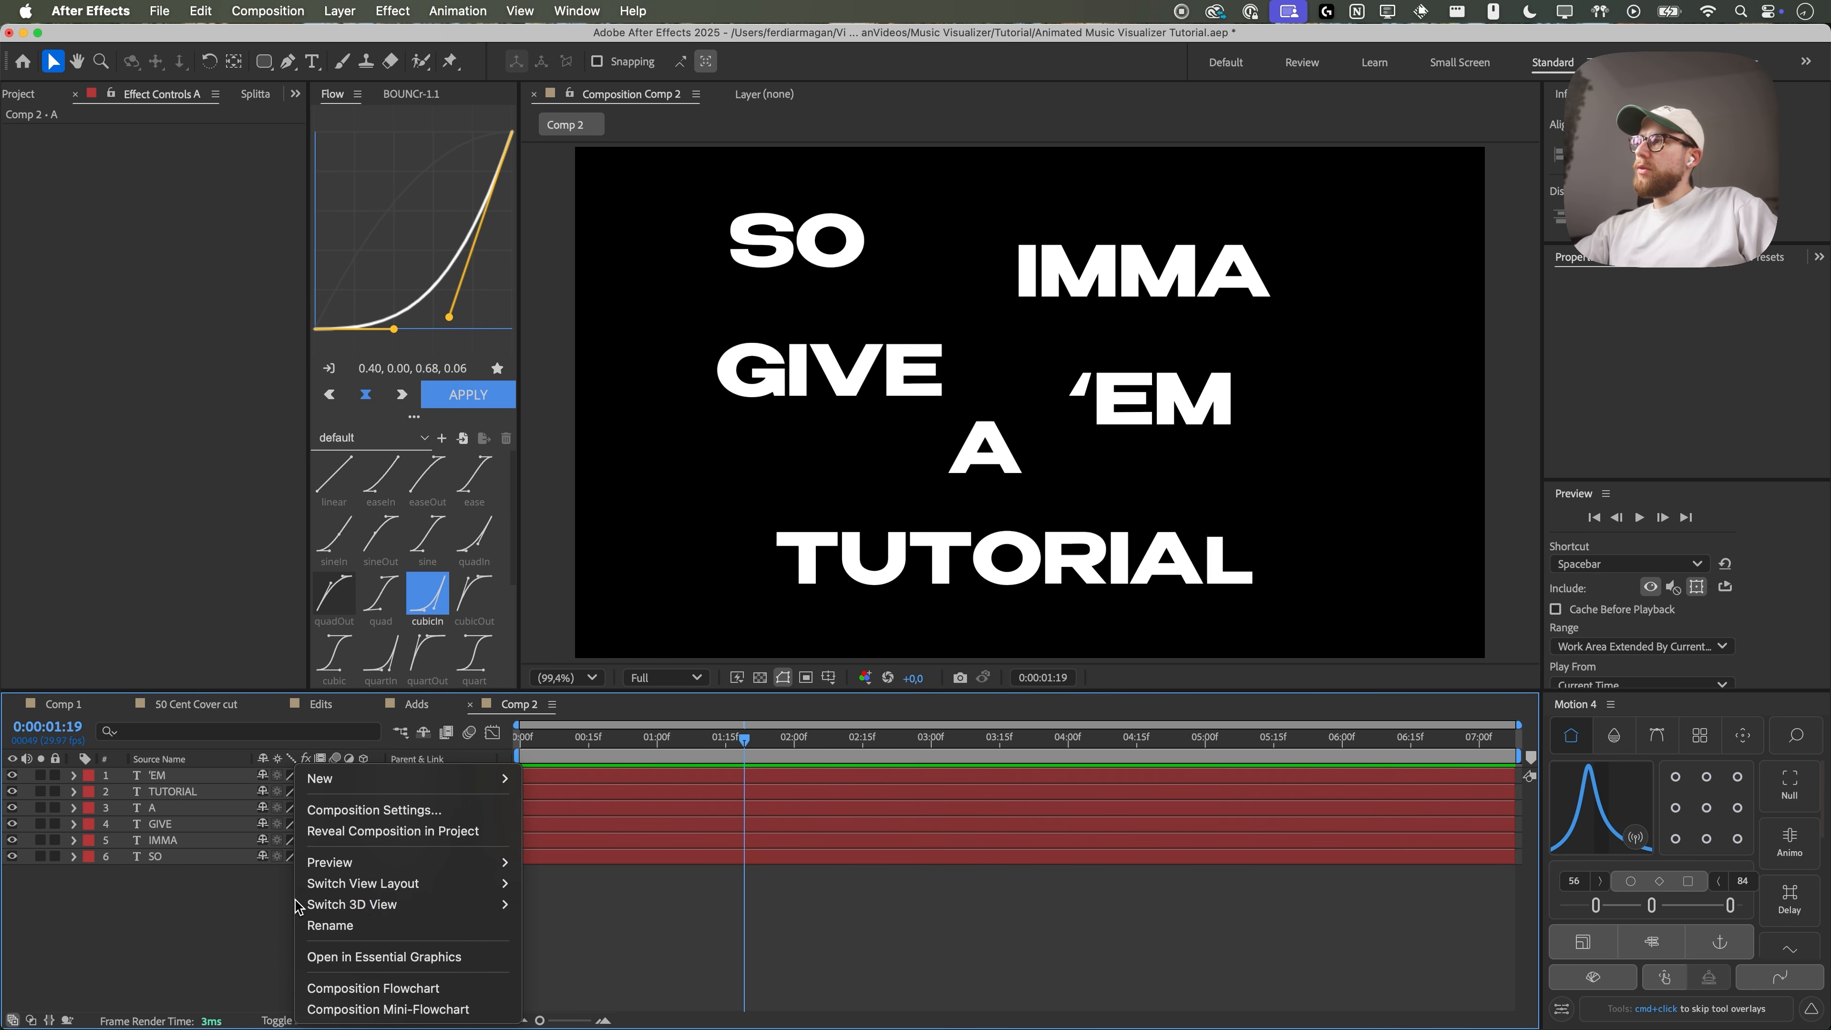
mouse_move(365, 782)
left_click(606, 841)
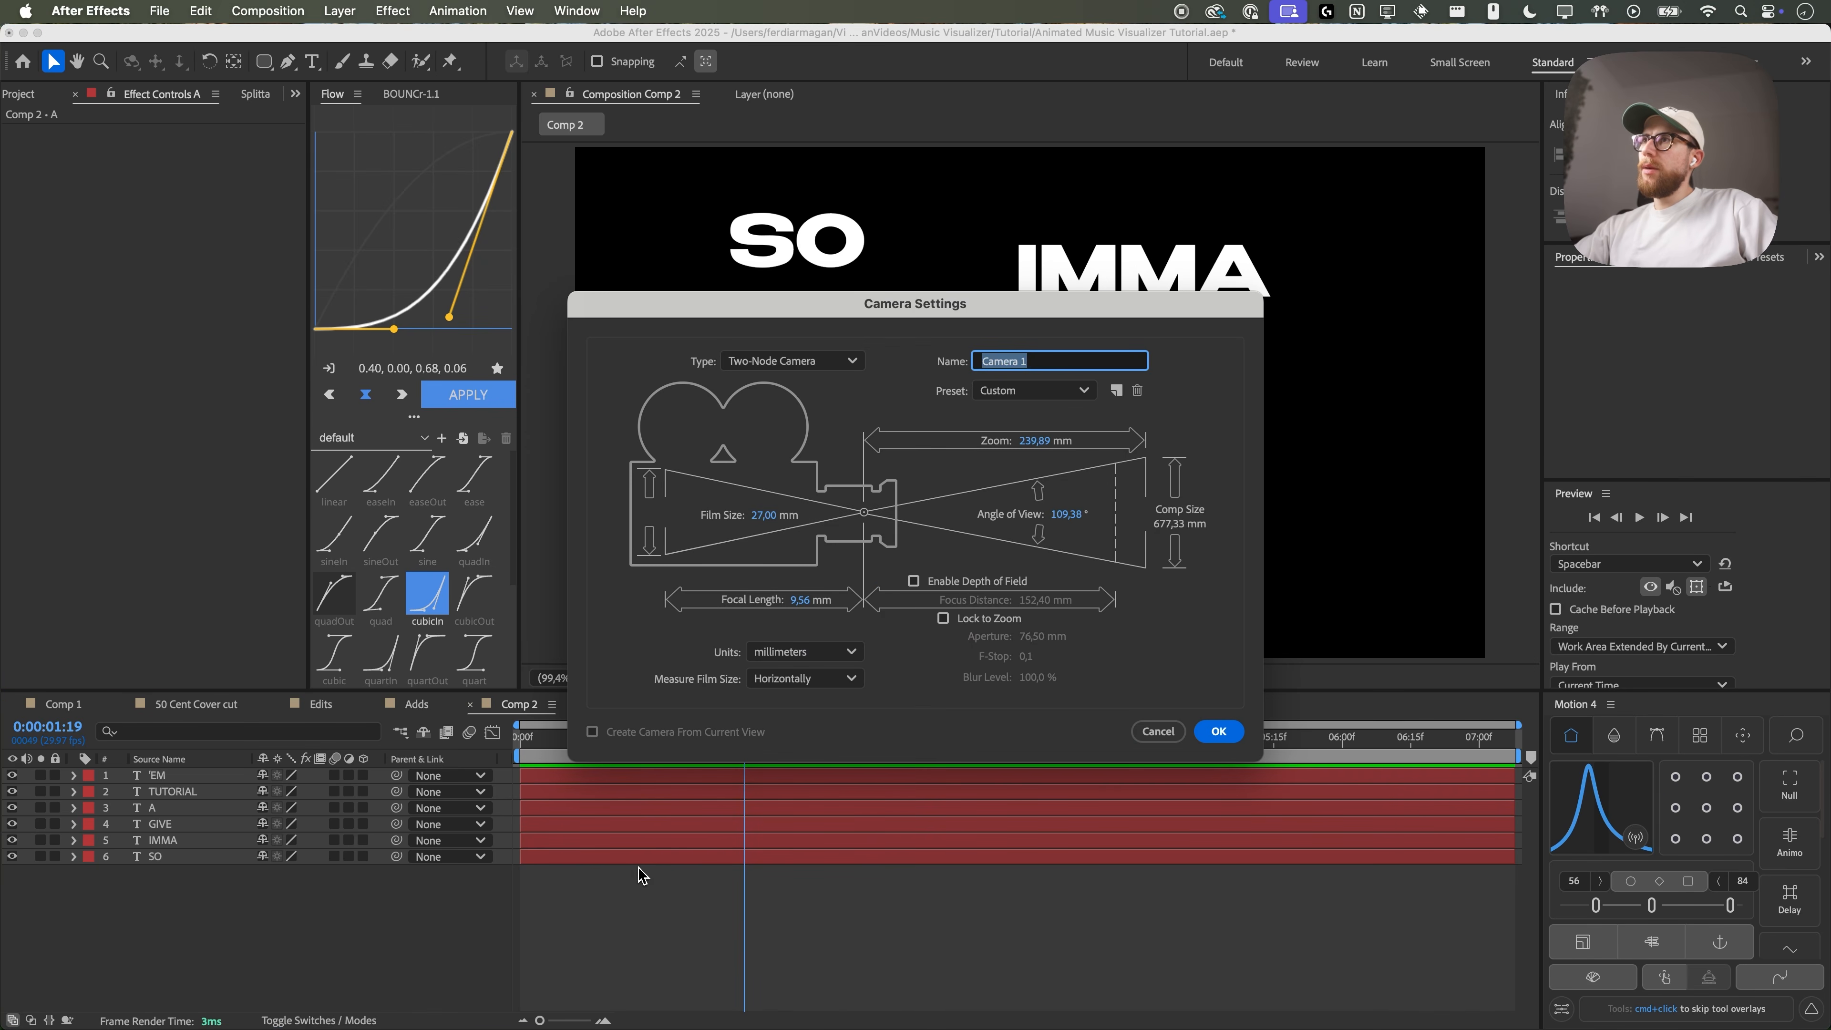
key("Return")
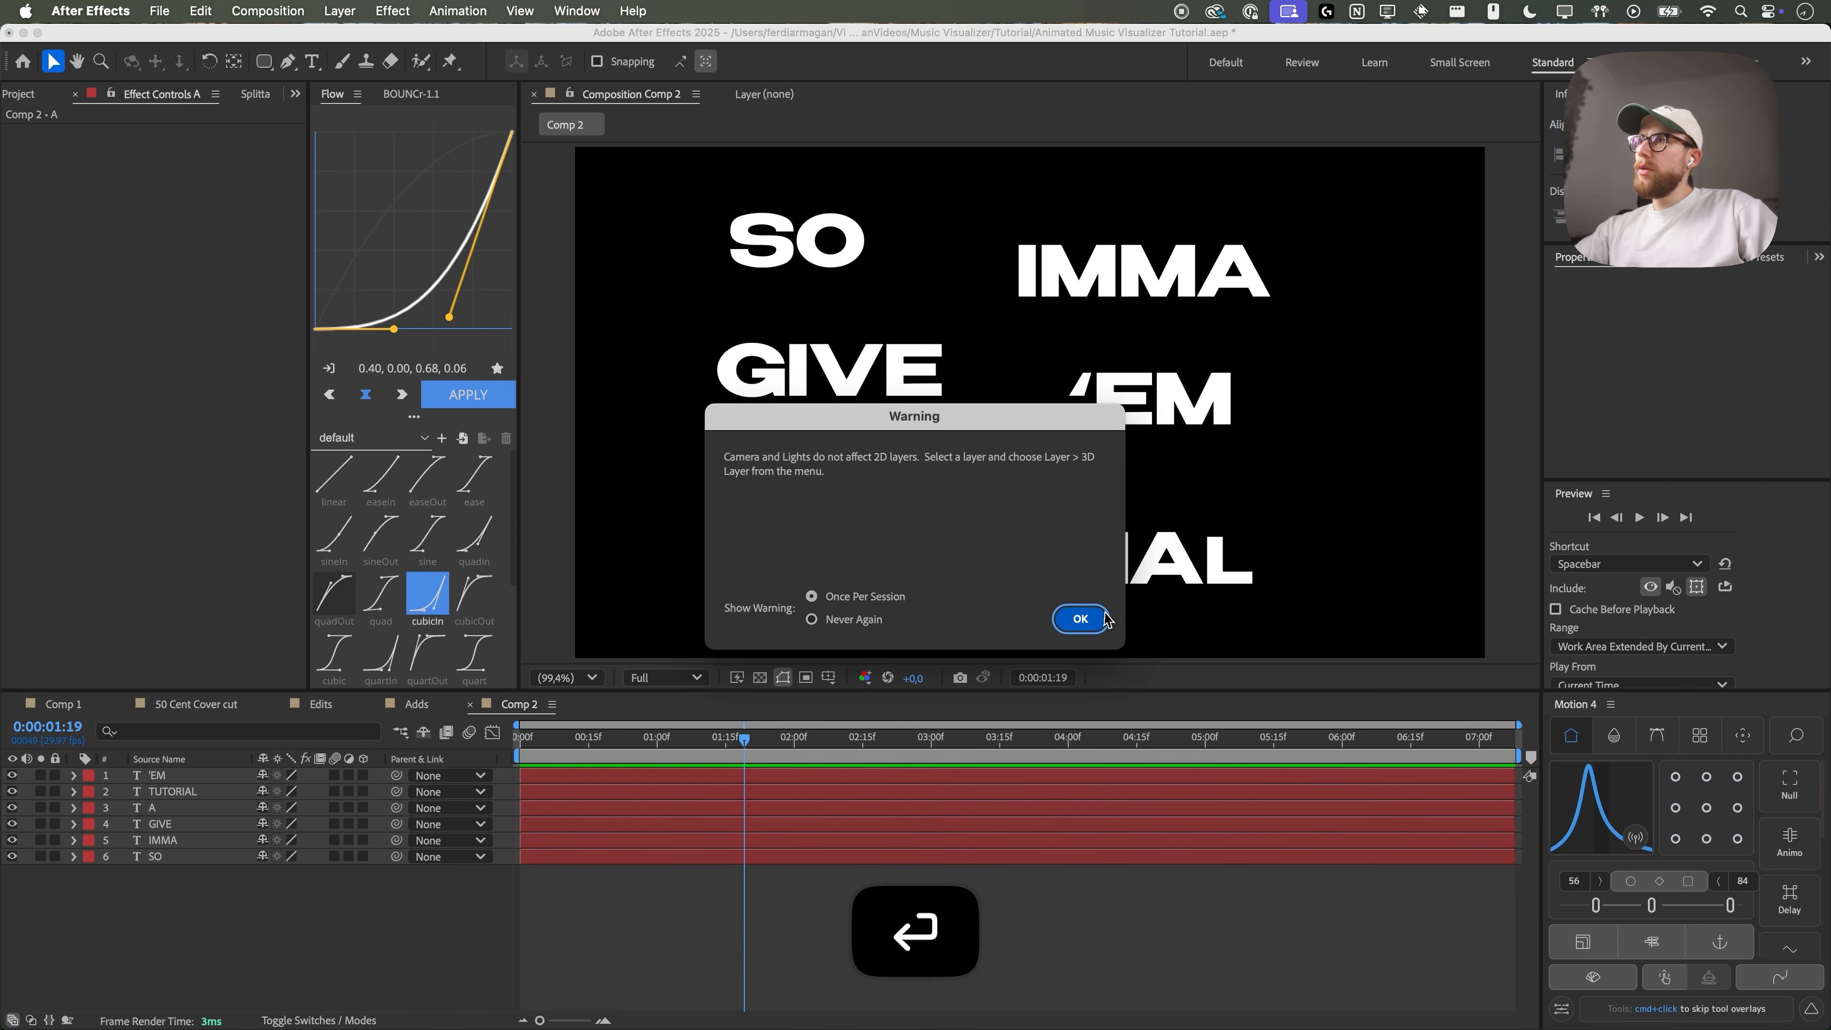
left_click(1079, 616)
- Add a null object named Camera Null and parent the camera layer to it
right_click(242, 910)
mouse_move(374, 783)
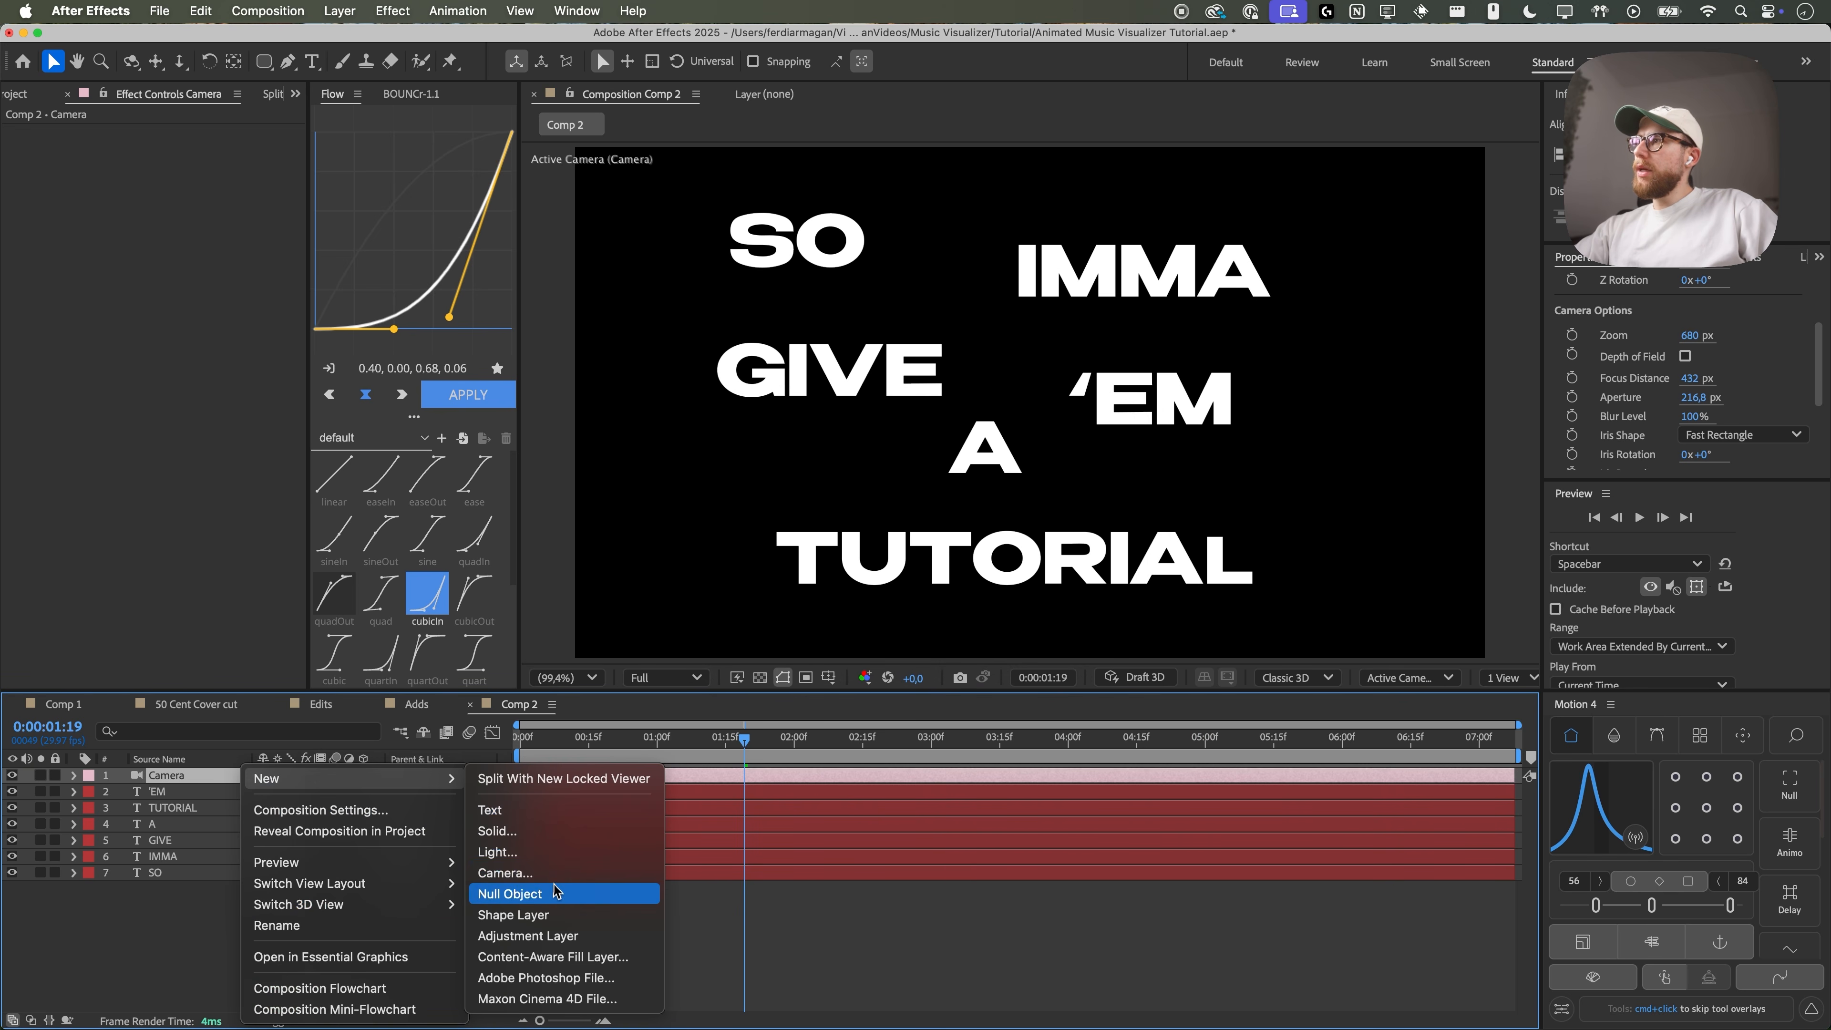
left_click(568, 897)
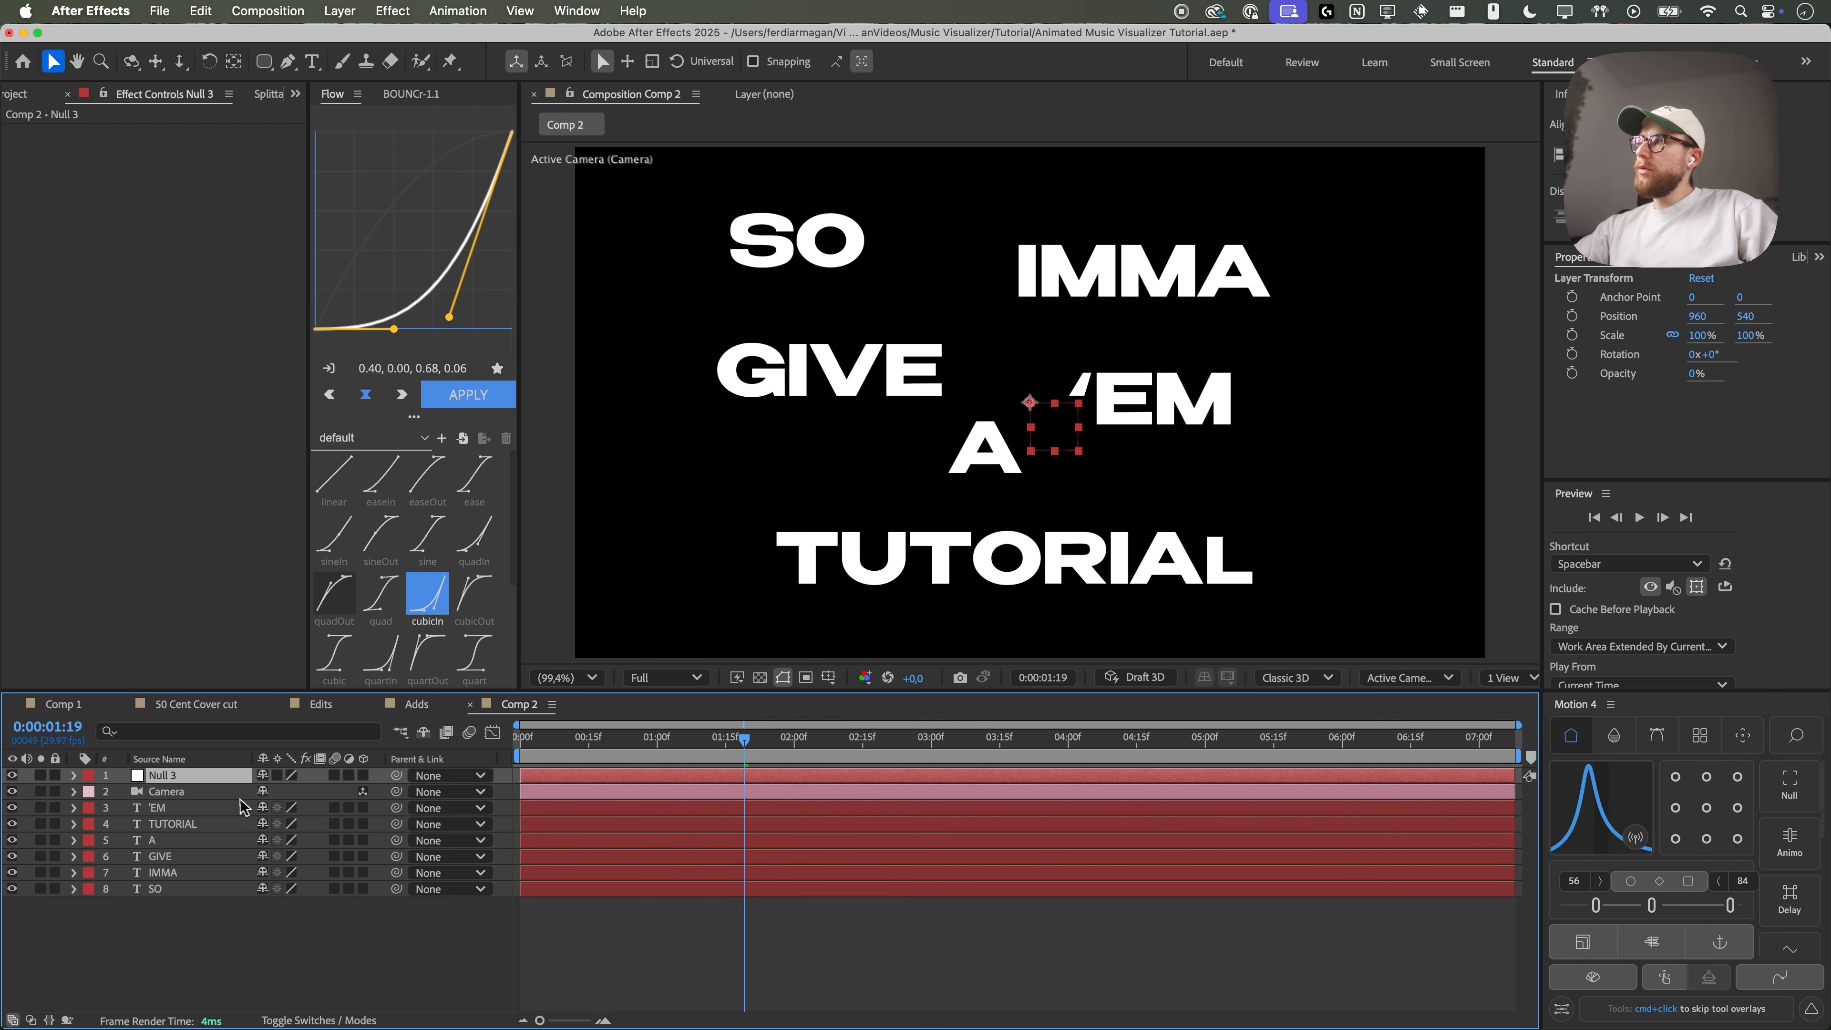
right_click(233, 778)
left_click(327, 964)
type("c")
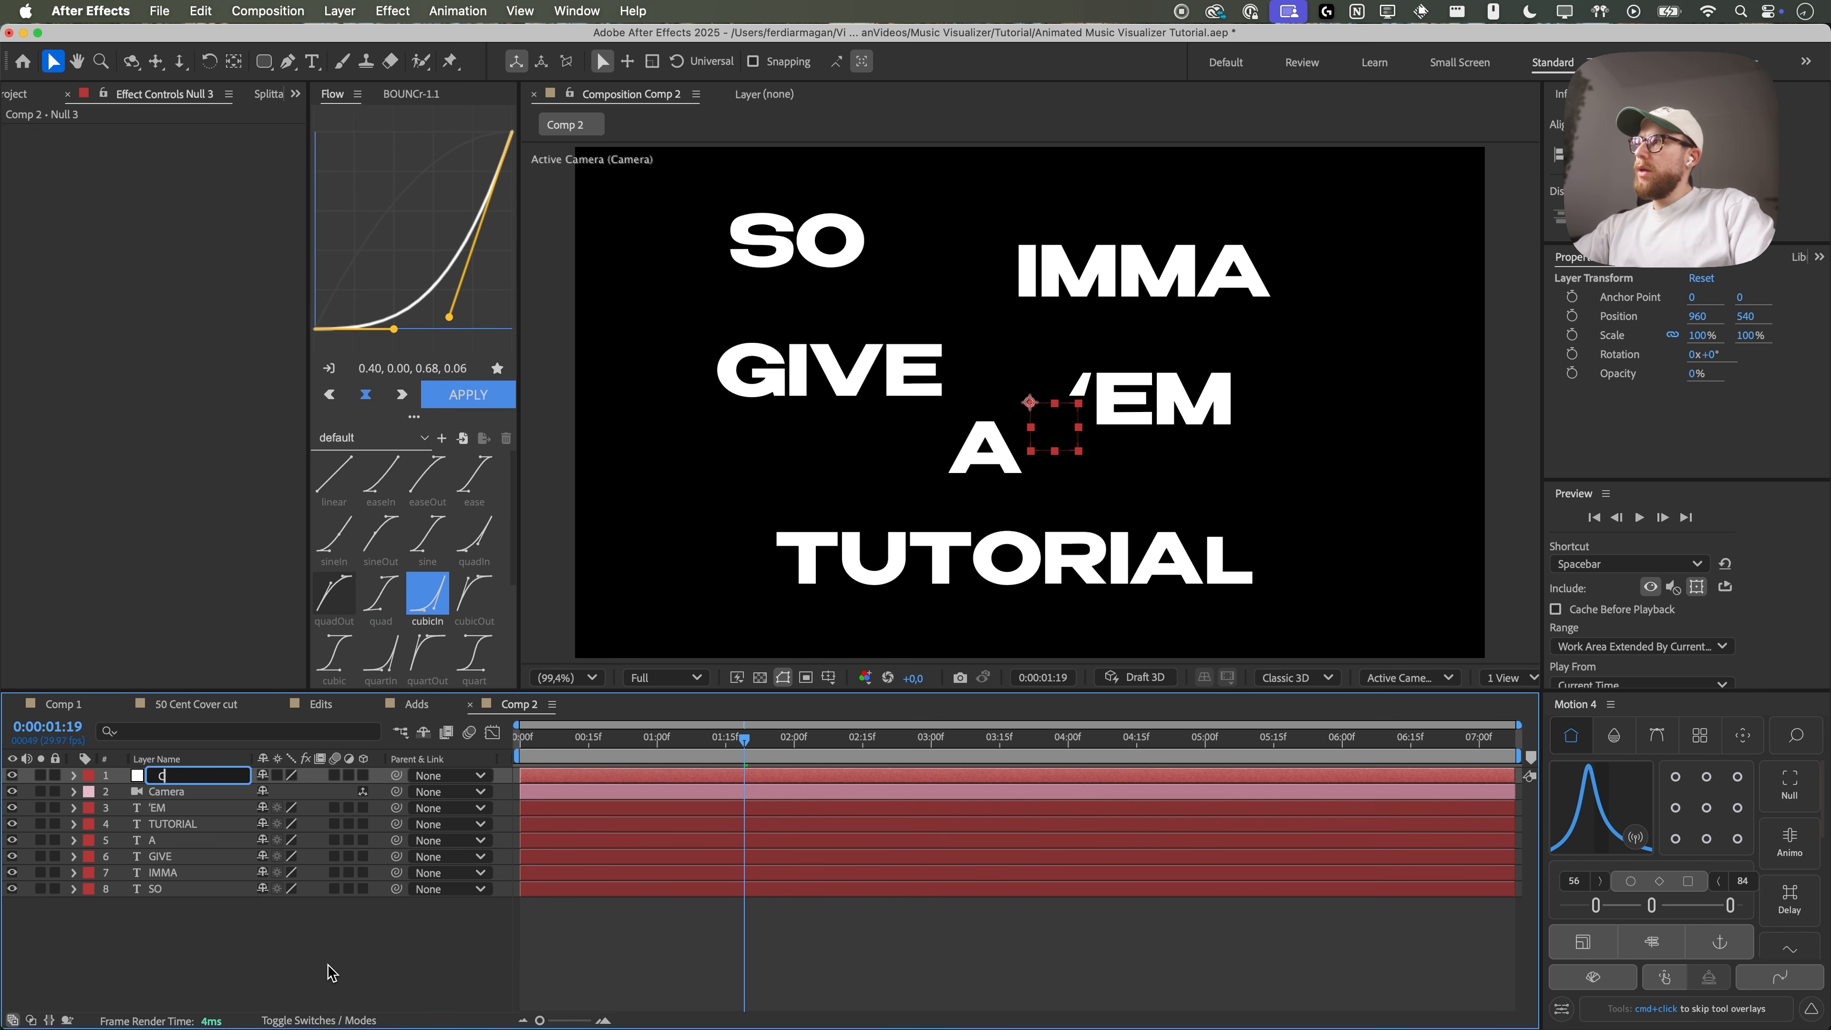
type("amera Null")
key("Return")
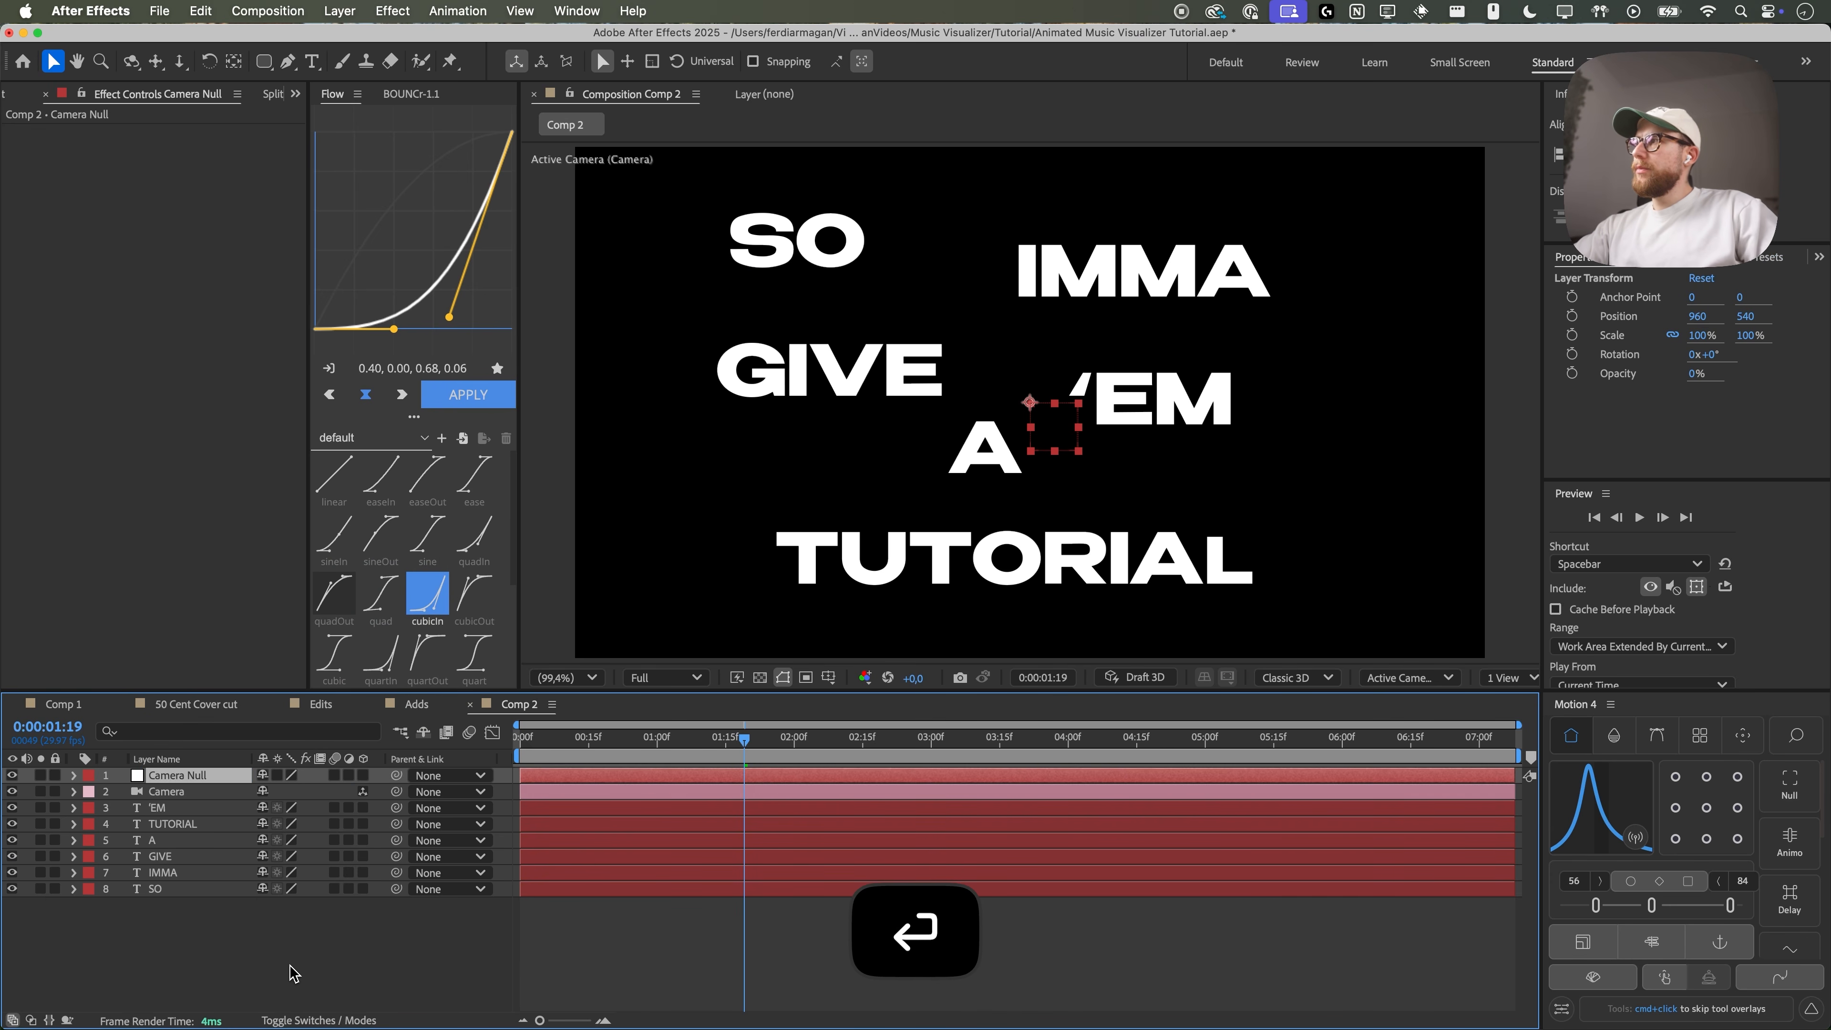
left_click_drag(396, 791, 219, 777)
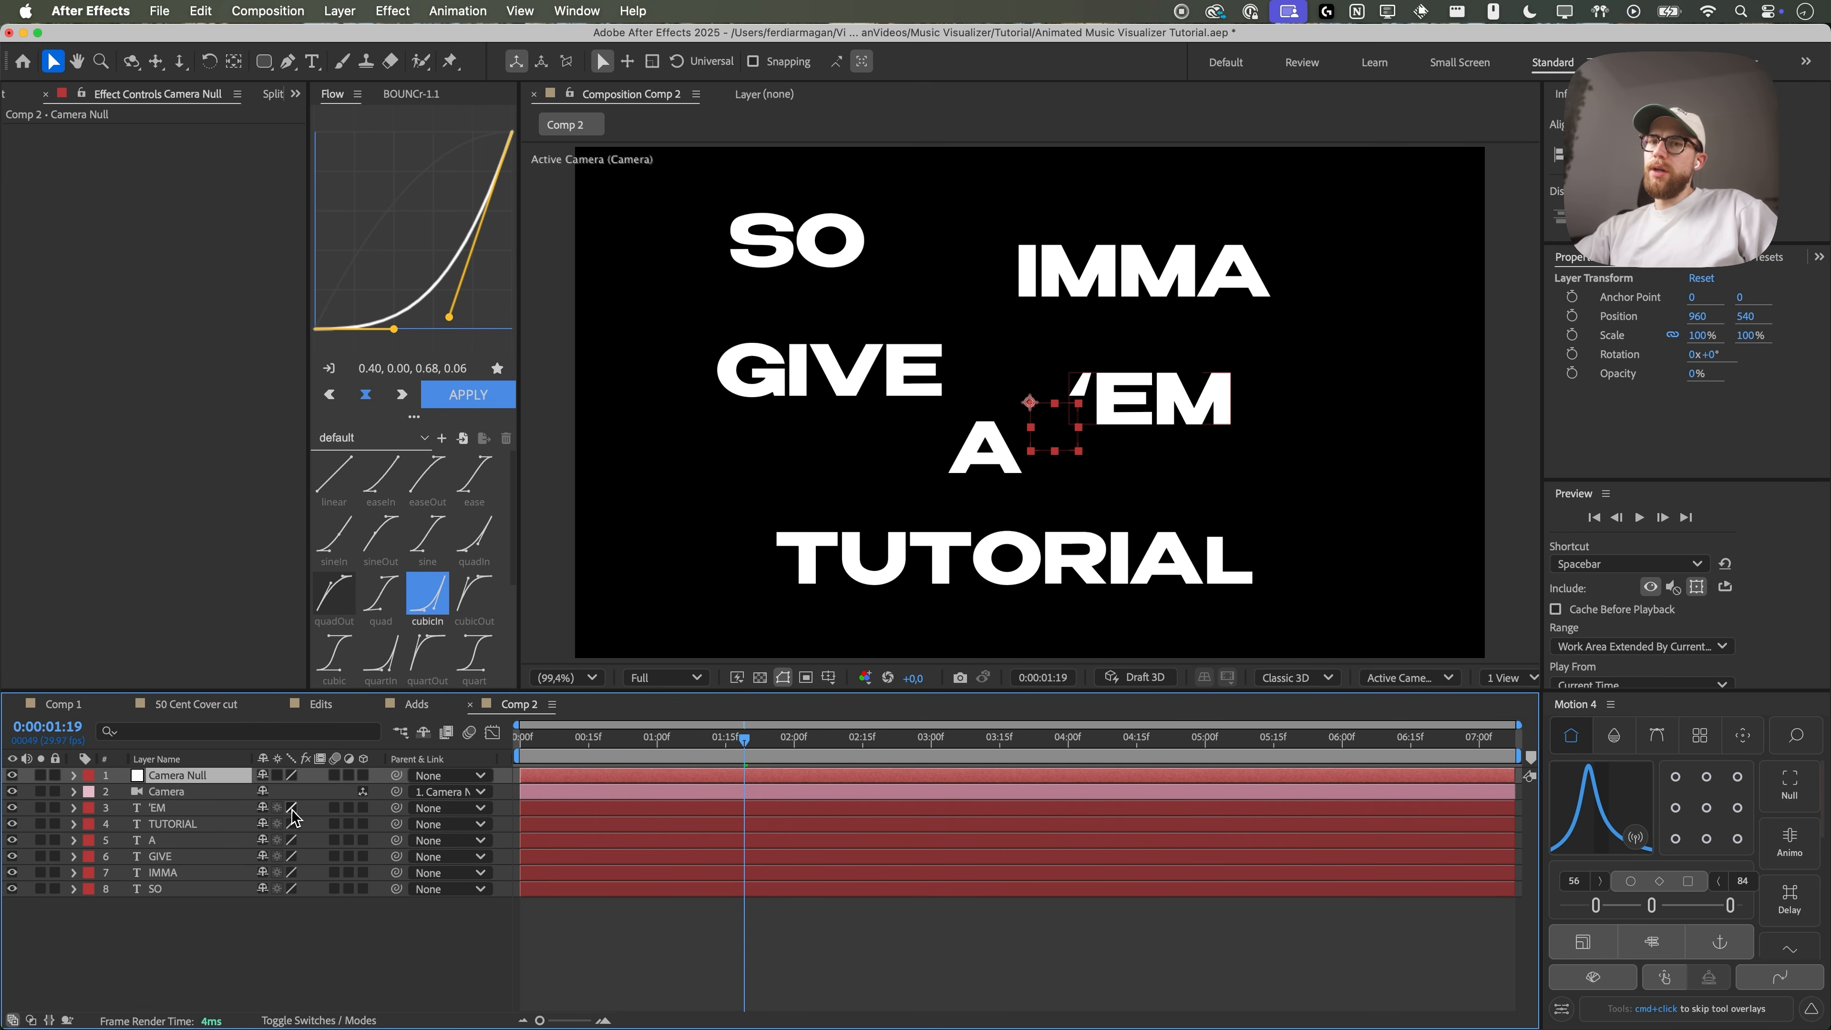
- Apply the Ramp Scale Letters preset to all six text layers at 0:00:01:27 and scrub to 0:00:02:17 to check the reveal
left_click_drag(745, 740, 781, 763)
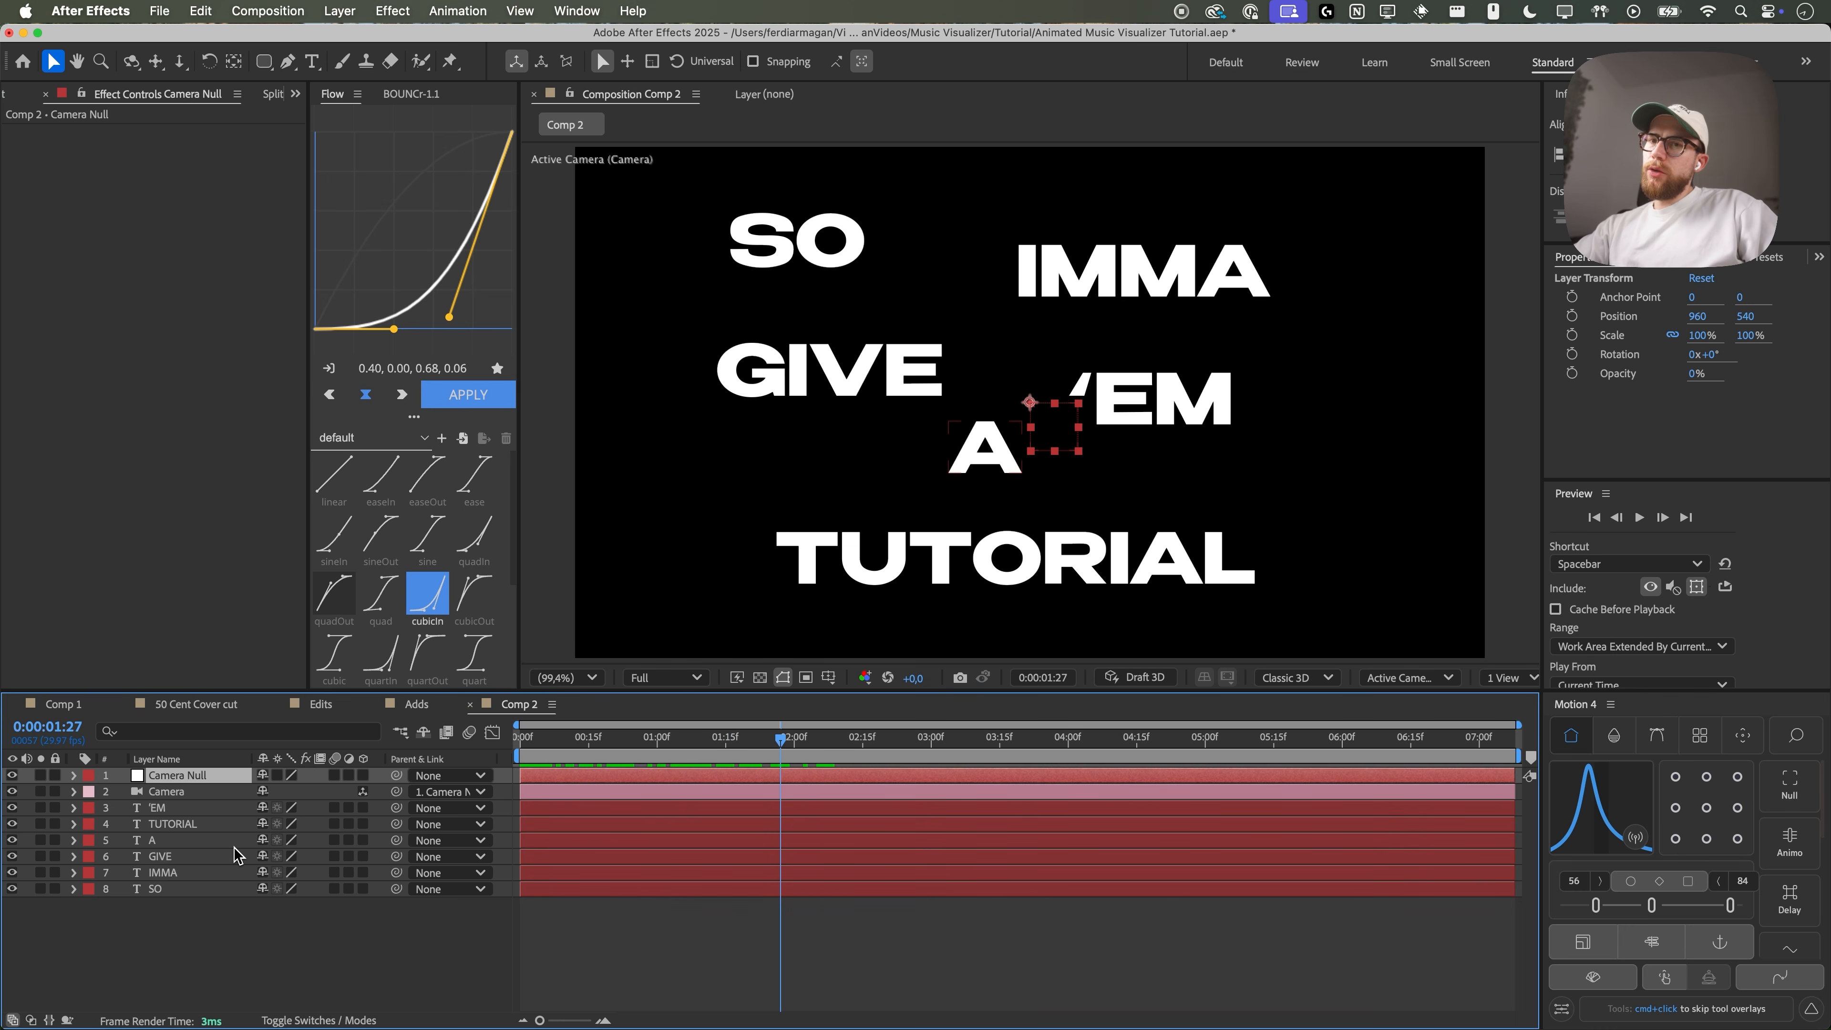
left_click(402, 930)
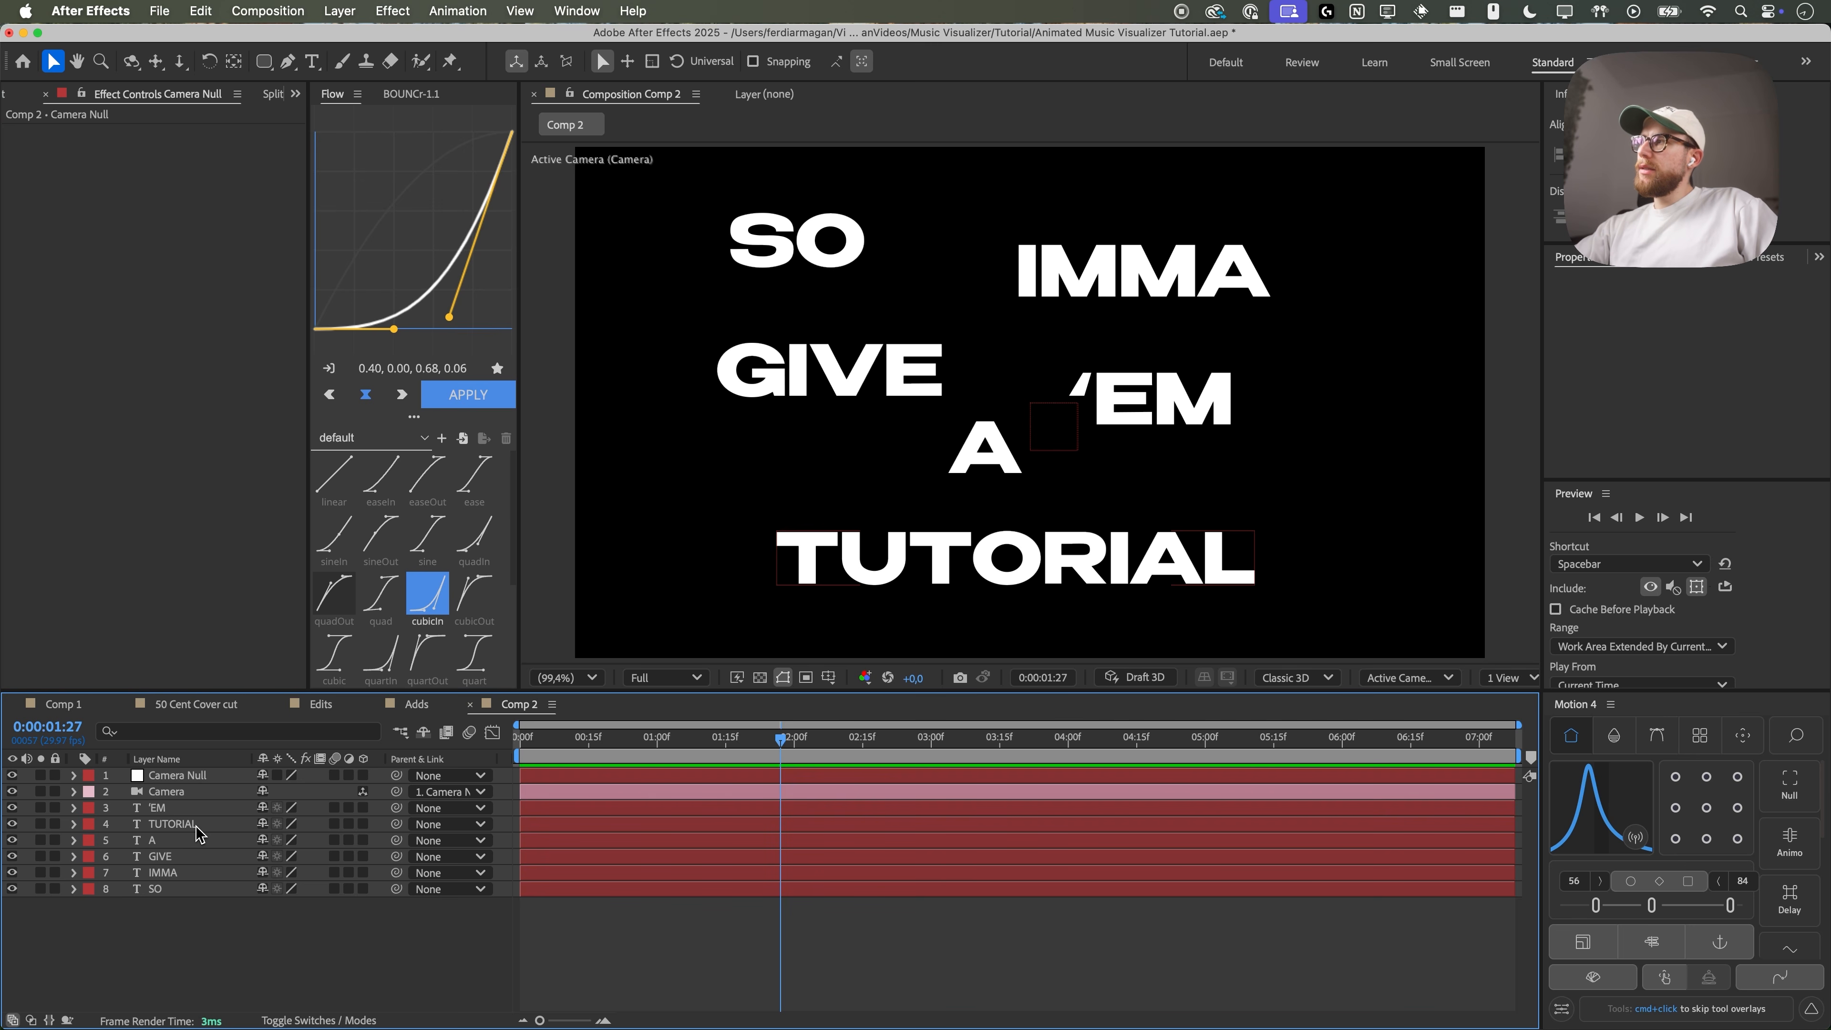
left_click(160, 807)
left_click(158, 889, "shift")
left_click(451, 12)
mouse_move(514, 78)
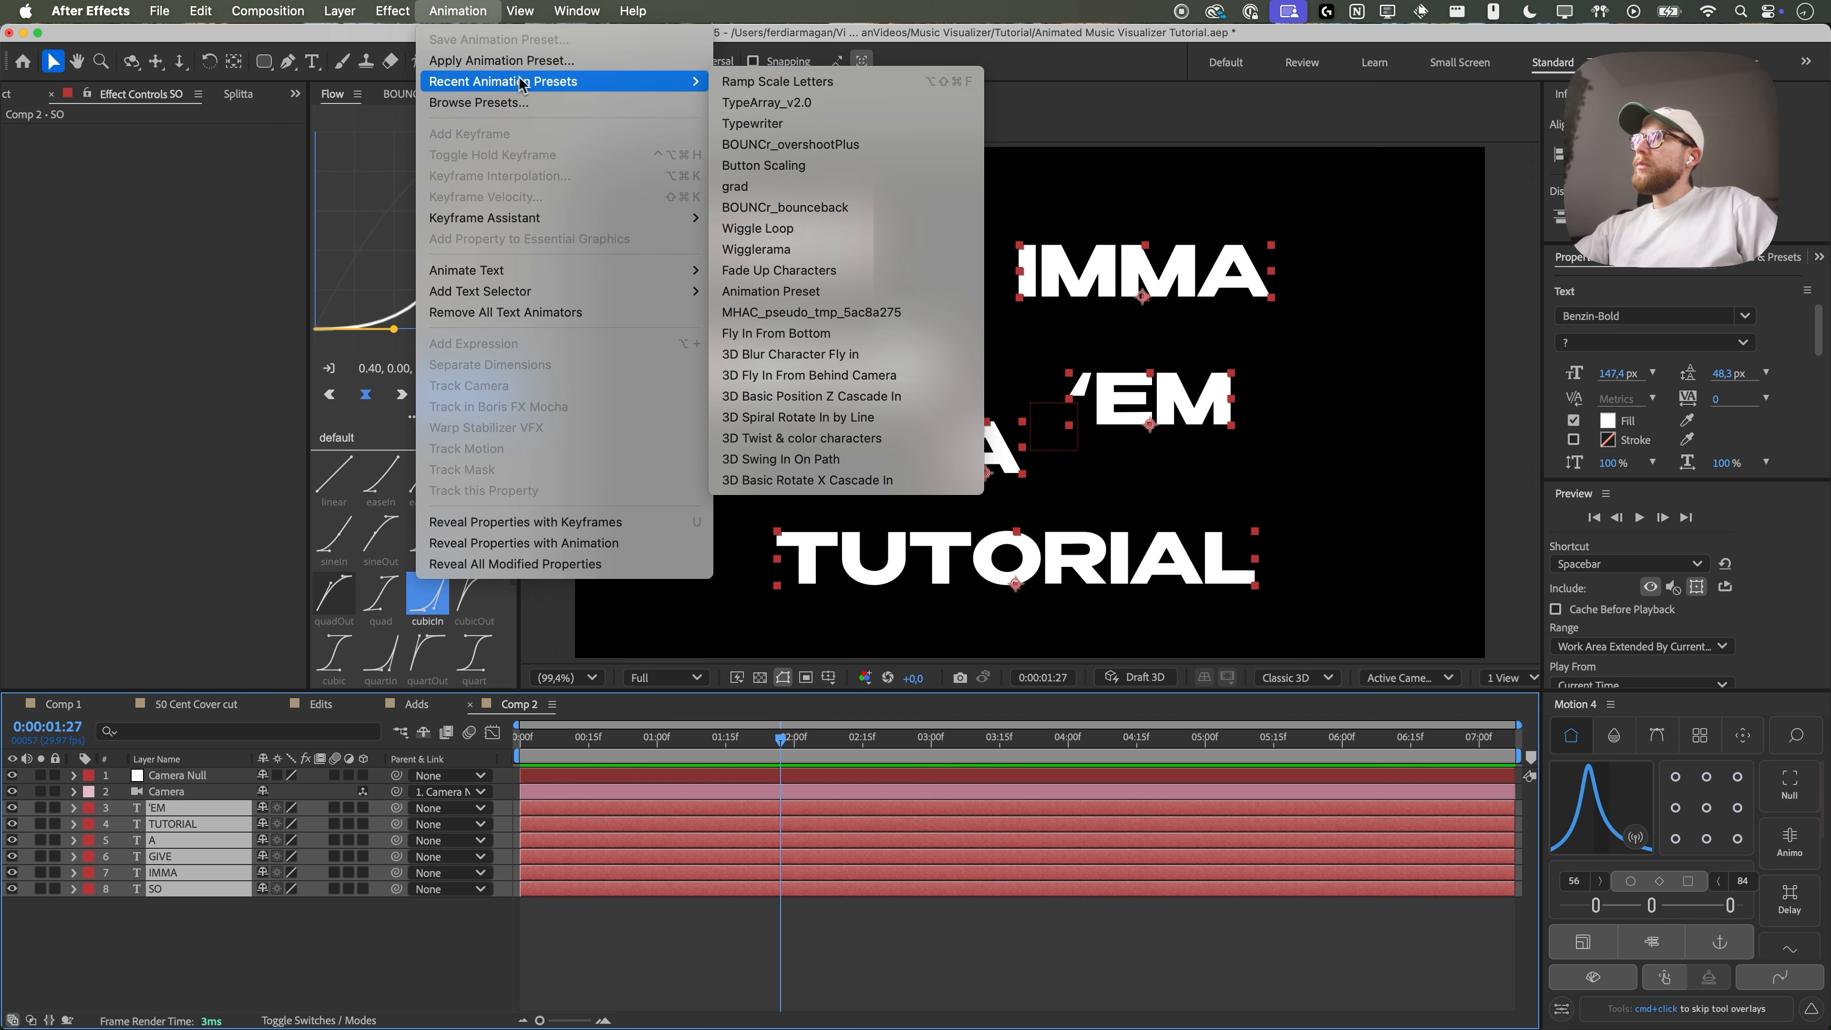
left_click(770, 102)
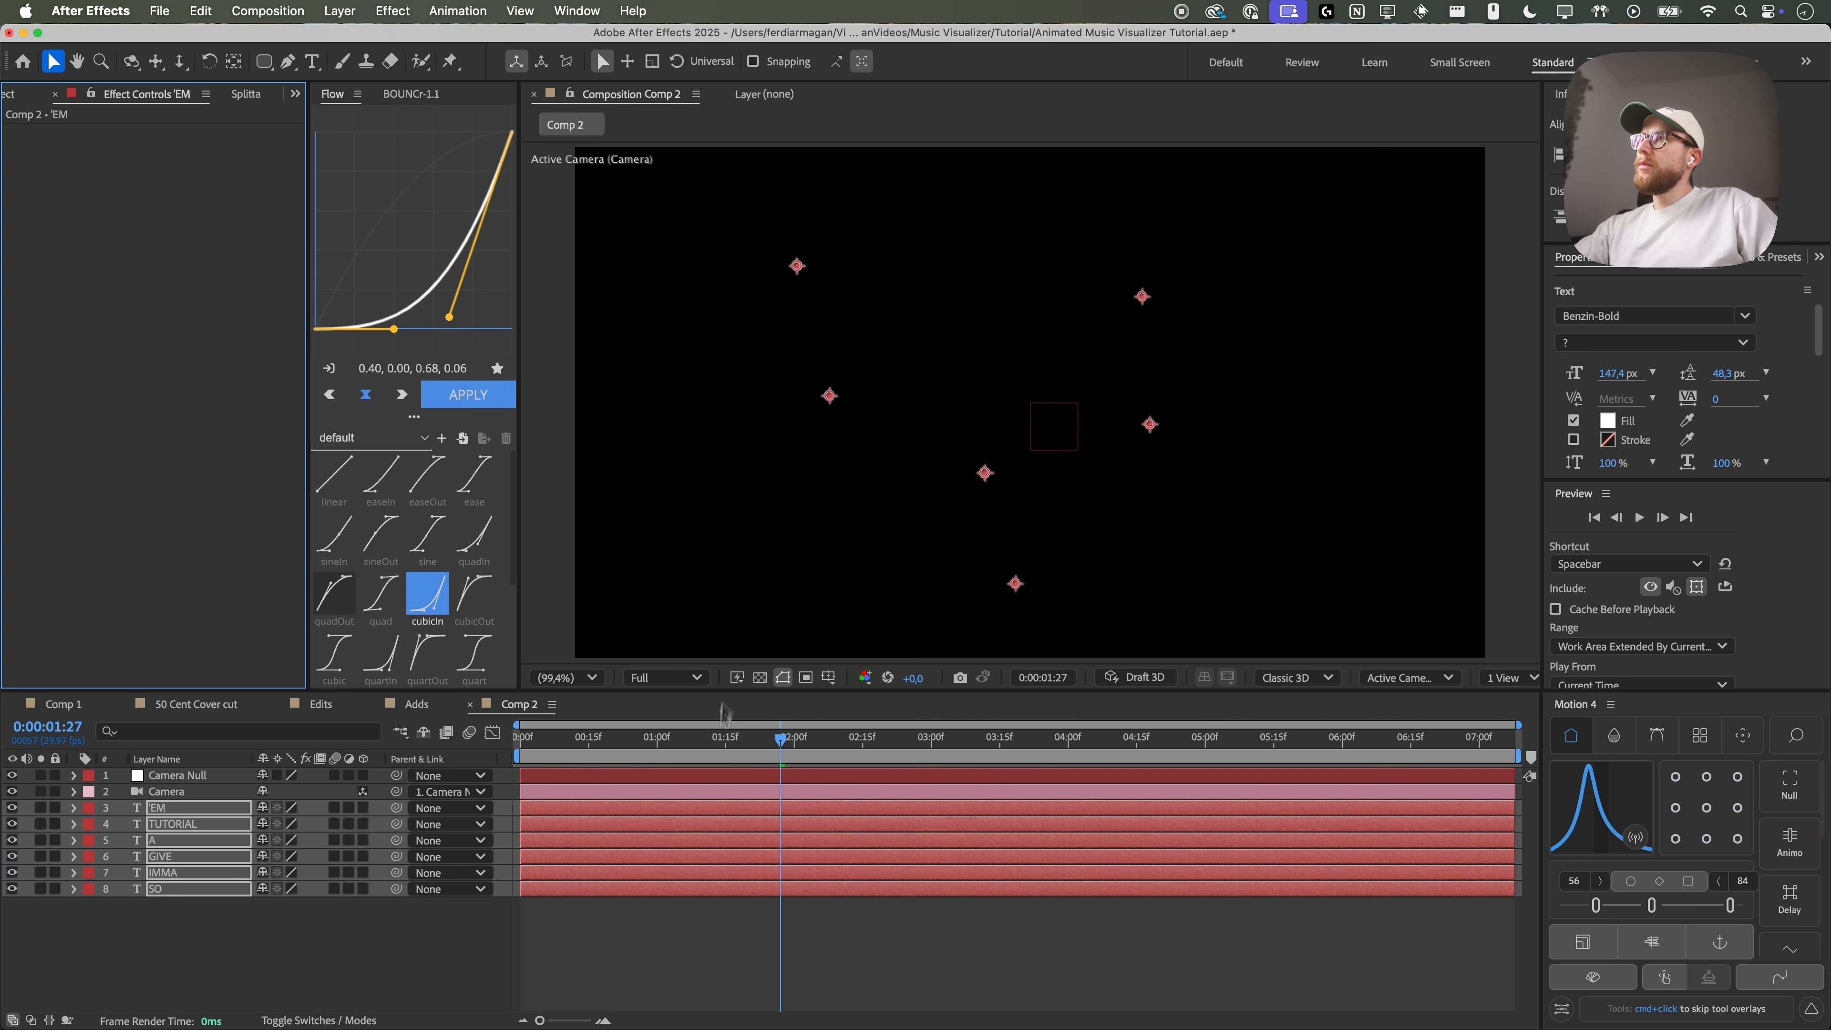
left_click(698, 964)
left_click(632, 739)
left_click_drag(631, 739, 872, 735)
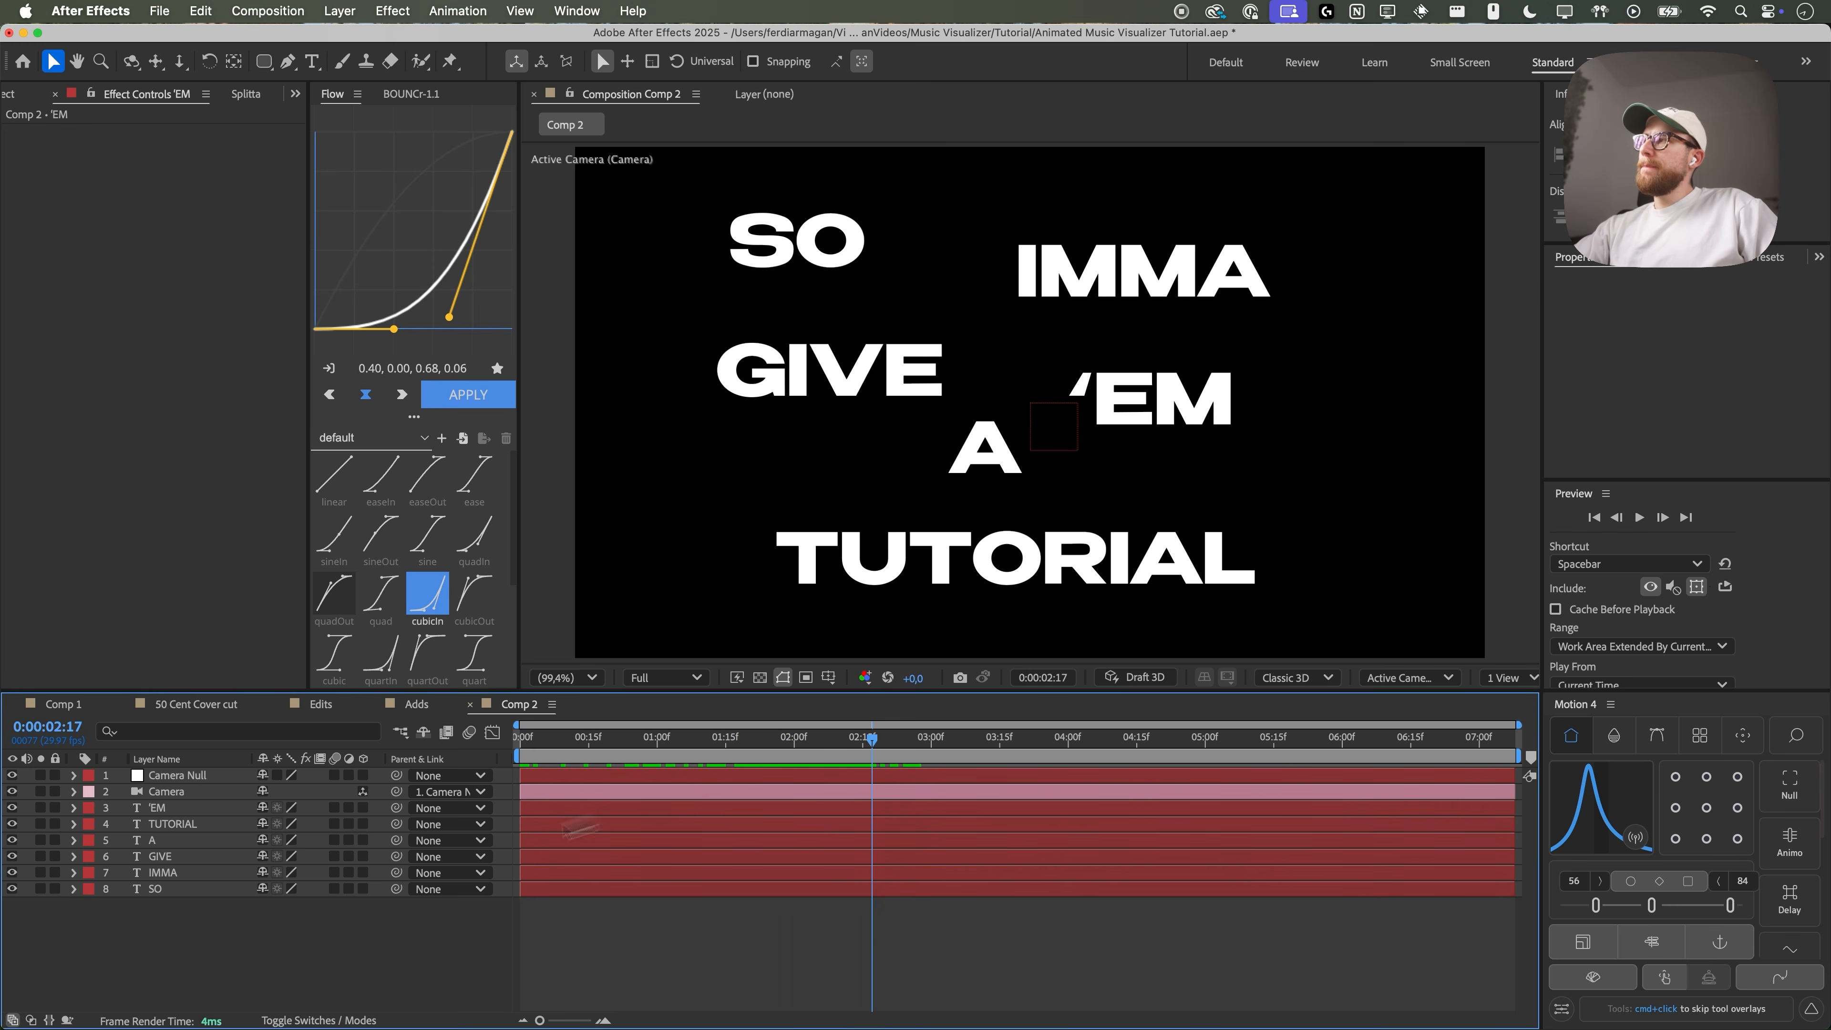
- Apply the Plugin Everything Extrude effect to the TUTORIAL layer and set its Mode to 3D Camera
left_click(173, 823)
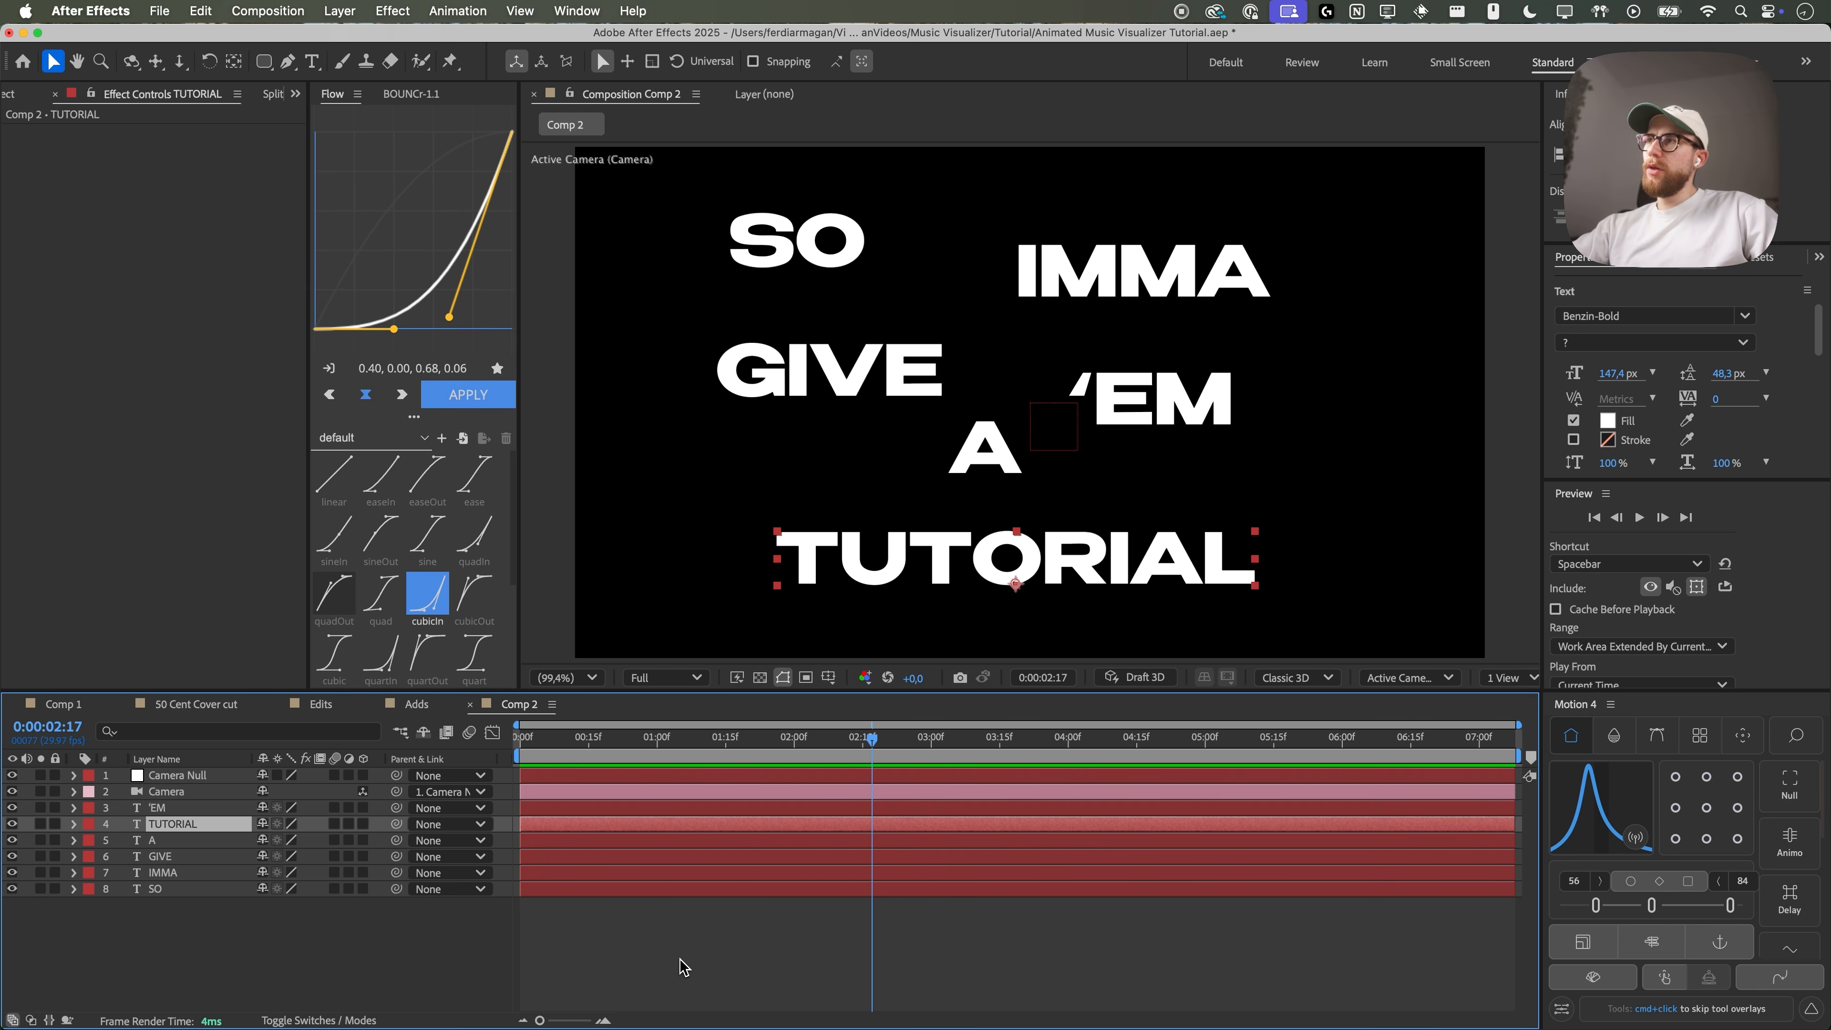
key("Escape")
left_click(1759, 260)
left_click(1620, 281)
type("extr")
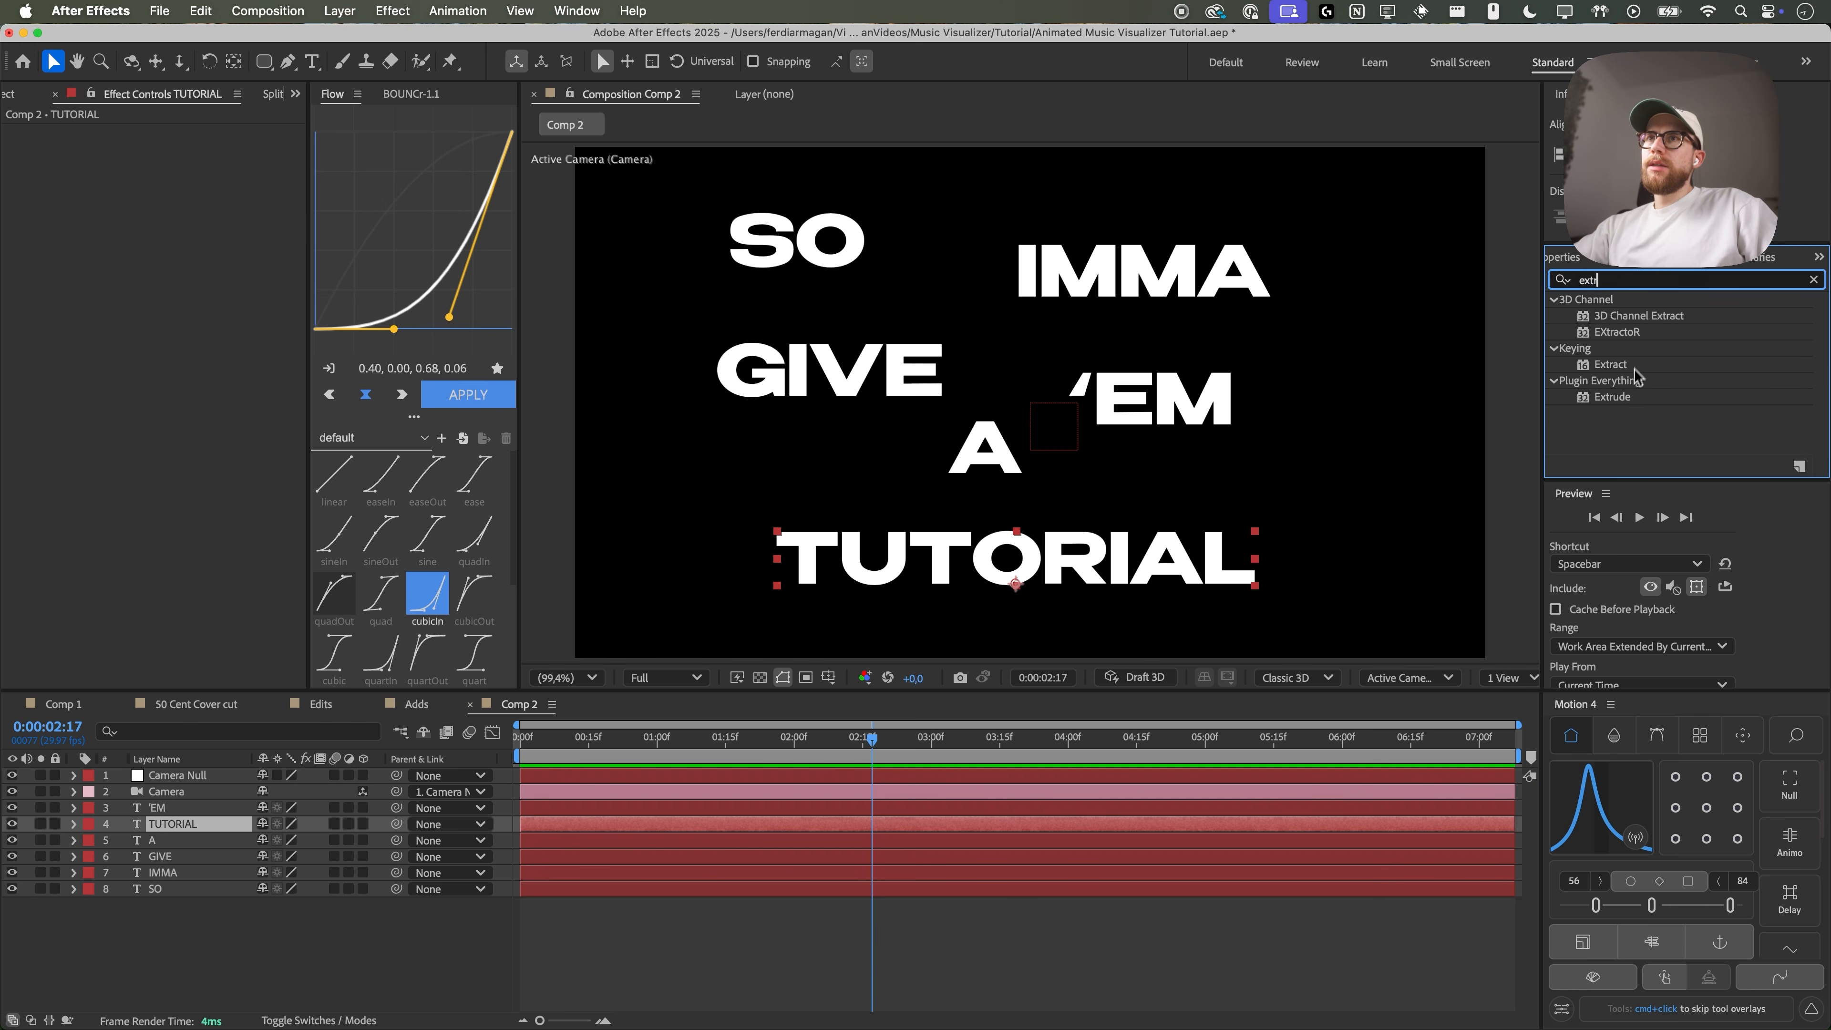
left_click_drag(1625, 402, 195, 826)
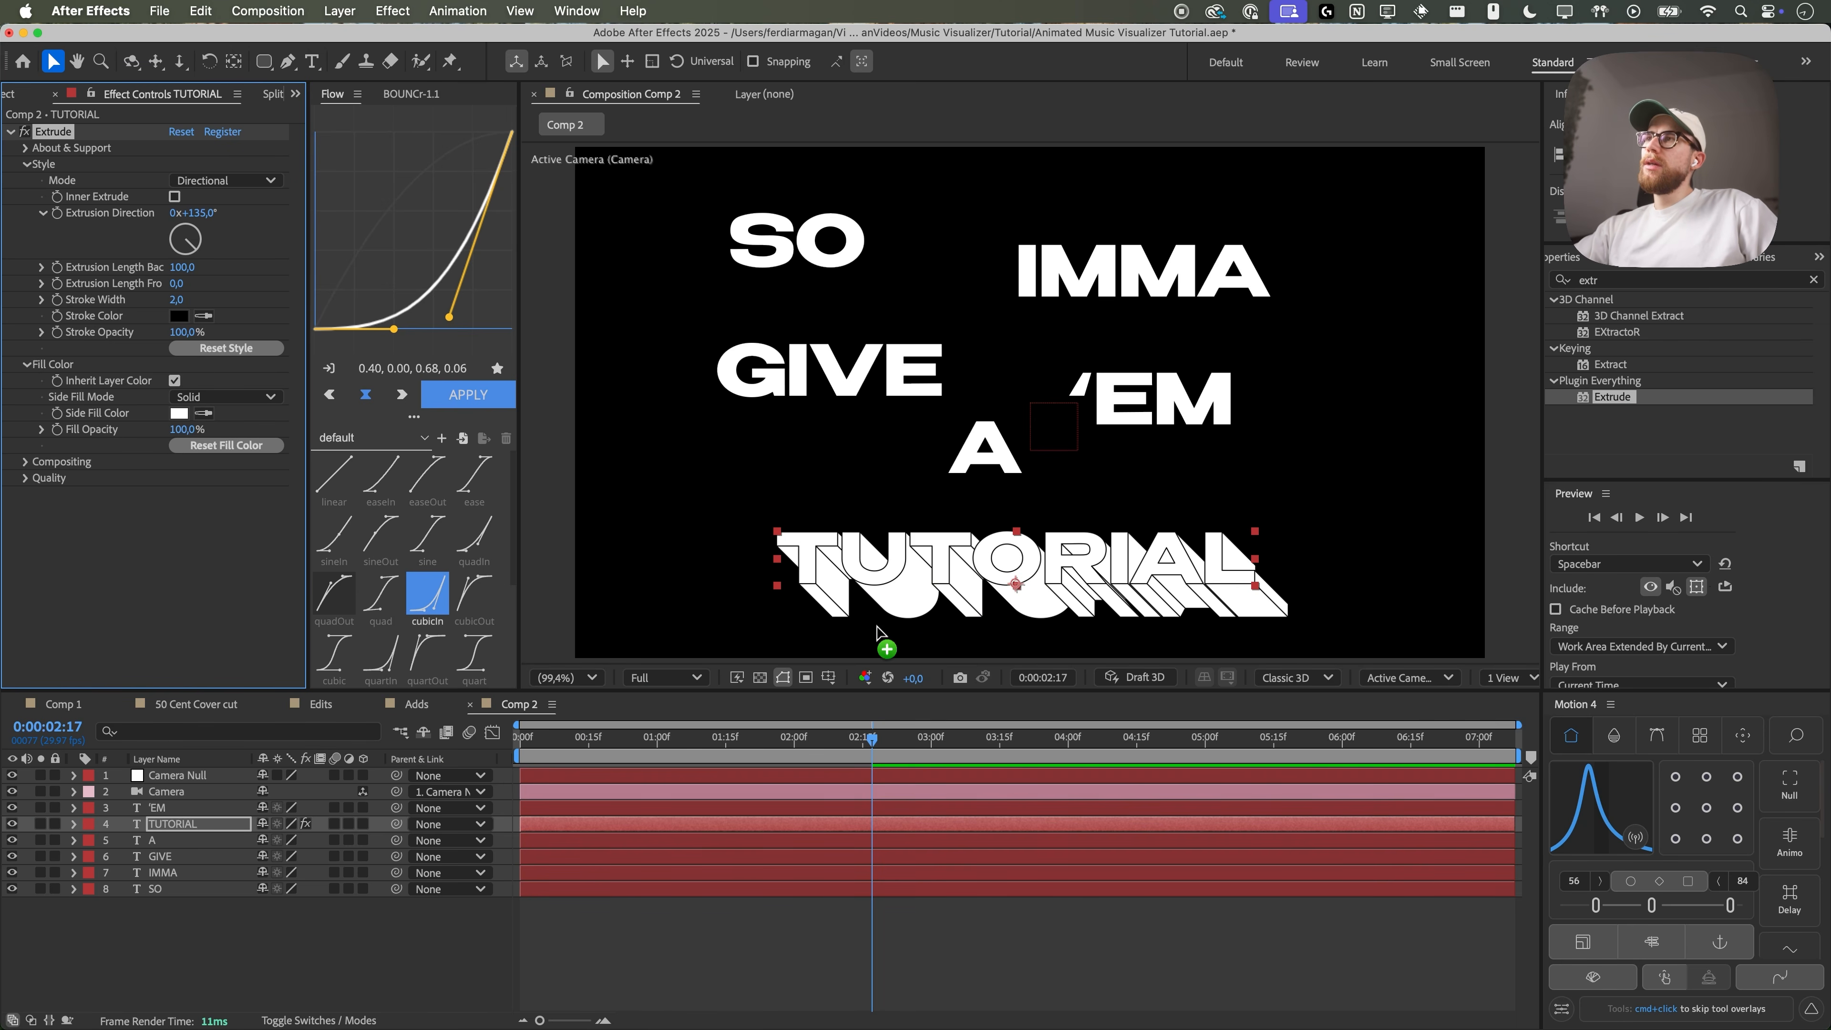
left_click(181, 181)
left_click(240, 248)
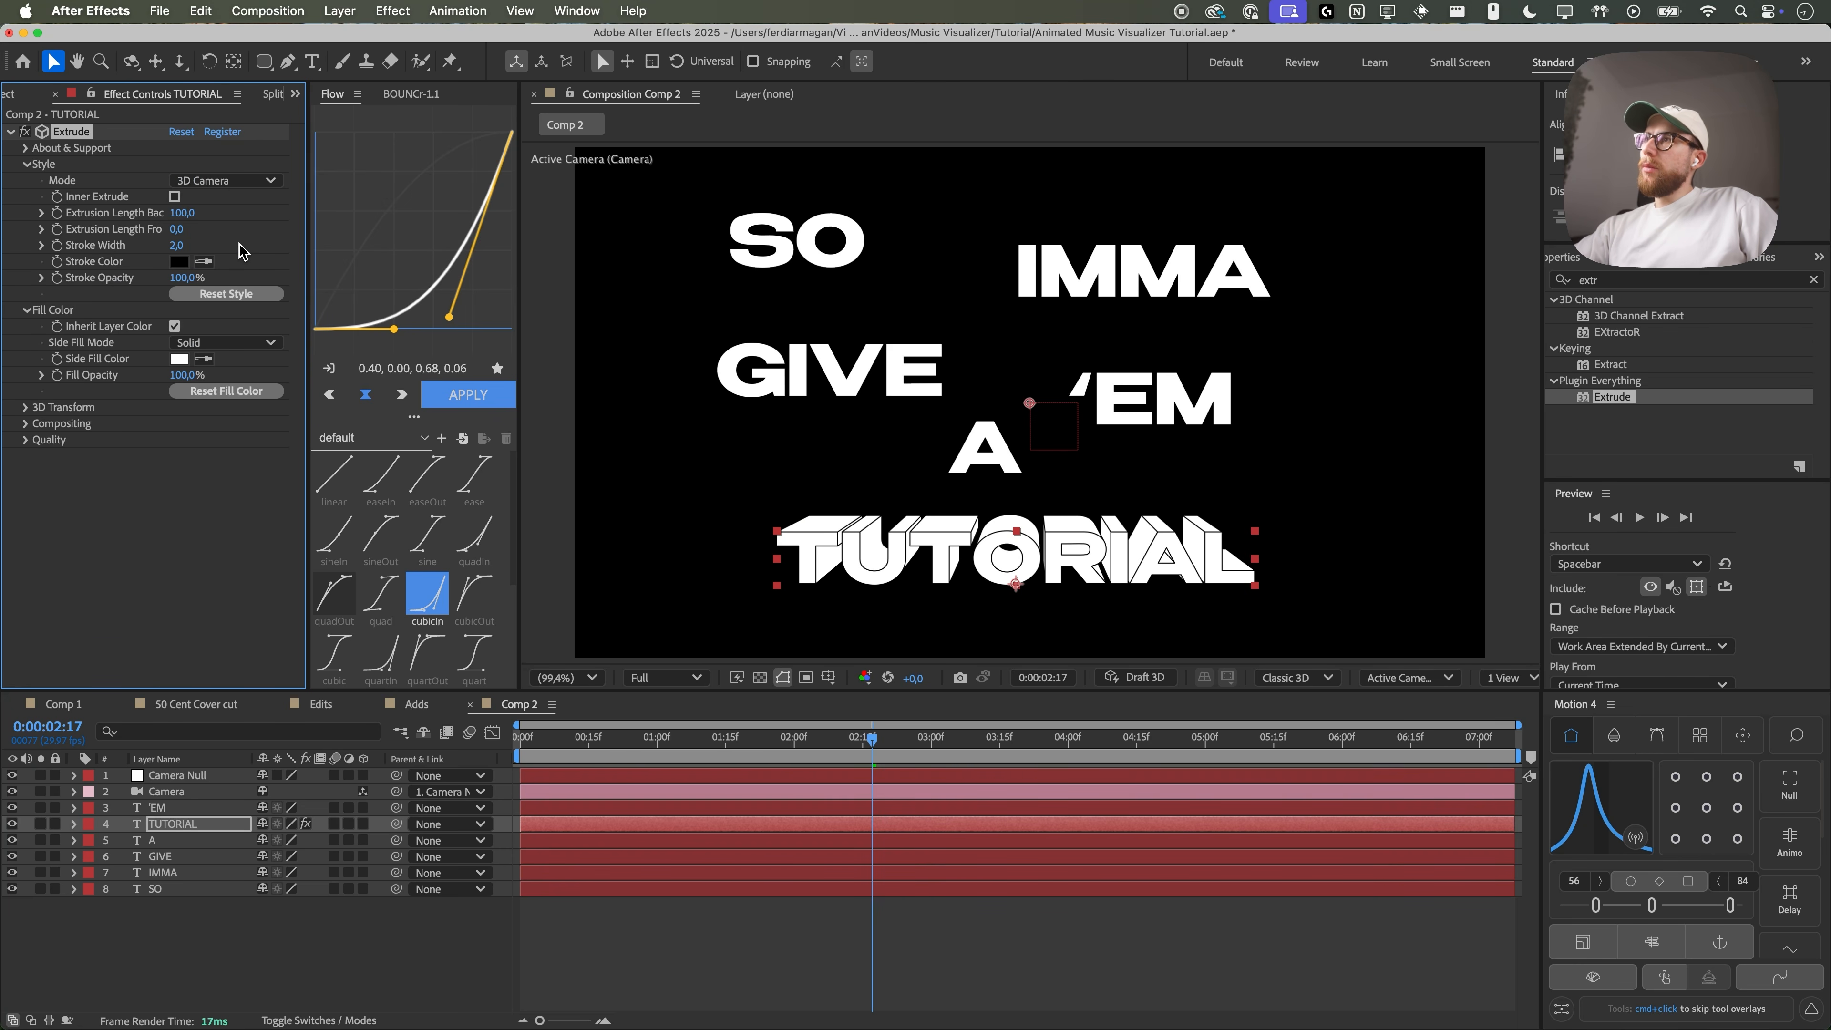
- Try shifting the Camera Null's Position to test the extrusion, and undo the shift
left_click(201, 775)
key("p")
mouse_move(297, 792)
left_mouse_down()
mouse_move(241, 796)
mouse_move(993, 854)
mouse_move(269, 804)
left_mouse_up()
key("super+z")
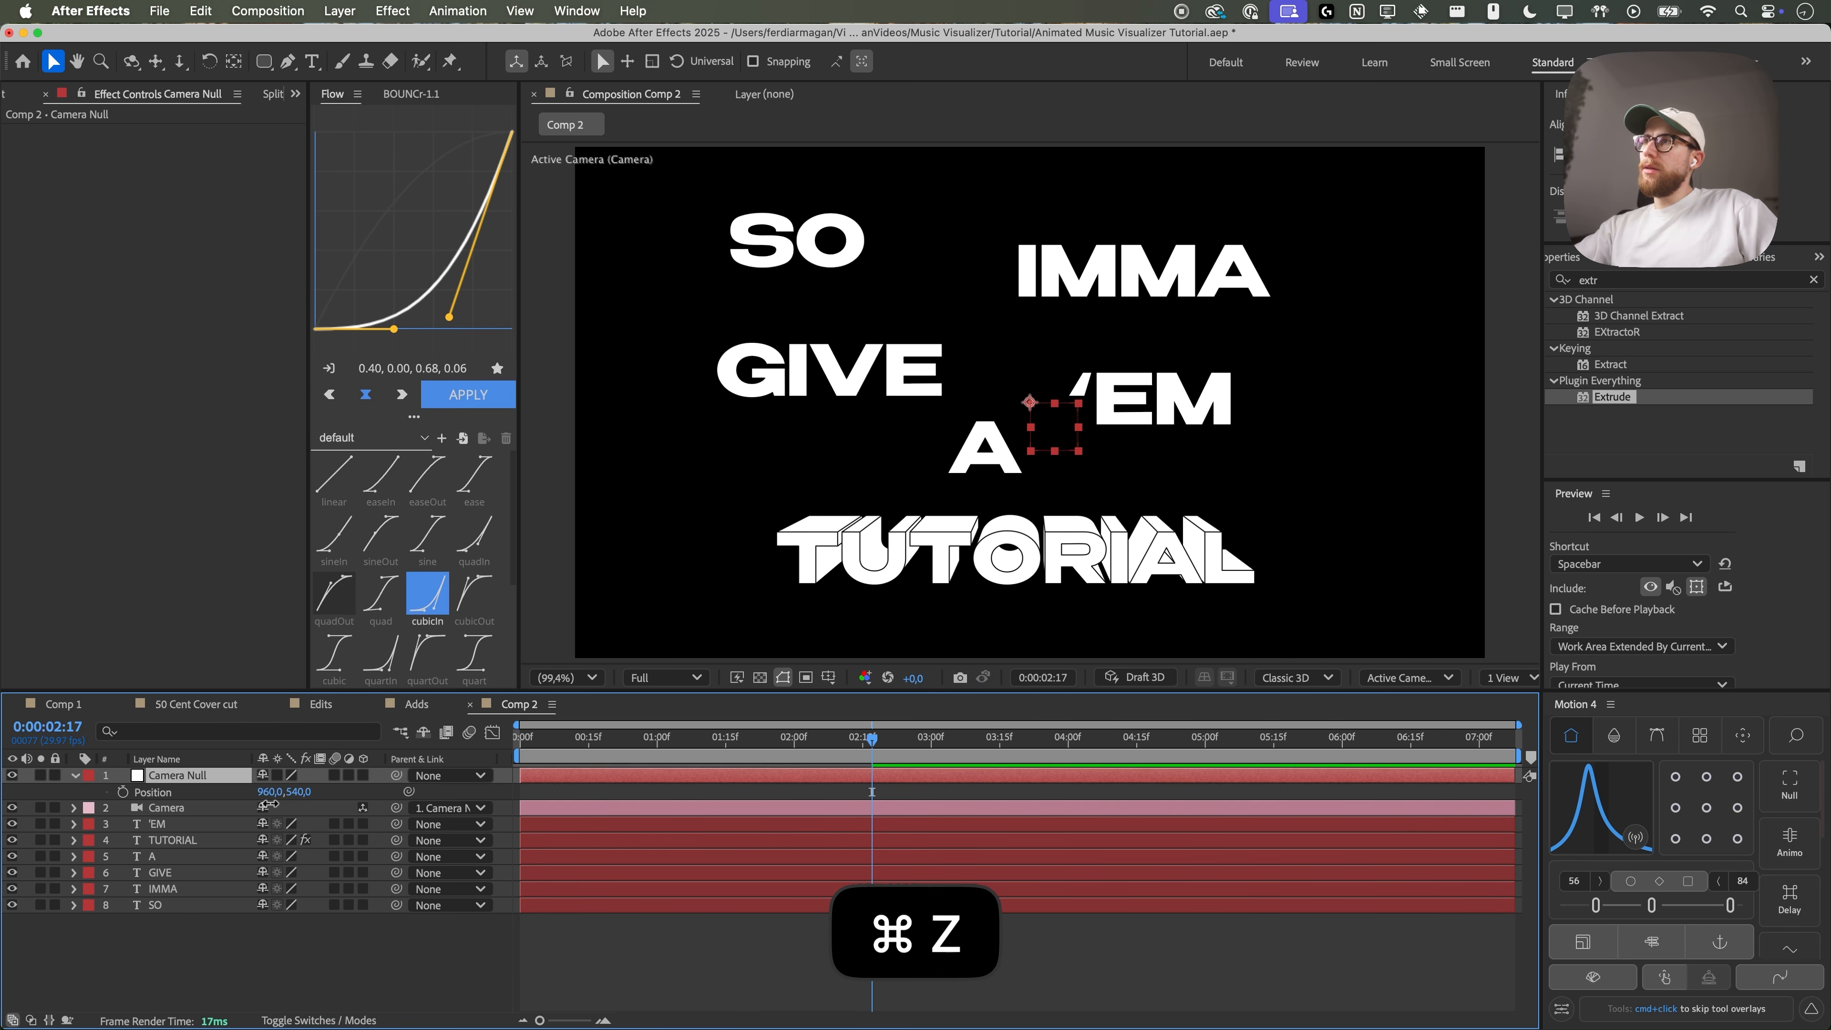
left_click(198, 807)
- Set the Stroke Width of TUTORIAL's Extrude effect to 0
left_click(199, 839)
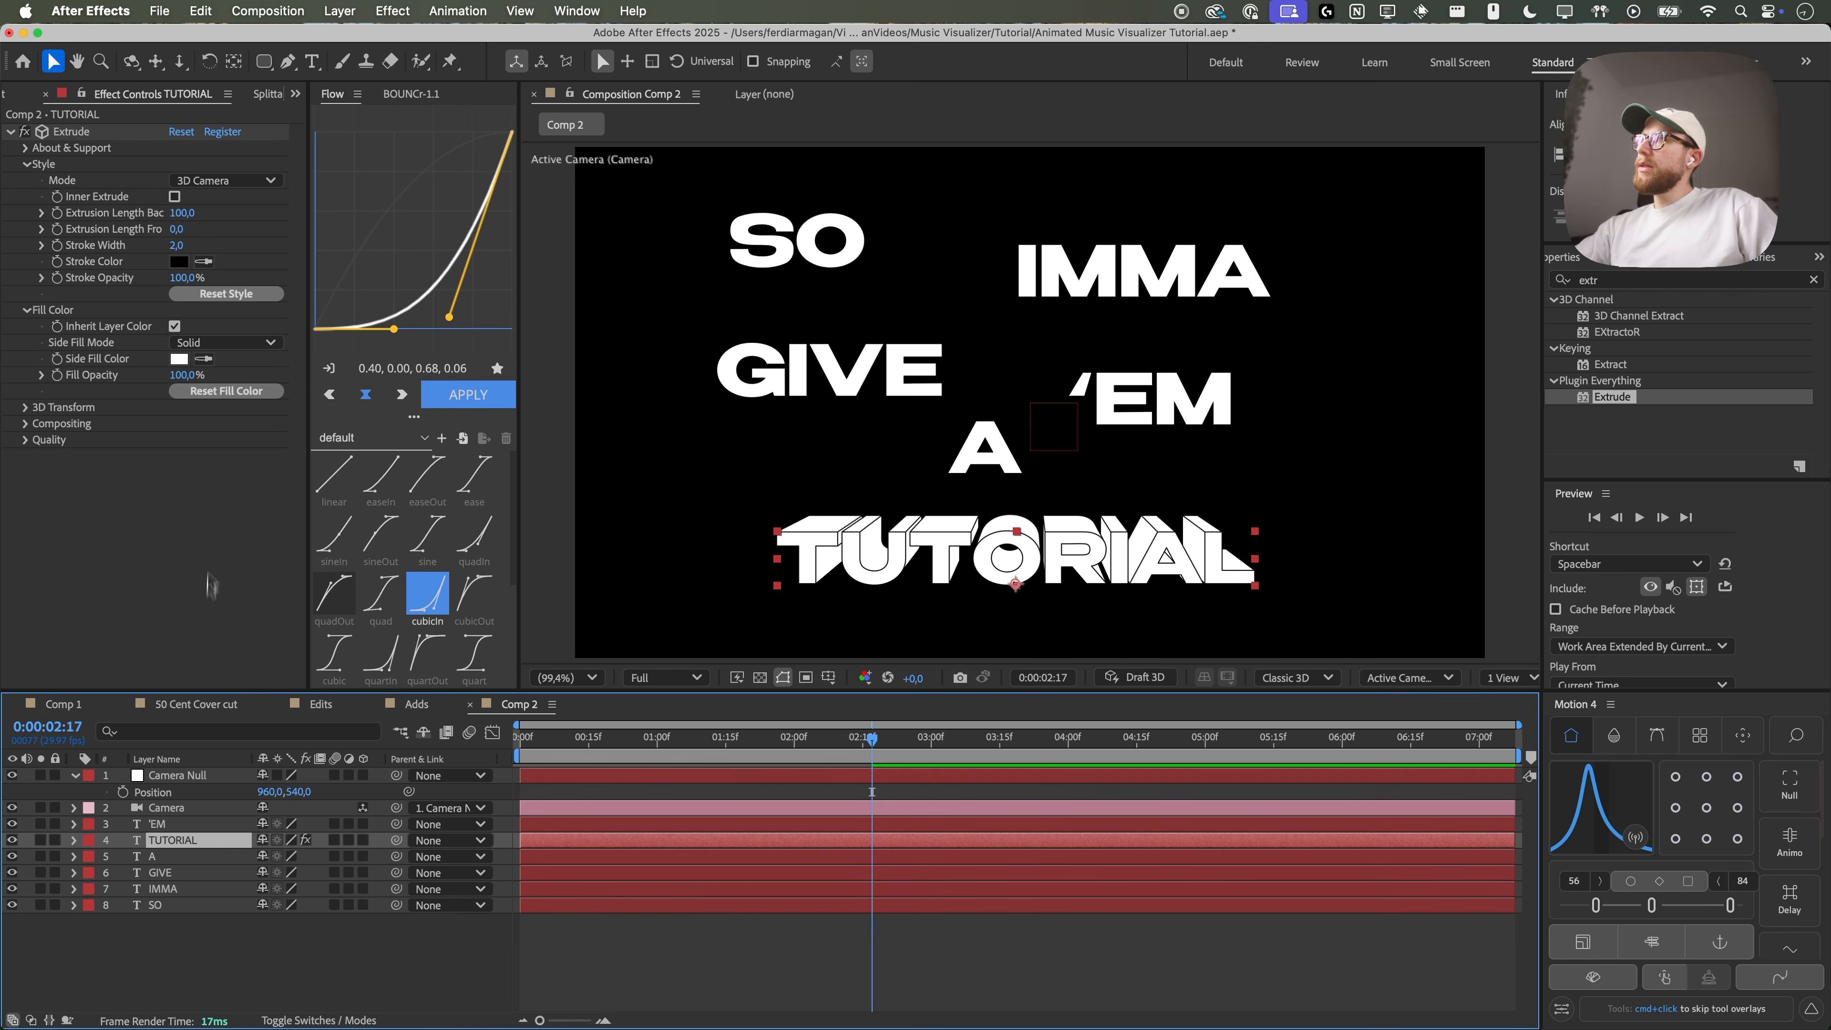
left_click(176, 245)
type("0")
key("Return")
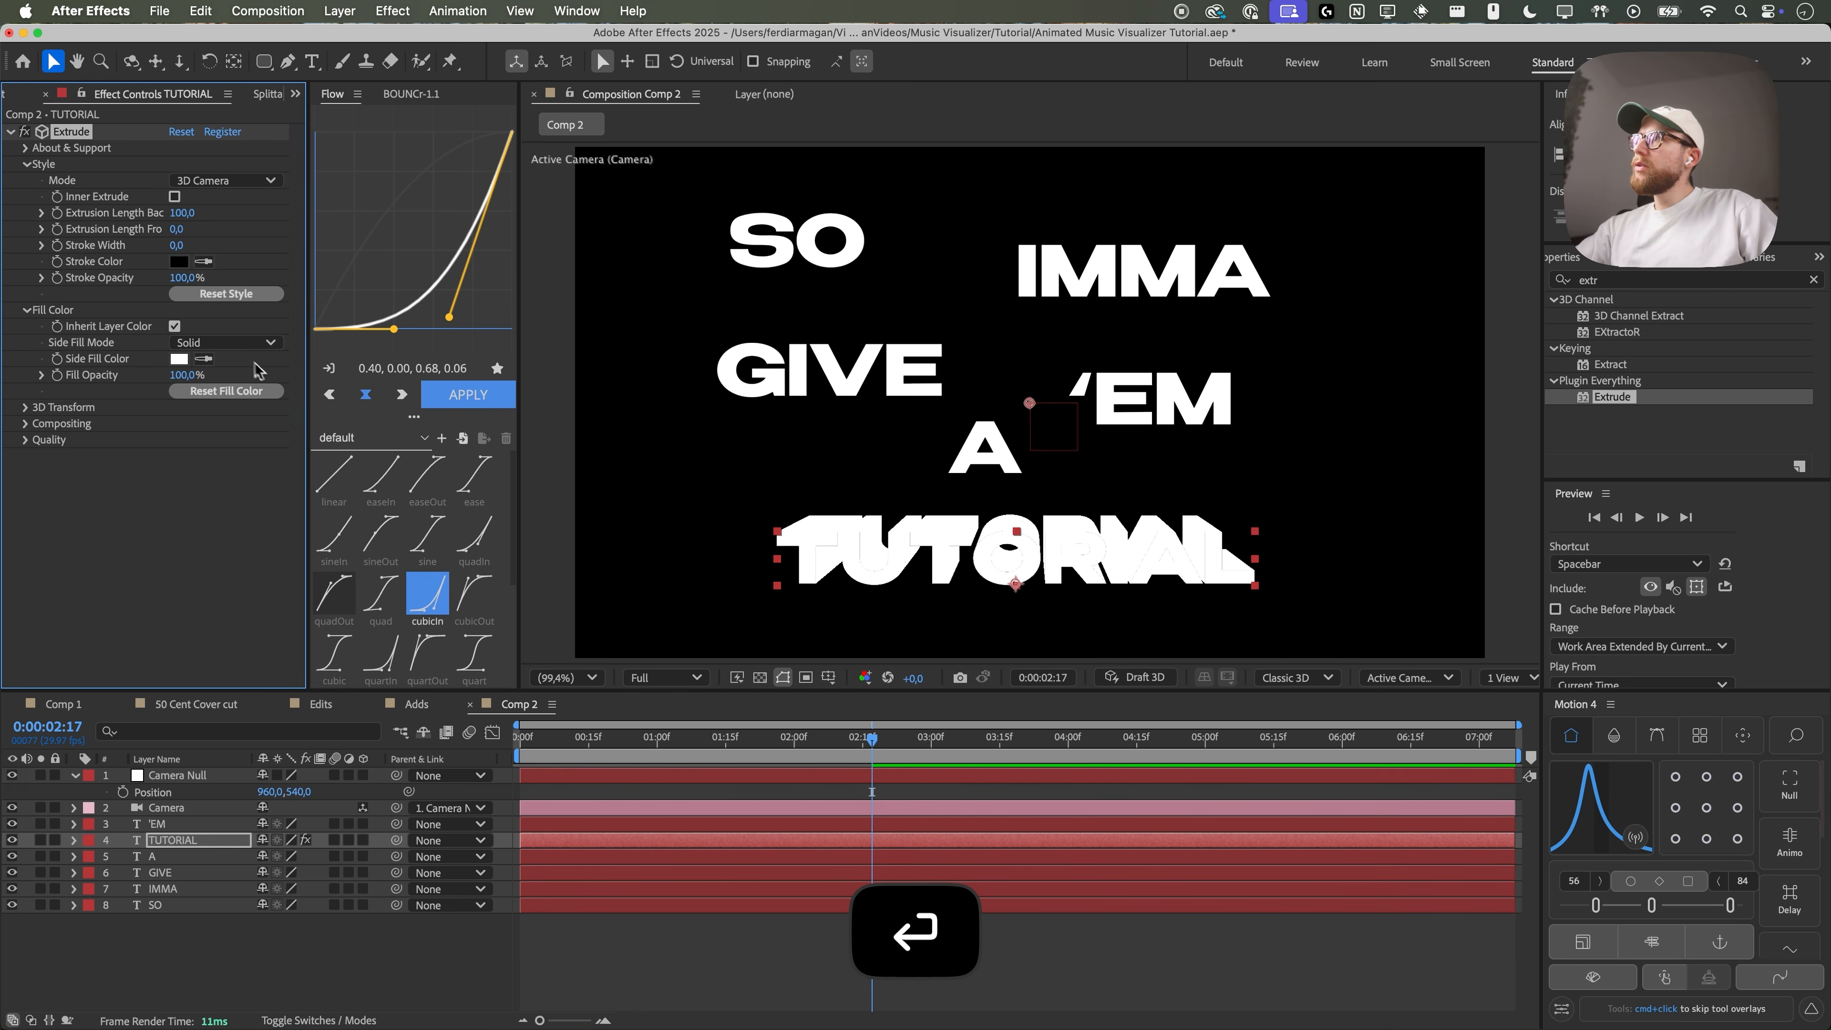
- Set TUTORIAL's extrusion Side Fill Color to dark red 901F1F and its back extrusion length to -220
left_click(178, 359)
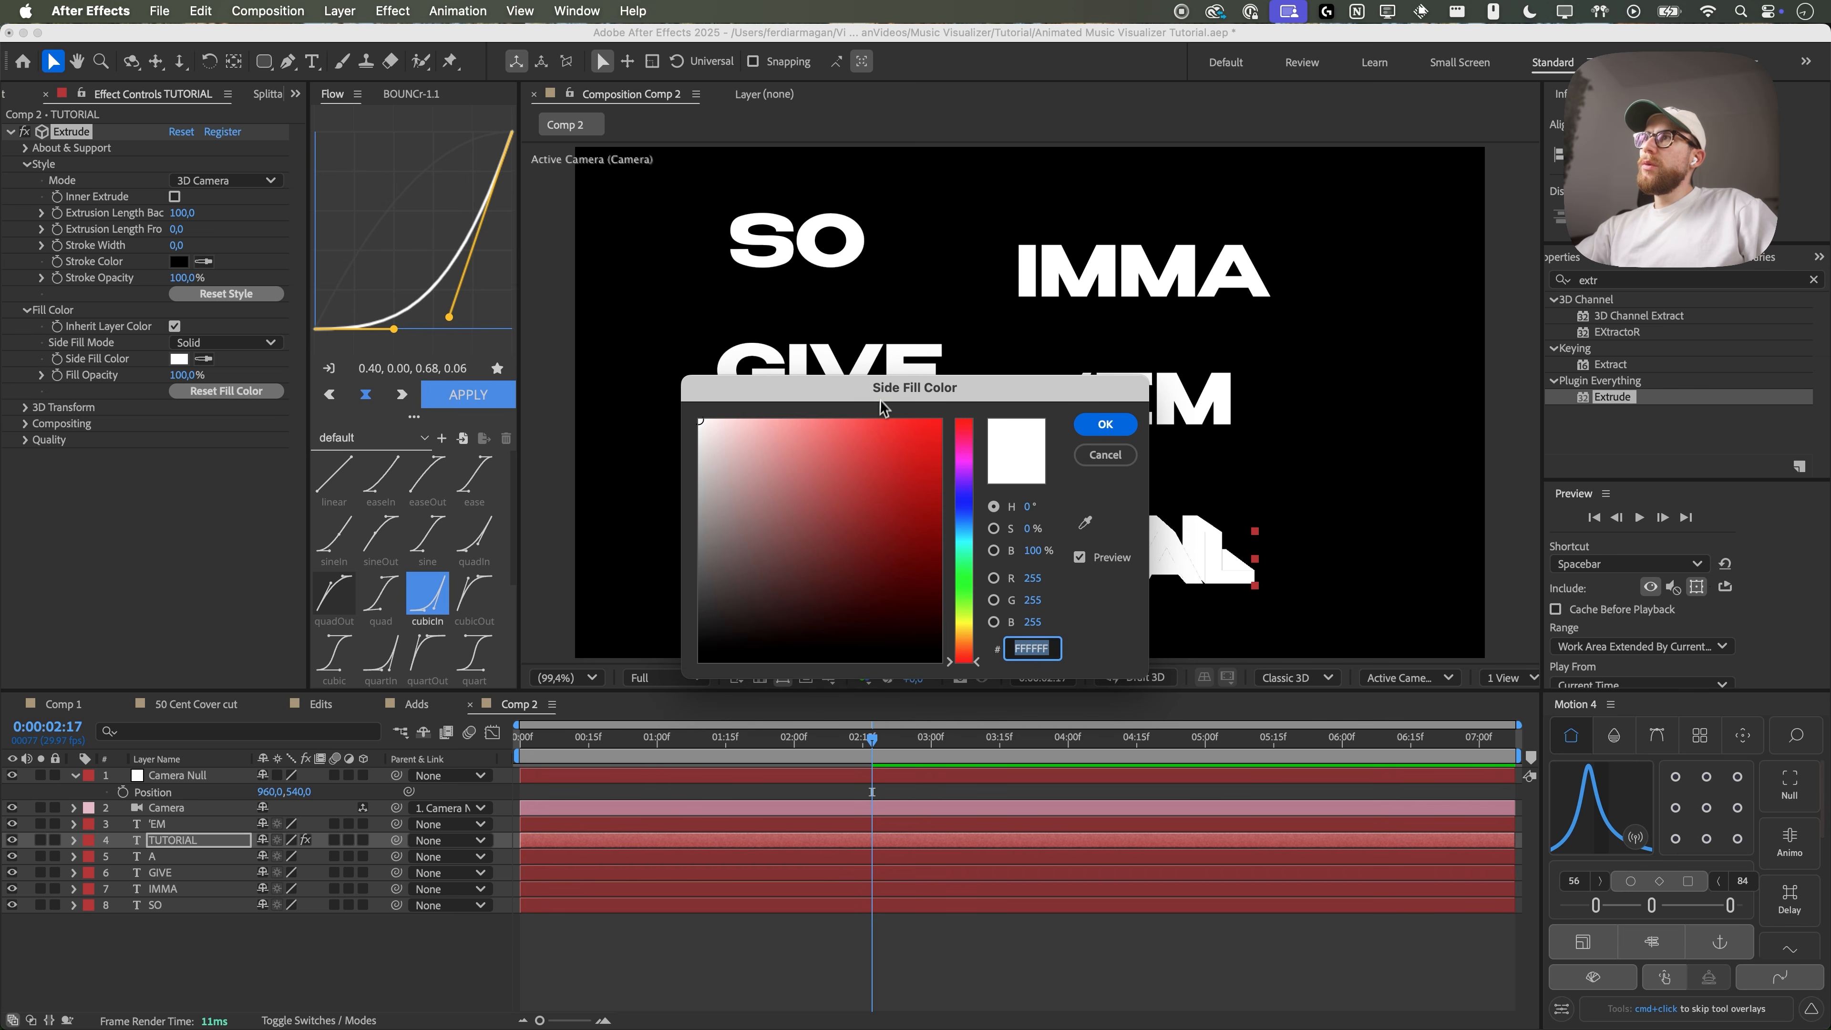
left_click_drag(882, 411, 1420, 542)
mouse_move(1369, 656)
left_mouse_down()
mouse_move(1393, 605)
mouse_move(1402, 653)
mouse_move(1427, 650)
left_mouse_up()
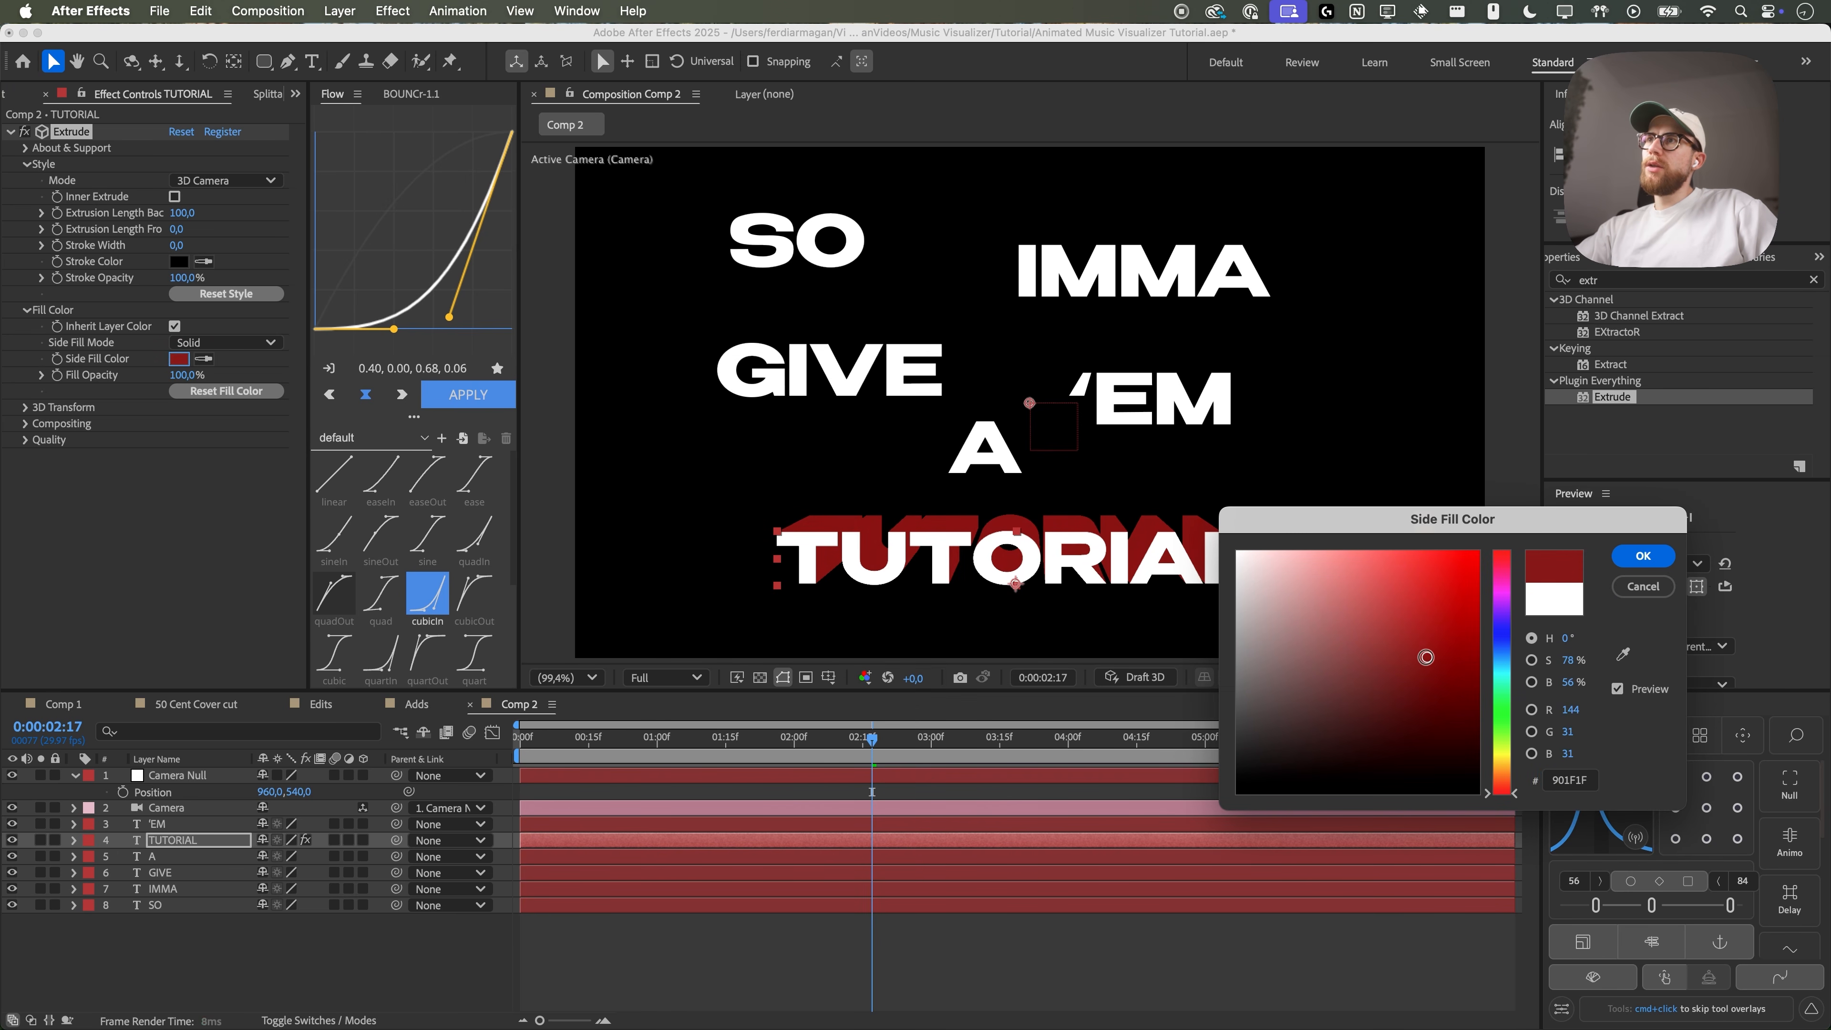
left_click(1643, 556)
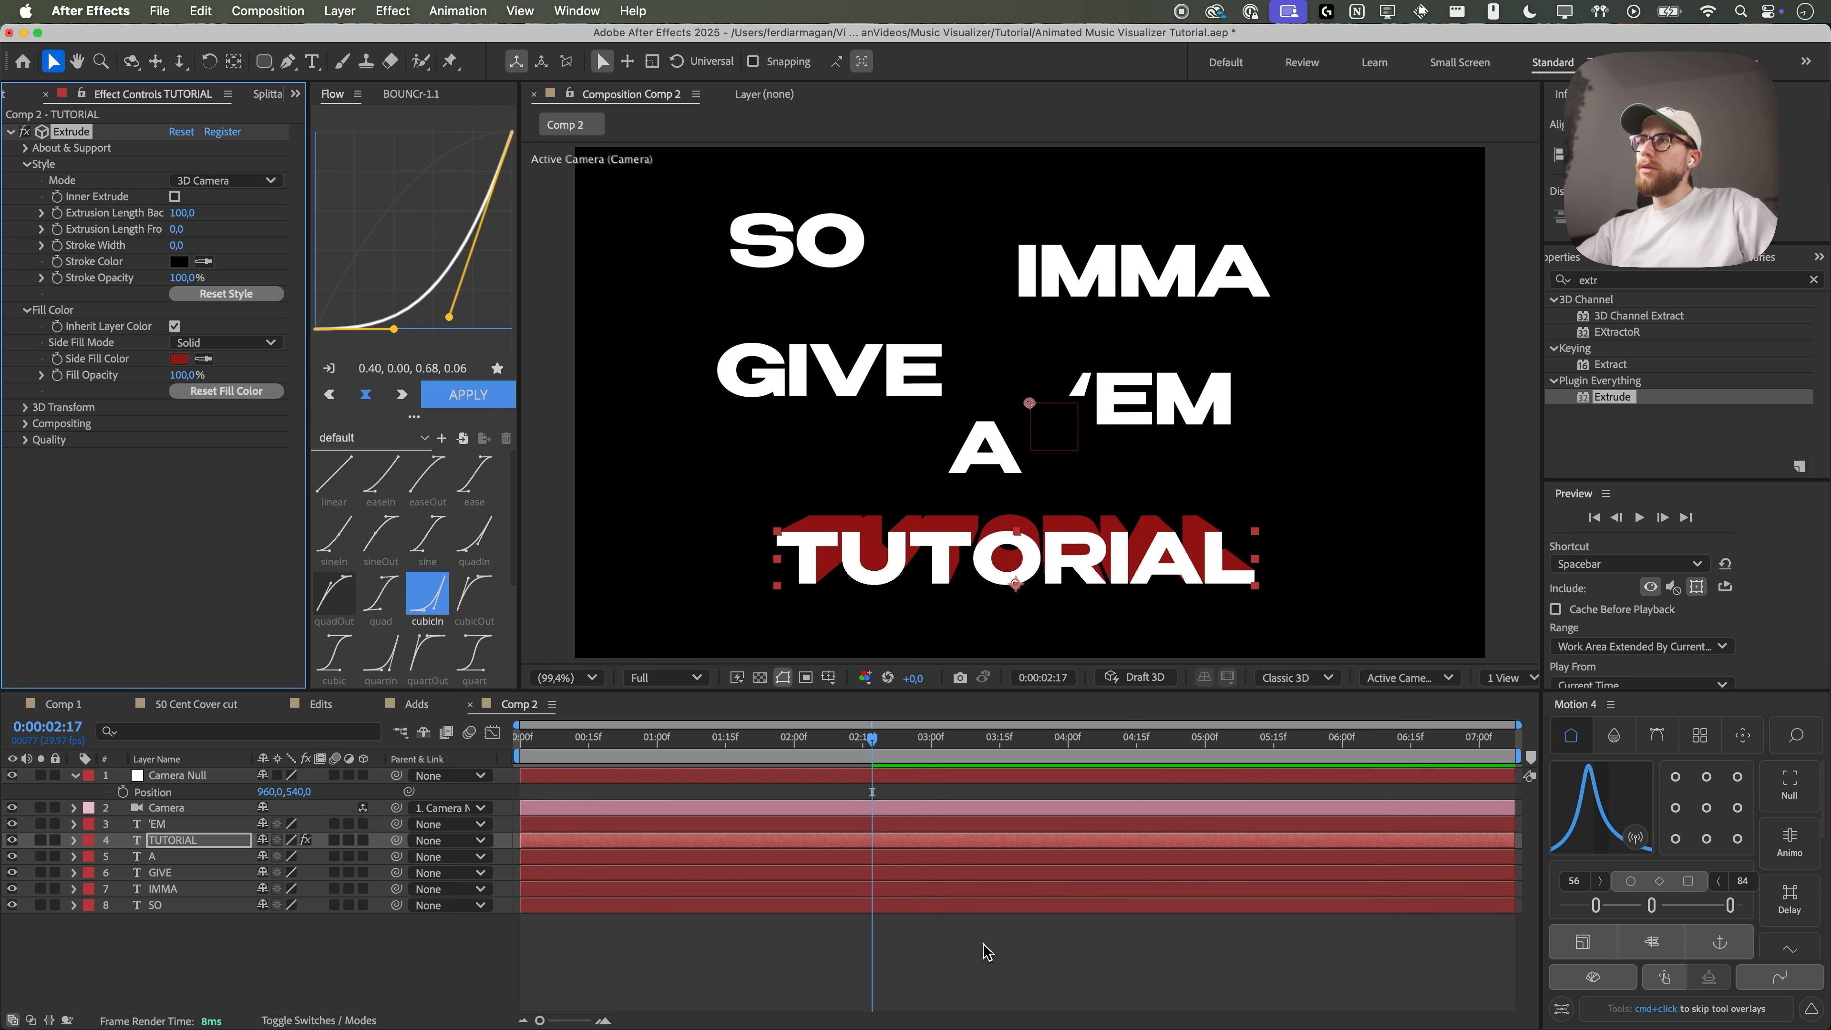
left_click_drag(177, 220, 153, 213)
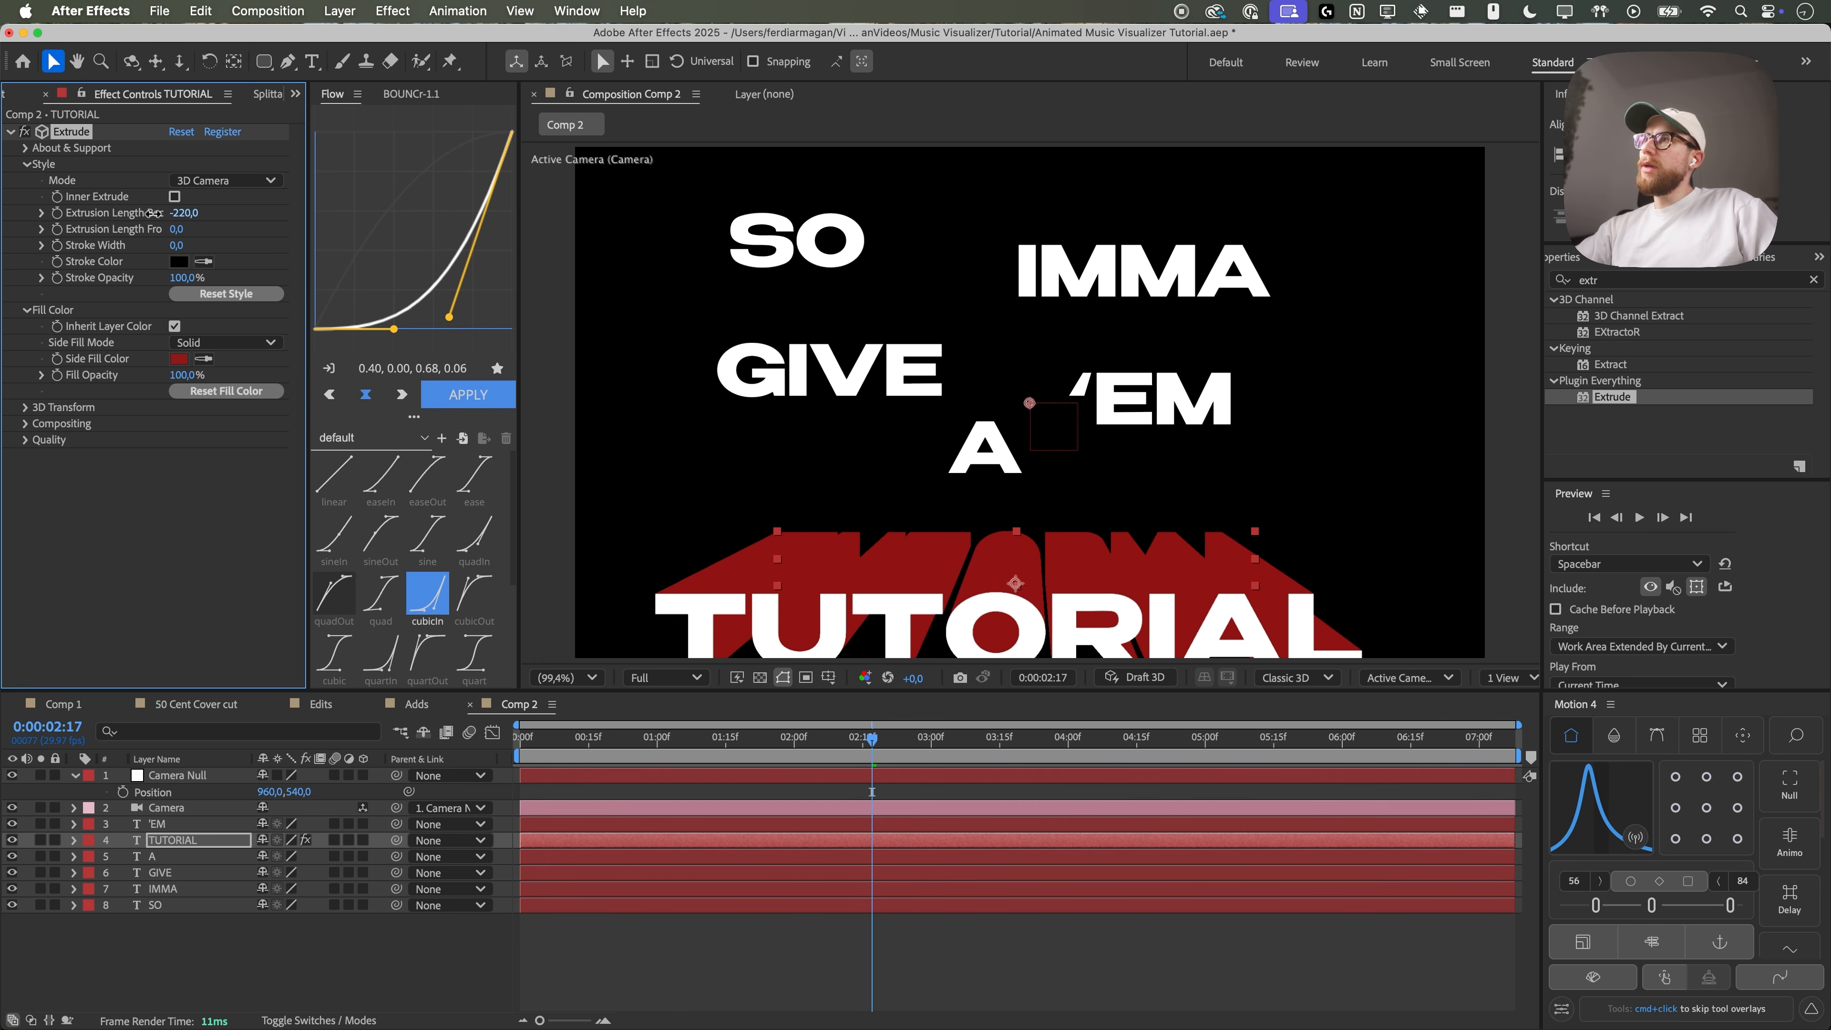
left_click(293, 937)
- Copy the Extrude effect from TUTORIAL and paste it onto the A, GIVE, IMMA and SO layers
left_click(72, 132)
key("super+c")
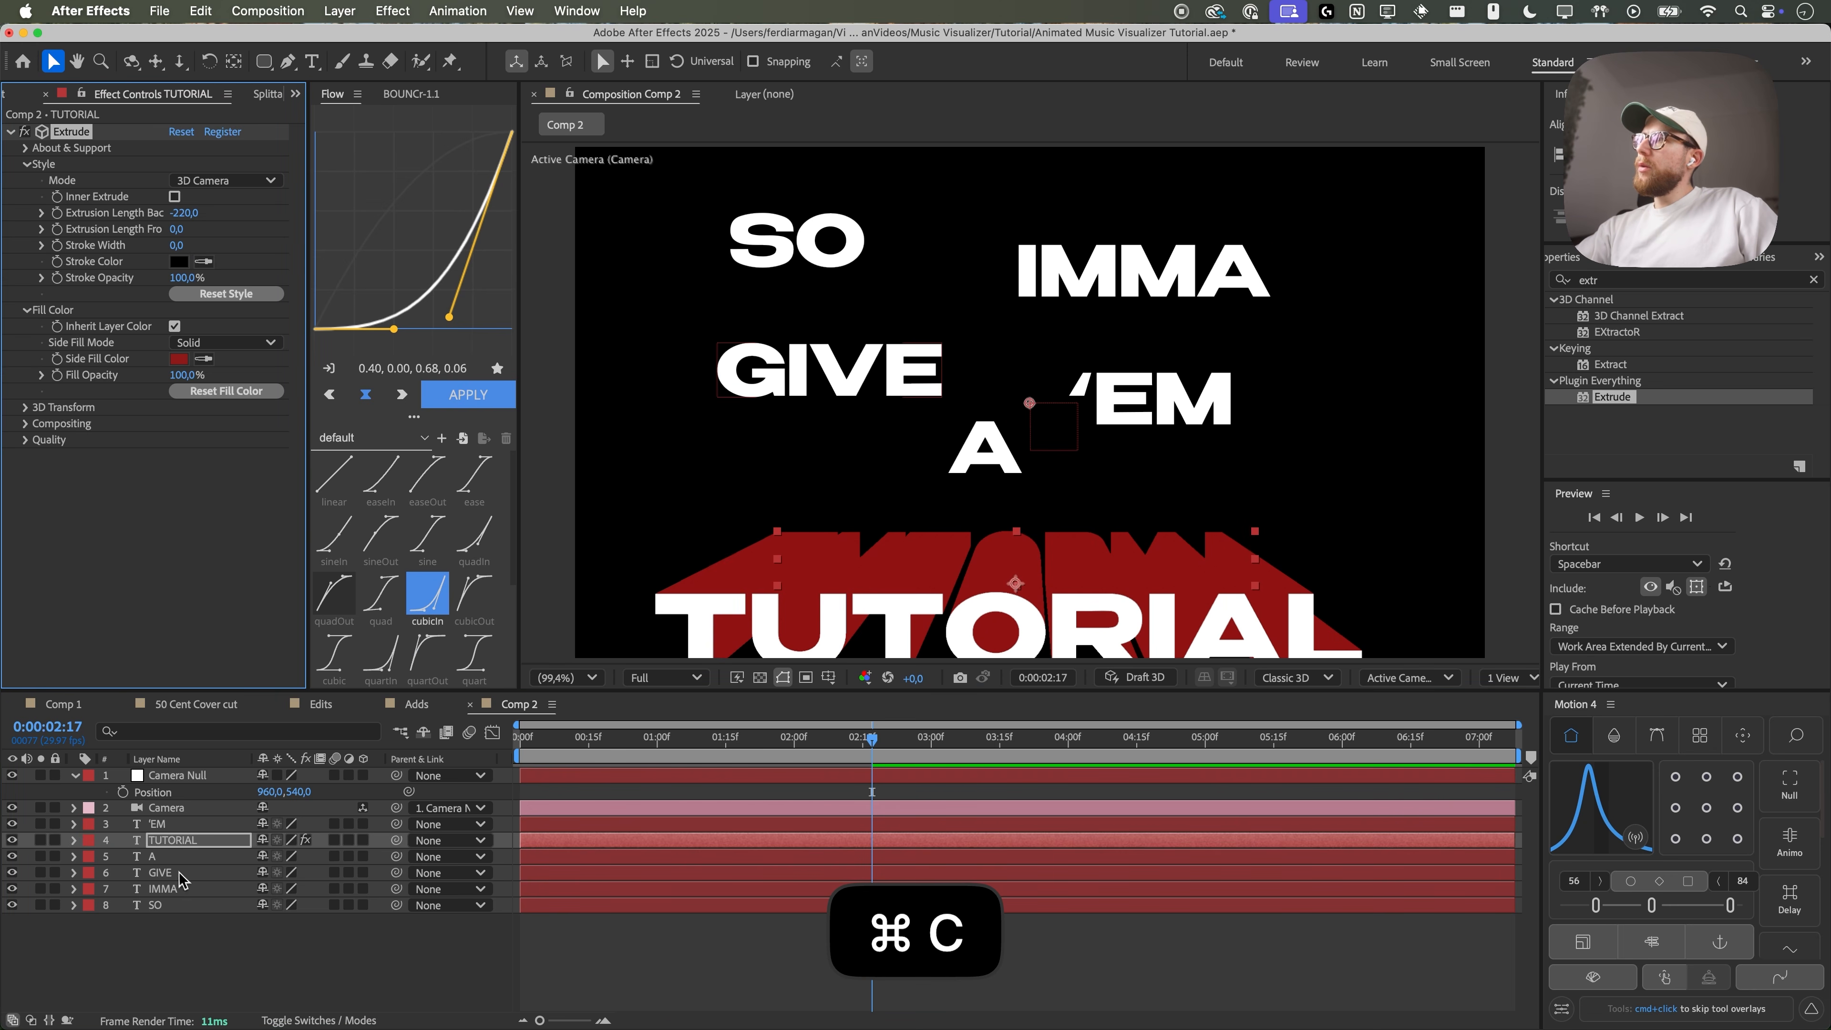
left_click(185, 888)
left_click(185, 904, "shift")
left_click(184, 856, "shift")
key("super+v")
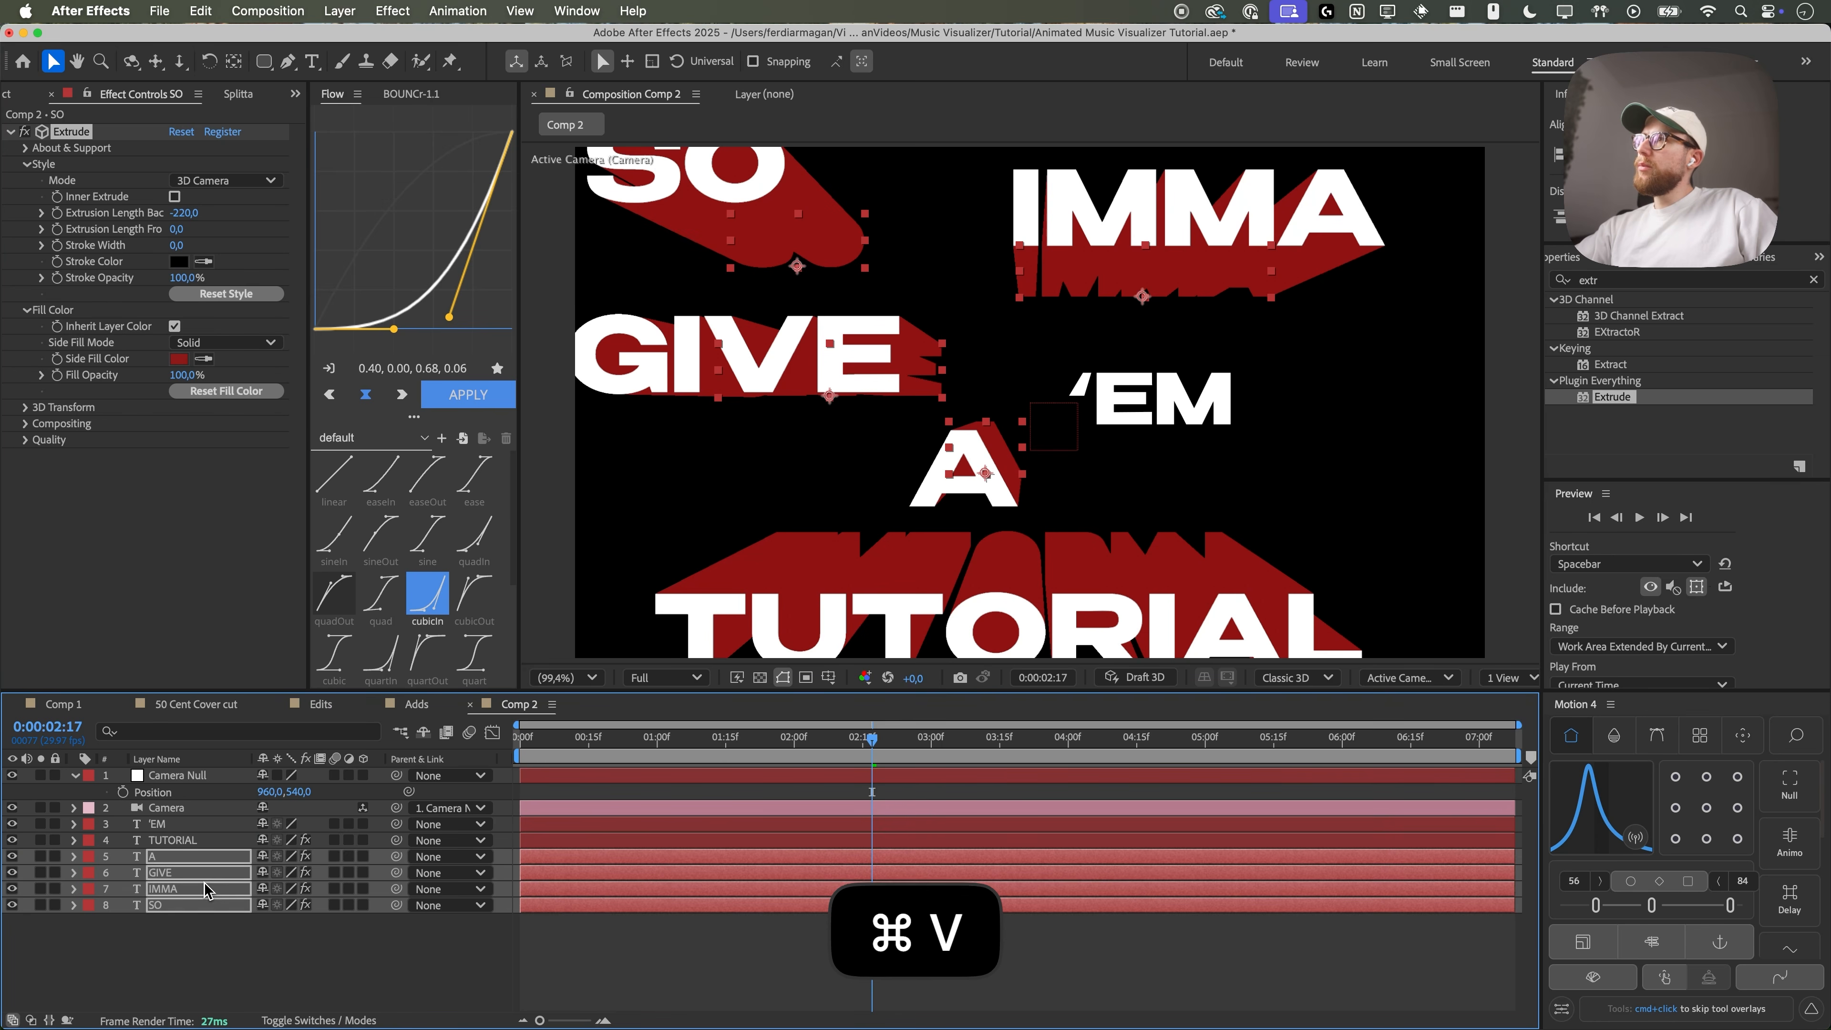
- Paste the copied Extrude effect onto the 'EM text layer and scrub forward to check its extrusion
left_click(209, 823)
key("super+v")
left_click(756, 982)
mouse_move(871, 737)
left_mouse_down()
mouse_move(734, 737)
mouse_move(903, 737)
left_mouse_up()
left_click(196, 827)
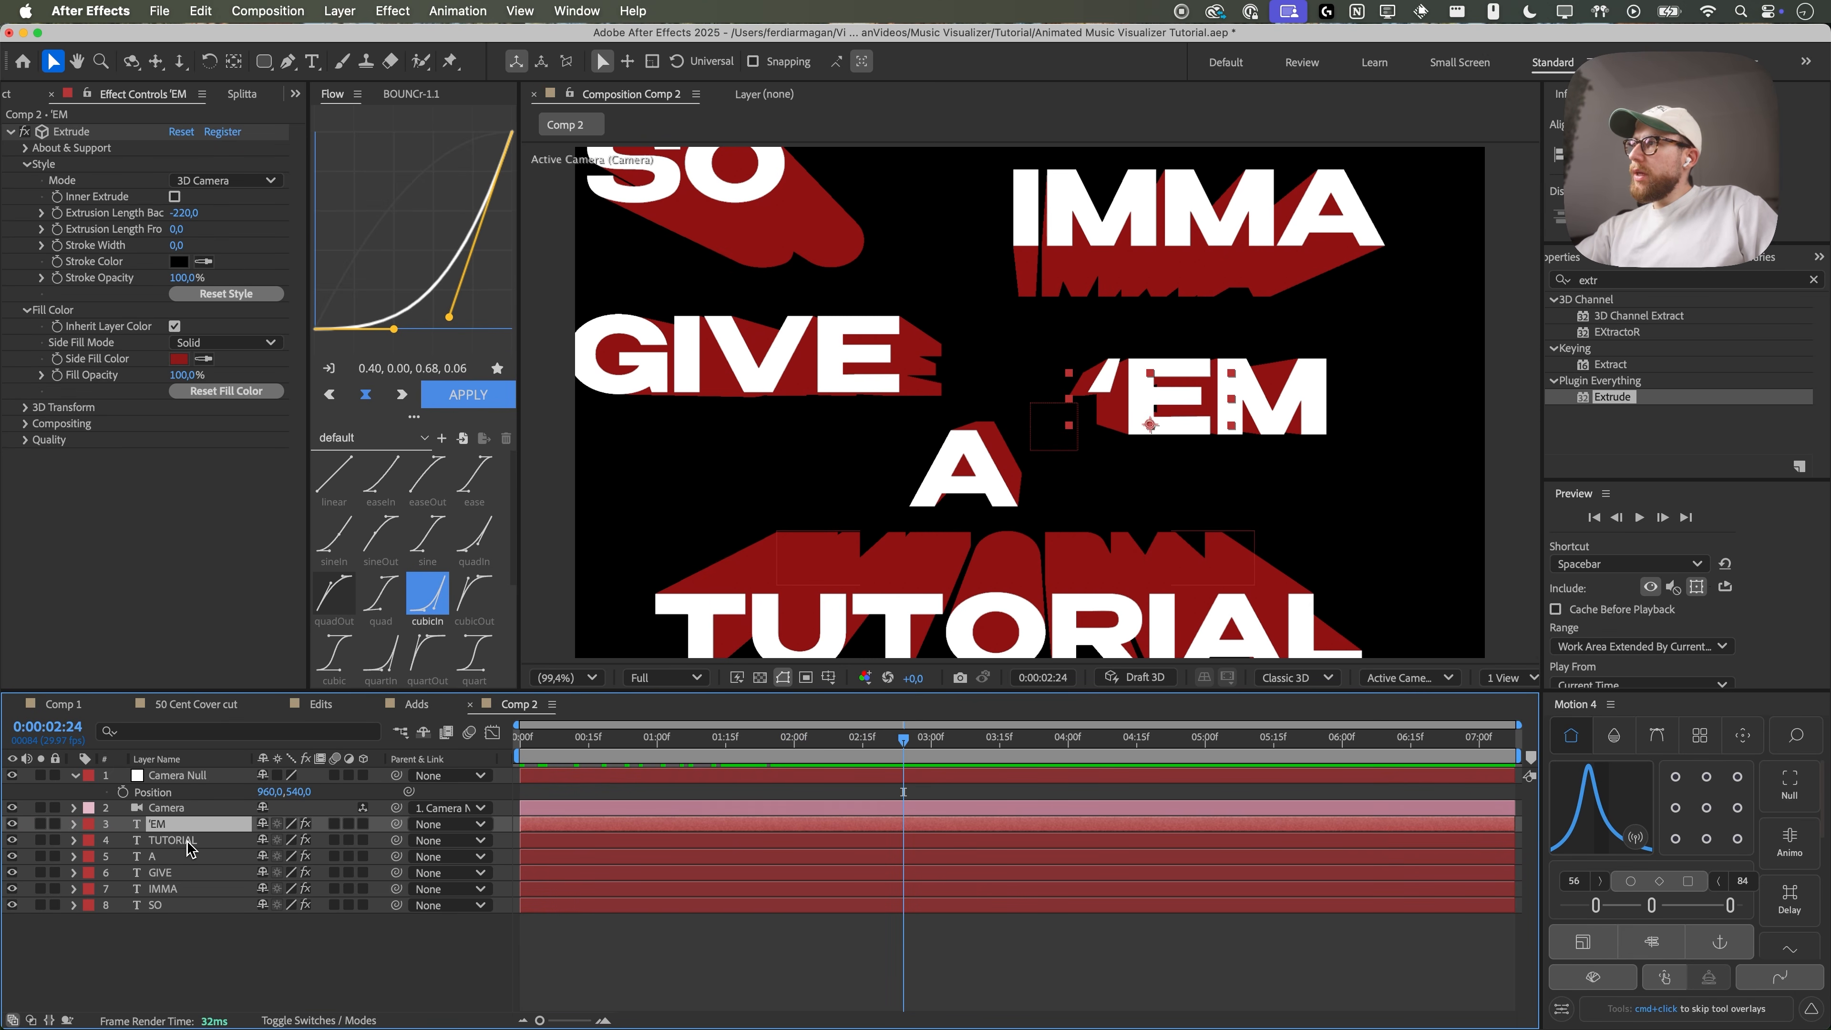
- Keyframe TUTORIAL's back extrusion length at -220 on 0:00:02:24 and at 0 on 0:00:02:10
left_click(188, 843)
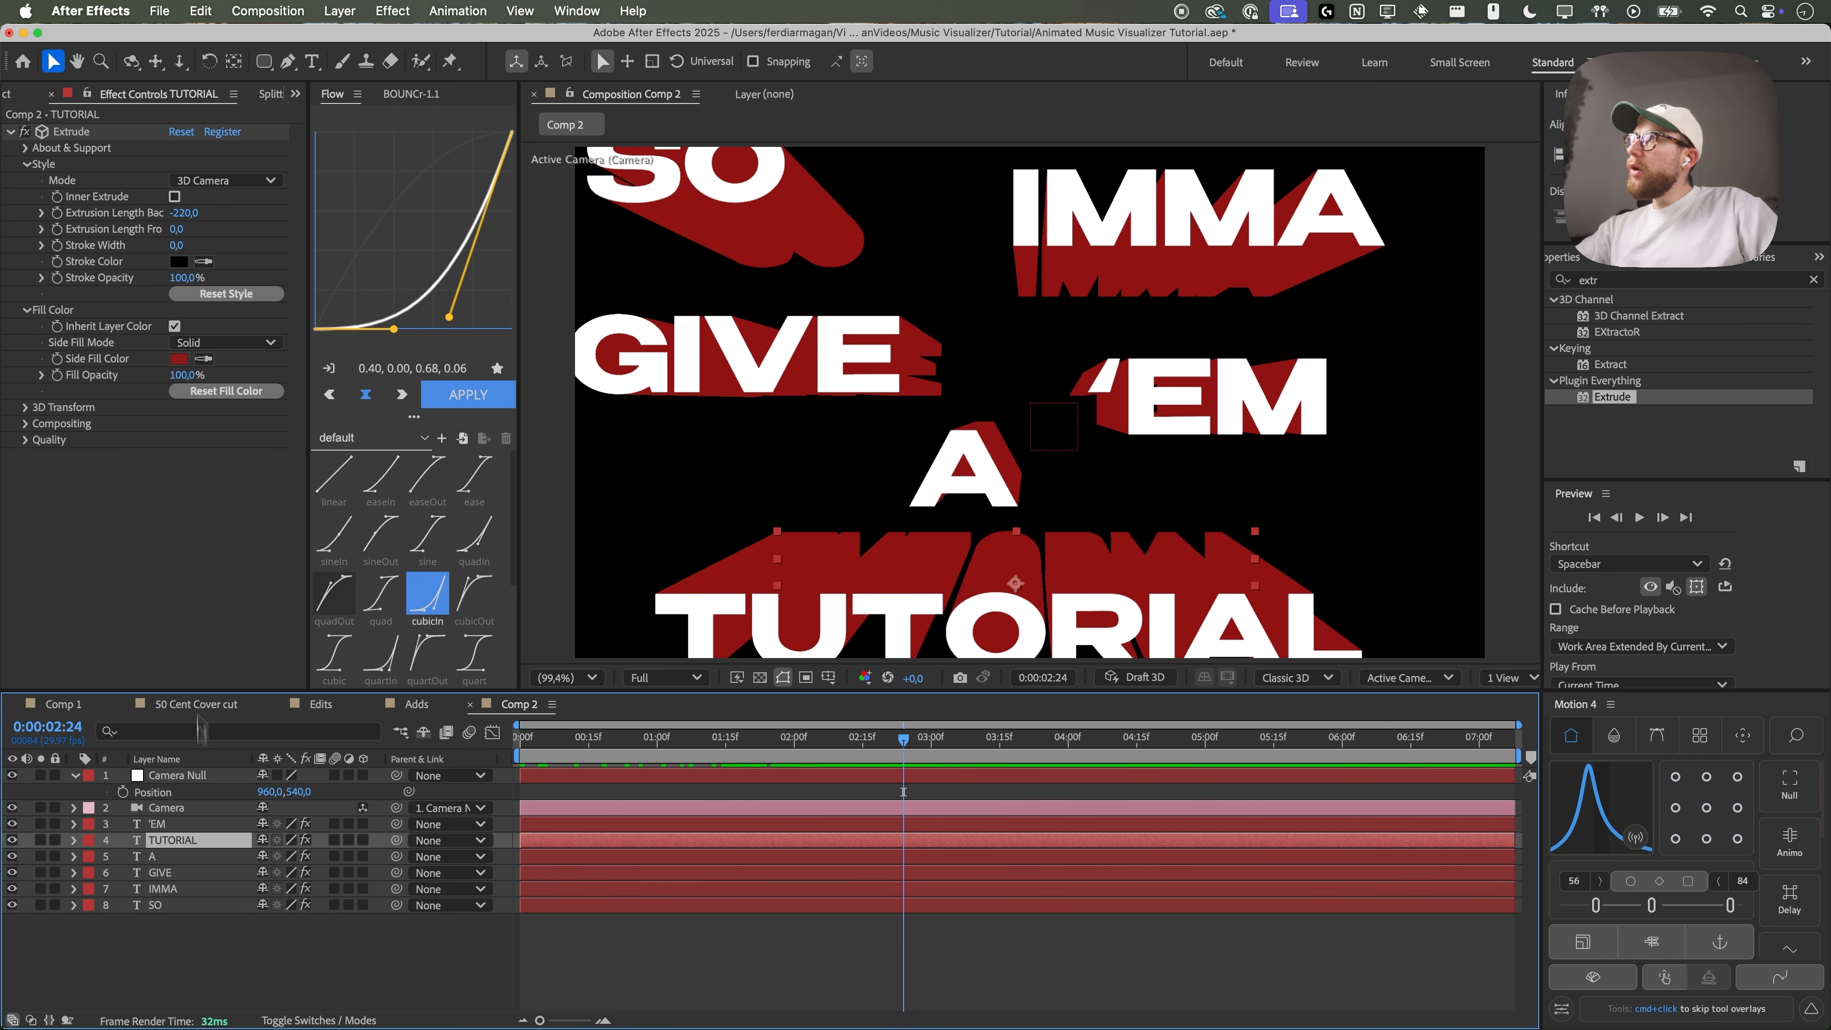
left_click(60, 215)
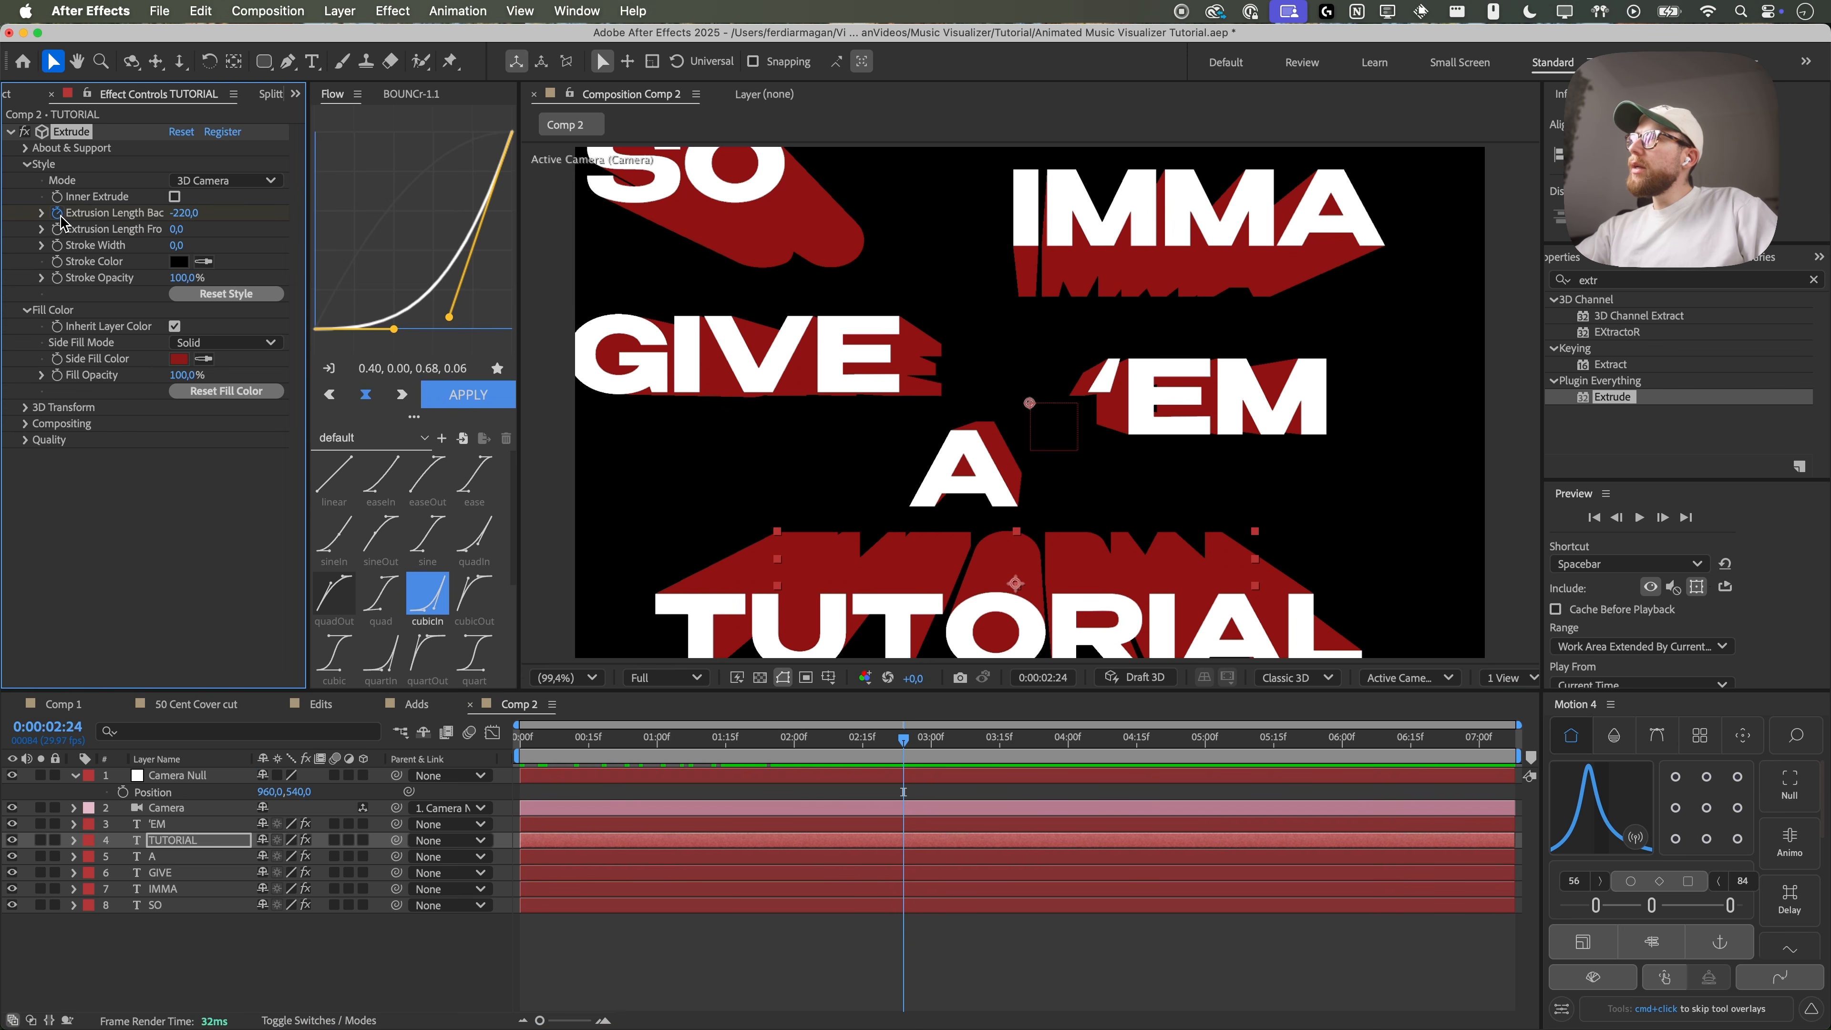
left_click(74, 841)
scroll(918, 855, "down", 1)
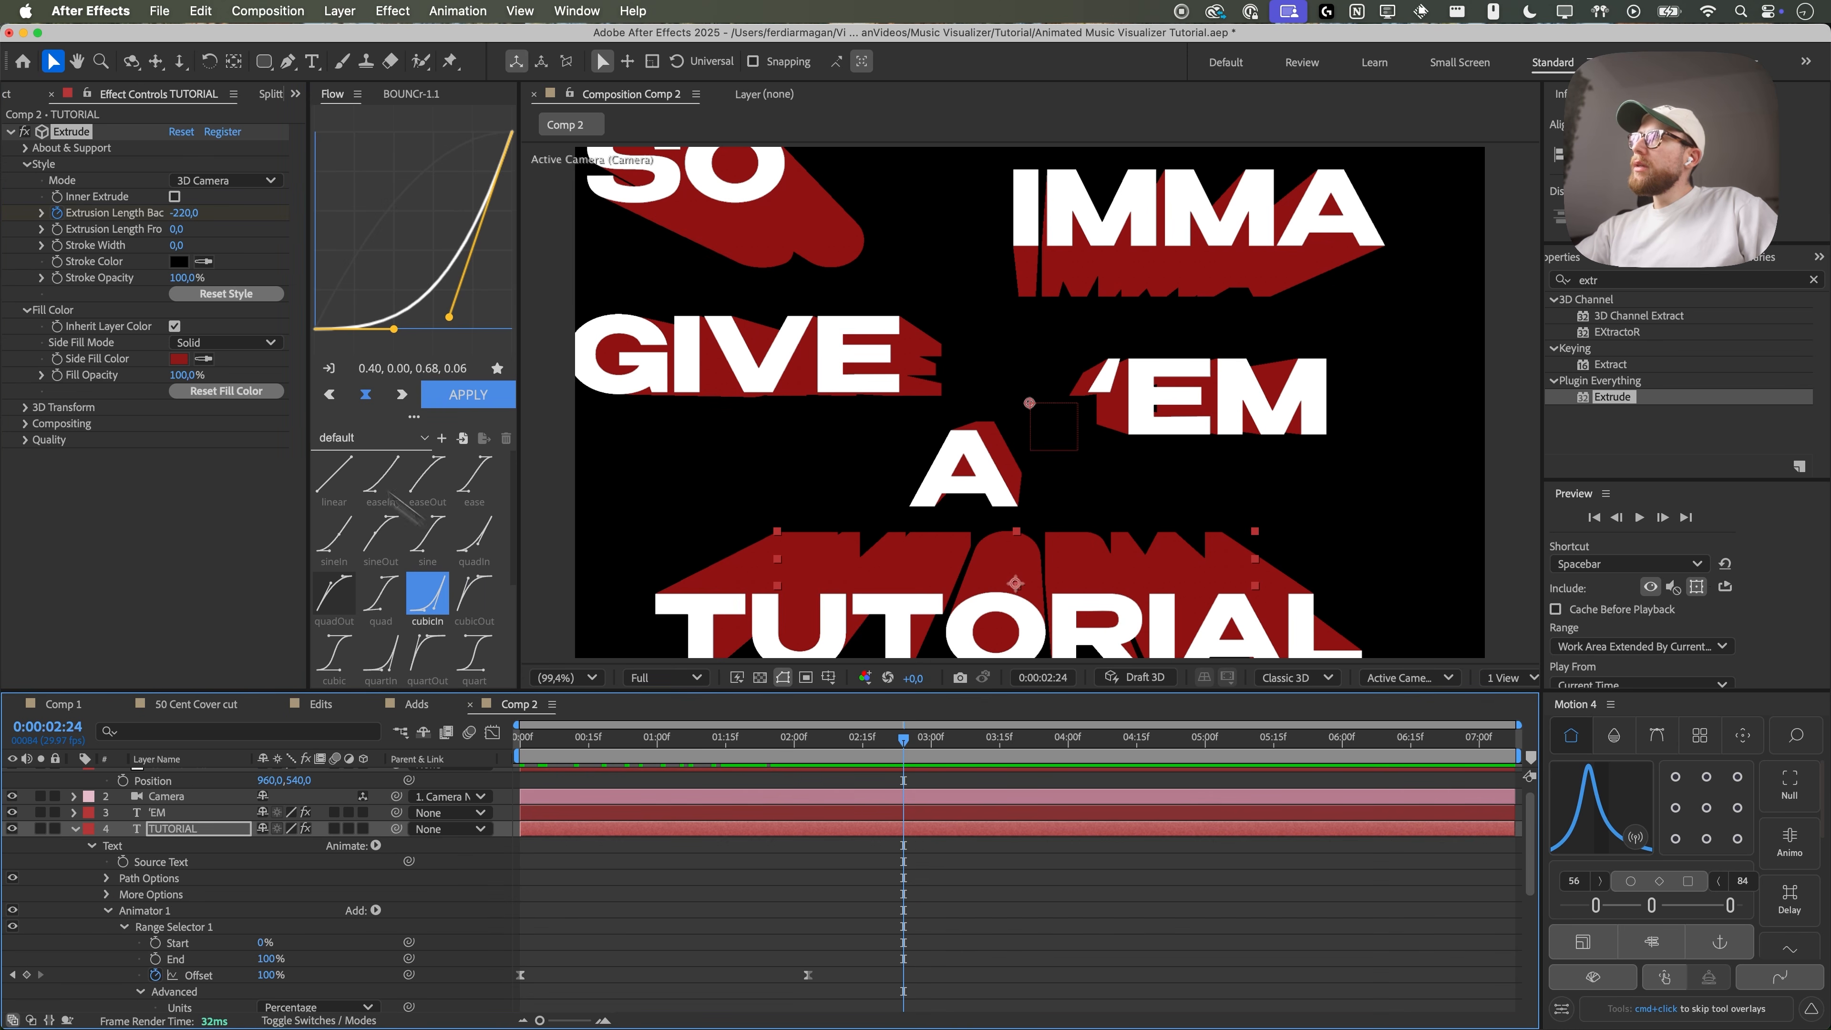
mouse_move(820, 738)
left_mouse_down()
mouse_move(805, 739)
mouse_move(839, 739)
left_mouse_up()
left_click(172, 829)
key("u")
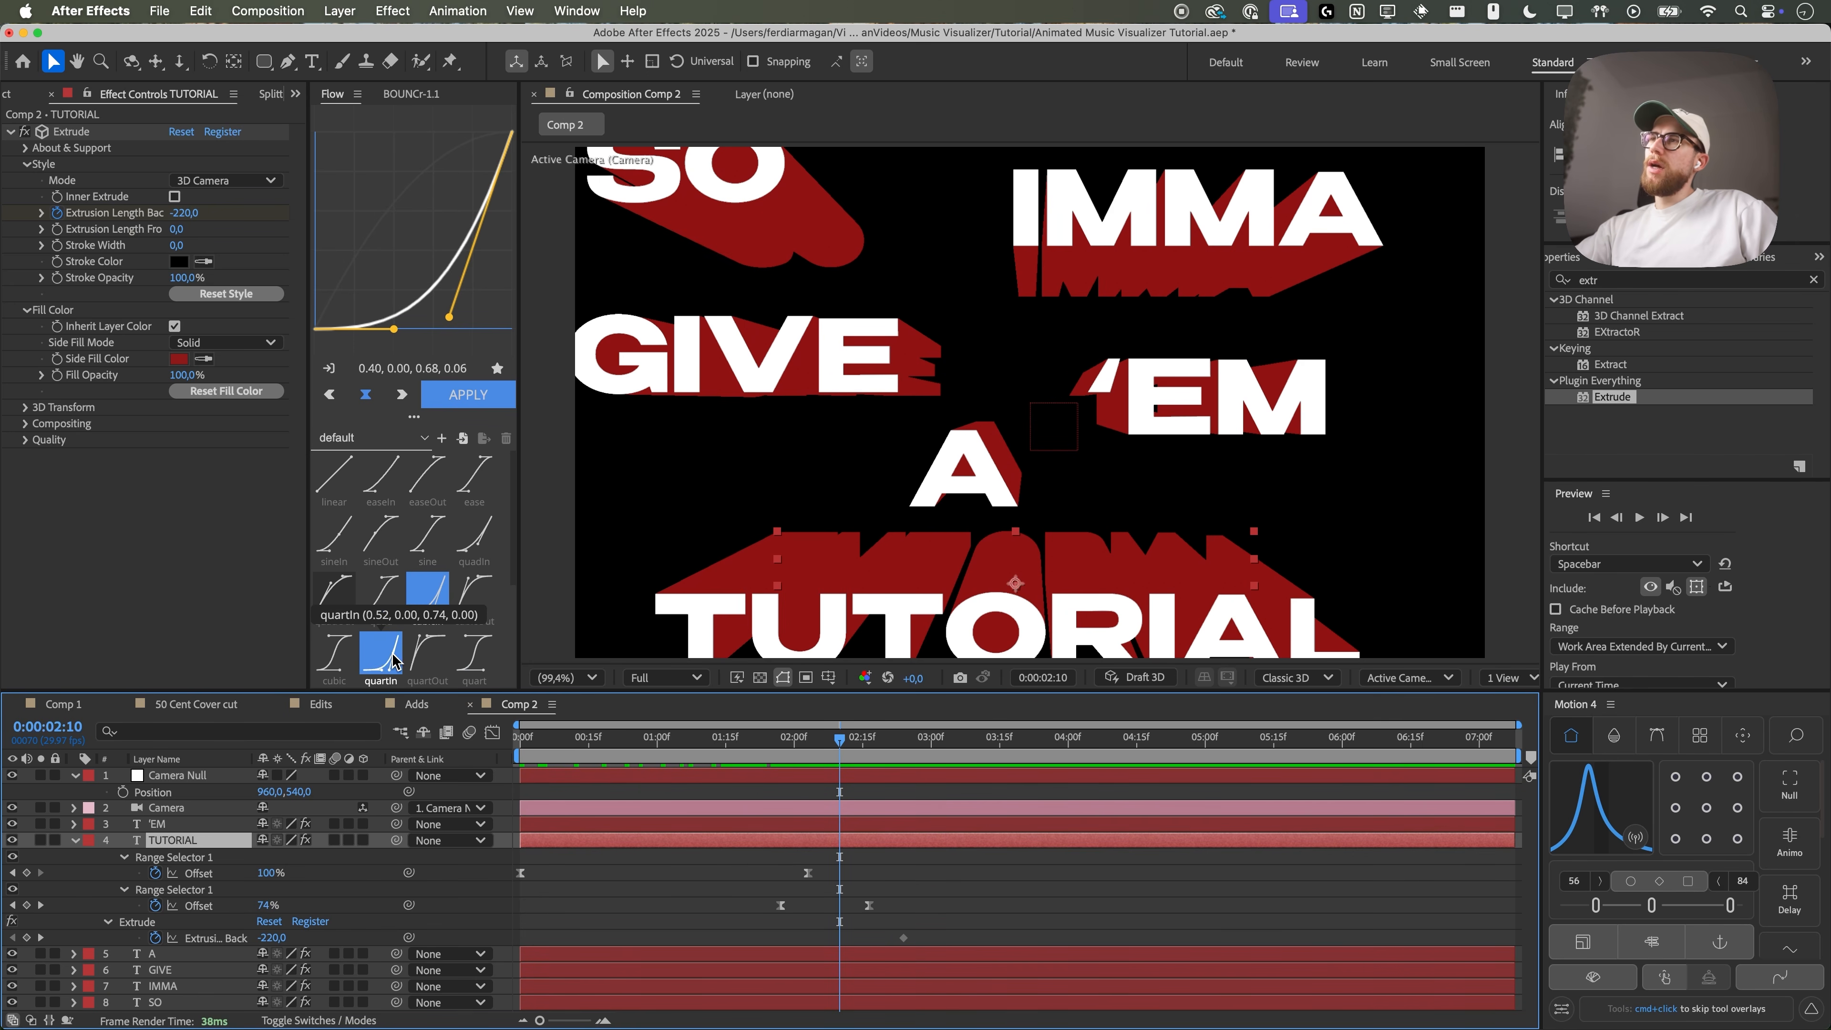
left_click_drag(176, 212, 215, 218)
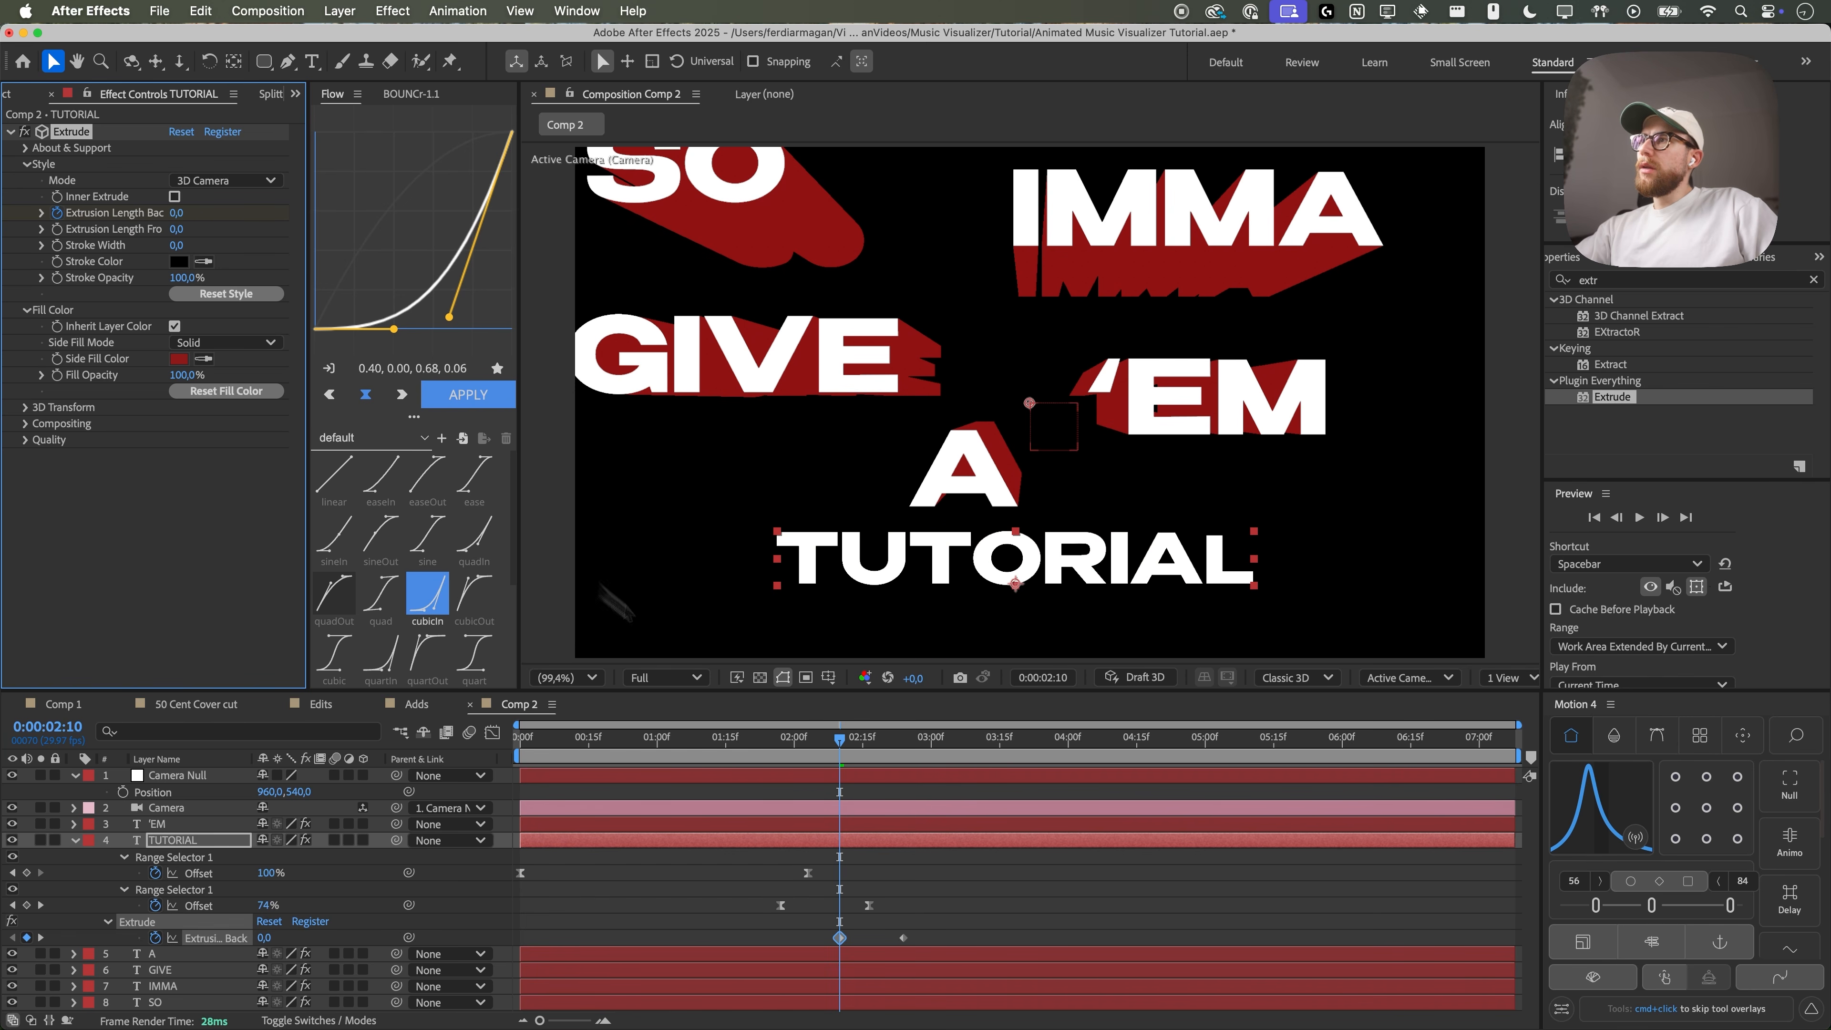
- Set TUTORIAL's back extrusion length to -250 at the 0:00:02:24 keyframe
left_click_drag(849, 750, 905, 750)
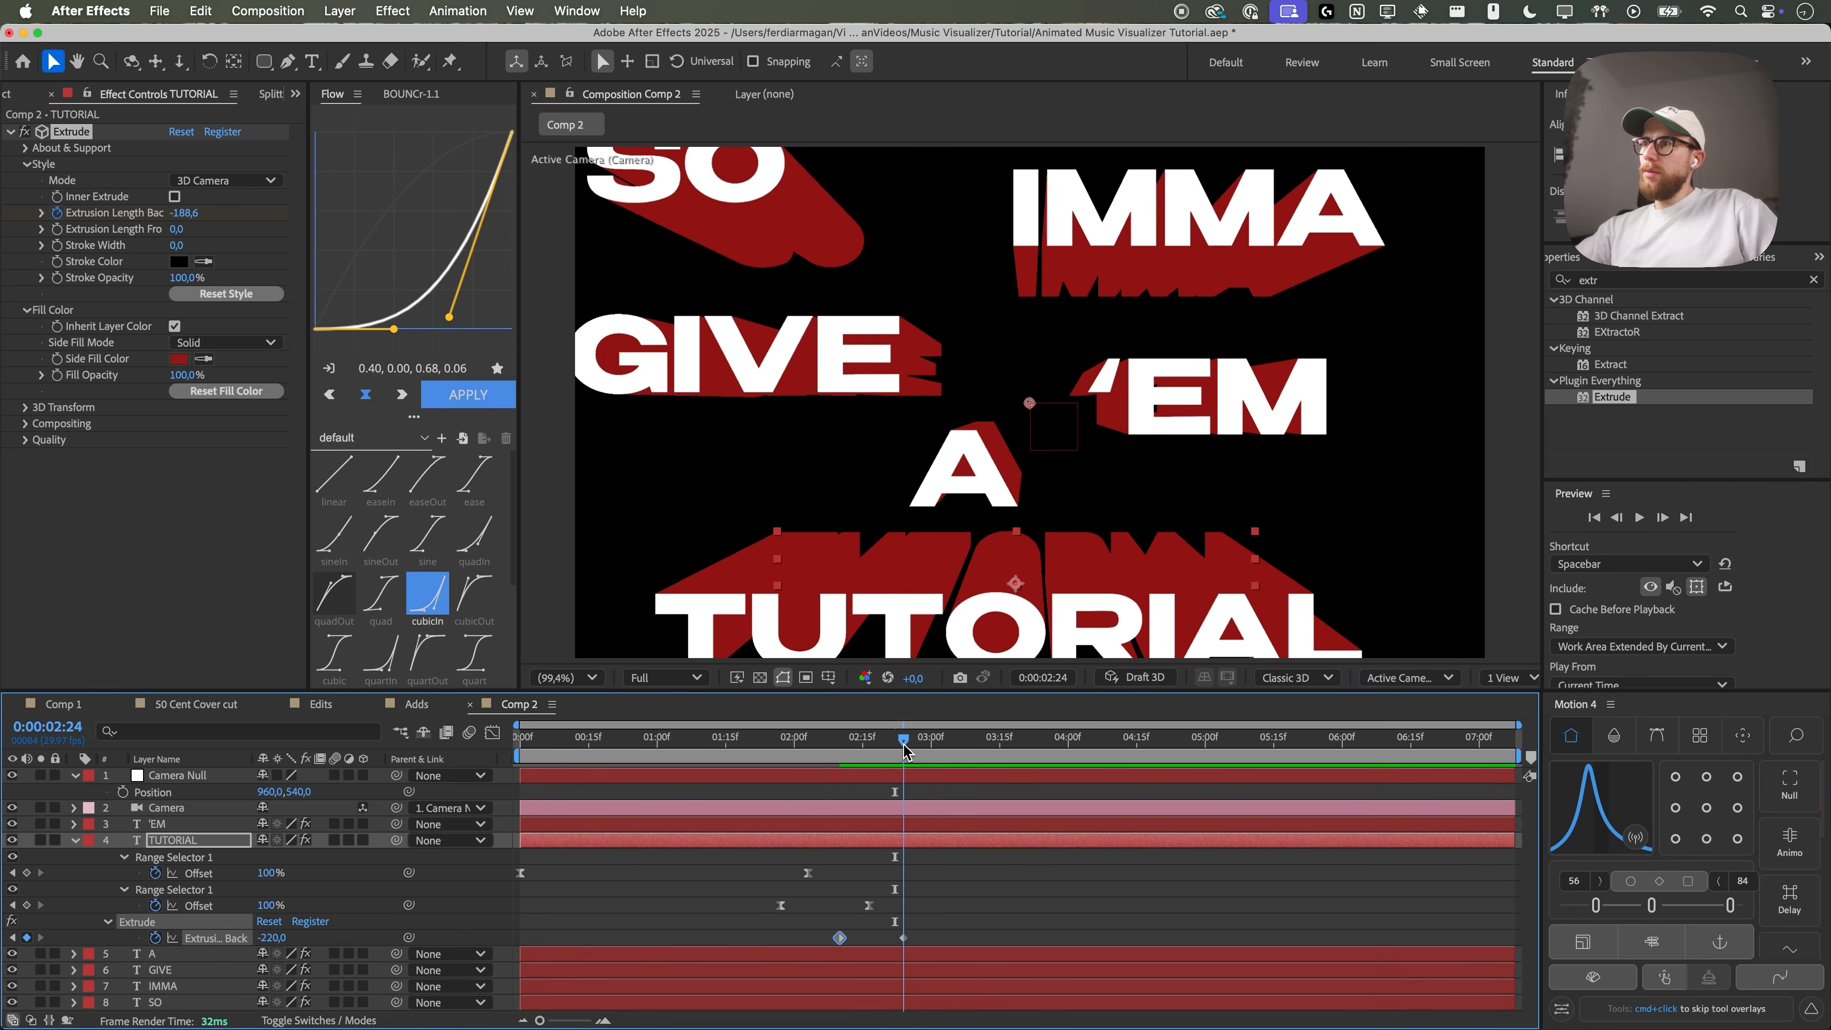
mouse_move(183, 214)
left_mouse_down()
mouse_move(238, 214)
mouse_move(147, 214)
mouse_move(168, 215)
left_mouse_up()
left_click(919, 892)
mouse_move(903, 746)
left_mouse_down()
mouse_move(718, 743)
mouse_move(886, 750)
left_mouse_up()
- Apply easing to TUTORIAL's two extrusion keyframes and preview the motion
left_click(903, 840)
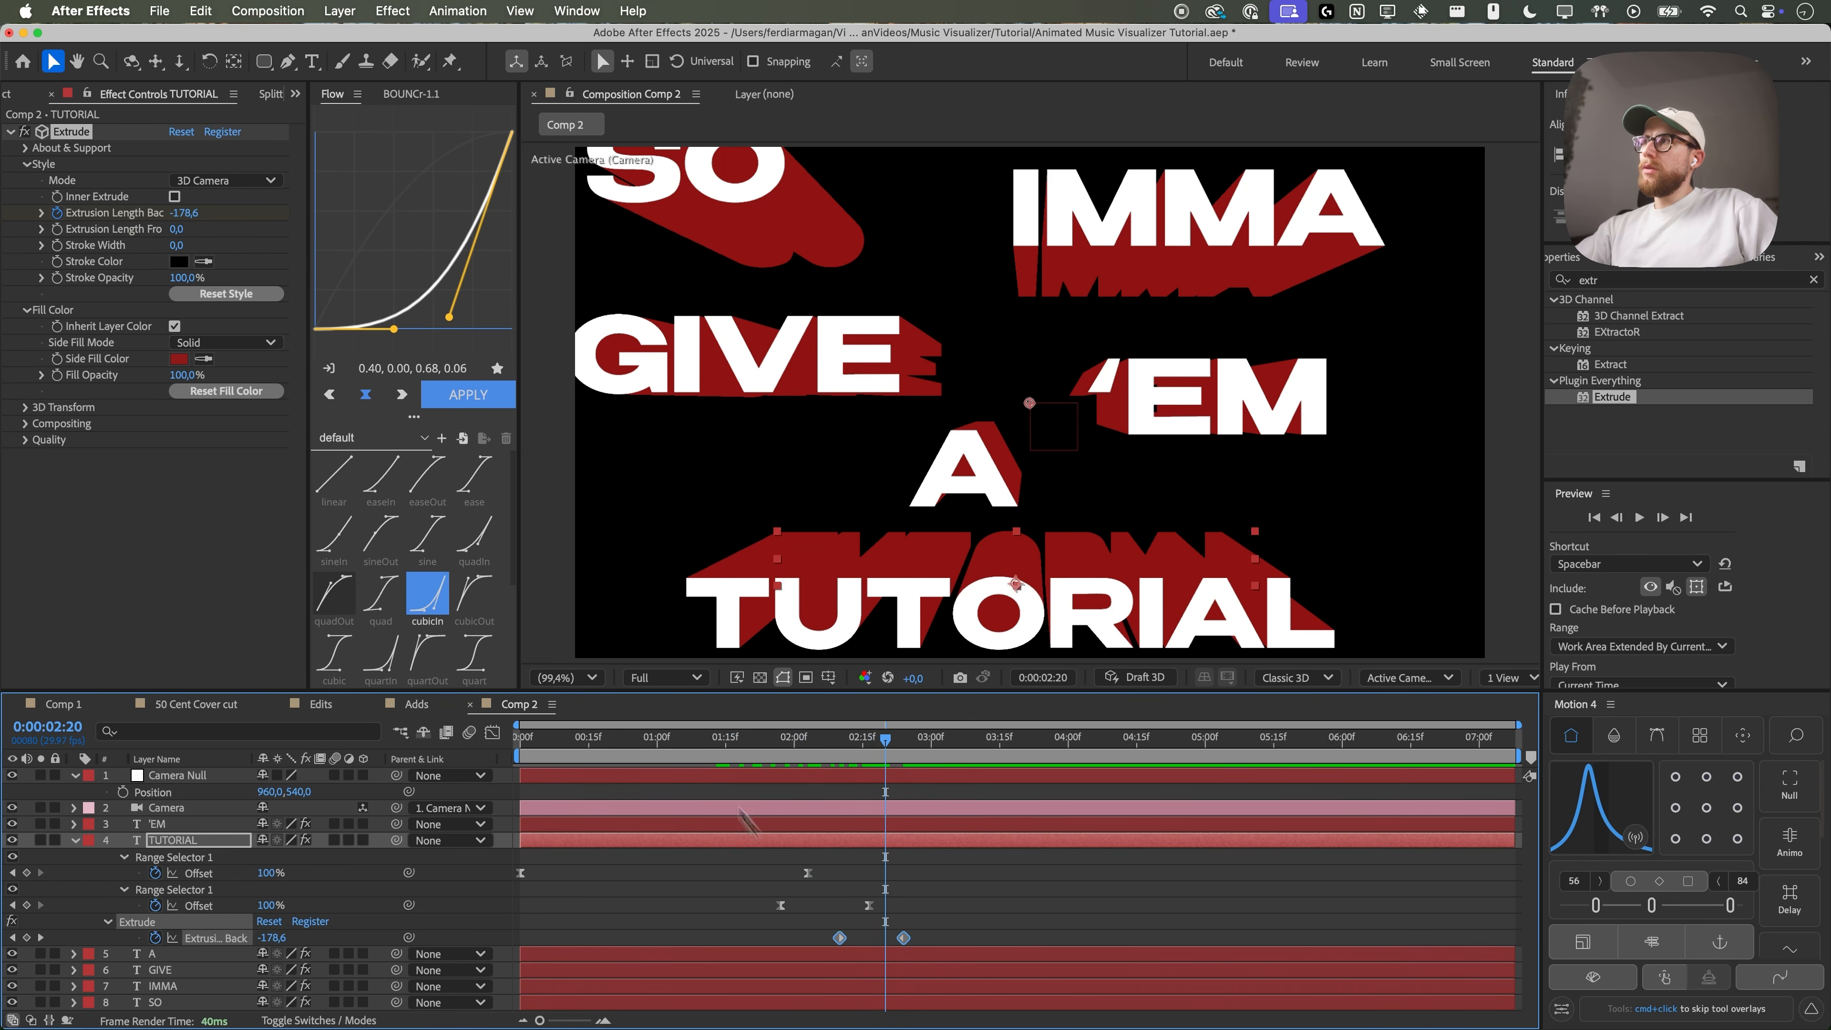
left_click(467, 403)
left_click_drag(885, 742, 776, 750)
key("space")
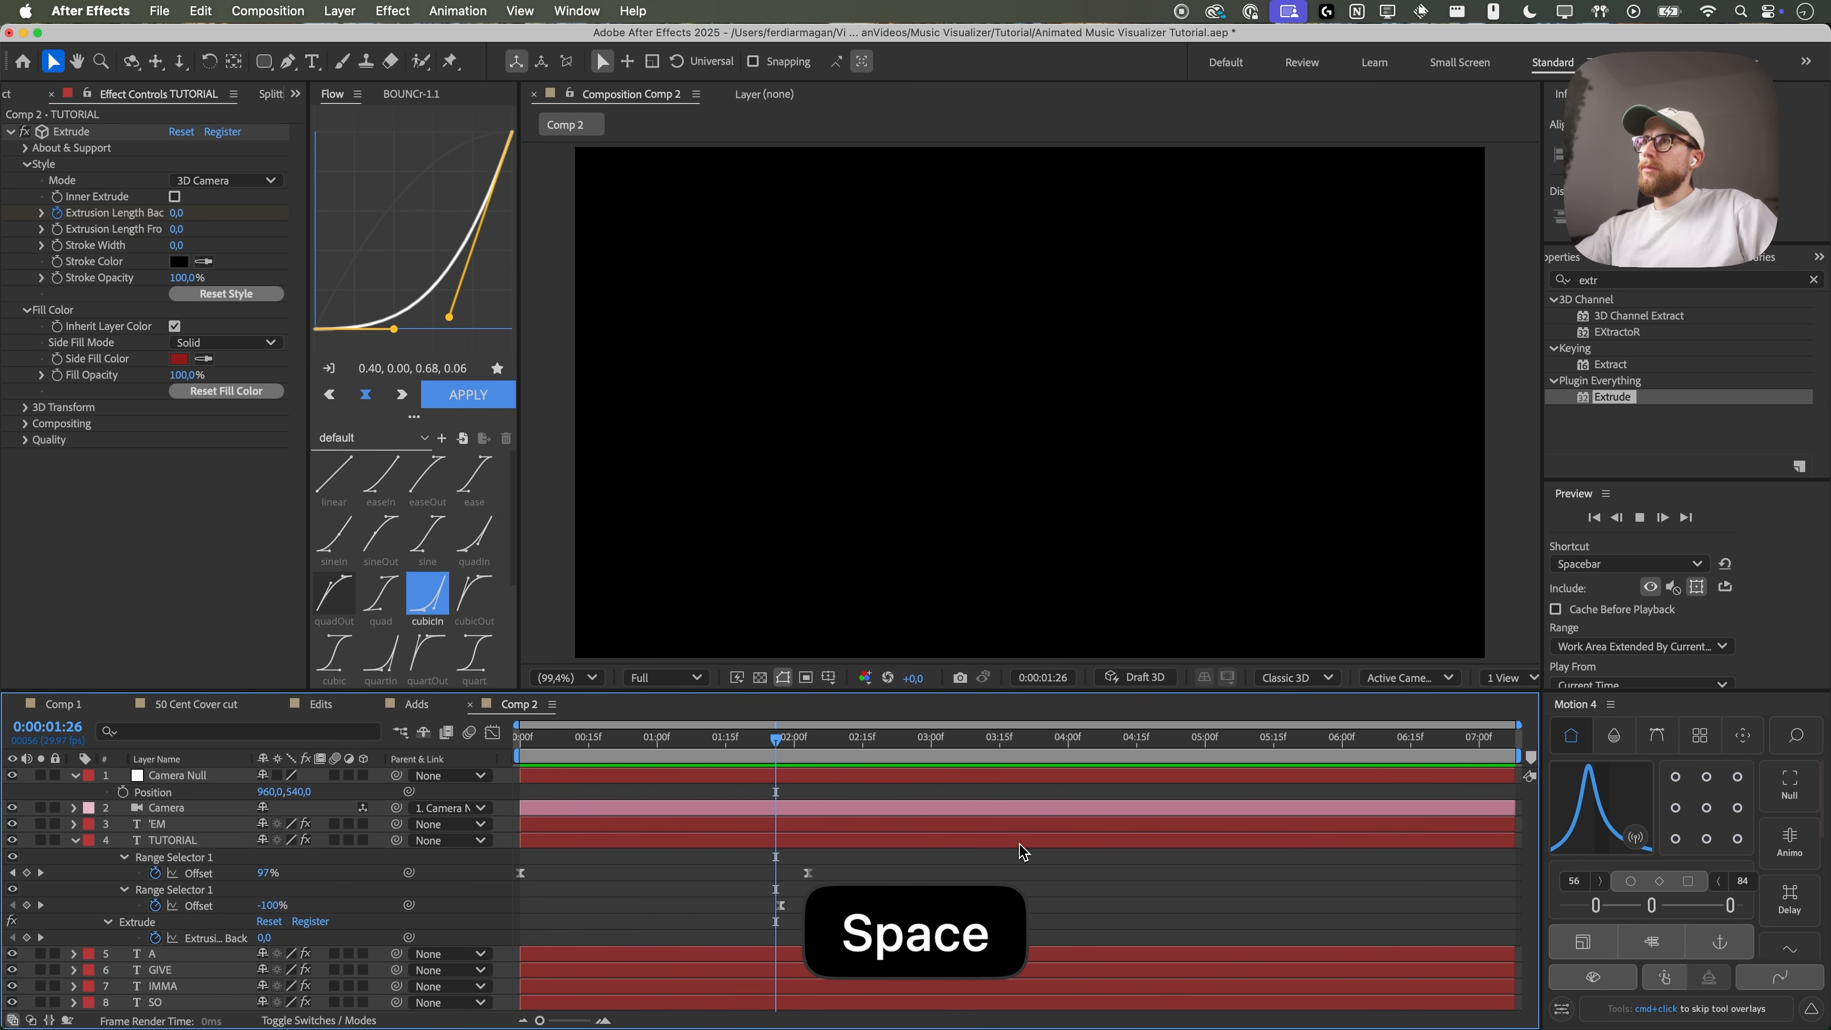
key("space")
- Spread TUTORIAL's extrusion keyframes to about 0:00:01:21 and 0:00:03:00 and scrub through the longer animation
left_click_drag(808, 938, 753, 939)
left_click_drag(916, 938, 728, 933)
left_click(963, 940)
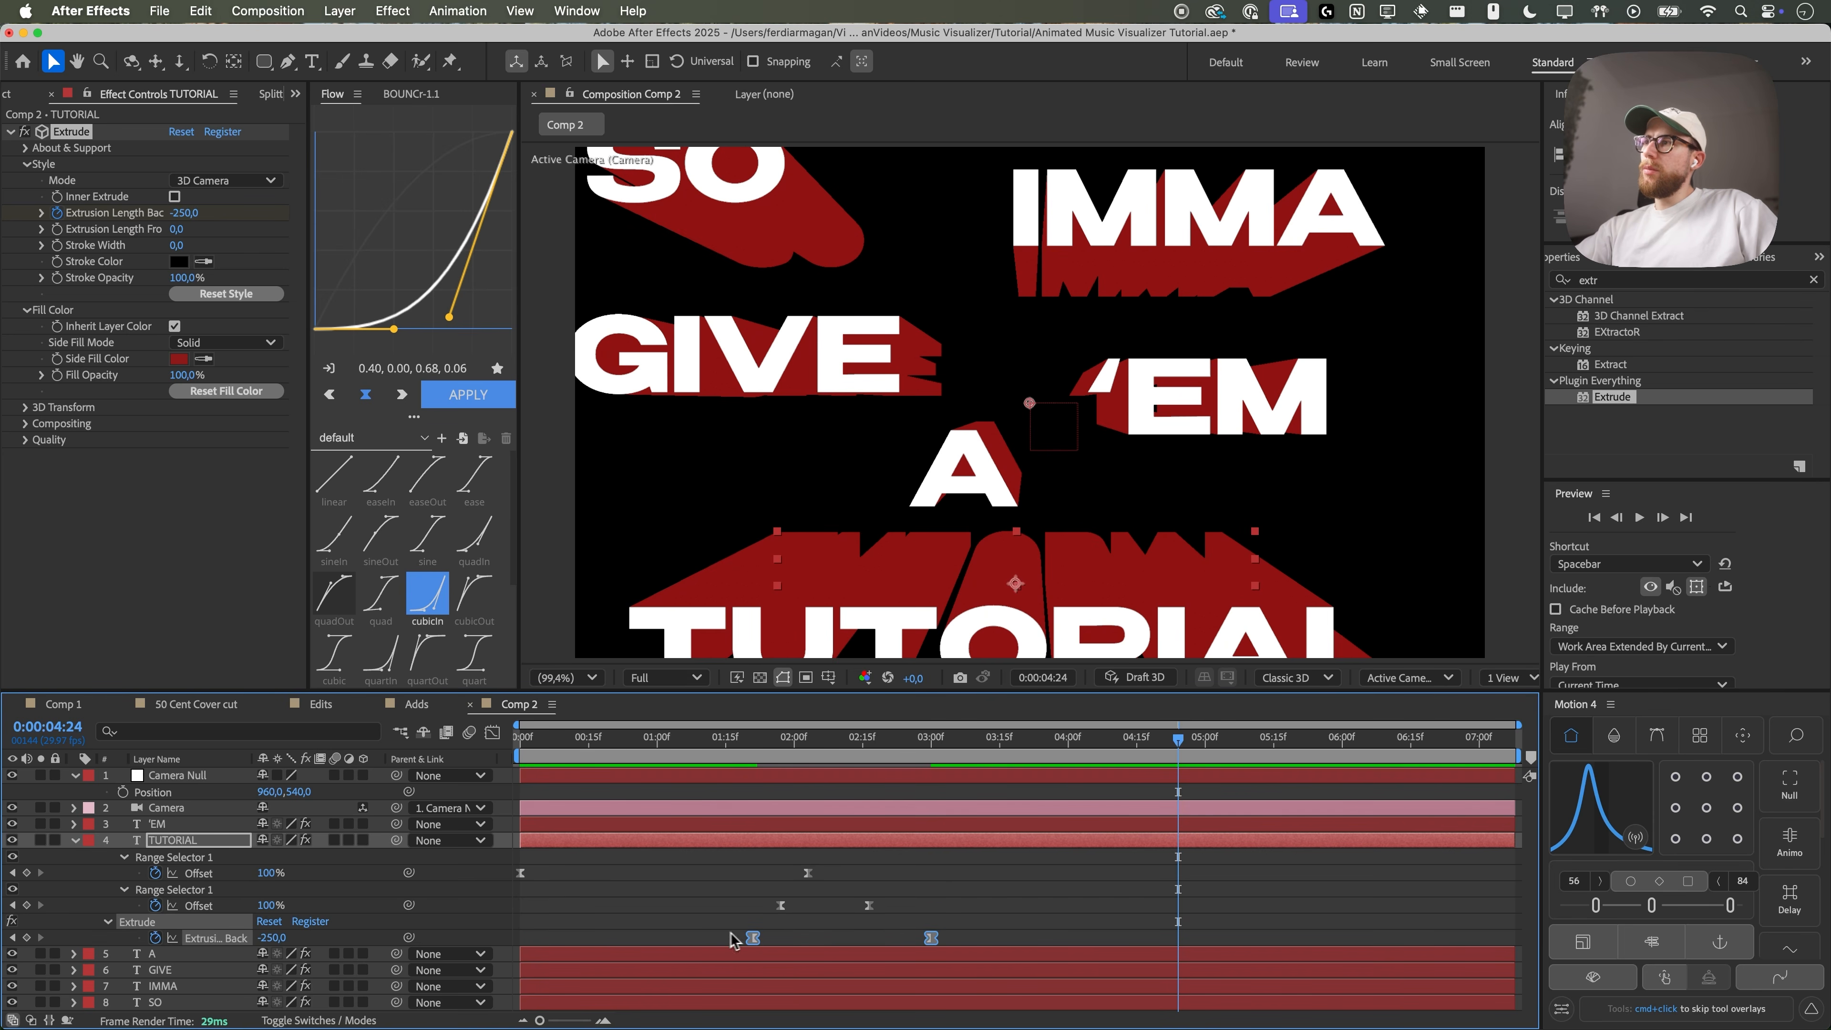
key("super+c")
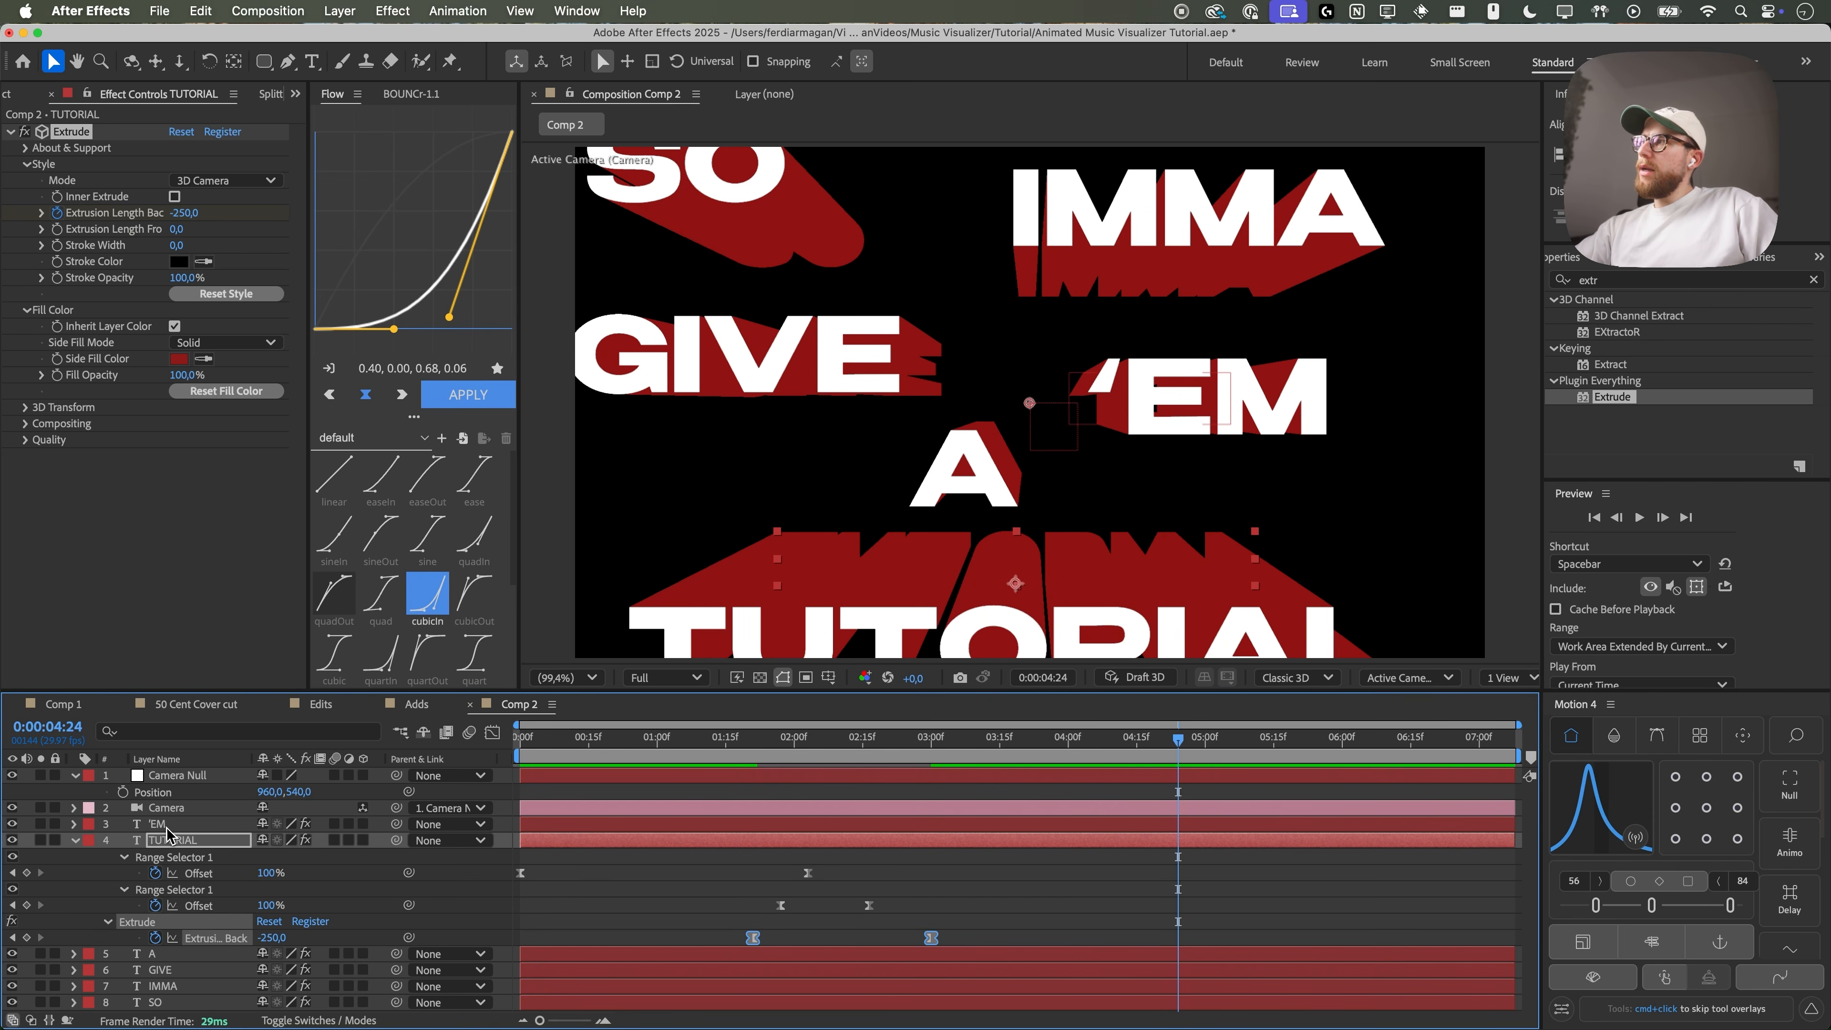
left_click(173, 823)
left_click_drag(706, 751, 896, 804)
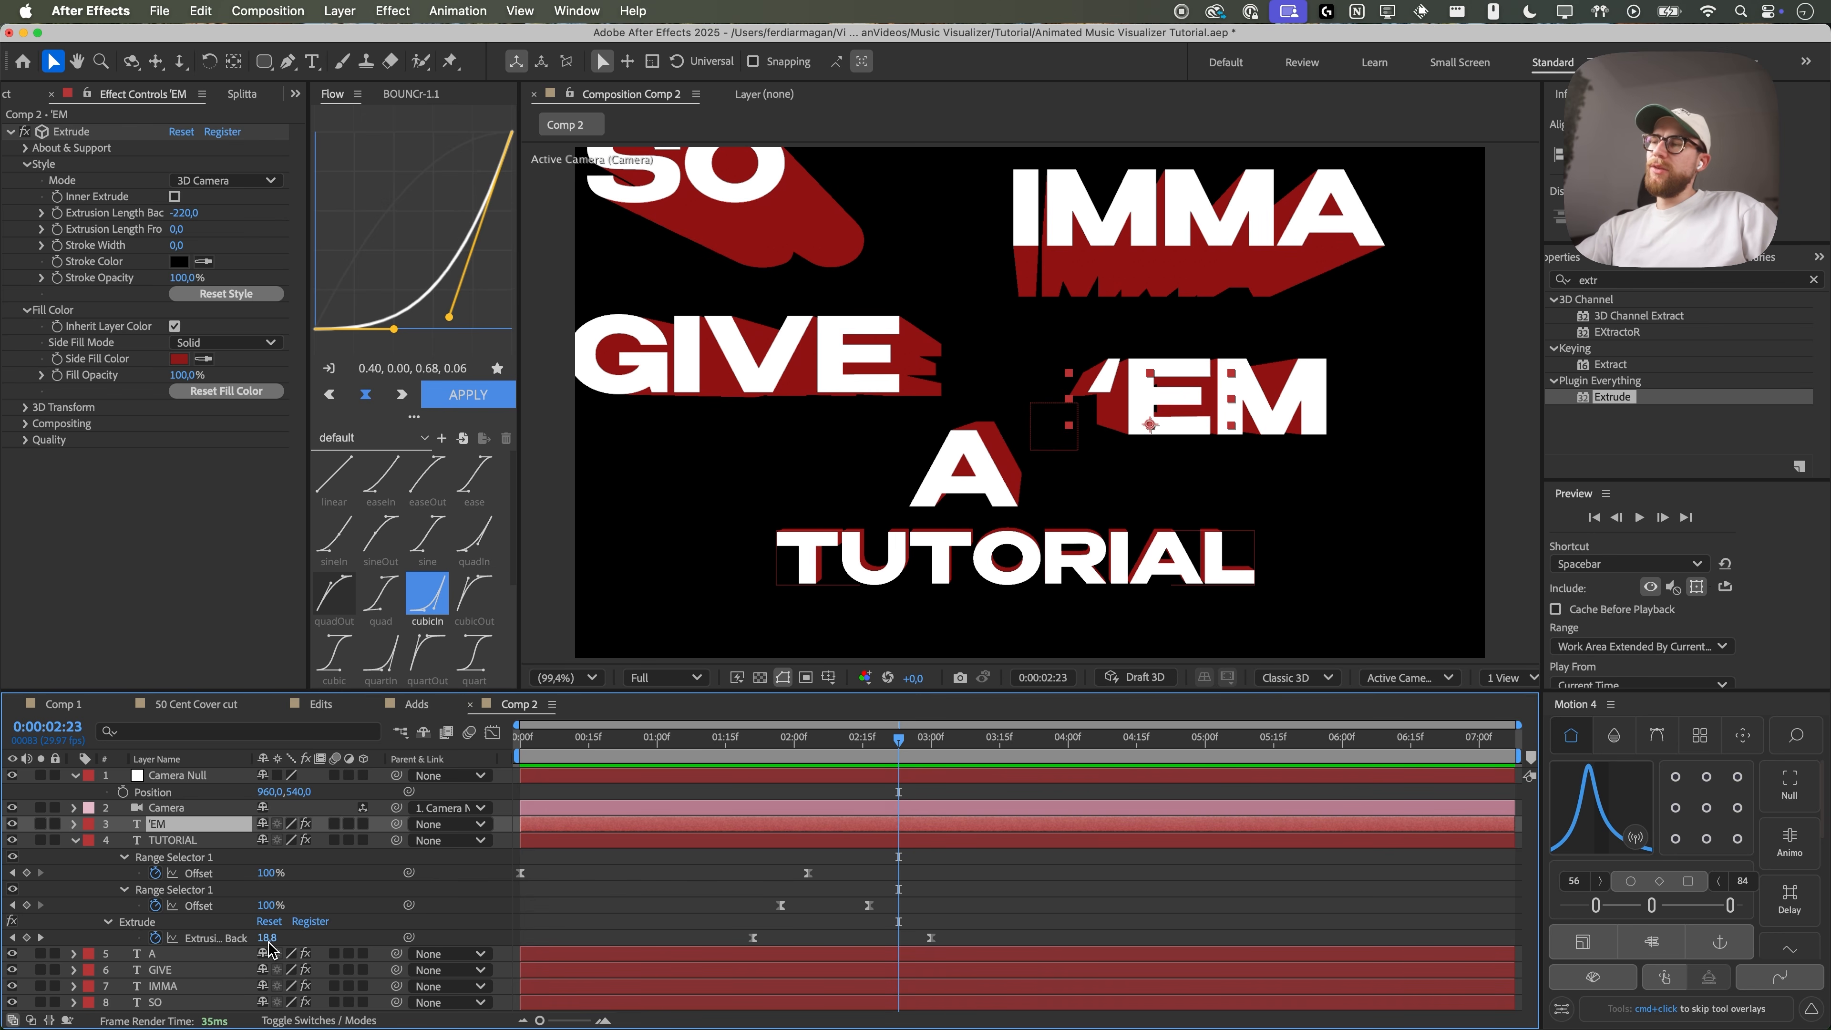
left_click_drag(749, 743, 931, 764)
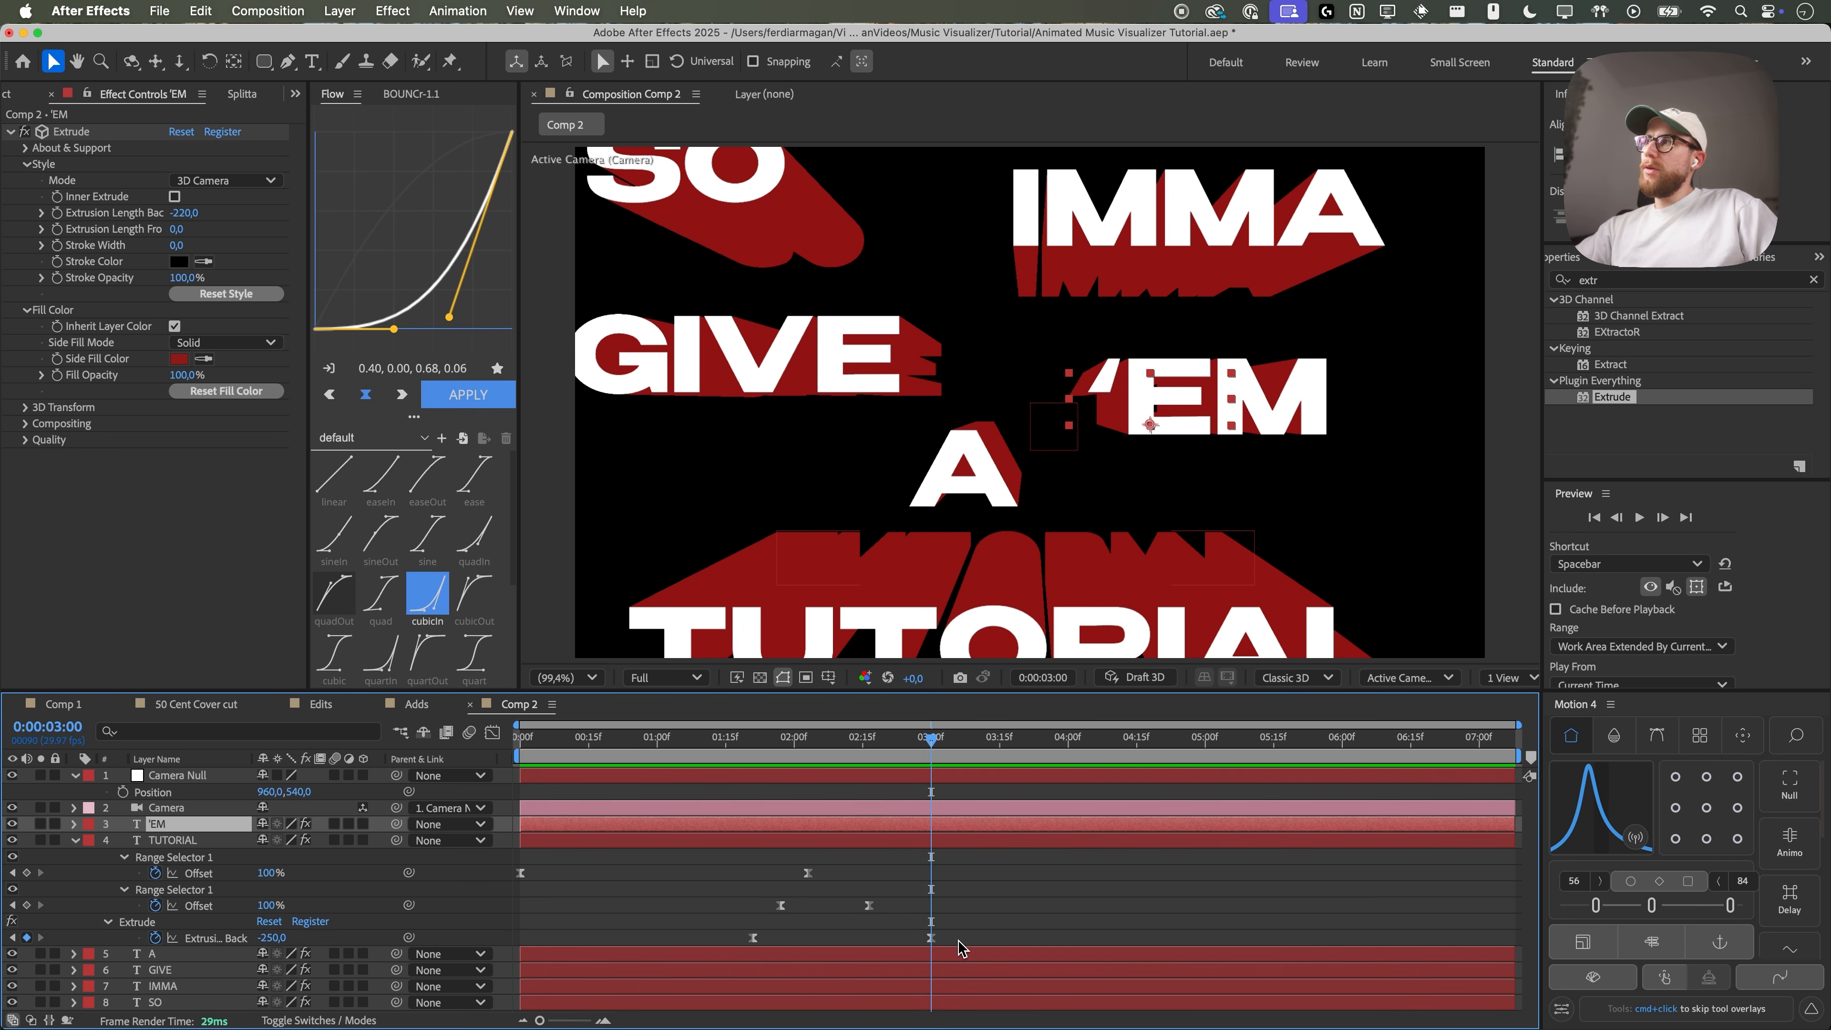
- Set the second easing value of TUTORIAL's extrusion keyframes to 73 and preview the result
left_click_drag(963, 945, 681, 932)
left_click_drag(1730, 906, 1725, 907)
left_click(979, 890)
left_click_drag(929, 740, 726, 763)
key("space")
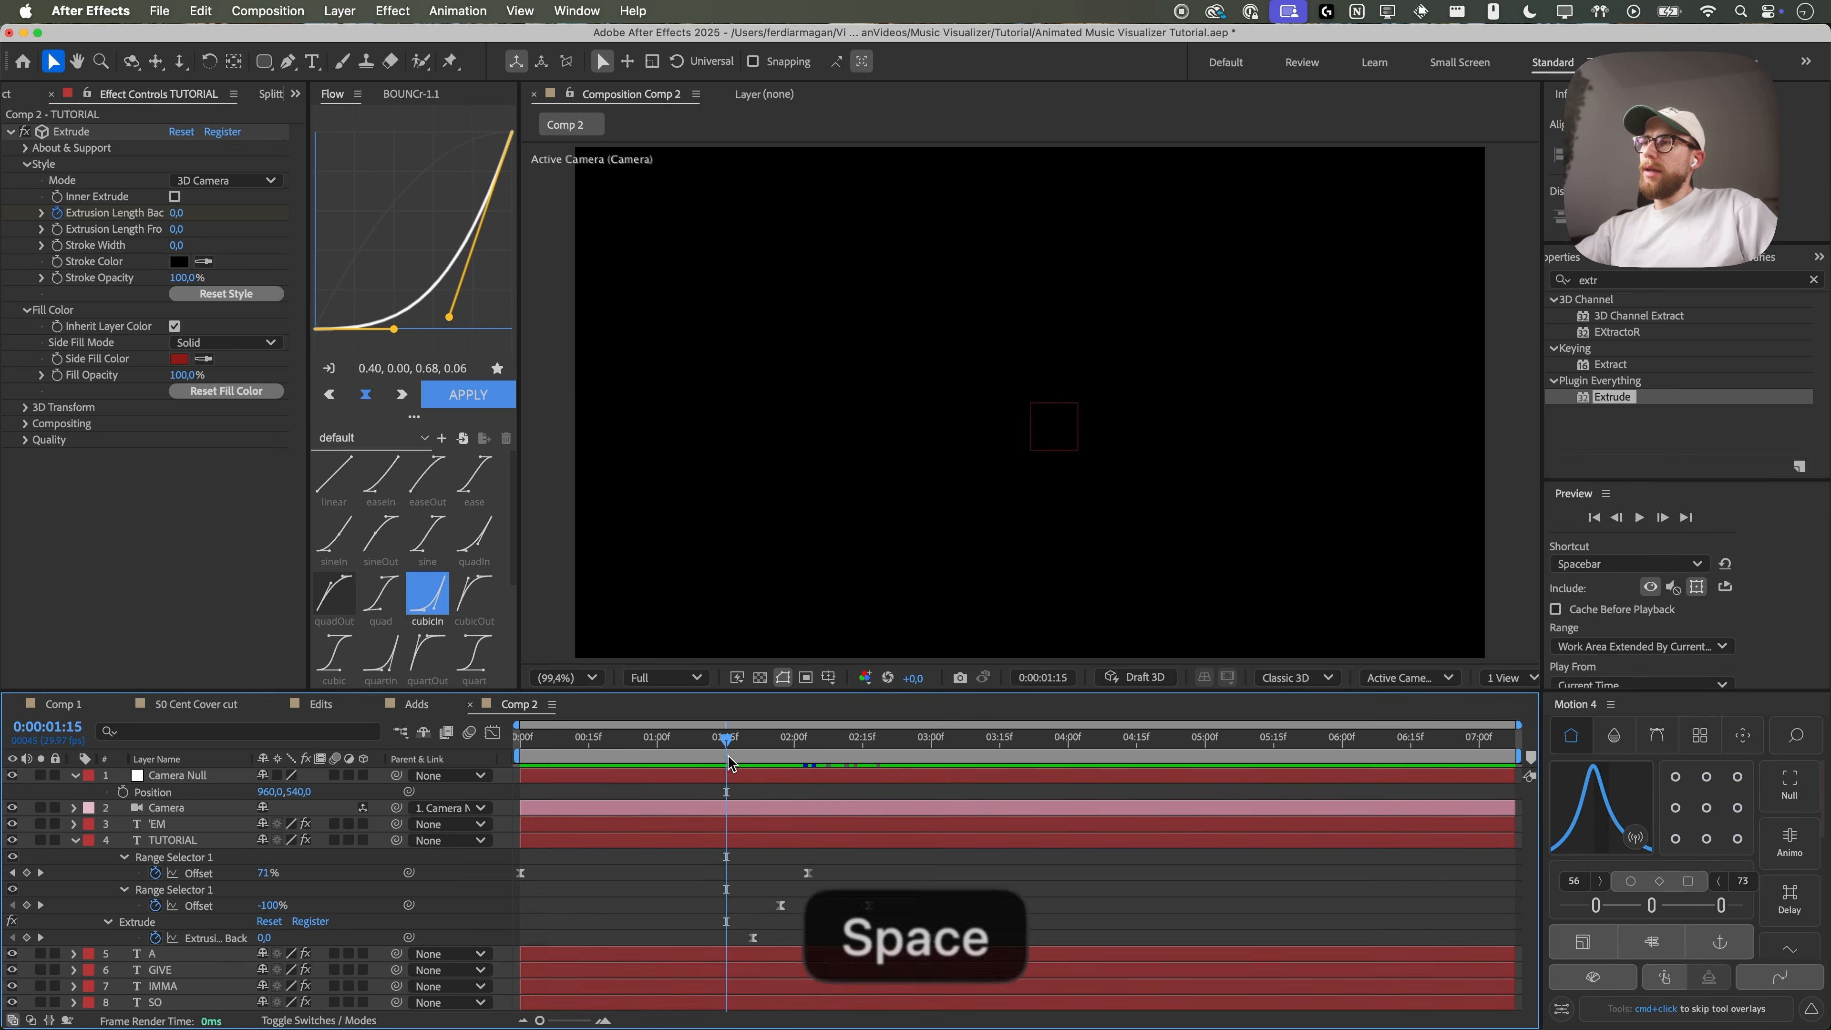
key("space")
mouse_move(815, 745)
left_mouse_down()
mouse_move(786, 764)
mouse_move(835, 766)
left_mouse_up()
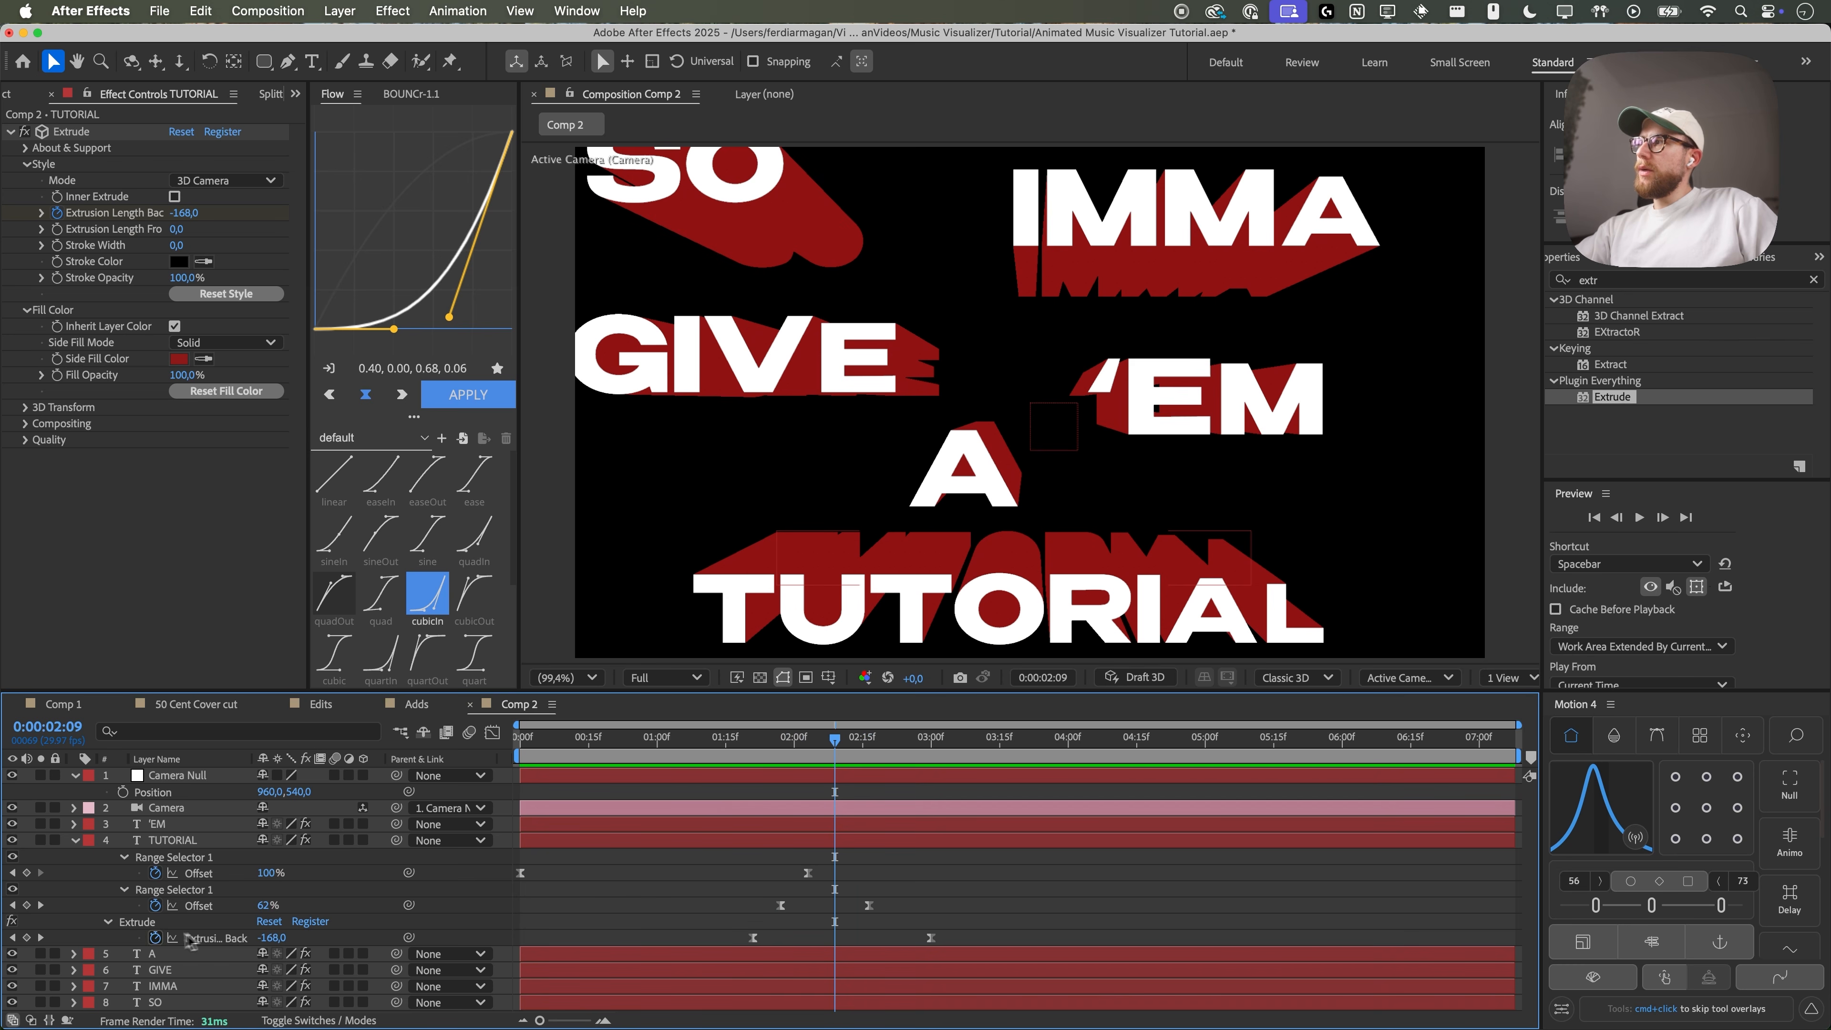
- Copy TUTORIAL's back extrusion length keyframes and paste them onto the 'EM layer at 0:00:02:09
left_click(160, 923)
left_click(186, 937)
key("super+c")
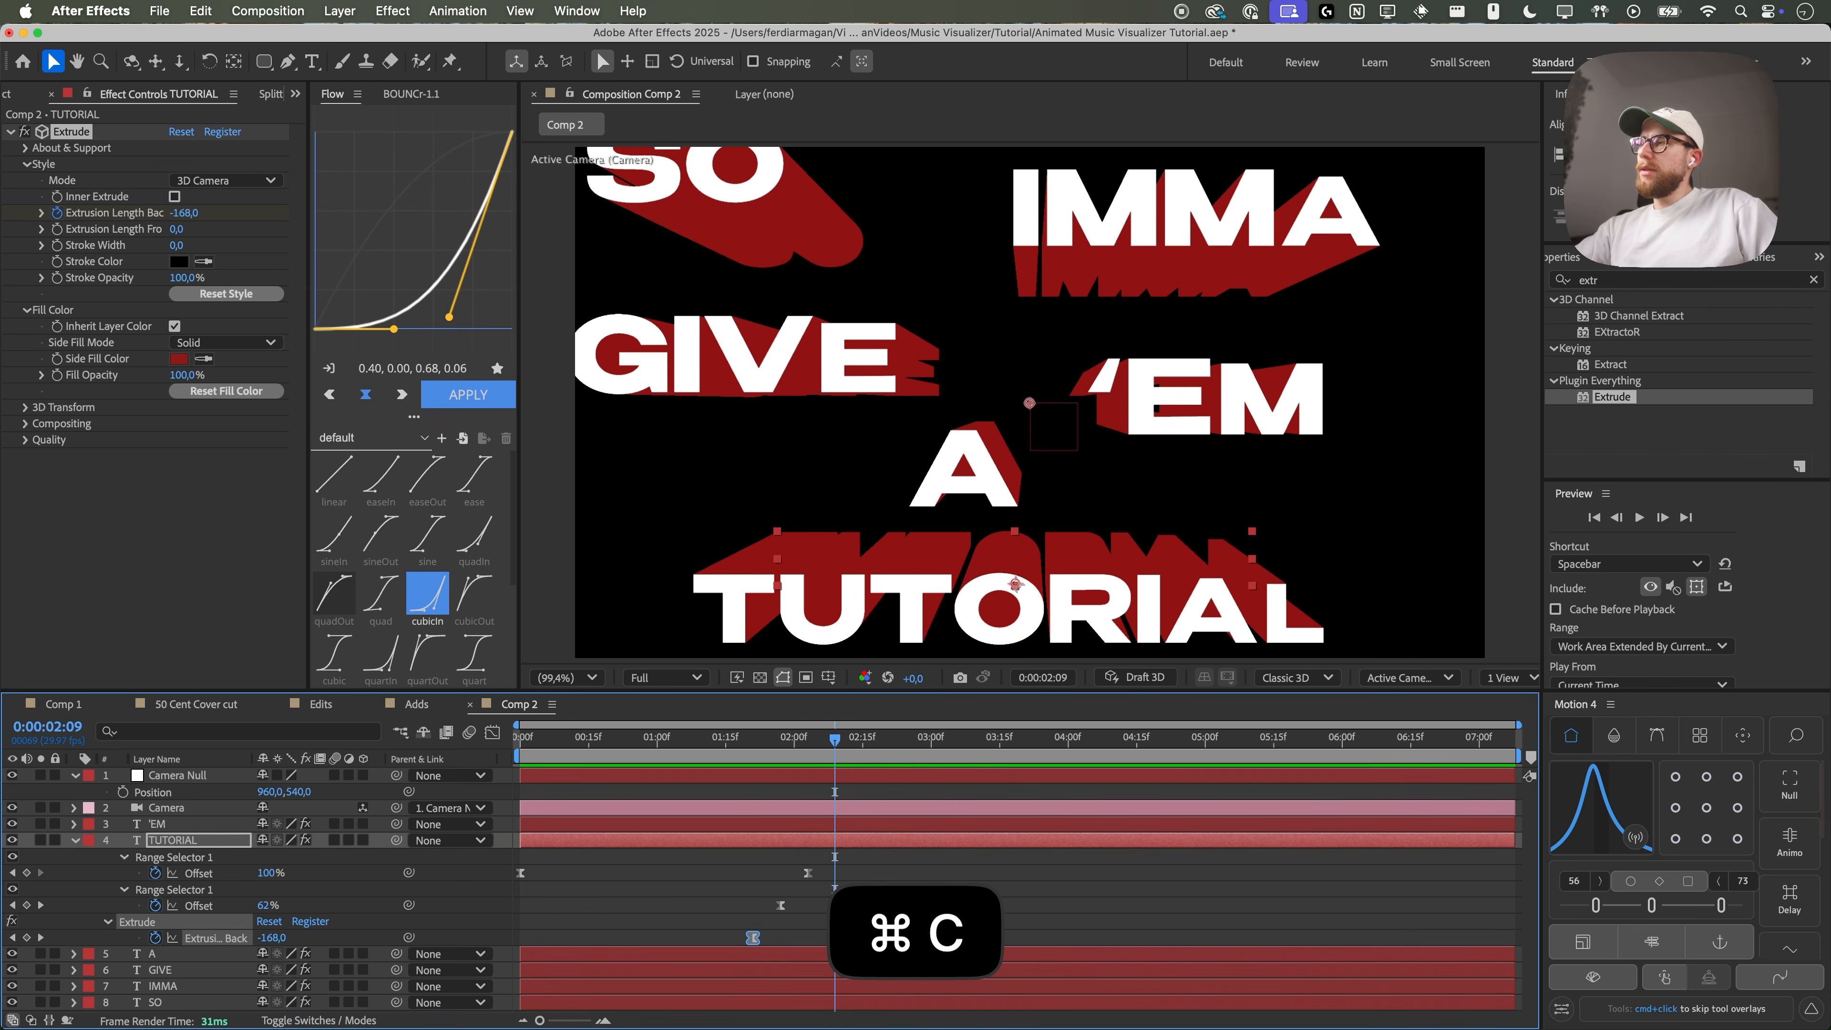
left_click(181, 826)
key("super+v")
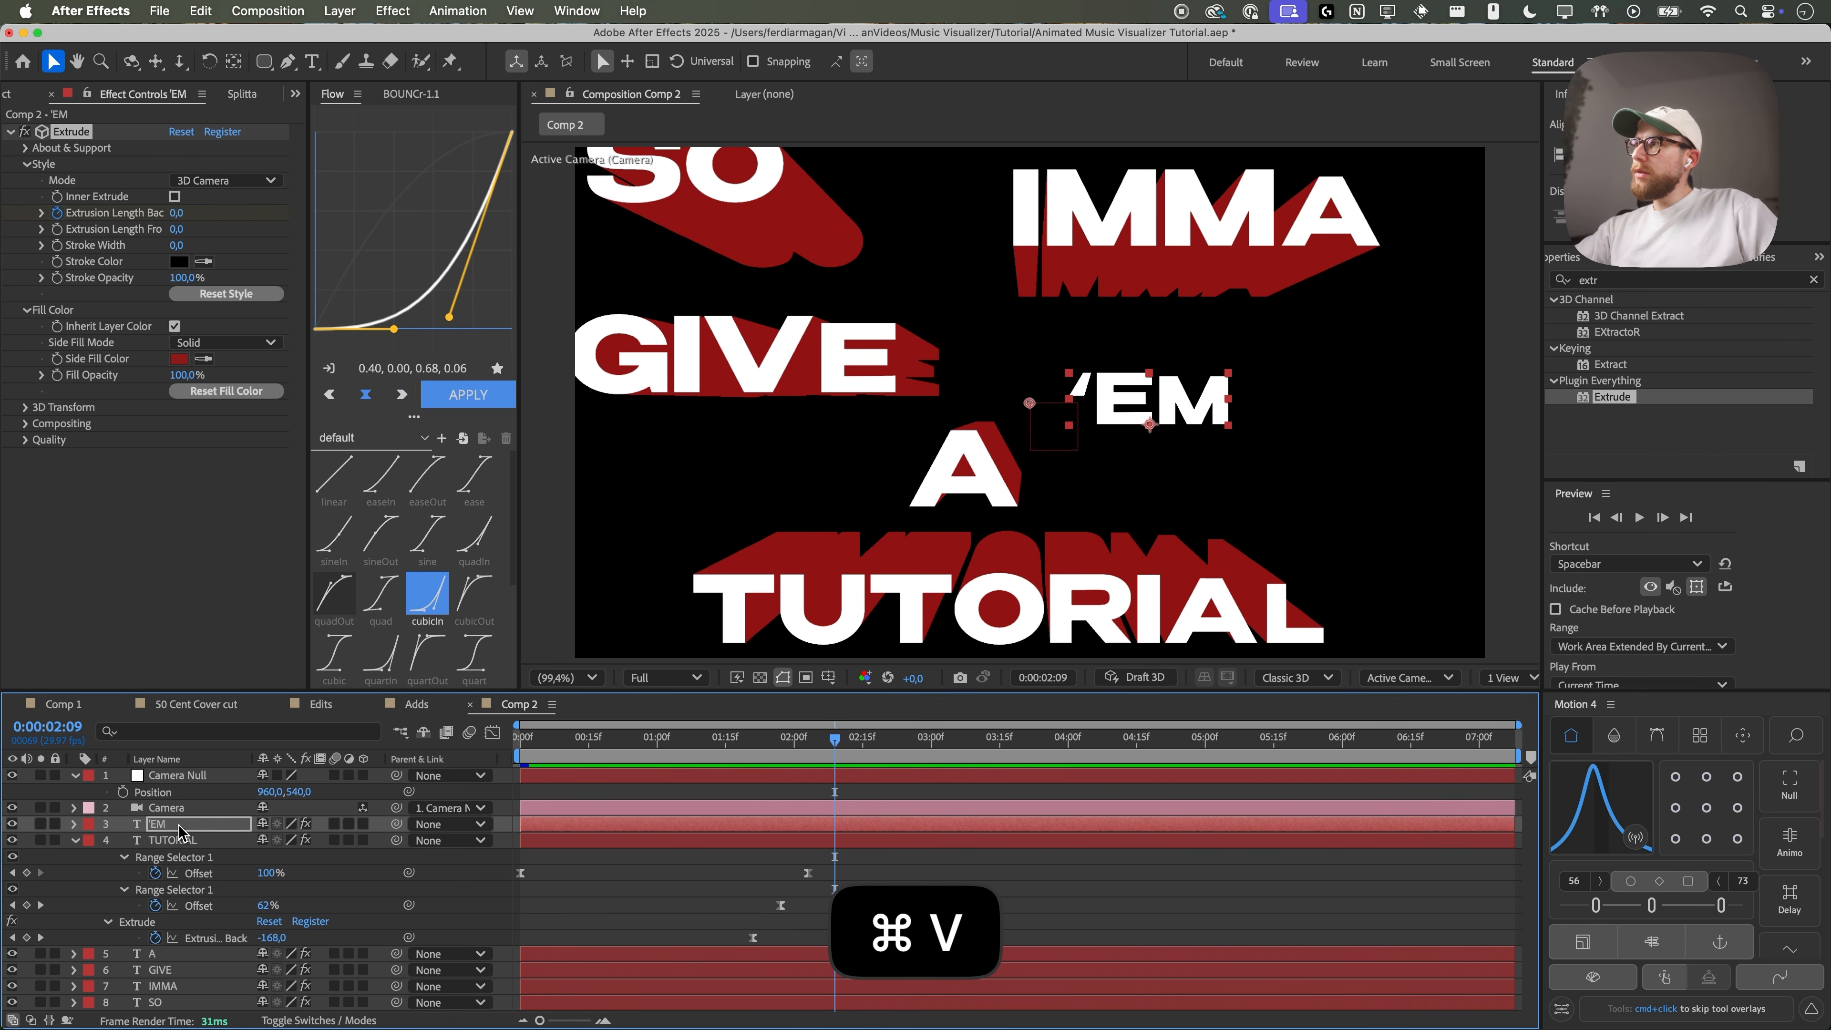
- Reveal and compare the extrusion keyframes of 'EM and TUTORIAL, scrub through them, and collapse all layers
key("u")
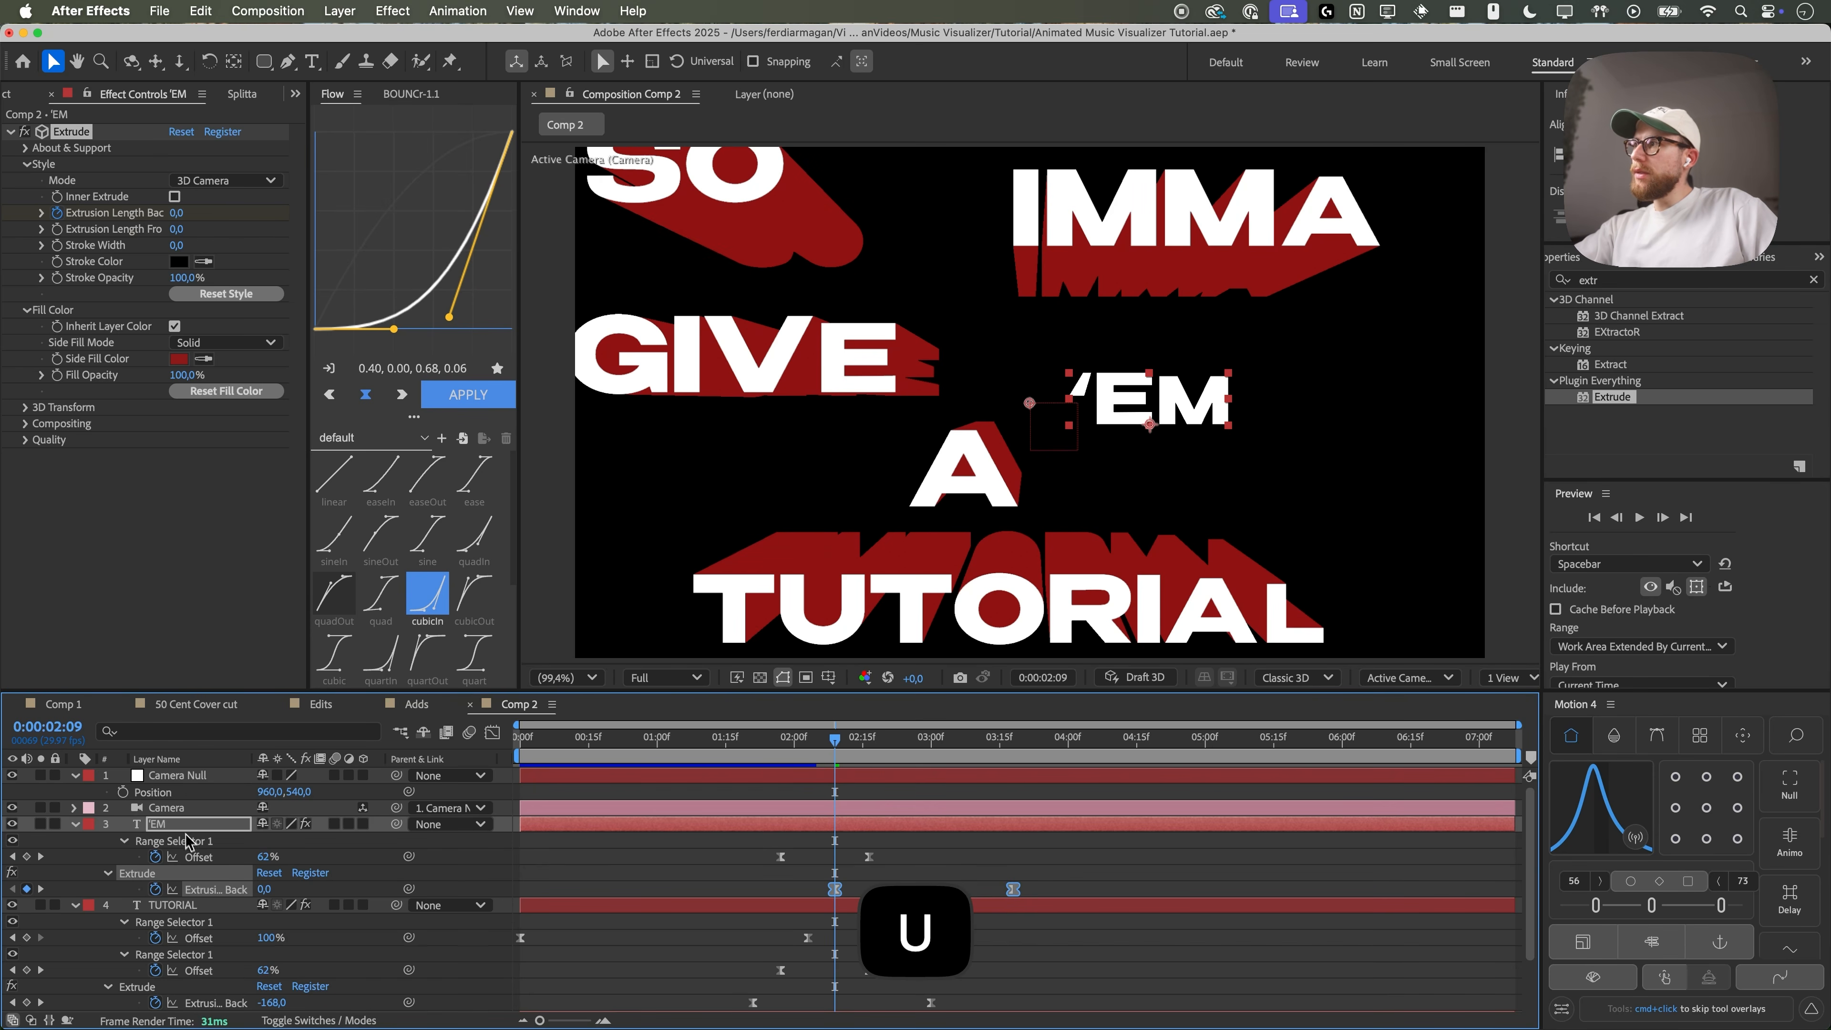
scroll(186, 839, "down", 4)
left_click(218, 940)
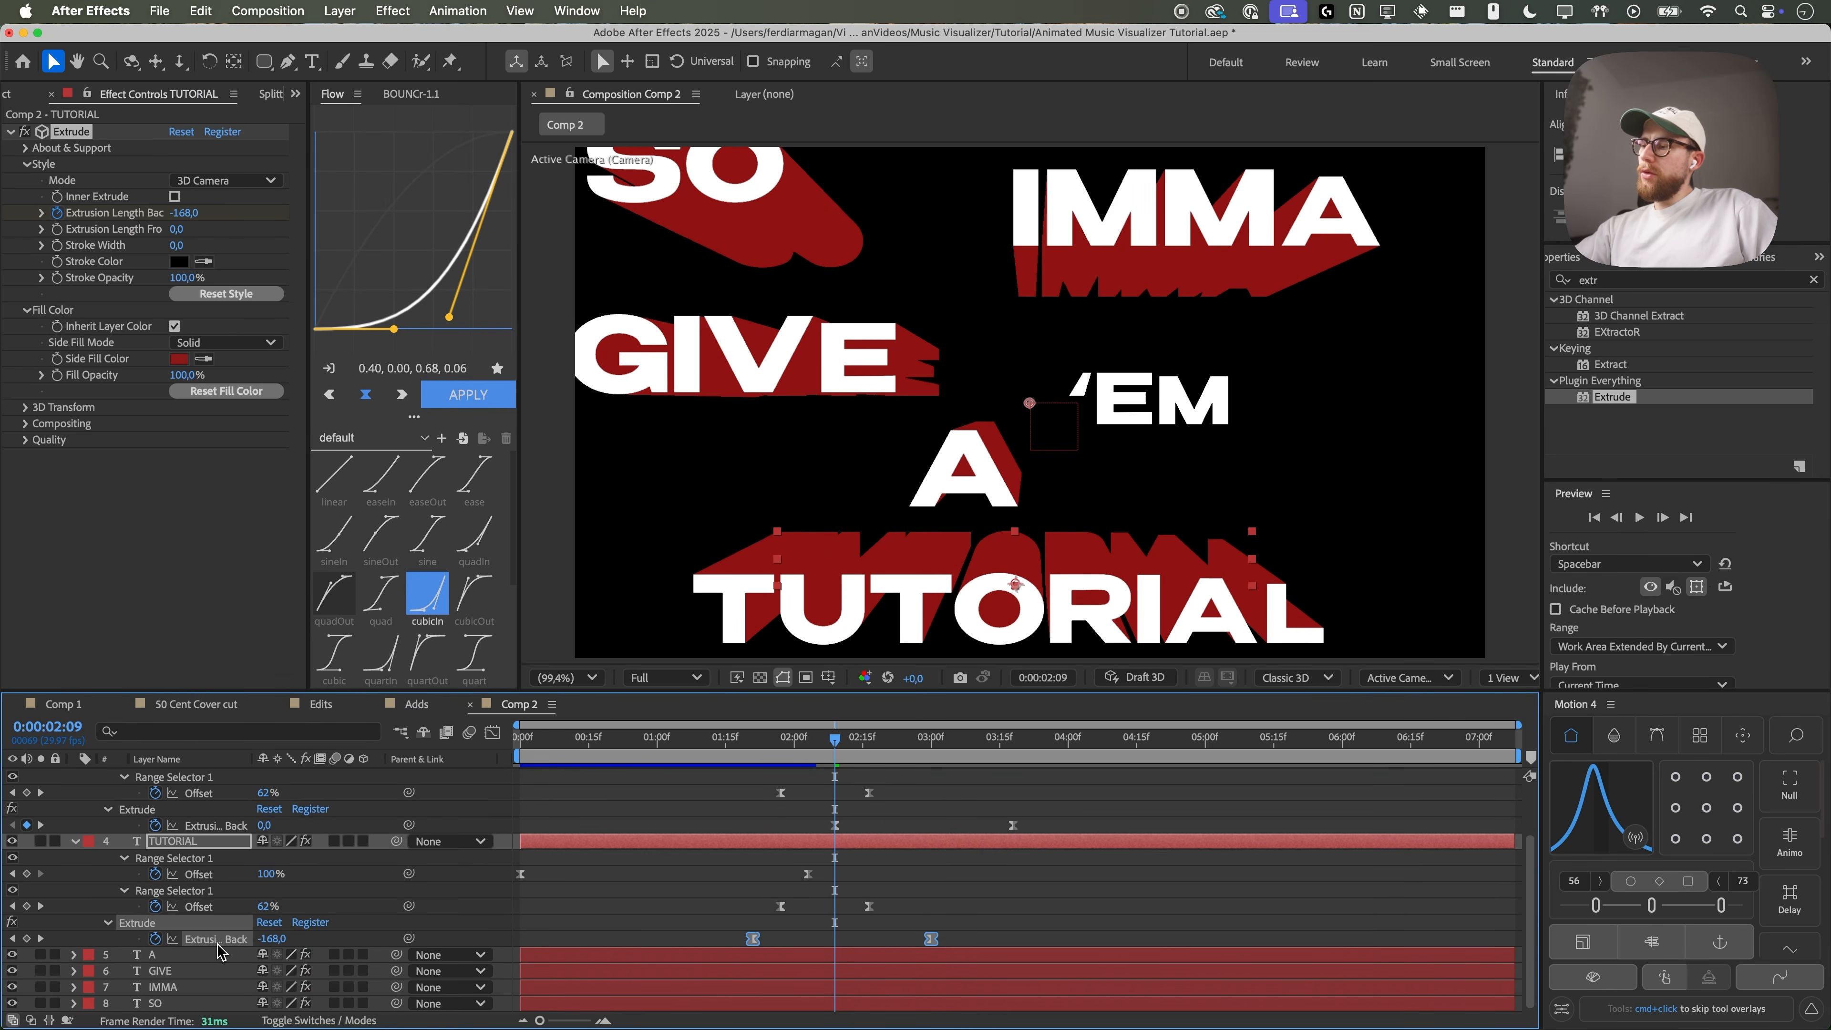
scroll(206, 894, "up", 2)
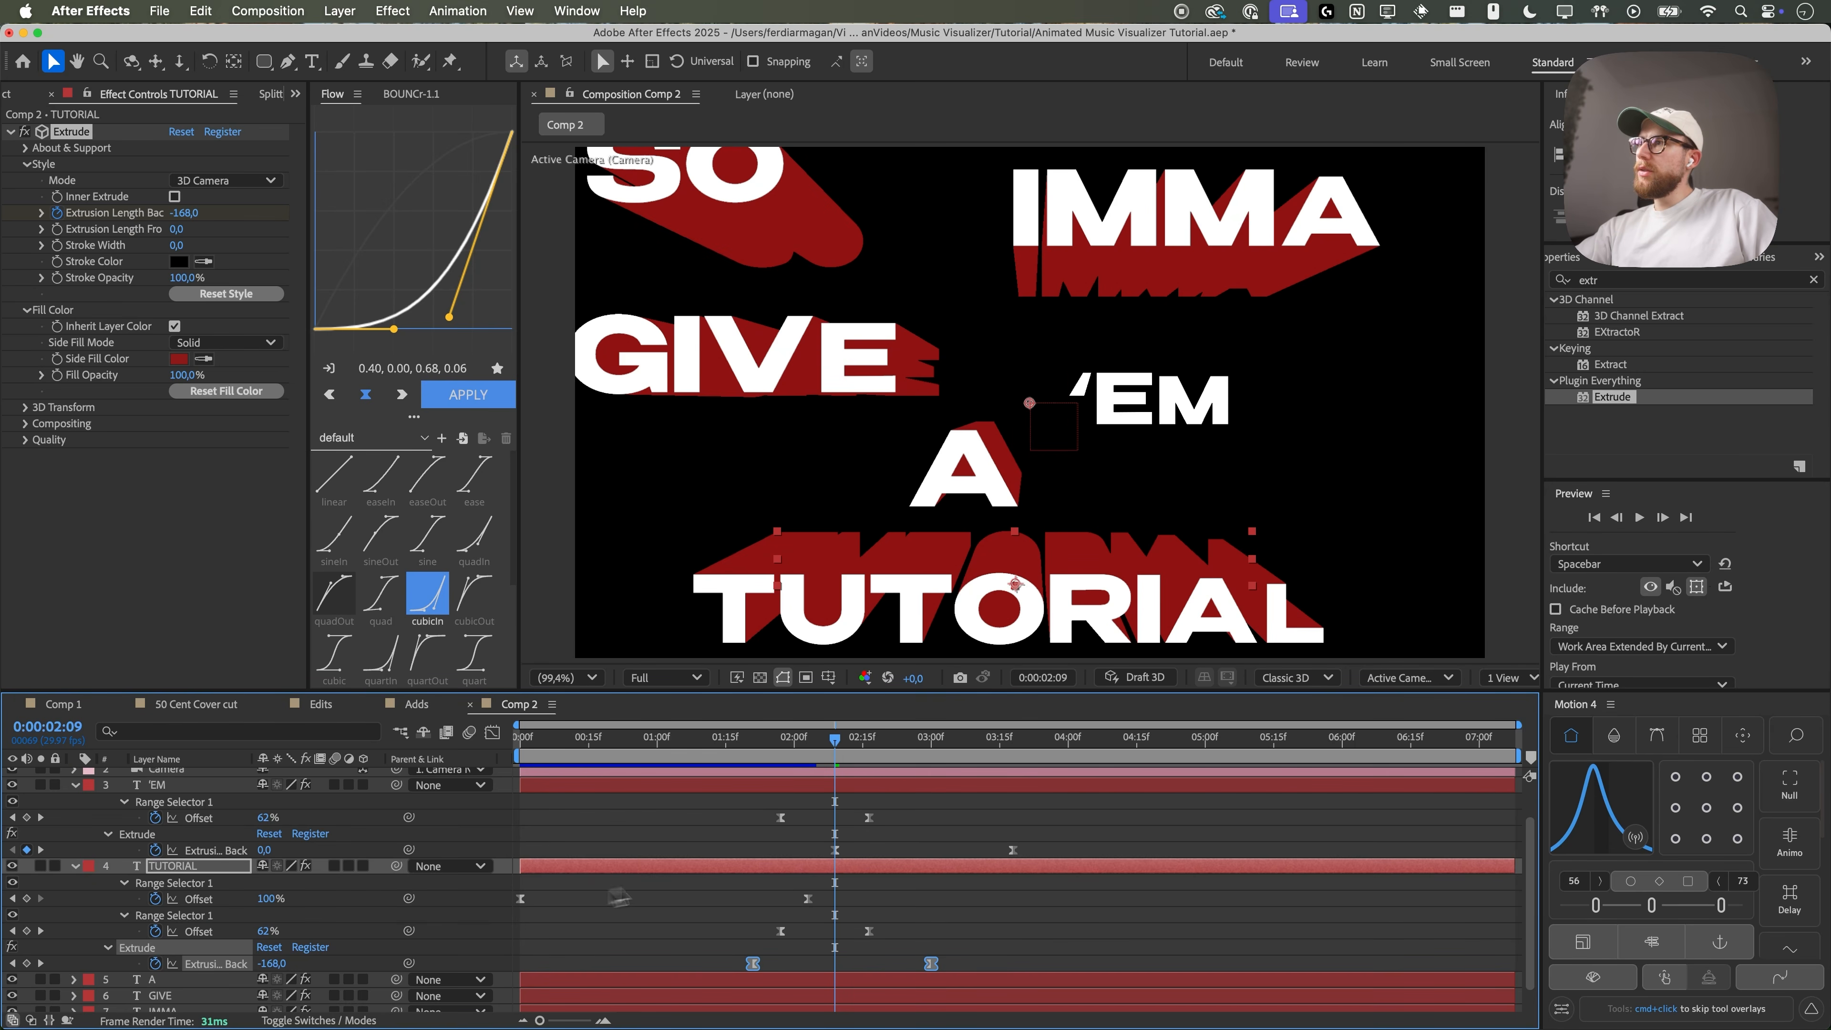
left_click_drag(846, 754, 880, 770)
key("super+a")
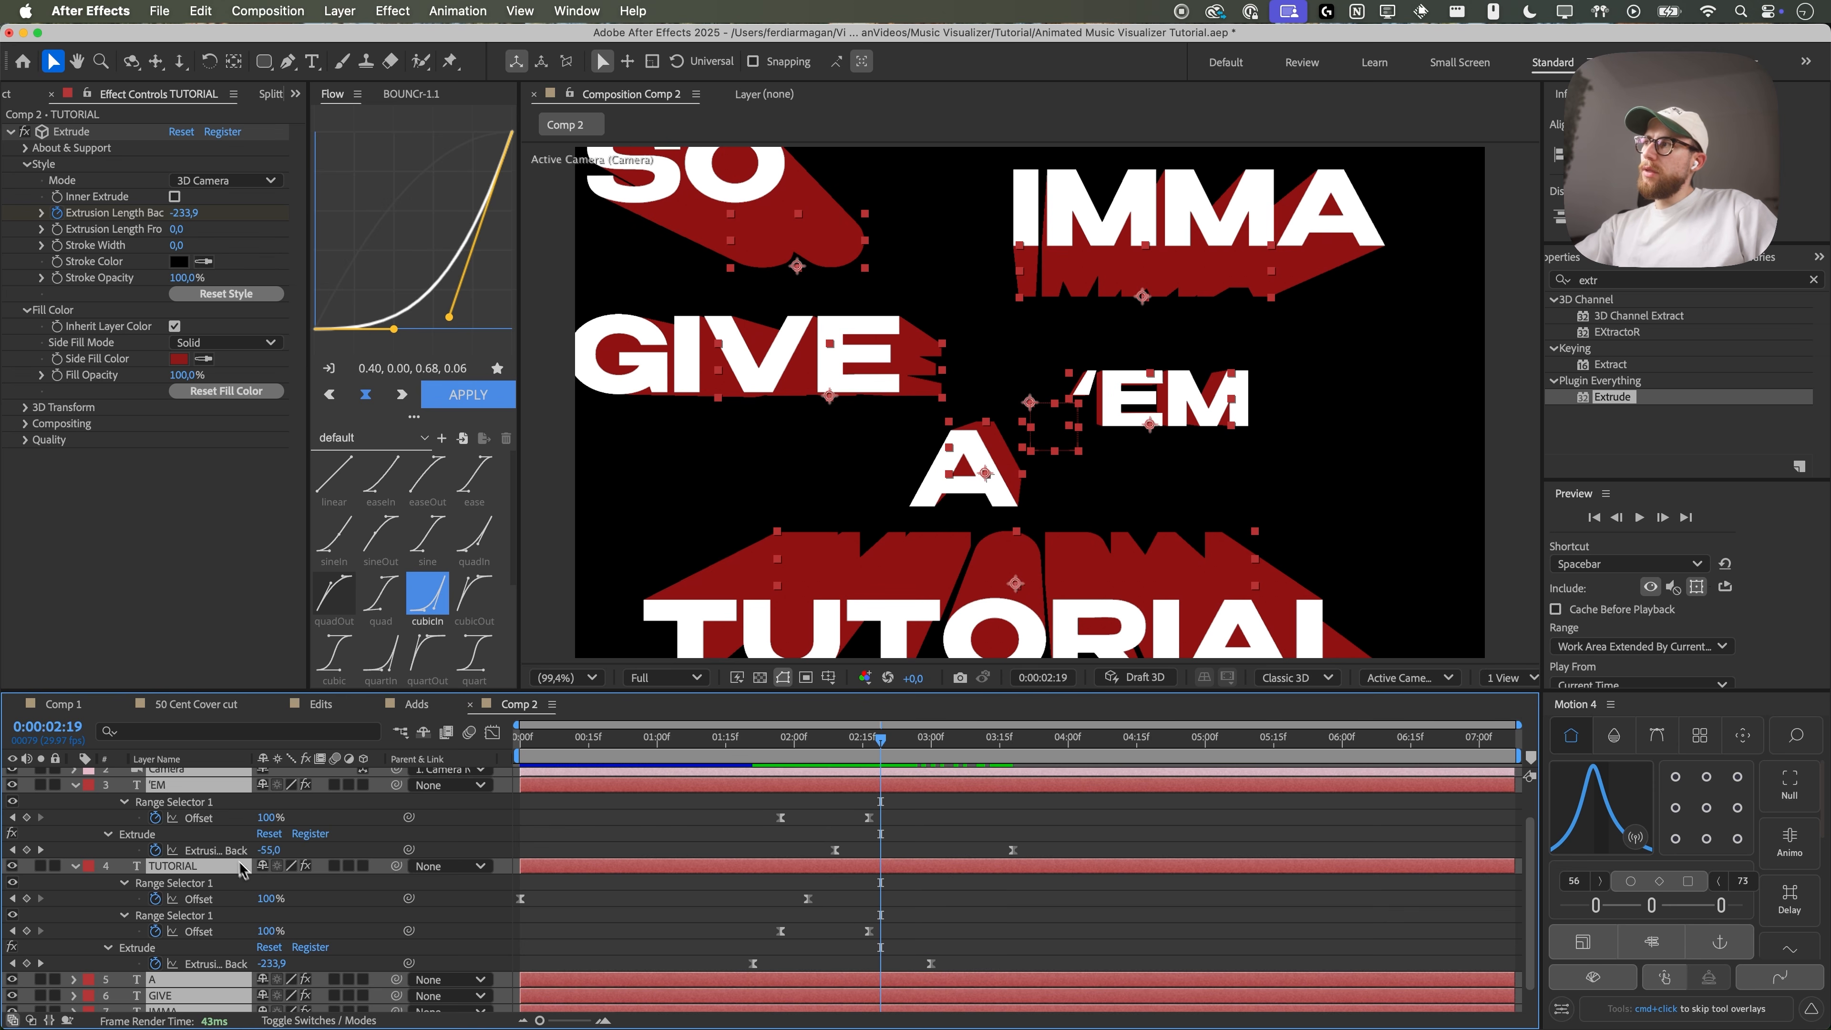
key("u")
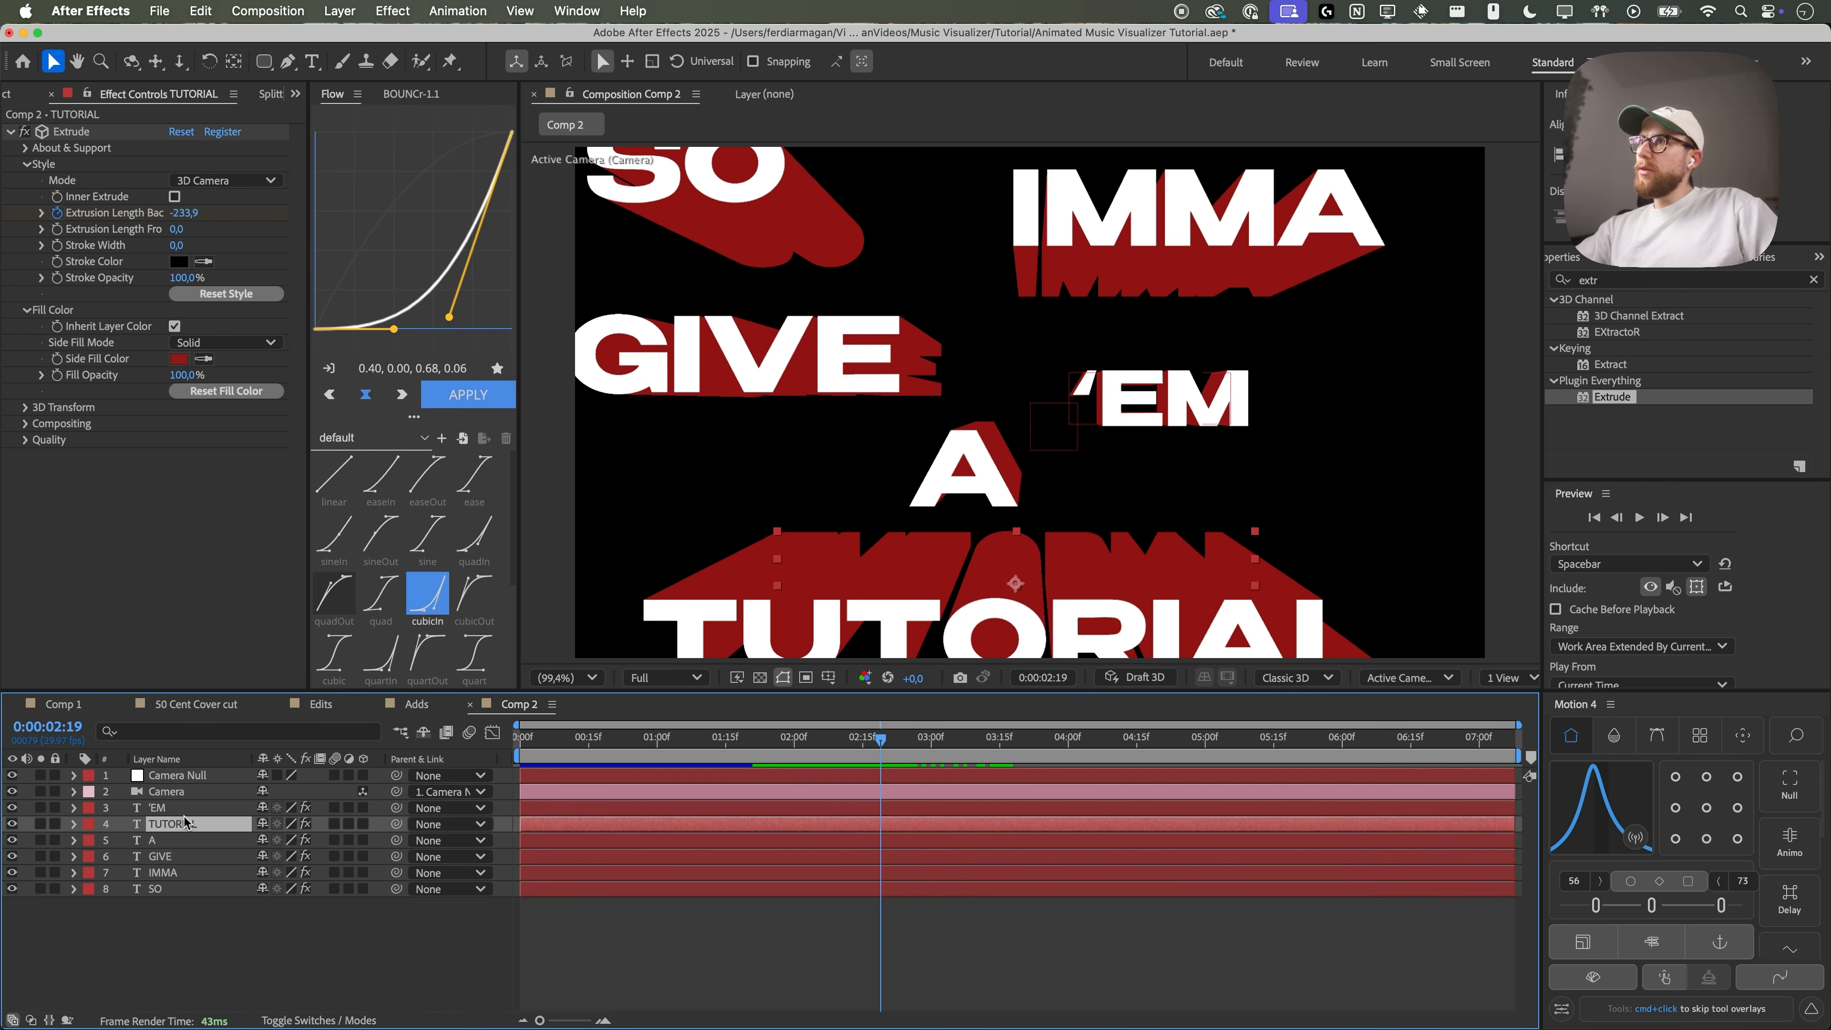
- Paste the extrusion keyframes onto the A, GIVE, IMMA and SO layers at 0:00:02:14
left_click(186, 811)
left_click_drag(723, 730, 852, 725)
left_click(191, 840)
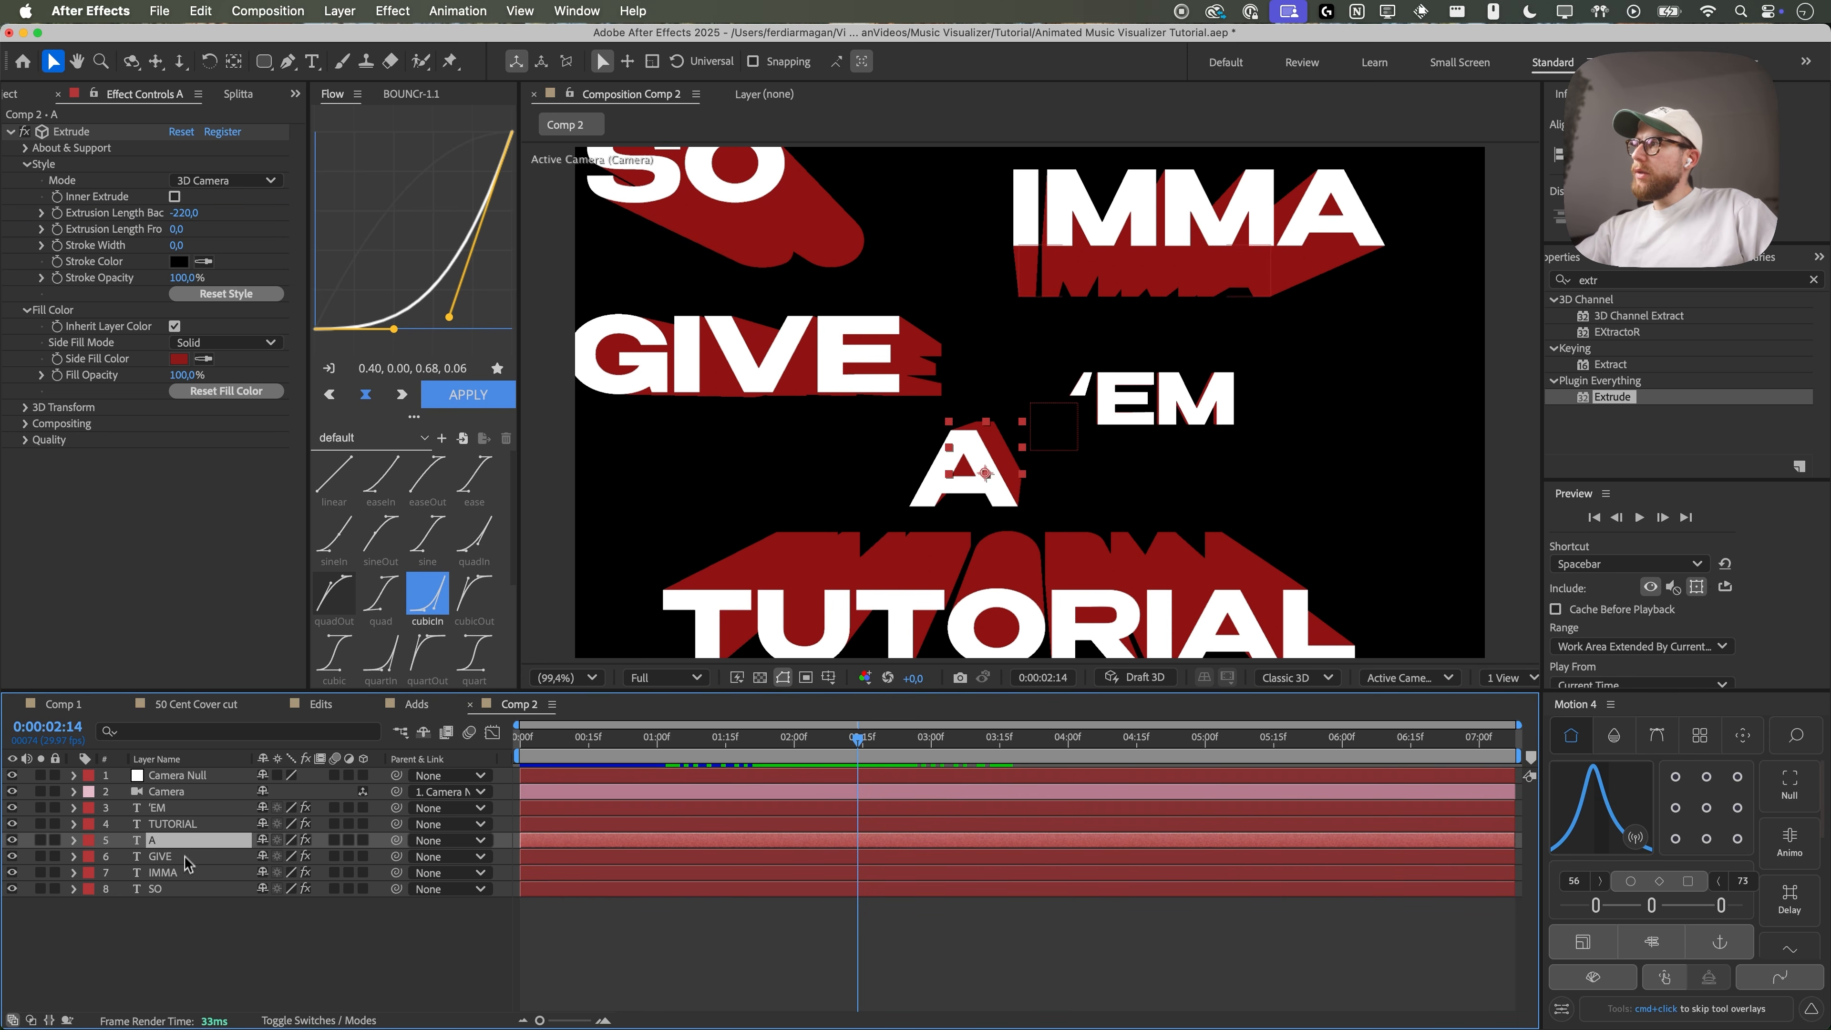
left_click(189, 871, "shift")
left_click(187, 889, "shift")
key("super+v")
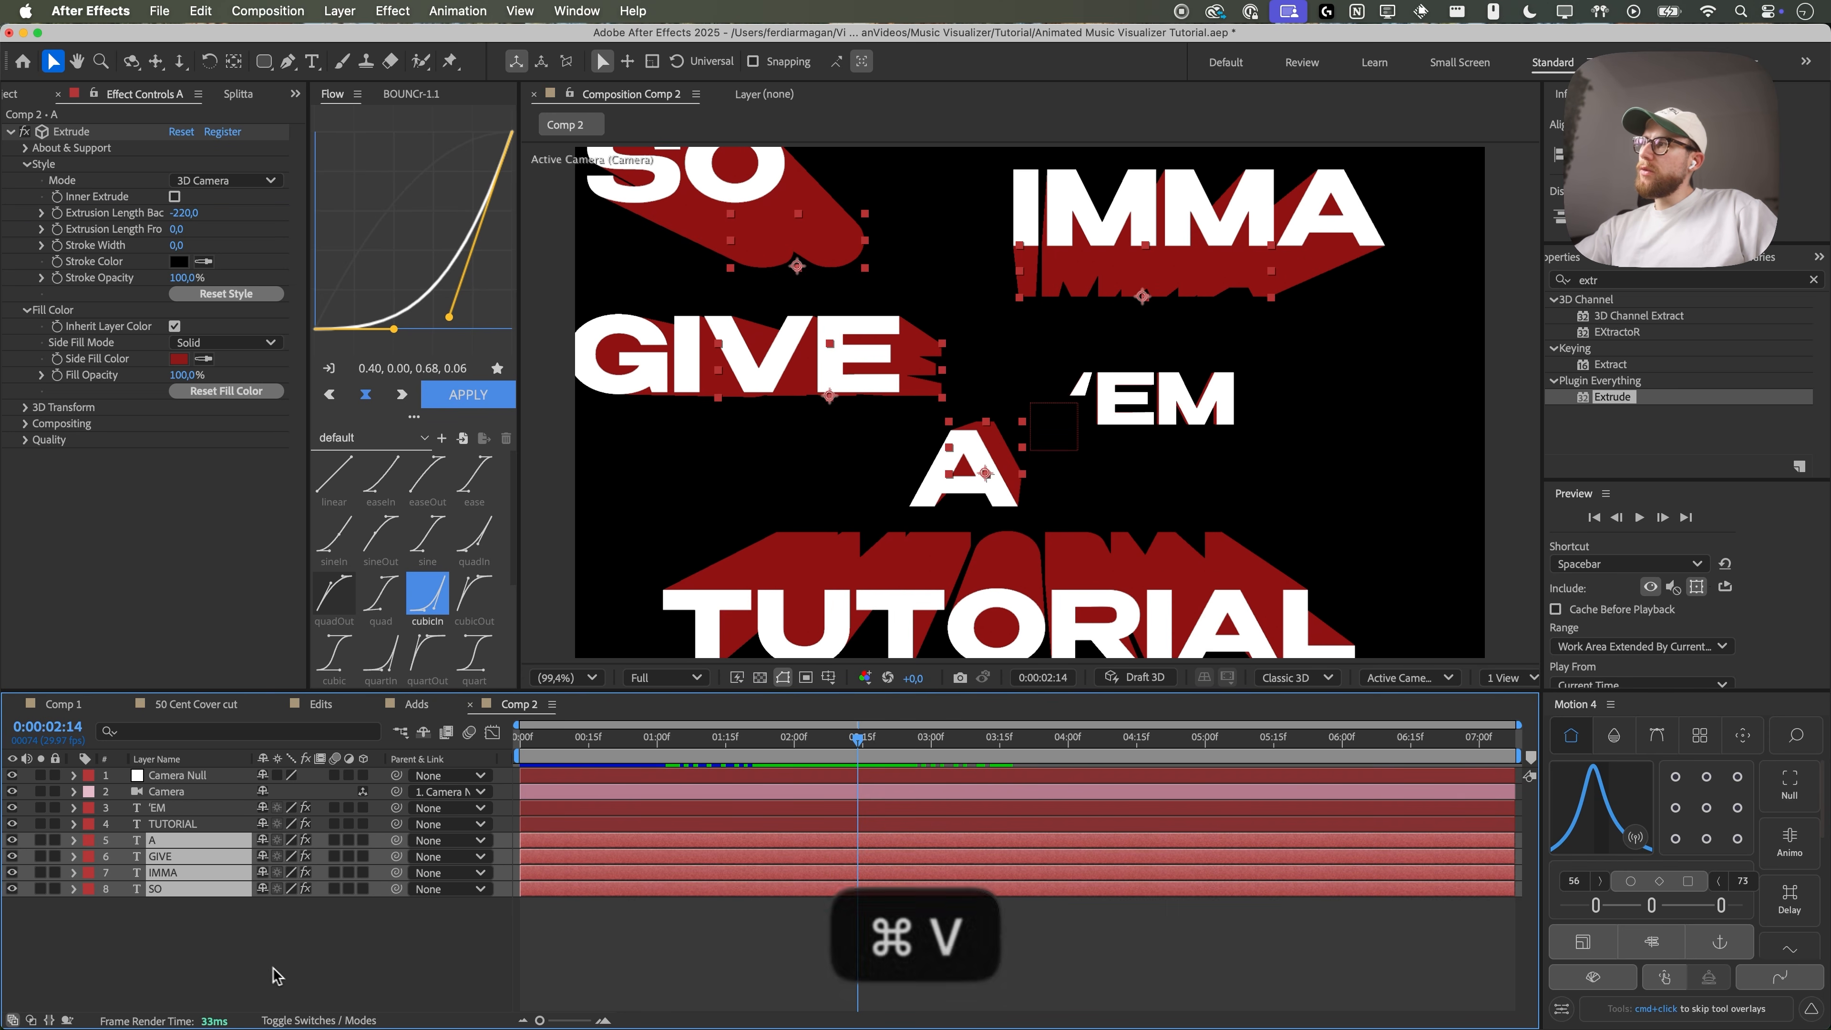
- Scrub through the extrusion and review the keyframes of all text layers in an enlarged timeline, collapsing them when done
left_click(587, 943)
left_click(744, 737)
left_click_drag(744, 737, 907, 737)
left_click(907, 889)
left_click(907, 807, "shift")
key("u")
left_click_drag(922, 691, 922, 556)
scroll(1073, 956, "up", 5)
scroll(1072, 956, "up", 2)
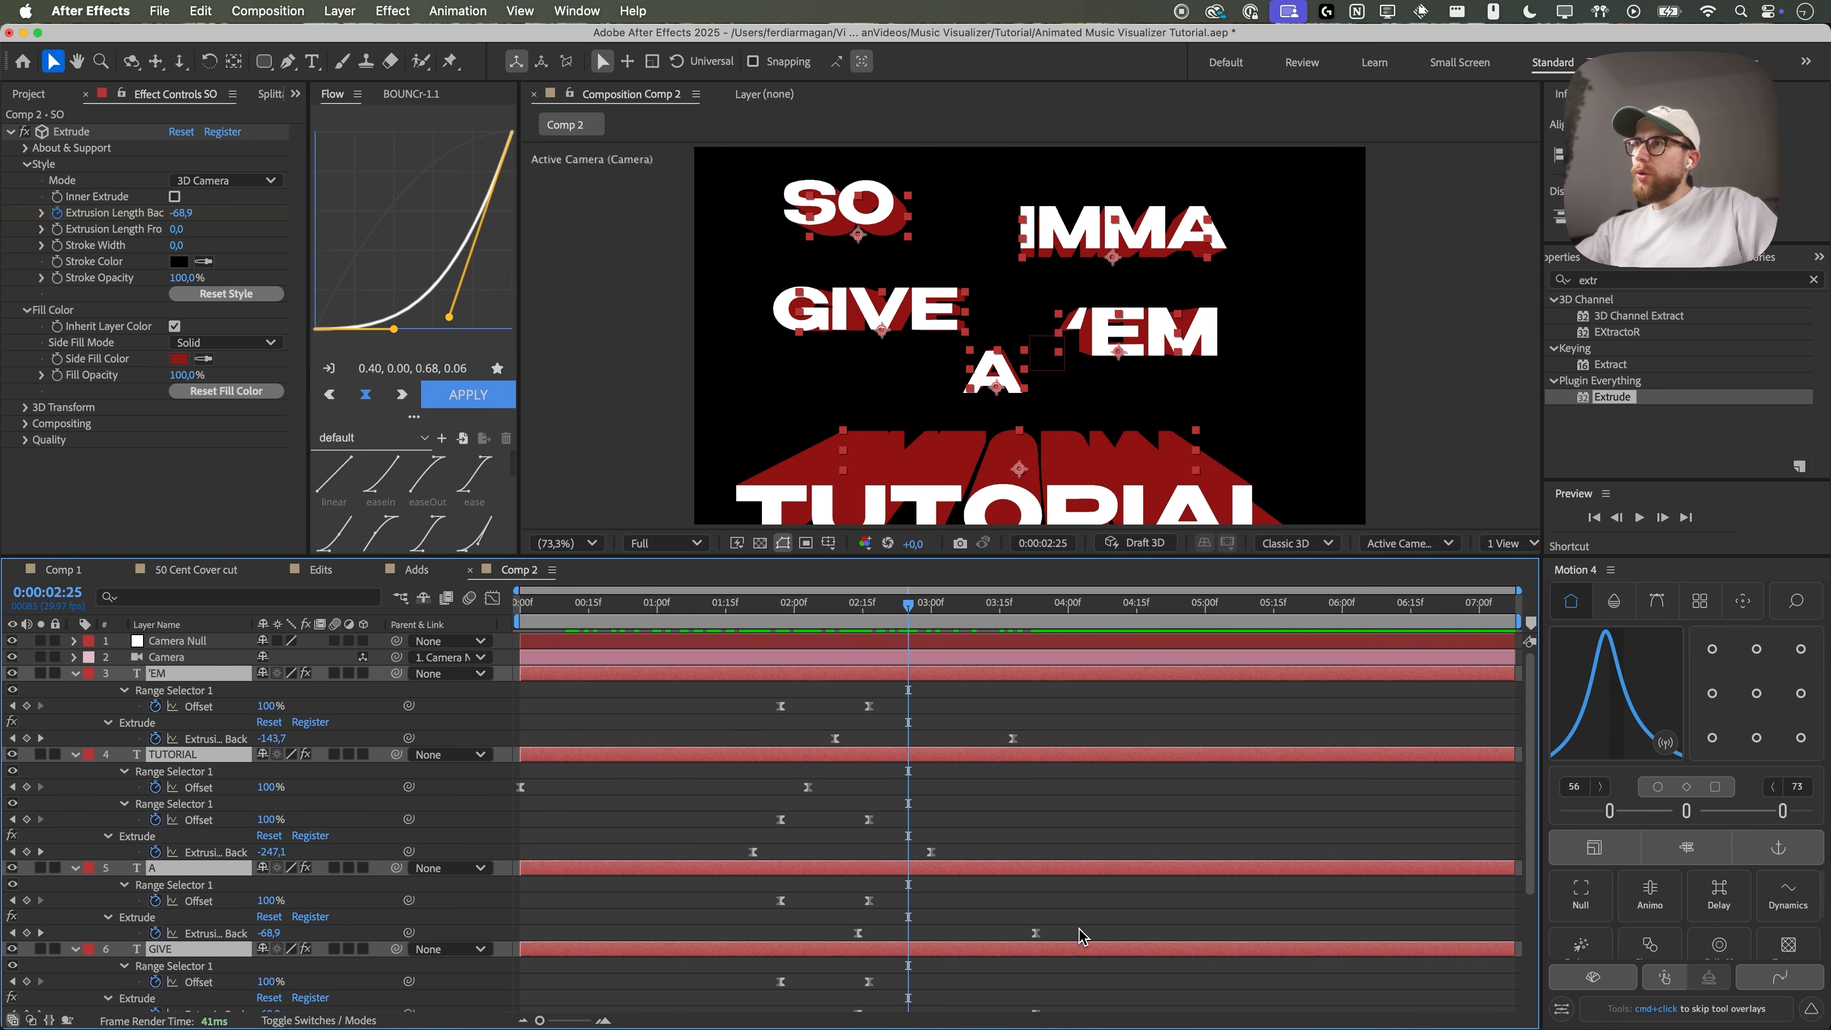
key("u")
left_click(367, 875)
left_click_drag(689, 558, 713, 697)
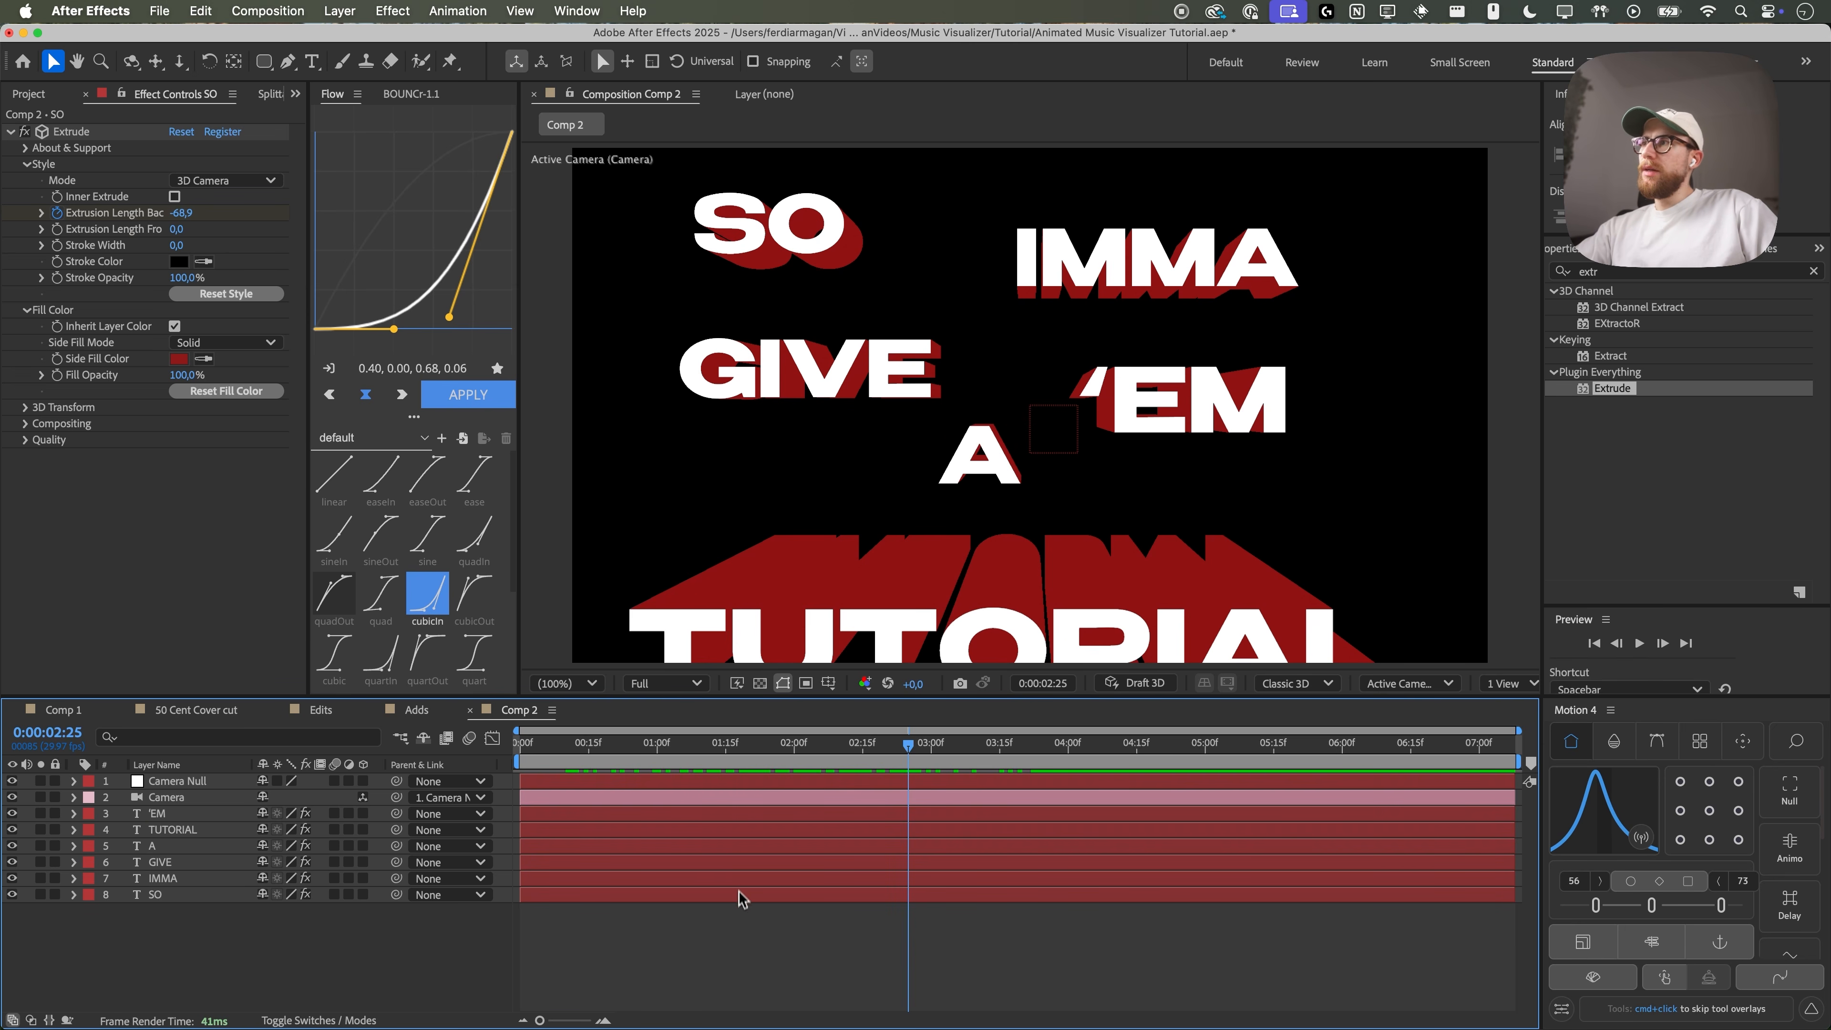
- Make the Camera Null a 3D layer and keyframe its Position at 0:00:03:20 with a Y value of 842
left_click_drag(908, 745, 1022, 750)
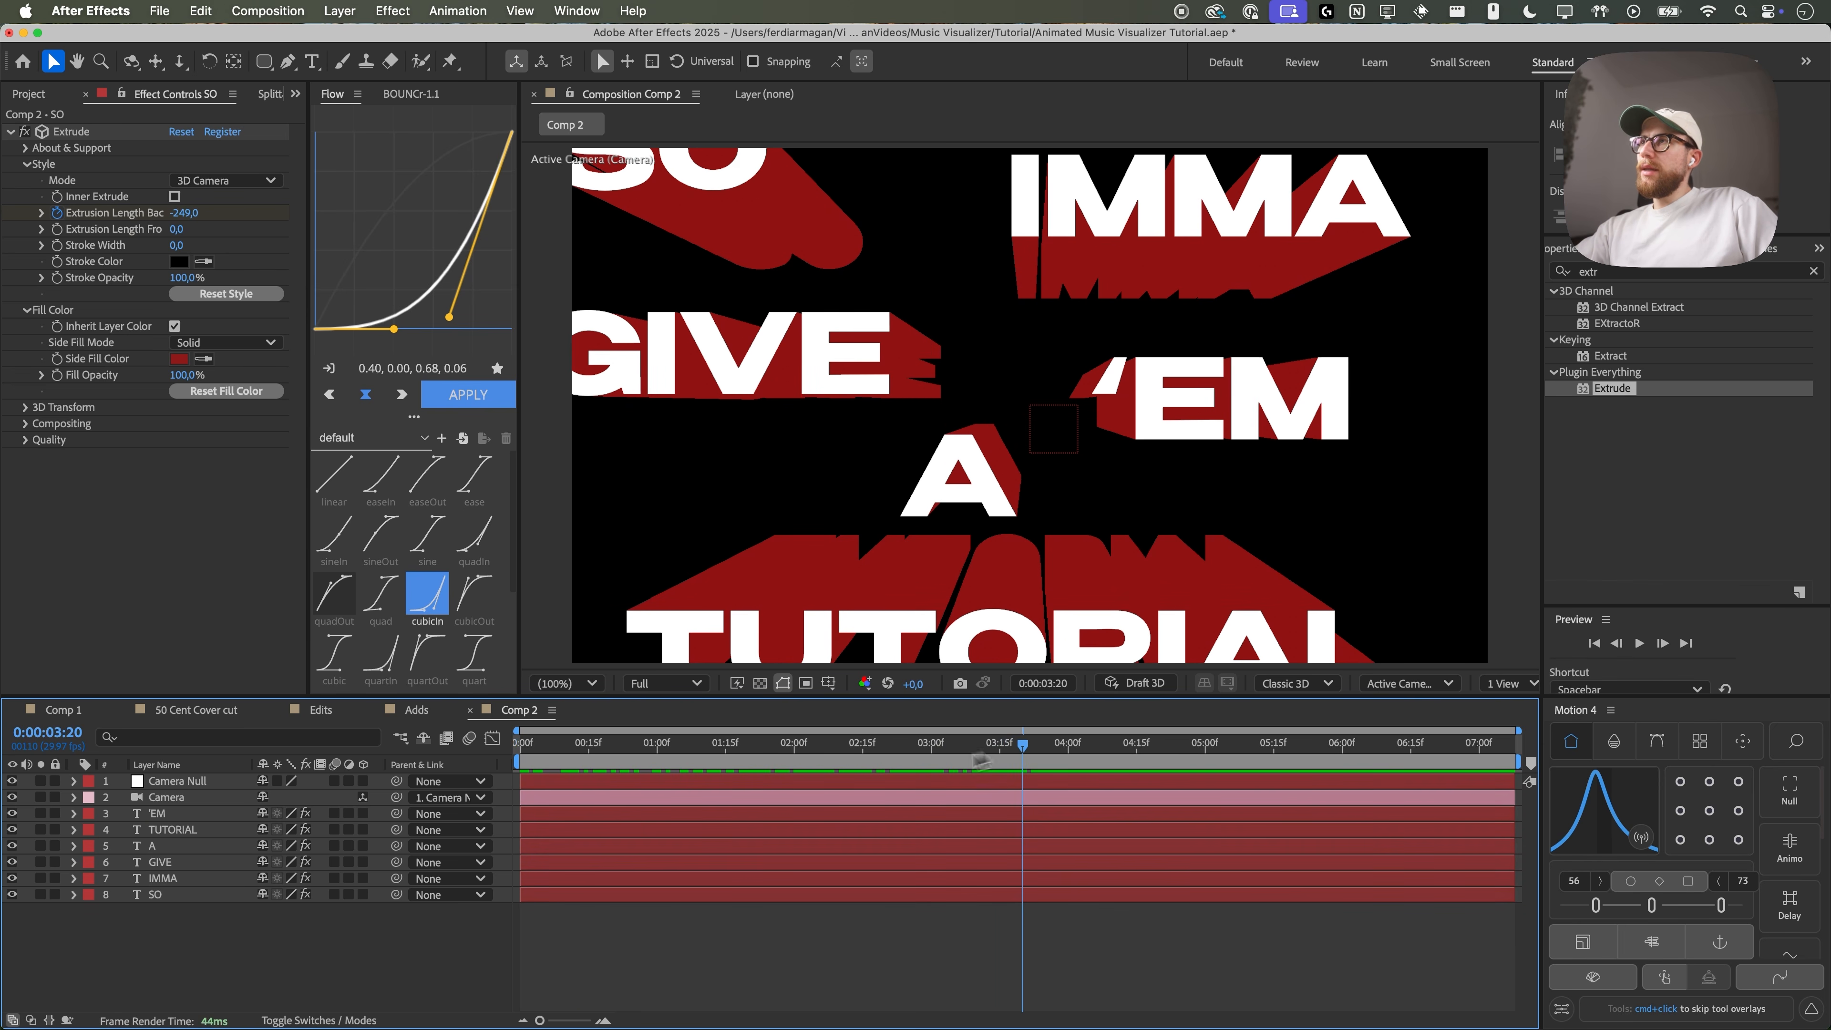
left_click(180, 781)
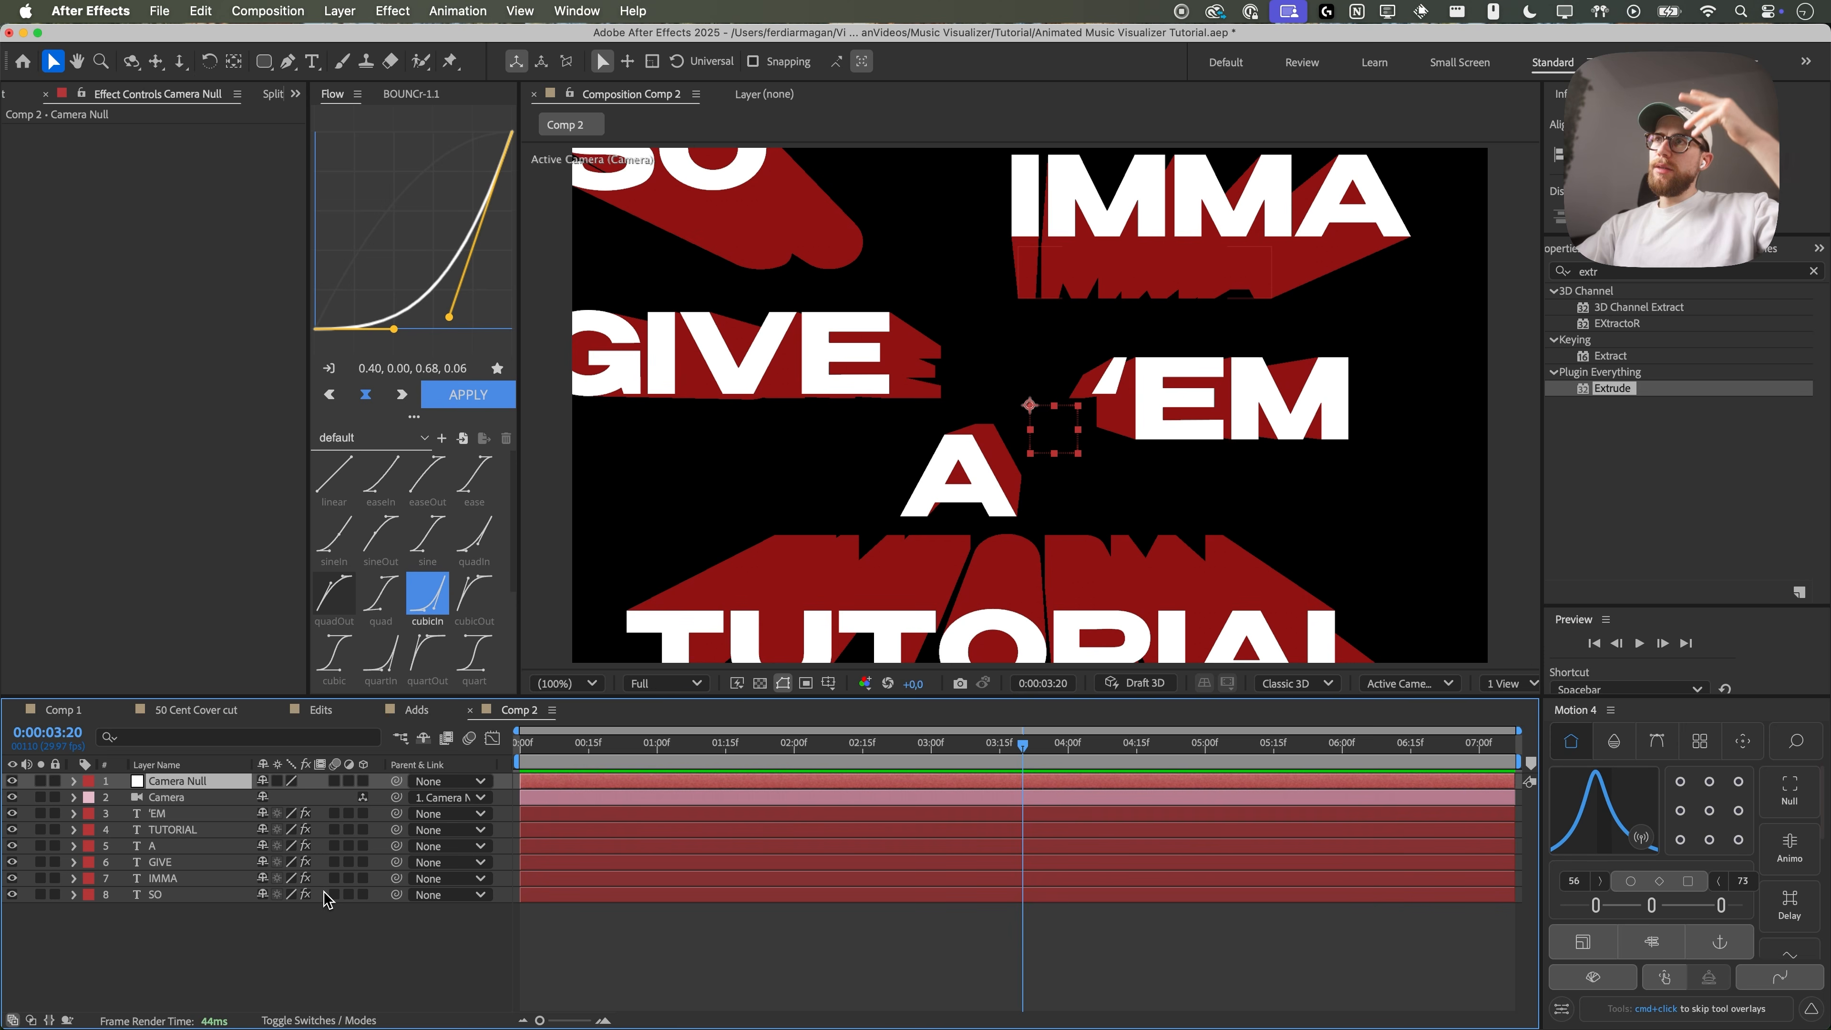
key("p")
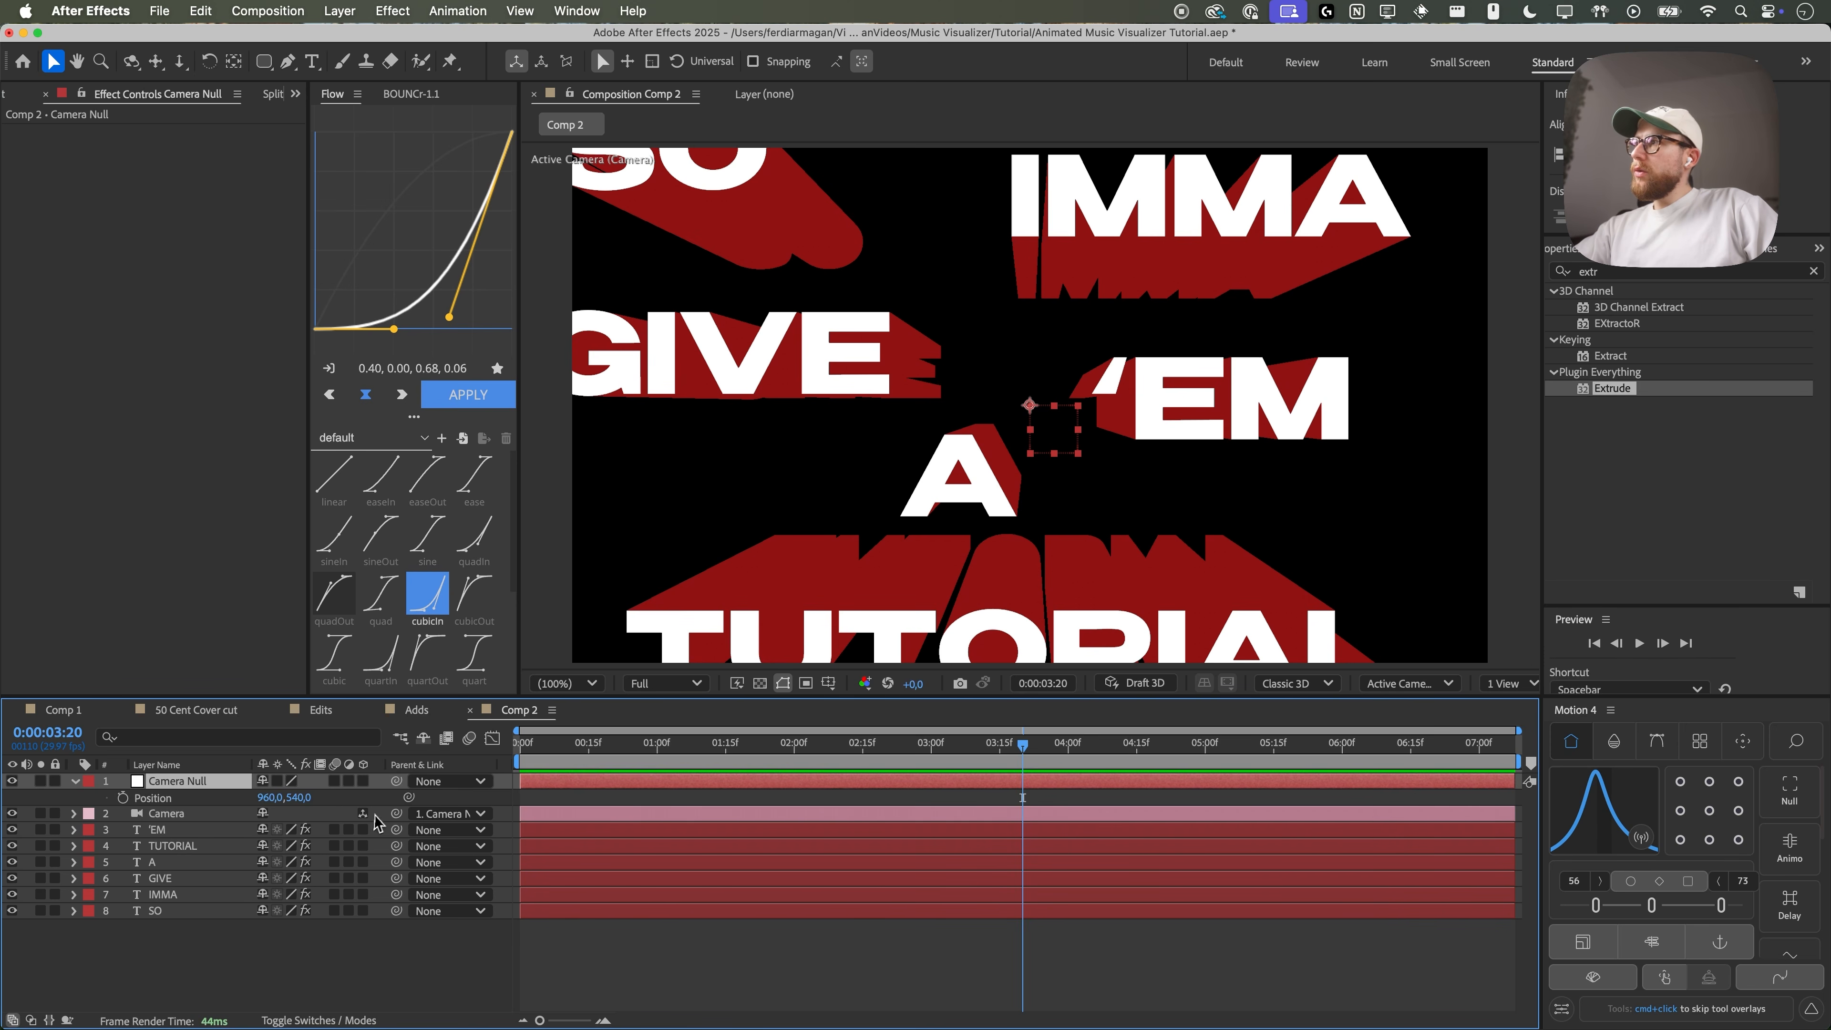
key("shift+r")
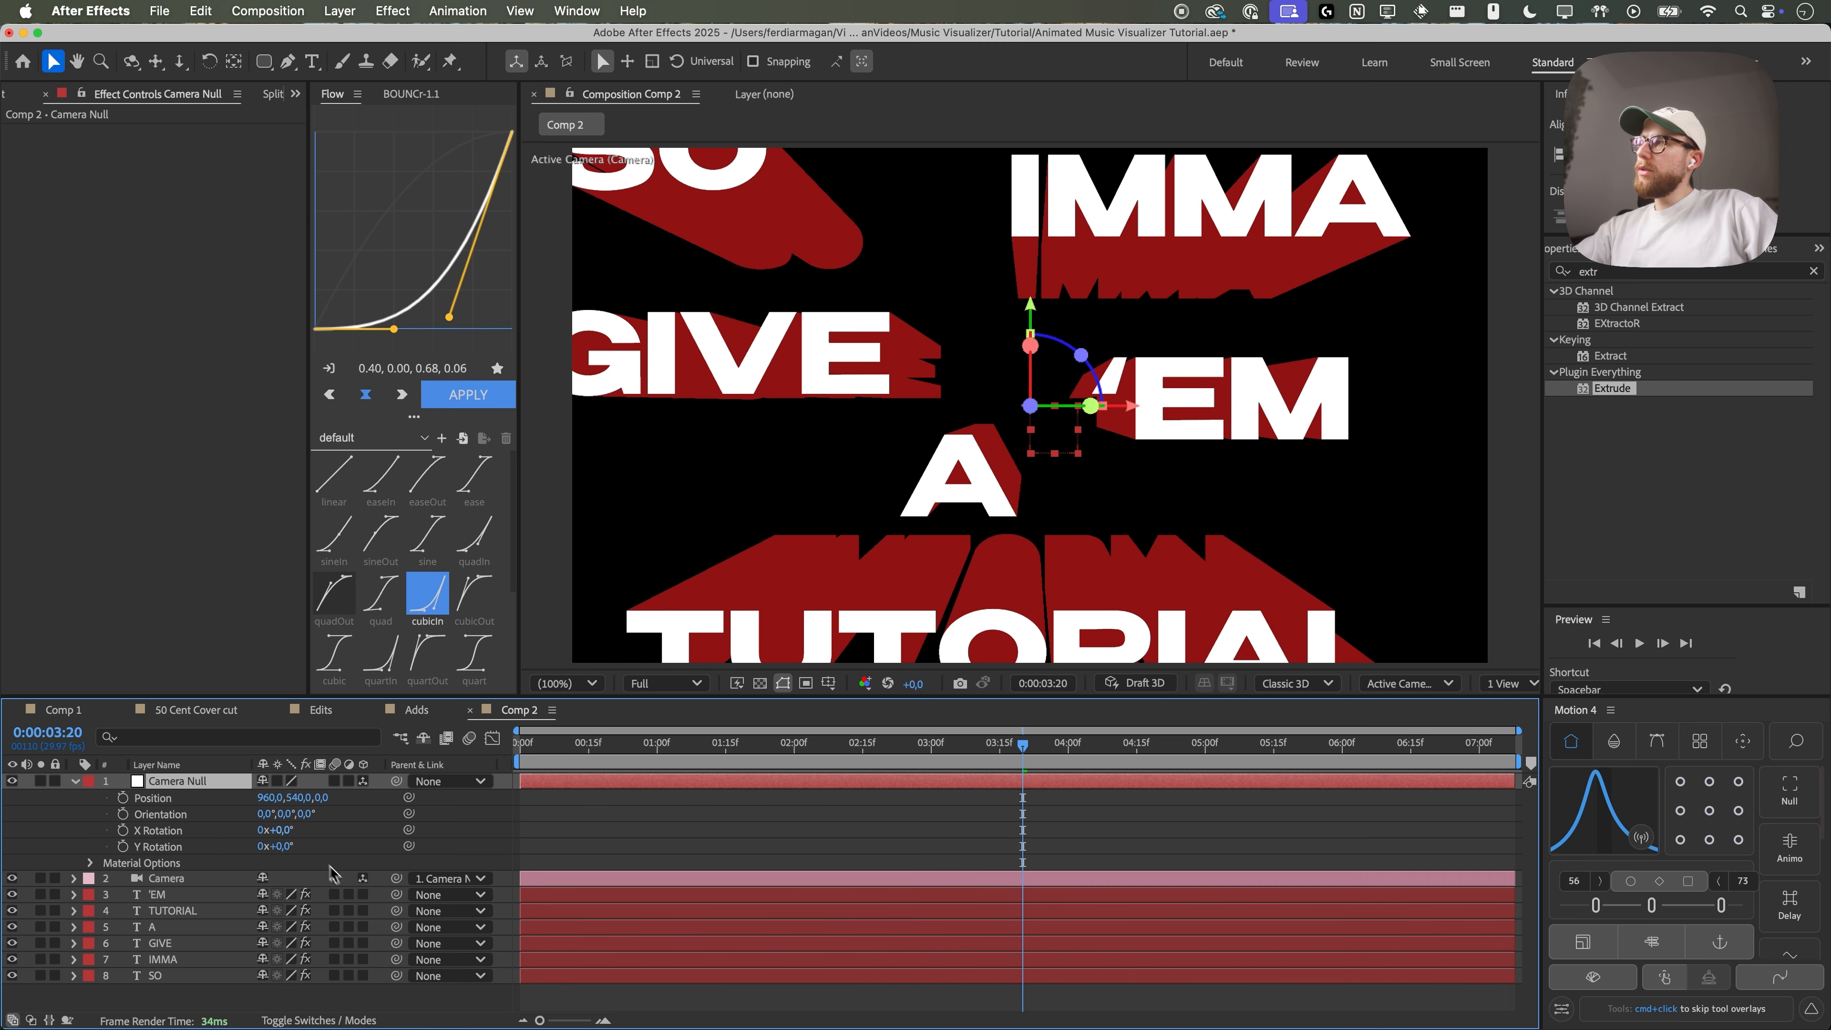
key("alt+shift+p")
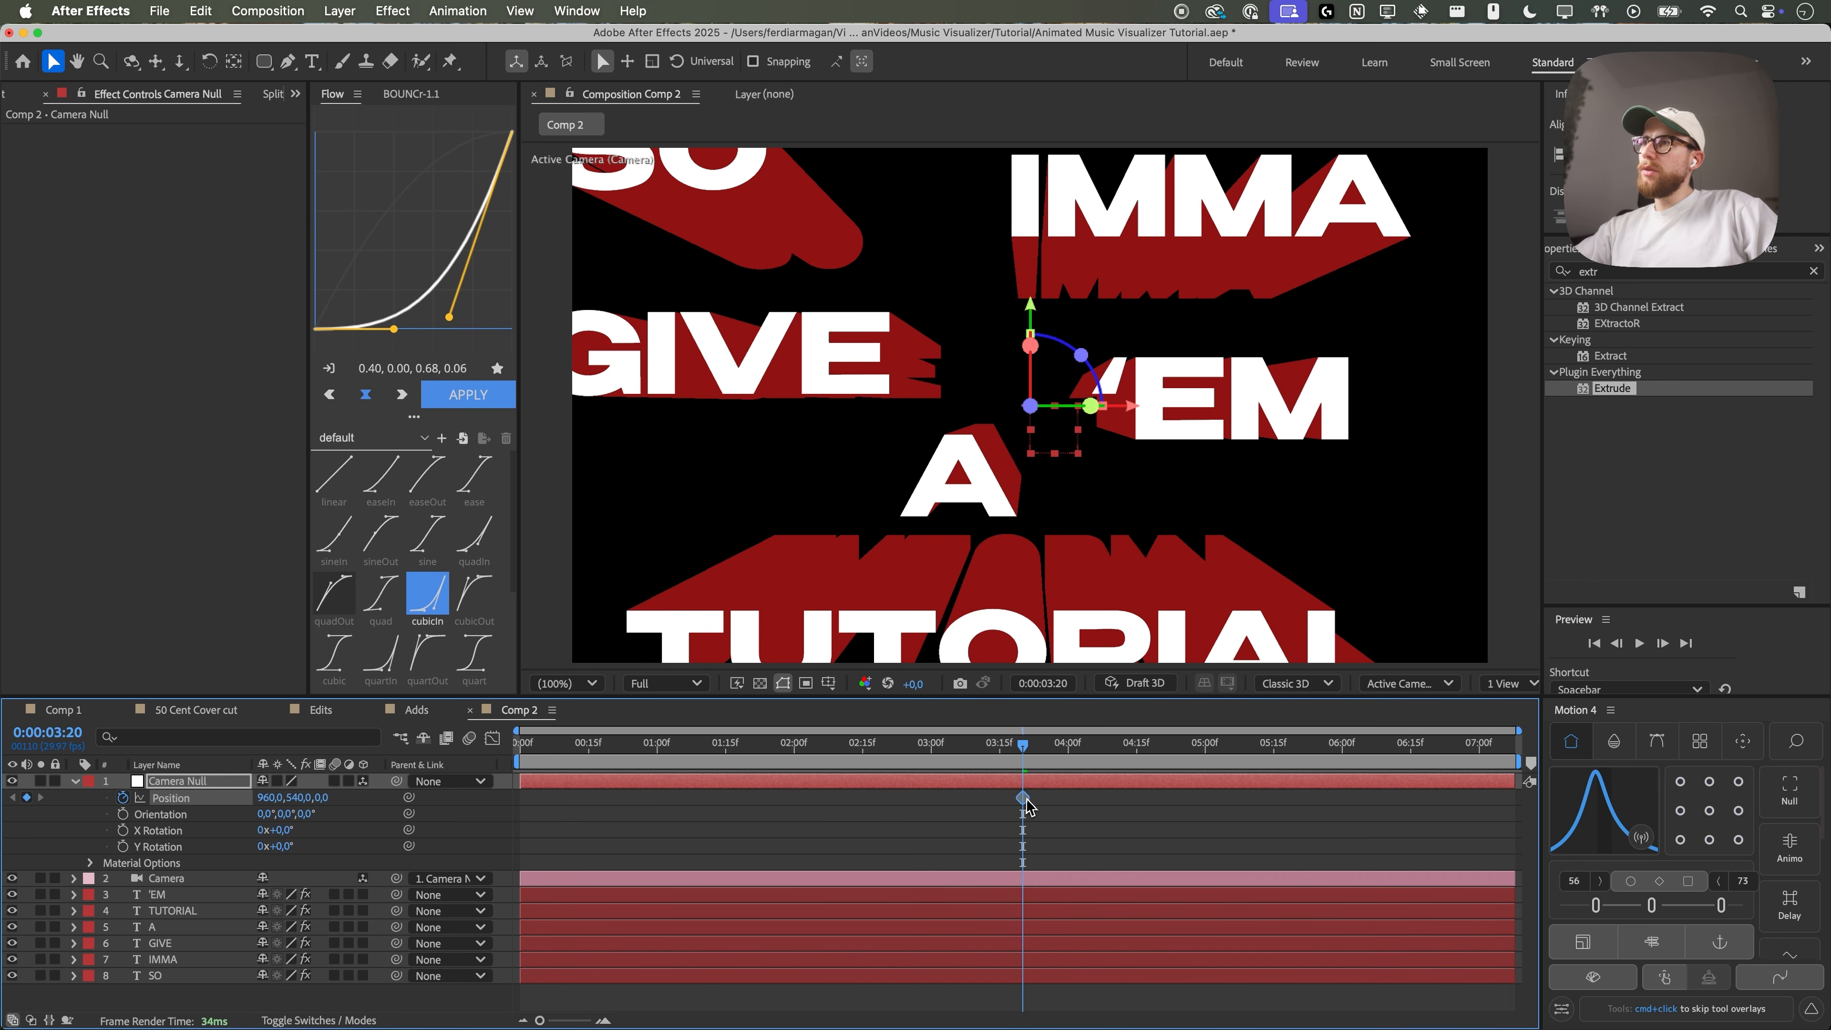
mouse_move(1012, 803)
left_mouse_down()
mouse_move(982, 803)
mouse_move(1015, 812)
left_mouse_up()
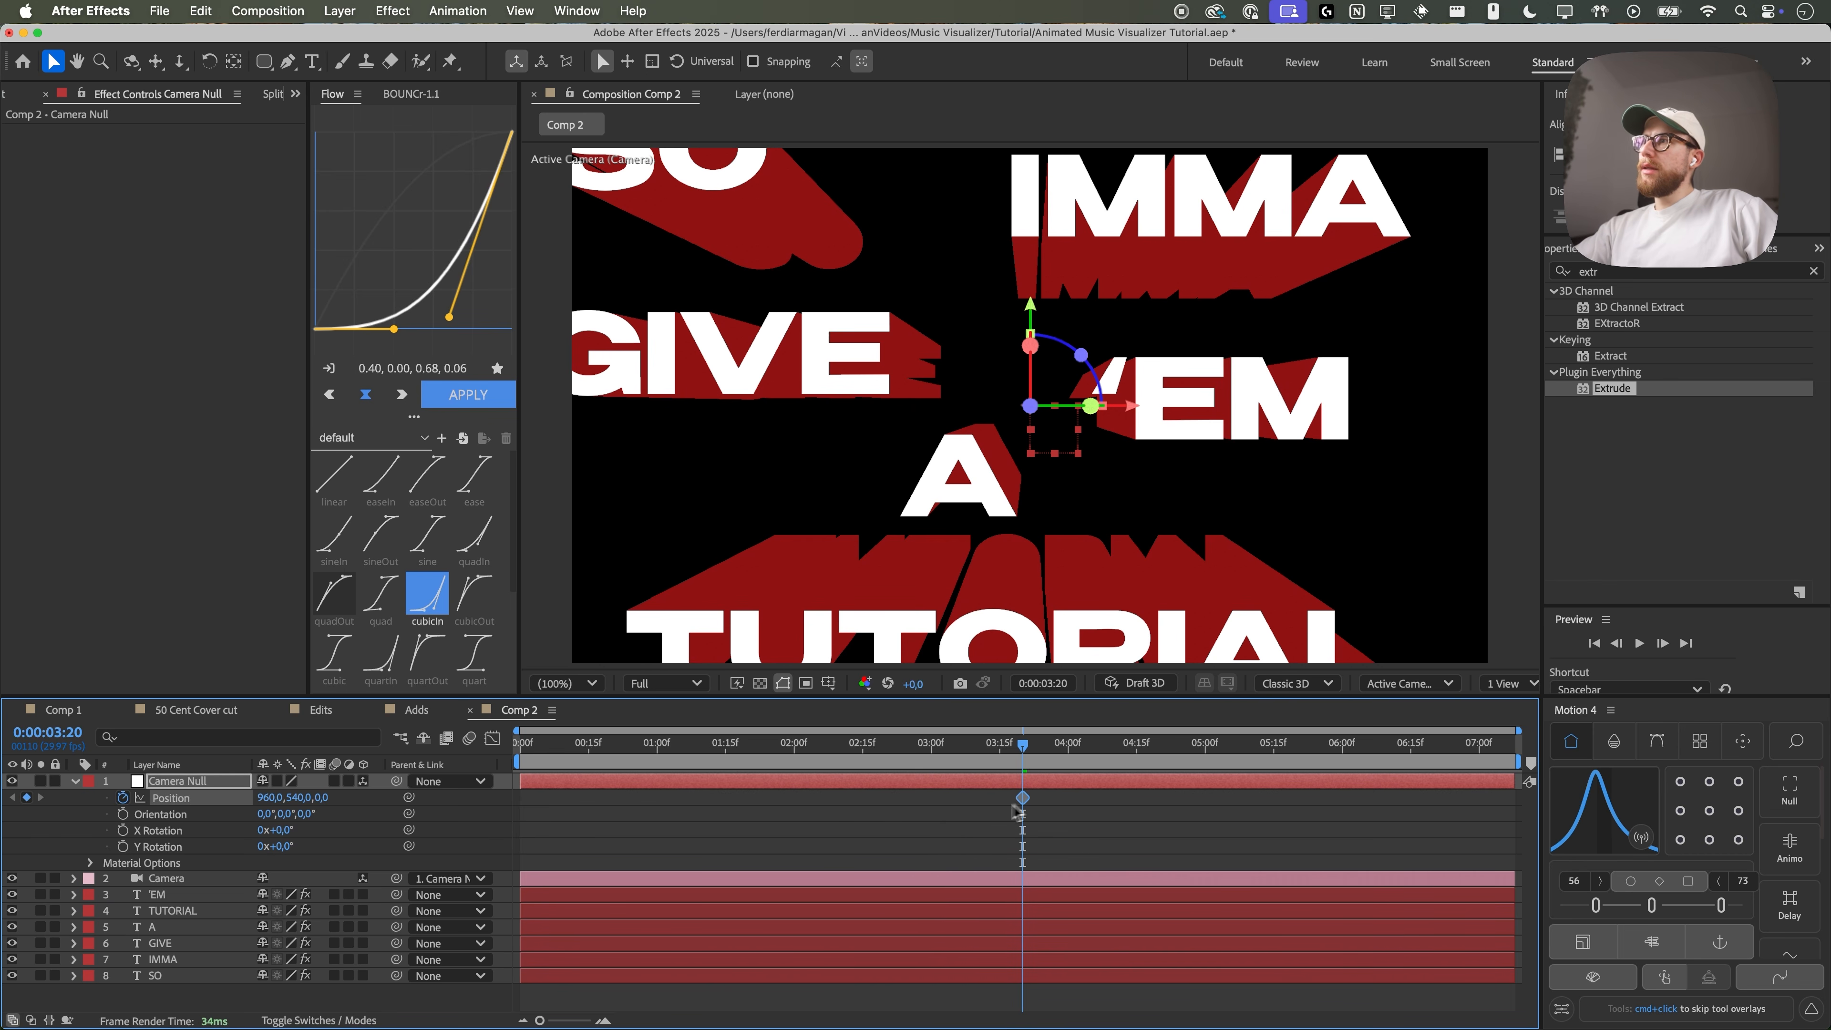
left_click_drag(305, 800, 593, 791)
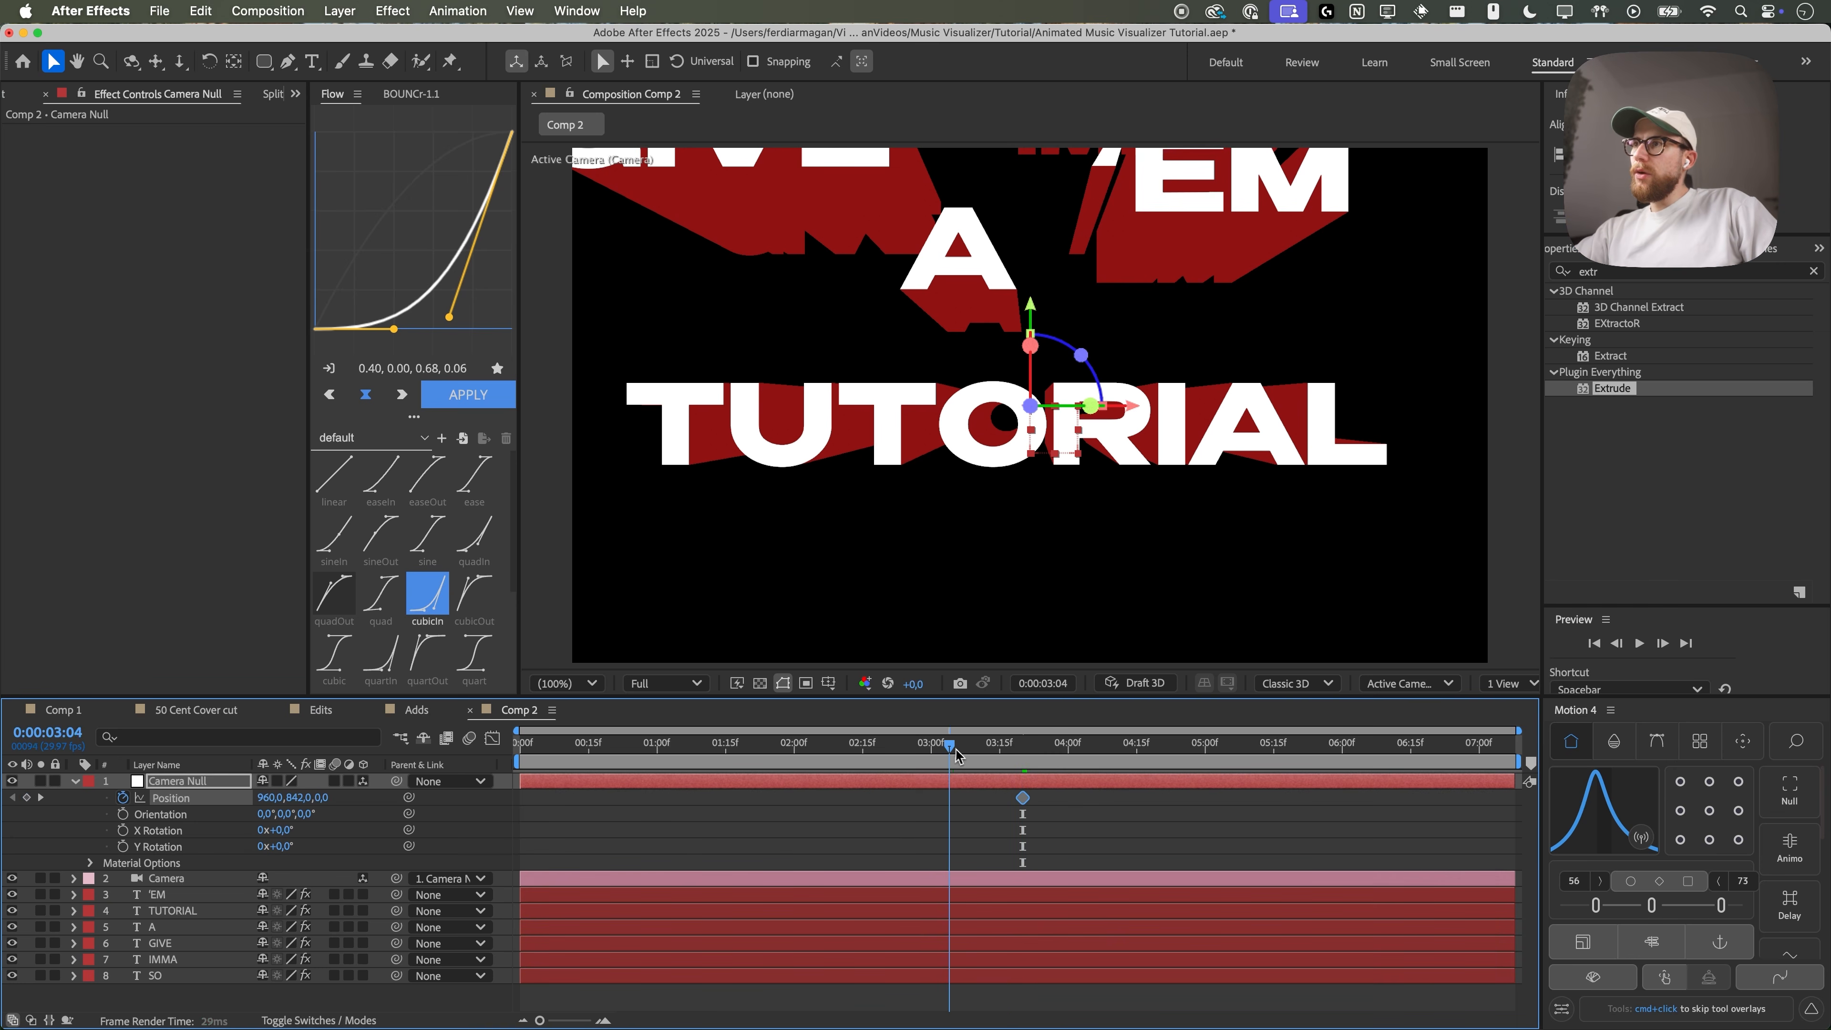
- Keyframe the Camera Null's Position at 0:00:02:08 with a Y value of -414
left_click_drag(959, 755, 829, 762)
left_click_drag(296, 796, 191, 822)
left_click_drag(296, 797, 180, 814)
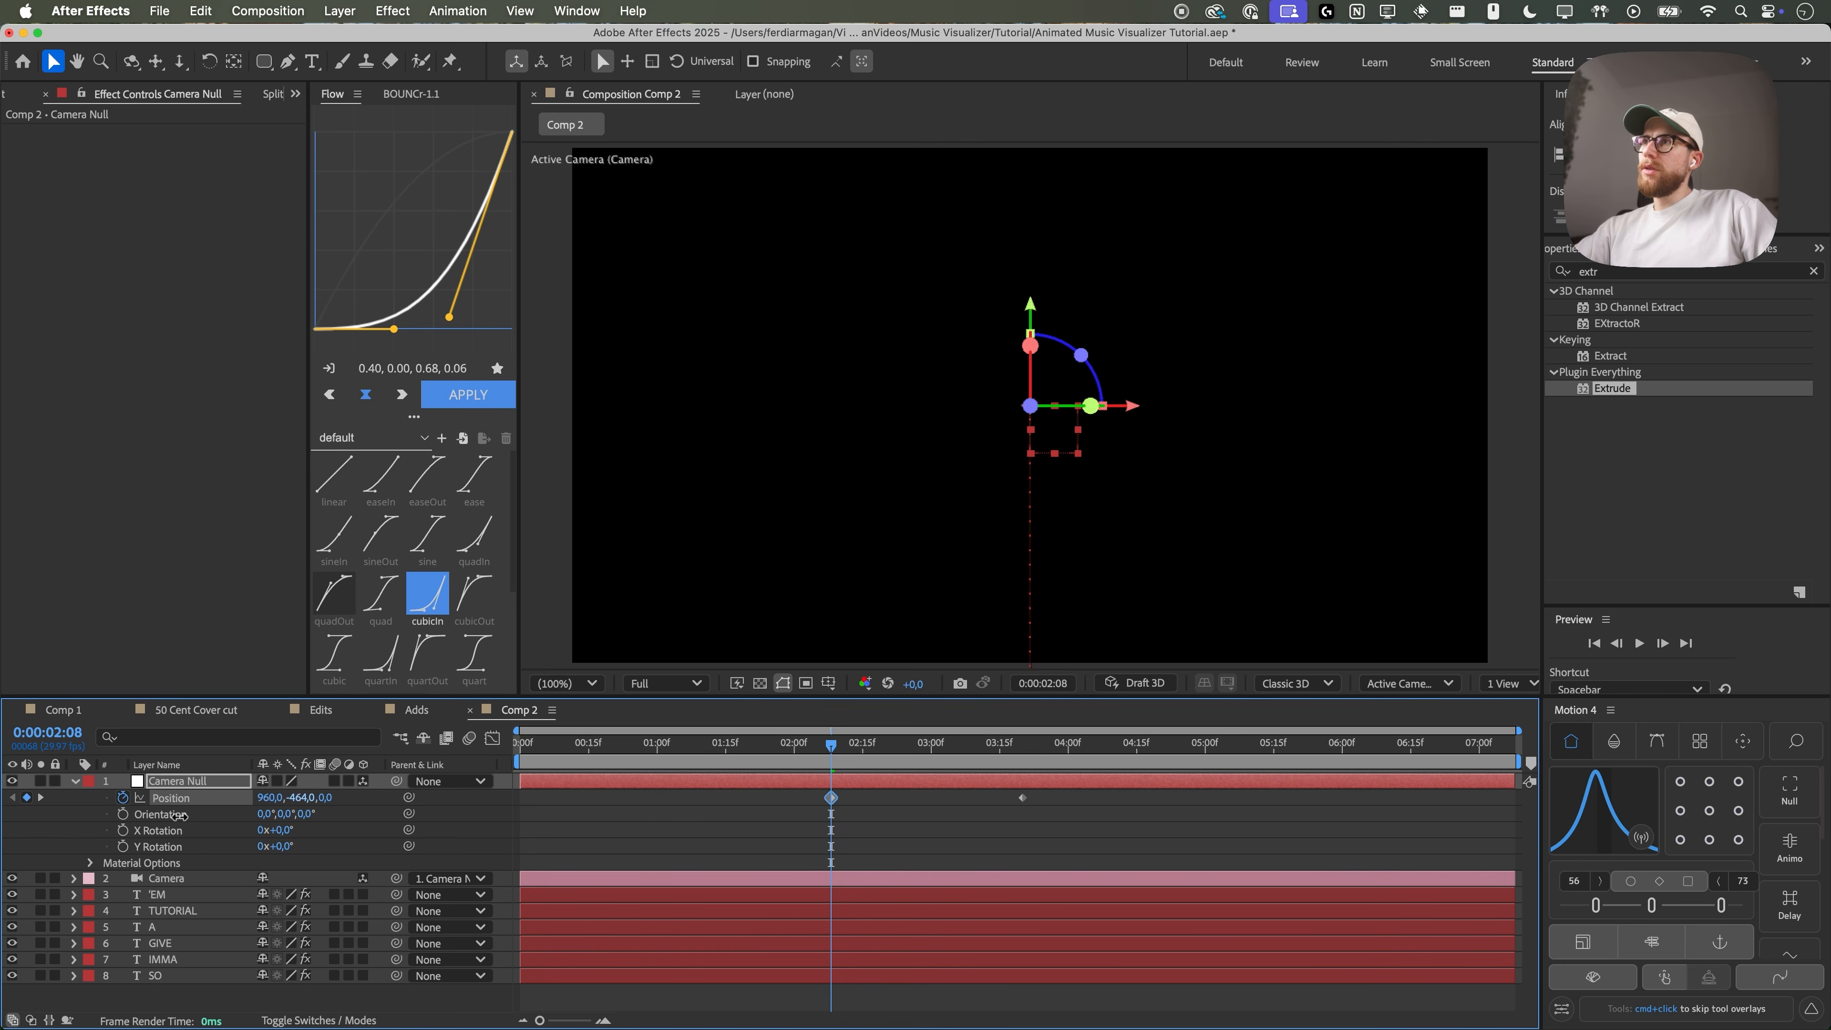
- Ease both Camera Null Position keyframes with values 58 and 79 and preview the composition from the start
left_click_drag(800, 795, 1081, 846)
left_click_drag(1713, 906, 1729, 907)
left_click_drag(1616, 911, 1577, 910)
key("space")
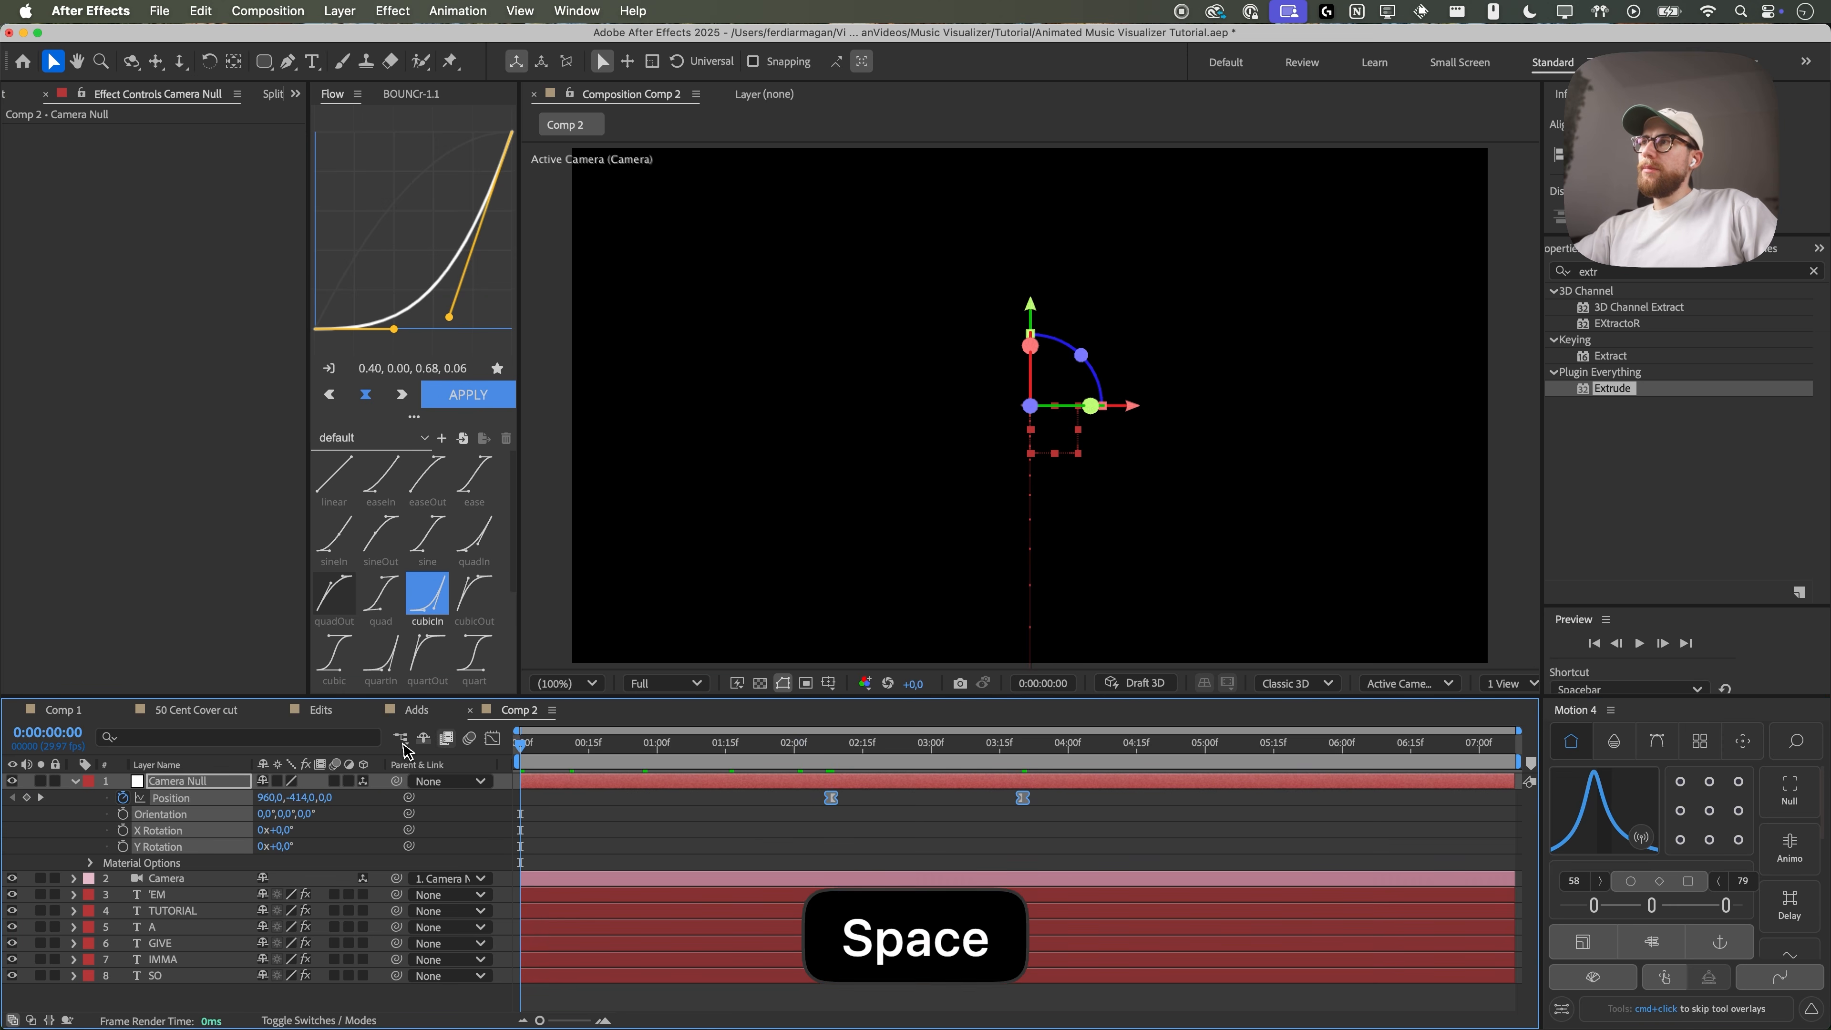
- Preview the composition and retime the Camera Null's two Position keyframes to about 0:00:02:05 and 0:00:04:12
key("space")
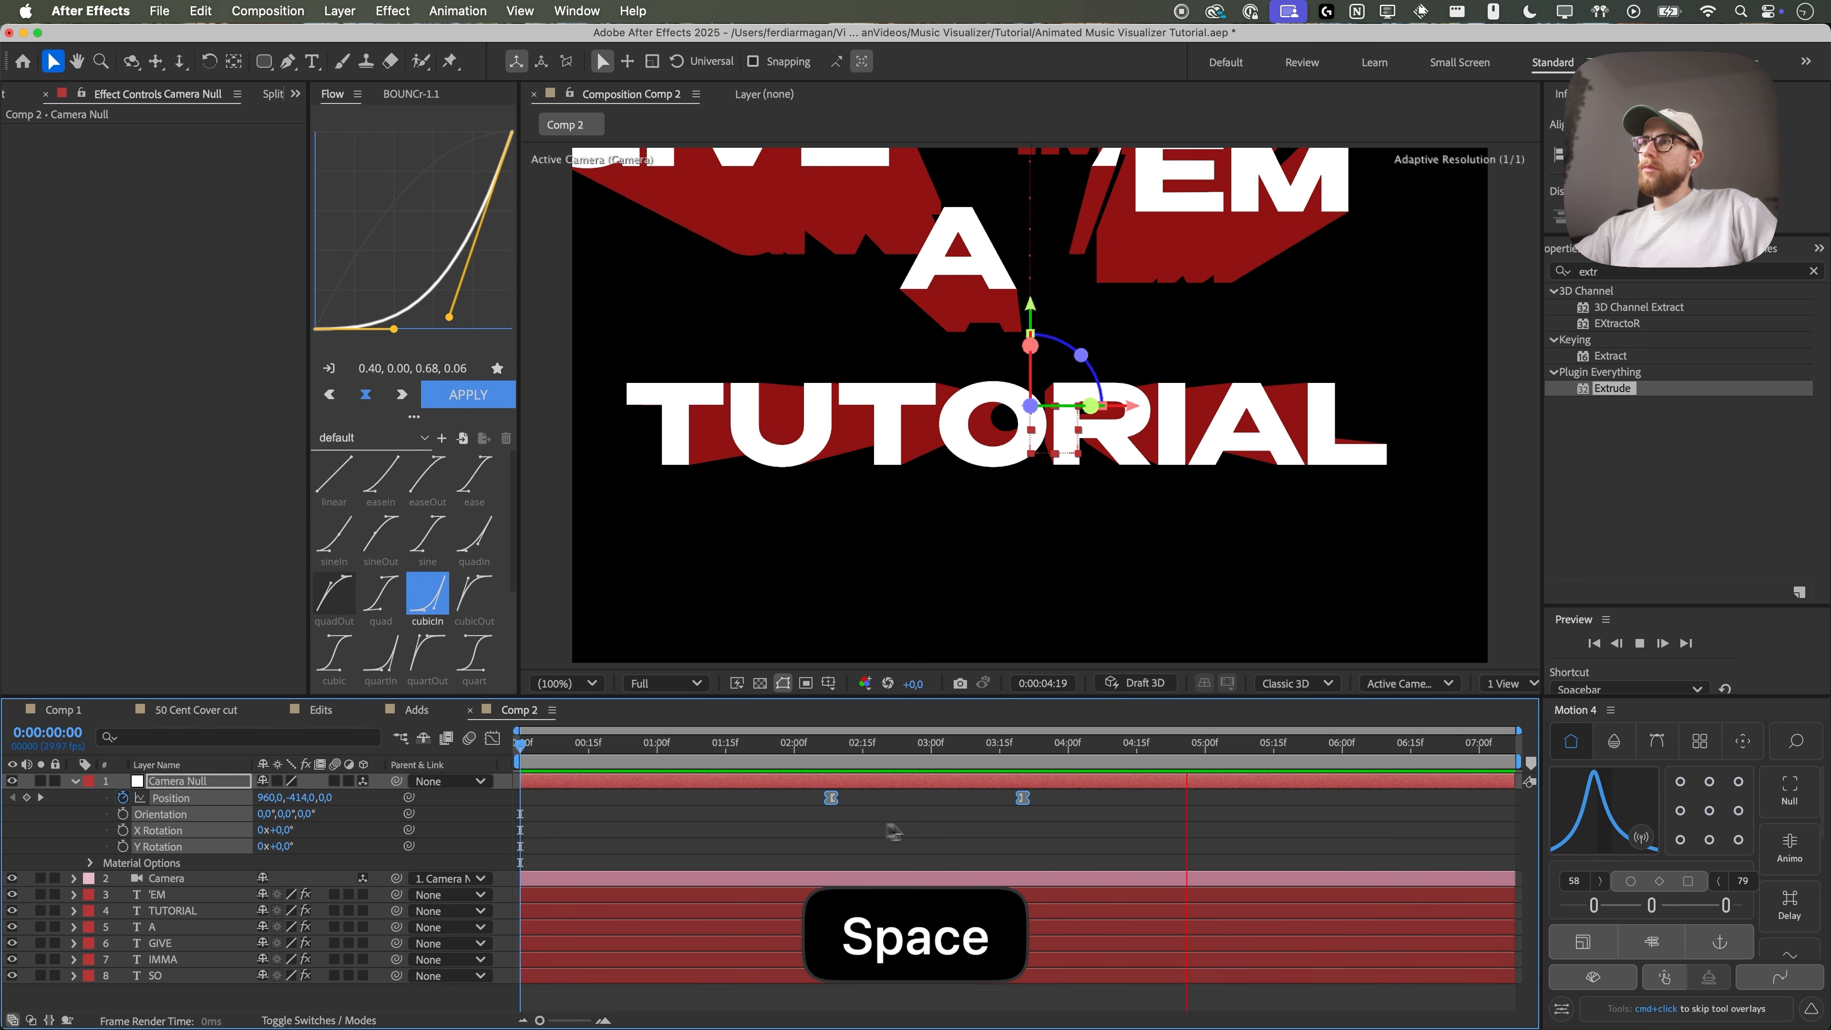
left_click(966, 854)
left_click_drag(832, 797, 704, 798)
left_click_drag(604, 744, 953, 753)
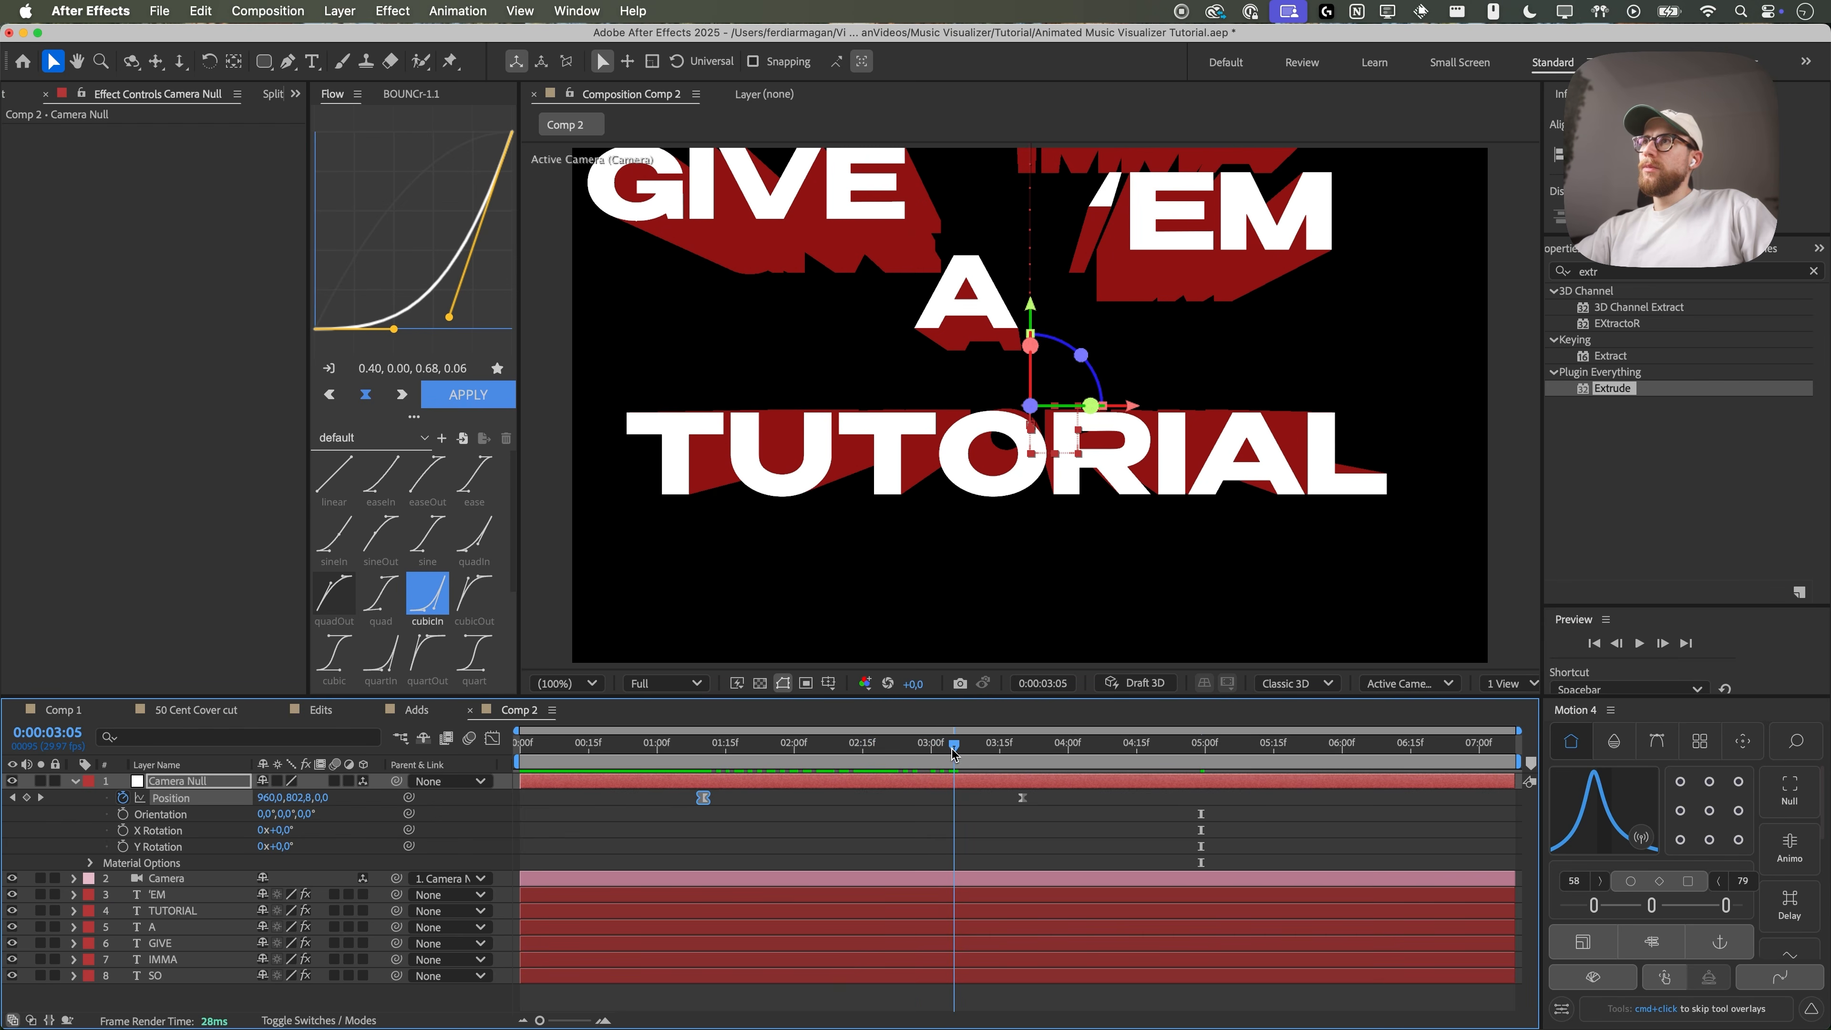
left_click_drag(1031, 810, 817, 798)
left_click(886, 796)
left_click_drag(839, 750, 944, 754)
left_click_drag(1168, 799, 1123, 799)
left_click_drag(876, 750, 550, 775)
key("space")
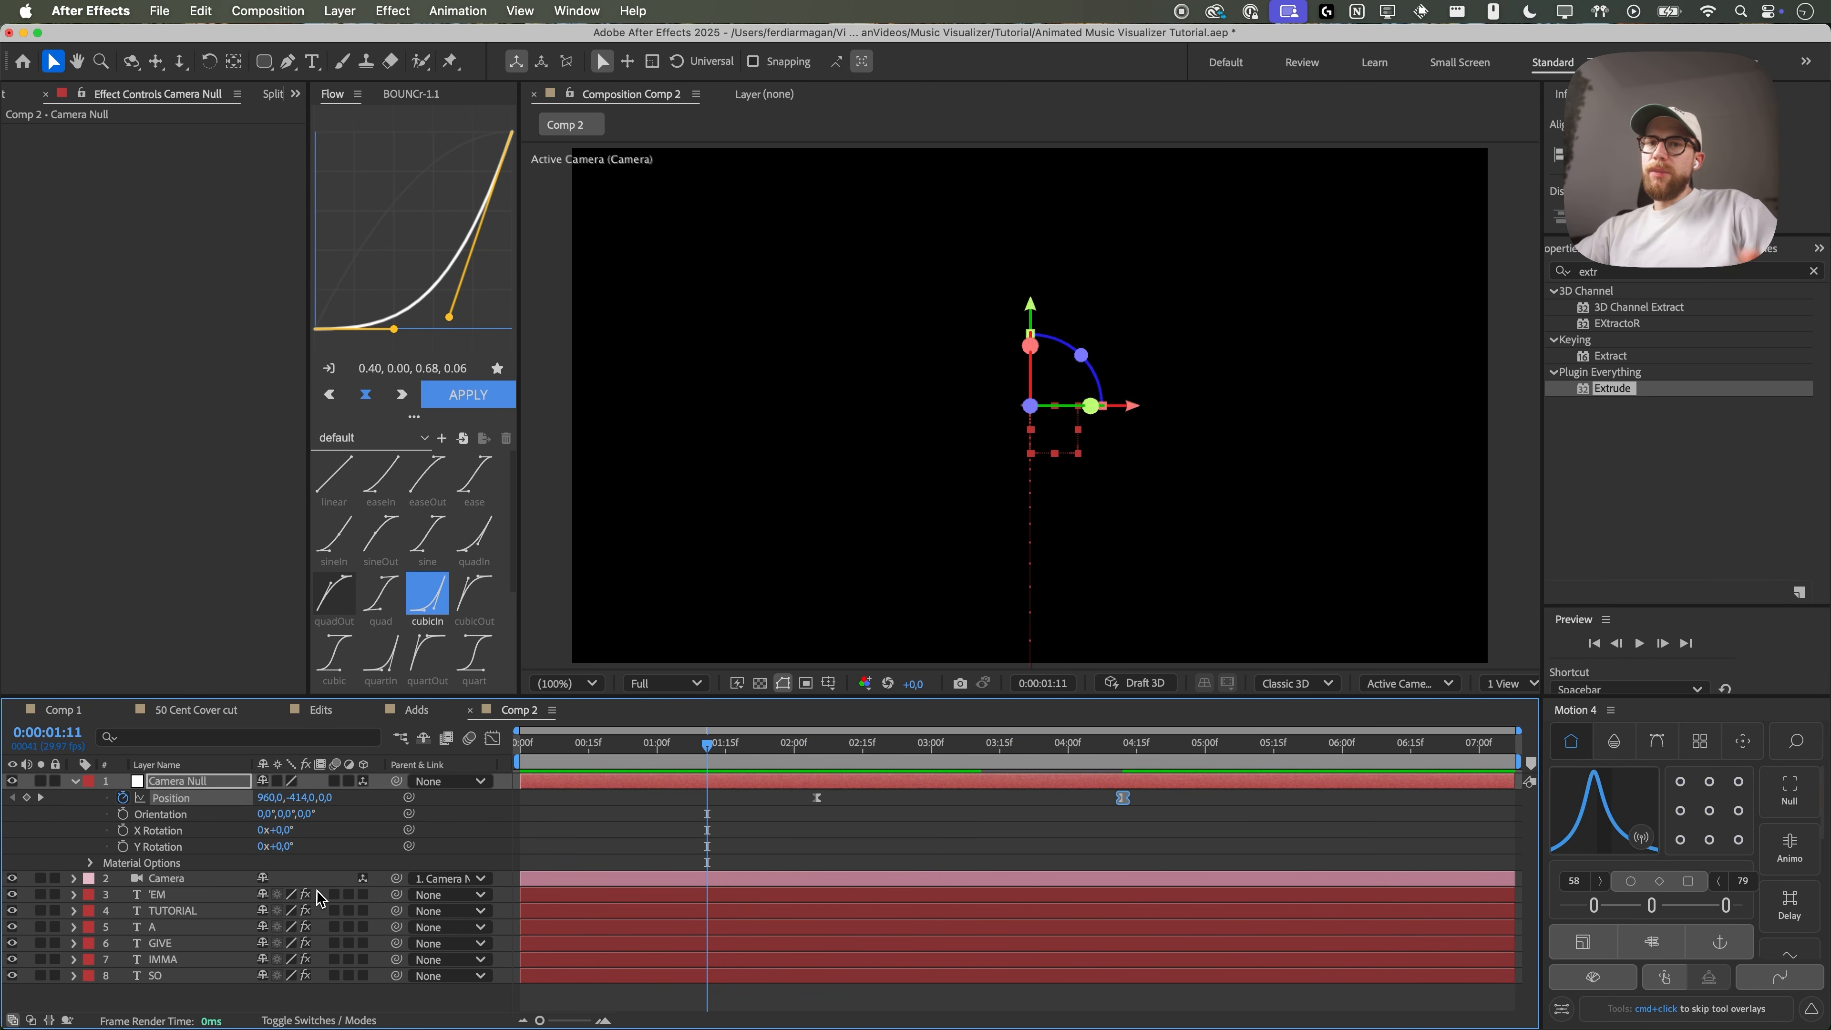
- Reveal the keyframes of all six text layers and move the 'EM layer's extrusion keyframes to about 0:00:01:21 and 0:00:03:00
left_click(179, 895)
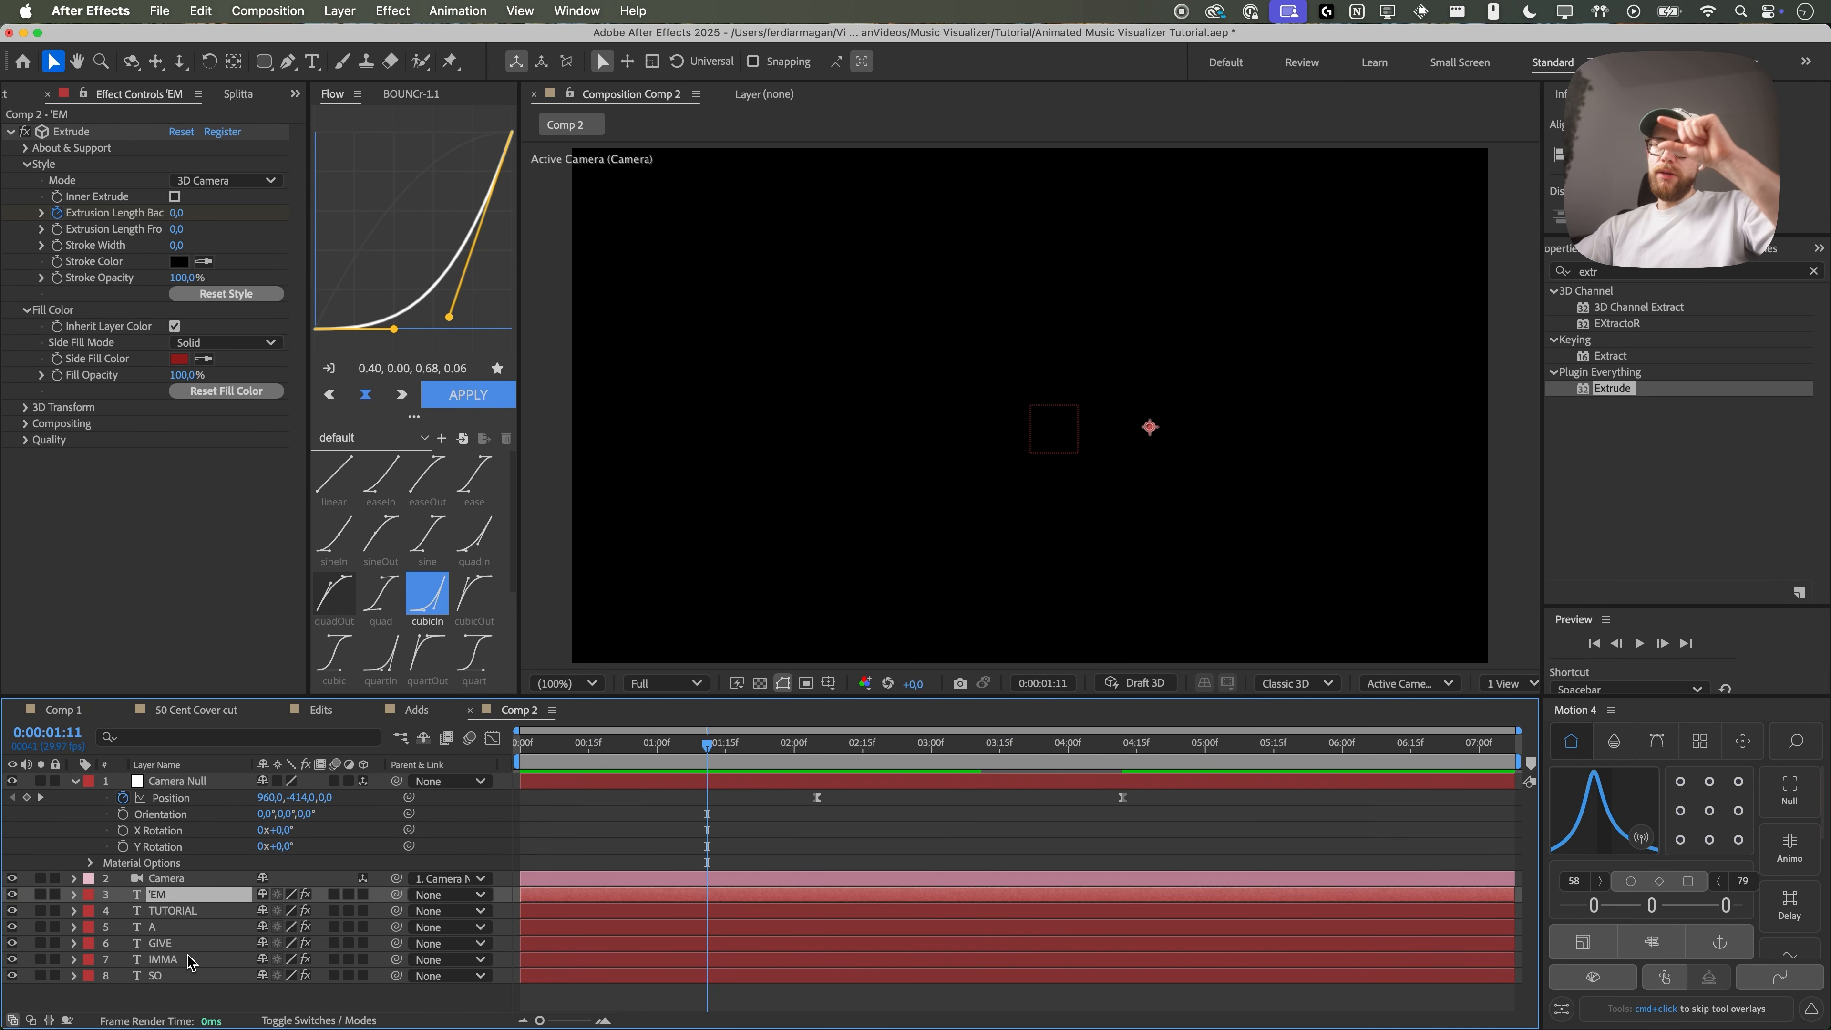
left_click(207, 968, "shift")
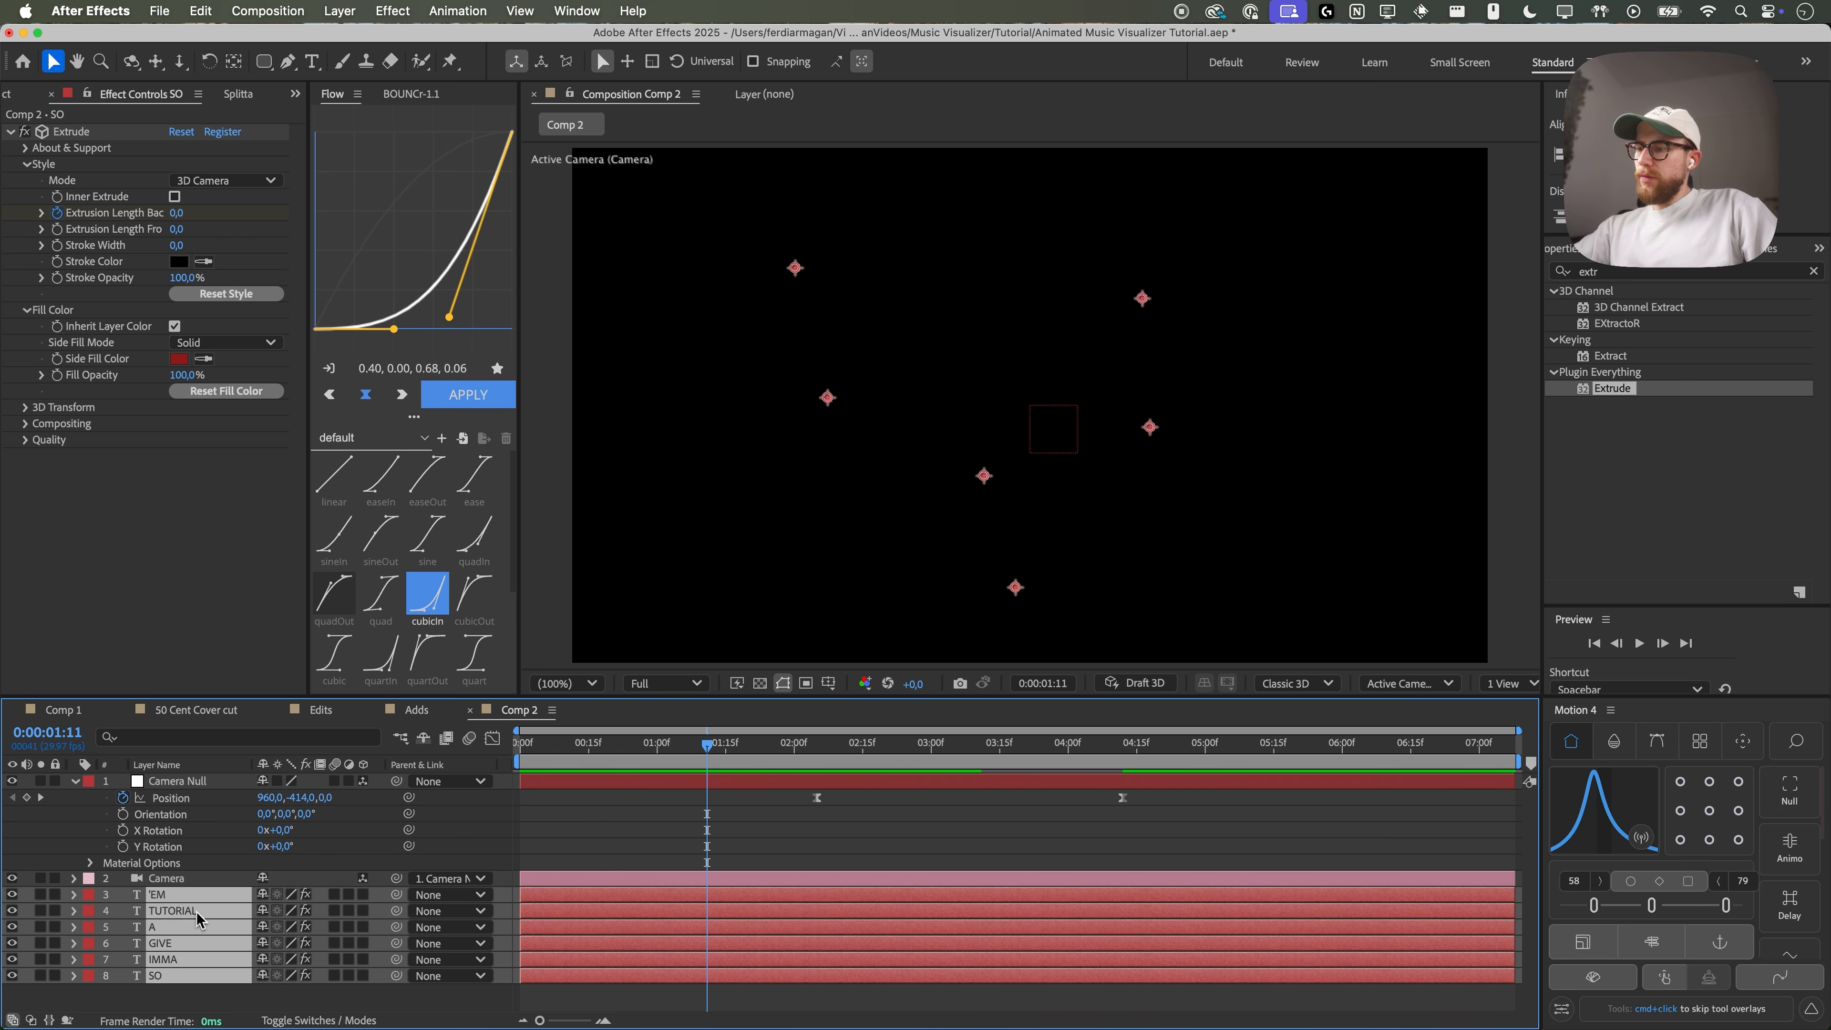
key("u")
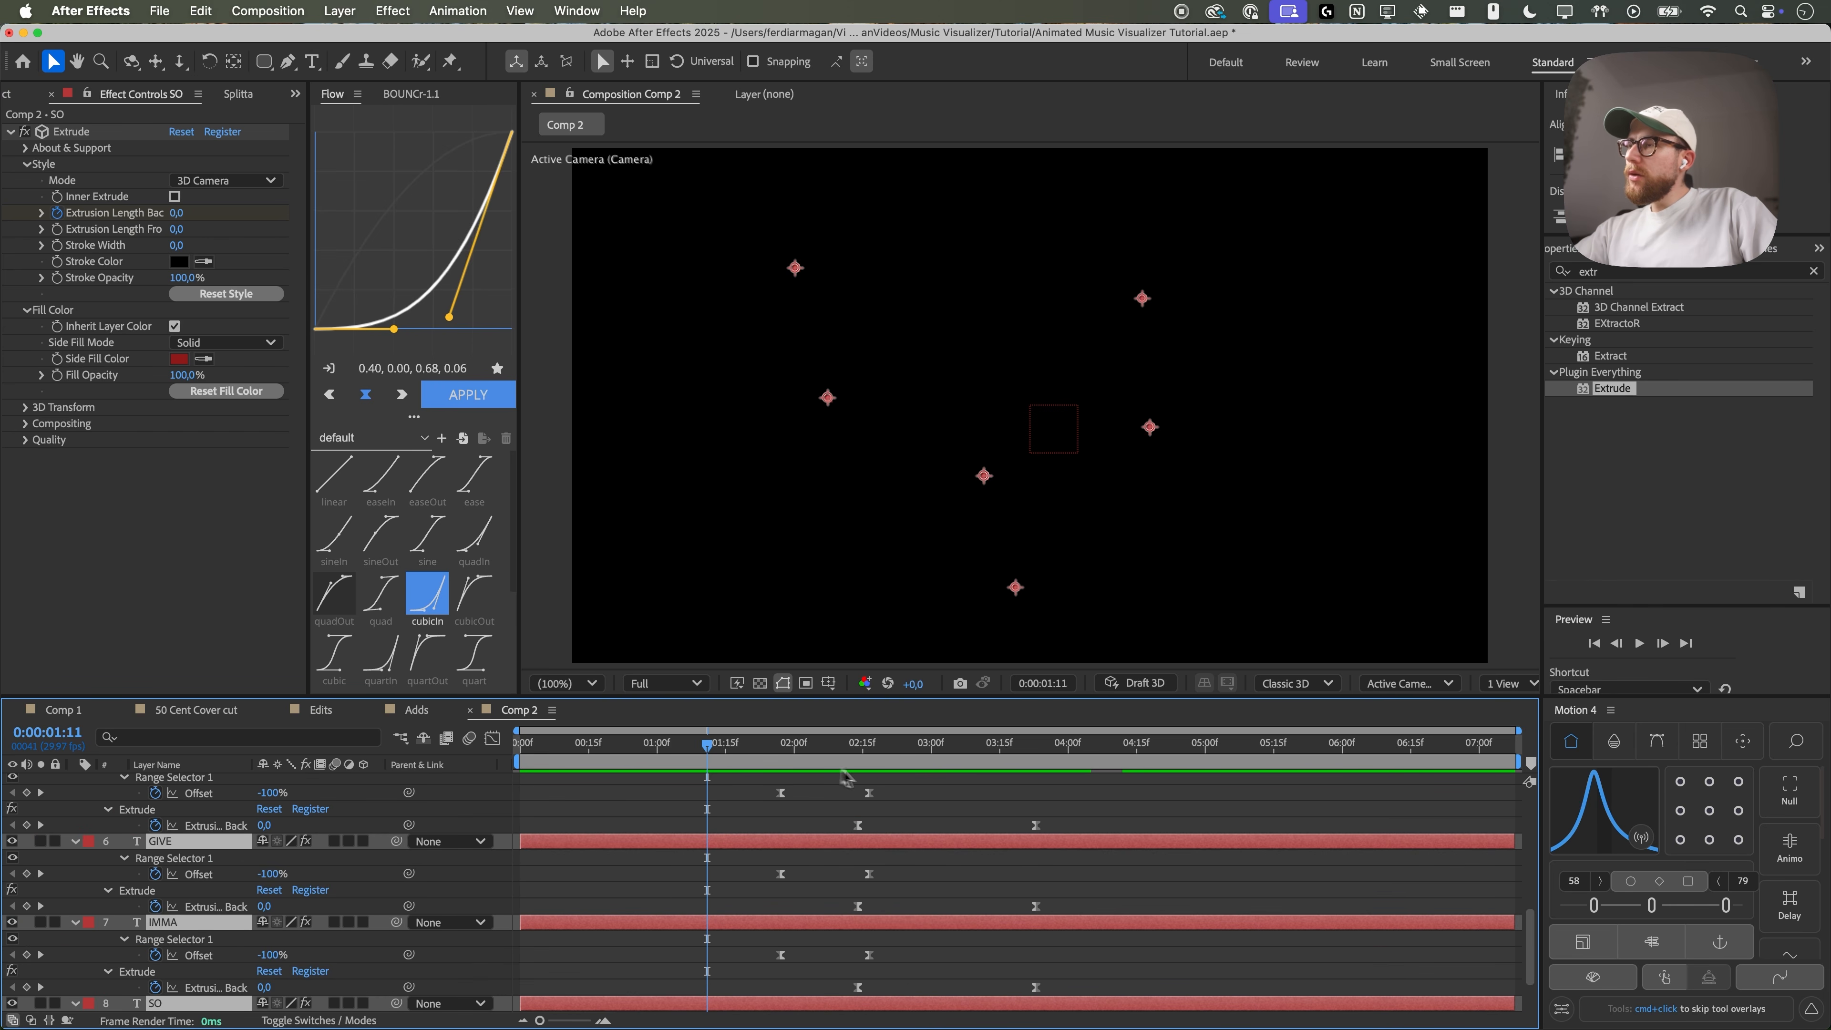
scroll(989, 806, "down", 2)
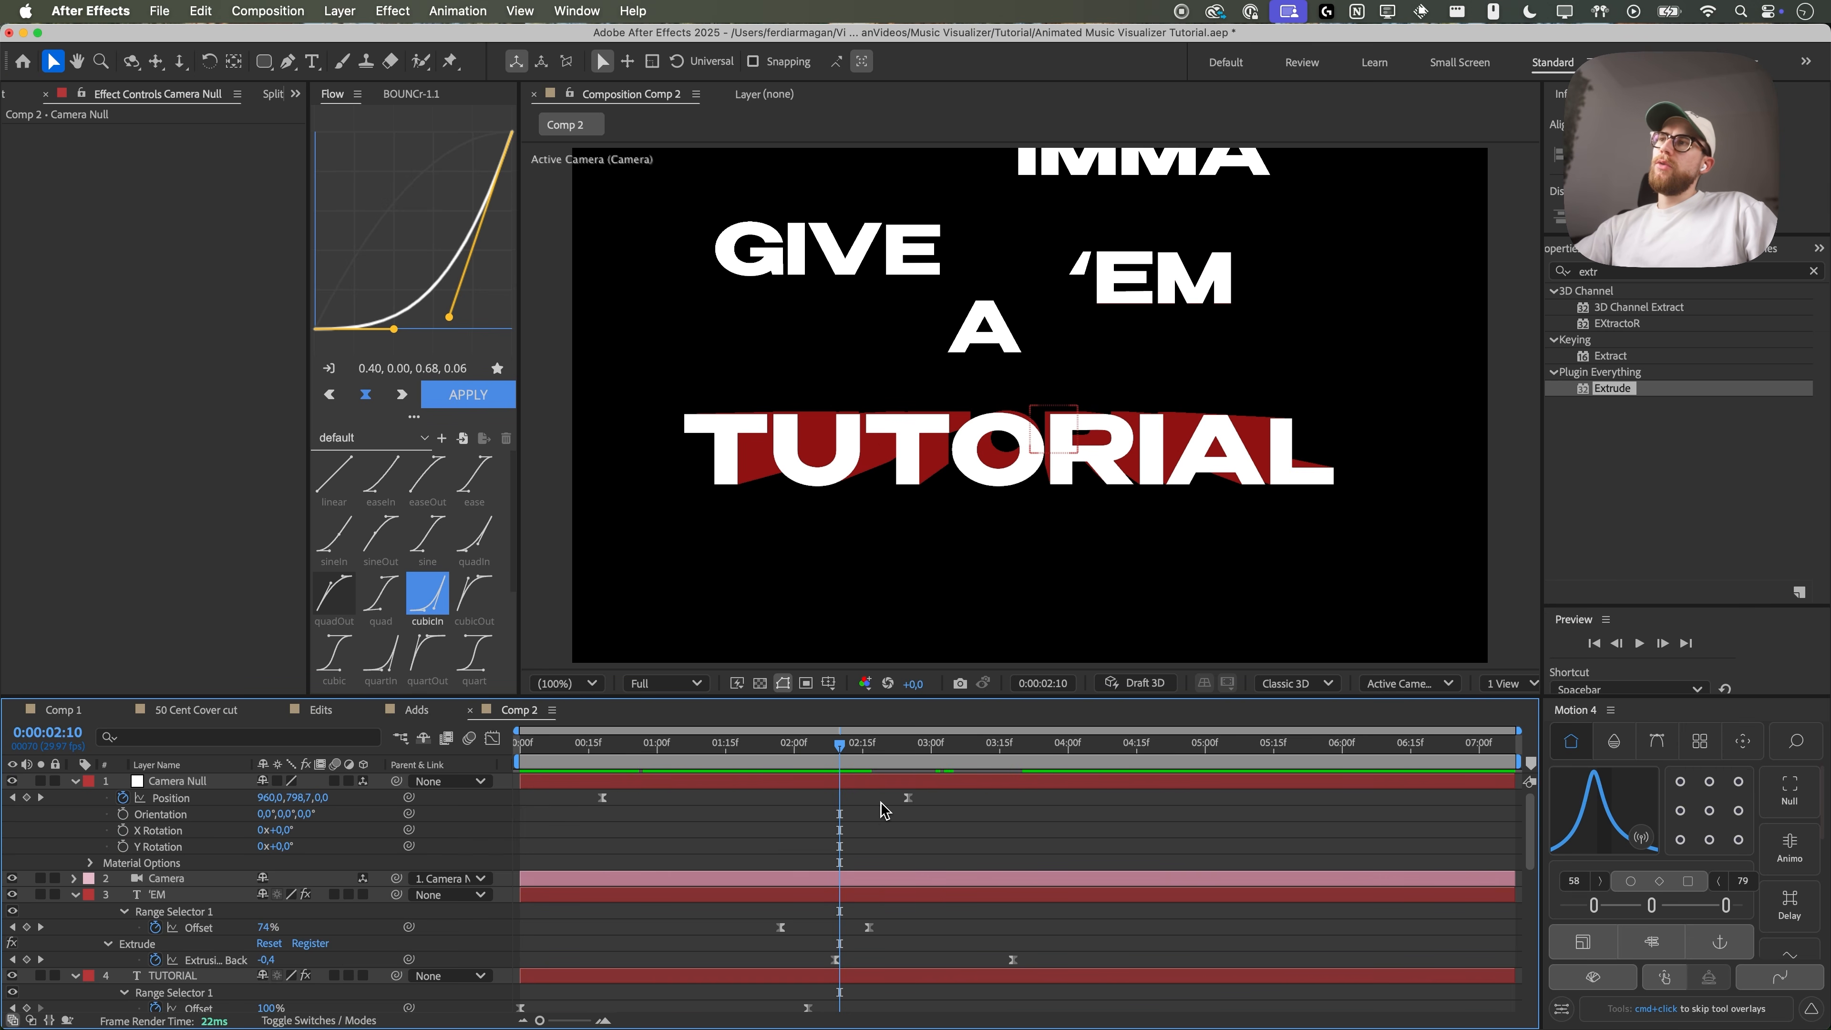
scroll(832, 856, "down", 2)
scroll(829, 856, "down", 1)
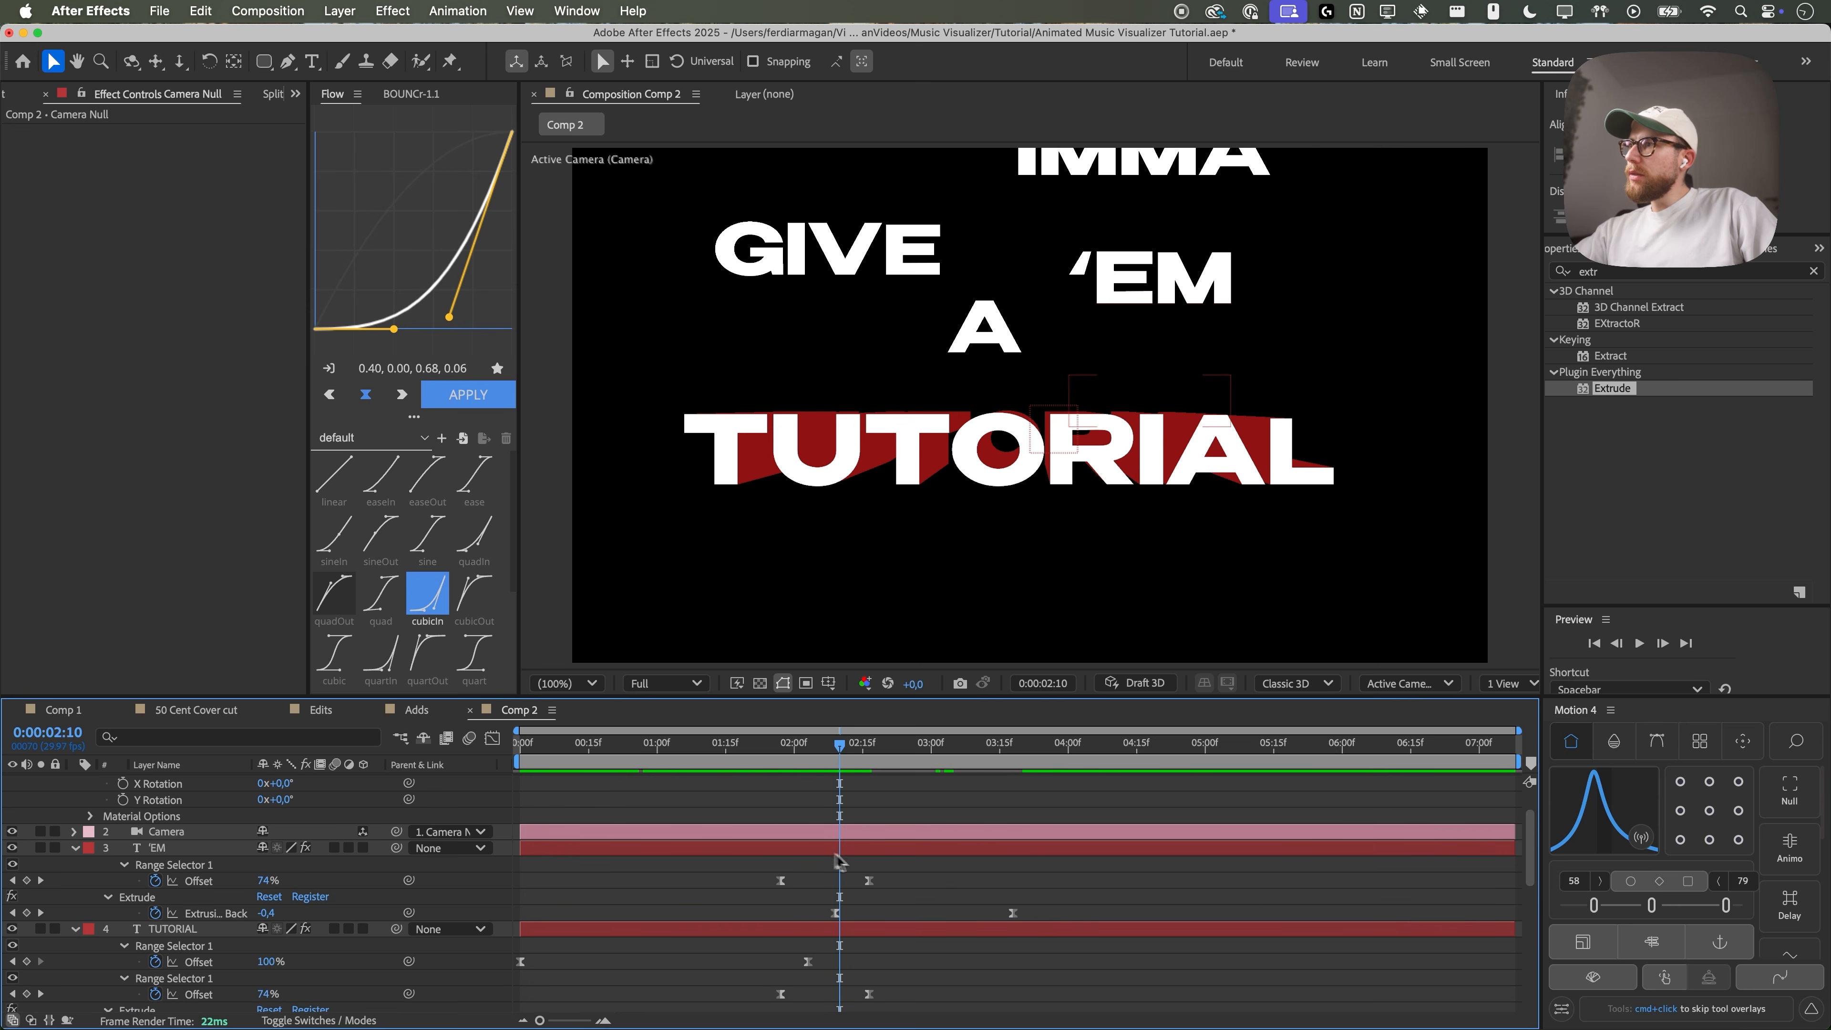
left_click_drag(1052, 907, 751, 918)
scroll(863, 957, "down", 1)
scroll(863, 957, "down", 3)
scroll(962, 923, "down", 6)
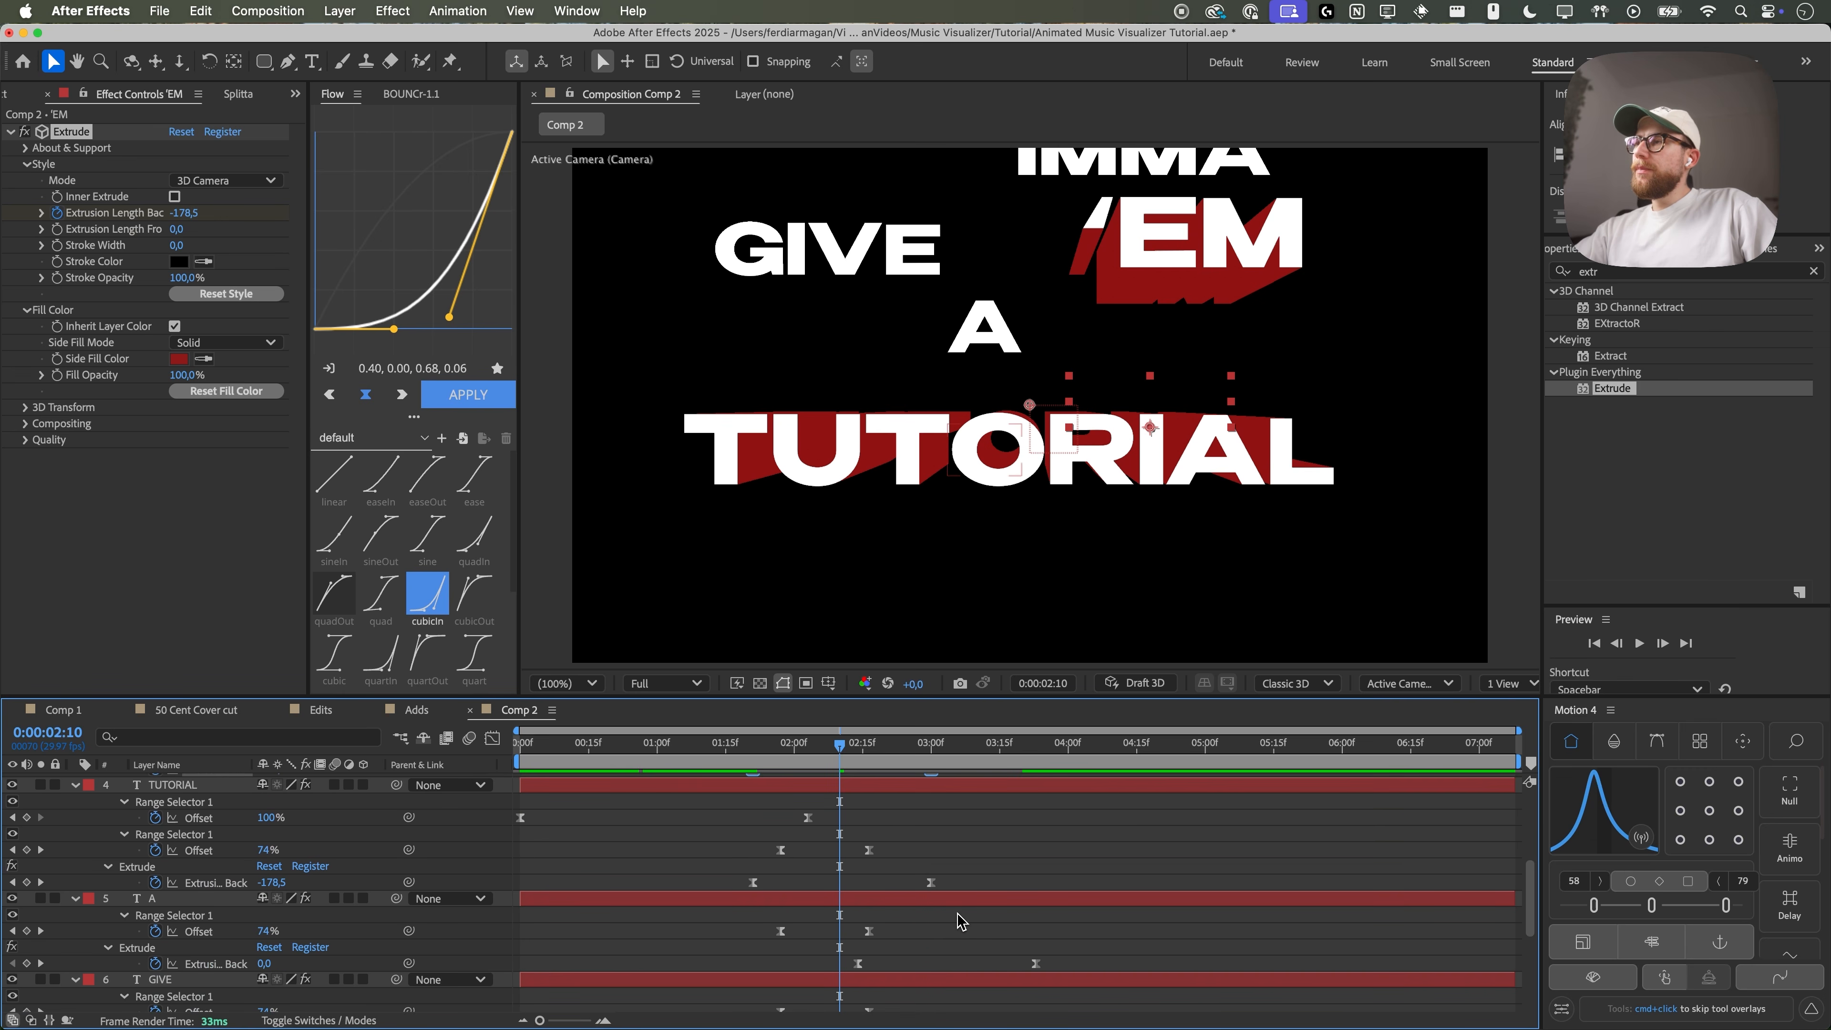
- Move the extrusion keyframes of the A, GIVE, IMMA and SO layers earlier, starting at about 0:00:01:22
left_click_drag(1059, 945, 836, 920)
left_click_drag(1059, 1010, 804, 1006)
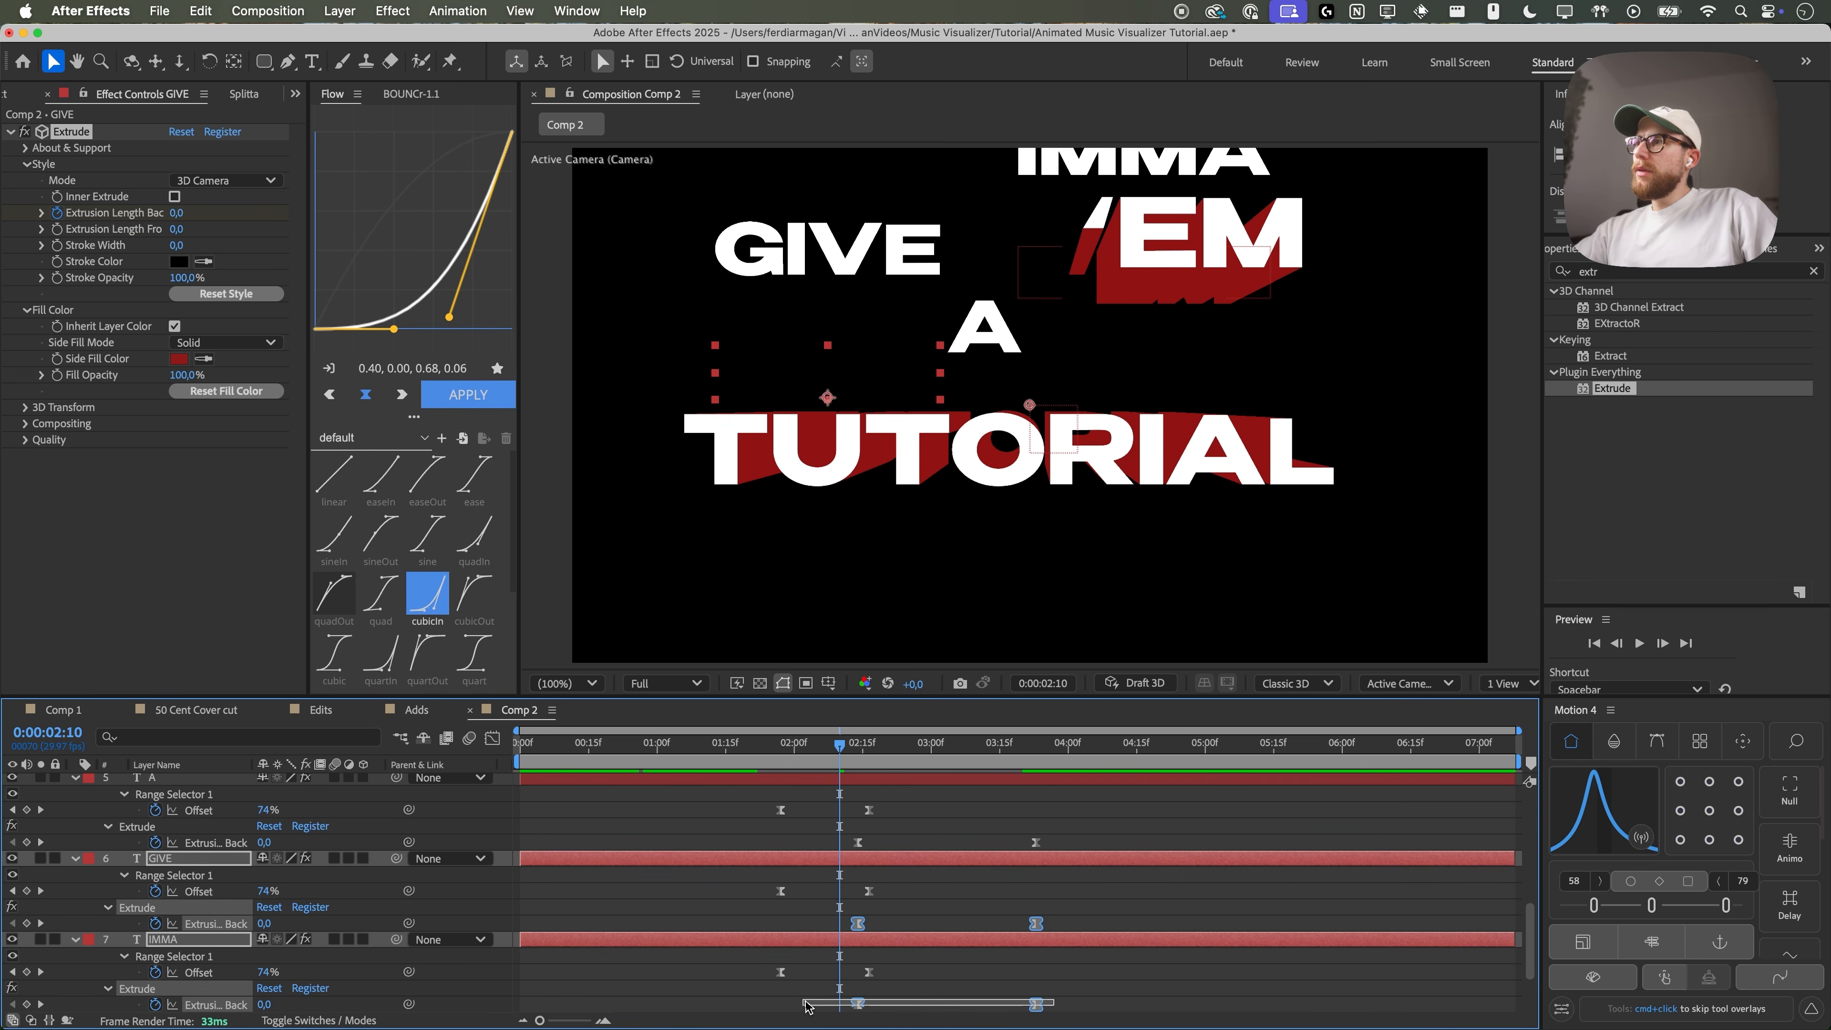
left_click_drag(1059, 853, 756, 842)
scroll(887, 902, "down", 1)
scroll(887, 902, "down", 4)
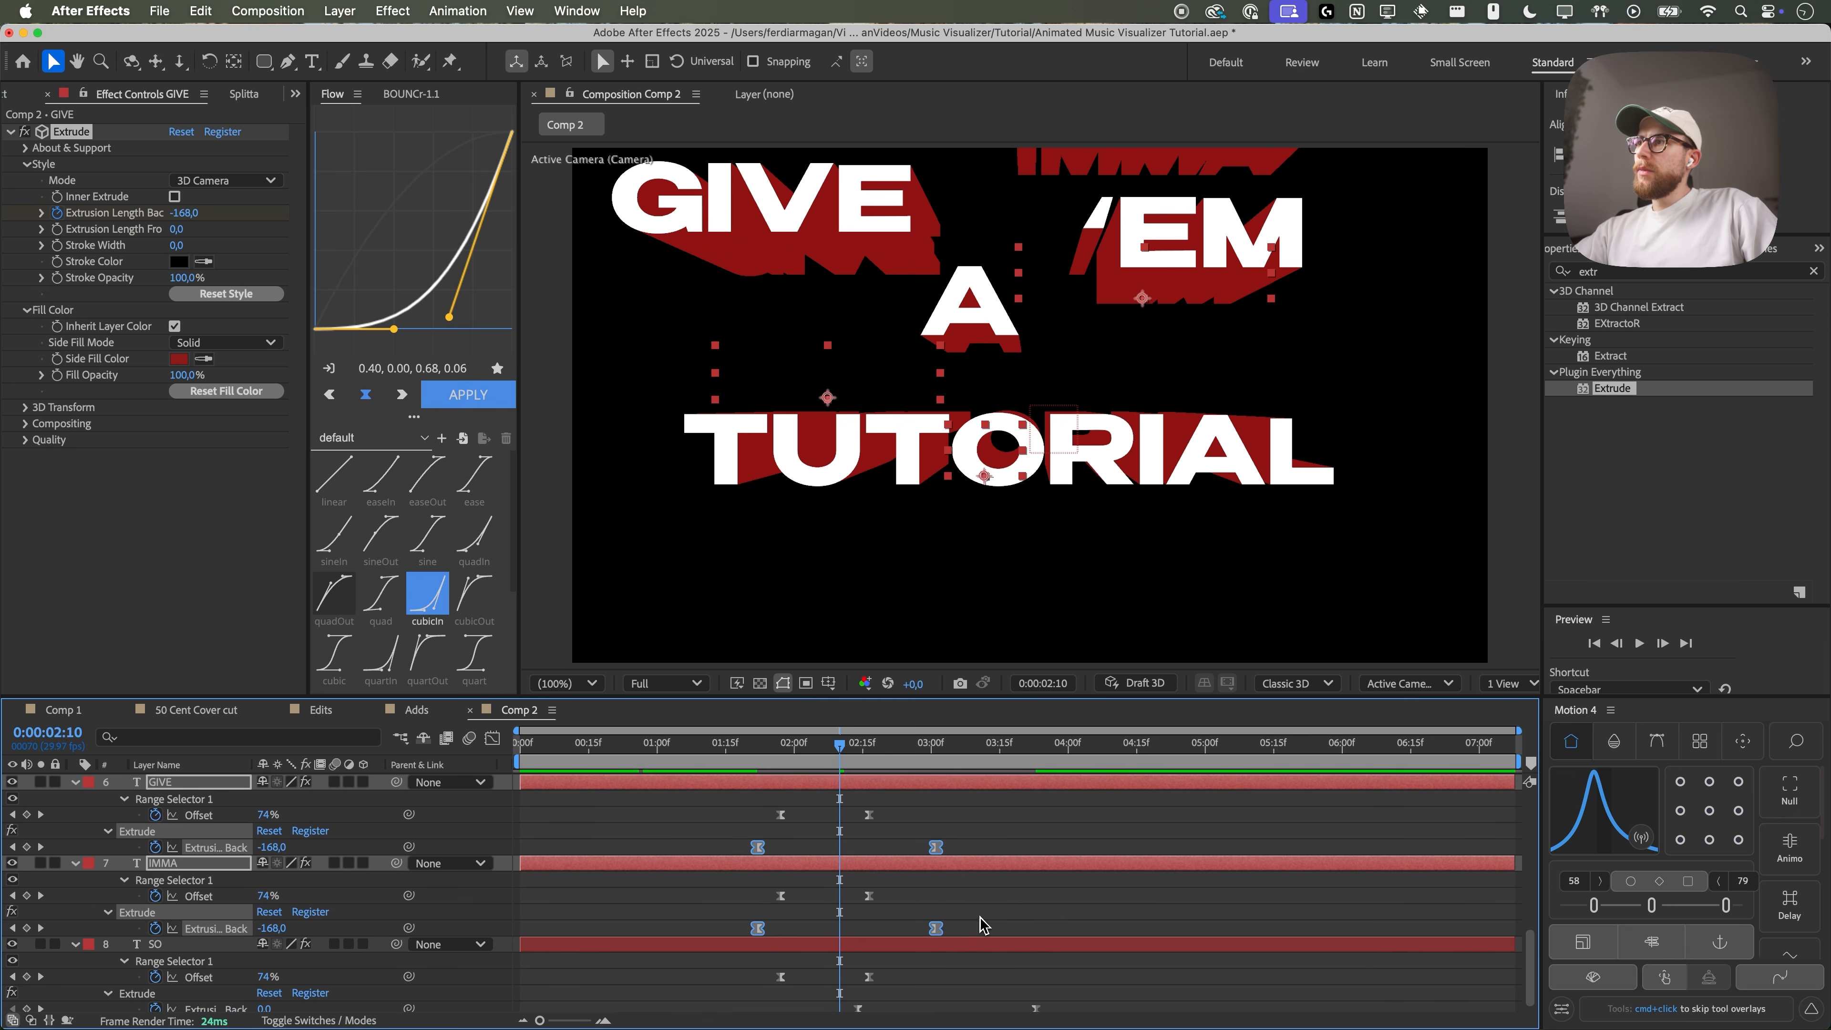
left_click_drag(1059, 994, 793, 999)
scroll(981, 977, "up", 3)
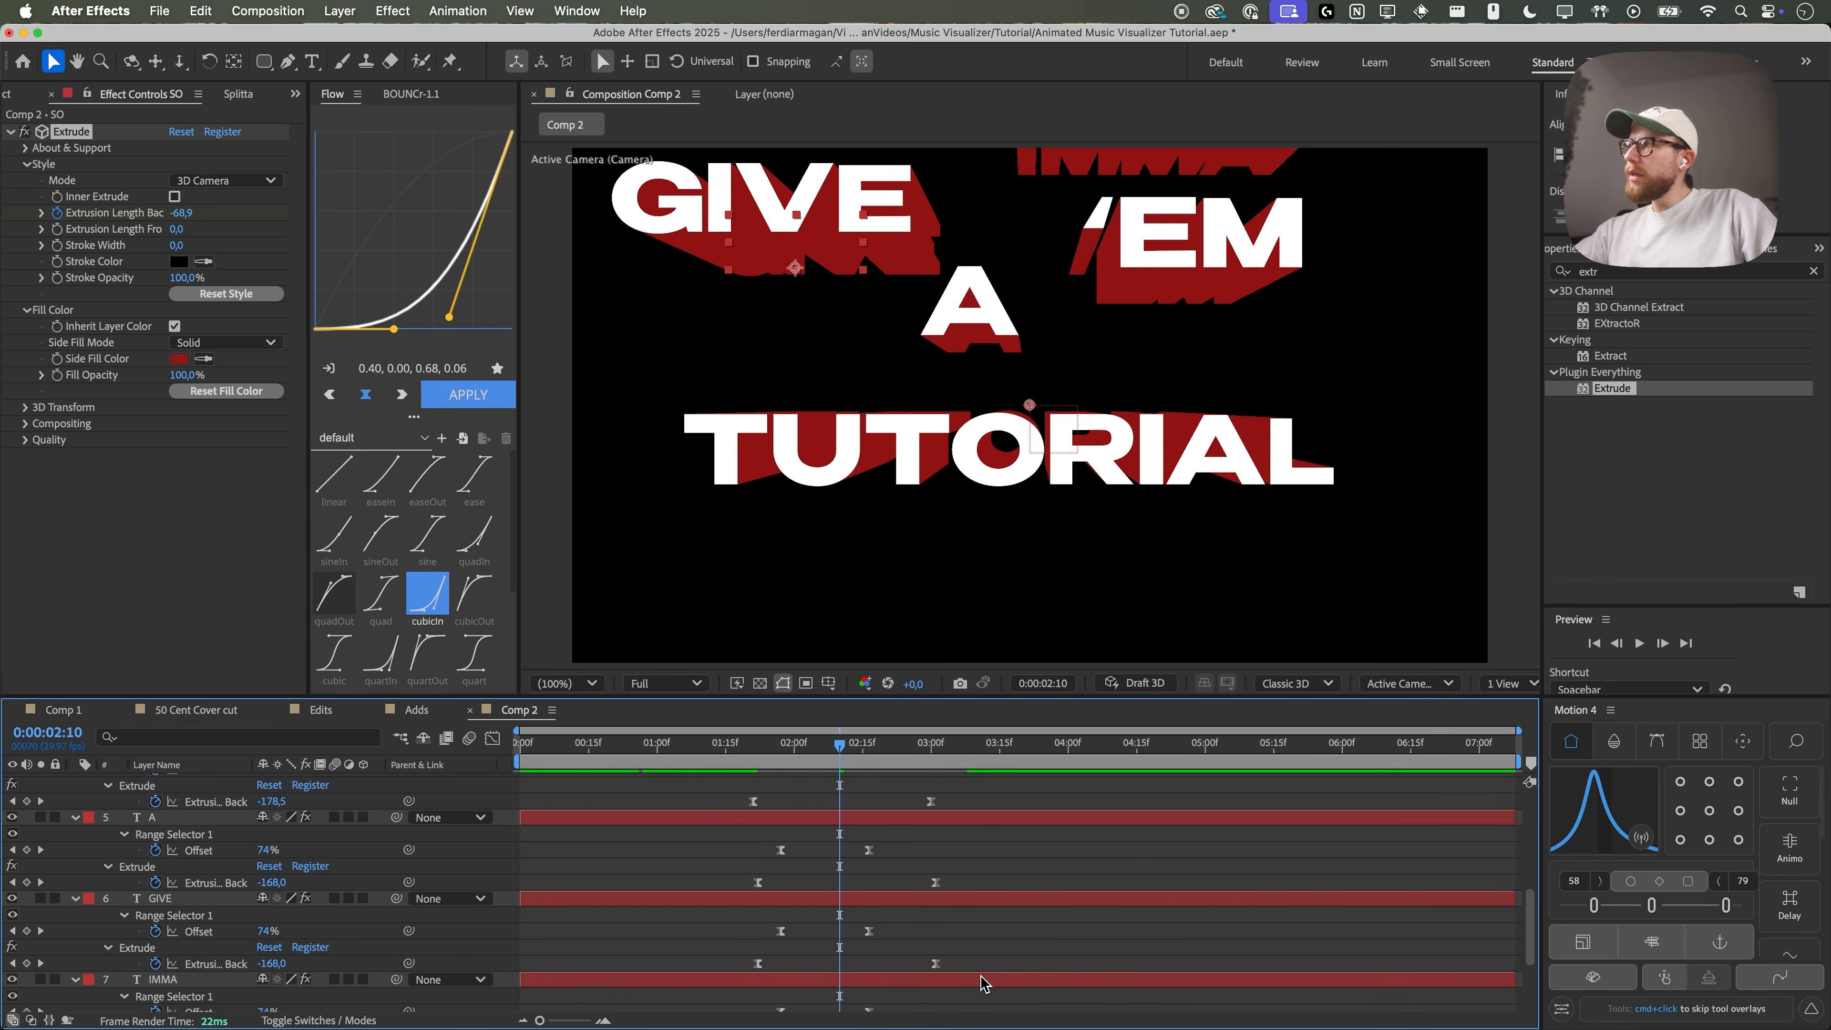
- Delay TUTORIAL's second Offset keyframe pair to start at about 0:00:02:11 and its extrusion pair at about 0:00:02:05, scrubbing to check
scroll(992, 967, "up", 3)
mouse_move(978, 918)
left_mouse_down()
mouse_move(724, 911)
mouse_move(714, 893)
mouse_move(864, 895)
left_mouse_up()
left_click(571, 766)
left_click_drag(572, 766, 1100, 787)
- Retime the Camera Null's Position keyframes to about 0:00:01:15 and 0:00:03:04 and preview the camera move
scroll(999, 833, "up", 5)
left_click_drag(576, 808, 973, 807)
left_click(1074, 833)
key("space")
key("space")
key("space")
key("space")
left_click_drag(937, 764, 995, 754)
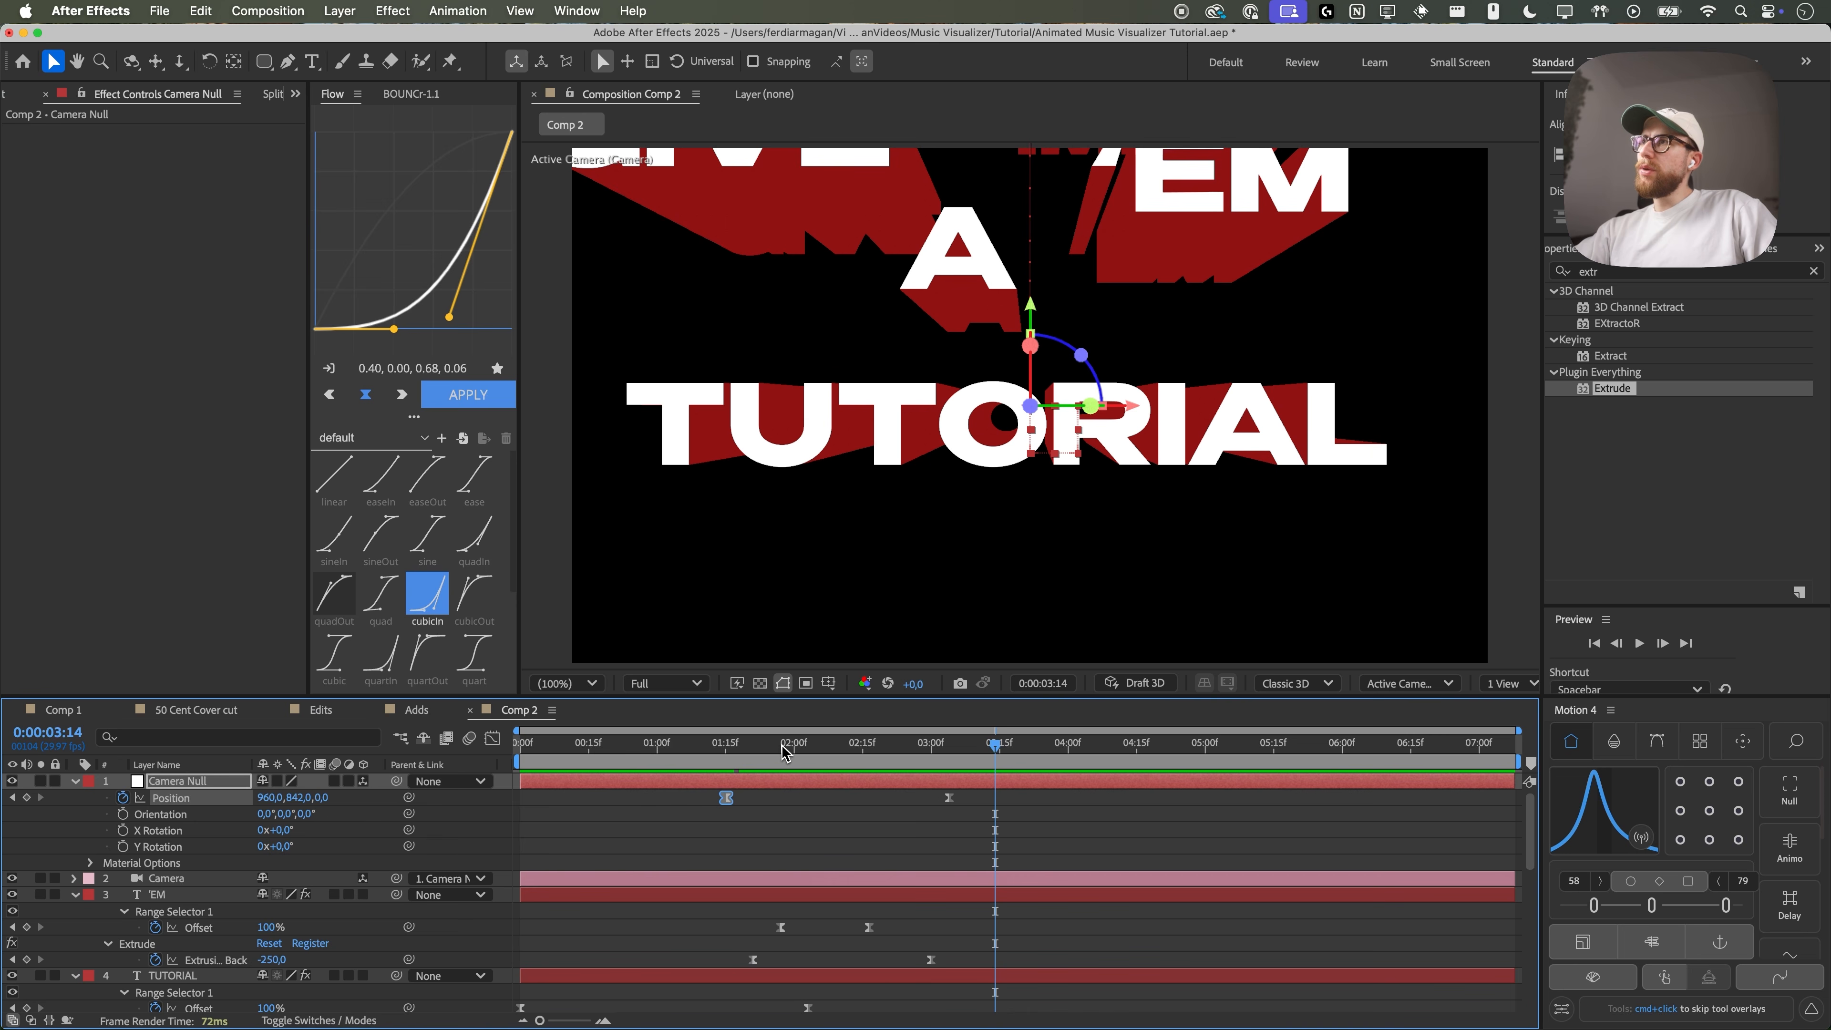
- Undo the last change, show the TUTORIAL layer's Position and shift the word horizontally to X 952.2
key("super+z")
scroll(899, 884, "down", 5)
scroll(198, 916, "up", 5)
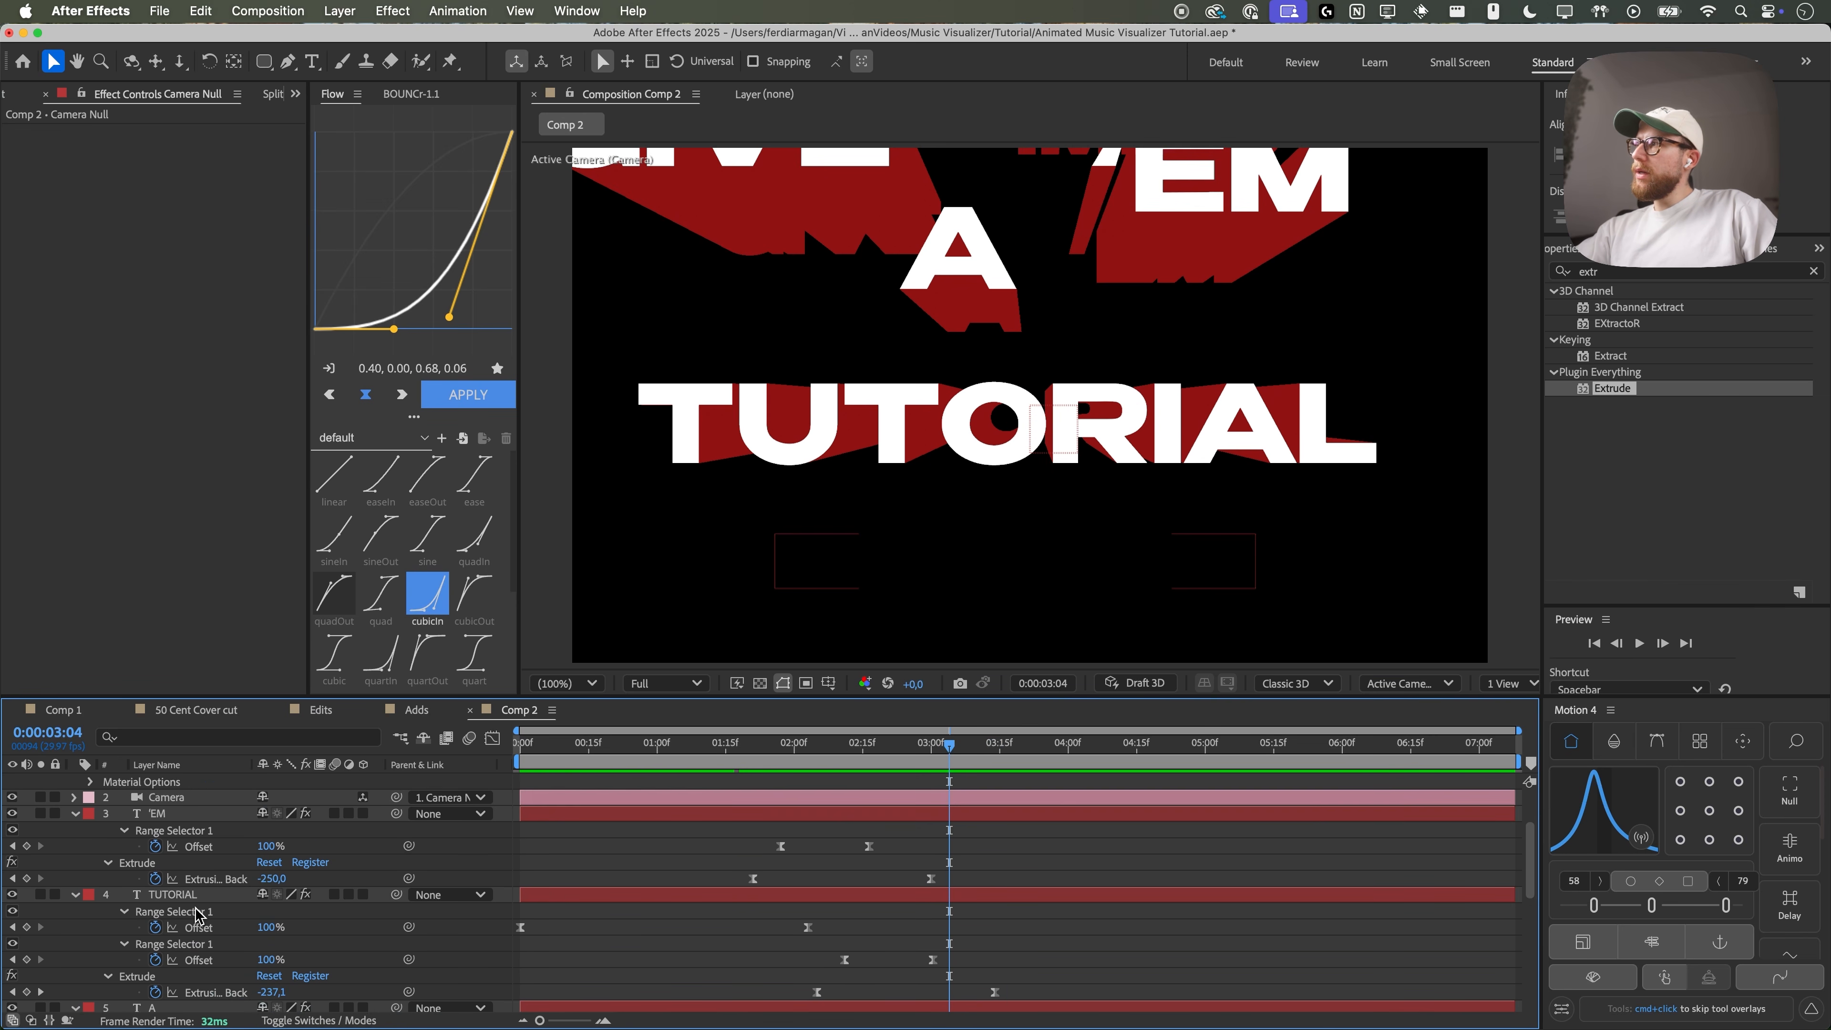
left_click(176, 895)
key("p")
left_click_drag(268, 916, 285, 916)
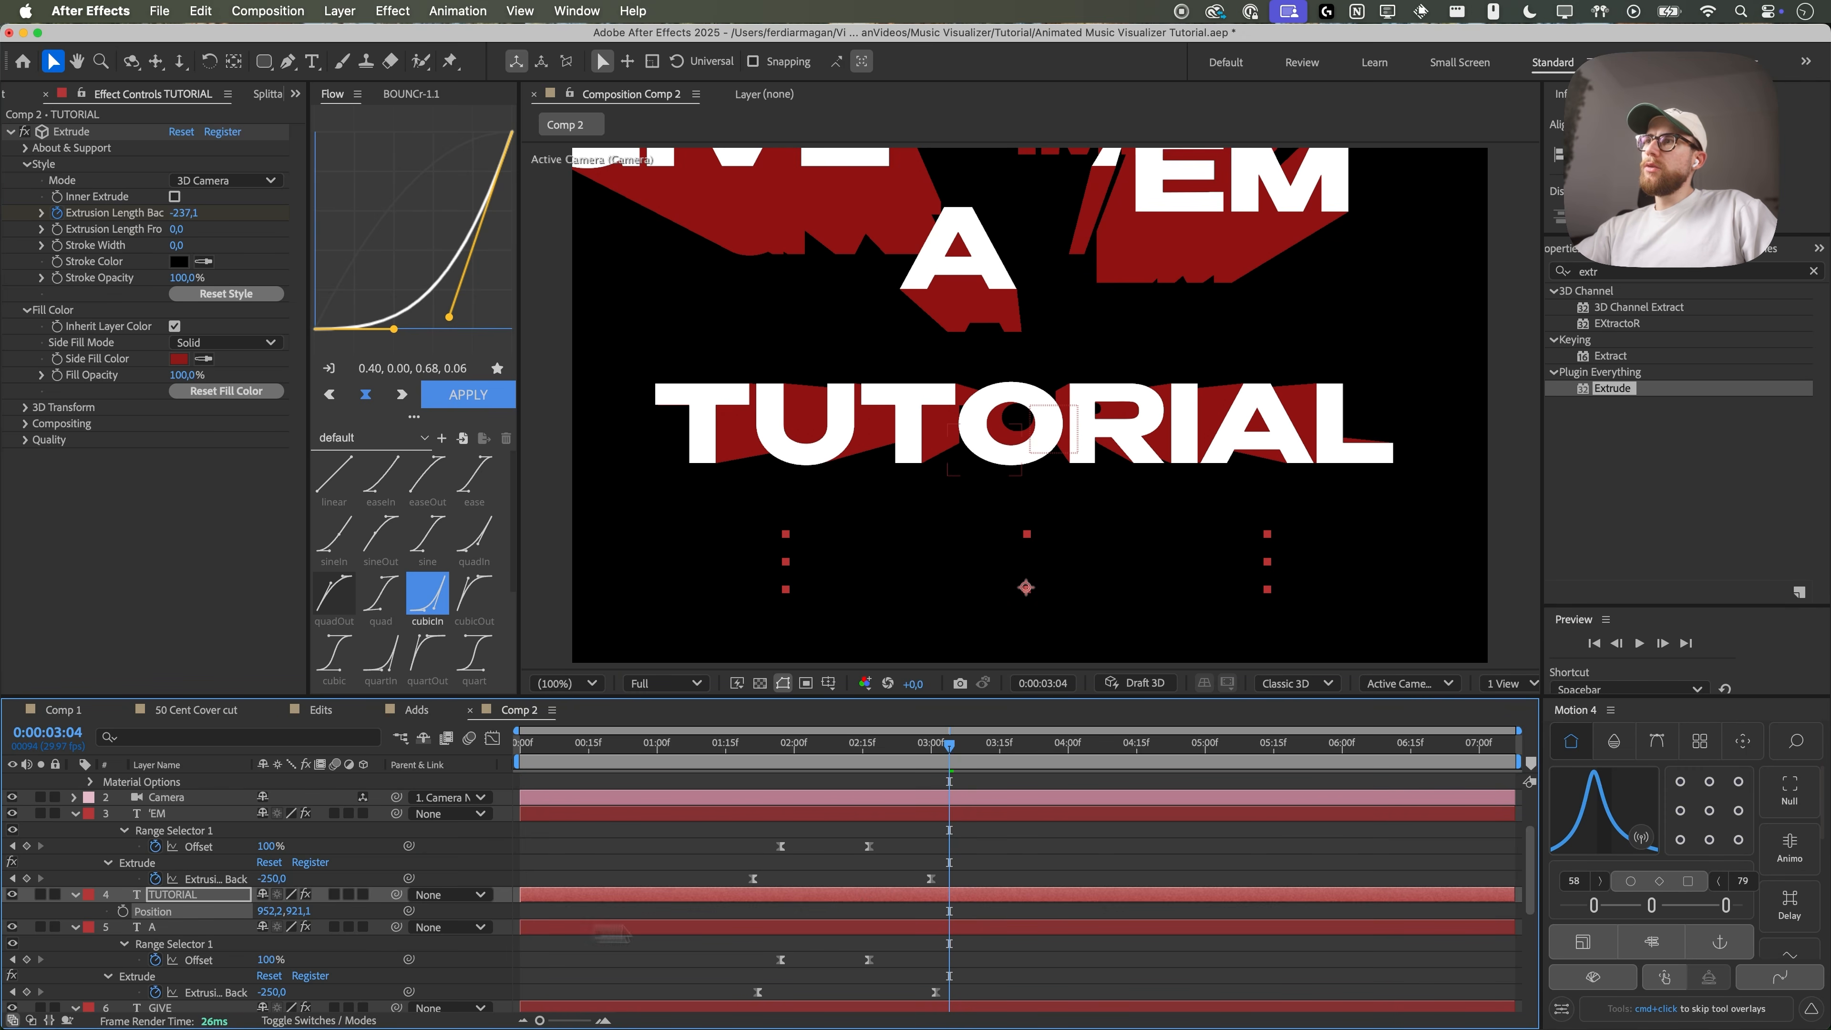
left_click(1009, 865)
- Set the Camera Null's ending Position to Z 55 and scrub through the camera move
left_click_drag(828, 754, 990, 758)
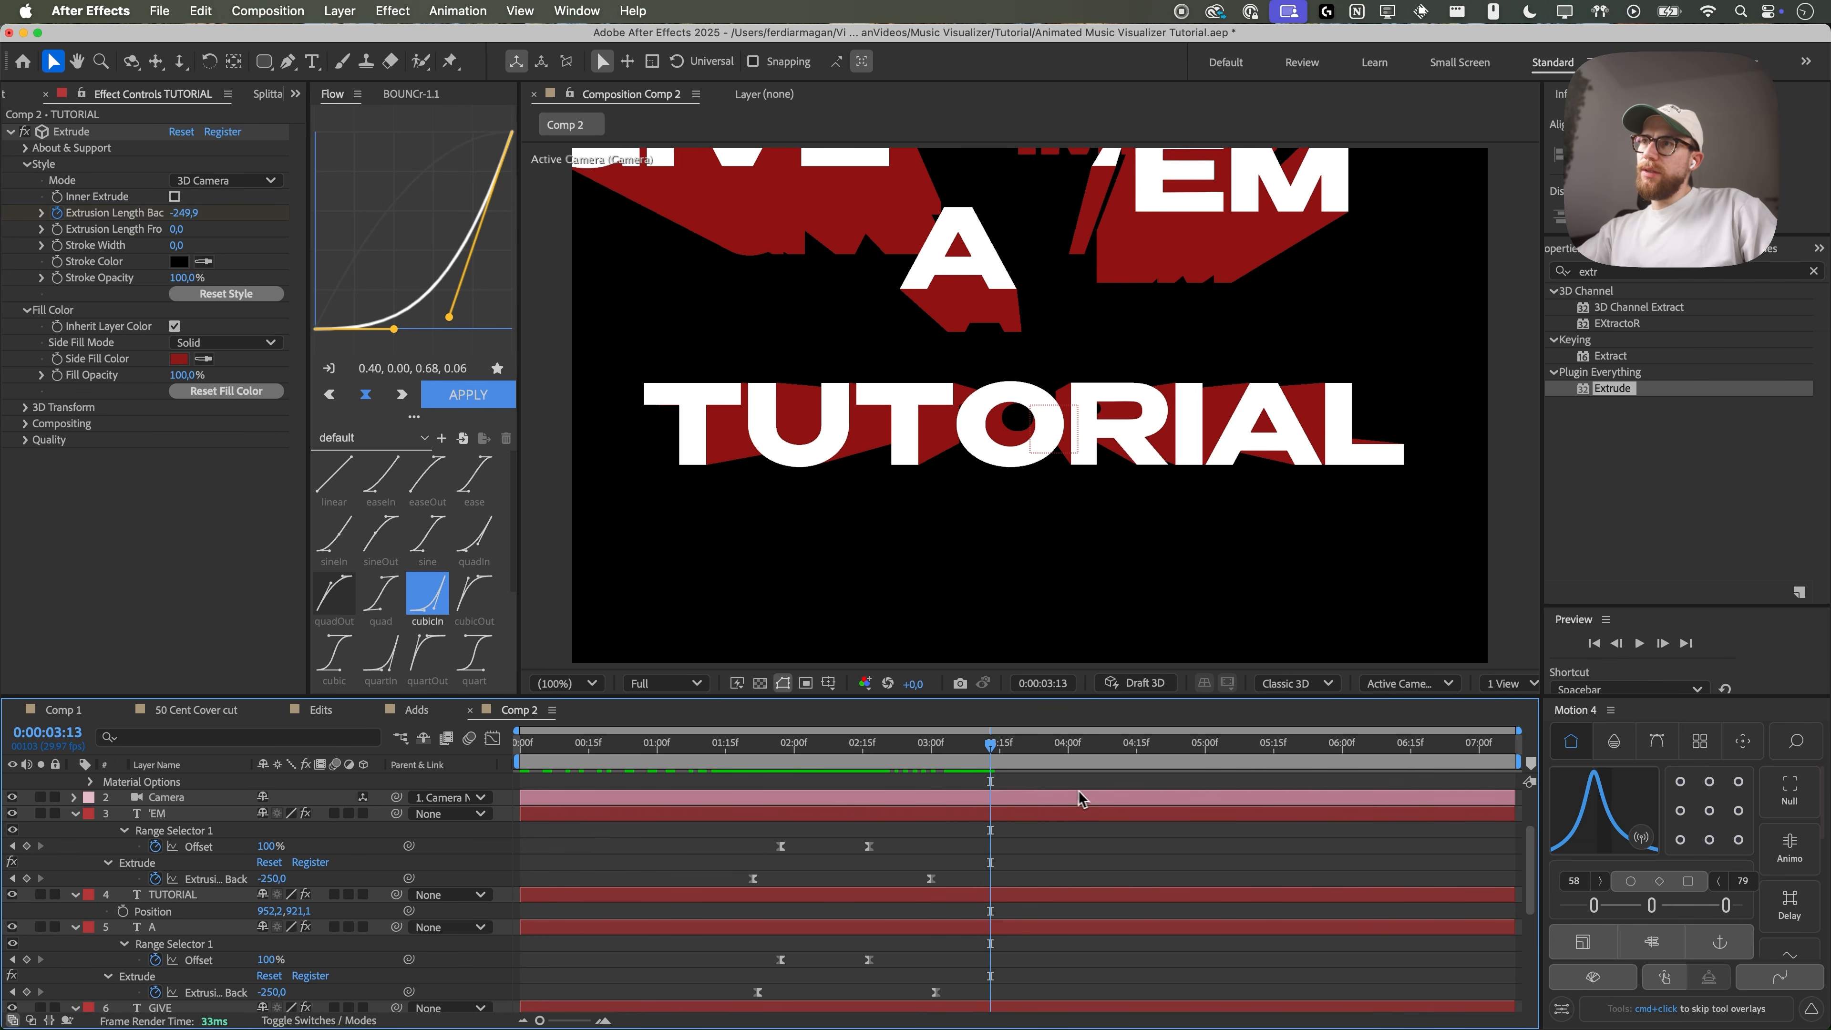
left_click_drag(721, 750, 928, 748)
left_click_drag(929, 748, 910, 749)
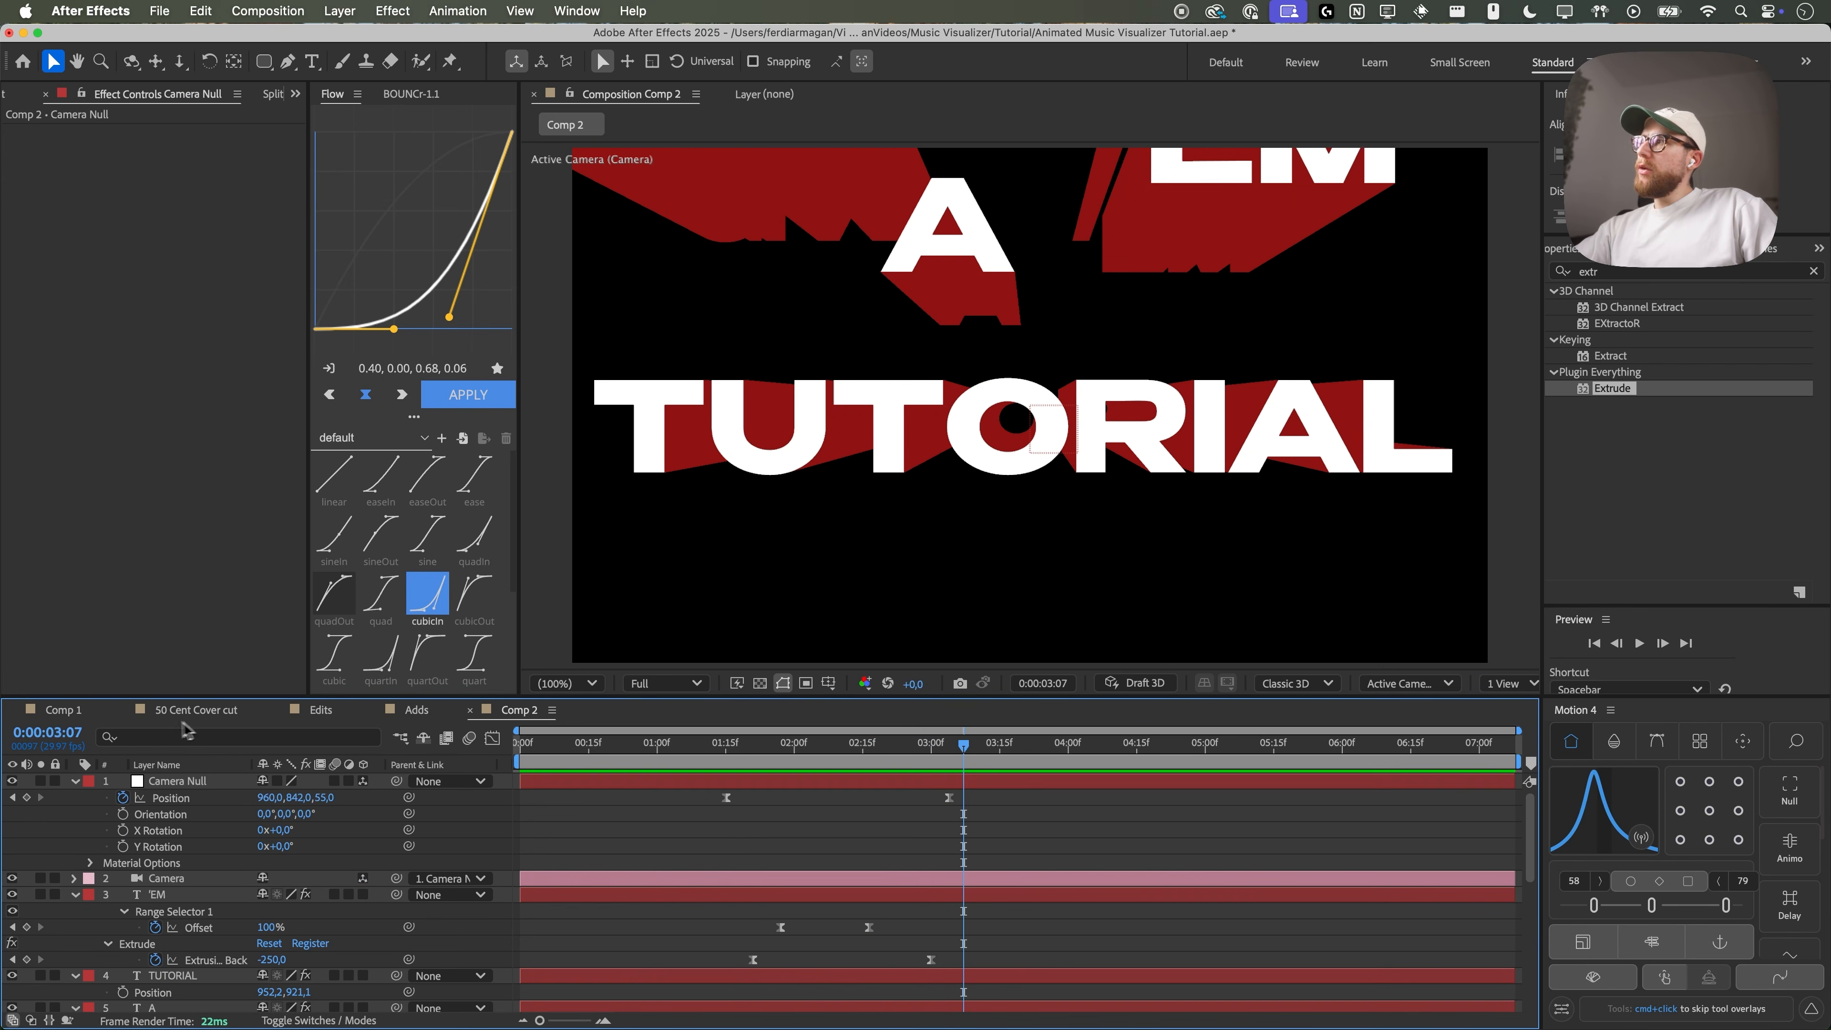
- Create a new 1920x1080 composition named Merge Comp at 29.97 fps with a duration of 0:00:07:08
left_click(63, 709)
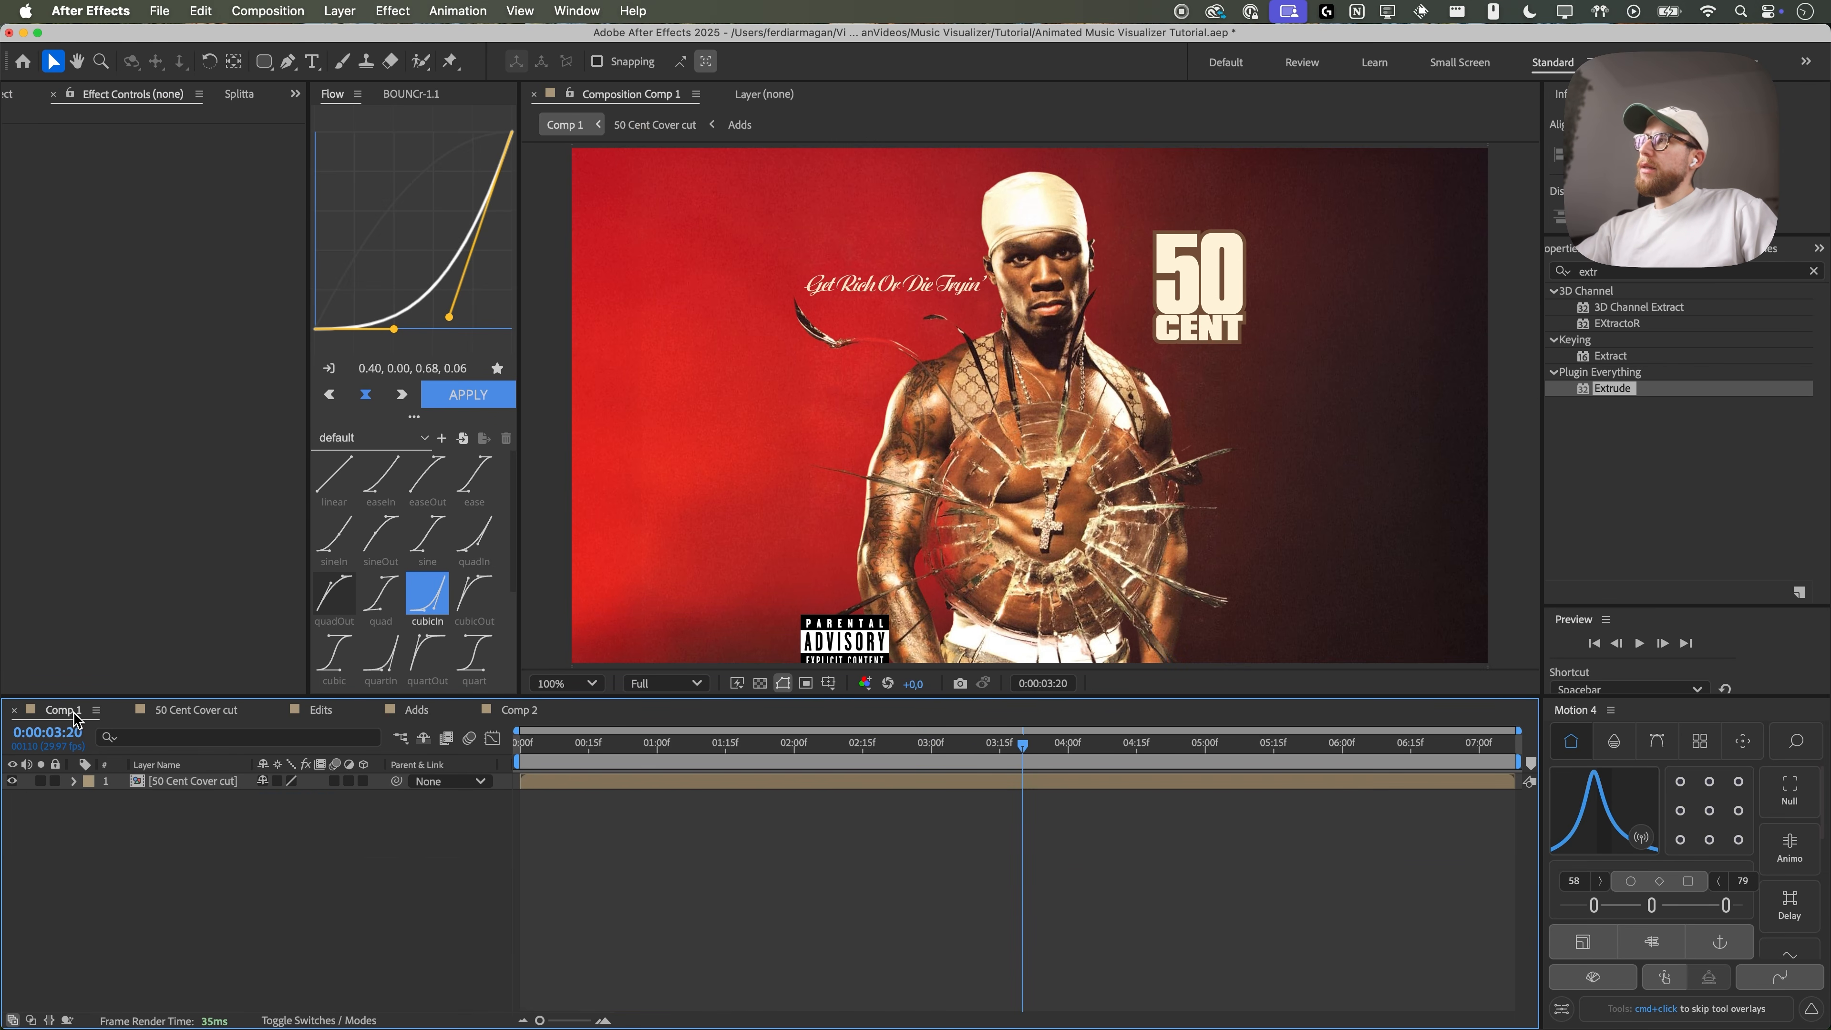
key("super+0")
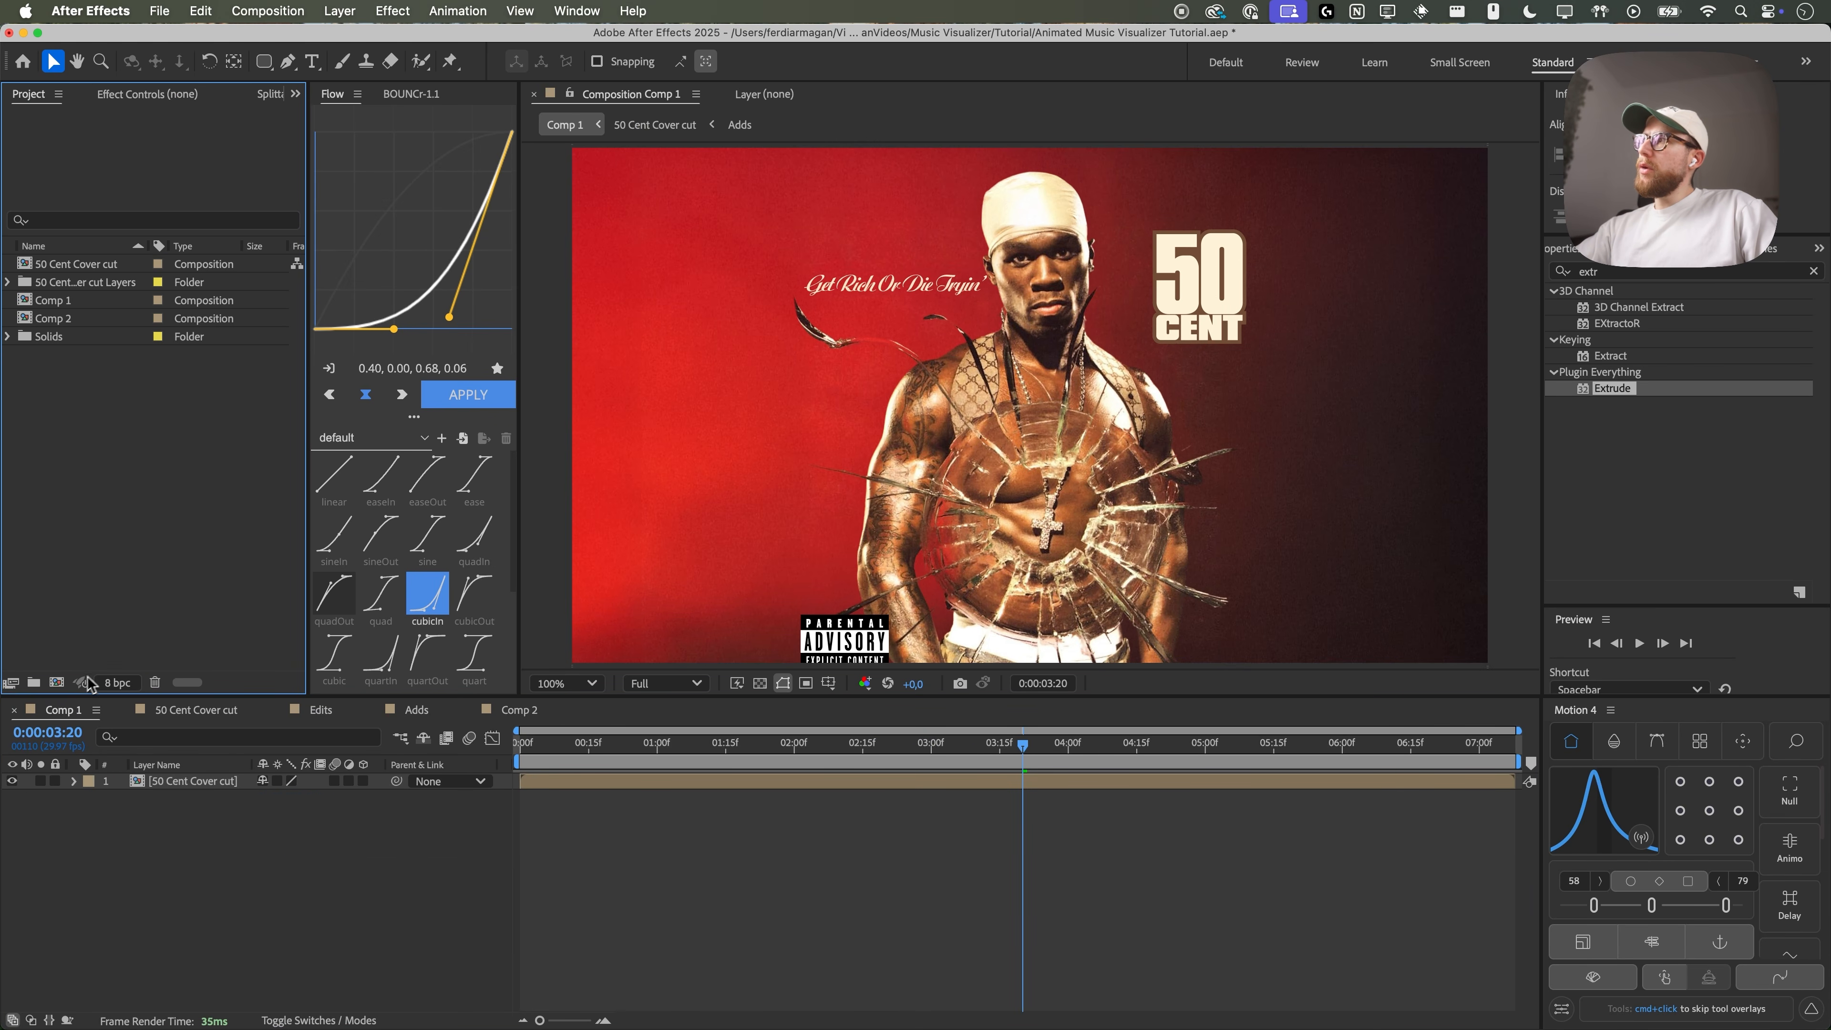
left_click(56, 681)
type("Merge Comp")
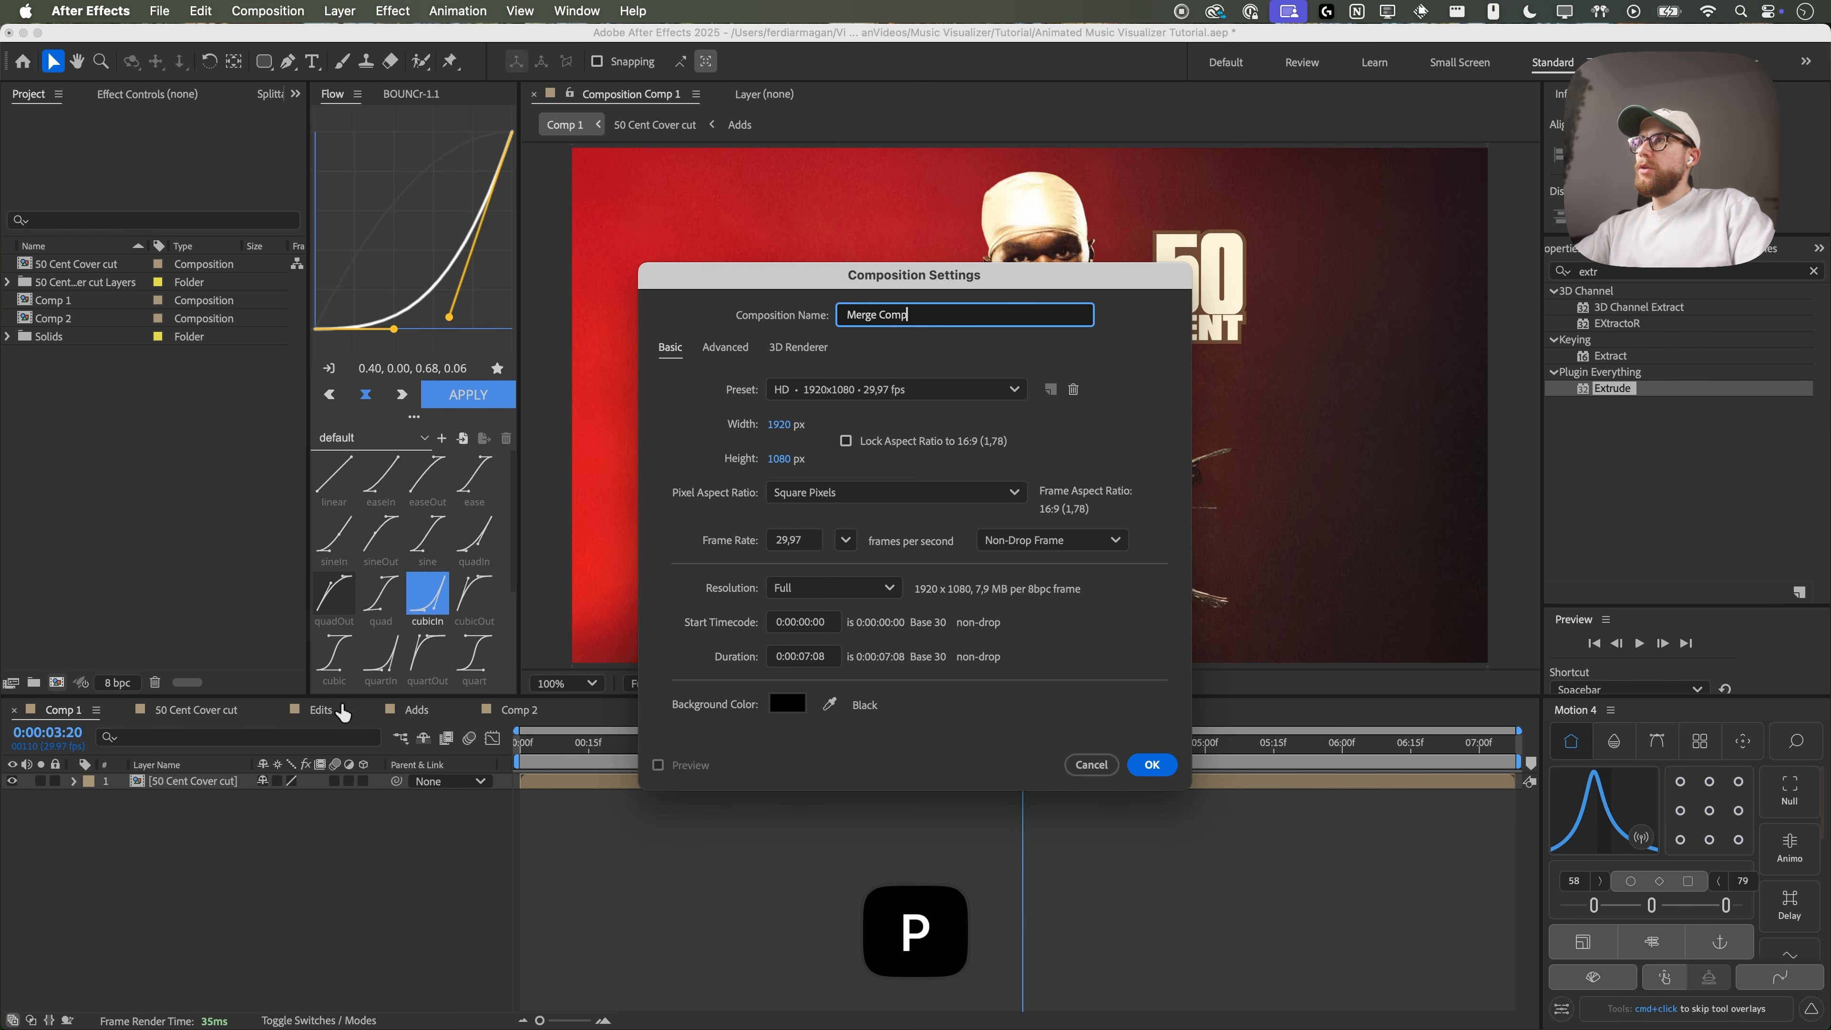
key("Return")
- Add Comp 1 to Merge Comp and place Comp 2 above it, starting at about 0:00:03:11
left_click(75, 301)
left_click_drag(77, 310, 404, 793)
left_click_drag(521, 743, 1051, 750)
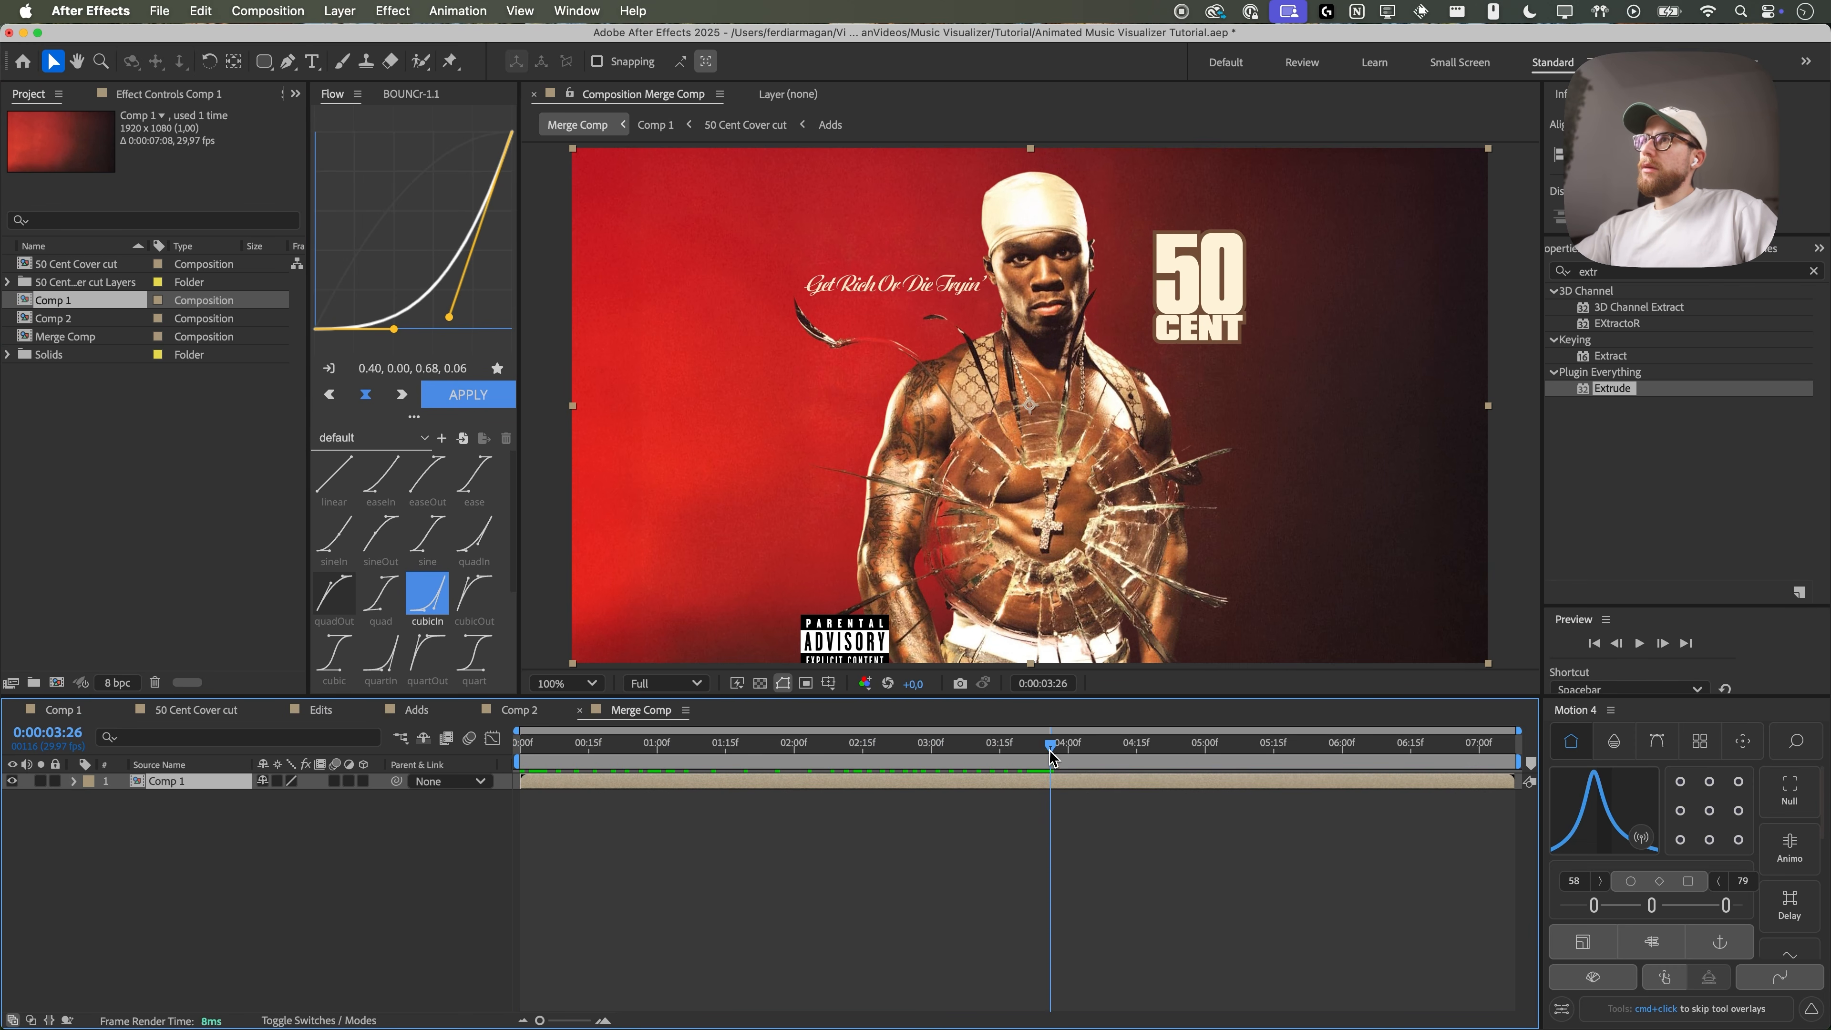
left_click_drag(54, 320, 213, 781)
left_click_drag(562, 782, 1315, 754)
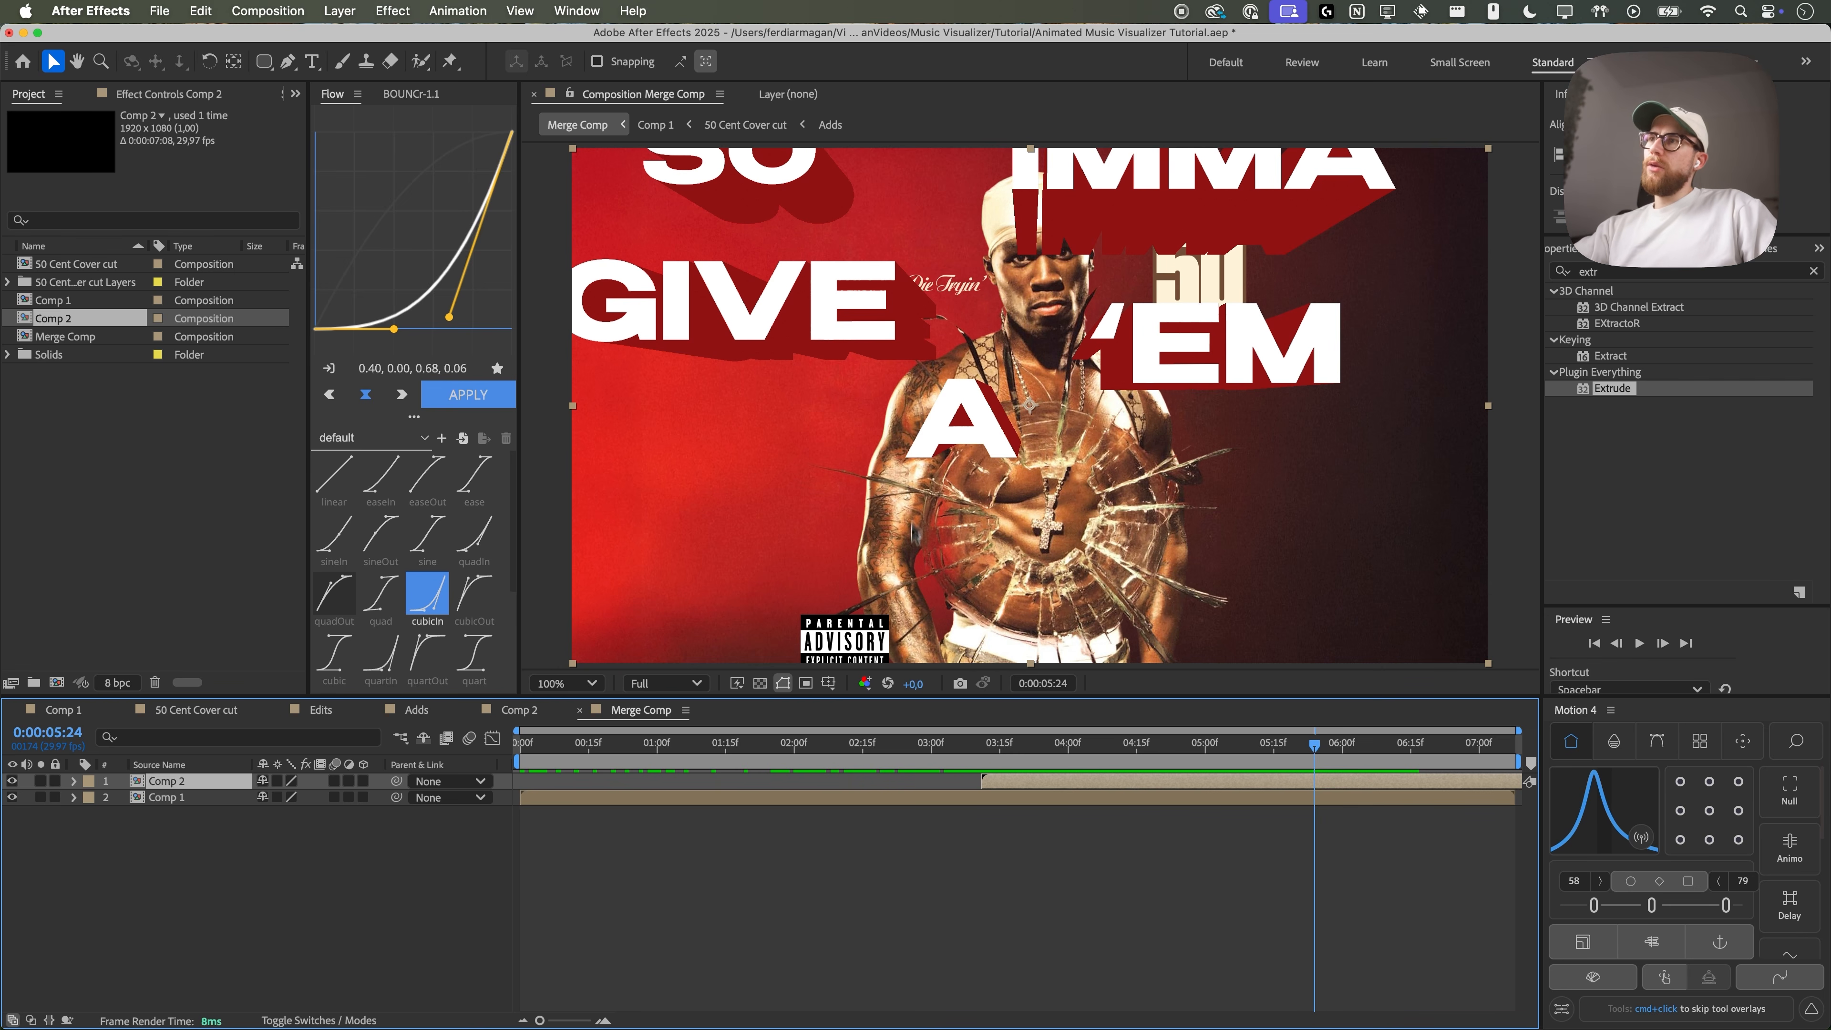
- Trim the end of the Comp 1 layer to about 0:00:05:25 and scrub through the transition into Comp 2
left_click(1428, 743)
left_click_drag(1514, 797, 1322, 796)
left_click(1271, 858)
left_click_drag(1124, 744, 1370, 743)
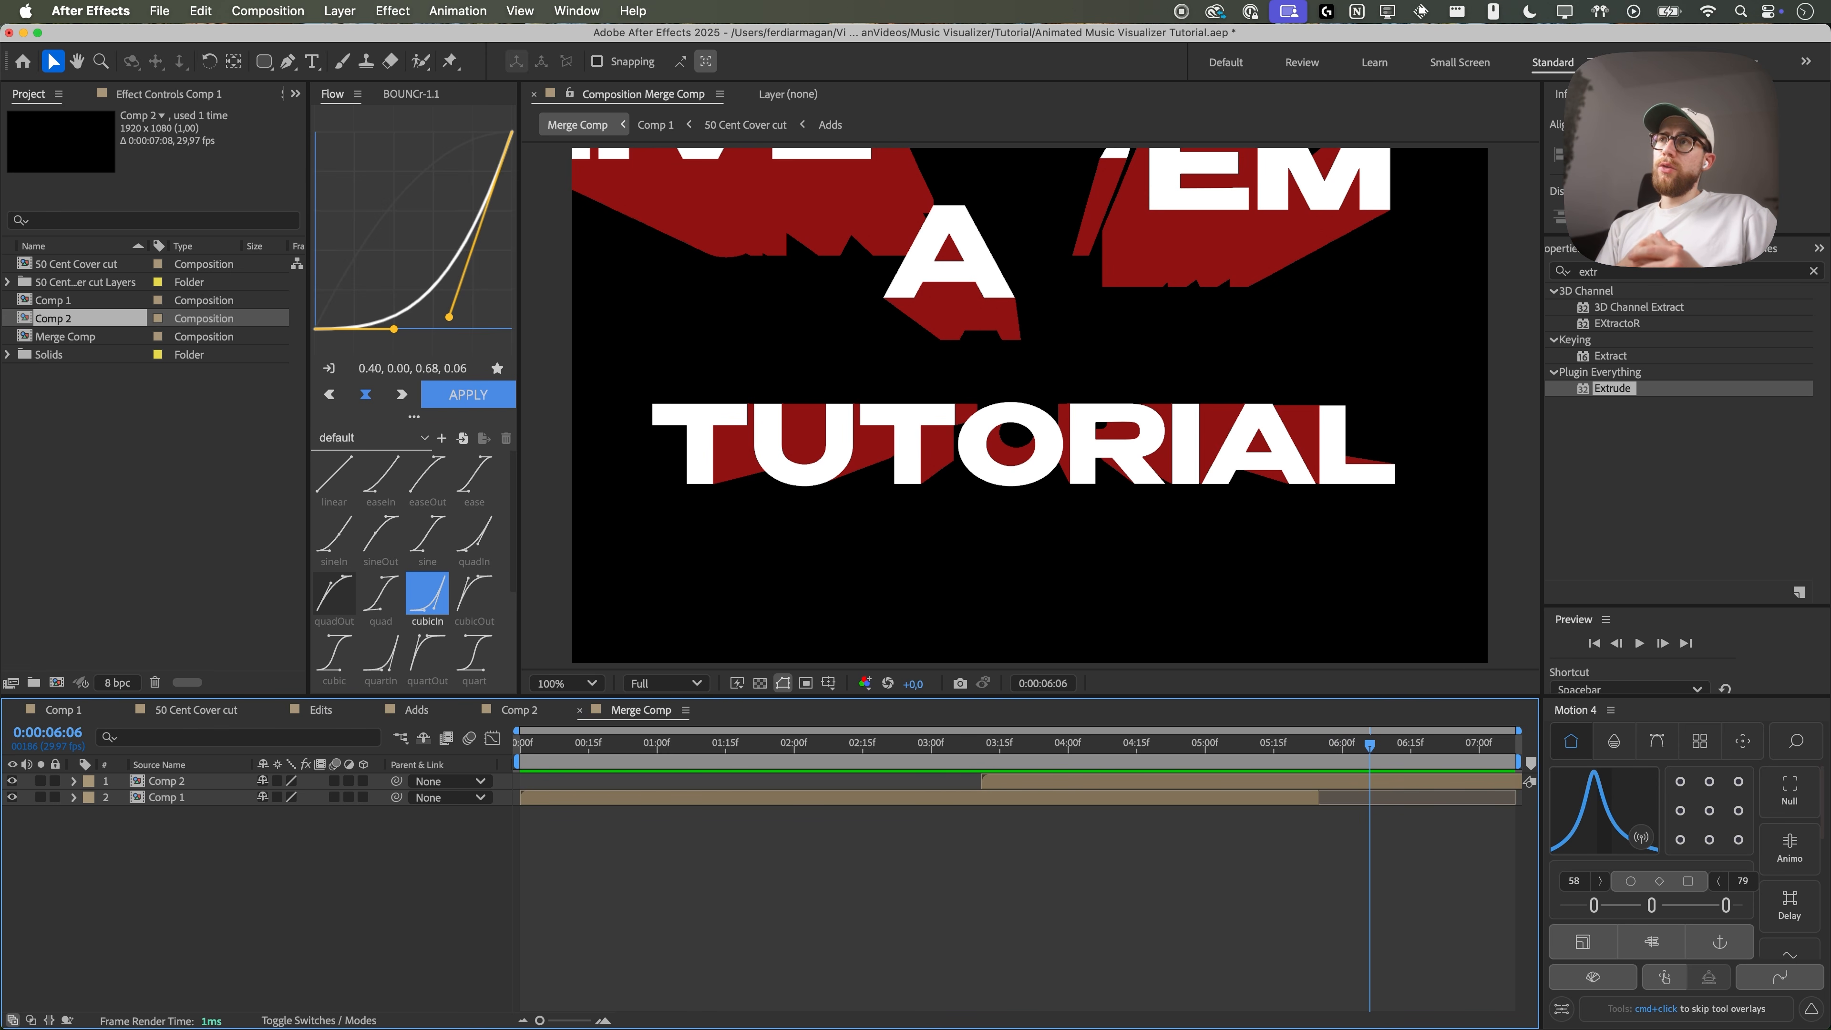
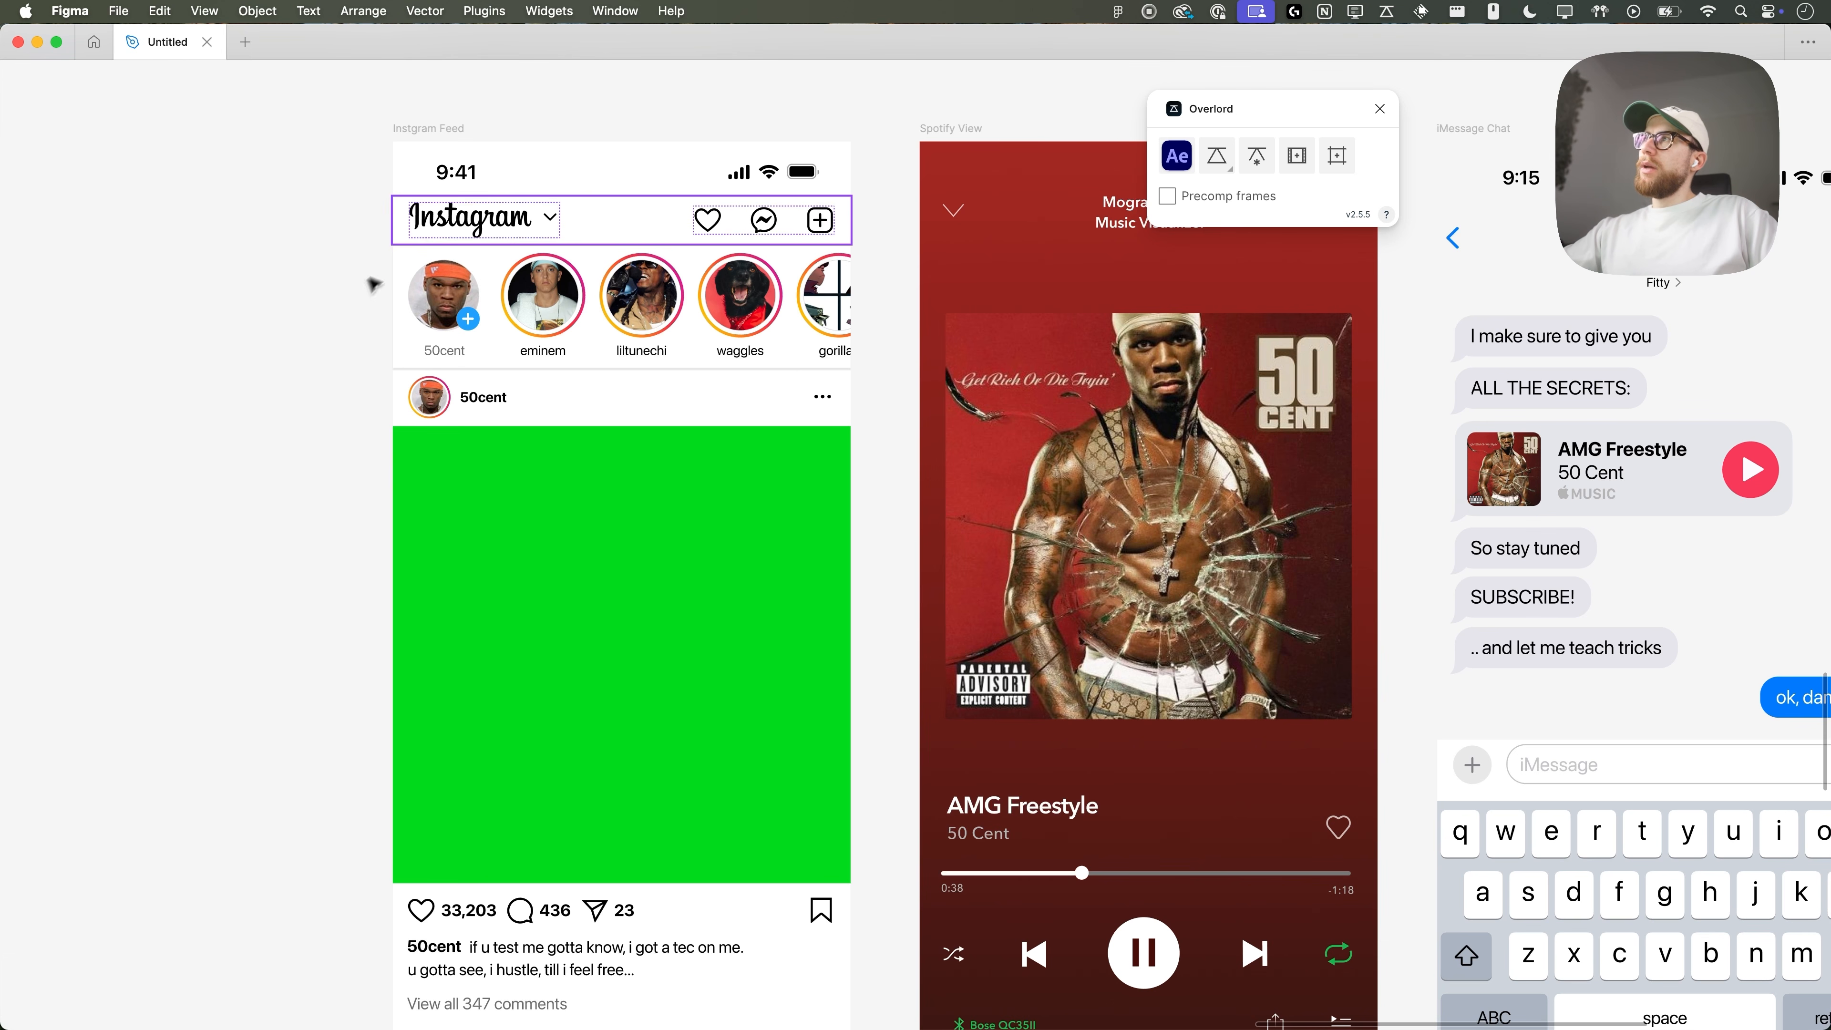
- Switch to Figma and examine the Instagram feed design, moving its green square aside and undoing the move
scroll(285, 473, "down", 1)
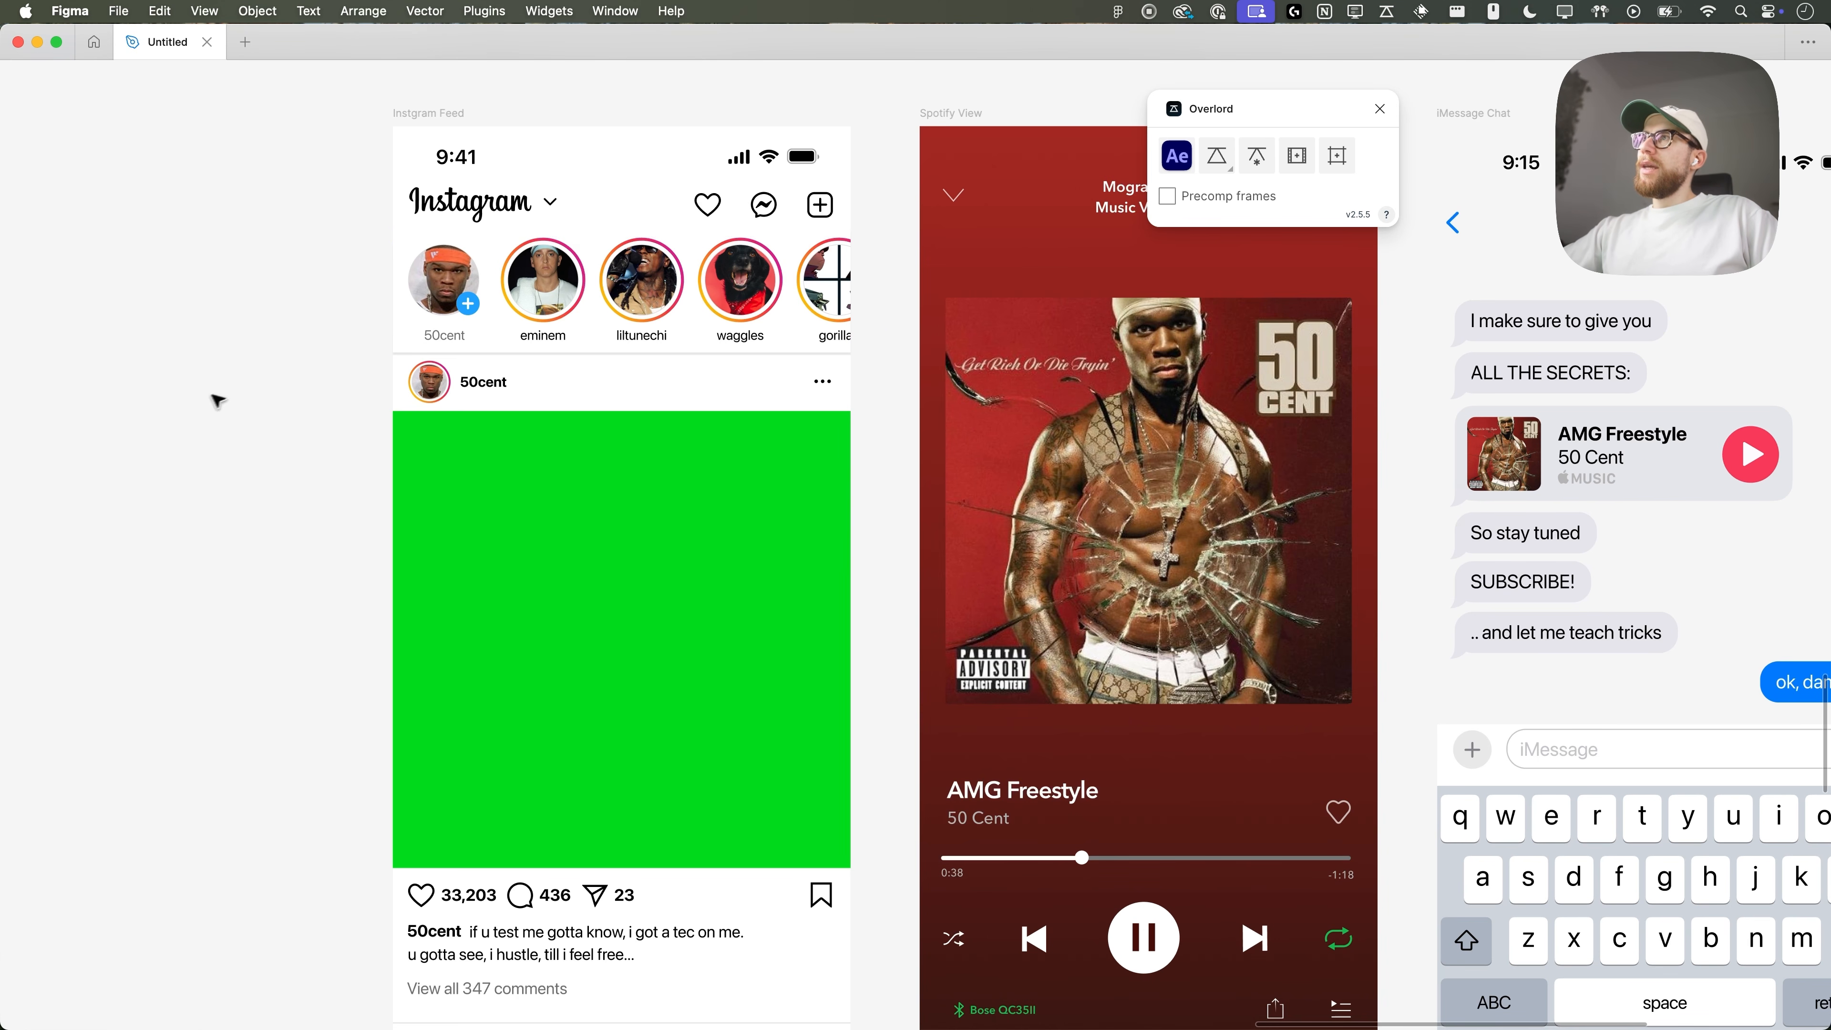
scroll(479, 480, "down", 5)
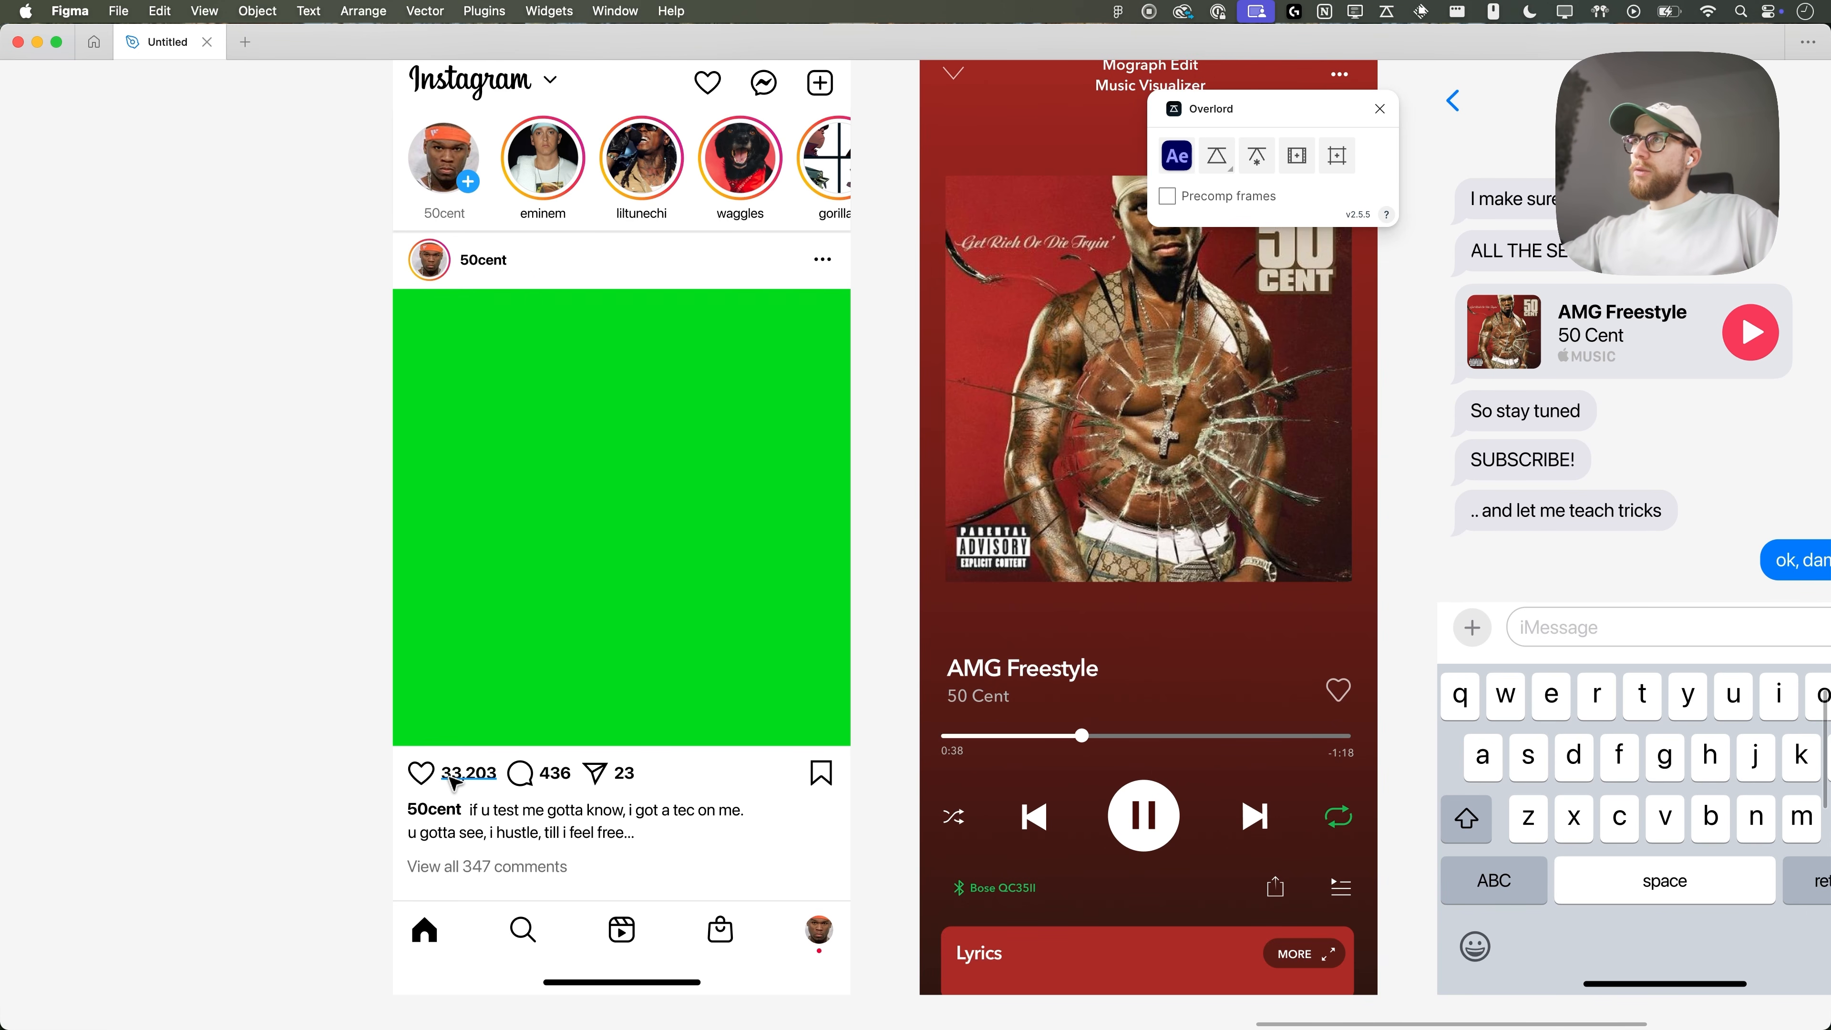
scroll(572, 482, "down", 2)
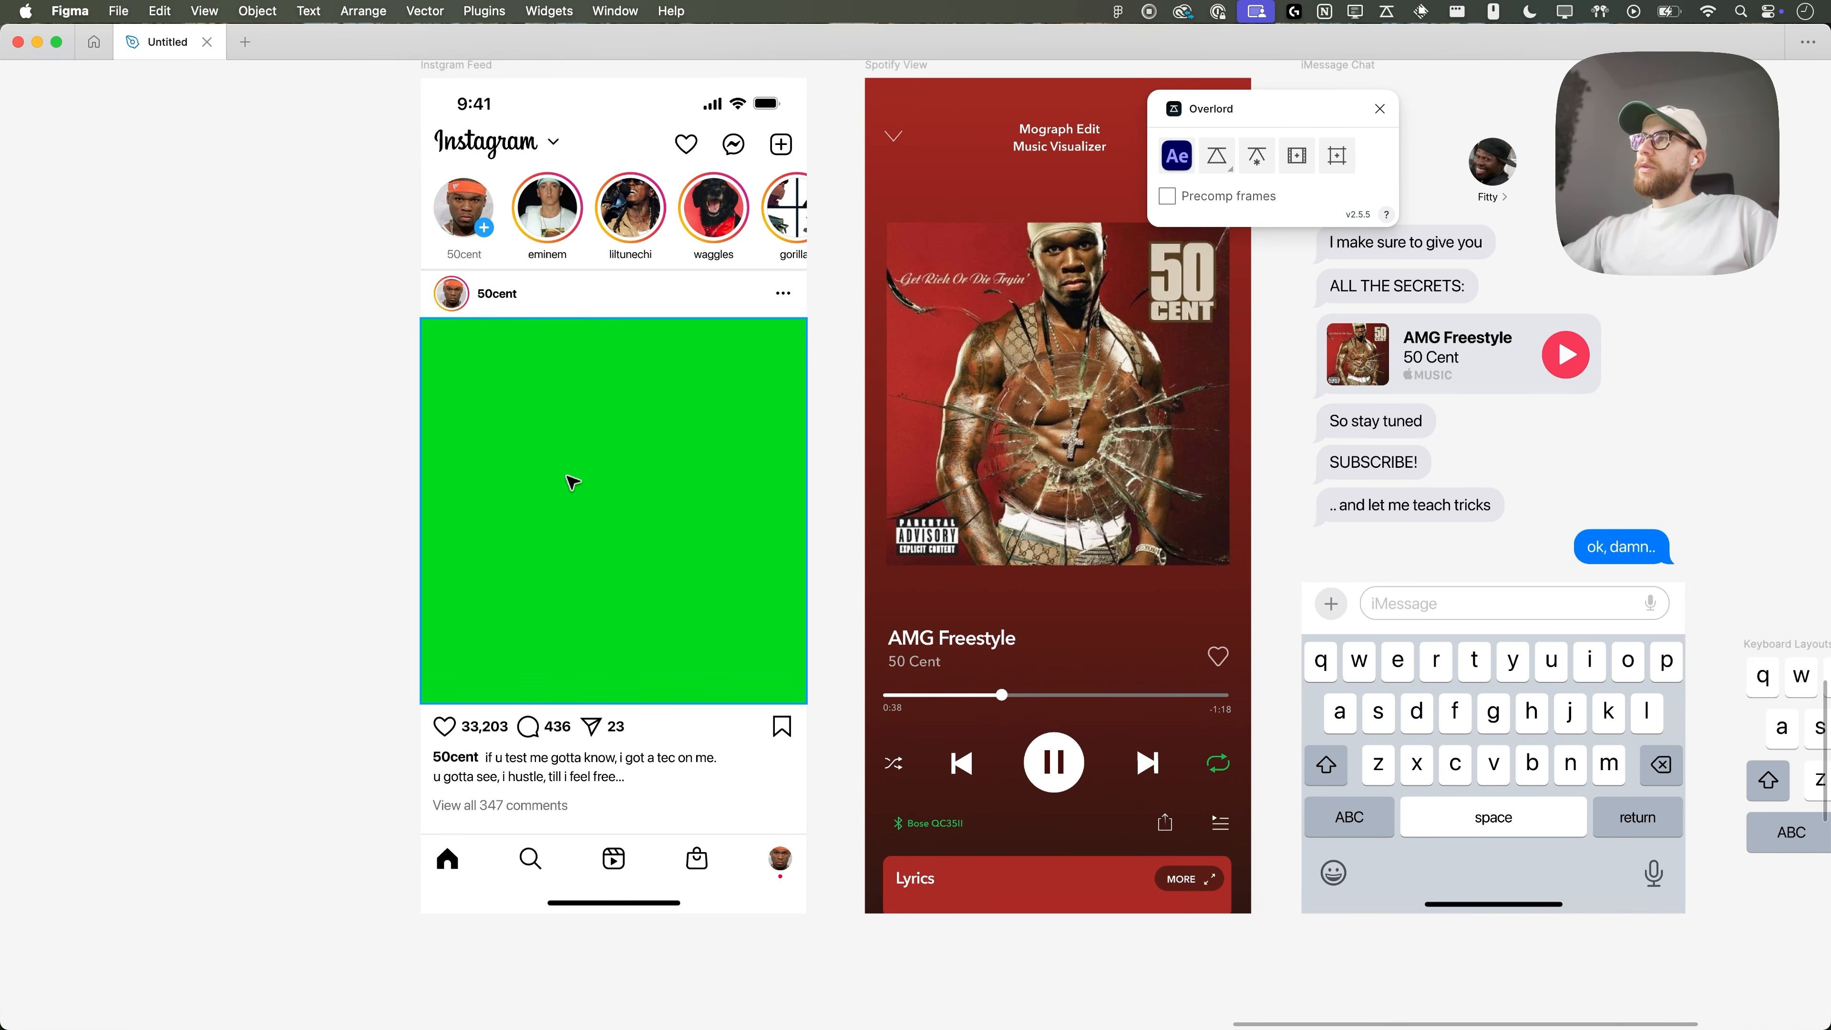
left_click_drag(597, 463, 710, 505)
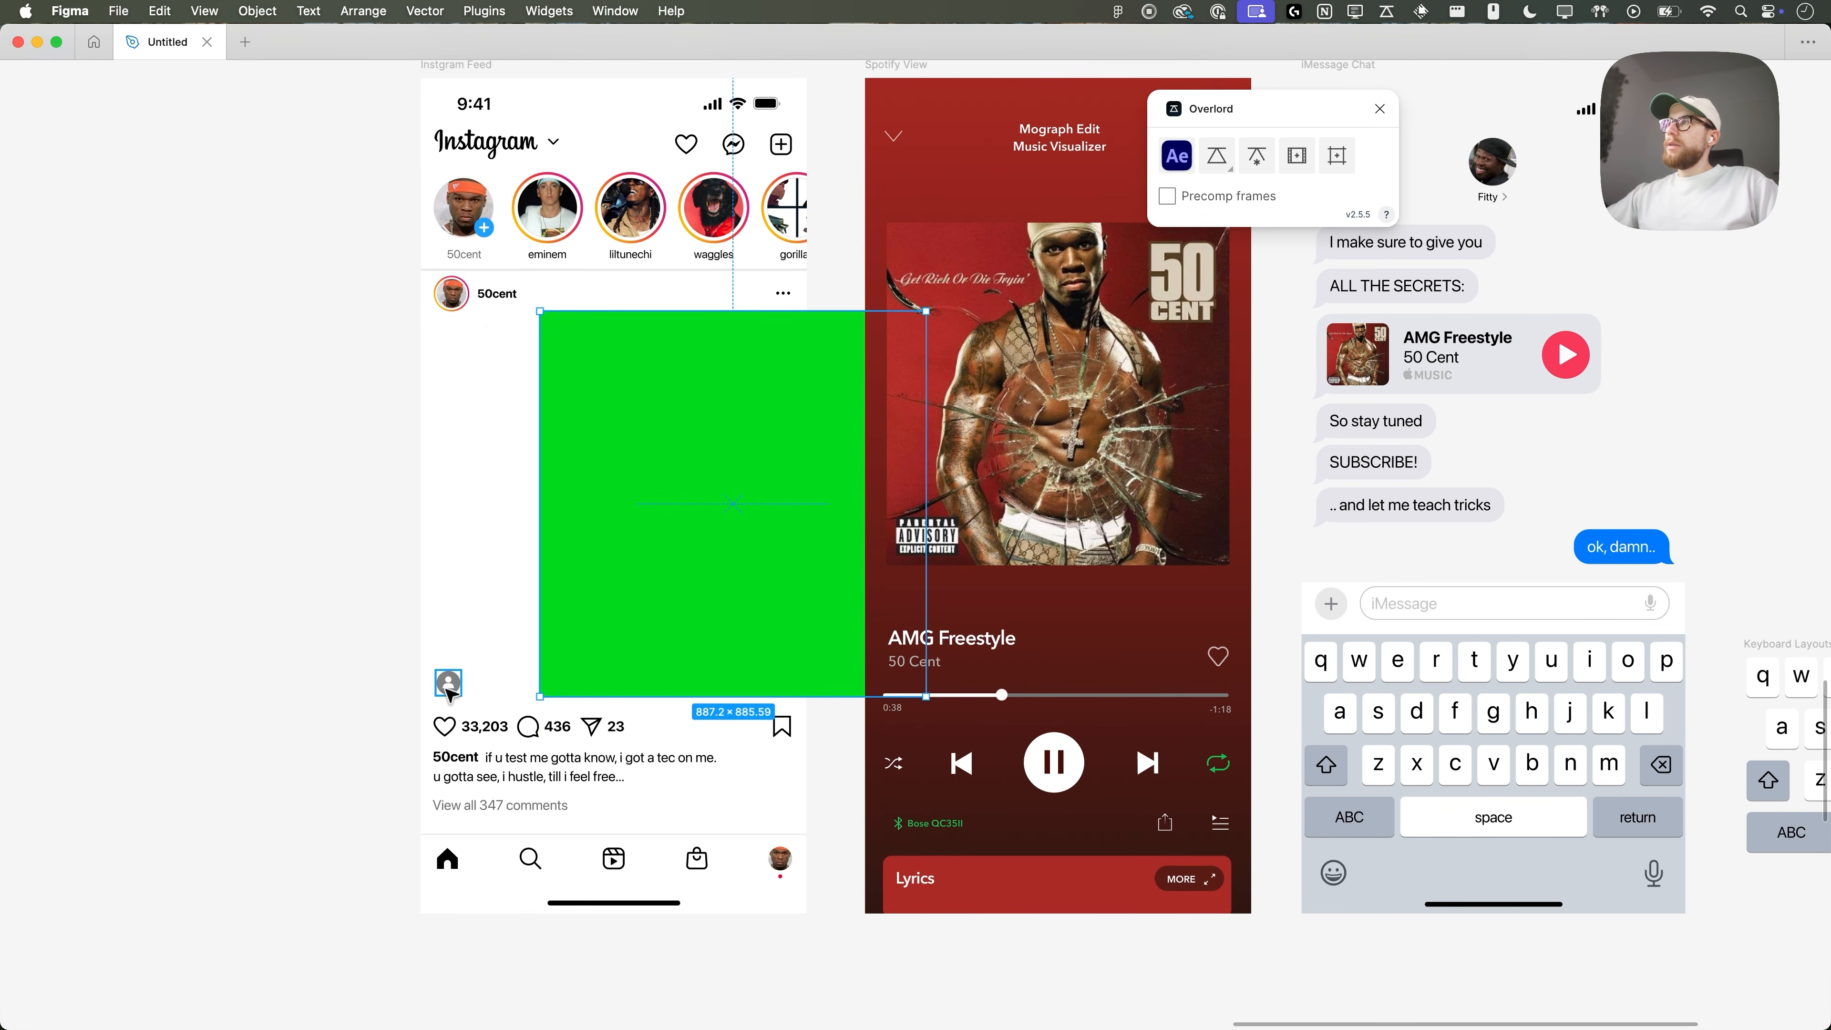
key("super+z")
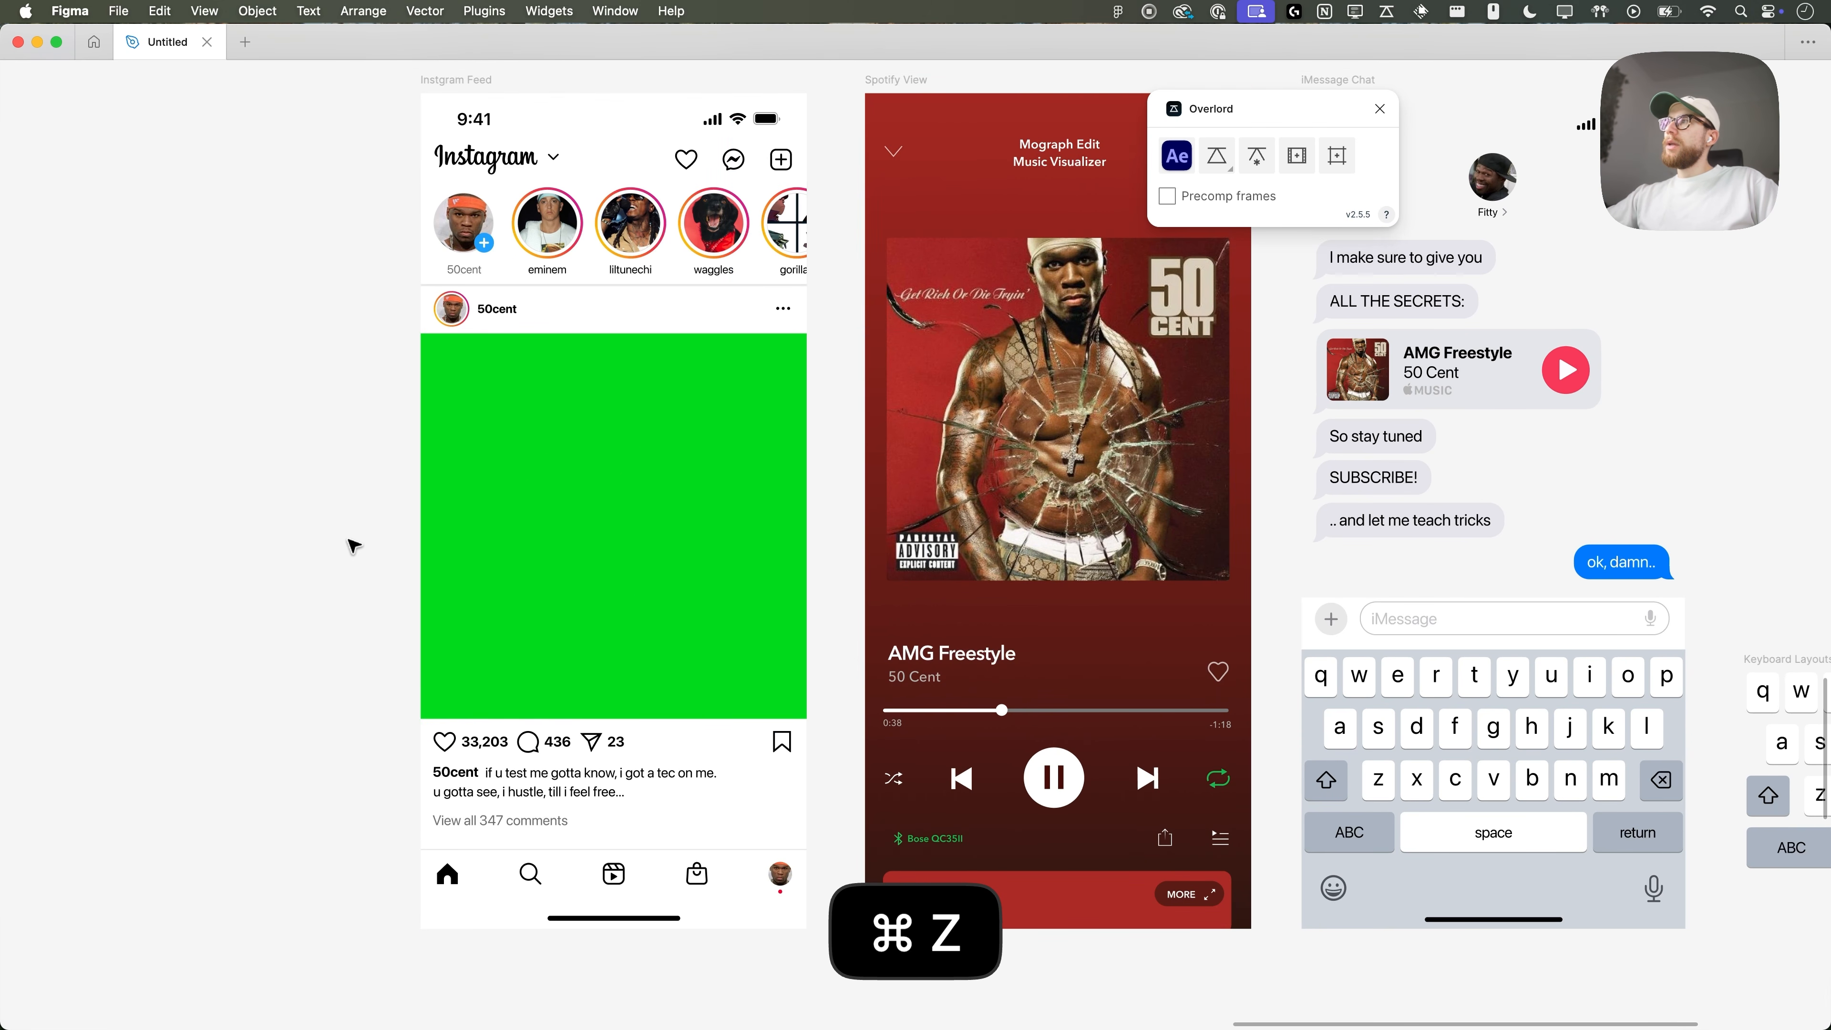
- Examine the Spotify View, iMessage Chat and Keyboard Layouts frames beside the Instagram feed
scroll(358, 536, "up", 1)
left_click_drag(358, 536, 344, 551)
left_click_drag(865, 538, 282, 557)
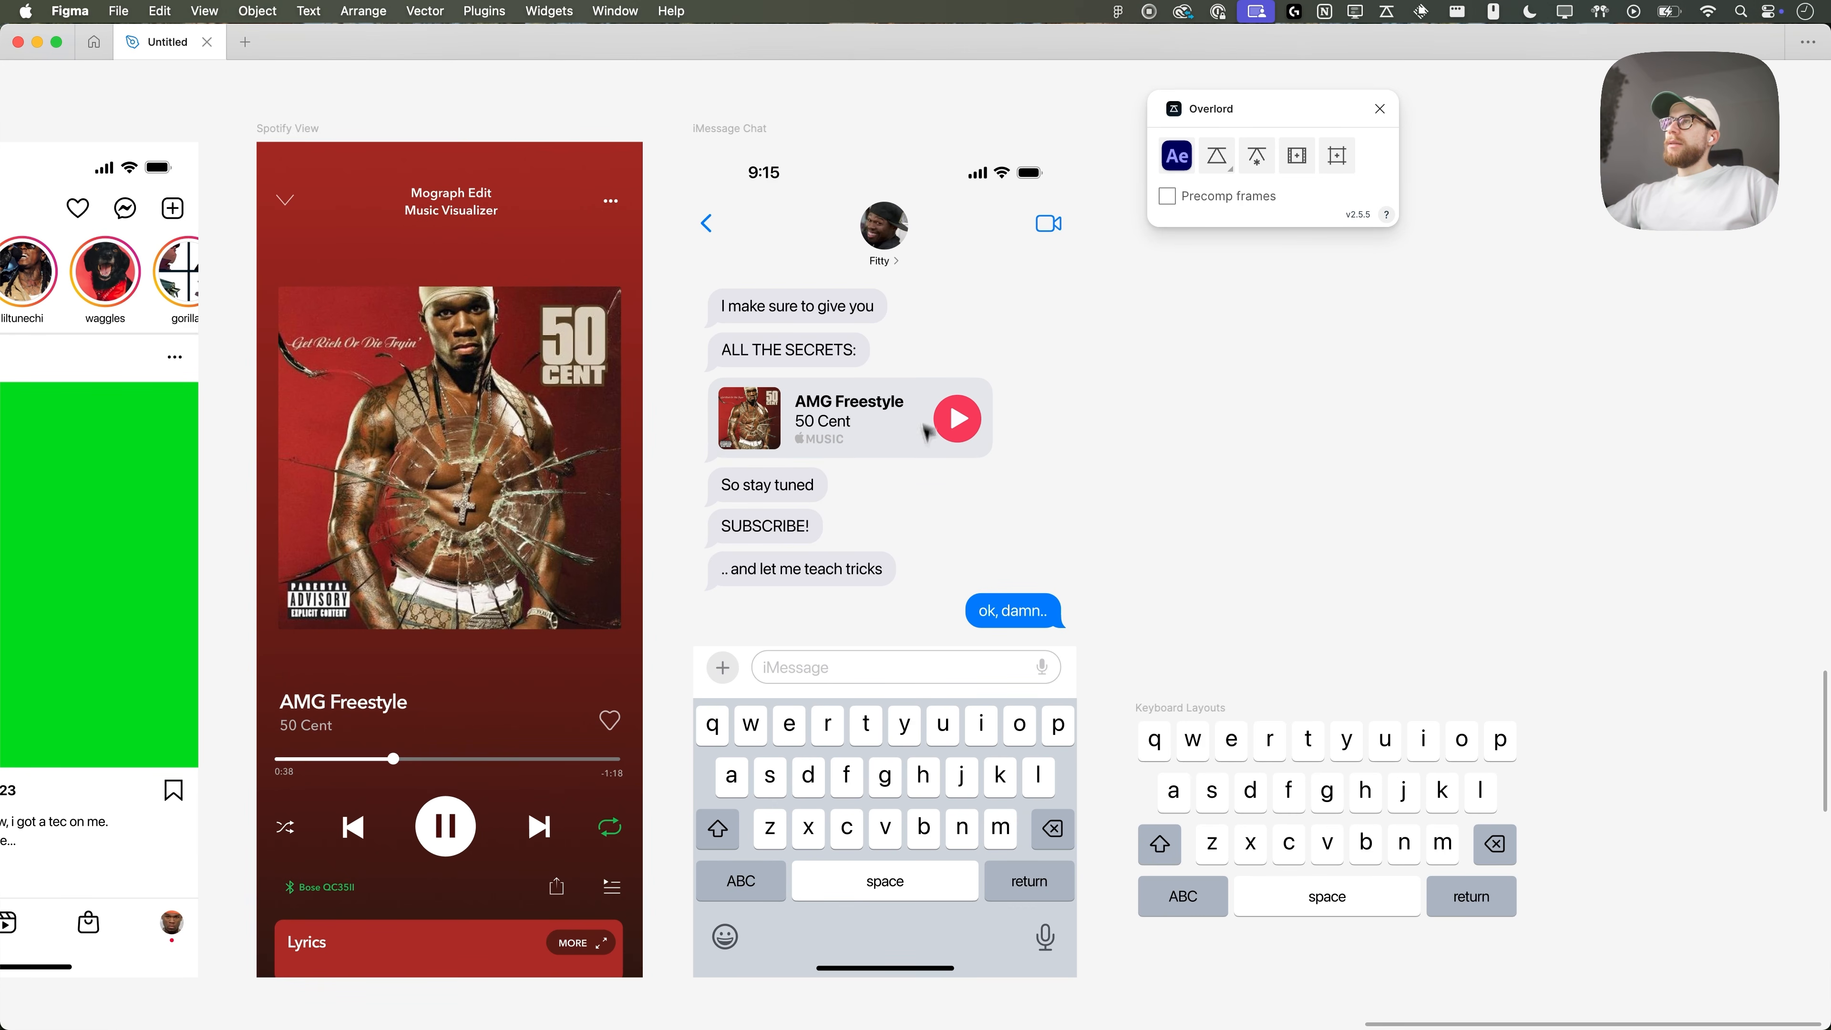
left_click_drag(924, 429, 1377, 430)
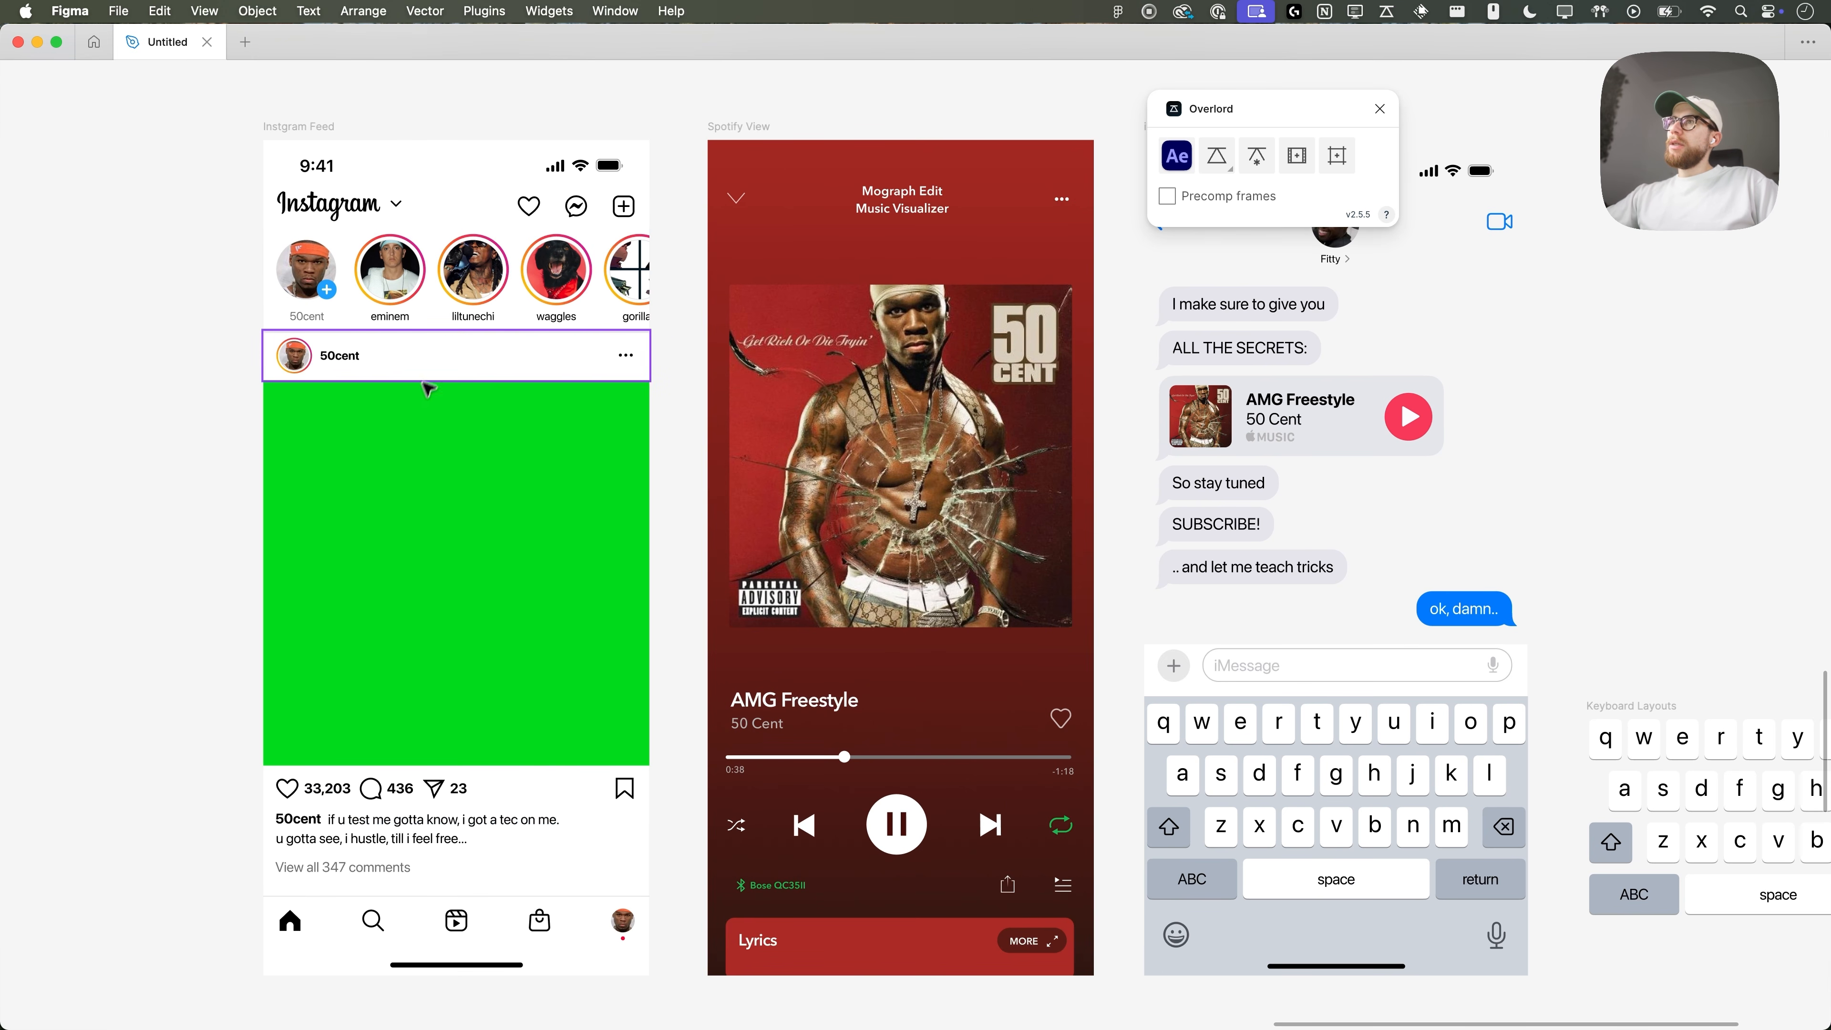
scroll(682, 422, "right", 5)
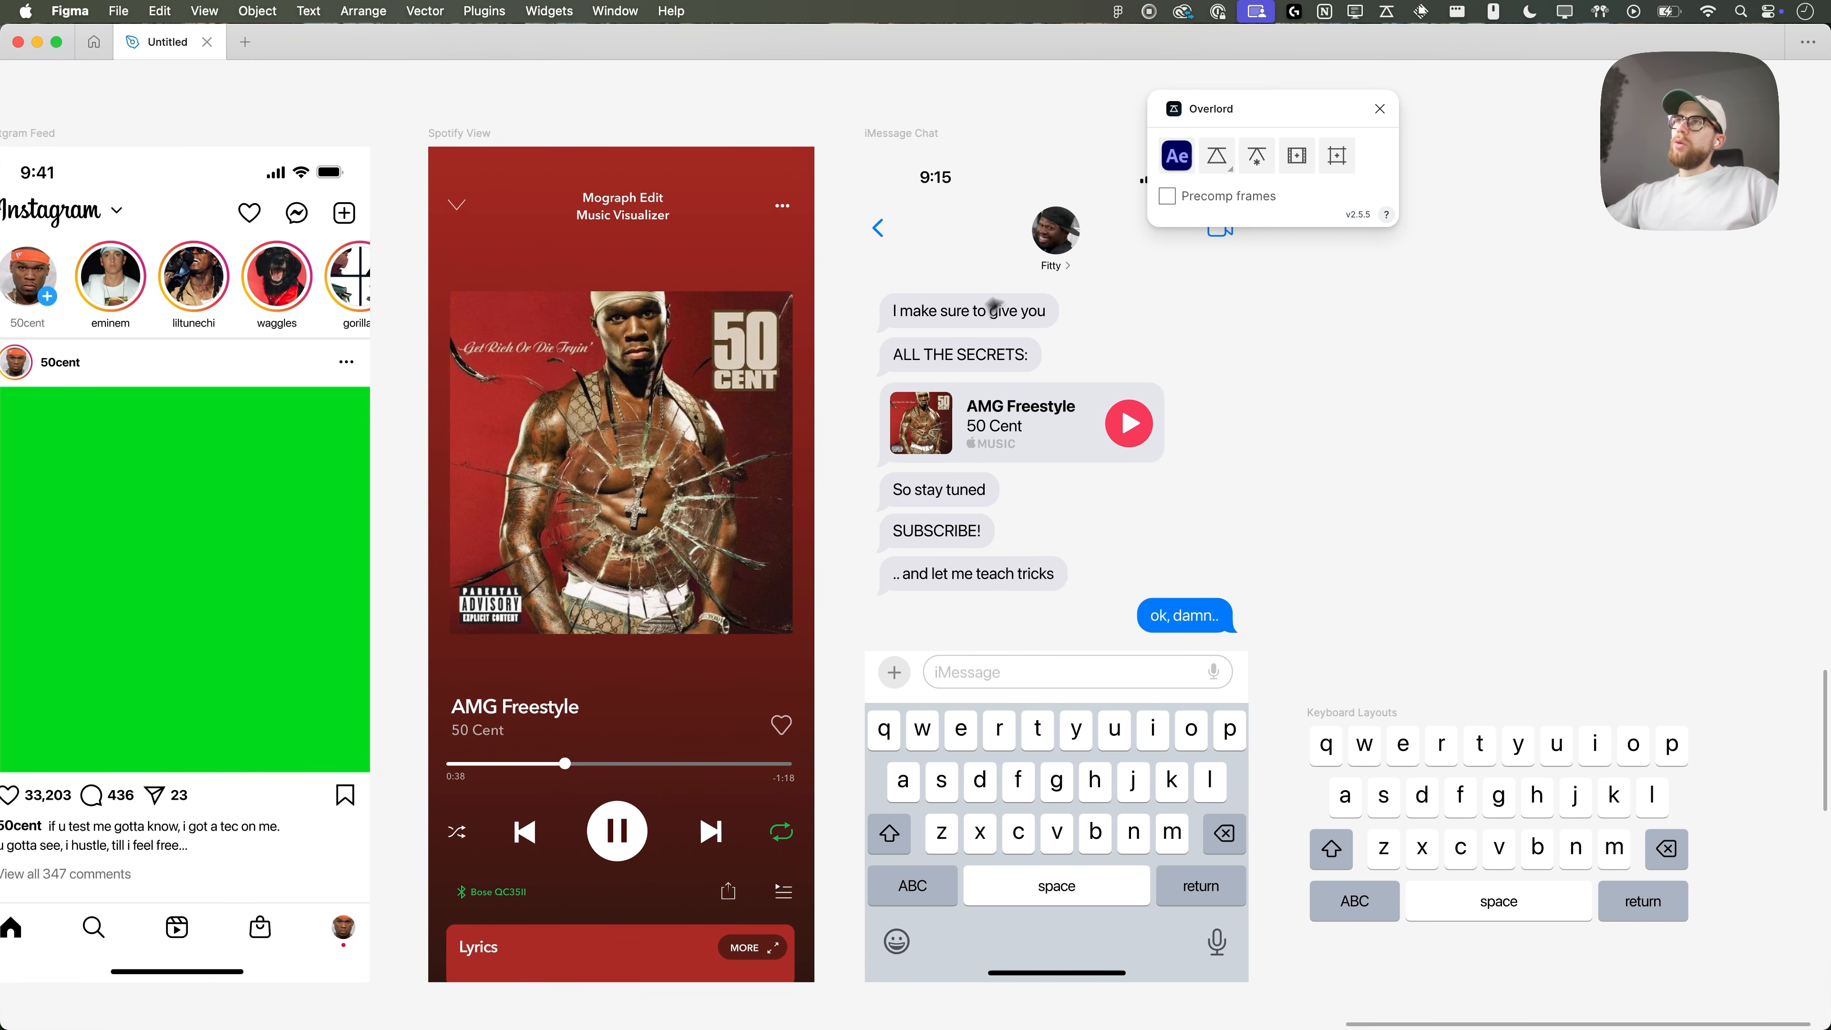
left_click_drag(1047, 524, 1272, 523)
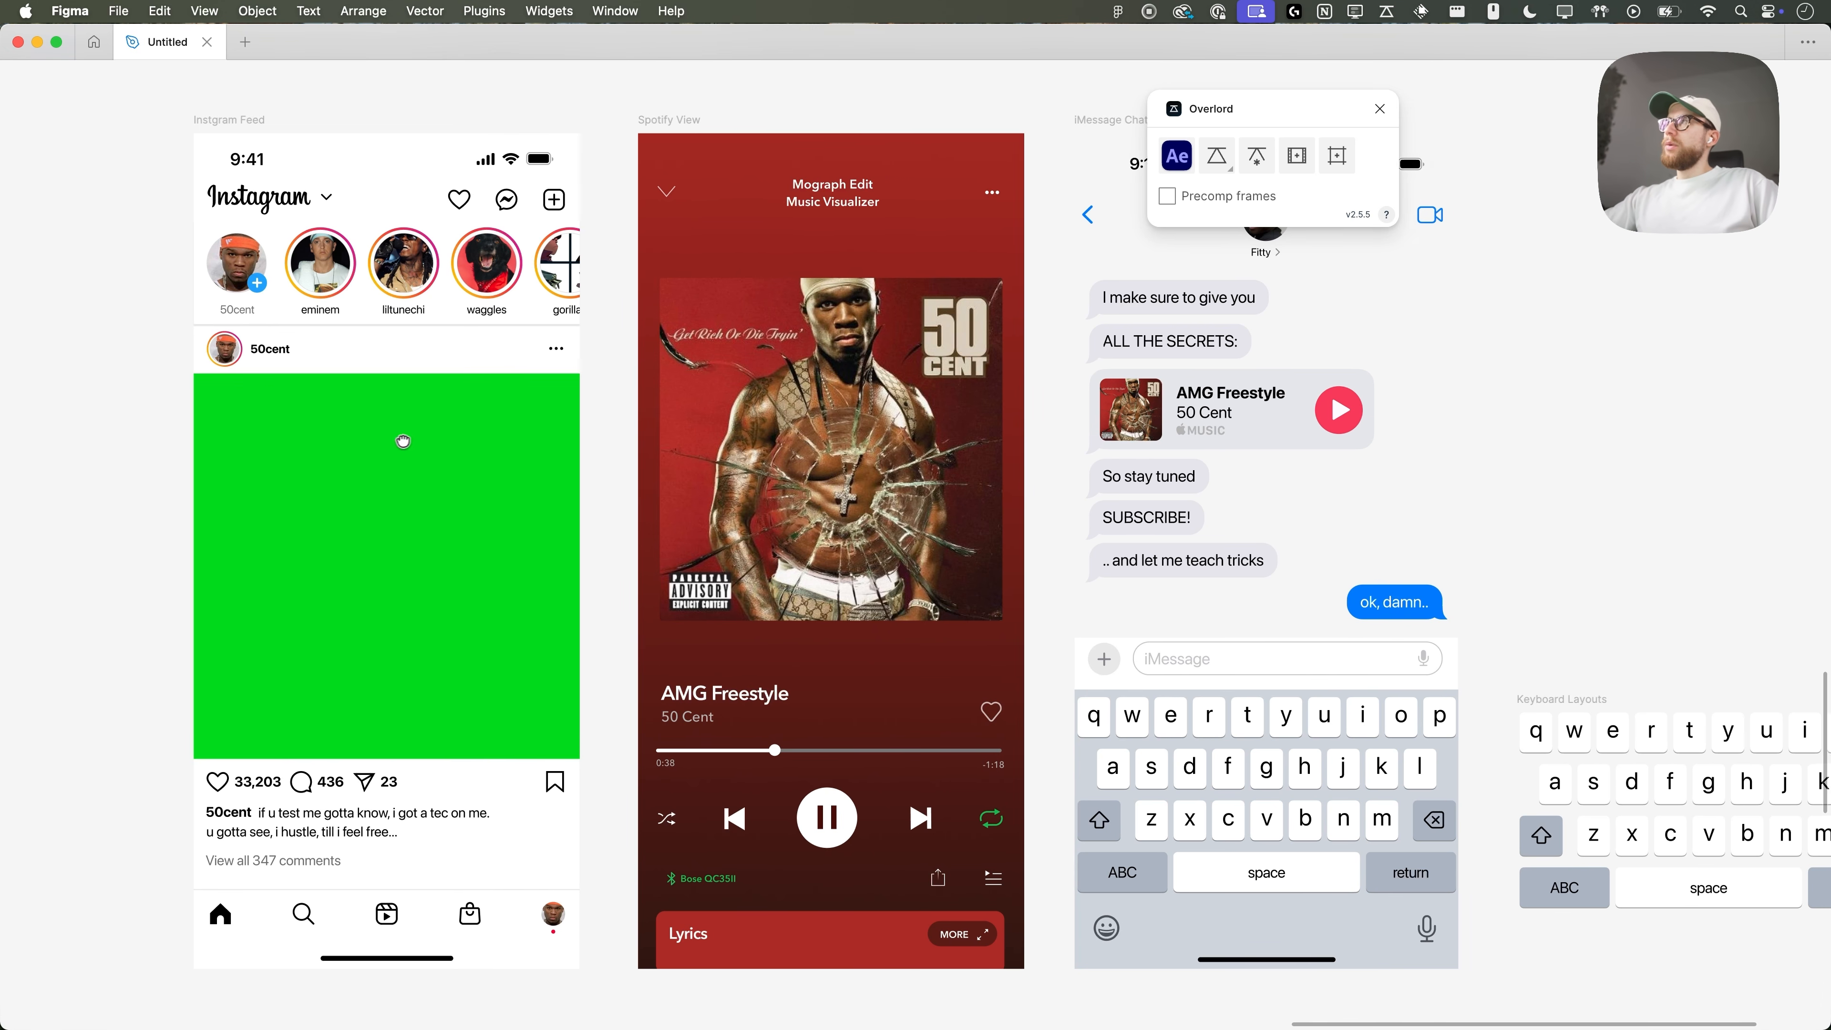
scroll(404, 440, "left", 3)
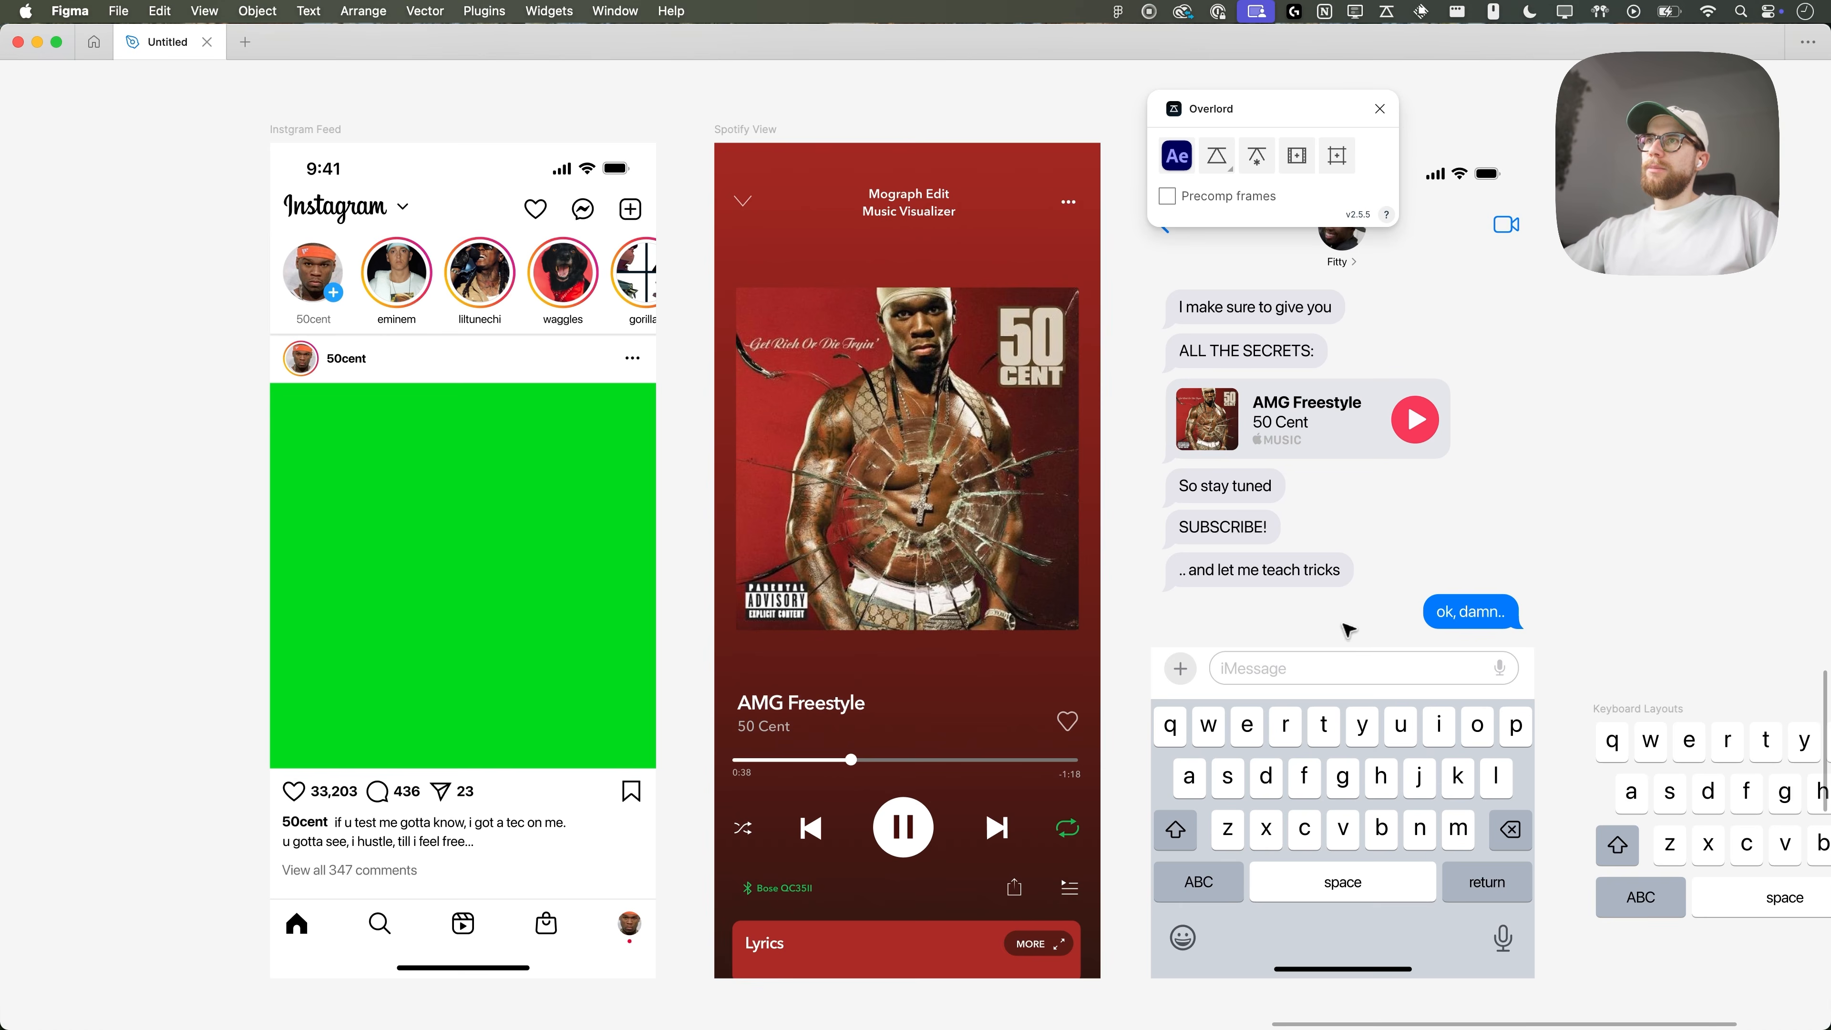
scroll(828, 579, "left", 5)
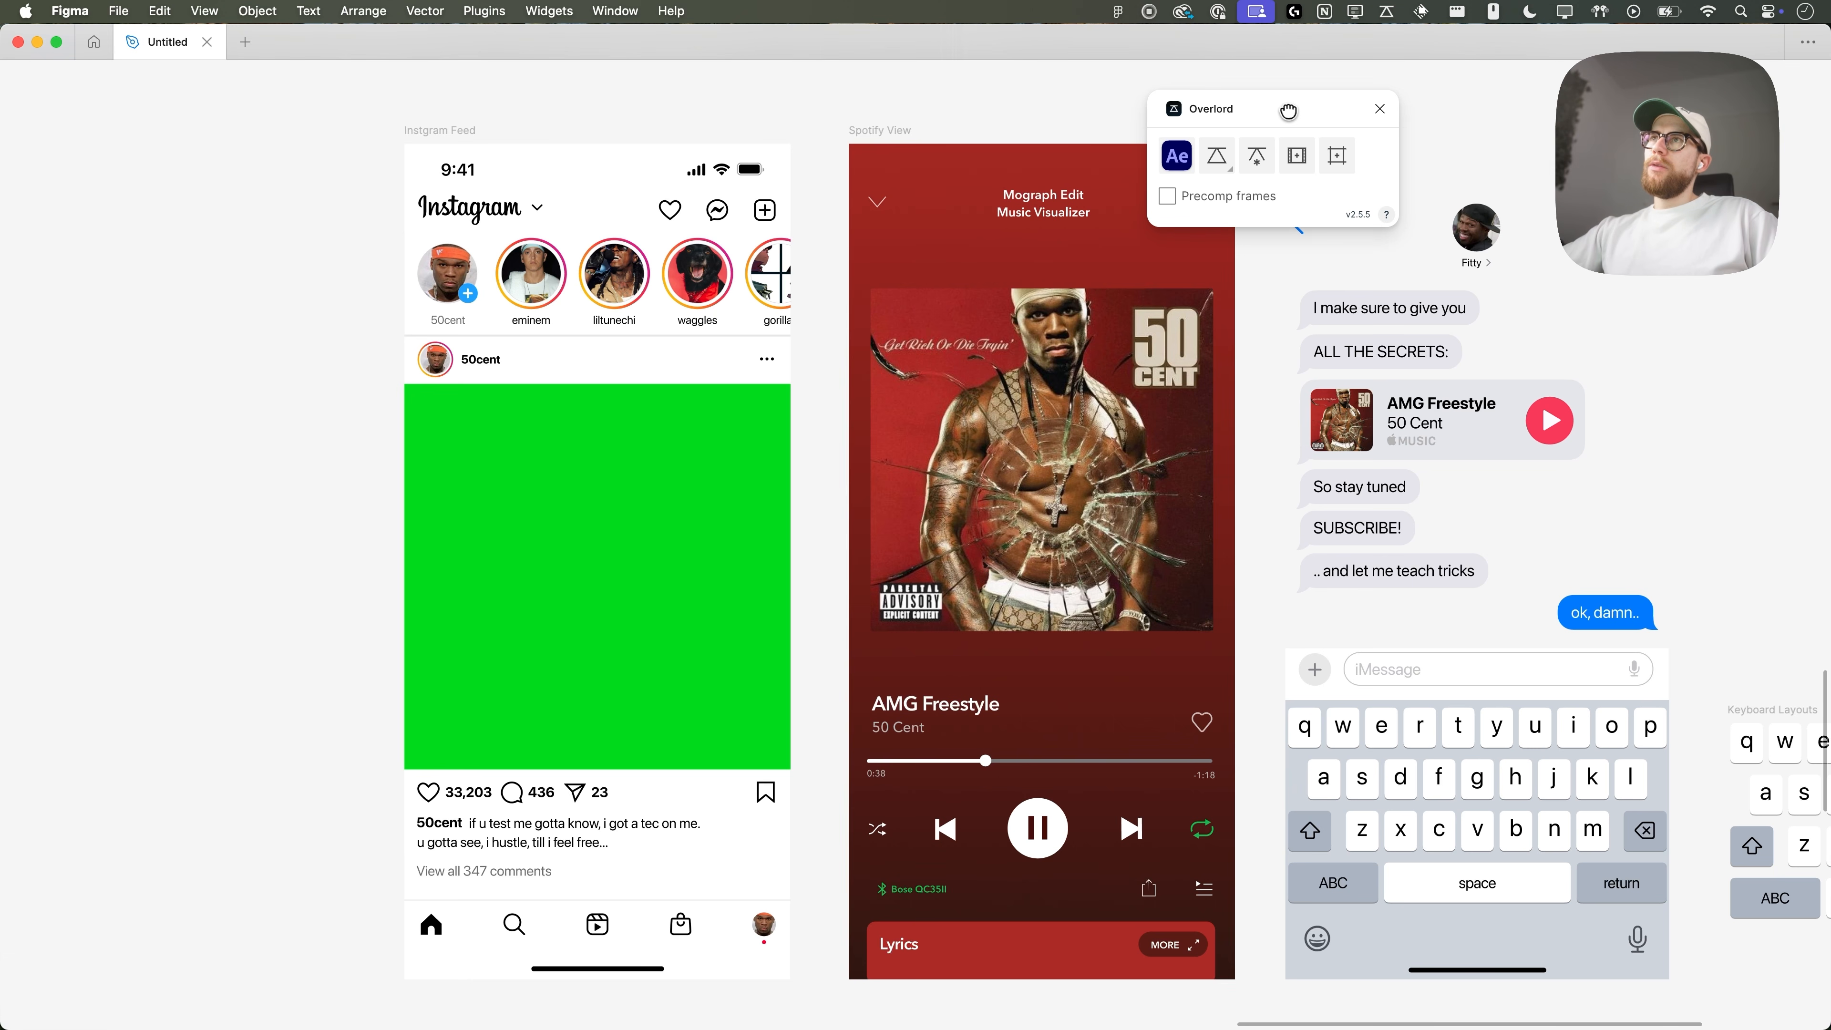
- Create an After Effects composition from Figma's Instgram Feed frame with Overlord
left_click(441, 210)
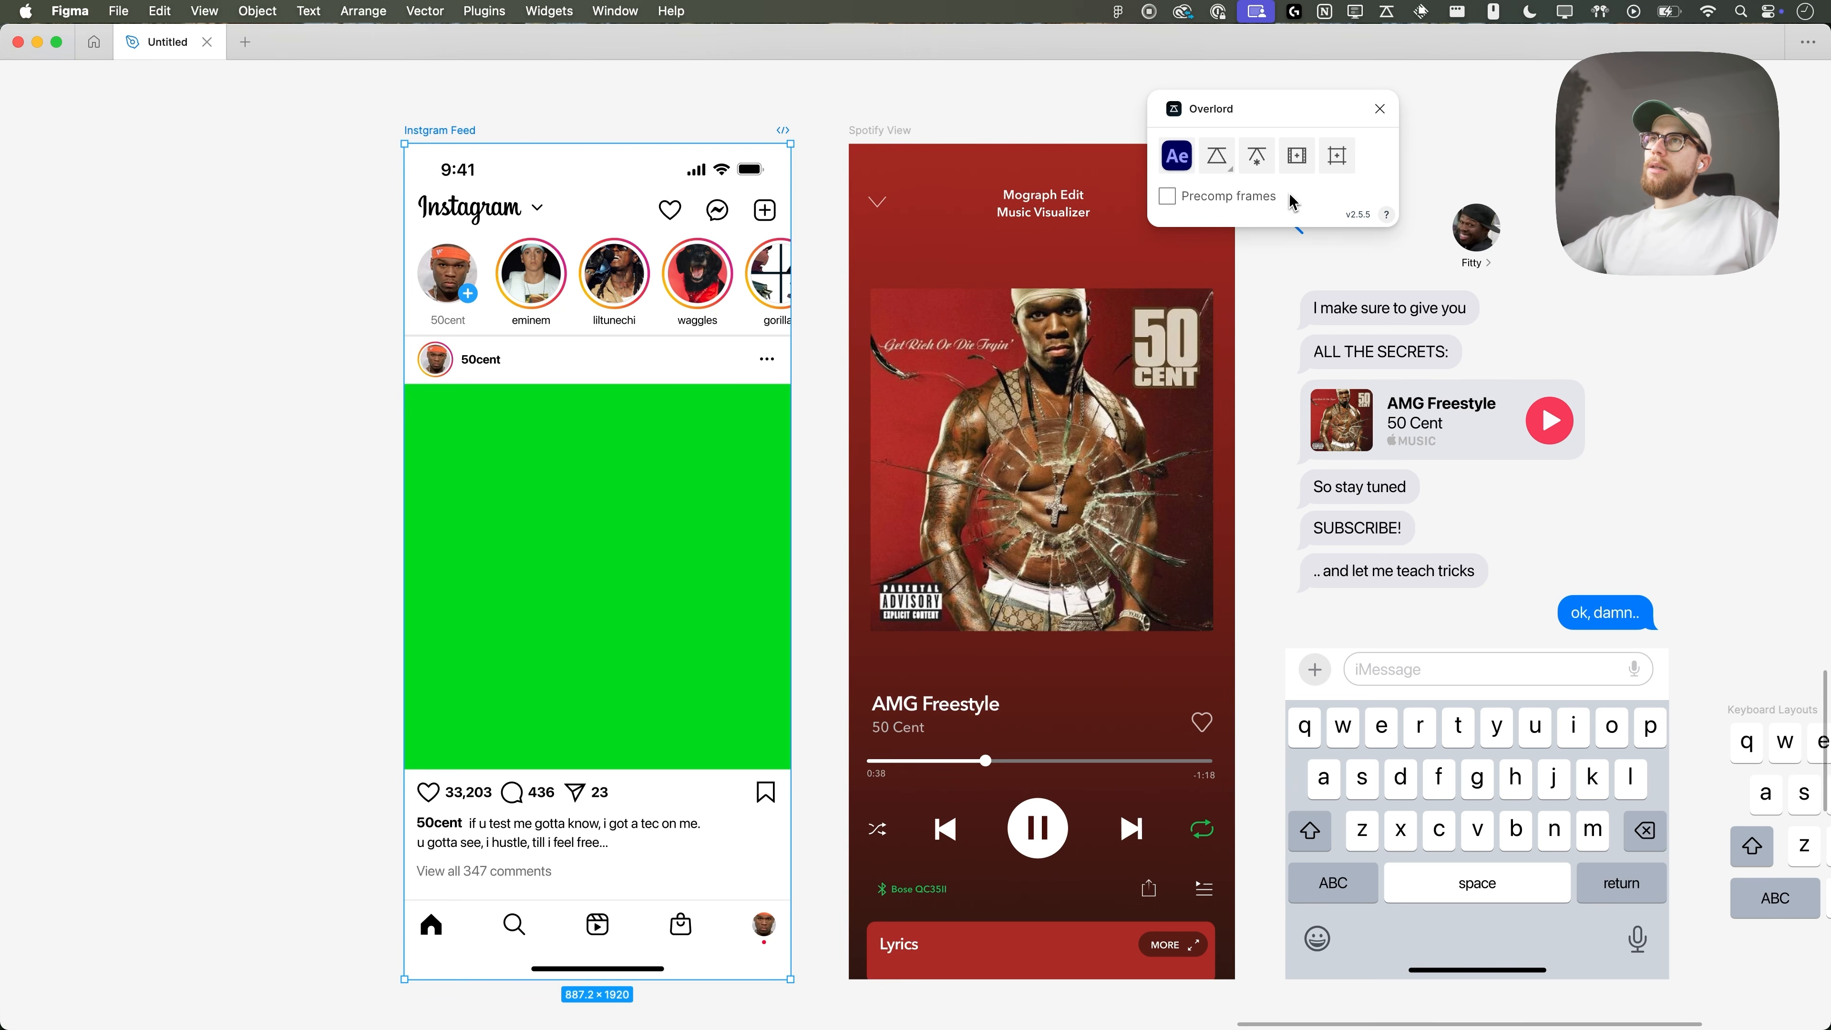
left_click(1301, 163)
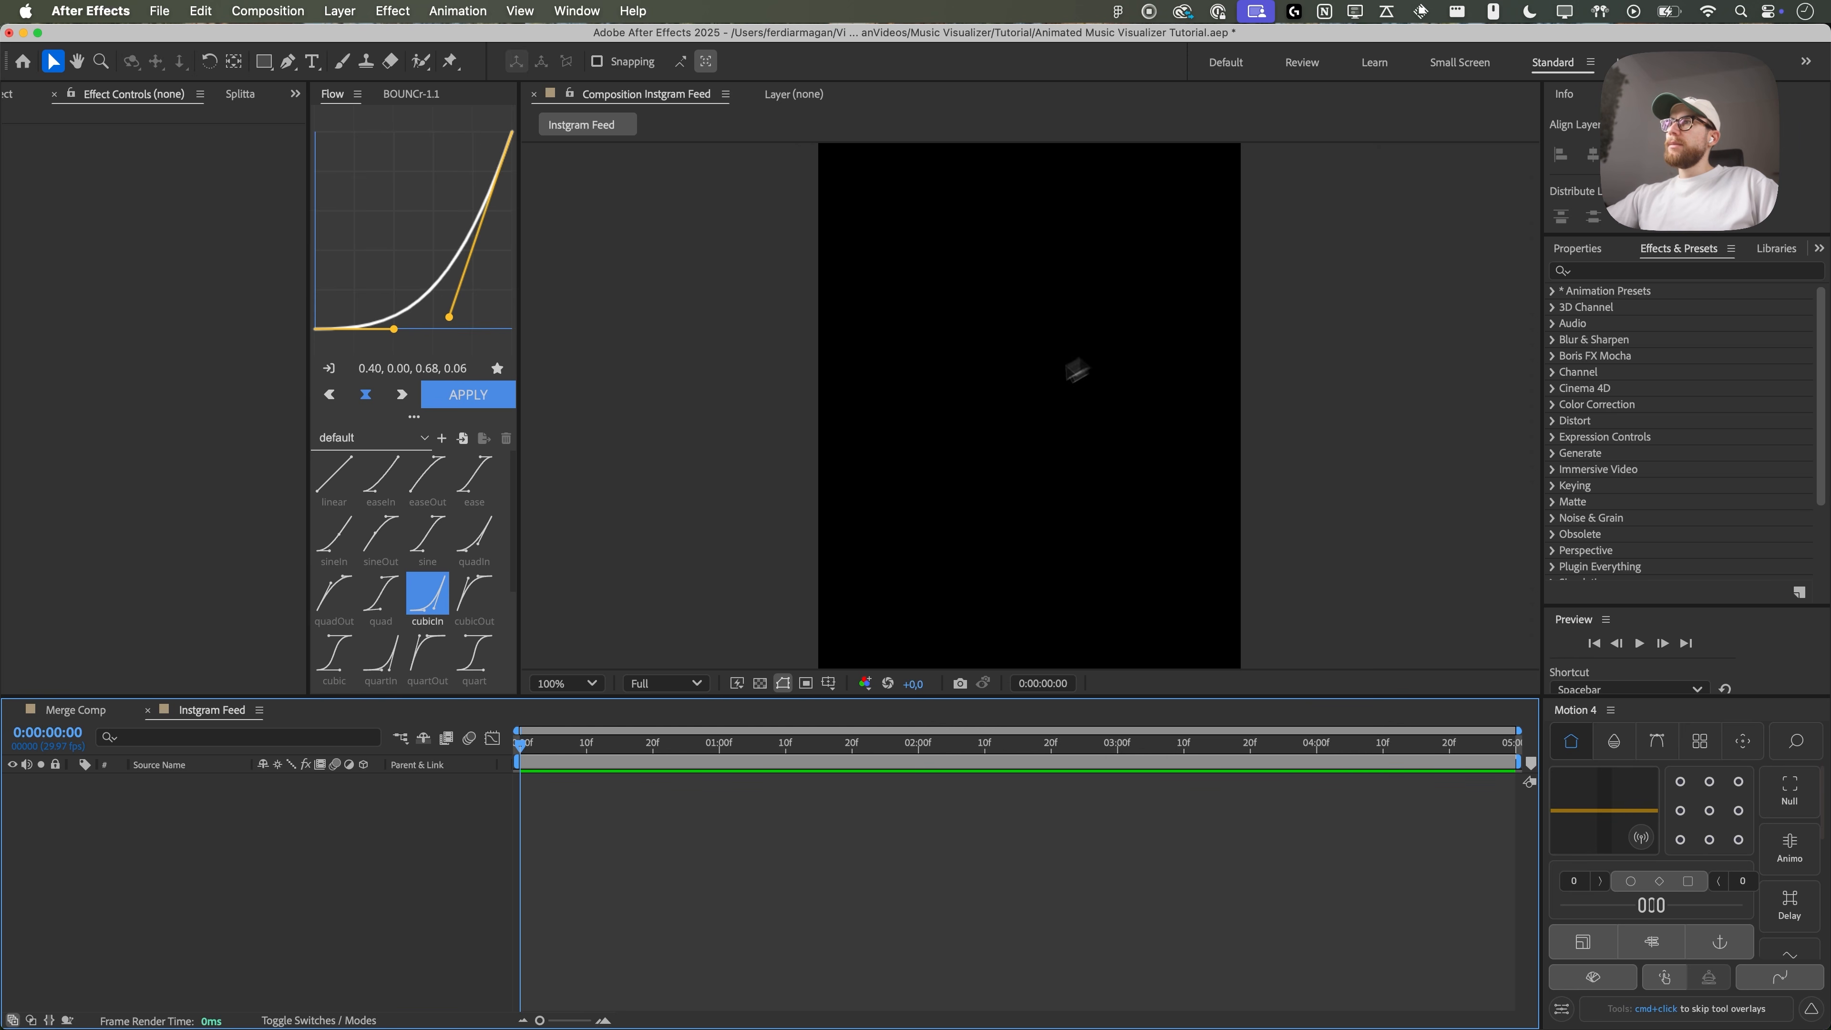
key("comma")
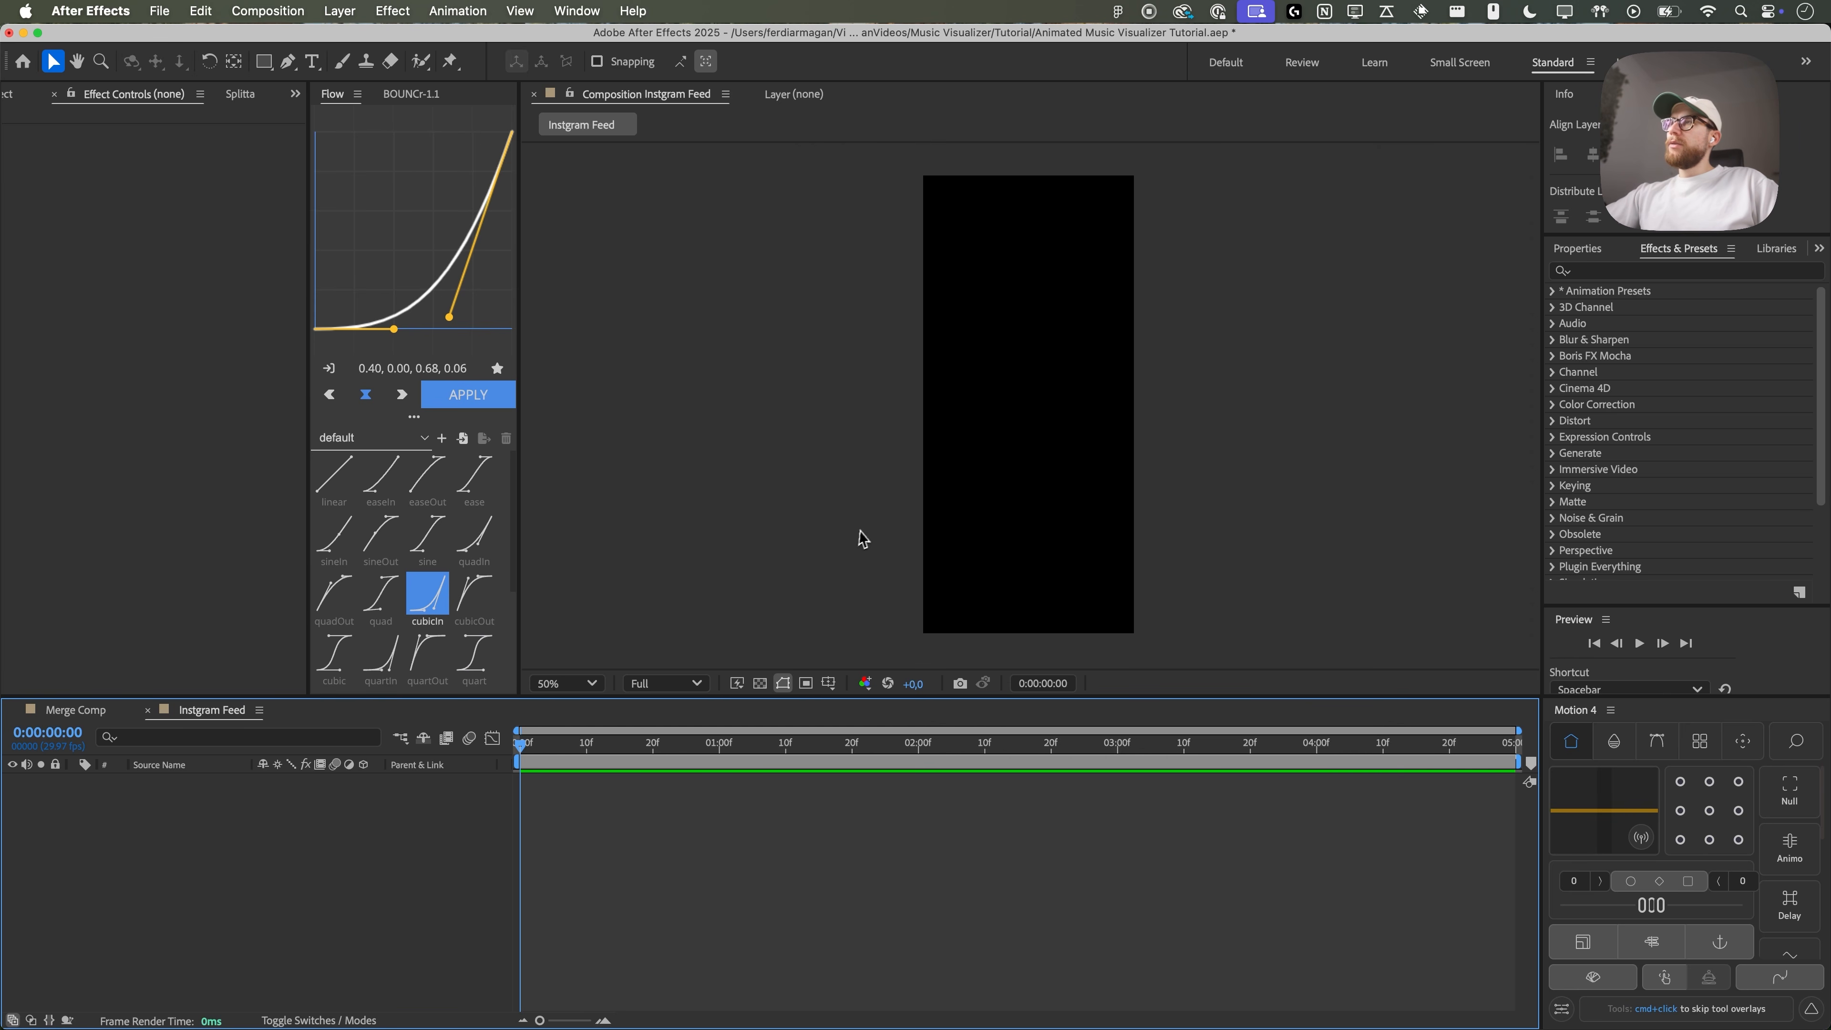
- Return to Figma, enable precomposing frames in Overlord, and send the Instagram feed artwork to the After Effects composition
key("ctrl+Up")
left_click(779, 491)
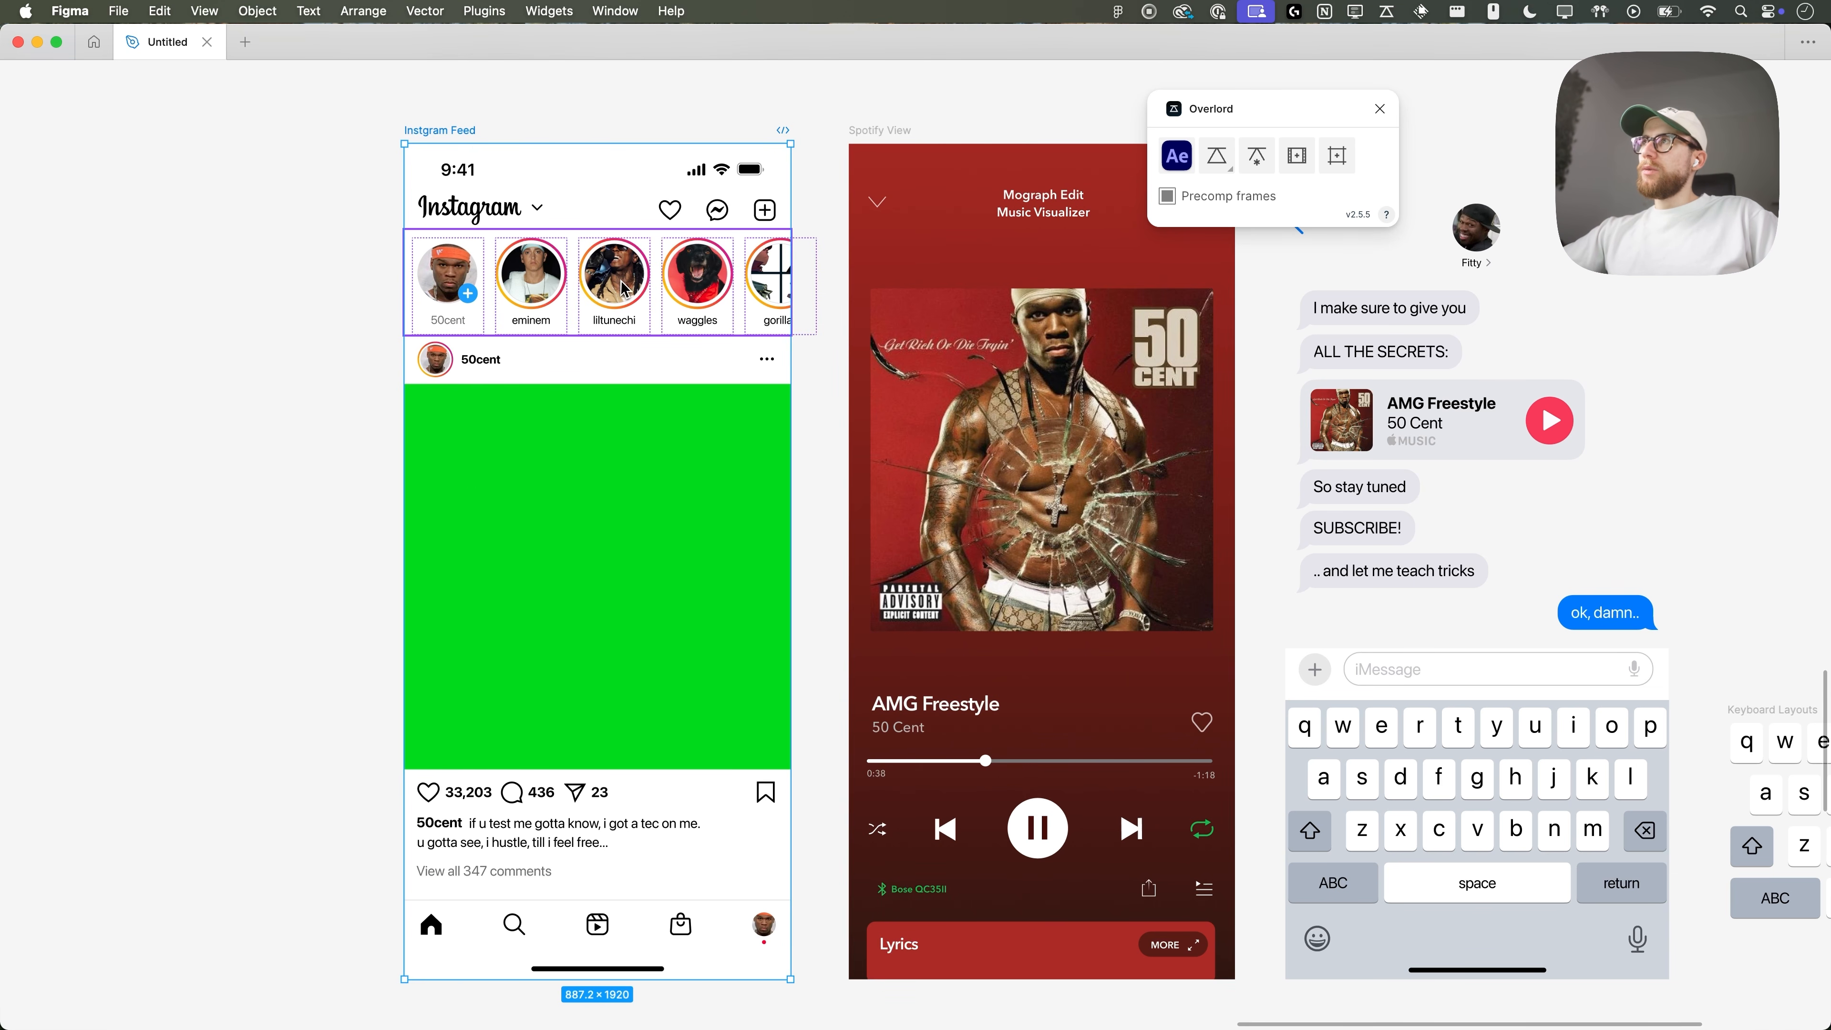
left_click(1225, 161)
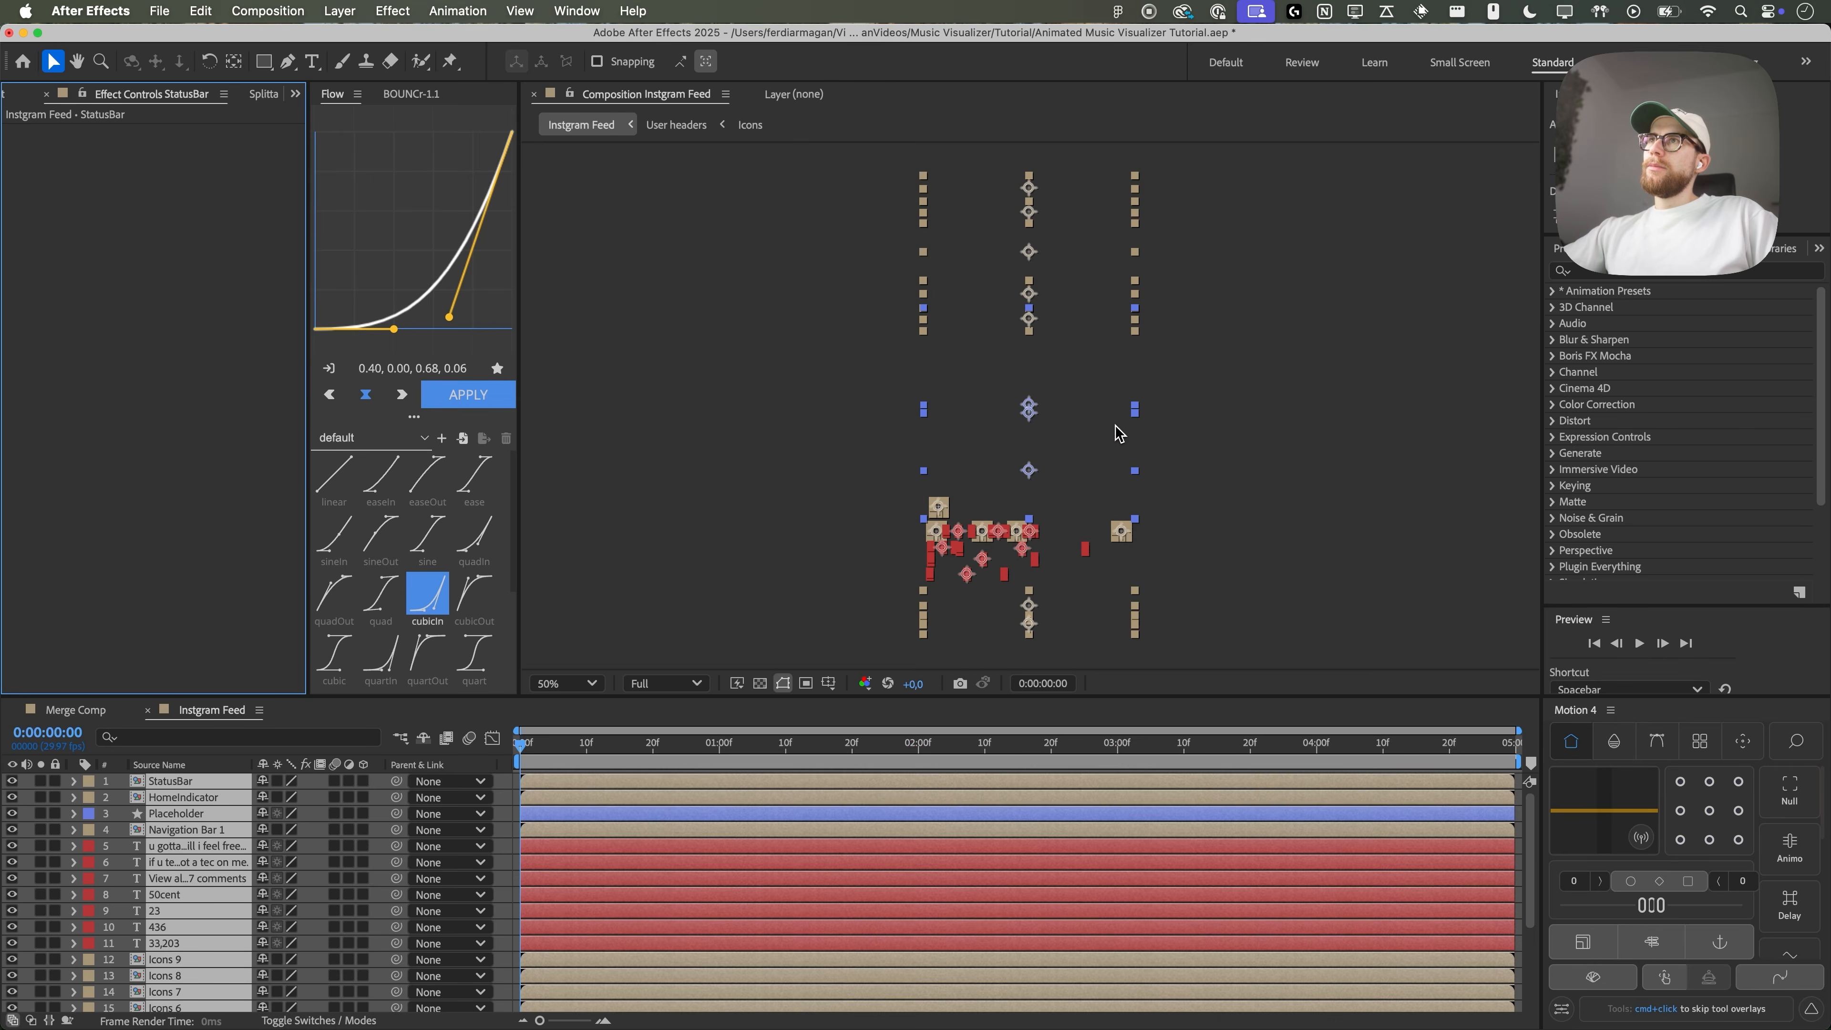
left_click(1263, 455)
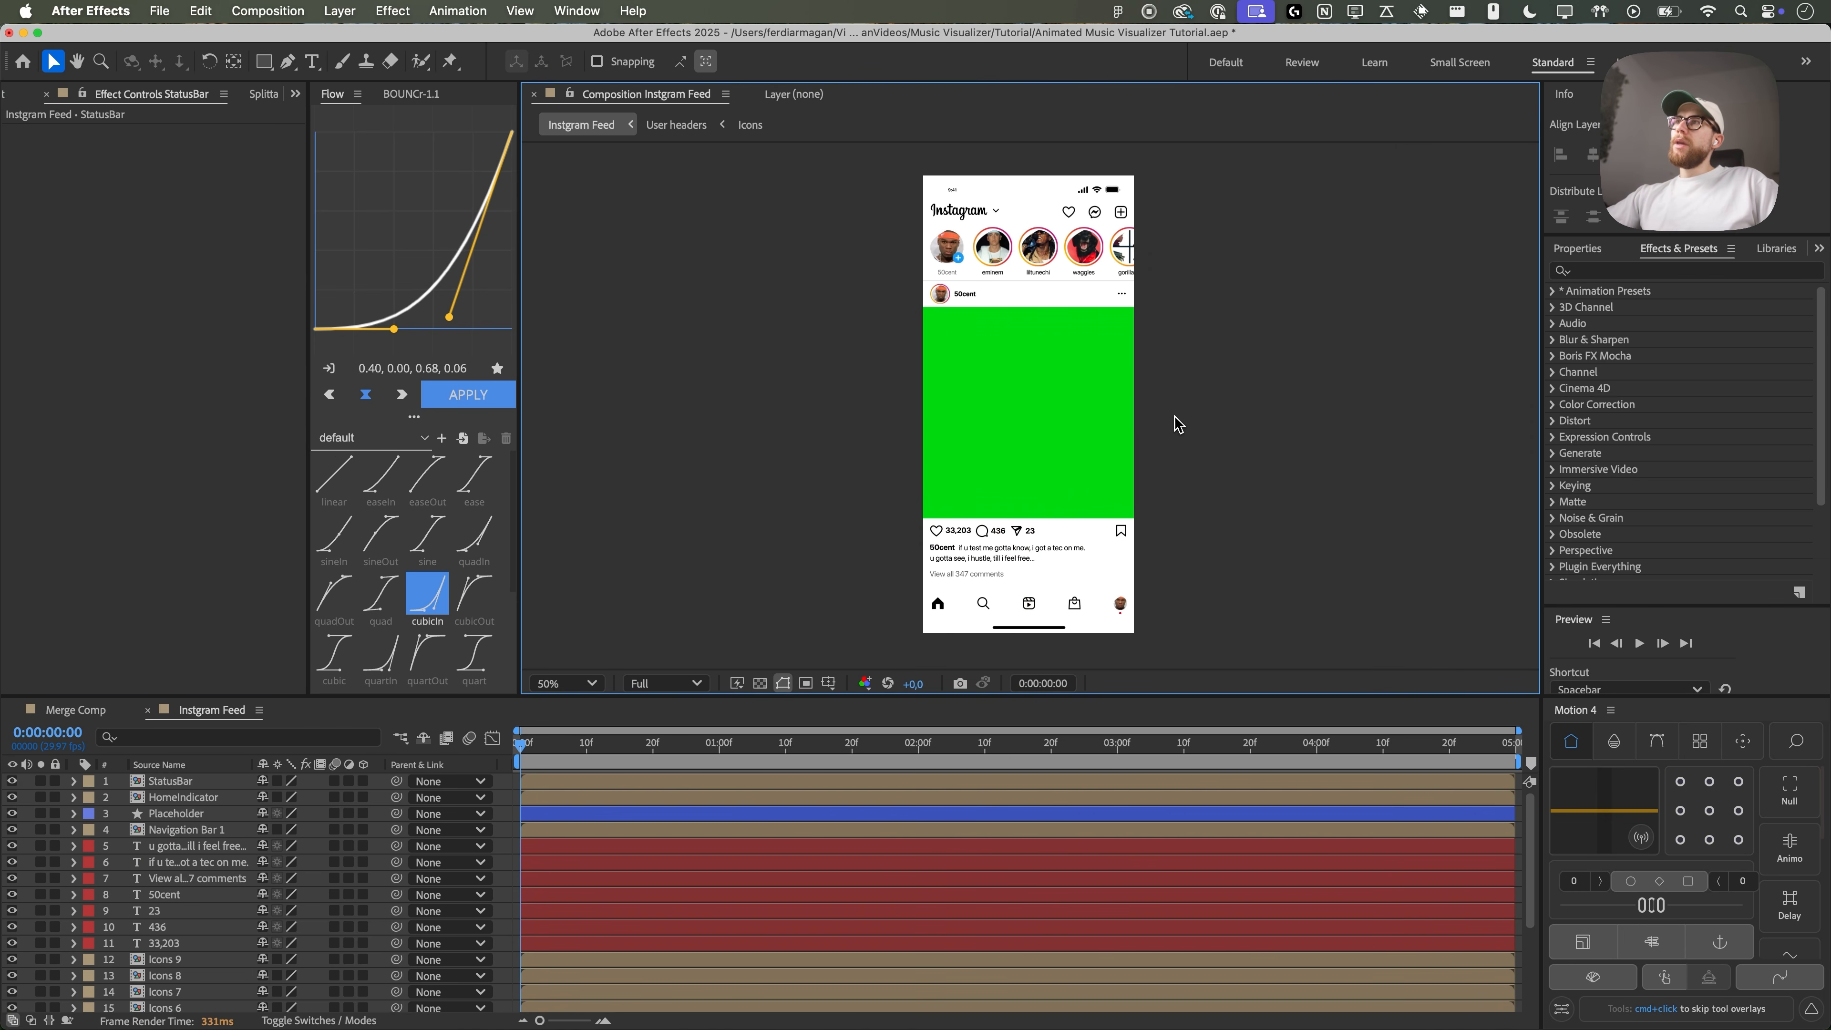
- Examine the imported feed's header and story avatars, comparing them with the original design in Figma
scroll(1050, 288, "up", 2)
scroll(1049, 286, "down", 1)
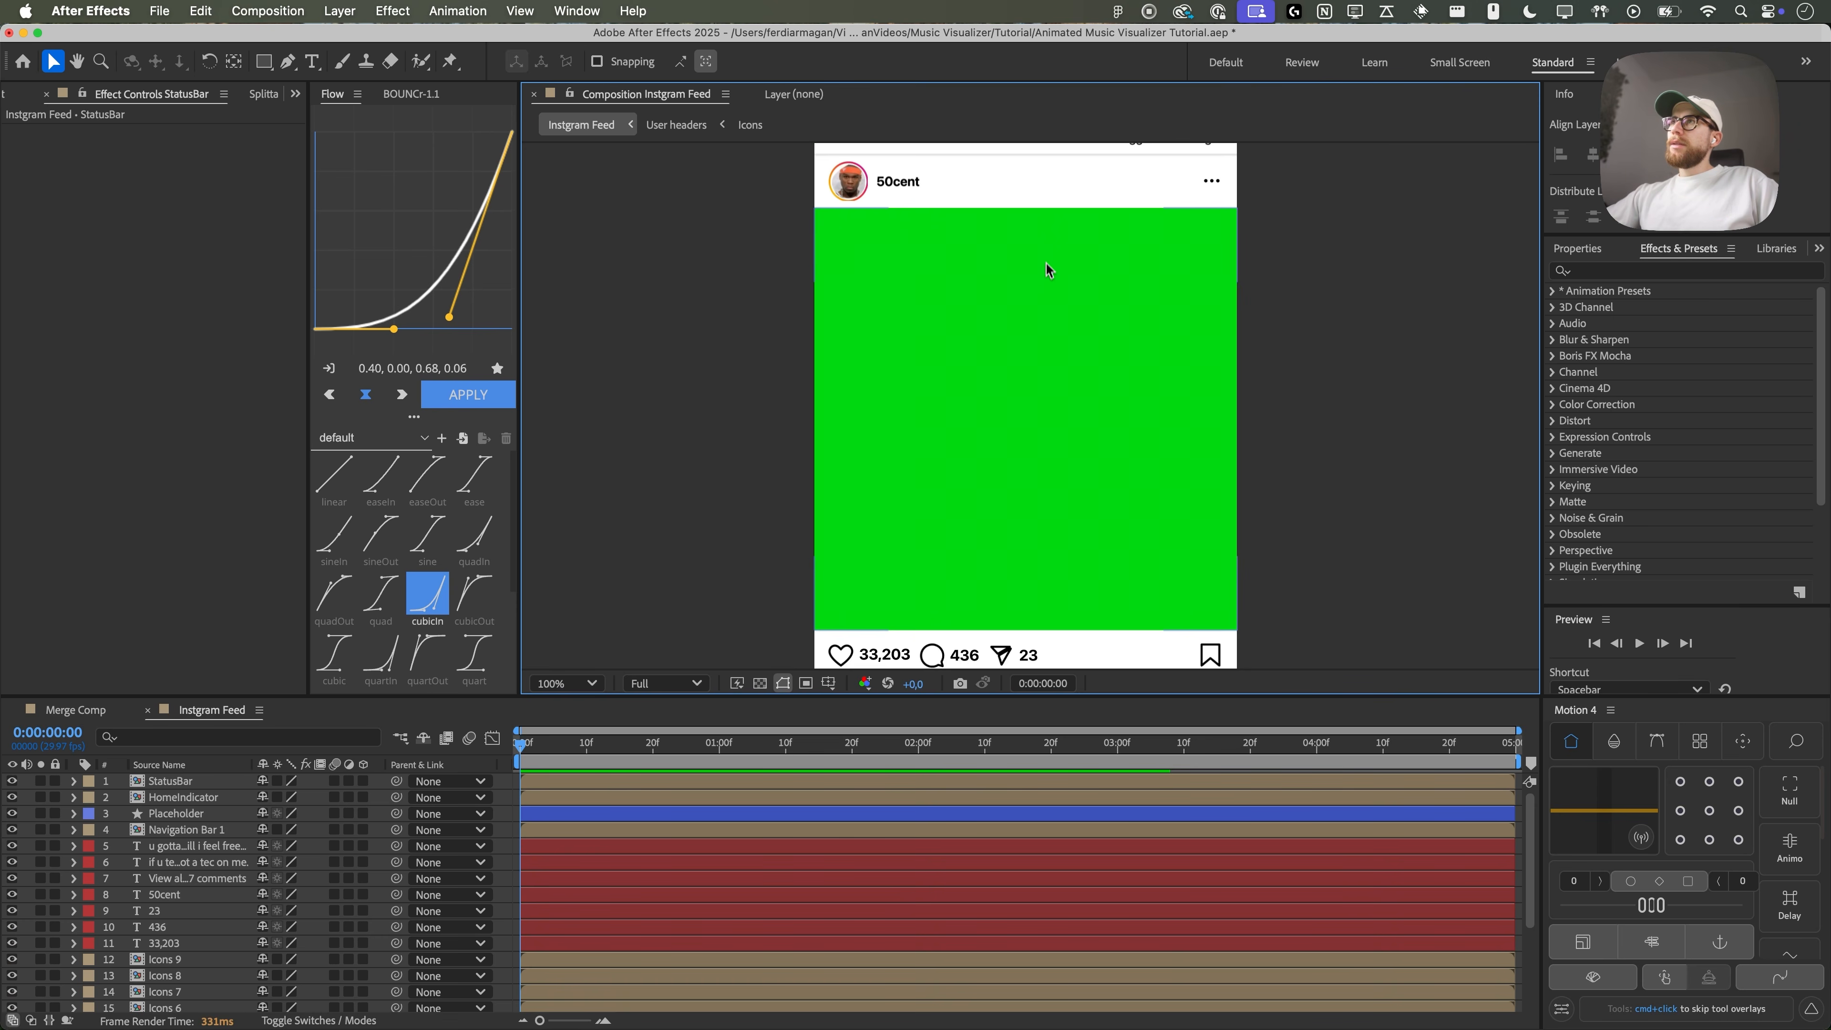
left_click_drag(1047, 234, 1004, 504)
scroll(1002, 393, "up", 1)
left_click_drag(896, 360, 964, 458)
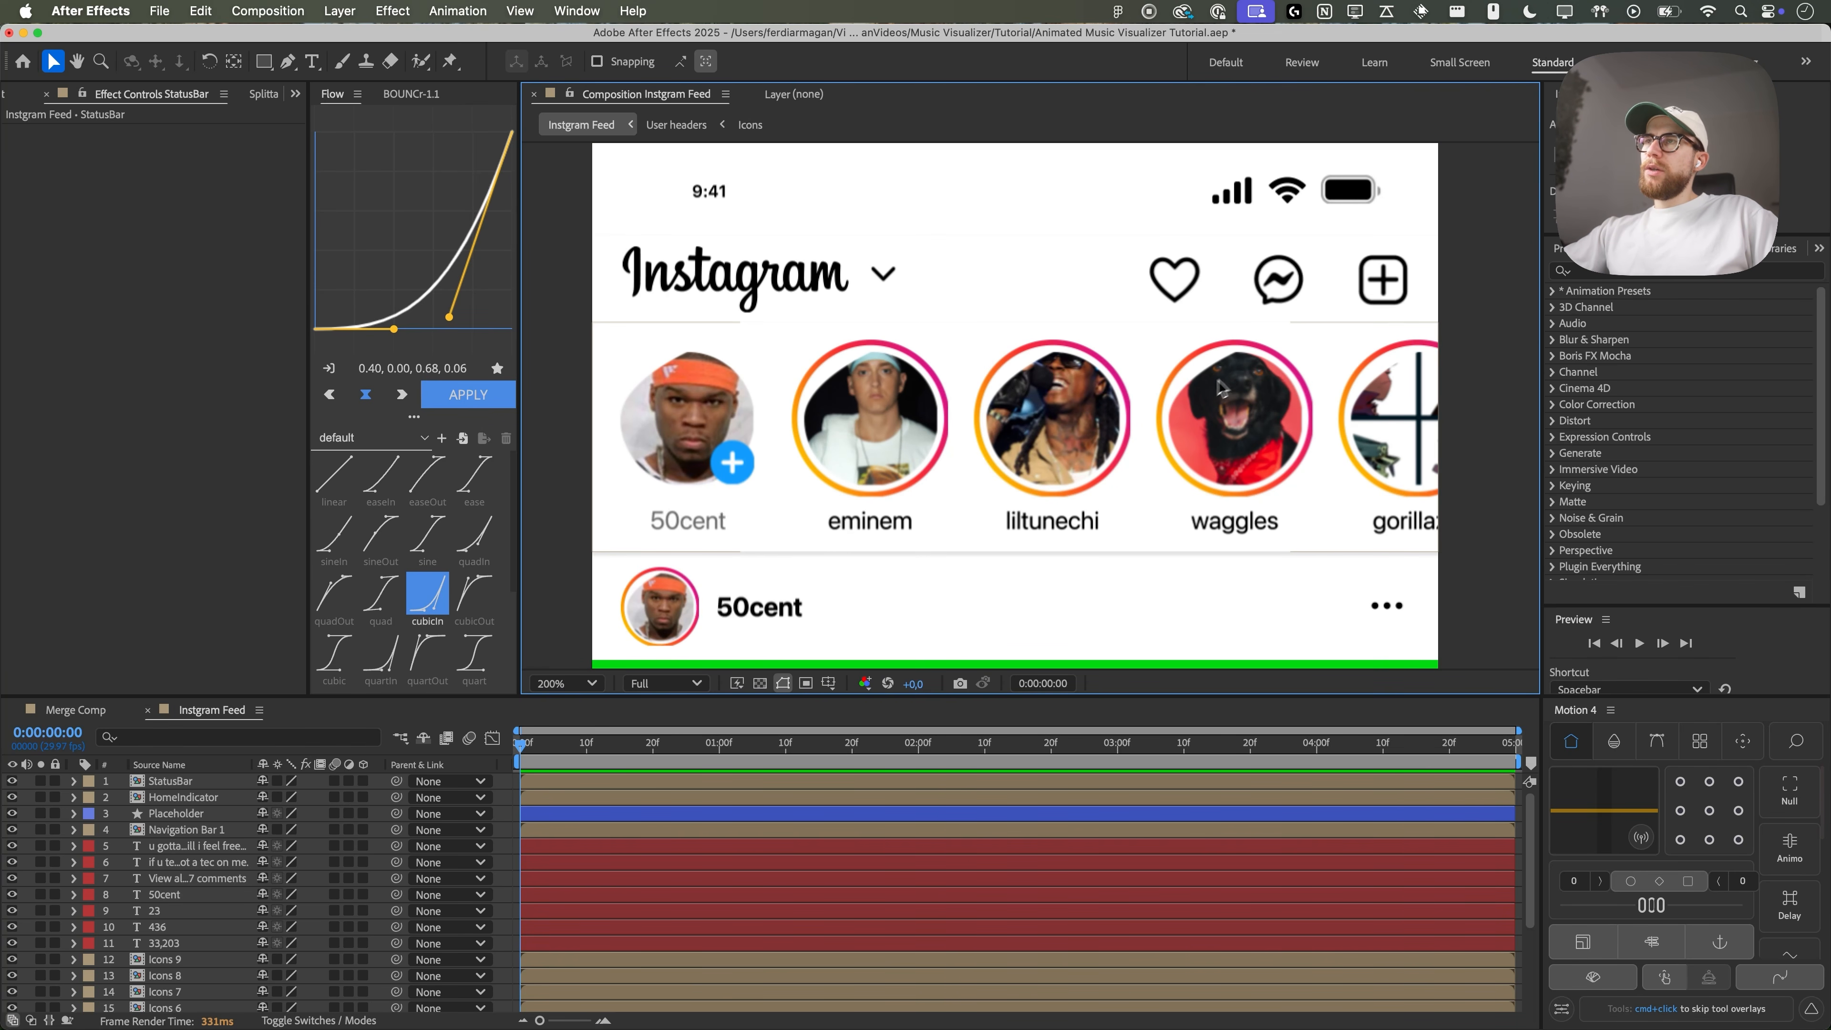
key("ctrl+Up")
left_click(757, 417)
left_click(331, 315)
scroll(467, 250, "up", 5)
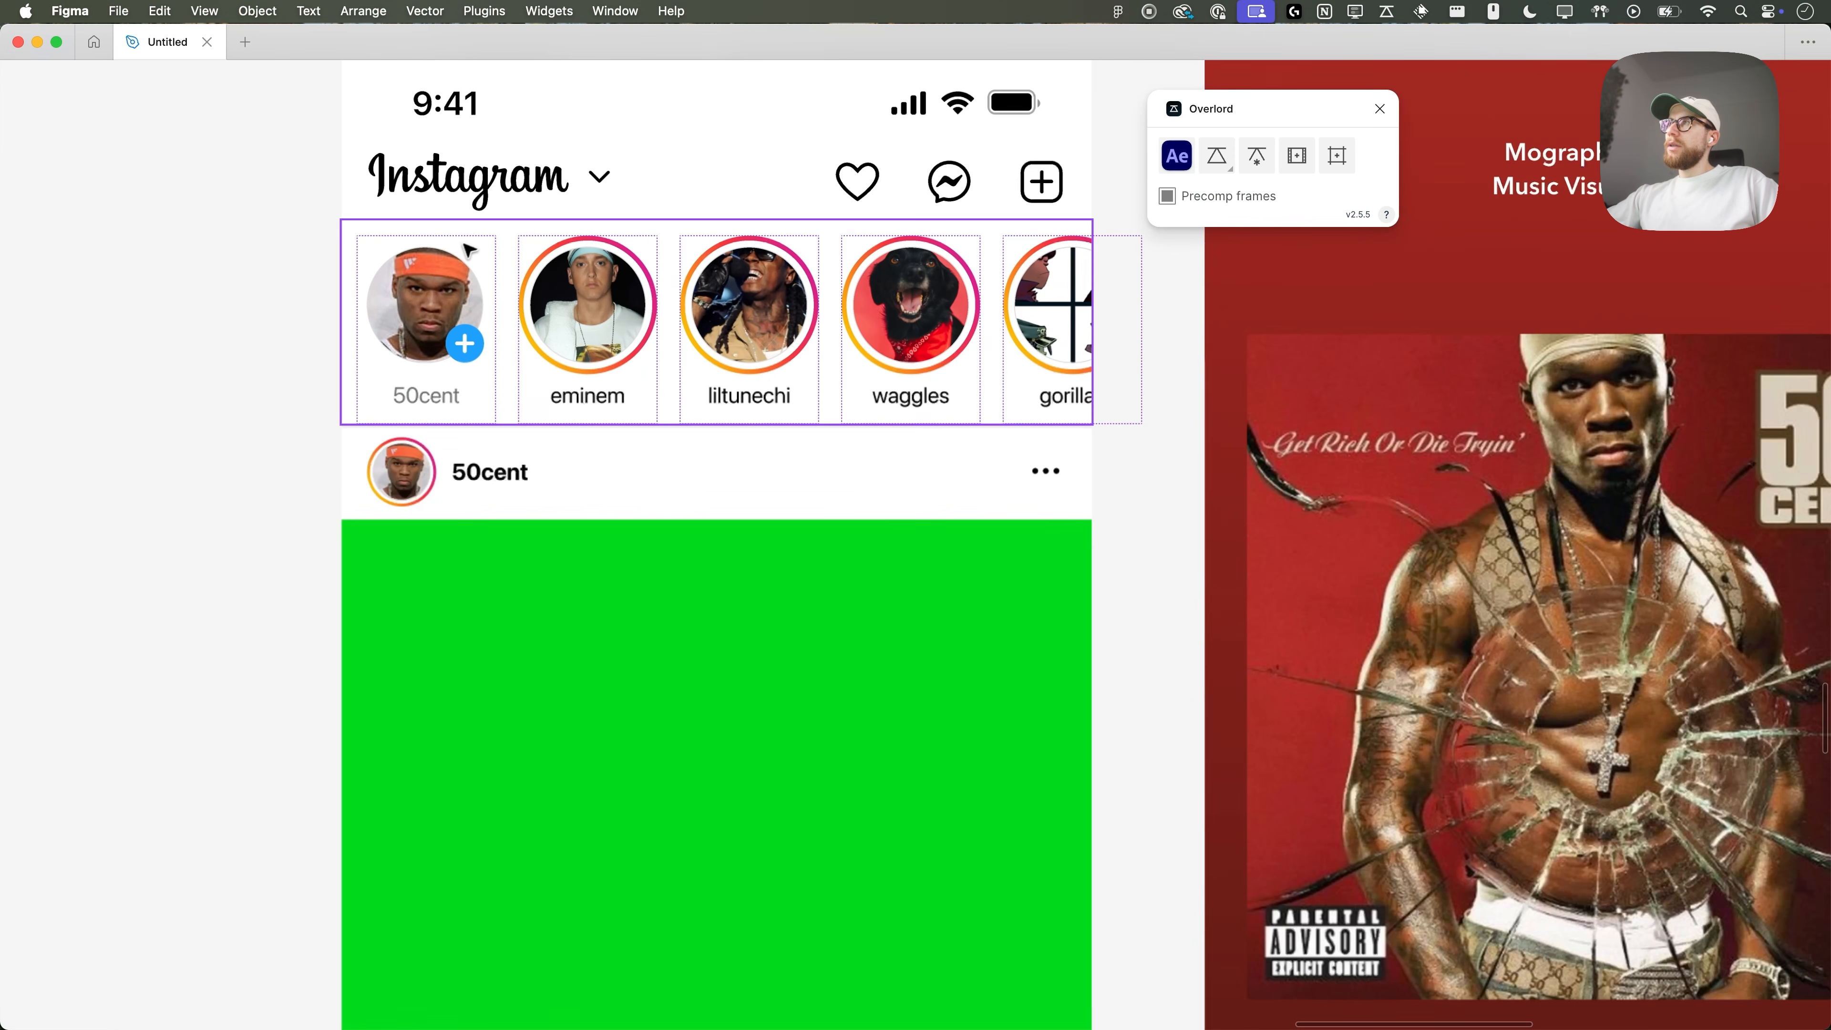
key("ctrl+Up")
left_click(880, 483)
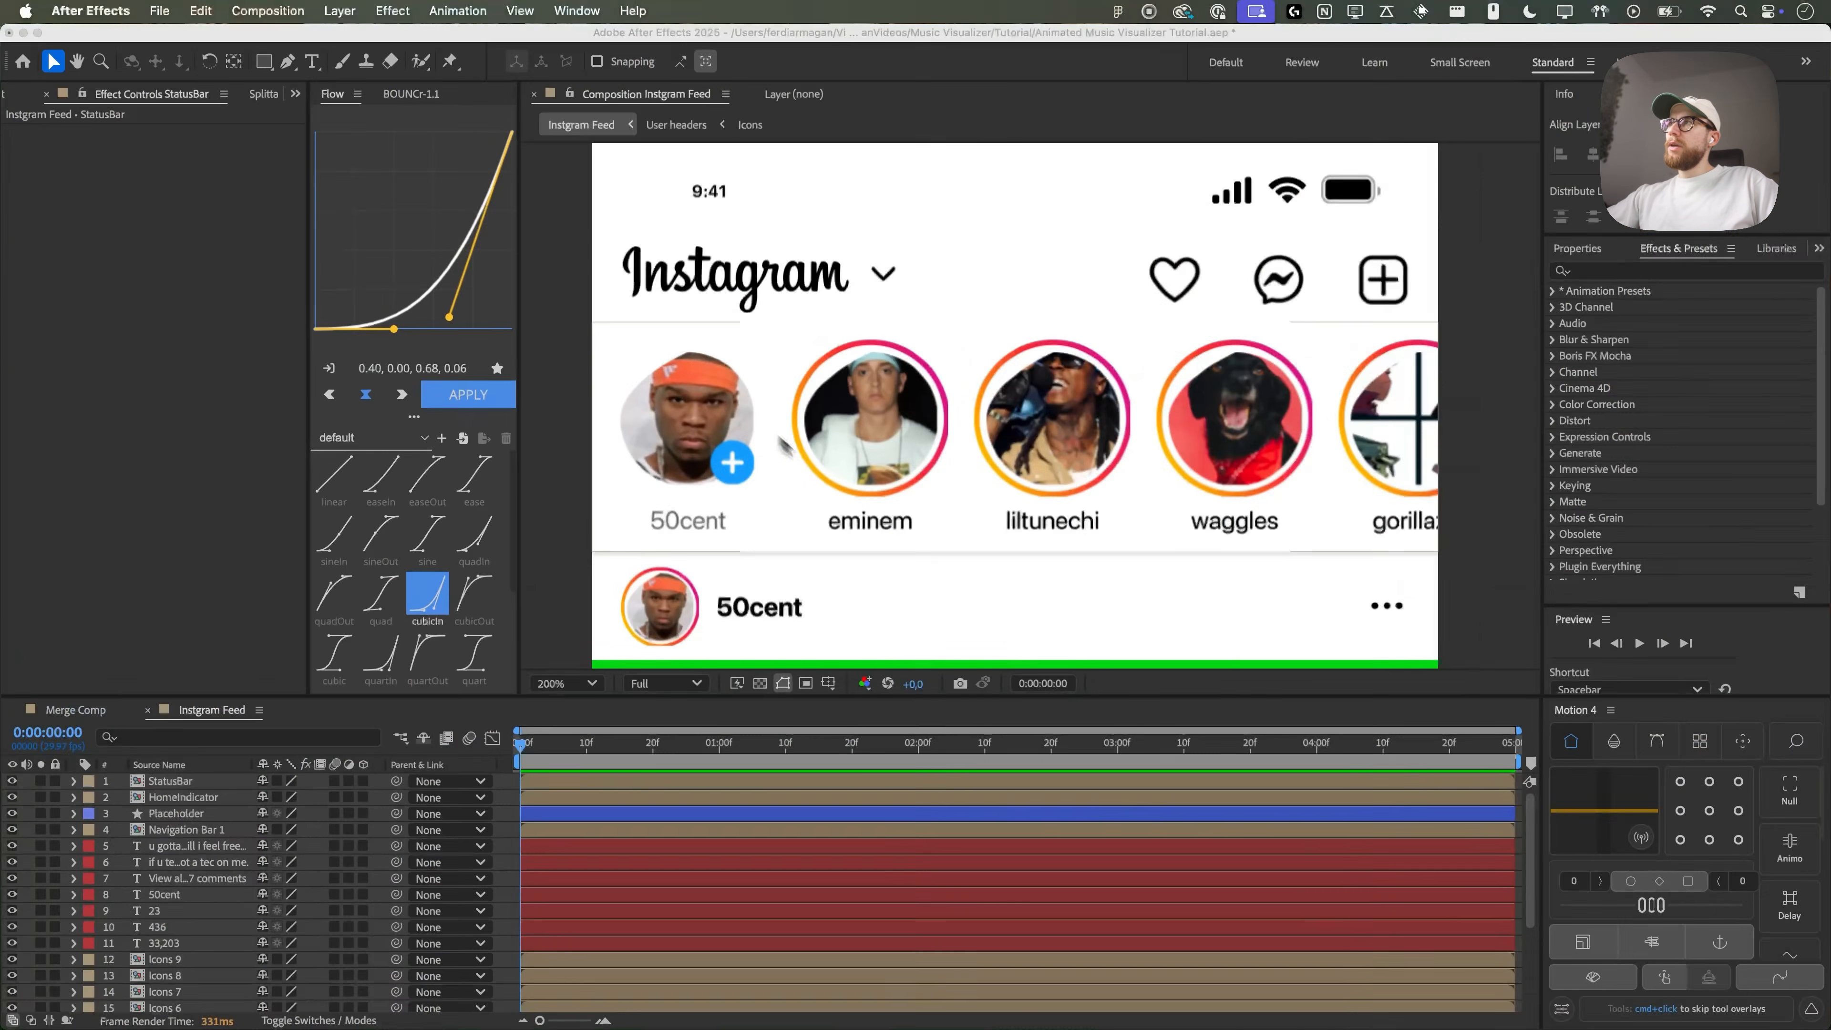
left_click_drag(879, 484, 879, 411)
key("period")
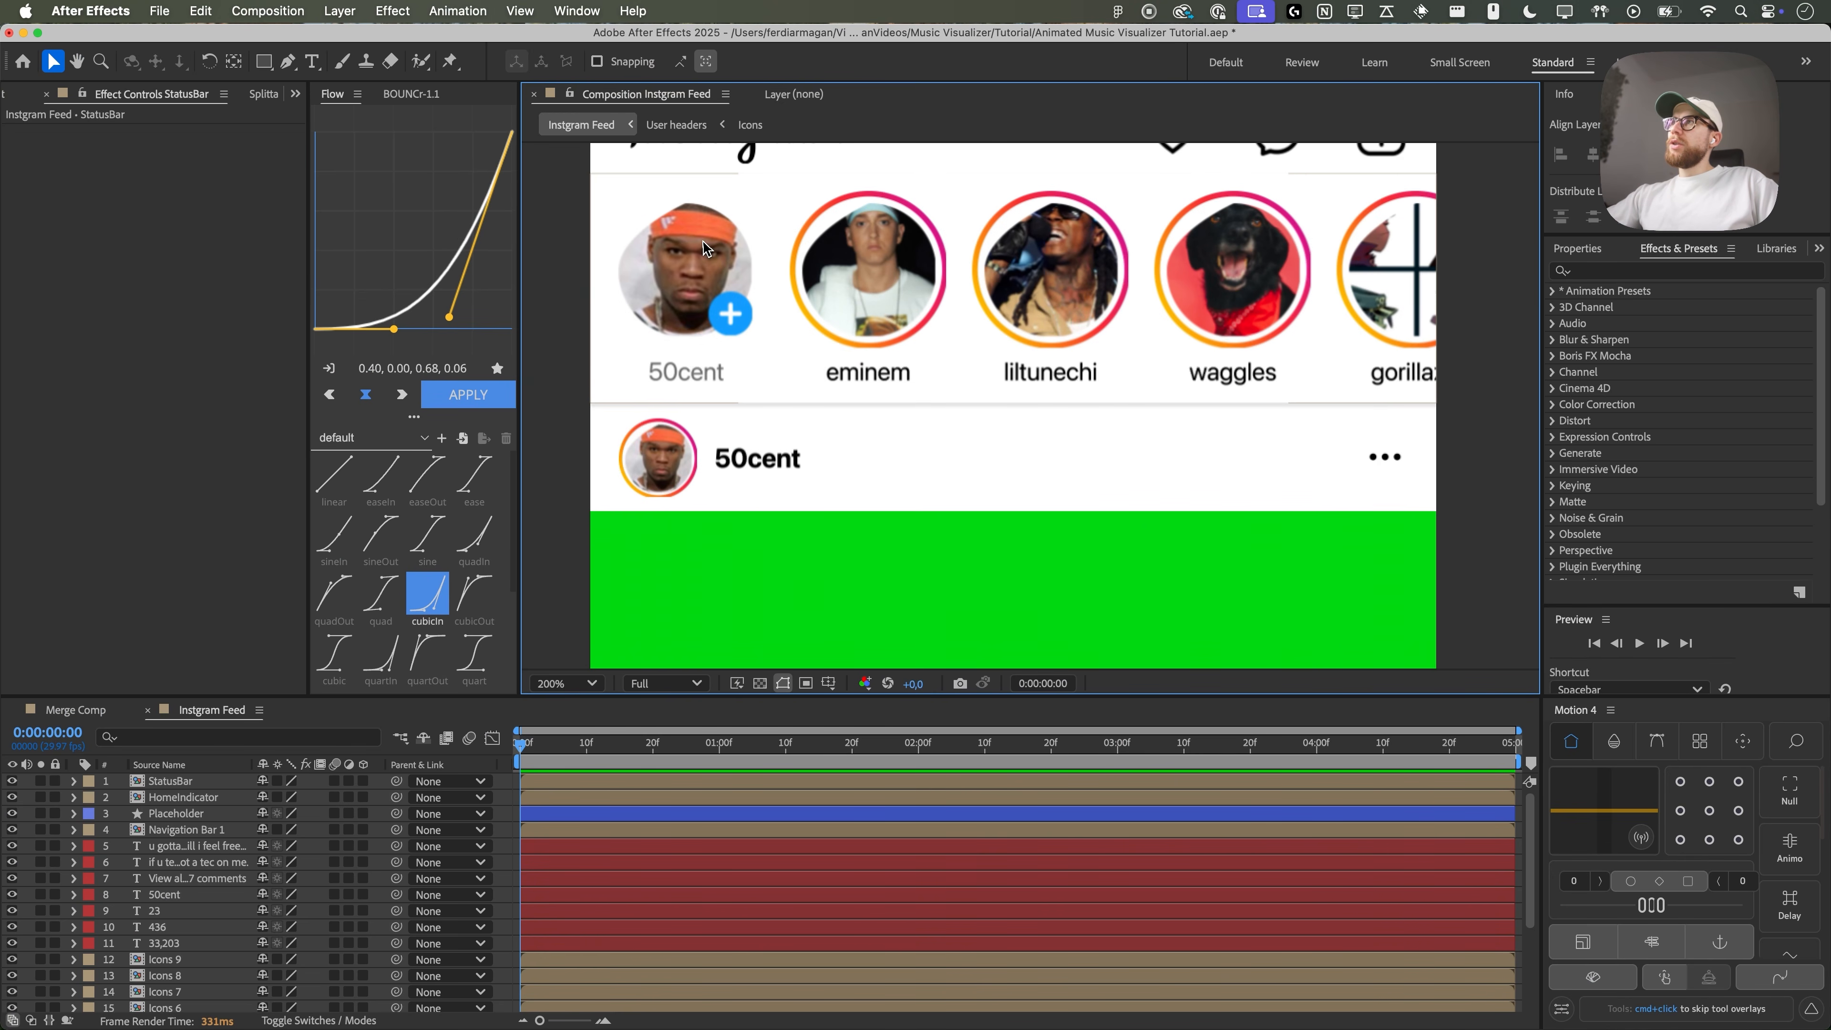
- Open the Story Tray precomp and go down through the 50cent Story user precomp into its Avatar 3 composition
left_click(699, 238)
key("period")
key("comma")
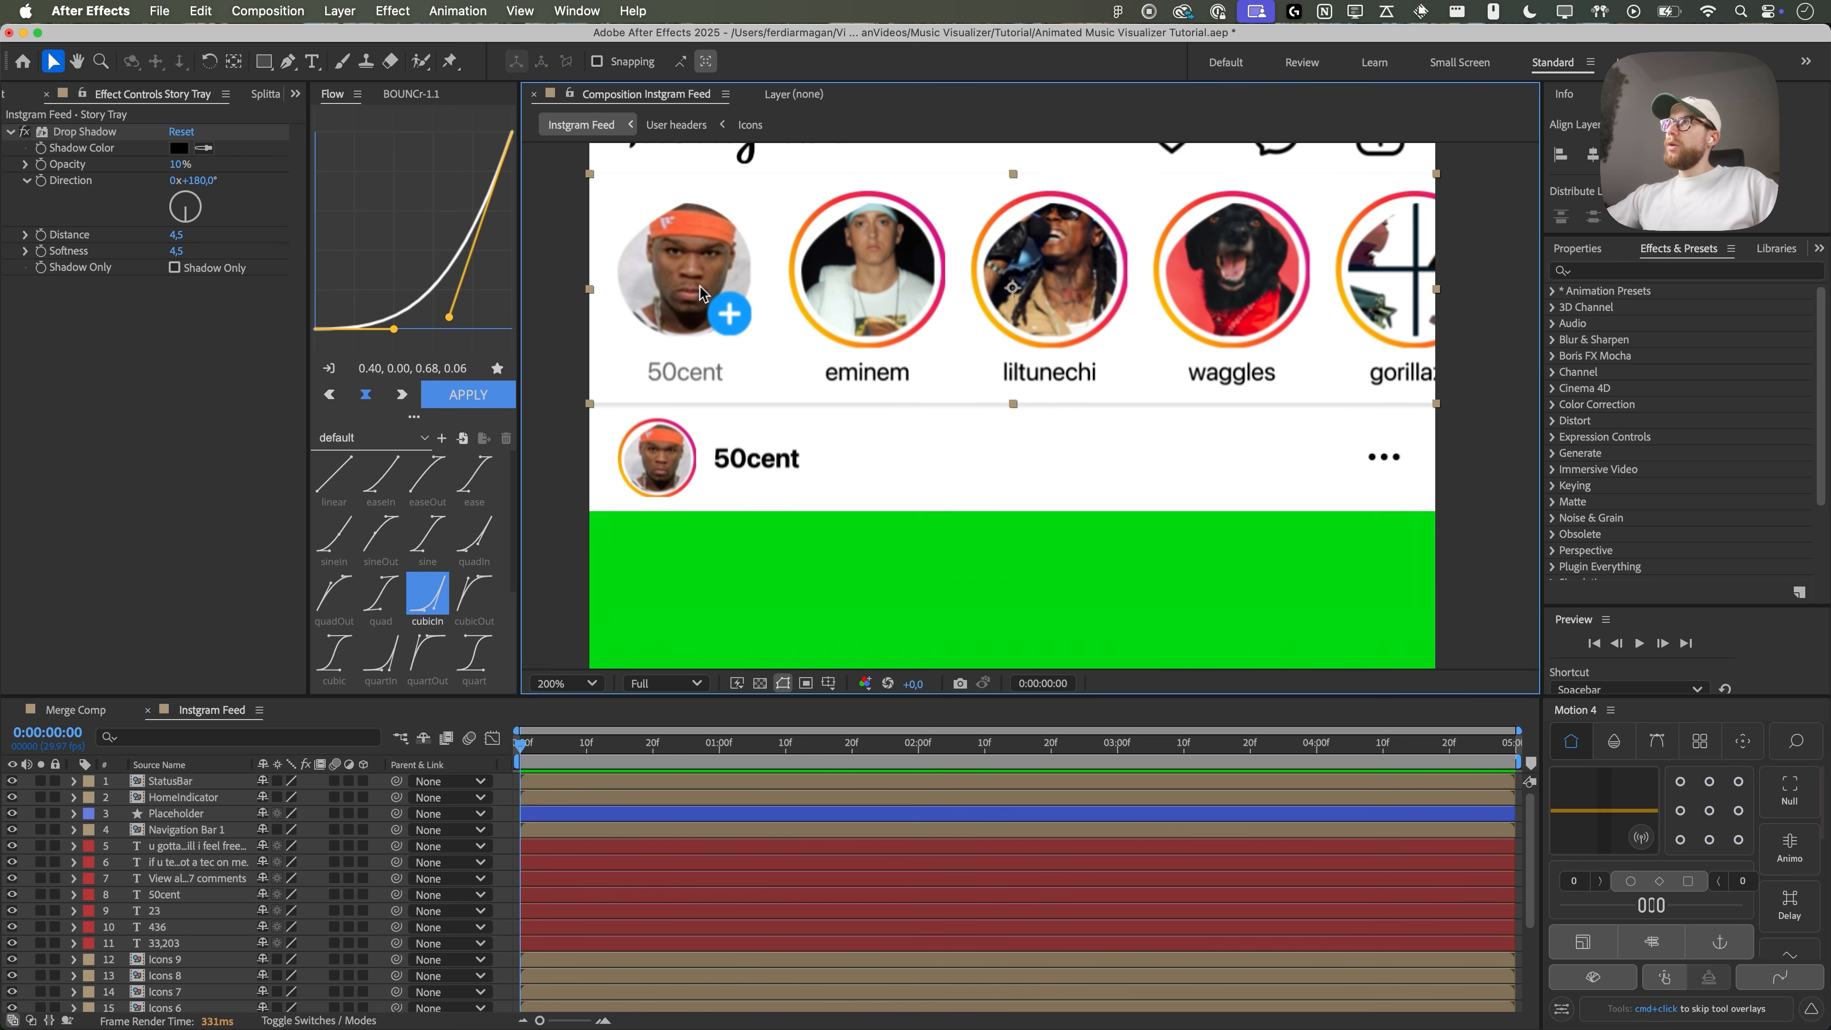
left_click_drag(687, 305, 714, 376)
scroll(249, 862, "down", 5)
double_click(199, 889)
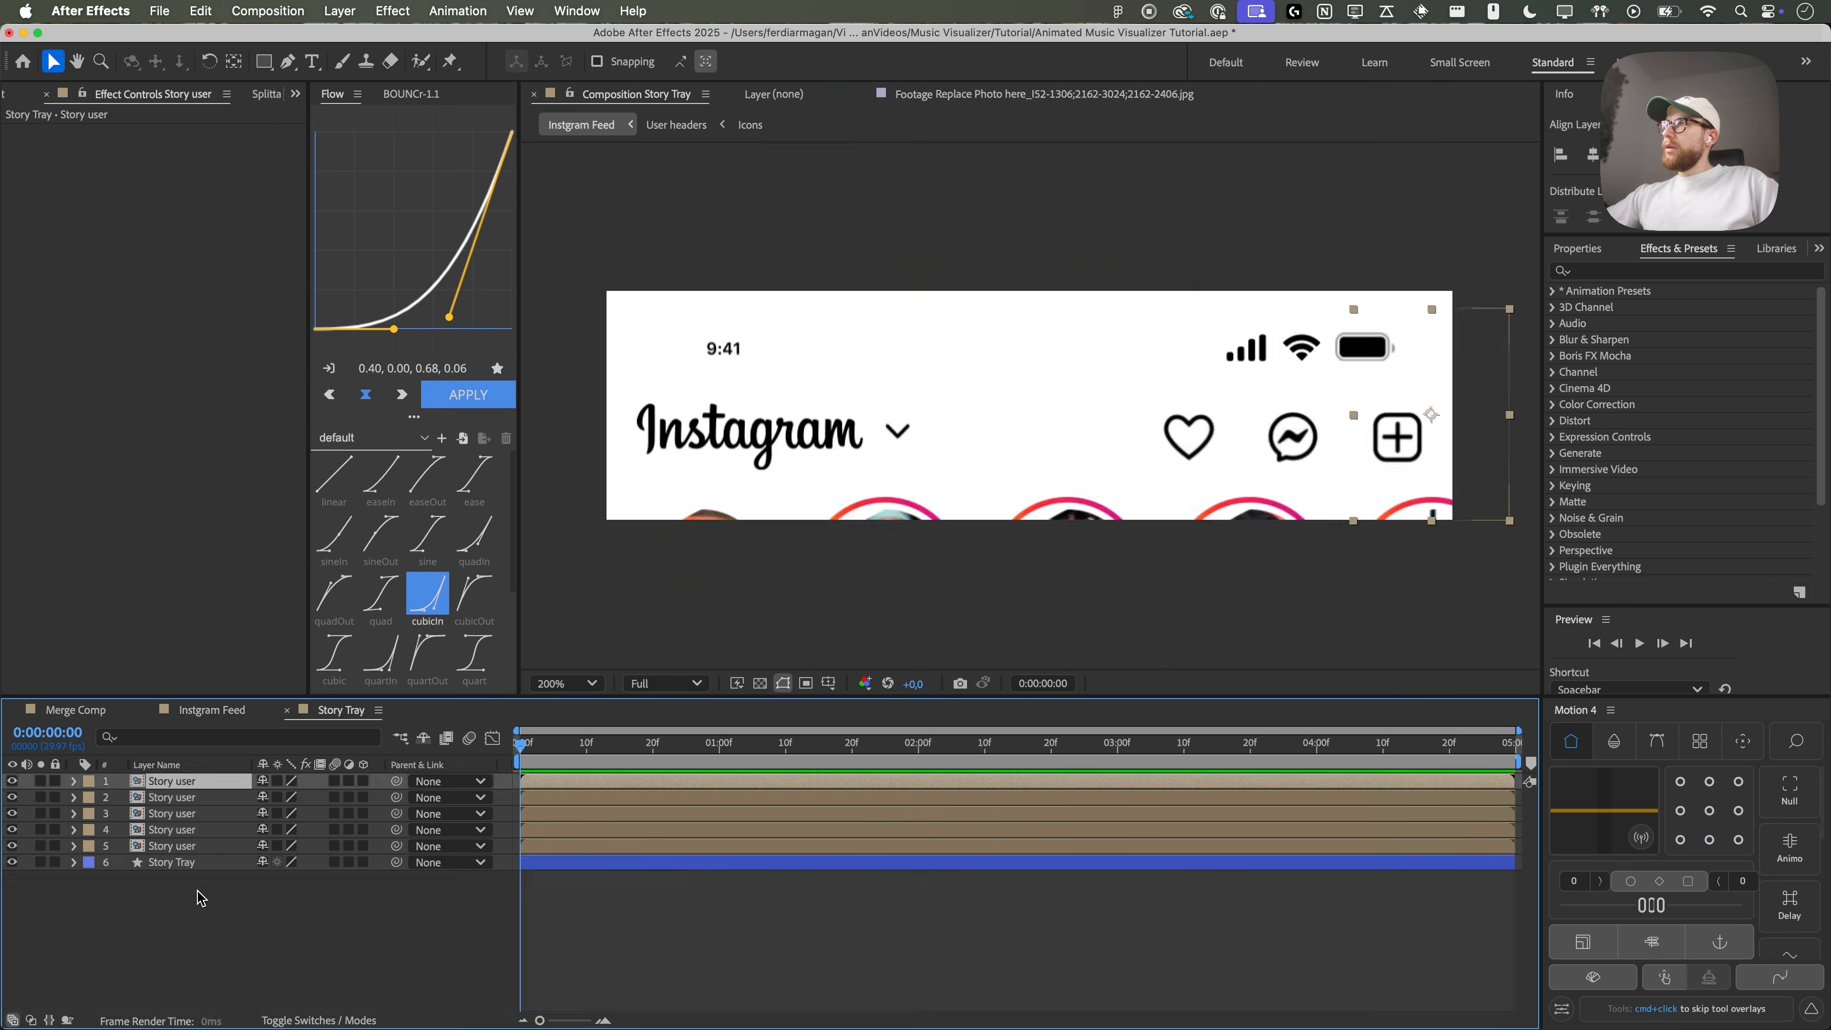
left_click(674, 418)
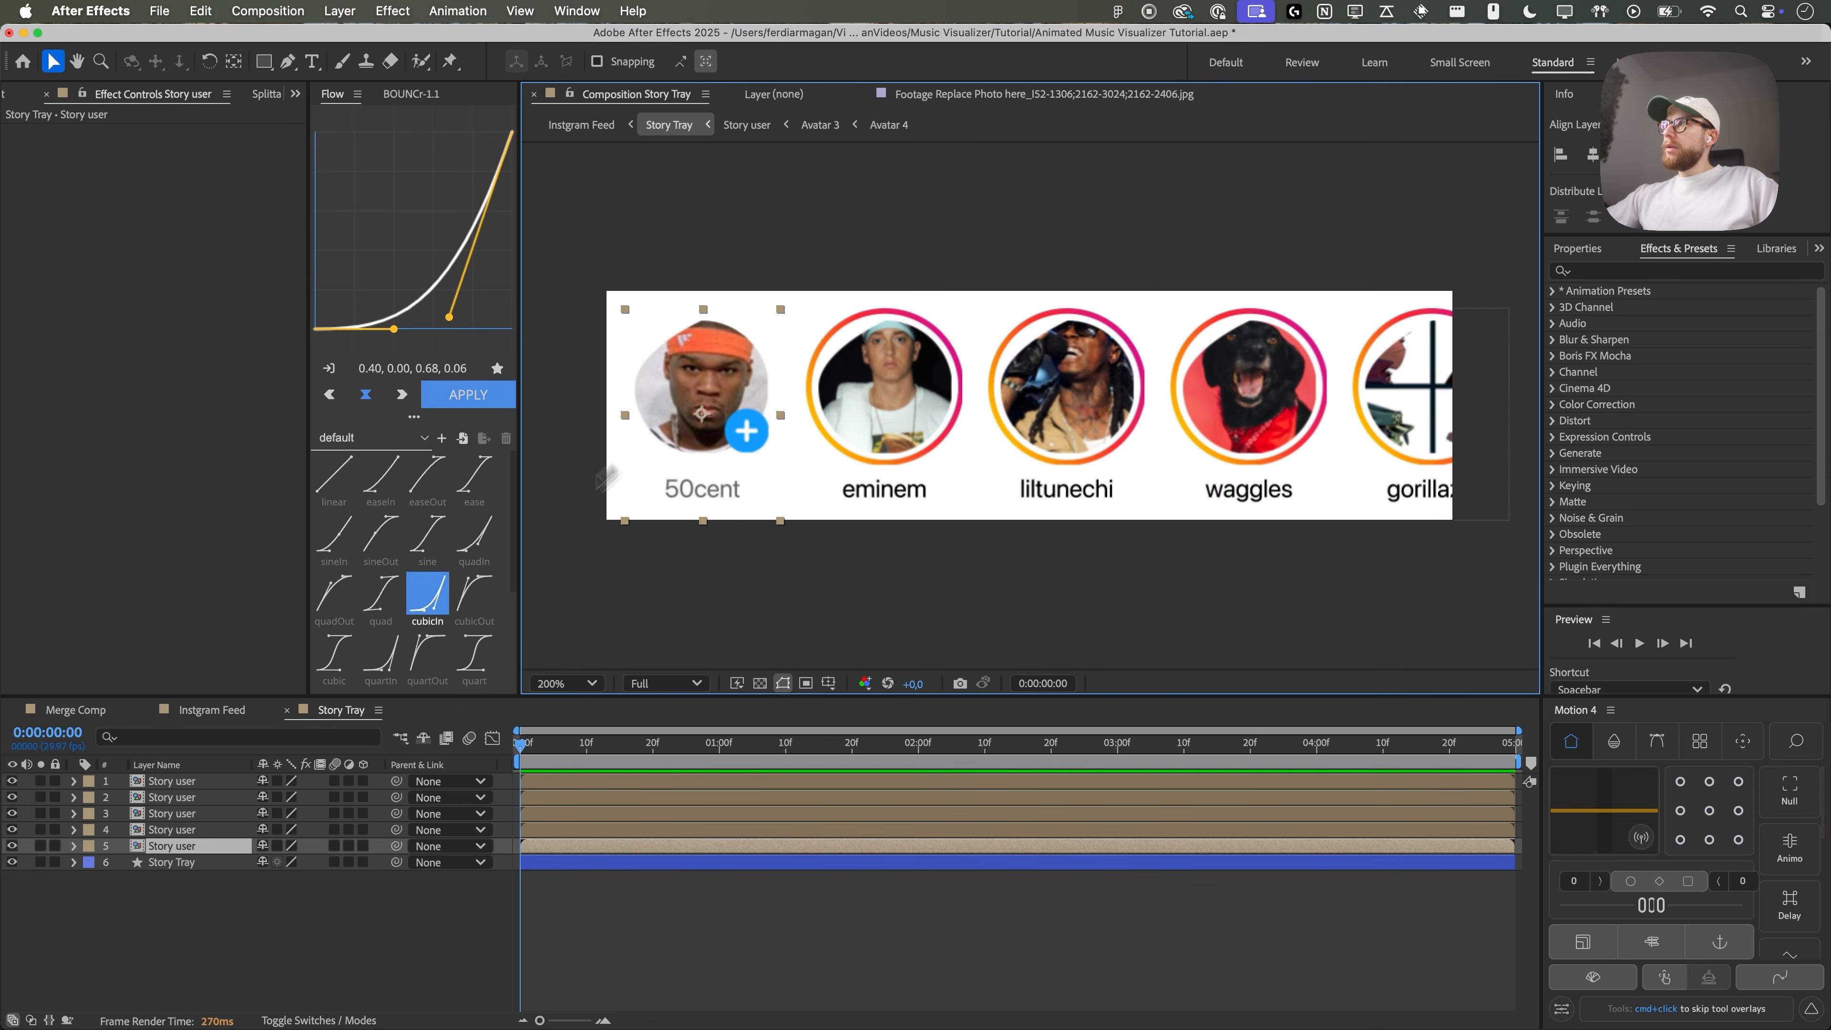
double_click(180, 849)
left_click(982, 388)
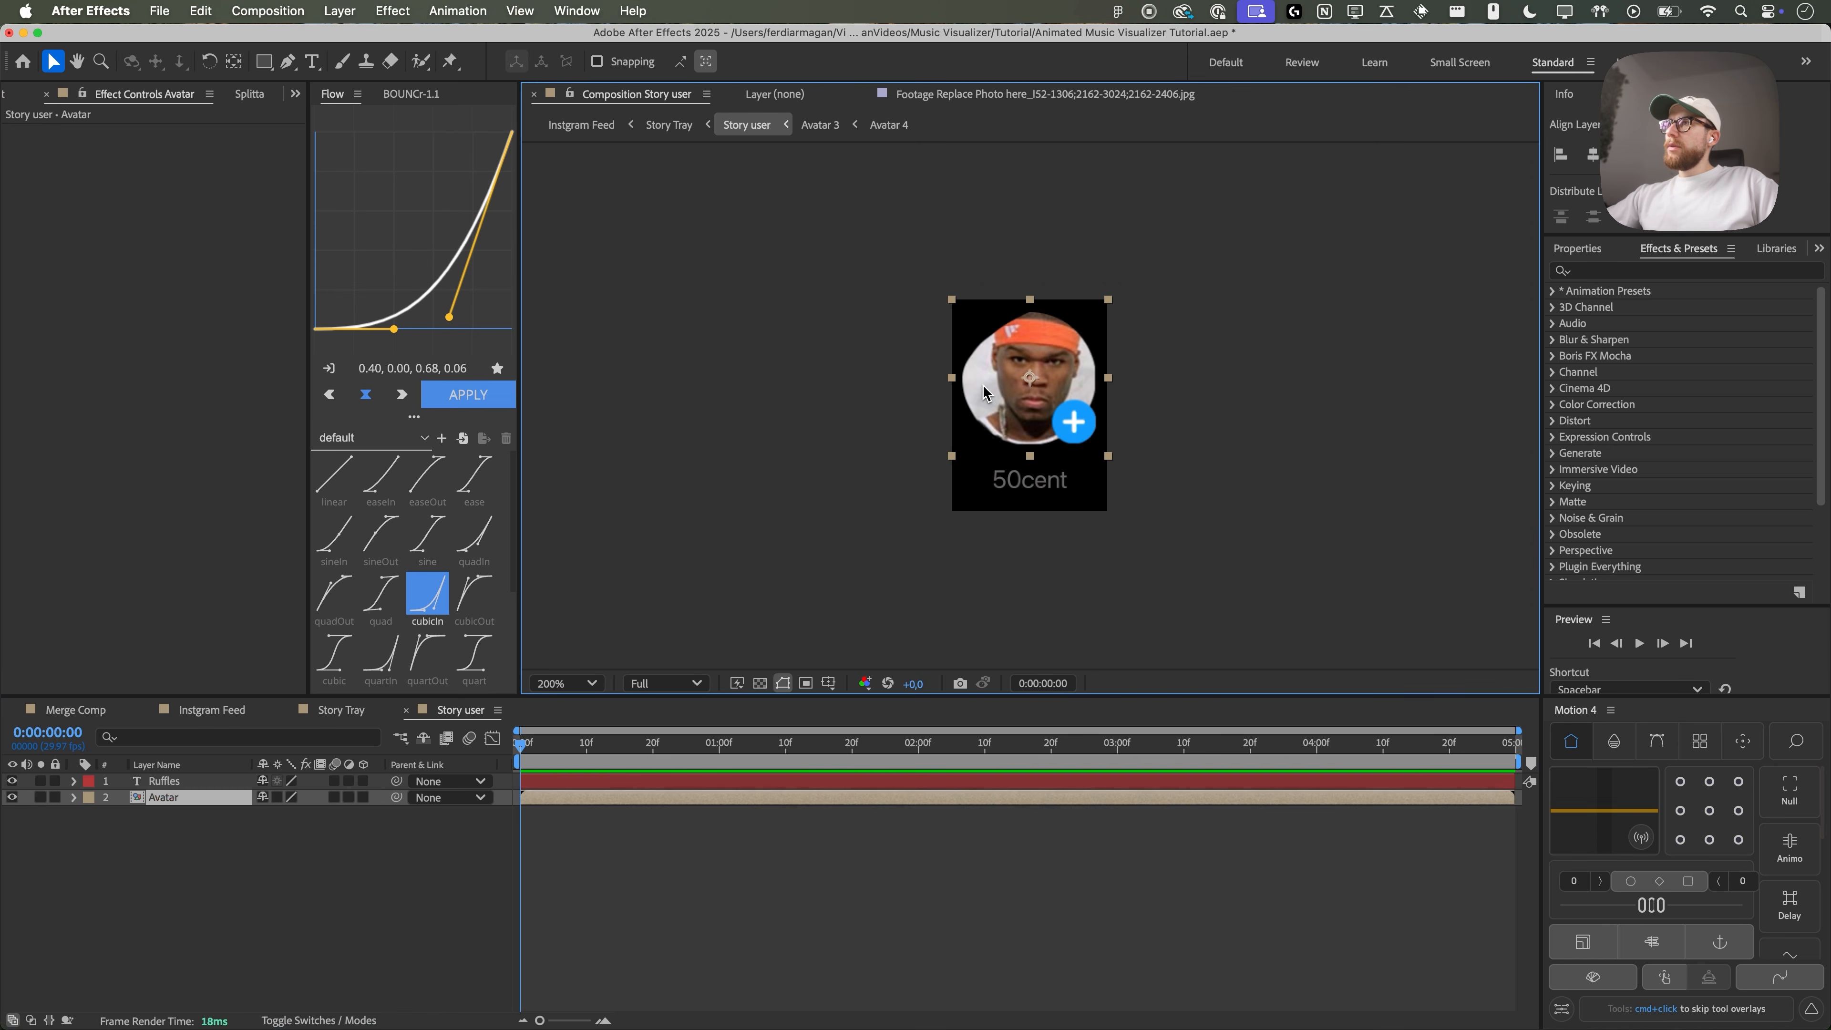
double_click(186, 800)
key("period")
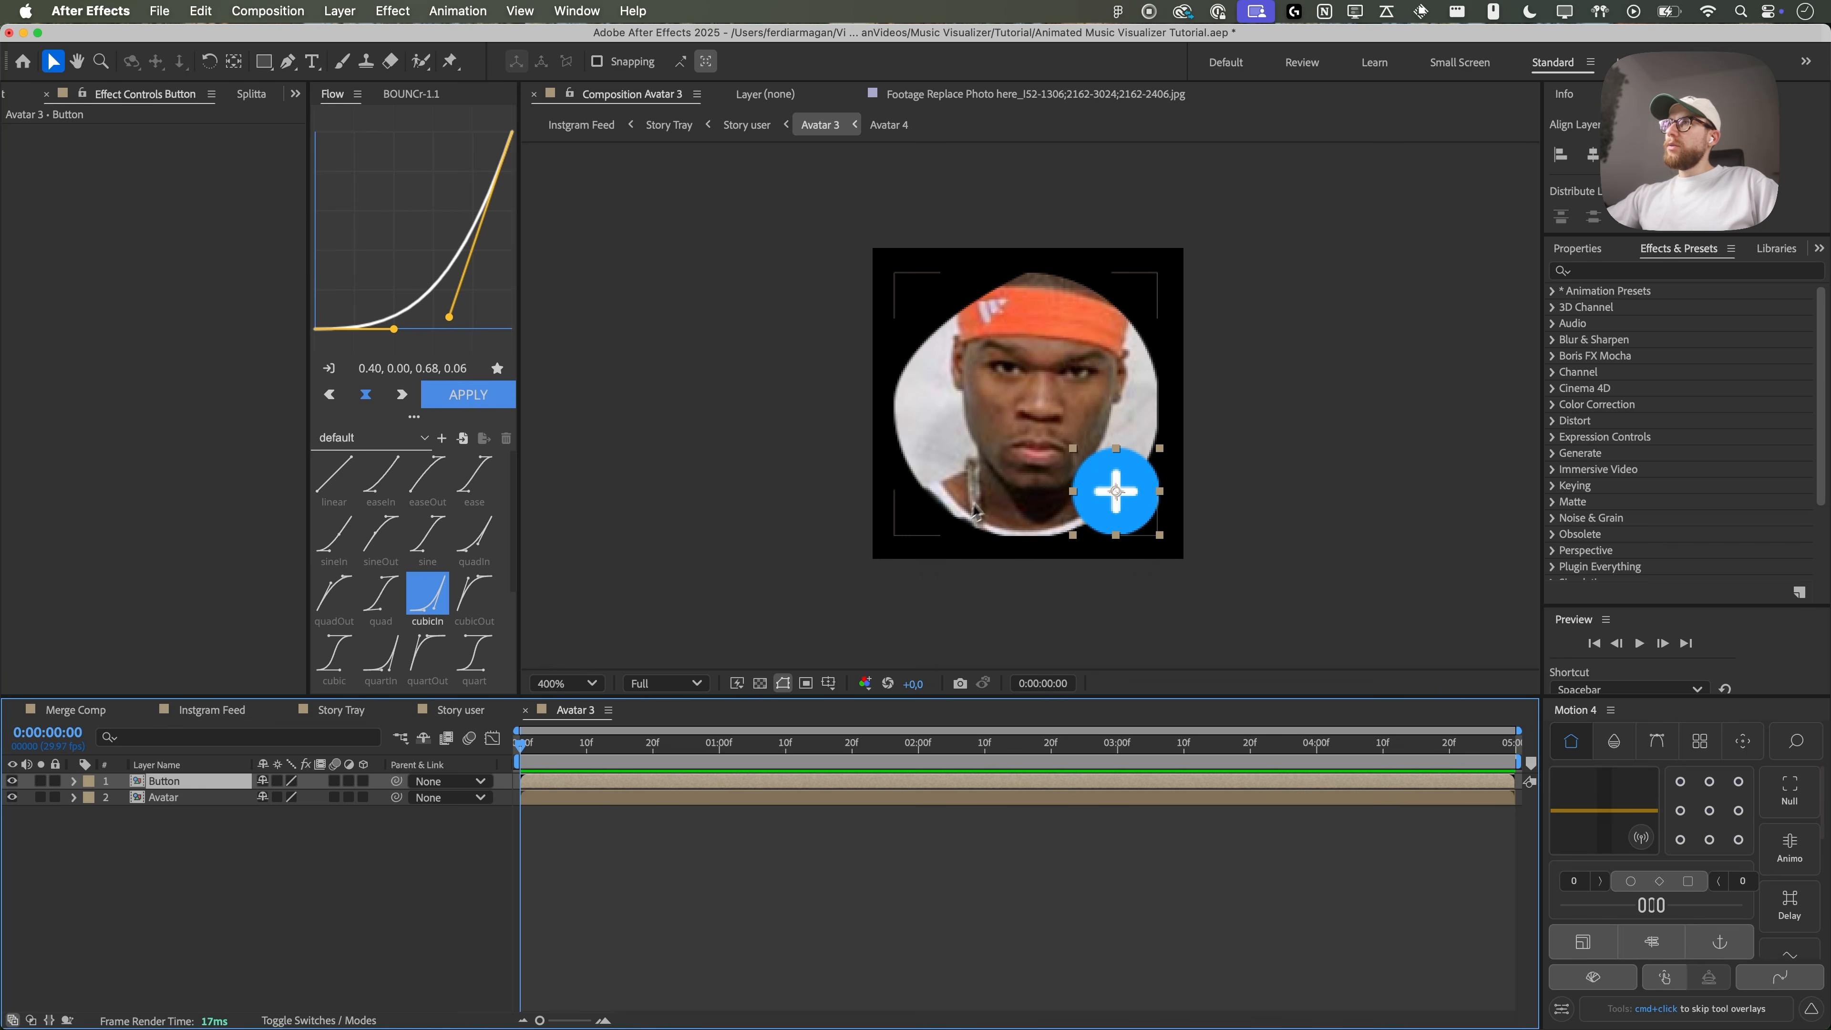
- Delete Mask 1 from the Avatar layer and add a full-size elliptical mask in its place
left_click(173, 797)
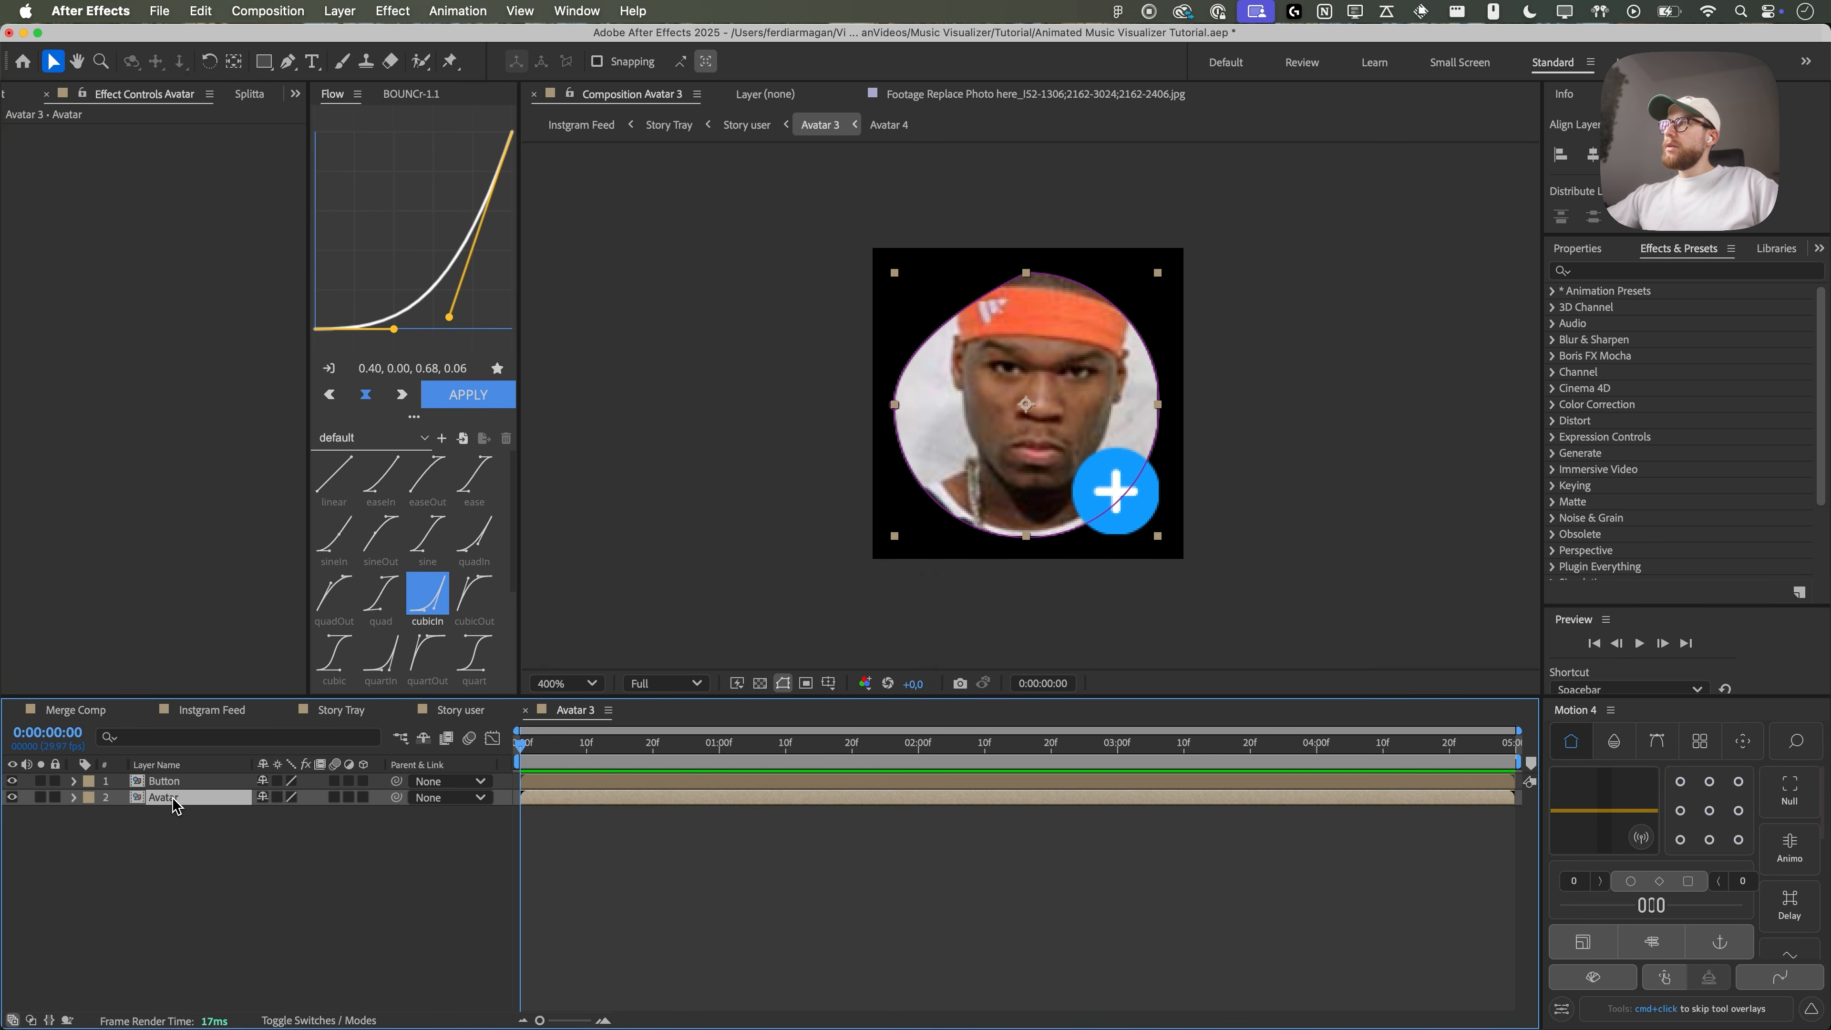
key("m")
left_click(186, 822)
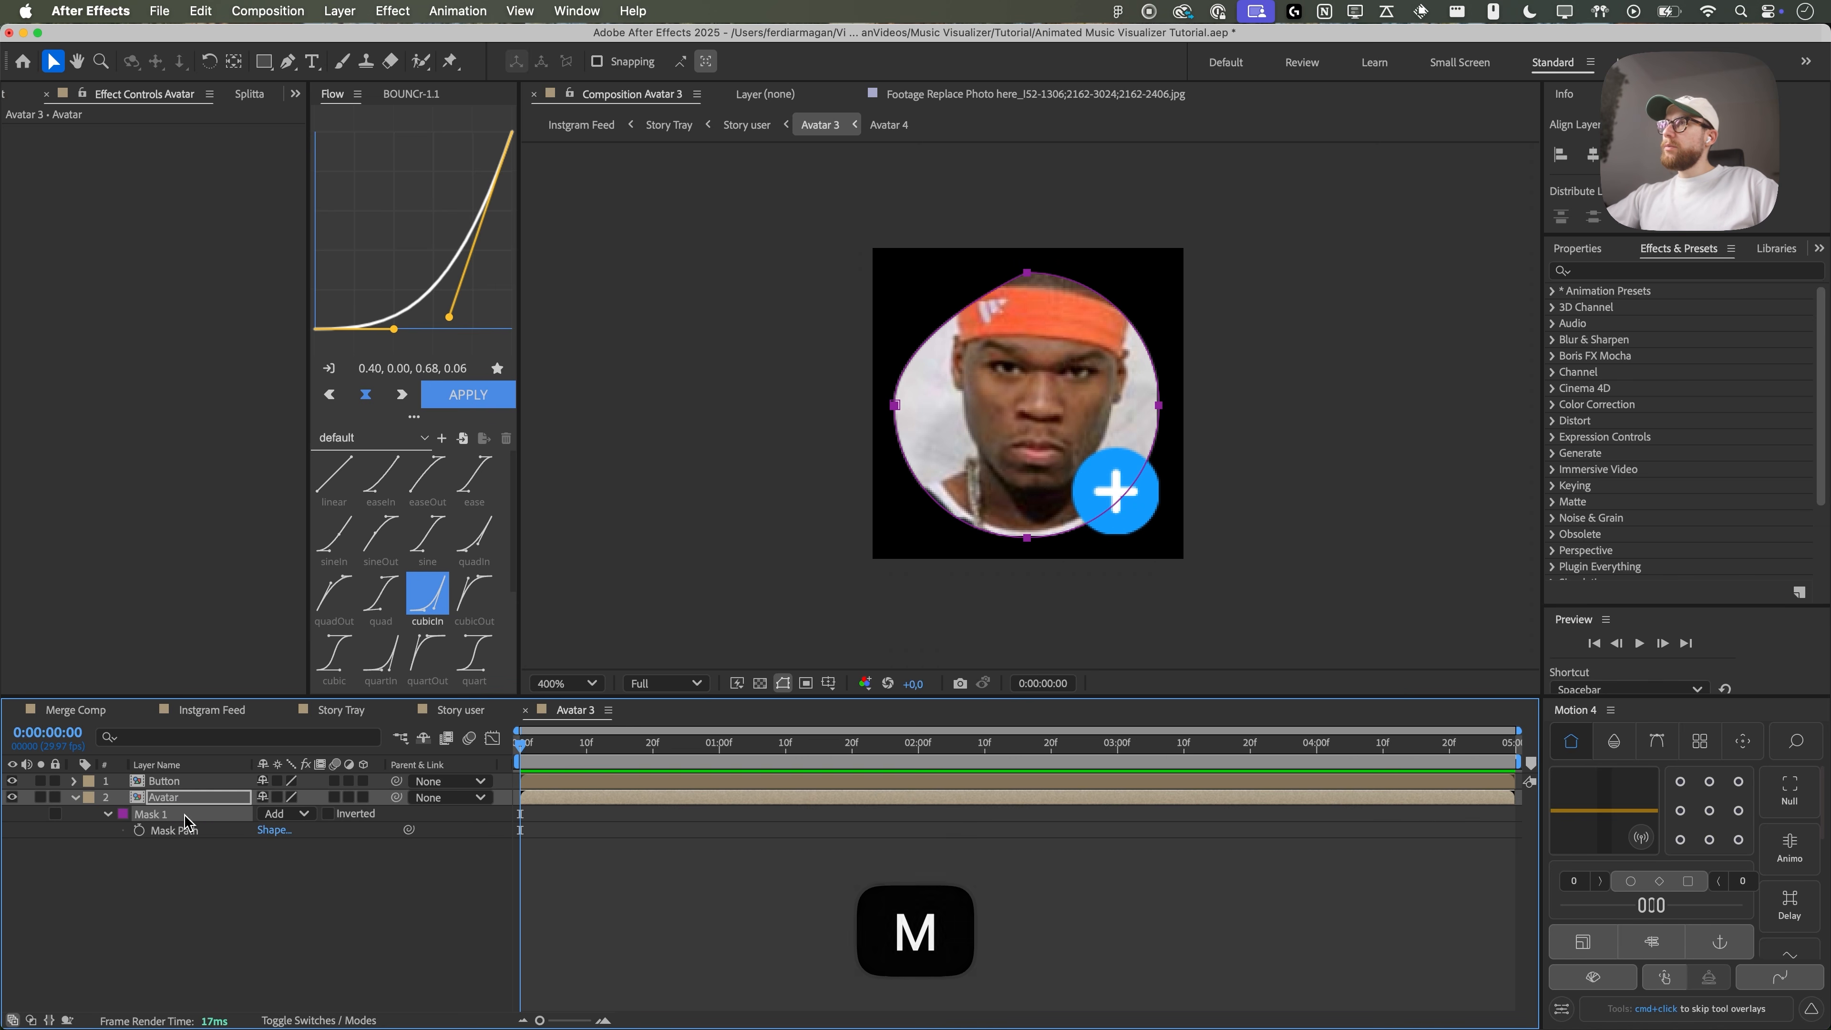
key("BackSpace")
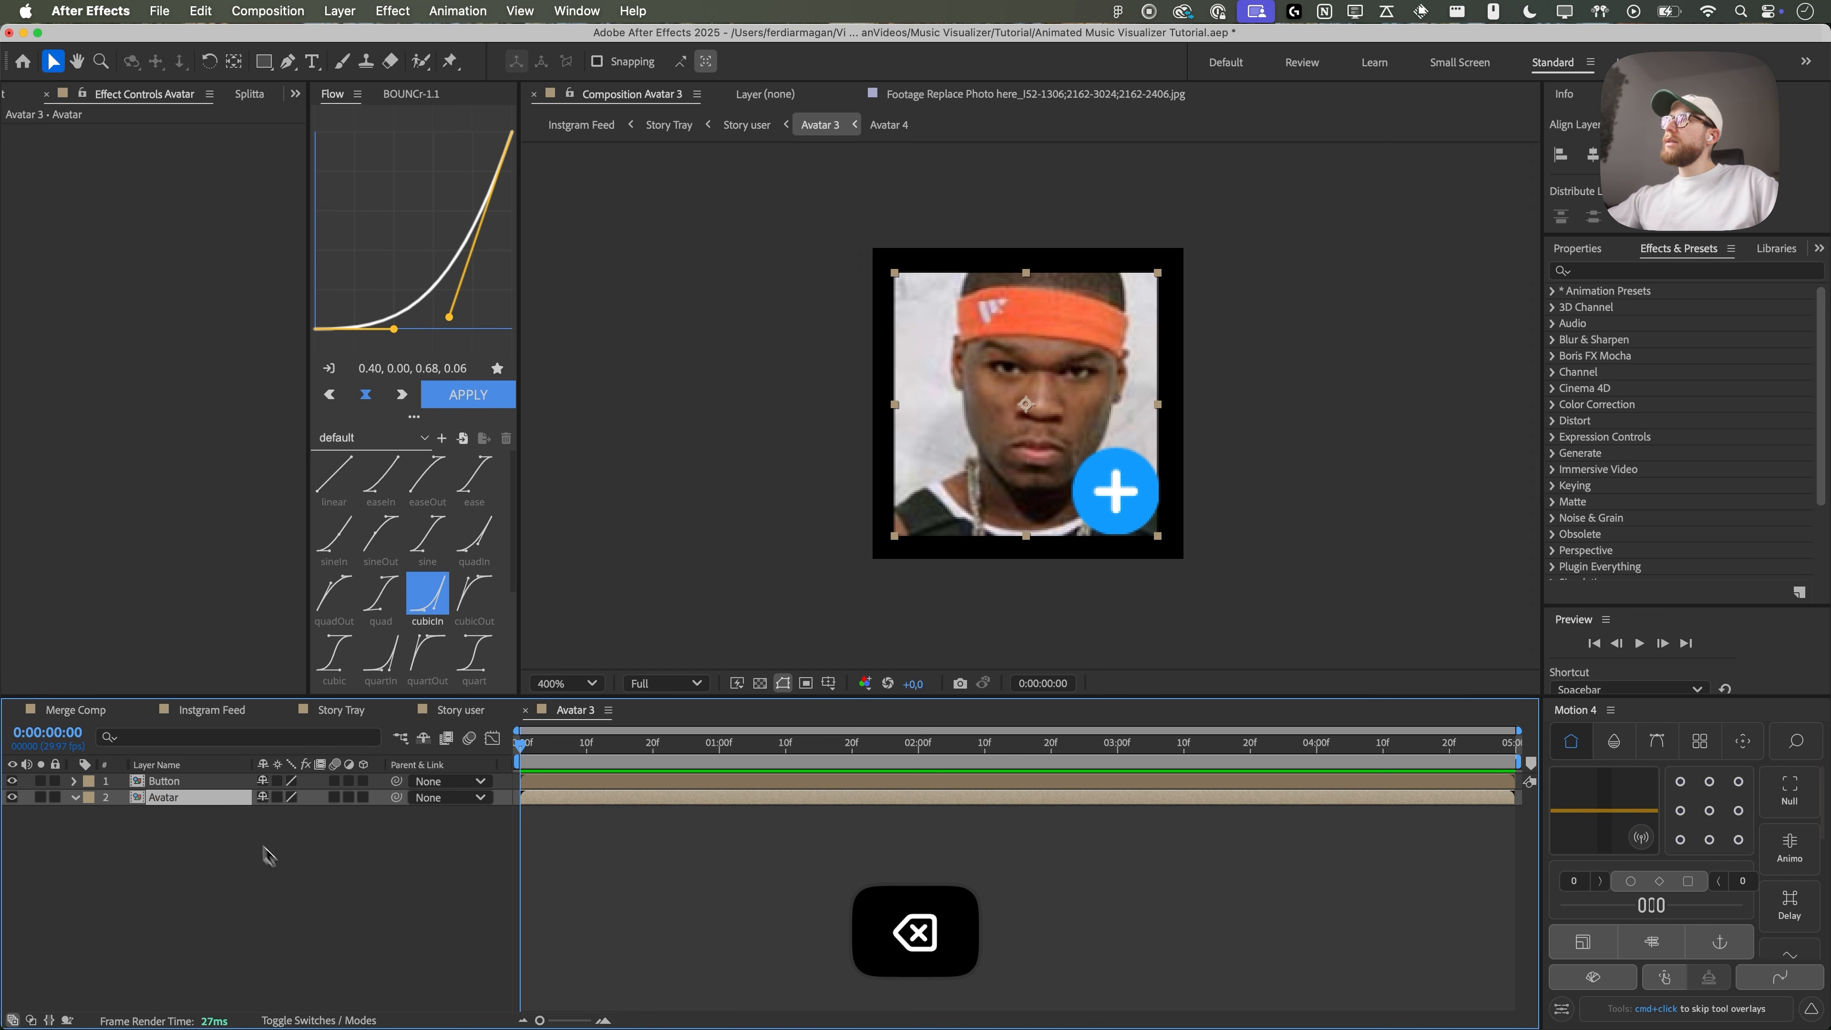
left_click_drag(264, 69, 351, 108)
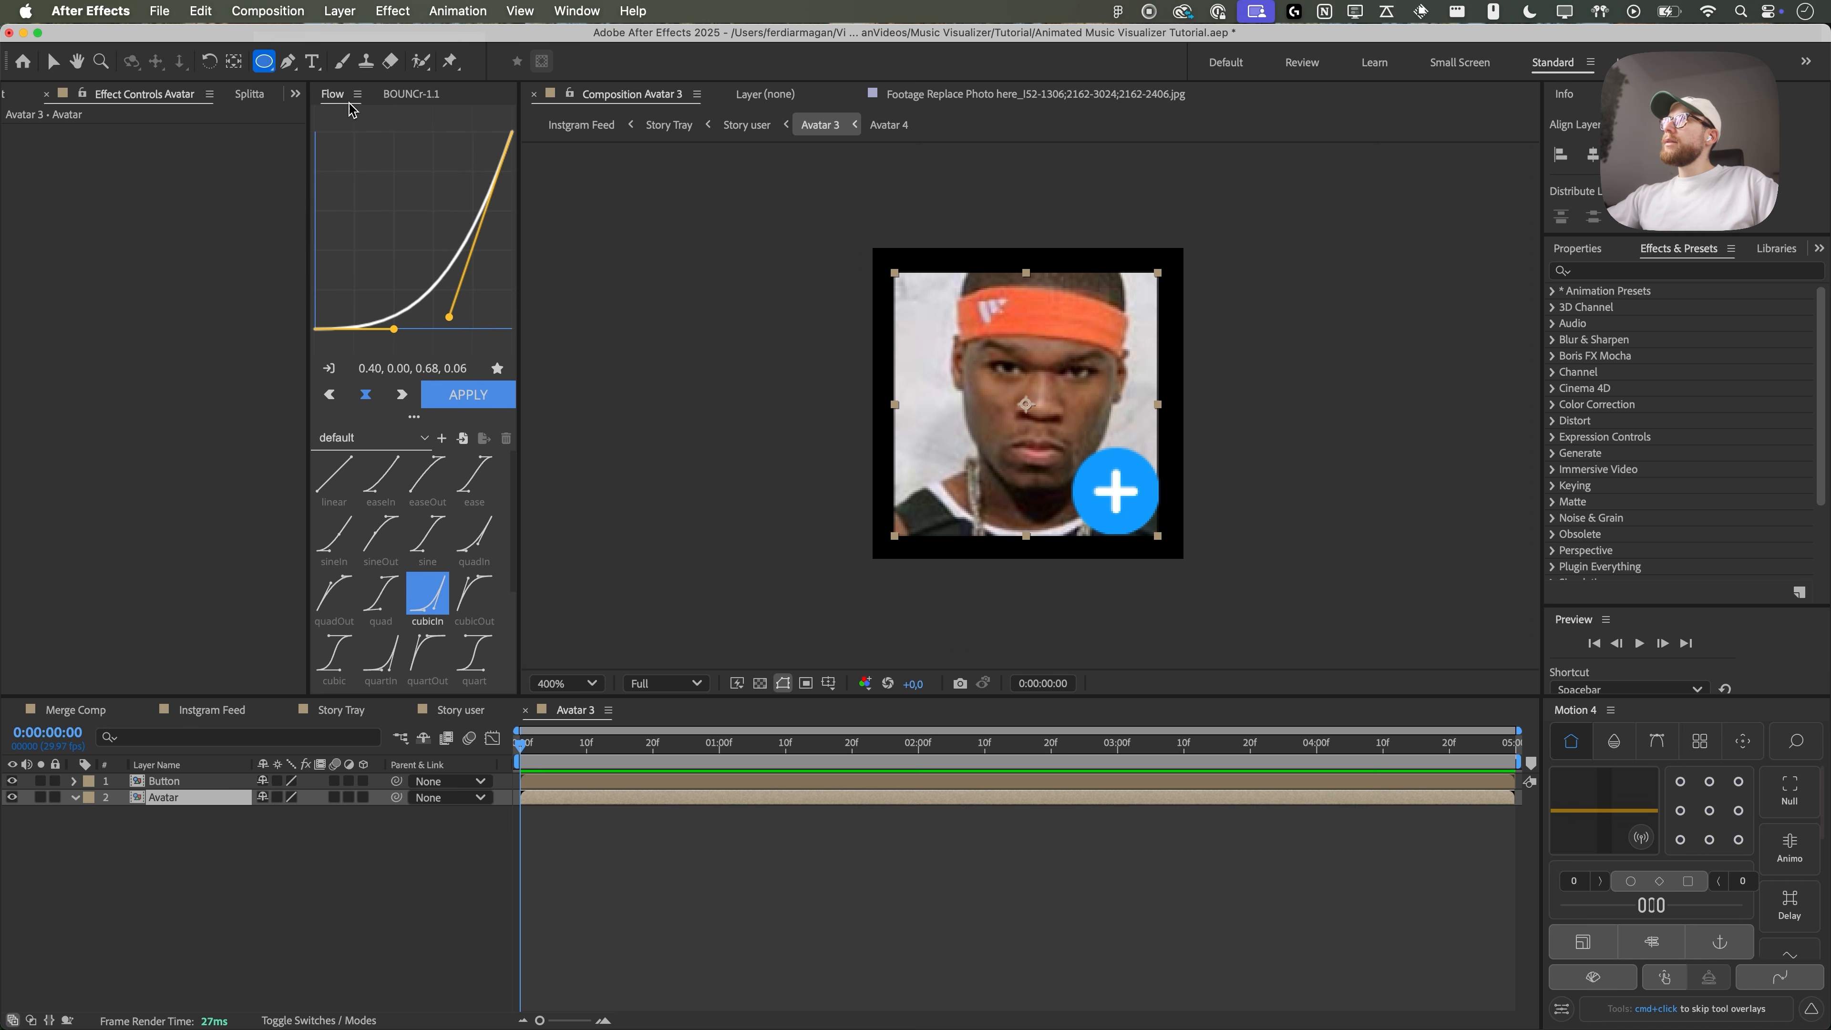
double_click(263, 64)
key("v")
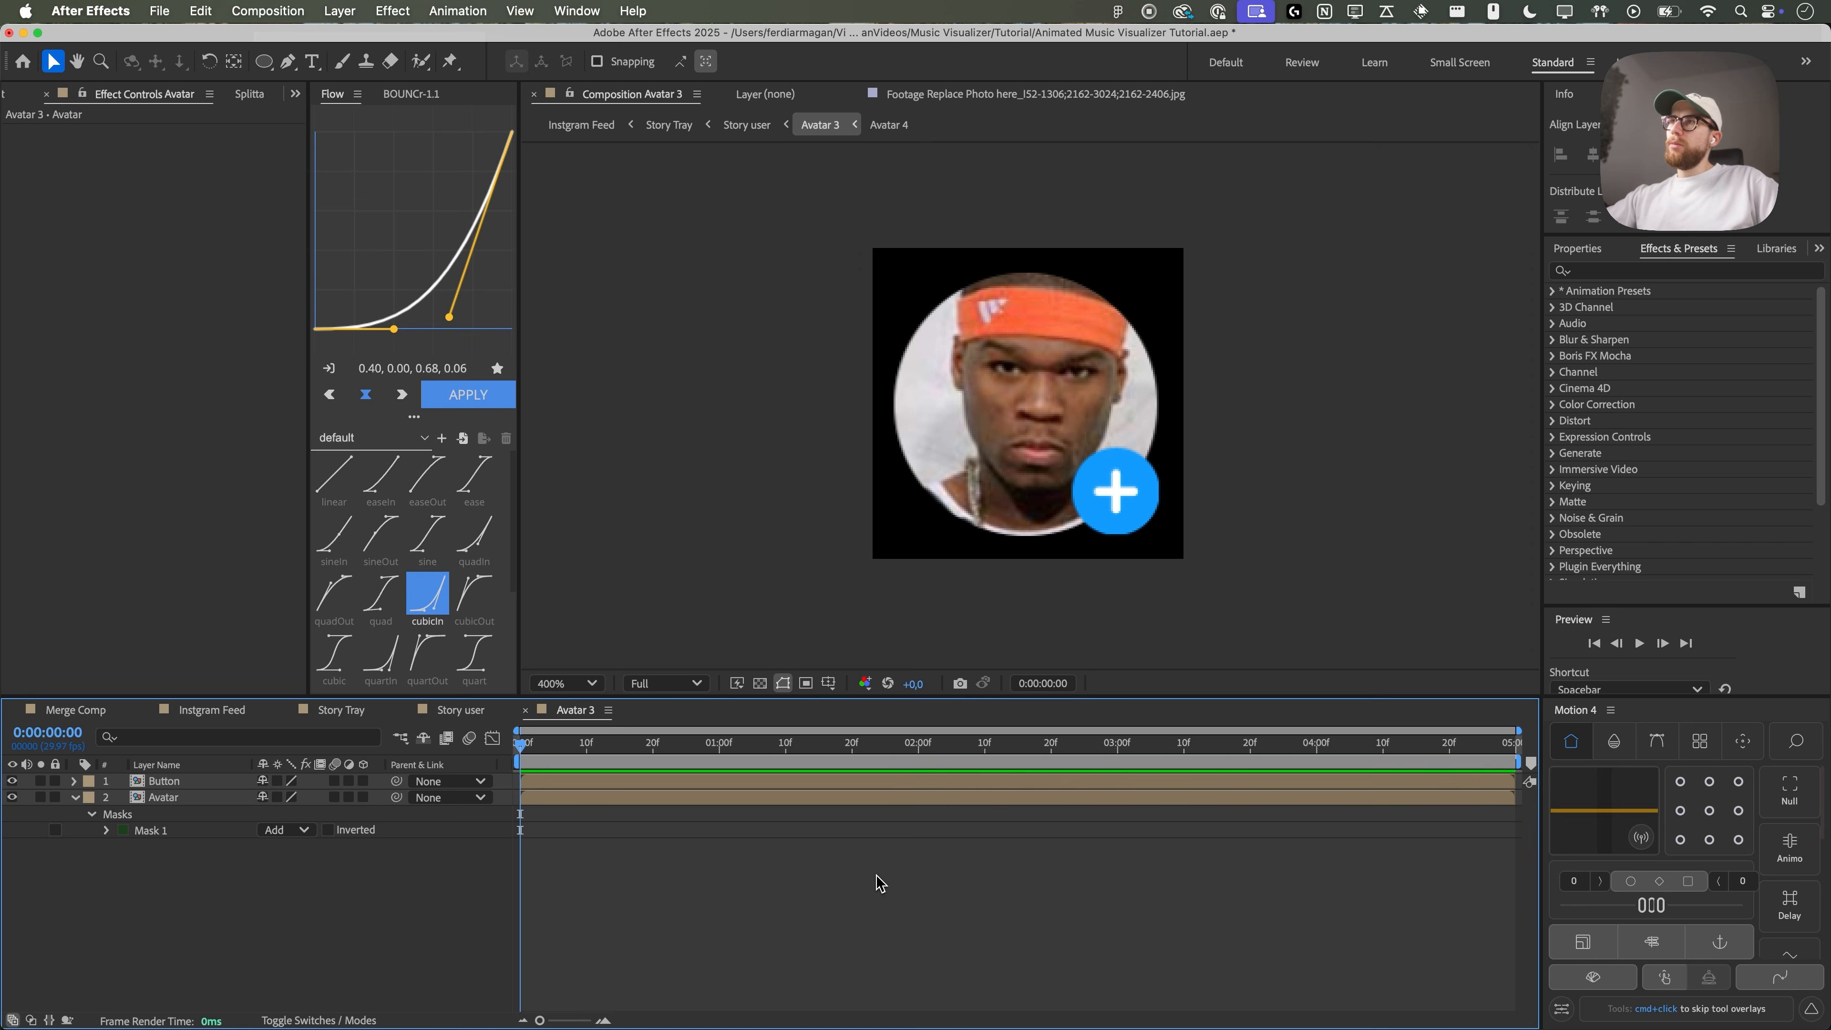
- Close the Avatar 3, Story user and Story Tray compositions to return to the Instgram Feed composition
left_click(525, 710)
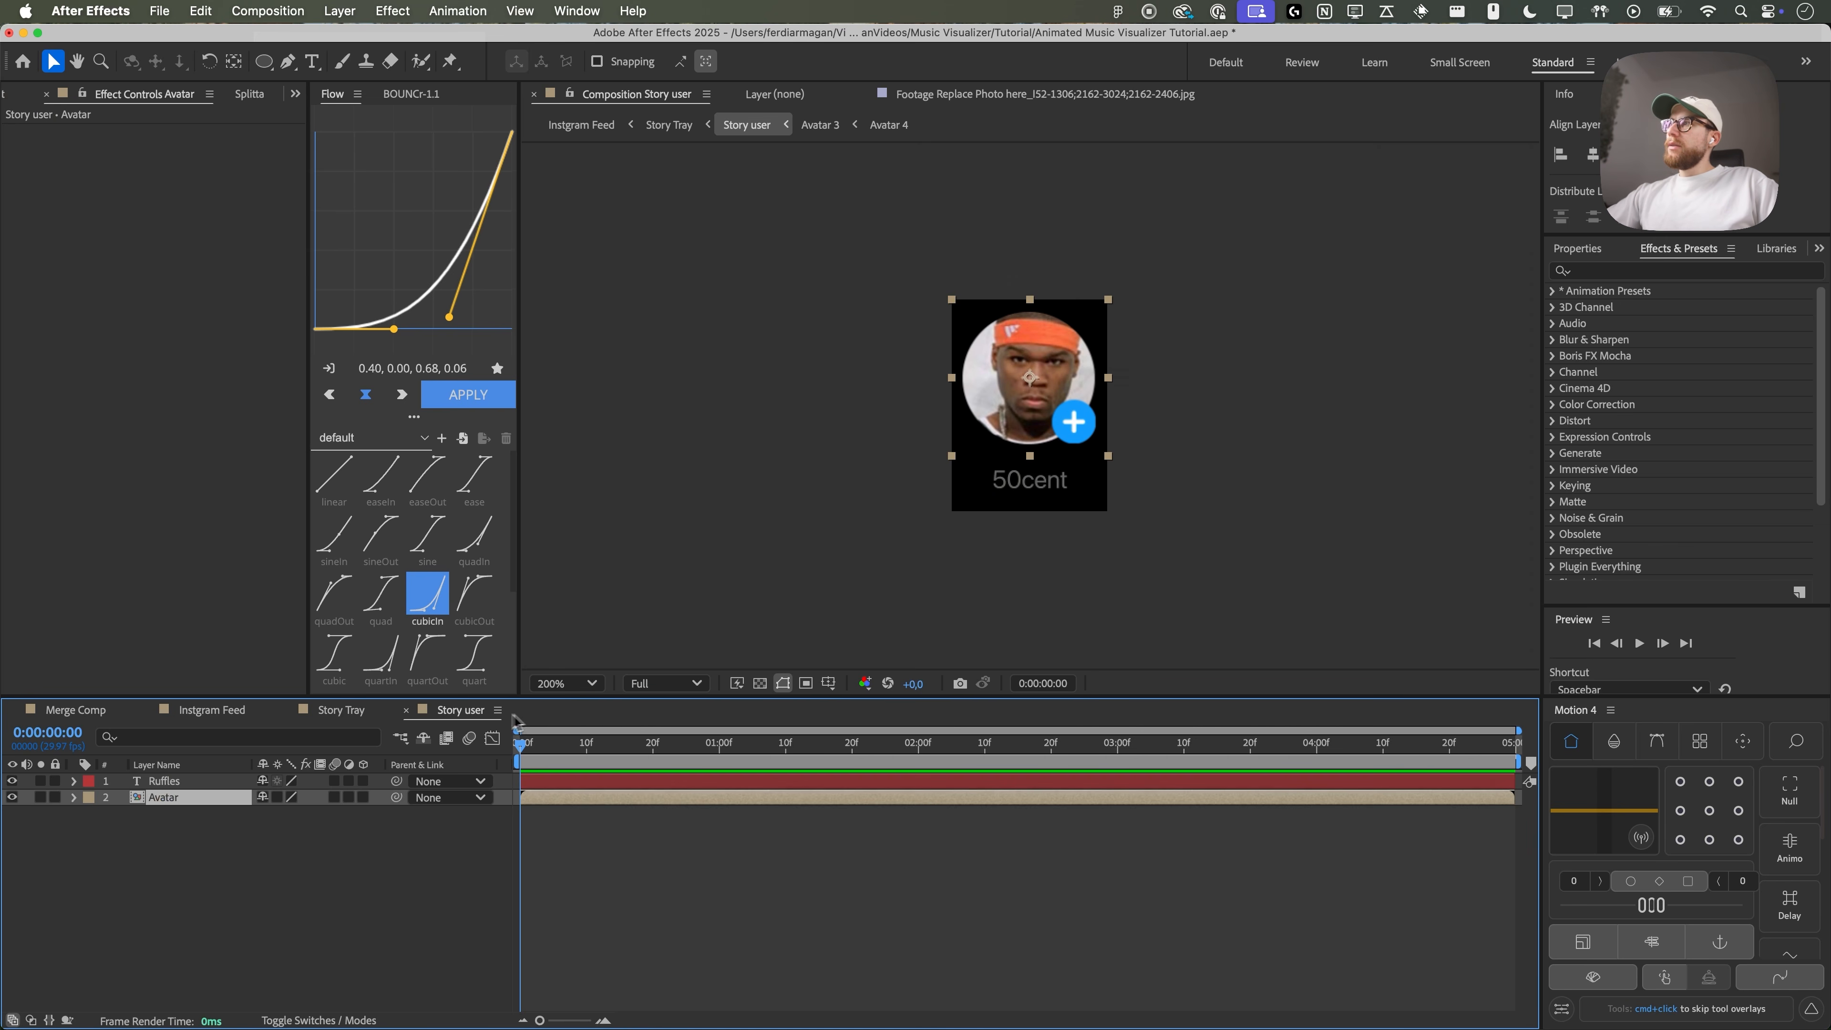
left_click(406, 710)
left_click(287, 710)
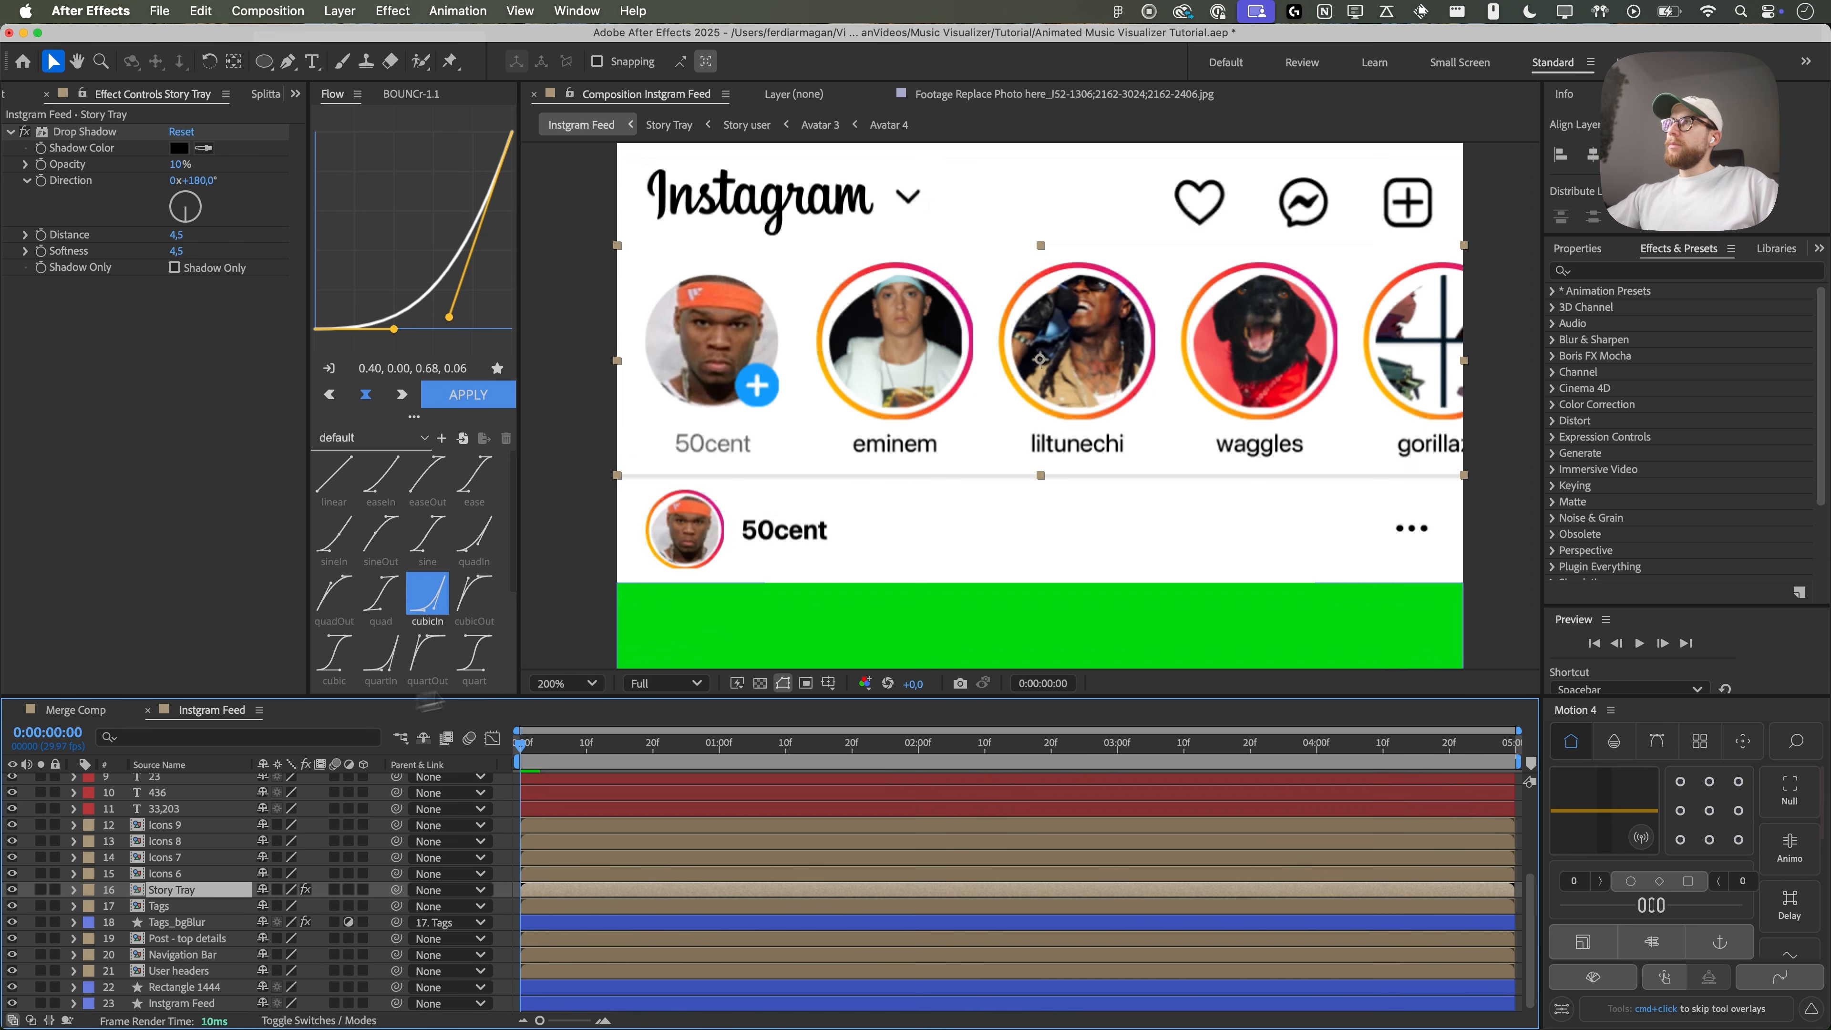
- Inspect the icon row beneath the green post area and select the share icon's layer, Icons 8
scroll(1230, 452, "down", 15)
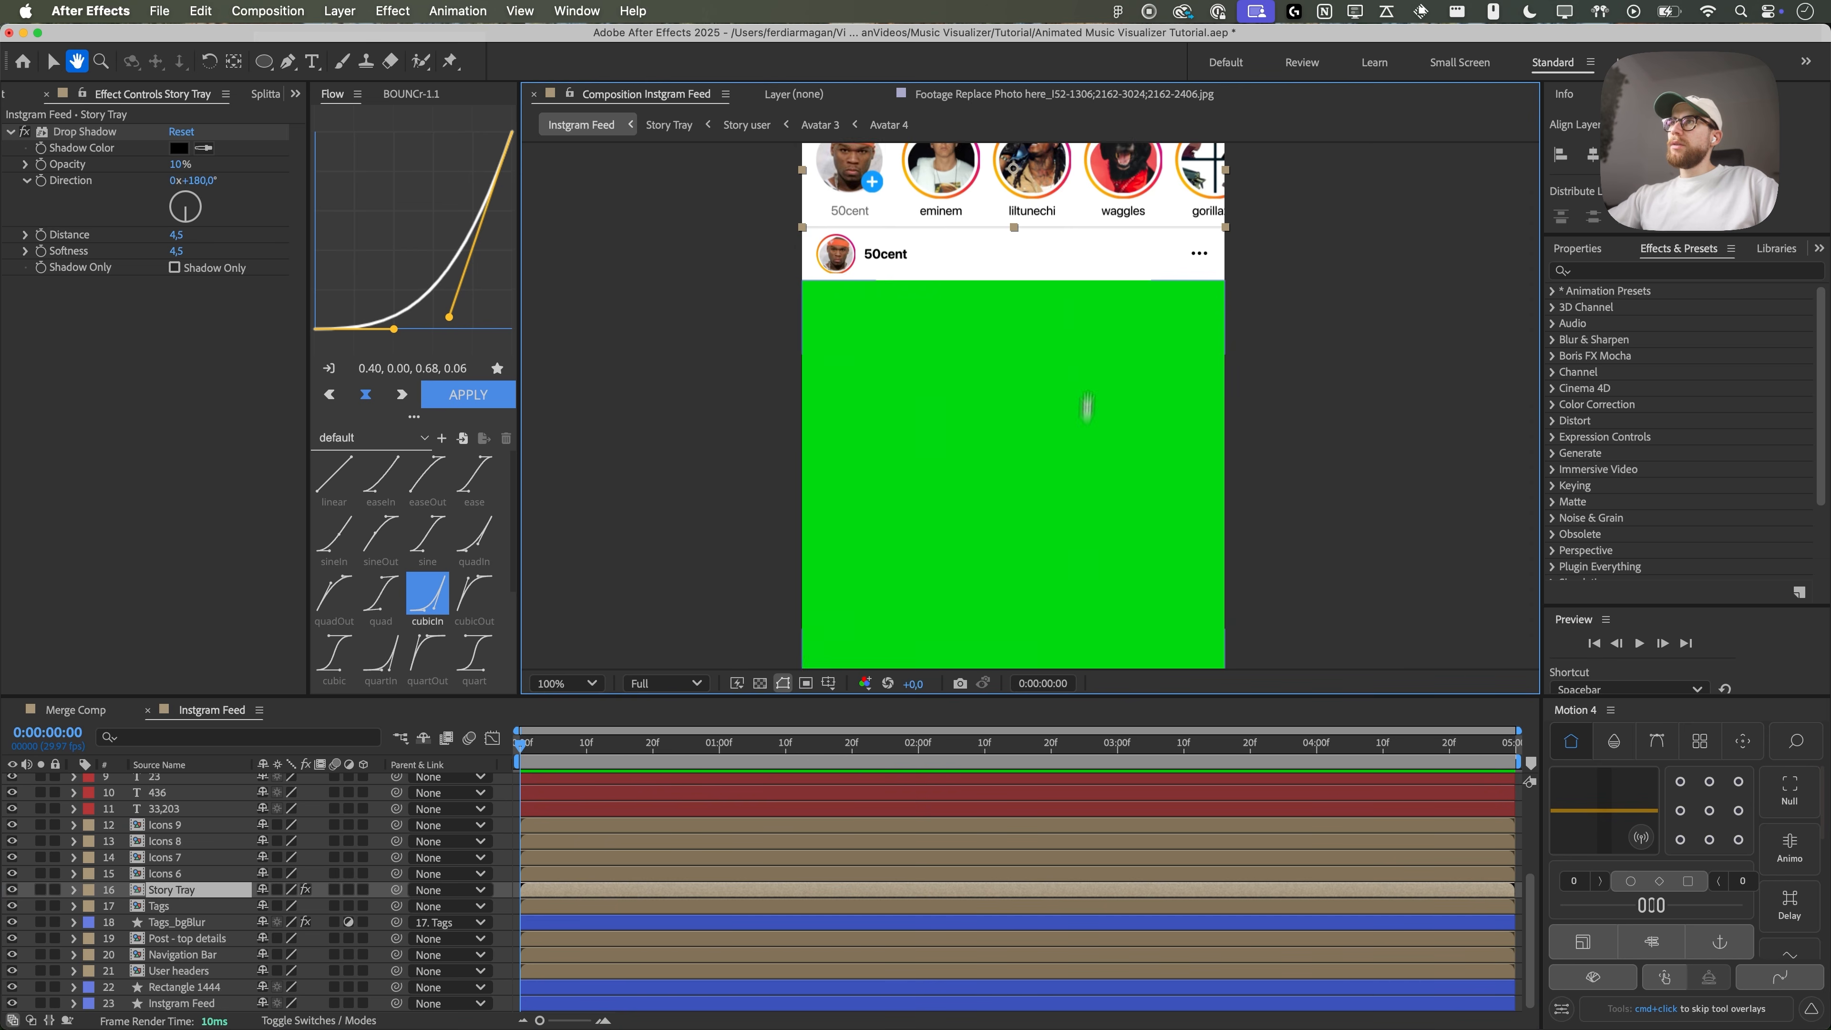
left_click(1111, 442)
scroll(779, 319, "up", 1)
left_click_drag(774, 316, 849, 385)
scroll(748, 344, "up", 1)
left_click_drag(723, 328, 774, 478)
left_click(1062, 401)
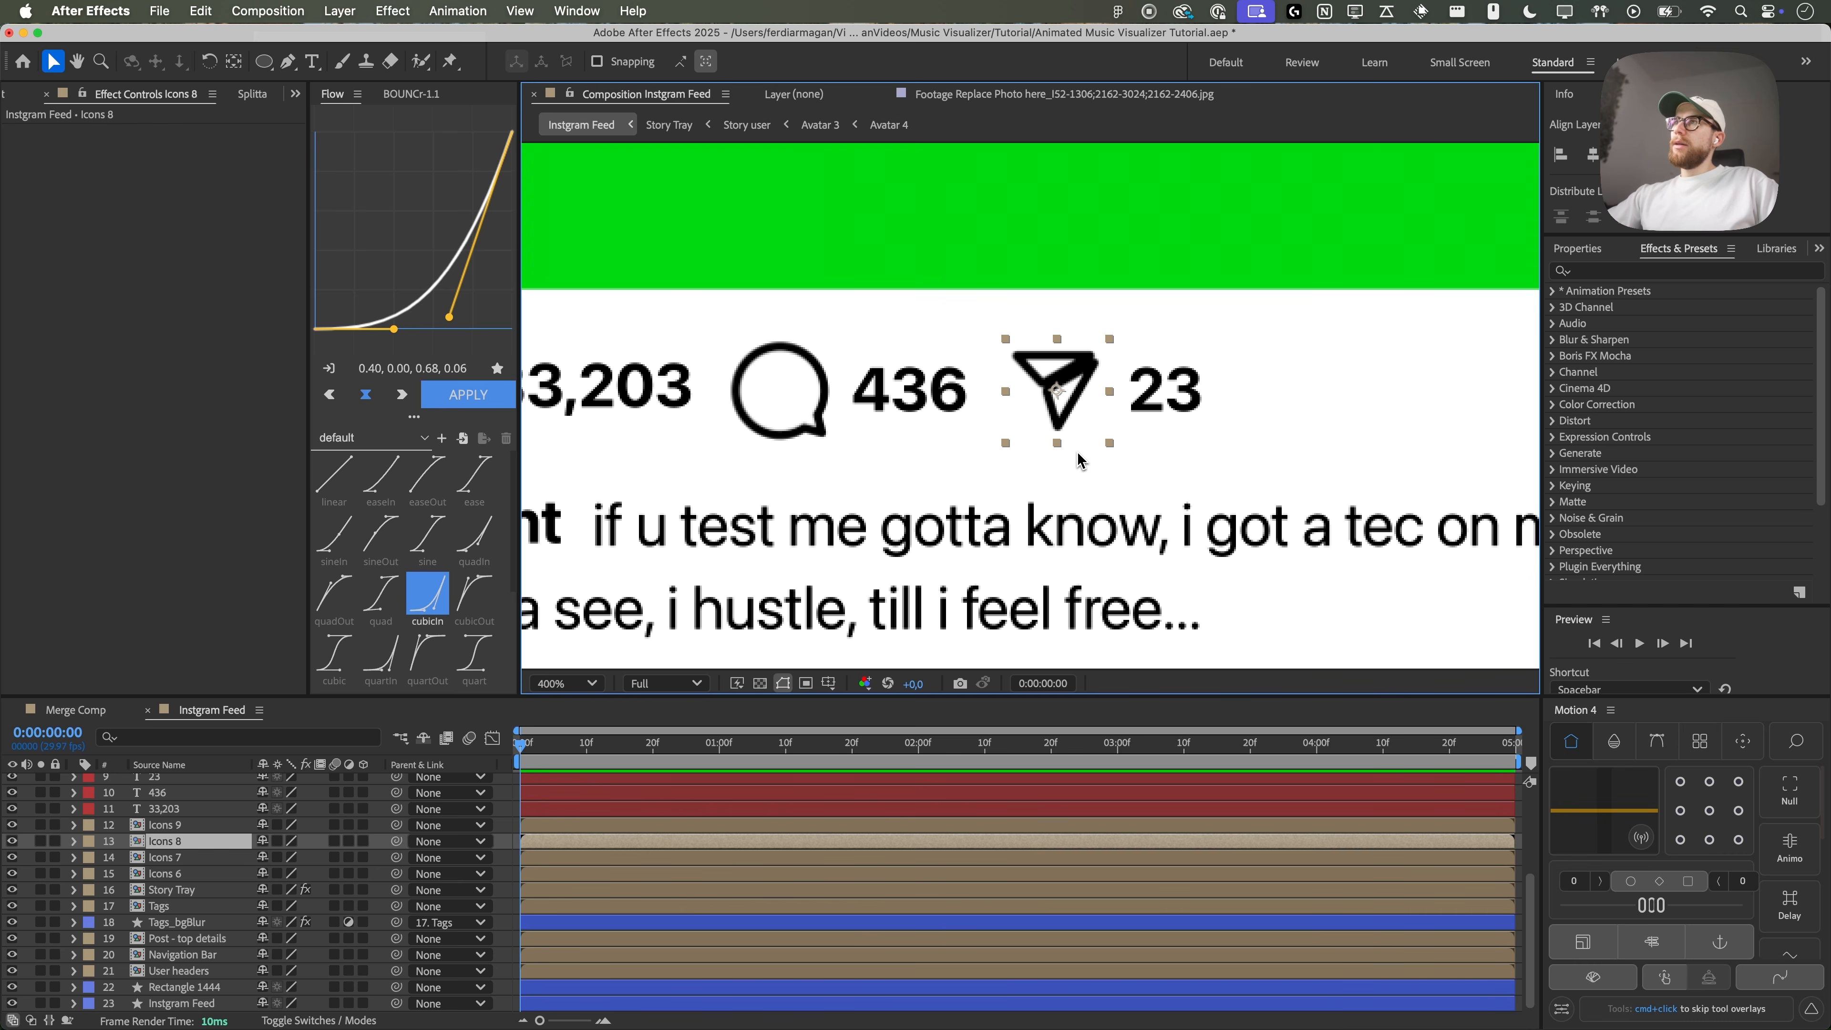
- Switch to Figma and add a PDF export setting to the share icon beside the 23 count
key("super+Tab")
scroll(650, 506, "up", 3)
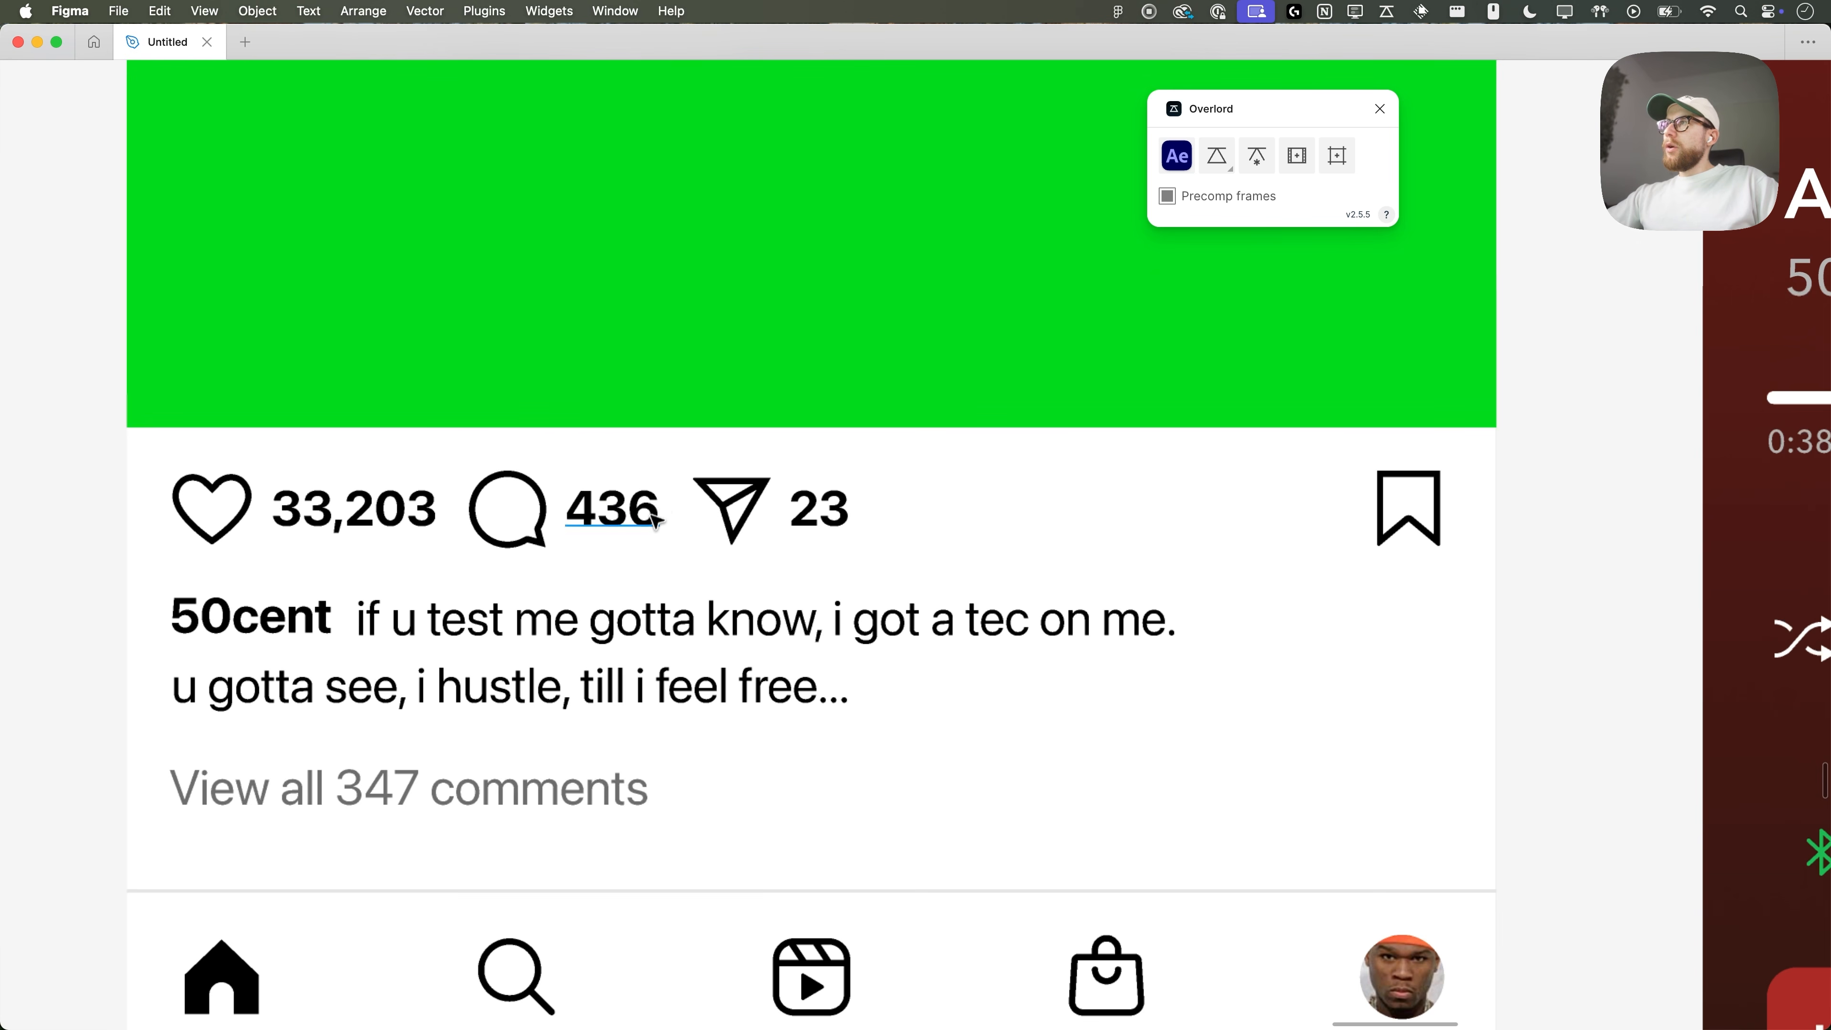
left_click(745, 525)
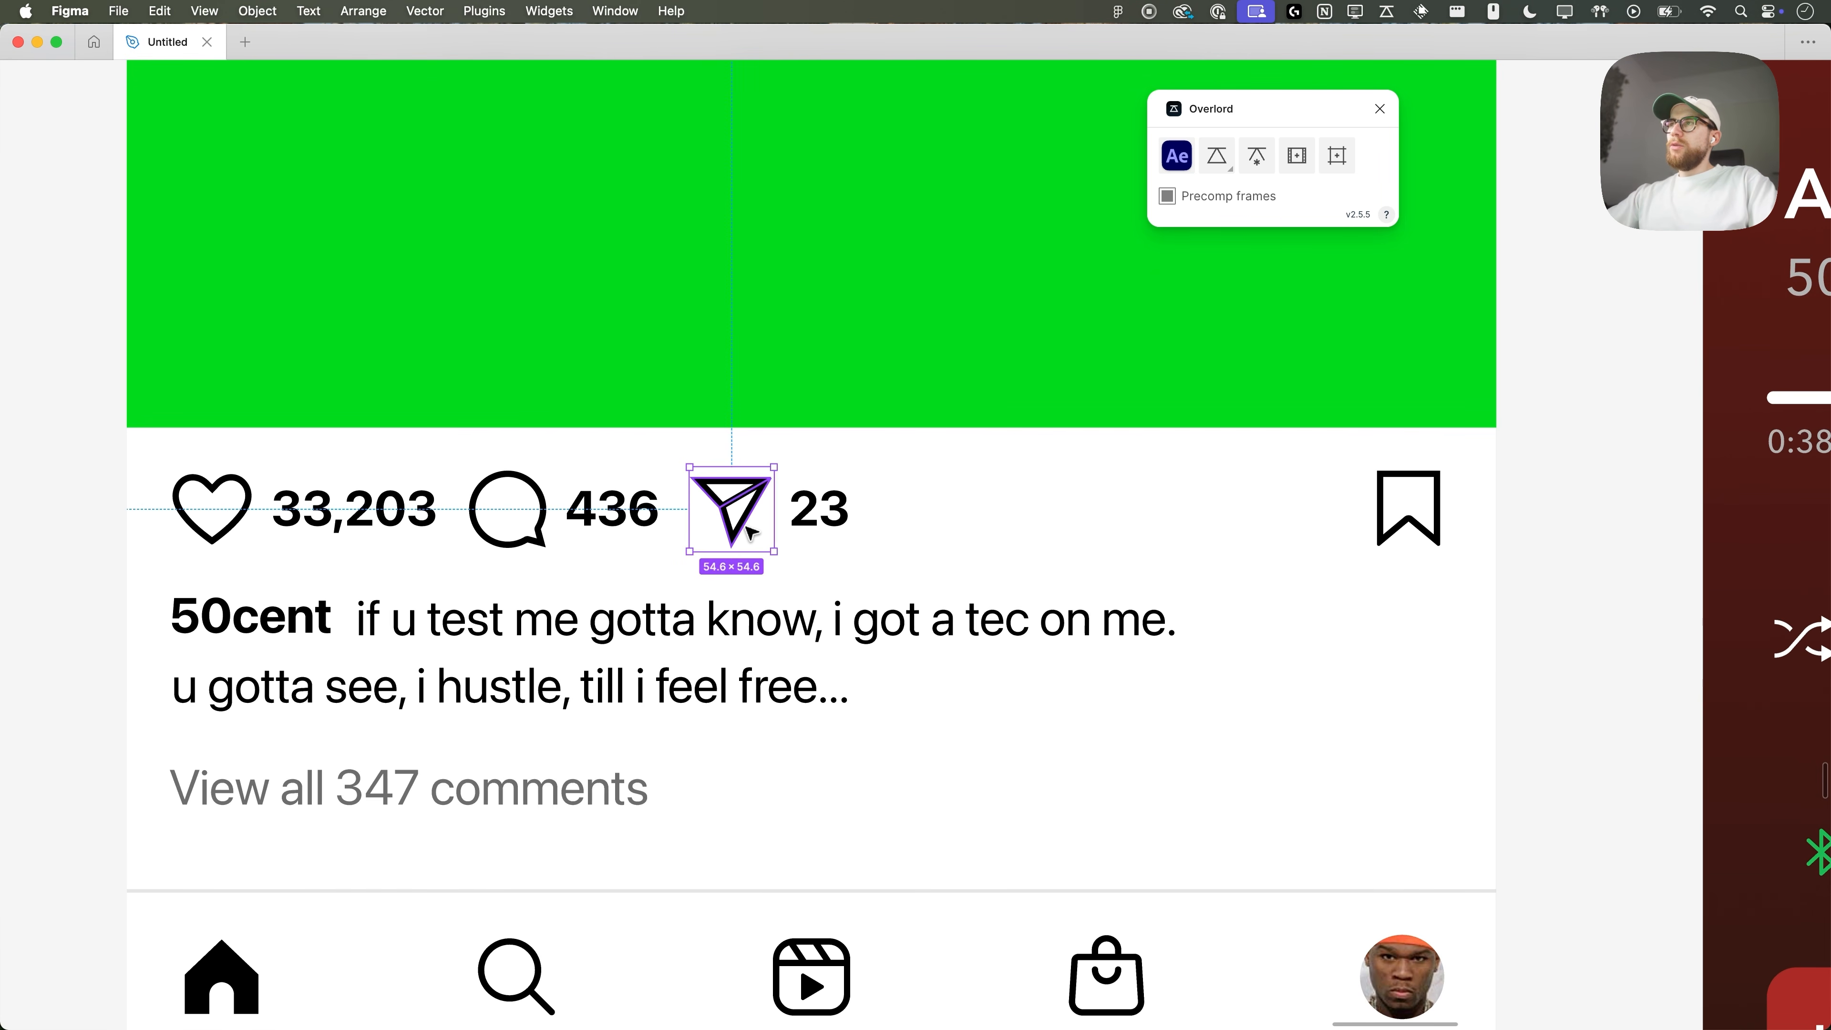
key("super+period")
left_click(1812, 889)
left_click(1712, 924)
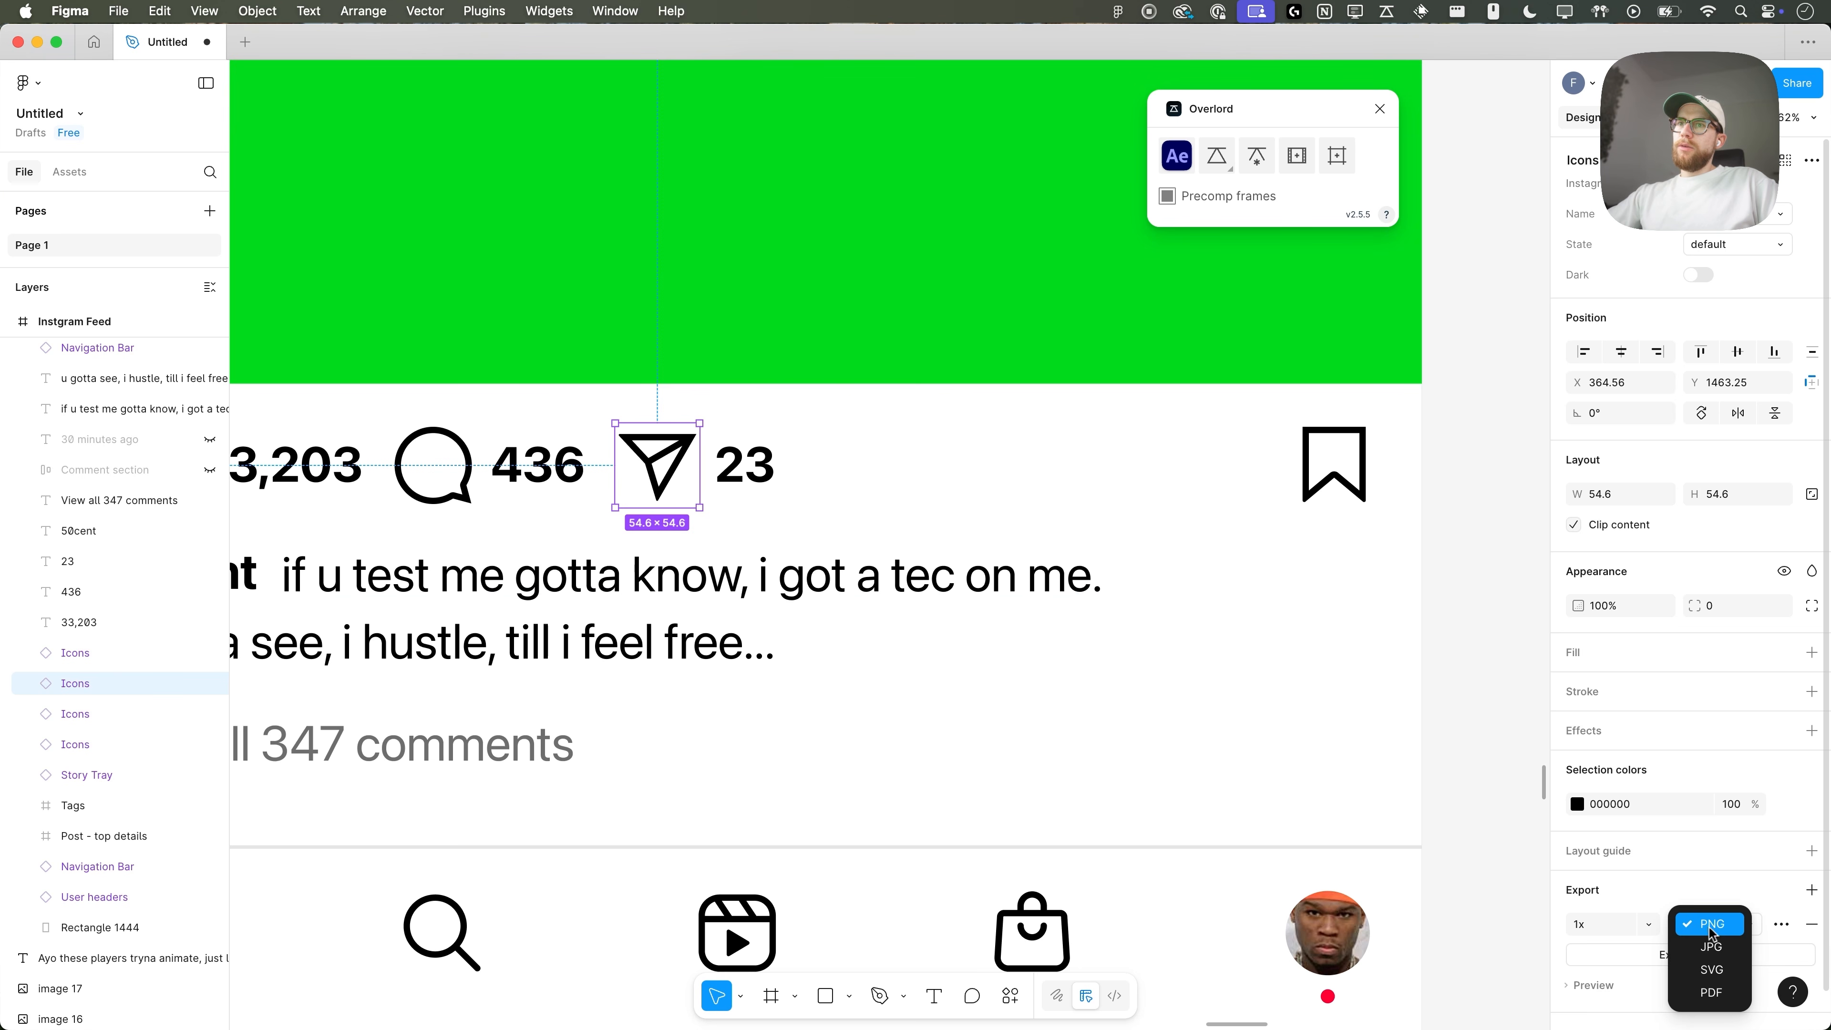
left_click(1730, 994)
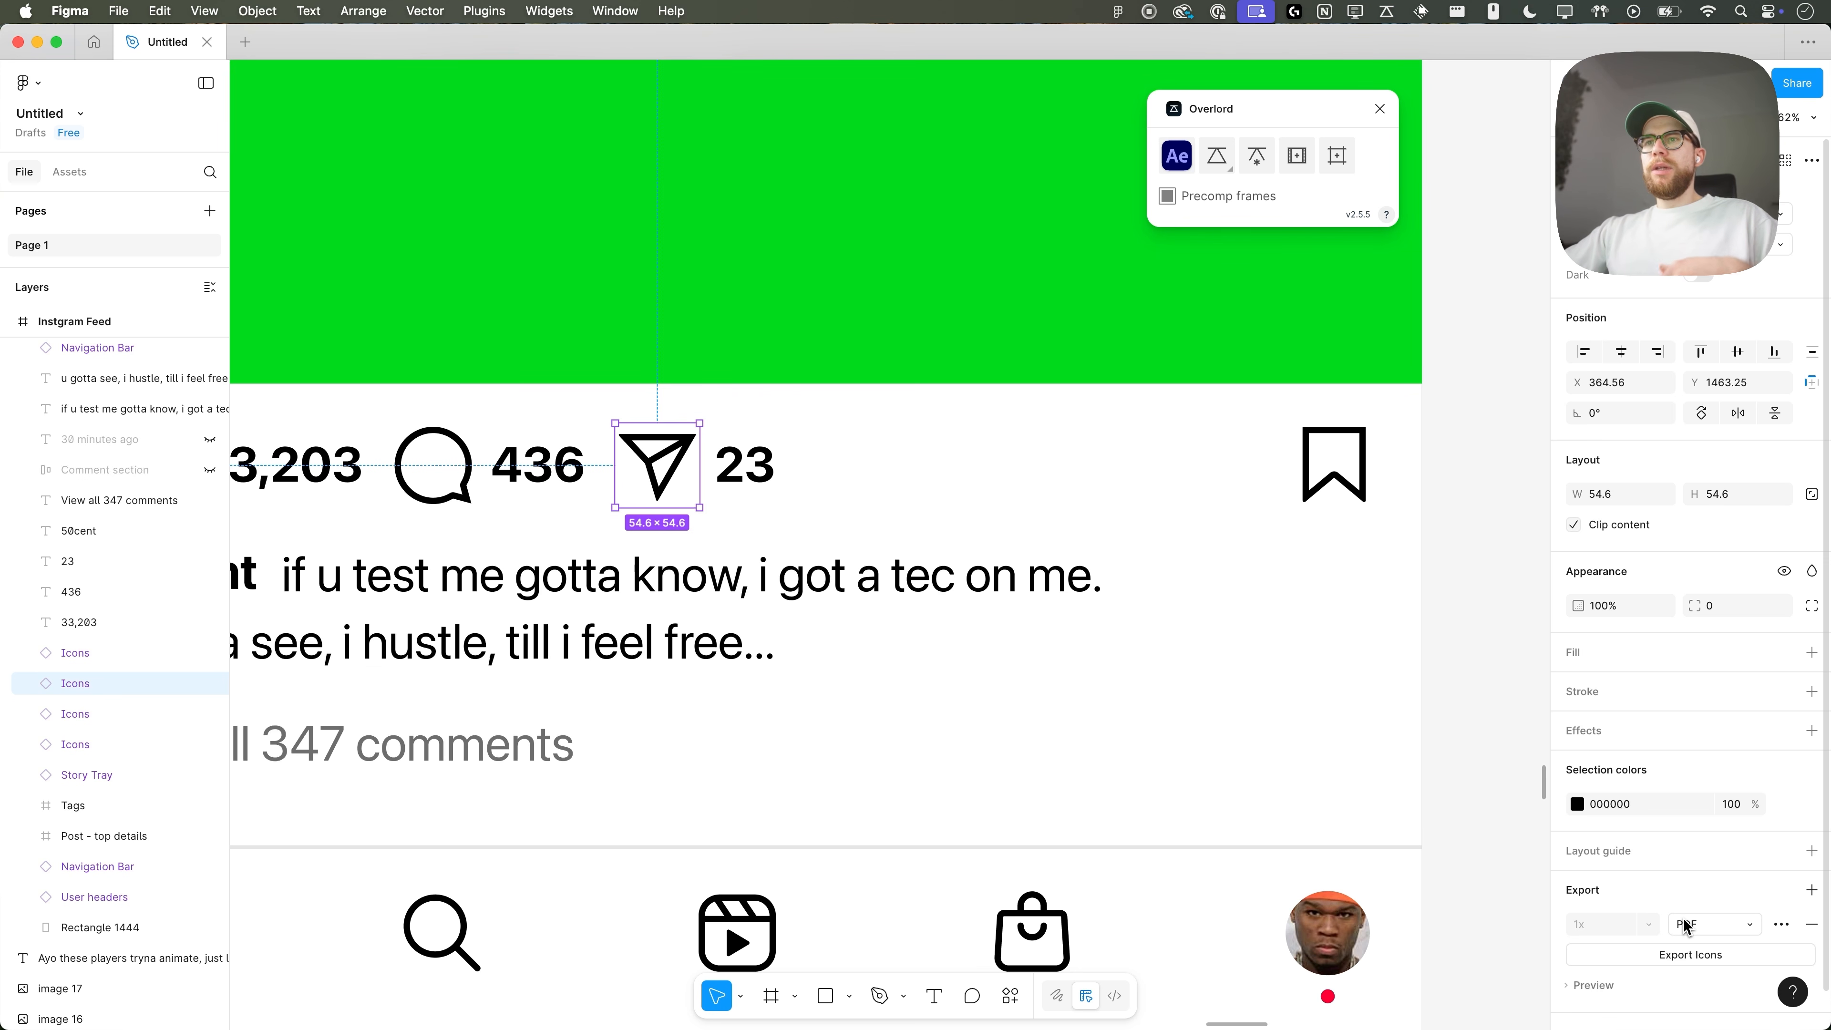
- Switch back to After Effects, inspect the icons beneath the post and select the comment icon's layer, Icons 7
key("ctrl+Up")
left_click(894, 539)
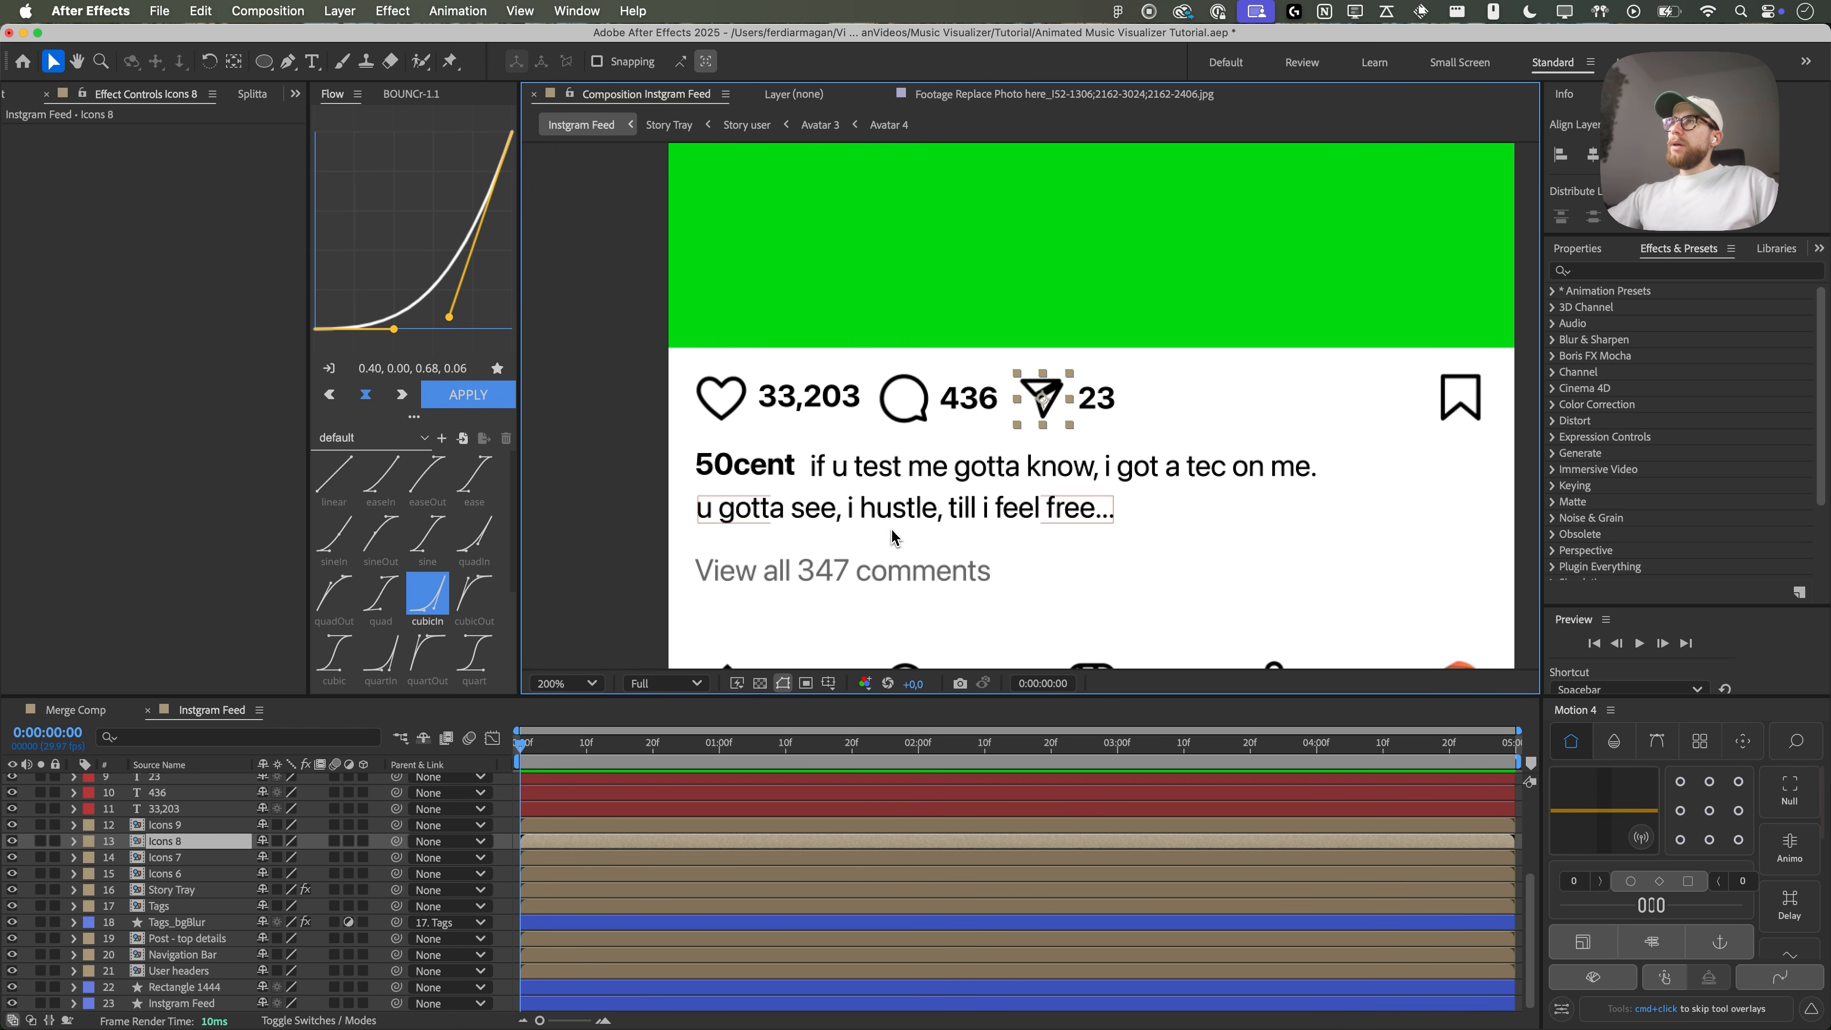
left_click_drag(869, 522, 847, 407)
scroll(906, 366, "up", 1)
left_click_drag(878, 267, 1022, 491)
left_click(921, 427)
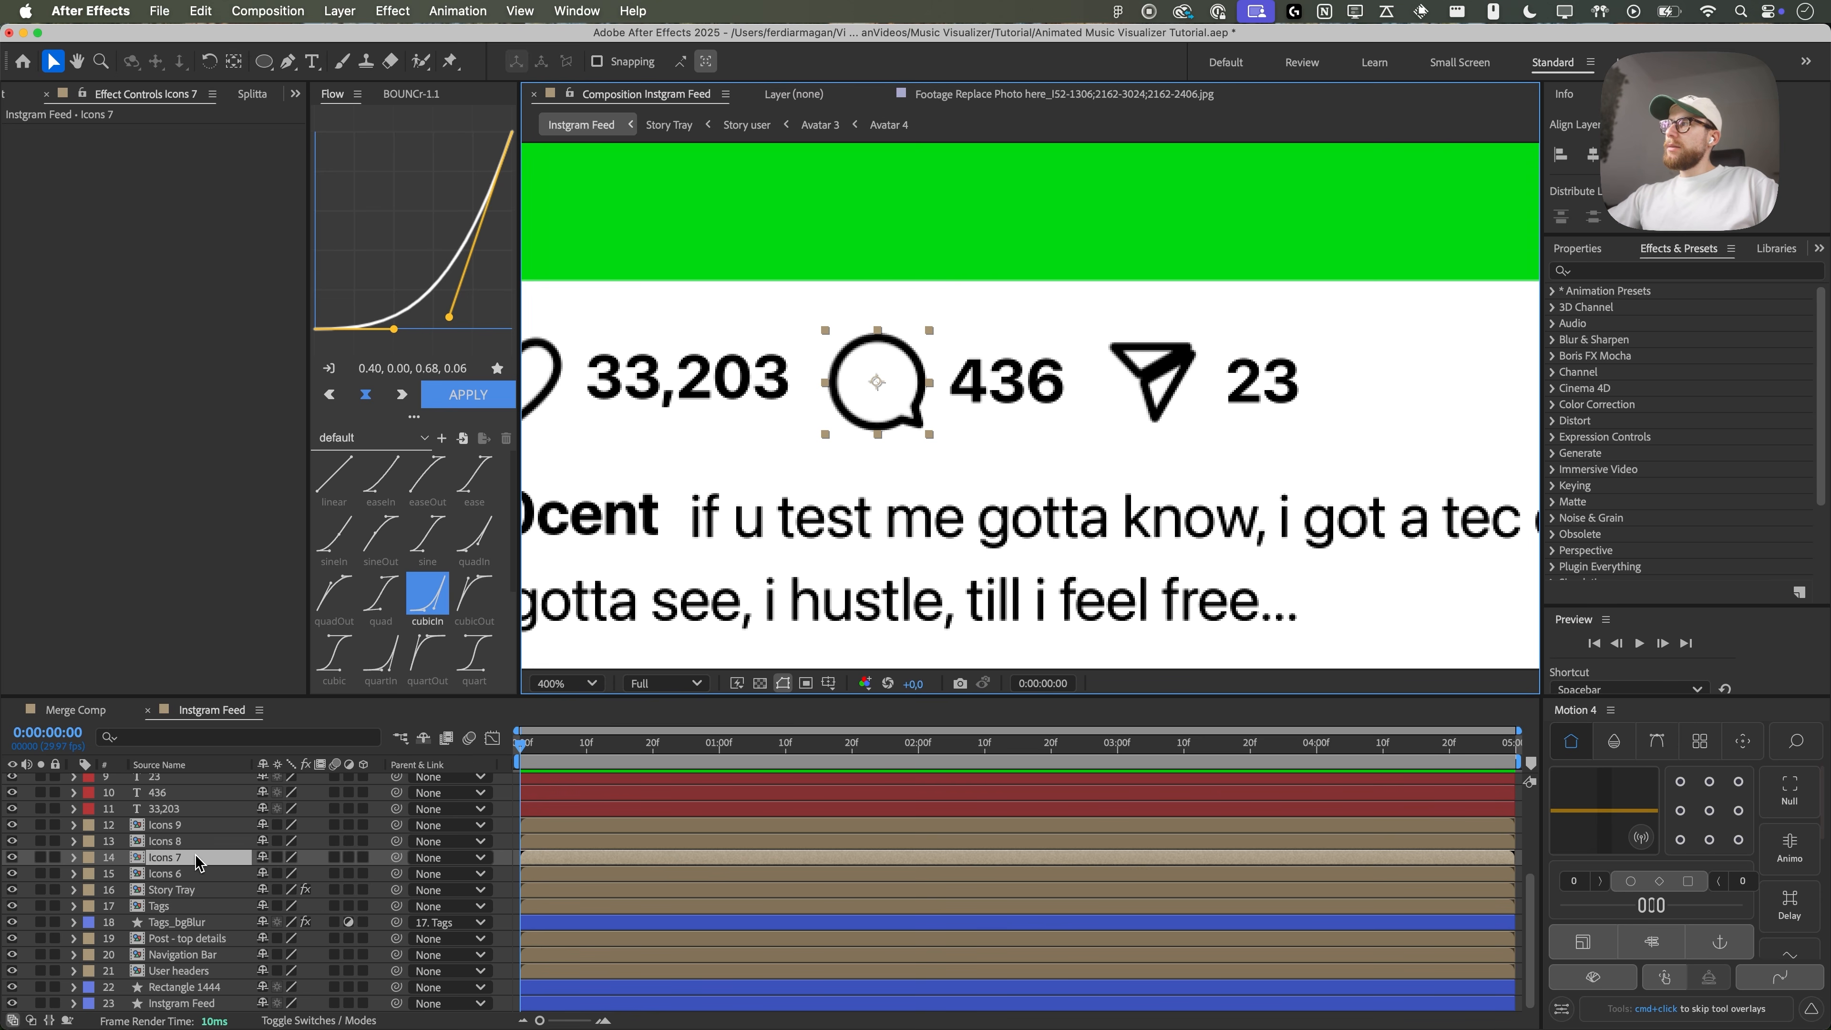
left_click_drag(692, 608, 850, 556)
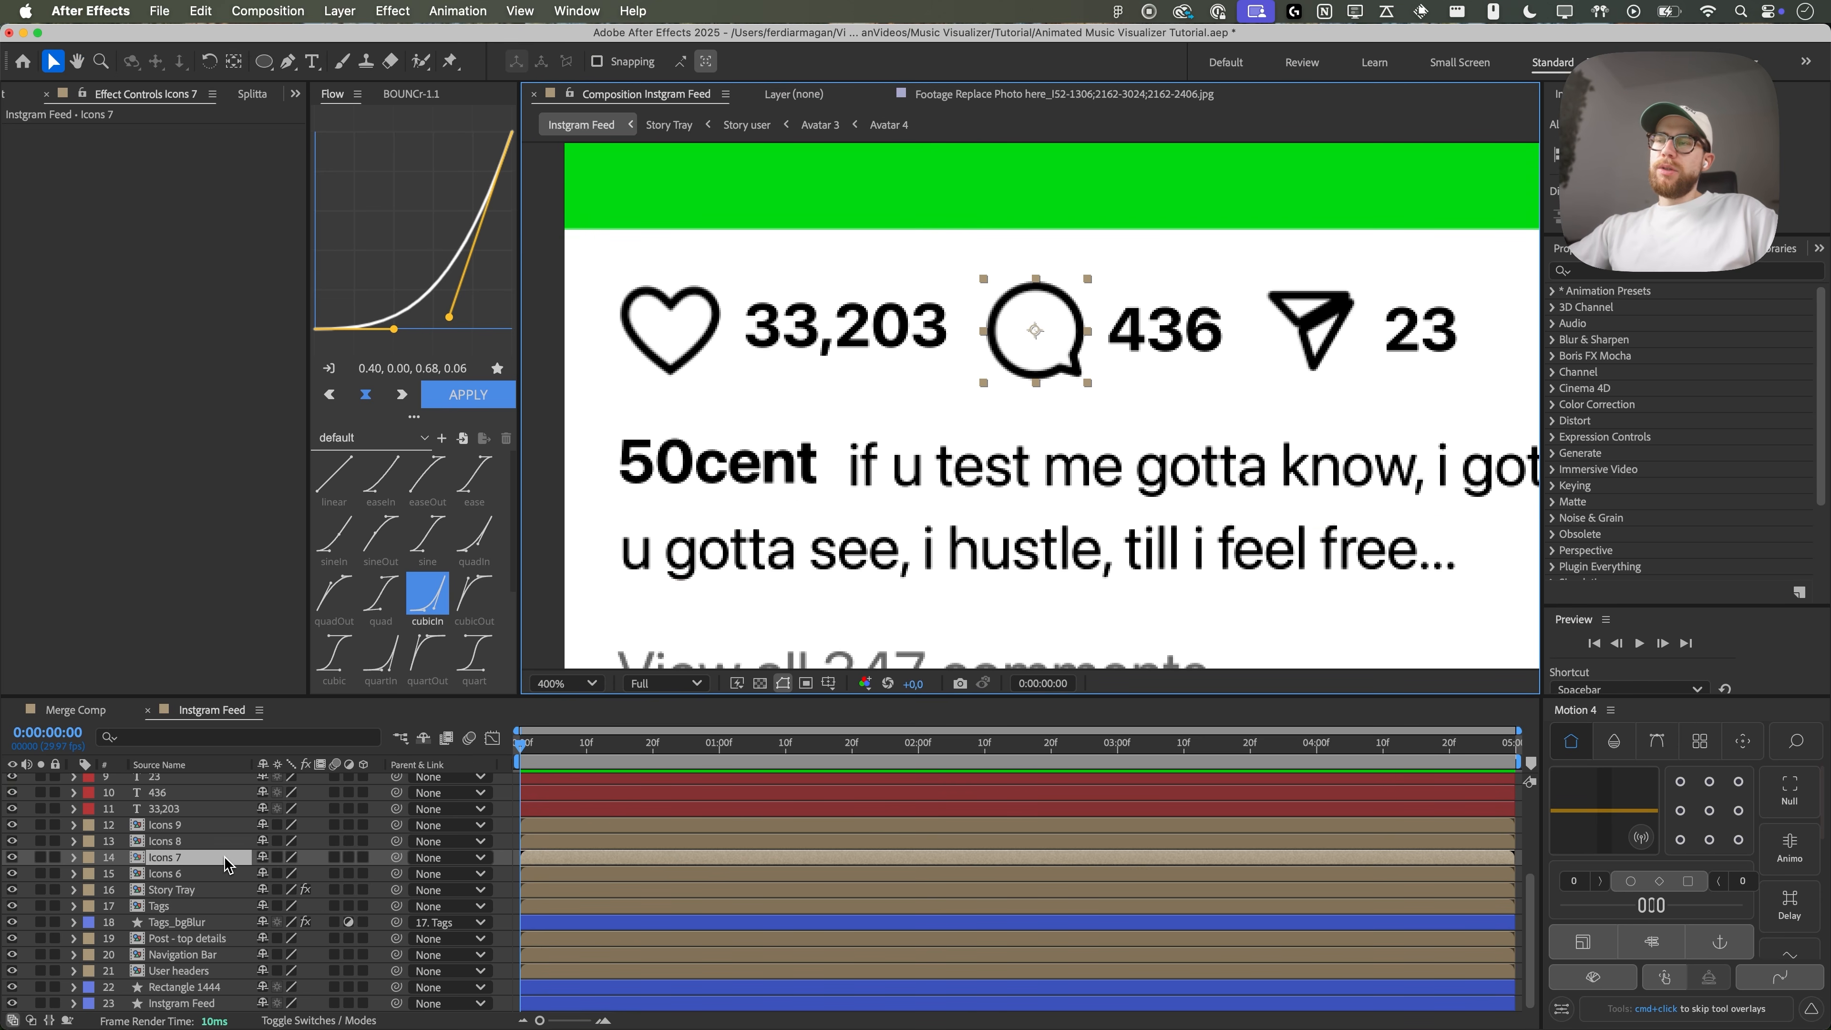
- Try collapsing transformations on the comment icon's Icons 7 layer and inspect its nested composition
left_click(277, 857)
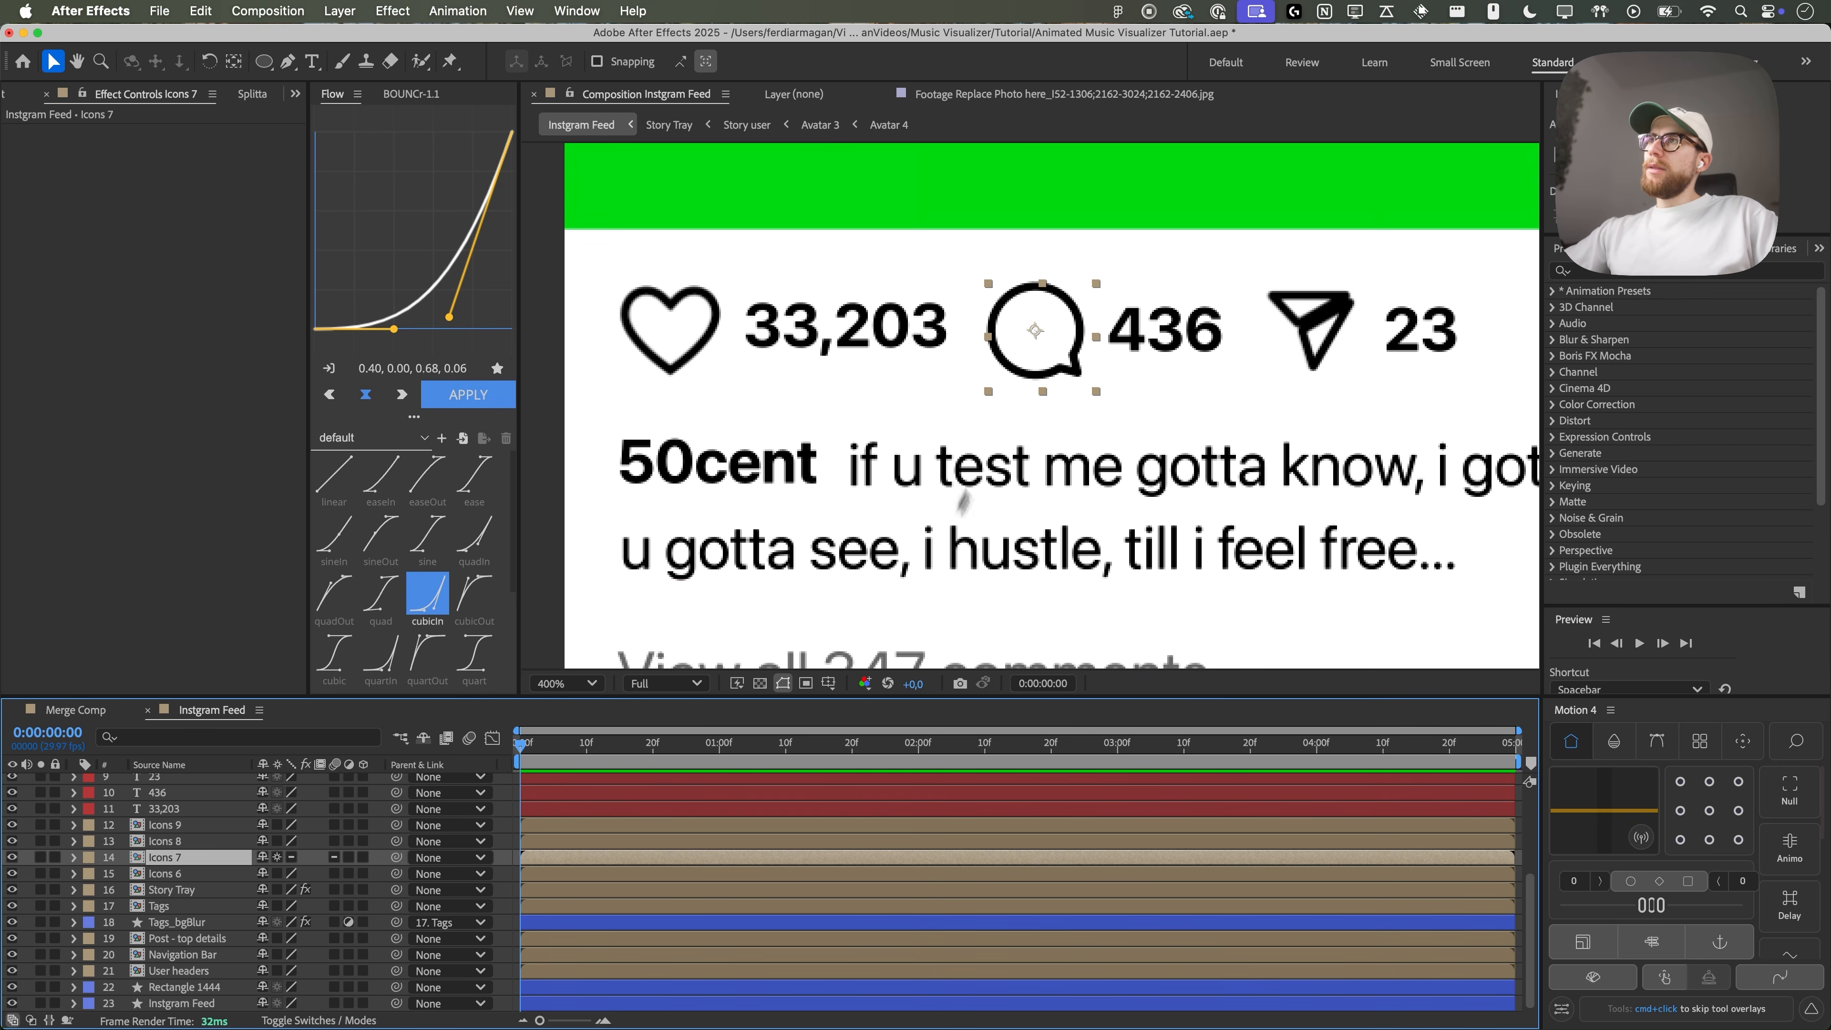
left_click(277, 858)
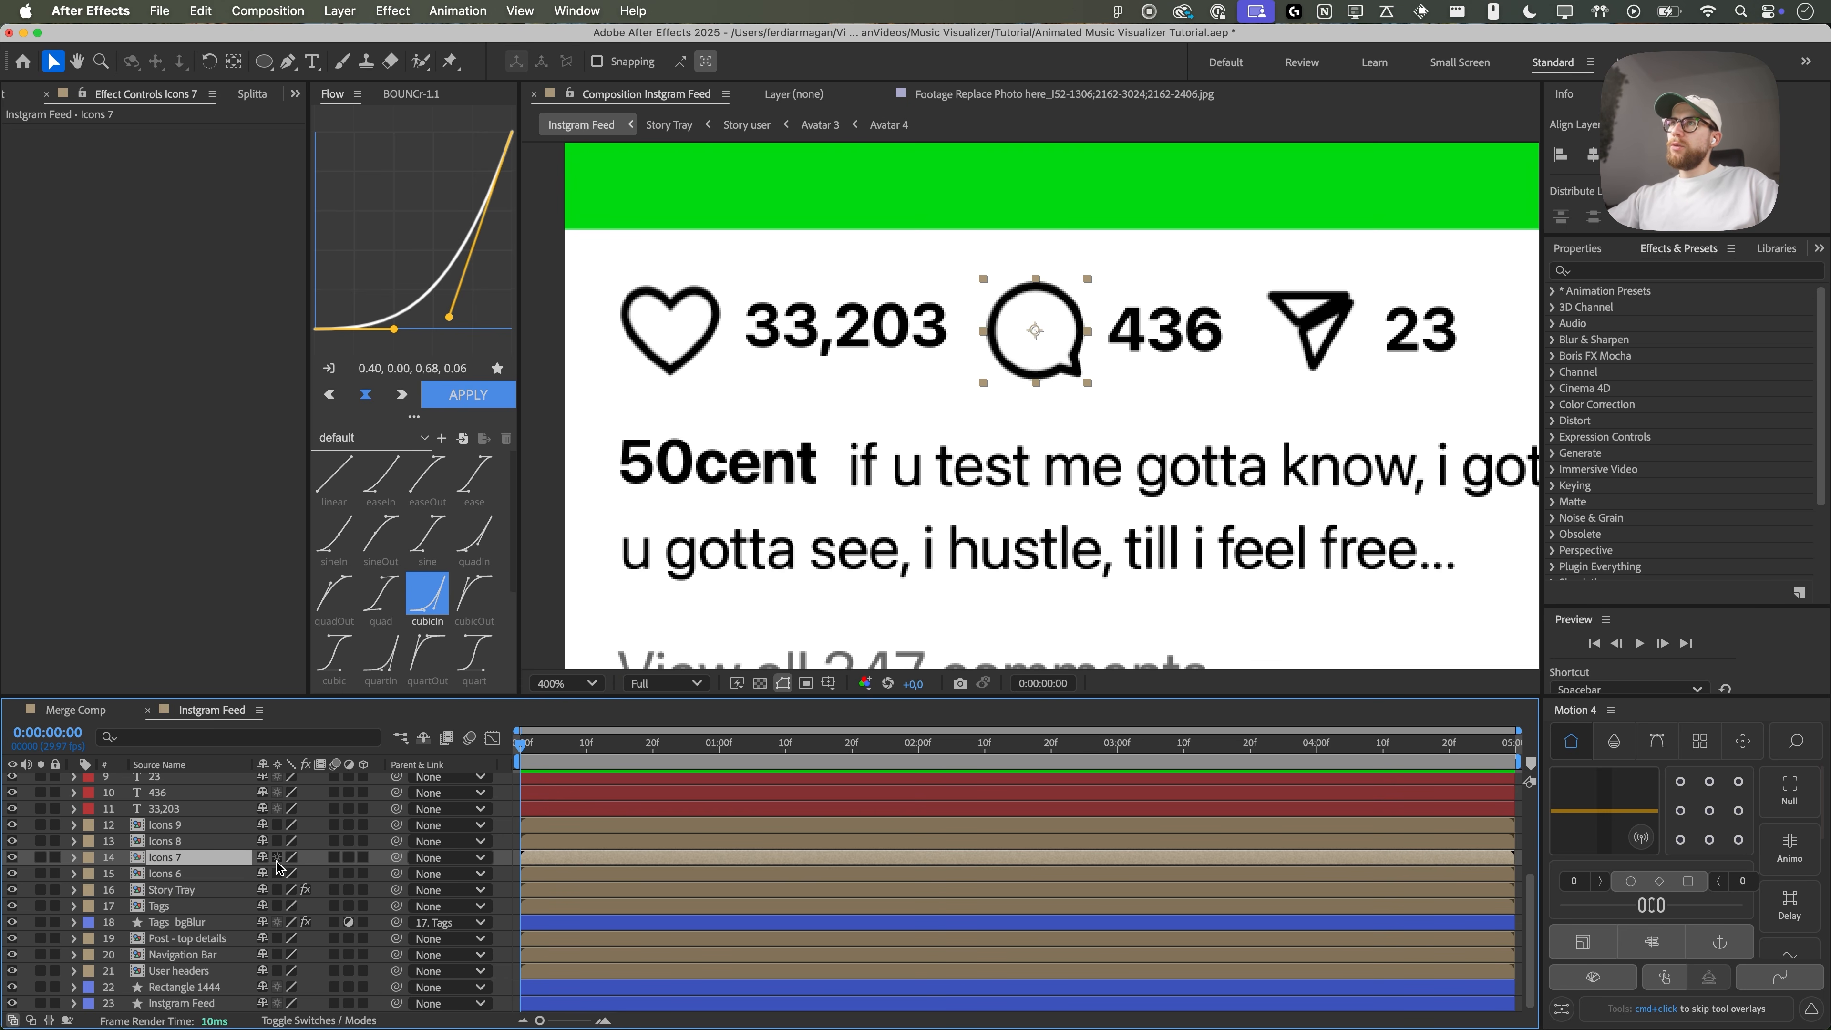
double_click(205, 859)
key("super+w")
- Add the 50 Cent In Da Club video from the project to the Instgram Feed composition, directly above the green Placeholder layer
left_click(582, 684)
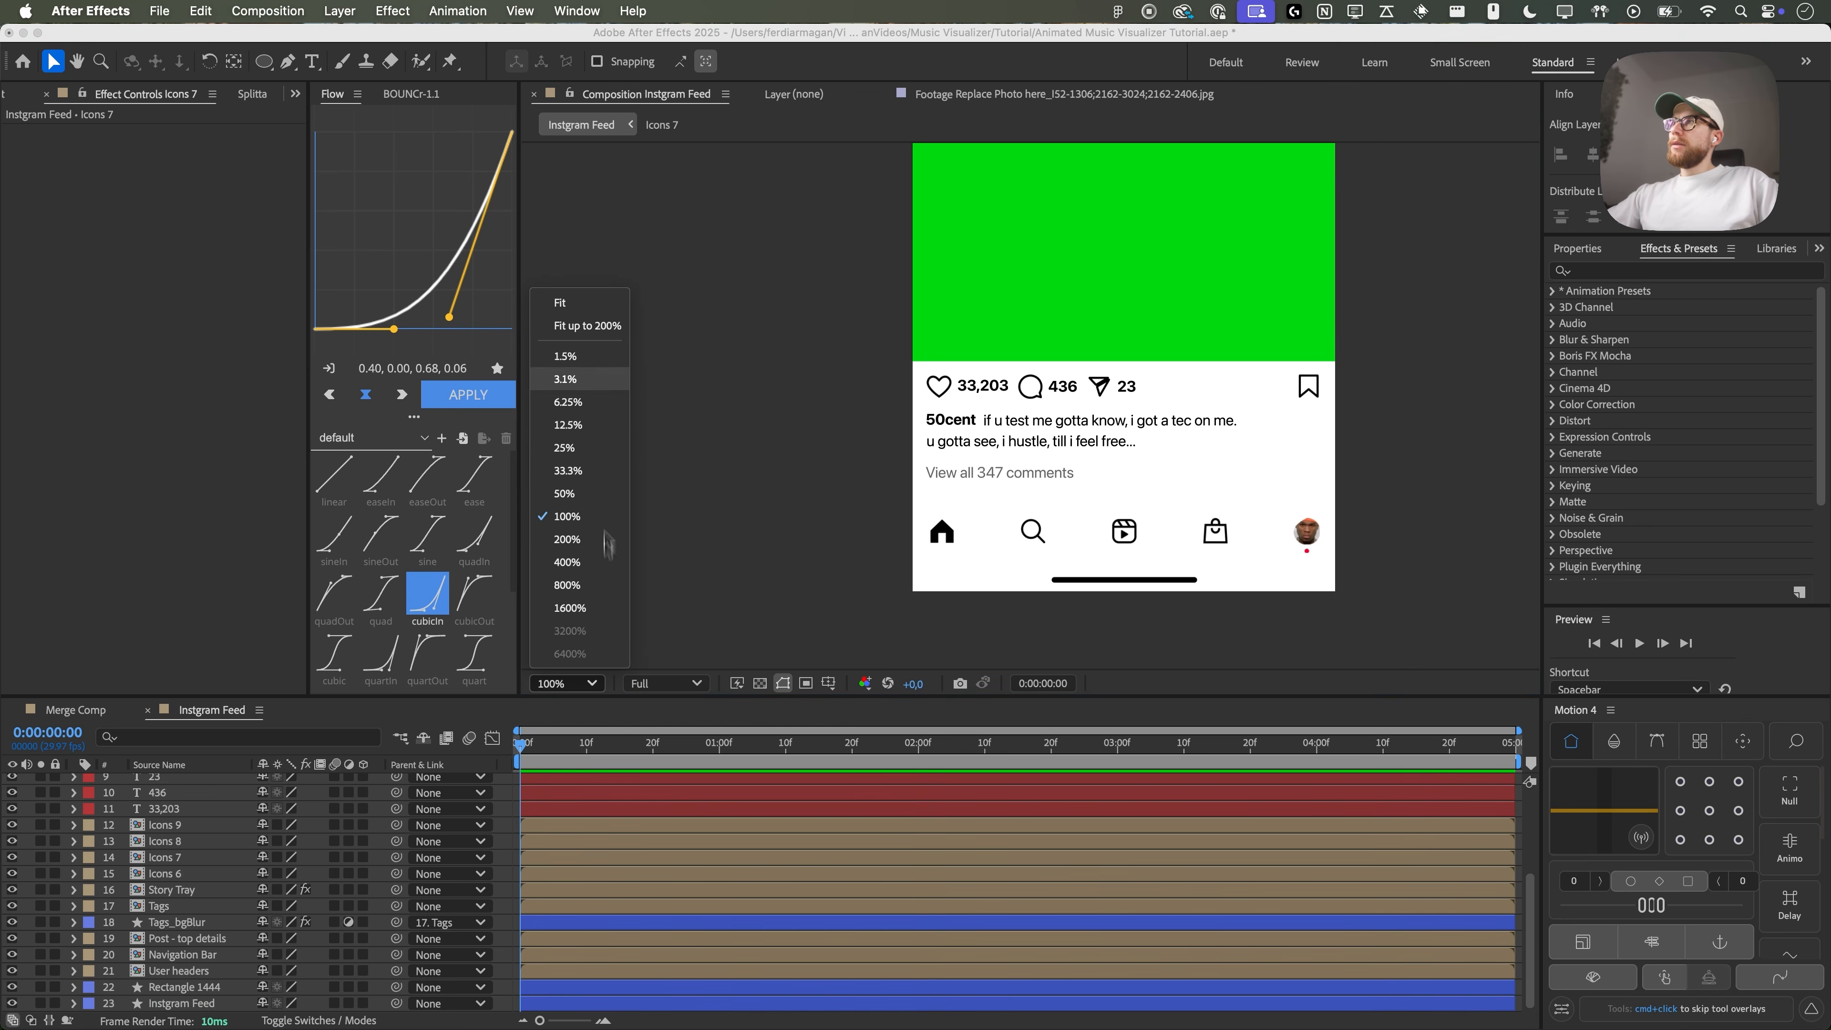
left_click(592, 329)
left_click(1027, 409)
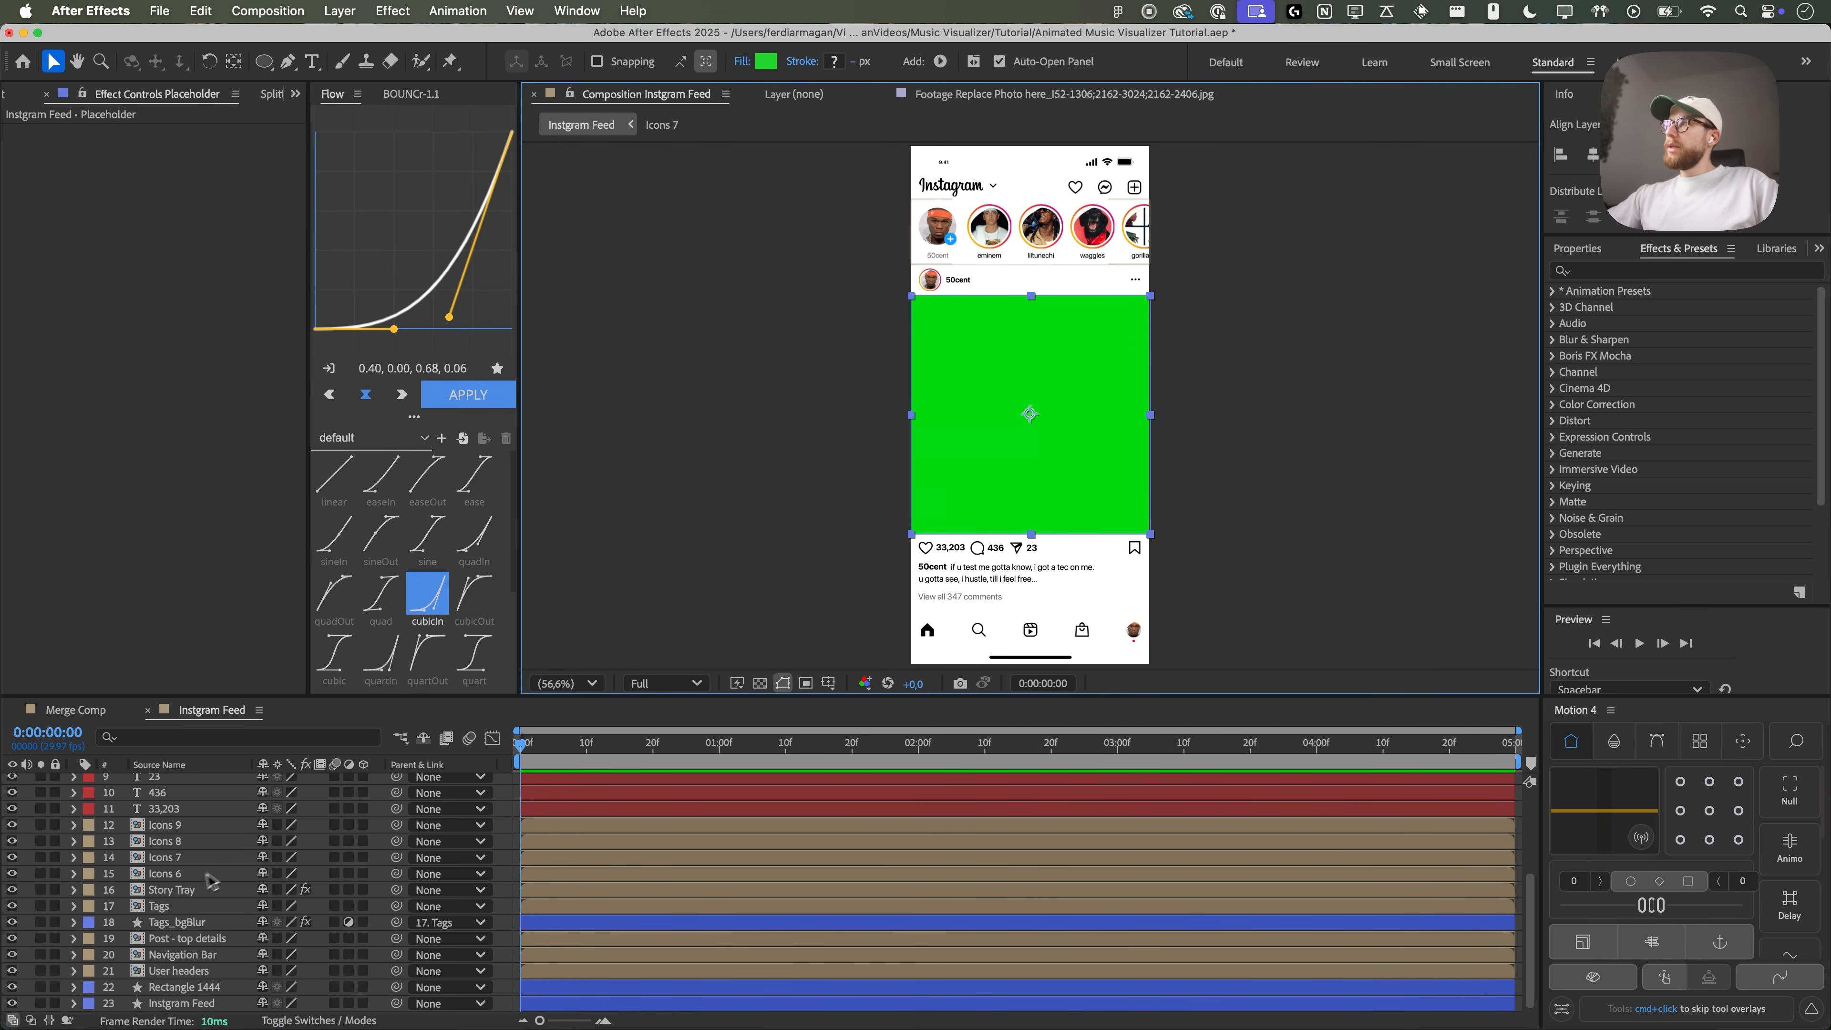
scroll(216, 879, "up", 3)
left_click(194, 822)
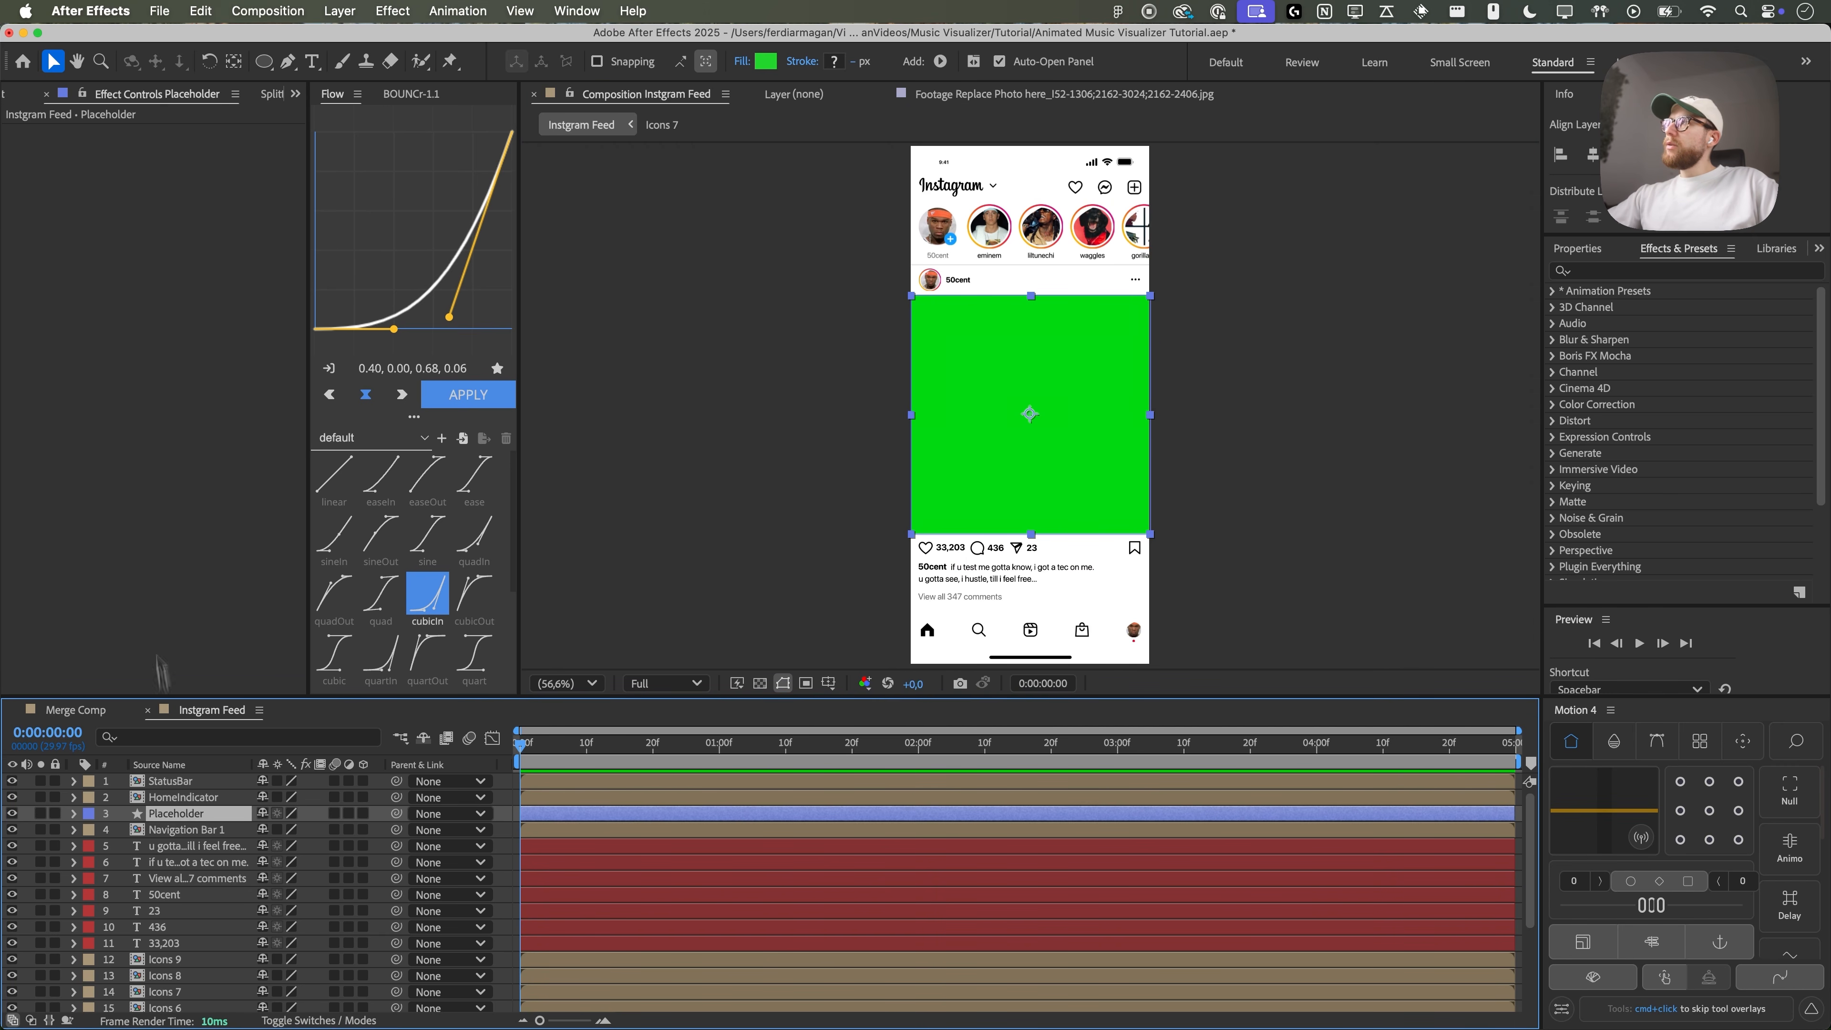
left_click(6, 96)
left_click_drag(2, 533, 276, 566)
left_click_drag(108, 264, 206, 812)
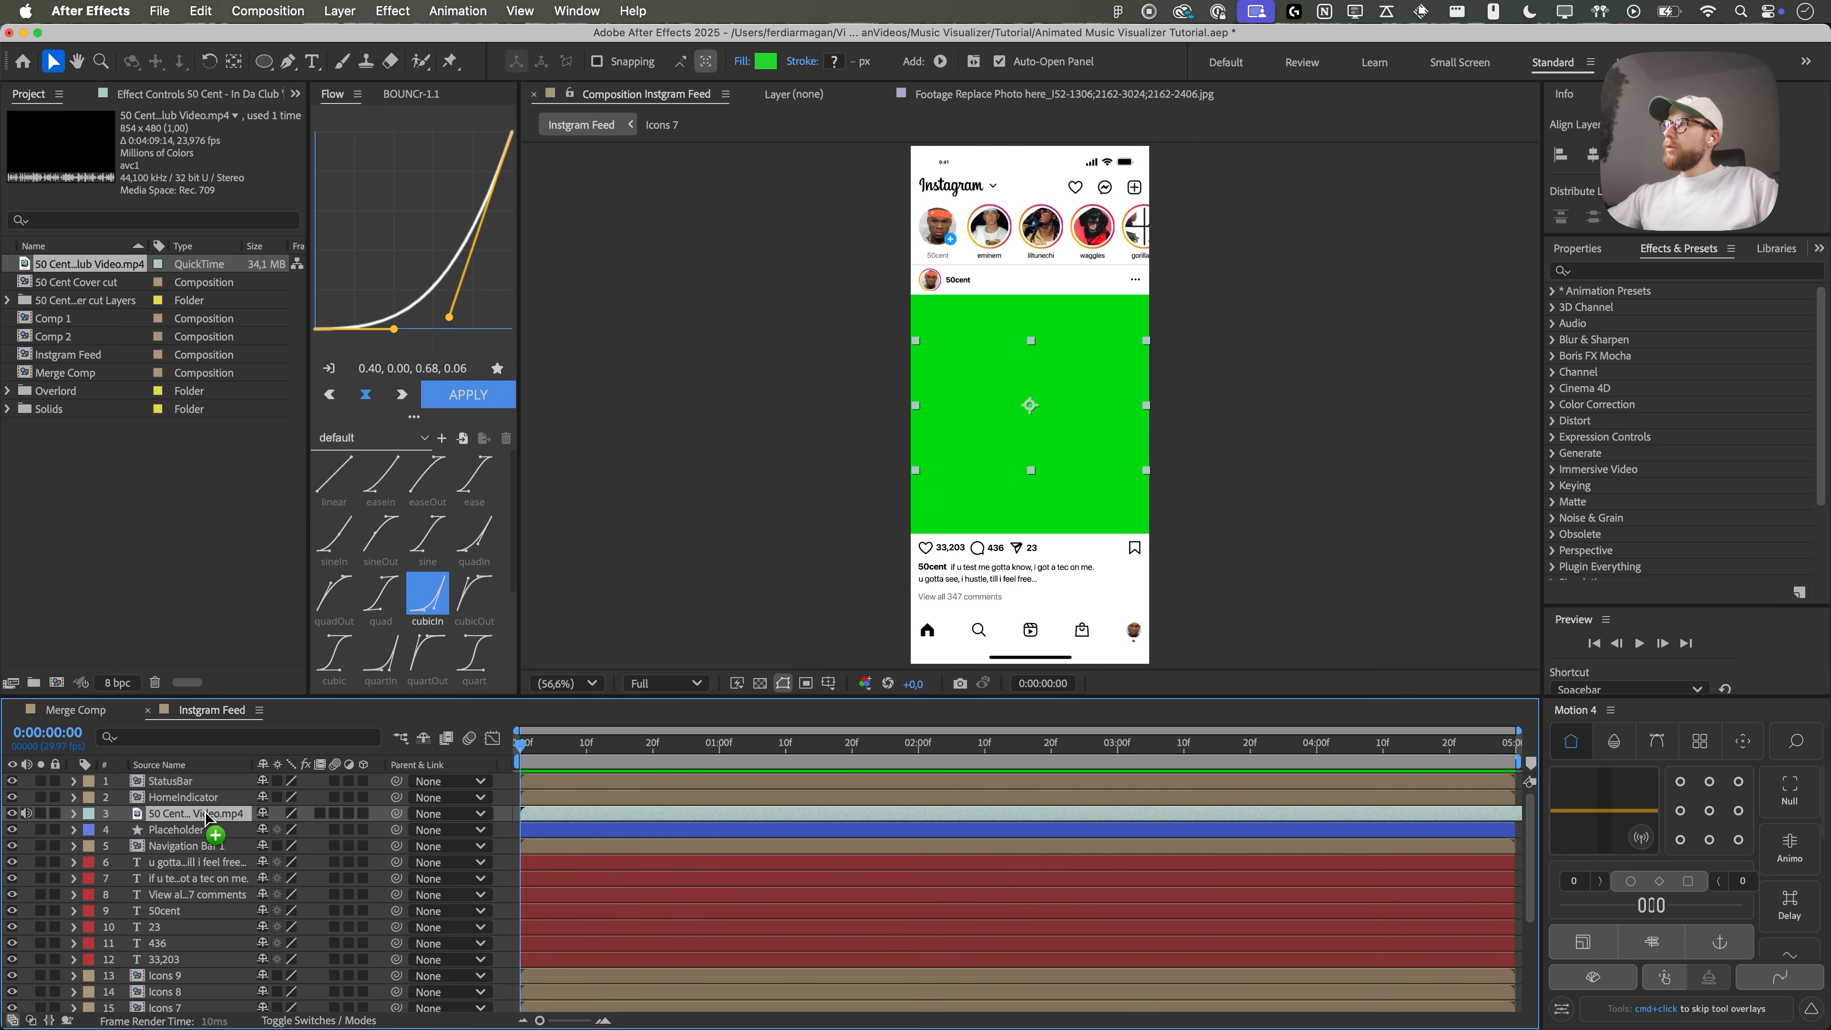
- Scale the video layer to 210% and trim its opening, sliding it back to begin at the composition's start
key("s")
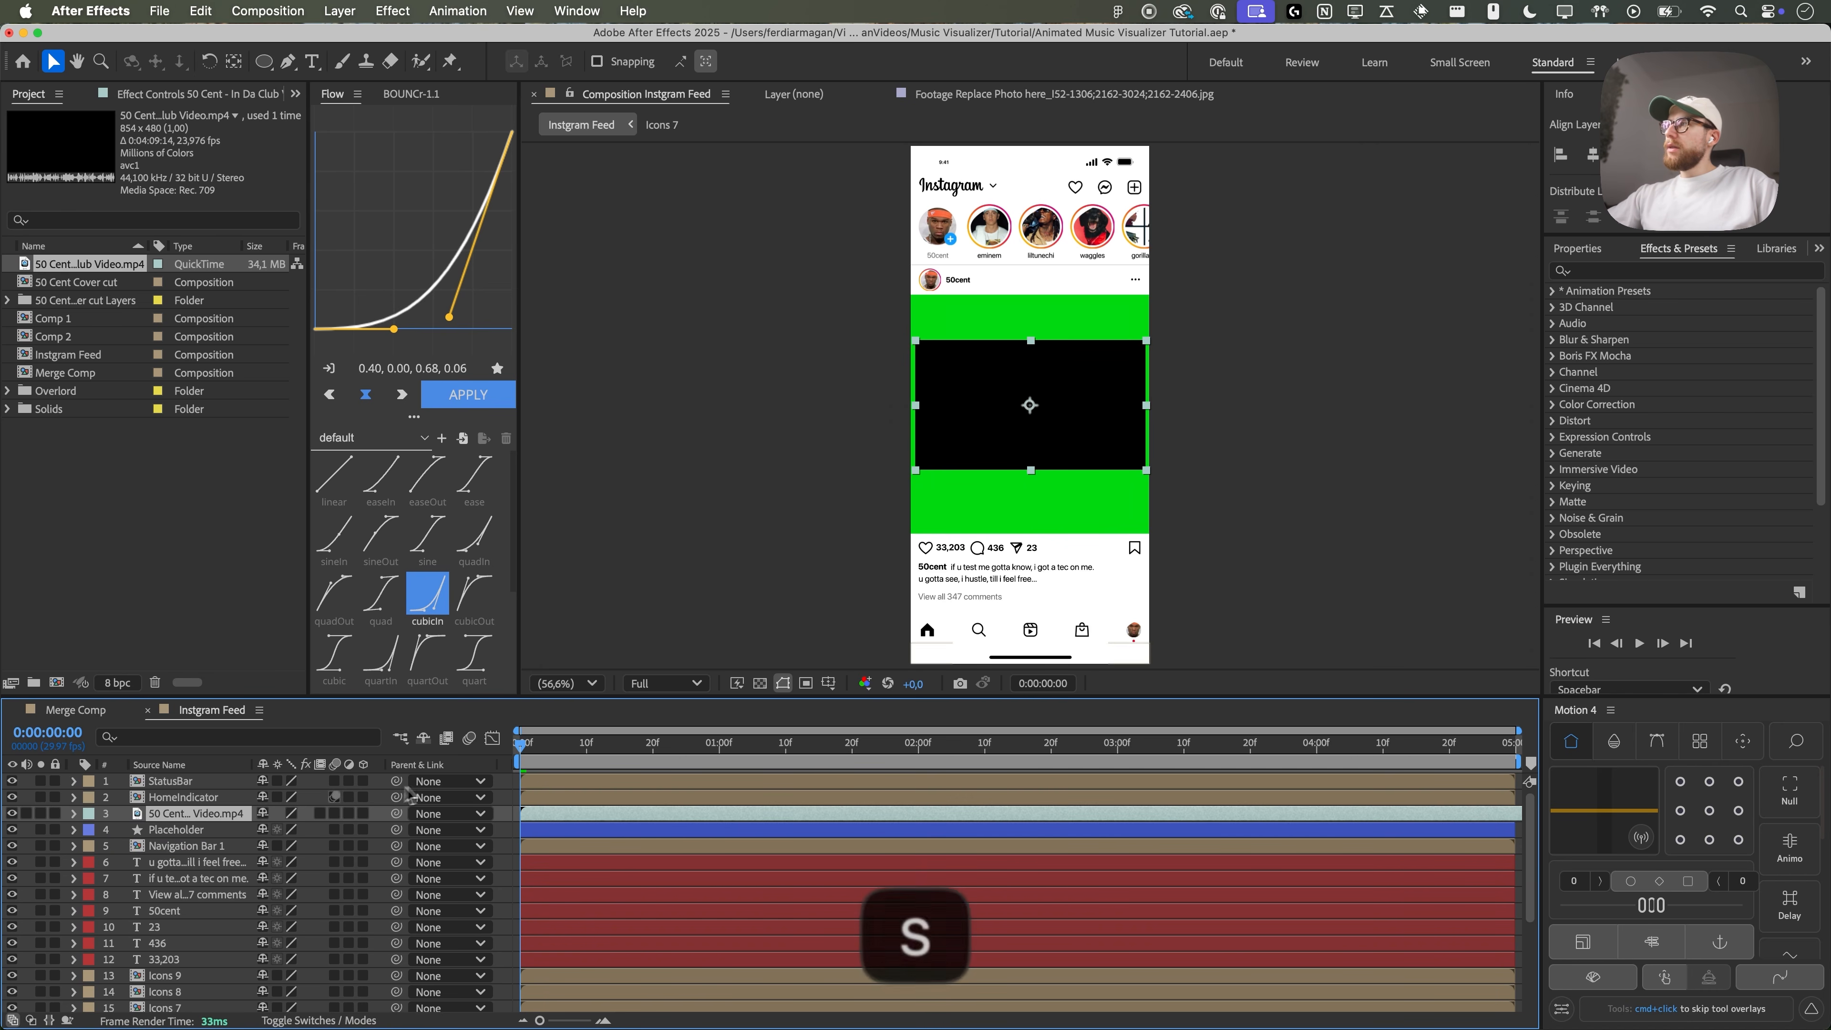
left_click_drag(326, 829, 575, 815)
left_click_drag(773, 815, 731, 808)
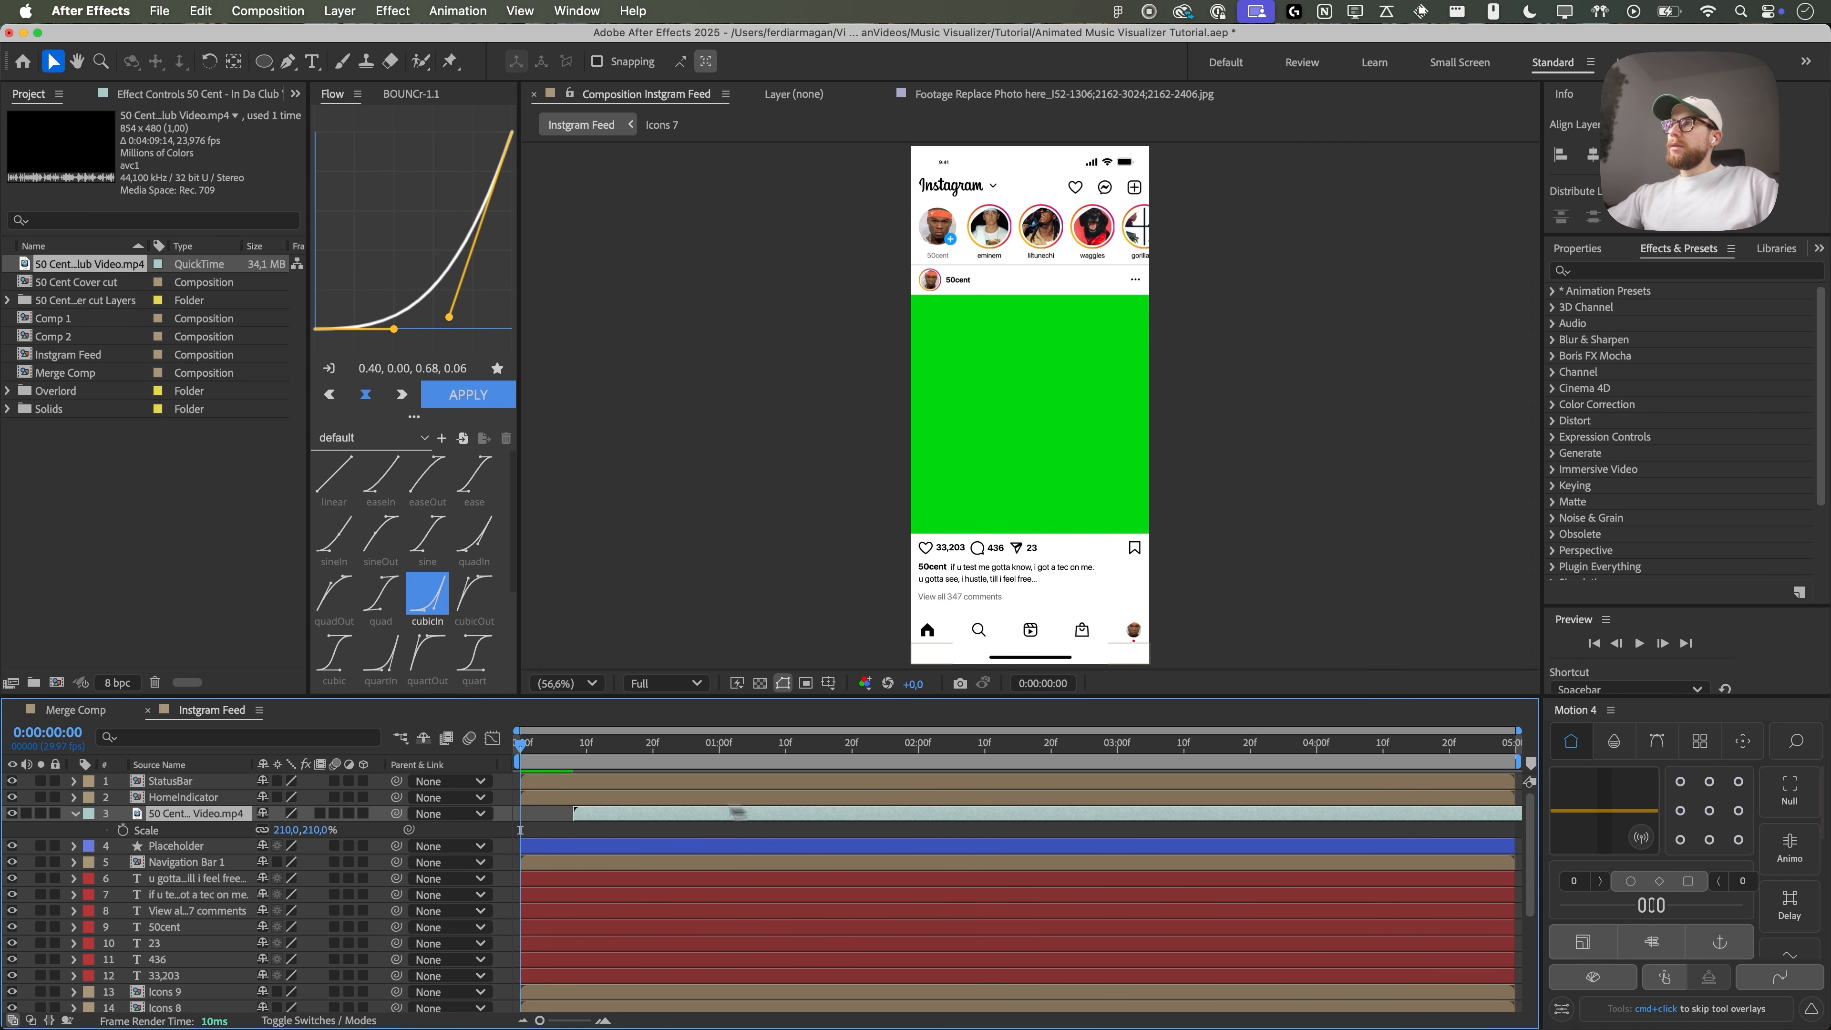
left_click_drag(577, 825, 1141, 815)
left_click_drag(1300, 820, 658, 822)
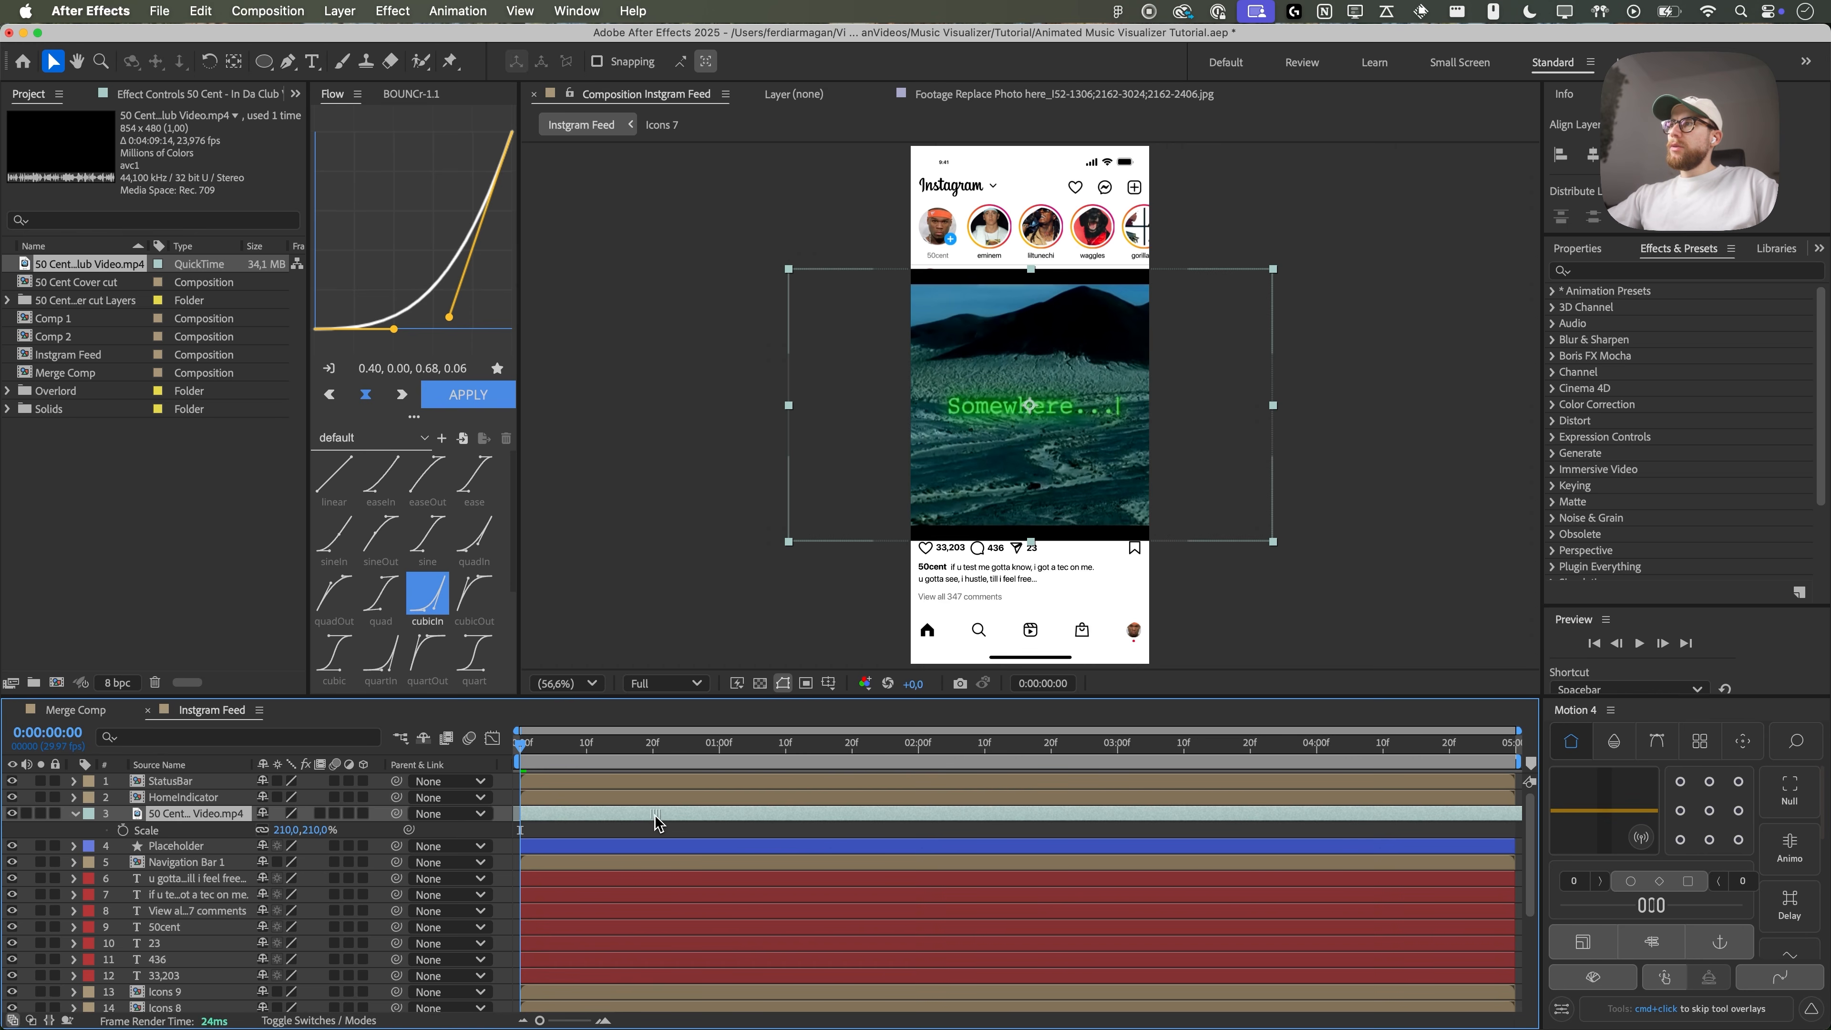
- Split the video layer at 0:00:03:04, delete the second part and extend the remaining clip to the composition's end
left_click_drag(827, 746, 1144, 750)
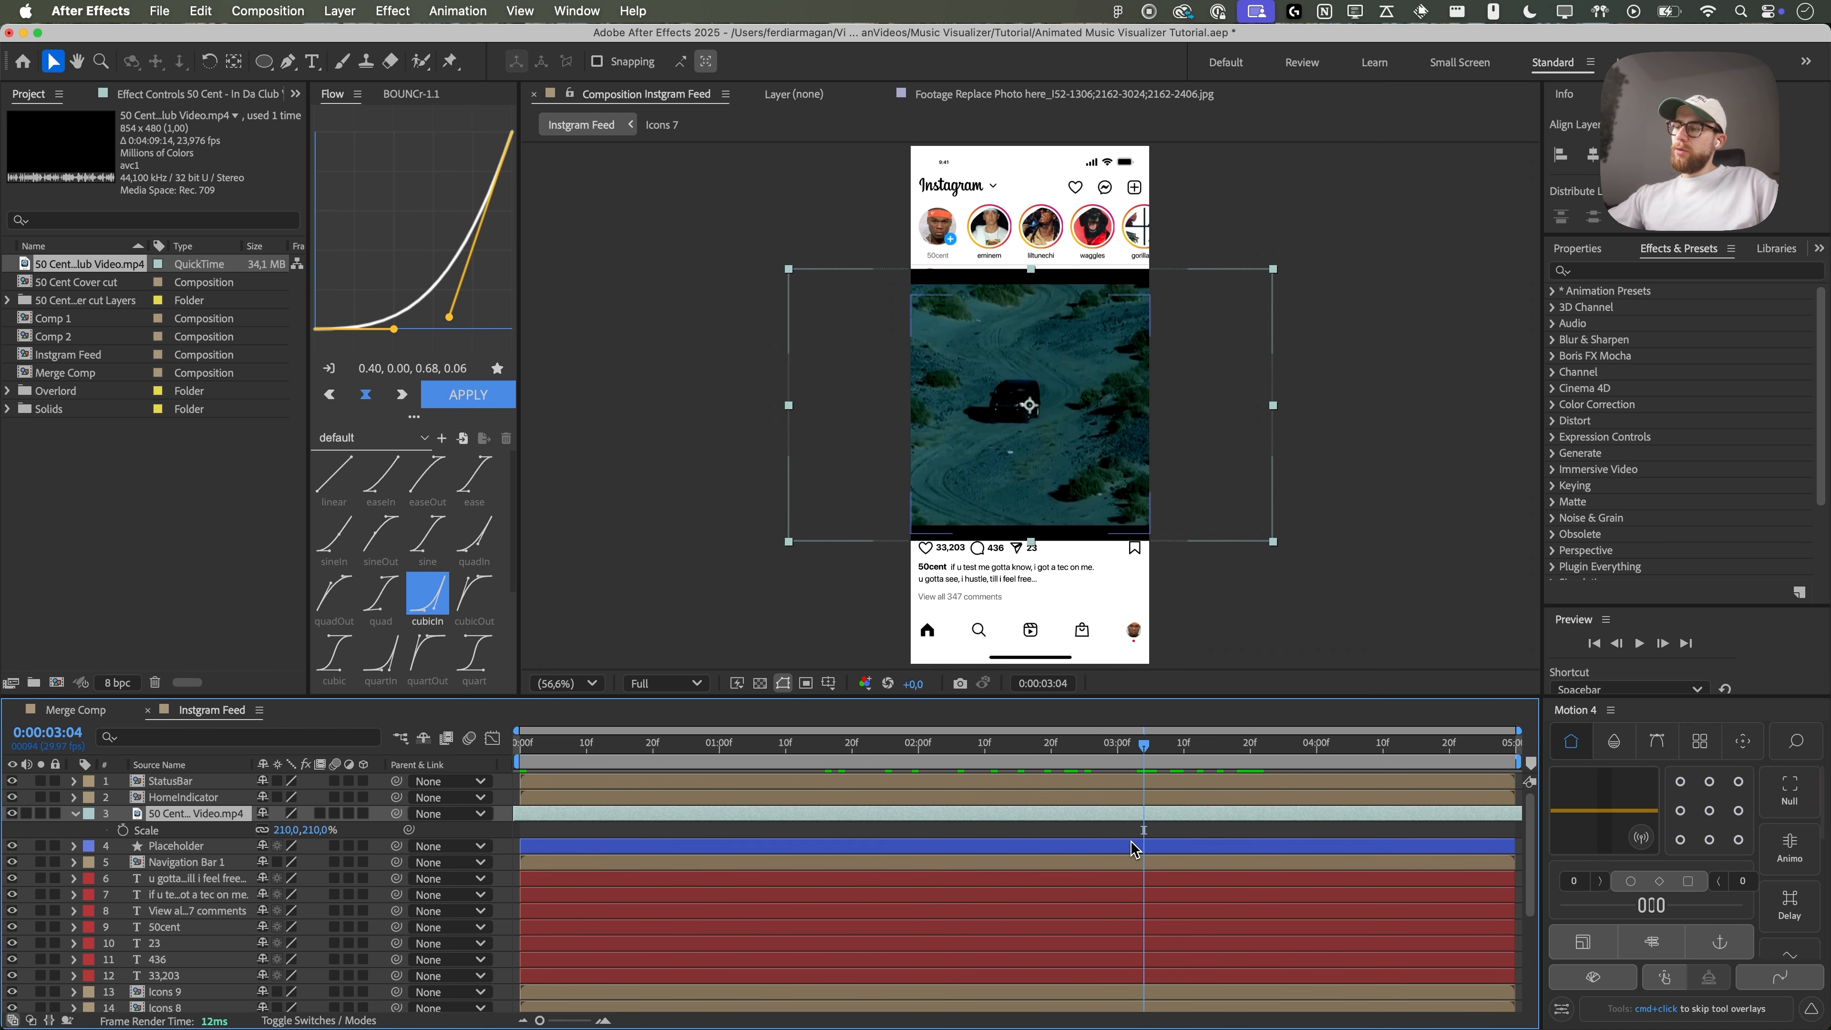
key("super+shift+d")
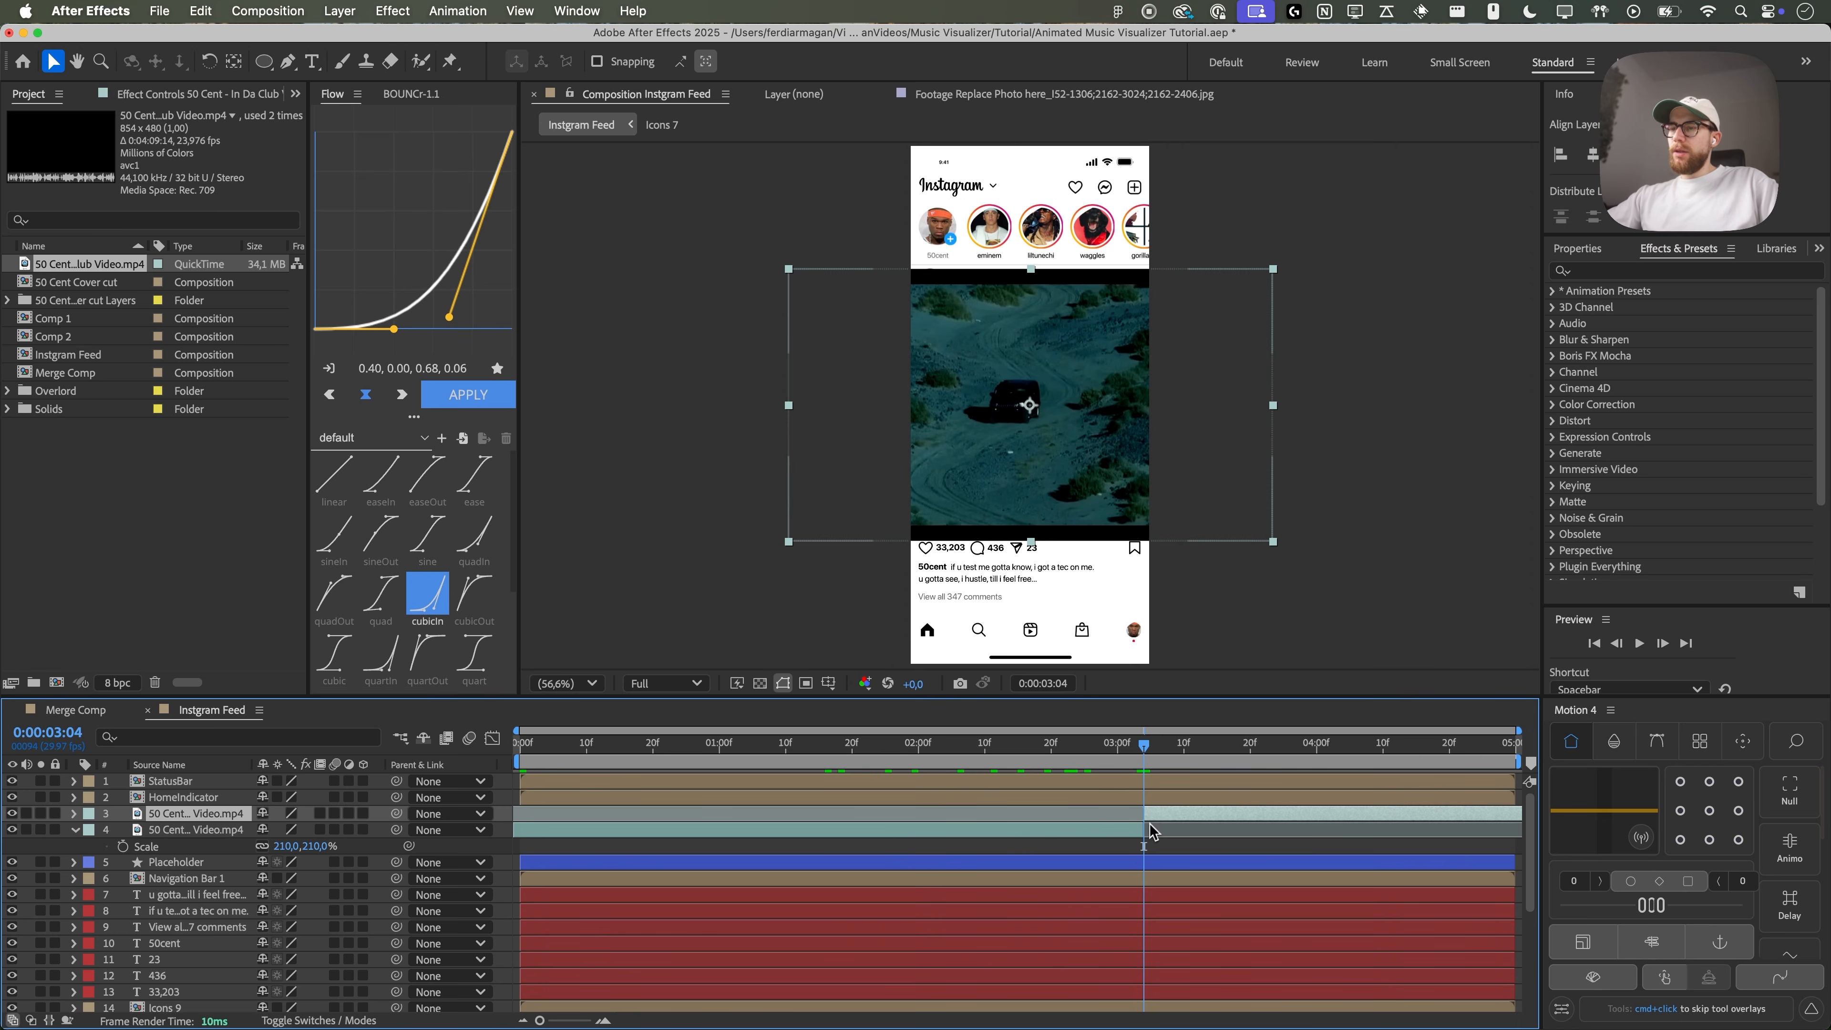
key("BackSpace")
left_click_drag(1144, 747, 1018, 747)
left_click_drag(1144, 815, 1497, 828)
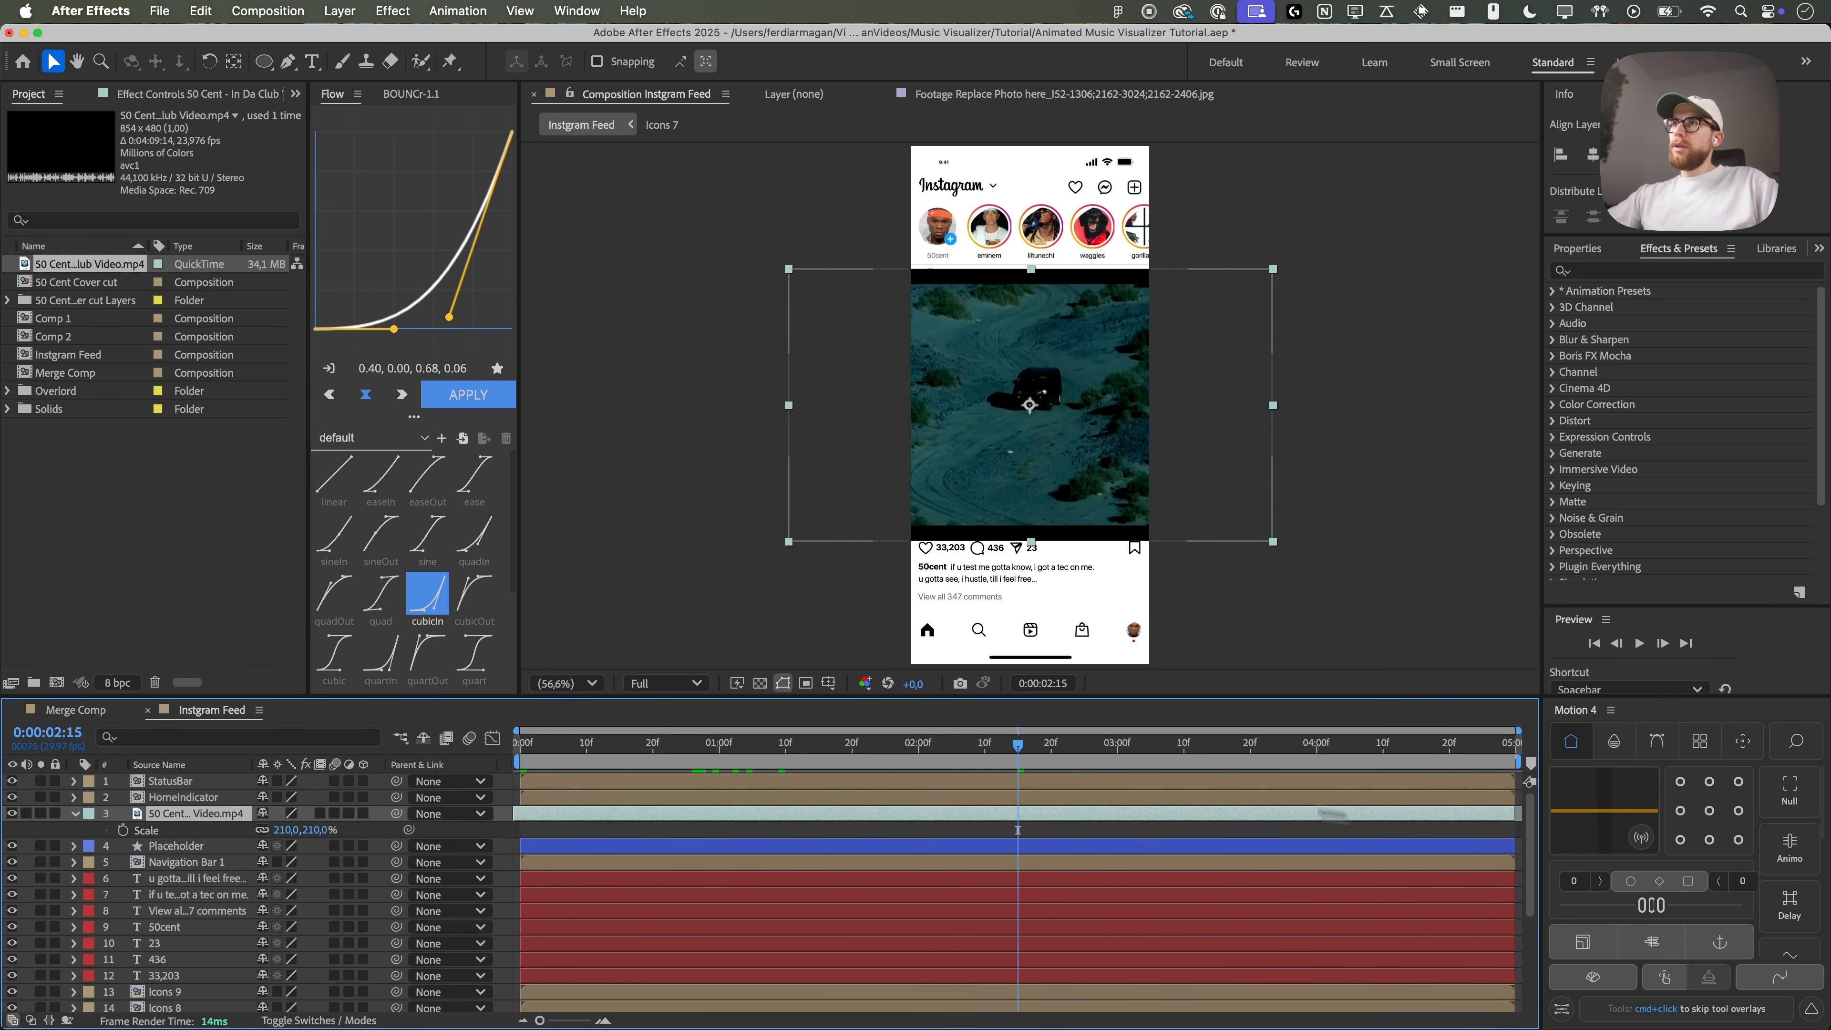
- Try a different scale for the video layer at 0:00:02:23 and undo the scale change
left_click_drag(946, 743, 1071, 744)
left_click_drag(306, 830, 432, 830)
key("super+z")
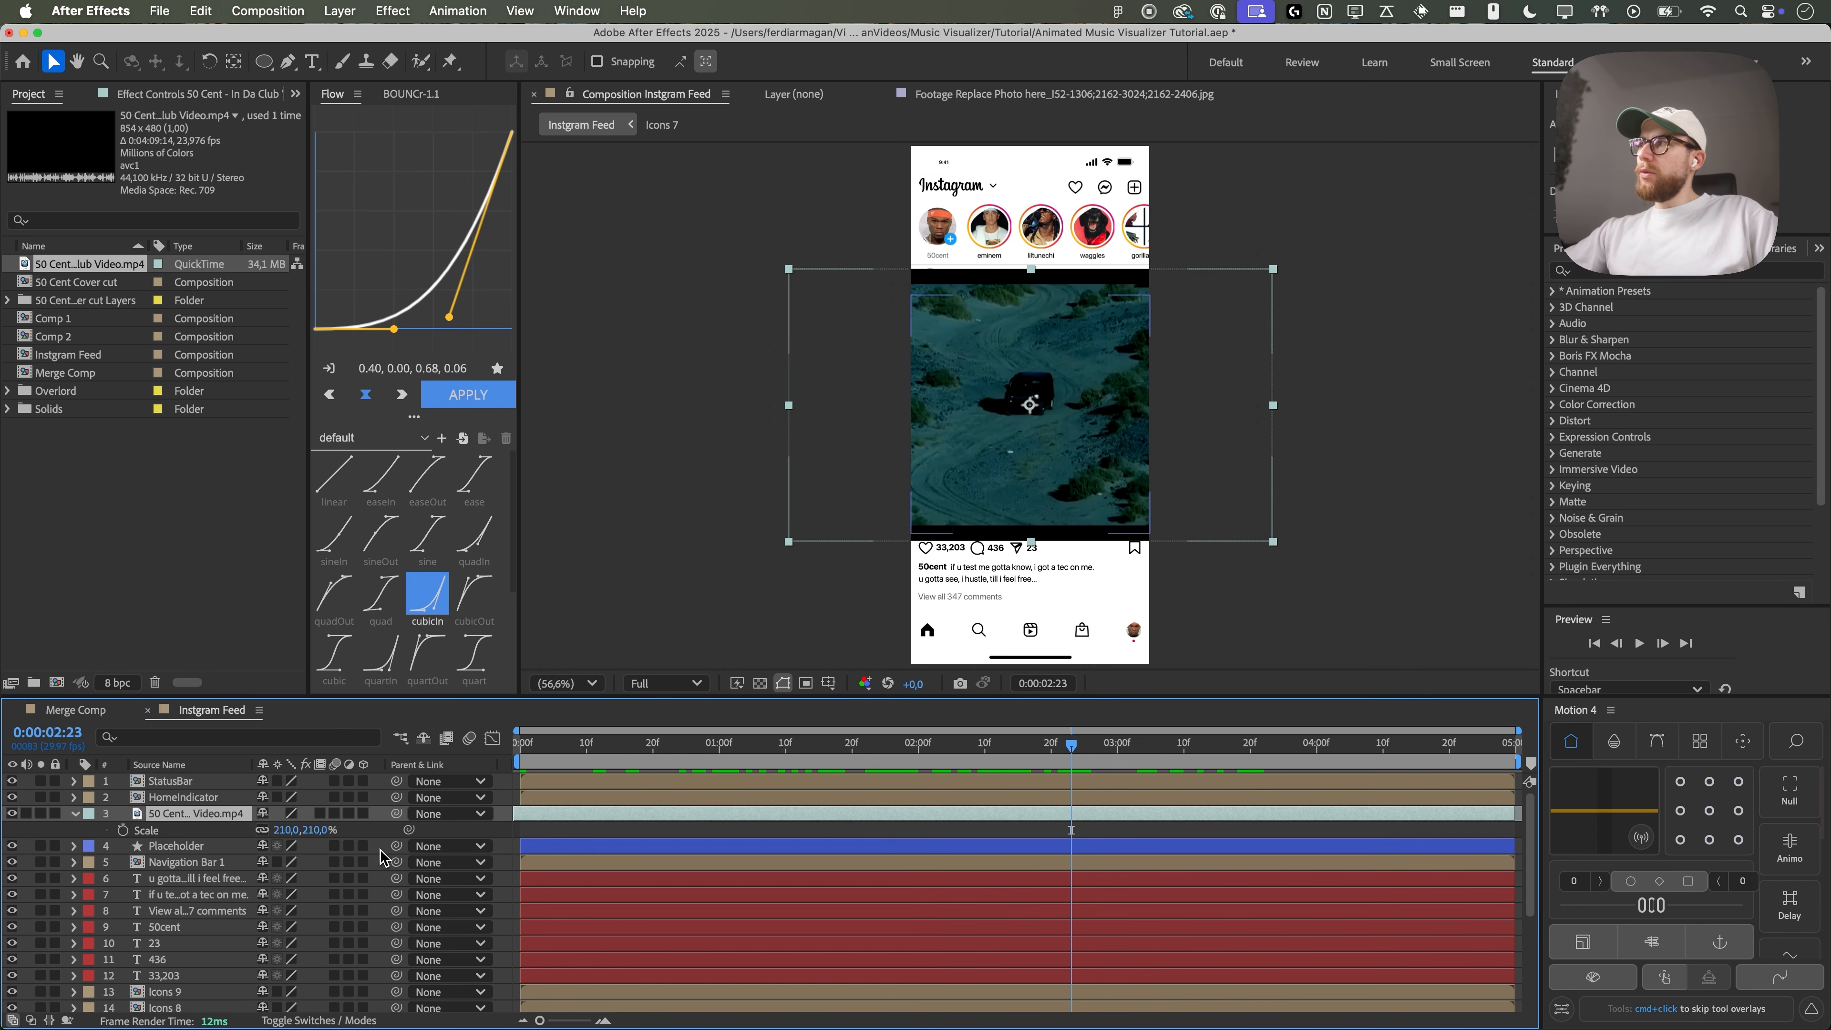
- Set the Placeholder layer as the track matte of the 50 Cent video layer
left_click(328, 1019)
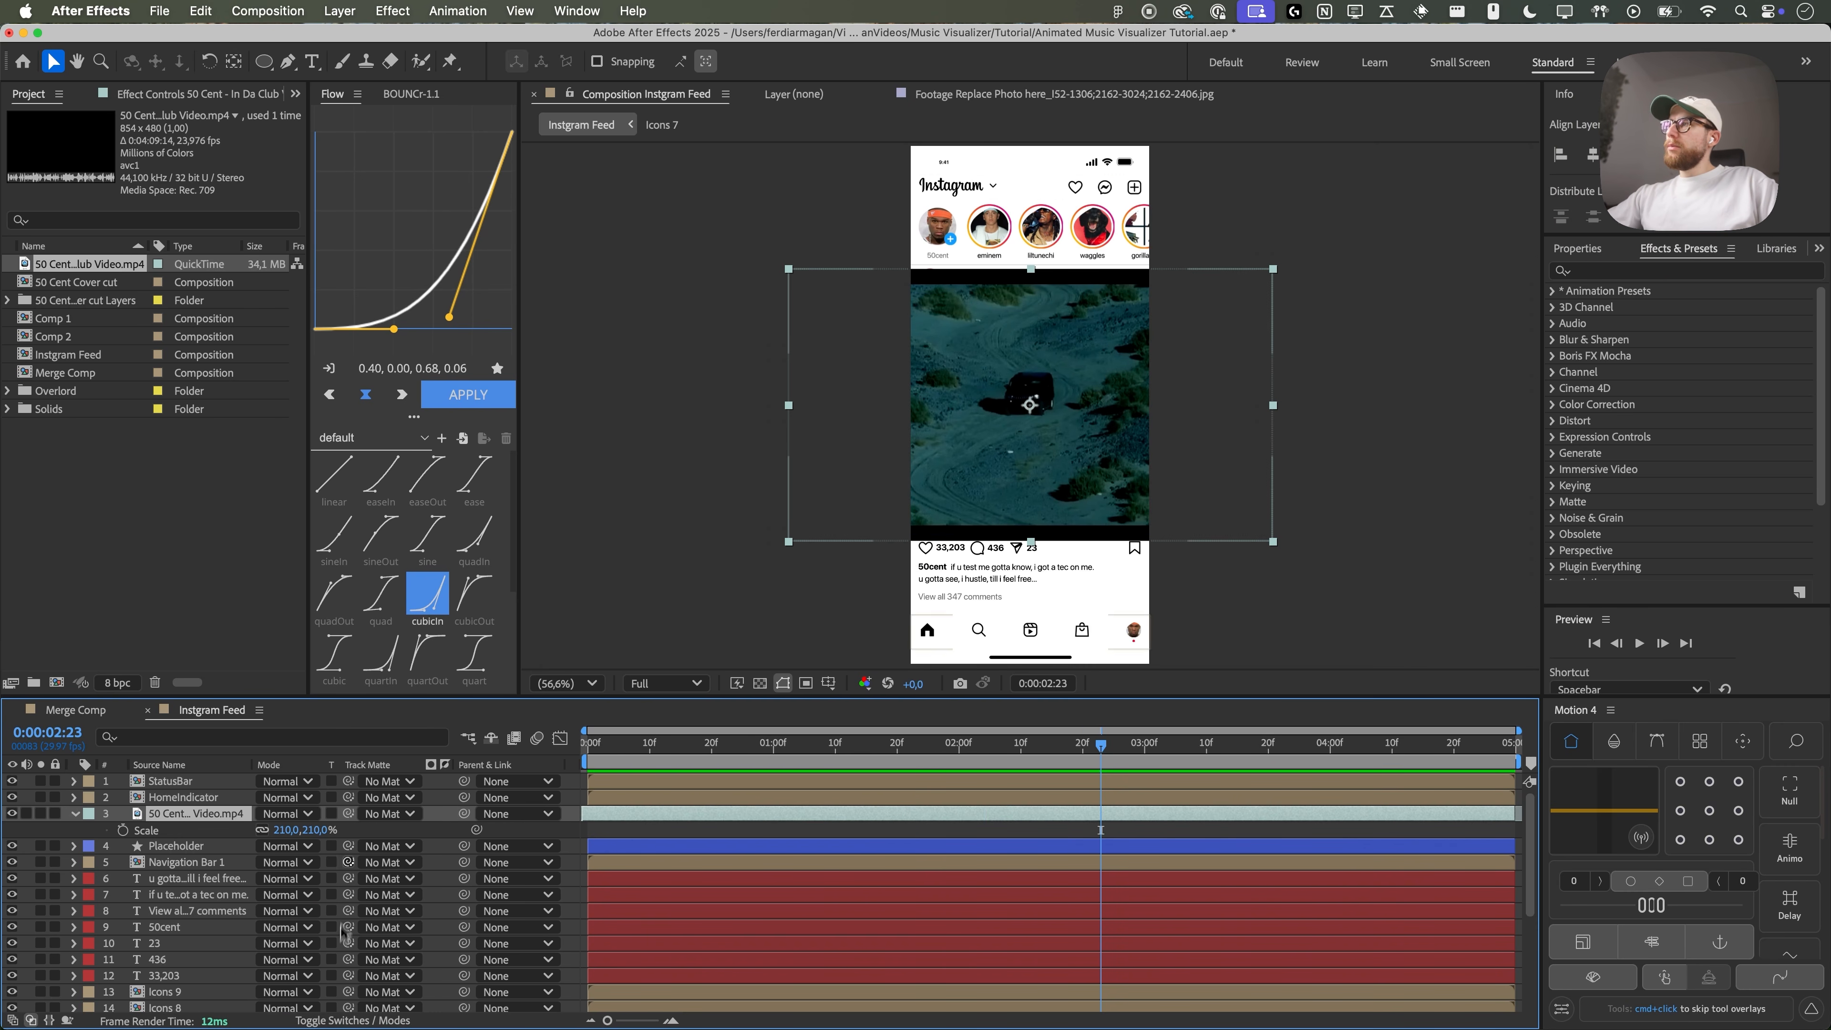
left_click(390, 815)
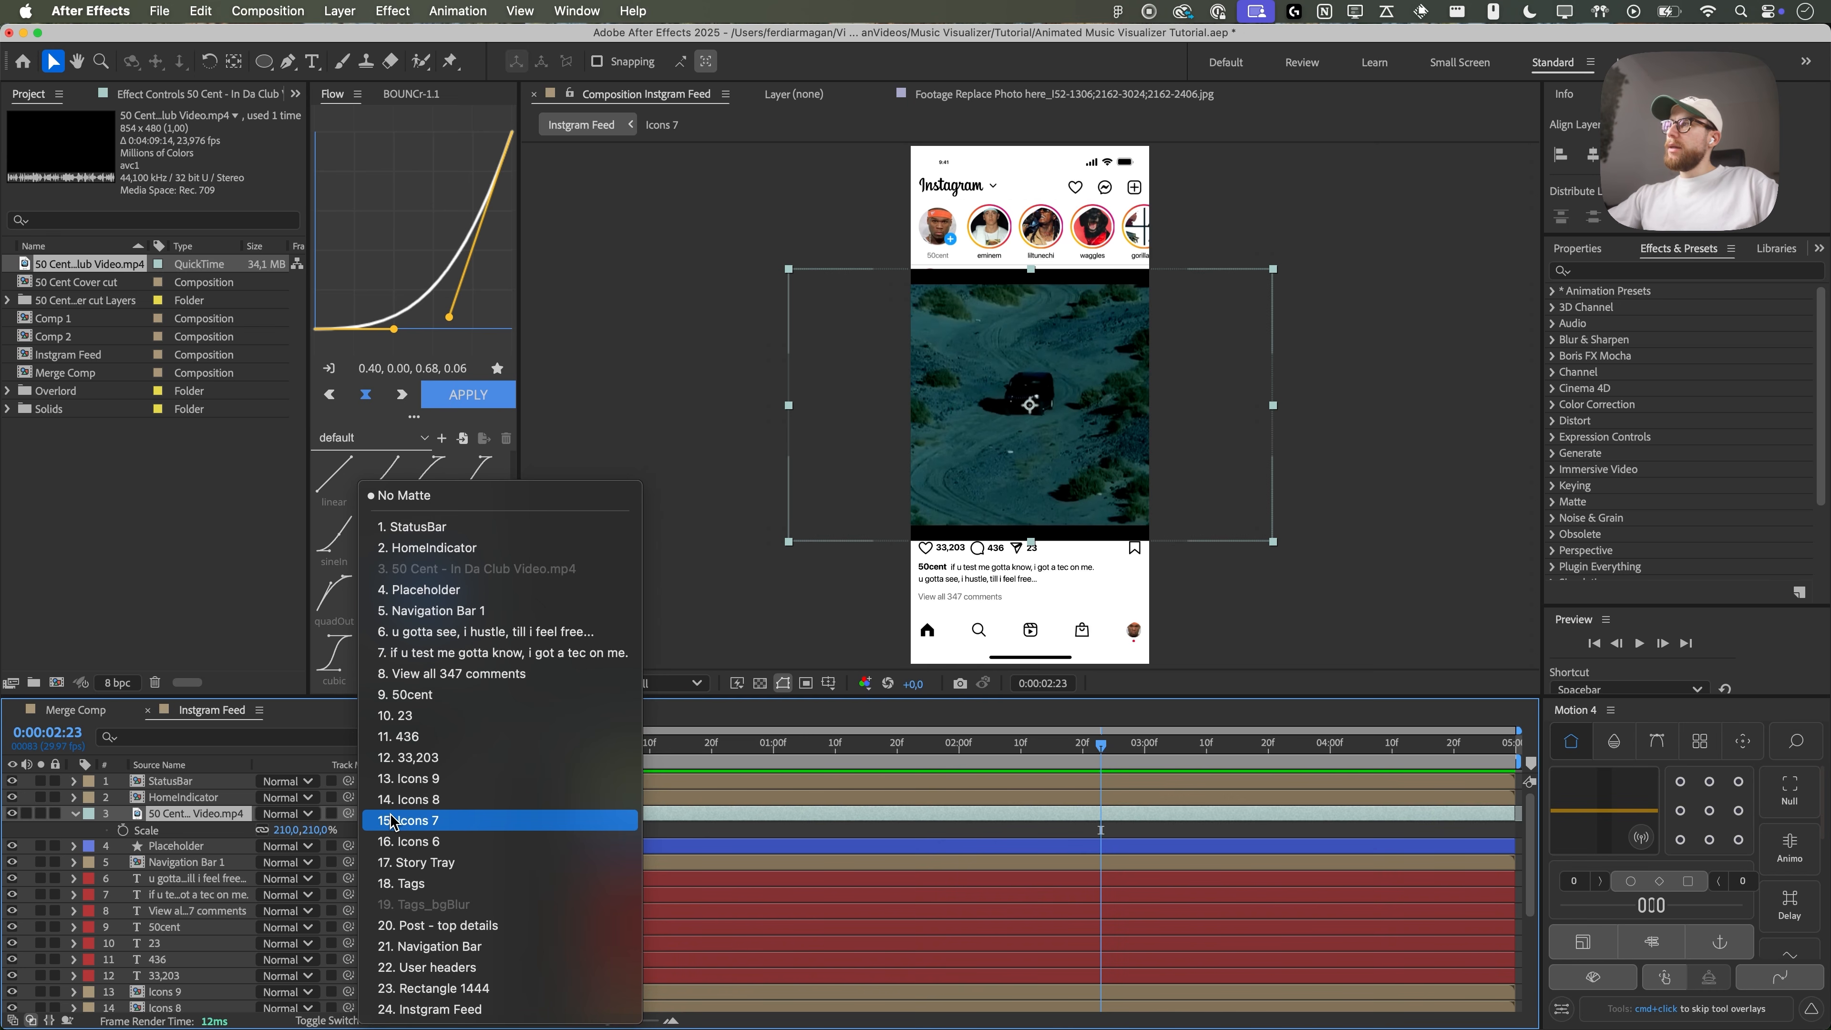
left_click(447, 596)
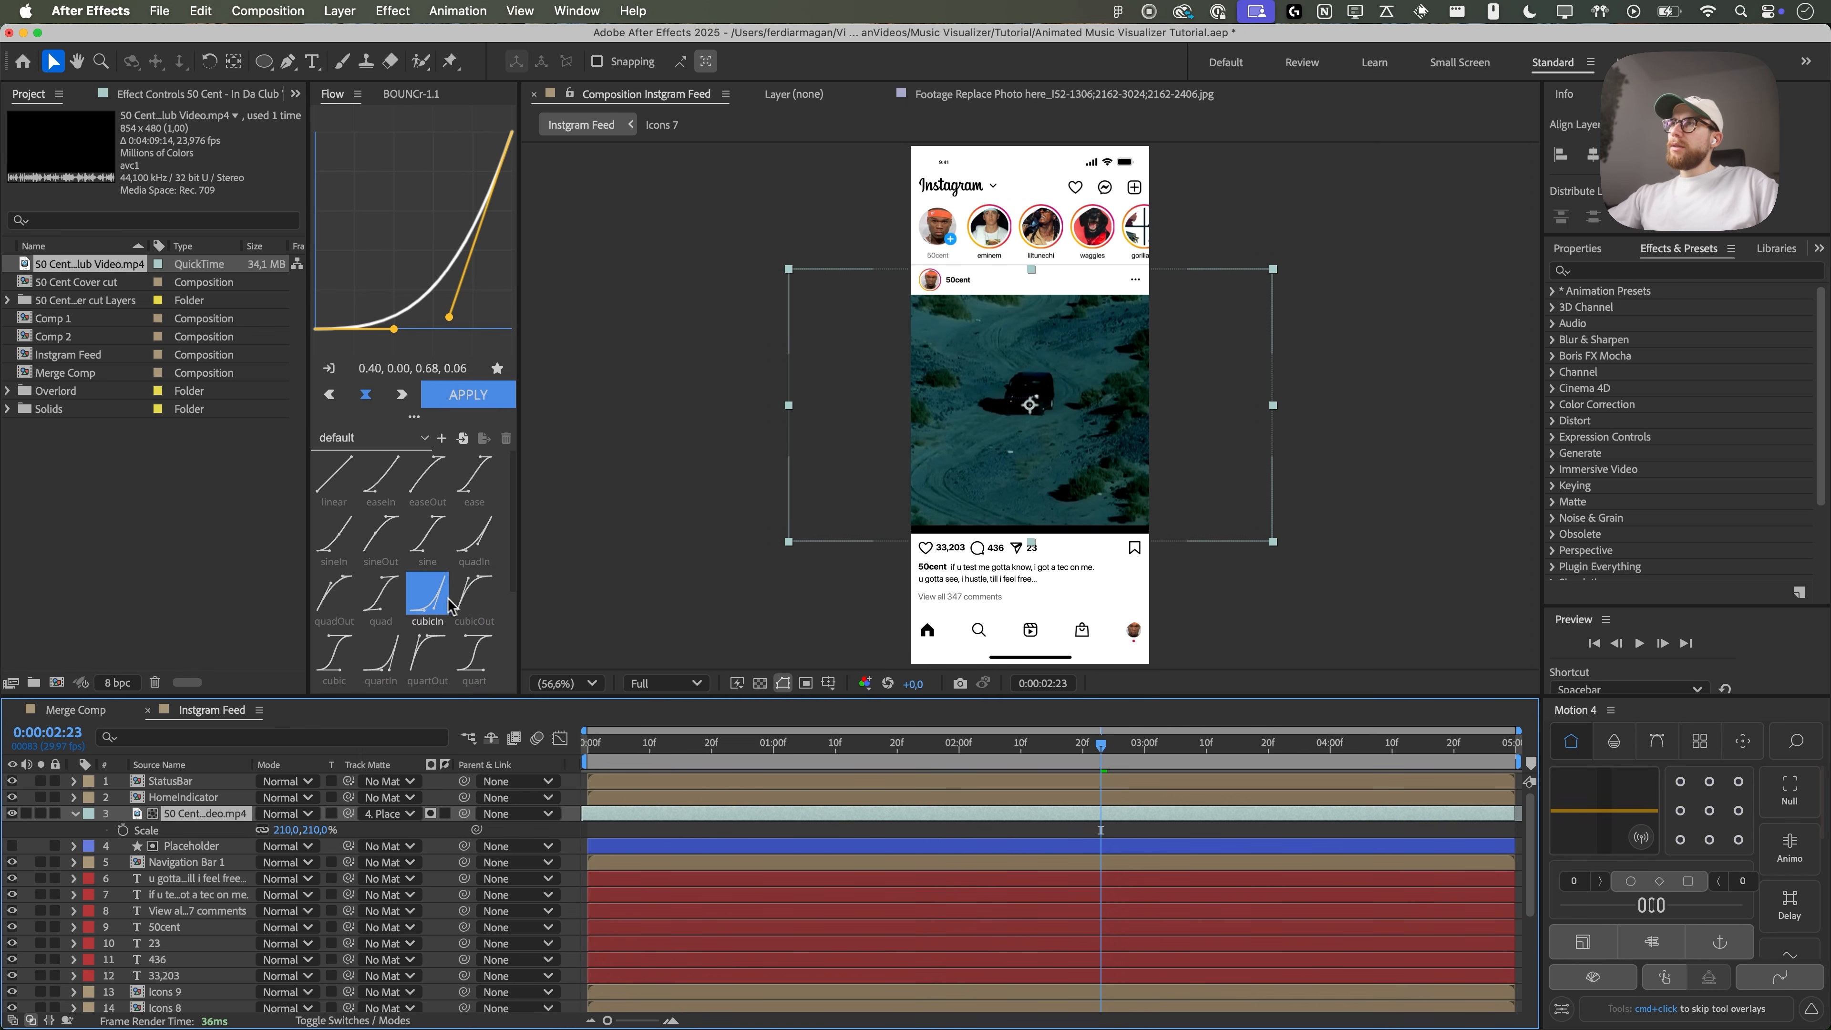
- Scale the 50 Cent video layer up to 233% so it fills the post frame, and preview the result
key("slash")
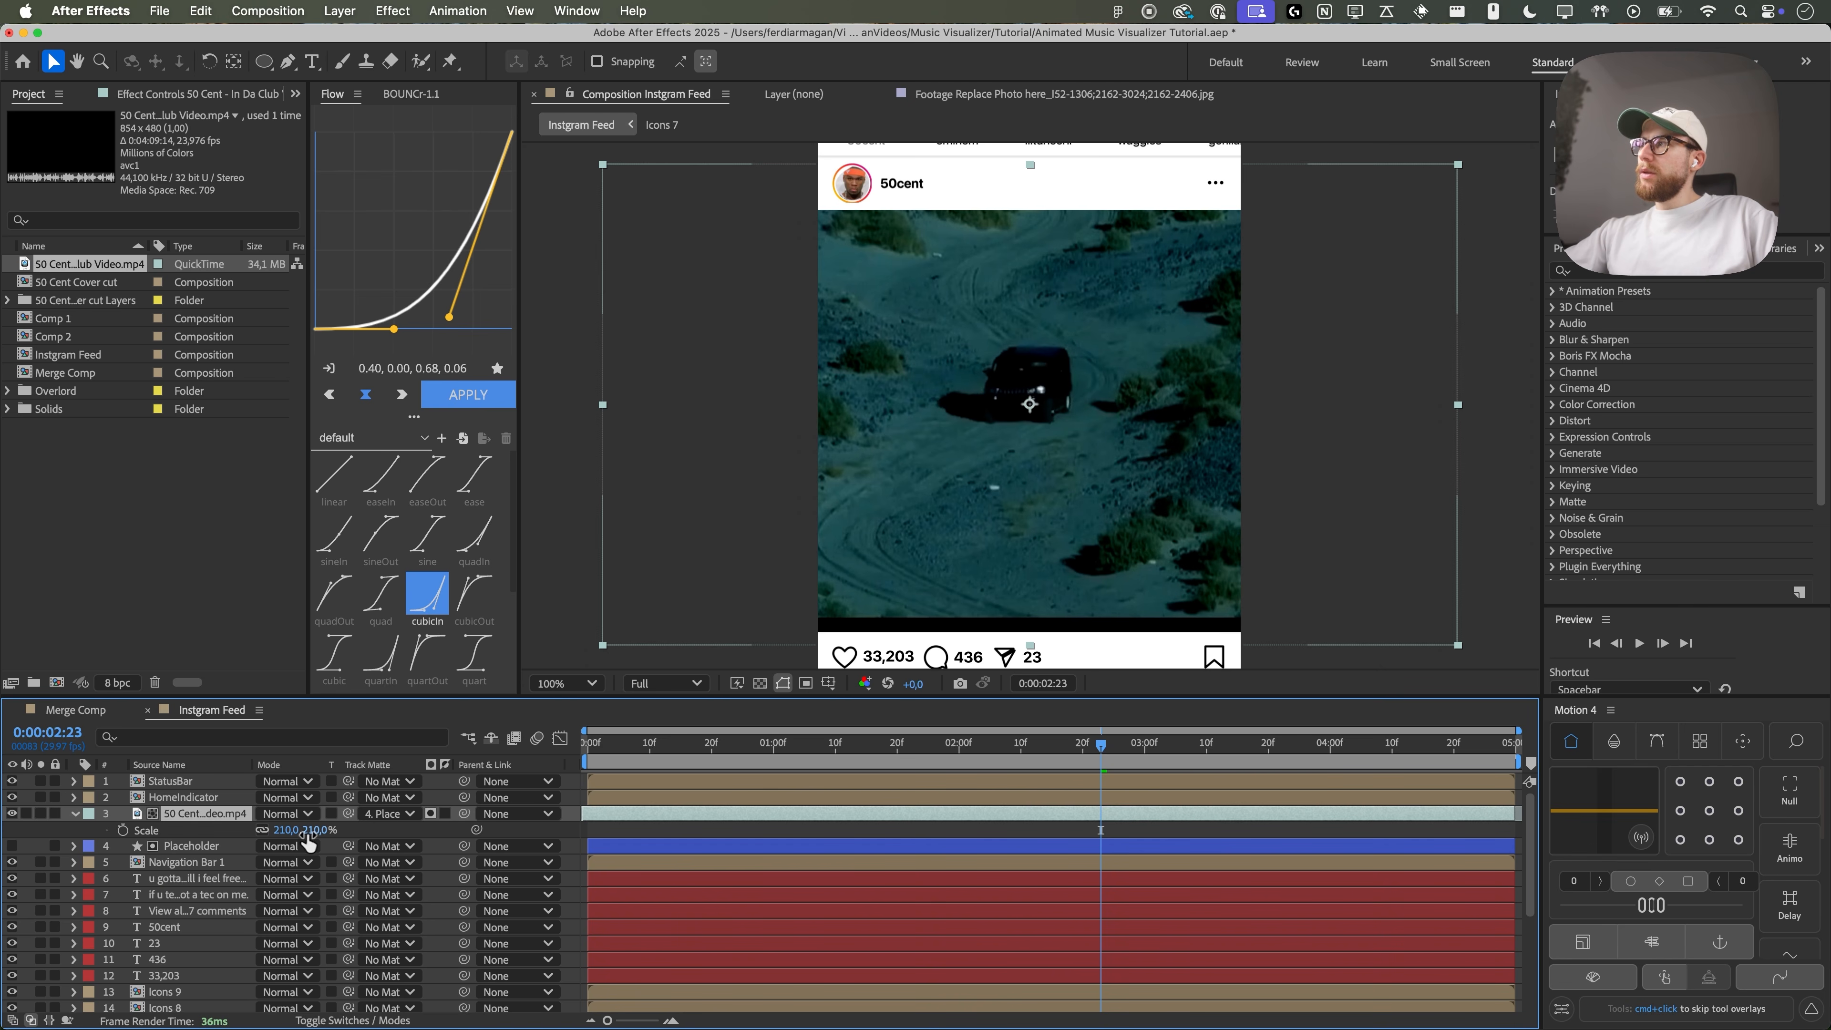
left_click_drag(306, 831, 342, 832)
key("space")
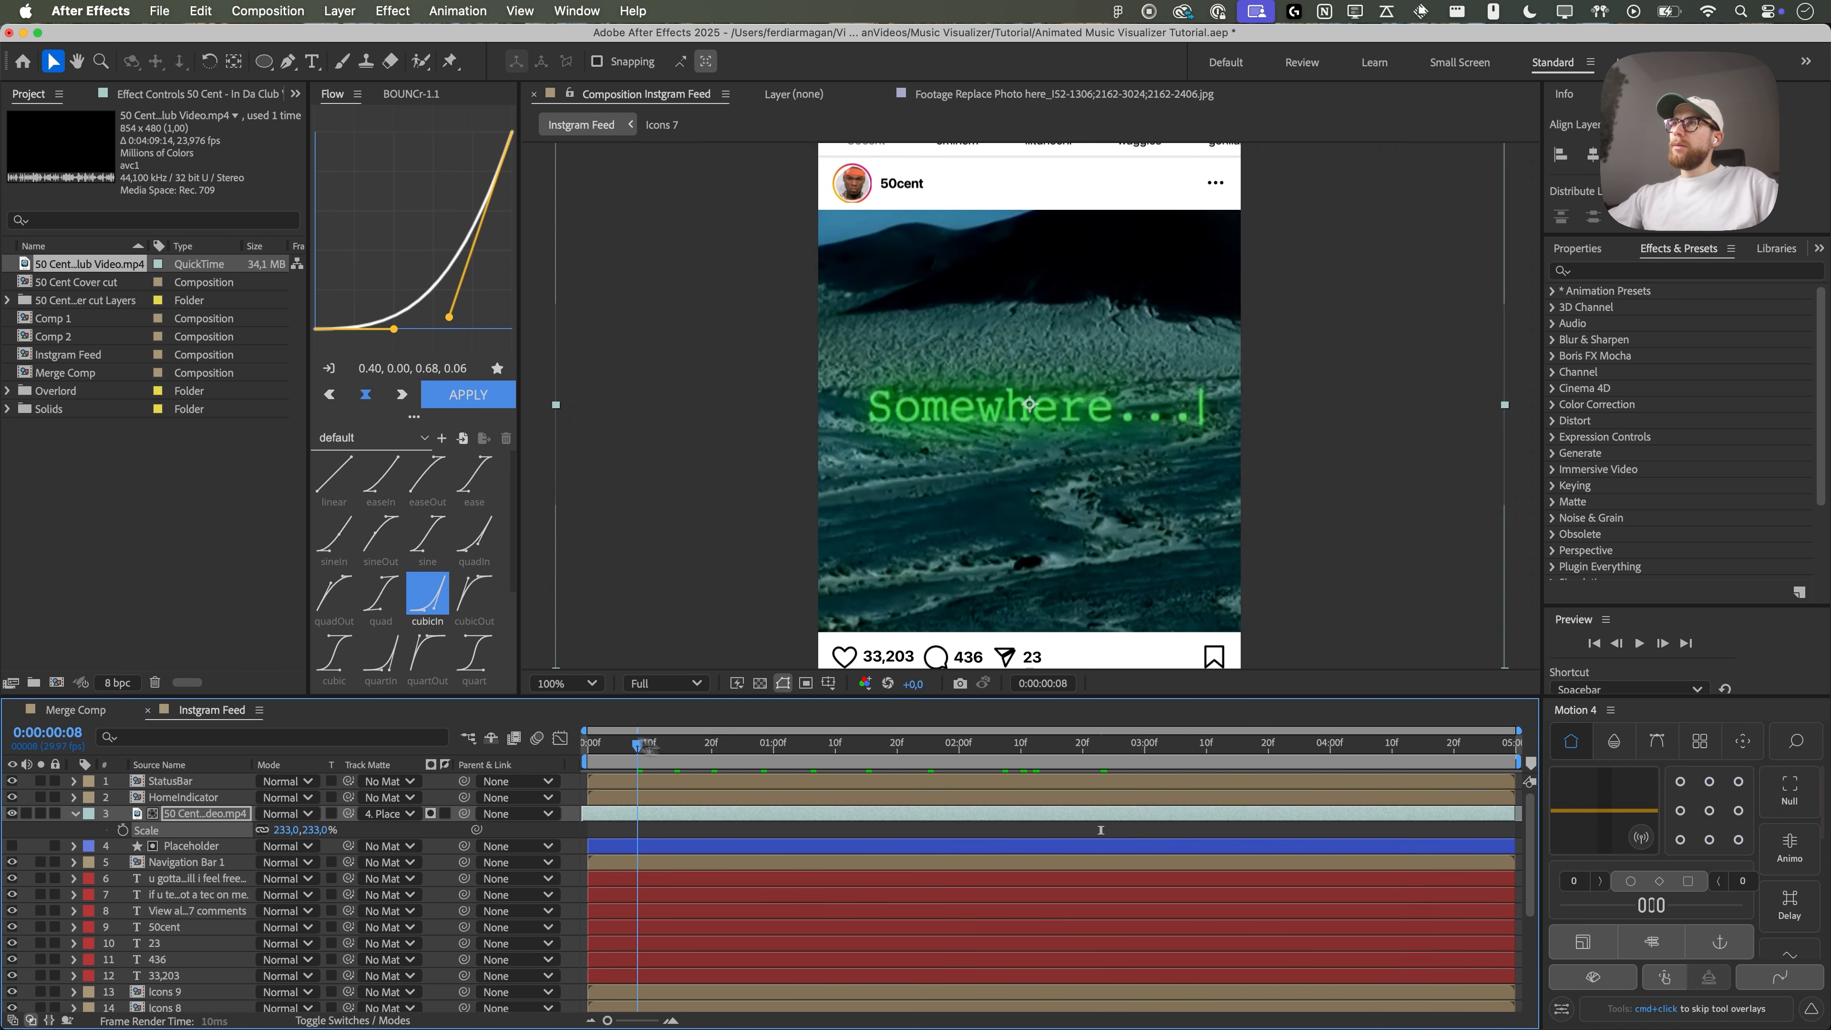
key("space")
- Temporarily hide the video to find the Tags layer, move Tags directly above the video layer, and show the video again
left_click(211, 860)
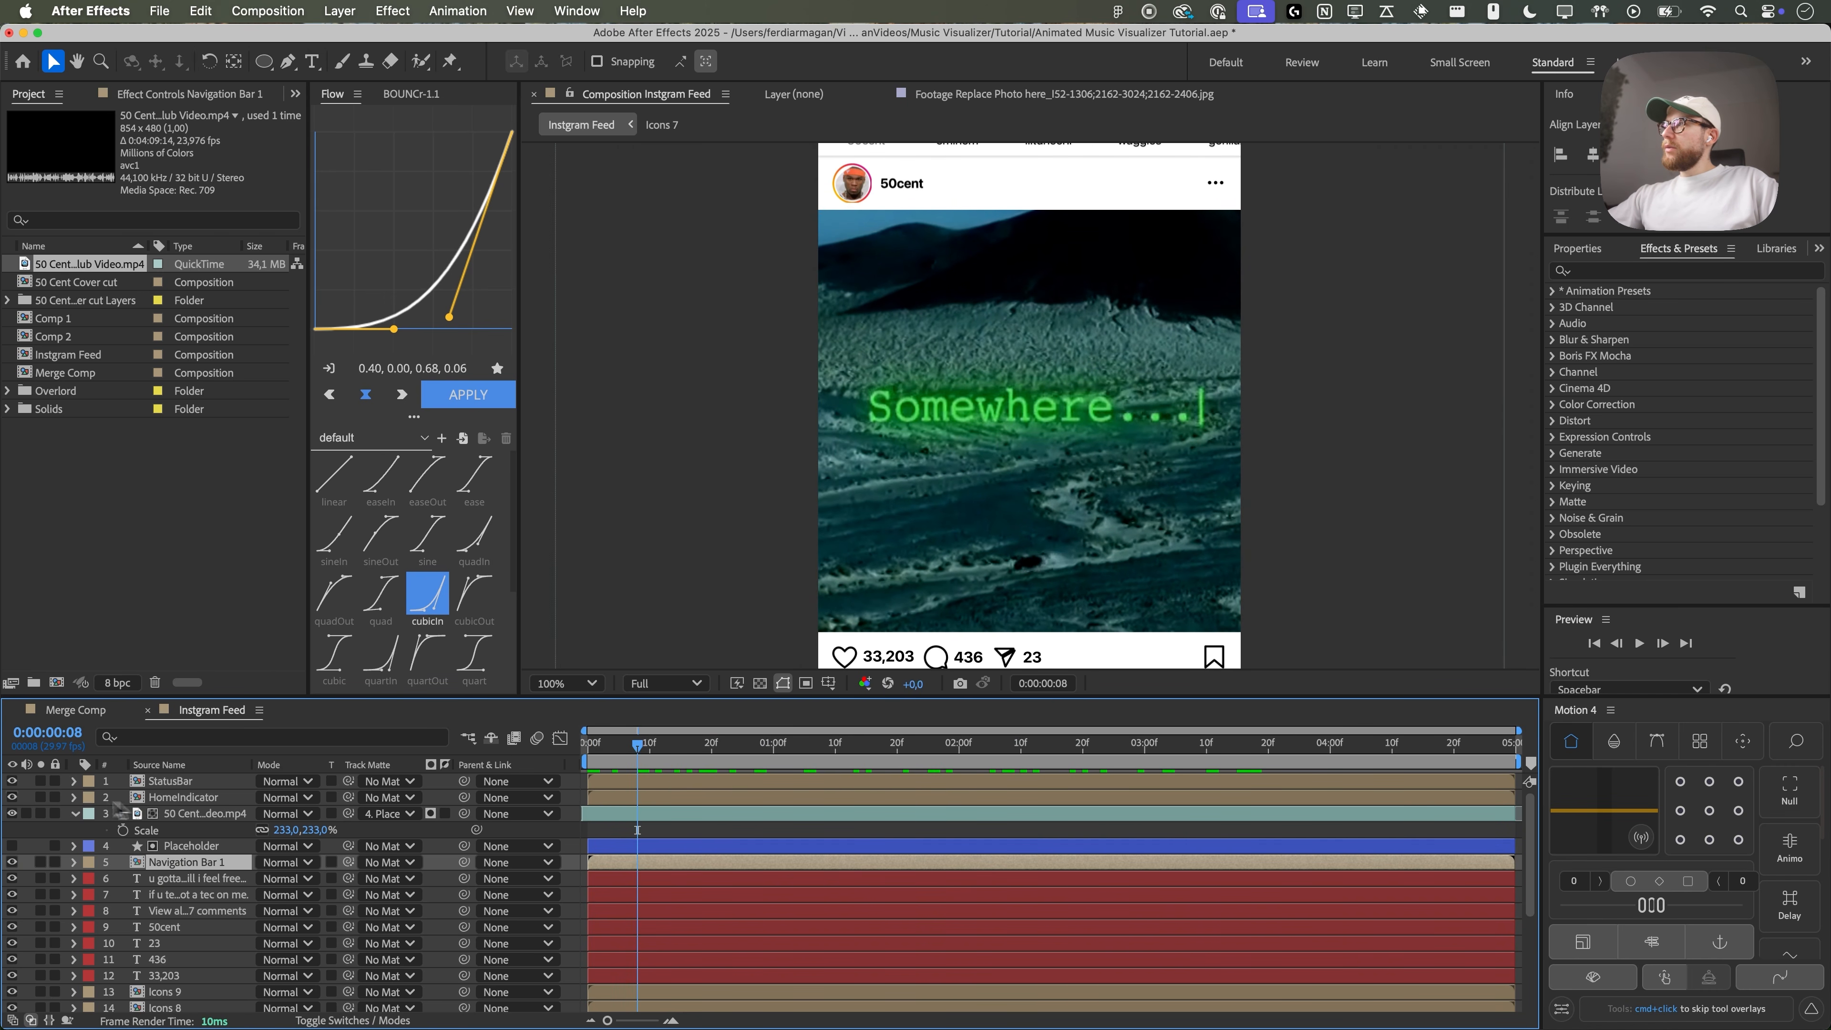
left_click(11, 813)
left_click(849, 610)
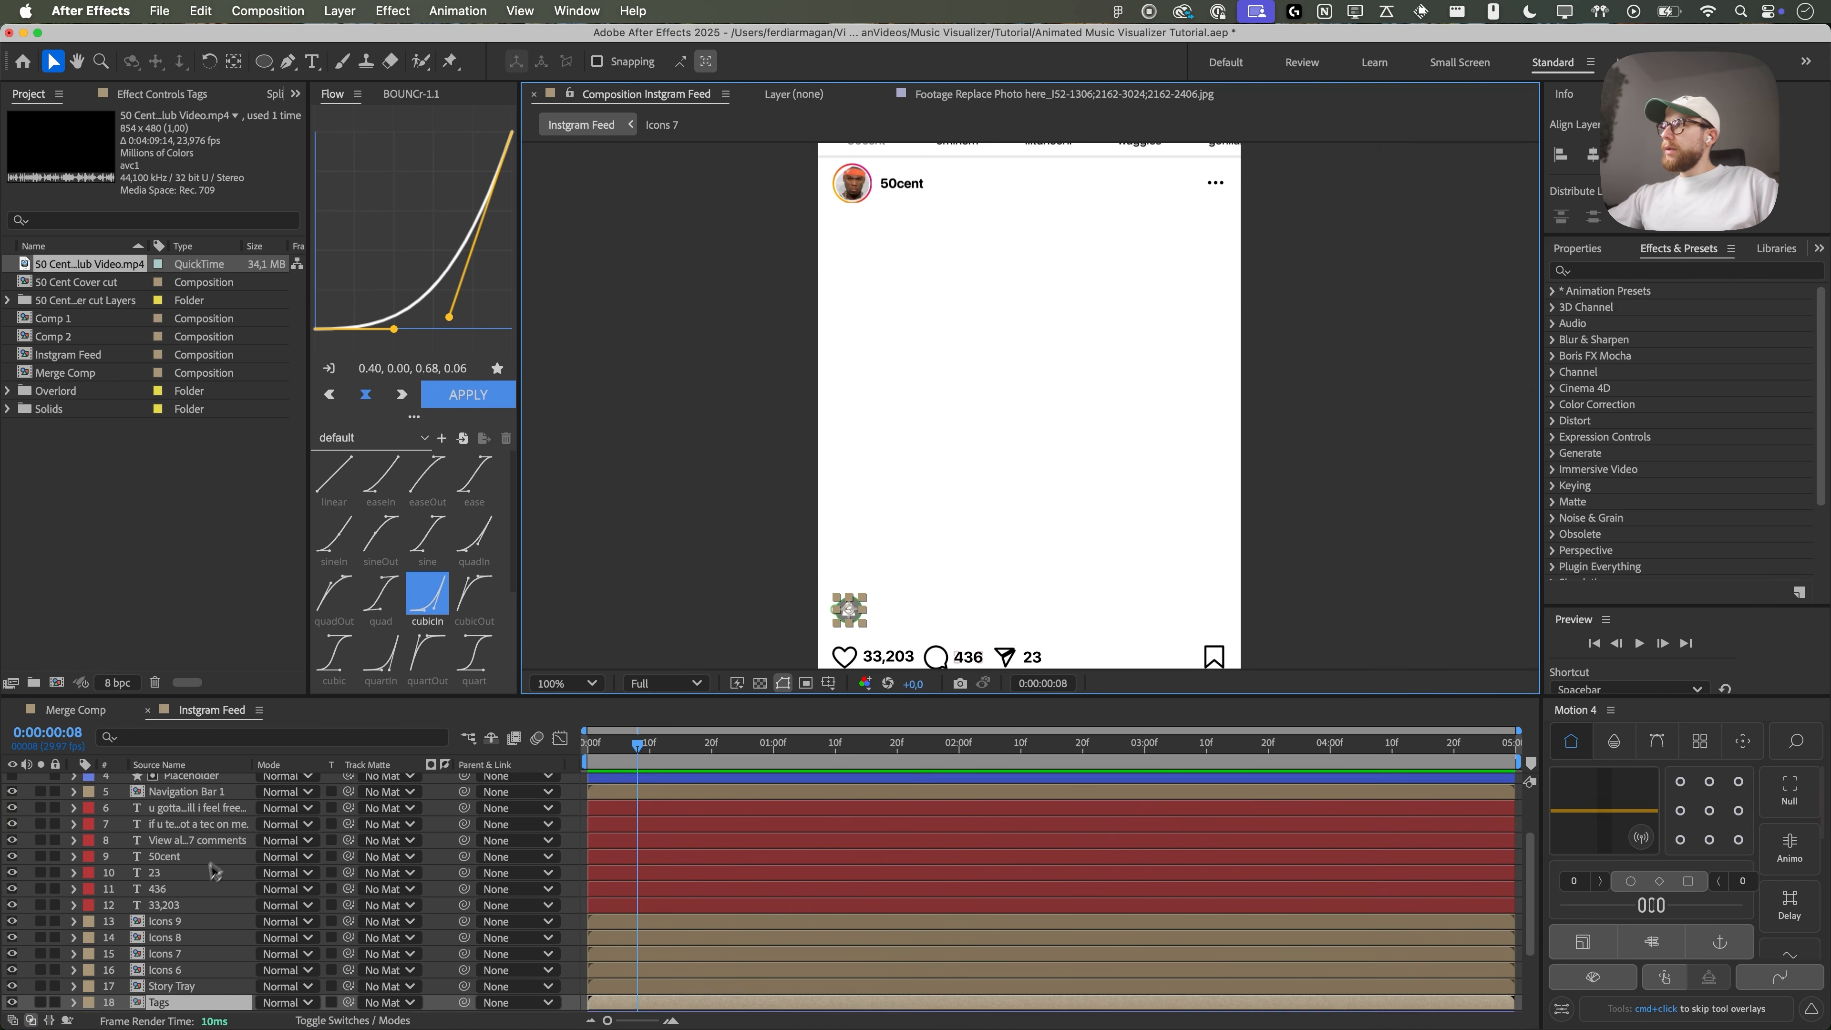
scroll(210, 864, "down", 5)
left_click_drag(184, 903, 213, 814)
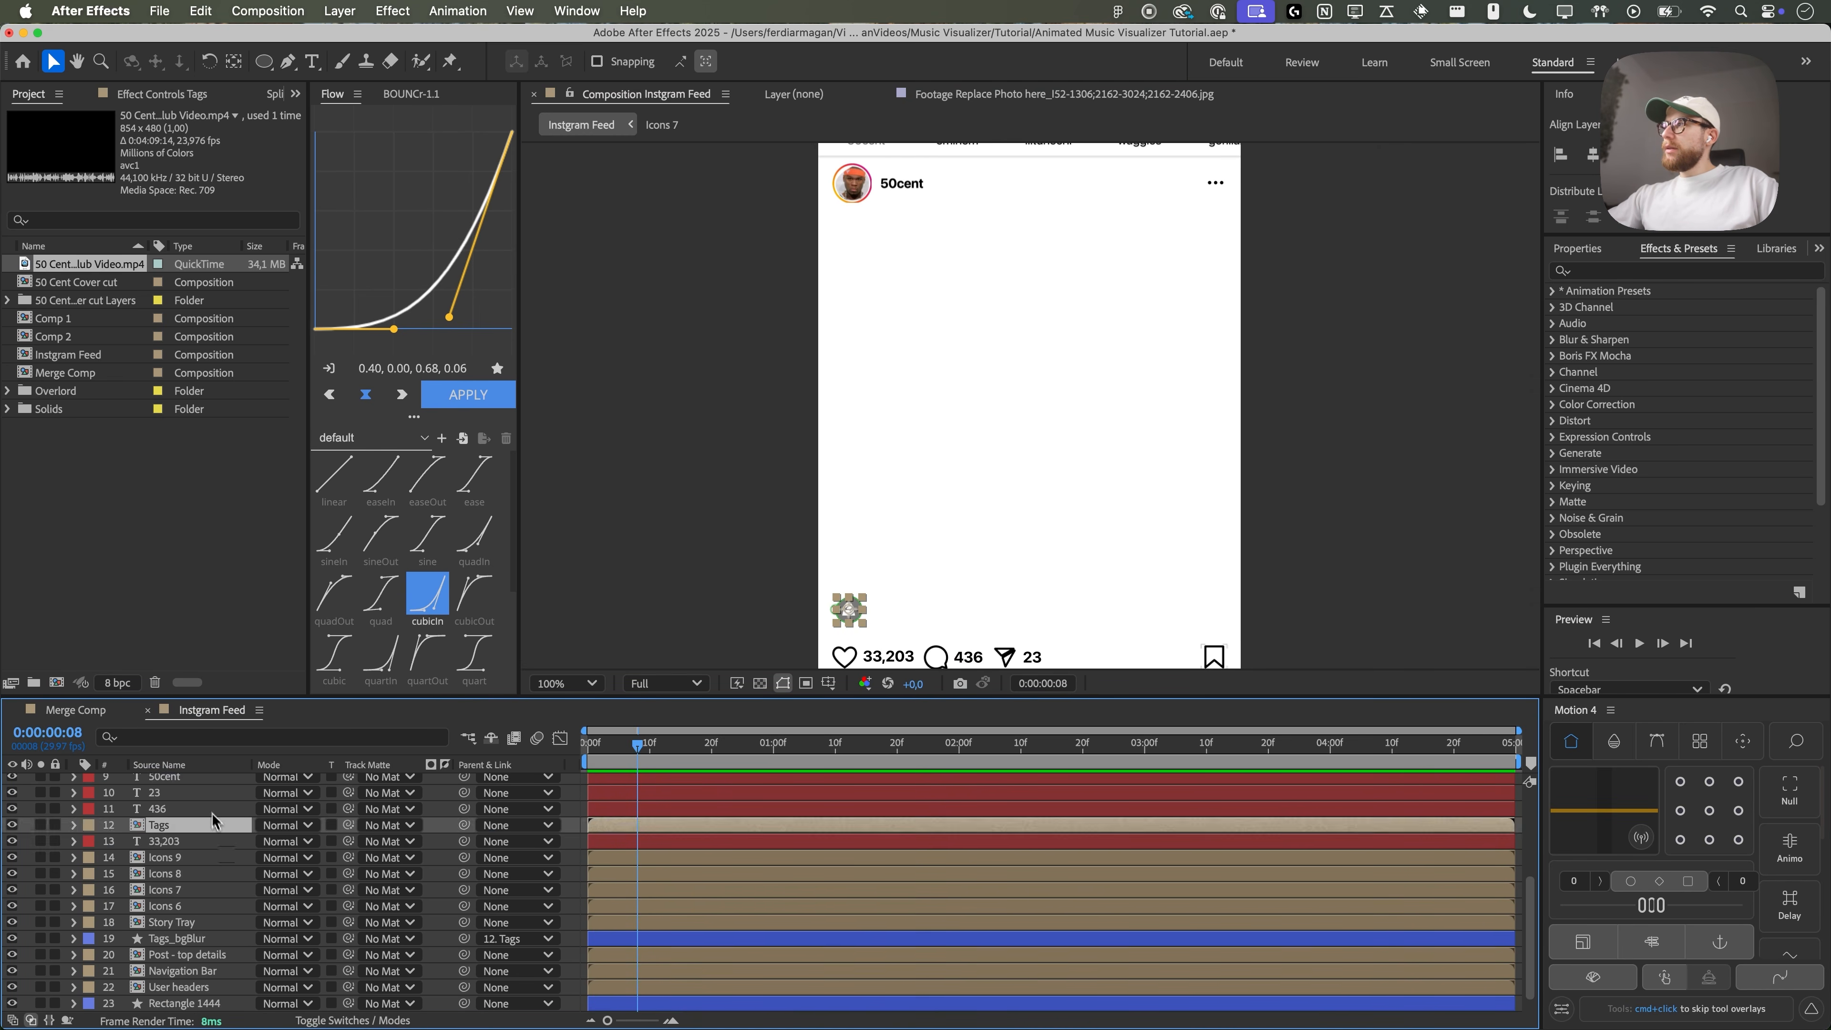
scroll(215, 819, "up", 5)
left_click_drag(196, 976, 208, 806)
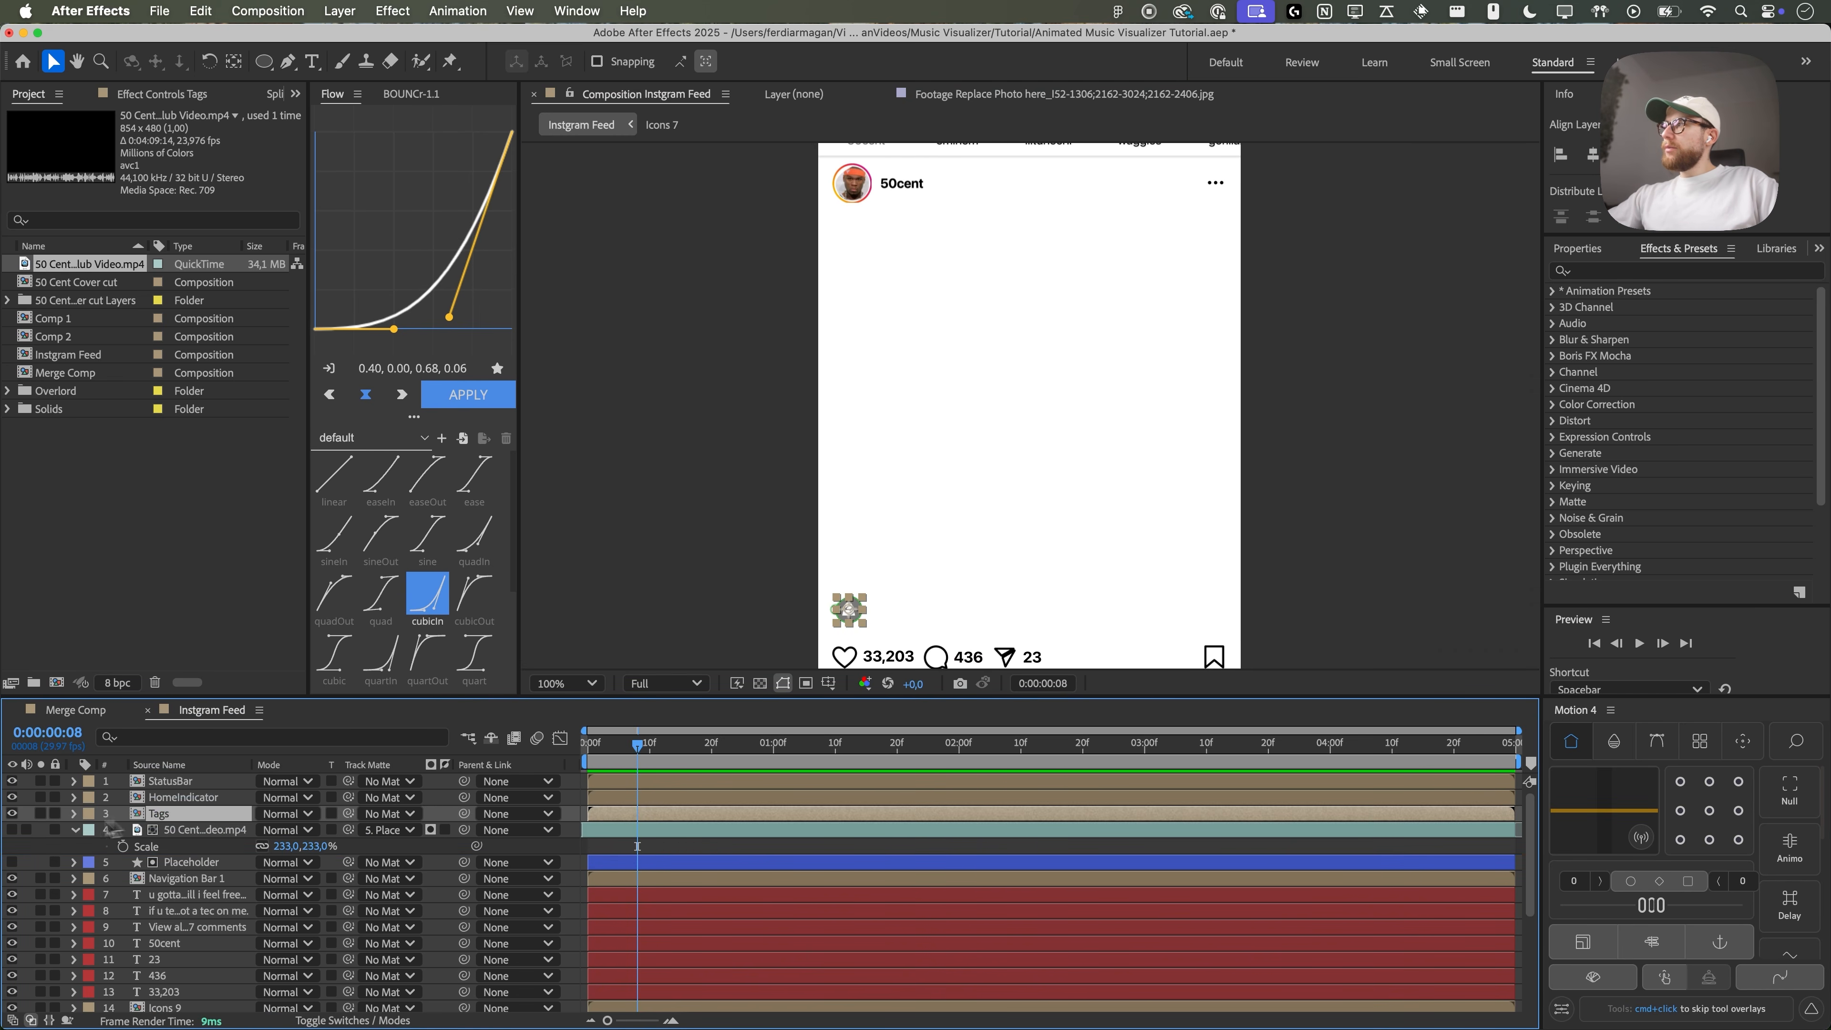
left_click(12, 831)
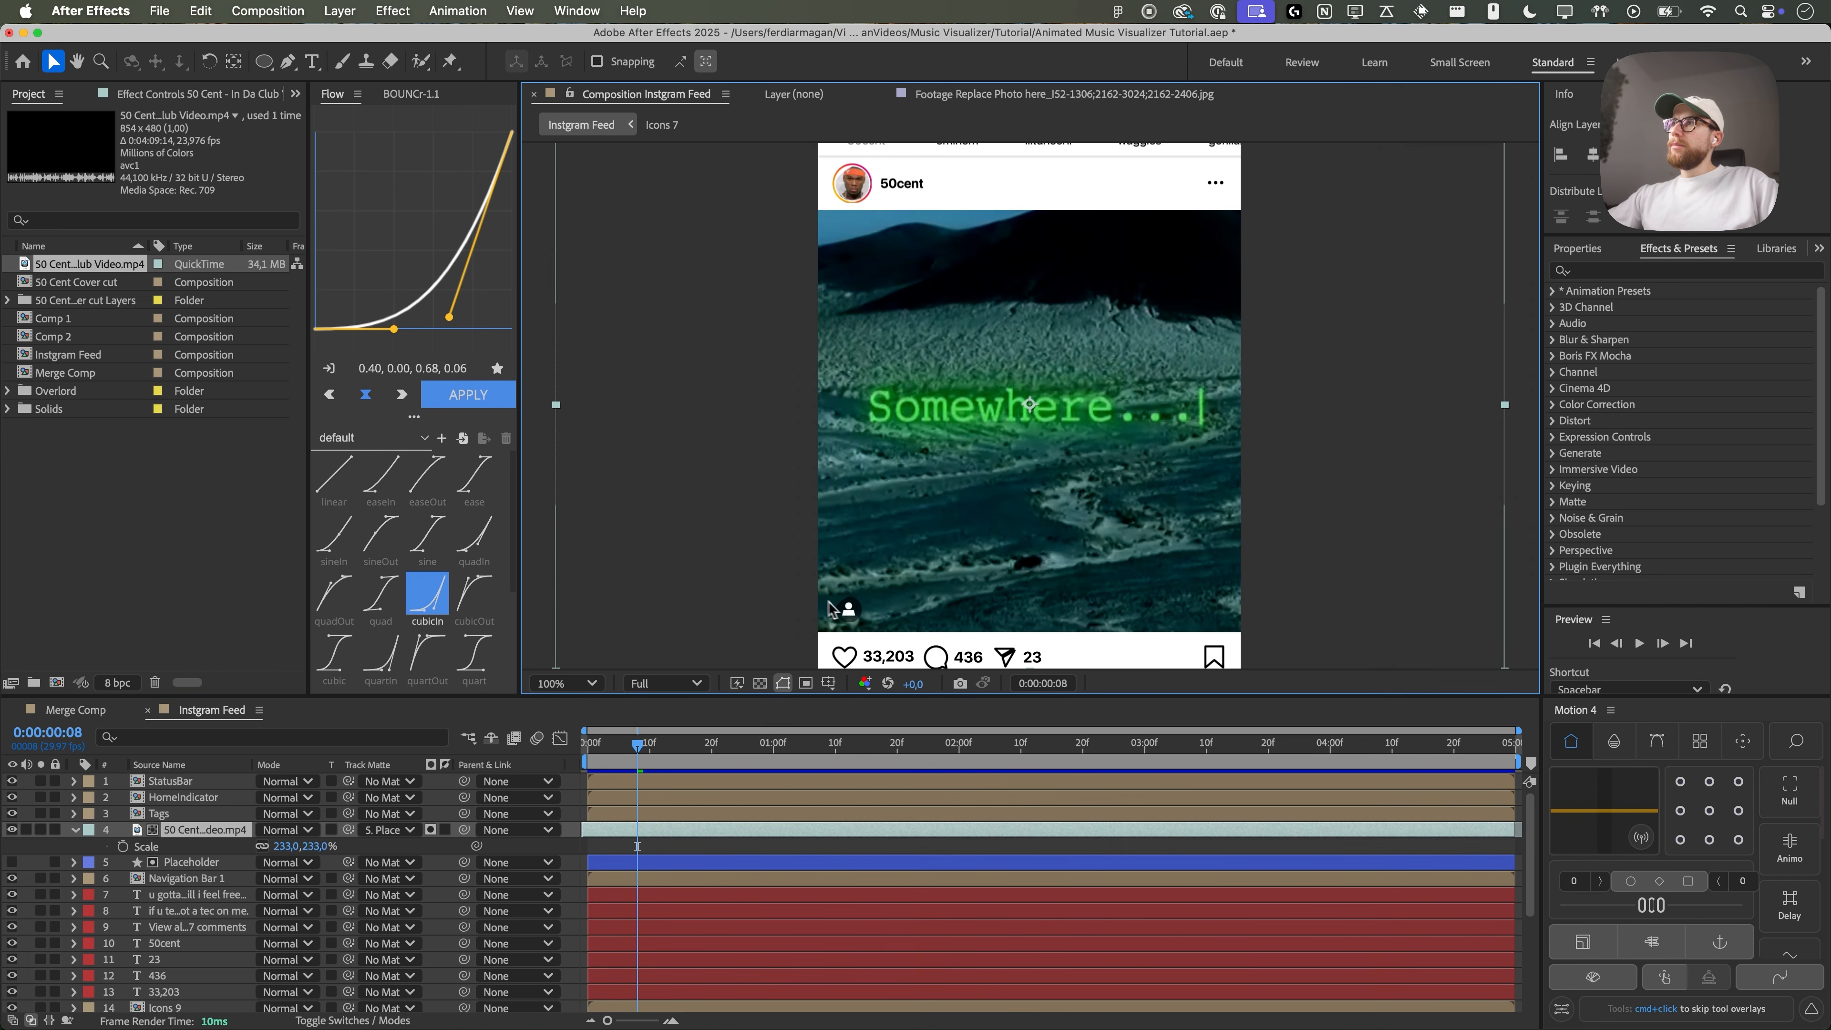
- Reveal the mask on the Tags layer, delete it, and check the tag icon over the video
key("m")
left_click(184, 831)
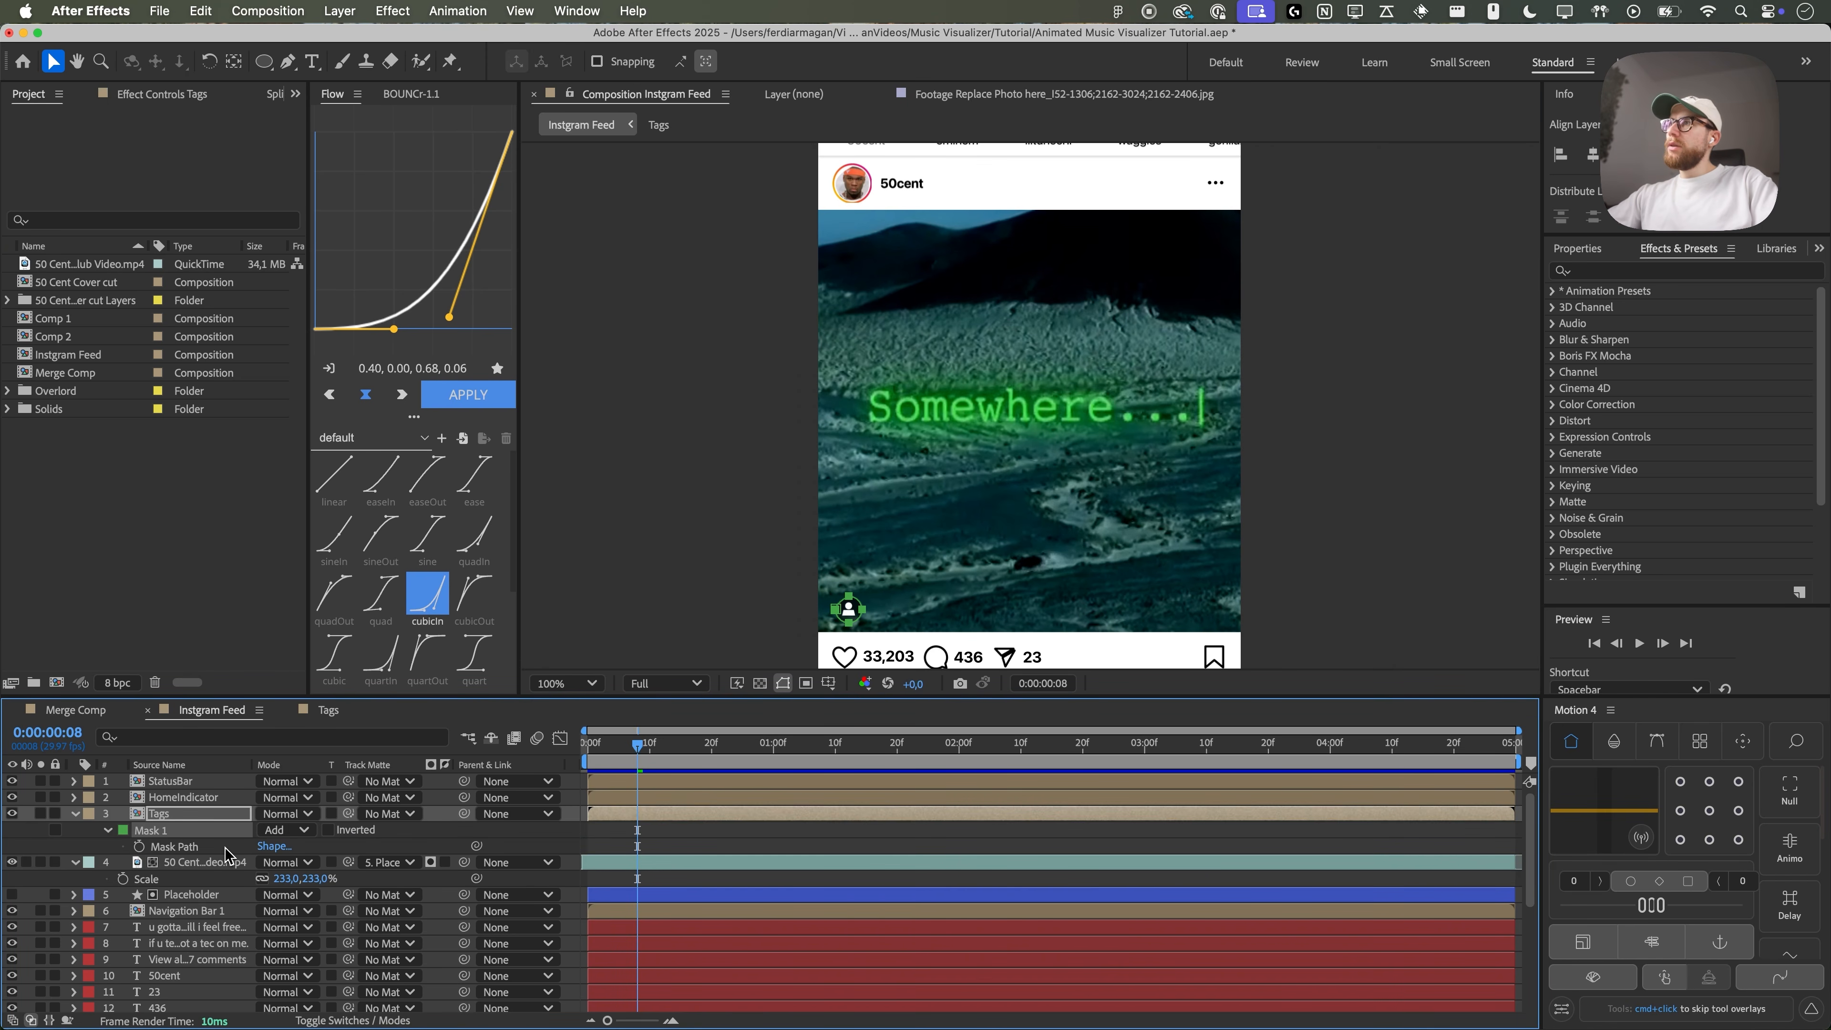
key("BackSpace")
left_click(747, 607)
scroll(887, 631, "up", 2)
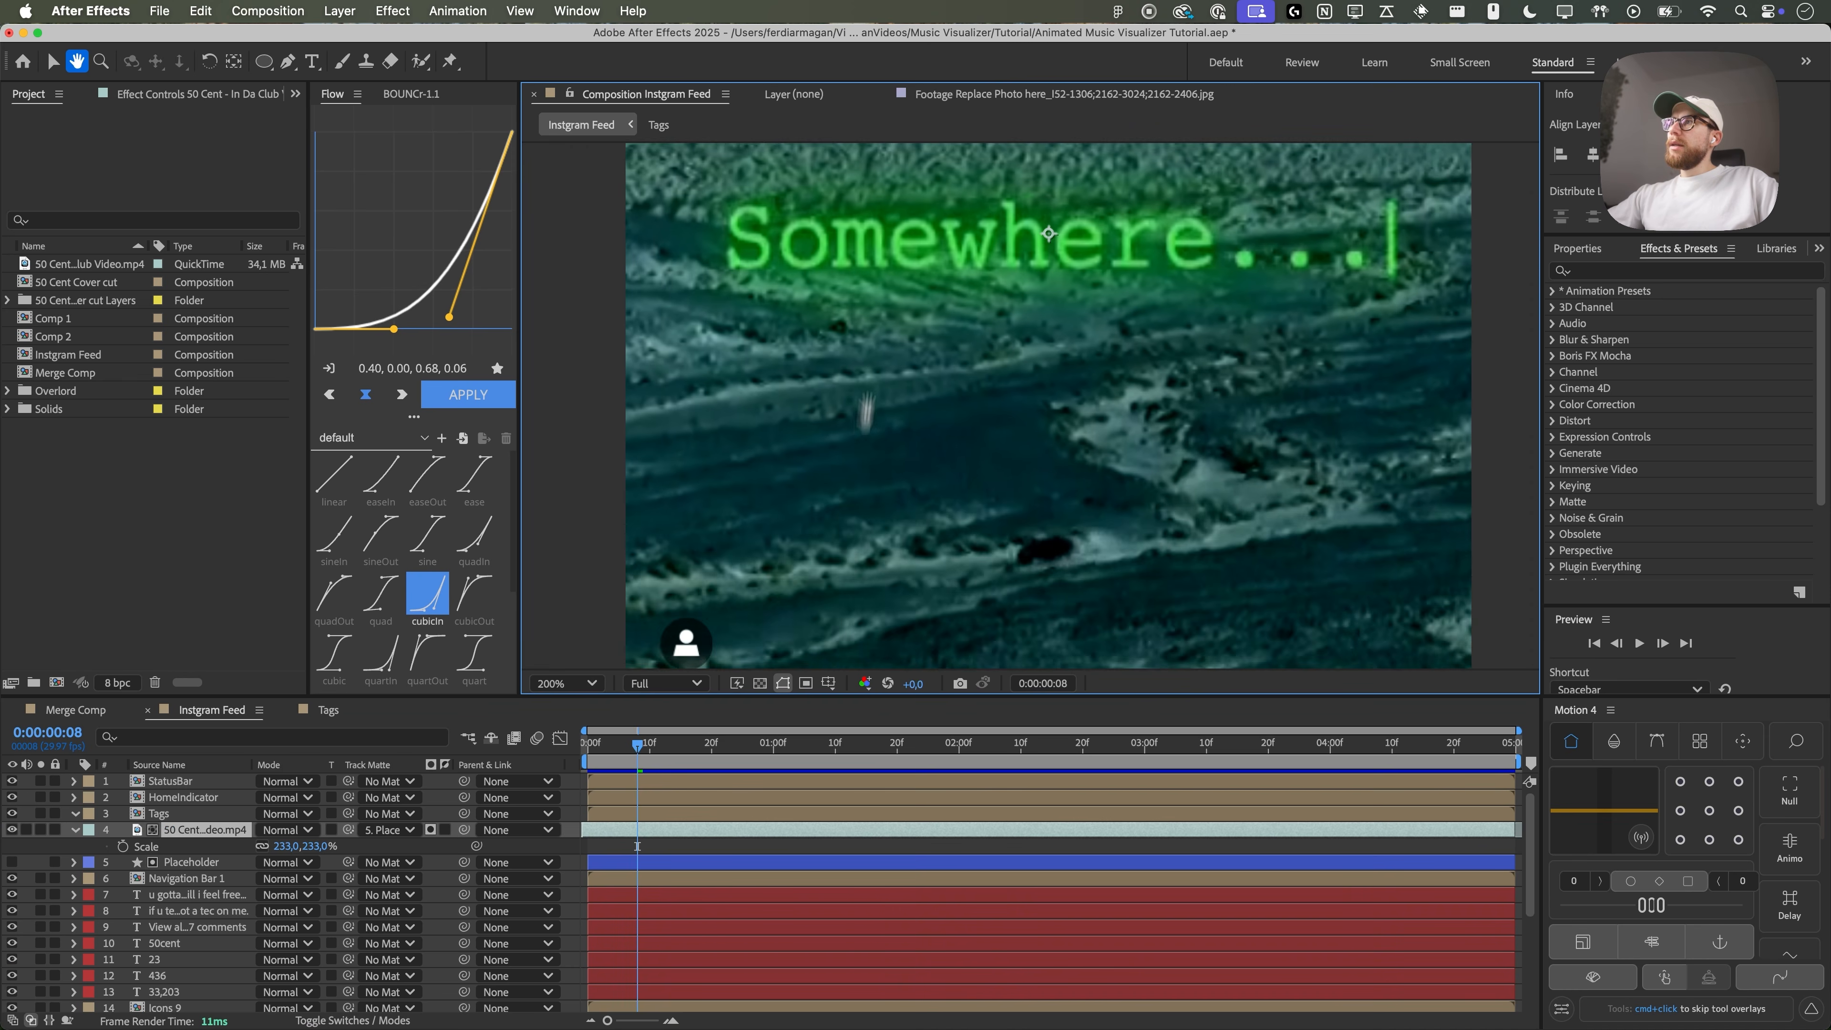
scroll(749, 564, "down", 1)
left_click(591, 682)
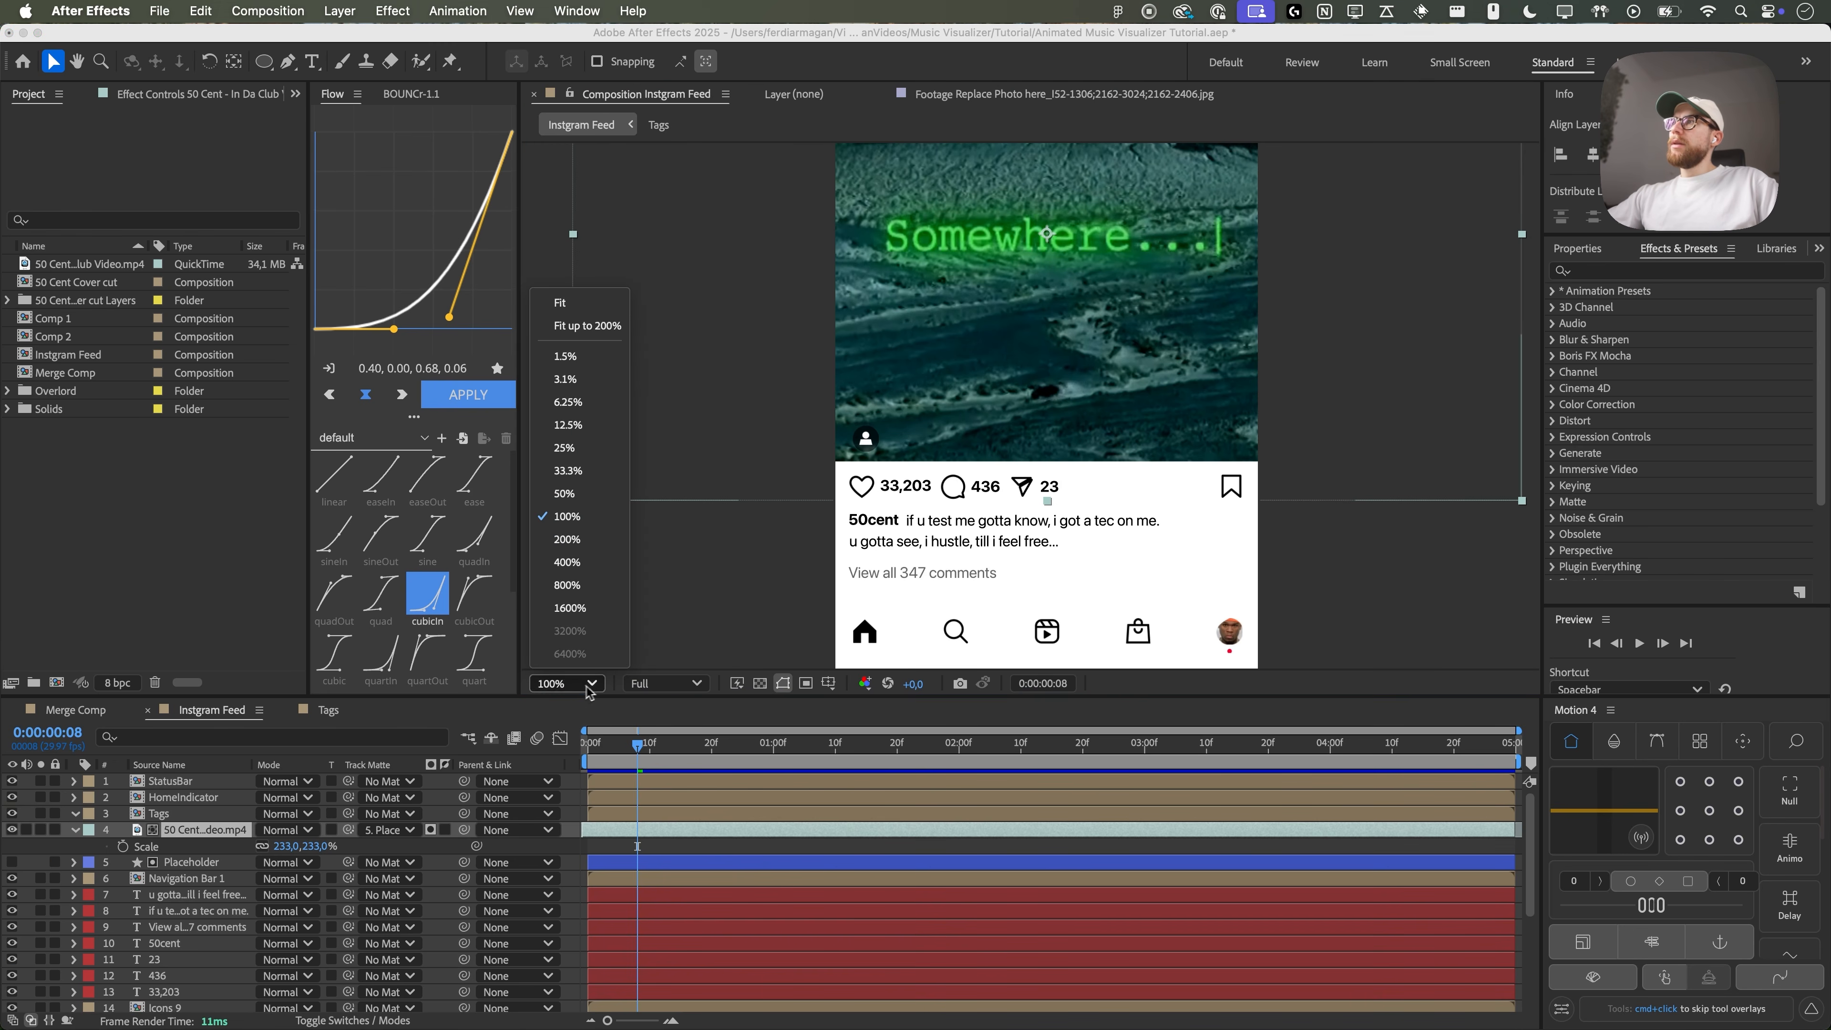
left_click(601, 328)
- Keyframe Navigation Bar 1's position from 443.6, 1974.6 below the frame at 0:00 to 443.6, 1802.6 at about 1:09
left_click(681, 537)
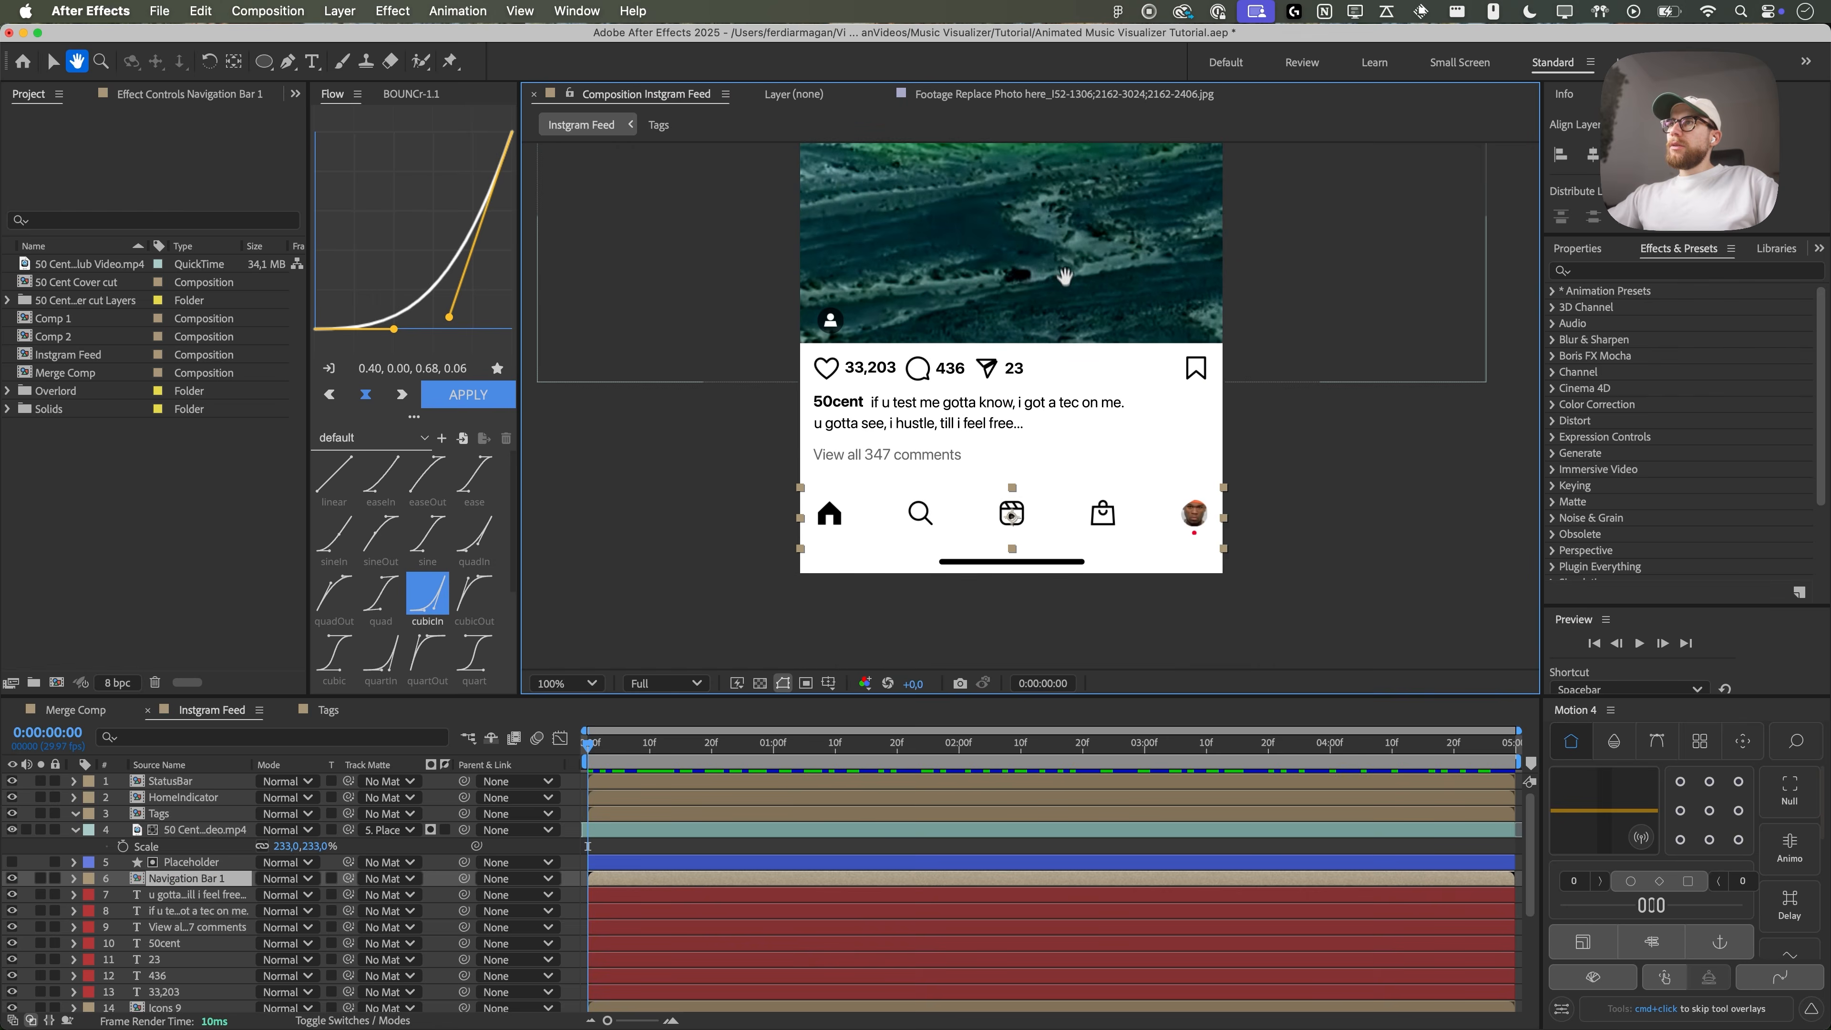
scroll(1048, 530, "up", 1)
left_click_drag(1056, 540, 1118, 318)
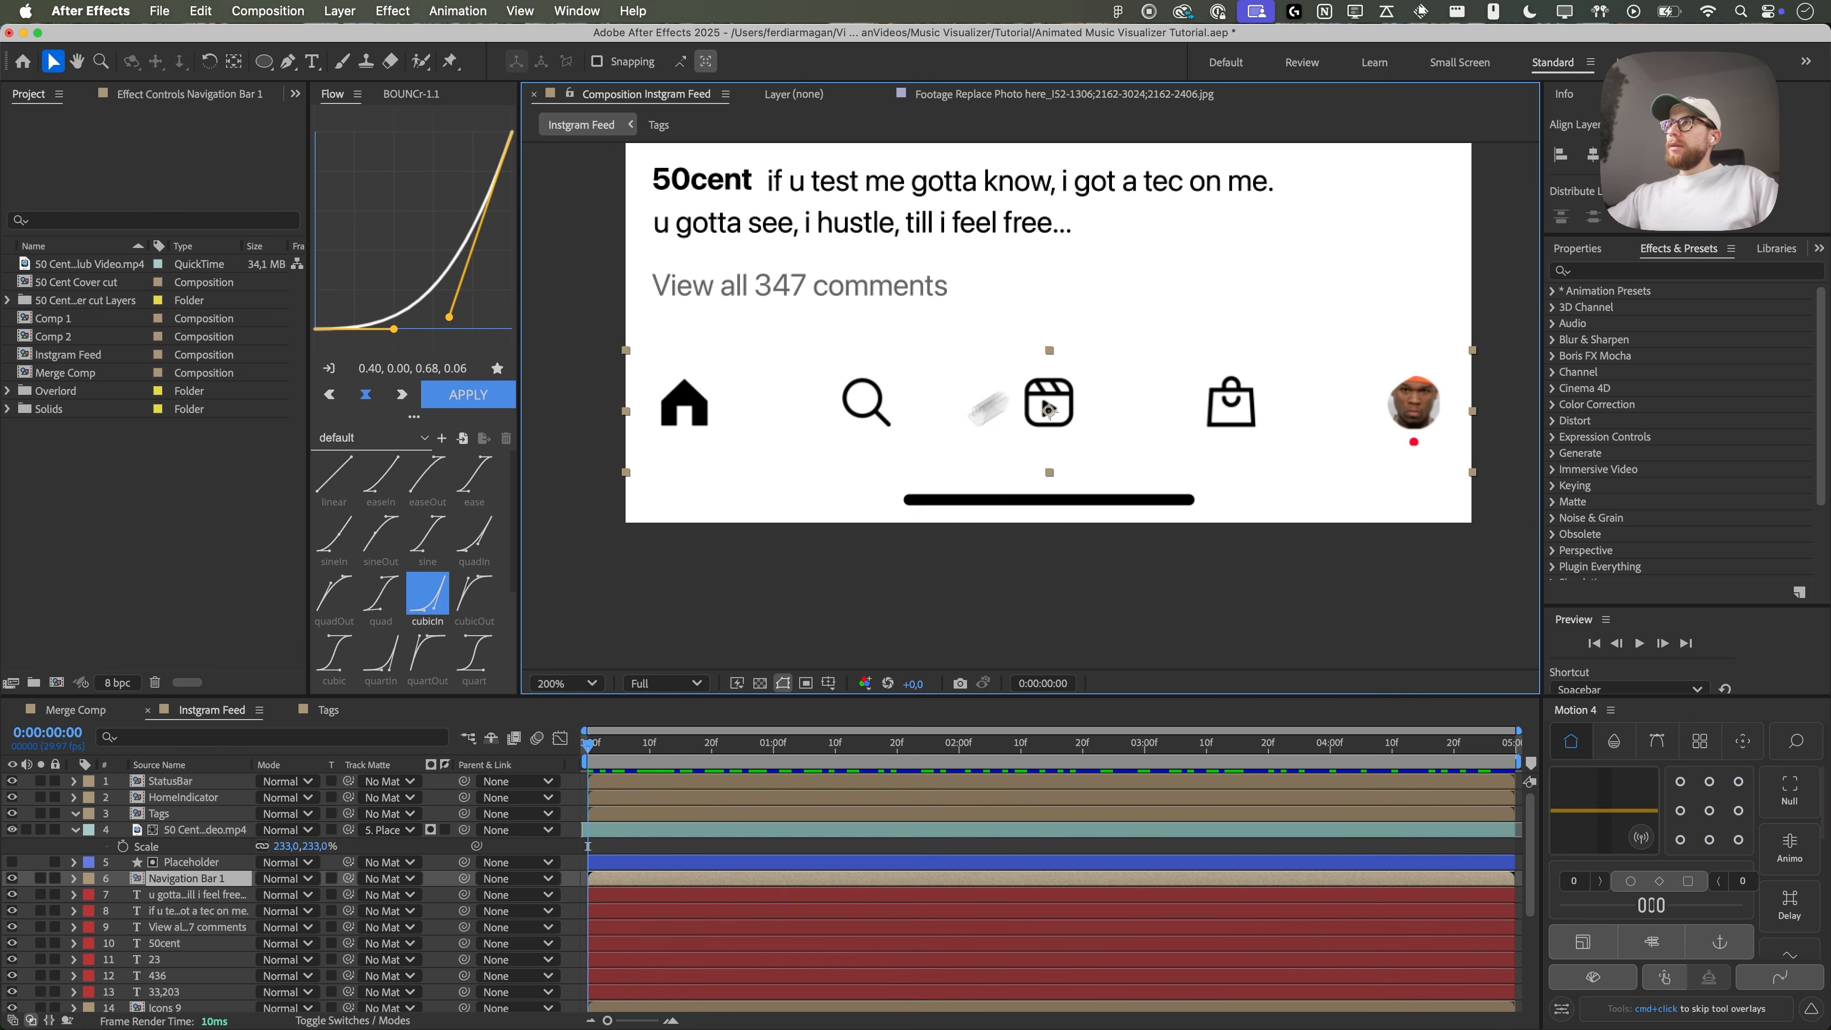
key("p")
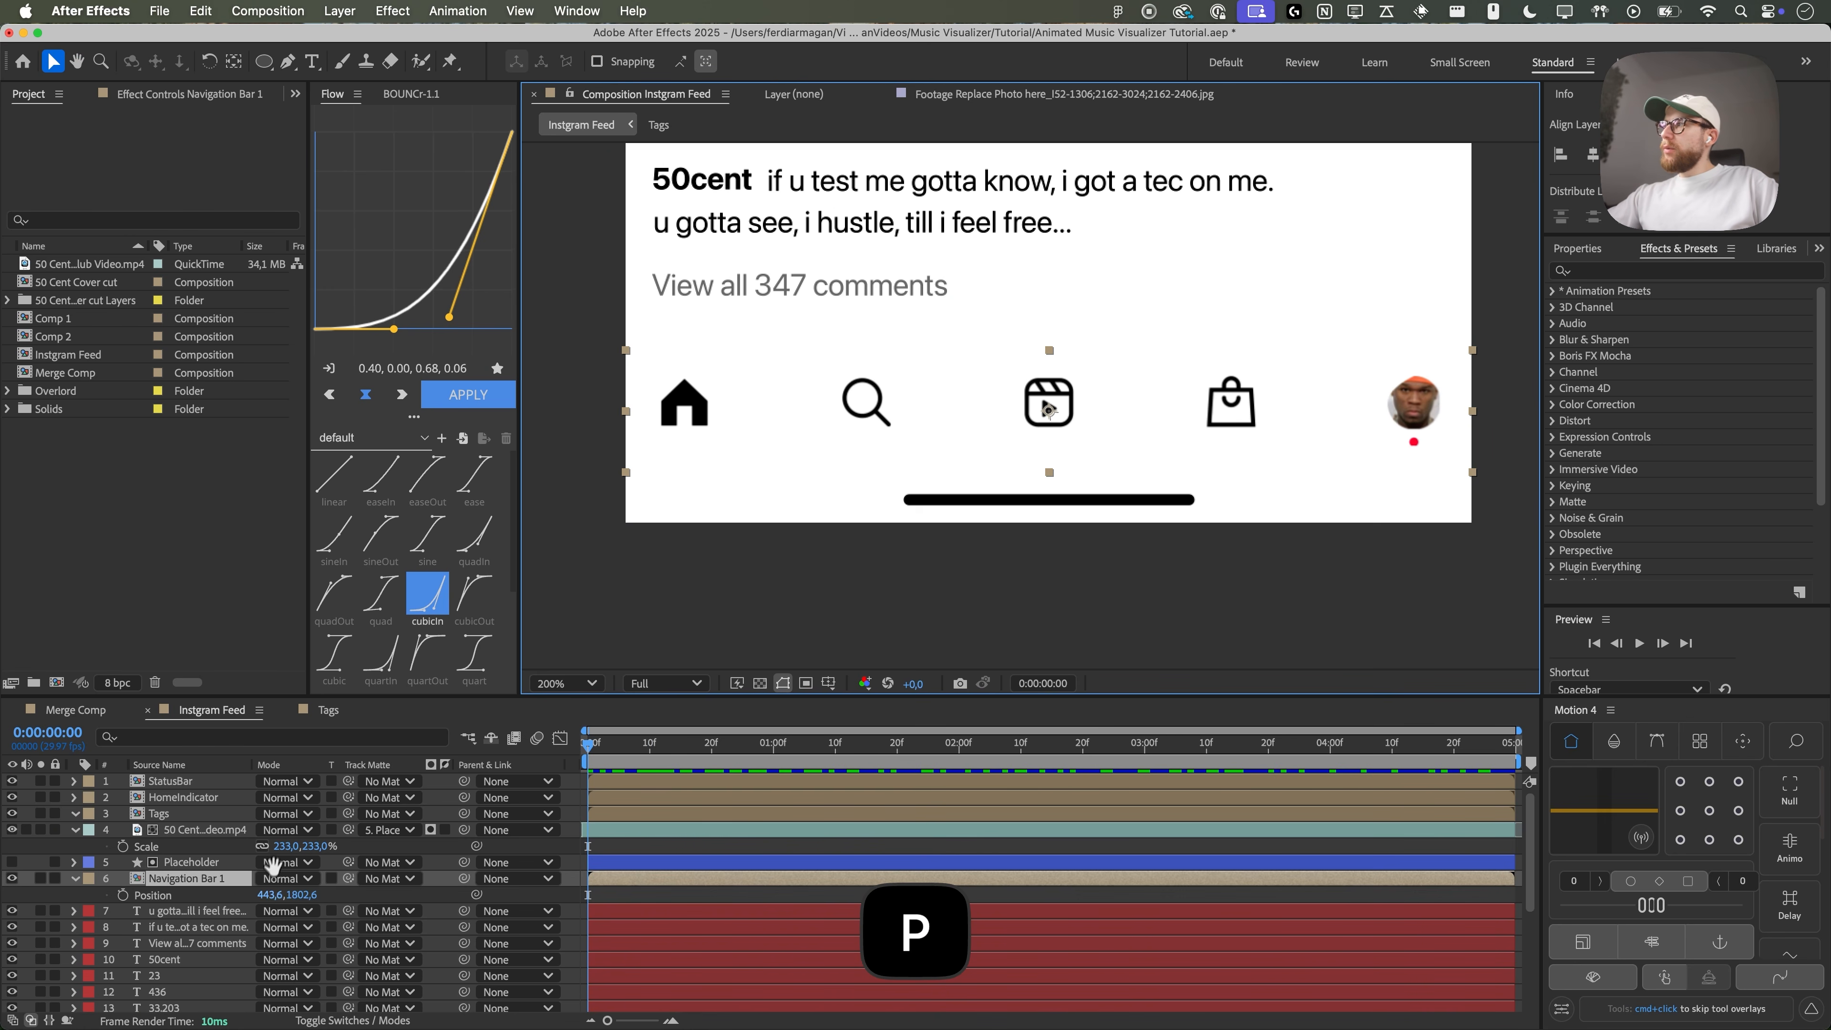
left_click(124, 895)
key("super+z")
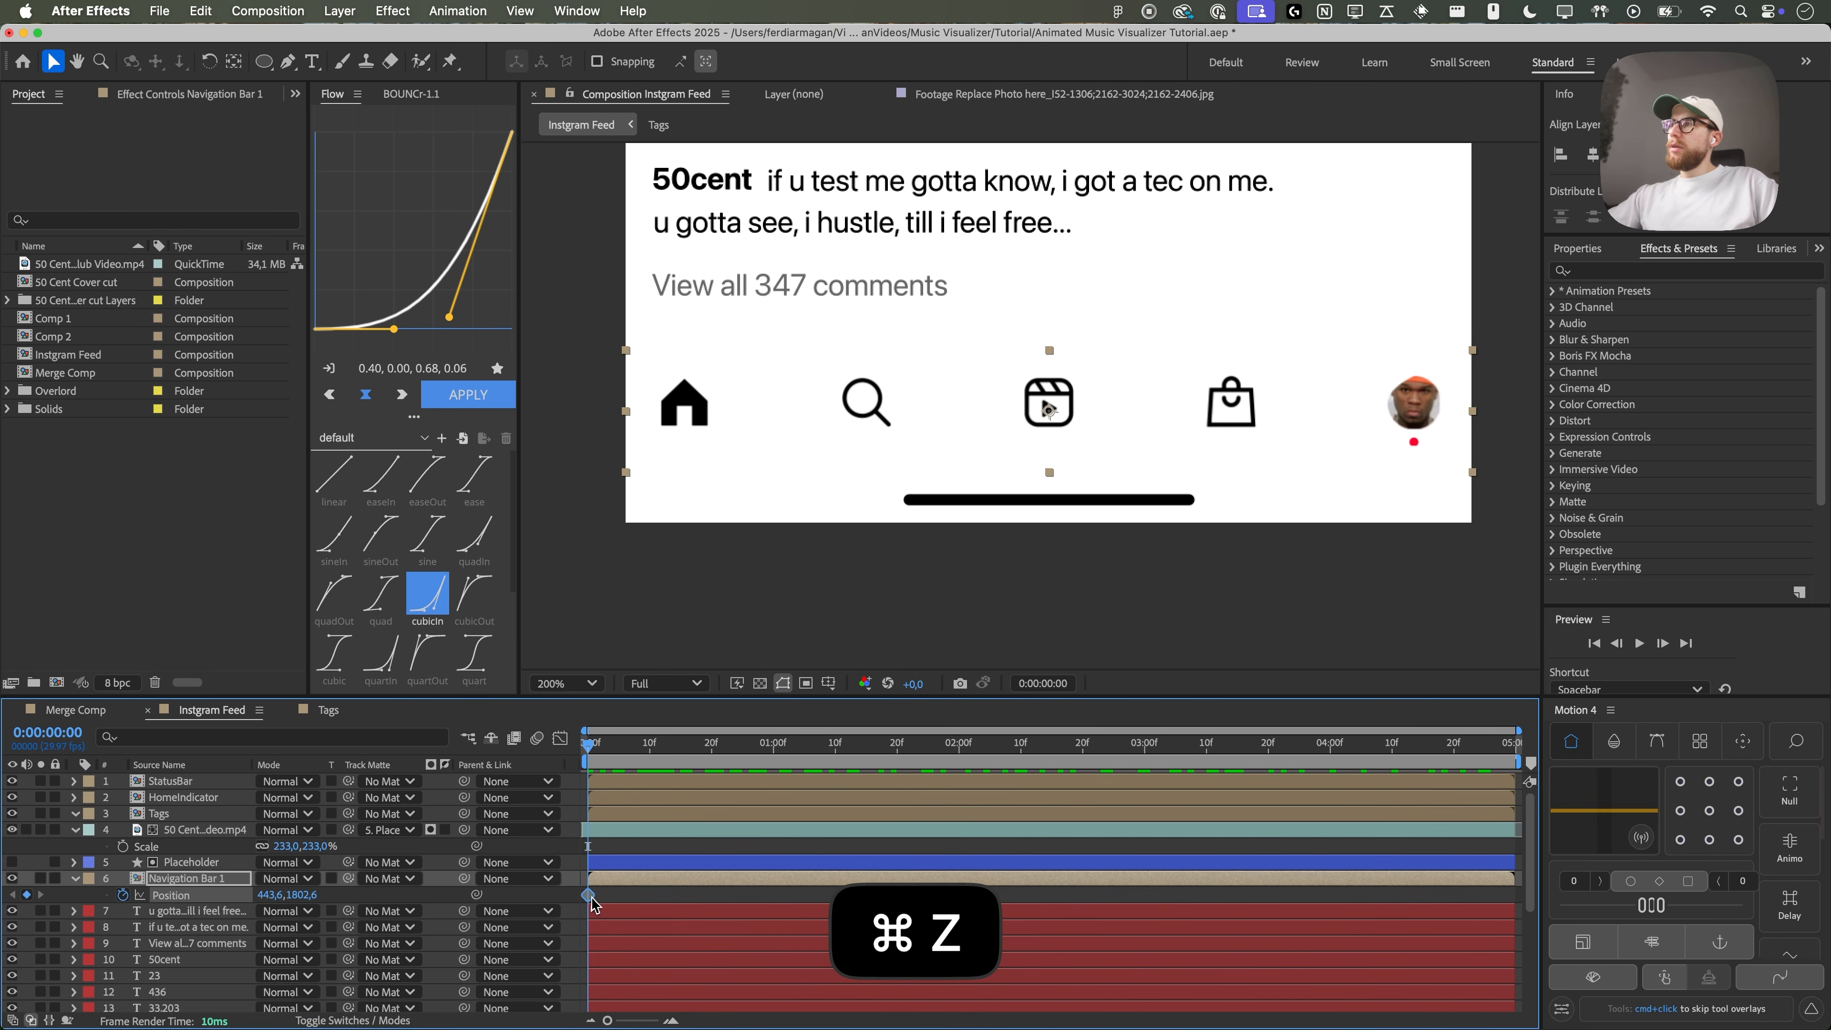
left_click_drag(592, 905, 798, 905)
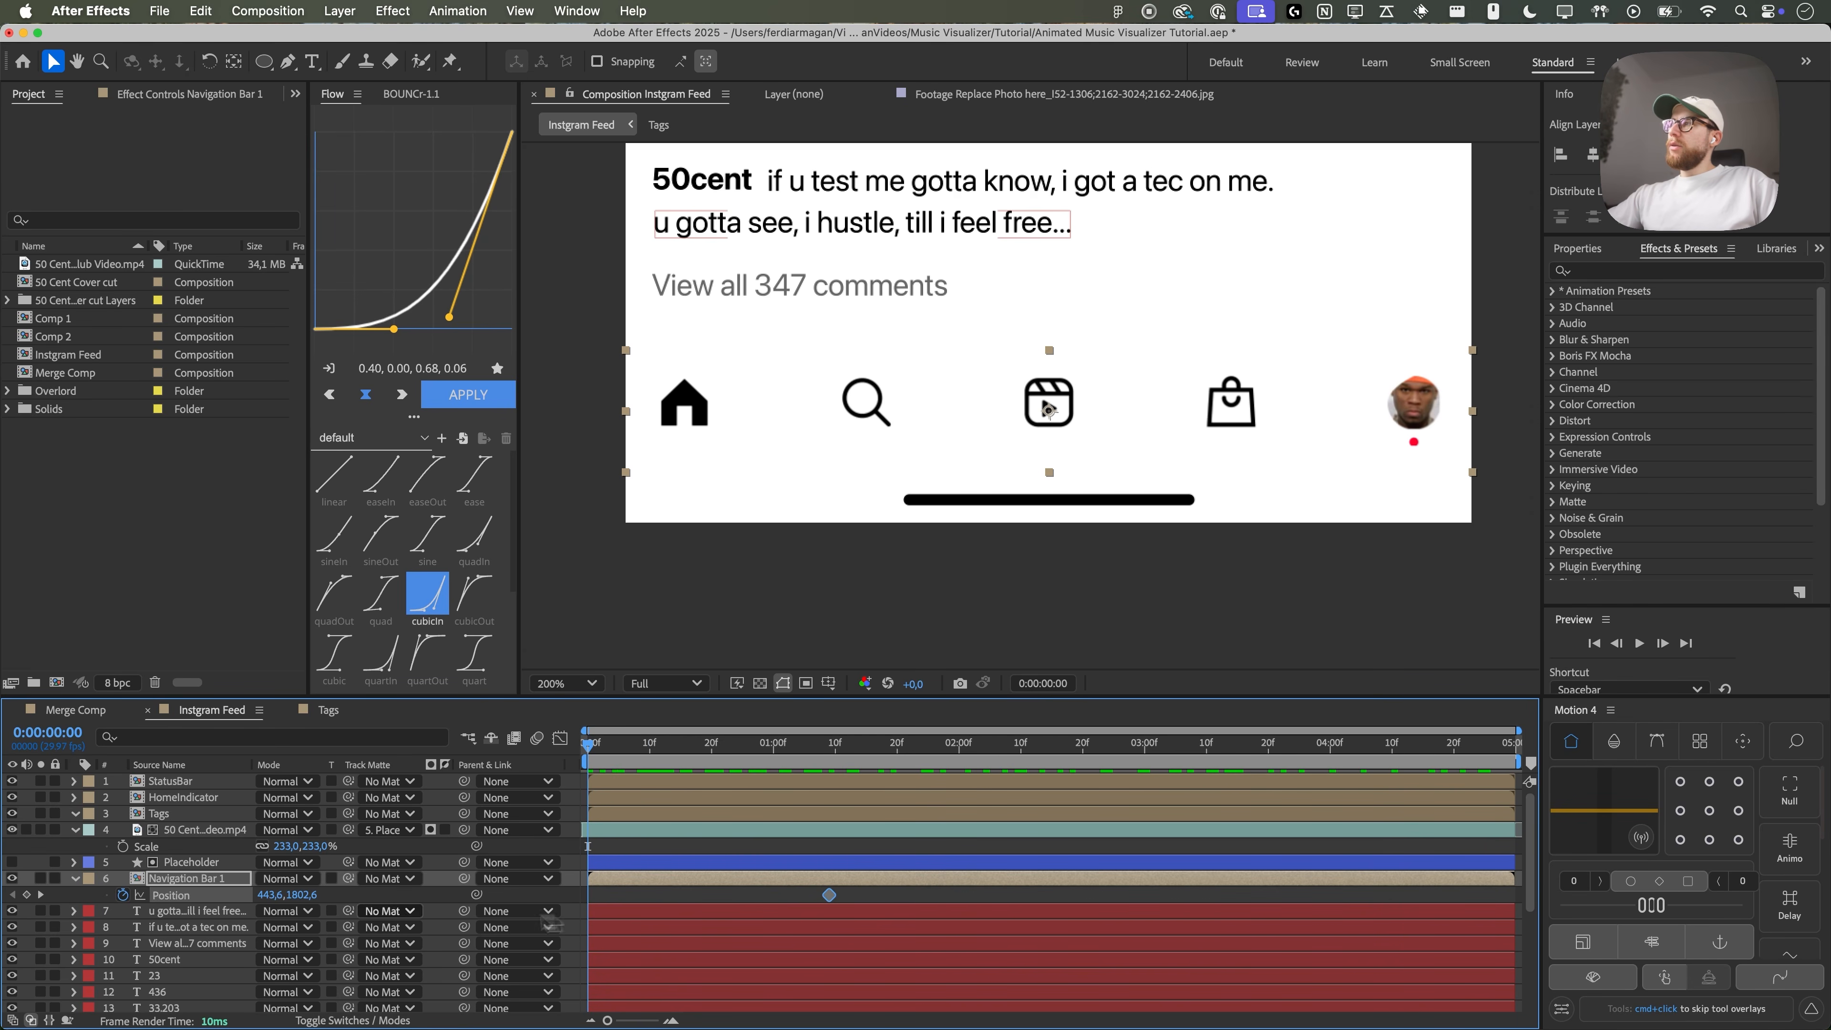
left_click_drag(312, 905, 436, 905)
left_click_drag(875, 909, 552, 899)
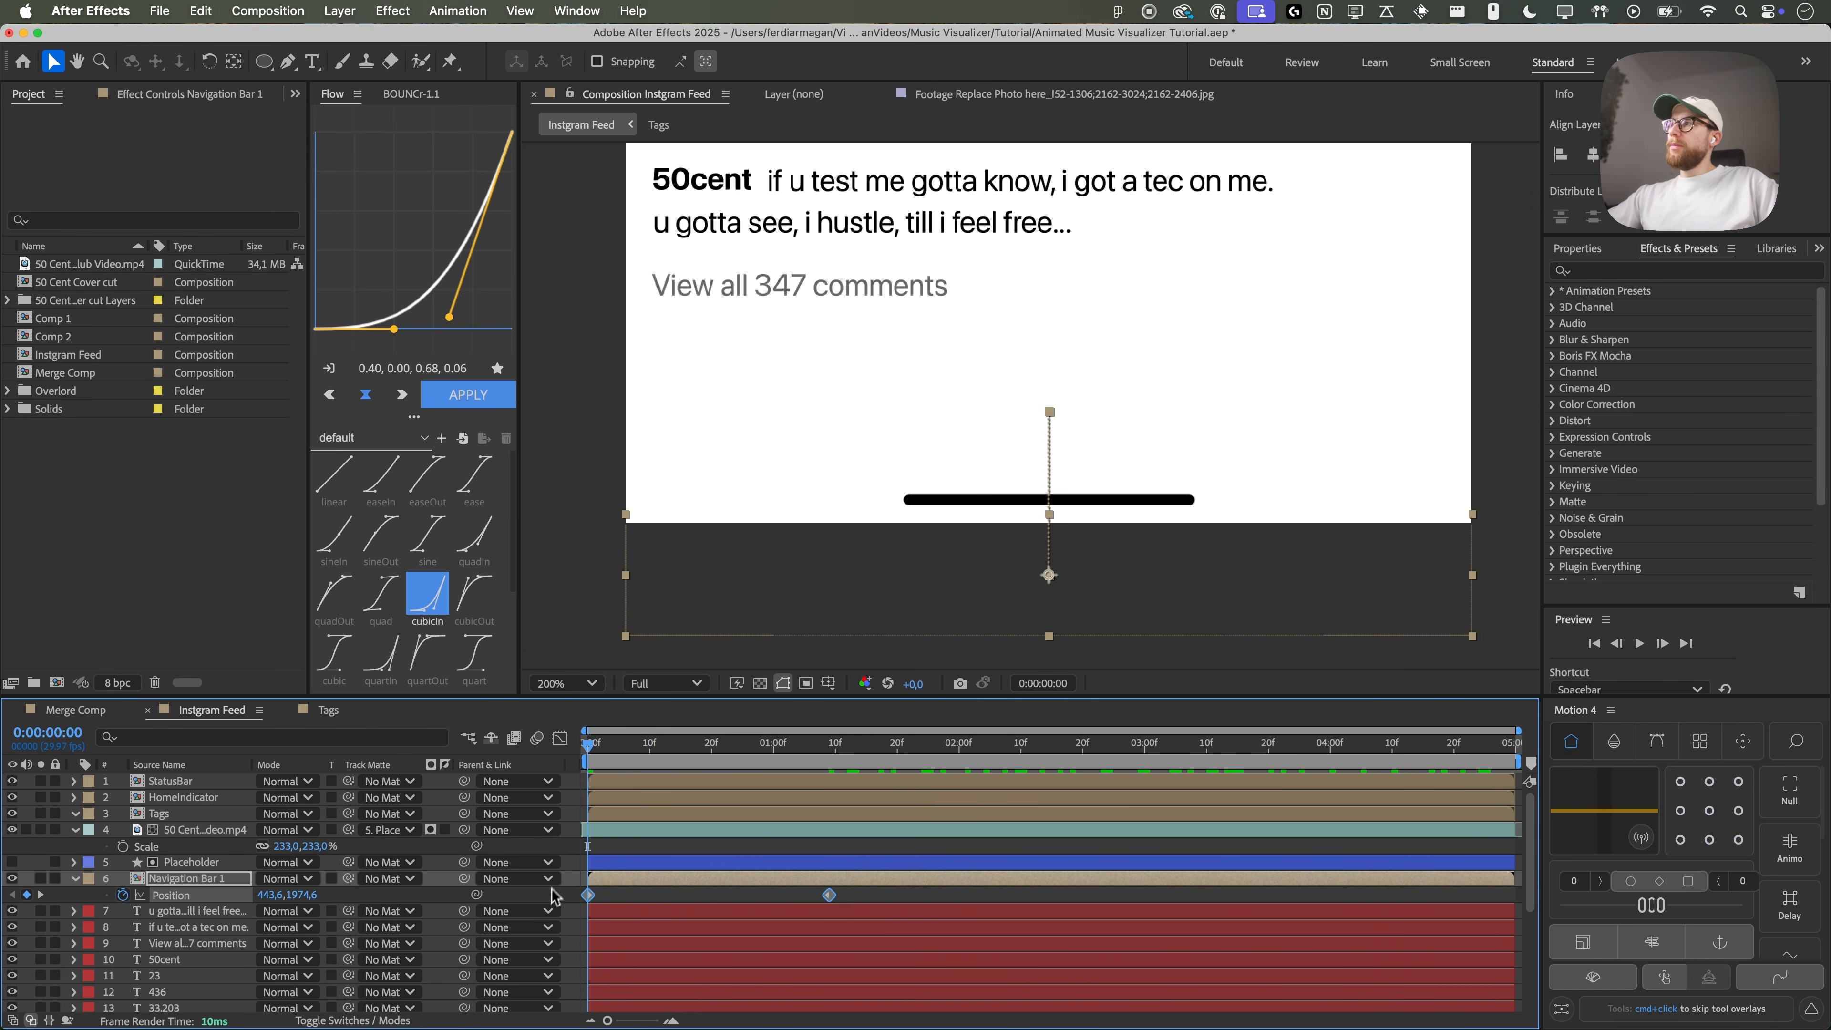
- Apply the BOUNCr Overshoot+ expression to Navigation Bar 1's Position property and preview the motion
left_click(411, 95)
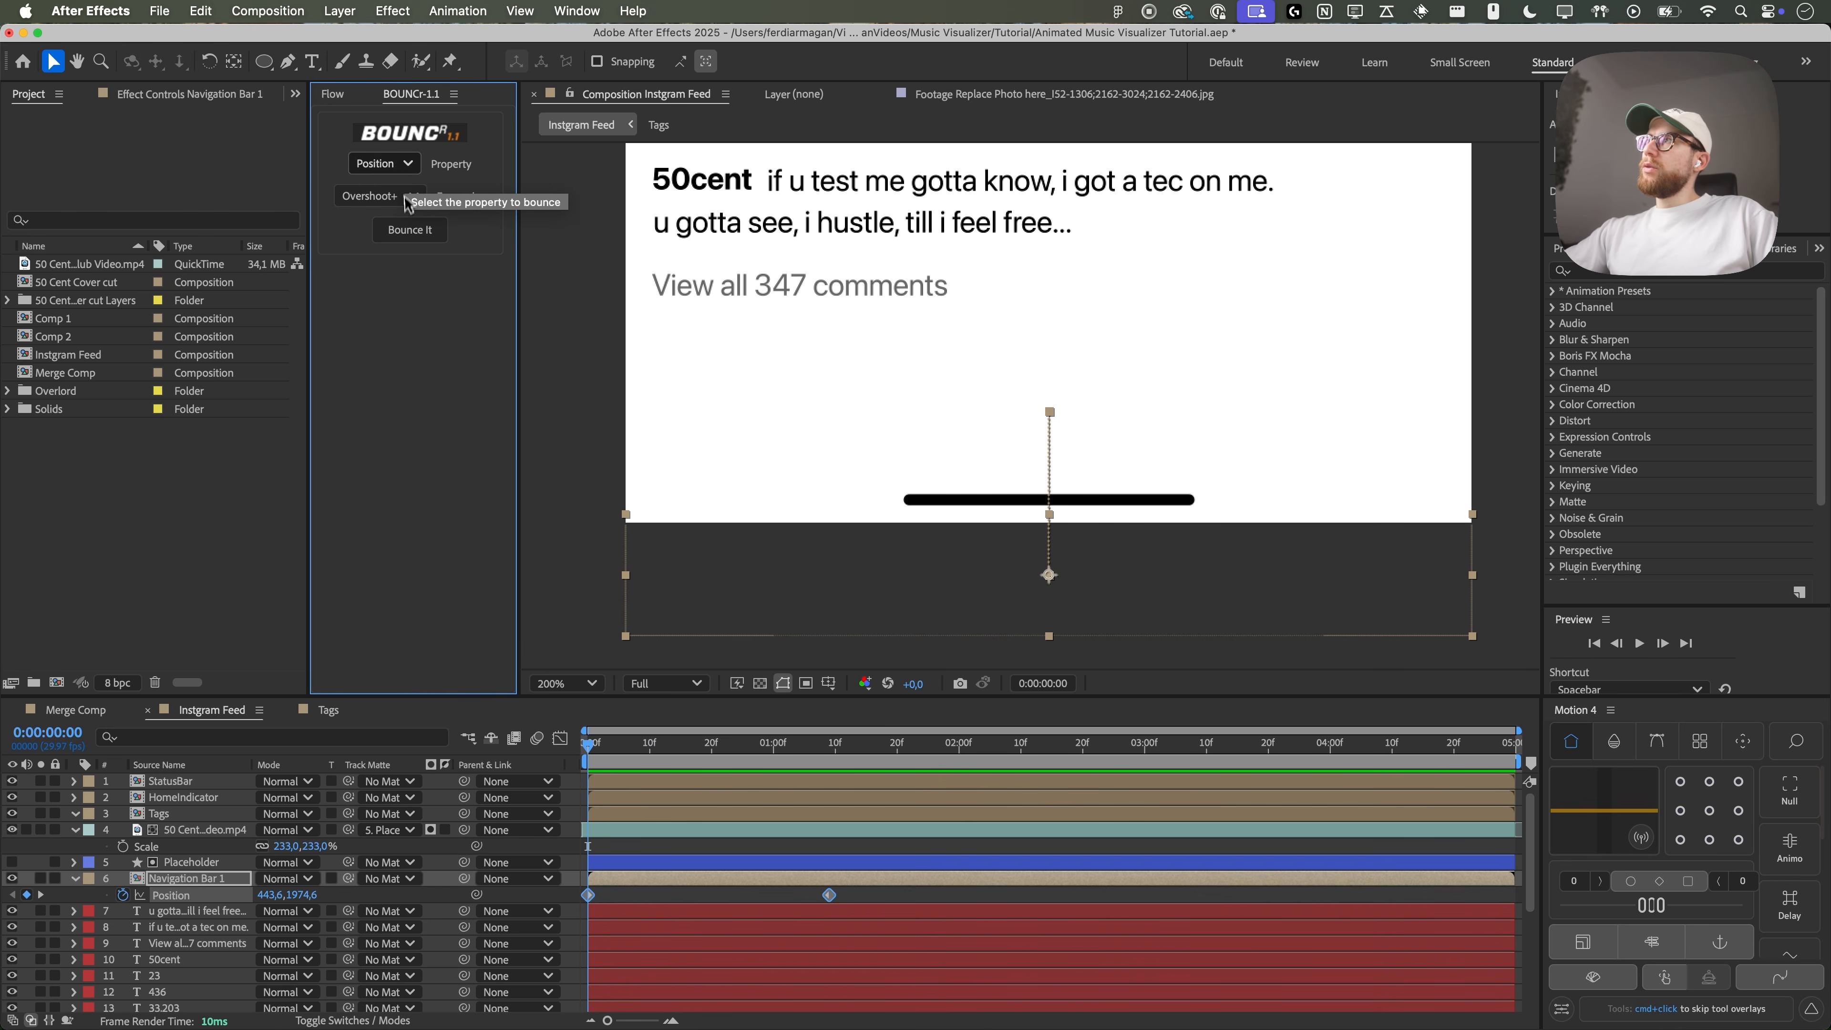
left_click(382, 171)
left_click(386, 173)
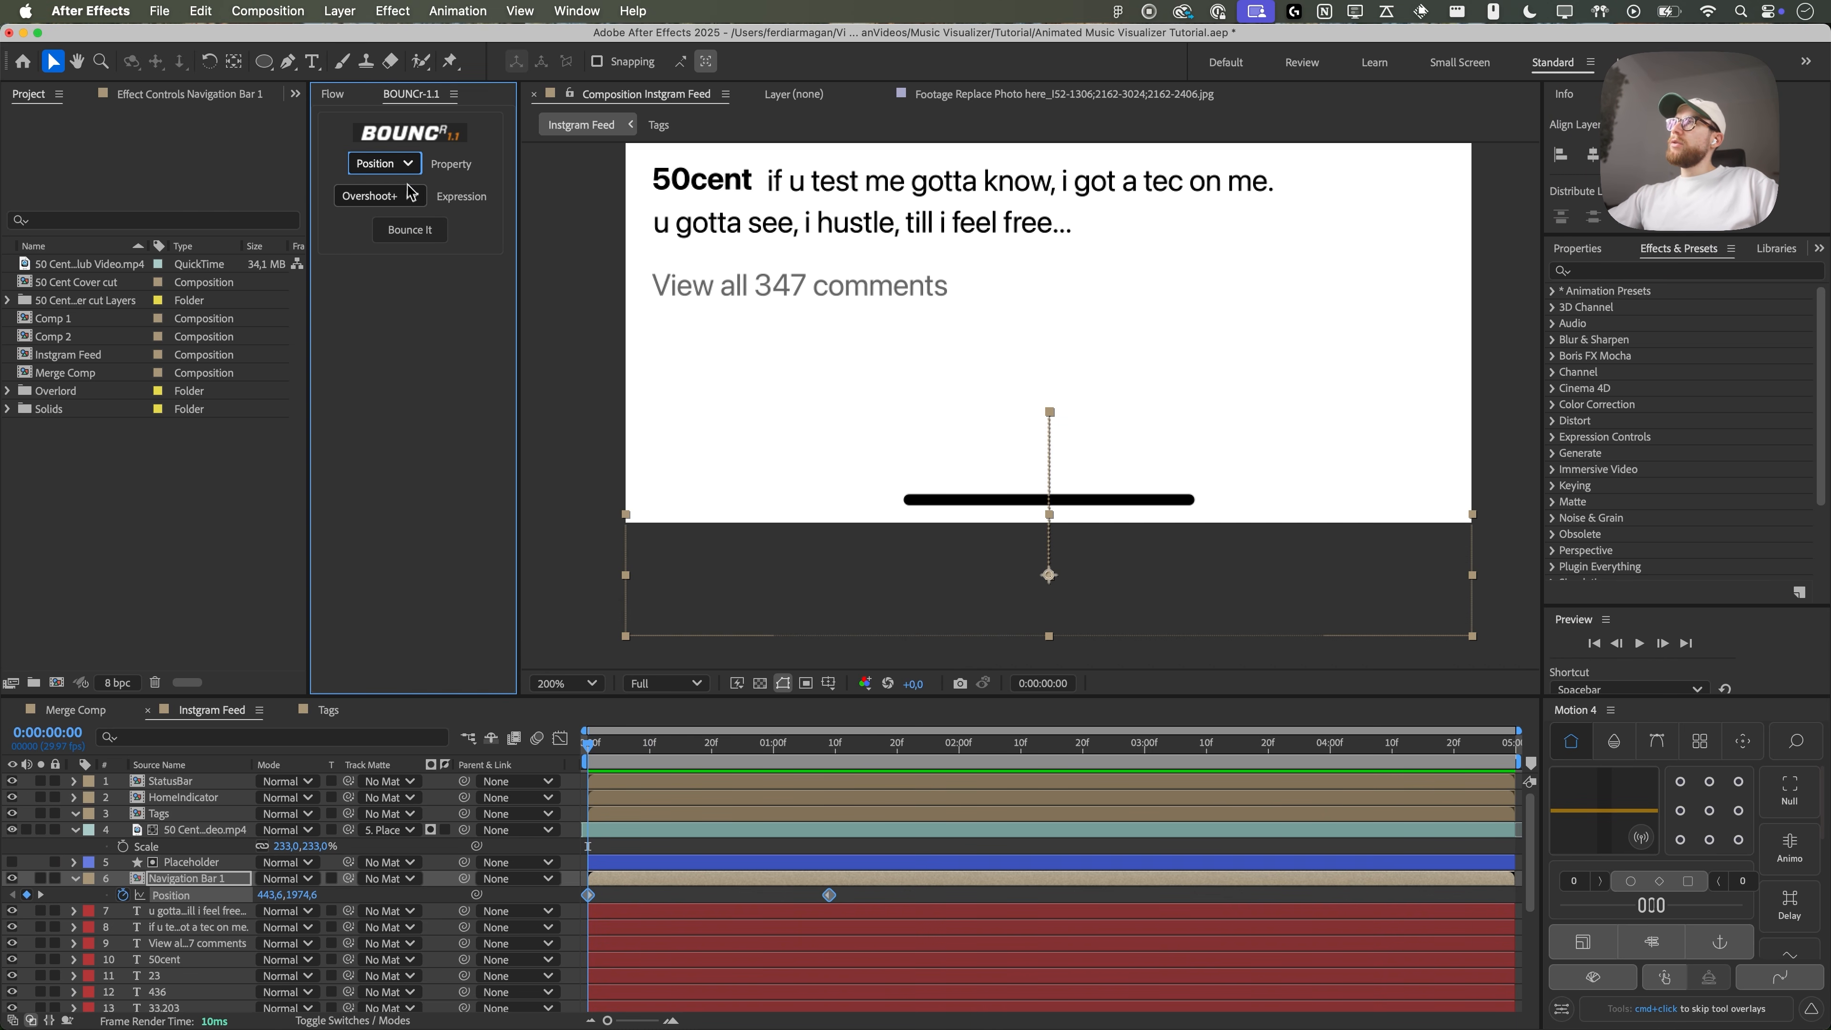
left_click(433, 235)
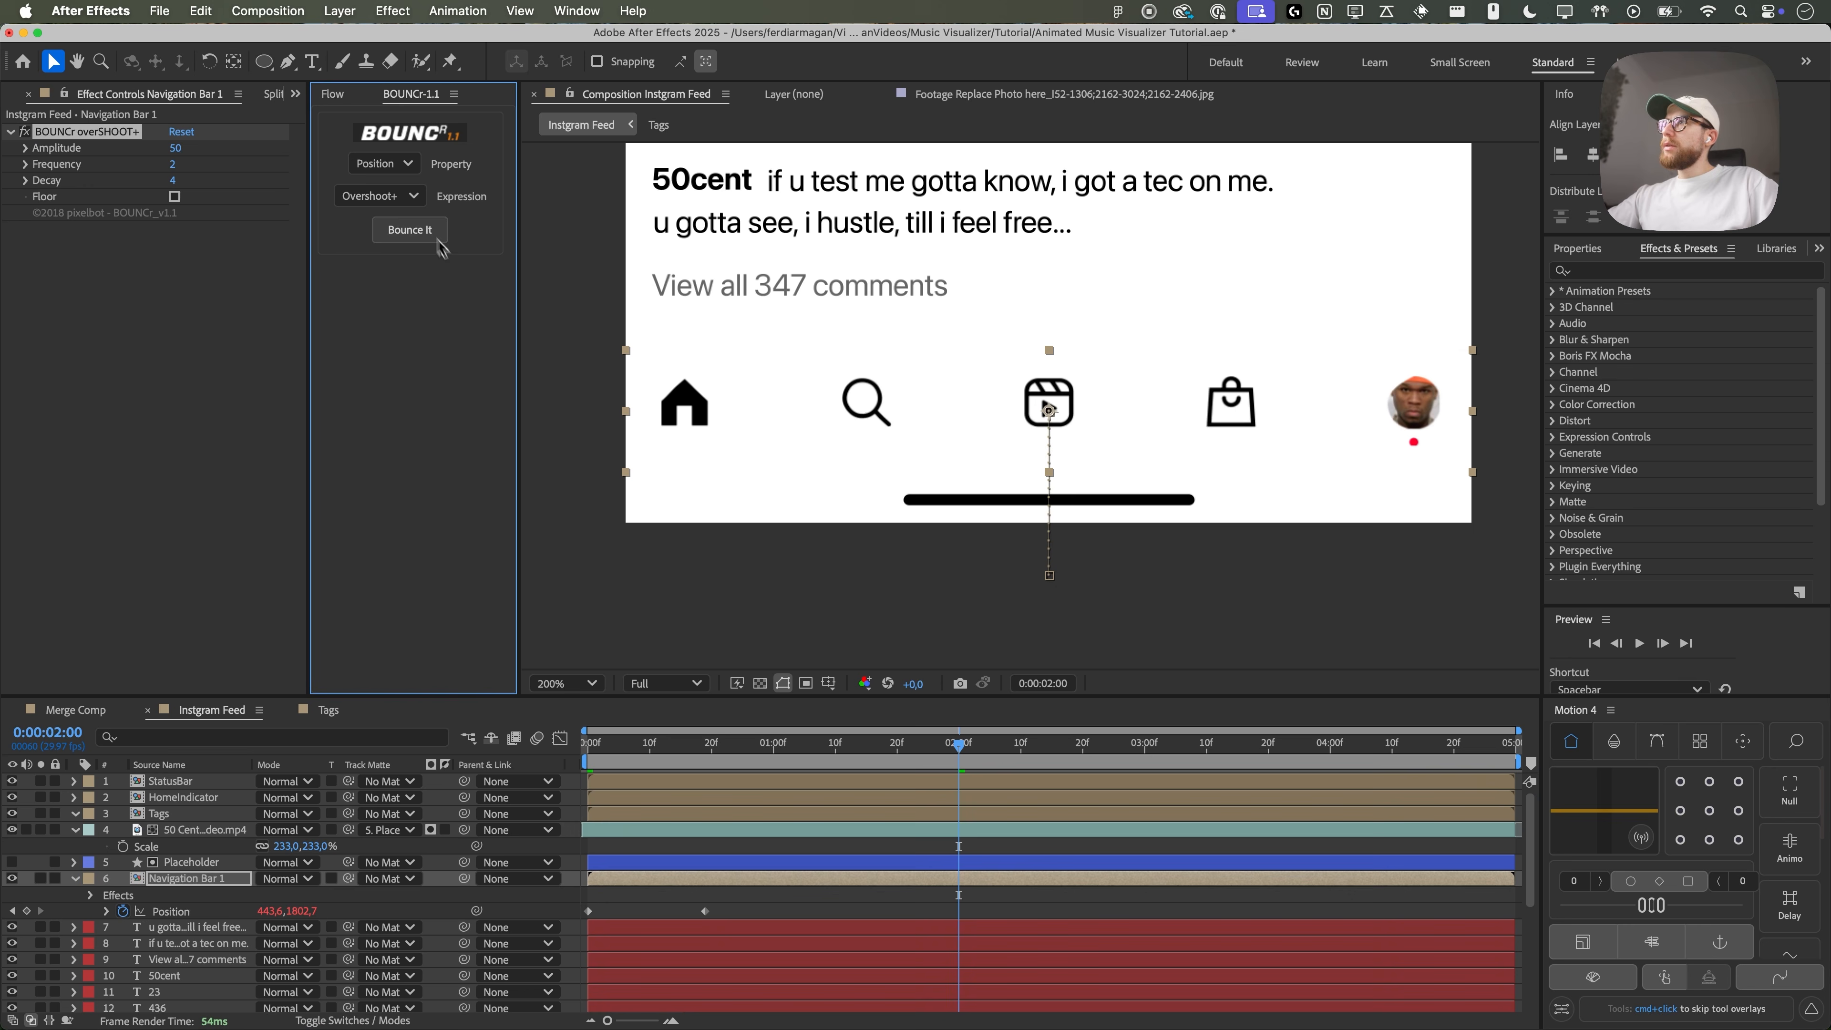
key("space")
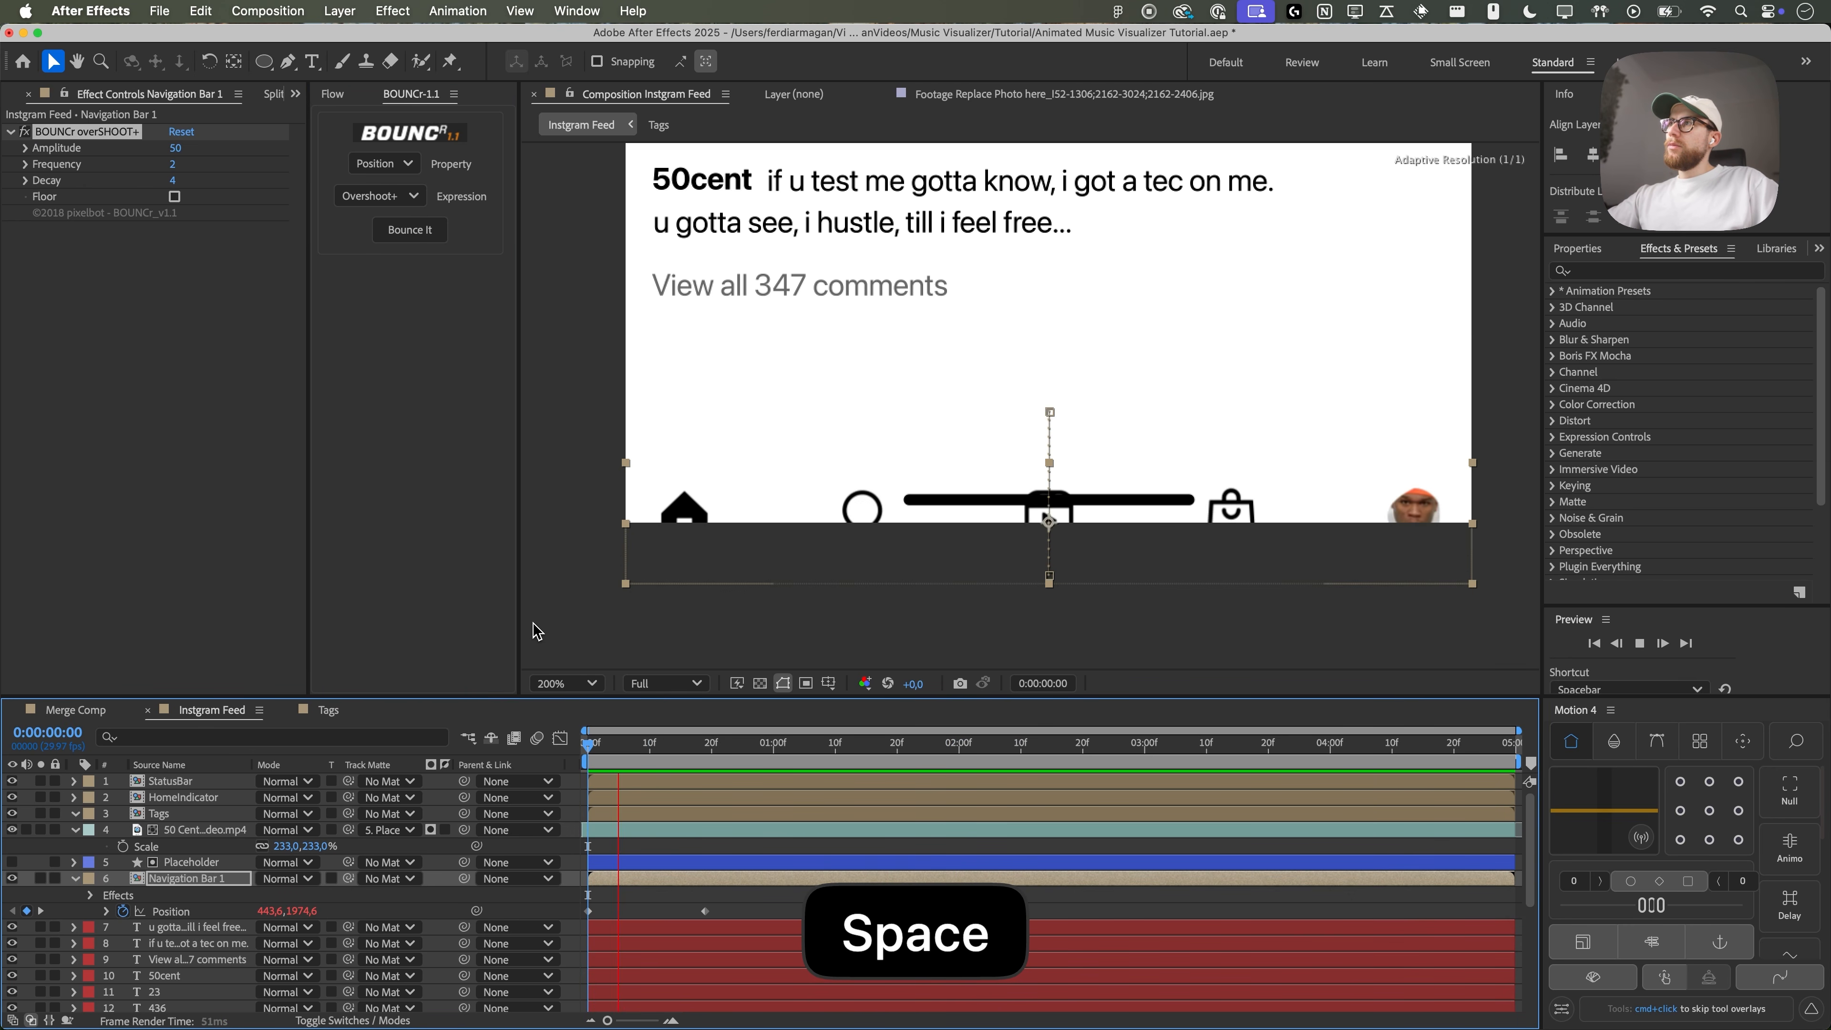
left_click(761, 773)
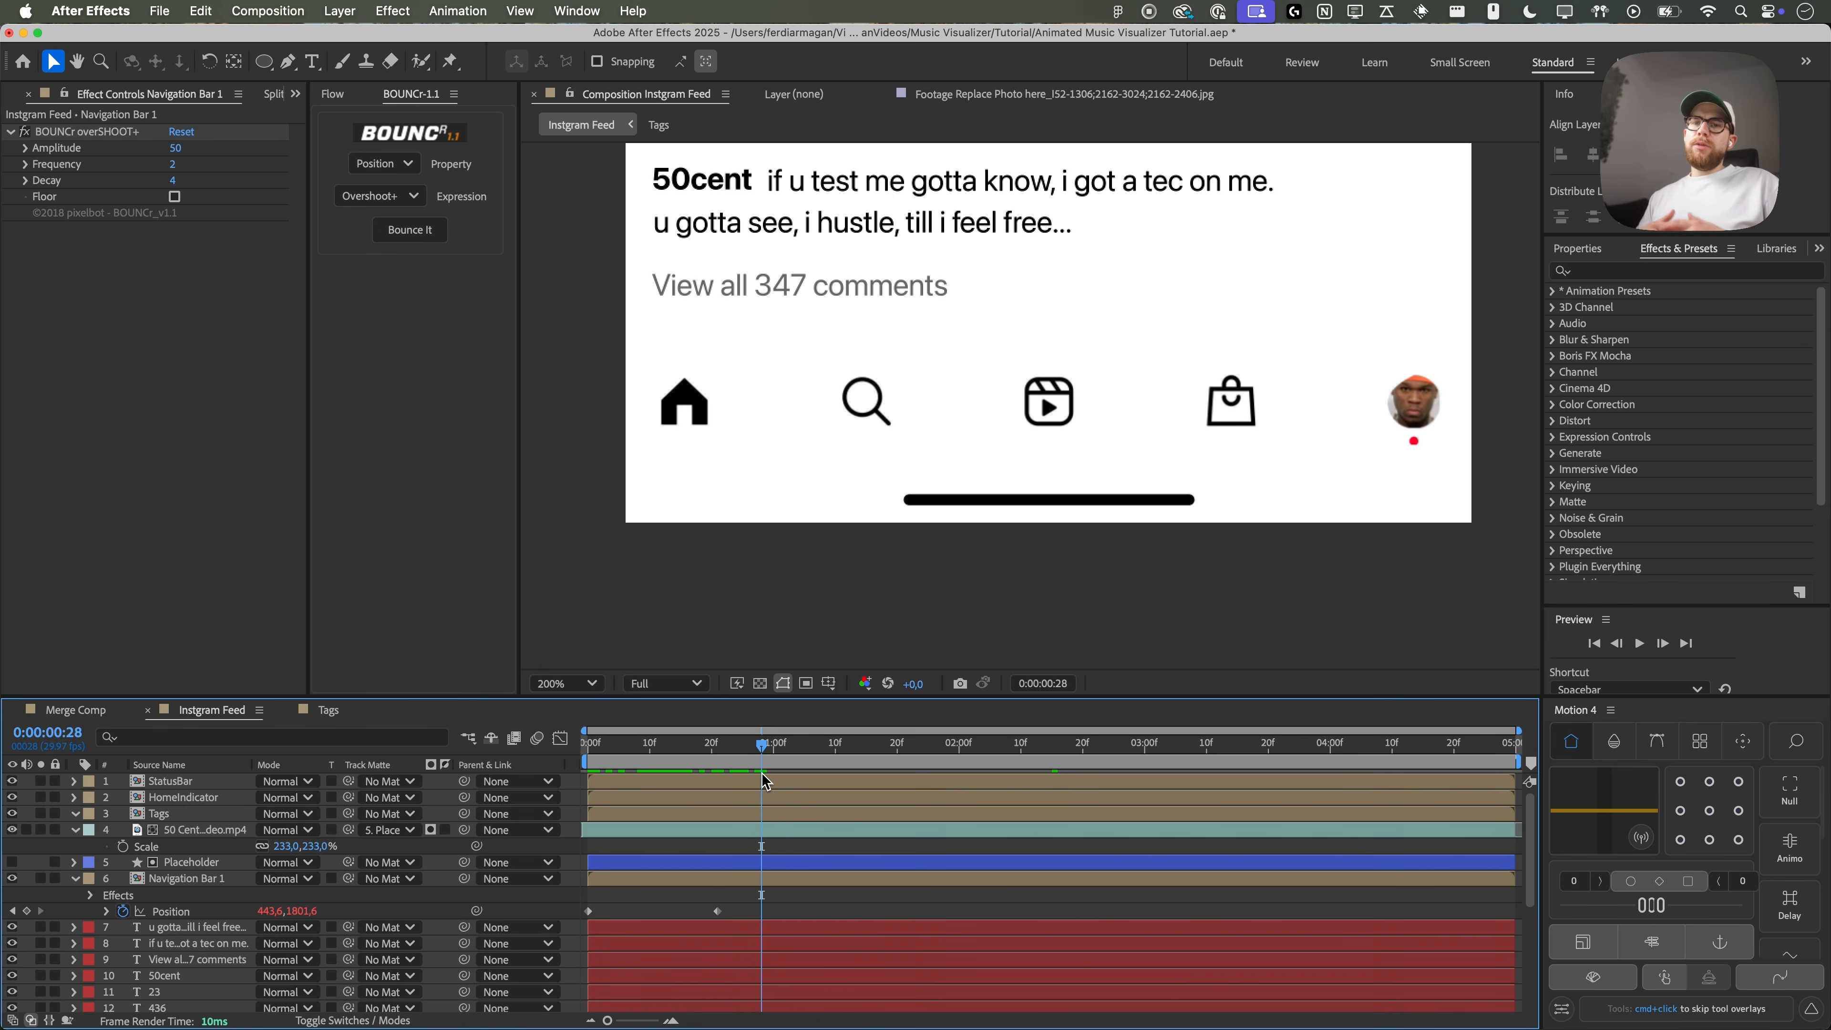
left_click_drag(733, 914, 586, 897)
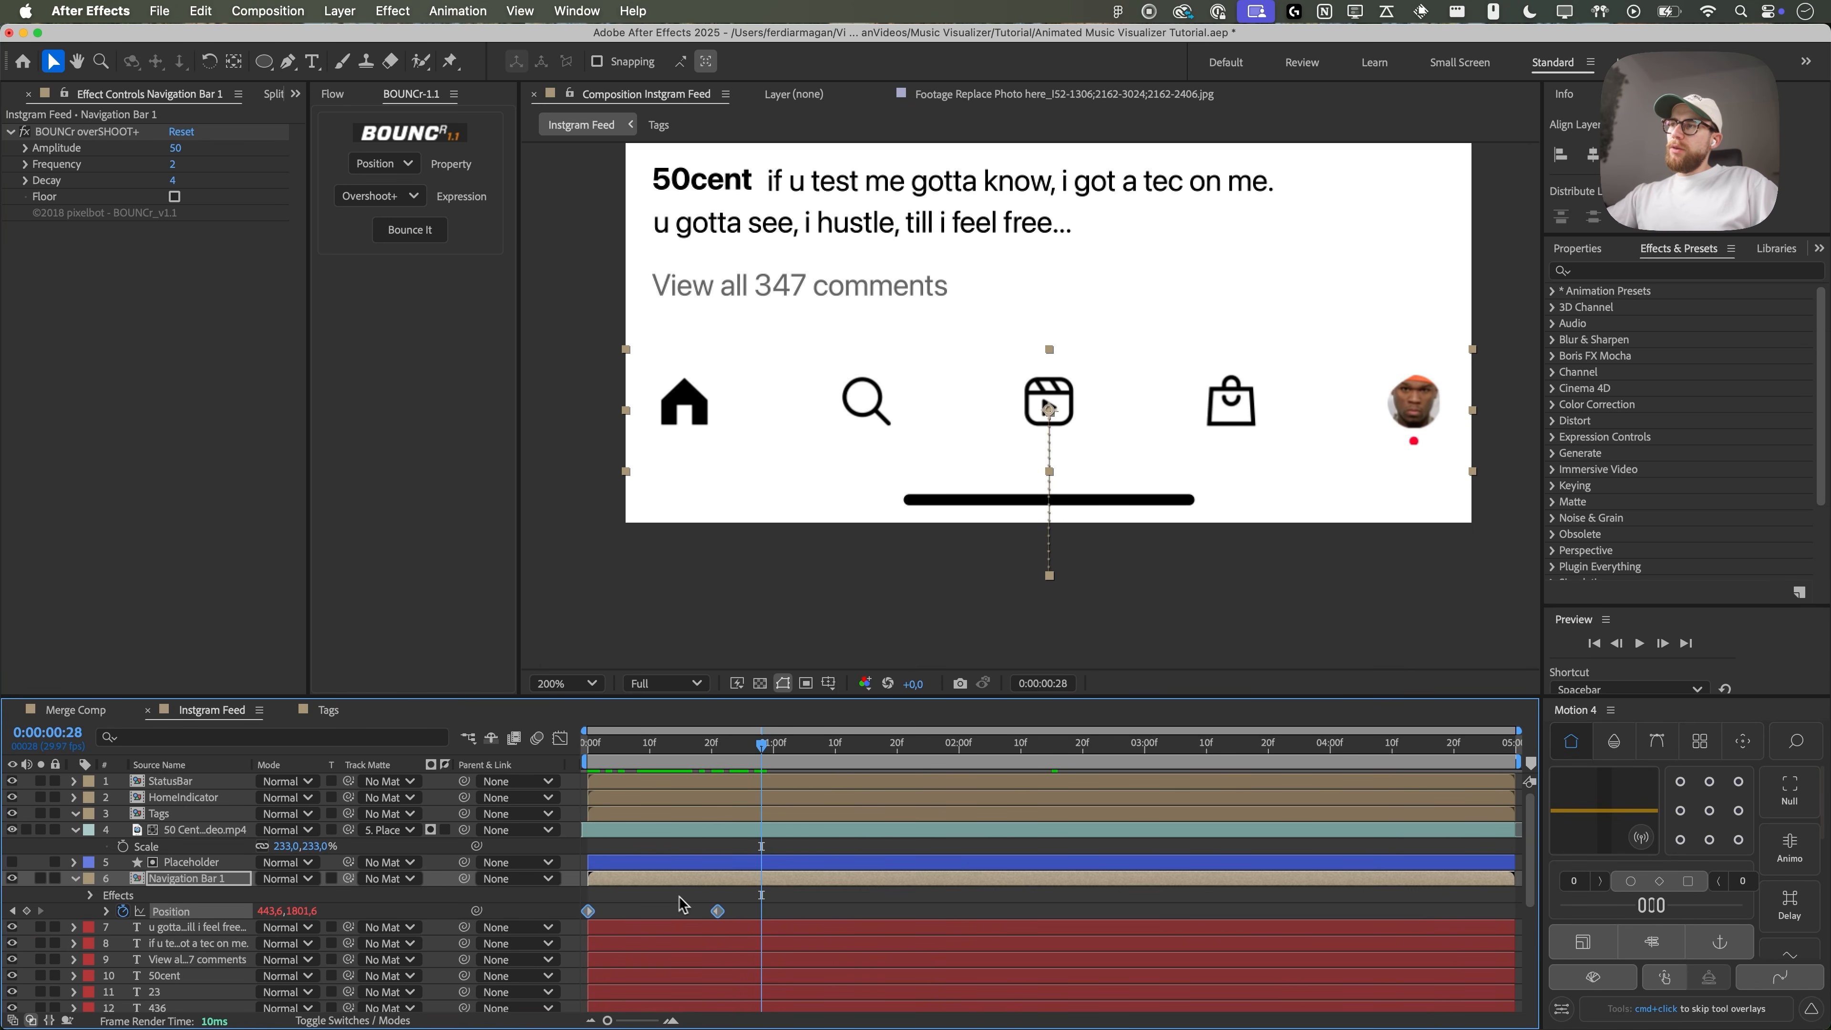
left_click(1234, 913)
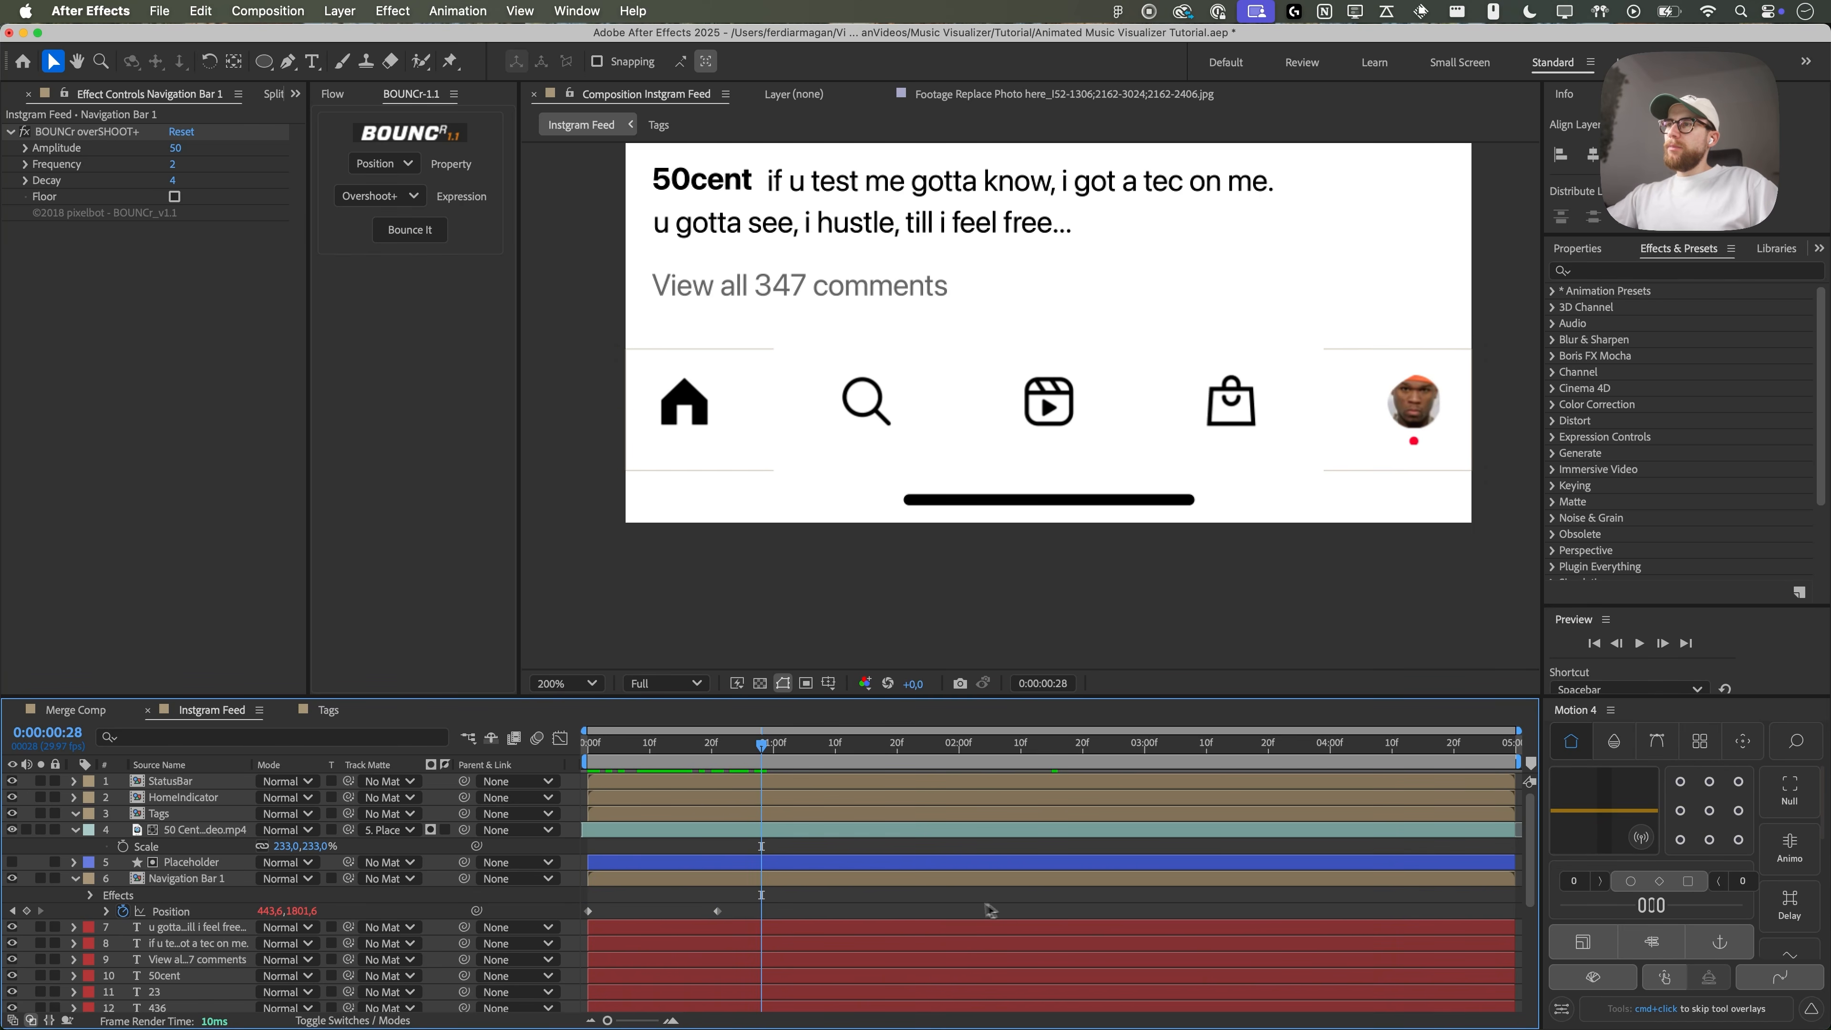
left_click_drag(741, 917, 704, 905)
left_click(865, 909)
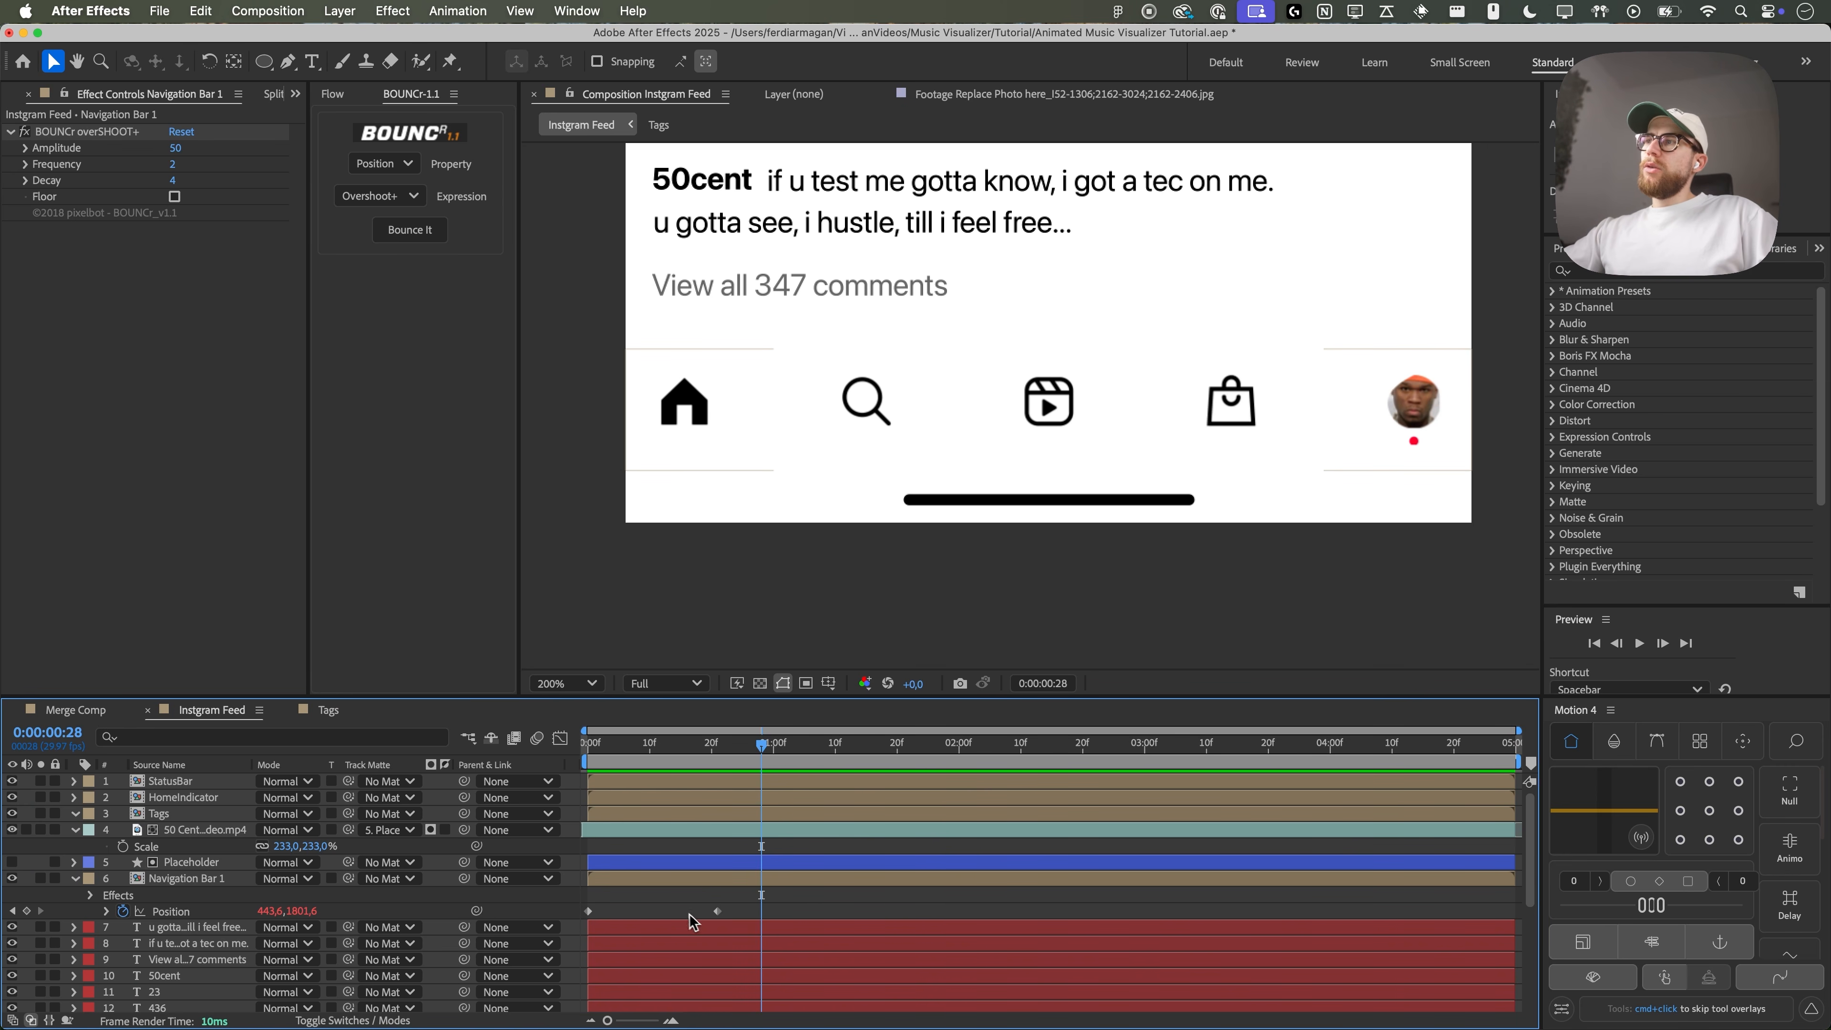
- Apply Easy Ease to Navigation Bar 1's first position keyframe and preview the animation
left_click(588, 911)
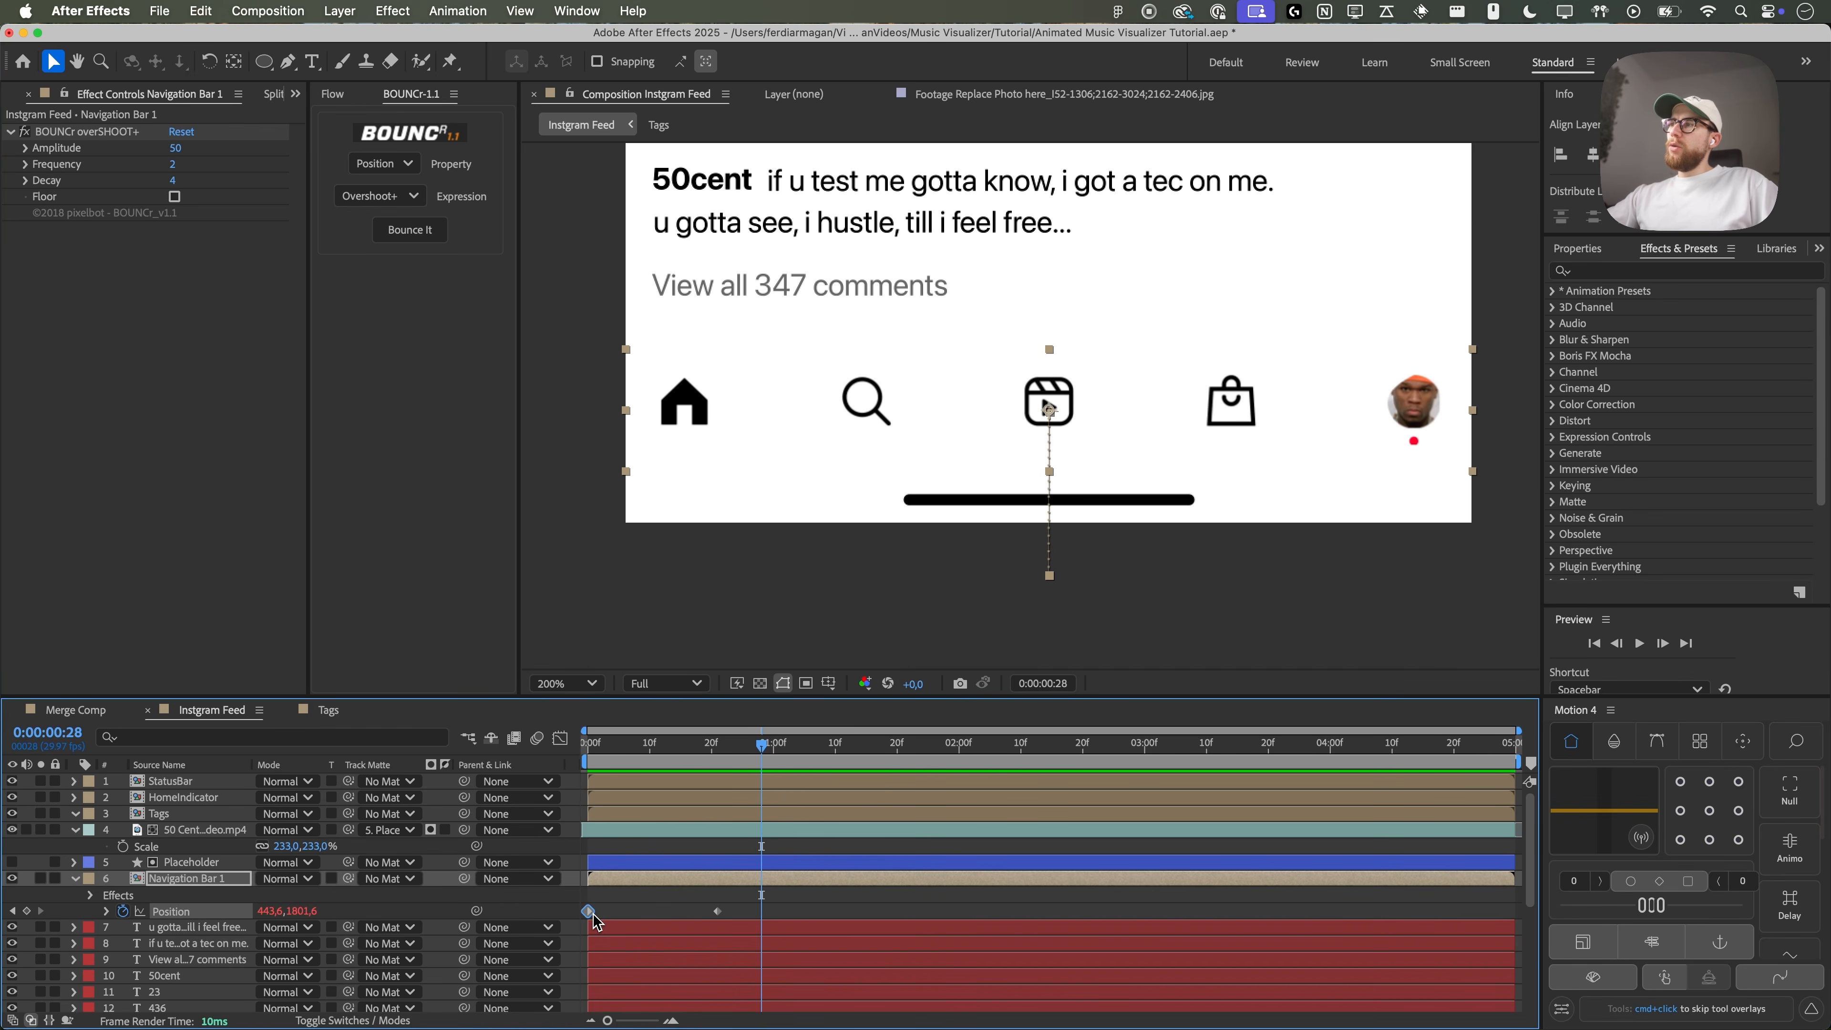
right_click(590, 911)
mouse_move(793, 1009)
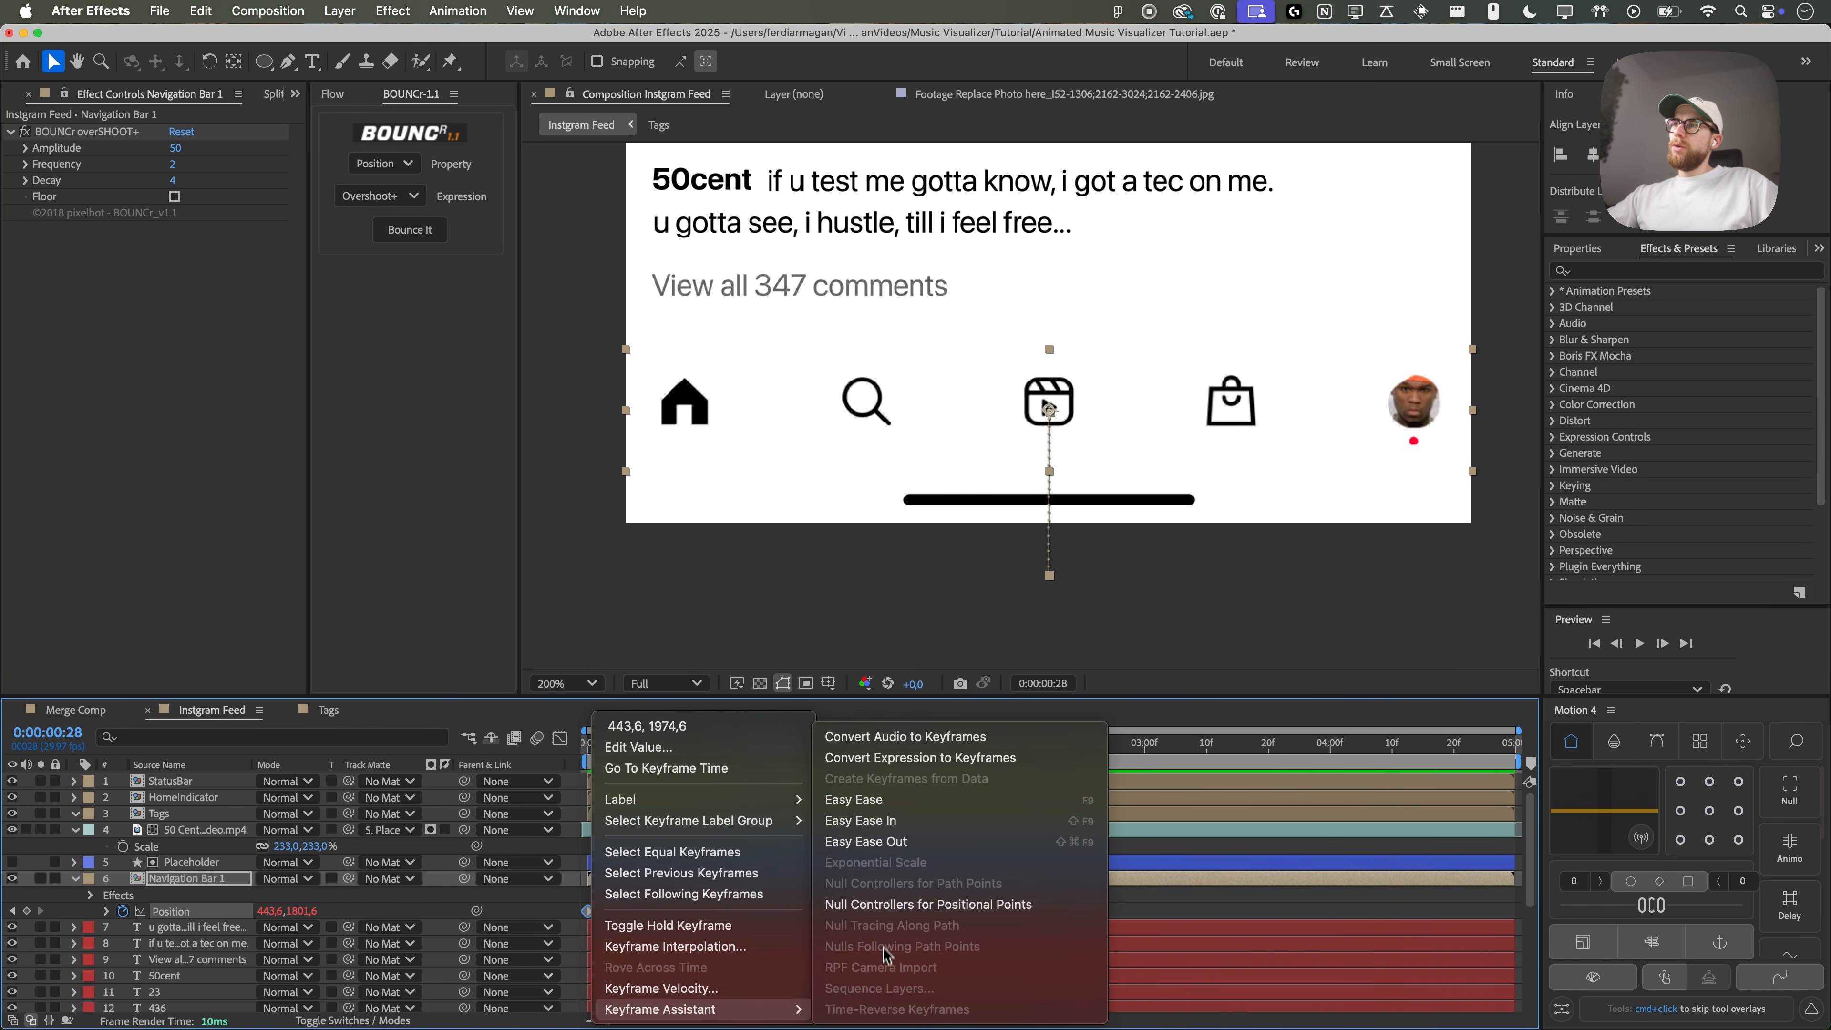
left_click(853, 799)
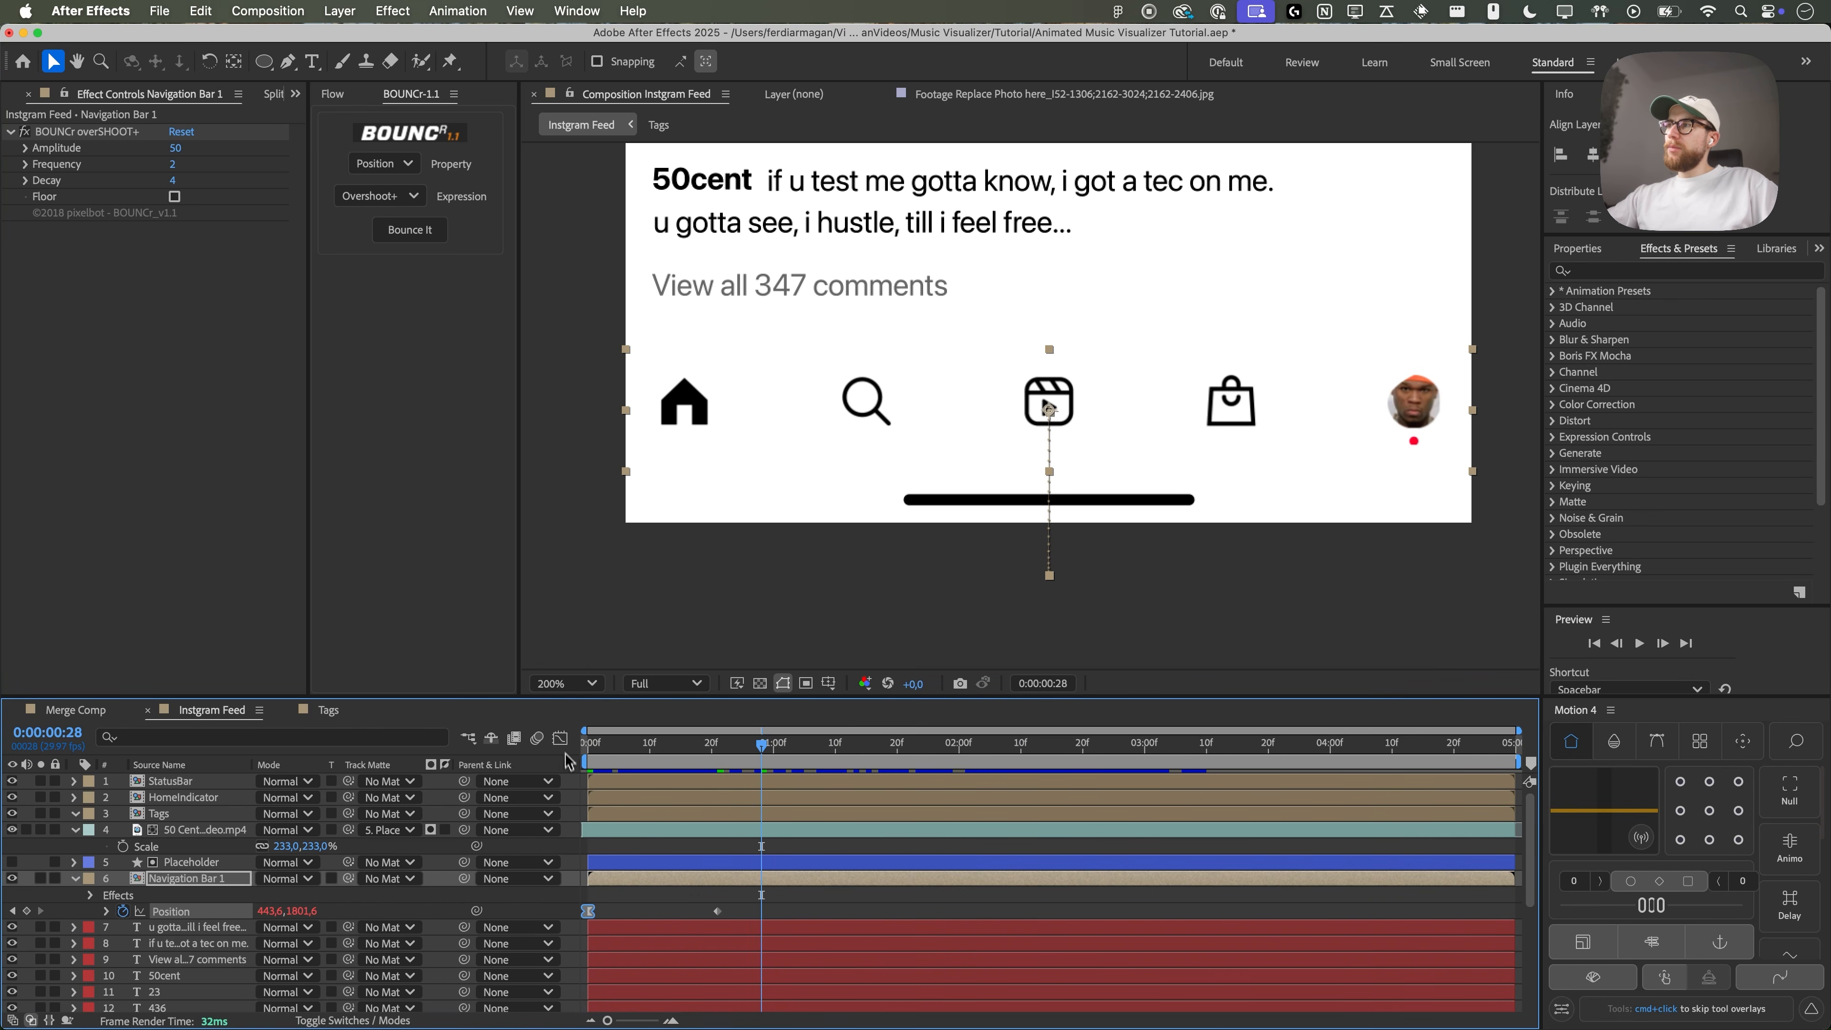
key("space")
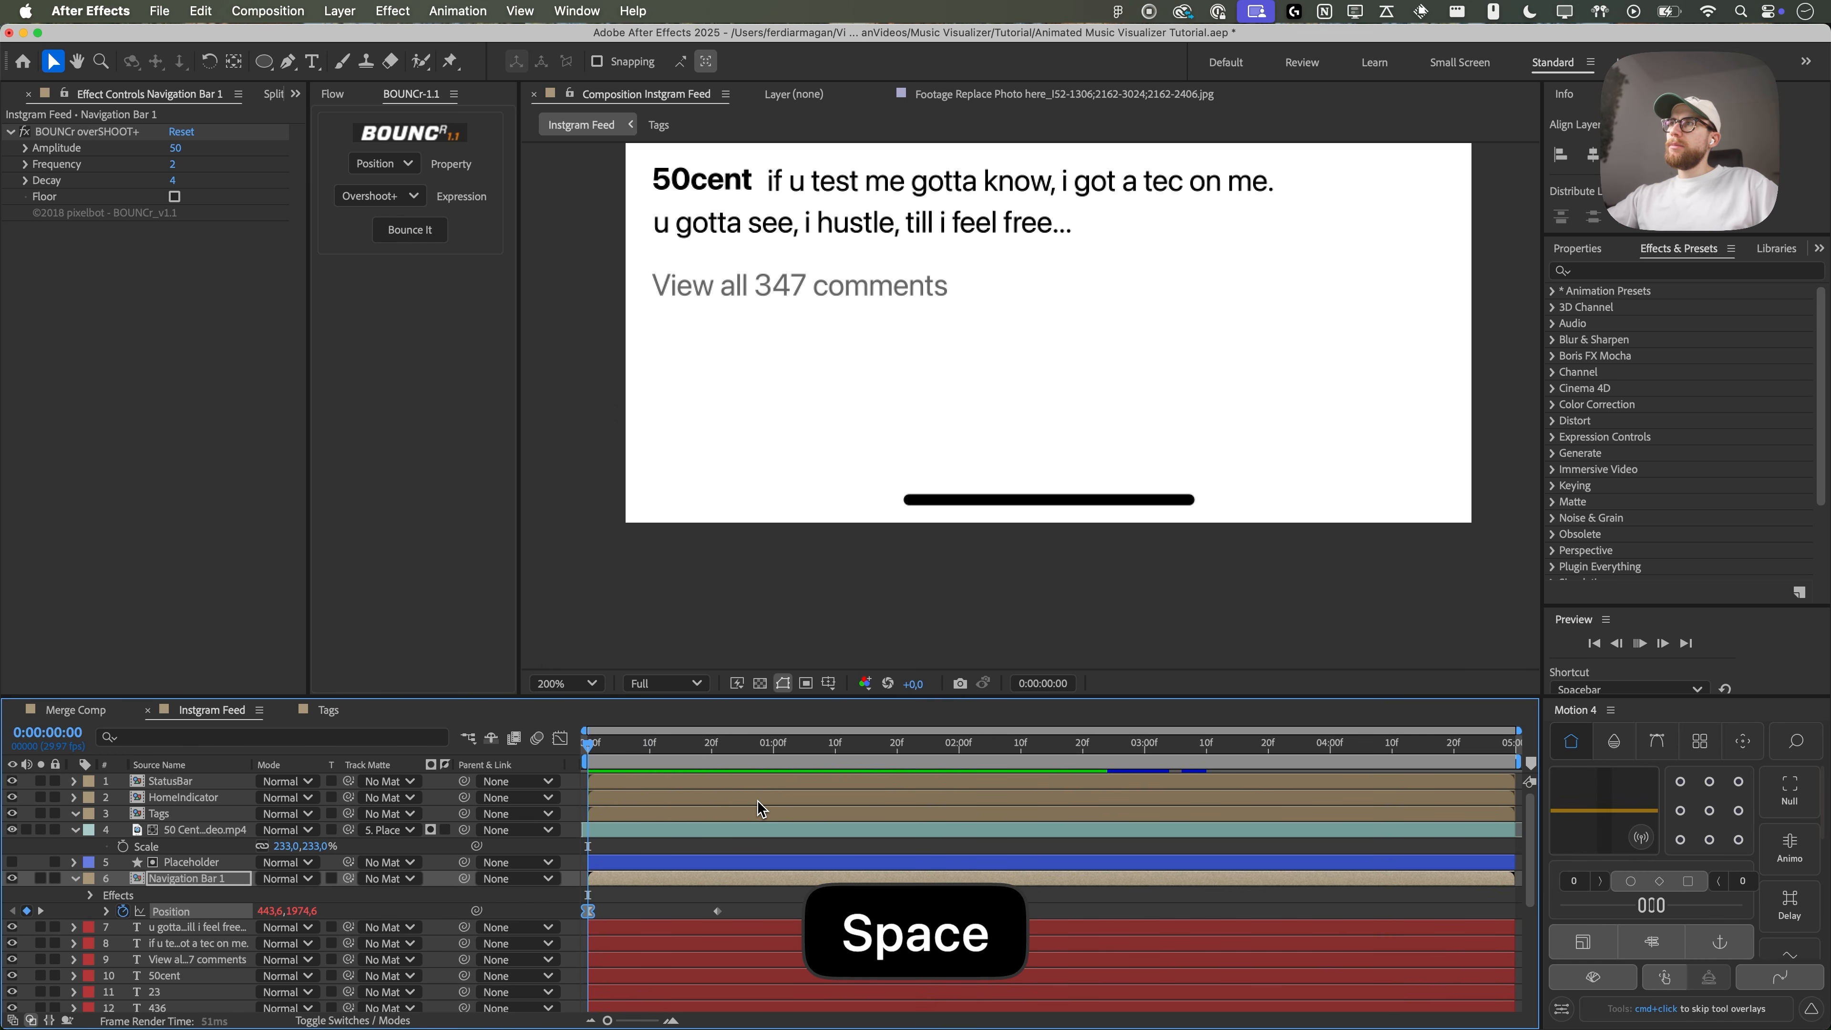
key("space")
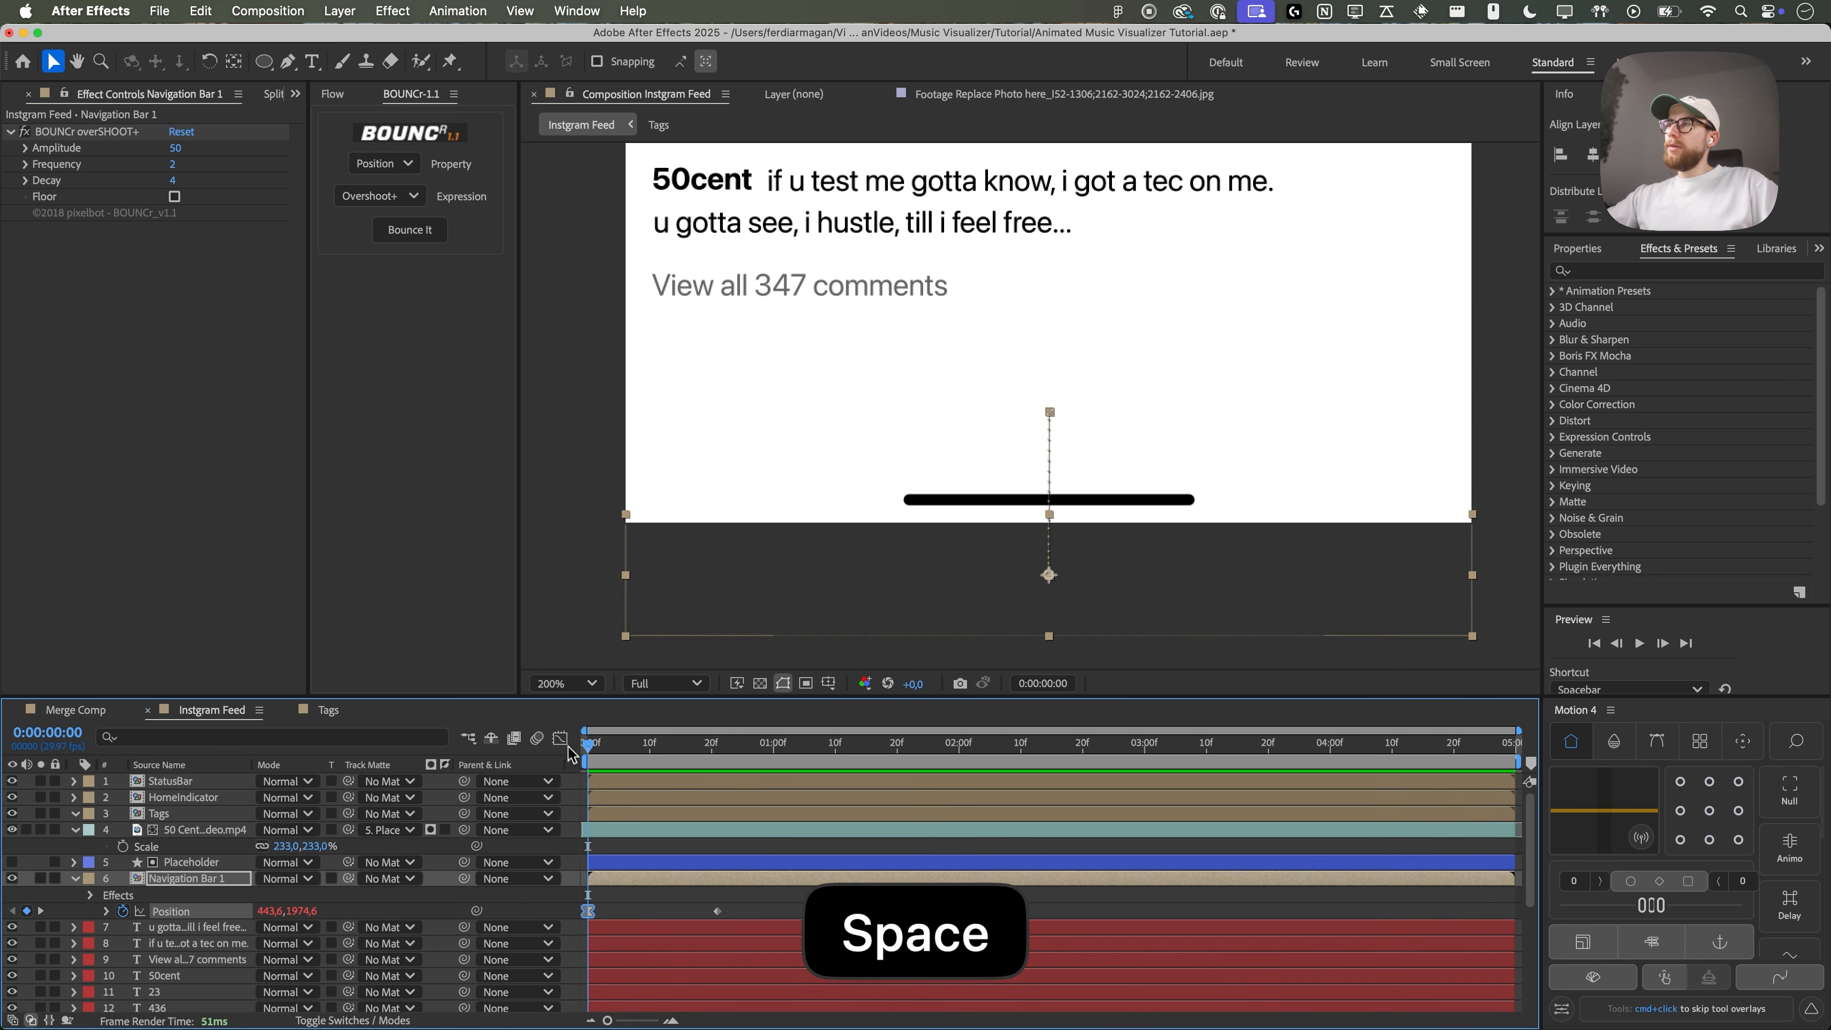
- Lengthen the first position keyframe's outgoing ease on Navigation Bar 1's speed graph, and preview the animation
left_click(562, 739)
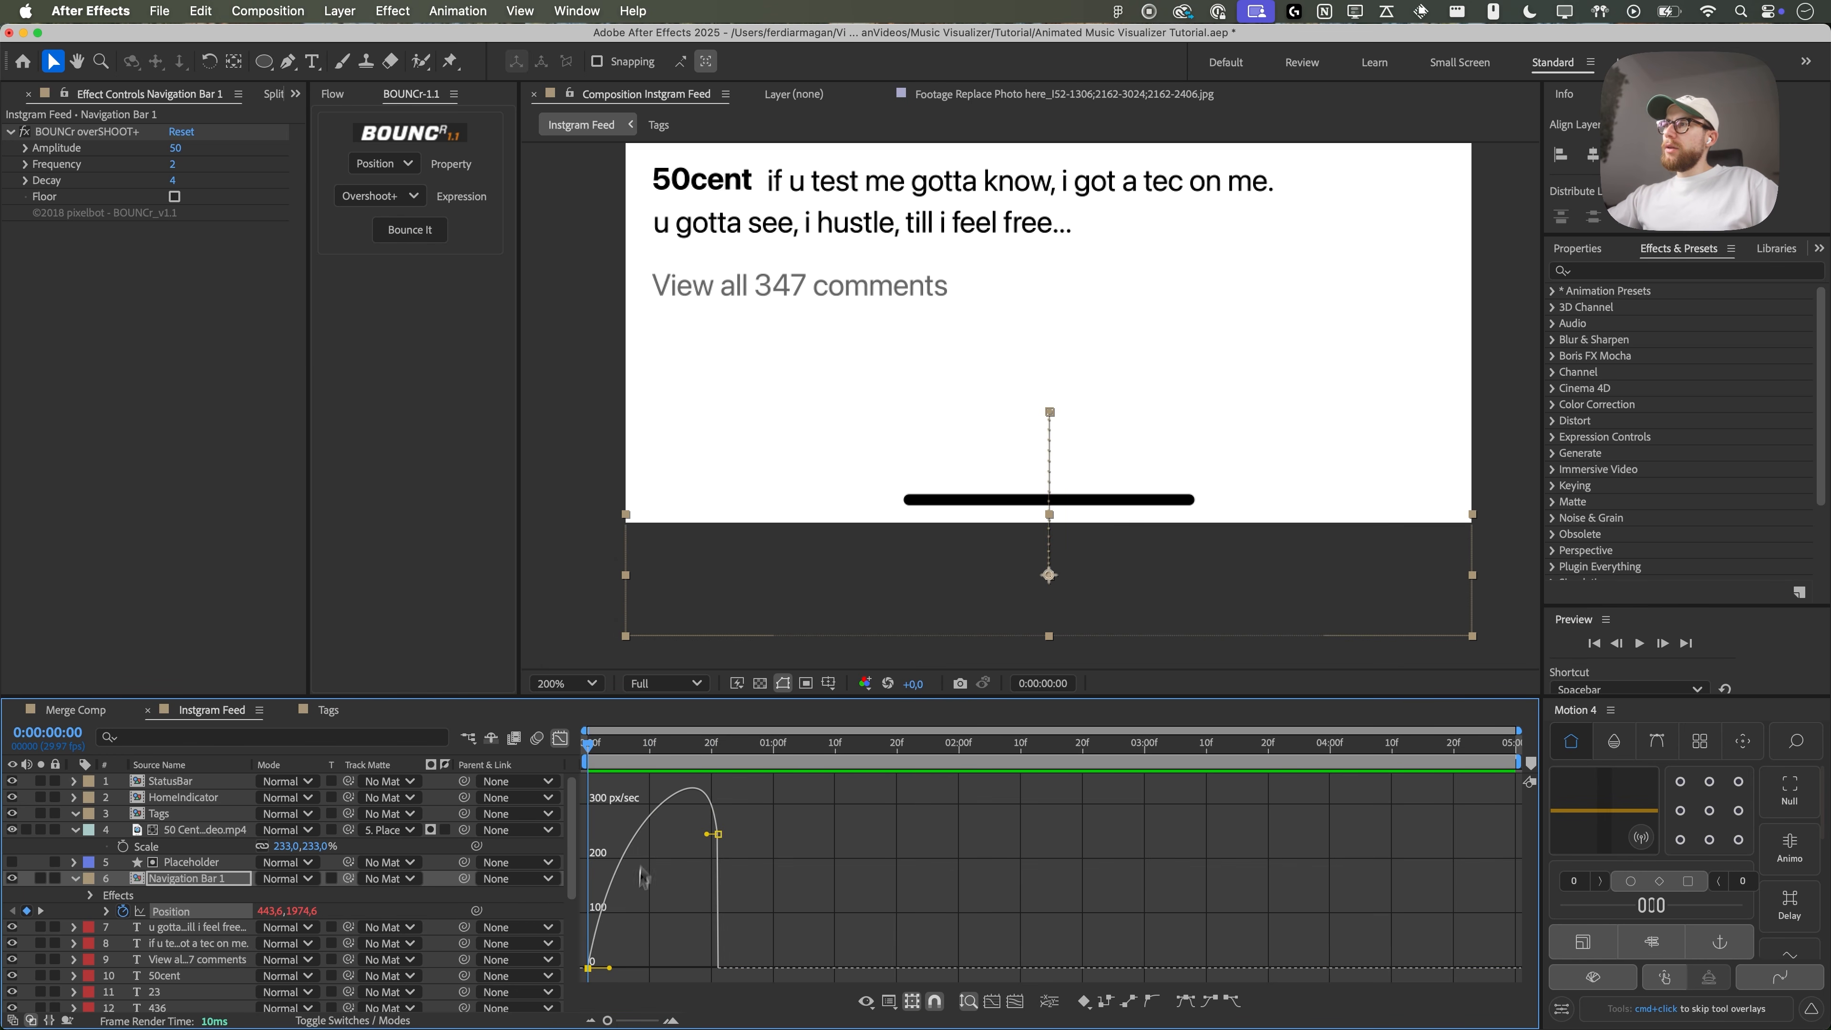
left_click_drag(611, 967, 634, 968)
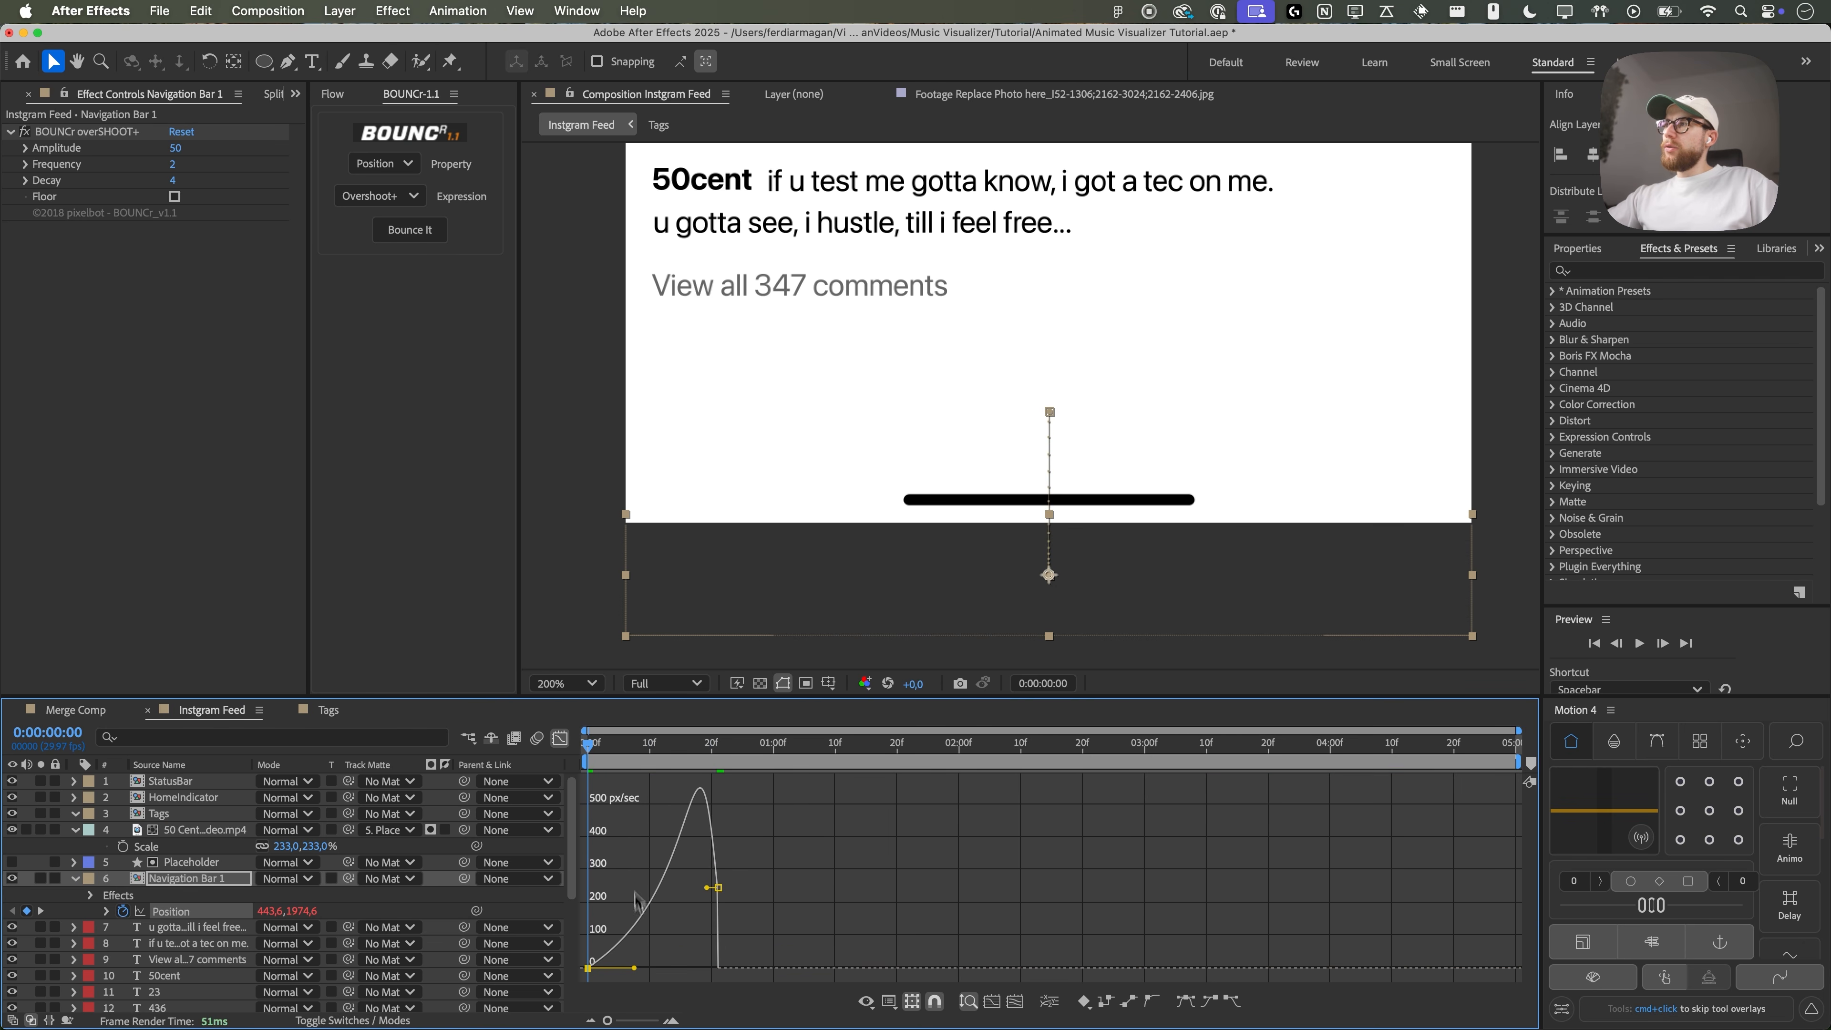
left_click(560, 738)
key("space")
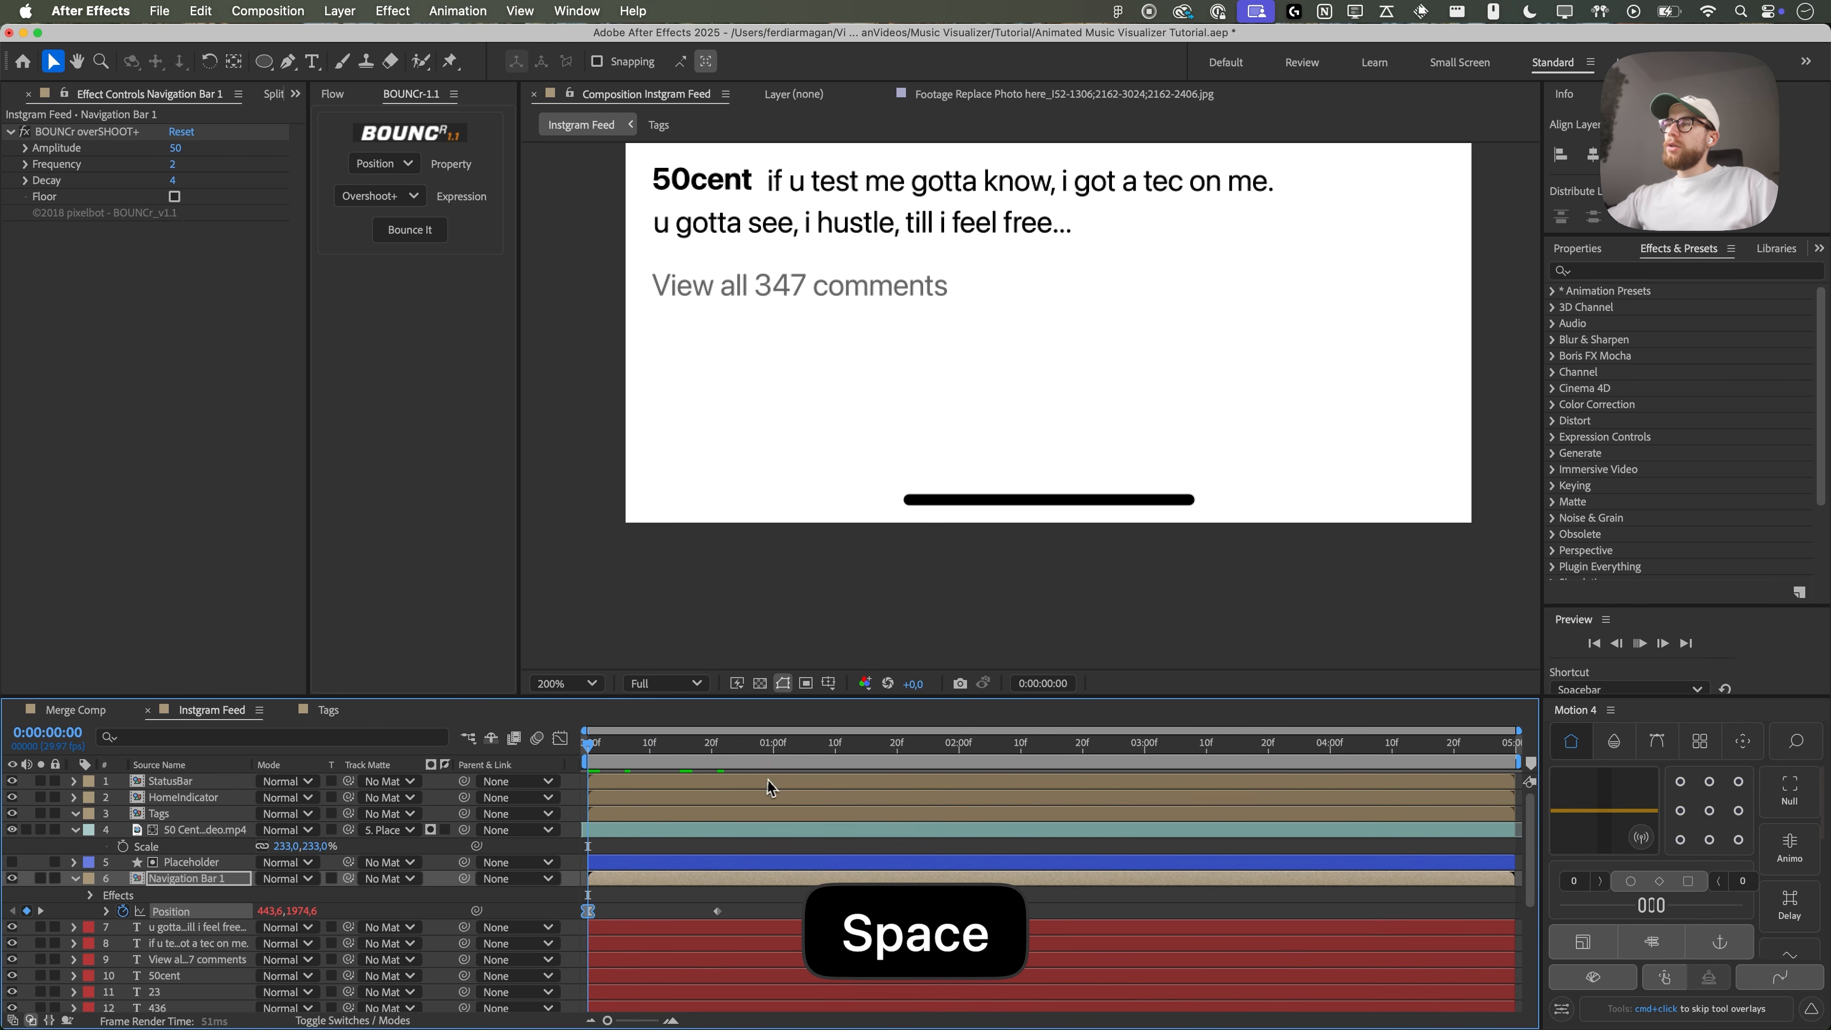
- Preview the navigation bar's bounce with the whole feed in view, and examine the reactions and caption area
key("space")
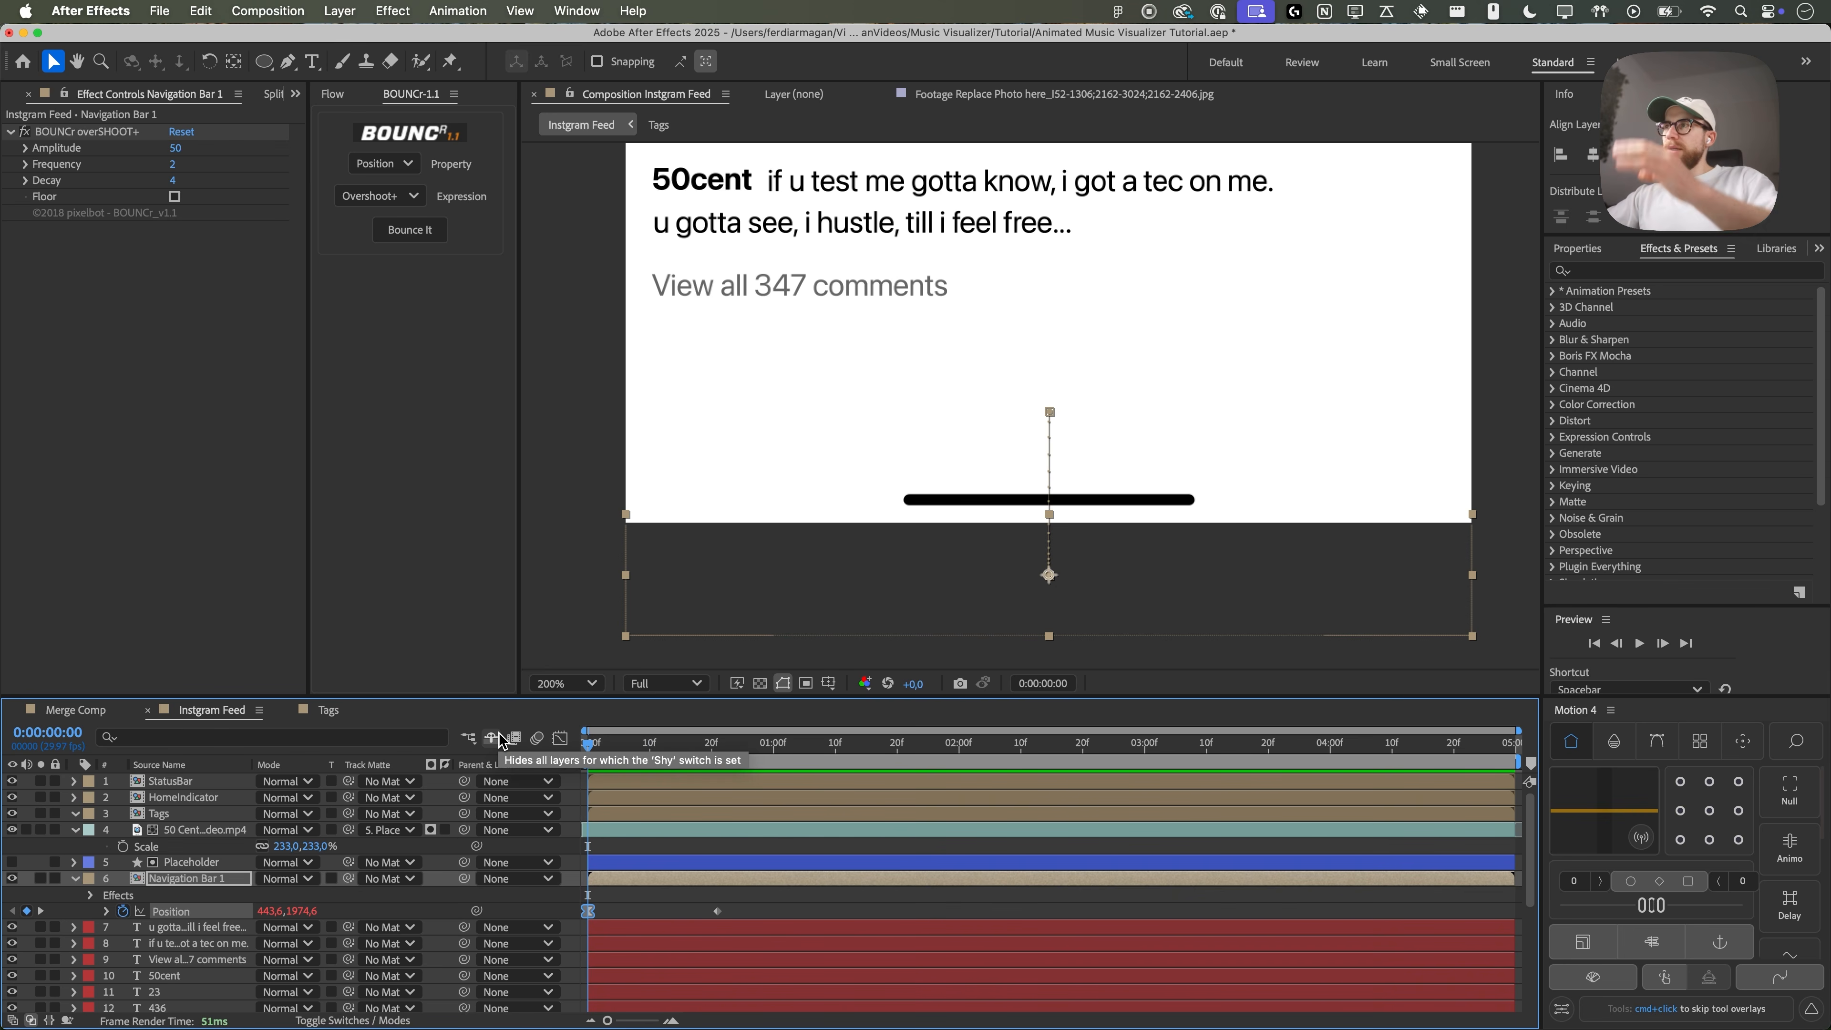
key("space")
key("space")
scroll(761, 402, "down", 1)
left_click_drag(761, 403, 813, 561)
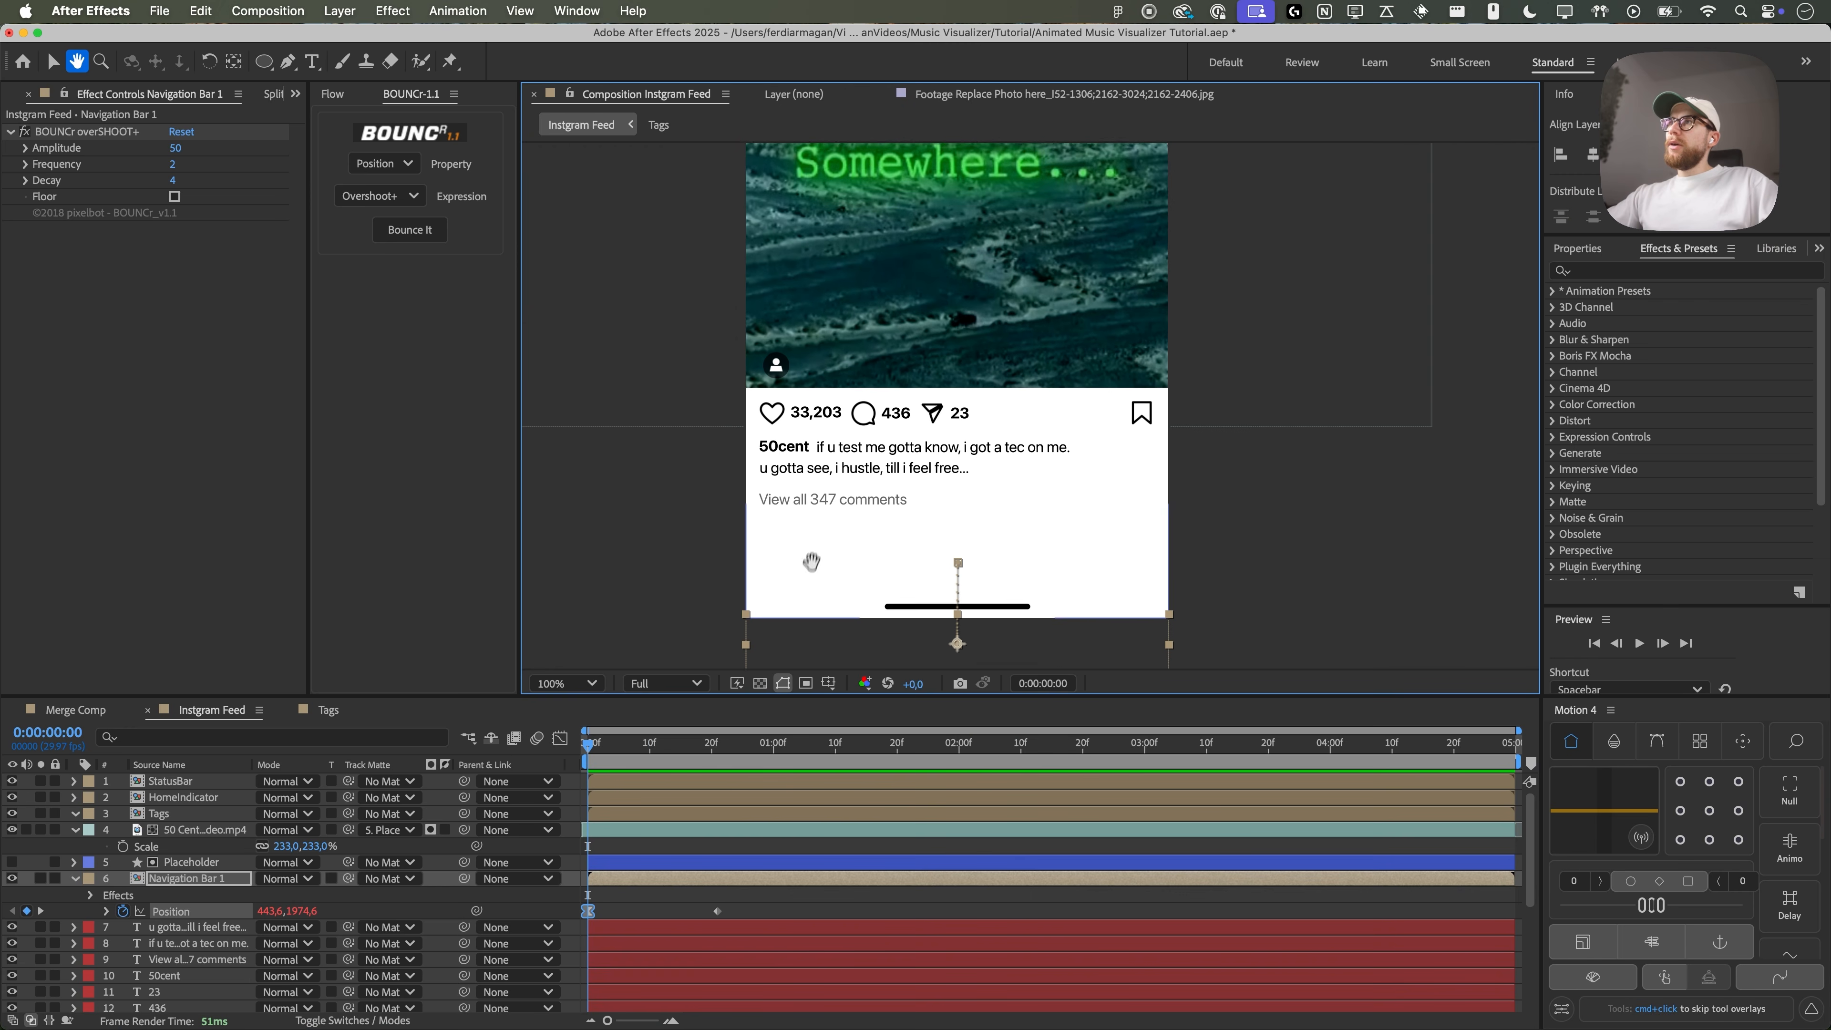
key("space")
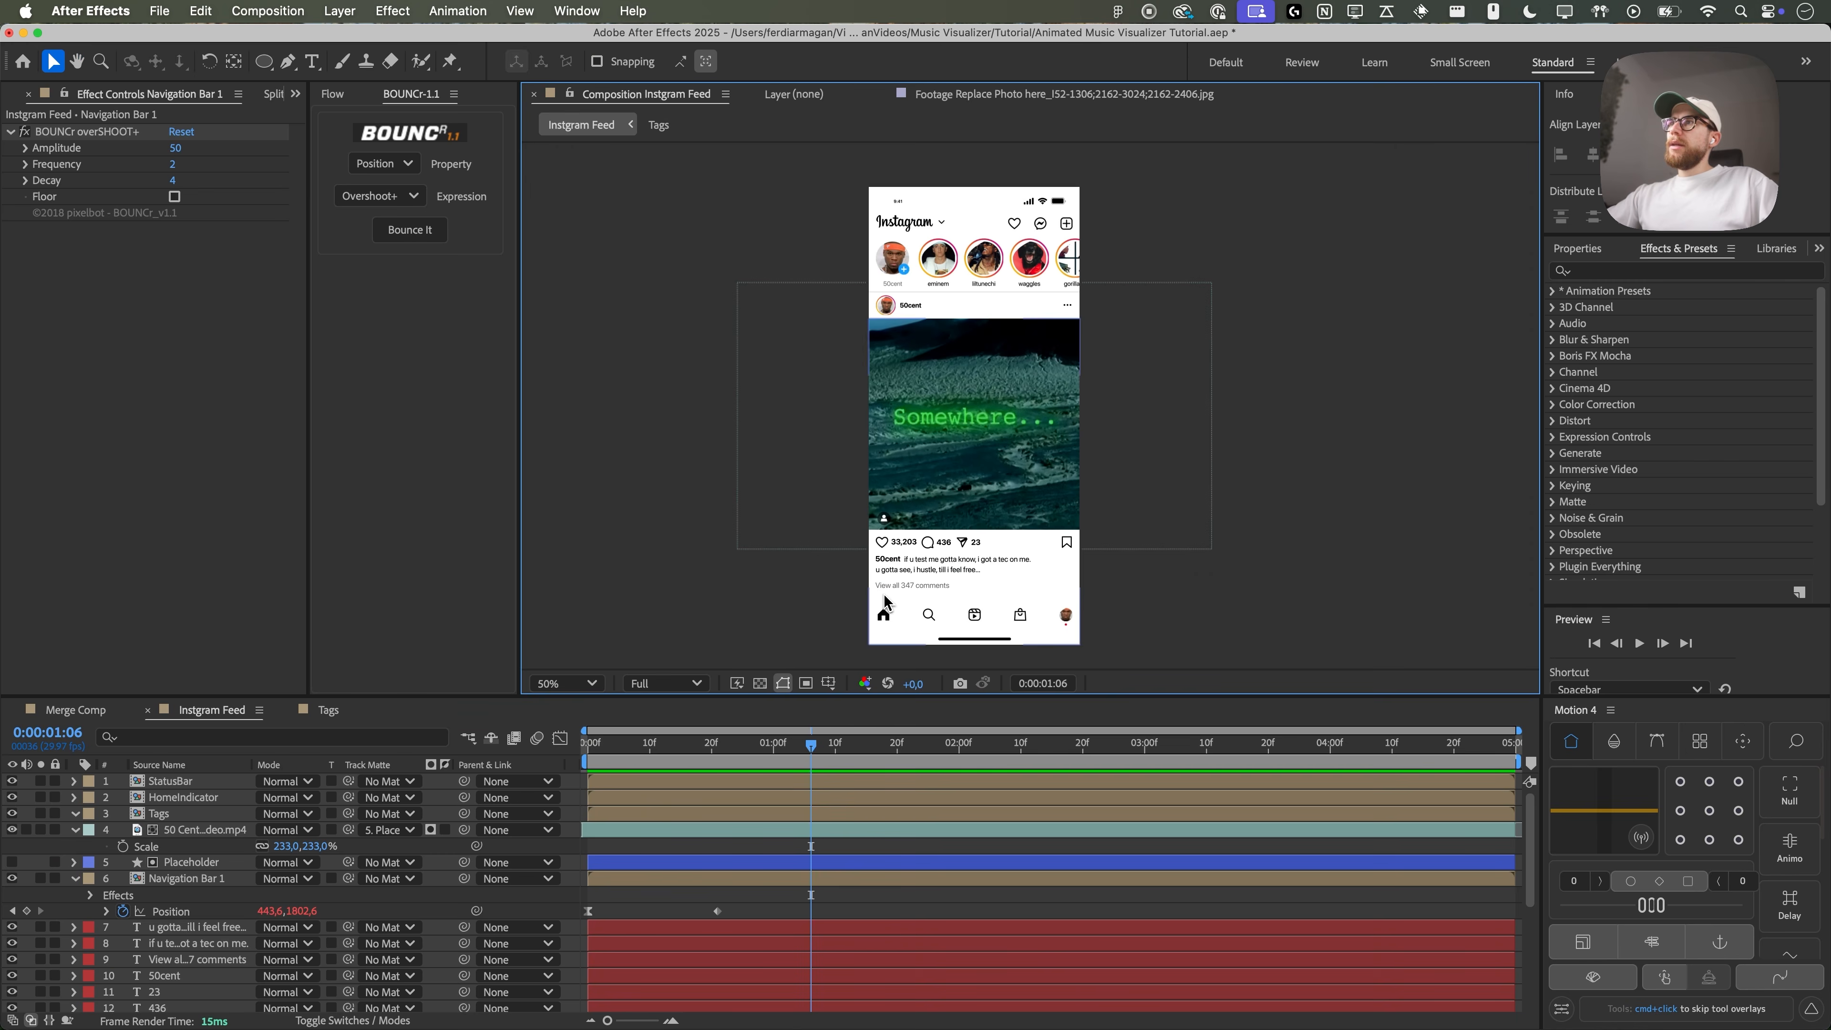
scroll(895, 583, "up", 1)
left_click_drag(889, 561, 964, 174)
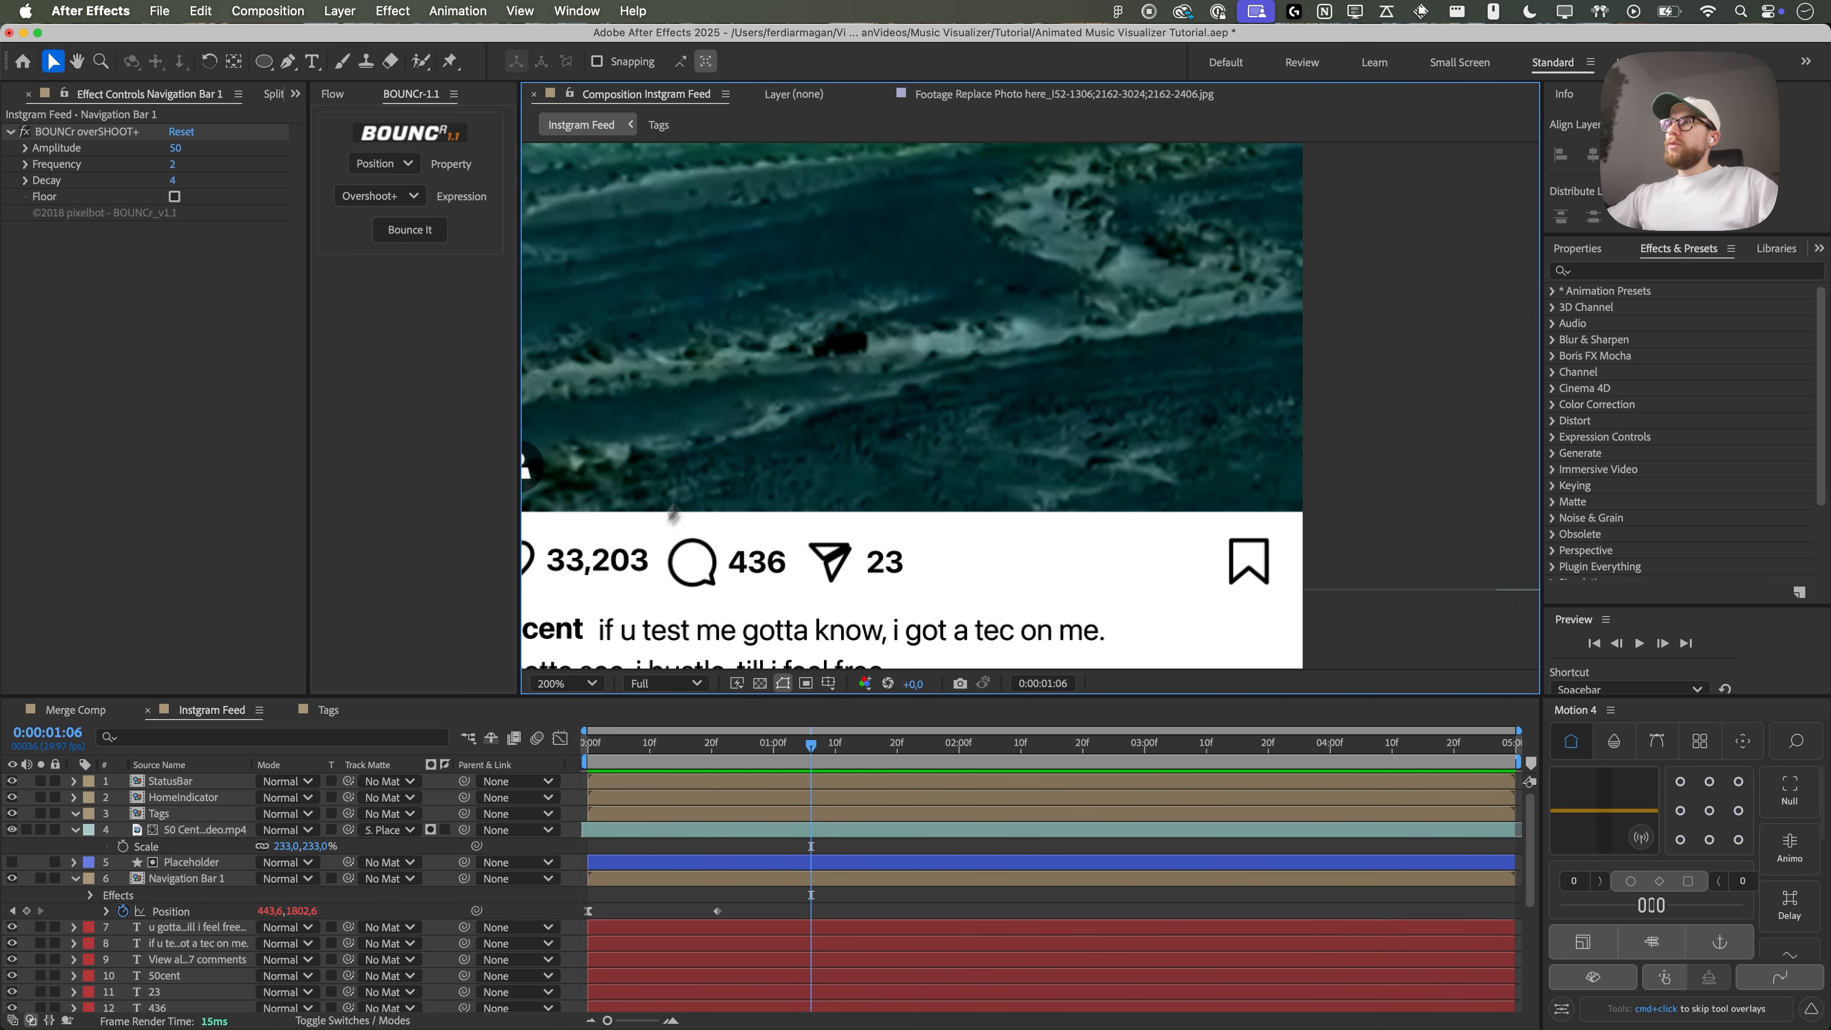
left_click_drag(665, 527, 835, 357)
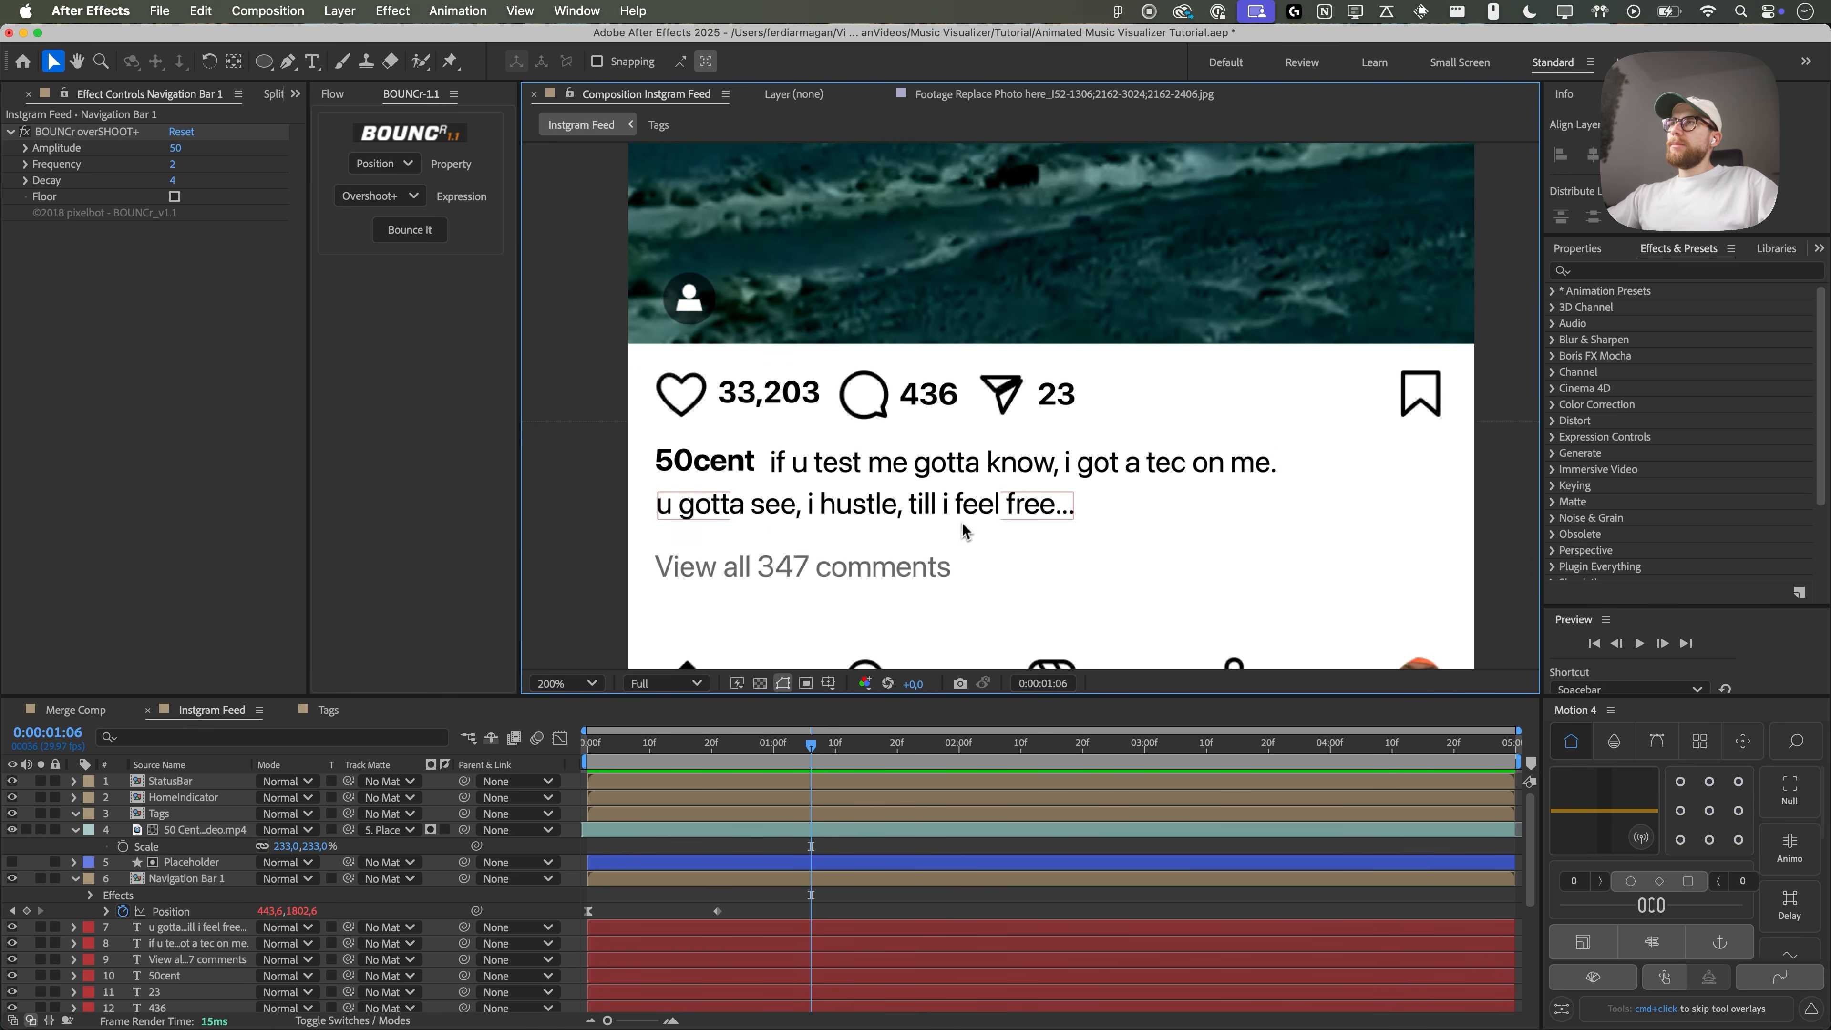
scroll(963, 532, "down", 1)
- Open the Story Tray composition and keyframe the 50cent story's position from 976.1, 129.4 at 0:00 to 100.1, 129.4 at about 1:08
left_click(888, 379)
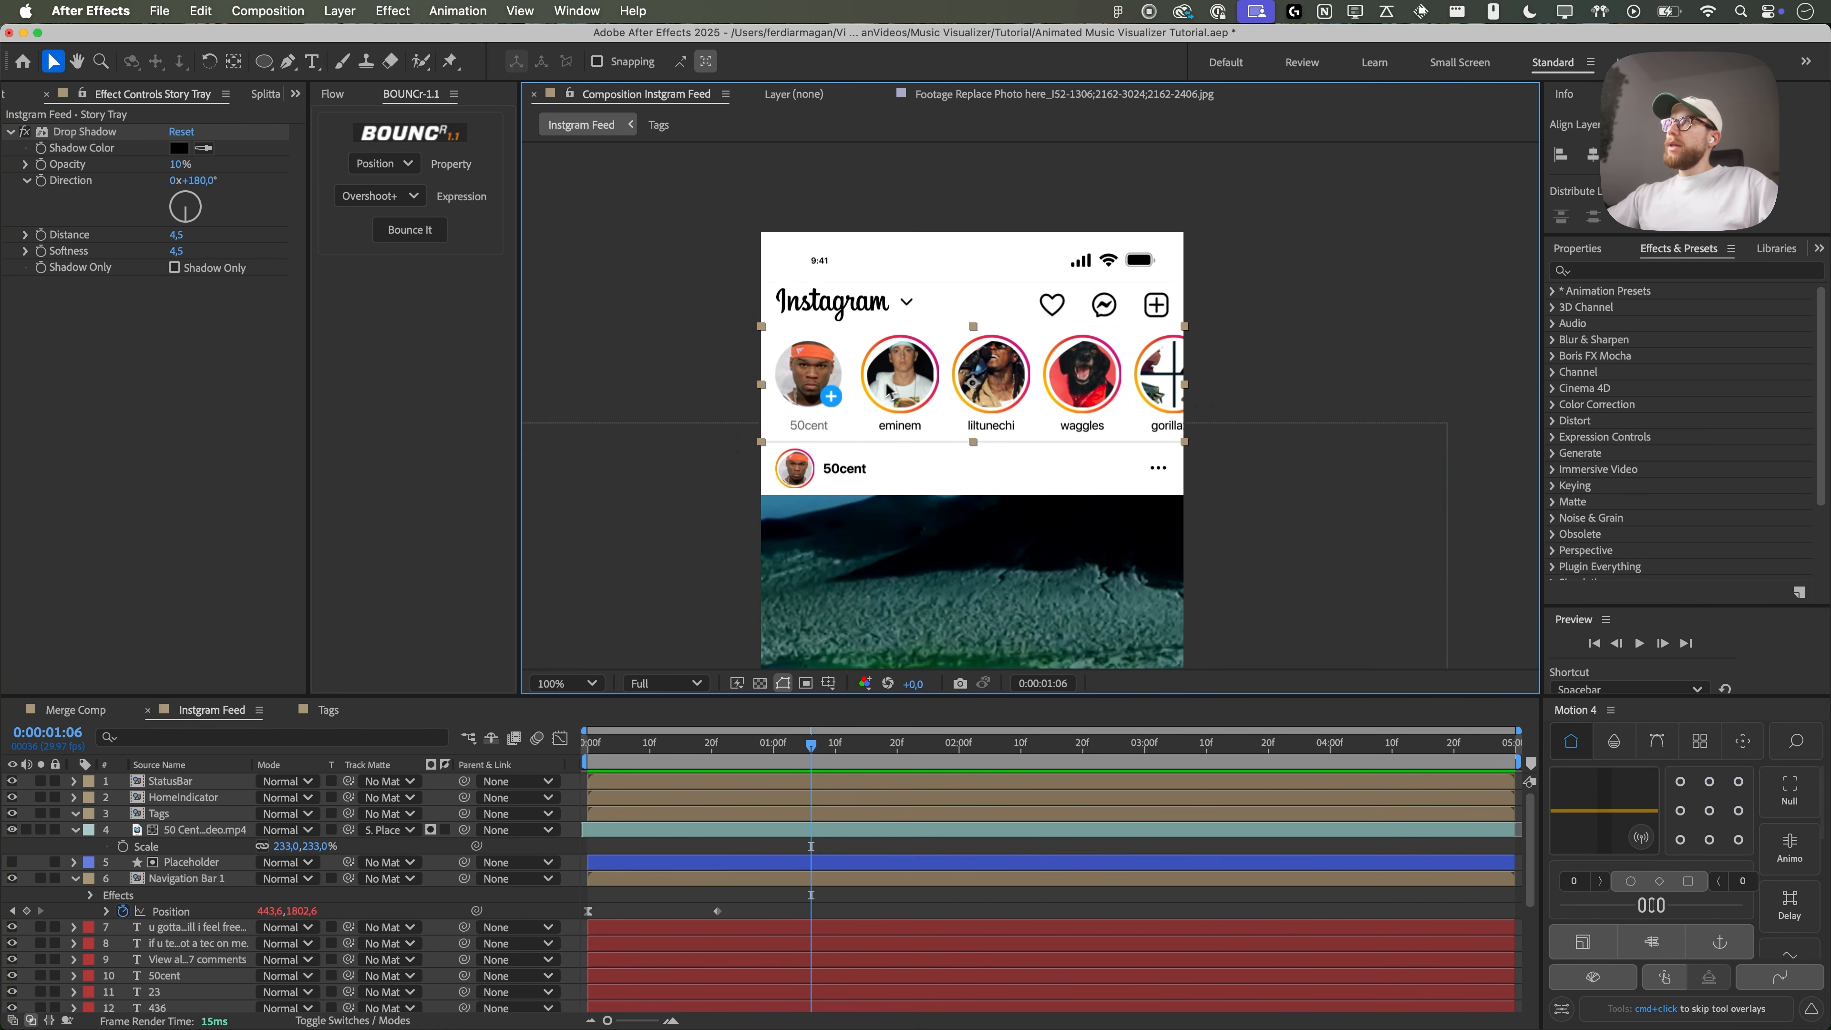
double_click(903, 386)
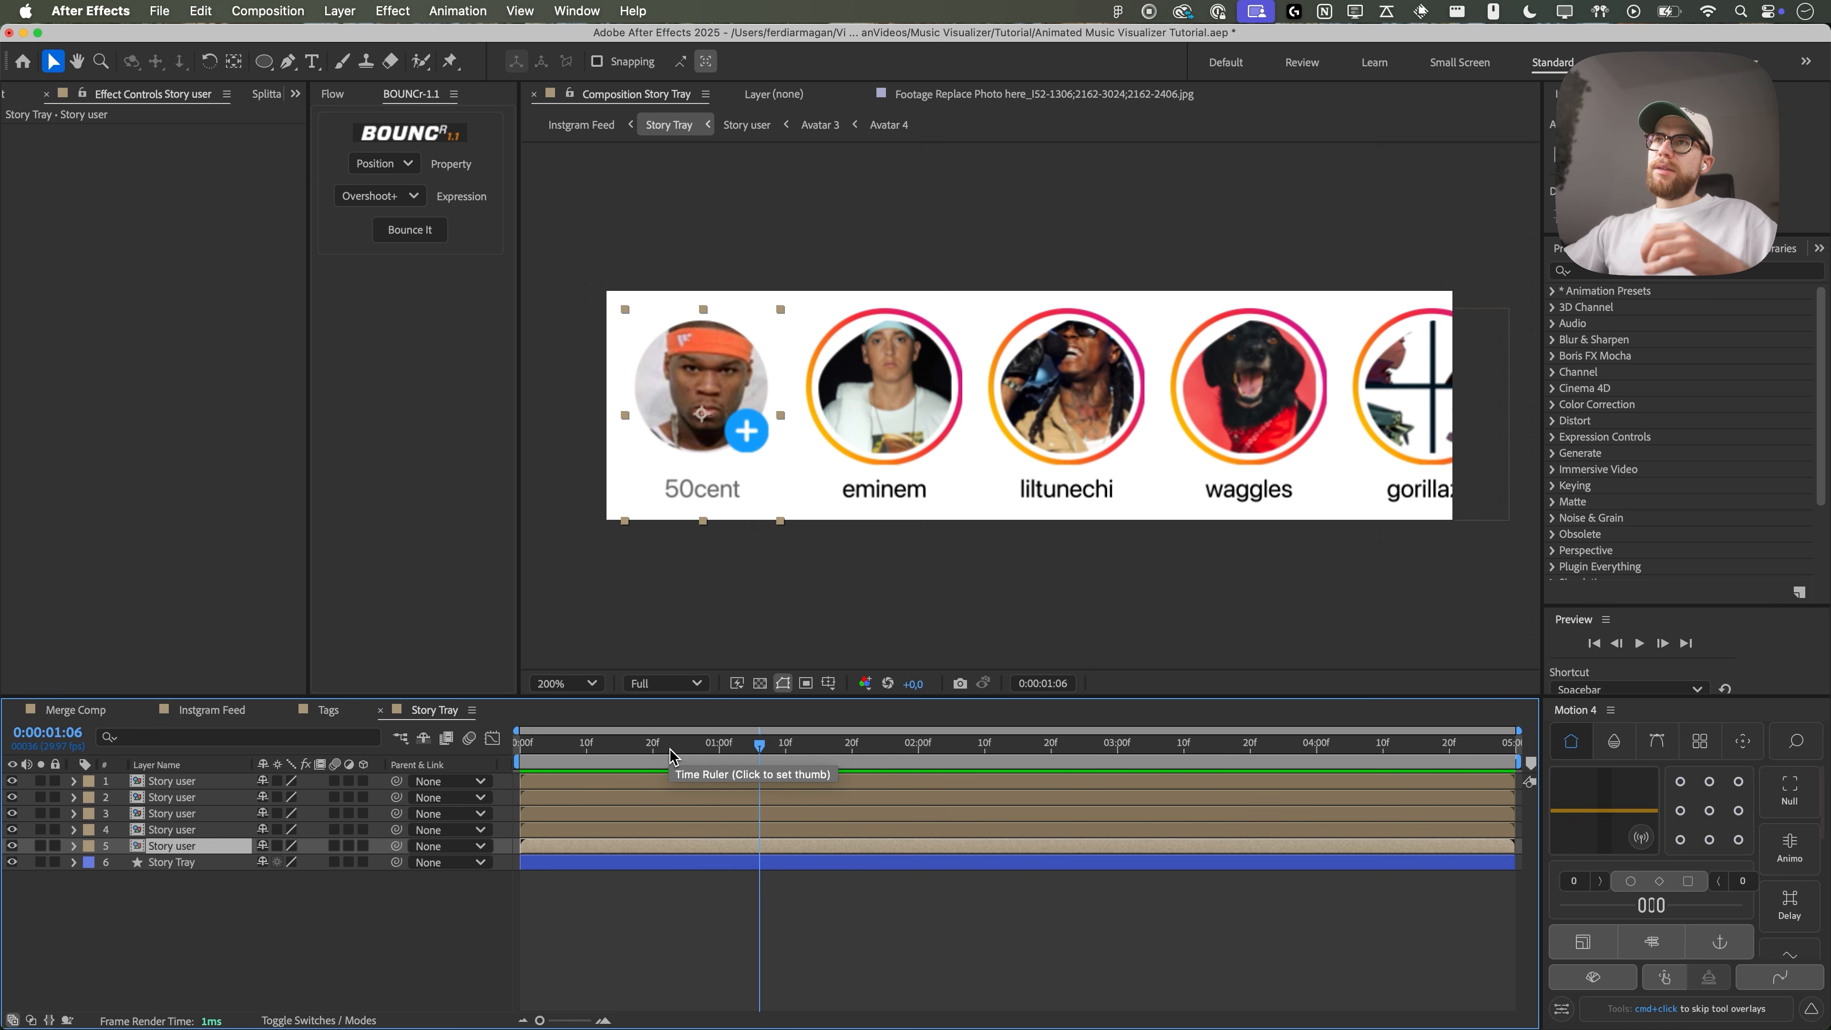
left_click_drag(670, 755, 818, 751)
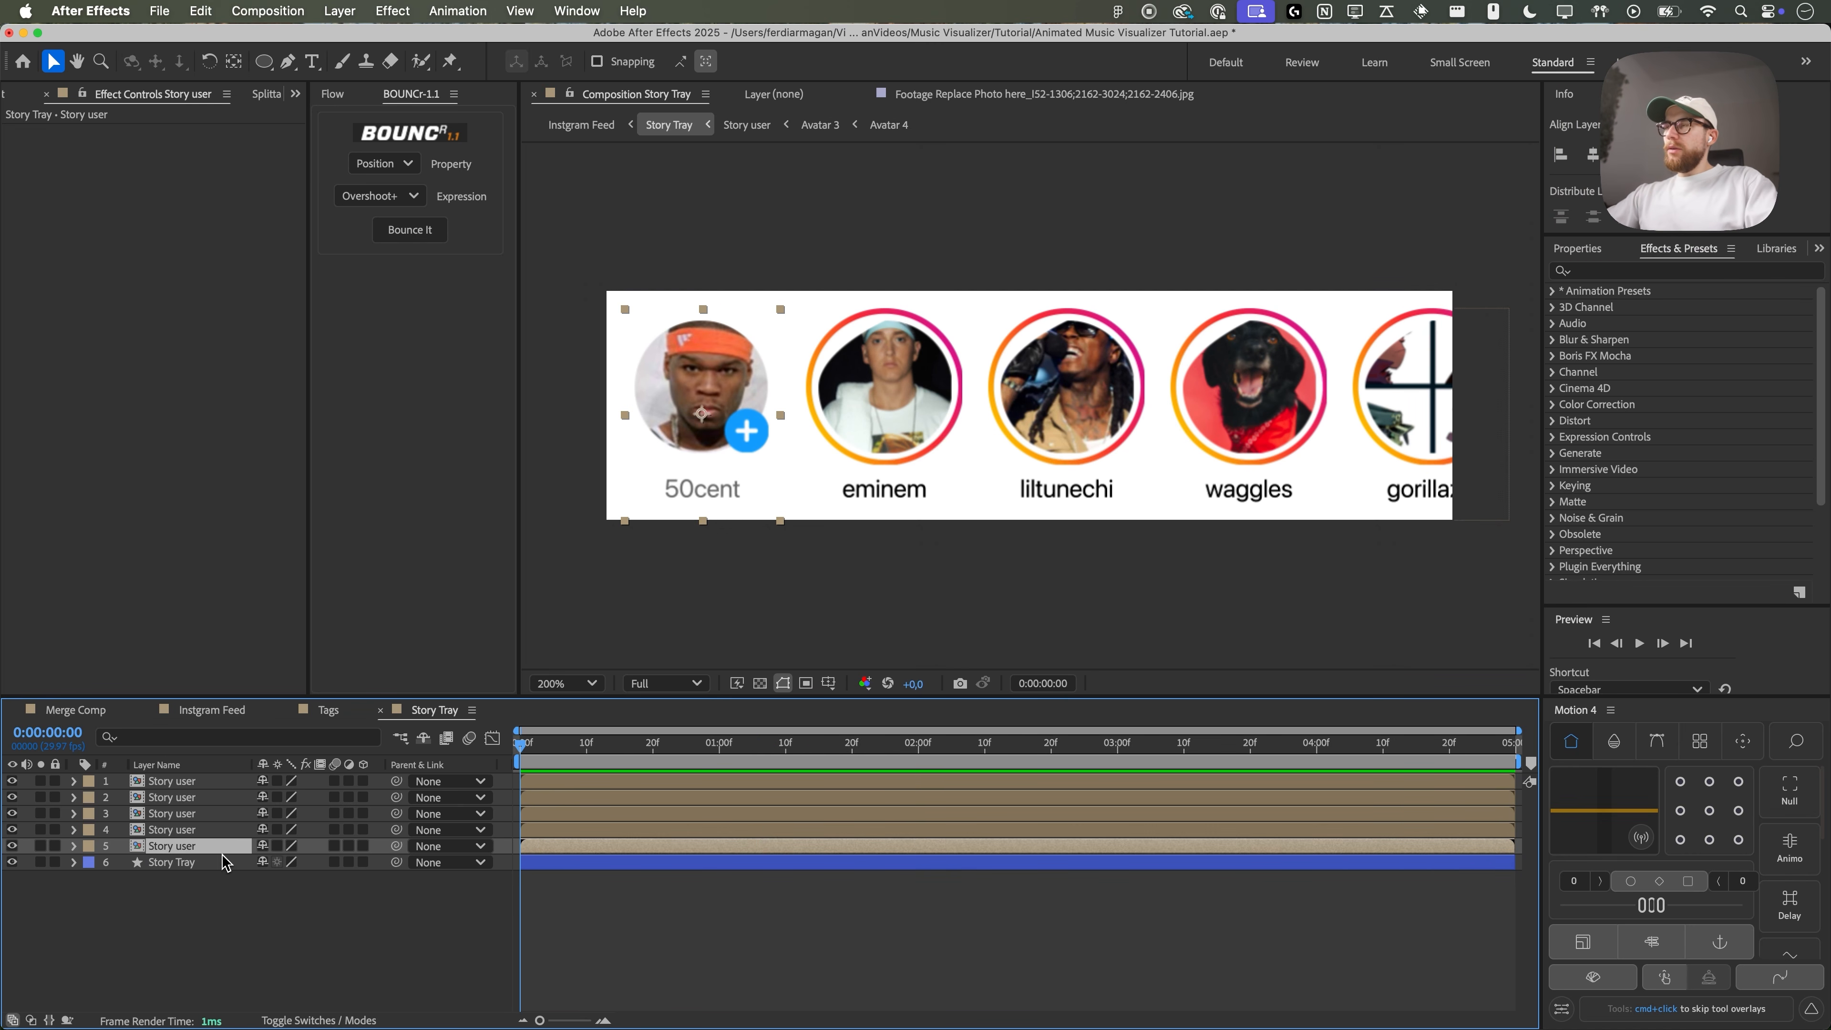
key("p")
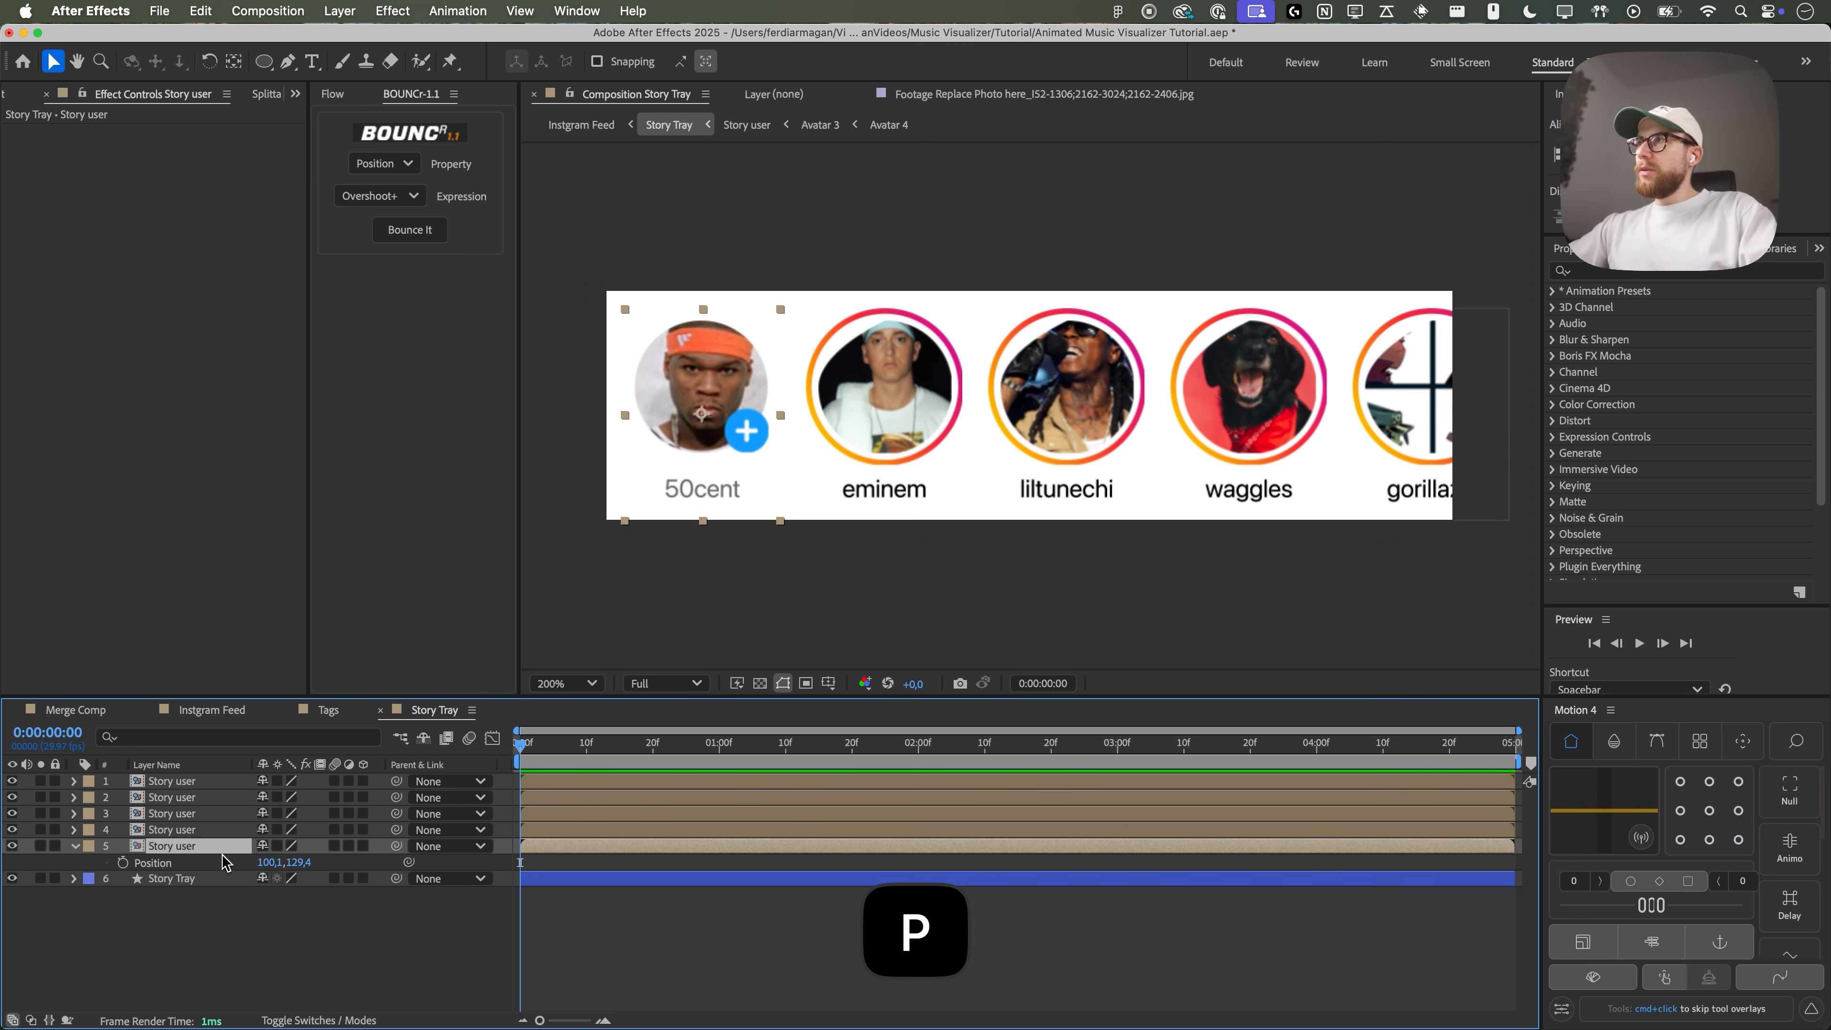
left_click(124, 862)
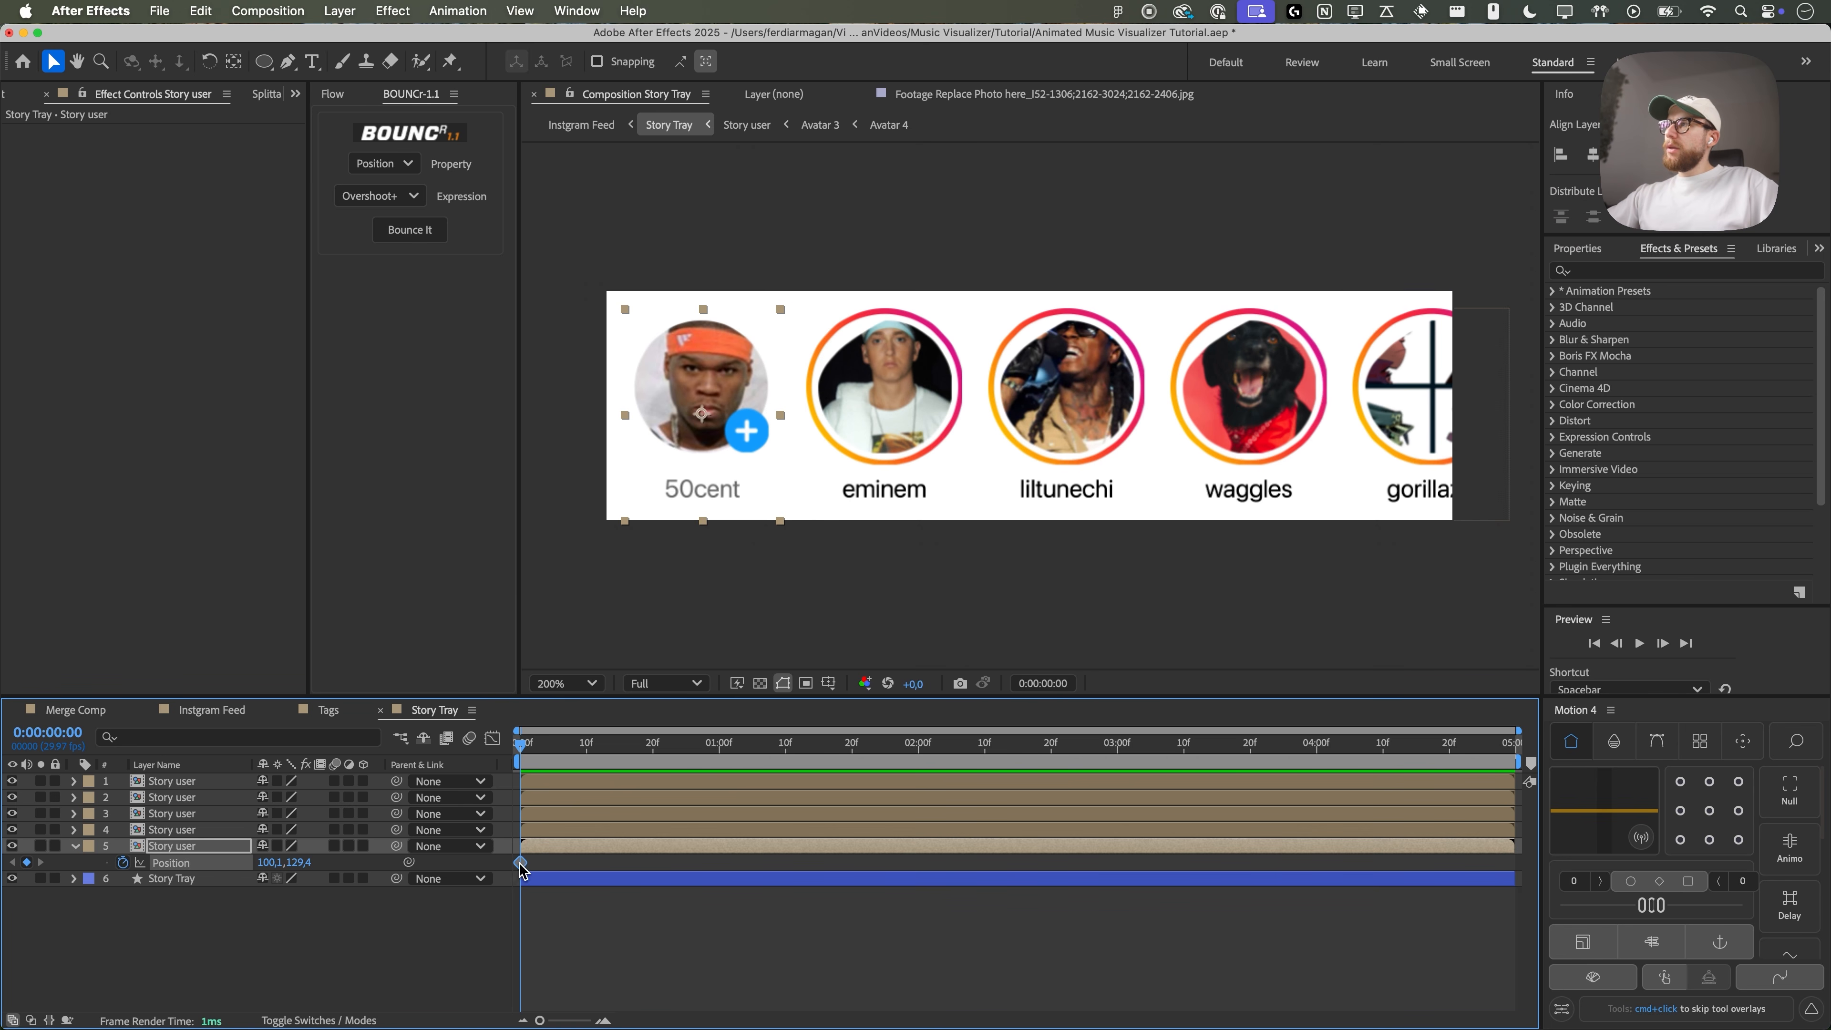
left_click_drag(521, 862, 771, 863)
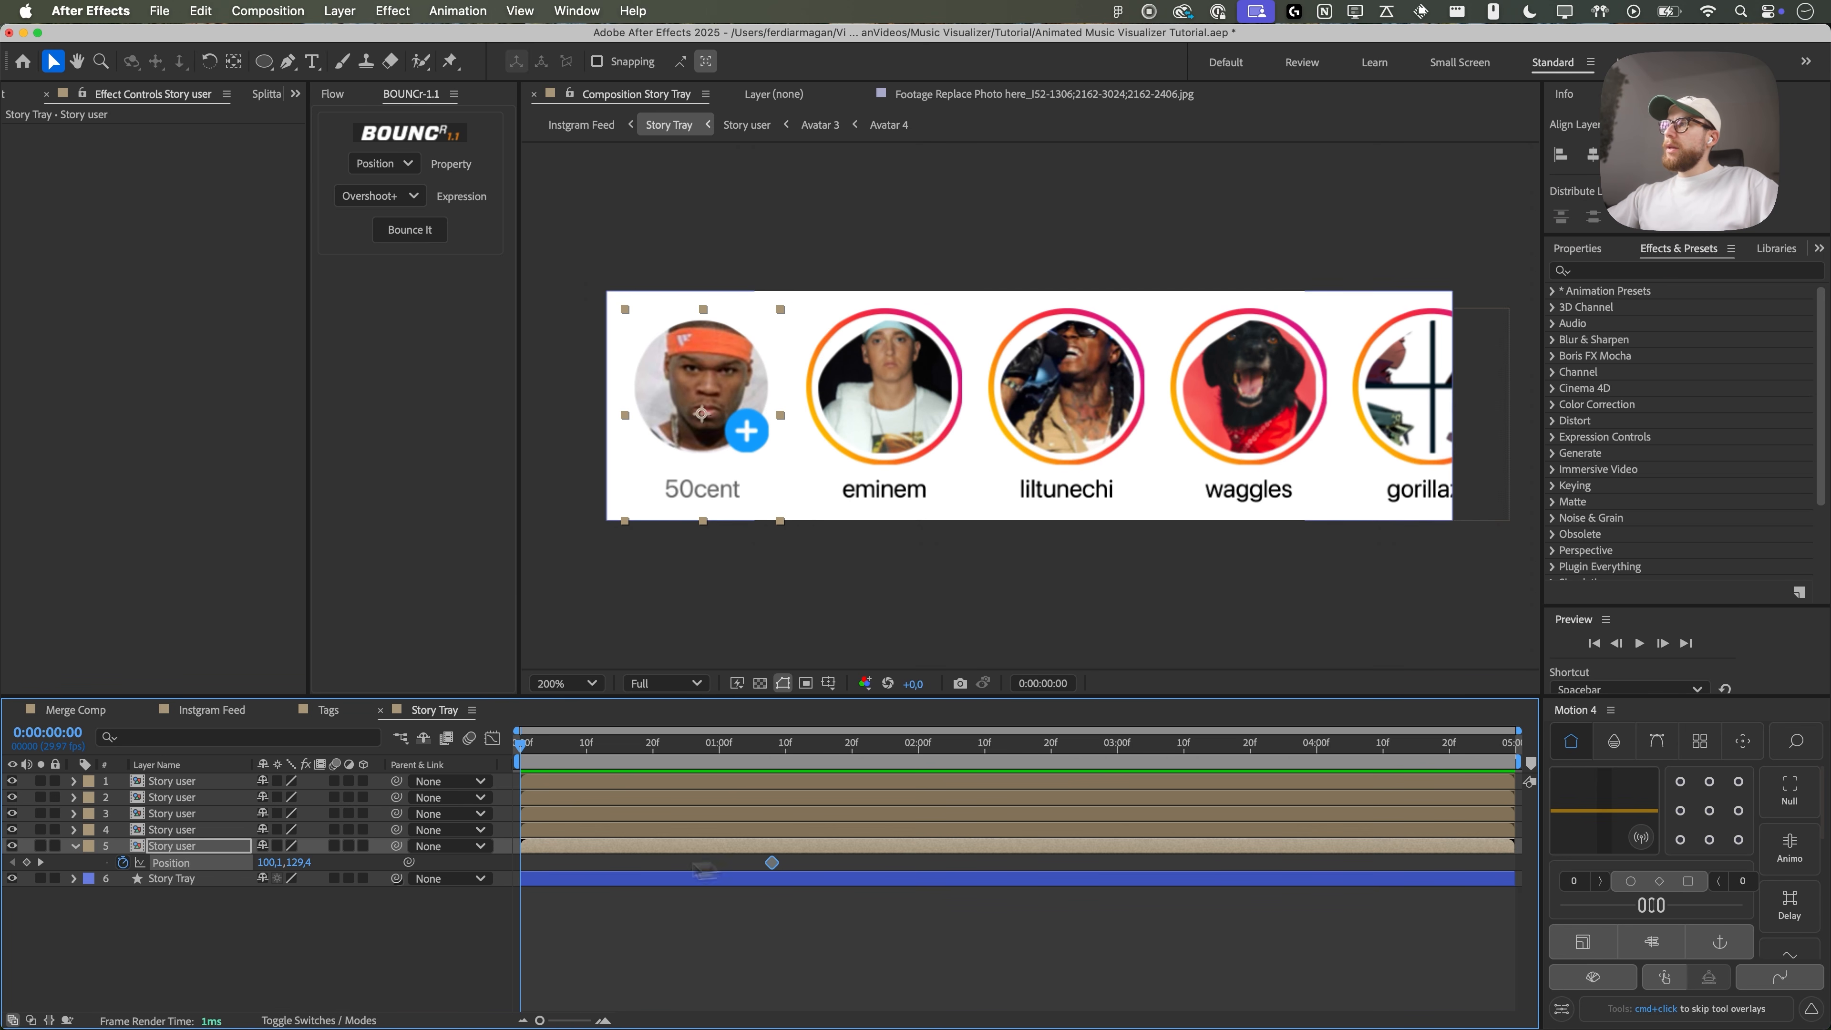
left_click_drag(273, 863, 1110, 871)
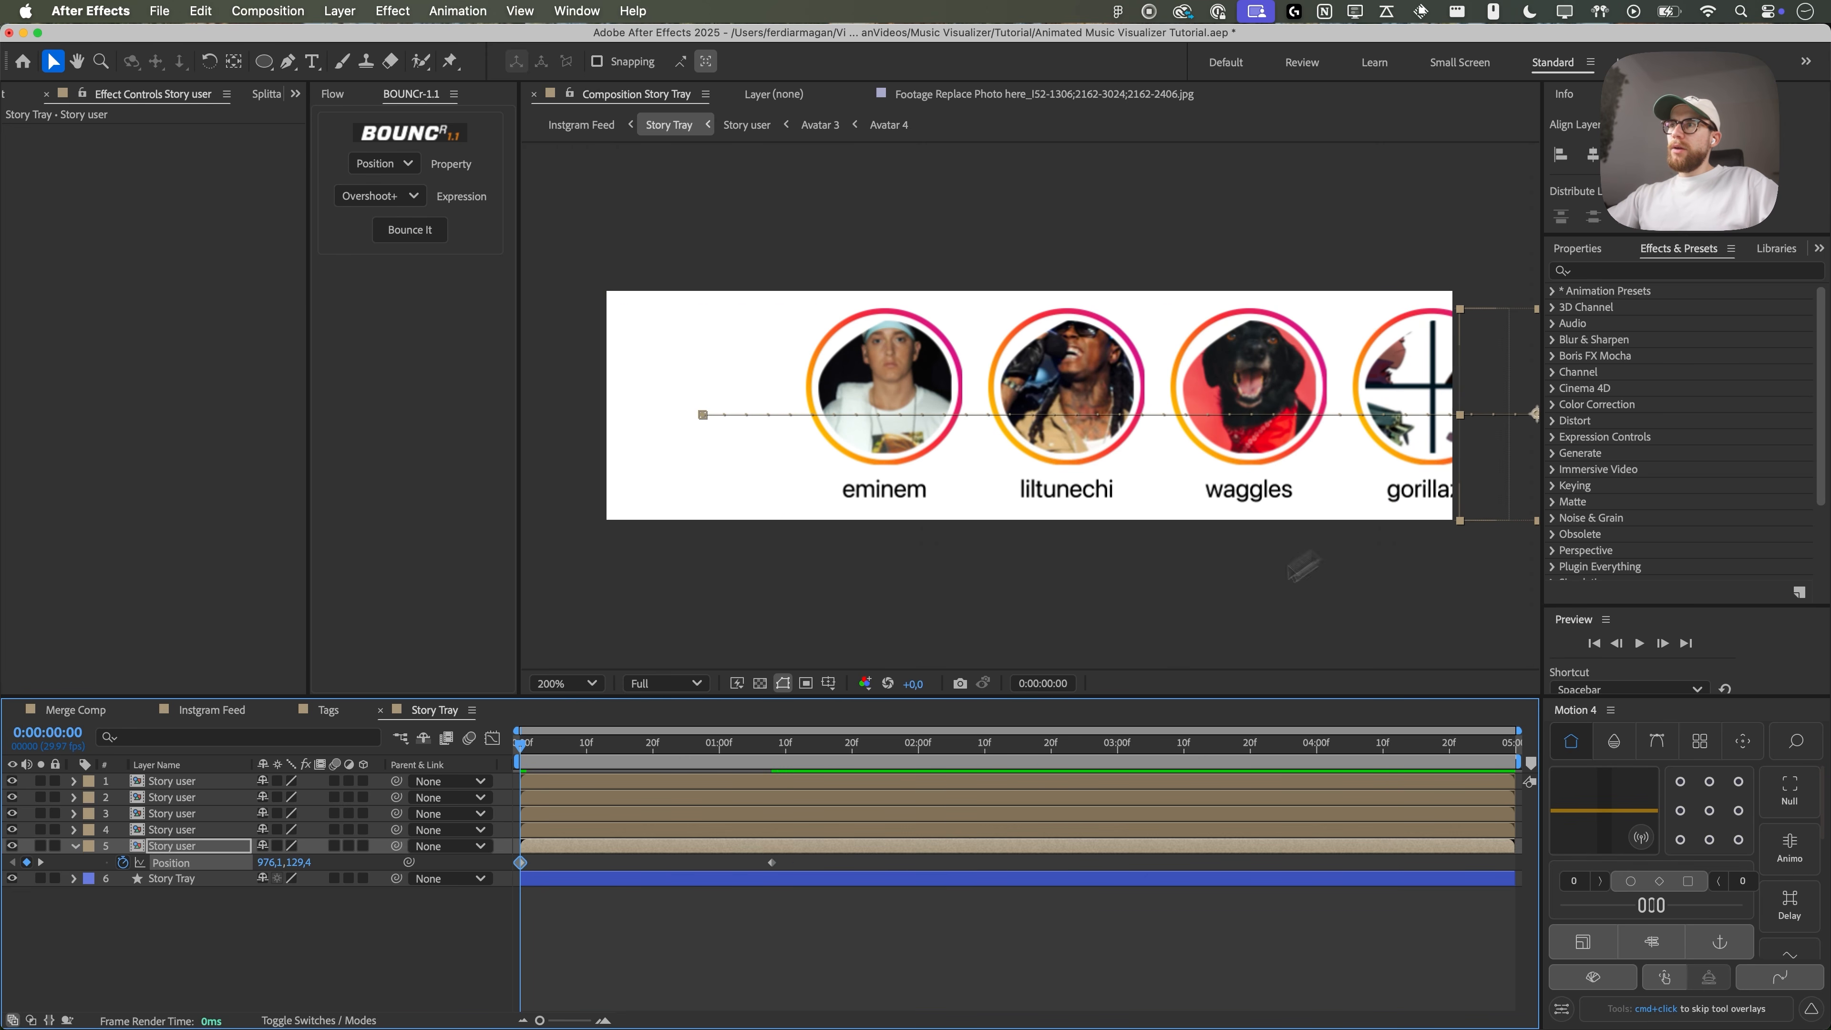
- Try Flow's cubicIn easing on the 50cent story's two position keyframes, preview it, and undo the easing
left_click_drag(799, 853, 504, 873)
left_click(332, 94)
left_click(474, 397)
key("space")
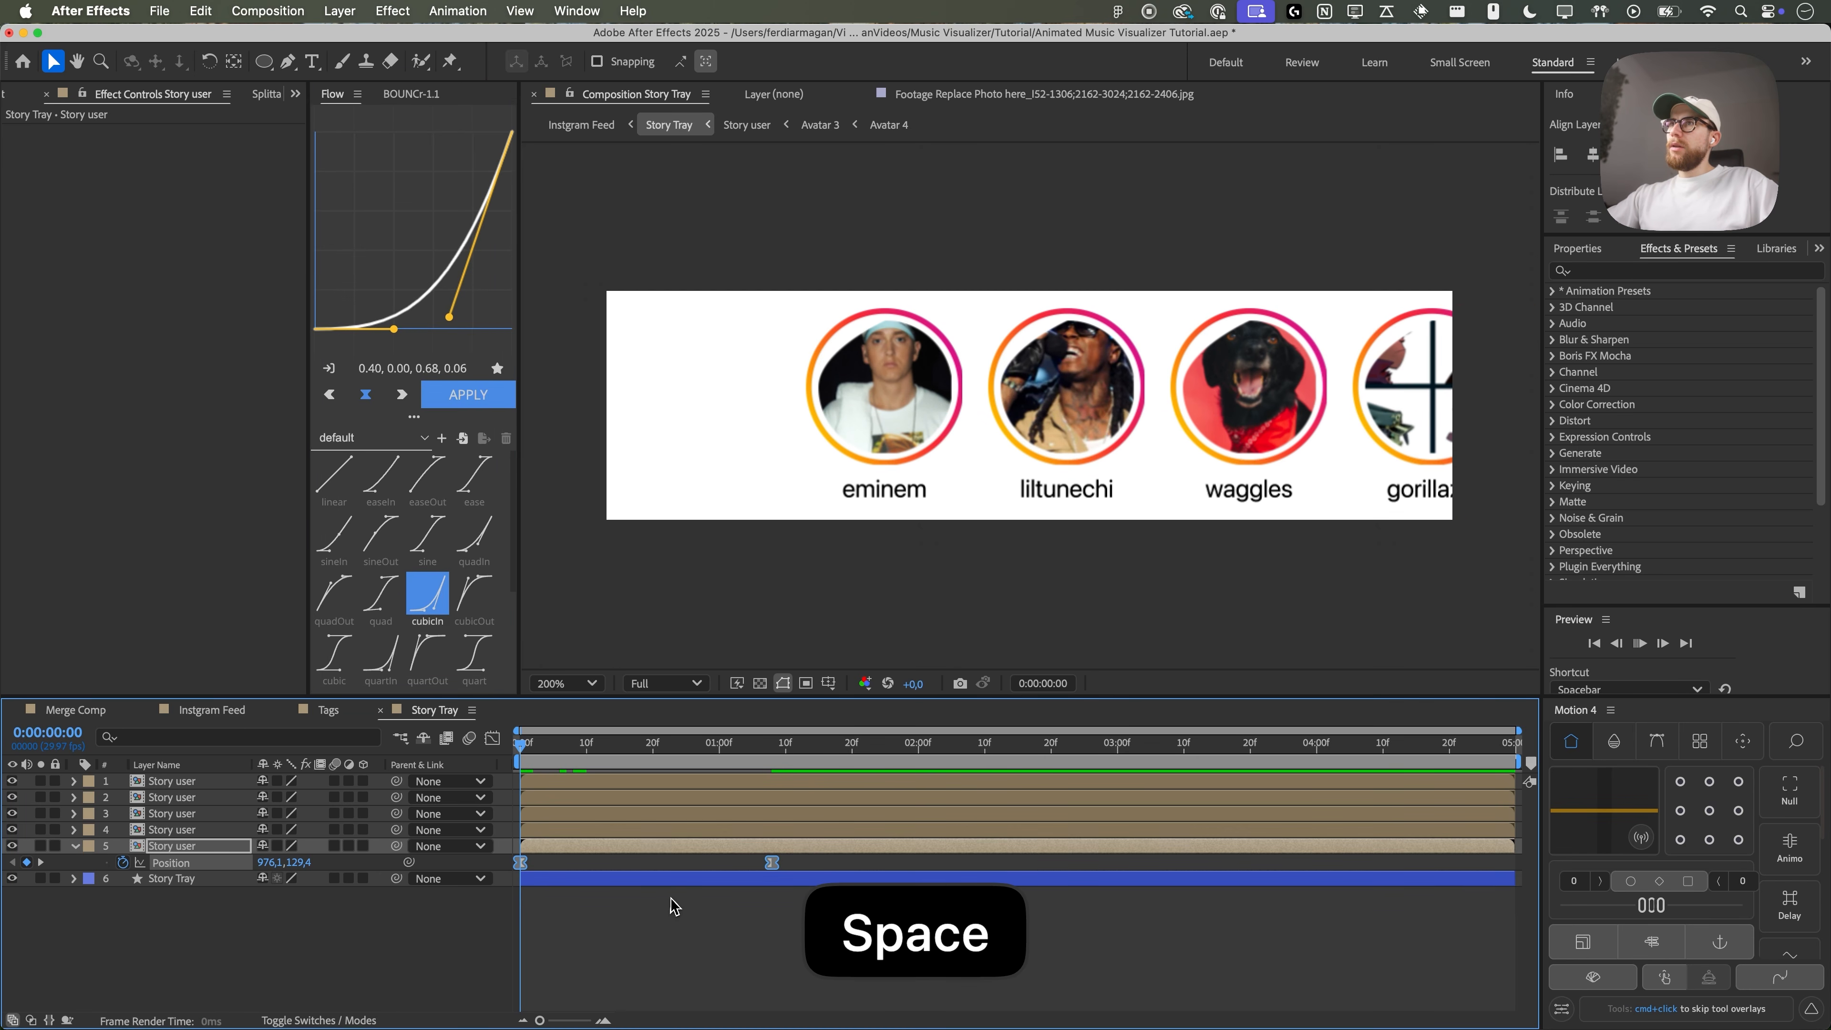
key("space")
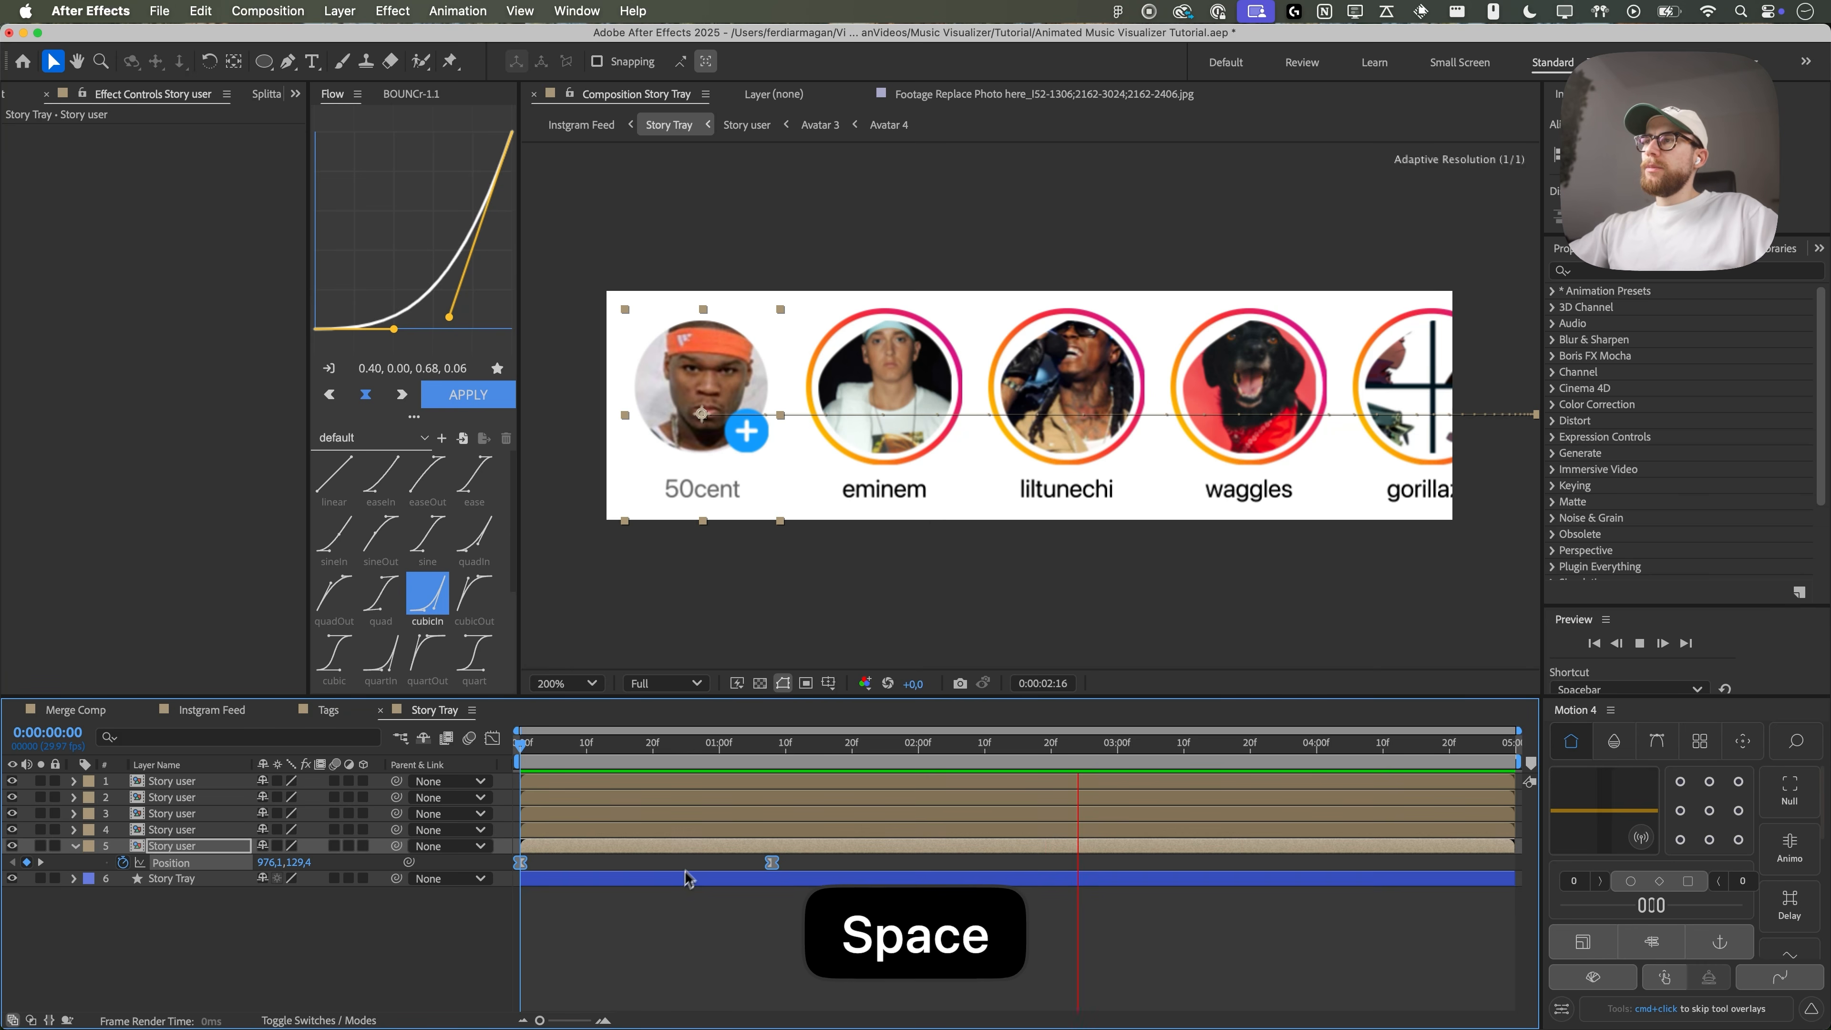
key("super+z")
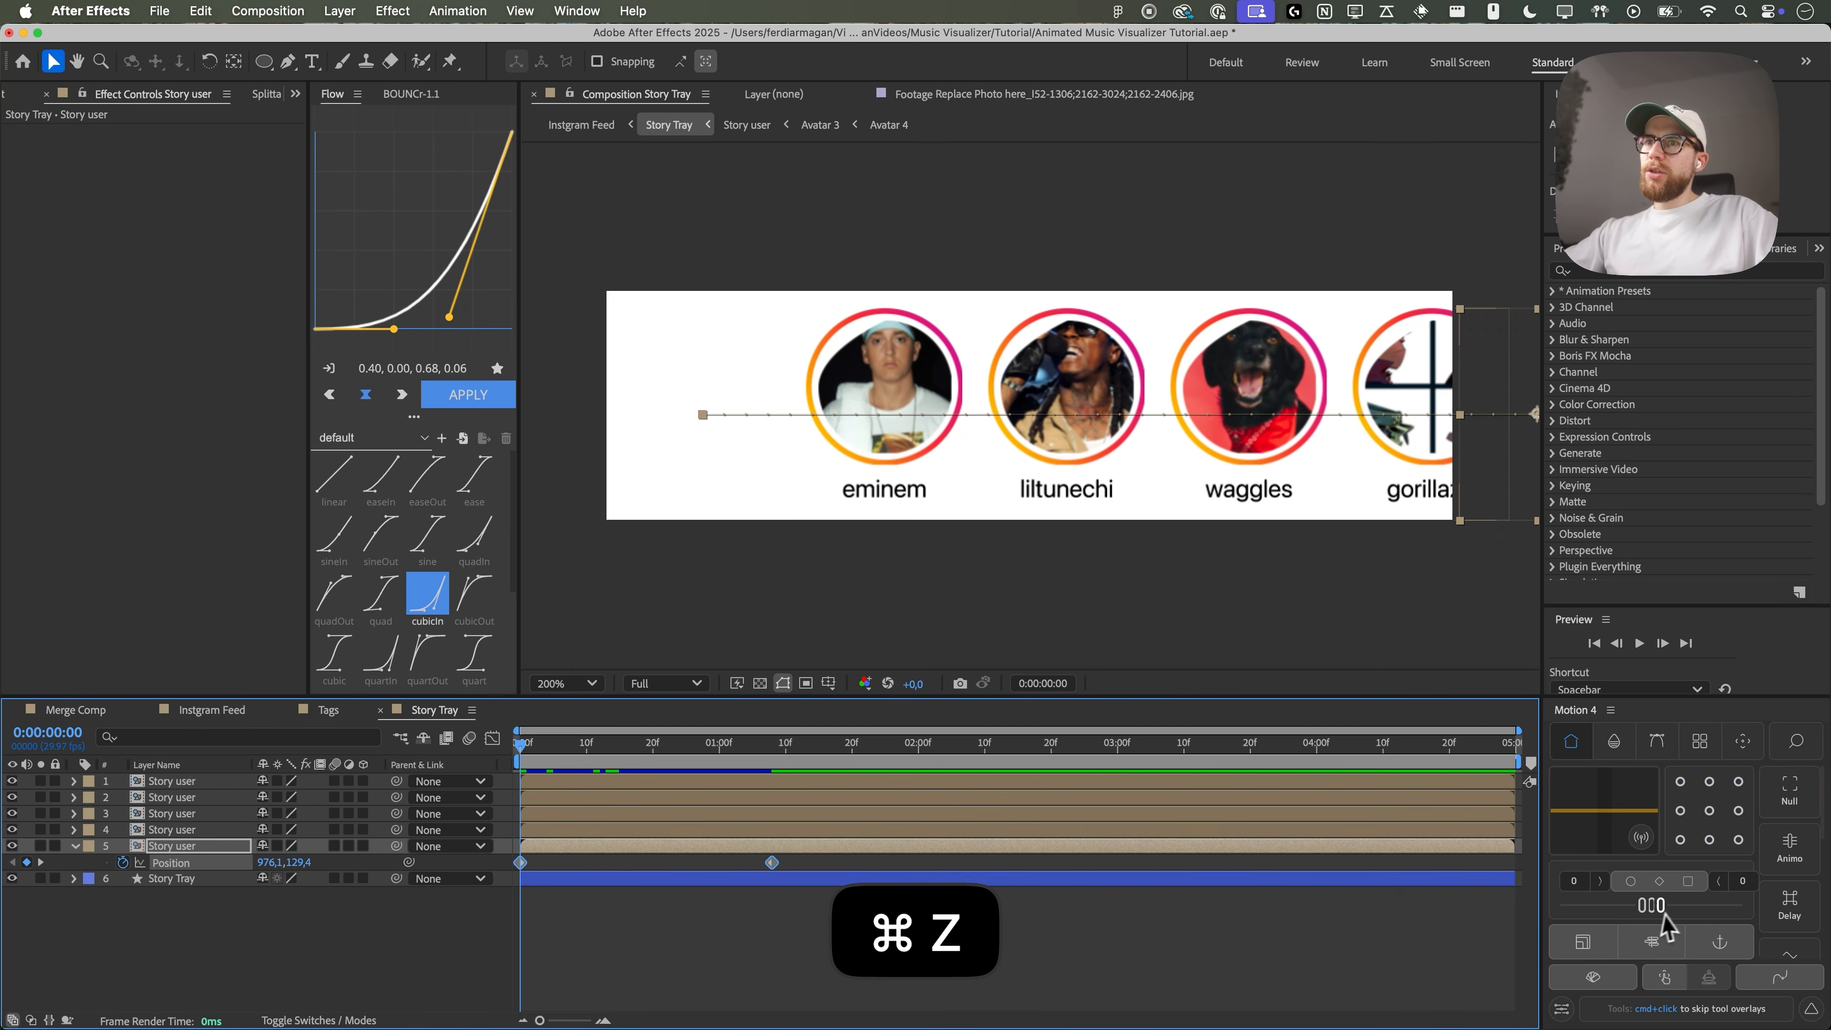
- Ease the 50cent story's two position keyframes with Motion 4 values of 54 and 93, previewing the motion
mouse_move(1664, 910)
left_mouse_down()
mouse_move(1698, 914)
mouse_move(1597, 906)
left_mouse_up()
key("space")
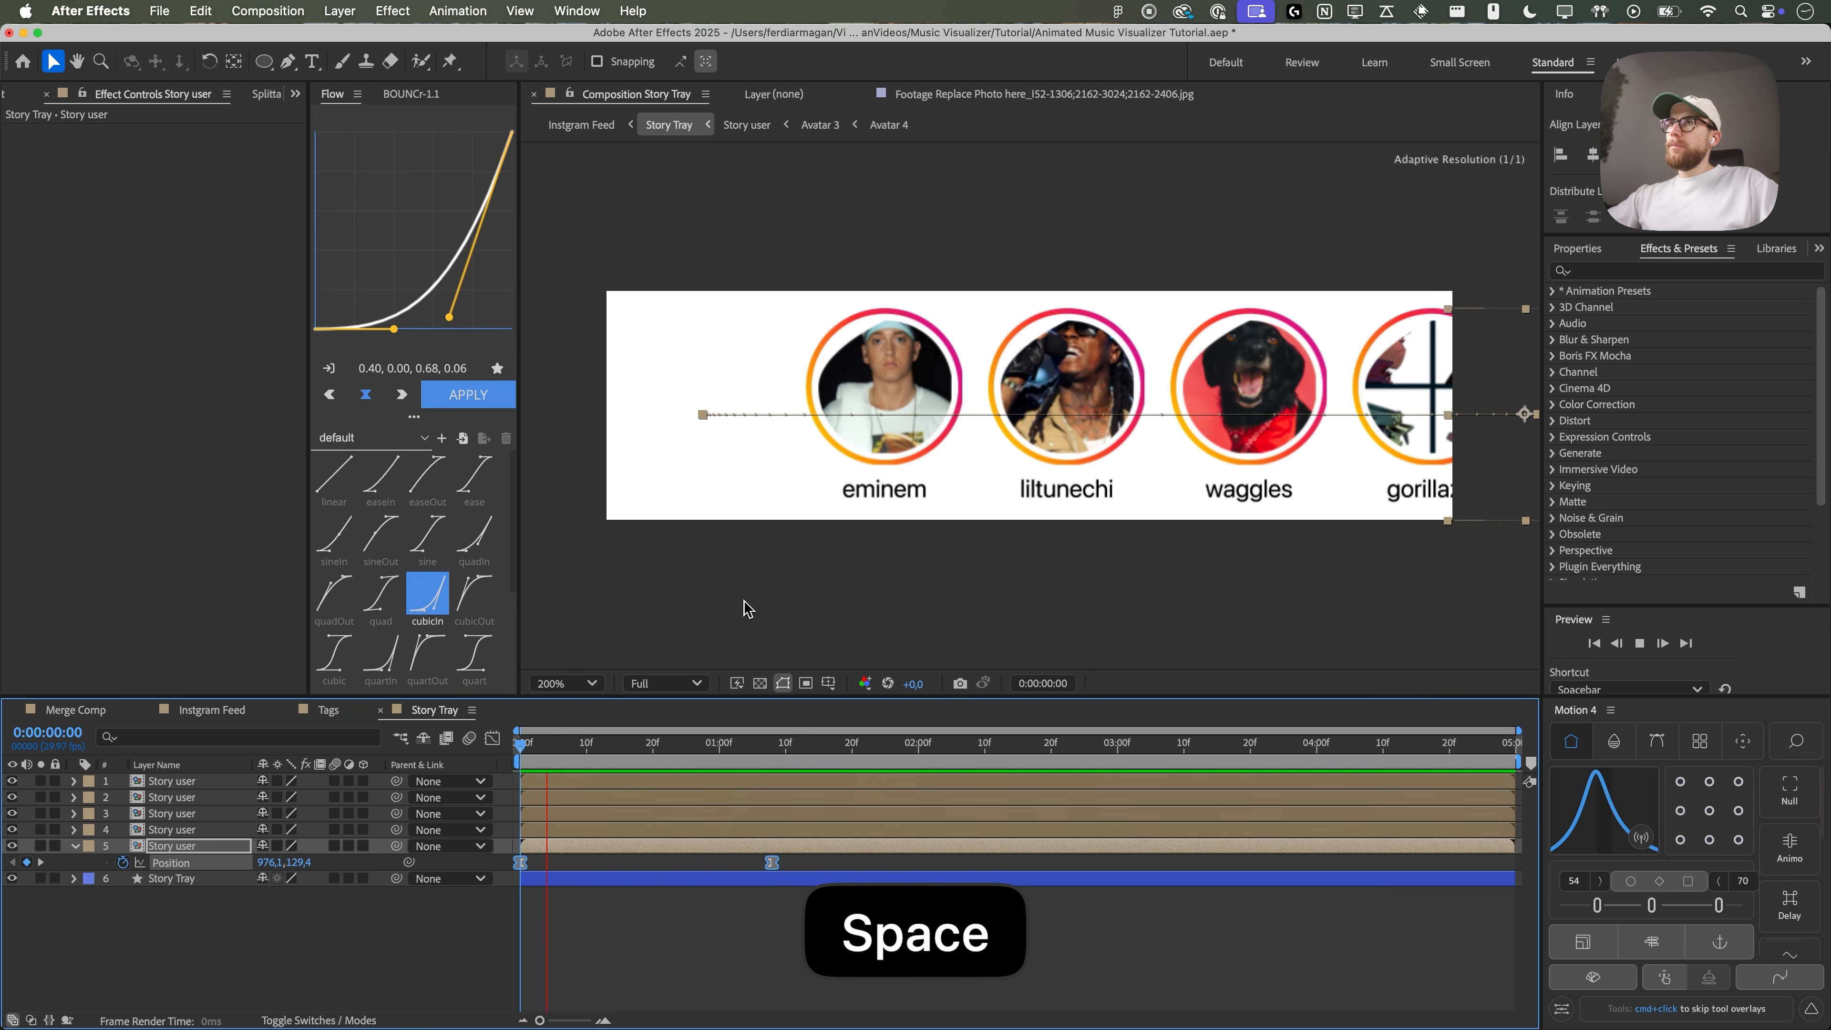
key("space")
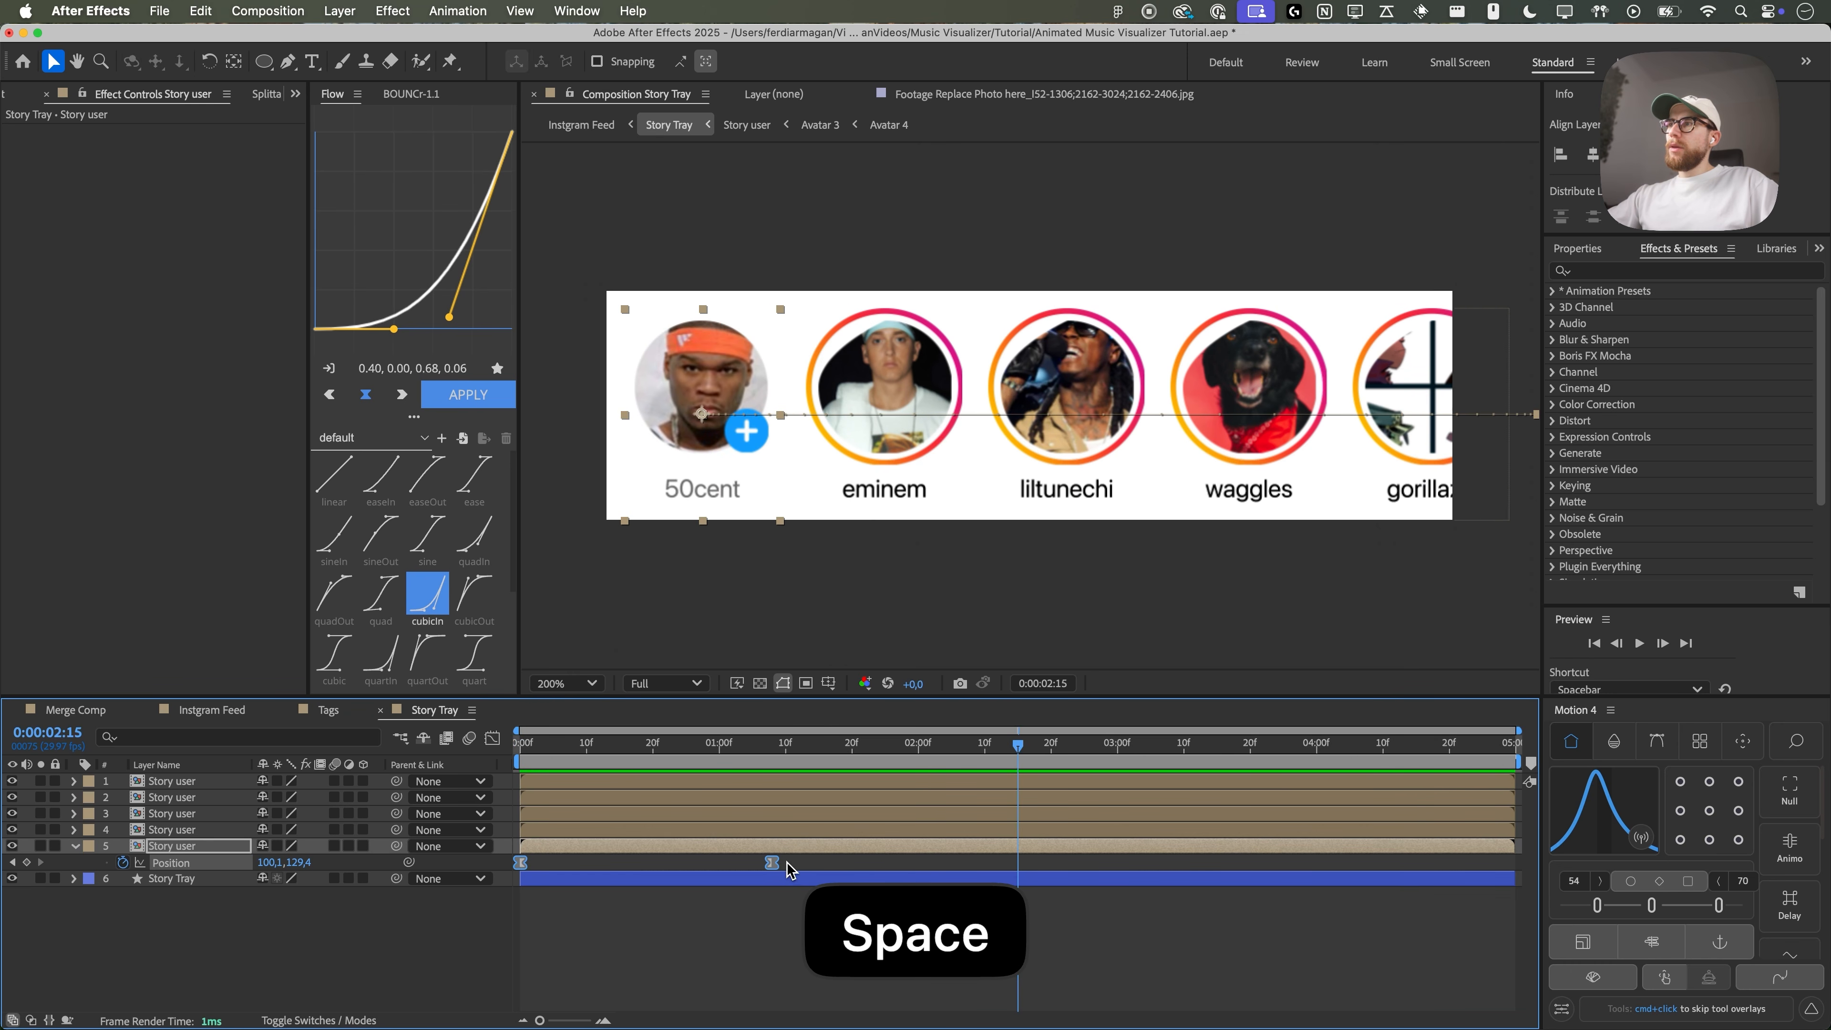
left_click_drag(1718, 905, 1723, 907)
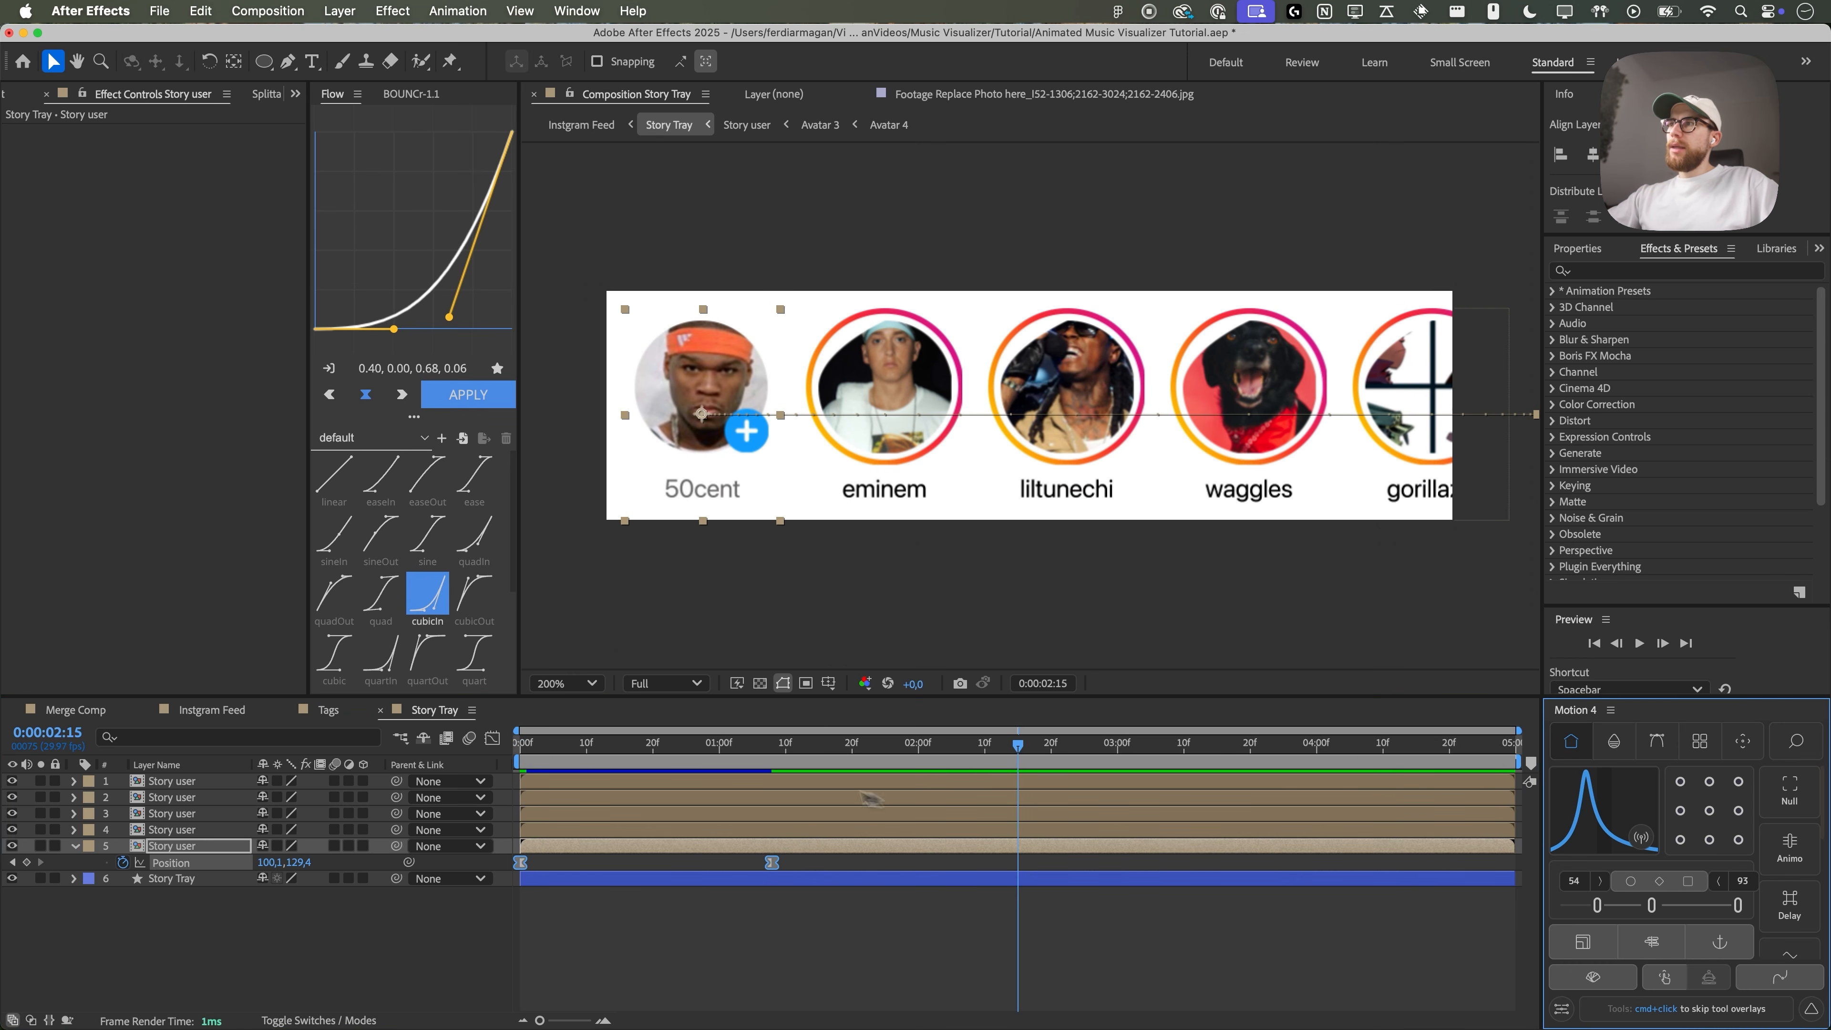
key("space")
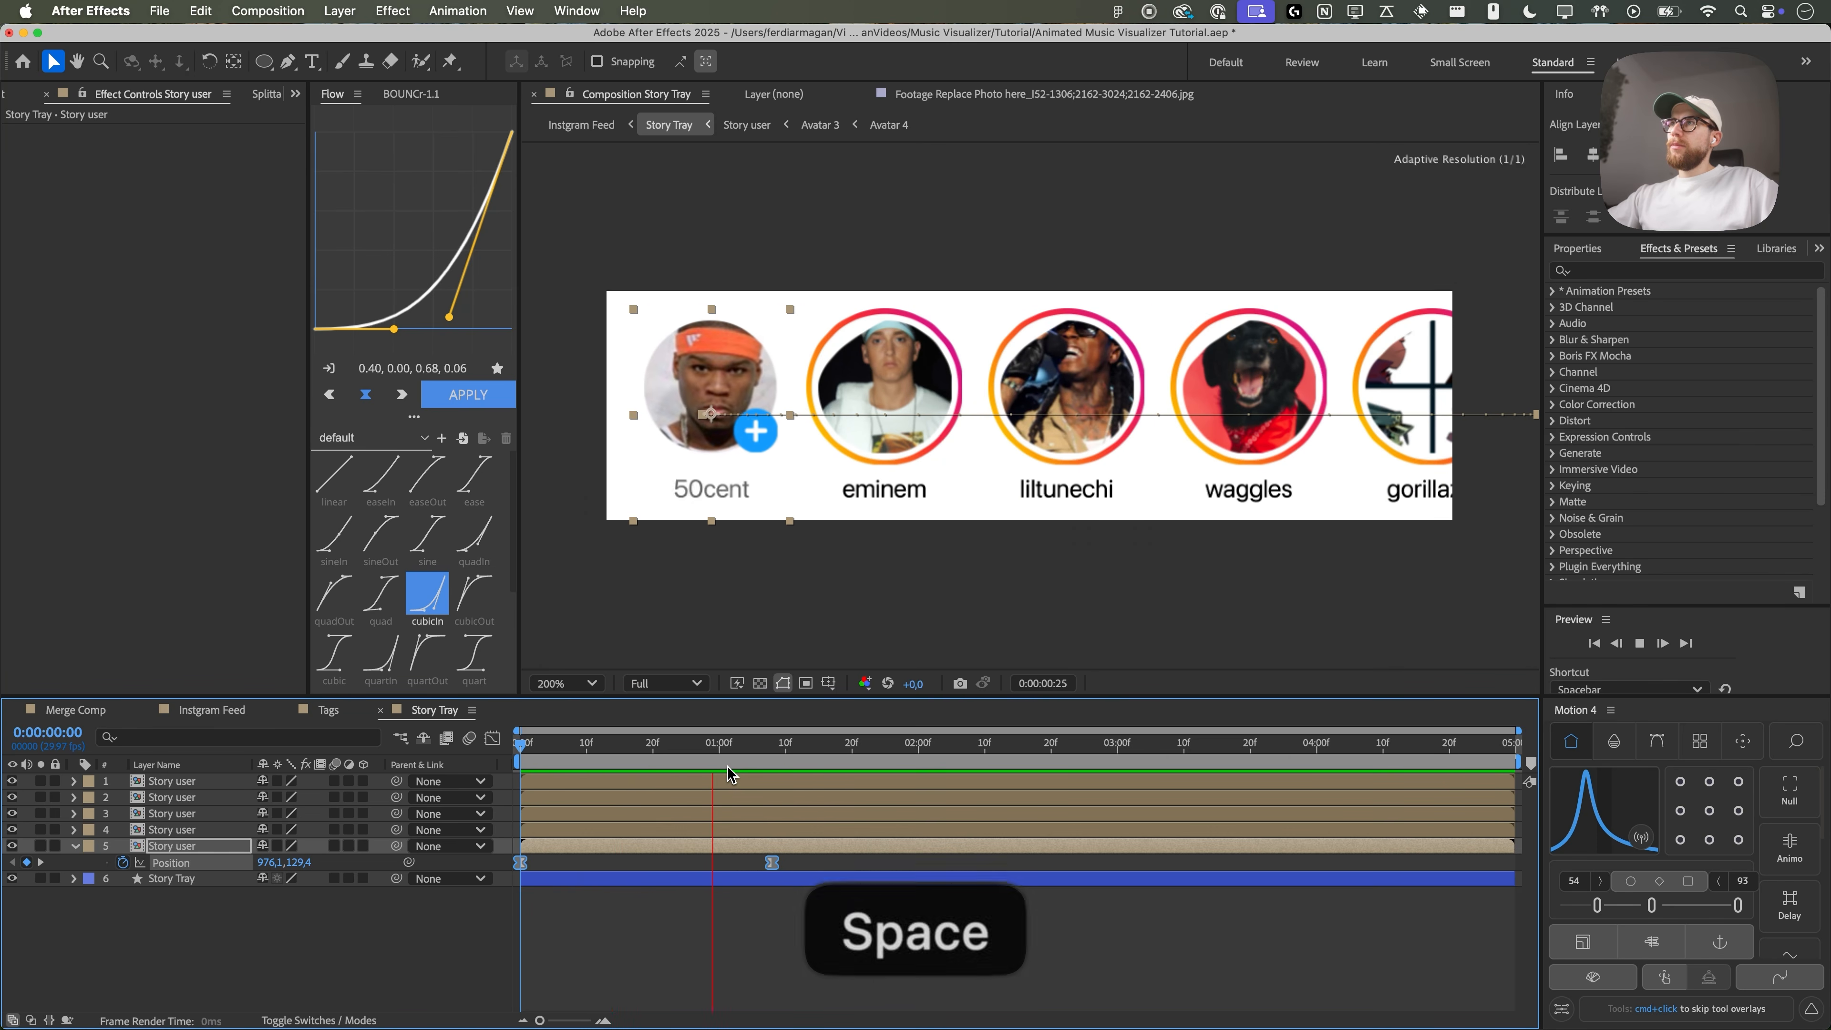
key("space")
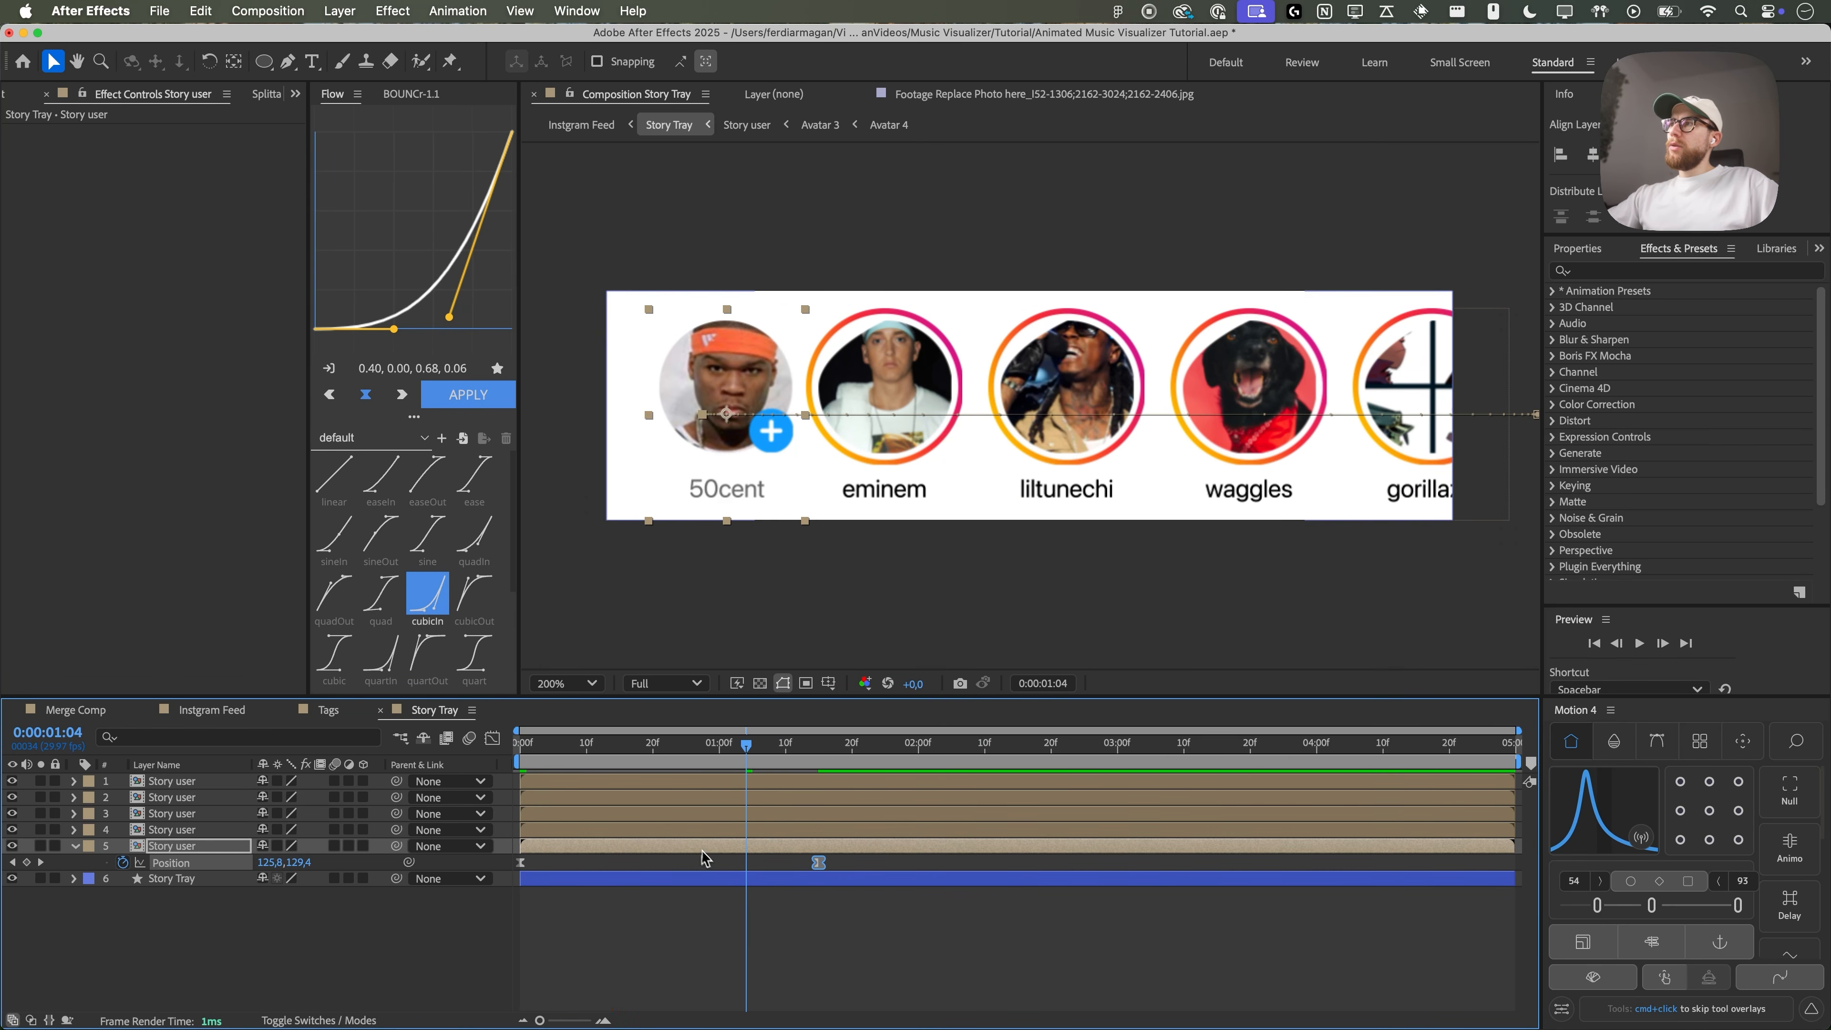
- Move the 50cent story's last position keyframe to about 1:15, make it linear, and preview the animation
left_click(703, 859)
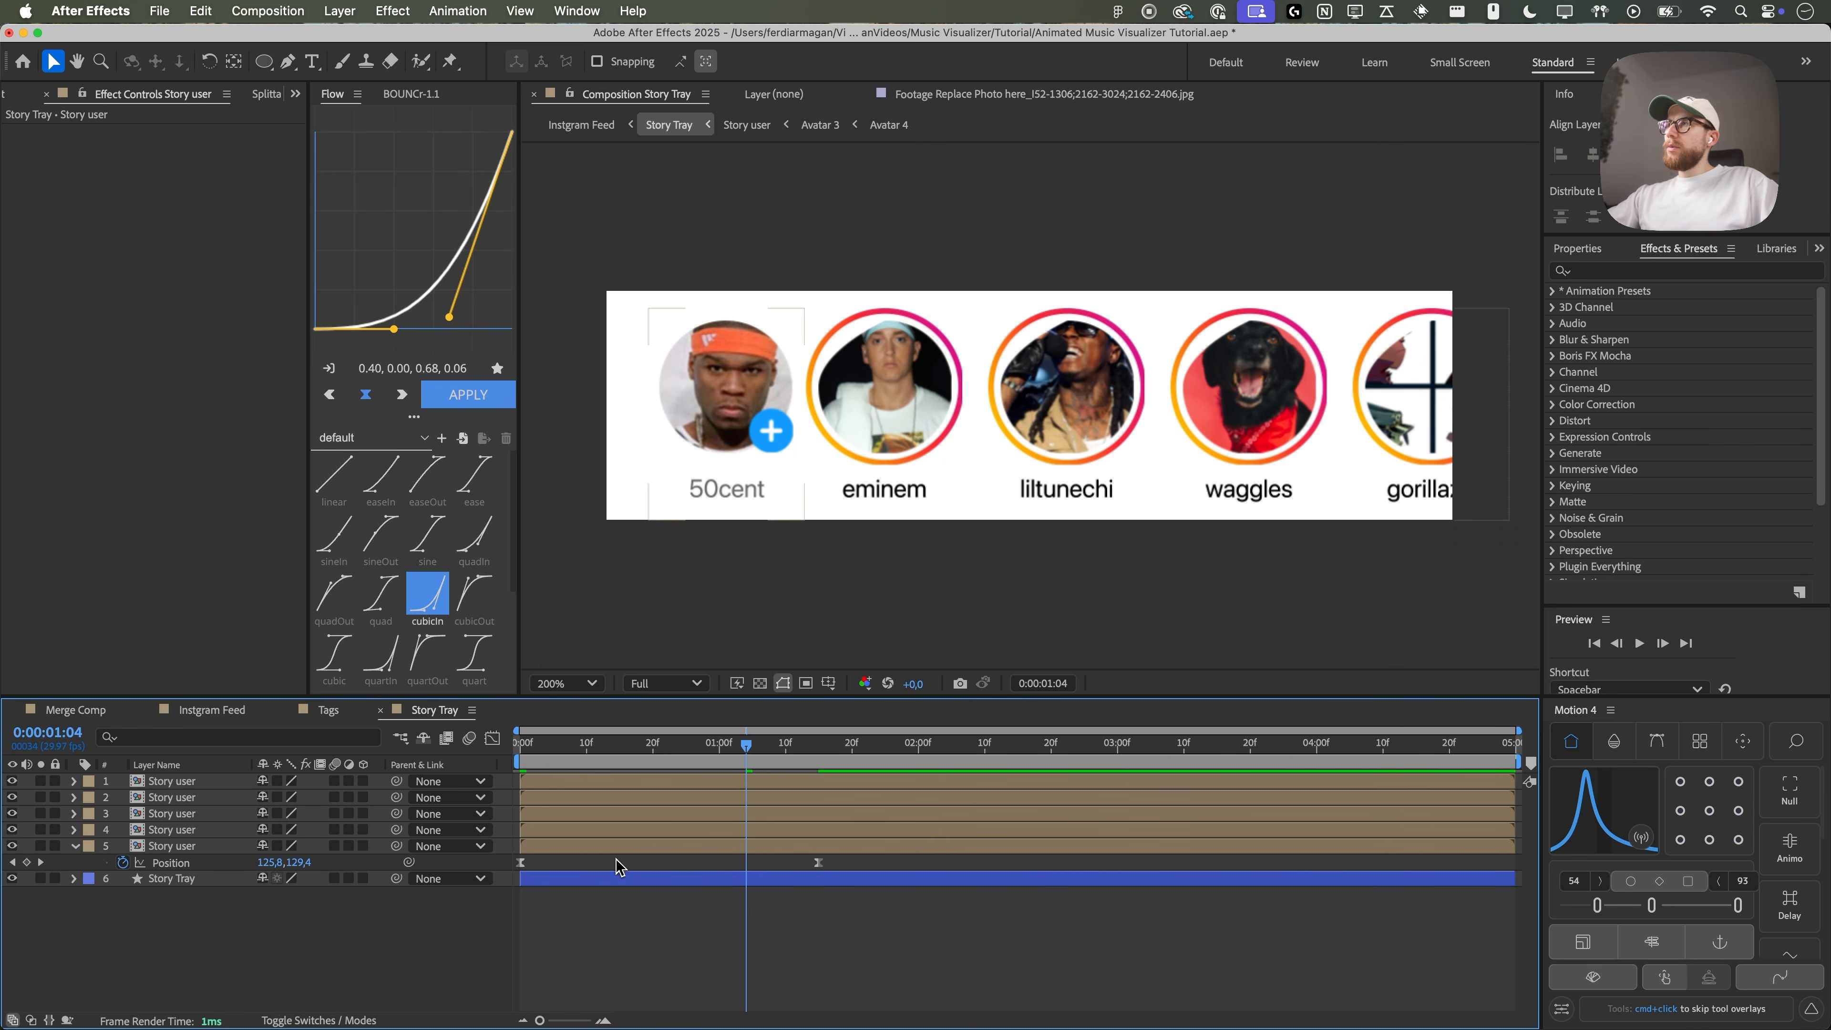
left_click(558, 849)
key("space")
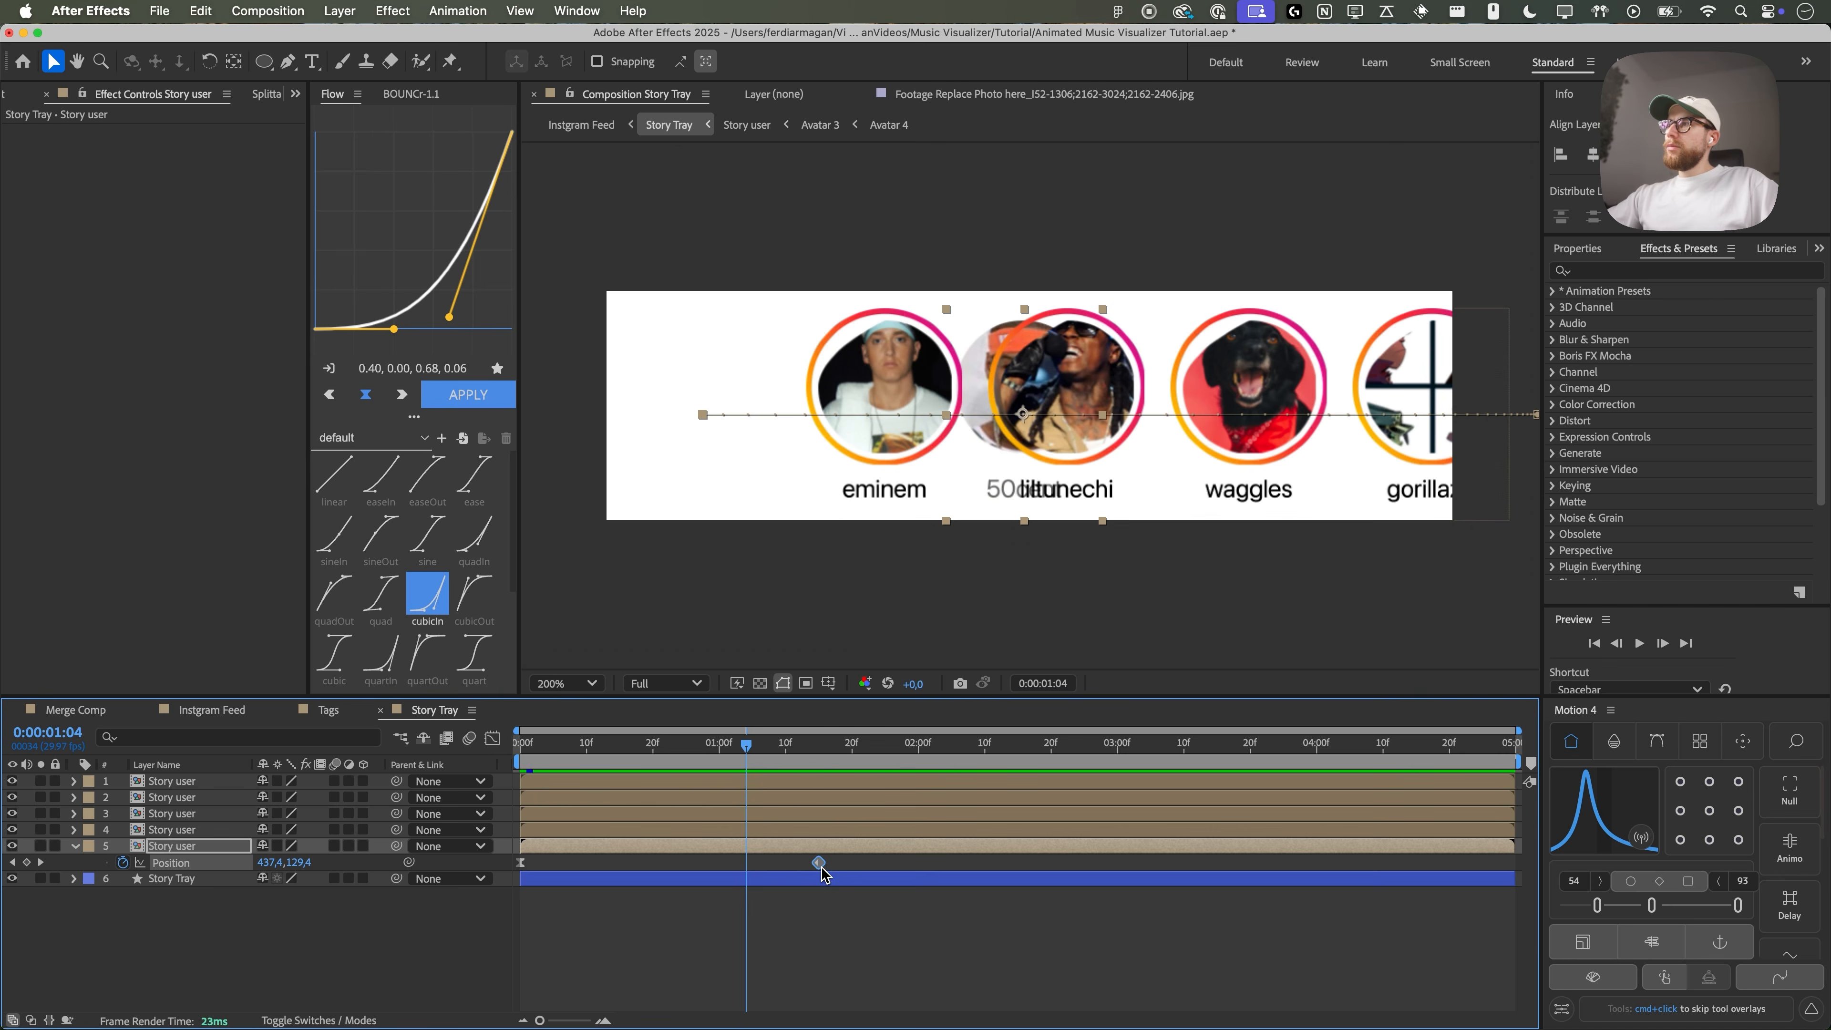
- Apply the BOUNCr Overshoot+ expression to the 50cent story's Position property and preview the bounce
left_click(410, 102)
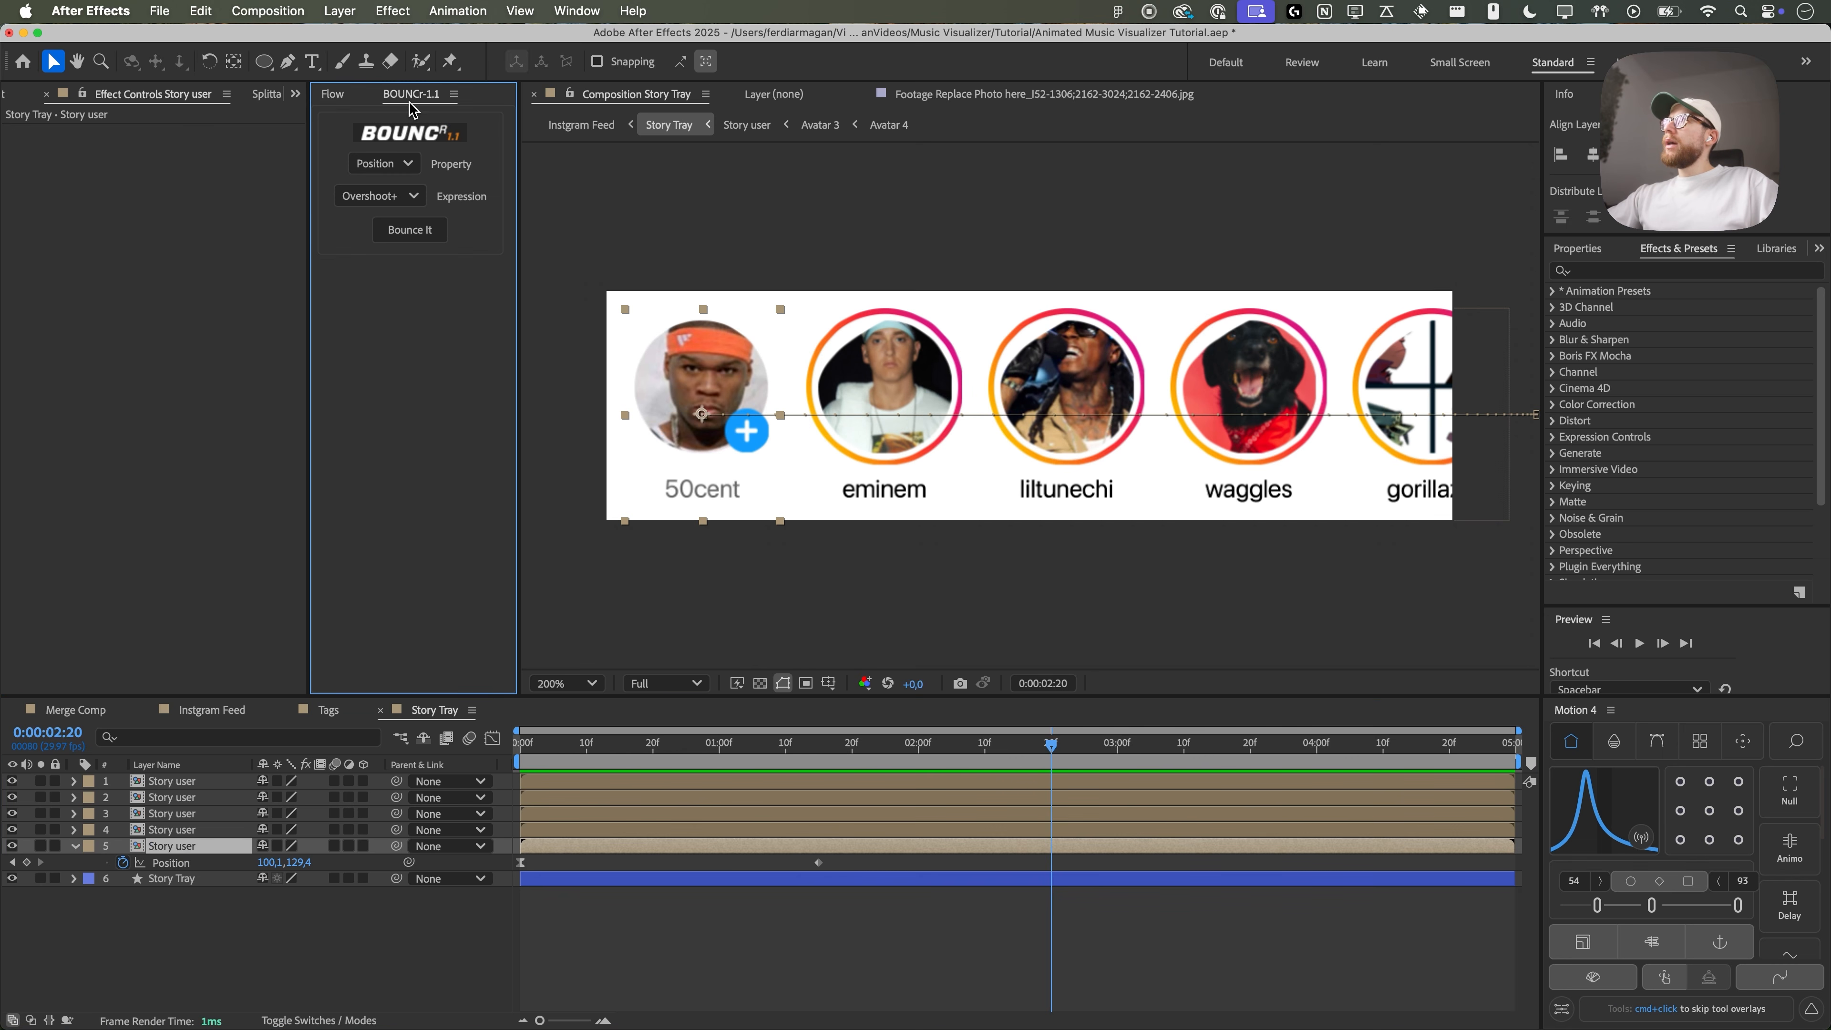
left_click(401, 229)
key("space")
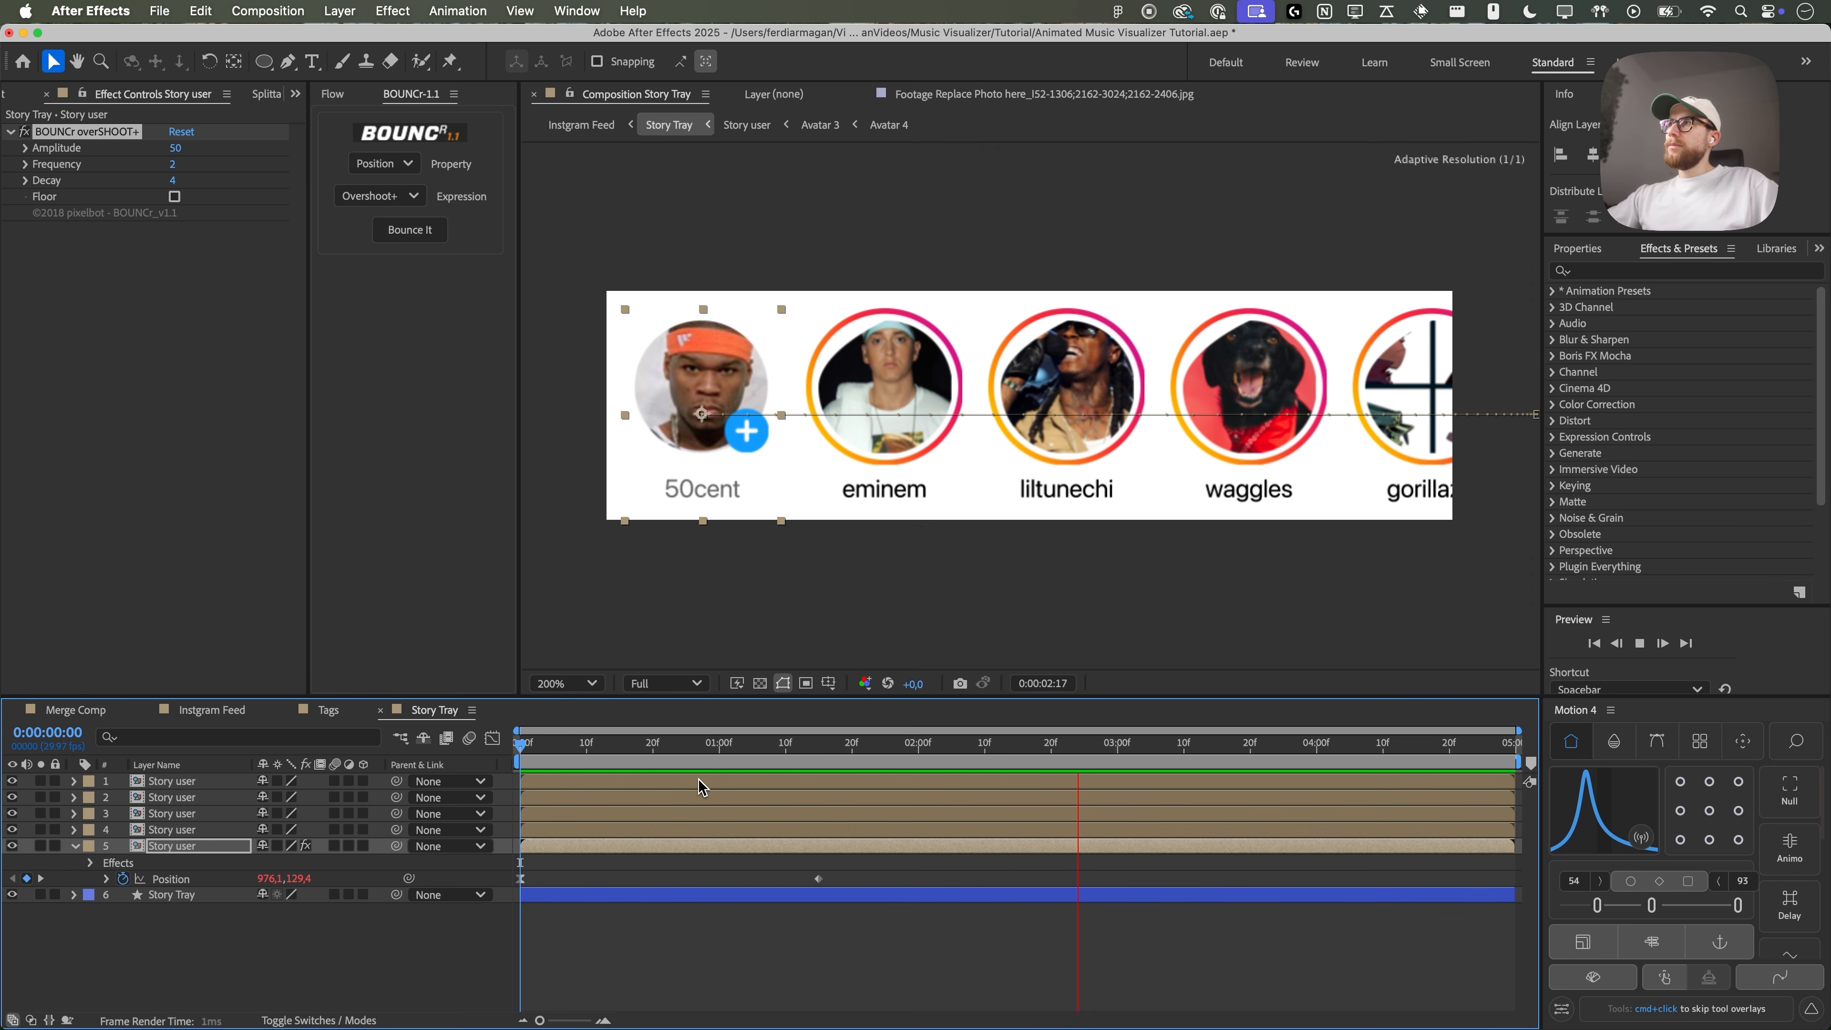
key("space")
- Copy the BOUNCr overSHOOT+ effect from the 50cent story layer to the other four Story user layers
left_click(80, 131)
key("super+c")
left_click(176, 829)
key("super+v")
left_click(186, 814)
key("super+v")
left_click(188, 796)
key("super+v")
left_click(194, 783)
key("super+v")
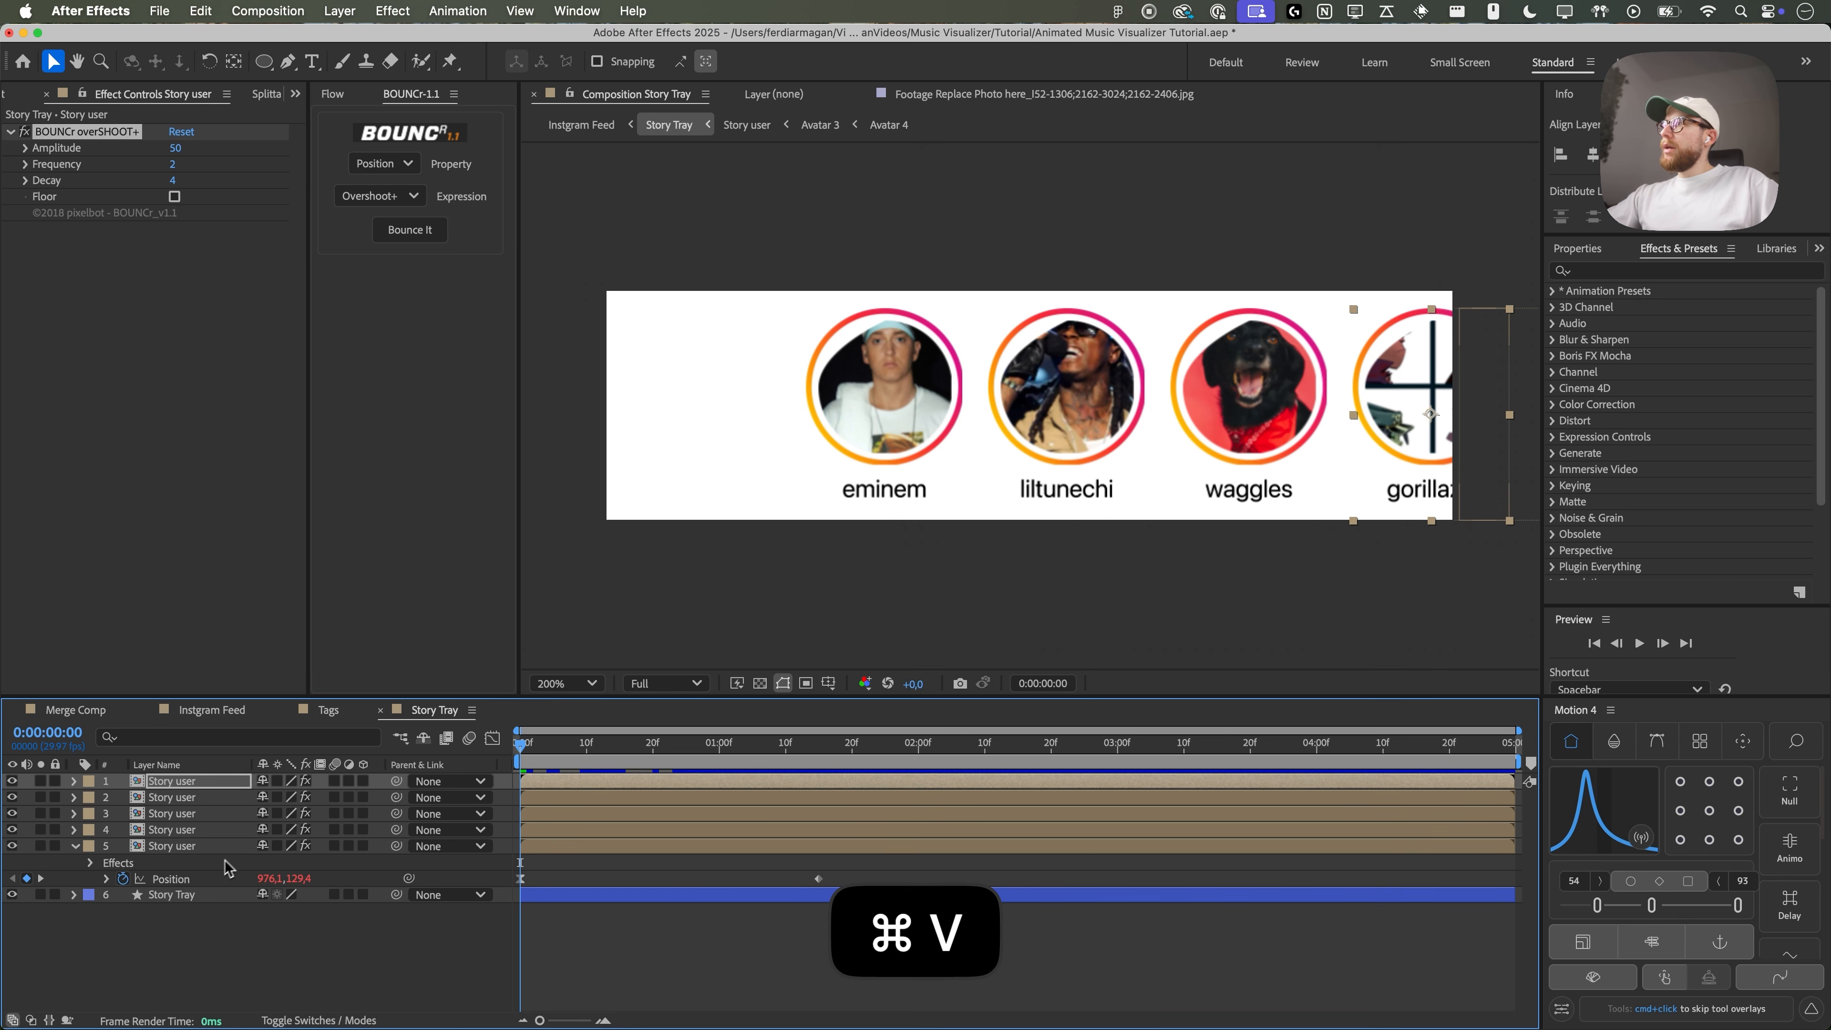
- Add position keyframes at 1:15 to the other four Story user layers and select their four Position properties together
left_click(205, 878)
key("super+c")
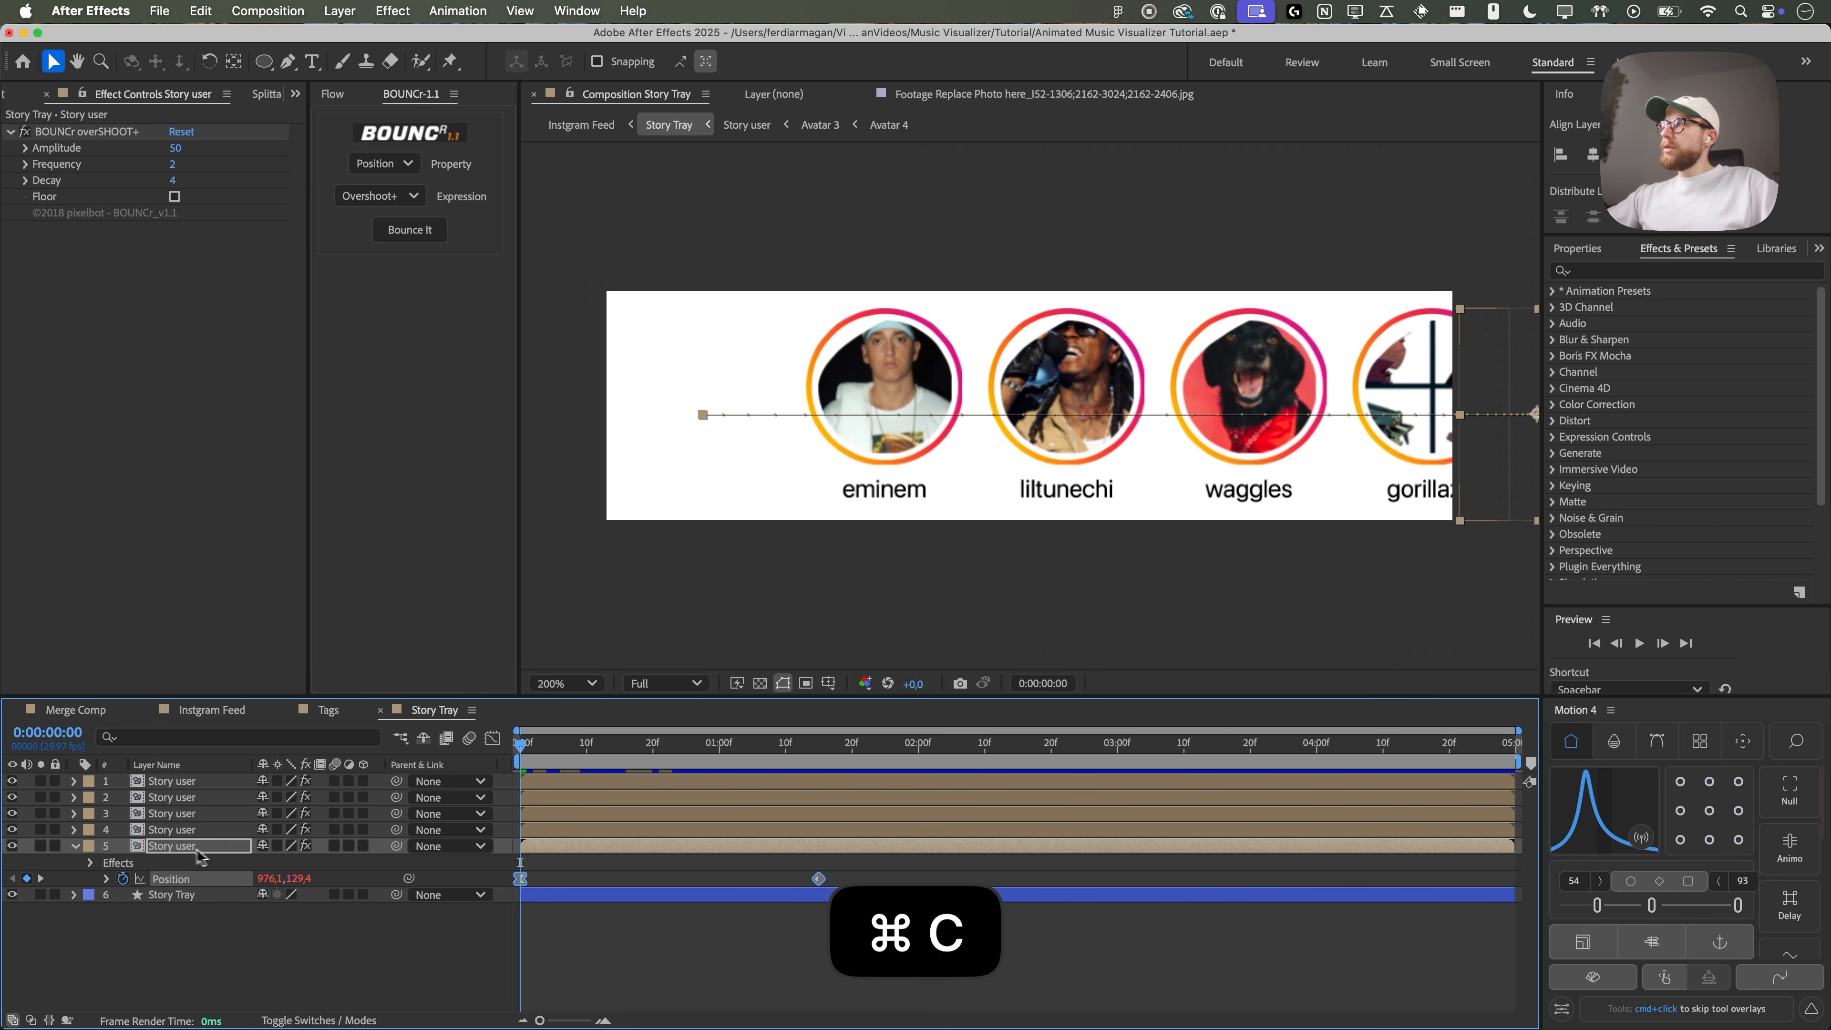
left_click(202, 832)
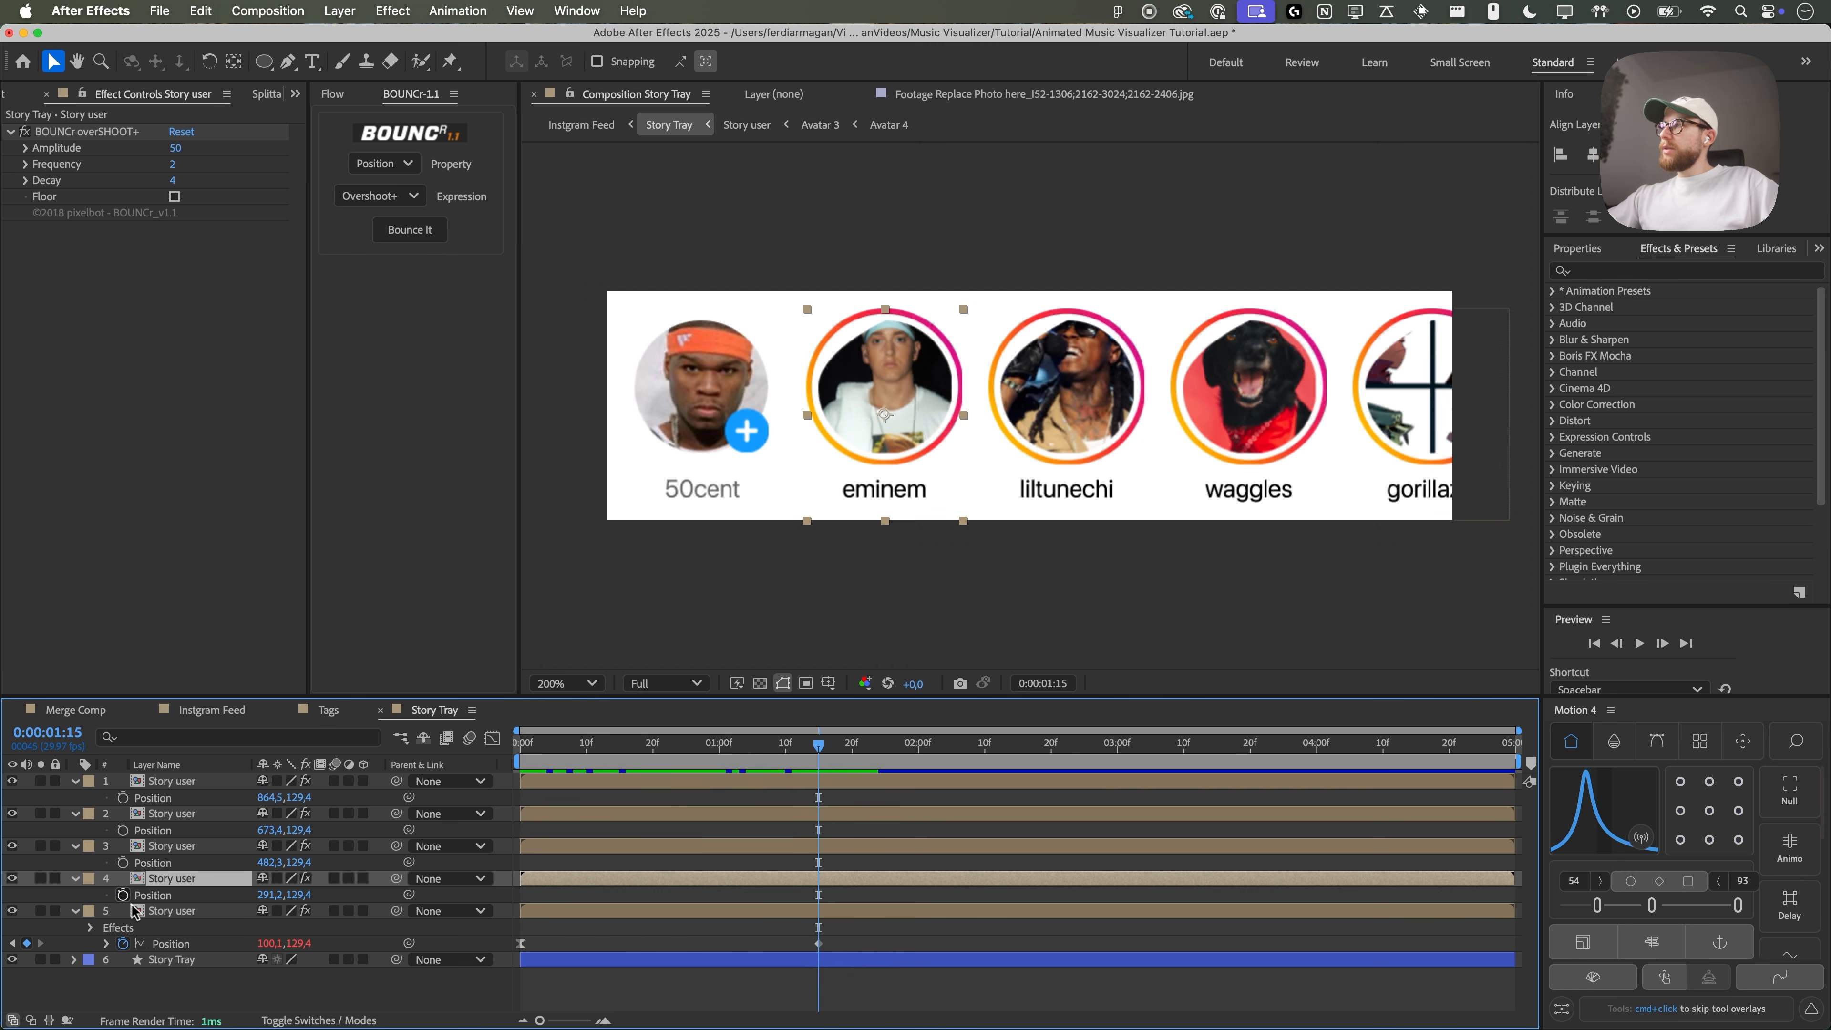
left_click(123, 895)
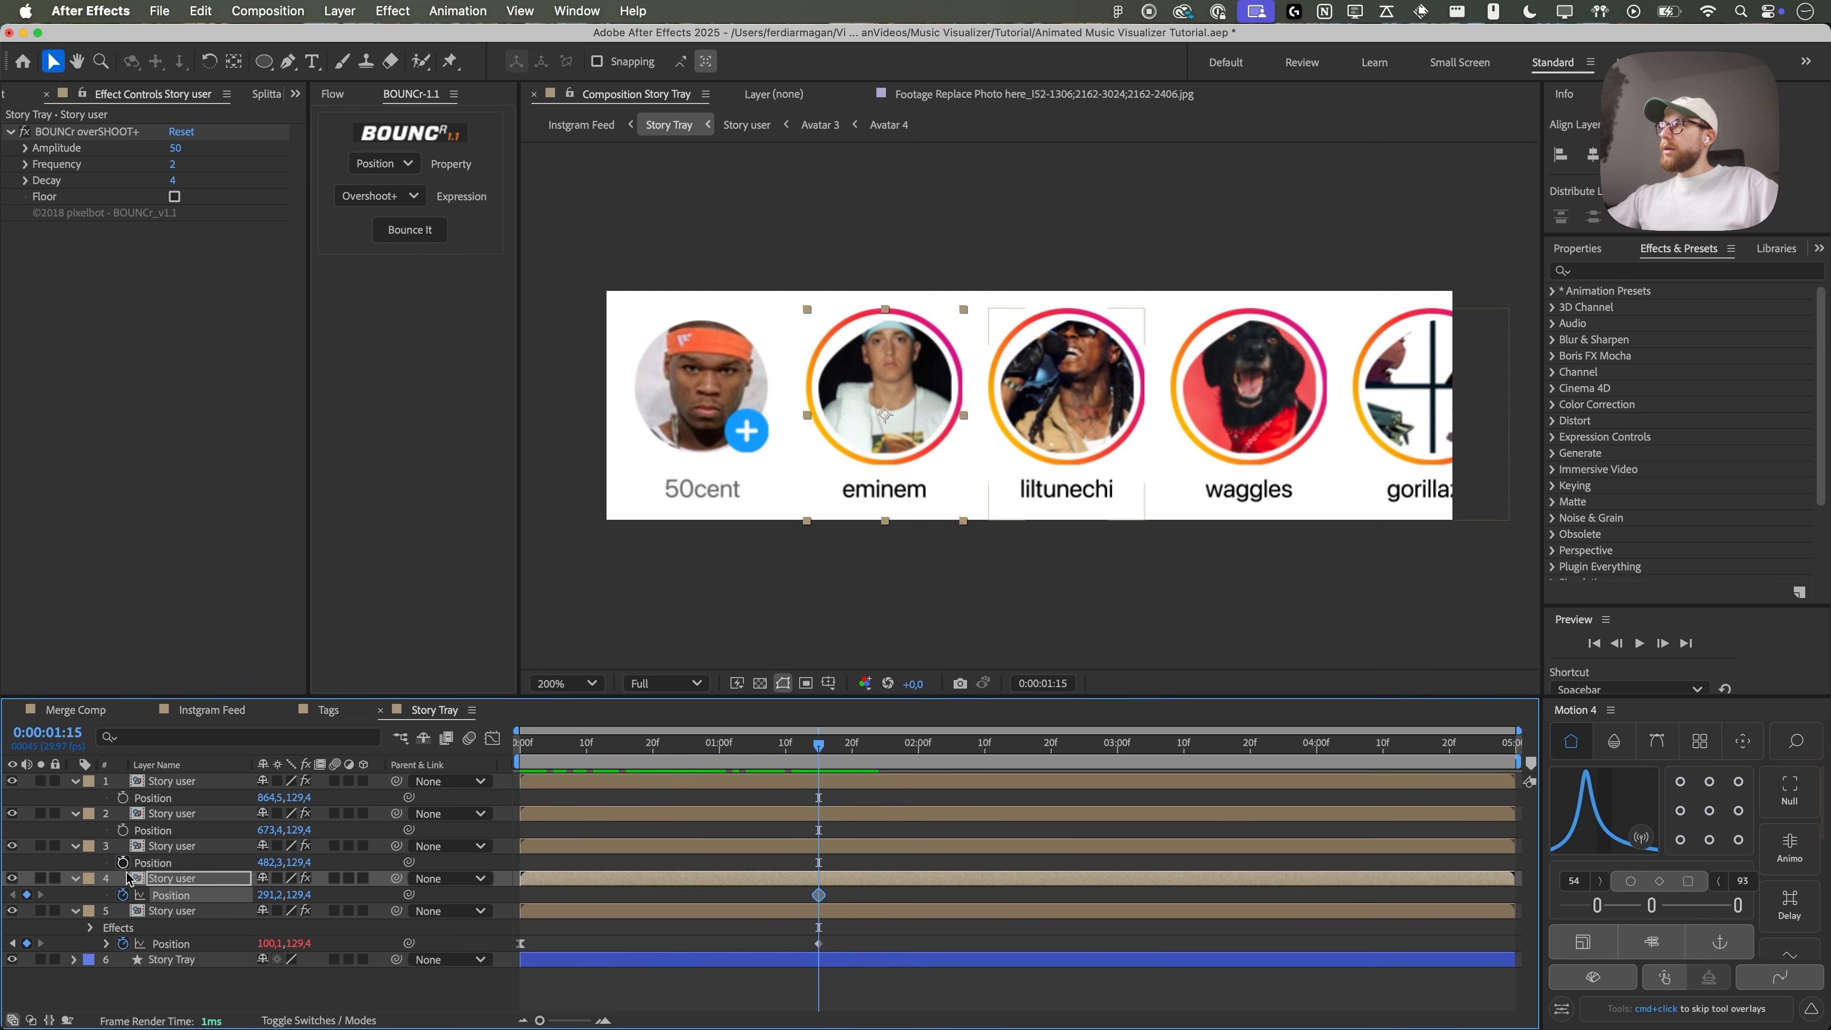
left_click(123, 862)
left_click(123, 830)
left_click(123, 797)
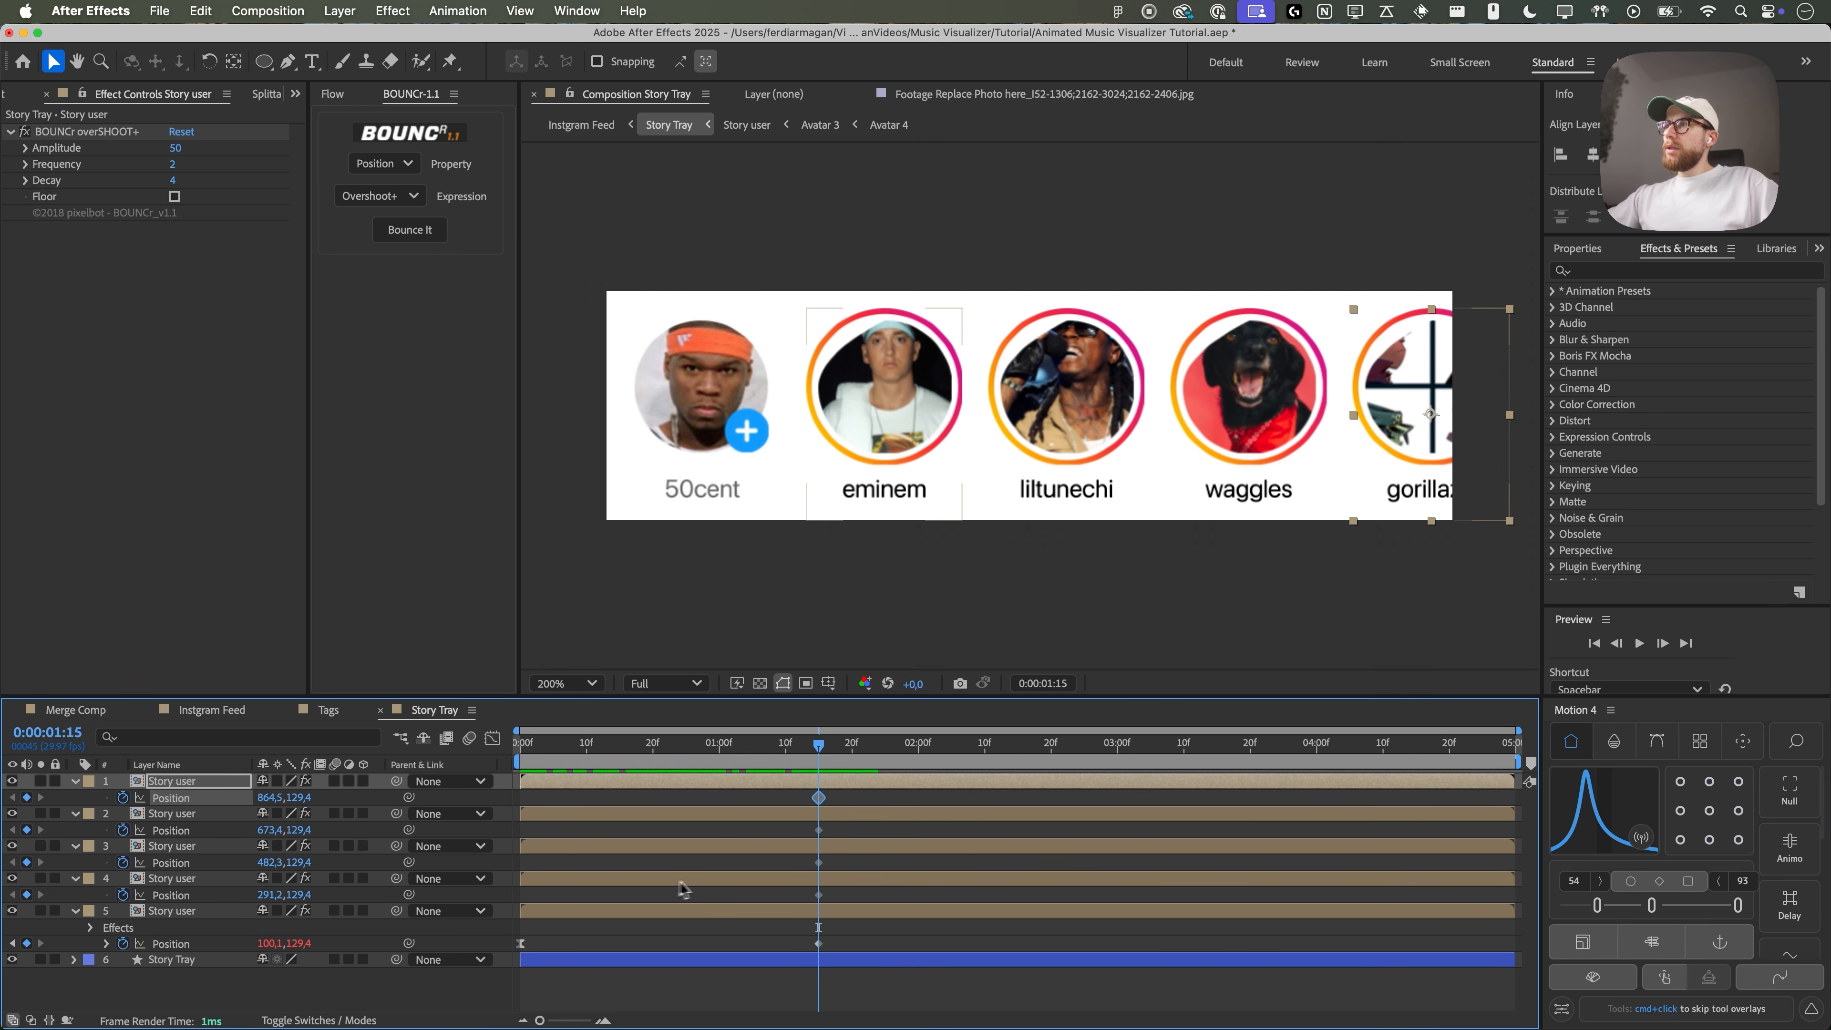
left_click(176, 829, "shift")
left_click(181, 862, "shift")
left_click(186, 894, "shift")
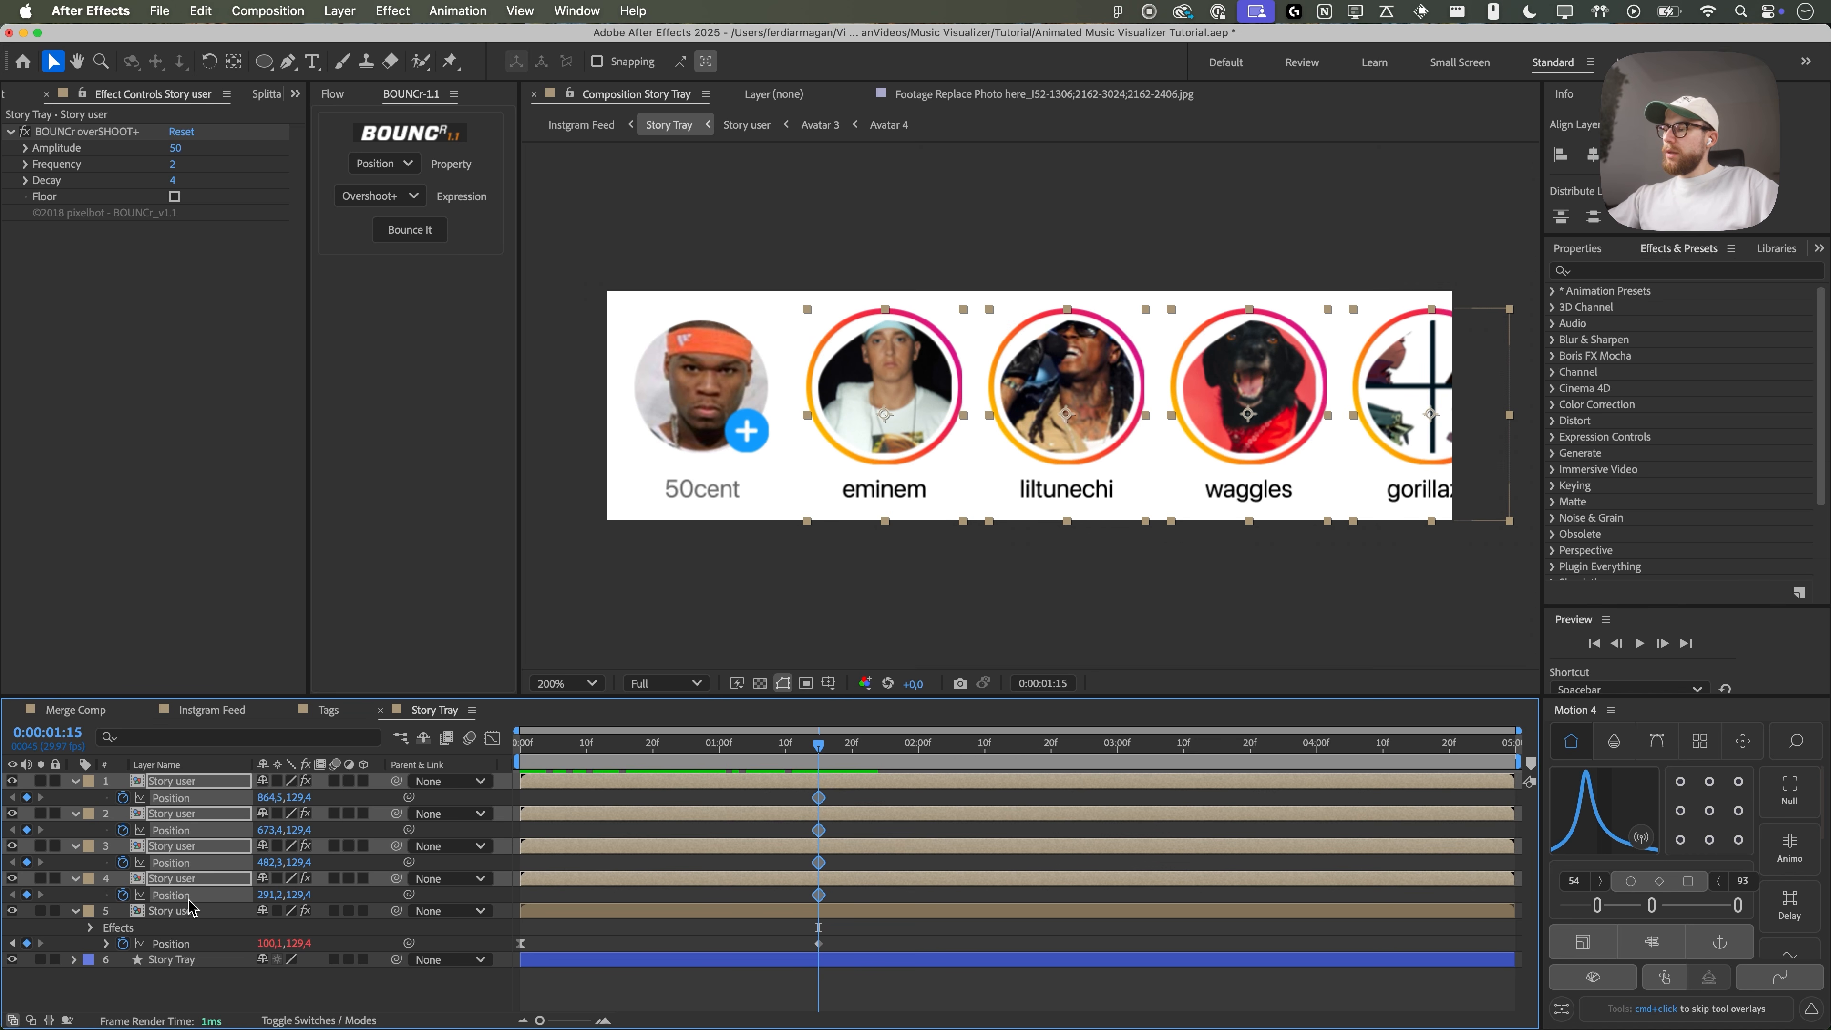
- Try shifting the four selected stories out of frame to the right at 1:15, and undo the shift
left_click_drag(273, 804, 969, 837)
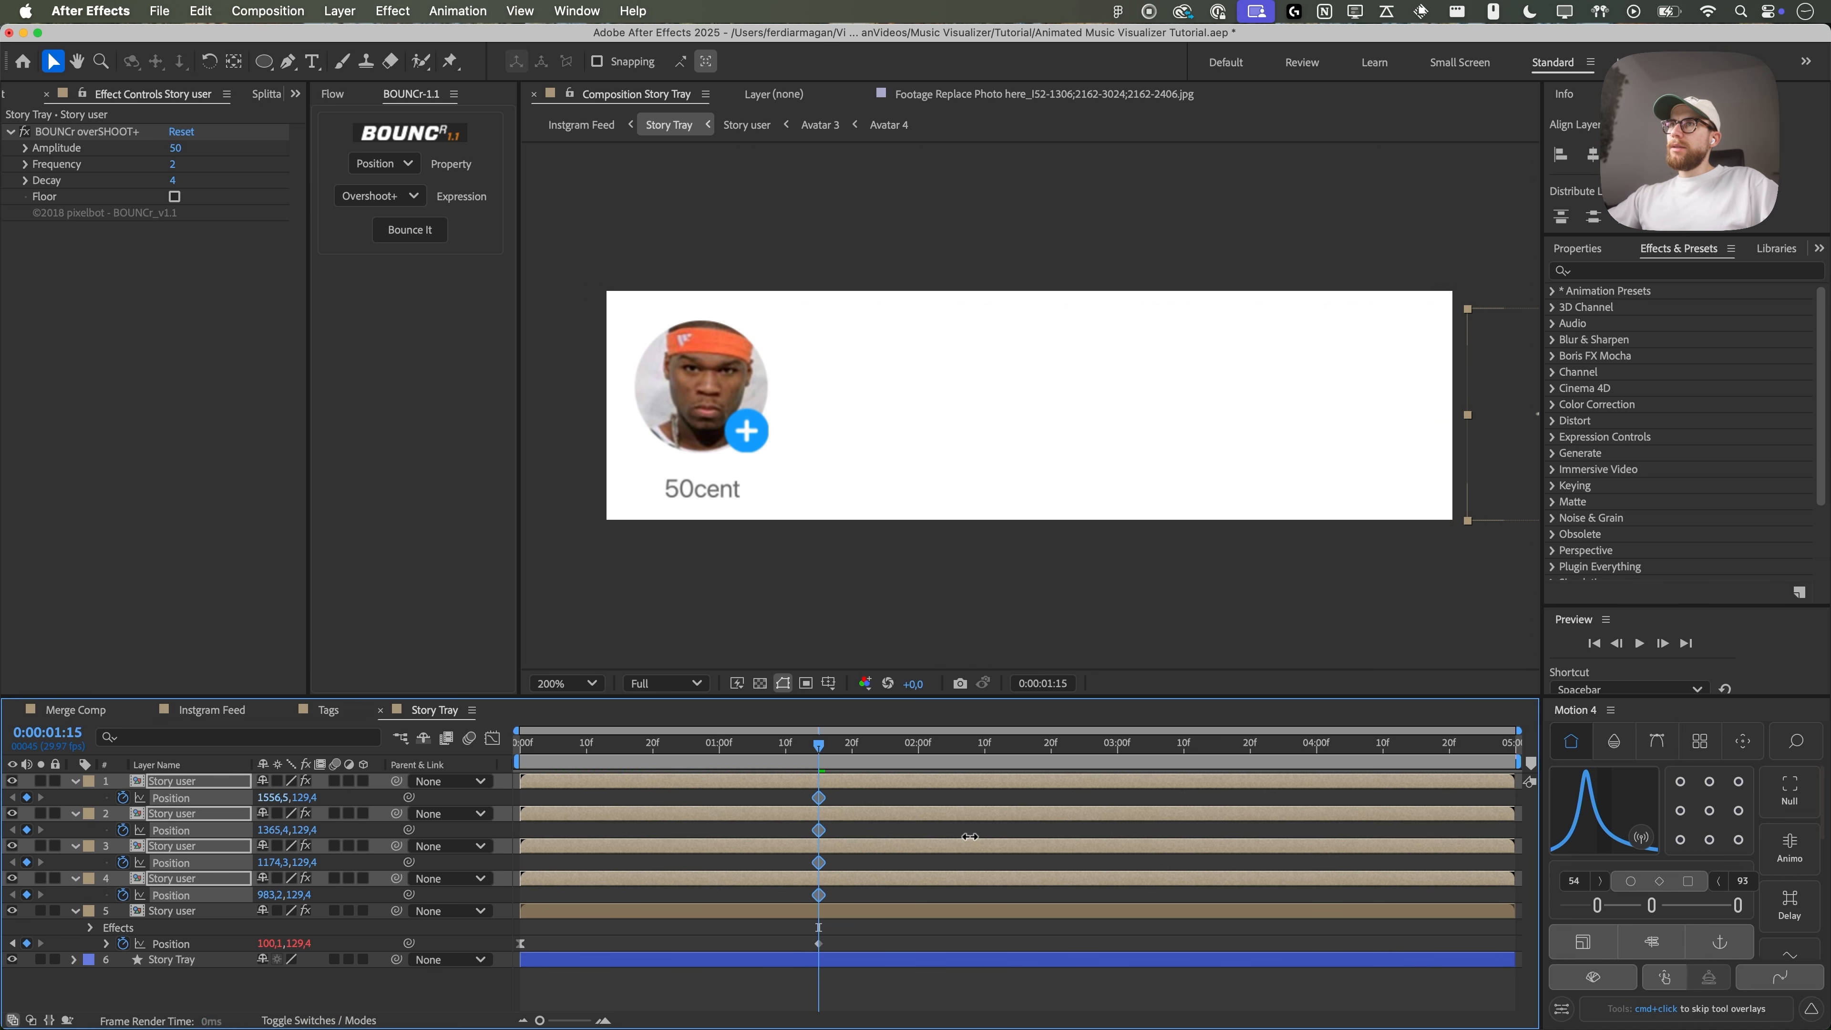
left_click(935, 932)
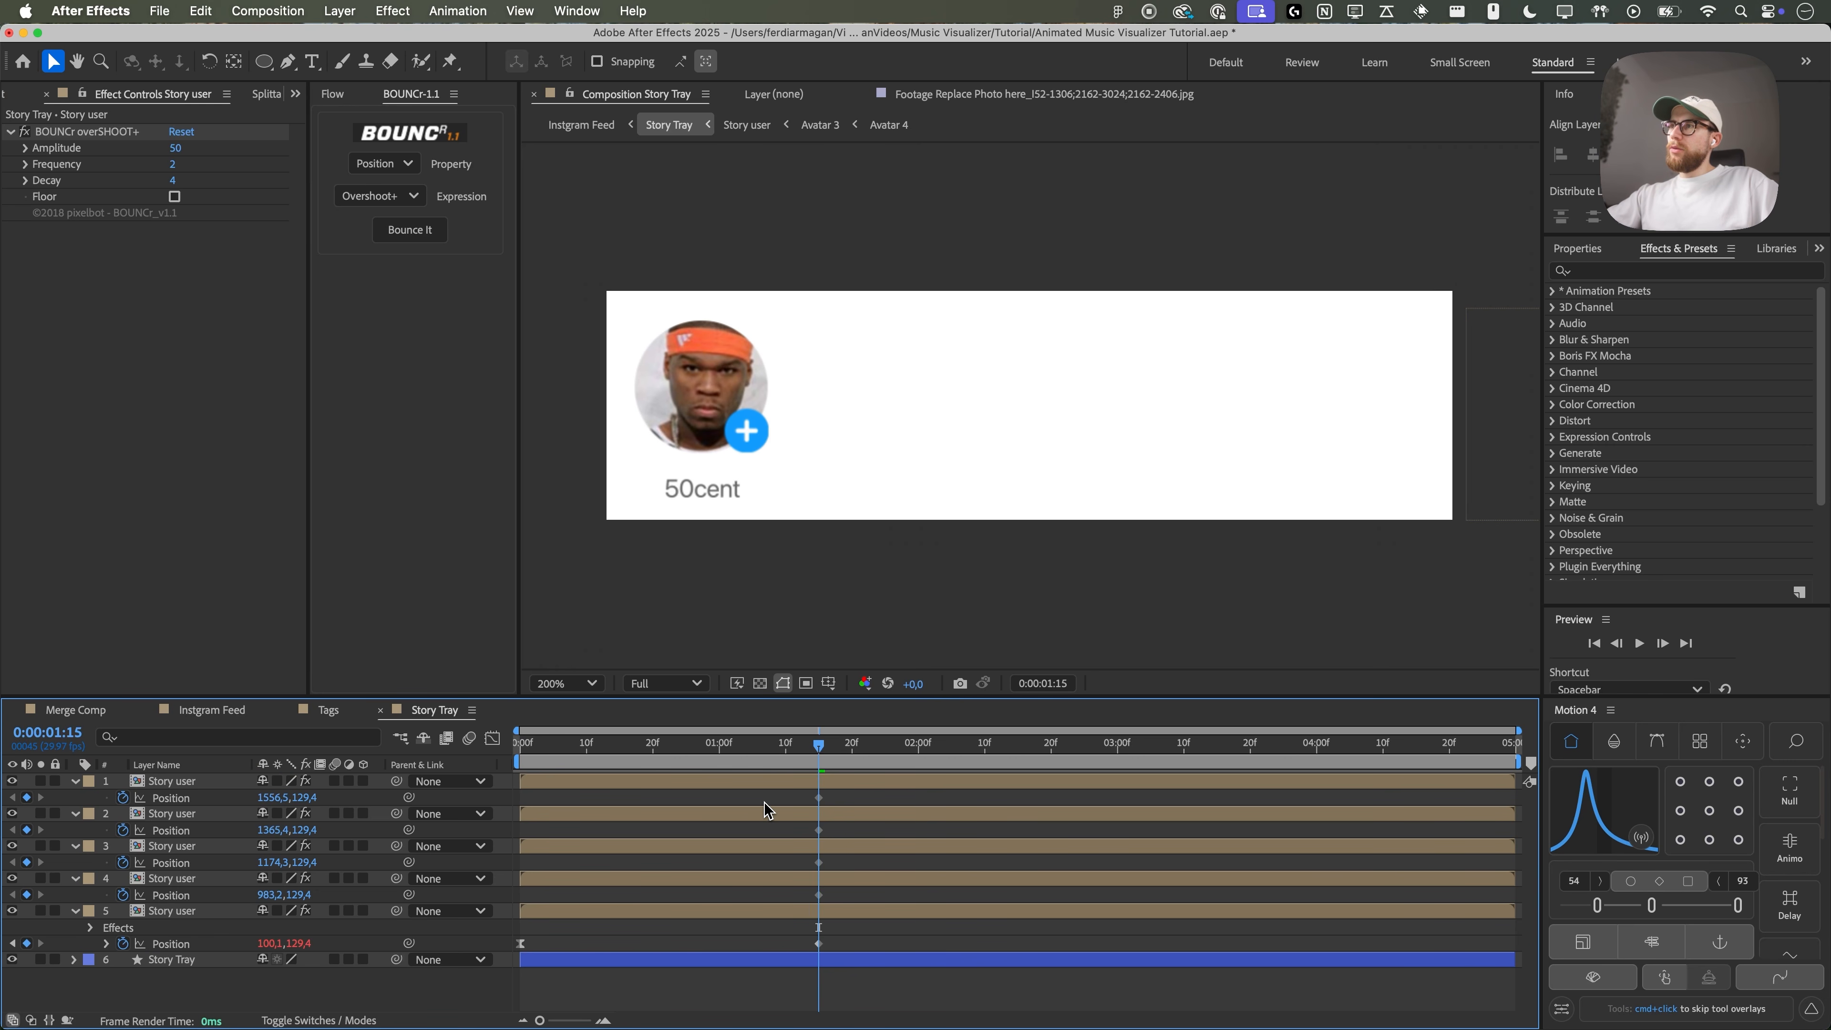
key("super+z")
key("super+z")
key("super+z")
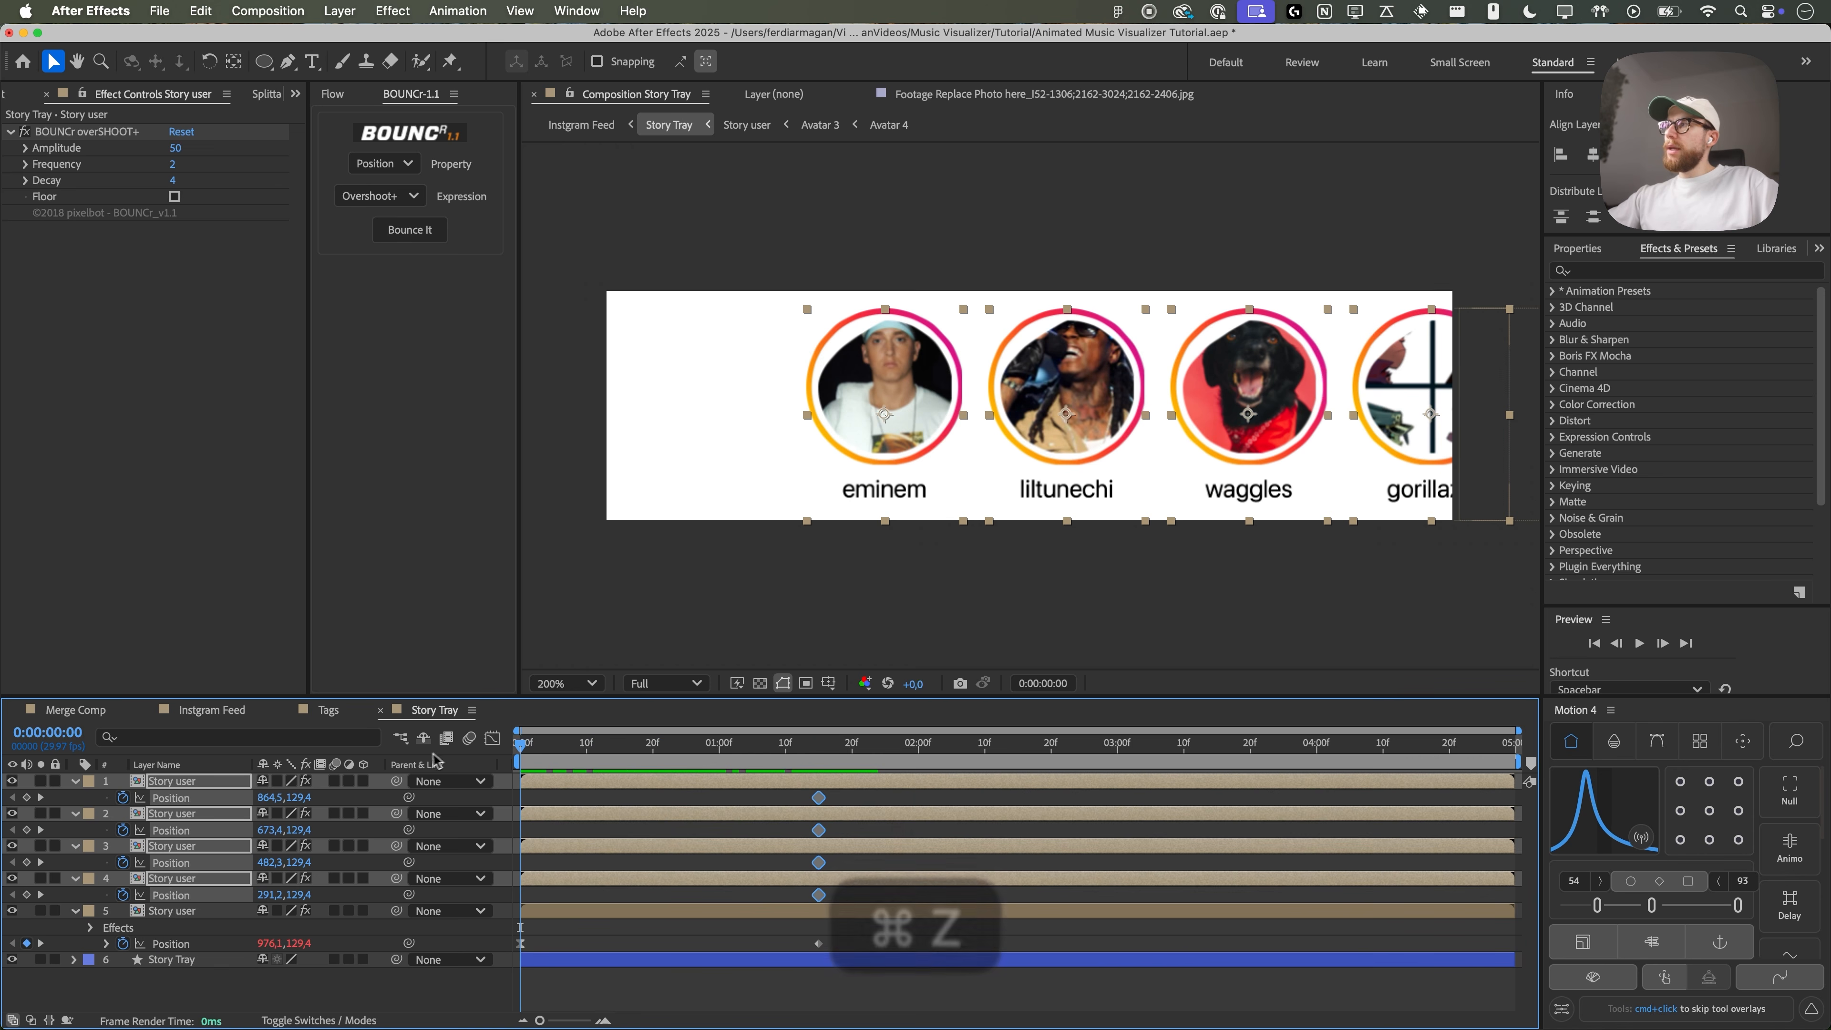
- Shift the four stories at 0:00 to X positions 1563.5, 1372.4, 1181.3 and 990.2, and select all five layers' first position keyframes
left_click_drag(265, 798, 896, 797)
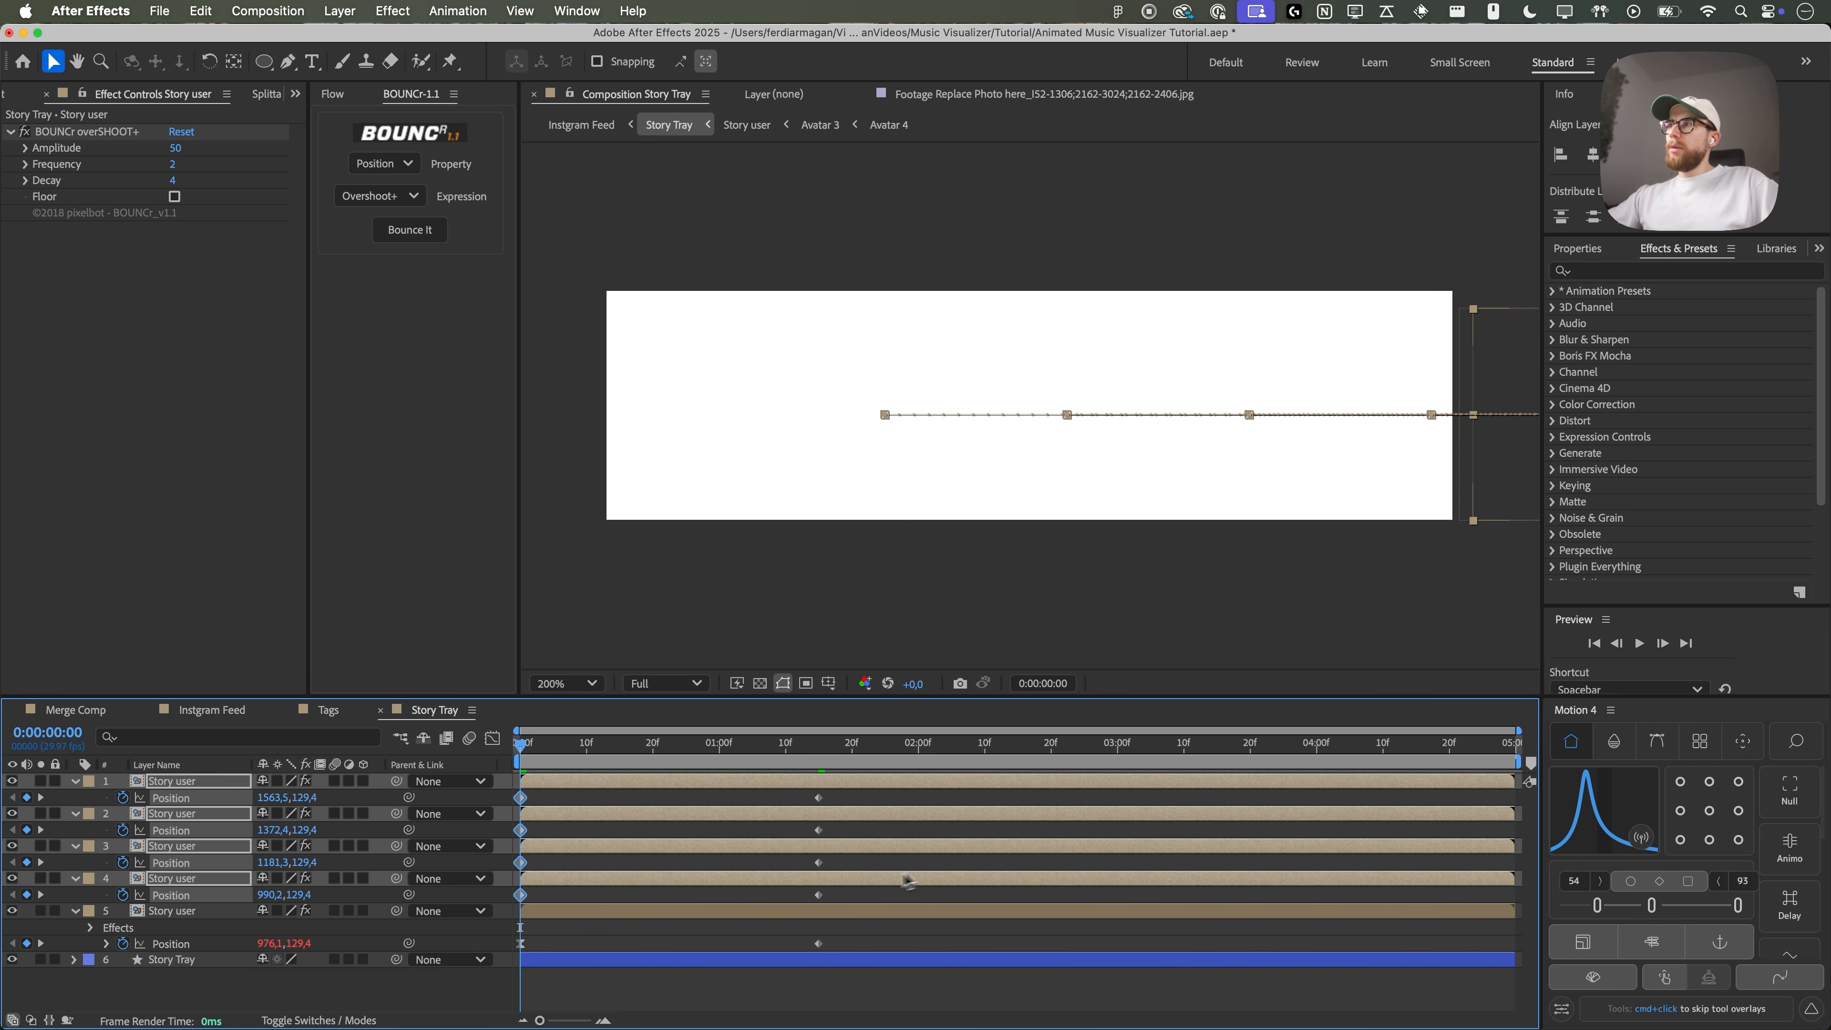
left_click_drag(545, 948, 513, 795)
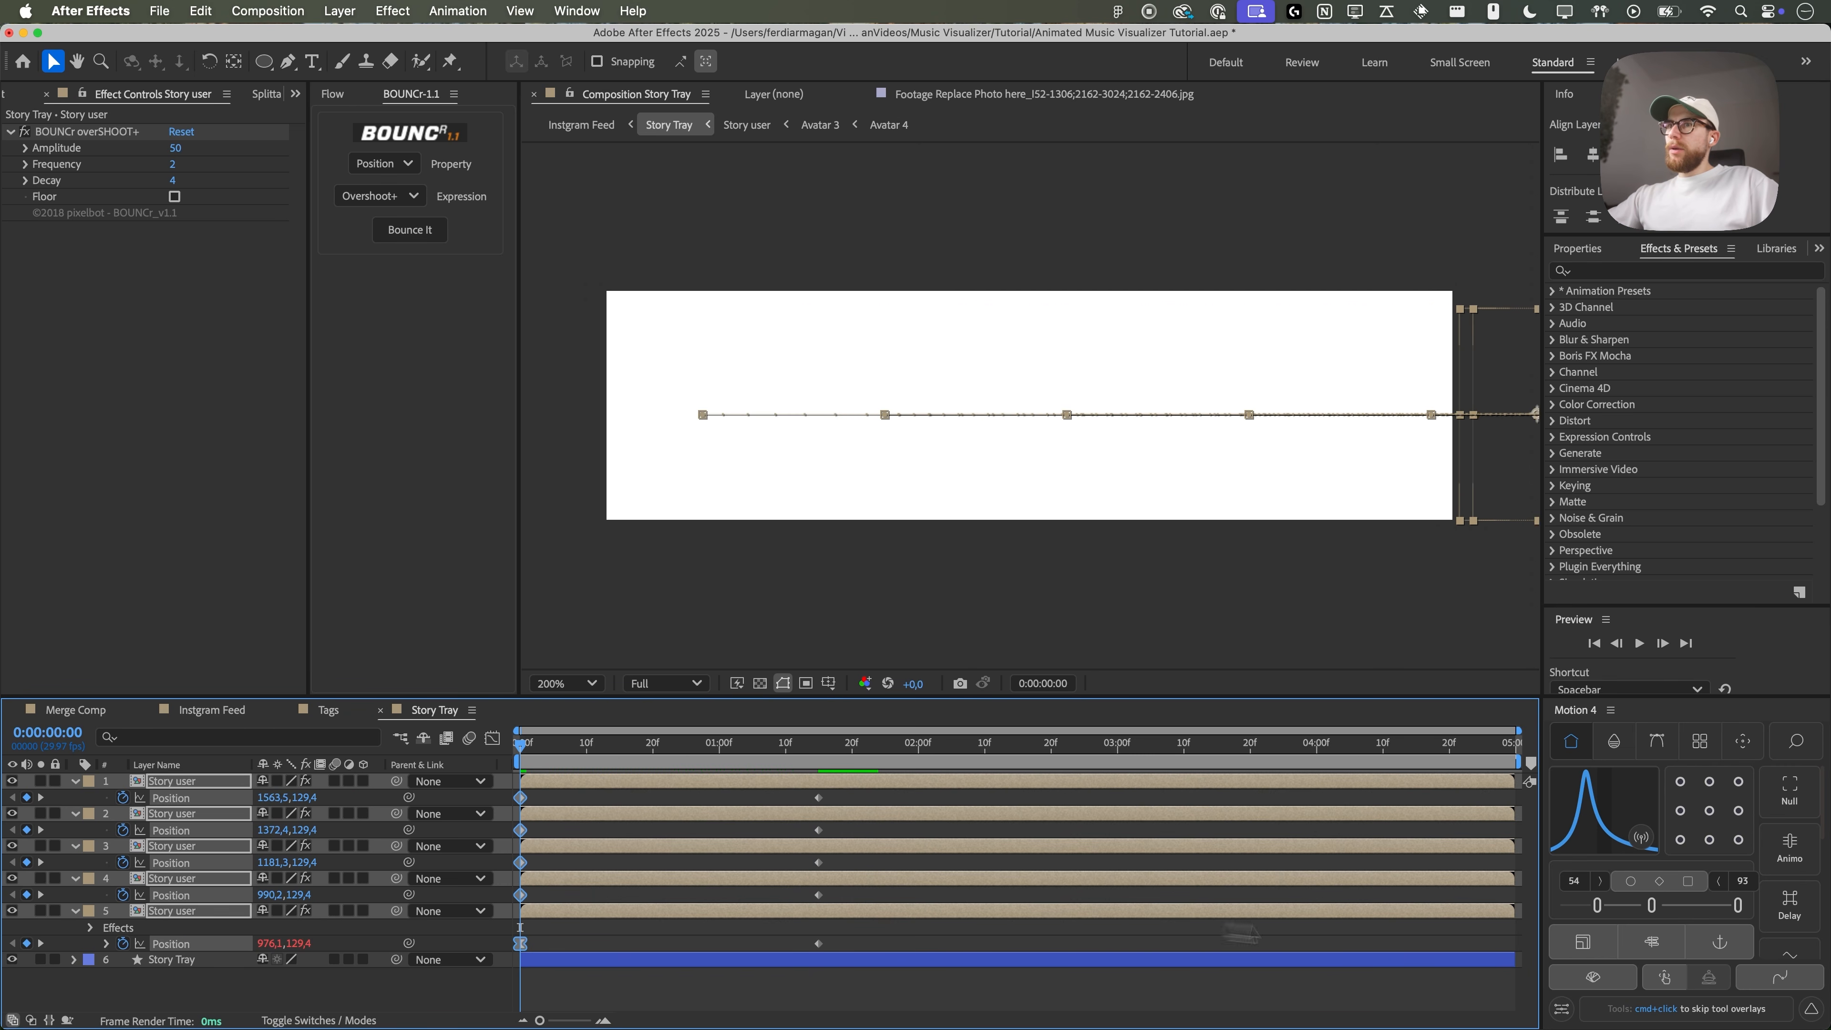
- Ease the stories' first position keyframes with Motion 4 at 53, and stagger the upper four layers to start about 0:07, 0:14, 0:22 and 1:01
left_click_drag(1588, 916, 1596, 913)
left_click(603, 943)
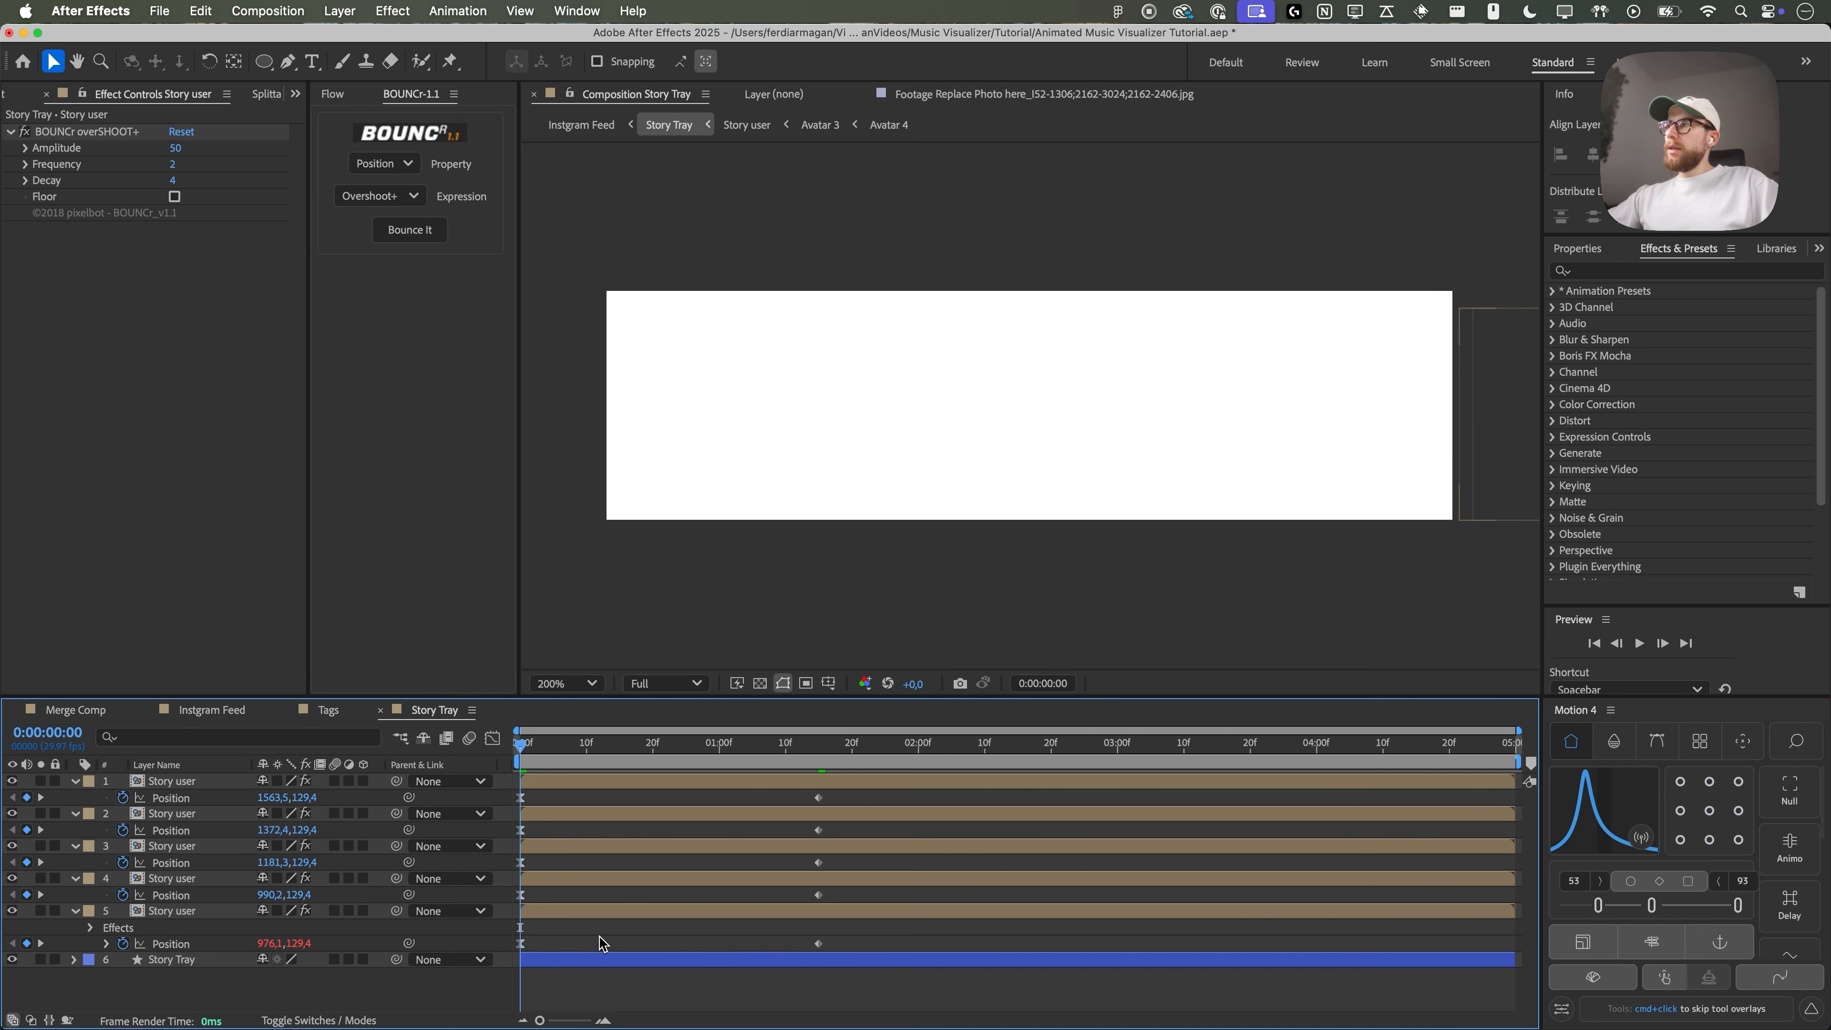
mouse_move(529, 760)
left_mouse_down()
mouse_move(880, 763)
mouse_move(520, 761)
left_mouse_up()
left_click_drag(542, 878, 660, 851)
left_click_drag(605, 815, 812, 784)
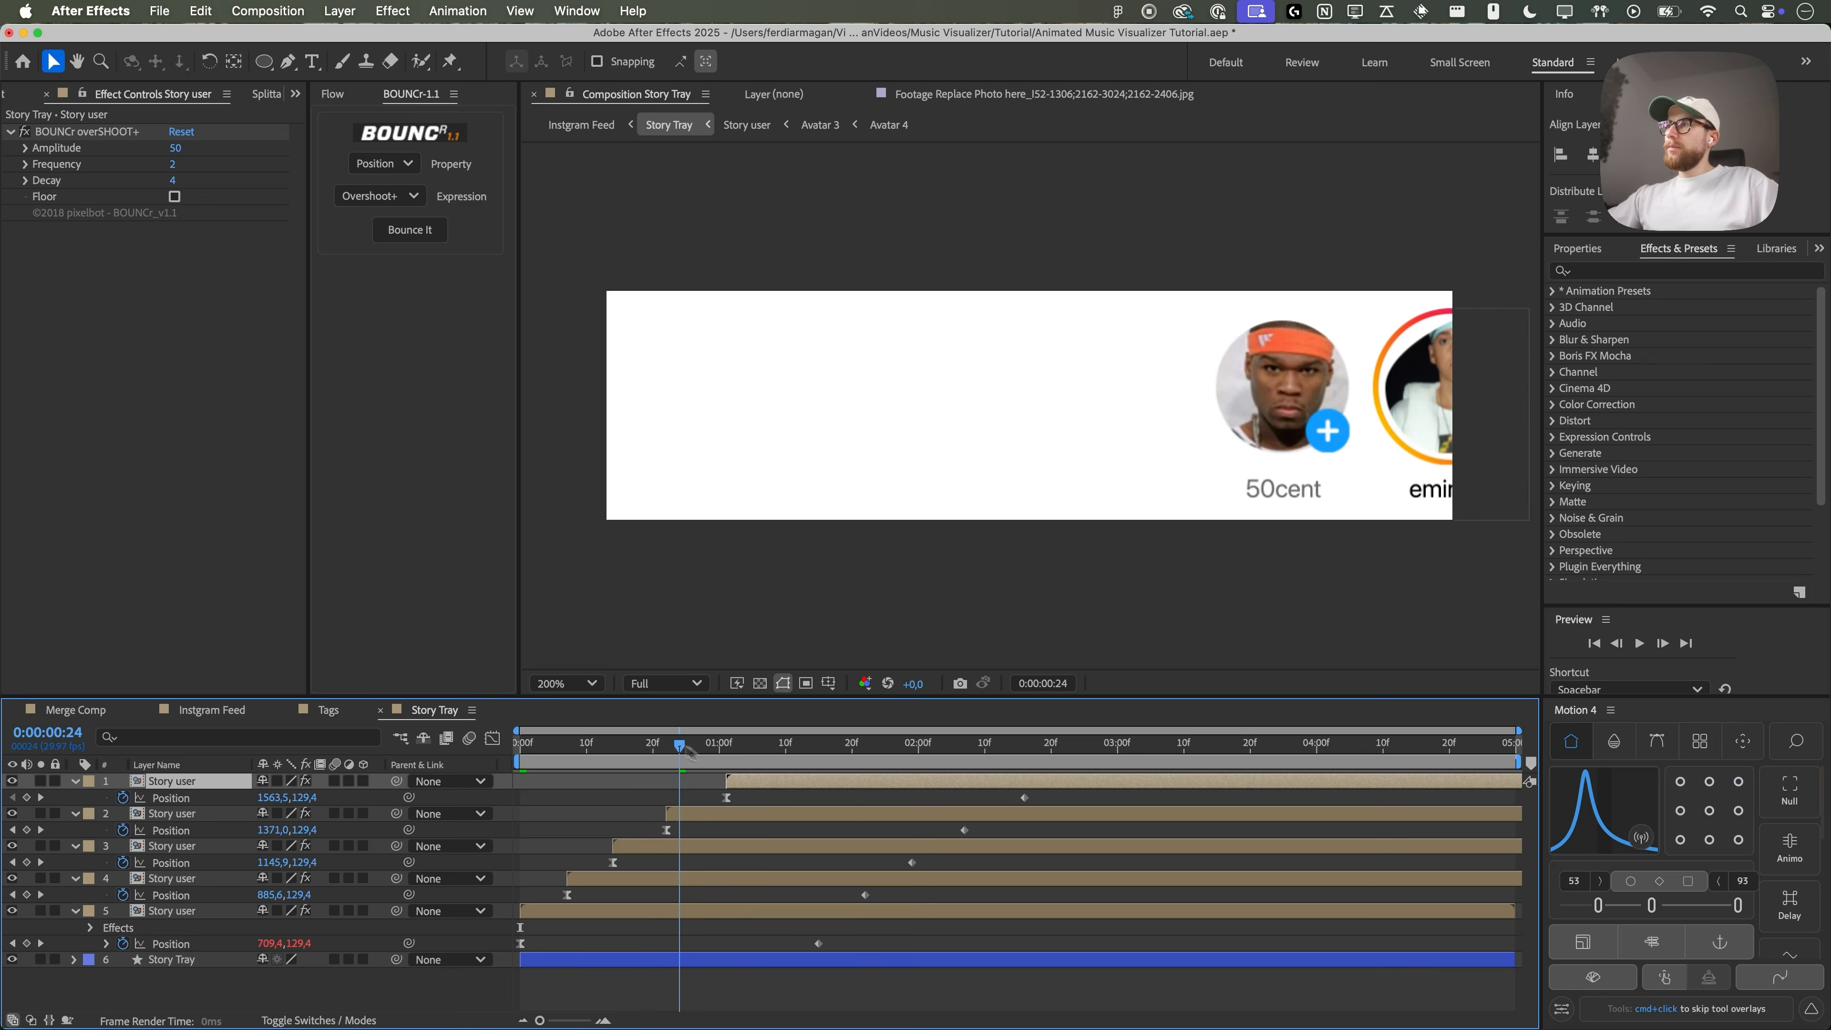
key("space")
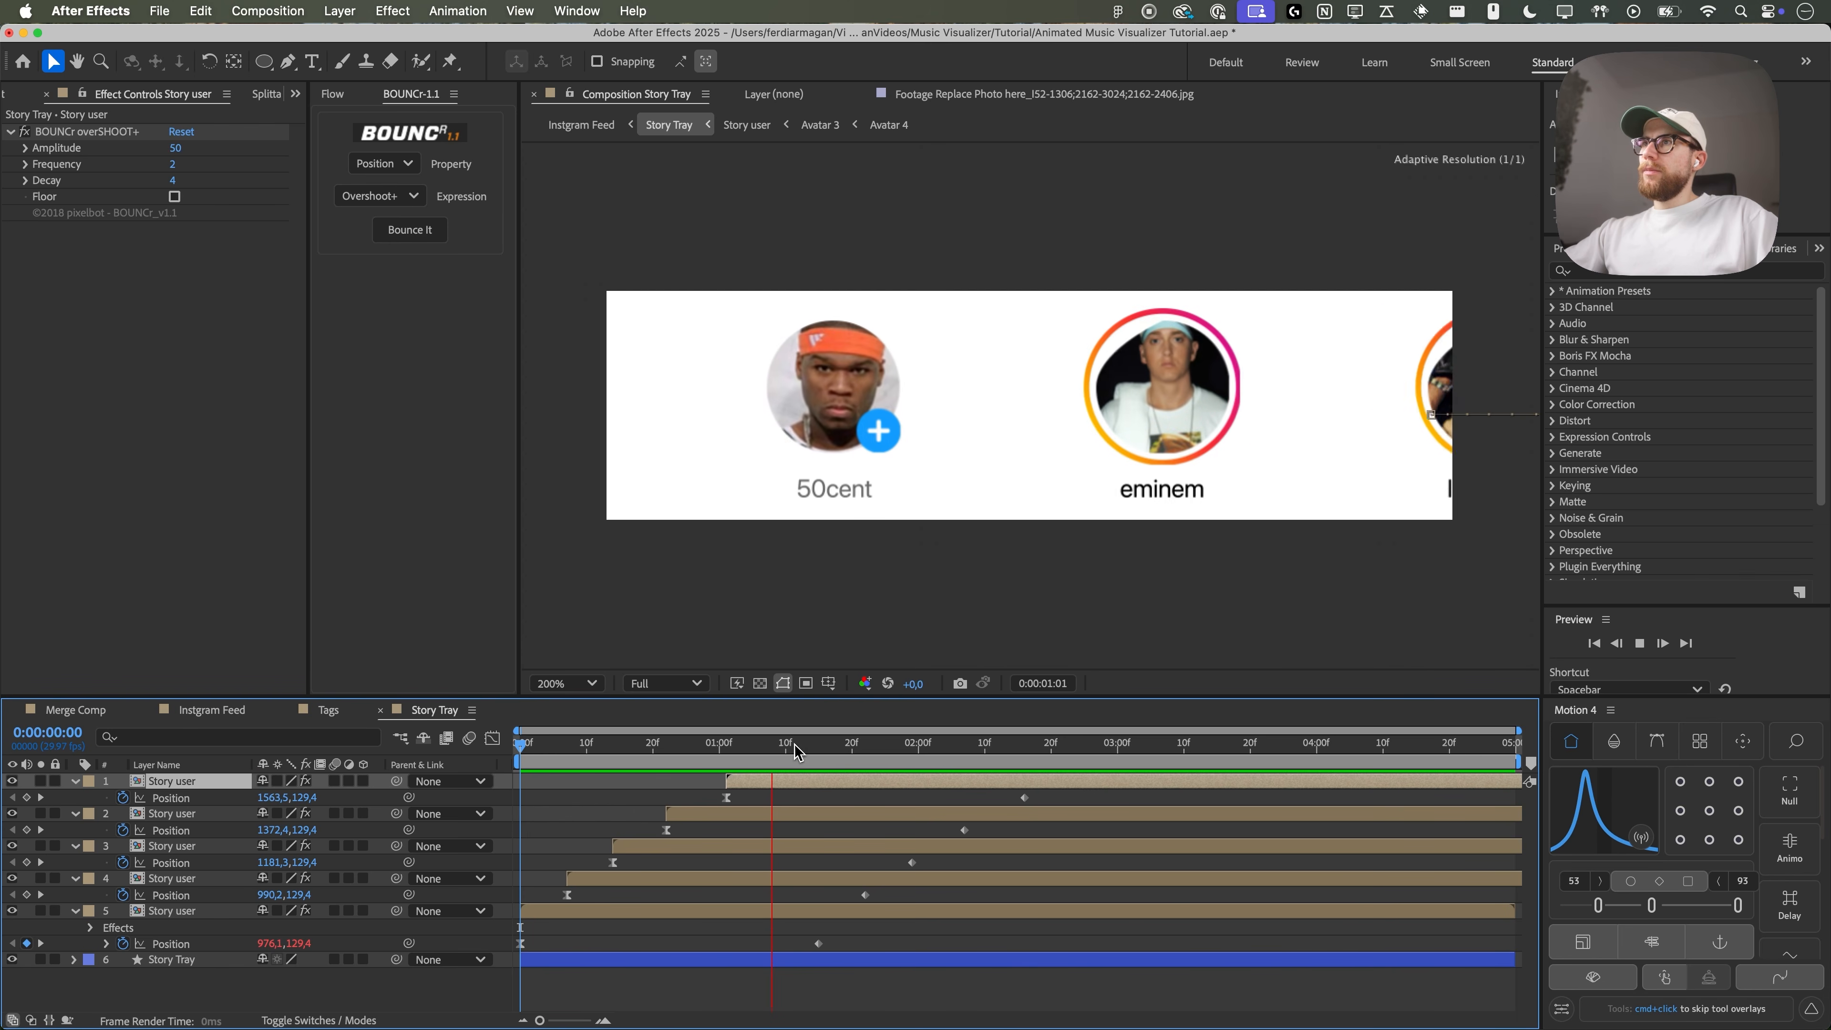
key("space")
- Delete the BOUNCr overSHOOT+ effect from the upper four Story user layers
left_click(98, 133)
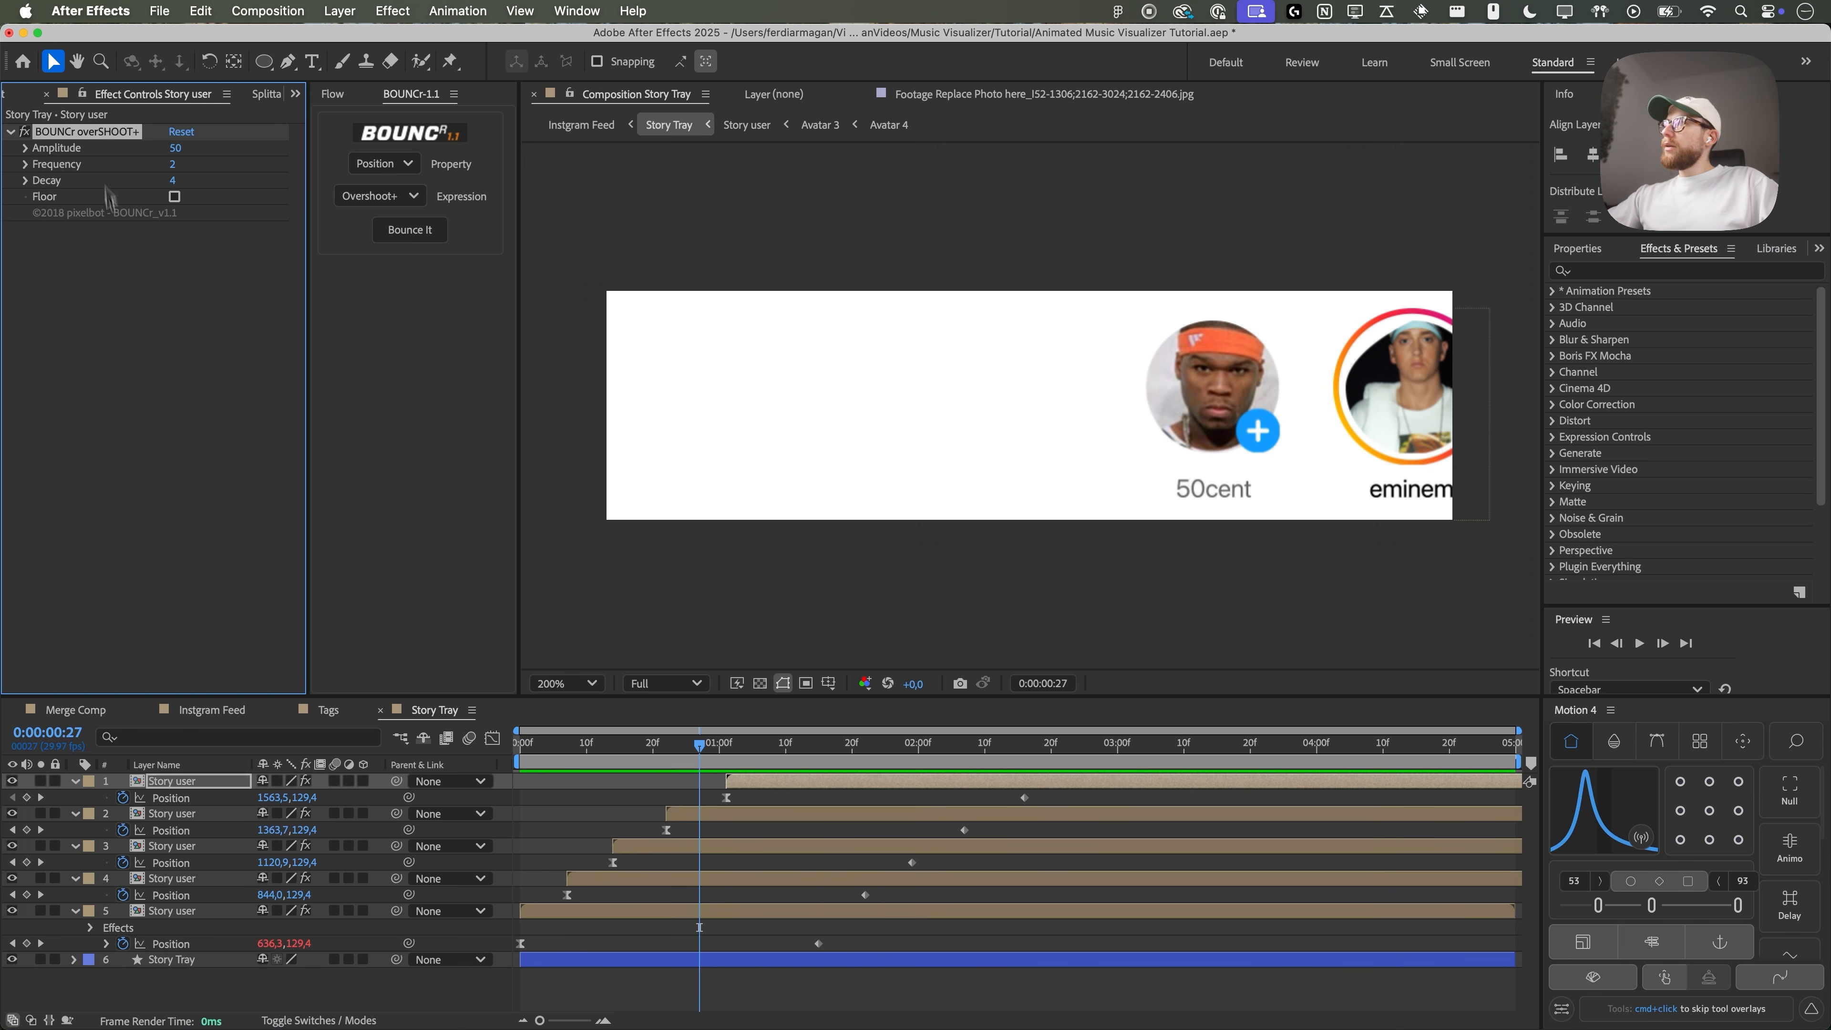
key("BackSpace")
left_click(166, 814)
left_click(99, 132)
key("BackSpace")
left_click(168, 845)
left_click(98, 132)
key("BackSpace")
left_click(168, 878)
left_click(98, 132)
key("BackSpace")
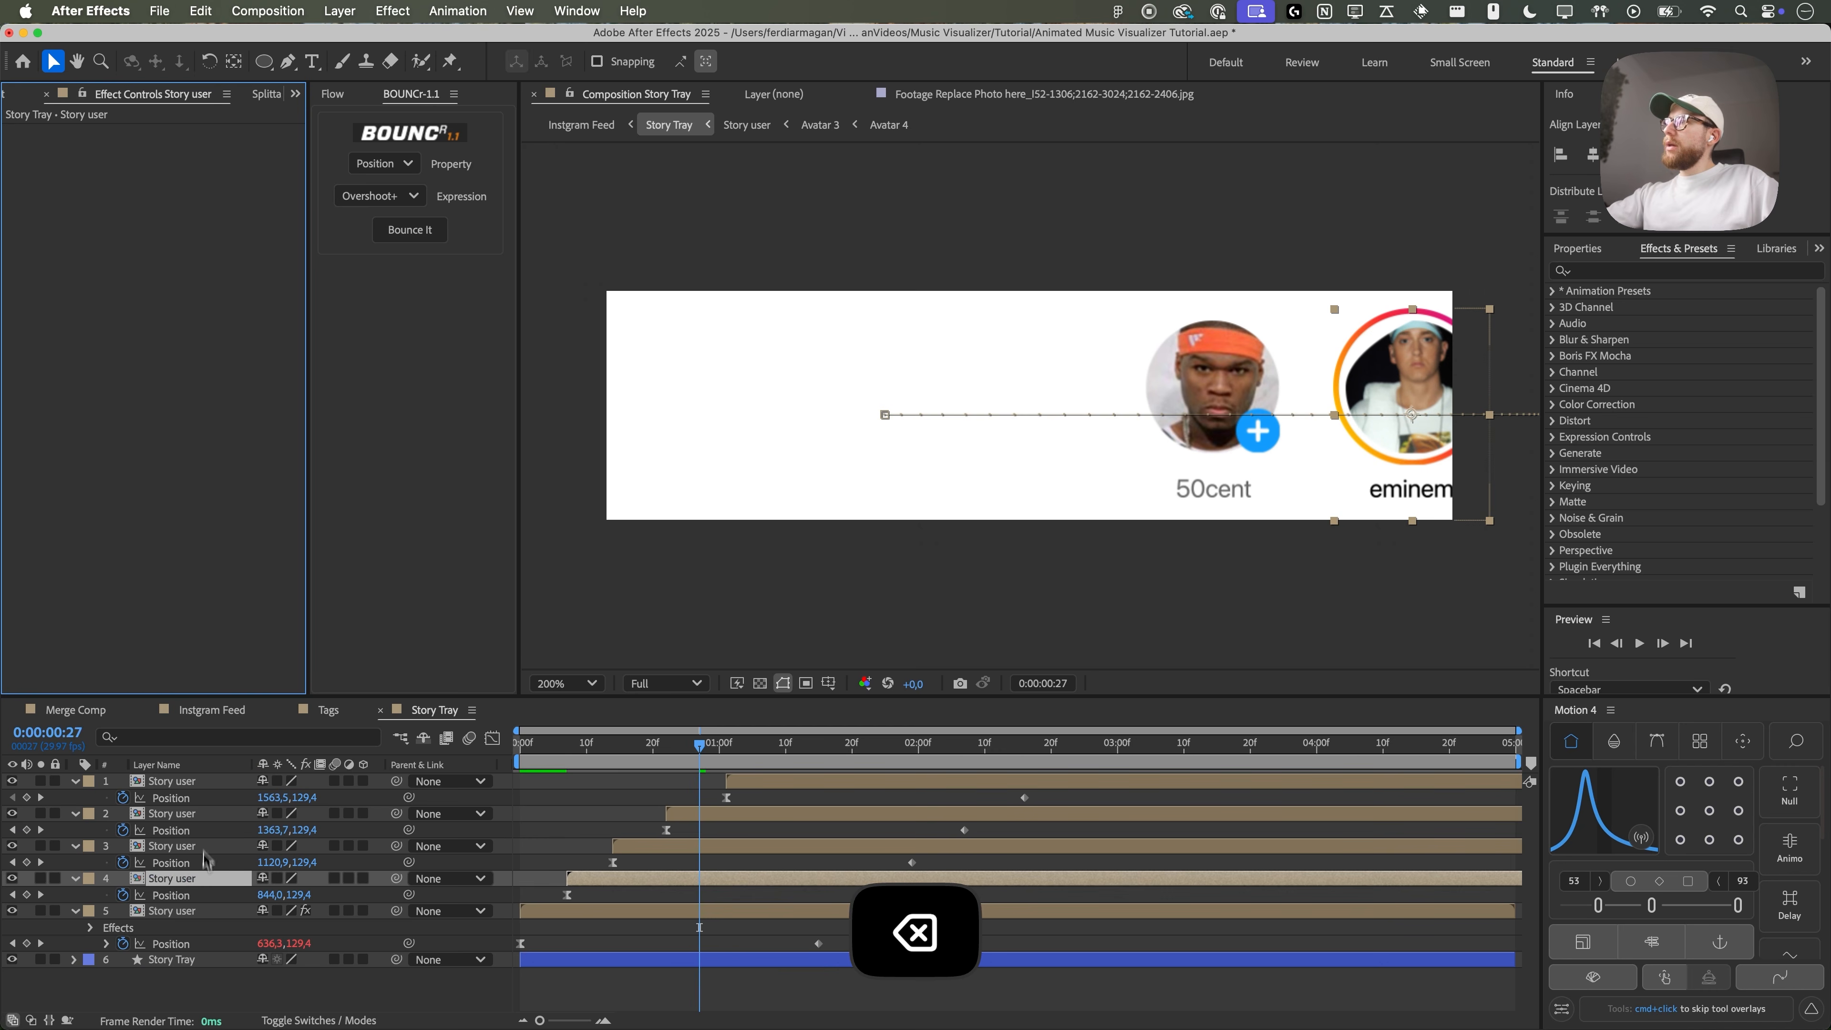
- Apply BOUNCr's Overshoot+ expression to the Position of each of the upper four Story user layers, and preview the staggered bounce
left_click(199, 781)
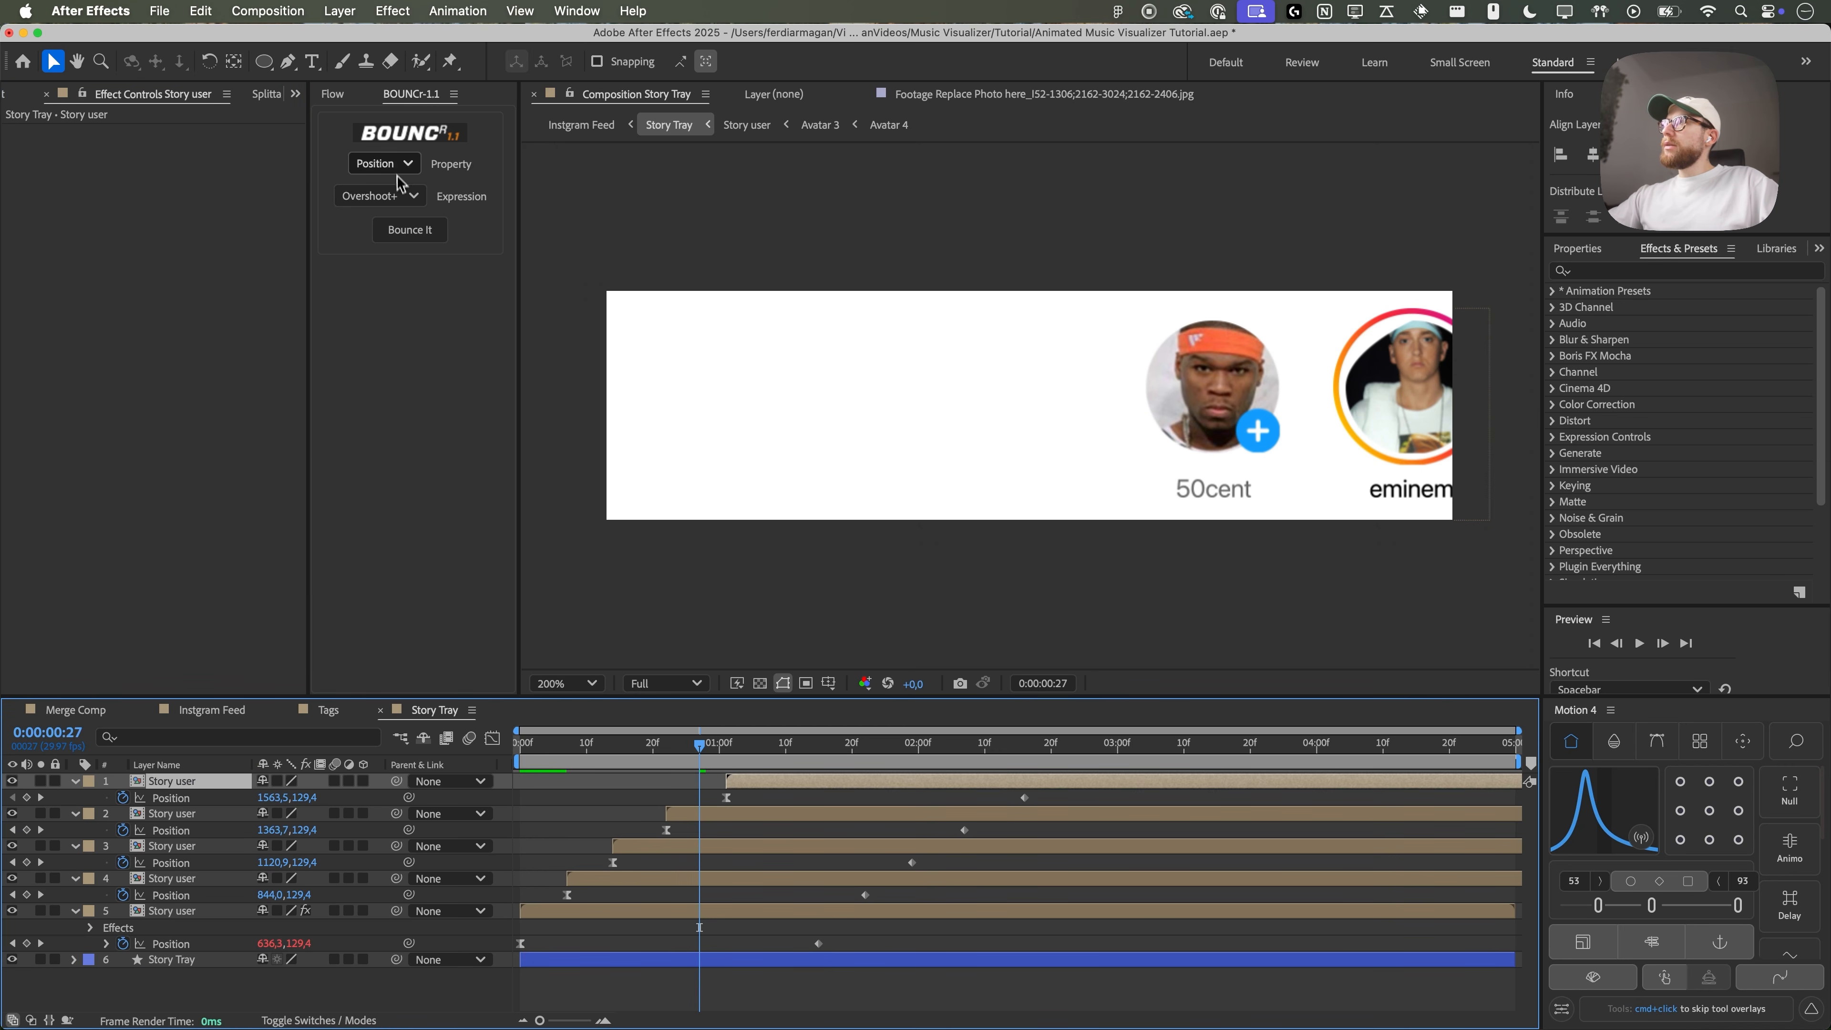
left_click(411, 238)
left_click(199, 829)
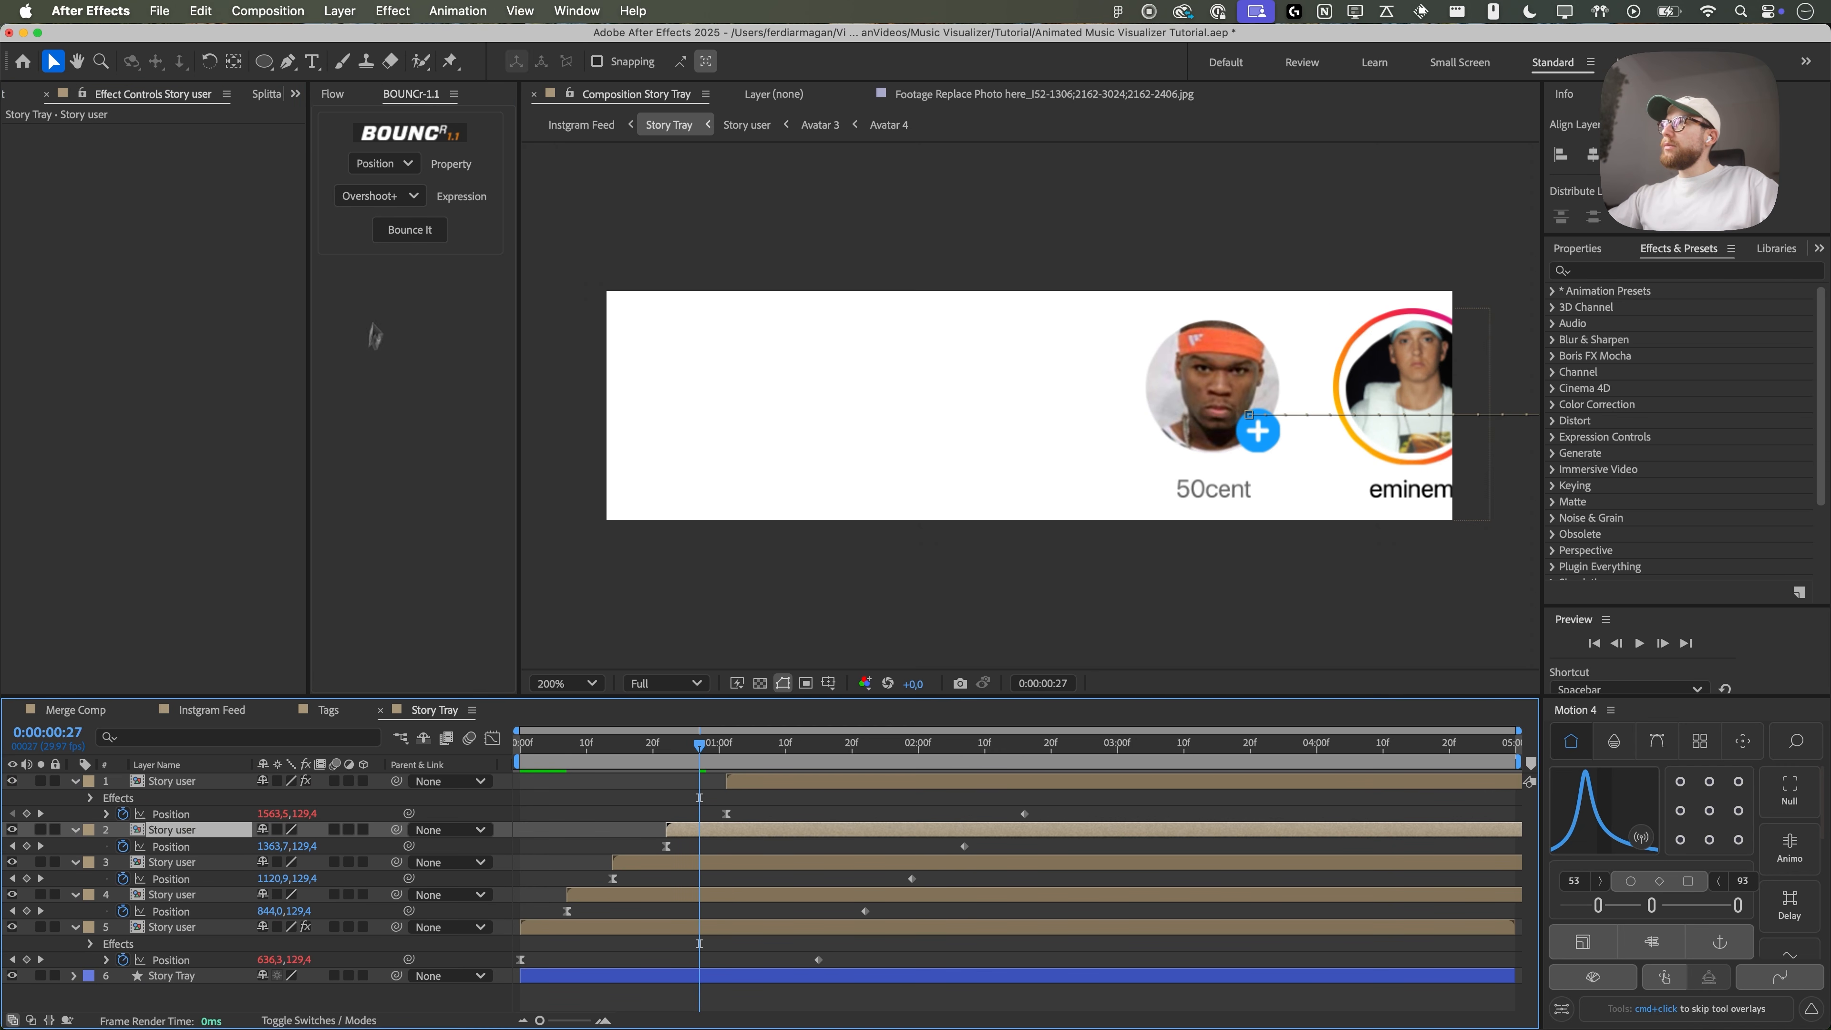
left_click(410, 230)
key("super+Down")
left_click(410, 229)
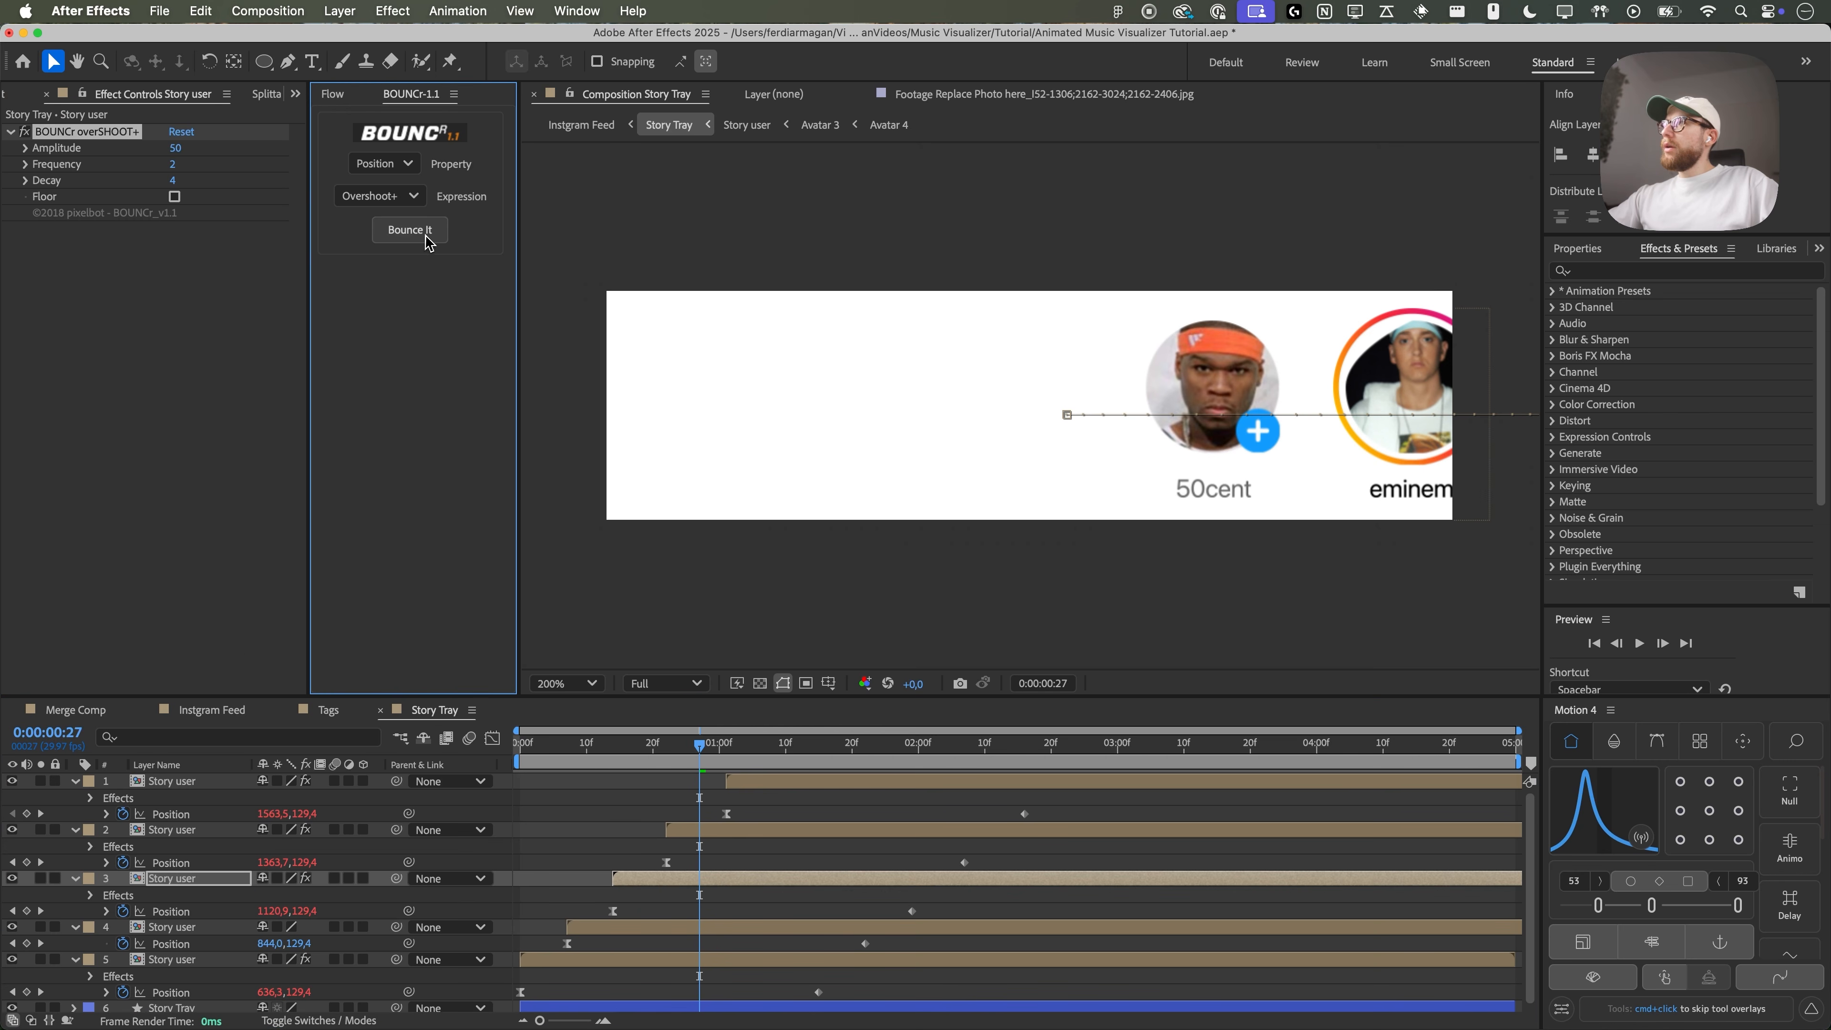
key("super+Down")
left_click(409, 230)
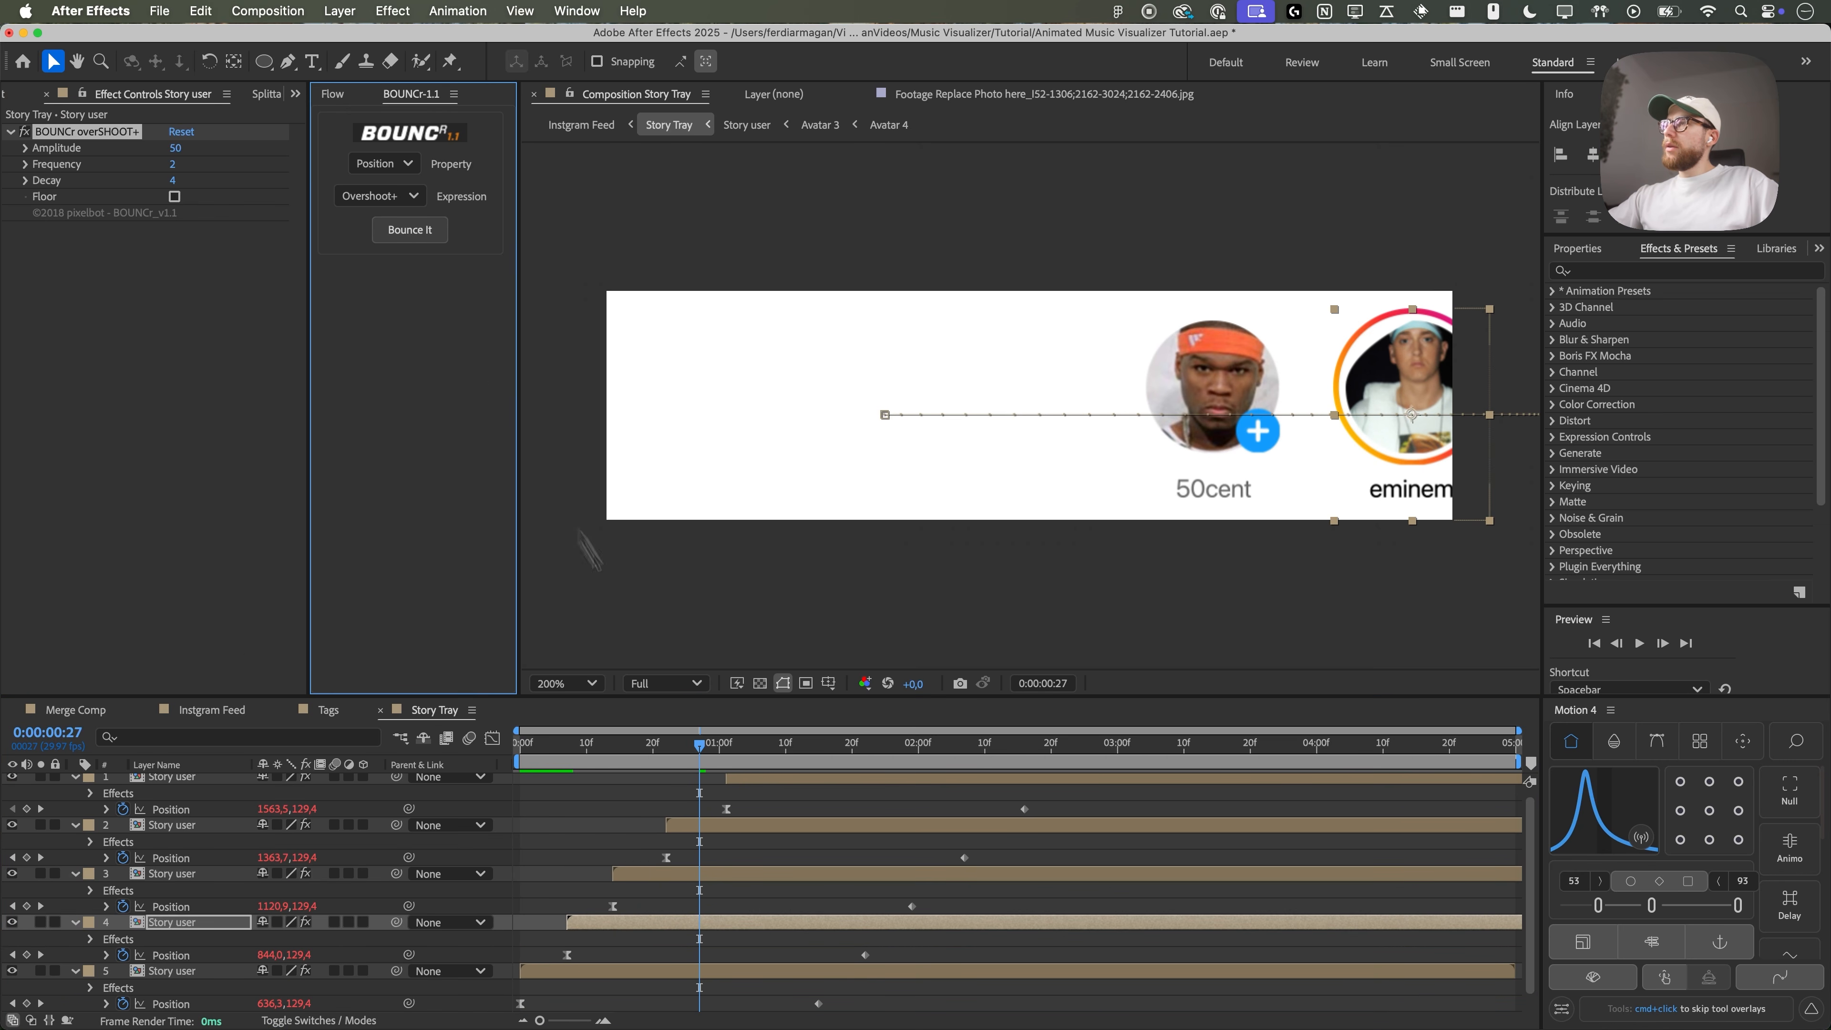
left_click(521, 747)
key("space")
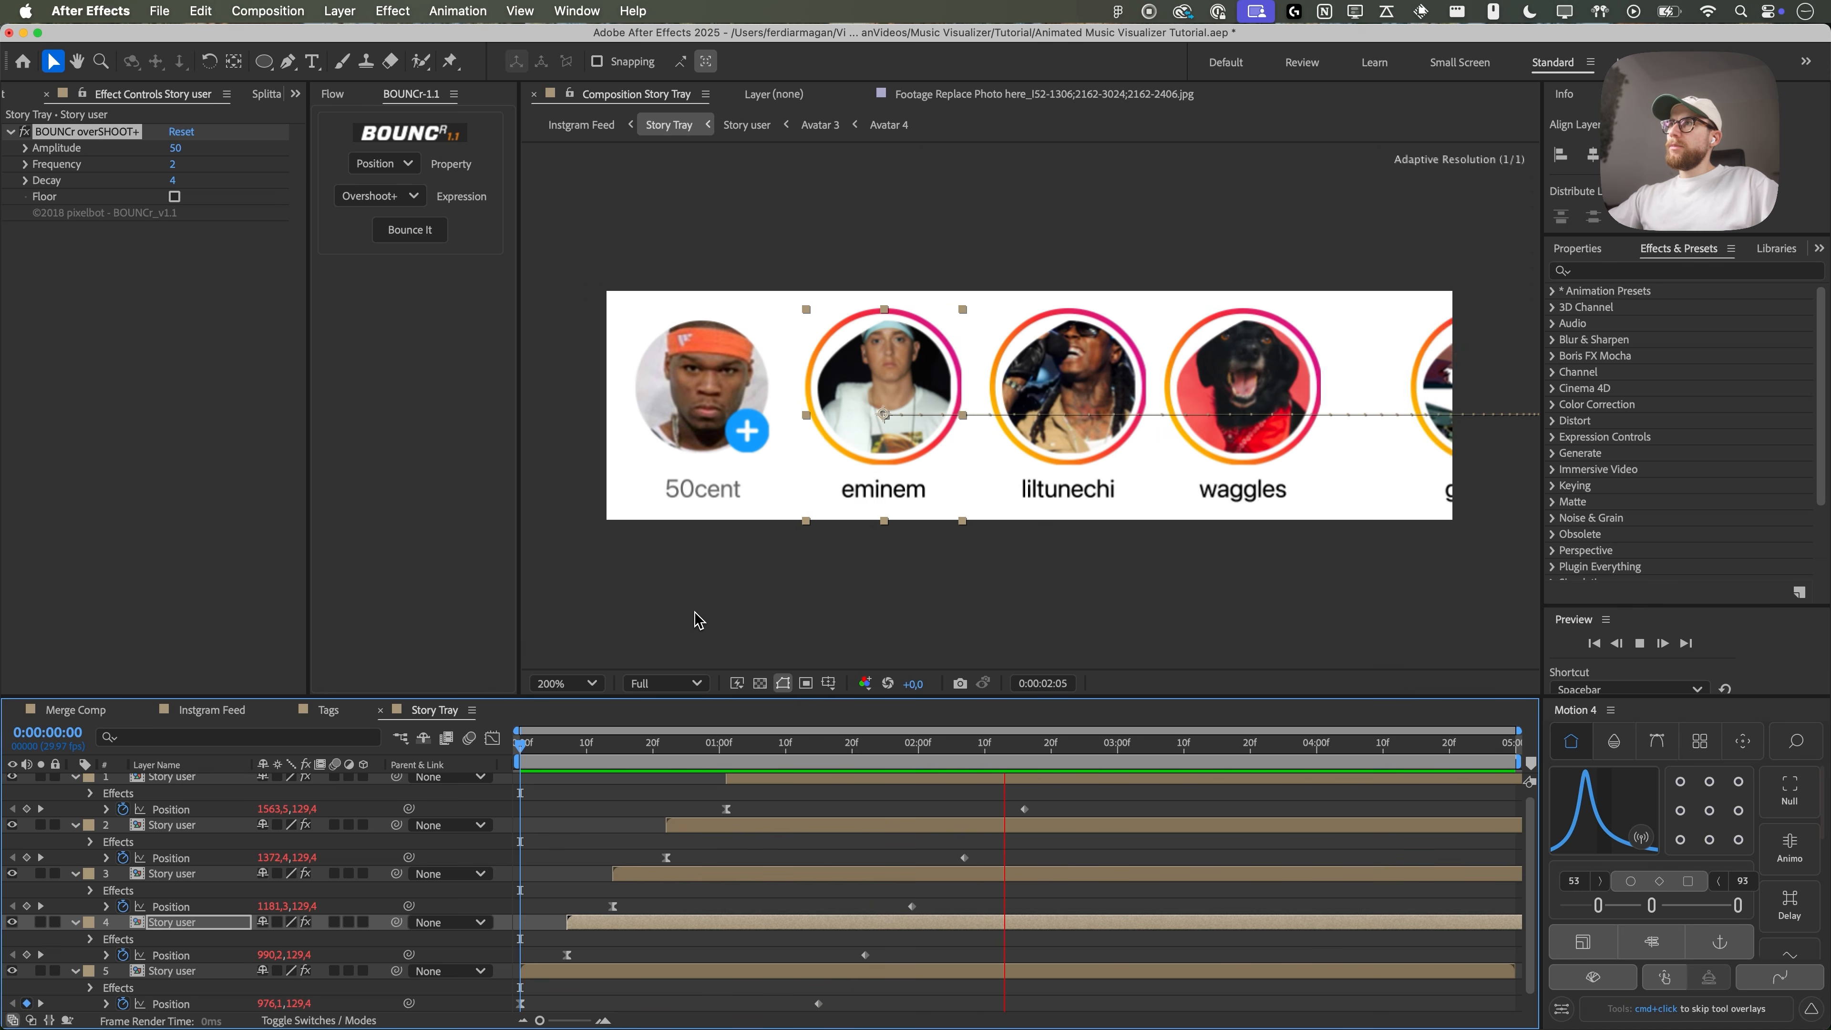
- Play back the Instgram Feed composition and delete its HomeIndicator layer
left_click(212, 712)
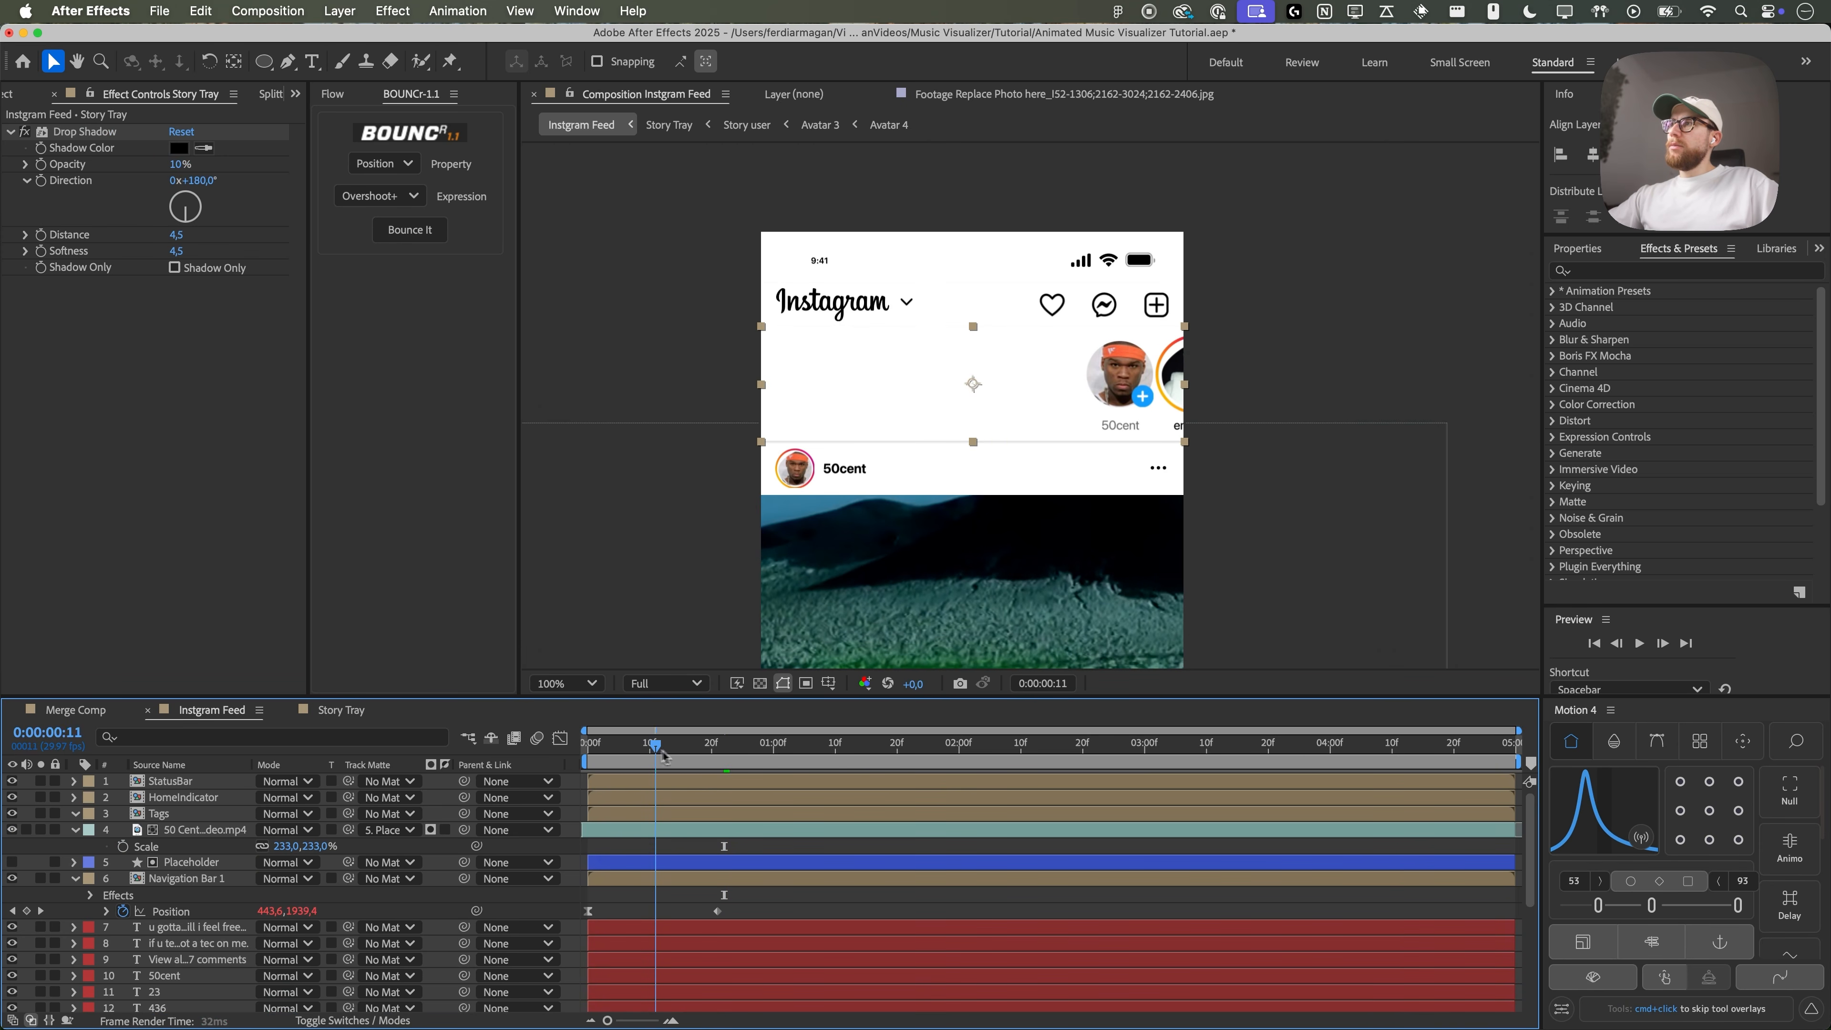
left_click_drag(663, 754, 1058, 764)
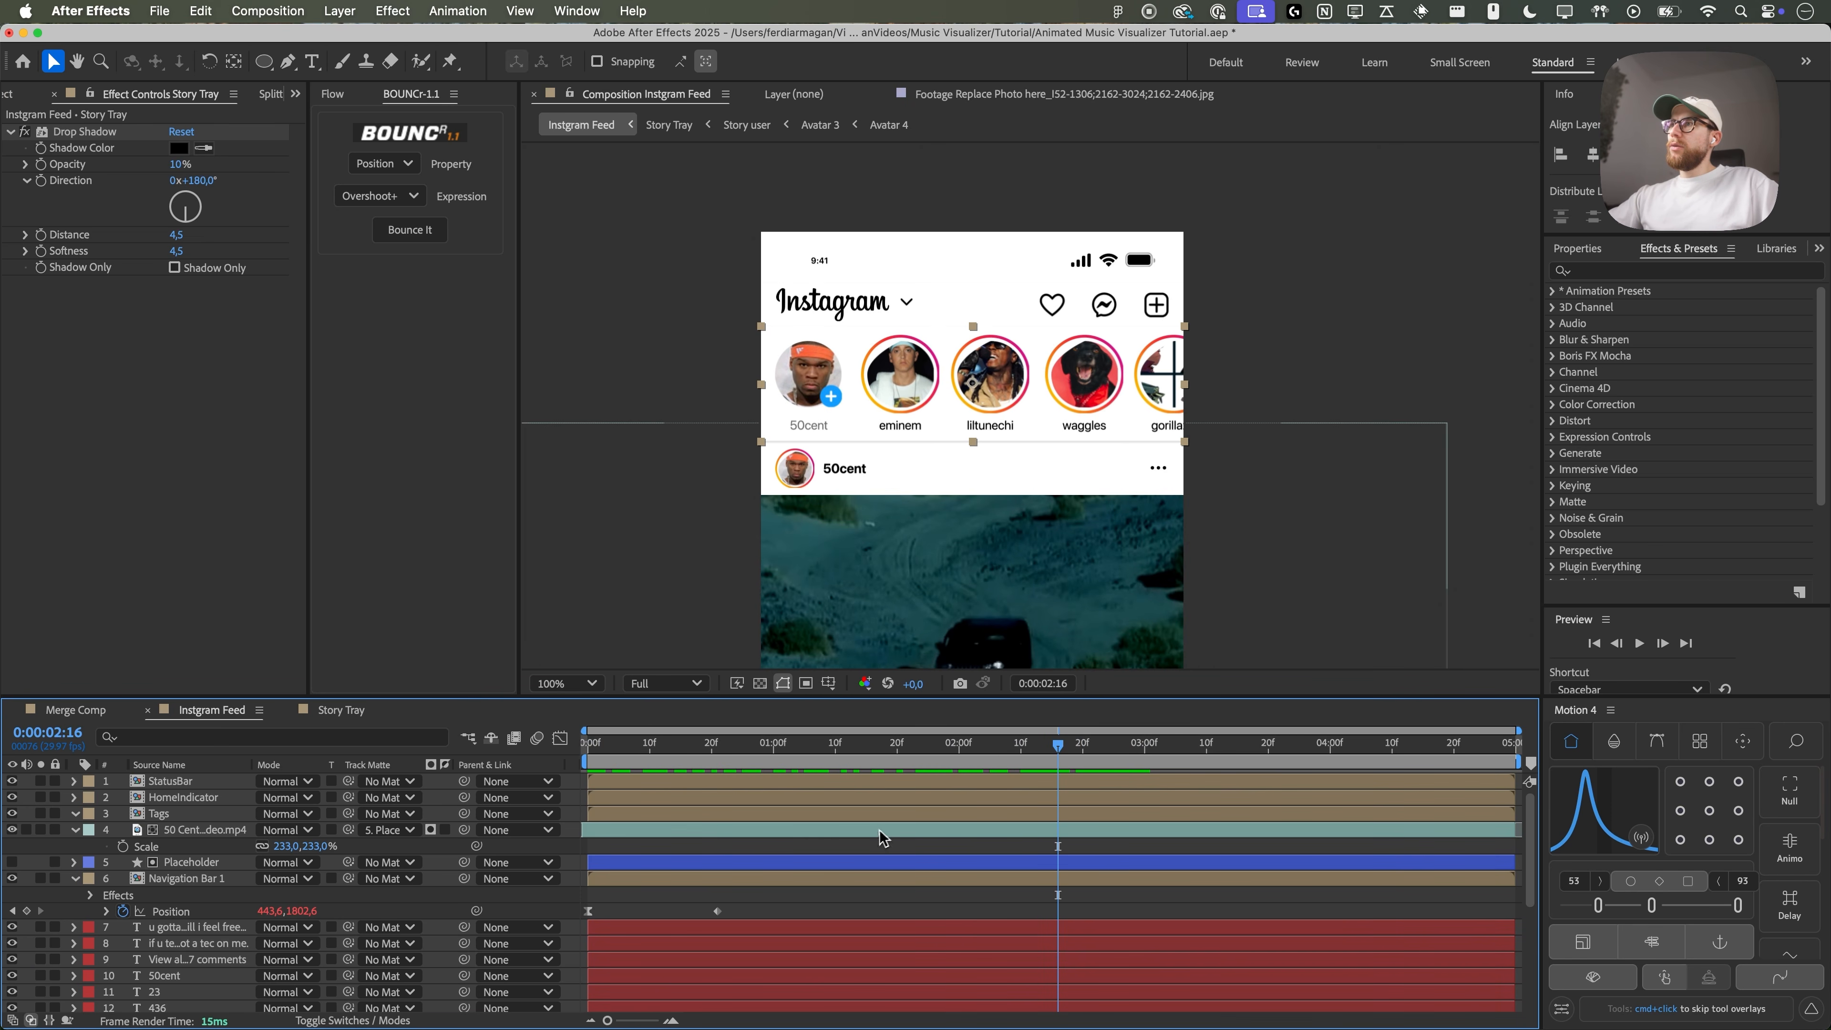
key("space")
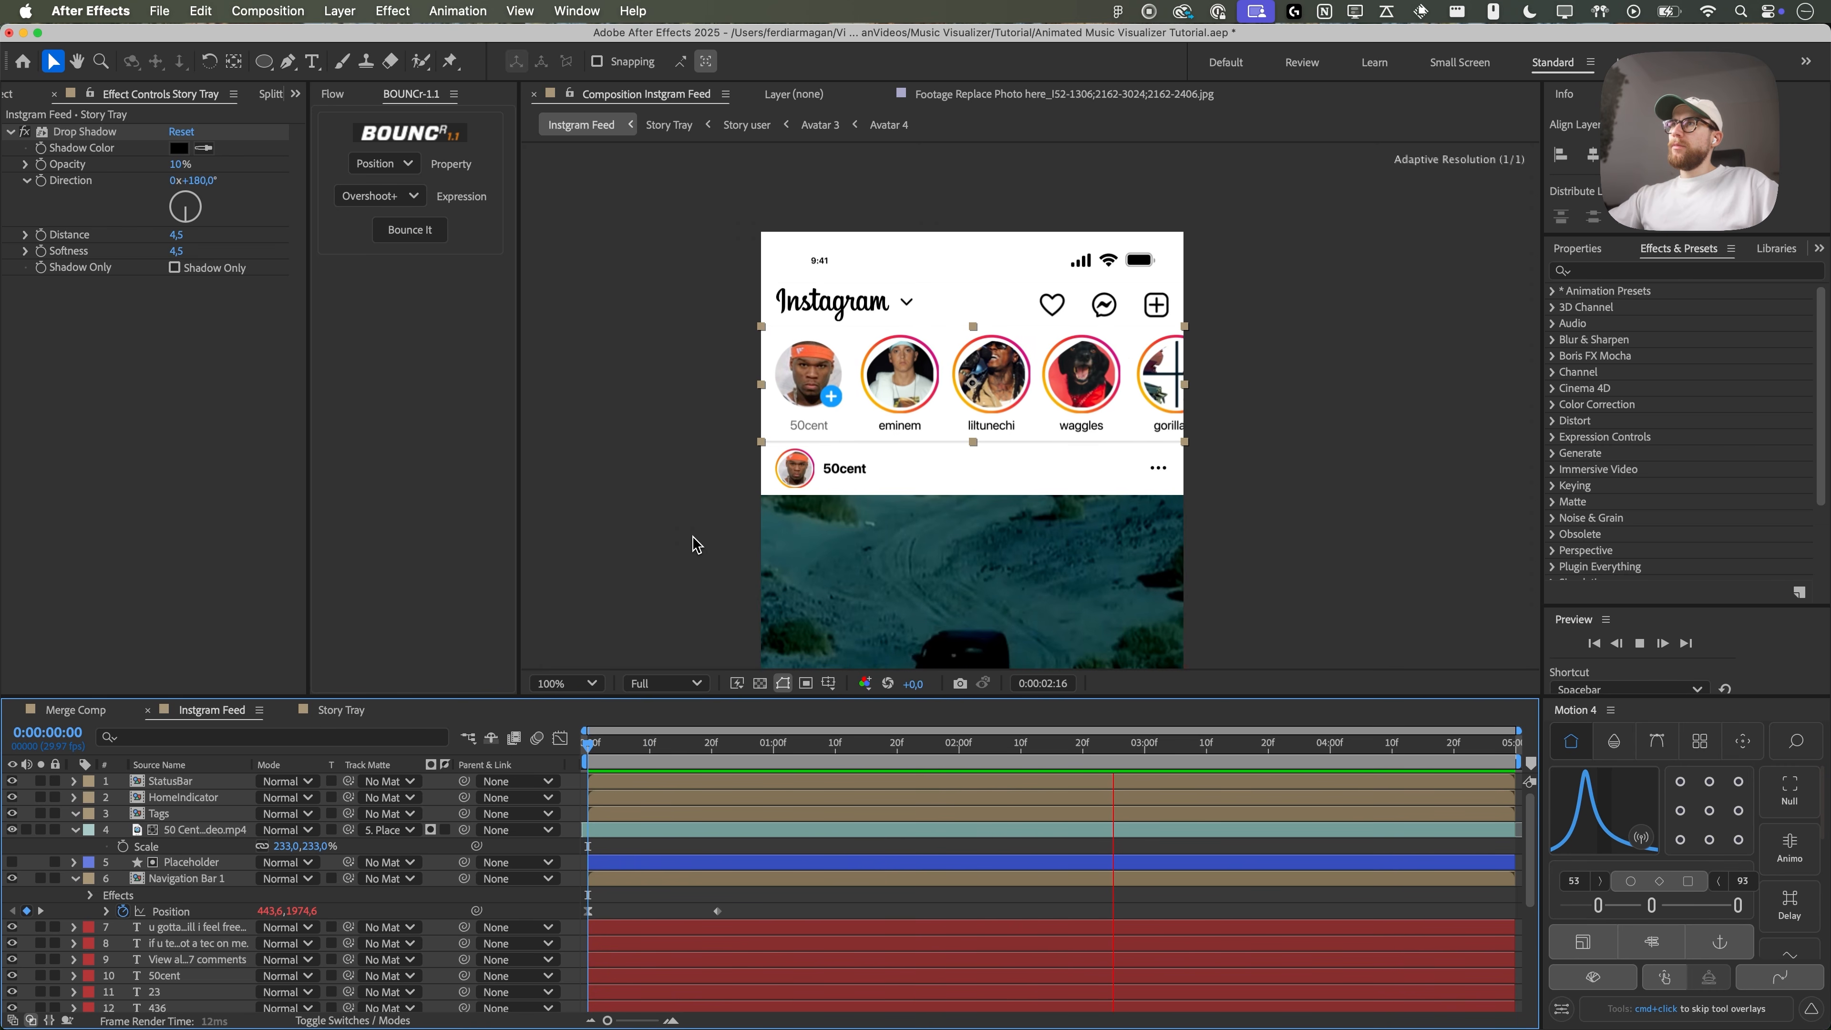
key("shift+slash")
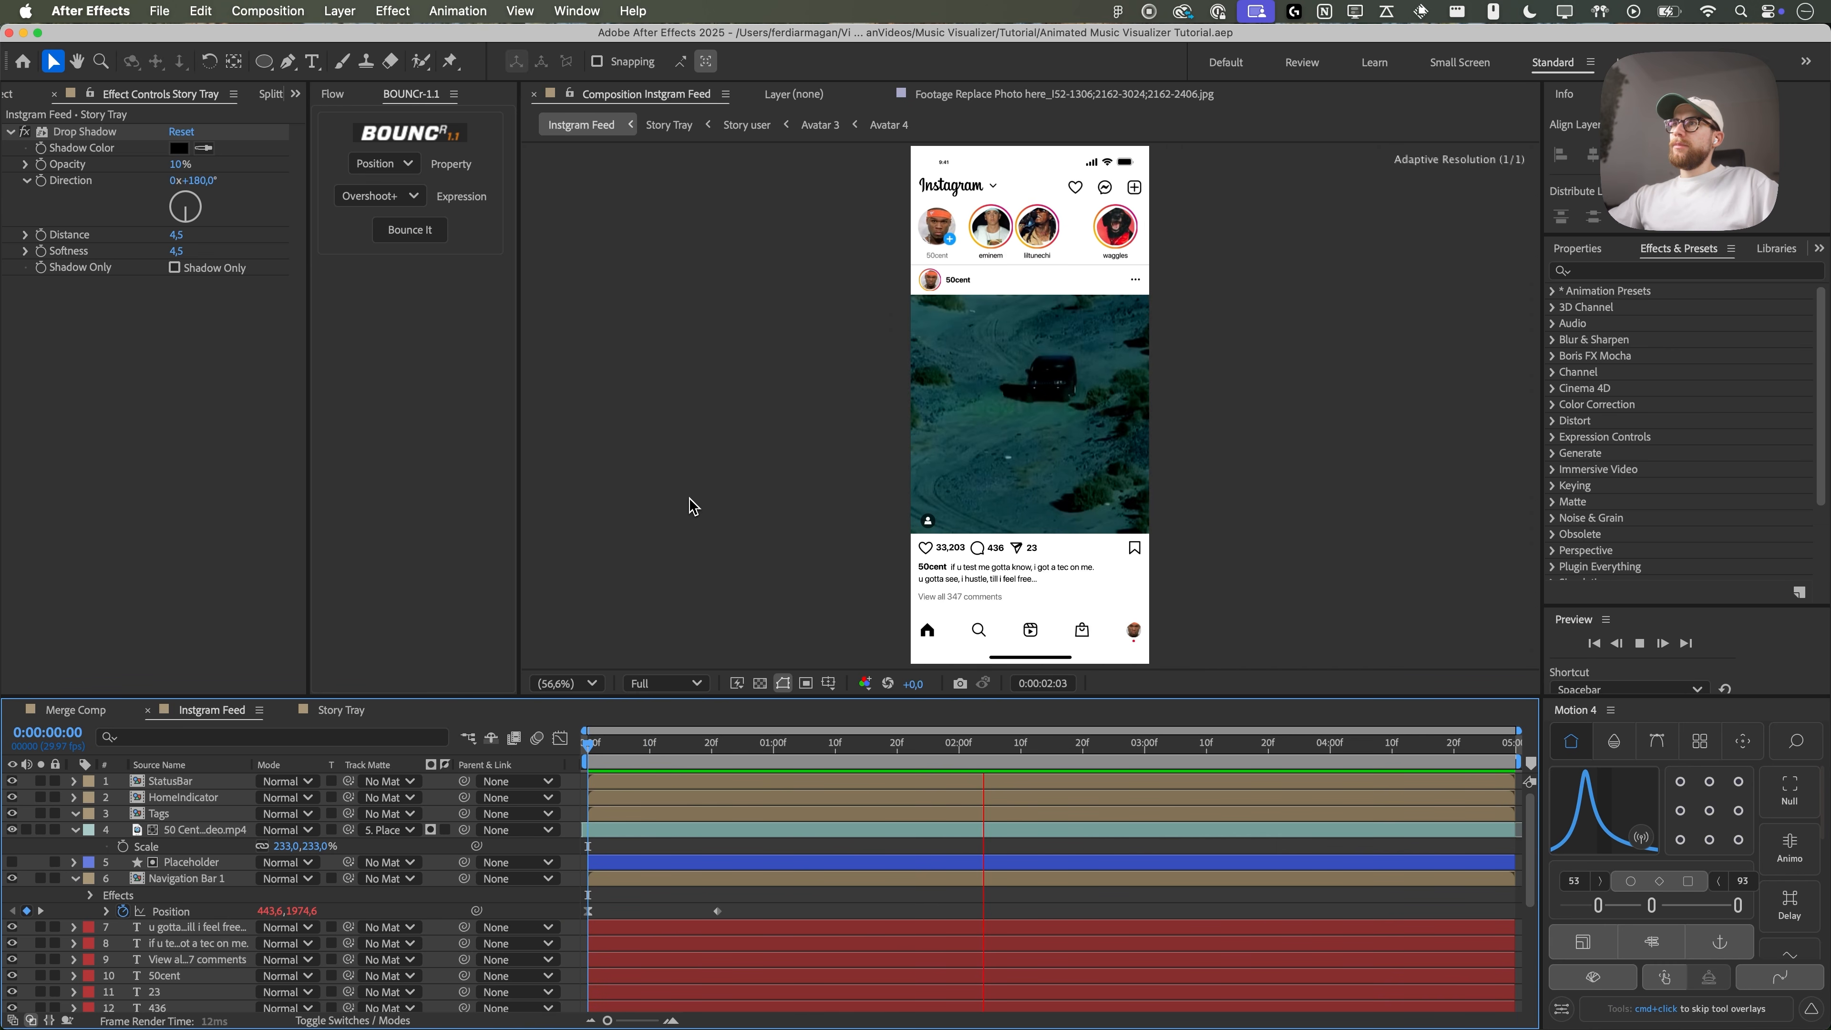
left_click(798, 741)
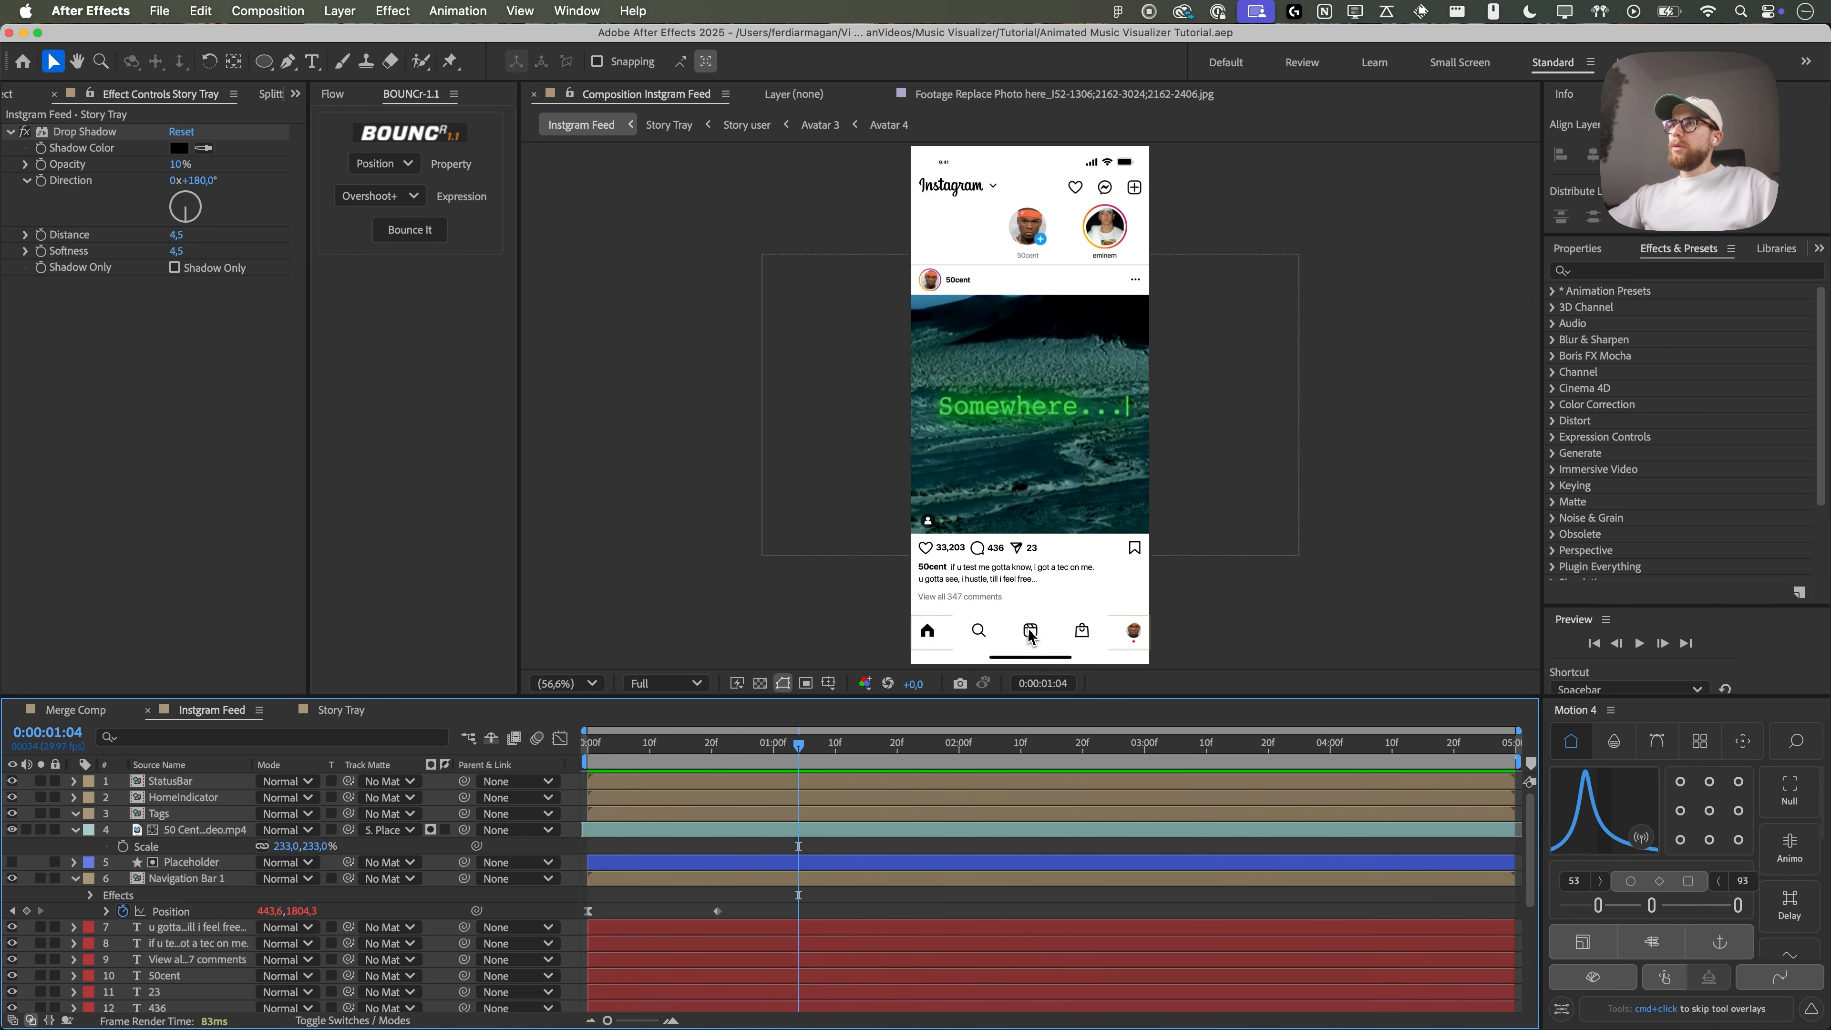
left_click(1031, 657)
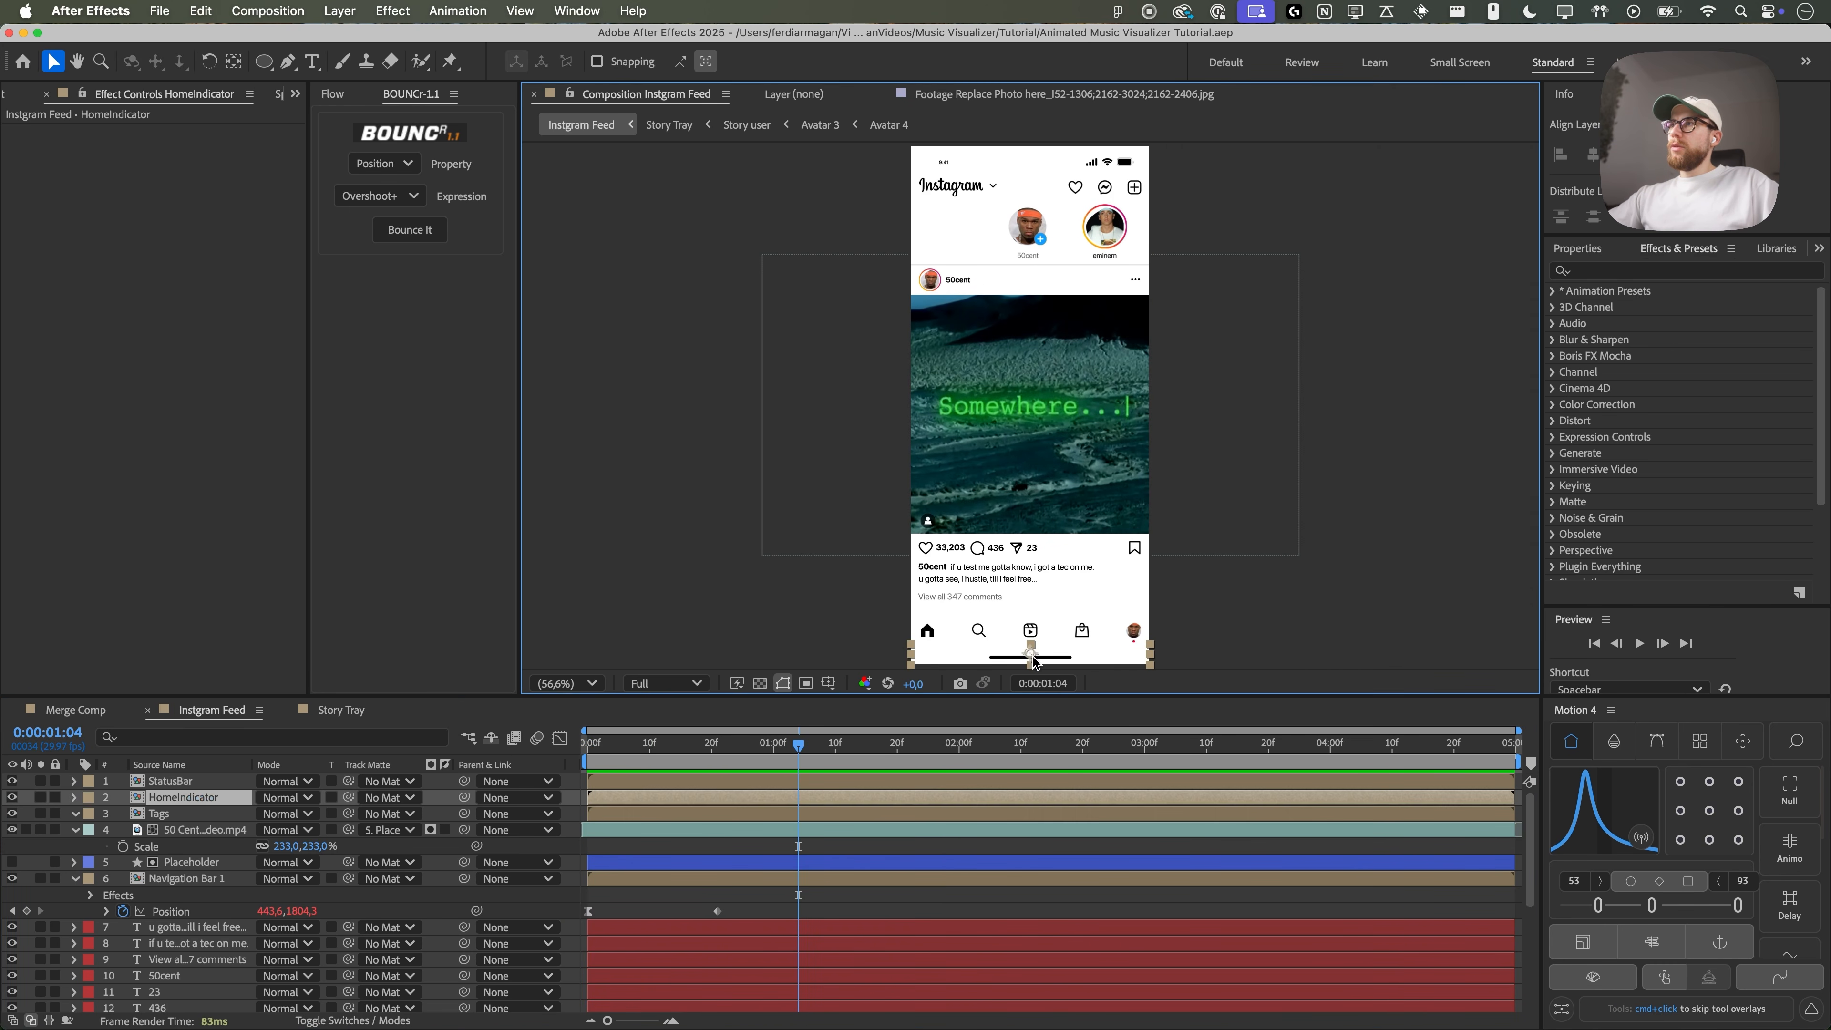
key("BackSpace")
- Delay the Navigation Bar 1 layer to start at about 0:22, and preview its bounce
left_click(1038, 633)
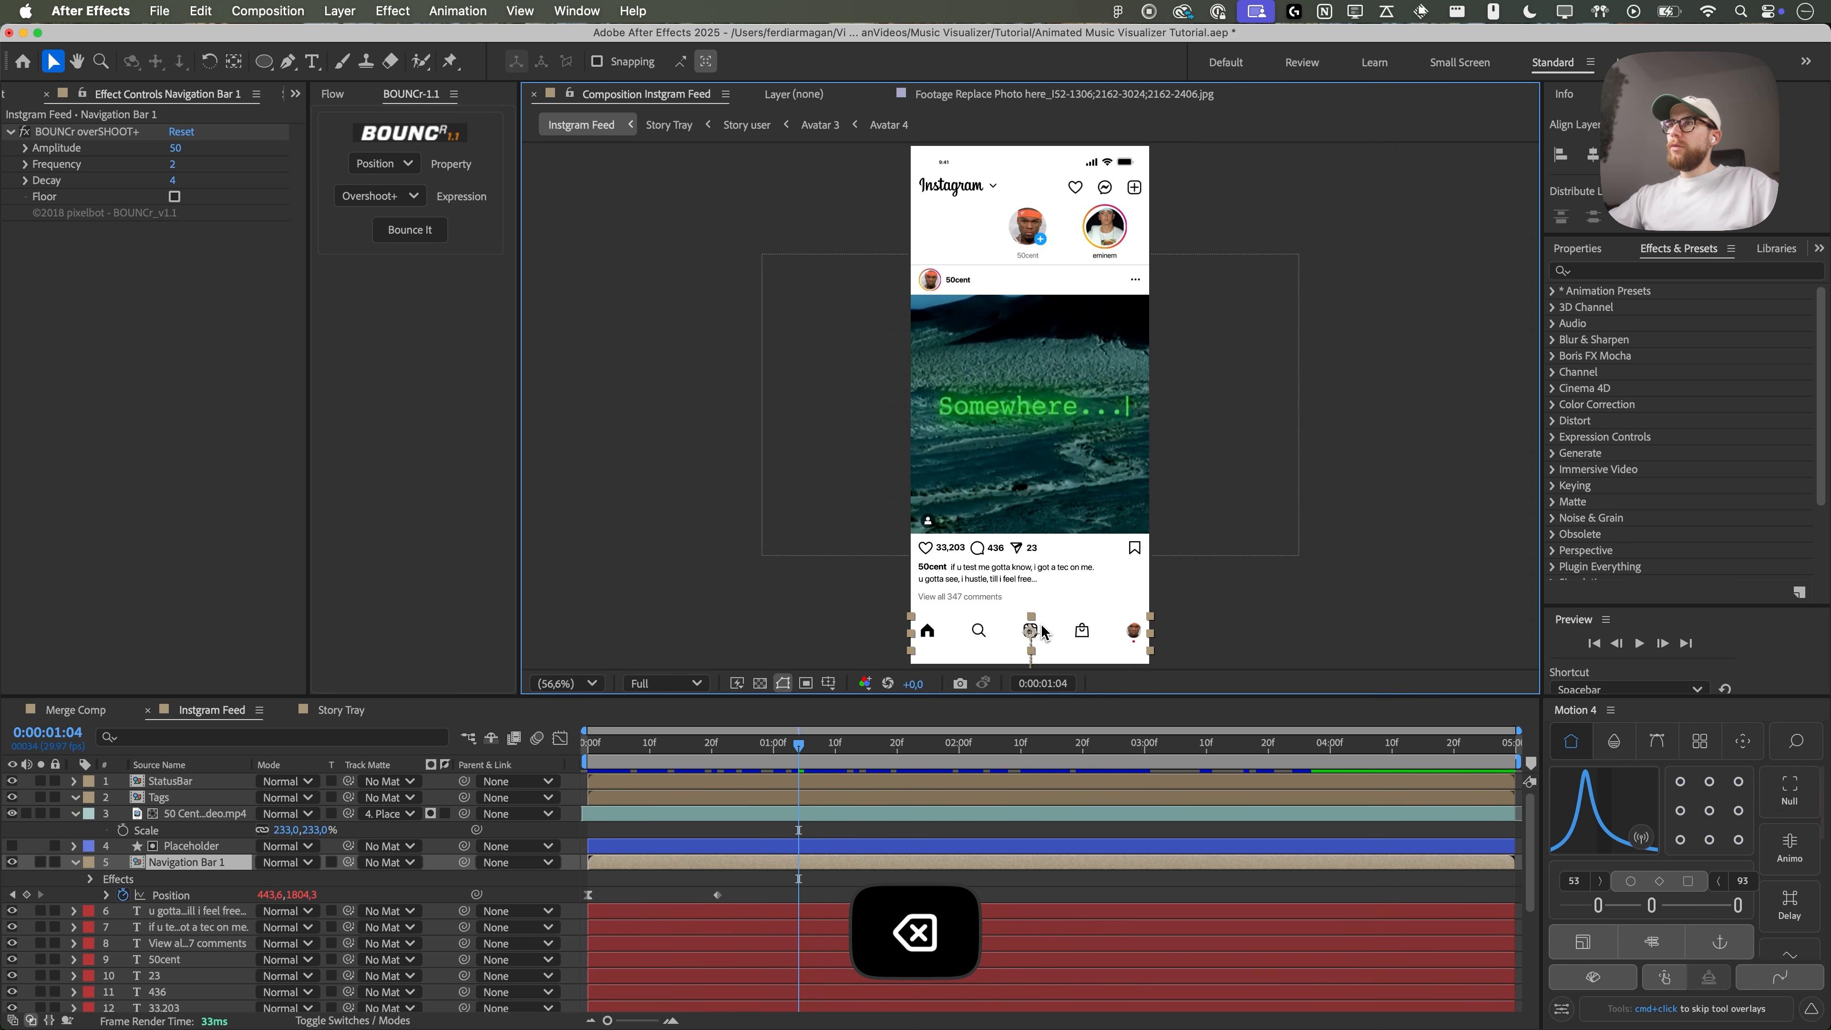
left_click_drag(638, 878, 775, 878)
left_click(757, 743)
key("space")
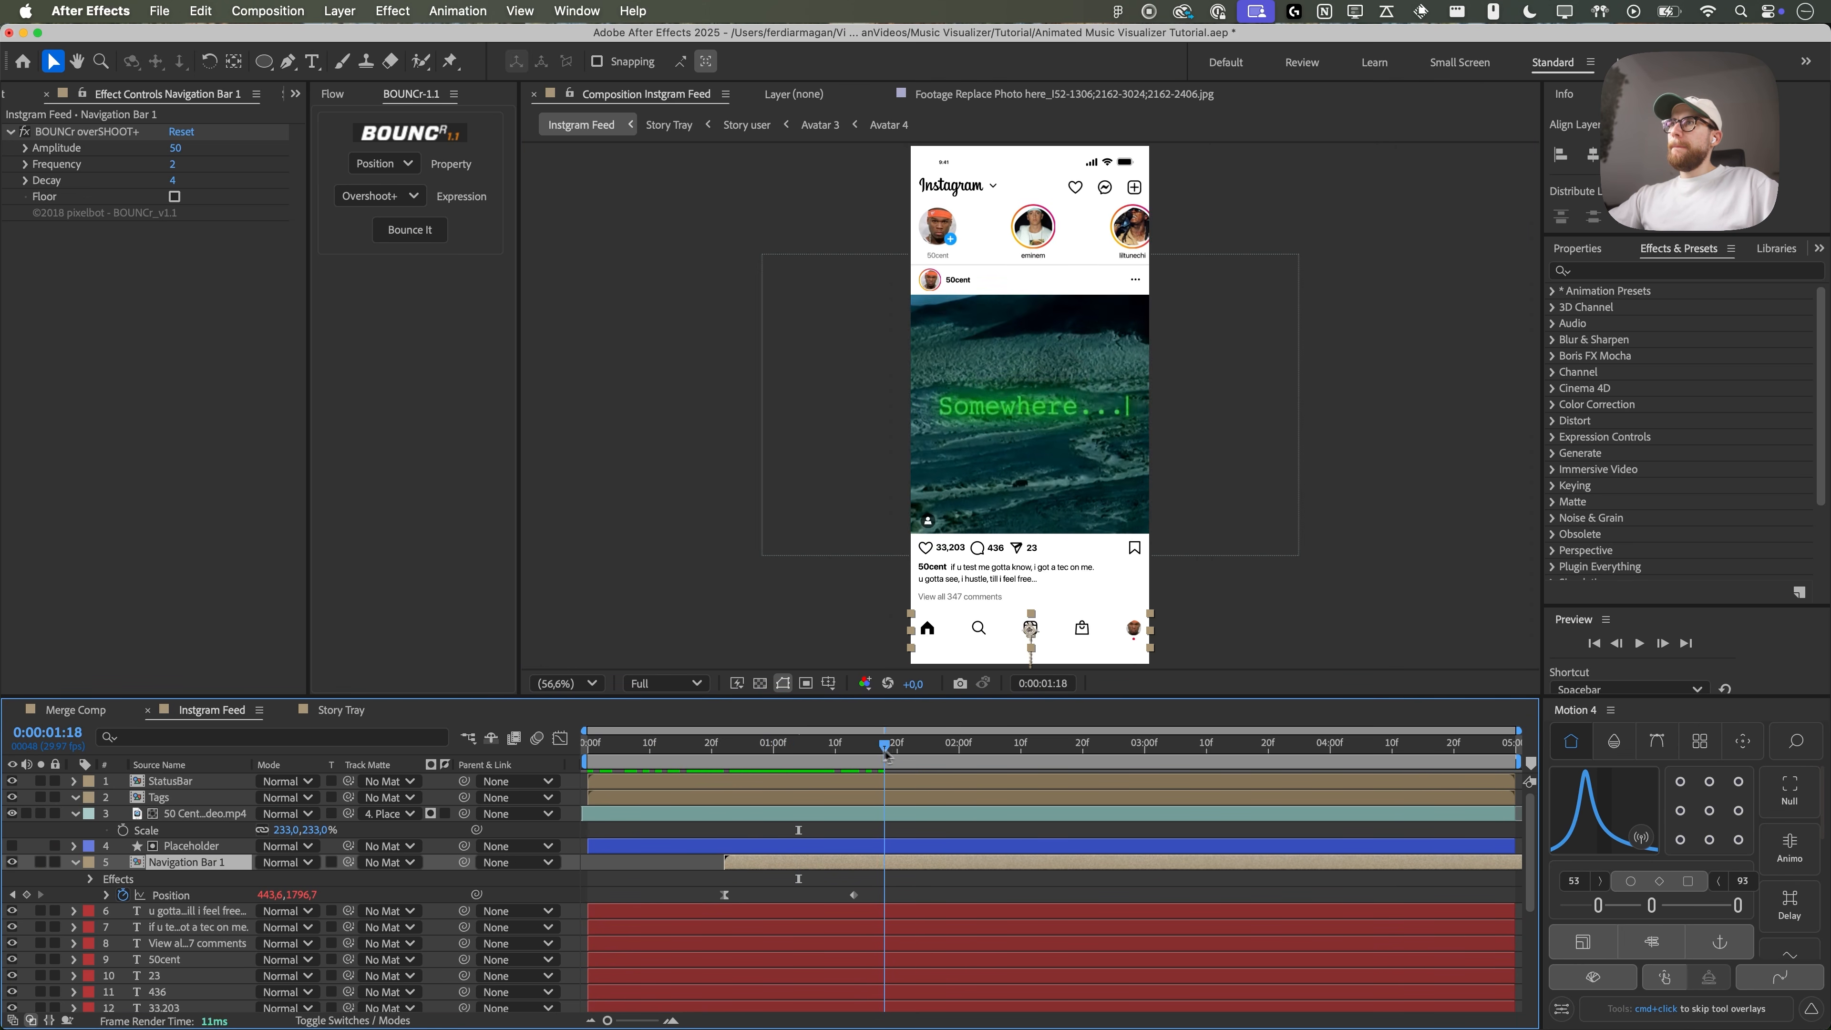
left_click(1043, 616)
- Apply the TypeArray_v2.0 preset to the caption line "if u test me gotta know, i got a tec on me." at 2:21
scroll(1044, 616, "up", 4)
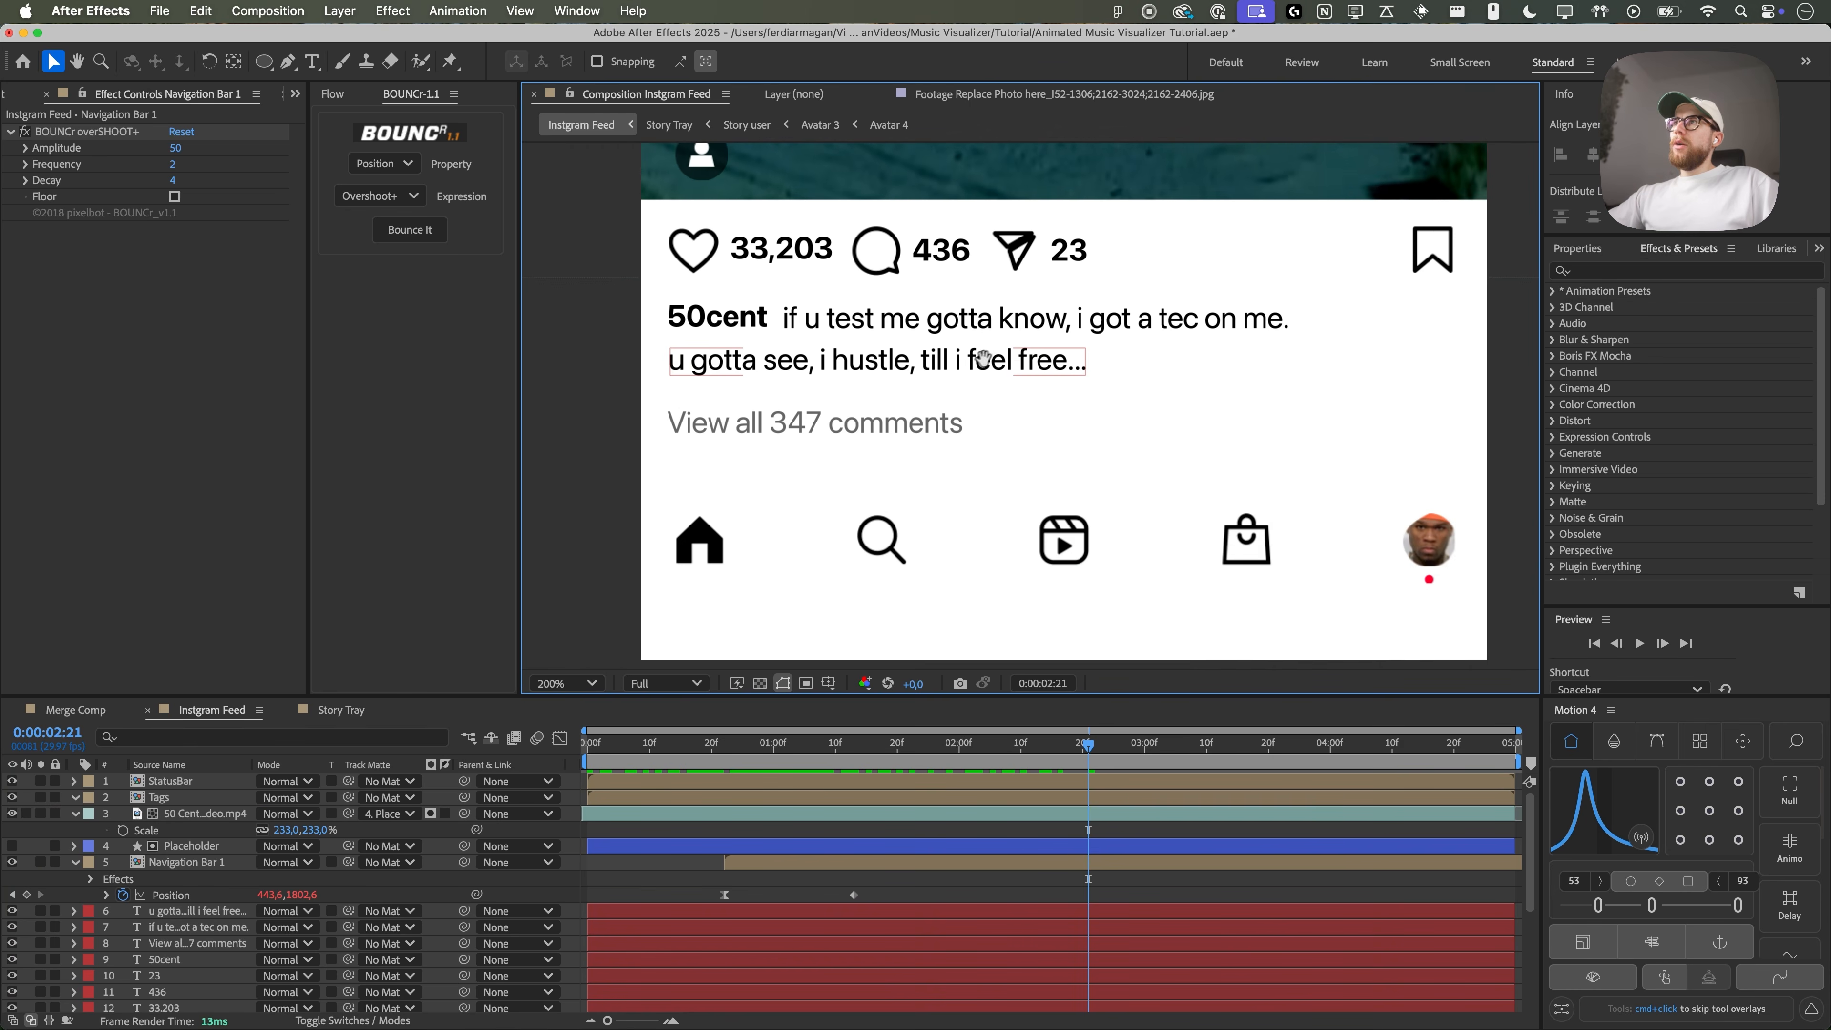
left_click(1002, 370)
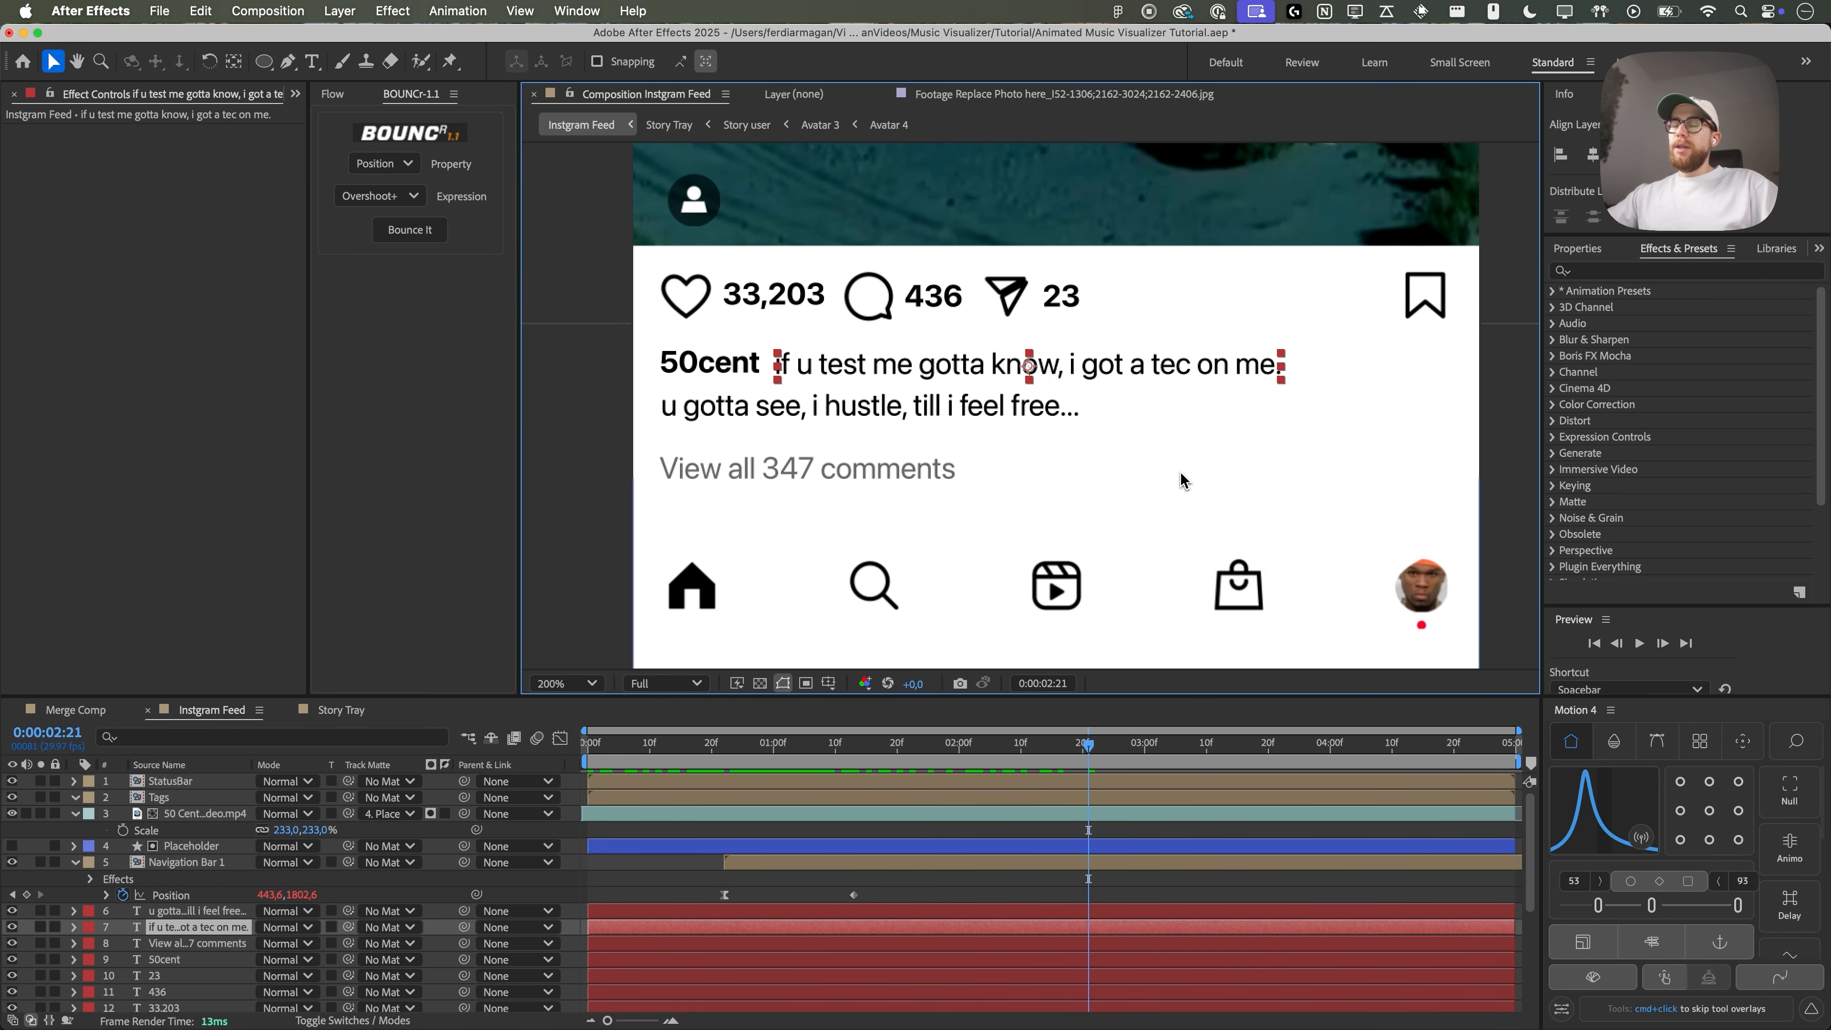
left_click(1610, 272)
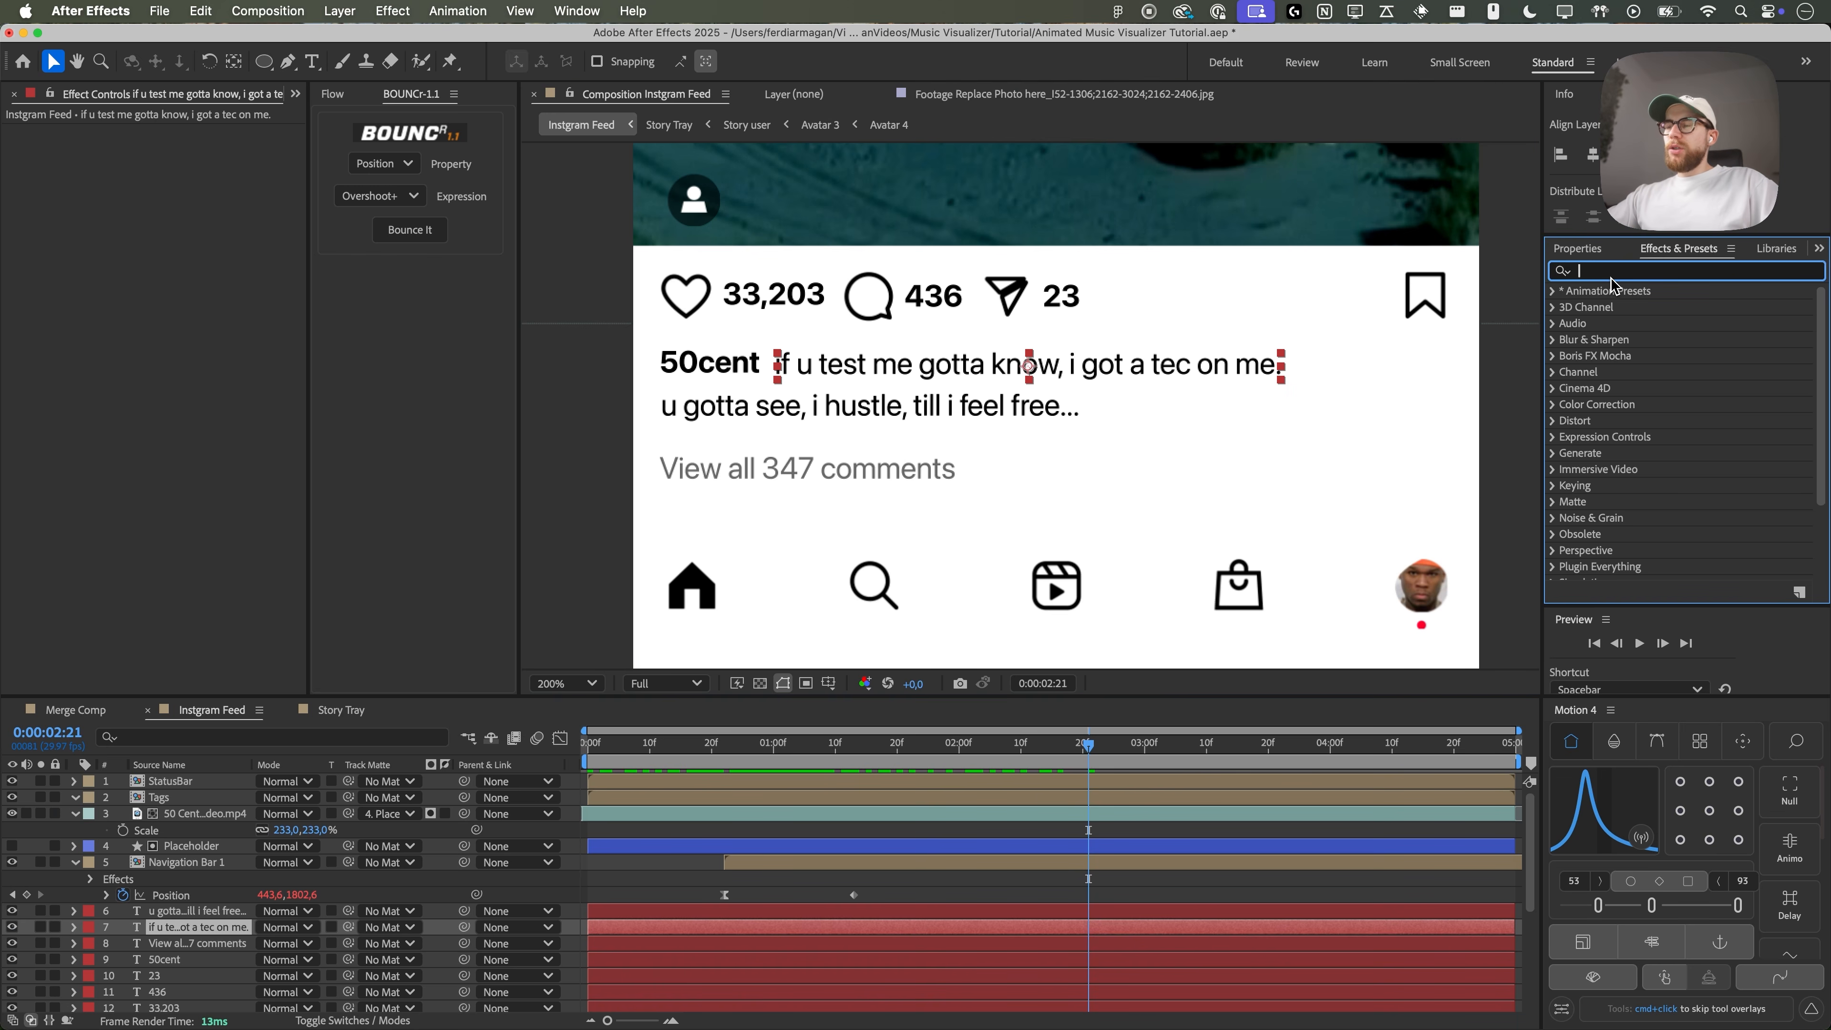
type("Type r")
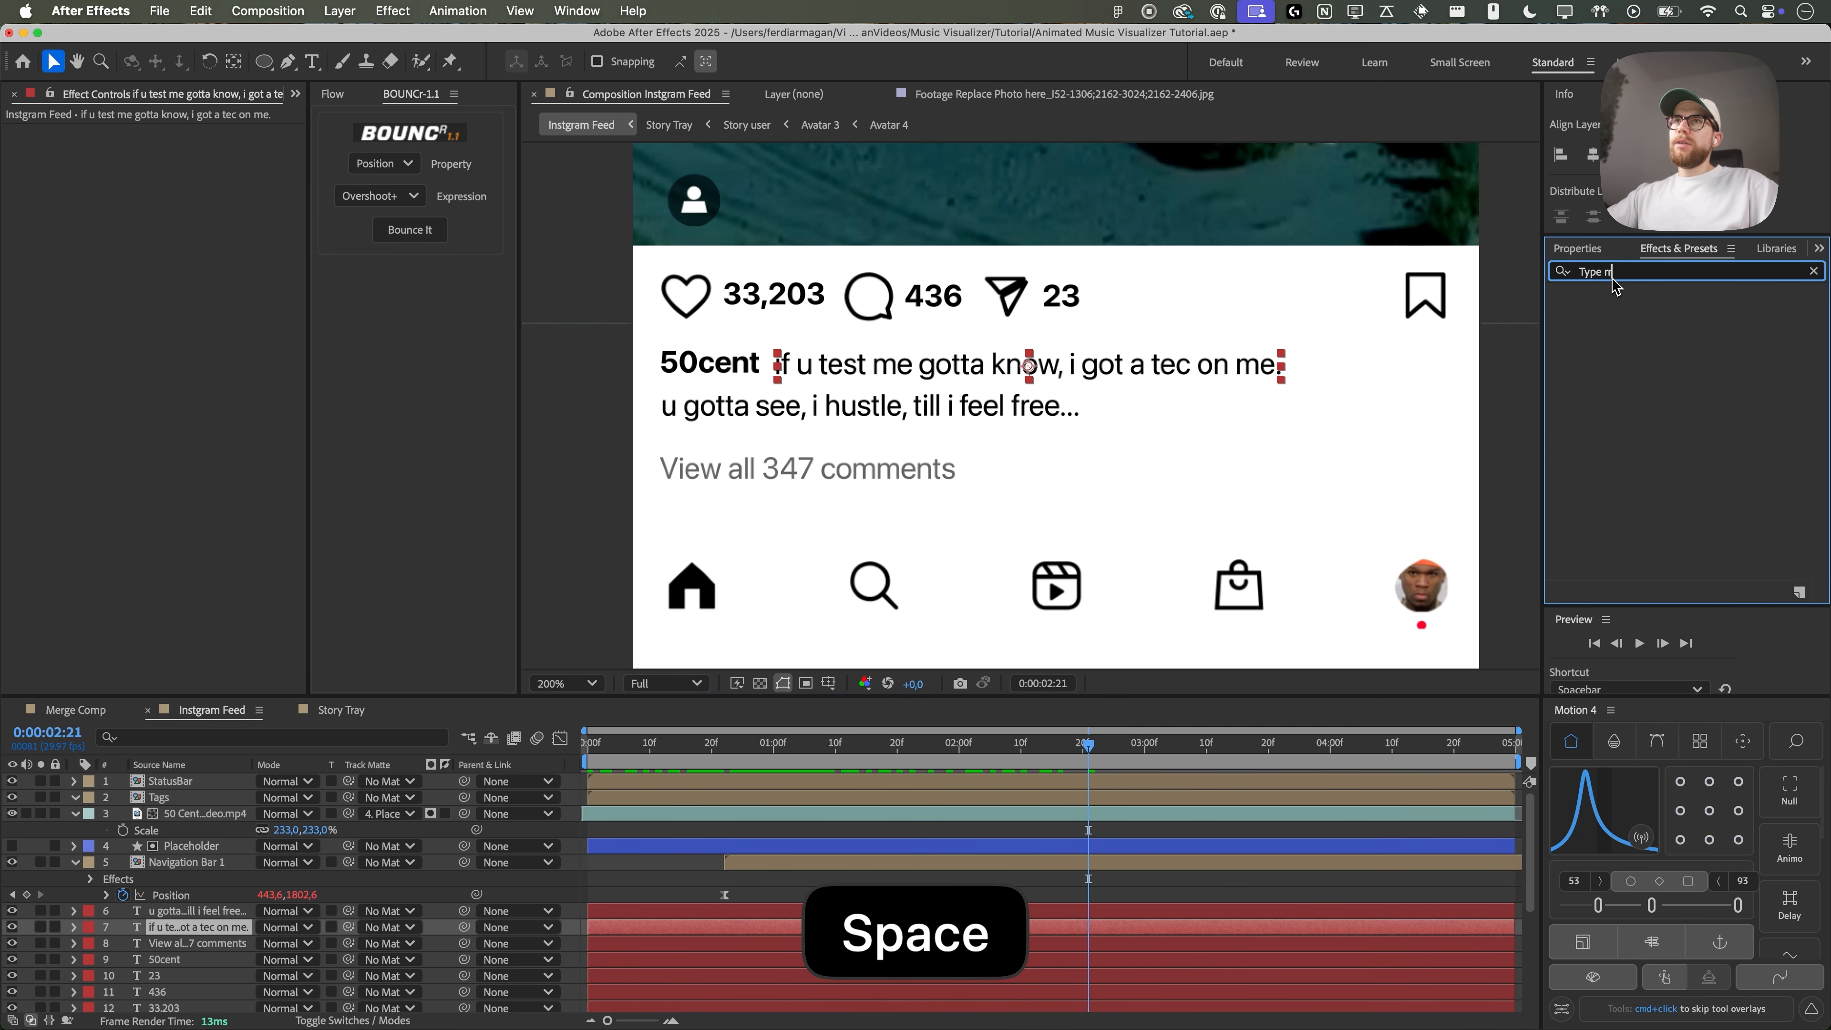
key("BackSpace")
key("BackSpace")
type("Ar")
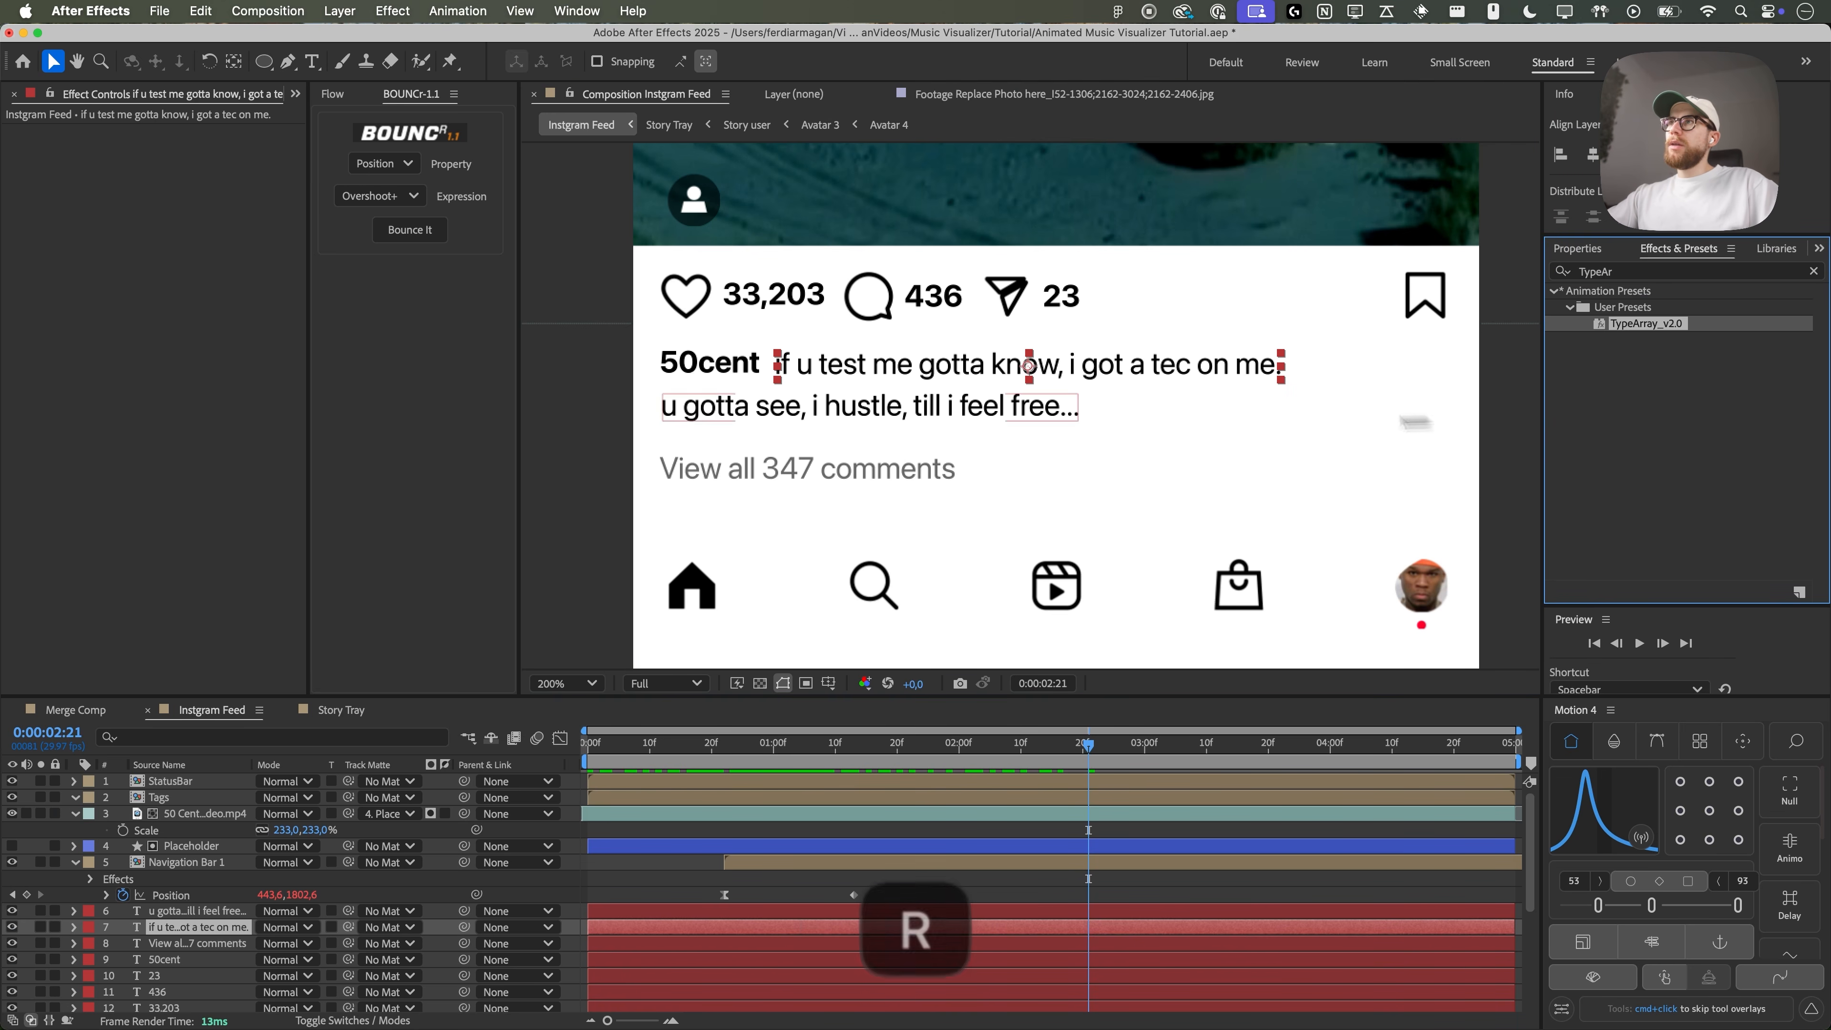
scroll(216, 912, "down", 5)
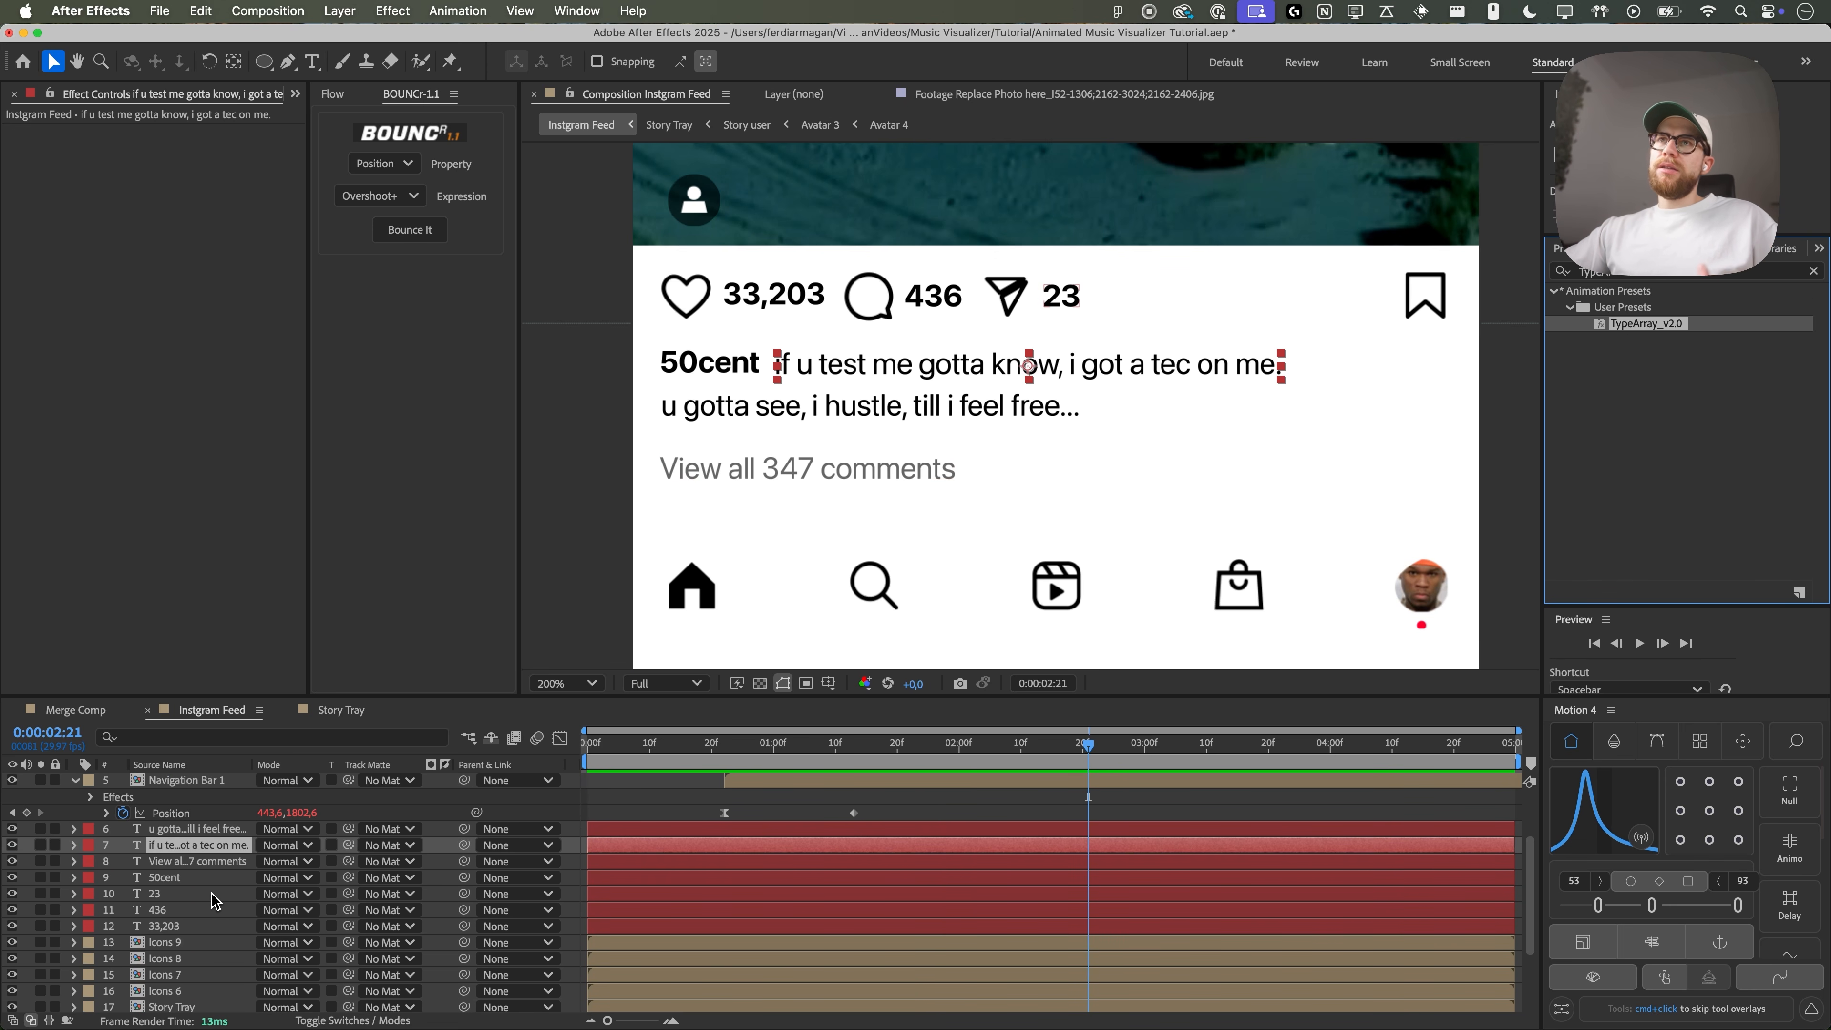
left_click_drag(1645, 323, 925, 380)
left_click_drag(700, 743, 1231, 718)
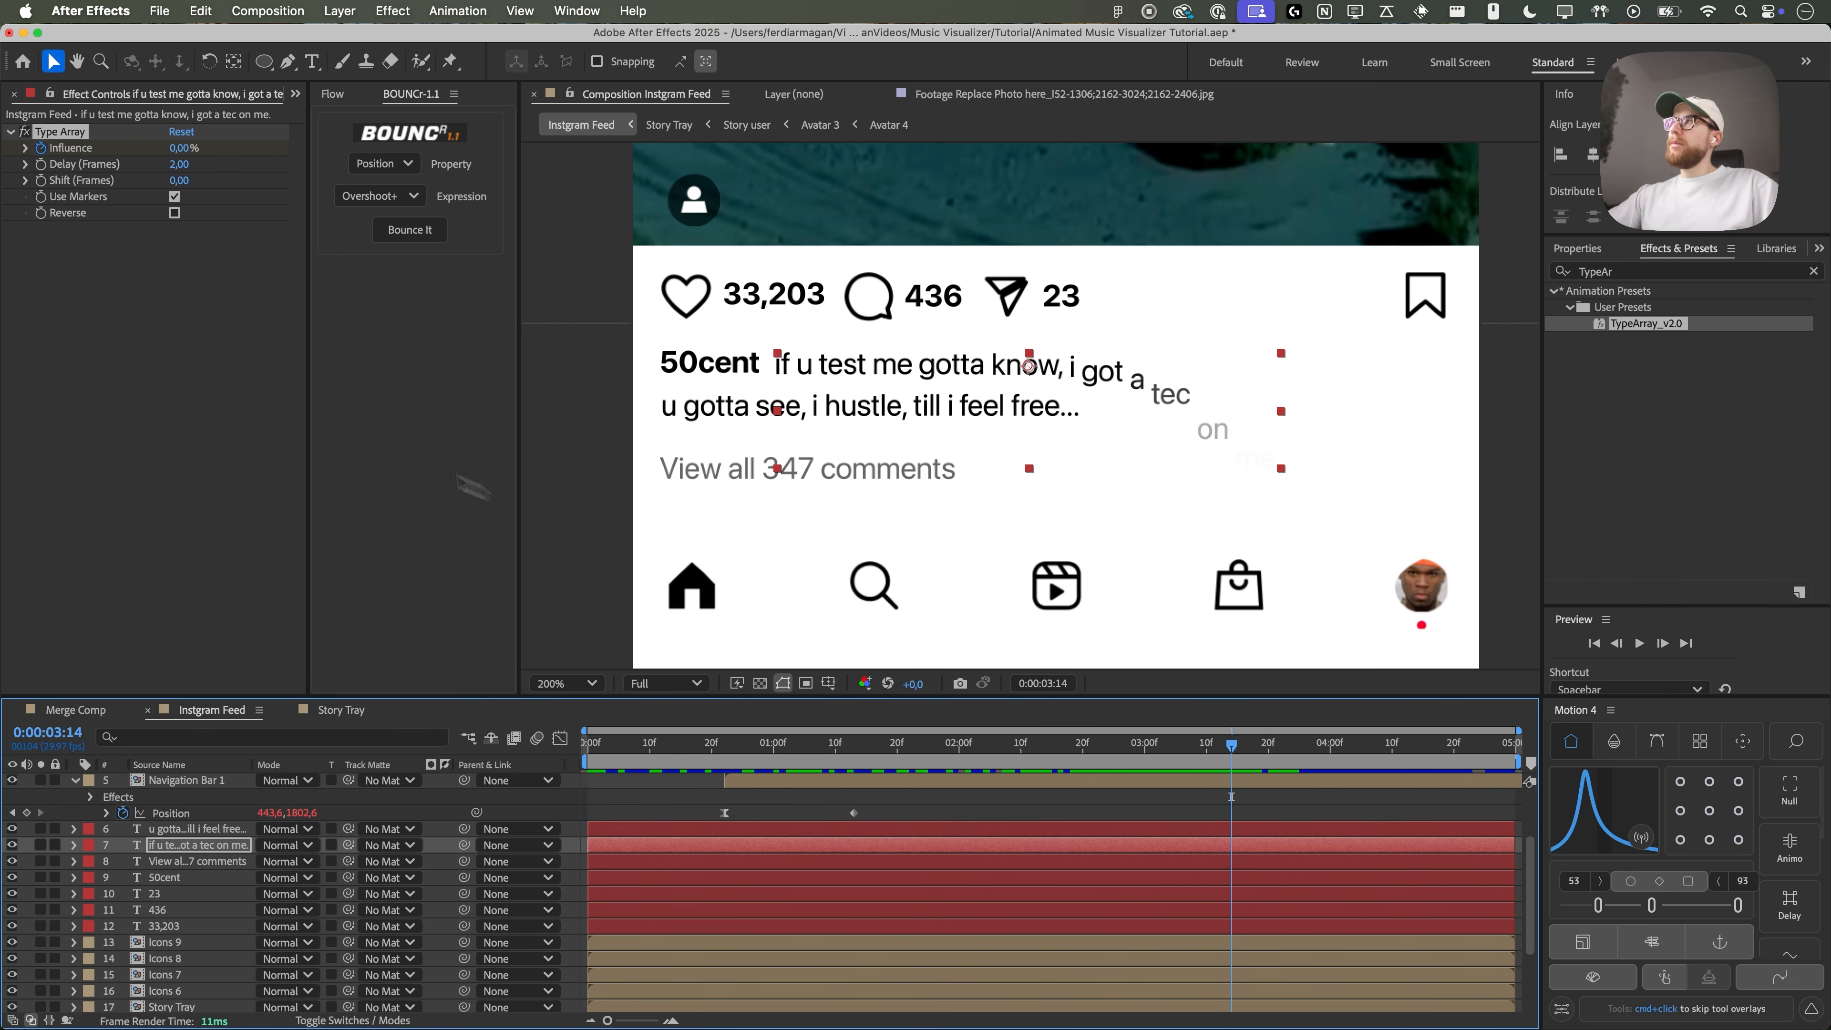
- Expand the caption line's Type Array effect to show its keyframes and settings
left_click(75, 845)
left_click(90, 878)
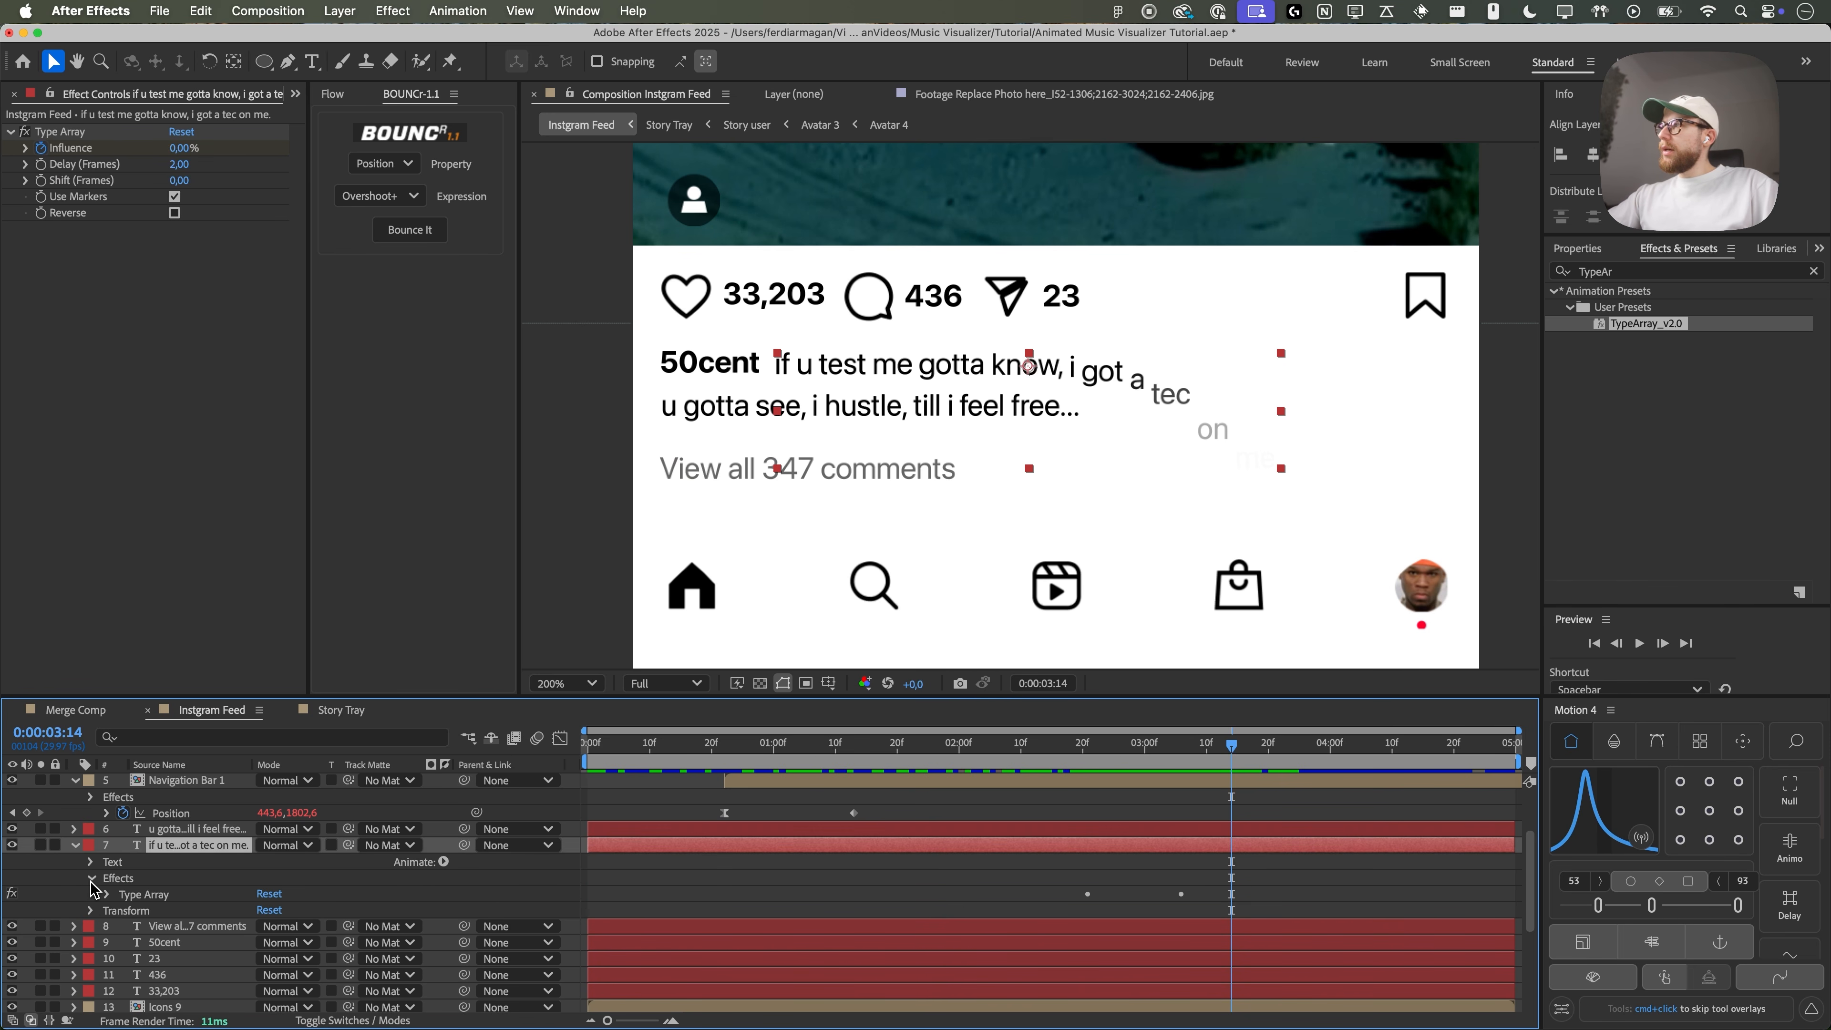
left_click(108, 895)
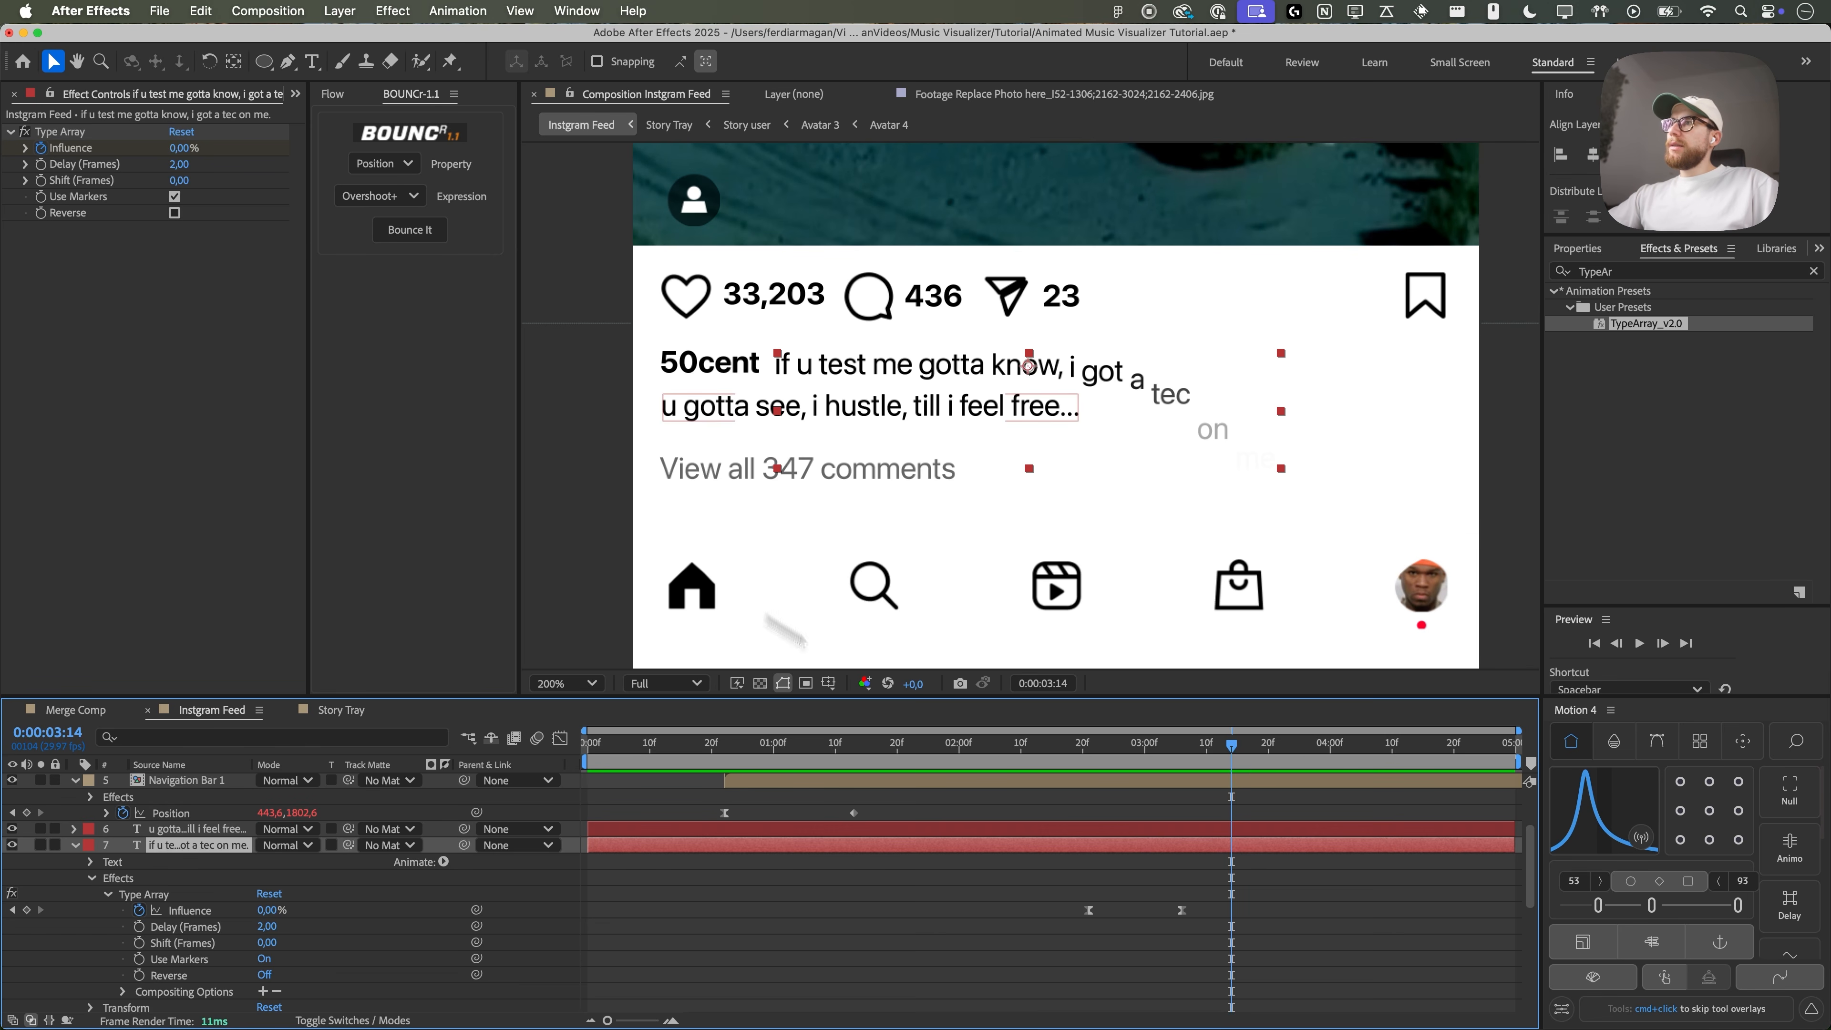
- Try raising the Type Array Influence to 18% at the 3:06 keyframe, and undo the change
key("j")
left_click_drag(1083, 742, 1183, 749)
left_click_drag(268, 909, 283, 905)
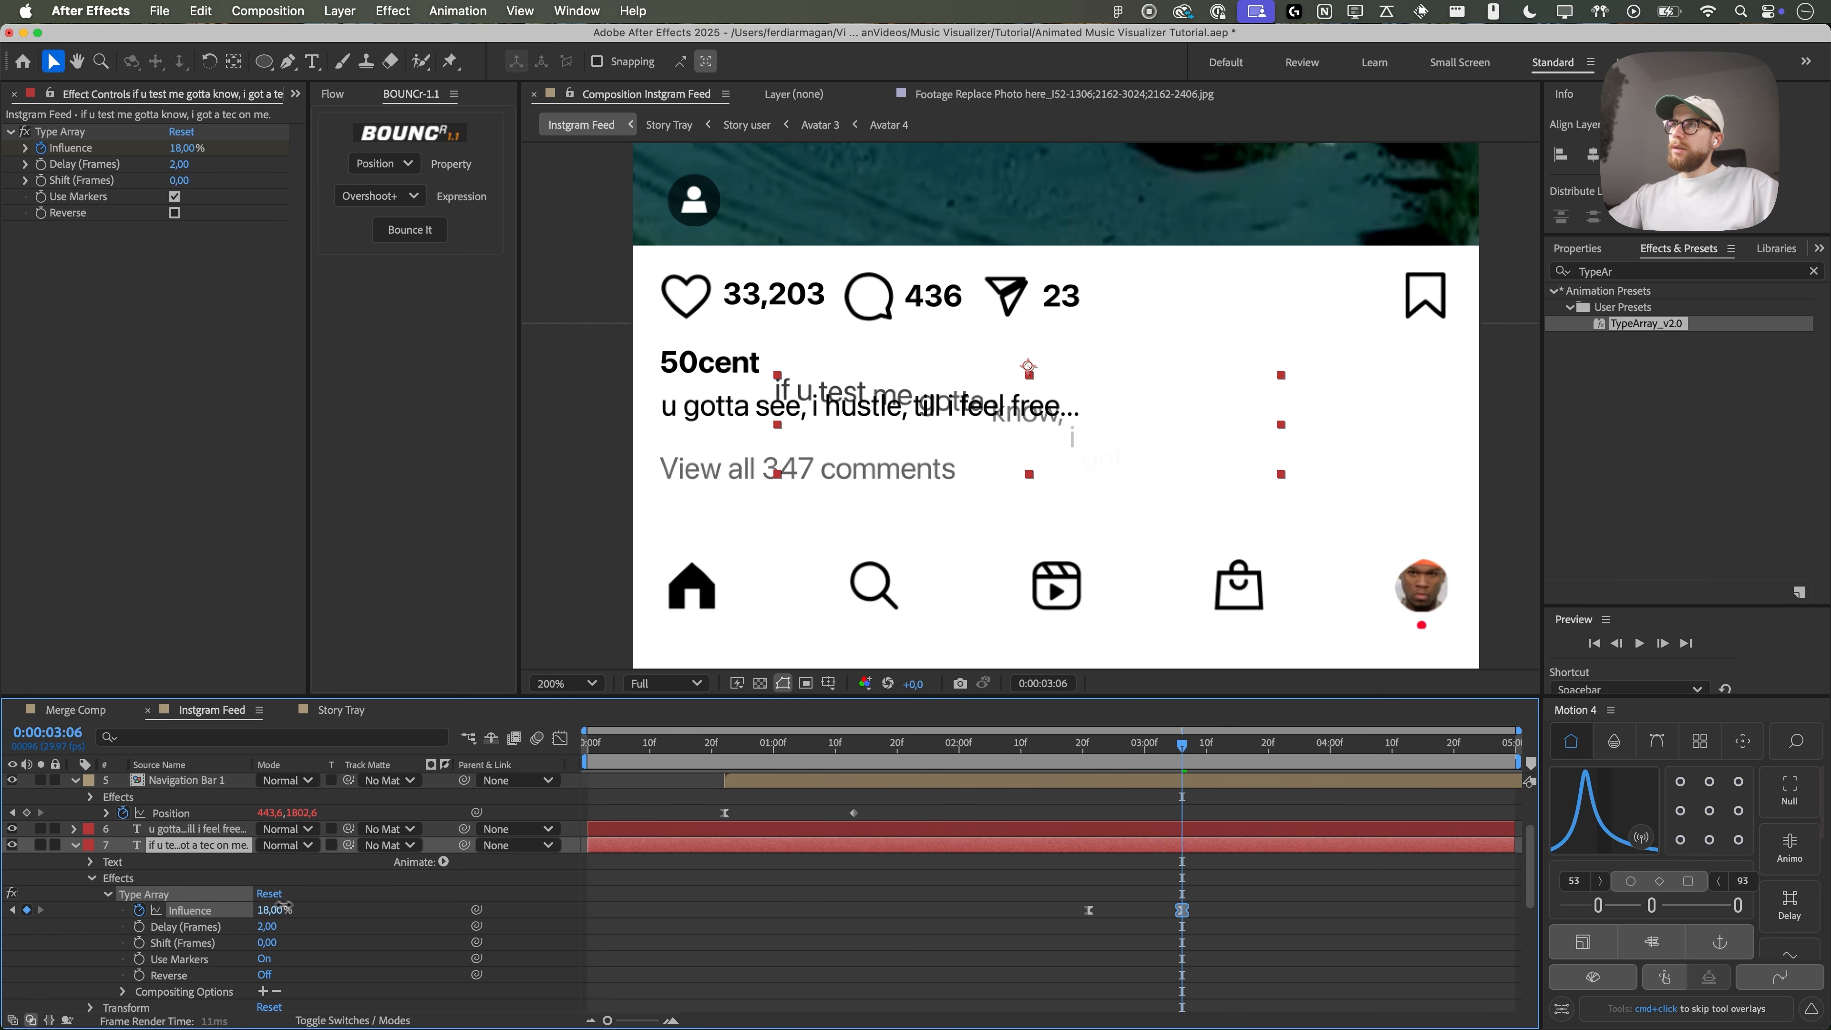
key("super+z")
- Set the Type Array Delay to 5 frames and preview the word-by-word reveal of the caption line
left_click_drag(176, 164, 179, 164)
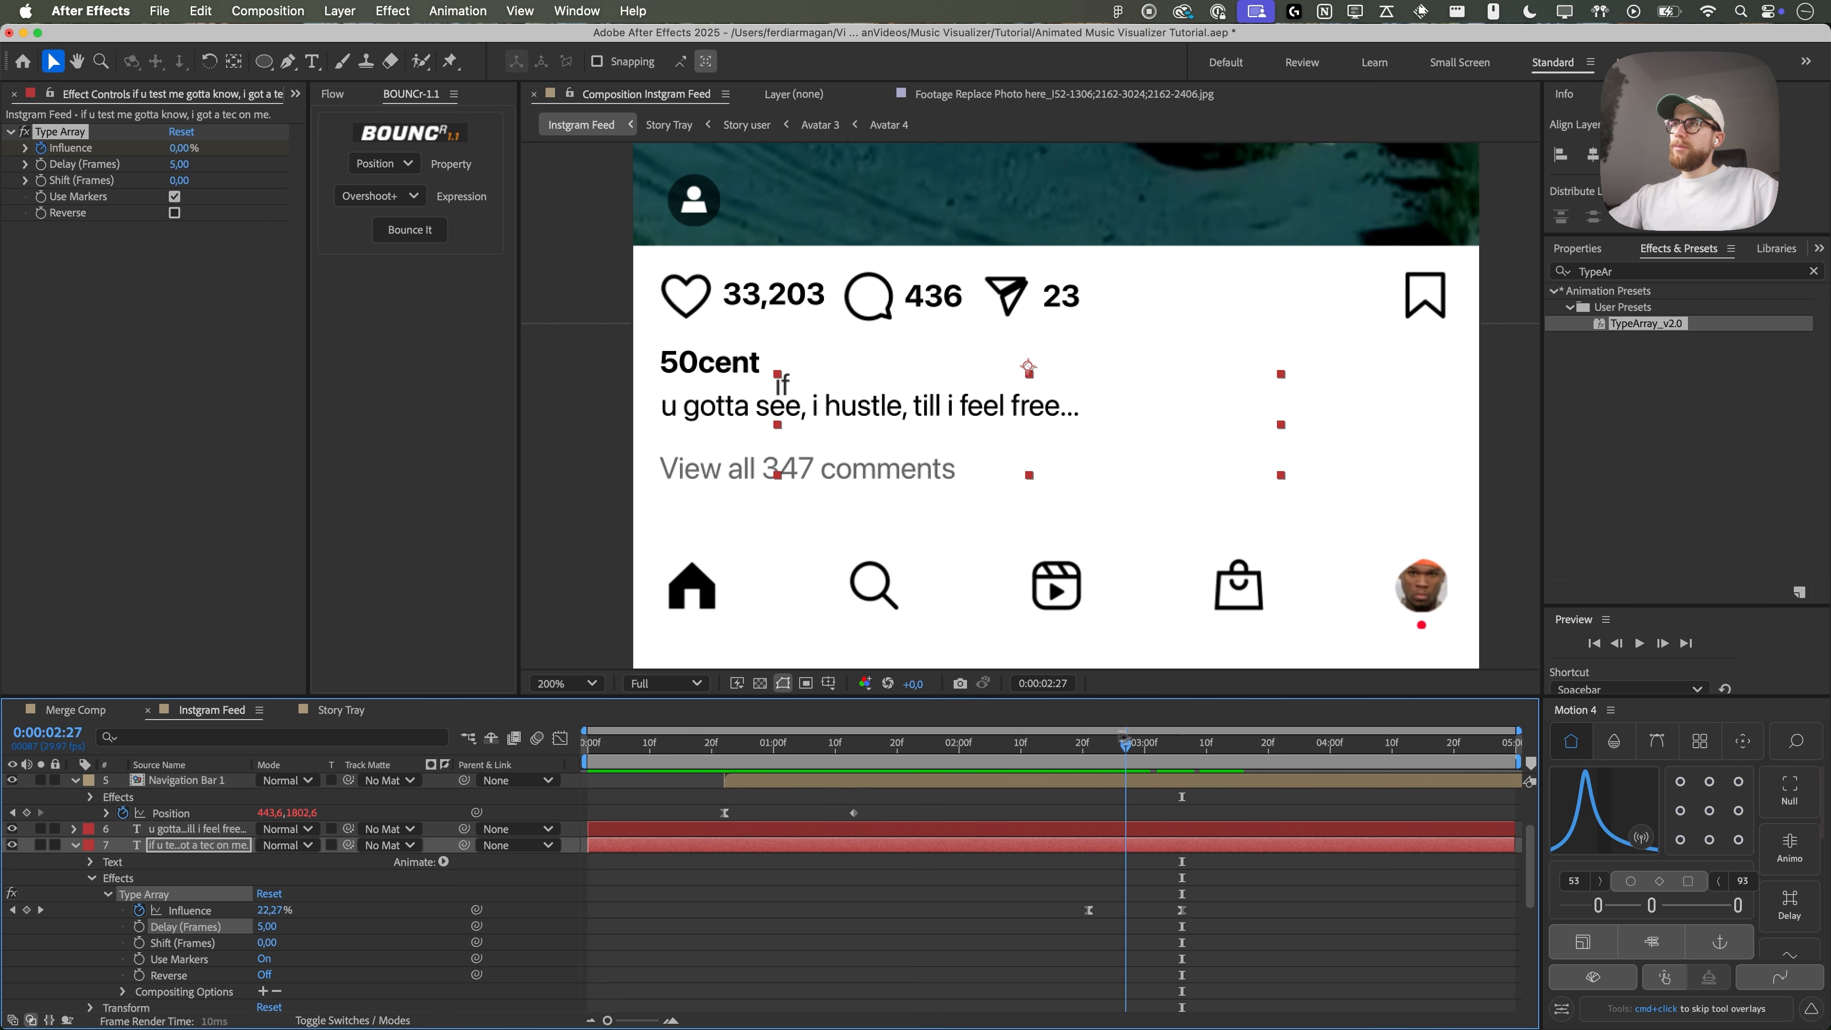
key("space")
left_click(1174, 750)
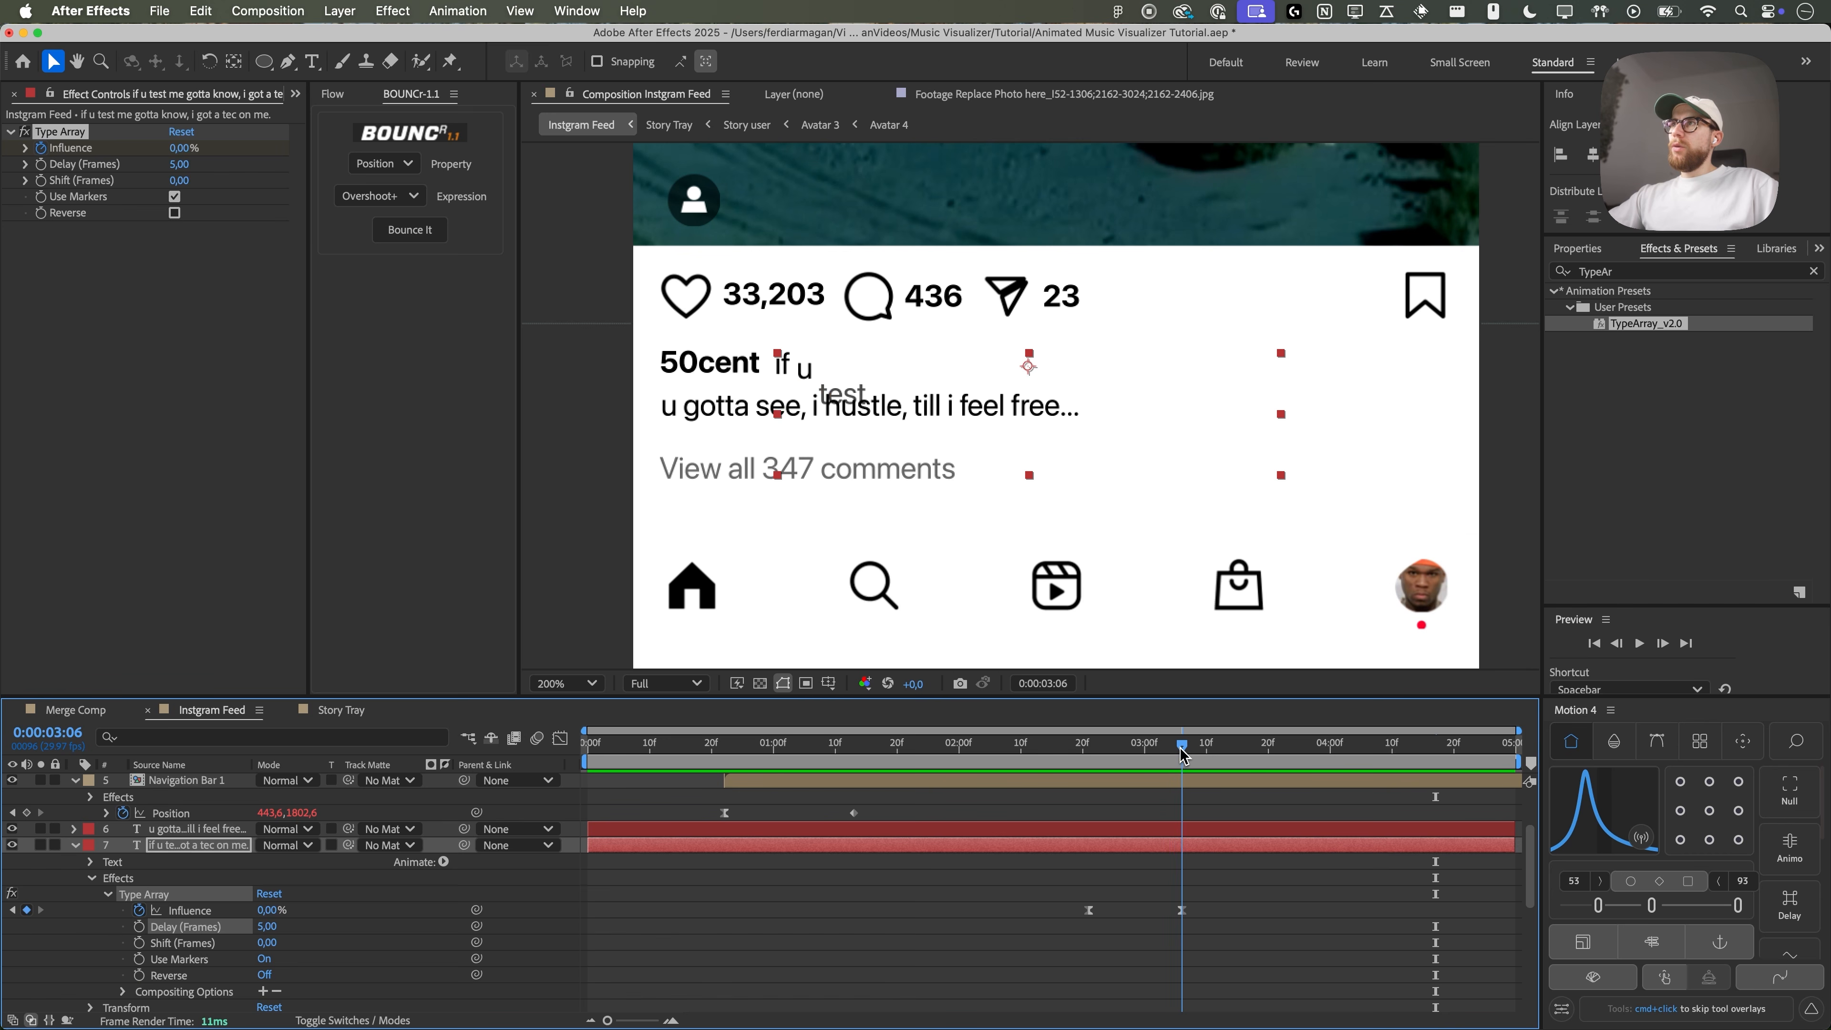
left_click_drag(1176, 754, 1163, 750)
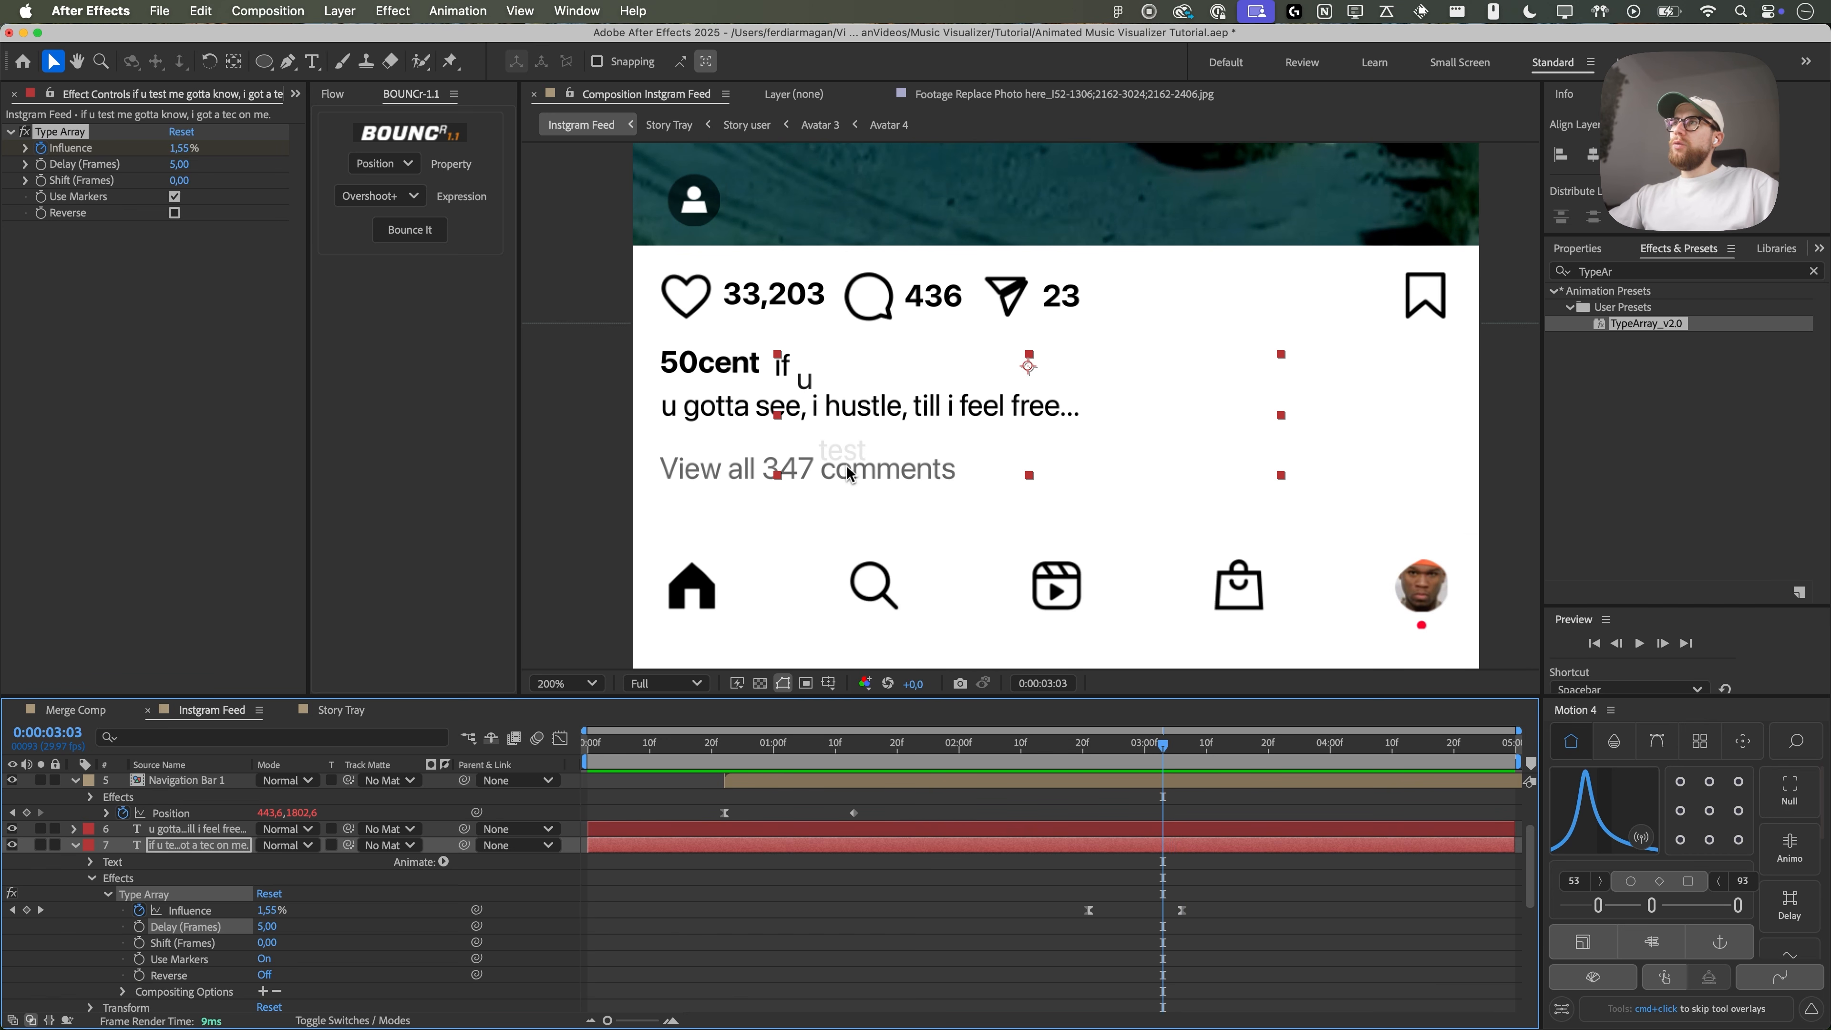
- Set the Position of the caption line's Type Array - Animator 1 to 0.0, 40.0
scroll(207, 936, "down", 1)
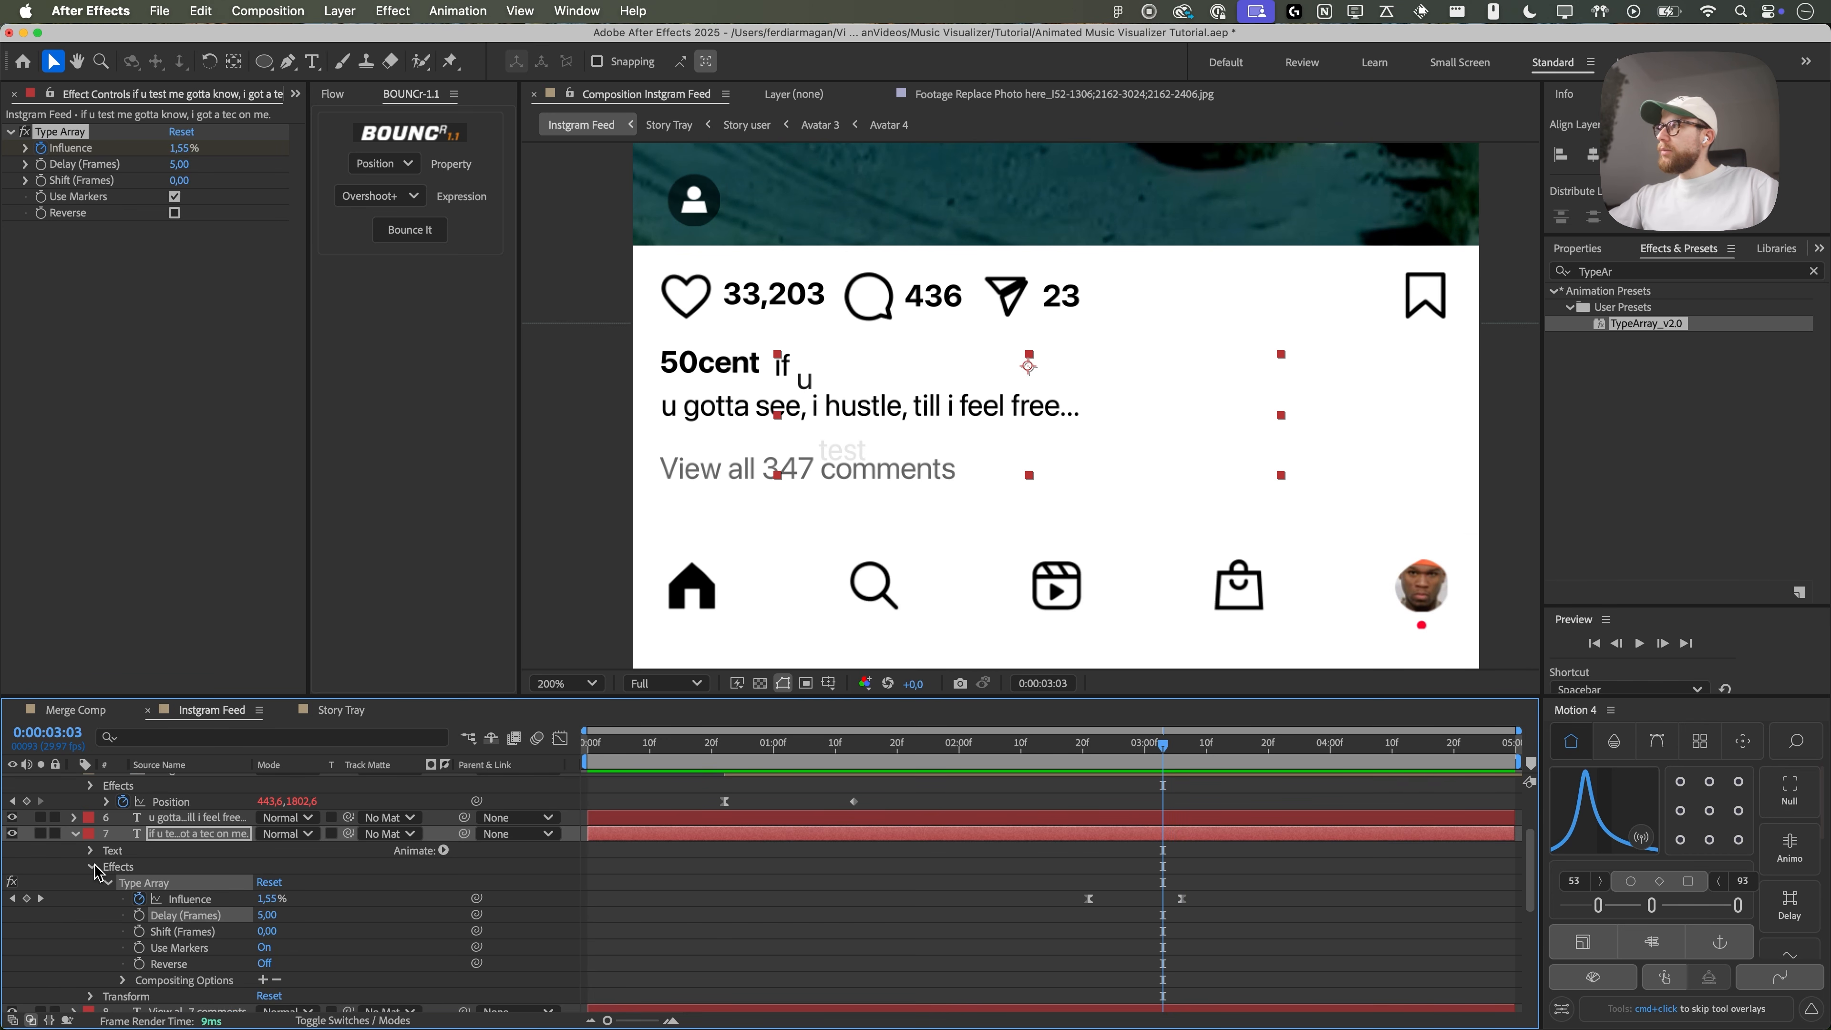
scroll(109, 936, "down", 1)
left_click(92, 841)
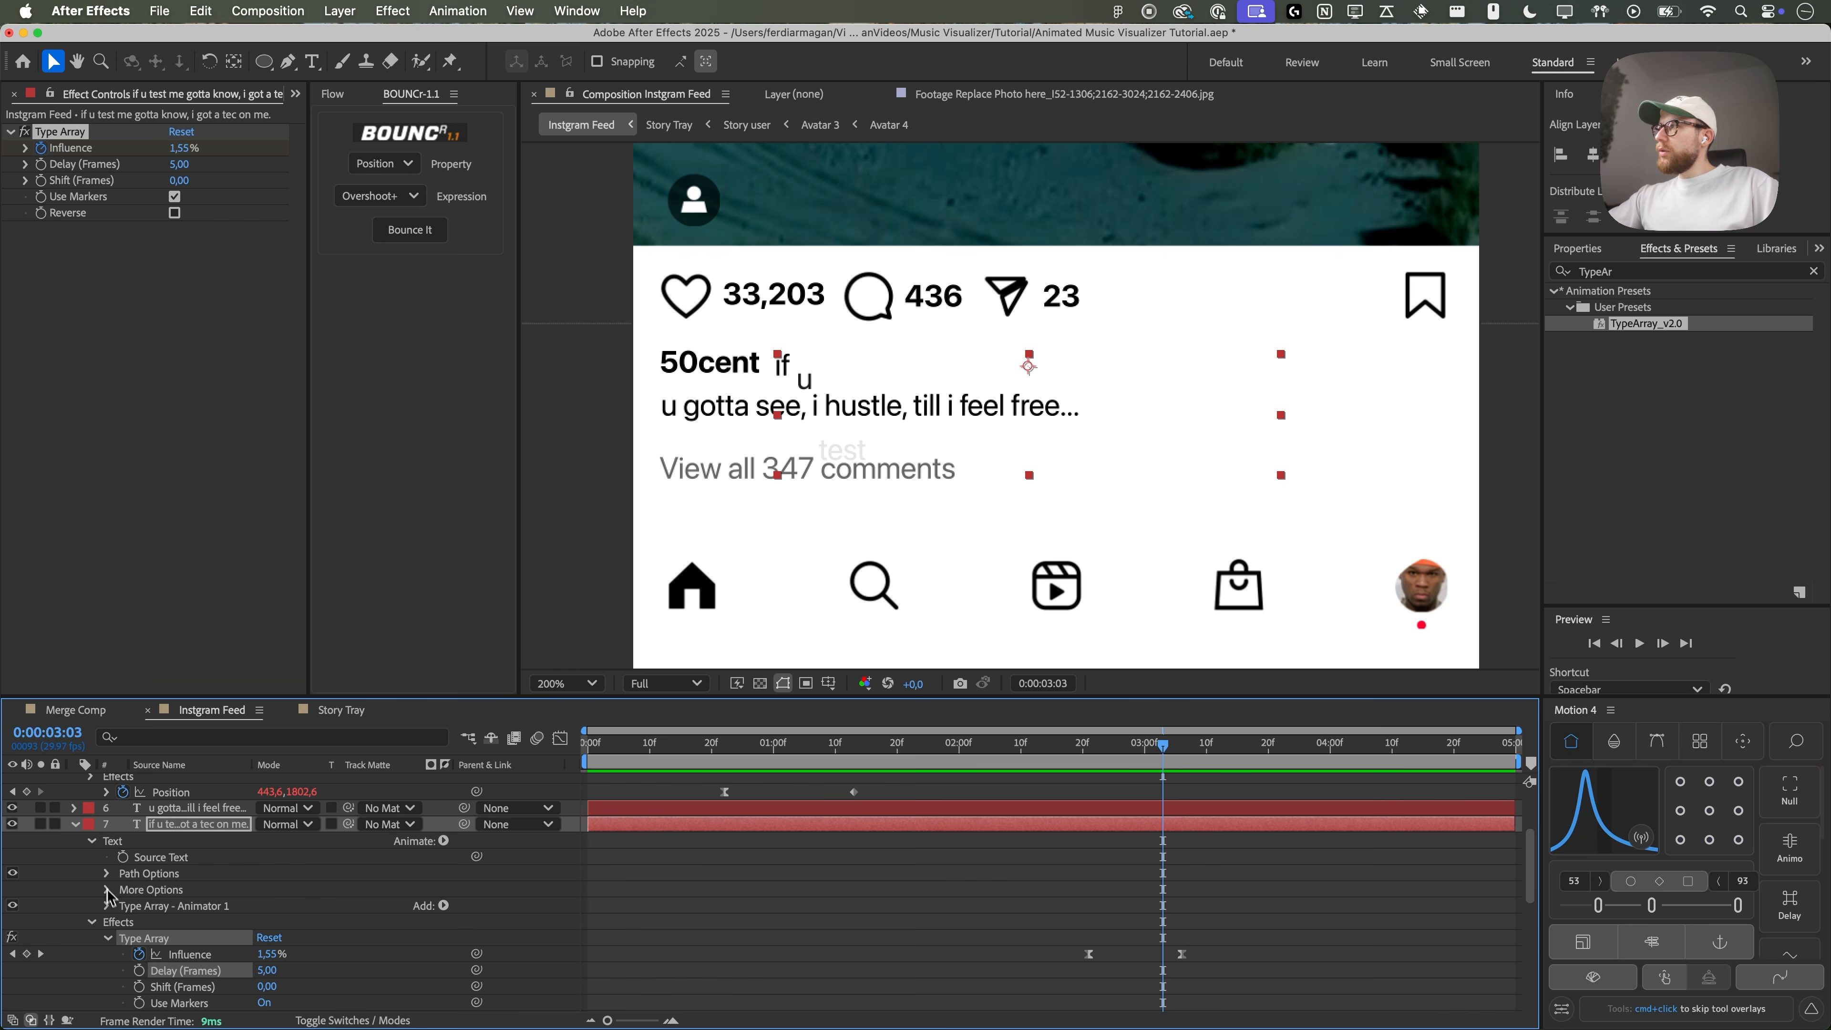
left_click(107, 906)
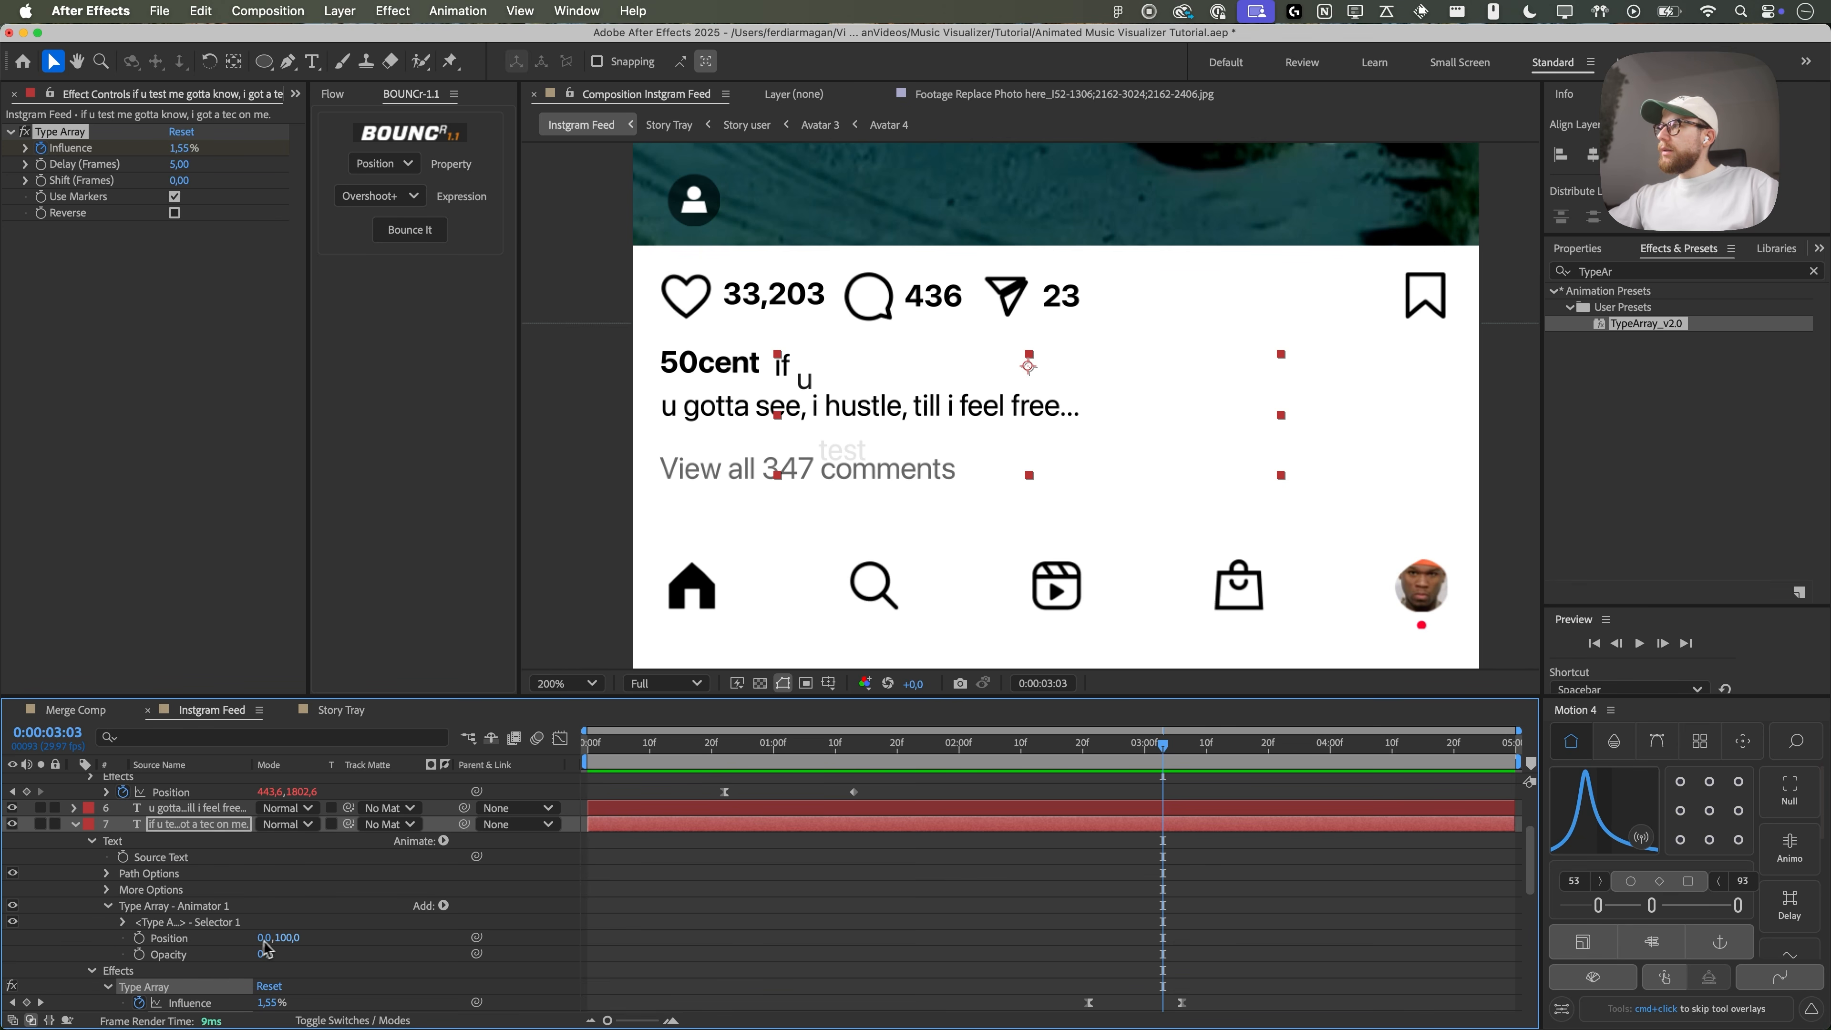
left_click_drag(297, 938, 253, 937)
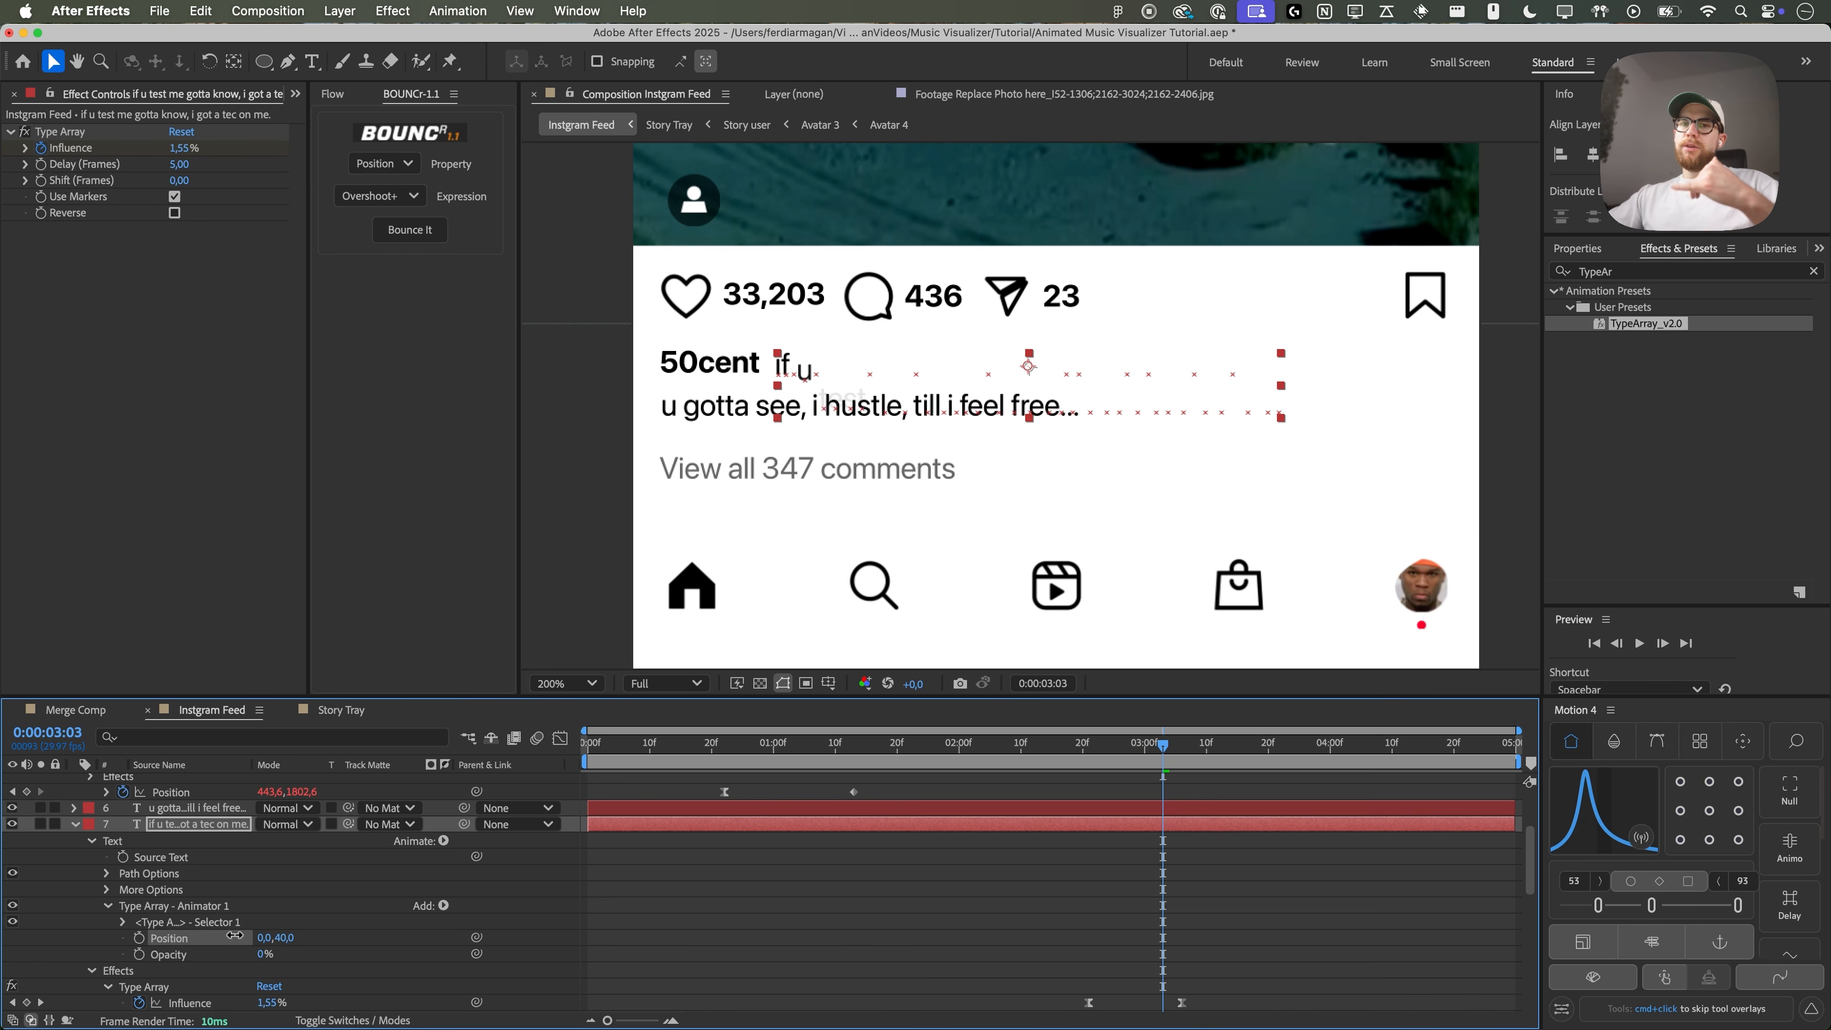
left_click(193, 839)
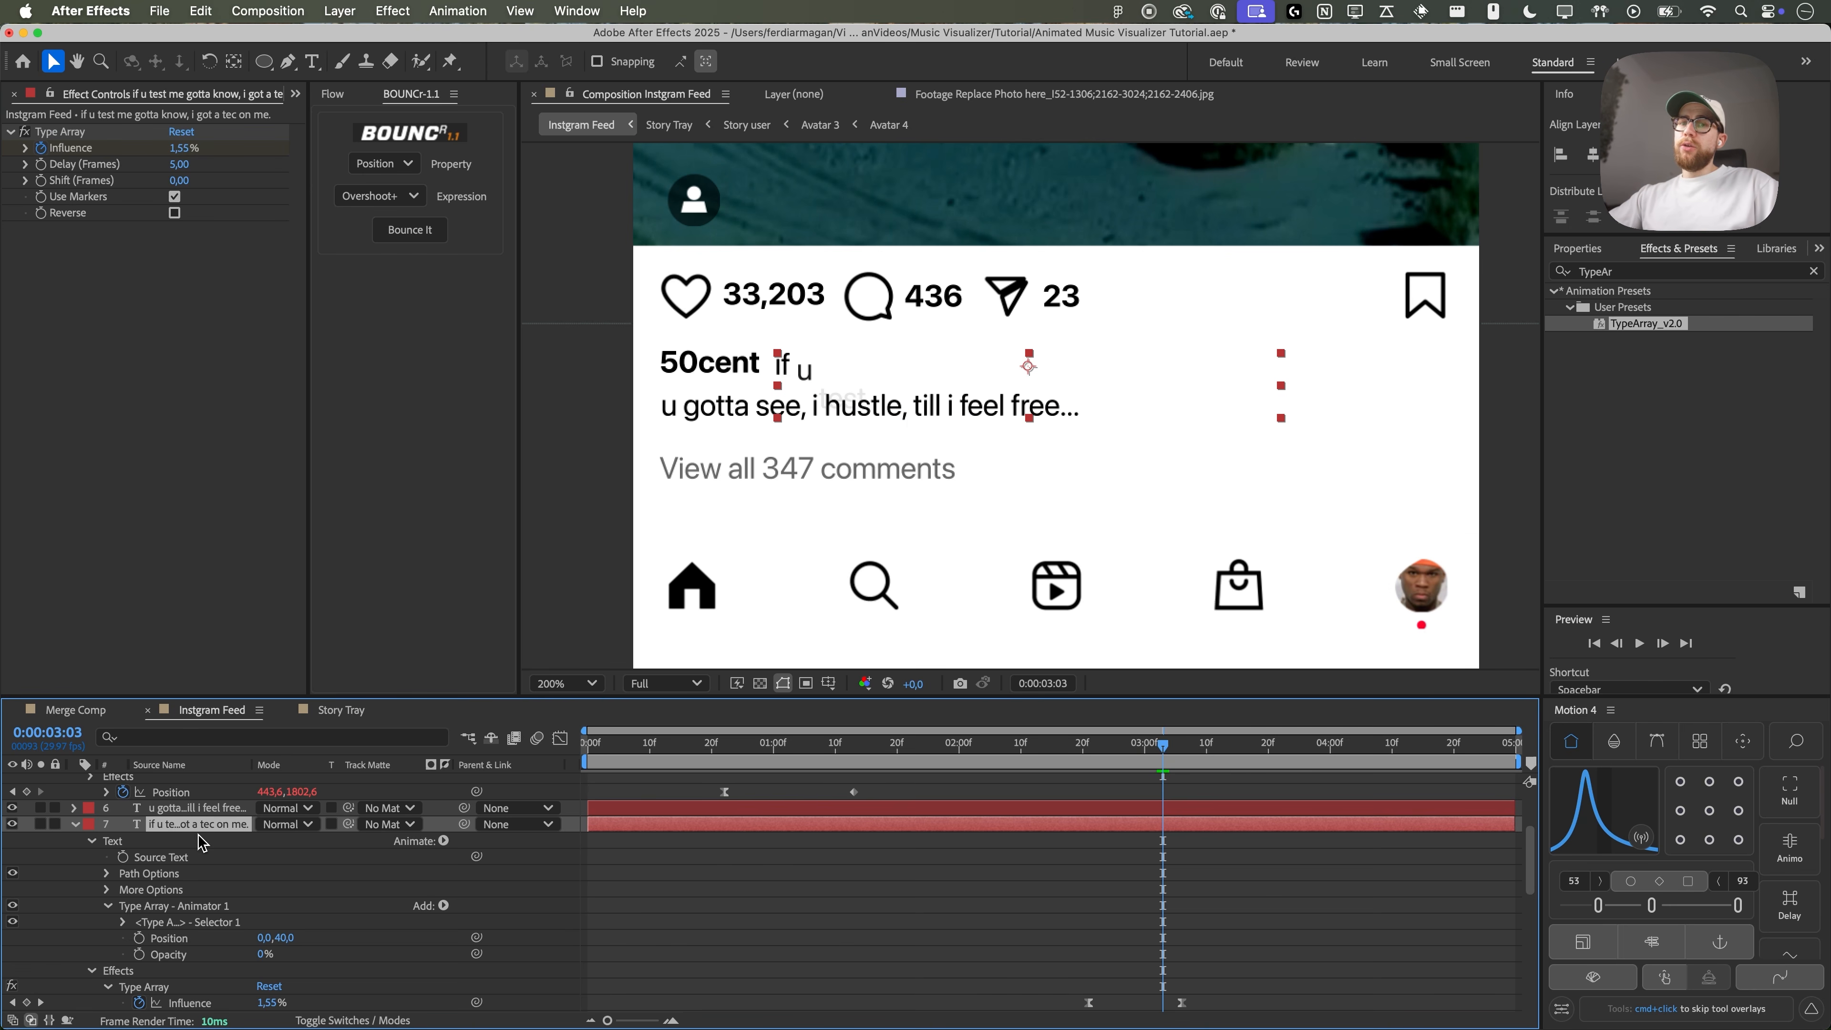
left_click(475, 14)
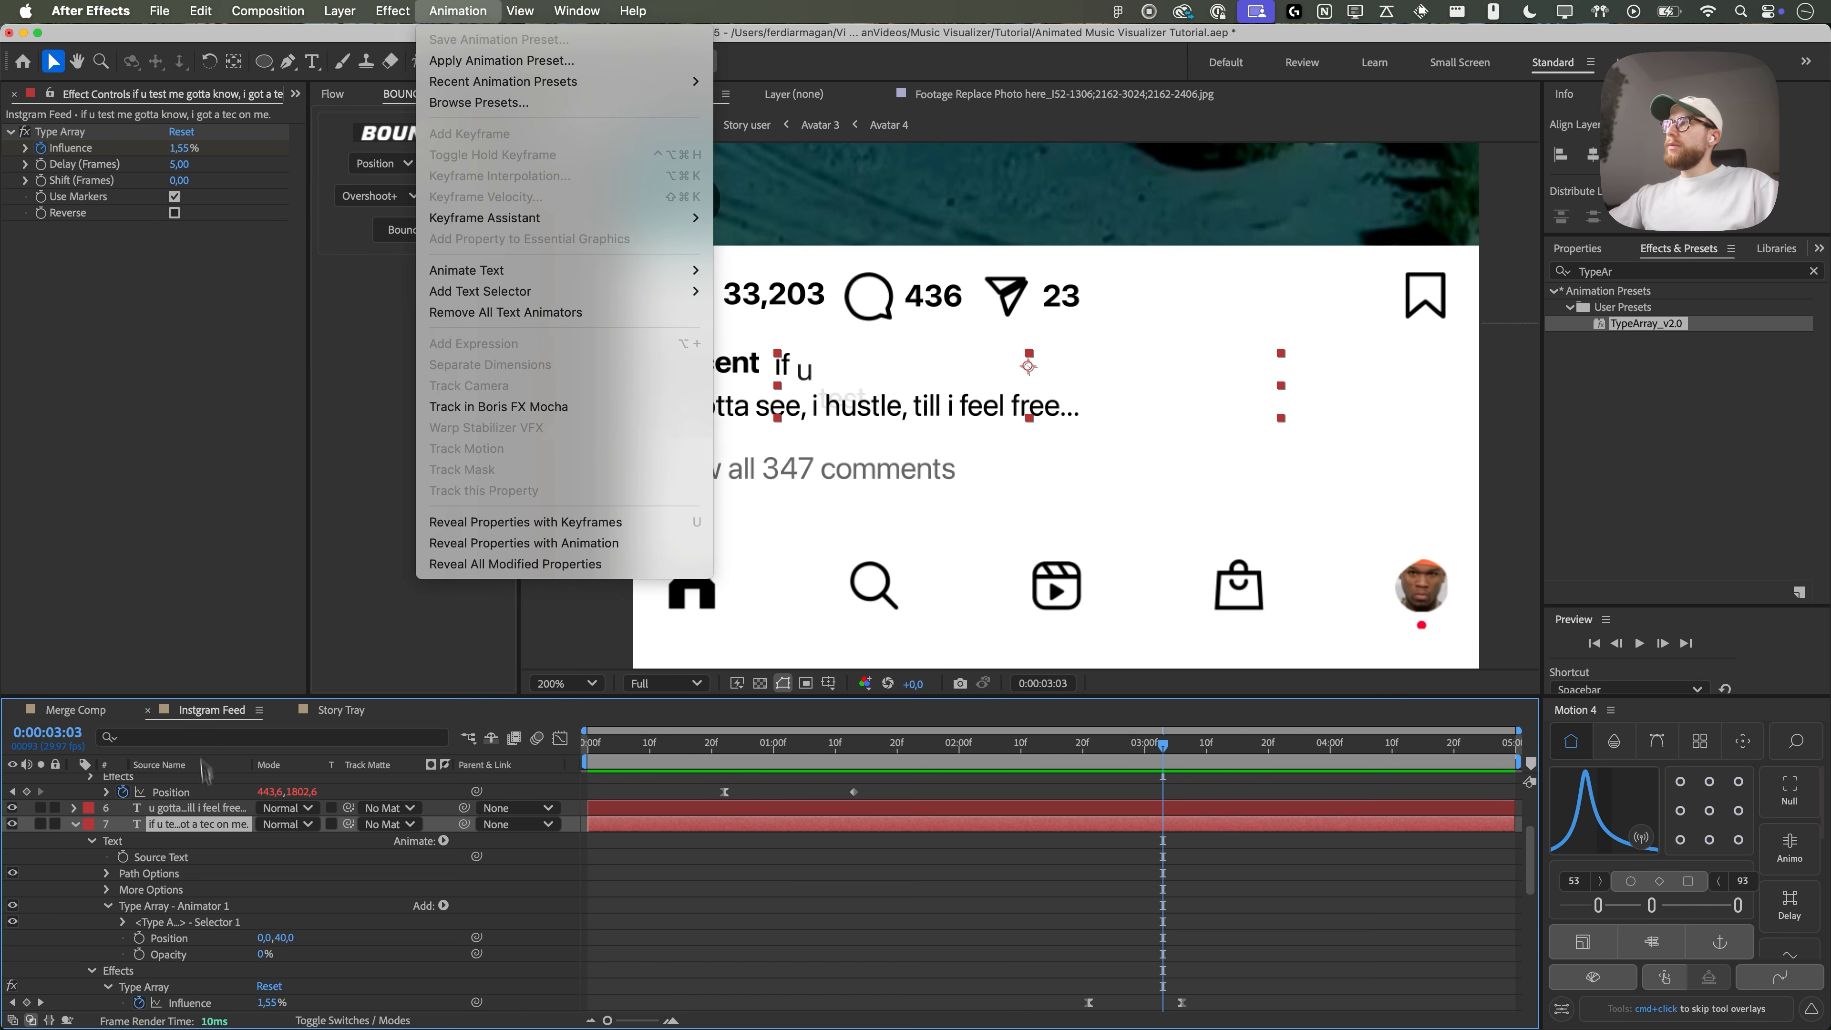
left_click(208, 891)
left_click(209, 898)
left_click(392, 11)
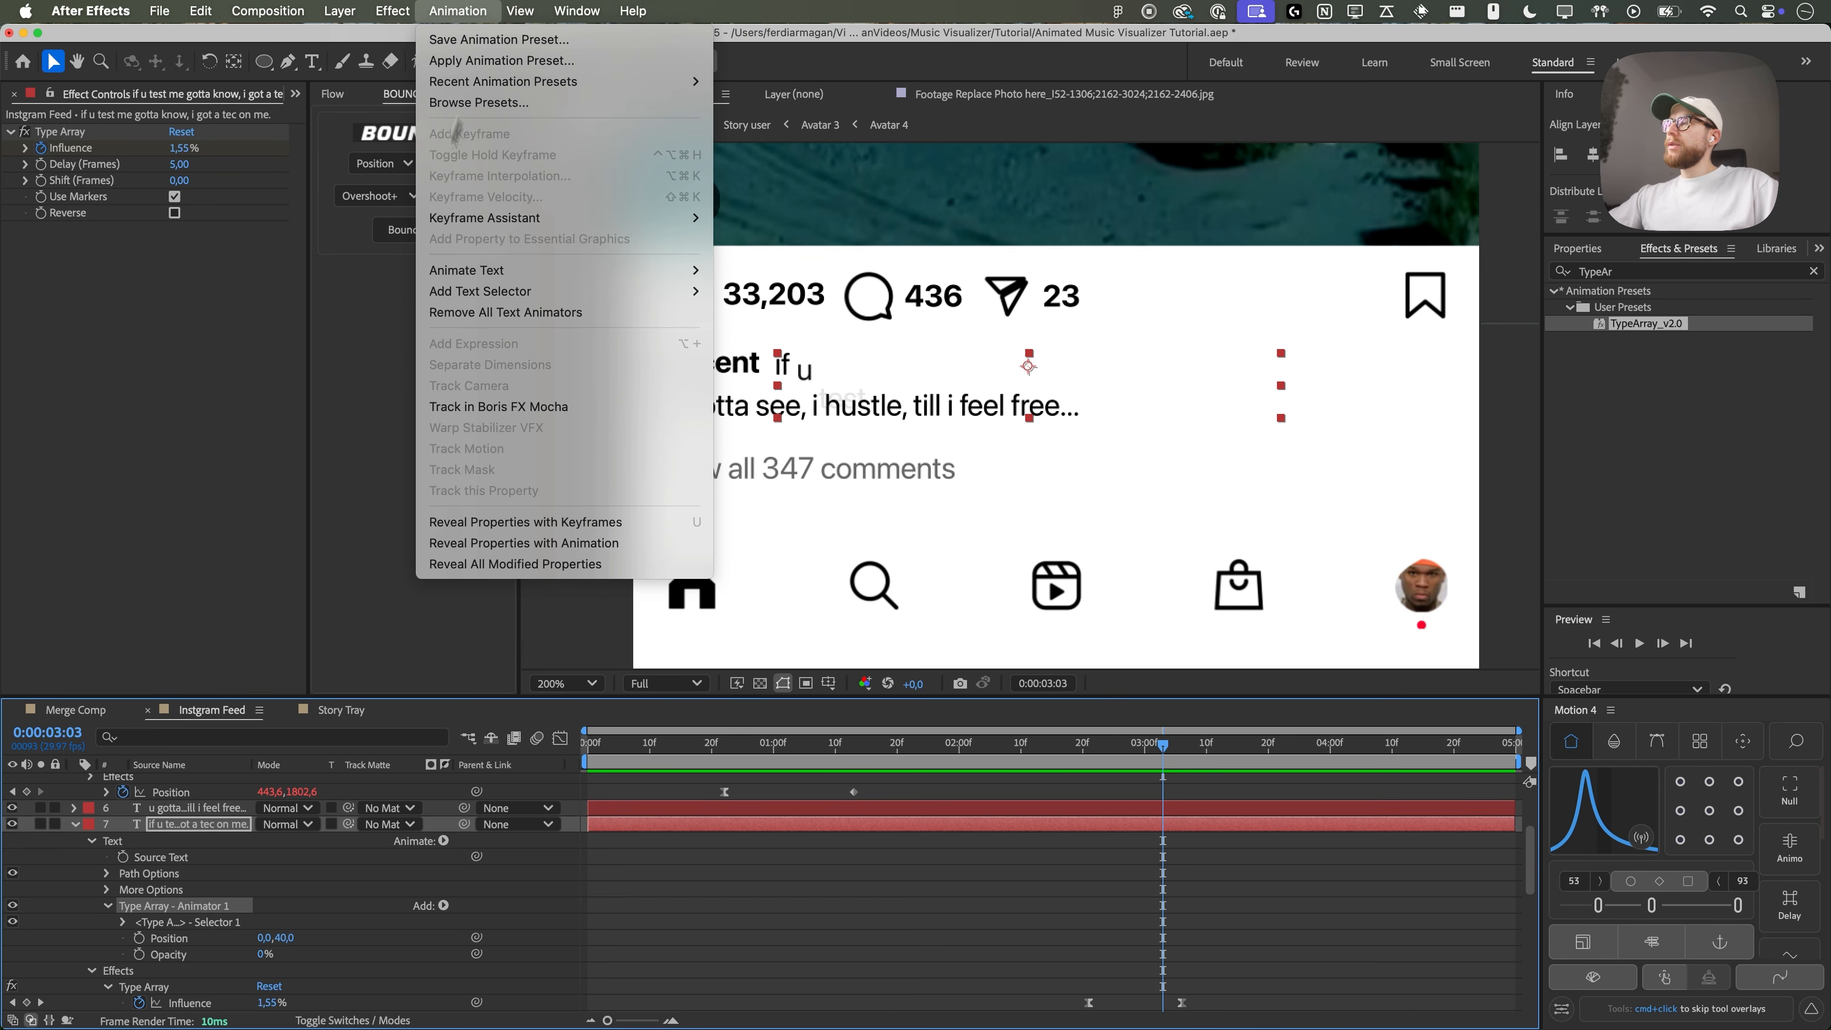
left_click(752, 903)
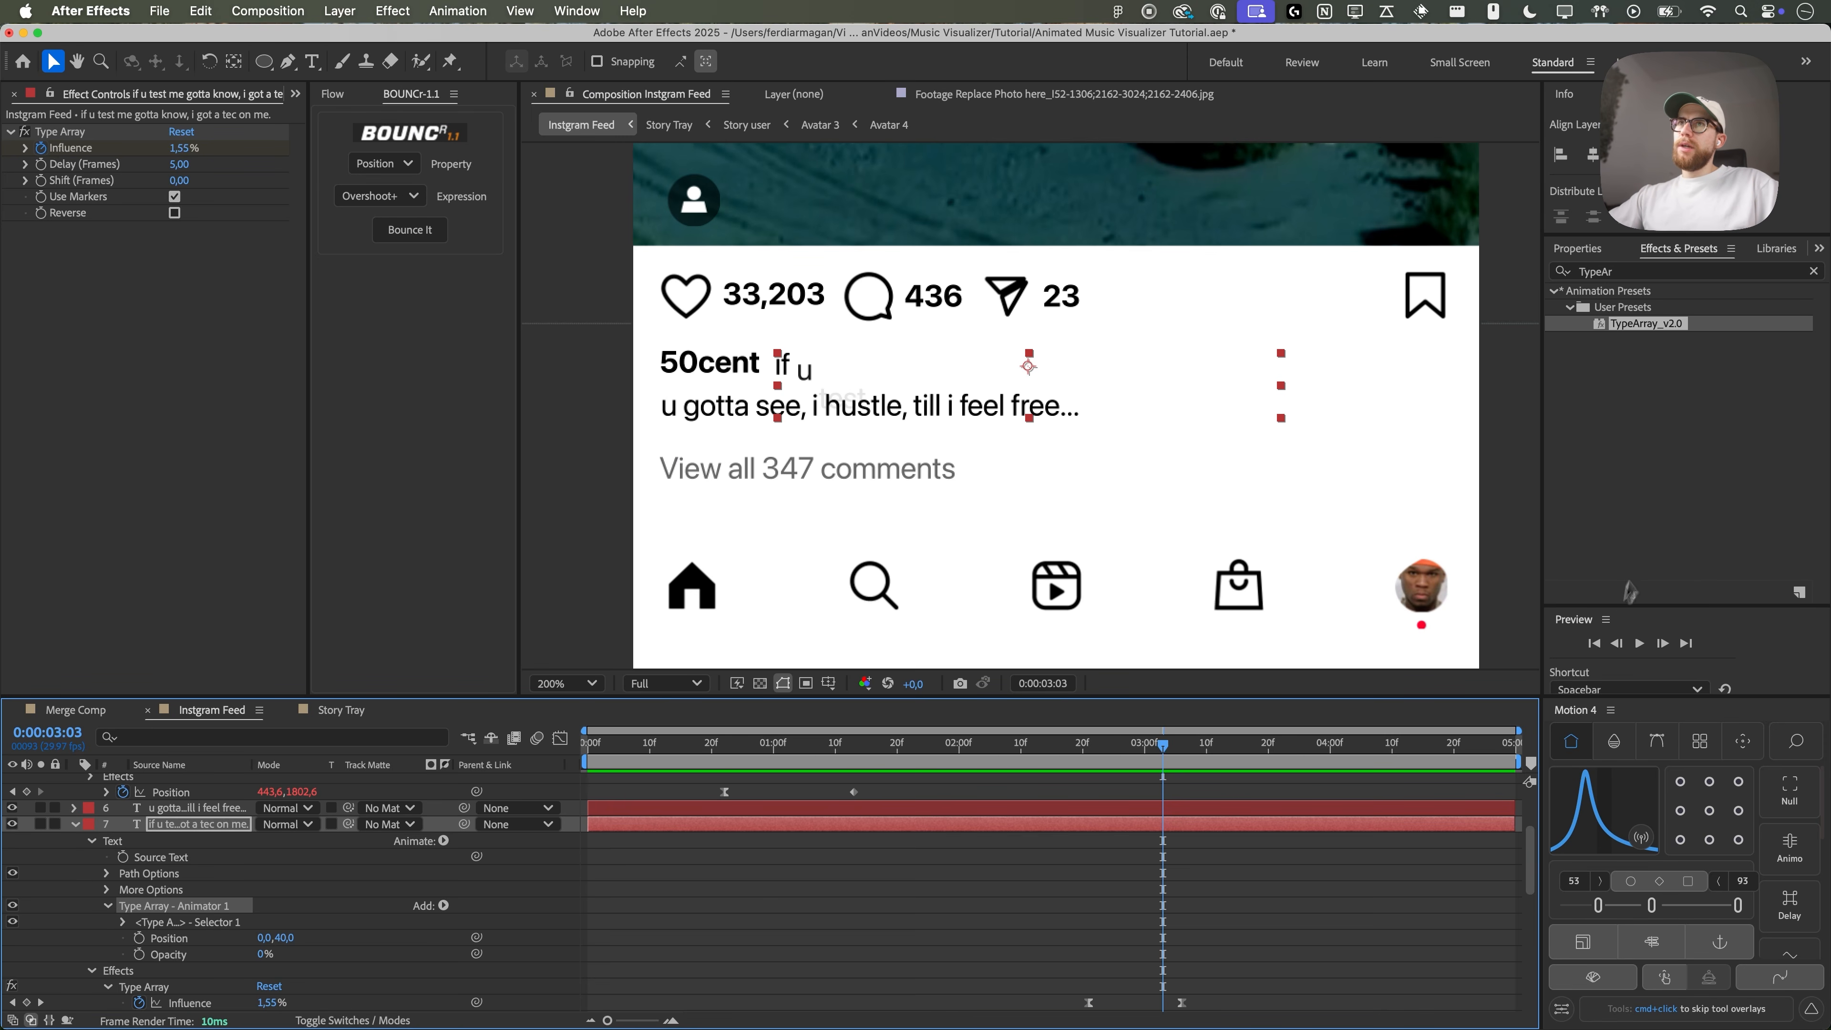
- Apply the TypeArray_v2.0 preset to the second caption line and scrub to 0:00:03:24 to check its reveal
left_click_drag(1657, 341, 204, 810)
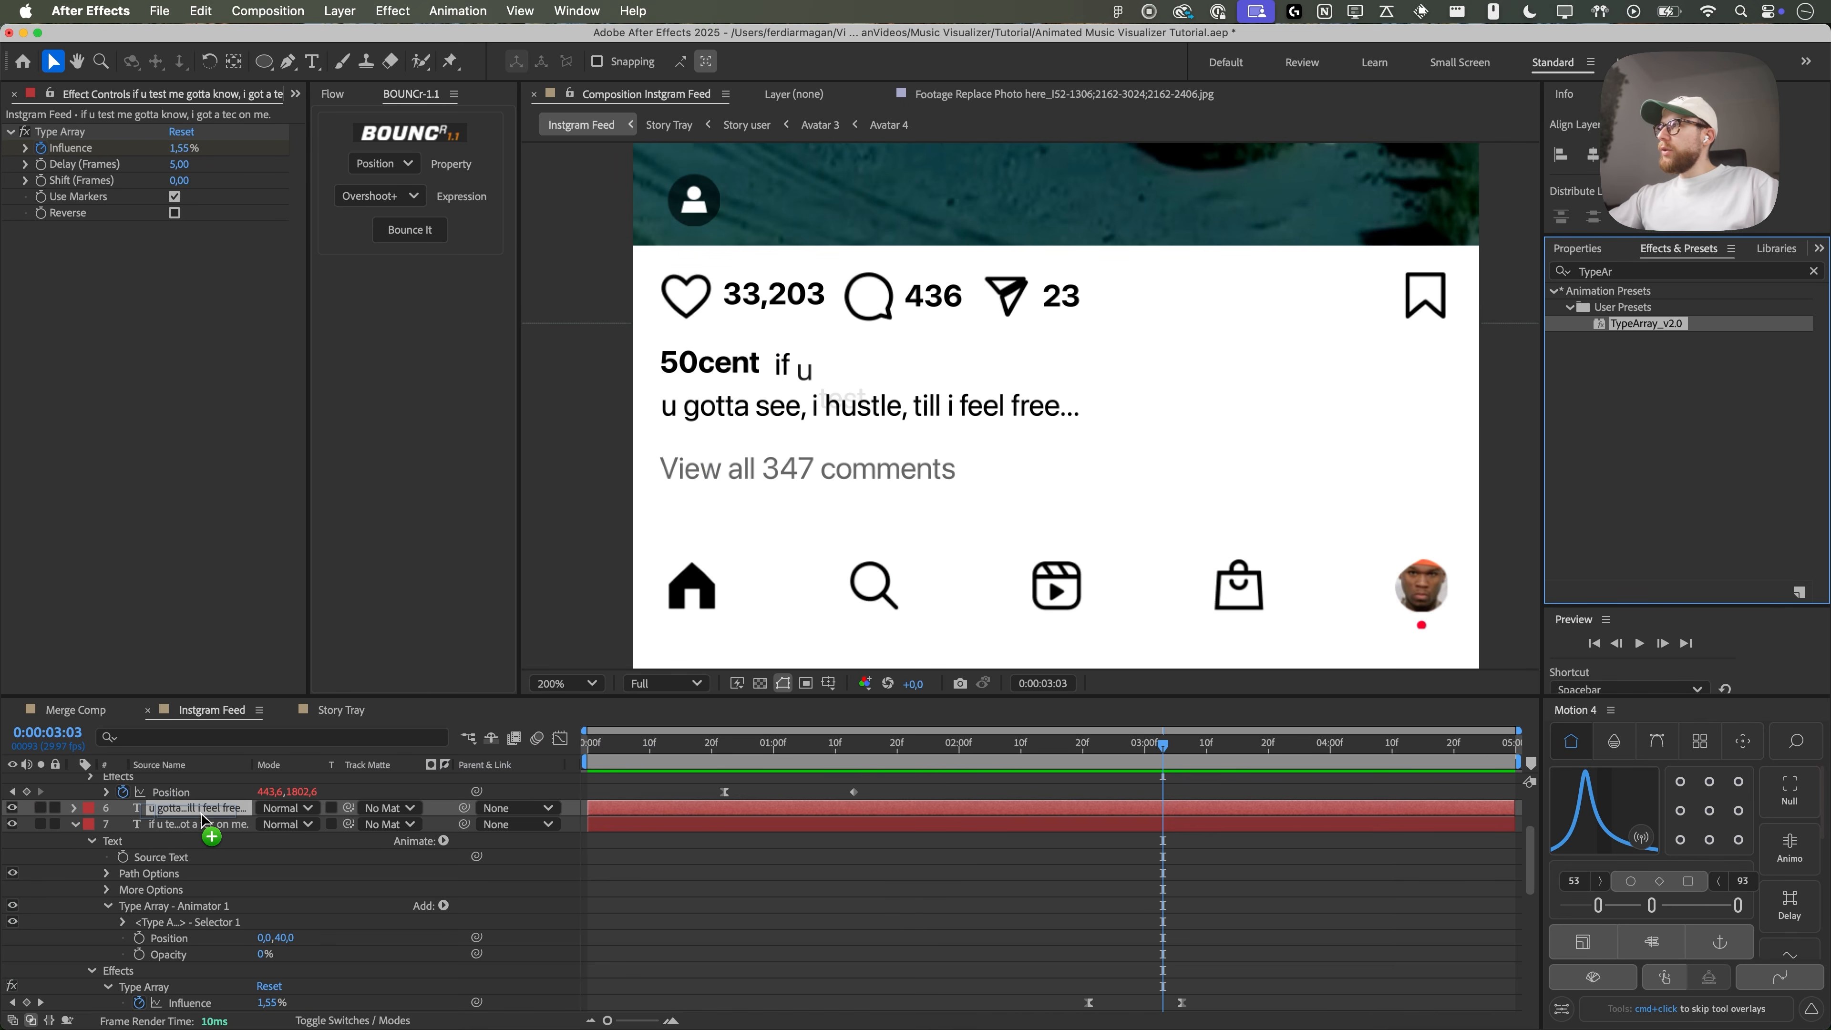
left_click_drag(1000, 756, 1293, 756)
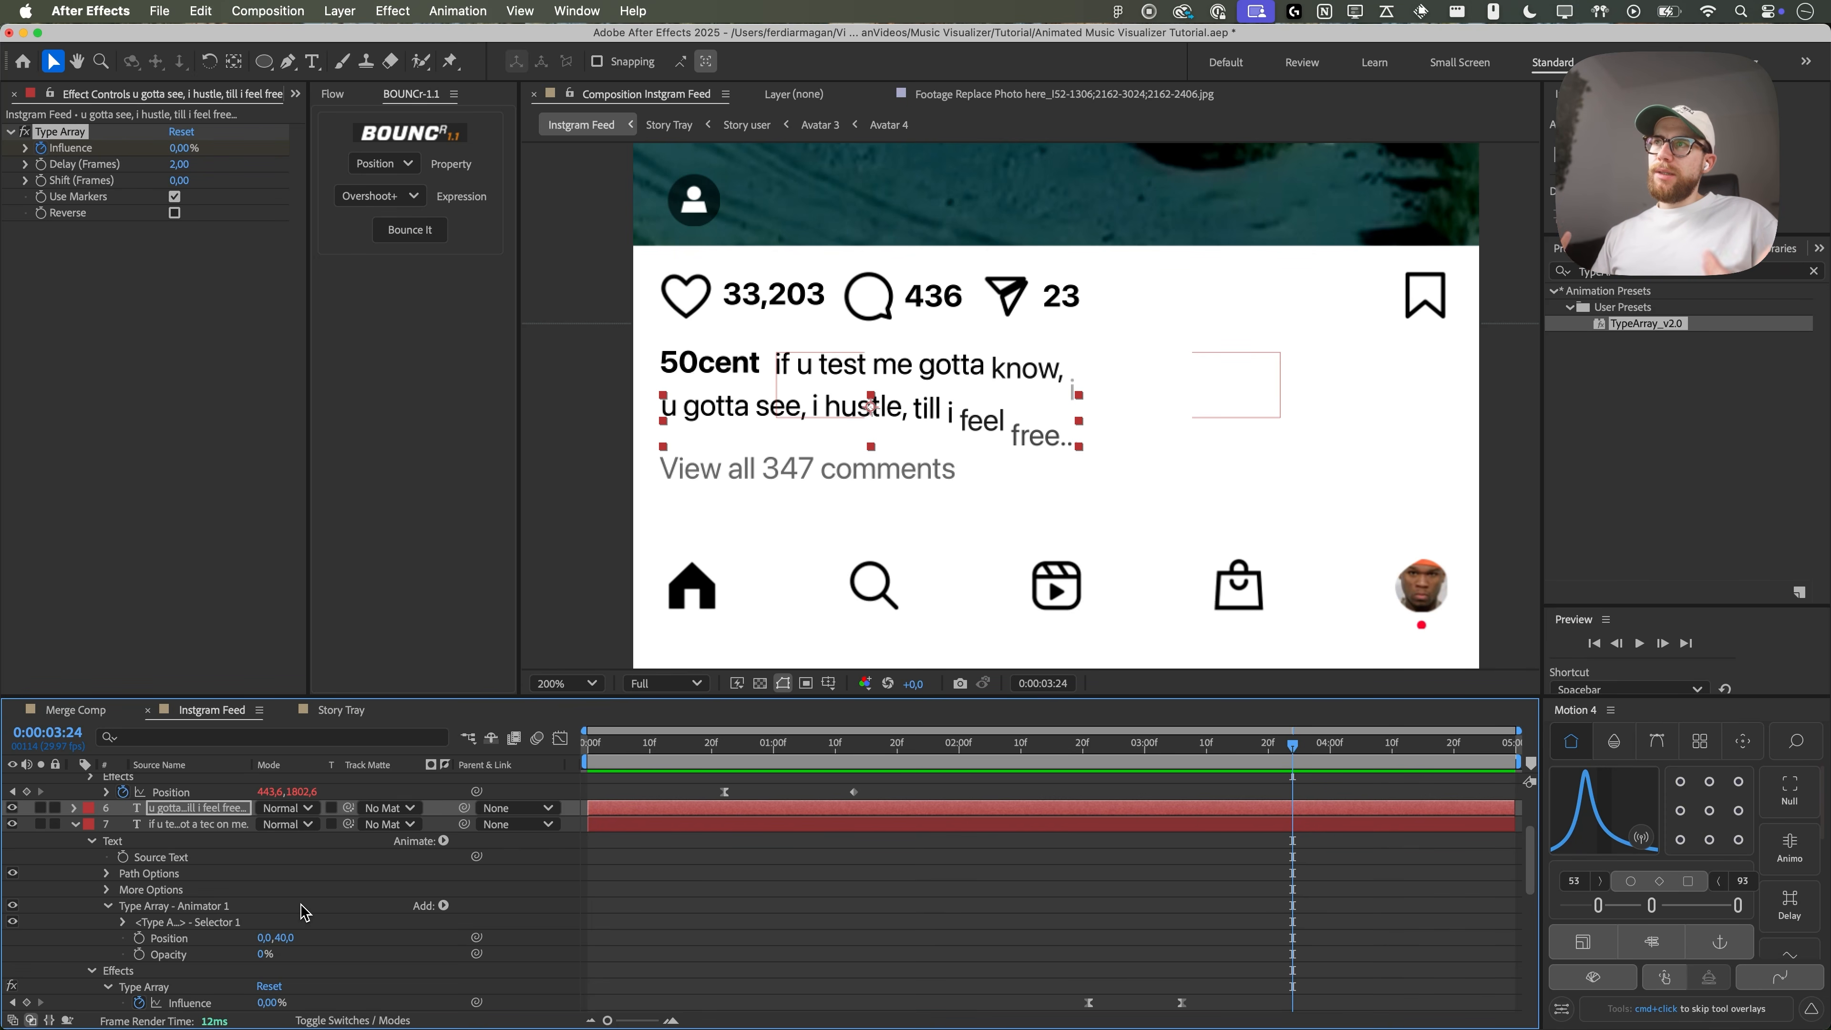
- Examine the whole feed layout at 0:00:03:24, from the story avatars down to the caption lines and navigation bar
left_click(908, 606)
scroll(908, 606, "down", 4)
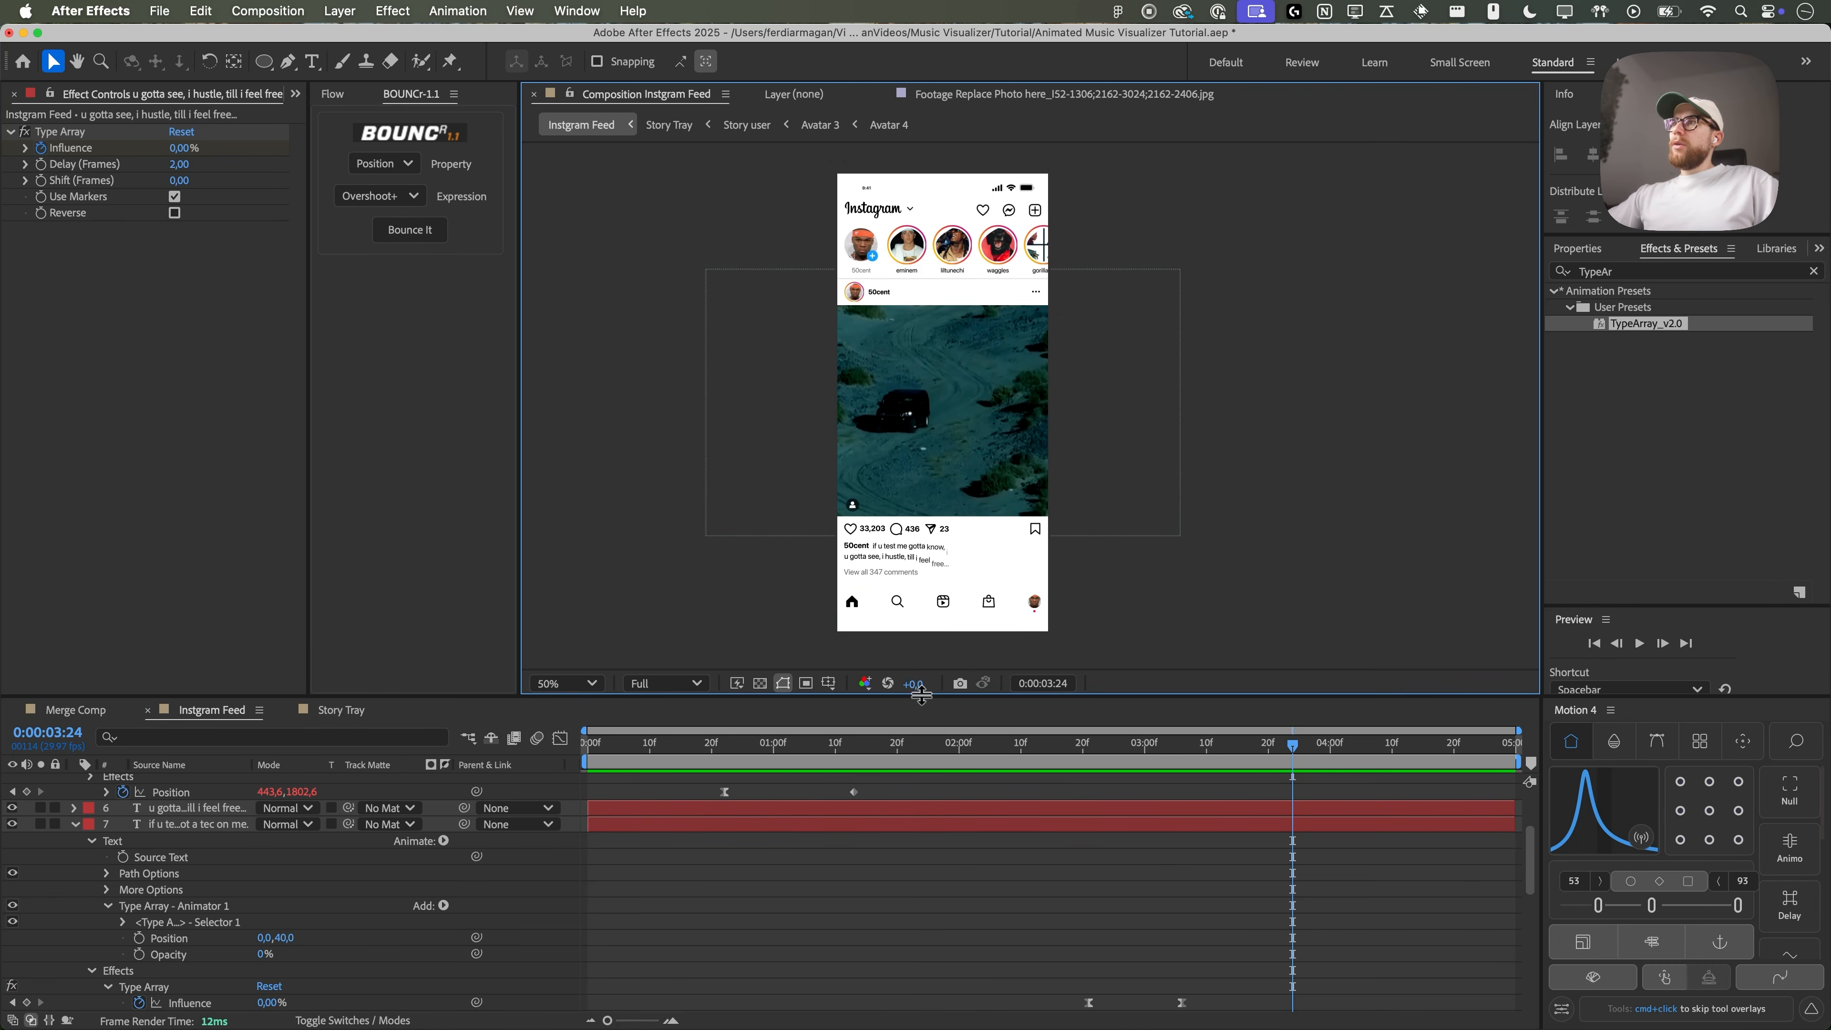
left_click_drag(922, 694, 921, 721)
left_click_drag(920, 390, 943, 408)
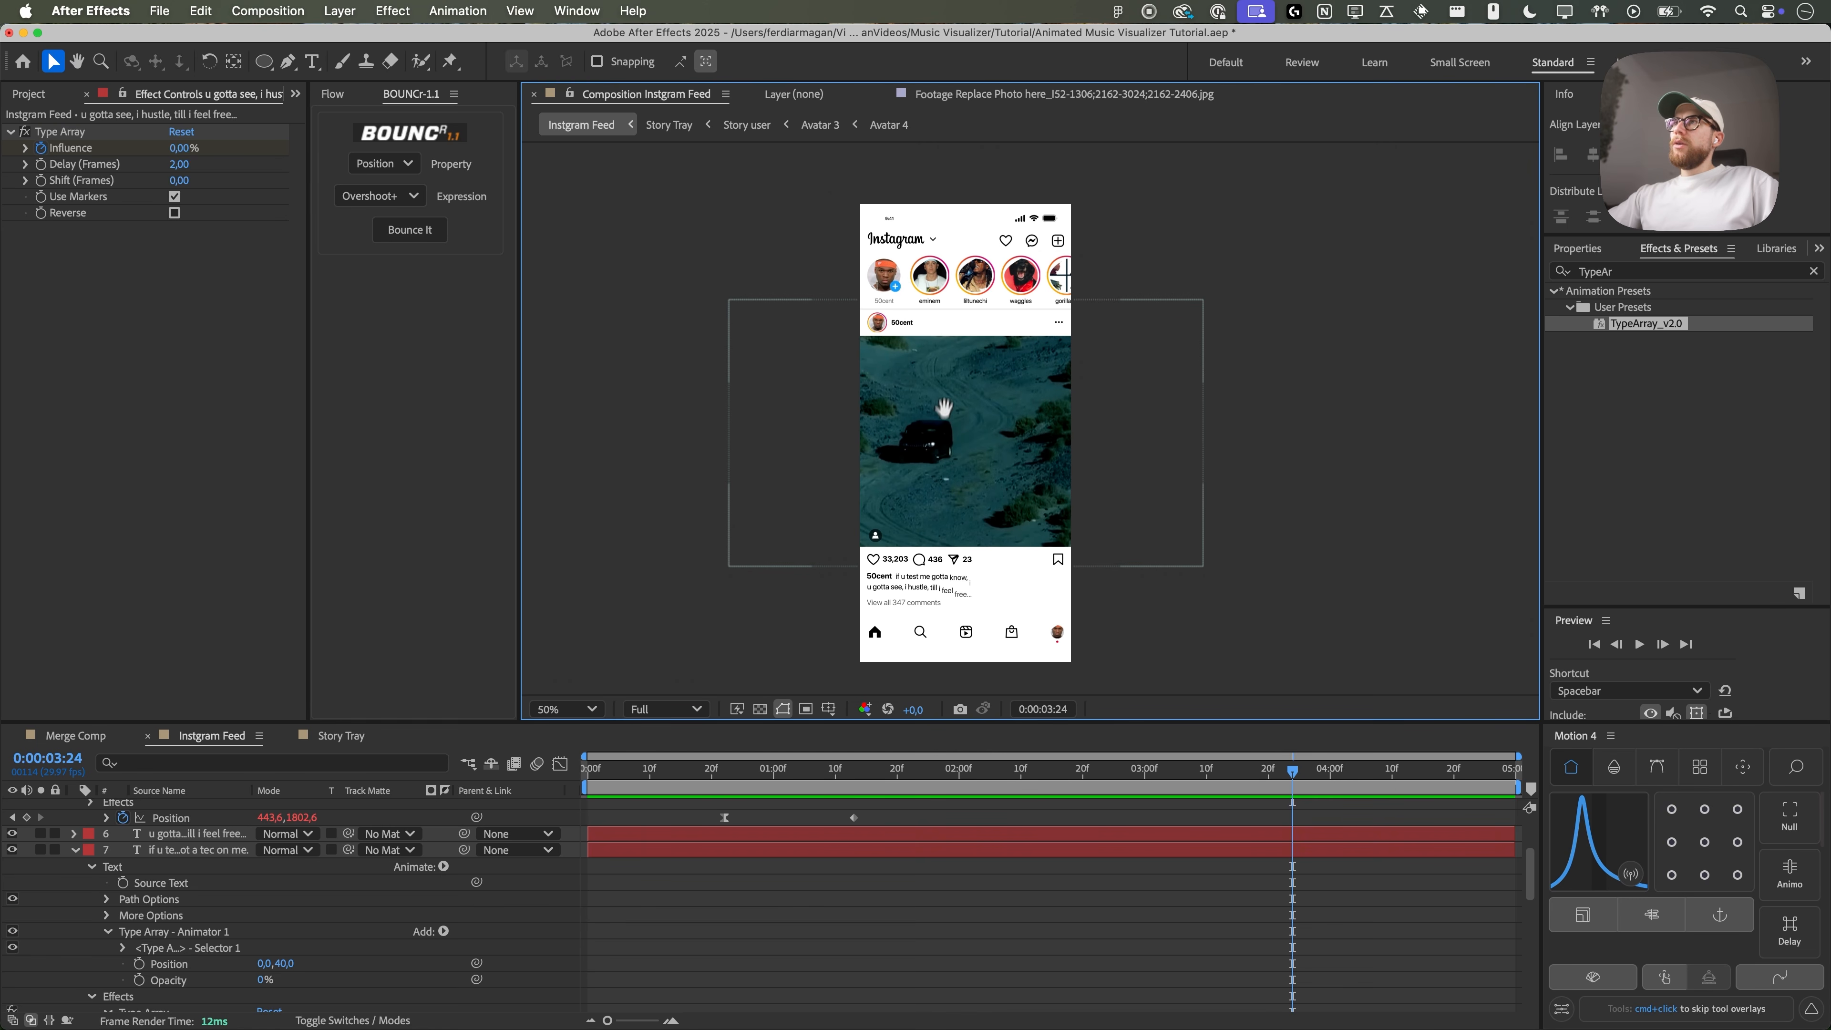
scroll(943, 404, "up", 2)
left_click_drag(930, 332, 1012, 541)
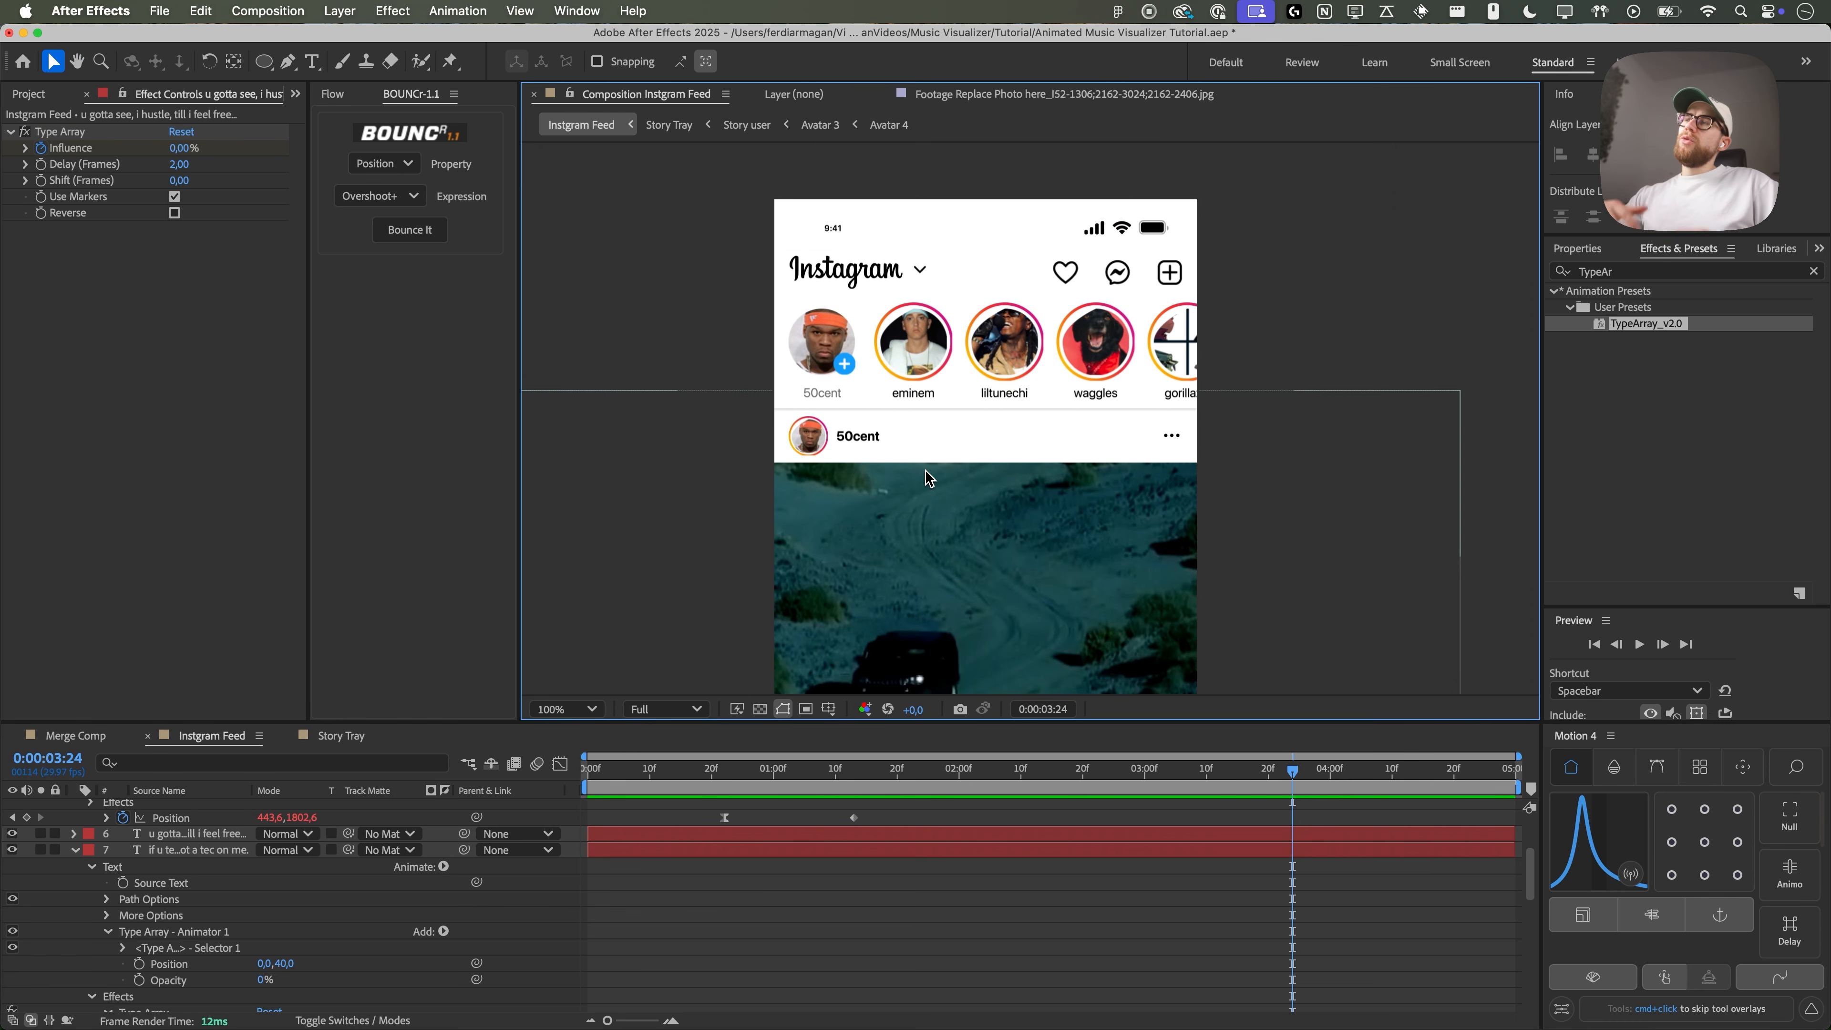
scroll(960, 510, "down", 5)
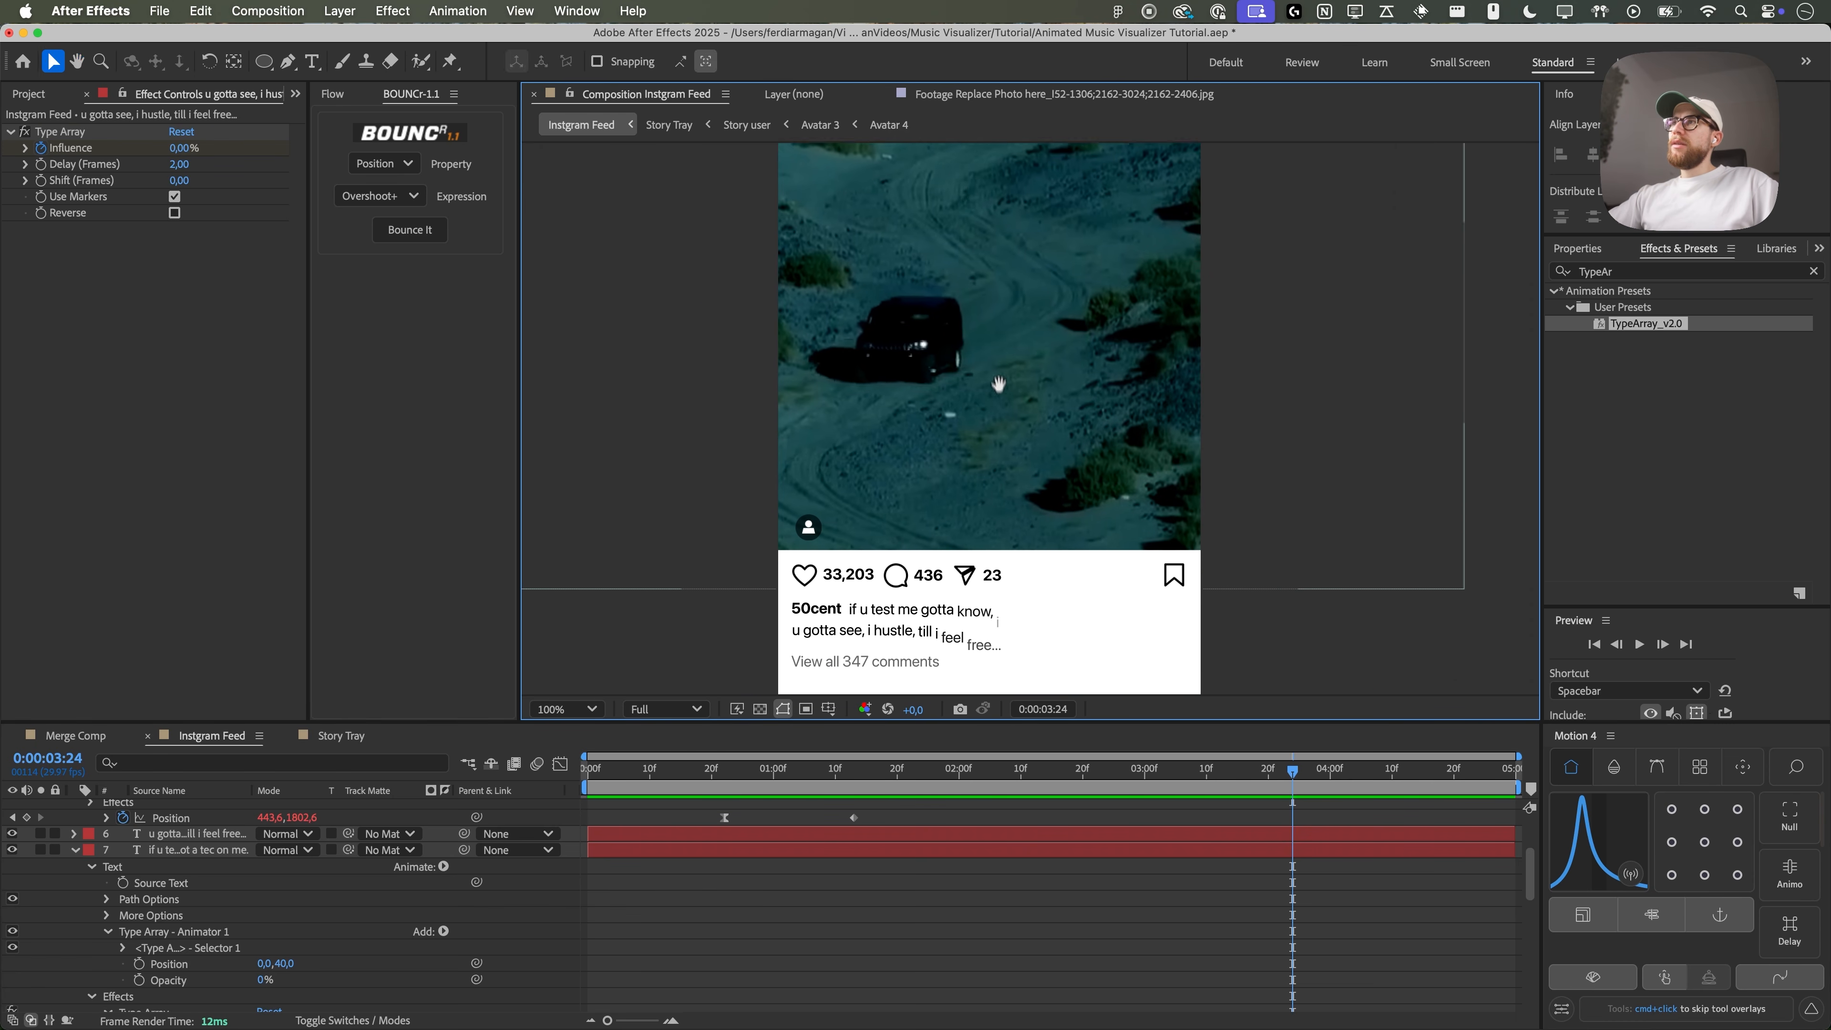
left_click_drag(999, 383, 982, 300)
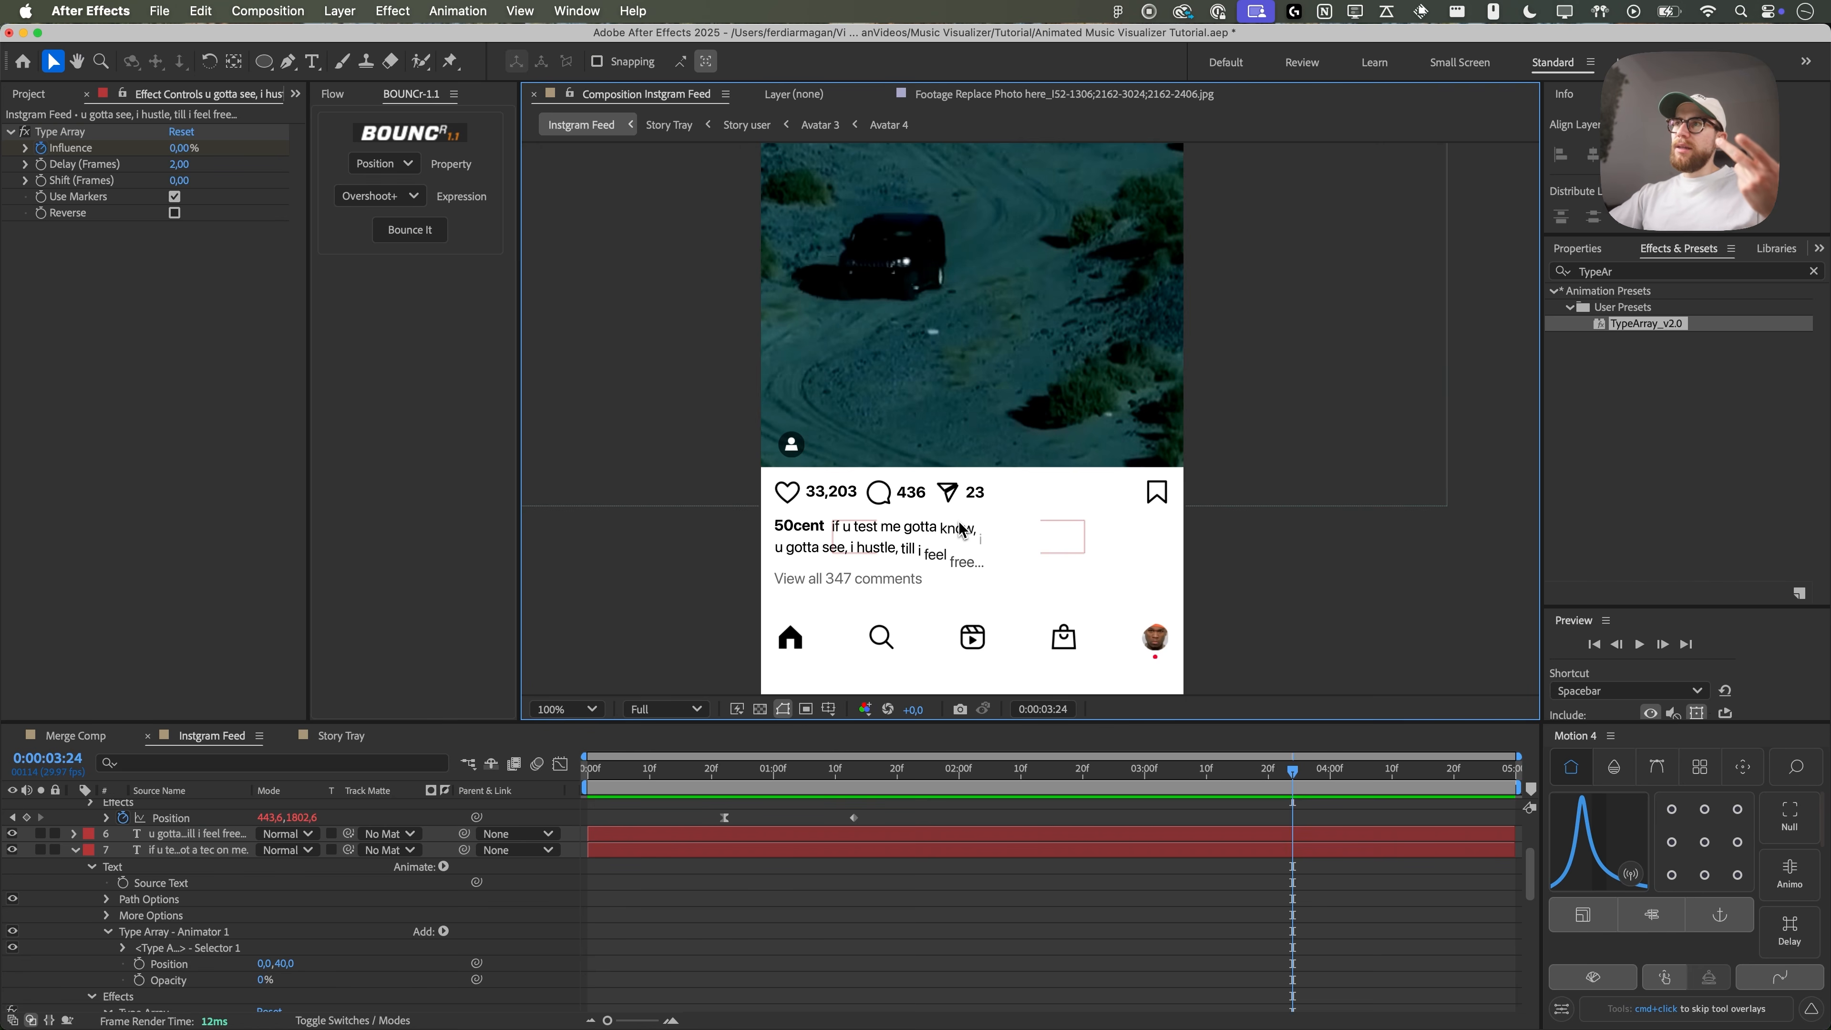
left_click_drag(963, 293, 951, 500)
scroll(951, 499, "down", 1)
- Create a new 1920x1080, 29.97 fps composition and place the Instgram Feed comp in it, scaled to 56%
left_click(37, 94)
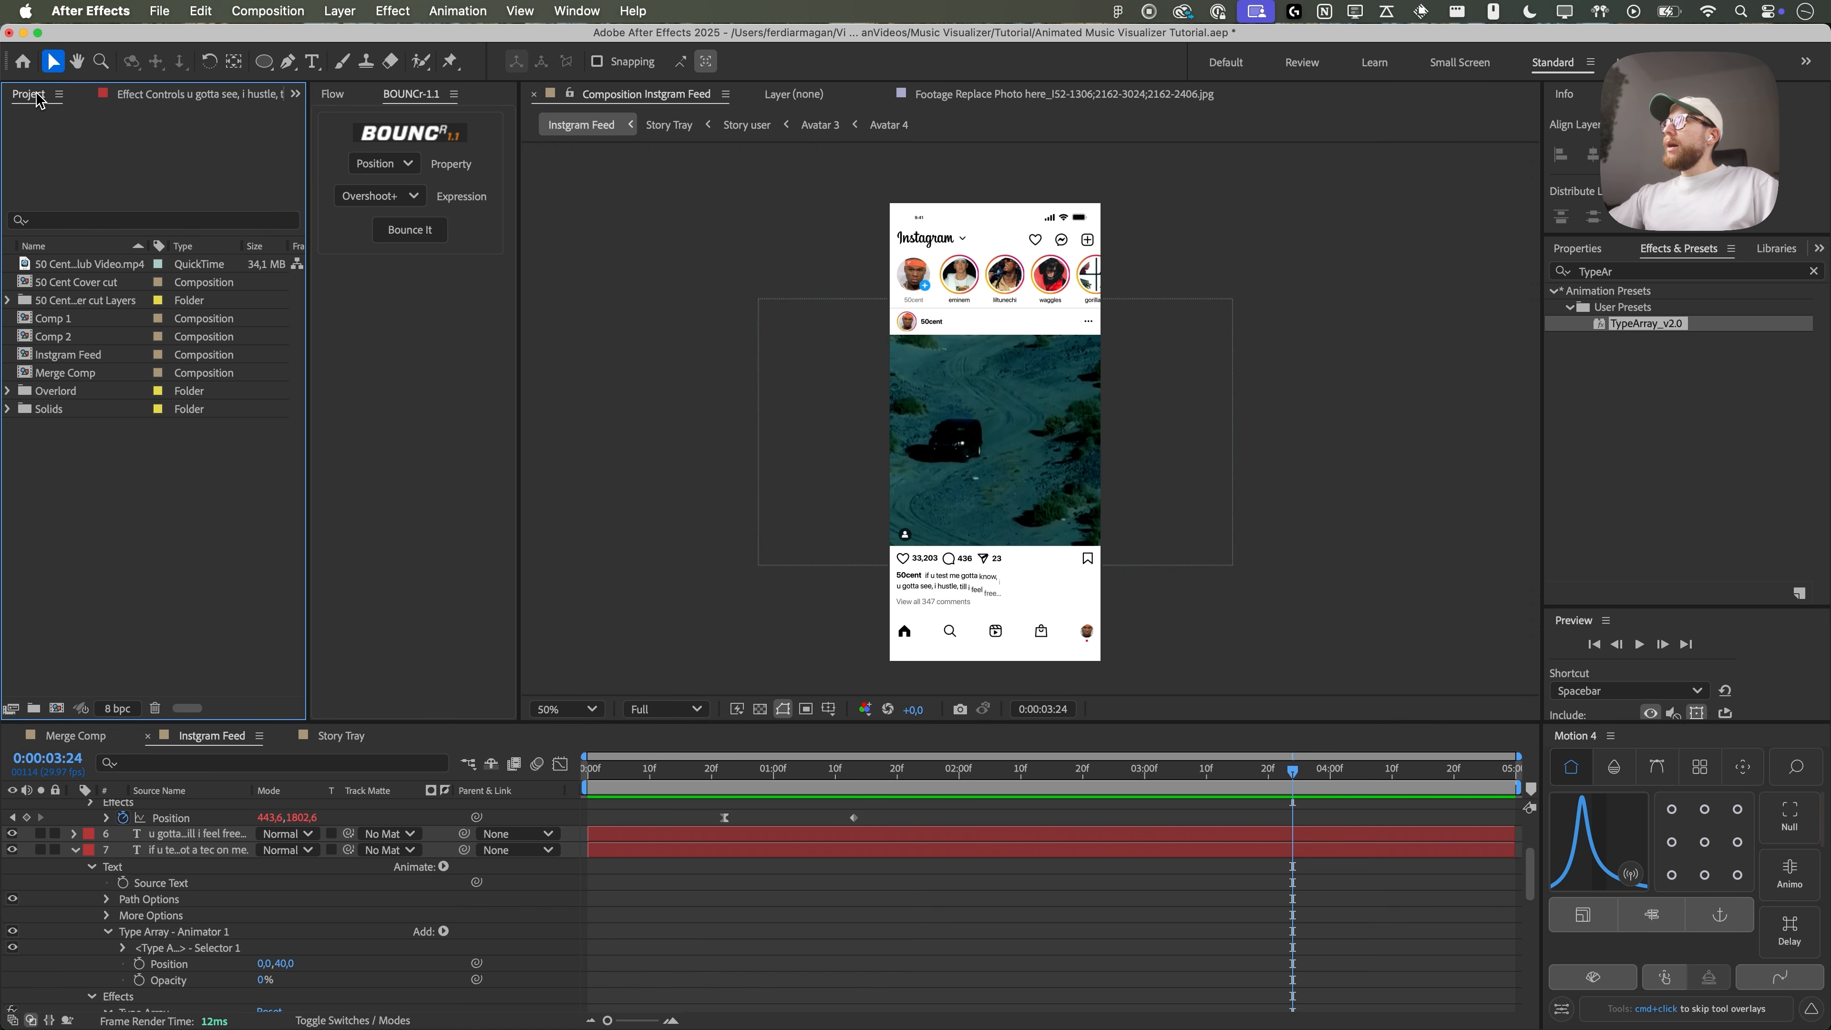
left_click(58, 709)
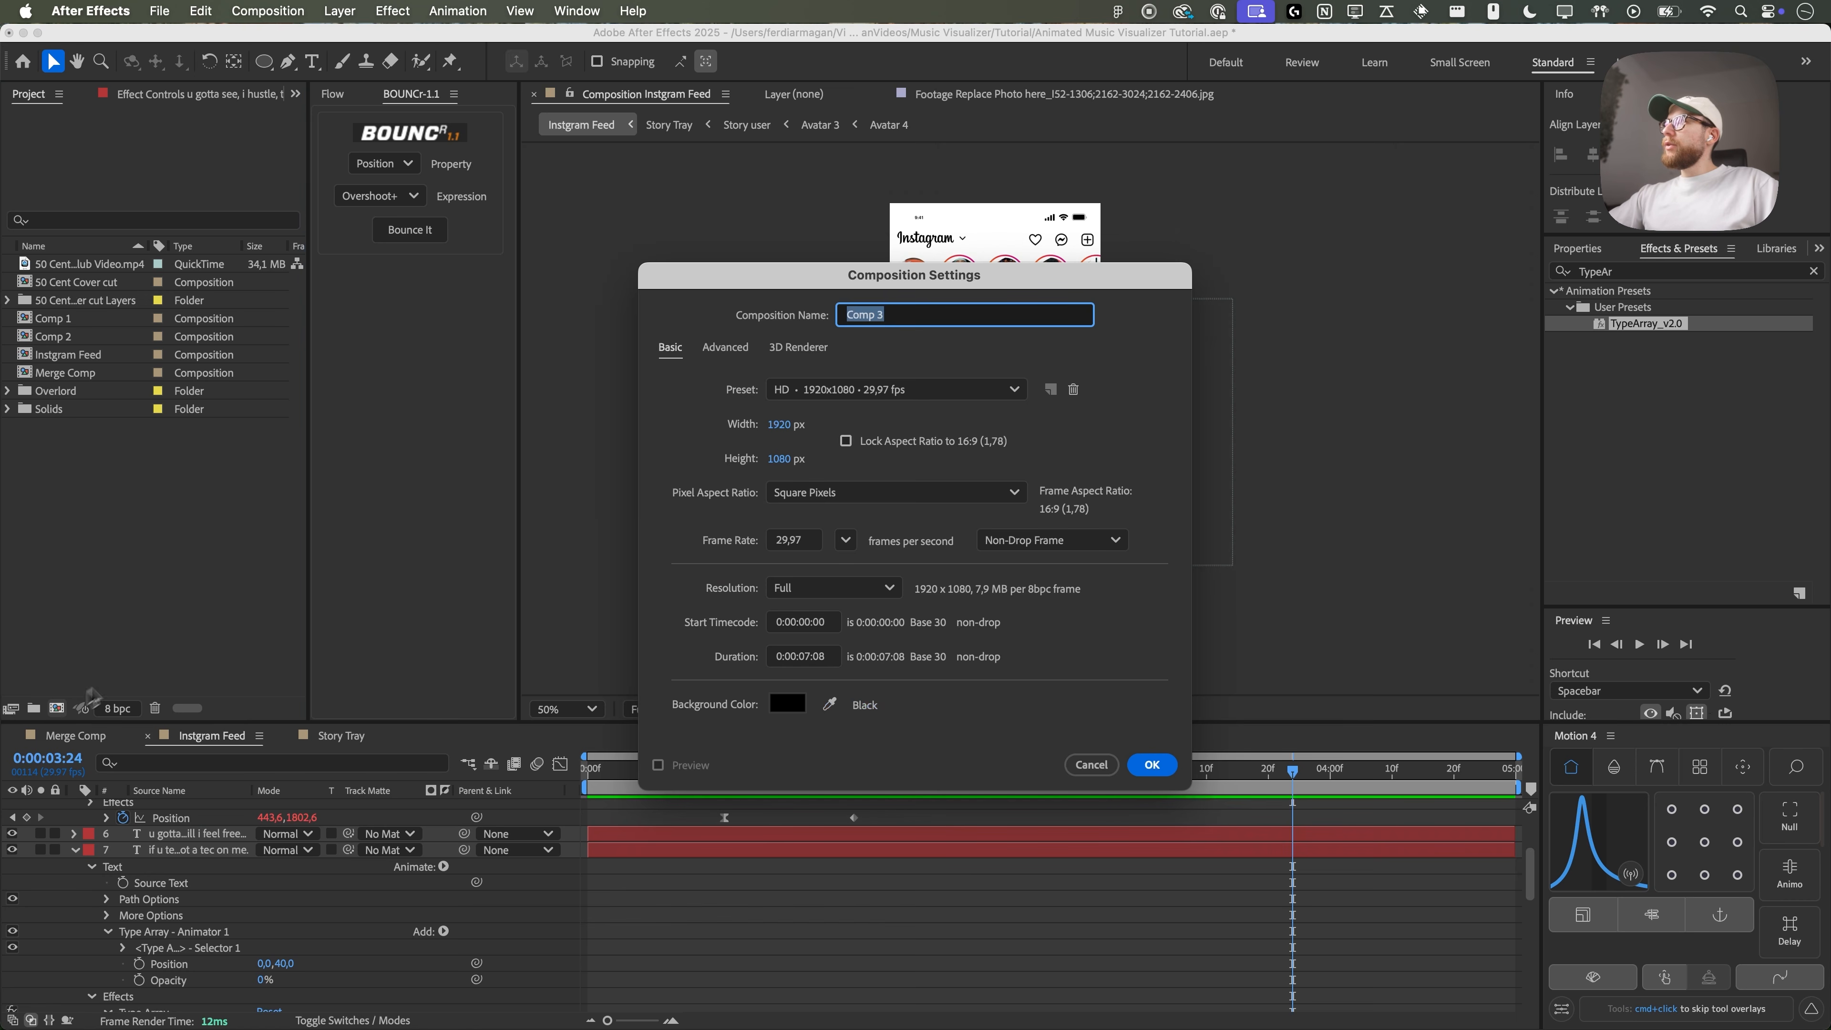
left_click(1152, 764)
left_click_drag(70, 376, 808, 815)
key("s")
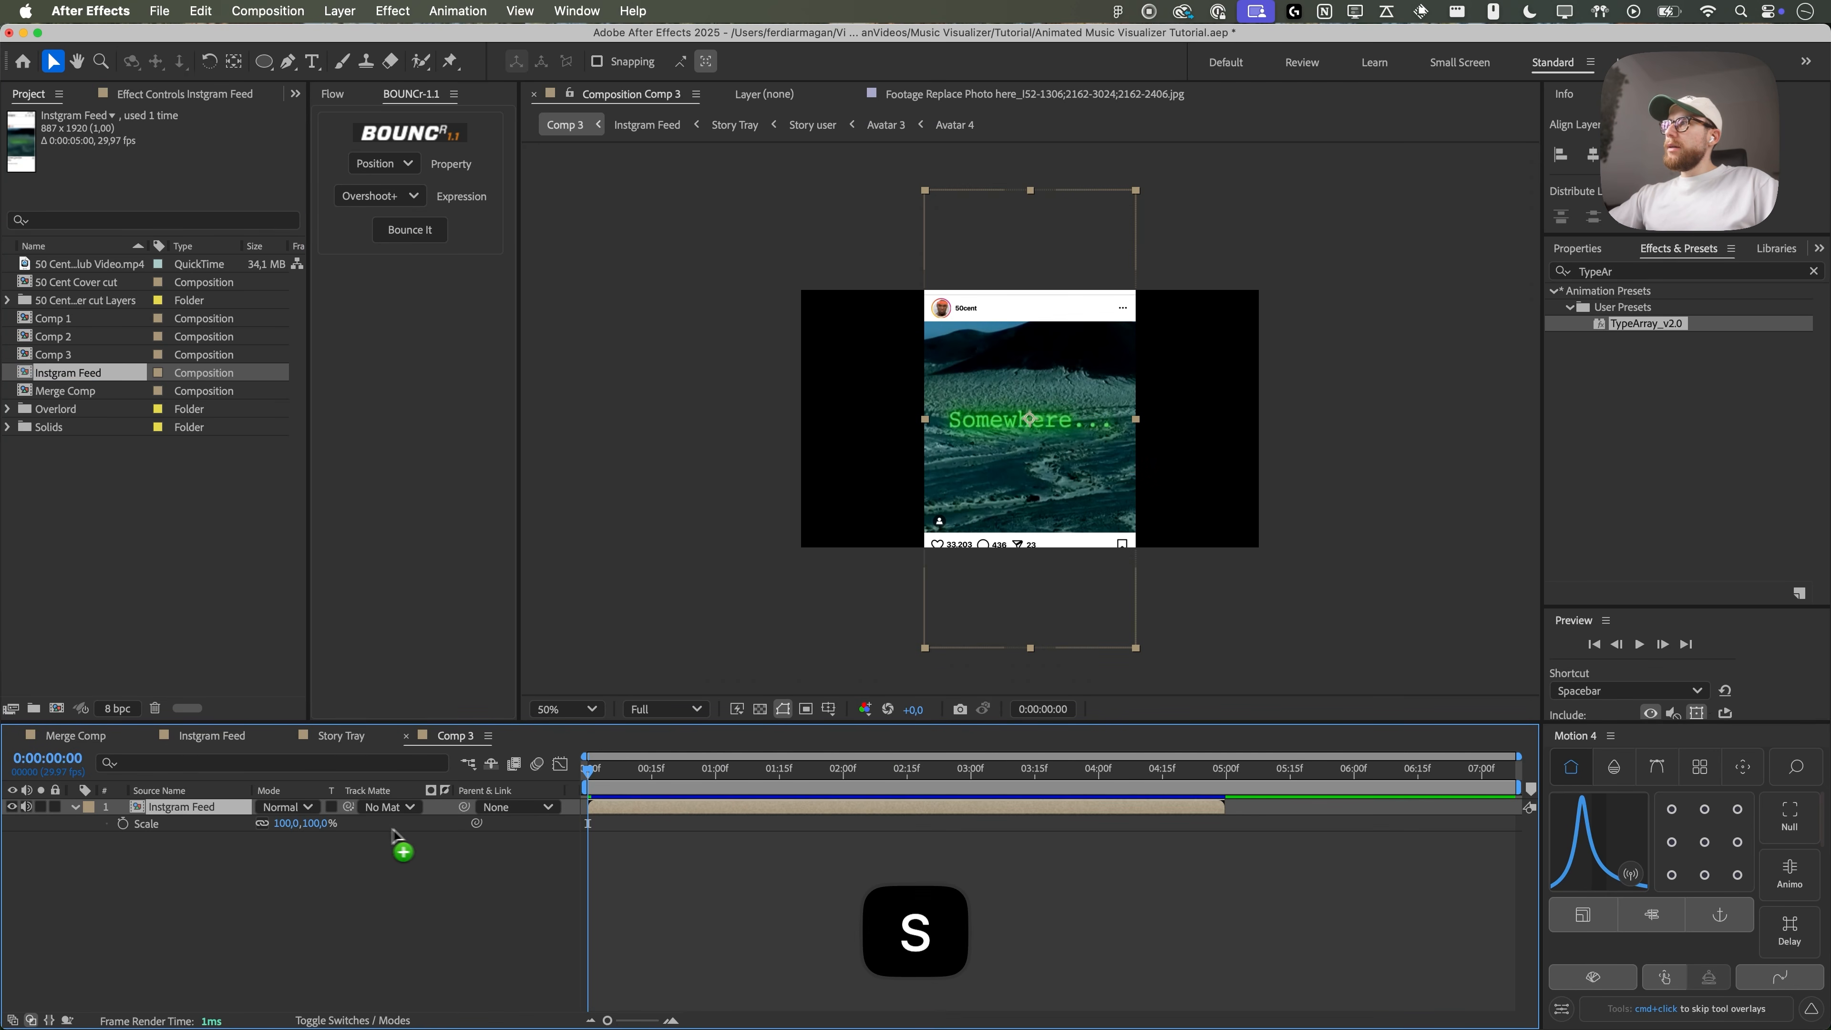
left_click_drag(317, 822, 276, 822)
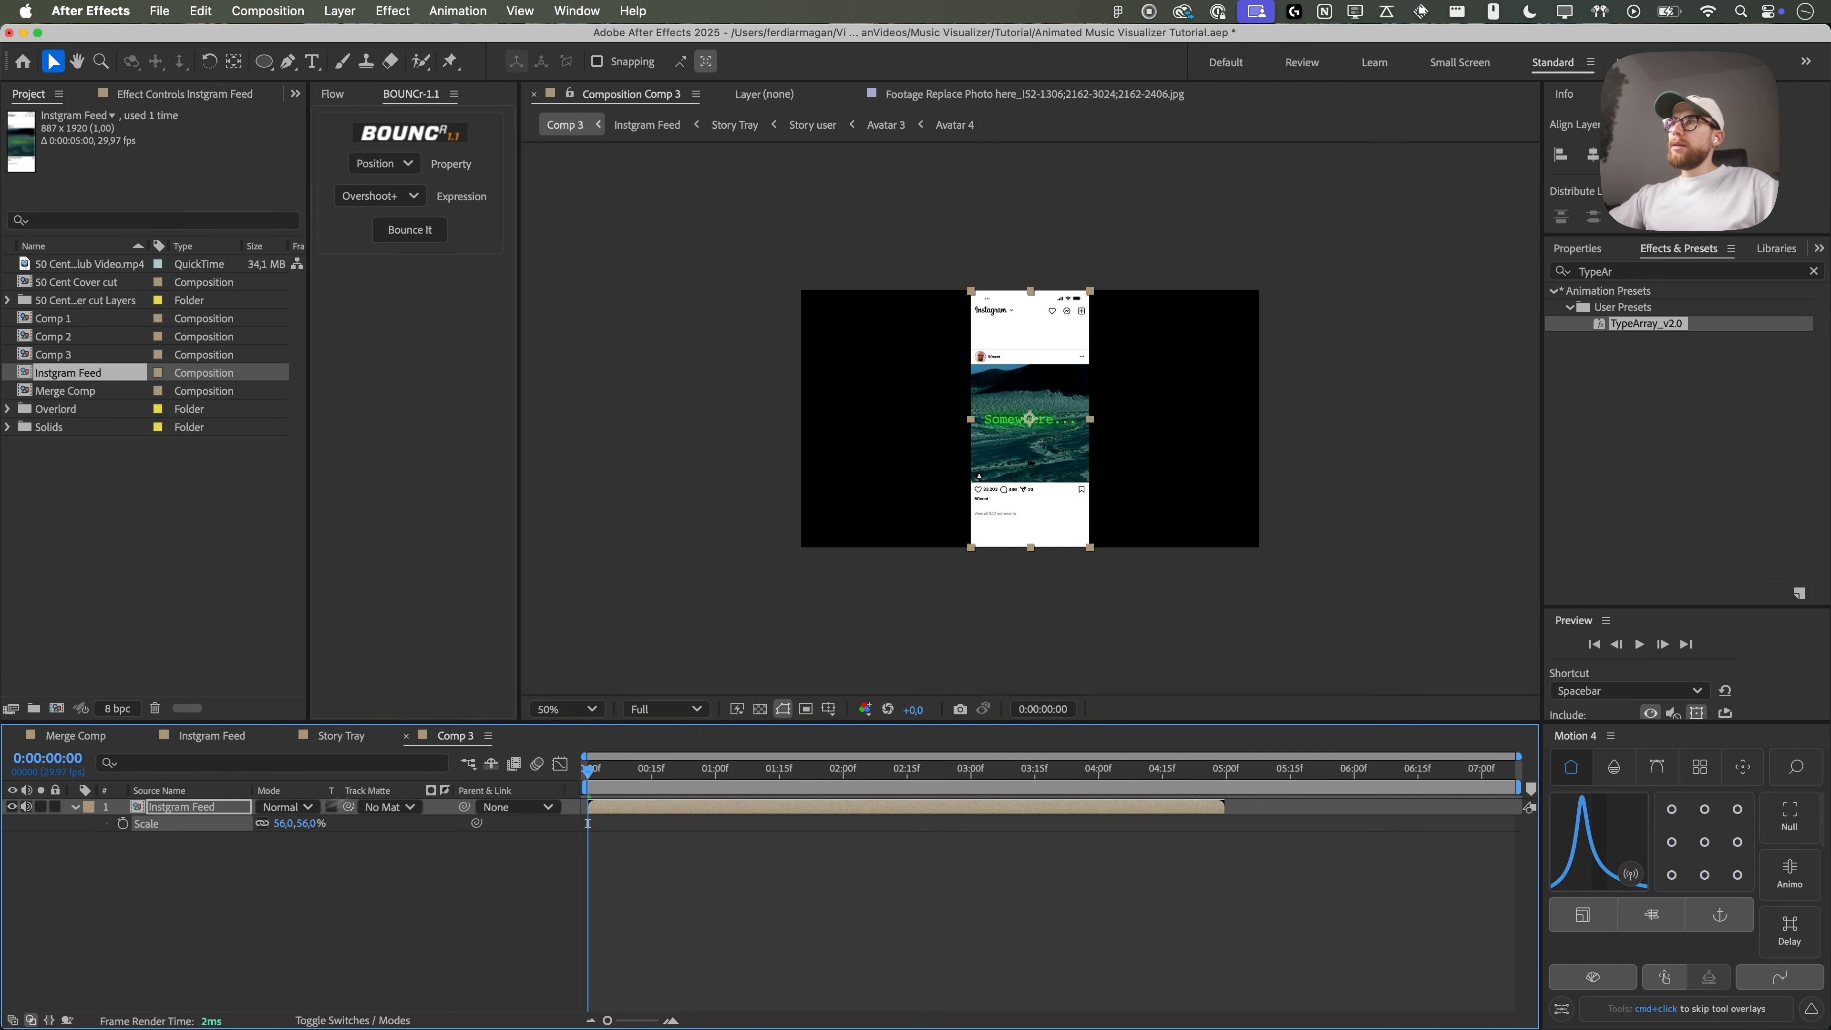
- Add a camera with the default settings to the new composition
right_click(290, 858)
mouse_move(436, 780)
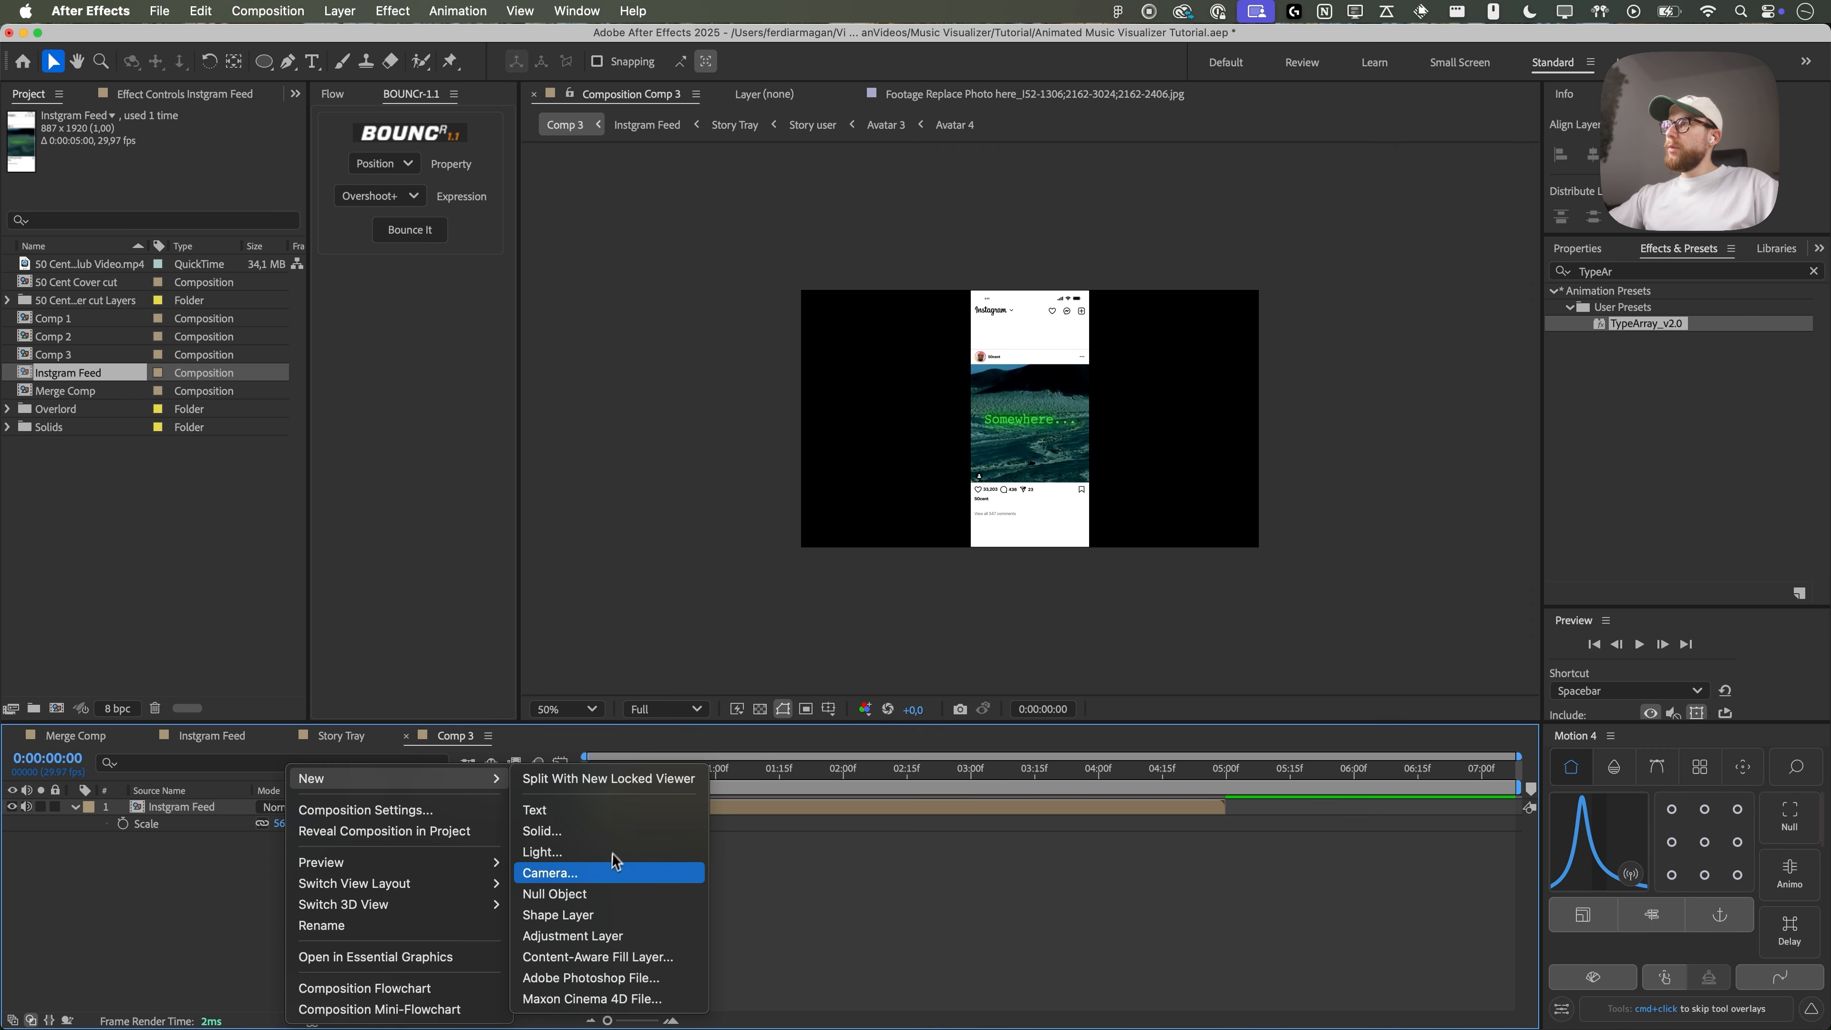
left_click(610, 874)
key("Return")
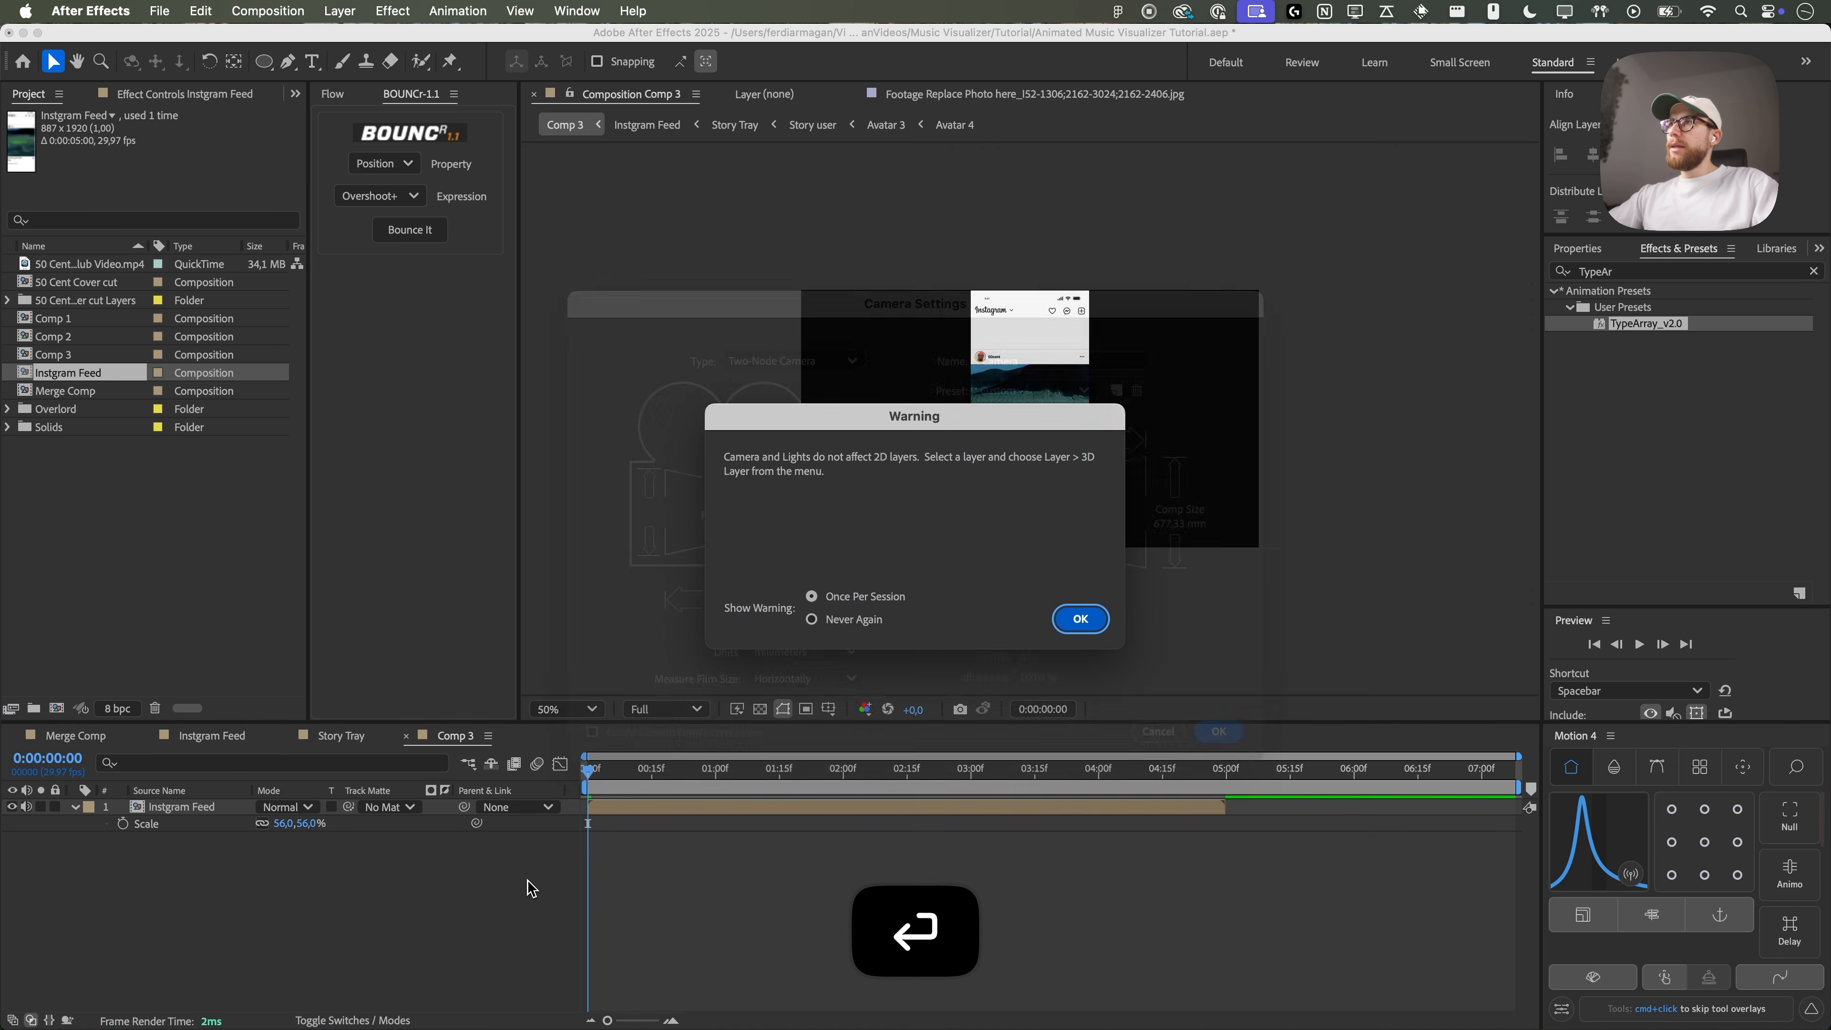
left_click(1074, 620)
- Add a null object named "Camera Null" and parent the camera to it
right_click(583, 852)
mouse_move(576, 779)
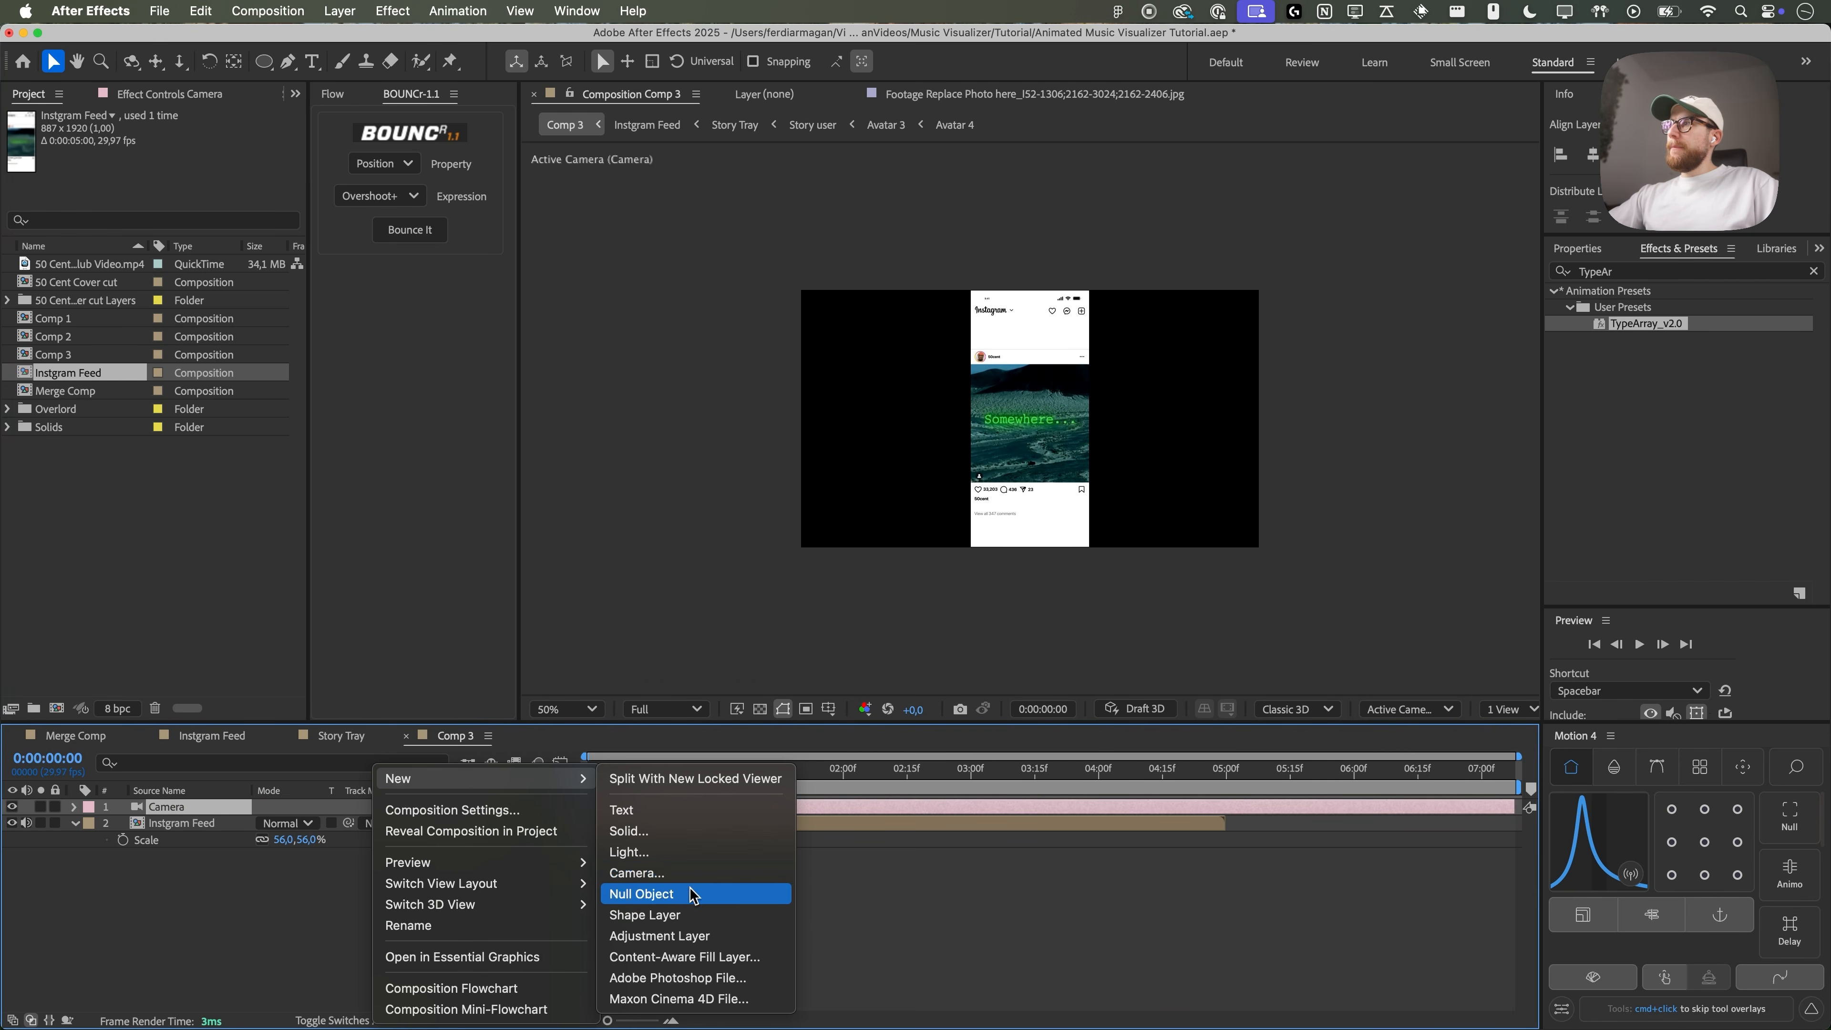
left_click(689, 895)
right_click(185, 816)
left_click(253, 968)
type("Camera Null")
key("Return")
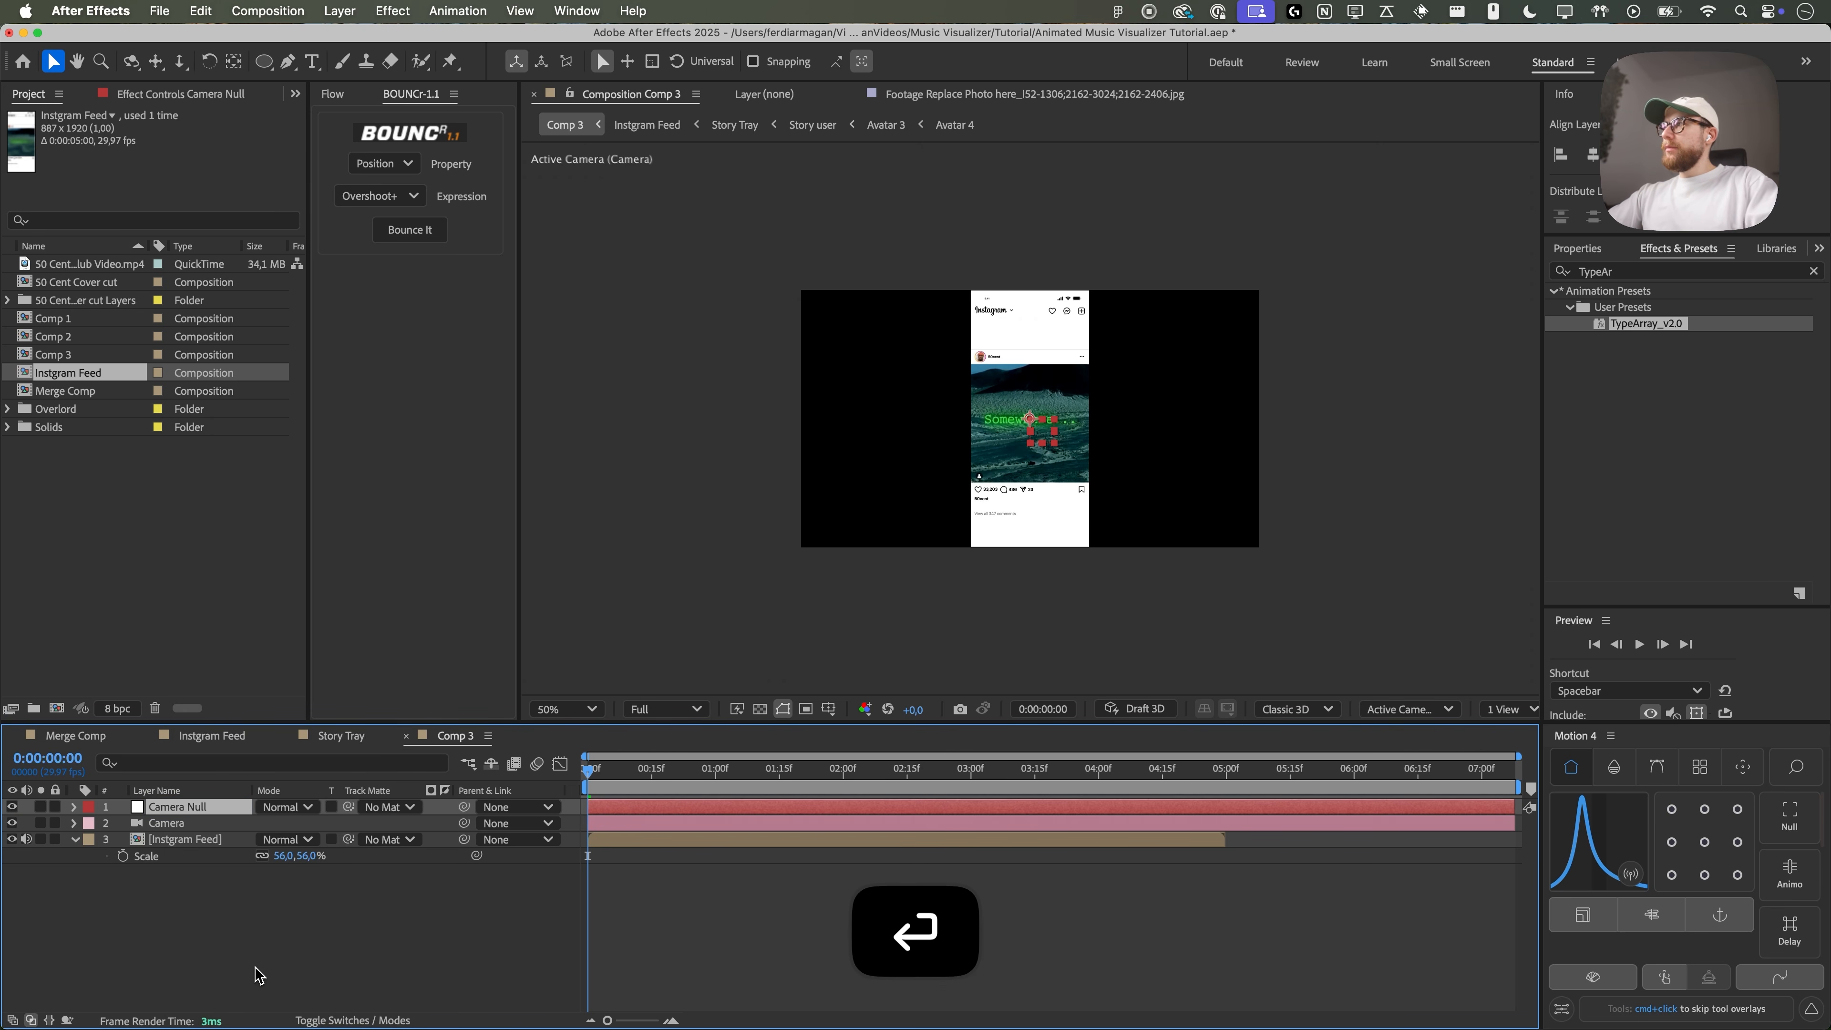
left_click_drag(464, 823, 207, 816)
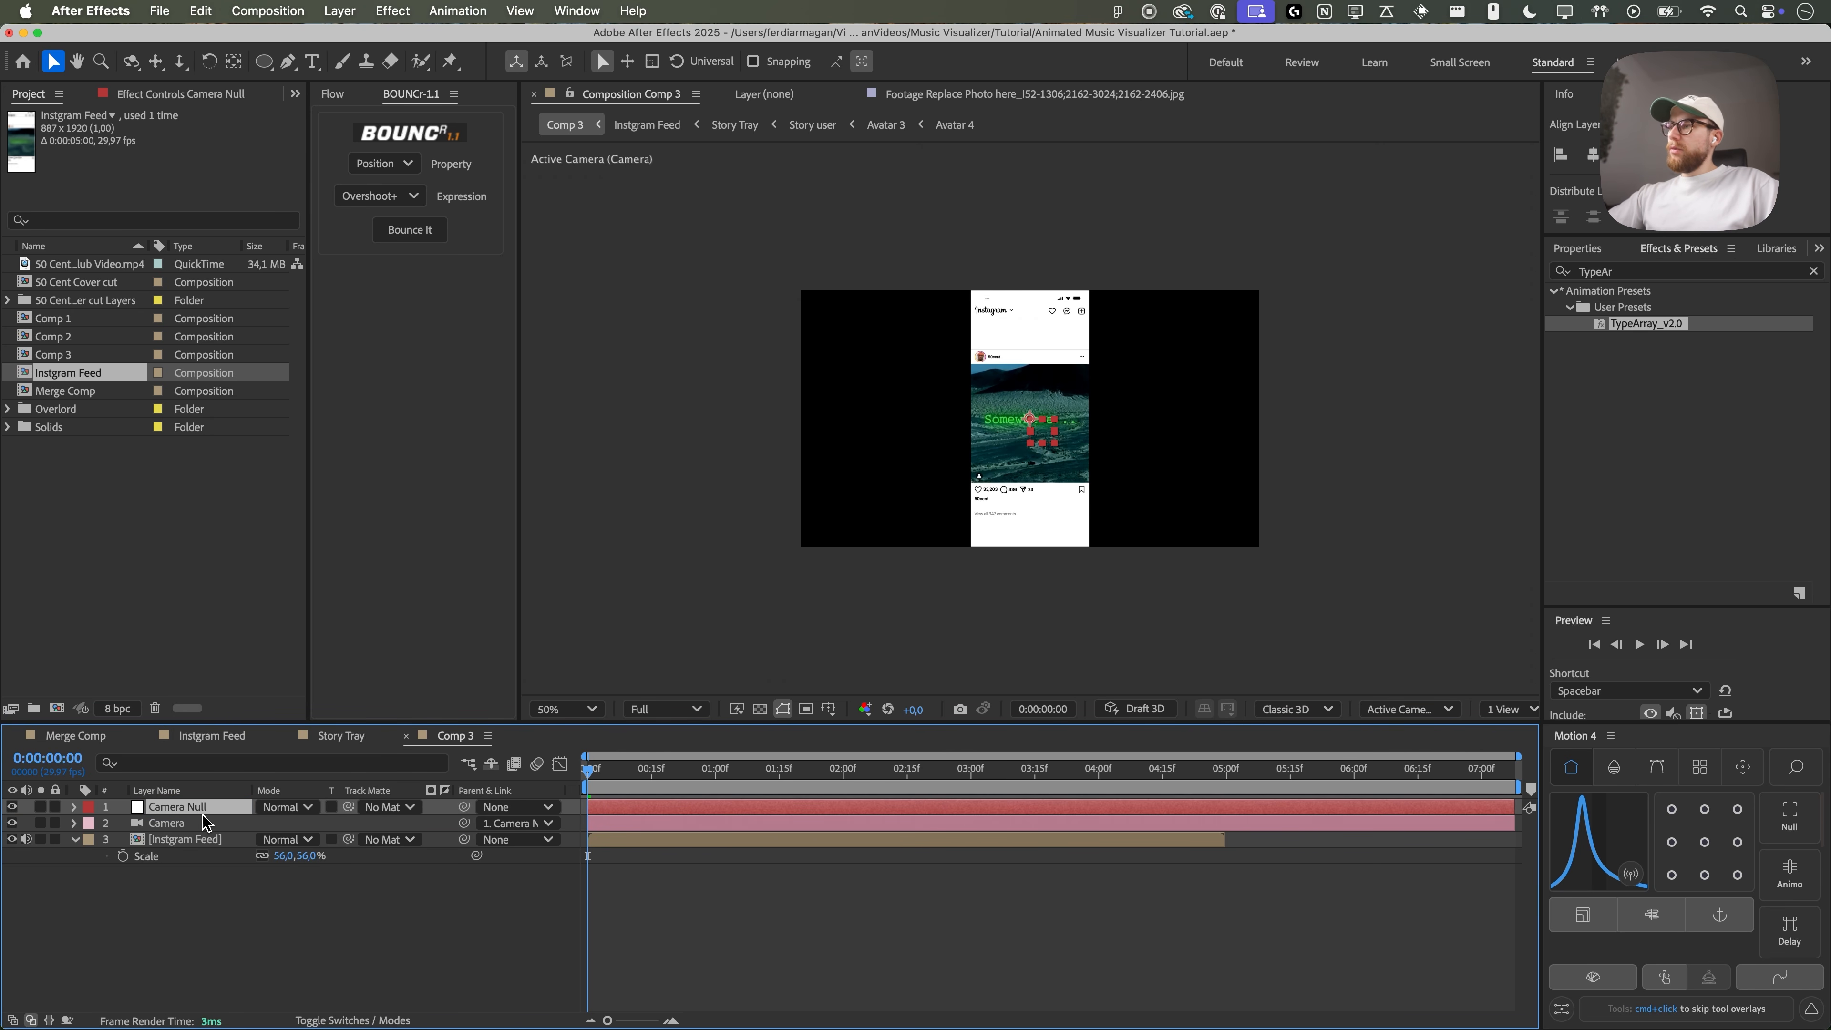
- Reveal the Camera Null's Position and turn both Instgram Feed and Camera Null into 3D layers
key("p")
left_click(198, 858)
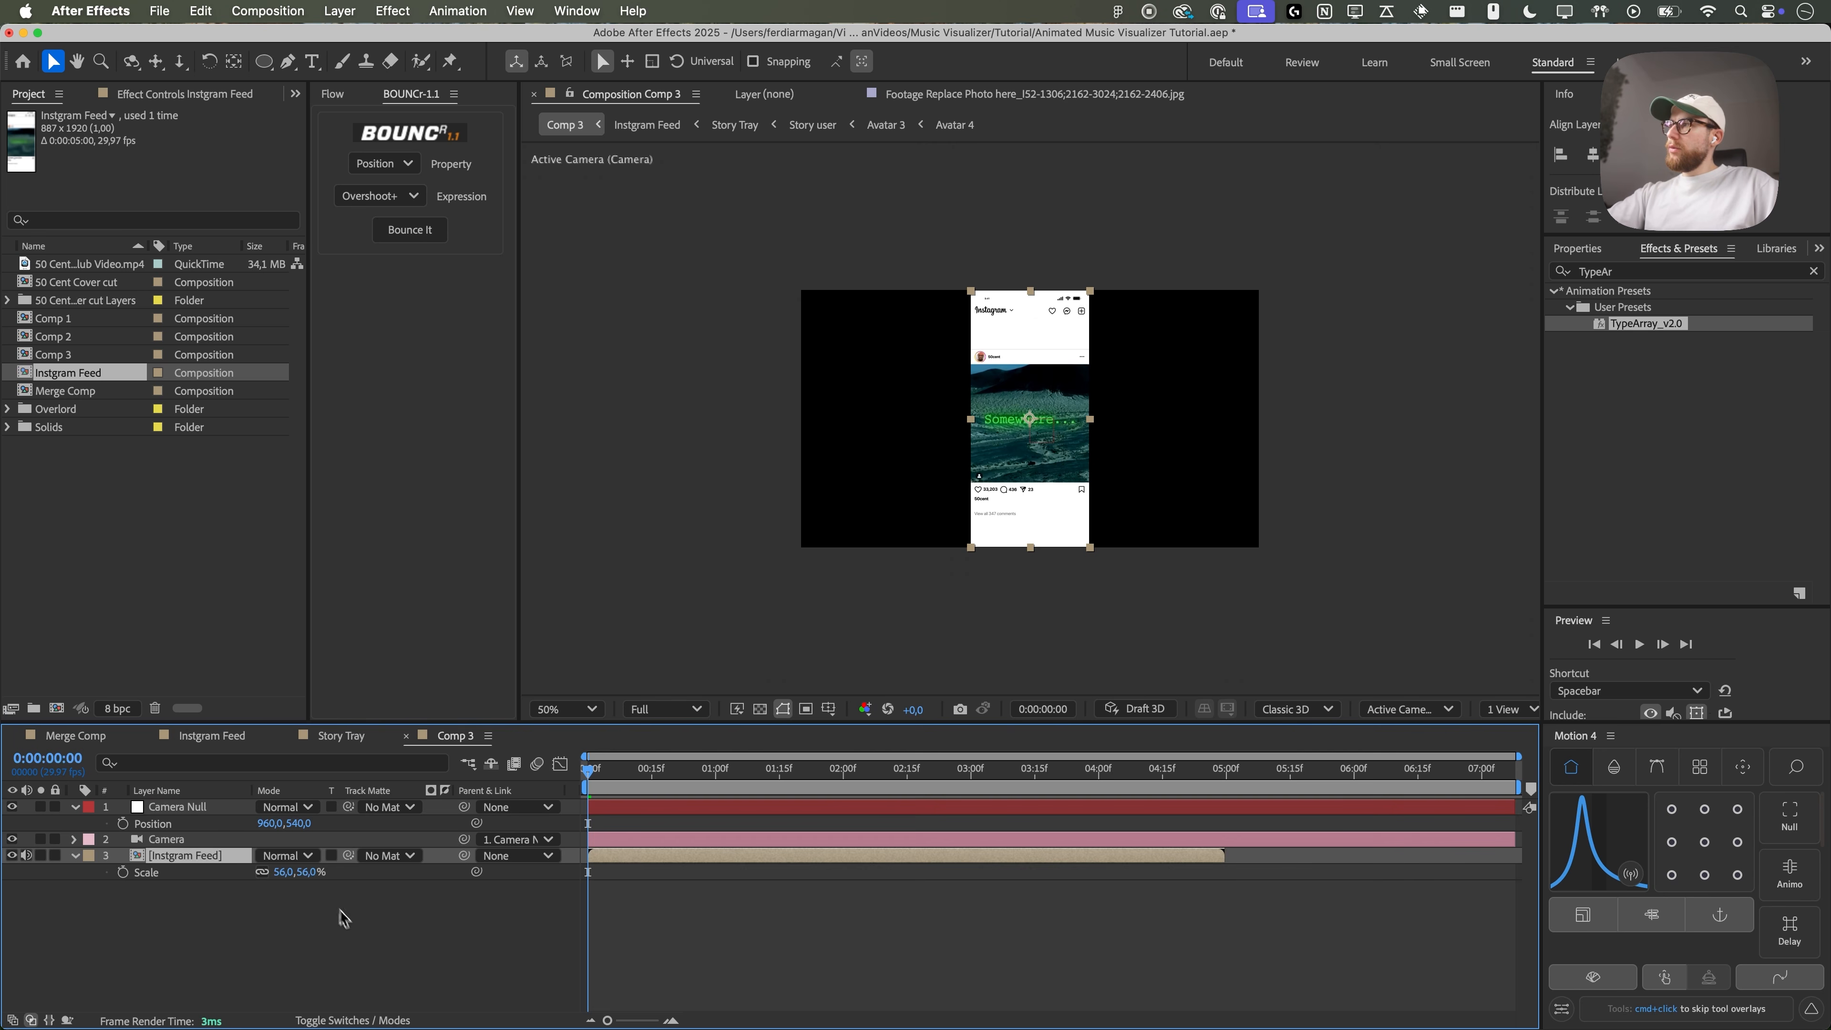
left_click(354, 1020)
left_click(362, 855)
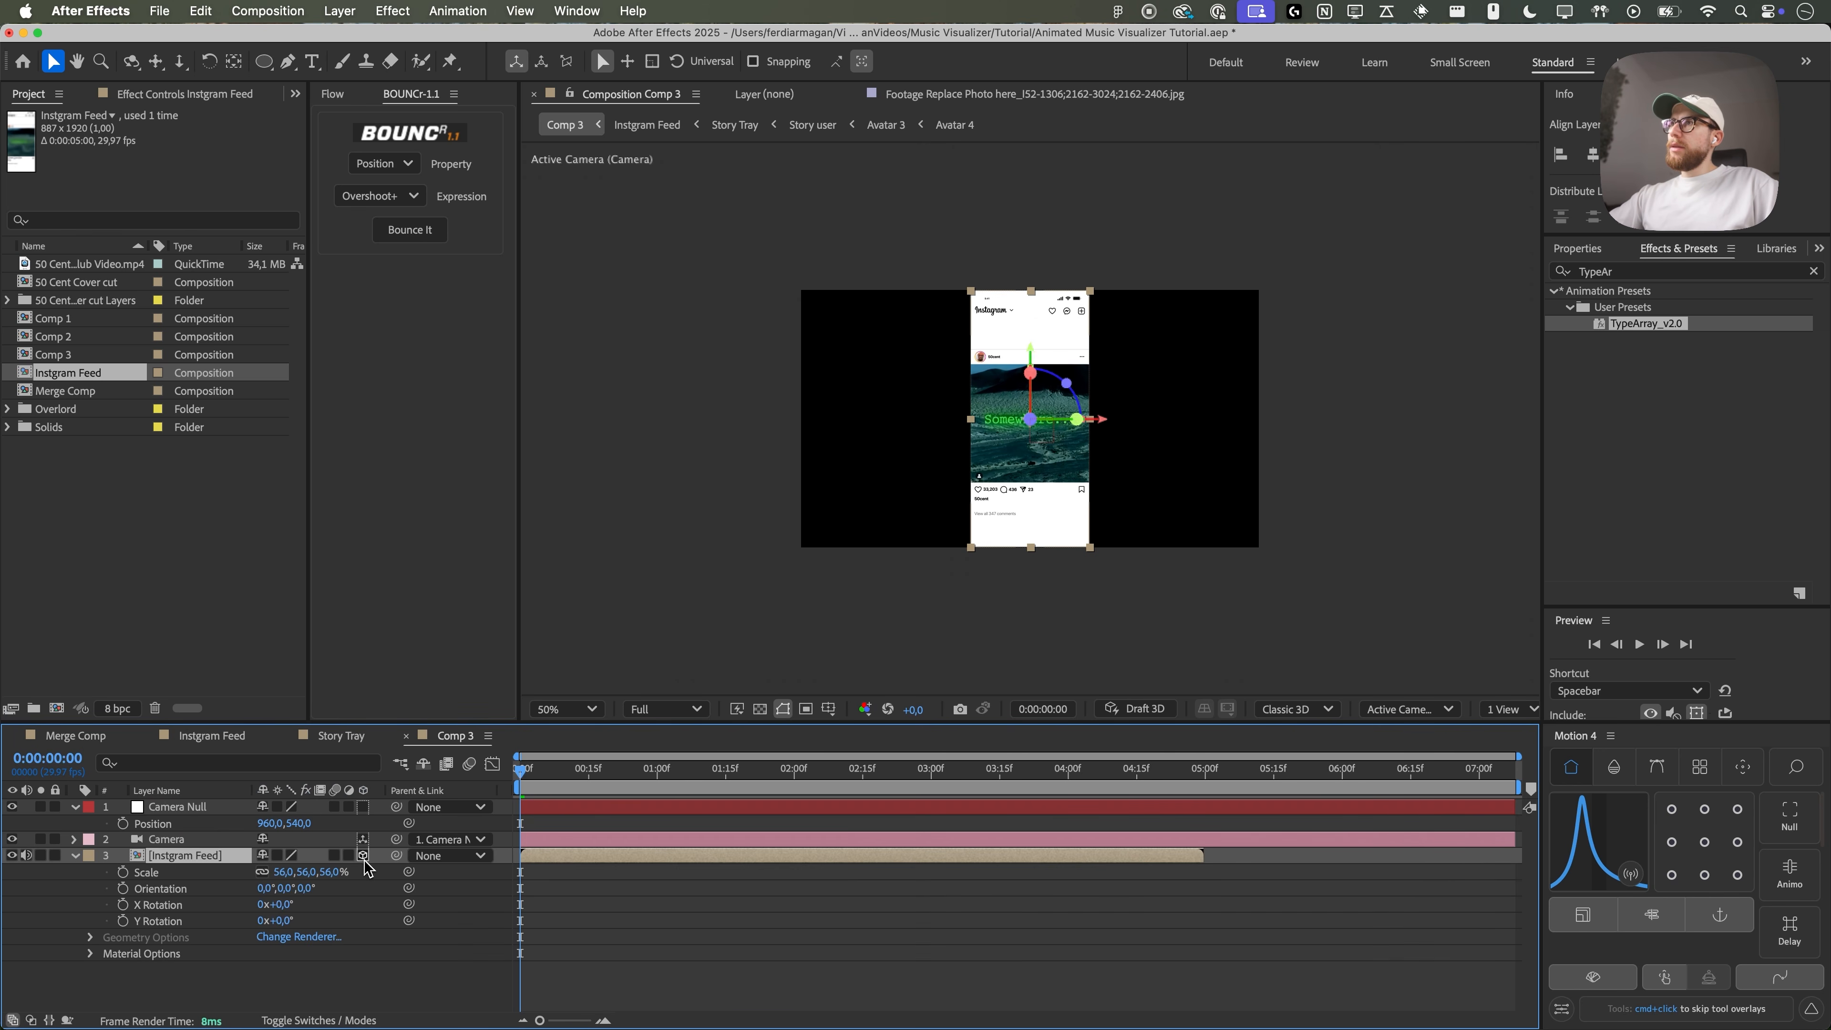
left_click(382, 983)
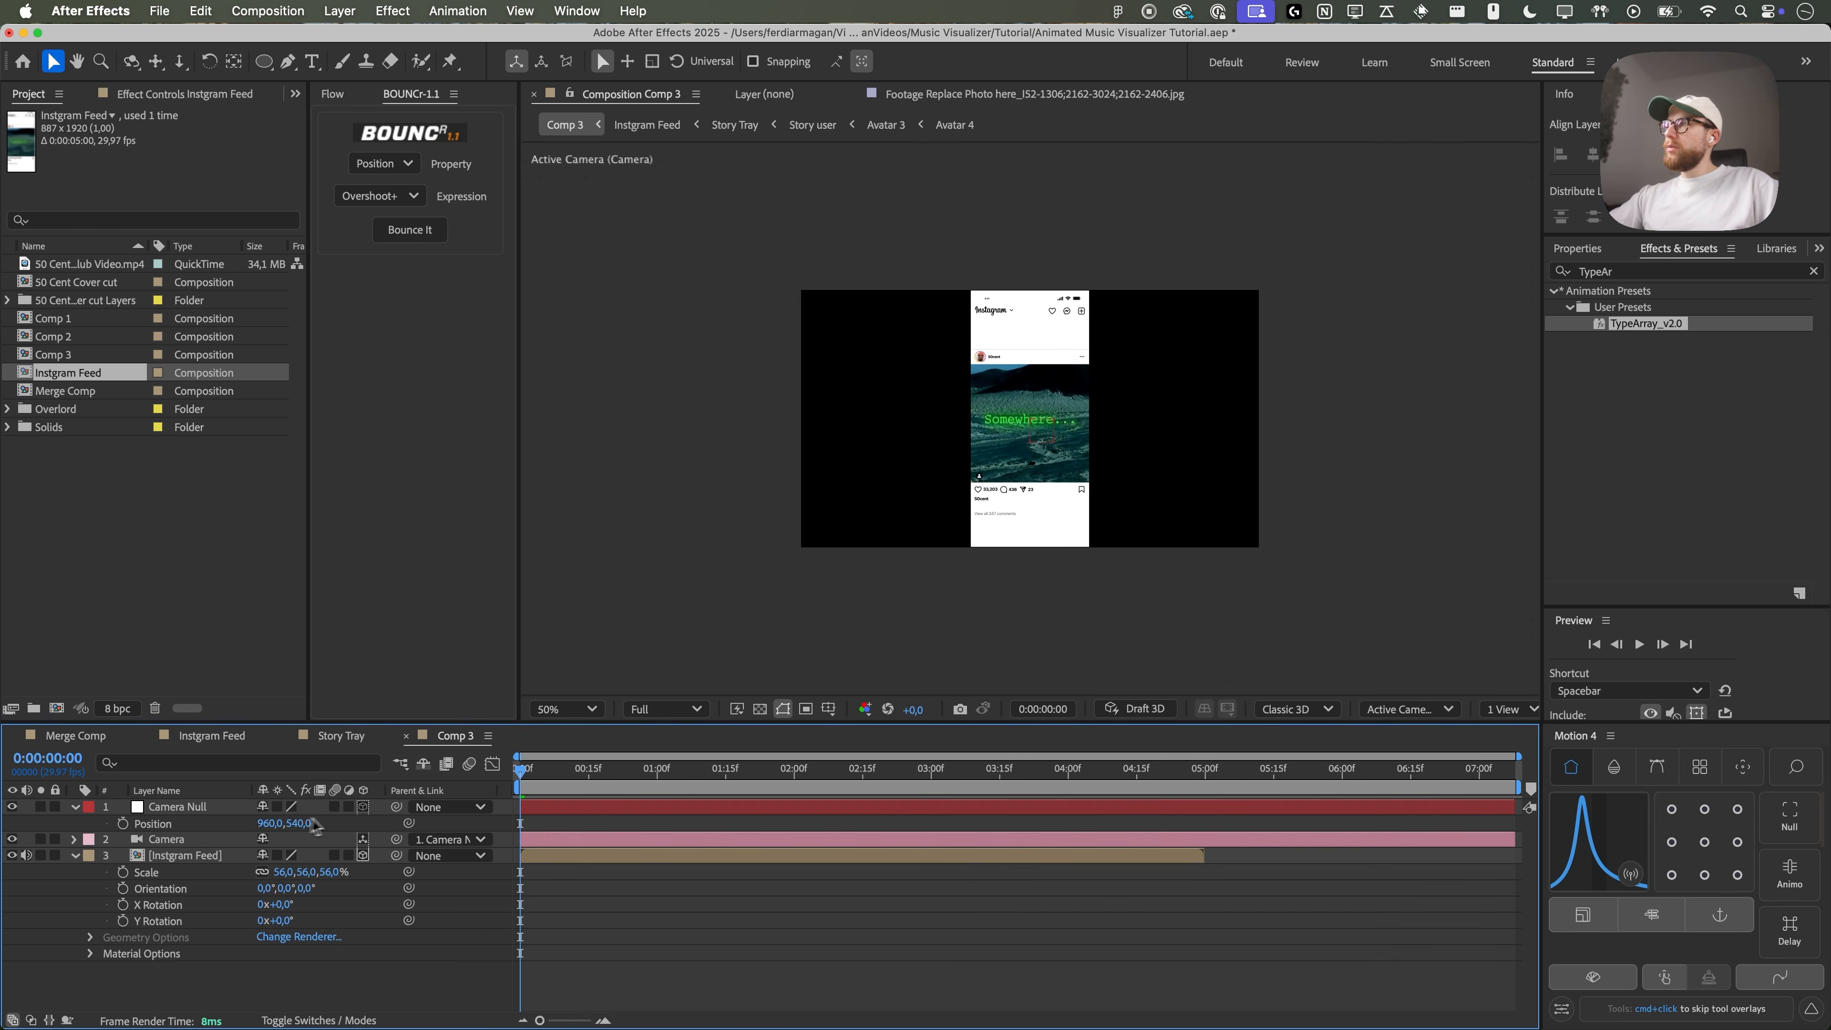
left_click(363, 806)
- Keyframe the Camera Null's Position from 960, 540, 604 at 0:00:00:00 back to 960, 540, 0 about one second in
left_click(122, 823)
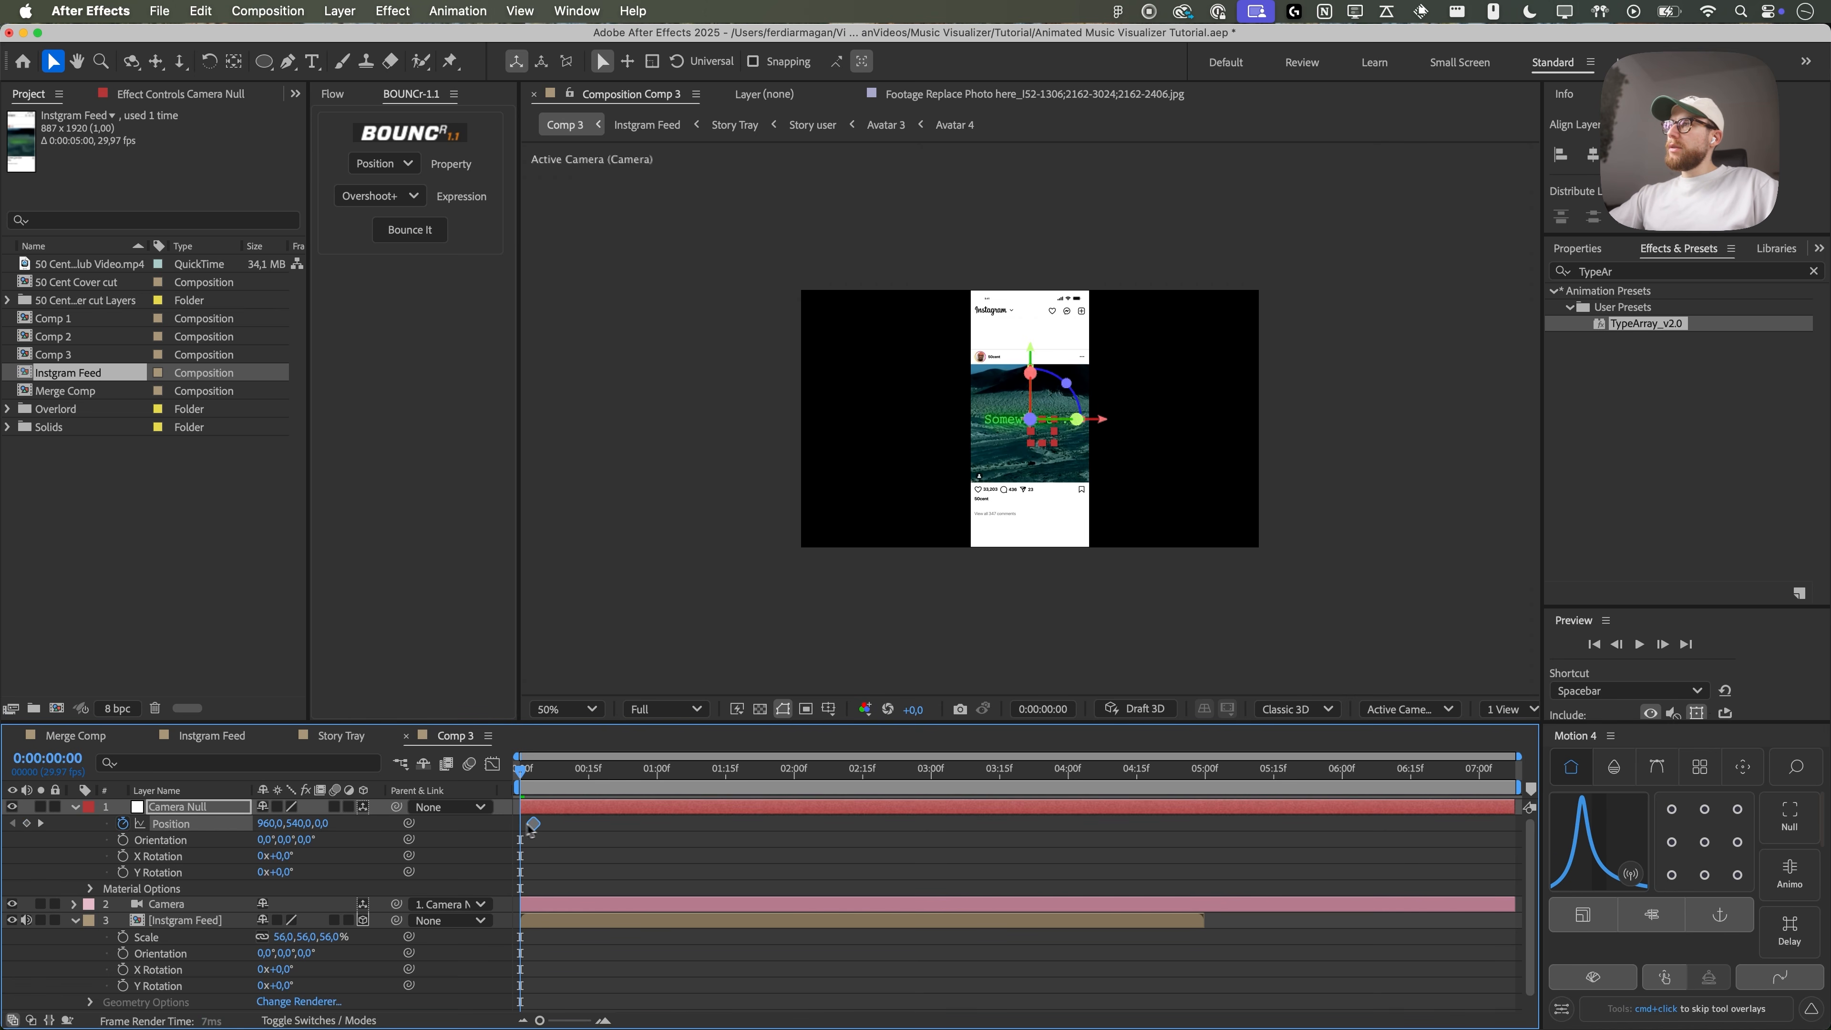
left_click_drag(626, 827, 669, 828)
left_click_drag(326, 831, 944, 872)
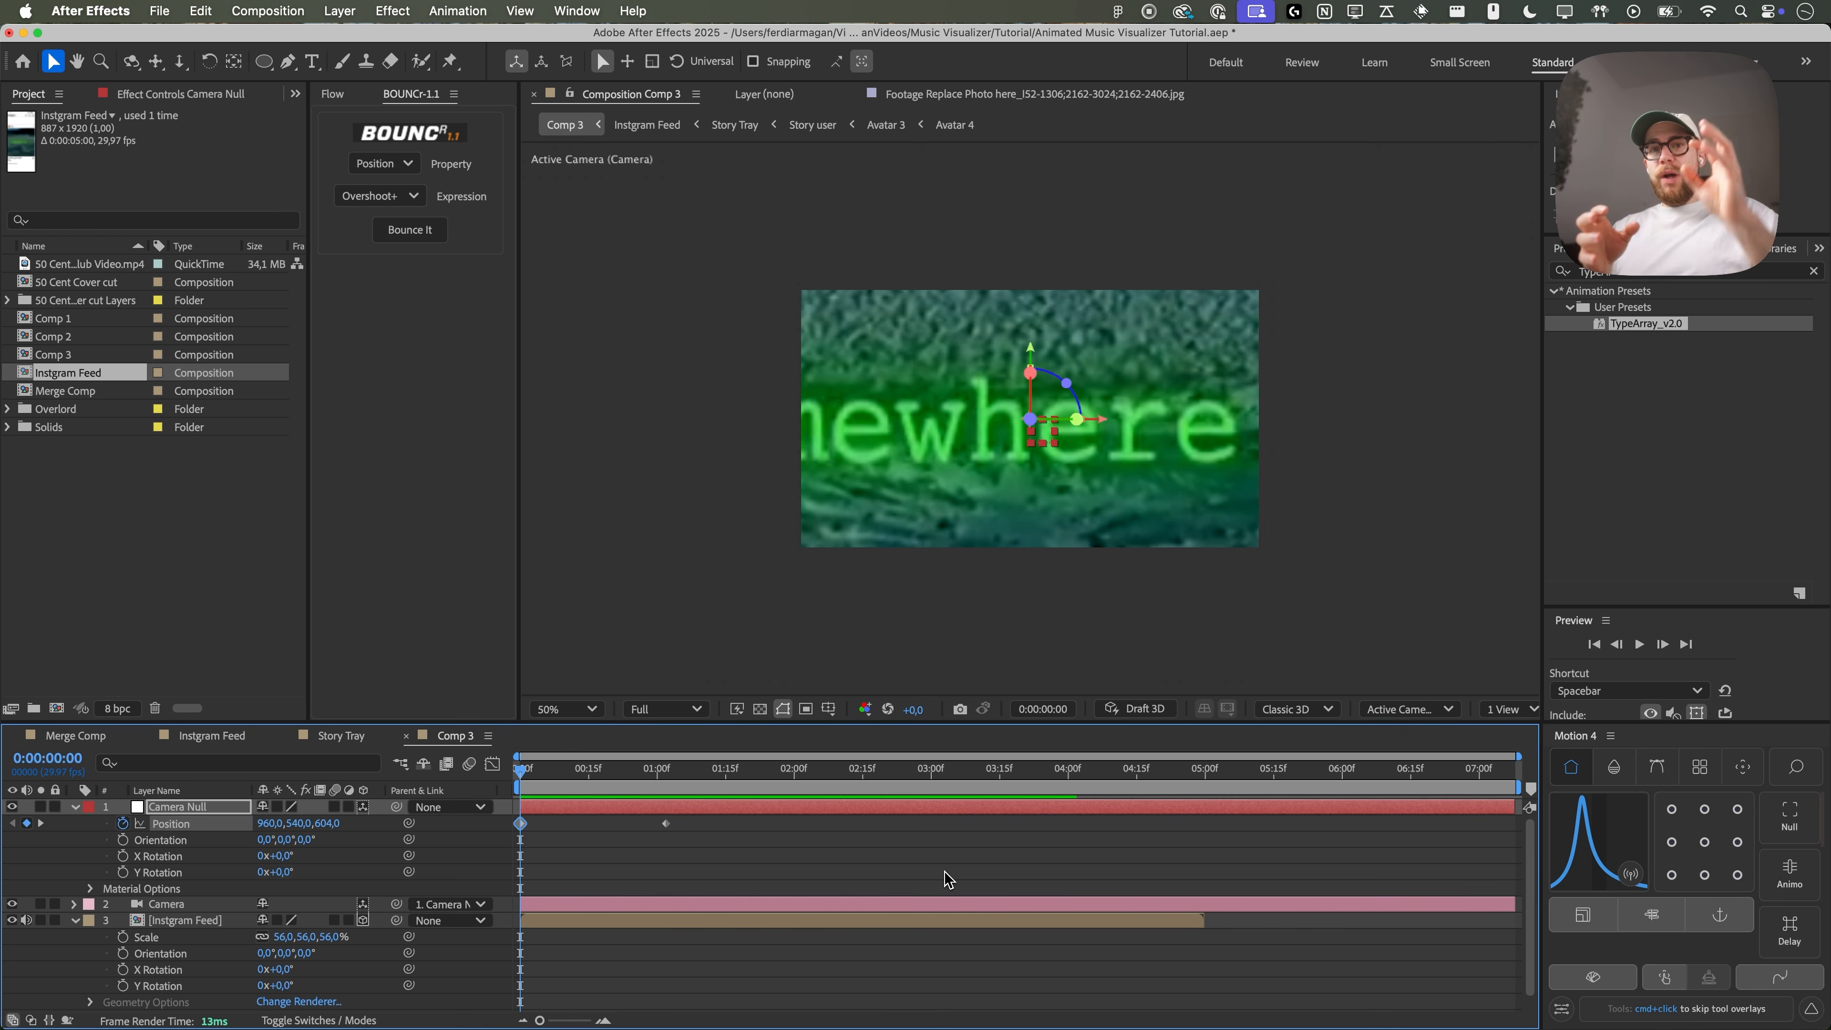
- Shift the Camera Null's full-view Position keyframe to about 0:00:01:25 and add one at 0:00:02:17 with Position 960, 835, 387
left_click_drag(548, 770, 870, 785)
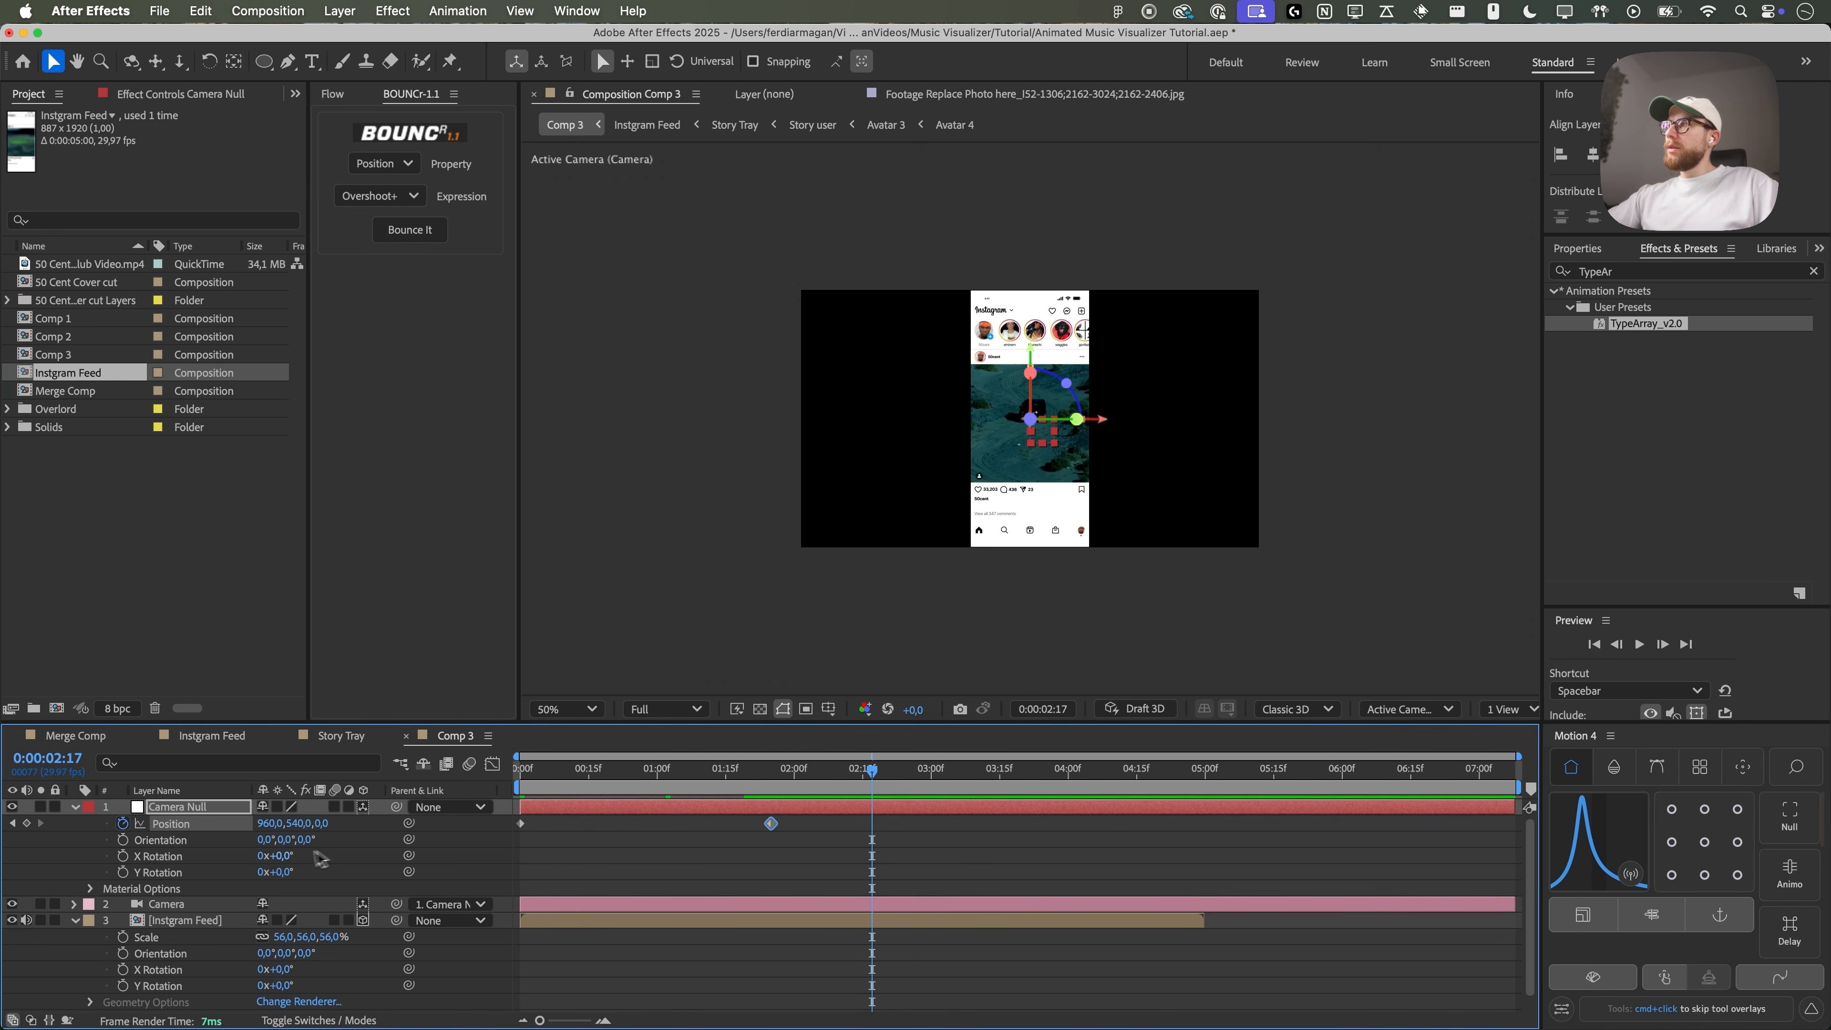
left_click_drag(319, 831, 369, 841)
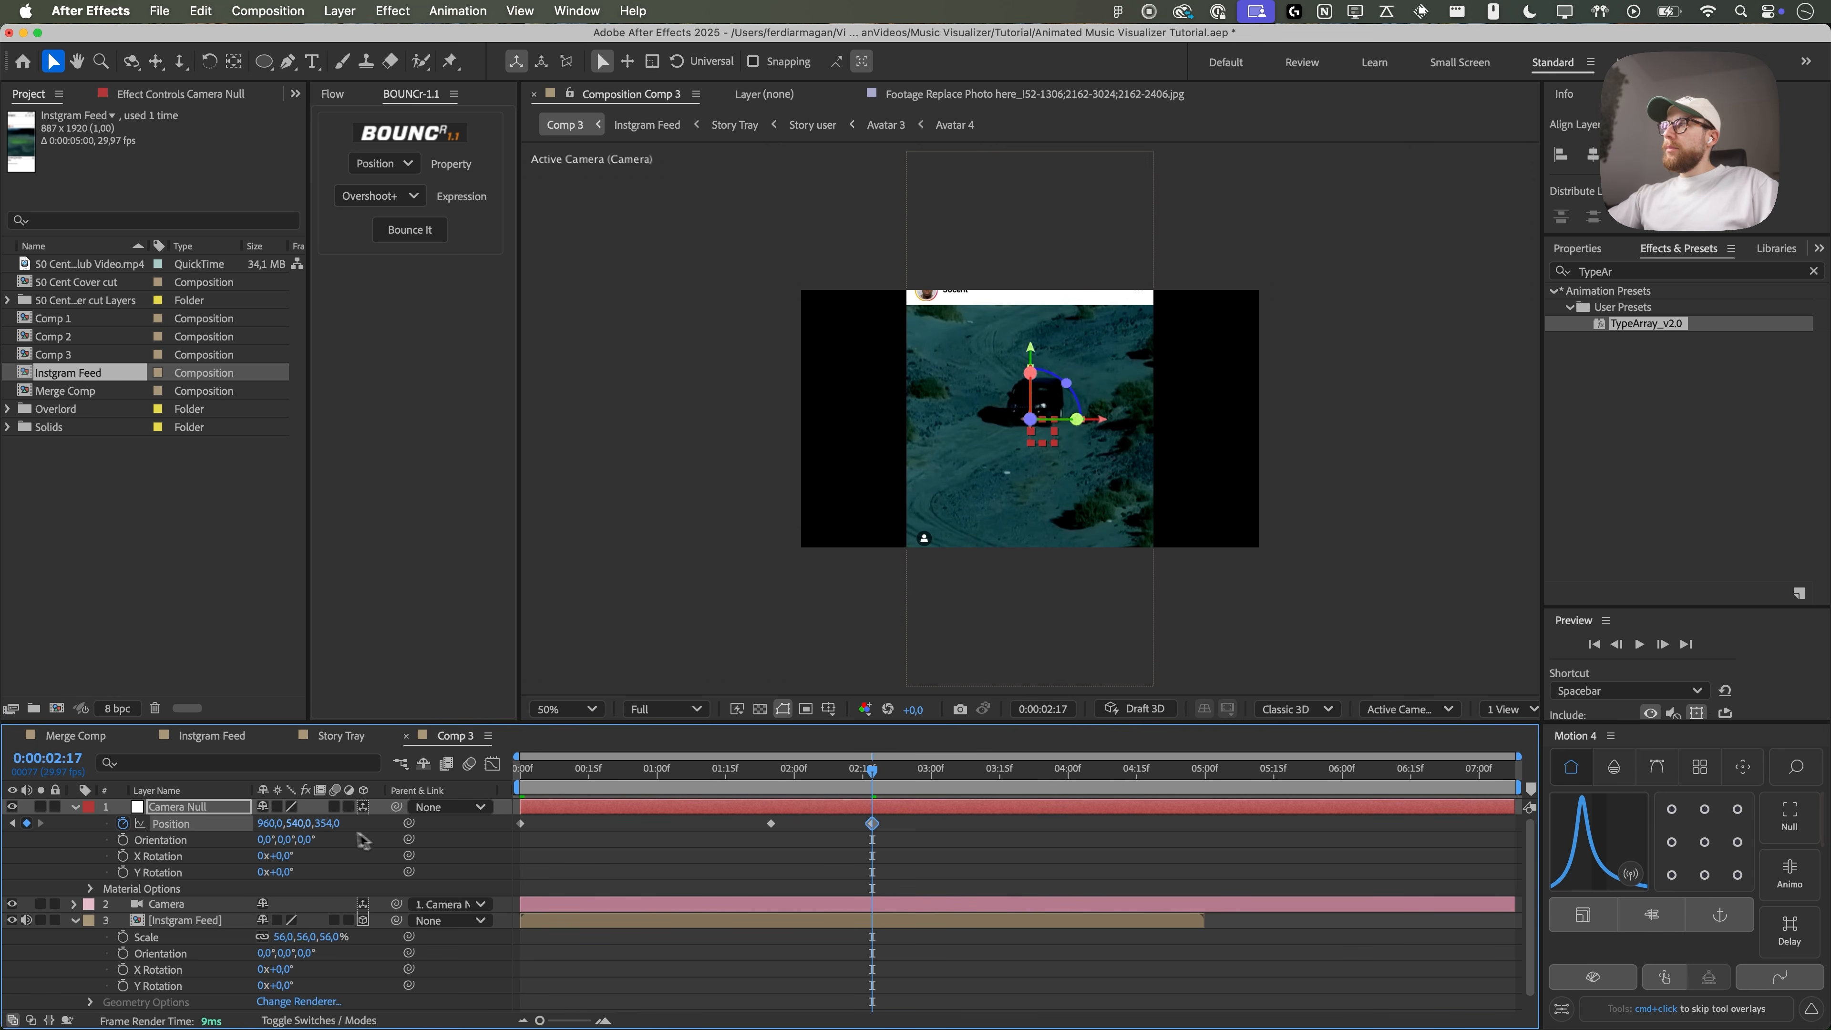
key("super+z")
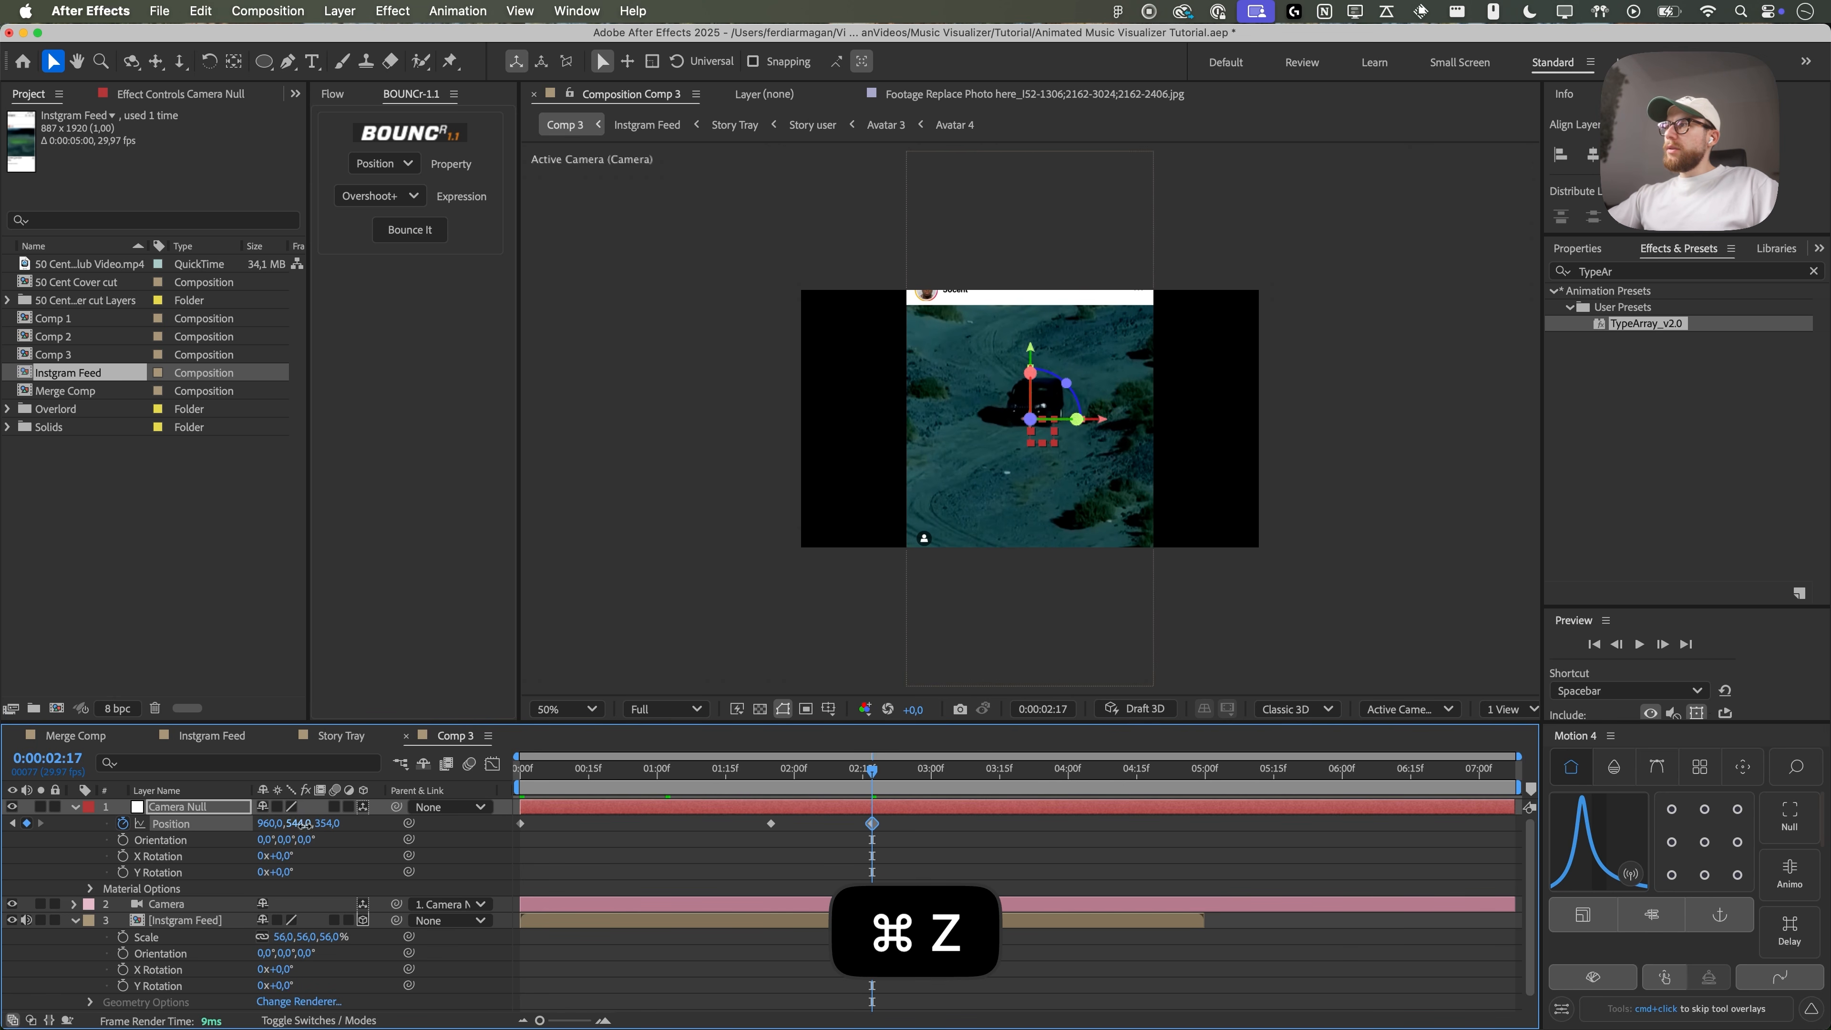
key("super+z")
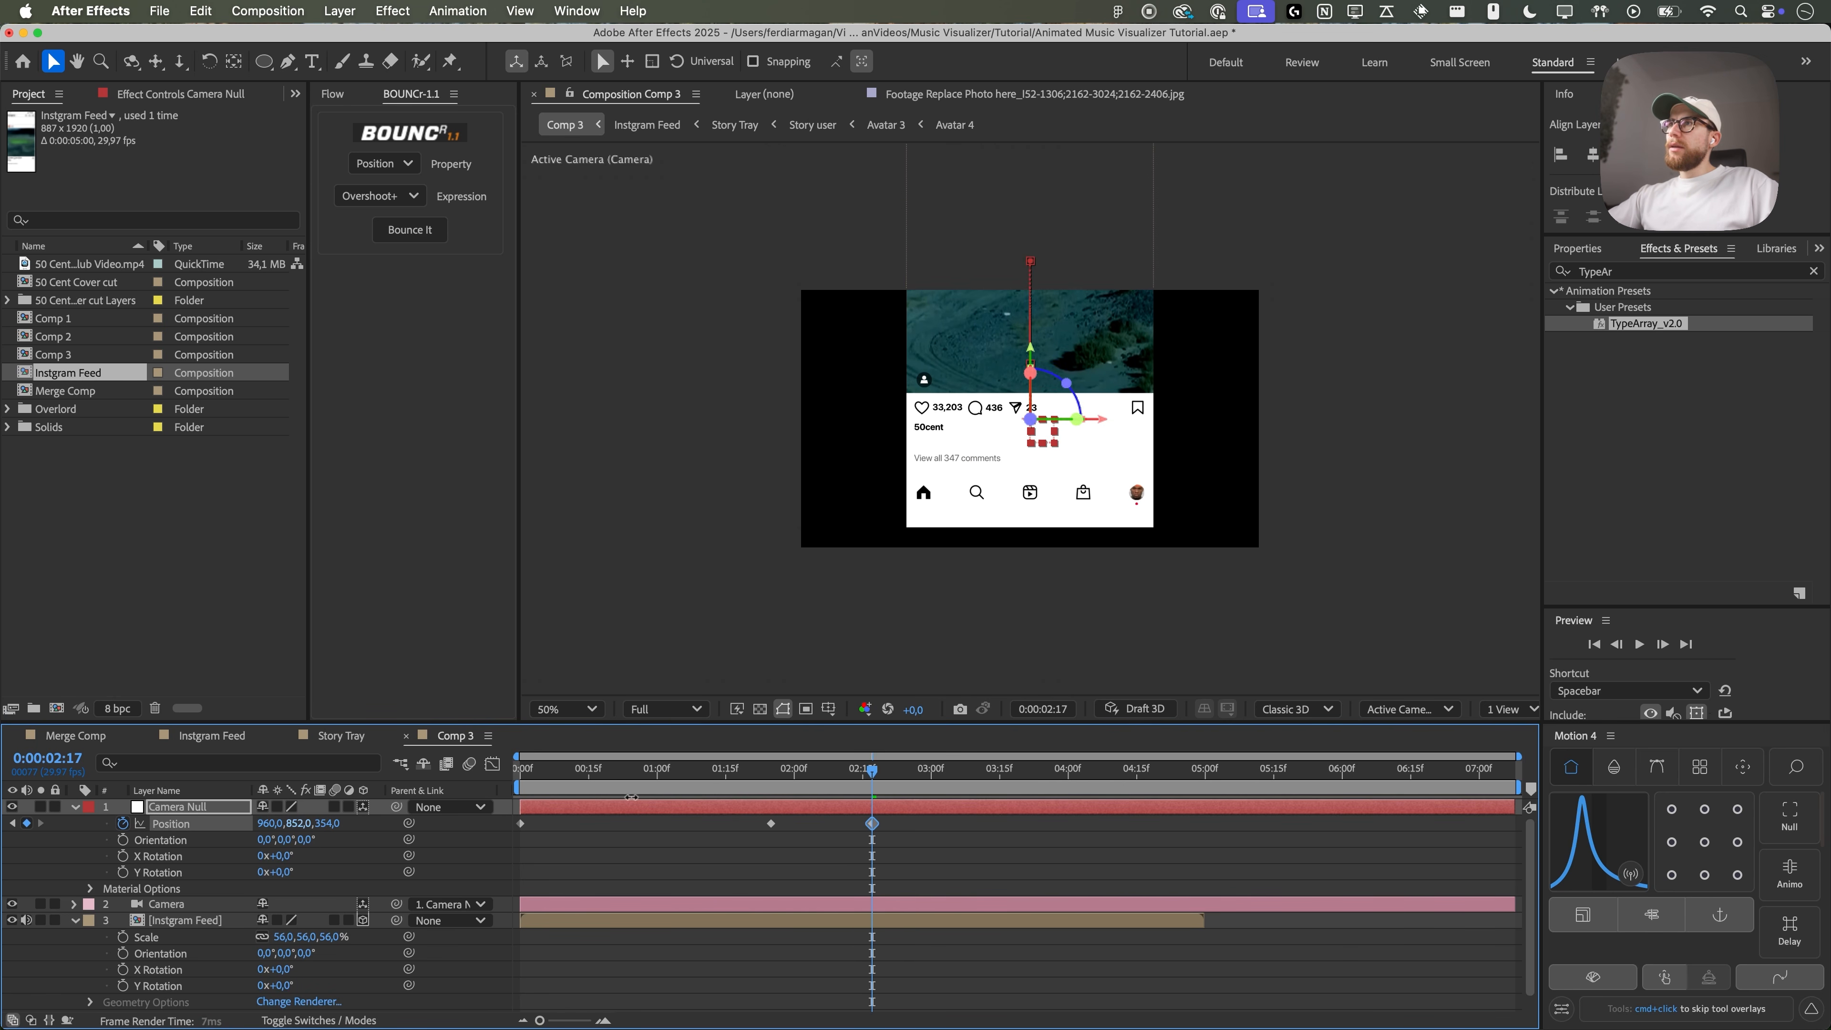
key("super+z")
mouse_move(323, 824)
left_mouse_down()
mouse_move(366, 823)
mouse_move(282, 824)
mouse_move(321, 825)
left_mouse_up()
- Apply Flow's quad easing to all three Camera Null Position keyframes and preview the camera move
left_click_drag(952, 857, 462, 820)
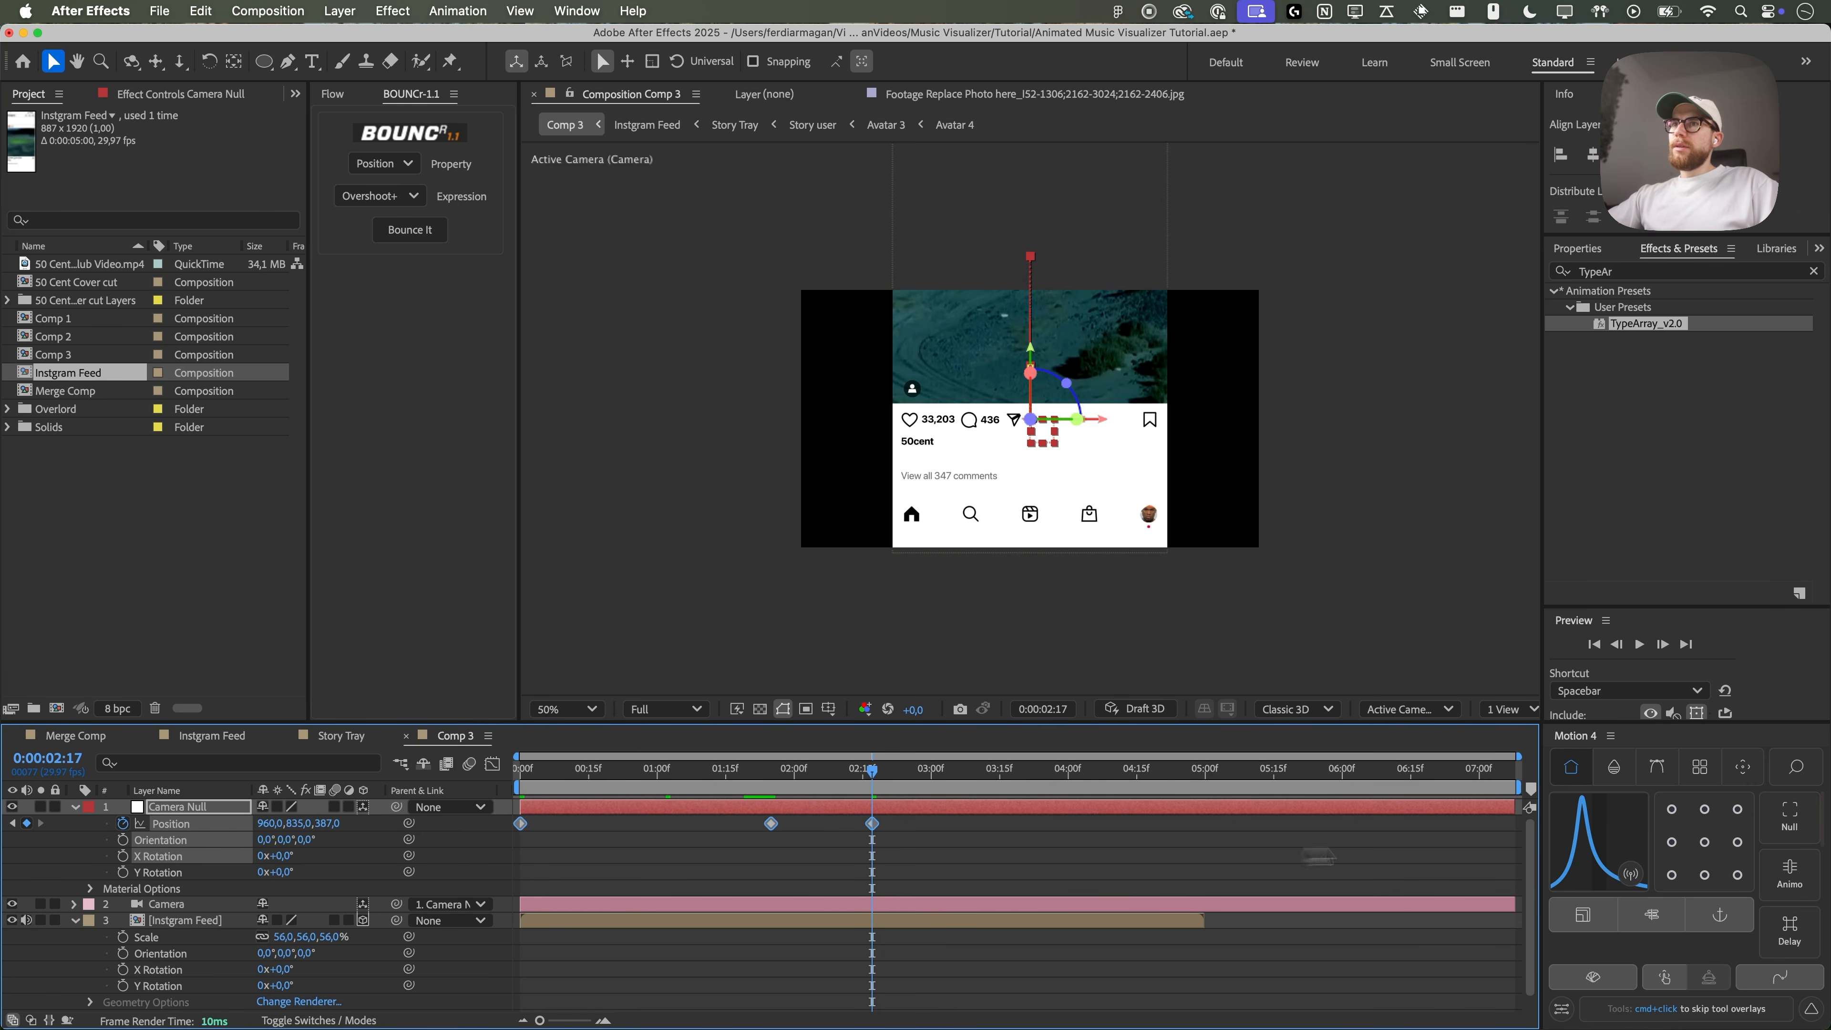
left_click(332, 94)
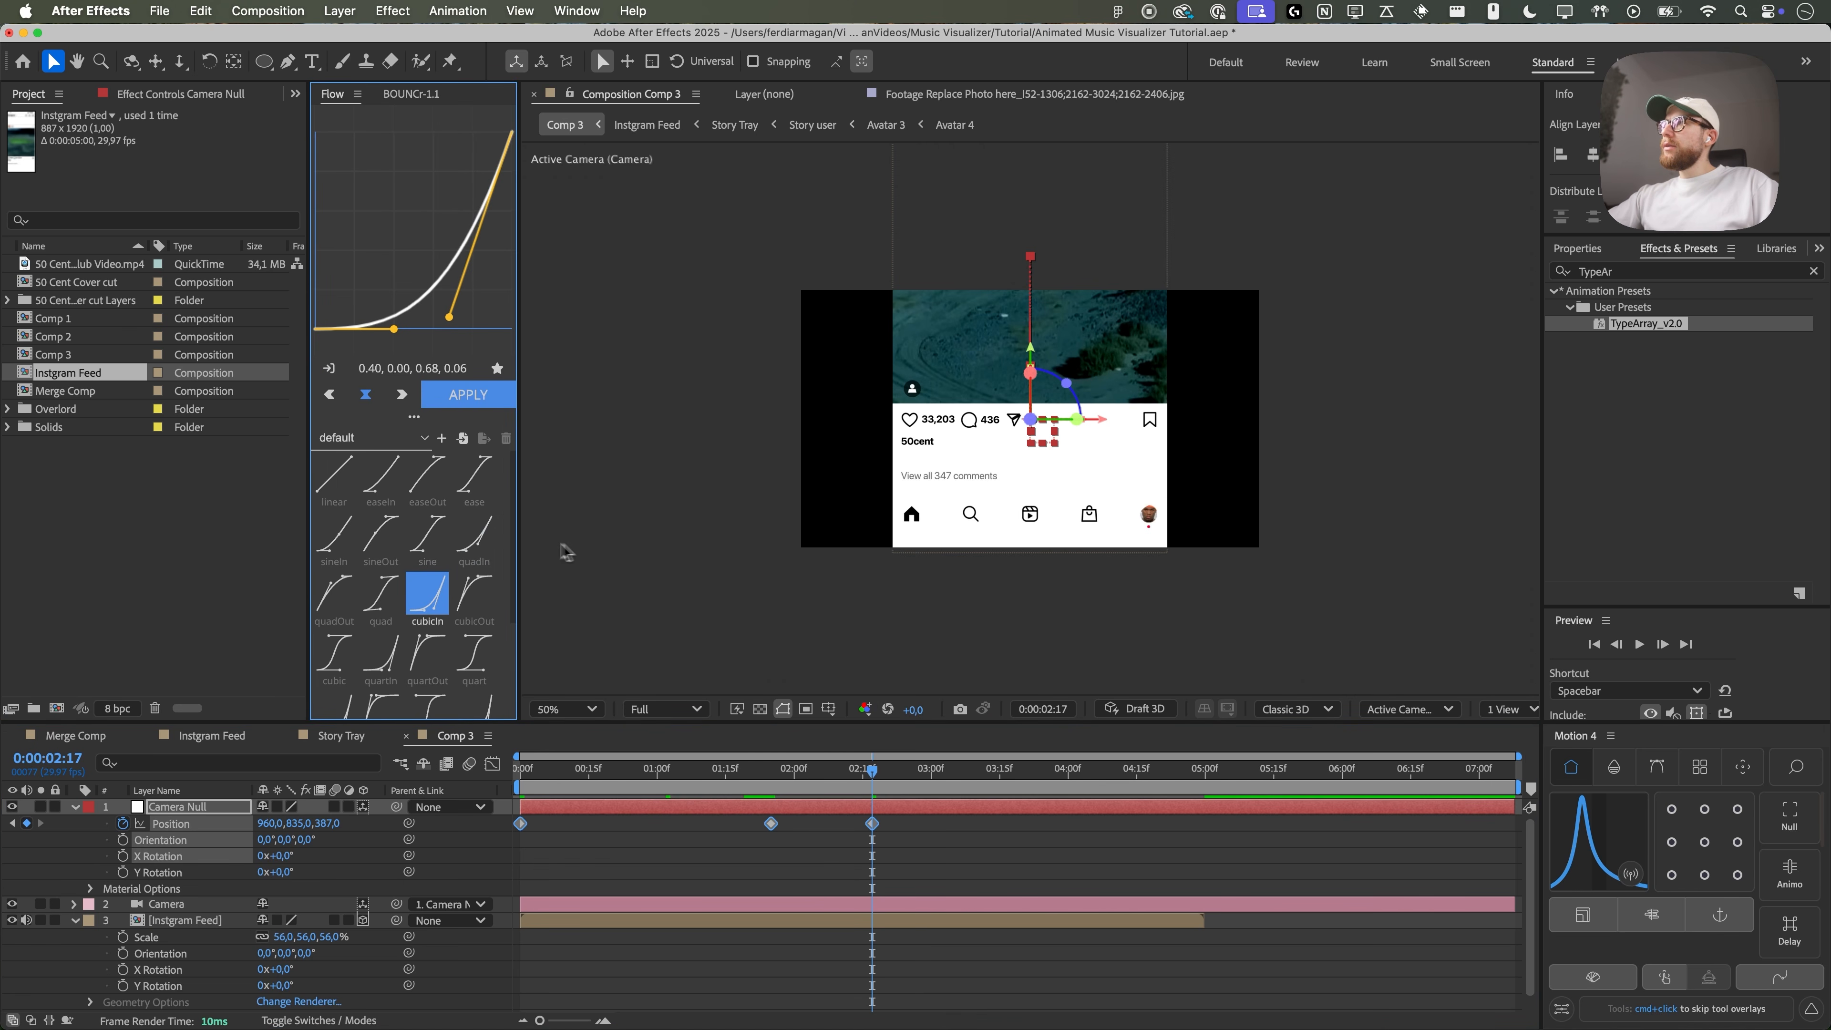
left_click(380, 593)
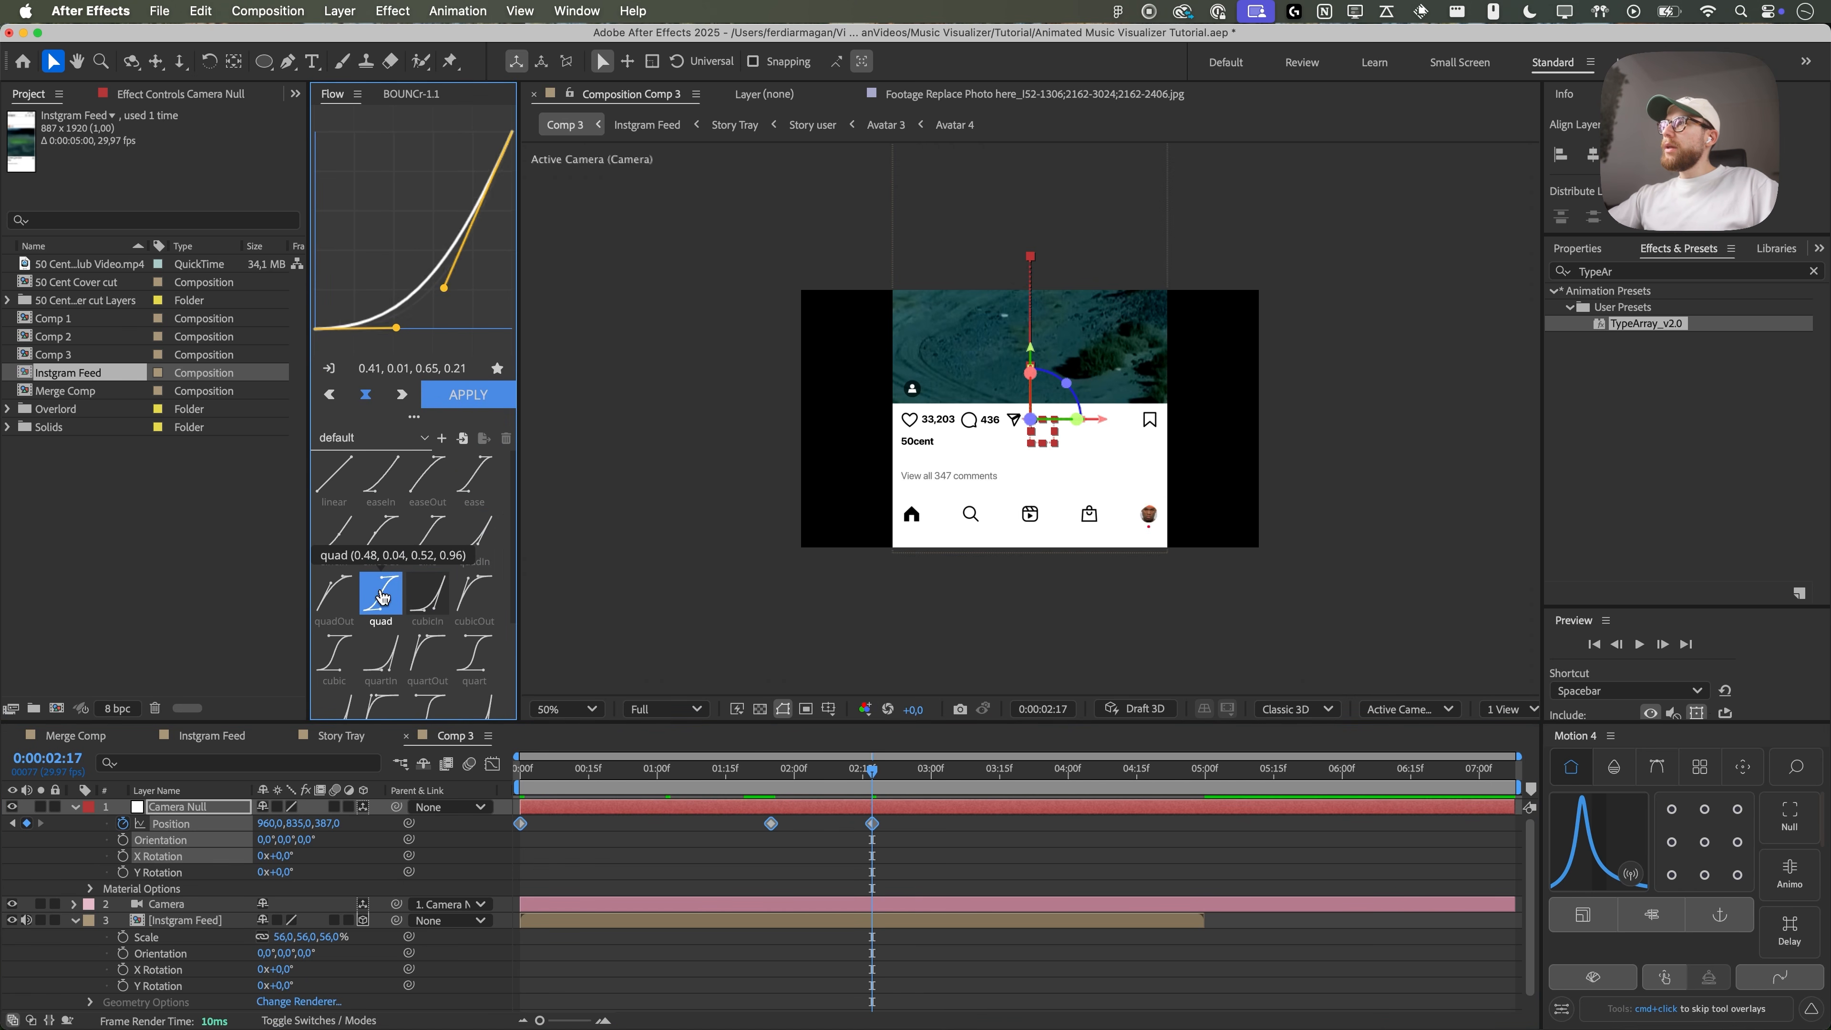
left_click(769, 737)
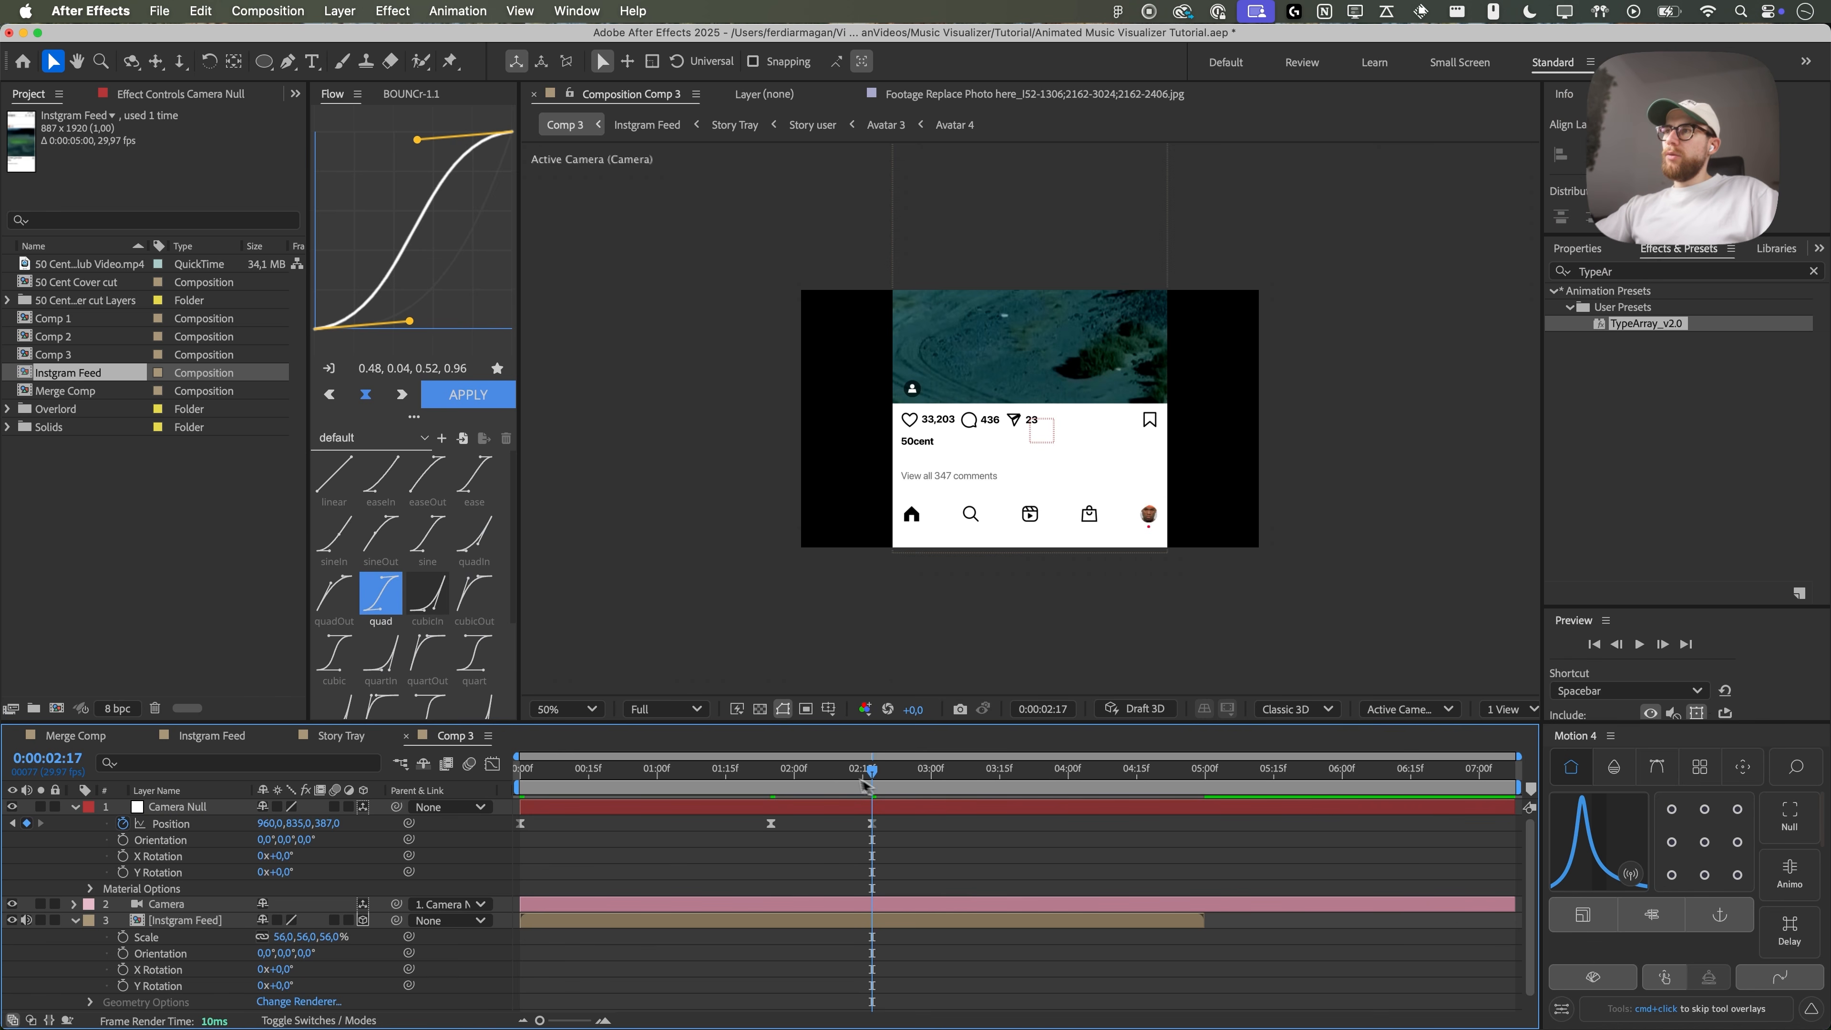
key("space")
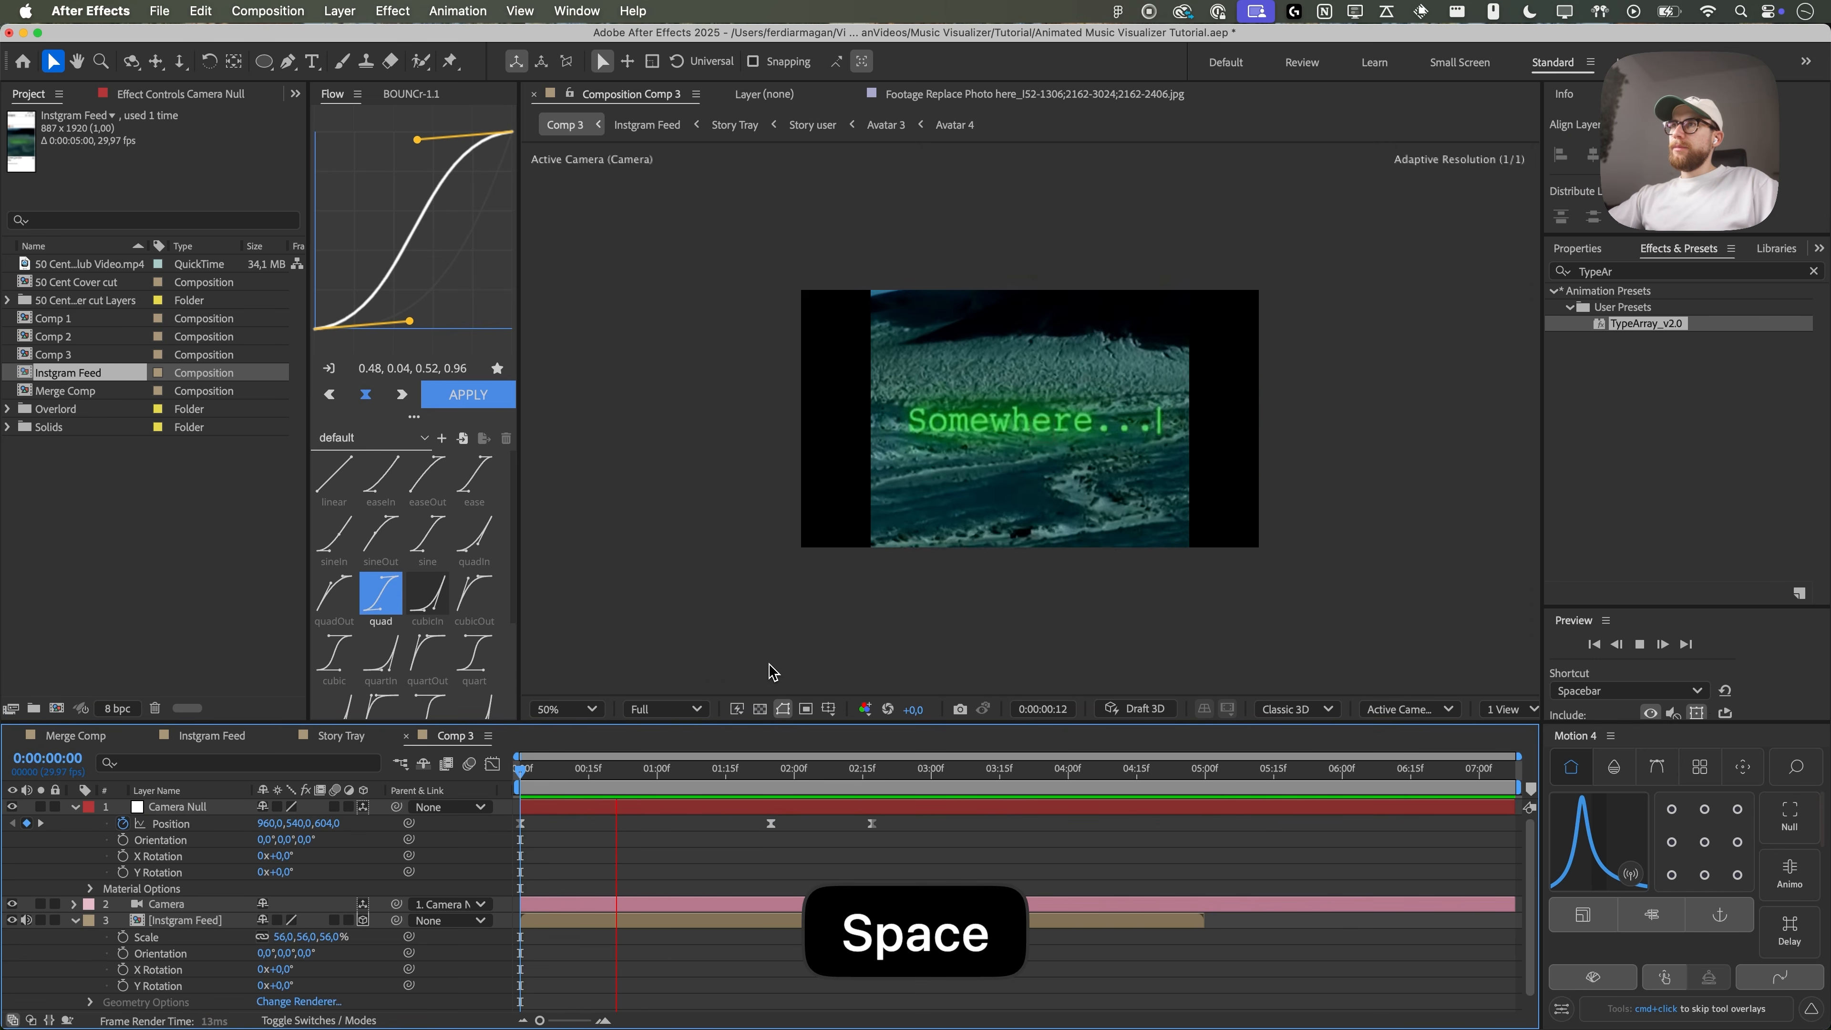
key("space")
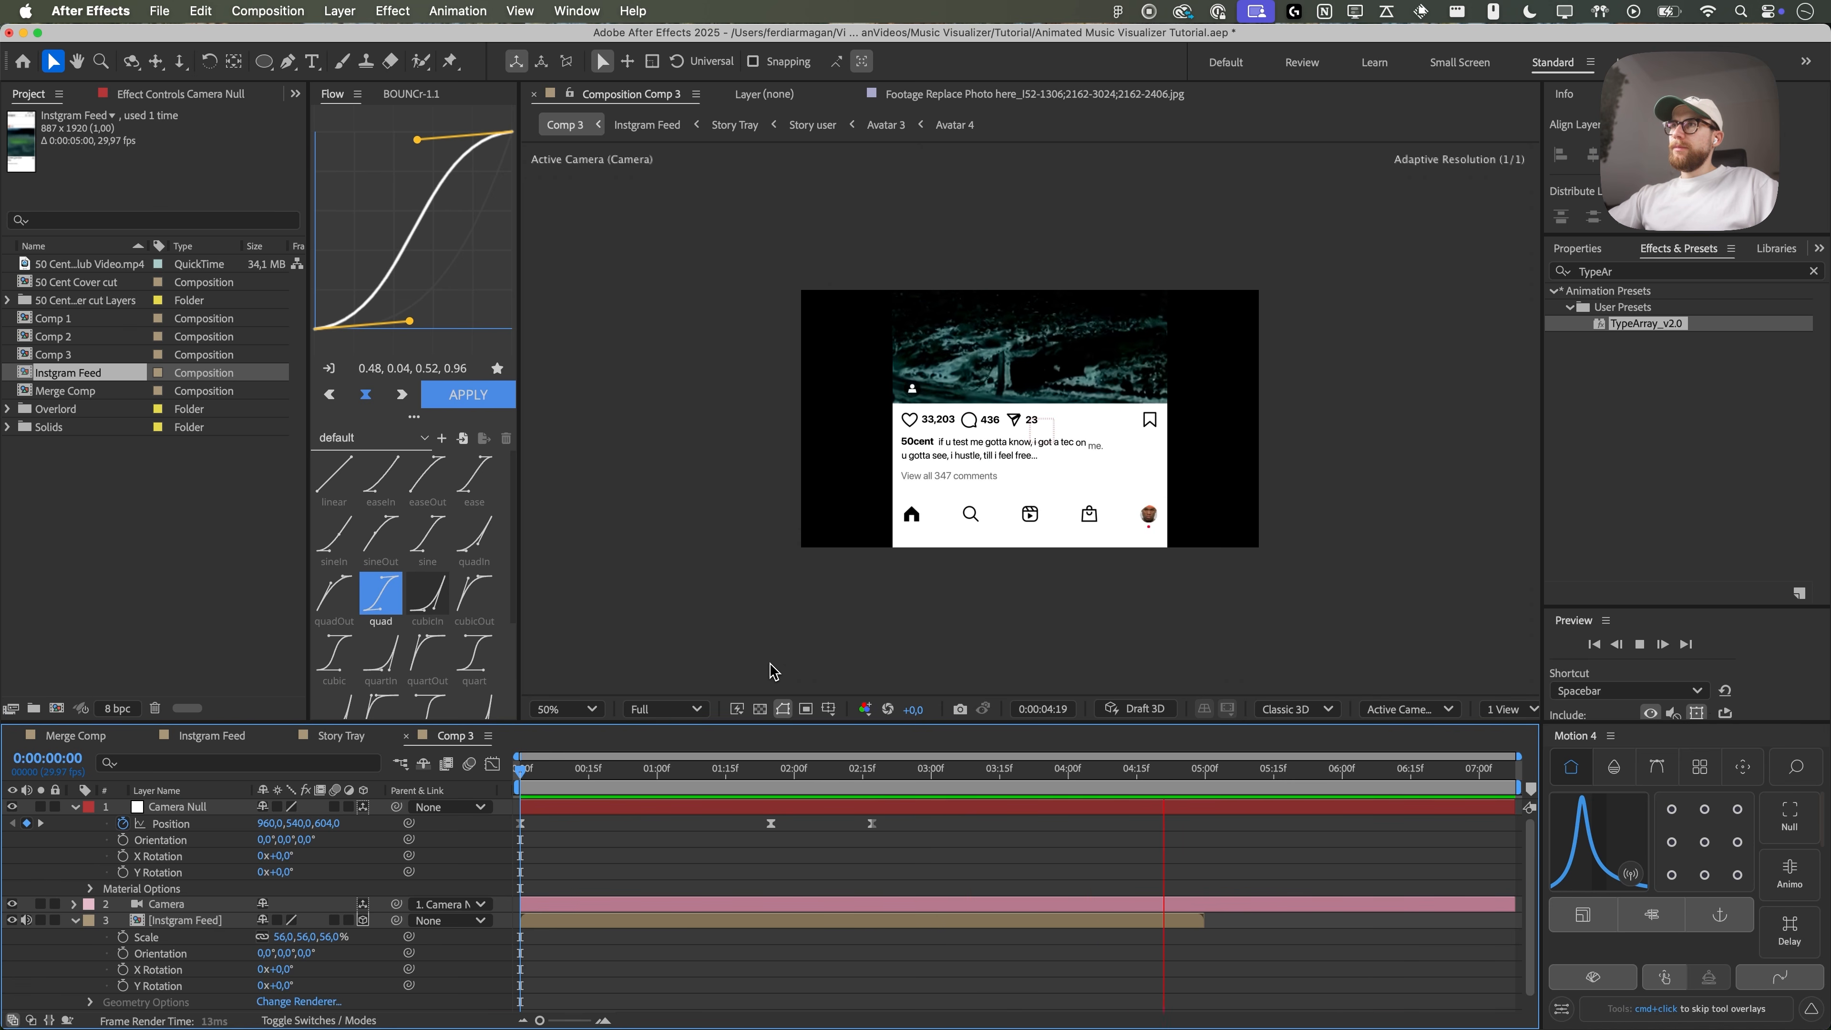
- Move the Camera Null's third Position keyframe to about 0:00:03:00, ease the last two keyframes with Motion 4 at 41 and 79, and preview
left_click_drag(977, 845, 749, 829)
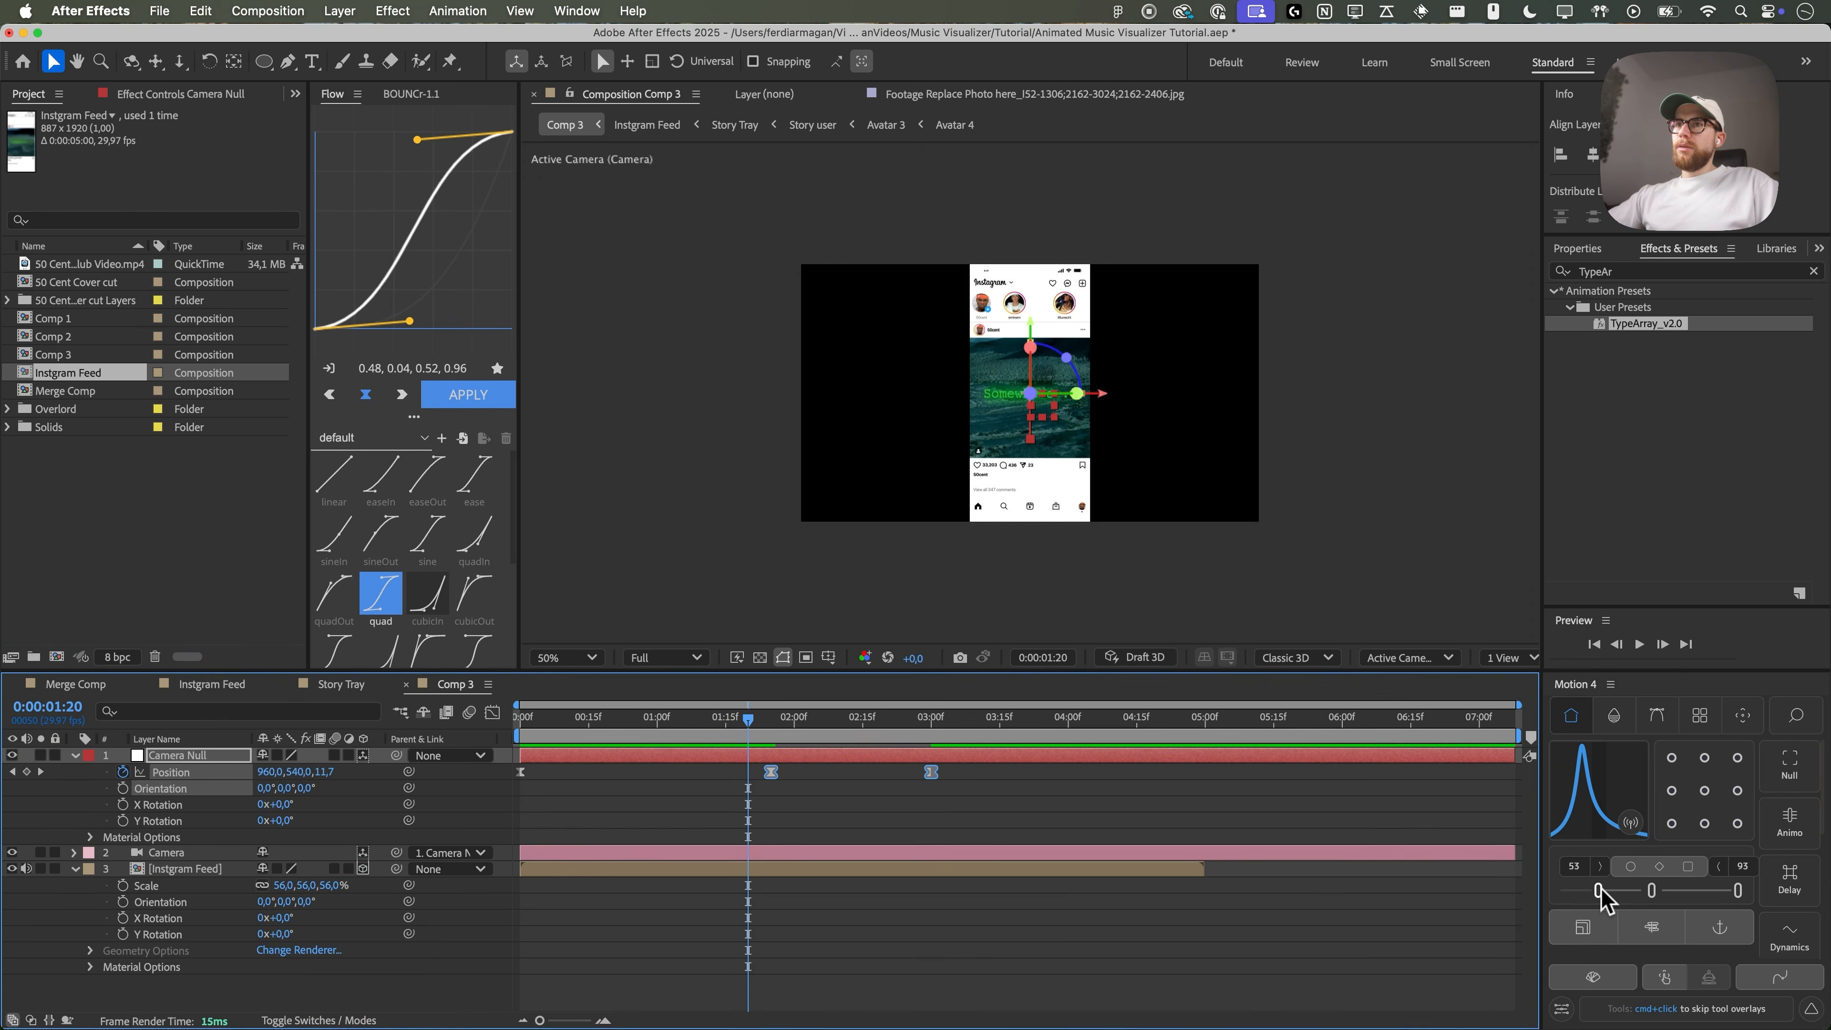
left_click_drag(1600, 892, 1609, 891)
left_click_drag(1738, 892, 1725, 892)
left_click(963, 823)
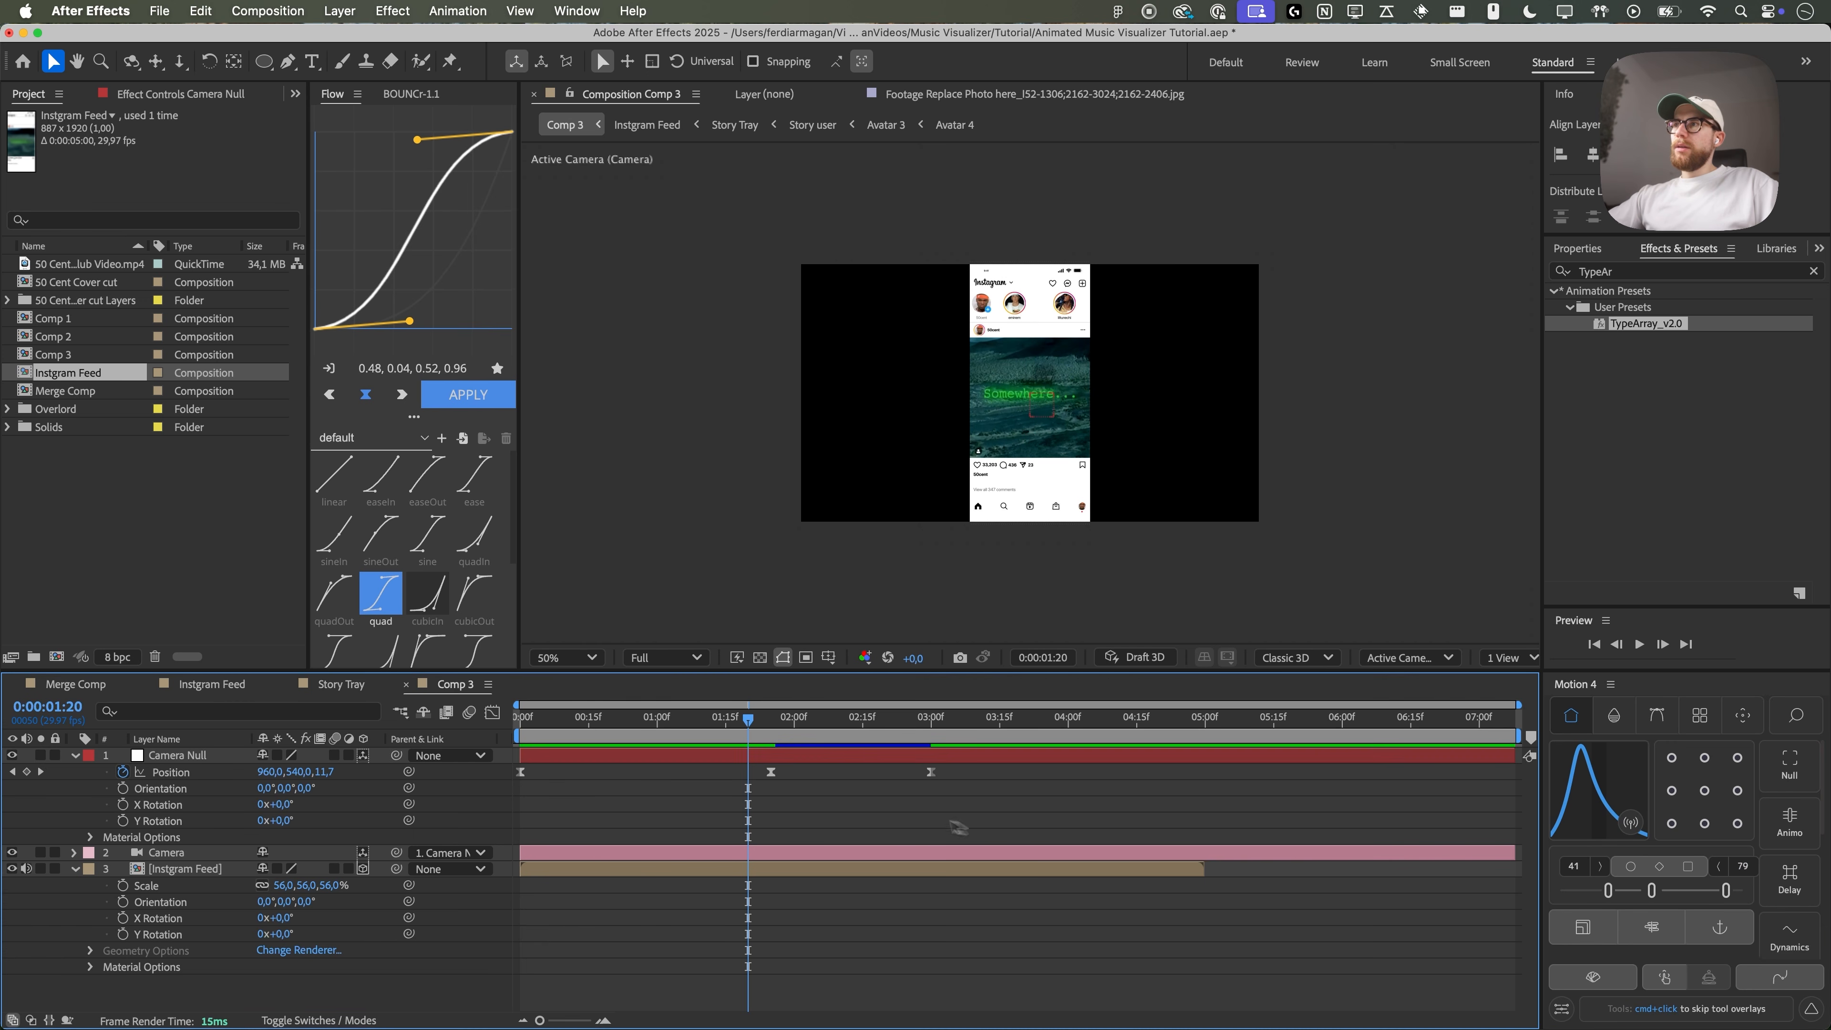
key("space")
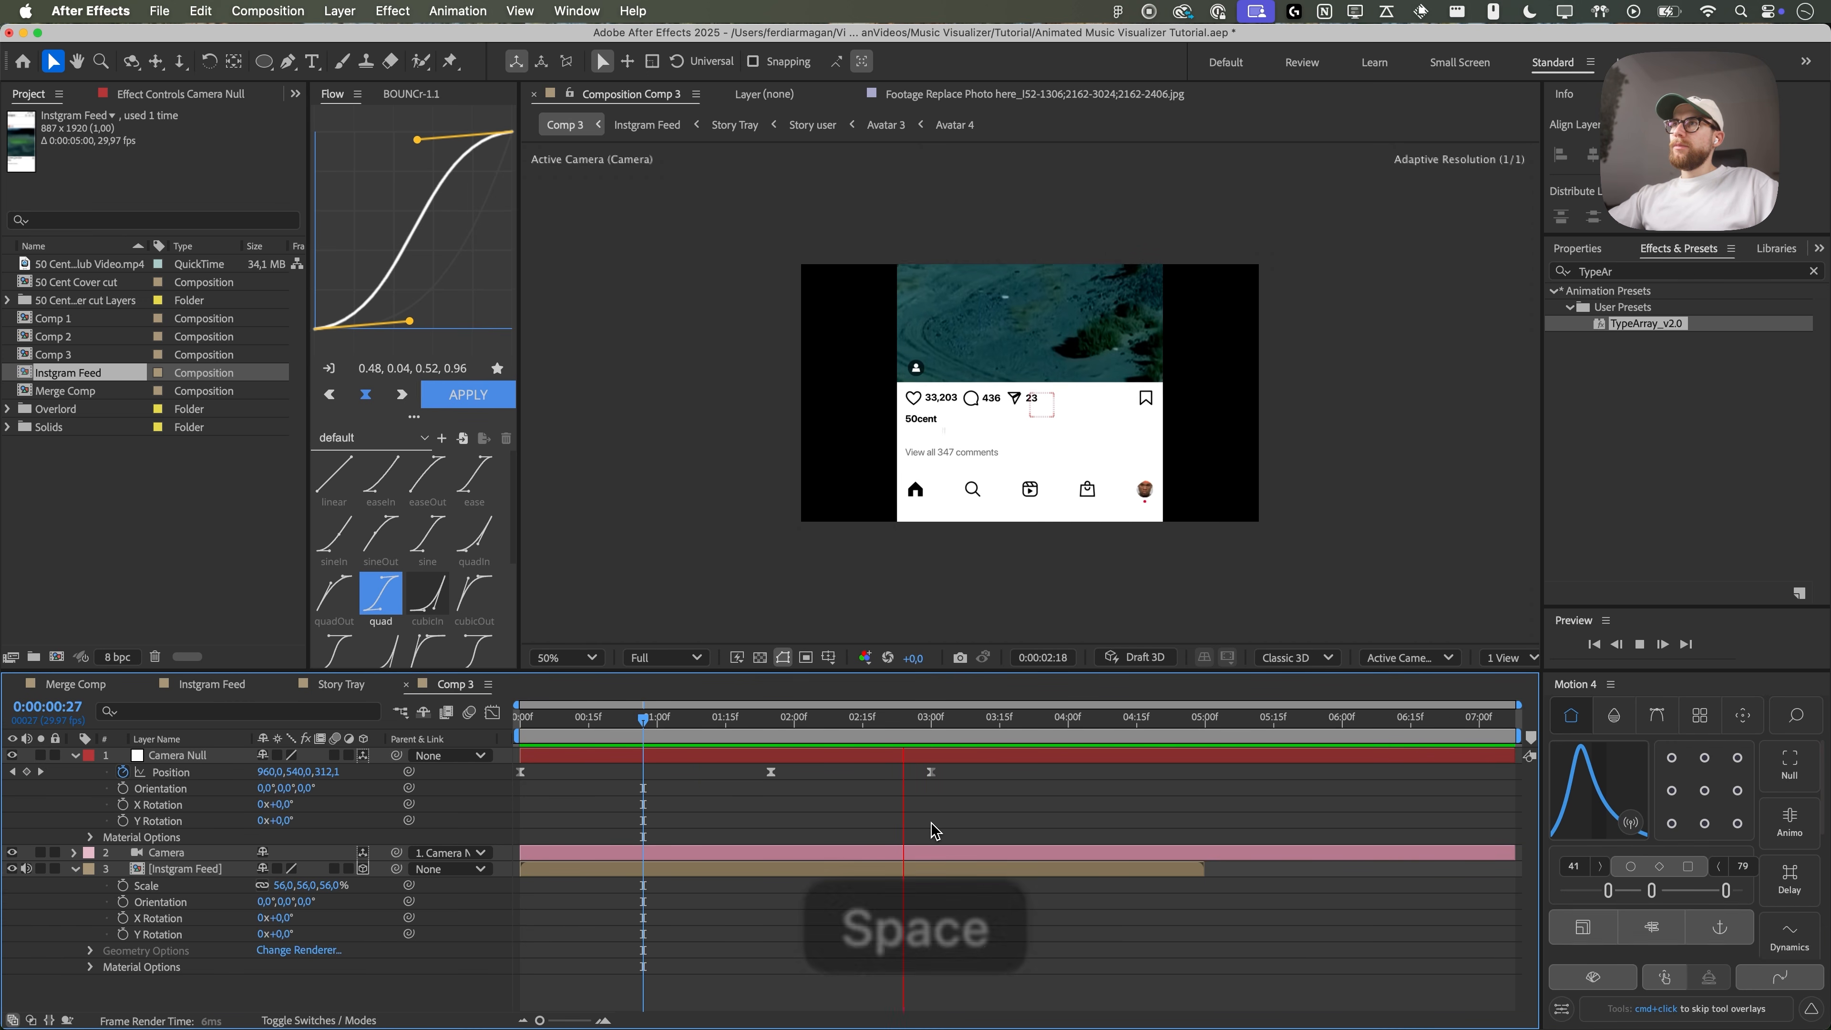
key("space")
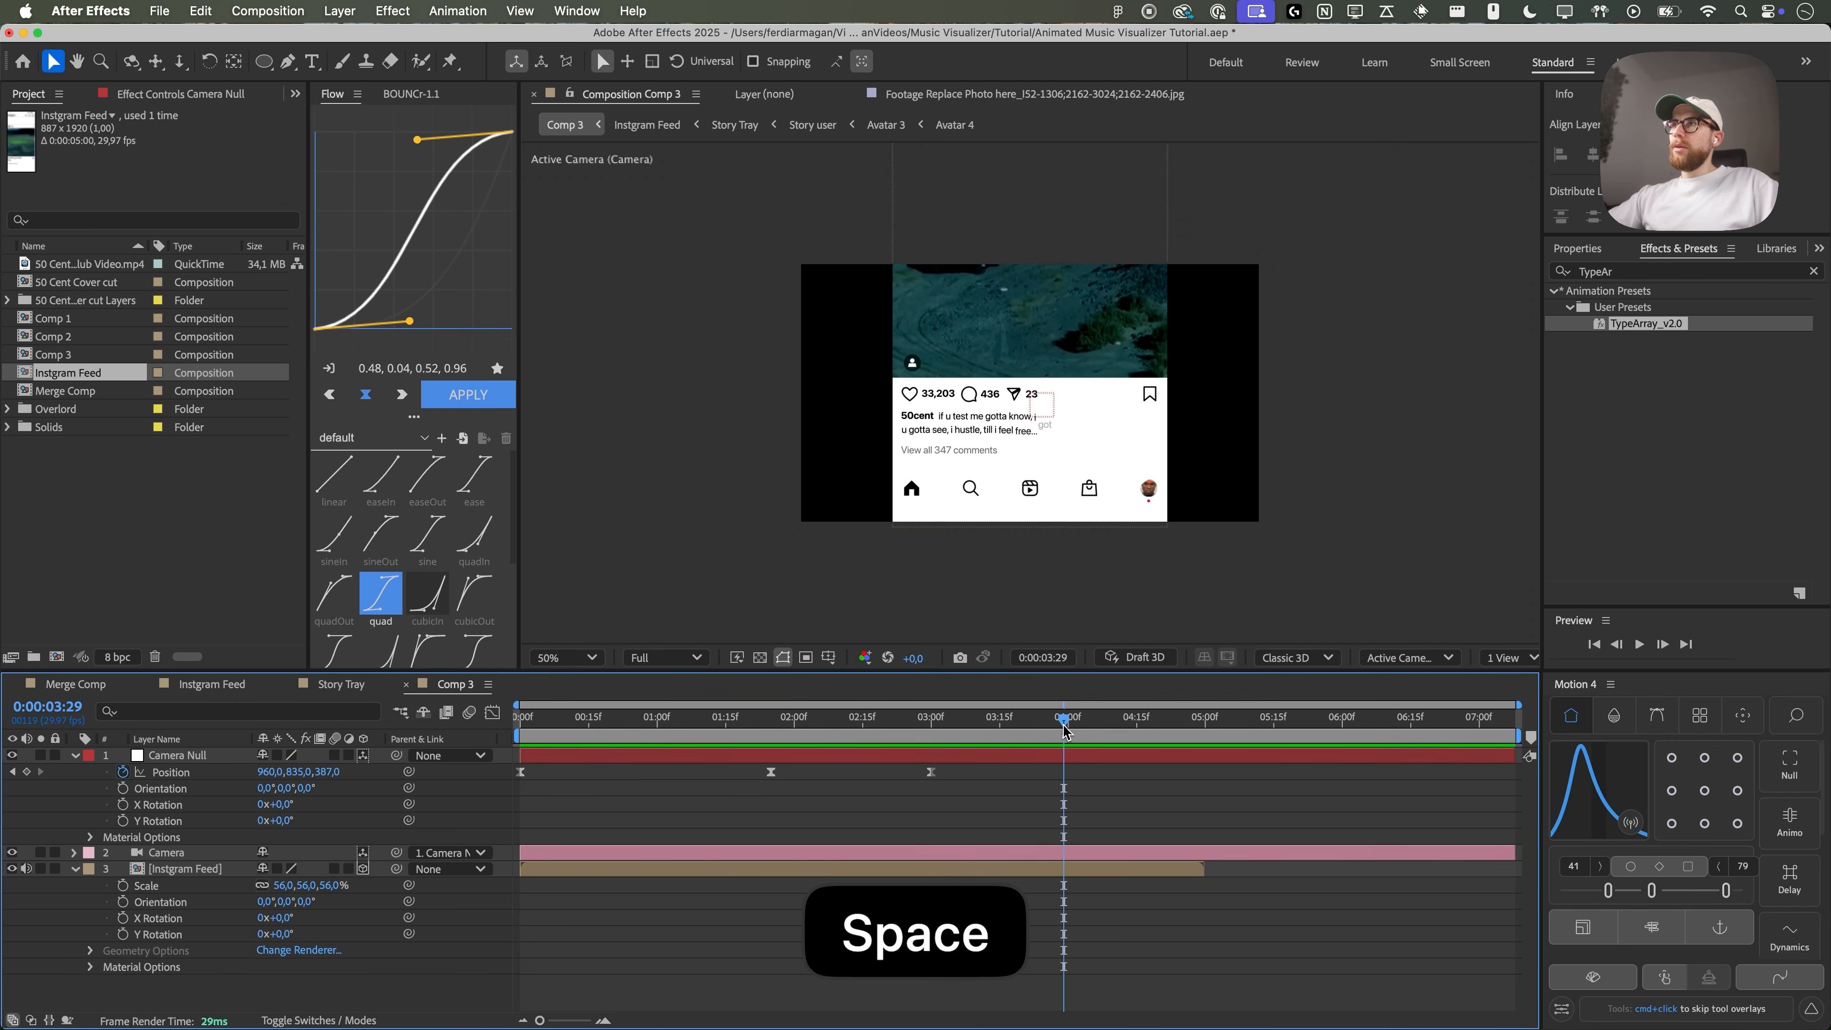
- Copy the 0:00:03:00 Camera Null Position keyframe to about 0:00:04:00, add one at 0:00:04:13 with Position 1012, 835, 387, and preview
scroll(932, 523, "up", 2)
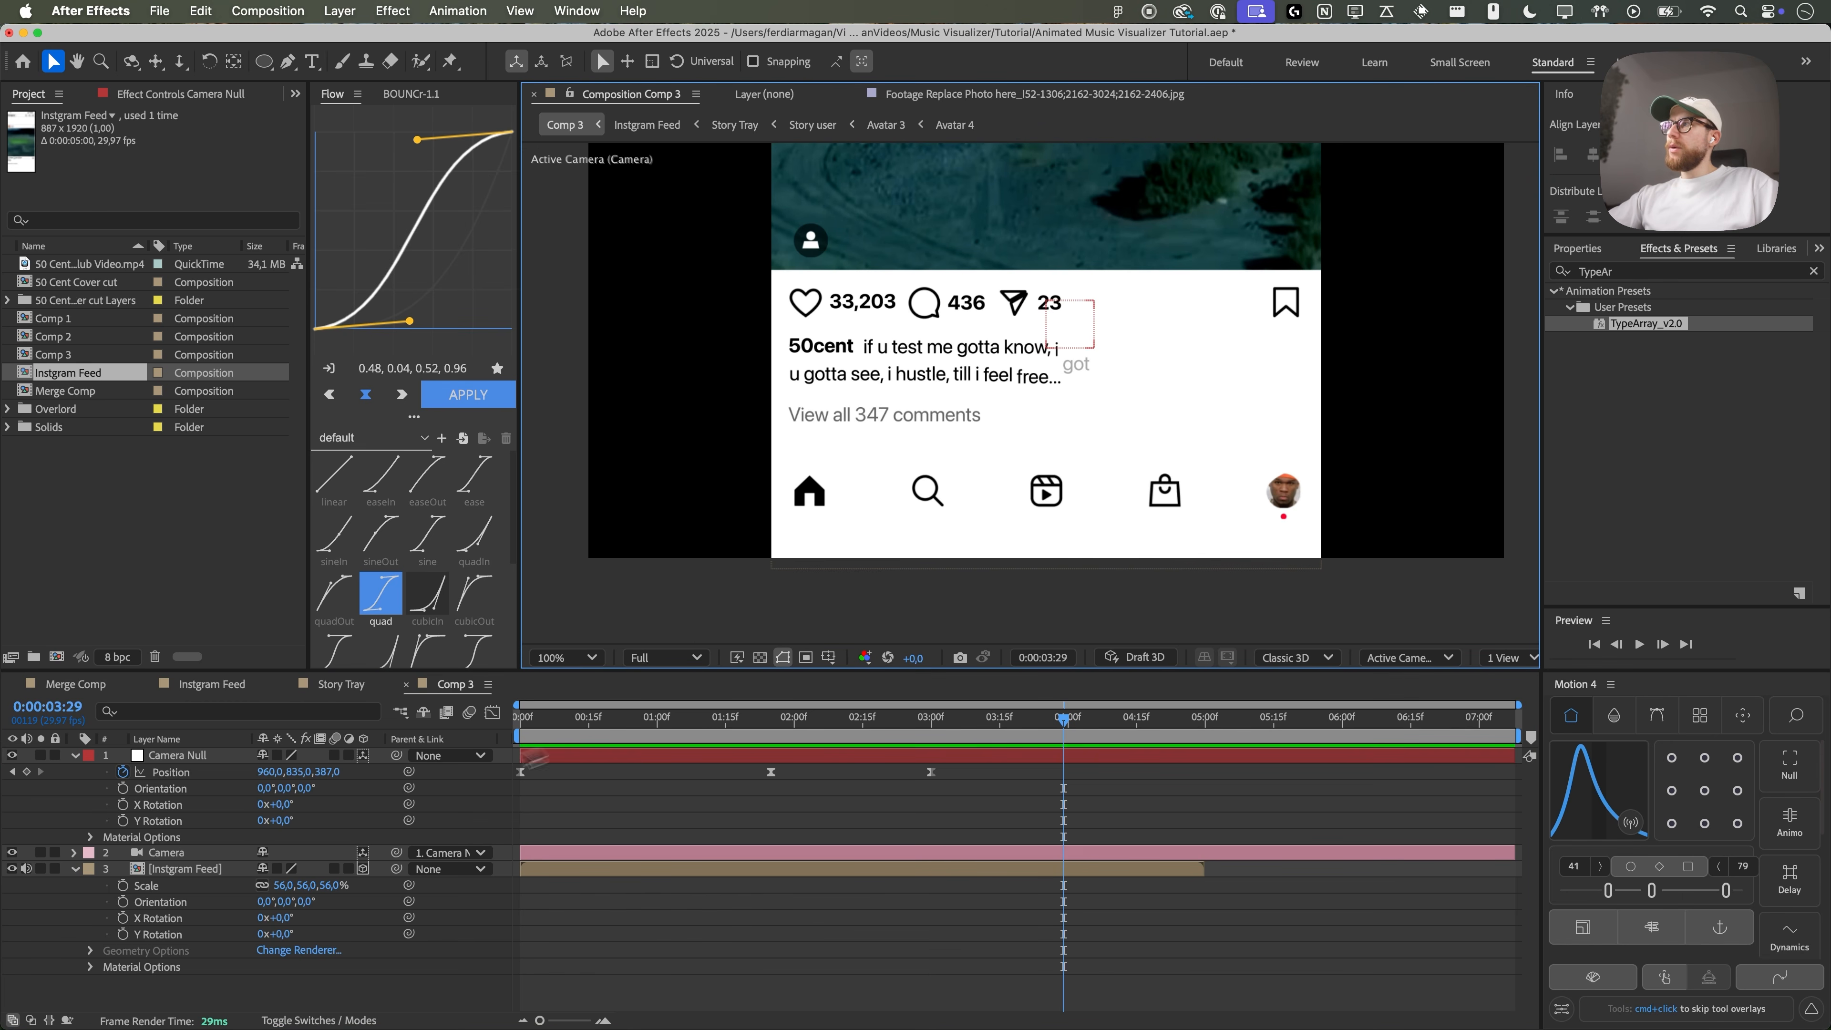
left_click_drag(1064, 718, 1123, 707)
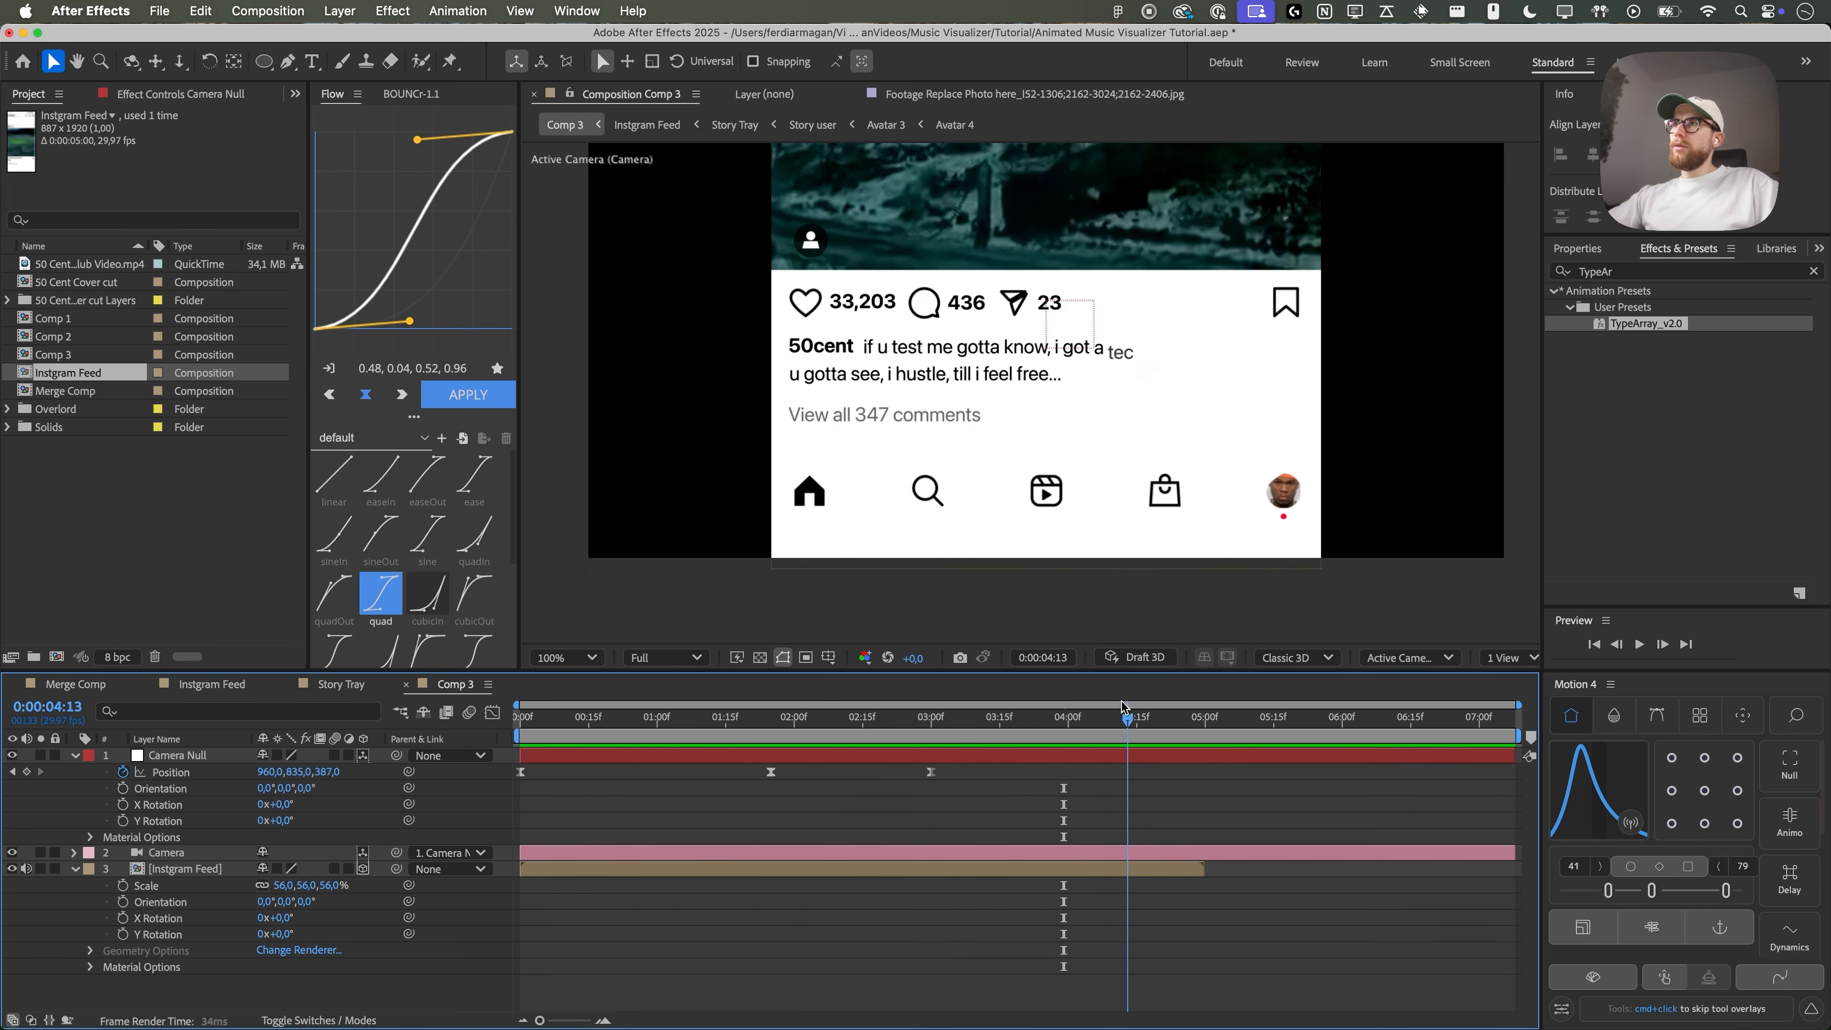
left_click(931, 771)
key("super+c")
key("super+v")
left_click_drag(1129, 772, 1074, 774)
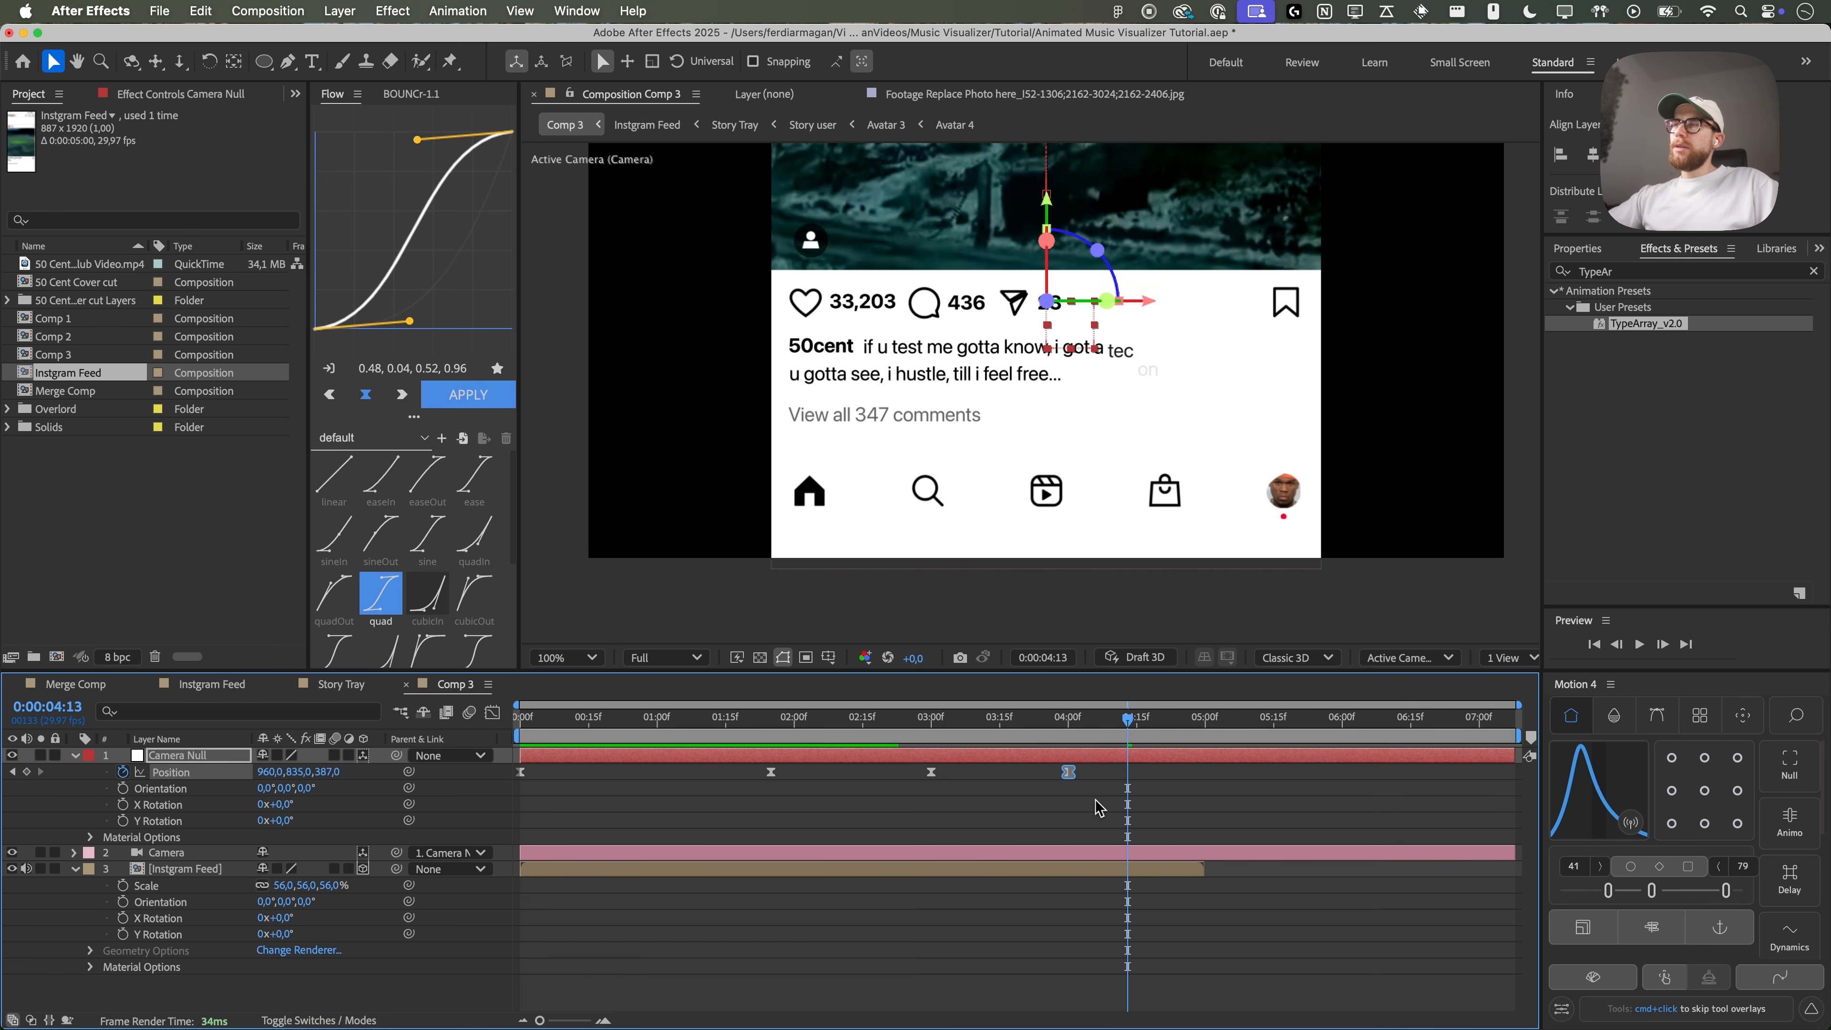
left_click_drag(268, 771, 318, 772)
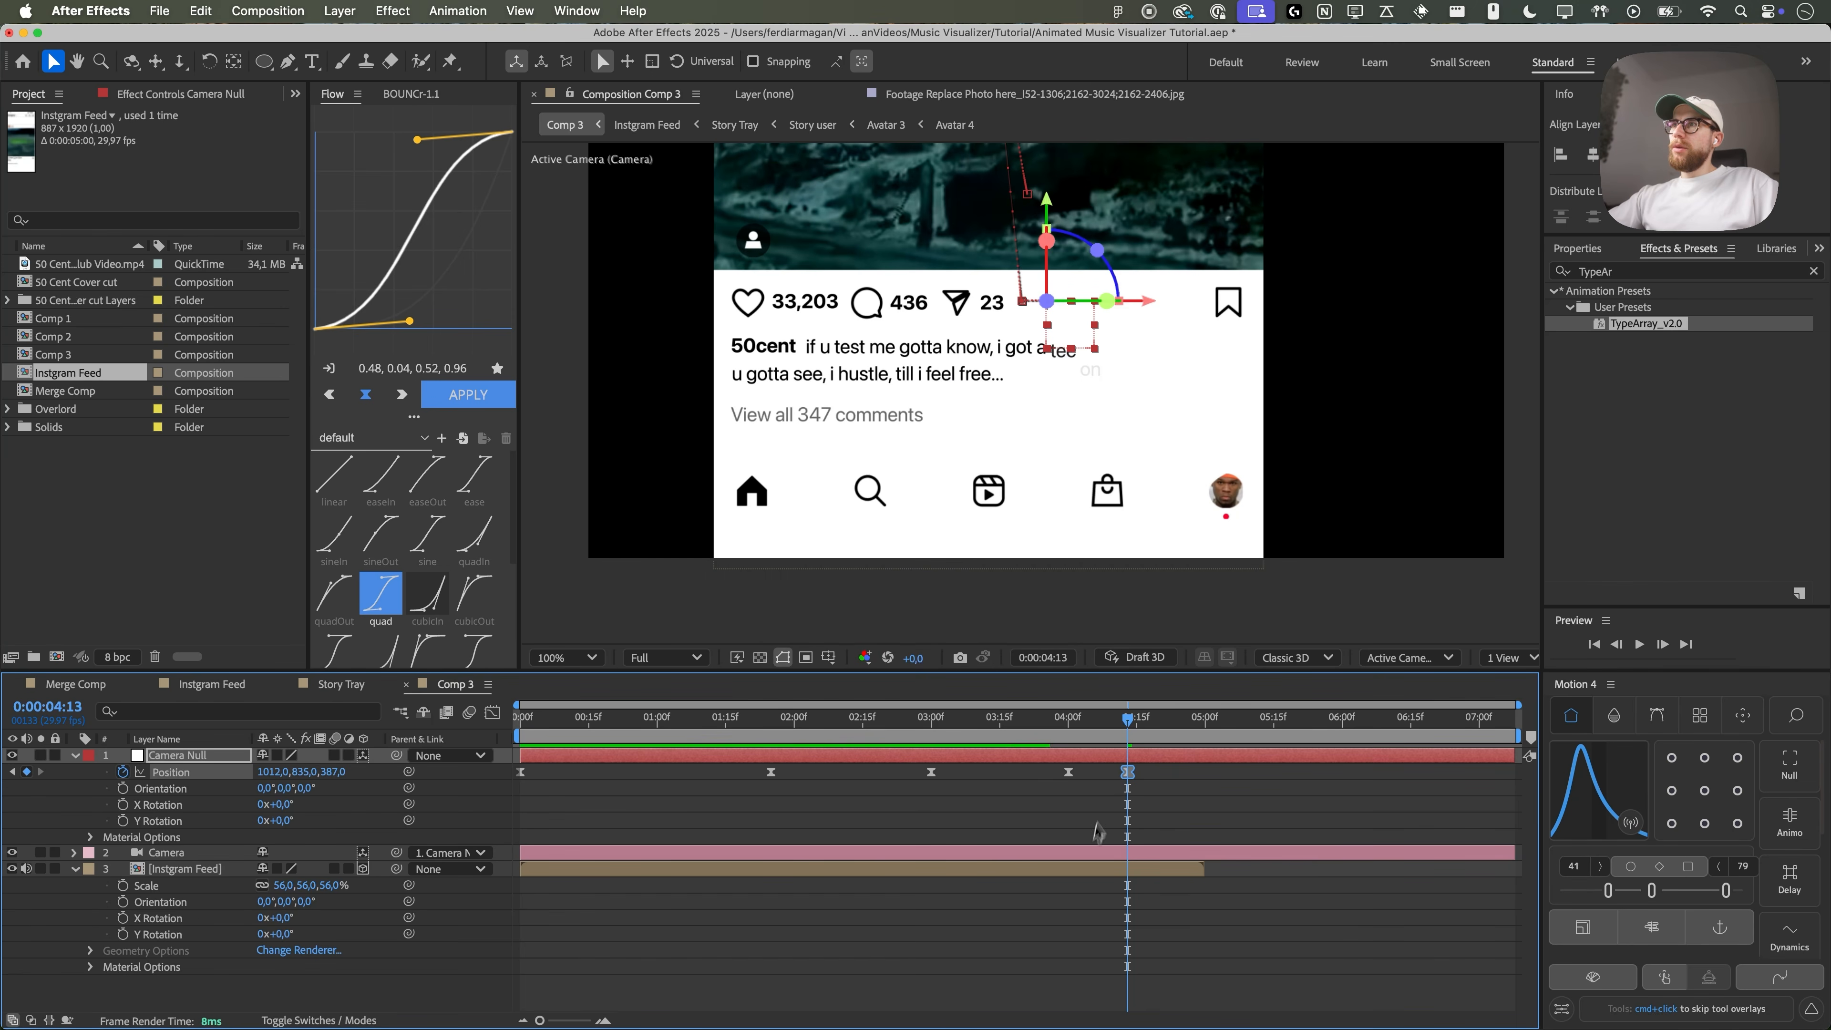
key("space")
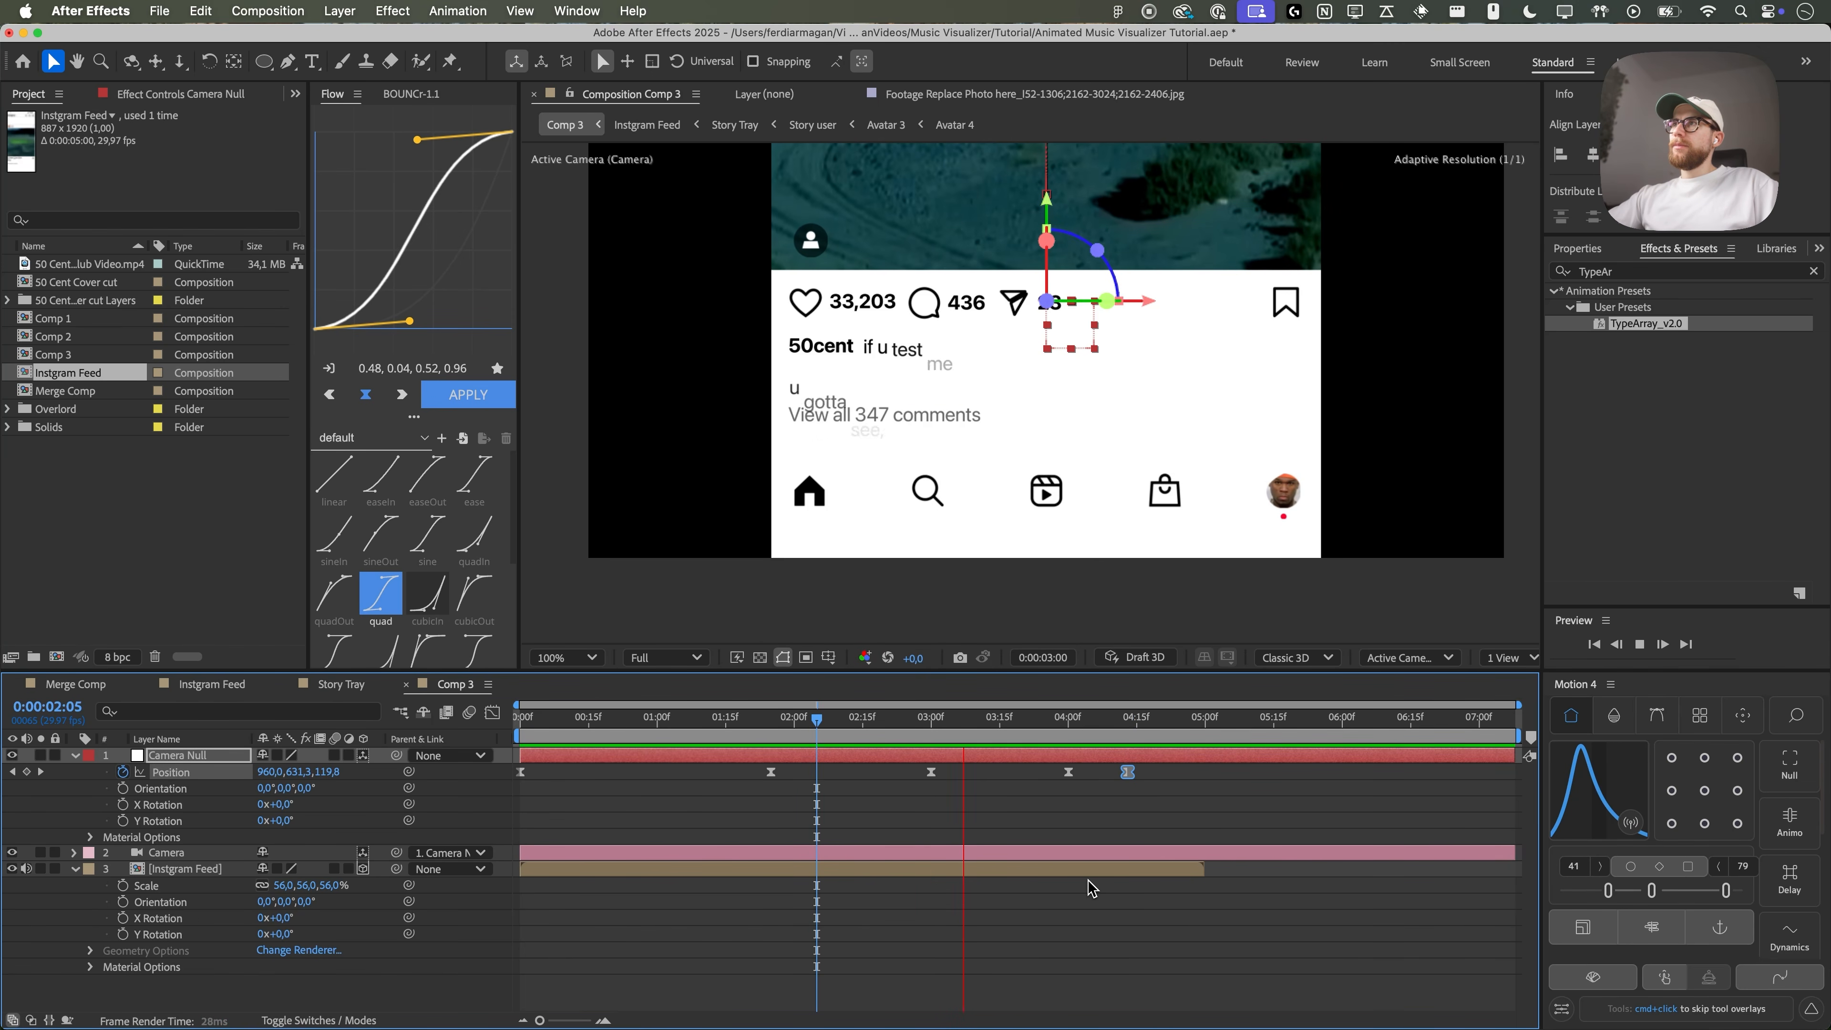
key("space")
- Add a Camera Null Position keyframe at 0:00:04:26 with Position 917, 845, 387 and preview the camera move
left_click(1205, 720)
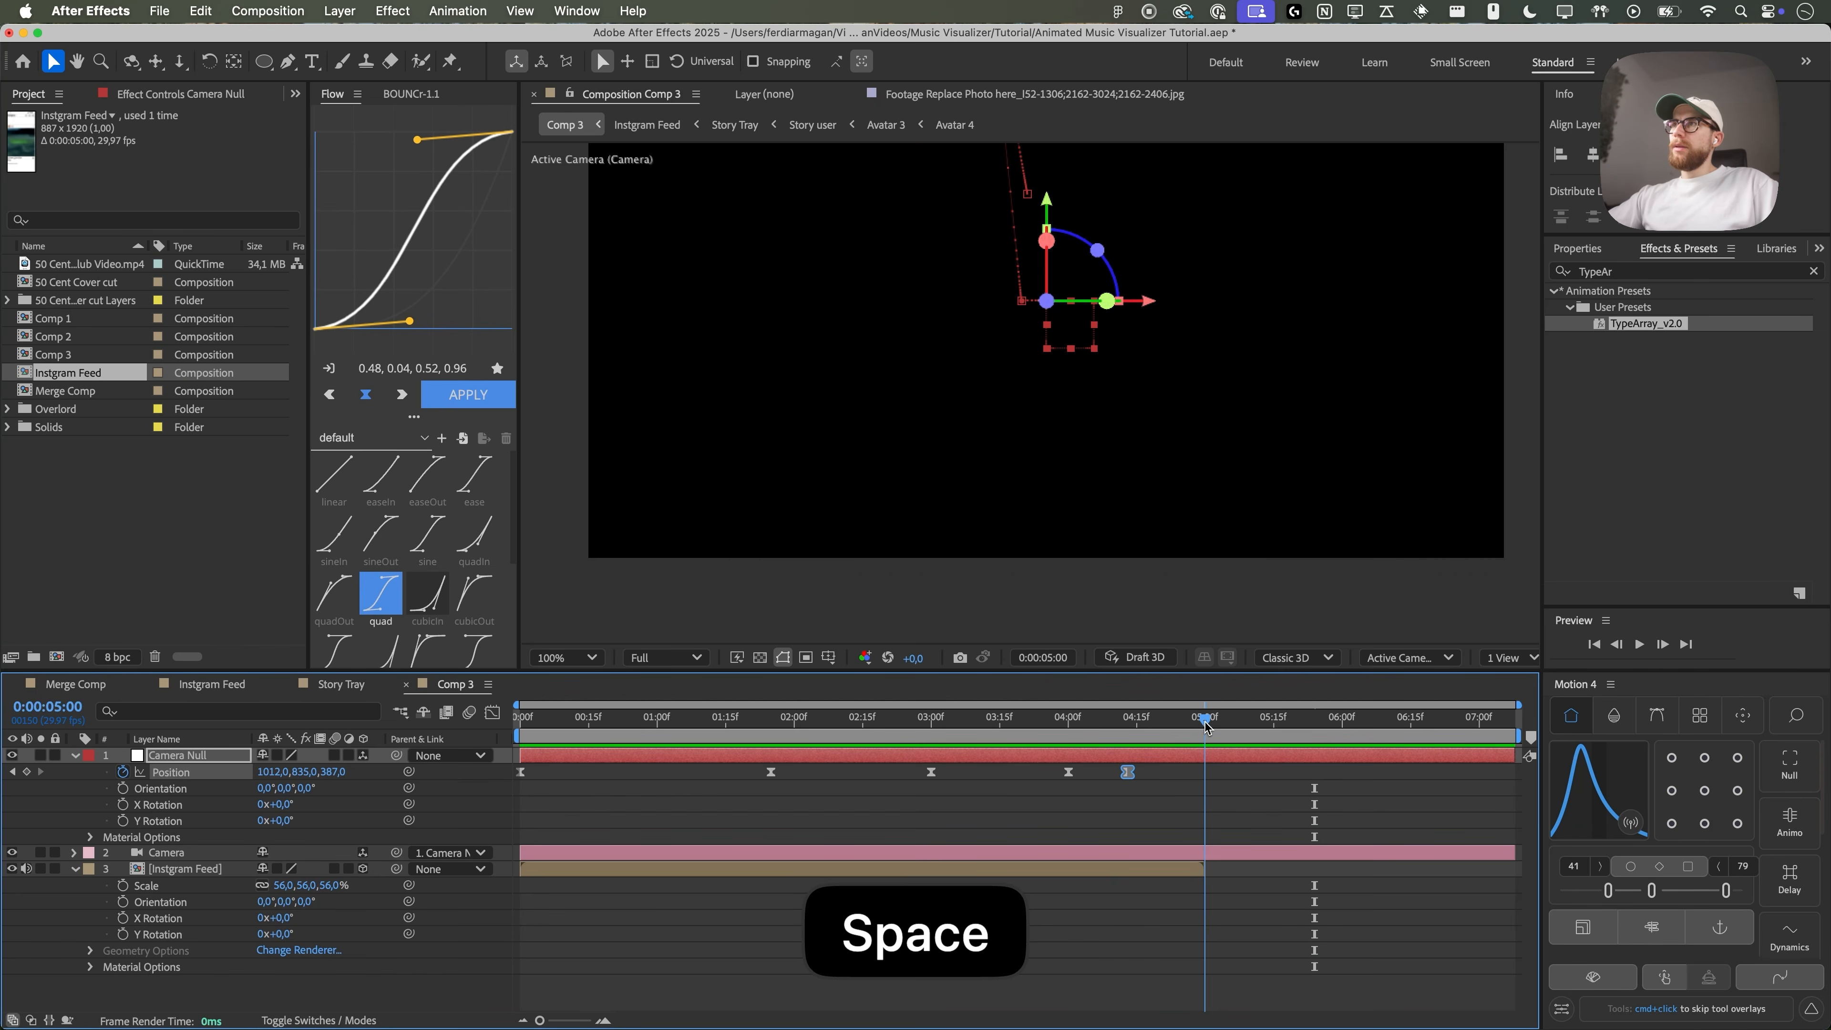
left_click_drag(1175, 722, 1187, 720)
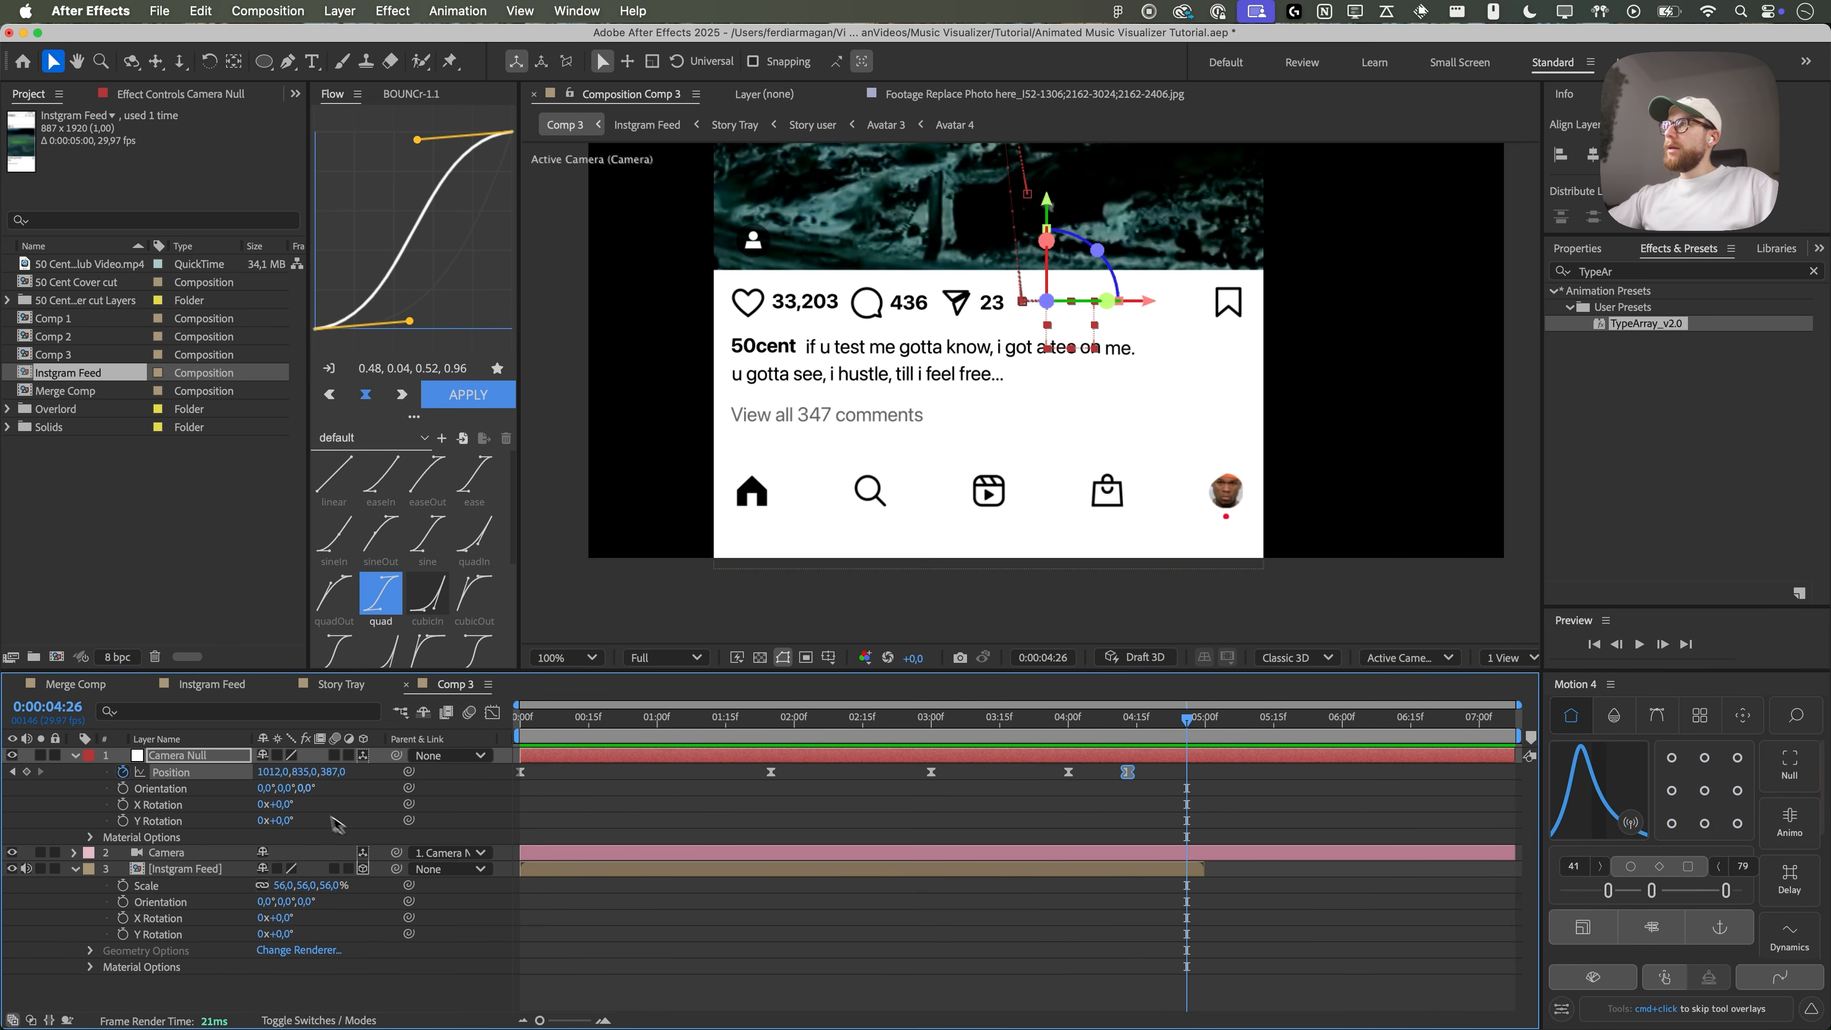
left_click_drag(304, 776, 311, 772)
key("space")
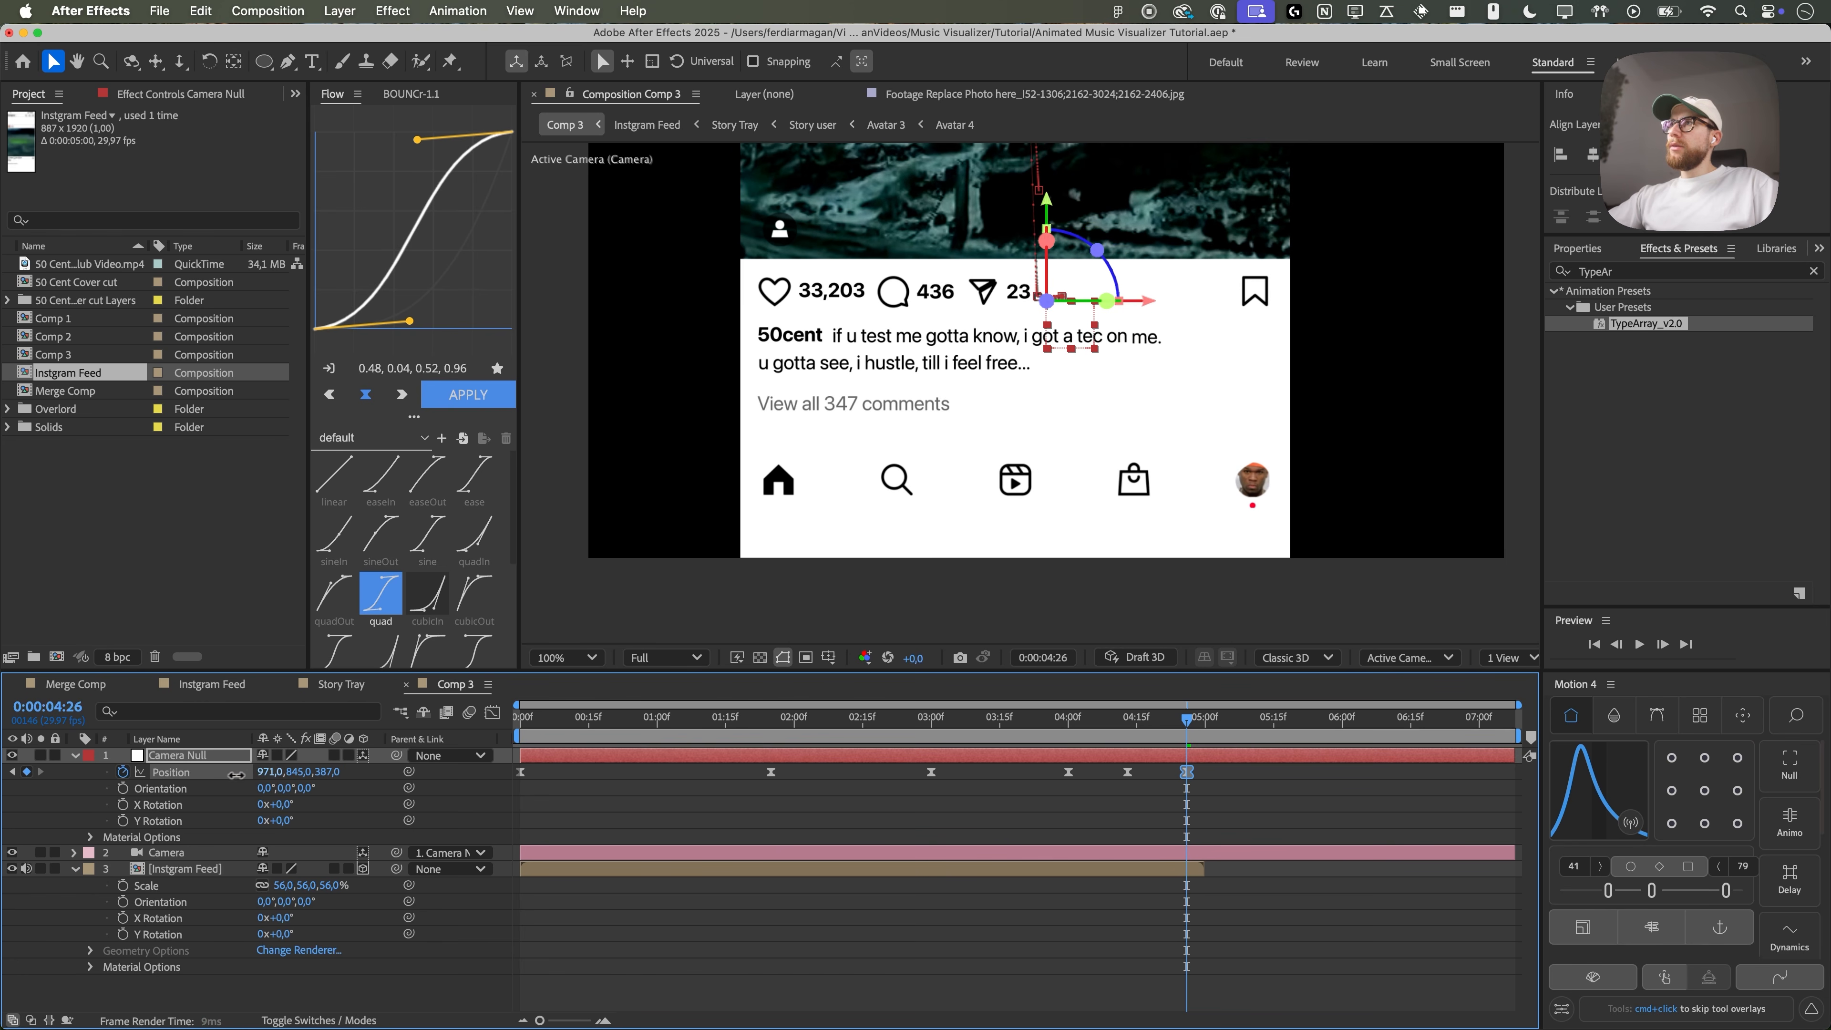
key("space")
key("space")
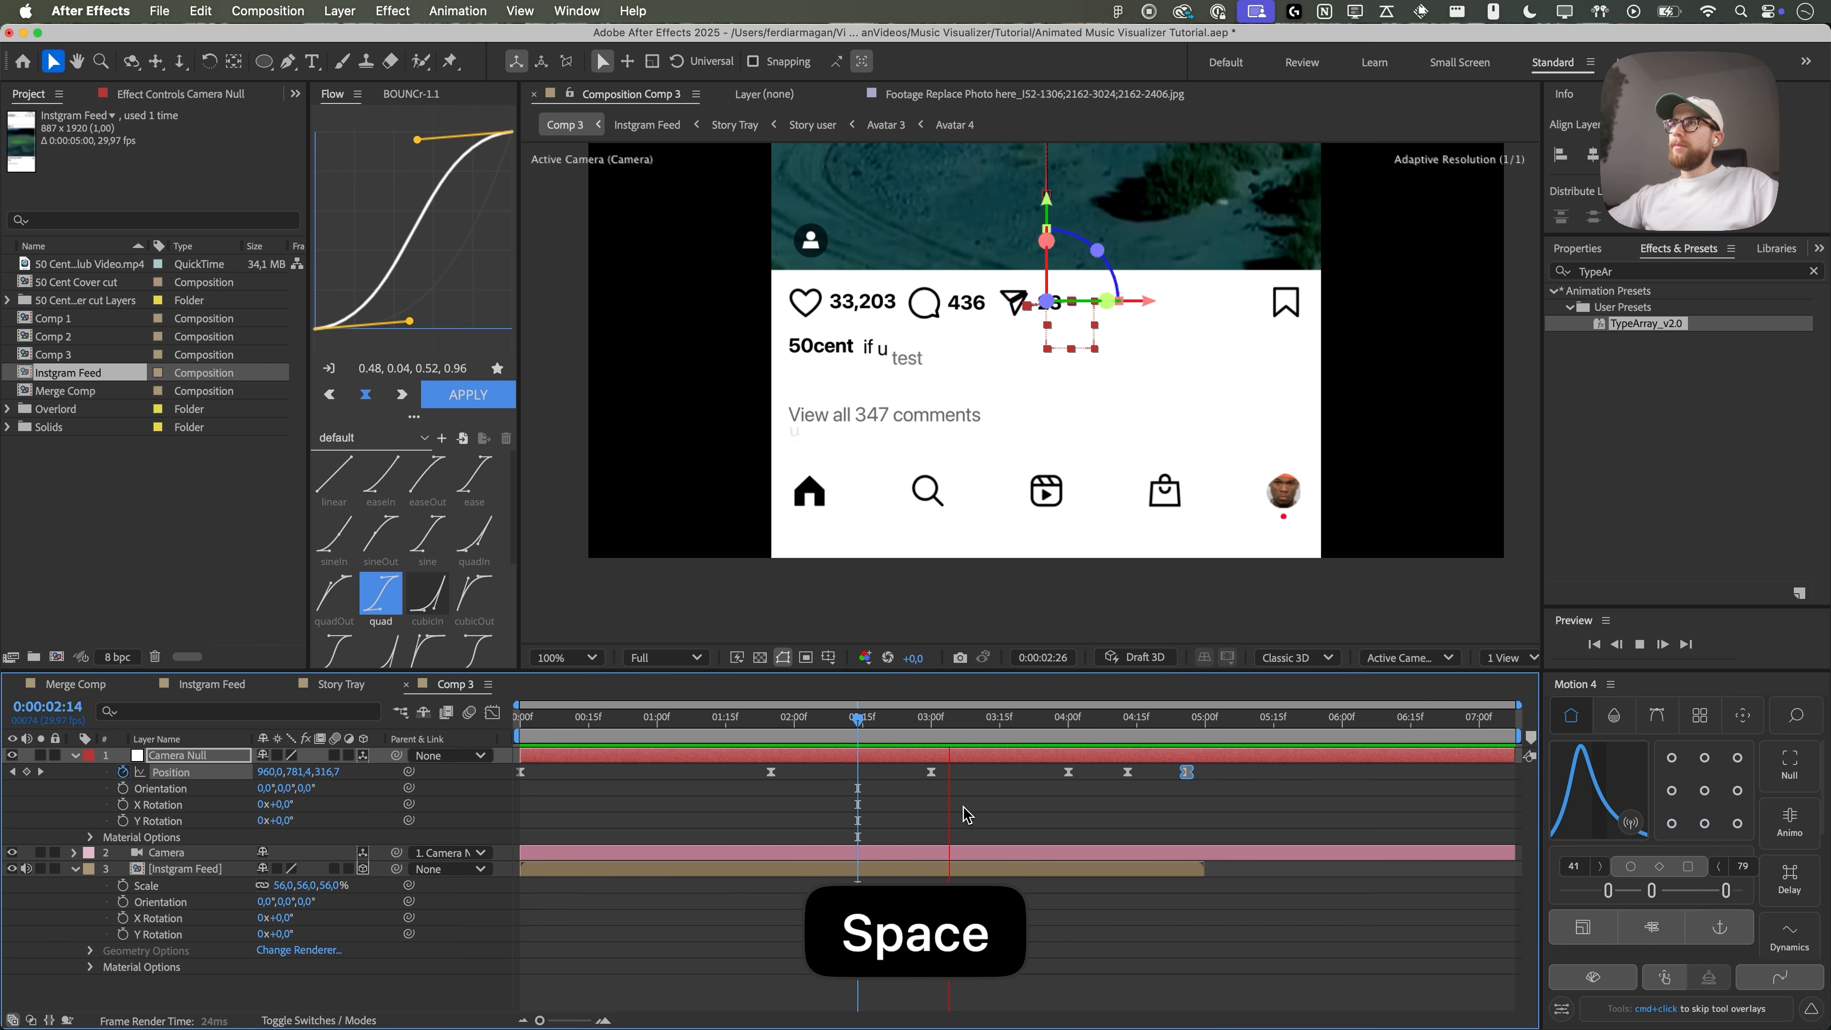
- Stretch the Instgram Feed layer to the end of the Comp 3 timeline and scrub the extended part
left_click(1170, 723)
left_click(1173, 870)
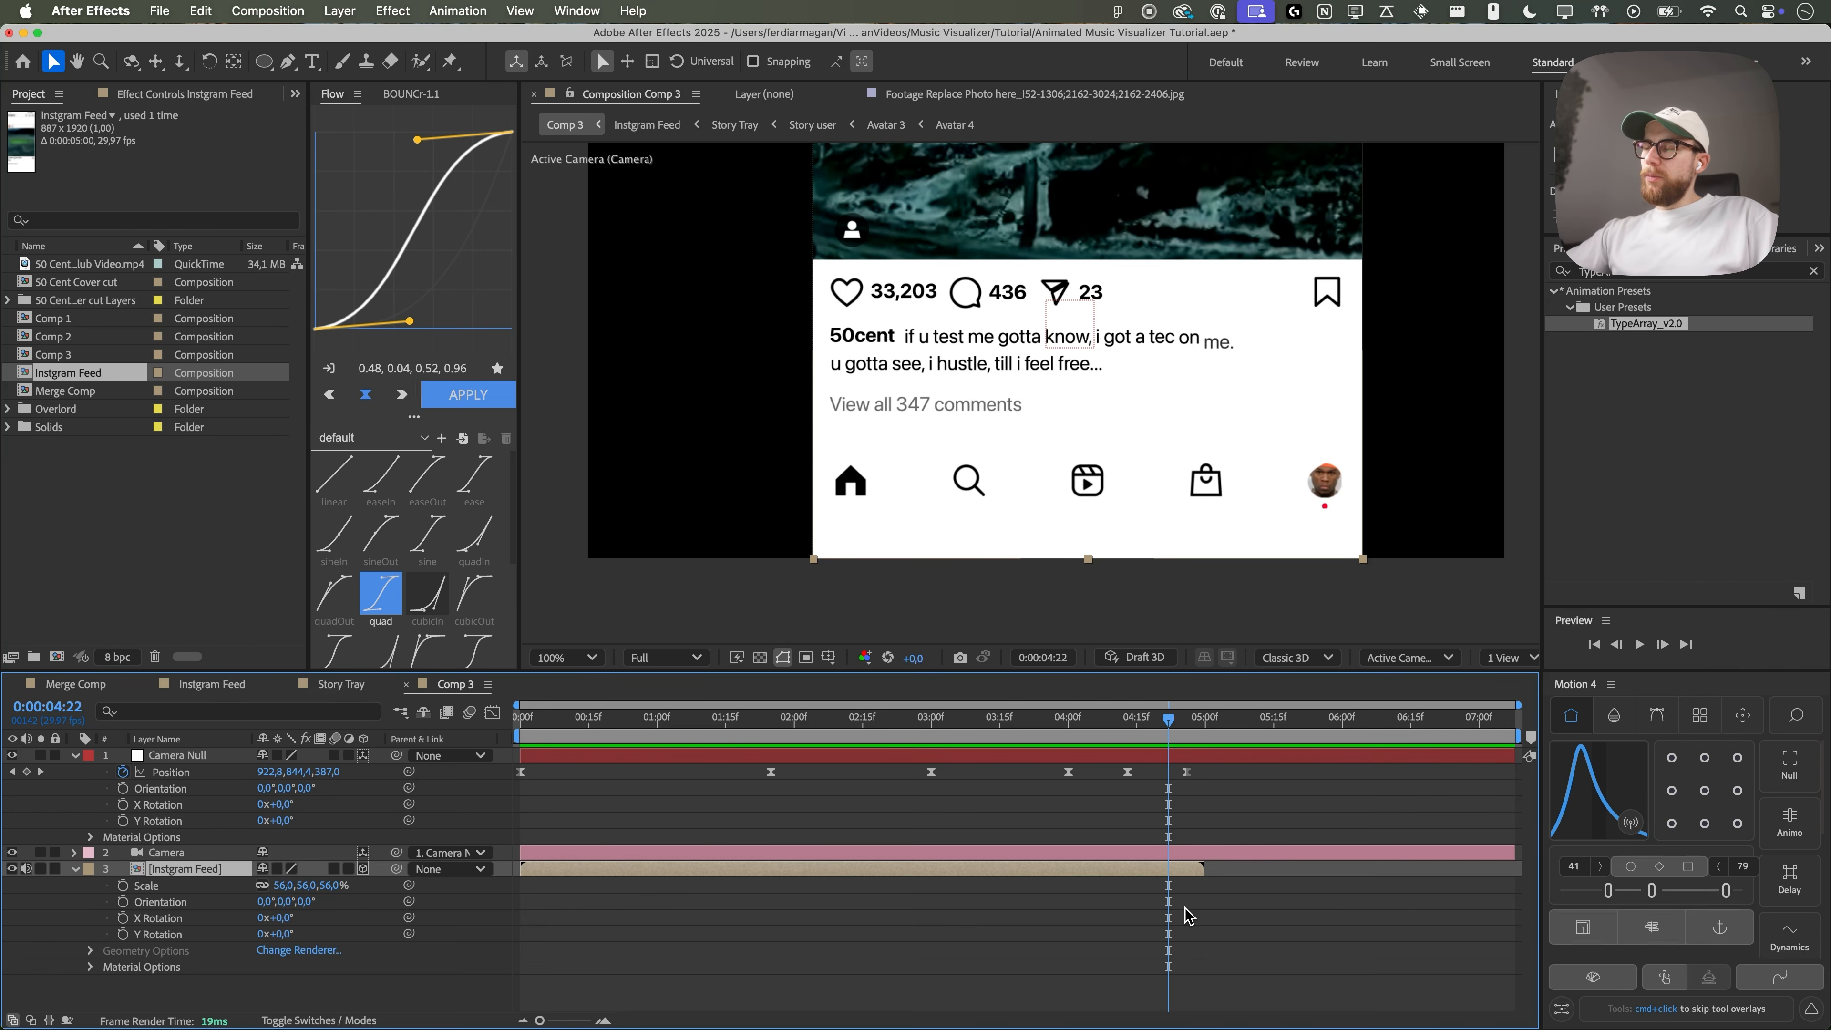
left_click_drag(1202, 868, 1352, 869)
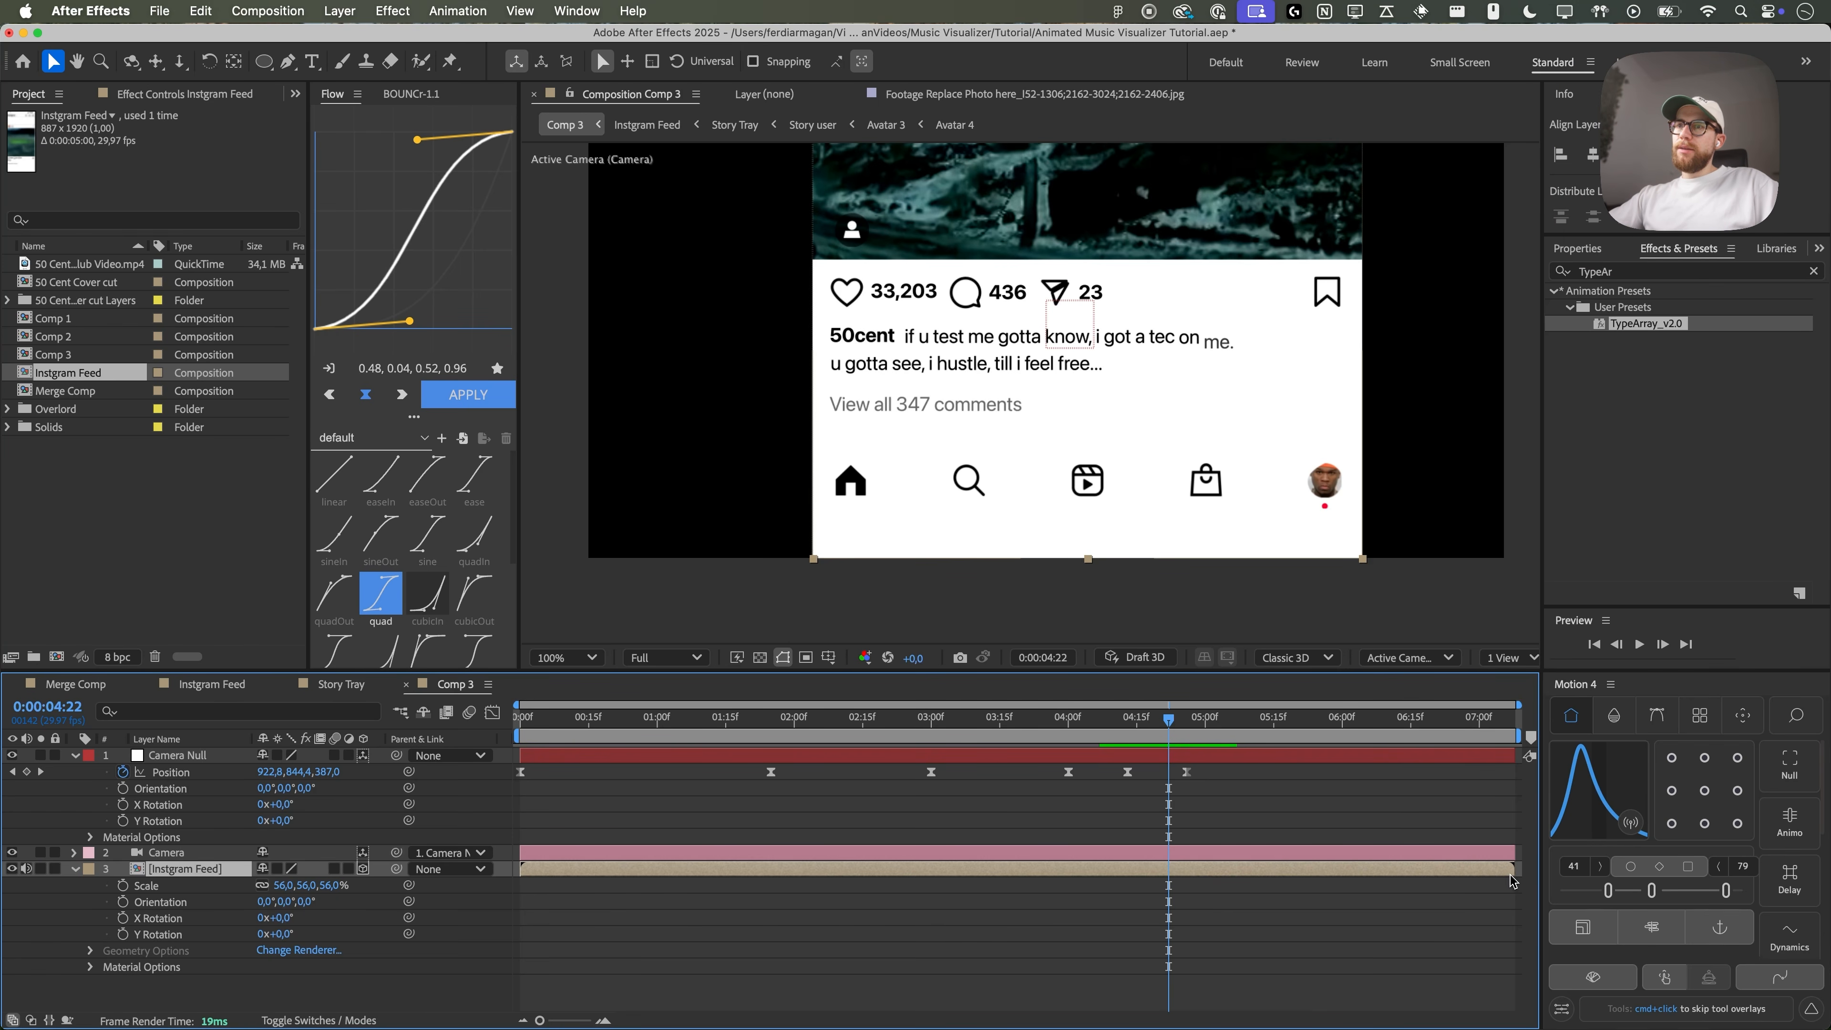
left_click_drag(1185, 724, 1337, 753)
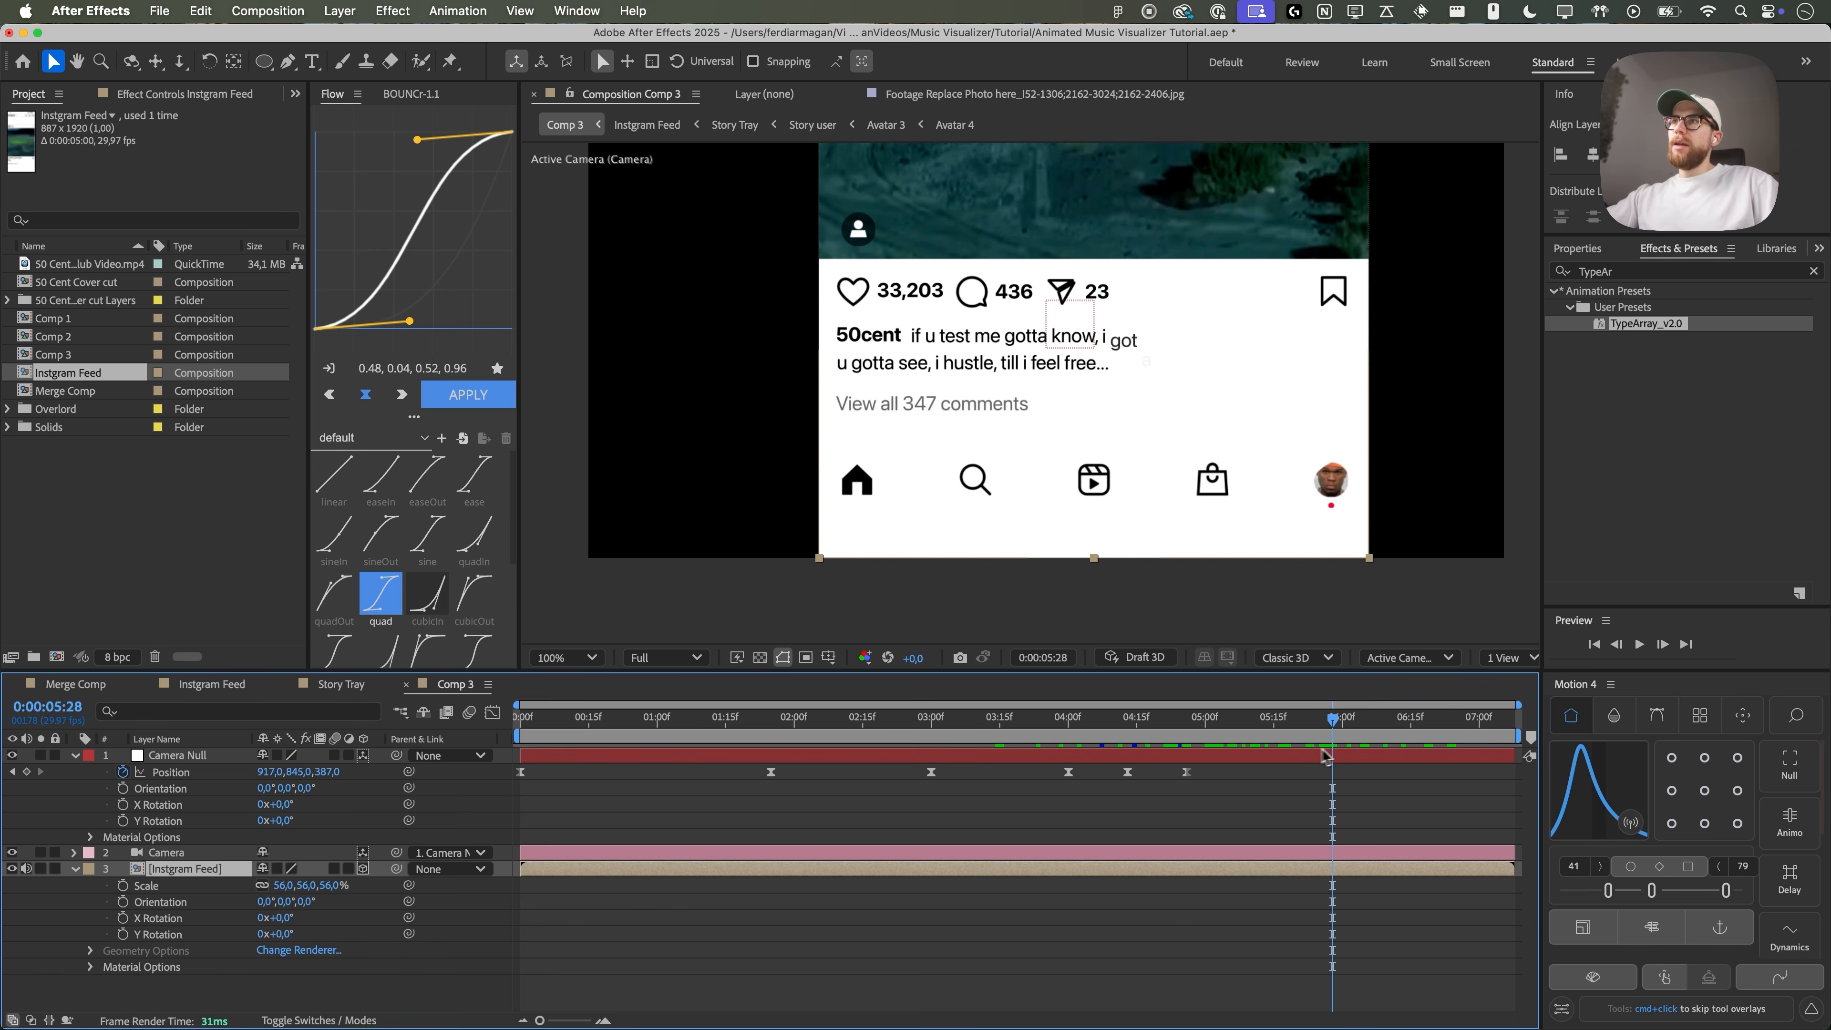
- Inside the Instgram Feed composition, try trimming the ends of the Icons 6 to 9 and Story Tray layers, and undo the trim
double_click(765, 873)
scroll(953, 897, "down", 10)
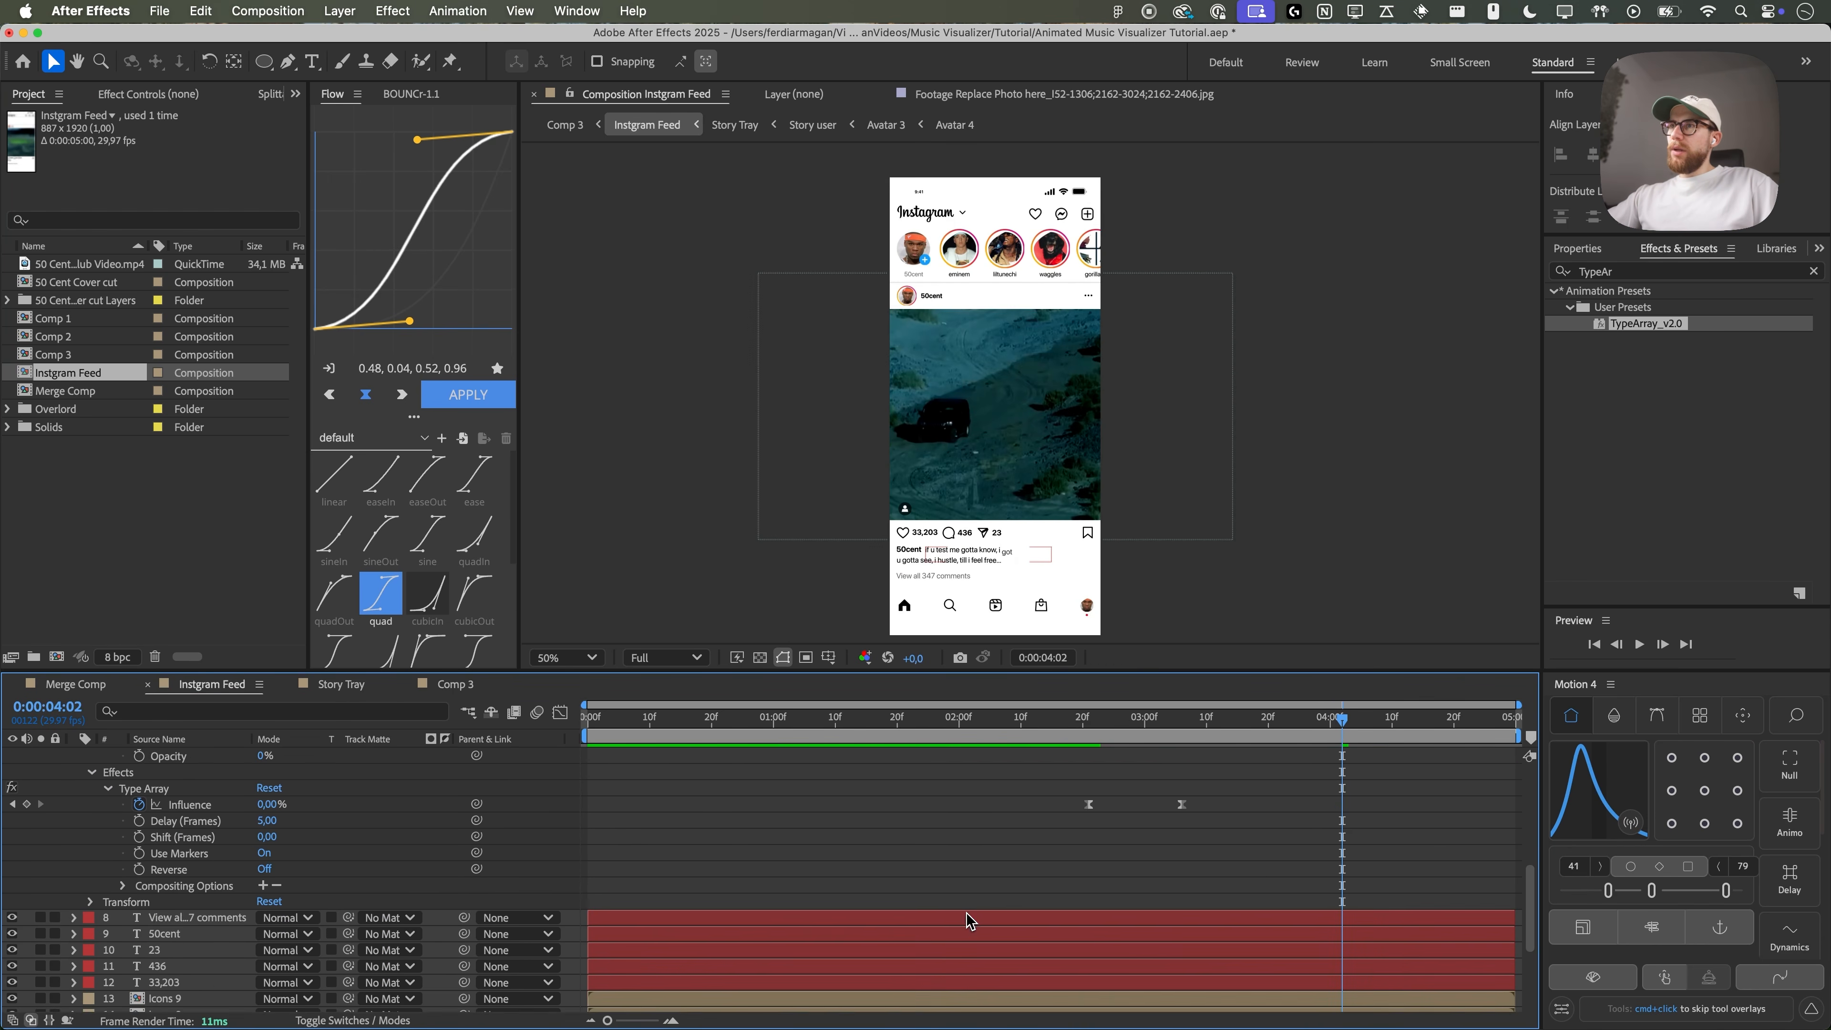
left_click(173, 906)
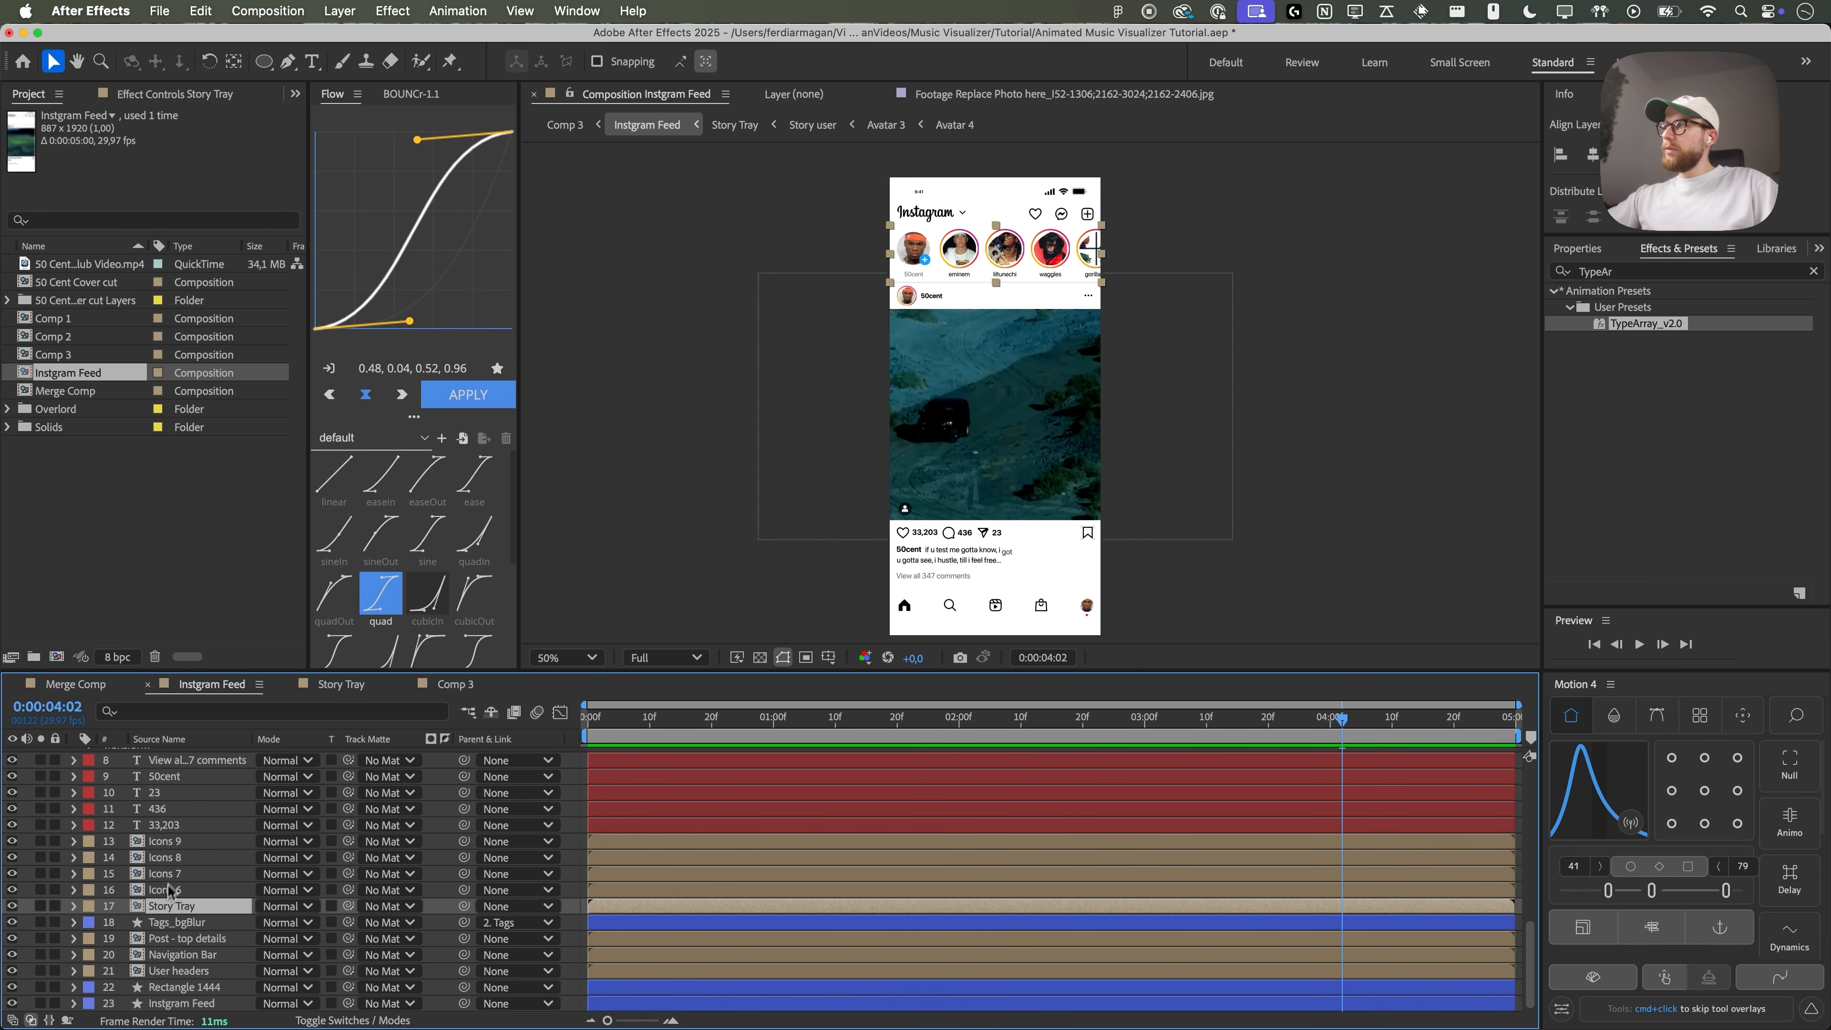
left_click(173, 843, "shift")
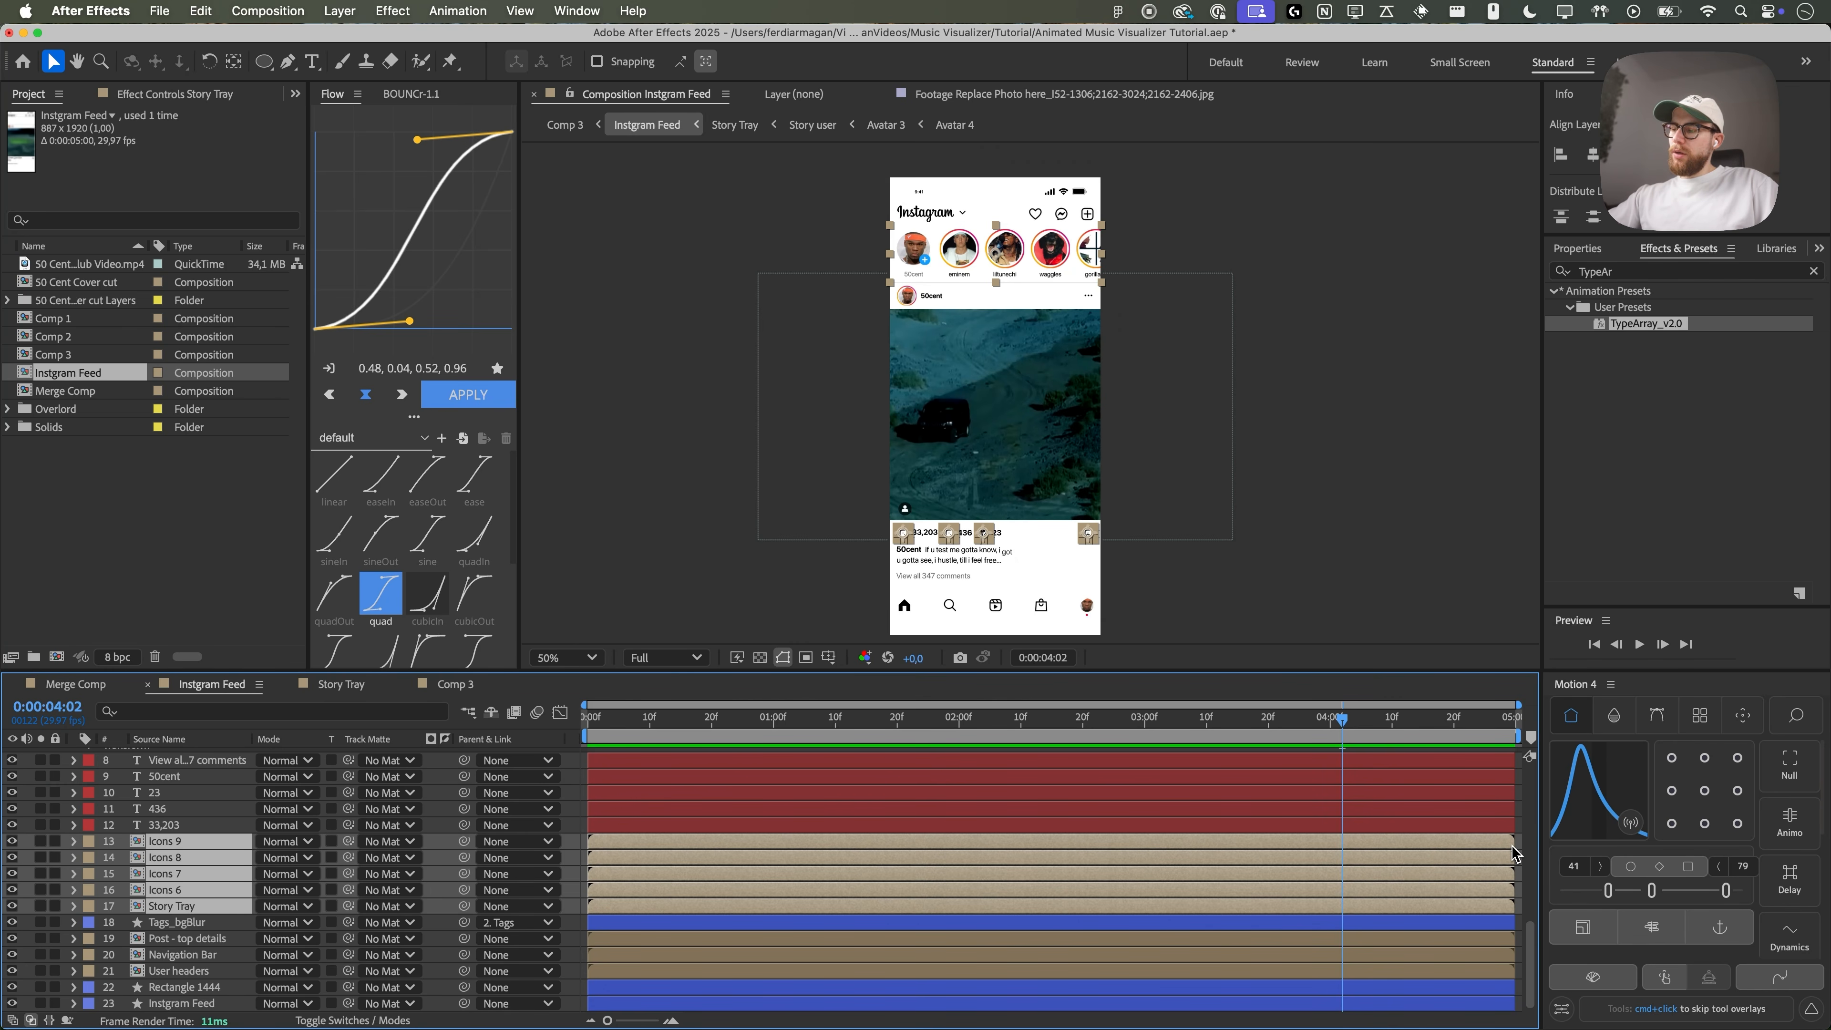
mouse_move(1510, 844)
left_mouse_down()
mouse_move(1459, 845)
mouse_move(1524, 846)
mouse_move(1484, 846)
left_mouse_up()
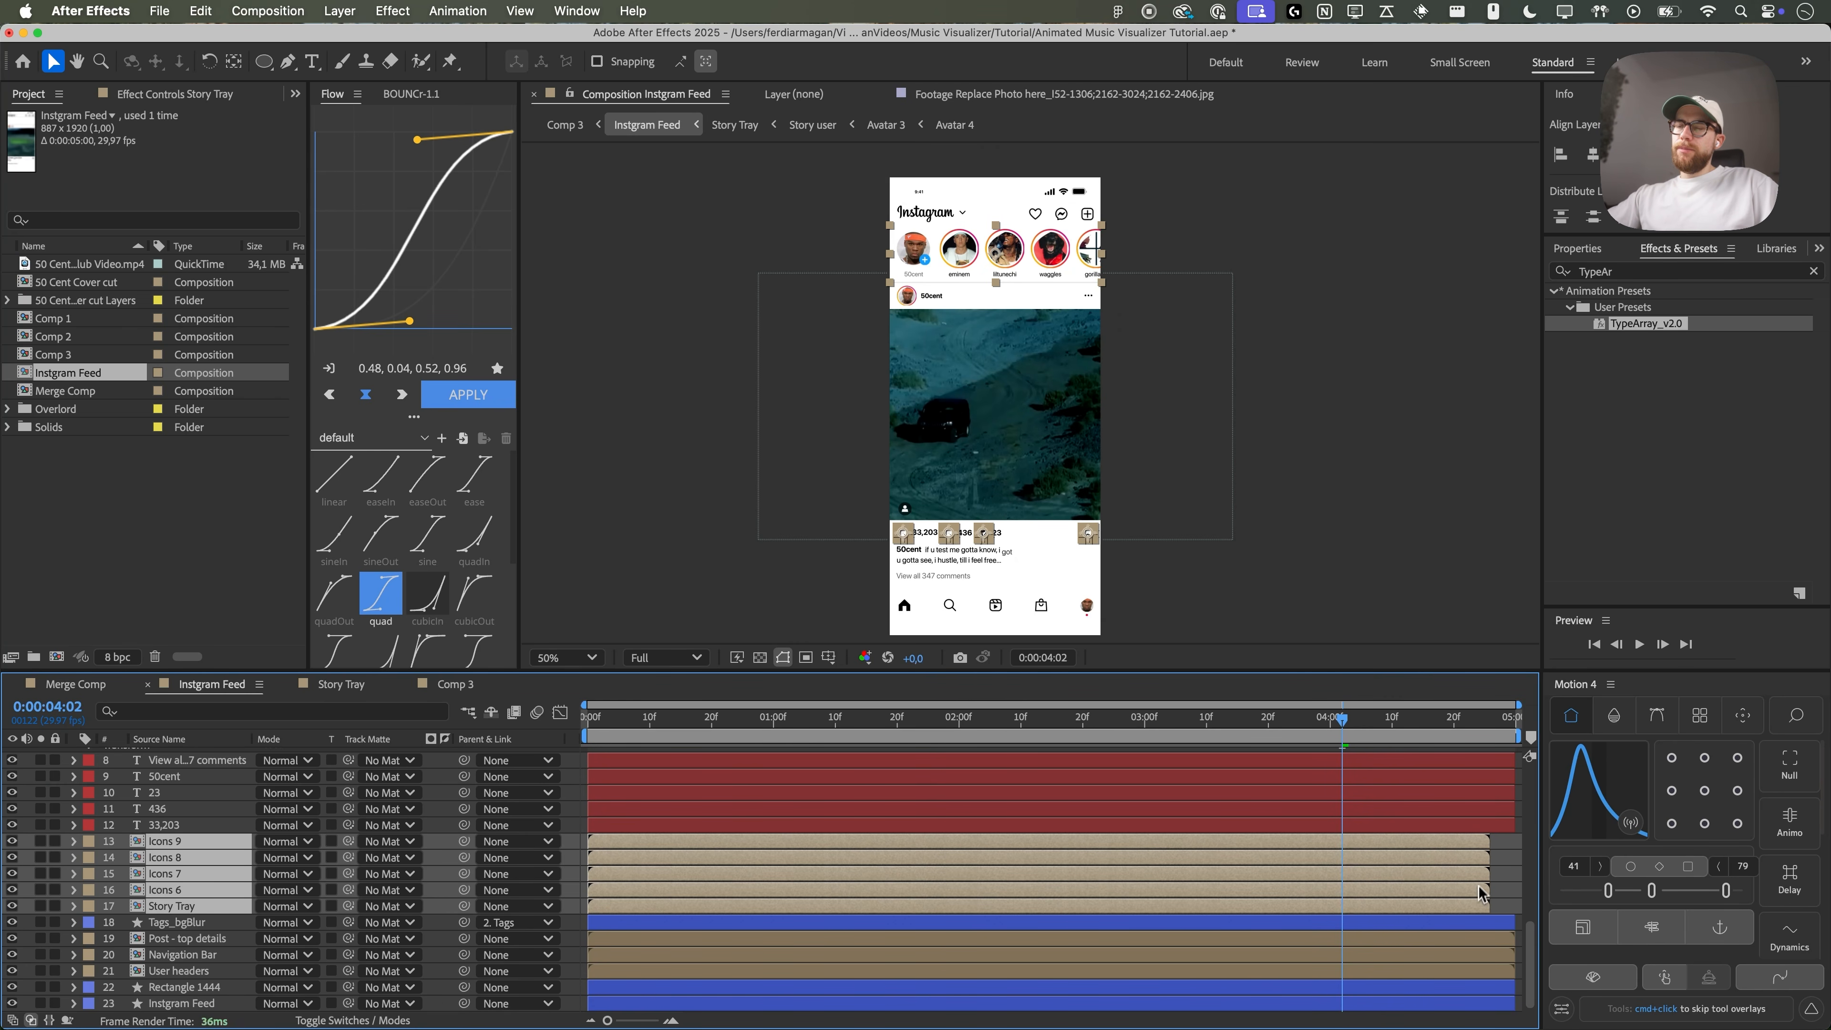
key("super+z")
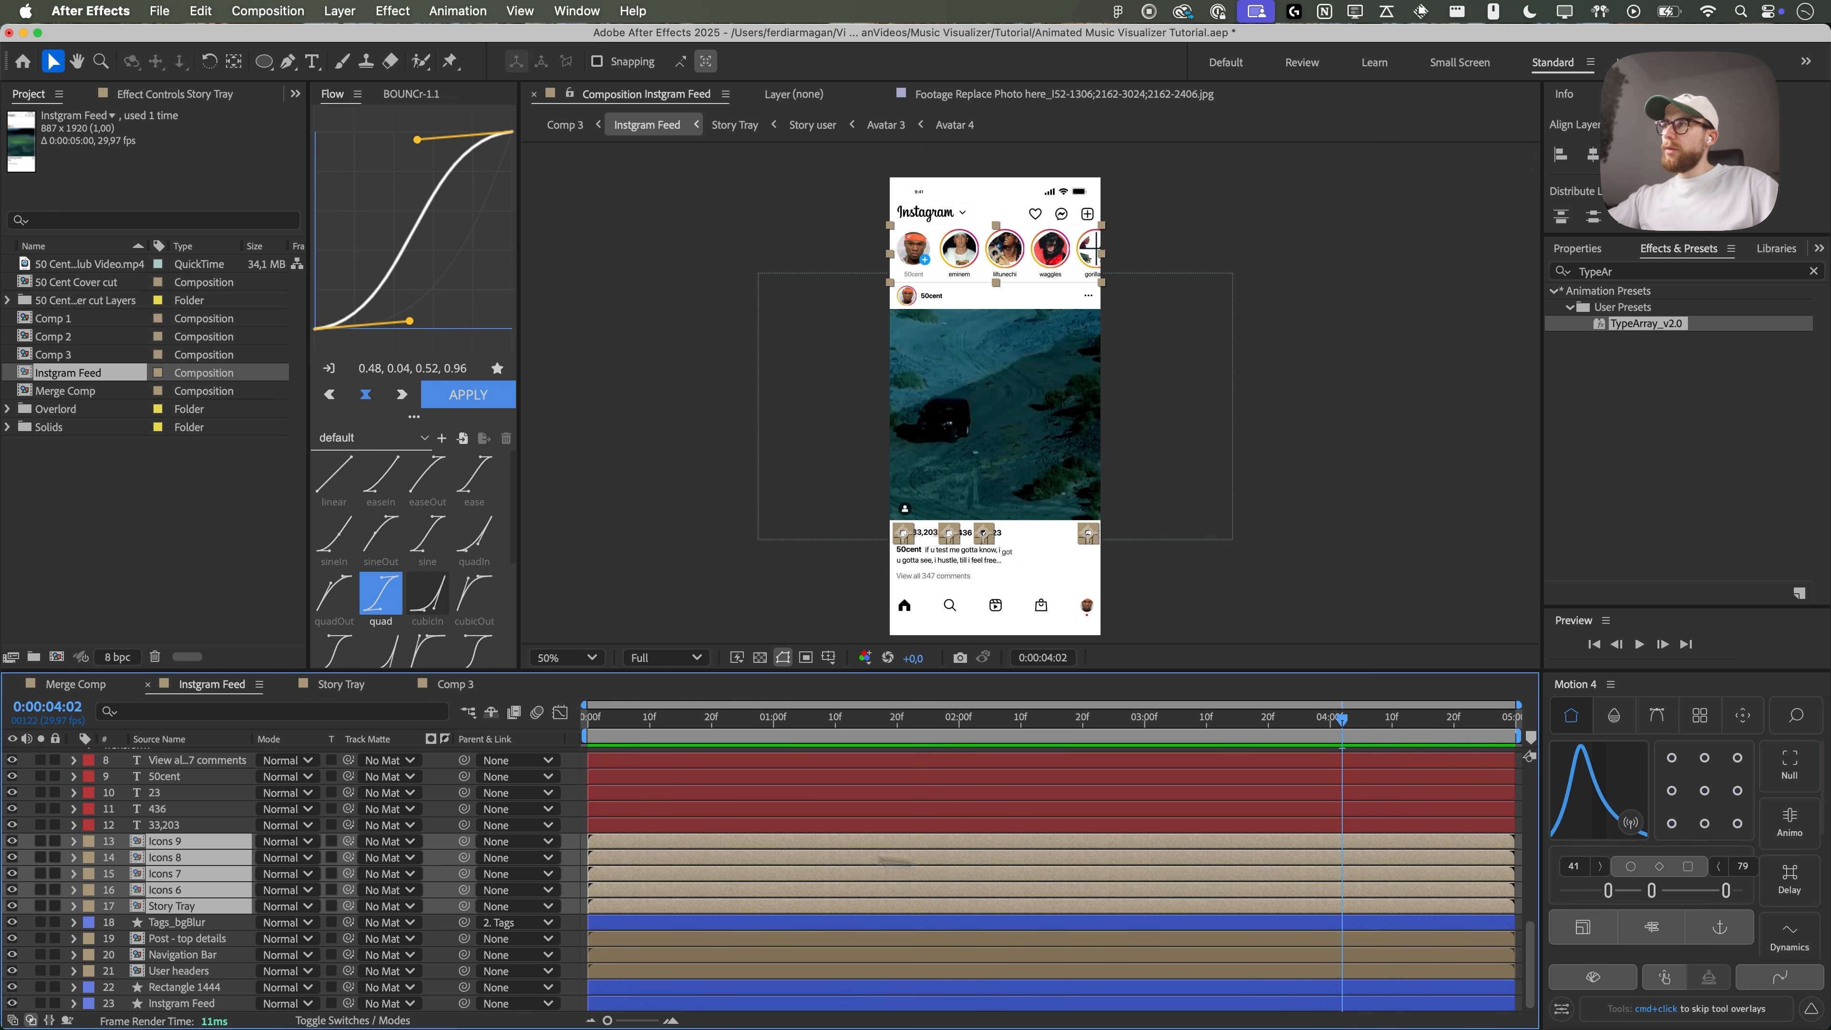
- Check the Merge Comp timeline and scrub through the camera animation in Comp 3
left_click(75, 683)
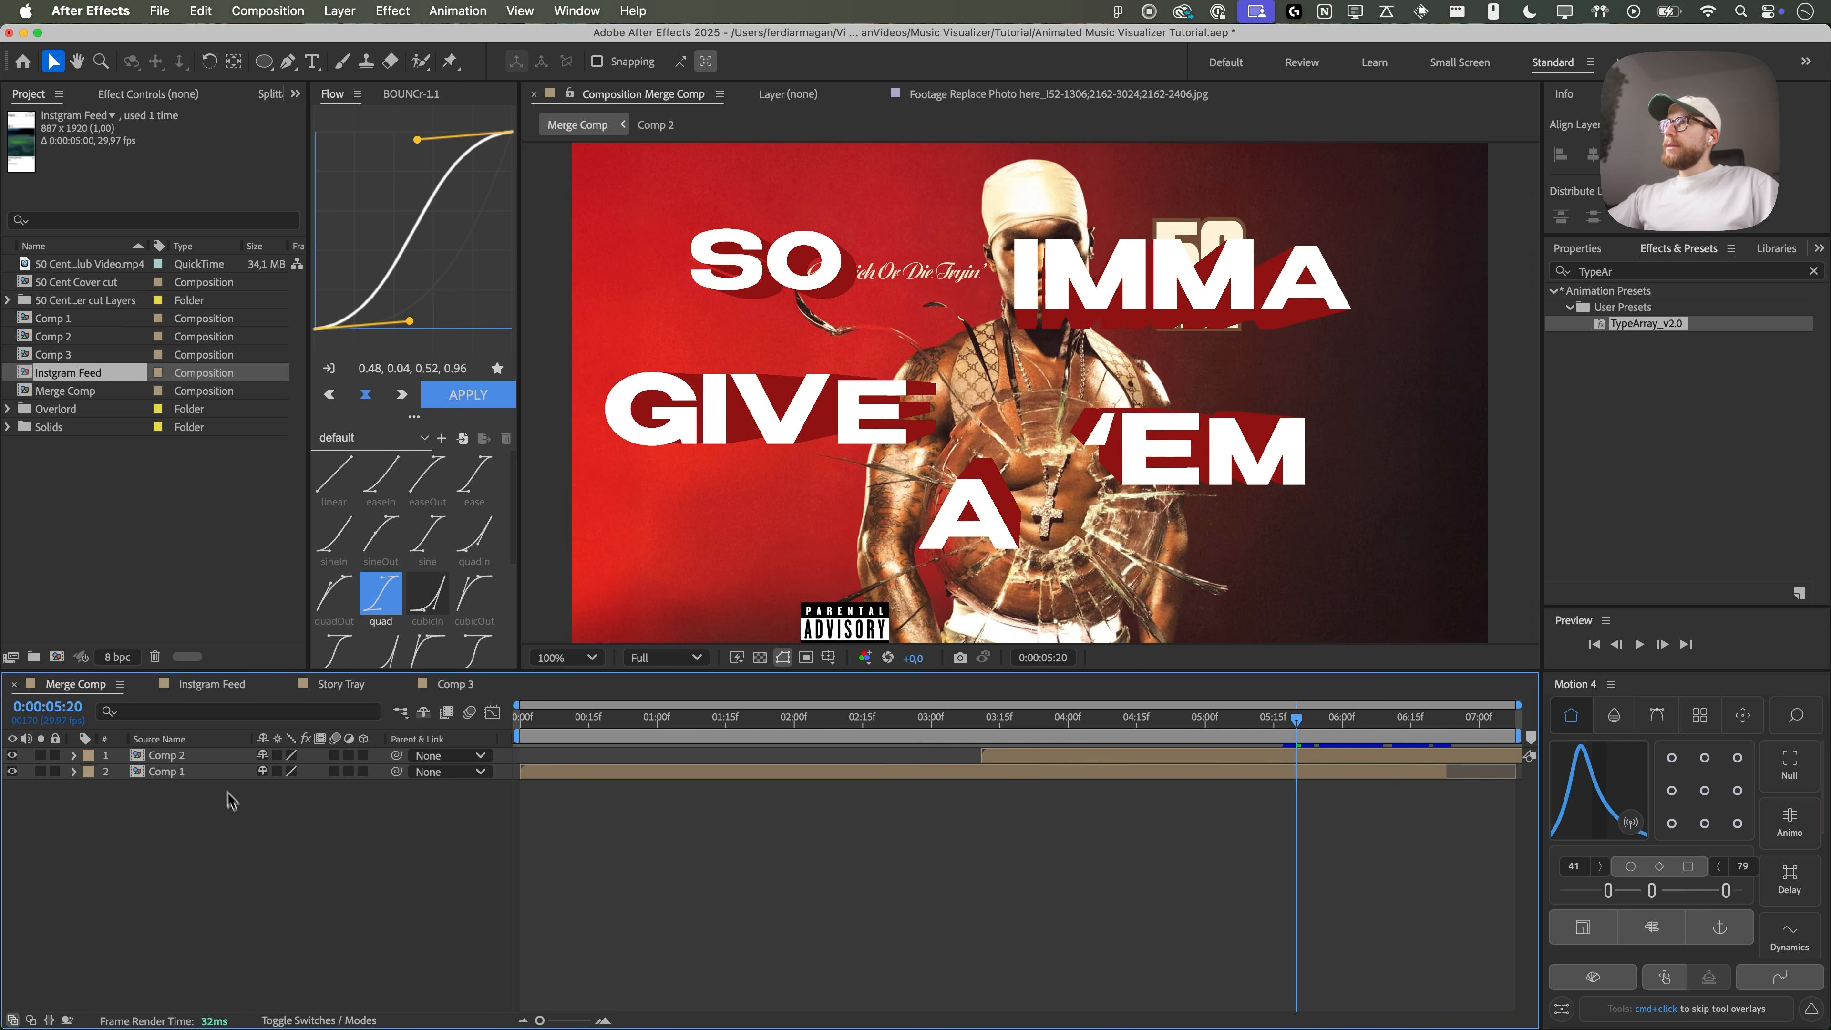
left_click(452, 689)
left_click_drag(953, 720, 1348, 719)
scroll(1153, 591, "down", 1)
left_click_drag(1182, 720, 771, 715)
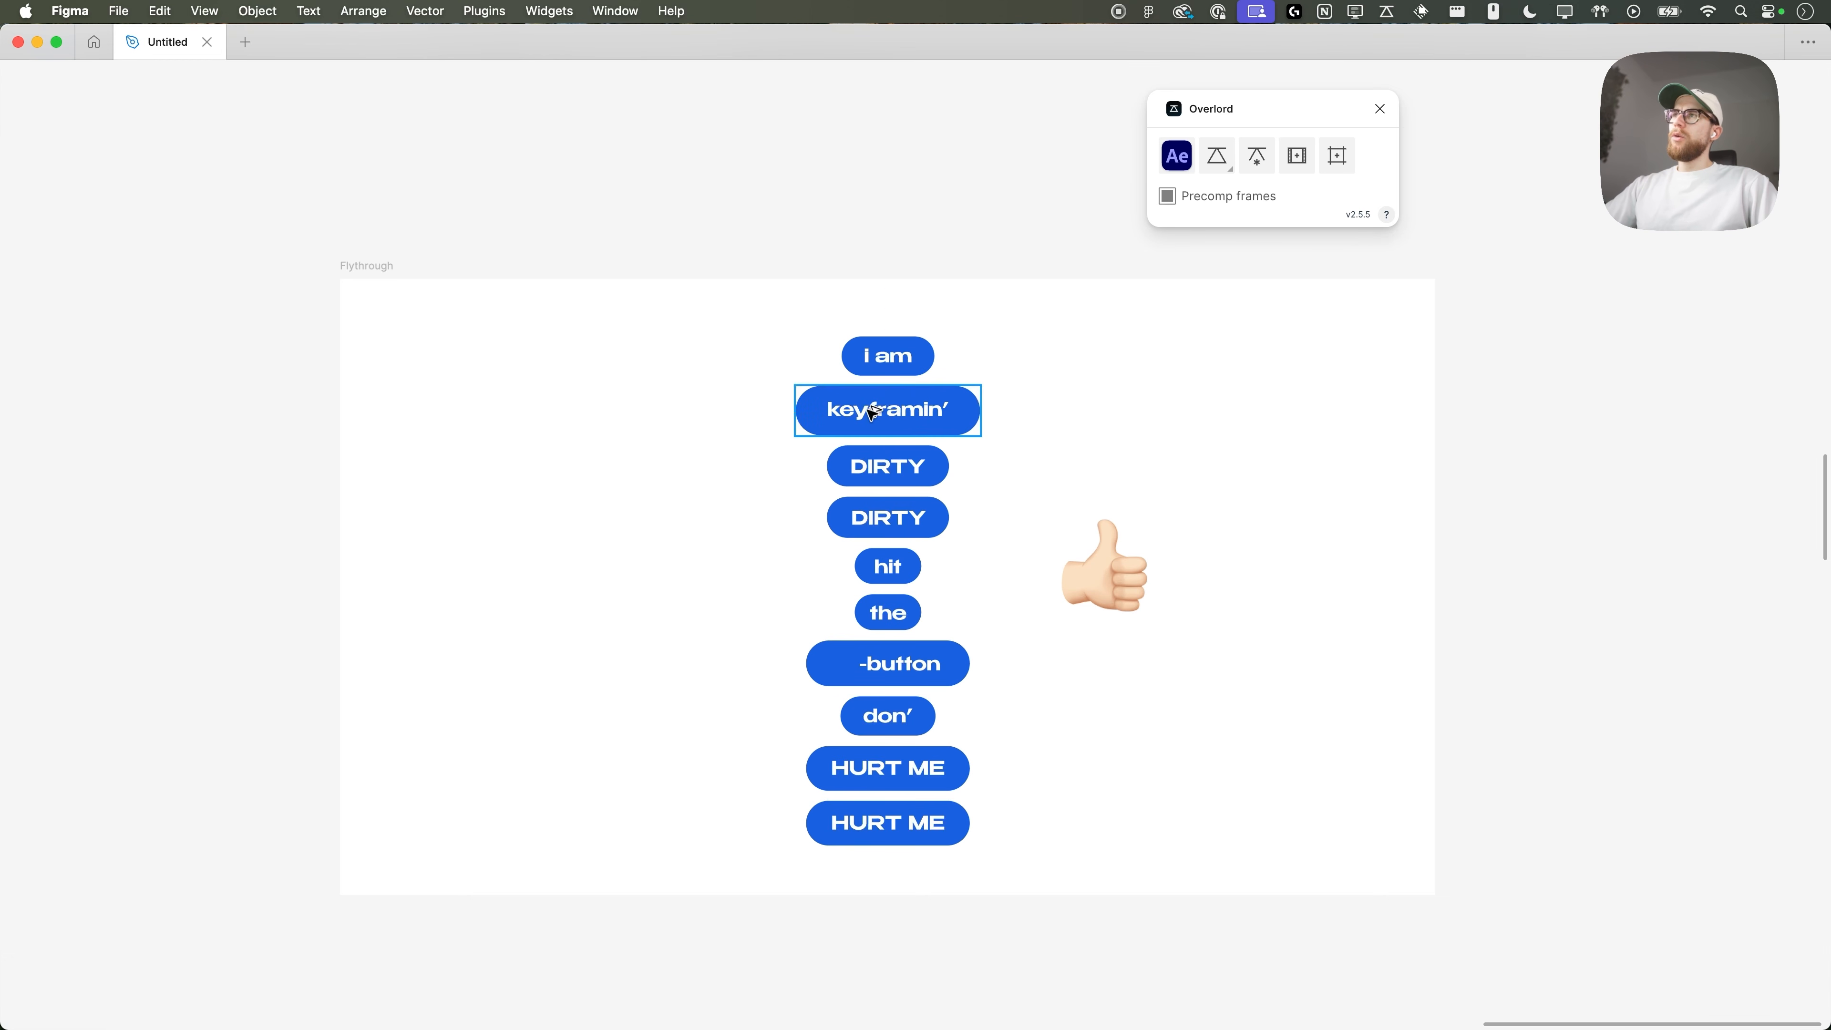
- In Figma, duplicate the keyframin' pill to the empty area of the Flythrough frame and change the copy's text to "asdasd"
left_click_drag(872, 411, 1120, 436, "alt")
double_click(1150, 437)
type("asdasd")
key("Escape")
key("Escape")
- Widen the asdasd pill symmetrically to 565 × 86 and delete this test copy
left_click_drag(1227, 451, 1266, 452, "alt")
left_click(1295, 520)
left_click(1215, 448)
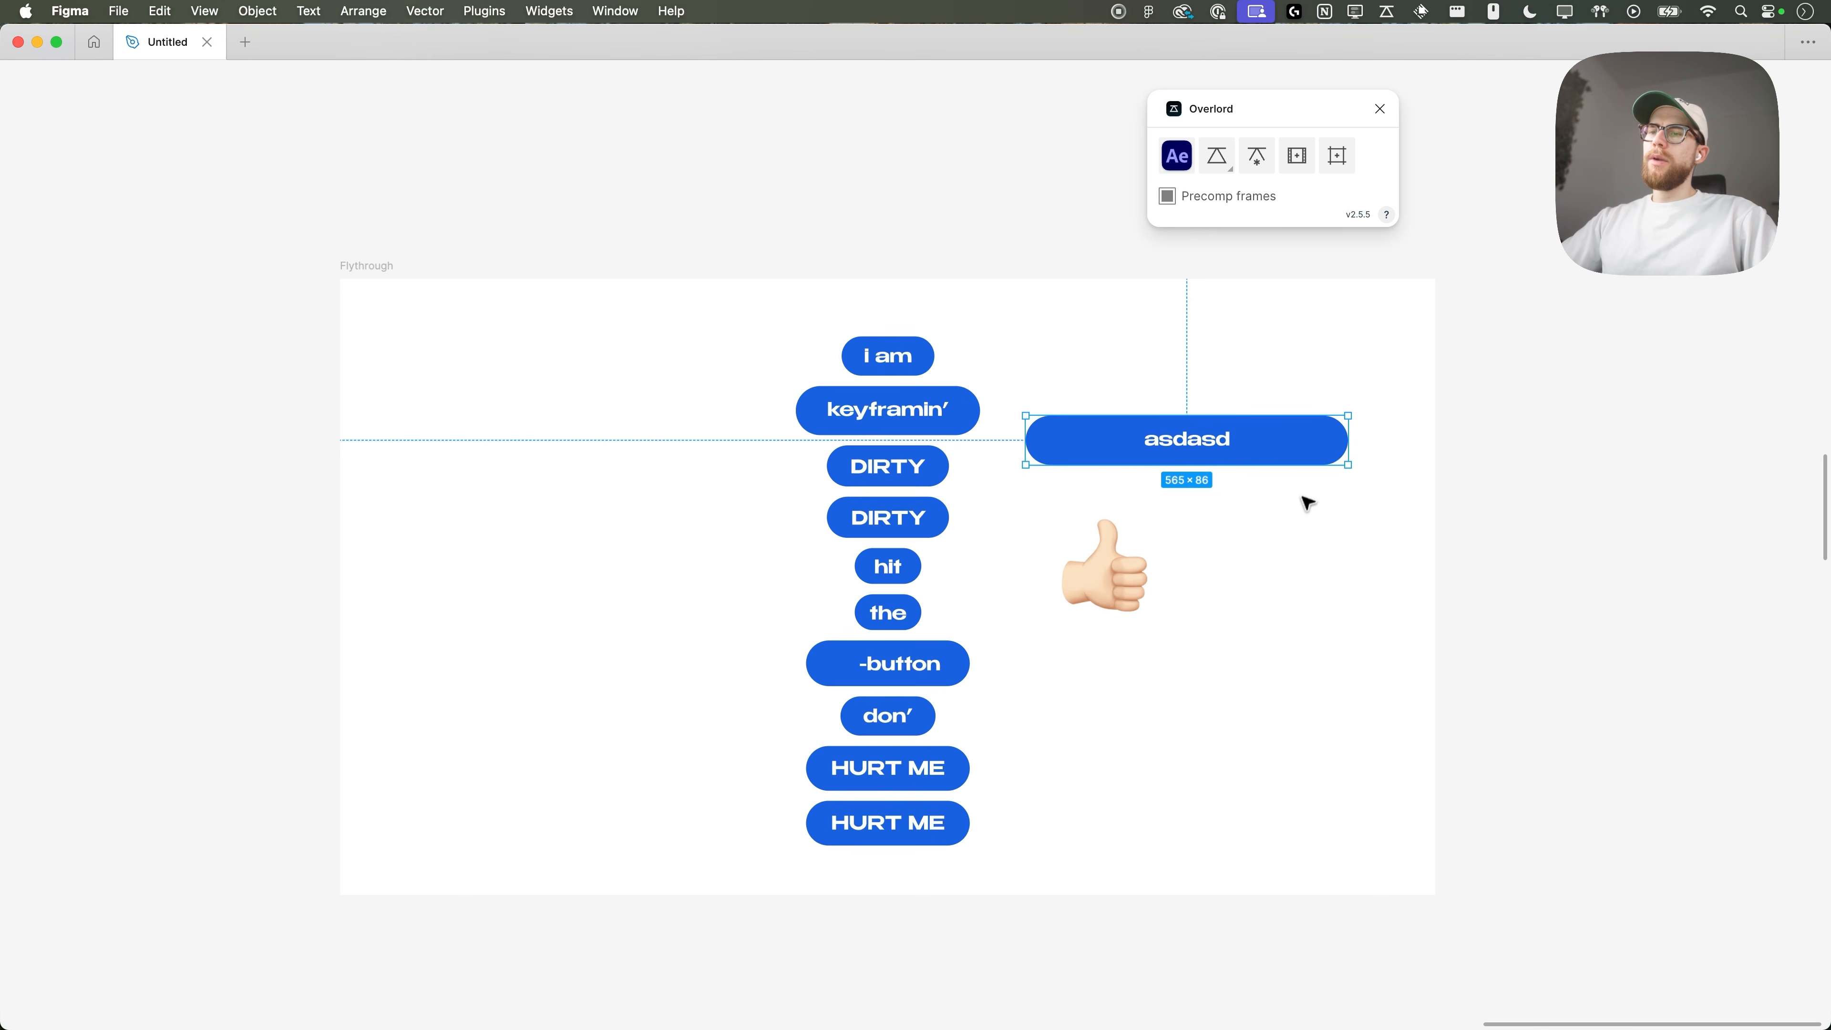
left_click(1289, 519)
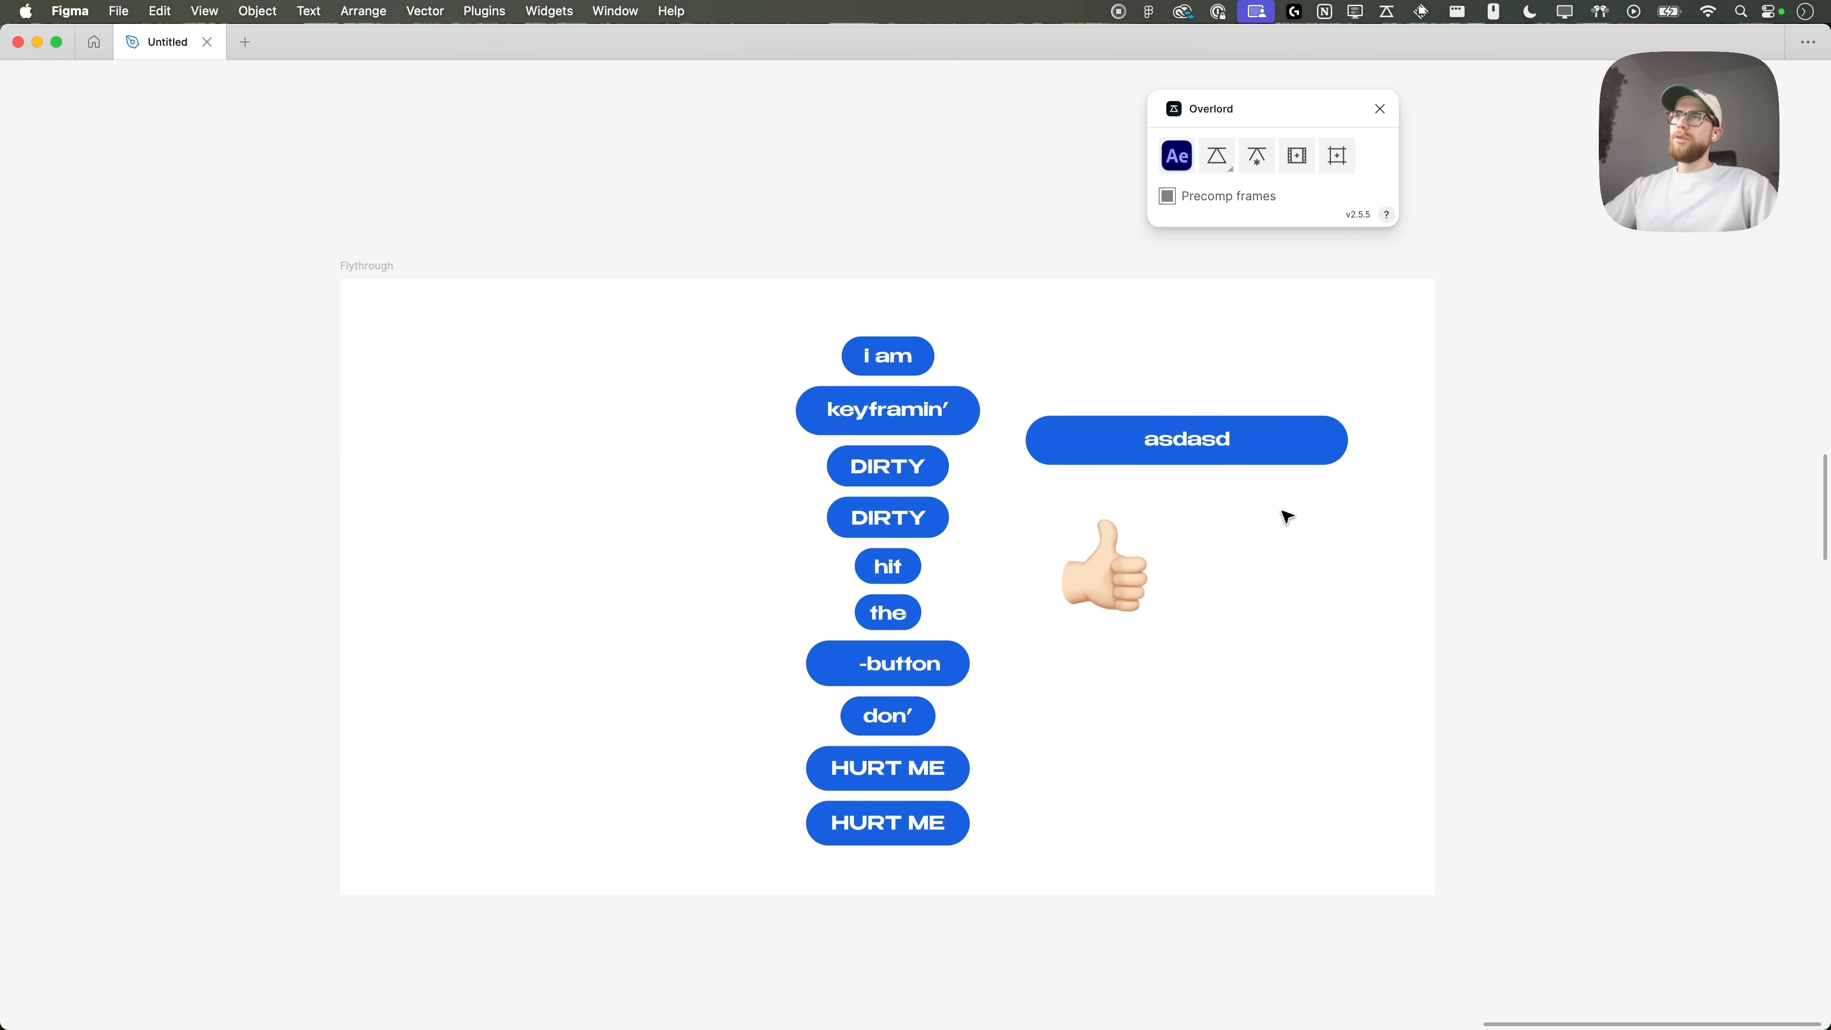
left_click_drag(1280, 508, 1241, 477)
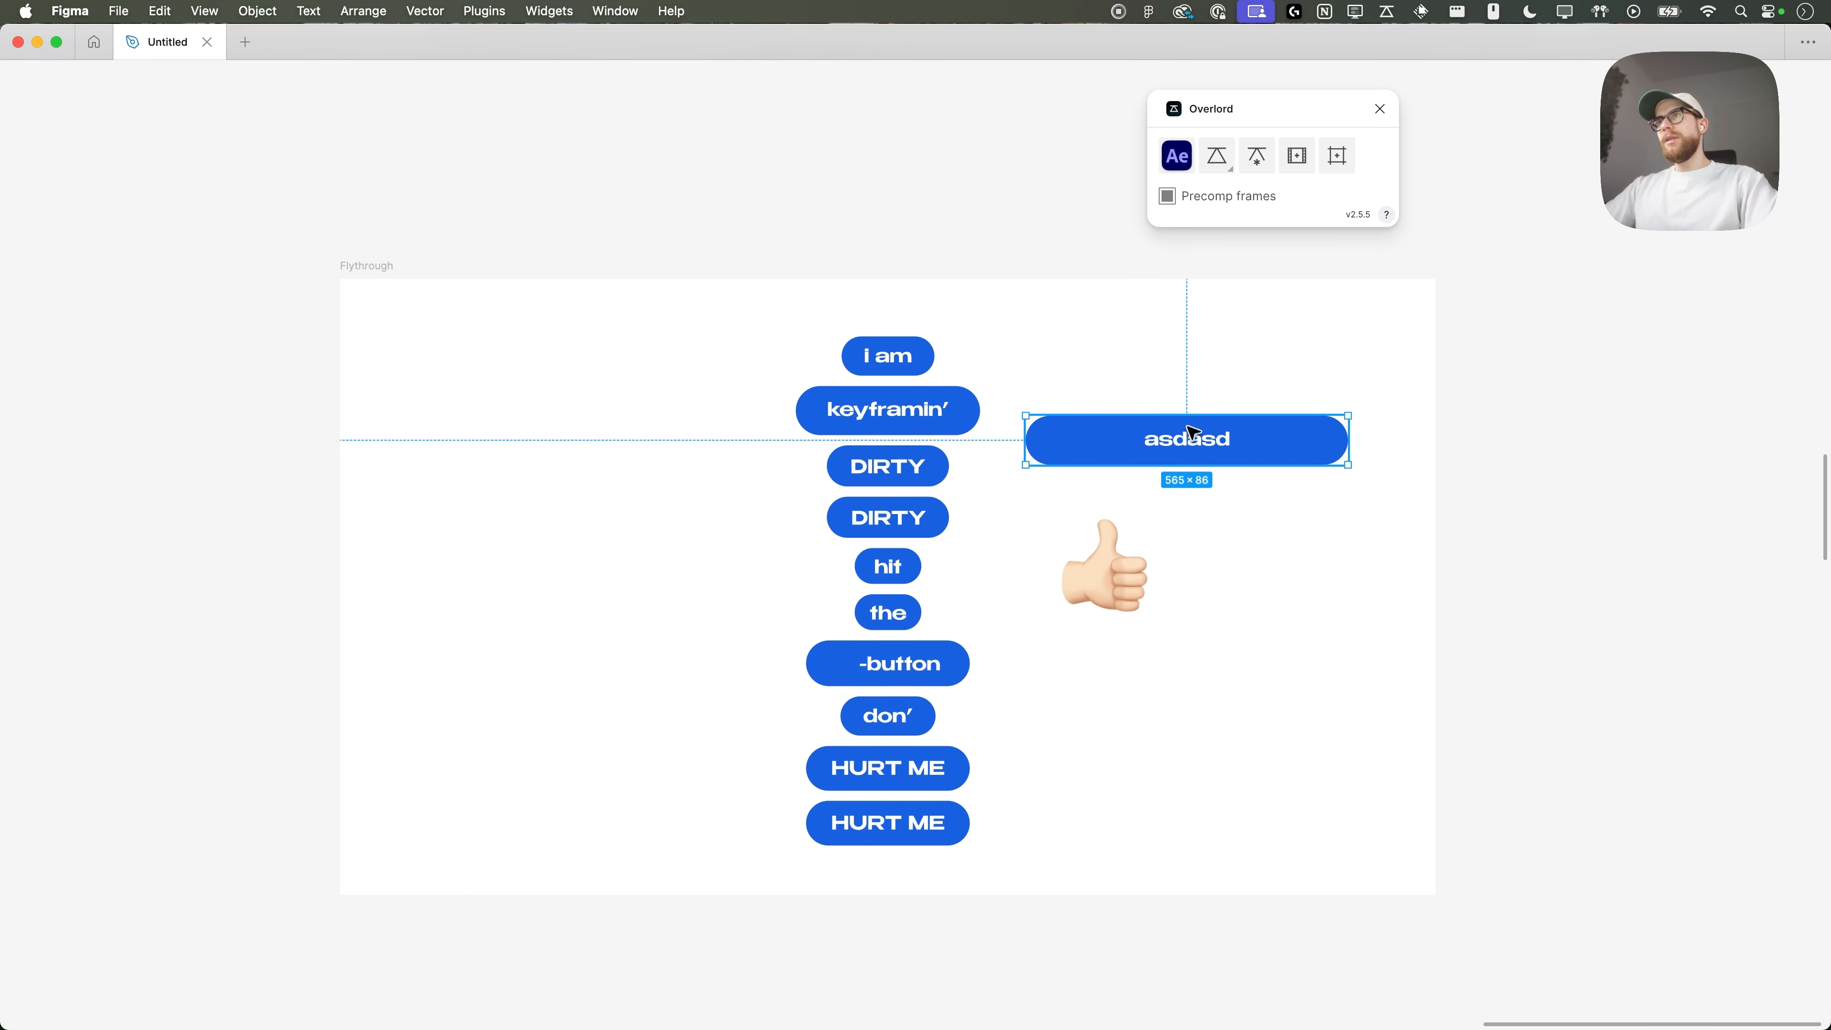
key("BackSpace")
- Move the thumbs-up emoji slightly up and to the right in the Flythrough frame
left_click(1122, 565)
mouse_move(1121, 566)
left_mouse_down()
mouse_move(811, 658)
mouse_move(1138, 548)
left_mouse_up()
left_click(1287, 618)
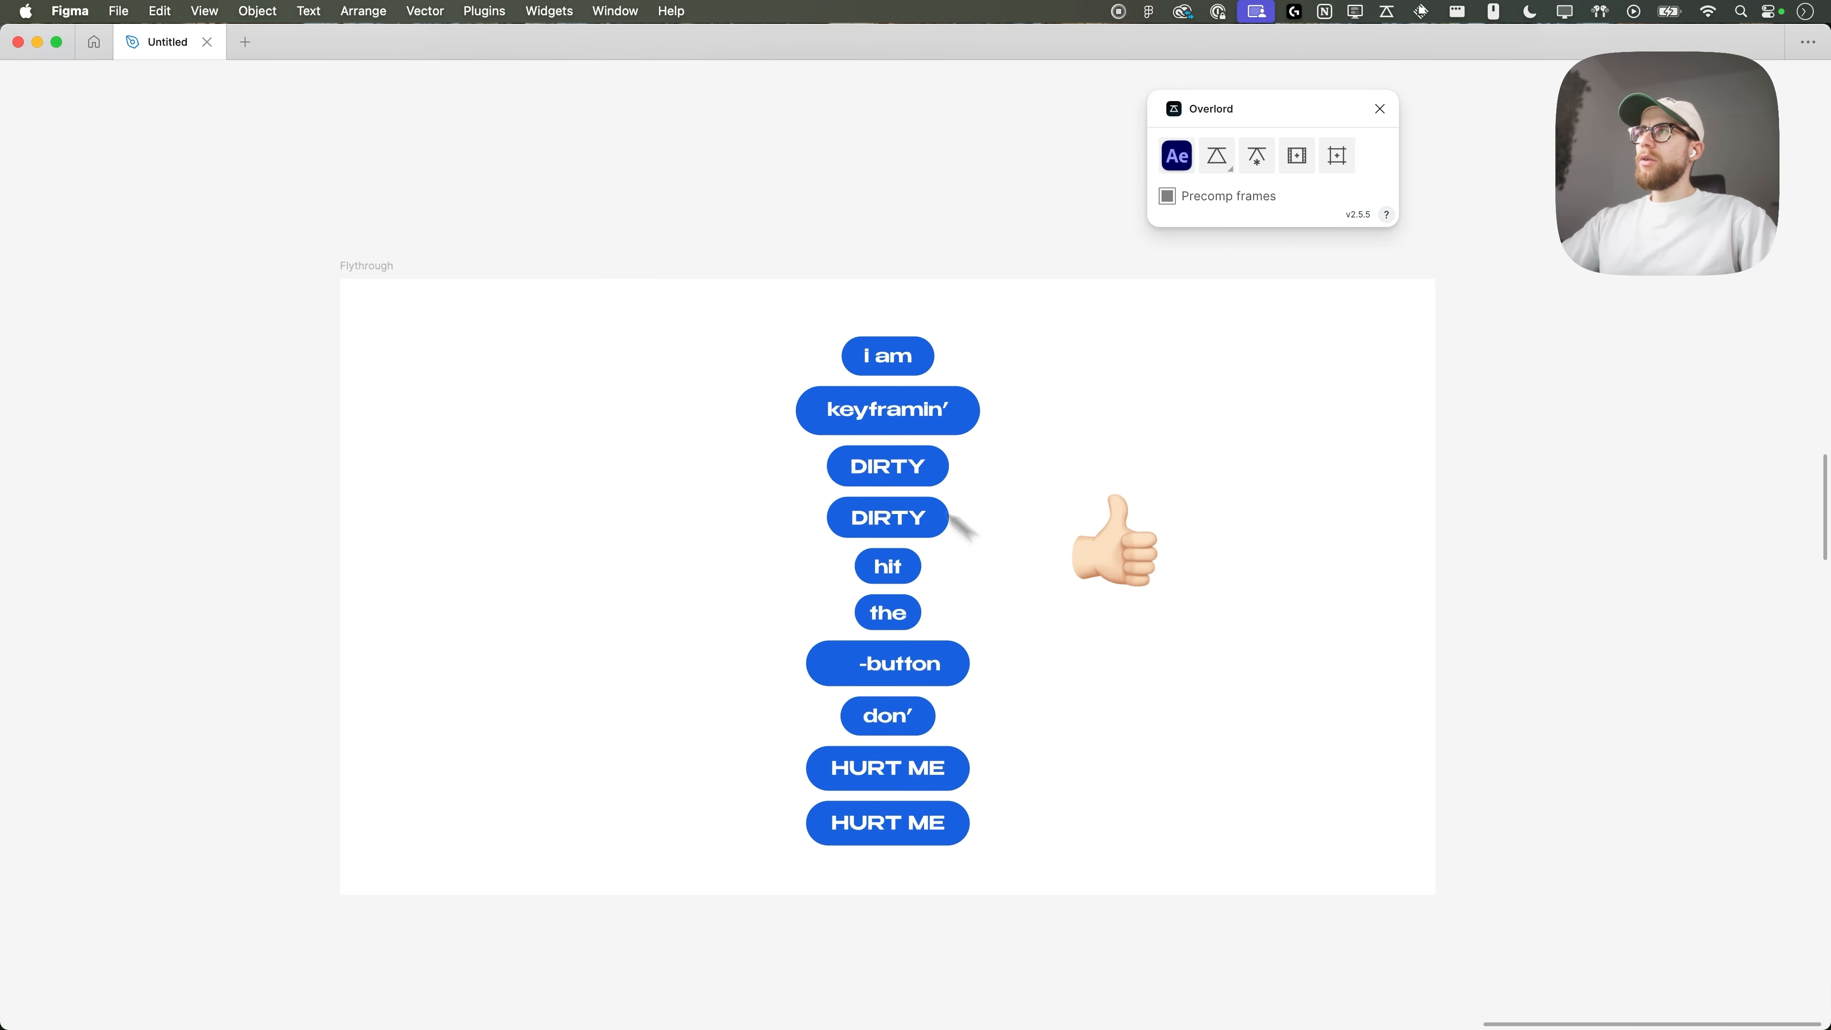
- Use Overlord to create a Flythrough composition in After Effects from the 1920 × 1080 frame and transfer its layers
left_click(361, 266)
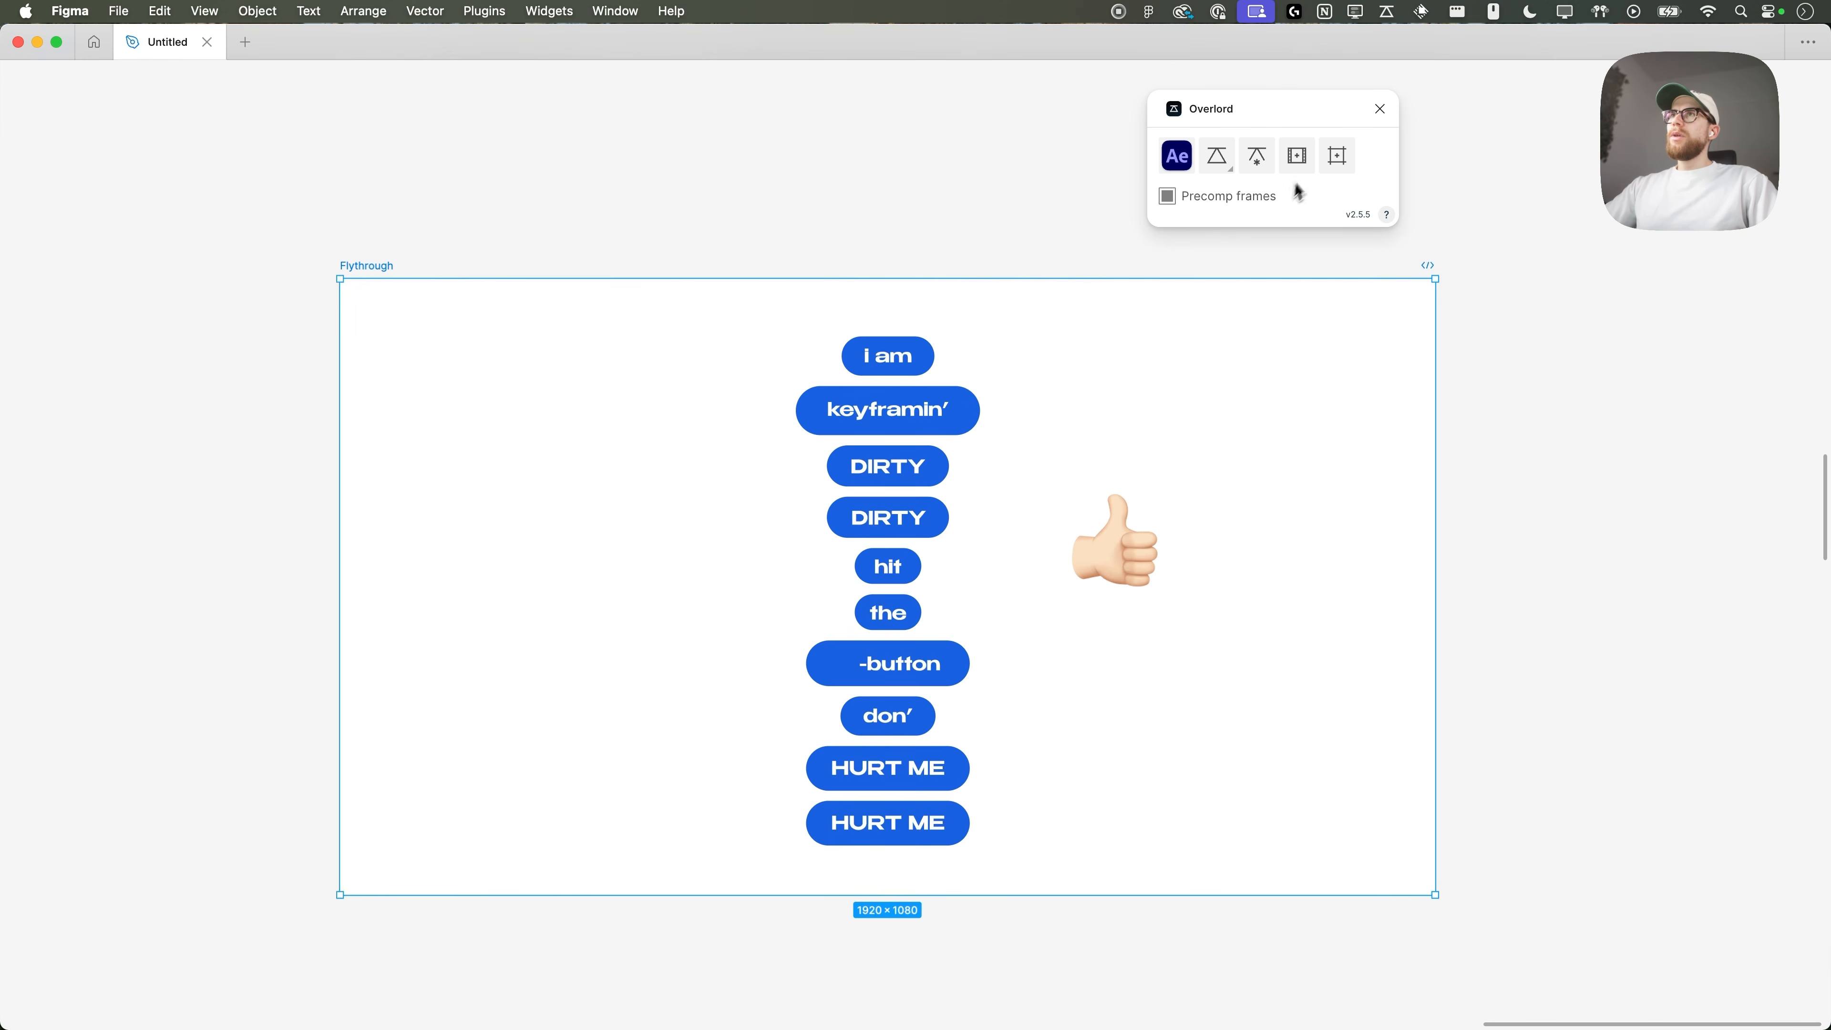
left_click(1307, 153)
key("ctrl+Up")
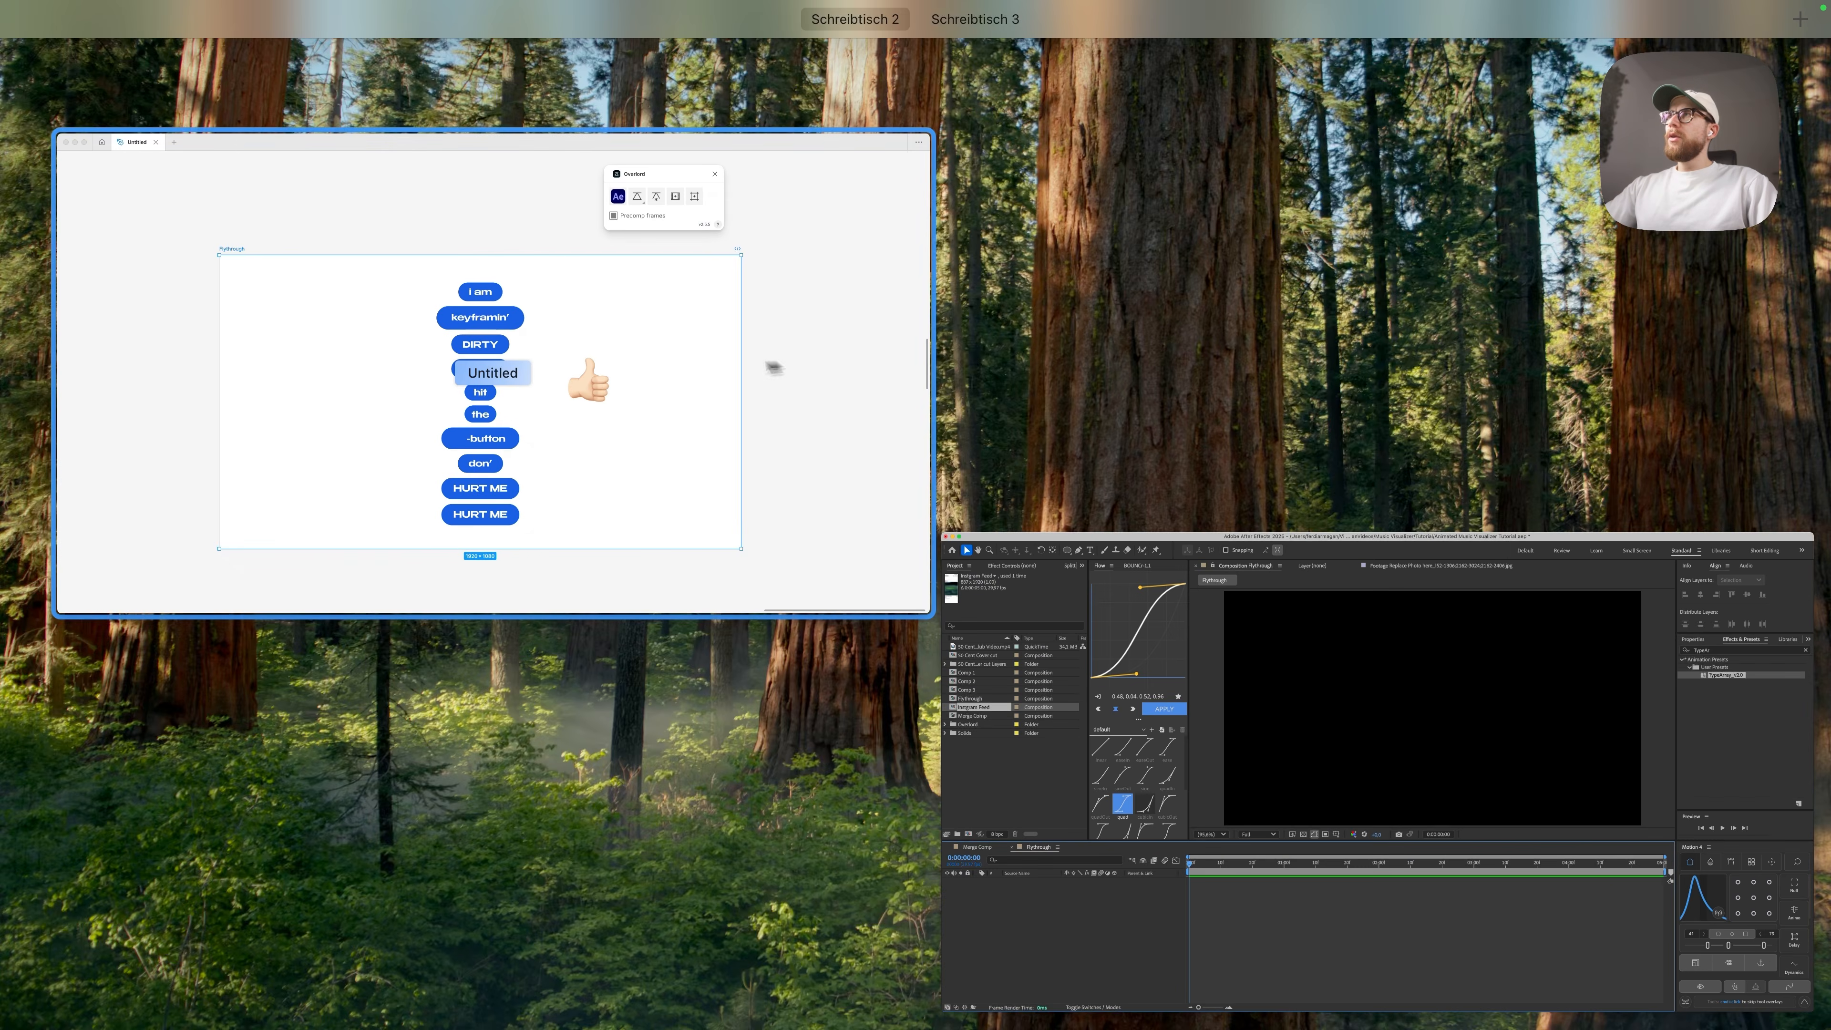
left_click(773, 368)
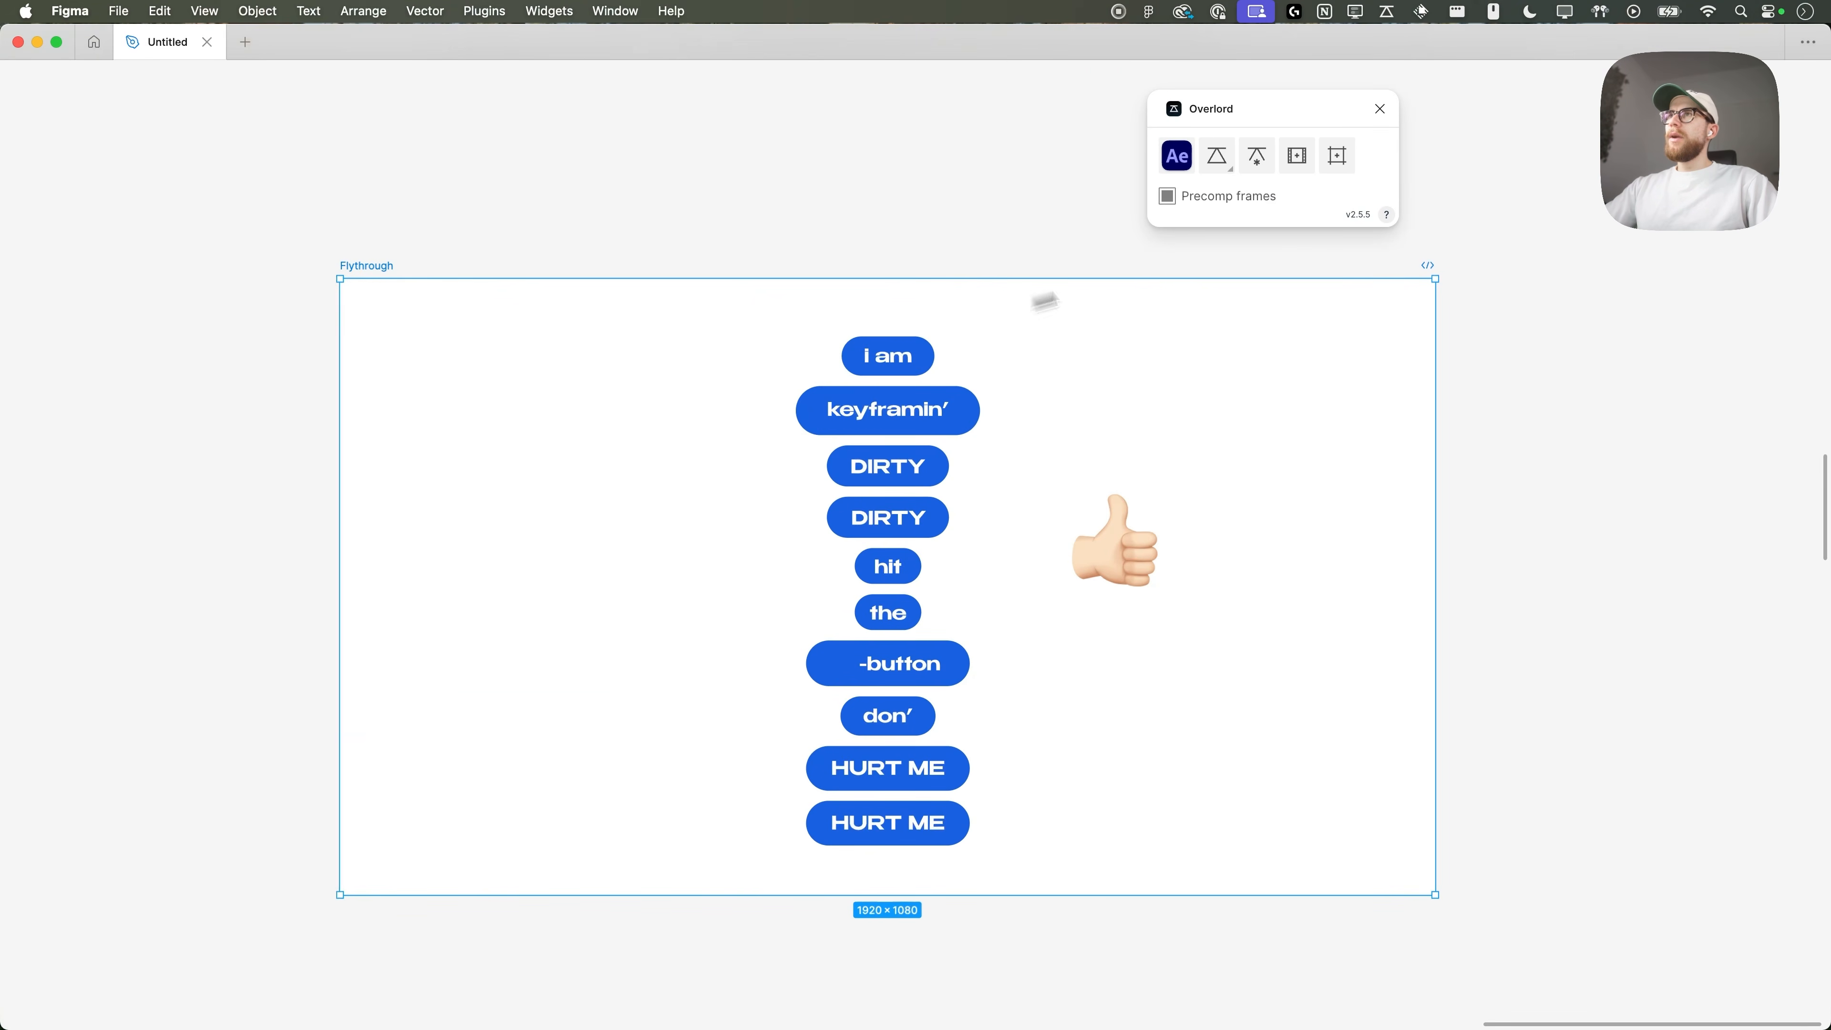
left_click(1219, 156)
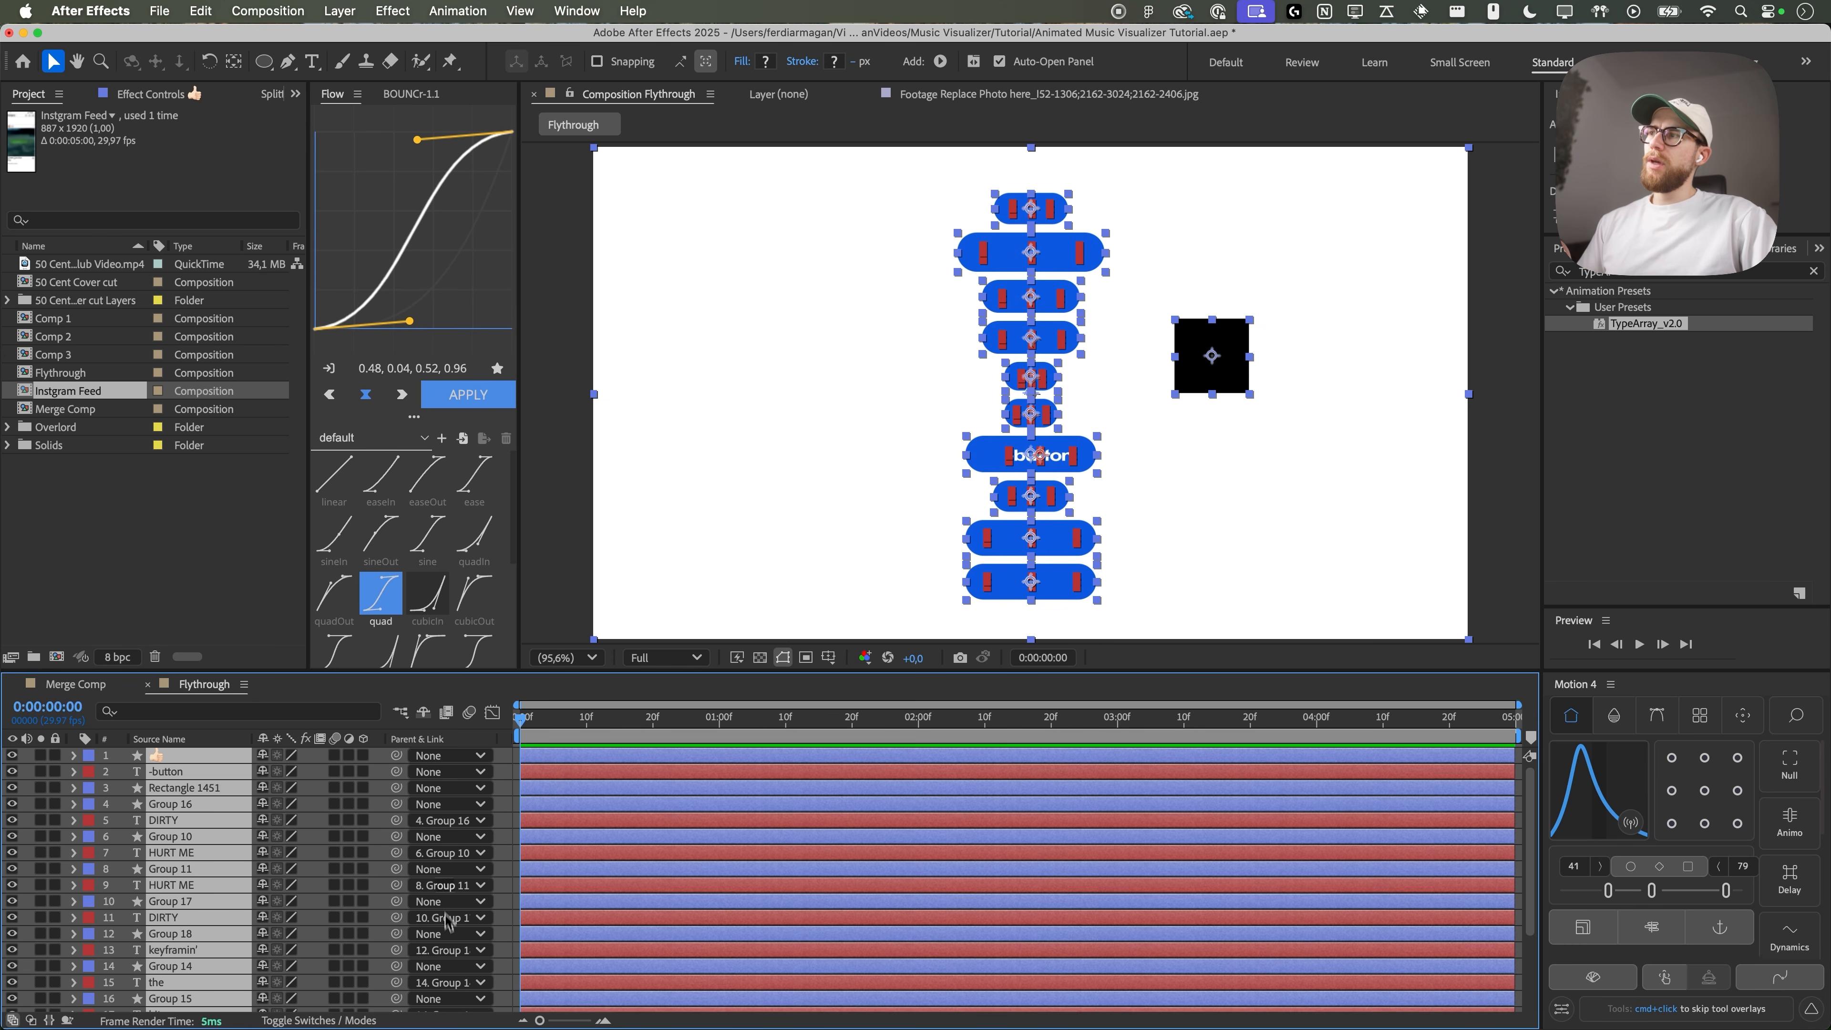
- Delete the black emoji shape layer and import the thumbs-up PNG as the top layer of the Flythrough composition
left_click(505, 839)
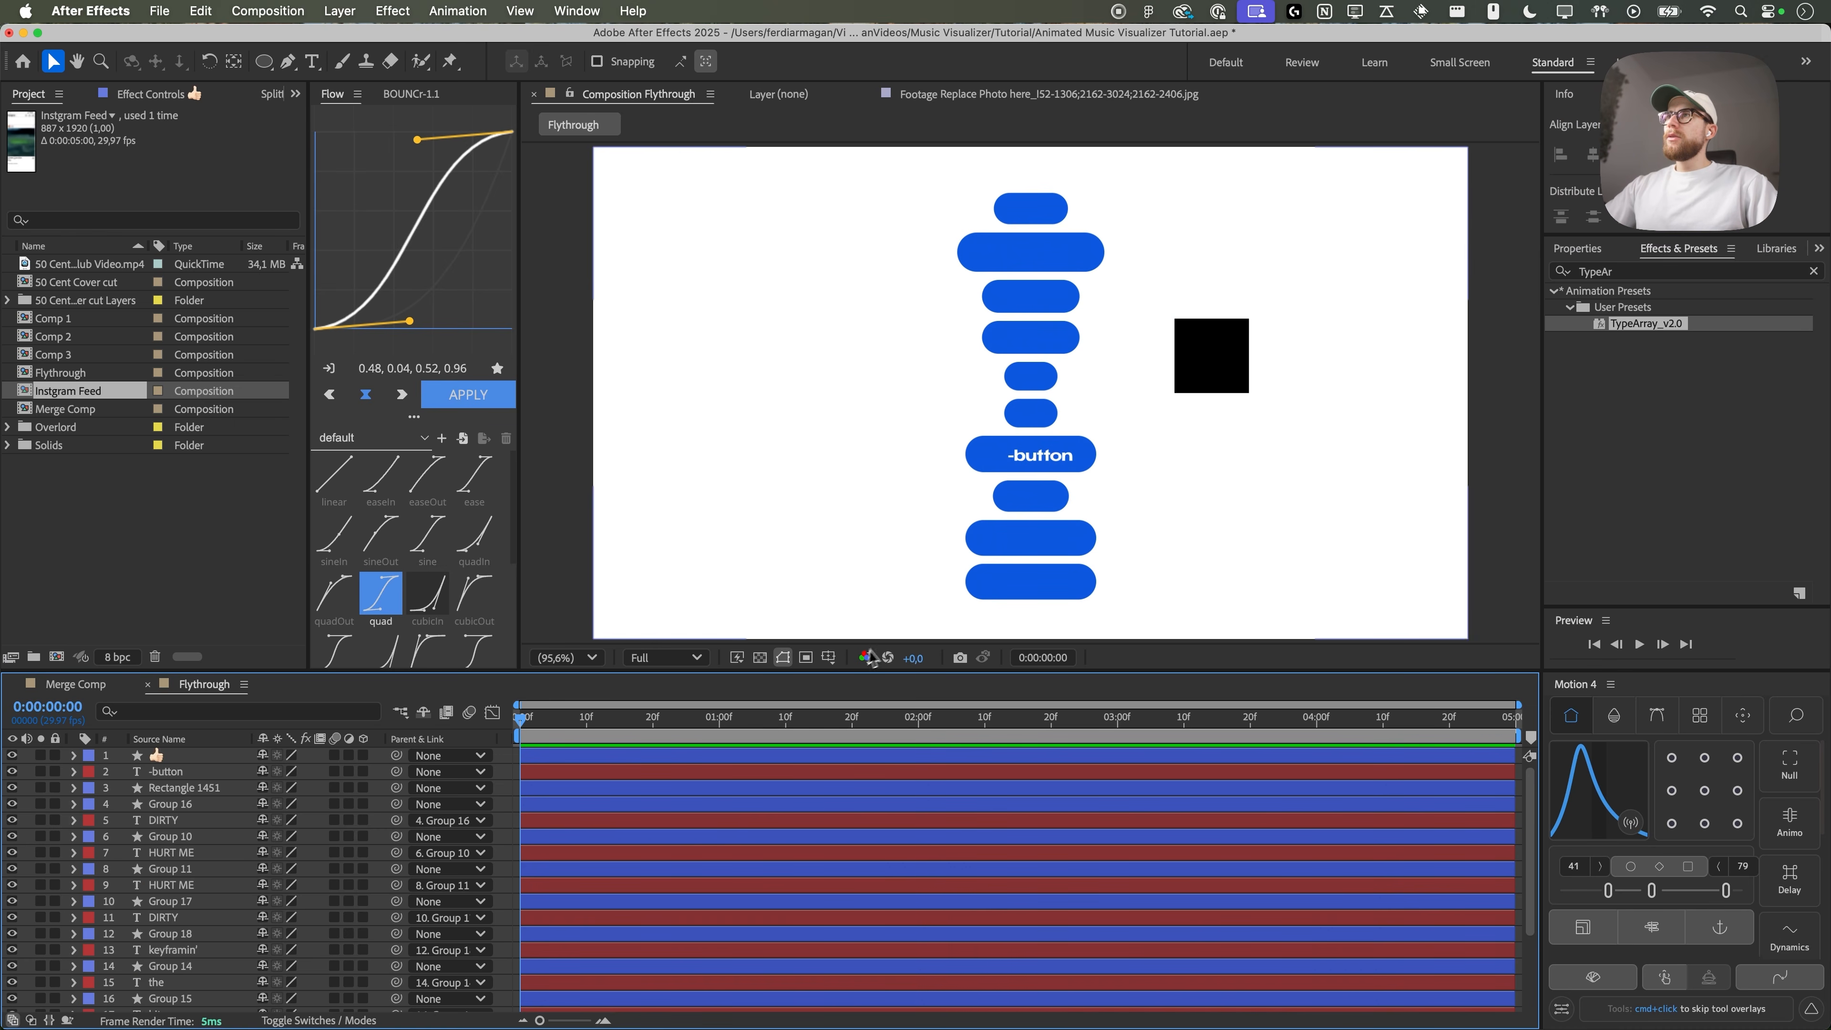
left_click(1187, 344)
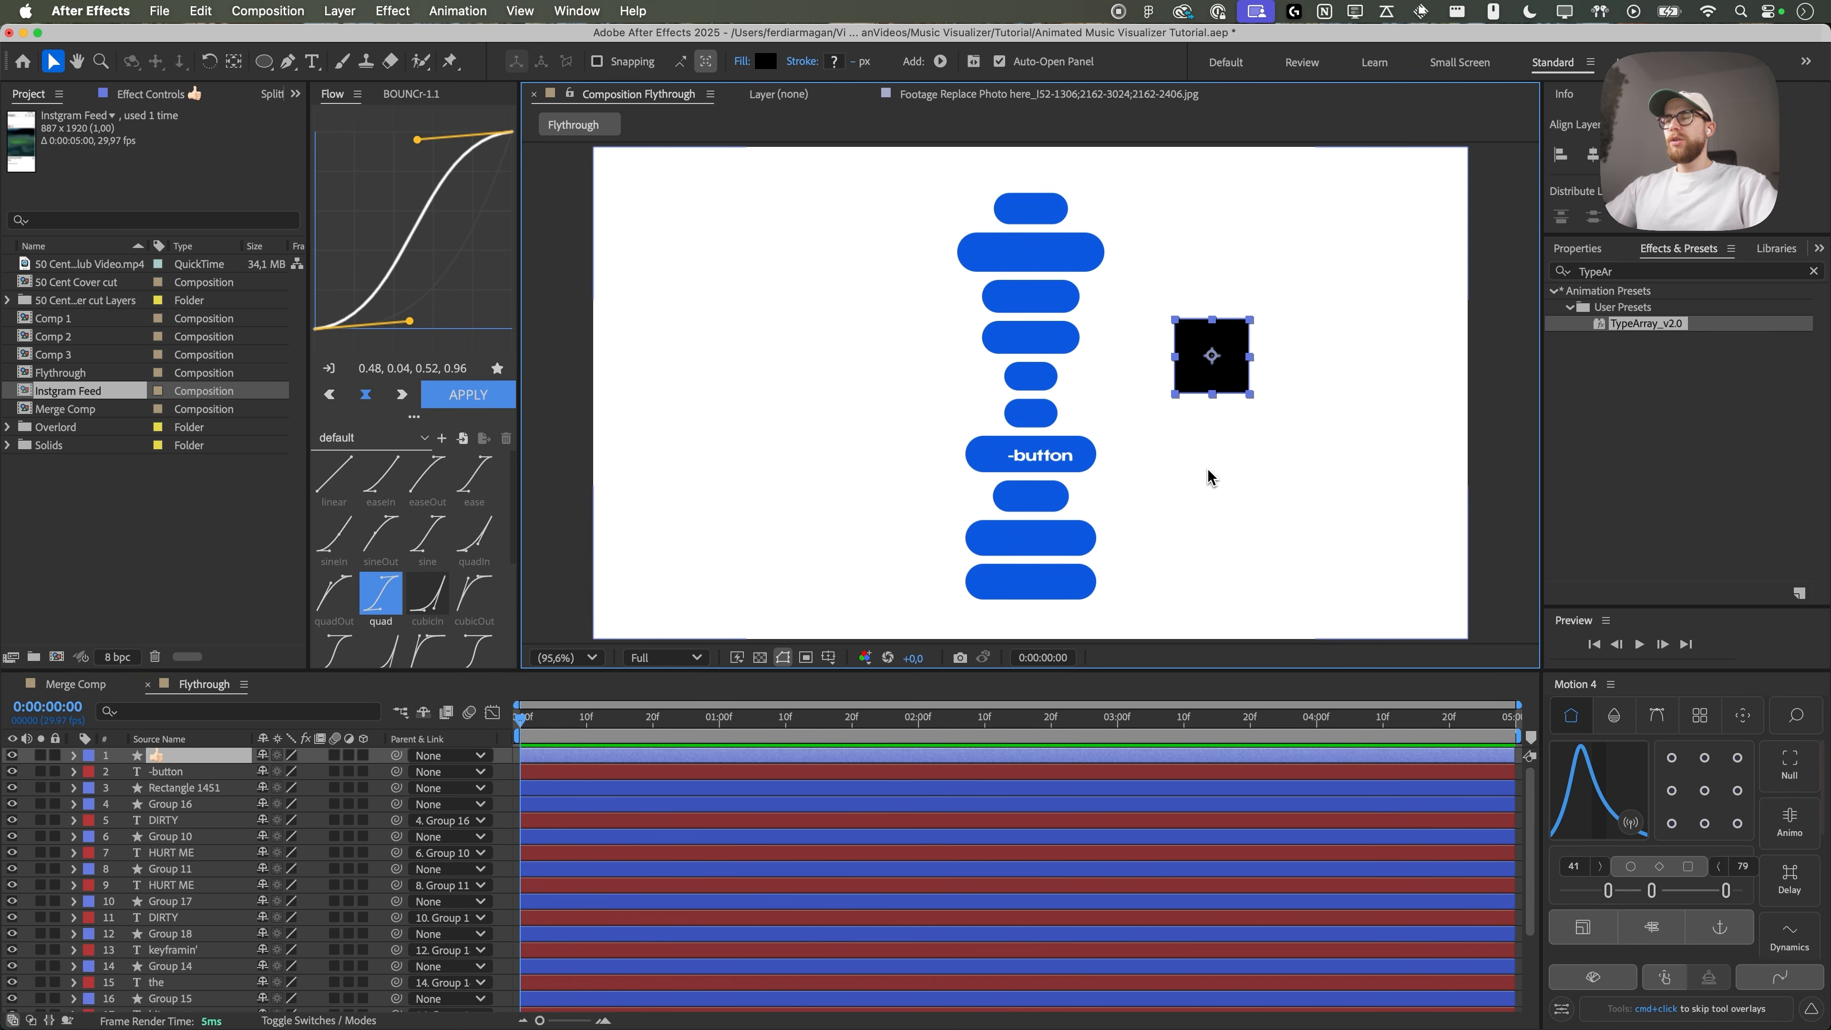
key("BackSpace")
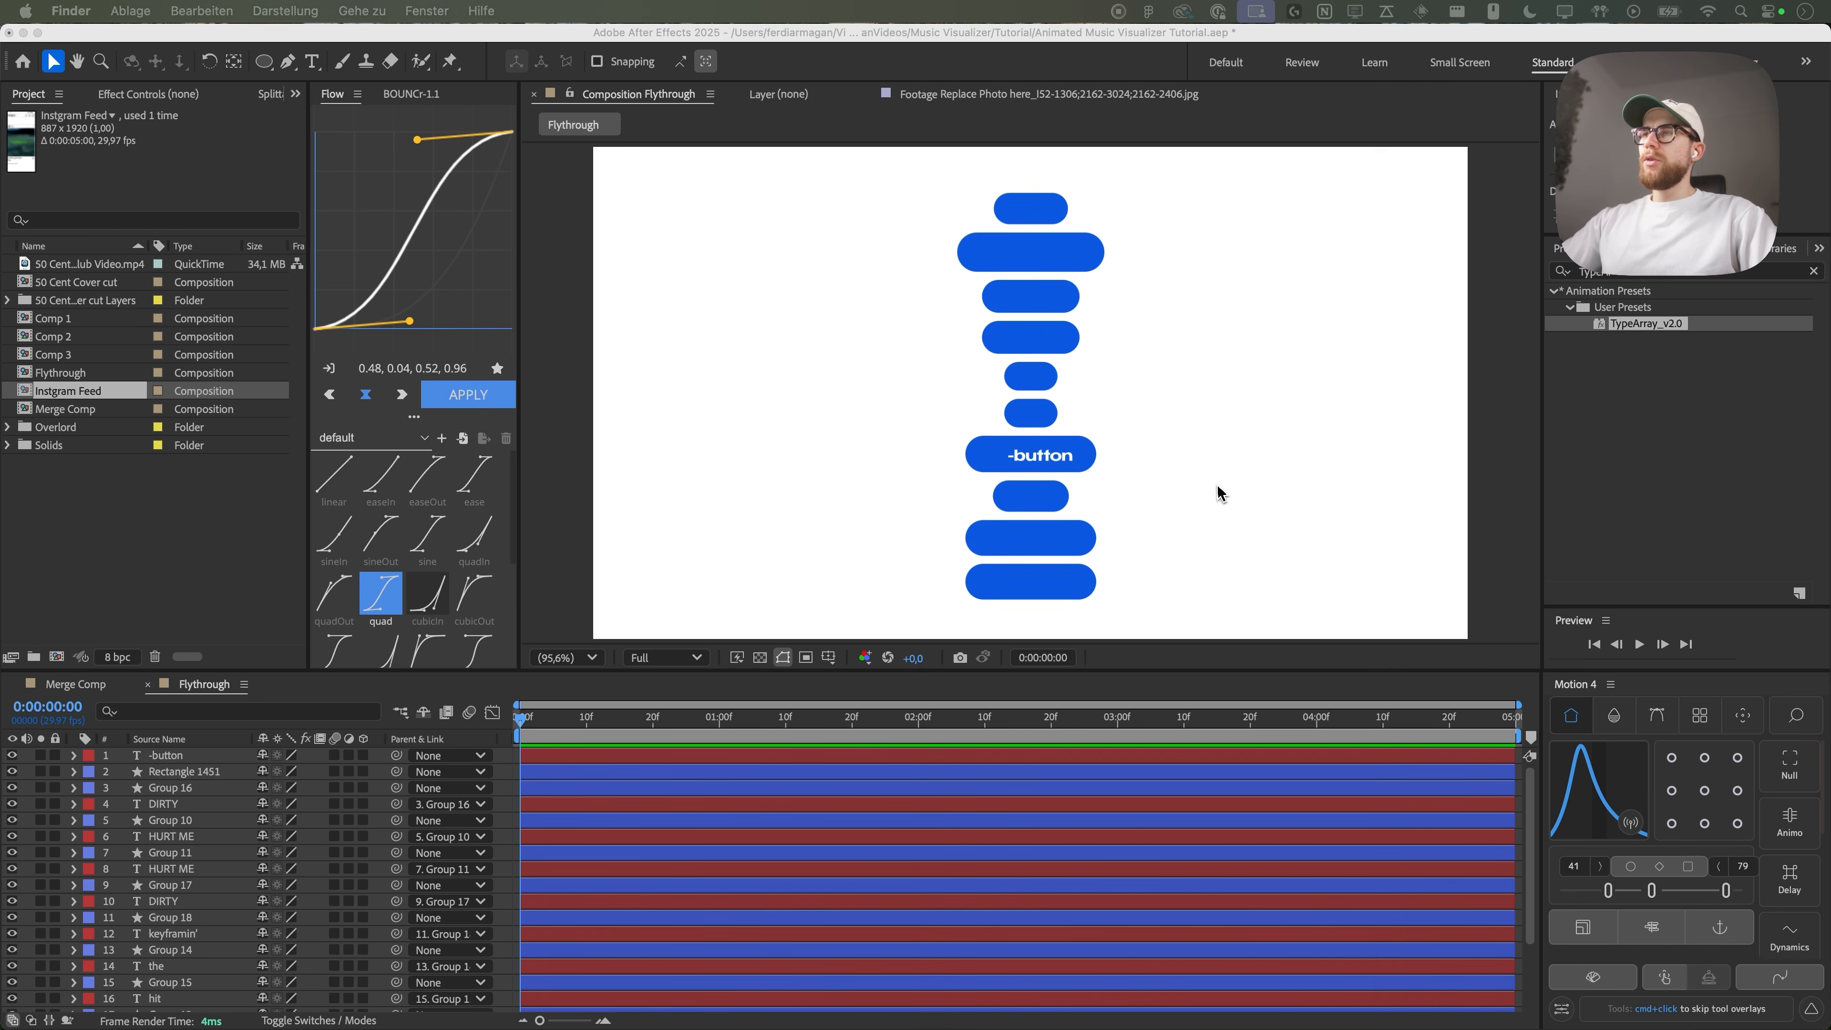
left_click_drag(304, 532, 197, 495)
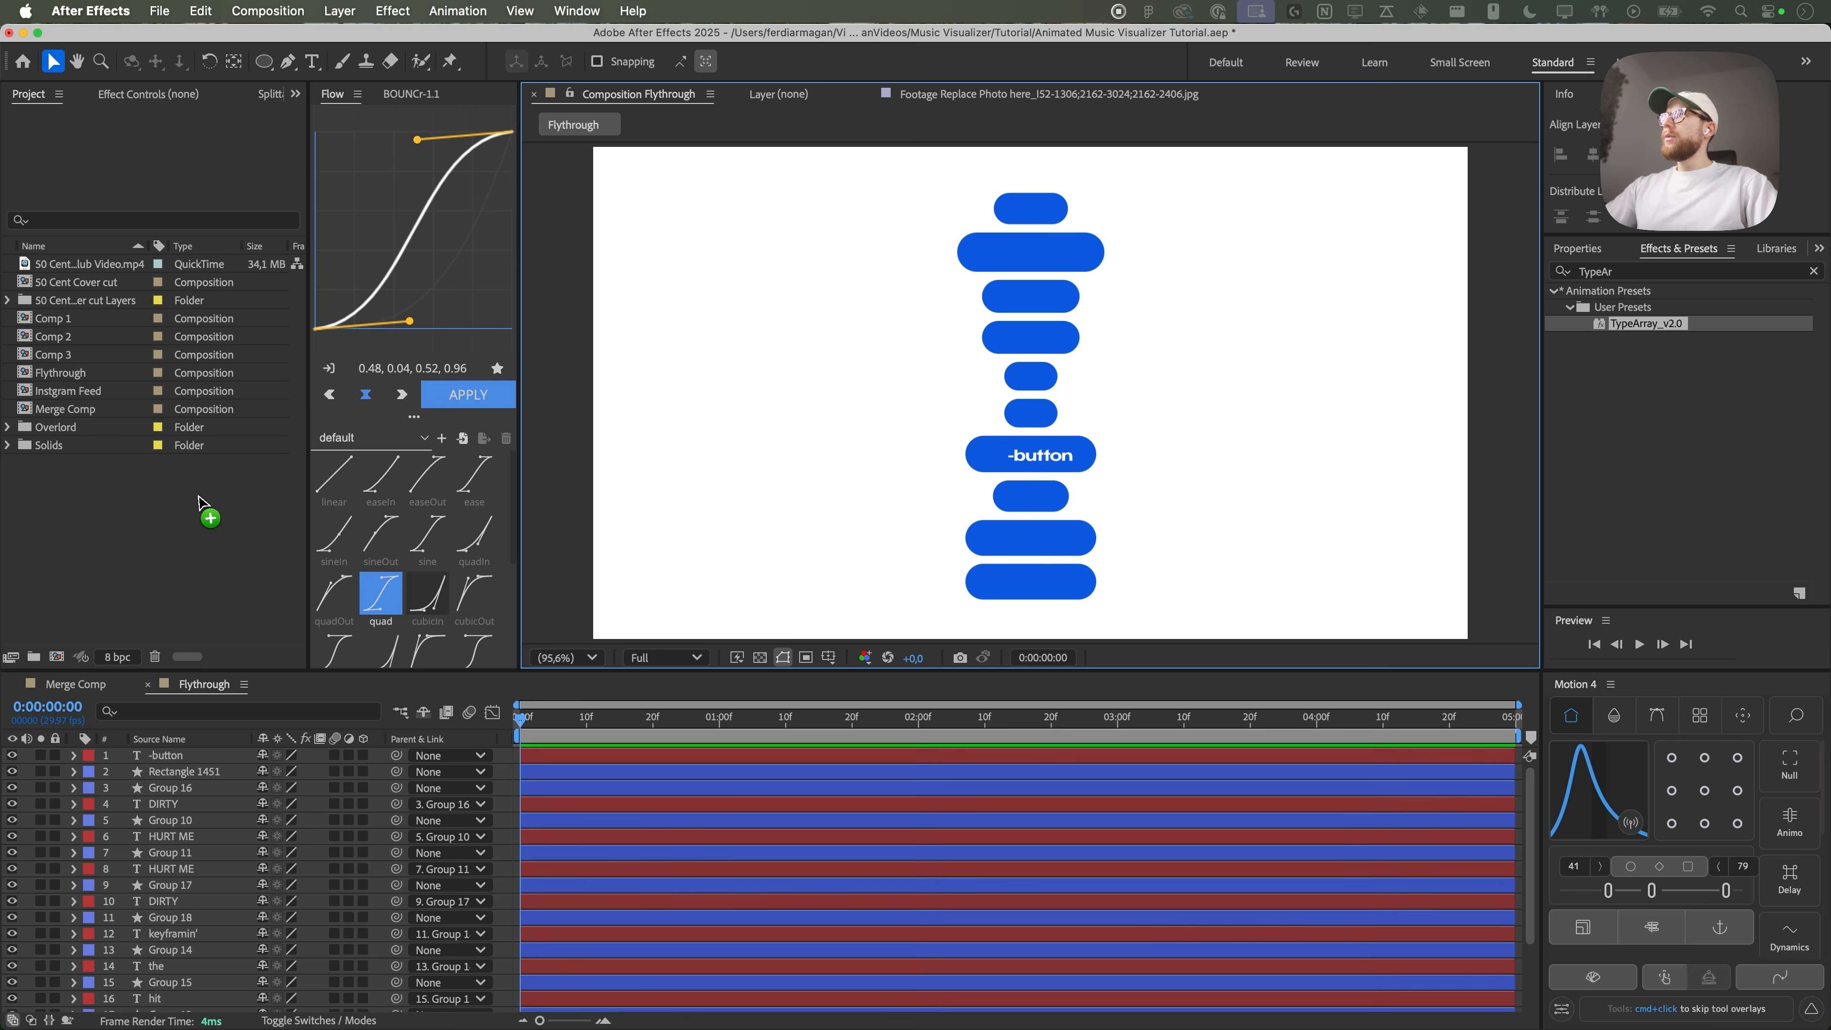
left_click_drag(81, 473, 216, 759)
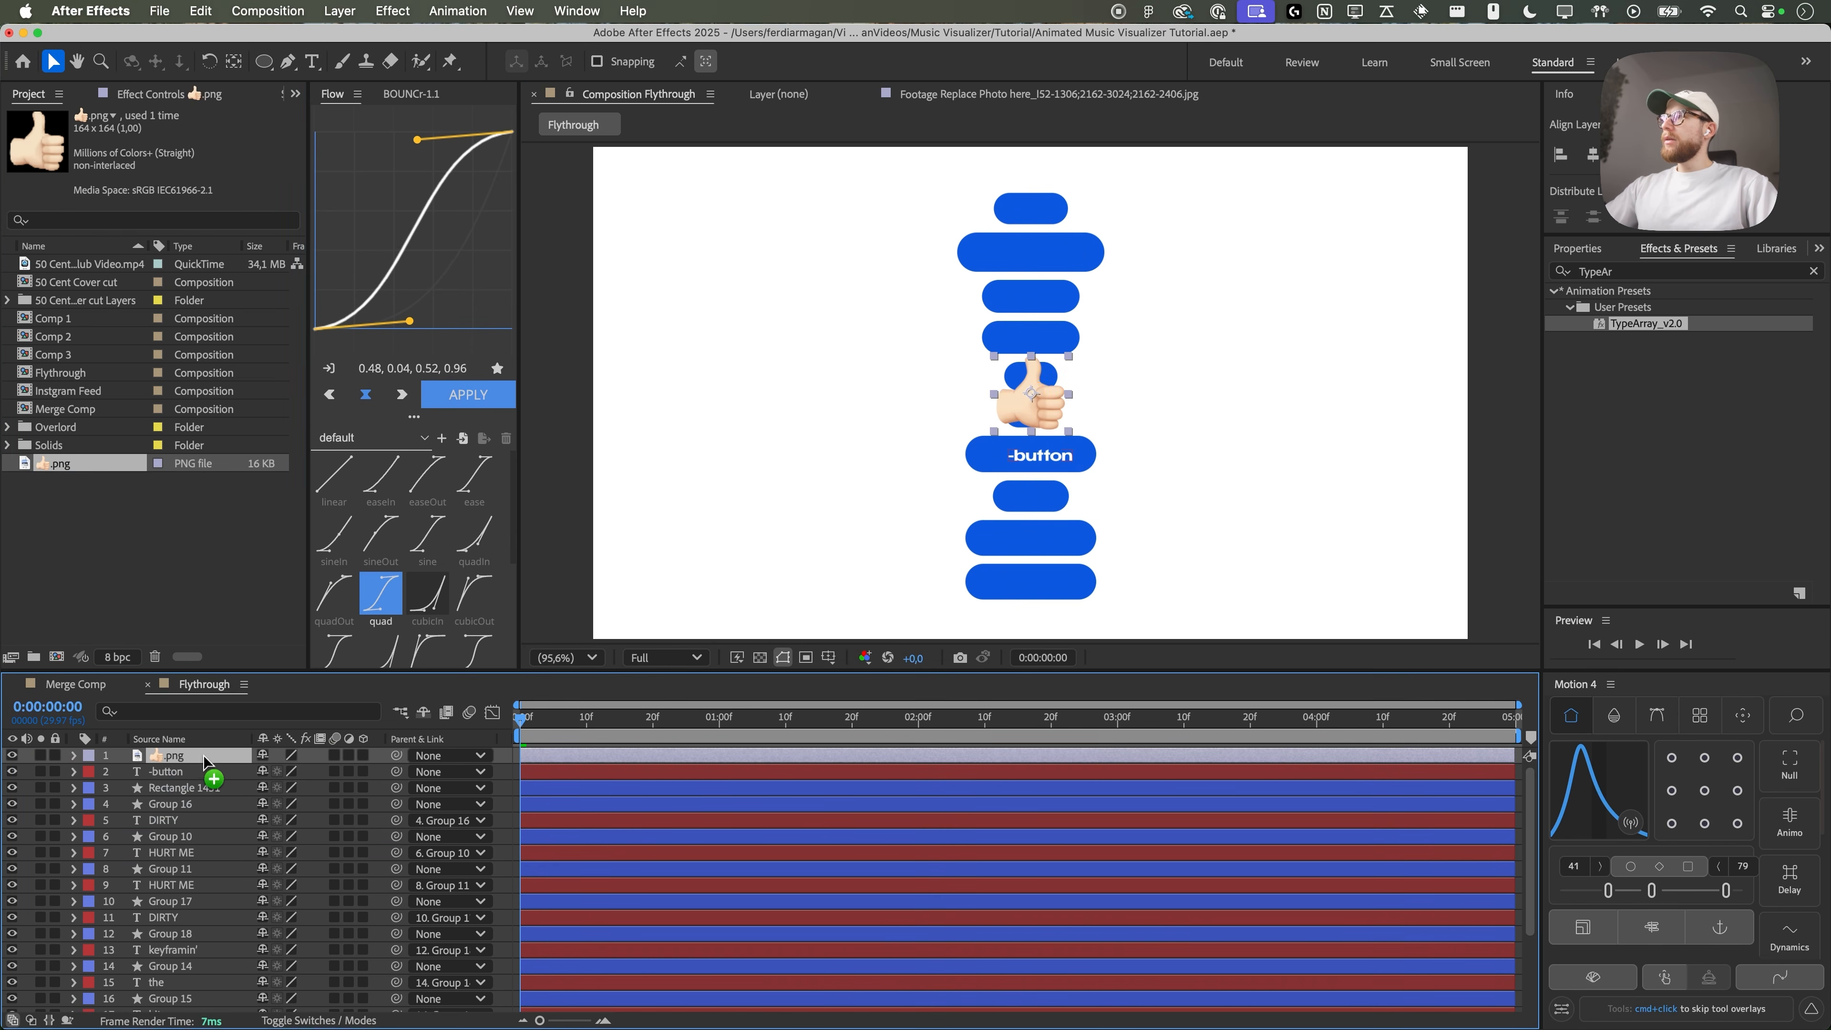
- Scale the thumbs-up PNG to 37% and place it inside the blue pill just before the -button text
scroll(1000, 498, "up", 5)
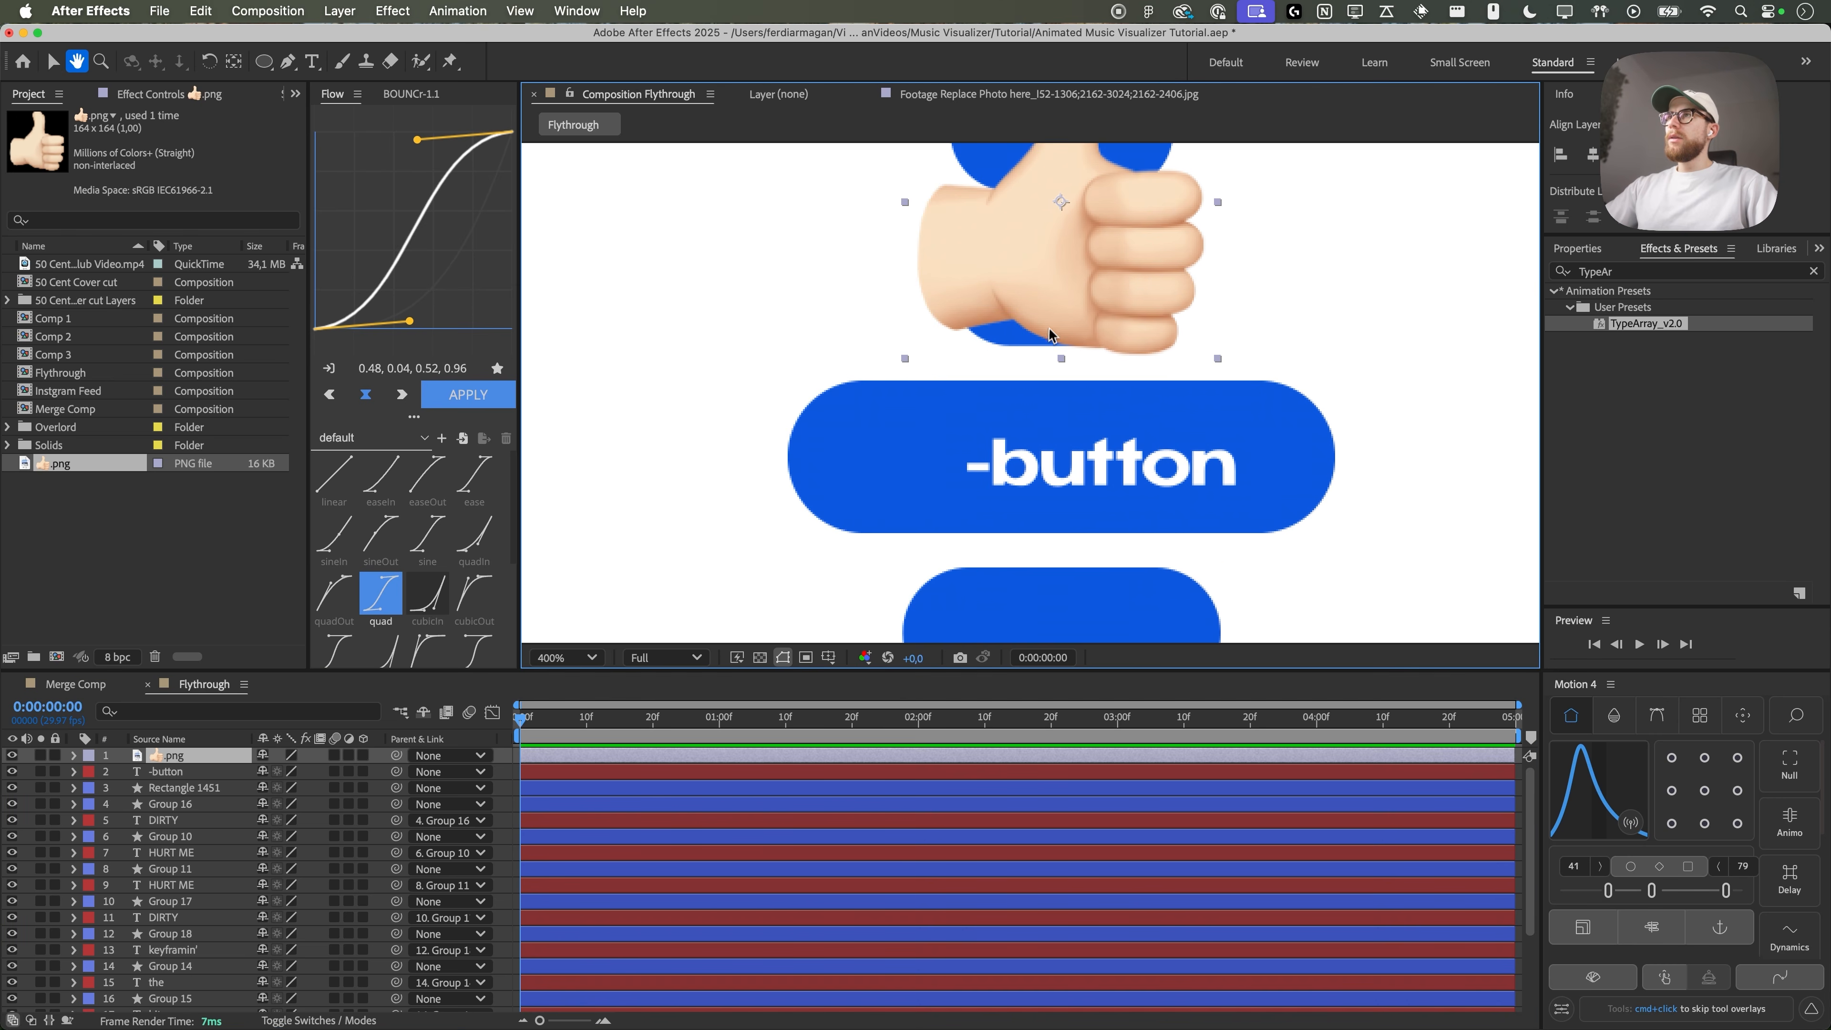
key("s")
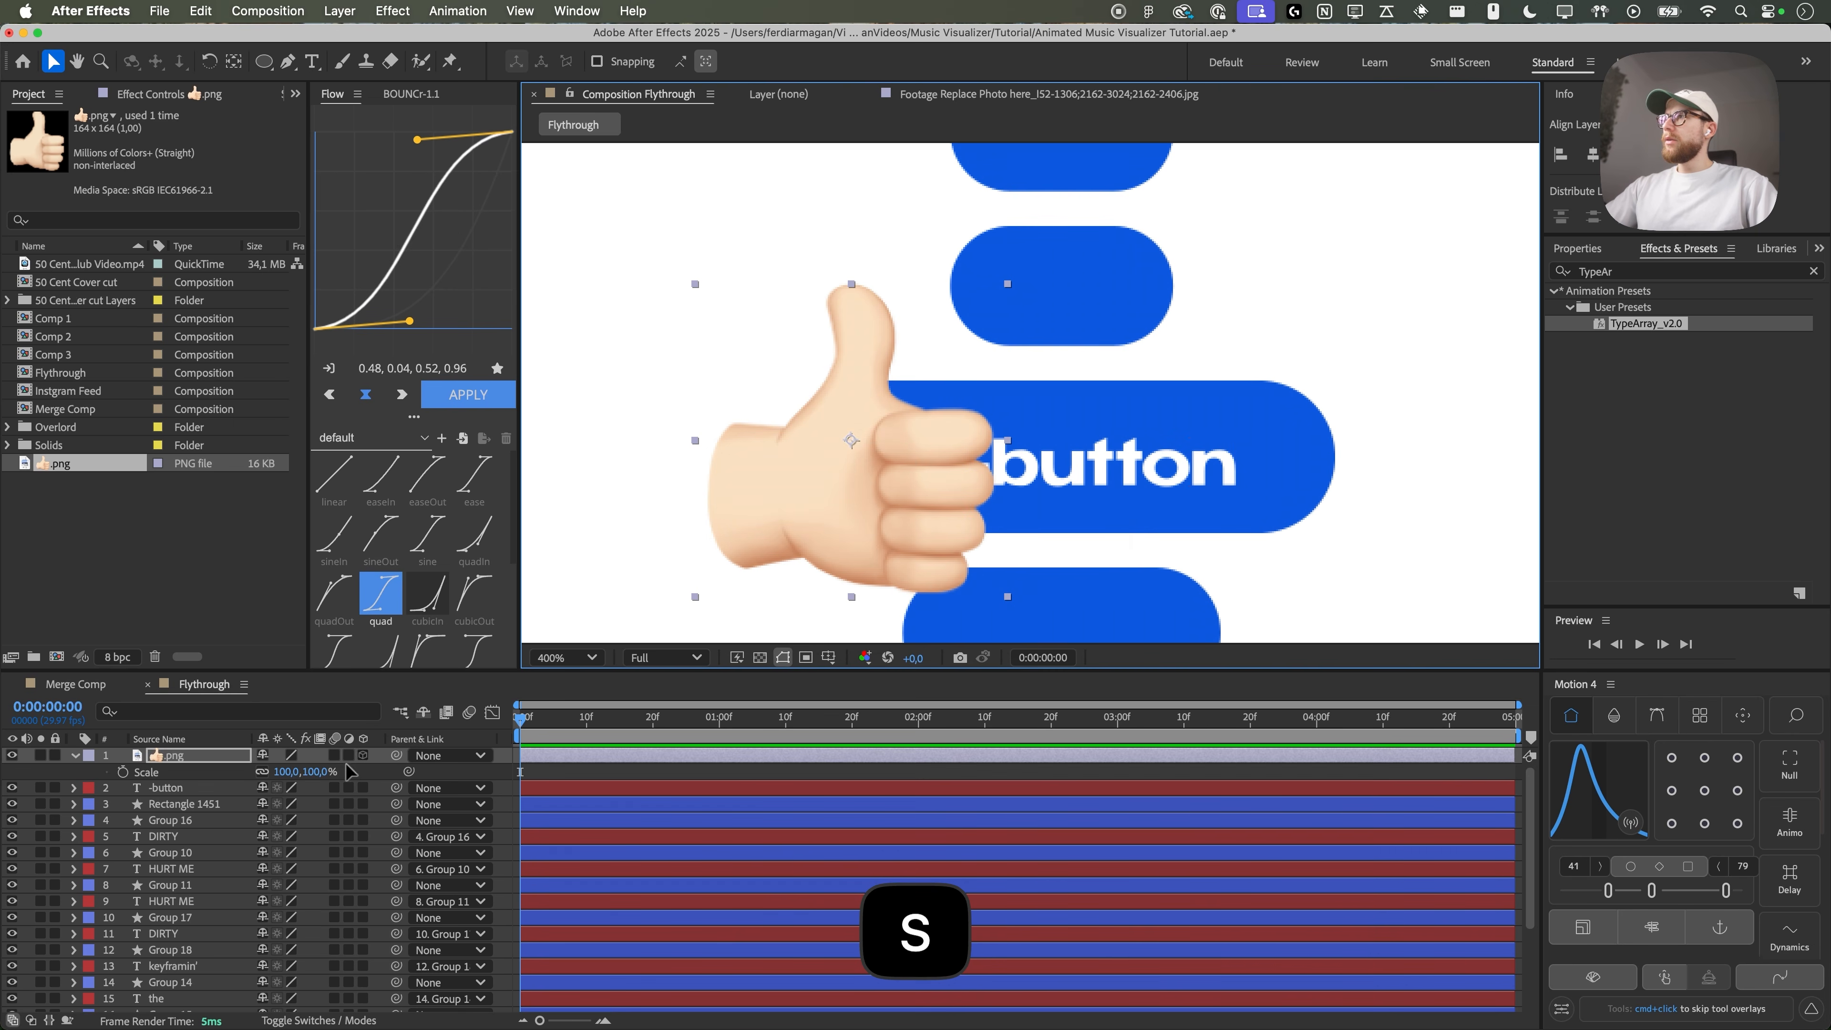
left_click_drag(316, 773, 238, 772)
left_click_drag(877, 454, 921, 467)
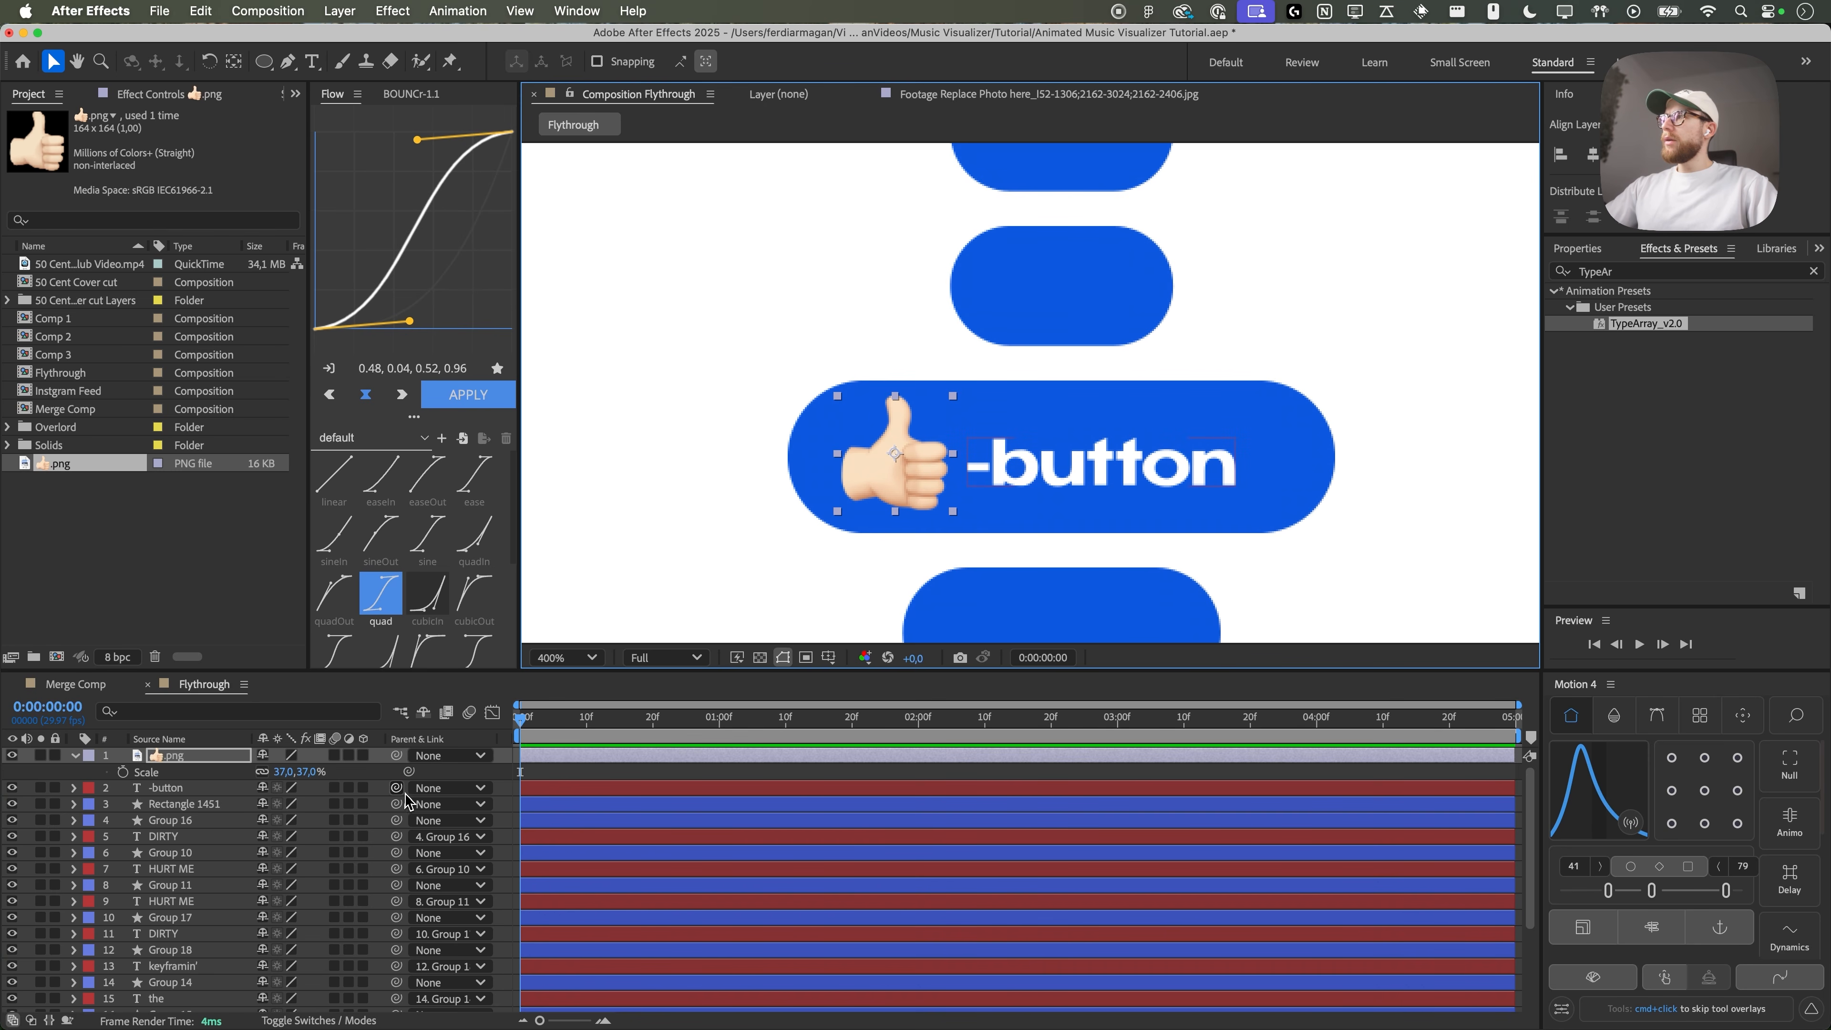
- Parent the thumbs-up PNG layer to the -button text layer
left_click(176, 789)
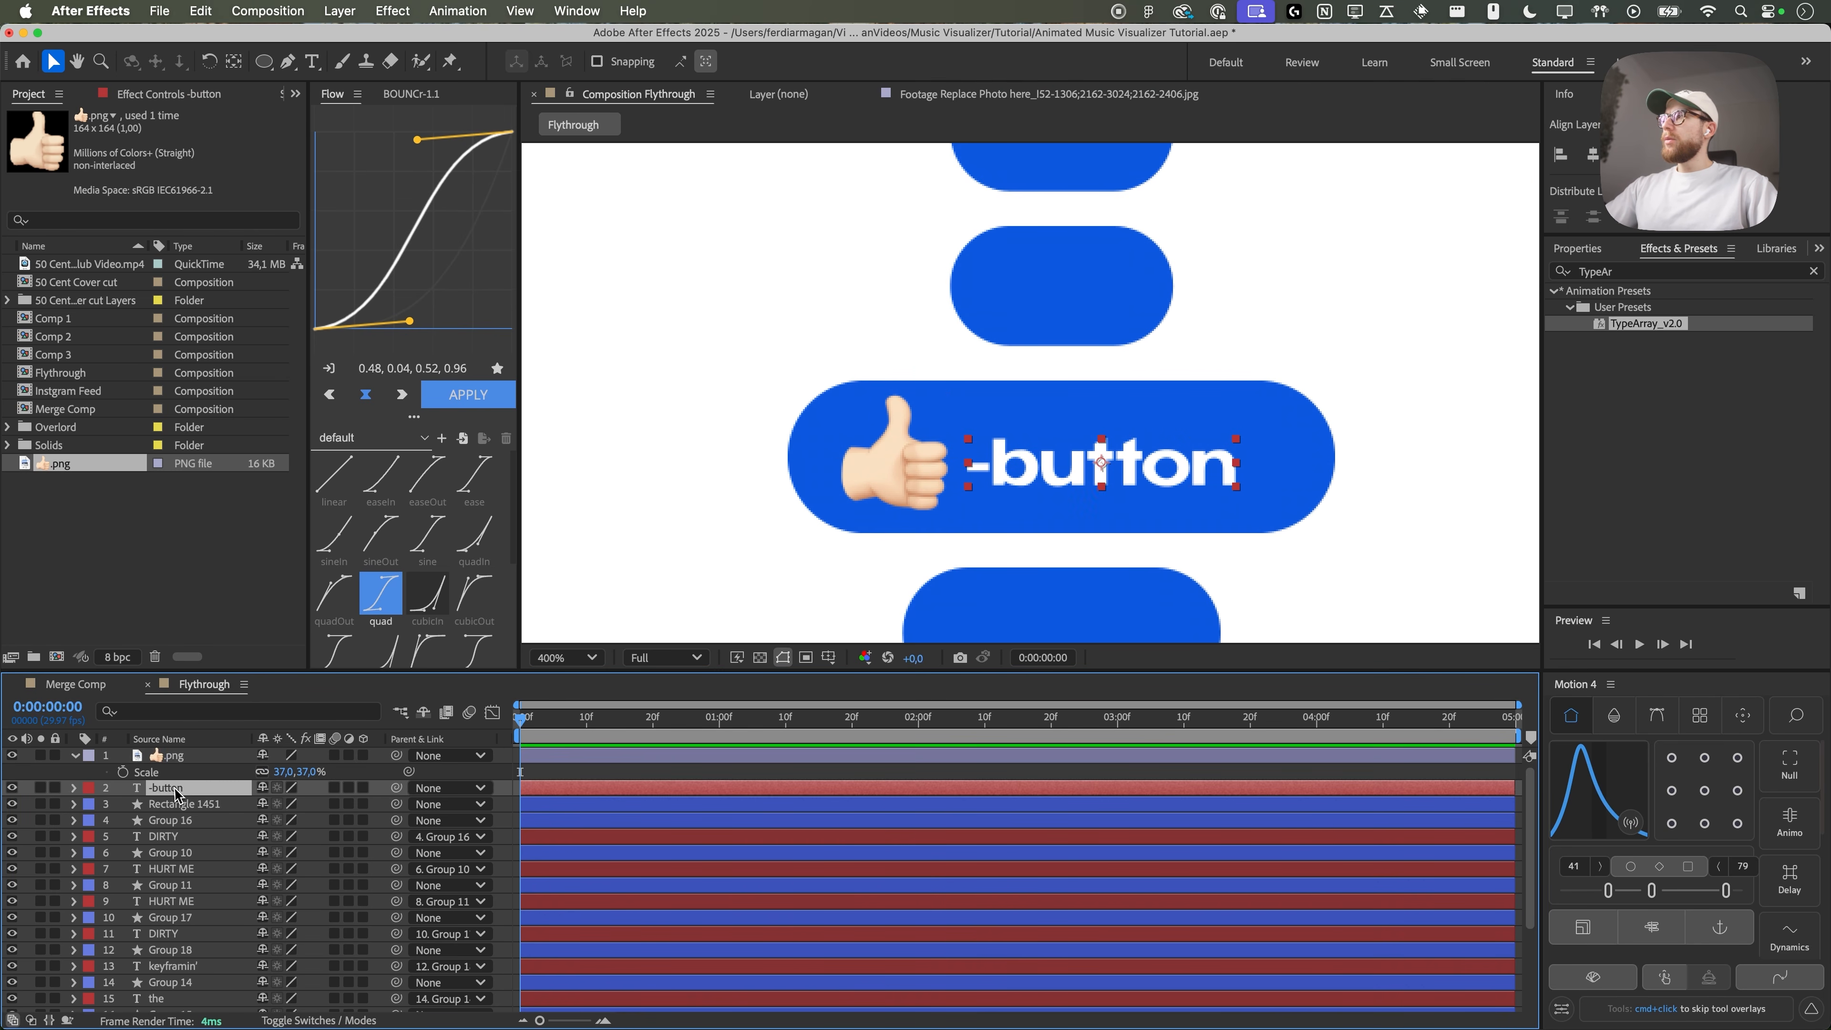
left_click(186, 756)
left_click_drag(394, 755, 187, 788)
- Try rotating the thumbs-up emoji around its centred anchor point and undo the rotation
key("period")
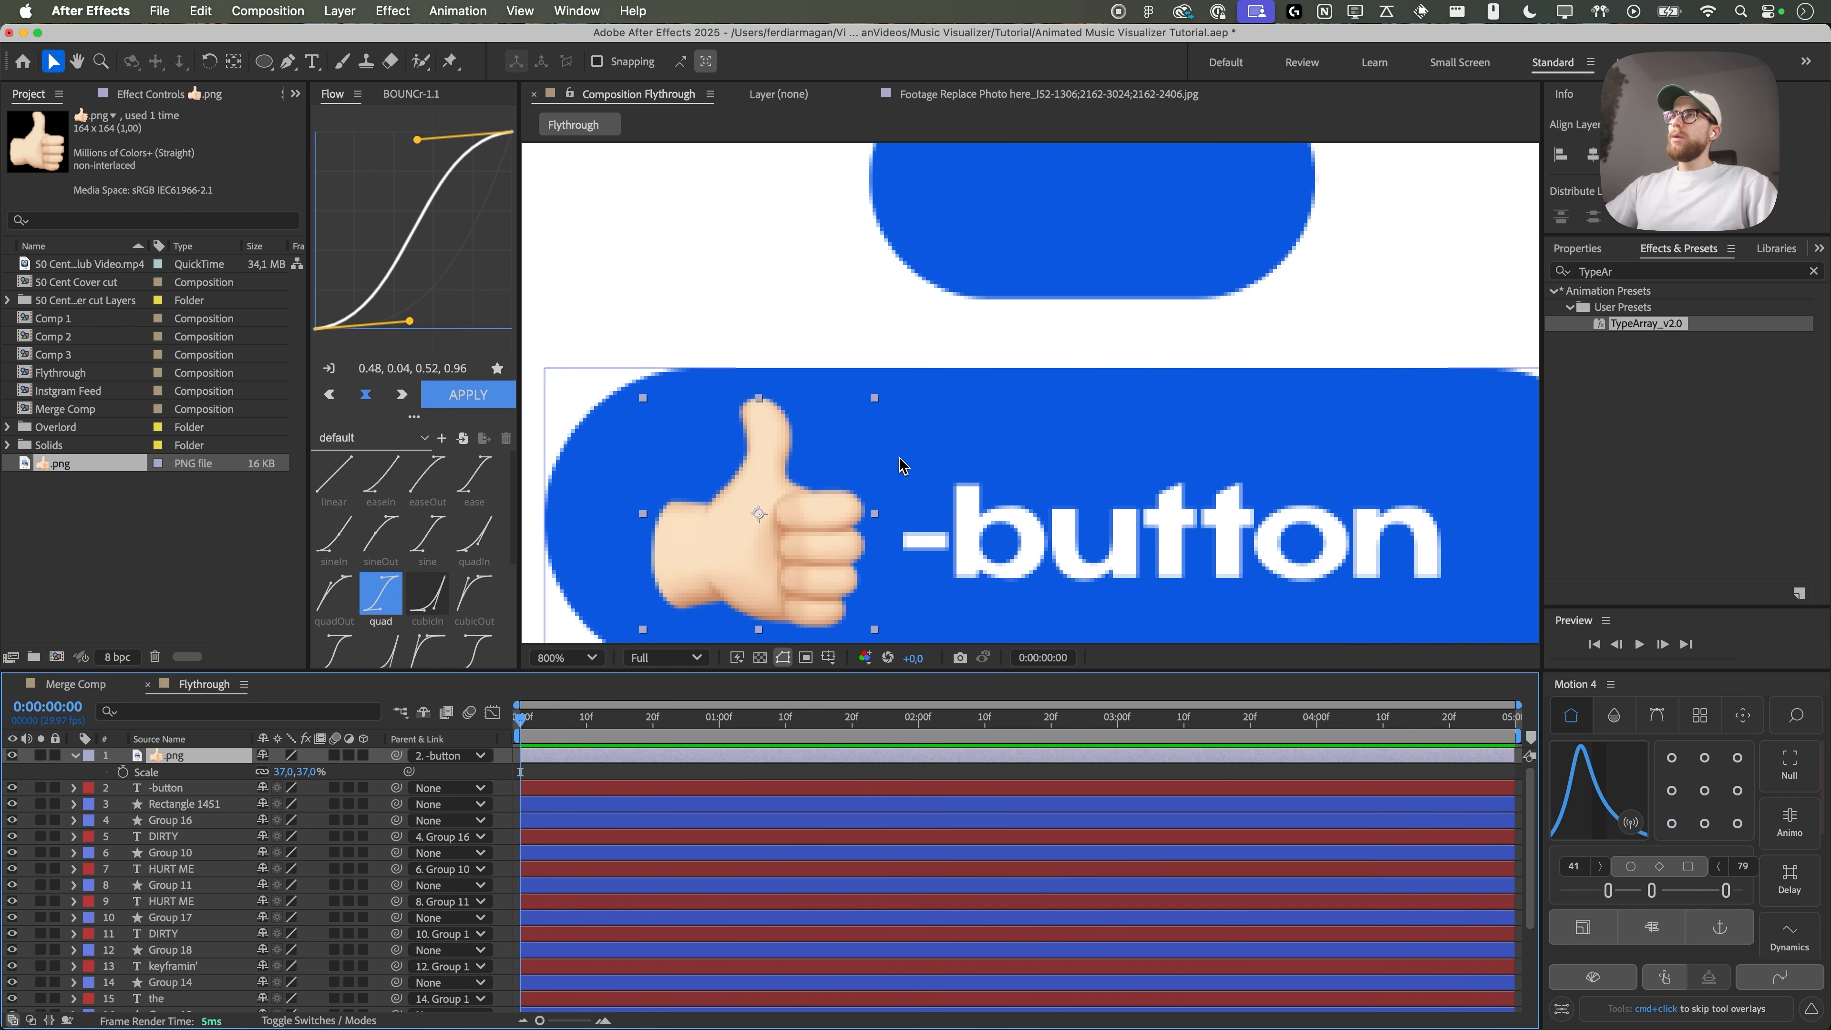
left_click_drag(1016, 494, 1067, 375)
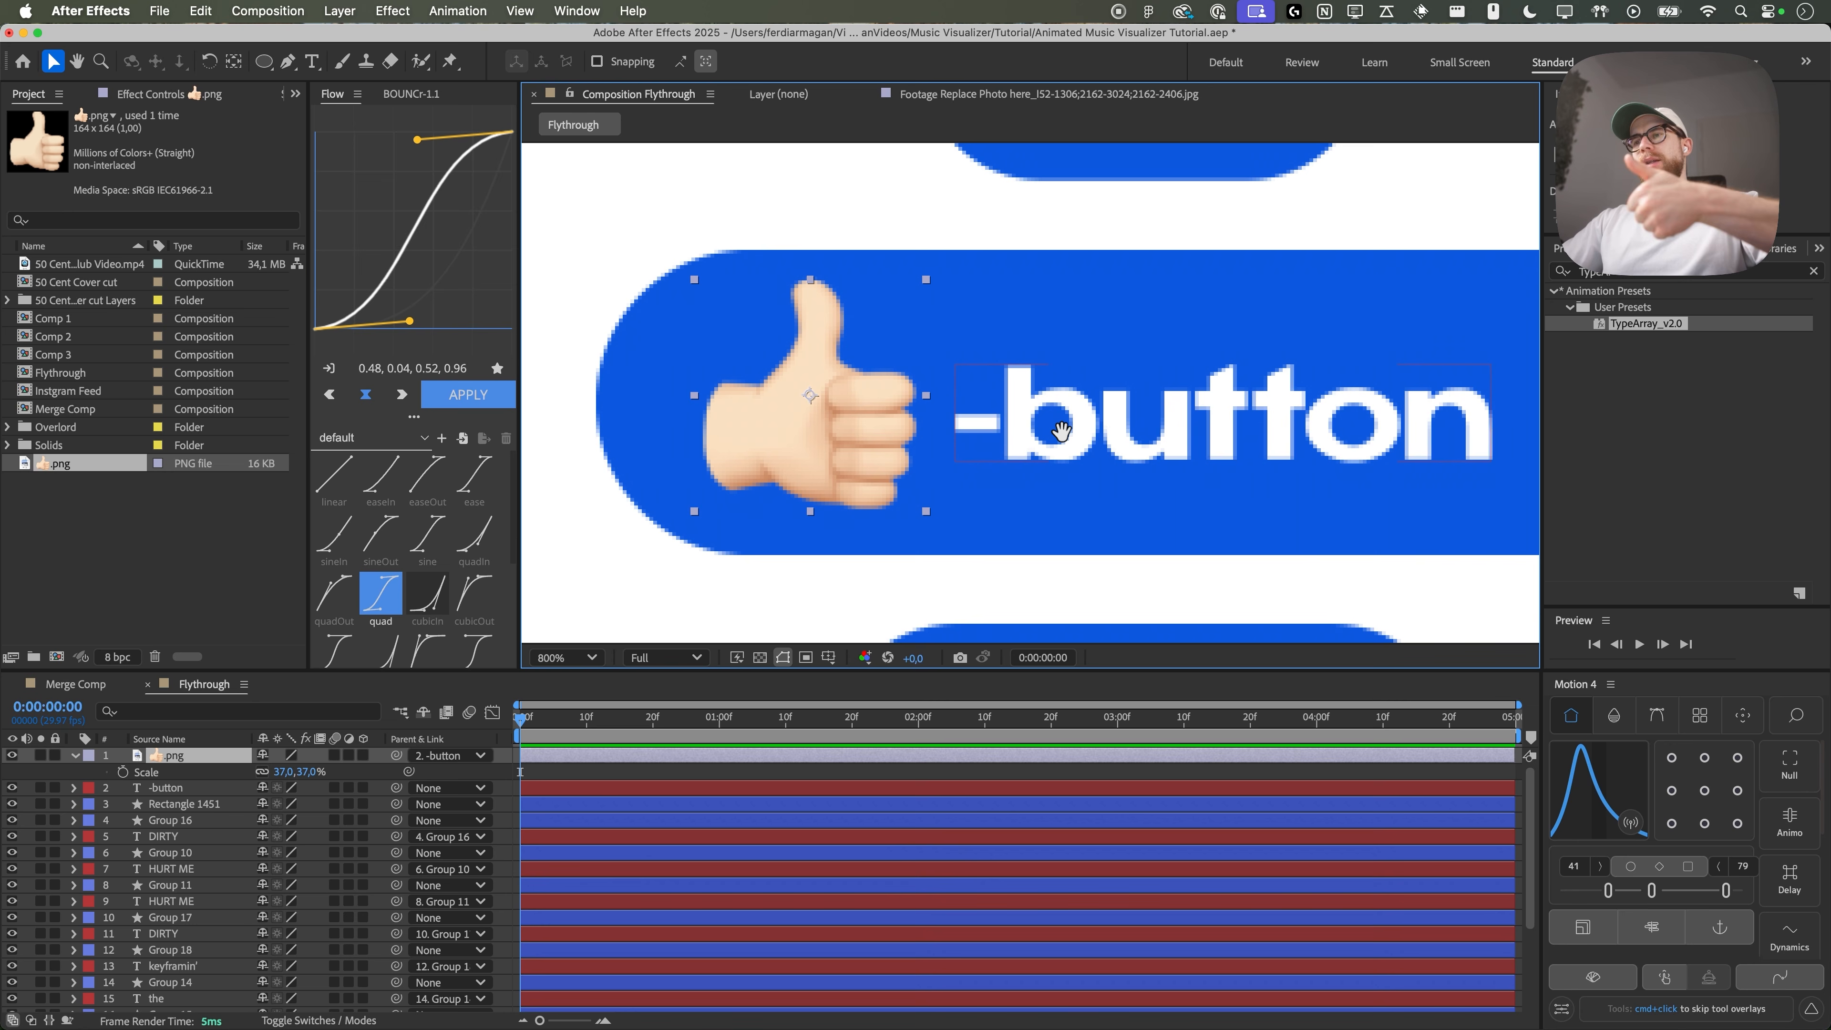
left_click(208, 757)
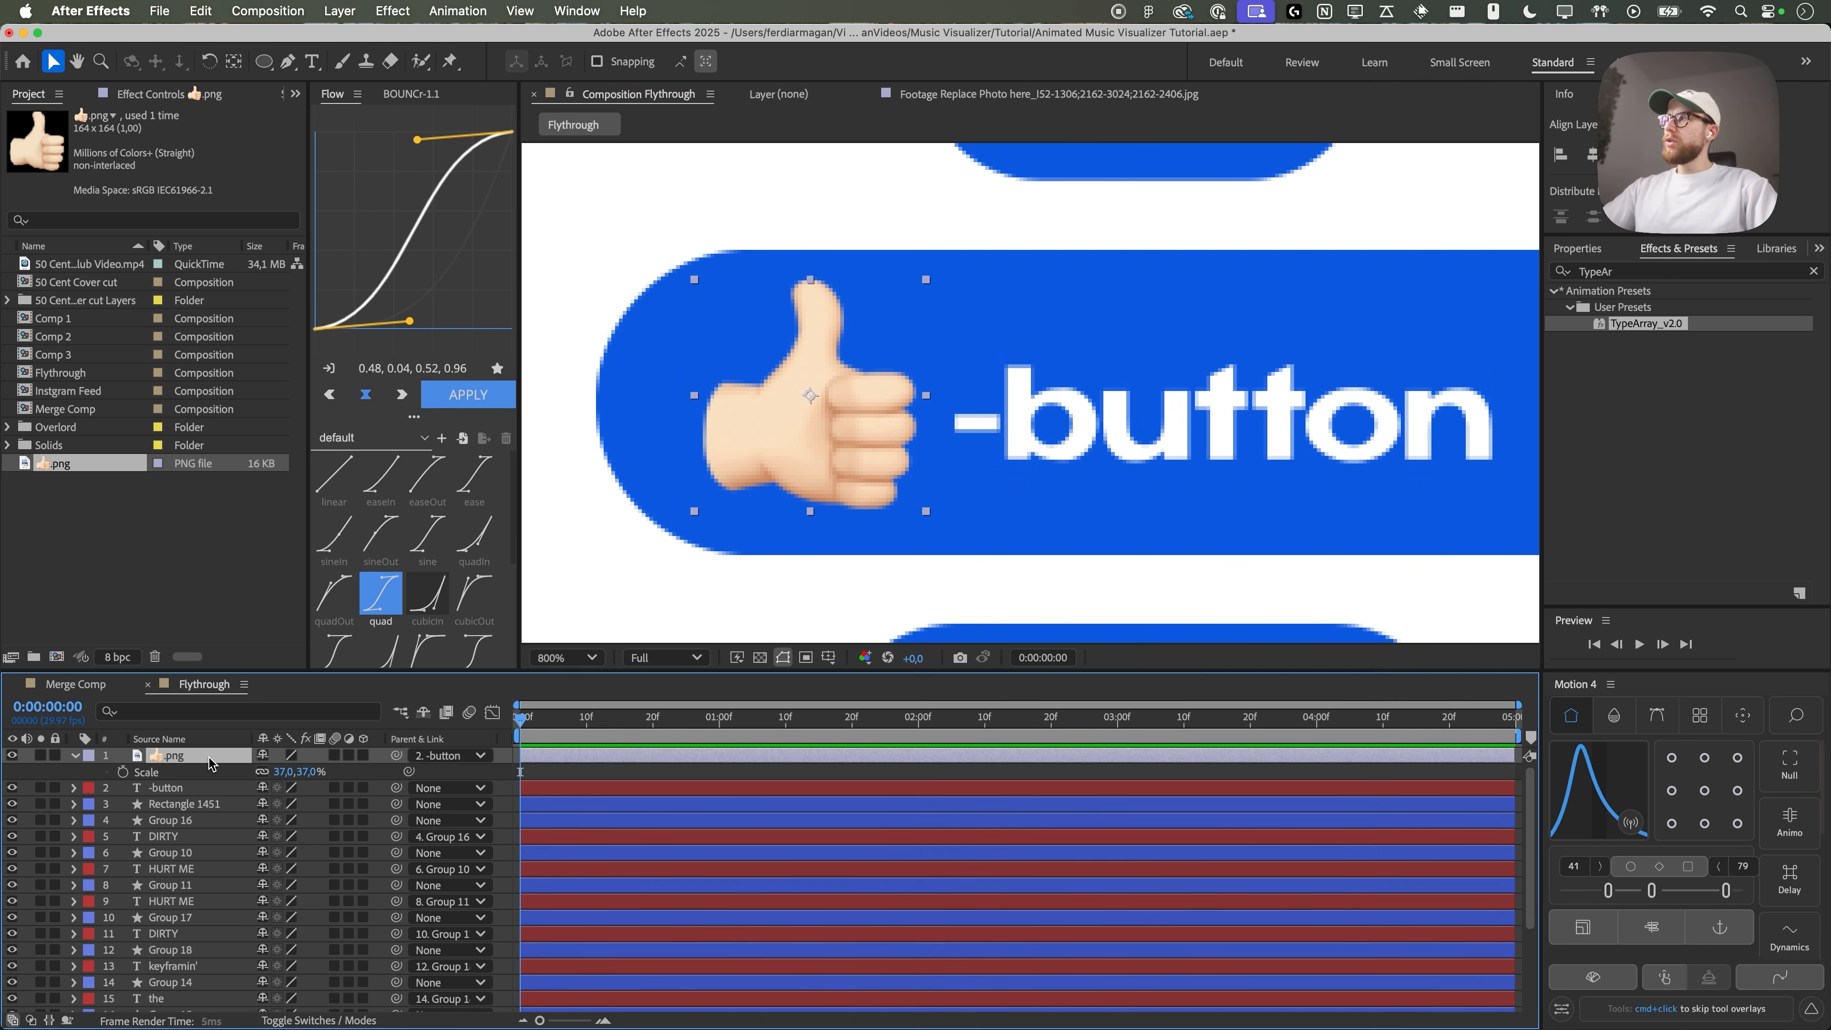
key("r")
left_click_drag(286, 779, 317, 779)
key("super+z")
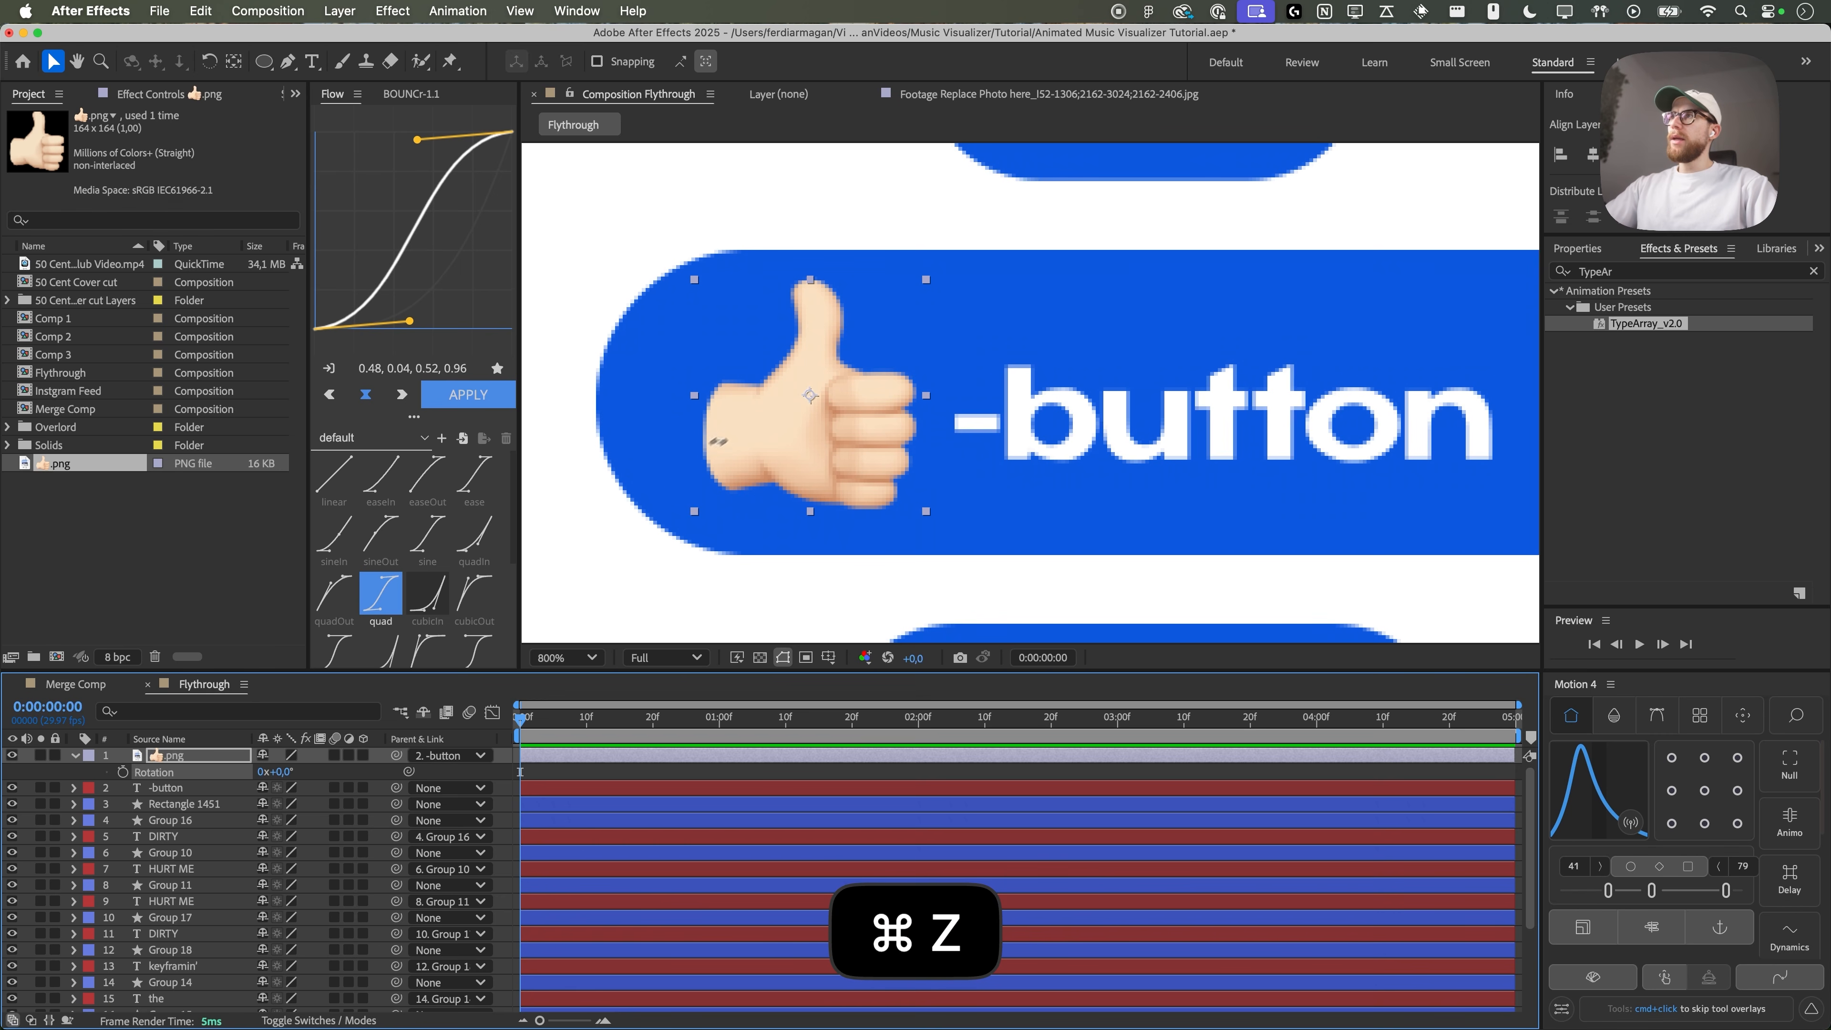
- Move the thumbs-up emoji's anchor point to the lower-left corner of the wrist and test the rotation around it
left_click(234, 65)
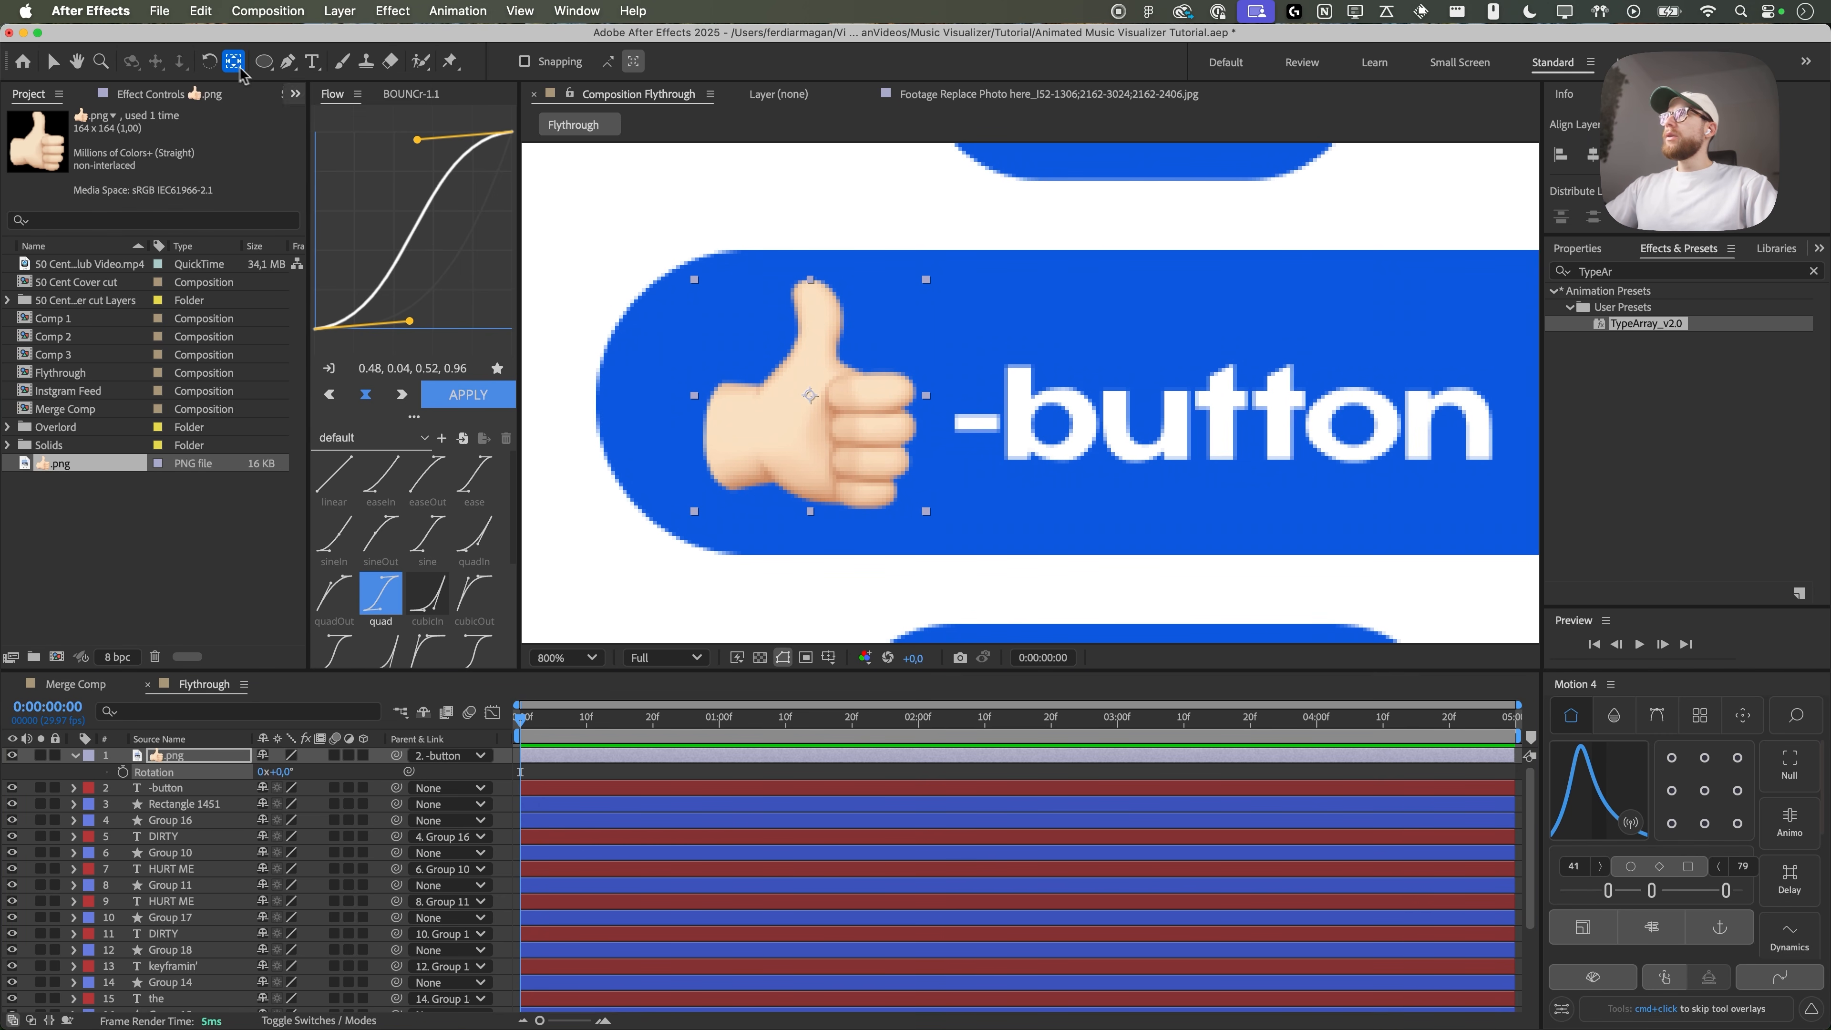
left_click_drag(808, 400, 702, 485)
left_click_drag(279, 772, 281, 773)
key("v")
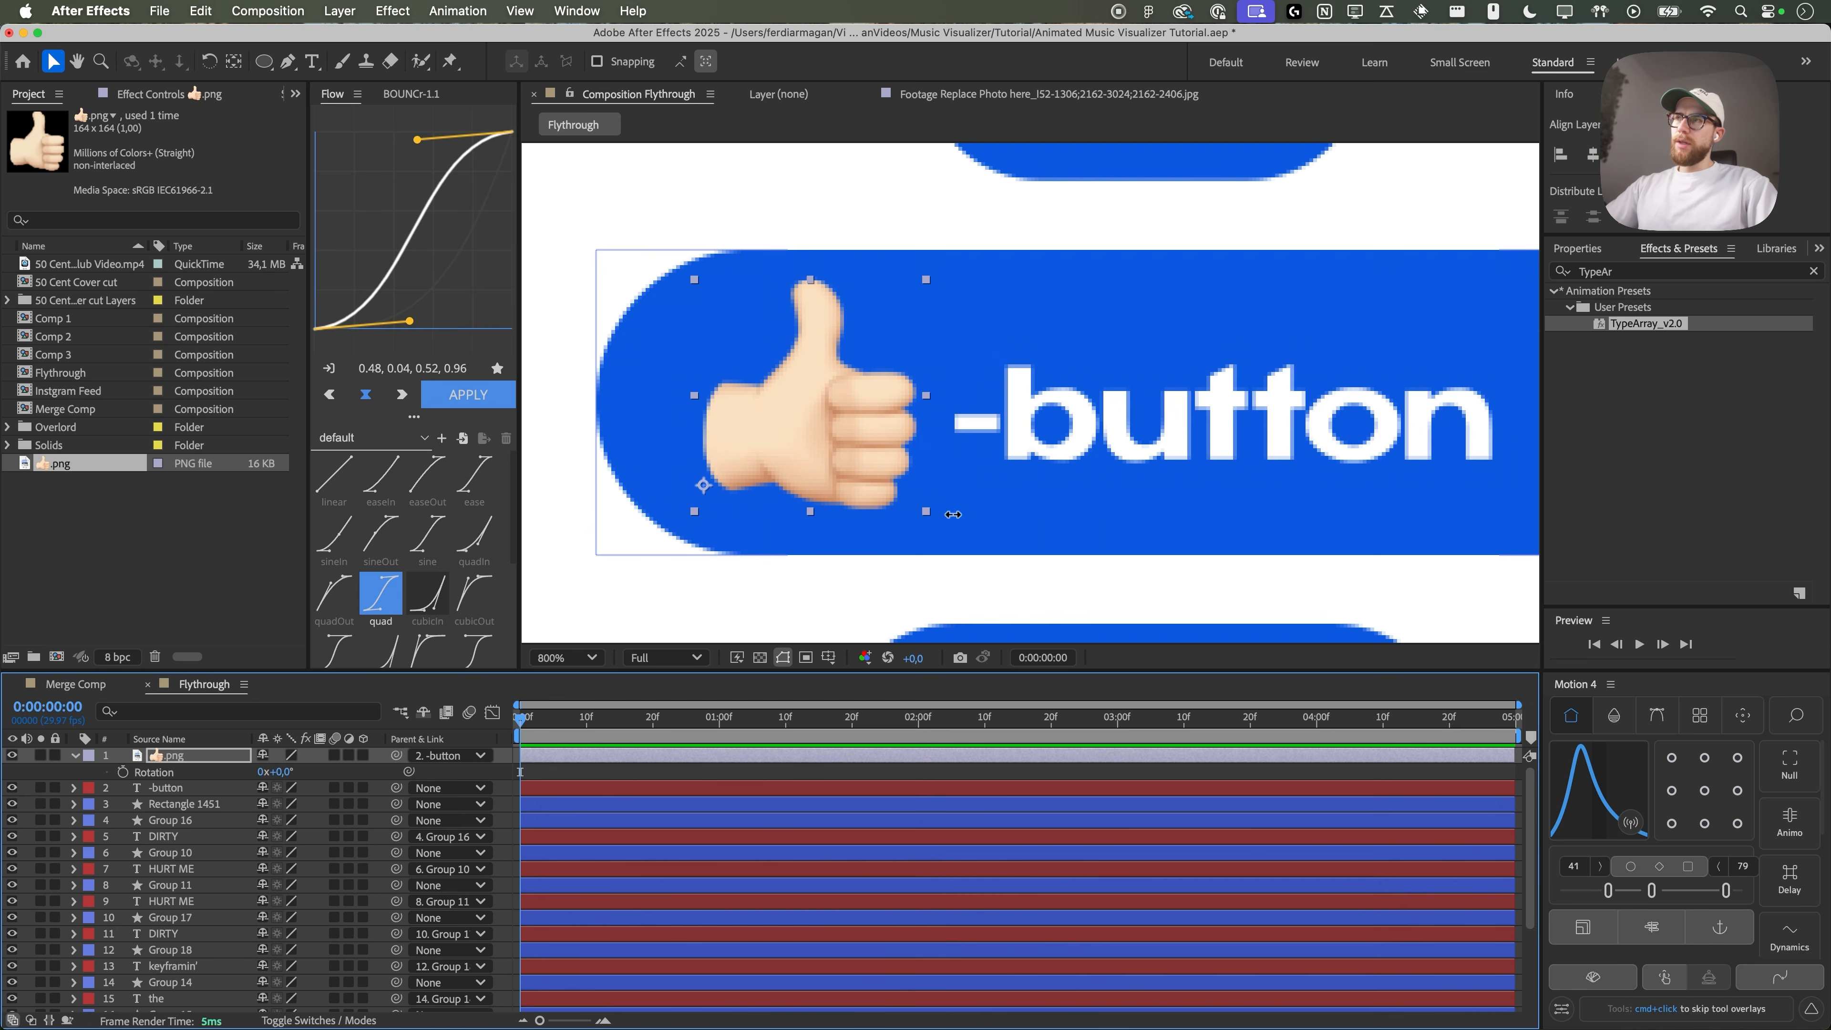
- Choose Rotation as the property for the BOUNCr Overshoot+ expression
left_click(411, 94)
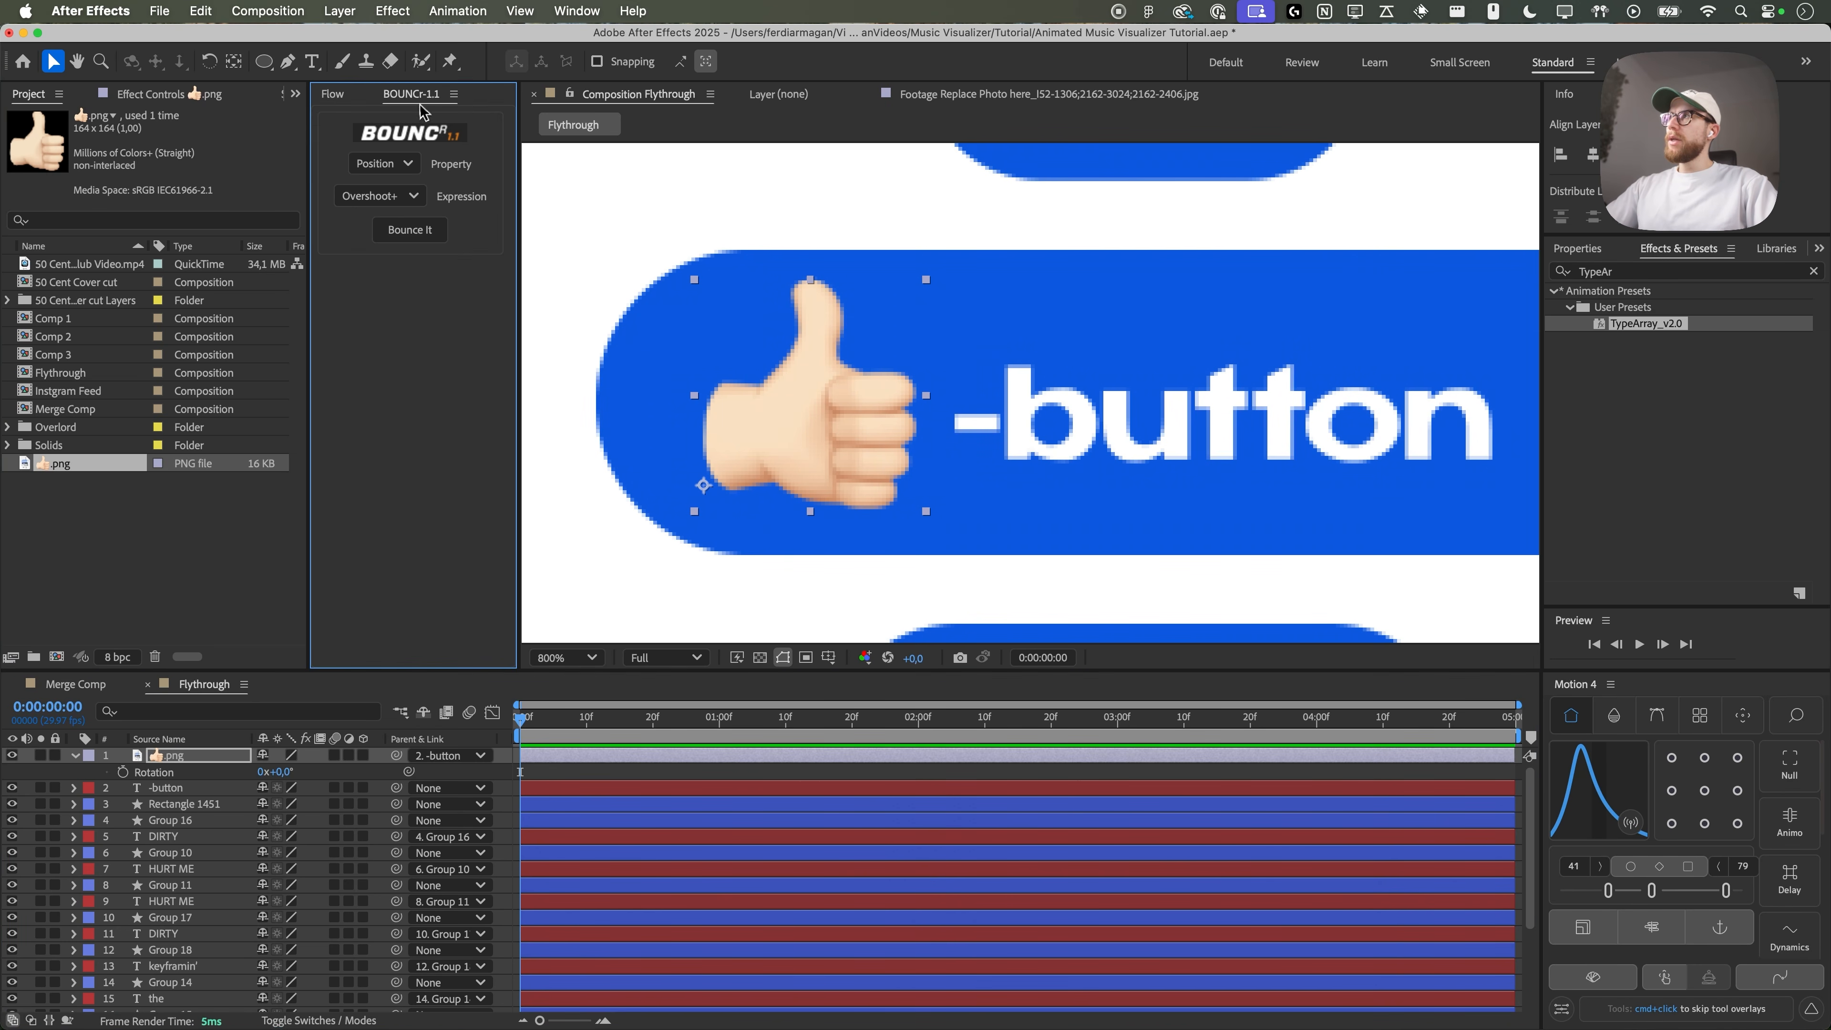
left_click(384, 163)
left_click(392, 225)
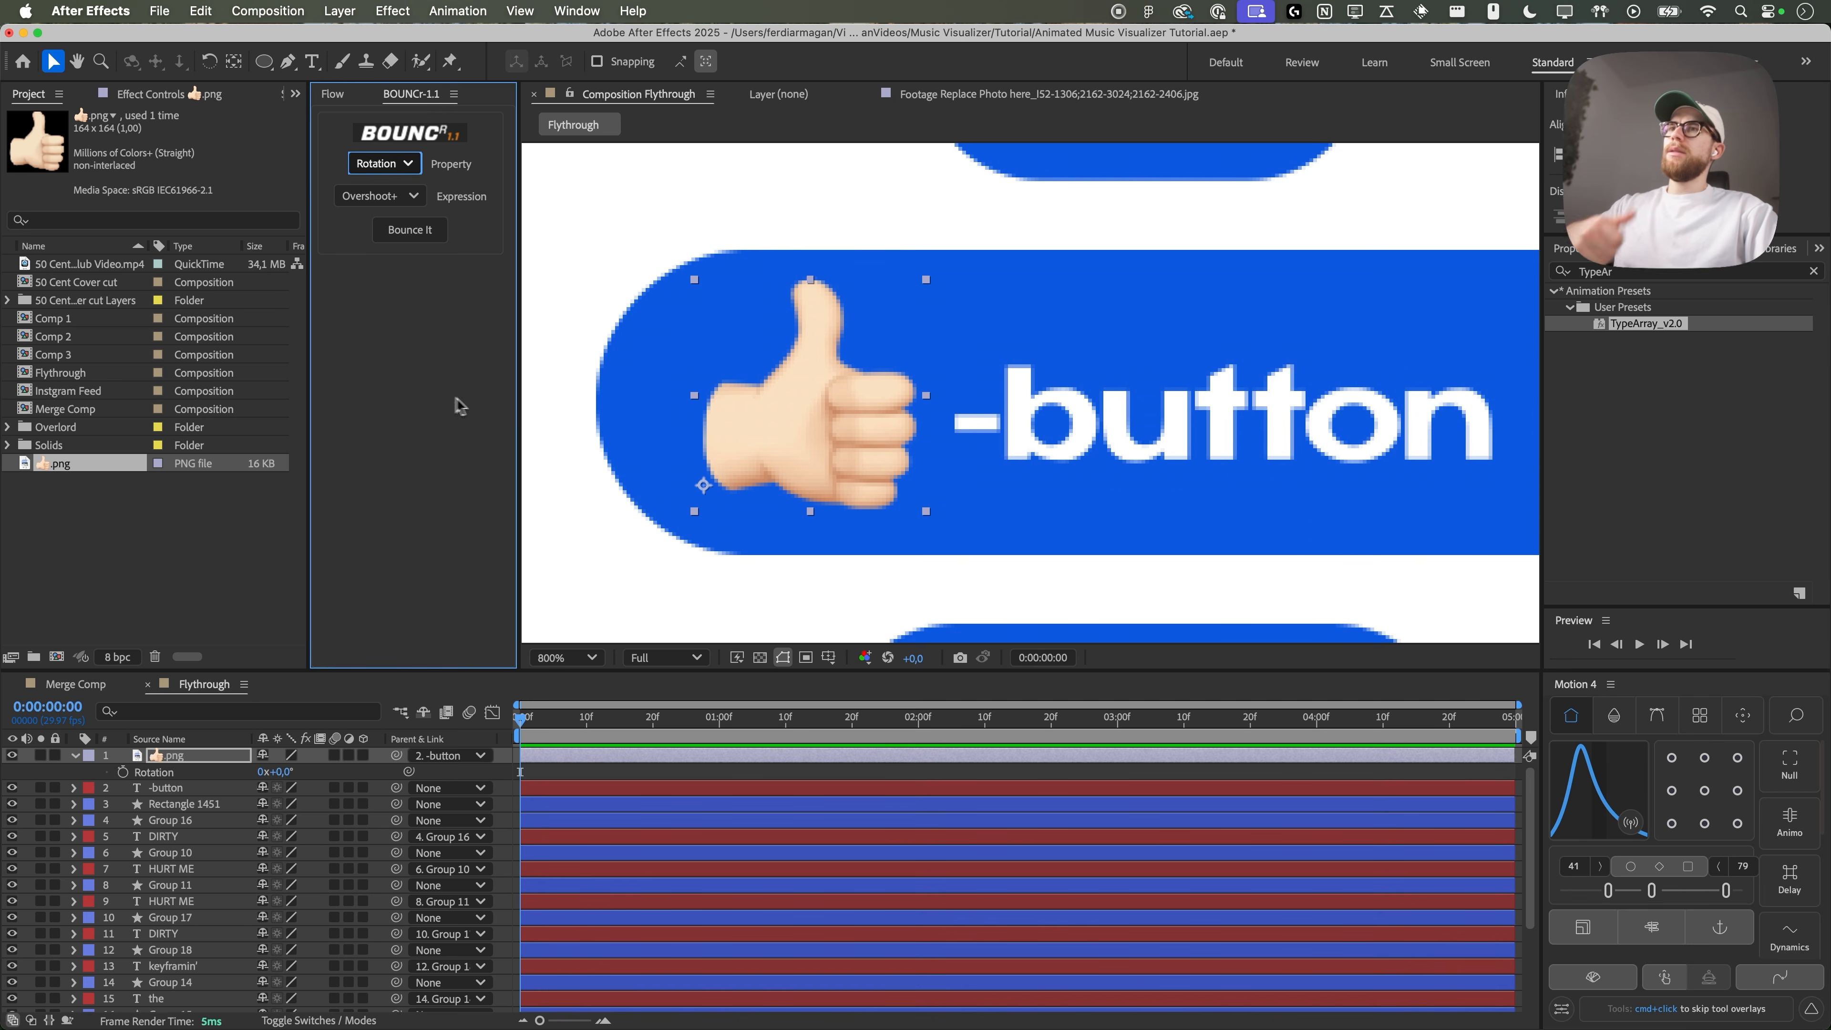
- Reorder the Flythrough layers so each word's text layer sits directly above its pill group
scroll(1247, 617, "down", 3)
left_click(1264, 636)
left_click(579, 658)
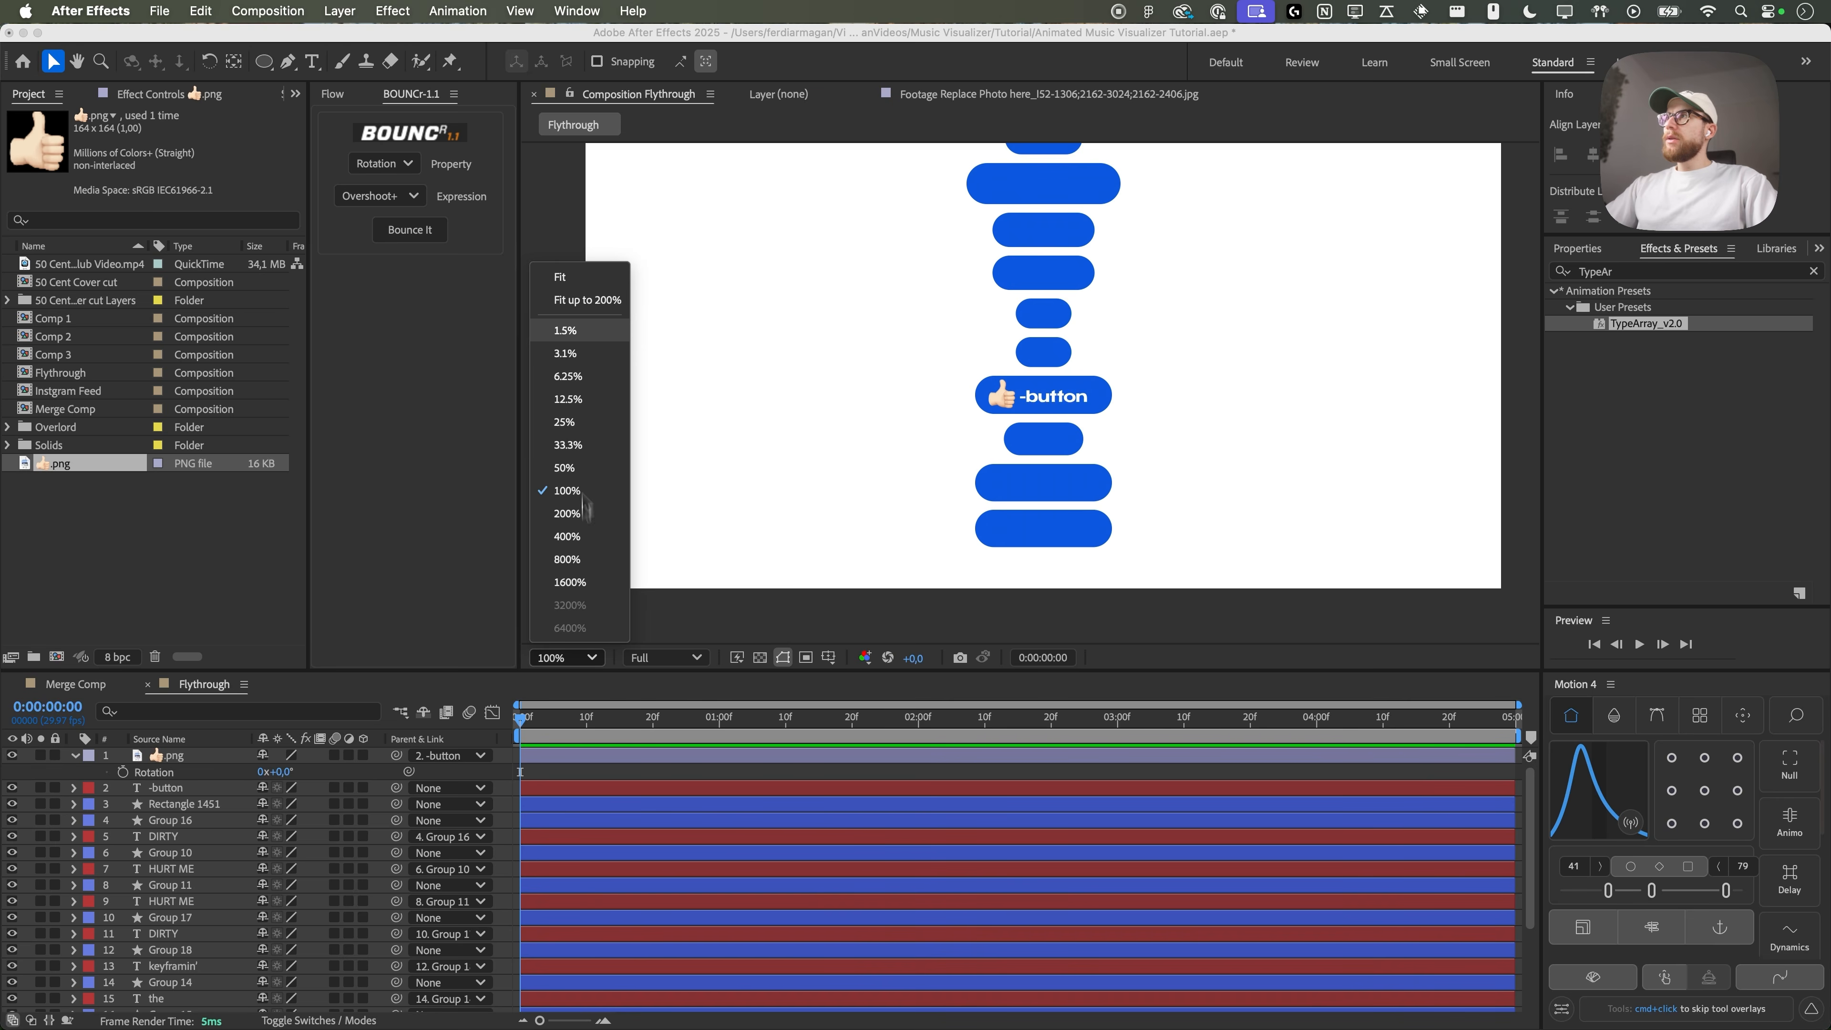
left_click(580, 300)
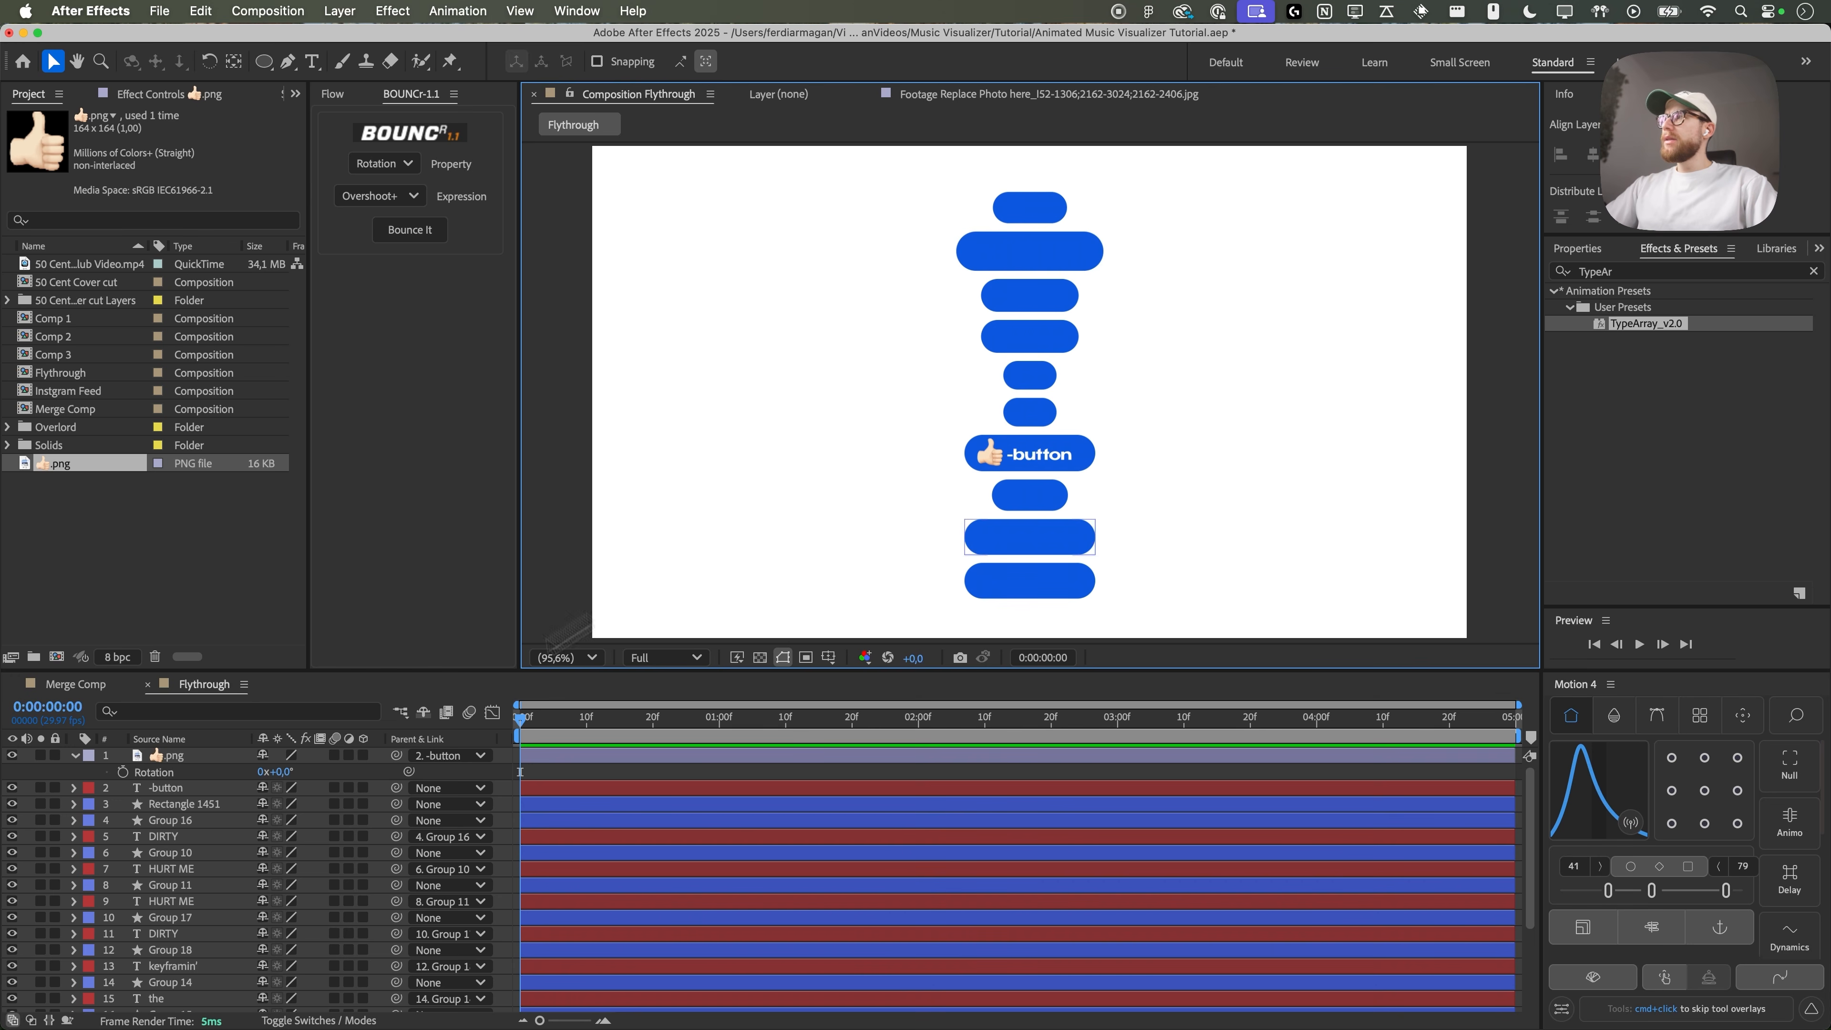
left_click(193, 809)
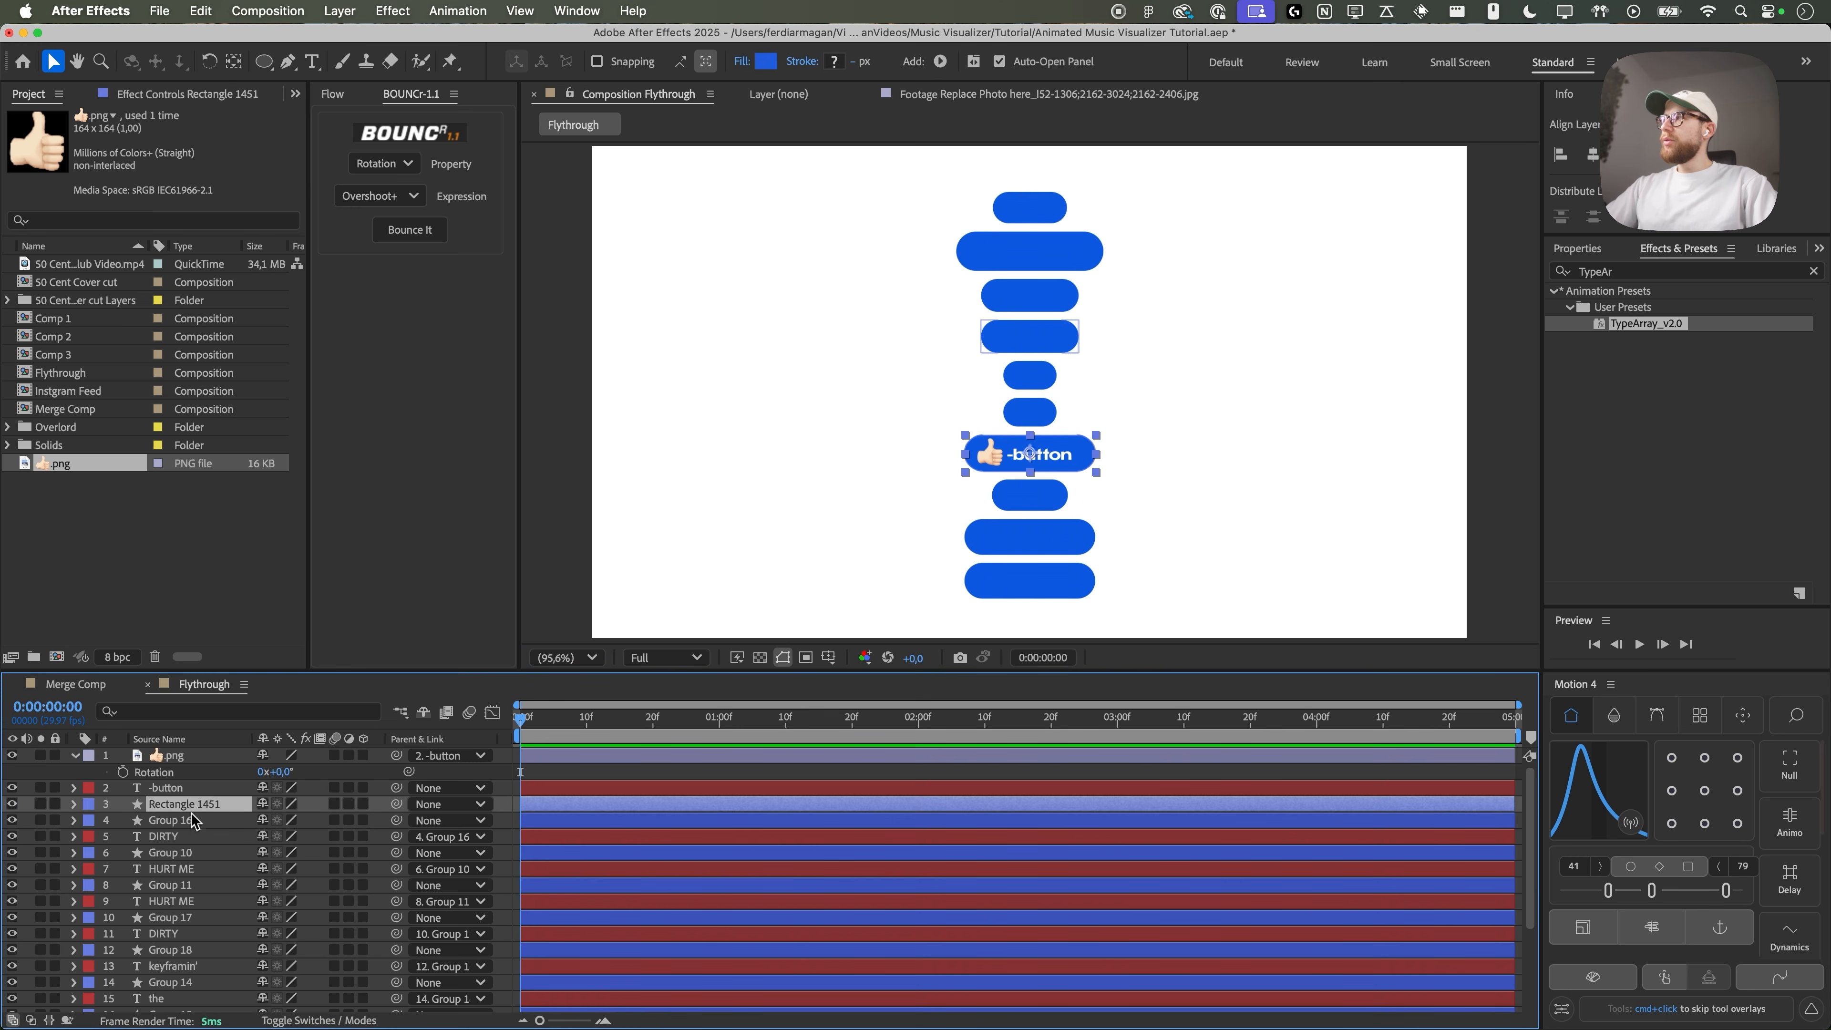
left_click_drag(198, 820, 202, 824)
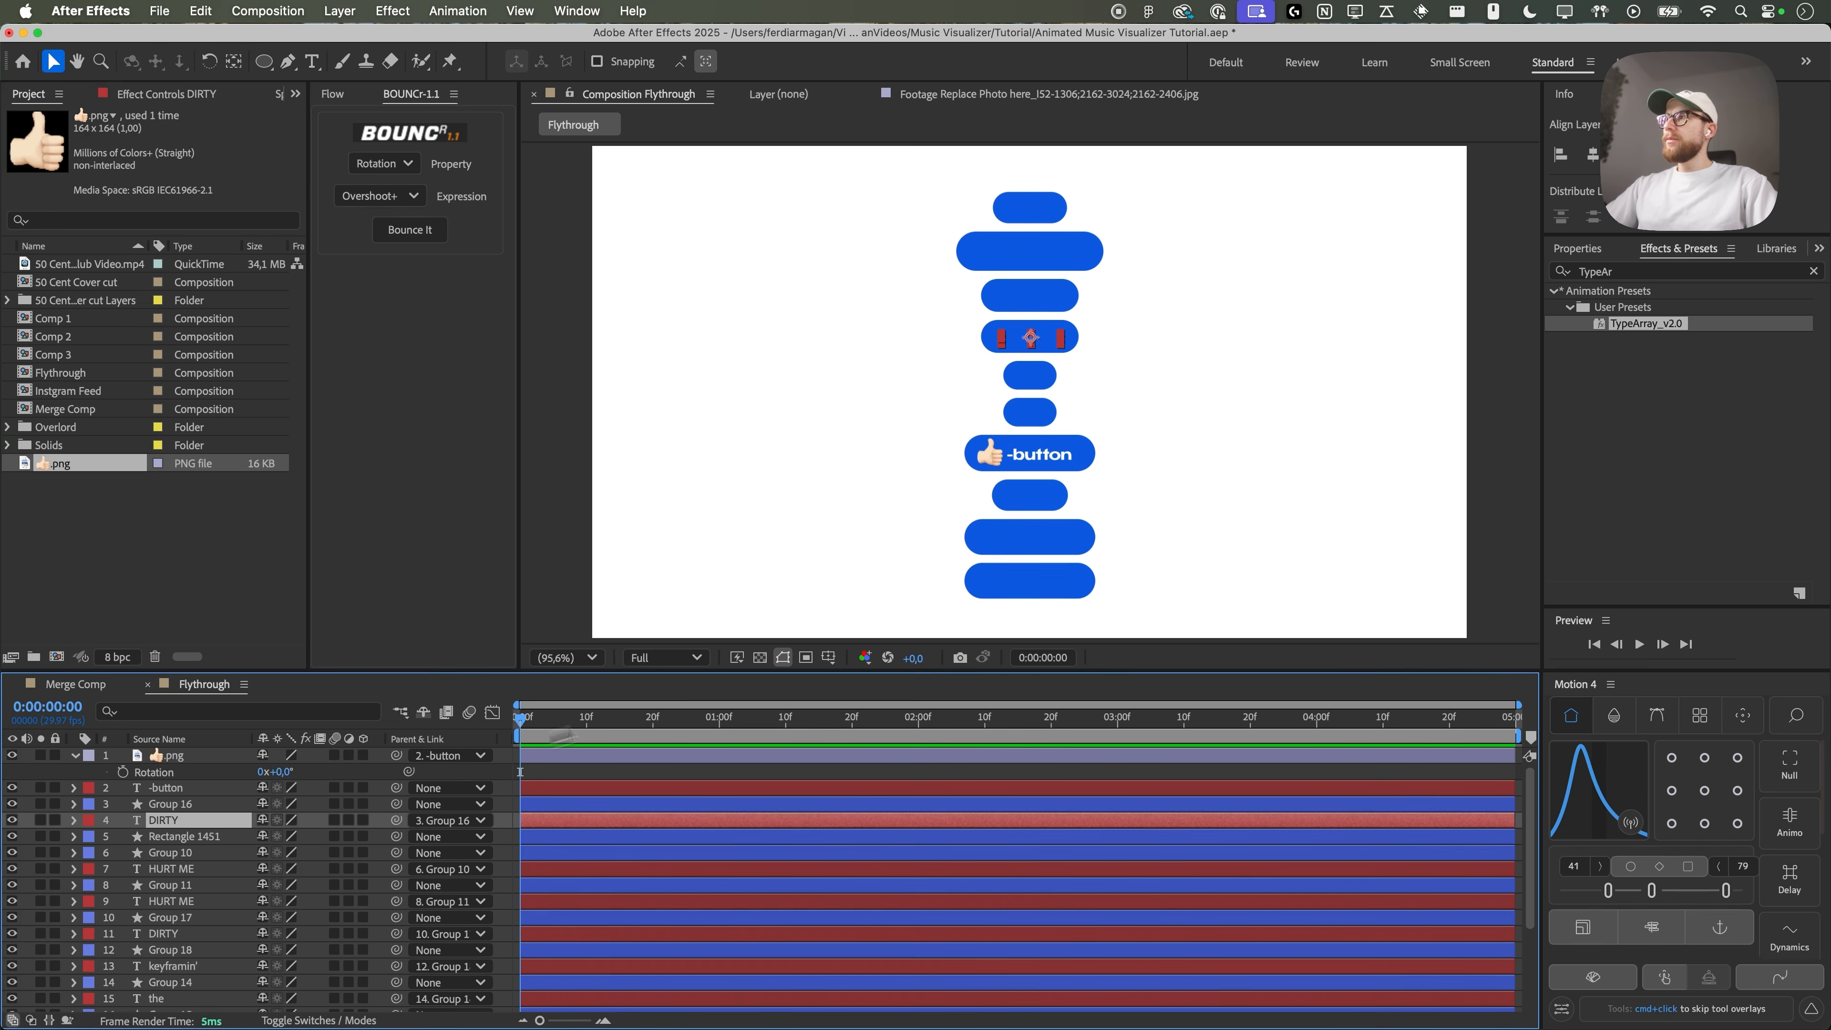
left_click(180, 839)
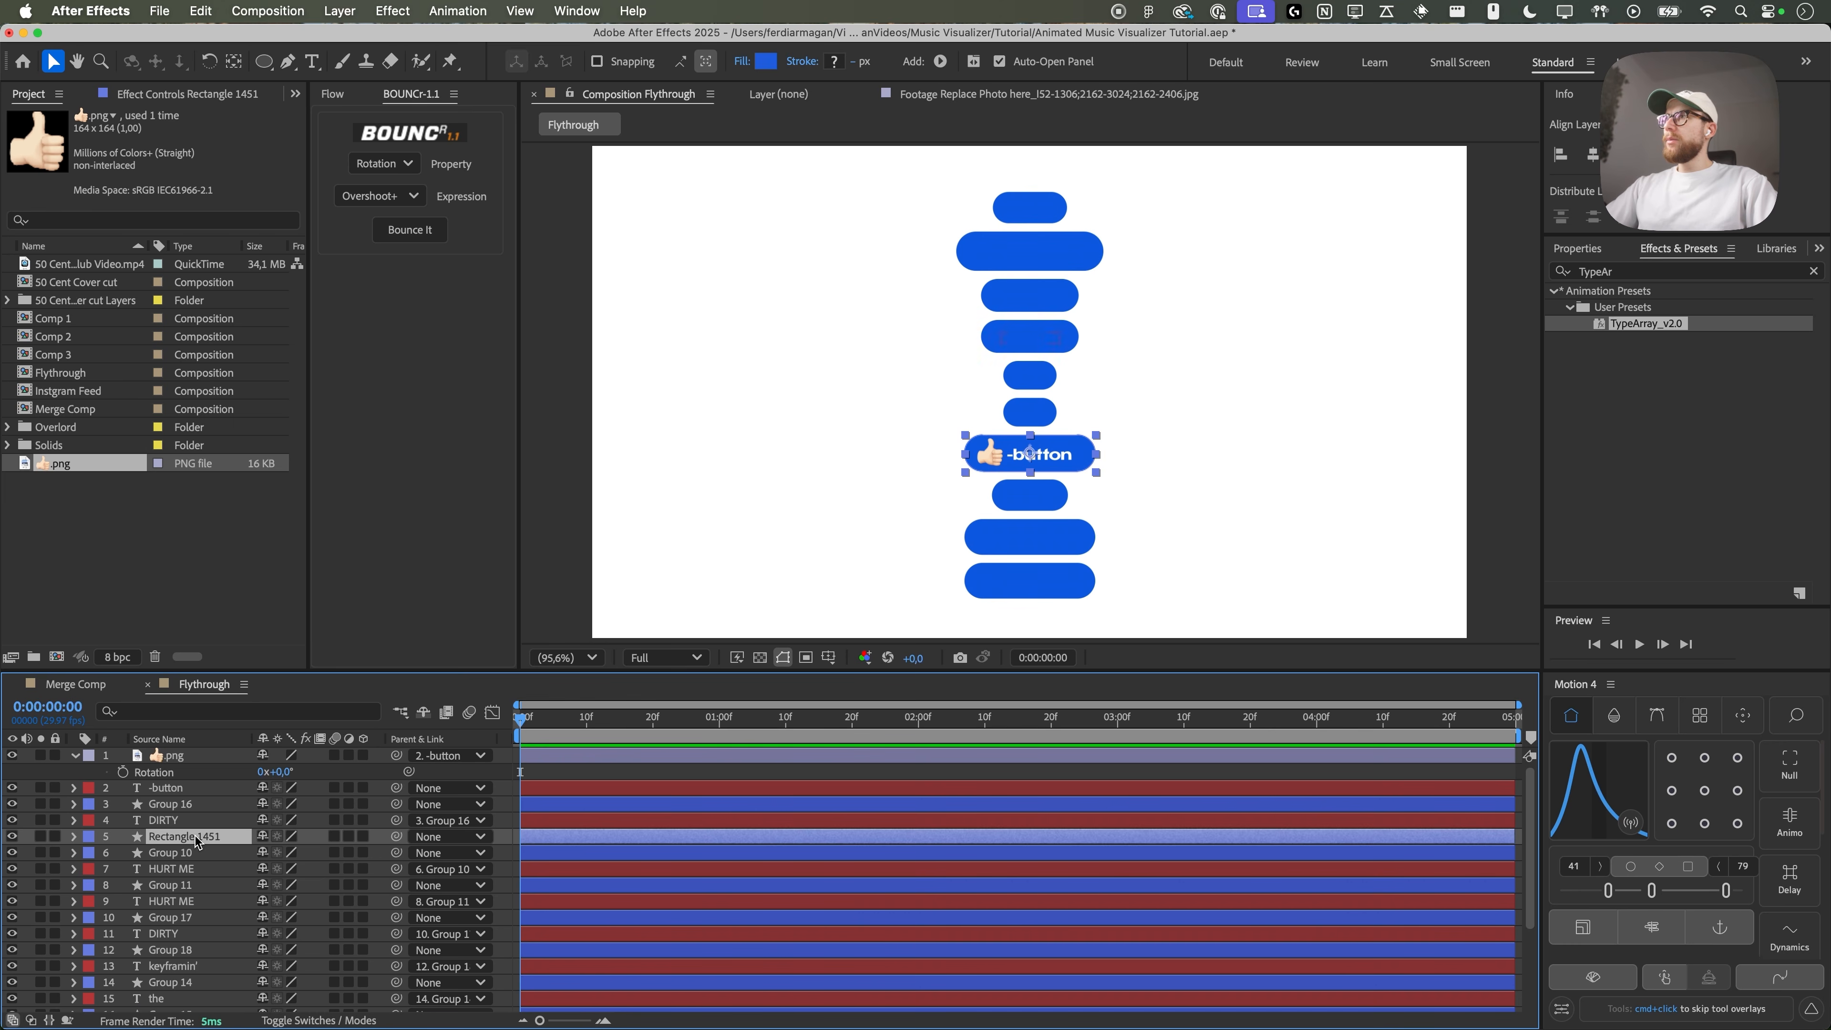
left_click_drag(180, 821, 183, 799)
left_click_drag(181, 870, 183, 847)
left_click_drag(181, 902, 184, 879)
scroll(184, 901, "down", 5)
left_click_drag(164, 938, 166, 916)
left_click_drag(177, 841, 178, 819)
left_click_drag(160, 874, 178, 788)
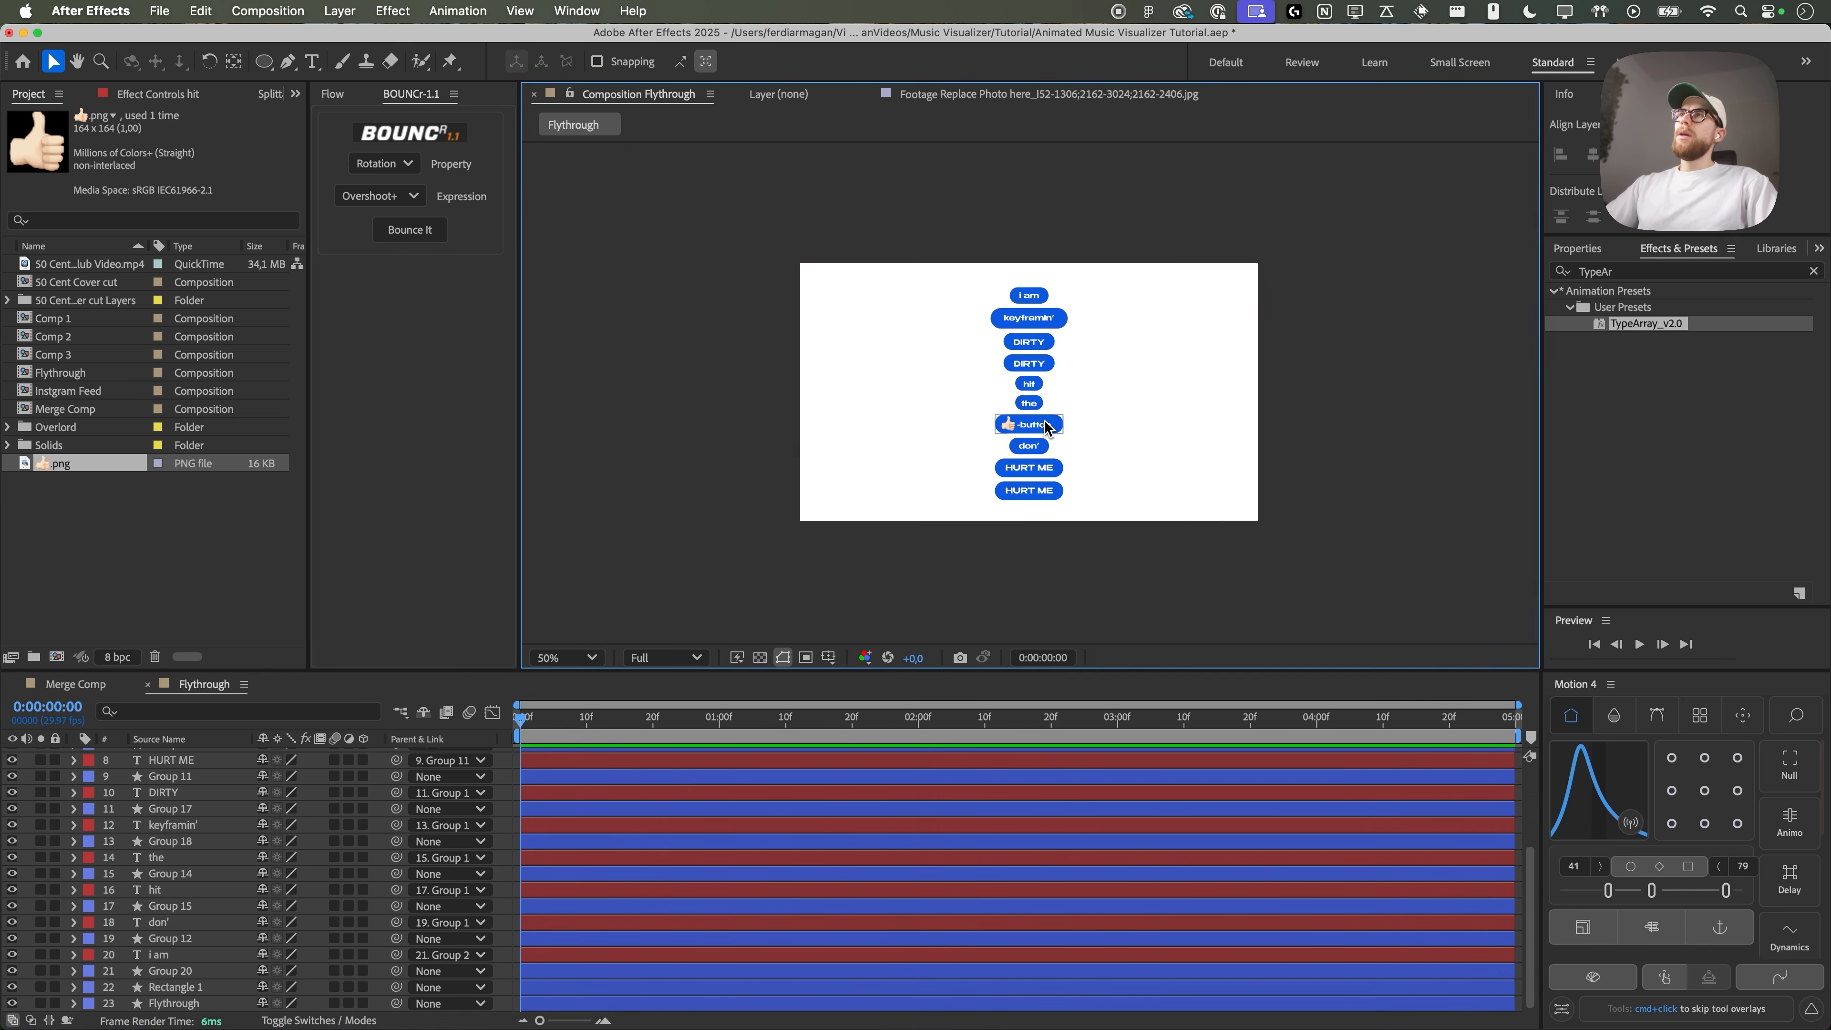
- Draw a rounded rectangle about 231 × 89 px in the empty area beside the I am and keyframin' pills and fill it pure blue
key("slash")
left_click_drag(264, 62, 350, 69)
left_click_drag(674, 228, 775, 264)
left_click(603, 62)
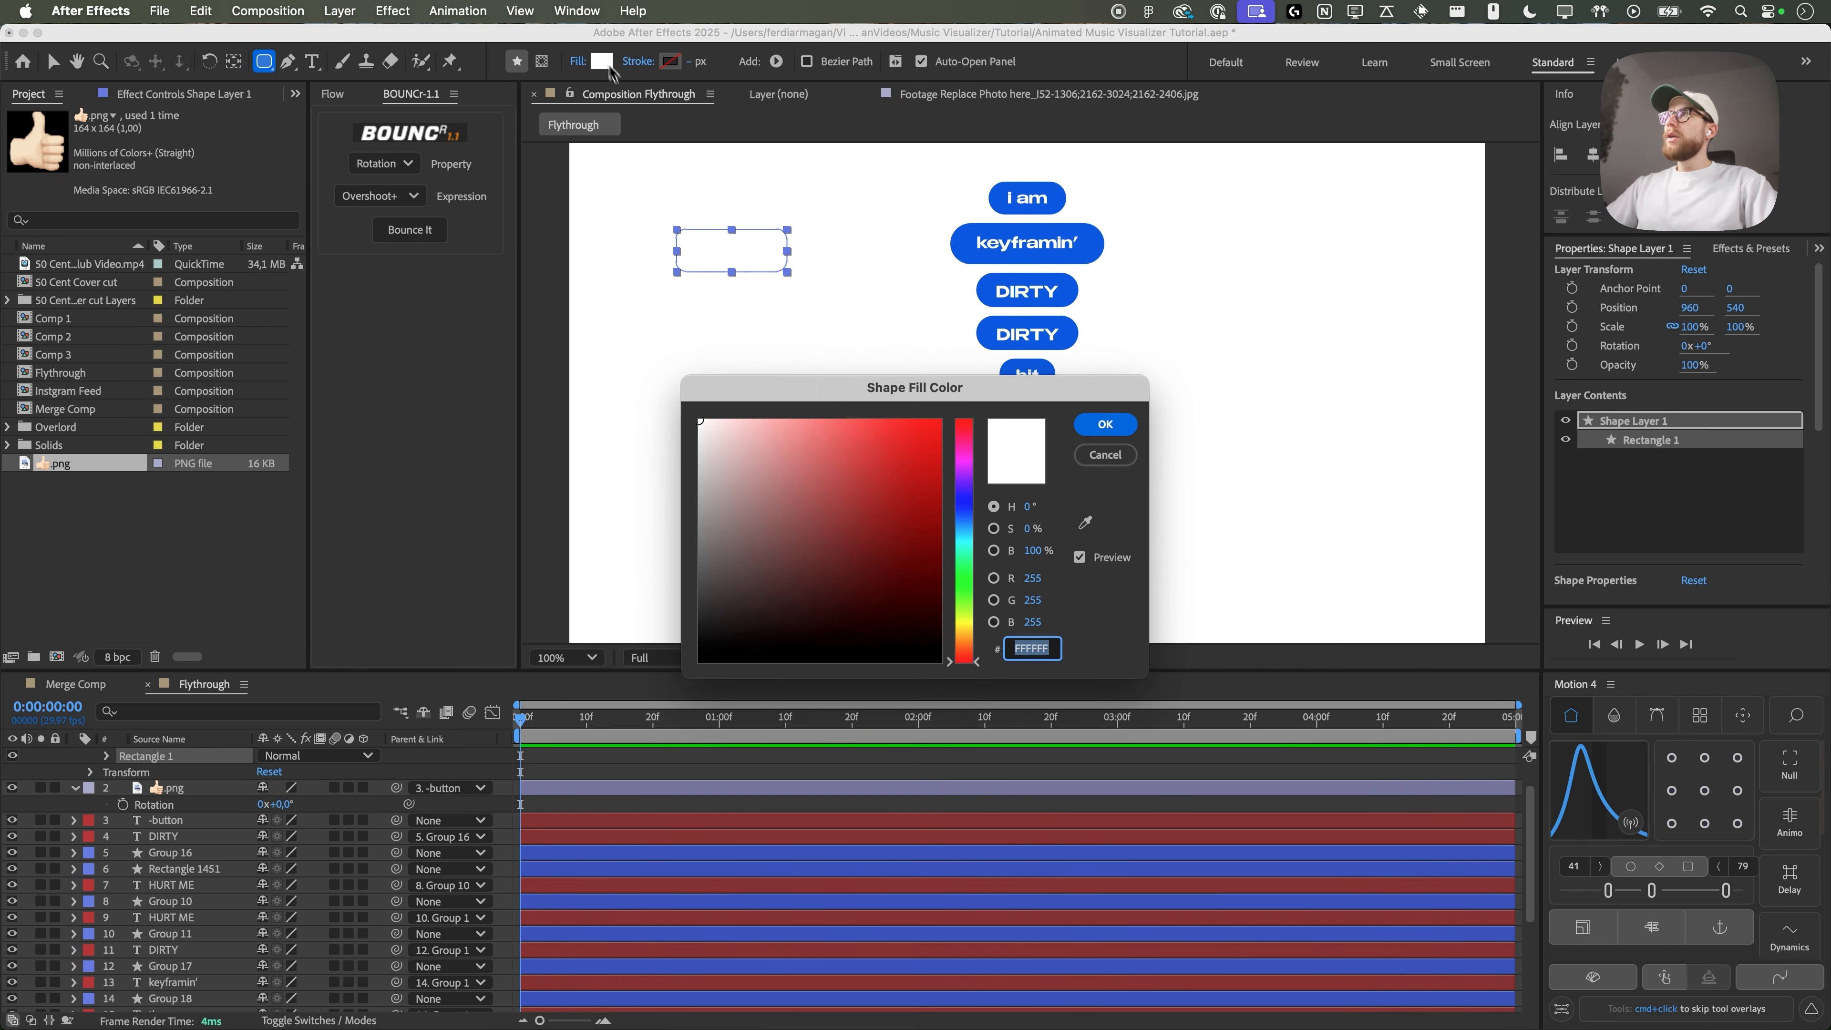
left_click(964, 500)
left_click(939, 421)
left_click(1106, 424)
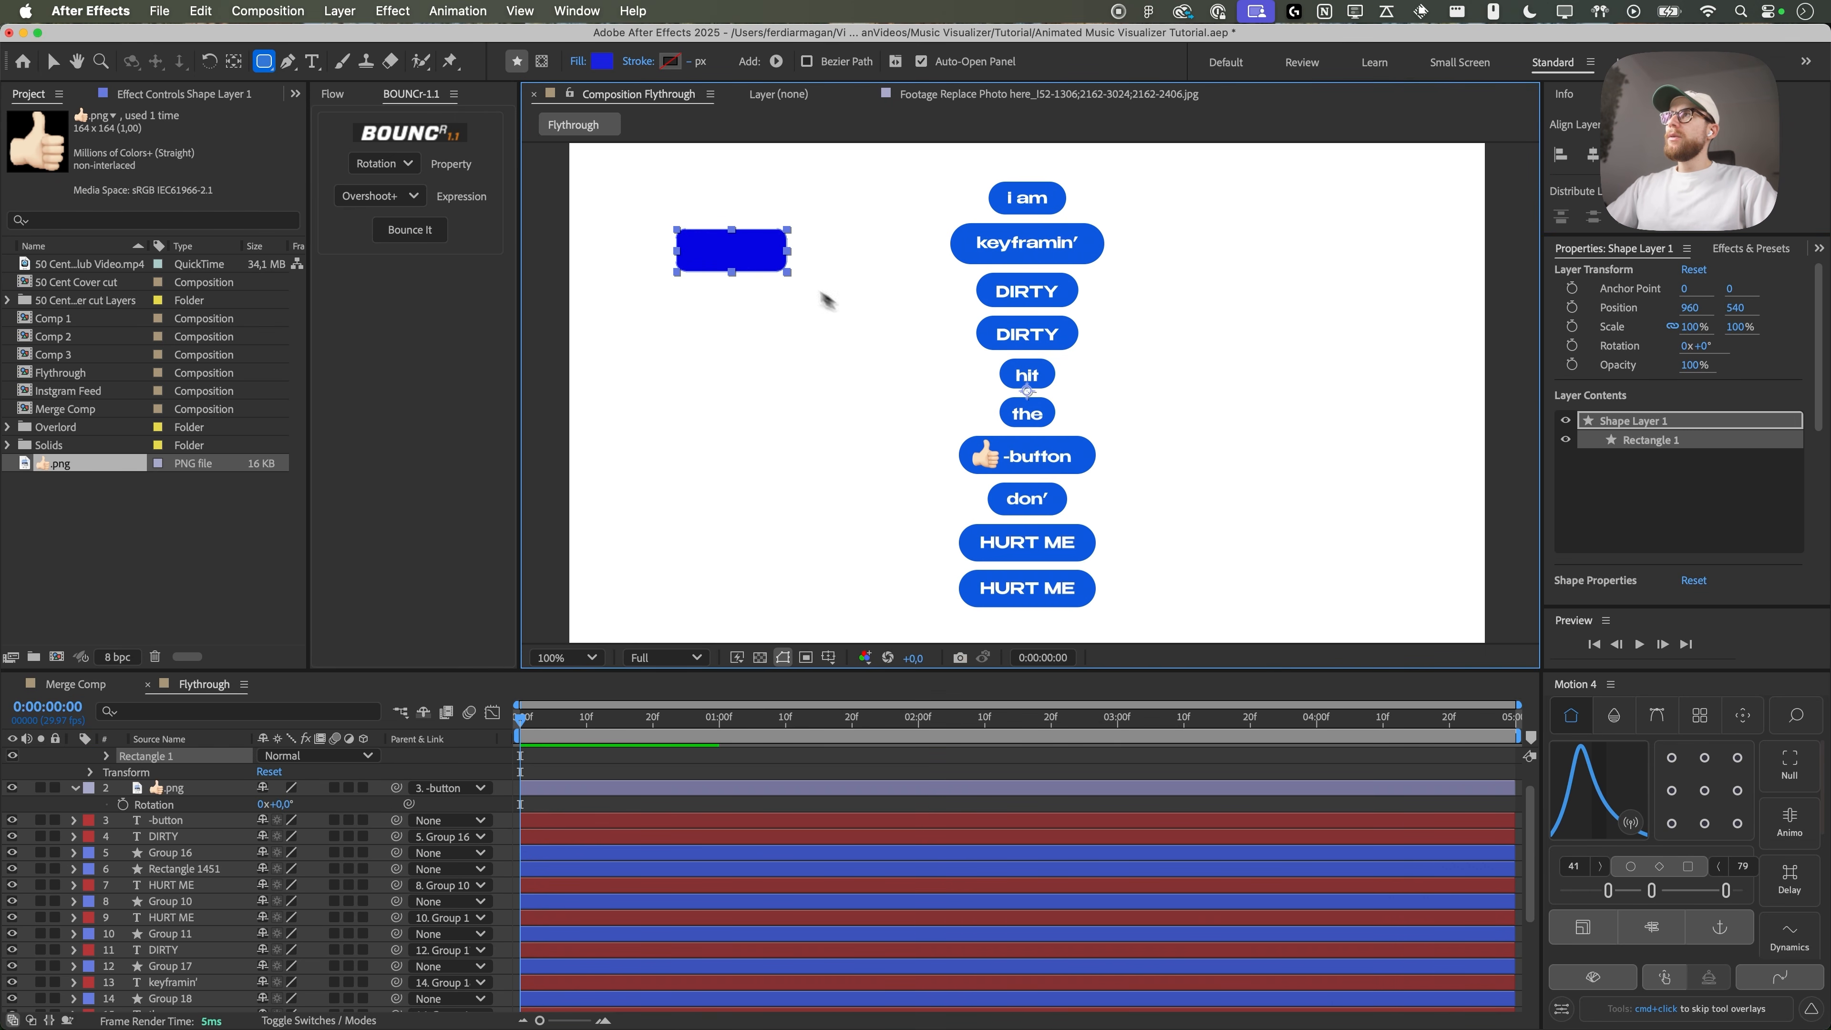
- Set the blue rectangle path's roundness to 67 to turn it into a pill
key("v")
key("period")
left_click_drag(685, 249, 1083, 453)
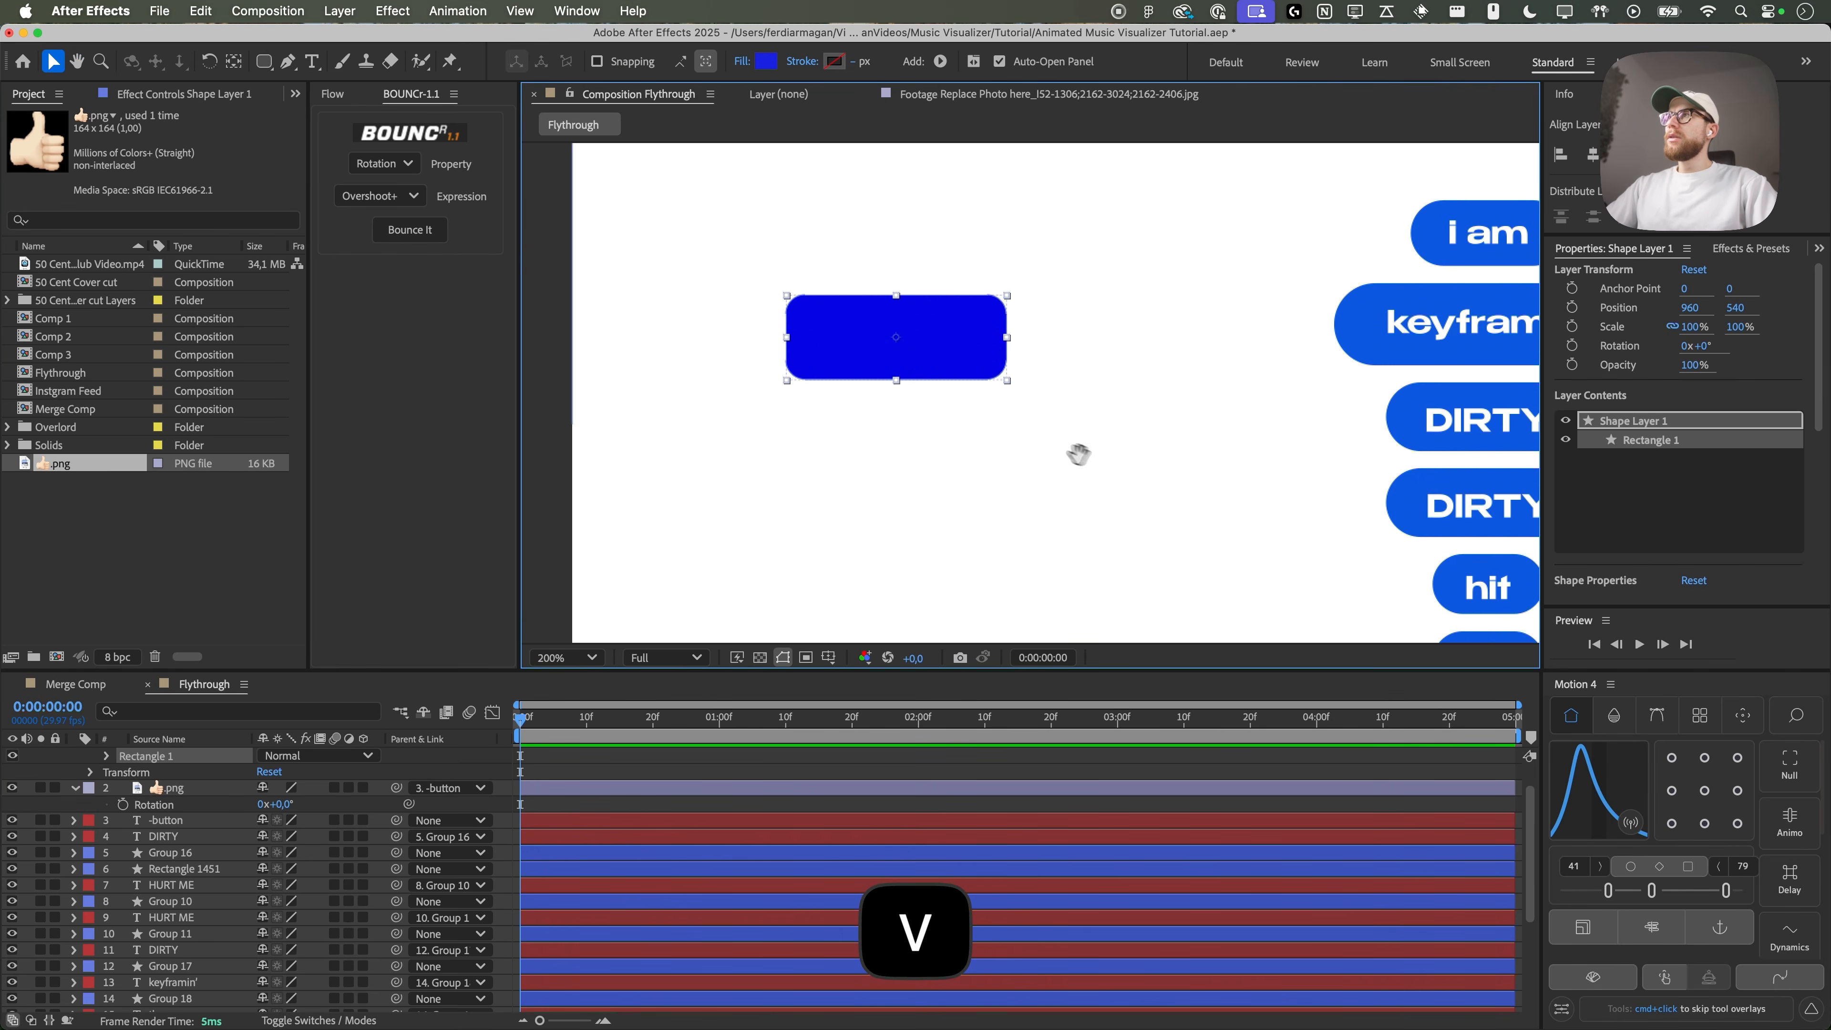
left_click(107, 755)
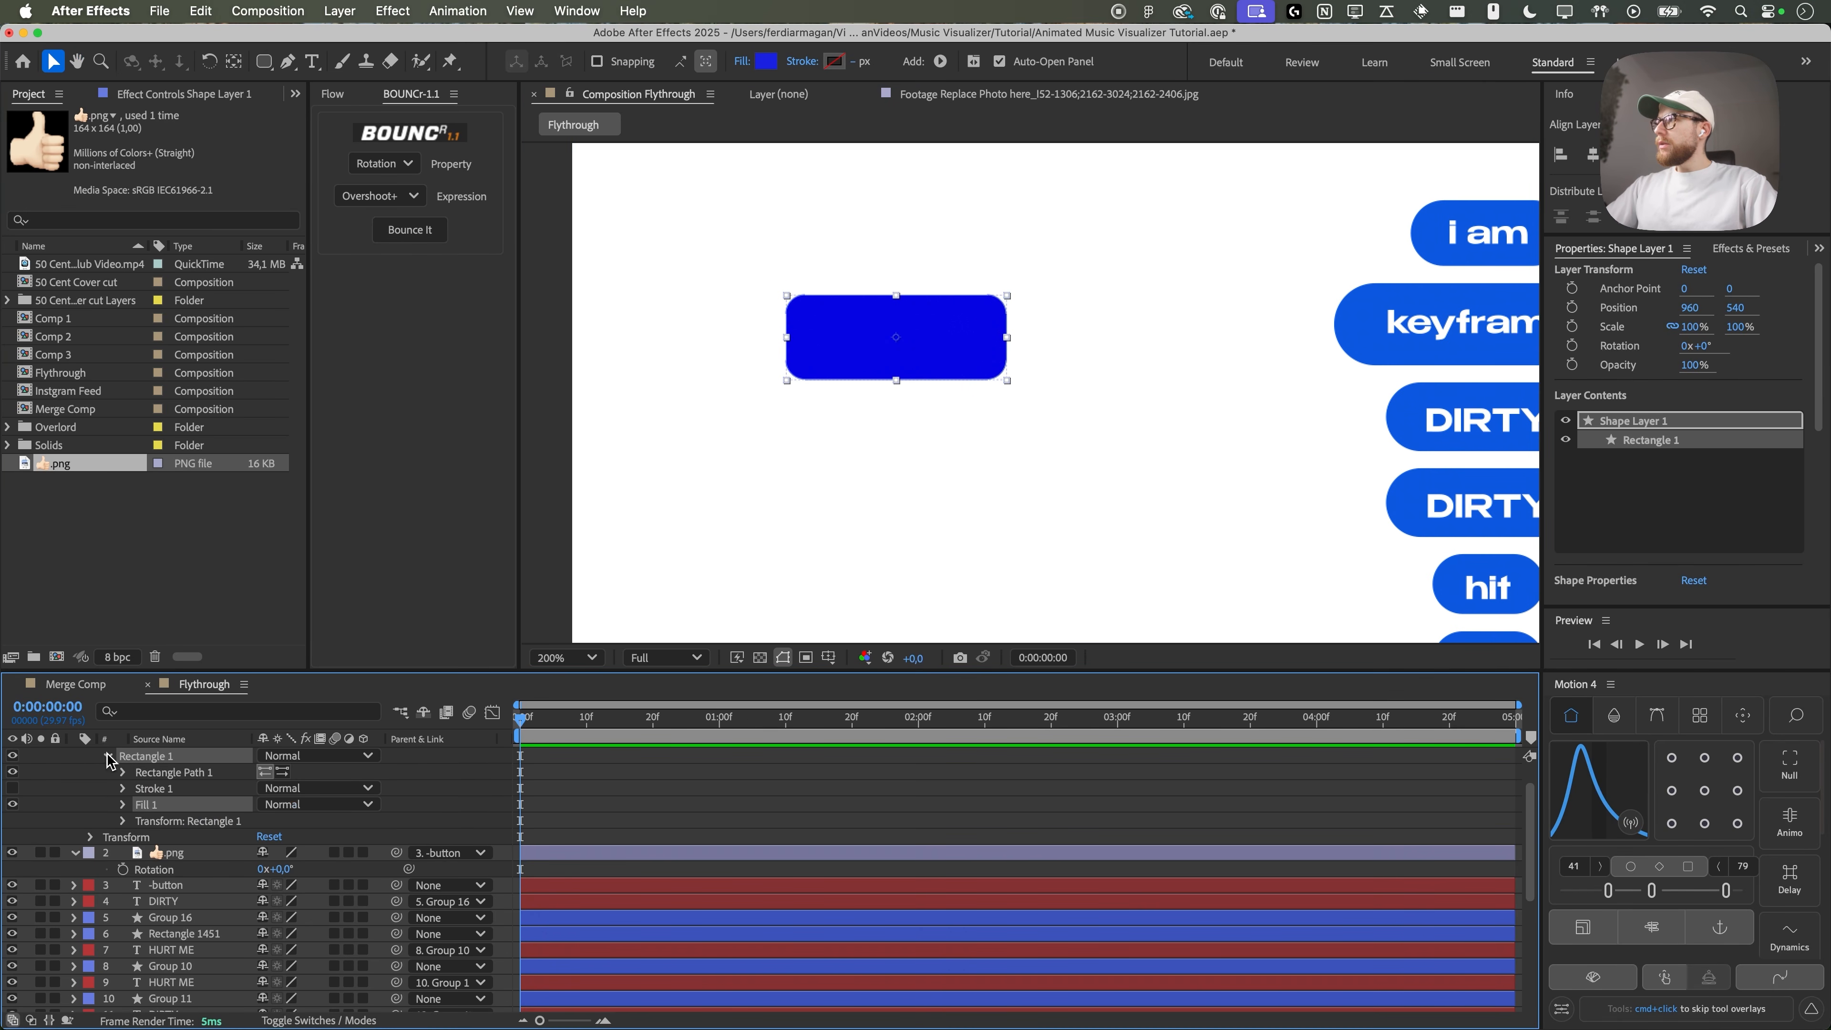
left_click(122, 773)
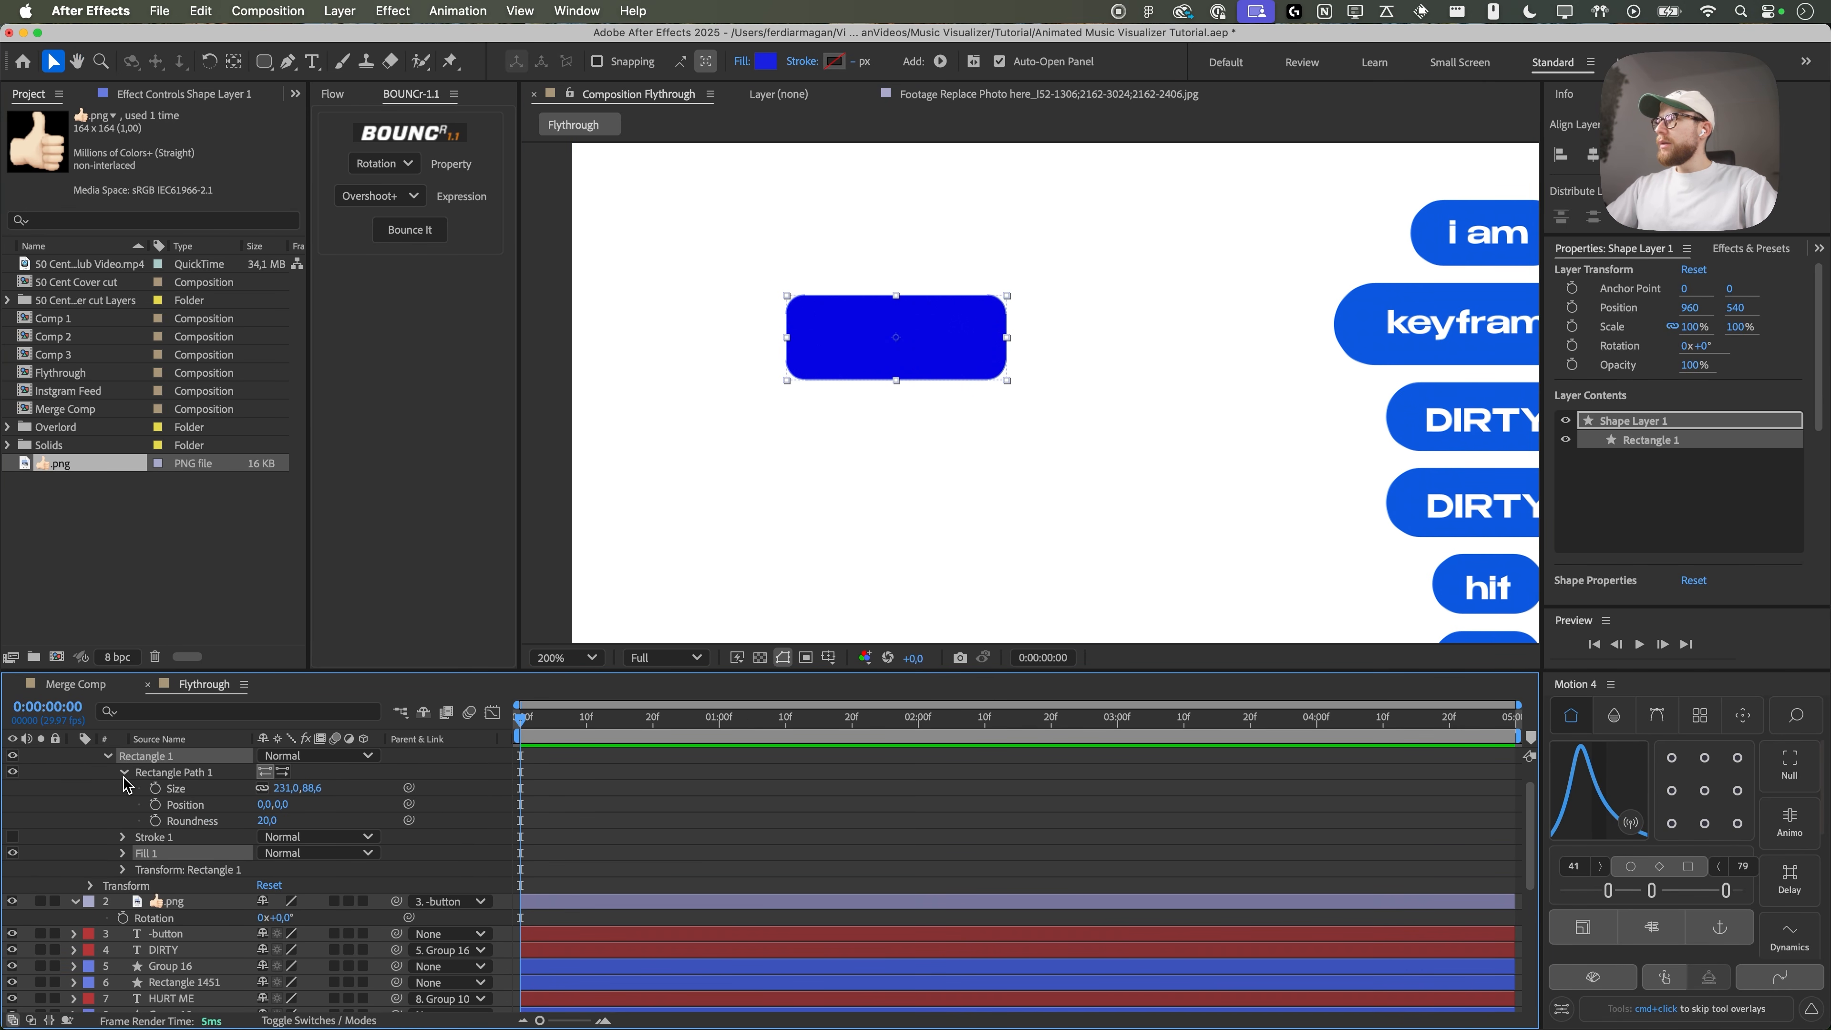
left_click_drag(269, 821, 317, 821)
key("comma")
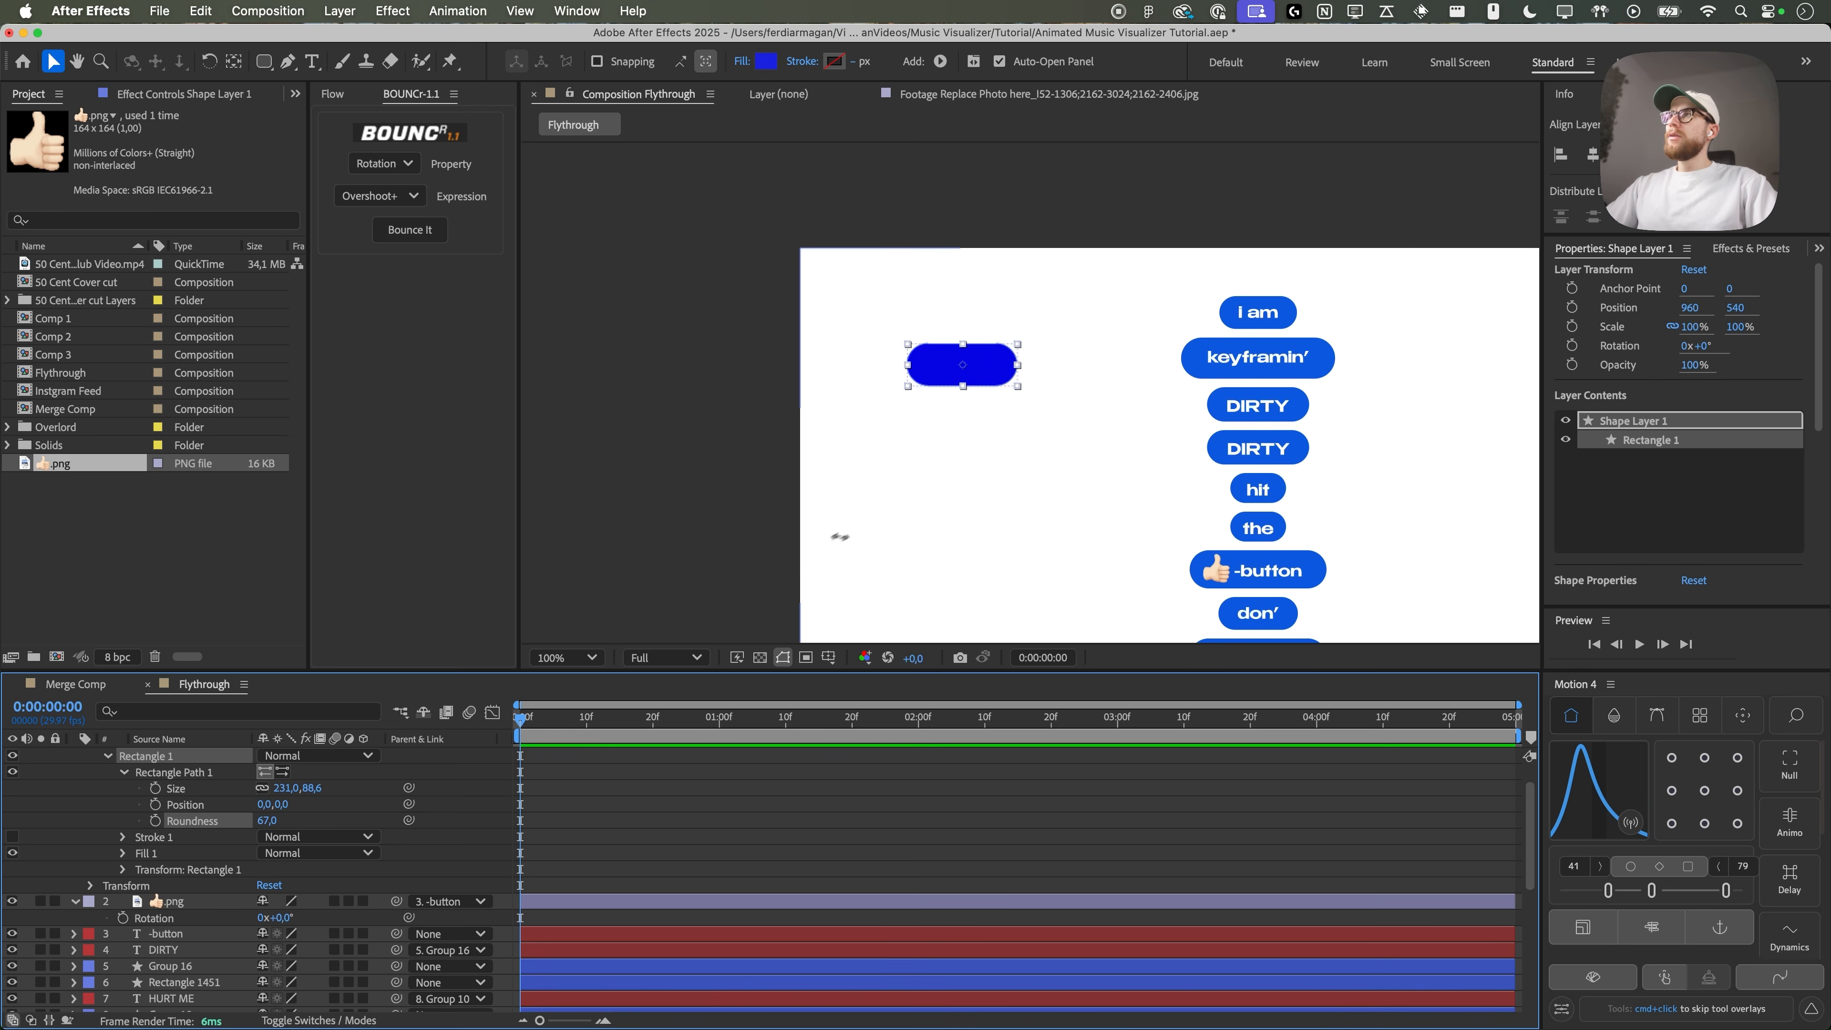
- Delete the test pill's shape layer and fit the composition in the viewer
key("period")
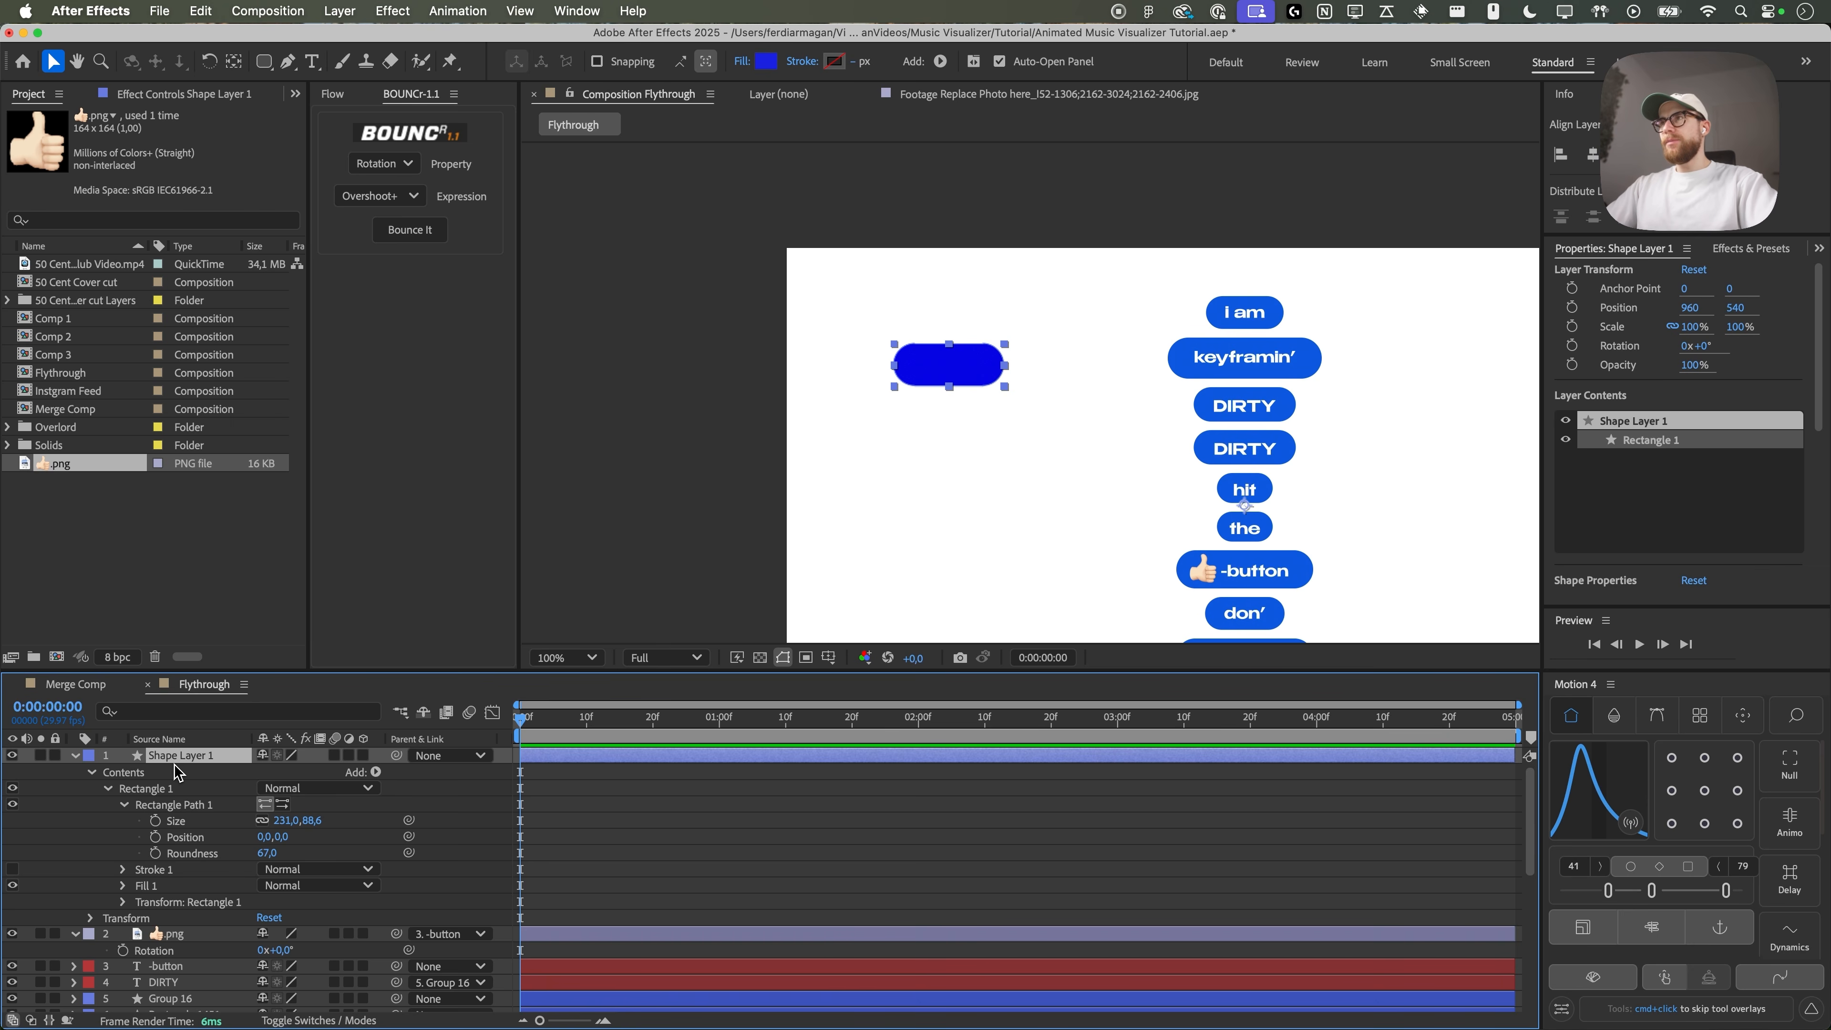
key("BackSpace")
key("shift+slash")
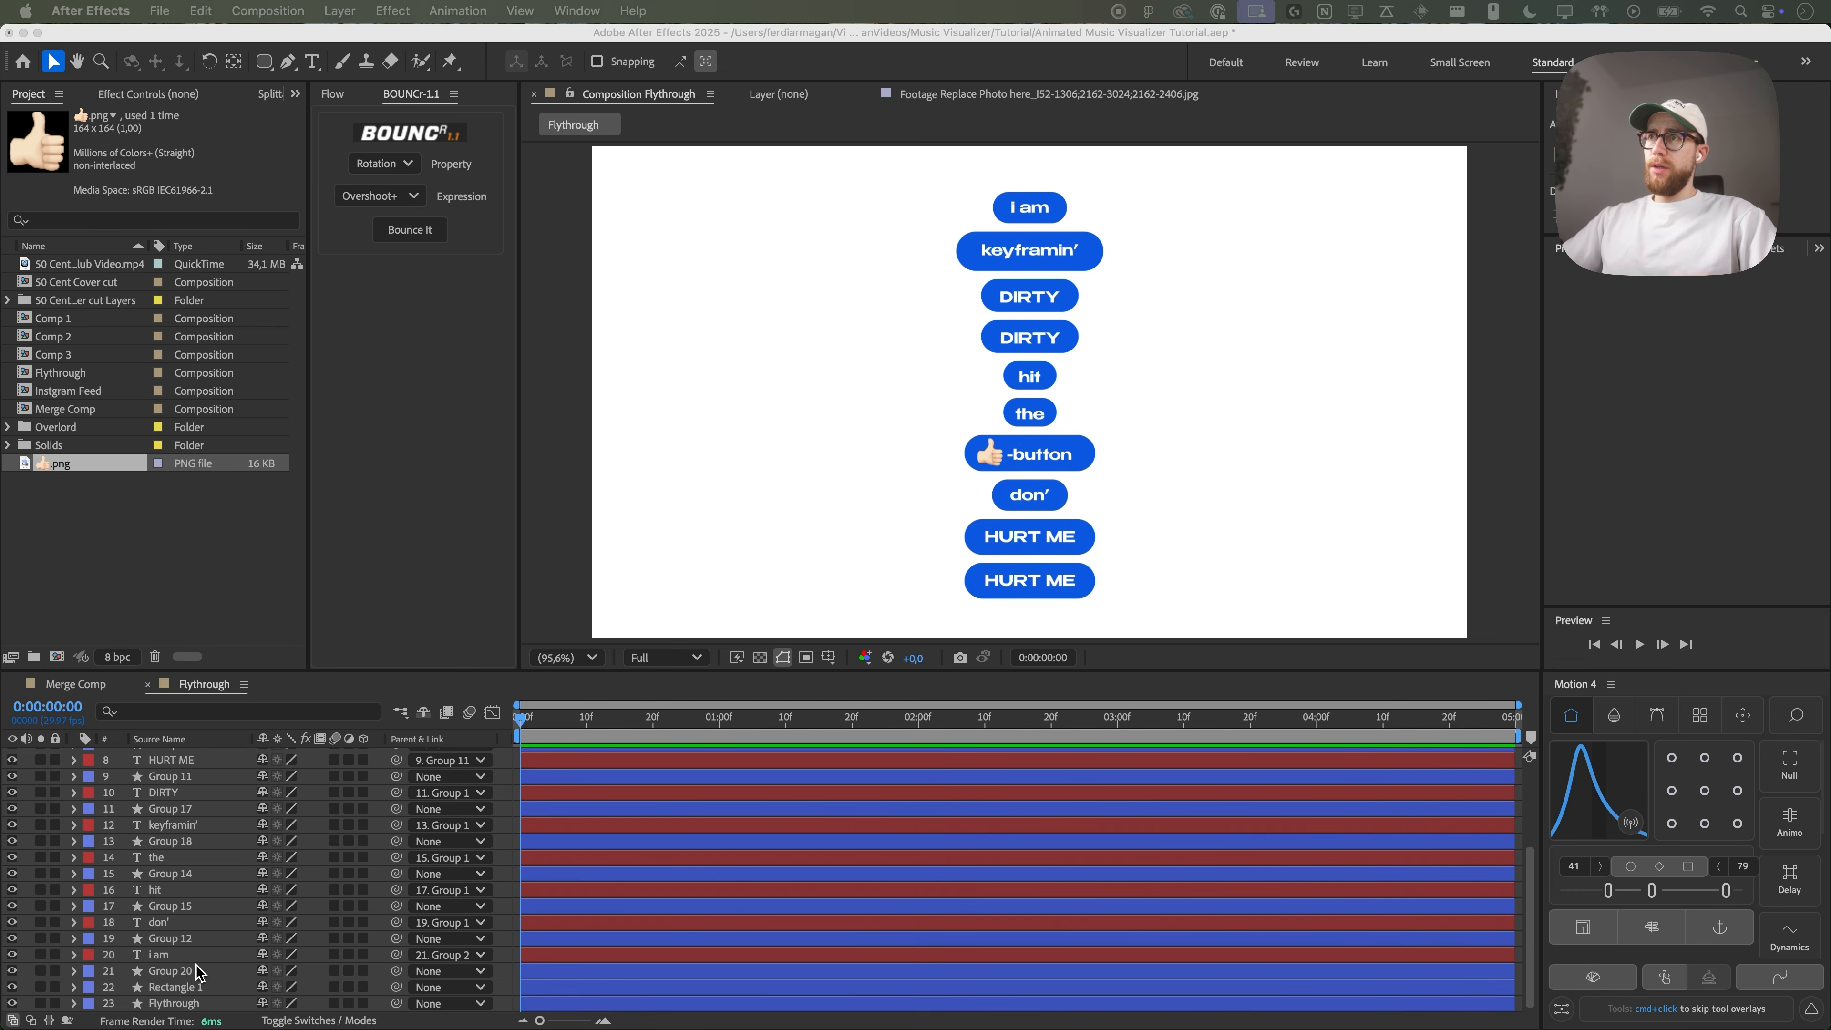
- Add a two-node camera to the Flythrough composition and name it Camera
left_click(181, 987)
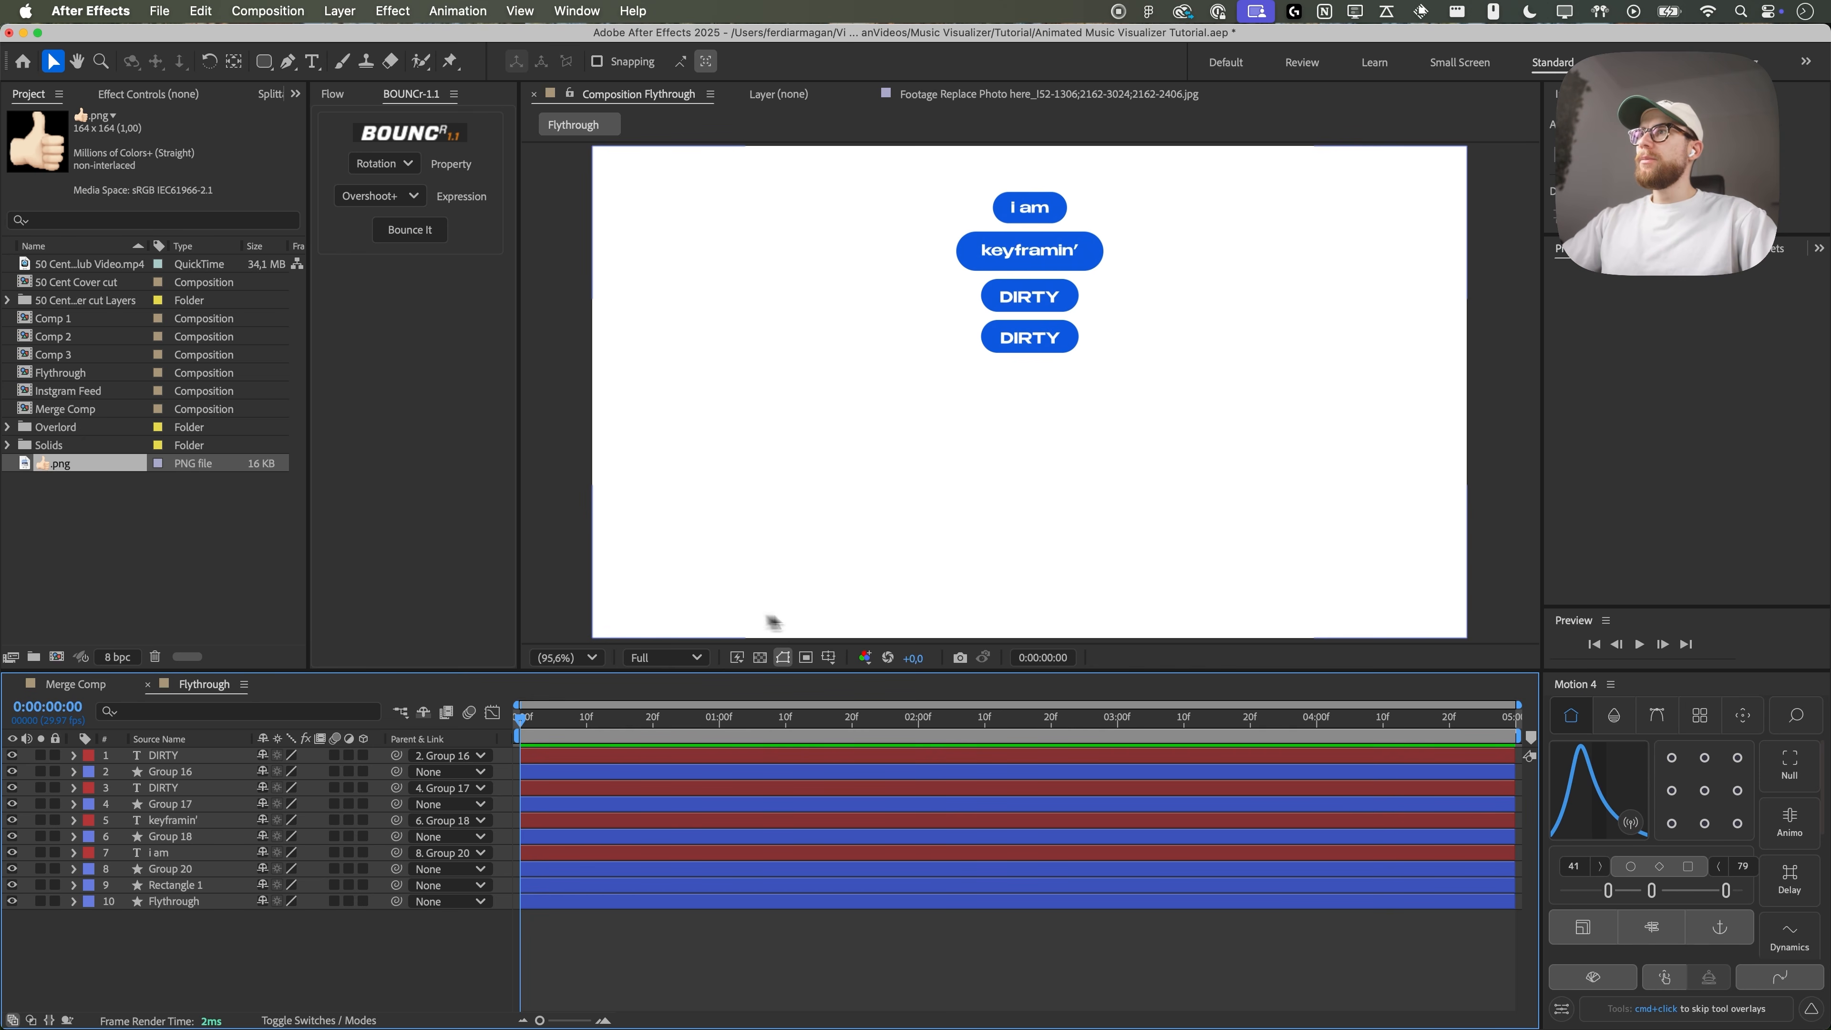
right_click(292, 952)
left_click(678, 874)
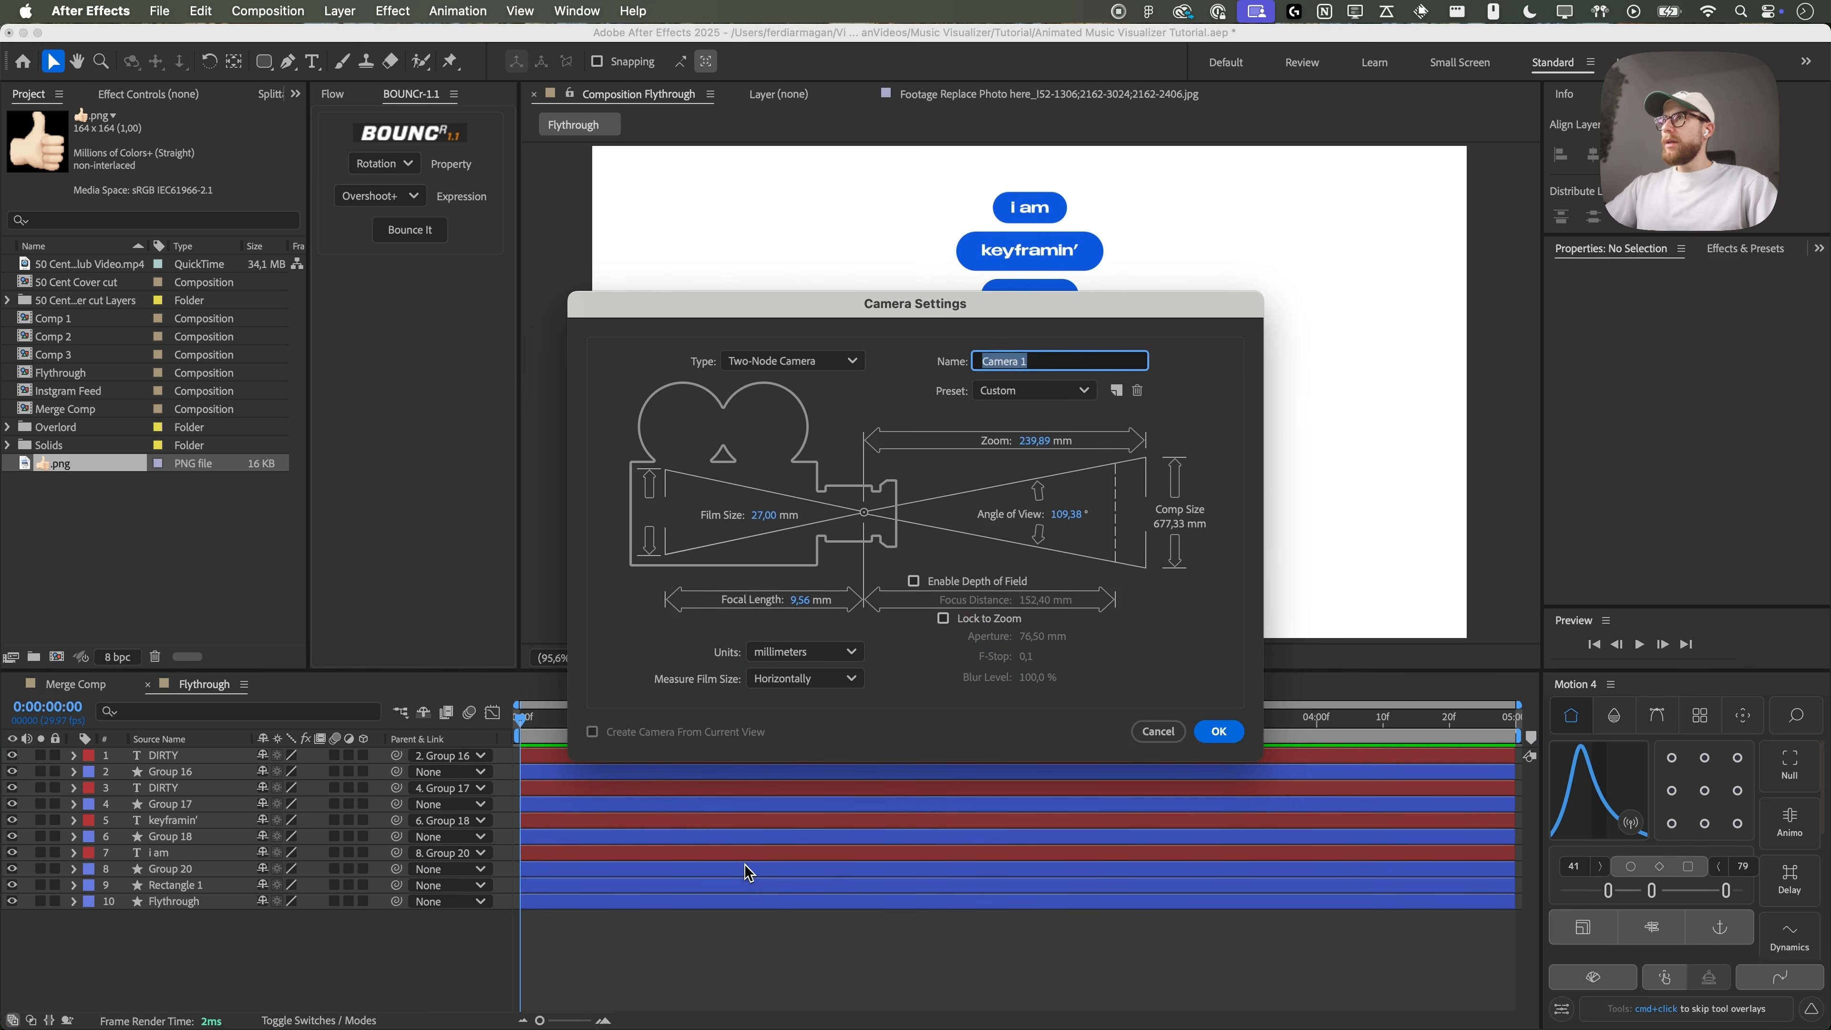
key("Right")
key("BackSpace")
key("BackSpace")
key("Return")
- Add a null object to the Flythrough composition, name it Camera Null, and parent the camera to it
right_click(251, 961)
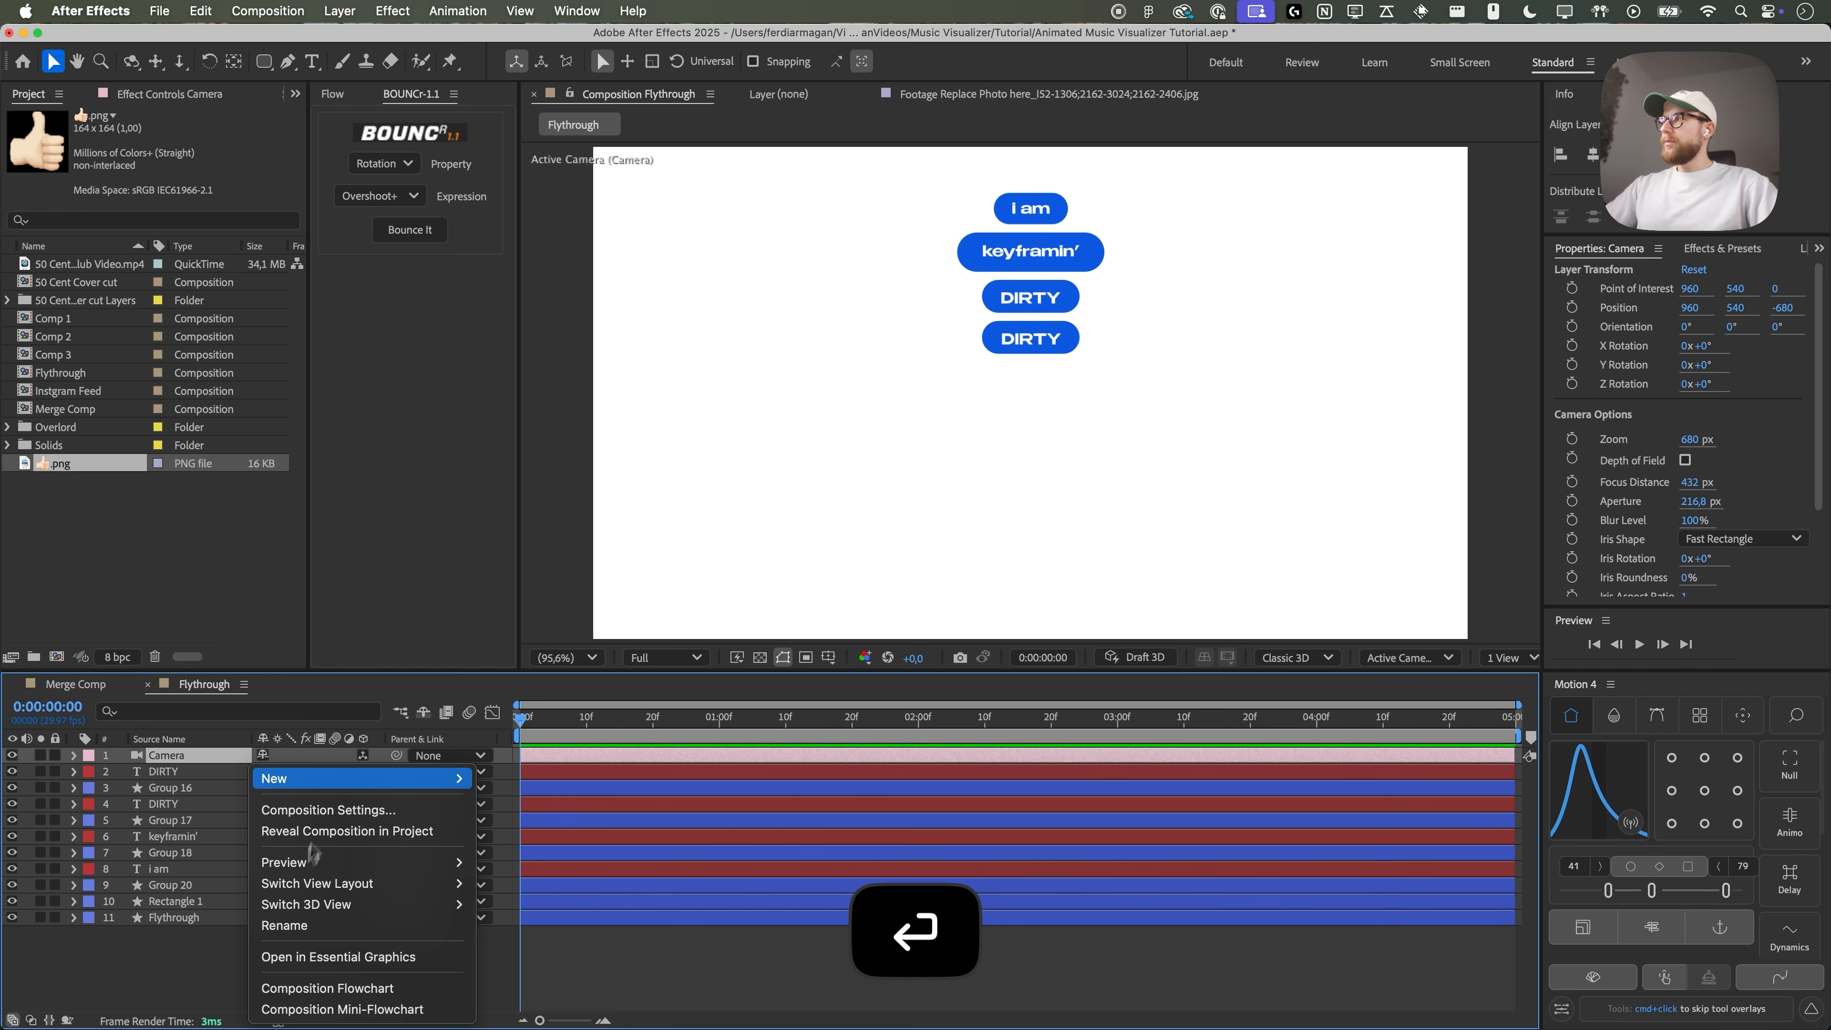
mouse_move(447, 778)
left_click(551, 891)
key("a")
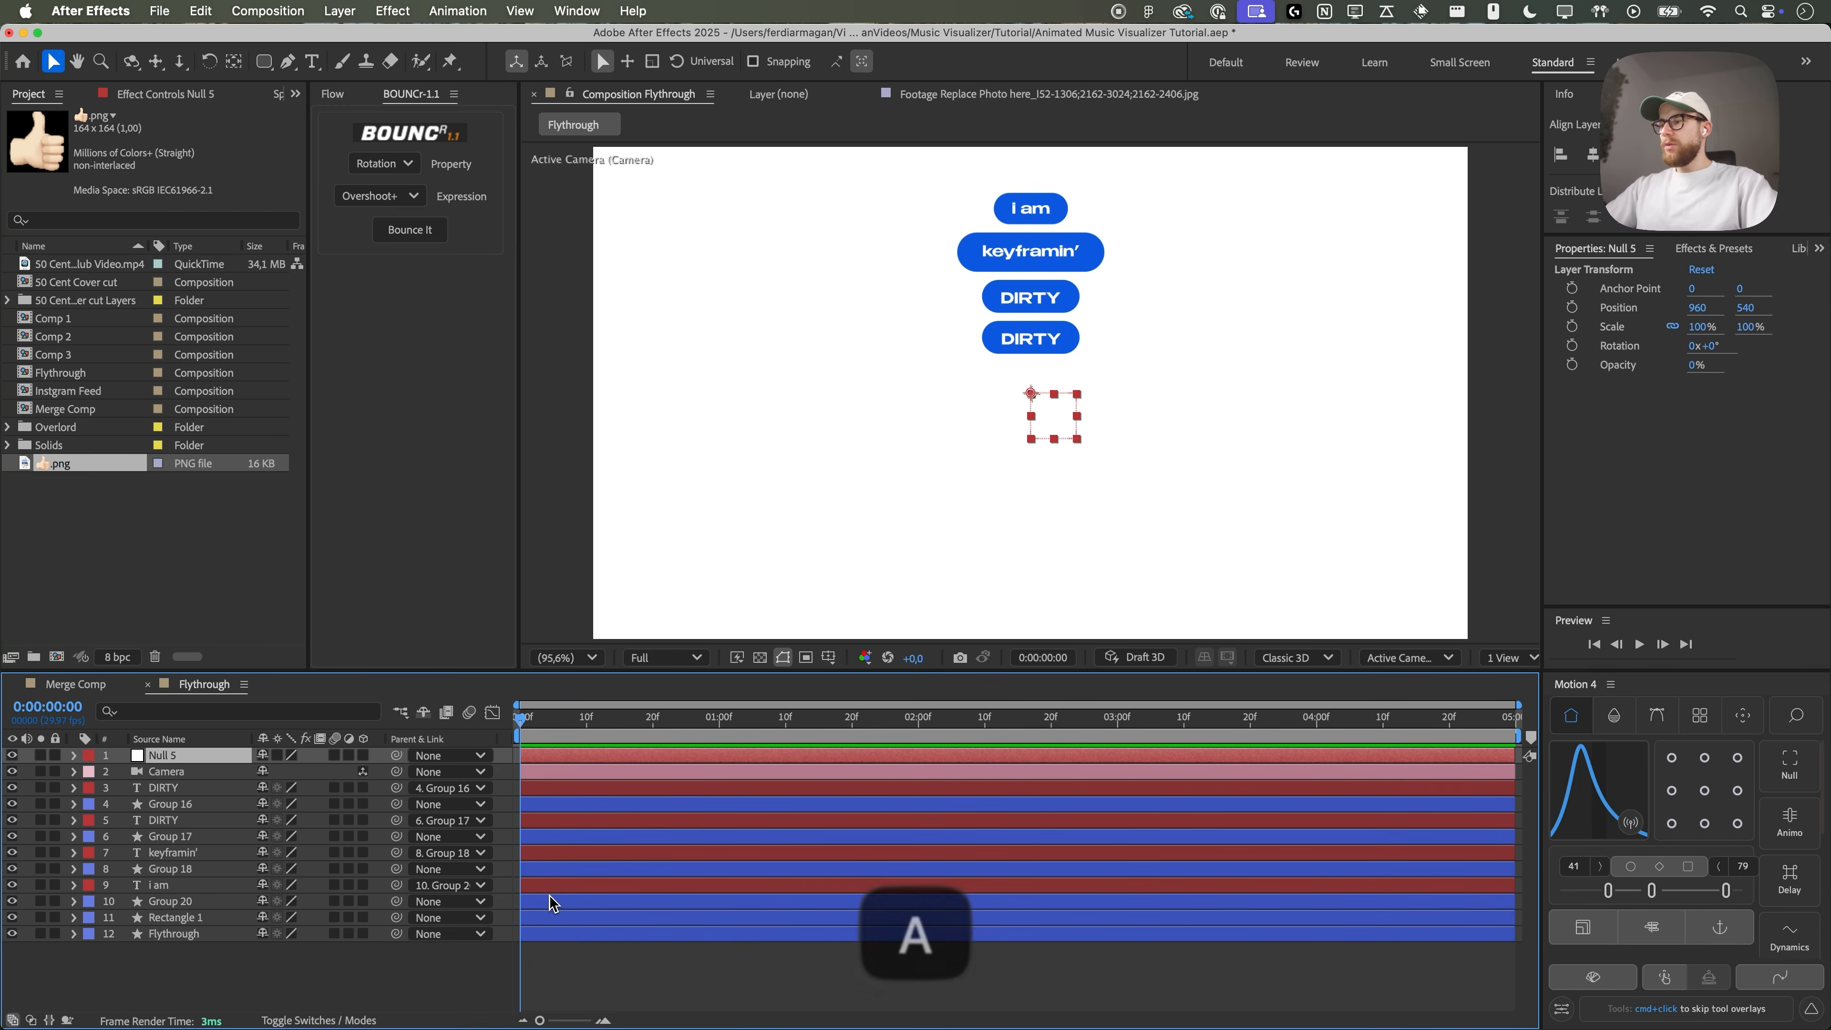
key("Return")
type("Camera Null")
key("Return")
left_click_drag(395, 788, 181, 753)
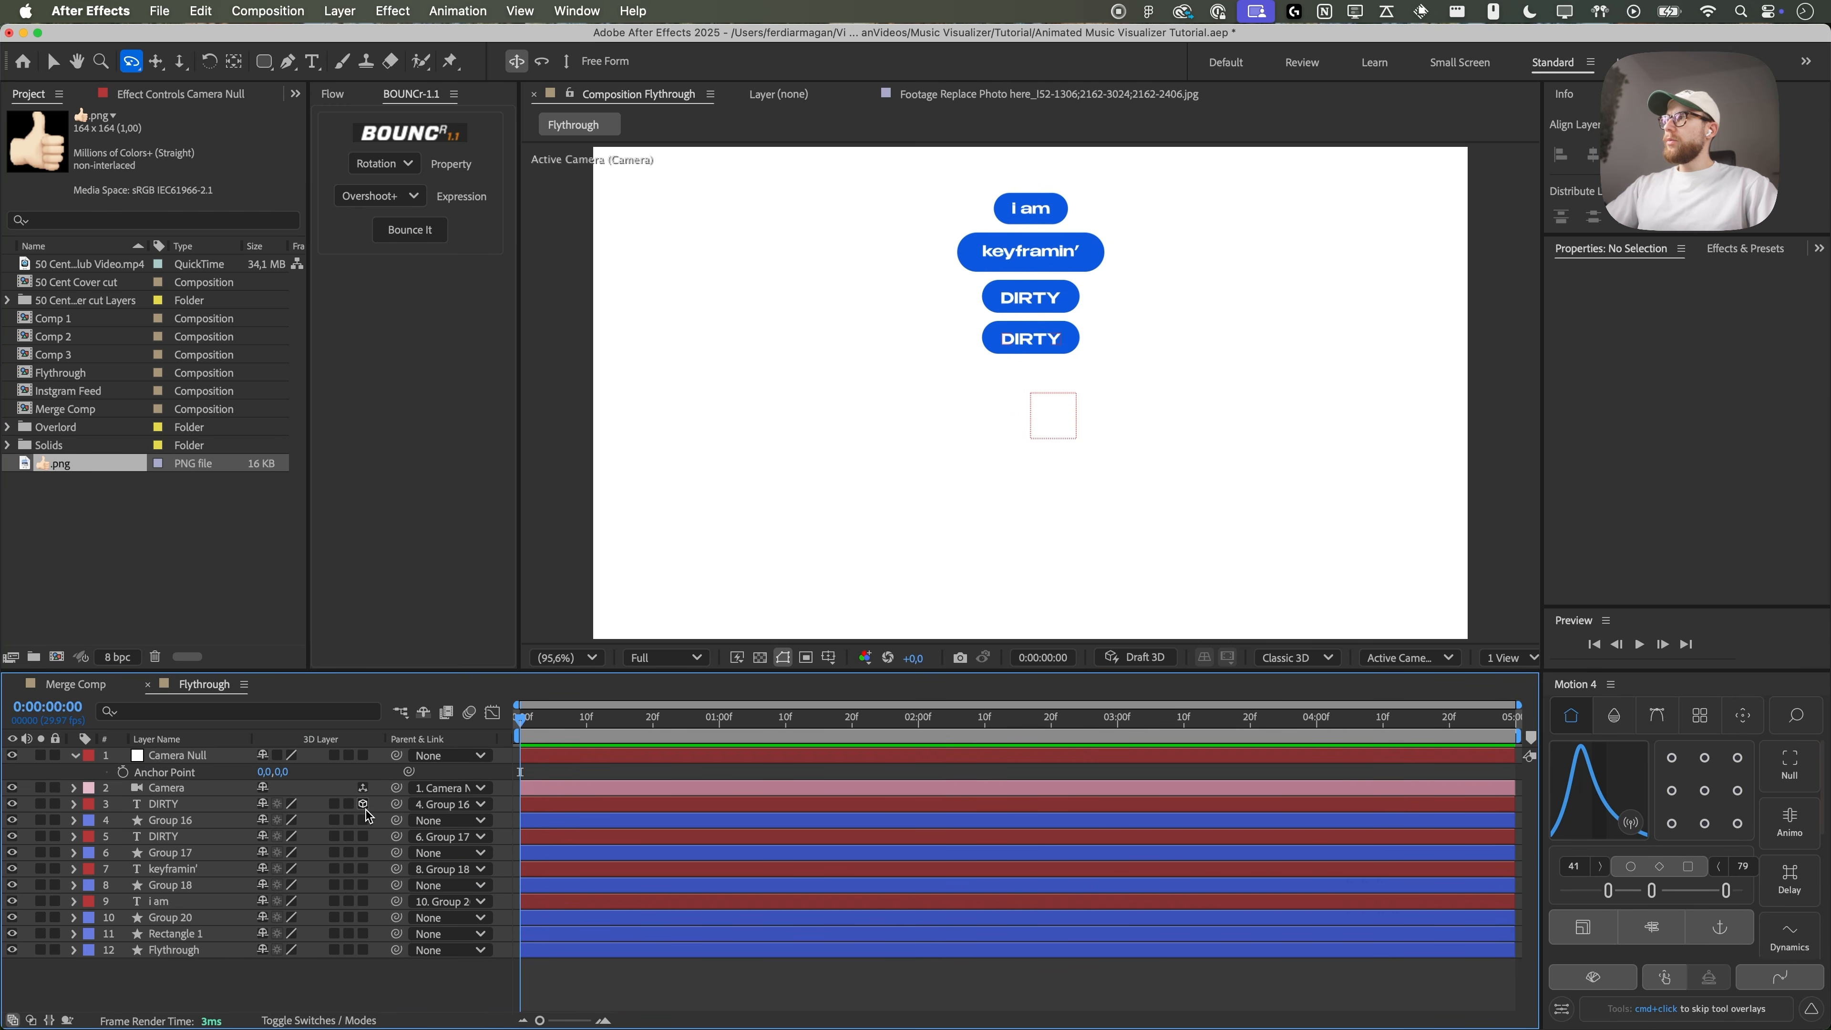
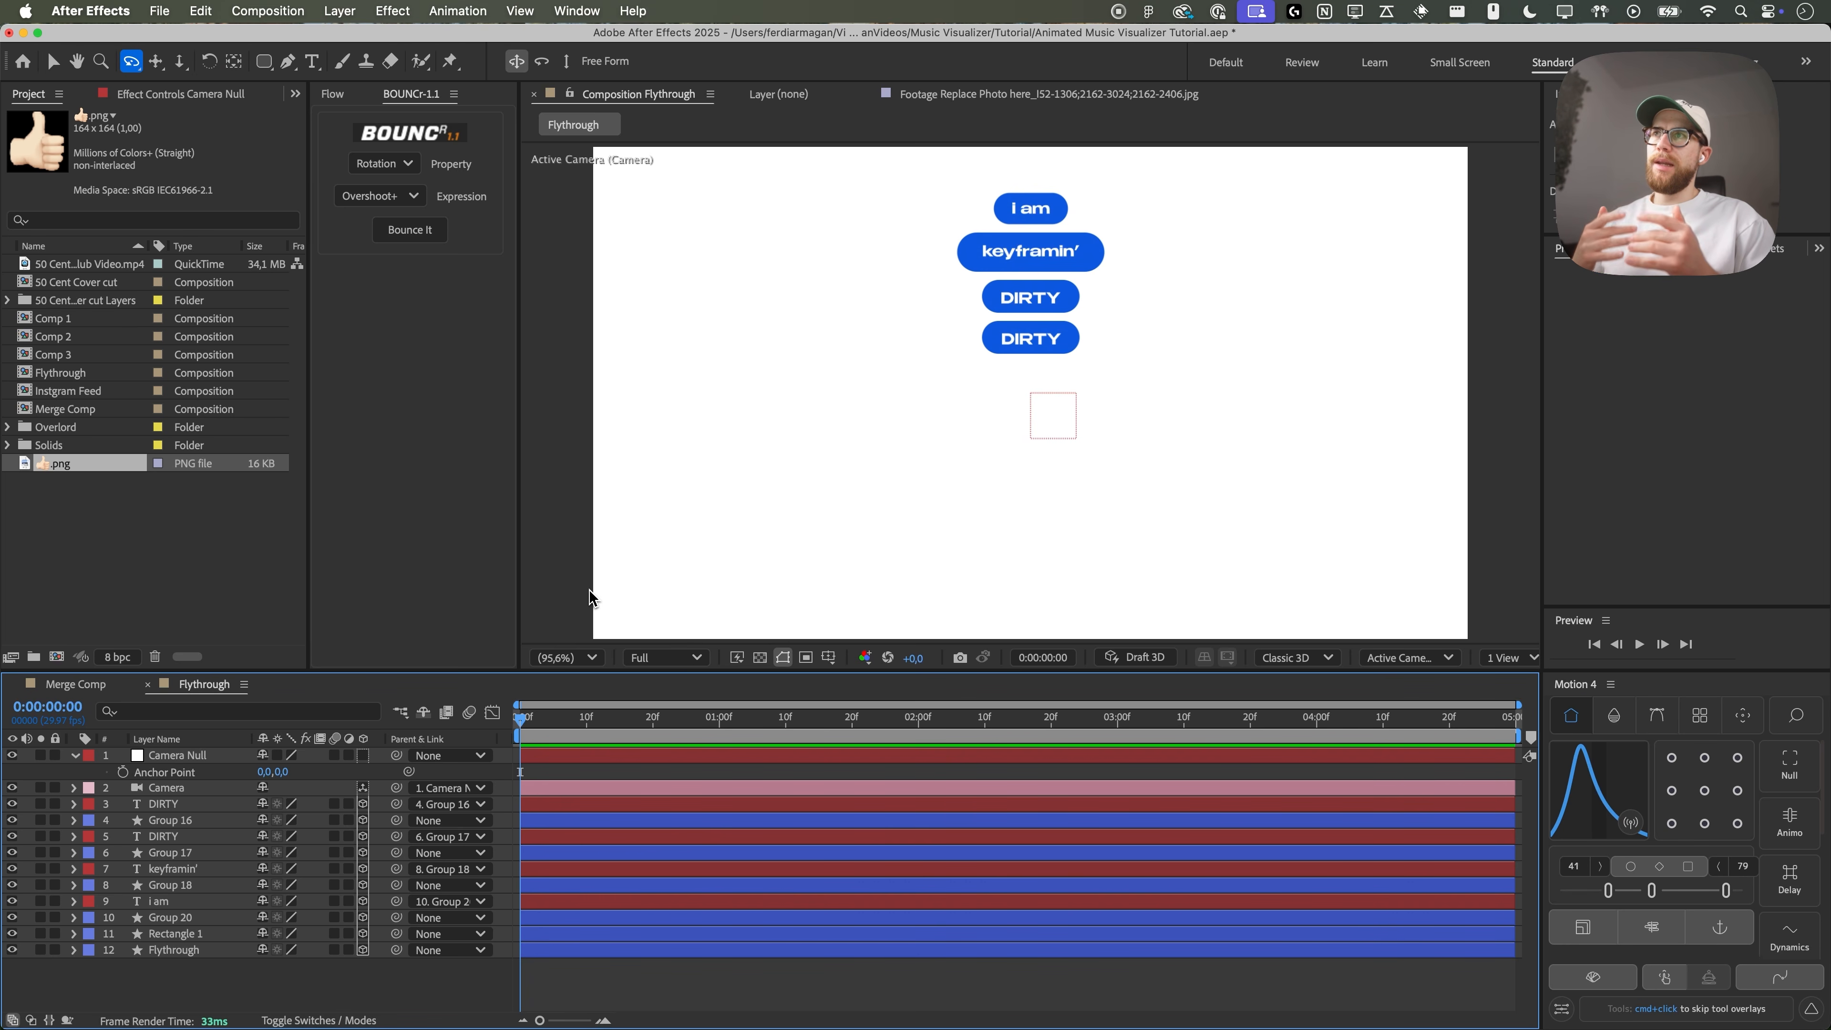
- Bring the bottom DIRTY text layer slightly in front of its pill by setting its Z position to -3
left_click(209, 804)
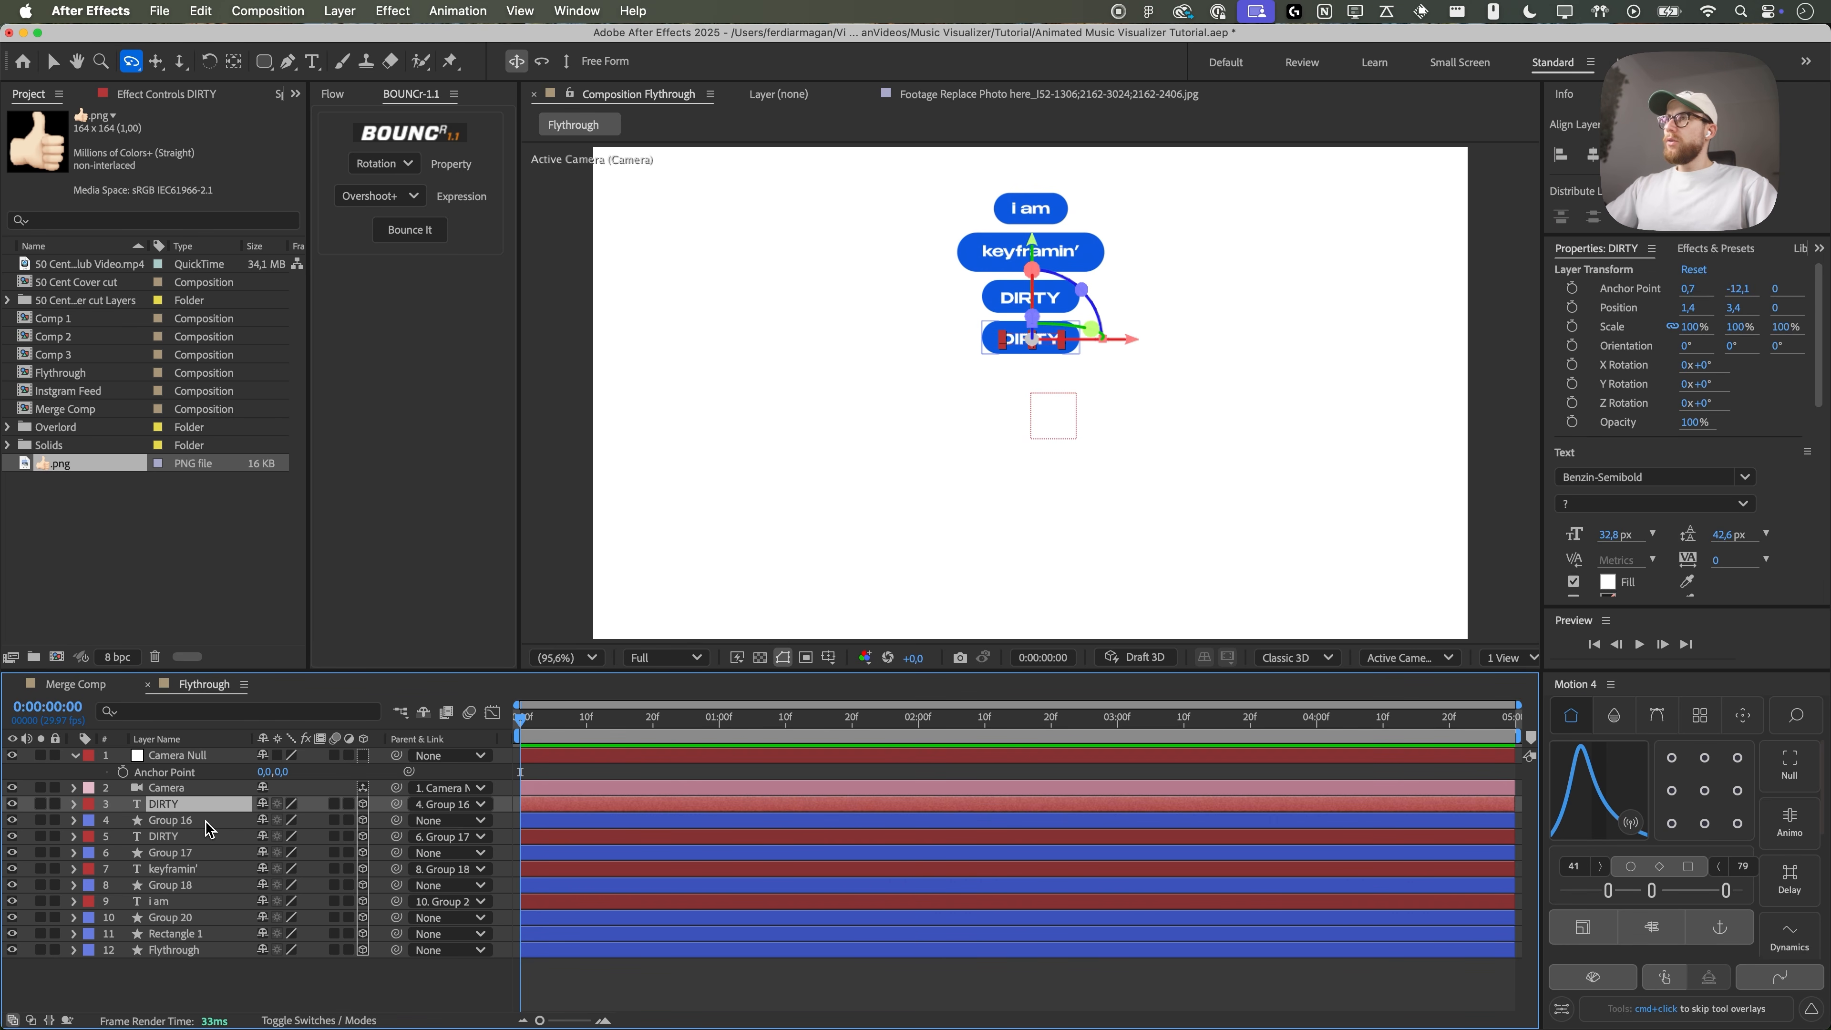
key("p")
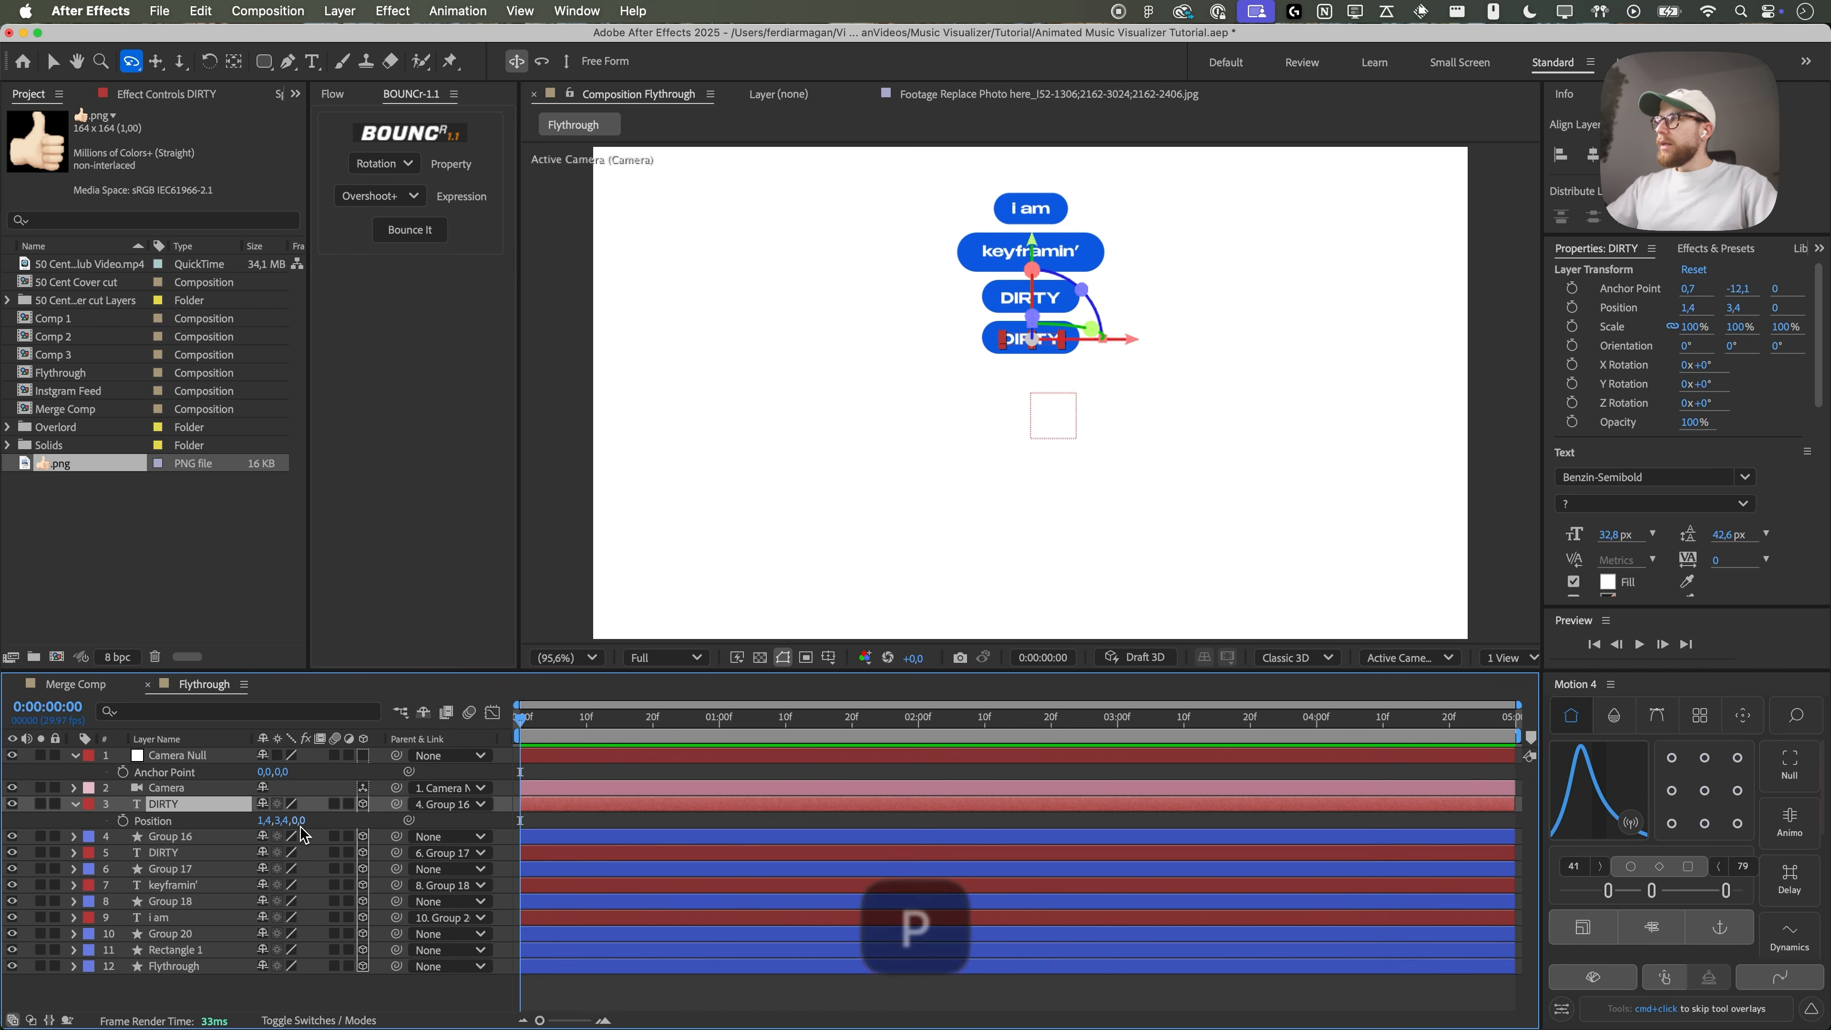
scroll(981, 459, "up", 1)
left_click_drag(987, 377, 952, 523)
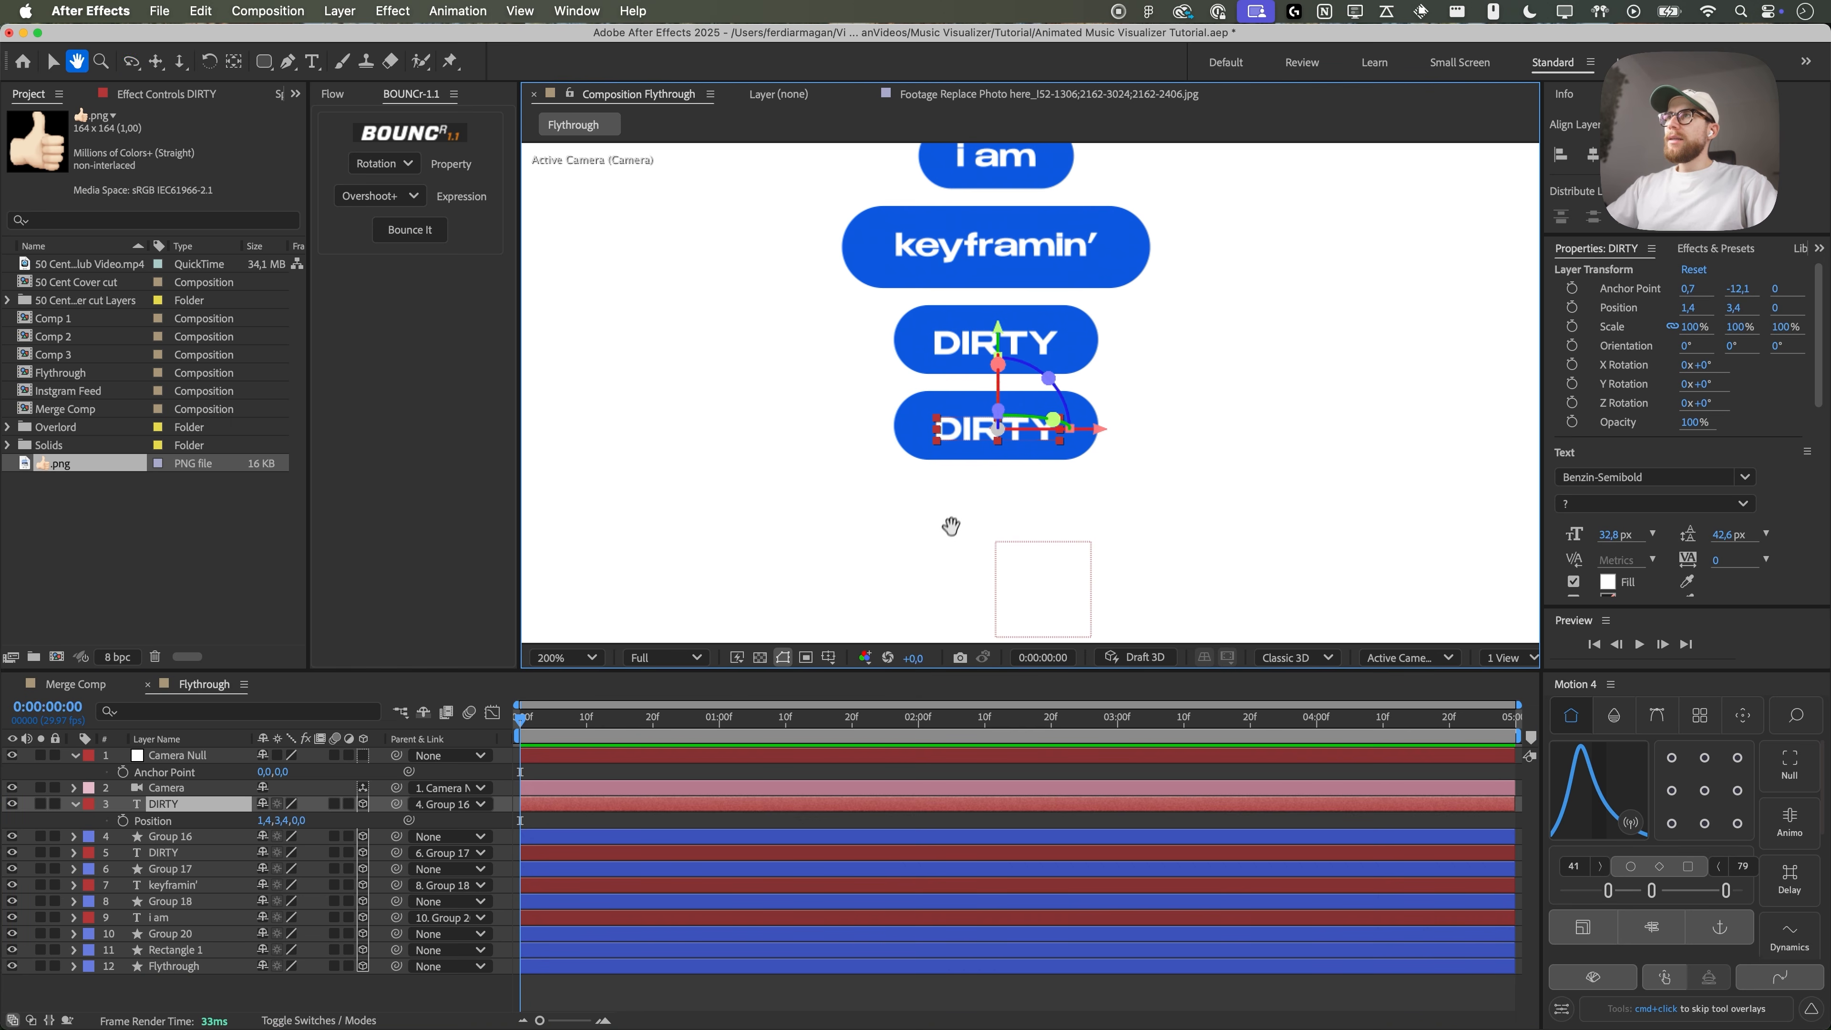
key("v")
scroll(983, 478, "up", 1)
left_click_drag(302, 821, 301, 821)
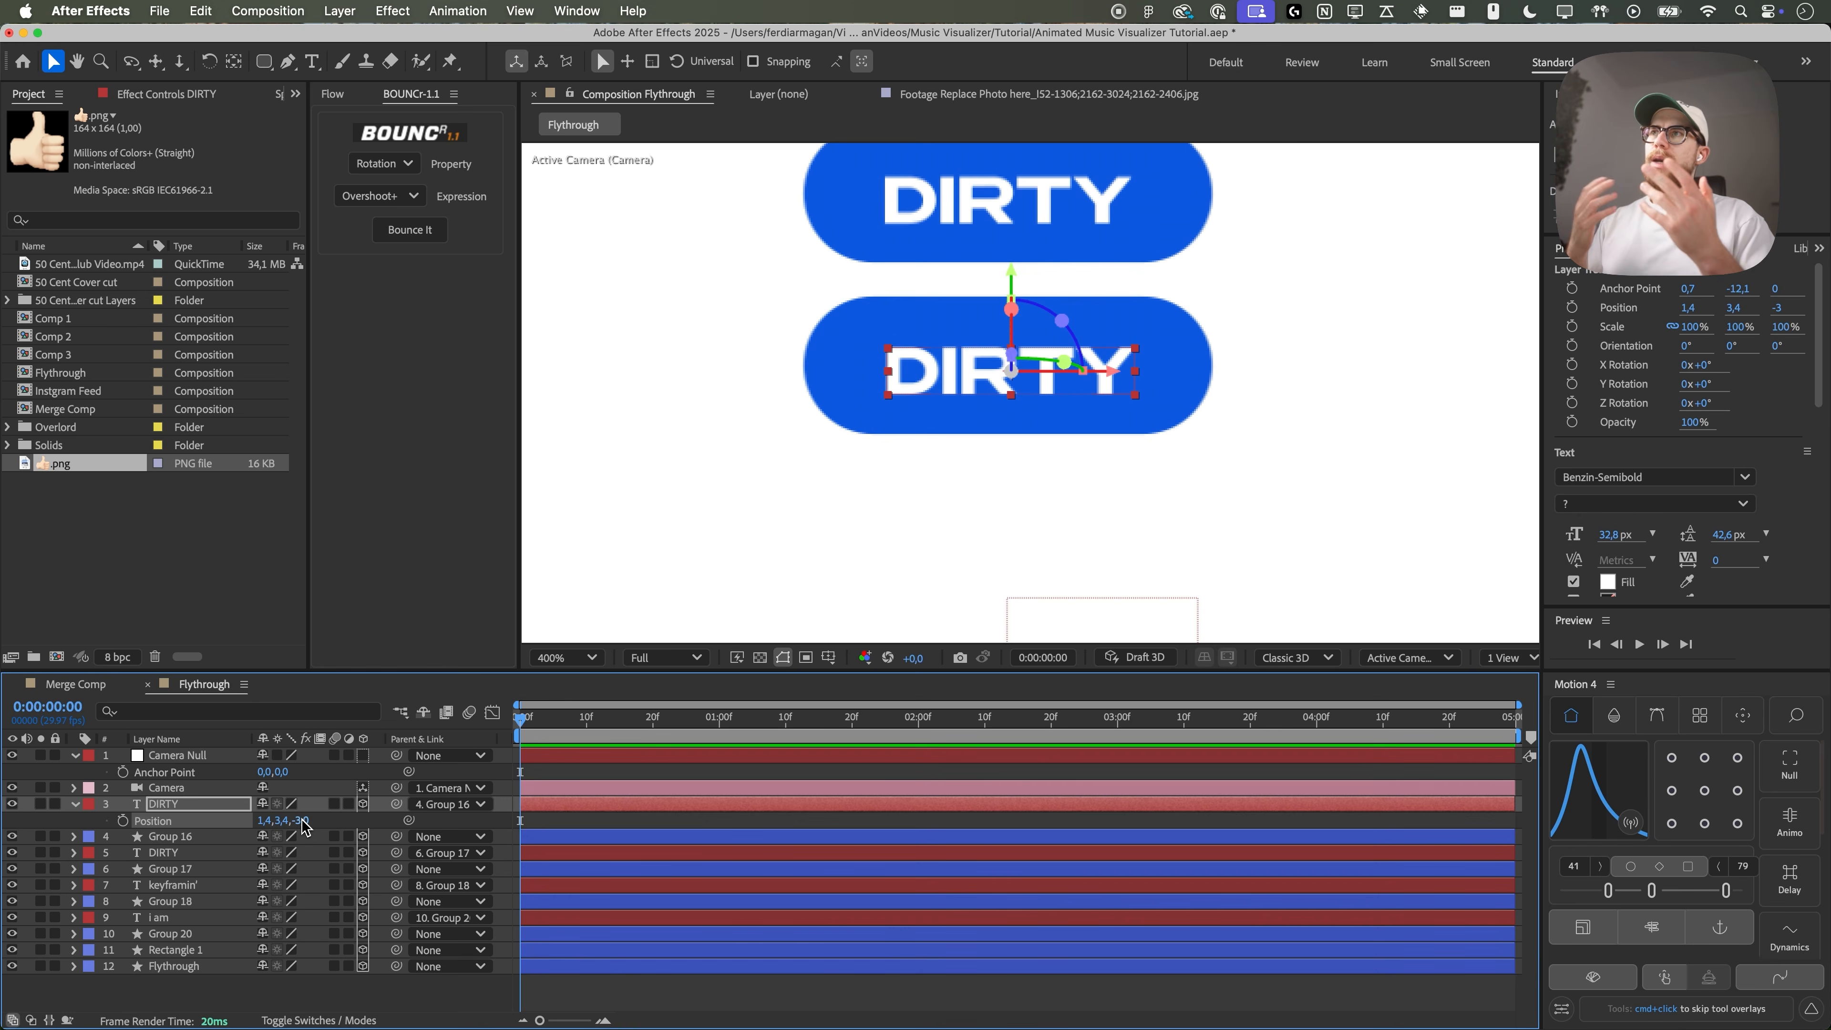
key("u")
key("comma")
key("comma")
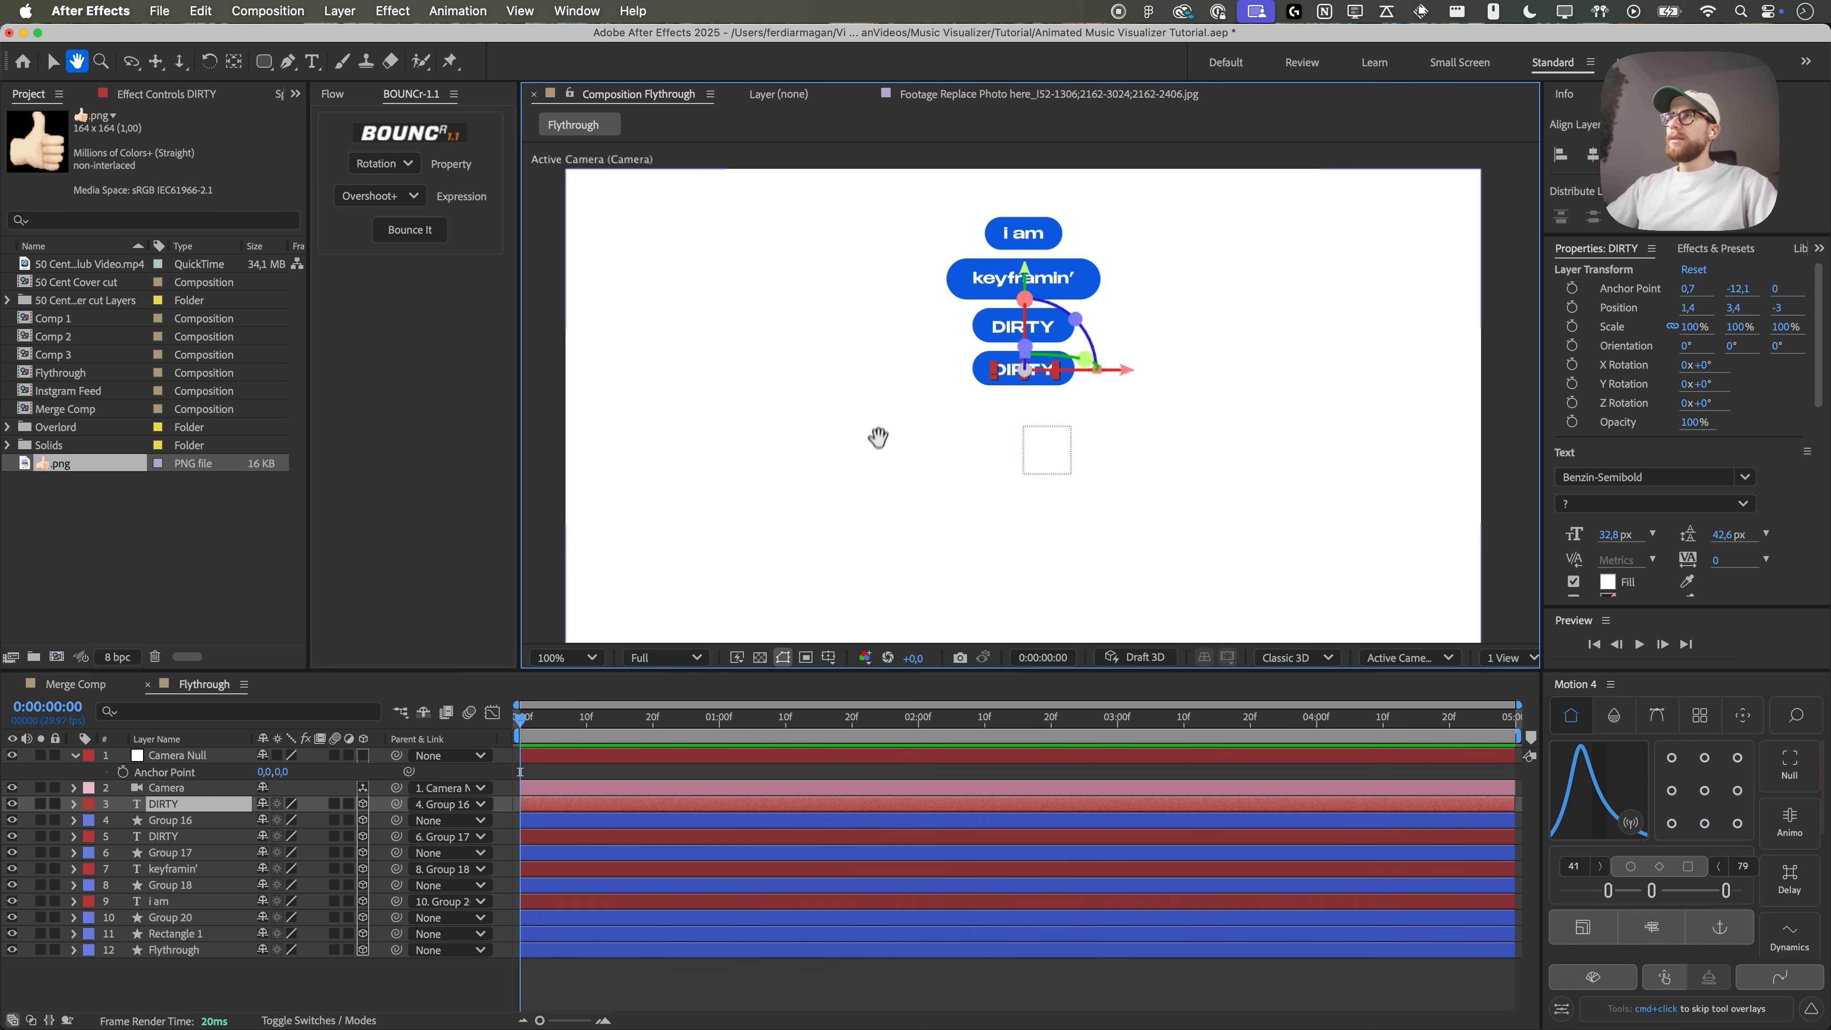
- Fit the composition in the viewer and split it into two views, with the second one showing the Right view
left_click(827, 604)
left_click(567, 657)
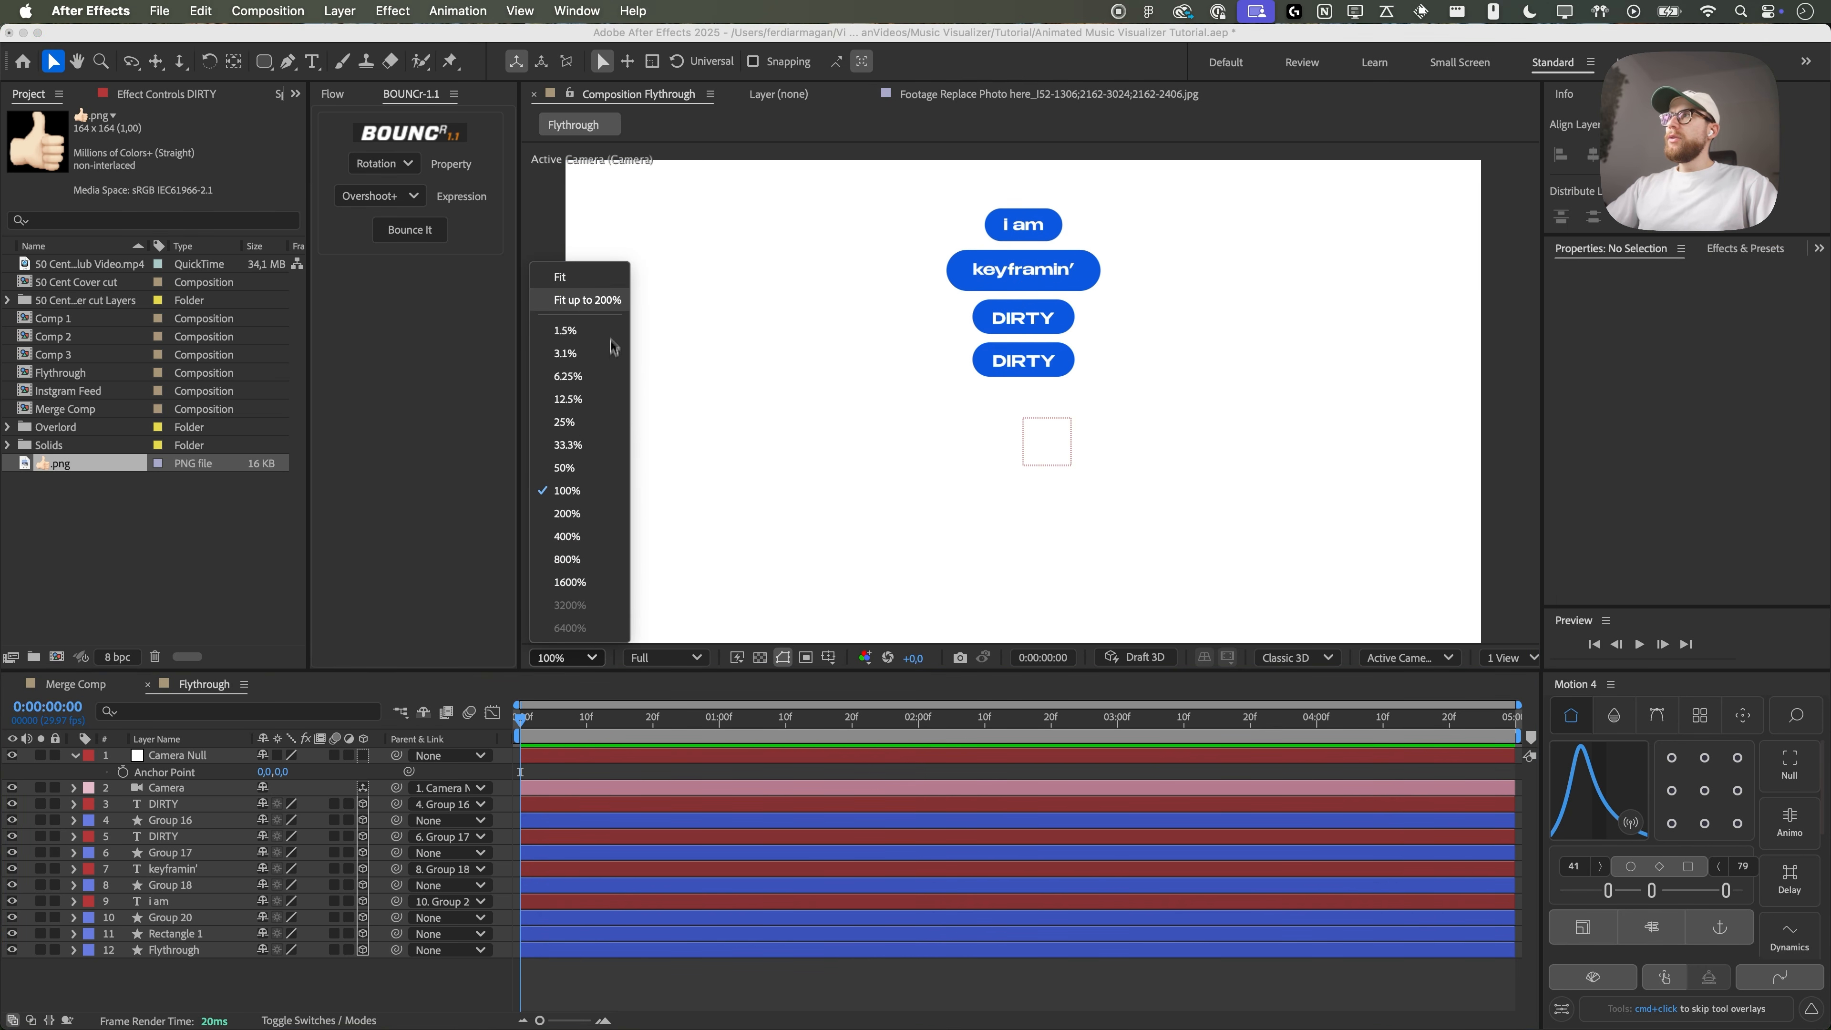
left_click(576, 301)
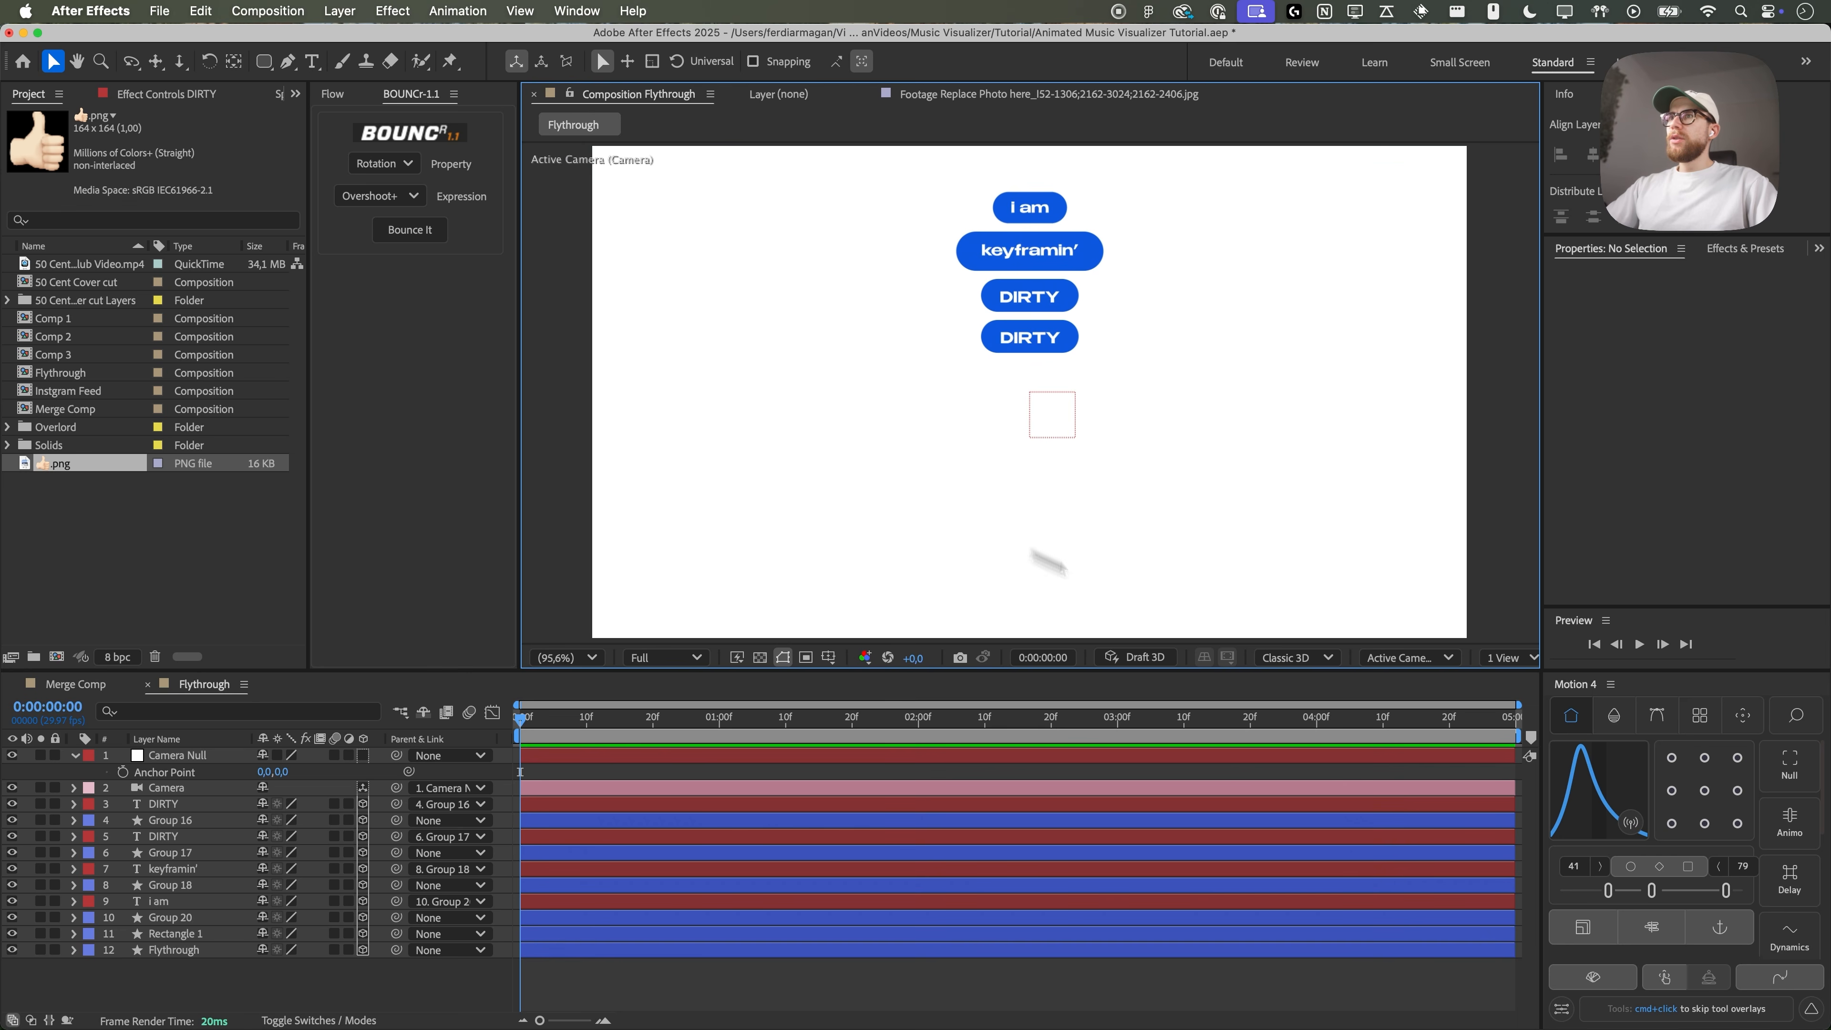
left_click(1510, 662)
left_click(1522, 709)
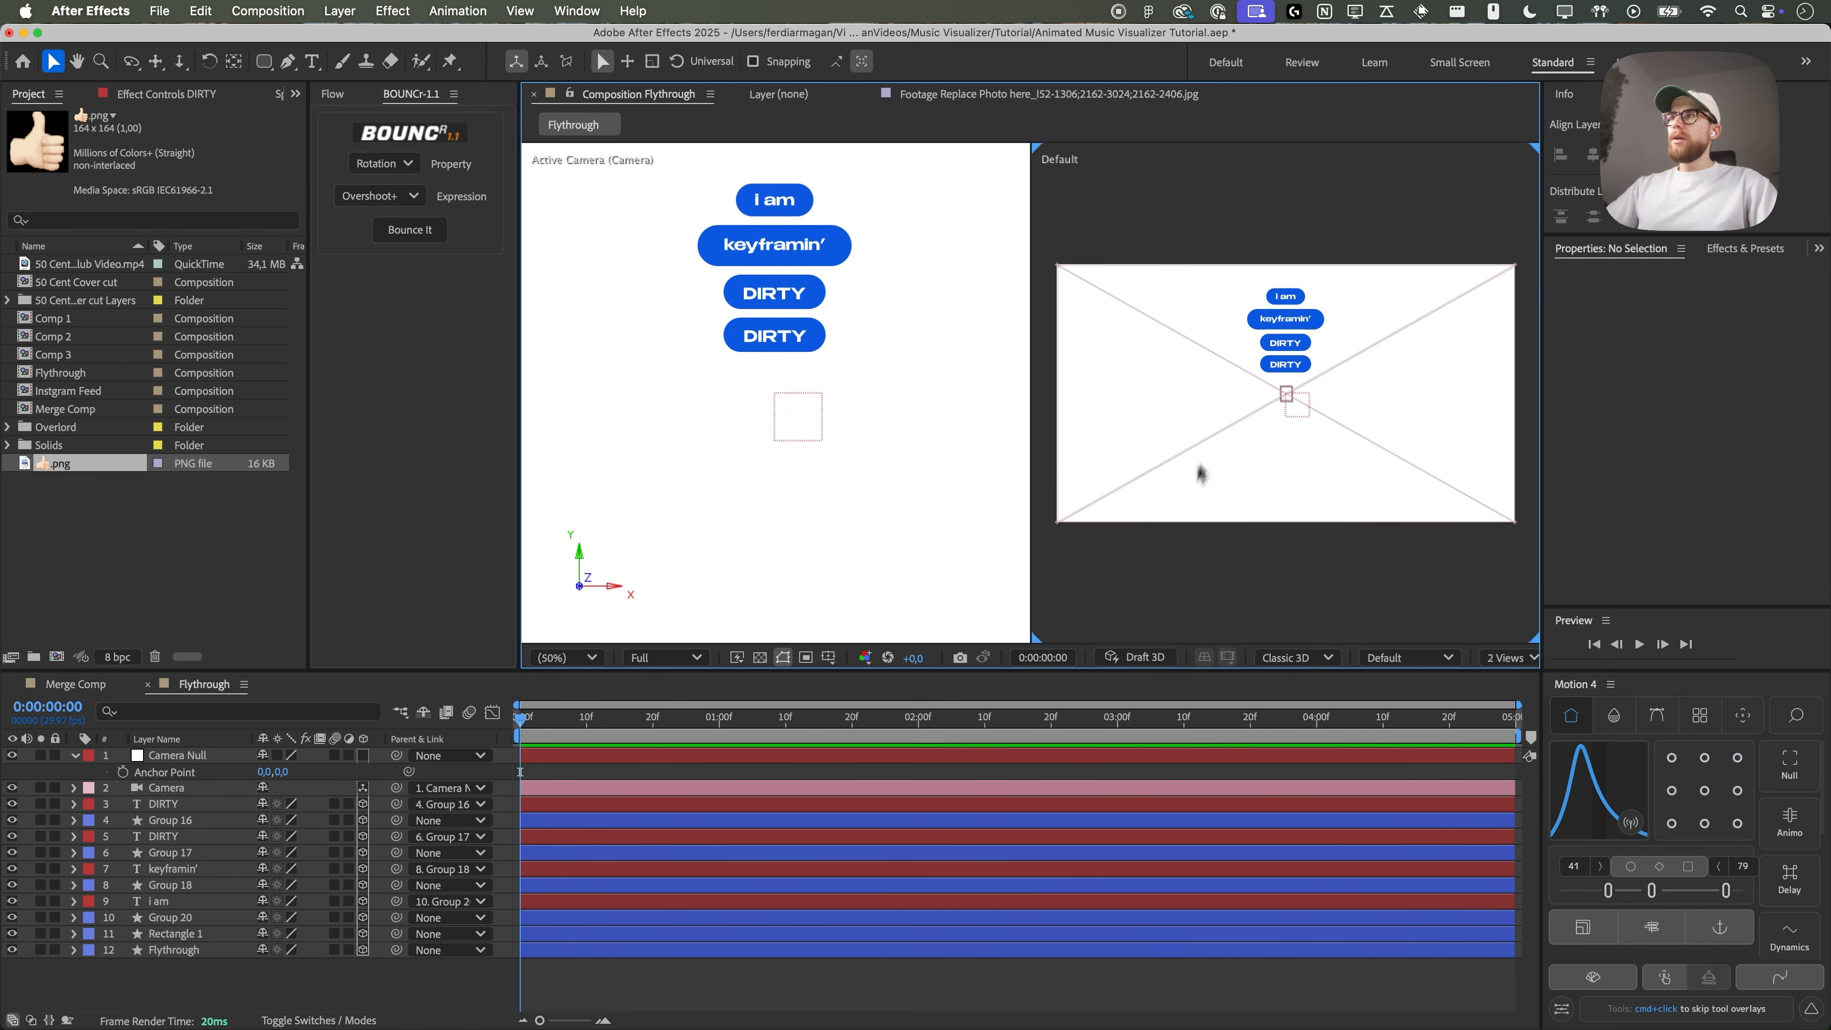
left_click(1297, 657)
left_click(1315, 660)
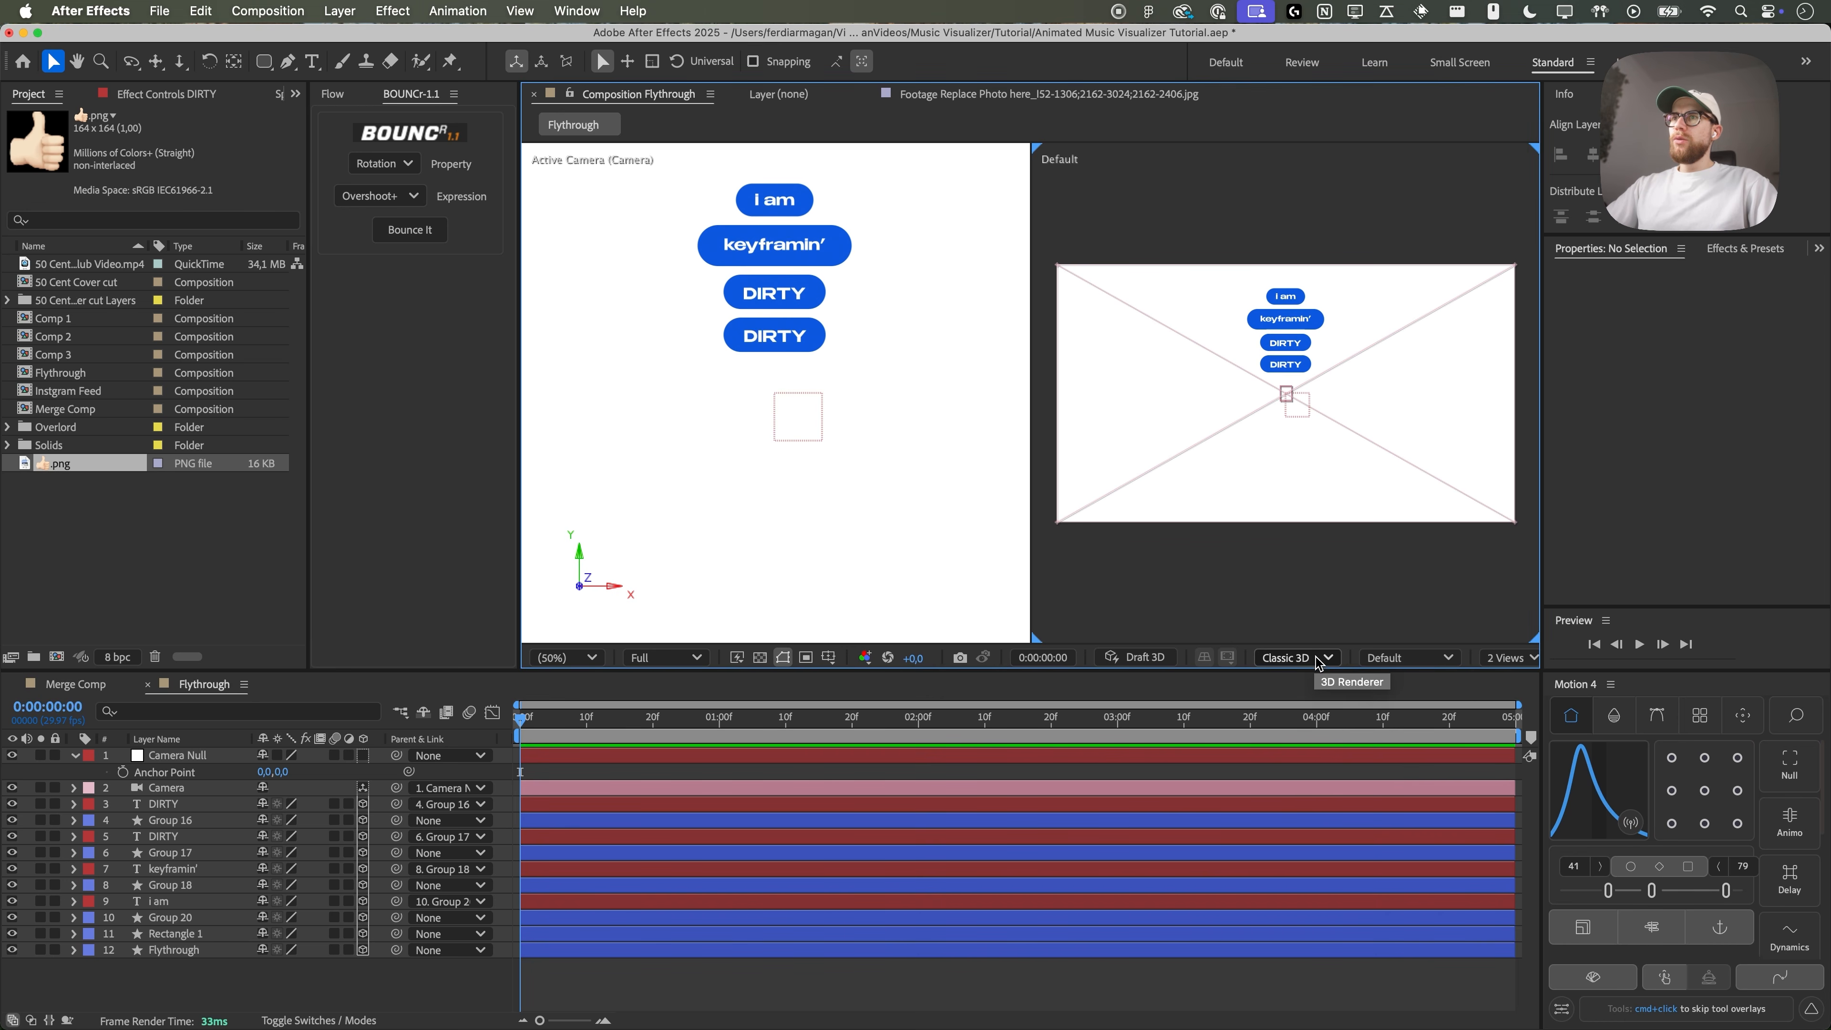
left_click(1409, 657)
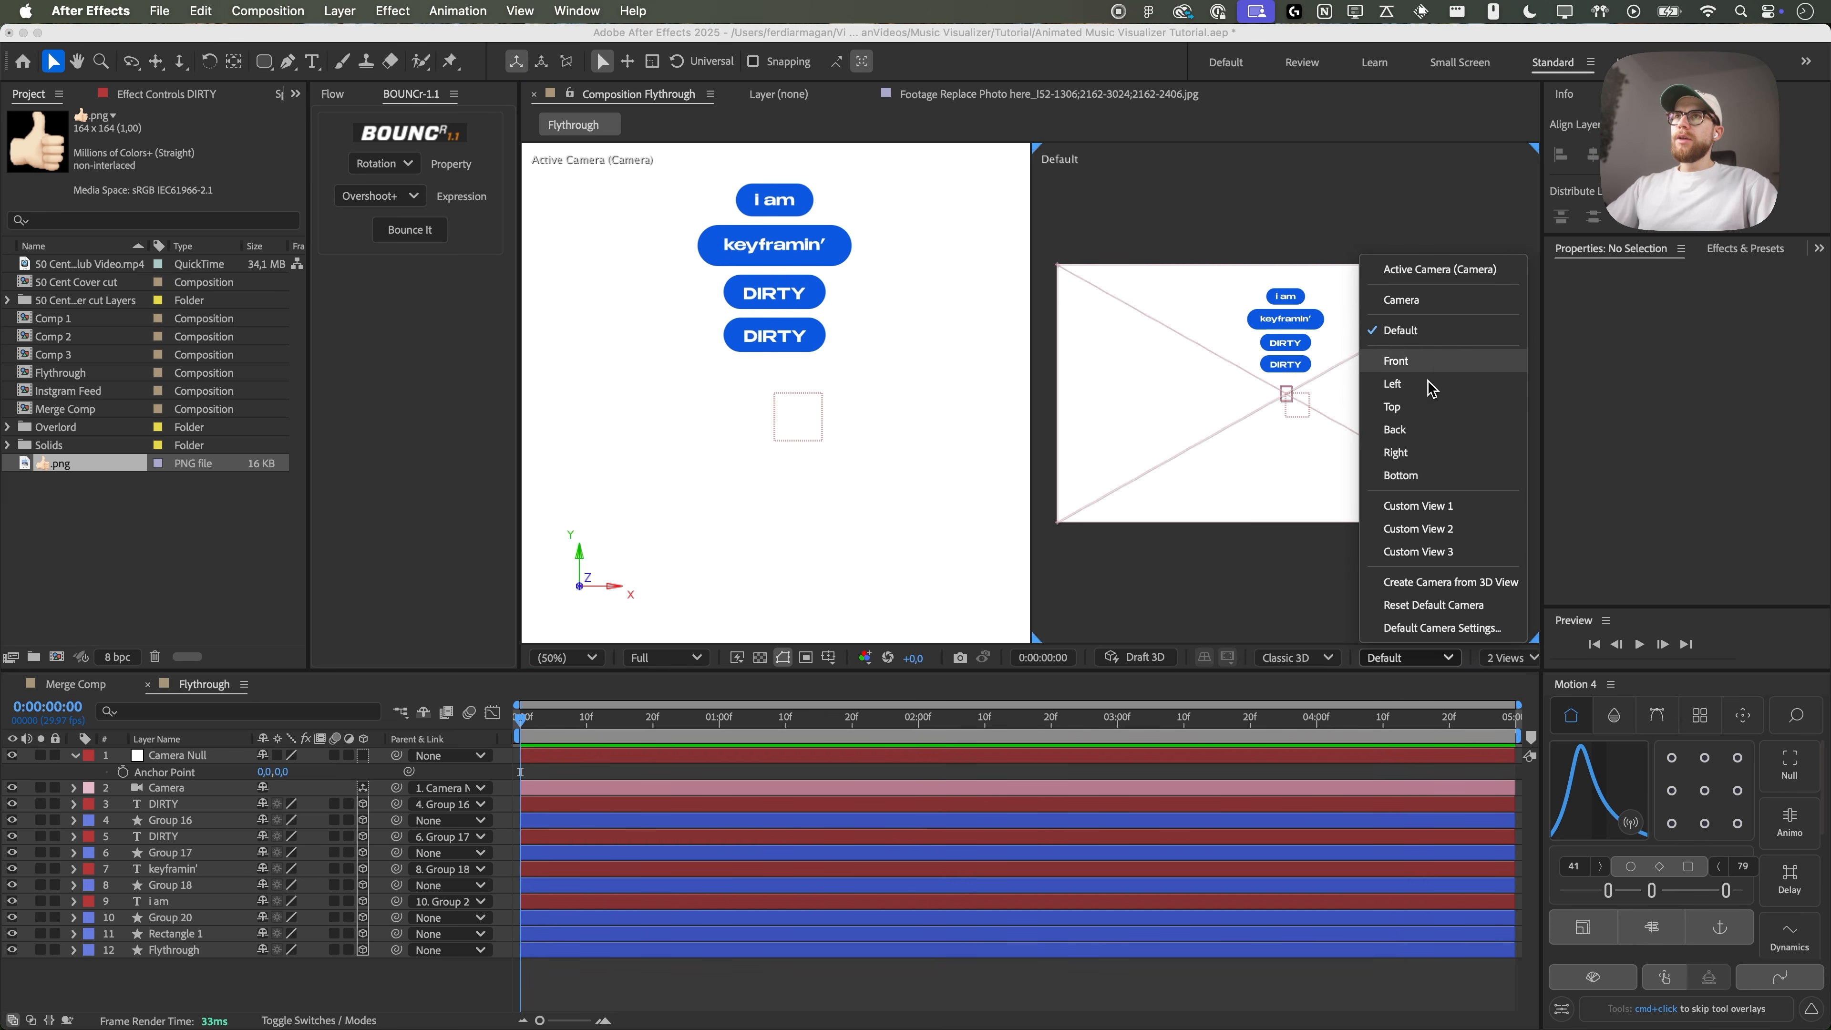
left_click(1395, 452)
- Change the second view to Custom View 1
key("c")
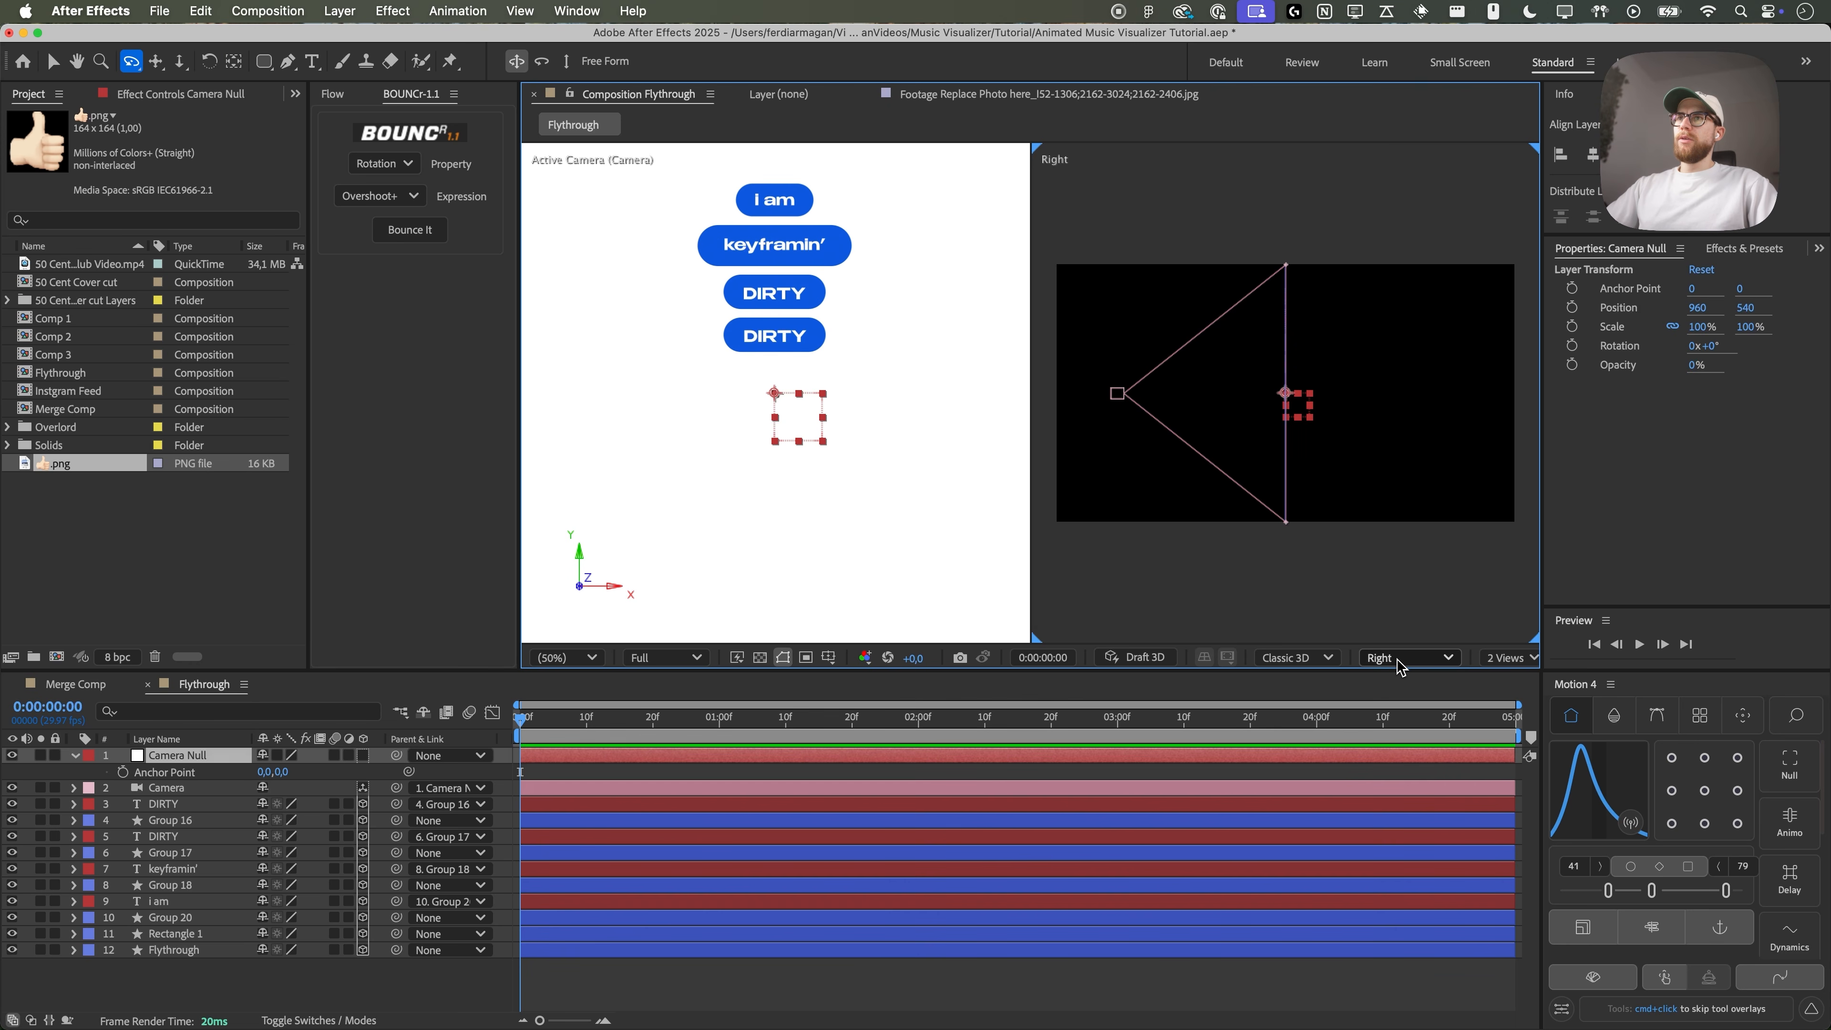
left_click(1399, 659)
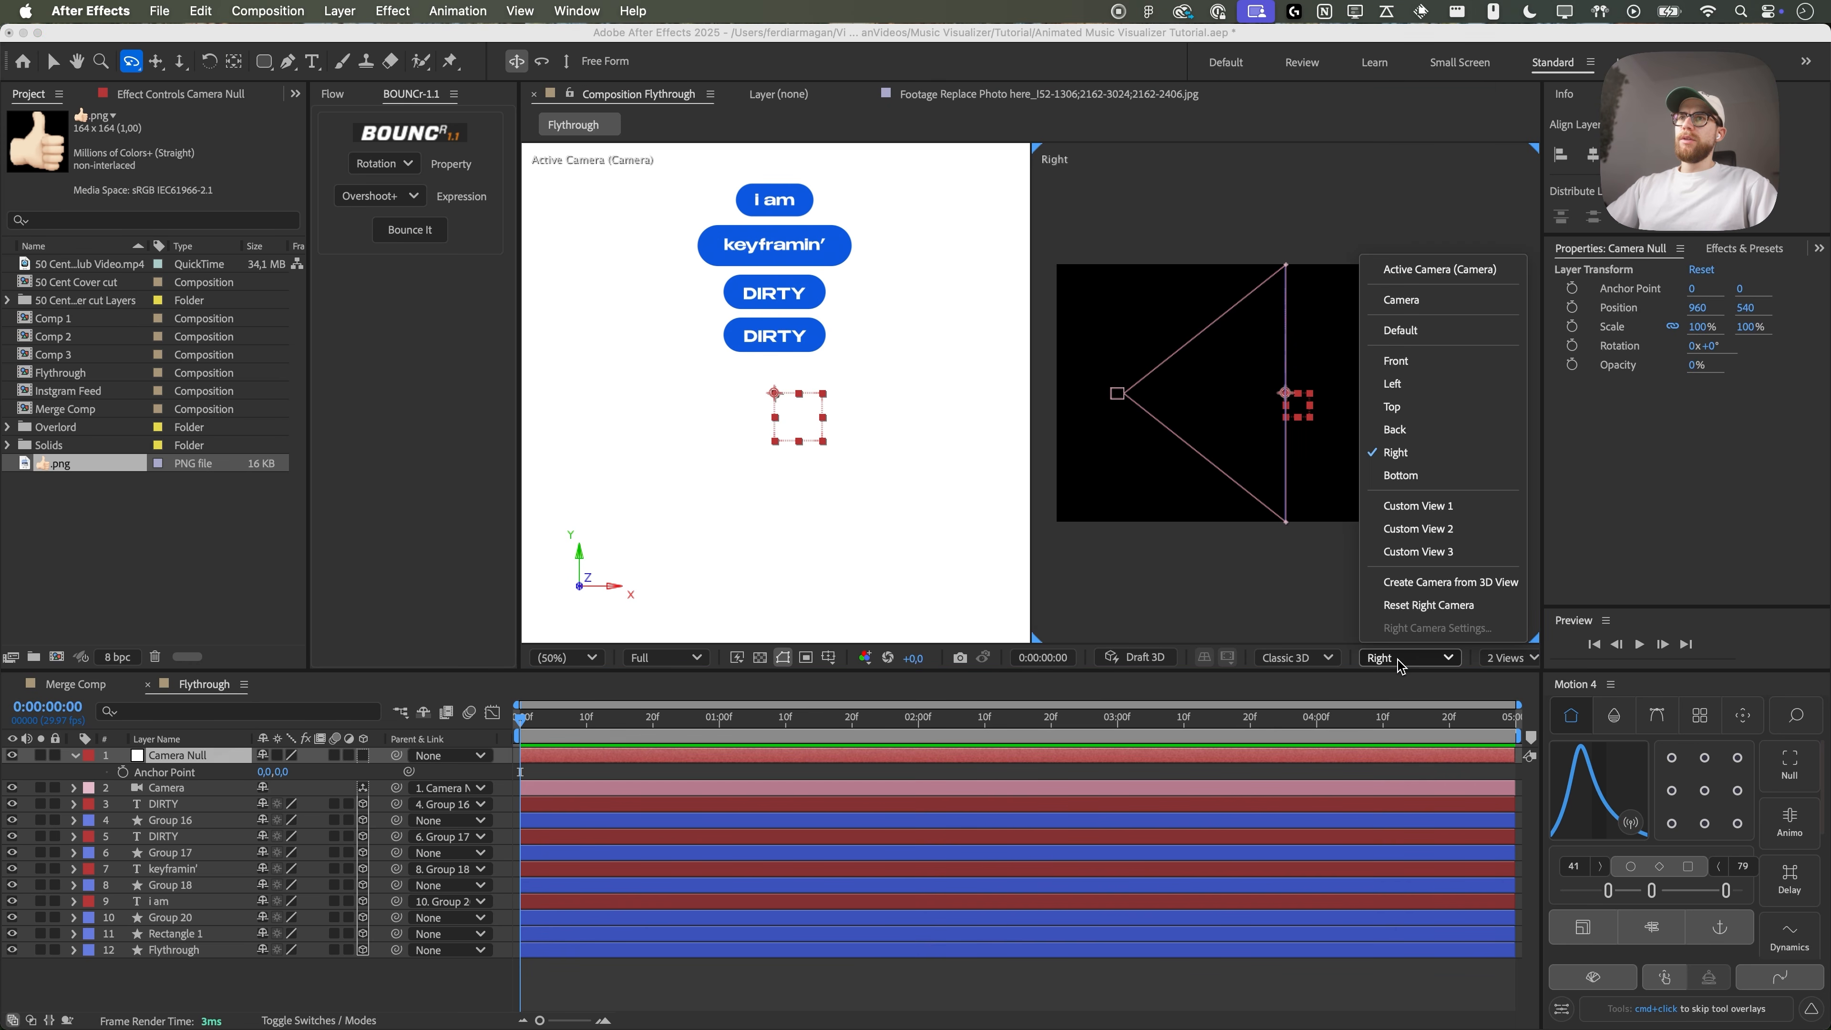
left_click(1418, 505)
mouse_move(1315, 425)
left_mouse_down()
mouse_move(1280, 393)
mouse_move(1287, 415)
left_mouse_up()
scroll(1280, 410, "up", 1)
scroll(1281, 409, "down", 1)
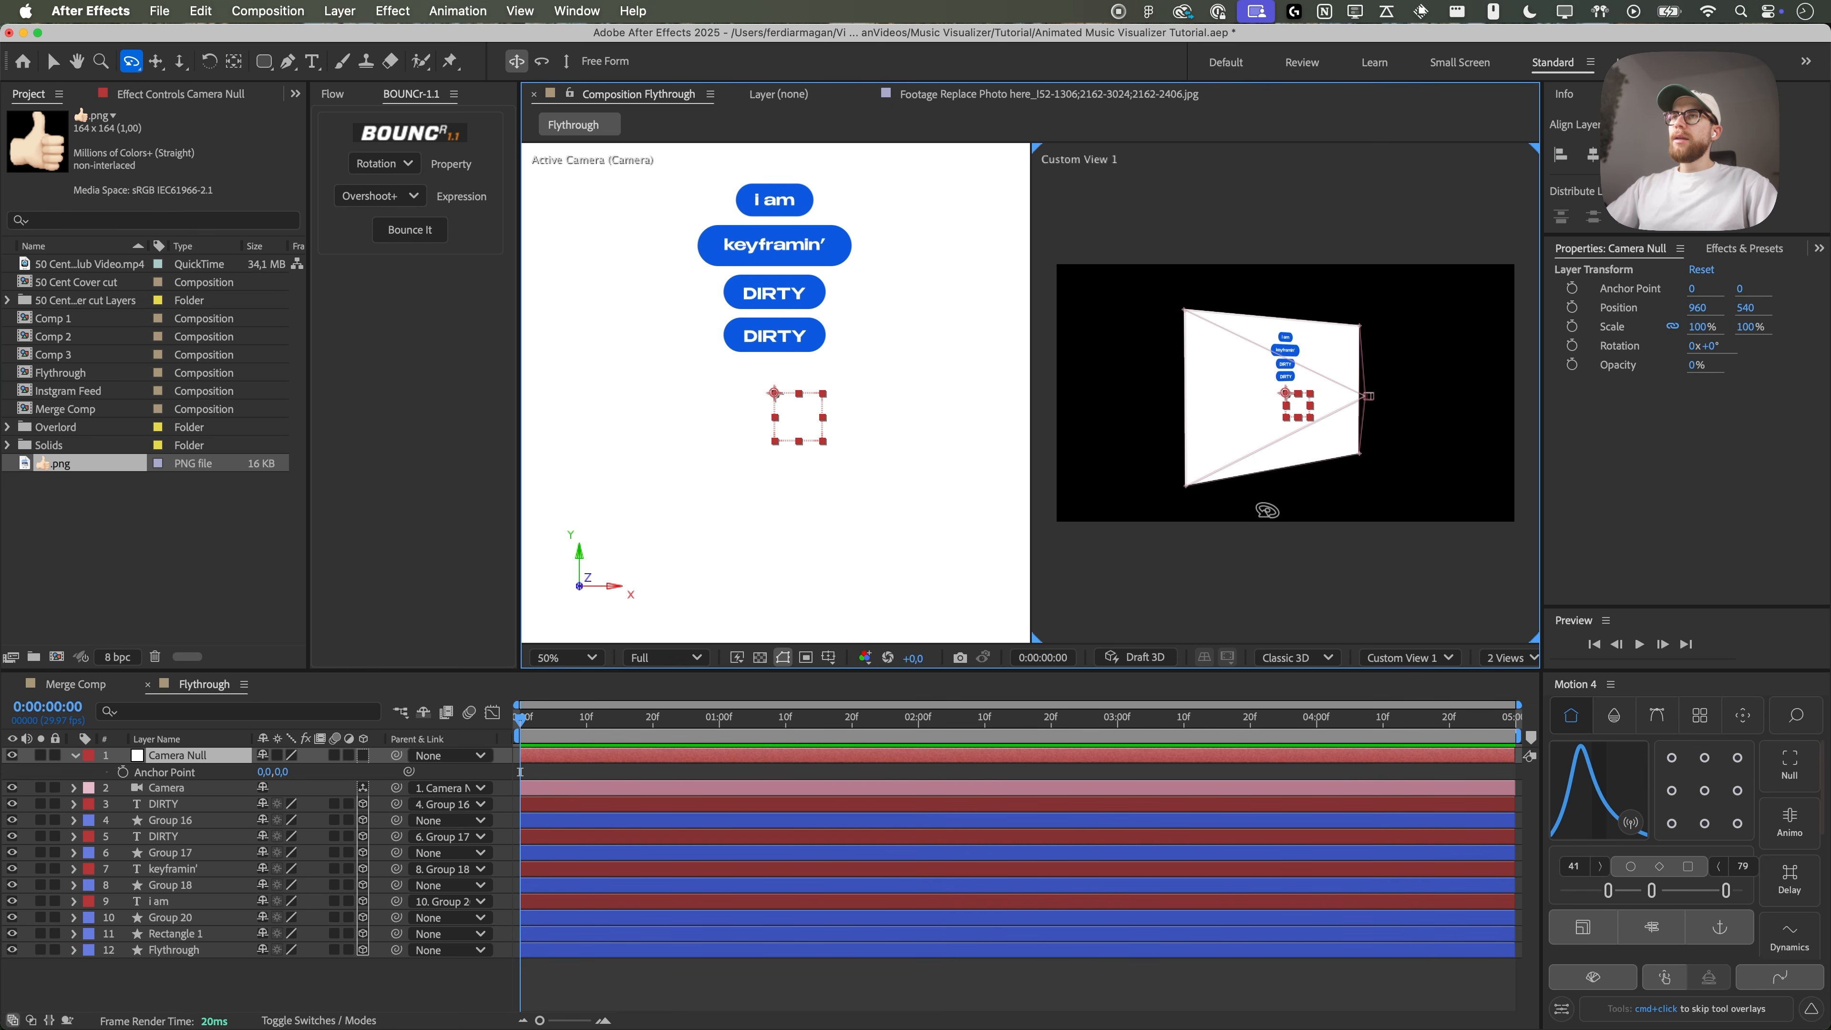
key("v")
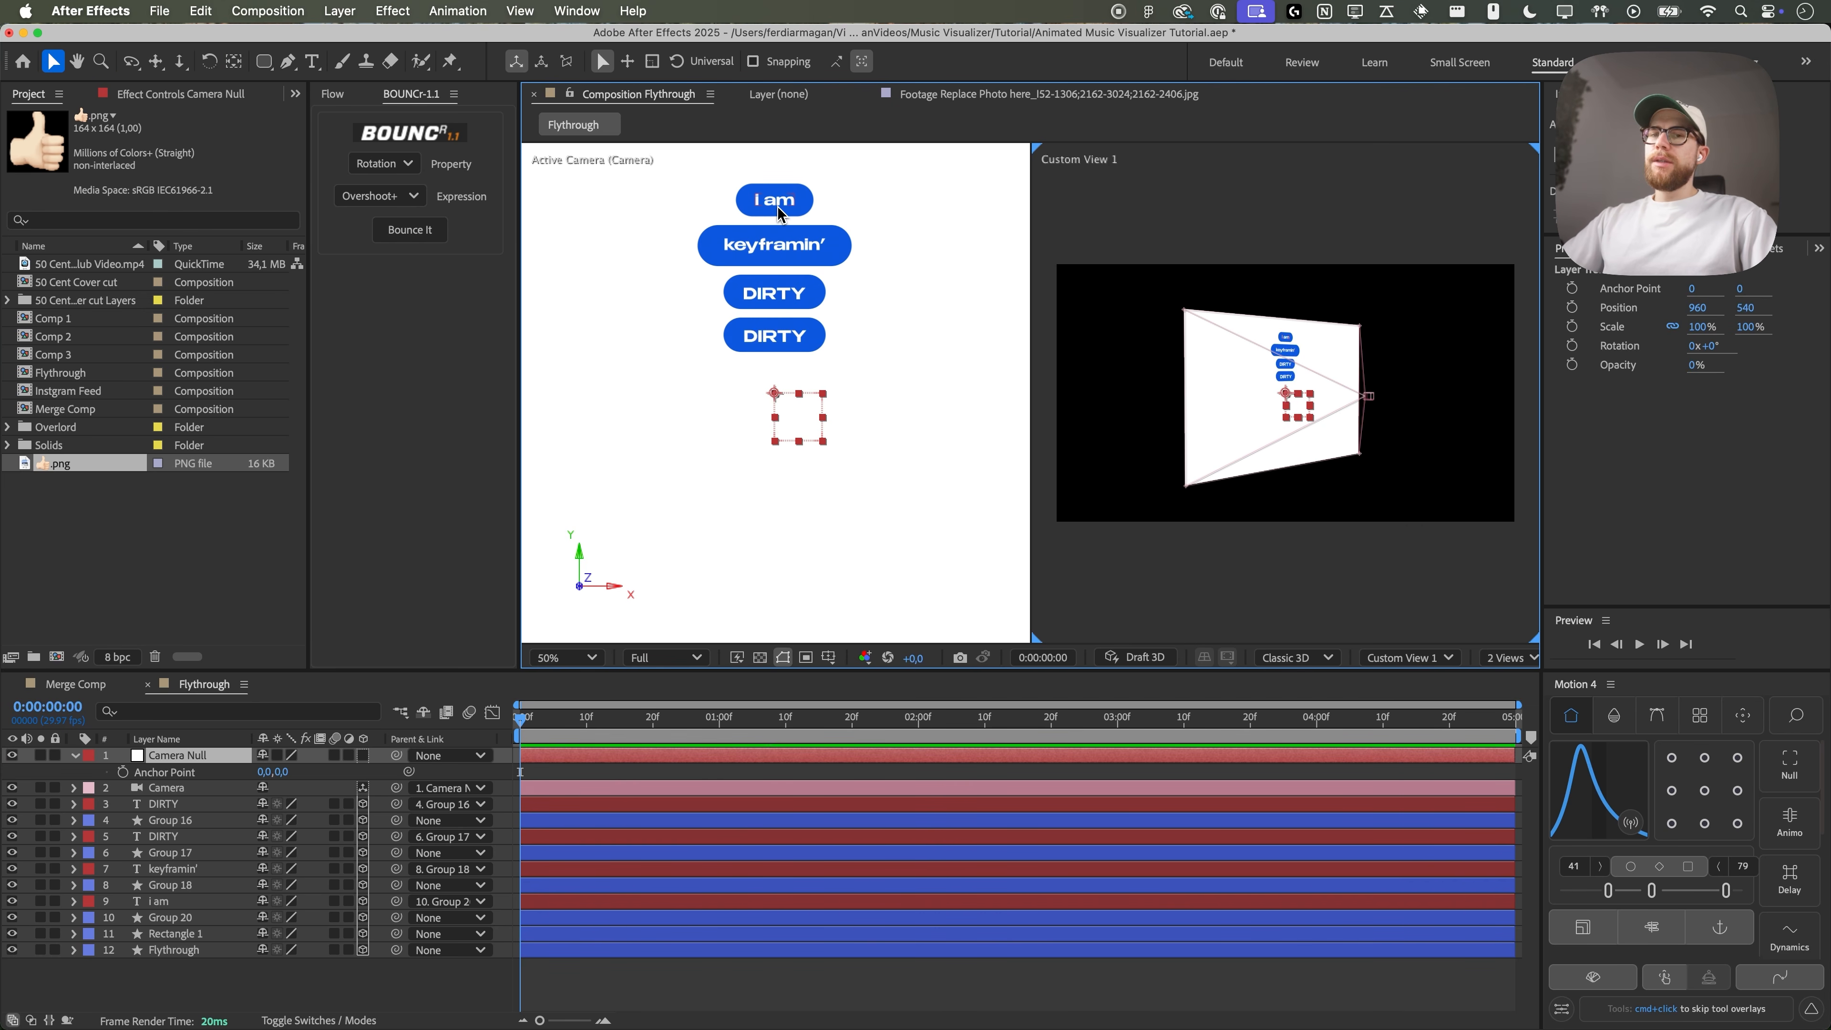
- Orbit and enlarge Custom View 1 to examine the camera and the pill layers from an angle
left_click(1320, 480)
key("c")
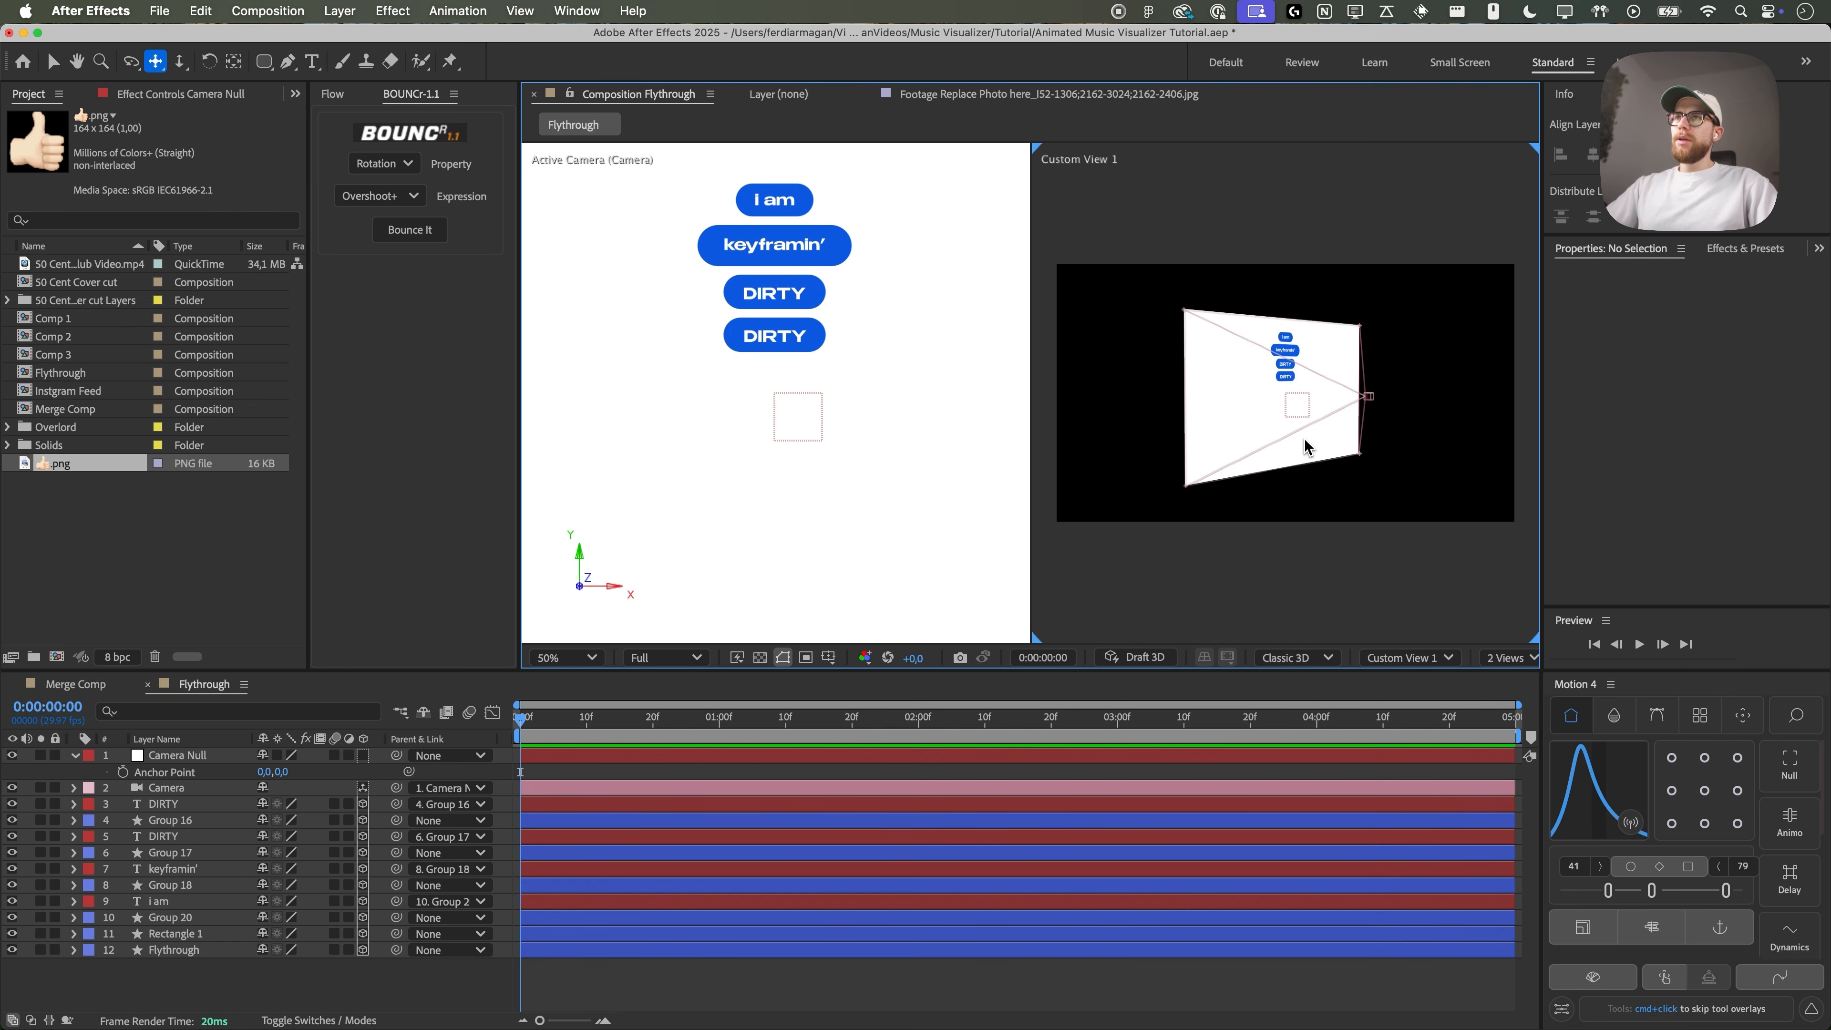
key("c")
left_click_drag(1306, 445, 1292, 261)
key("c")
left_click_drag(1303, 344, 1316, 395)
key("c")
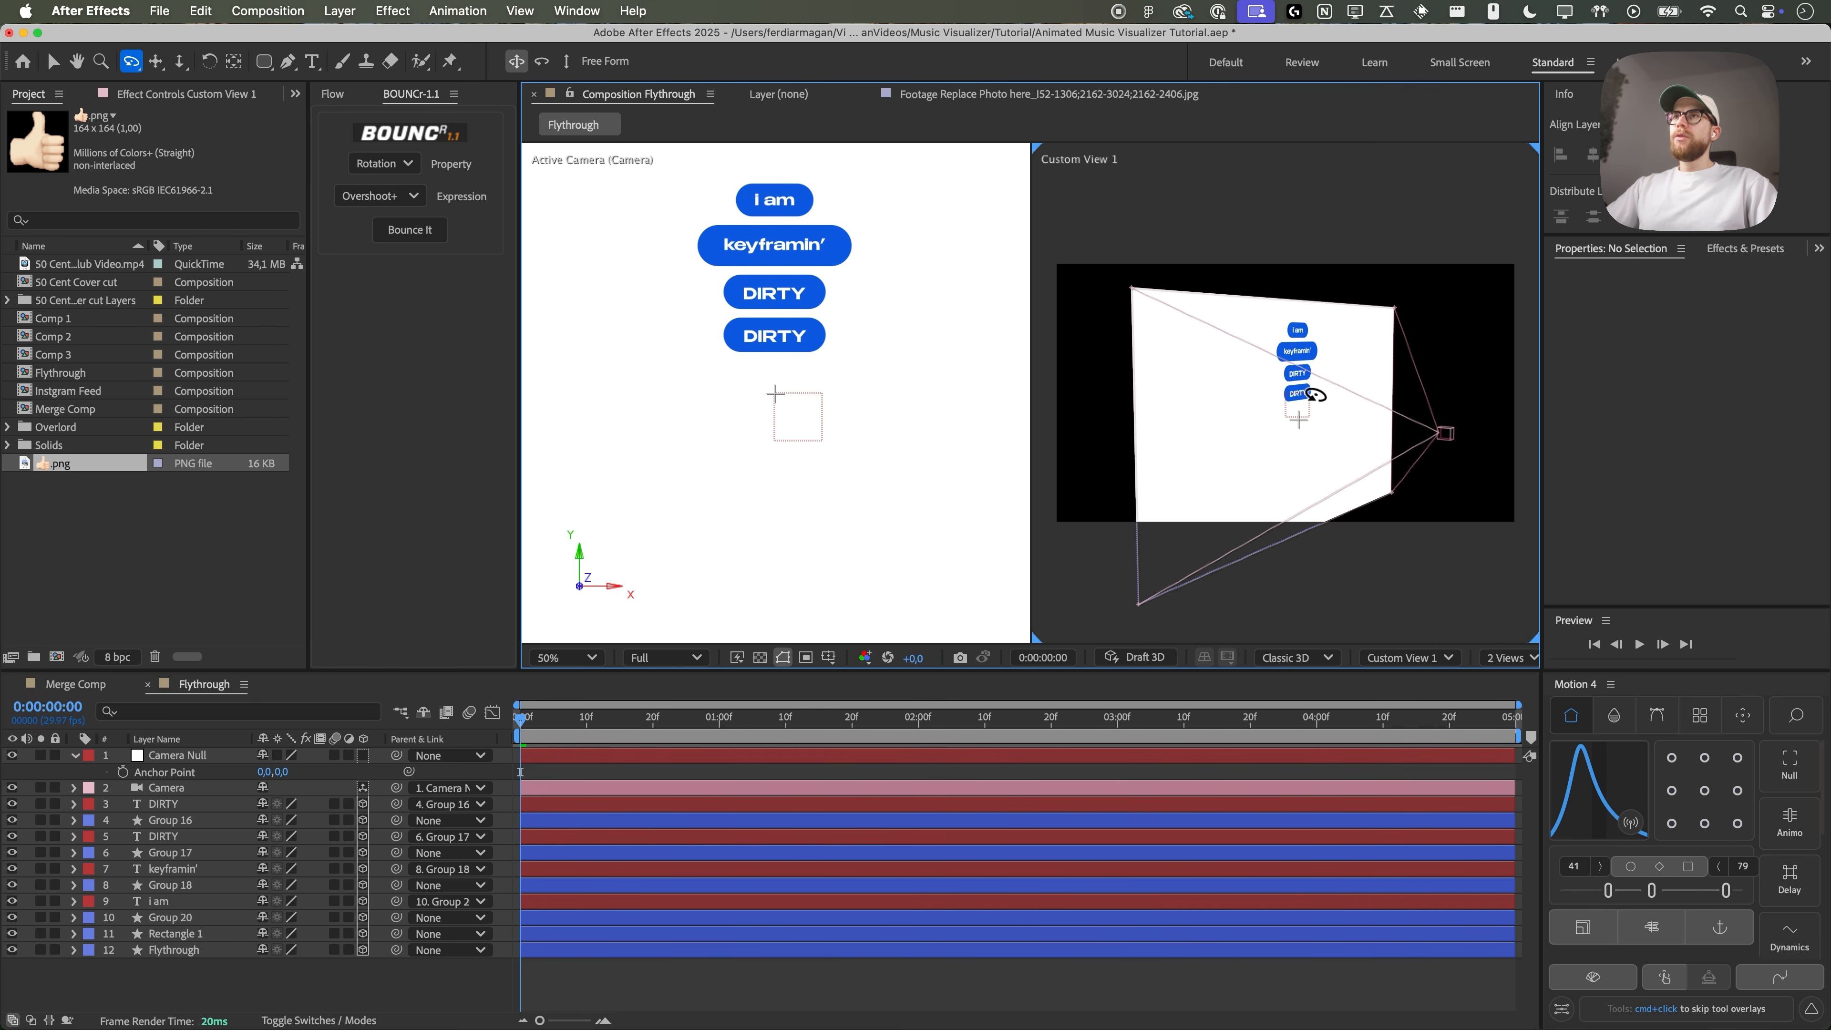
scroll(862, 419, "down", 1)
key("v")
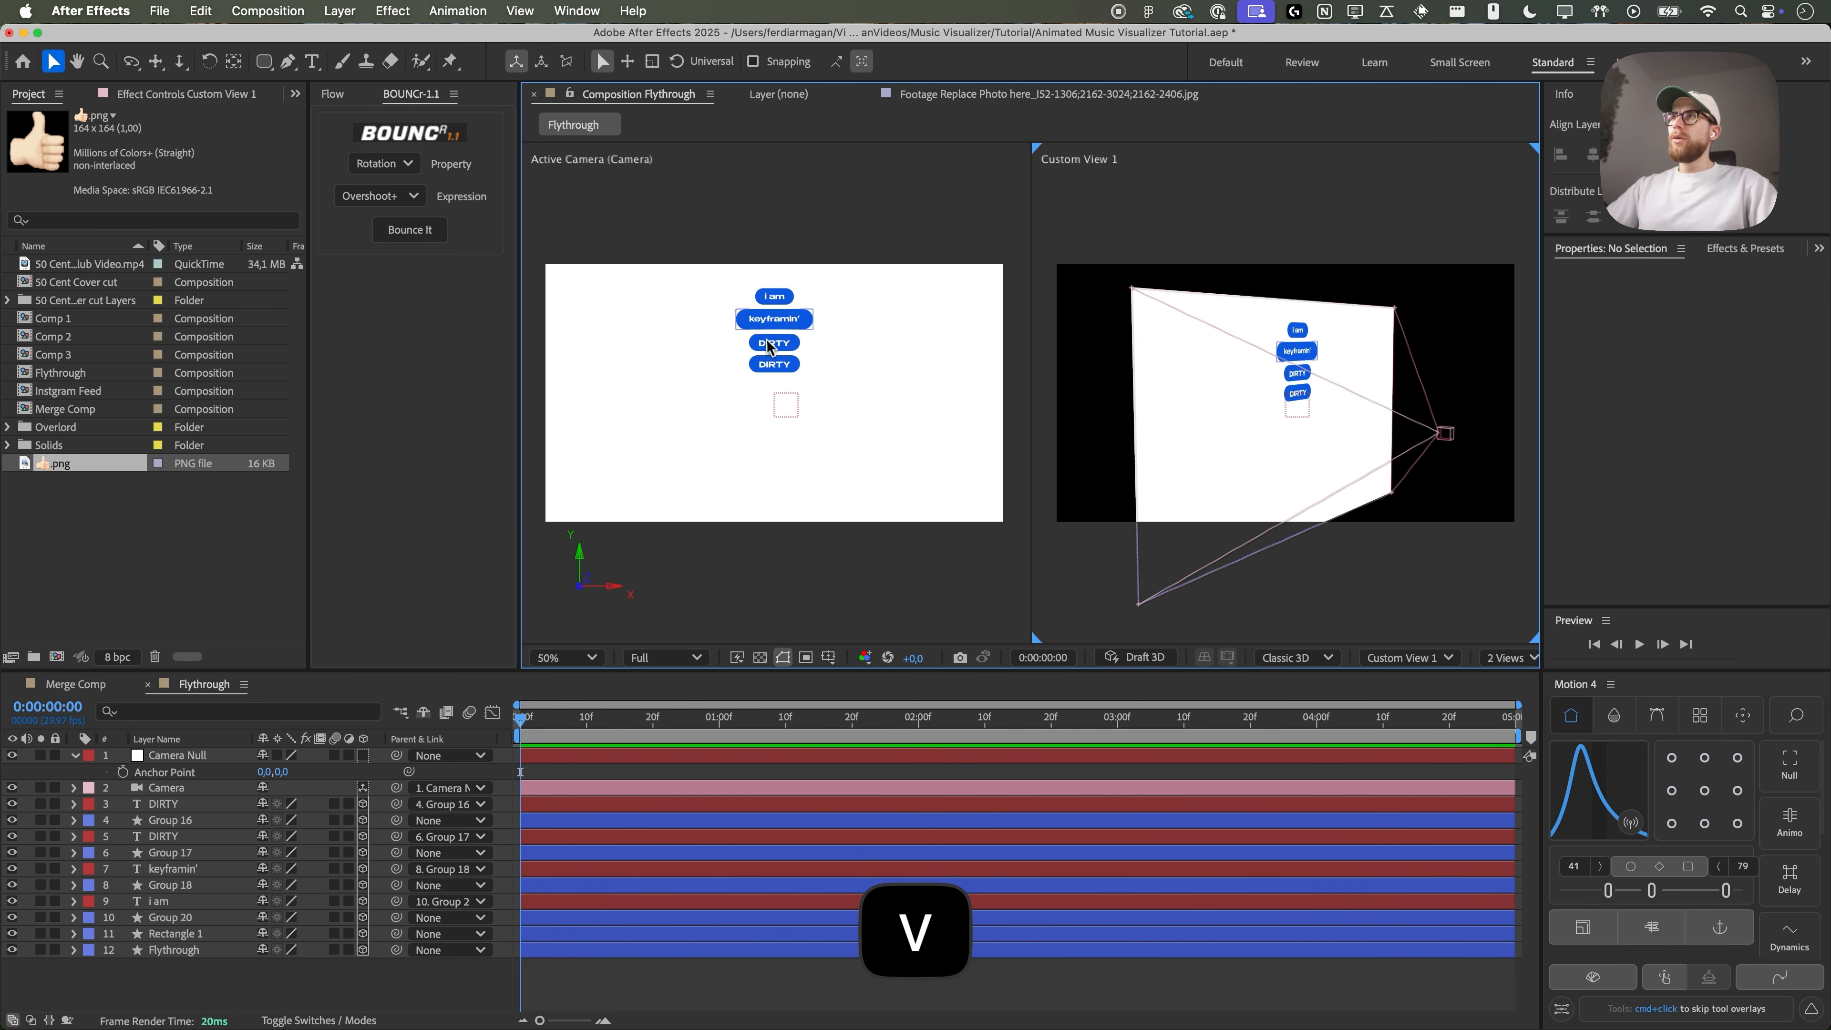
- Rotate the I am pill's shape layer in 3D to an orientation of about 14.5°, 334.6°, 3.3°
scroll(780, 322, "up", 1)
left_click_drag(766, 295, 795, 361)
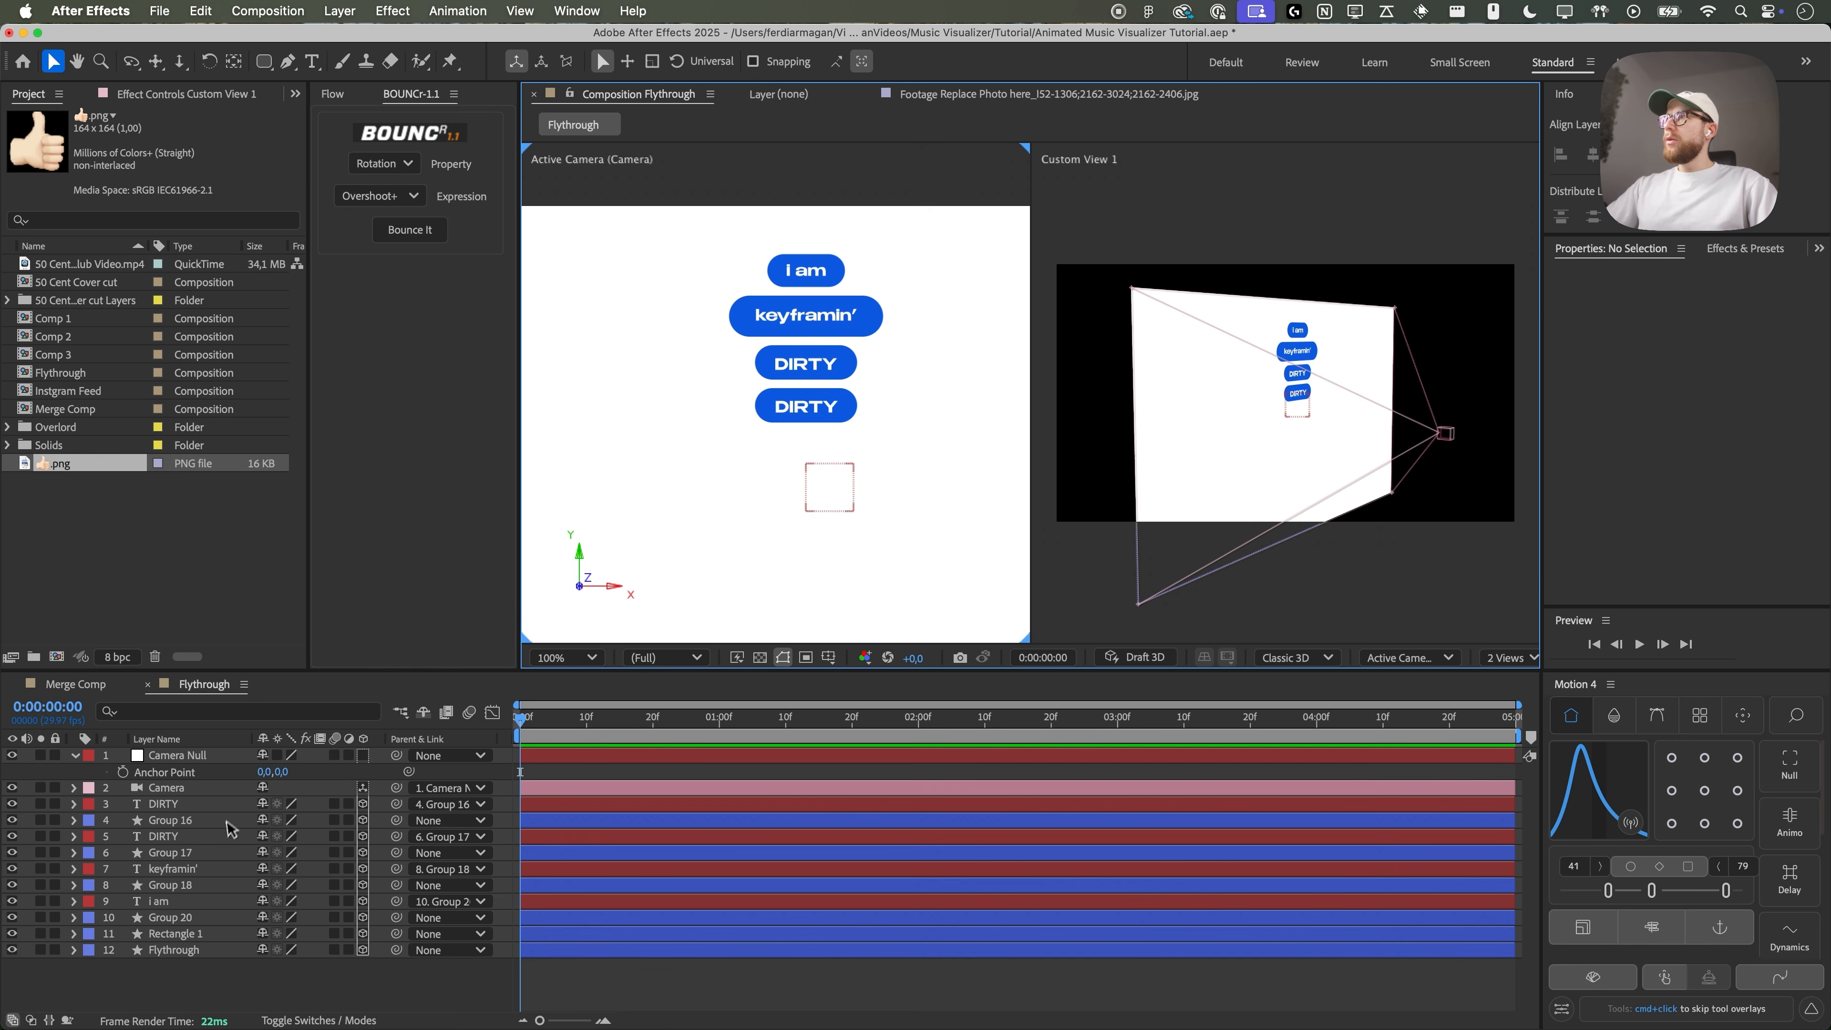
left_click(809, 342)
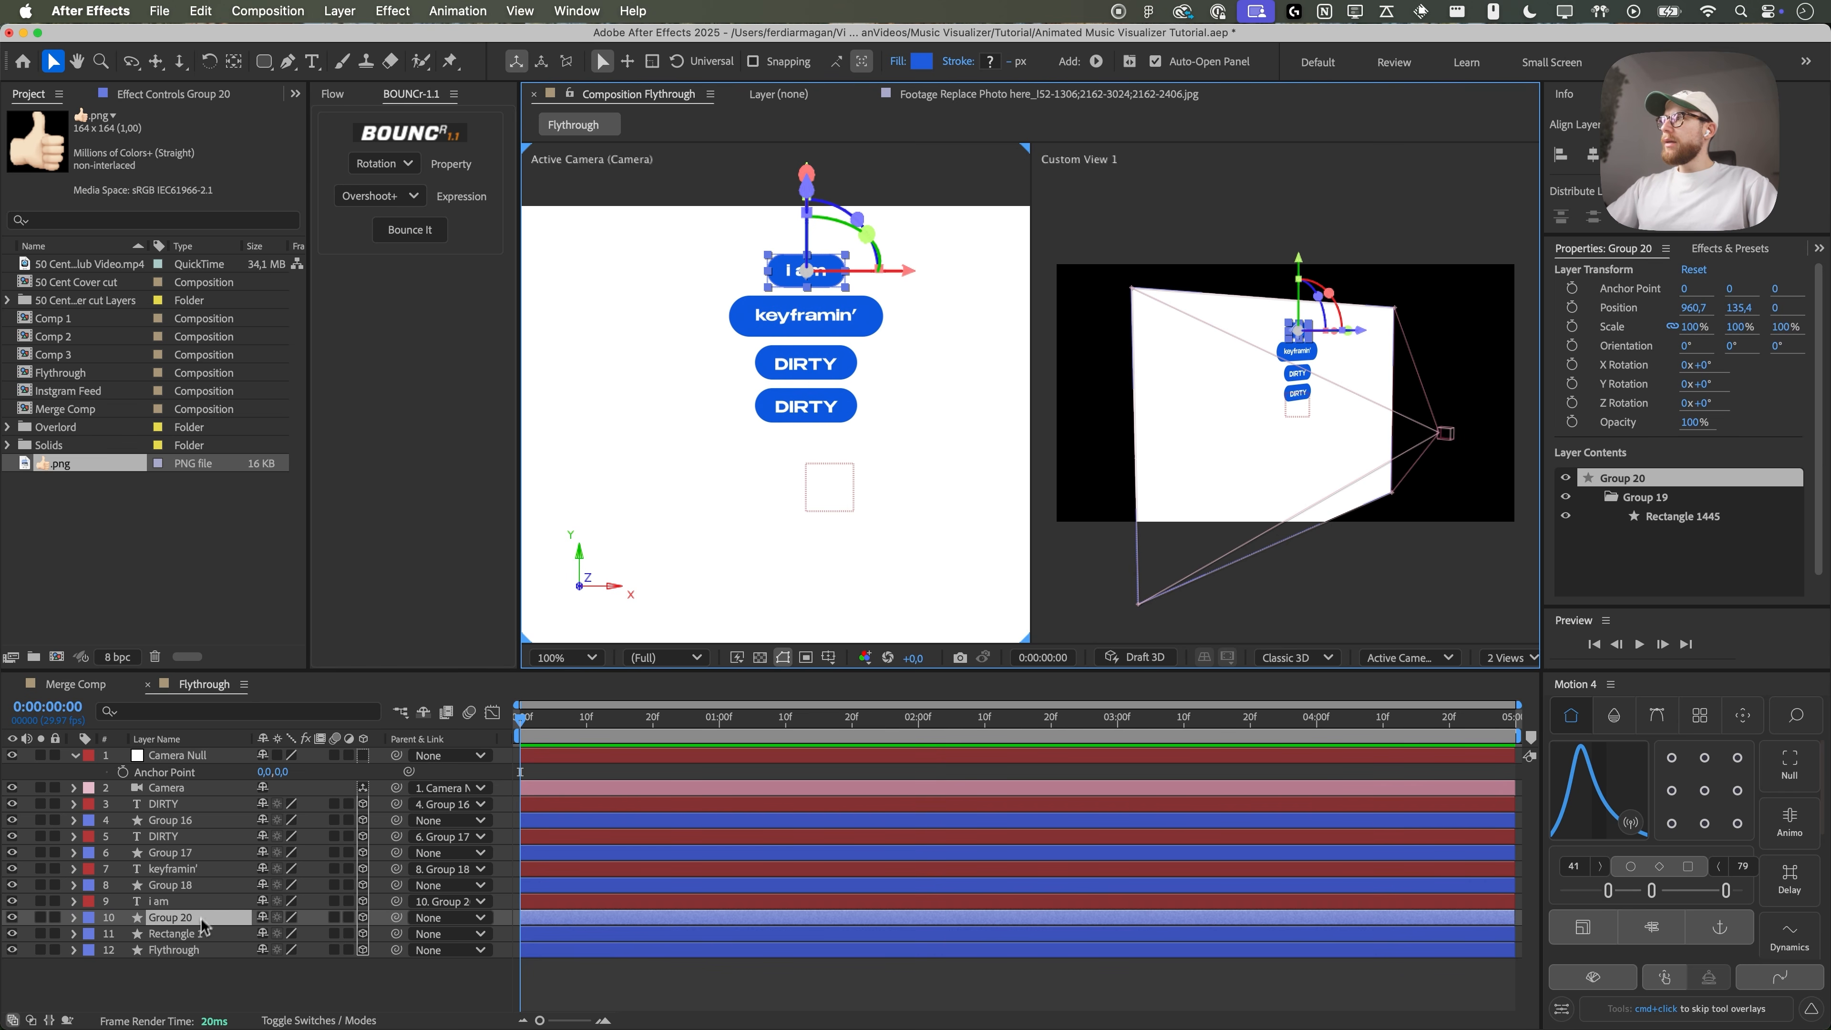
left_click(13, 917)
left_click(13, 917)
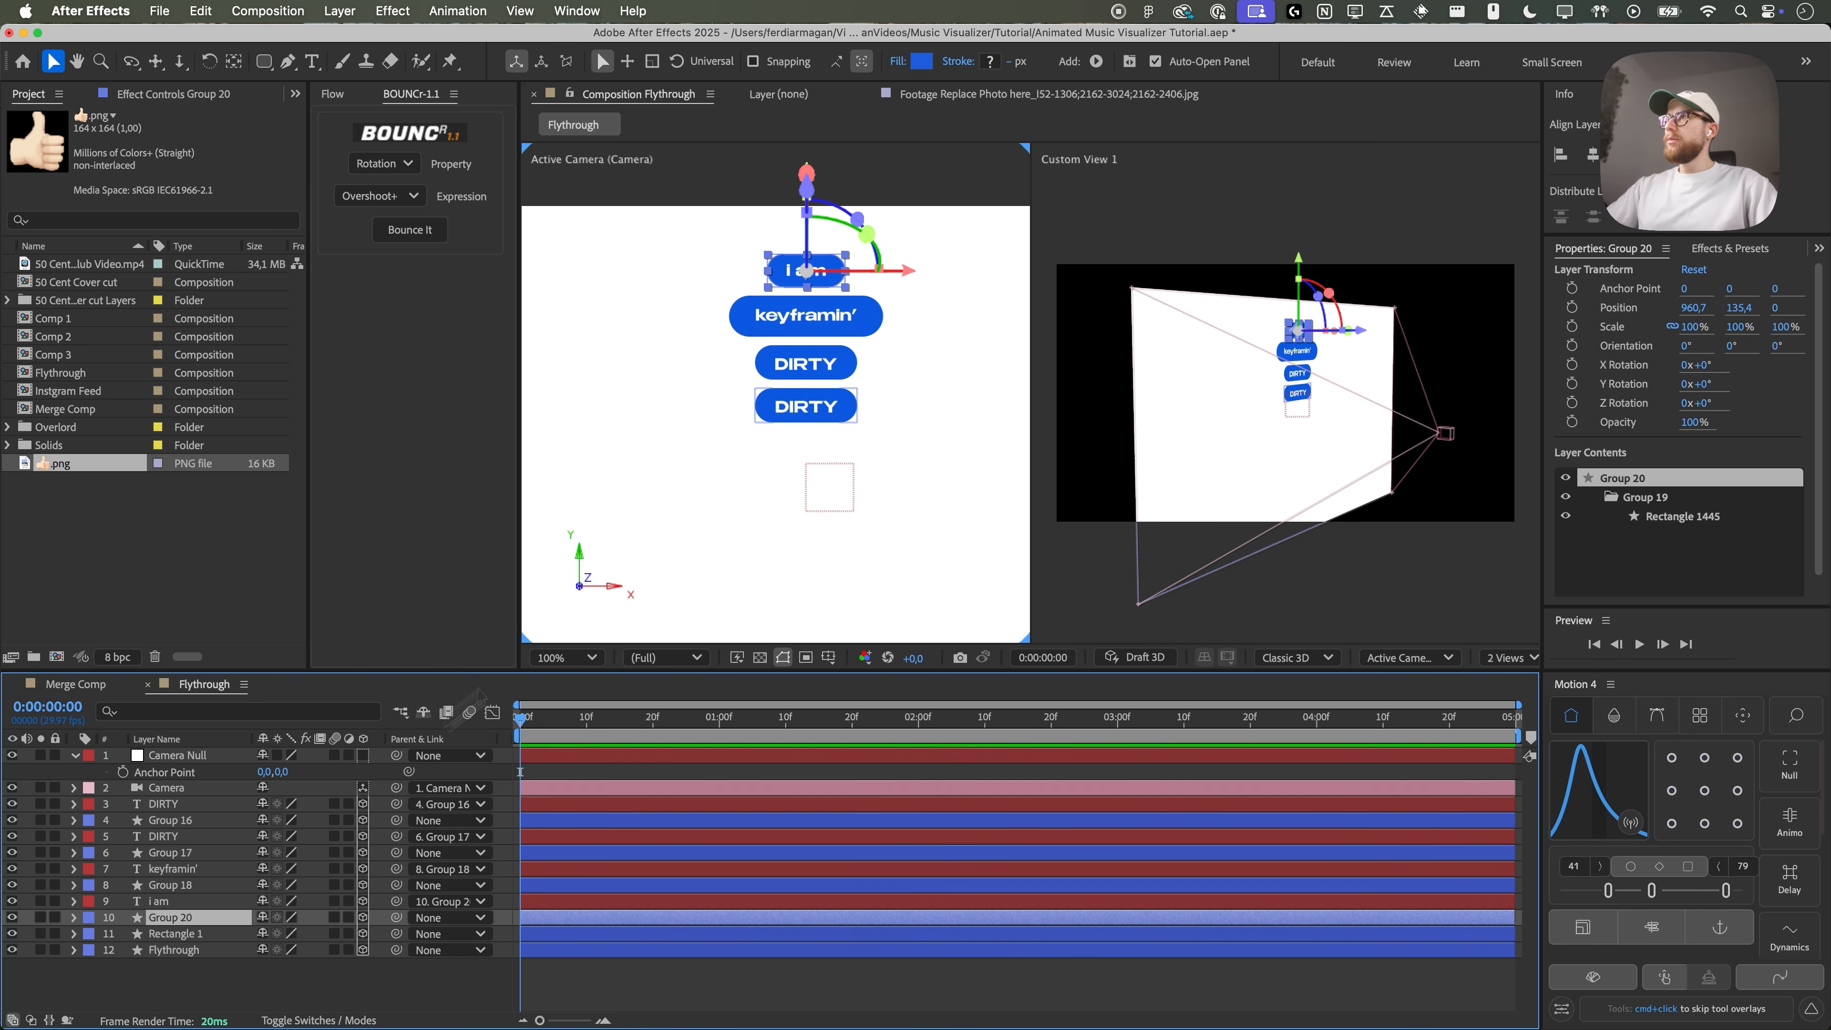
key("period")
left_click_drag(895, 253, 870, 378)
mouse_move(865, 301)
left_mouse_down()
mouse_move(836, 314)
mouse_move(870, 287)
left_mouse_up()
key("v")
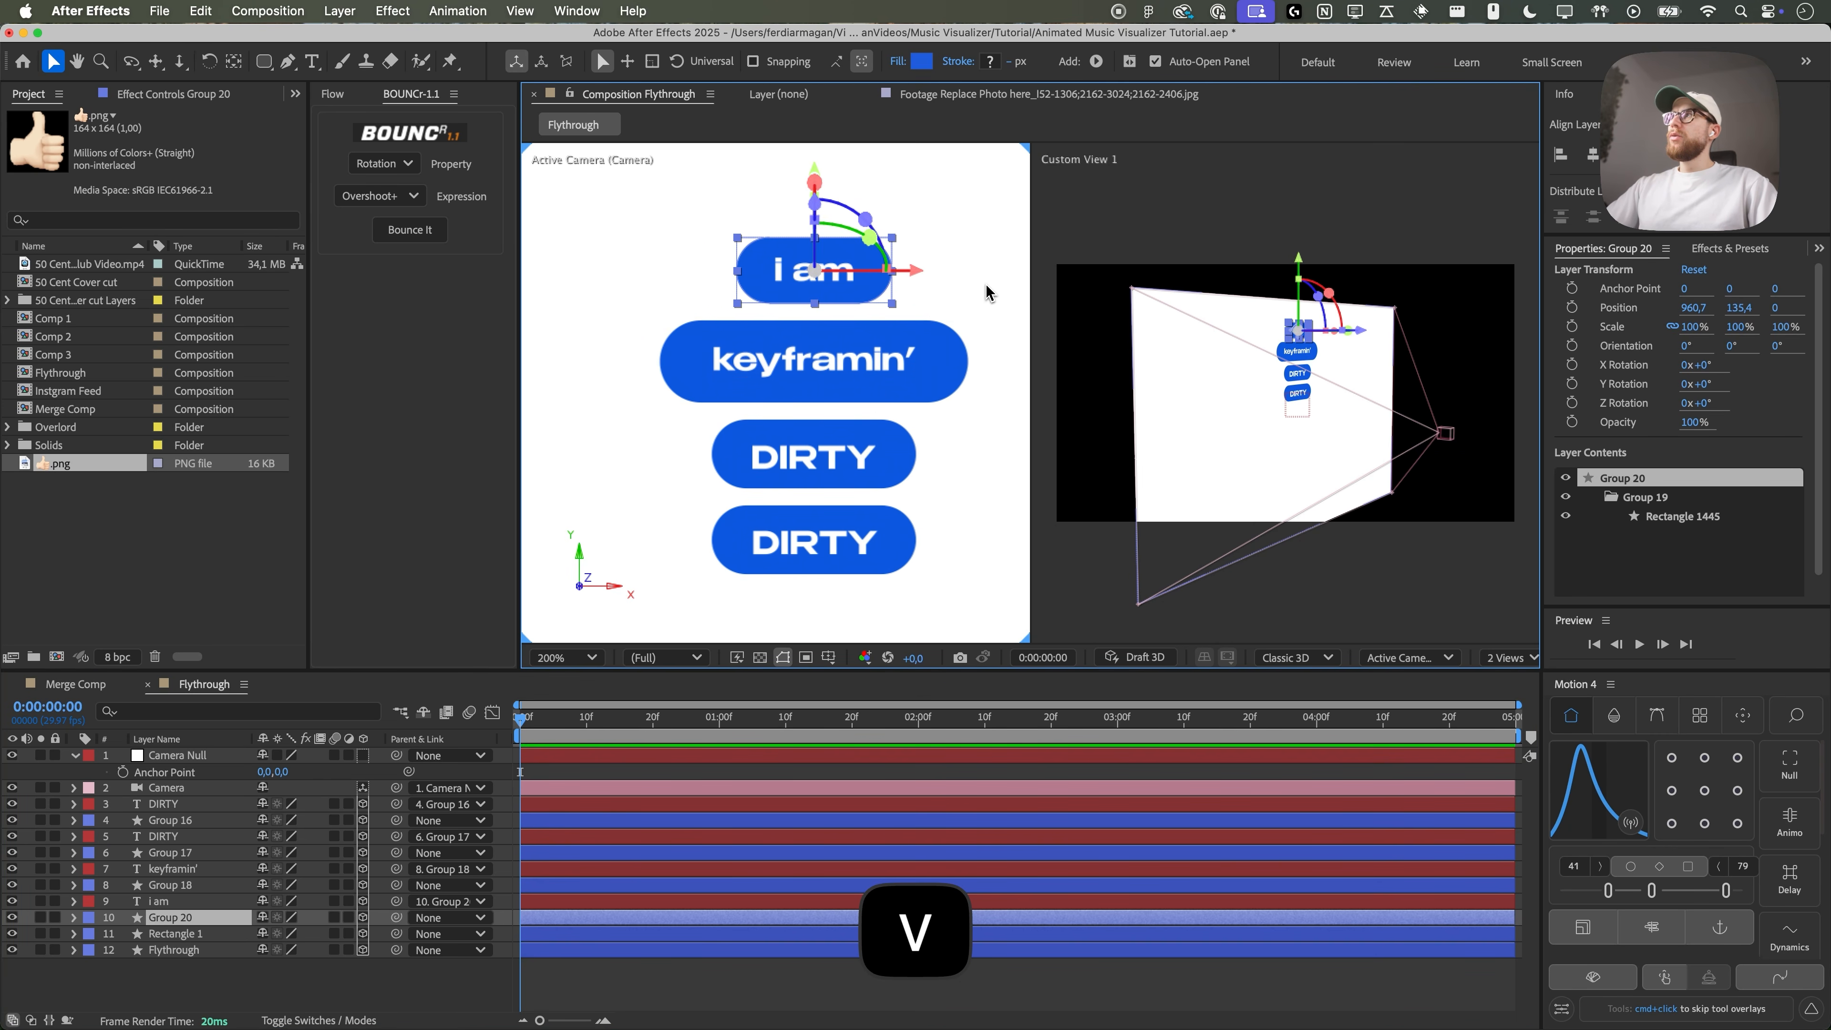
key("w")
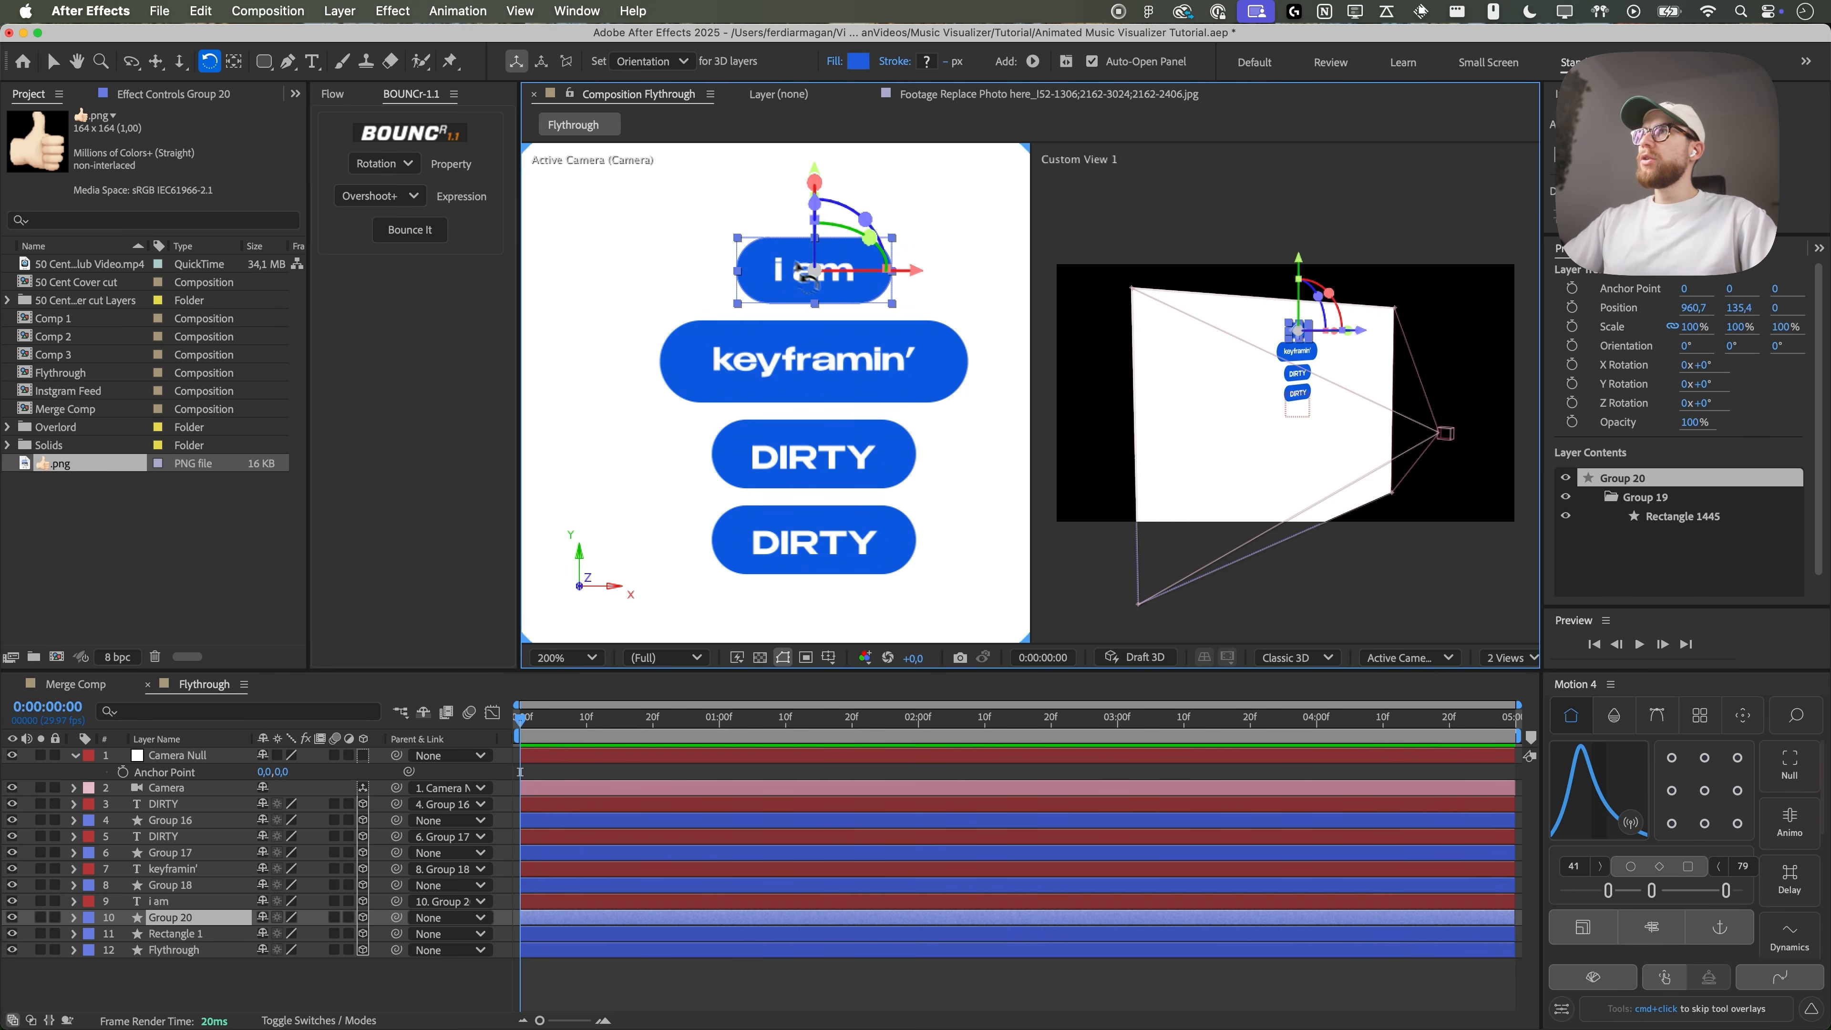
left_click_drag(876, 310, 901, 322)
key("comma")
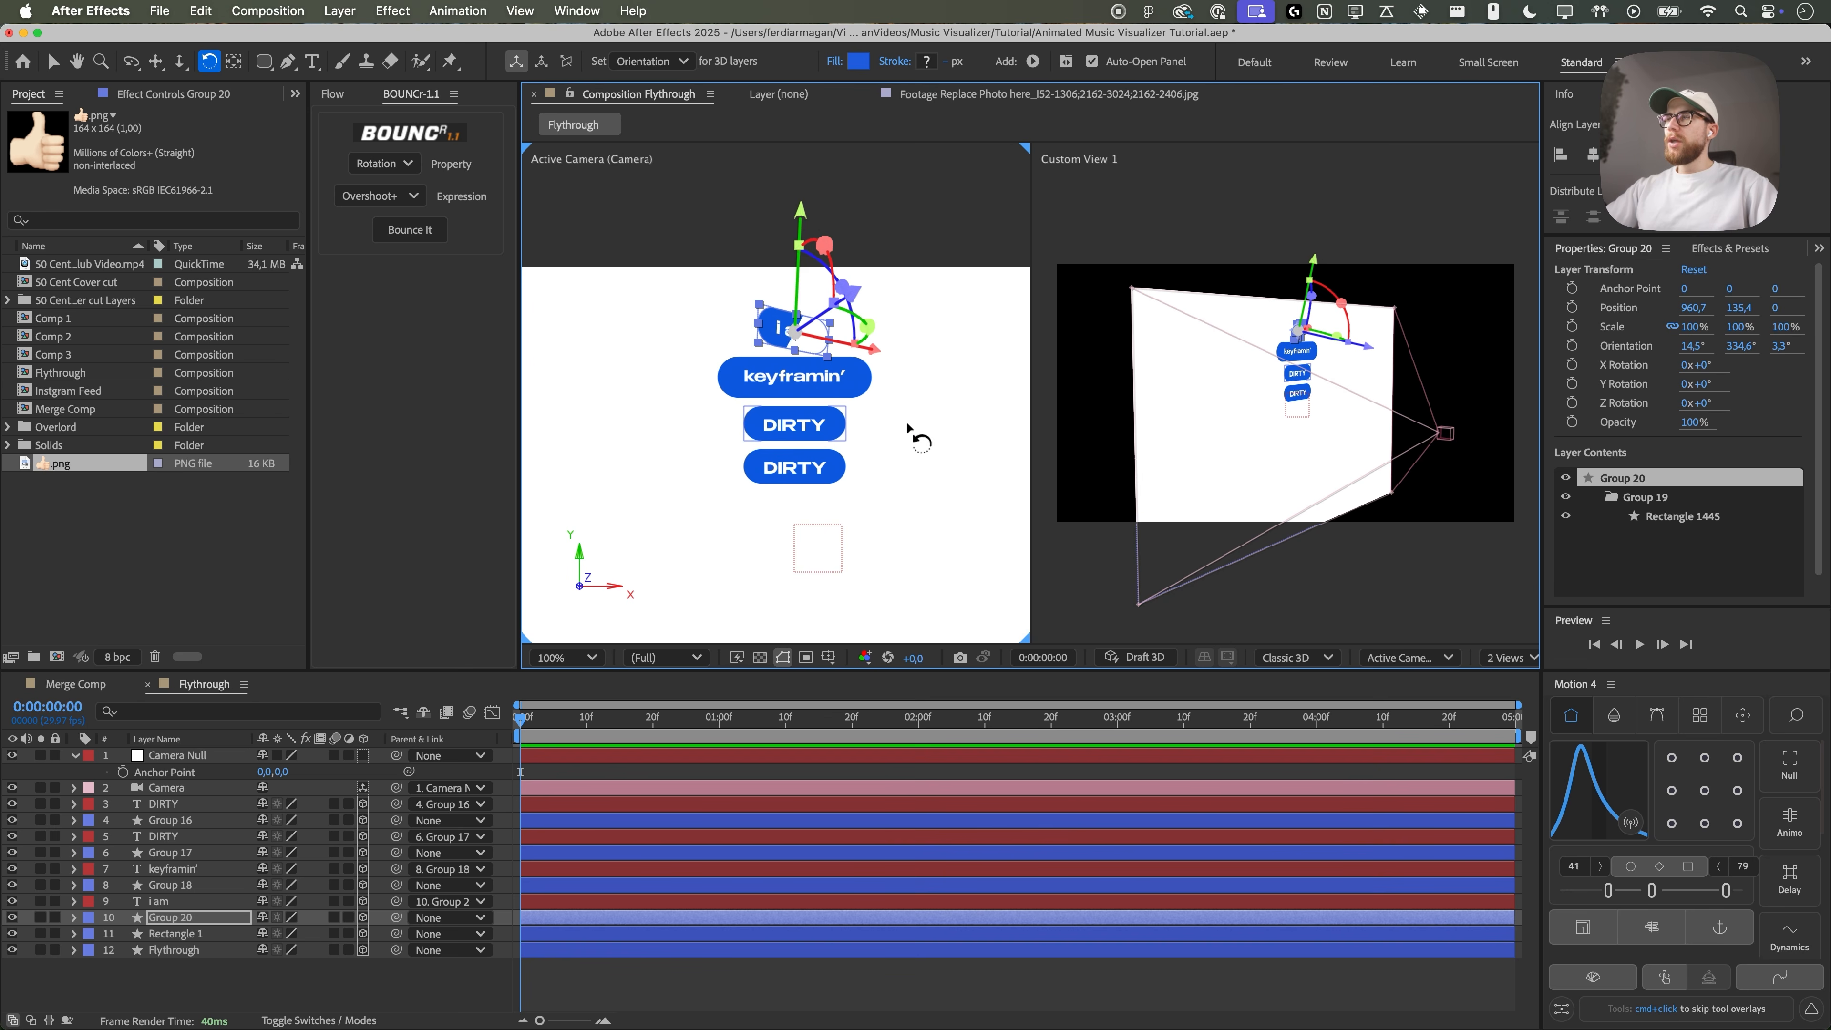
- Move the keyframin' pill to about 1140.5, 257 and rotate it to an orientation of about 8°, 33.1°, 357.6°
key("v")
left_click(853, 350)
mouse_move(883, 362)
left_mouse_down()
mouse_move(932, 373)
mouse_move(910, 373)
left_mouse_up()
key("r")
key("w")
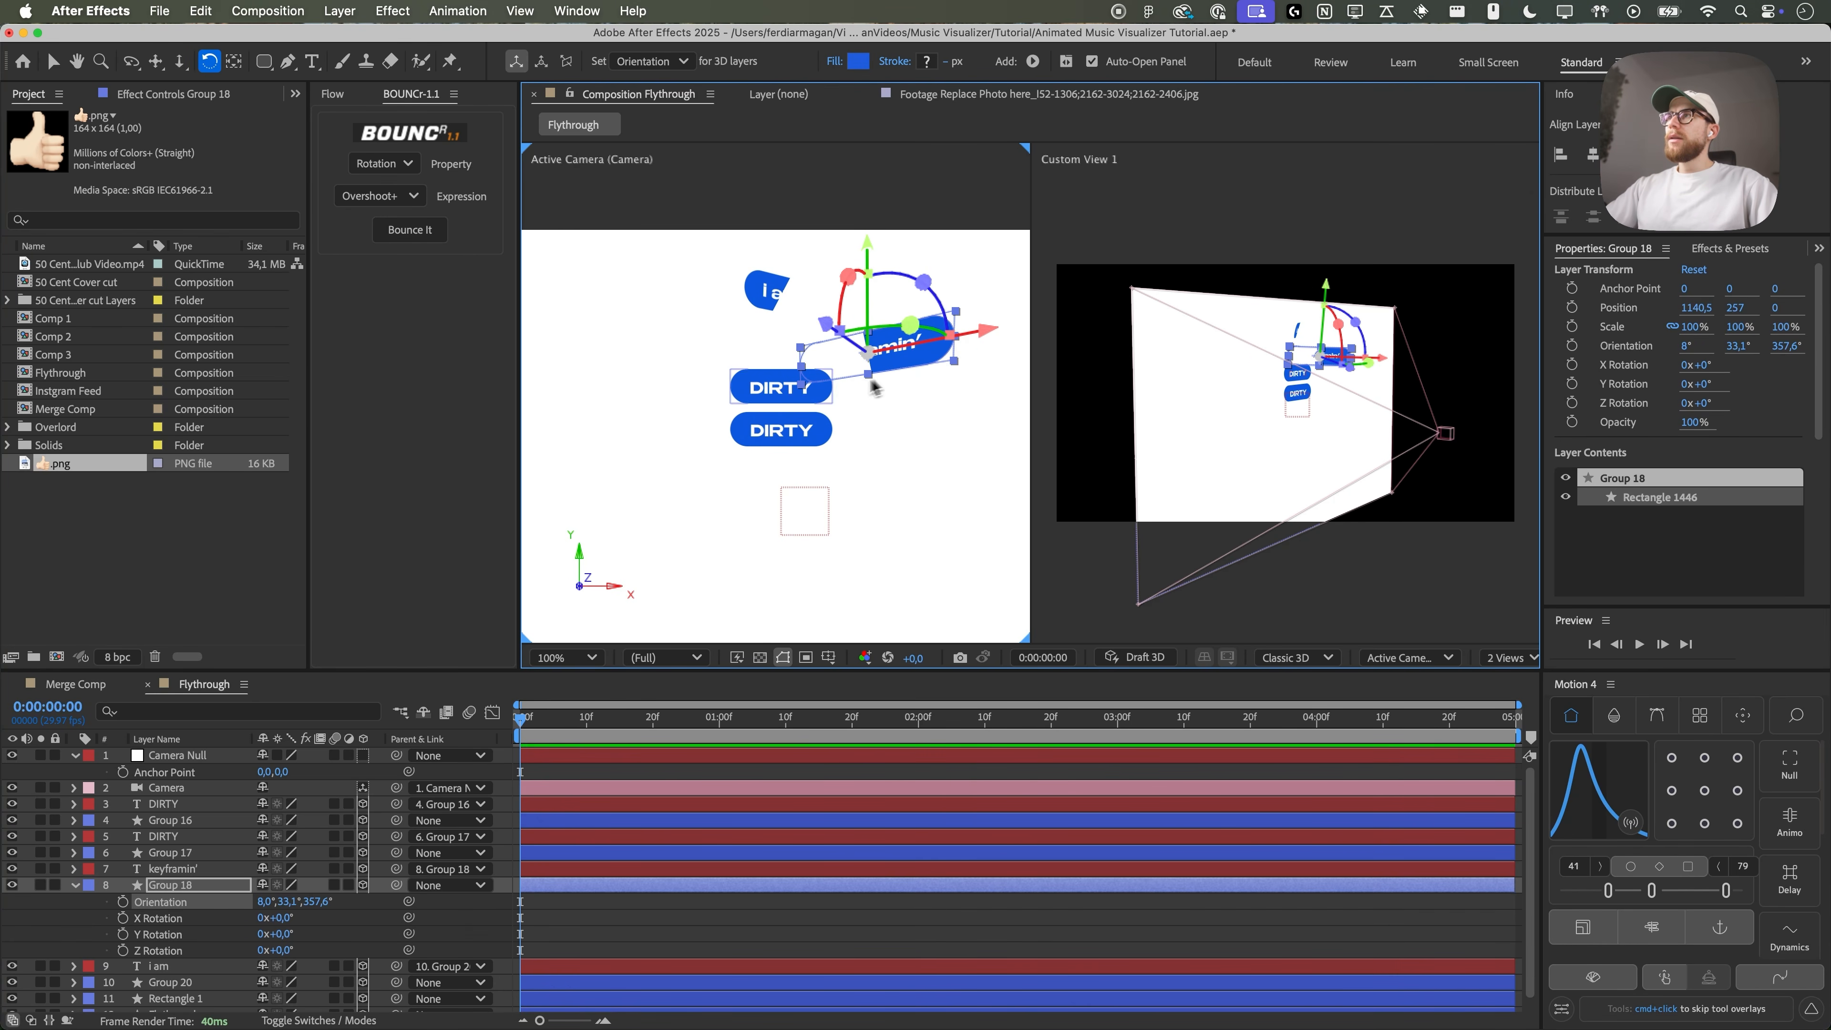
- Move both DIRTY pills together to the left of the I am pill and tilt them in 3D
key("v")
left_click(825, 395)
left_click(826, 436, "shift")
left_click_drag(826, 449, 727, 415)
key("w")
key("v")
- Push the Rectangle 1 background back in depth to a Z position of 150
left_click(892, 283)
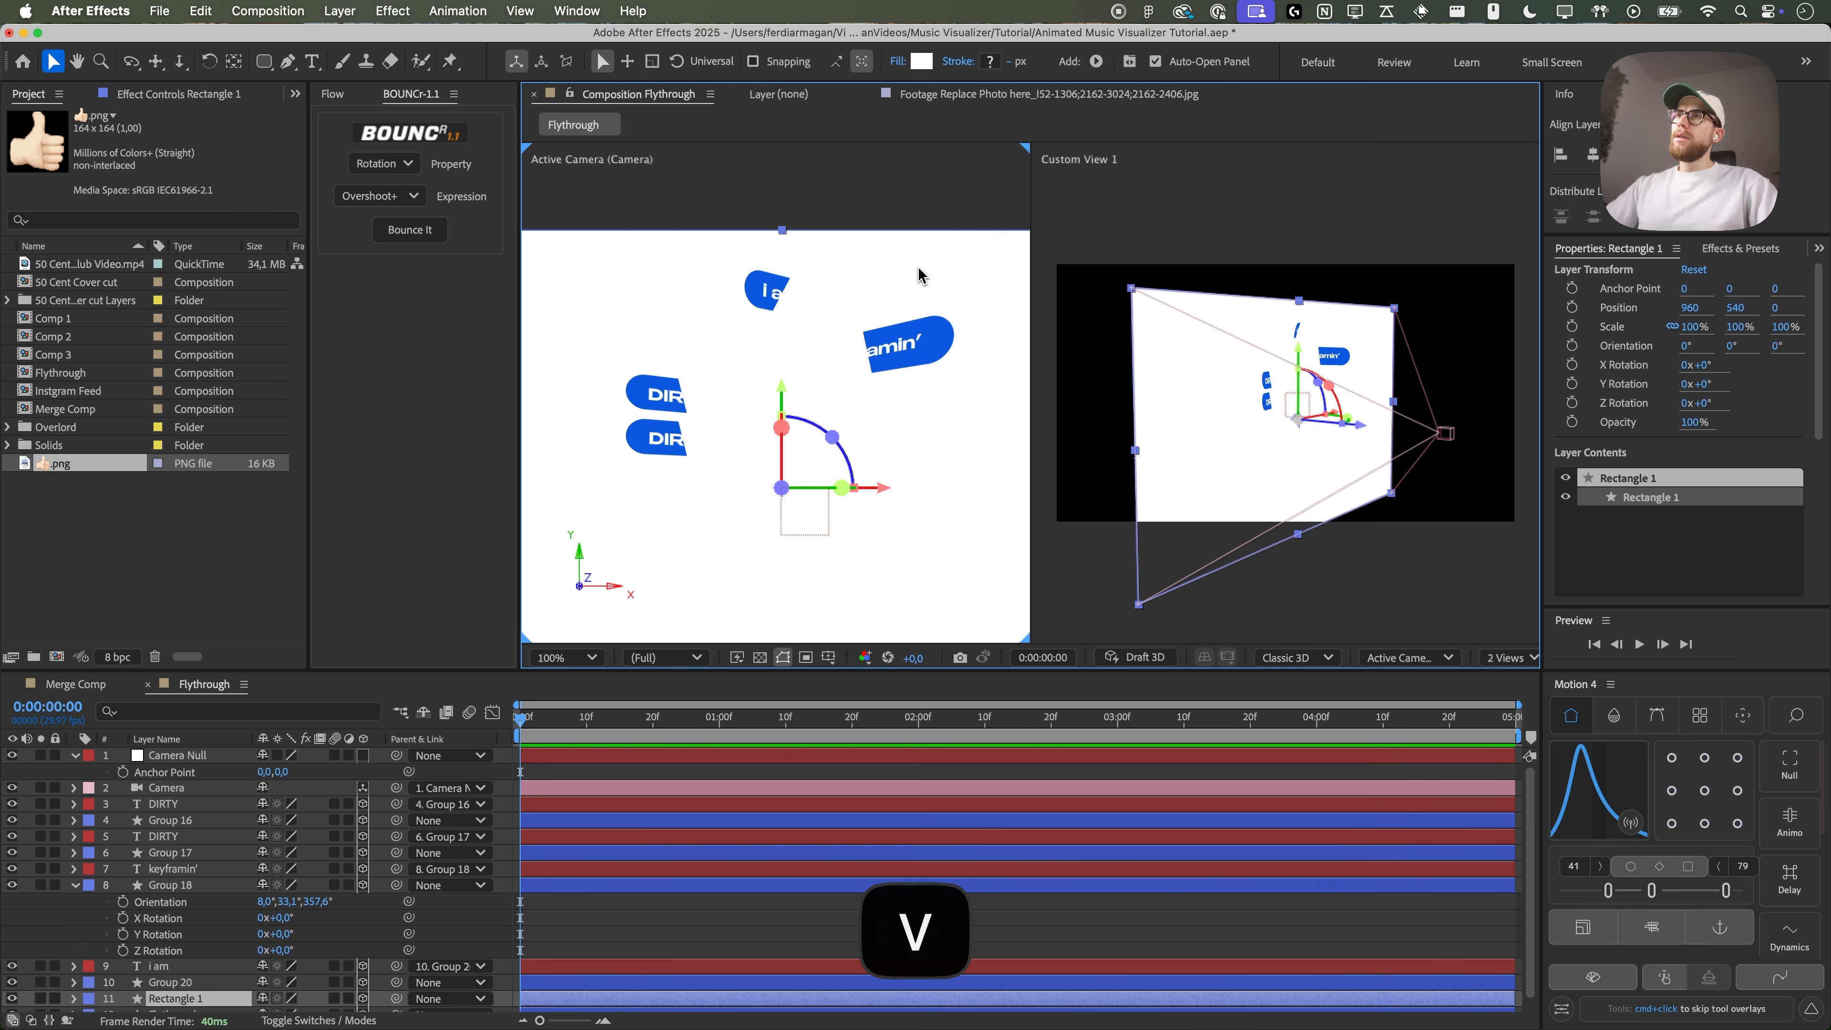
scroll(282, 979, "down", 1)
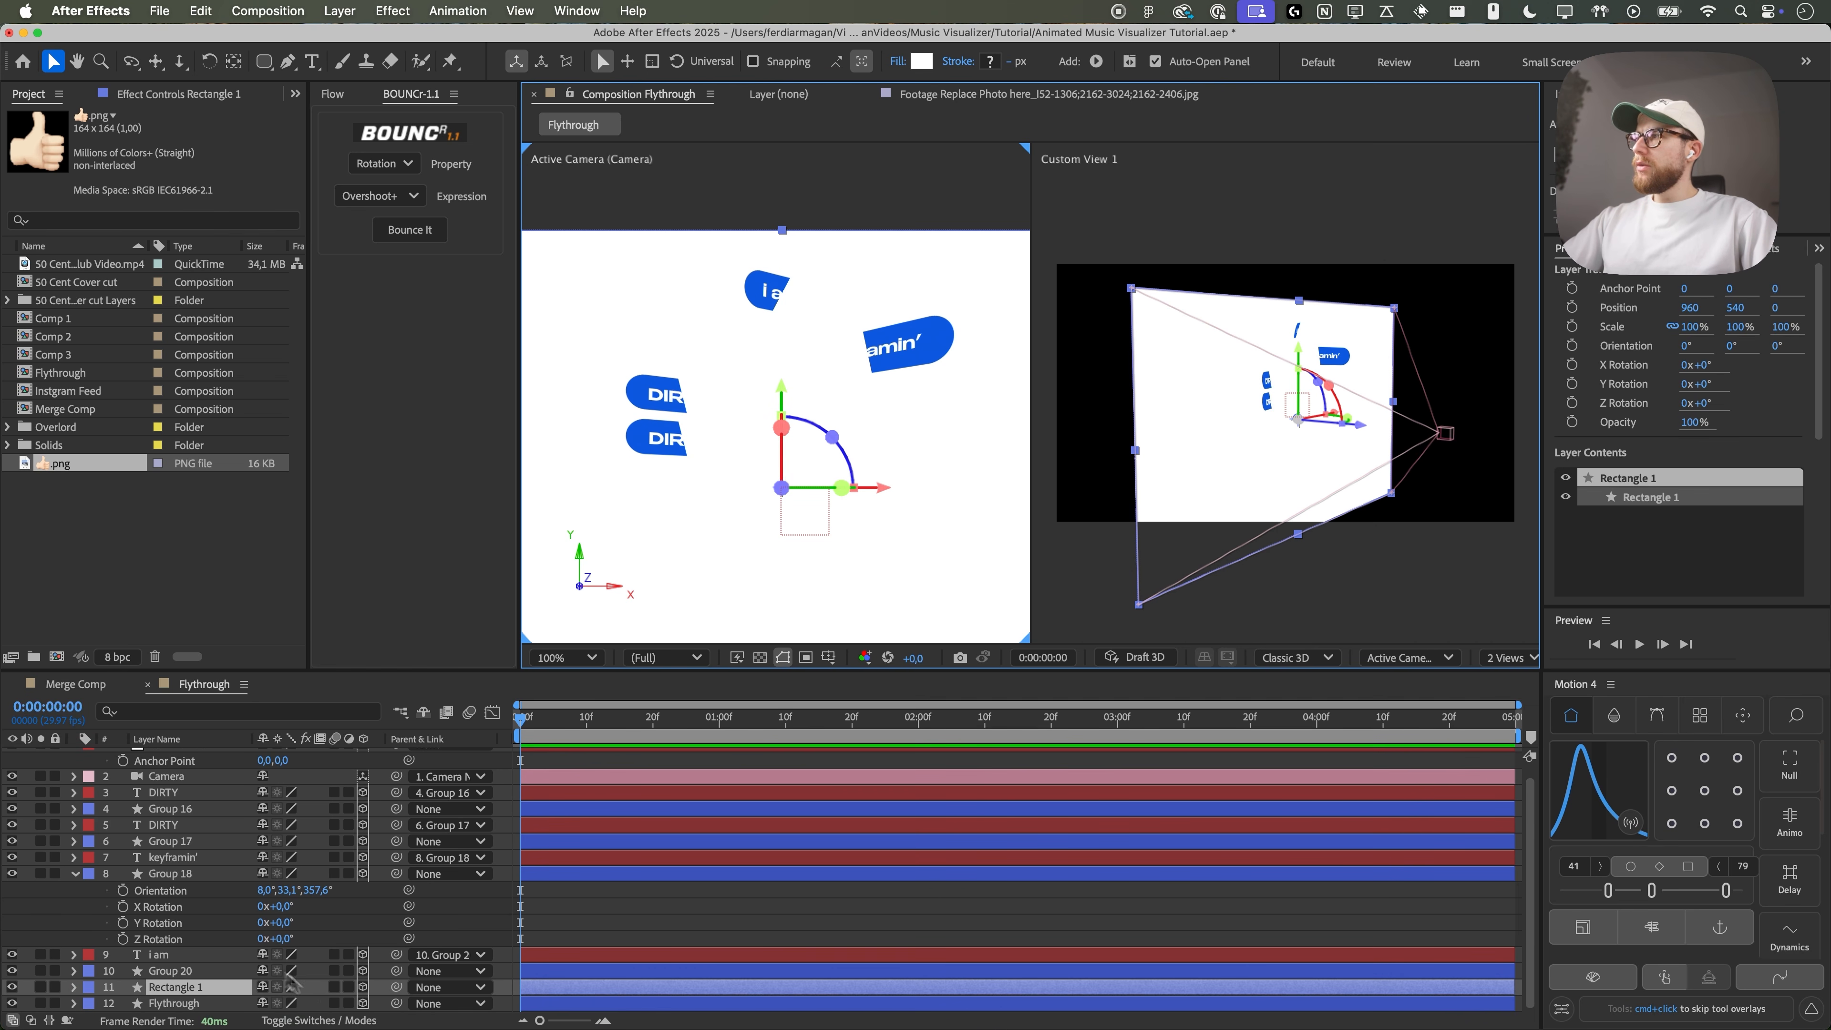
key("p")
left_click_drag(324, 986, 462, 983)
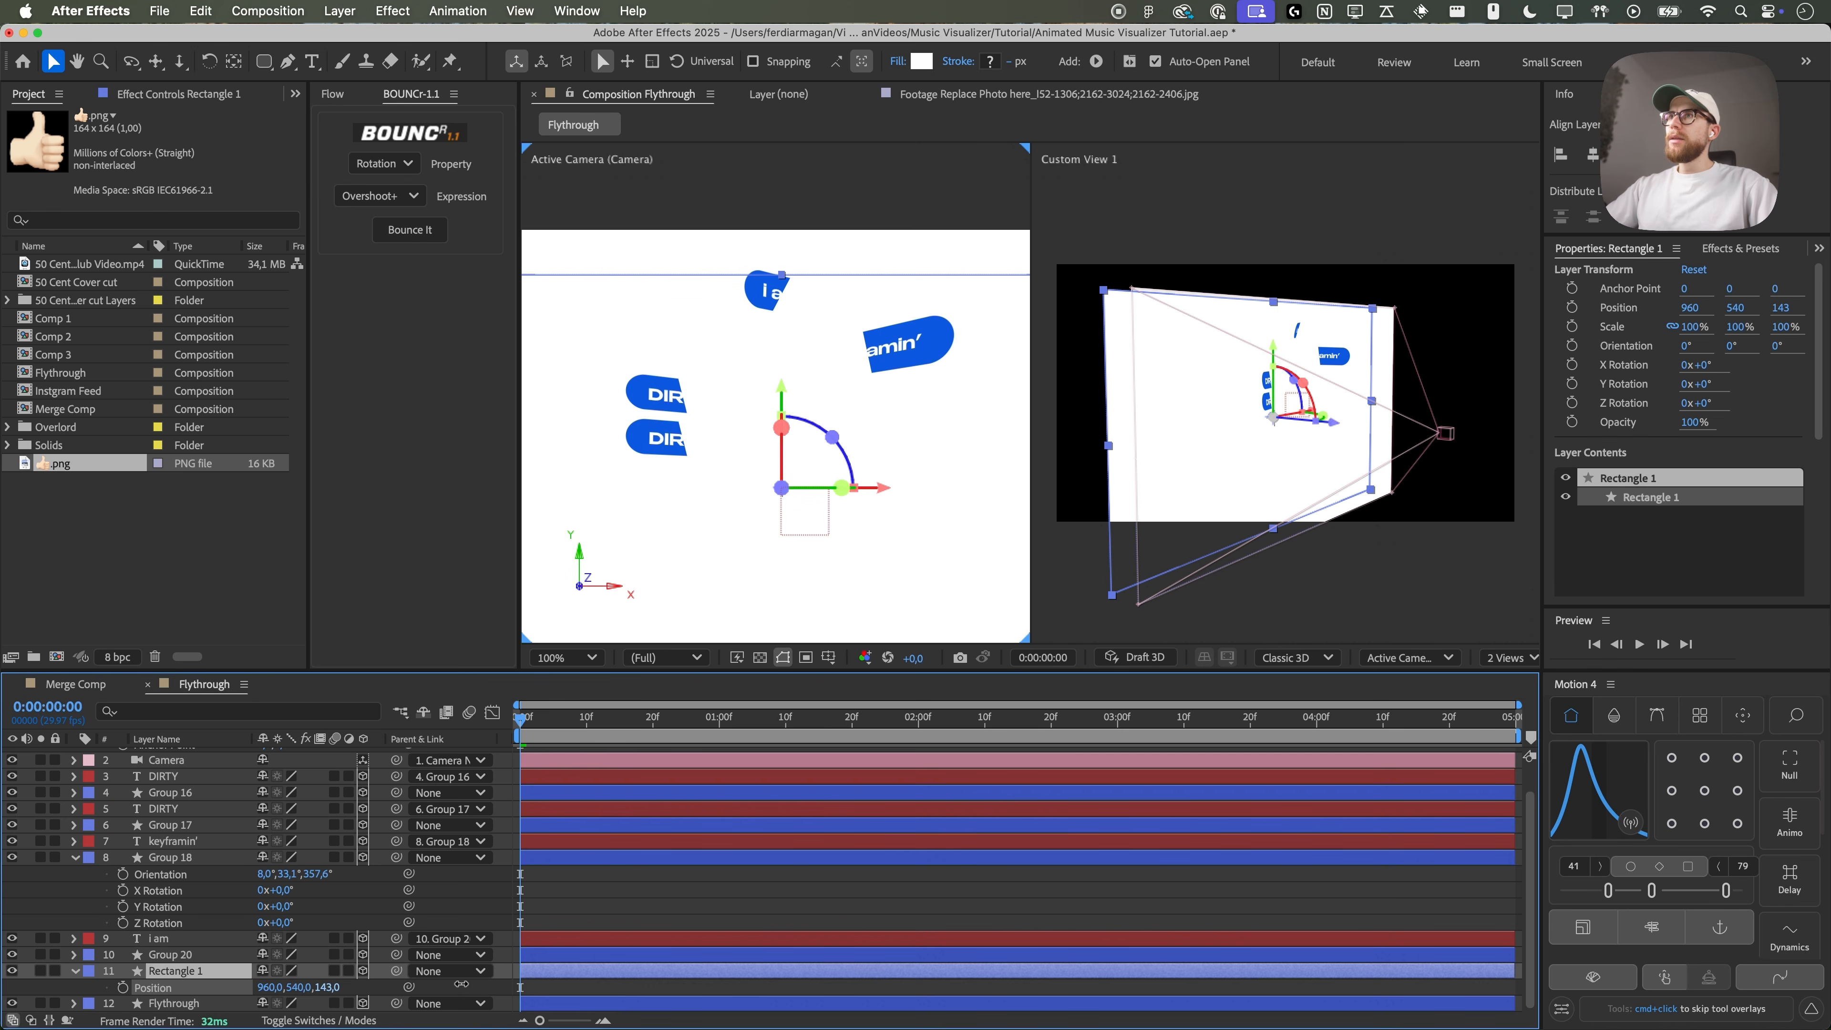
left_click_drag(331, 986, 372, 986)
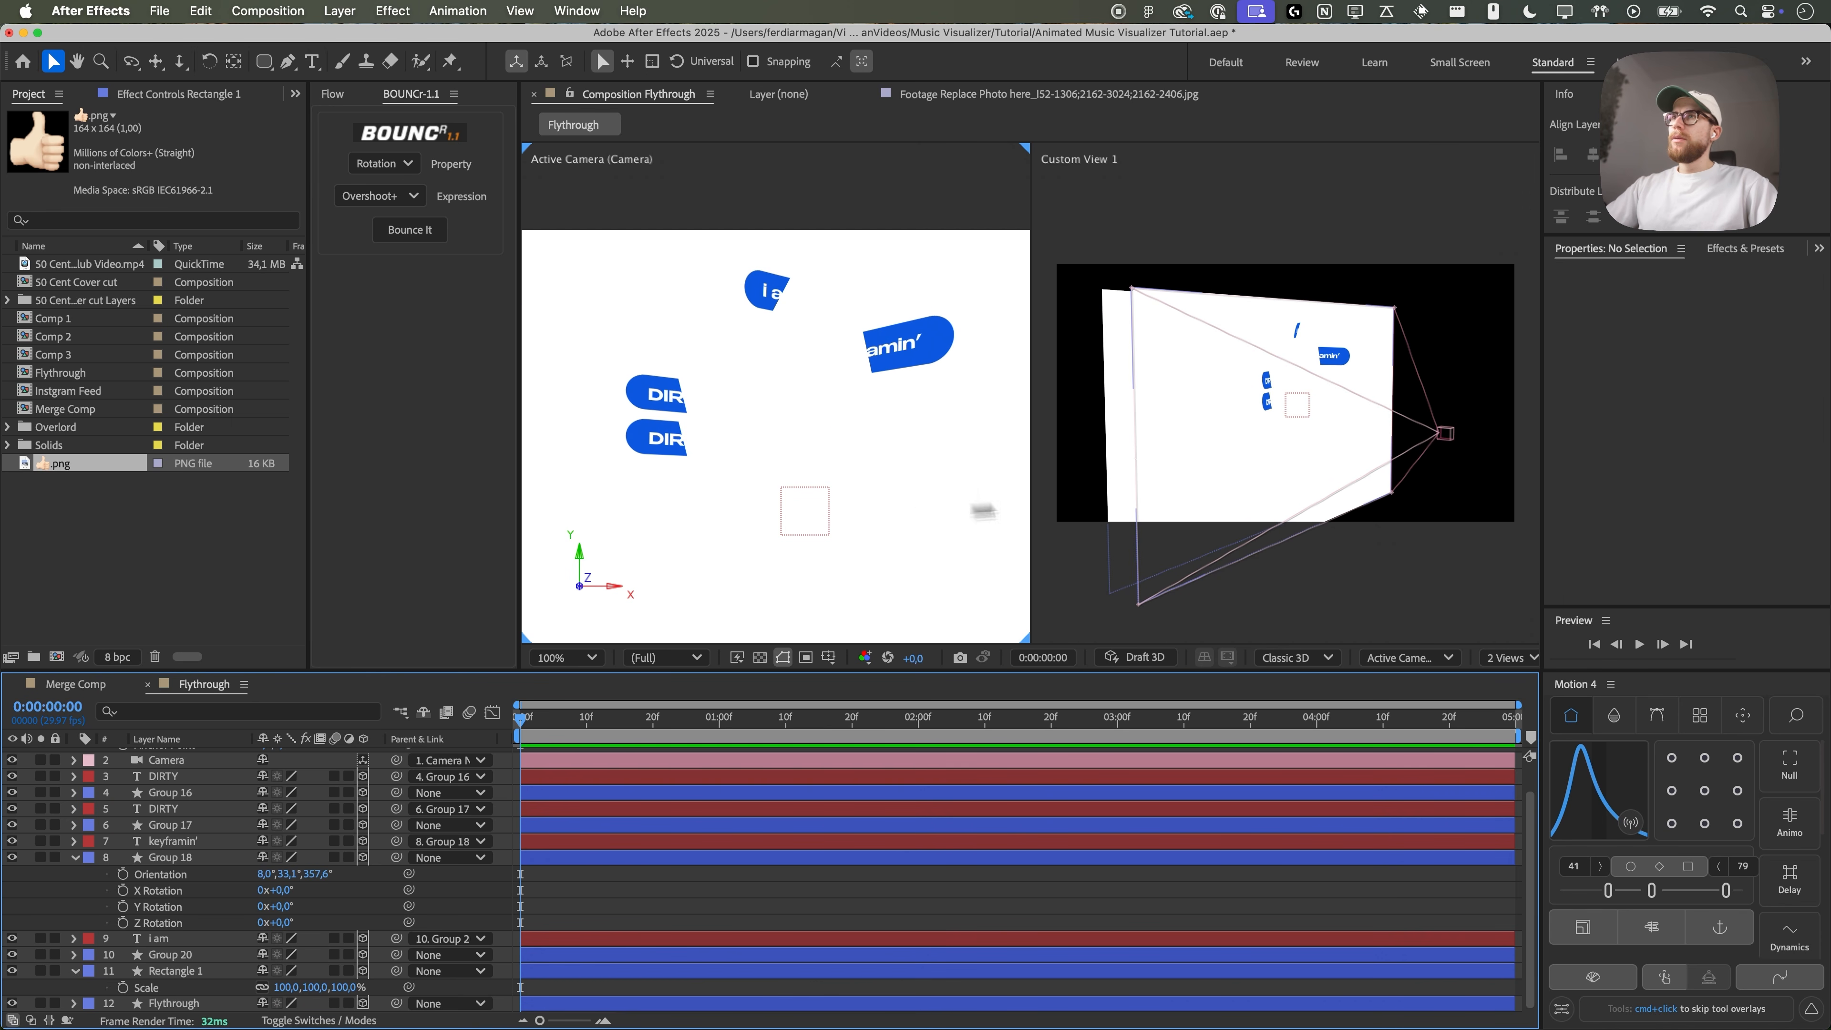
- Delete the white Flythrough background shape layer that cuts through the rotated pills
key("2")
key("c")
mouse_move(1255, 442)
left_mouse_down()
mouse_move(1218, 443)
mouse_move(1268, 444)
left_mouse_up()
key("v")
left_click(1262, 473)
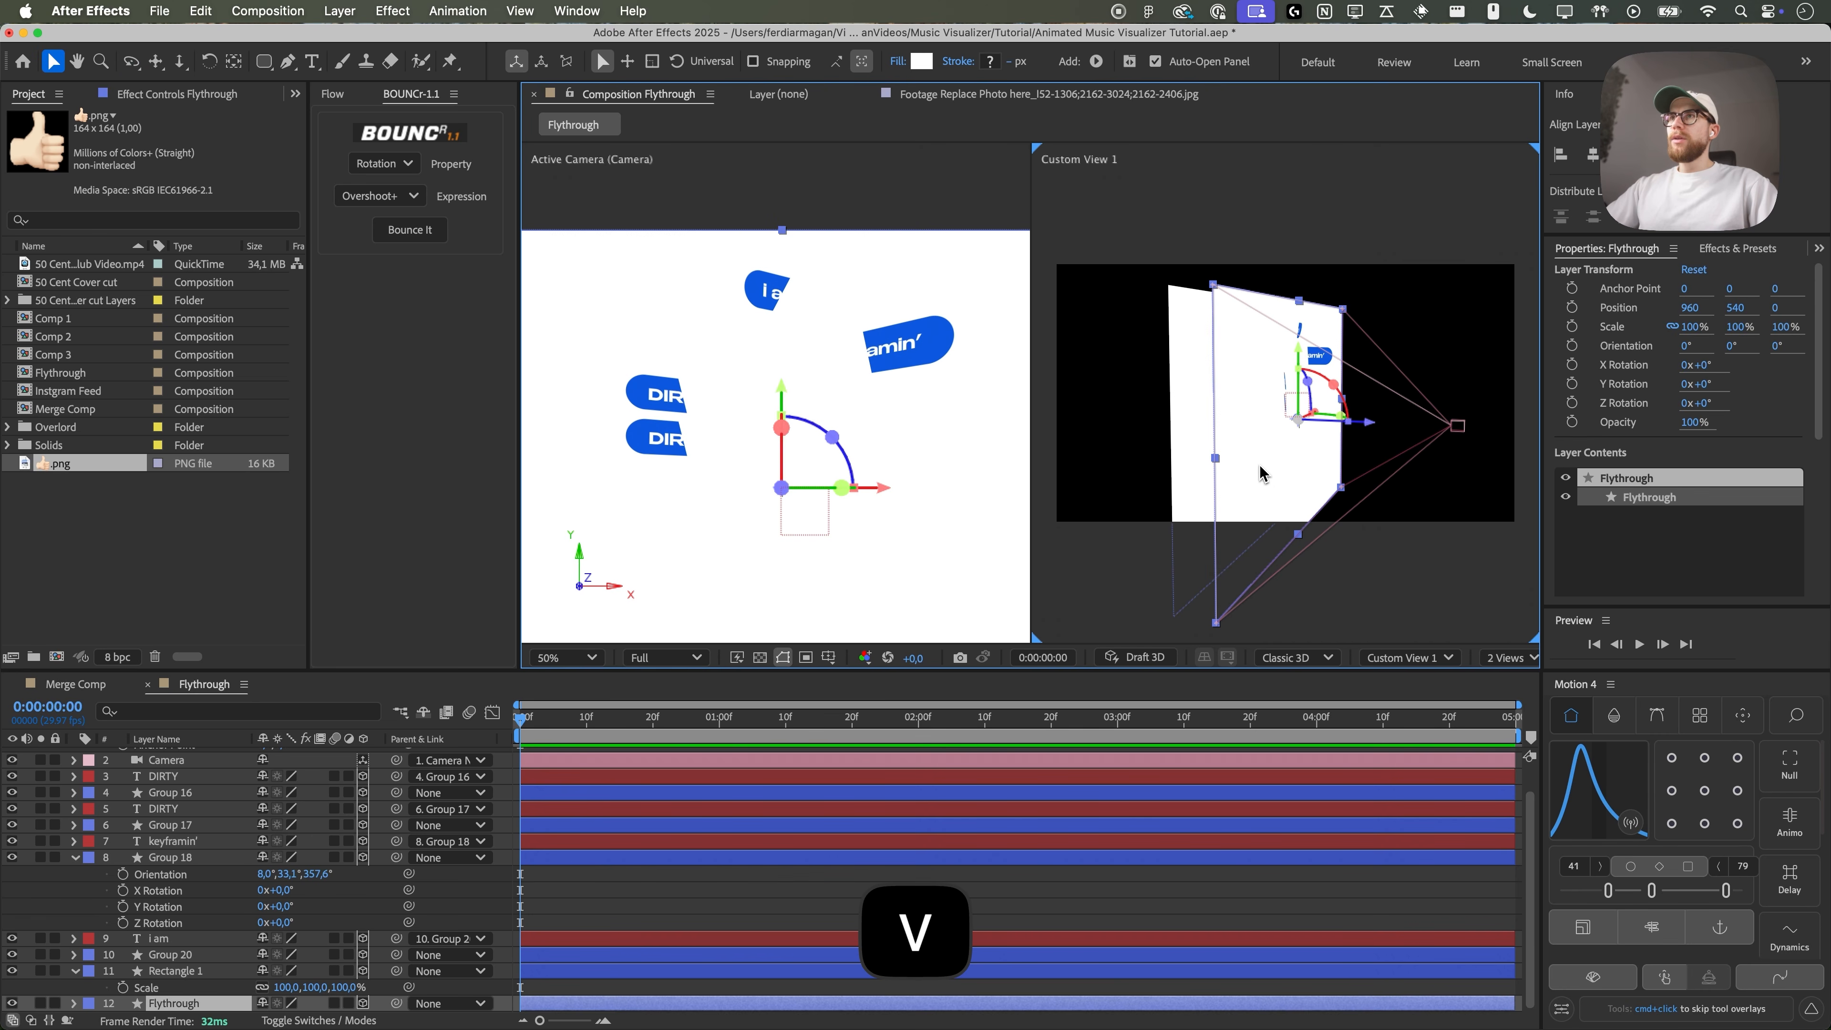
key("BackSpace")
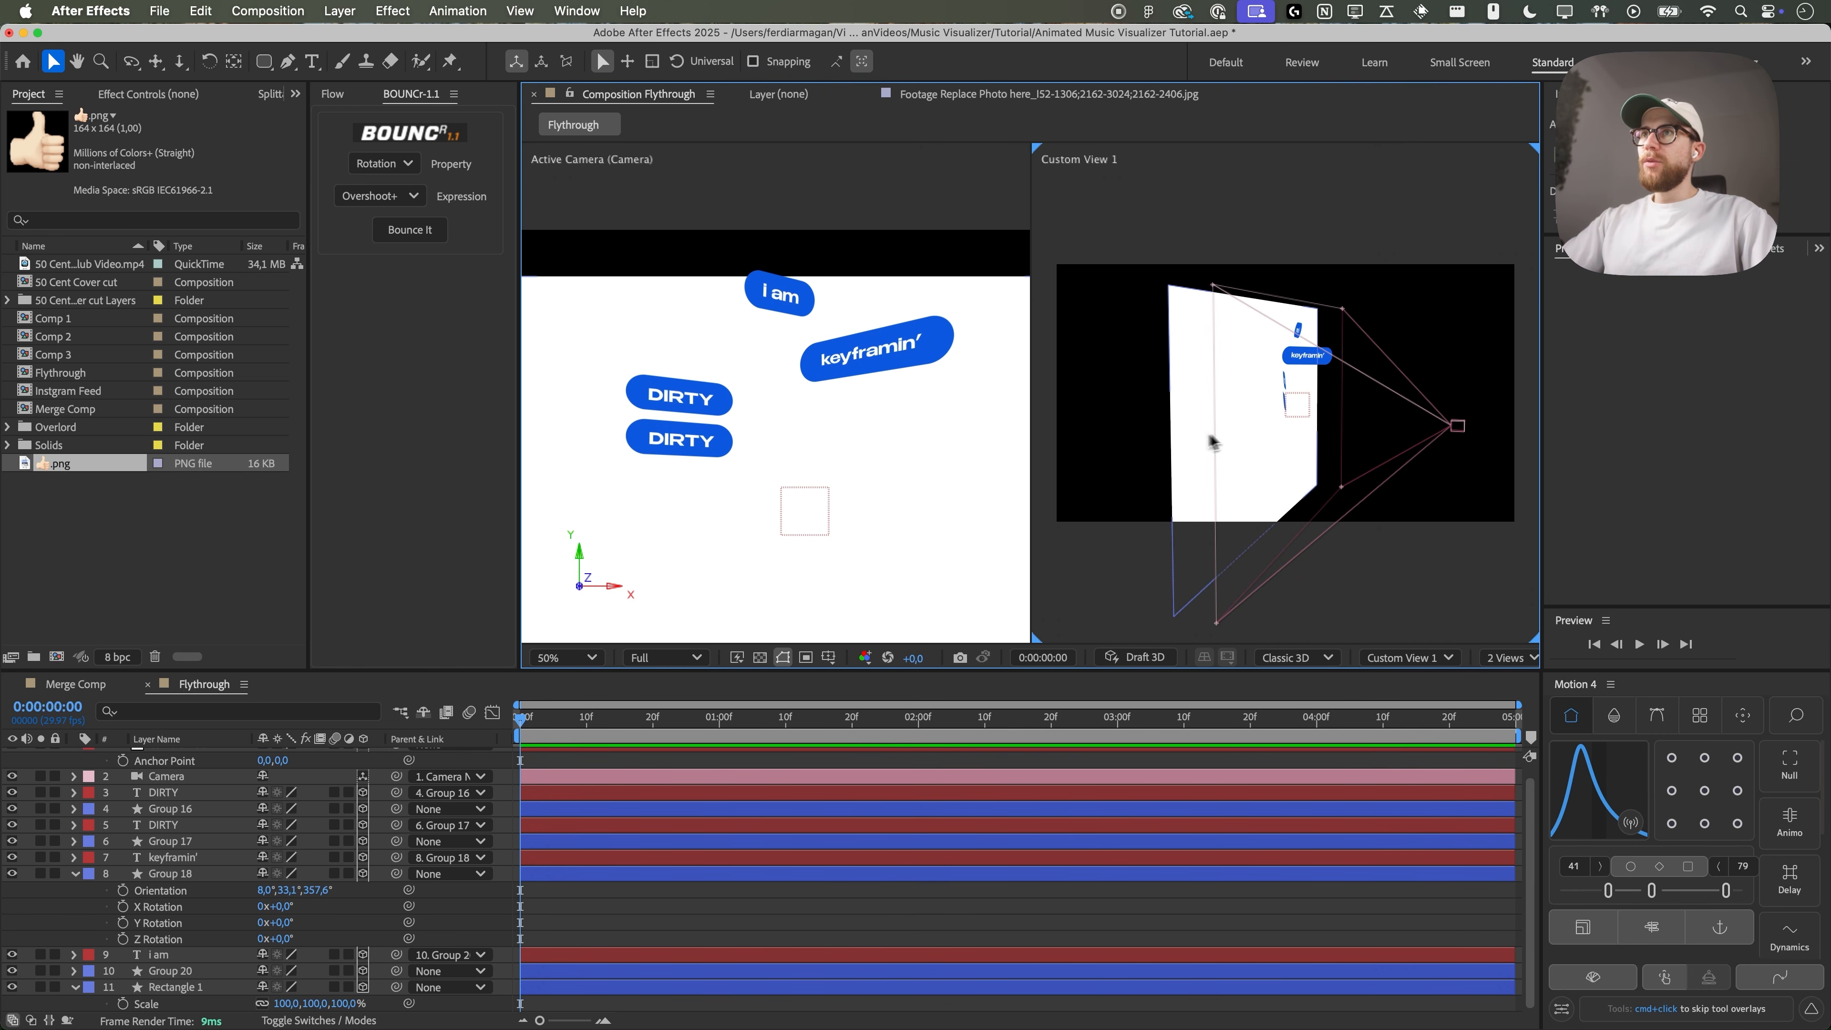
- Orbit Custom View 1 to examine the pills' distance from the background, and select the Rectangle 1 layer
key("c")
left_click_drag(1257, 433, 1221, 416)
scroll(1283, 352, "up", 1)
left_click_drag(1307, 349, 1374, 438)
scroll(1373, 438, "down", 1)
key("v")
left_click(912, 514)
scroll(180, 967, "up", 1)
scroll(208, 969, "down", 1)
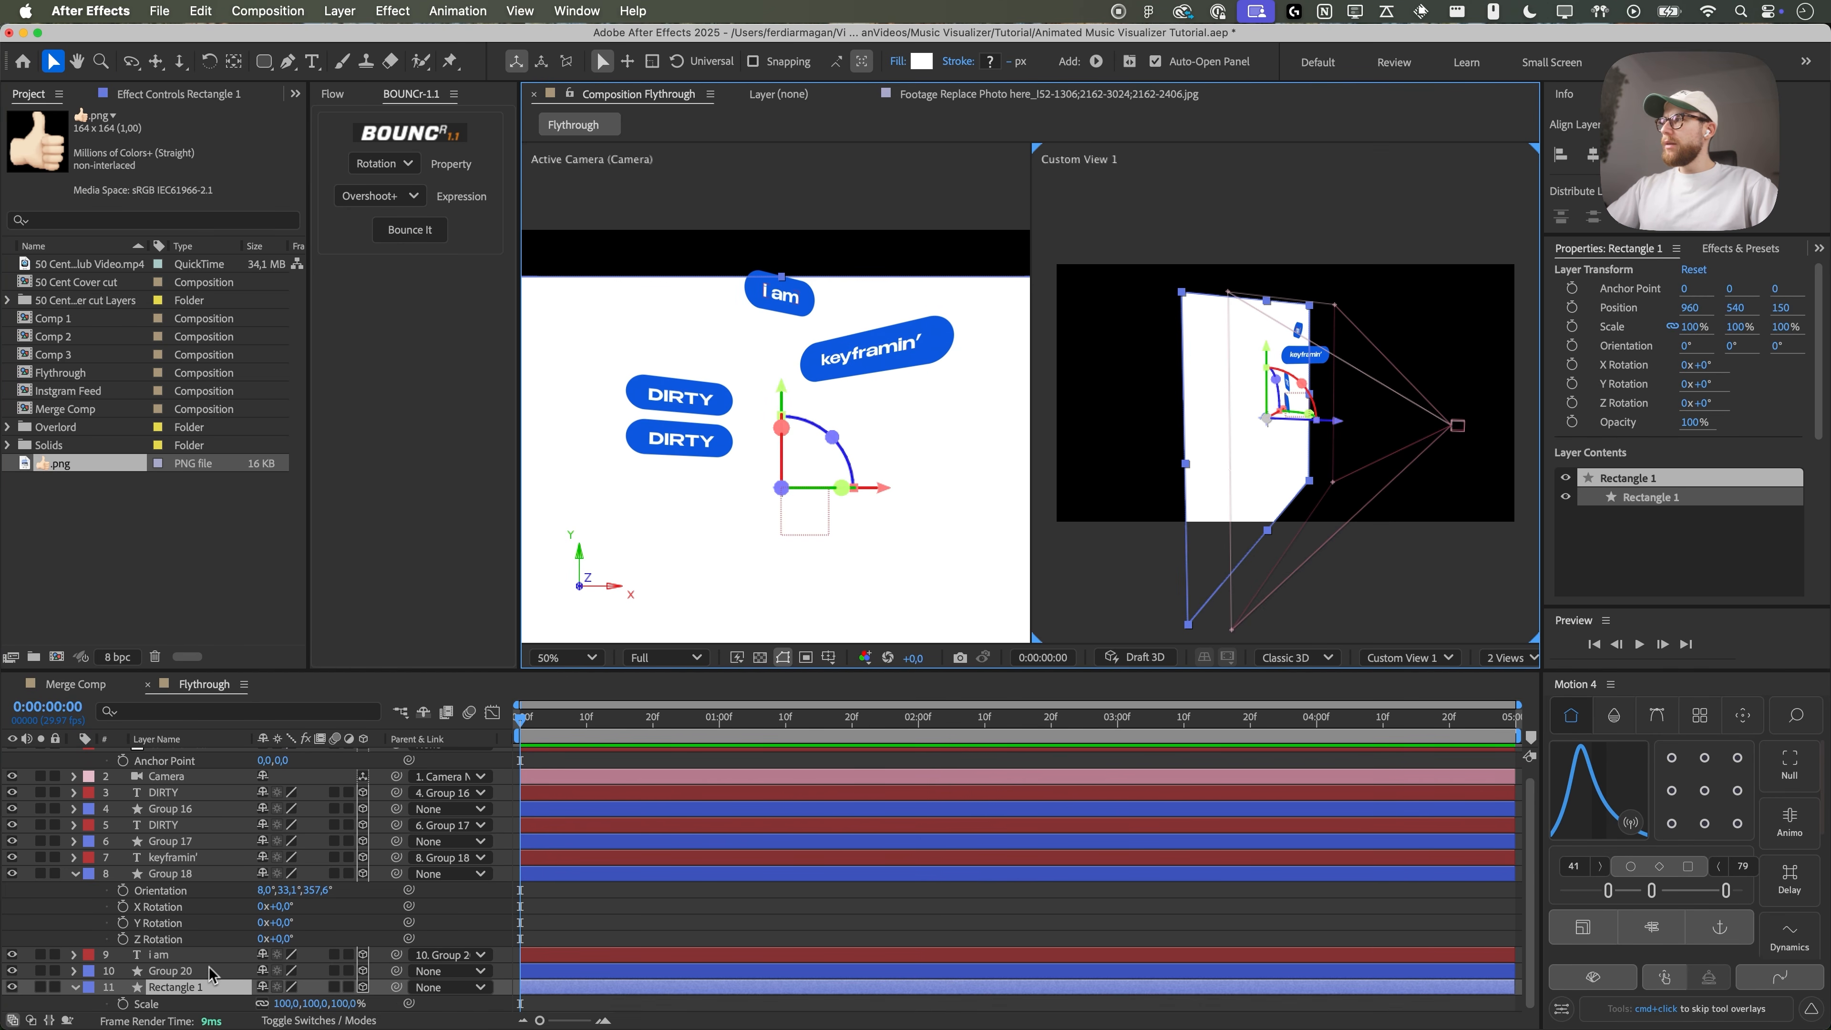
- Turn off 3D for the Rectangle 1 background and slide the I am pill away from keyframin' to an X position of about 857
left_click(362, 988)
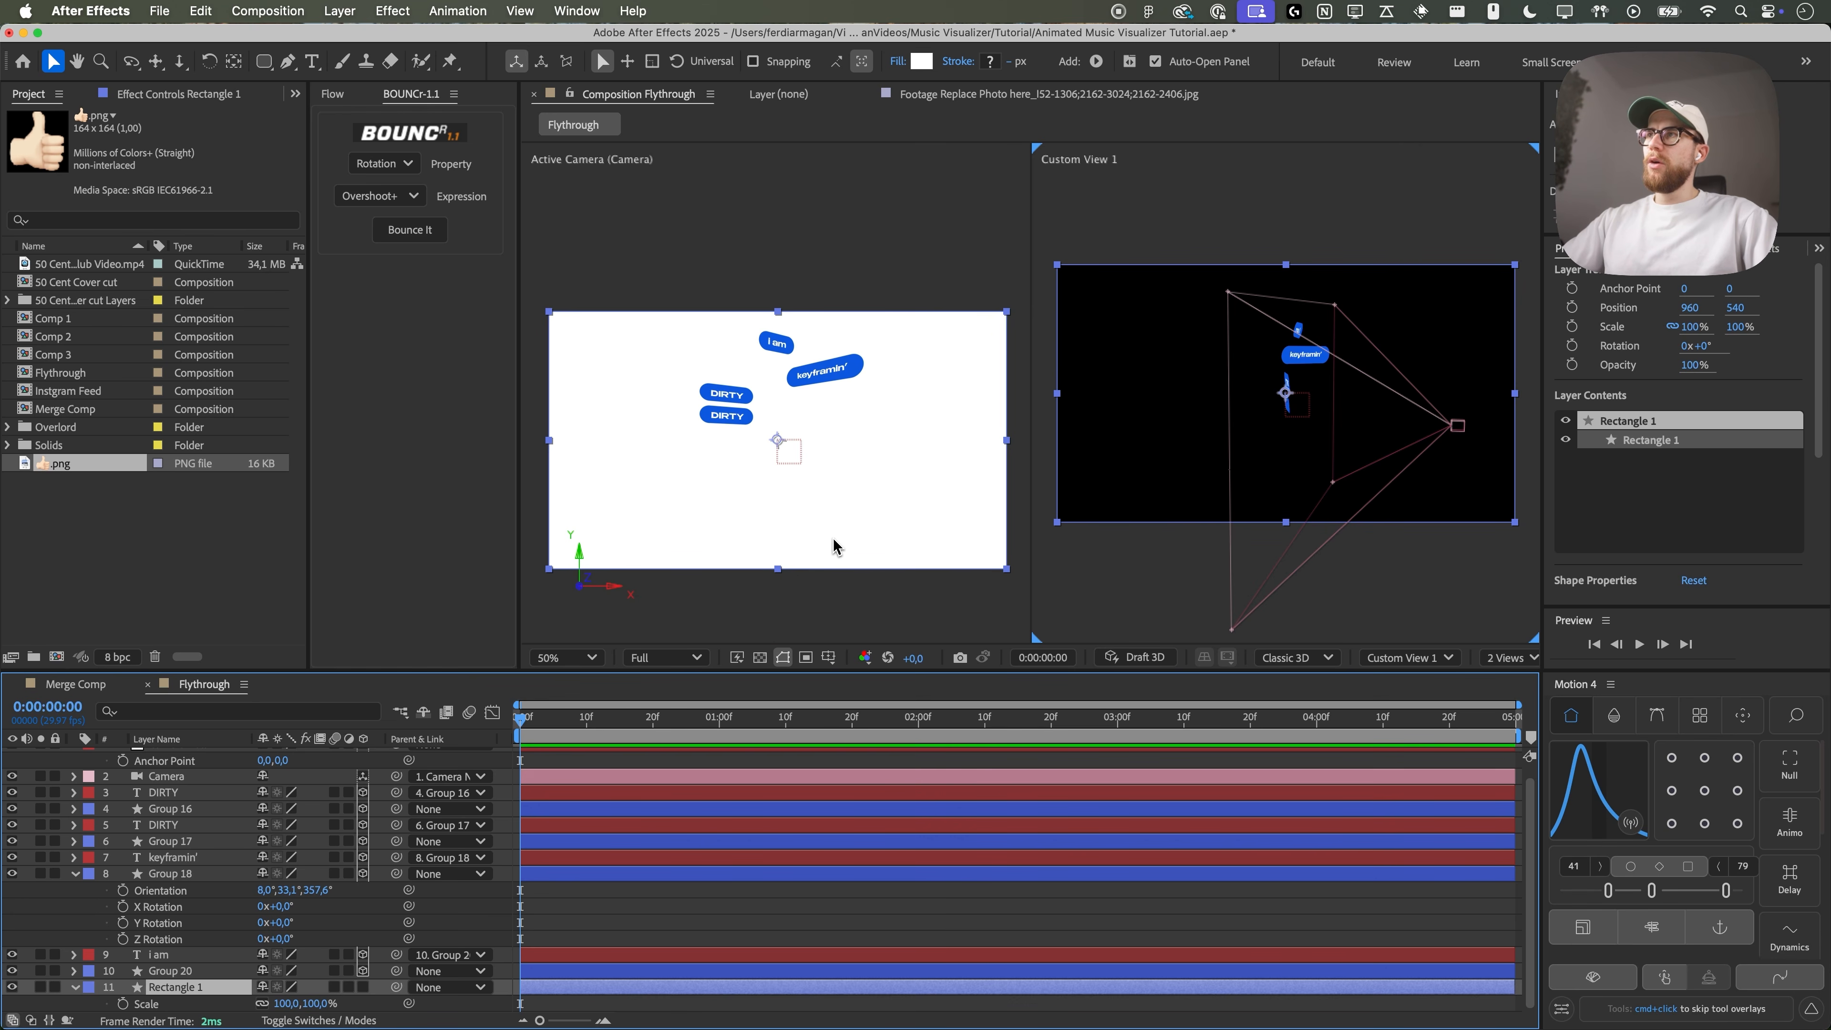
left_click(754, 302)
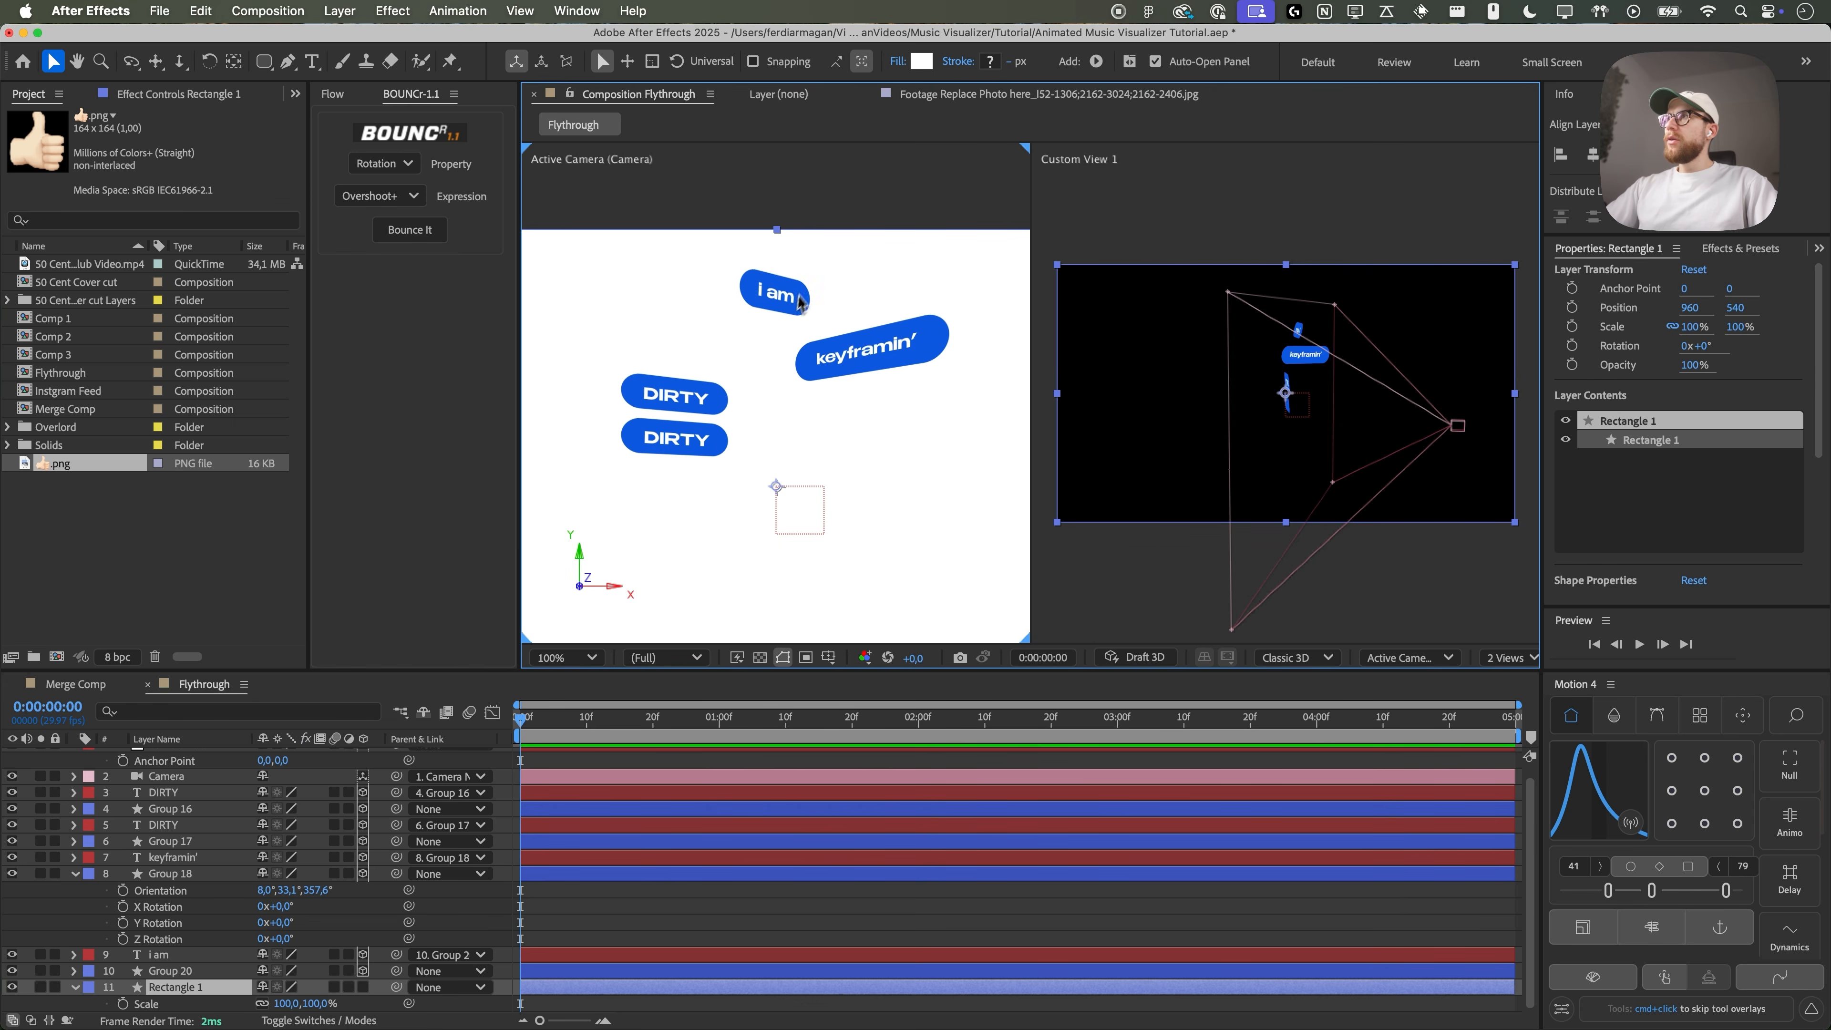
left_click(783, 309)
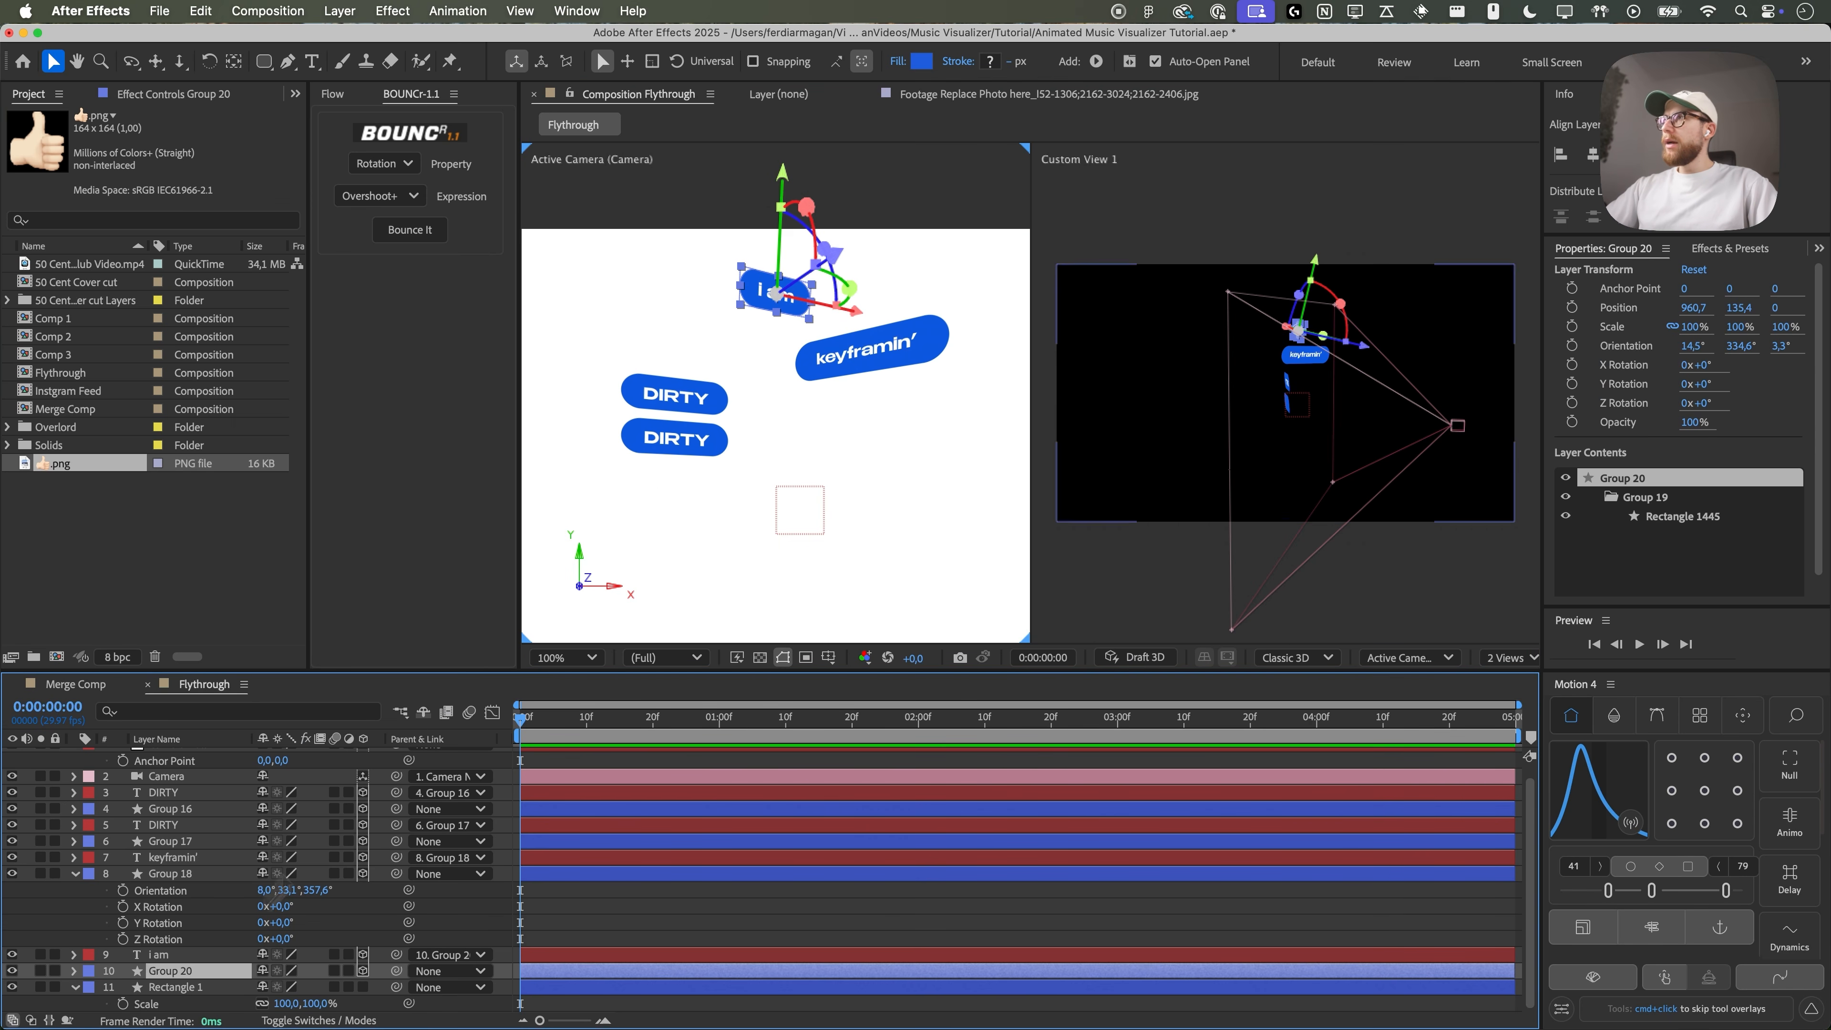
left_click_drag(848, 316, 802, 305)
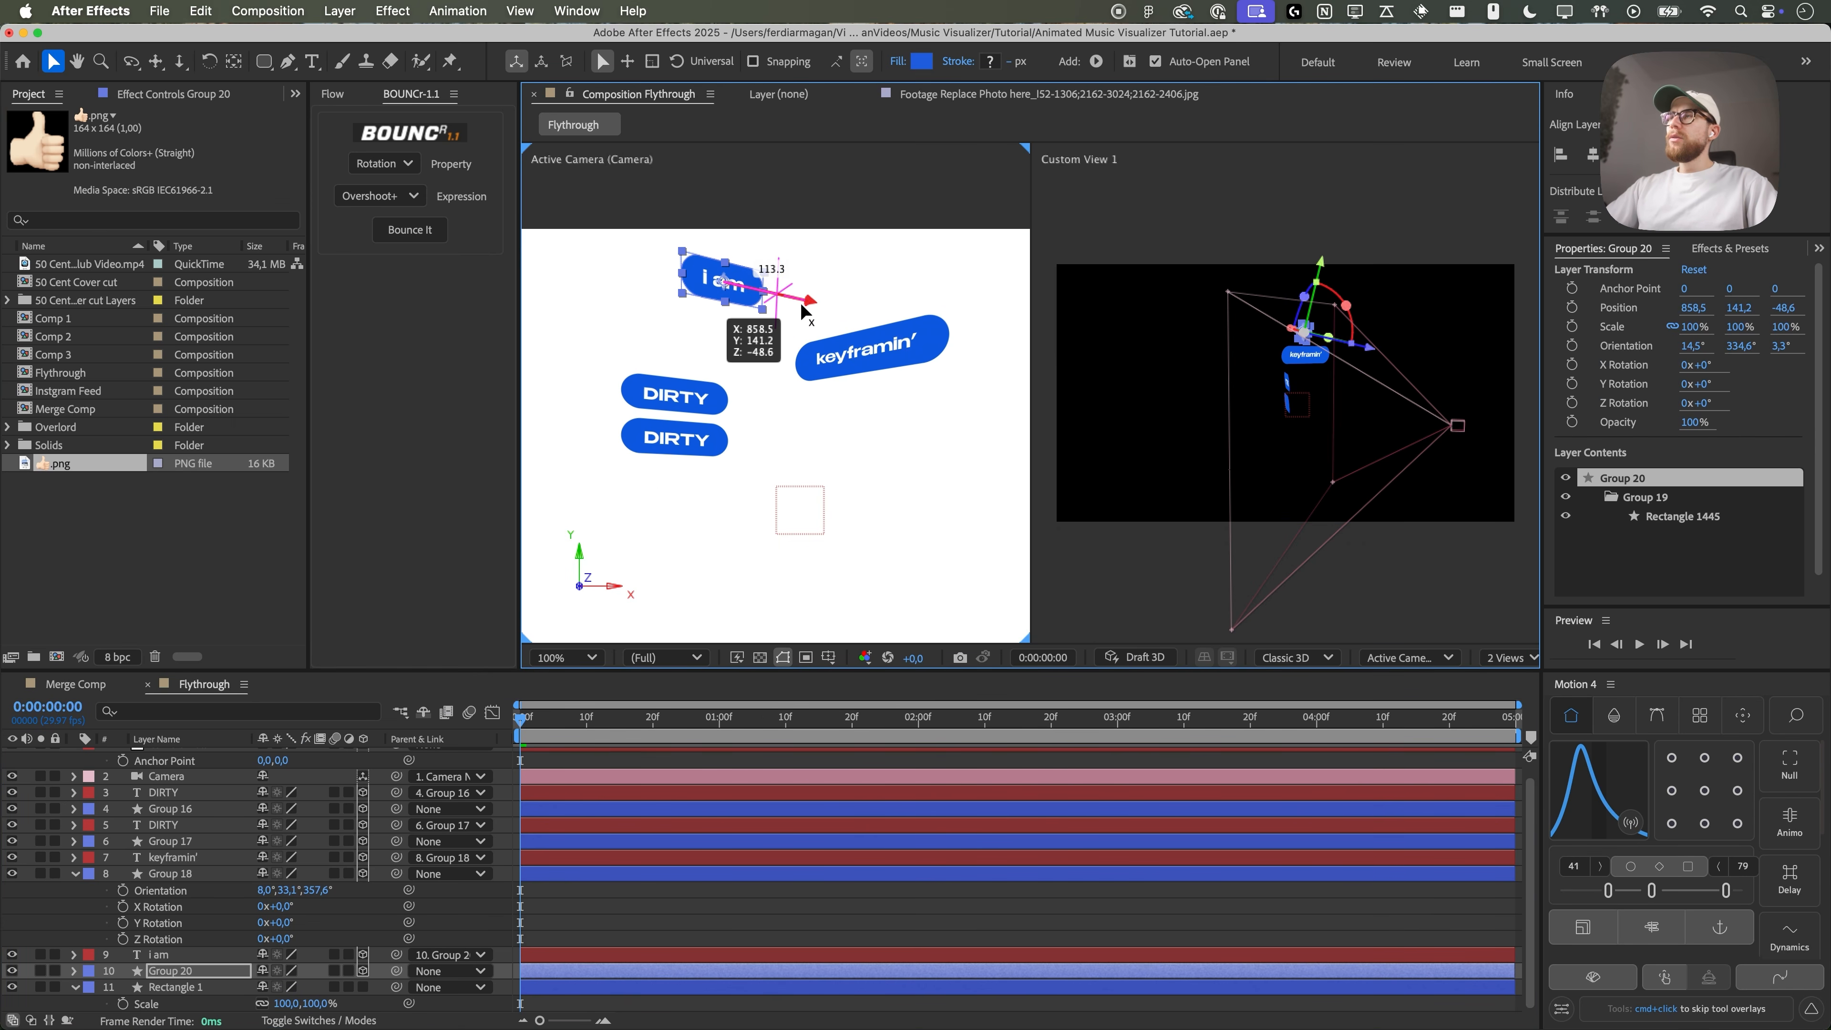
left_click(904, 459)
scroll(721, 433, "up", 1)
left_click_drag(718, 435, 802, 388)
scroll(806, 389, "down", 1)
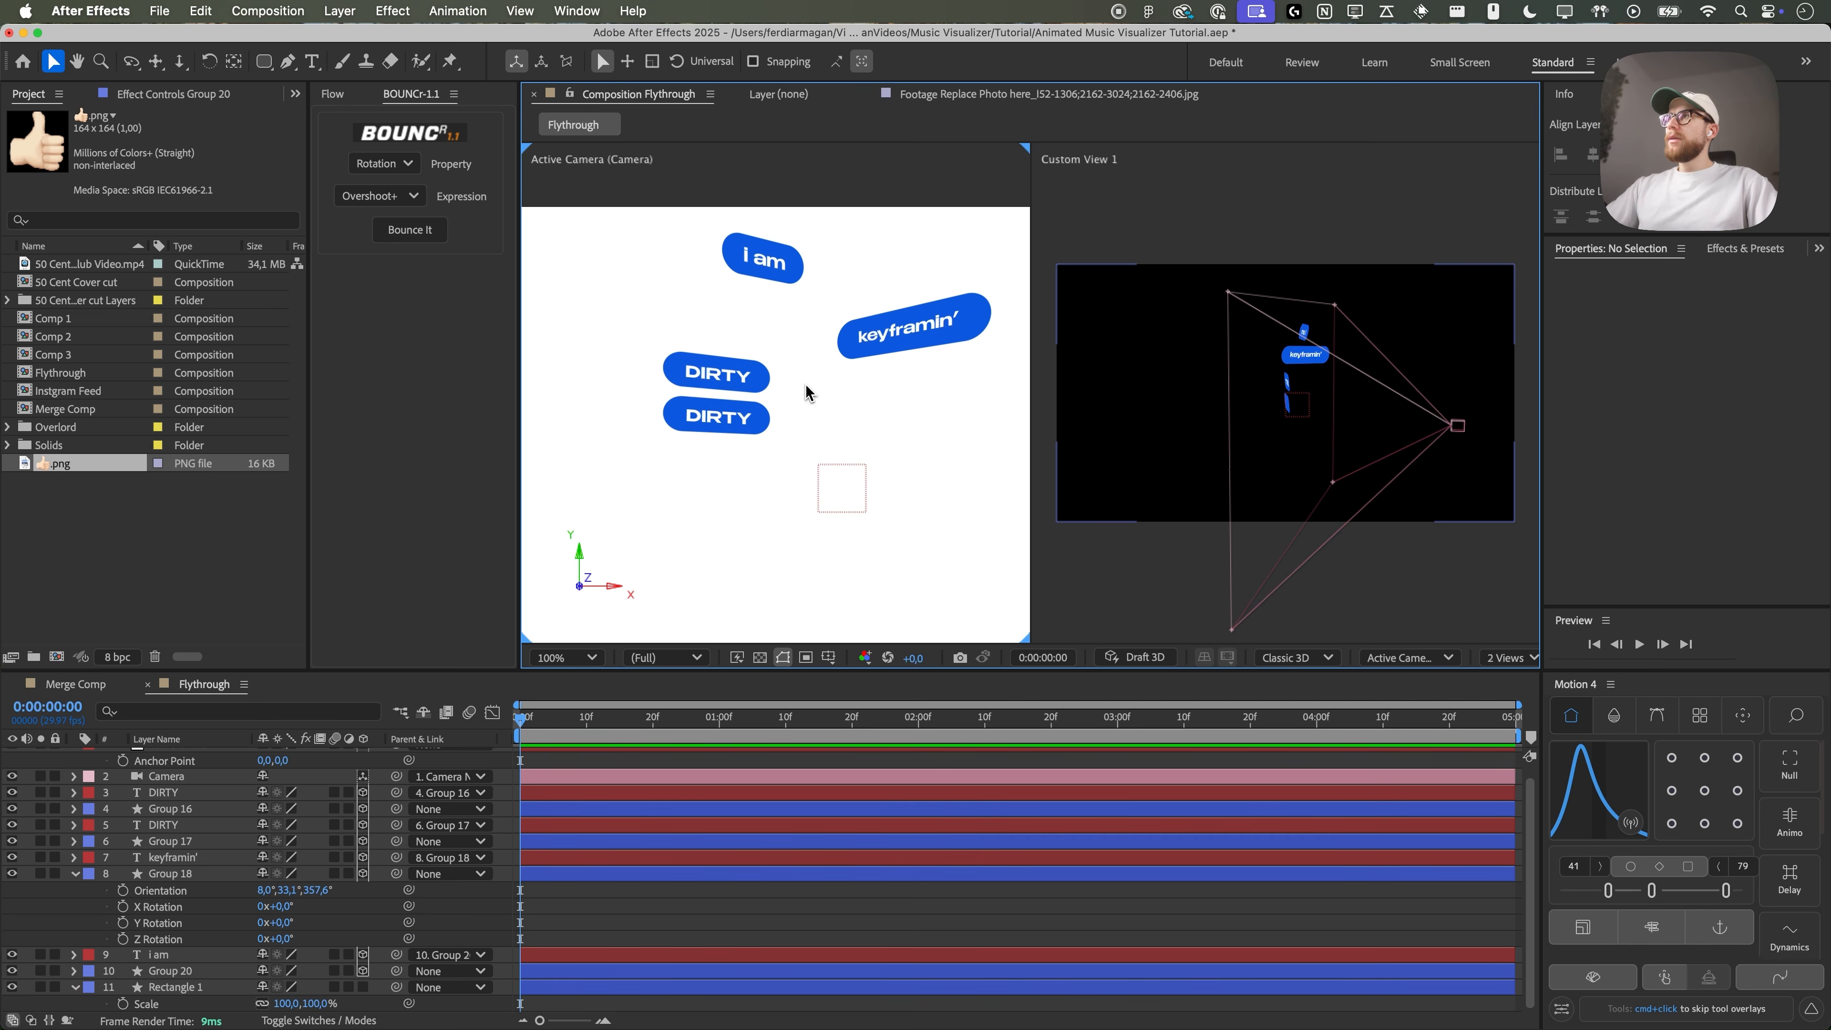
scroll(193, 833, "up", 1)
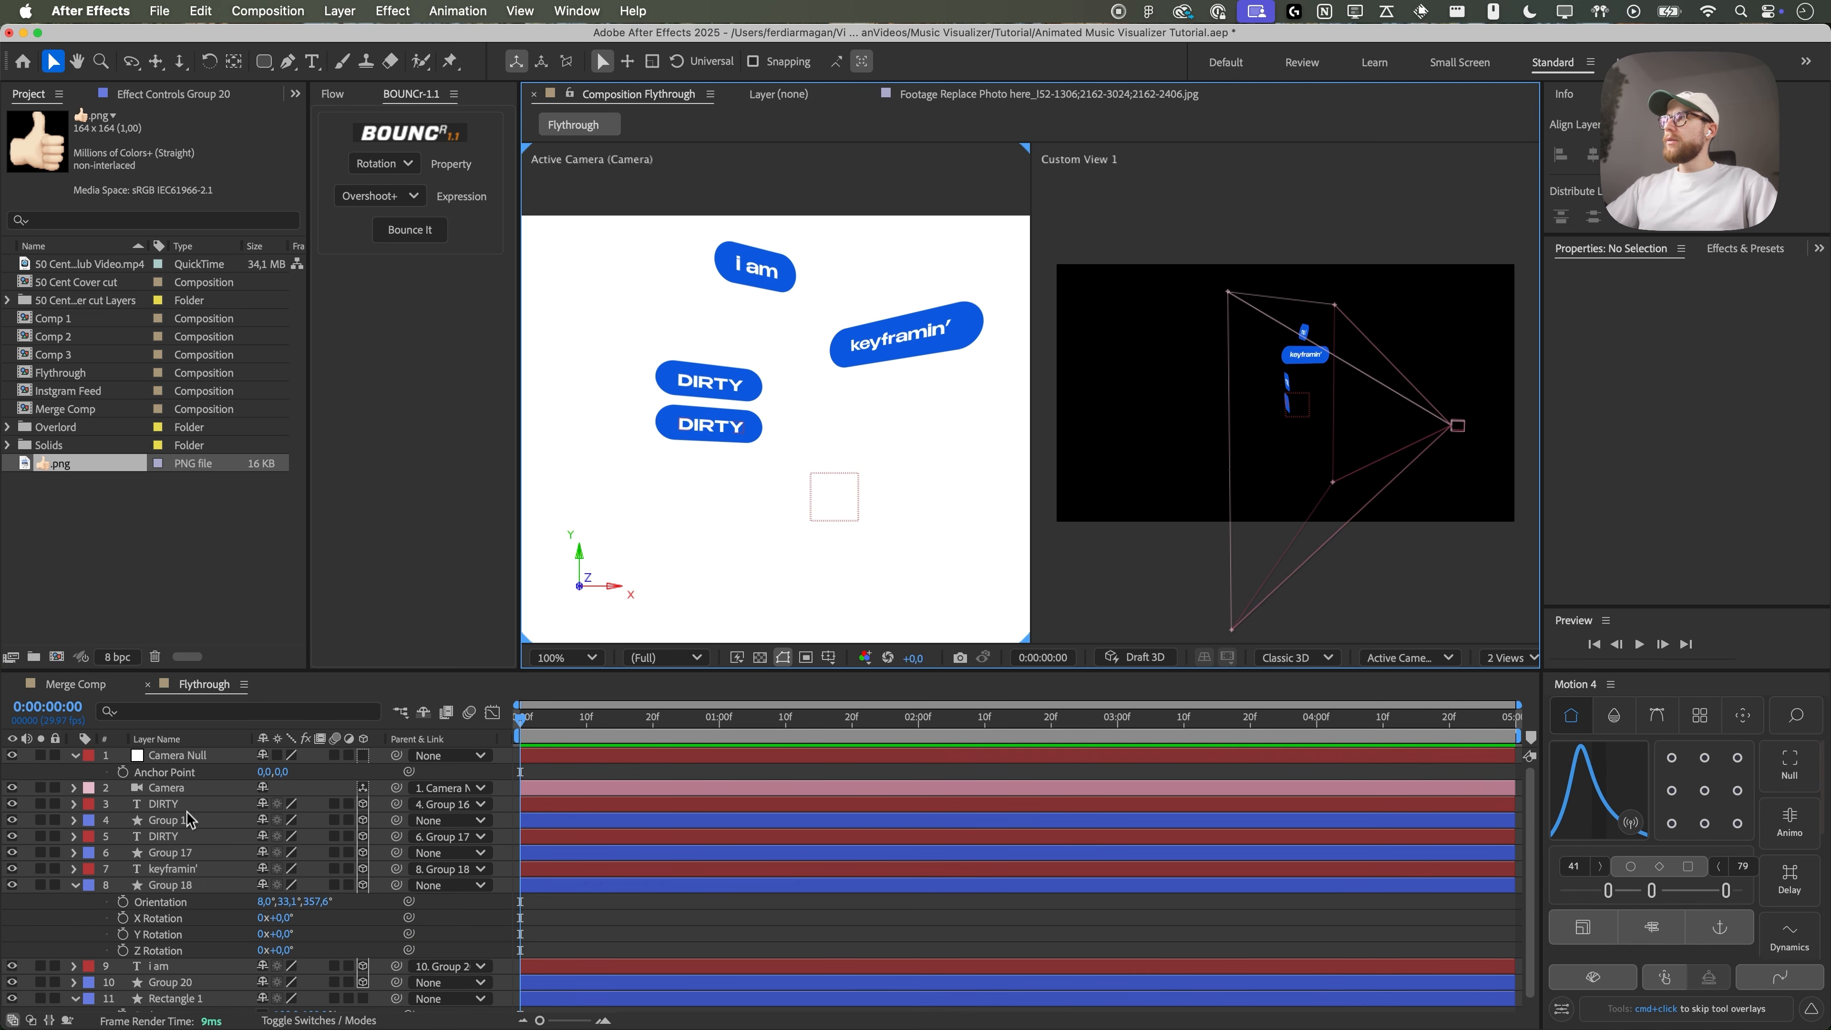
- Try out the camera's depth of field with a focus distance of 589 pixels
left_click(169, 788)
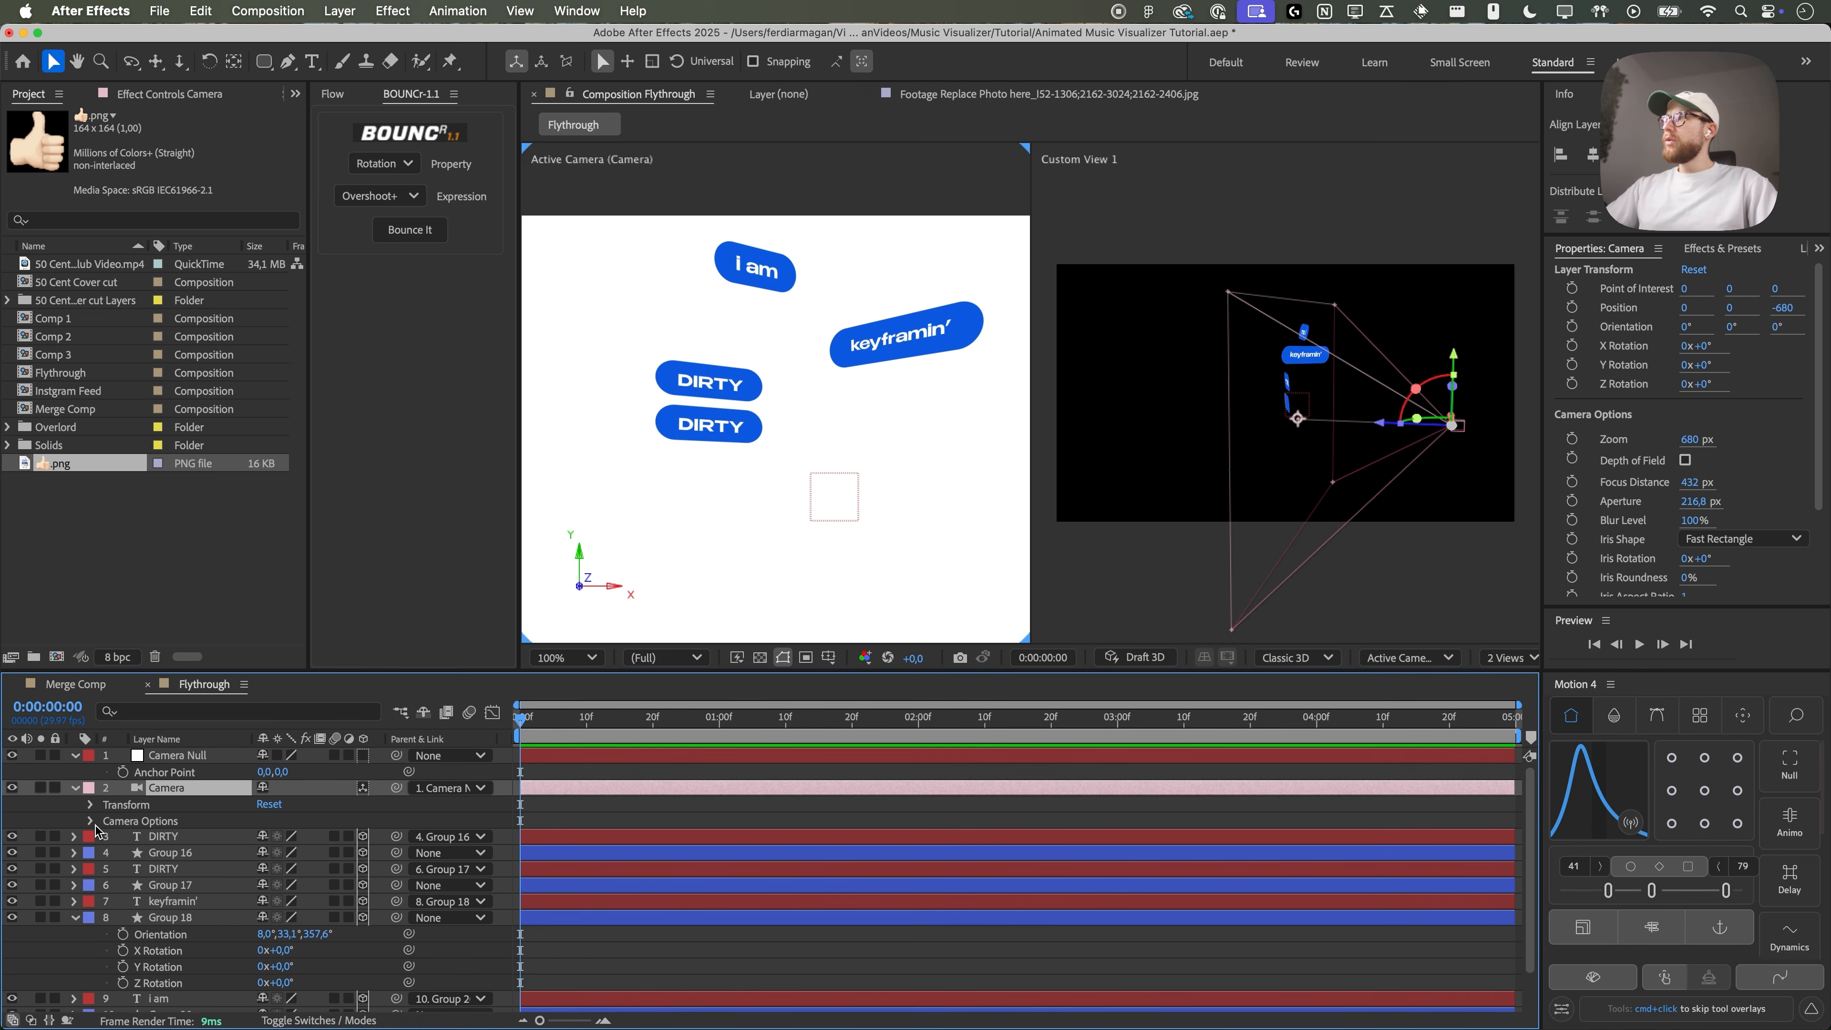
left_click(90, 821)
left_click(263, 824)
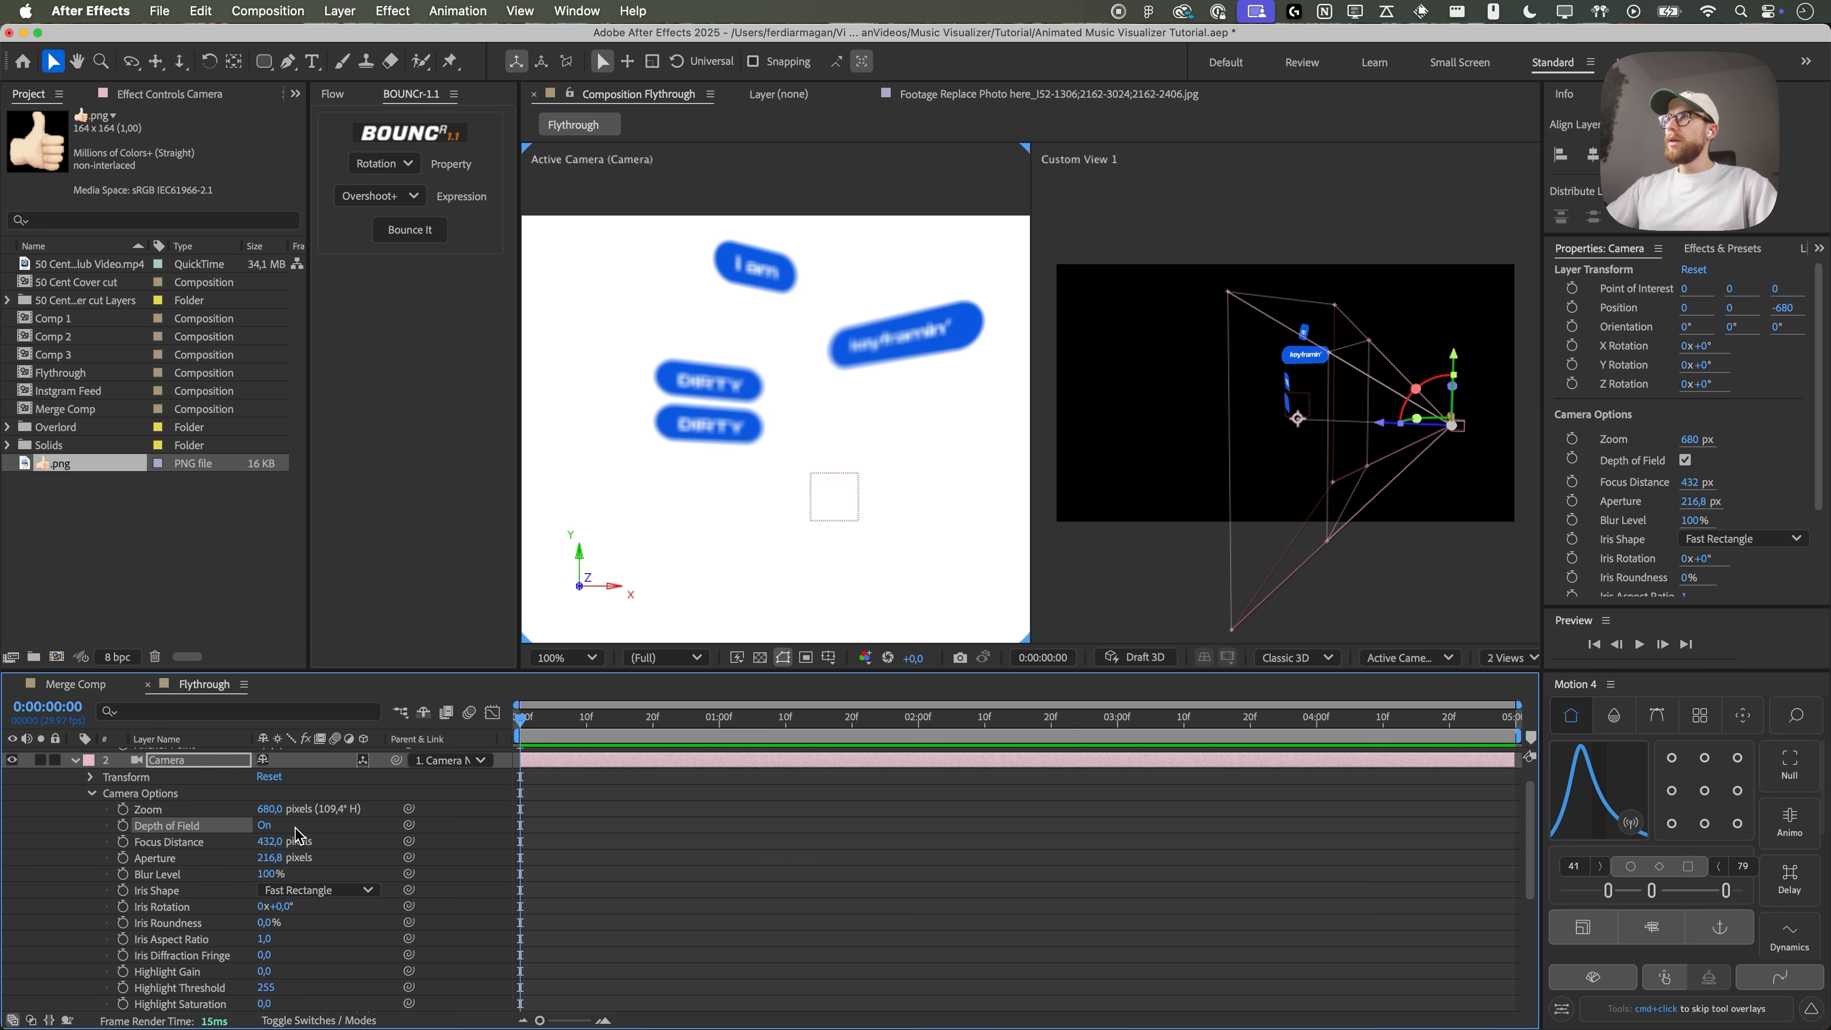
left_click_drag(269, 841, 424, 852)
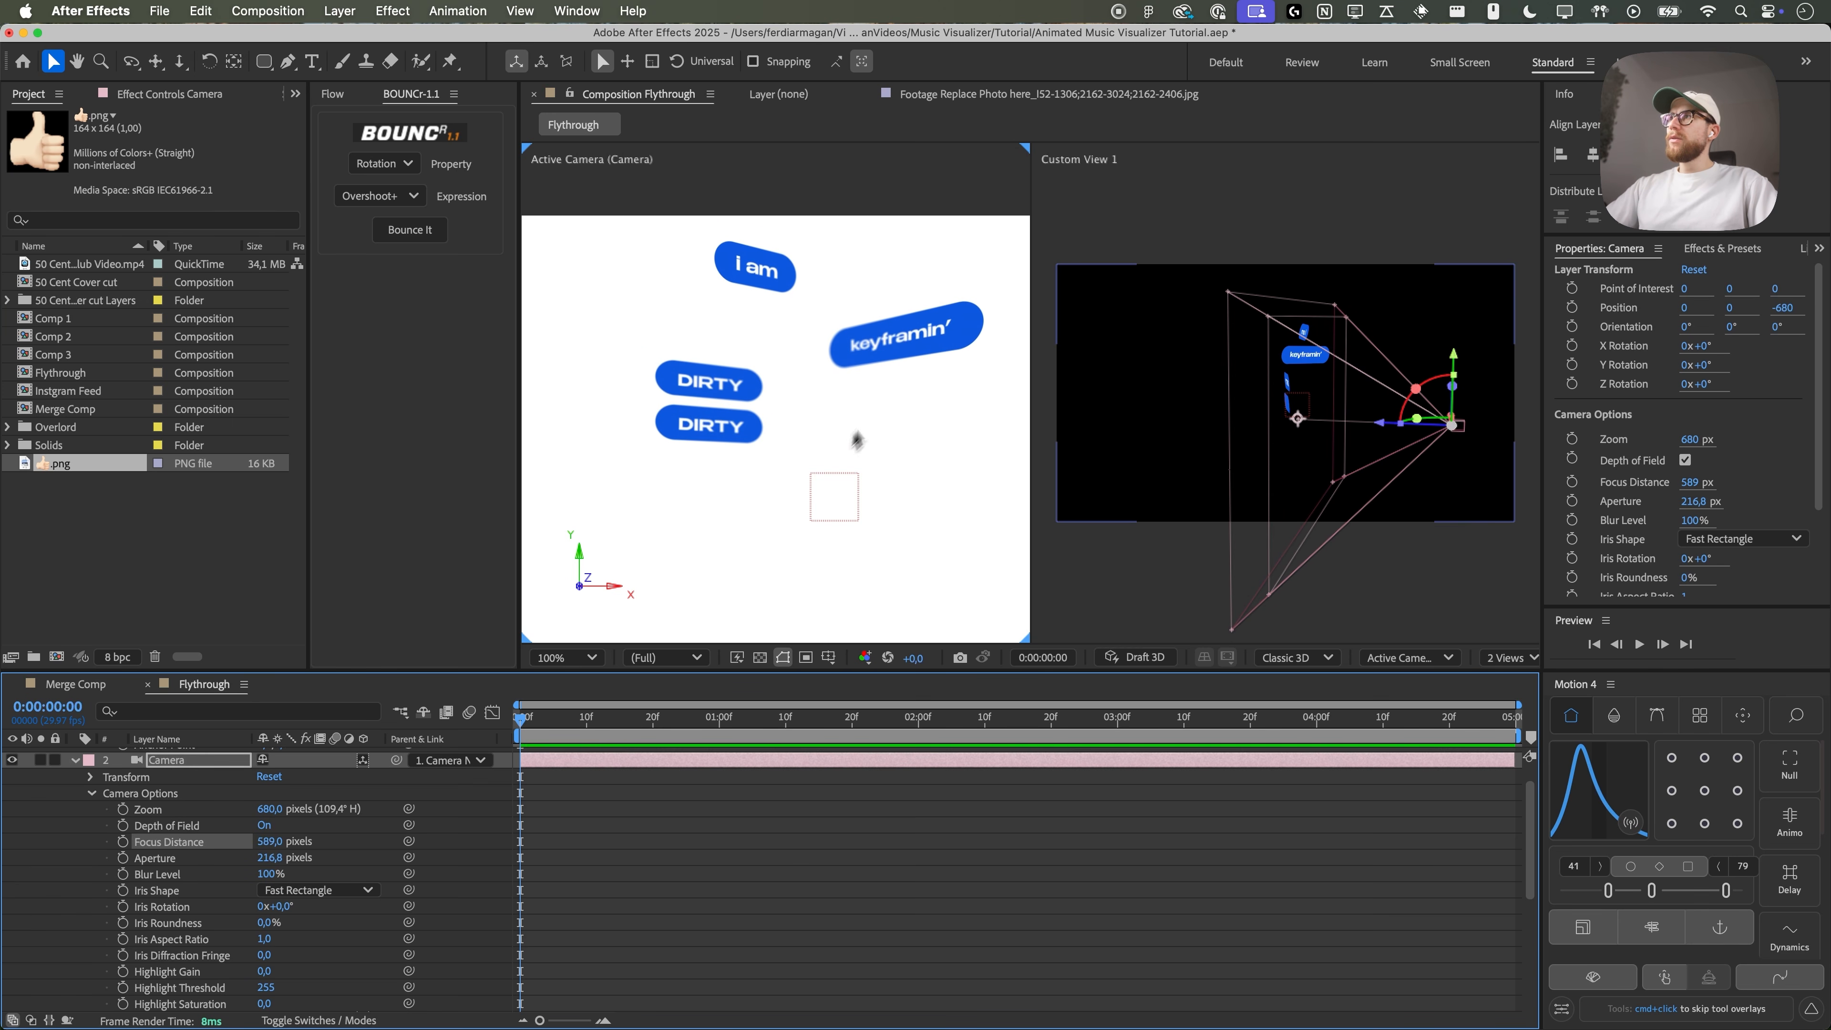
- Make the Camera Null a 3D layer and move it to position 951, 296, 277, closer to the pills
scroll(352, 806, "up", 1)
scroll(323, 822, "up", 2)
left_click(211, 774)
key("p")
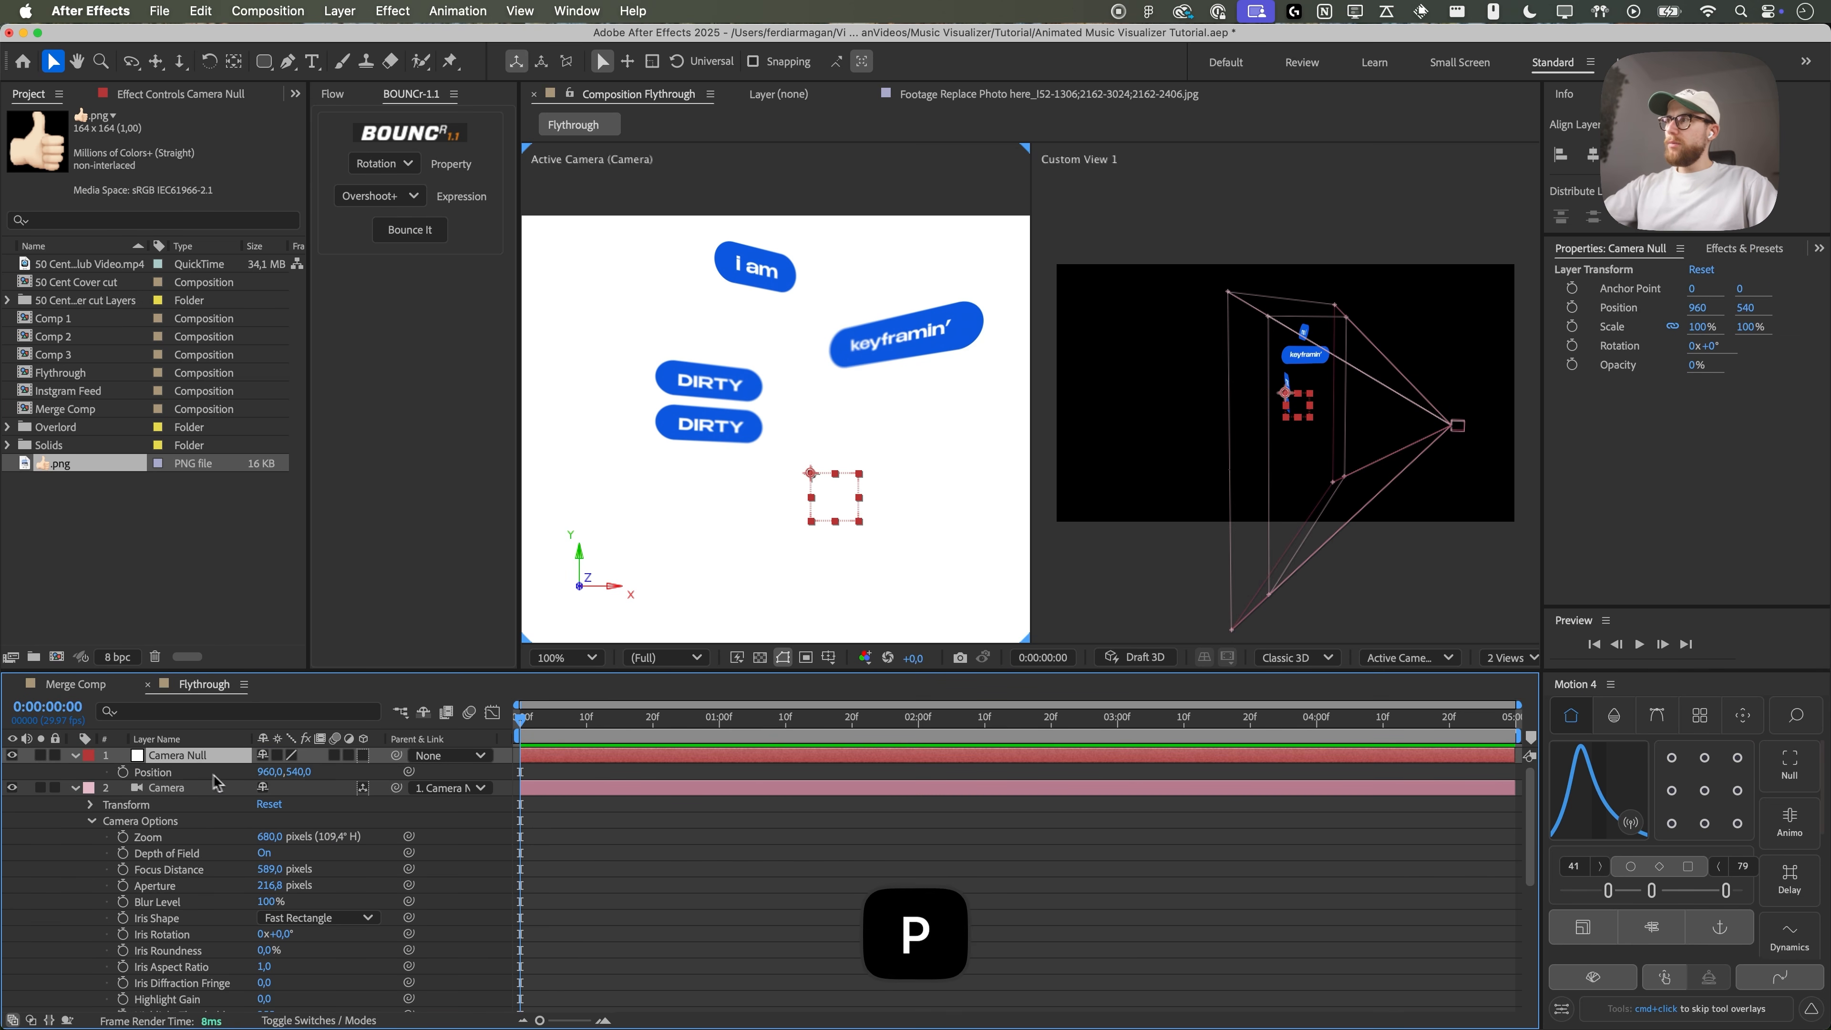
left_click(362, 754)
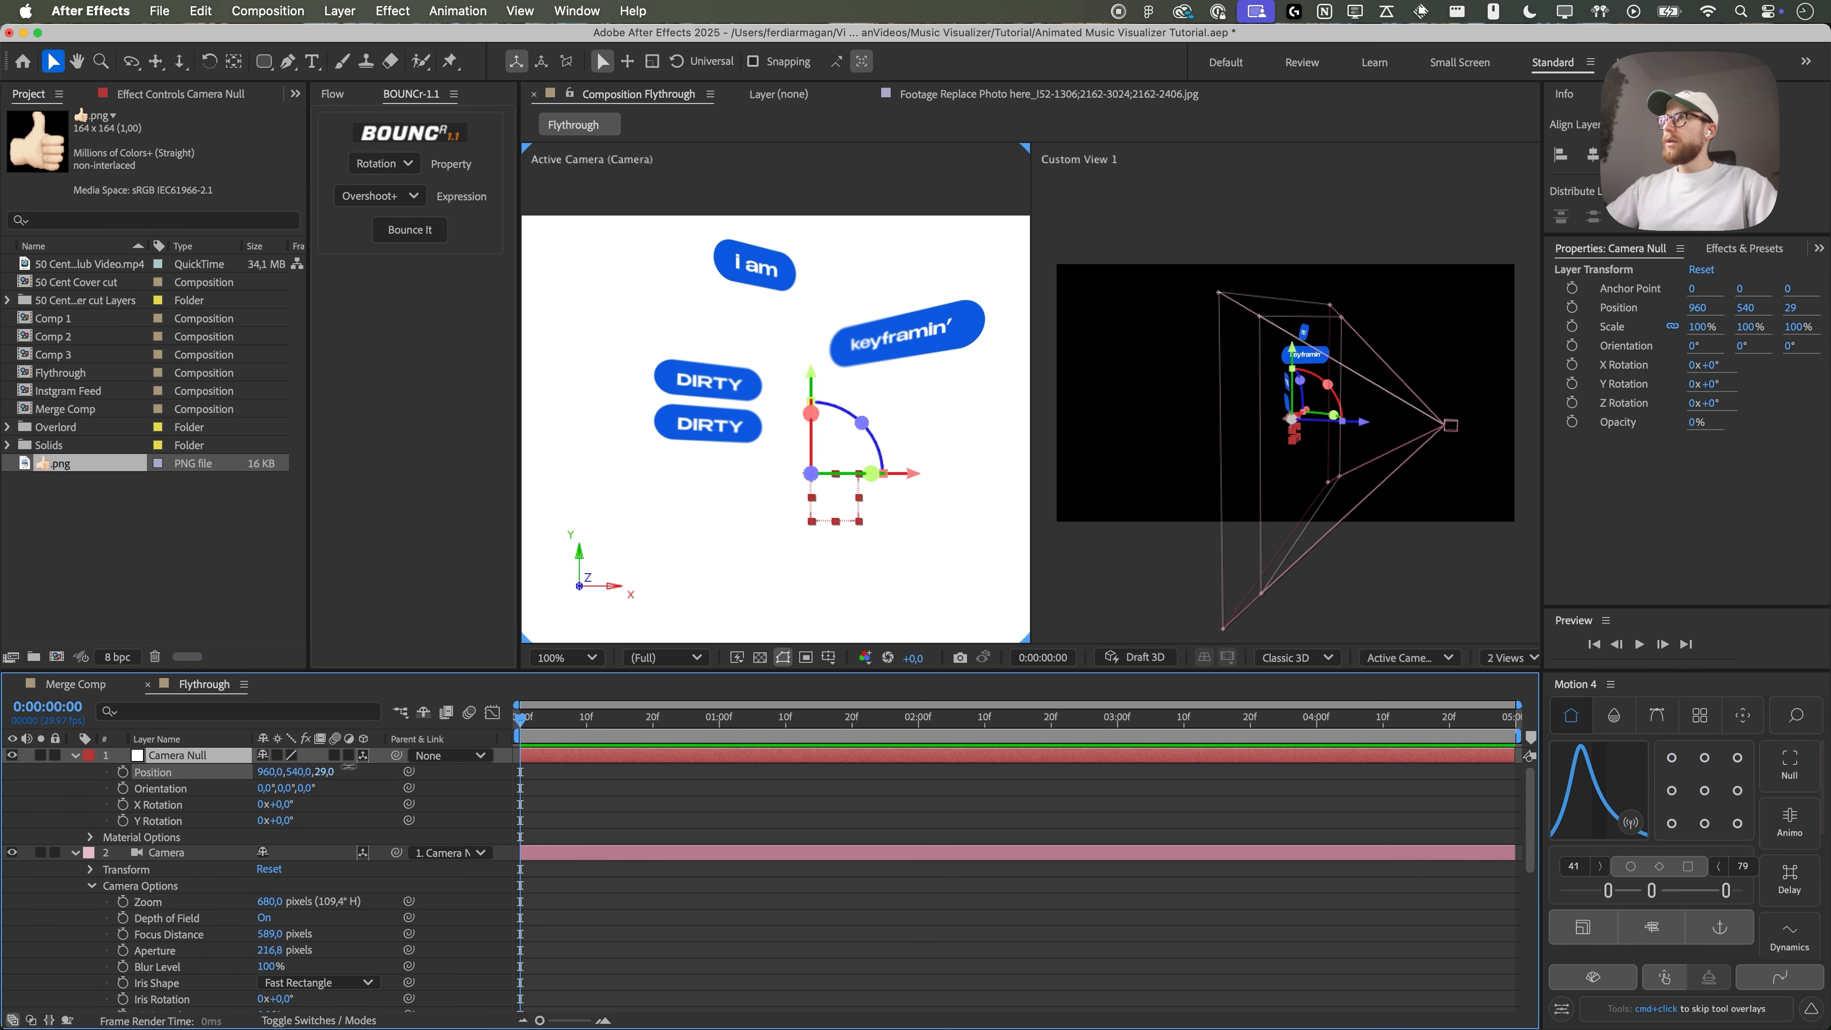
left_click_drag(281, 775, 64, 795)
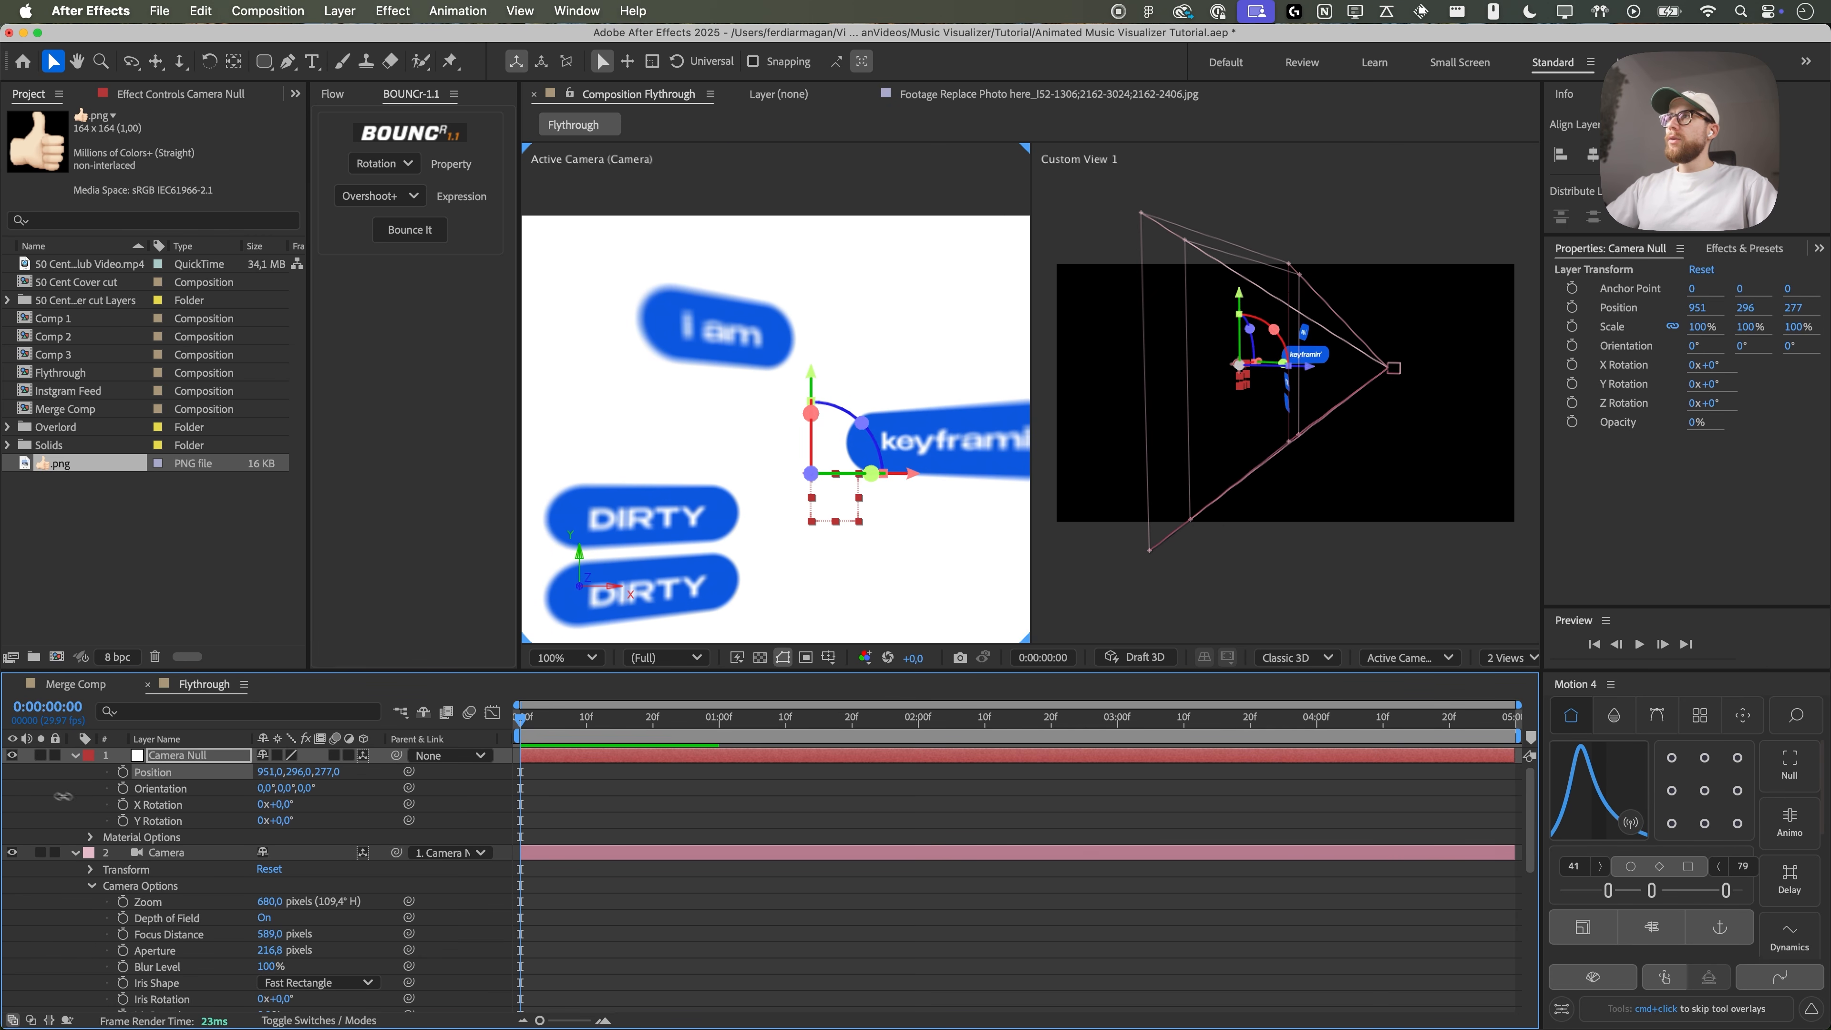
- Set the camera's focus distance to 396 pixels, turn depth of field off, and collapse the Camera layer
left_click_drag(278, 935, 94, 941)
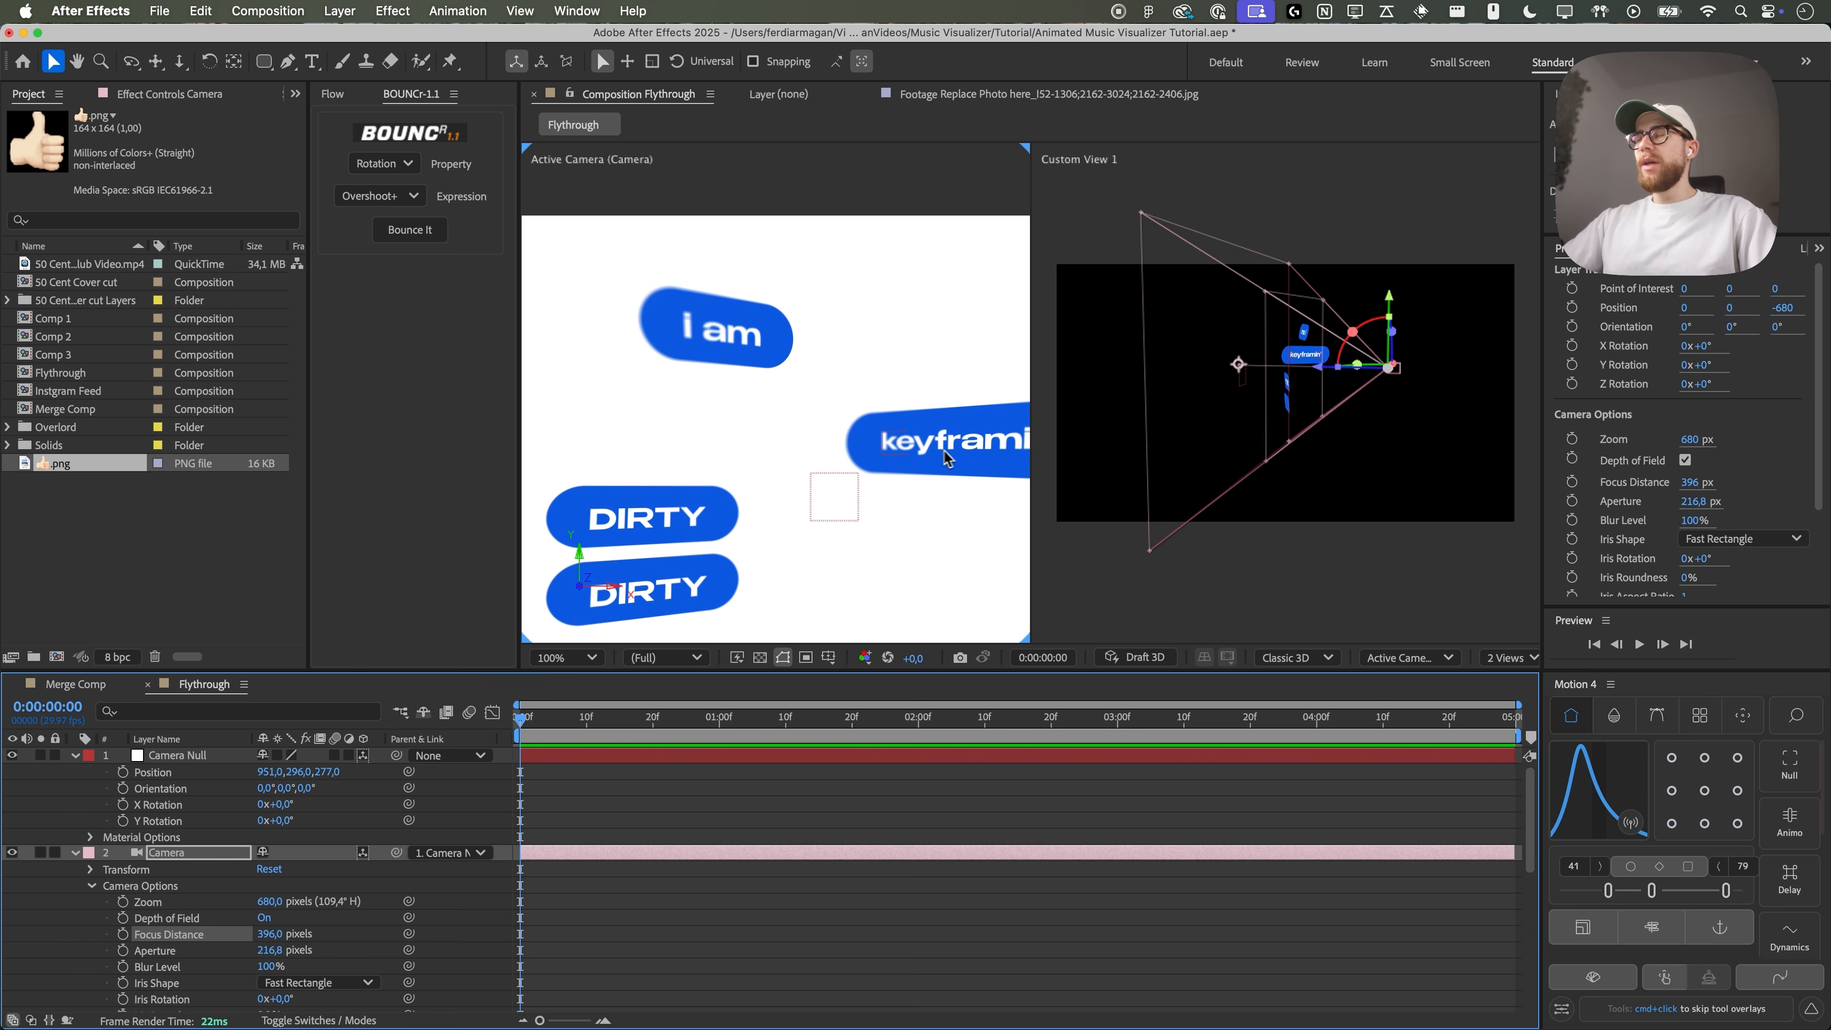
left_click(265, 919)
left_click(75, 853)
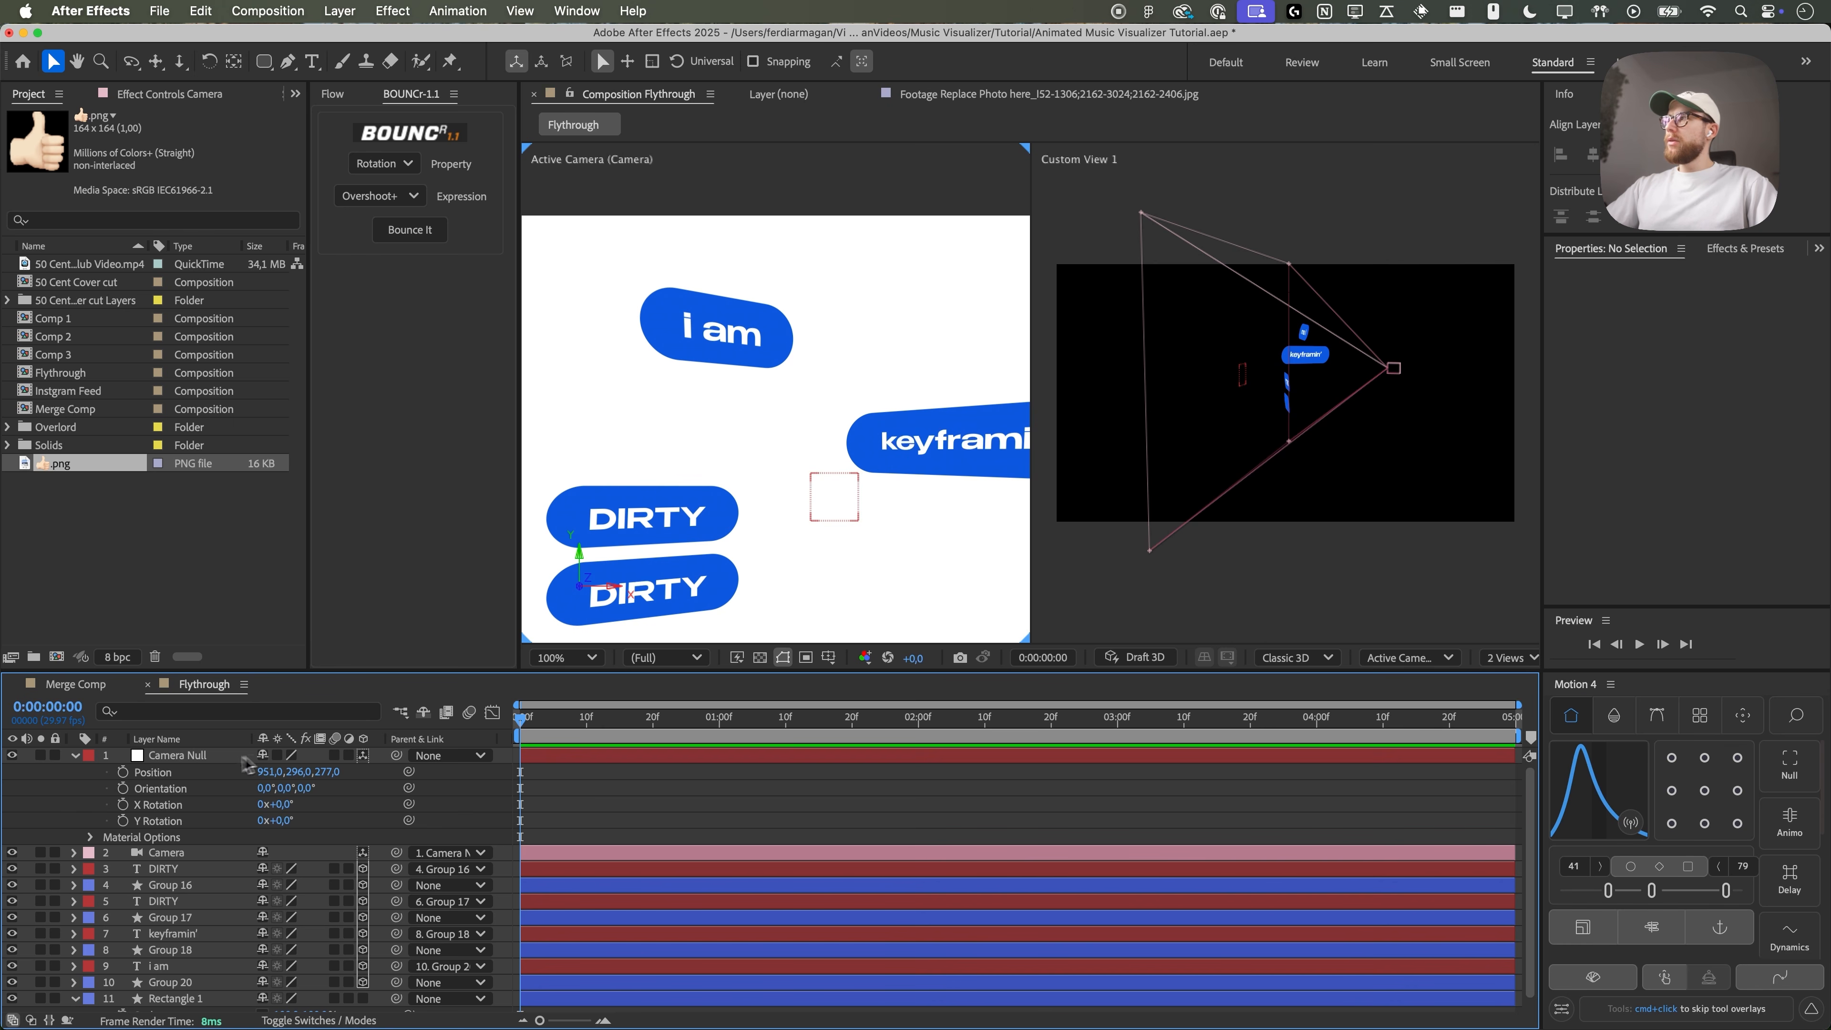
- Start keyframing the Camera Null's Position at 0:00:00:00 and move it to 864, 164, 421, in front of the I am pill
left_click(194, 757)
left_click(123, 772)
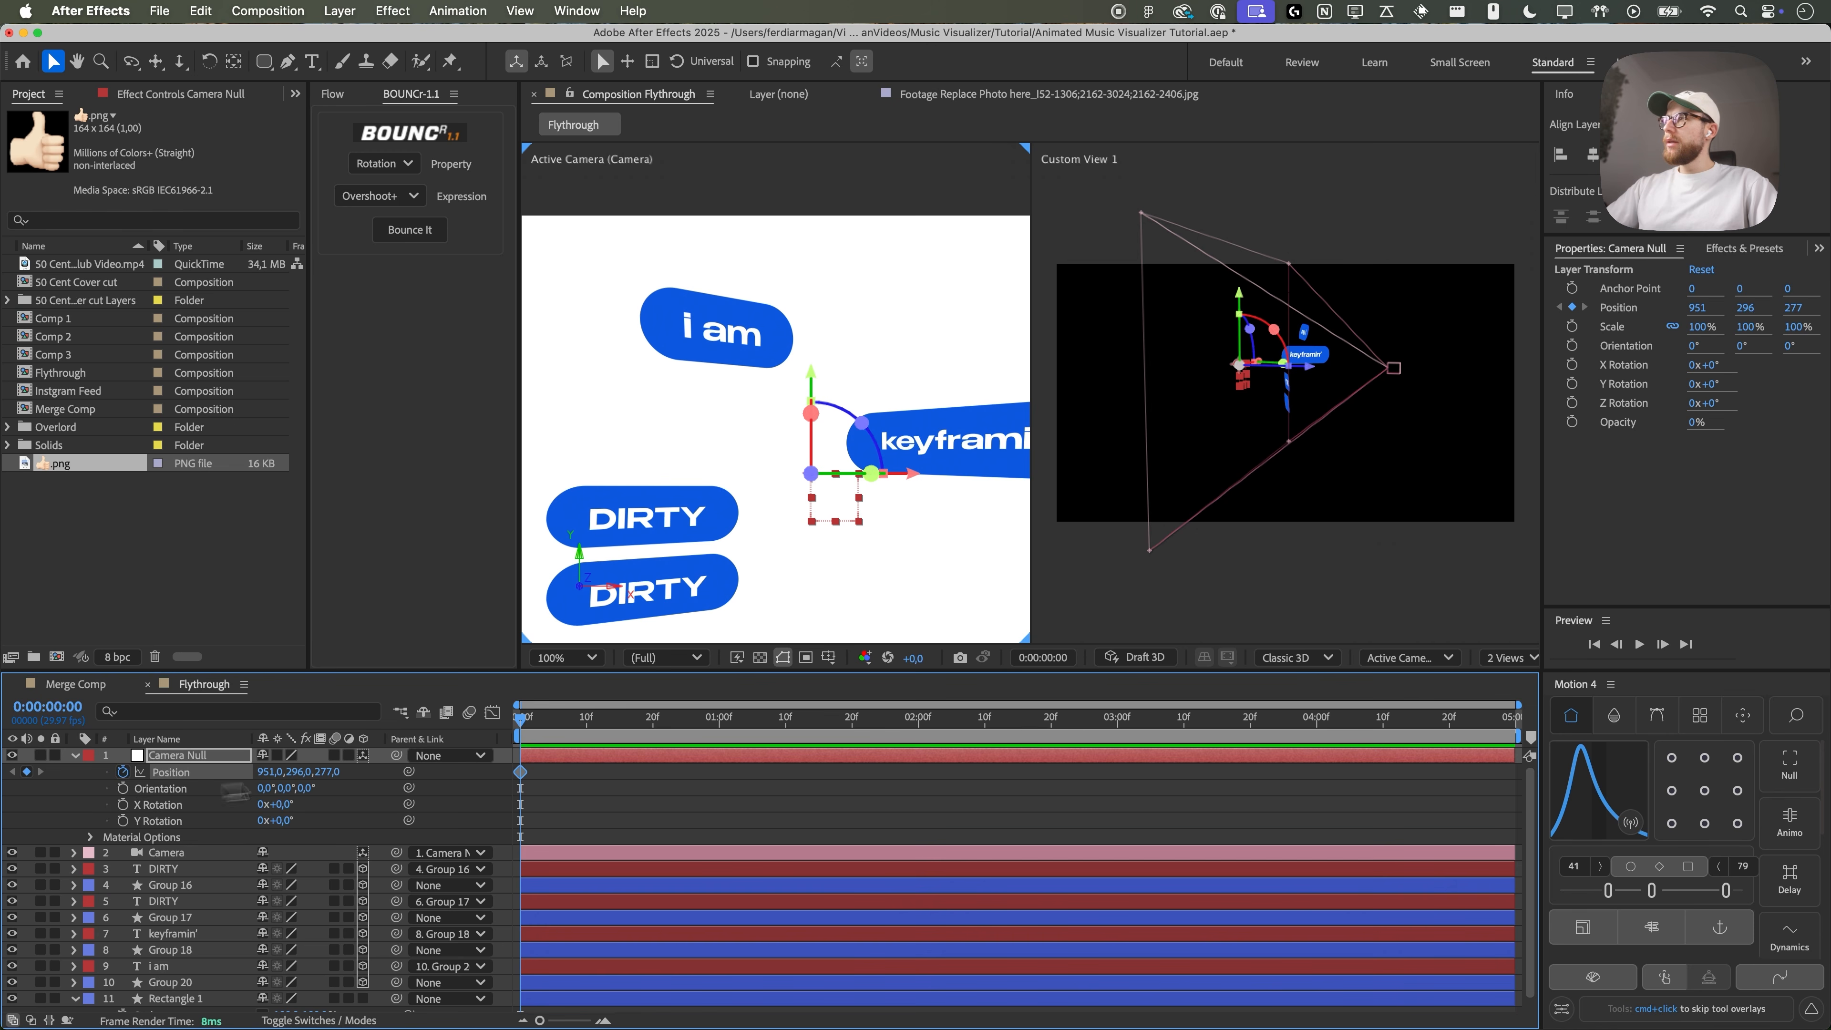
left_click(75, 756)
left_click(75, 756)
left_click(92, 773)
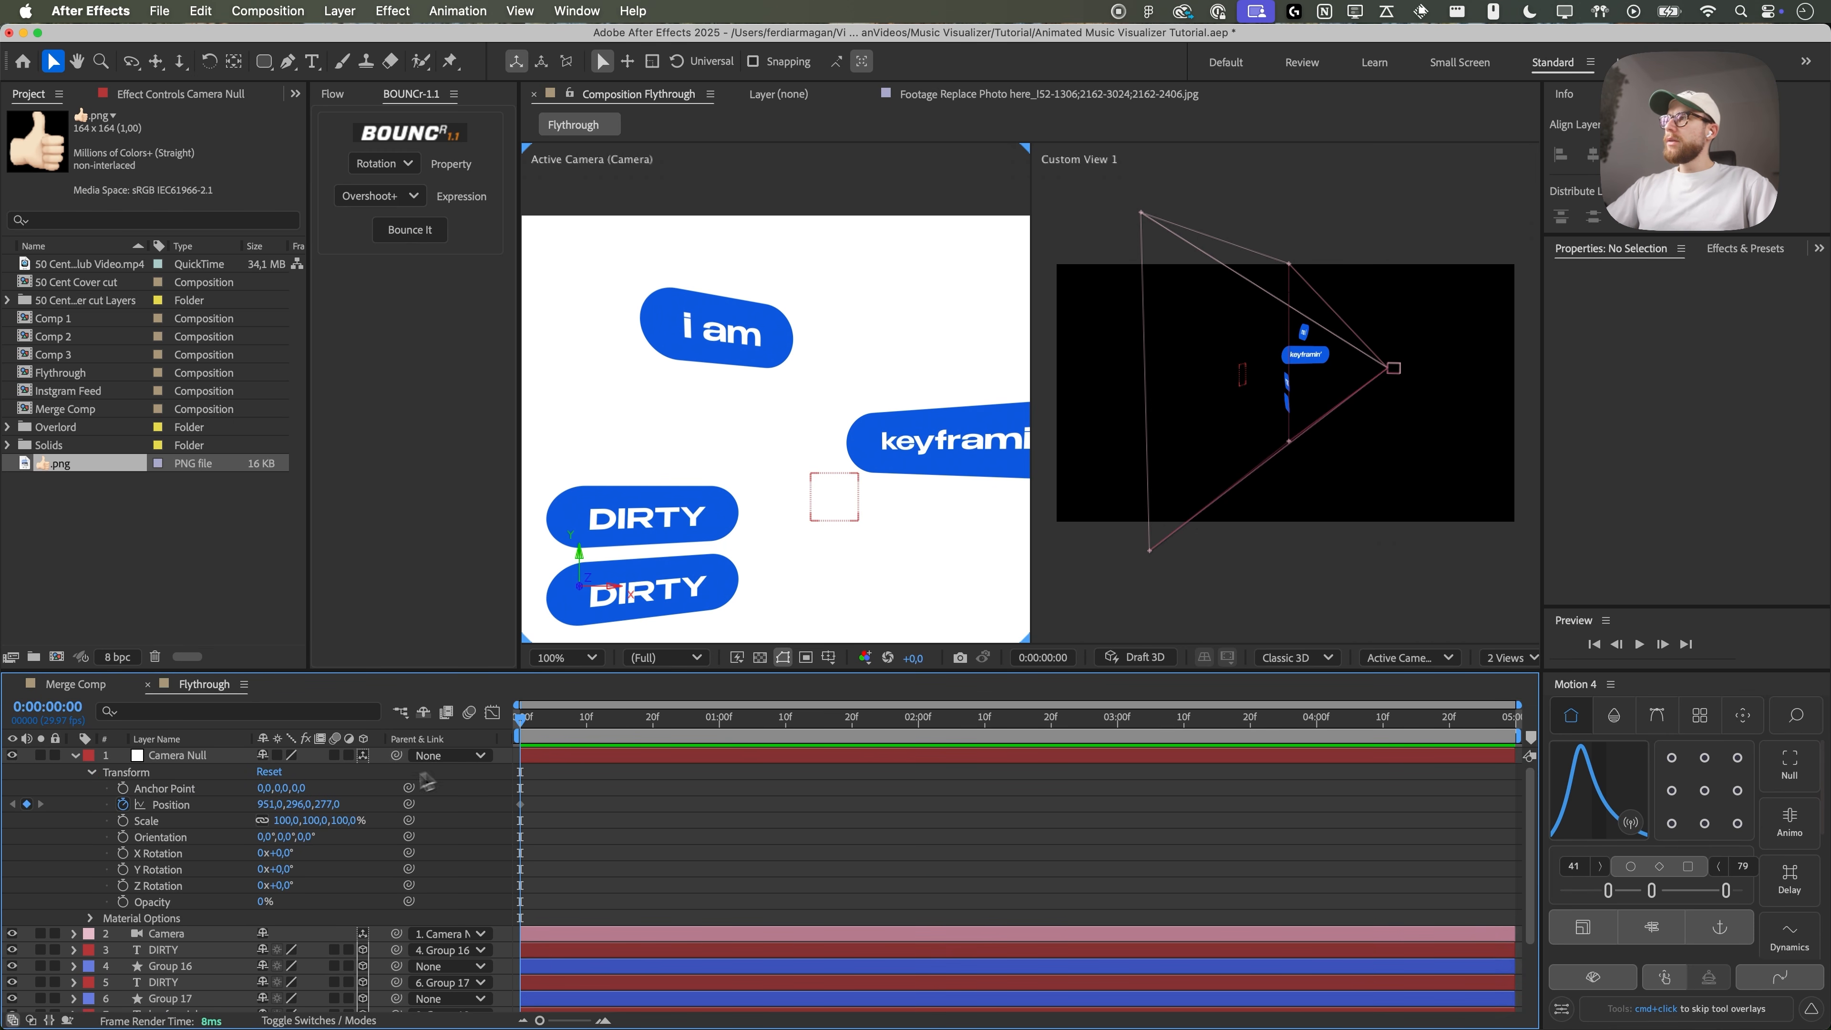
left_click_drag(271, 812, 396, 806)
scroll(662, 607, "down", 1)
left_click(566, 657)
left_click(613, 301)
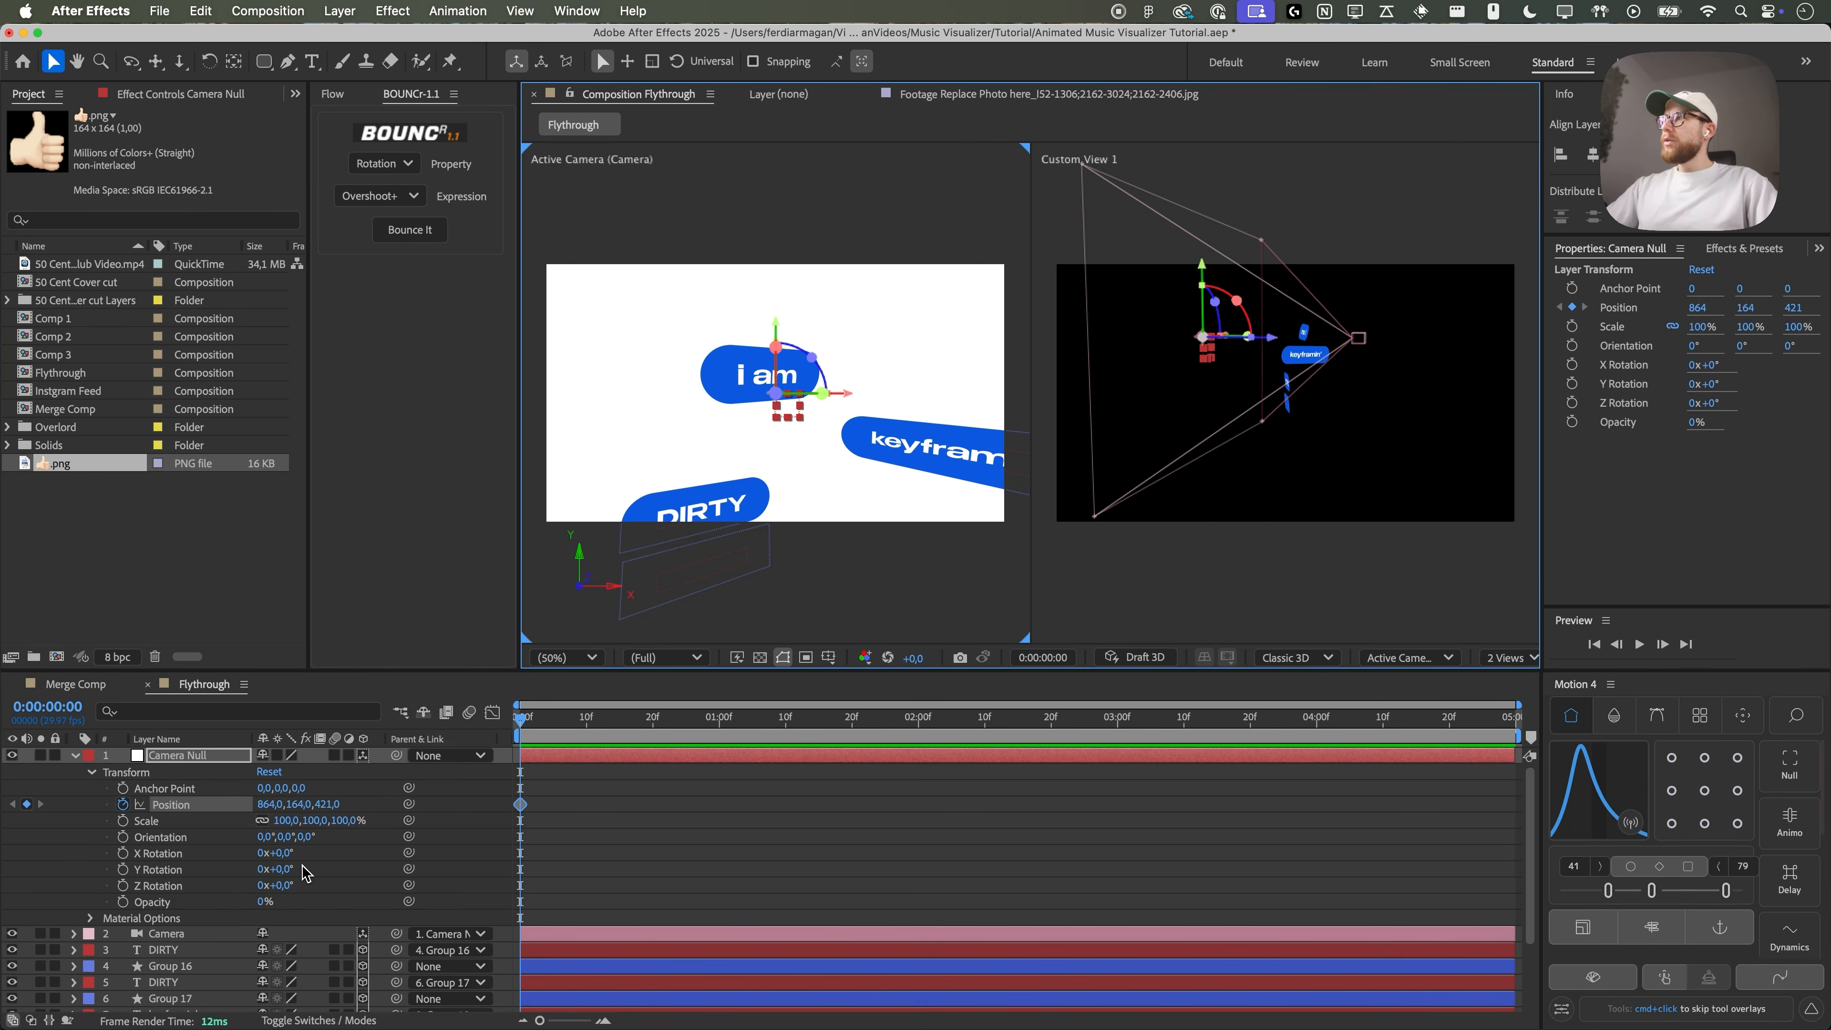
- Frame the I am pill at the start with rotation keyframes of X -1°, Y -13°, Z -2° and Camera Null position 712, 151, 480
left_click(123, 852)
left_click(123, 870)
left_click_drag(290, 853, 282, 871)
mouse_move(270, 804)
left_mouse_down()
mouse_move(163, 804)
mouse_move(296, 804)
left_mouse_up()
left_click_drag(327, 804, 281, 886)
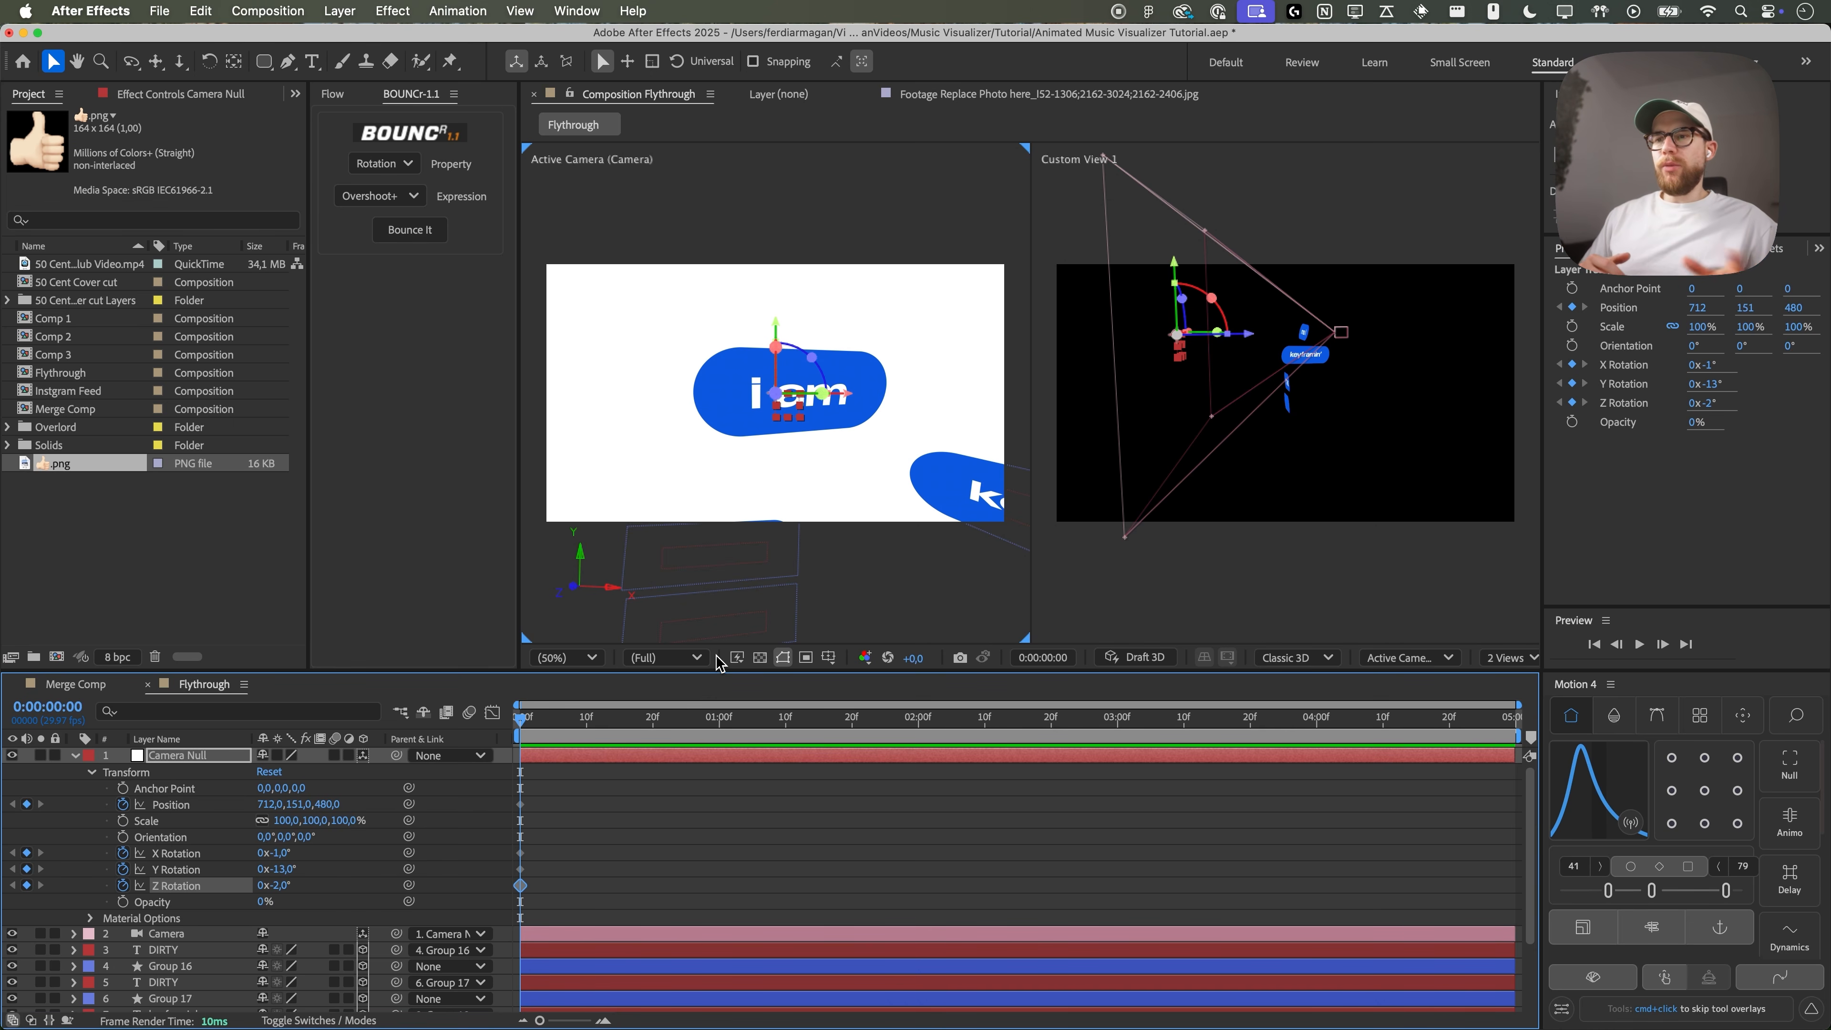
- At 0:00:00:22, frame the keyframin' pill with Camera Null position 1297, 267, 475 and Y rotation 18°
left_click(666, 719)
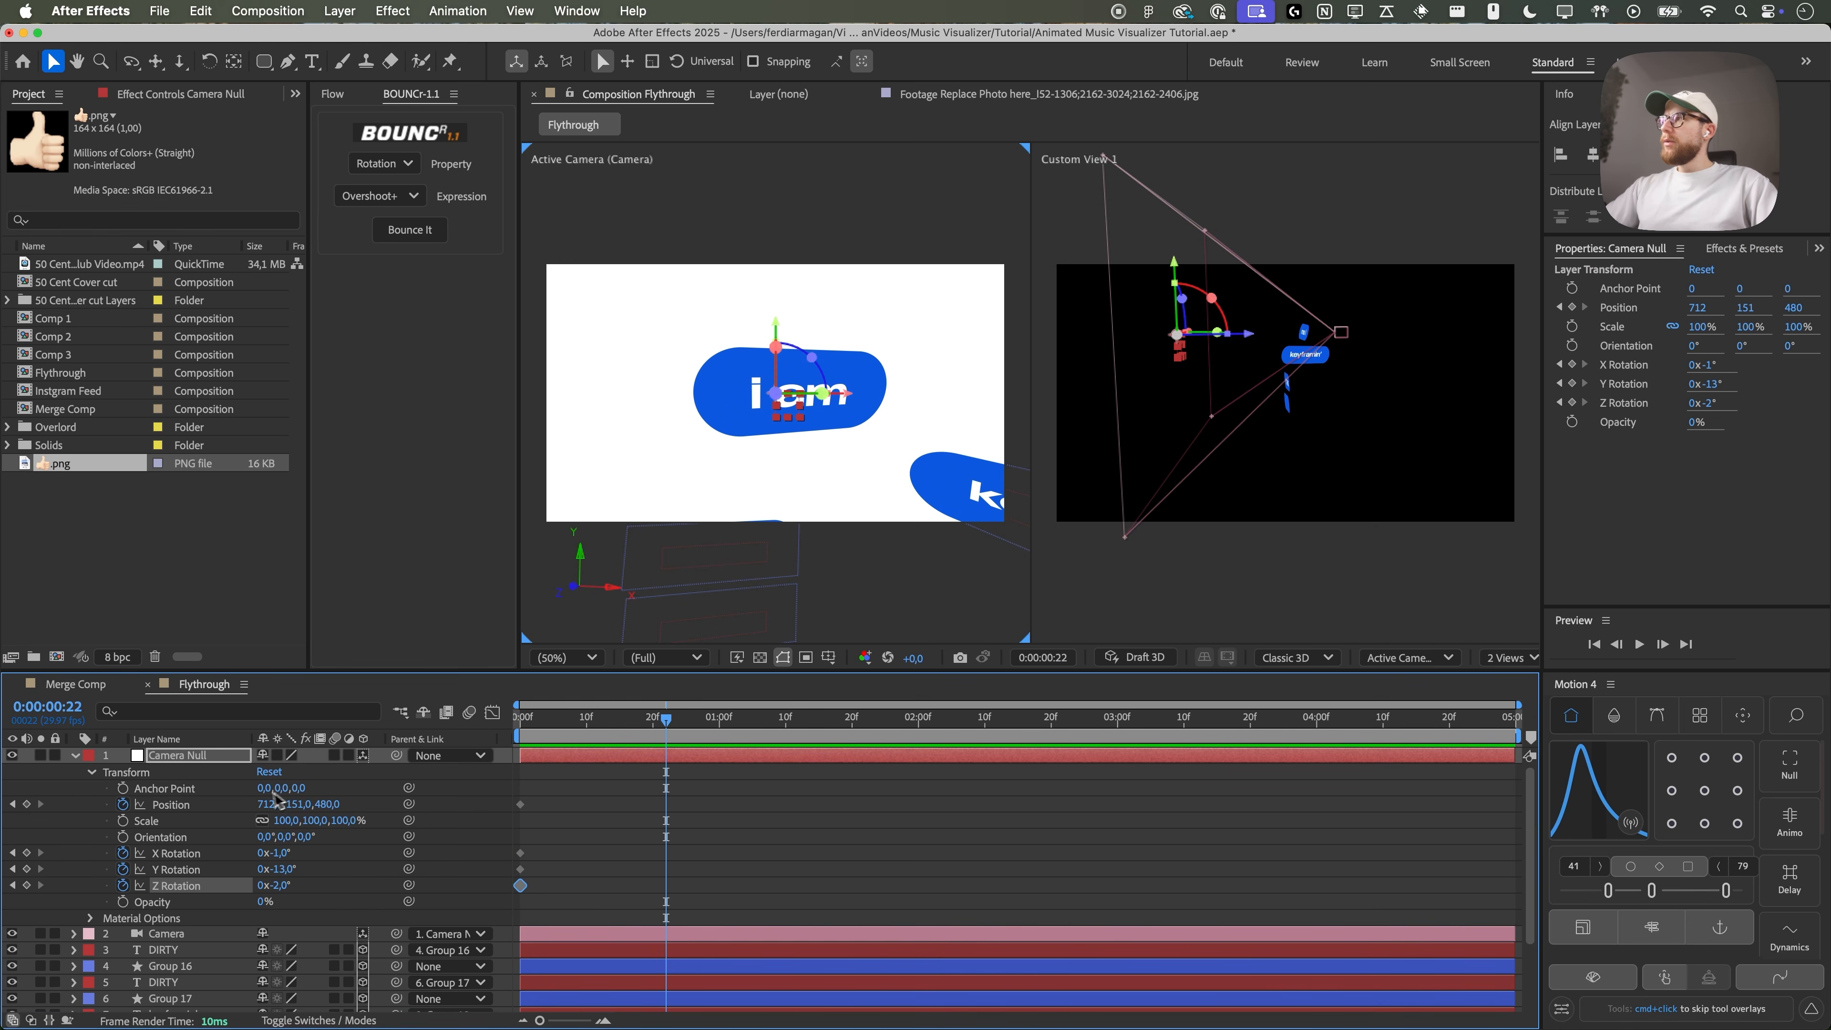
left_click_drag(266, 805, 457, 813)
left_click_drag(295, 806, 341, 806)
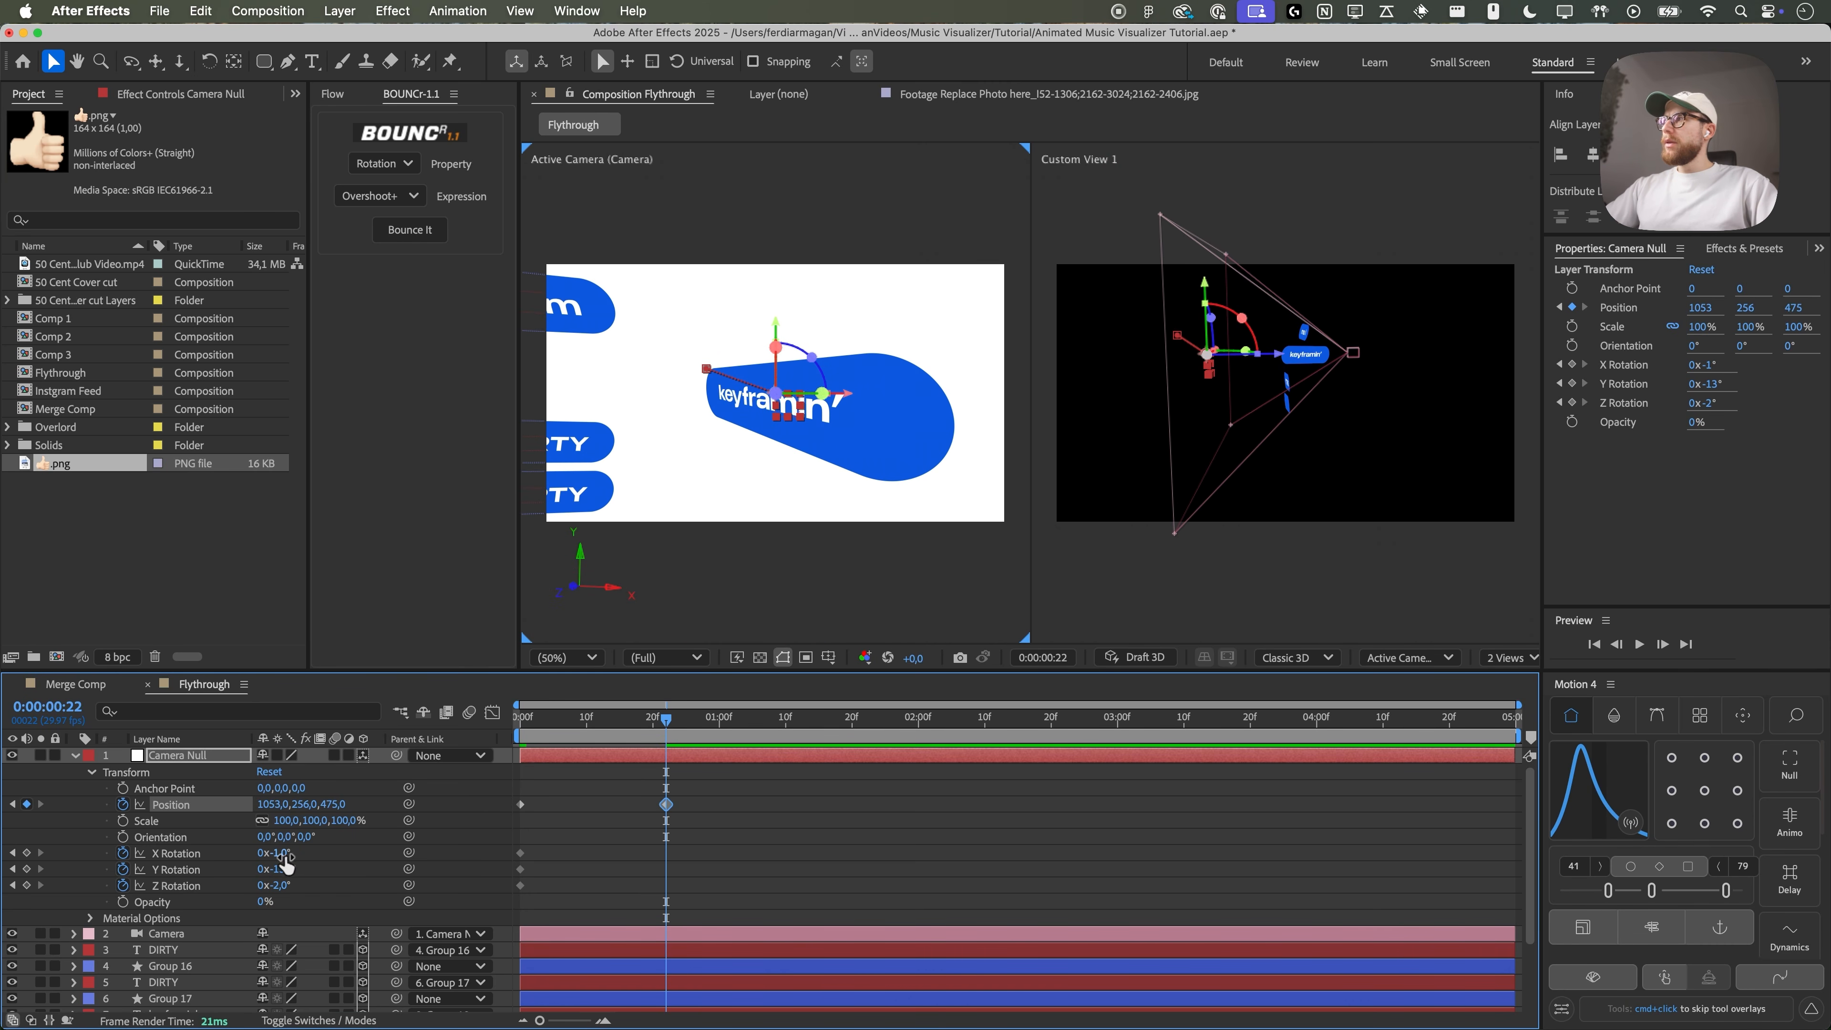
left_click_drag(281, 853, 314, 869)
key("super+z")
left_click_drag(273, 805, 409, 841)
left_click_drag(301, 804, 311, 805)
- At 0:00:01:21, bring the Camera Null toward the DIRTY pills at position 932, 290, 400 with X rotation 13°
left_click(834, 721)
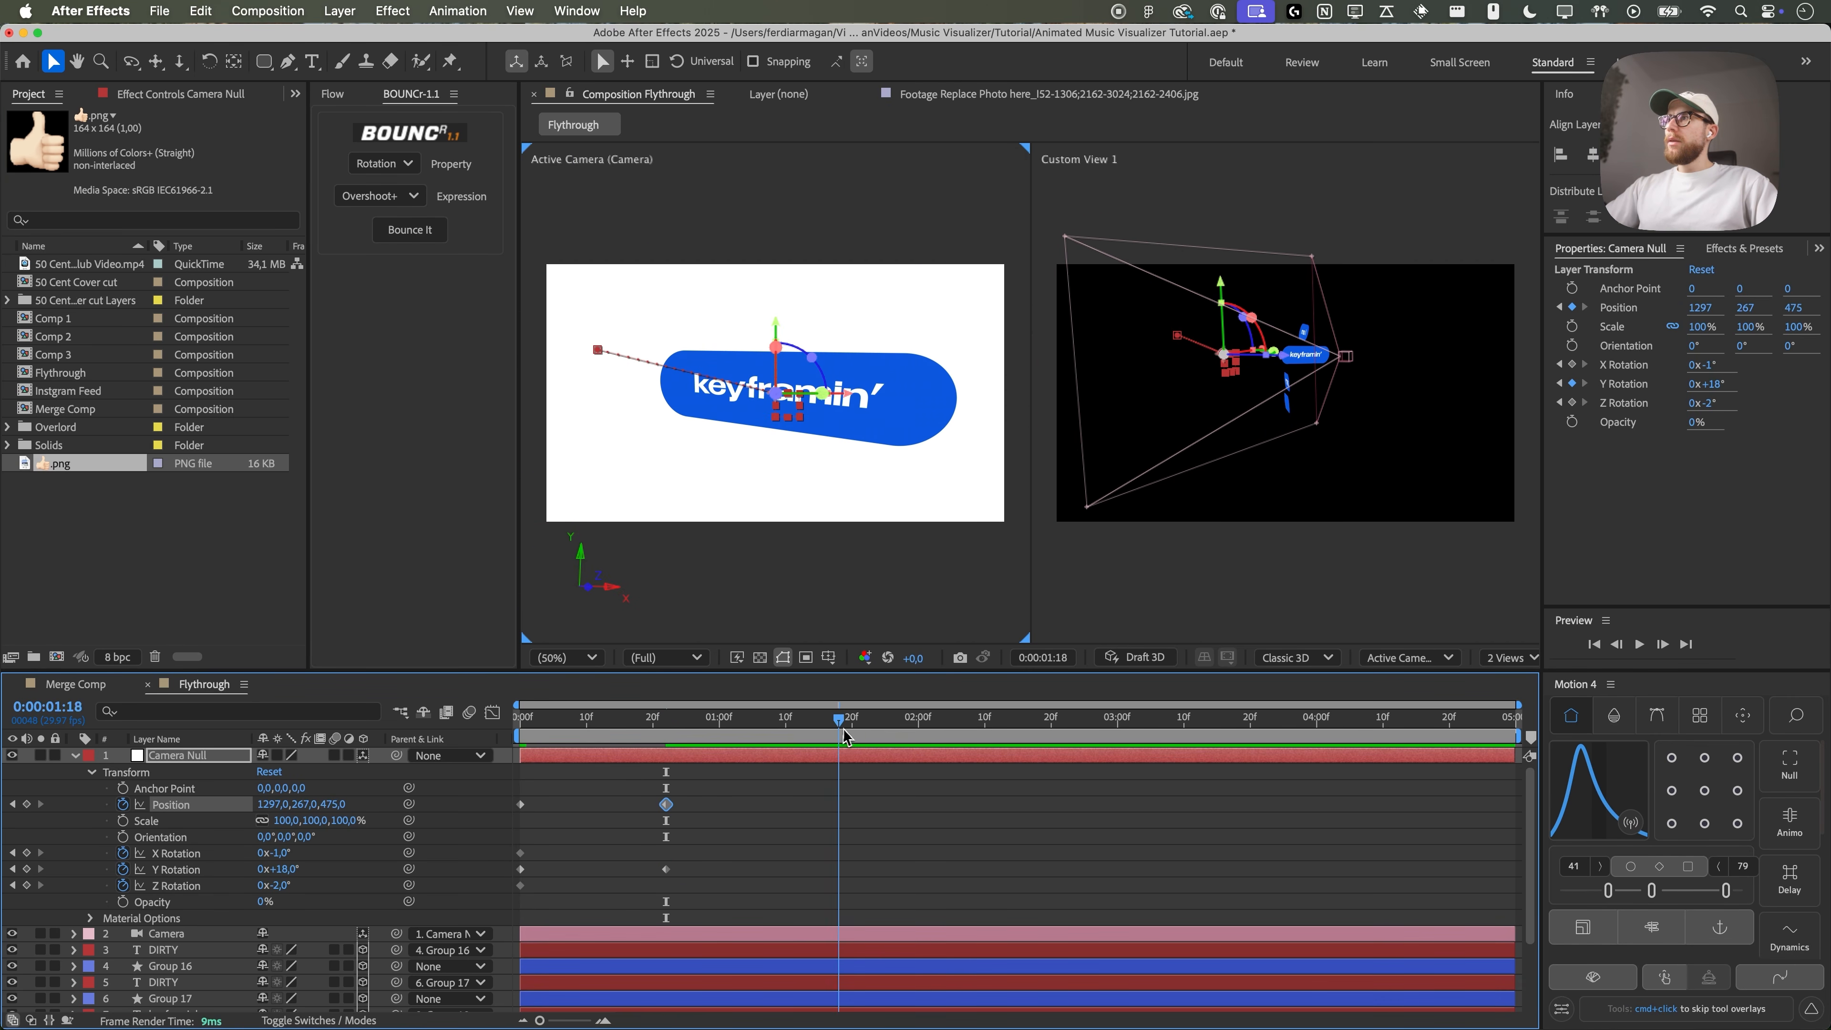
left_click_drag(272, 805, 129, 806)
left_click_drag(303, 805, 286, 805)
left_click(1367, 454)
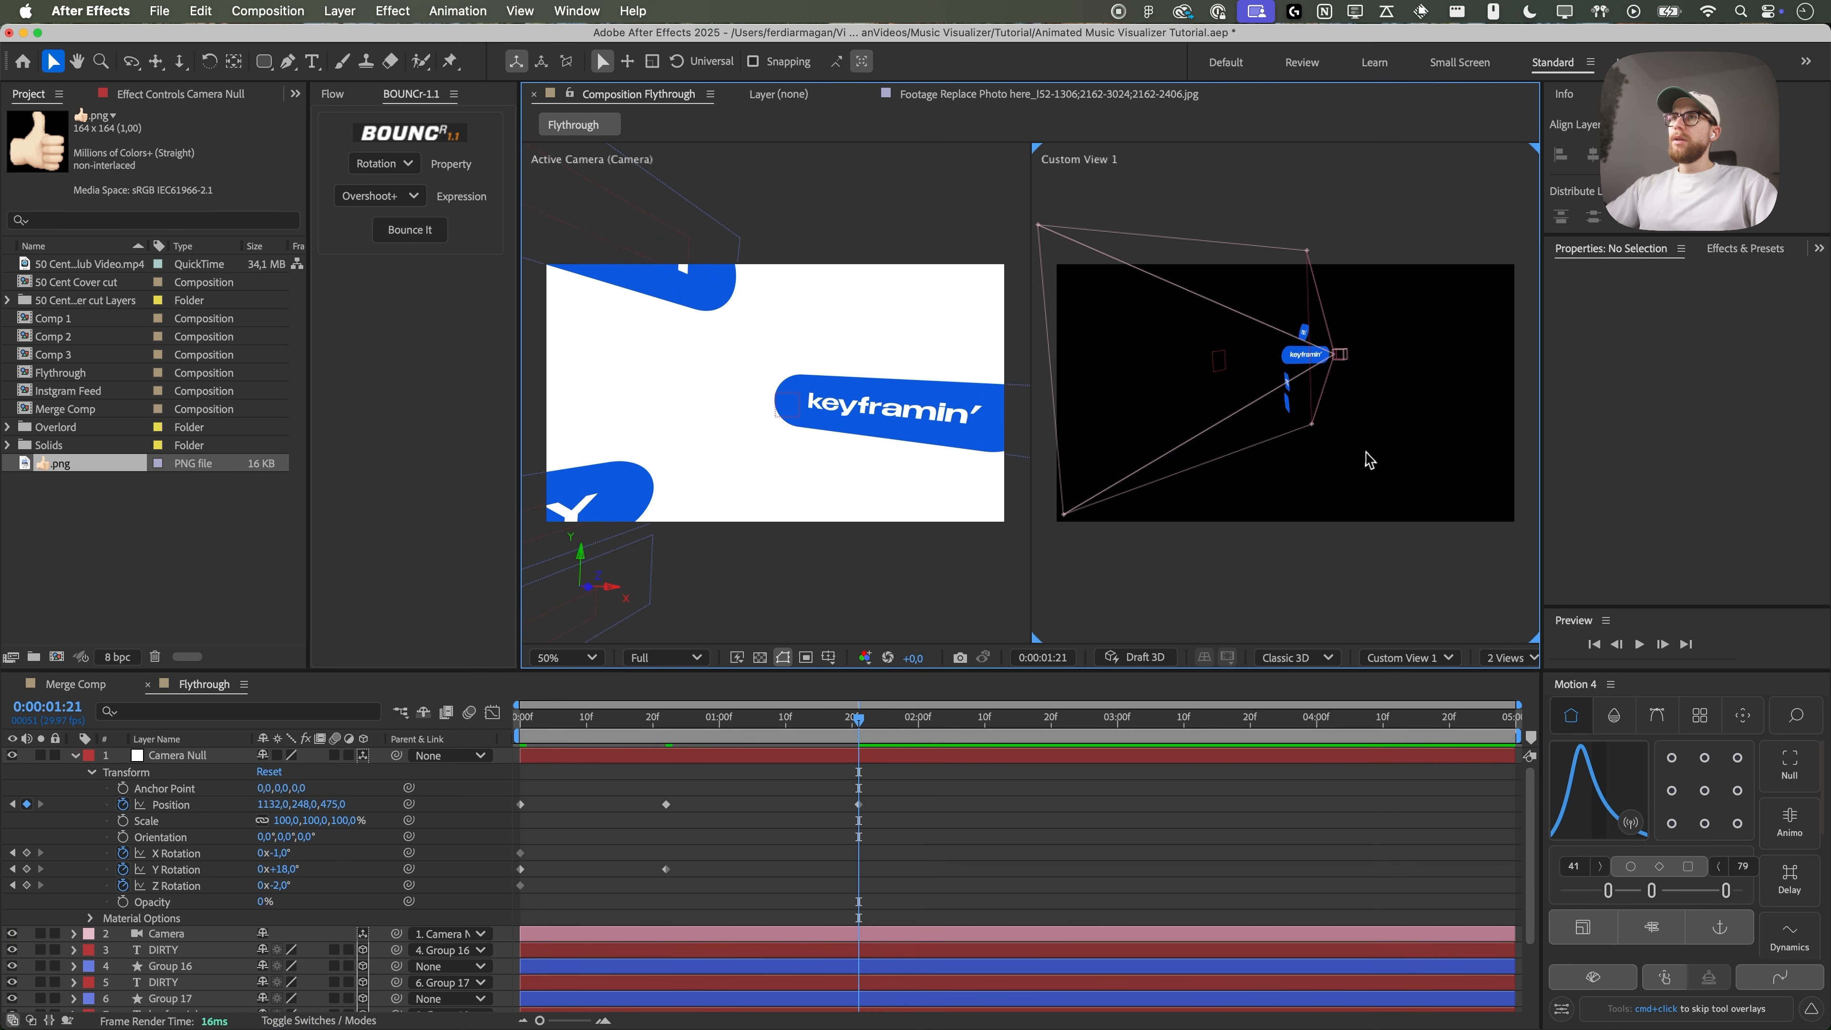
key("c")
left_click_drag(1366, 414, 752, 544)
left_click_drag(279, 853, 169, 806)
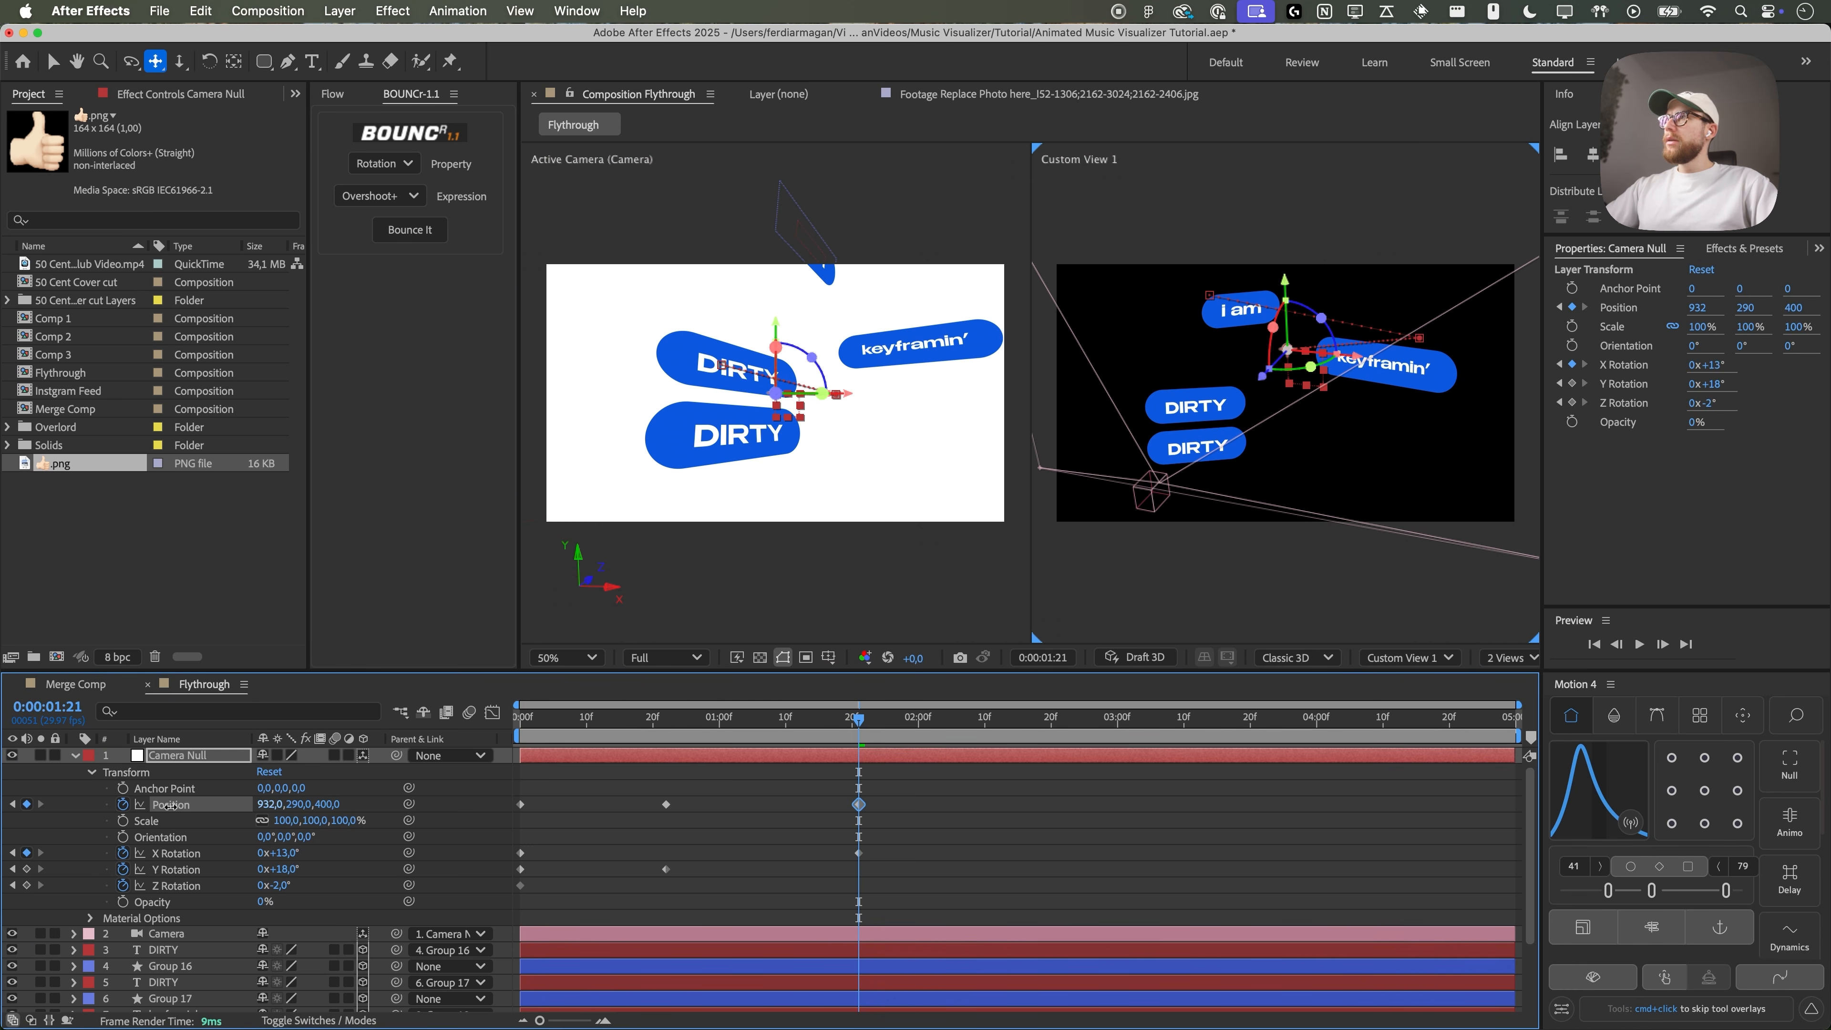
- Center the DIRTY pills at 0:00:01:21 with Camera Null position 657, 291, 485, Y rotation -11° and Z rotation 6°
left_click_drag(287, 854, 271, 870)
key("super+z")
left_click_drag(265, 805, 354, 806)
left_click_drag(297, 804, 298, 806)
left_click_drag(285, 869, 278, 870)
left_click_drag(280, 885, 286, 886)
left_click_drag(266, 805, 259, 805)
left_click(798, 875)
- Ease all Camera Null keyframes with Motion easing values of 43 and 76, and preview the camera move
left_click_drag(701, 720, 708, 722)
key("space")
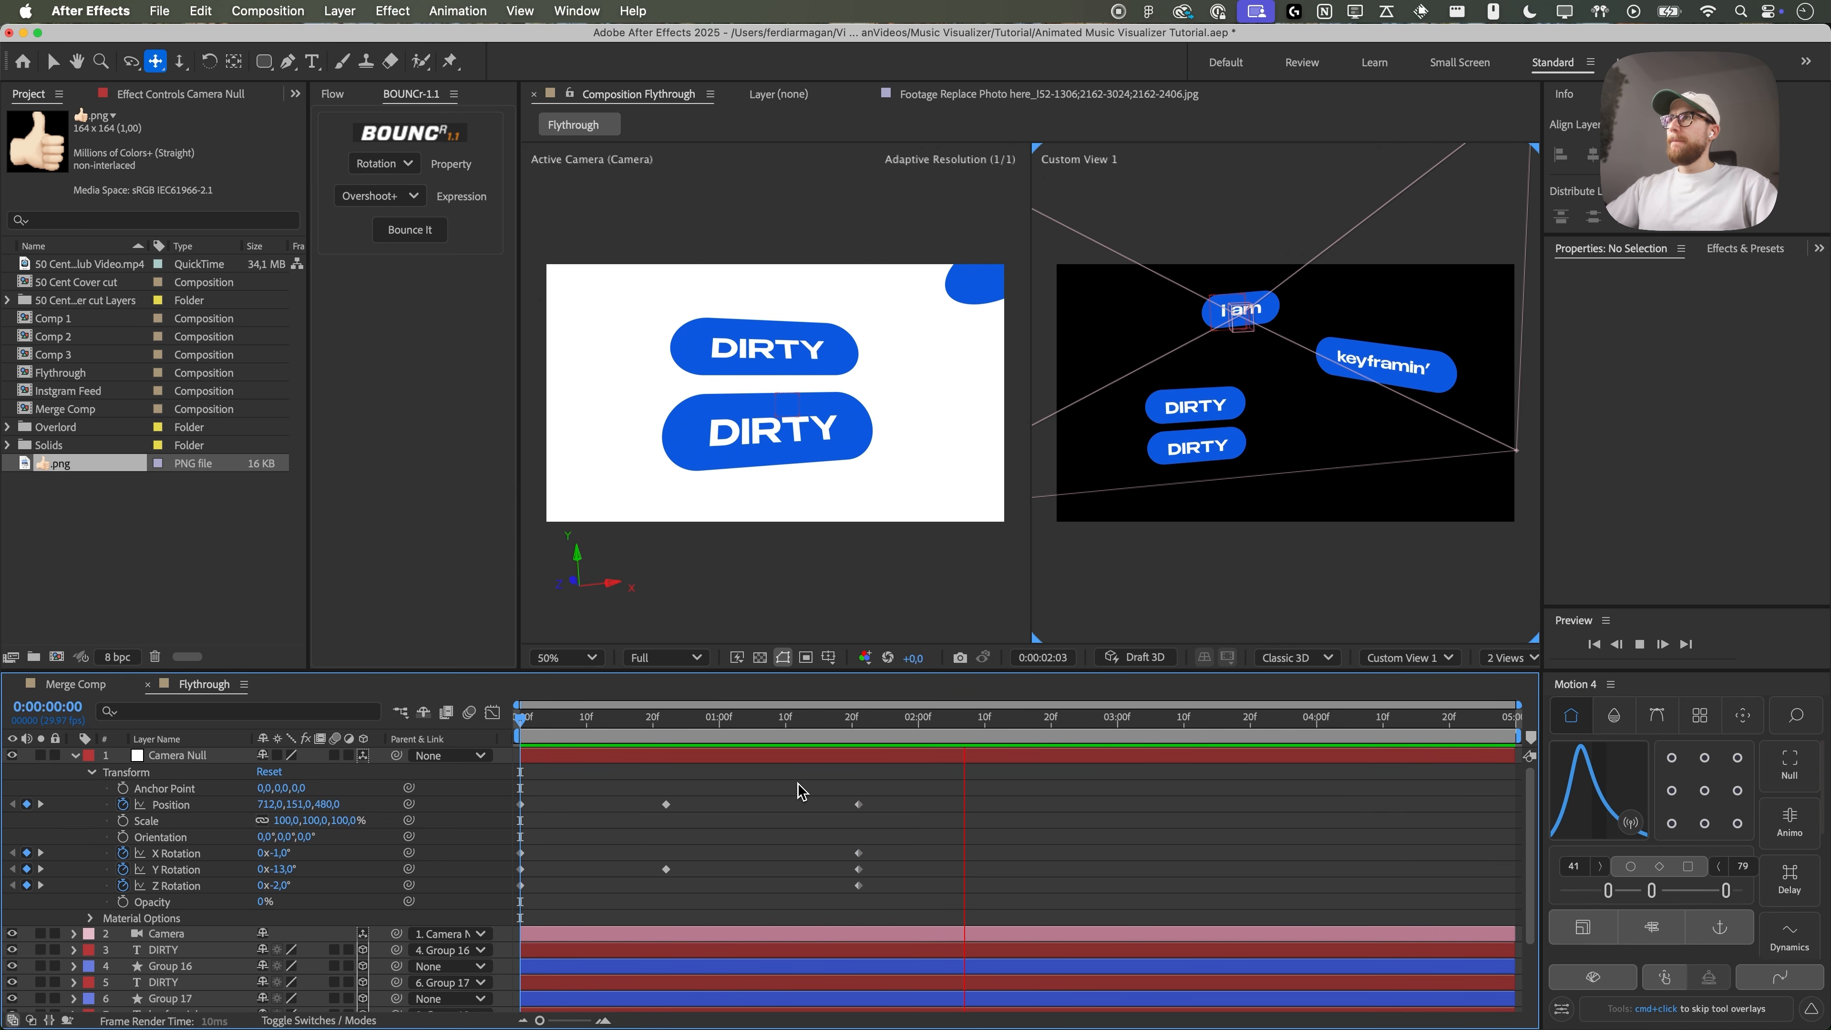
key("space")
left_click_drag(552, 730, 883, 736)
left_click_drag(918, 898, 505, 771)
left_click(1606, 892)
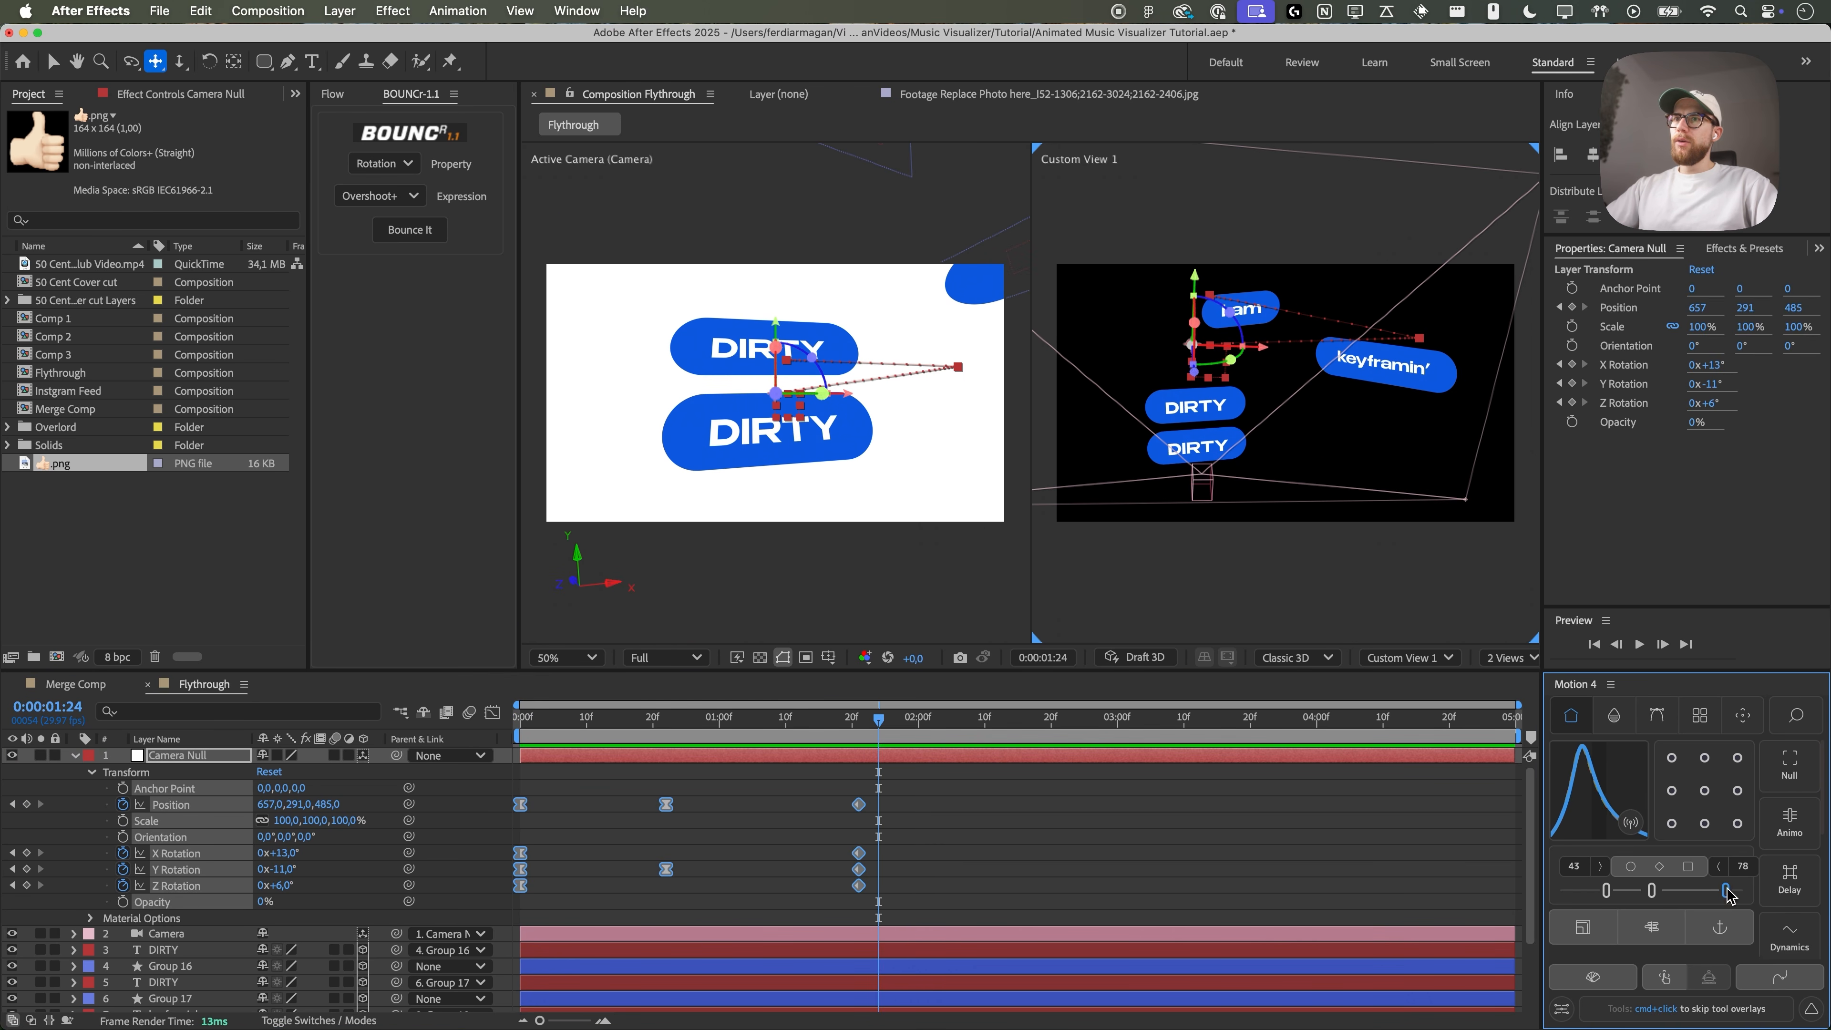
left_click(937, 829)
key("space")
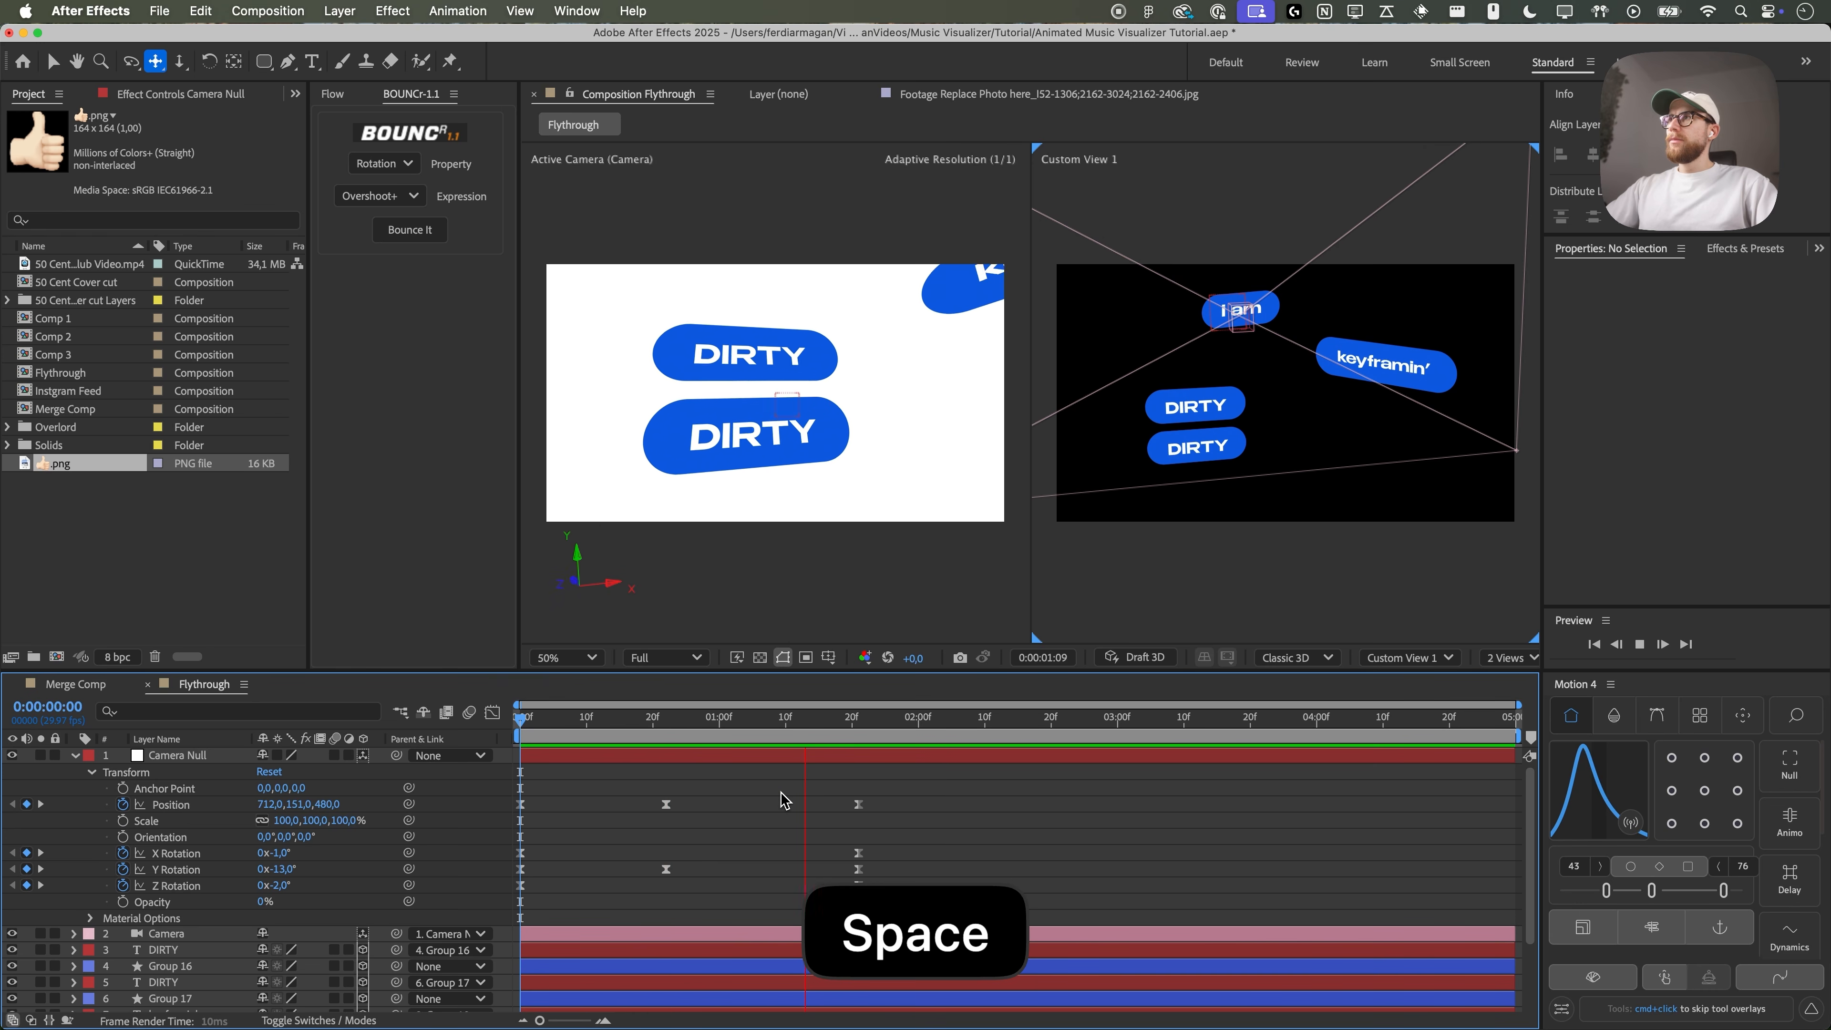
left_click_drag(701, 720, 513, 719)
key("space")
key("space")
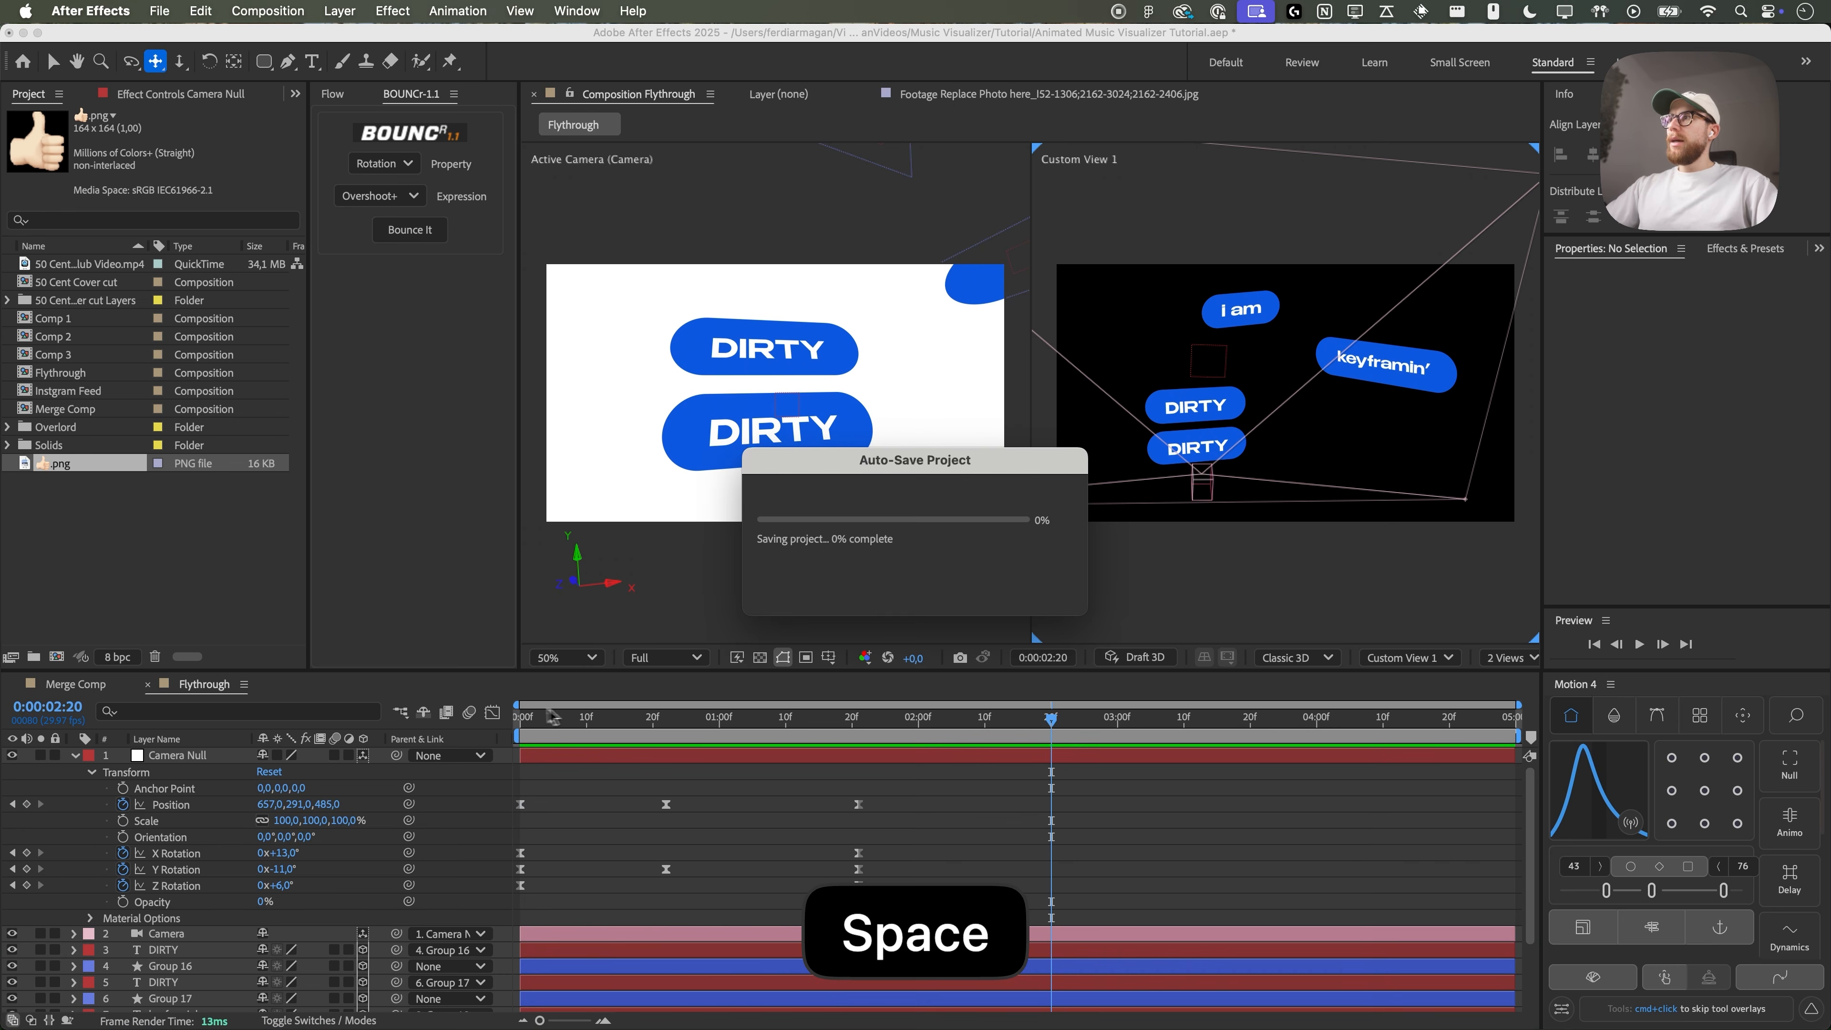
- Return to the first frame, save the project, and collapse the Camera Null's keyframed properties
left_click_drag(552, 717, 520, 722)
key("super+a")
key("u")
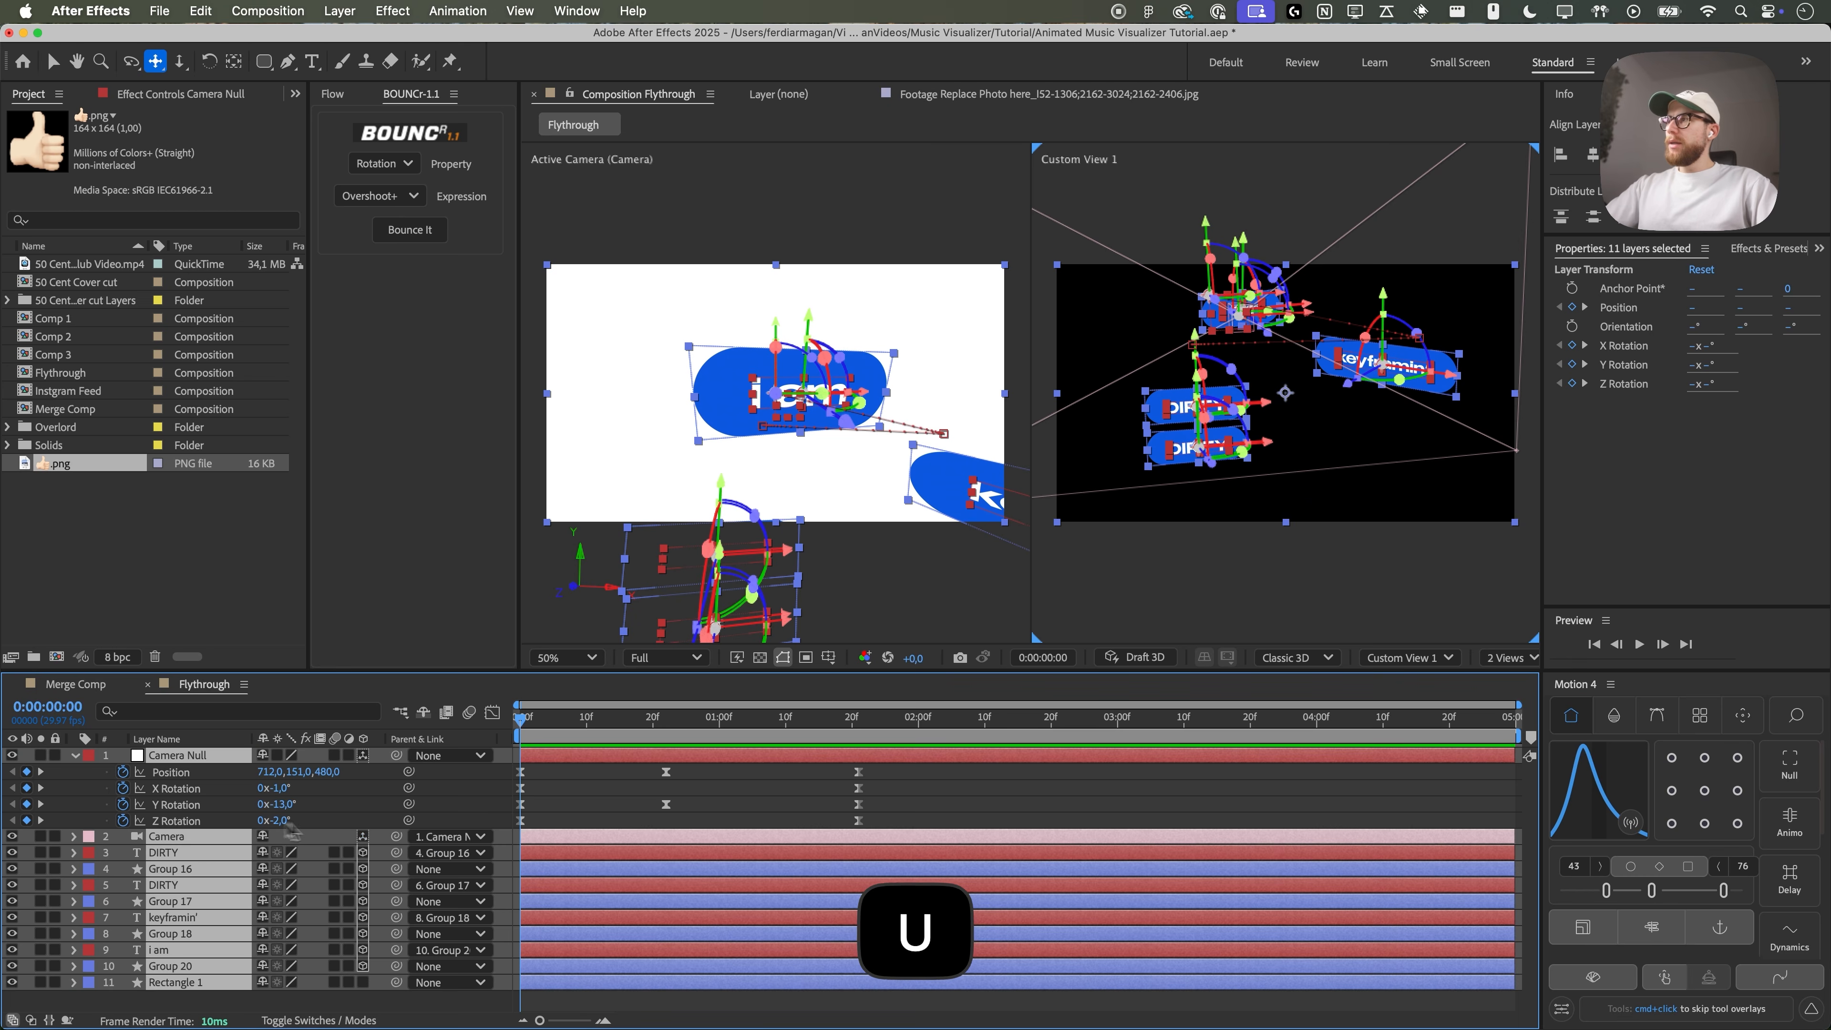
left_click(575, 798)
key("super+s")
left_click(73, 756)
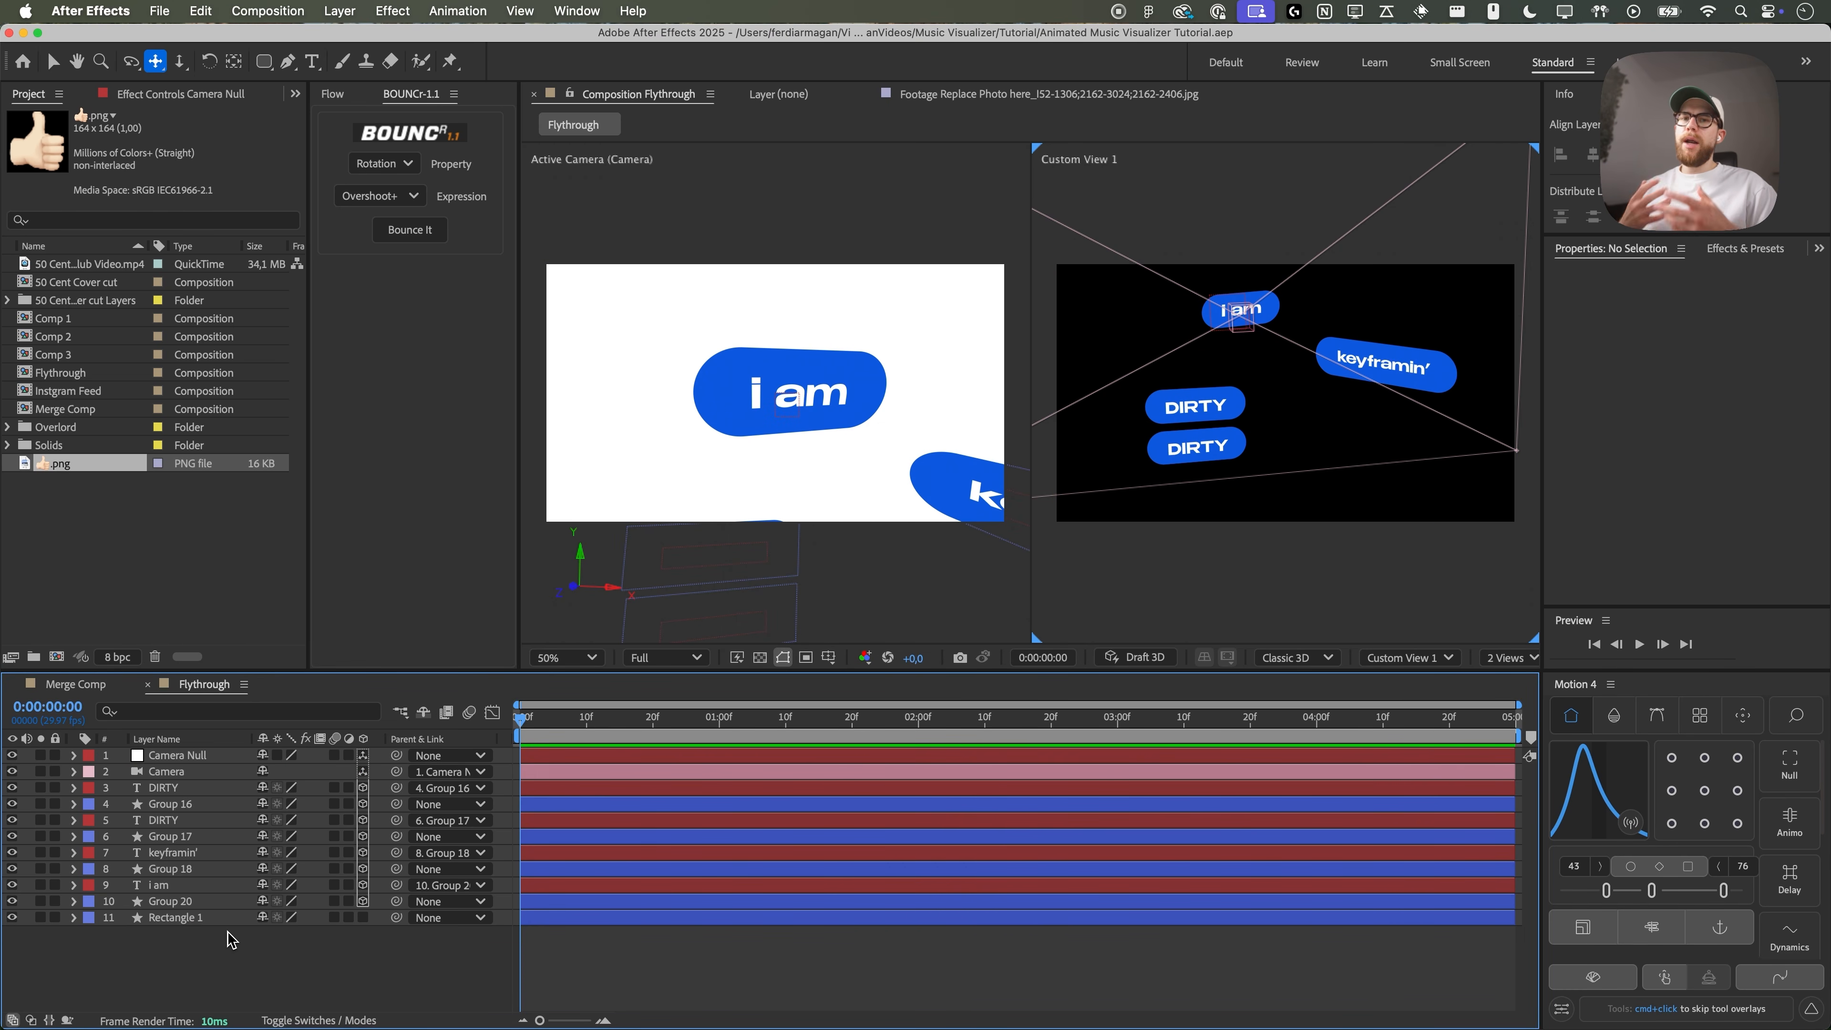
- Select the I am pill's Group 20 layer and set the BOUNCr property to Scale
left_click(179, 907)
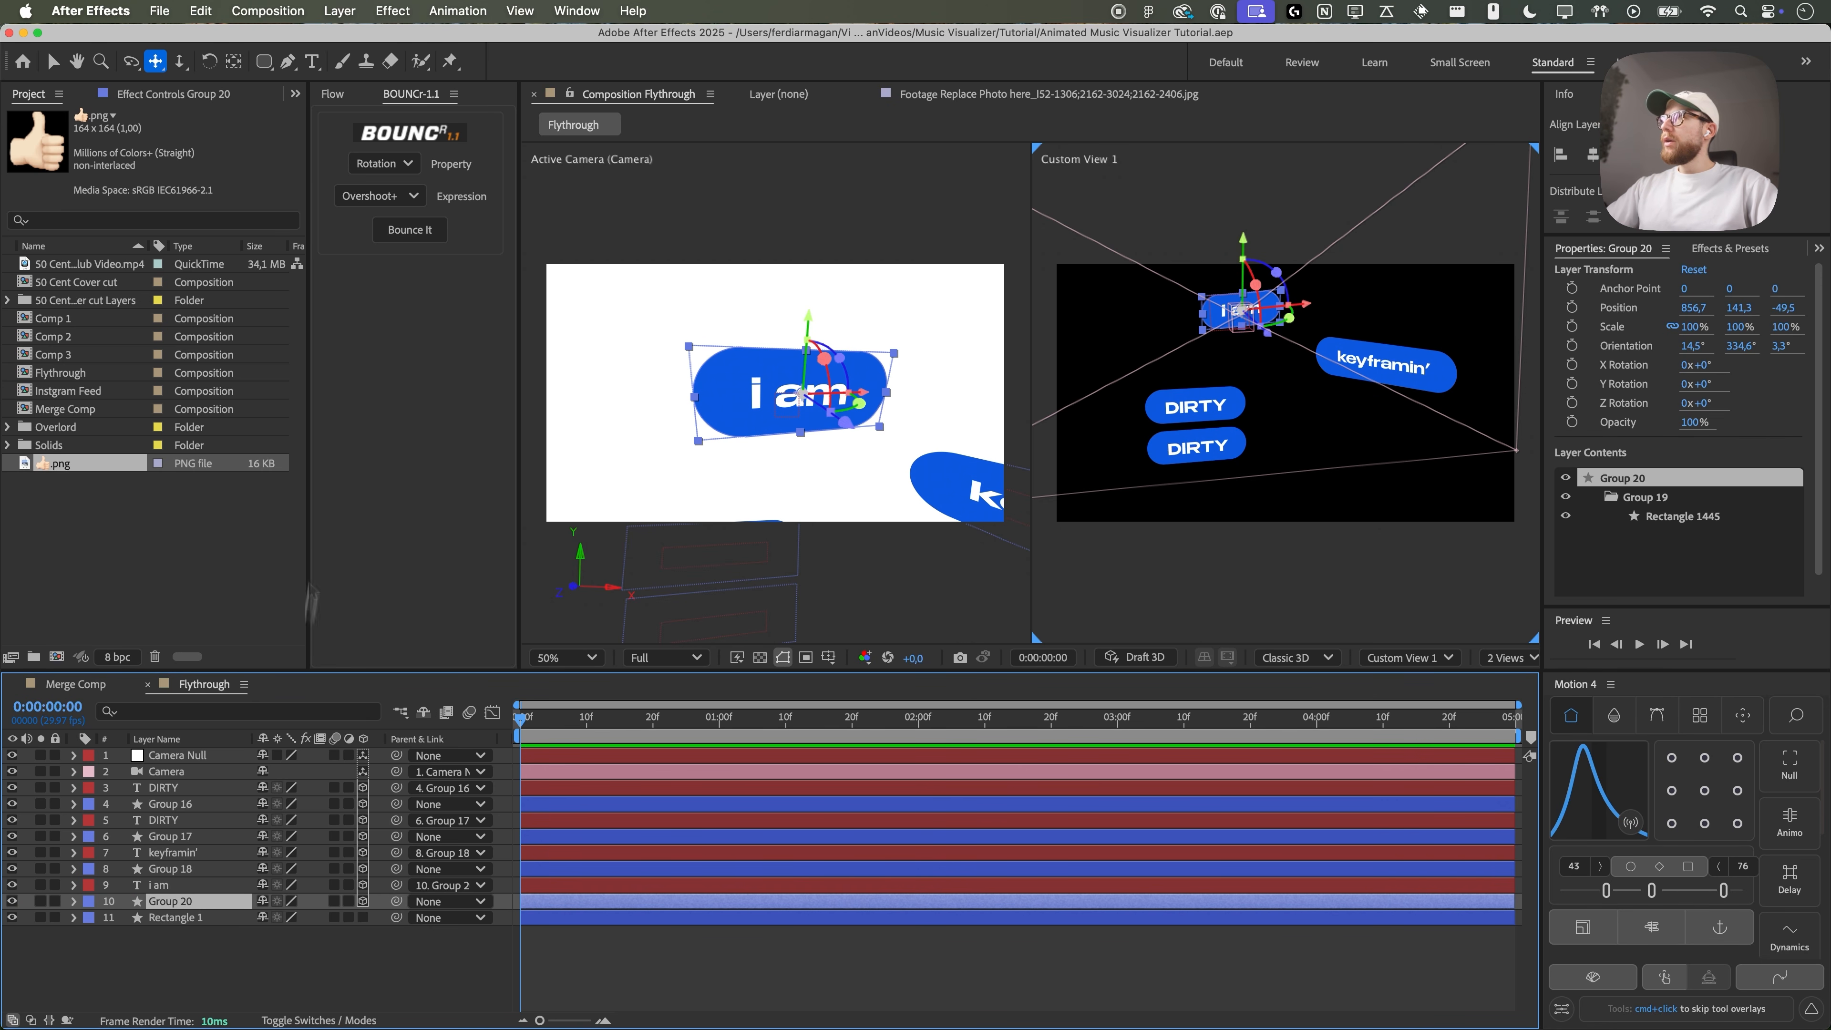
left_click(402, 166)
left_click(369, 203)
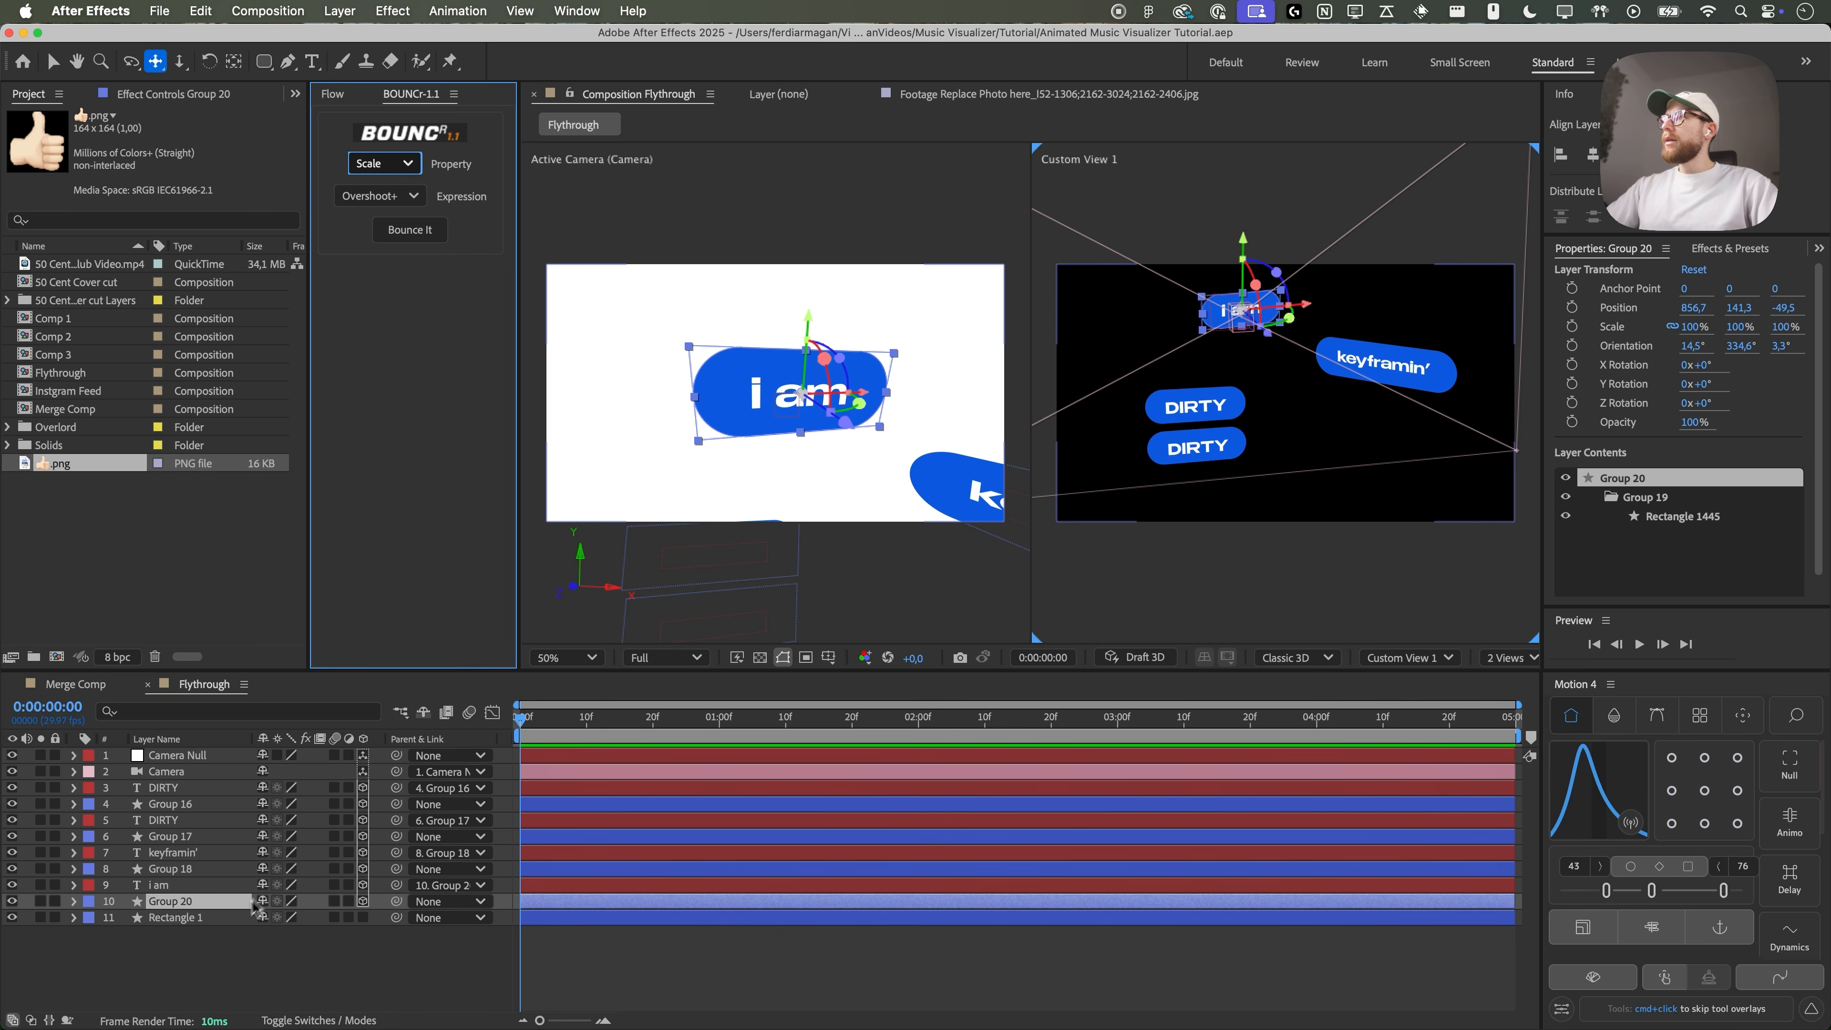
- Animate Group 20's Scale from 0% at the first frame to 100% at about 0:00:00:17, and preview it
left_click(199, 906)
key("s")
left_click(124, 917)
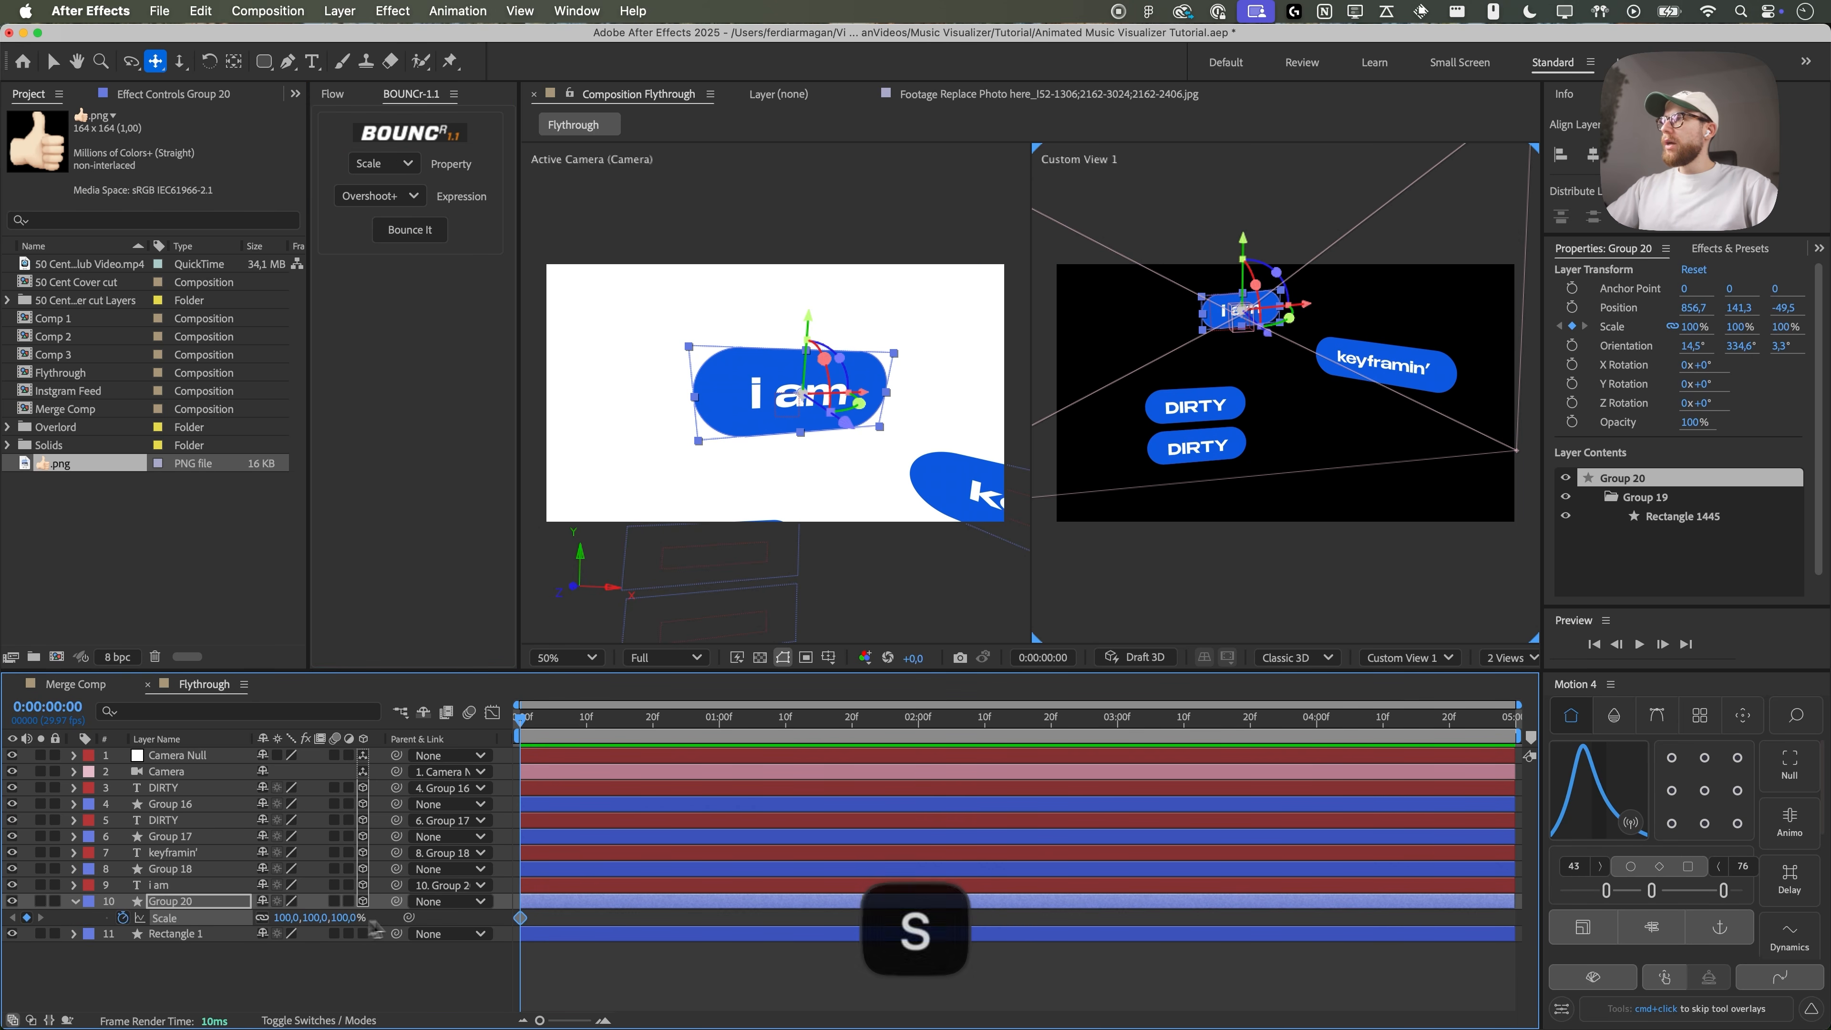
left_click(342, 917)
type("0")
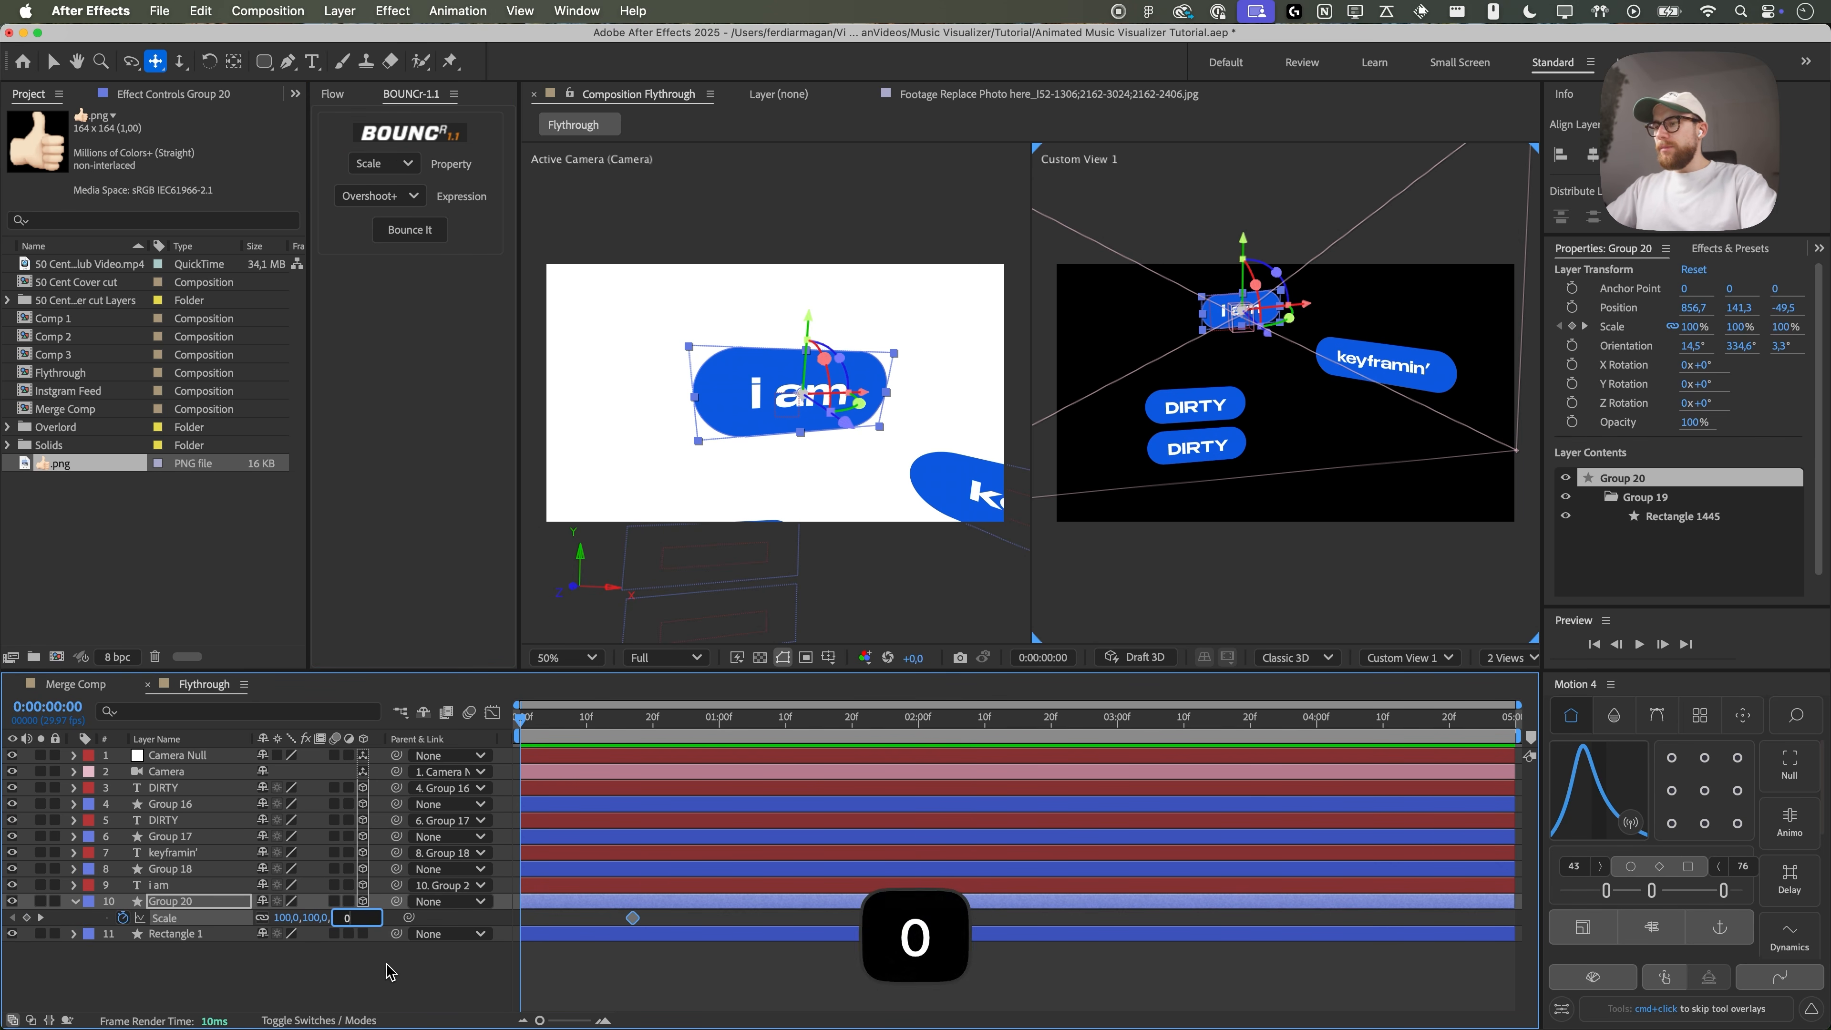
key("Return")
key("space")
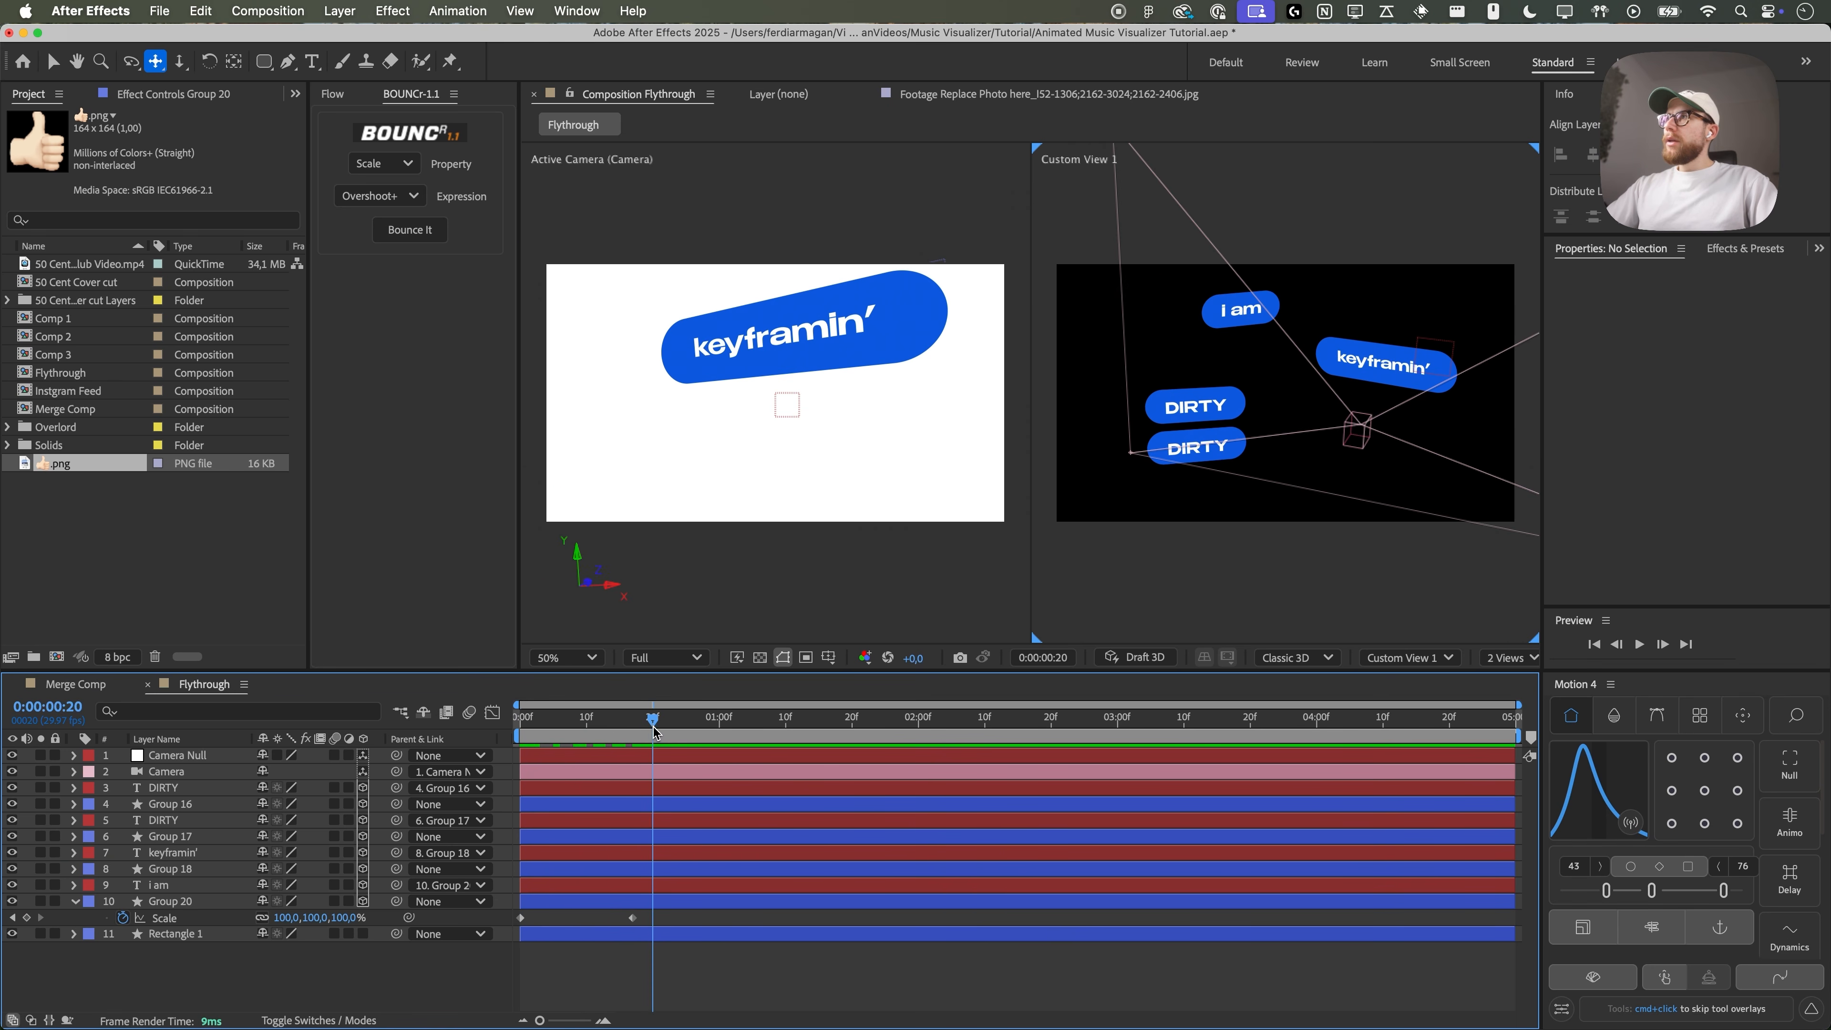
- Move Group 20's 100% Scale keyframe to 0:00:00:12 and shift the Camera Null layer to start at about 0:00:00:10
key("space")
left_click(632, 918)
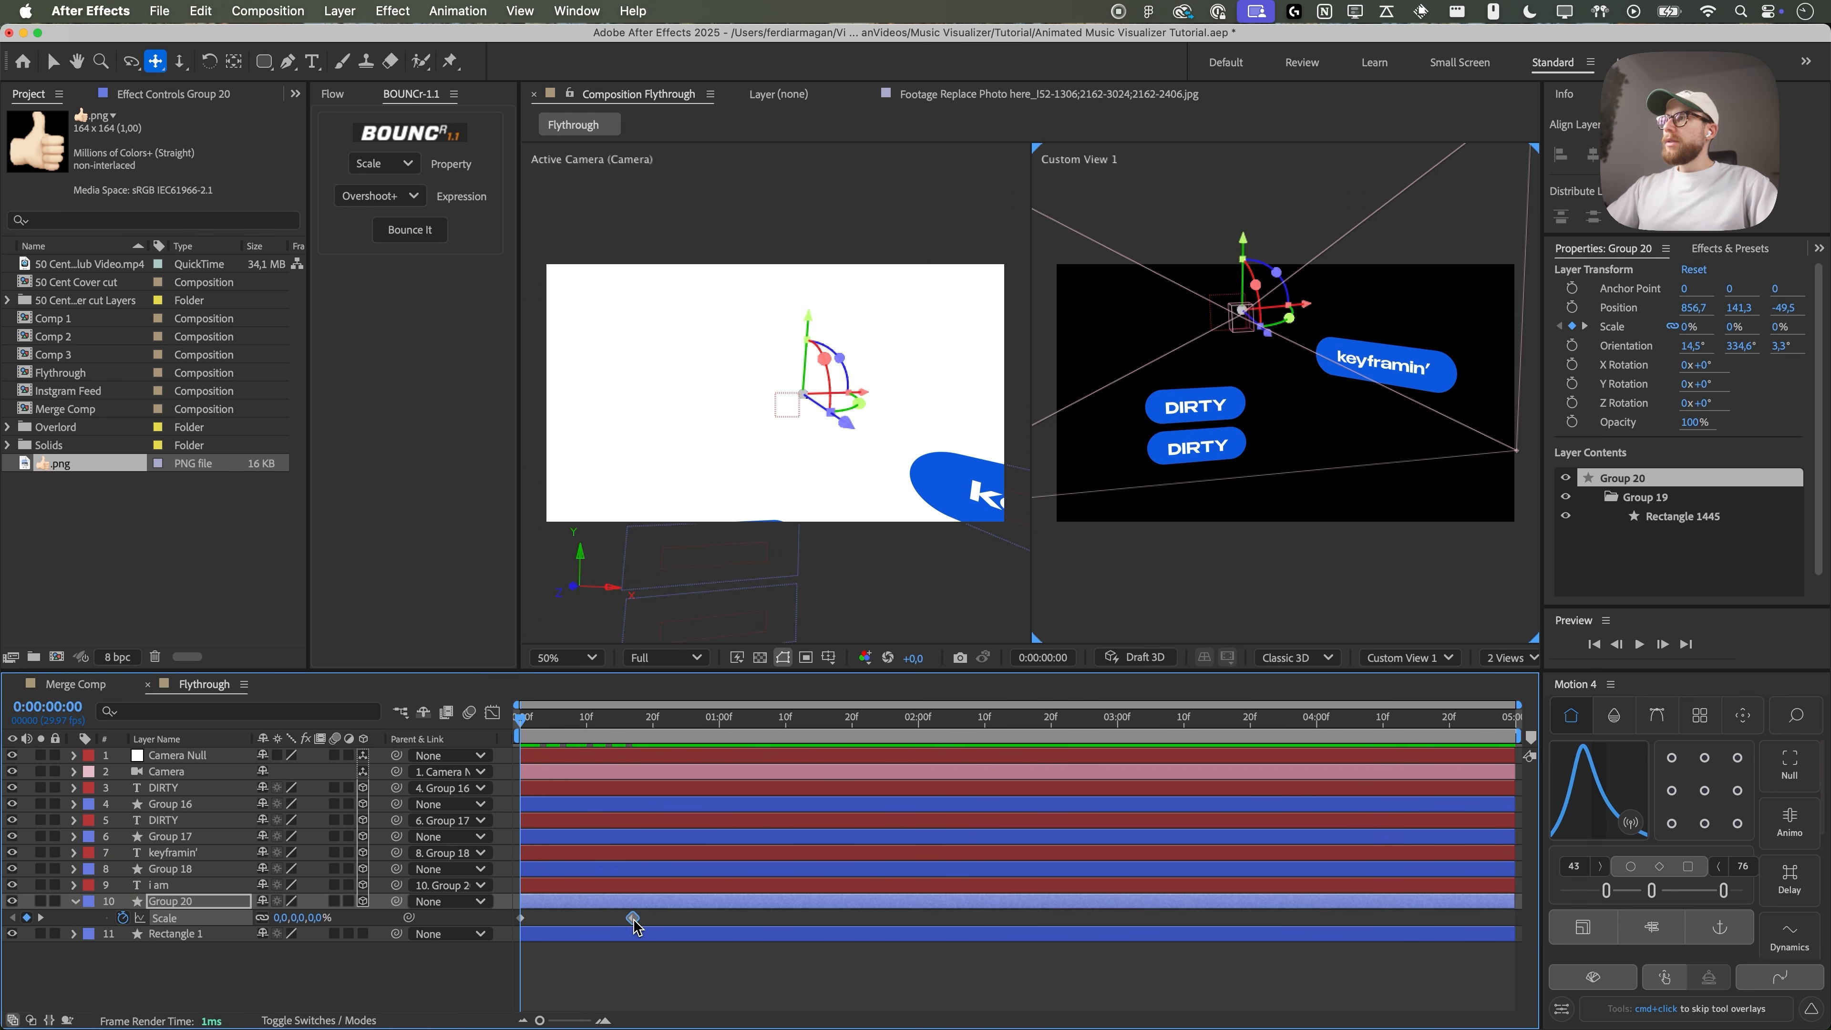
left_click(242, 758)
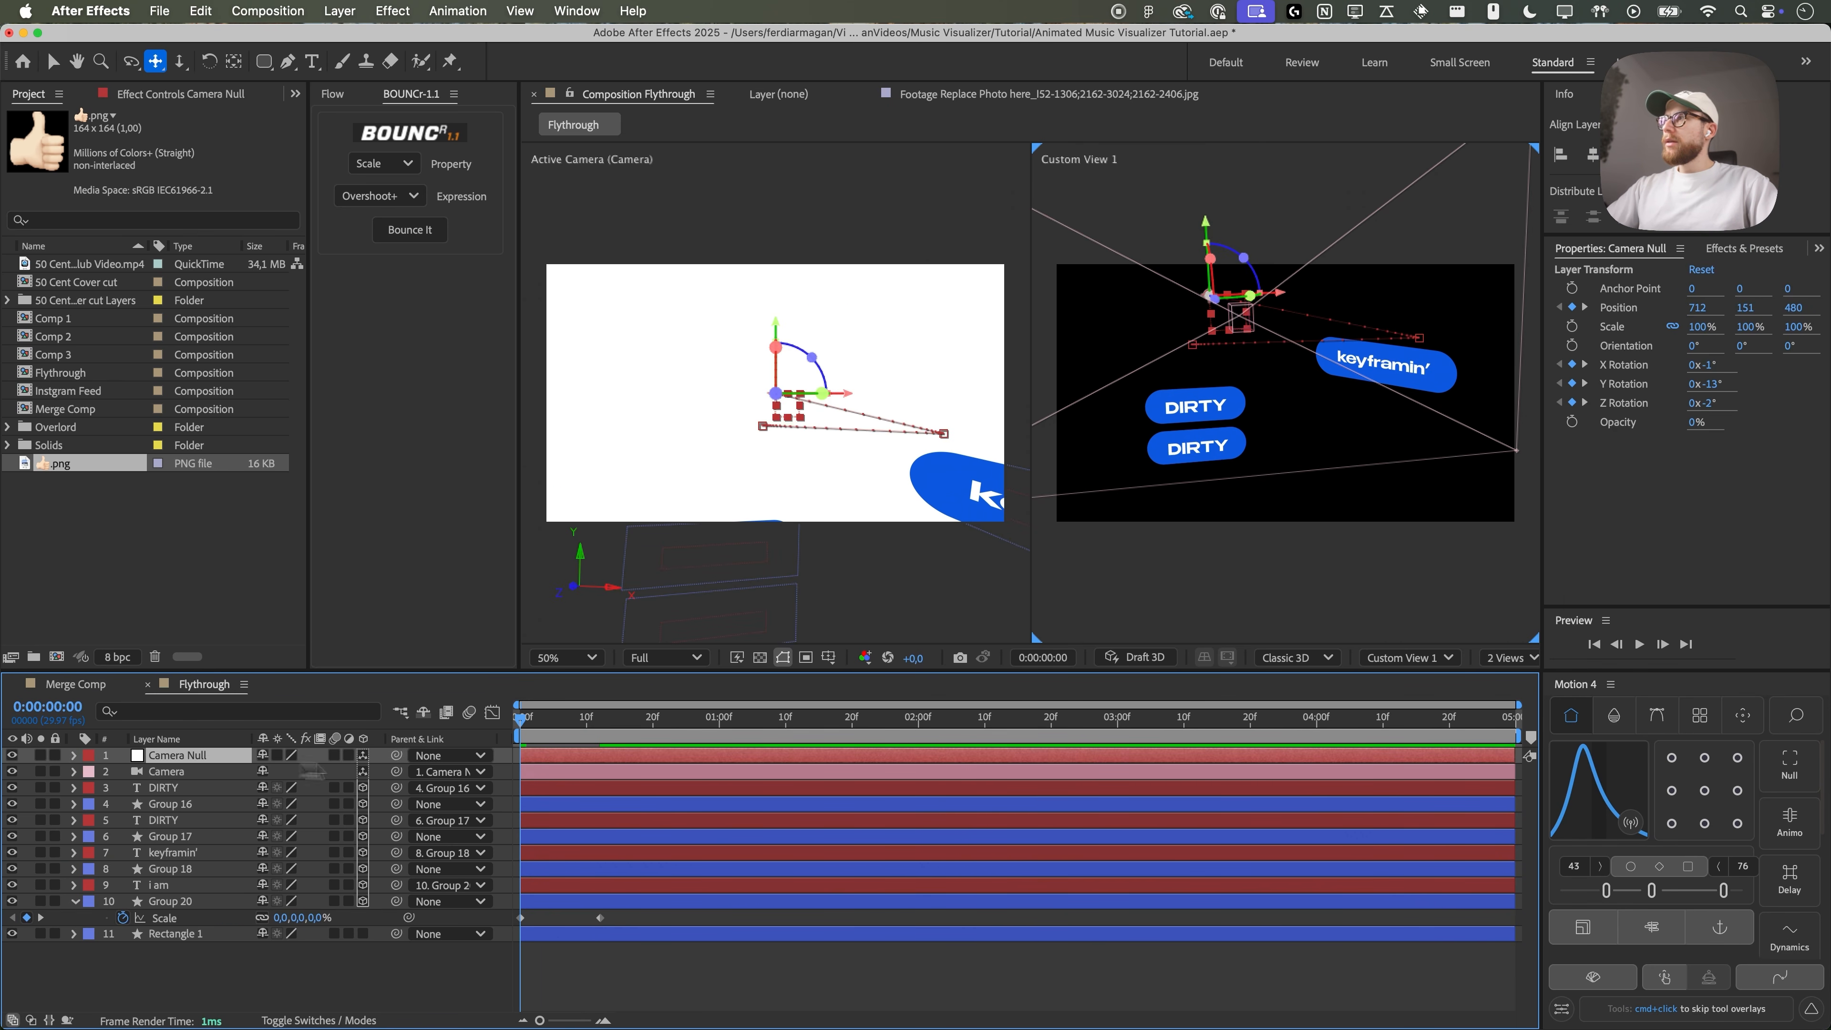
mouse_move(553, 727)
left_mouse_down()
mouse_move(692, 719)
mouse_move(528, 709)
mouse_move(573, 724)
left_mouse_up()
- Apply the BOUNCr Overshoot+ expression to Group 20's Scale keyframes and preview the pop-in
left_click_drag(614, 936, 499, 909)
left_click(406, 239)
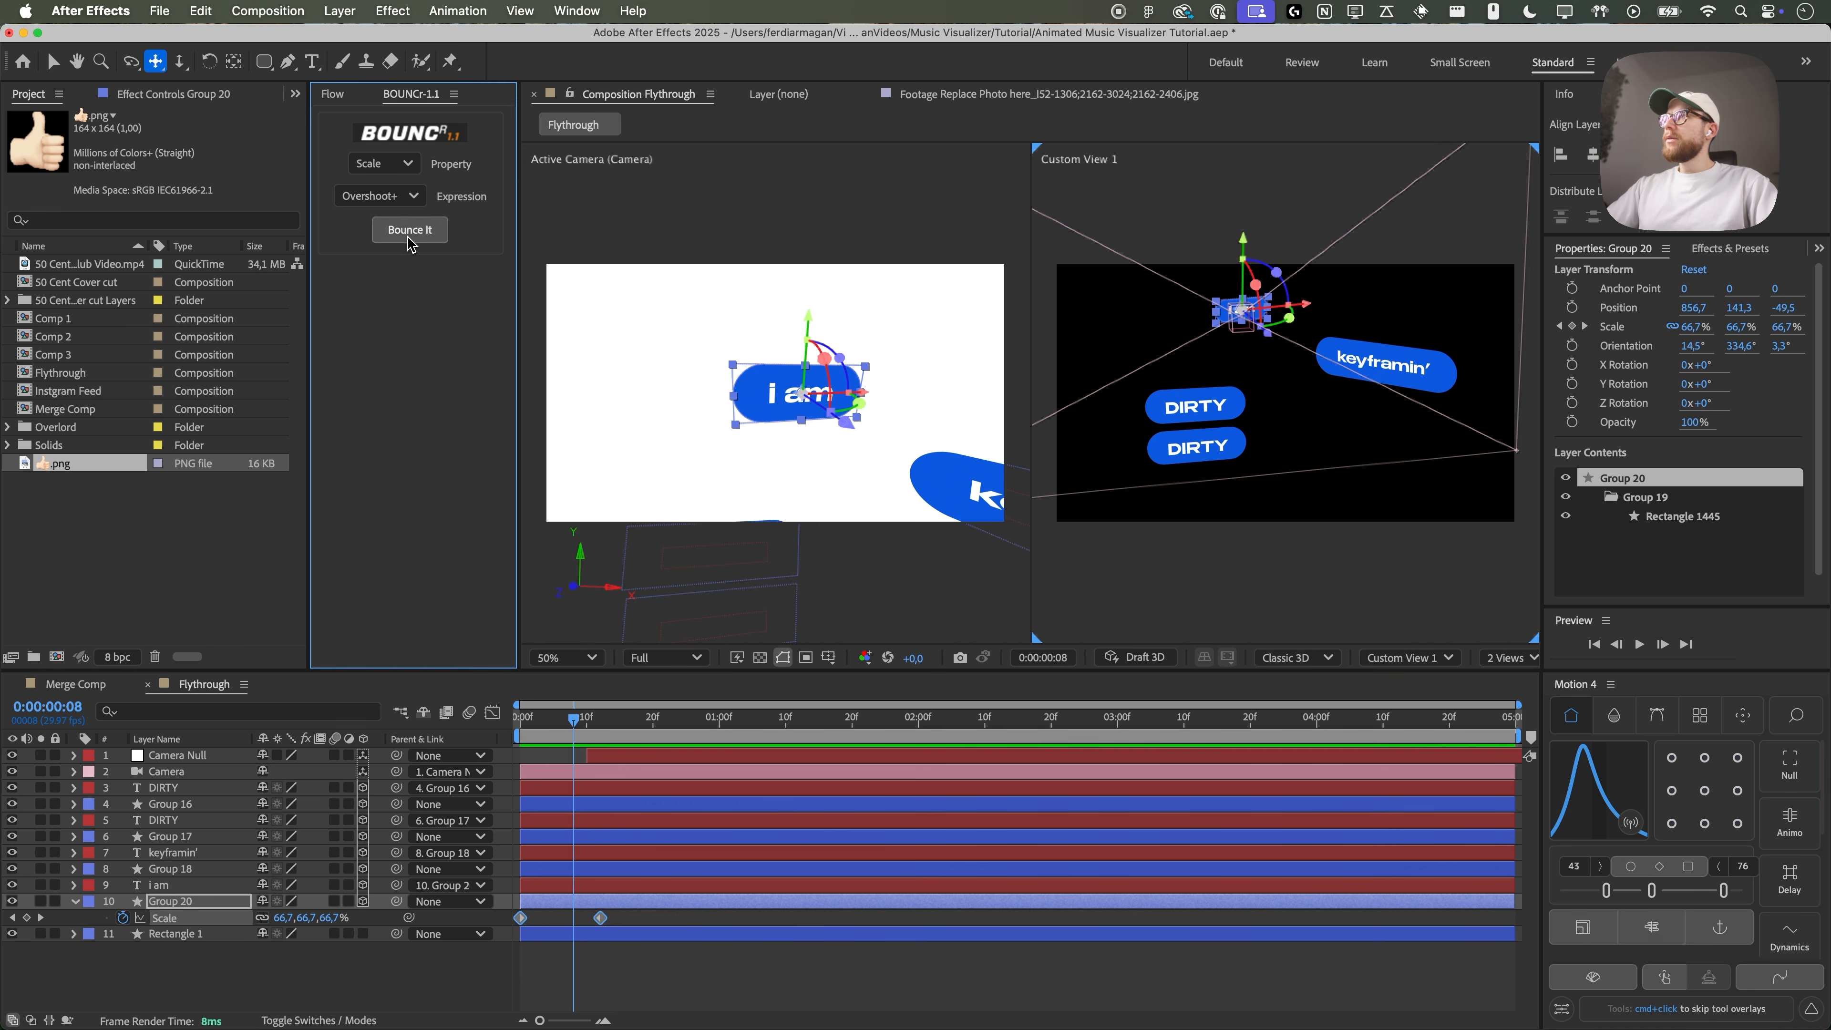
left_click(651, 1009)
key("space")
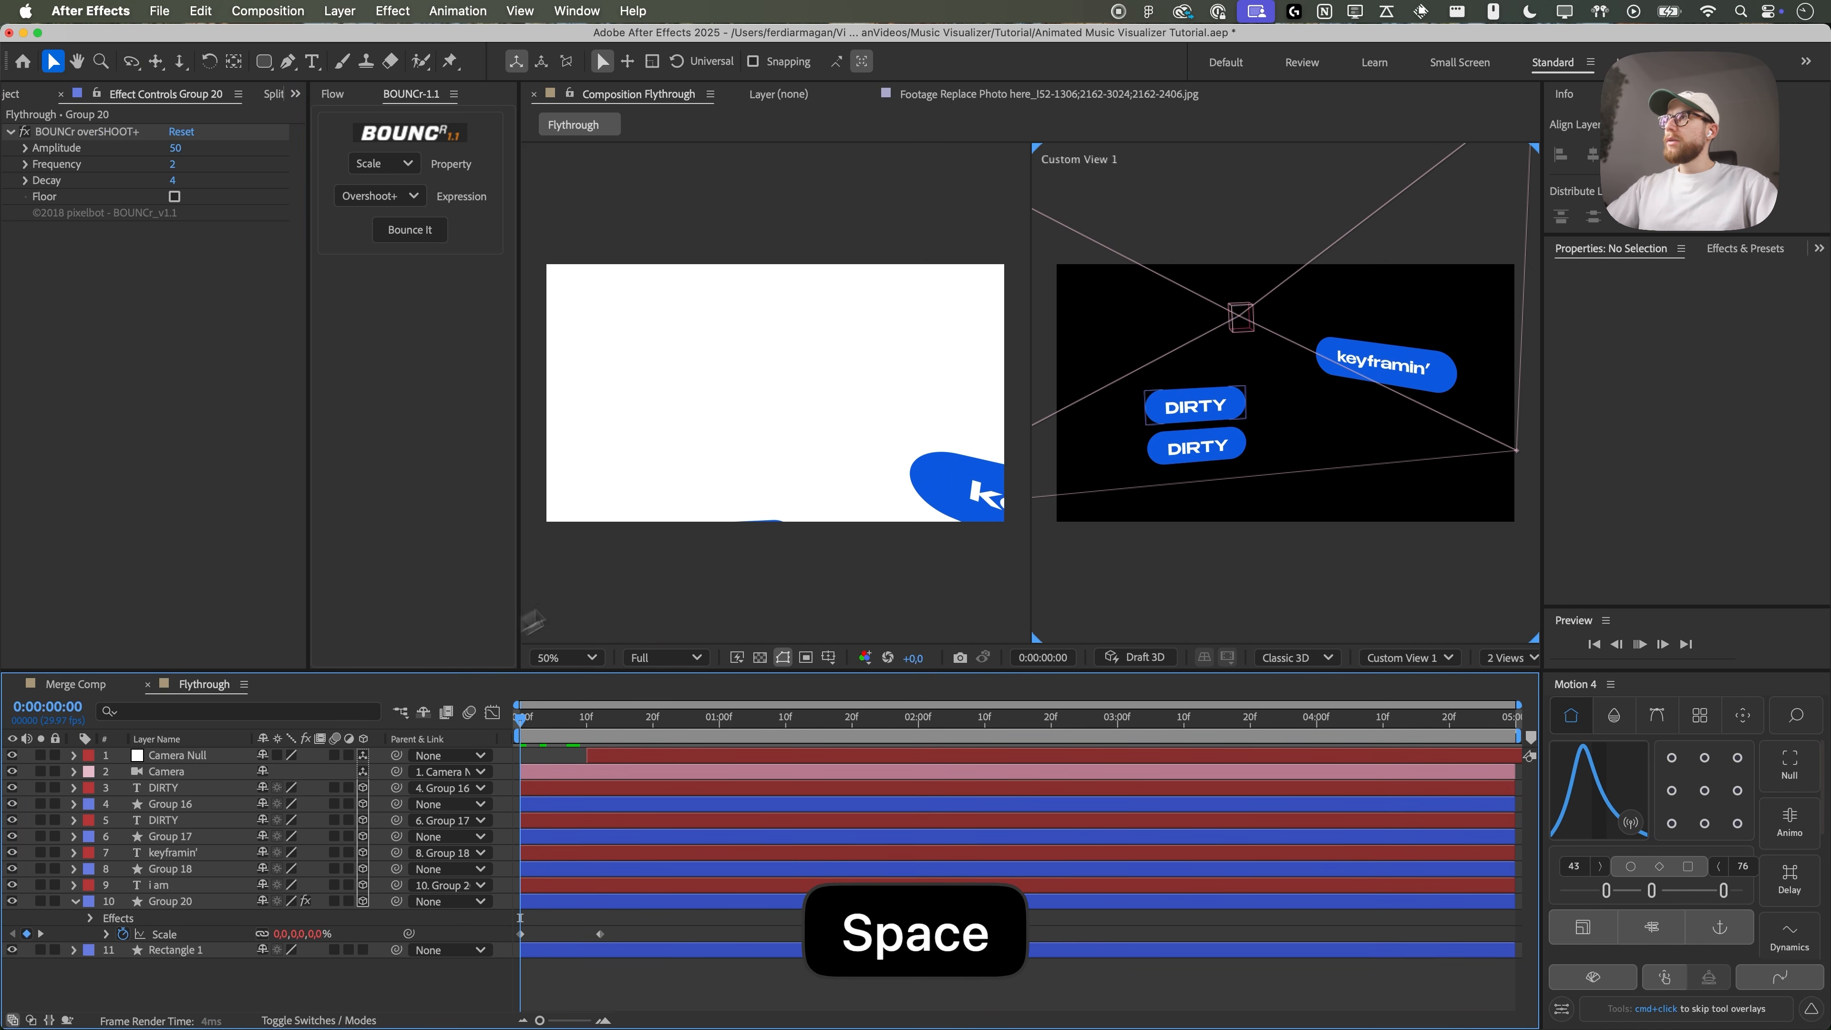
key("space")
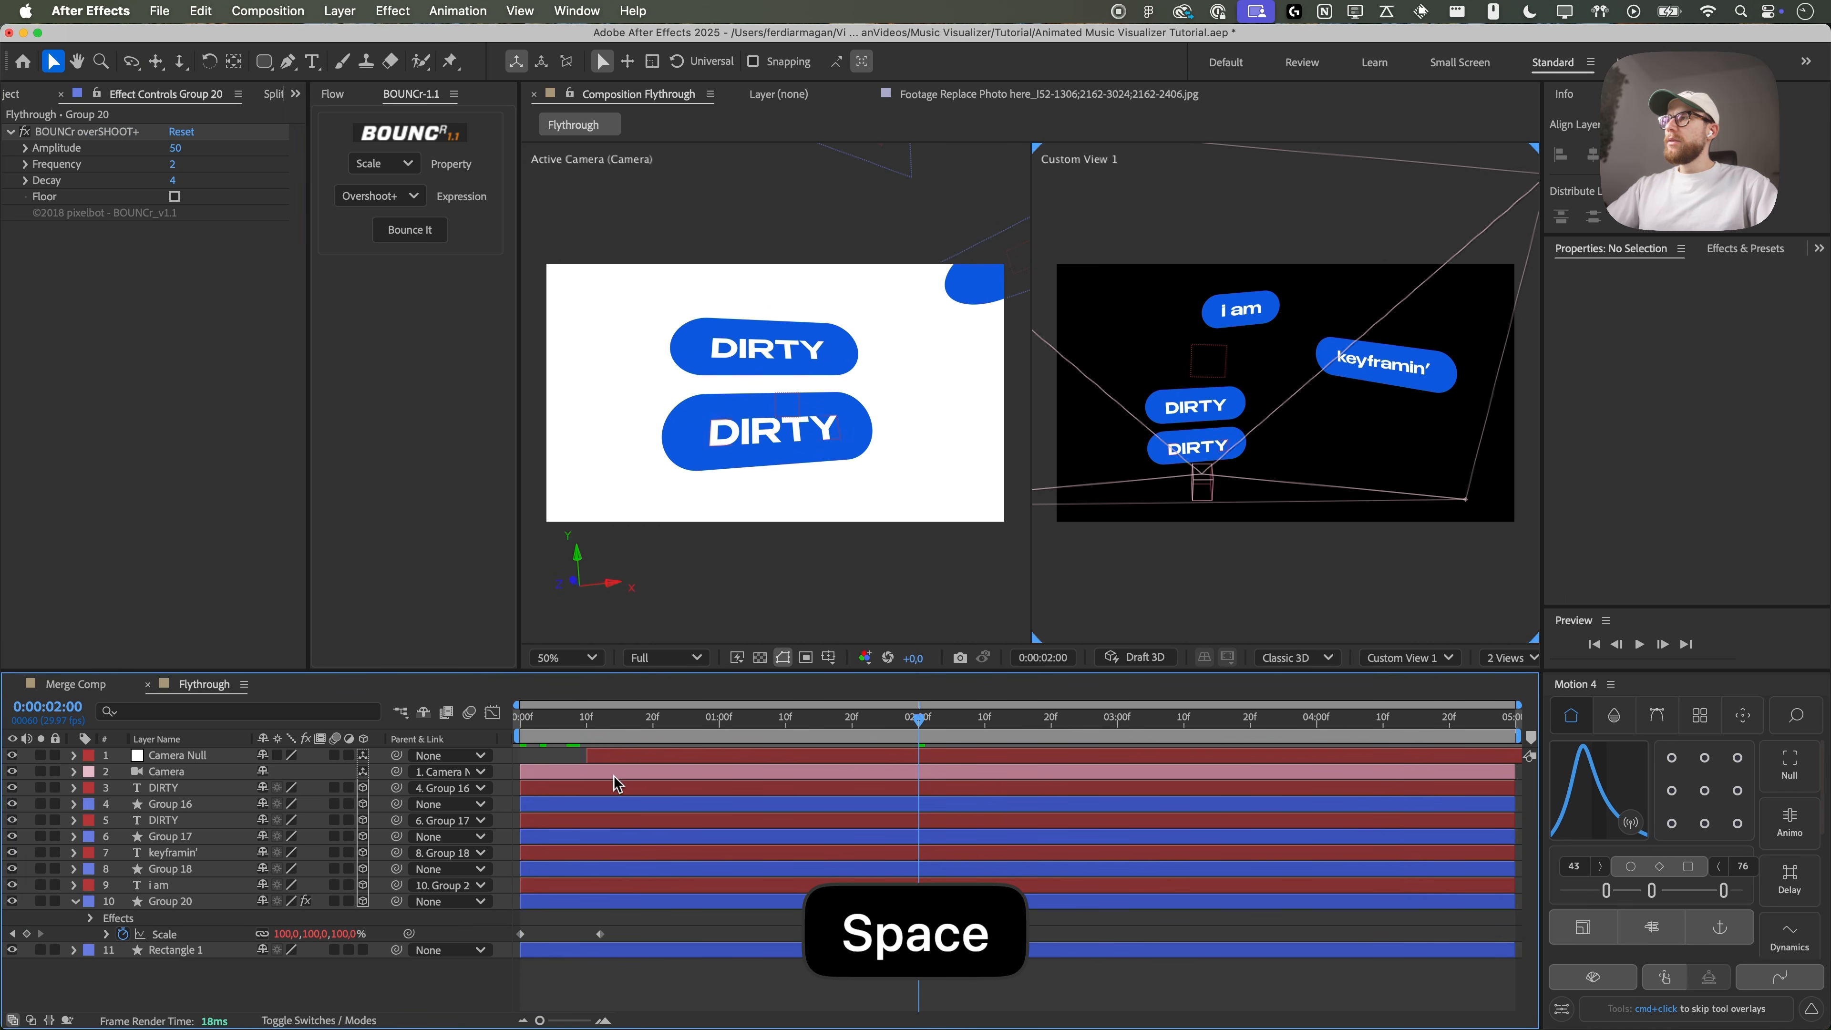
- Reveal the Camera Null's animated properties and select all of their keyframes
left_click(609, 755)
key("u")
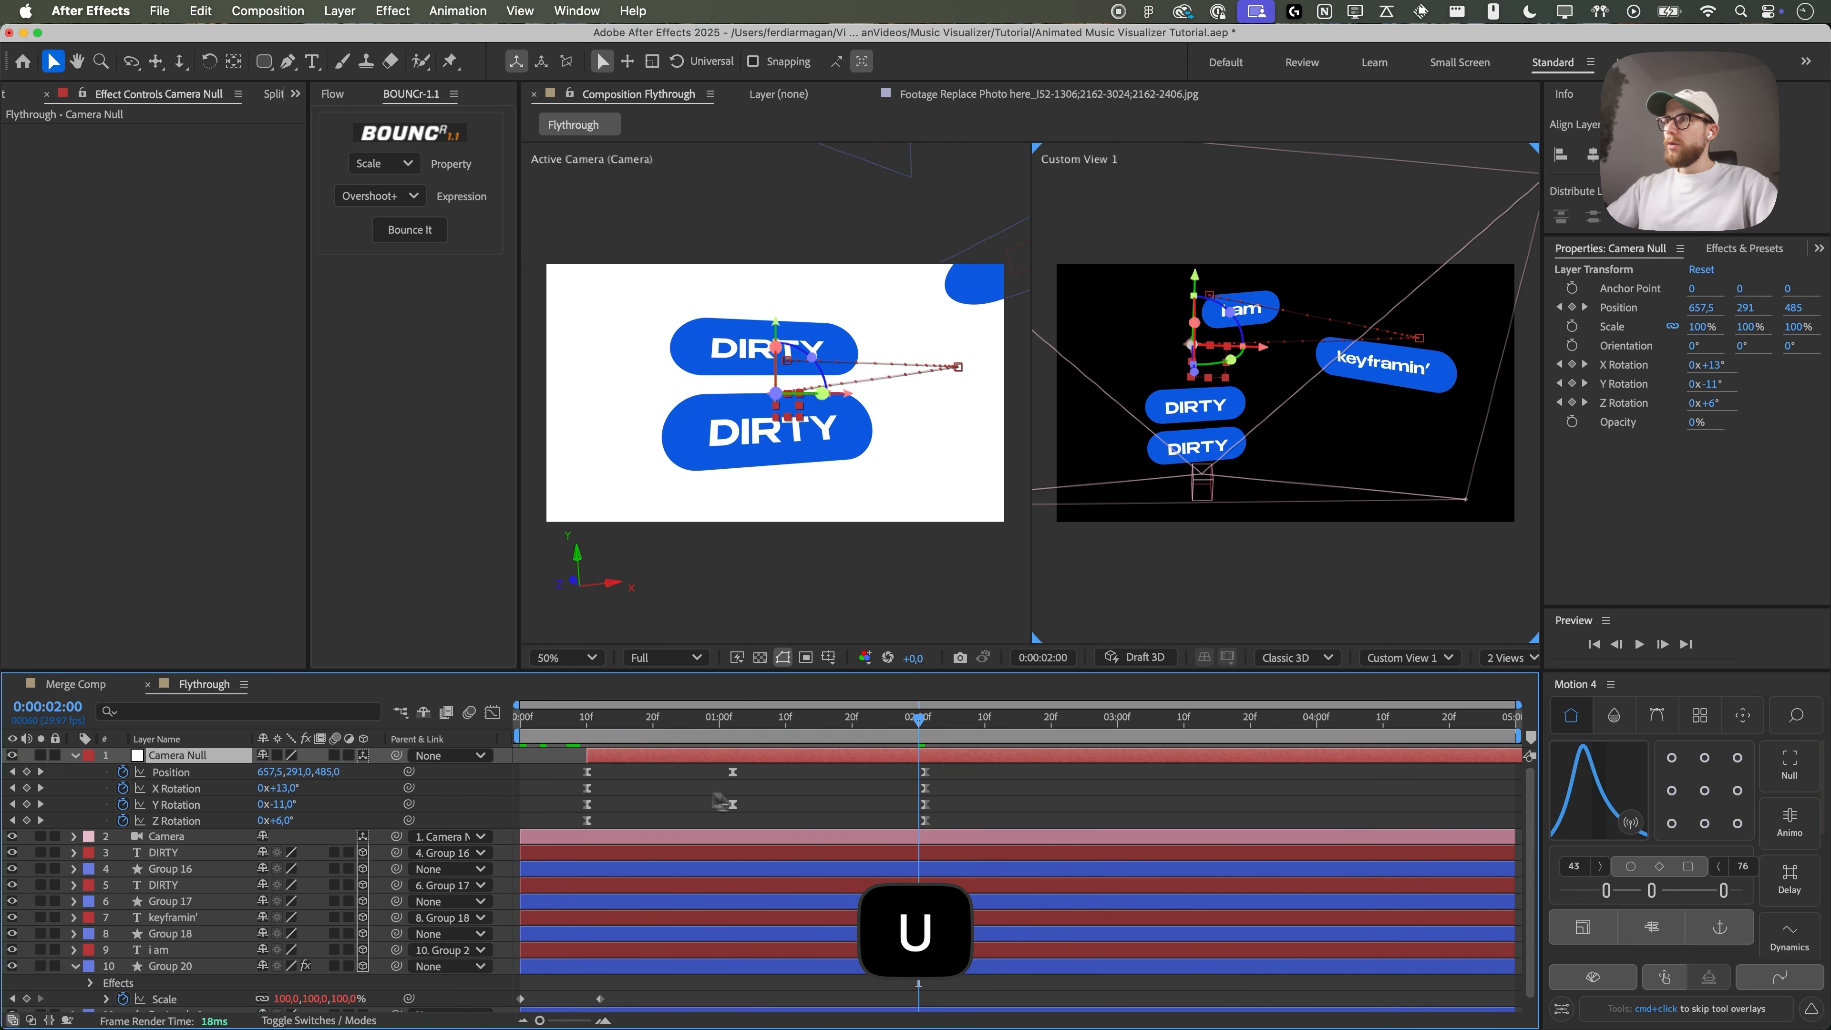
left_click_drag(932, 825, 562, 766)
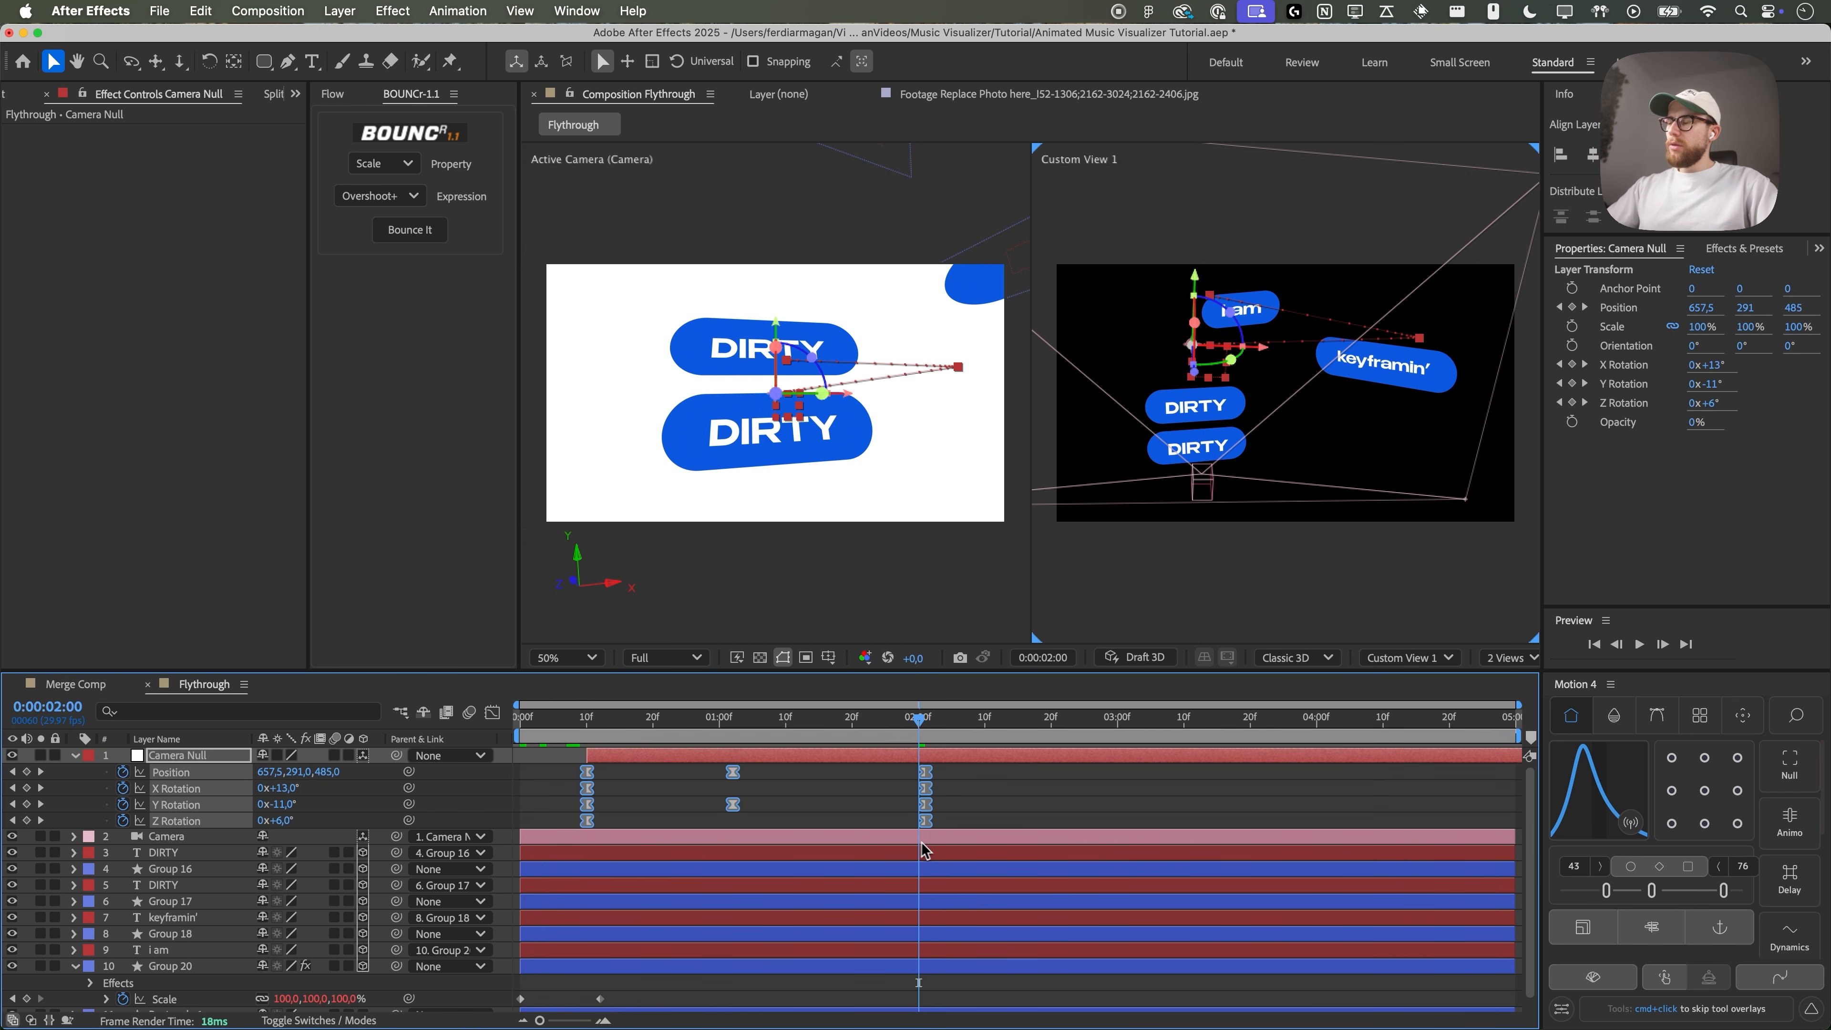
left_click_drag(927, 822, 1087, 836)
key("super+z")
key("super+z")
key("super+z")
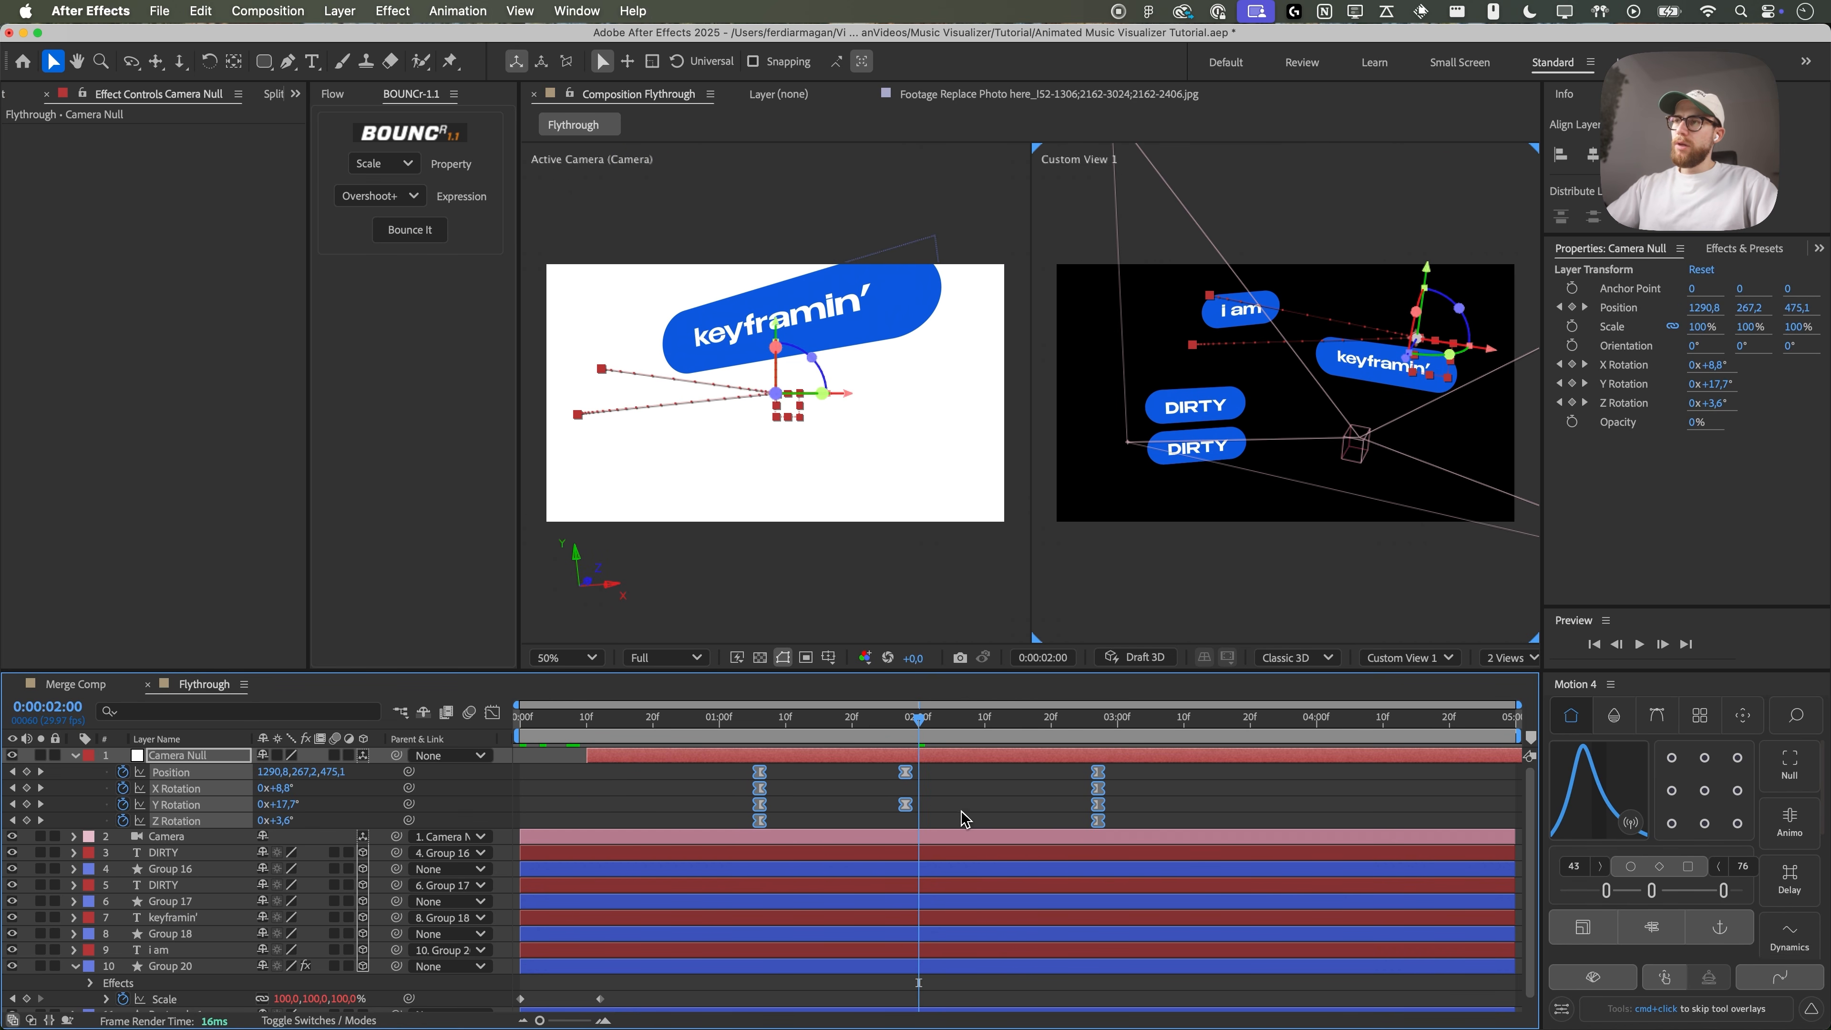
key("super+z")
- Stretch the Camera Null keyframes to end at about 0:00:02:10, and move Group 20's 100% Scale keyframe to about 0:00:00:07
left_click_drag(918, 824, 982, 828)
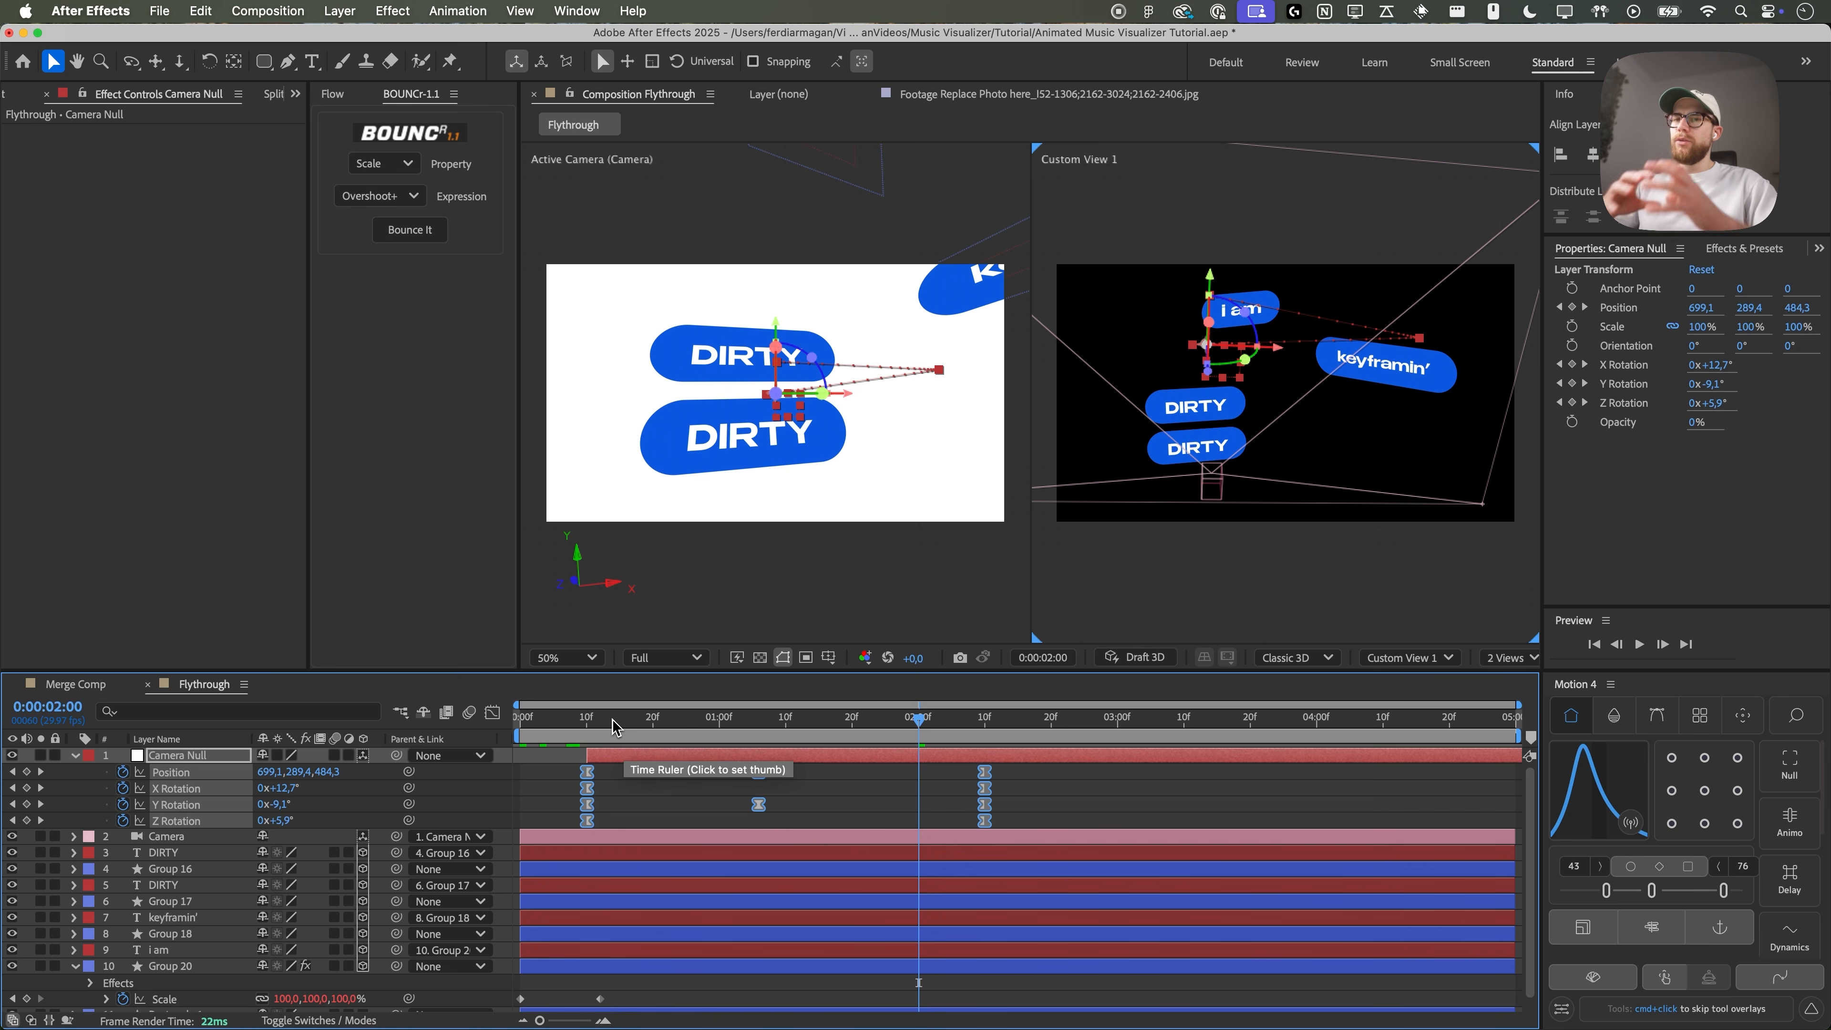
key("space")
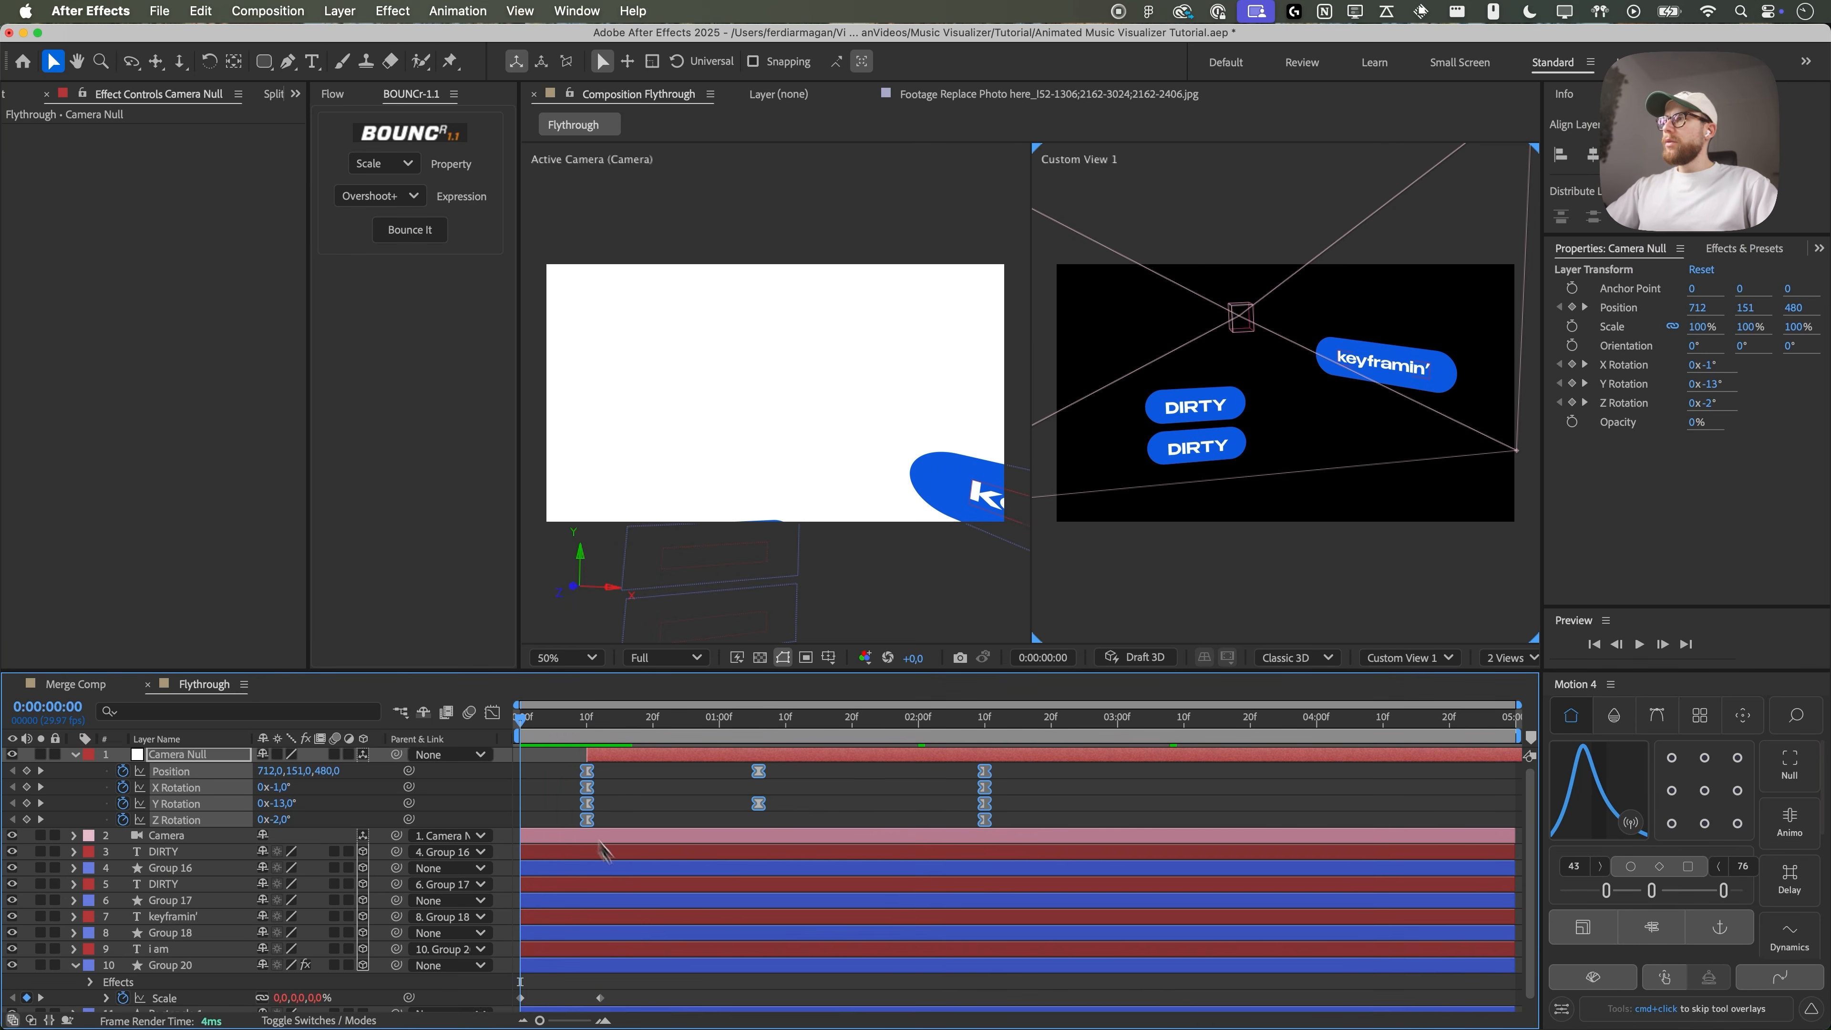
scroll(652, 923, "down", 1)
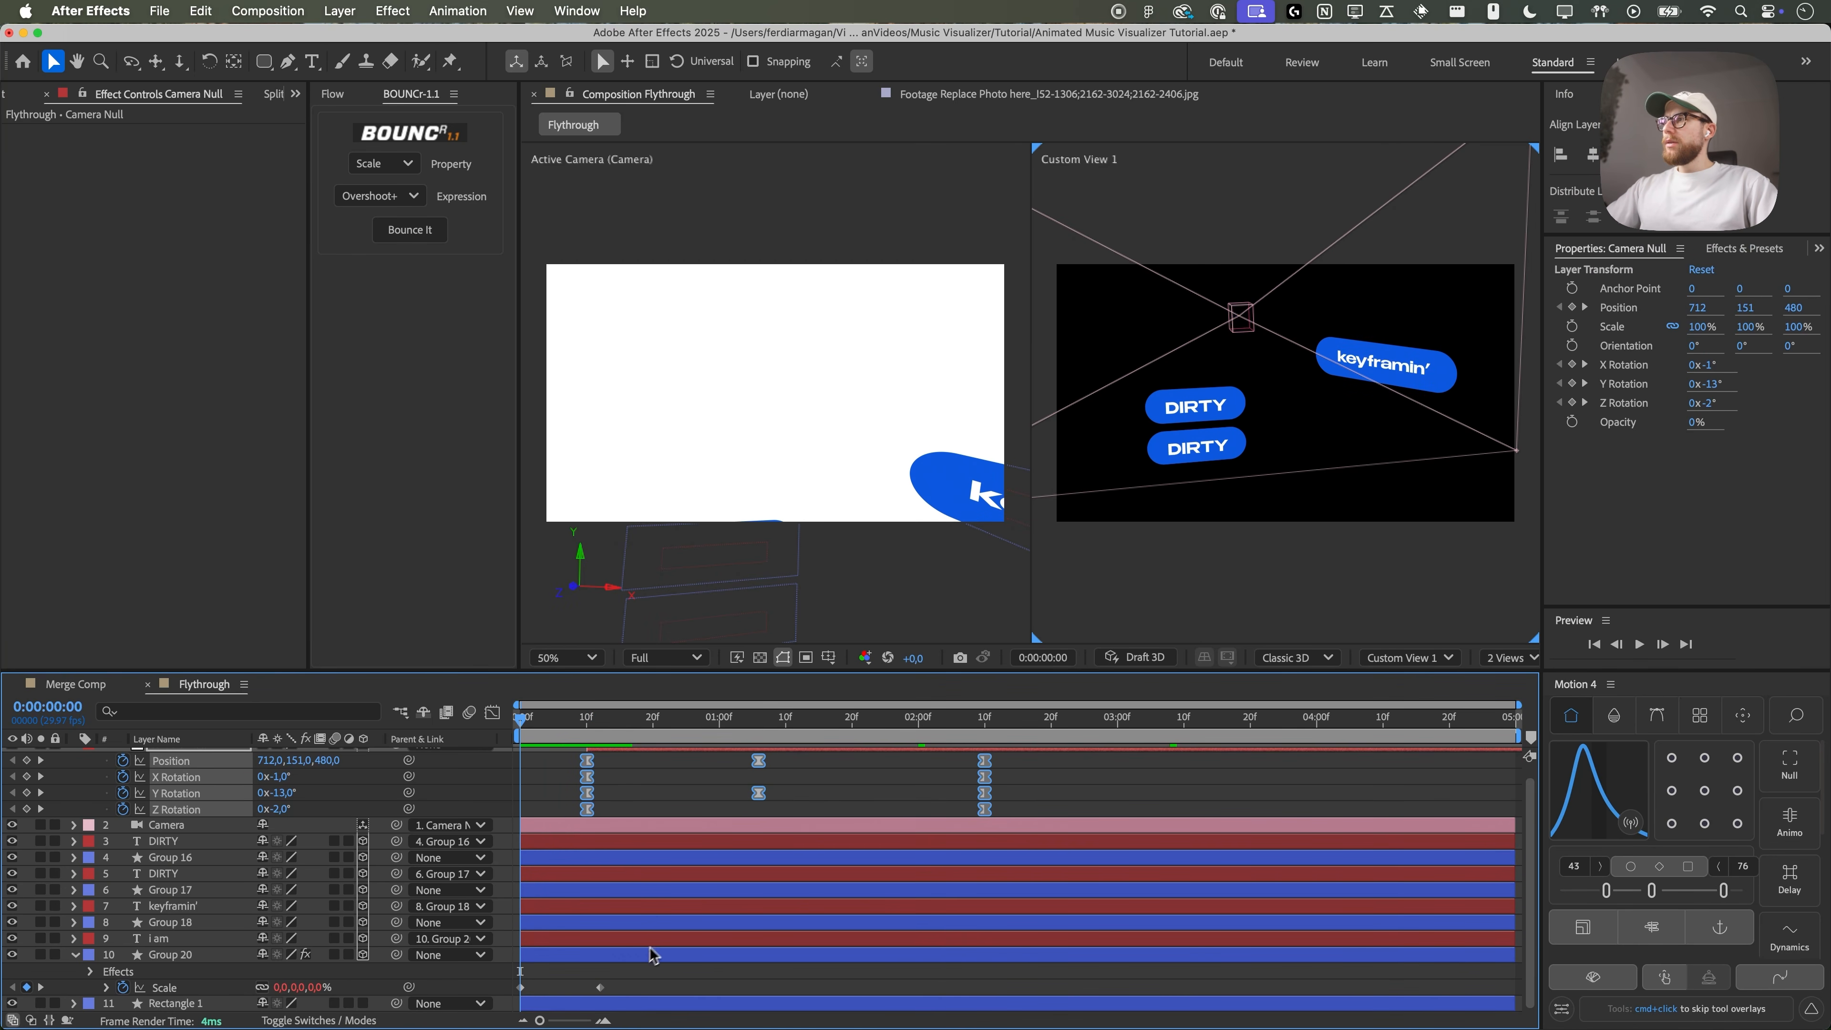
left_click_drag(597, 986, 608, 988)
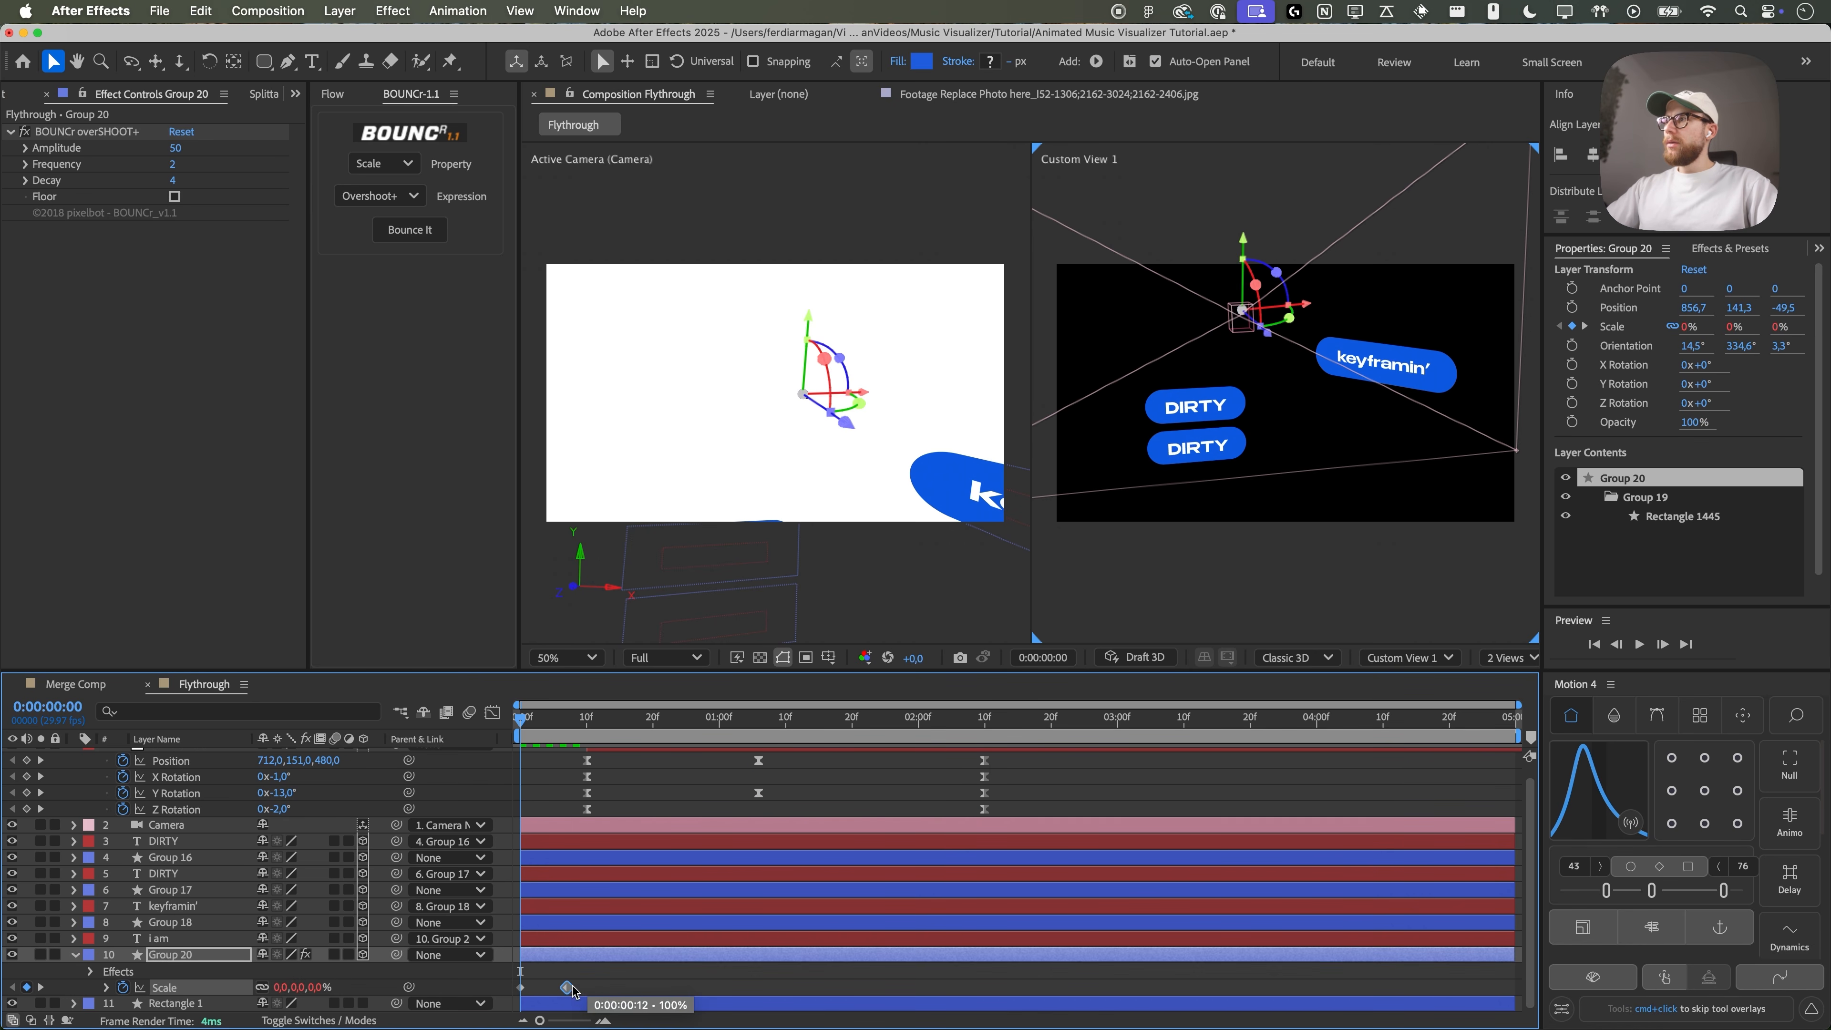
key("space")
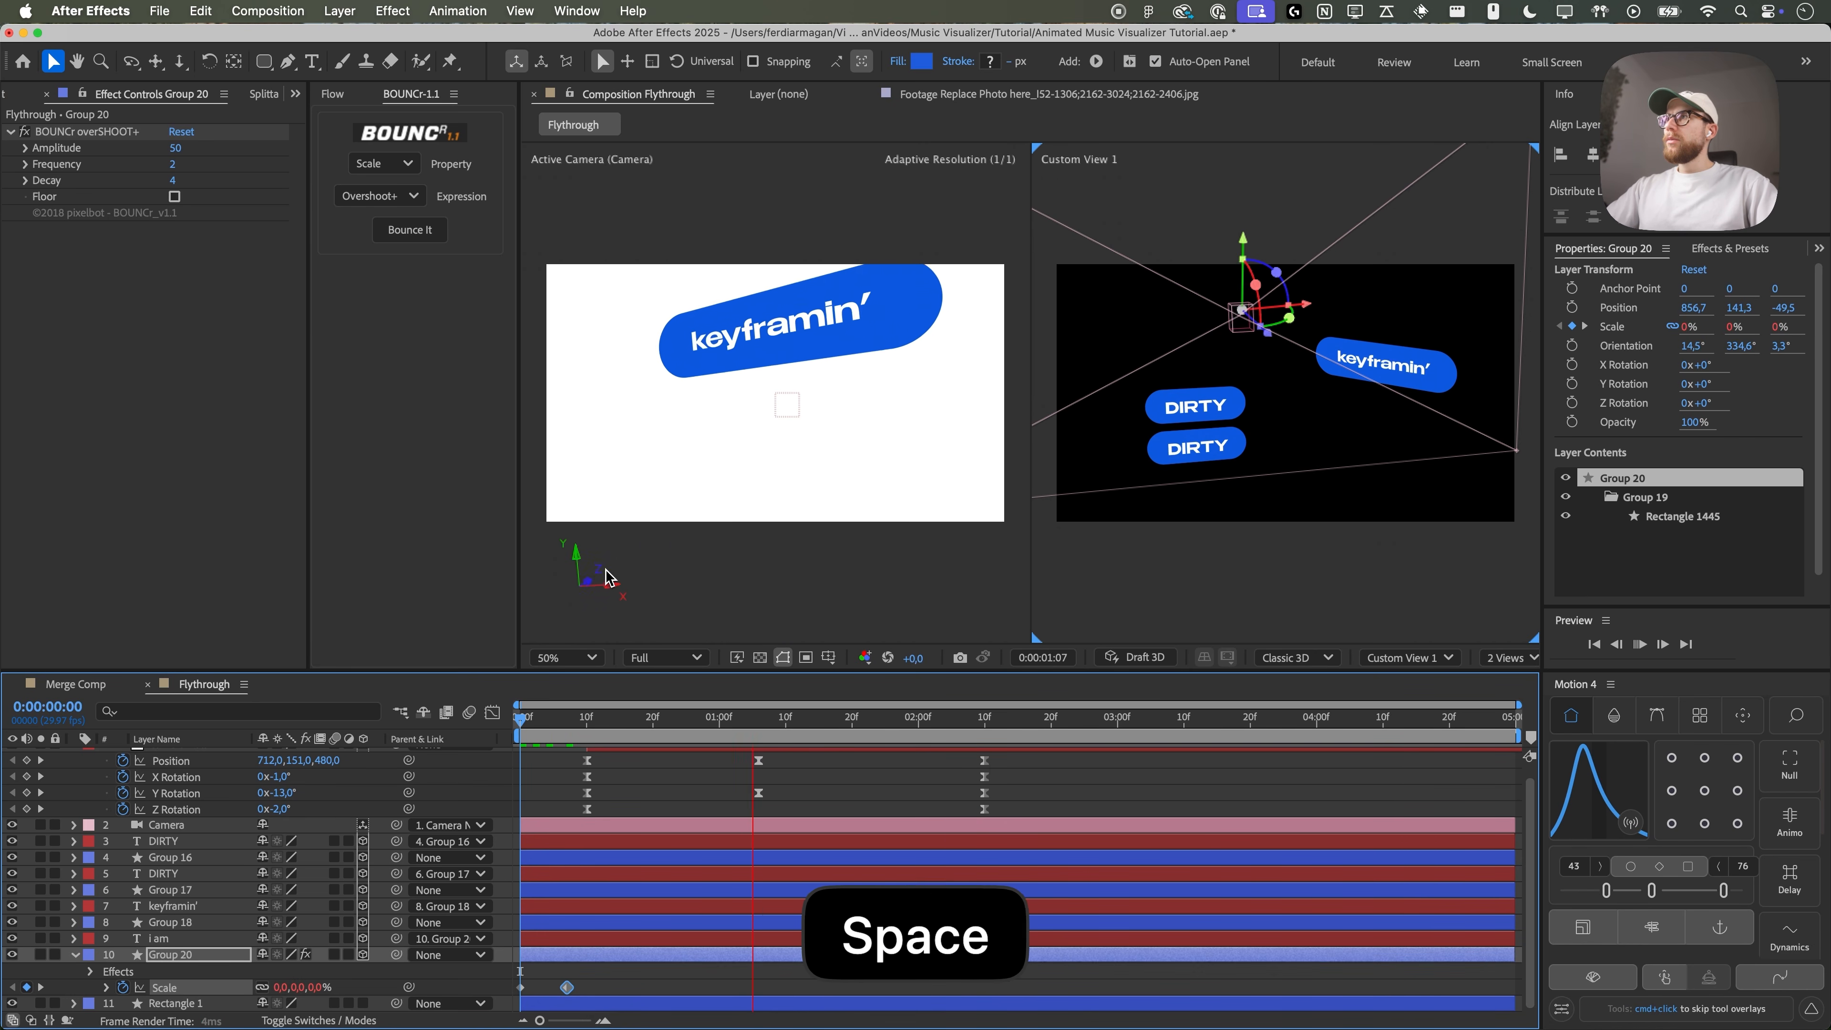
key("space")
- Stretch all Camera Null keyframes proportionally so the last ones land at about 0:00:04:08, and preview the slower camera move
left_click_drag(1024, 813, 576, 754)
left_click_drag(1043, 767, 576, 756)
left_click(1132, 774)
key("space")
key("space")
left_click_drag(1071, 761, 1369, 761)
left_click_drag(1365, 722, 521, 721)
key("space")
left_click(694, 781)
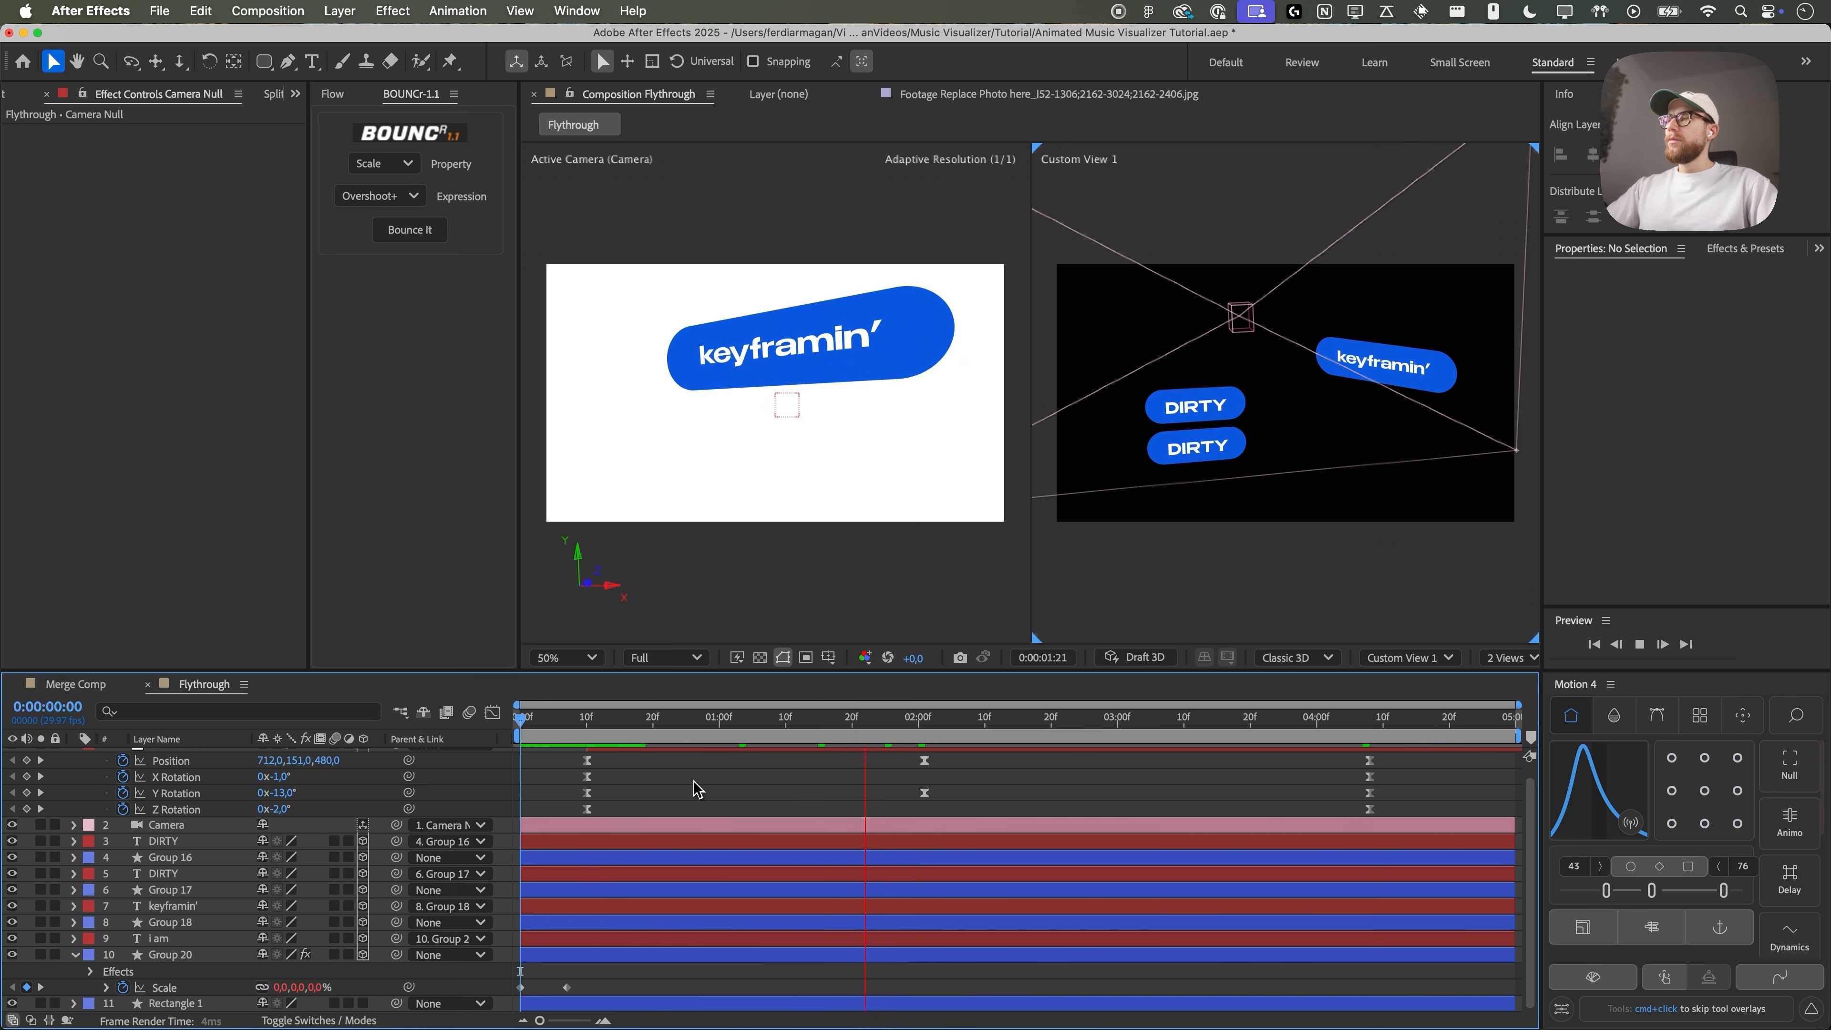
- Move Group 20's 100% Scale keyframe to about 0:00:00:09 and preview the pop-in
left_click_drag(587, 723, 482, 751)
left_click_drag(568, 989, 589, 995)
key("space")
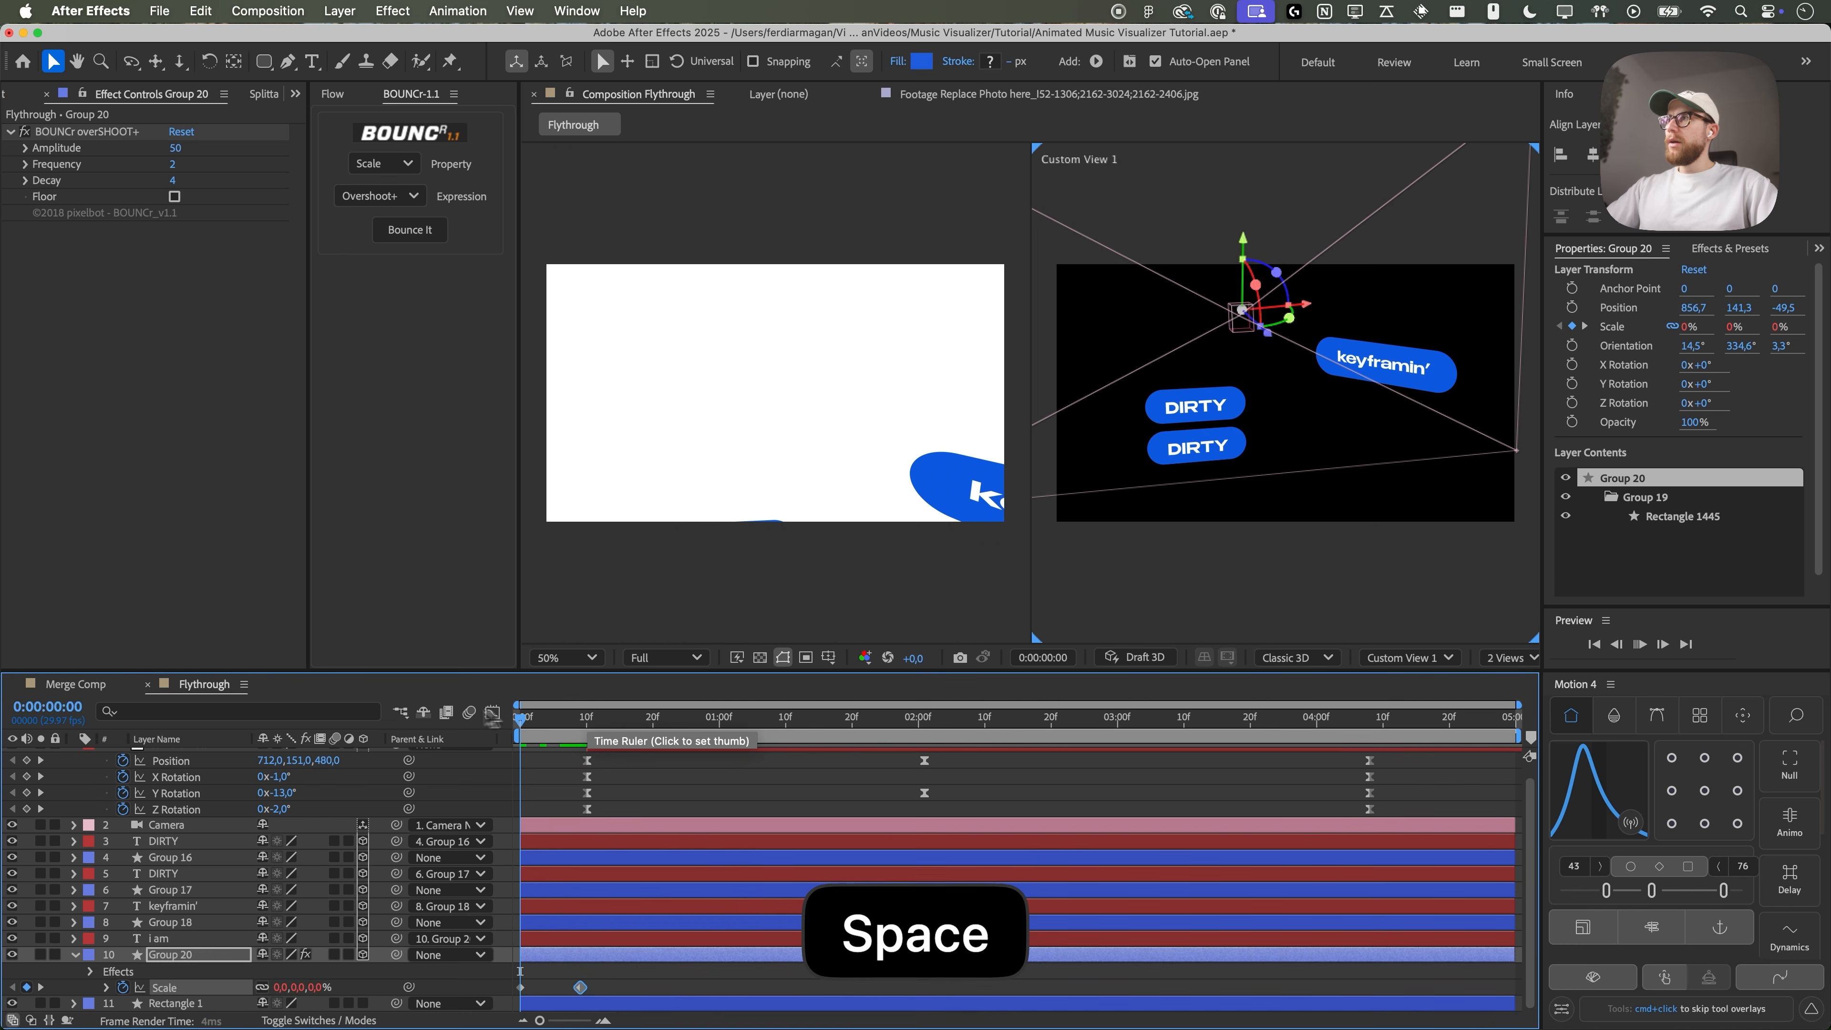
- Try a BOUNCr Frequency of 5 and Amplitude of 69 on Group 20, and preview the bounce
left_click(178, 286)
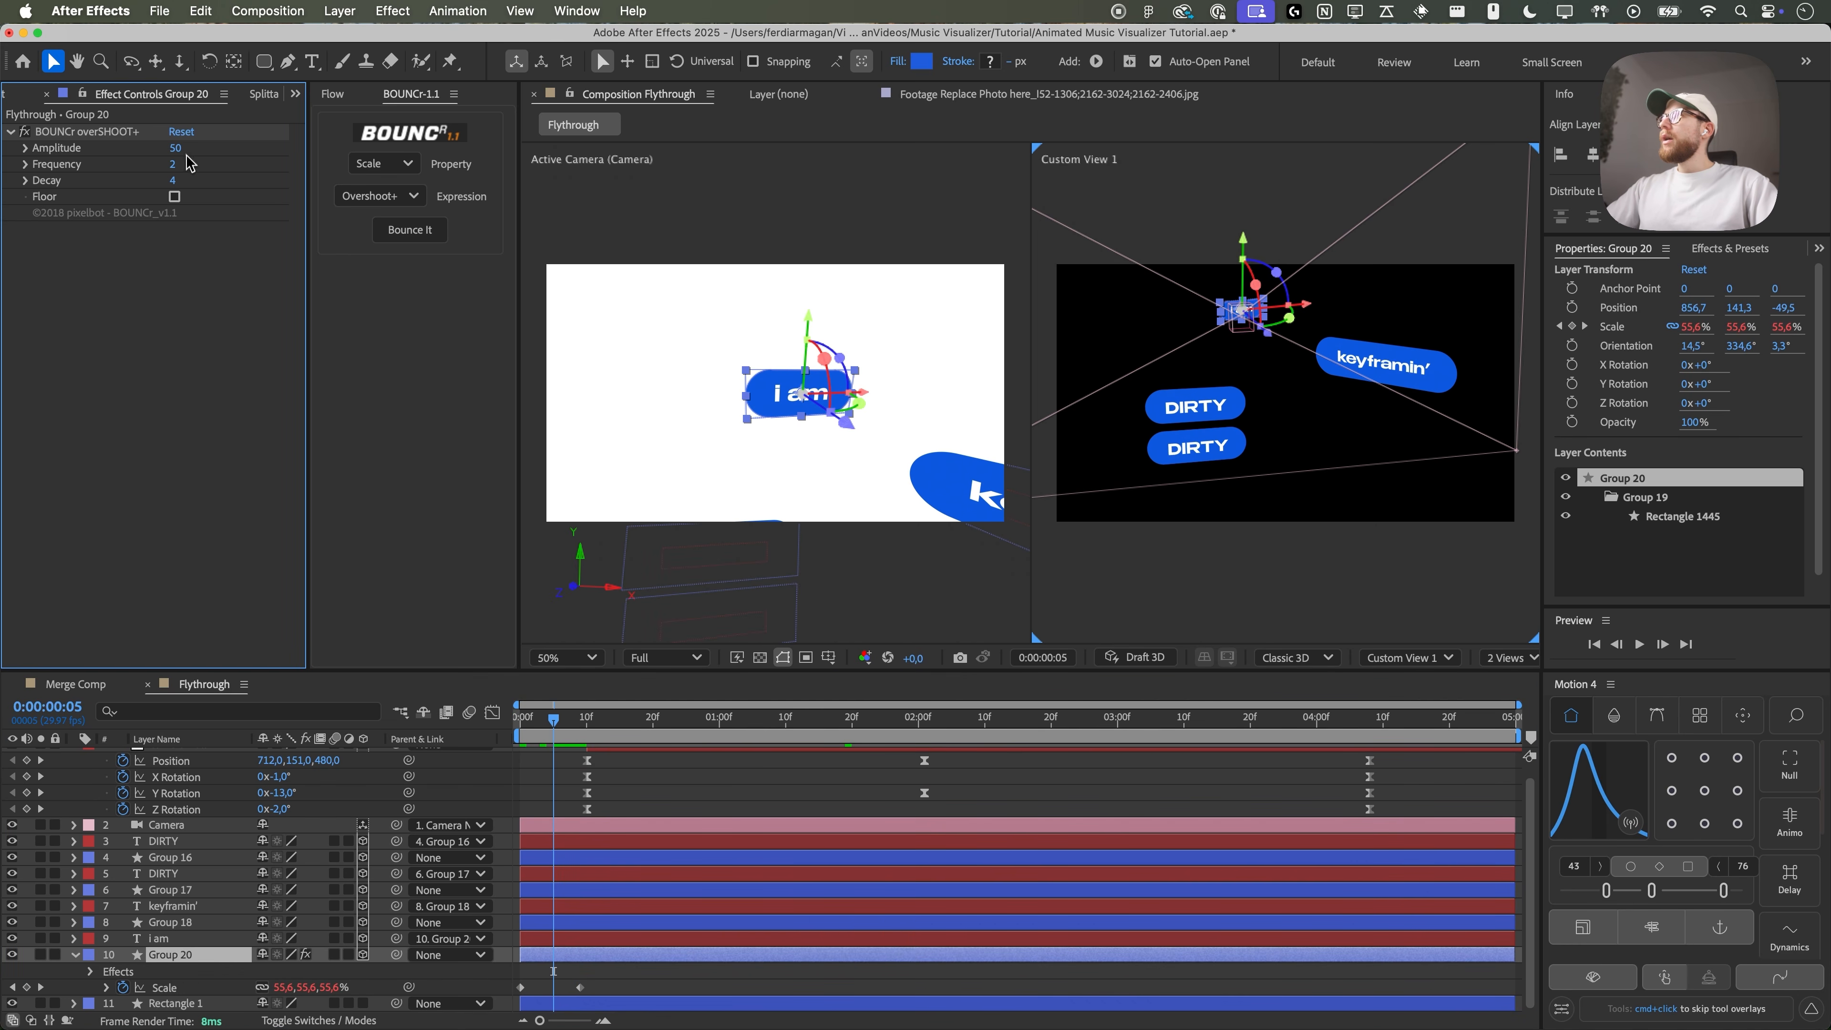
type("5")
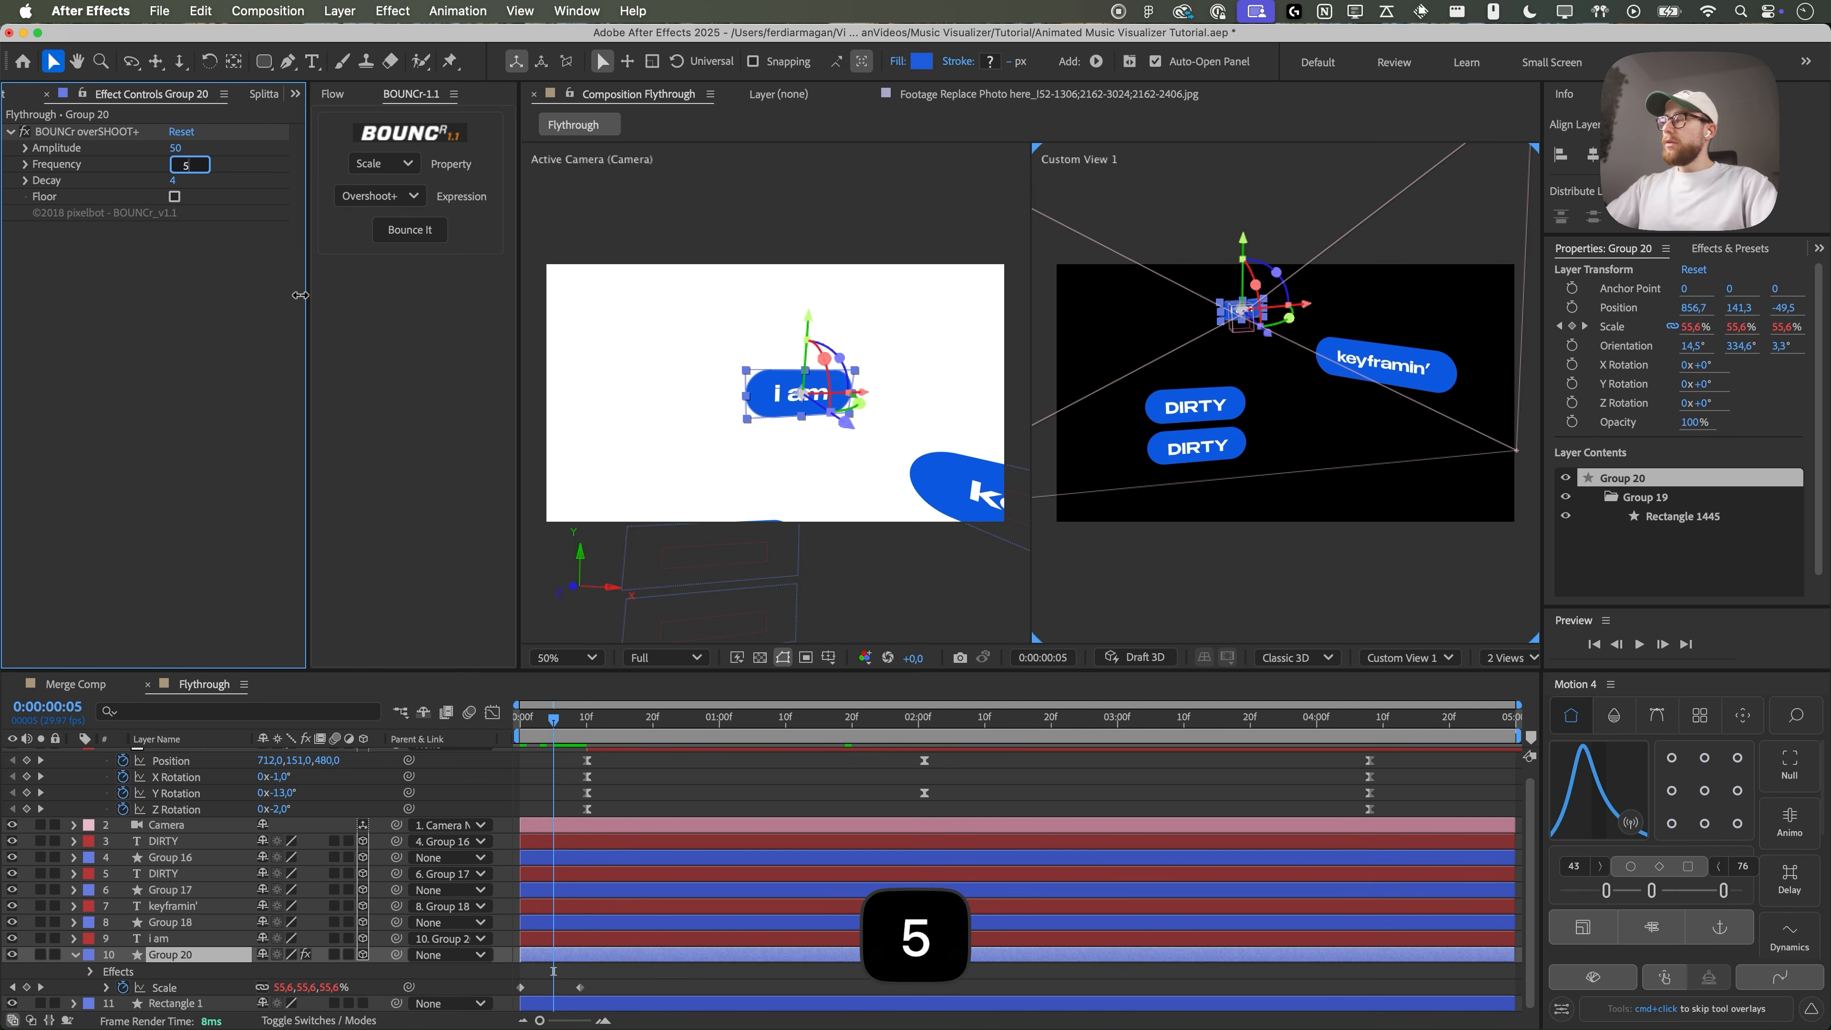
key("Return")
left_click_drag(180, 153, 196, 151)
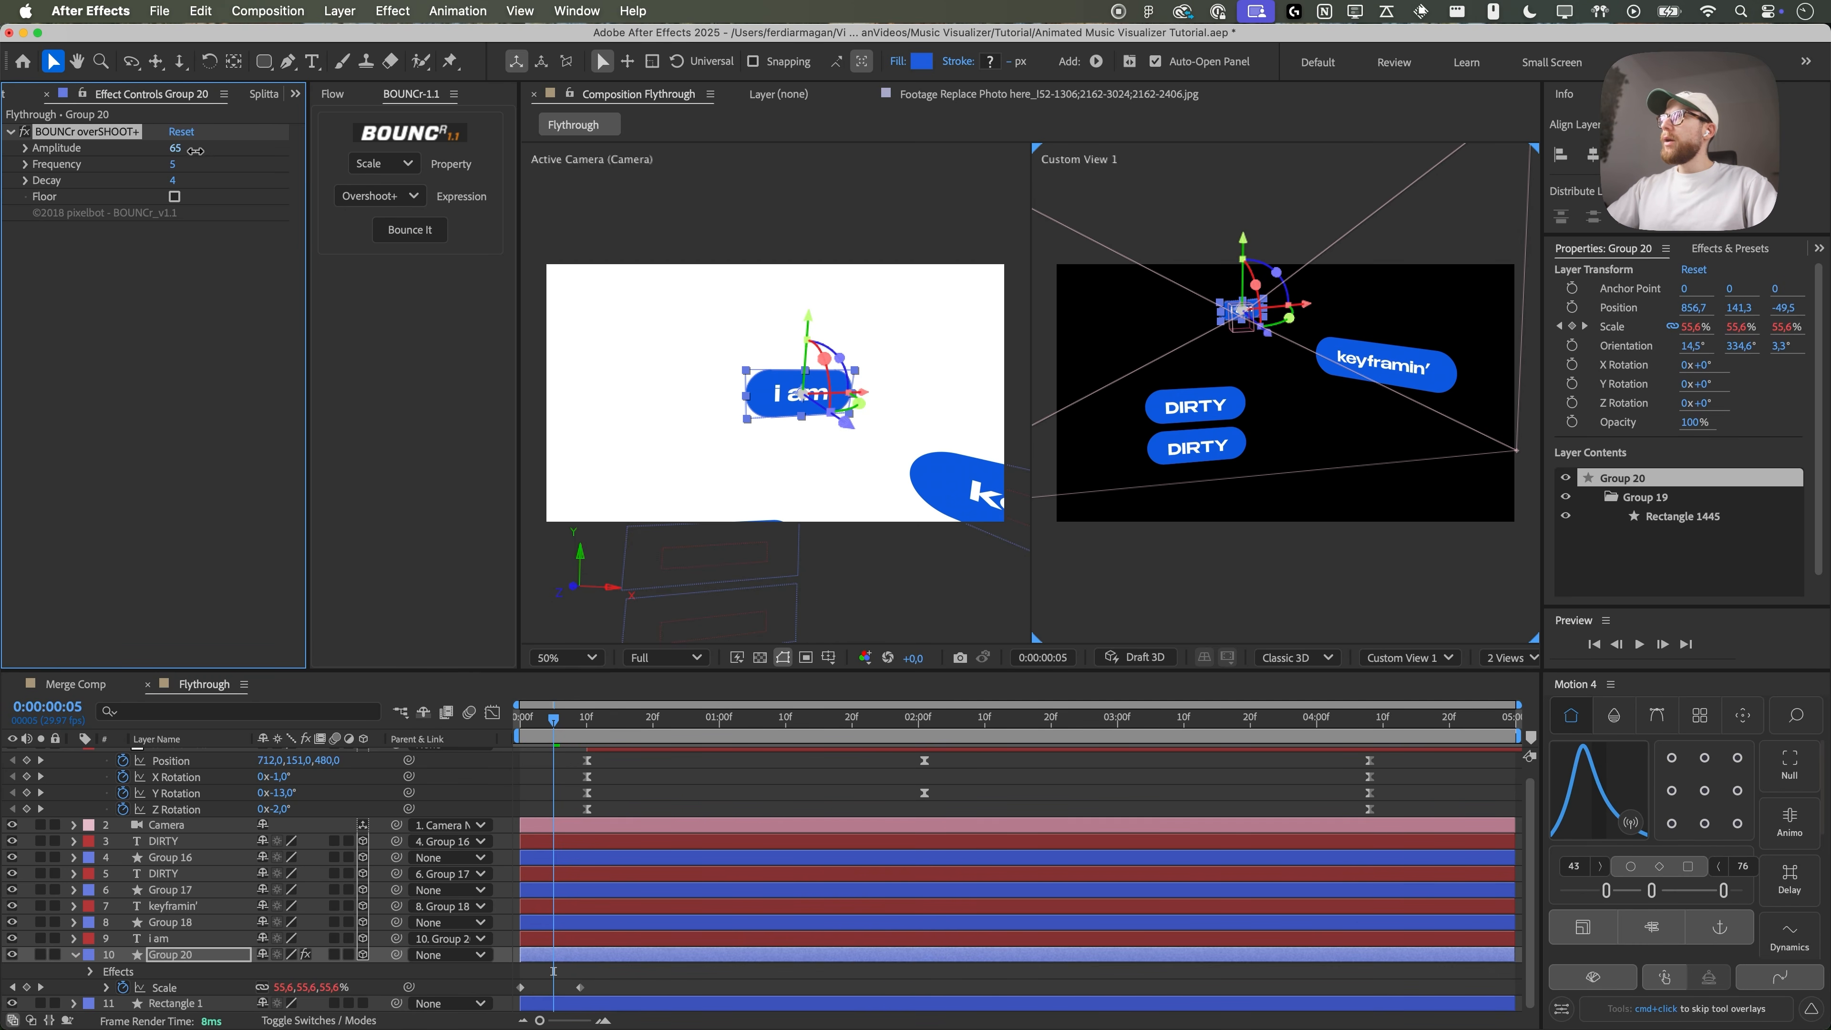
left_click(472, 740)
key("Home")
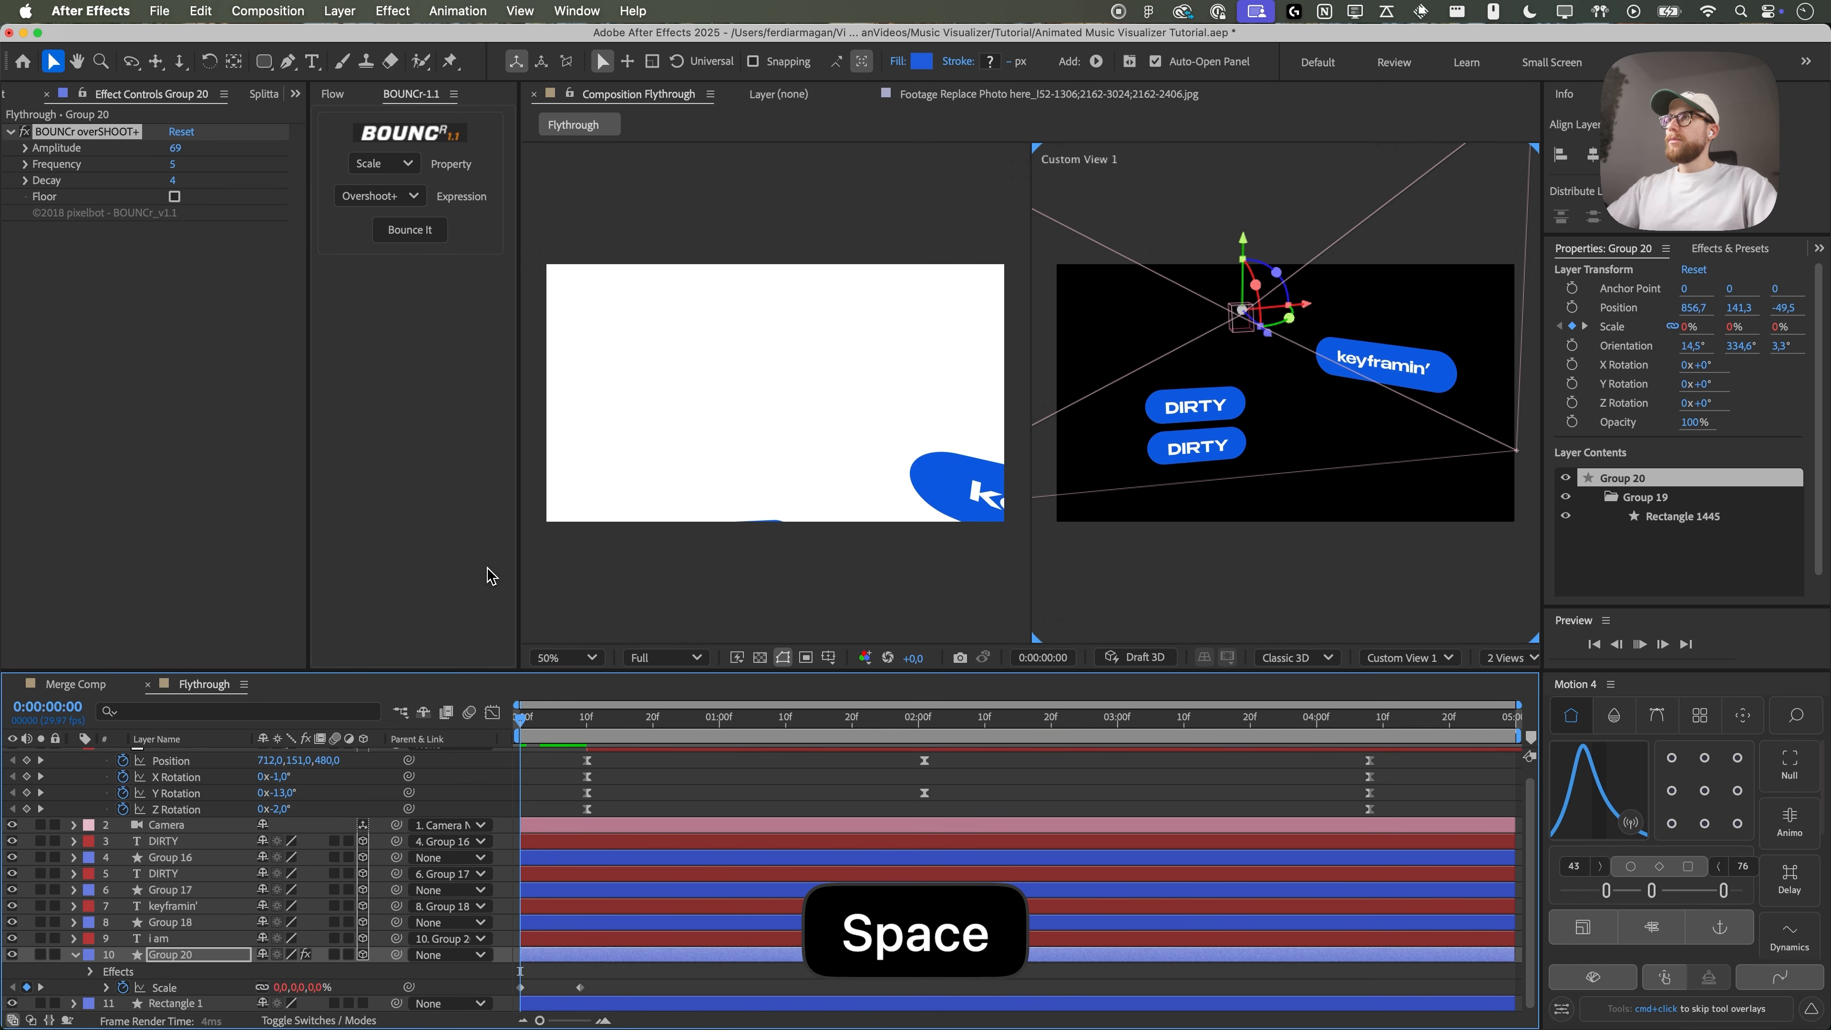
key("space")
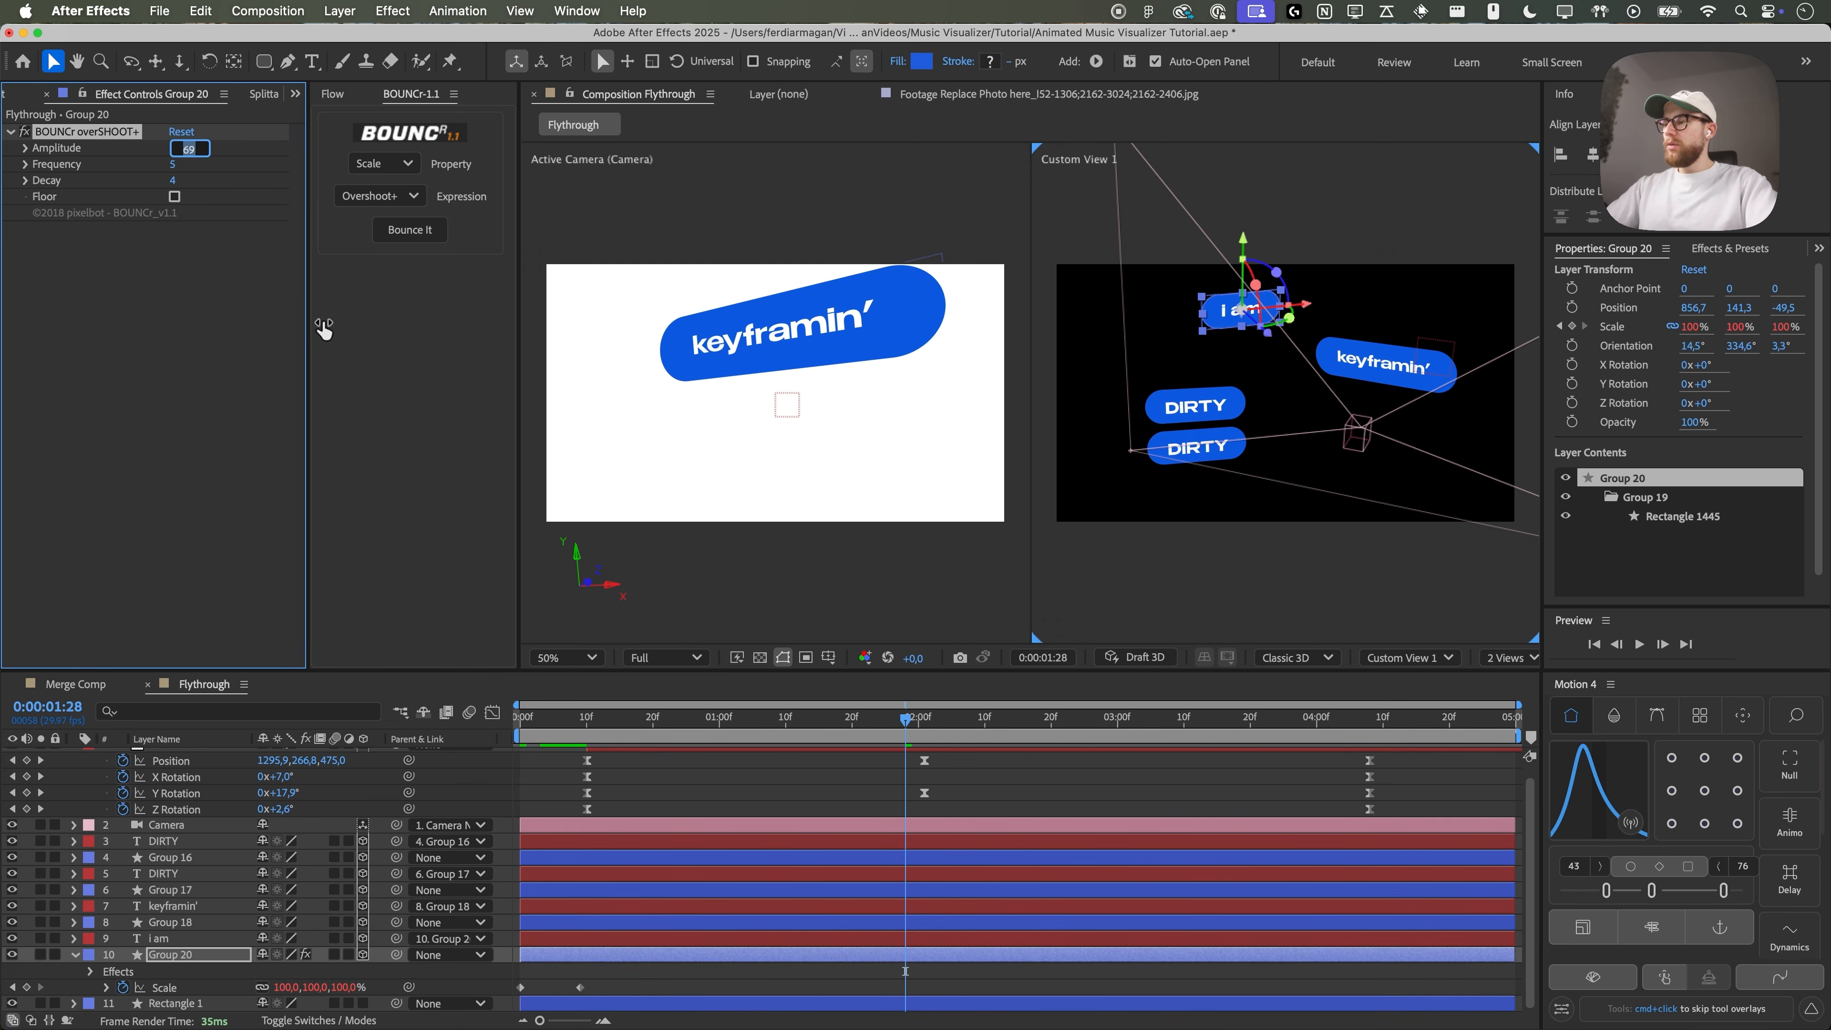
- Undo the BOUNCr Amplitude and Frequency changes on Group 20
key("cmd+z")
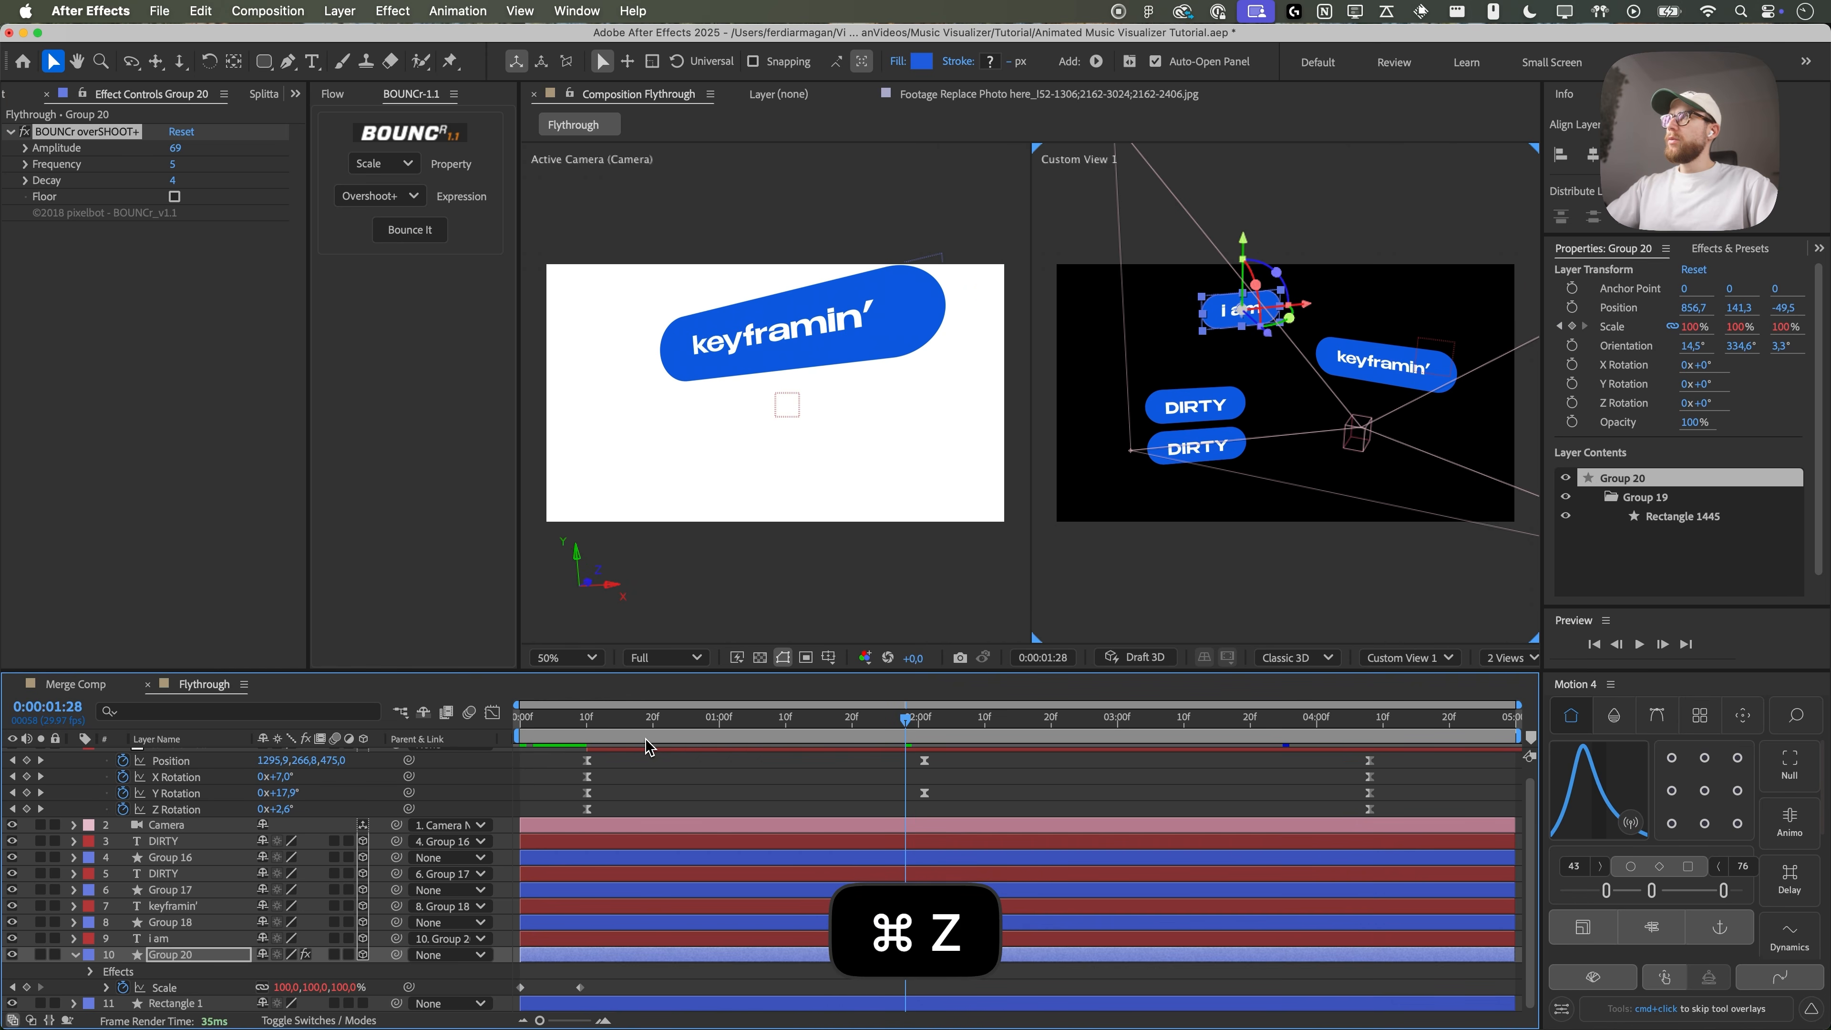
left_click(553, 743)
key("space")
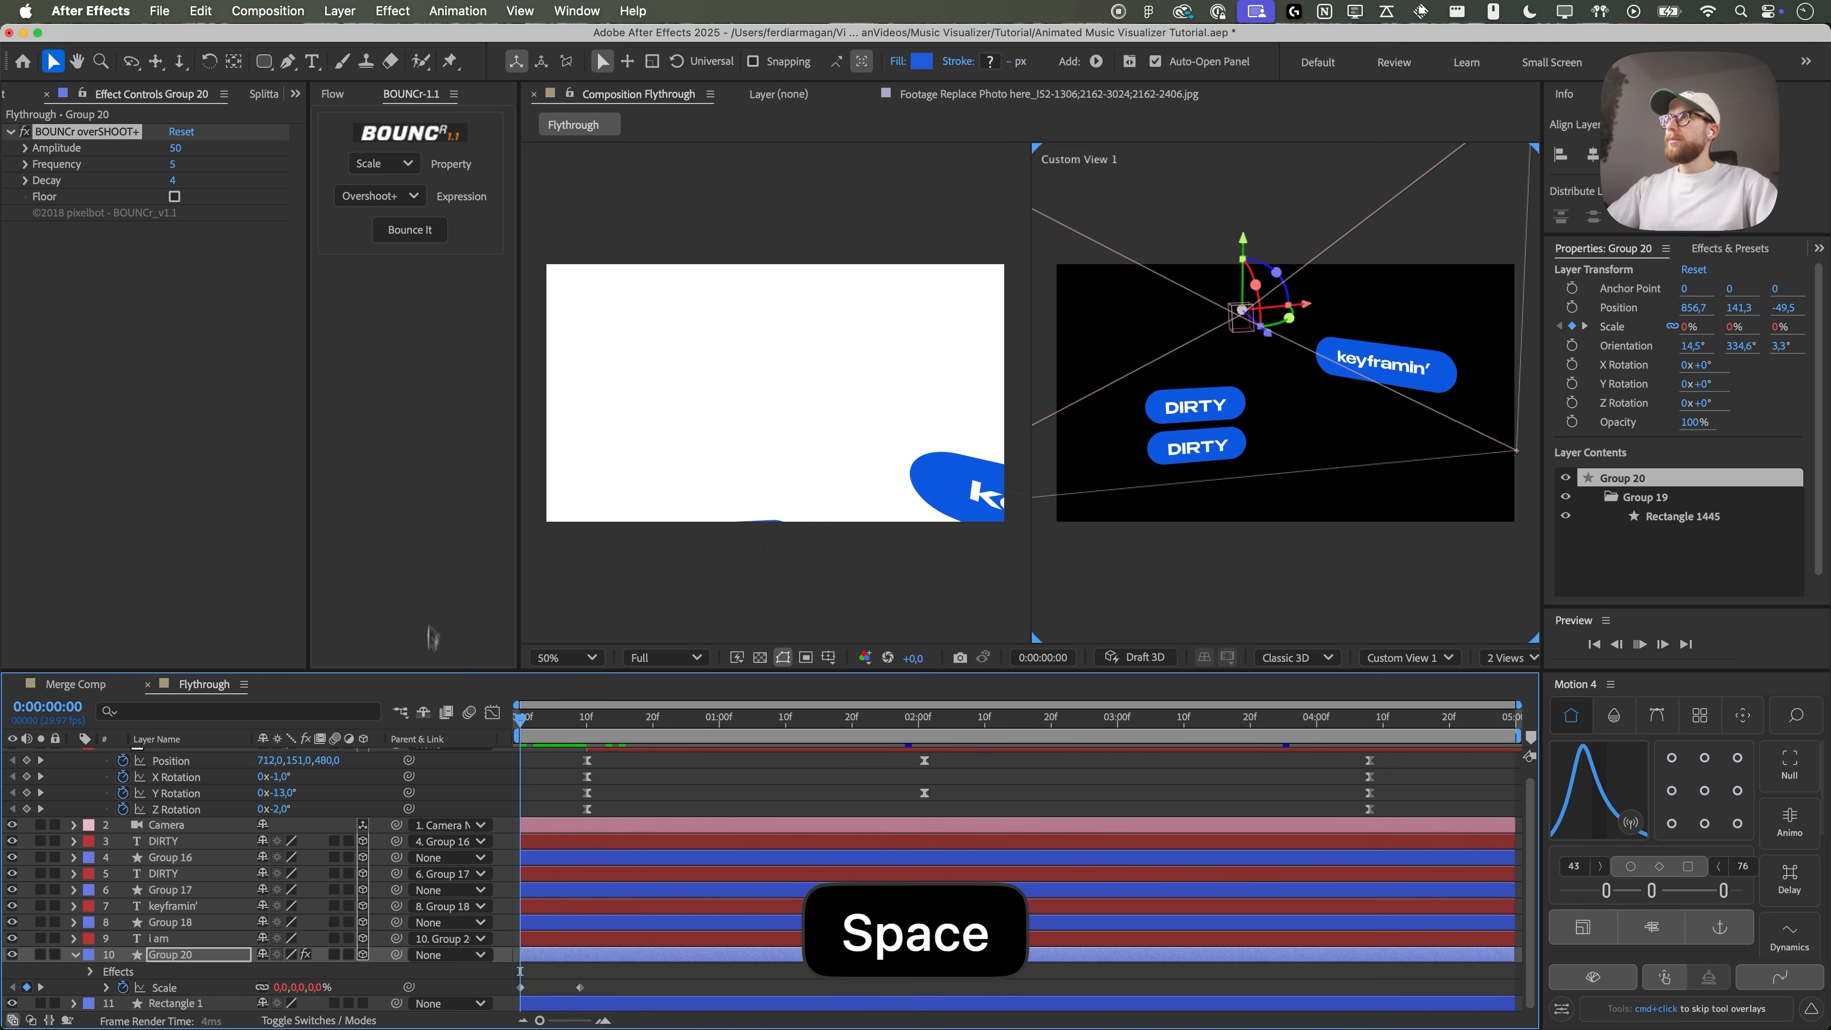
- Ease Group 20's first Scale keyframe with a Motion easing value of 46, and preview the result
left_click(544, 990)
left_click_drag(542, 989, 516, 983)
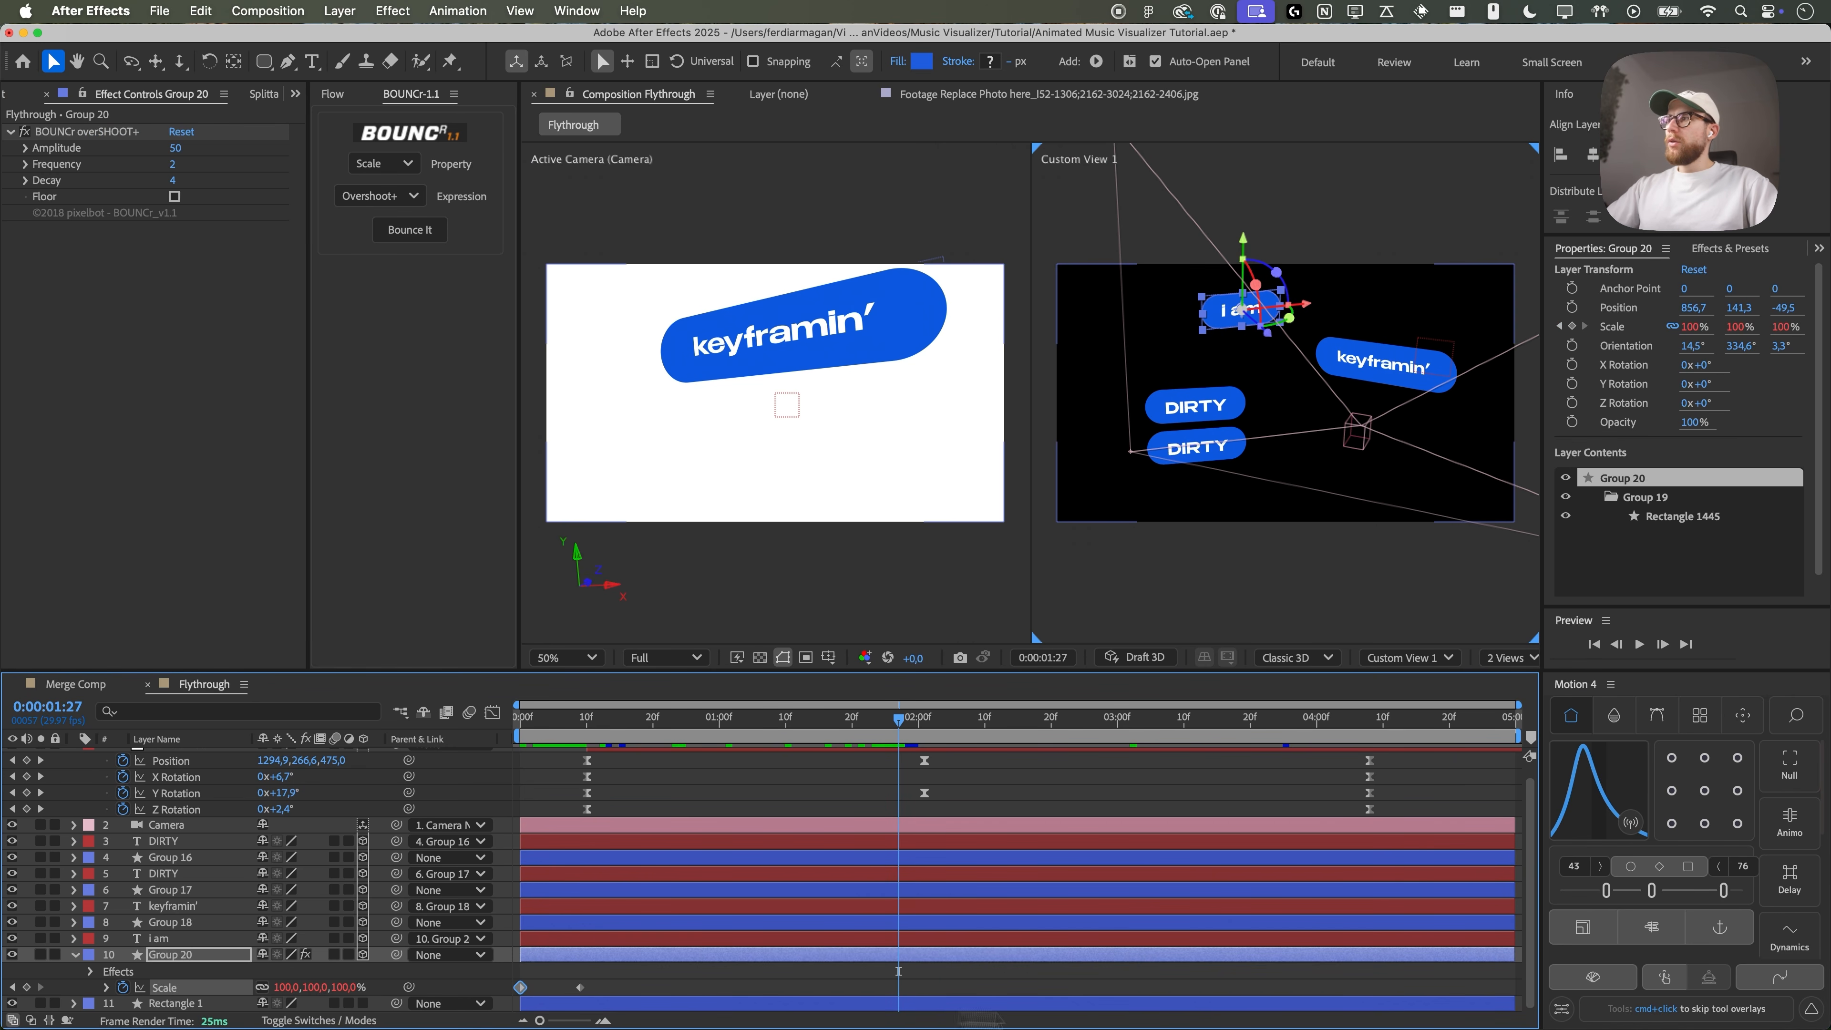
left_click_drag(1605, 891, 1588, 893)
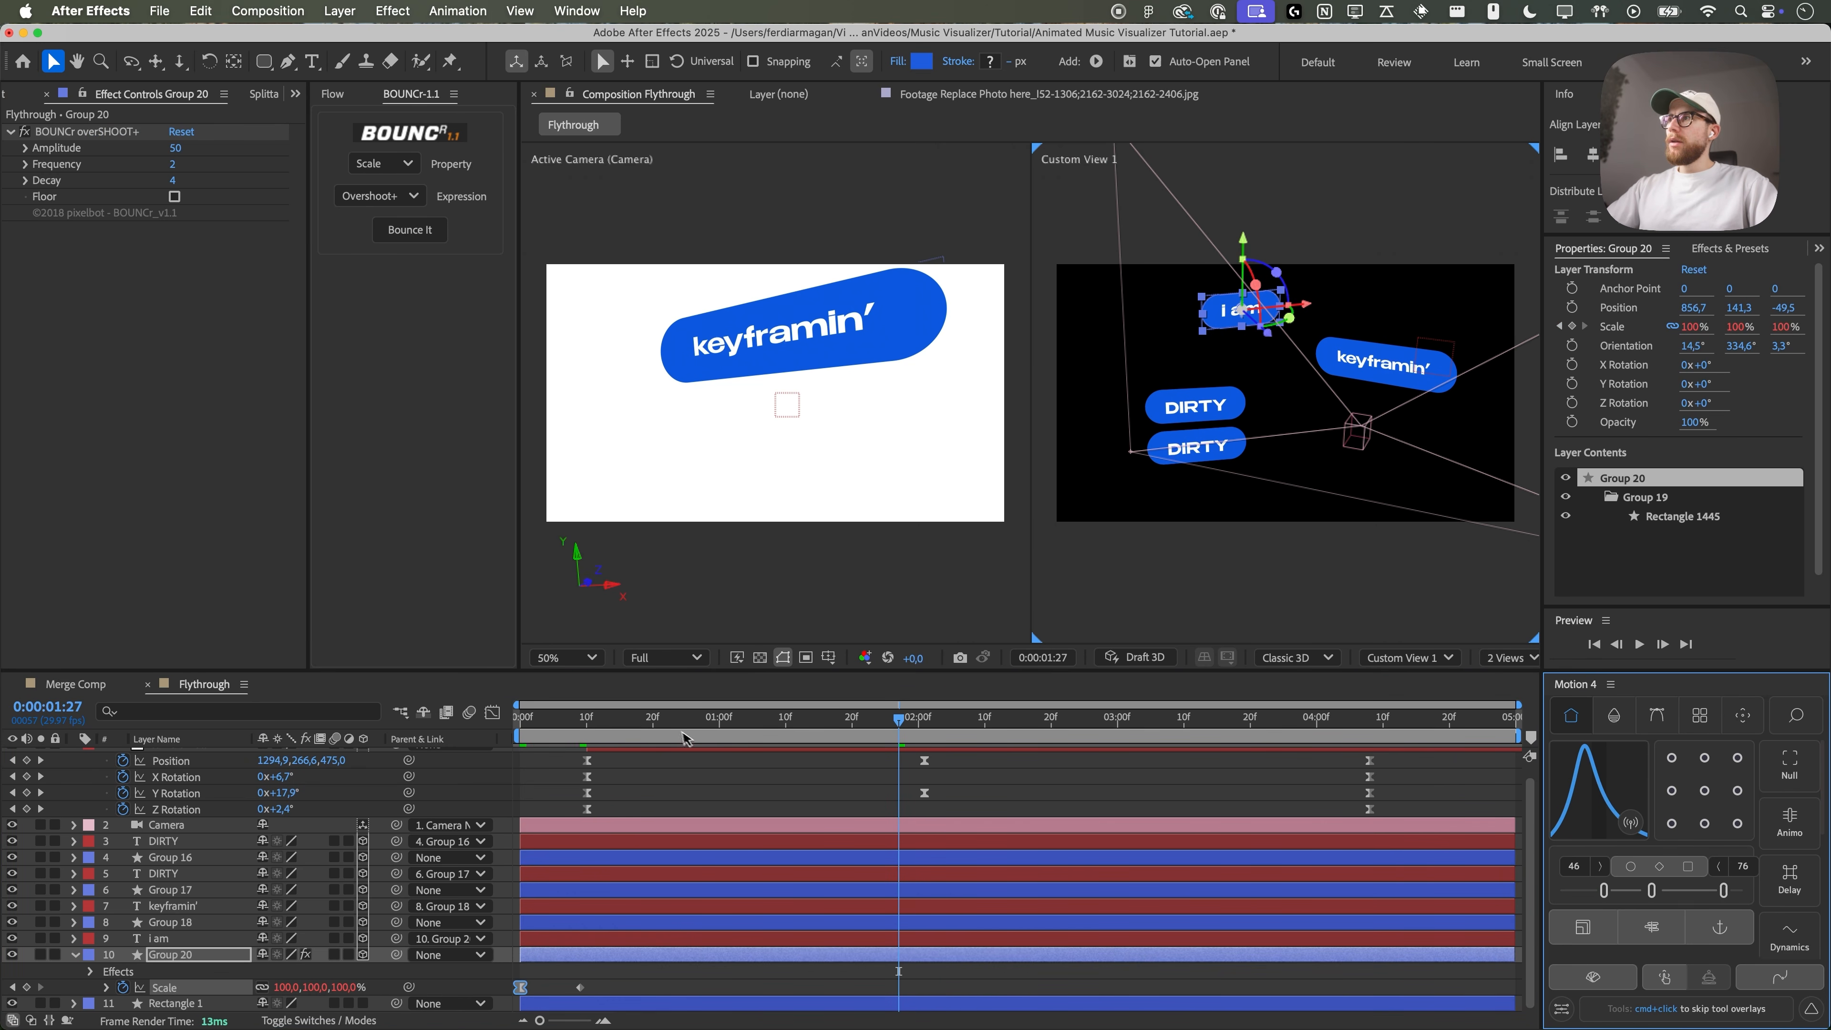
key("space")
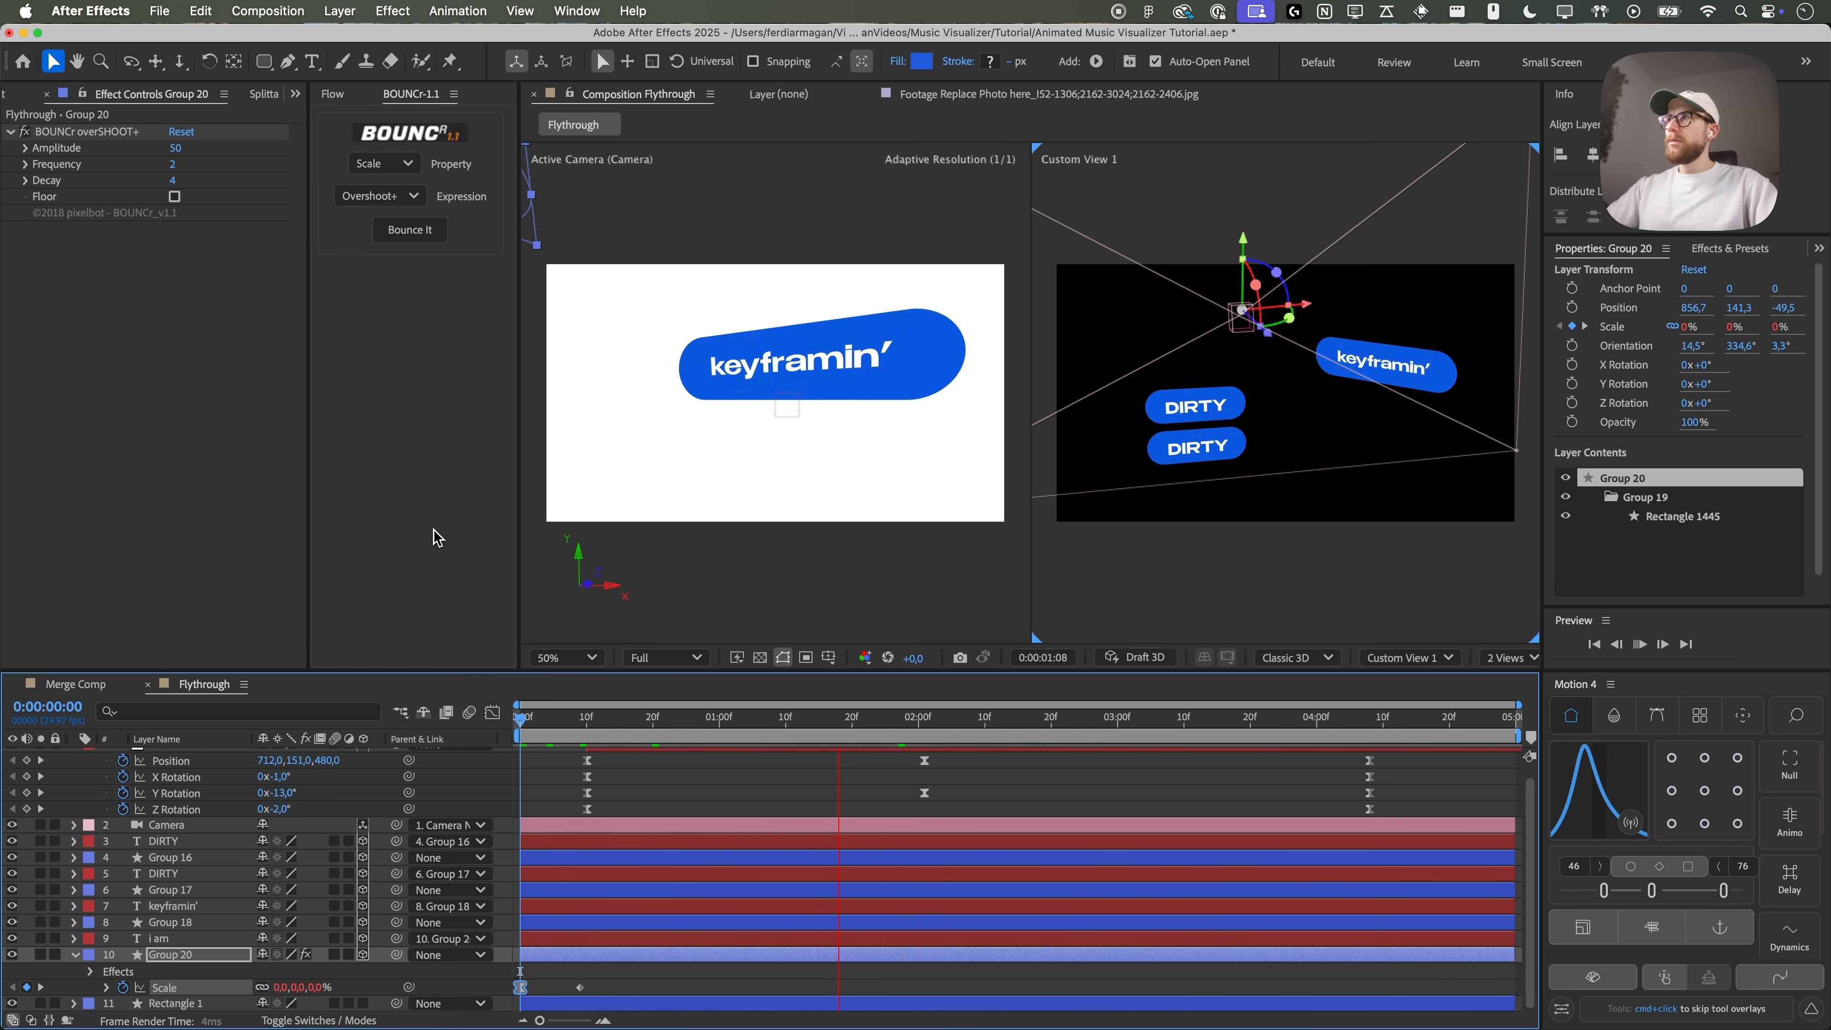
key("space")
- Copy Group 20's Scale keyframes and paste them onto the keyframin' pill's Group 18 layer at 0:00:01:10
left_click(176, 907)
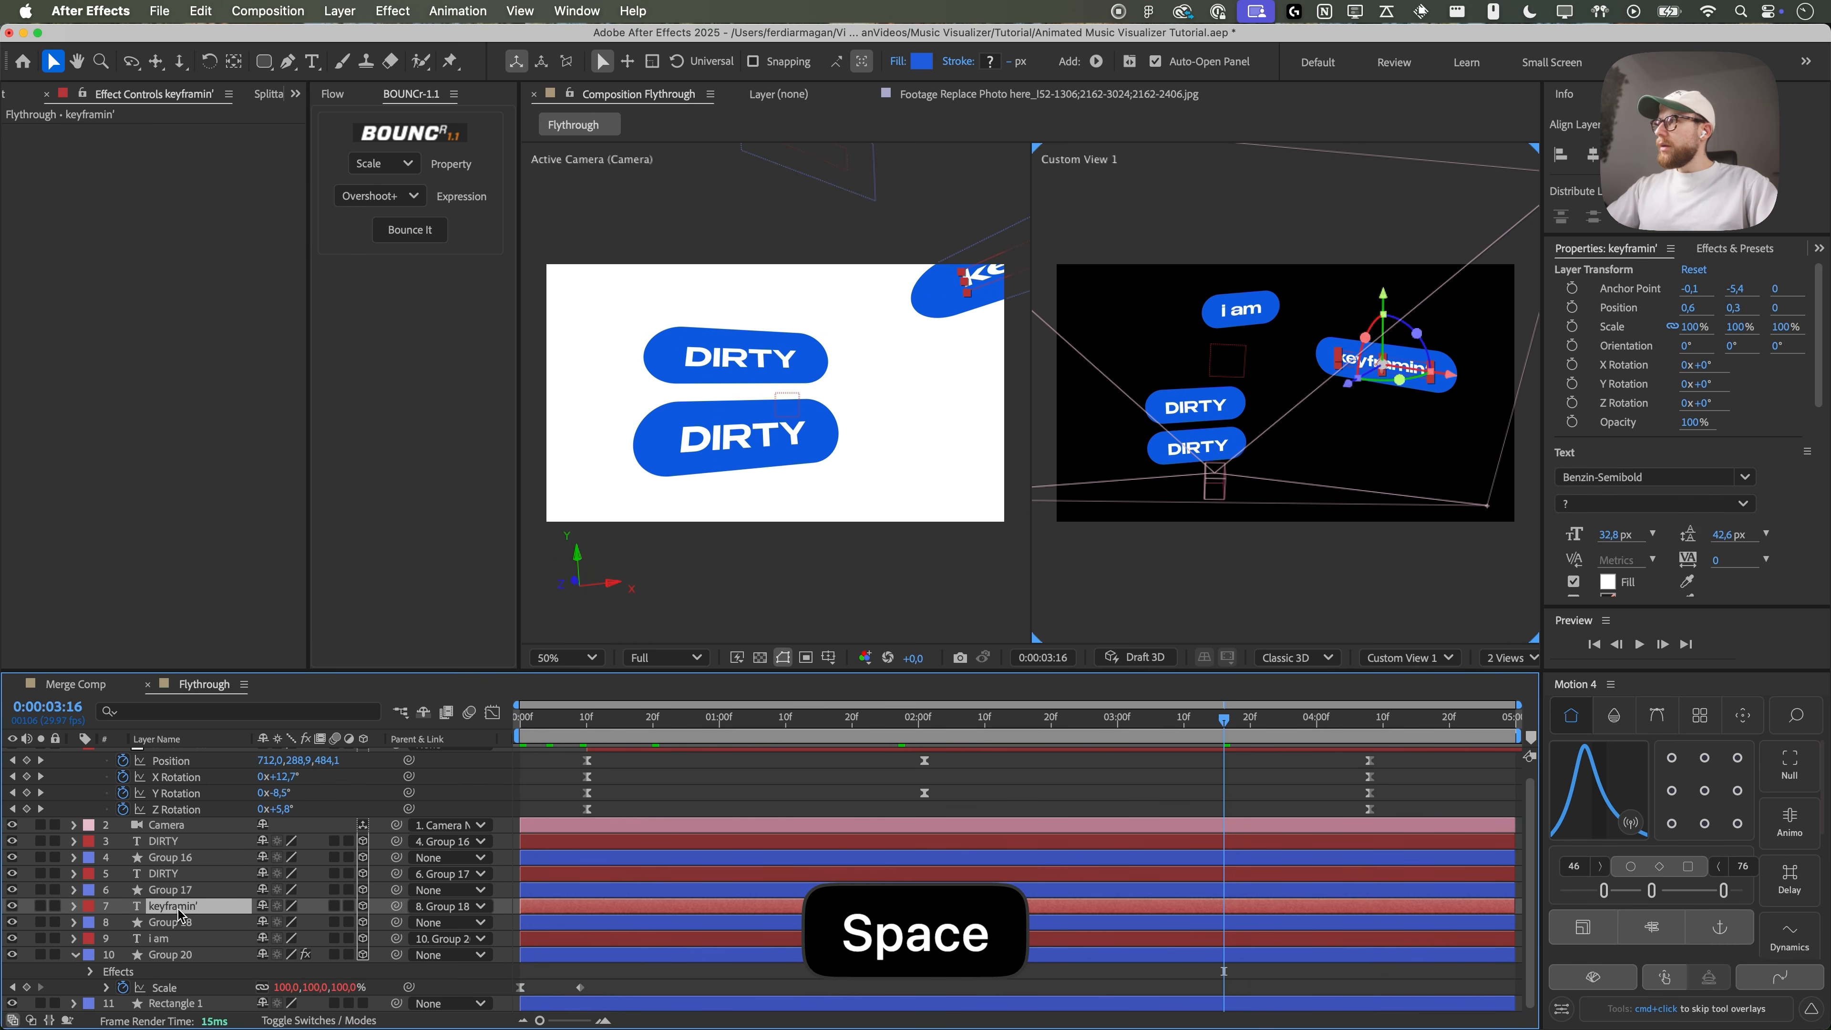
left_click(180, 922)
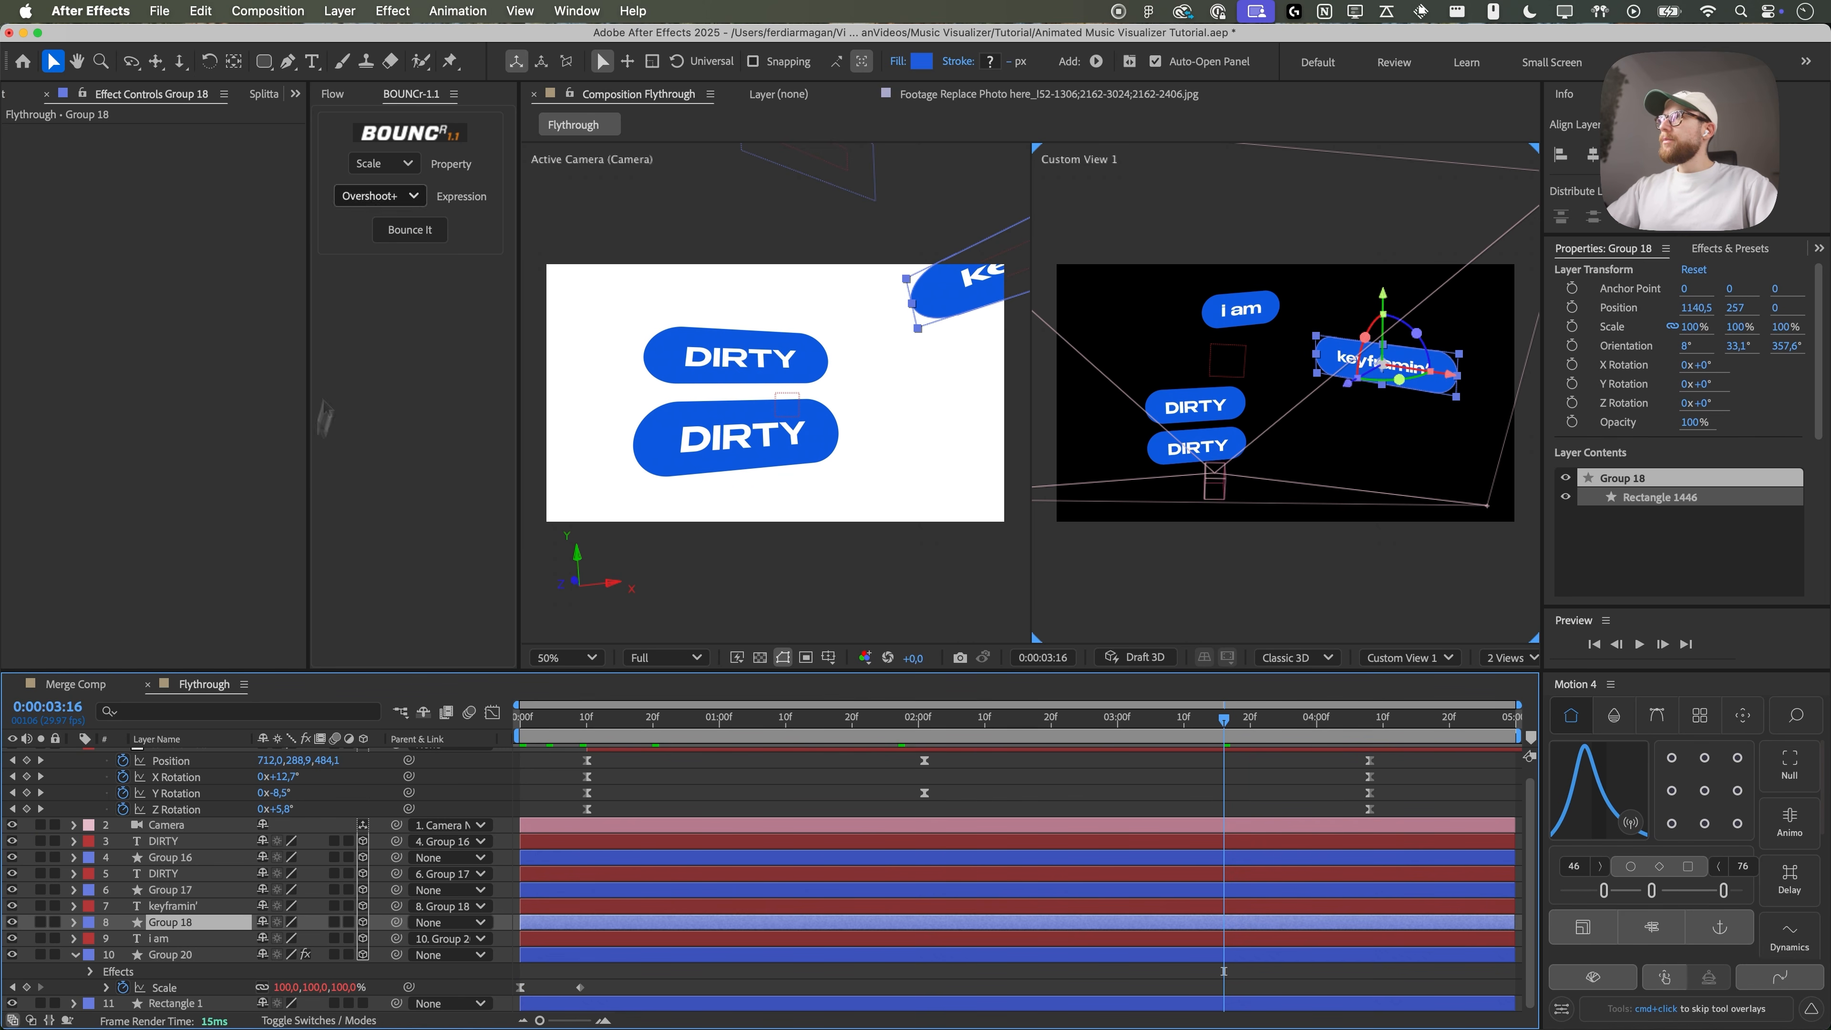
left_click(186, 987)
key("cmd+c")
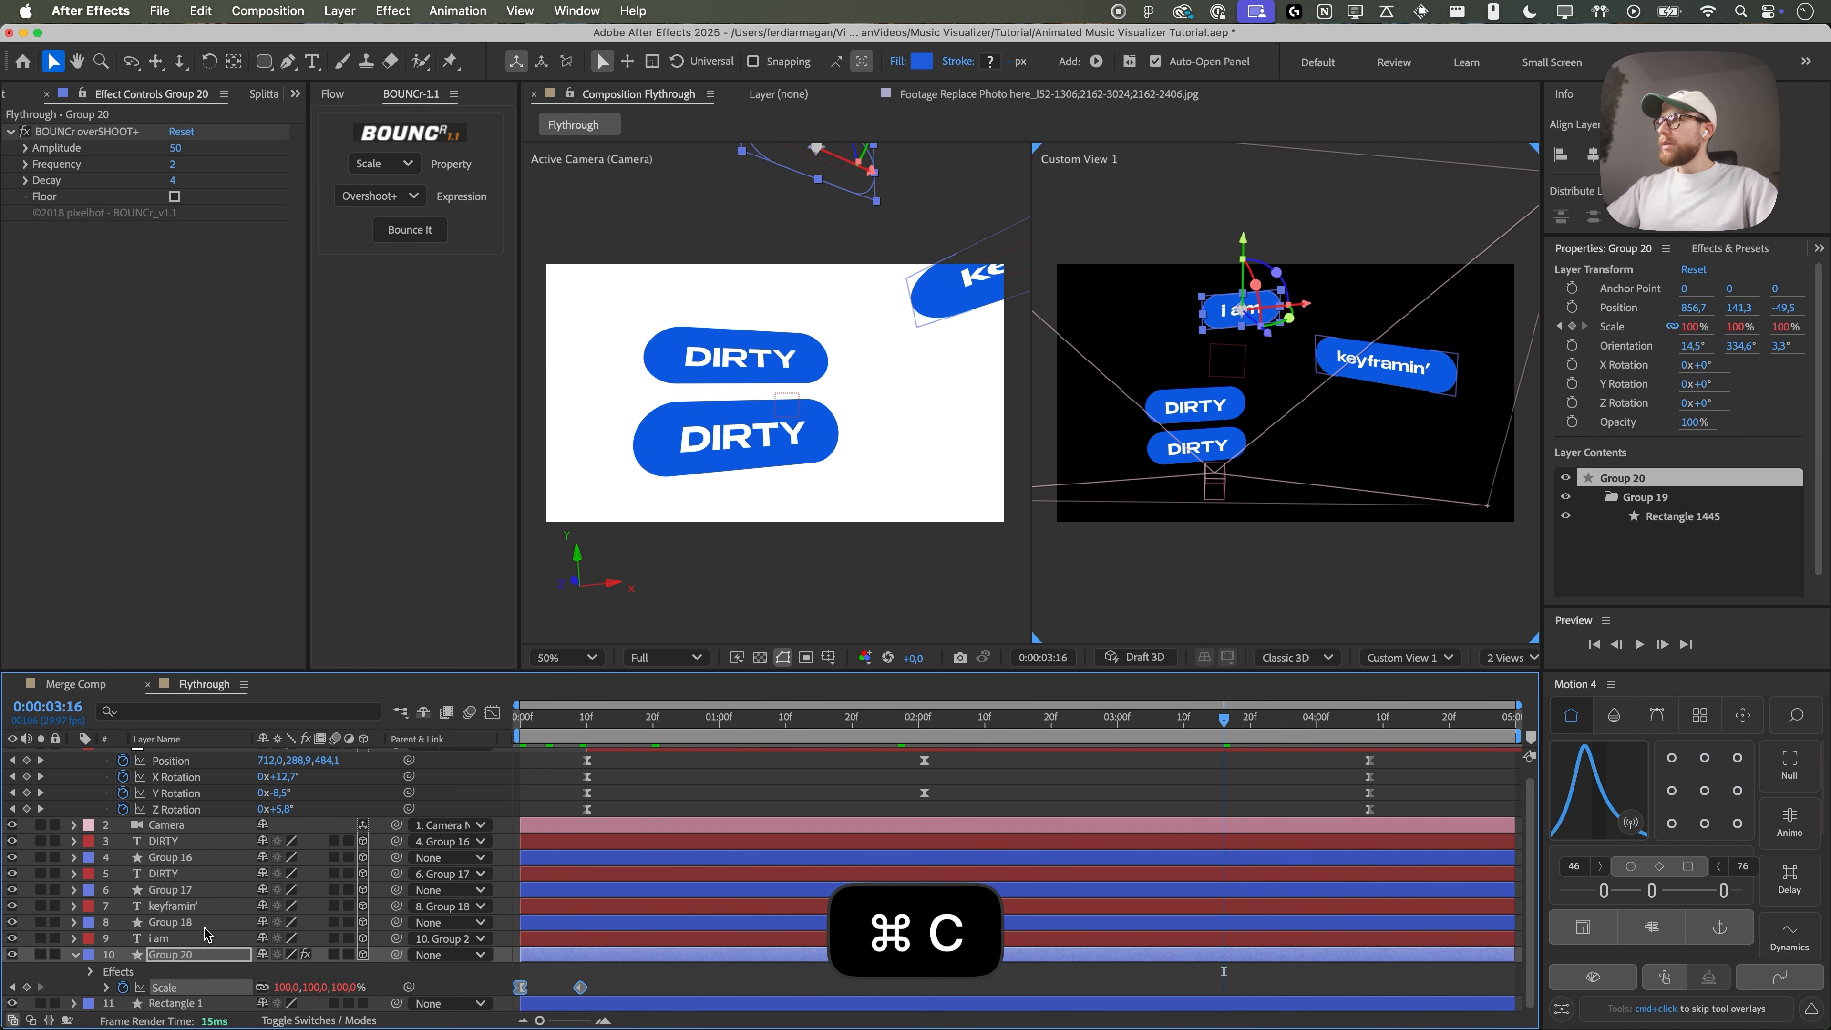
left_click(176, 921)
left_click(573, 734)
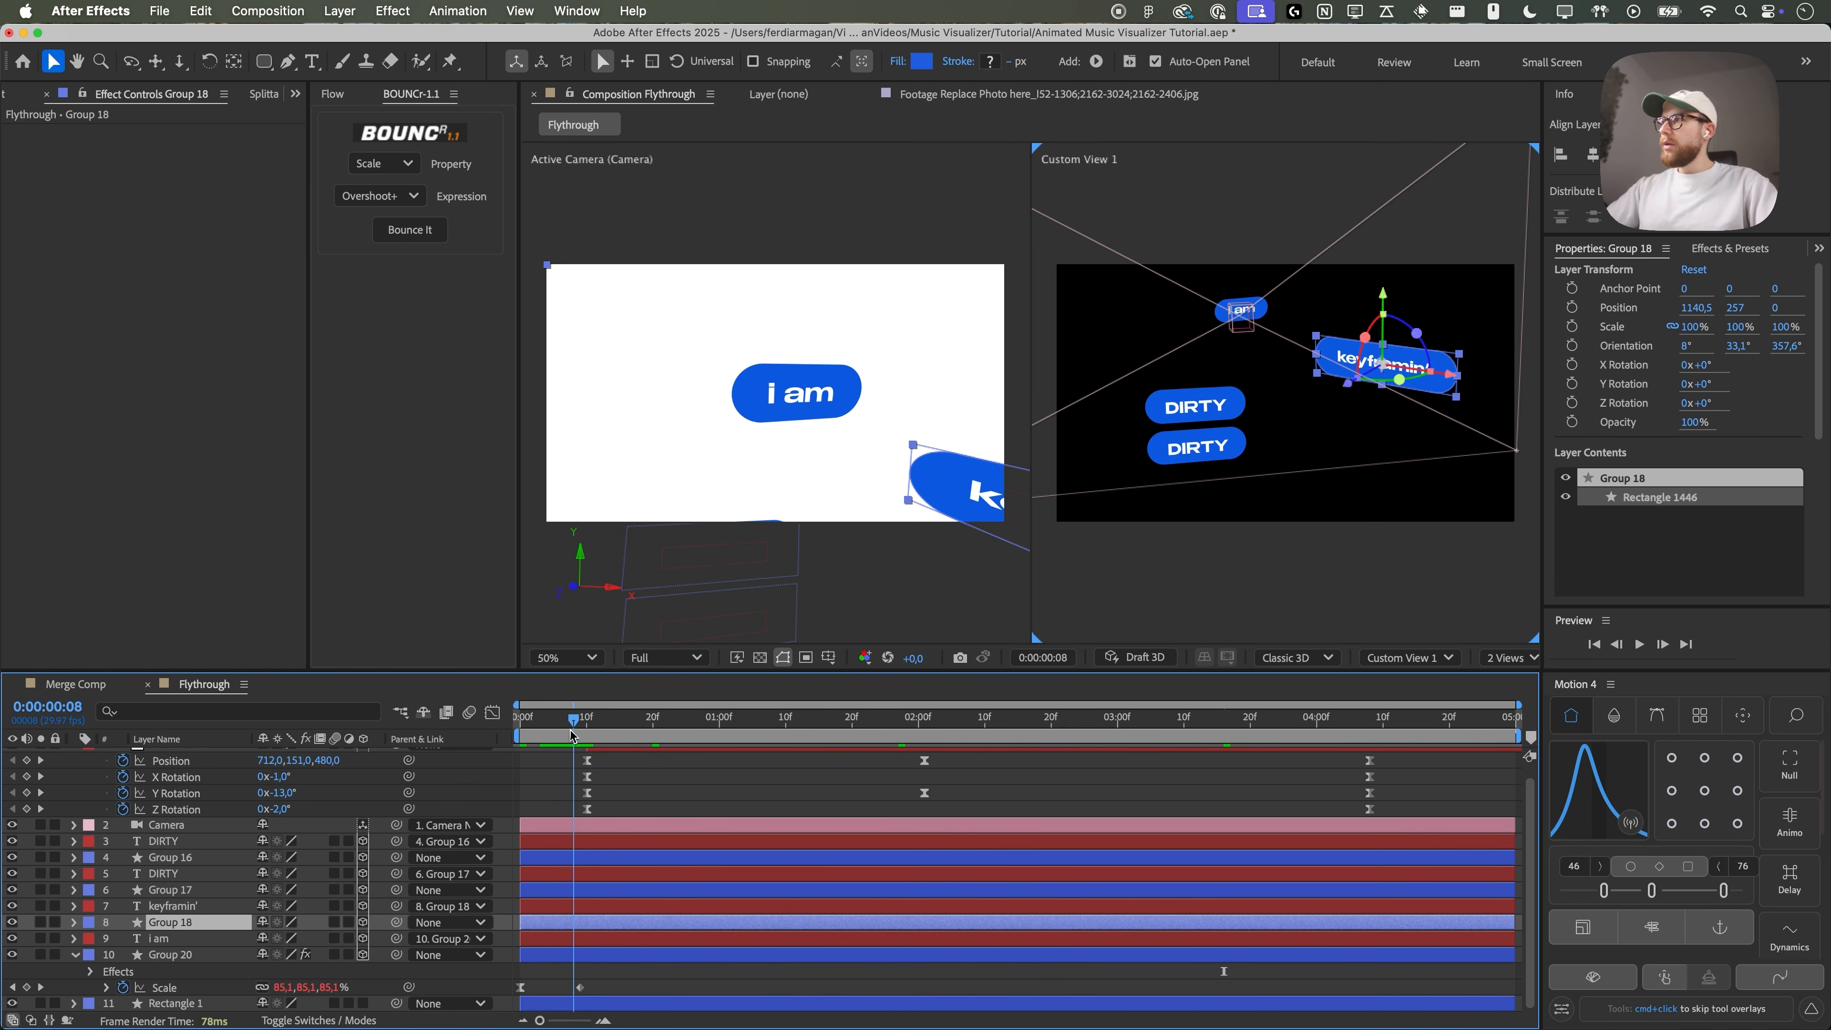
left_click_drag(573, 735, 785, 735)
key("cmd+v")
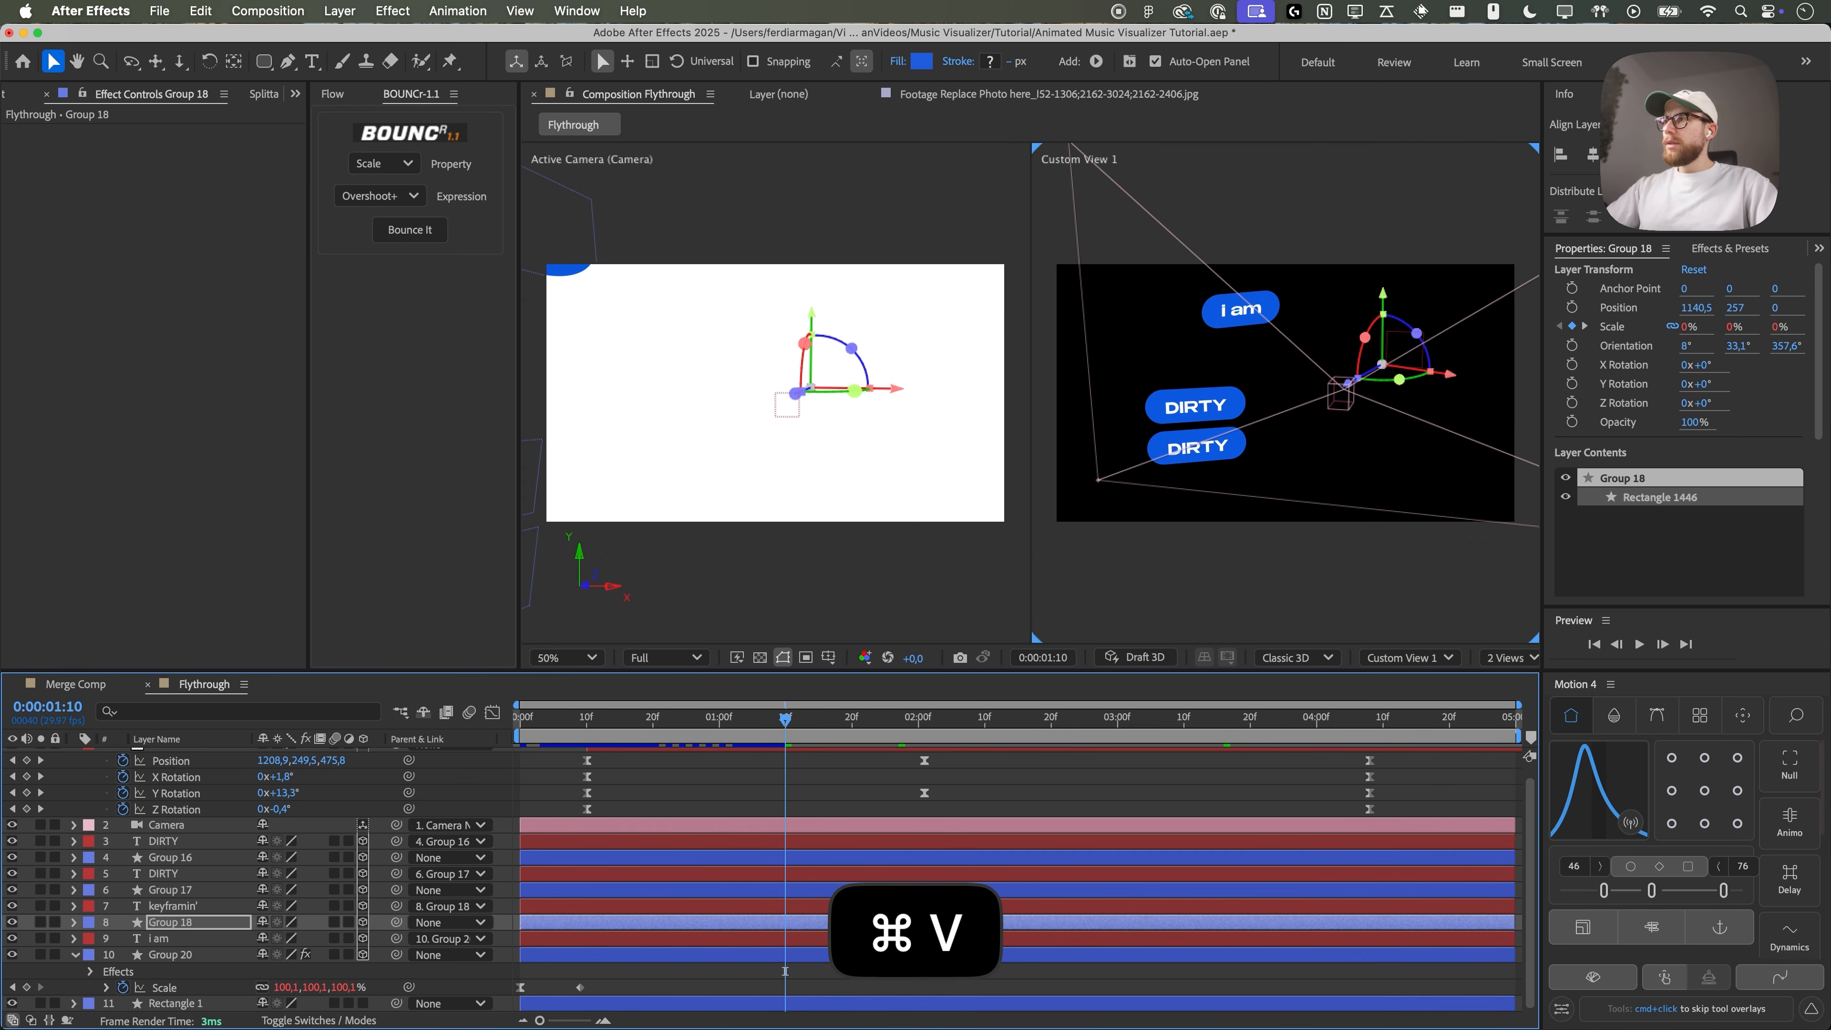
- Apply BOUNCr Overshoot+ to Group 18's Scale and move its 100% keyframe to about 0:00:01:20
key("u")
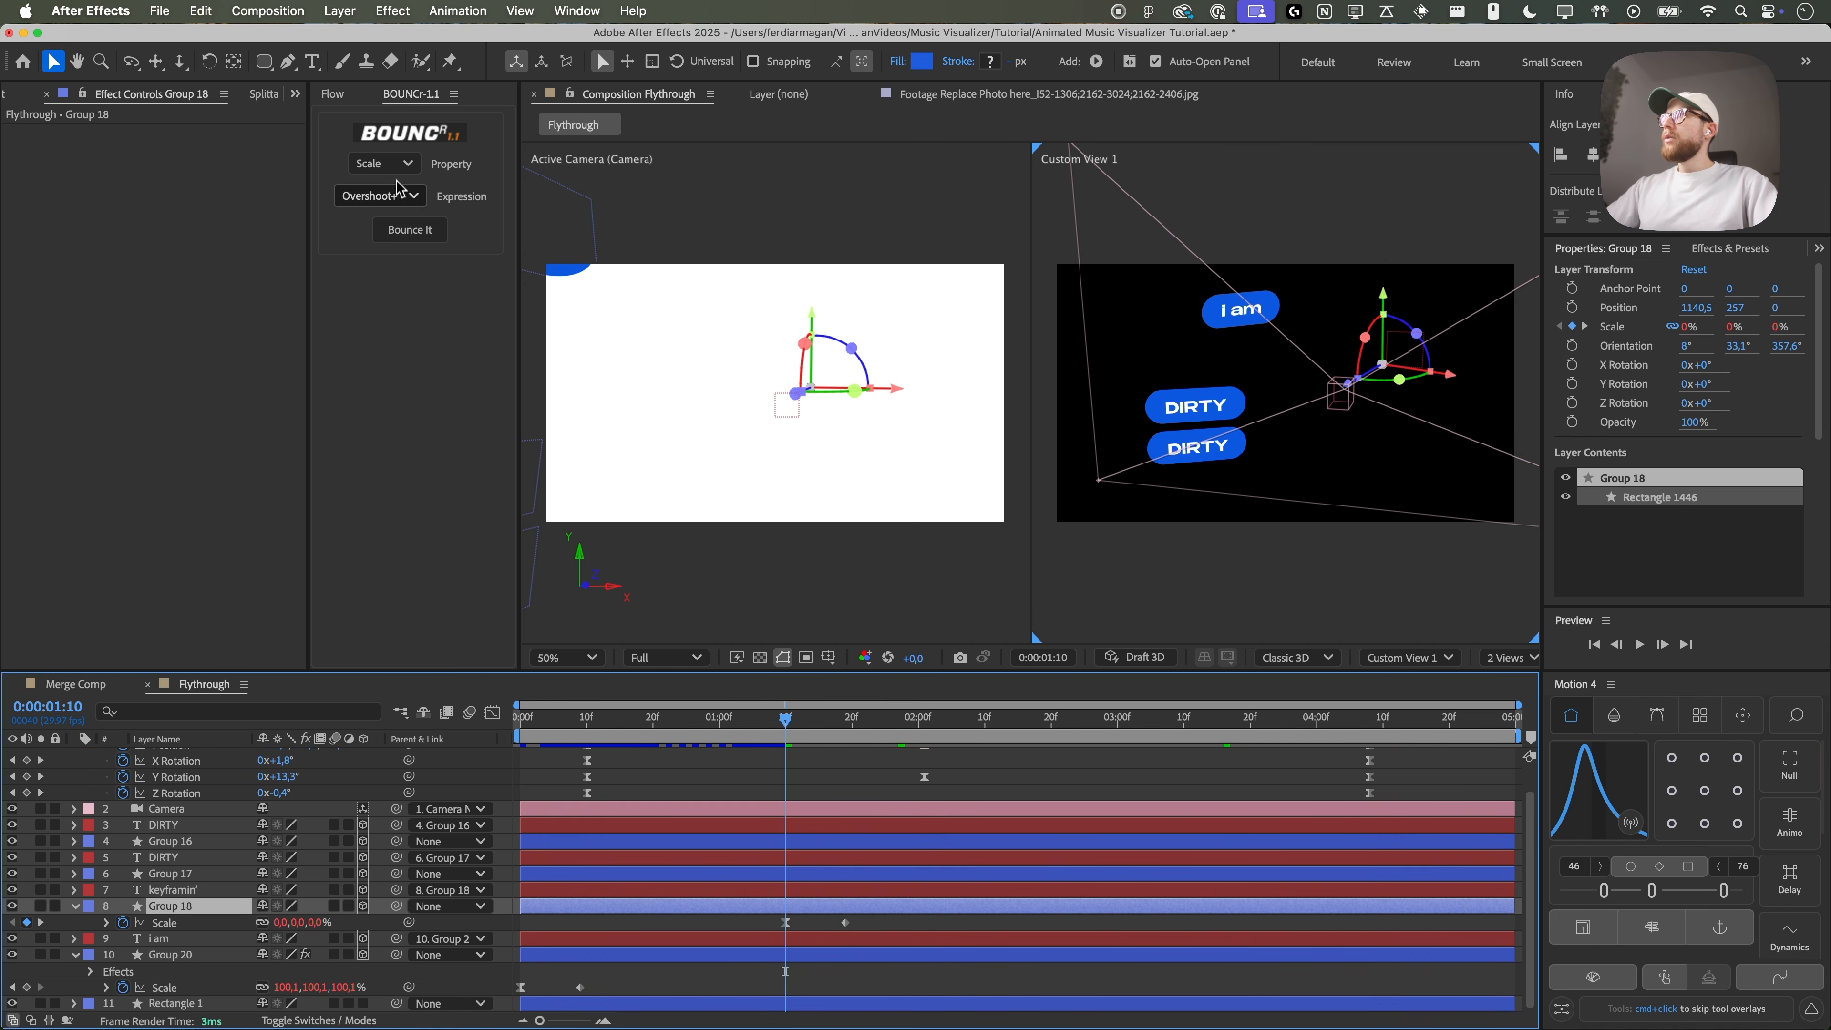
left_click(409, 229)
left_click(851, 938)
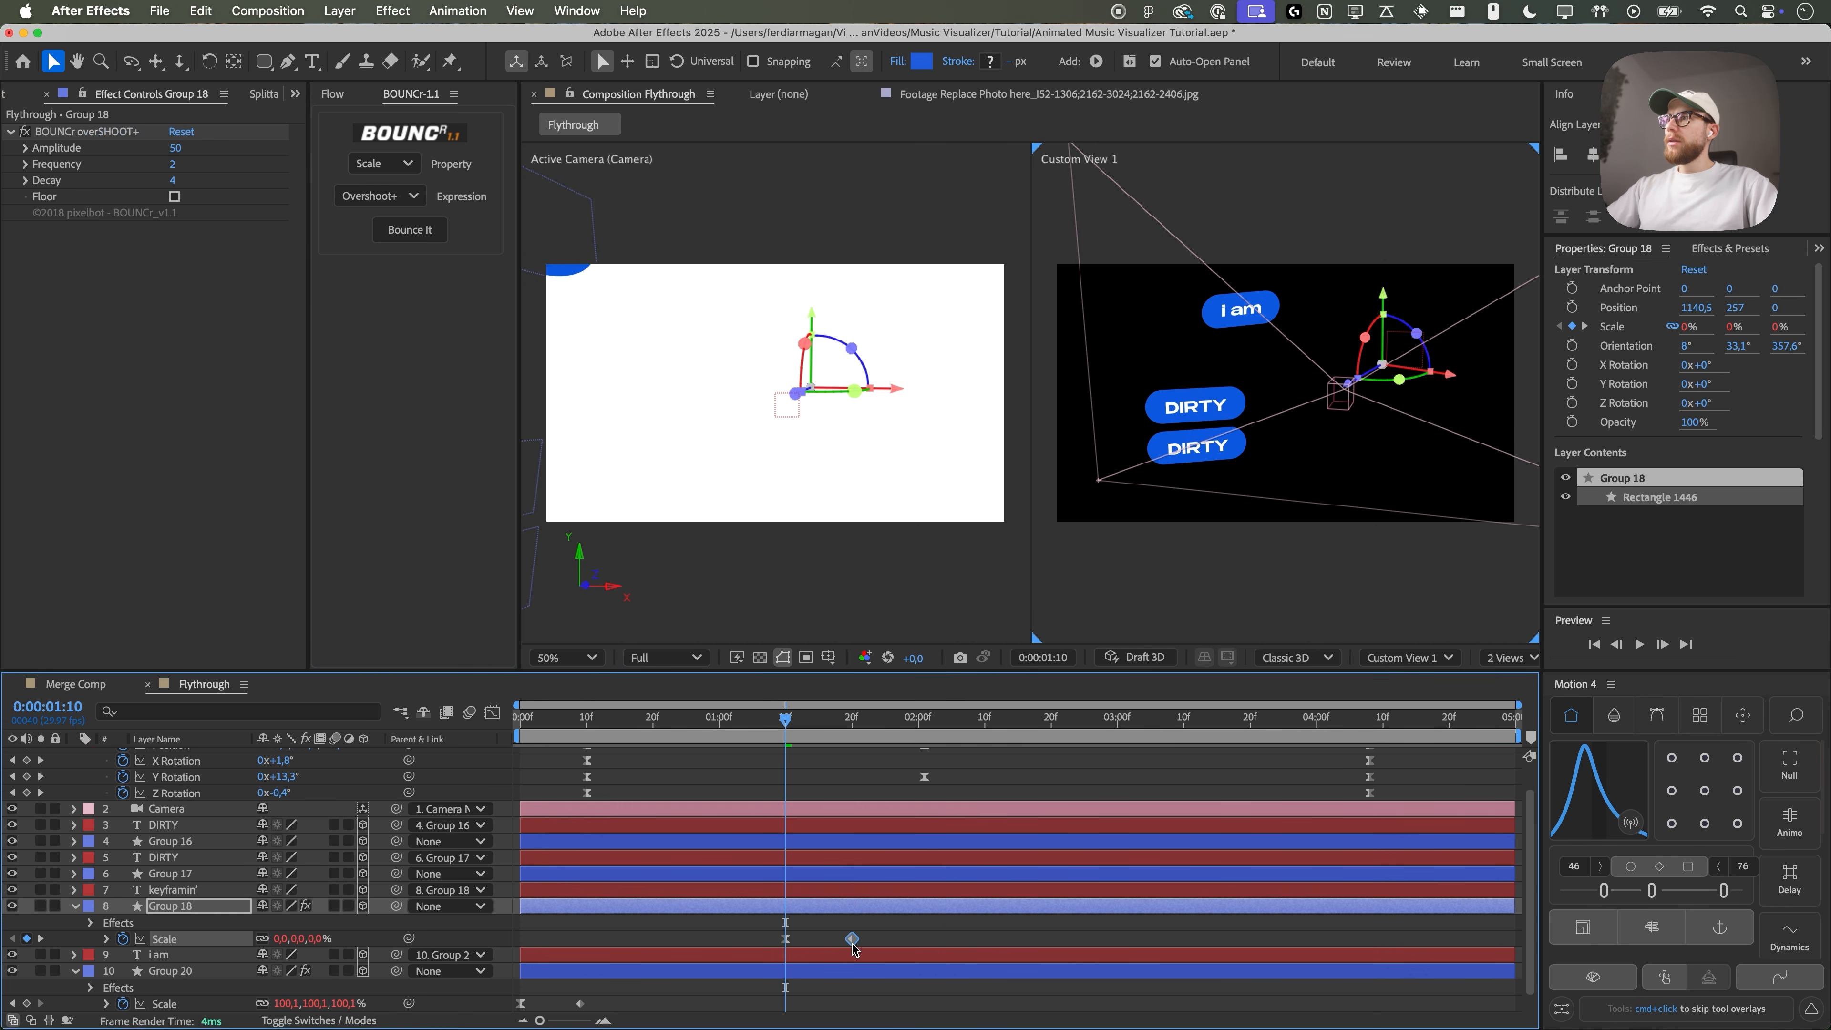
- Paste the Scale keyframes onto the DIRTY pills' Group 16 and Group 17 at 0:00:01:22 and apply BOUNCr Overshoot+ to their Scale
key("space")
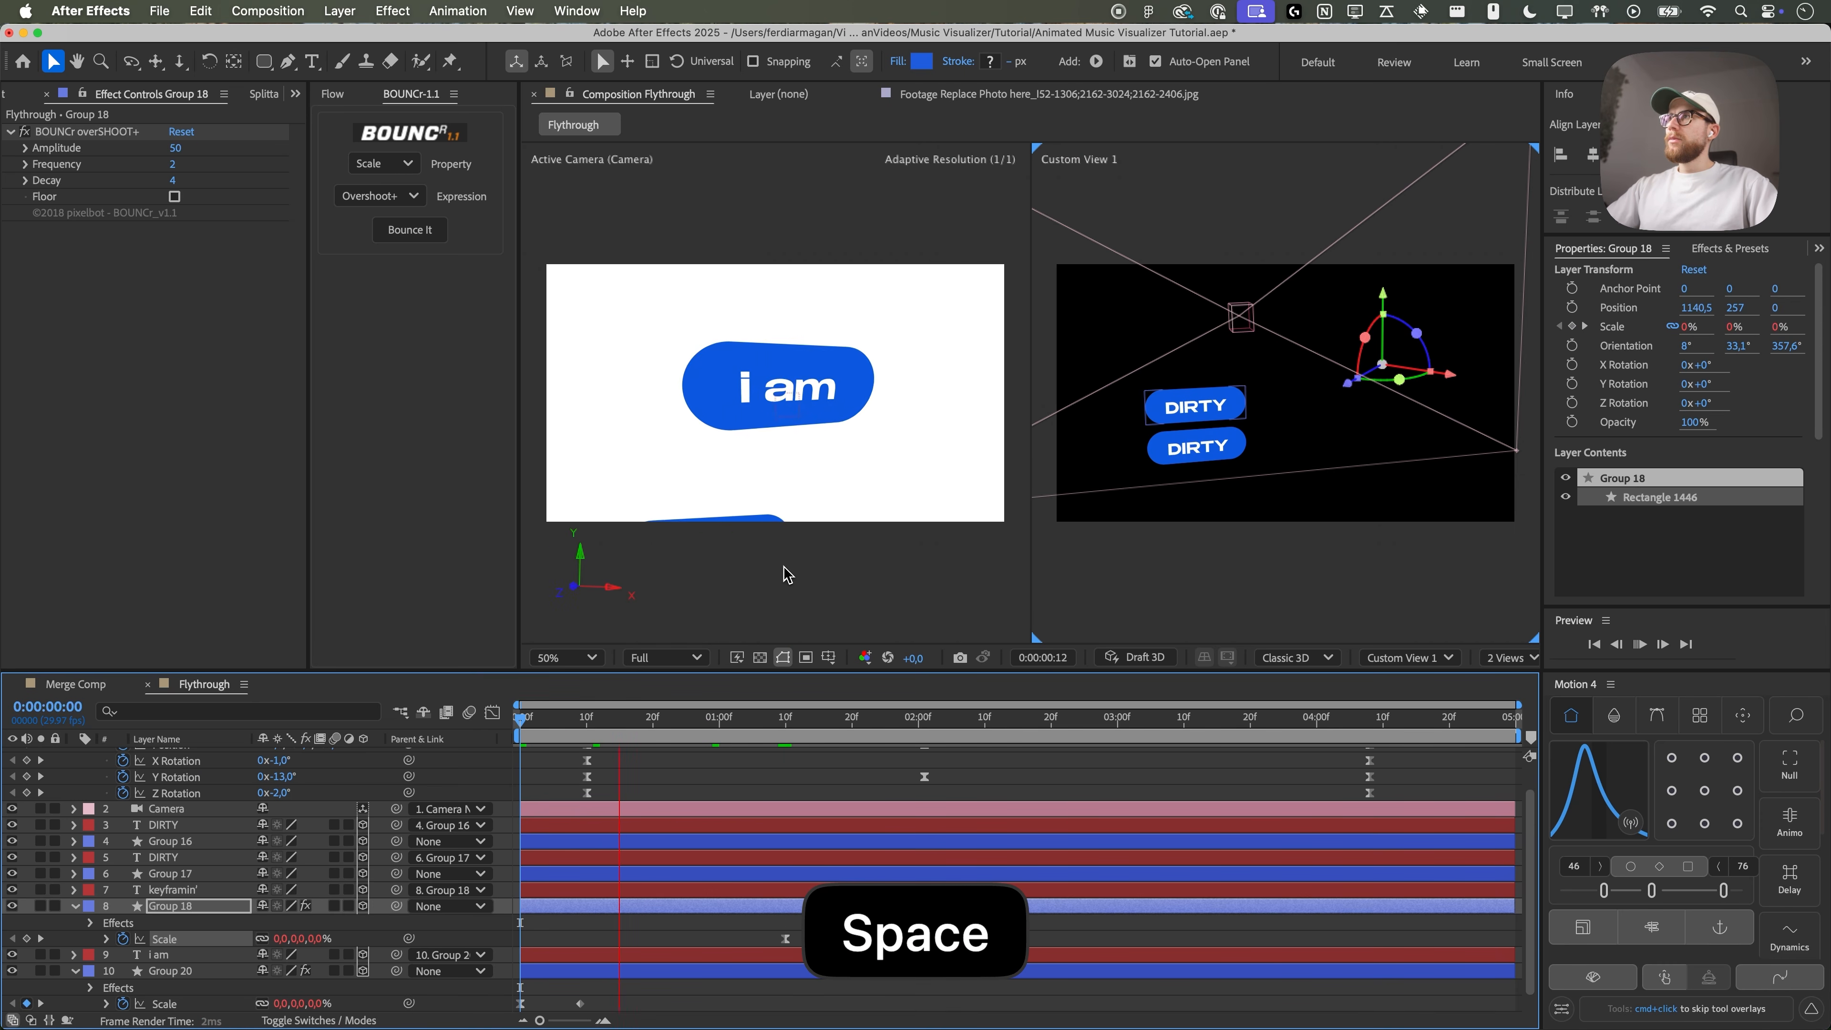
key("space")
left_click(173, 873)
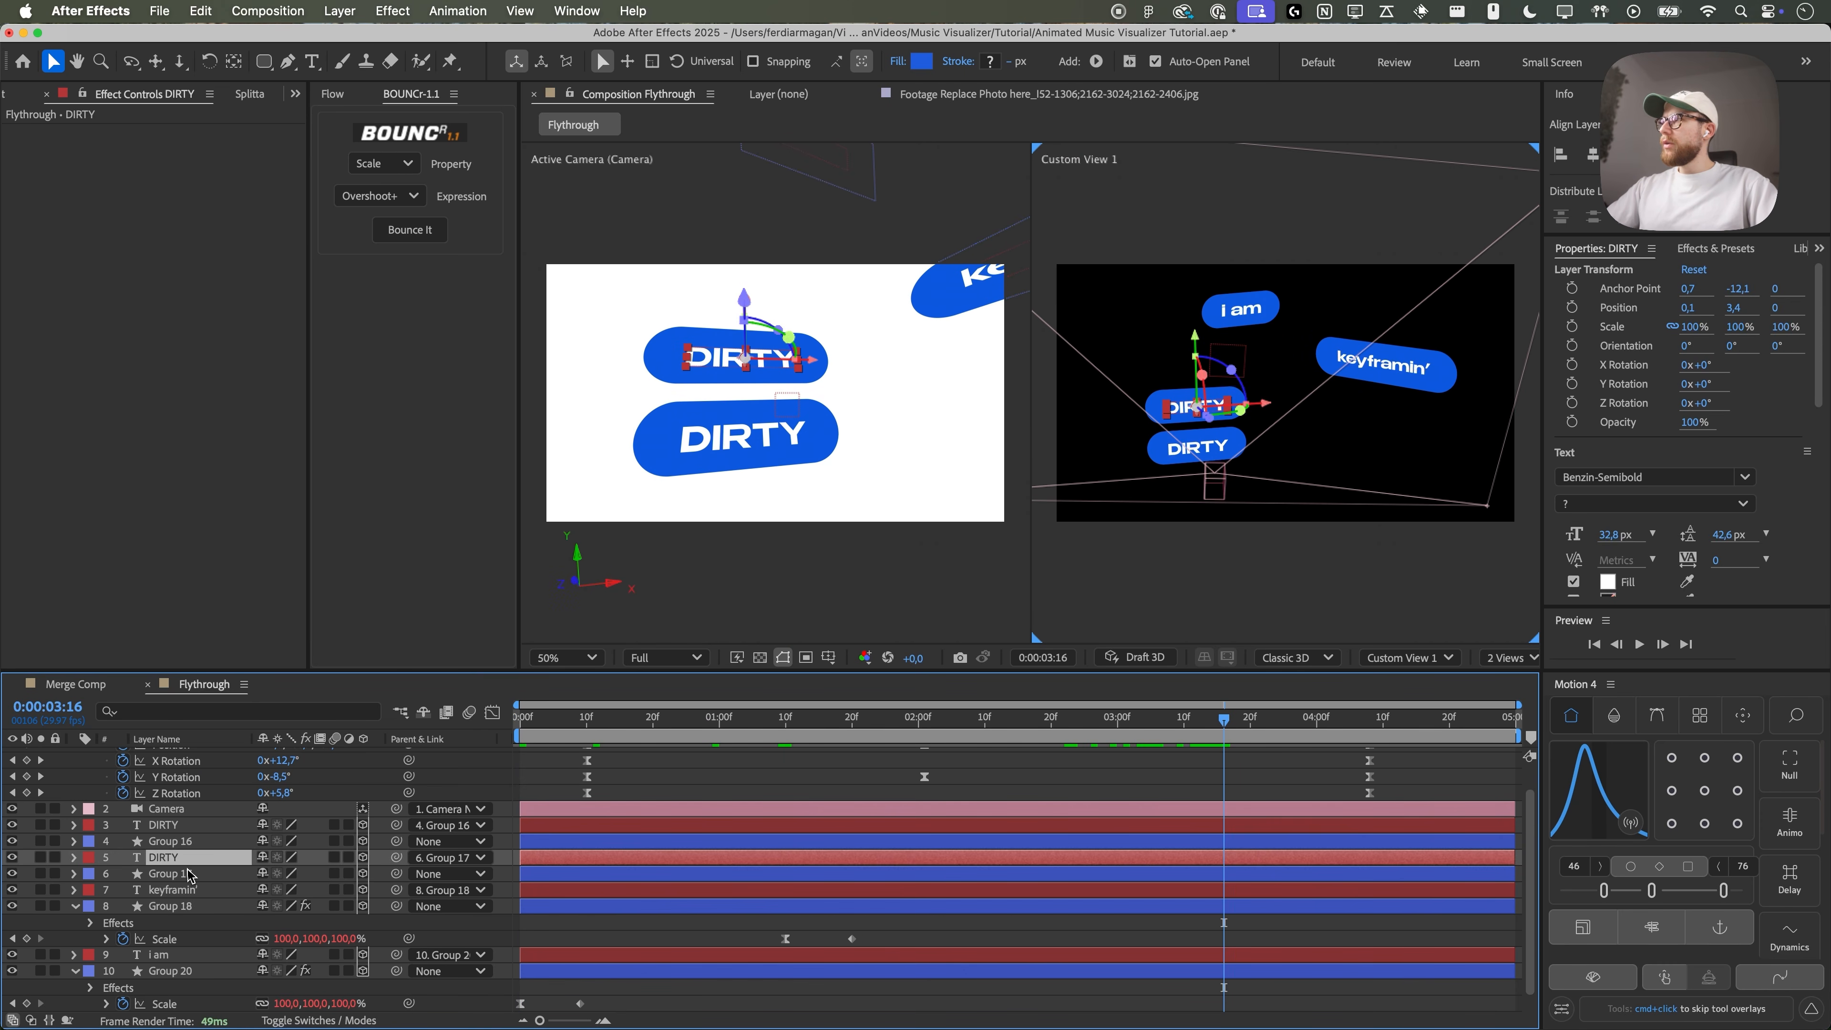
left_click(196, 842, "super")
left_click_drag(686, 719, 865, 720)
key("super+v")
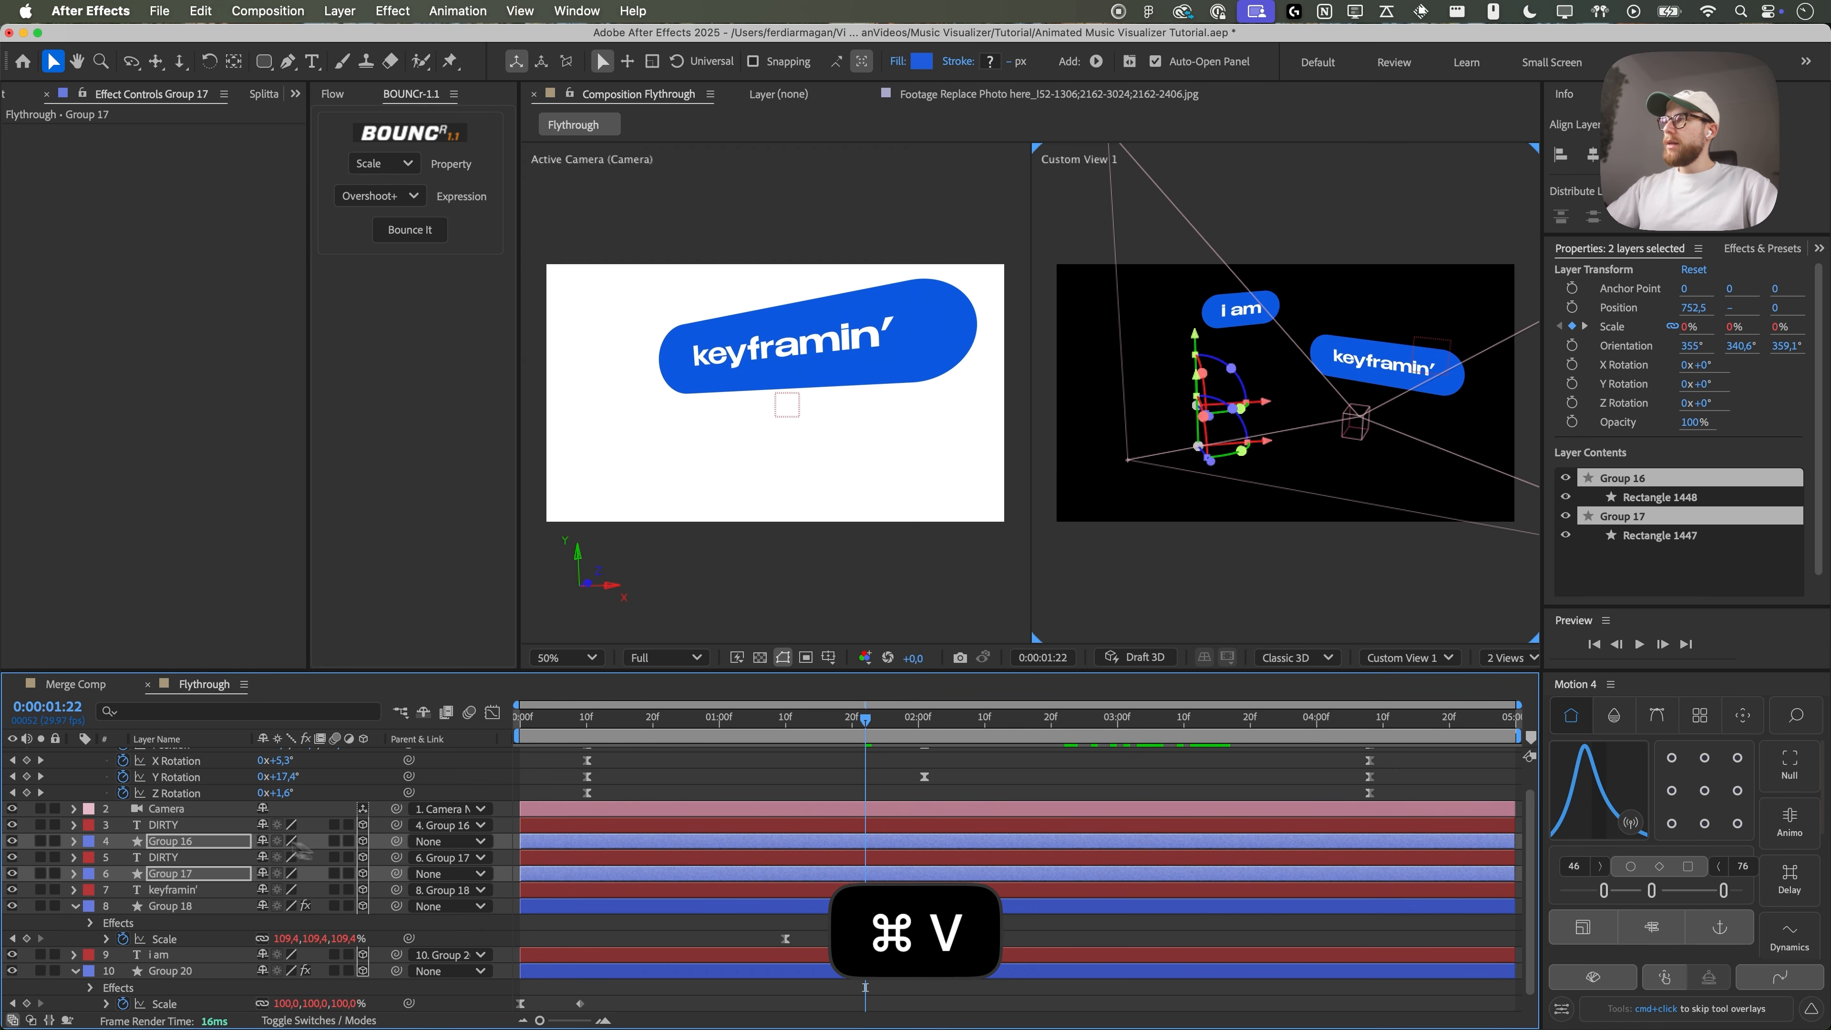
left_click(423, 237)
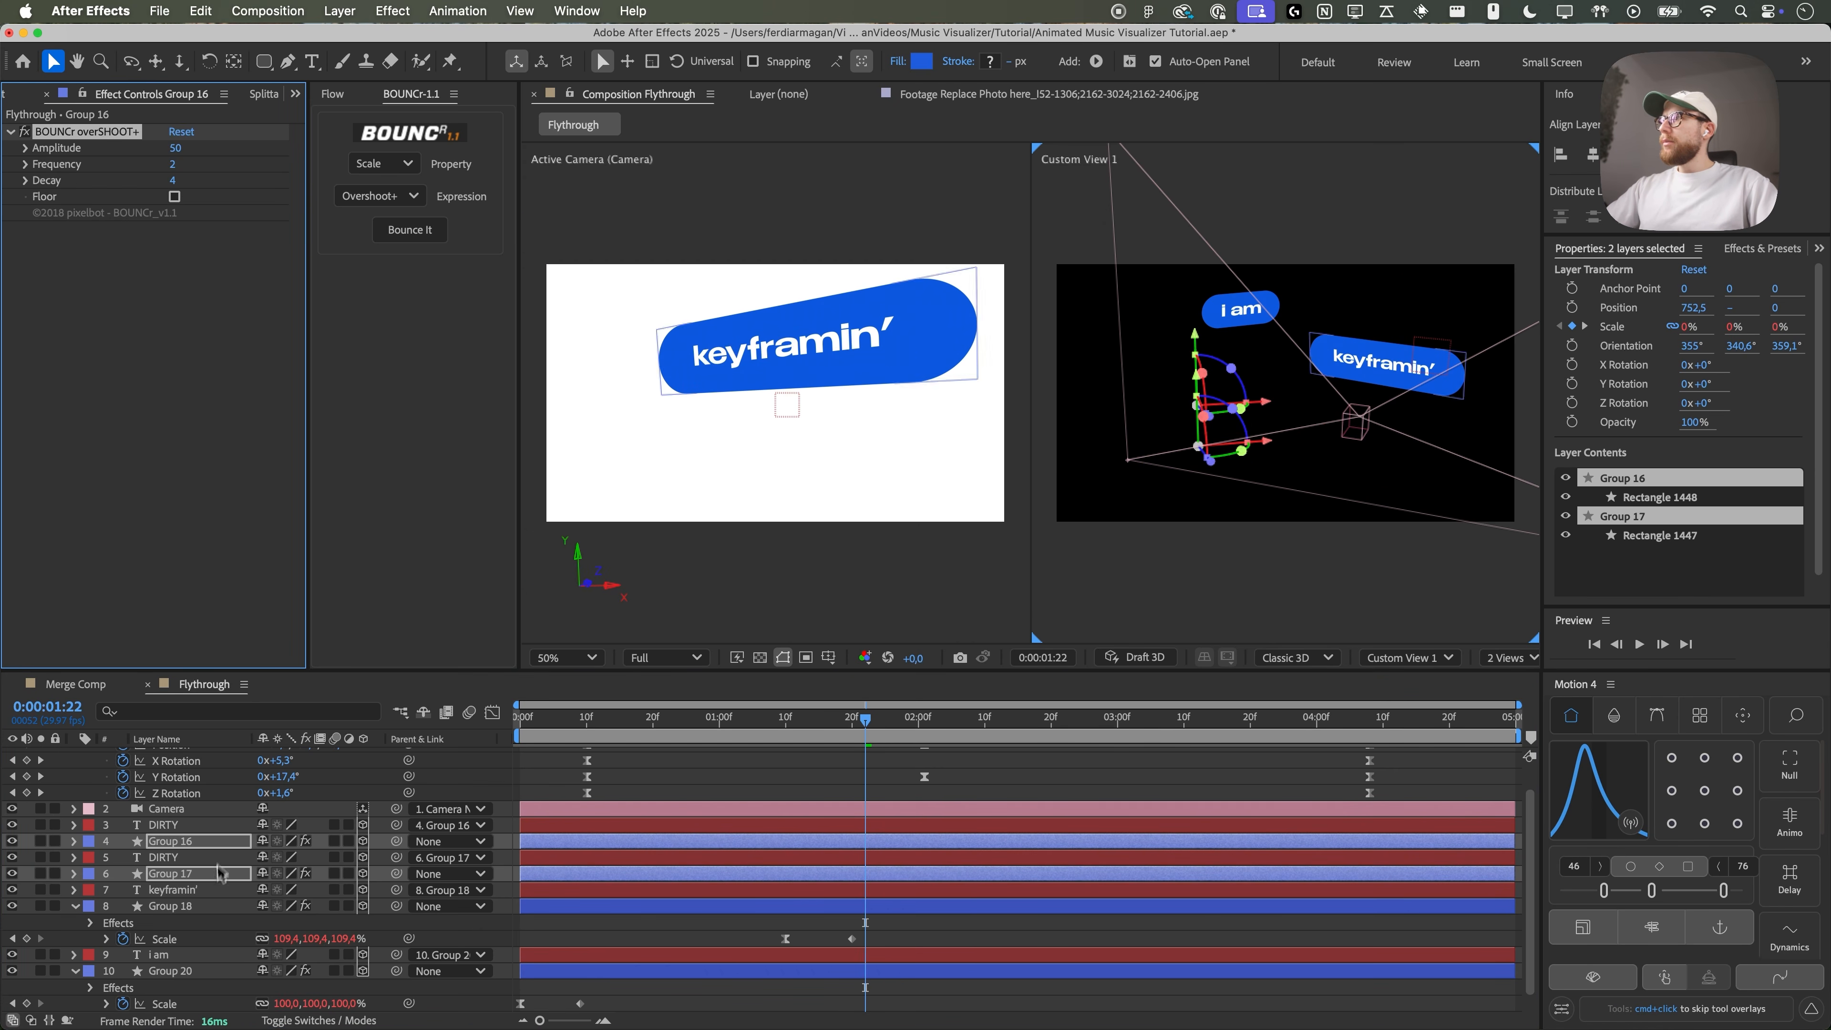
- Shift the Group 16 and Group 17 layers together to start at about 0:00:01:09, and preview the DIRTY pills' pop-in
left_click(204, 878)
left_click(190, 873)
left_click(199, 849)
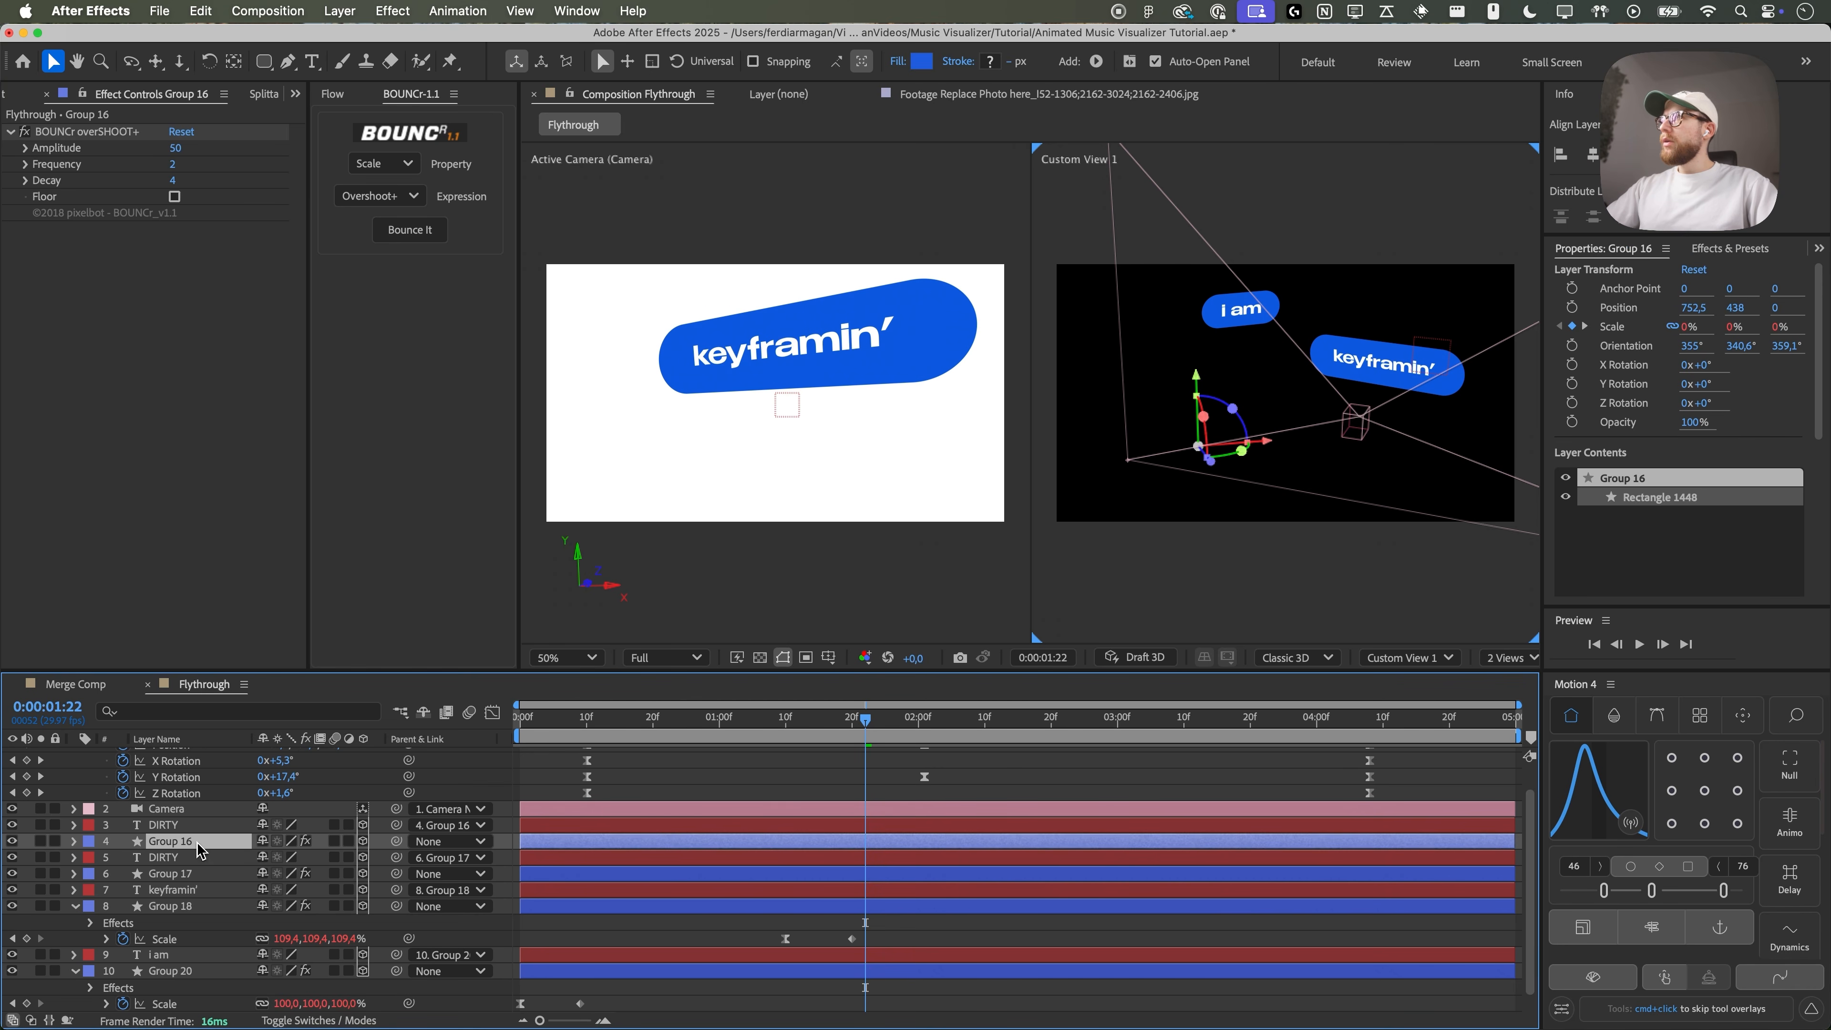
key("space")
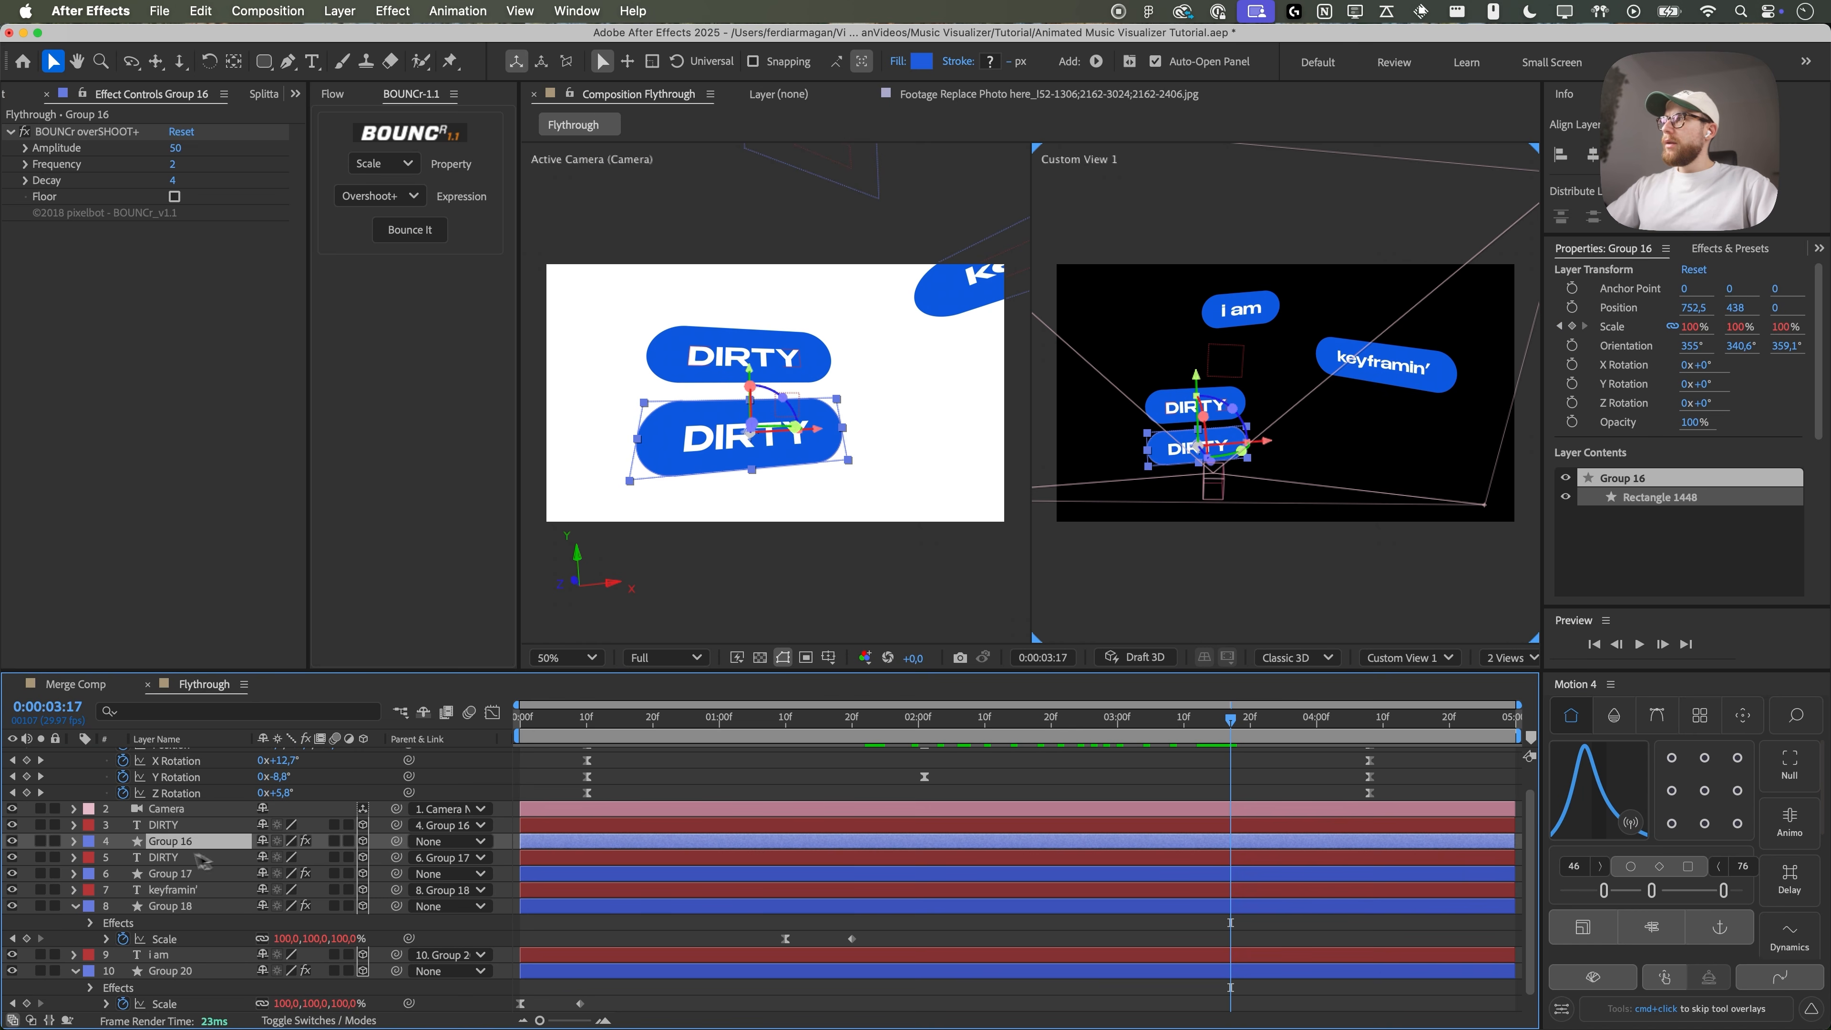
left_click(590, 873, "super")
left_click_drag(589, 850, 863, 844)
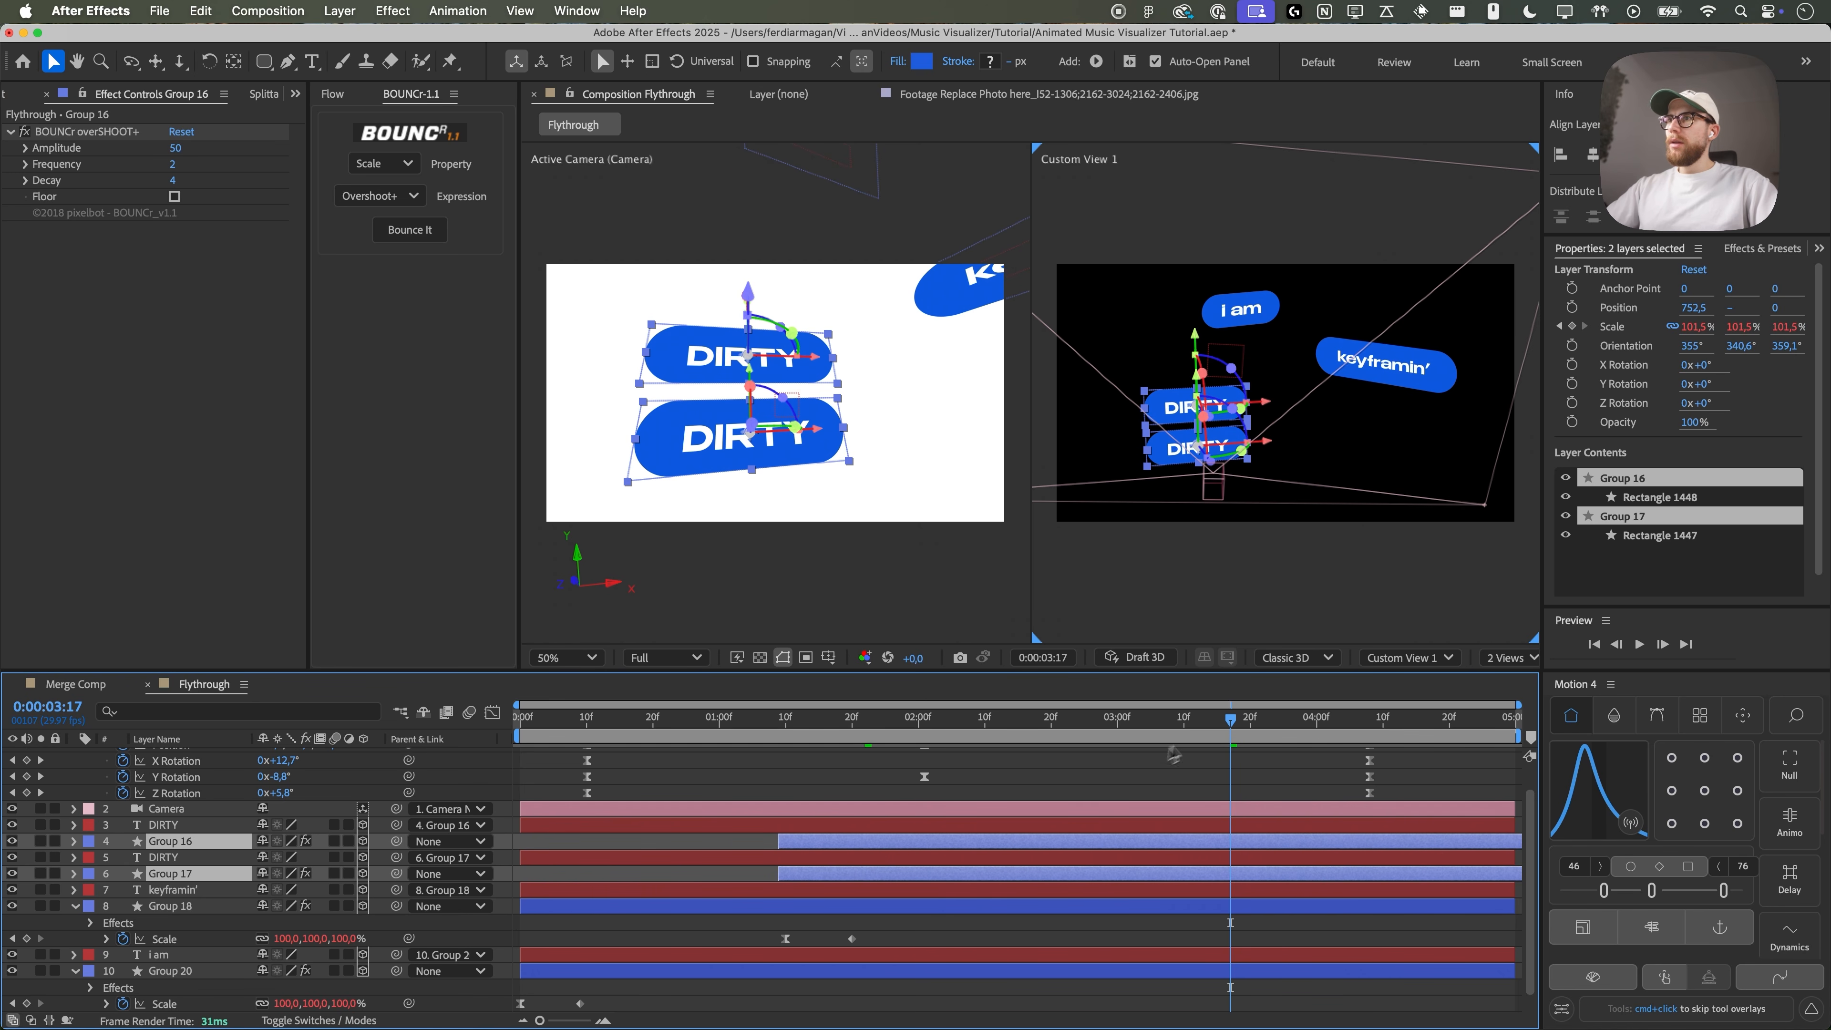
key("space")
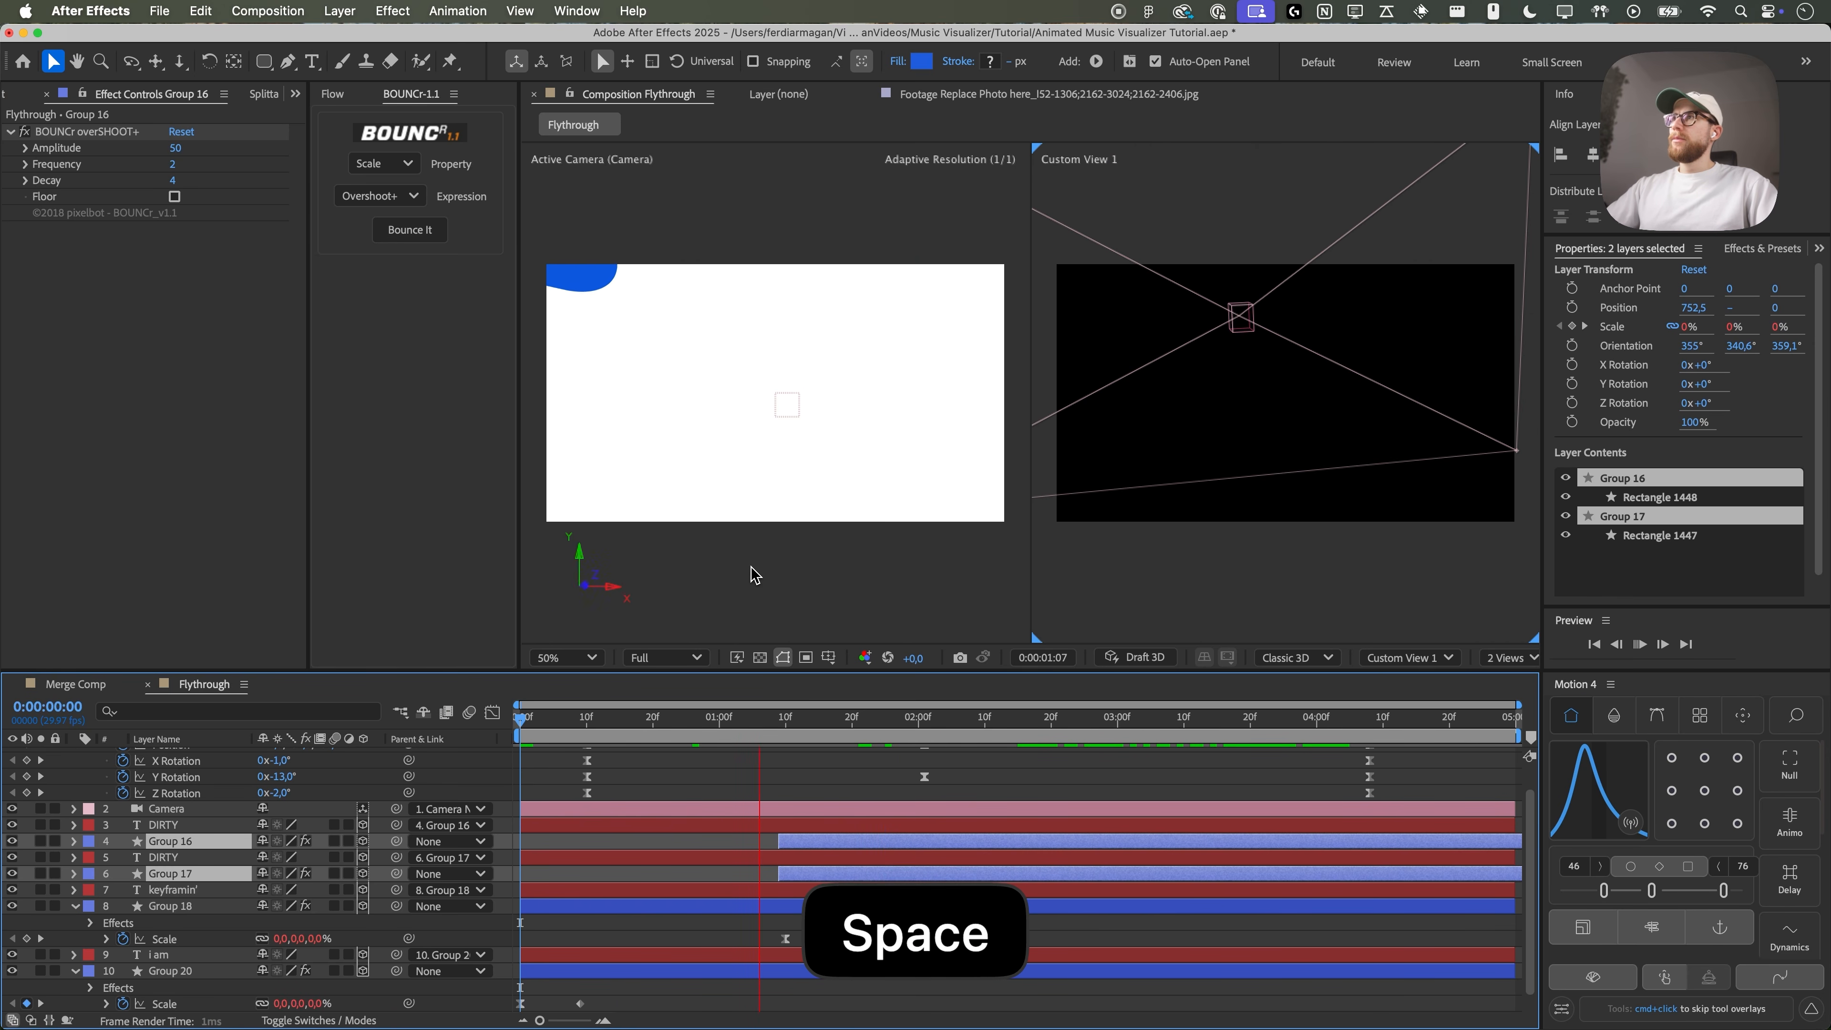
key("space")
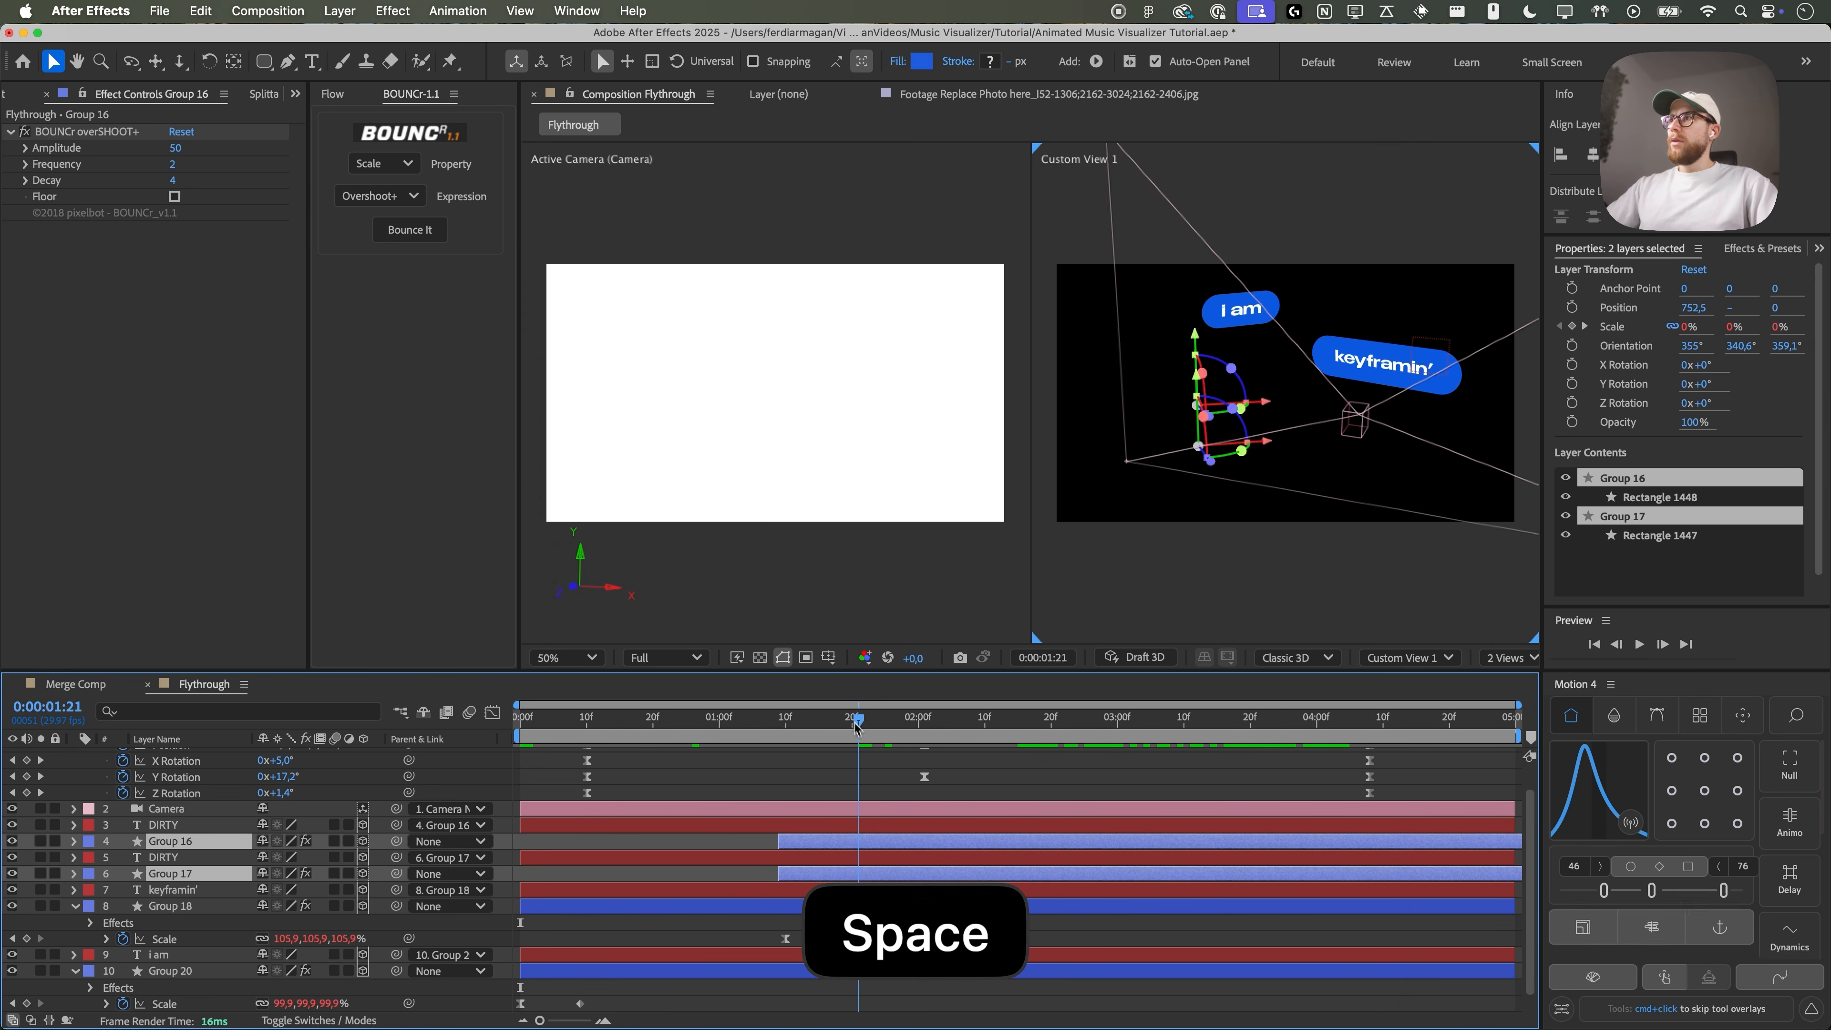
left_click(1210, 732)
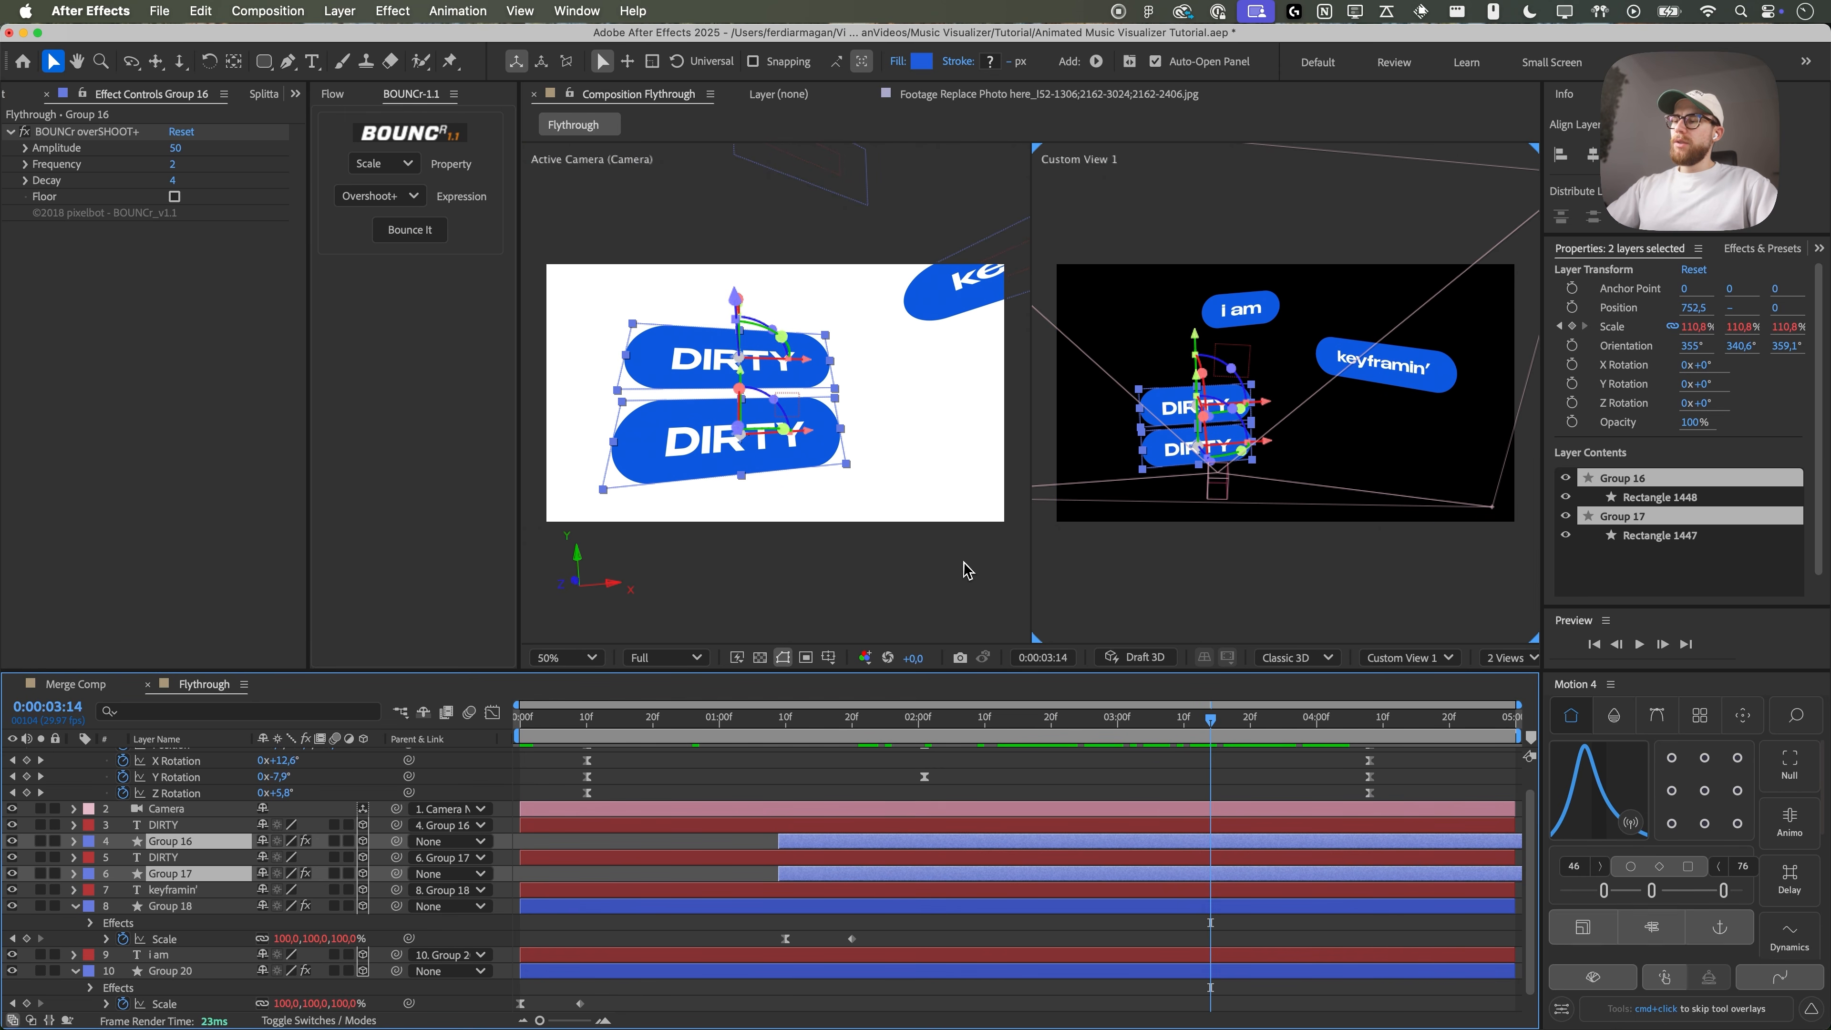
- Hide the layer controls, deselect all layers, and play back and scrub the Flythrough animation to review the pills' pop-in timing
key("super+shift+h")
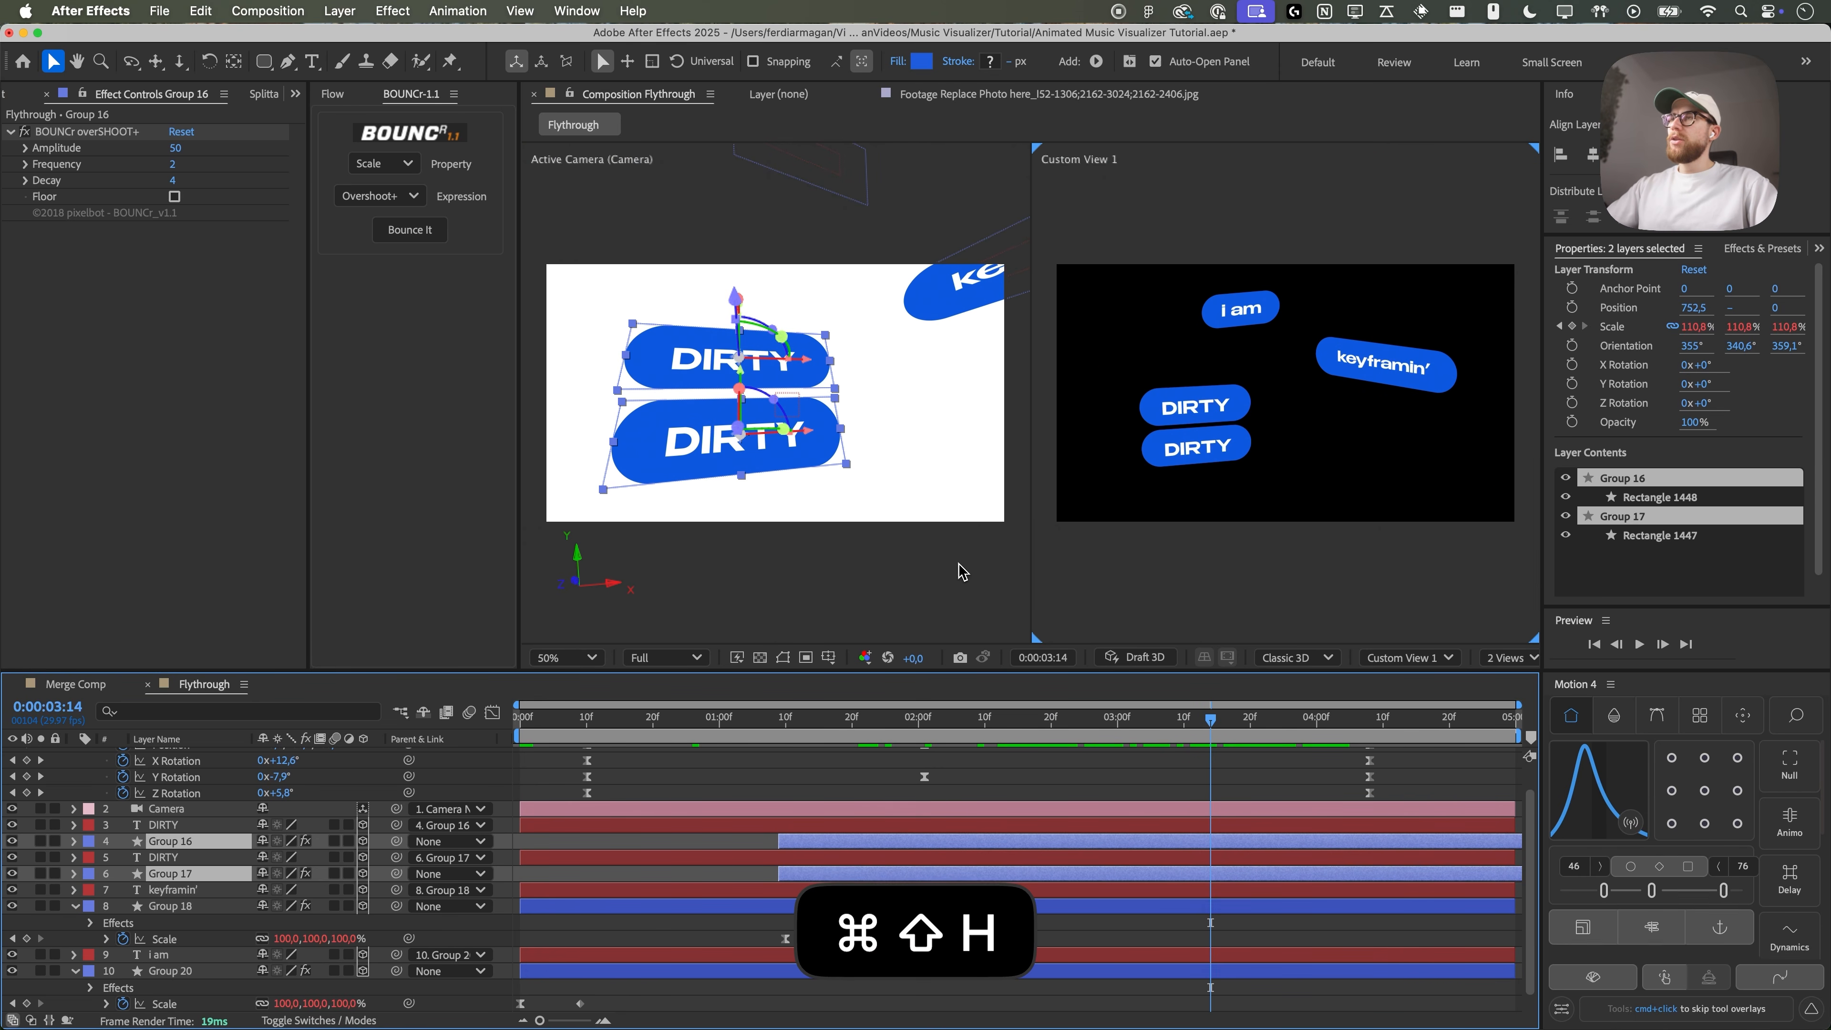
left_click(960, 571)
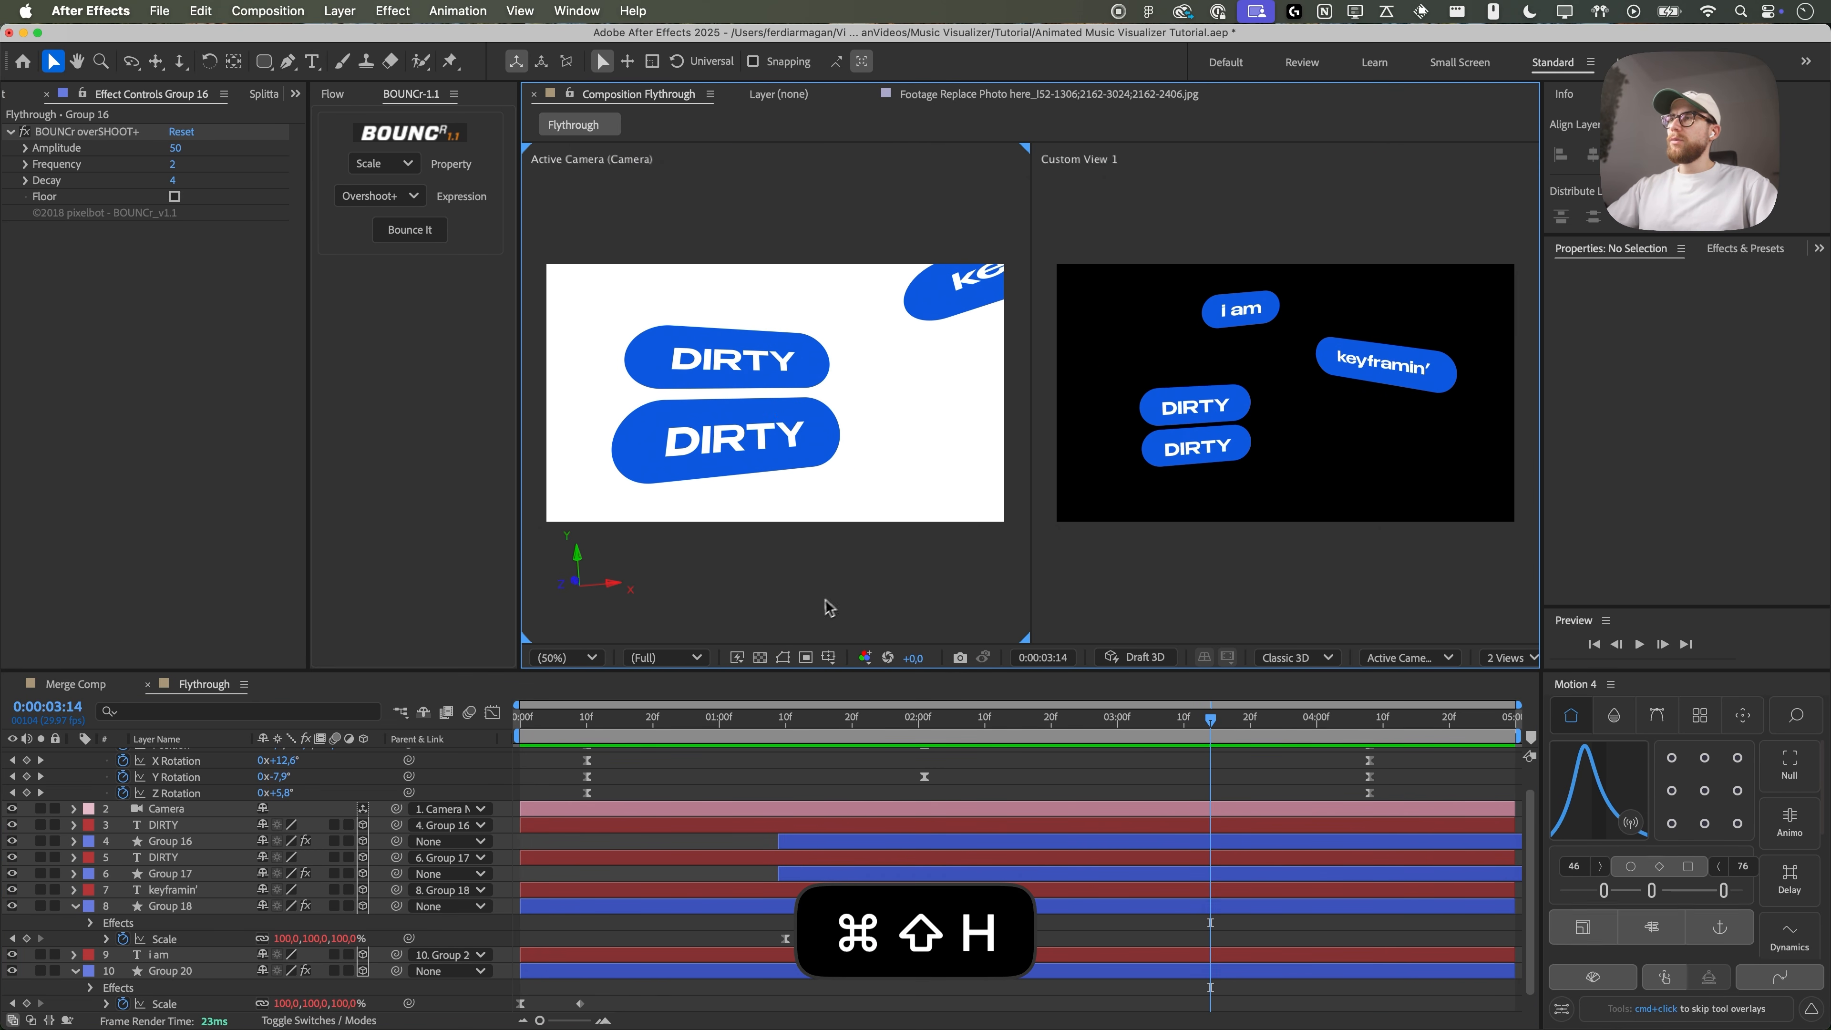
key("space")
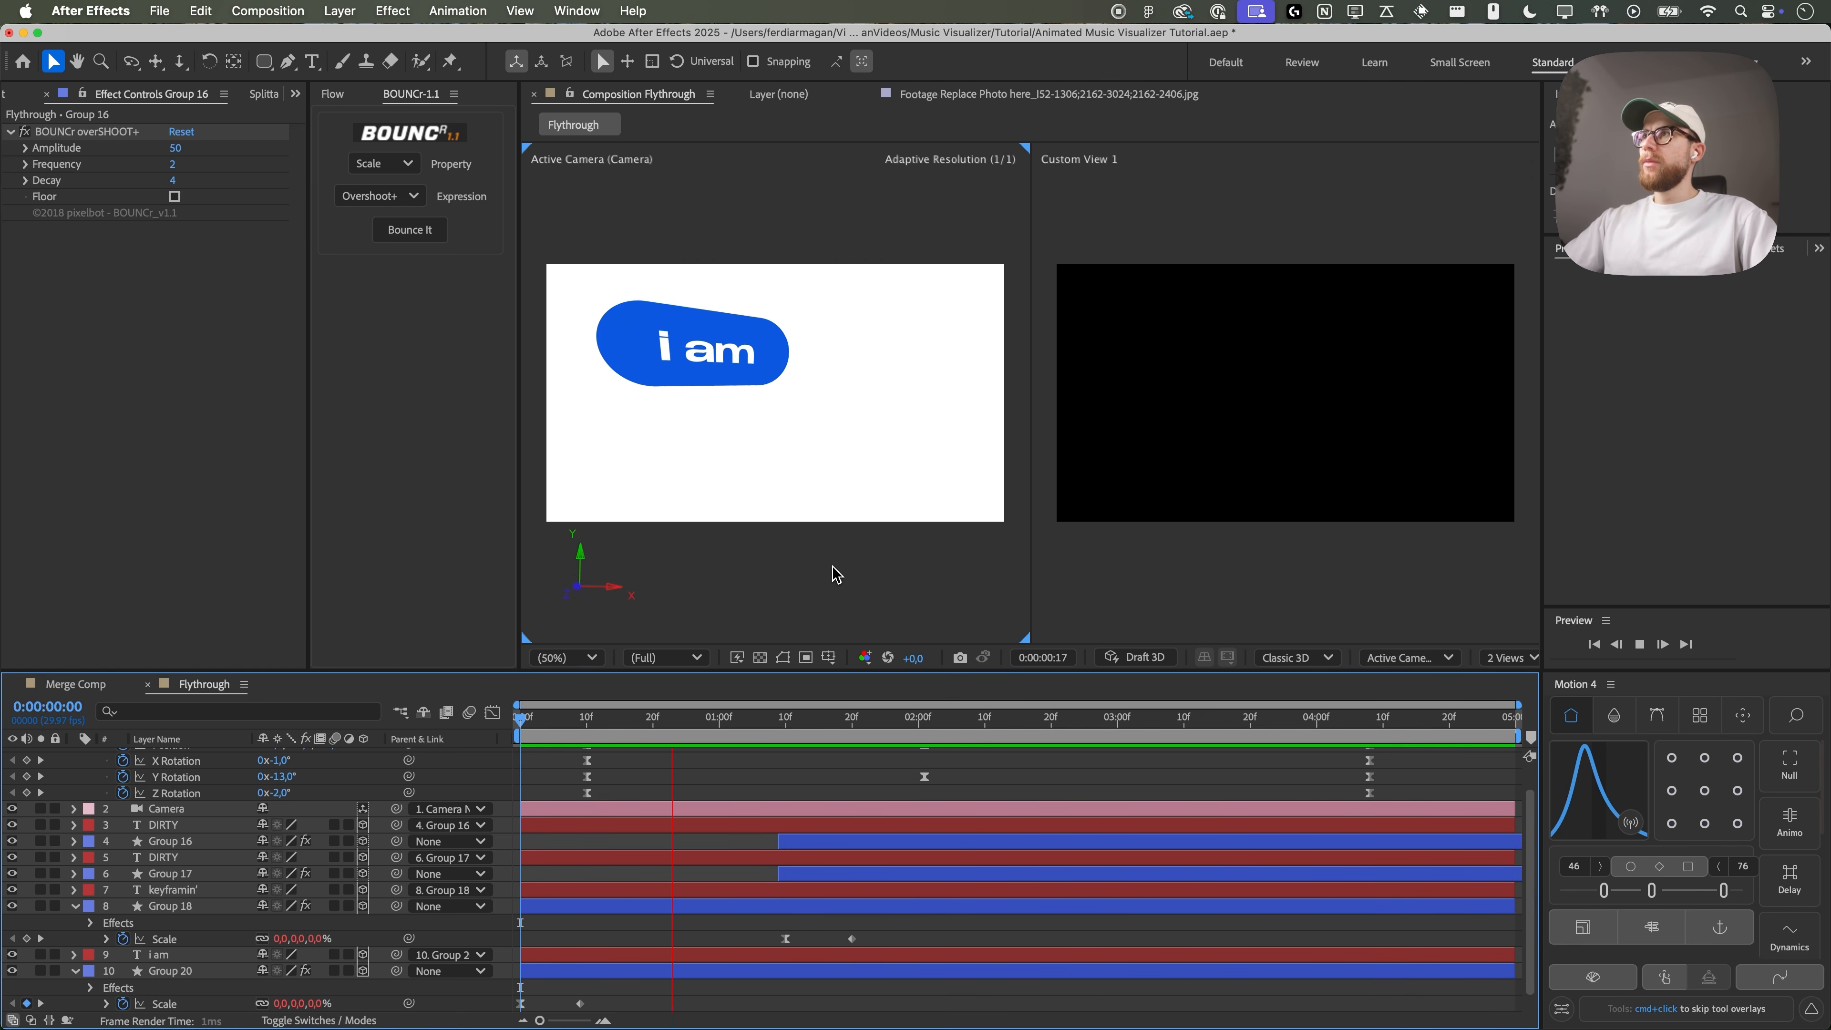
key("space")
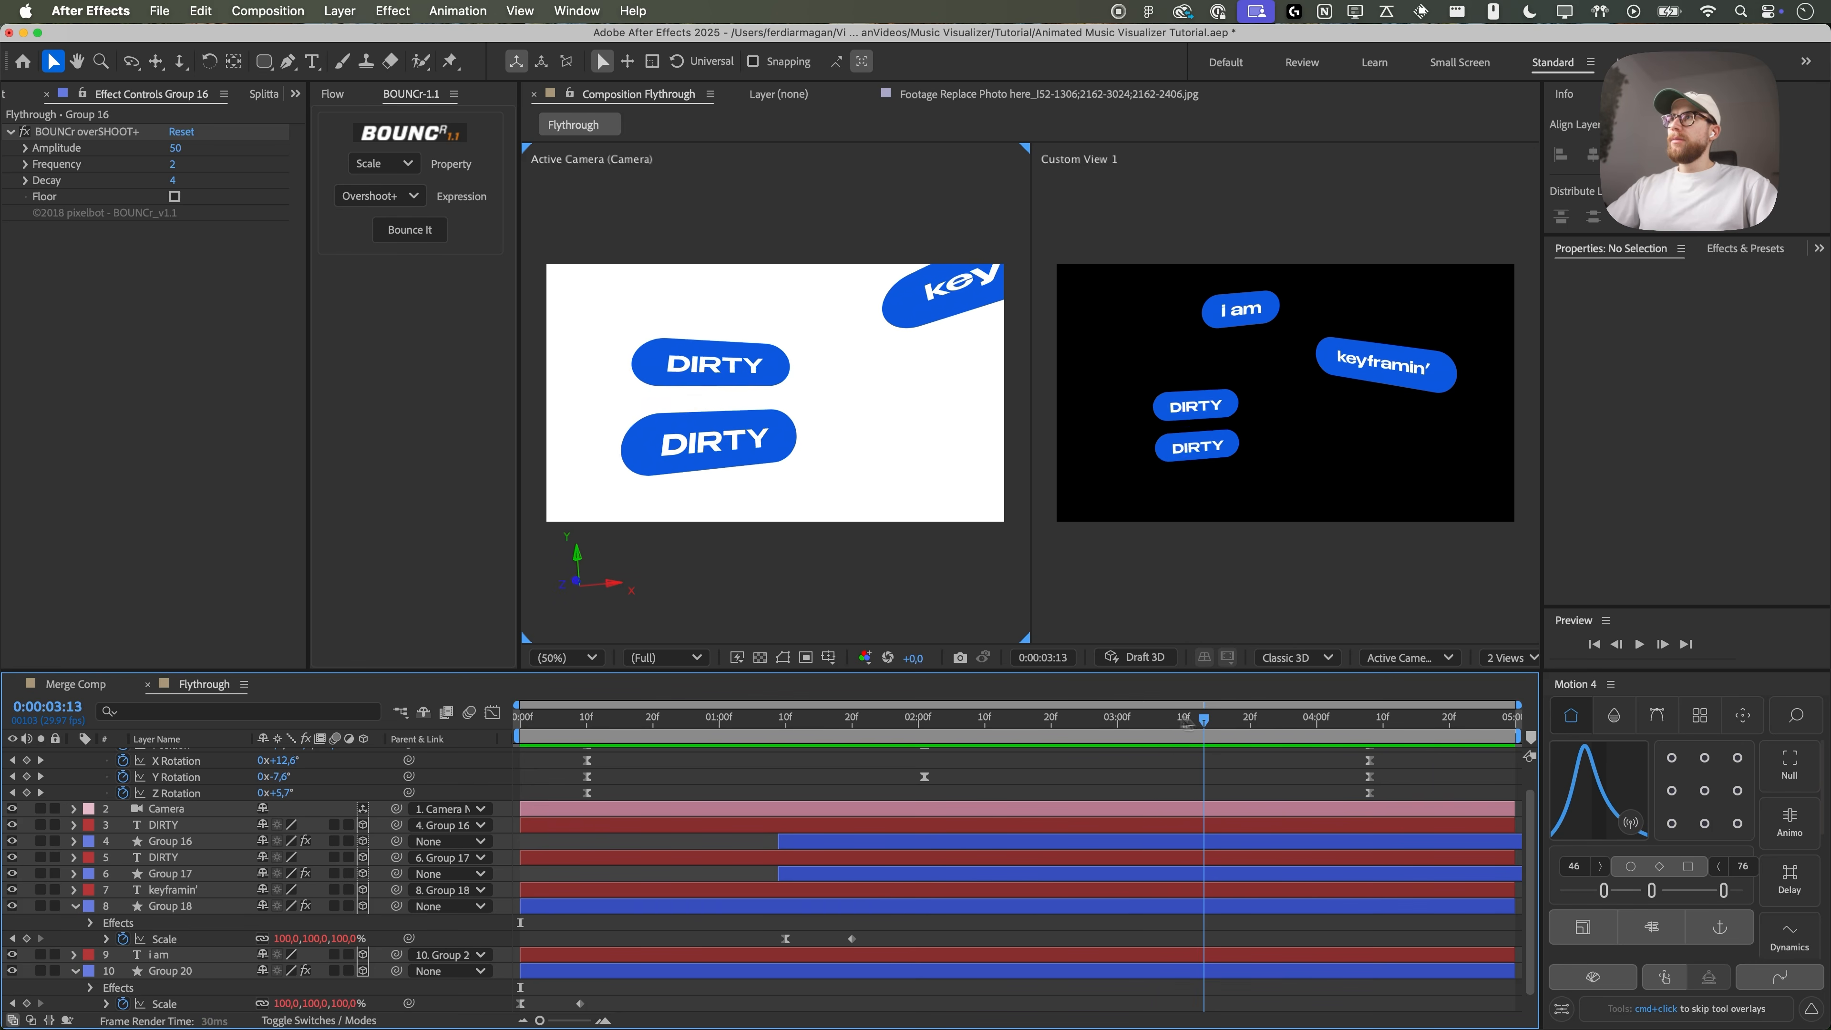
left_click_drag(966, 722, 1164, 731)
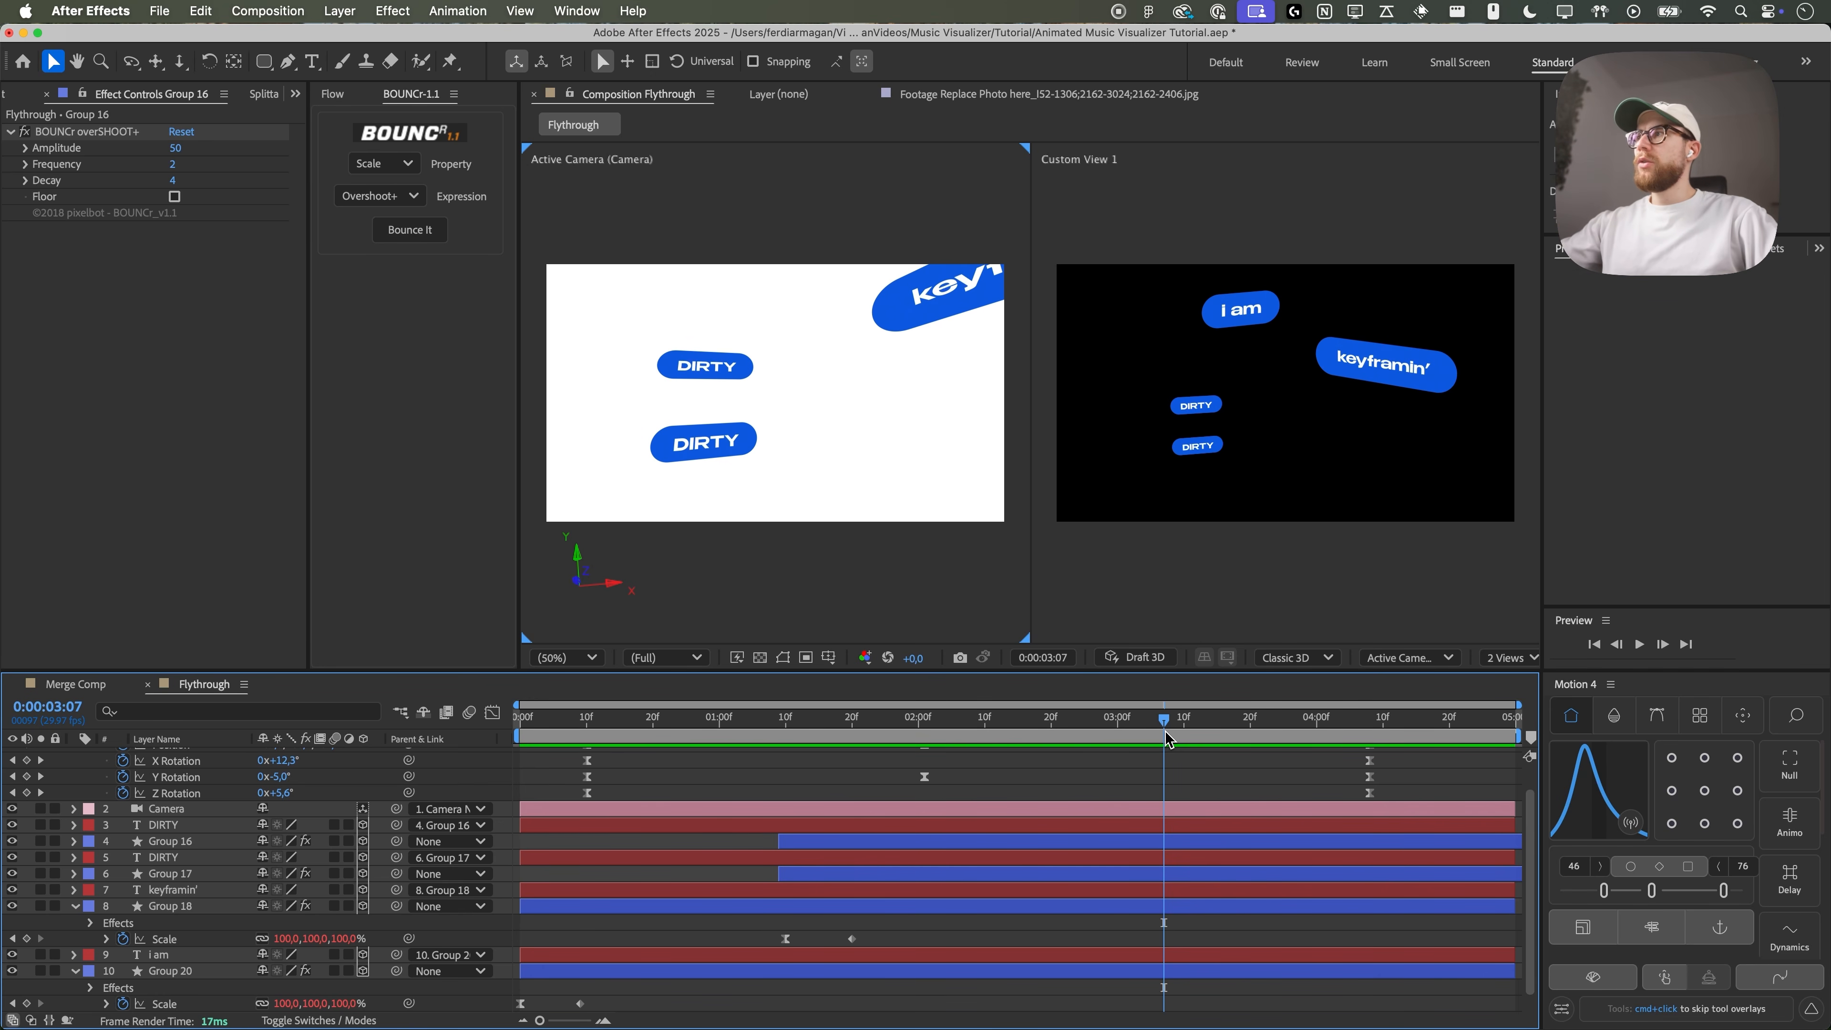
left_click_drag(559, 723, 1380, 733)
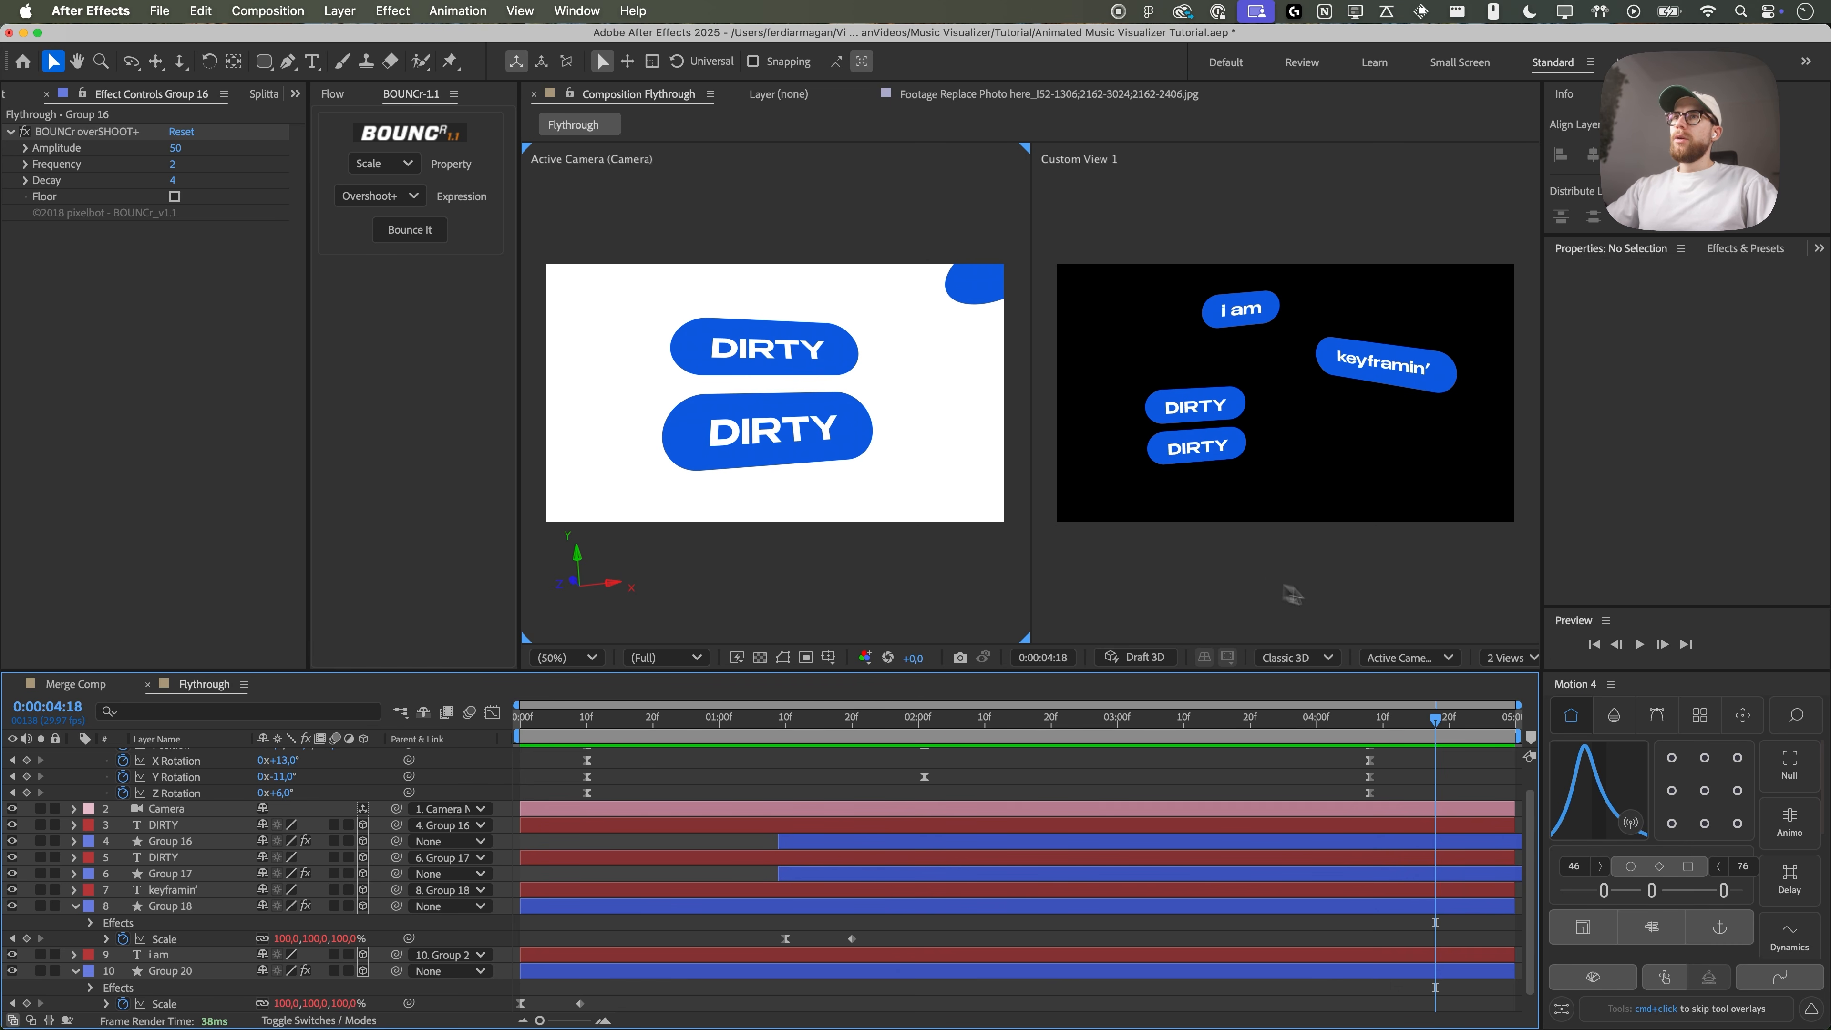